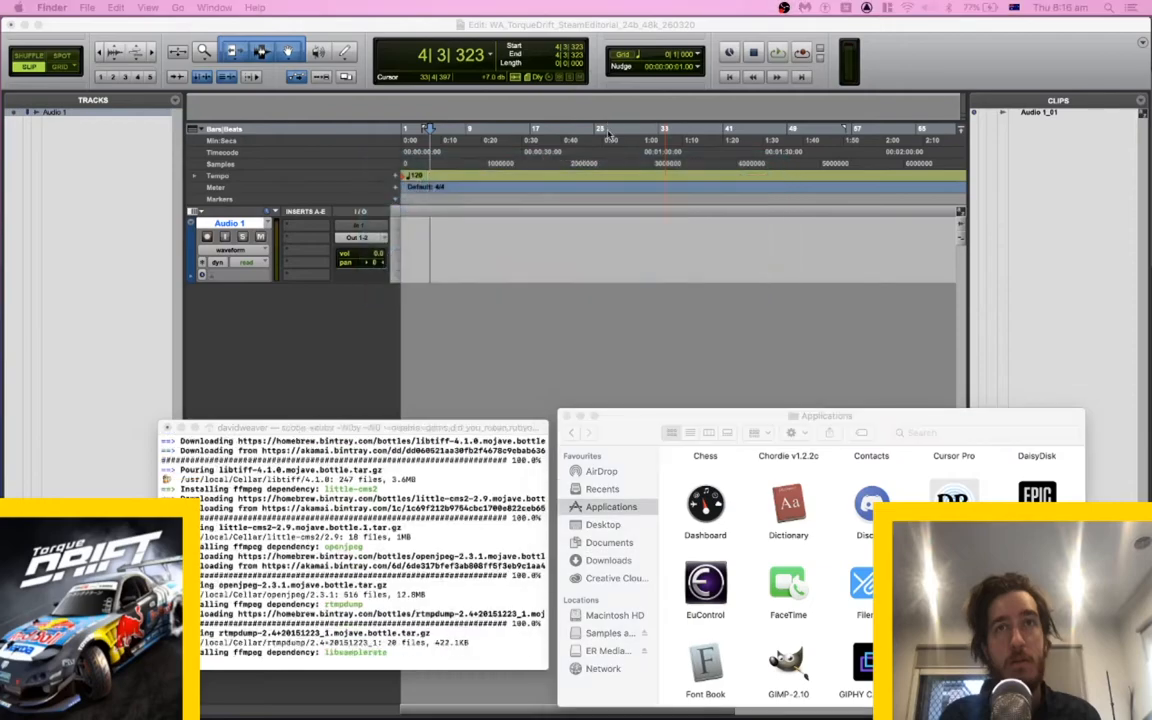
{"action": "key", "text": "super+Tab"}
{"action": "key", "text": "Tab"}
{"action": "key", "text": "Tab"}
{"action": "left_click", "coordinate": [648, 193]}
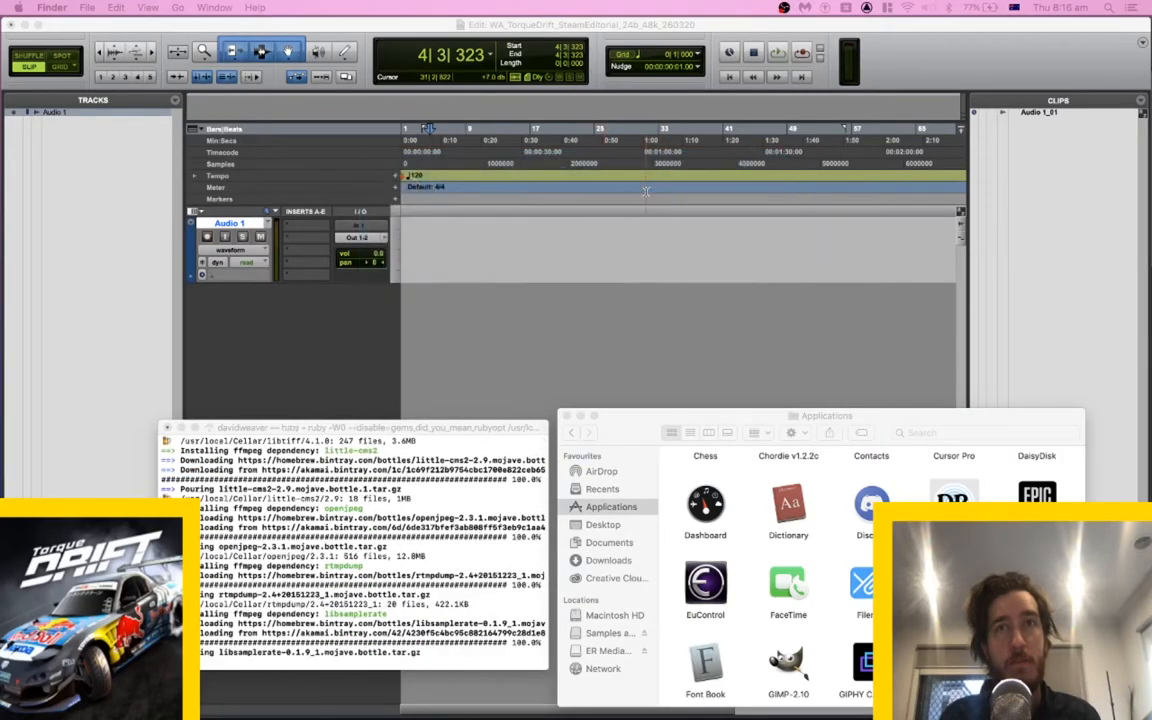
{"action": "key", "text": "super+Tab"}
{"action": "key", "text": "Tab"}
{"action": "left_click", "coordinate": [398, 262]}
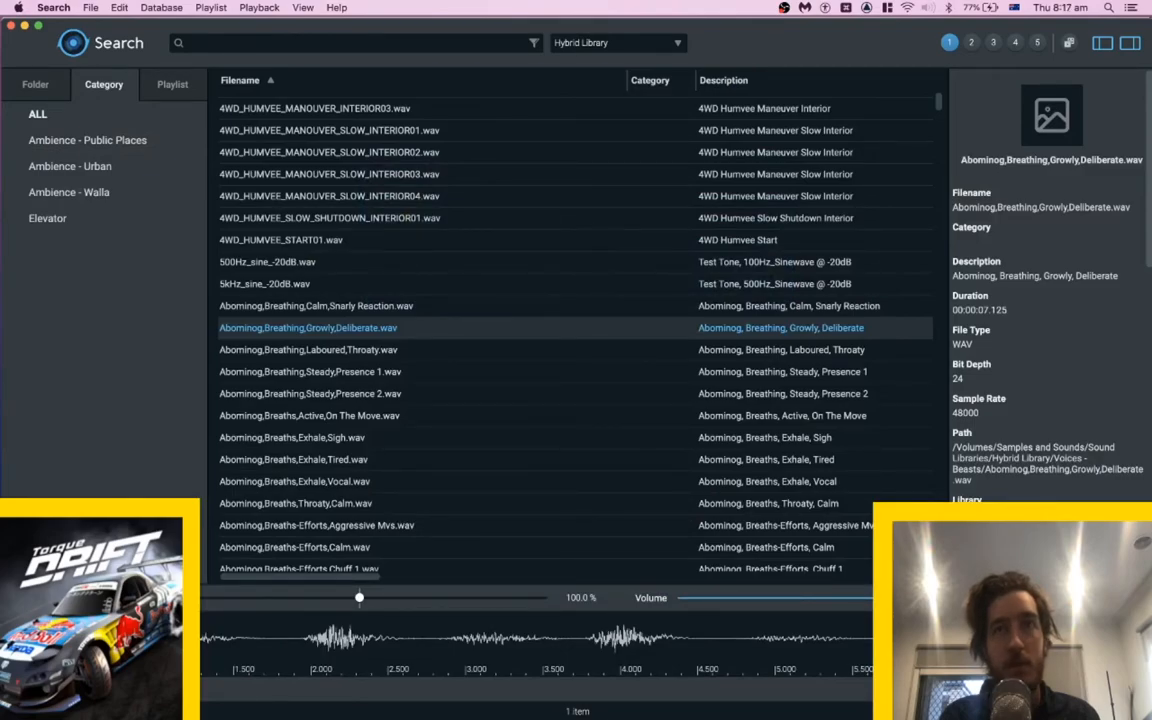
{"action": "key", "text": "super+Tab"}
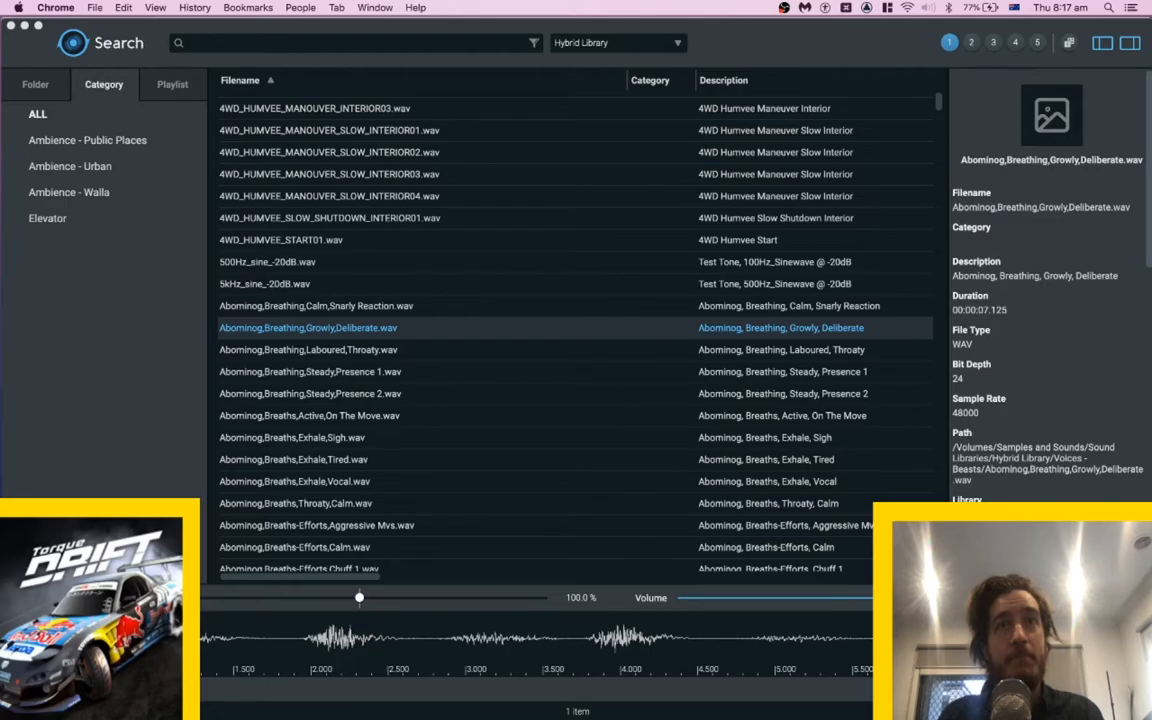
{"action": "key", "text": "super+Tab"}
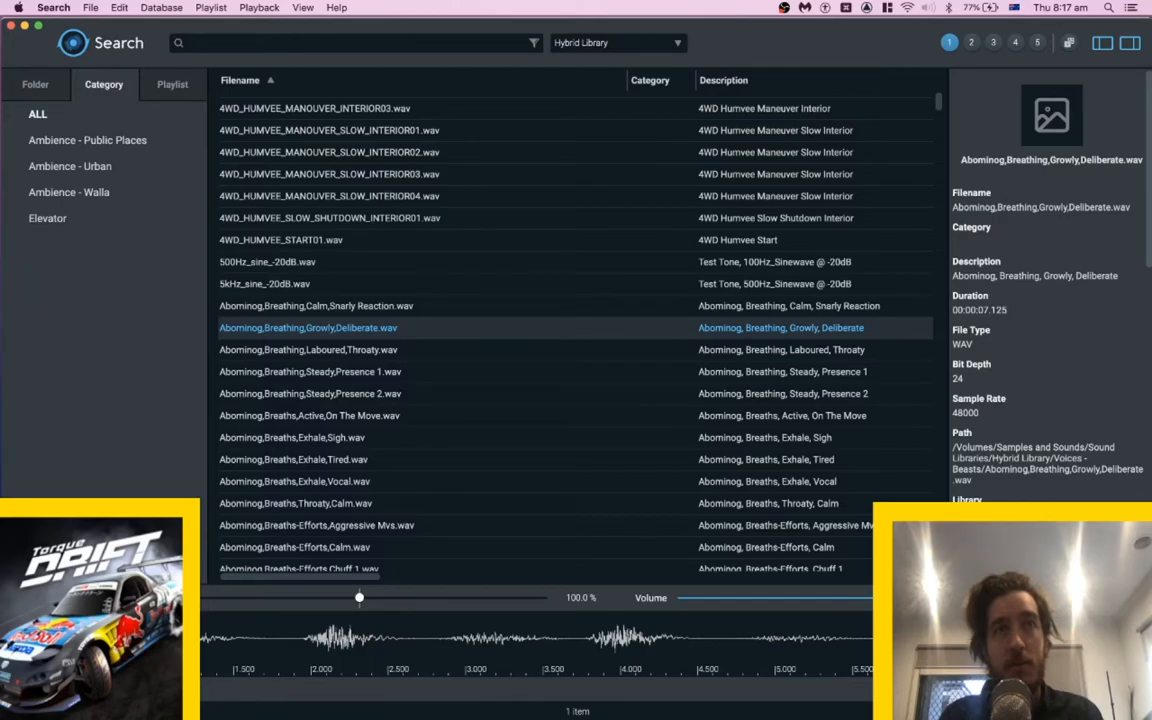
{"action": "key", "text": "super+Tab"}
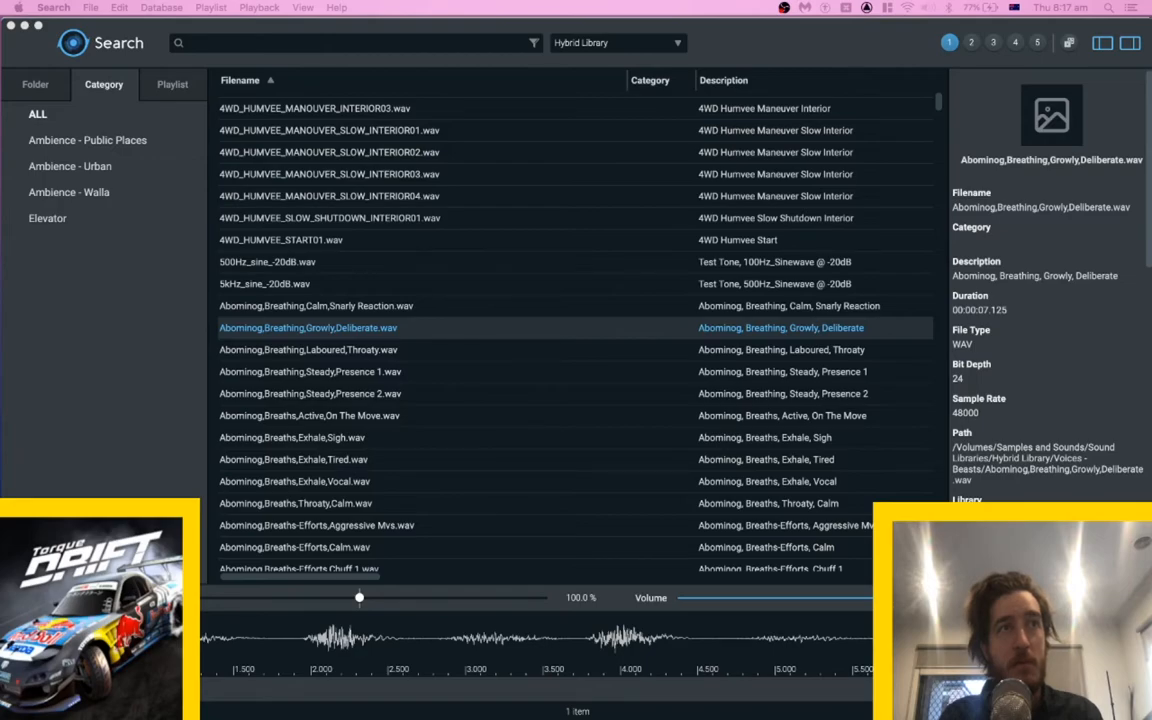
{"action": "key", "text": "super+Tab"}
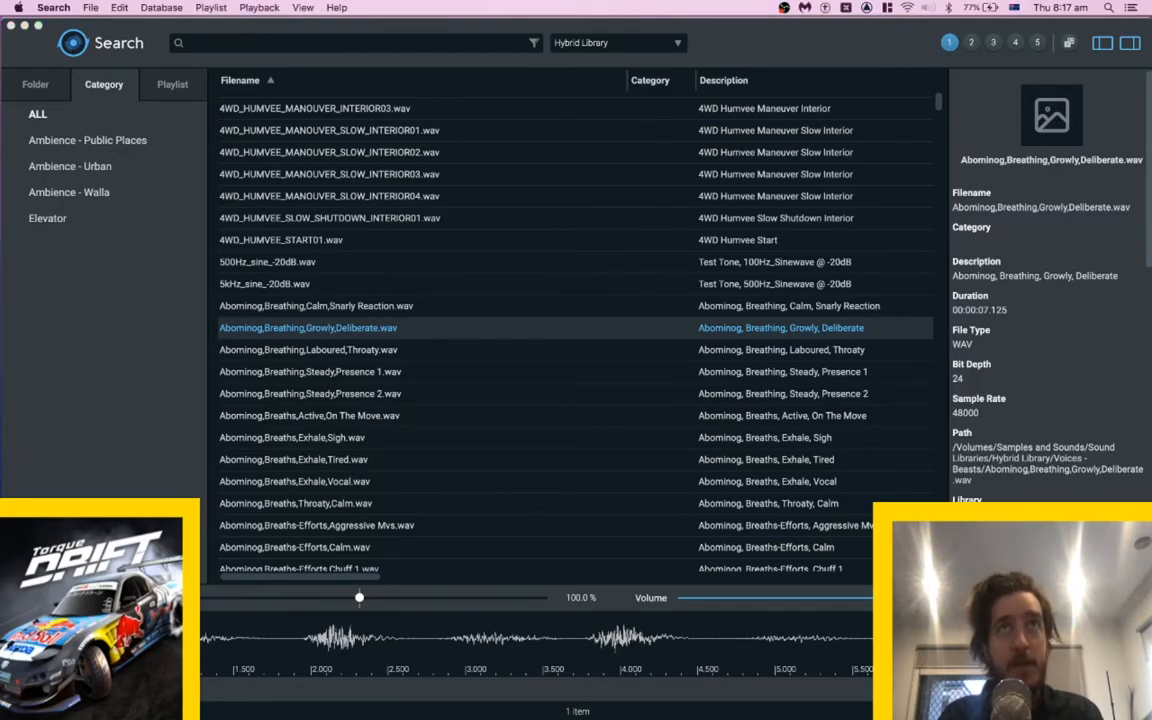
{"action": "key", "text": "super+Tab"}
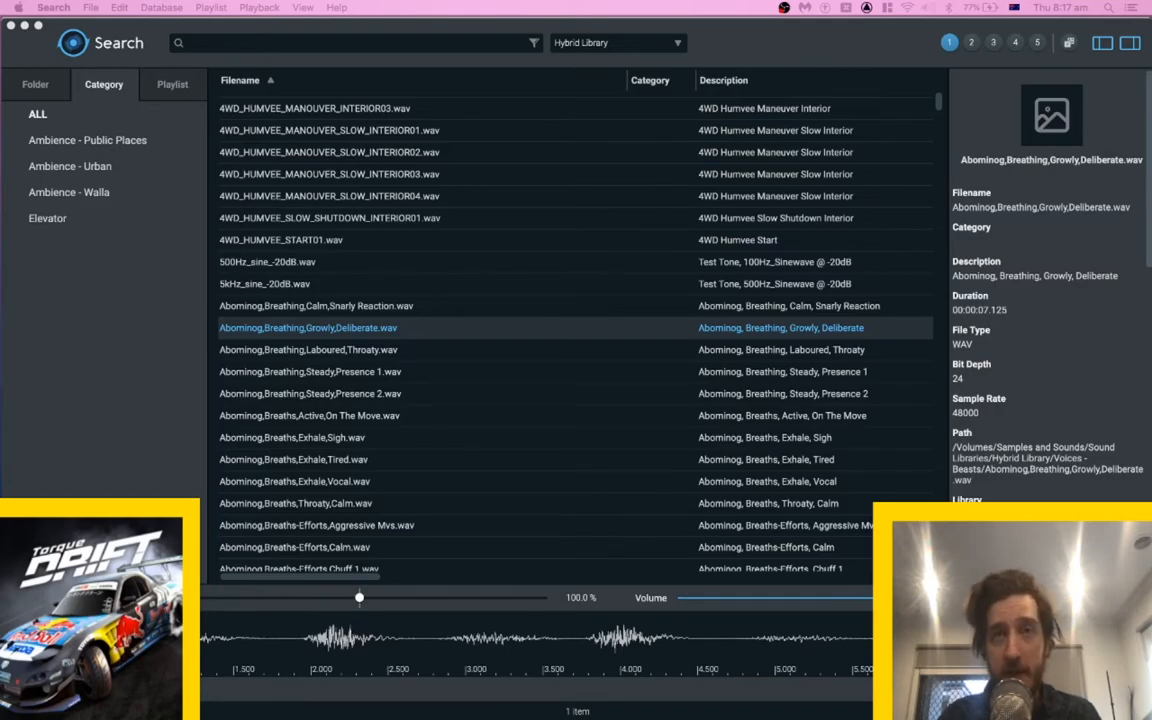
{"action": "left_click", "coordinate": [650, 693]}
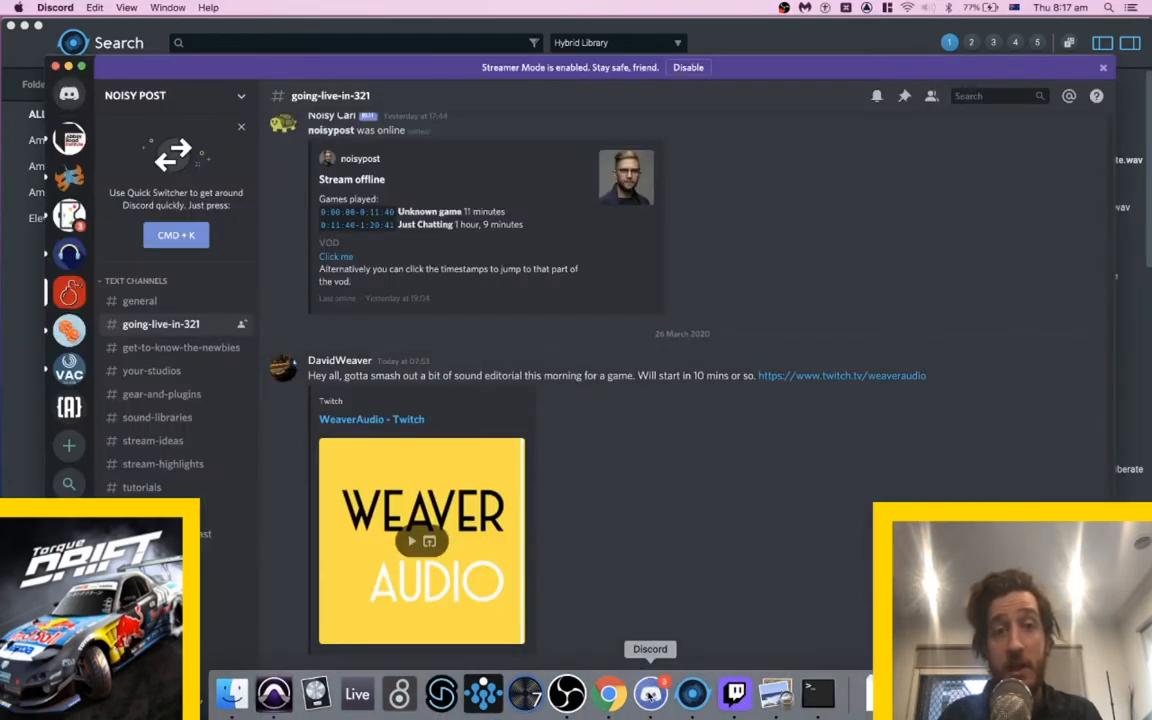
{"action": "key", "text": "super+Tab"}
{"action": "mouse_move", "coordinate": [690, 700]}
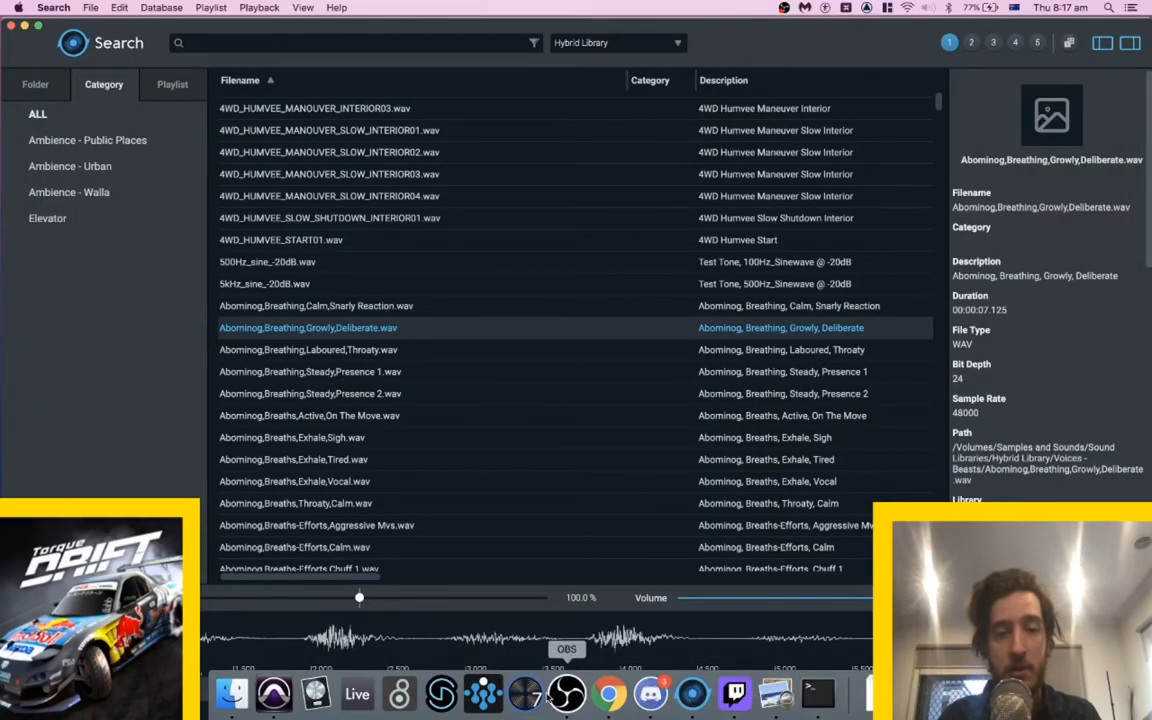
Switch to Terminal, review the Homebrew installation output and close the Terminal window.
{"action": "left_click", "coordinate": [228, 702]}
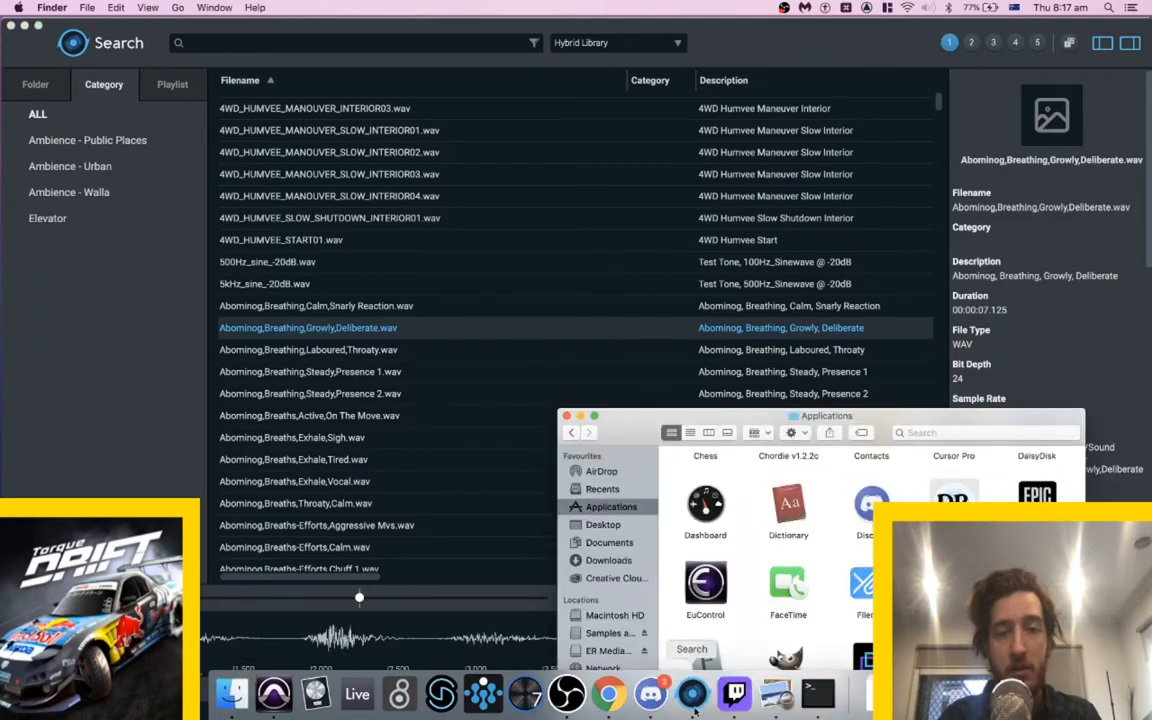
{"action": "left_click", "coordinate": [818, 693]}
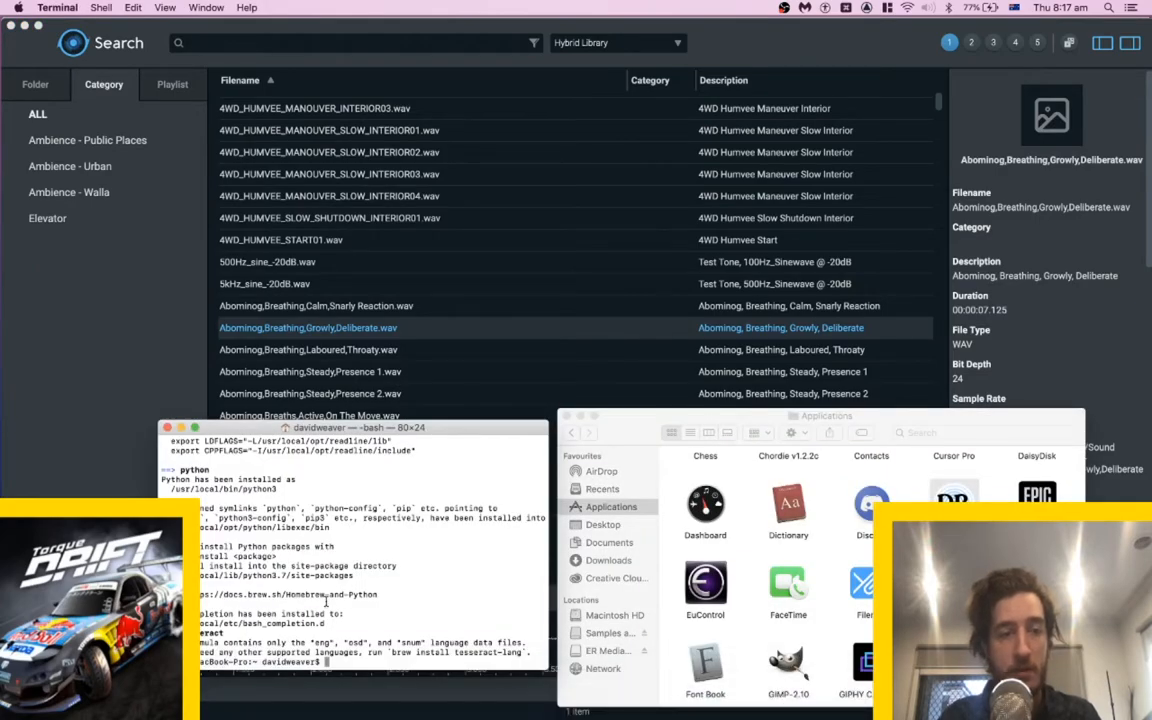
{"action": "scroll", "coordinate": [280, 540], "scroll_direction": "up", "scroll_amount": 5}
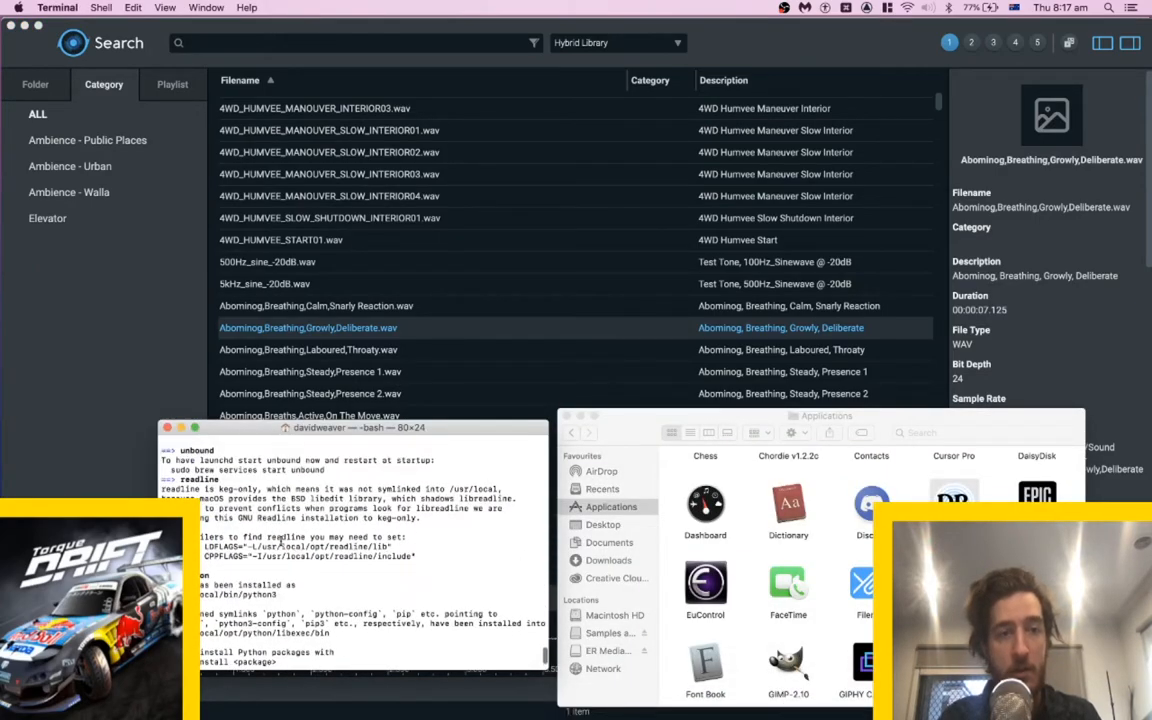
{"action": "scroll", "coordinate": [282, 543], "scroll_direction": "down", "scroll_amount": 5}
{"action": "key", "text": "super+w"}
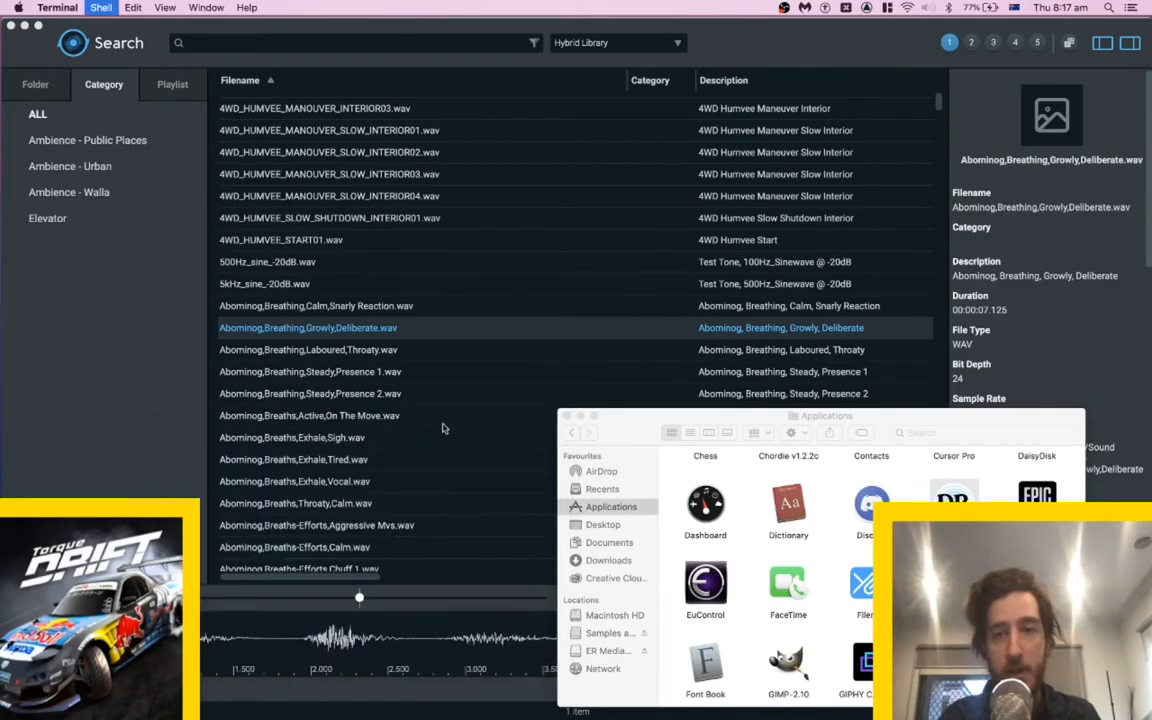
Launch DNxER from Applications and convert movie480.webm from the Desktop to DNxHD MXF with Force Size To 1080p and Pillarbox/Letterbox.
{"action": "double_click", "coordinate": [954, 497]}
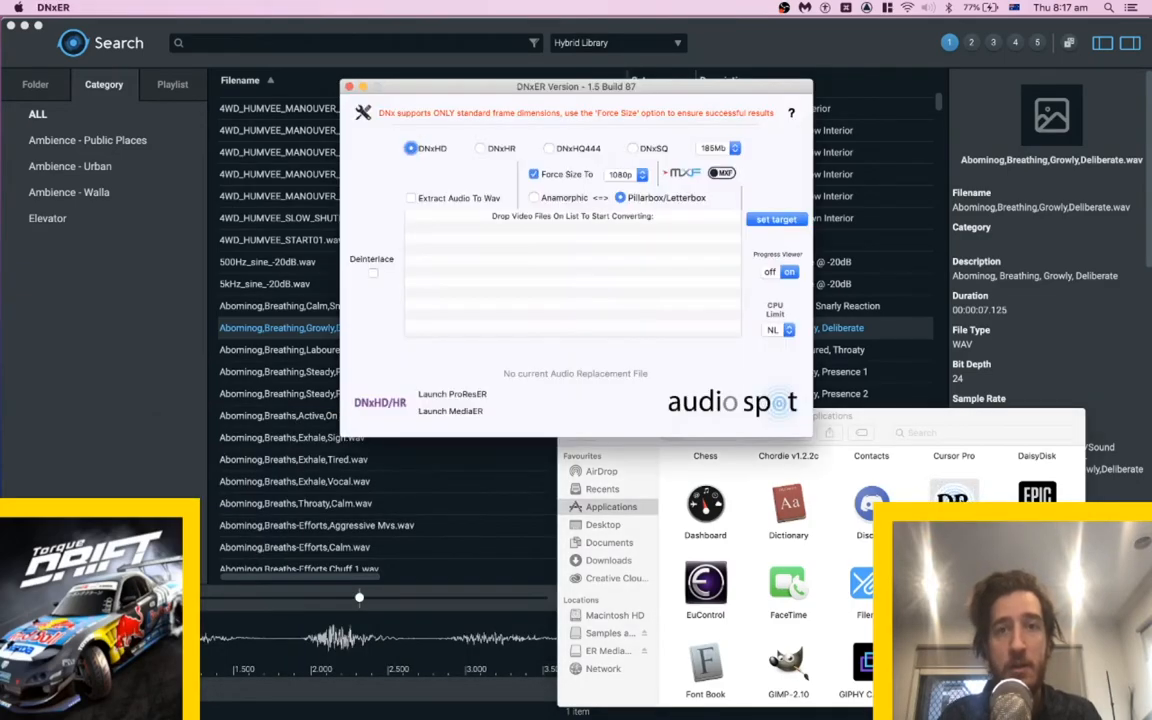
{"action": "left_click_drag", "start_coordinate": [517, 117], "coordinate": [428, 137]}
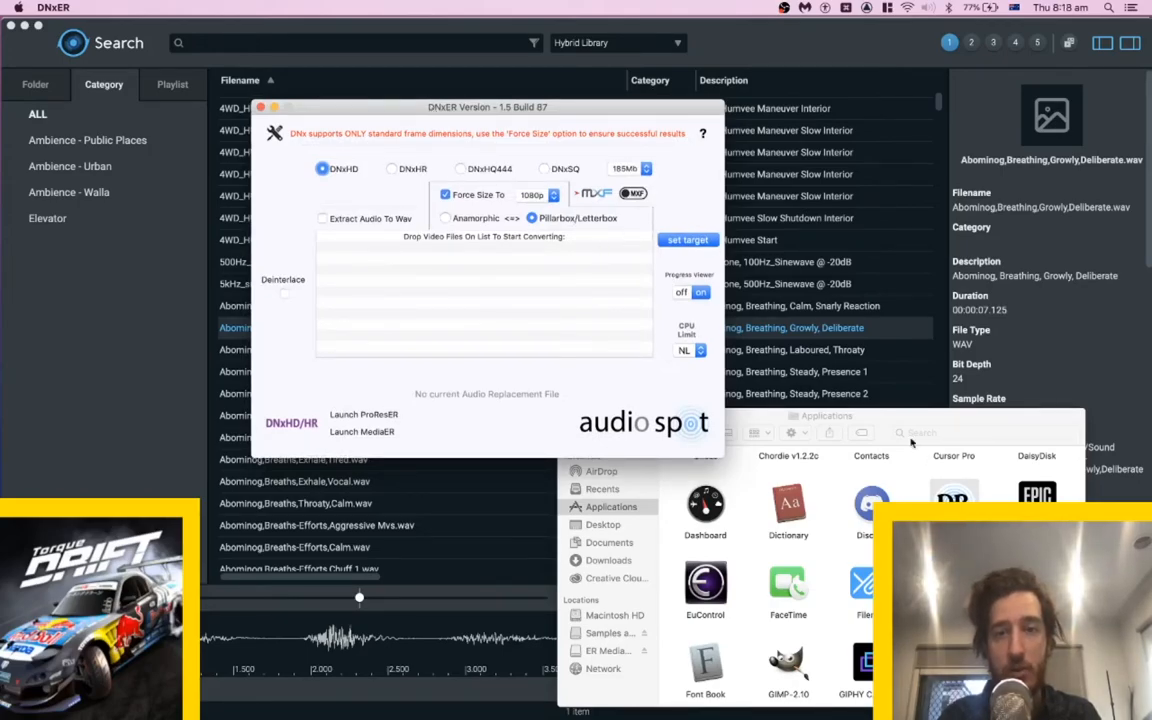
{"action": "left_click", "coordinate": [885, 416]}
{"action": "key", "text": "super+n"}
{"action": "key", "text": "Down"}
{"action": "key", "text": "Down"}
{"action": "key", "text": "Down"}
{"action": "left_click_drag", "start_coordinate": [381, 334], "coordinate": [382, 238]}
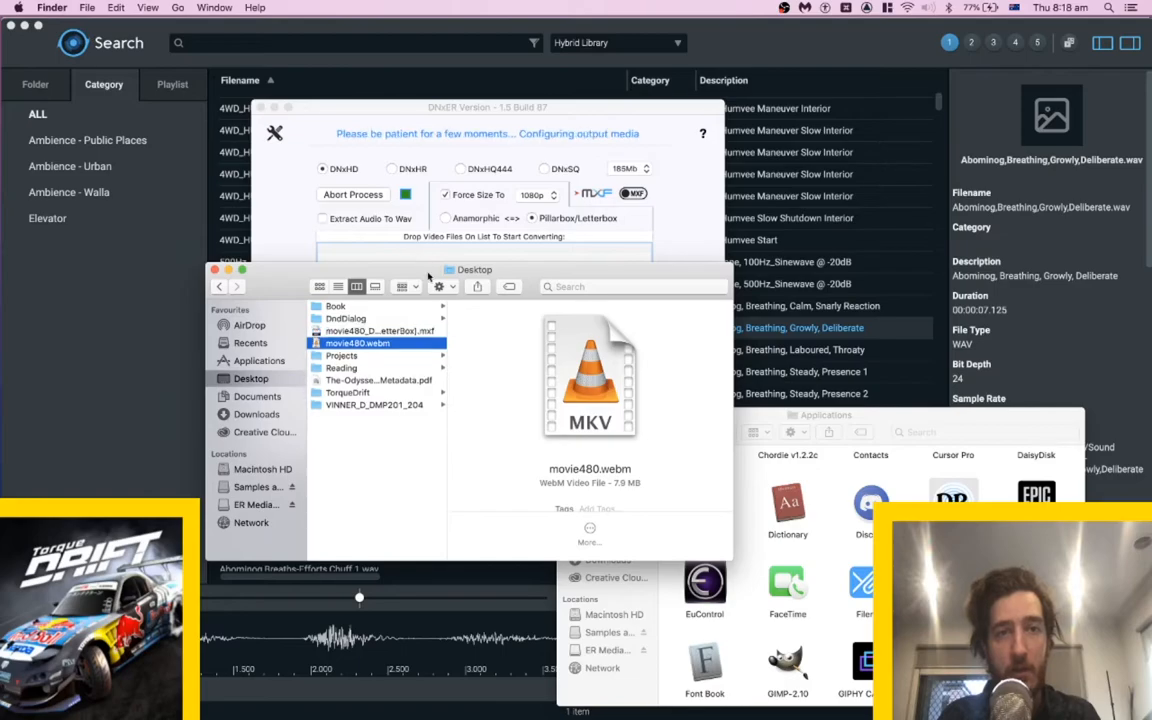
Move the Desktop folder and DNxER windows apart, and switch back to the Pro Tools session.
{"action": "left_click_drag", "start_coordinate": [462, 270], "coordinate": [626, 467]}
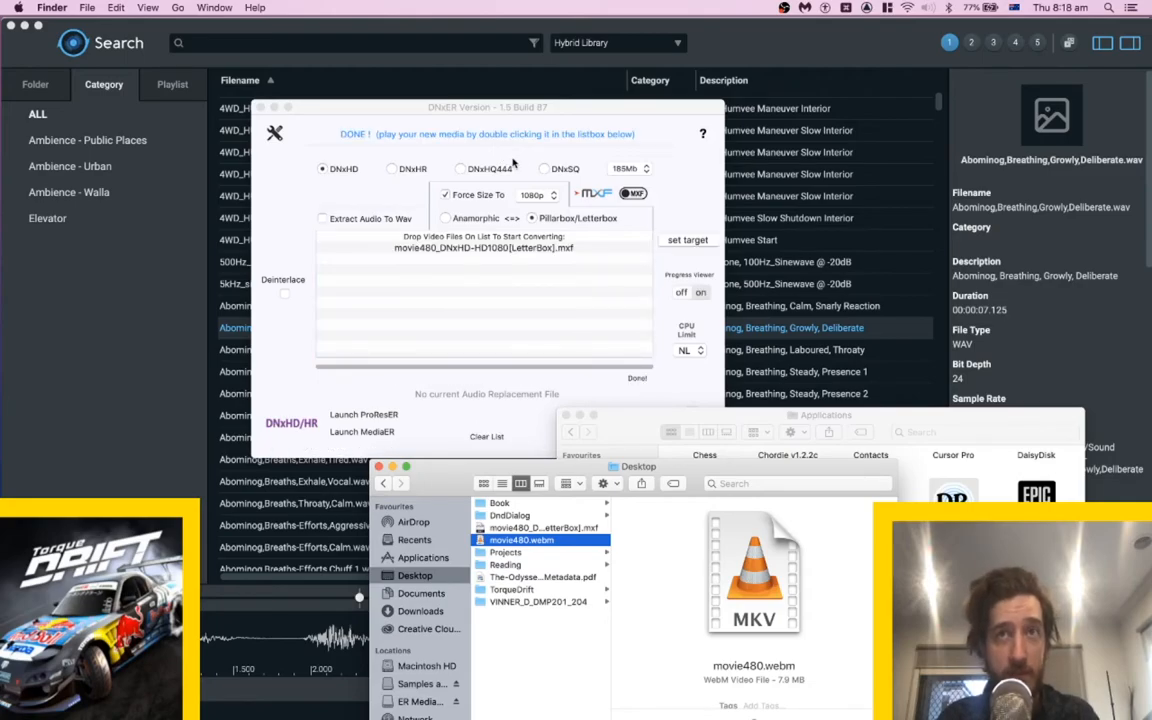
{"action": "left_click_drag", "start_coordinate": [517, 111], "coordinate": [469, 85]}
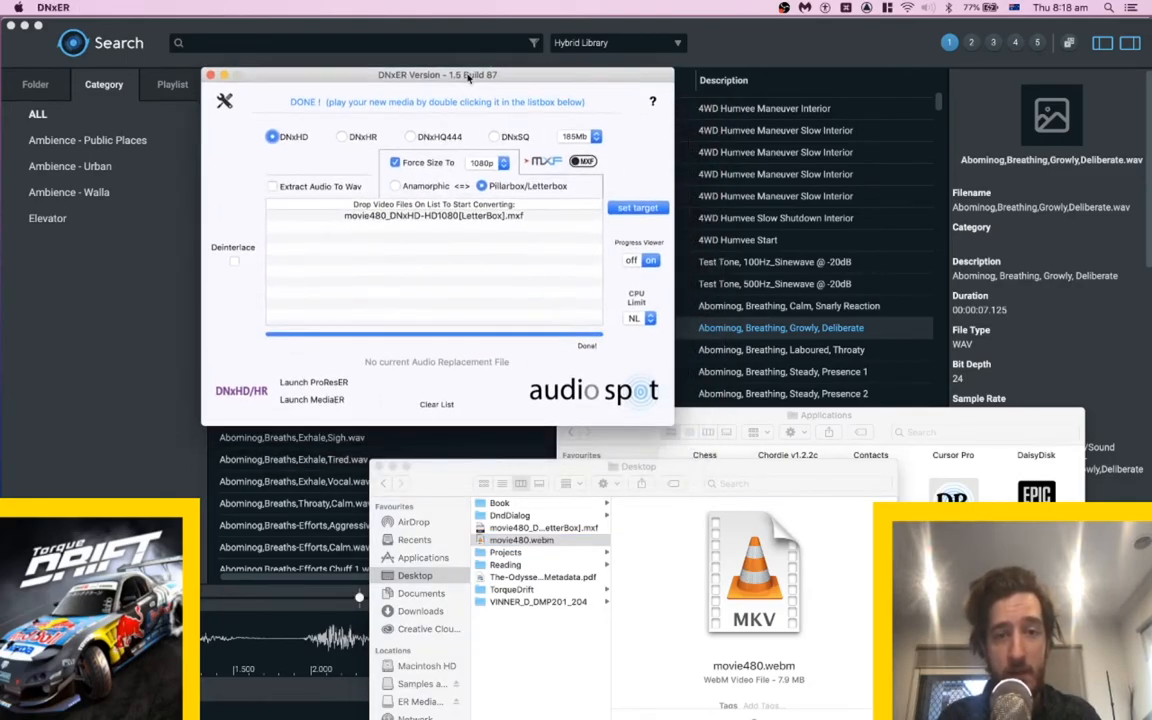
{"action": "left_click", "coordinate": [566, 539]}
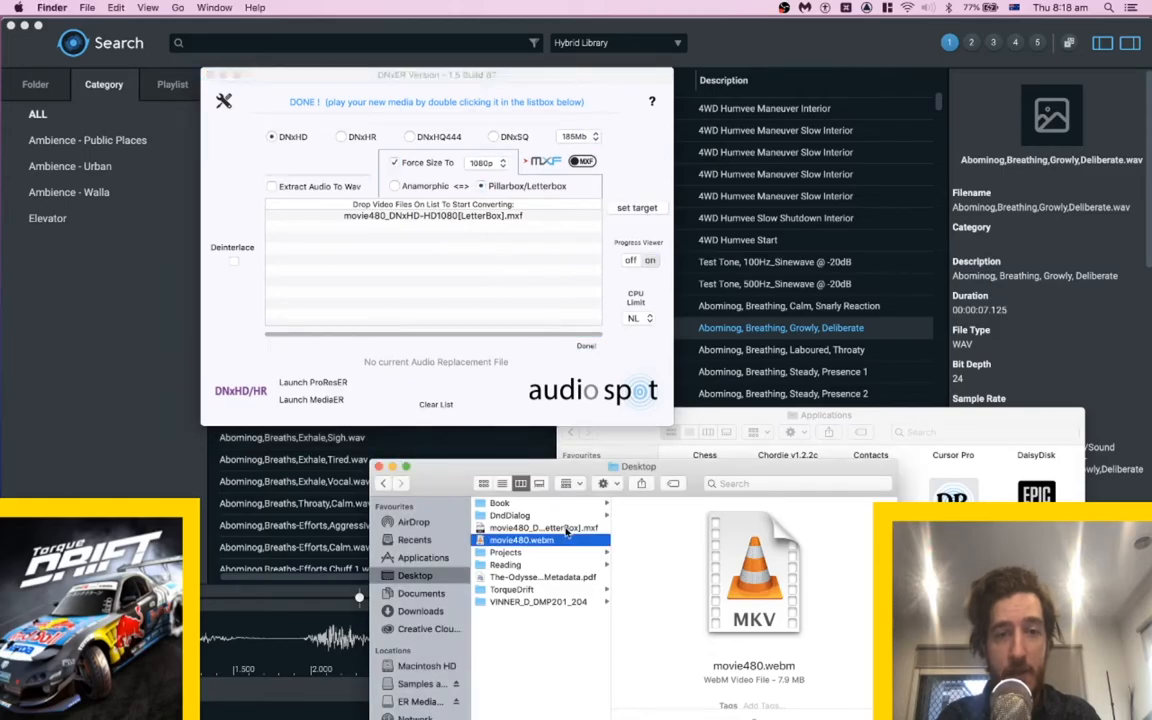
{"action": "key", "text": "super+Tab"}
{"action": "left_click", "coordinate": [465, 265]}
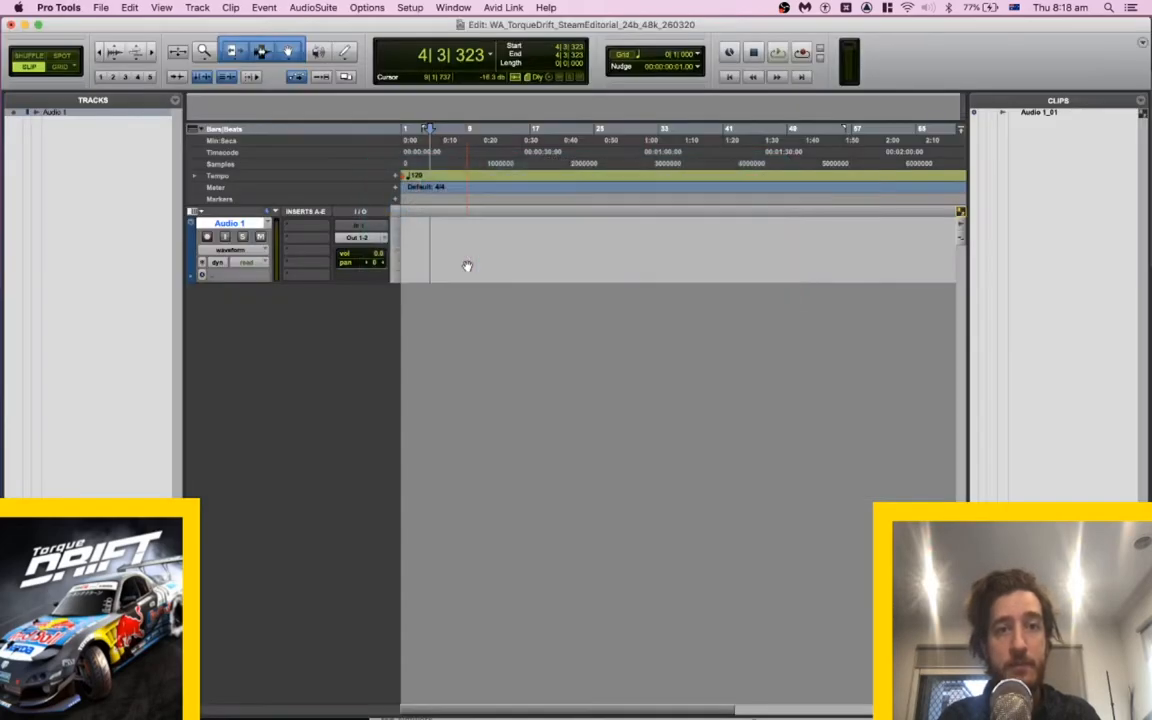
Find and launch the Keystroke Pro application.
{"action": "key", "text": "super+space"}
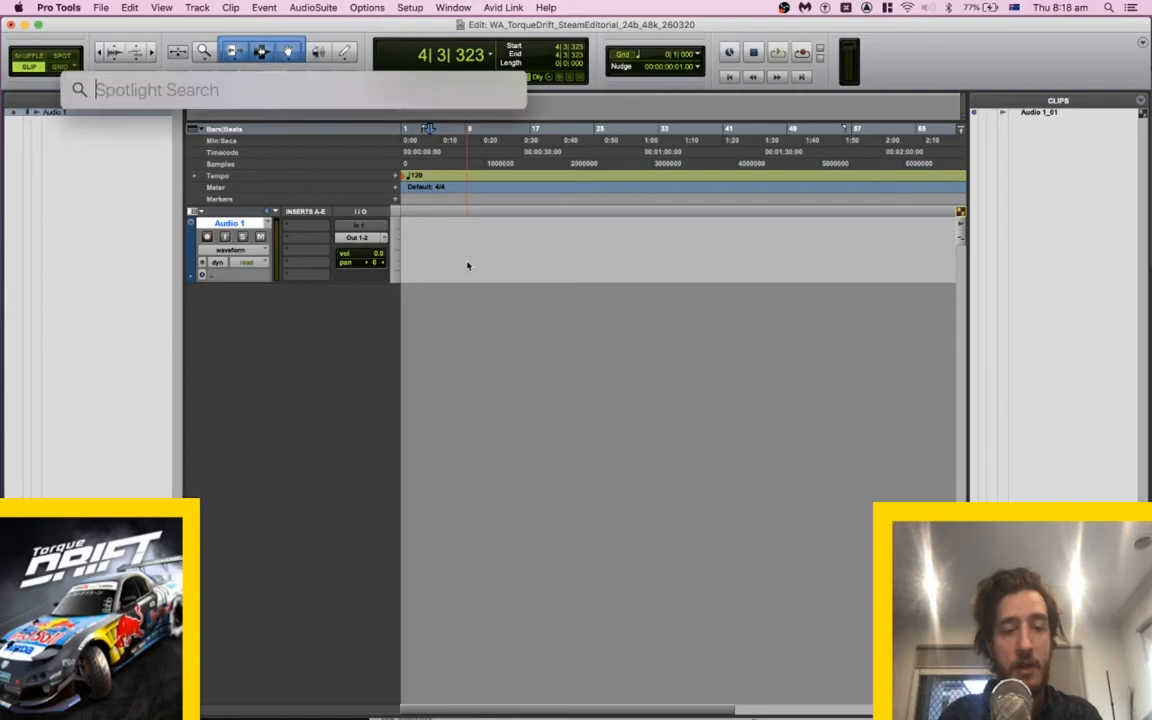
{"action": "type", "text": "key"}
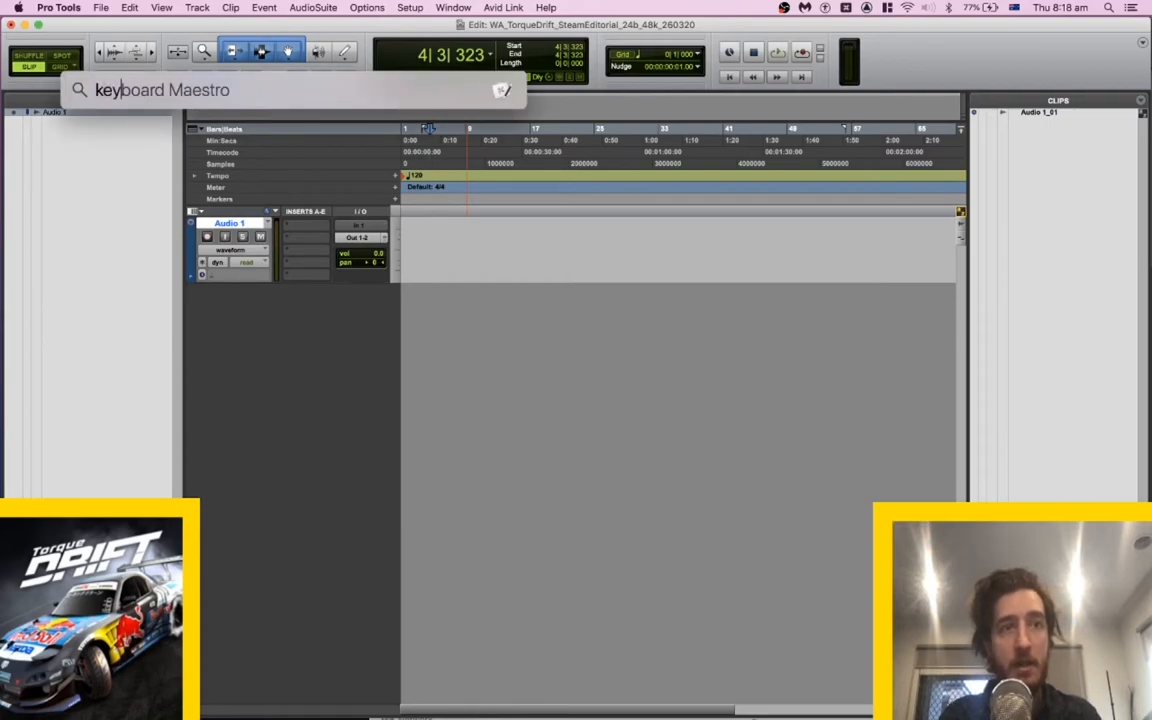
{"action": "type", "text": "stroke"}
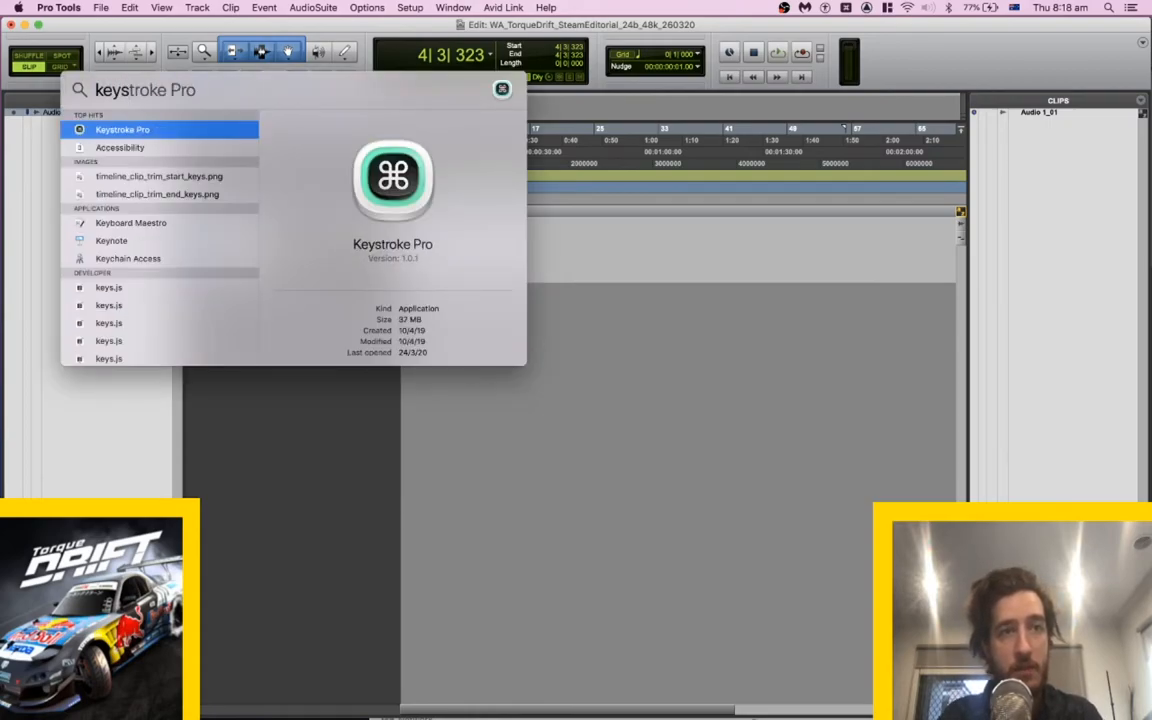
{"action": "key", "text": "Return"}
Find and launch the Cursor Pro application.
{"action": "key", "text": "super+space"}
{"action": "type", "text": "mouse"}
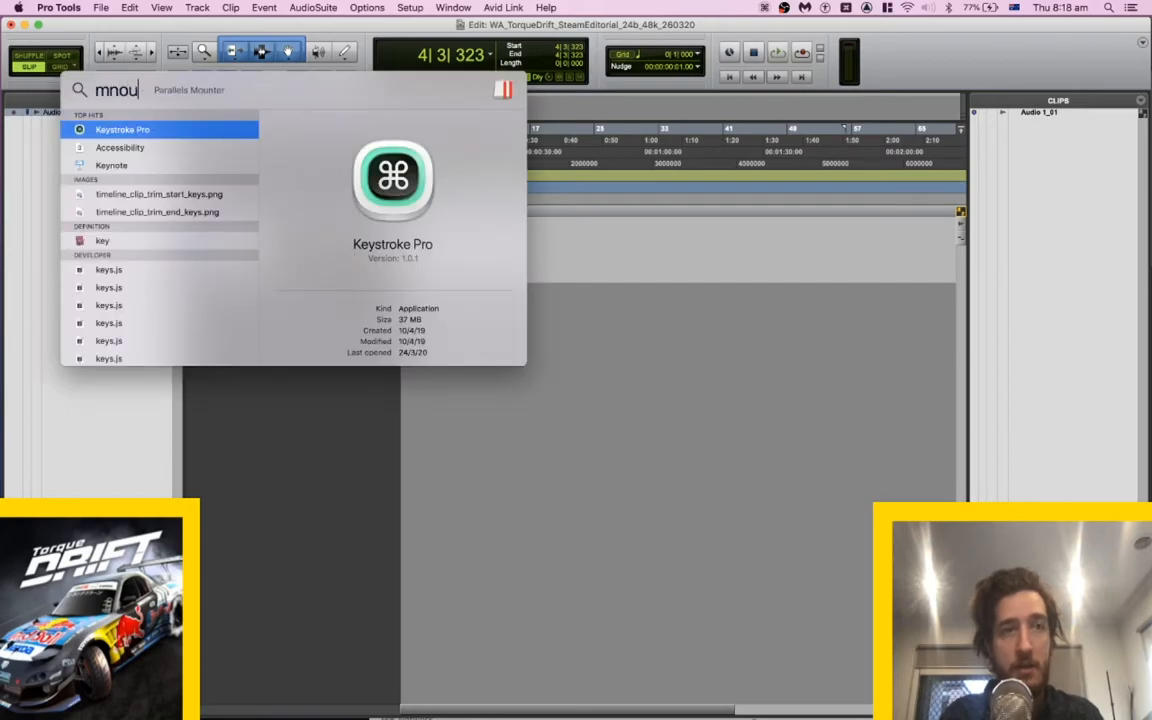
{"action": "key", "text": "BackSpace"}
{"action": "key", "text": "BackSpace"}
{"action": "key", "text": "BackSpace"}
{"action": "key", "text": "BackSpace"}
{"action": "key", "text": "BackSpace"}
{"action": "type", "text": "curosr"}
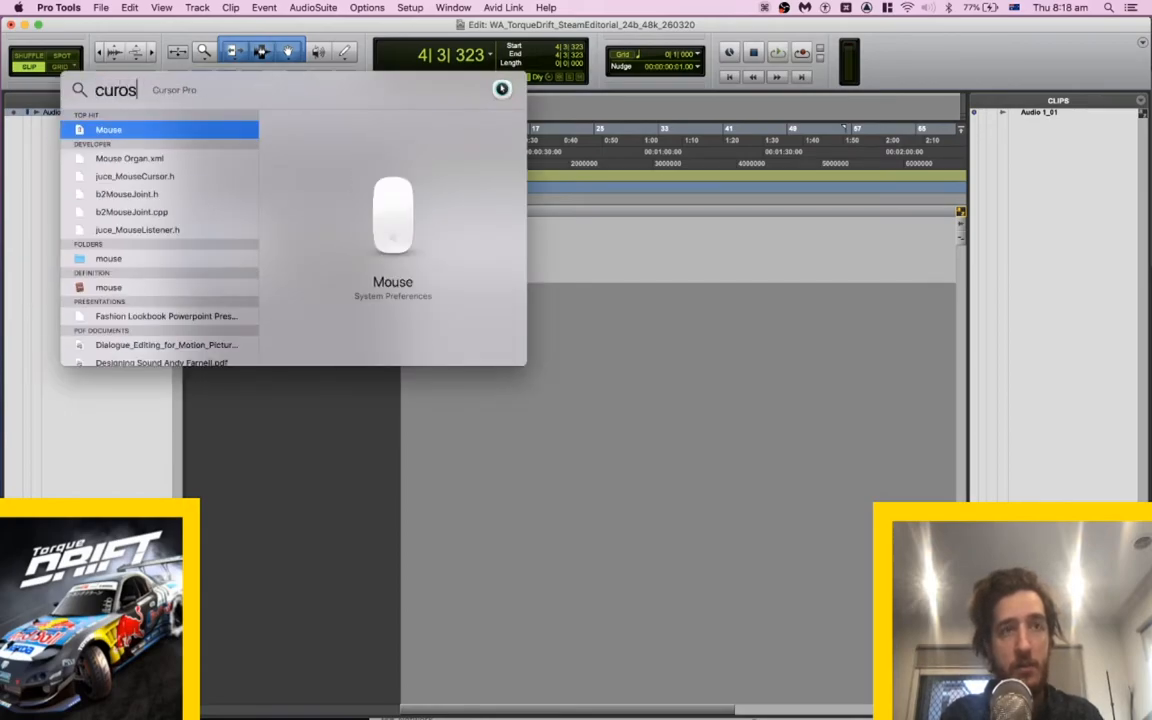
{"action": "key", "text": "BackSpace"}
{"action": "key", "text": "BackSpace"}
{"action": "key", "text": "BackSpace"}
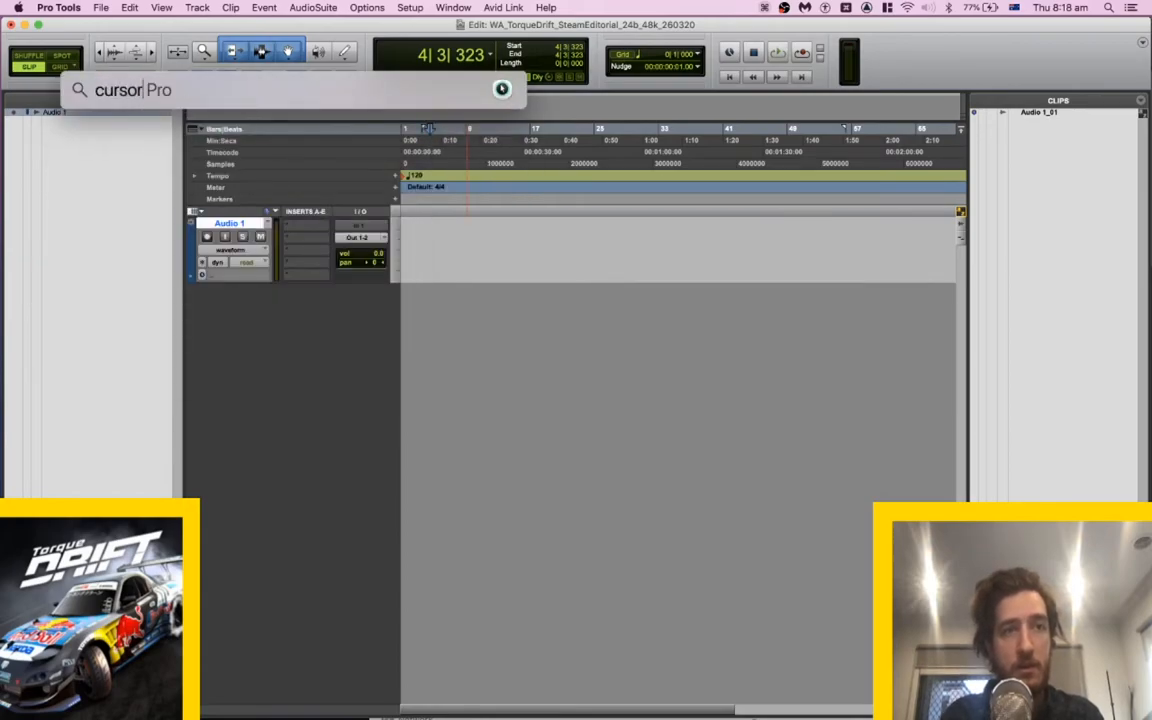
{"action": "key", "text": "Return"}
Turn on Show Keystrokes in Keystroke Pro and Show Cursor Highlight in Cursor Pro.
{"action": "left_click", "coordinate": [764, 8]}
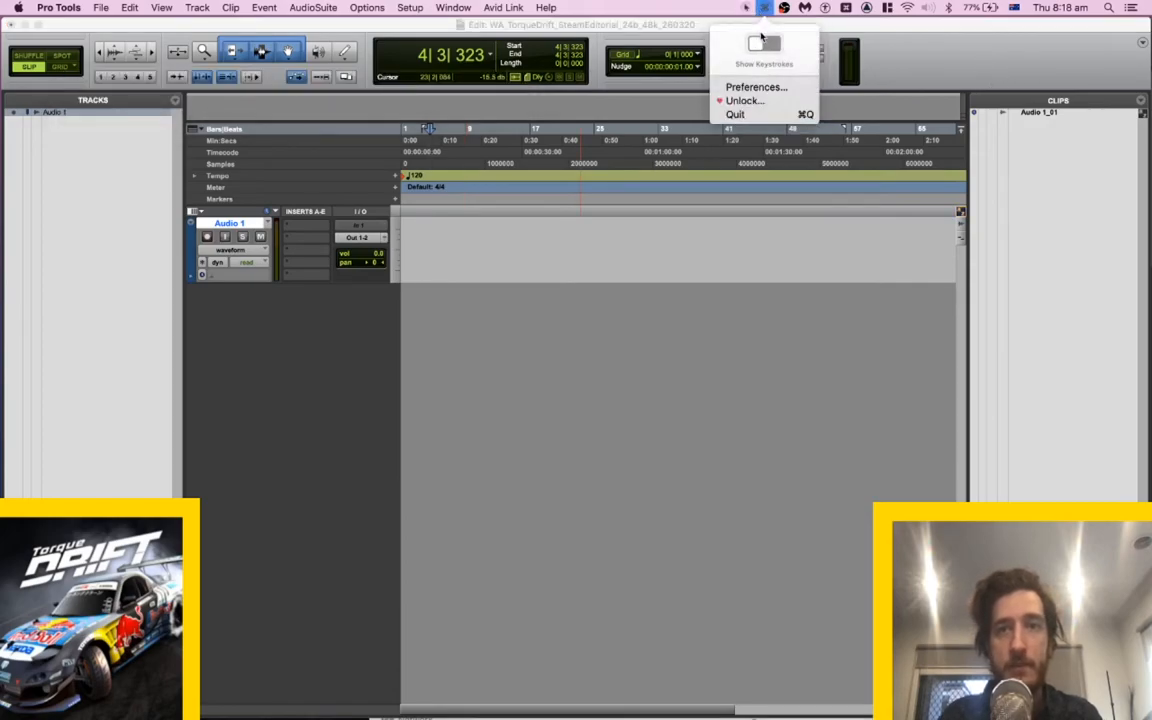
{"action": "left_click", "coordinate": [762, 43]}
{"action": "left_click", "coordinate": [745, 8]}
{"action": "left_click", "coordinate": [745, 44]}
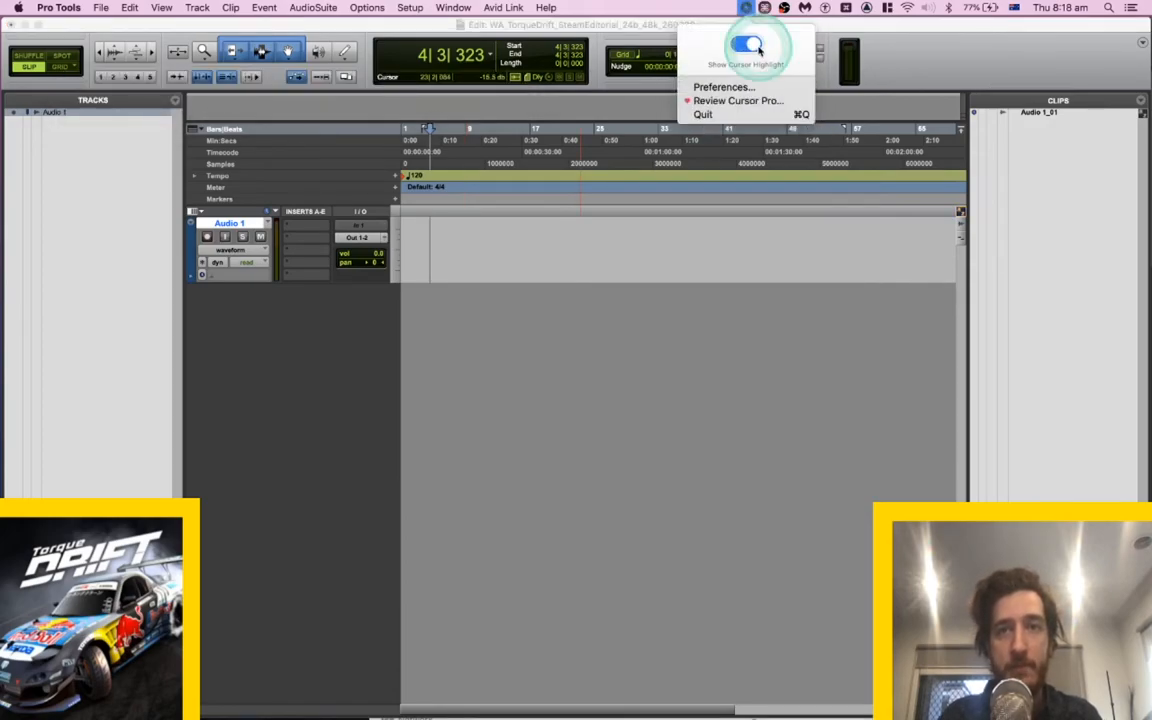
Import the video movie480_DNxHD-HD1080[LetterBox].mxf from the Desktop into the session, located at Session Start.
{"action": "key", "text": "super+alt+shift+i"}
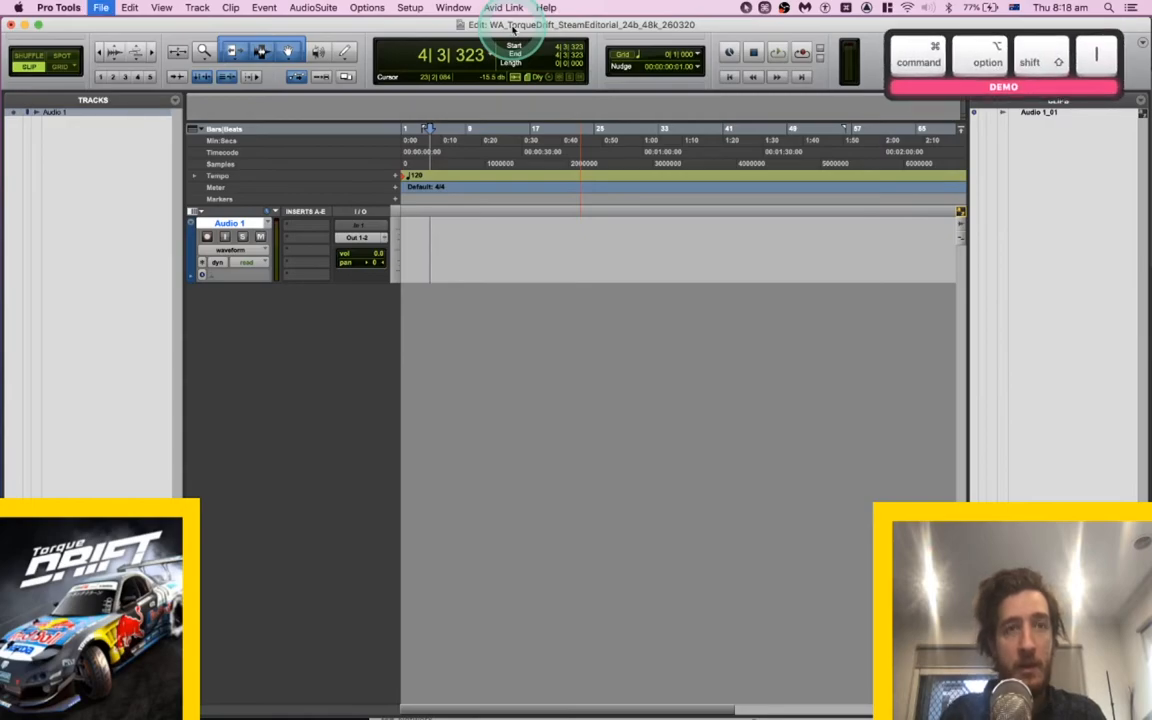
{"action": "key", "text": "super+shift+d"}
{"action": "key", "text": "Down"}
{"action": "key", "text": "Down"}
{"action": "key", "text": "Down"}
{"action": "key", "text": "Return"}
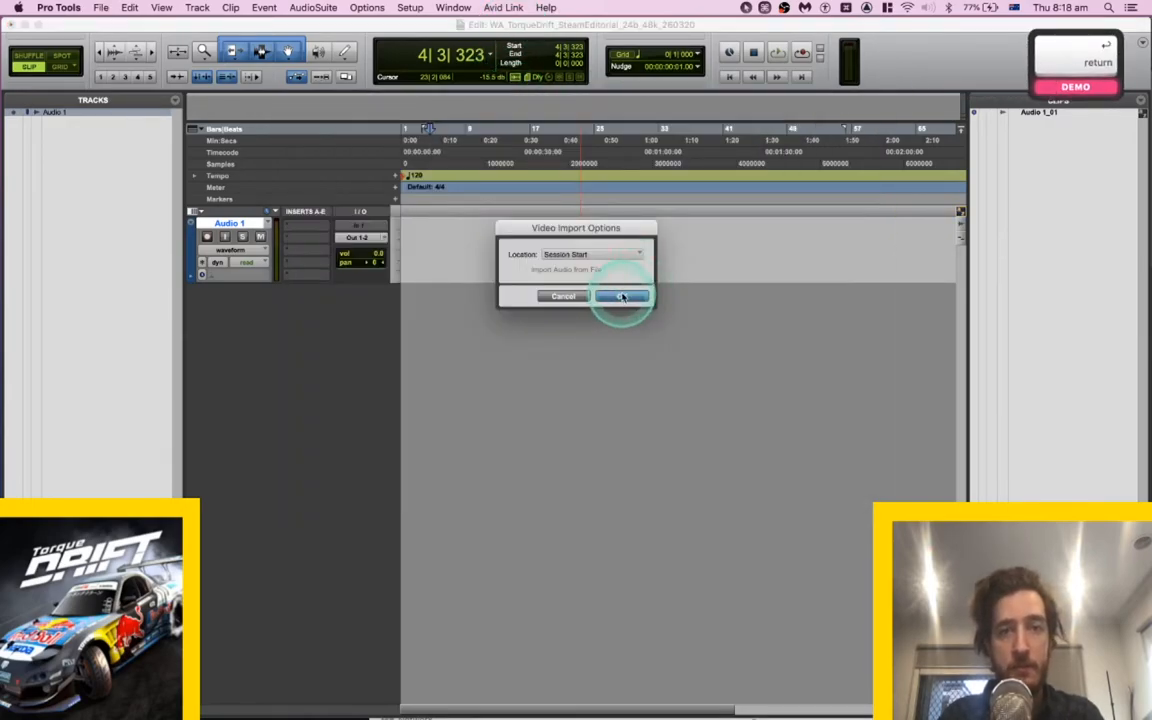
{"action": "left_click", "coordinate": [621, 297]}
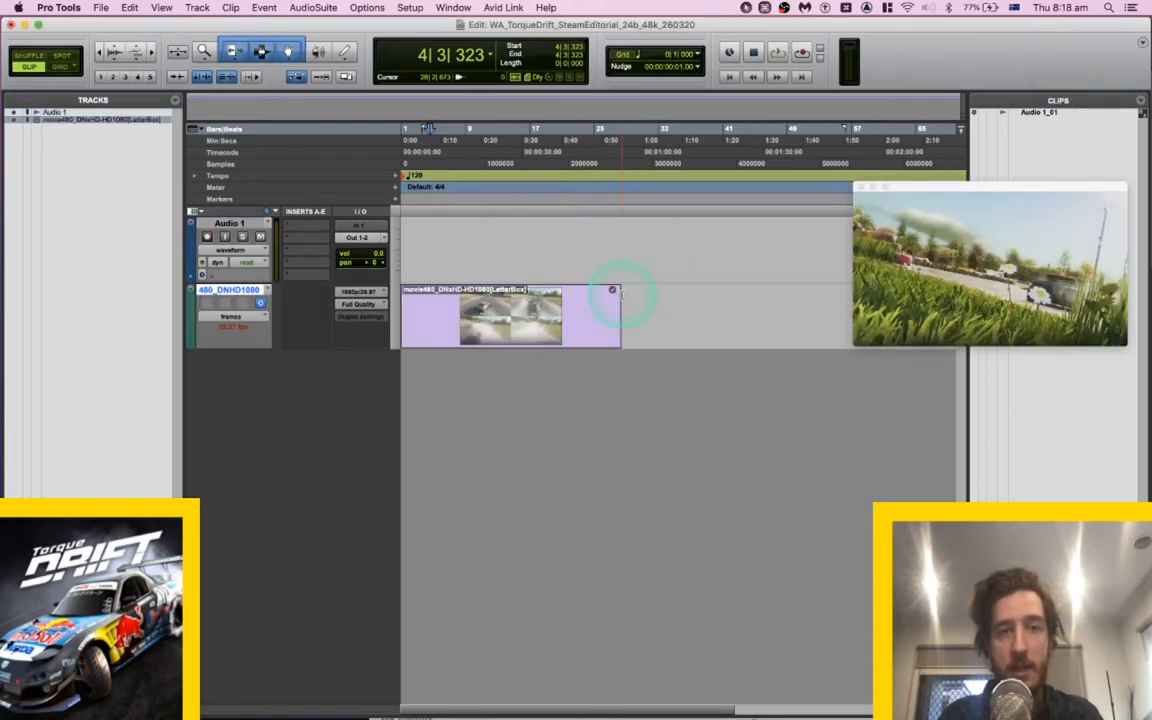
Play the session from the beginning, move the video window below the tracks and enlarge it.
{"action": "key", "text": "Return"}
{"action": "key", "text": "space"}
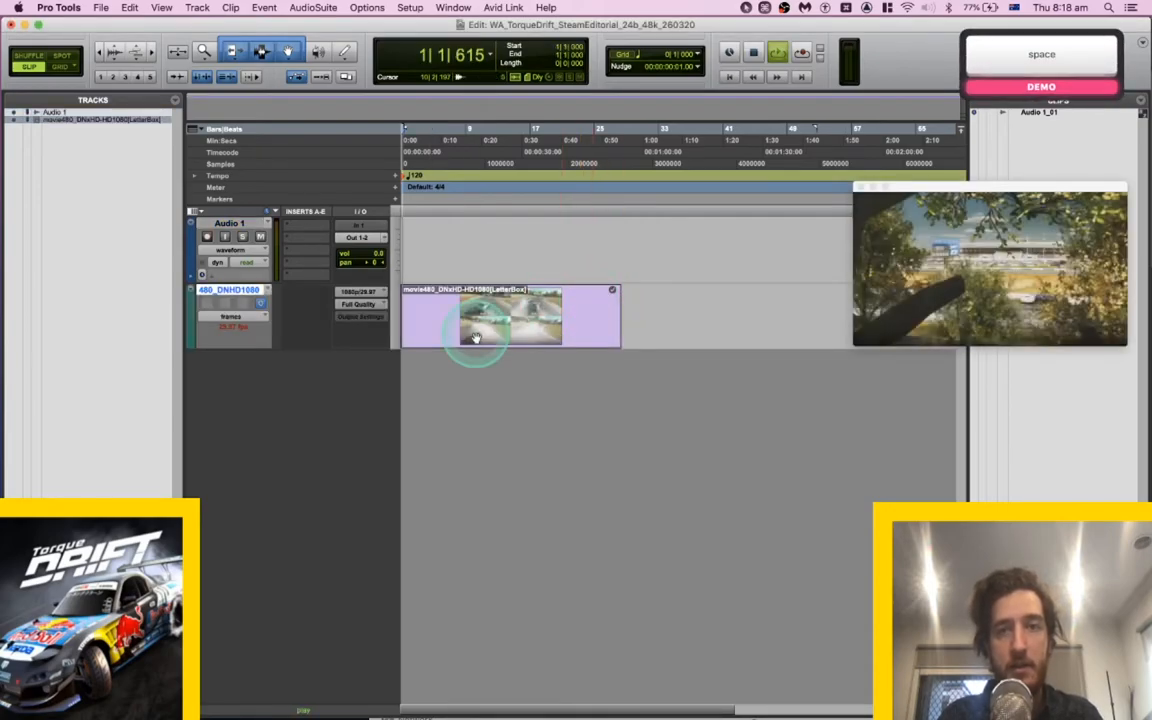
{"action": "left_click_drag", "start_coordinate": [1016, 184], "coordinate": [814, 402]}
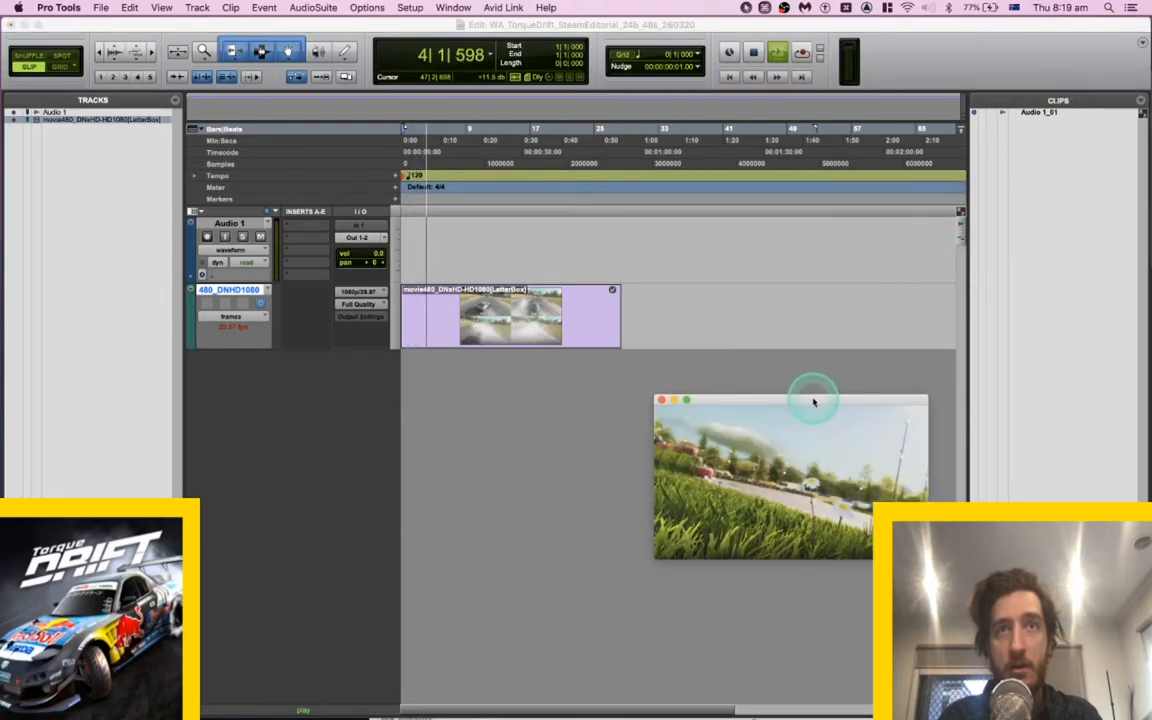
{"action": "left_click_drag", "start_coordinate": [814, 402], "coordinate": [535, 501]}
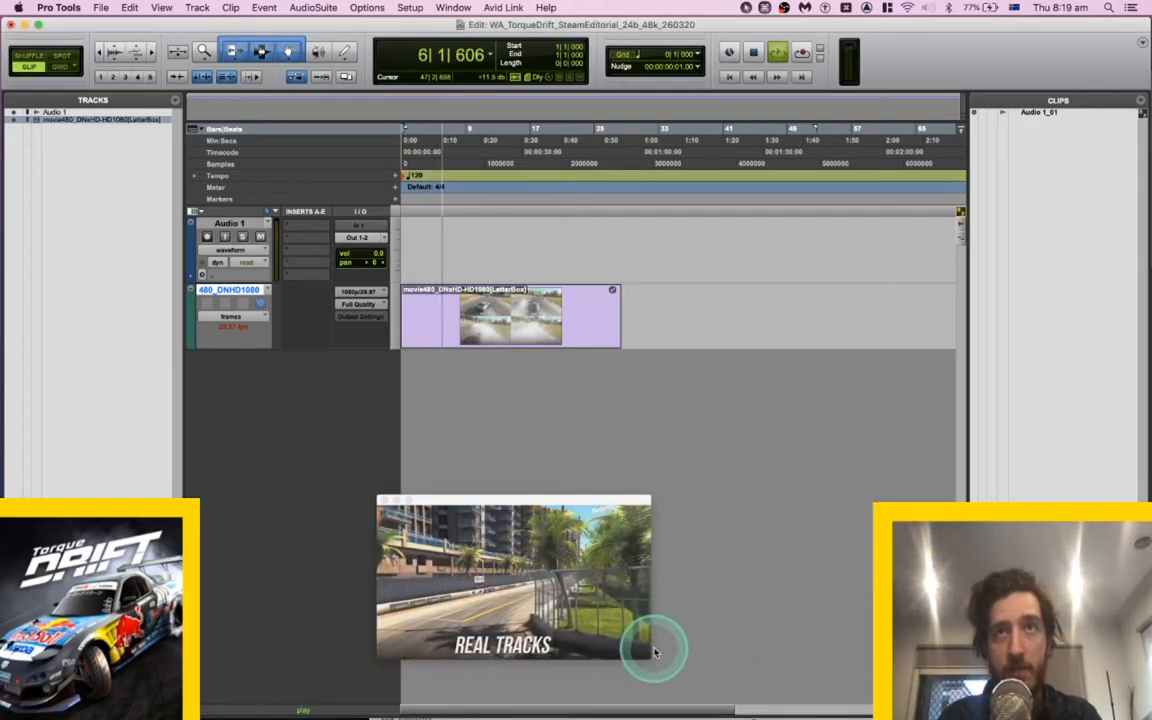
{"action": "left_click_drag", "start_coordinate": [651, 660], "coordinate": [762, 712]}
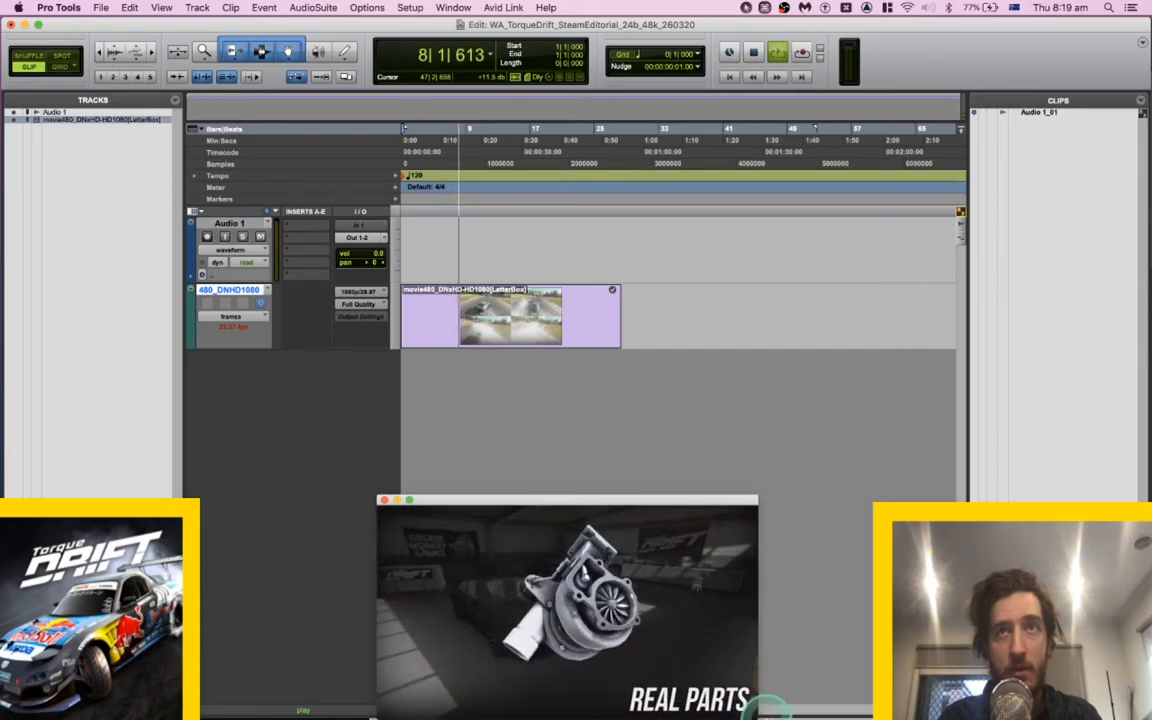
Stop the playback and return the playhead to the session start.
{"action": "mouse_move", "coordinate": [420, 690]}
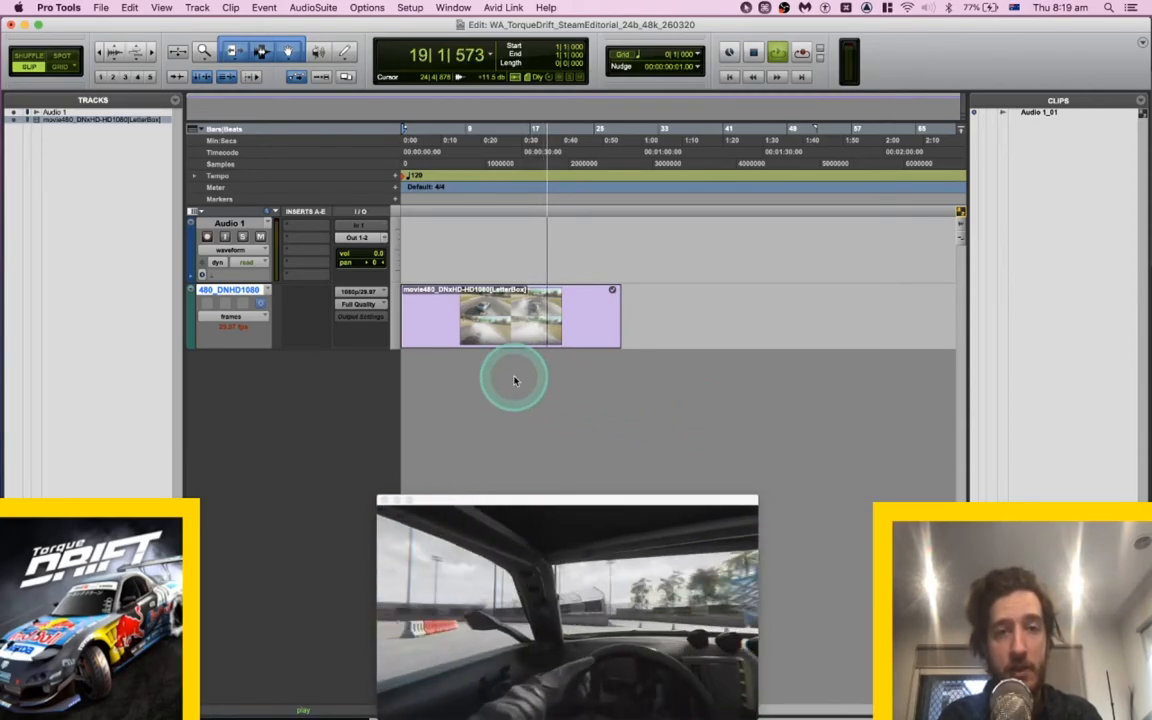
{"action": "key", "text": "space"}
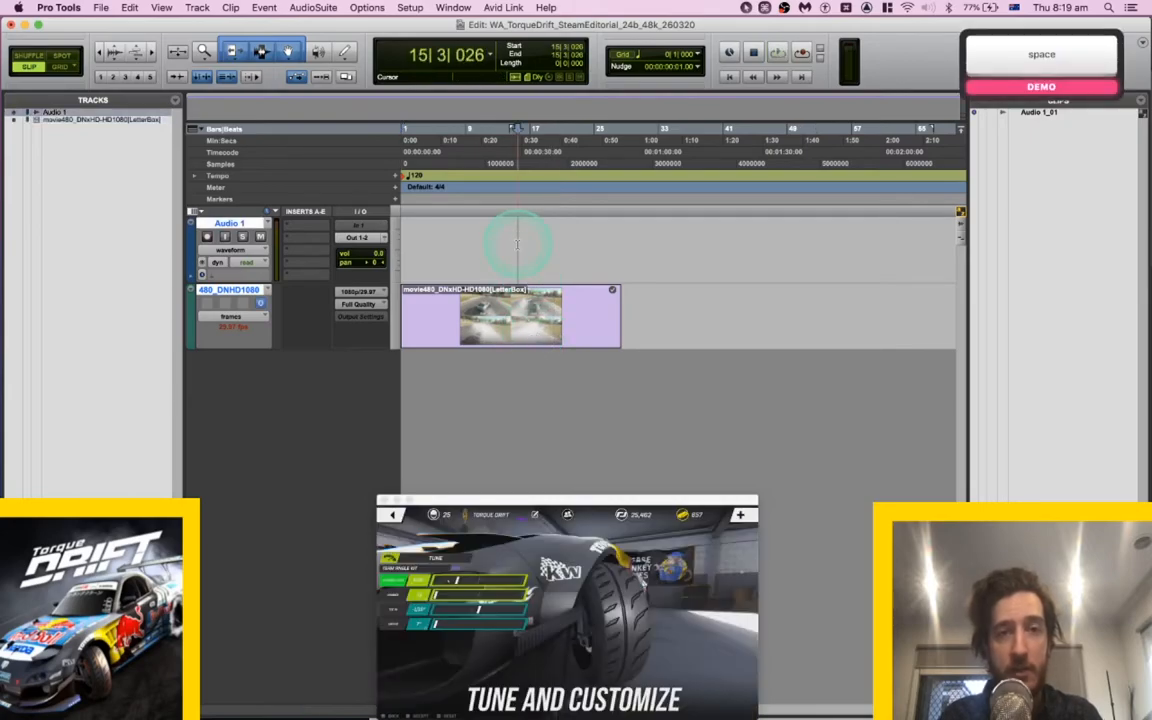
{"action": "key", "text": "Return"}
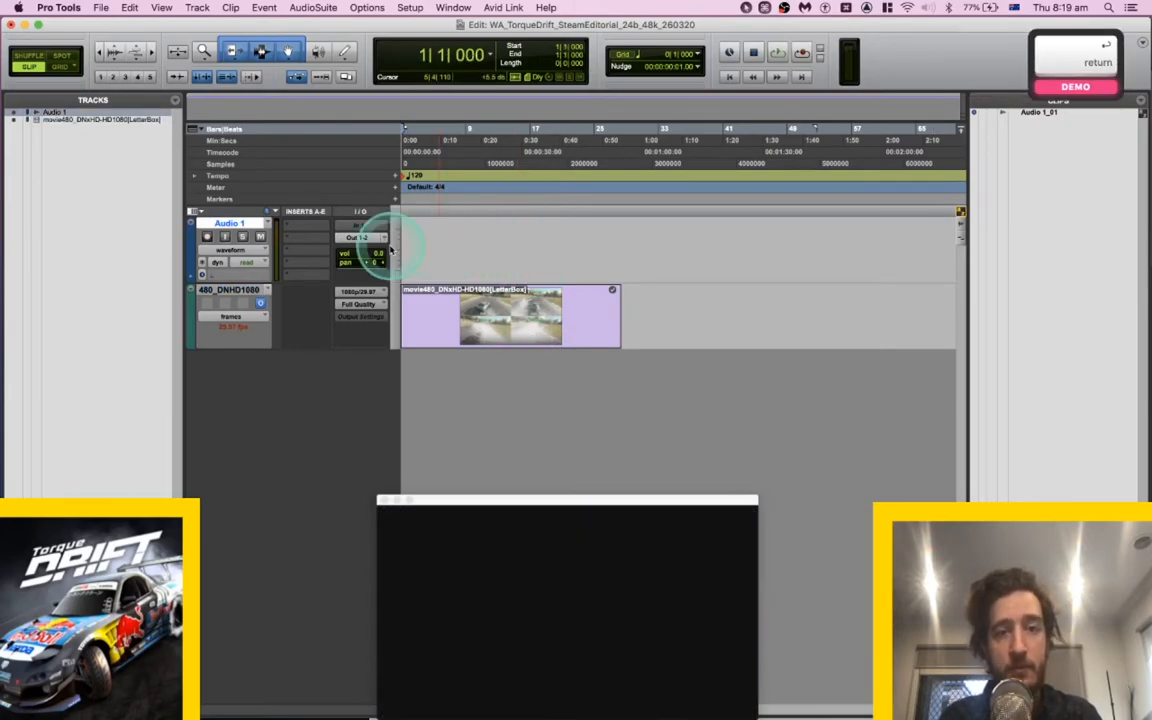
Create six mono audio tracks named SFX A and six mono audio tracks named SFX B.
{"action": "key", "text": "super+shift+n"}
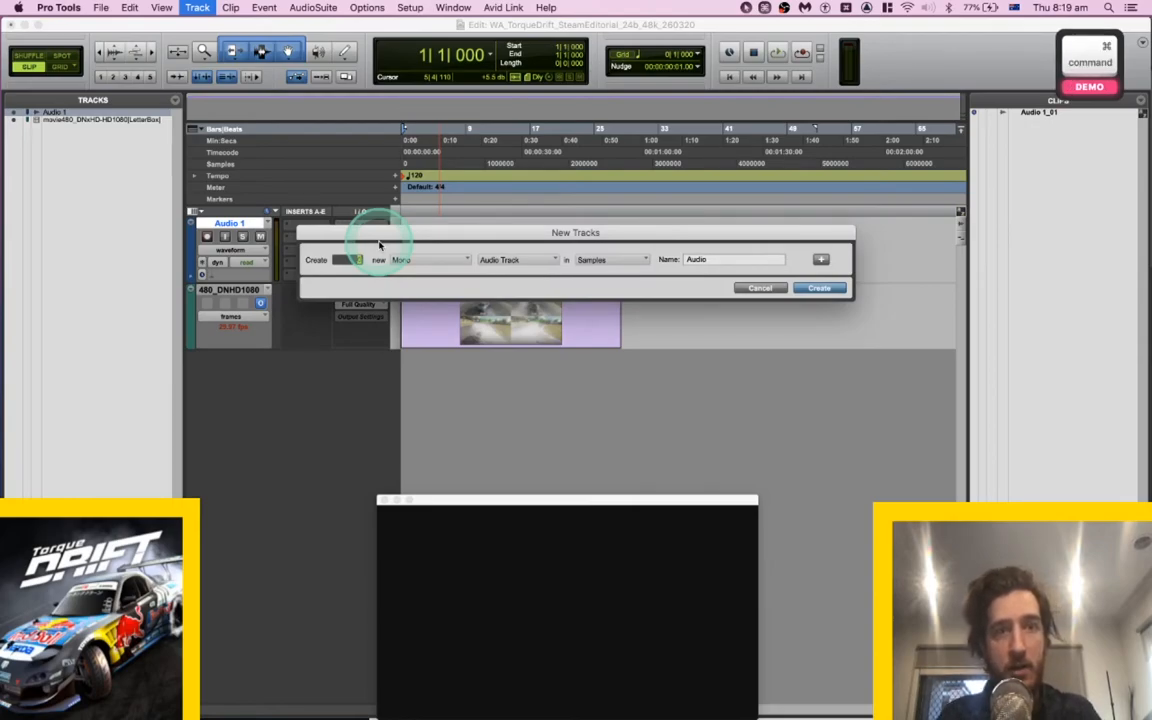
{"action": "key", "text": "super+Right"}
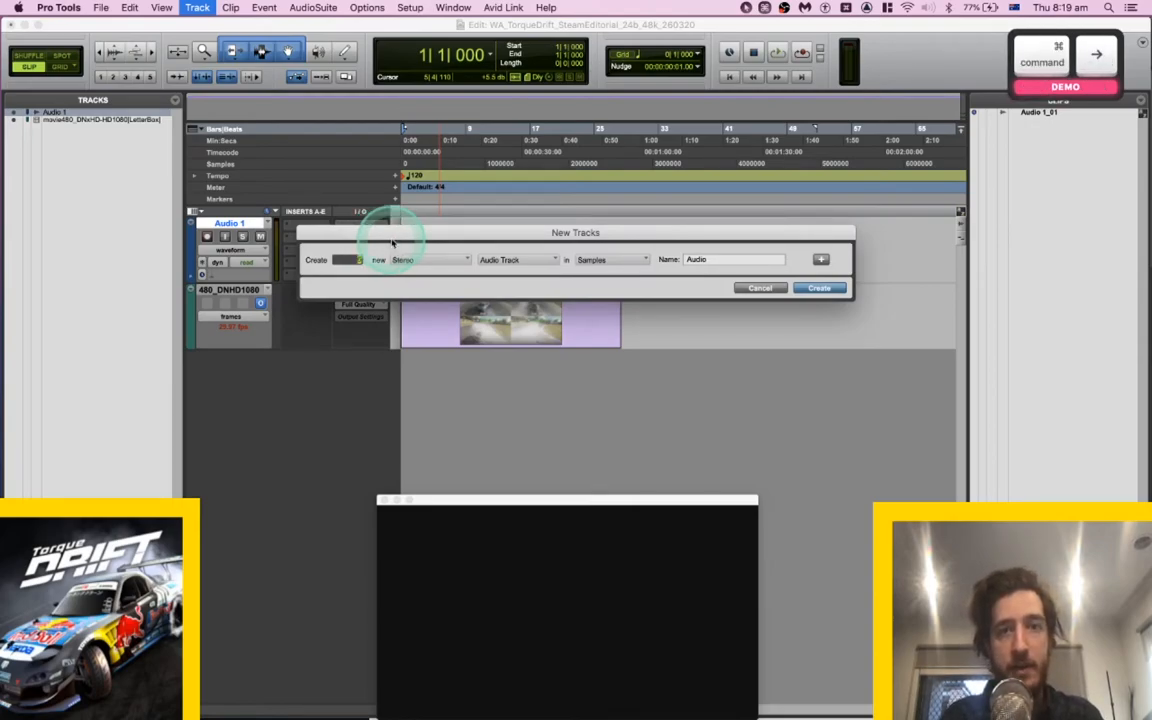
{"action": "left_click", "coordinate": [821, 259]}
{"action": "type", "text": "6"}
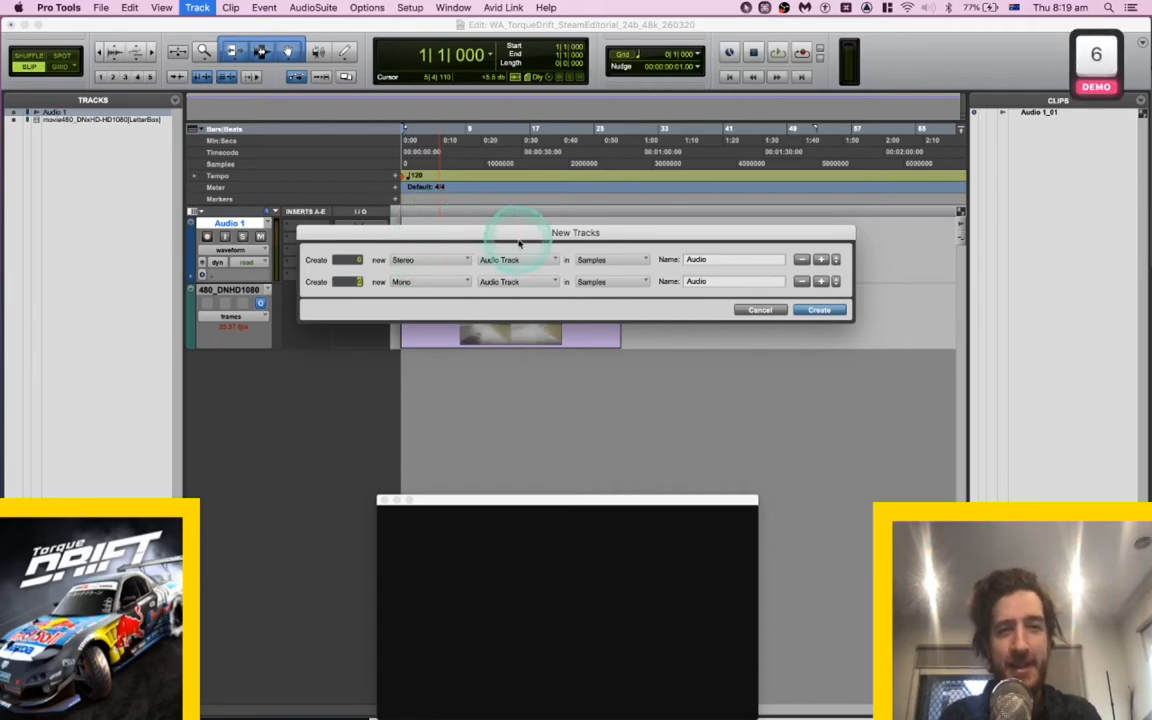
{"action": "key", "text": "Tab"}
{"action": "type", "text": "SFX A"}
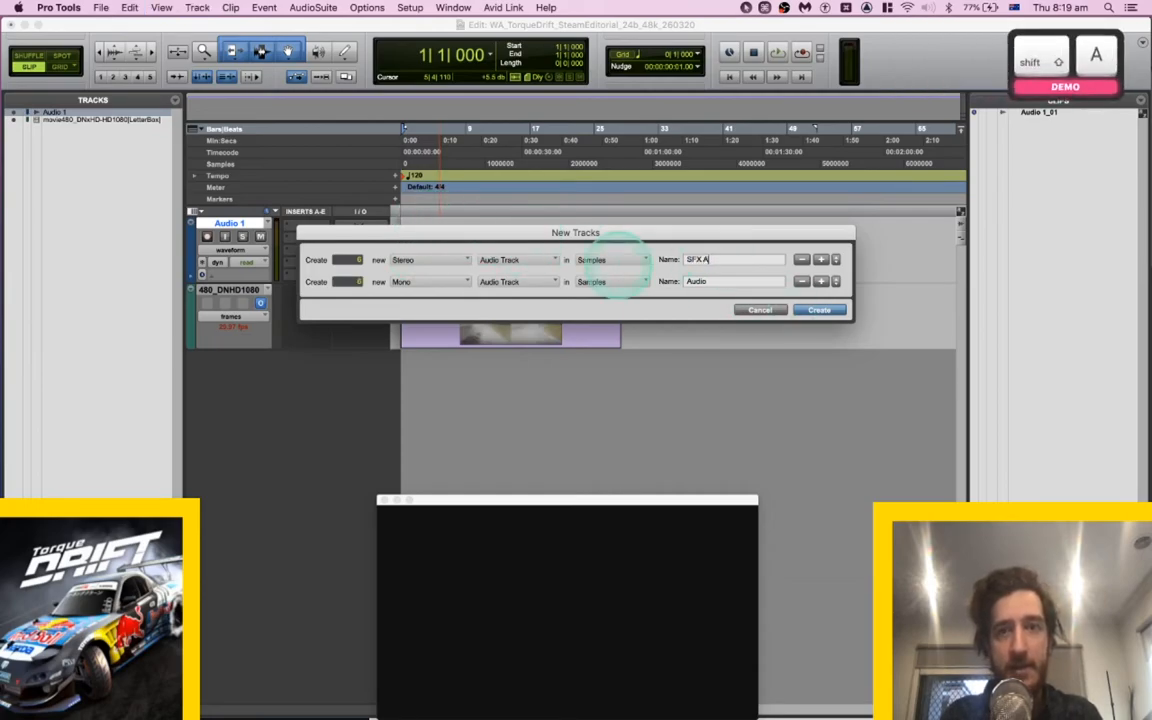
{"action": "key", "text": "super+Right"}
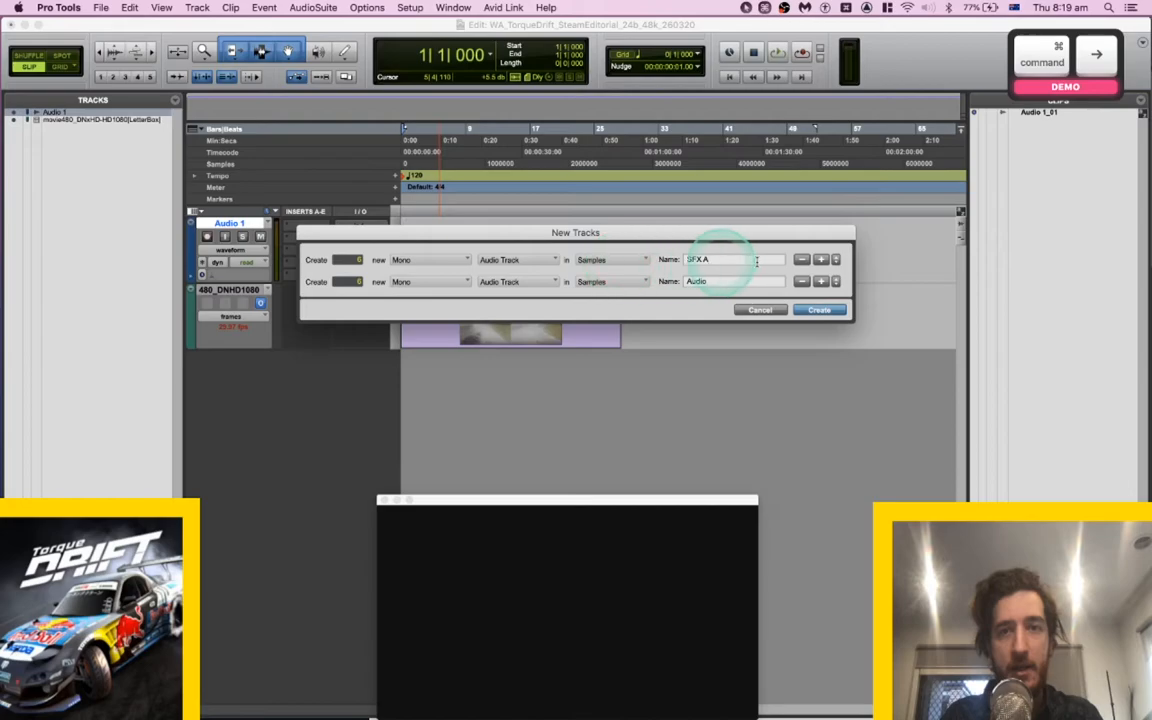
{"action": "left_click_drag", "start_coordinate": [741, 283], "coordinate": [590, 284]}
{"action": "type", "text": "SFX "}
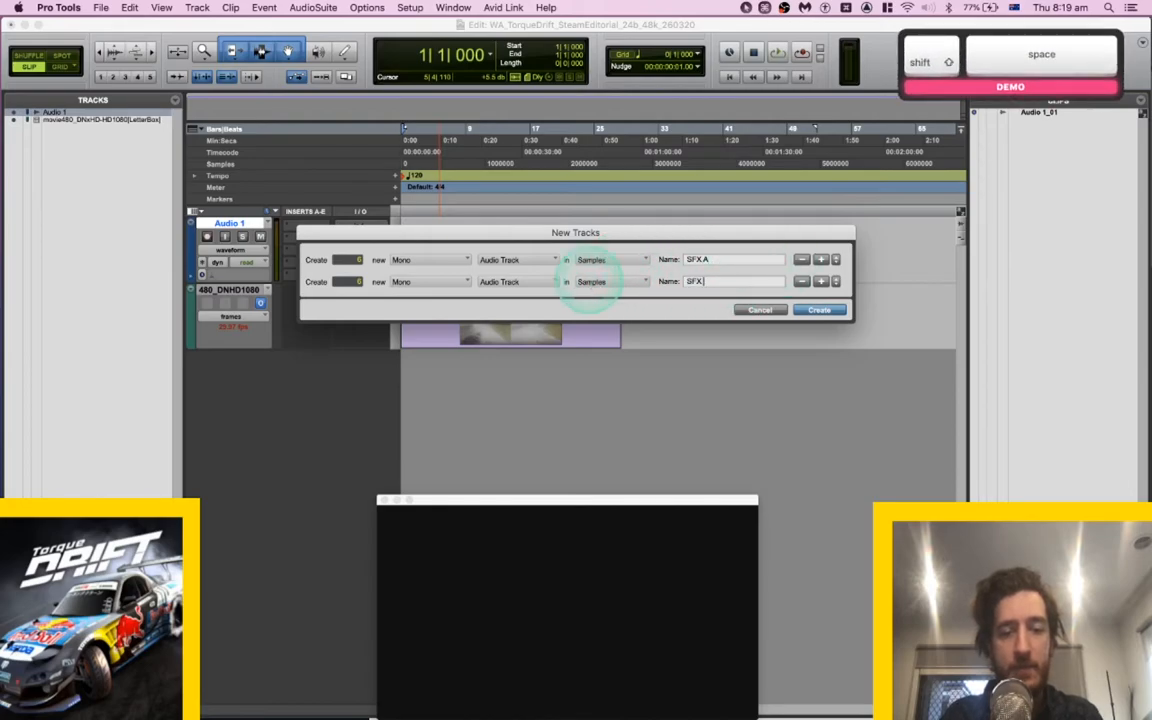
{"action": "type", "text": "B"}
{"action": "key", "text": "Return"}
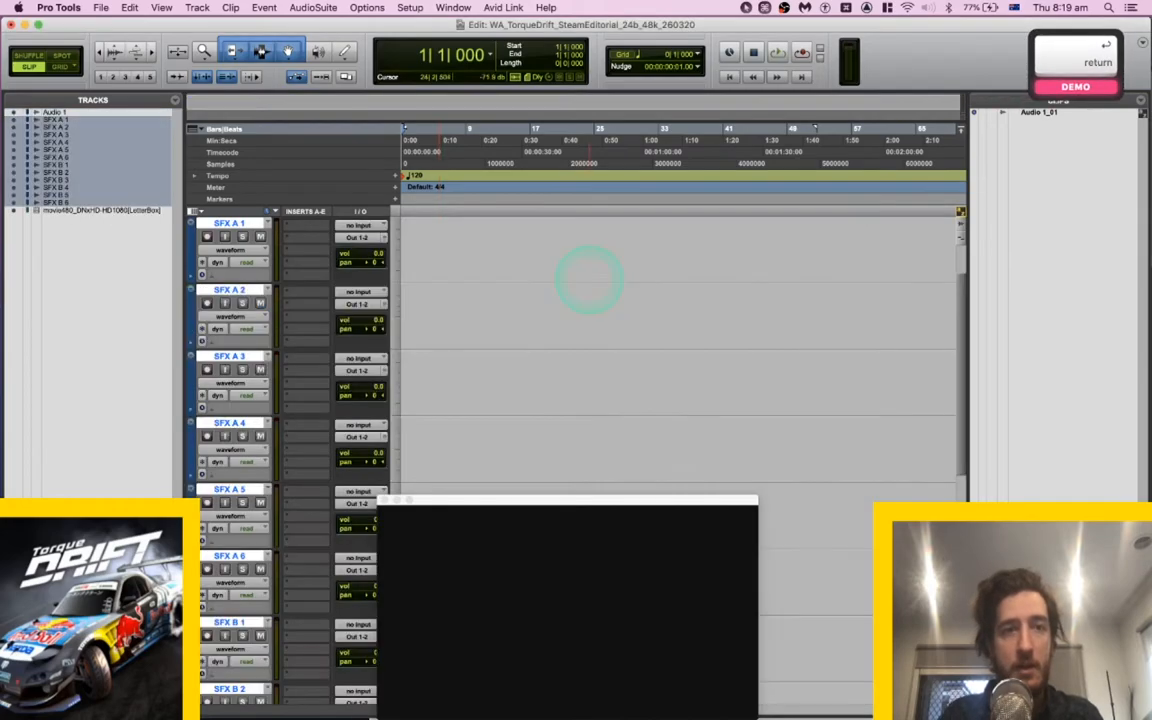
Color all the new SFX A and SFX B tracks red.
{"action": "scroll", "coordinate": [511, 372], "scroll_direction": "up", "scroll_amount": 2}
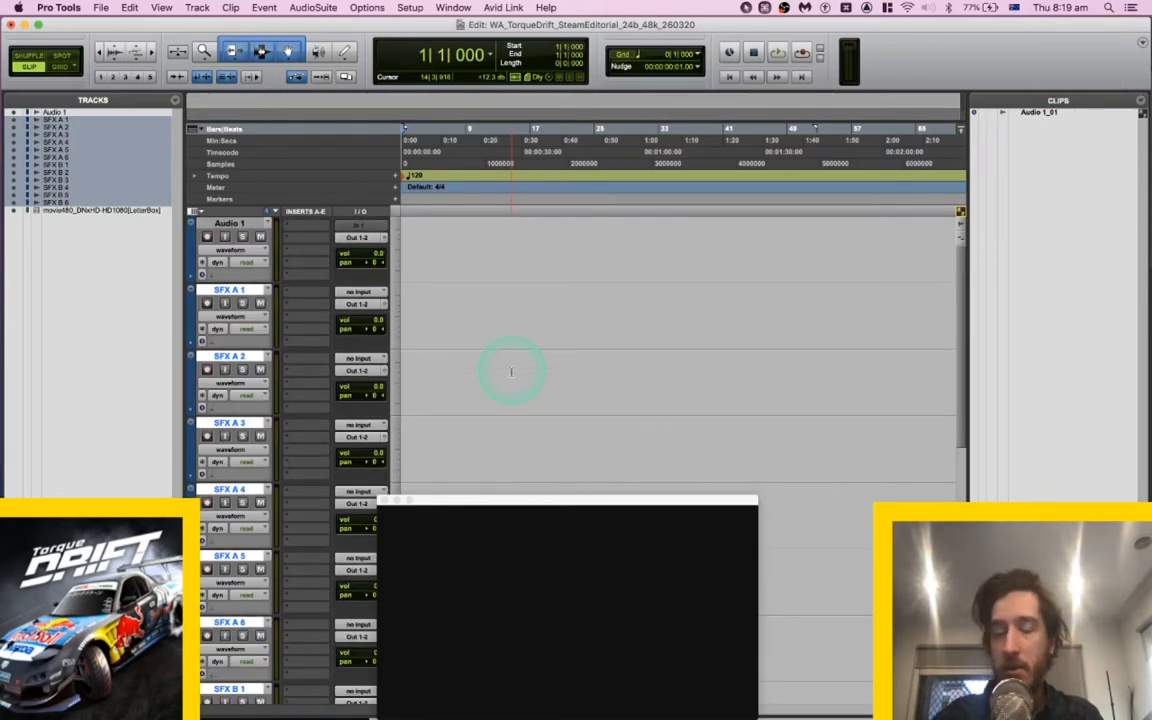
{"action": "double_click", "coordinate": [182, 318]}
{"action": "left_click", "coordinate": [583, 627]}
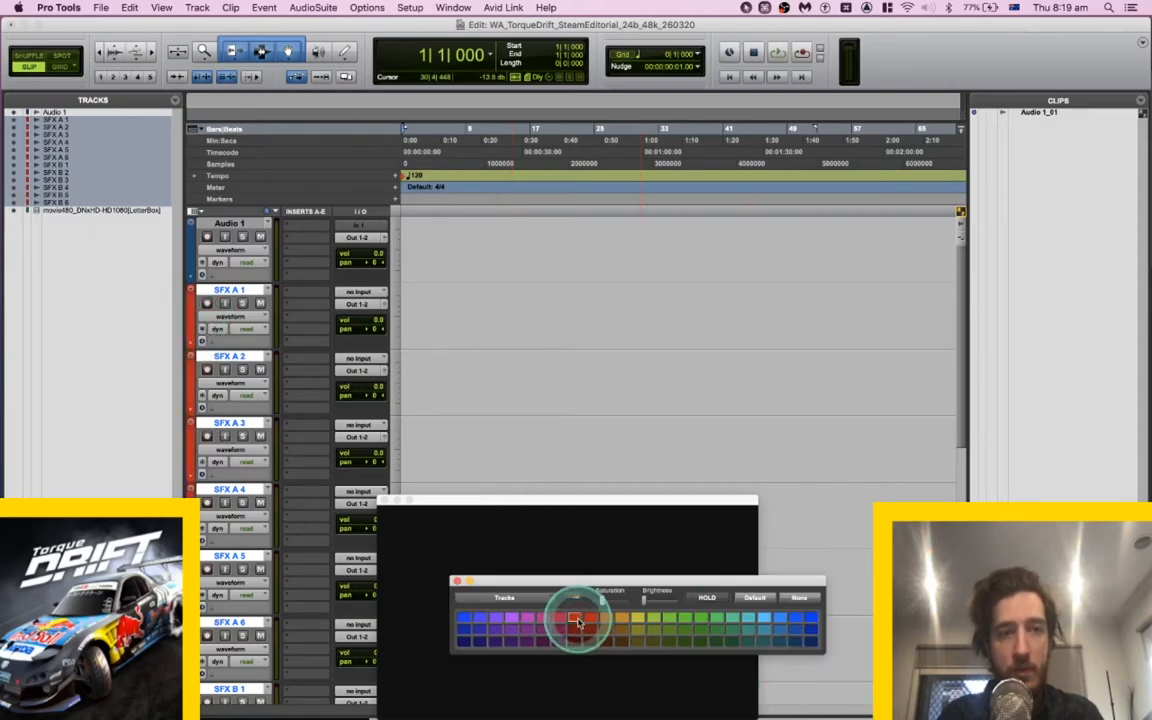
{"action": "left_click", "coordinate": [290, 329]}
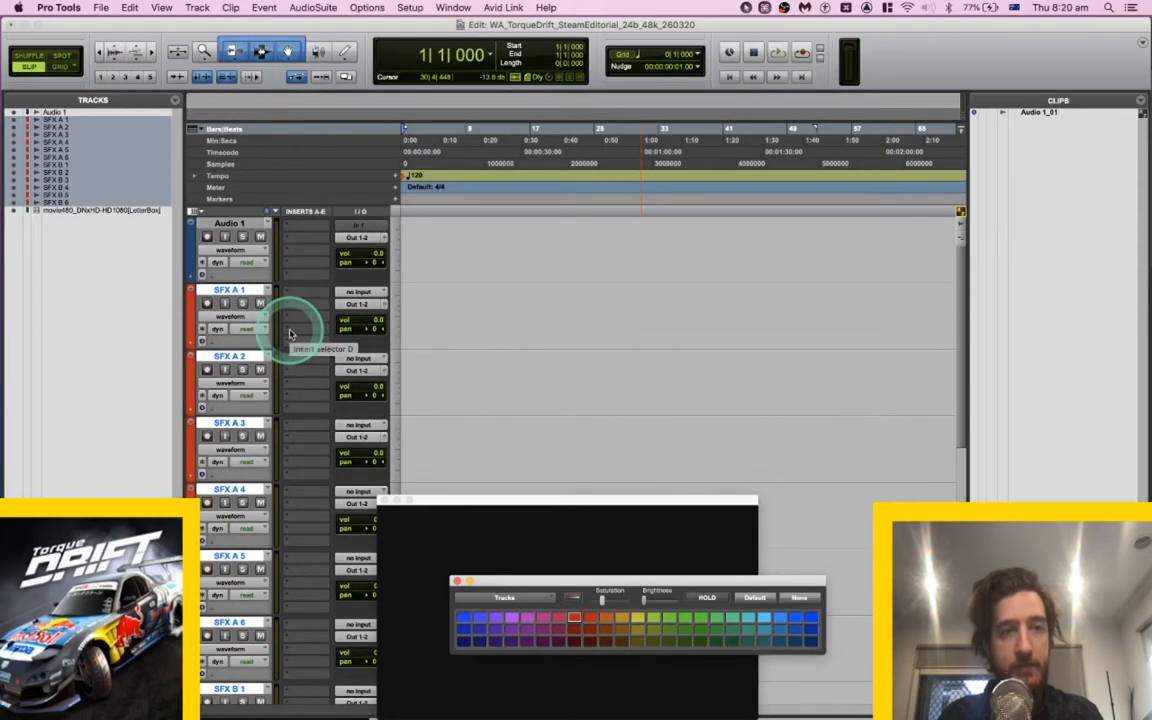
Below the Audio 1 track, create six stereo audio tracks named SFX A ST and six named SFX B ST.
{"action": "left_click", "coordinate": [234, 290], "text": "alt"}
{"action": "key", "text": "super+shift+n"}
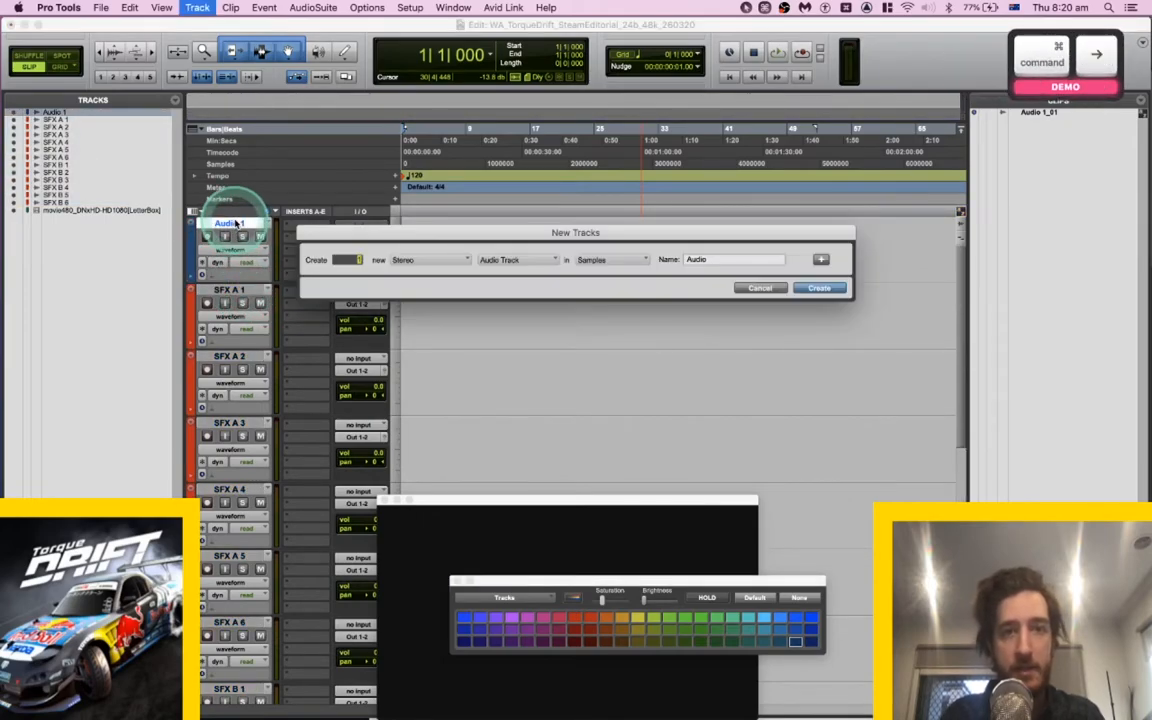
{"action": "type", "text": "6"}
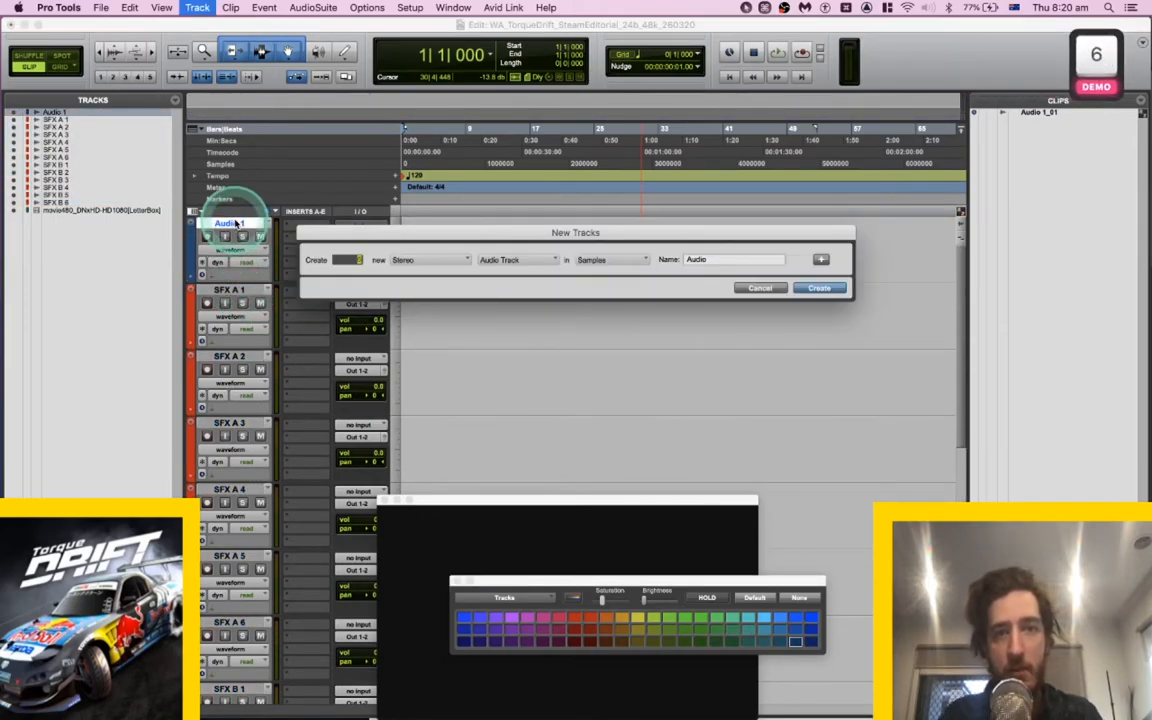
{"action": "type", "text": "SFX A"}
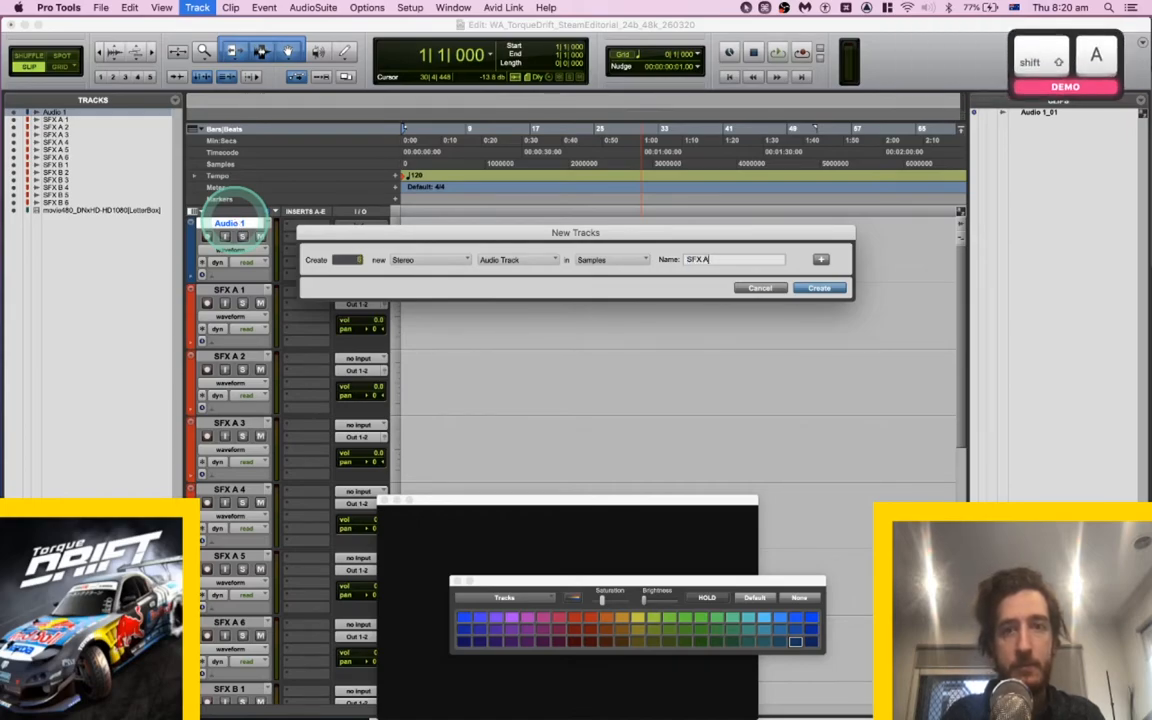
{"action": "left_click", "coordinate": [821, 261]}
{"action": "left_click", "coordinate": [720, 281]}
{"action": "type", "text": "SFX A"}
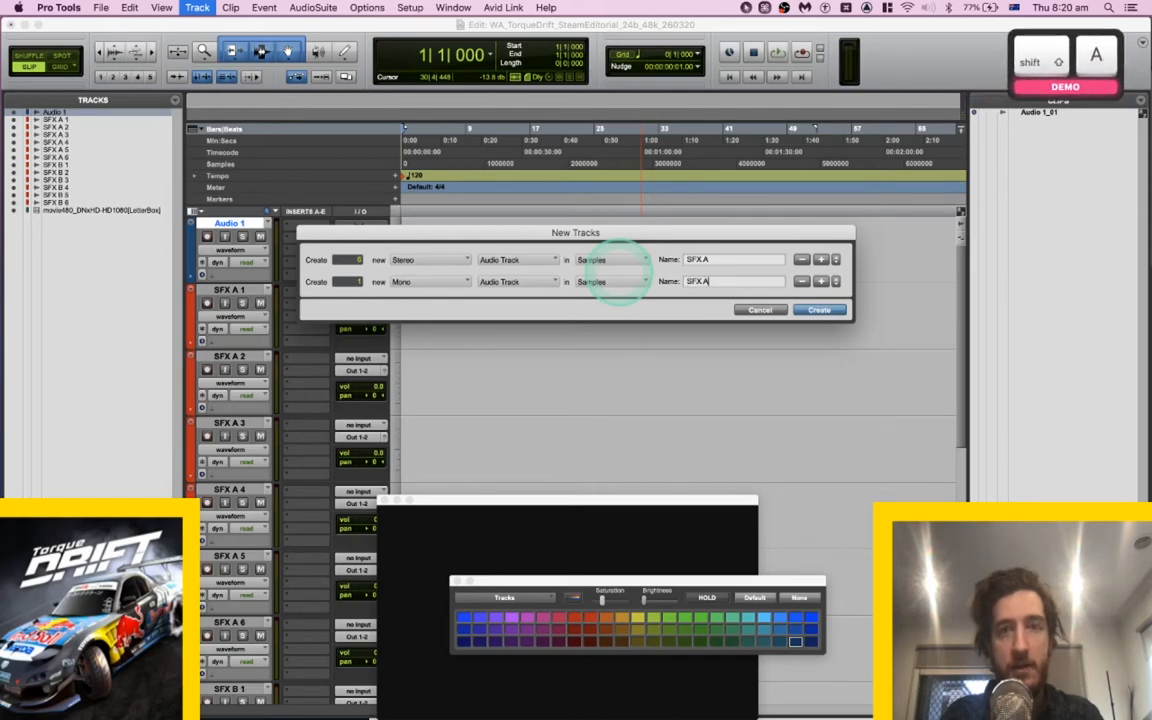
{"action": "type", "text": " ST"}
{"action": "double_click", "coordinate": [706, 281]}
{"action": "type", "text": "B"}
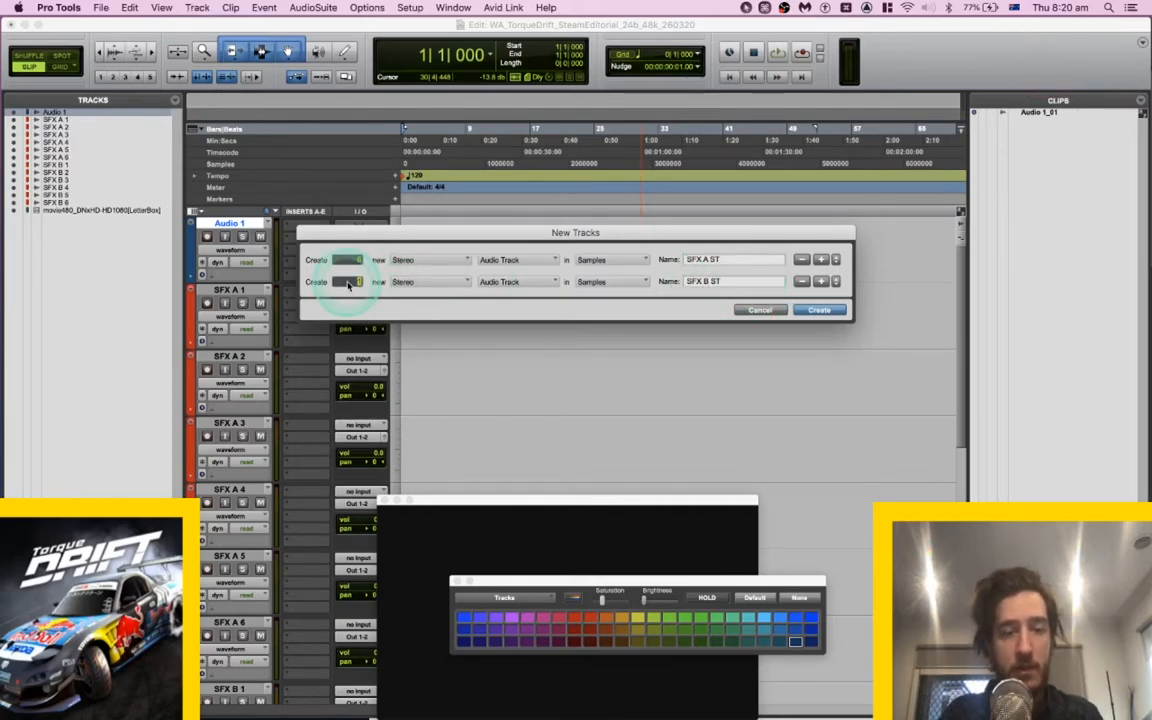
{"action": "left_click", "coordinate": [803, 282]}
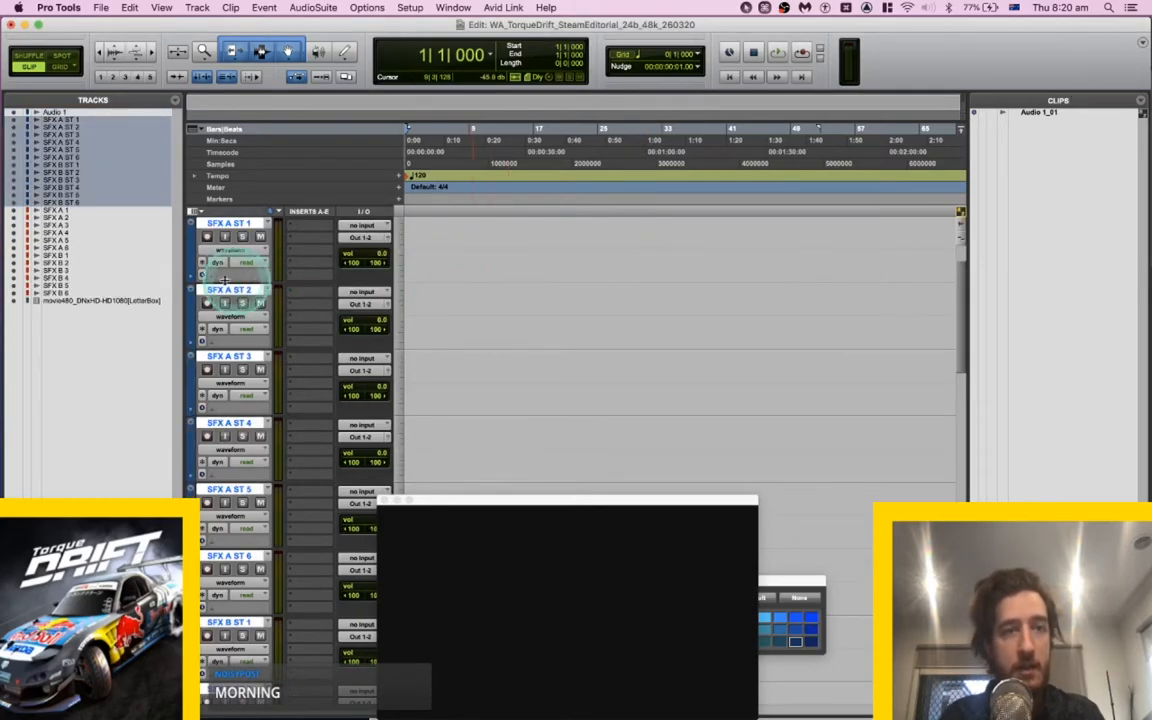
Color the new stereo SFX A ST and SFX B ST tracks pink.
{"action": "left_click", "coordinate": [547, 627]}
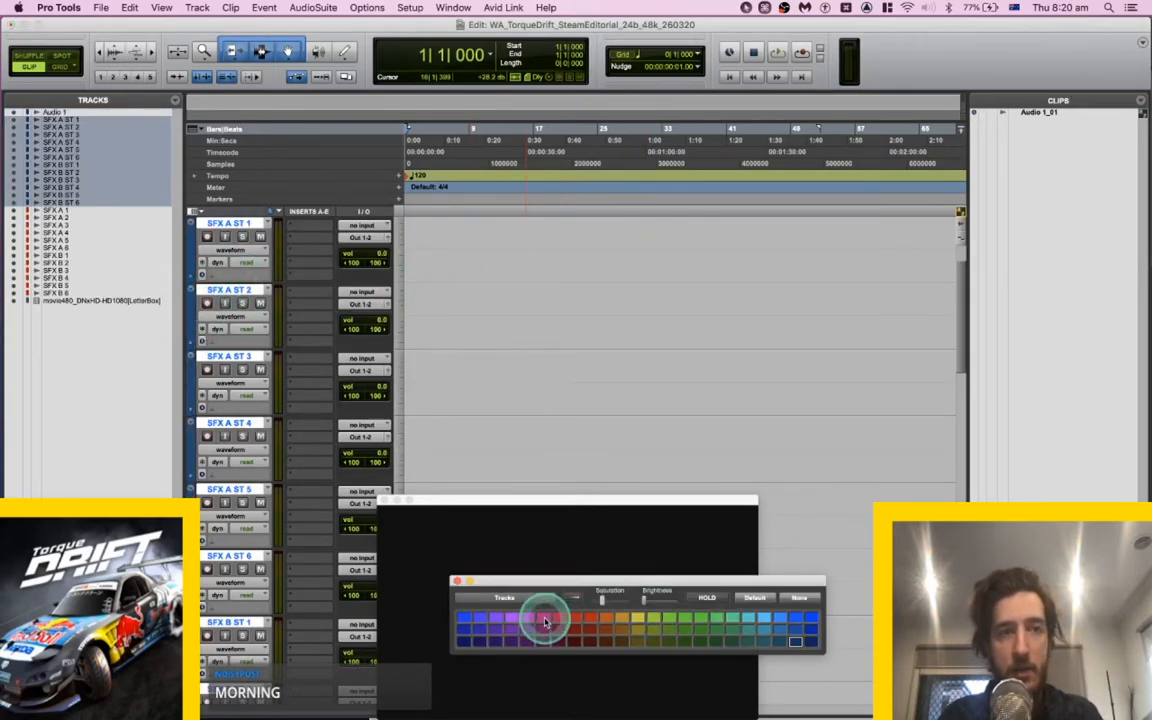
{"action": "left_click", "coordinate": [459, 581]}
{"action": "scroll", "coordinate": [242, 367], "scroll_direction": "down", "scroll_amount": 5}
Recolor the stereo SFX A ST and SFX B ST tracks dark red.
{"action": "left_click", "coordinate": [242, 367]}
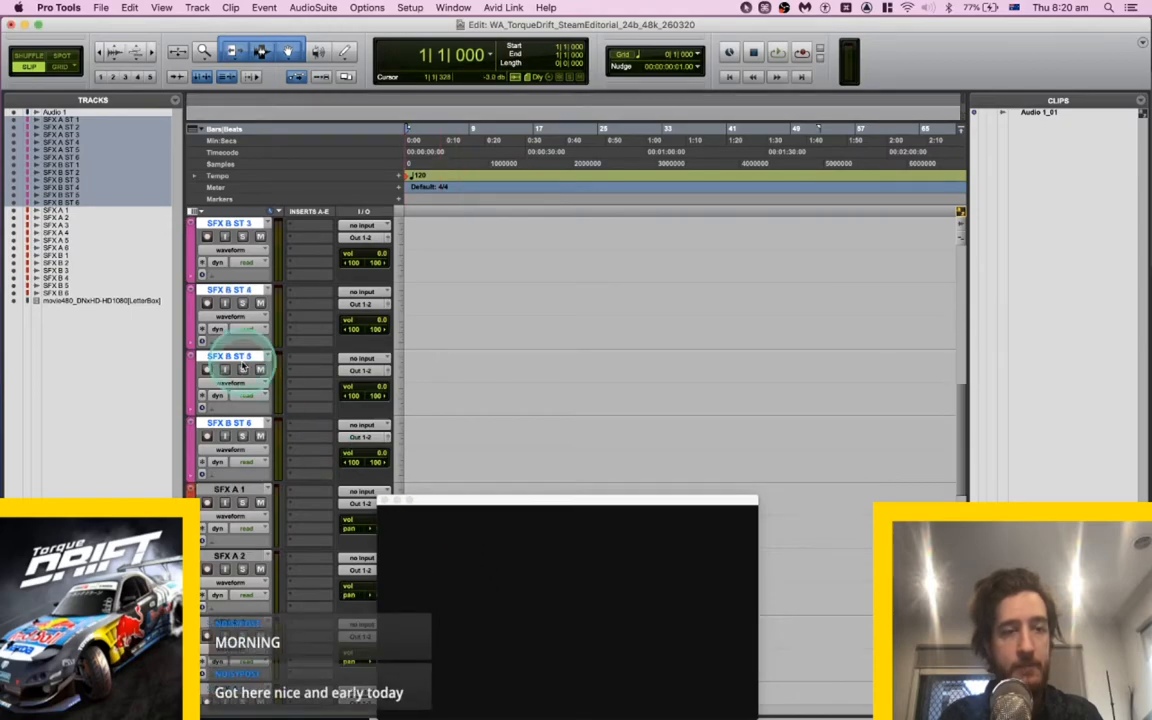
{"action": "double_click", "coordinate": [193, 374]}
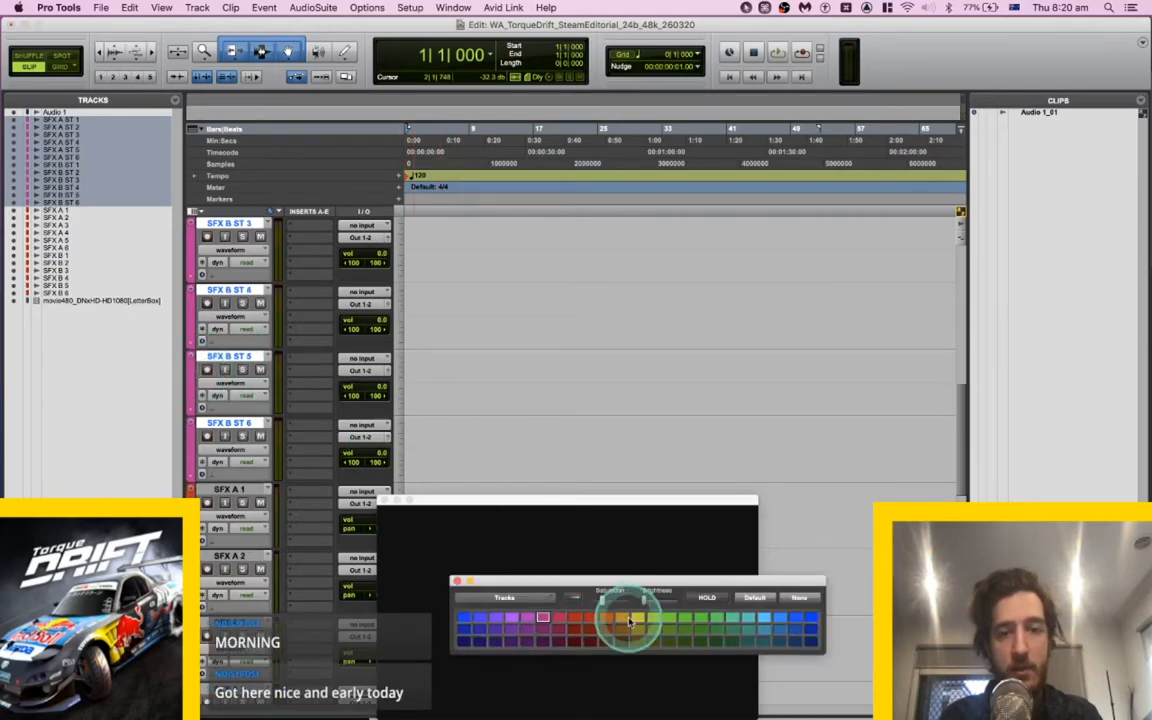
{"action": "left_click", "coordinate": [568, 626]}
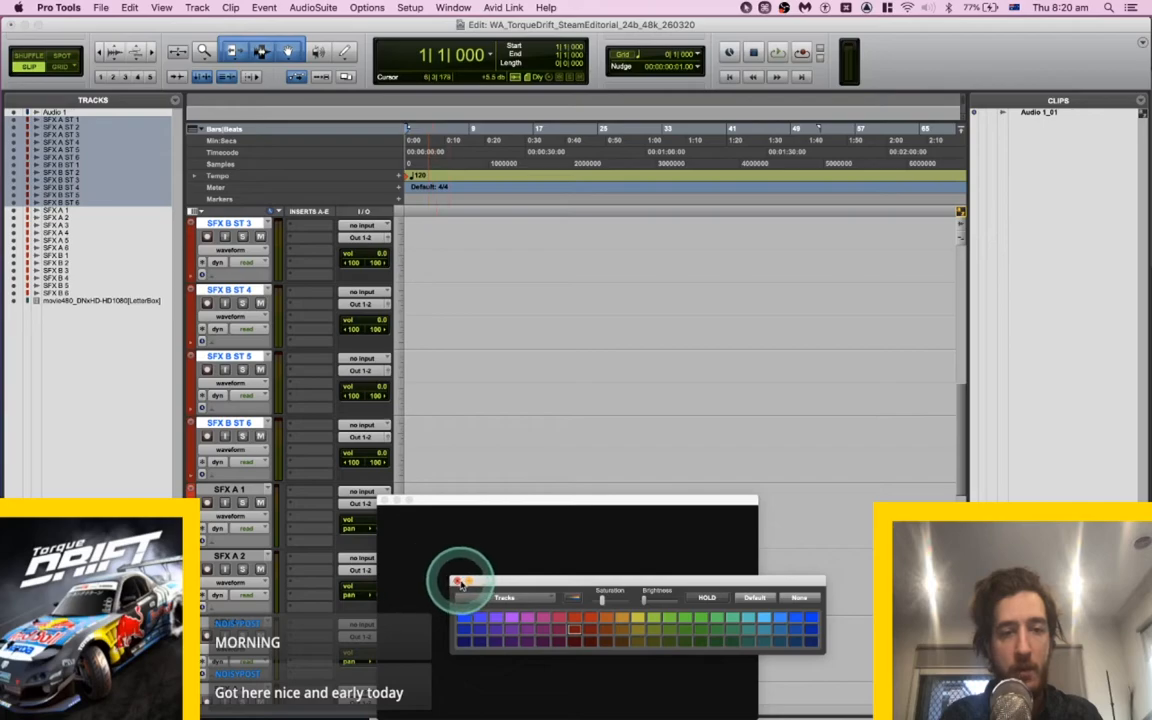
{"action": "left_click", "coordinate": [457, 581]}
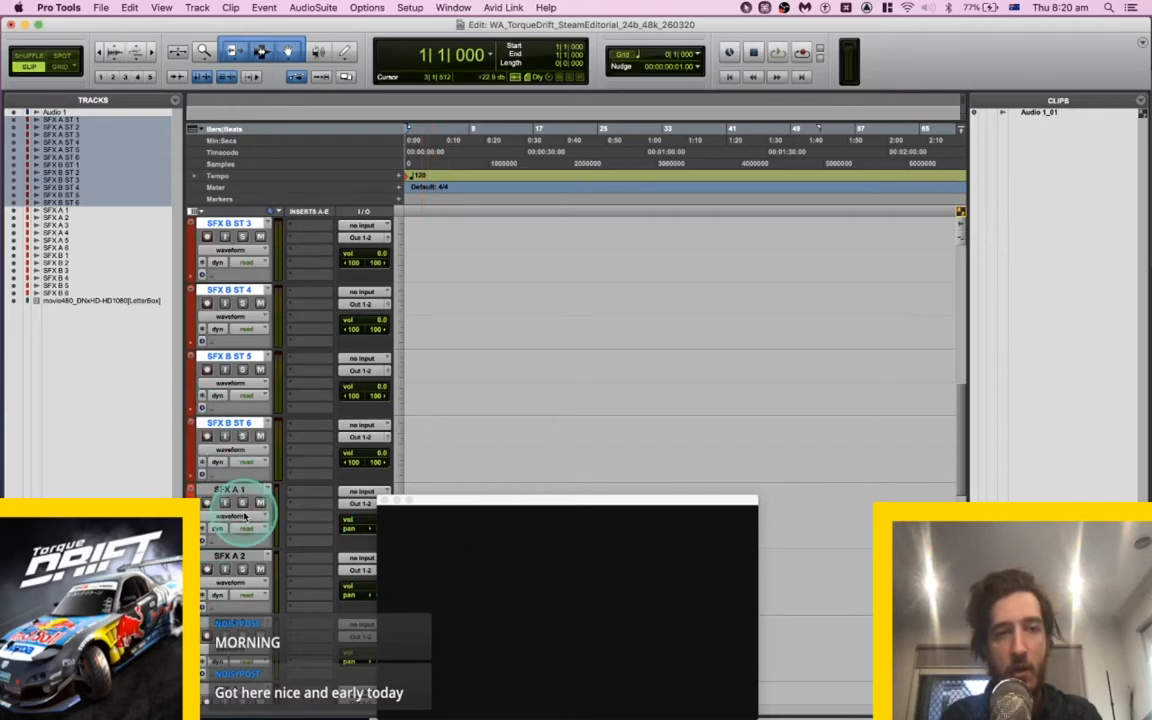
Delete the Audio 1 track from the session.
{"action": "scroll", "coordinate": [249, 504], "scroll_direction": "up", "scroll_amount": 5}
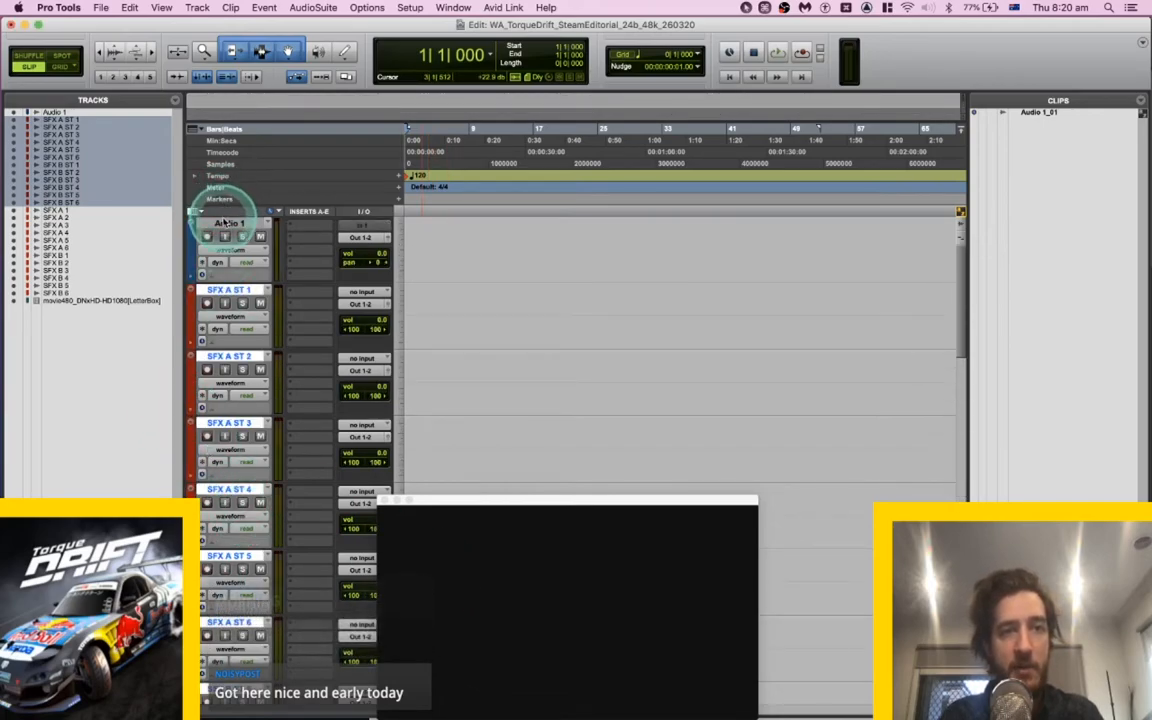
{"action": "right_click", "coordinate": [226, 221]}
{"action": "left_click", "coordinate": [258, 413]}
{"action": "left_click", "coordinate": [656, 304]}
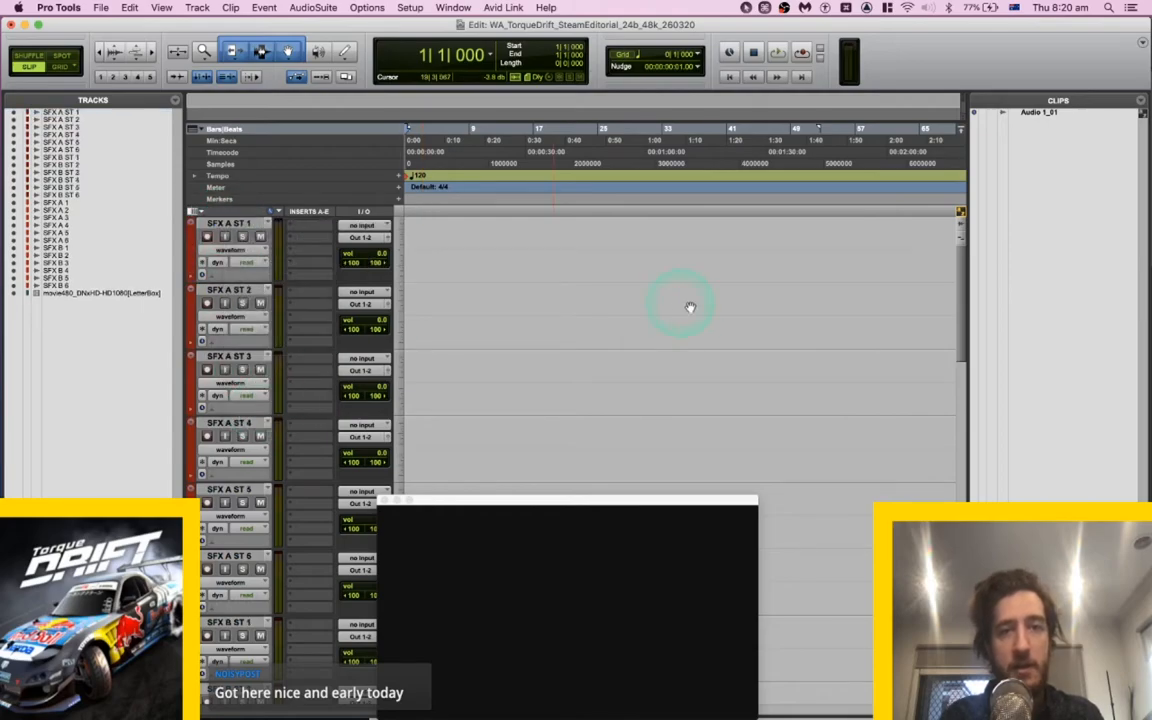
Play the opening moment of the video from the session start and return to the beginning.
{"action": "left_click", "coordinate": [416, 229]}
{"action": "key", "text": "Return"}
{"action": "key", "text": "space"}
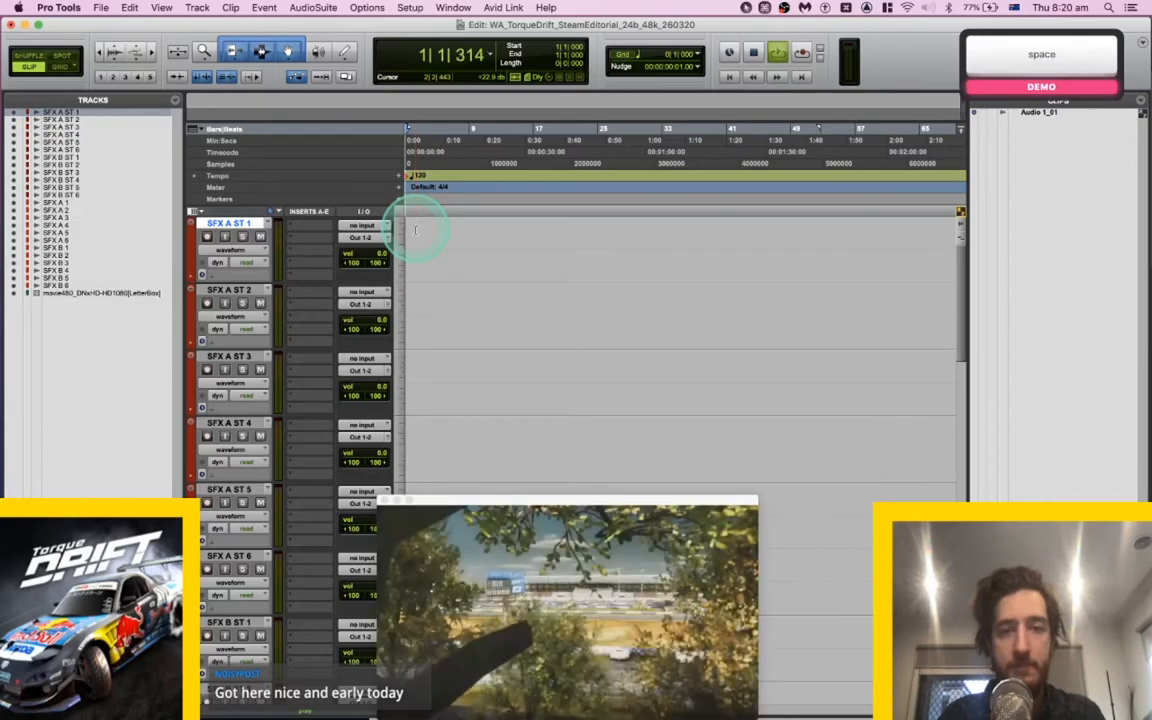
{"action": "key", "text": "space"}
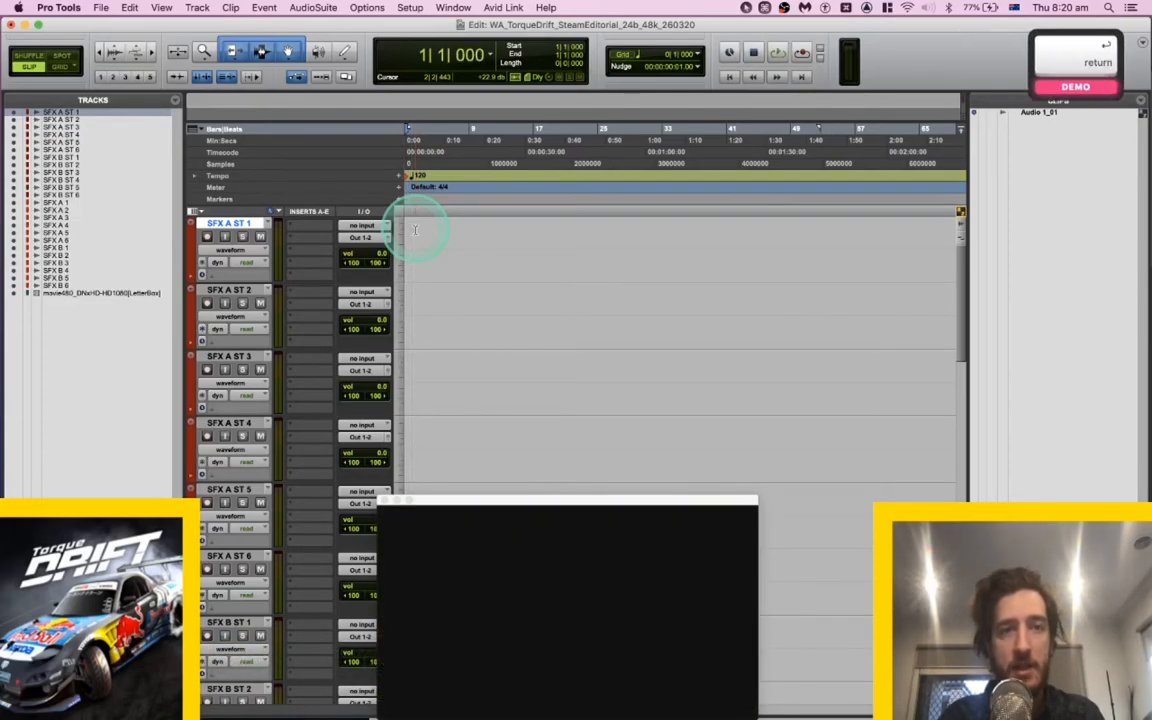
{"action": "key", "text": "super+bracketright"}
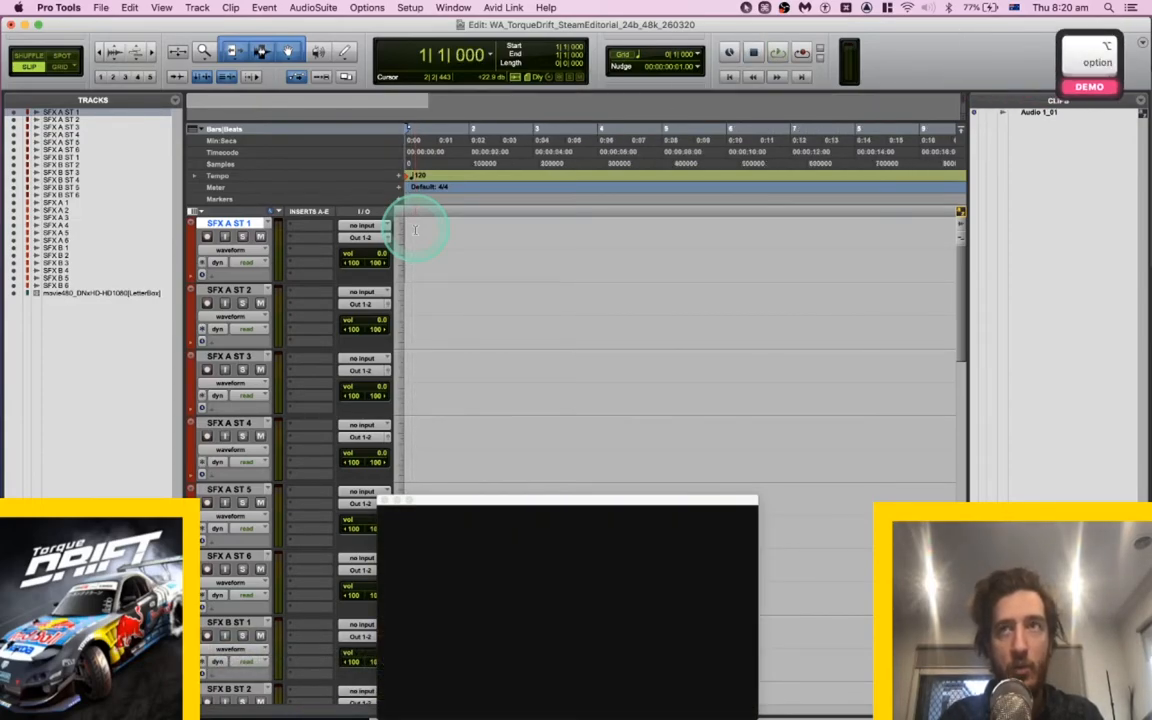
Launch the Search sound library application and search the Hybrid Library for ghost.
{"action": "key", "text": "super+space"}
{"action": "type", "text": "sear"}
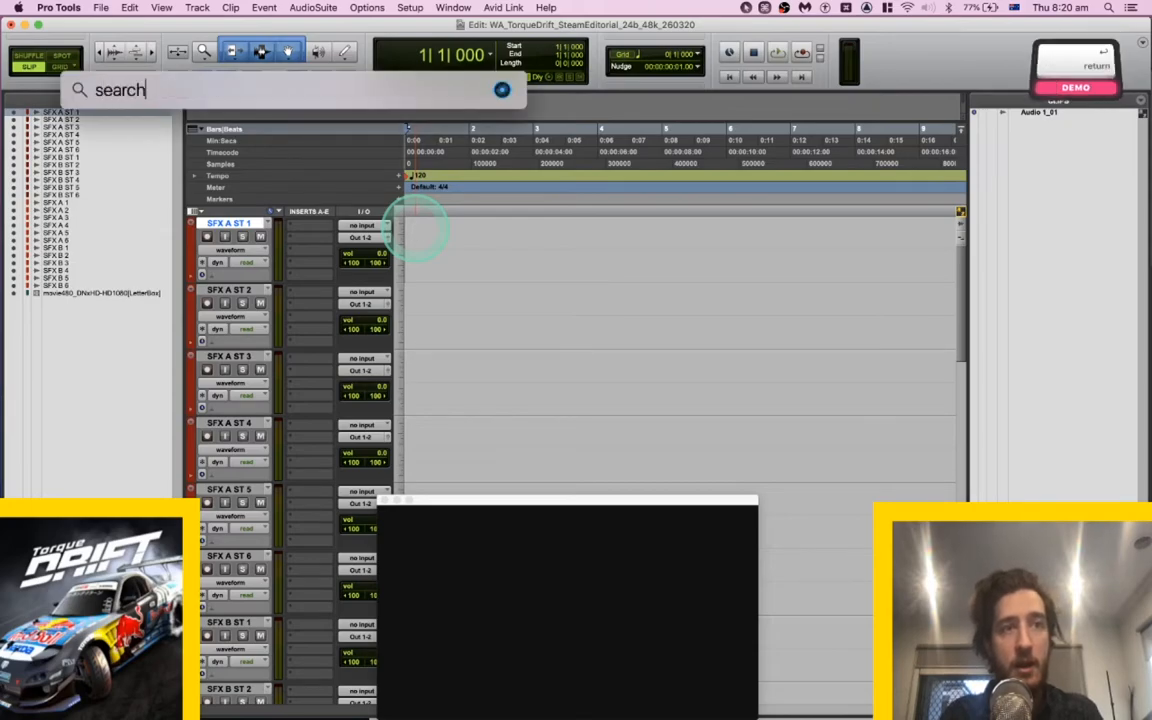
{"action": "key", "text": "Return"}
{"action": "left_click", "coordinate": [237, 40]}
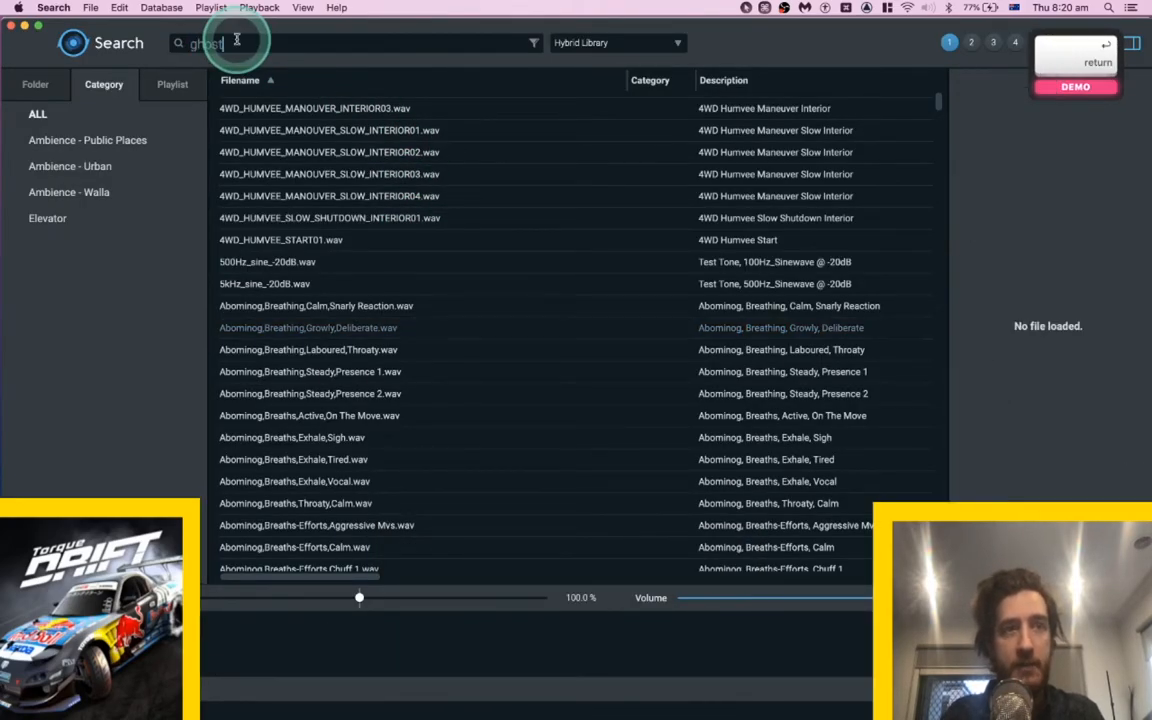
{"action": "type", "text": "ghost"}
{"action": "key", "text": "Return"}
Audition the ghost pass-by sound GhostPassBy_BW.12275.wav from the ghost search results.
{"action": "scroll", "coordinate": [300, 190], "scroll_direction": "down", "scroll_amount": 10}
{"action": "scroll", "coordinate": [324, 200], "scroll_direction": "down", "scroll_amount": 20}
{"action": "scroll", "coordinate": [293, 258], "scroll_direction": "down", "scroll_amount": 10}
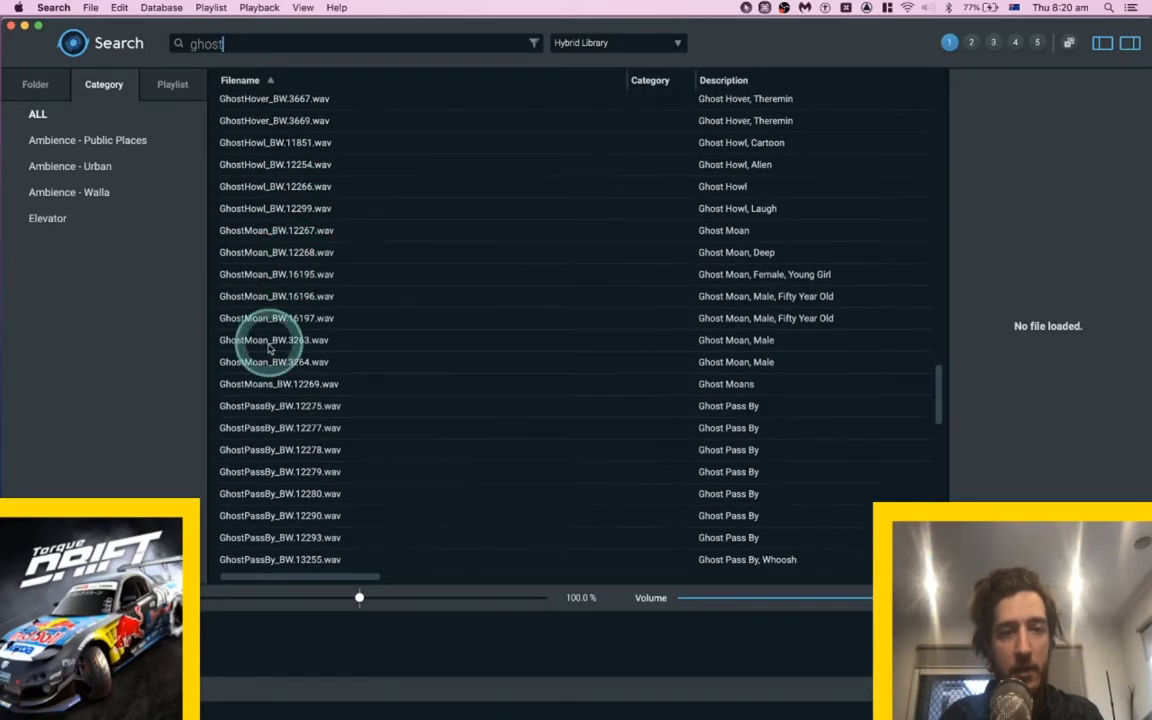
{"action": "key", "text": "space"}
{"action": "left_click", "coordinate": [258, 405]}
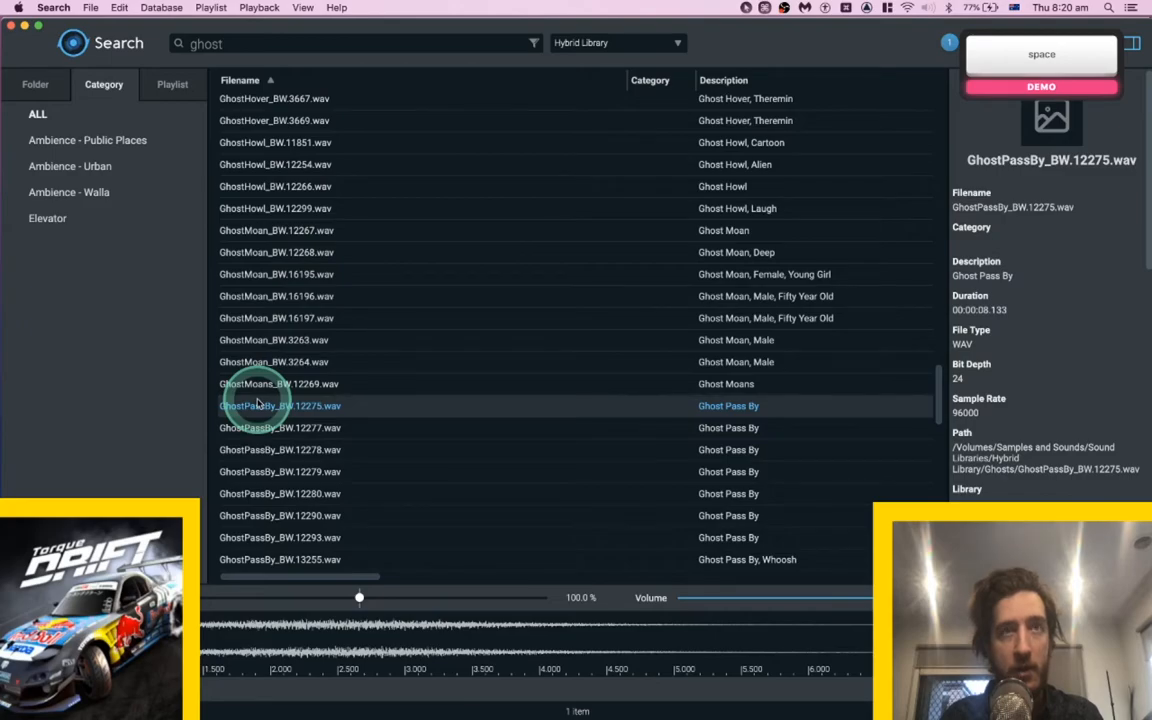
{"action": "key", "text": "space"}
Audition the demon voices sound GhostVoices_BW.12294.wav and browse on to the ghostly whoosh sounds.
{"action": "scroll", "coordinate": [276, 346], "scroll_direction": "down", "scroll_amount": 5}
{"action": "scroll", "coordinate": [276, 346], "scroll_direction": "down", "scroll_amount": 4}
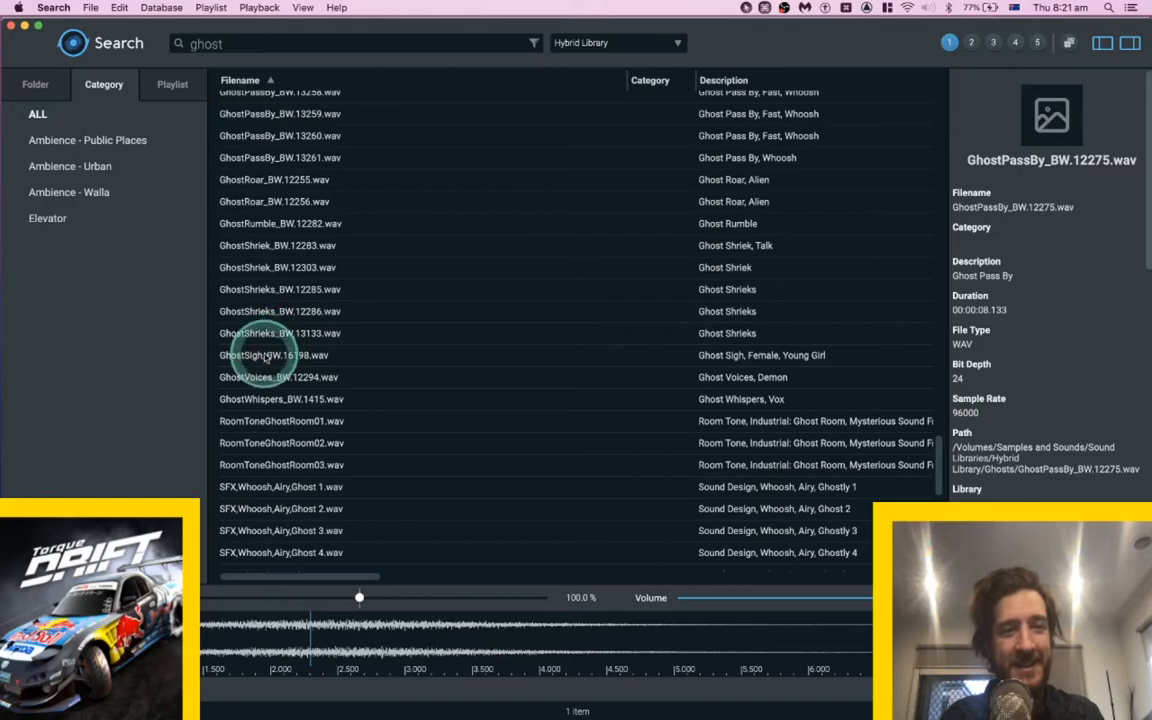
{"action": "key", "text": "space"}
{"action": "left_click", "coordinate": [262, 377]}
{"action": "scroll", "coordinate": [266, 373], "scroll_direction": "down", "scroll_amount": 5}
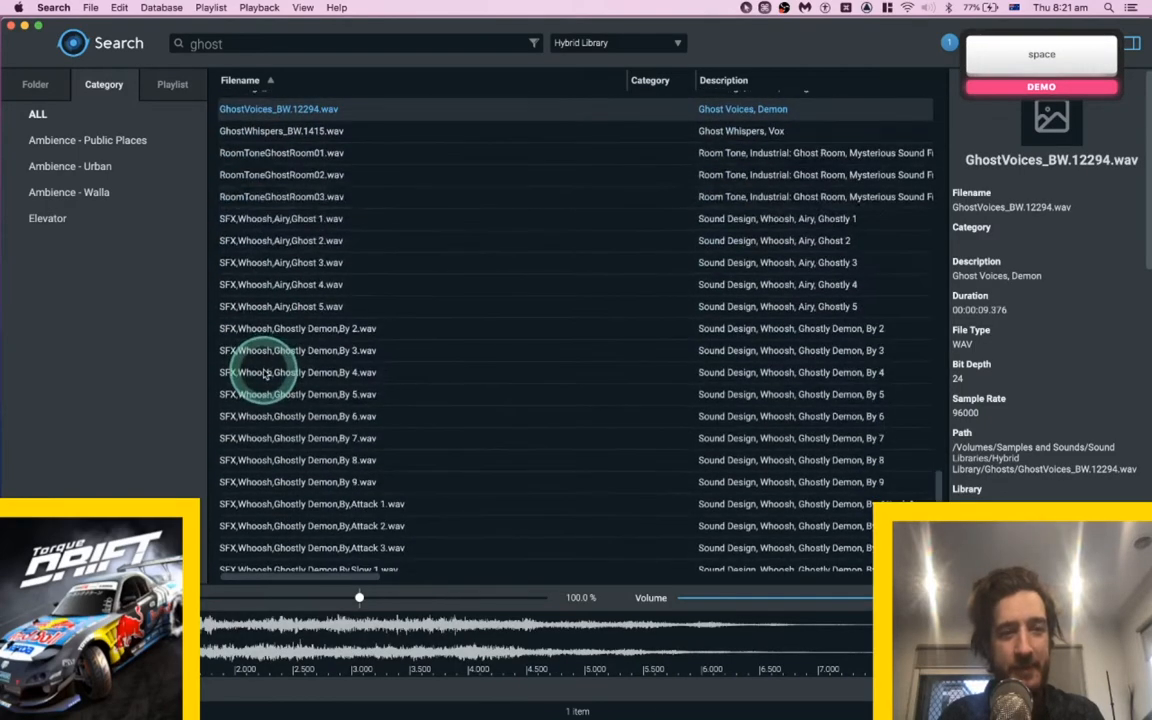
Audition the whoosh sounds SFX,Whoosh,Airy,Ghost 2, SFX,Whoosh,Airy,Ghost 5 and SFX,Whoosh,Ghostly Demon,By 6 from the ghost results.
{"action": "left_click", "coordinate": [266, 241]}
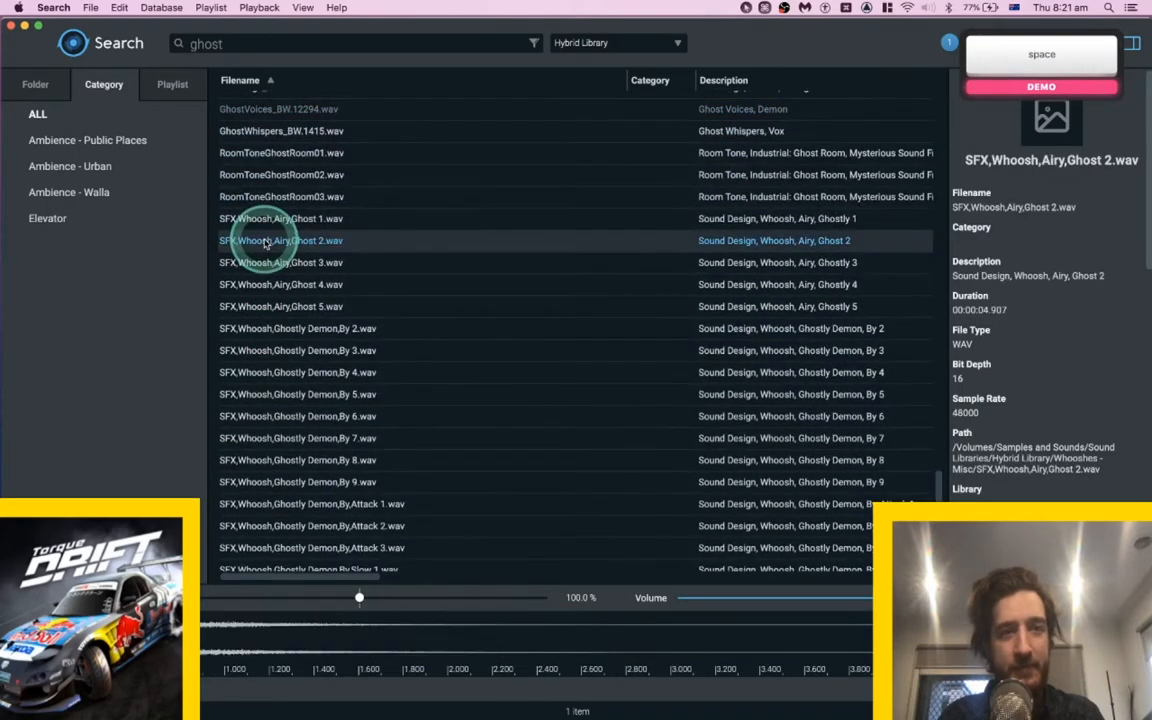
{"action": "left_click", "coordinate": [266, 308]}
{"action": "left_click", "coordinate": [277, 415]}
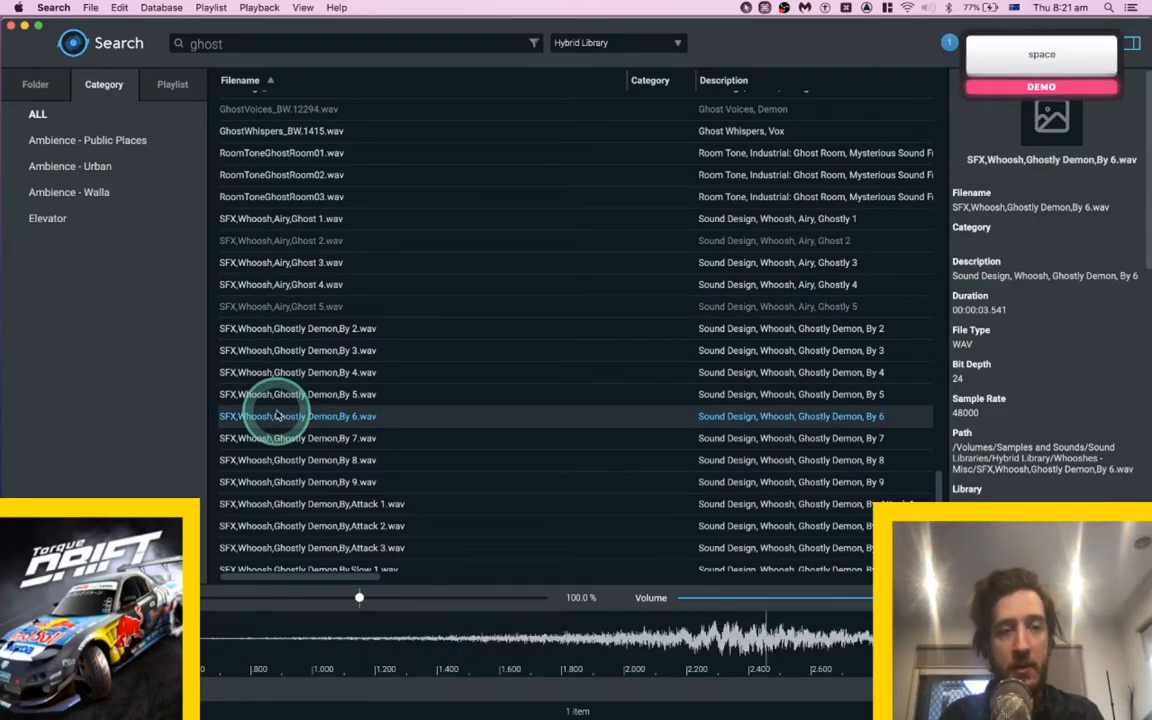
Try spotting SFX,Whoosh,Ghostly Demon,By 6.wav from Search onto the SFX A ST 1 track in Pro Tools at 2|3|466, and undo it.
{"action": "key", "text": "super+Tab"}
{"action": "left_click", "coordinate": [509, 248]}
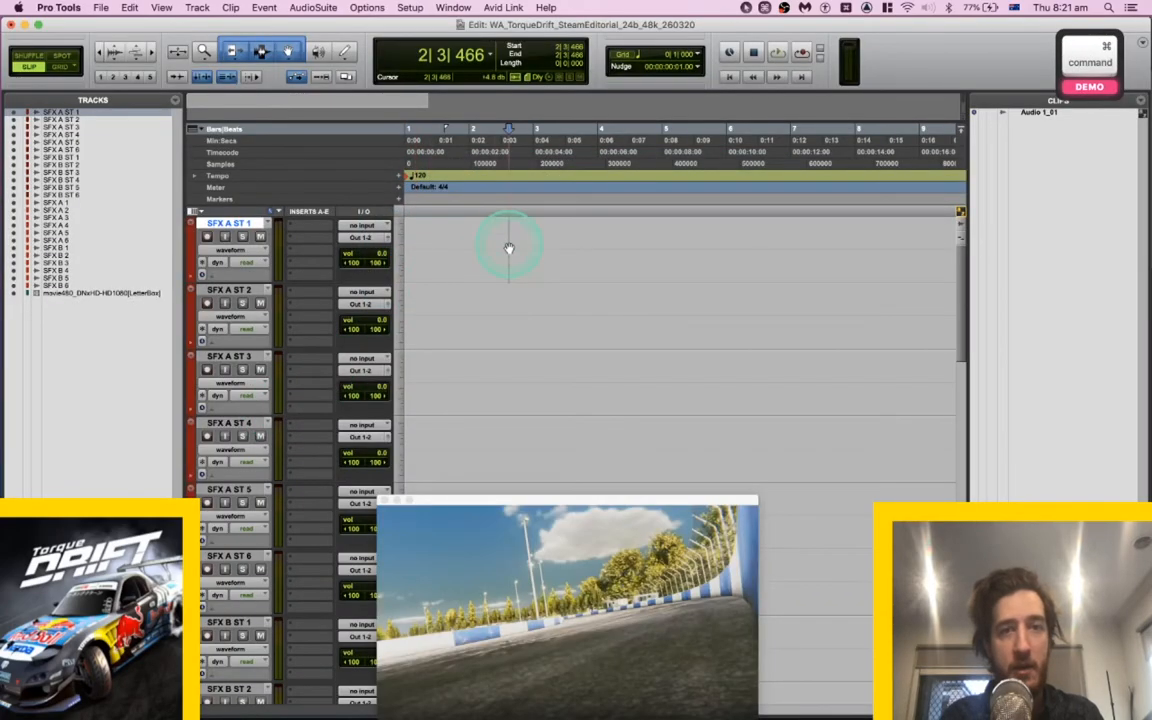
{"action": "key", "text": "super+Tab"}
{"action": "key", "text": "s"}
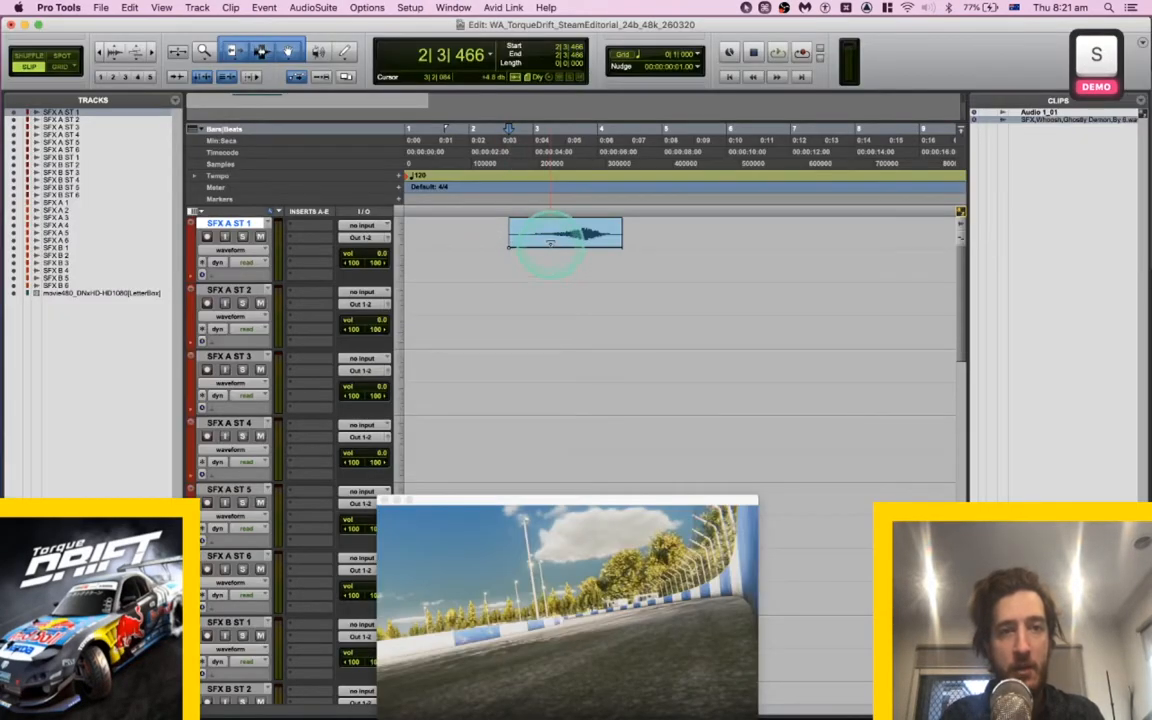
{"action": "key", "text": "super+z"}
Spot SFX,Whoosh,Ghostly Demon,By 6.wav from Search onto the mono SFX A 1 track in Pro Tools at 2|3|466.
{"action": "key", "text": "p"}
{"action": "key", "text": "semicolon"}
{"action": "key", "text": "semicolon"}
{"action": "key", "text": "semicolon"}
{"action": "key", "text": "semicolon"}
{"action": "key", "text": "semicolon"}
{"action": "key", "text": "semicolon"}
{"action": "key", "text": "semicolon"}
{"action": "key", "text": "semicolon"}
{"action": "key", "text": "semicolon"}
{"action": "key", "text": "semicolon"}
{"action": "key", "text": "semicolon"}
{"action": "key", "text": "semicolon"}
{"action": "key", "text": "semicolon"}
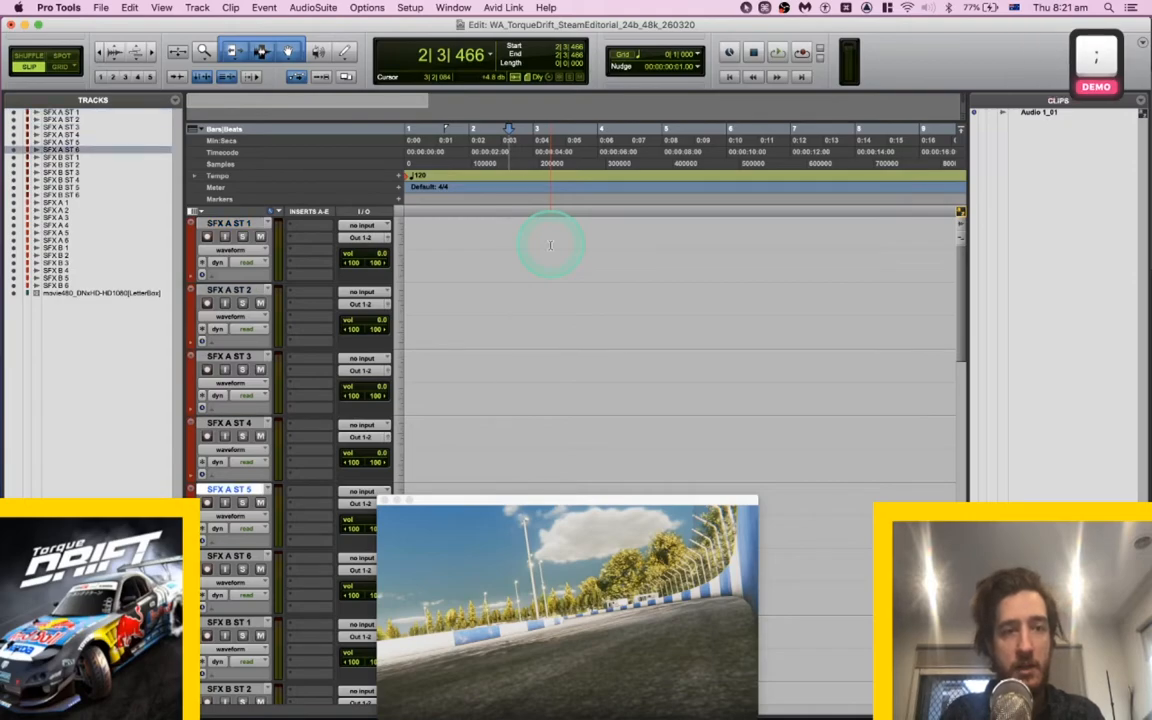
{"action": "key", "text": "p"}
{"action": "key", "text": "p"}
{"action": "key", "text": "p"}
{"action": "key", "text": "p"}
{"action": "key", "text": "p"}
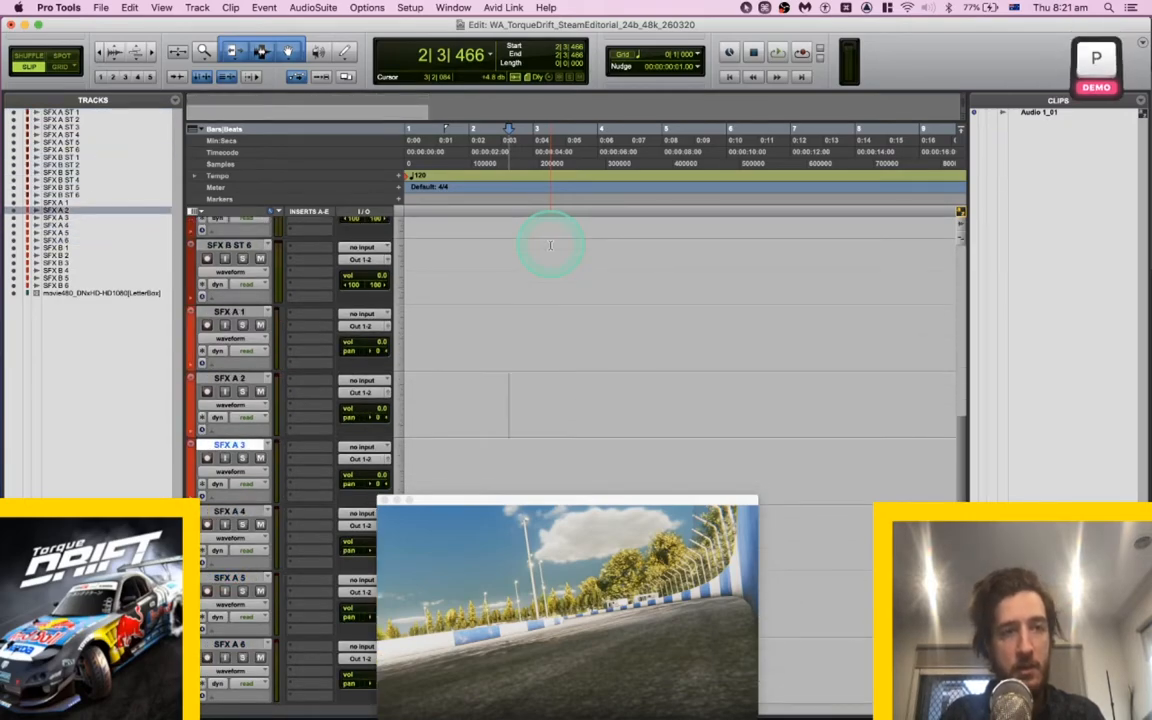
{"action": "key", "text": "super+Tab"}
{"action": "key", "text": "s"}
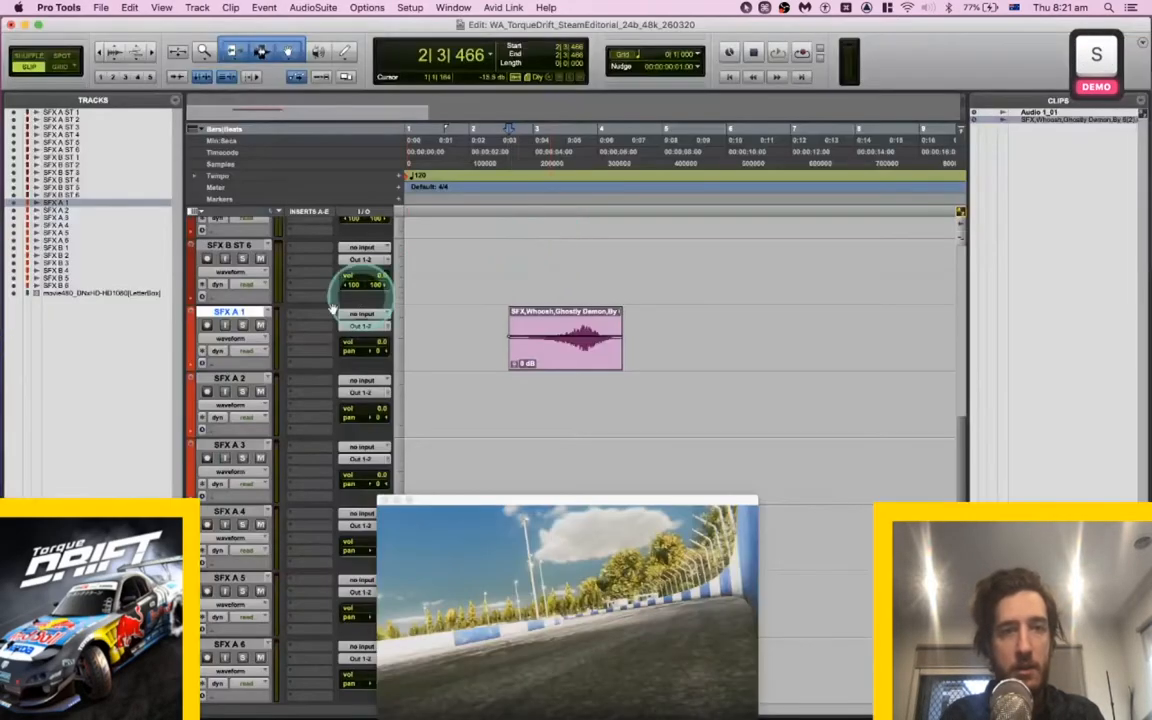
Show the track comments in the Edit window and label the SFX A 1 track Spot Whoosh.
{"action": "left_click", "coordinate": [268, 312]}
{"action": "left_click", "coordinate": [244, 311]}
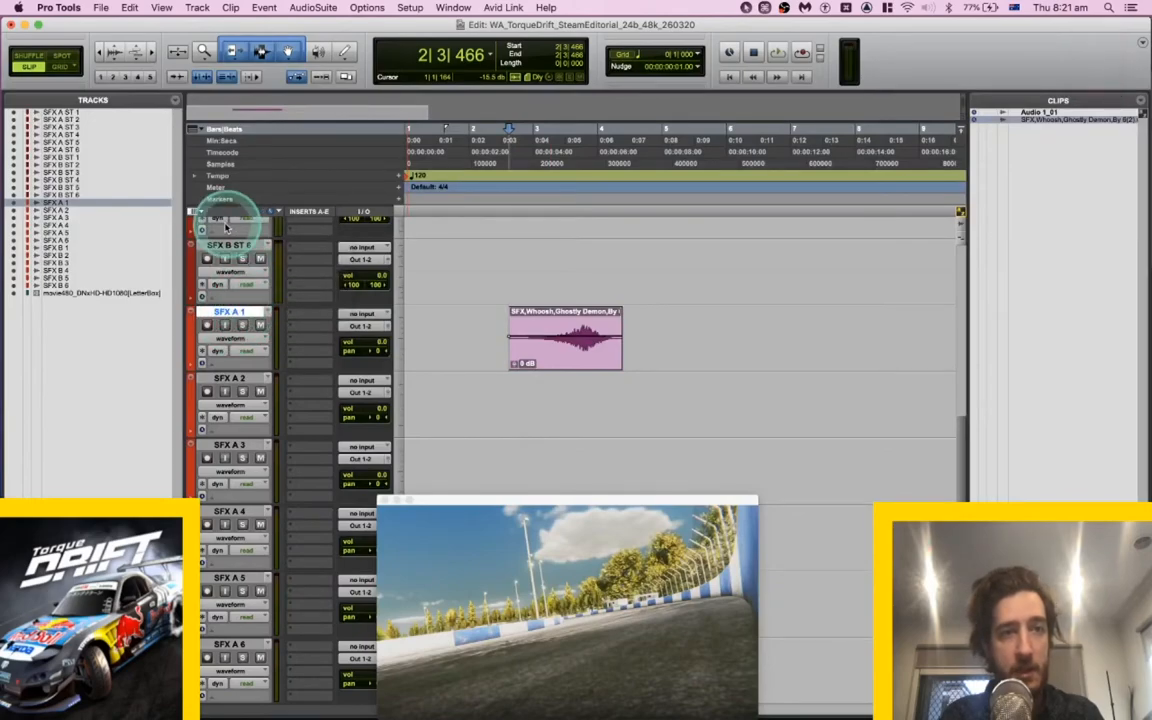
{"action": "left_click", "coordinate": [196, 212]}
{"action": "left_click", "coordinate": [175, 237]}
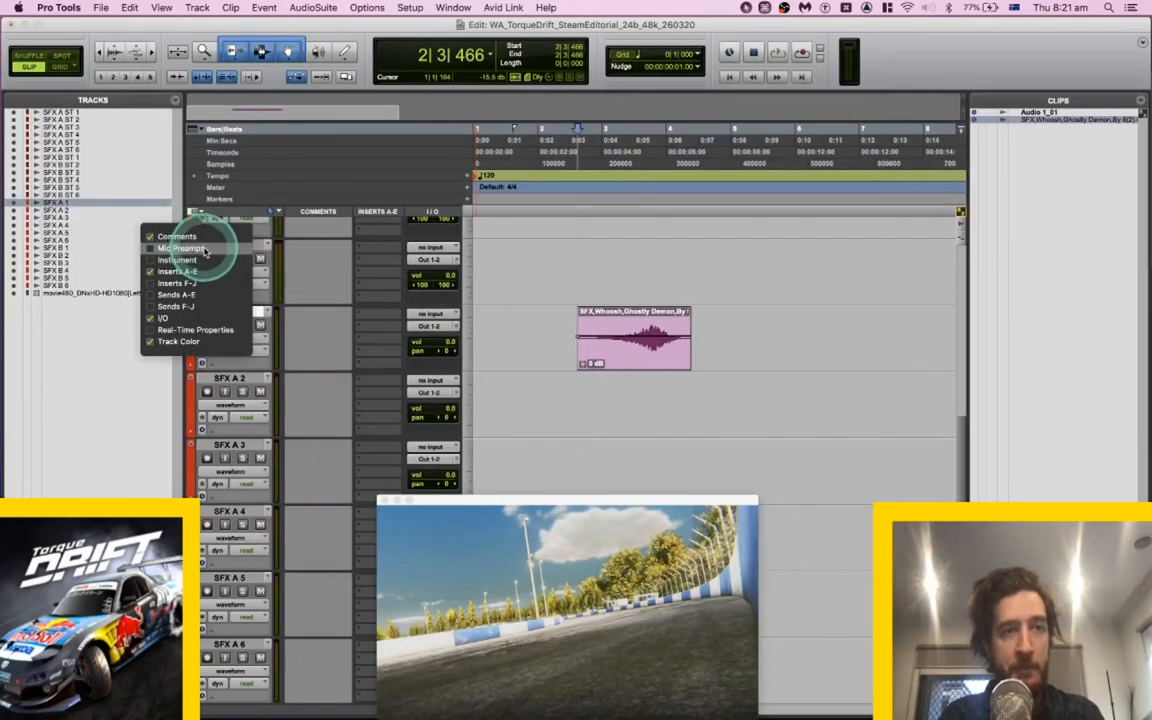
{"action": "left_click", "coordinate": [336, 324]}
{"action": "type", "text": "Spot Whoosh"}
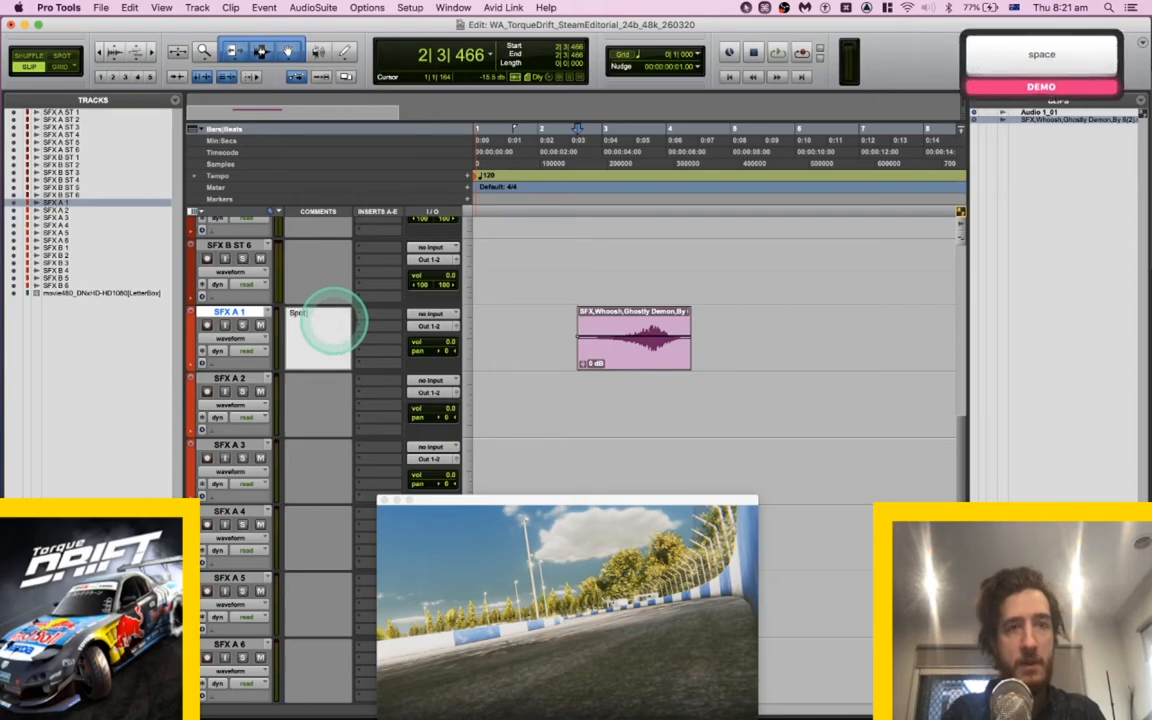
{"action": "key", "text": "Return"}
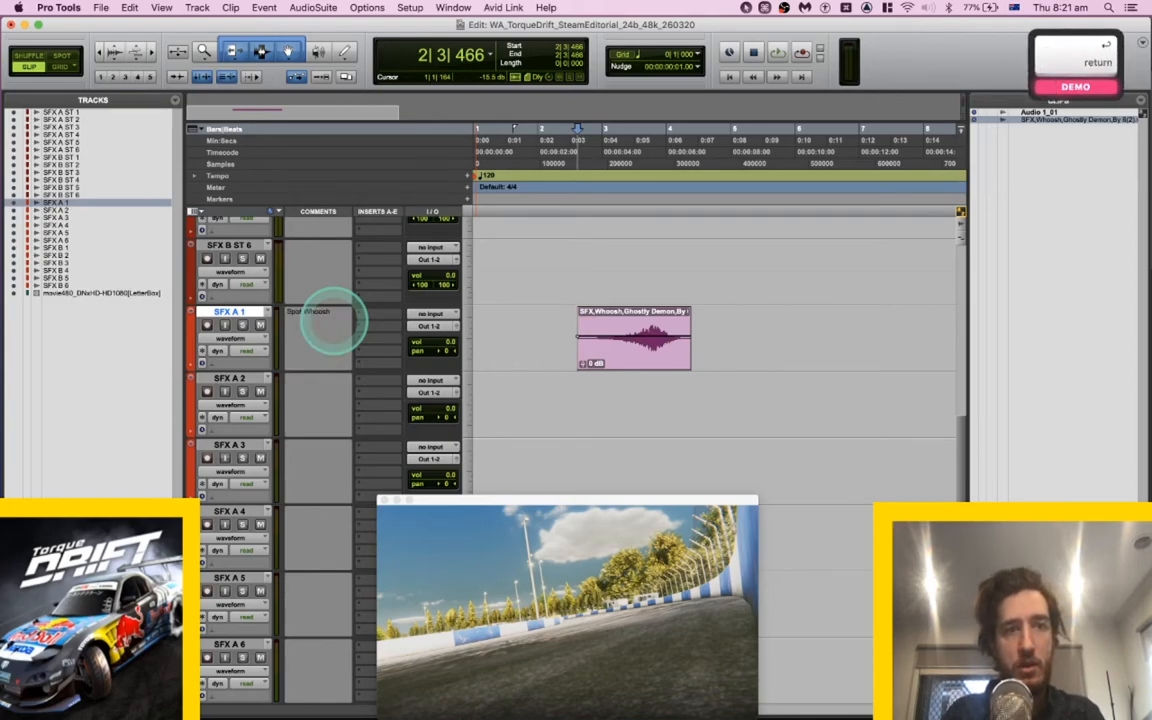
Move the ghostly demon whoosh clip on SFX A 1 to start around bar 3, beat 3 and play it against the picture.
{"action": "scroll", "coordinate": [655, 372], "scroll_direction": "down", "scroll_amount": 3}
{"action": "left_click", "coordinate": [652, 372]}
{"action": "left_click_drag", "start_coordinate": [606, 272], "coordinate": [628, 272]}
{"action": "key", "text": "space"}
{"action": "scroll", "coordinate": [628, 272], "scroll_direction": "up", "scroll_amount": 2}
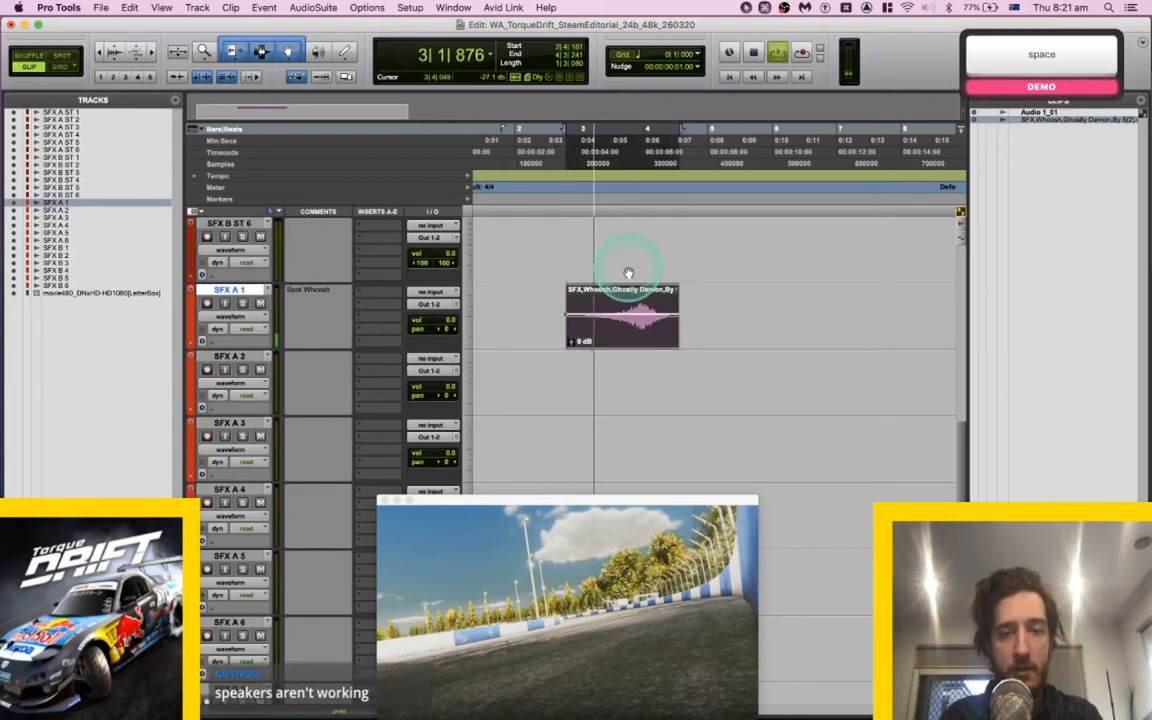
{"action": "left_click", "coordinate": [630, 334]}
{"action": "key", "text": "space"}
{"action": "left_click_drag", "start_coordinate": [633, 336], "coordinate": [693, 340]}
{"action": "key", "text": "space"}
{"action": "key", "text": "space"}
{"action": "left_click", "coordinate": [617, 300]}
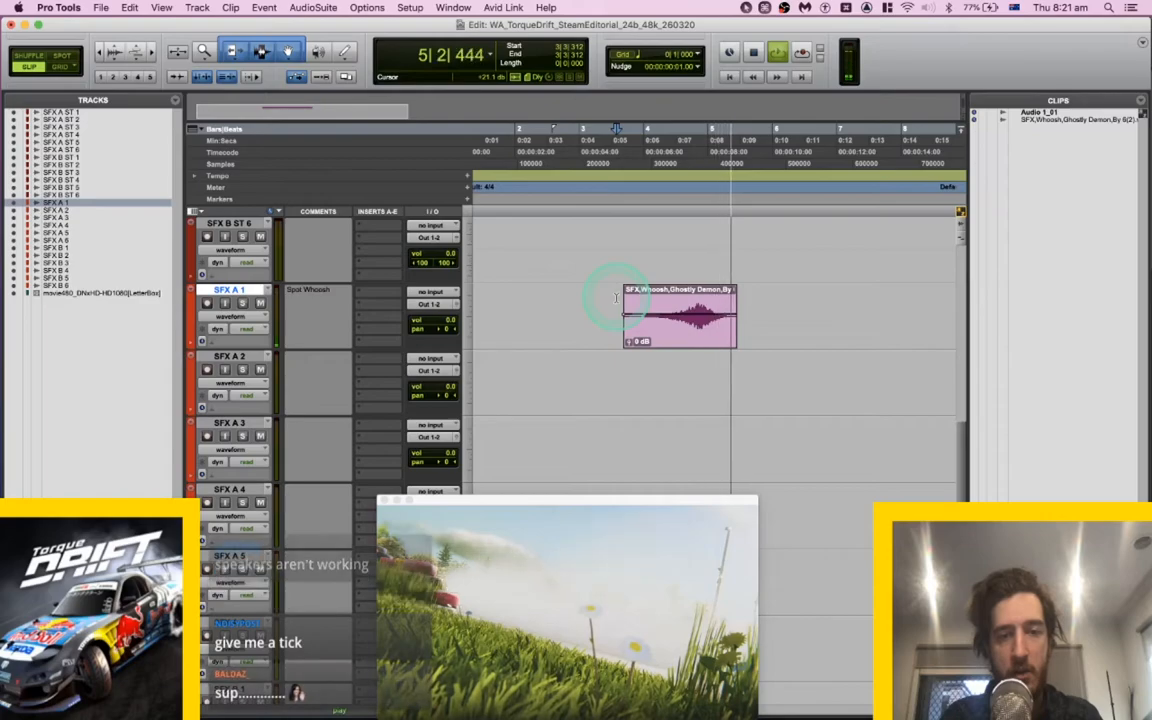
{"action": "key", "text": "space"}
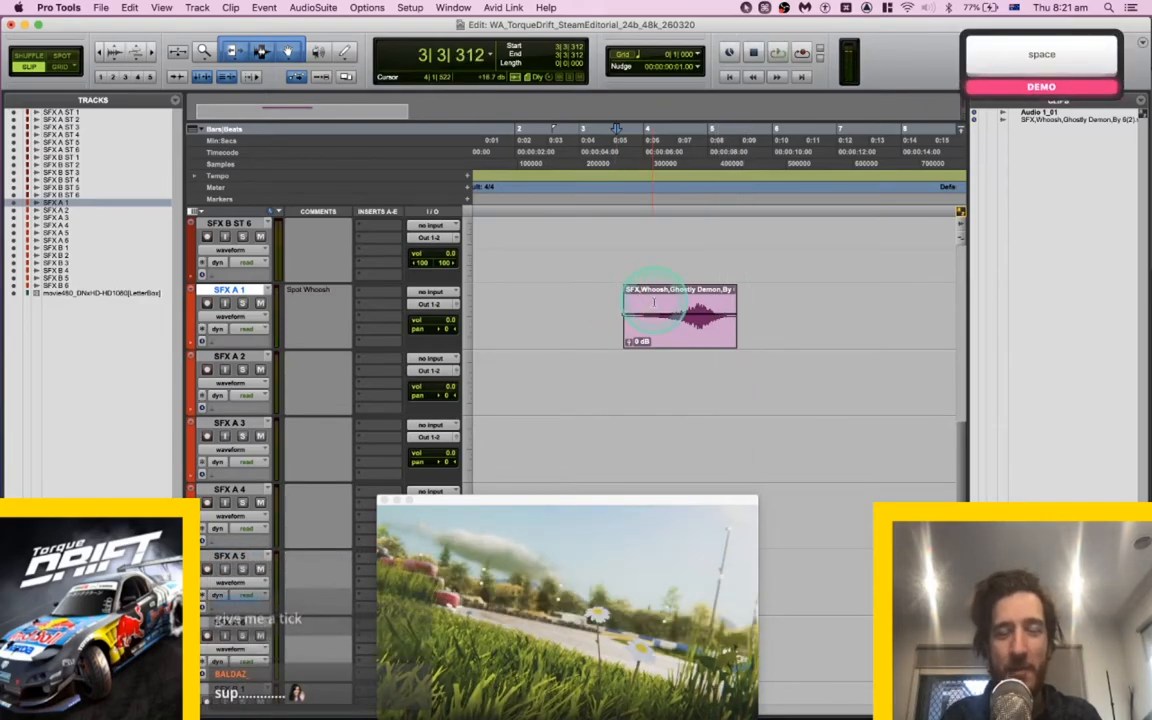
Switch to Search and audition SFX,Whoosh,Ghostly Demon,By,Attack 1.wav and Attack 3.wav.
{"action": "key", "text": "super+Tab"}
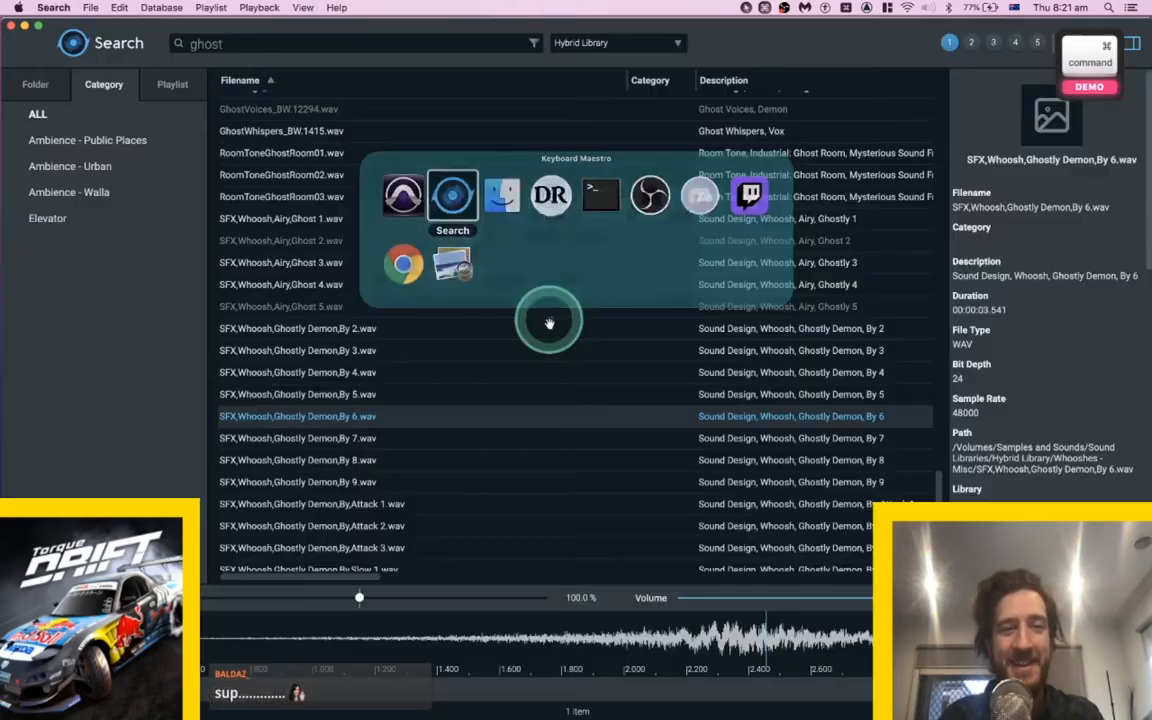
{"action": "left_click", "coordinate": [316, 391]}
{"action": "key", "text": "space"}
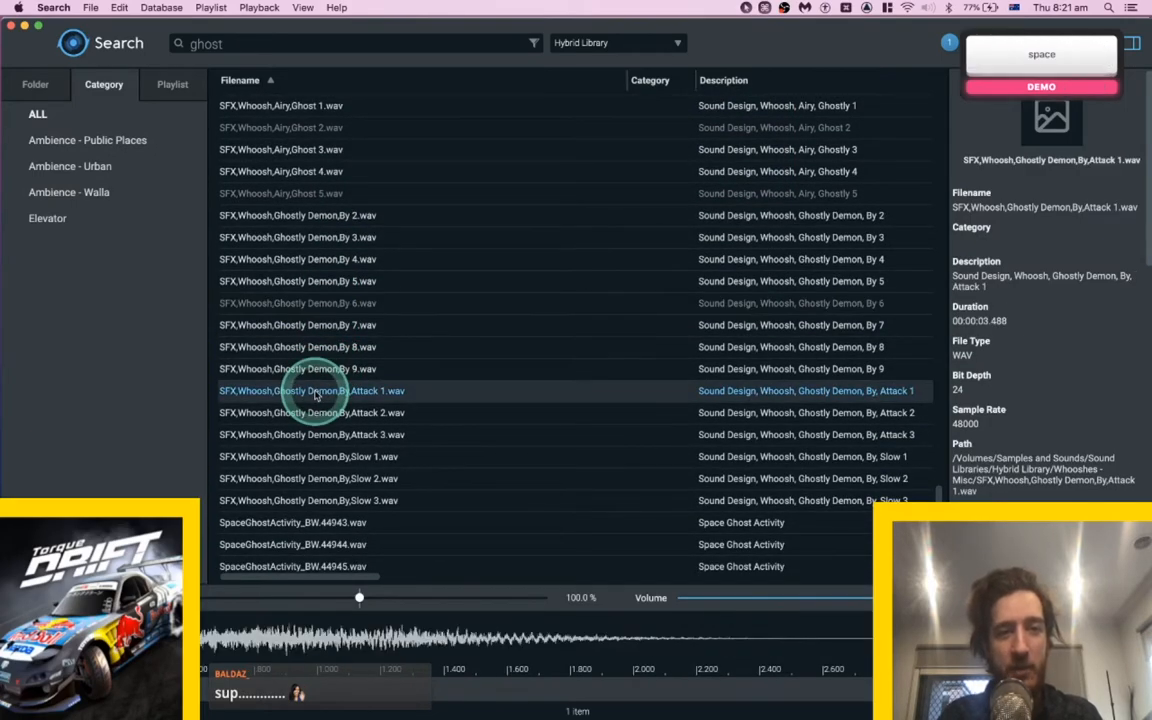
{"action": "left_click", "coordinate": [313, 434]}
{"action": "key", "text": "space"}
{"action": "scroll", "coordinate": [313, 433], "scroll_direction": "down", "scroll_amount": 4}
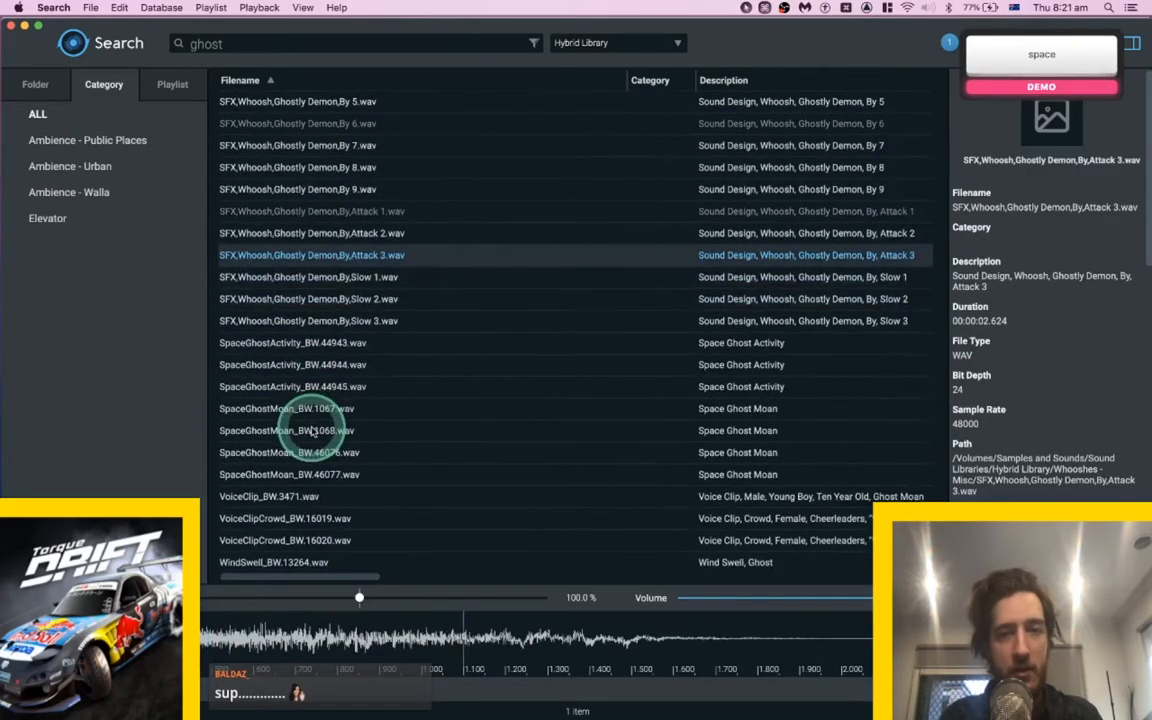
Return to Pro Tools and review the trailer around 10|1|174 with the edit cursor on SFX A 1.
{"action": "left_click_drag", "start_coordinate": [300, 258], "coordinate": [727, 318]}
{"action": "key", "text": "super+Tab"}
{"action": "key", "text": "space"}
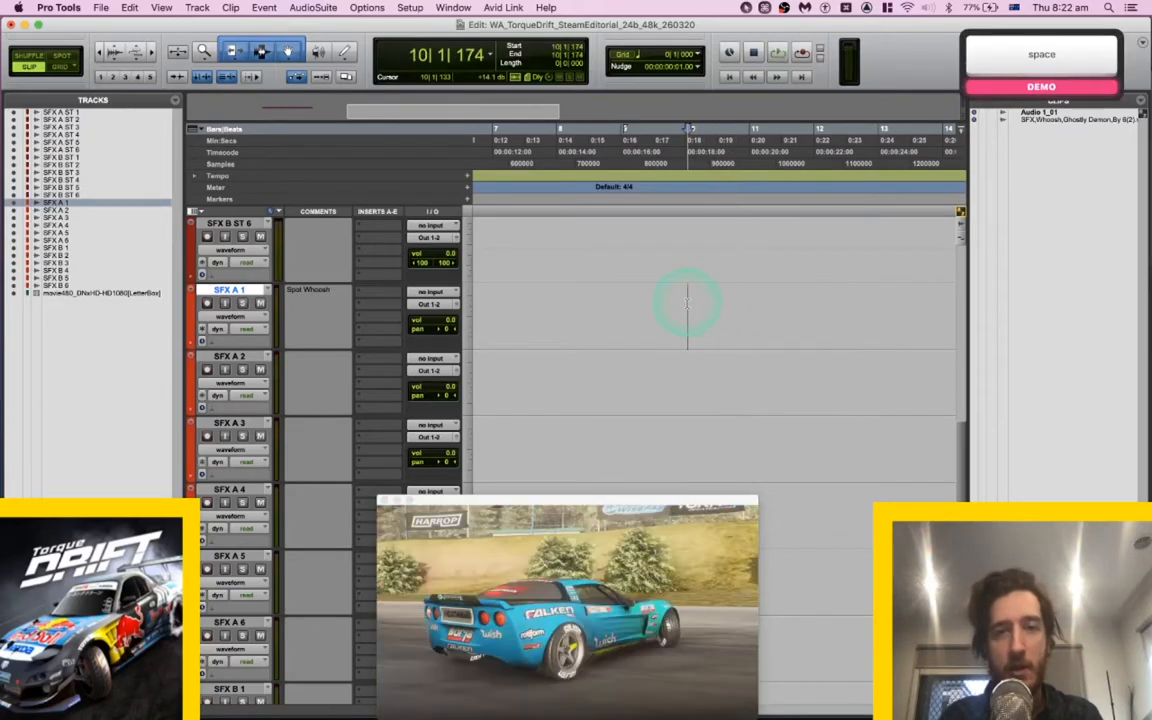
Switch back to Search and compare the Ghostly Demon,By,Attack 3, Attack 2 and Attack 1 whooshes by auditioning them.
{"action": "key", "text": "super+Tab"}
{"action": "key", "text": "space"}
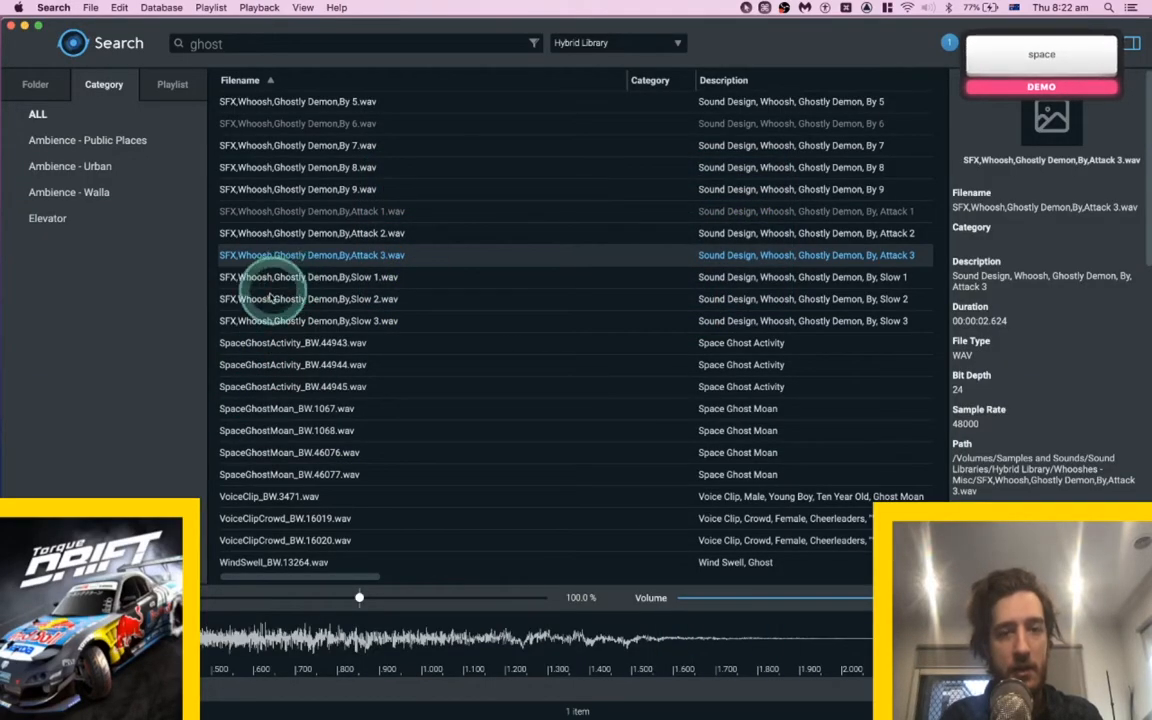
{"action": "left_click", "coordinate": [338, 233]}
{"action": "left_click", "coordinate": [336, 212]}
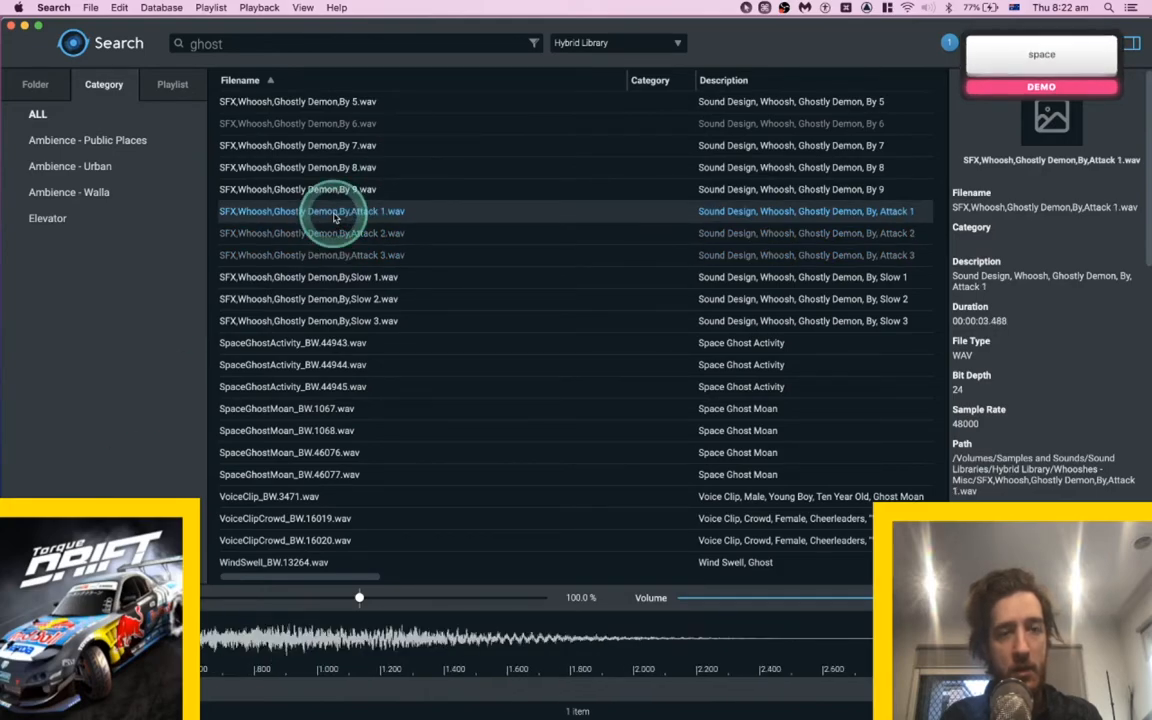
Spot SFX,Whoosh,Ghostly Demon,By,Attack 1.wav onto SFX A 1 in Pro Tools, shift it to start at 10|2|361, and play it.
{"action": "key", "text": "s"}
{"action": "mouse_move", "coordinate": [722, 346]}
{"action": "left_mouse_down"}
{"action": "mouse_move", "coordinate": [699, 342]}
{"action": "mouse_move", "coordinate": [766, 342]}
{"action": "mouse_move", "coordinate": [740, 343]}
{"action": "left_mouse_up"}
{"action": "key", "text": "space"}
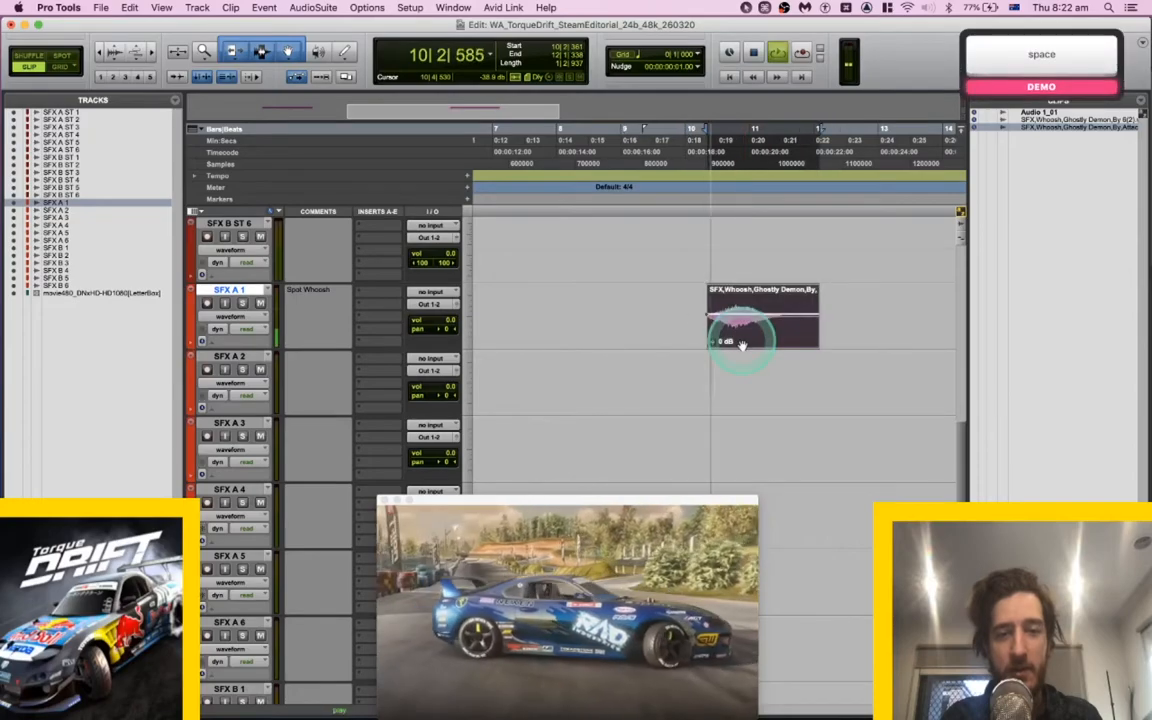
{"action": "key", "text": "space"}
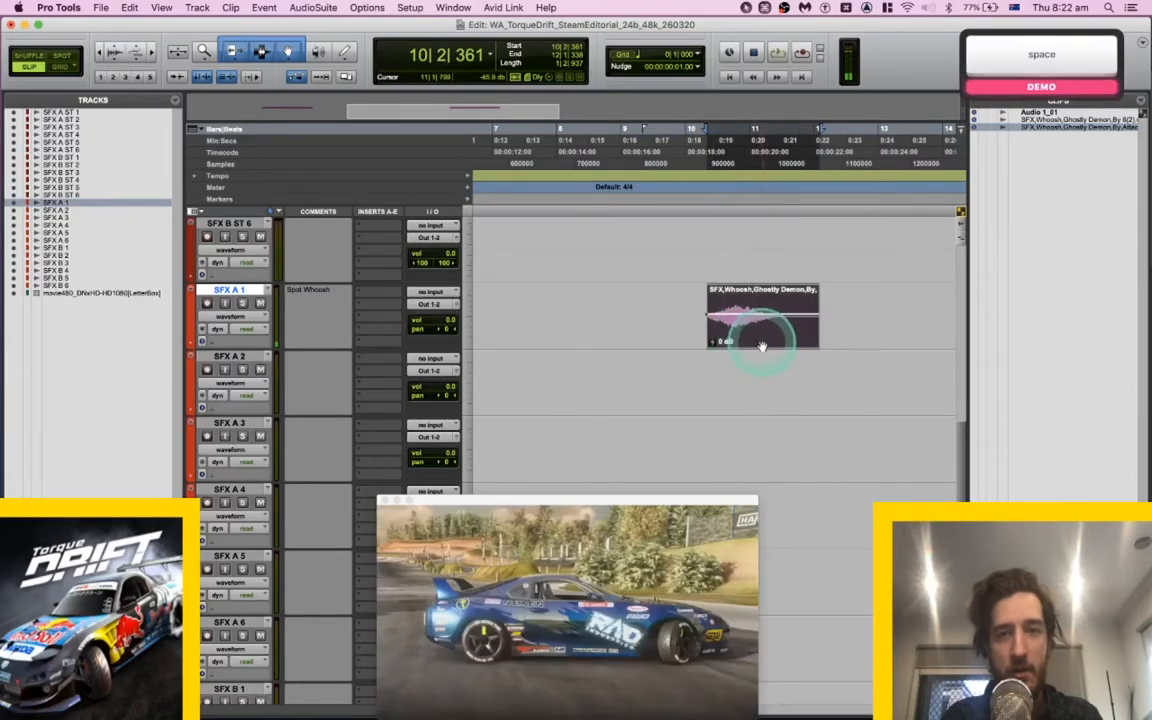
Move the Attack 1 whoosh clip on SFX A 1 to start at 11|3|517 and play the passage leading into it.
{"action": "left_click_drag", "start_coordinate": [741, 340], "coordinate": [824, 336]}
{"action": "left_click", "coordinate": [745, 314]}
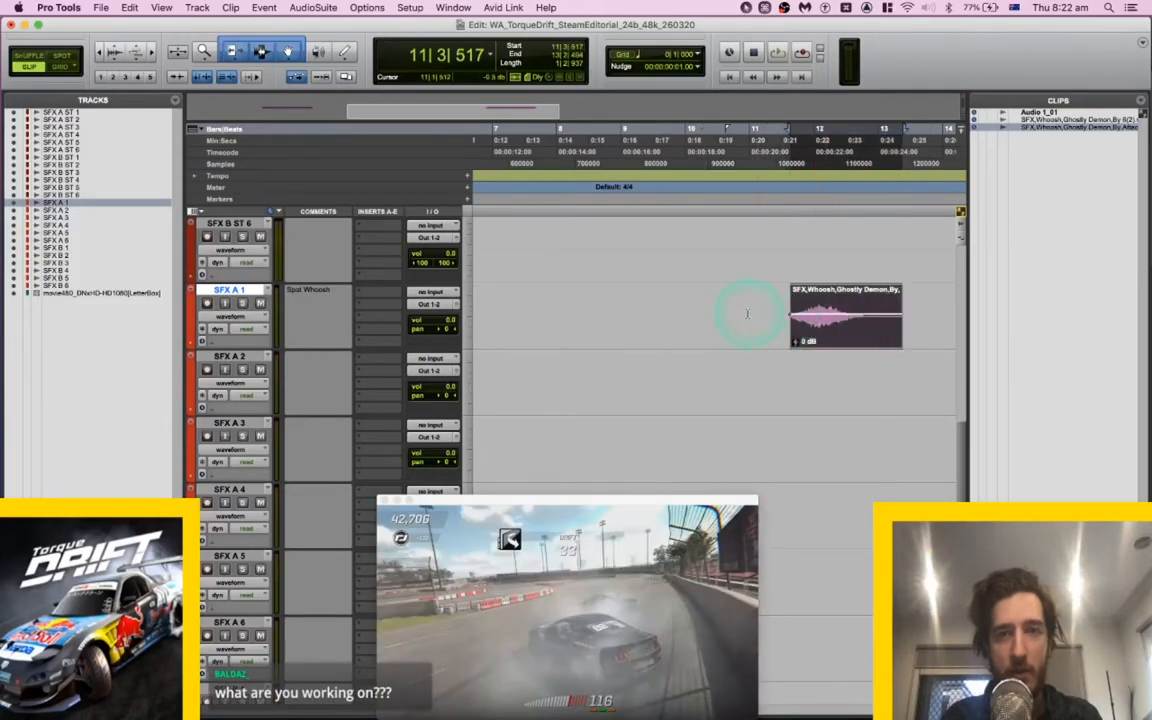
{"action": "key", "text": "space"}
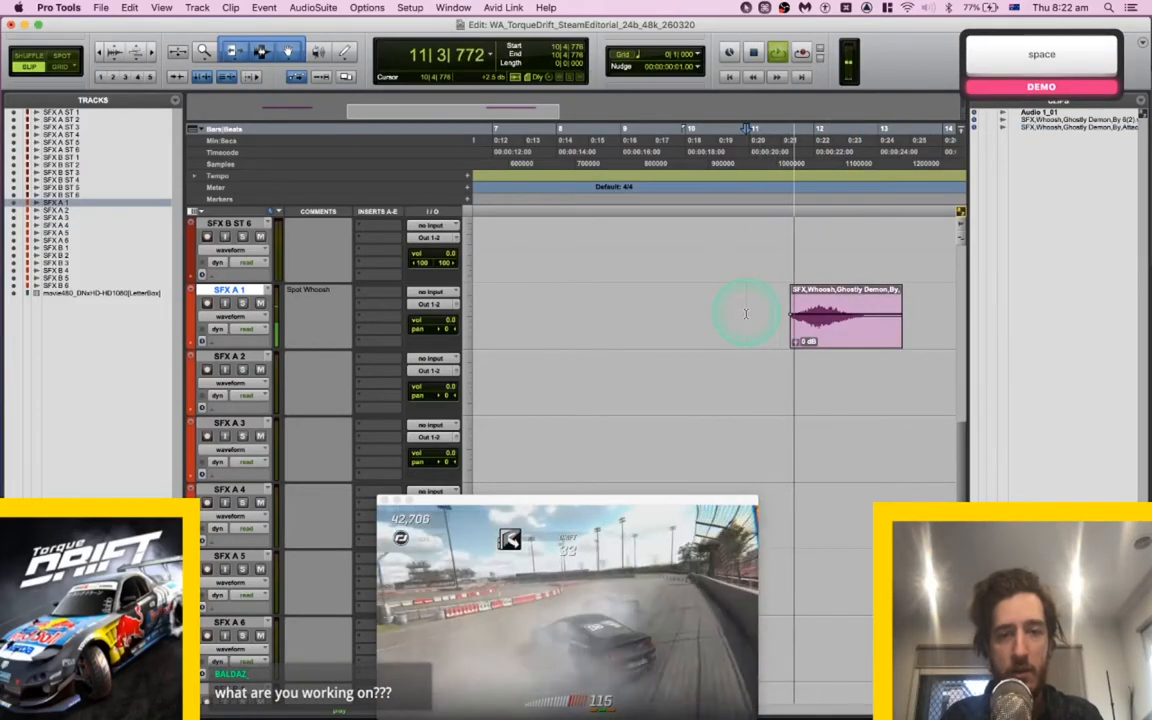
{"action": "key", "text": "space"}
Cut the Attack 1 whoosh clip from the SFX A 1 track.
{"action": "scroll", "coordinate": [861, 347], "scroll_direction": "right", "scroll_amount": 5}
{"action": "left_click", "coordinate": [701, 336]}
{"action": "key", "text": "x"}
Play the trailer around 13|2|924 and from 11|3|558 to look for a moment that suits the whoosh.
{"action": "scroll", "coordinate": [699, 337], "scroll_direction": "right", "scroll_amount": 2}
{"action": "scroll", "coordinate": [680, 325], "scroll_direction": "down", "scroll_amount": 1}
{"action": "left_click", "coordinate": [658, 314]}
{"action": "key", "text": "space"}
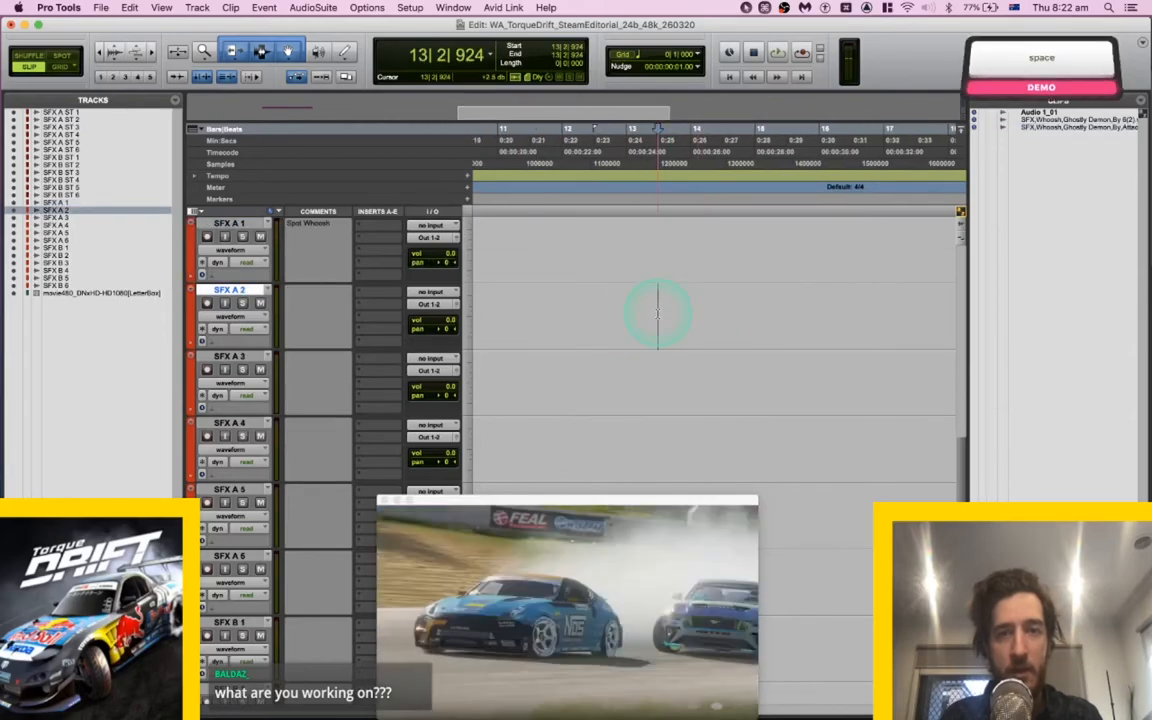
{"action": "key", "text": "space"}
{"action": "left_click", "coordinate": [537, 304]}
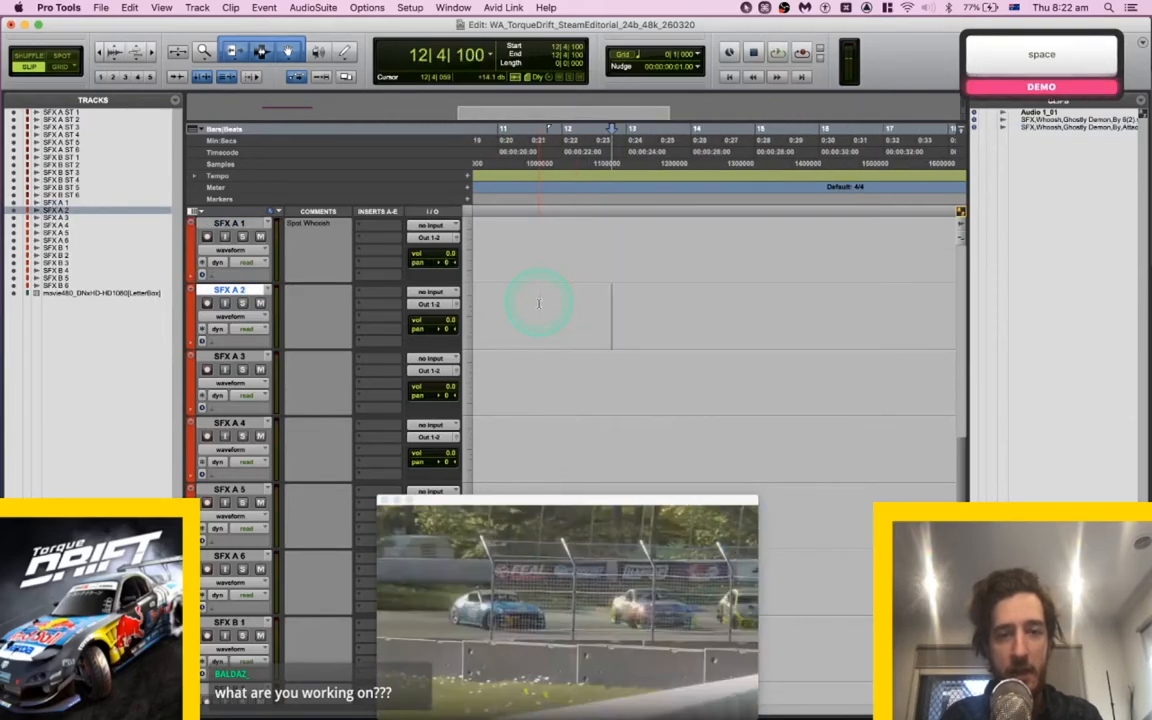
{"action": "scroll", "coordinate": [535, 303], "scroll_direction": "up", "scroll_amount": 3}
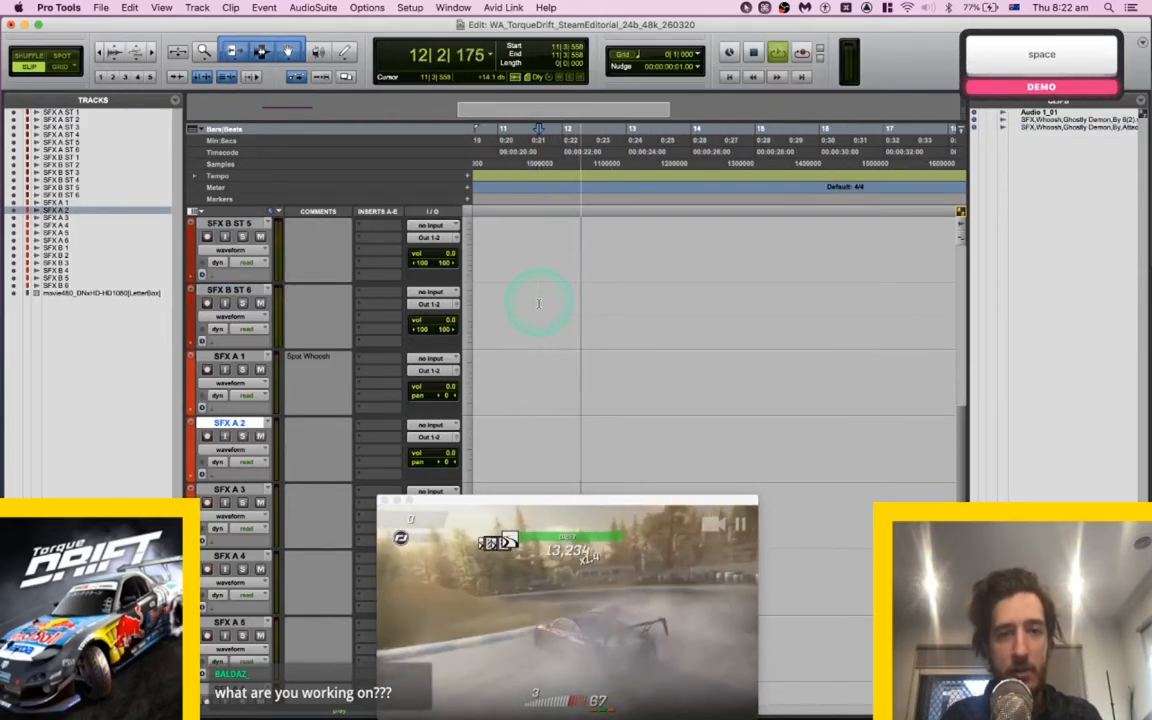
{"action": "key", "text": "space"}
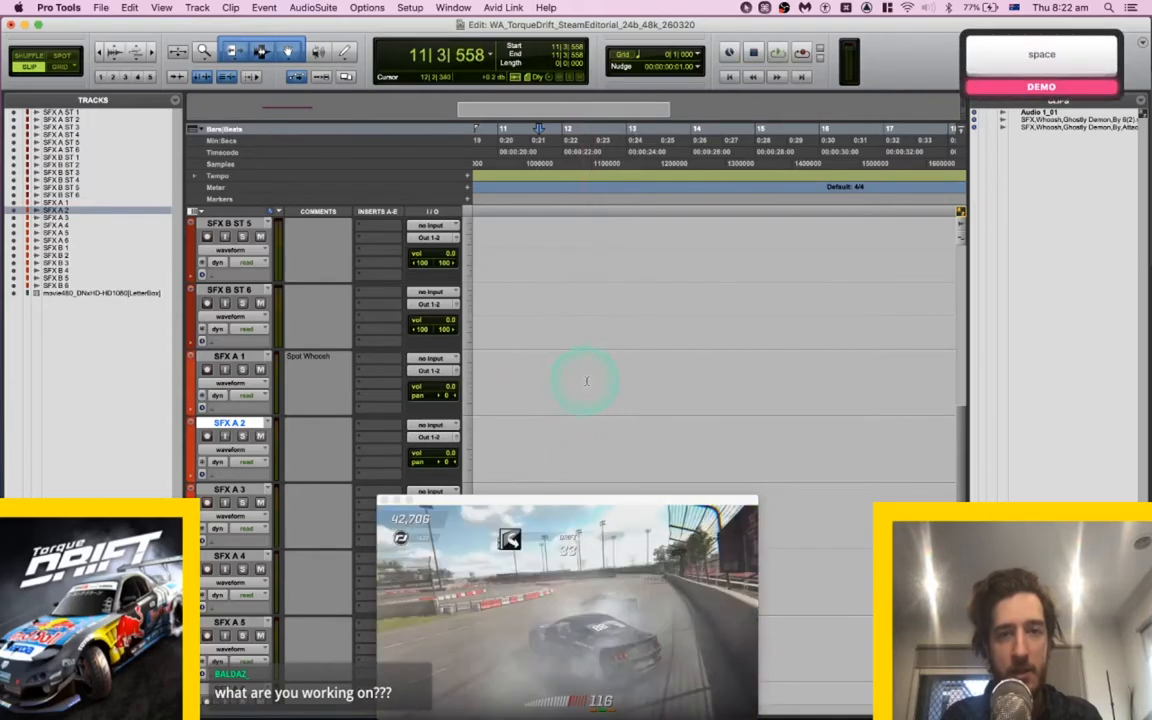
Paste the Attack 1 whoosh on SFX A 1 at 12|3|200, try it at about 16|3|937, and cut it again.
{"action": "key", "text": "super+v"}
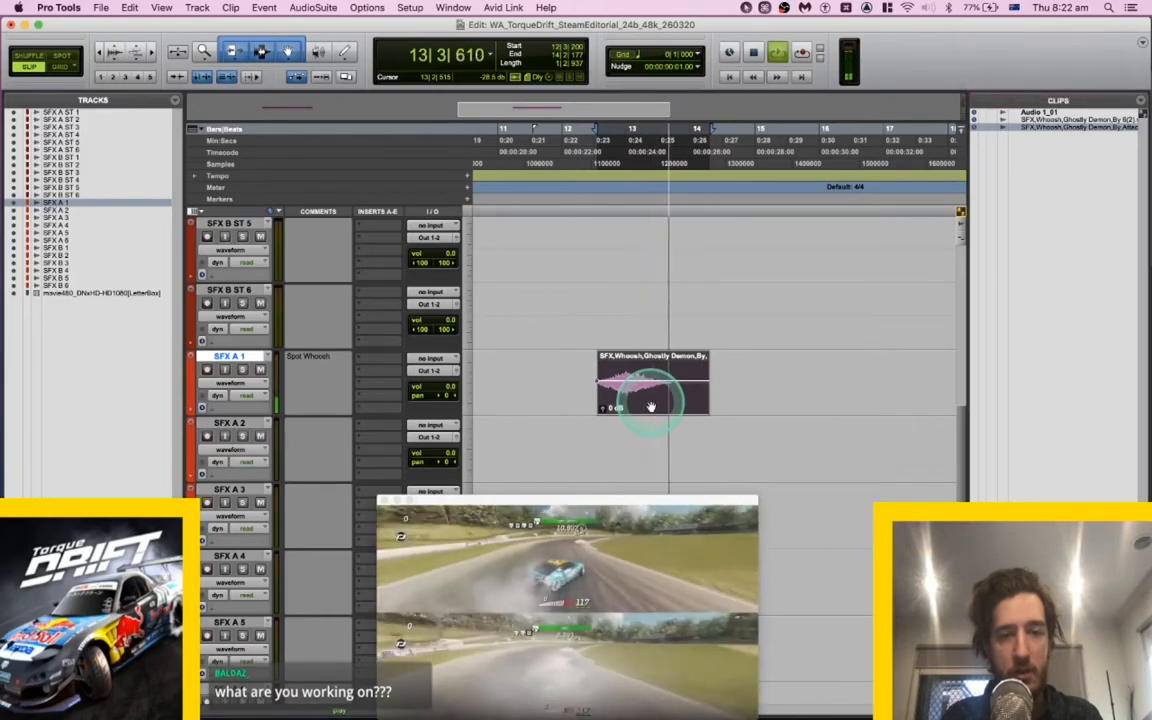
{"action": "key", "text": "space"}
{"action": "left_click_drag", "start_coordinate": [651, 406], "coordinate": [812, 405]}
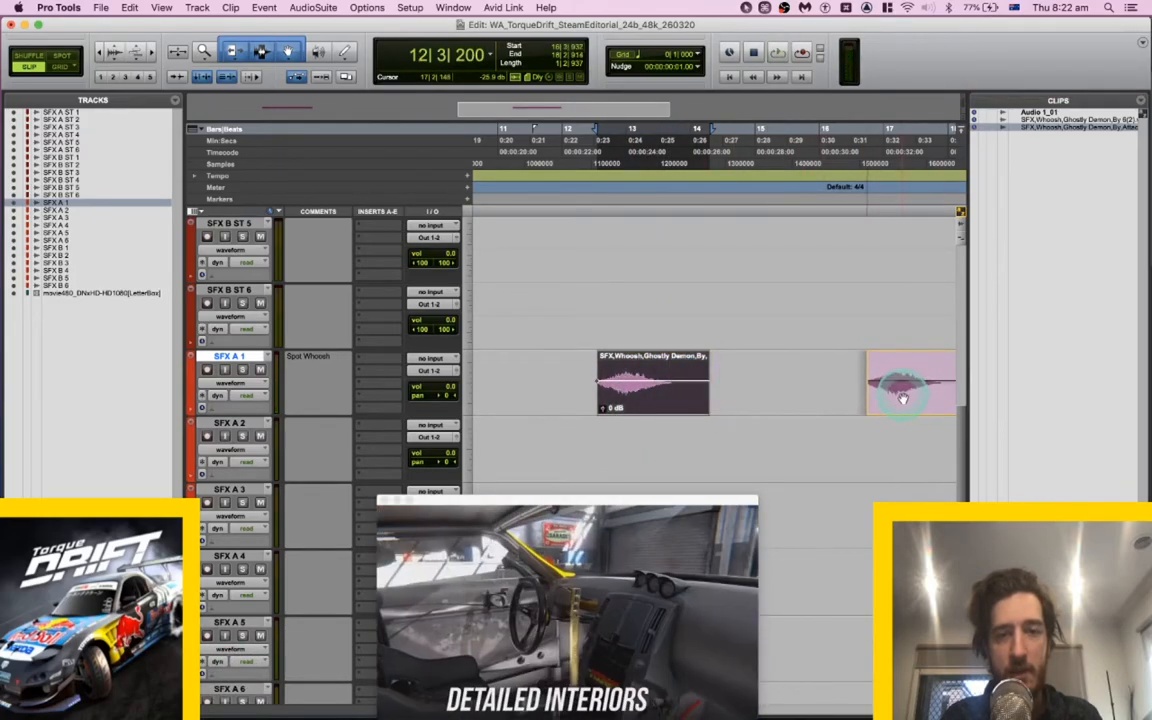
{"action": "left_click_drag", "start_coordinate": [902, 399], "coordinate": [908, 397]}
{"action": "scroll", "coordinate": [900, 395], "scroll_direction": "right", "scroll_amount": 5}
{"action": "key", "text": "x"}
Play the trailer's ending from 19|1|020, and replay the opening section with its whoosh from 3|2|740.
{"action": "left_click", "coordinate": [754, 371]}
{"action": "key", "text": "space"}
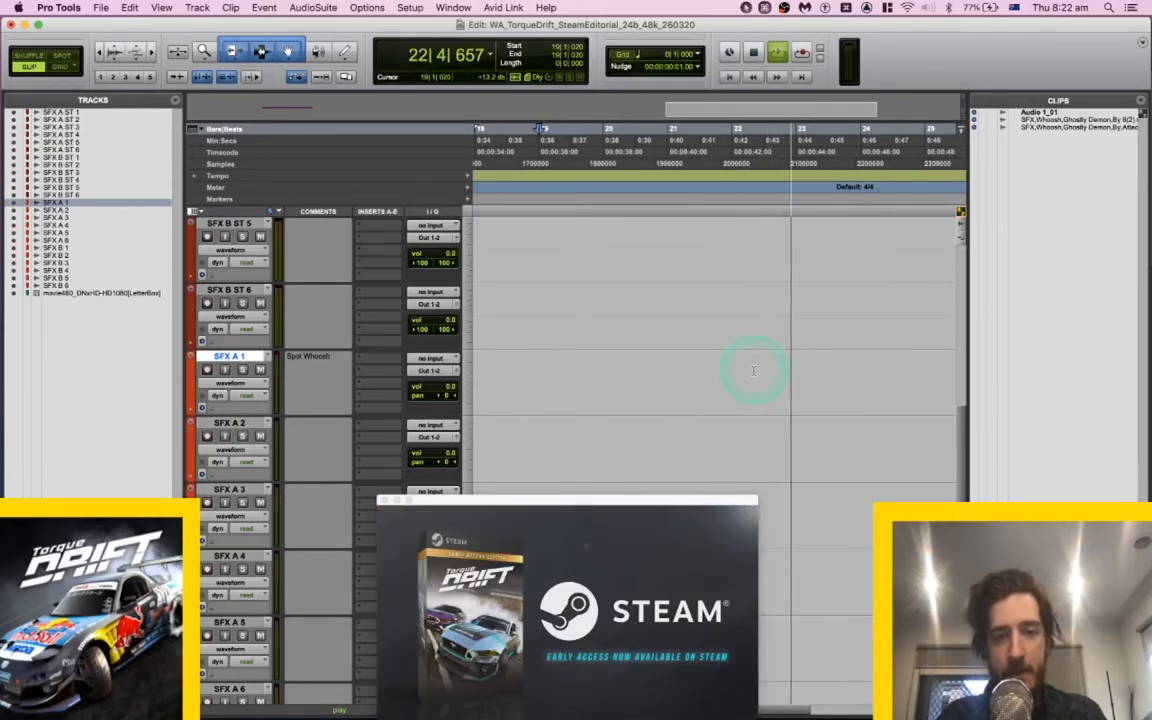
{"action": "key", "text": "space"}
{"action": "left_click", "coordinate": [629, 359]}
{"action": "key", "text": "space"}
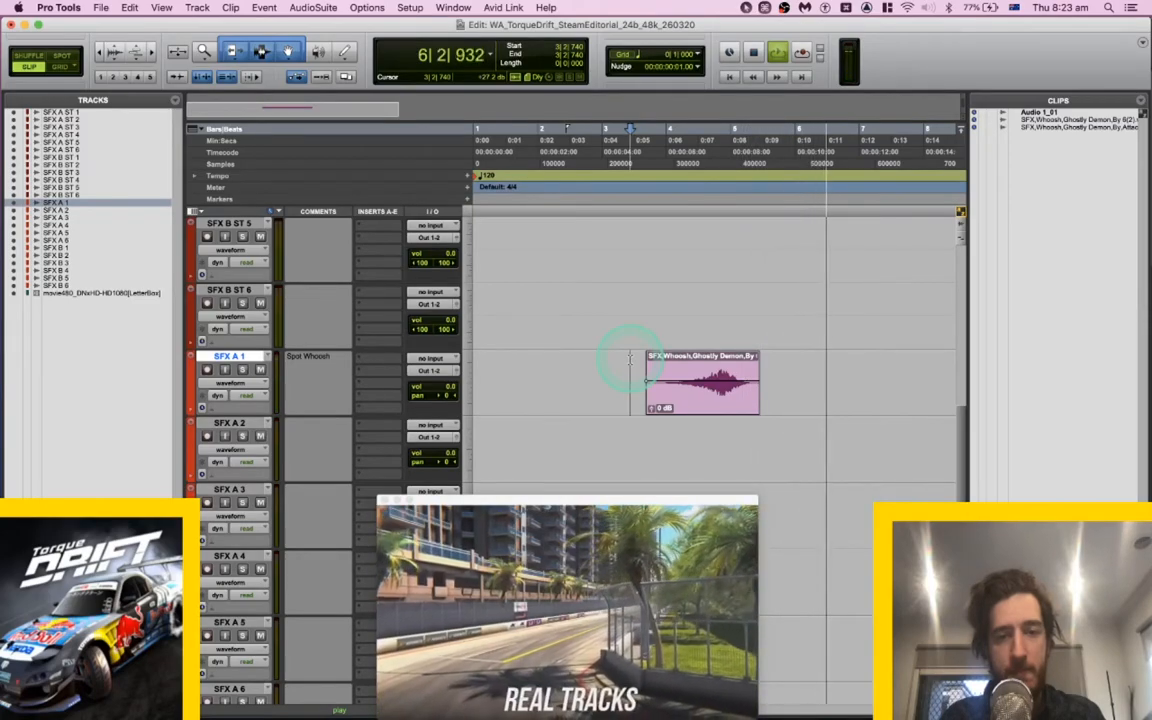
{"action": "key", "text": "space"}
Switch to the Search sound library and audition WindSwell_BW.13264.wav and SpaceGhostMoan_BW.46077.wav from the ghost results.
{"action": "key", "text": "super+Tab"}
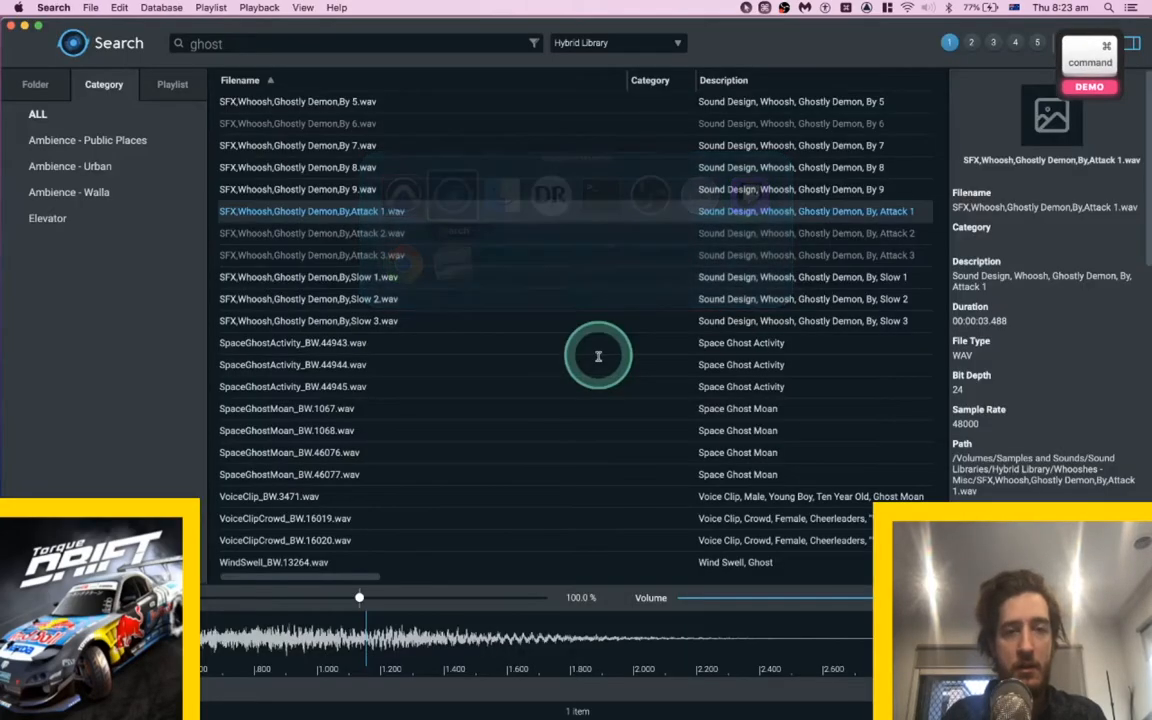
{"action": "scroll", "coordinate": [337, 309], "scroll_direction": "down", "scroll_amount": 1}
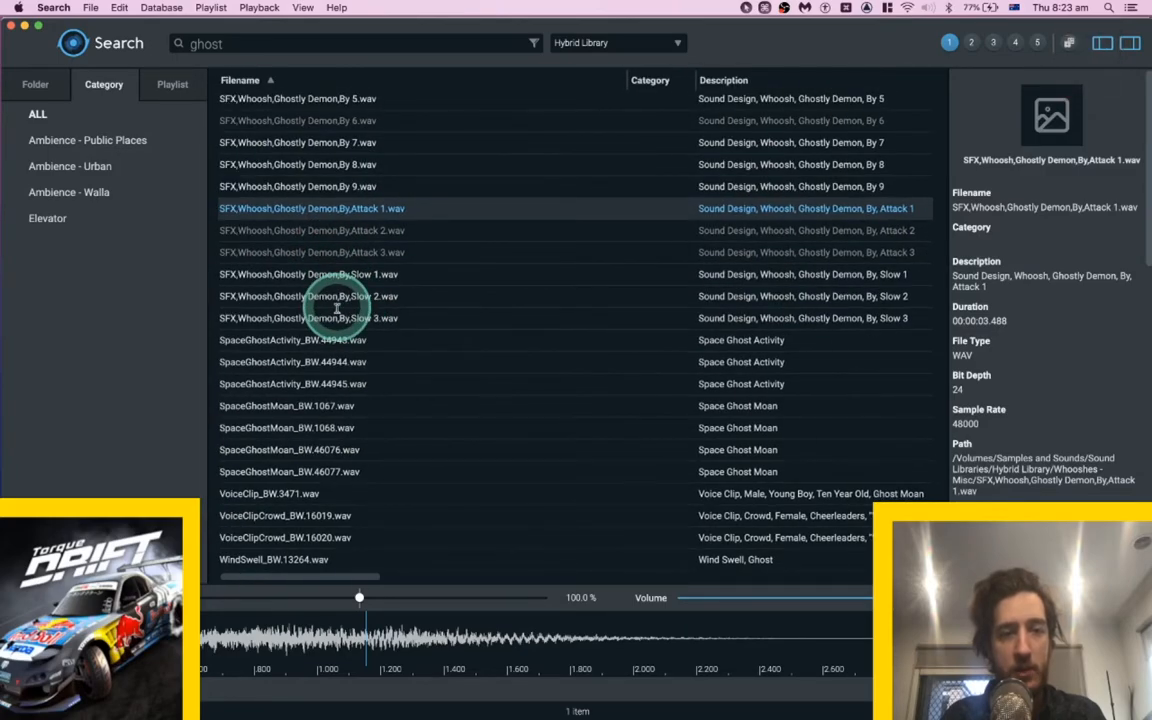
{"action": "scroll", "coordinate": [337, 300], "scroll_direction": "up", "scroll_amount": 1}
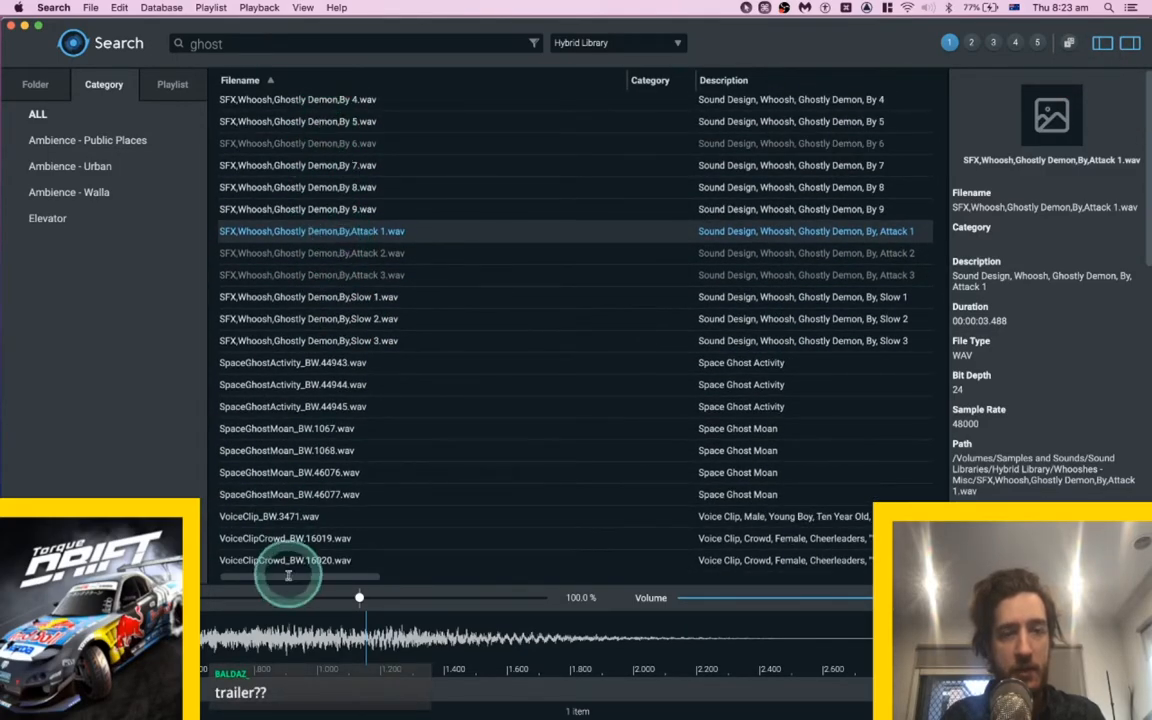
{"action": "scroll", "coordinate": [360, 445], "scroll_direction": "down", "scroll_amount": 1}
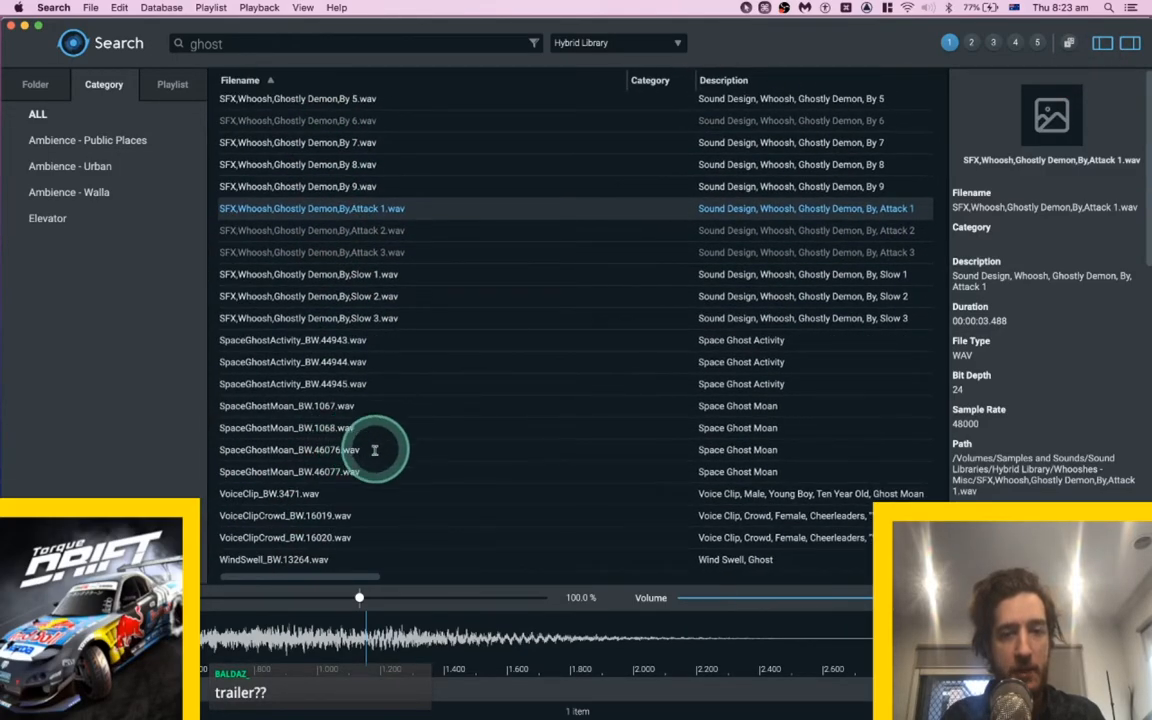
{"action": "left_click", "coordinate": [303, 559]}
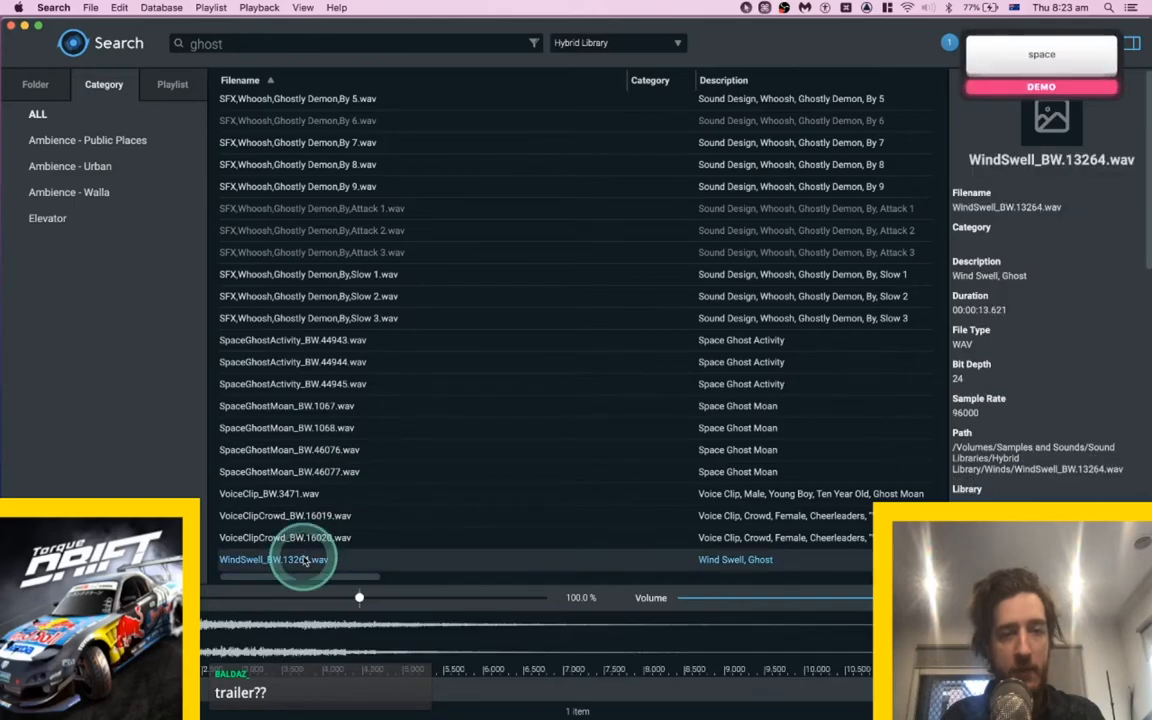
{"action": "left_click", "coordinate": [310, 471]}
{"action": "key", "text": "space"}
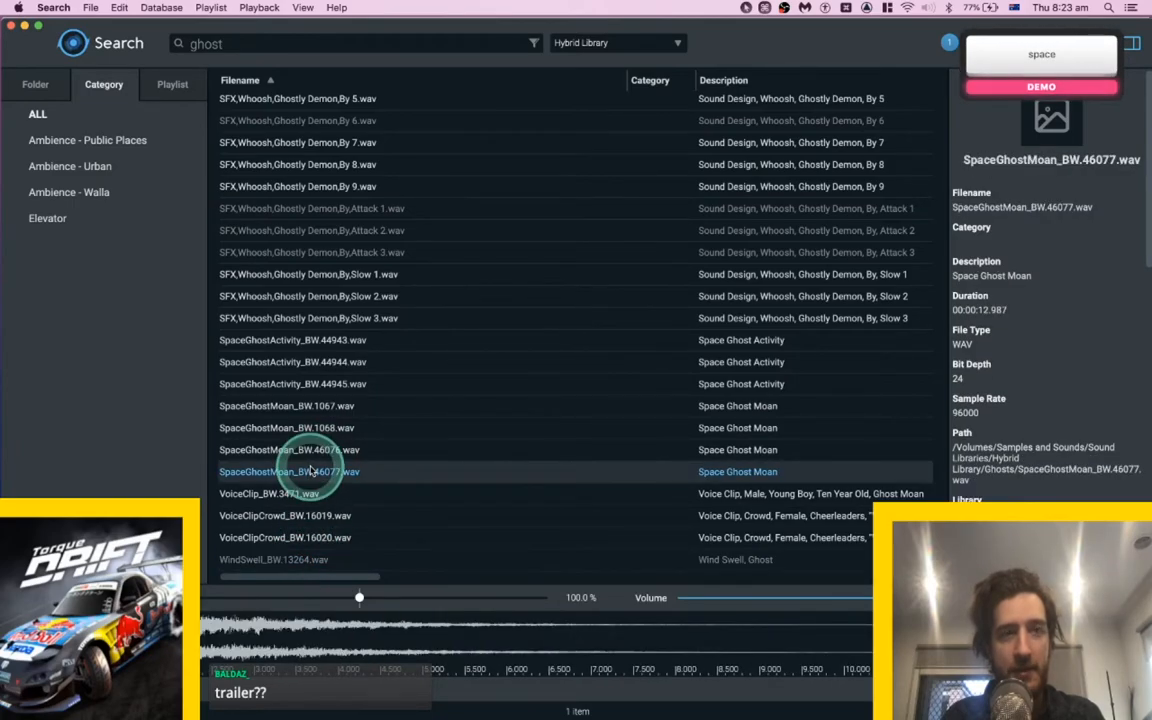
Audition GhostSigh_BW.16198.wav and GhostRoar_BW.12256.wav further up the ghost results.
{"action": "scroll", "coordinate": [360, 303], "scroll_direction": "up", "scroll_amount": 8}
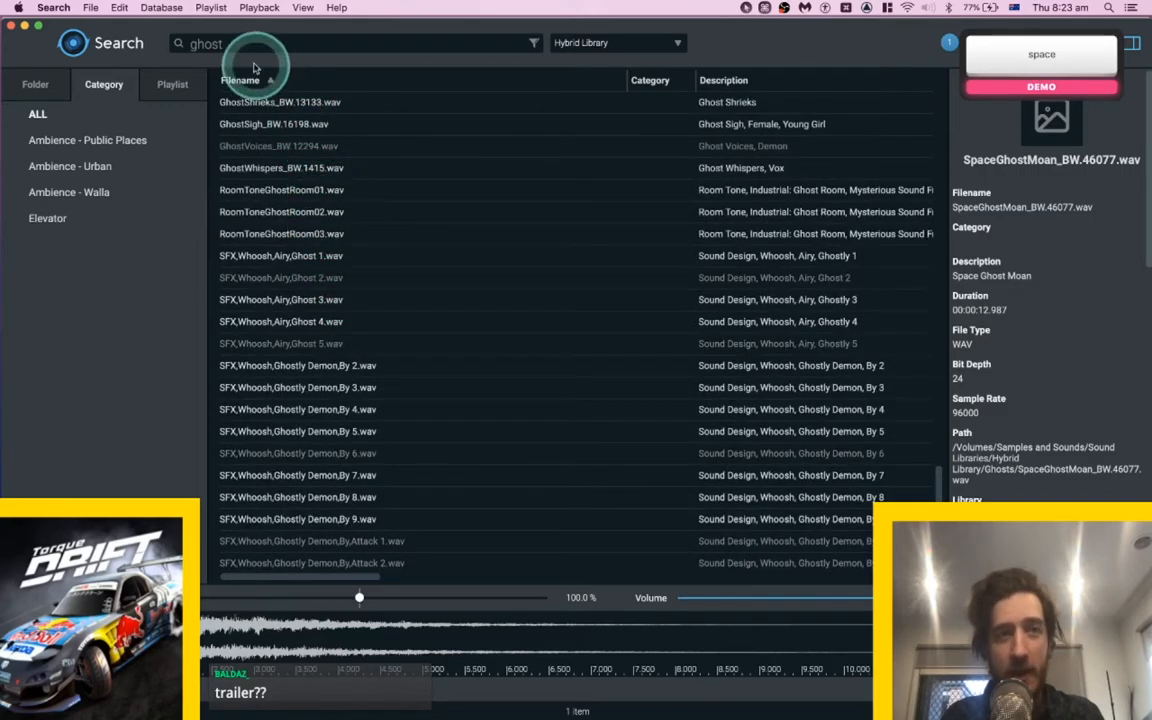
{"action": "scroll", "coordinate": [265, 200], "scroll_direction": "up", "scroll_amount": 4}
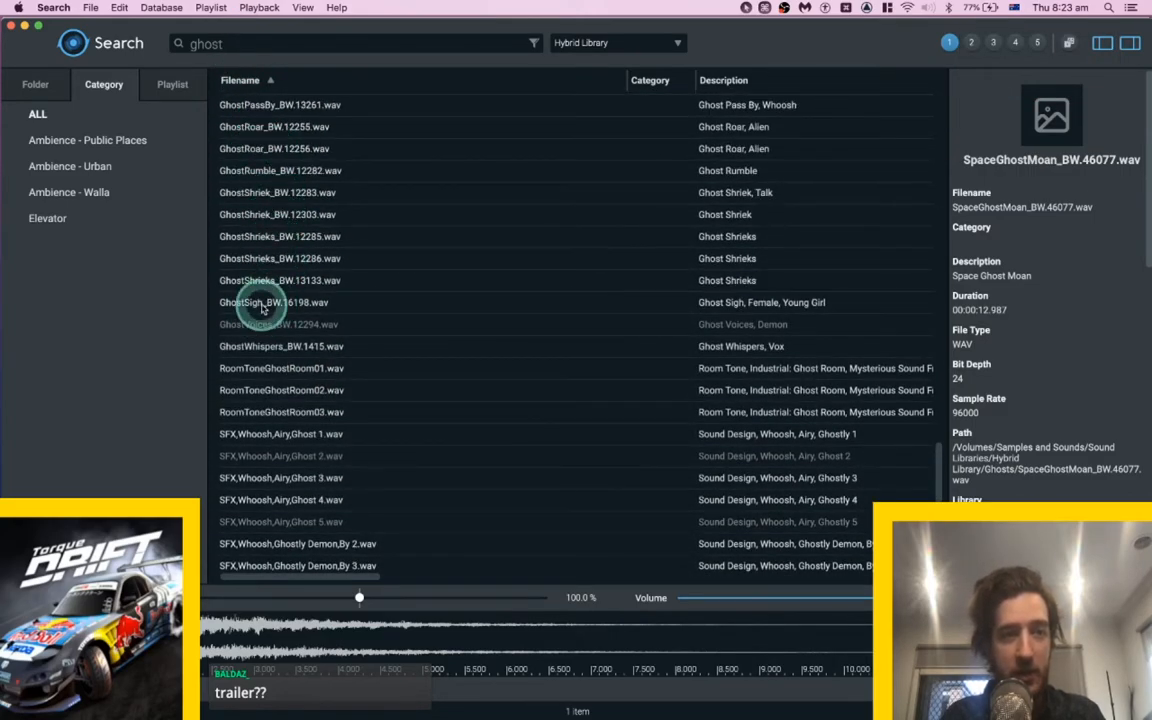
{"action": "left_click", "coordinate": [263, 304]}
{"action": "key", "text": "space"}
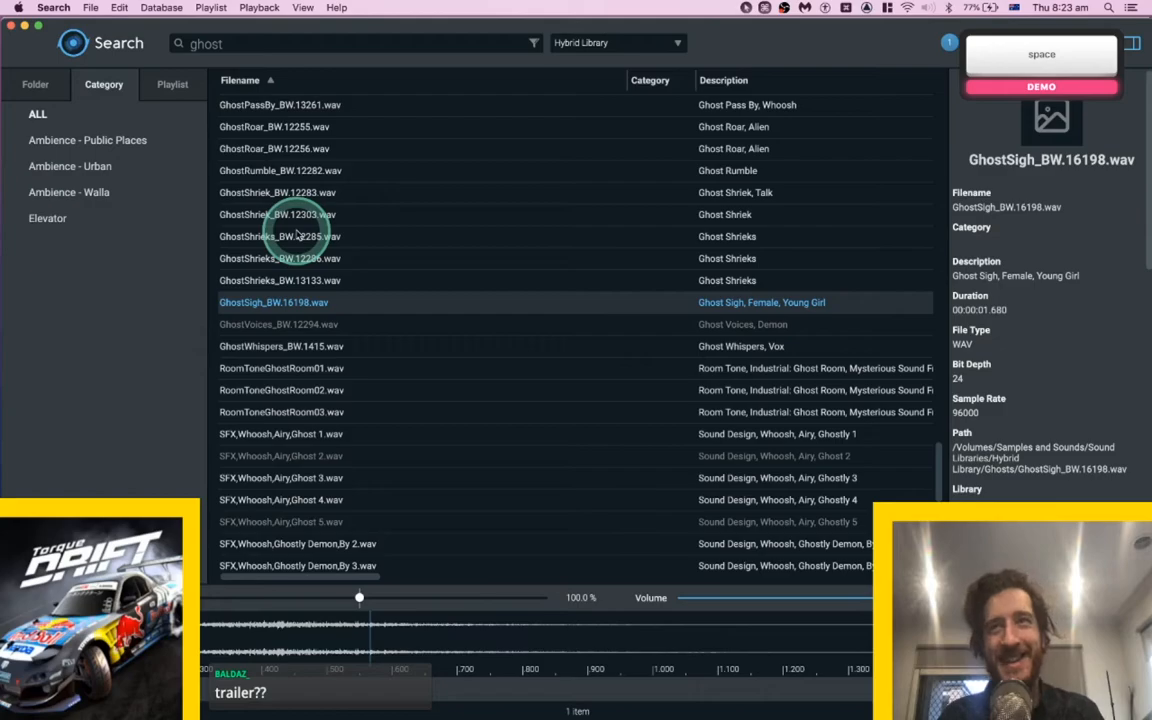
{"action": "scroll", "coordinate": [290, 270], "scroll_direction": "up", "scroll_amount": 3}
{"action": "left_click", "coordinate": [286, 282]}
{"action": "key", "text": "space"}
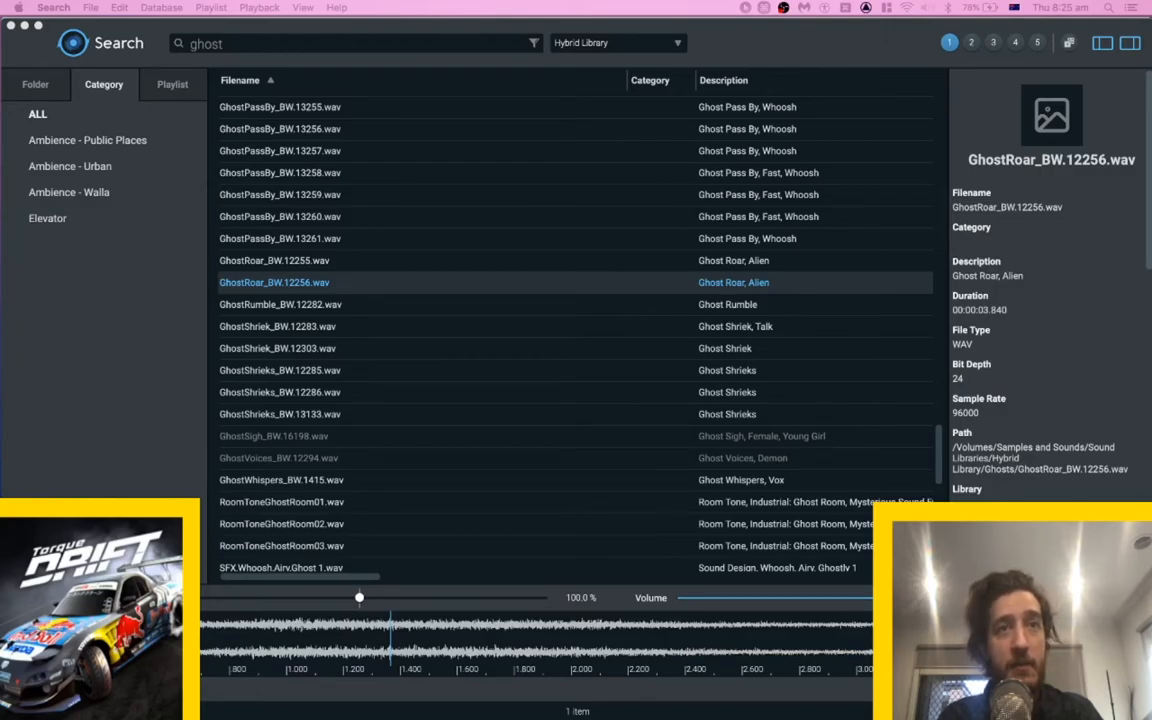
Quit Chrome and switch to the Pro Tools session.
{"action": "mouse_move", "coordinate": [648, 710]}
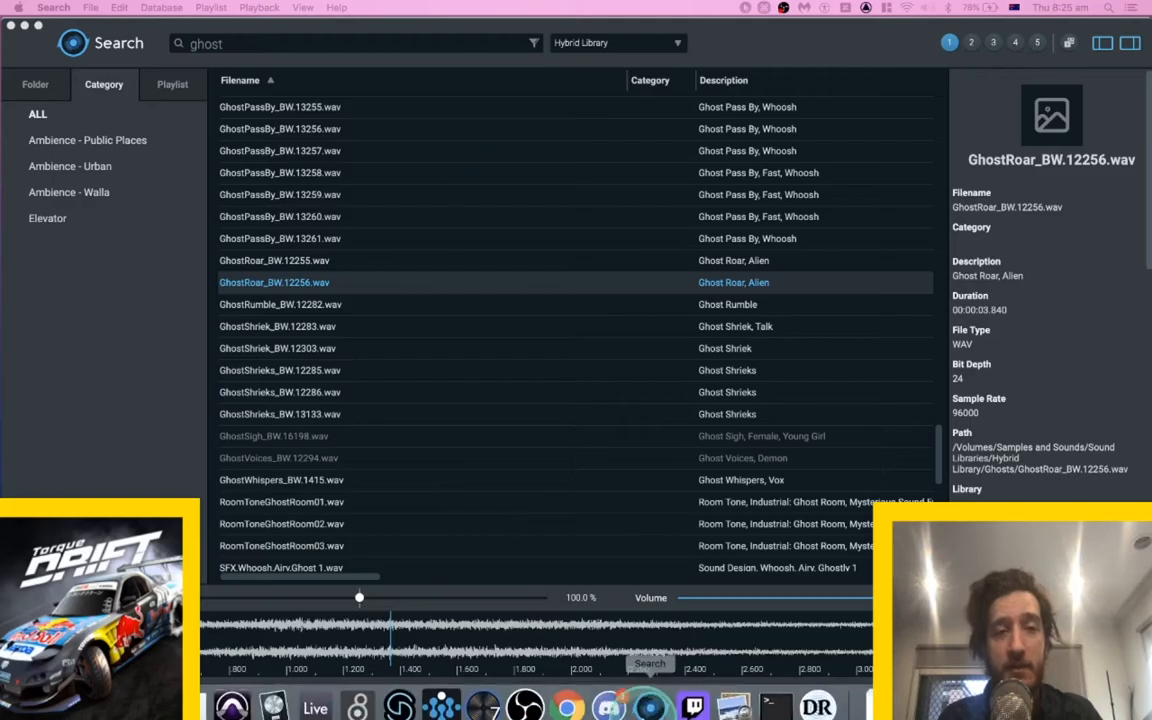
{"action": "left_click", "coordinate": [570, 703]}
{"action": "key", "text": "super+q"}
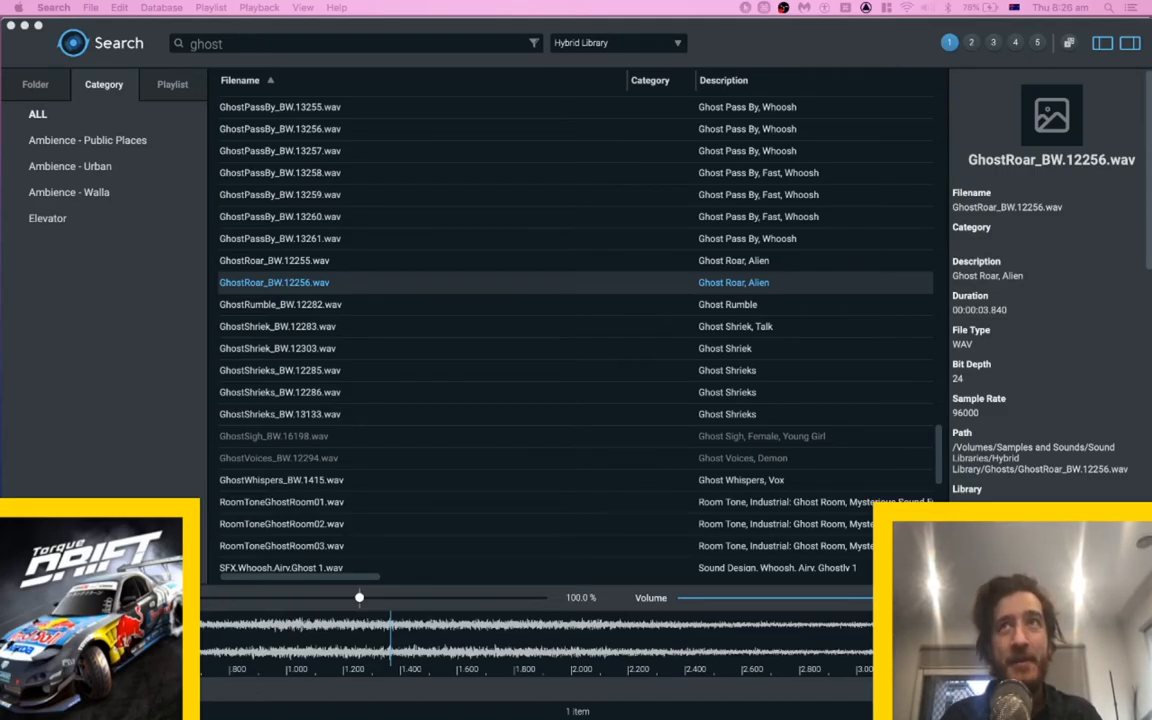
{"action": "key", "text": "super+Tab"}
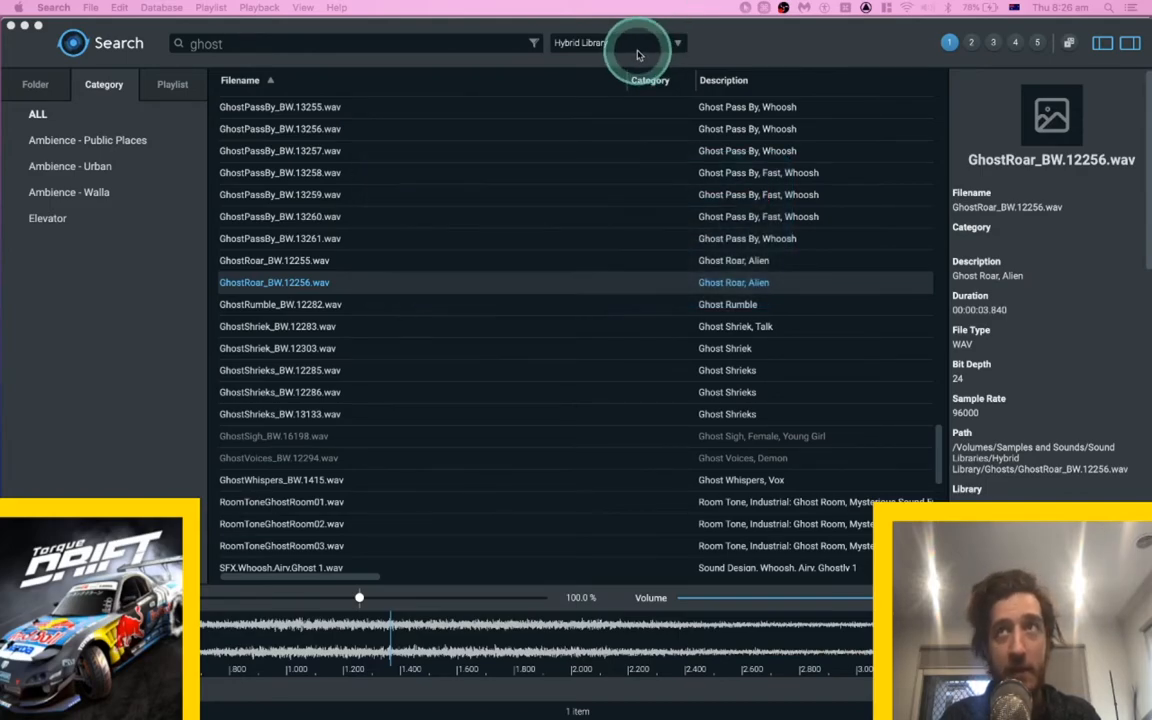
{"action": "key", "text": "super+Tab"}
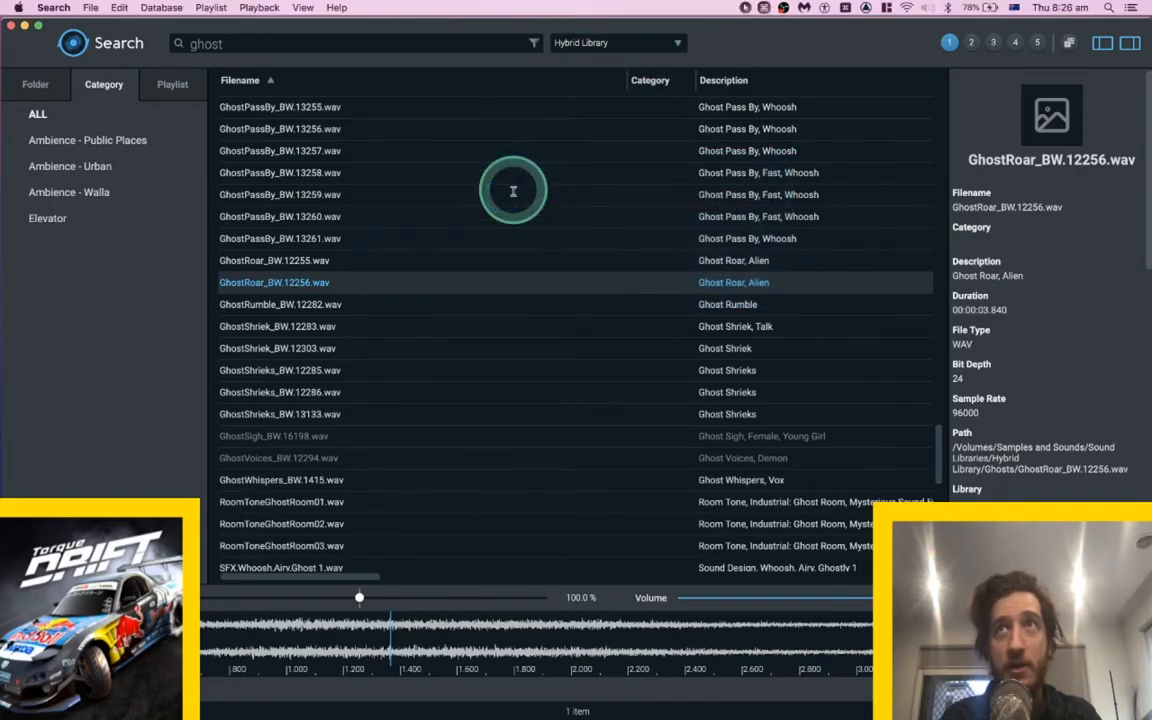
{"action": "key", "text": "super+Tab"}
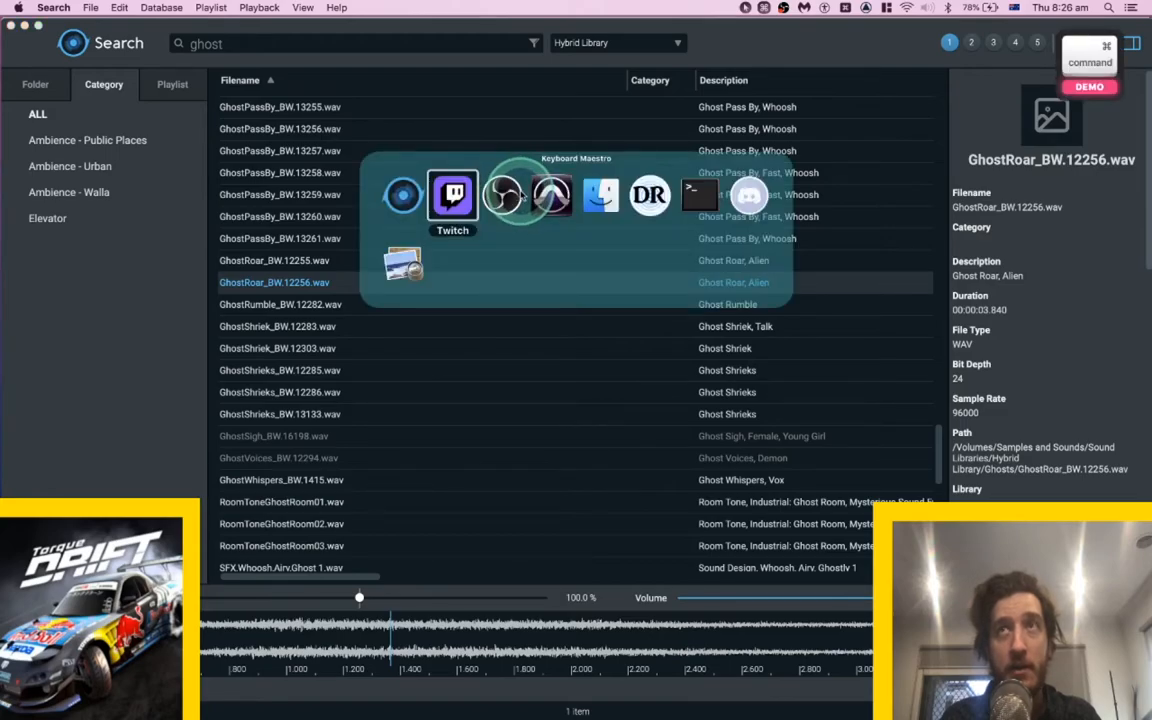
{"action": "left_click", "coordinate": [551, 195]}
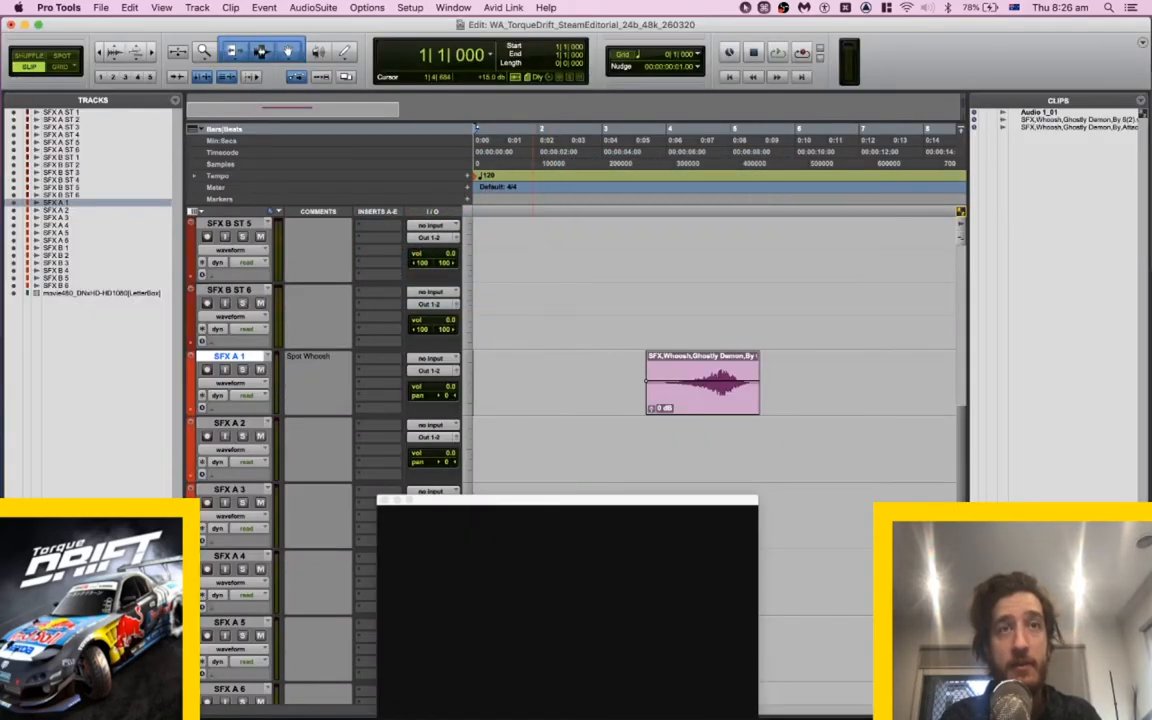
Play the trailer with the SFX A 1 whoosh from 3|1|430, then return the edit cursor to that point.
{"action": "left_click", "coordinate": [643, 150]}
{"action": "left_click", "coordinate": [644, 283]}
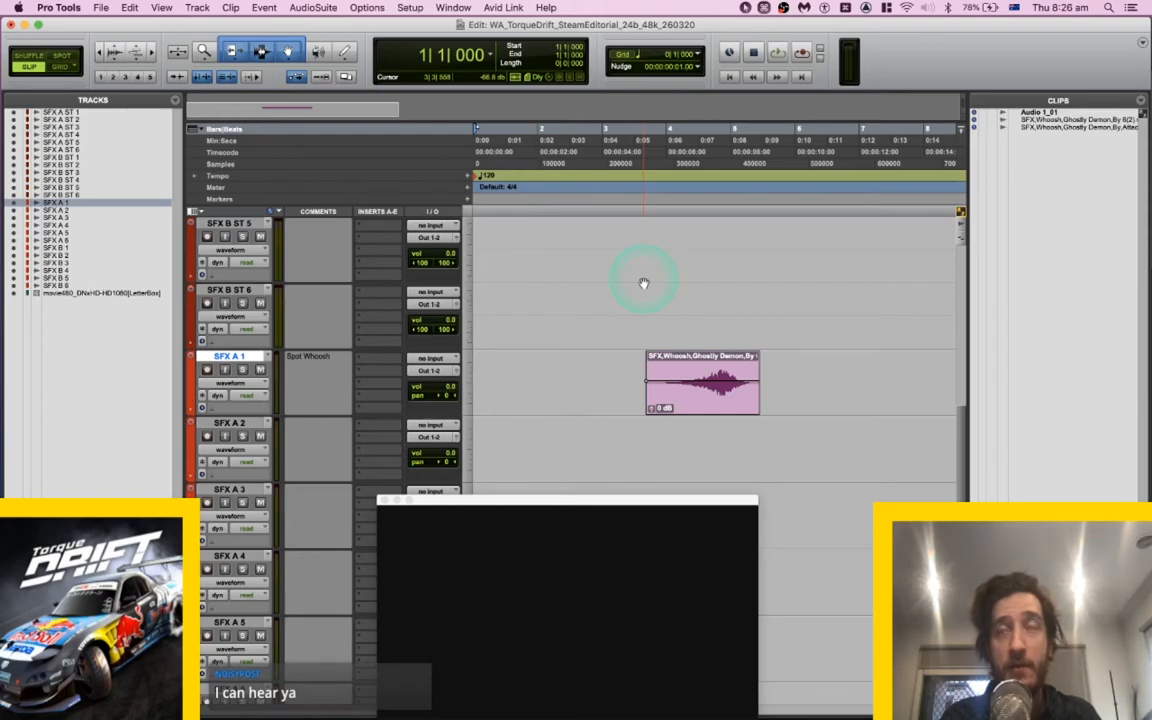
{"action": "left_click", "coordinate": [607, 360]}
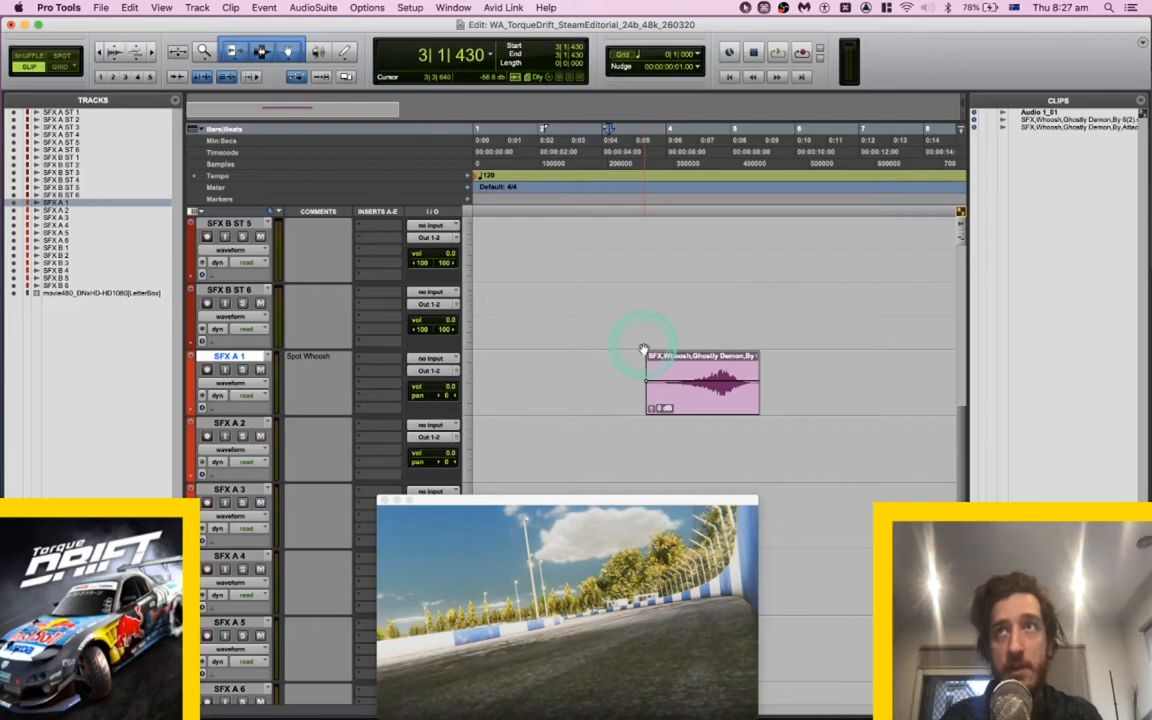
{"action": "key", "text": "space"}
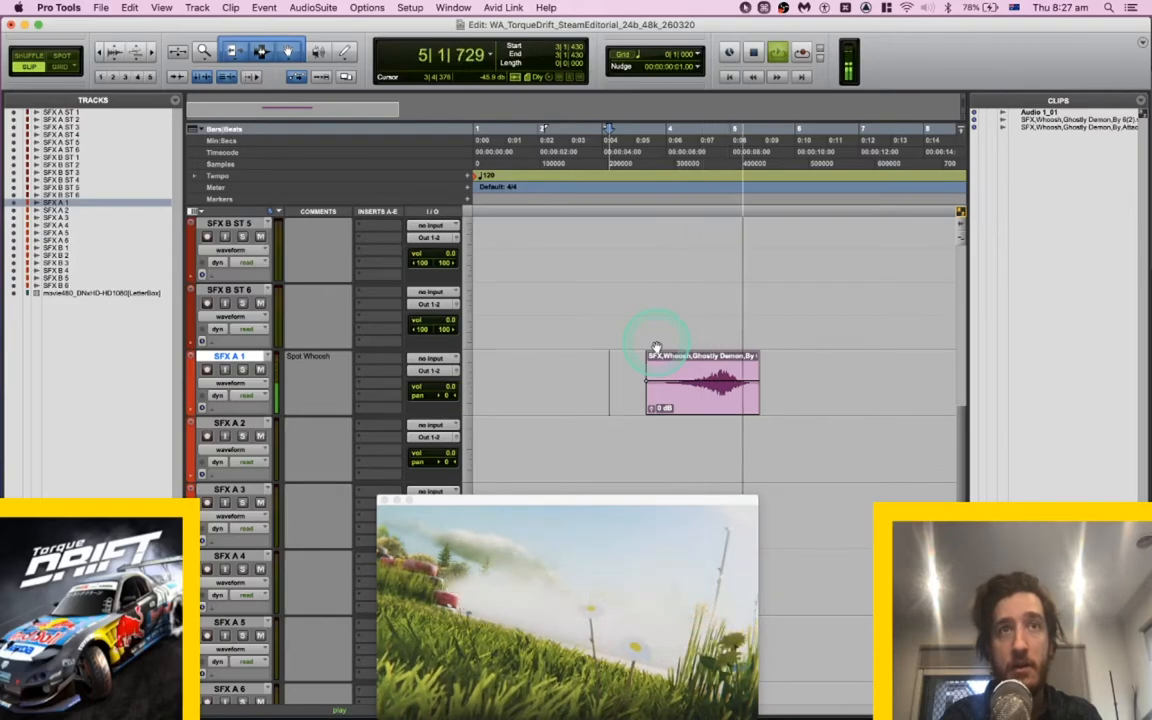
{"action": "key", "text": "space"}
{"action": "left_click", "coordinate": [609, 351]}
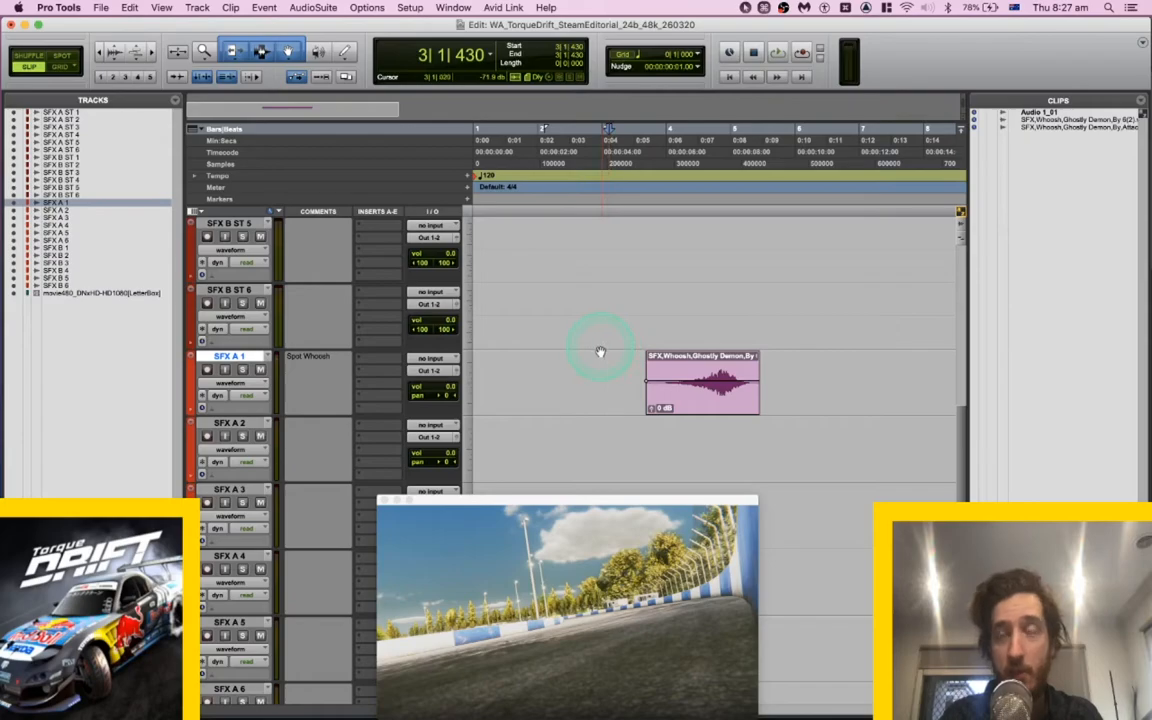
{"action": "left_click", "coordinate": [641, 354]}
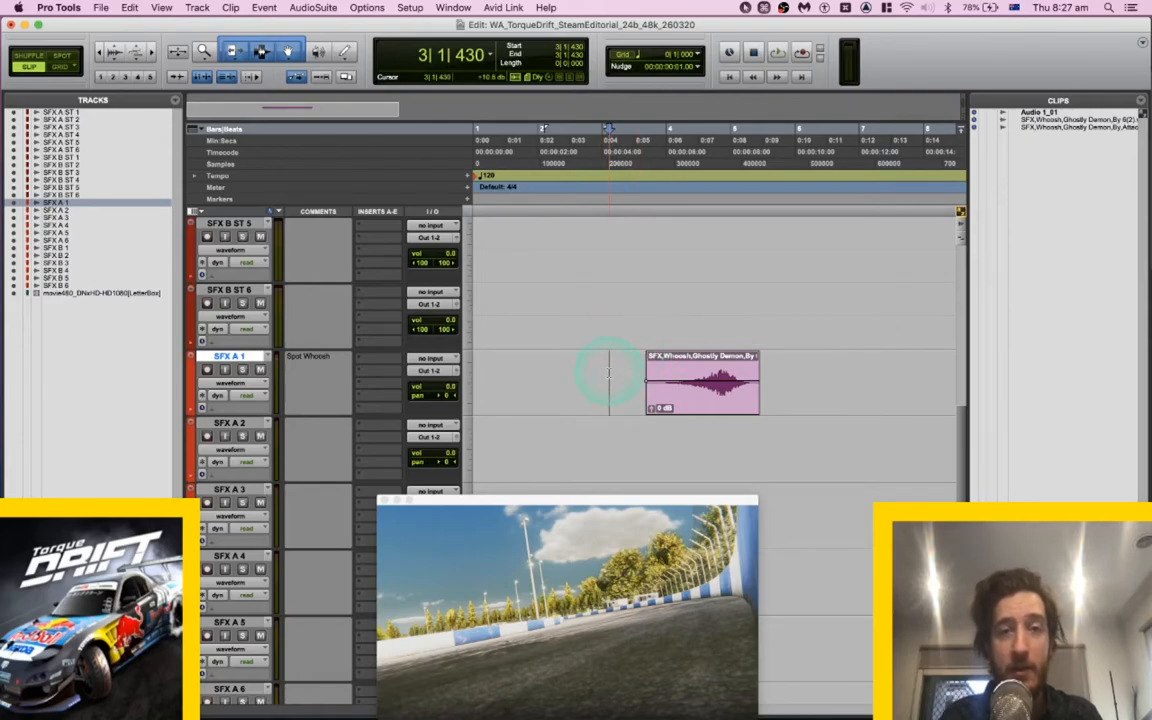
Play the trailer from the session start at 1|1|000 to review the opening shot.
{"action": "key", "text": "super+Tab"}
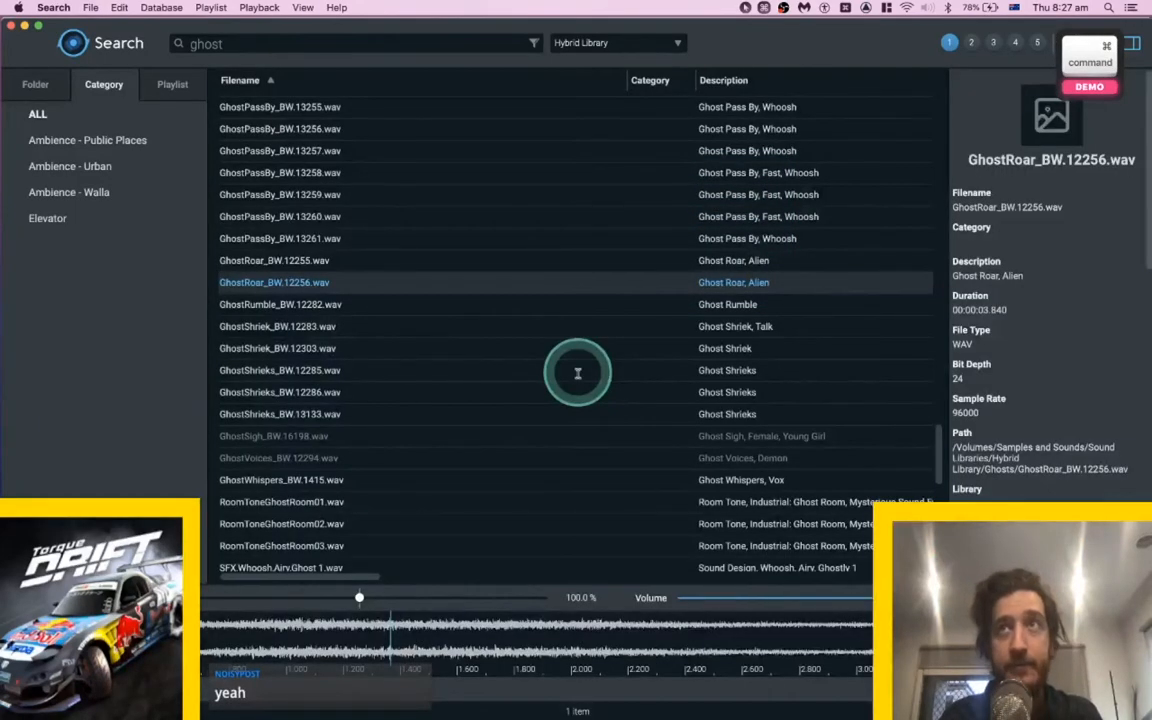
{"action": "key", "text": "super+Tab"}
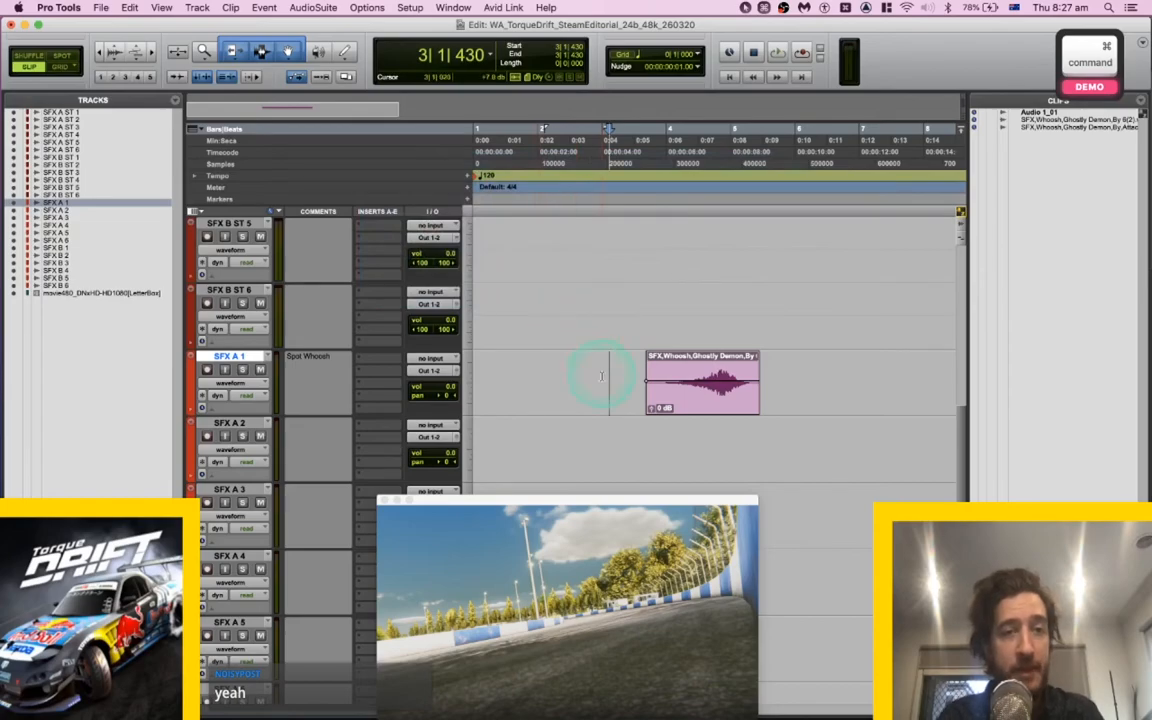
{"action": "key", "text": "Return"}
{"action": "key", "text": "space"}
{"action": "scroll", "coordinate": [546, 389], "scroll_direction": "down", "scroll_amount": 2}
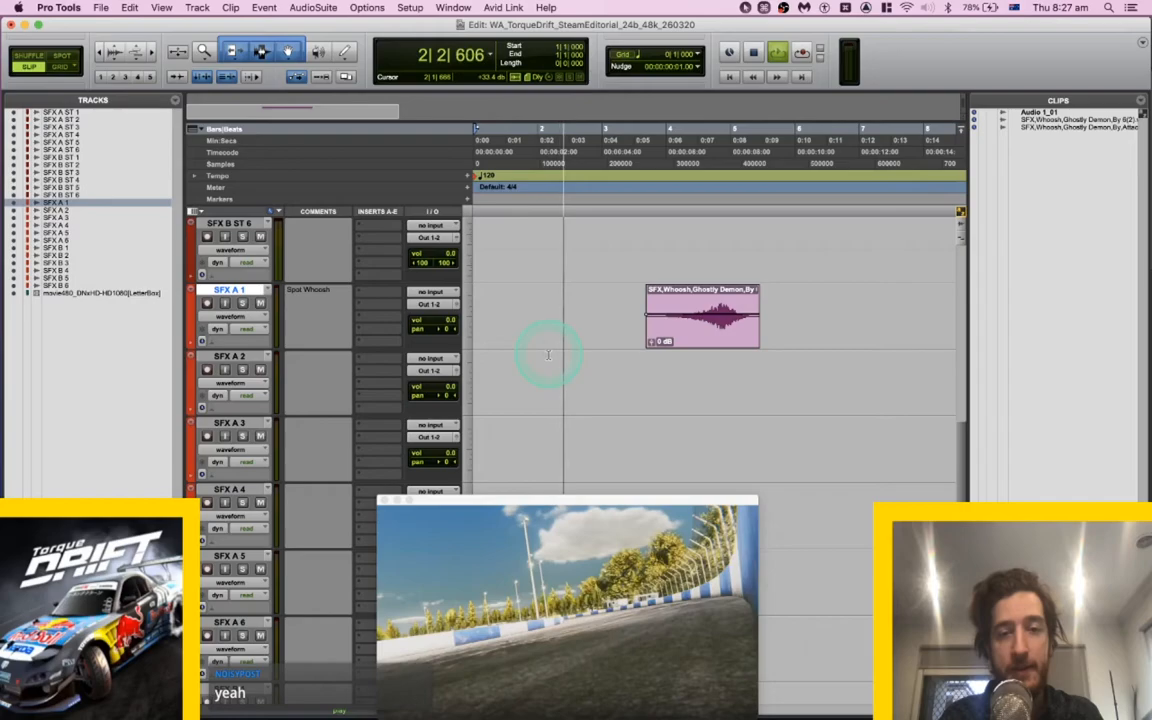
Switch to the Search library, search for timpani, and audition TimpaniHit_BW.26312.wav and TimpaniHit_BW.26238.wav.
{"action": "key", "text": "super+Tab"}
{"action": "key", "text": "super+a"}
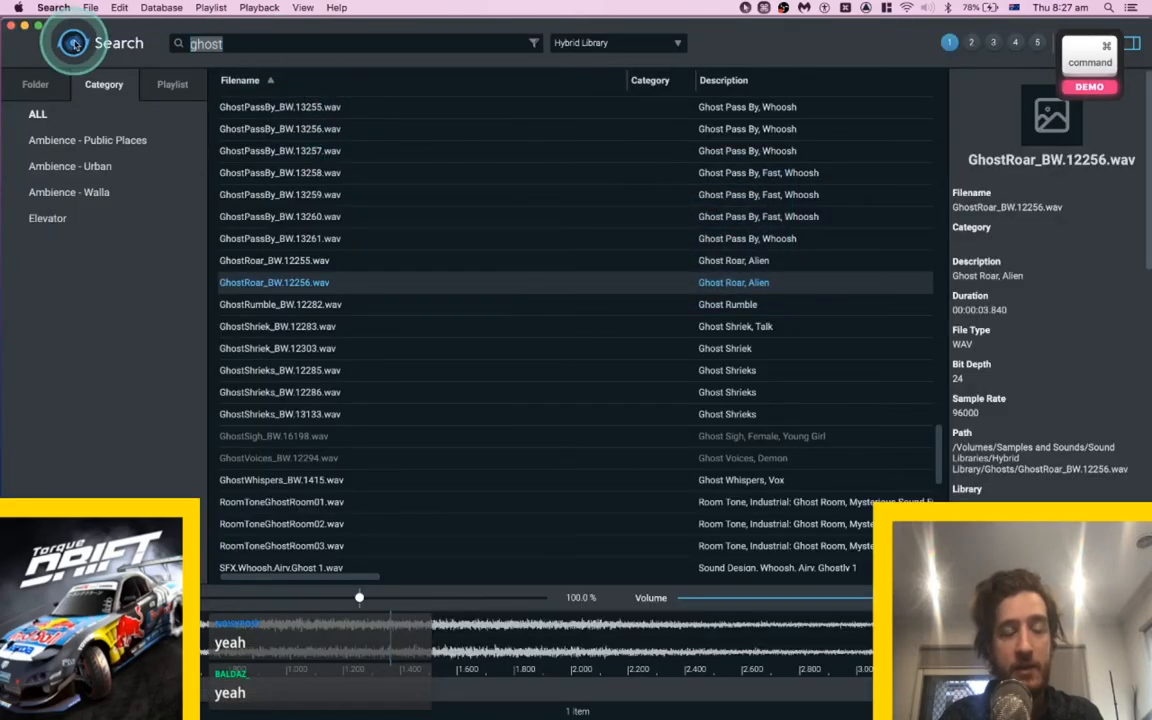
{"action": "type", "text": "timpani"}
{"action": "key", "text": "Return"}
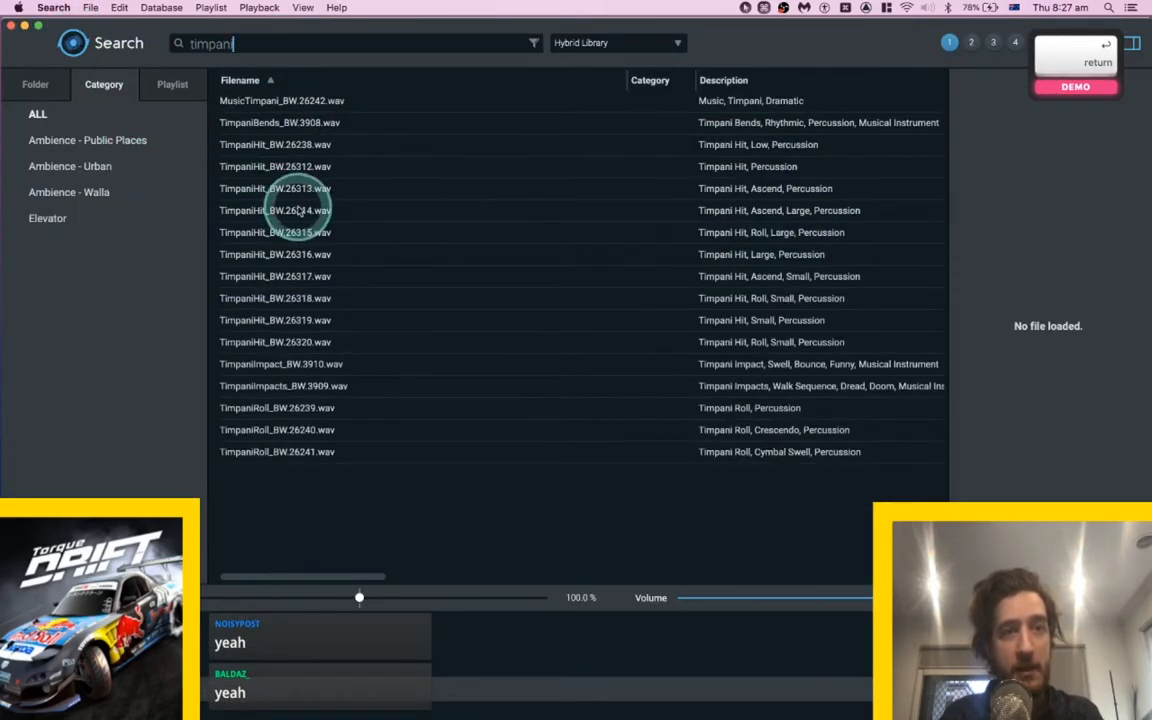
{"action": "left_click", "coordinate": [267, 166]}
{"action": "key", "text": "space"}
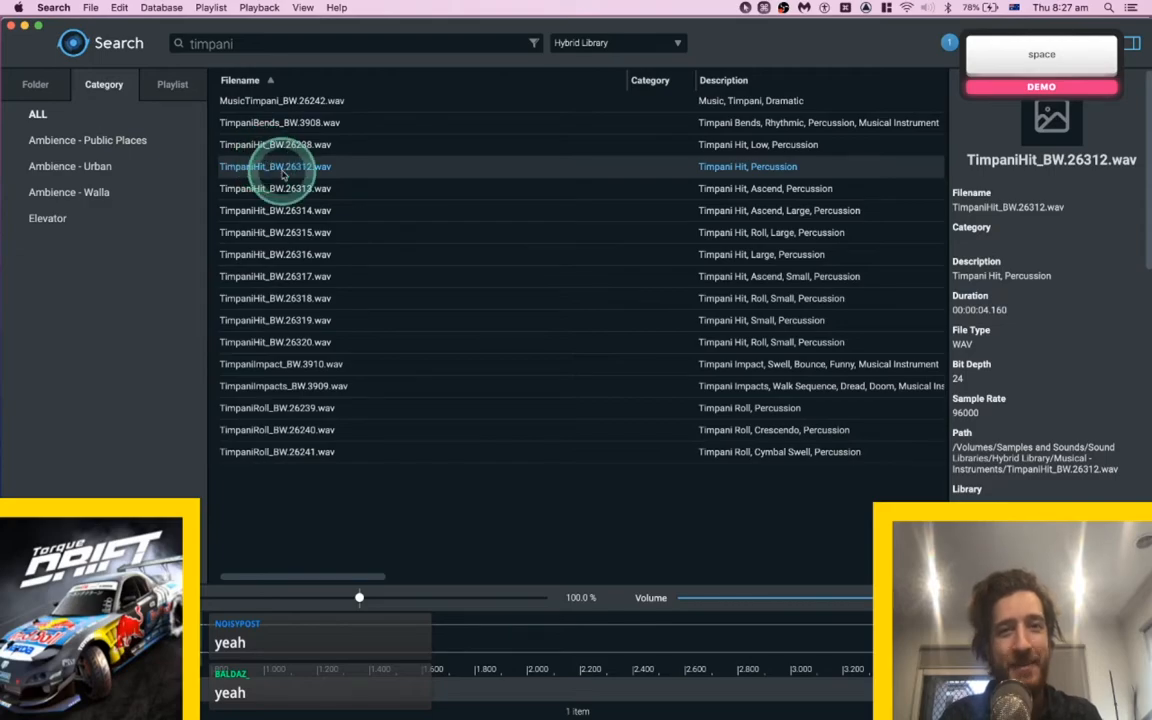
{"action": "left_click", "coordinate": [278, 146]}
{"action": "key", "text": "space"}
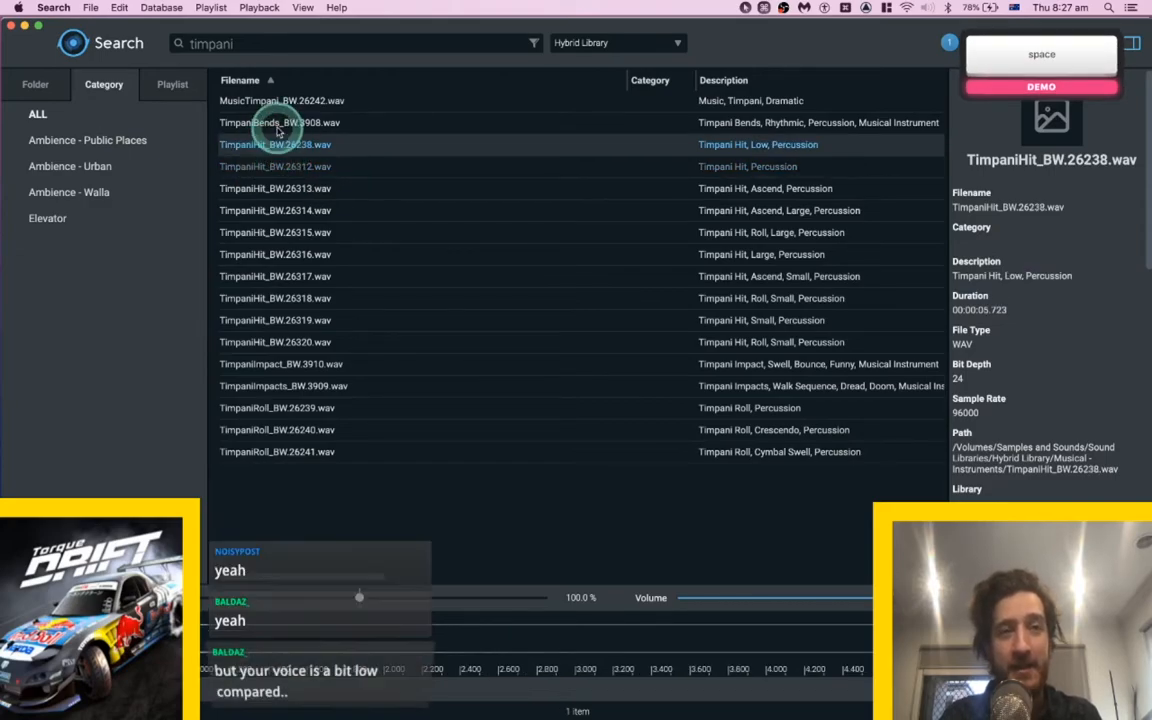
Audition TimpaniBends_BW.3908.wav, MusicTimpani_BW.26242.wav and TimpaniImpacts_BW.3909.wav.
{"action": "left_click", "coordinate": [278, 124]}
{"action": "left_click", "coordinate": [288, 100]}
{"action": "left_click", "coordinate": [353, 388]}
{"action": "key", "text": "space"}
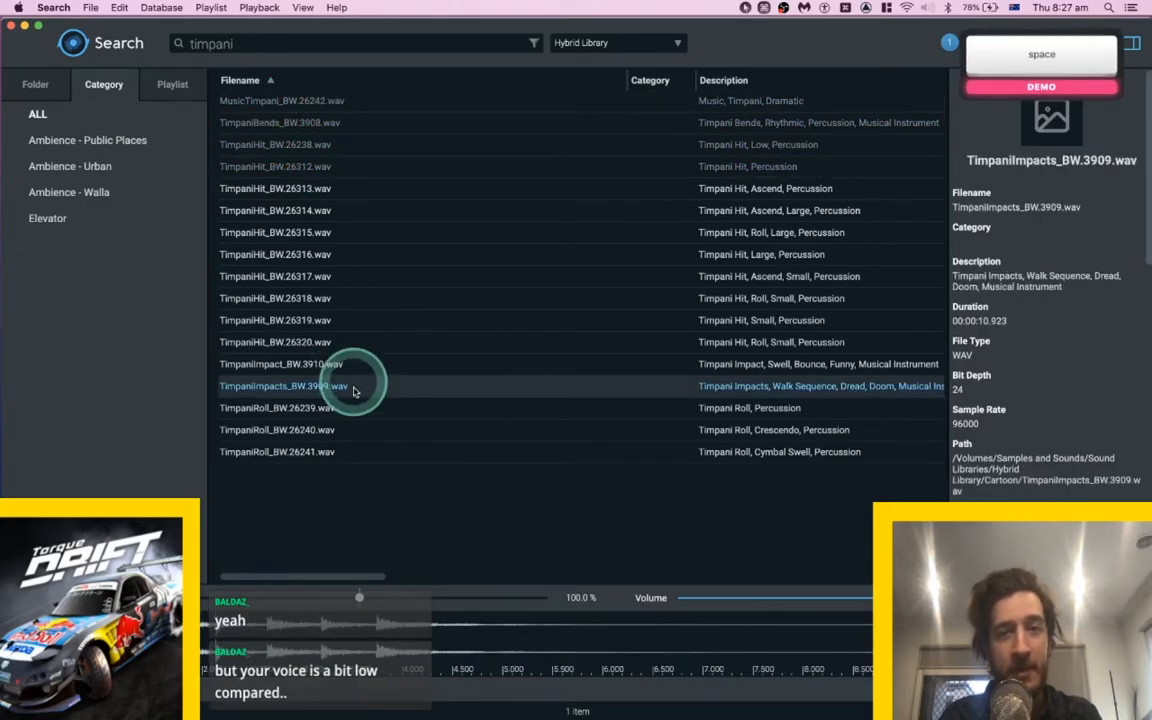
Search the library for cinematic and audition PEMusic_BW.39685.wav and PEStinger_BW.39683.wav.
{"action": "double_click", "coordinate": [233, 42]}
{"action": "type", "text": "cinemati"}
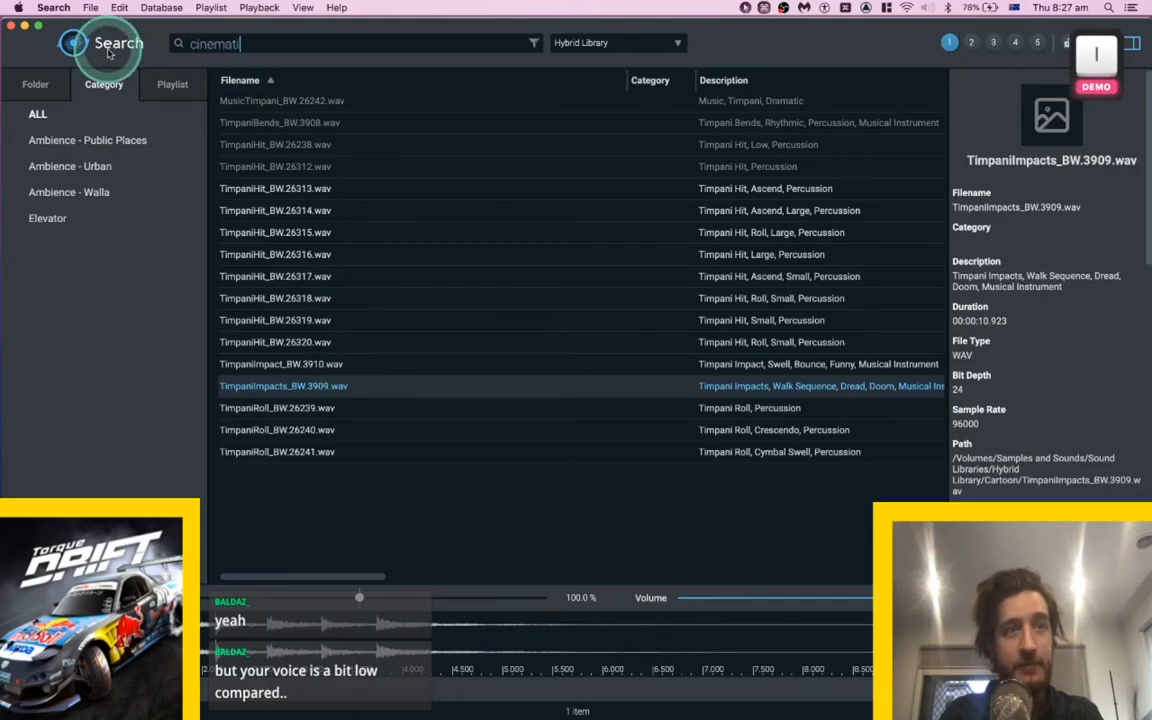
{"action": "type", "text": "c"}
{"action": "left_click", "coordinate": [270, 212]}
{"action": "key", "text": "space"}
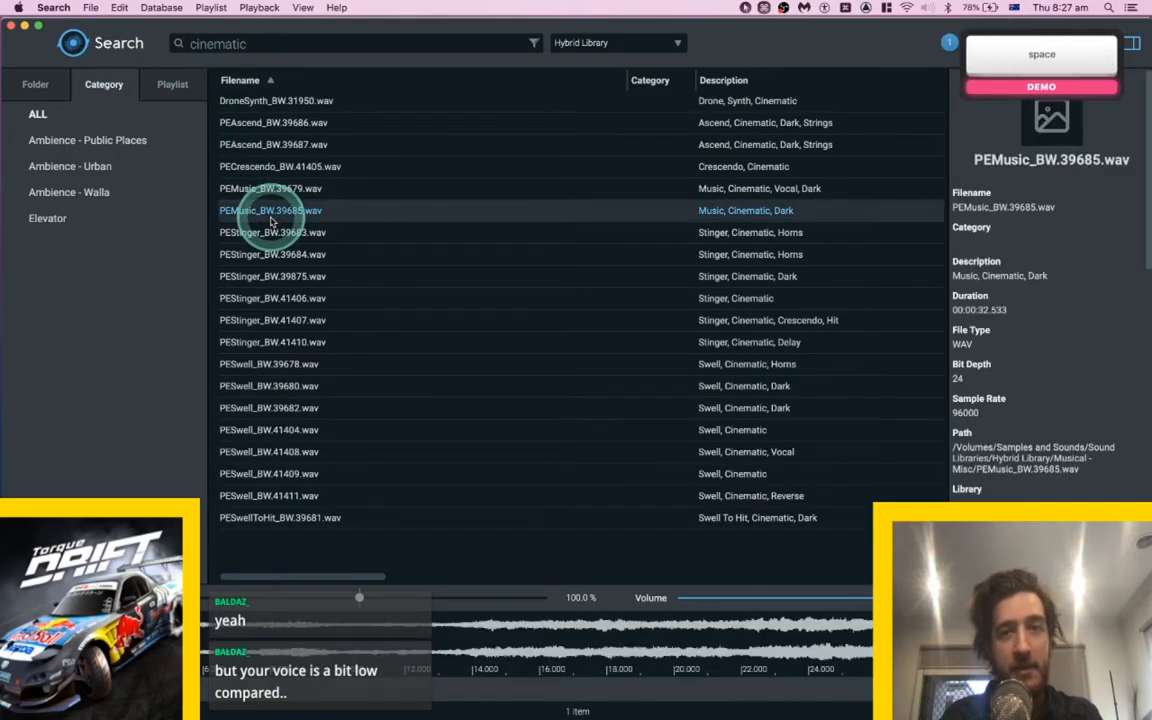
{"action": "left_click", "coordinate": [270, 232]}
{"action": "key", "text": "space"}
{"action": "key", "text": "space"}
Audition the cinematic stingers PEStinger_BW.41407, 41406 and 41410, and the swell PESwell_BW.41404.wav.
{"action": "left_click", "coordinate": [309, 320]}
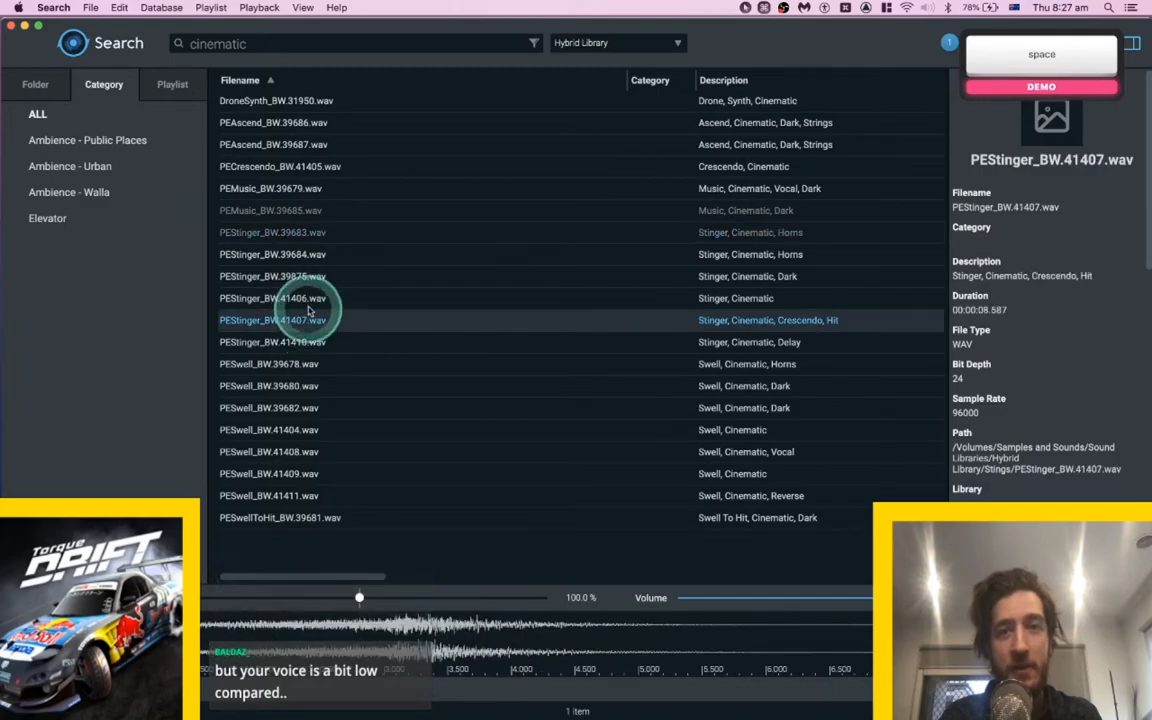
{"action": "left_click", "coordinate": [310, 304]}
{"action": "key", "text": "space"}
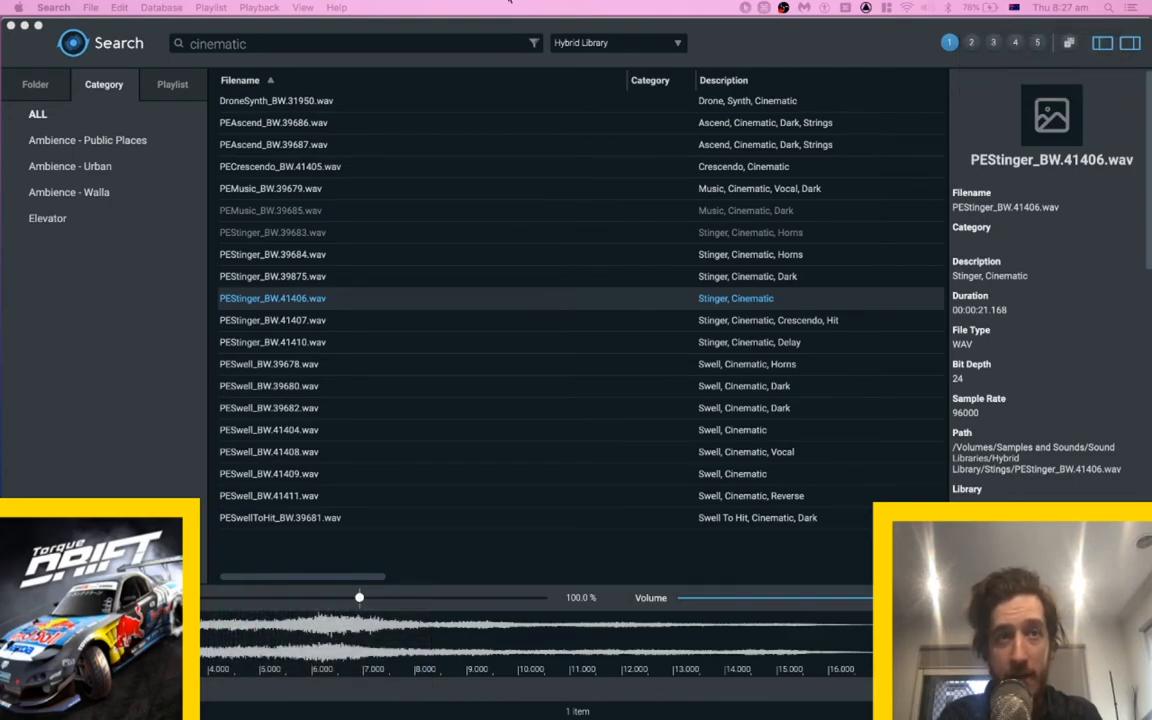
{"action": "left_click", "coordinate": [292, 344]}
{"action": "key", "text": "space"}
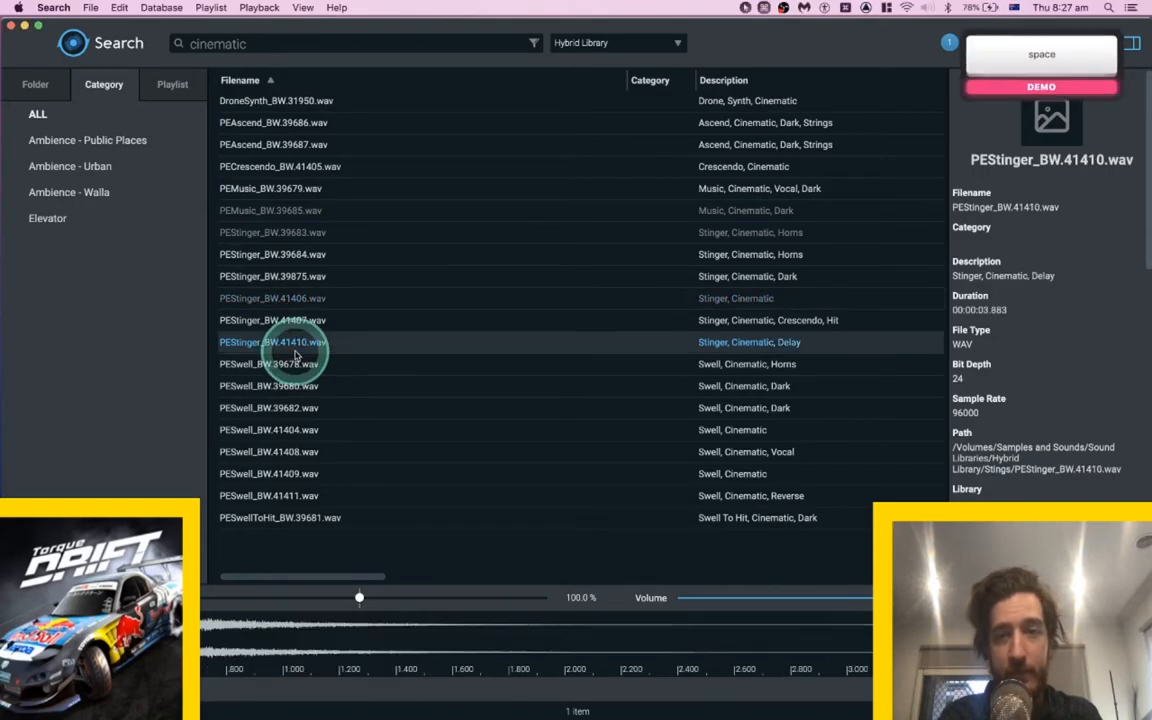
{"action": "left_click", "coordinate": [300, 320]}
{"action": "left_click", "coordinate": [290, 431]}
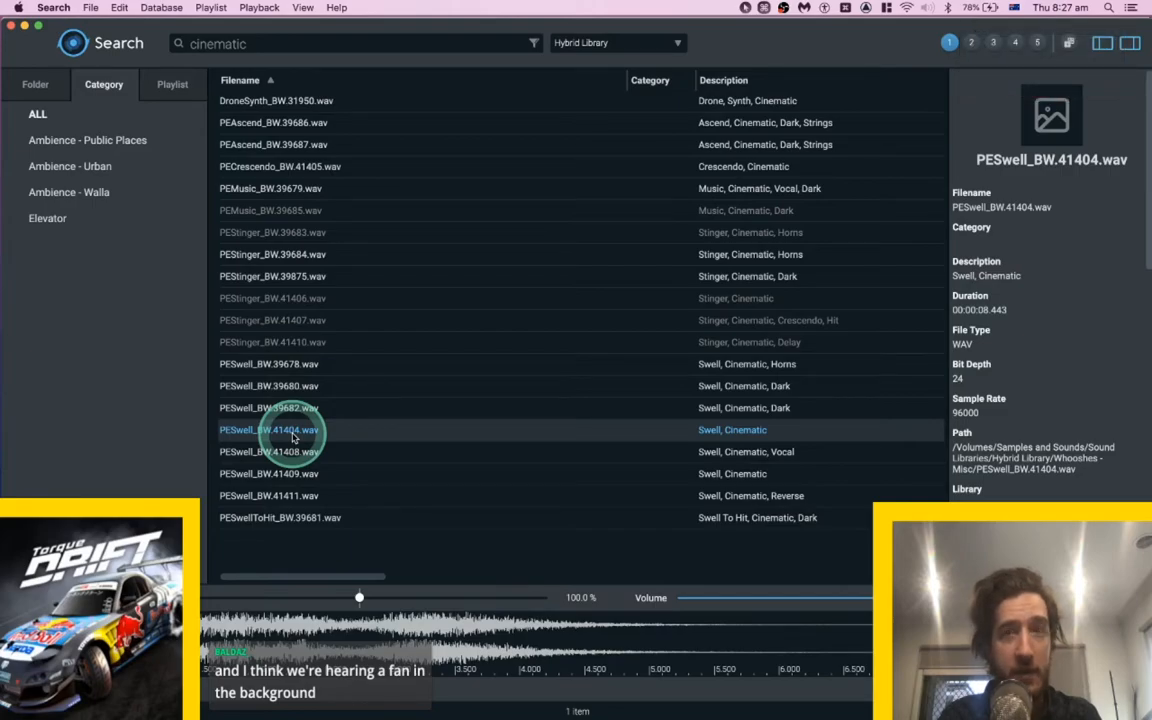
Audition the cinematic results PEStinger_BW.39684.wav, PEStinger_BW.39875.wav and PEMusic_BW.39685.wav.
{"action": "left_click_drag", "start_coordinate": [699, 26], "coordinate": [770, 32]}
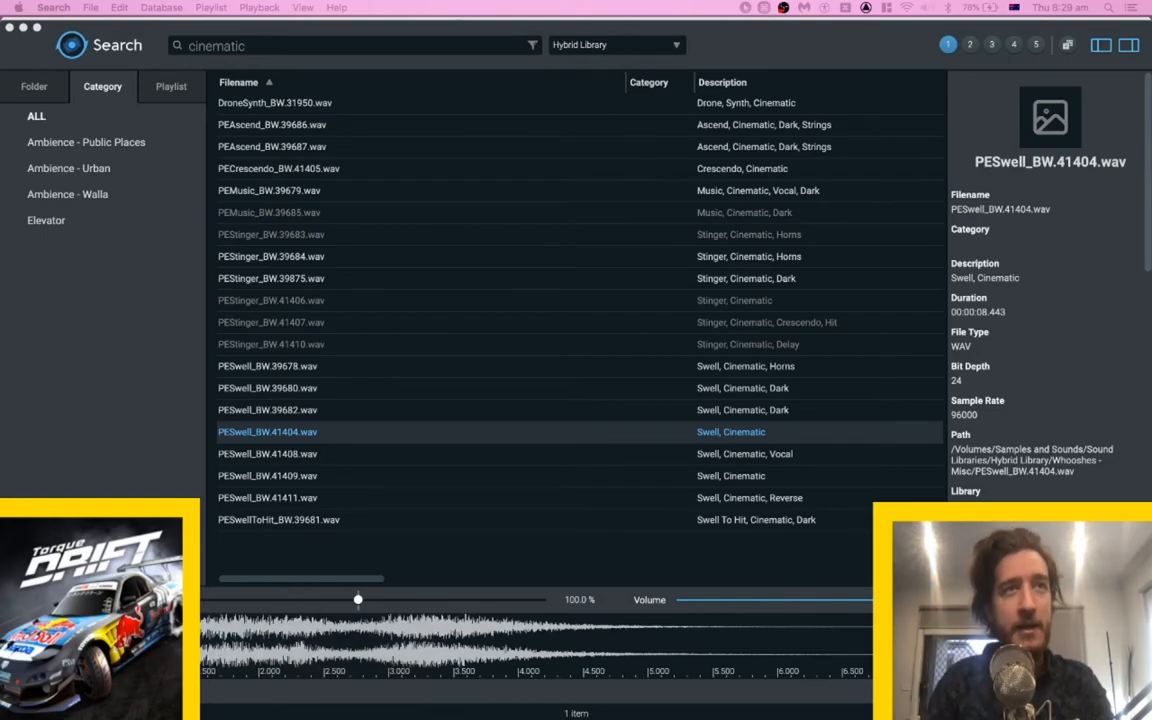
{"action": "left_click", "coordinate": [663, 42]}
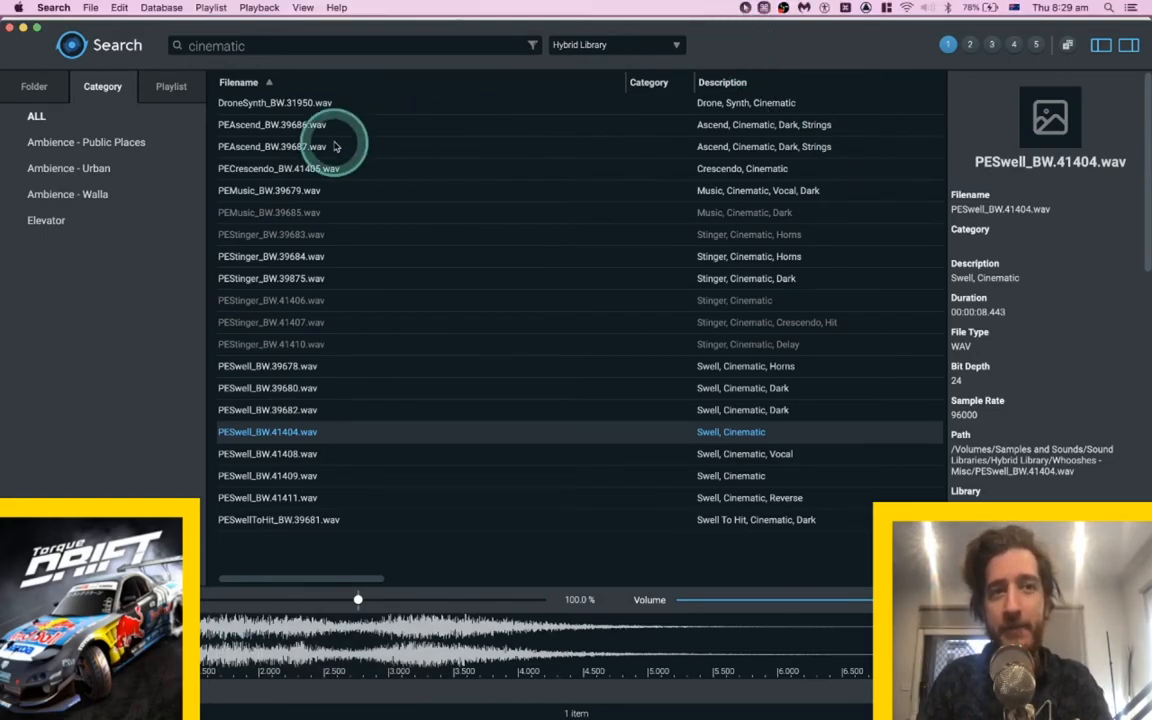
{"action": "left_click", "coordinate": [321, 258]}
{"action": "key", "text": "Down"}
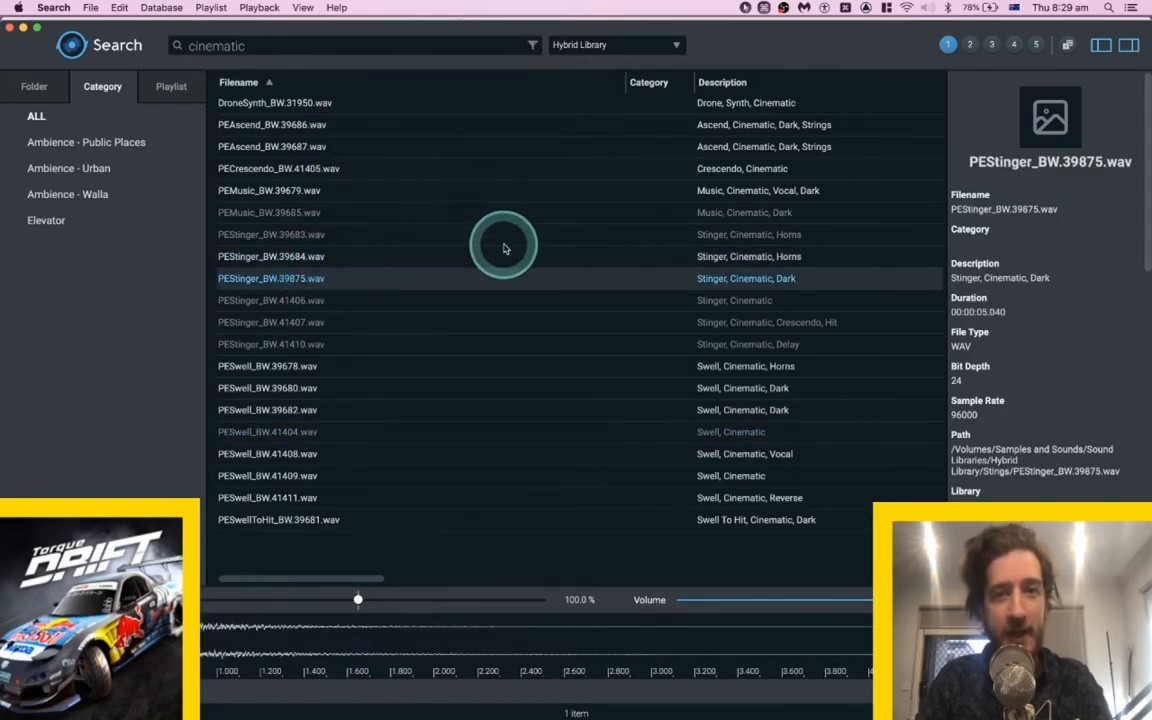
{"action": "left_click", "coordinate": [398, 214]}
{"action": "key", "text": "space"}
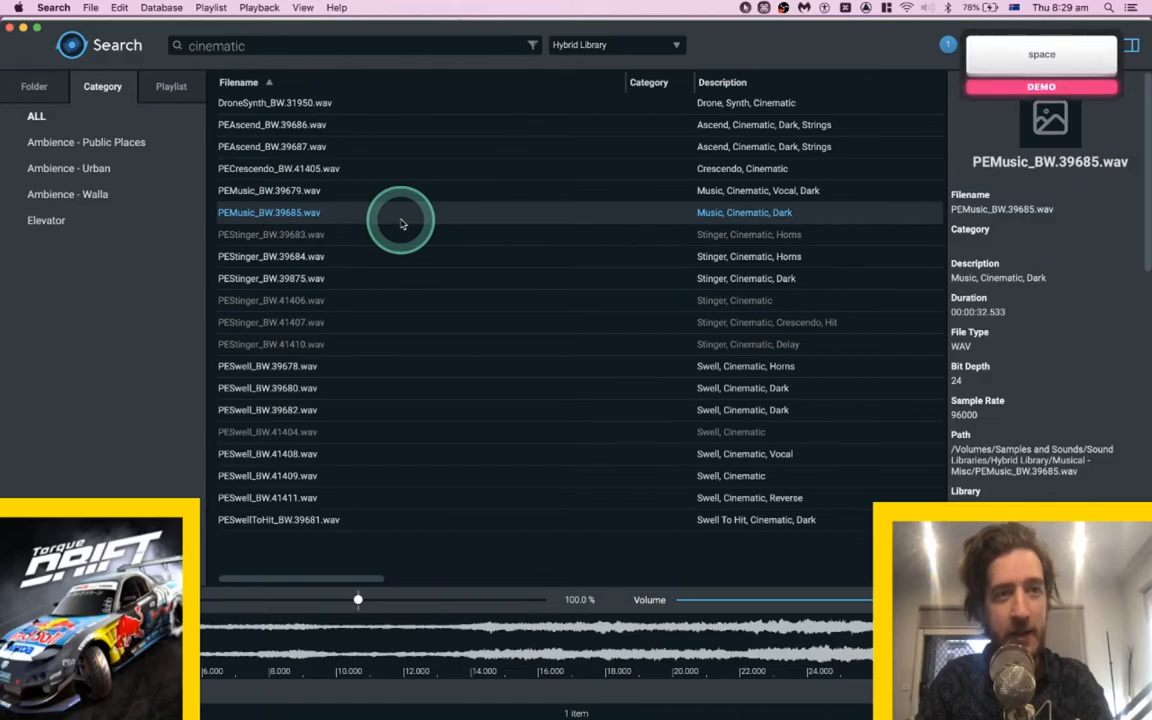
Audition the stingers PEStinger_BW.39875, 41406 and 41410, and the swells PESwell_BW.39678 and 39680.
{"action": "left_click", "coordinate": [393, 280]}
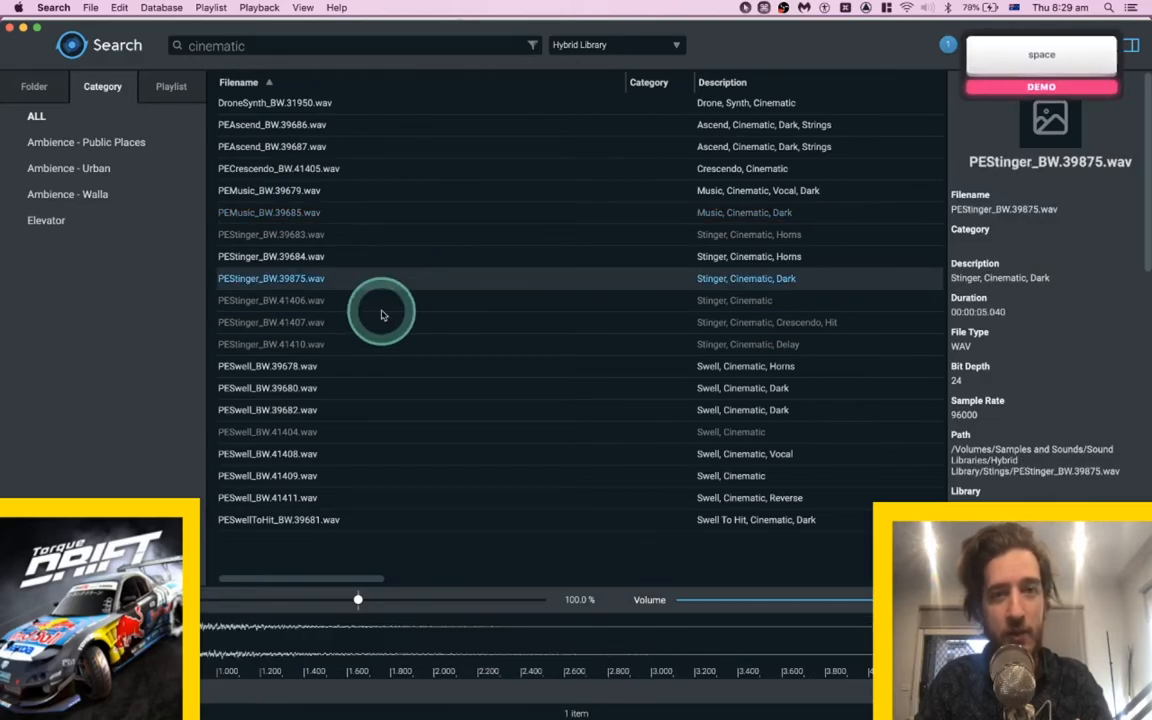
{"action": "key", "text": "Down"}
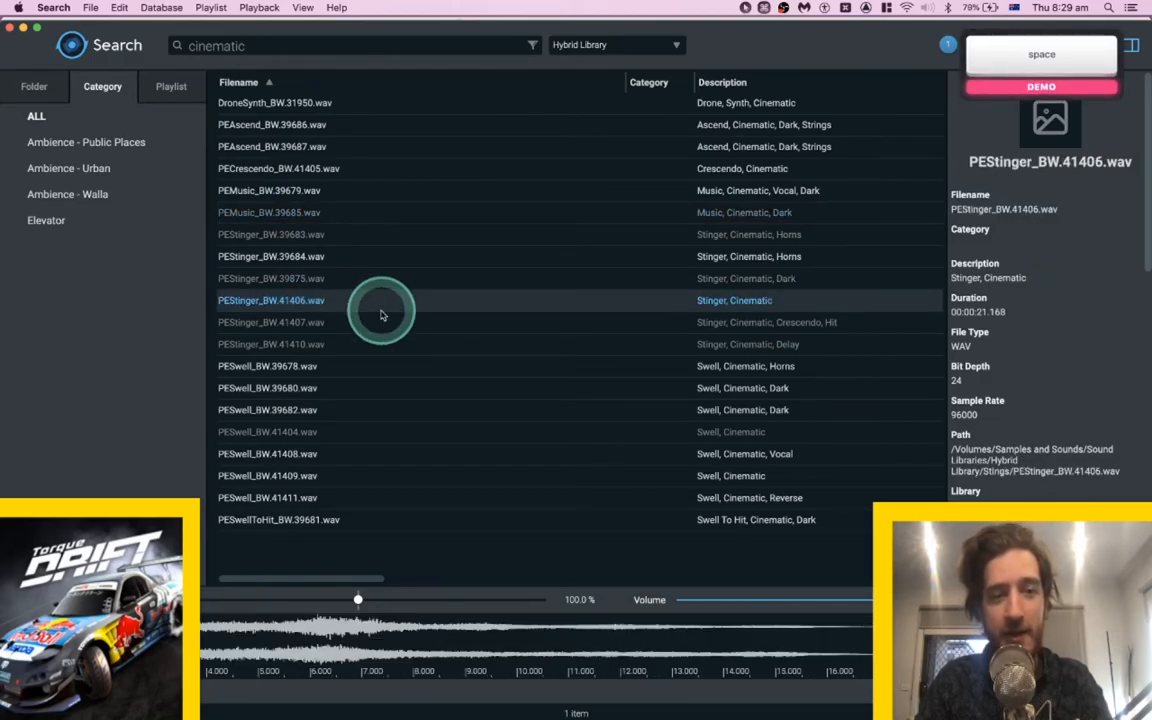
{"action": "left_click", "coordinate": [363, 345]}
{"action": "left_click", "coordinate": [353, 370]}
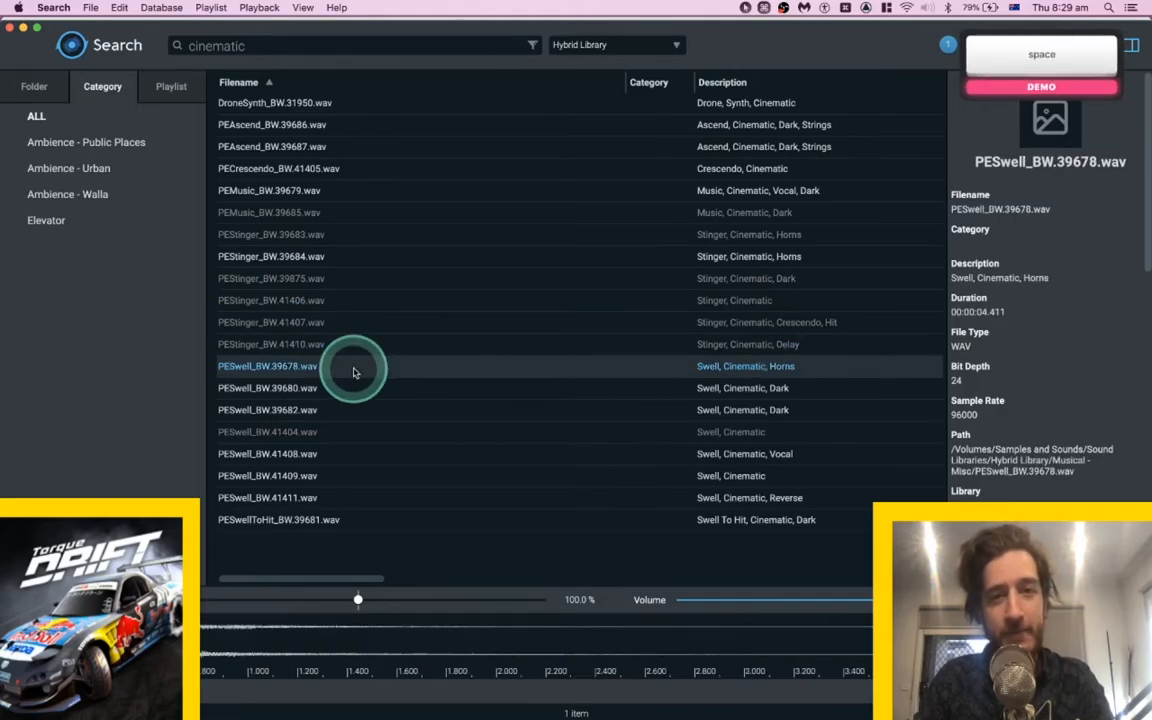
{"action": "left_click", "coordinate": [347, 386]}
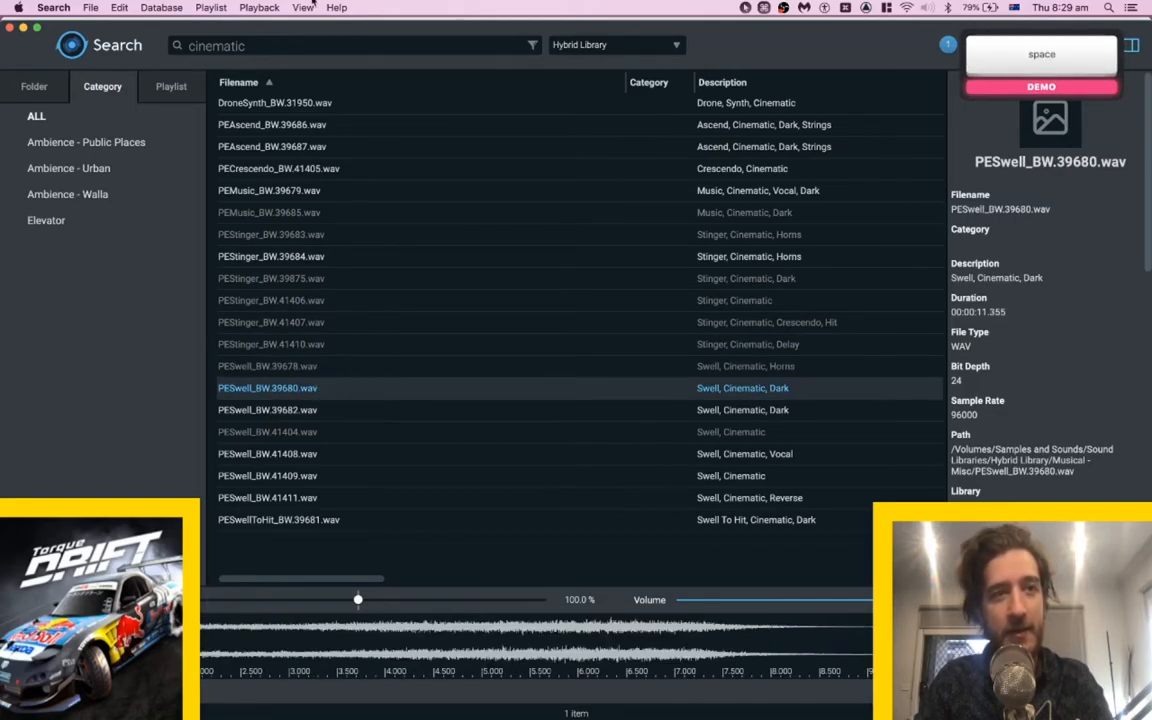
Search the Hybrid Library for "cinematic, hit" and browse the results.
{"action": "left_click", "coordinate": [276, 44]}
{"action": "type", "text": "hit"}
{"action": "key", "text": "BackSpace"}
{"action": "key", "text": "BackSpace"}
{"action": "key", "text": "BackSpace"}
{"action": "key", "text": "BackSpace"}
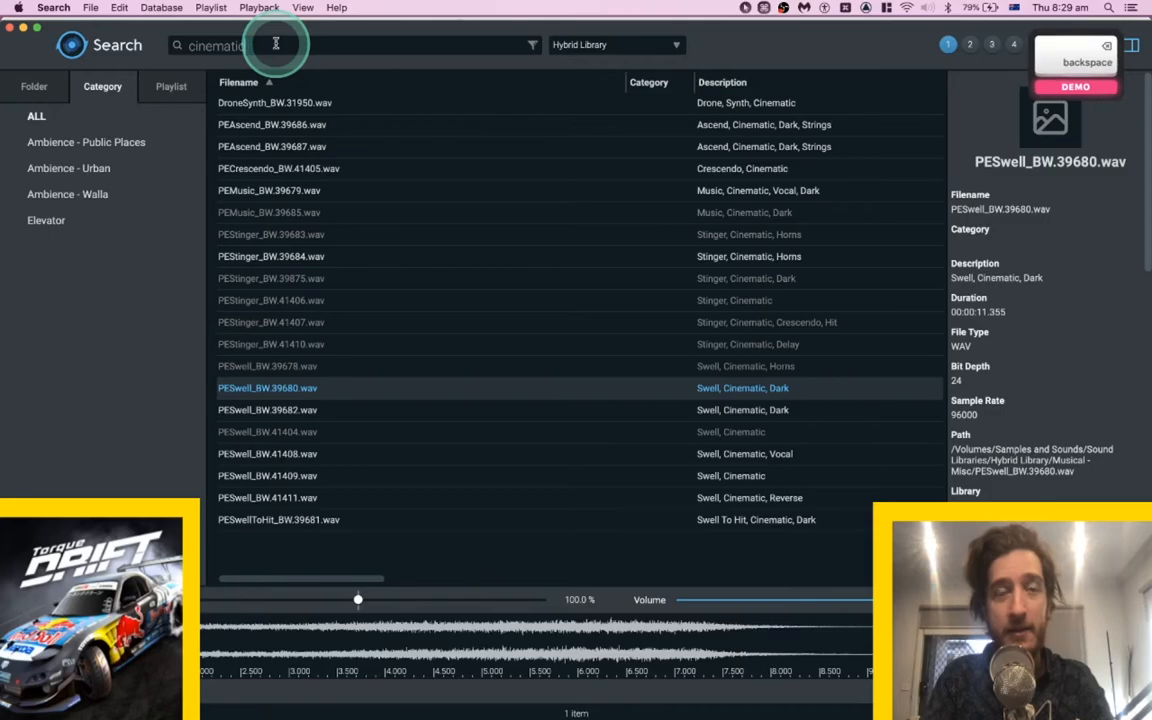
{"action": "type", "text": ", hit"}
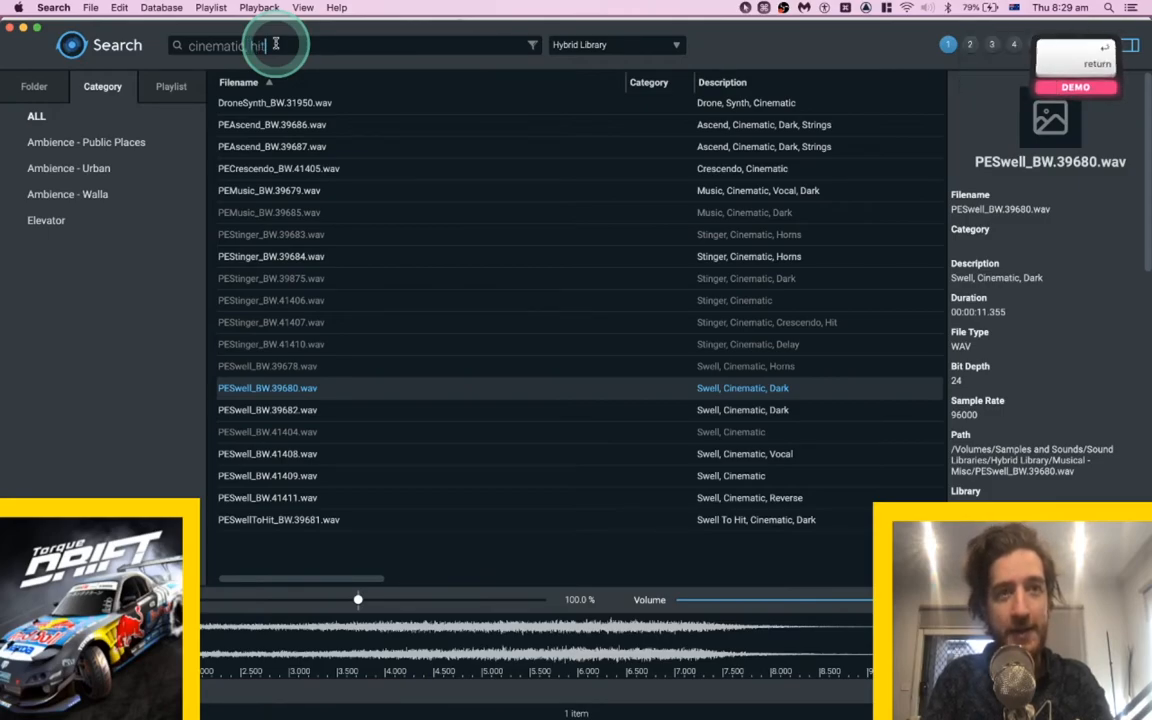
{"action": "key", "text": "Return"}
{"action": "scroll", "coordinate": [295, 158], "scroll_direction": "down", "scroll_amount": 10}
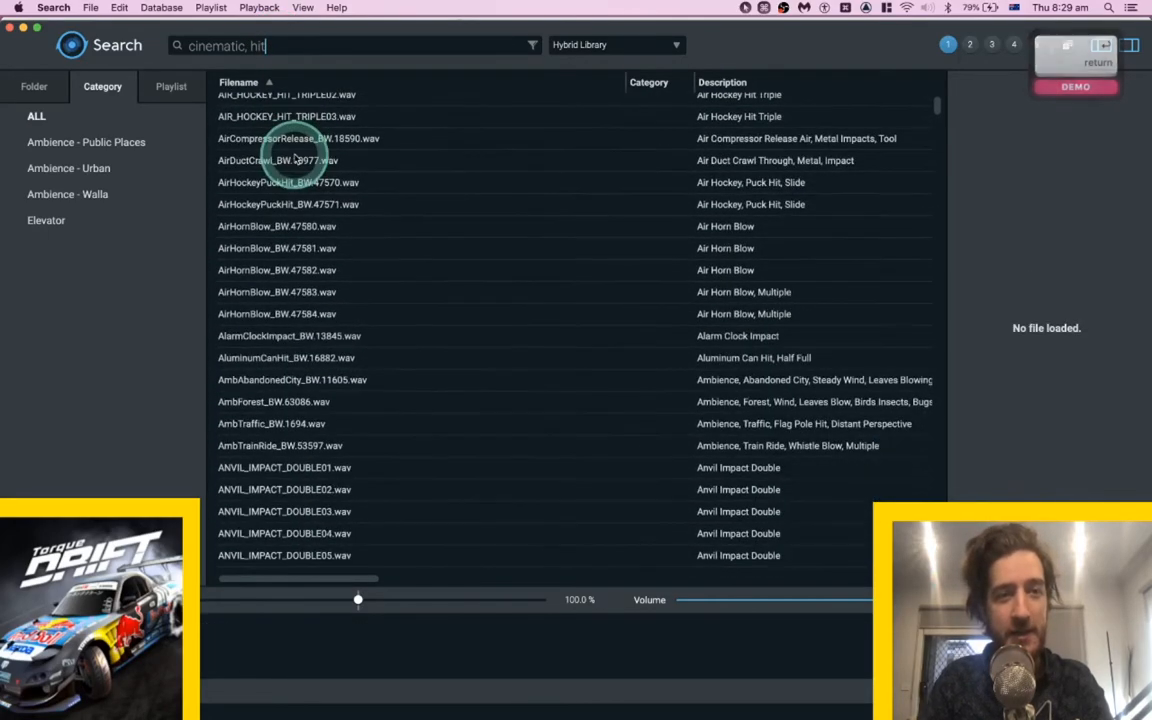
Change the library query to "cinematic-hit" and look through the resulting hit sounds.
{"action": "key", "text": "Return"}
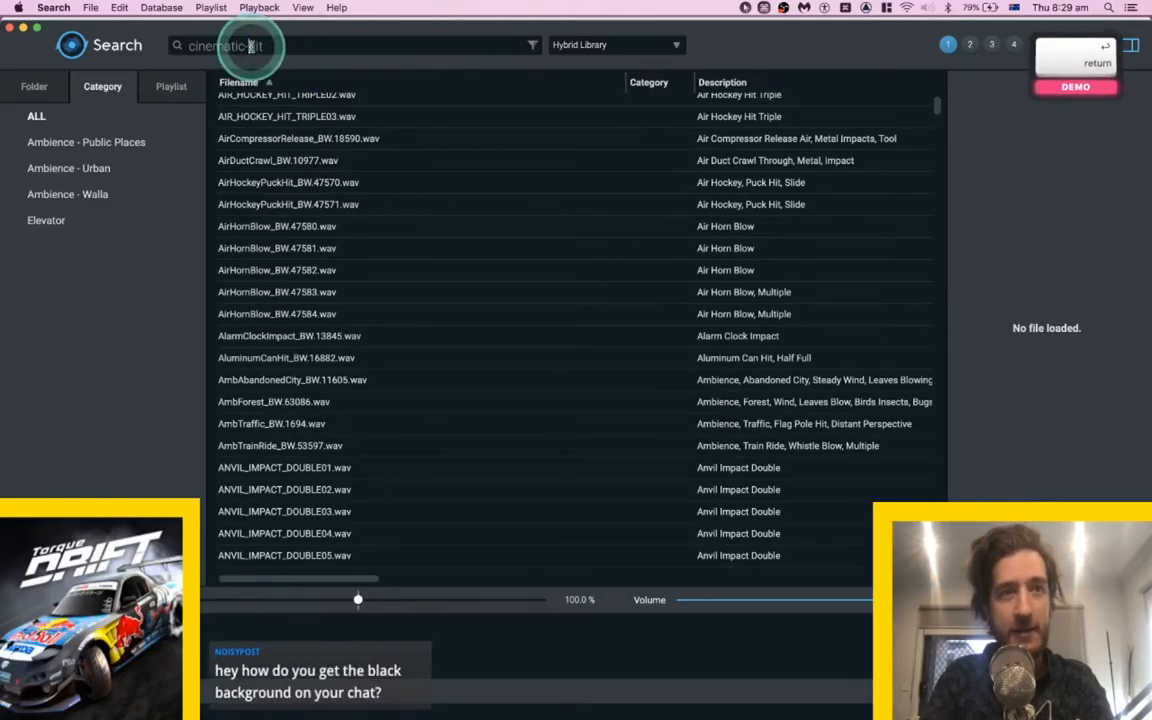
{"action": "scroll", "coordinate": [357, 242], "scroll_direction": "down", "scroll_amount": 5}
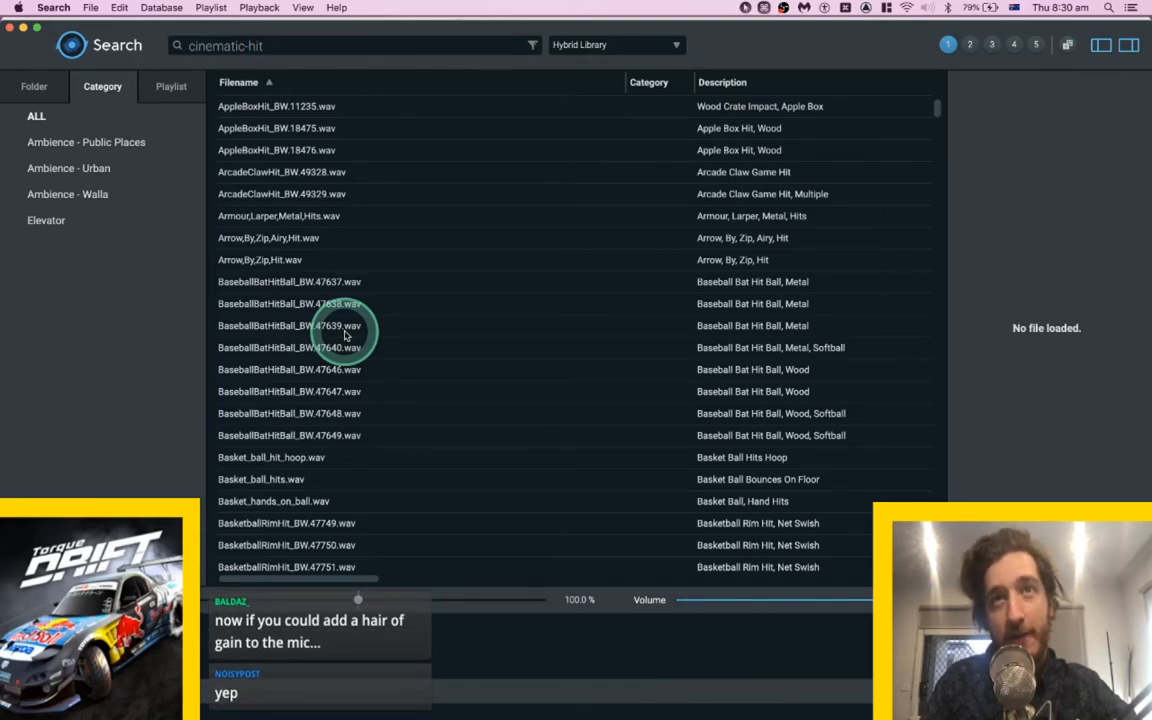
{"action": "scroll", "coordinate": [352, 365], "scroll_direction": "down", "scroll_amount": 10}
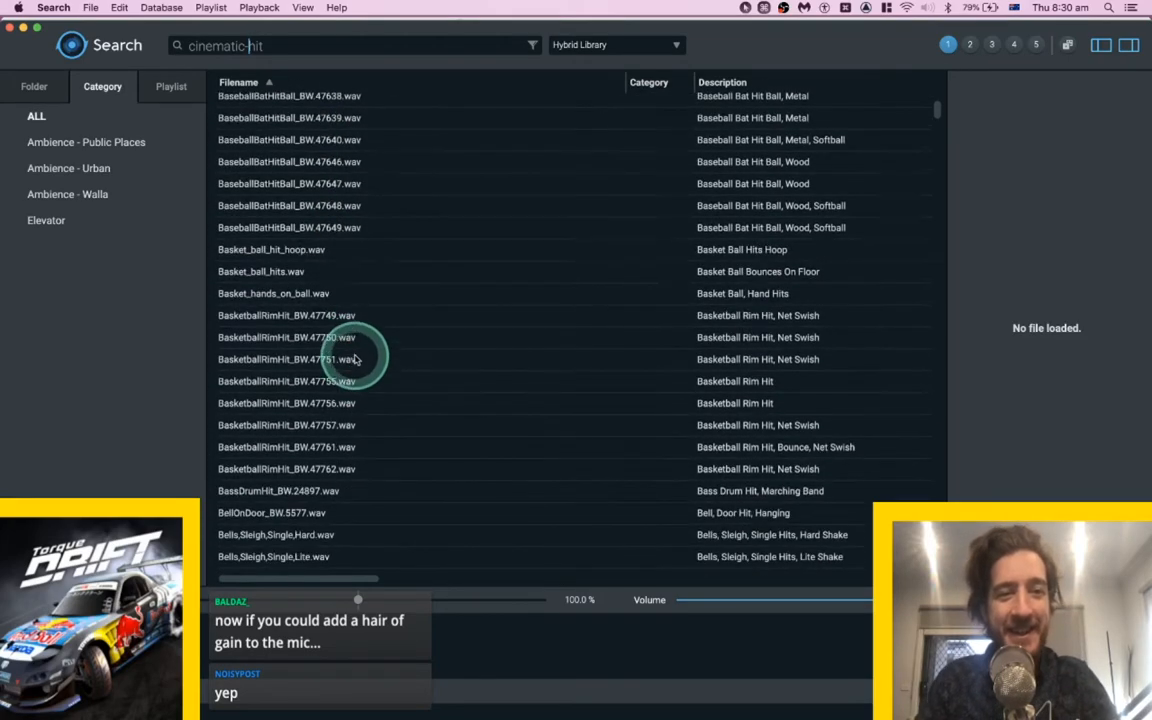
{"action": "scroll", "coordinate": [352, 365], "scroll_direction": "down", "scroll_amount": 2}
{"action": "key", "text": "super"}
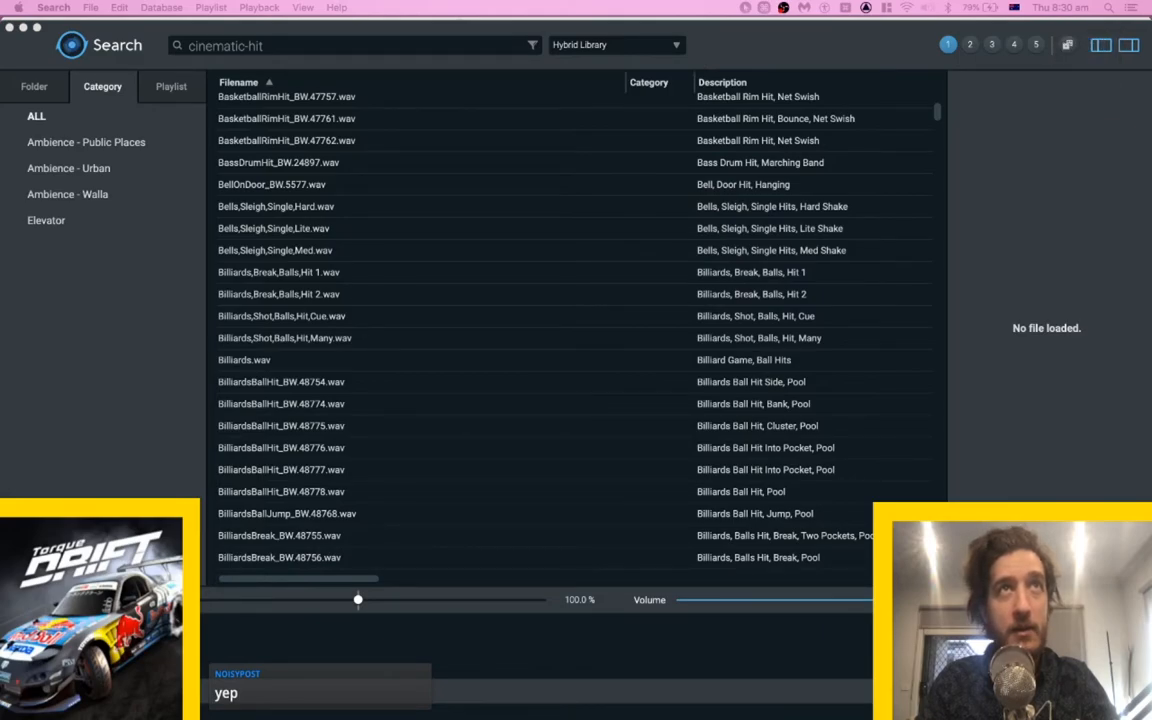
{"action": "key", "text": "super+Tab"}
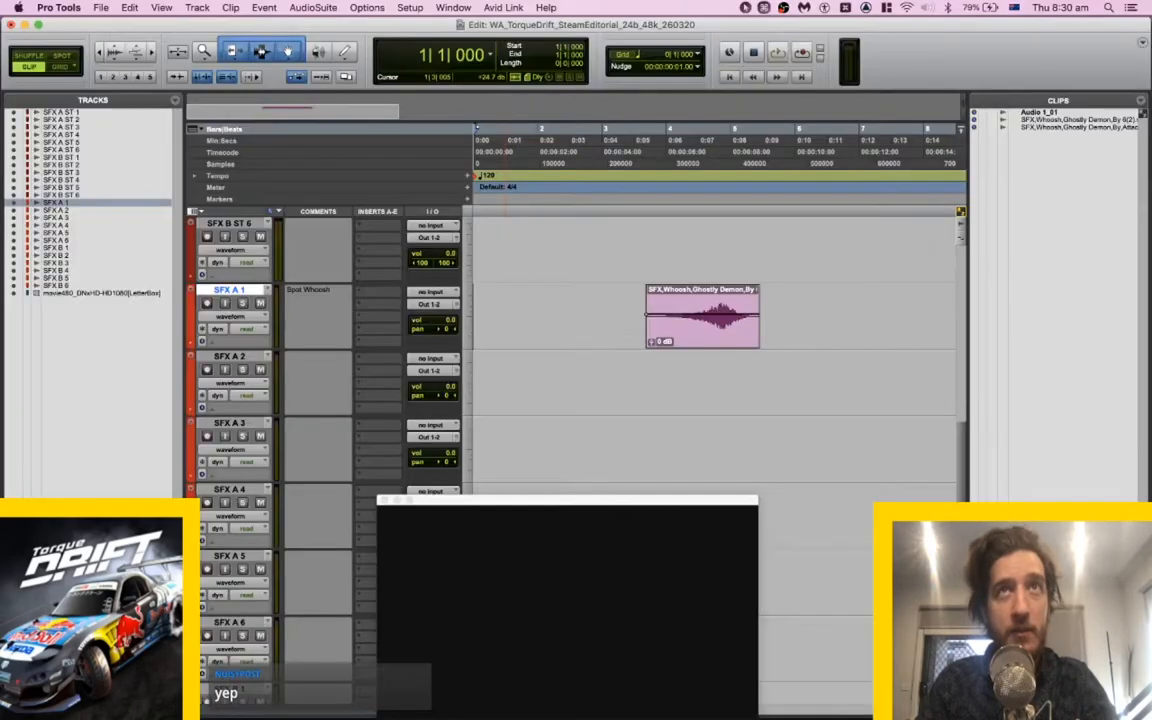
{"action": "key", "text": "Return"}
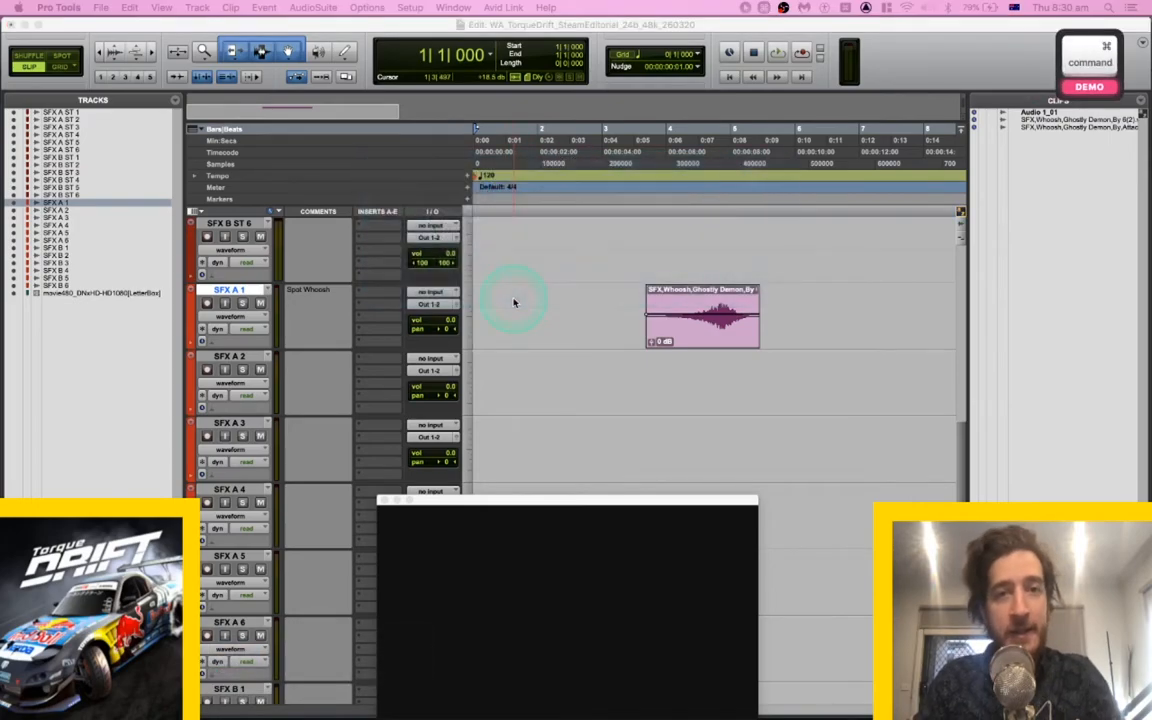
{"action": "key", "text": "super+Tab"}
Search the Search library for car, and narrow the engine sounds down with the query v8 instead.
{"action": "left_click", "coordinate": [500, 205]}
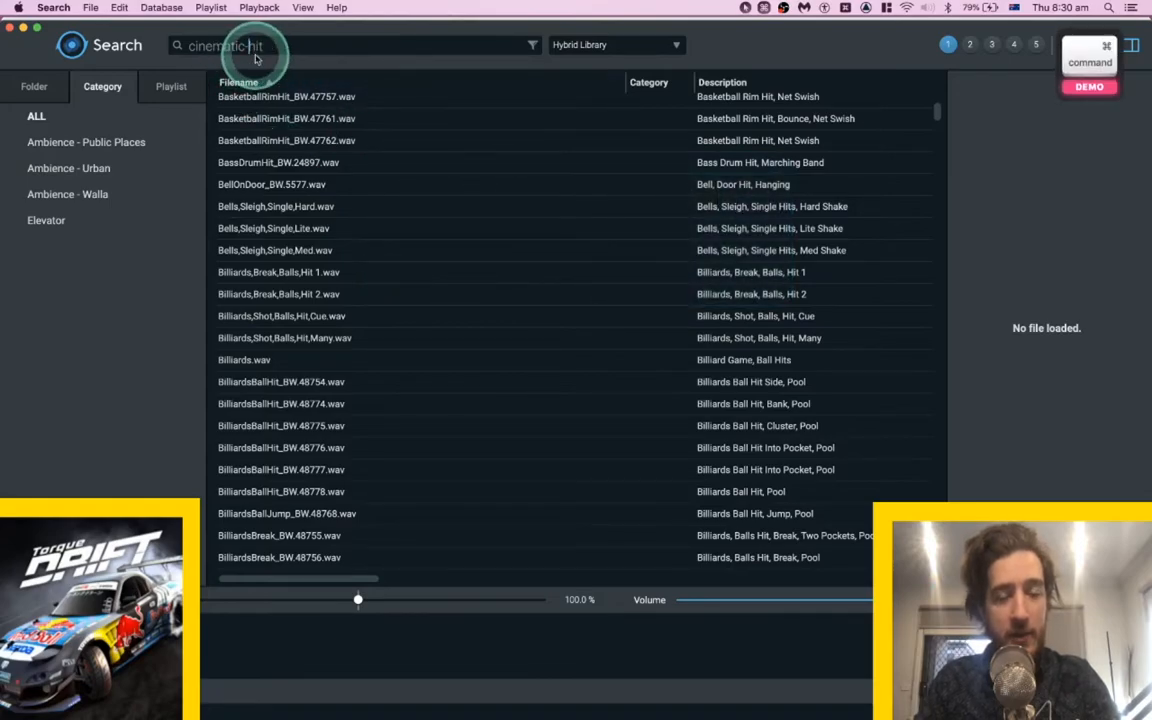
{"action": "type", "text": "car"}
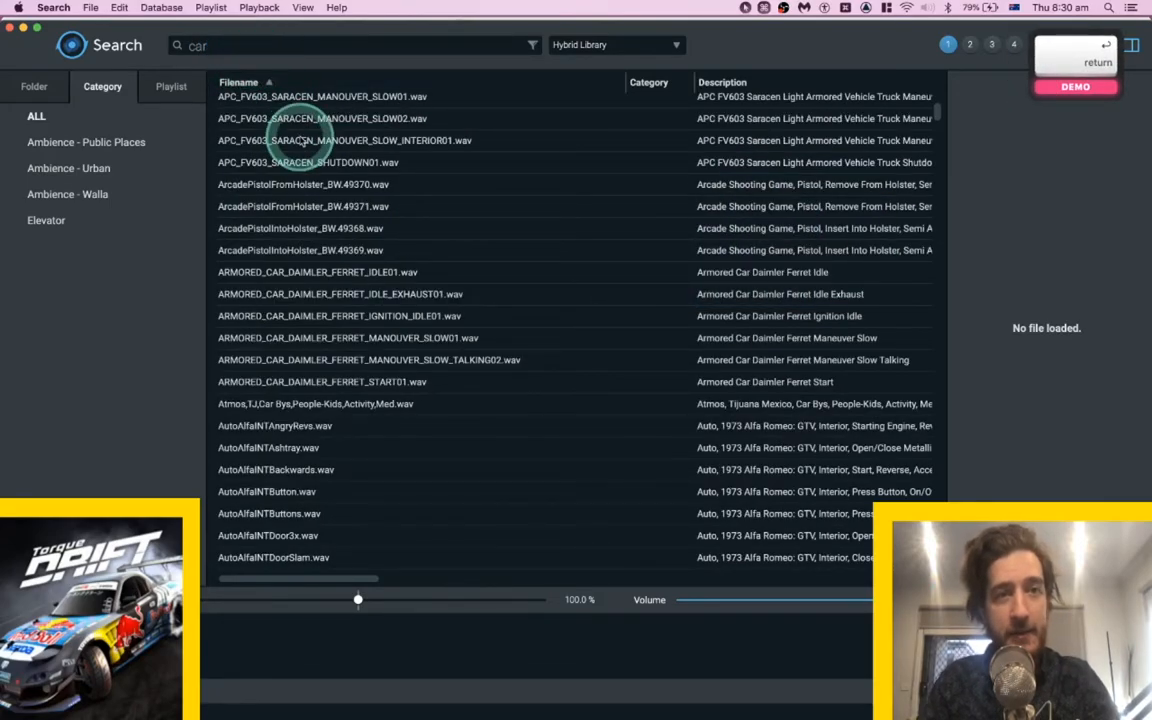
{"action": "key", "text": "super+a"}
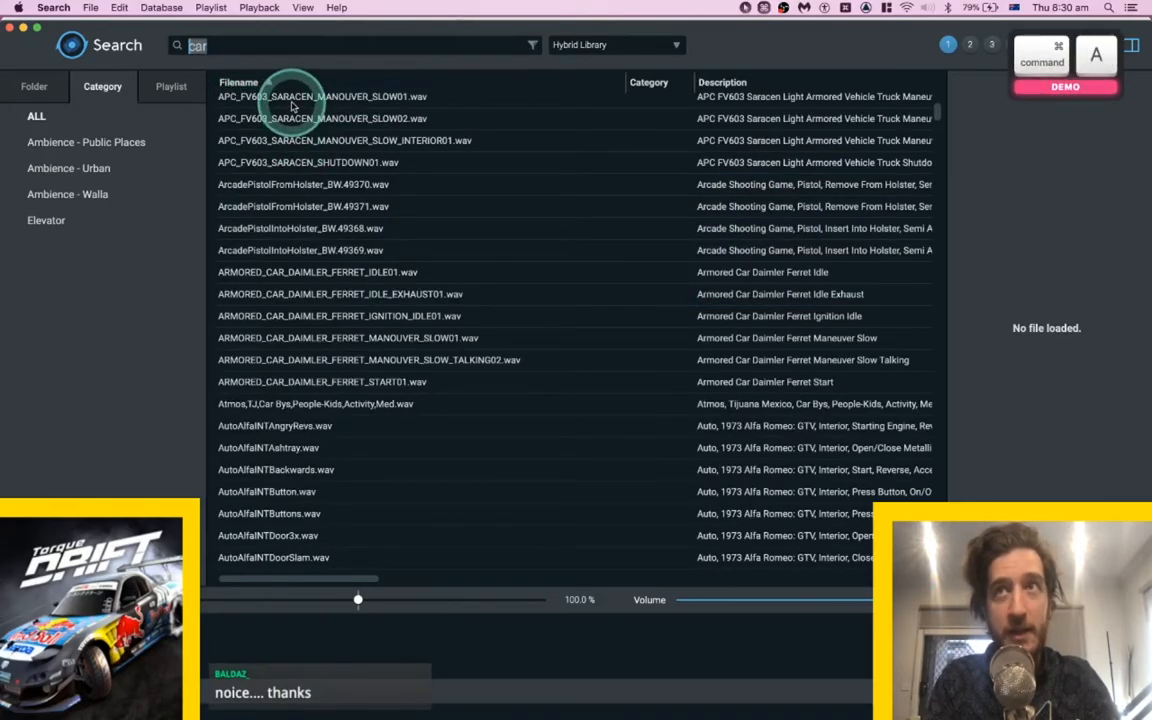
{"action": "type", "text": "h"}
{"action": "key", "text": "BackSpace"}
{"action": "type", "text": "v8"}
{"action": "key", "text": "Return"}
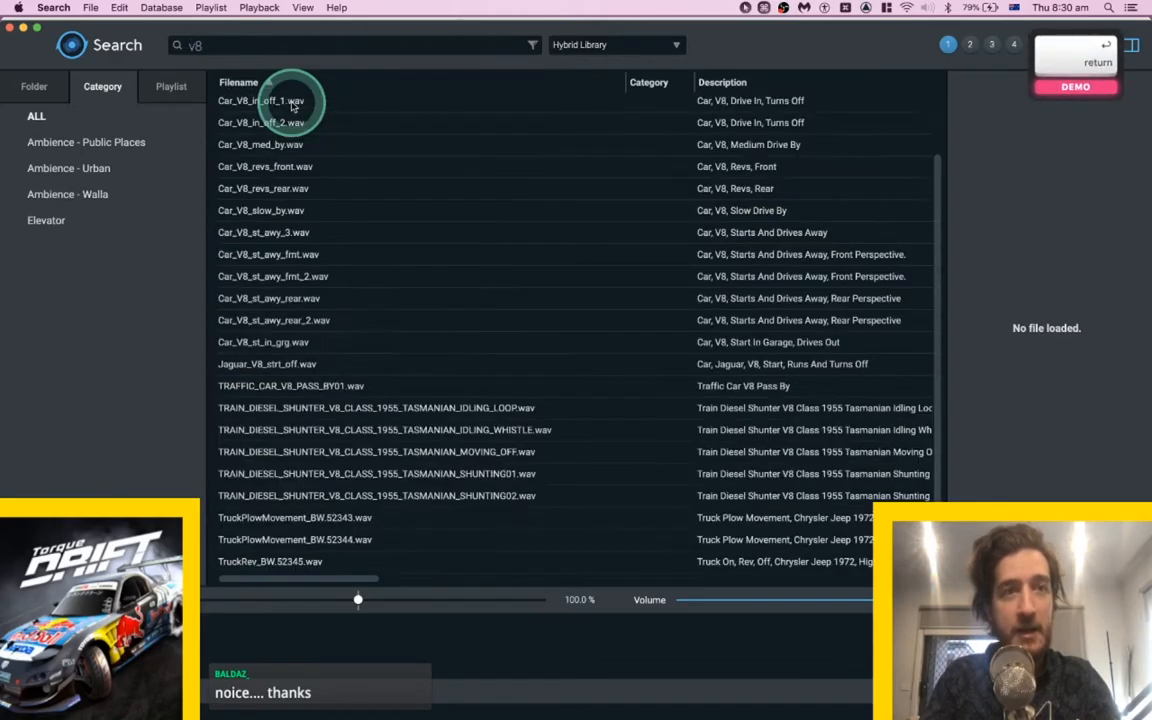
Audition Car_V8_in_off_2.wav, including a section near its end, and load Car_V8_revs_front.wav.
{"action": "left_click", "coordinate": [325, 124]}
{"action": "key", "text": "space"}
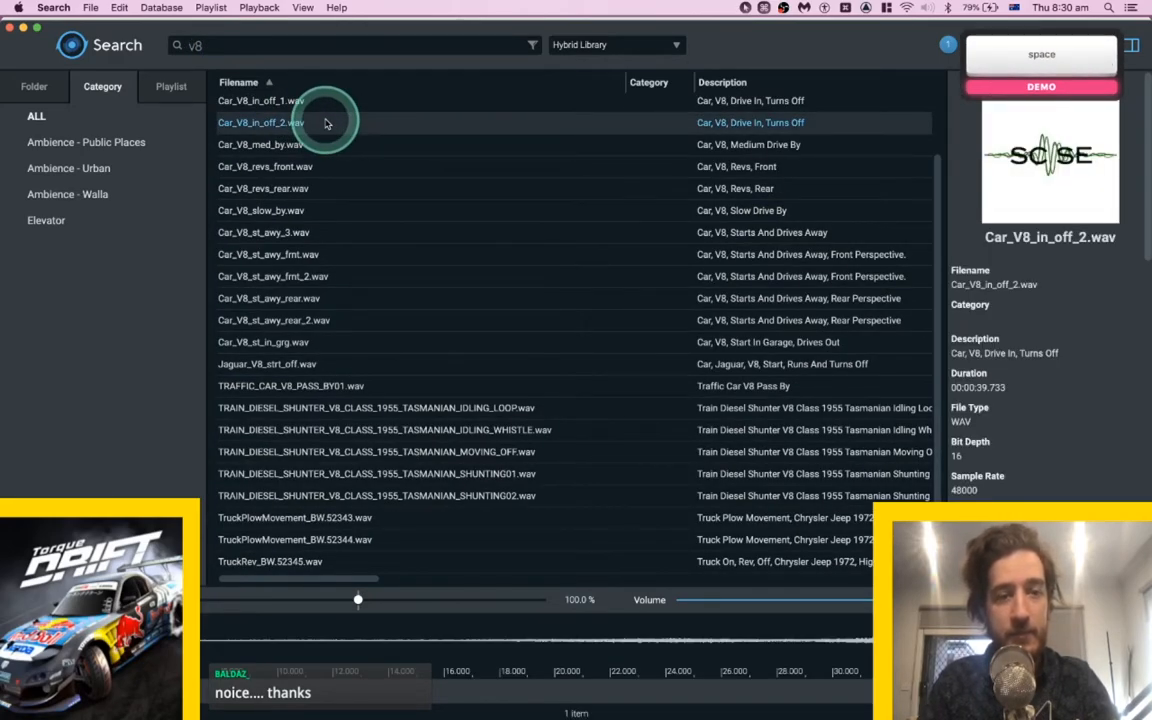
{"action": "left_click", "coordinate": [843, 632]}
{"action": "key", "text": "space"}
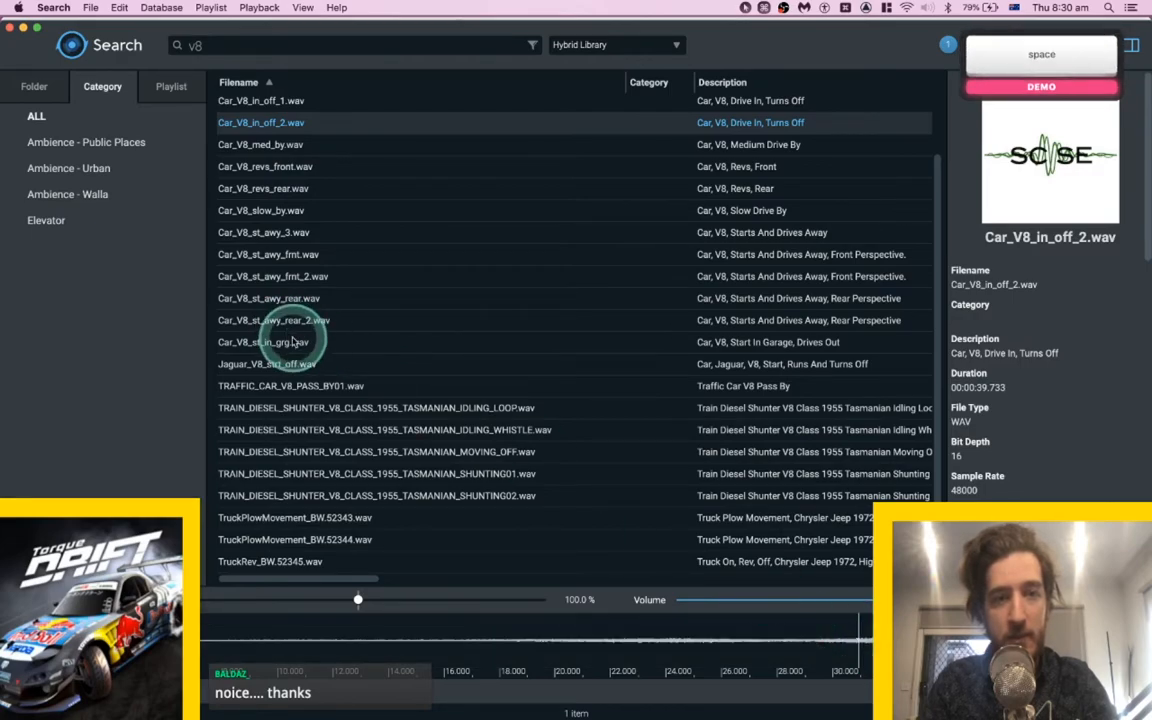
{"action": "key", "text": "space"}
{"action": "left_click", "coordinate": [355, 166]}
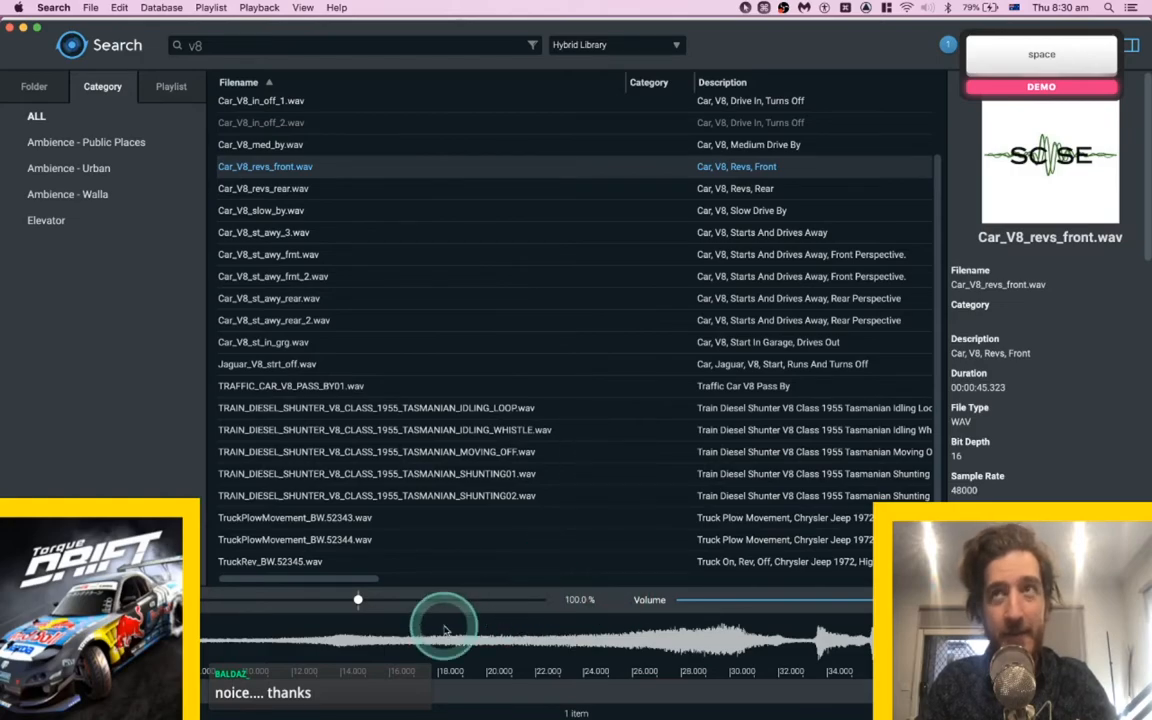
Switch to Pro Tools and try to spot Car_V8_revs_front.wav from Search onto the stereo track SFX B ST 1.
{"action": "key", "text": "super"}
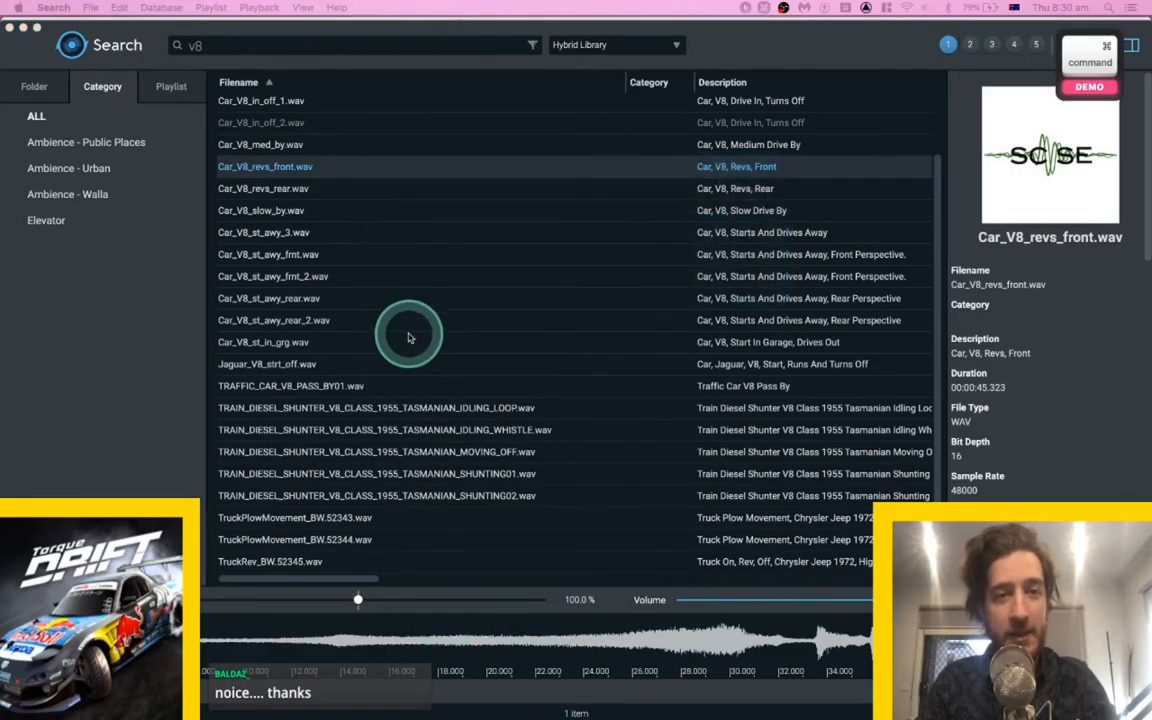
{"action": "key", "text": "super+Tab"}
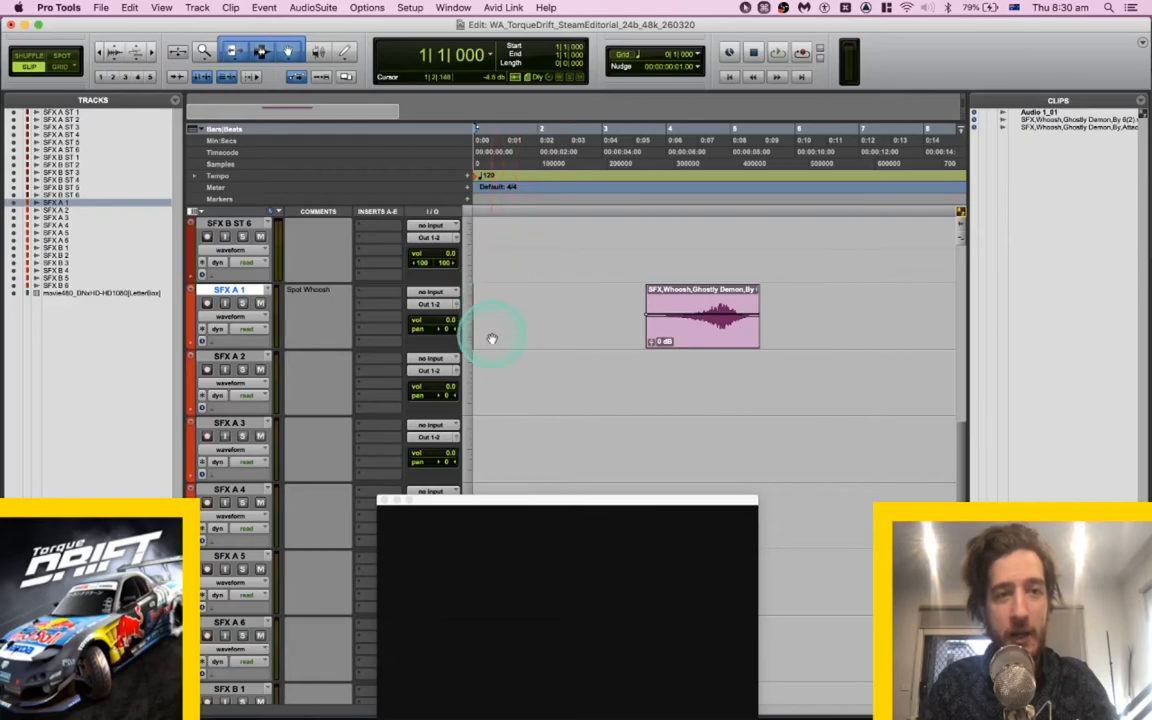
{"action": "left_click", "coordinate": [501, 362]}
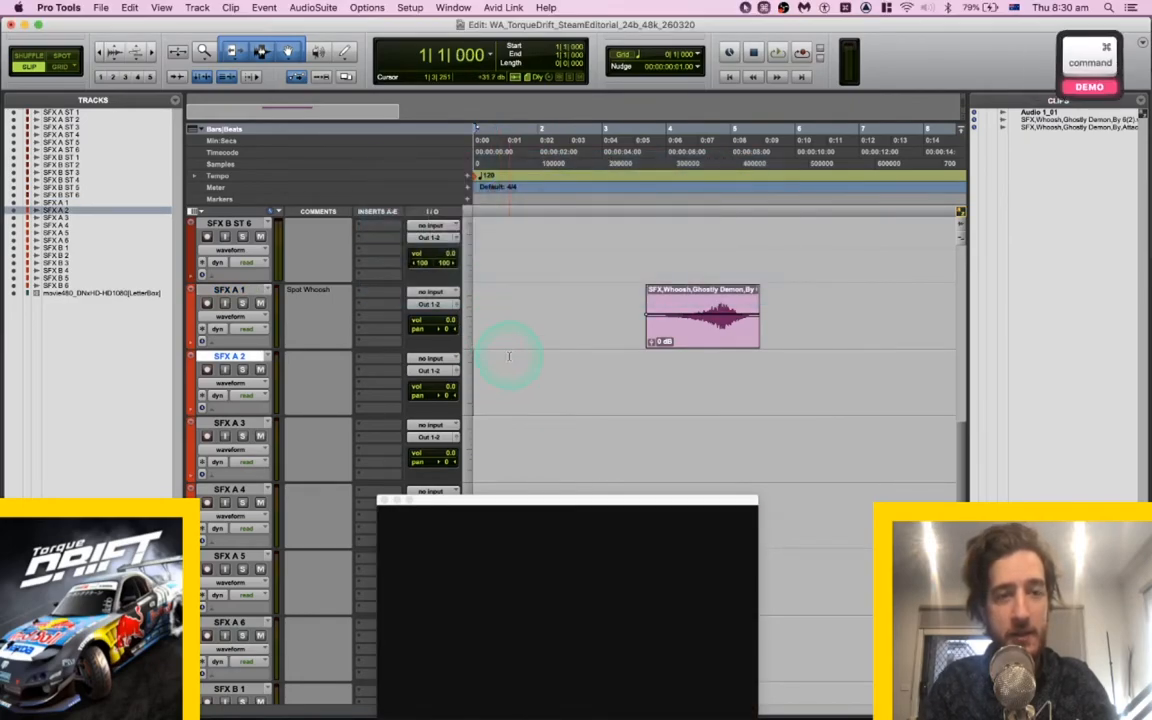
{"action": "scroll", "coordinate": [507, 300], "scroll_direction": "up", "scroll_amount": 8}
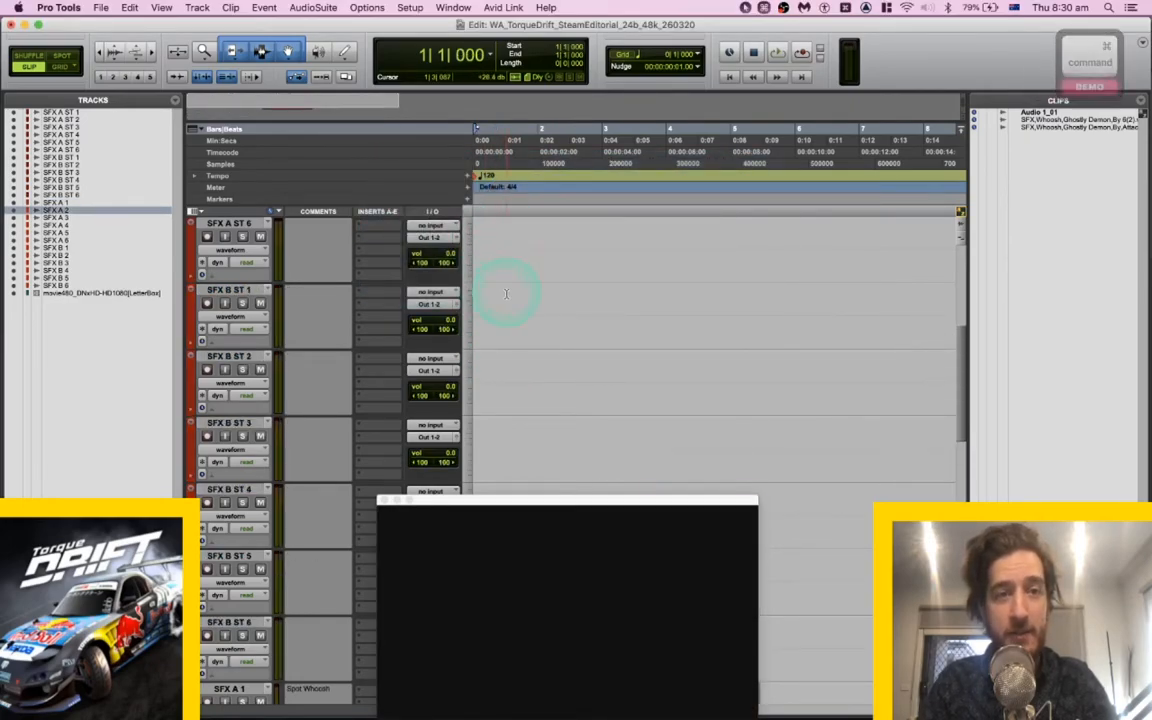
{"action": "left_click", "coordinate": [506, 294]}
{"action": "key", "text": "super+Tab"}
{"action": "key", "text": "super+Tab"}
{"action": "key", "text": "s"}
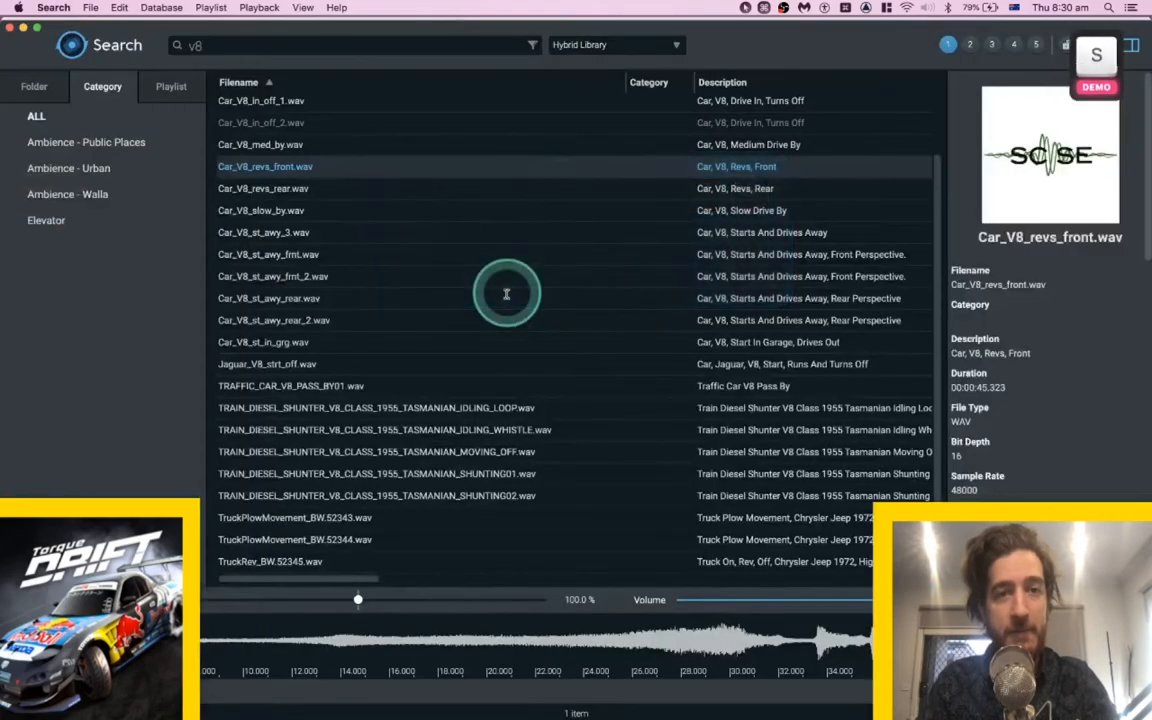
{"action": "key", "text": "super+z"}
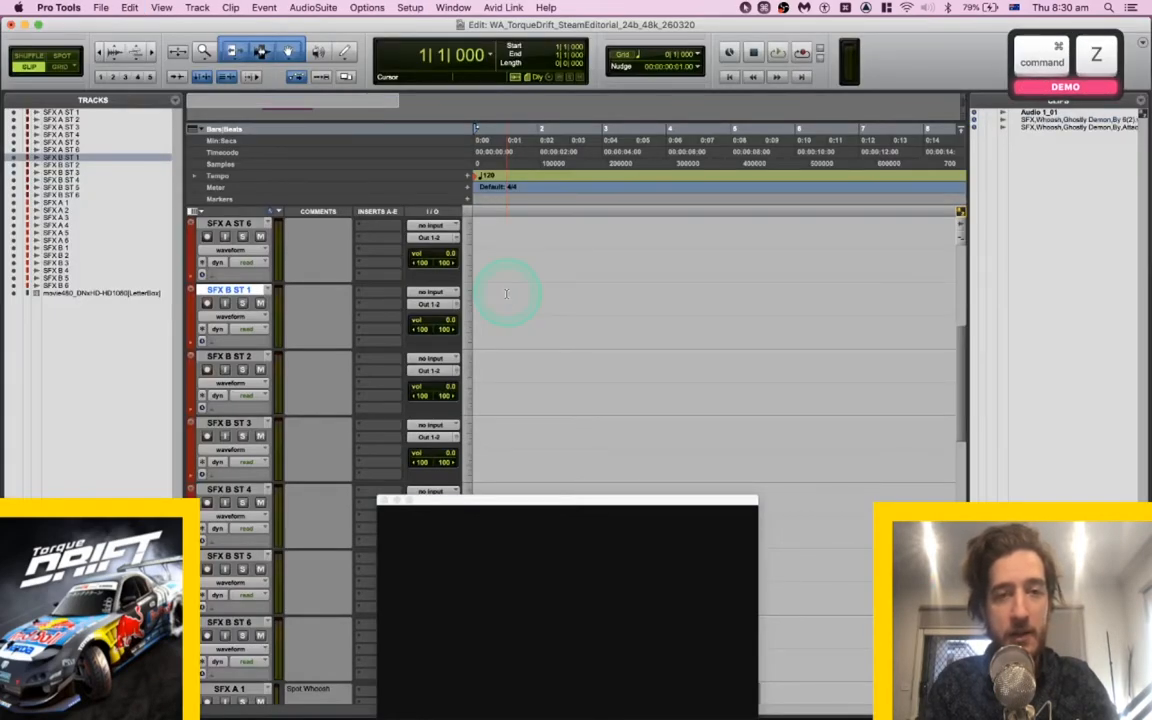
Move the edit selection down to the mono track SFX A 2 and spot Car_V8_revs_front.wav from Search at the session start.
{"action": "key", "text": "semicolon"}
{"action": "key", "text": "semicolon"}
{"action": "key", "text": "semicolon"}
{"action": "key", "text": "semicolon"}
{"action": "key", "text": "semicolon"}
{"action": "key", "text": "semicolon"}
{"action": "key", "text": "semicolon"}
{"action": "key", "text": "semicolon"}
{"action": "key", "text": "semicolon"}
{"action": "key", "text": "semicolon"}
{"action": "key", "text": "p"}
{"action": "key", "text": "p"}
{"action": "key", "text": "p"}
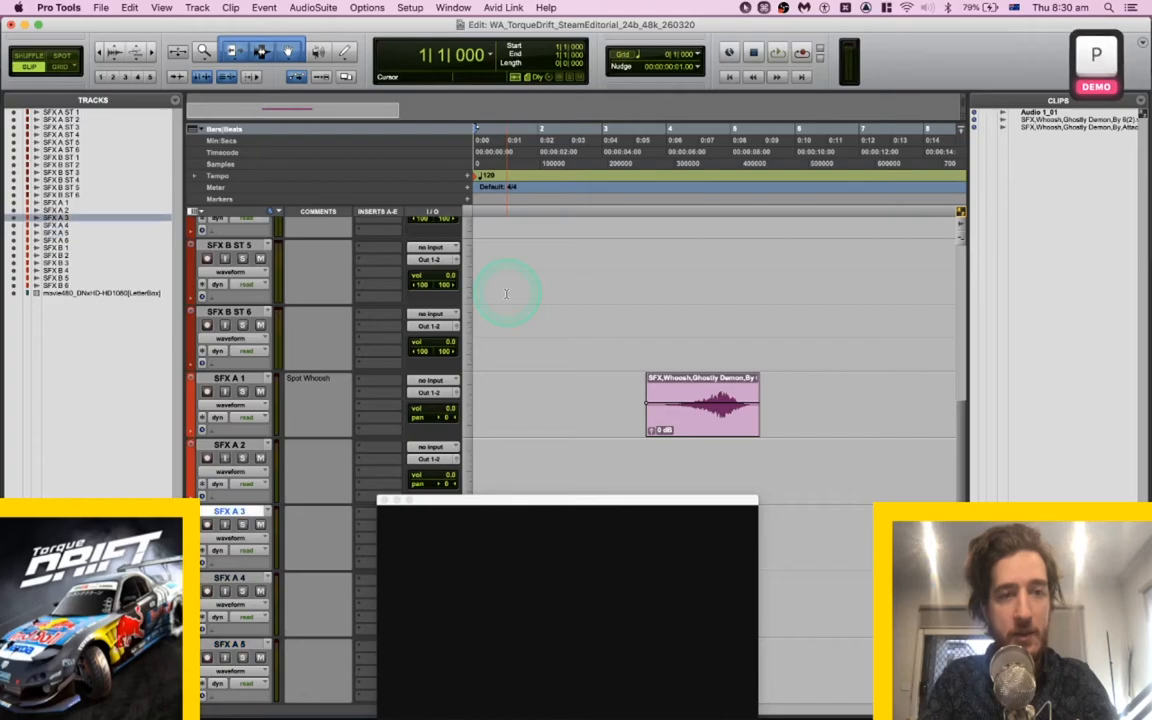
{"action": "key", "text": "super+Tab"}
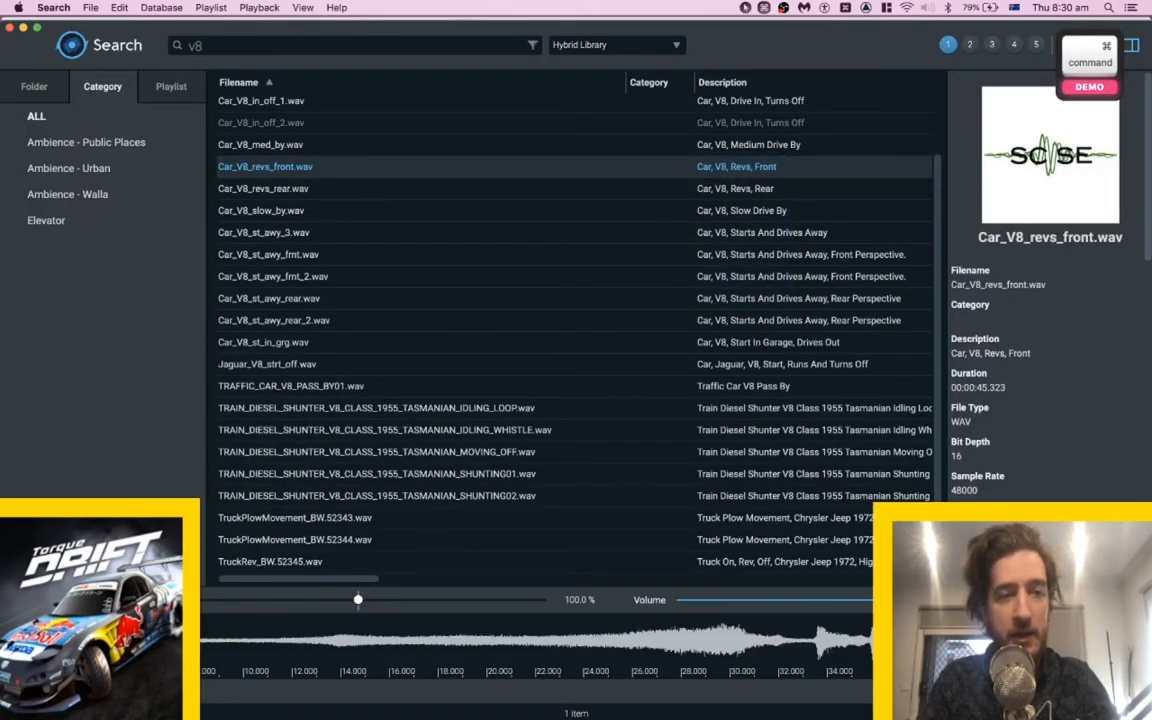
{"action": "key", "text": "s"}
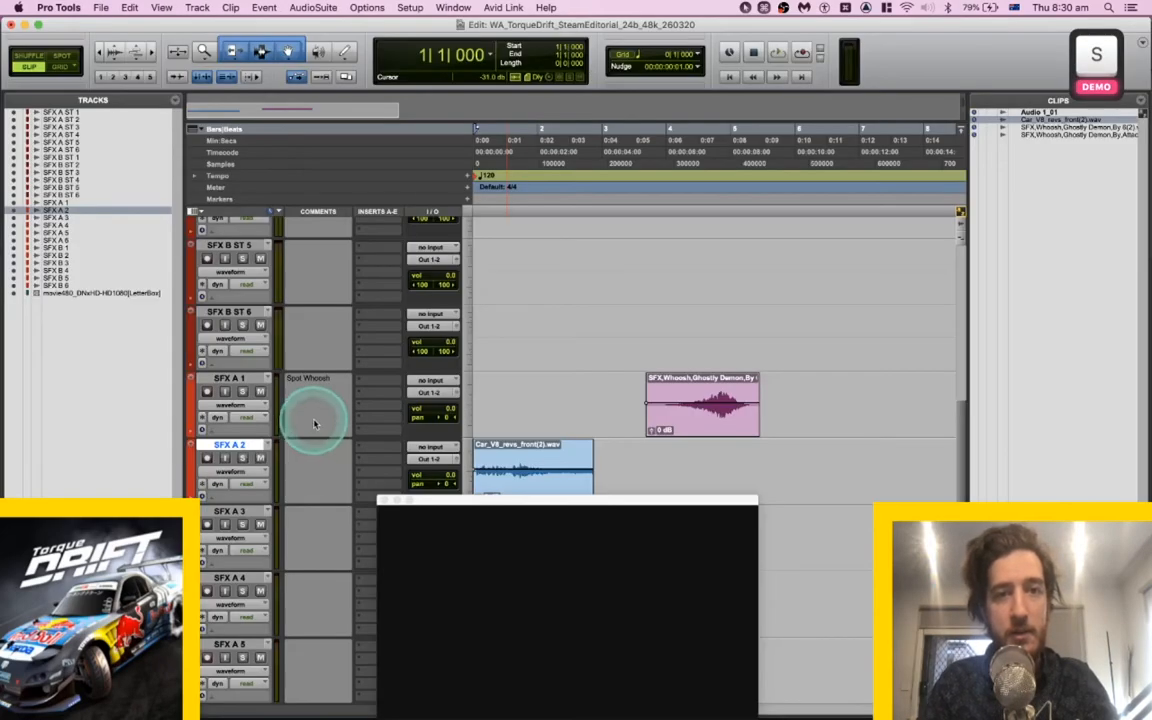
Play the car revs against picture and extend the end of the SFX A 2 clip to about halfway through bar 4.
{"action": "key", "text": "space"}
{"action": "scroll", "coordinate": [560, 313], "scroll_direction": "down", "scroll_amount": 2}
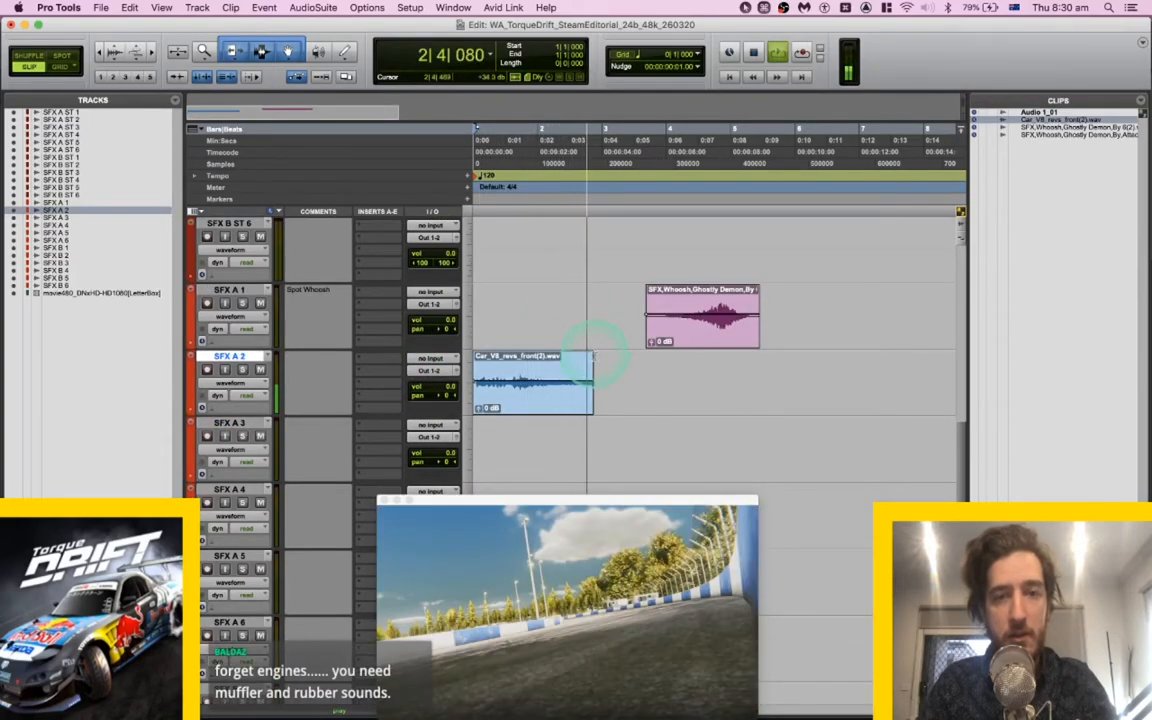
{"action": "left_click_drag", "start_coordinate": [595, 387], "coordinate": [700, 392]}
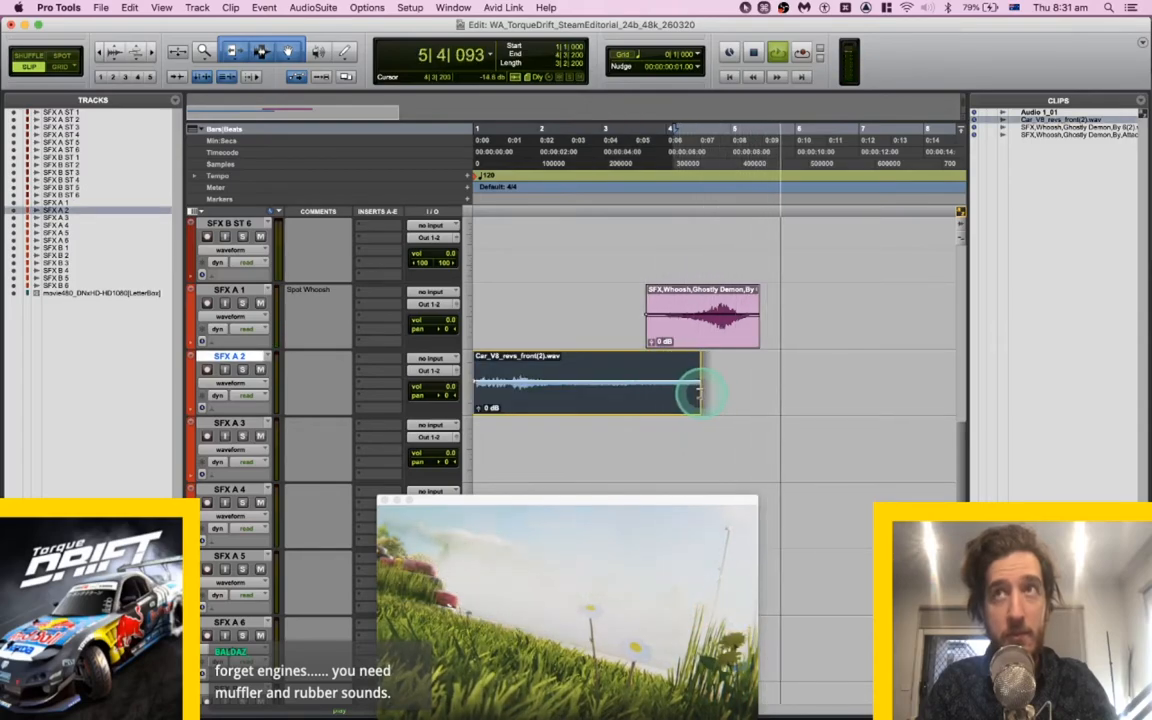
Stop playback and delete the Car_V8_revs_front clip from the SFX A 2 track.
{"action": "key", "text": "space"}
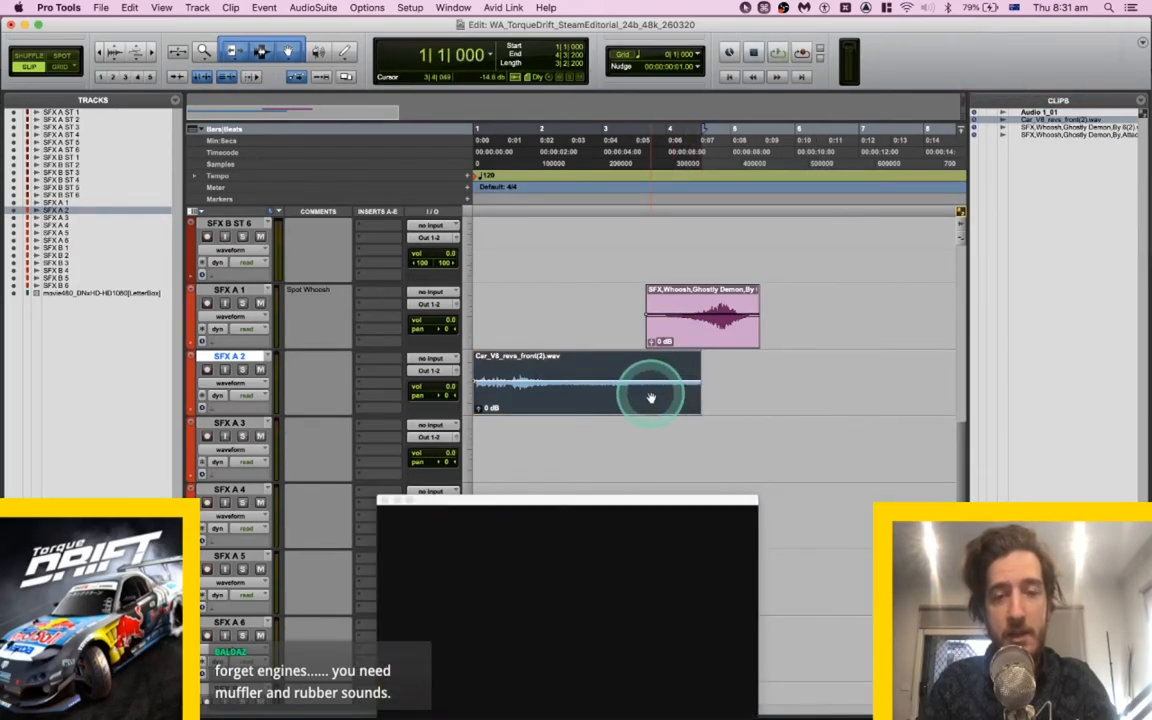
{"action": "key", "text": "BackSpace"}
{"action": "key", "text": "super+Tab"}
{"action": "key", "text": "super+Tab"}
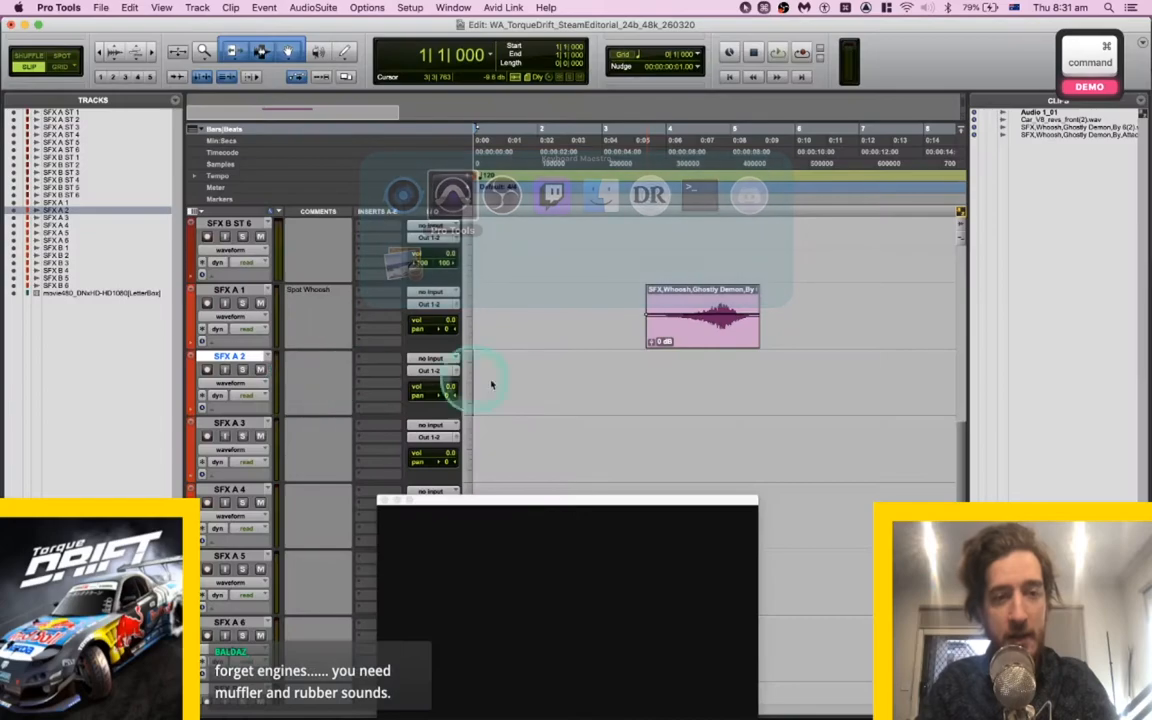
Play the trailer's opening against picture from the session start to review which sounds the first shots need.
{"action": "key", "text": "Return"}
{"action": "key", "text": "space"}
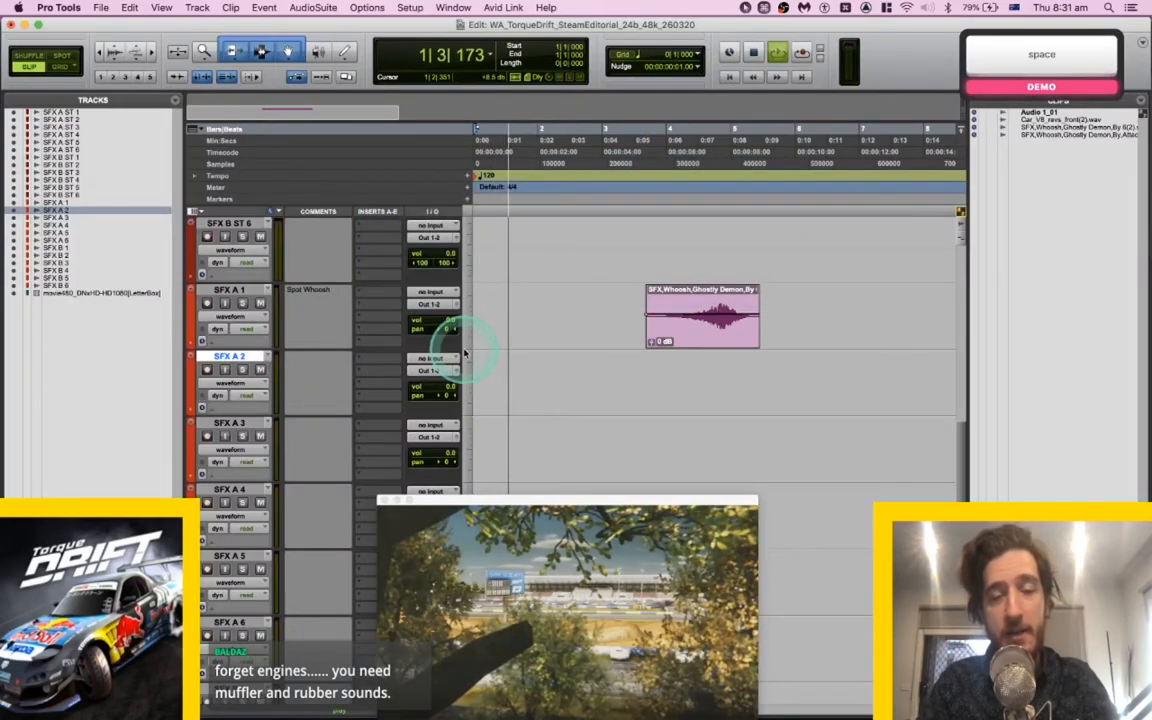
{"action": "key", "text": "space"}
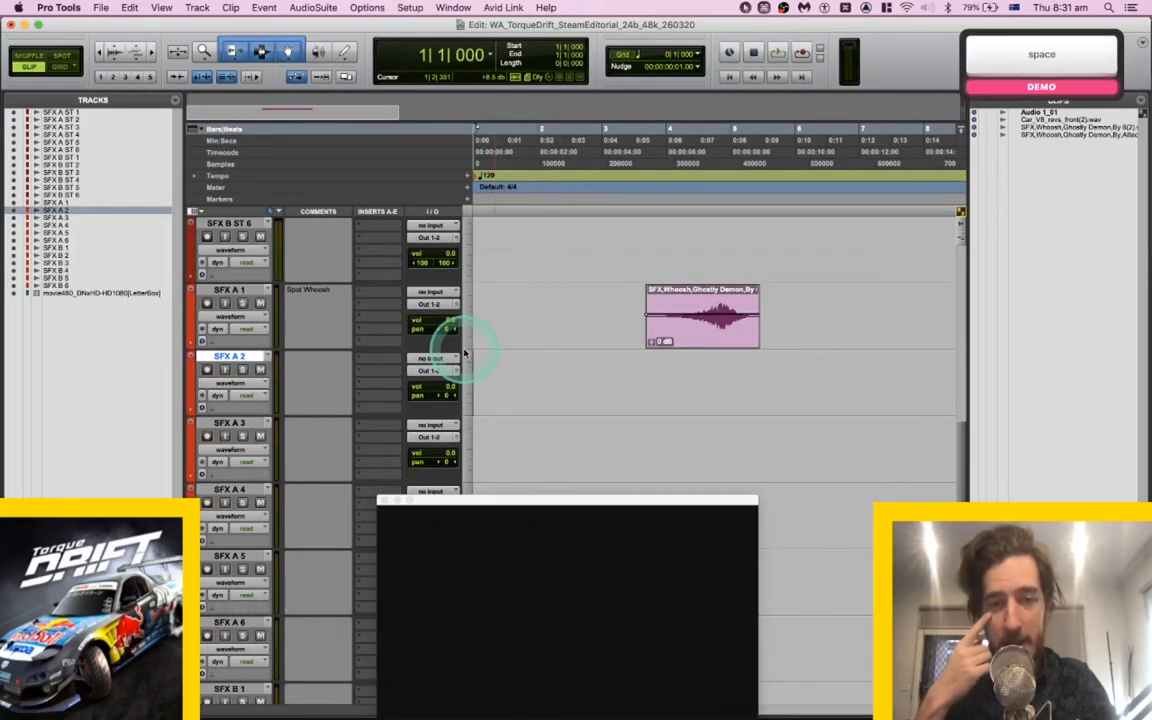
{"action": "key", "text": "Return"}
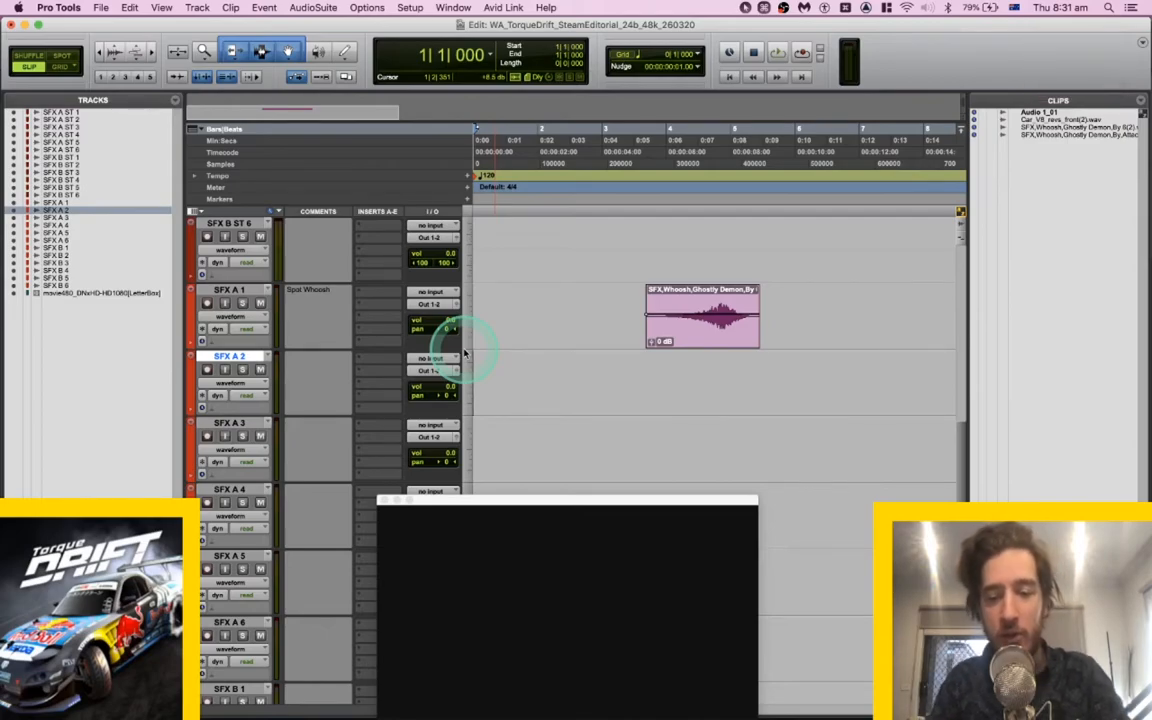
{"action": "key", "text": "space"}
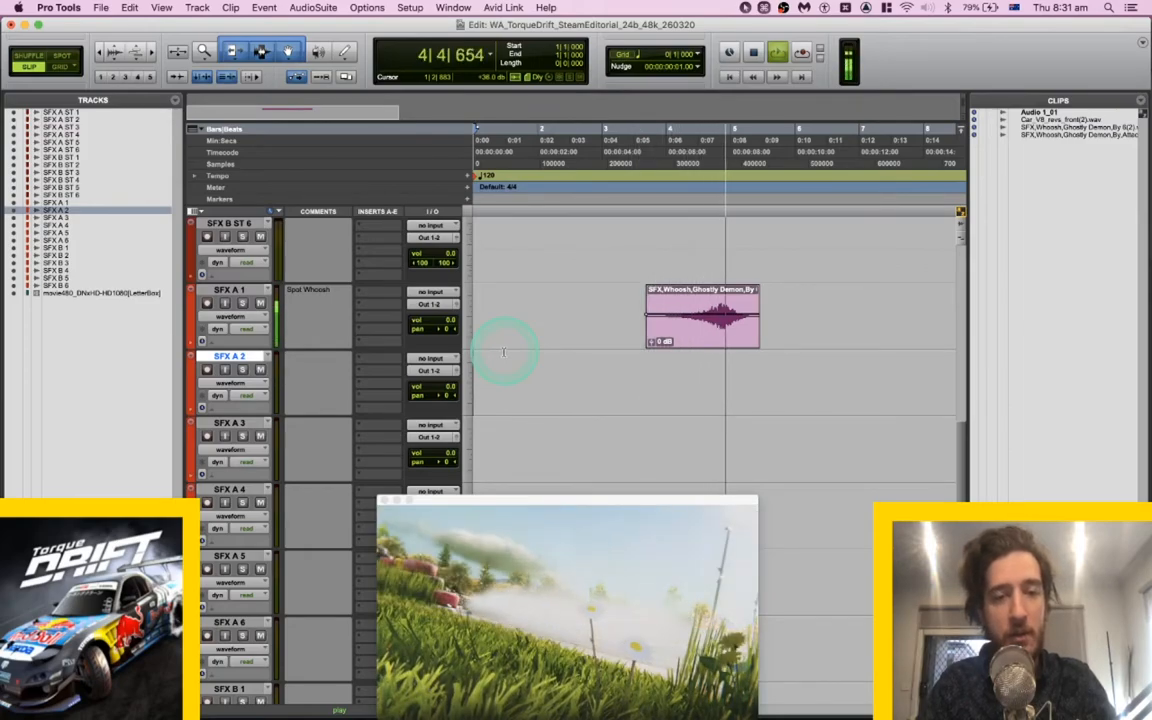
Switch to Finder, open movie480.webm from the Desktop in VLC and watch the trailer full screen.
{"action": "key", "text": "super+Tab"}
{"action": "key", "text": "super+Tab"}
{"action": "key", "text": "super+Tab"}
{"action": "key", "text": "super+Tab"}
{"action": "left_click", "coordinate": [521, 541]}
{"action": "double_click", "coordinate": [521, 540]}
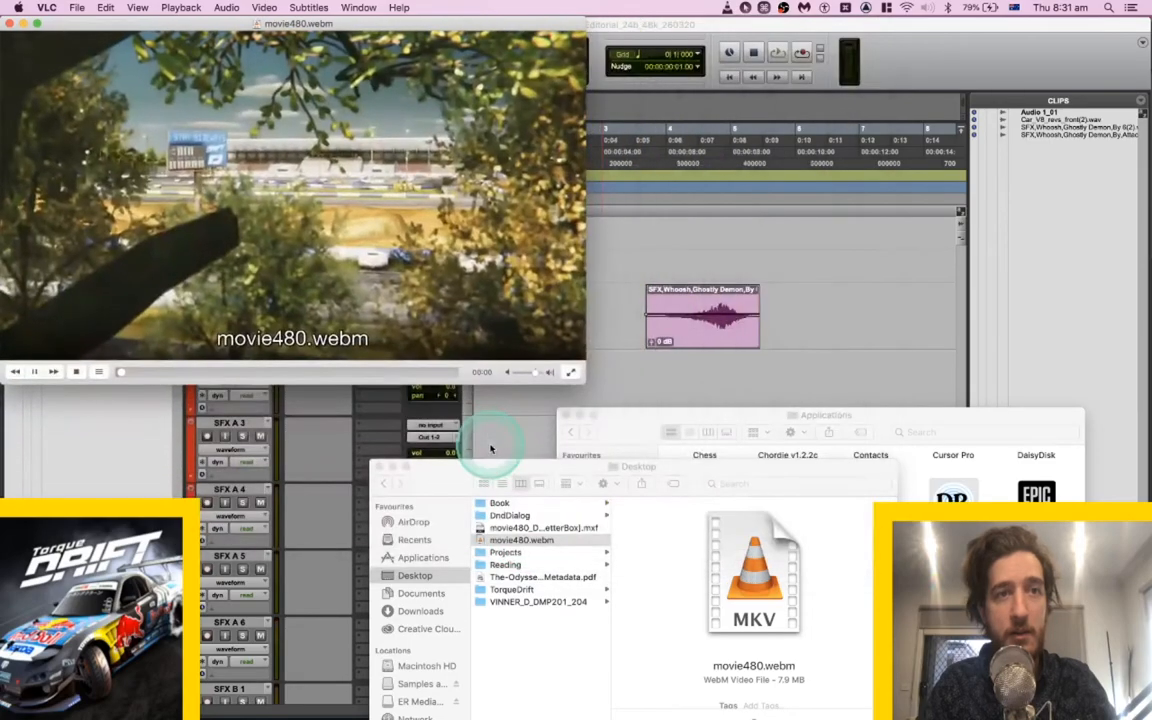
{"action": "left_click_drag", "start_coordinate": [450, 28], "coordinate": [713, 290]}
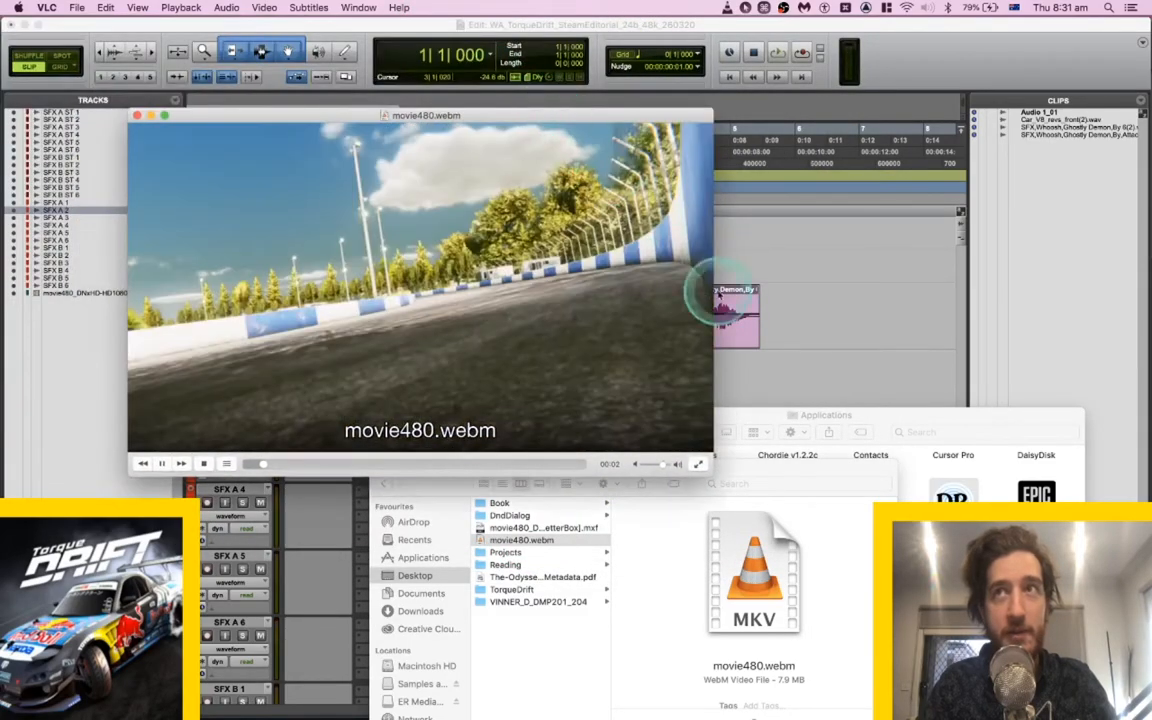
{"action": "left_click", "coordinate": [700, 465]}
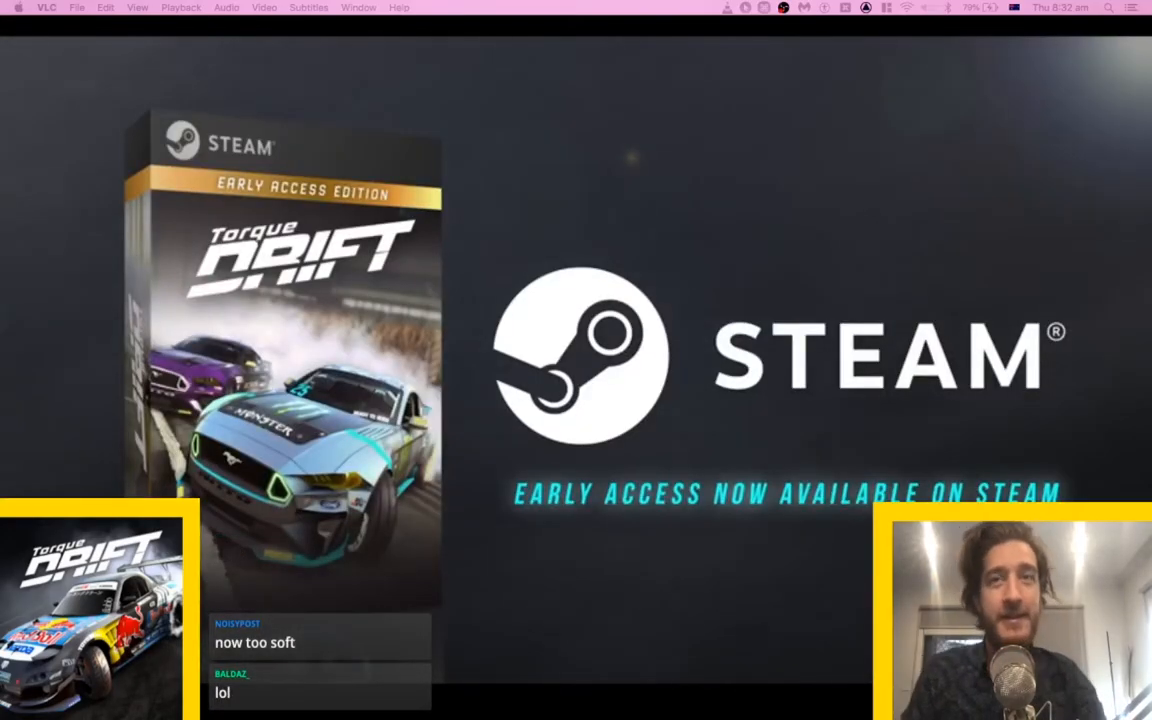
Pause the trailer, leave full screen, and close the video window and both Finder windows.
{"action": "key", "text": "space"}
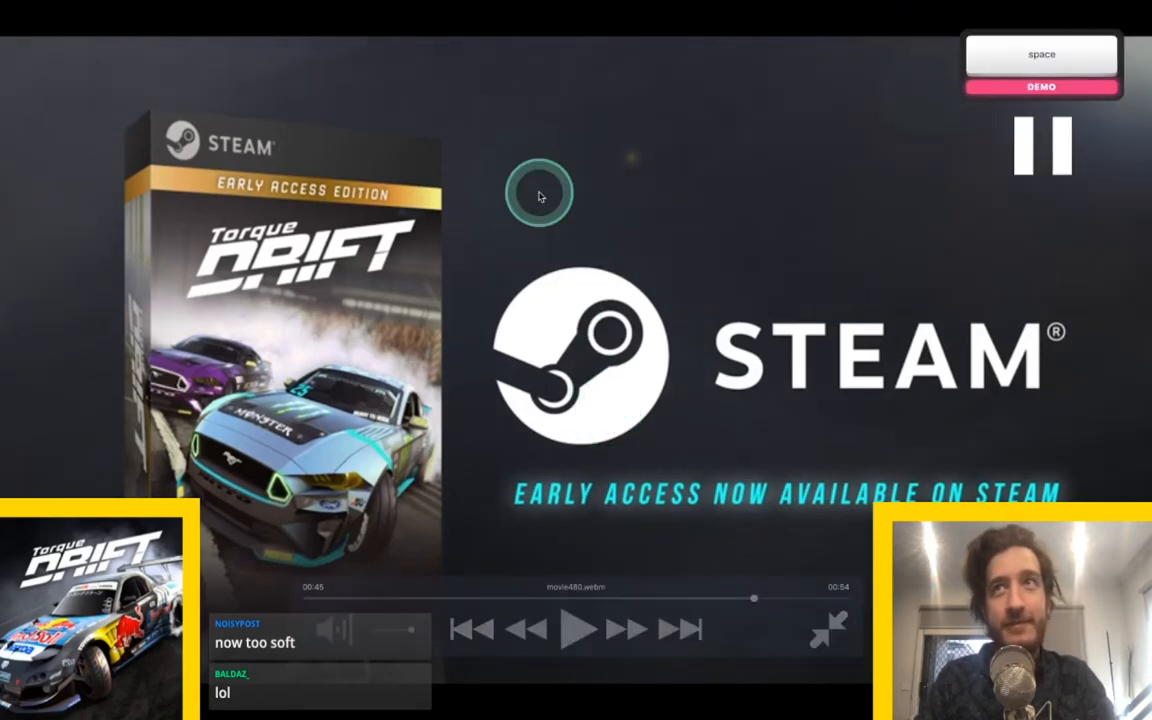
{"action": "double_click", "coordinate": [538, 197]}
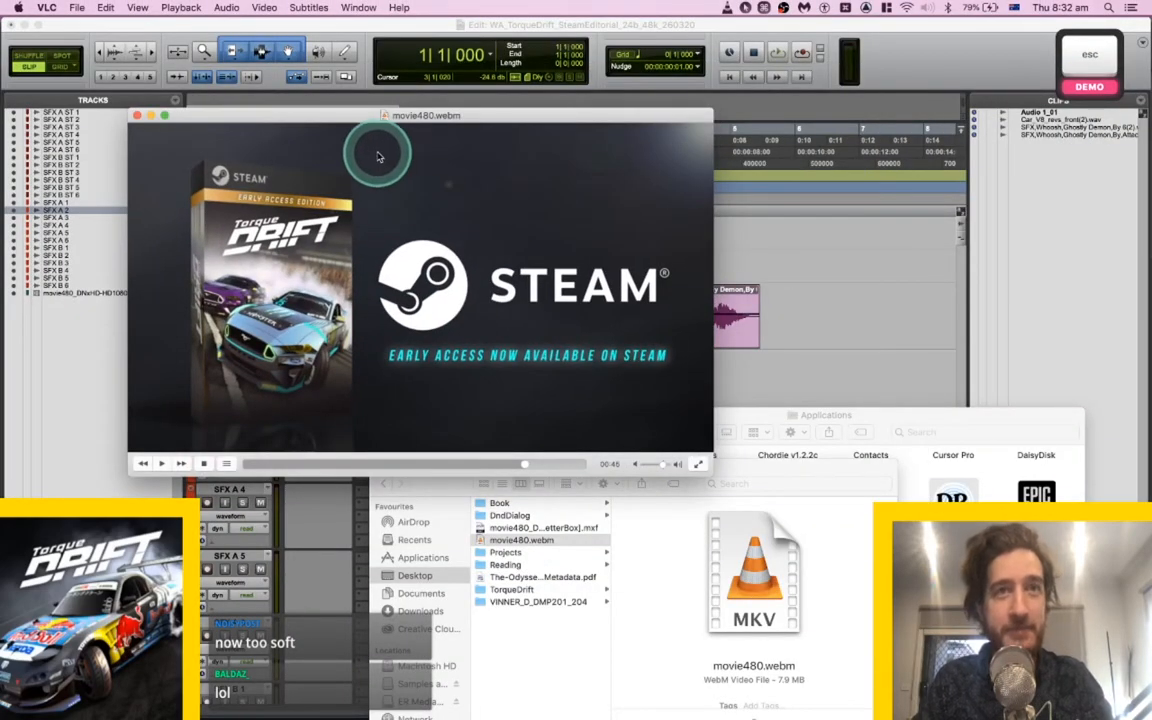
{"action": "key", "text": "super+w"}
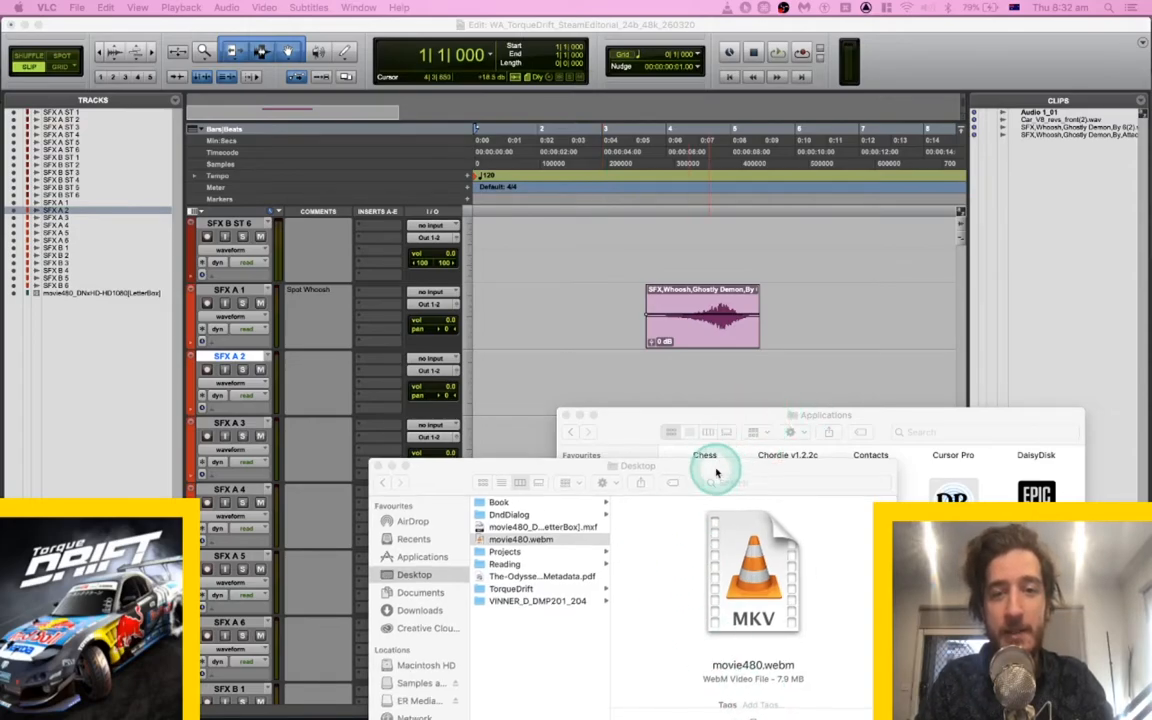
{"action": "key", "text": "super+w"}
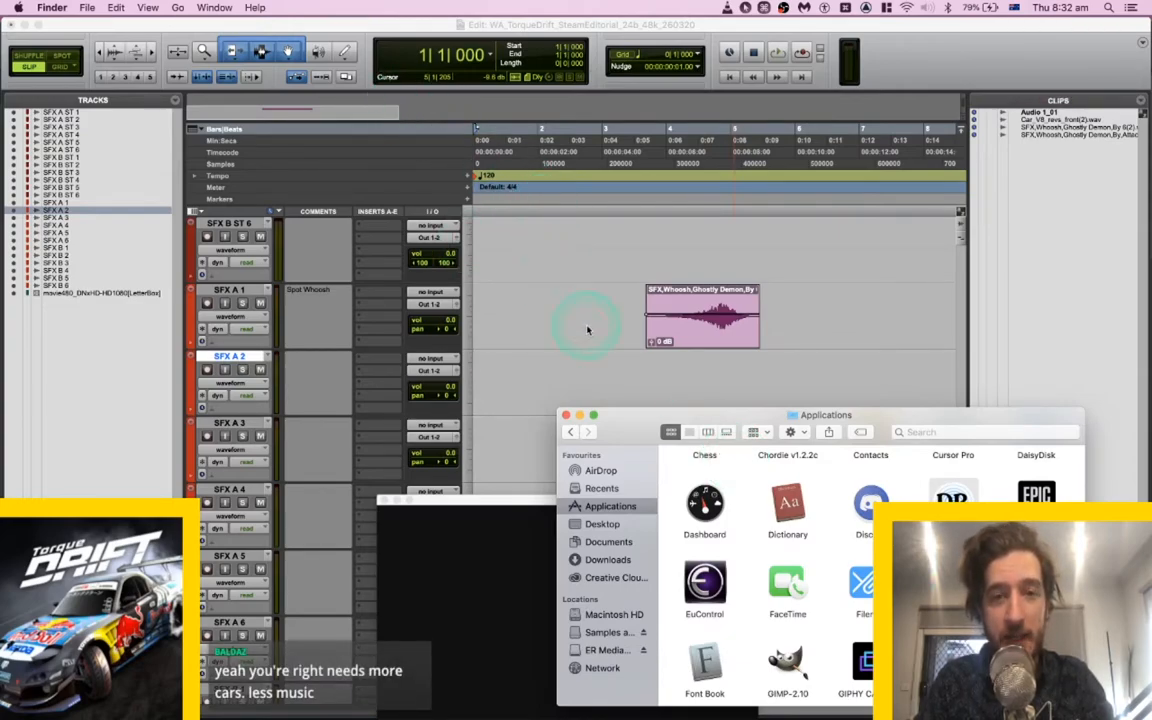
{"action": "key", "text": "super+w"}
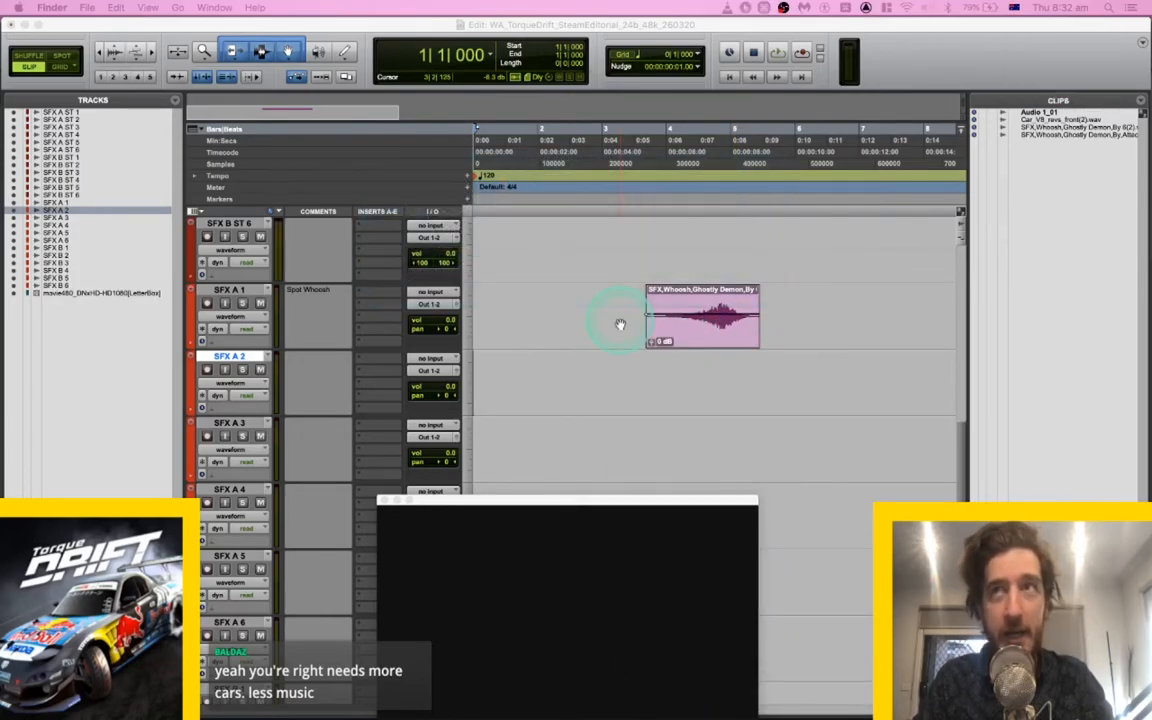
Switch to Search and replace the v8 query with a library search for "mechanical".
{"action": "key", "text": "super+Tab"}
{"action": "left_click", "coordinate": [588, 200]}
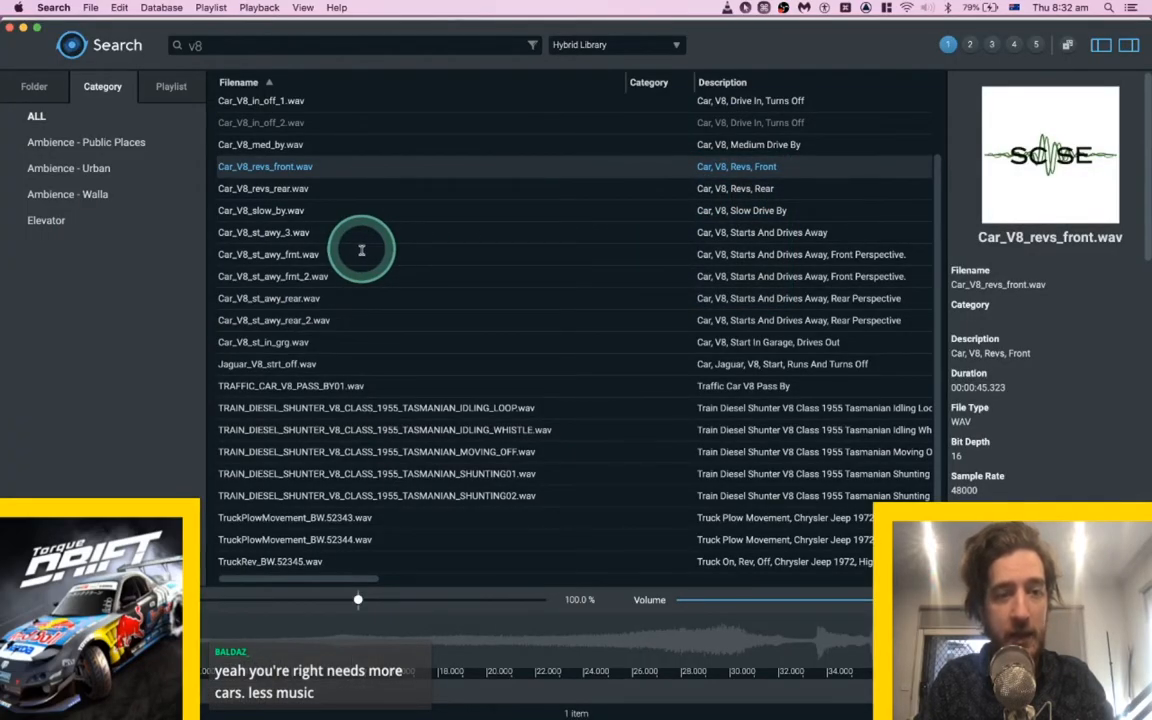
{"action": "scroll", "coordinate": [387, 325], "scroll_direction": "up", "scroll_amount": 3}
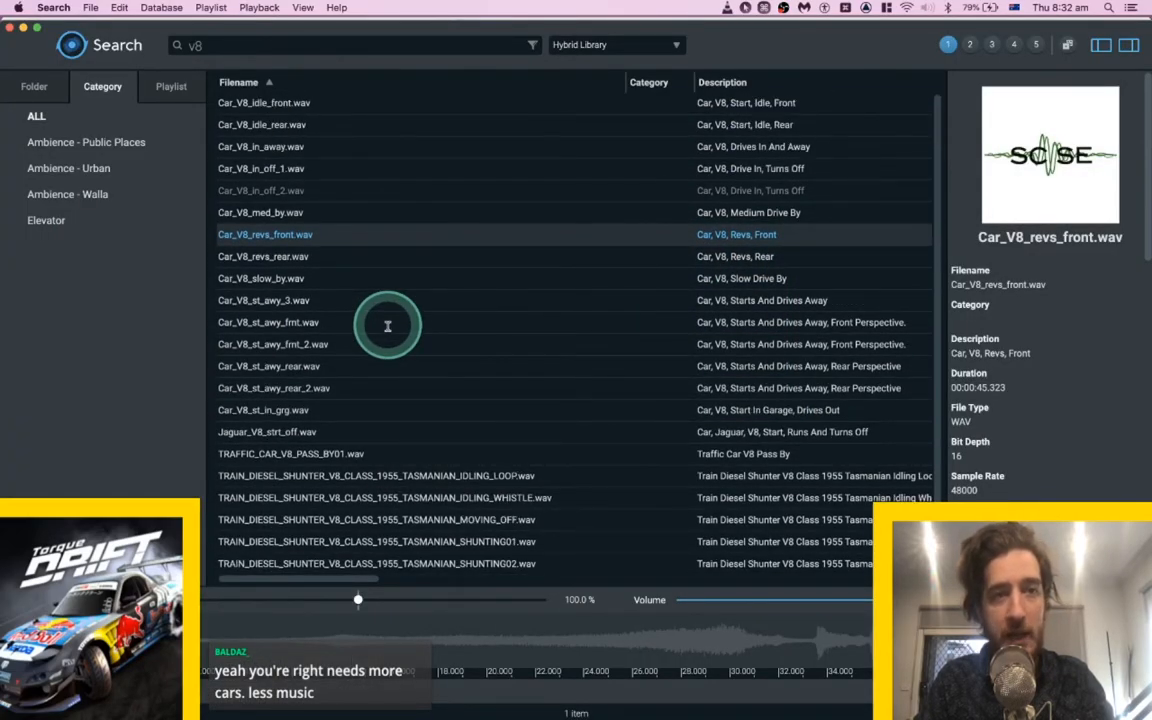
{"action": "scroll", "coordinate": [387, 325], "scroll_direction": "down", "scroll_amount": 3}
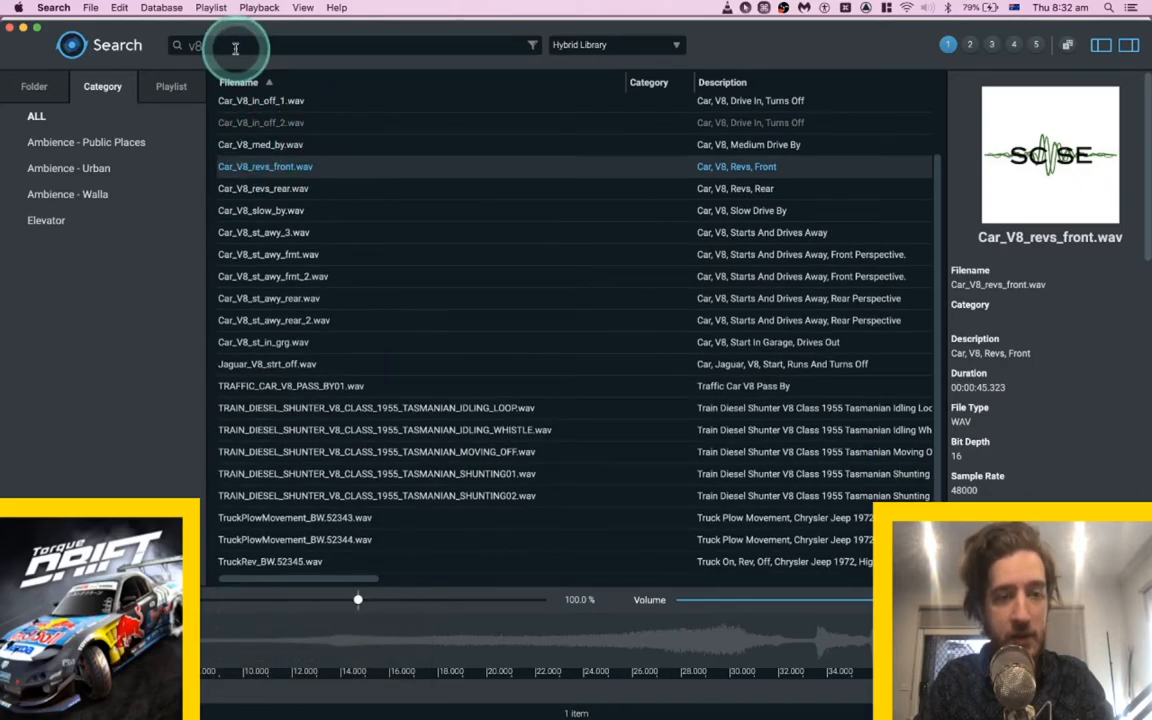
{"action": "key", "text": "BackSpace"}
{"action": "key", "text": "BackSpace"}
{"action": "key", "text": "super+Tab"}
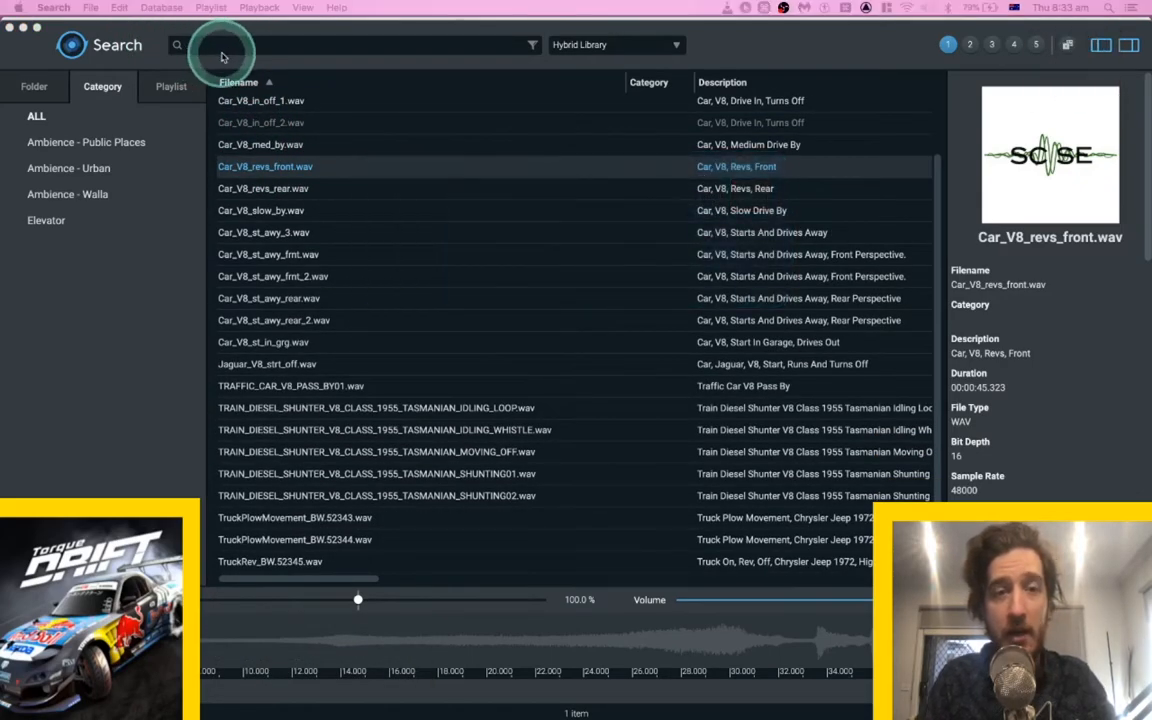
{"action": "type", "text": "mecha"}
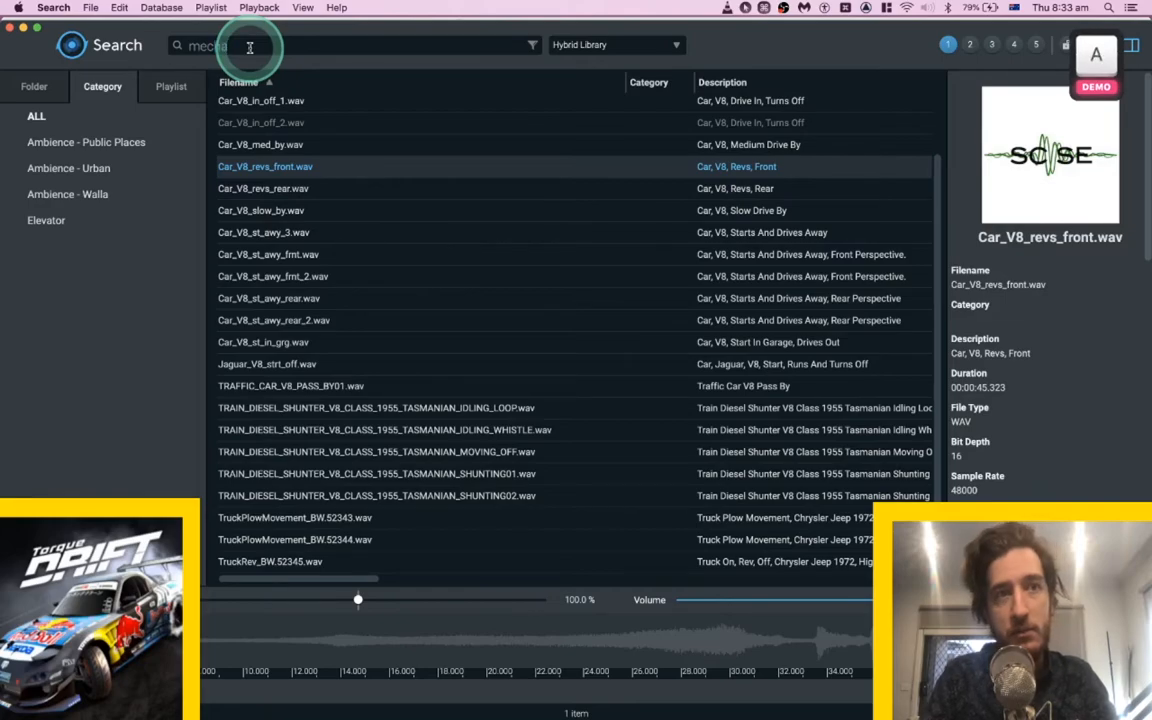
{"action": "type", "text": "nical"}
{"action": "key", "text": "Return"}
Quit the unneeded VLC and Terminal applications.
{"action": "key", "text": "super+Tab"}
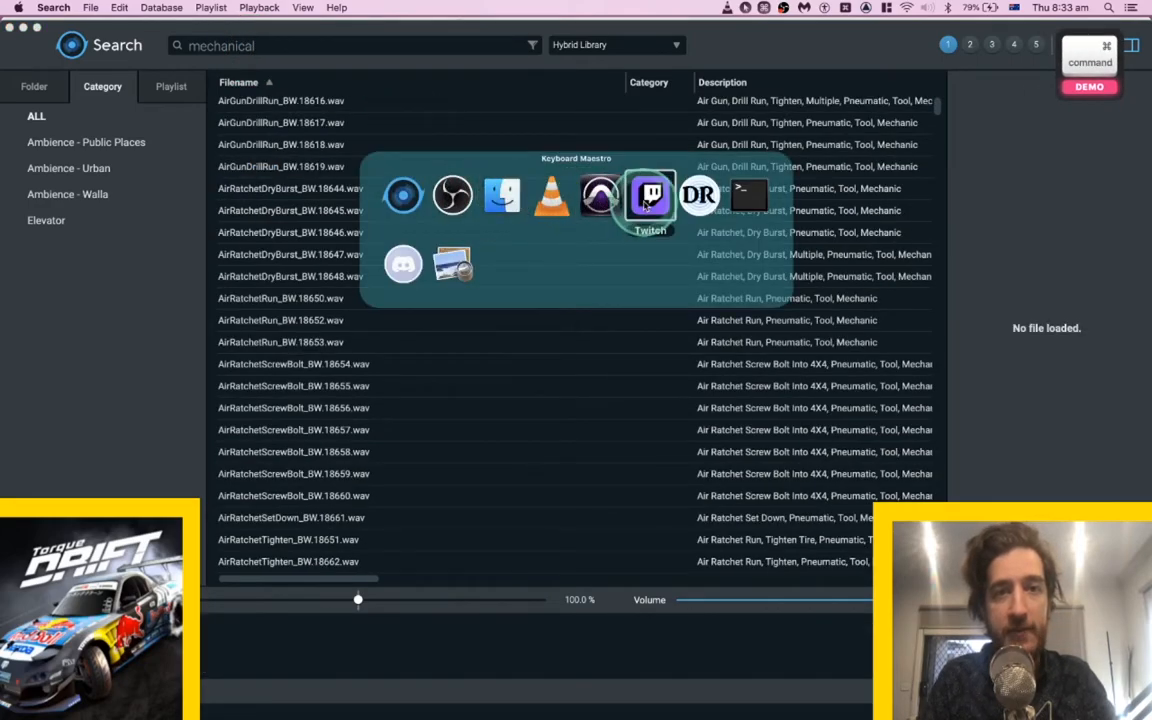
{"action": "key", "text": "super+q"}
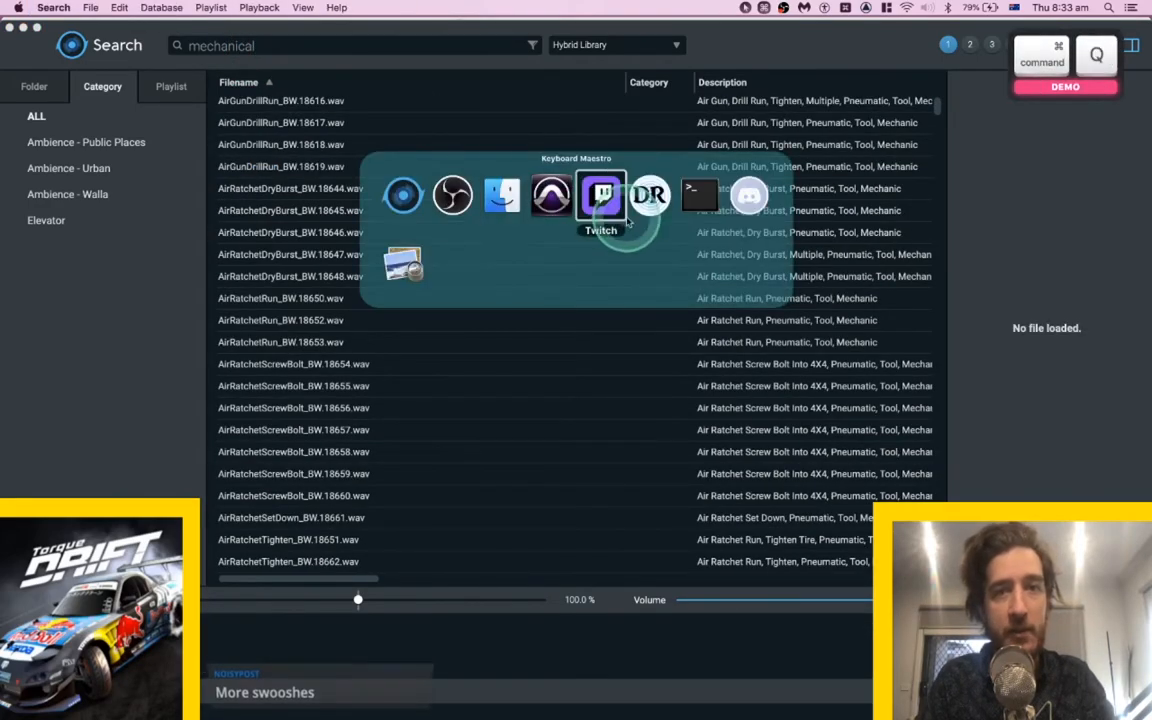
{"action": "left_click", "coordinate": [700, 208]}
{"action": "key", "text": "super+q"}
Switch to Pro Tools and step the cursor through bars 6 and 7 to examine the Real Tracks and Real Parts shots.
{"action": "key", "text": "super+Tab"}
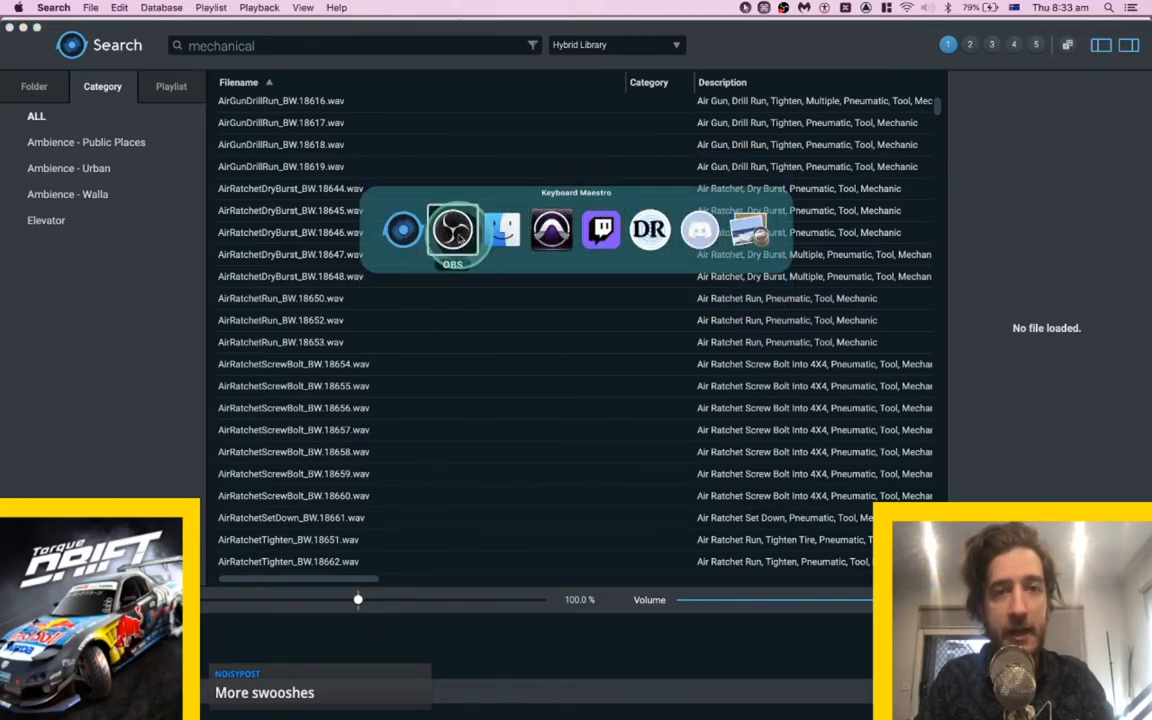
{"action": "left_click", "coordinate": [551, 230]}
{"action": "scroll", "coordinate": [697, 172], "scroll_direction": "right", "scroll_amount": 3}
{"action": "left_click", "coordinate": [697, 172]}
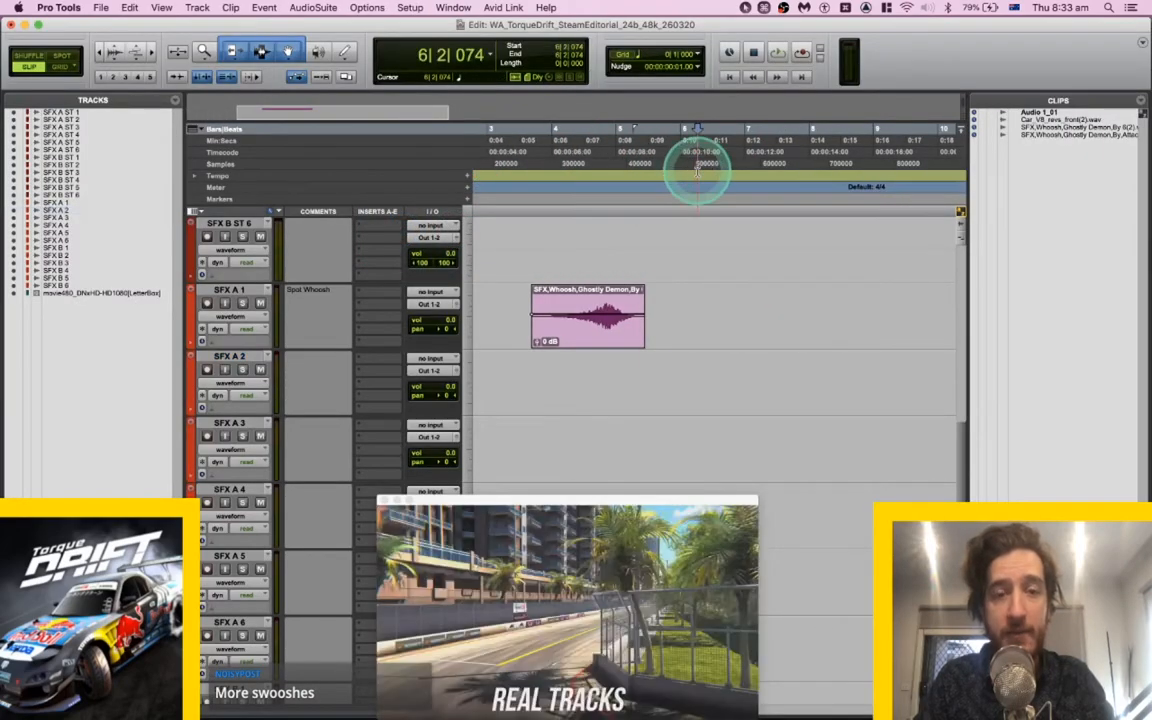
{"action": "scroll", "coordinate": [697, 172], "scroll_direction": "right", "scroll_amount": 2}
{"action": "left_click", "coordinate": [697, 172]}
{"action": "scroll", "coordinate": [696, 160], "scroll_direction": "right", "scroll_amount": 1}
{"action": "left_click", "coordinate": [636, 157]}
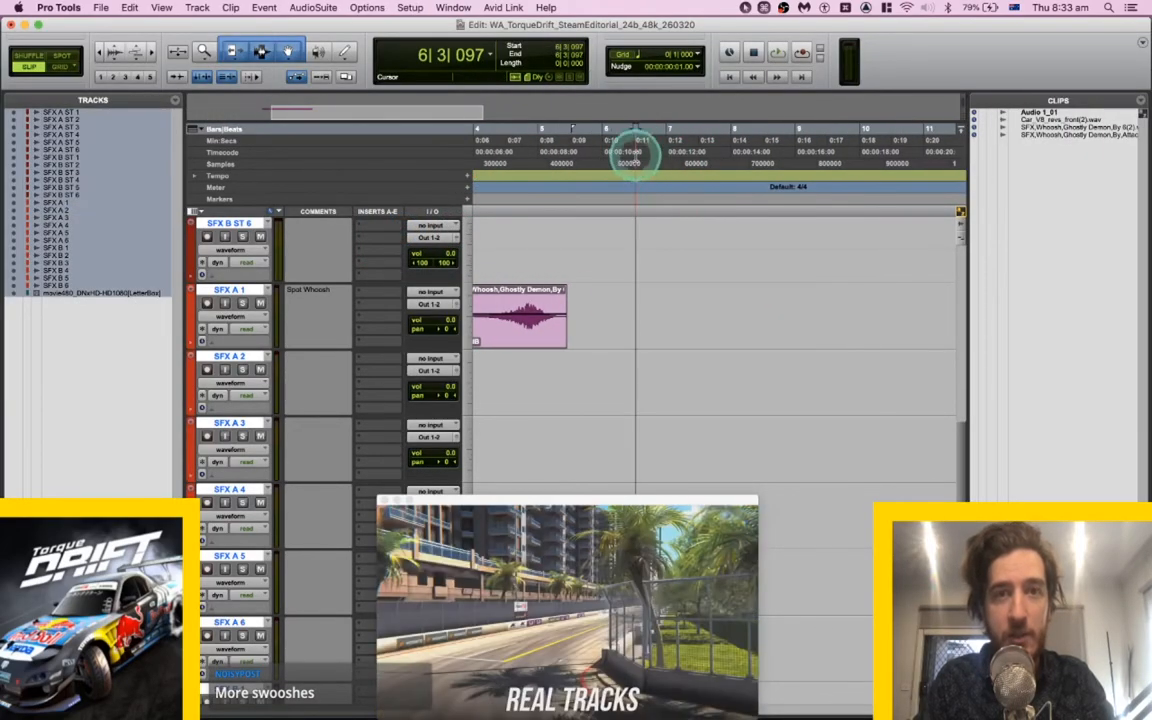
{"action": "left_click", "coordinate": [699, 154]}
{"action": "scroll", "coordinate": [699, 153], "scroll_direction": "right", "scroll_amount": 1}
{"action": "left_click", "coordinate": [697, 150]}
{"action": "scroll", "coordinate": [697, 152], "scroll_direction": "right", "scroll_amount": 1}
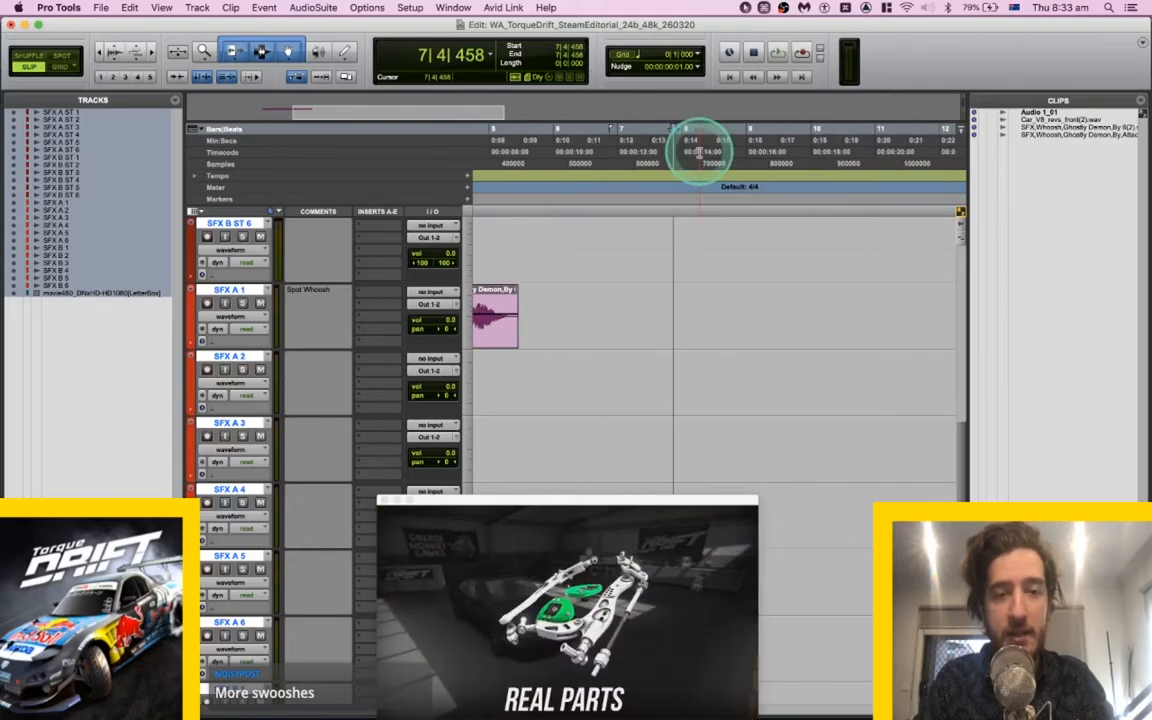
Play the Real Parts section against picture from about bar 7 beat 4 into bar 9.
{"action": "left_click", "coordinate": [663, 154]}
{"action": "key", "text": "space"}
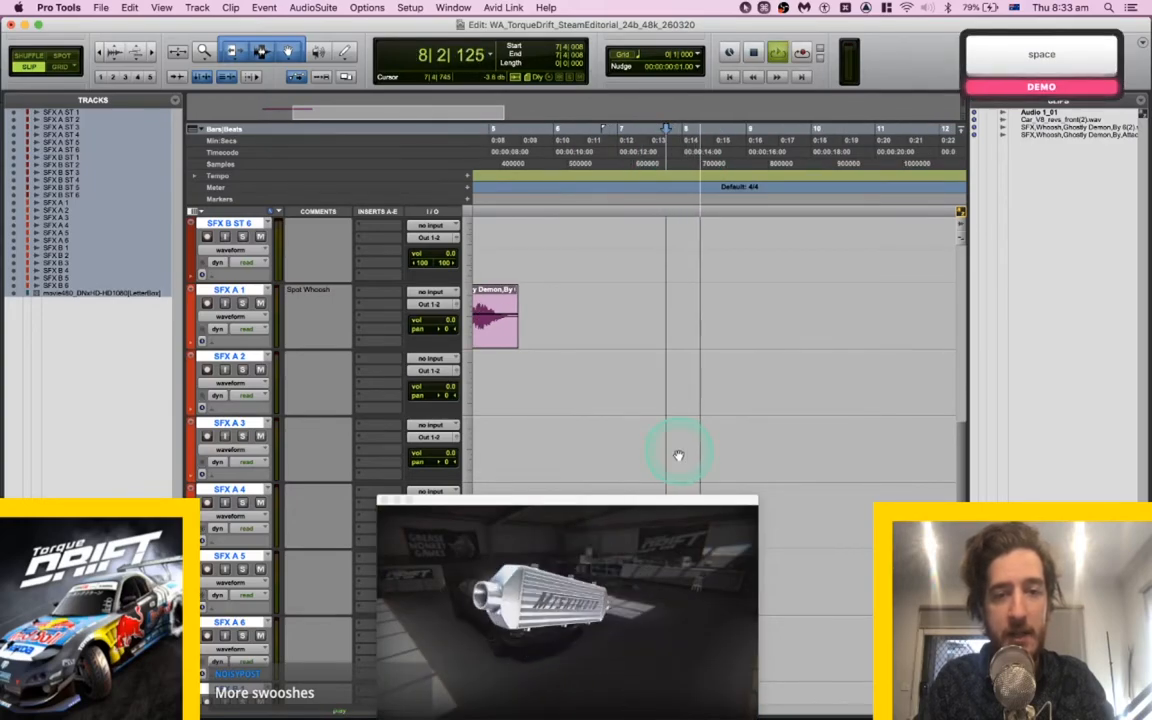
{"action": "key", "text": "space"}
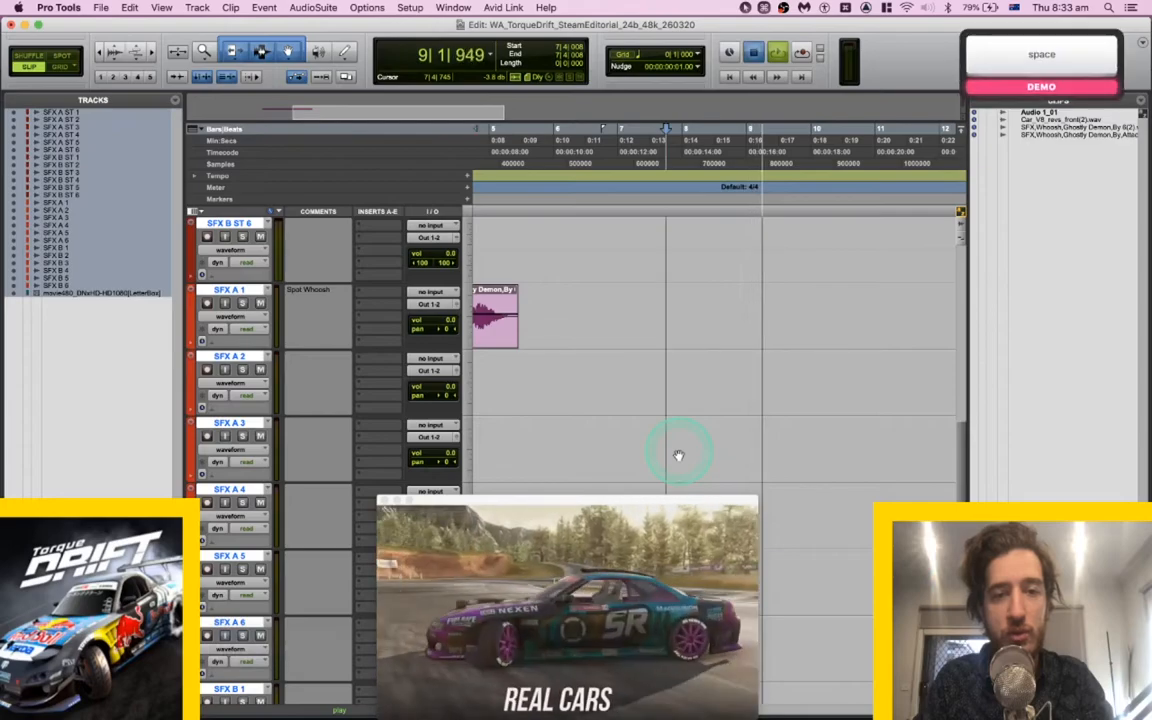
Deselect all tracks, select only SFX A 2 from the session start, and place its edit cursor near the end of bar 2.
{"action": "scroll", "coordinate": [665, 290], "scroll_direction": "left", "scroll_amount": 5}
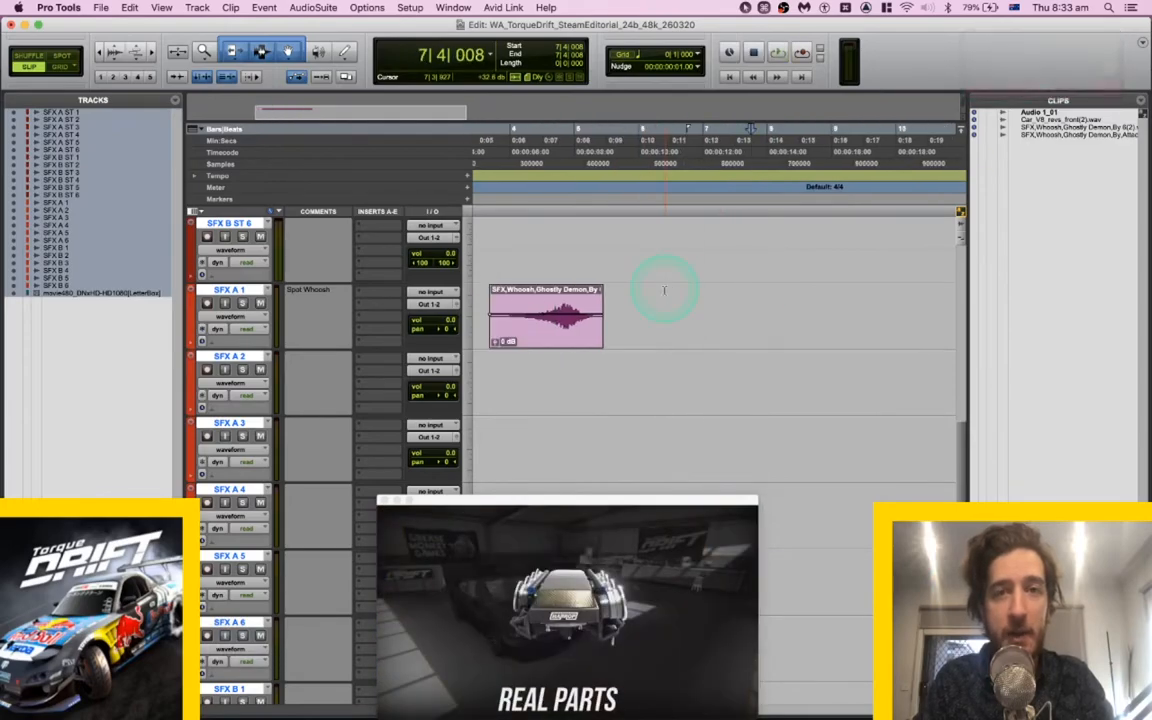
{"action": "left_click", "coordinate": [205, 248], "text": "alt"}
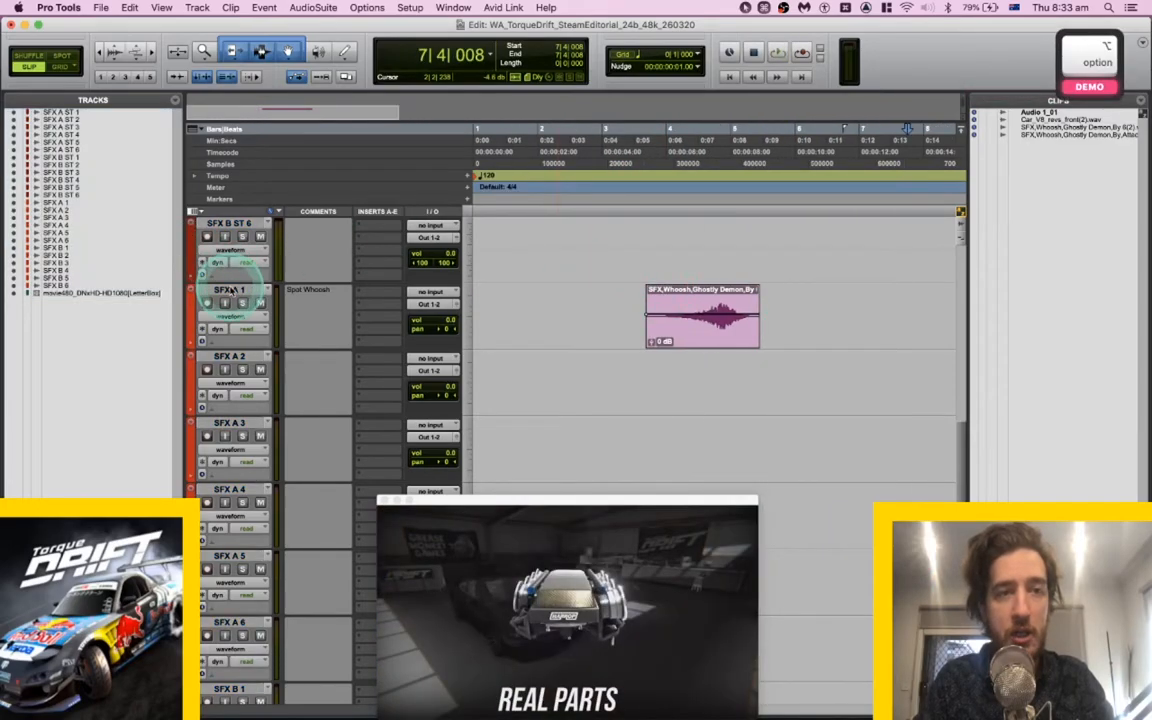
{"action": "key", "text": "Return"}
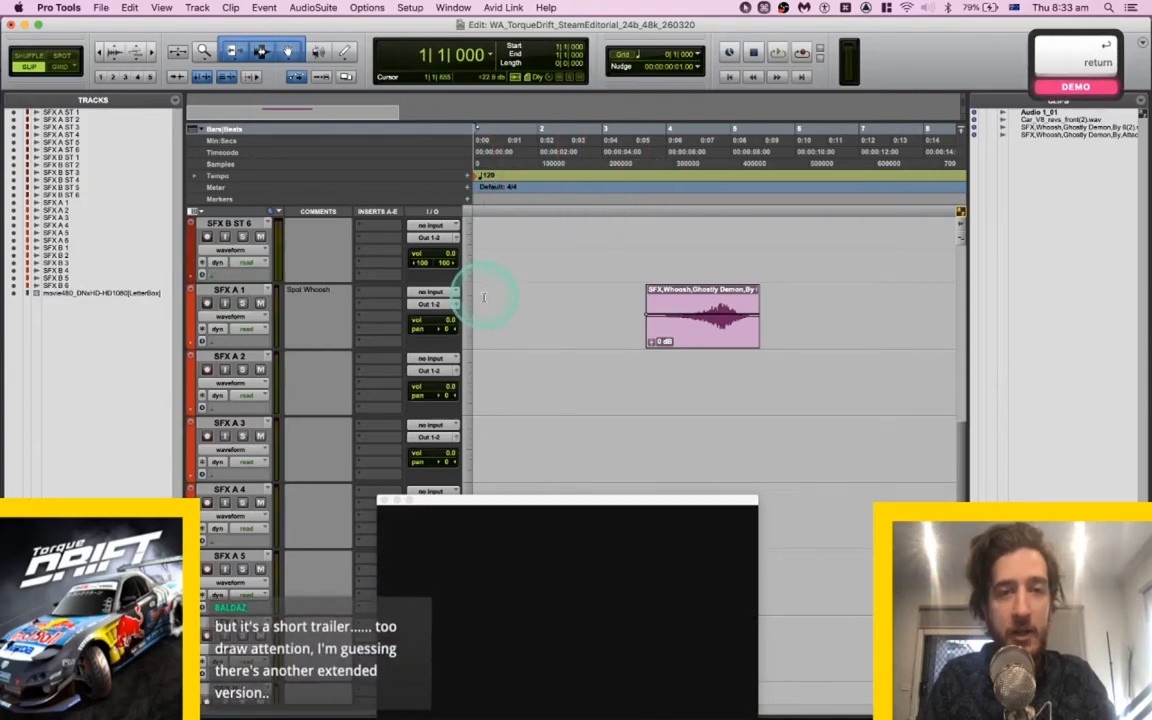
{"action": "left_click", "coordinate": [514, 368]}
{"action": "key", "text": "Return"}
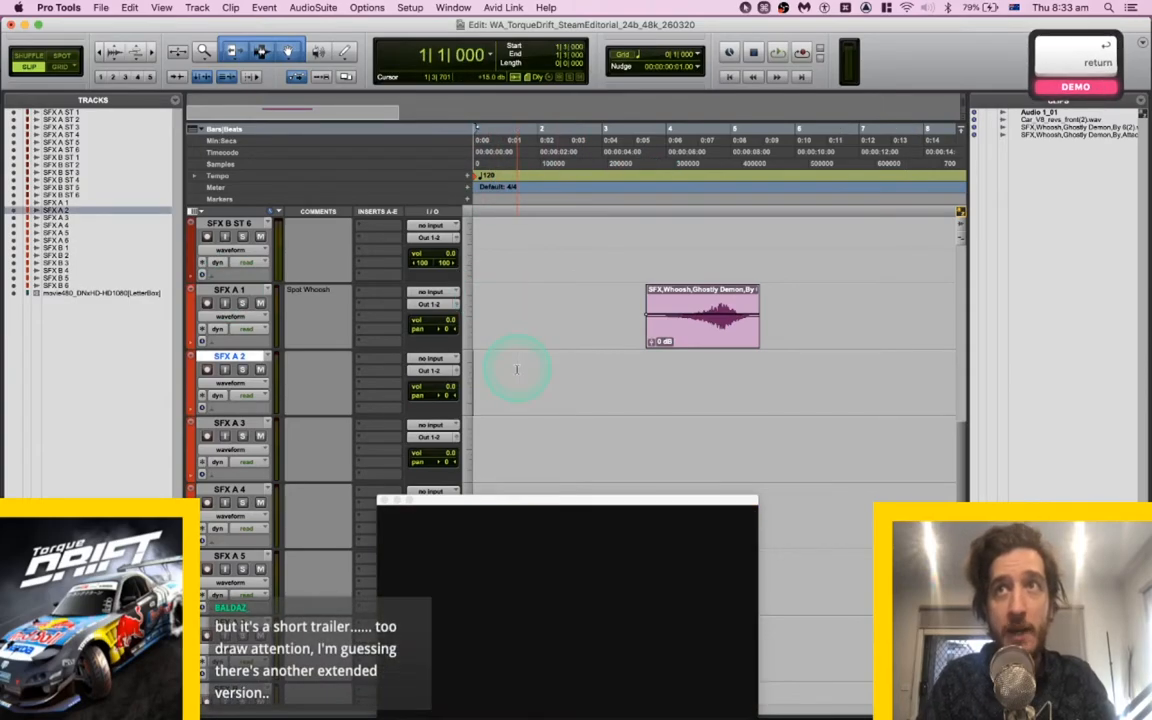
{"action": "left_click", "coordinate": [598, 375], "text": "super"}
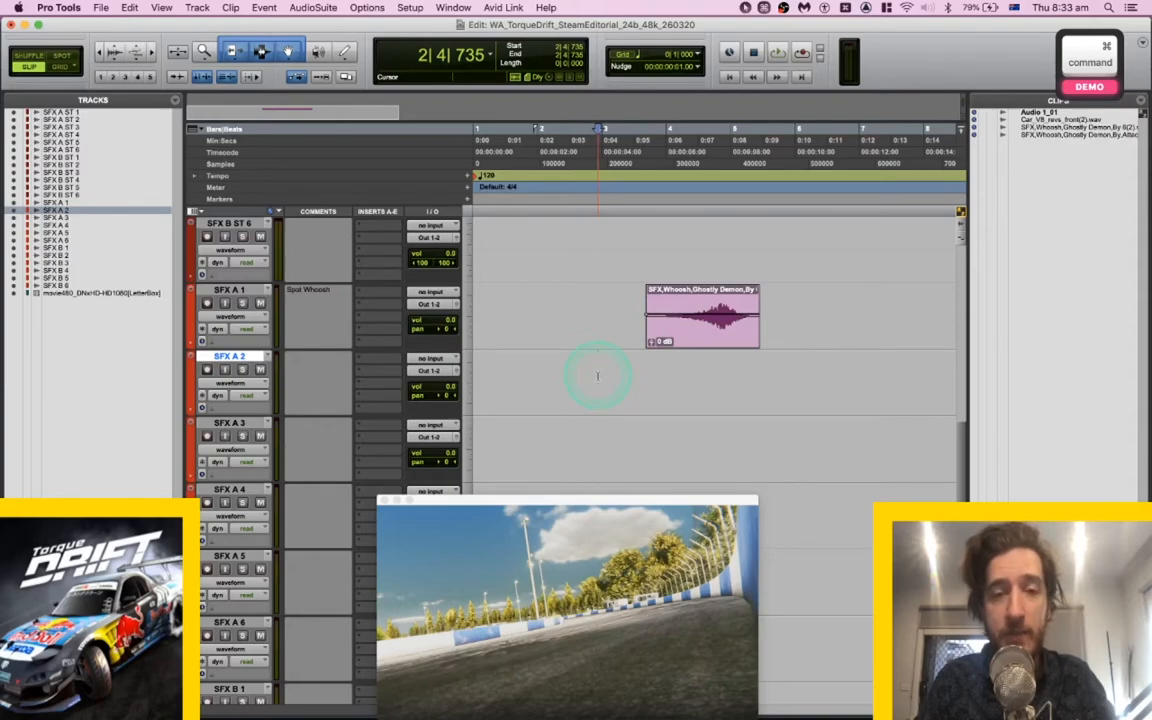
Switch to Search and audition AirRatchetTighten_BW.18668.wav and AirRatchetTighten_BW.18662.wav from the mechanical results.
{"action": "key", "text": "super+Tab"}
{"action": "scroll", "coordinate": [340, 318], "scroll_direction": "down", "scroll_amount": 3}
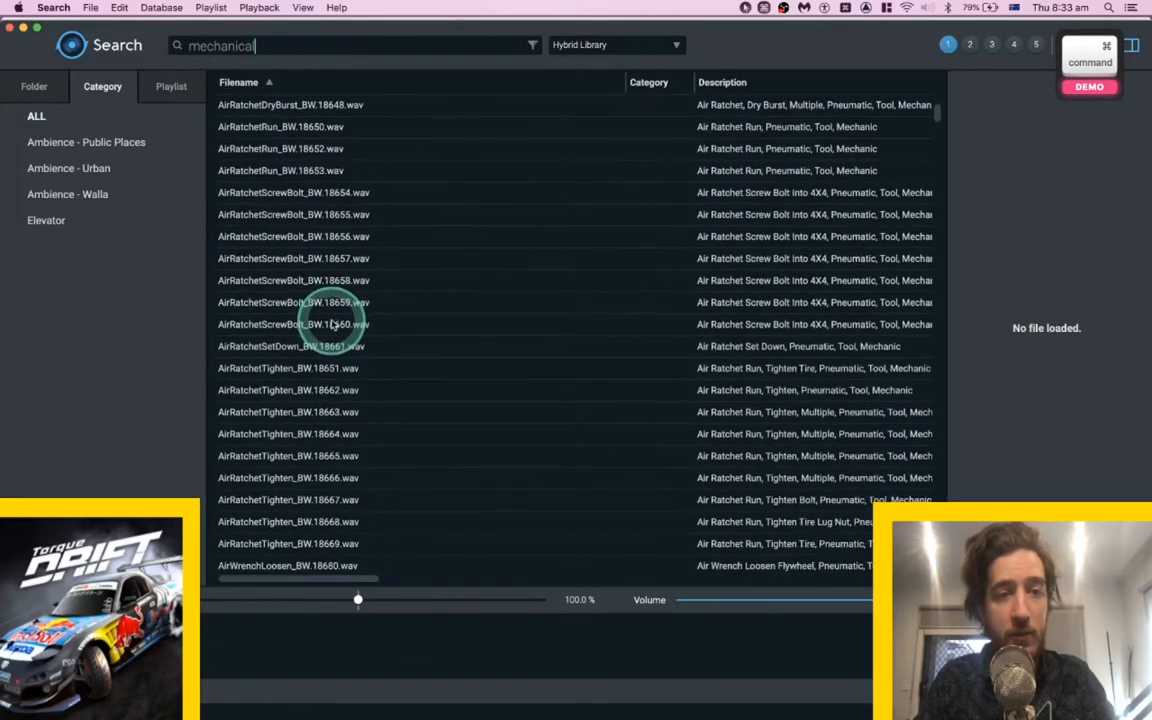
{"action": "scroll", "coordinate": [340, 316], "scroll_direction": "down", "scroll_amount": 5}
{"action": "left_click", "coordinate": [305, 256]}
{"action": "key", "text": "space"}
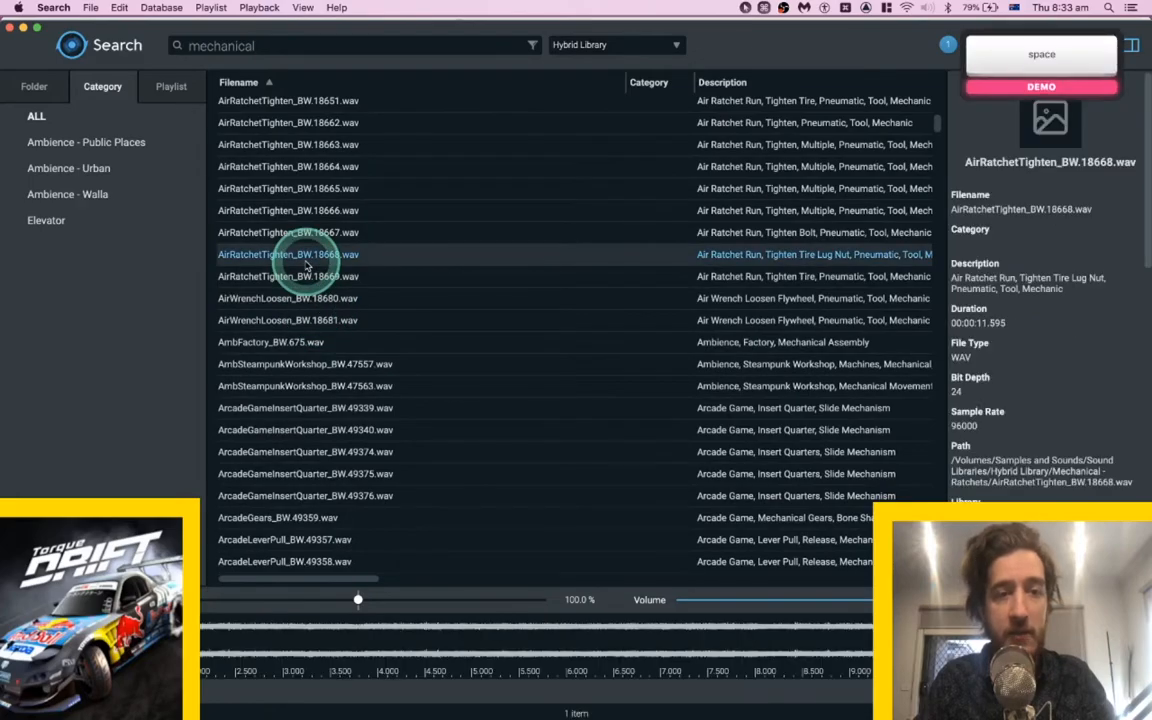
{"action": "scroll", "coordinate": [300, 260], "scroll_direction": "up", "scroll_amount": 3}
{"action": "left_click", "coordinate": [297, 246]}
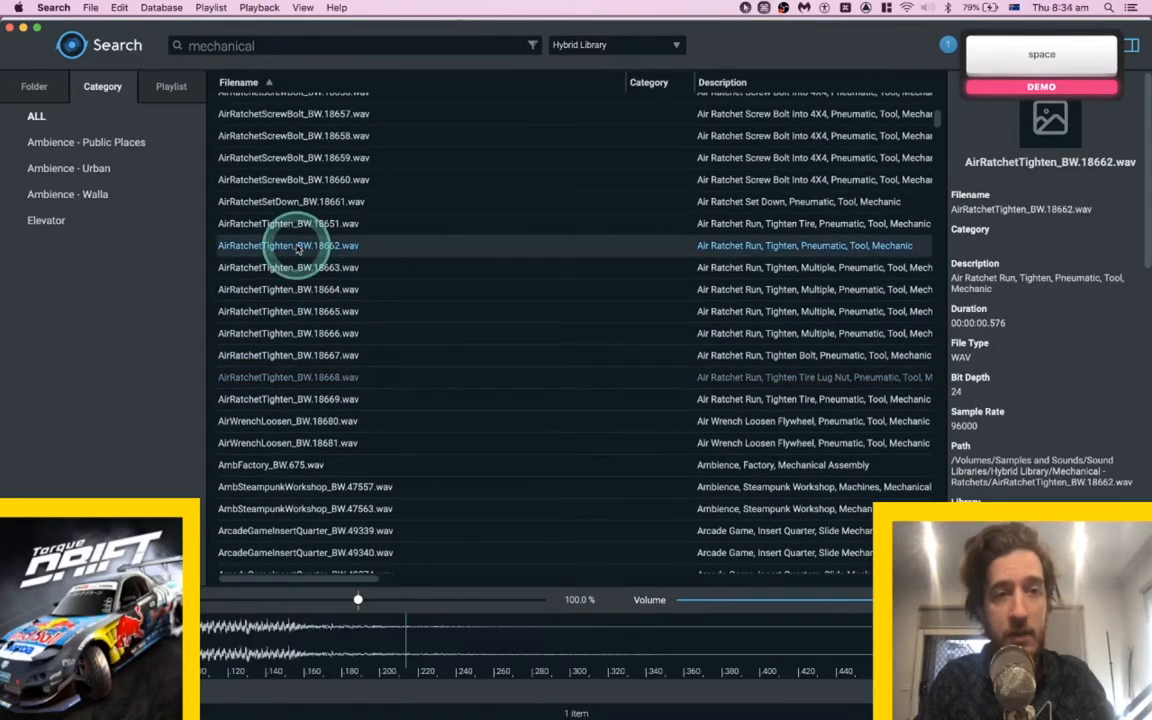
Switch to Pro Tools and step the cursor backward from bar 17 to bar 12 to examine the Detailed Interiors, garage and drifting shots.
{"action": "key", "text": "super+Tab"}
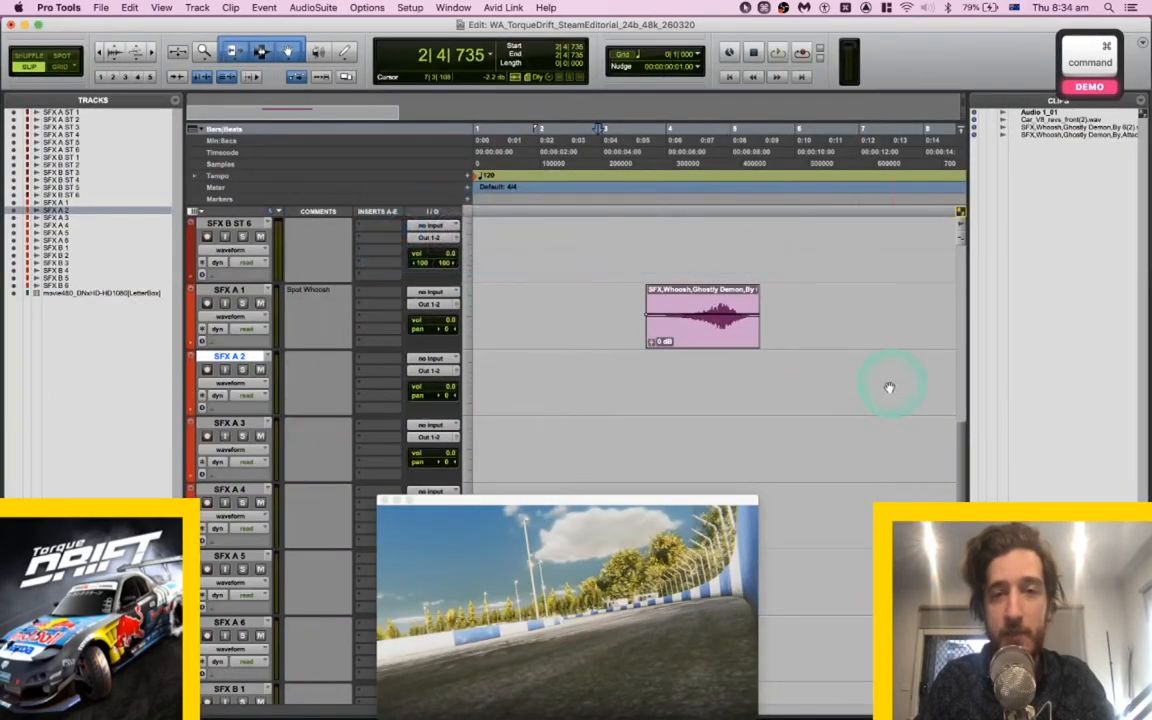
{"action": "scroll", "coordinate": [872, 363], "scroll_direction": "right", "scroll_amount": 5}
{"action": "scroll", "coordinate": [872, 363], "scroll_direction": "right", "scroll_amount": 4}
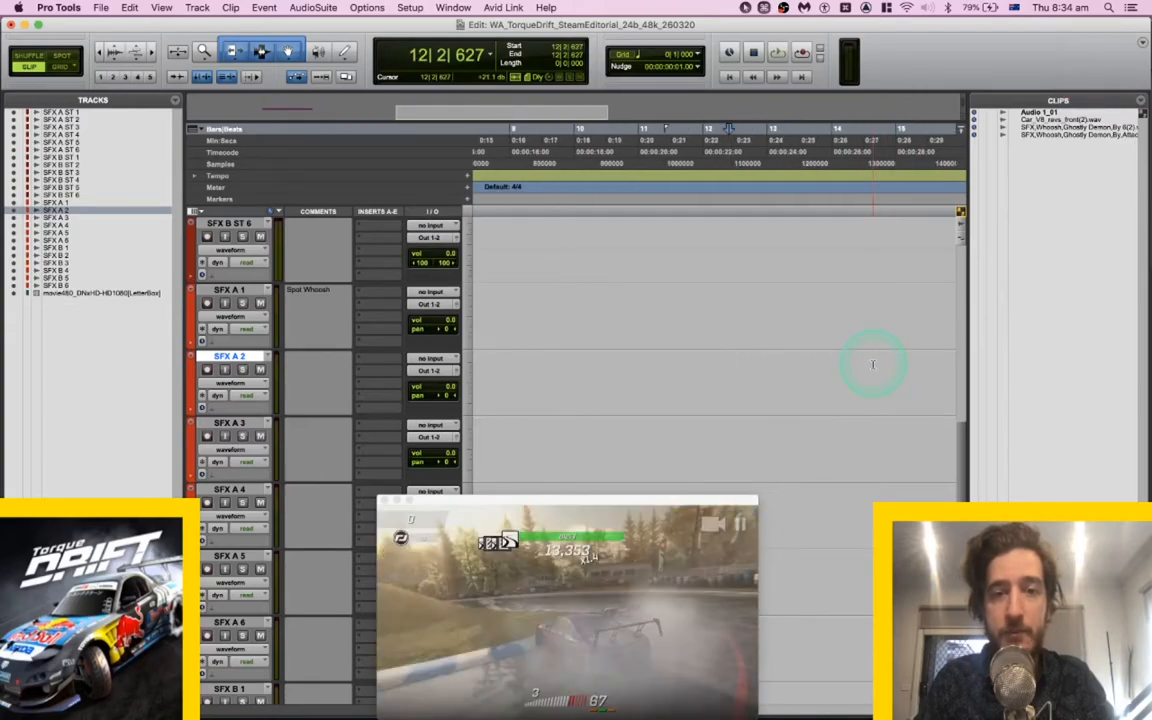
{"action": "scroll", "coordinate": [872, 363], "scroll_direction": "right", "scroll_amount": 6}
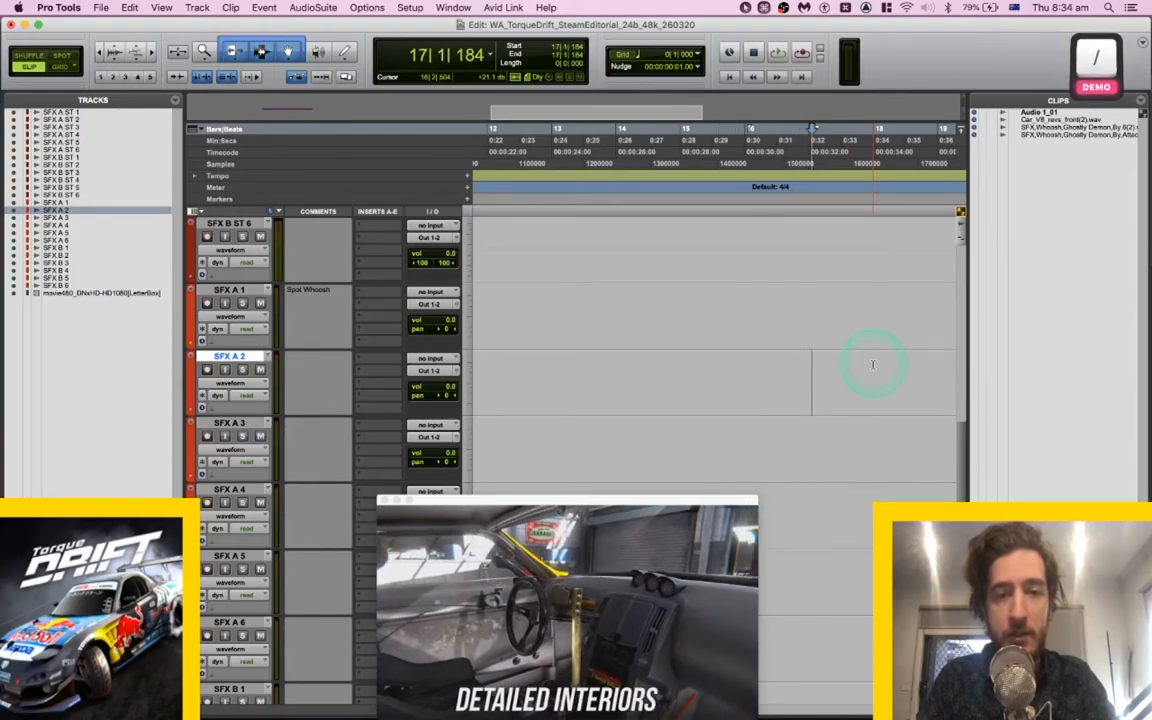
{"action": "key", "text": "m"}
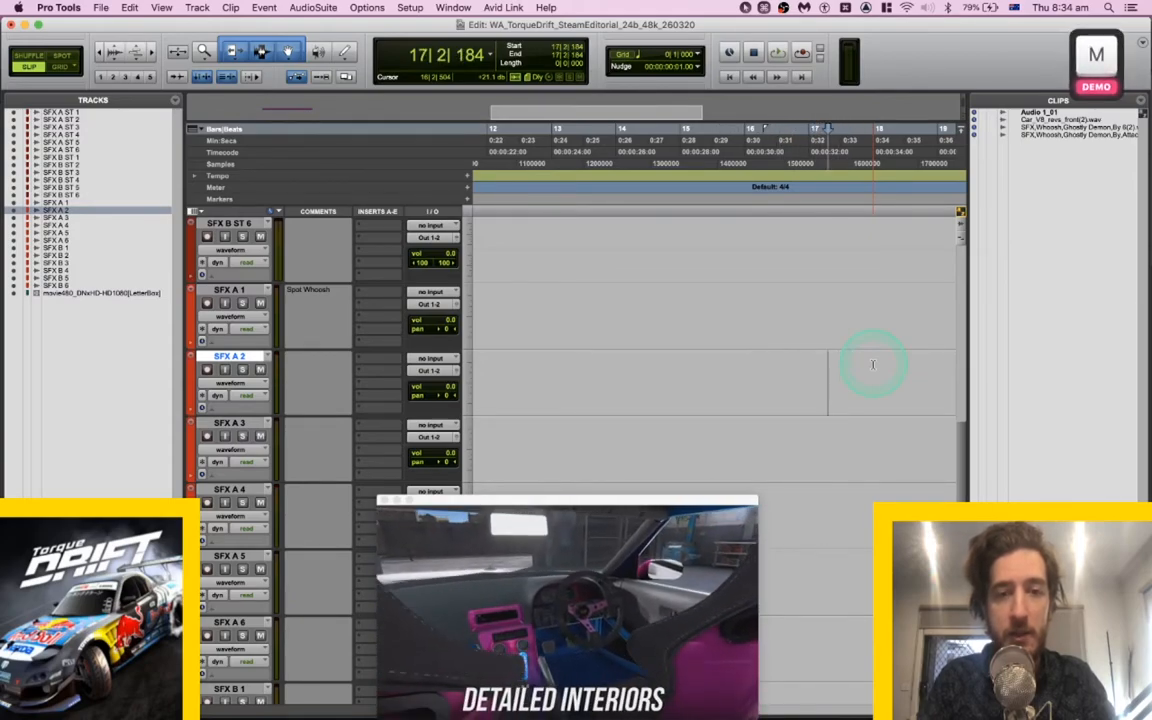
{"action": "key", "text": "m"}
{"action": "key", "text": "m"}
{"action": "key", "text": "m"}
{"action": "key", "text": "m"}
{"action": "key", "text": "m"}
{"action": "key", "text": "m"}
{"action": "key", "text": "m"}
{"action": "key", "text": "m"}
{"action": "key", "text": "m"}
{"action": "key", "text": "m"}
{"action": "key", "text": "m"}
{"action": "key", "text": "m"}
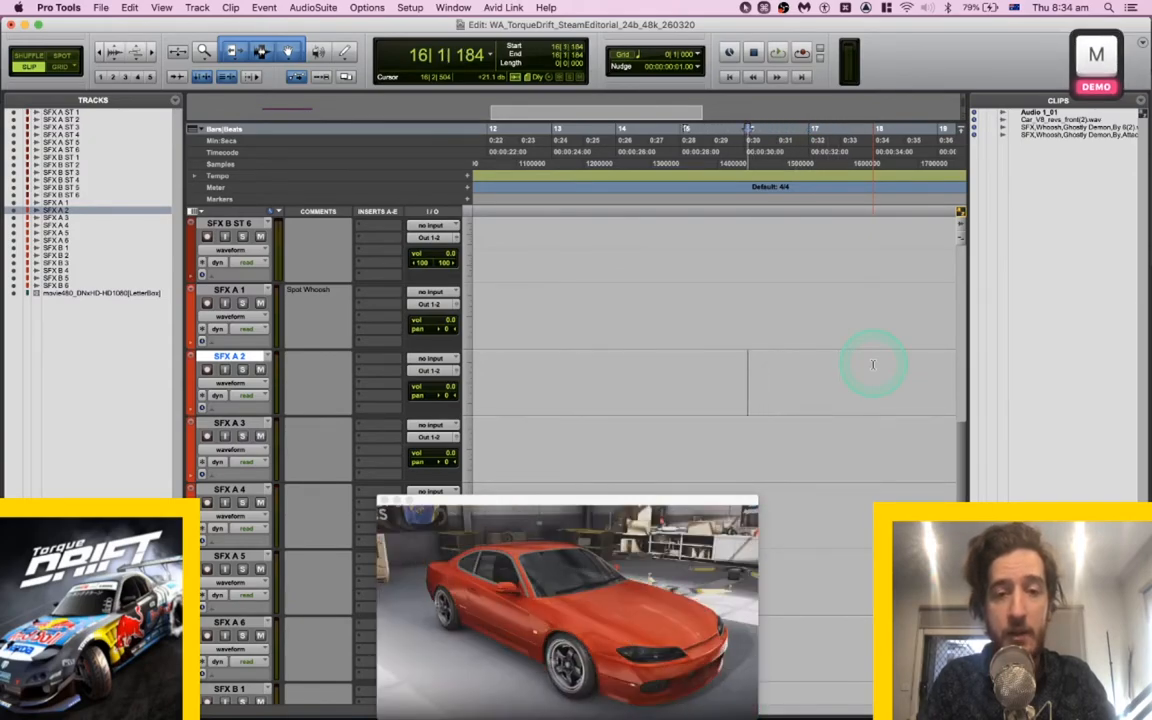
{"action": "key", "text": "m"}
{"action": "key", "text": "m"}
{"action": "key", "text": "m"}
{"action": "key", "text": "m"}
{"action": "key", "text": "m"}
{"action": "key", "text": "m"}
{"action": "key", "text": "m"}
{"action": "key", "text": "m"}
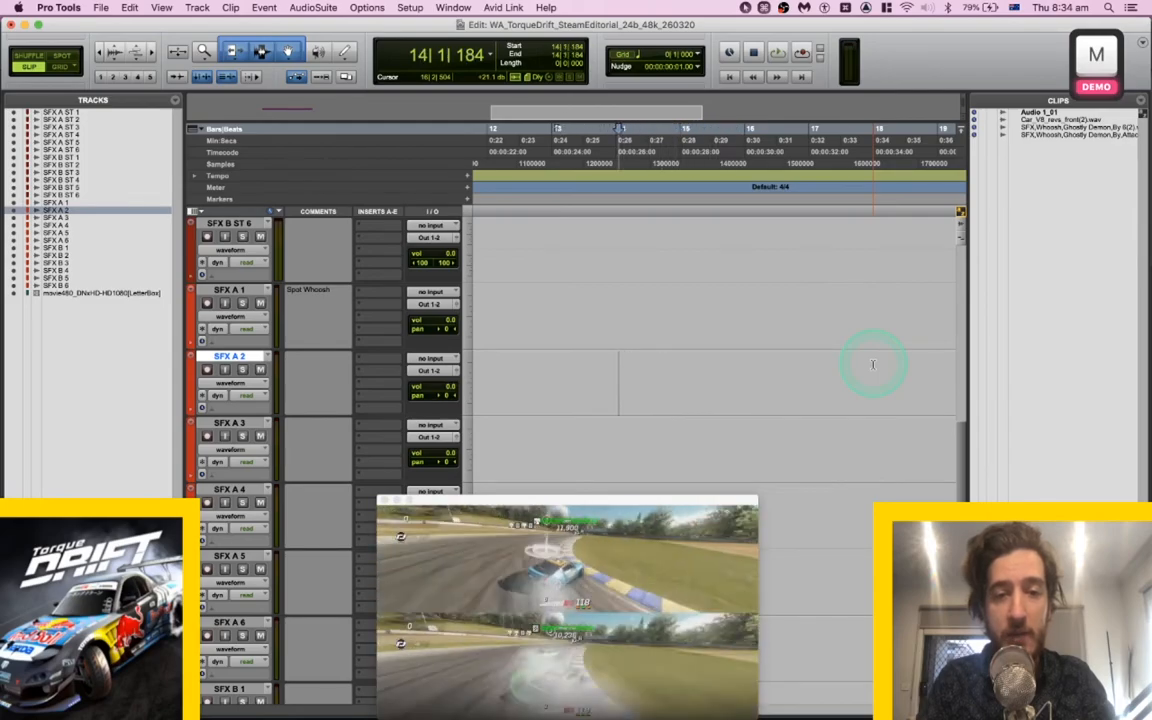
{"action": "key", "text": "m"}
{"action": "key", "text": "m"}
{"action": "key", "text": "m"}
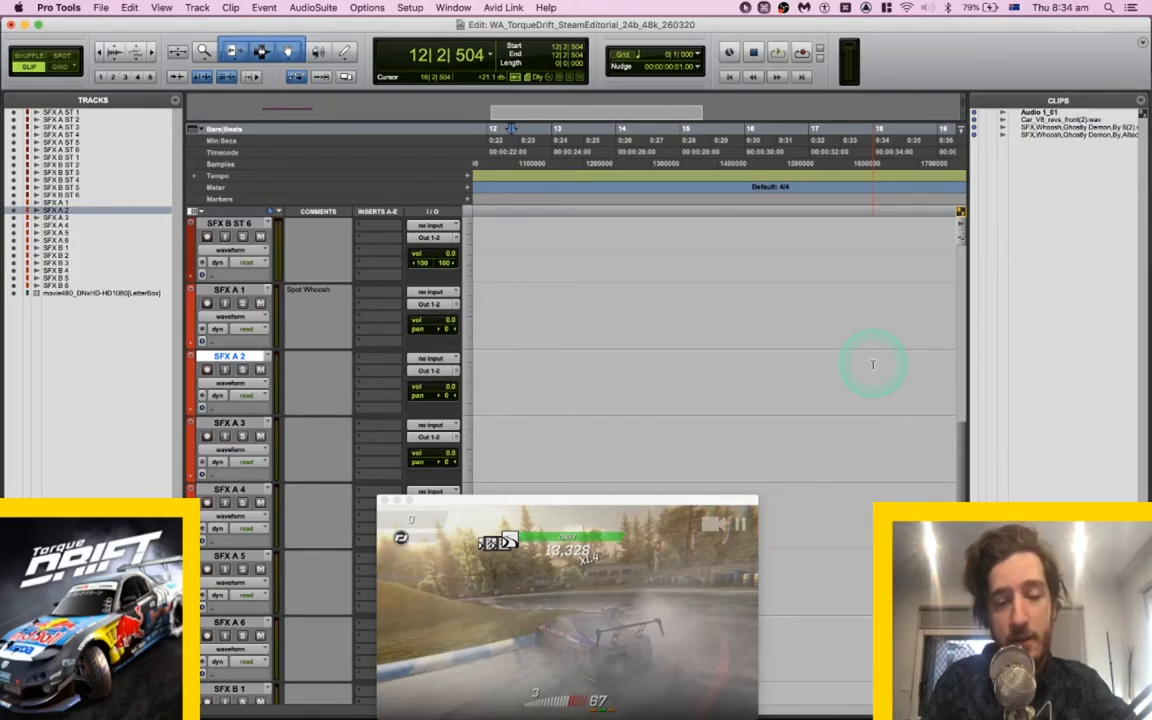
Step the SFX A 2 cursor back to the Real Parts clutch shot at 7|3|504.
{"action": "key", "text": "m"}
{"action": "key", "text": "m"}
{"action": "key", "text": "m"}
{"action": "key", "text": "m"}
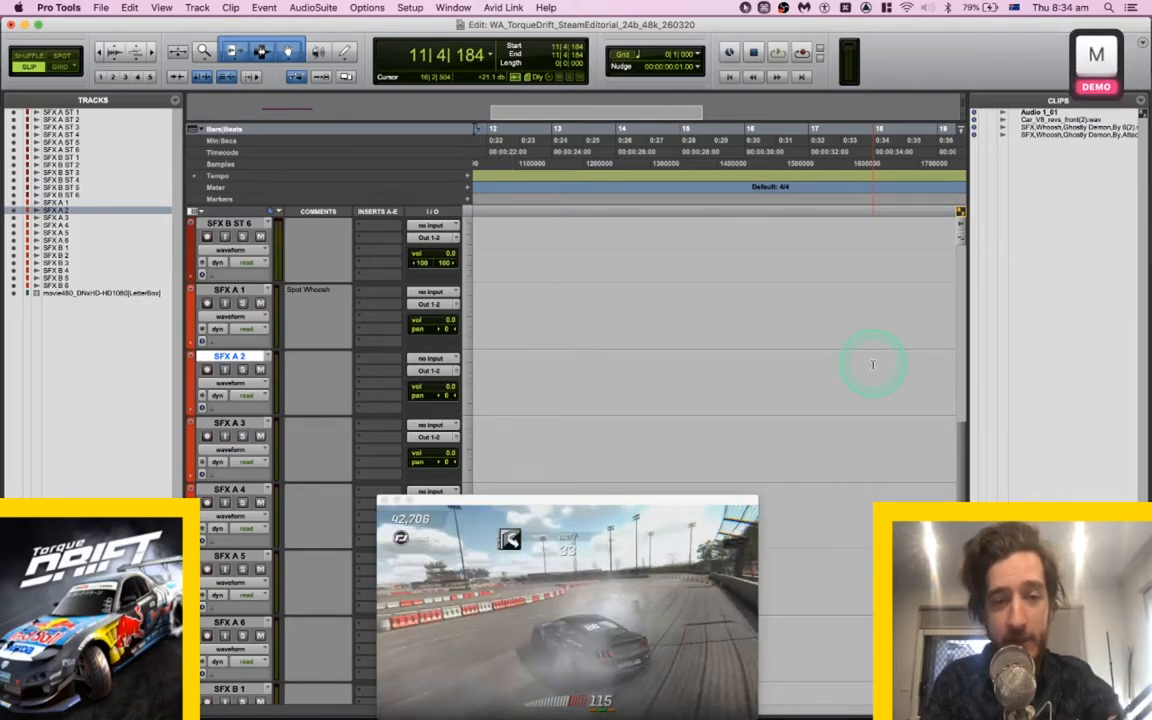
{"action": "key", "text": "m"}
{"action": "key", "text": "m"}
{"action": "key", "text": "m"}
{"action": "key", "text": "m"}
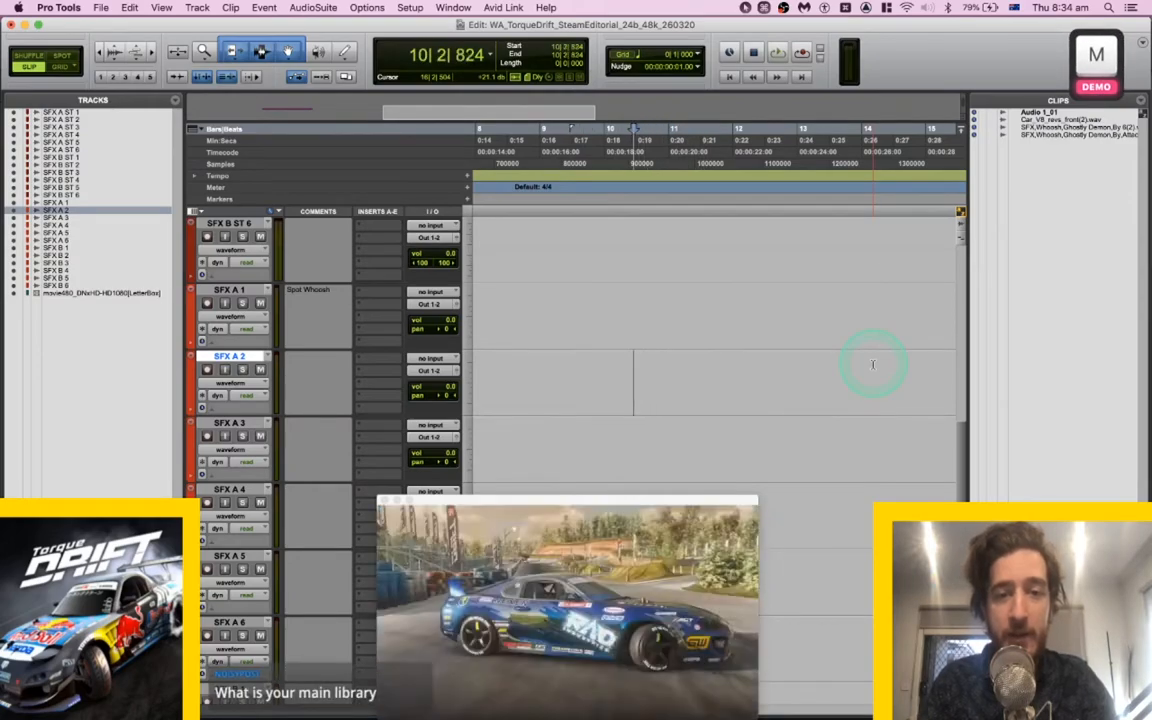
{"action": "key", "text": "m"}
{"action": "key", "text": "m"}
{"action": "key", "text": "m"}
{"action": "key", "text": "m"}
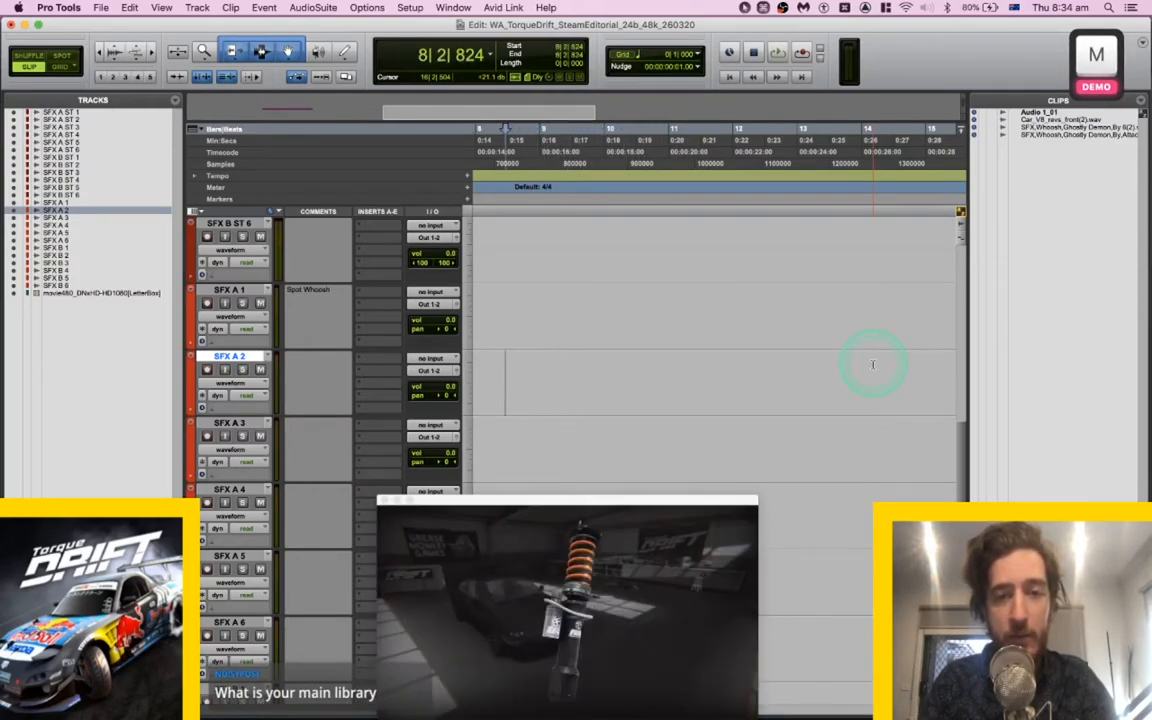
{"action": "key", "text": "m"}
{"action": "key", "text": "slash"}
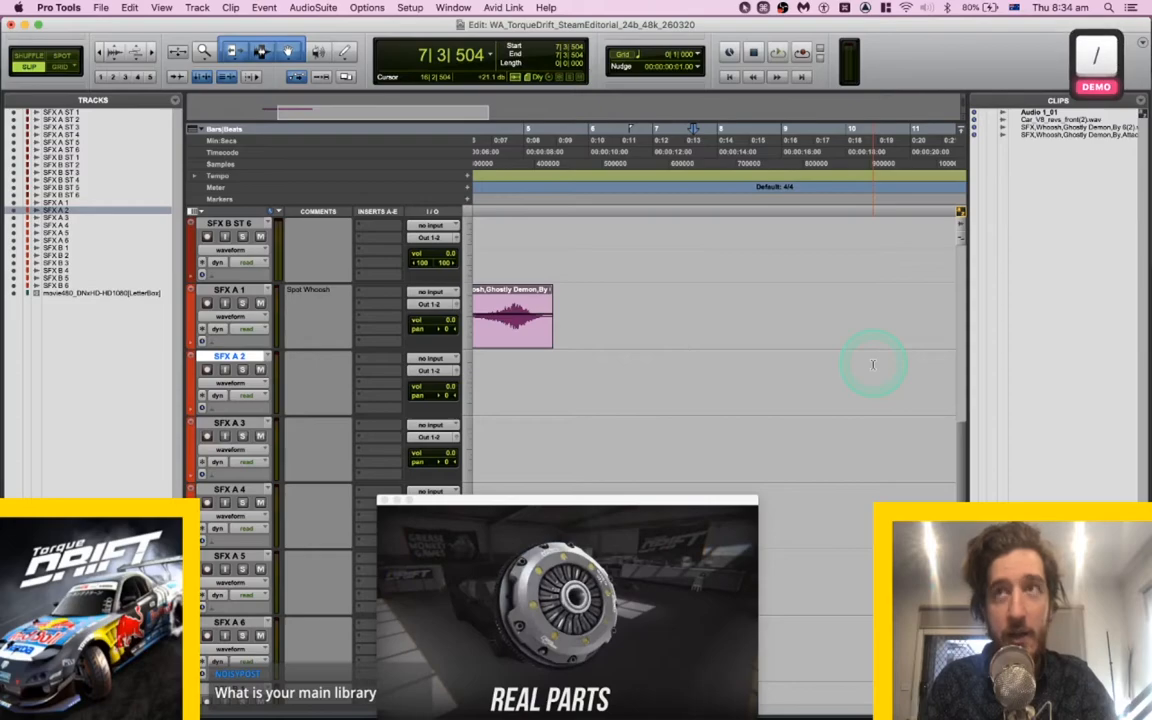
Spot AirRatchetTighten_BW.18662.wav from Search onto SFX A 2 at the bar 7 beat 3 cursor, and return to Pro Tools.
{"action": "key", "text": "super+Tab"}
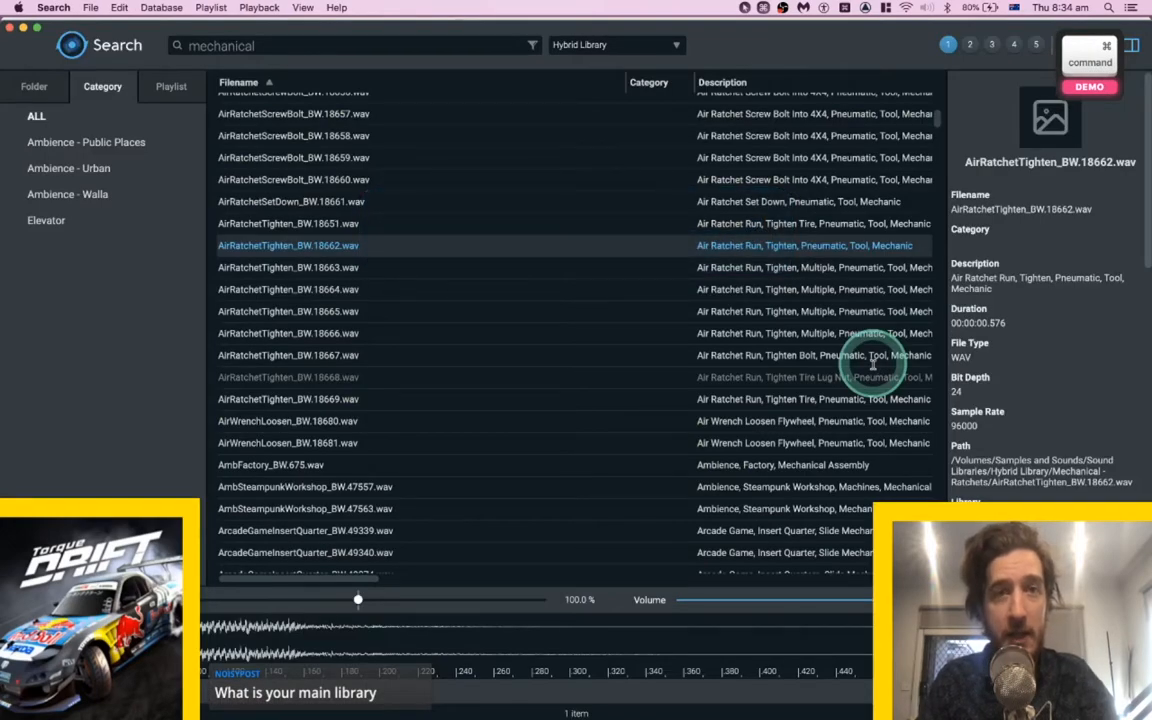
{"action": "key", "text": "s"}
{"action": "key", "text": "alt"}
{"action": "key", "text": "super+Tab"}
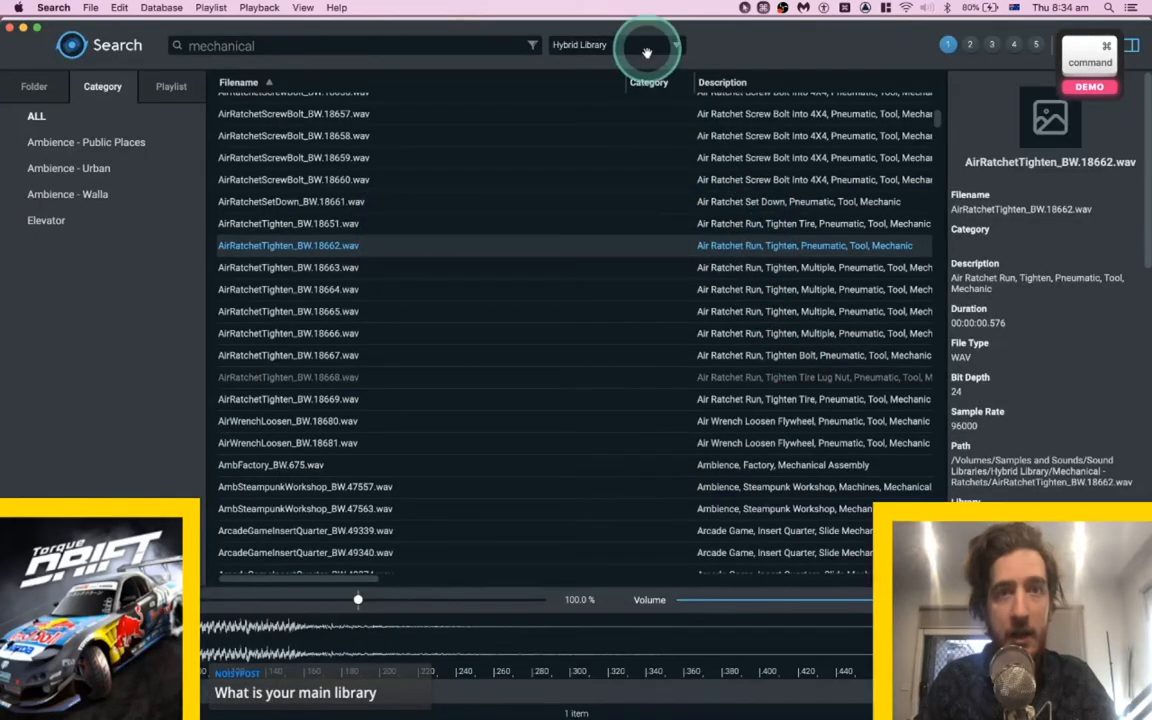
{"action": "key", "text": "super+Tab"}
{"action": "key", "text": "super+Tab"}
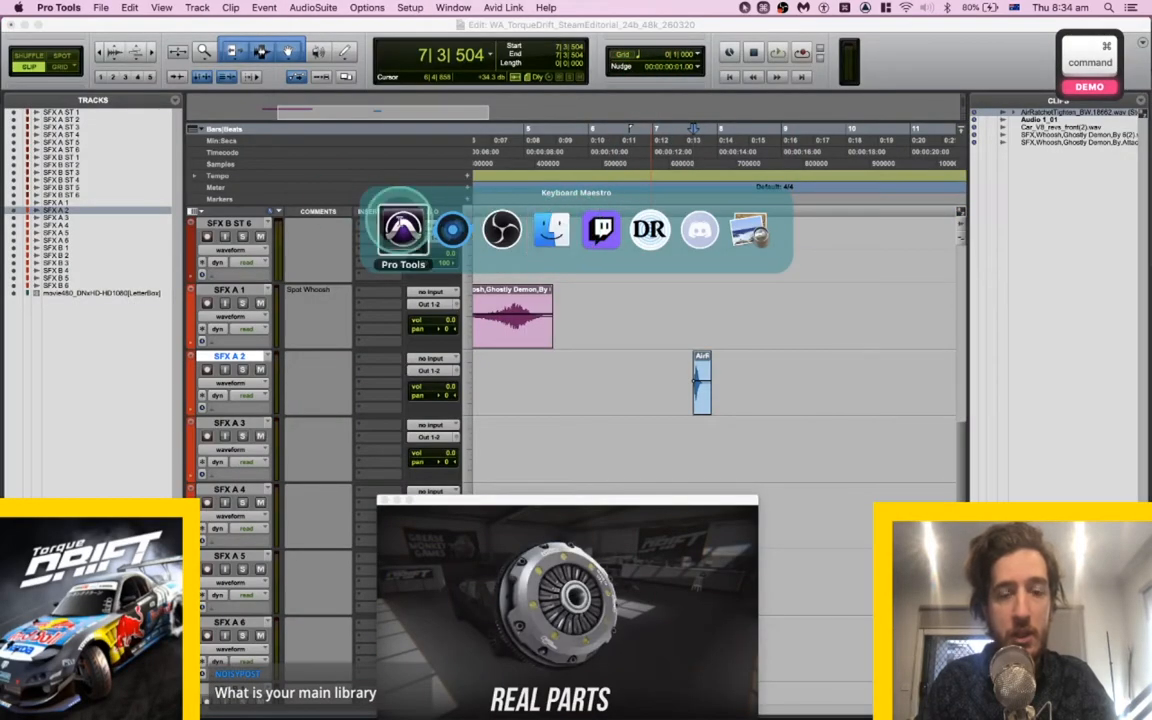
Switch to Chrome and search Google in a new tab for "hybrid library", refined to "hybrid library pro sound effects".
{"action": "key", "text": "super+Tab"}
{"action": "key", "text": "super+t"}
{"action": "type", "text": "h"}
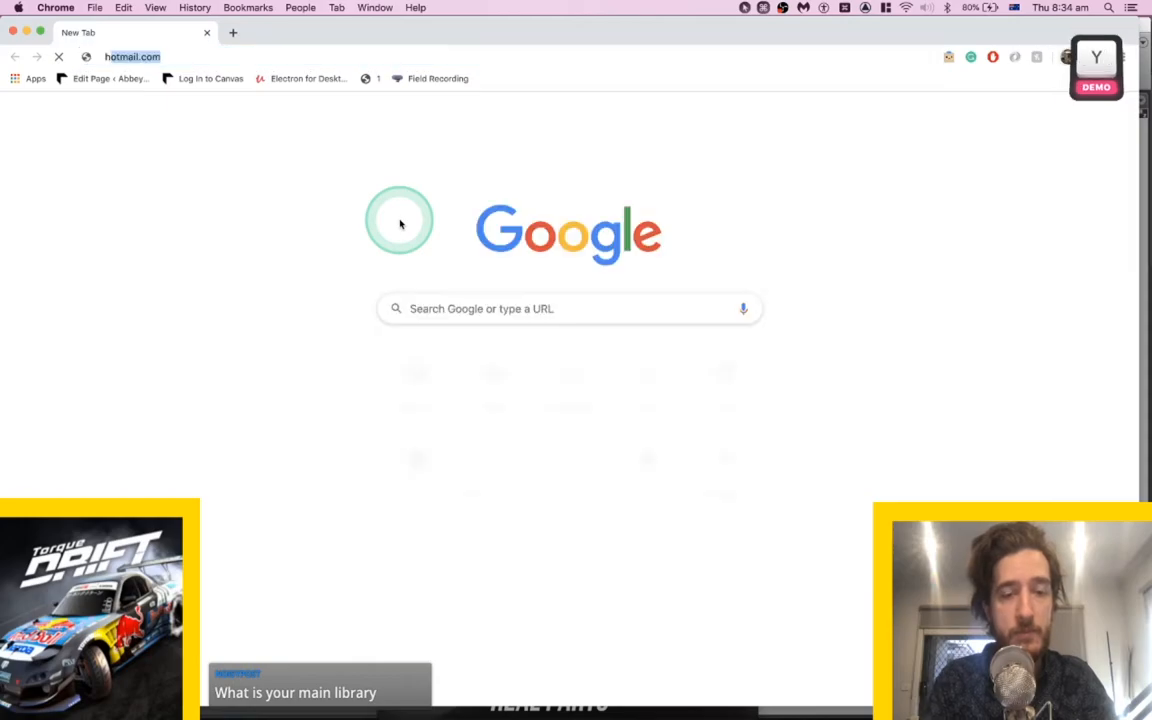
{"action": "type", "text": "ybrid library"}
{"action": "key", "text": "Return"}
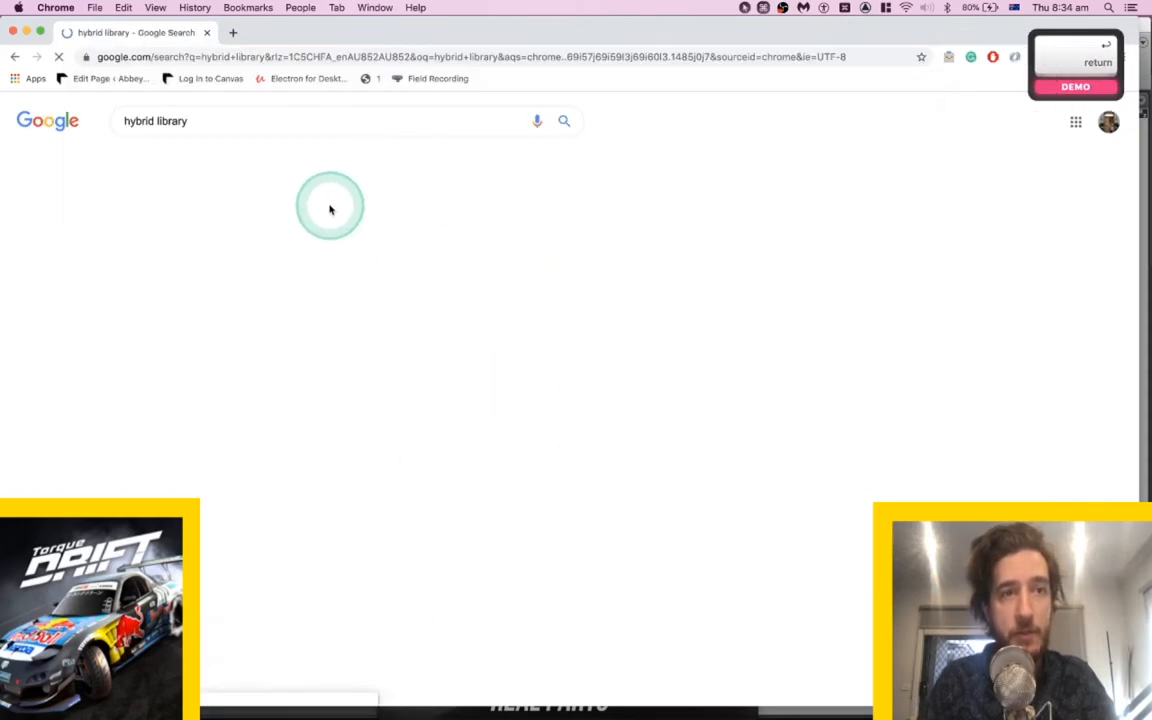
{"action": "left_click", "coordinate": [227, 129]}
{"action": "type", "text": "pro so"}
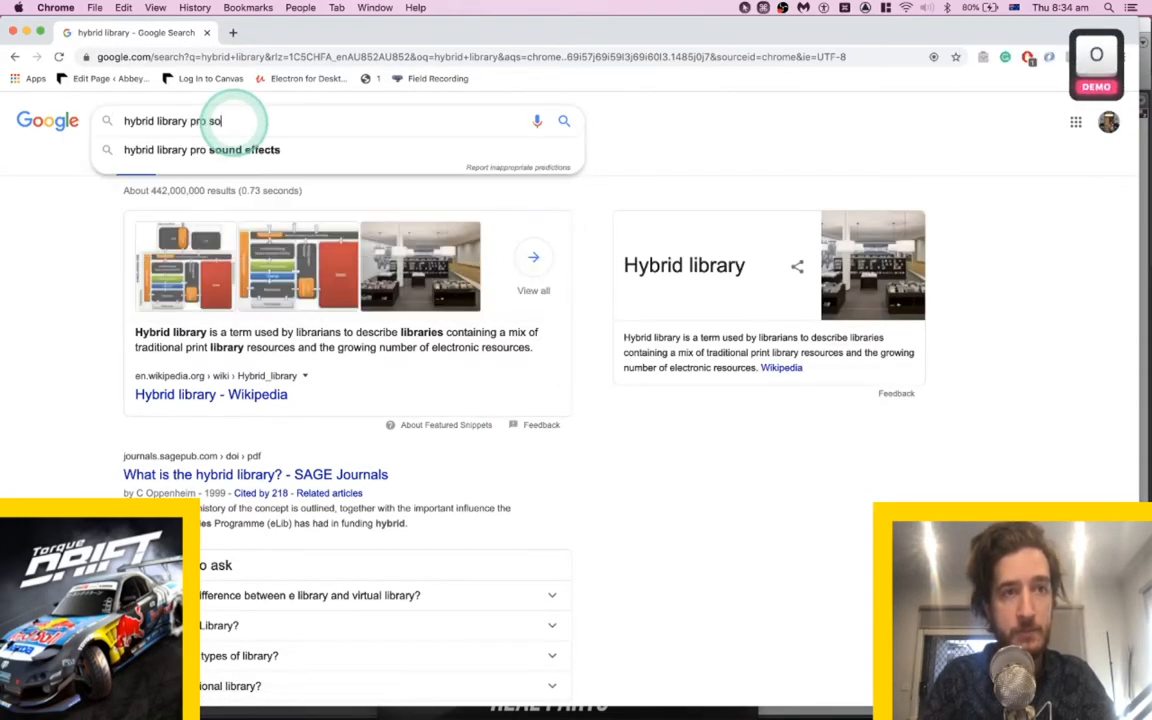
{"action": "type", "text": "und effects"}
{"action": "key", "text": "Return"}
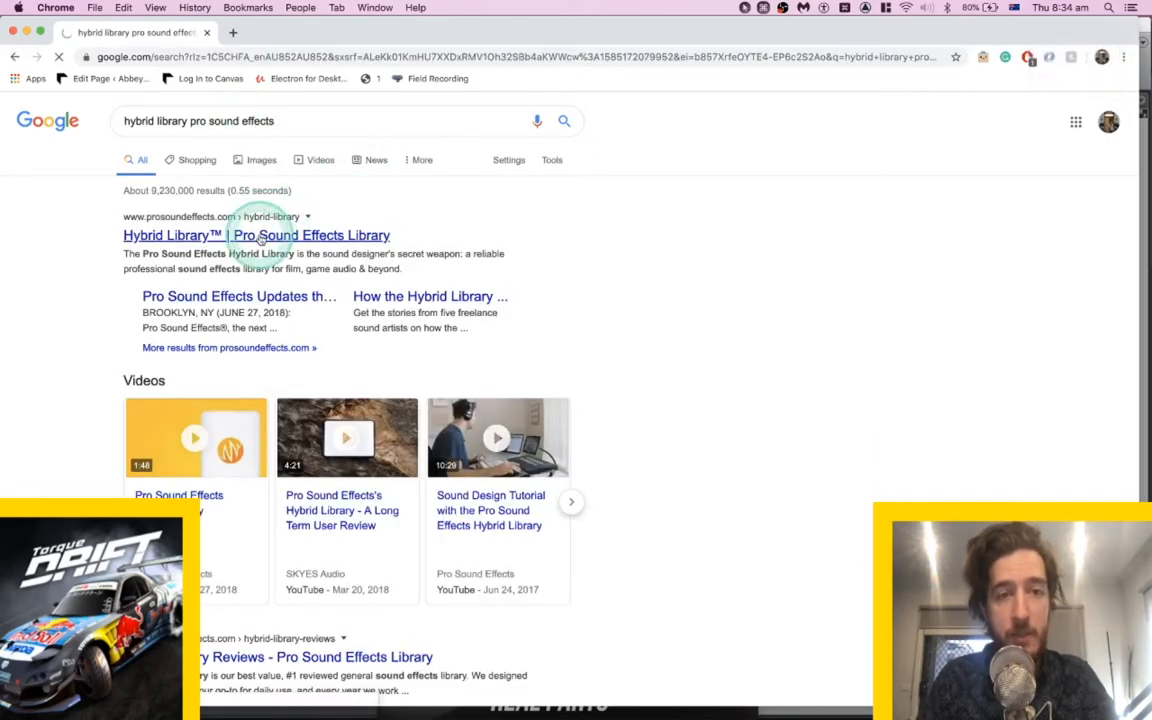
Open the Pro Sound Effects Hybrid Library page and examine its reviews, features, audio demos and Freelancers pricing.
{"action": "left_click", "coordinate": [261, 237]}
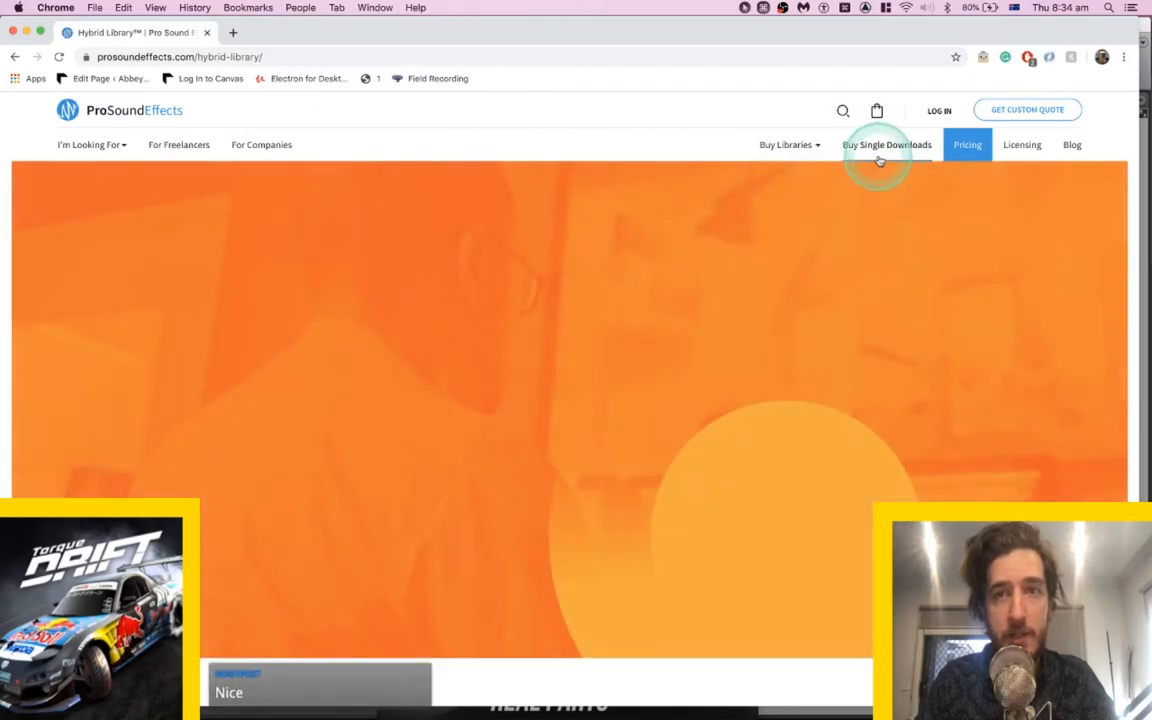
{"action": "mouse_move", "coordinate": [802, 146]}
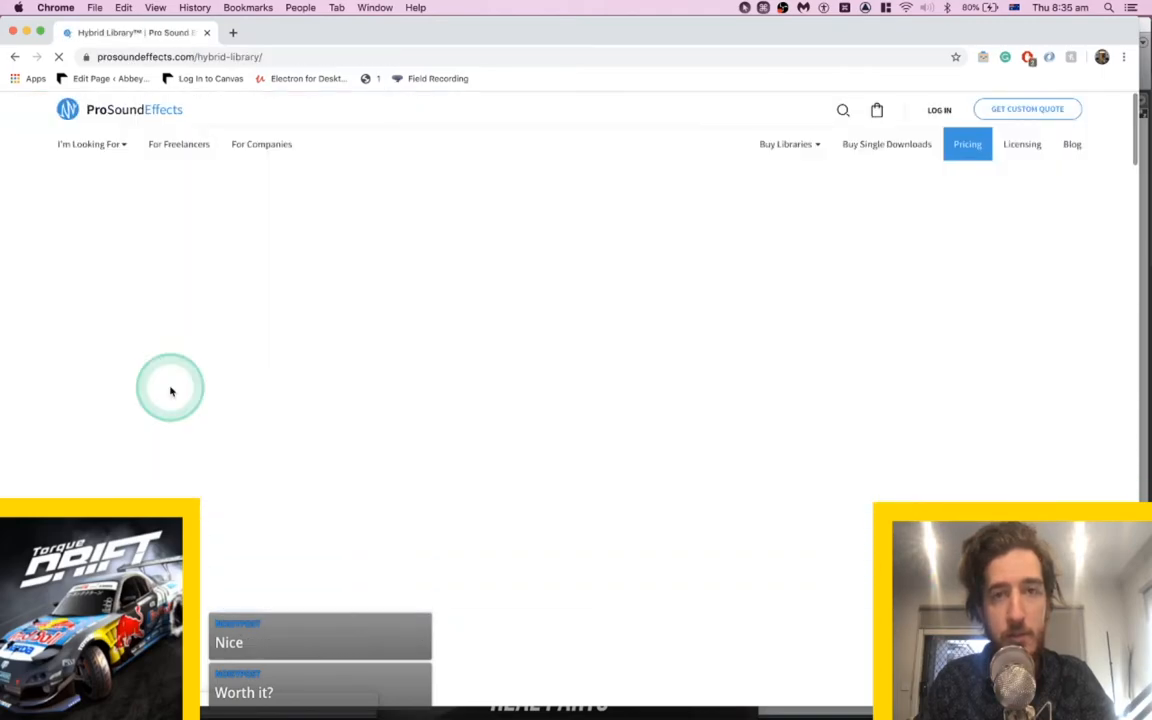
{"action": "scroll", "coordinate": [170, 390], "scroll_direction": "down", "scroll_amount": 5}
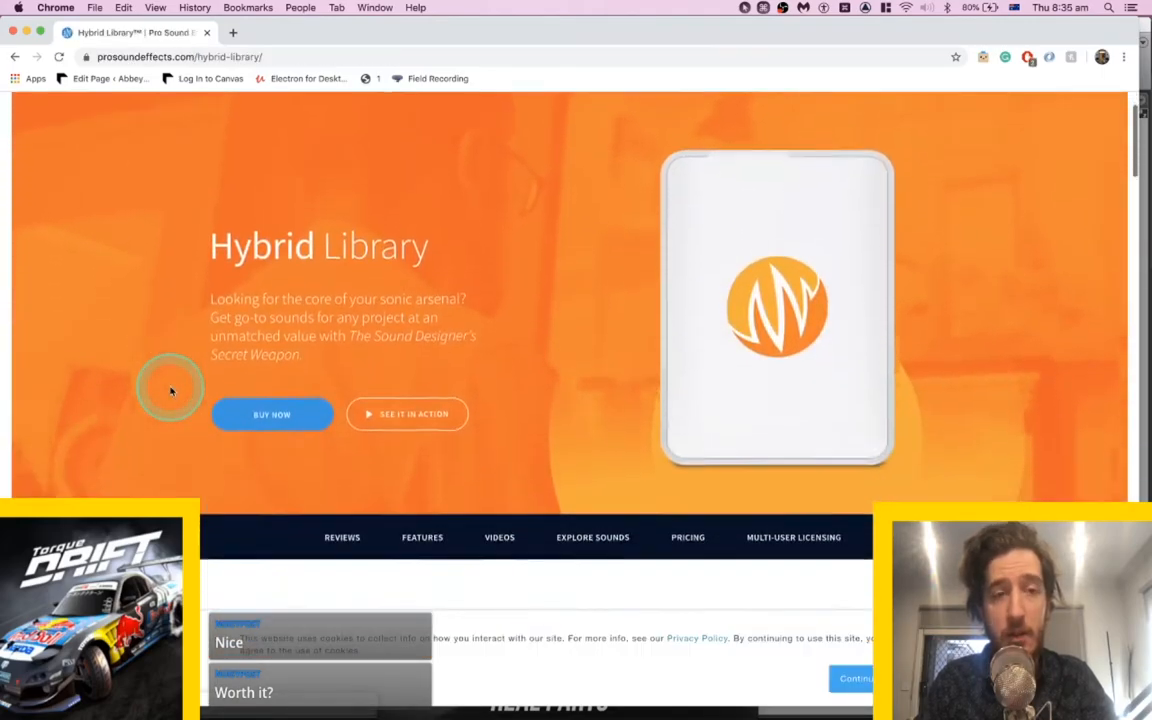
{"action": "scroll", "coordinate": [170, 390], "scroll_direction": "down", "scroll_amount": 10}
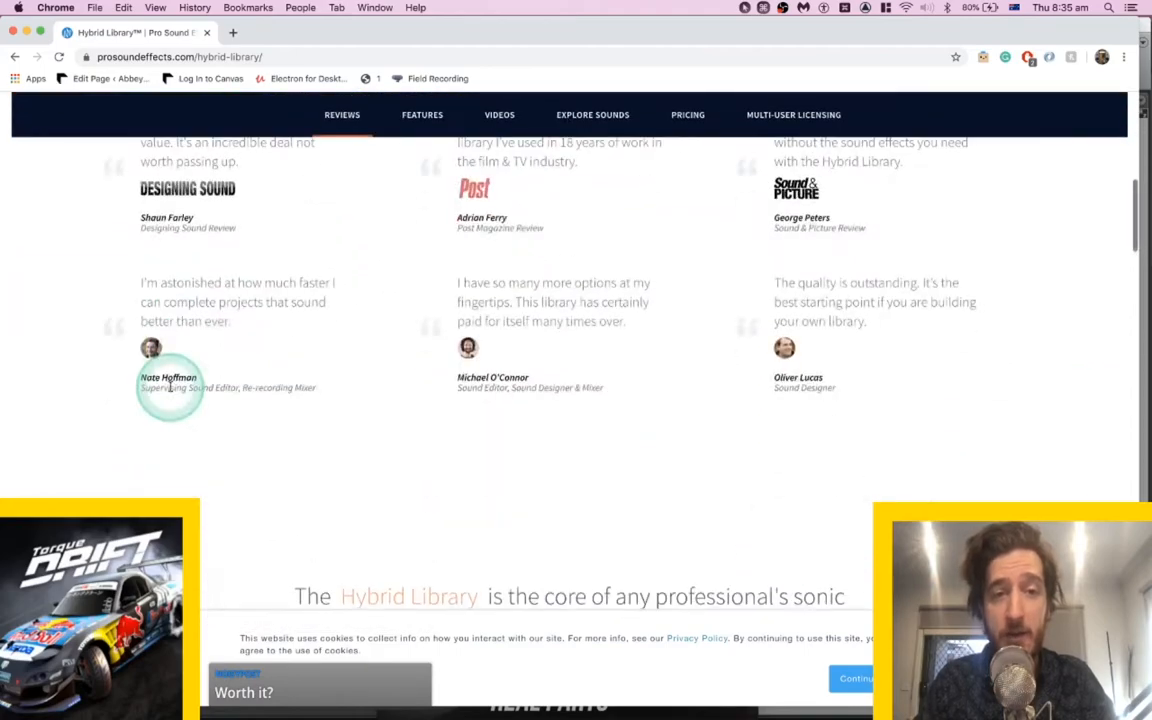
{"action": "scroll", "coordinate": [170, 391], "scroll_direction": "down", "scroll_amount": 10}
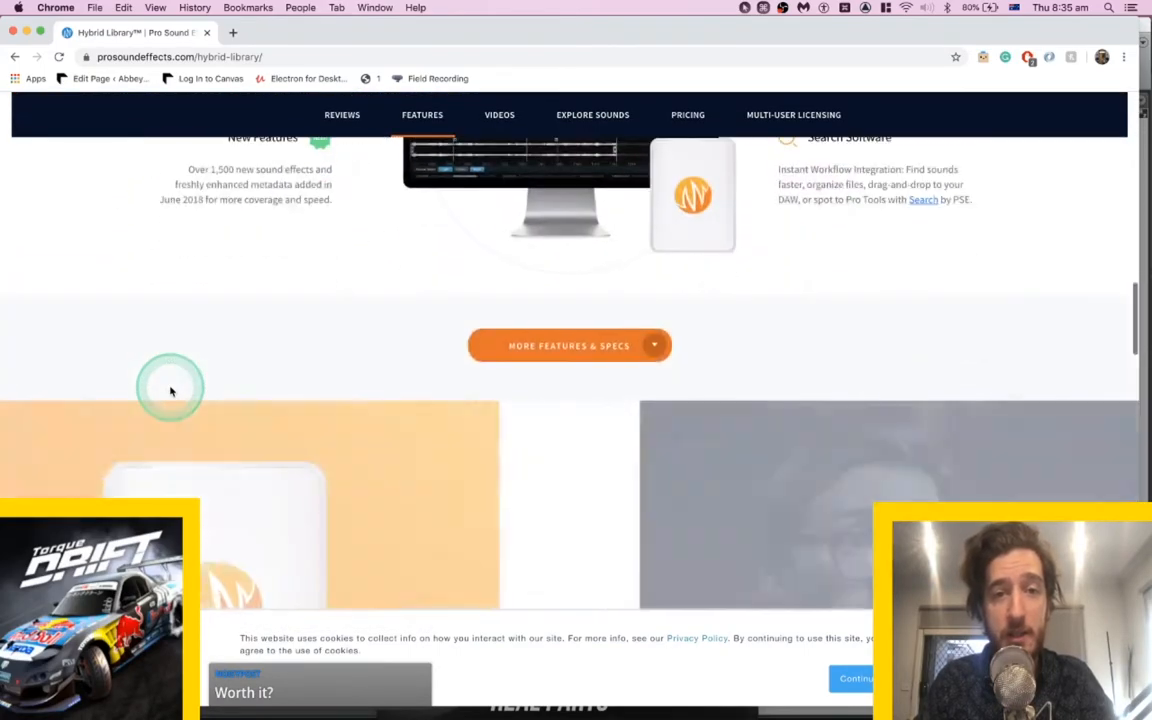
{"action": "scroll", "coordinate": [171, 392], "scroll_direction": "down", "scroll_amount": 5}
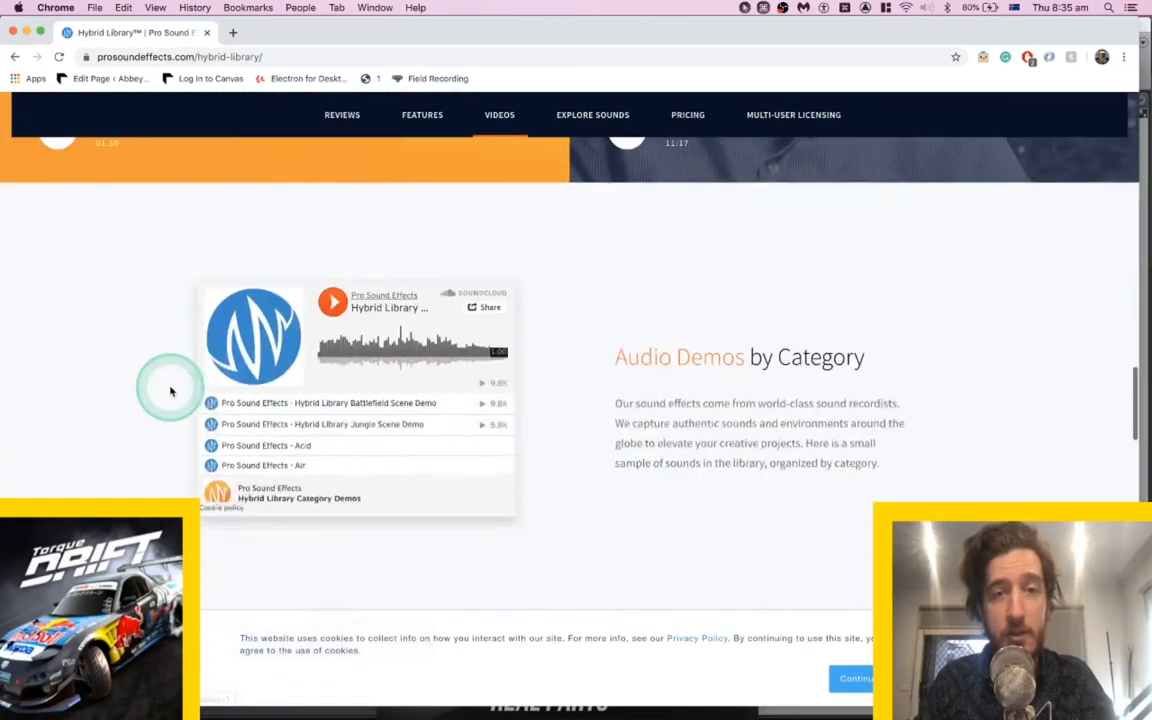
{"action": "scroll", "coordinate": [144, 394], "scroll_direction": "down", "scroll_amount": 10}
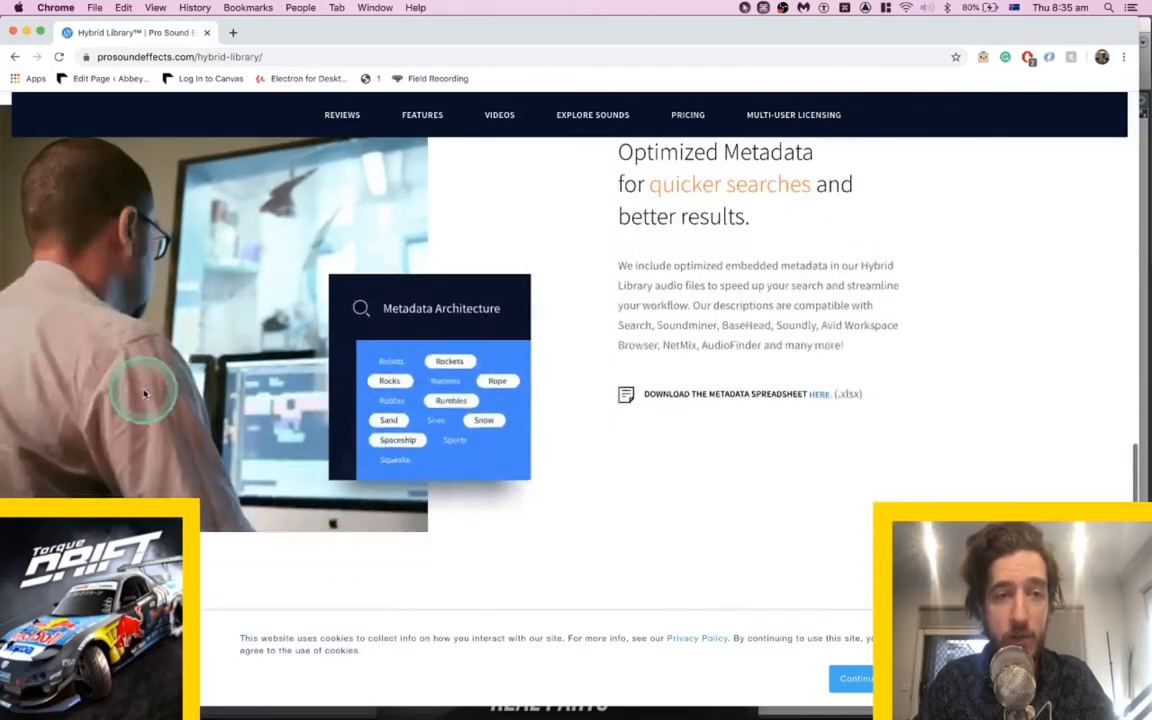
{"action": "left_click_drag", "start_coordinate": [512, 206], "coordinate": [616, 213]}
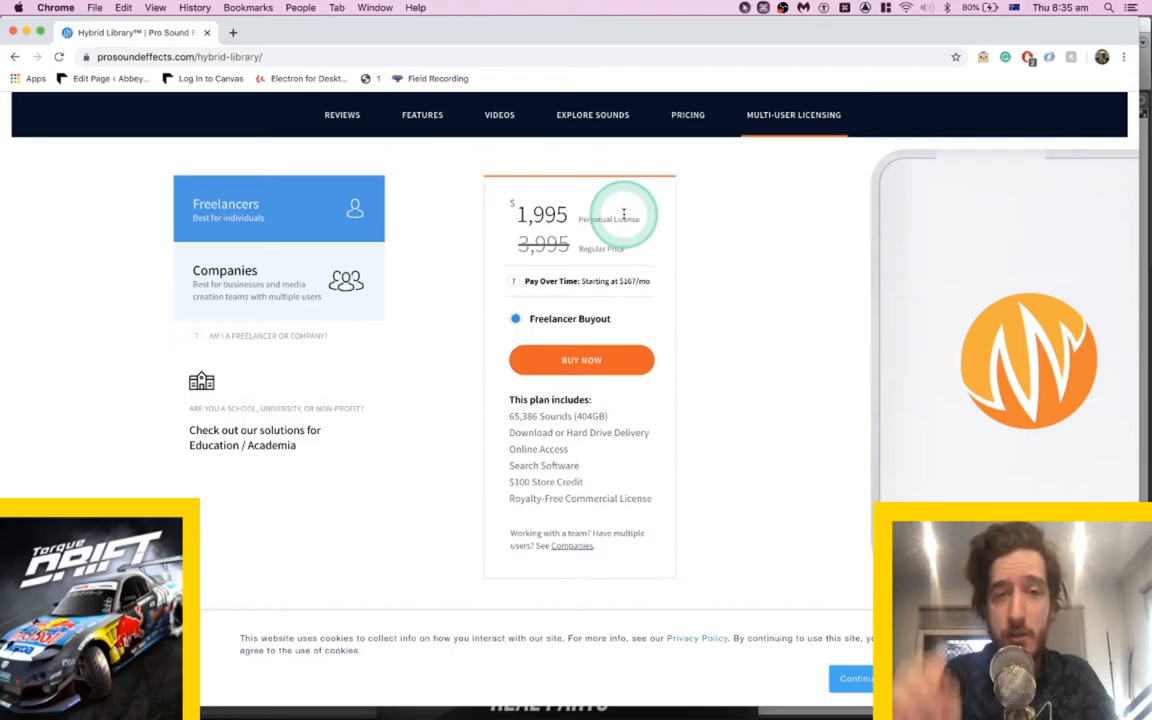
{"action": "scroll", "coordinate": [623, 213], "scroll_direction": "down", "scroll_amount": 2}
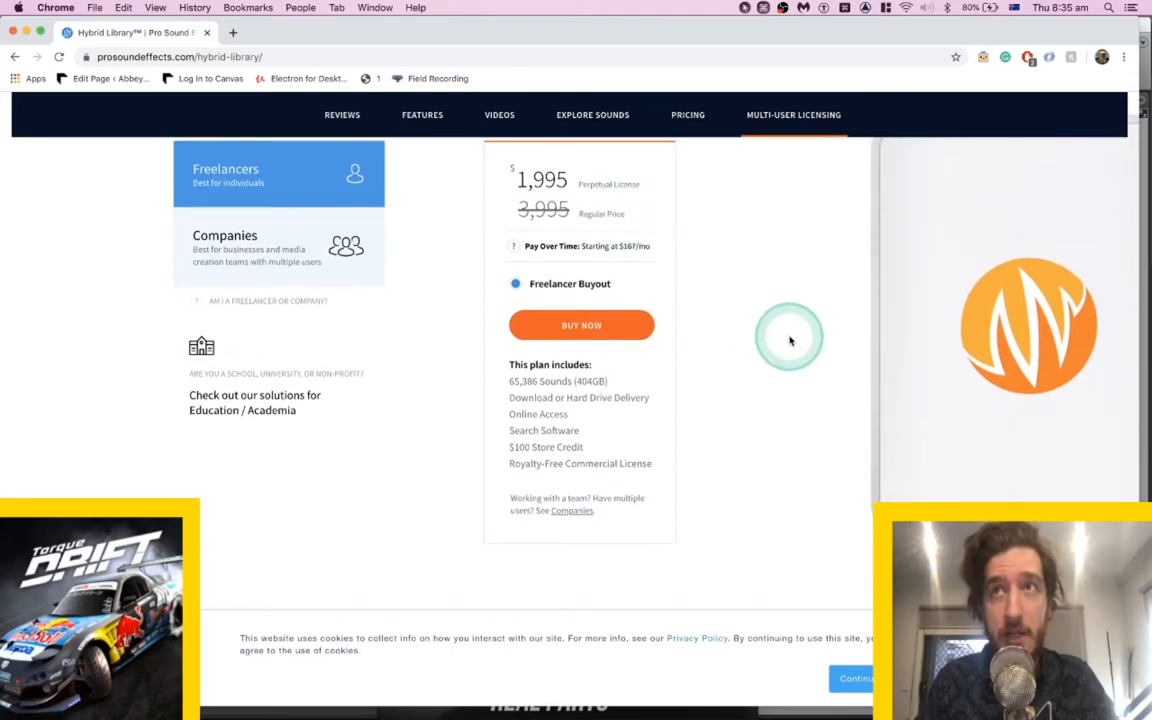
{"action": "scroll", "coordinate": [789, 341], "scroll_direction": "up", "scroll_amount": 1}
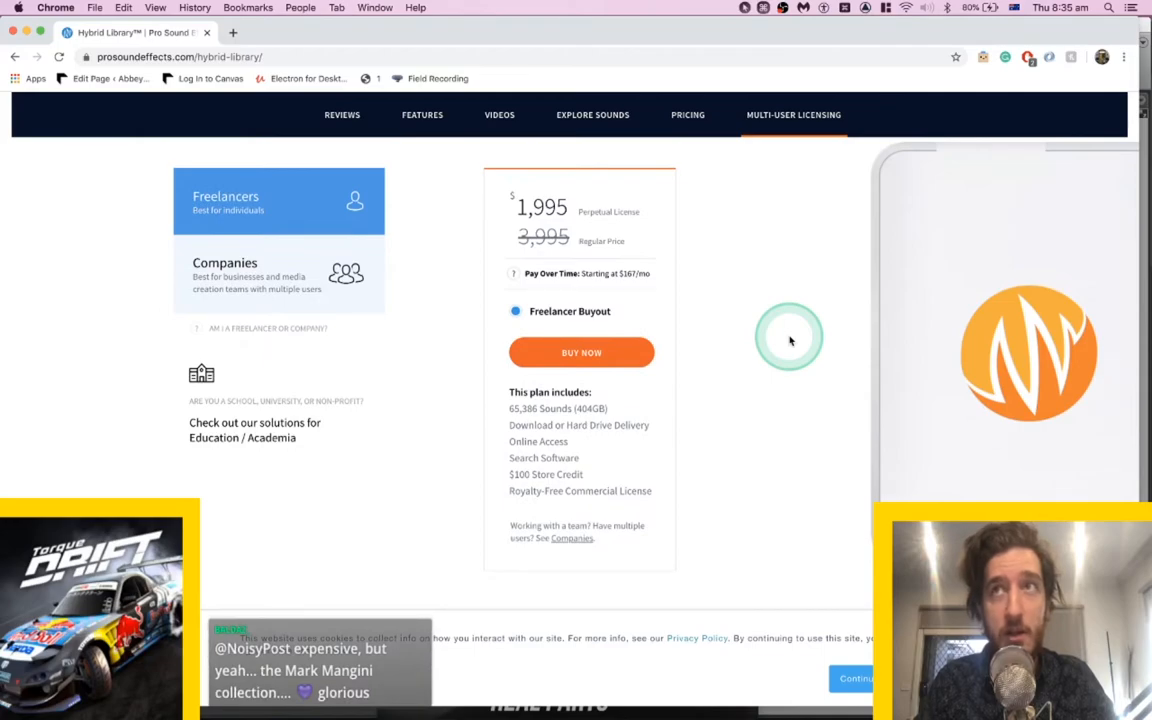
{"action": "scroll", "coordinate": [789, 341], "scroll_direction": "up", "scroll_amount": 10}
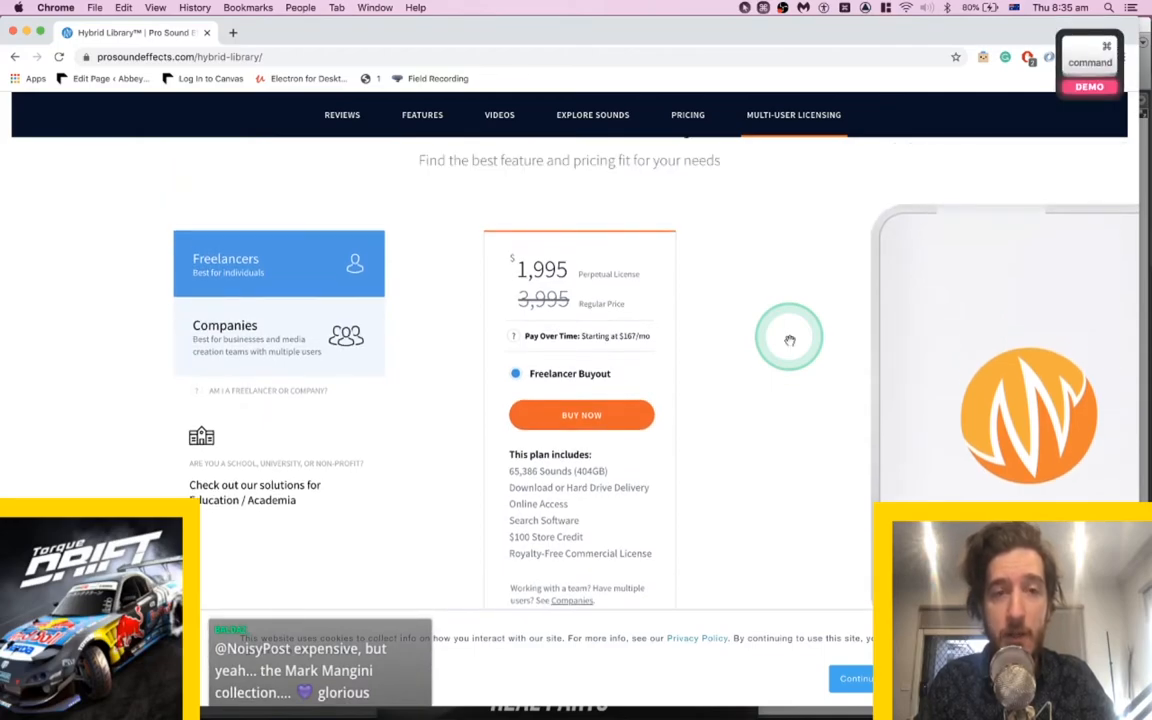
{"action": "key", "text": "super+Up"}
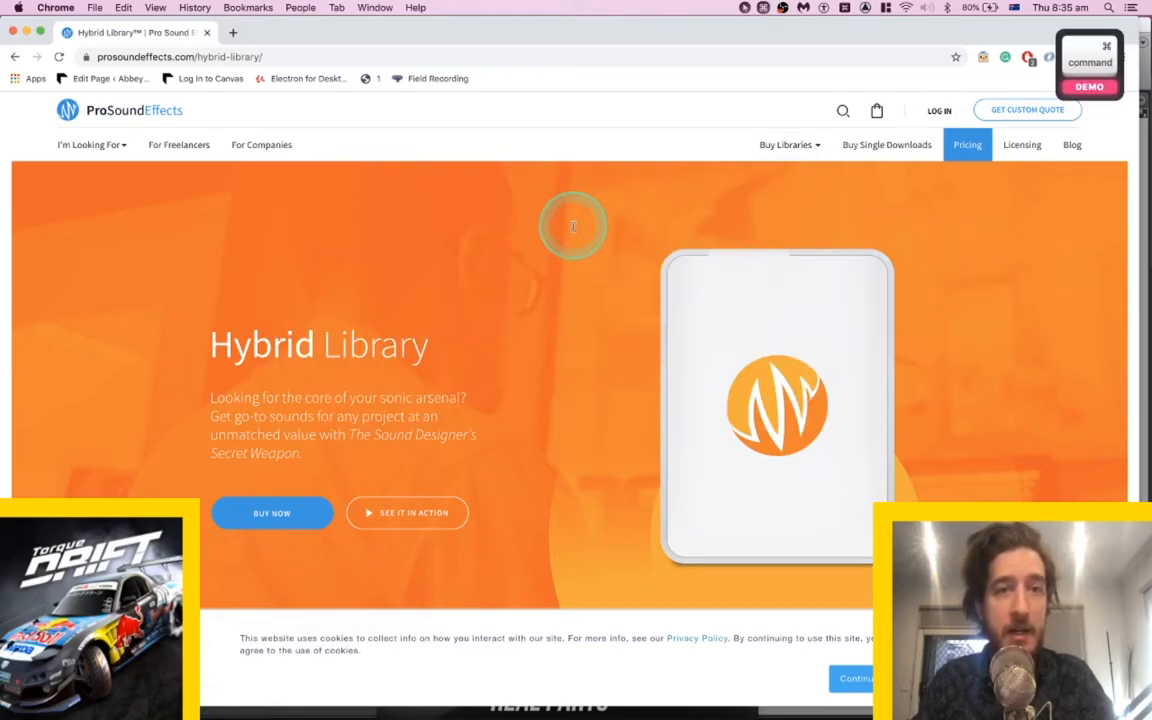
Close the Hybrid Library tab and switch away from Chrome back to the Pro Tools session.
{"action": "key", "text": "super+w"}
{"action": "key", "text": "super+Tab"}
{"action": "key", "text": "super+Tab"}
{"action": "key", "text": "super+Tab"}
{"action": "key", "text": "super+Tab"}
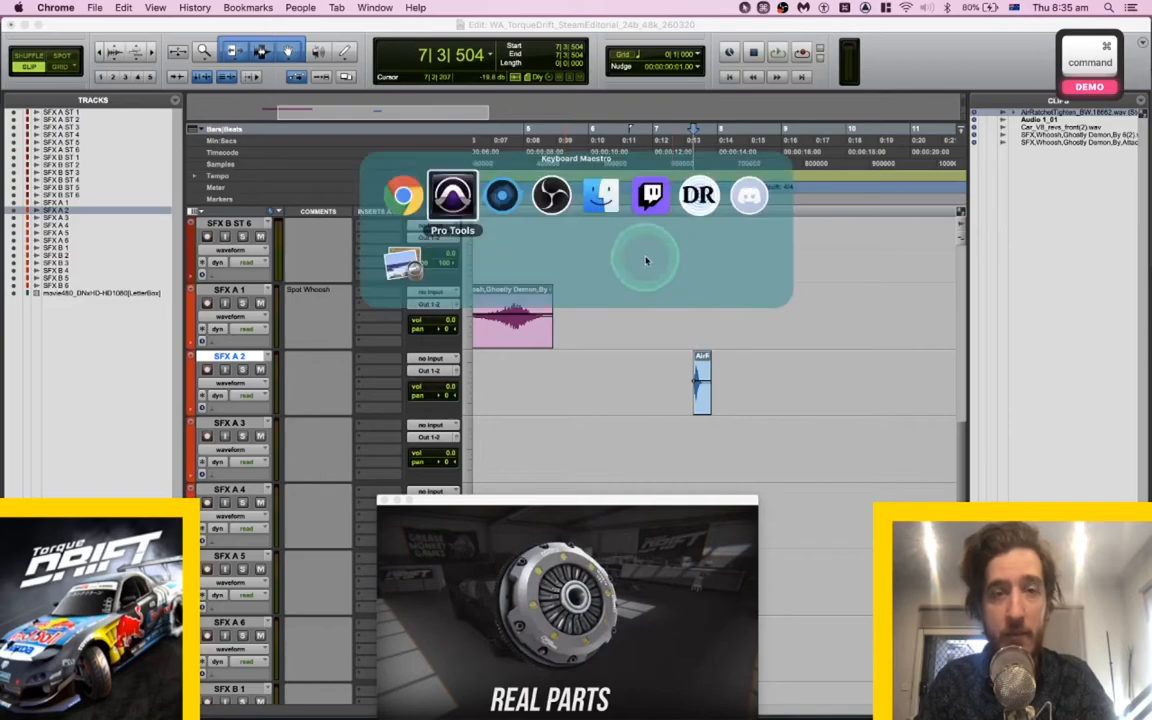
Open The-Odyssey-Collection-Vehicles-Metadata.pdf from the Desktop folder in Preview.
{"action": "key", "text": "super+shift+d"}
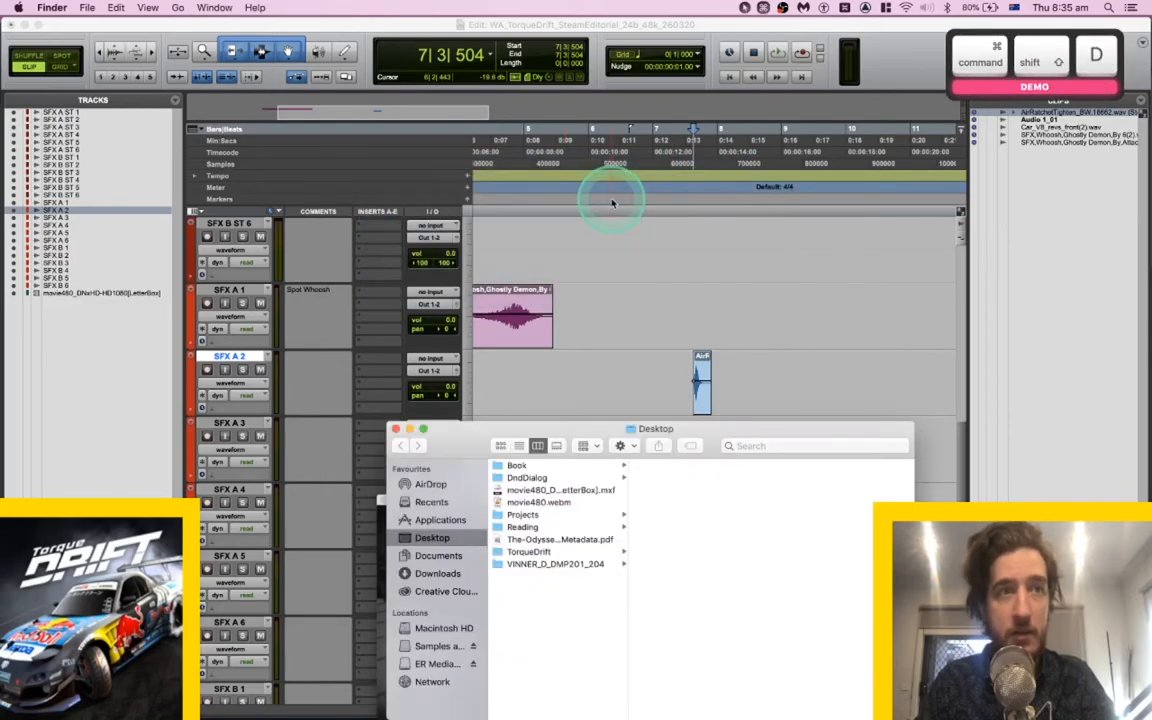
{"action": "key", "text": "Down"}
{"action": "key", "text": "Down"}
{"action": "key", "text": "Down"}
{"action": "key", "text": "Down"}
{"action": "key", "text": "Down"}
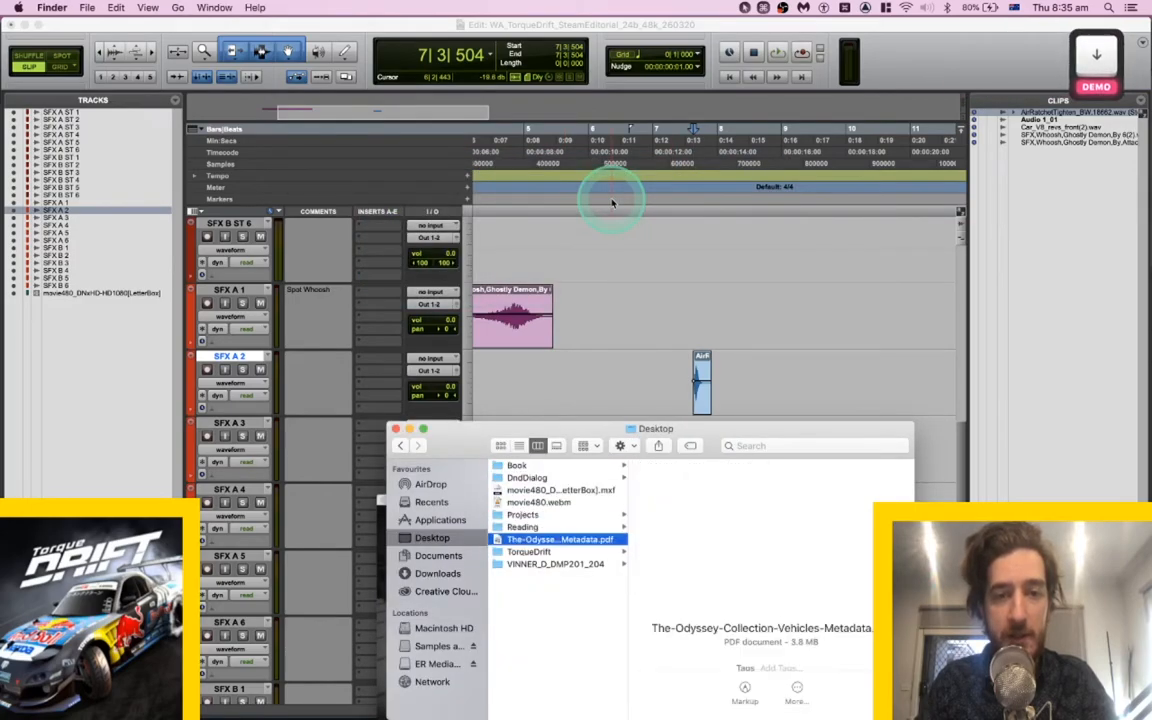
{"action": "key", "text": "super+o"}
Examine the vehicle recordings listed in the Odyssey Collection metadata PDF, from its motorcycle and military entries onward, and close the document.
{"action": "scroll", "coordinate": [544, 282], "scroll_direction": "down", "scroll_amount": 15}
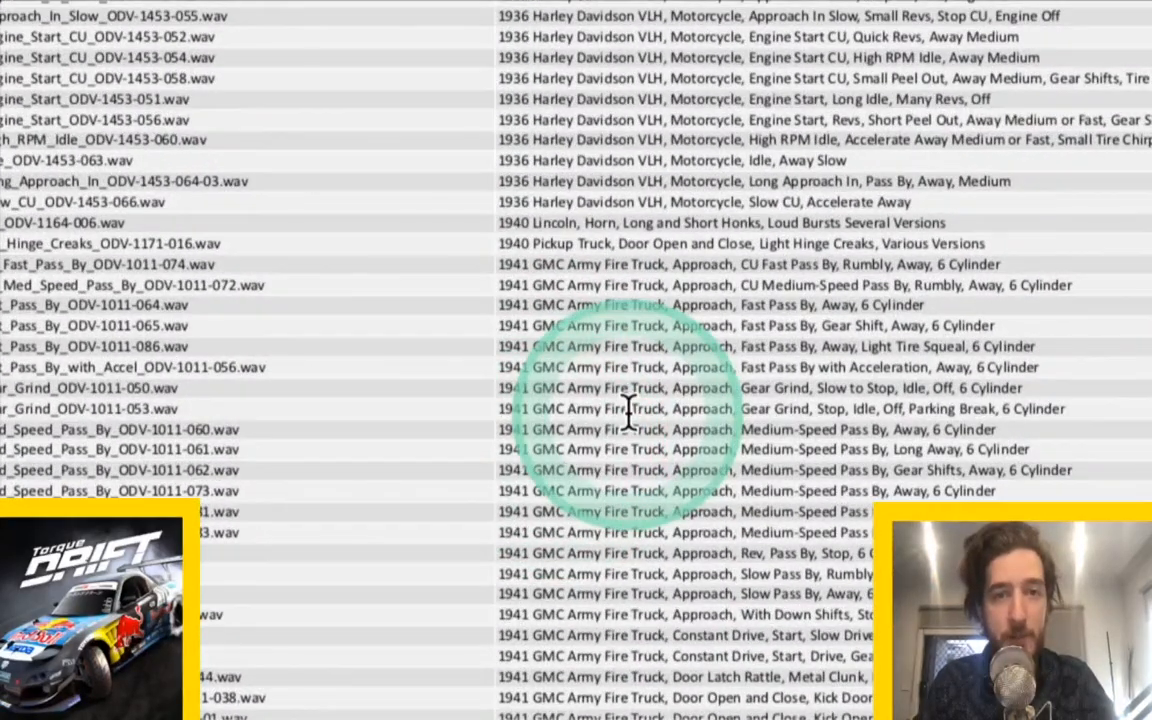
{"action": "scroll", "coordinate": [628, 412], "scroll_direction": "down", "scroll_amount": 3}
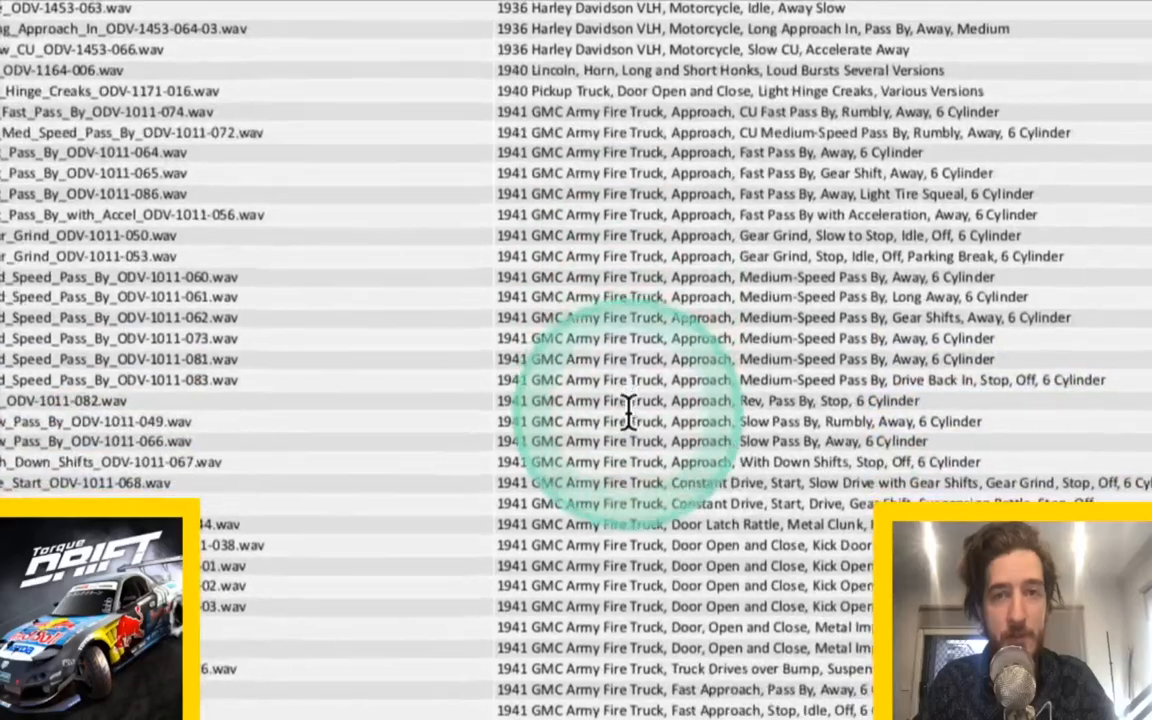
{"action": "scroll", "coordinate": [733, 360], "scroll_direction": "down", "scroll_amount": 10}
{"action": "scroll", "coordinate": [596, 418], "scroll_direction": "down", "scroll_amount": 10}
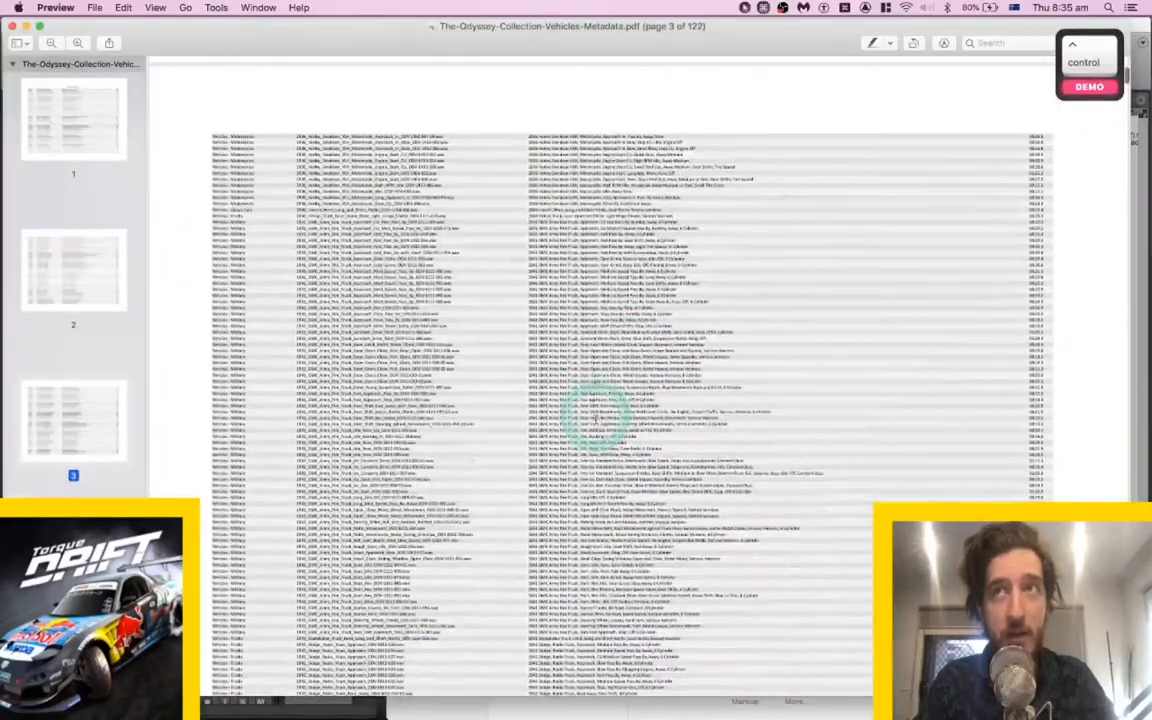
{"action": "scroll", "coordinate": [596, 418], "scroll_direction": "down", "scroll_amount": 20}
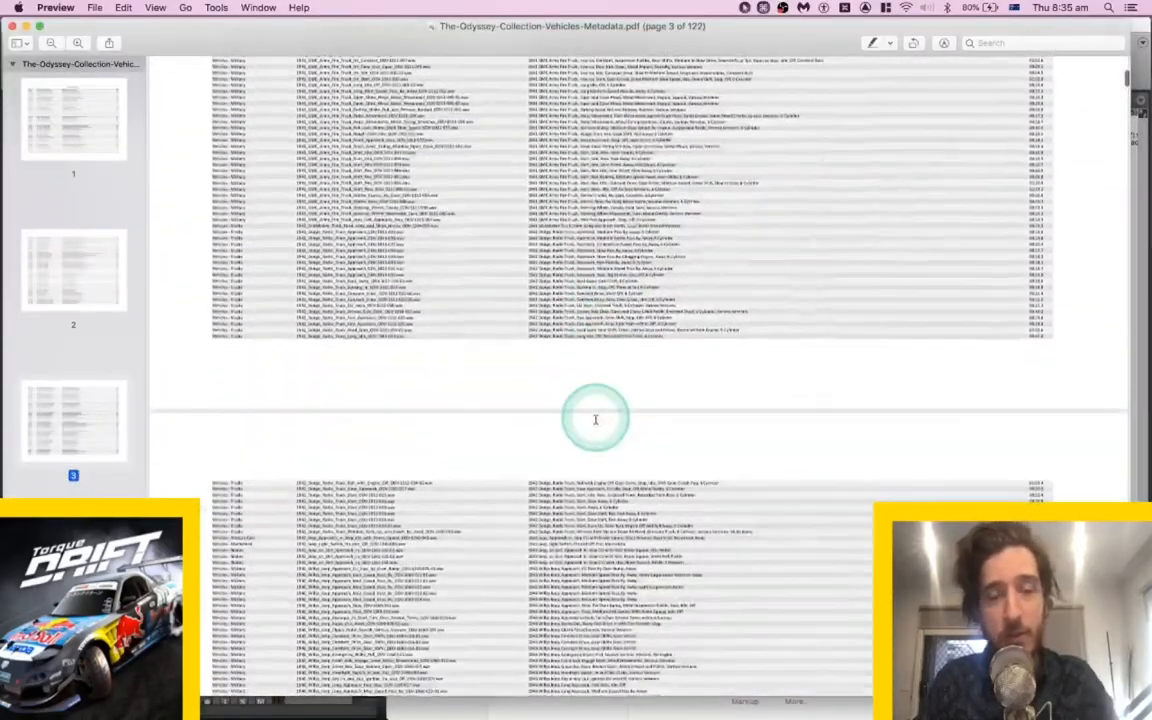
{"action": "scroll", "coordinate": [596, 418], "scroll_direction": "down", "scroll_amount": 20}
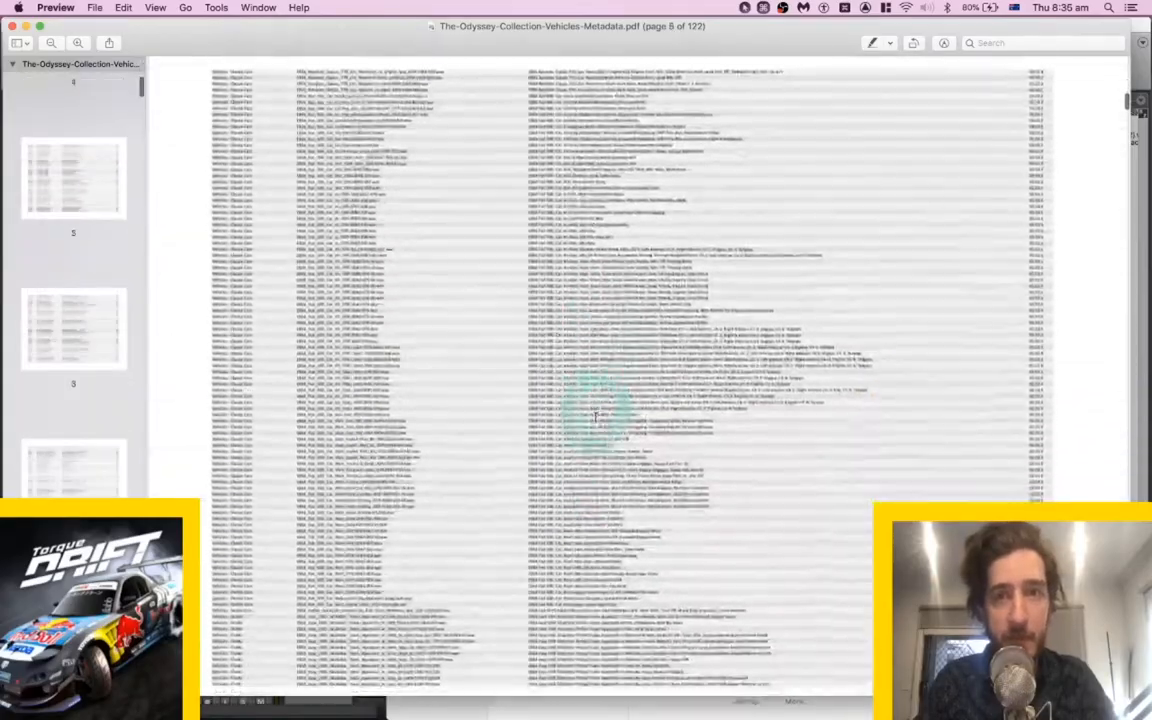
{"action": "scroll", "coordinate": [596, 418], "scroll_direction": "down", "scroll_amount": 20}
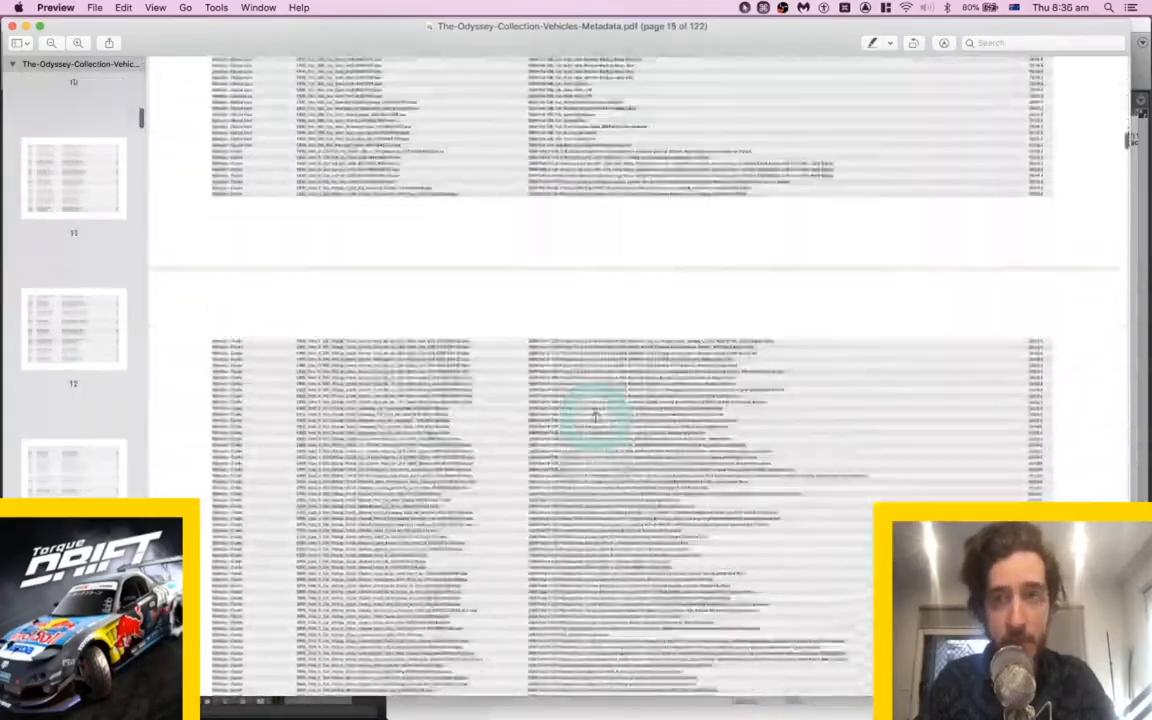
{"action": "scroll", "coordinate": [596, 418], "scroll_direction": "down", "scroll_amount": 20}
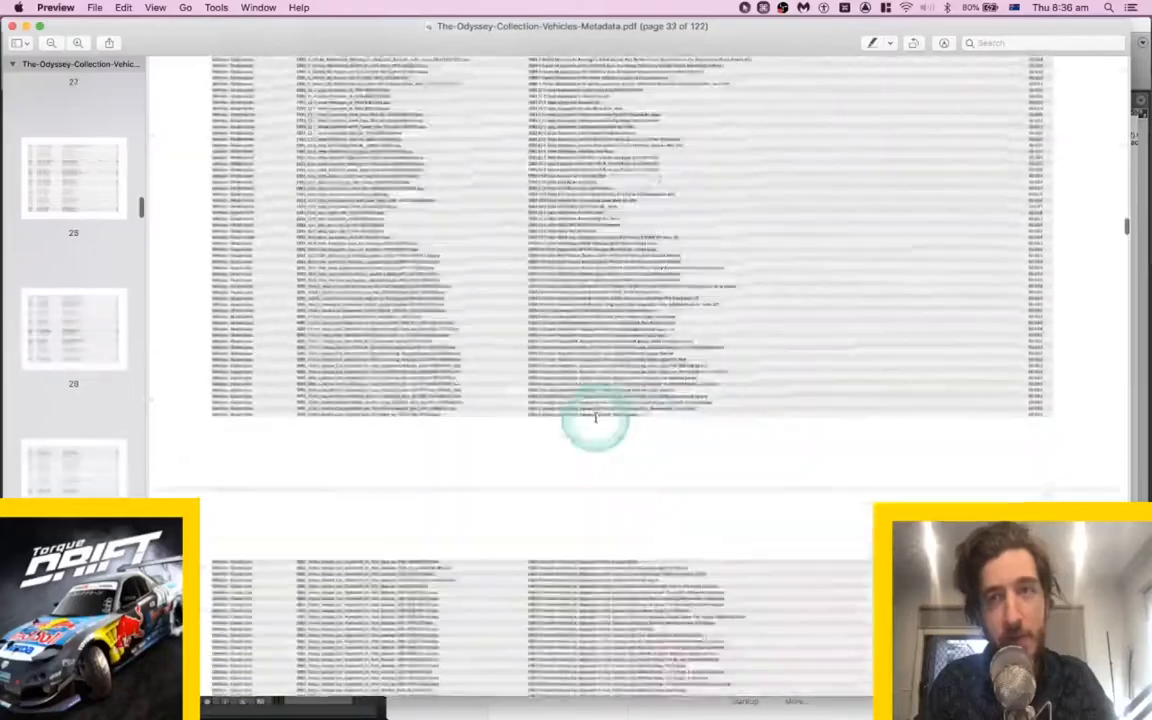
{"action": "key", "text": "super+w"}
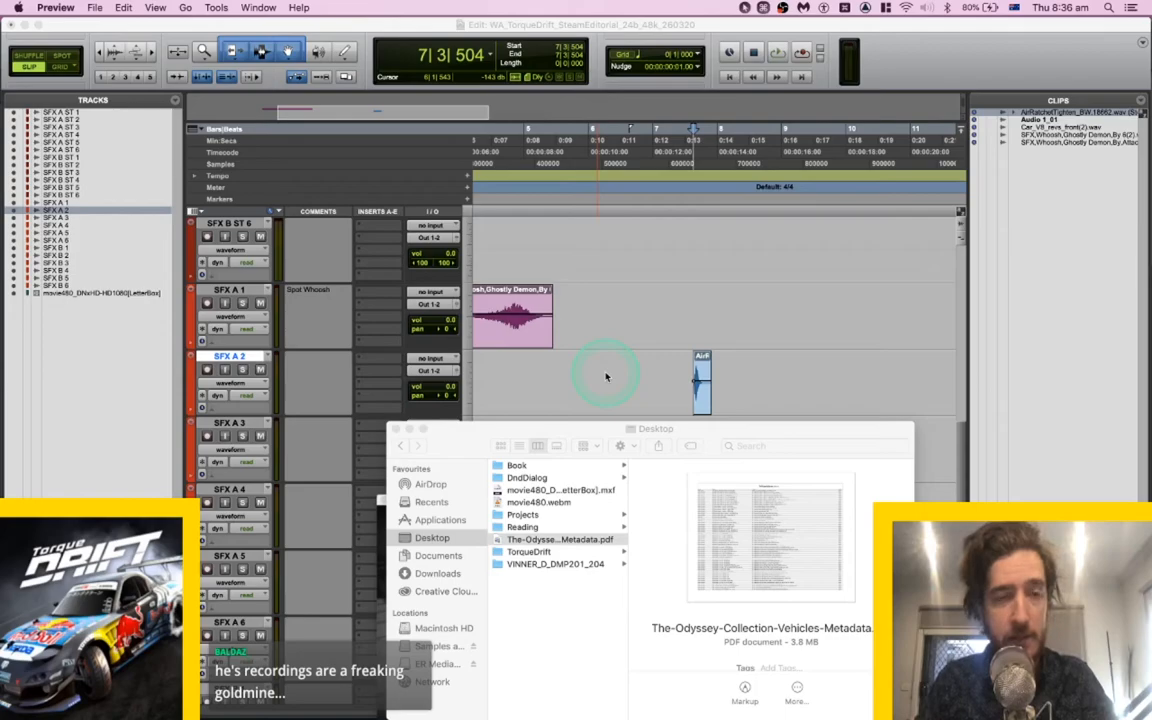
Return to the Pro Tools session and place the edit cursor at the start of the AirRatchetTighten clip on SFX A 2.
{"action": "left_click", "coordinate": [641, 366]}
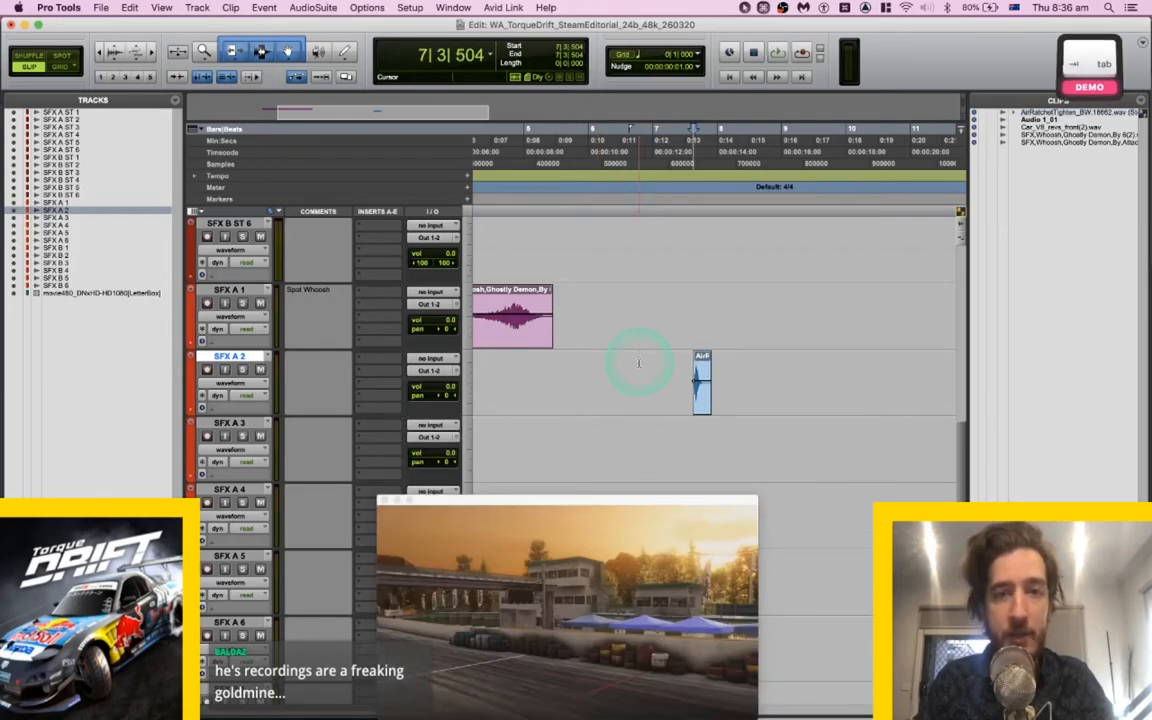
{"action": "key", "text": "Tab"}
{"action": "scroll", "coordinate": [653, 375], "scroll_direction": "up", "scroll_amount": 4}
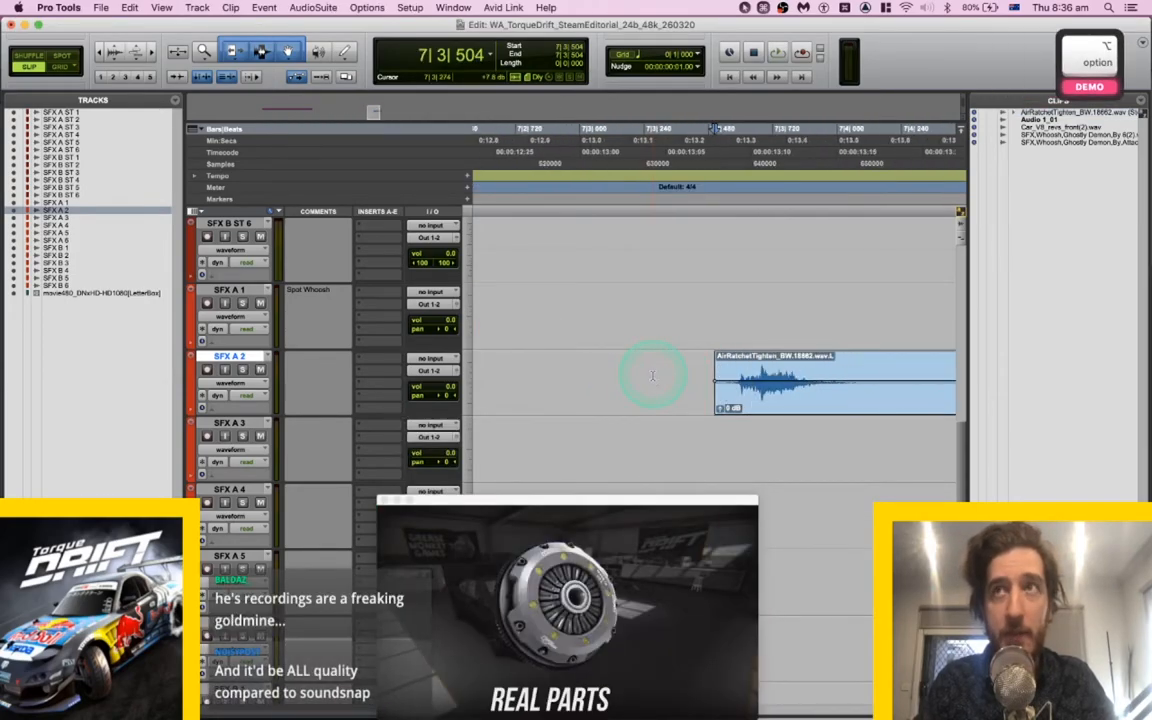
{"action": "scroll", "coordinate": [652, 375], "scroll_direction": "right", "scroll_amount": 1}
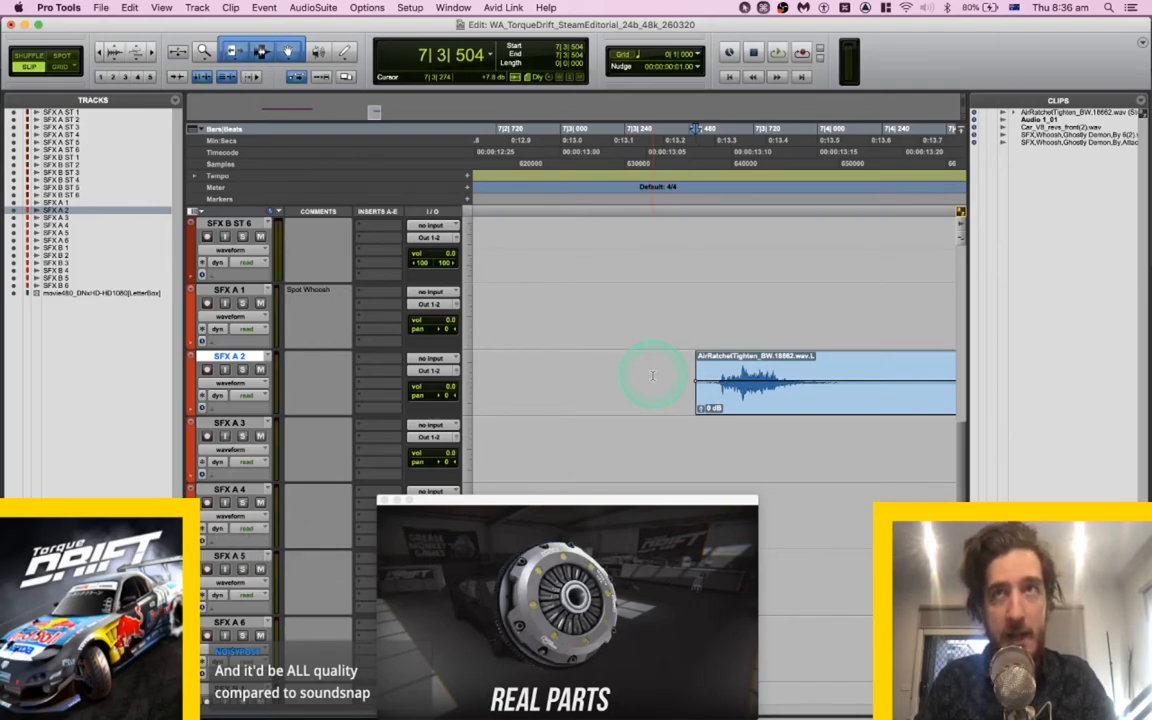
Switch to Search and look through the "mechanical" results in the Hybrid Library, from the air ratchets to the drill recordings.
{"action": "key", "text": "super+Tab"}
{"action": "key", "text": "super+Tab"}
{"action": "key", "text": "super+Tab"}
{"action": "key", "text": "super+Tab"}
{"action": "scroll", "coordinate": [411, 309], "scroll_direction": "down", "scroll_amount": 5}
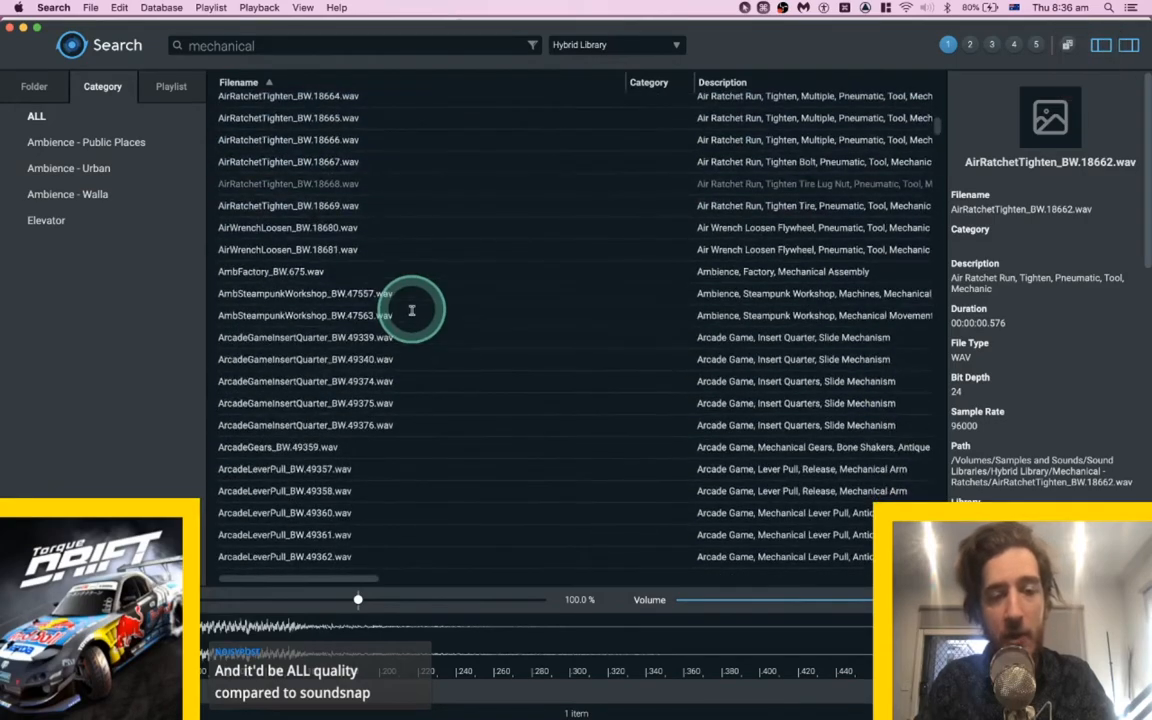
{"action": "scroll", "coordinate": [411, 309], "scroll_direction": "down", "scroll_amount": 3}
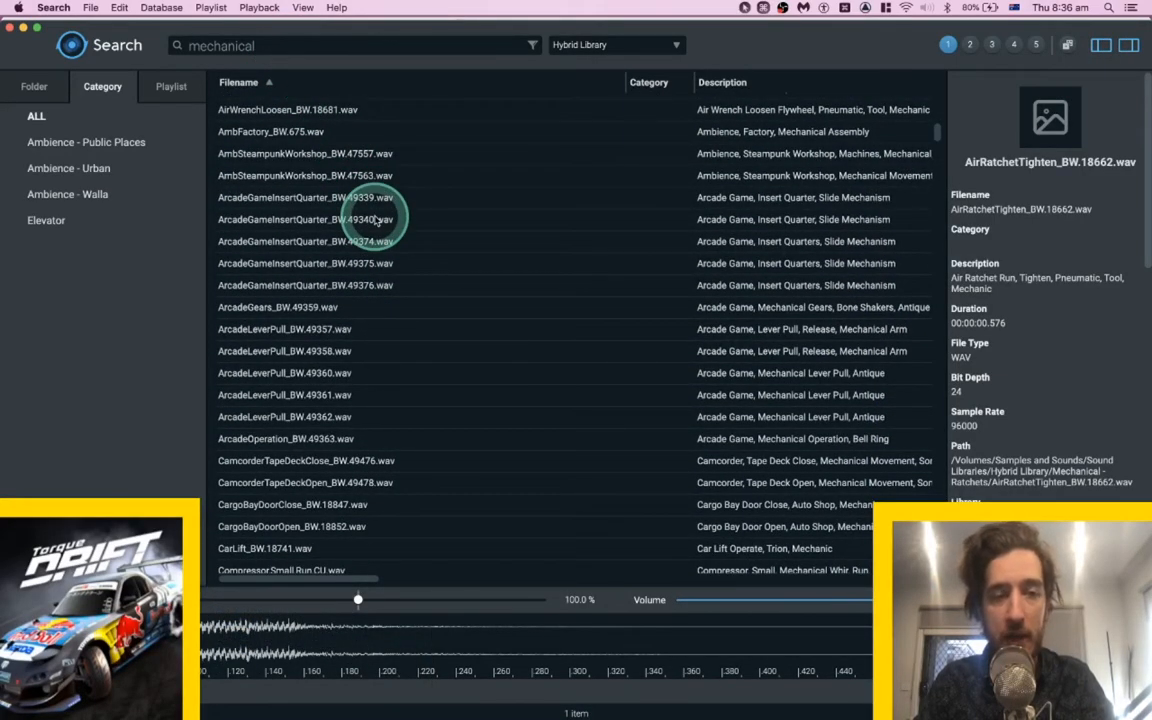
{"action": "scroll", "coordinate": [376, 220], "scroll_direction": "down", "scroll_amount": 15}
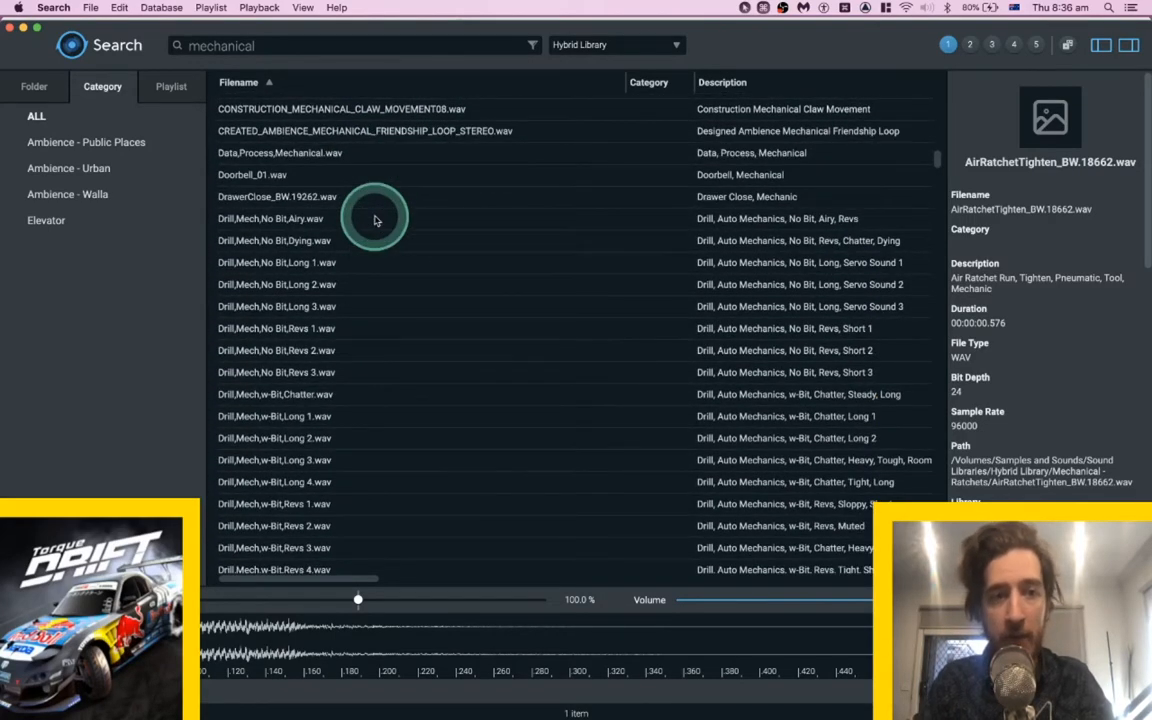
{"action": "scroll", "coordinate": [376, 220], "scroll_direction": "down", "scroll_amount": 3}
{"action": "scroll", "coordinate": [376, 220], "scroll_direction": "up", "scroll_amount": 3}
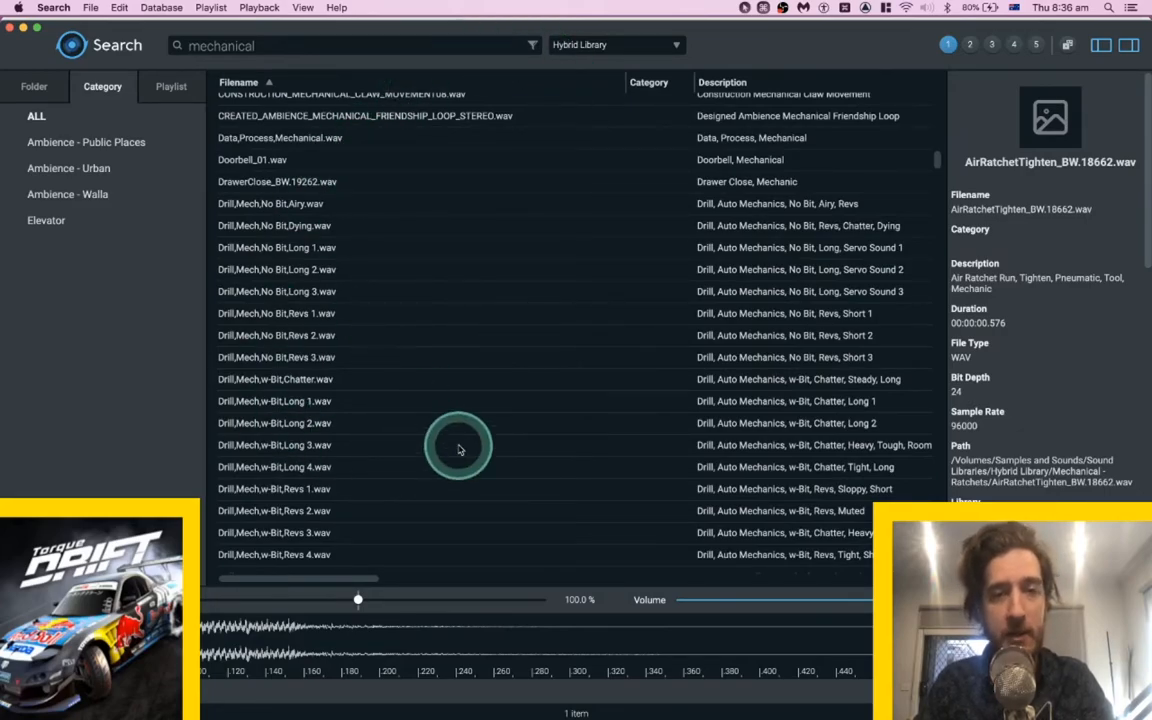
Switch to Twitch to check the channel's hosting setup and move the Creator Dashboard browser window off the shared display.
{"action": "key", "text": "super"}
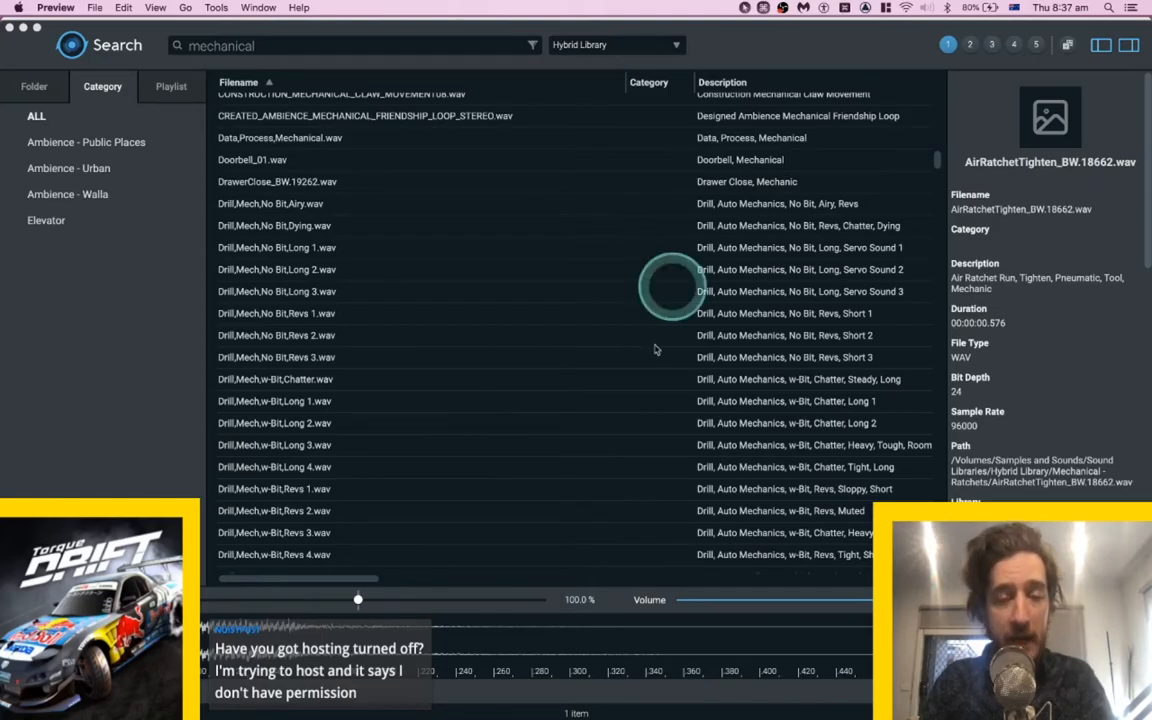
{"action": "mouse_move", "coordinate": [587, 705]}
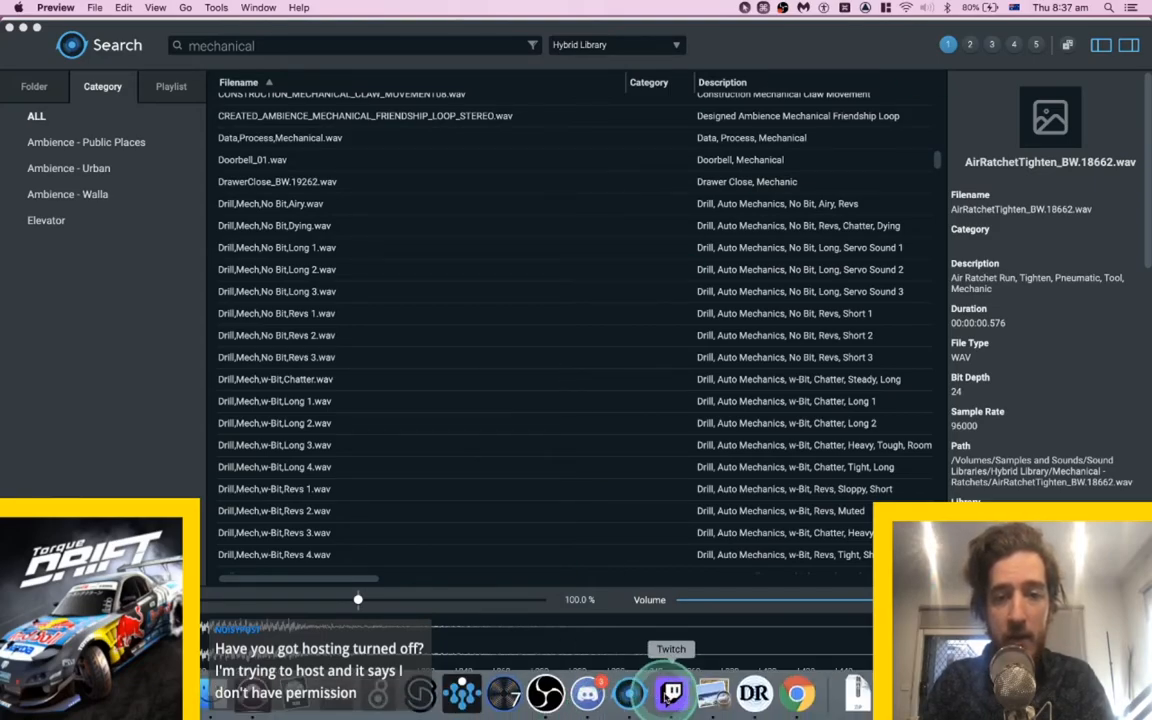
{"action": "mouse_move", "coordinate": [671, 700]}
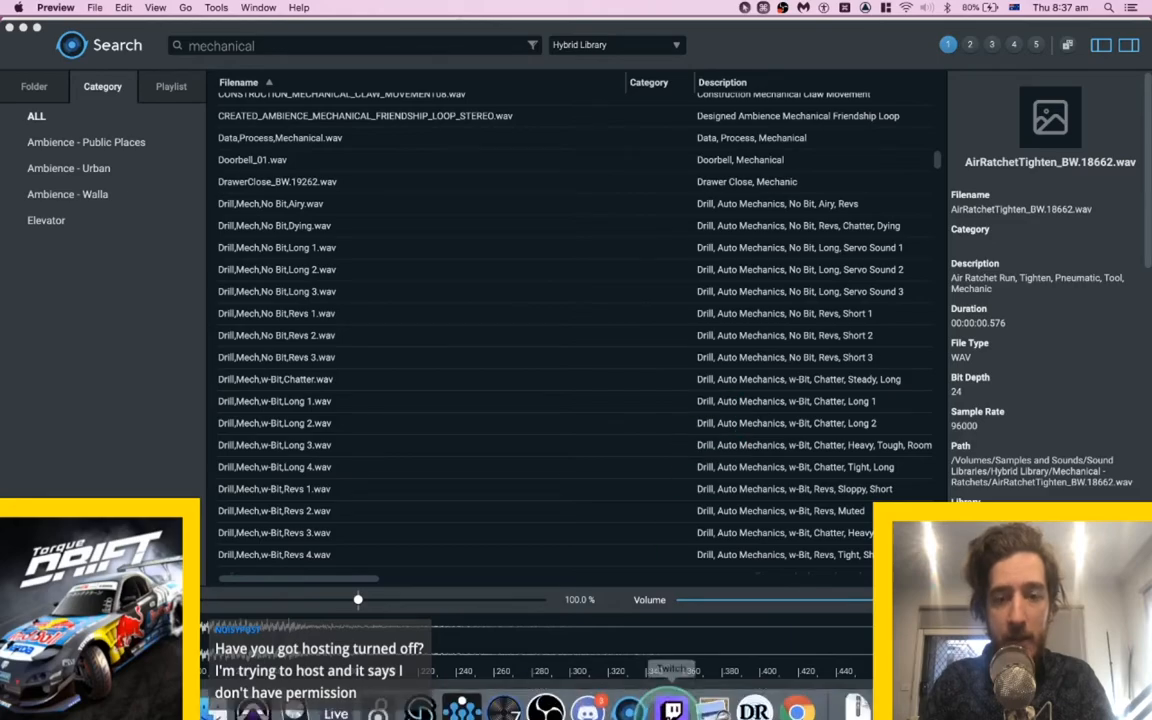
{"action": "left_click", "coordinate": [671, 697]}
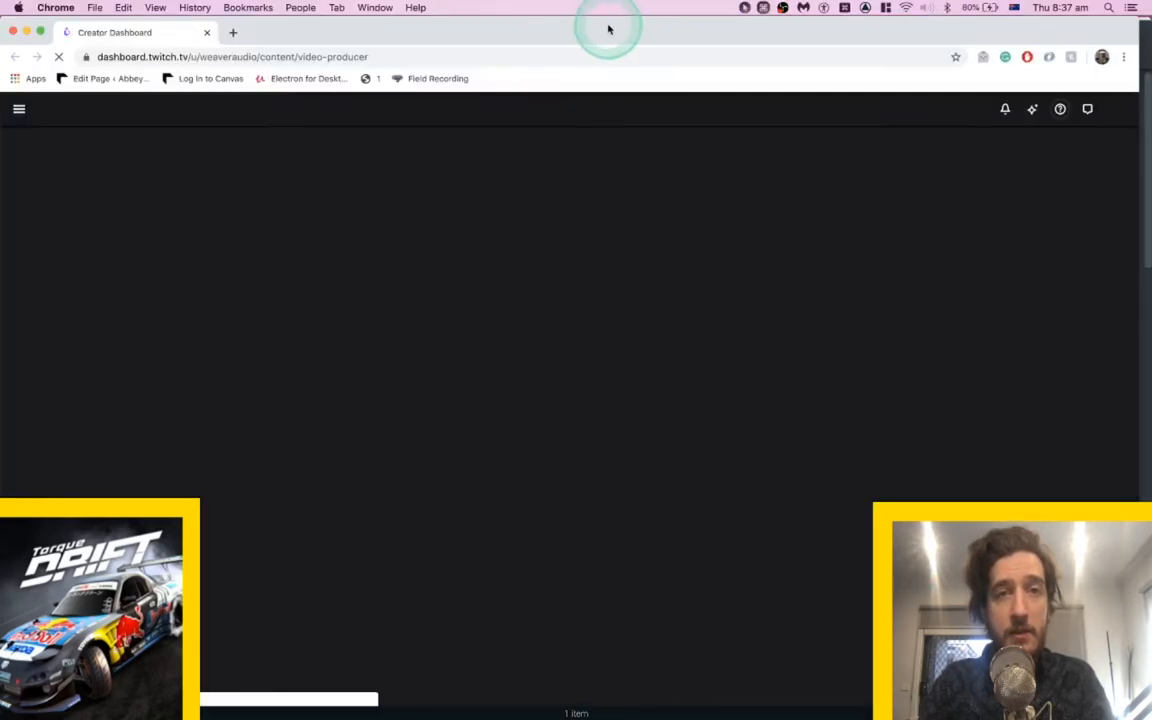
{"action": "left_click_drag", "start_coordinate": [608, 30], "coordinate": [608, 0]}
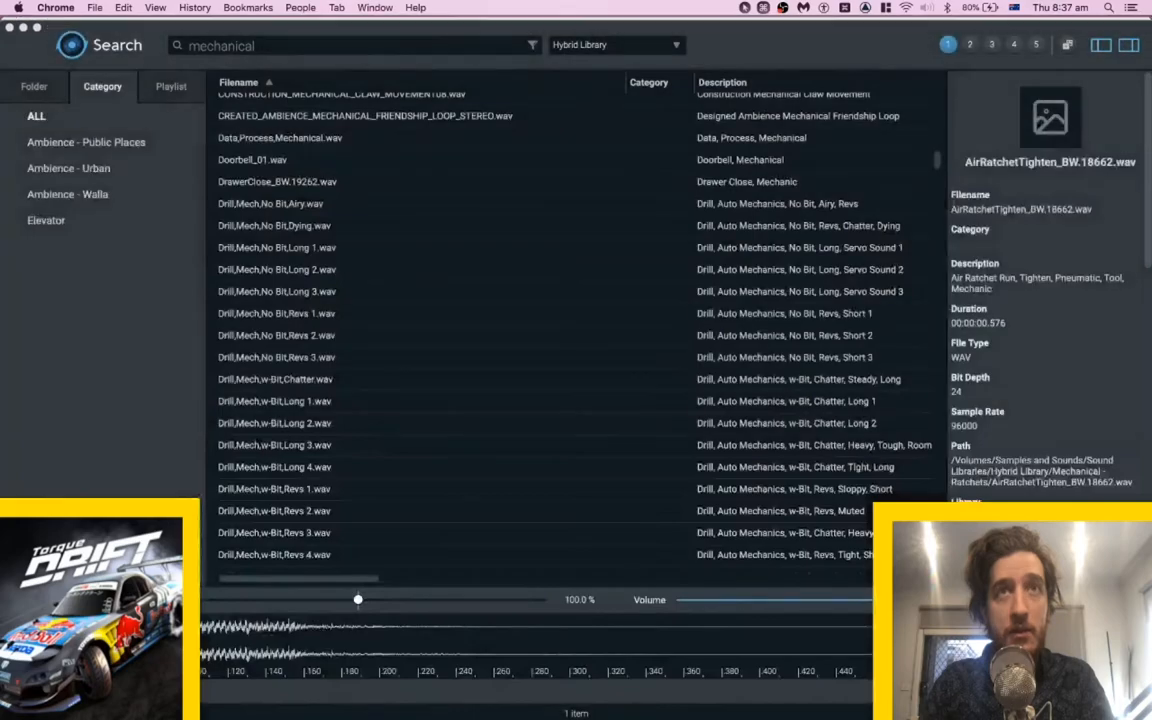
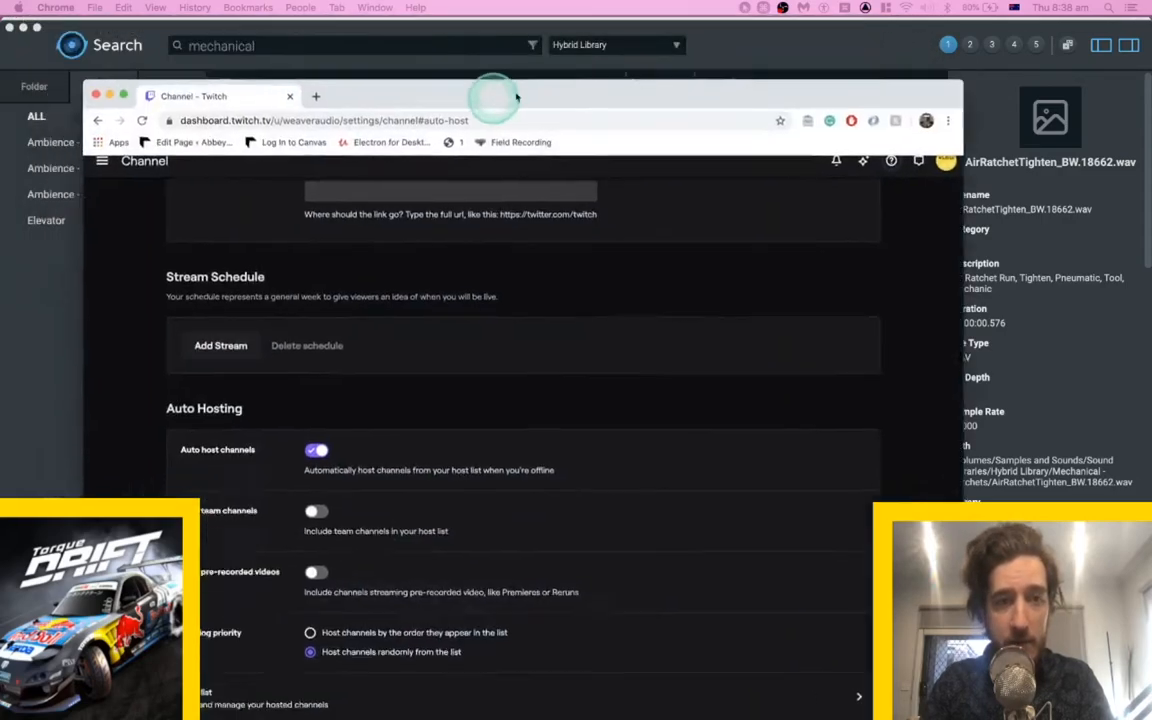
Examine the Twitch channel settings for stream, permissions, auto hosting and raids, move the browser window away and return to Search.
{"action": "left_click_drag", "start_coordinate": [505, 95], "coordinate": [529, 57]}
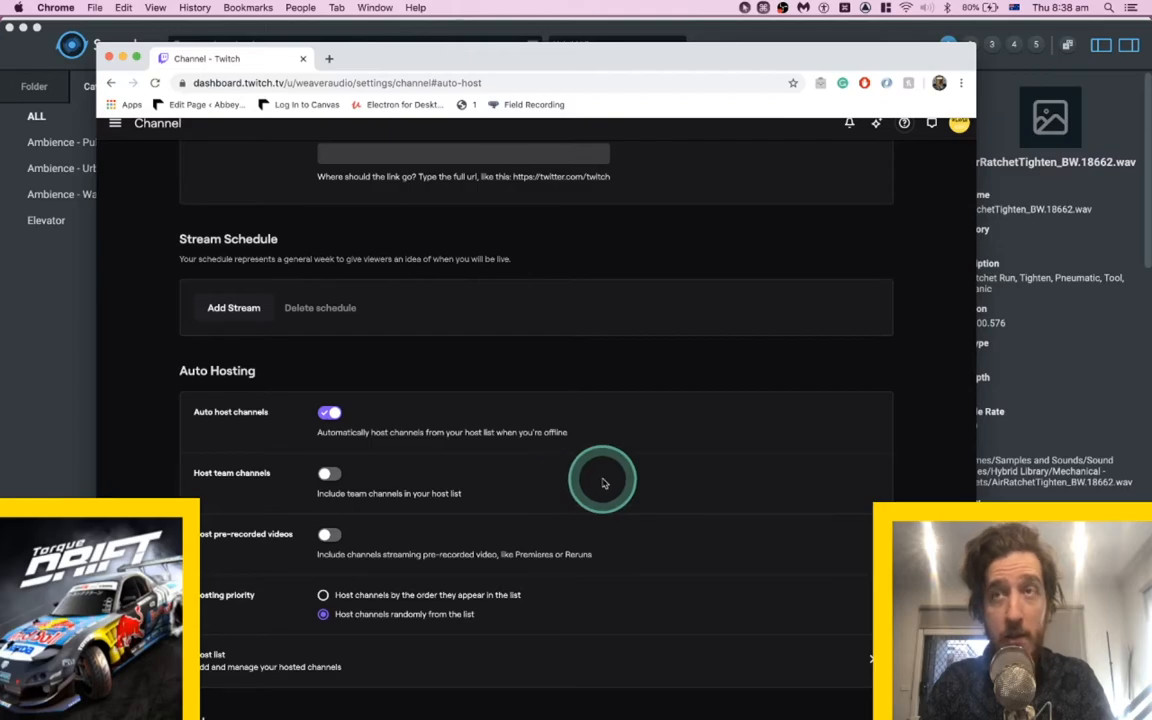
{"action": "scroll", "coordinate": [603, 484], "scroll_direction": "up", "scroll_amount": 10}
{"action": "scroll", "coordinate": [603, 484], "scroll_direction": "up", "scroll_amount": 15}
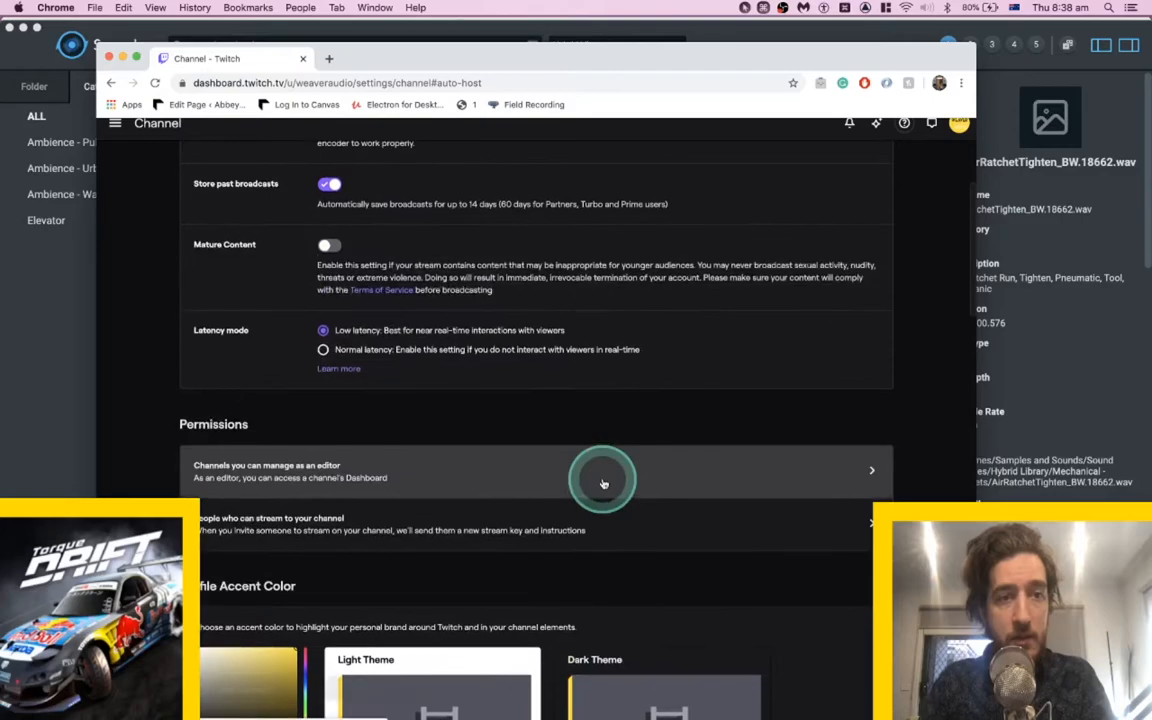
{"action": "scroll", "coordinate": [603, 484], "scroll_direction": "up", "scroll_amount": 5}
{"action": "scroll", "coordinate": [603, 484], "scroll_direction": "down", "scroll_amount": 4}
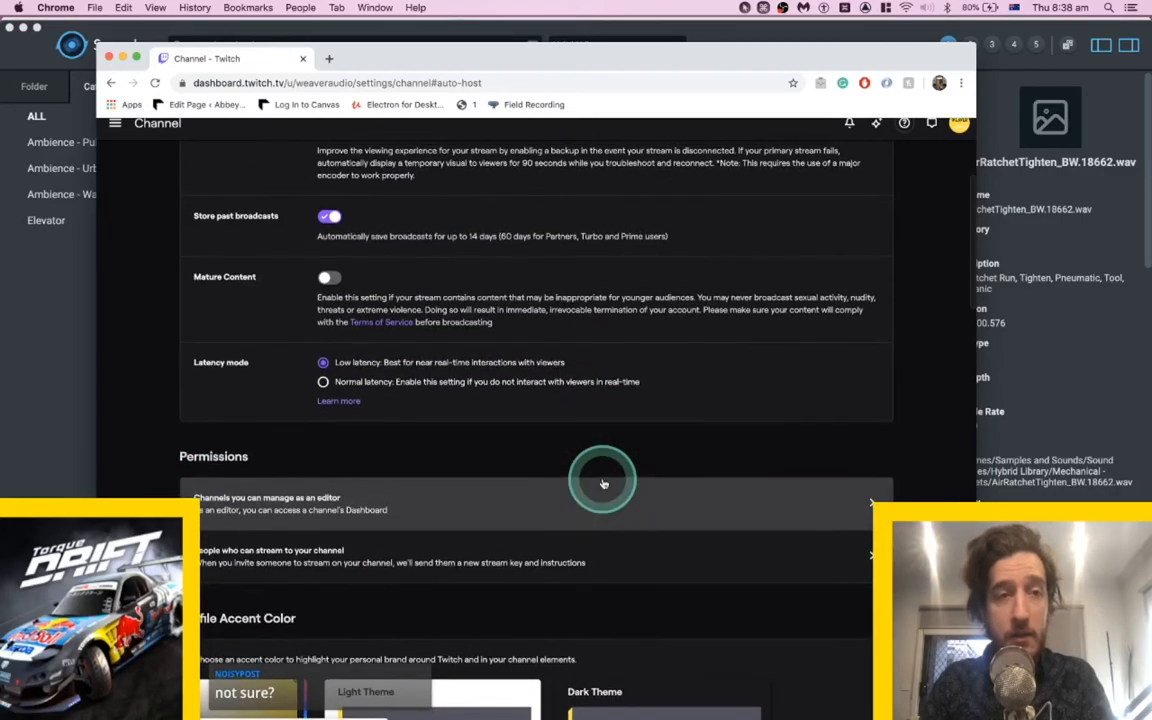
{"action": "scroll", "coordinate": [603, 484], "scroll_direction": "up", "scroll_amount": 2}
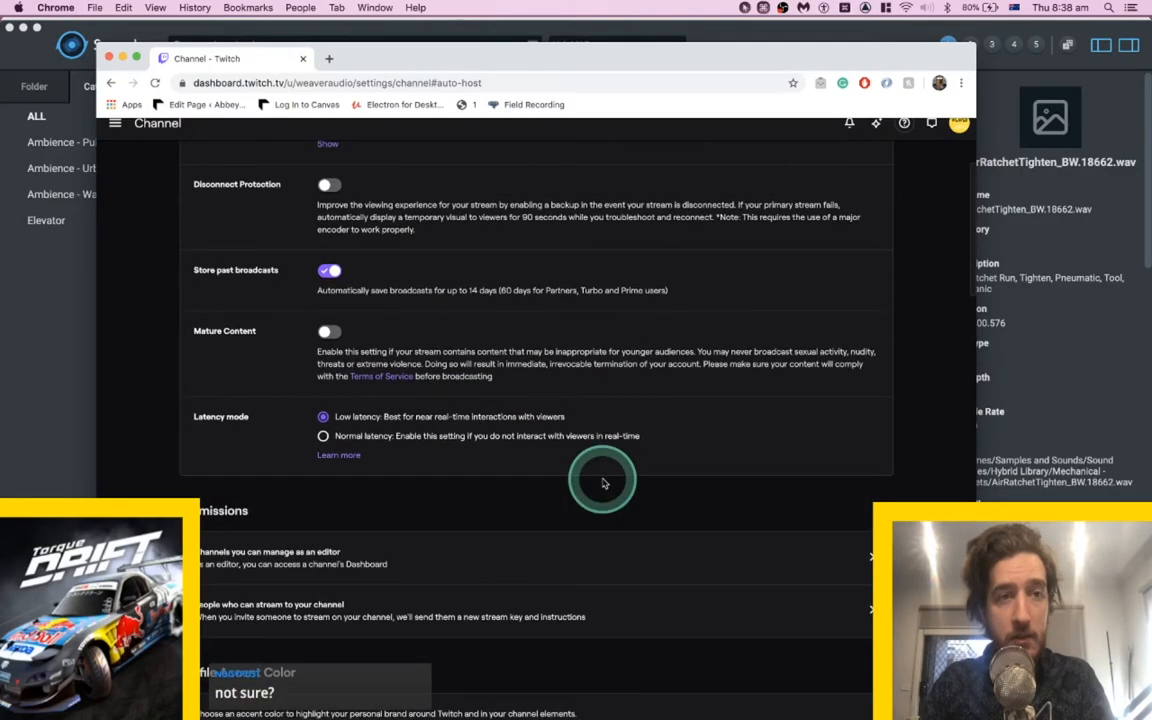
{"action": "scroll", "coordinate": [603, 484], "scroll_direction": "down", "scroll_amount": 6}
{"action": "scroll", "coordinate": [603, 484], "scroll_direction": "down", "scroll_amount": 15}
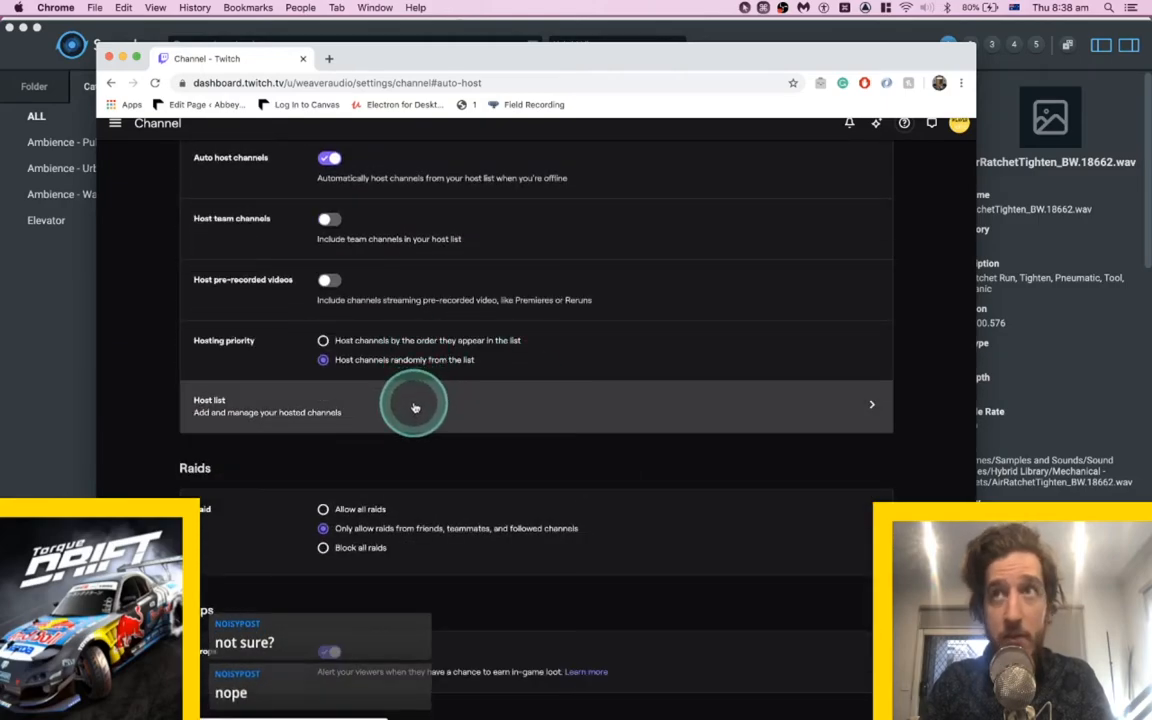
{"action": "left_click_drag", "start_coordinate": [401, 52], "coordinate": [369, 0]}
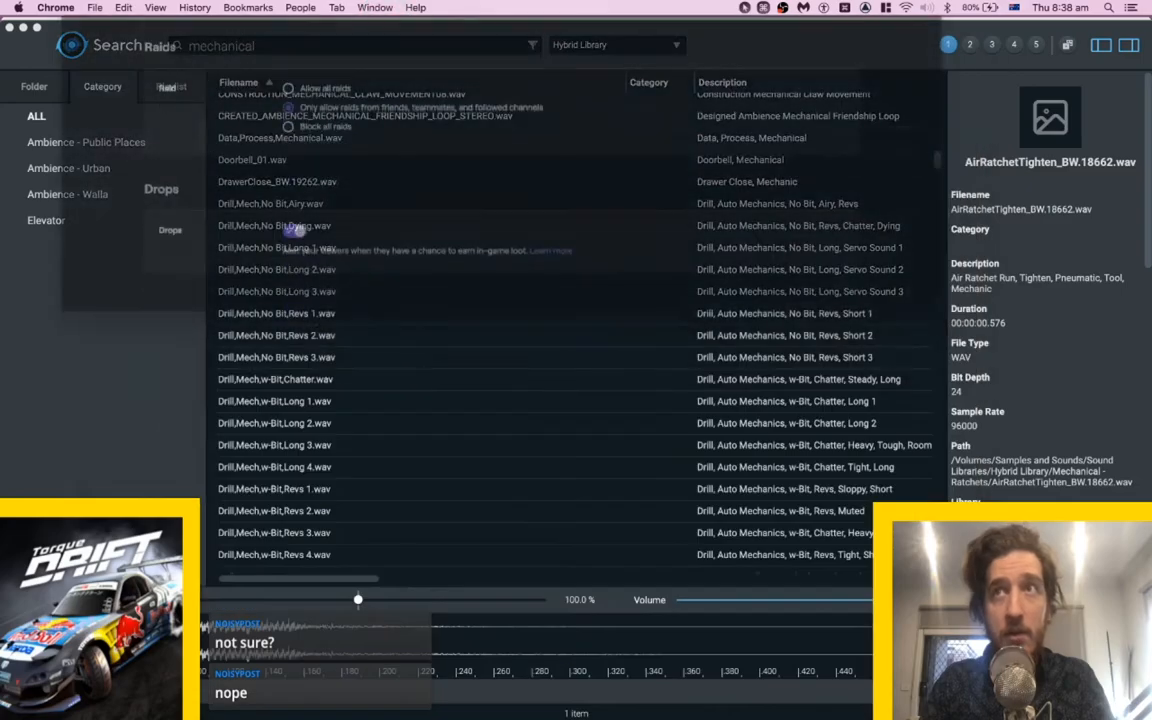
{"action": "key", "text": "ctrl+Up"}
{"action": "left_click", "coordinate": [900, 270]}
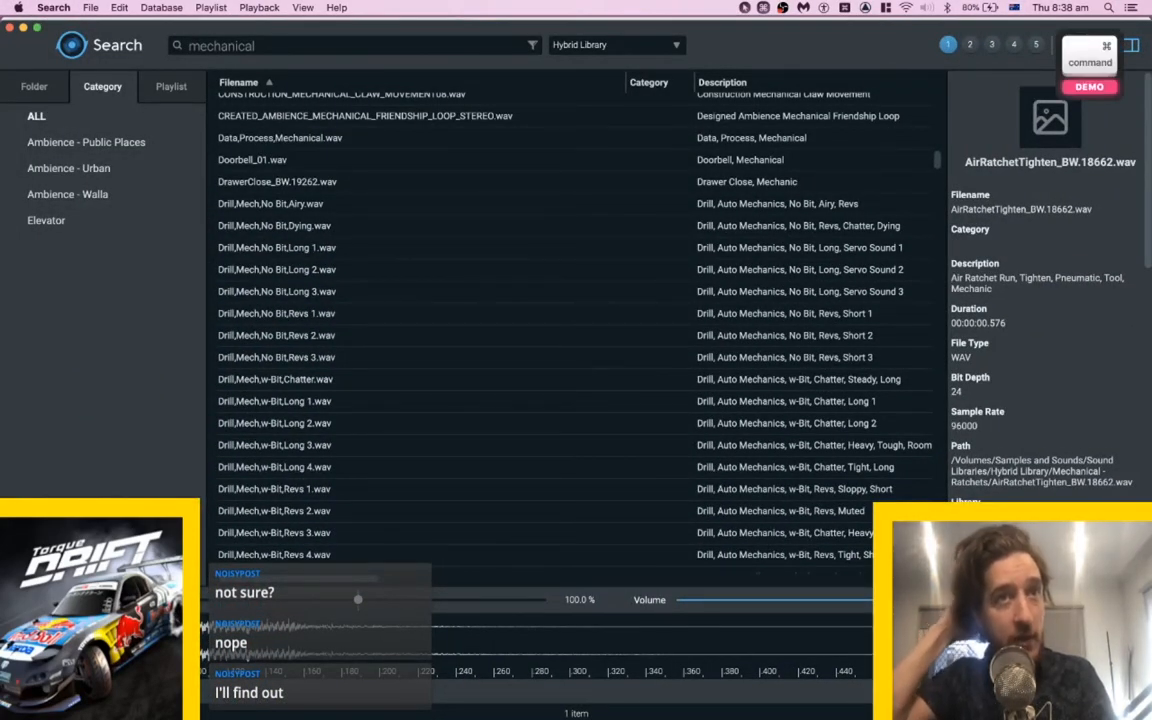
Audition drill recordings in the "mechanical" results, including Drill,Mech,w-Bit,Long 1.wav, and select DrillRev_BW.19275.wav.
{"action": "key", "text": "super"}
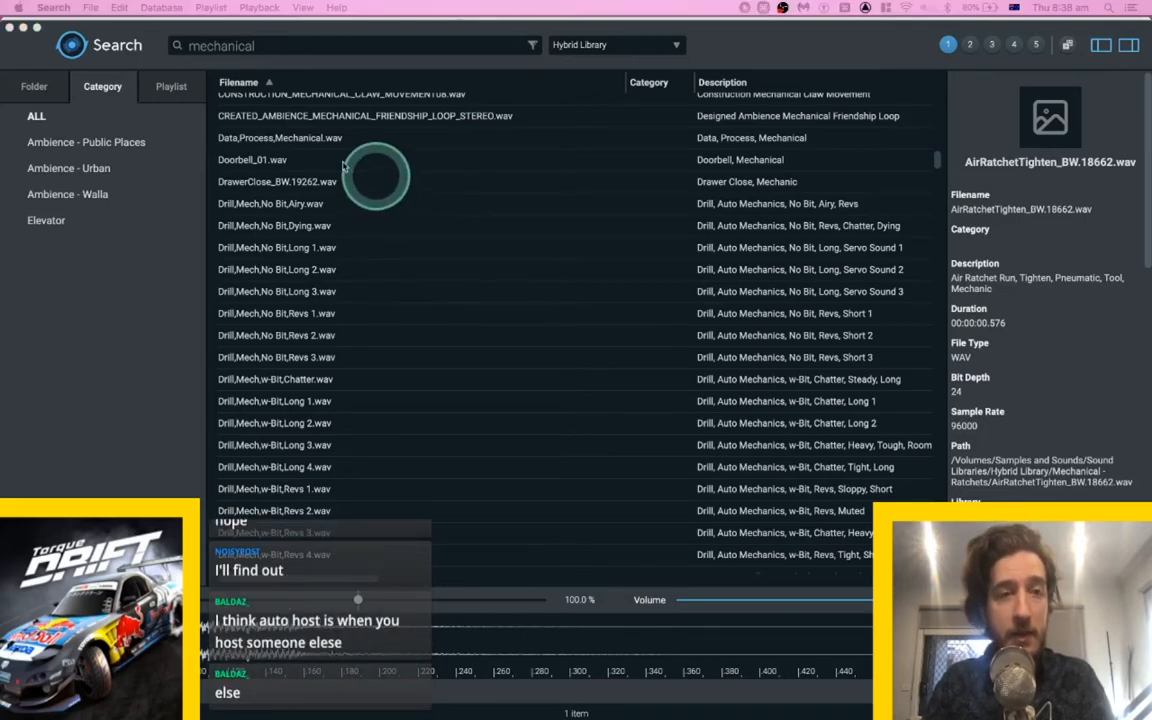
{"action": "left_click", "coordinate": [336, 291]}
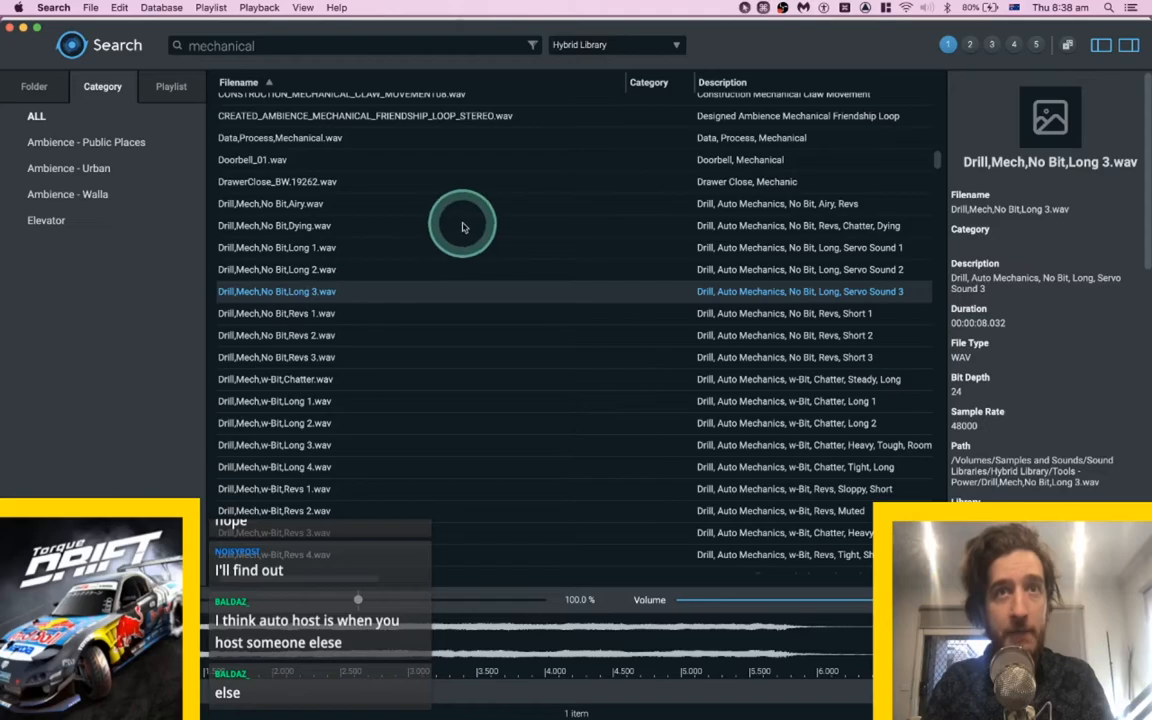
{"action": "scroll", "coordinate": [445, 225], "scroll_direction": "down", "scroll_amount": 4}
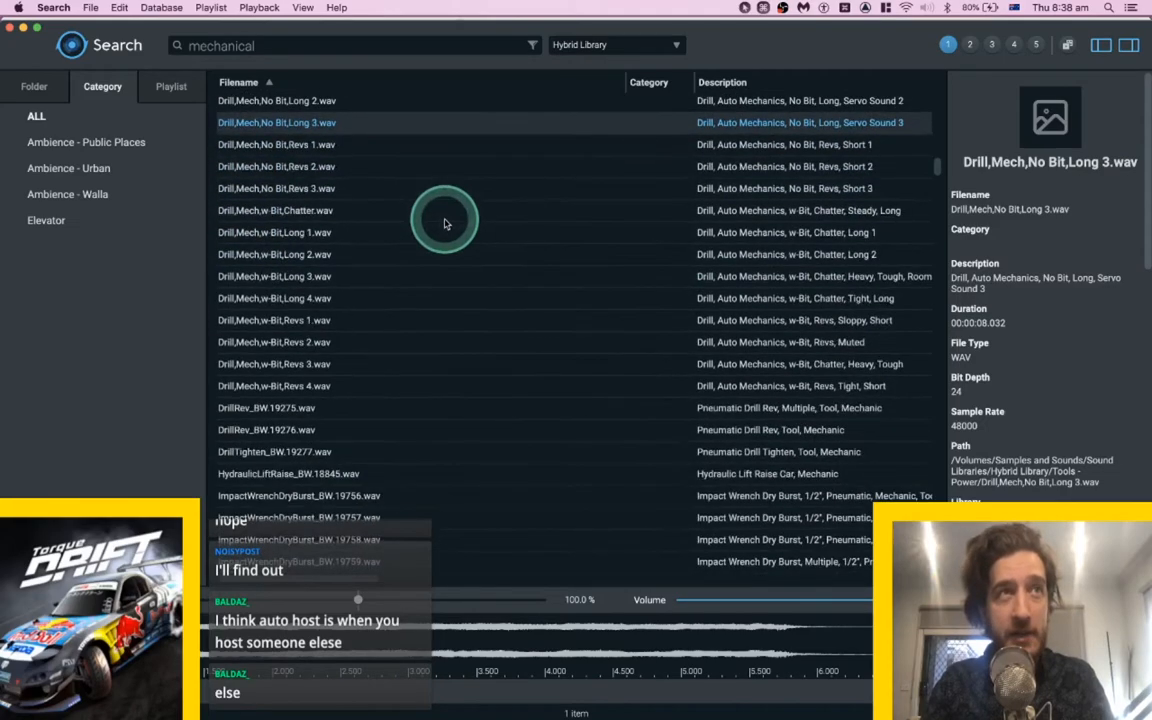
{"action": "left_click", "coordinate": [355, 232]}
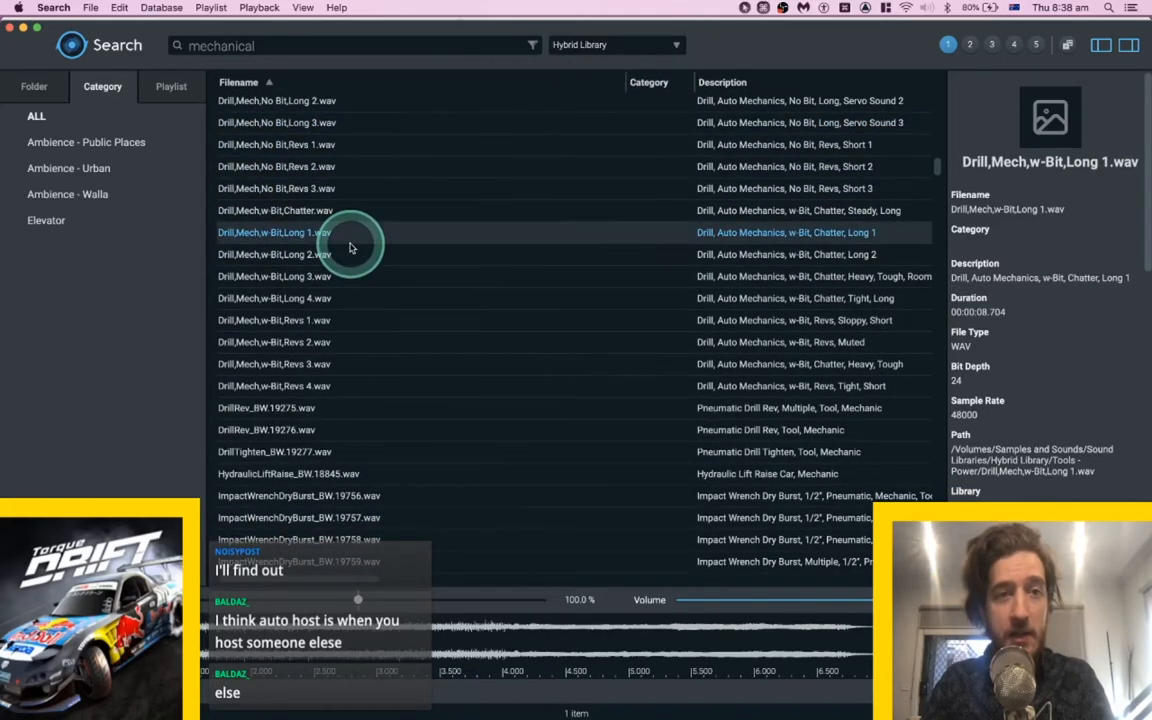
{"action": "key", "text": "space"}
{"action": "left_click", "coordinate": [276, 386]}
{"action": "left_click", "coordinate": [281, 408]}
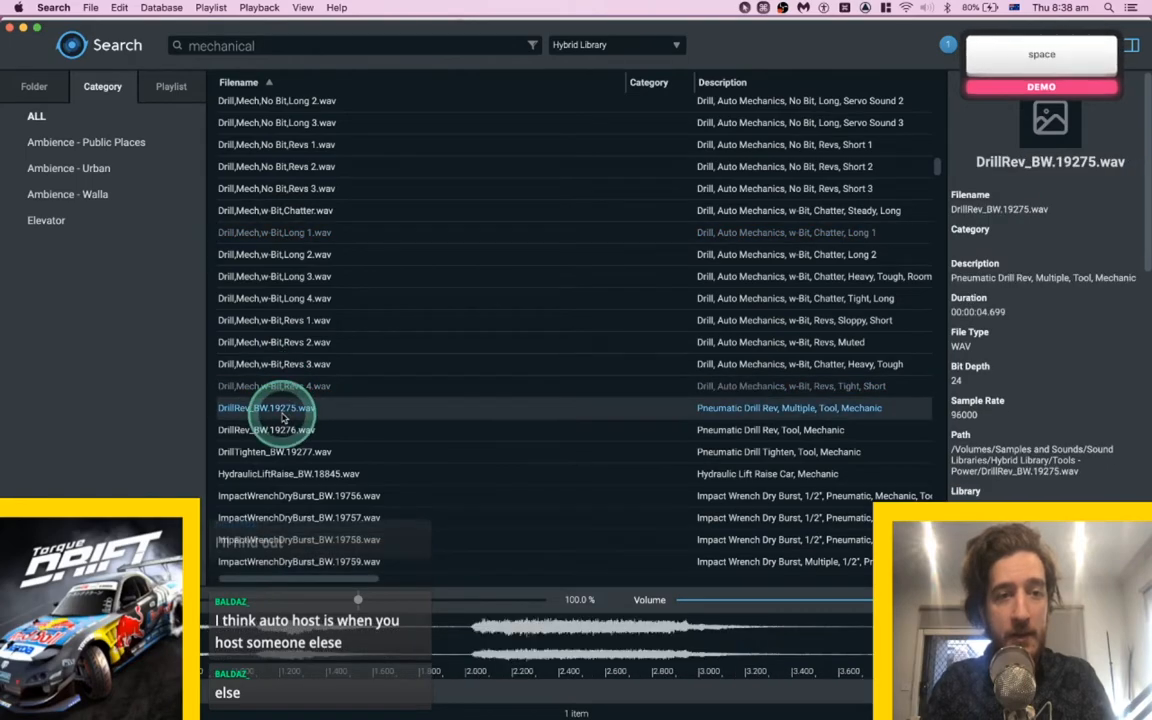
Return to the Pro Tools session and play the picture from just before the AirRatchetTighten clip on SFX A 2.
{"action": "key", "text": "super+Tab"}
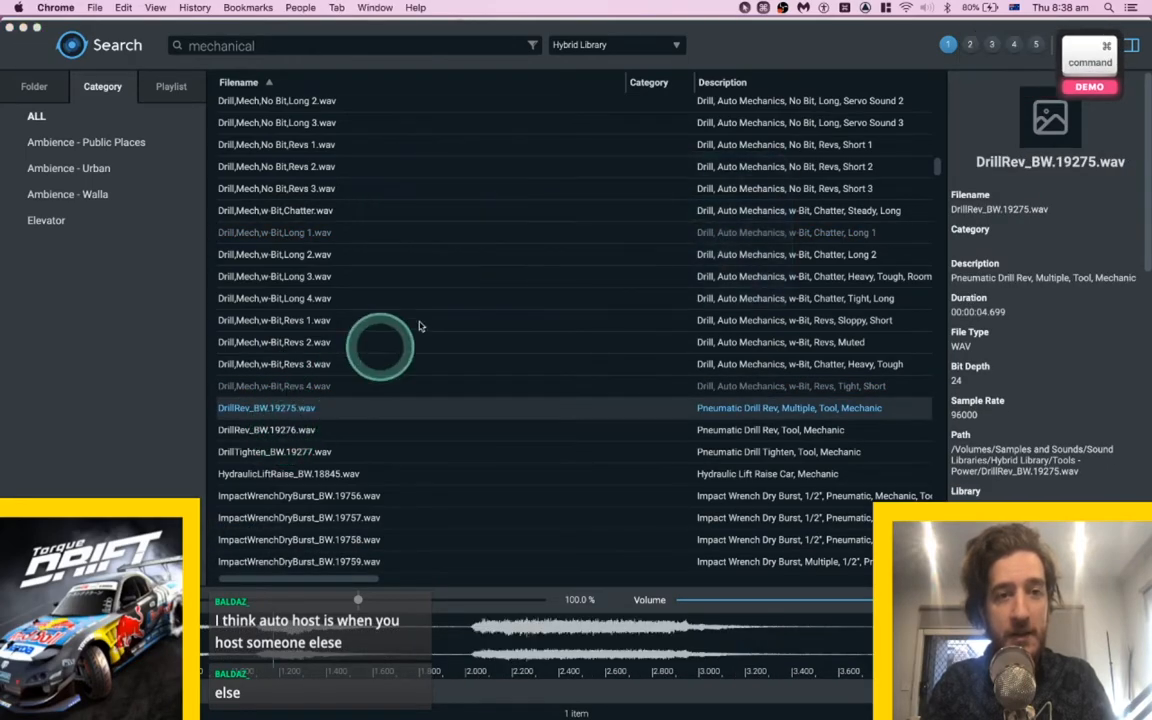
{"action": "key", "text": "super+Tab"}
{"action": "key", "text": "super+Tab"}
{"action": "key", "text": "super+Tab"}
{"action": "key", "text": "super+Tab"}
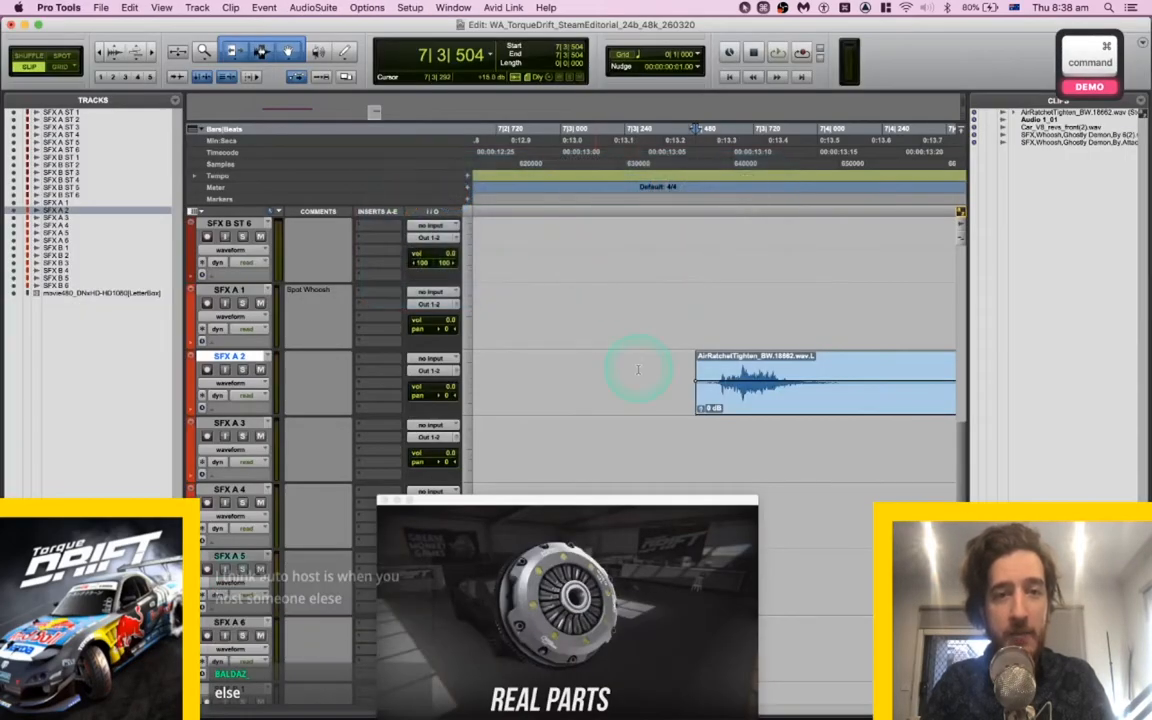
{"action": "left_click", "coordinate": [686, 377]}
{"action": "key", "text": "space"}
{"action": "key", "text": "space"}
{"action": "scroll", "coordinate": [686, 357], "scroll_direction": "down", "scroll_amount": 2}
{"action": "scroll", "coordinate": [686, 357], "scroll_direction": "right", "scroll_amount": 2}
{"action": "key", "text": "space"}
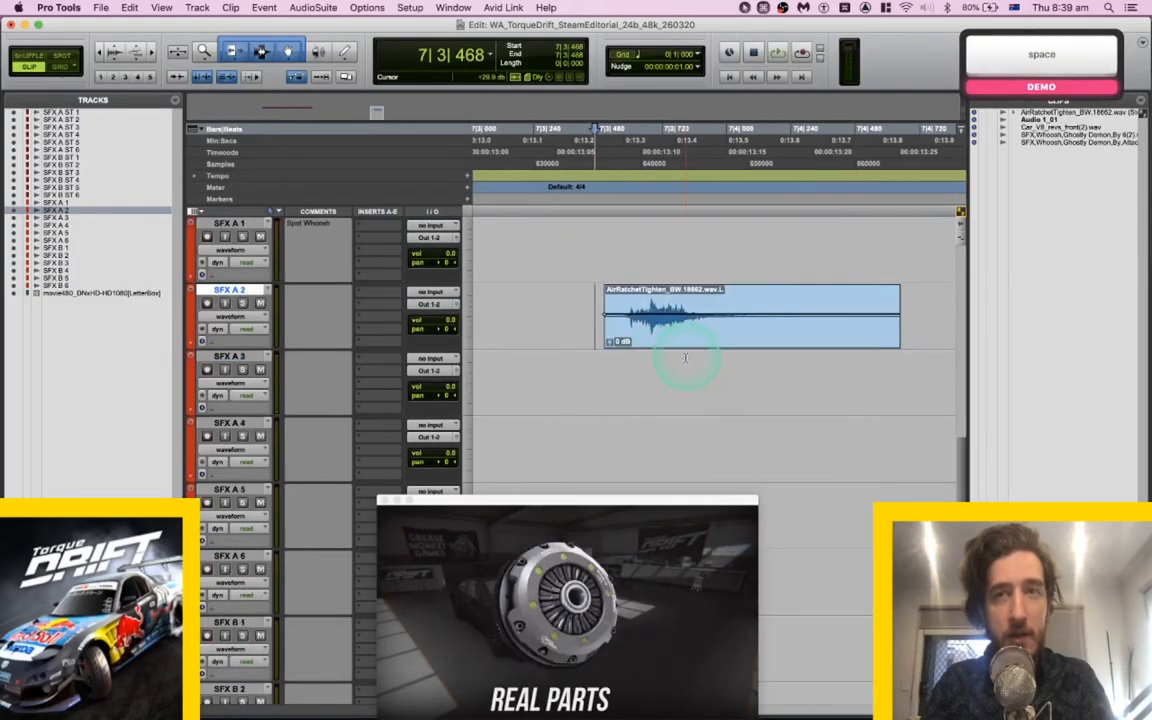
Spot DrillRev_BW.19275.wav from Search onto SFX A 3 at 7|3|901 and play it against the picture.
{"action": "left_click", "coordinate": [710, 360]}
{"action": "key", "text": "super+Tab"}
{"action": "key", "text": "super+Tab"}
{"action": "key", "text": "super+Tab"}
{"action": "key", "text": "super+Tab"}
{"action": "key", "text": "super+Tab"}
{"action": "key", "text": "s"}
{"action": "scroll", "coordinate": [704, 391], "scroll_direction": "down", "scroll_amount": 1}
{"action": "scroll", "coordinate": [704, 391], "scroll_direction": "right", "scroll_amount": 2}
{"action": "key", "text": "space"}
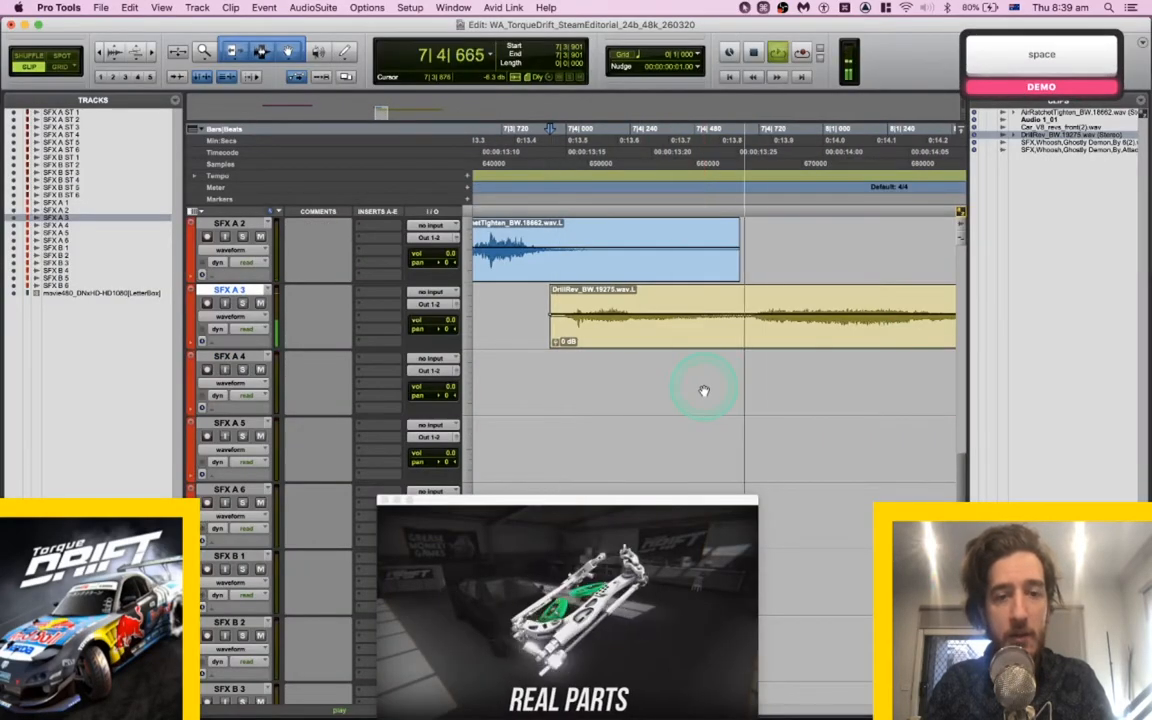
Trim the end of the DrillRev clip on SFX A 3 to about 8|2|064 and play it with the air ratchet.
{"action": "key", "text": "r"}
{"action": "key", "text": "r"}
{"action": "key", "text": "space"}
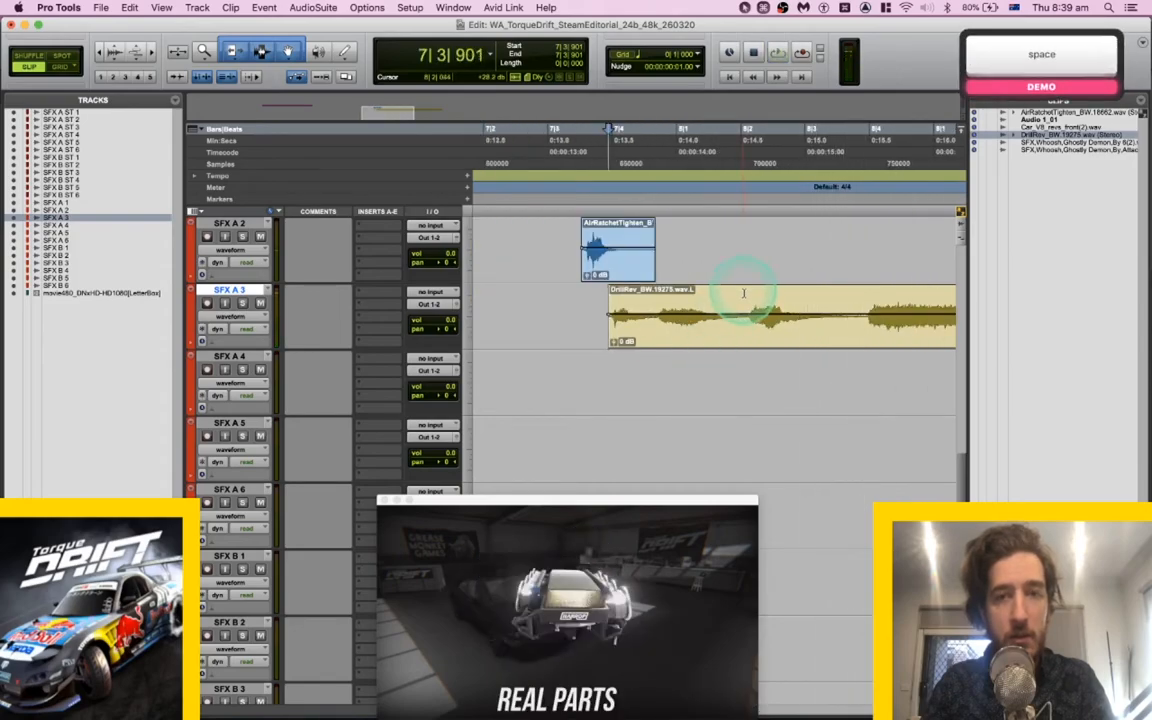
{"action": "left_click", "coordinate": [744, 296]}
{"action": "key", "text": "s"}
{"action": "key", "text": "space"}
{"action": "key", "text": "space"}
{"action": "left_click", "coordinate": [682, 297]}
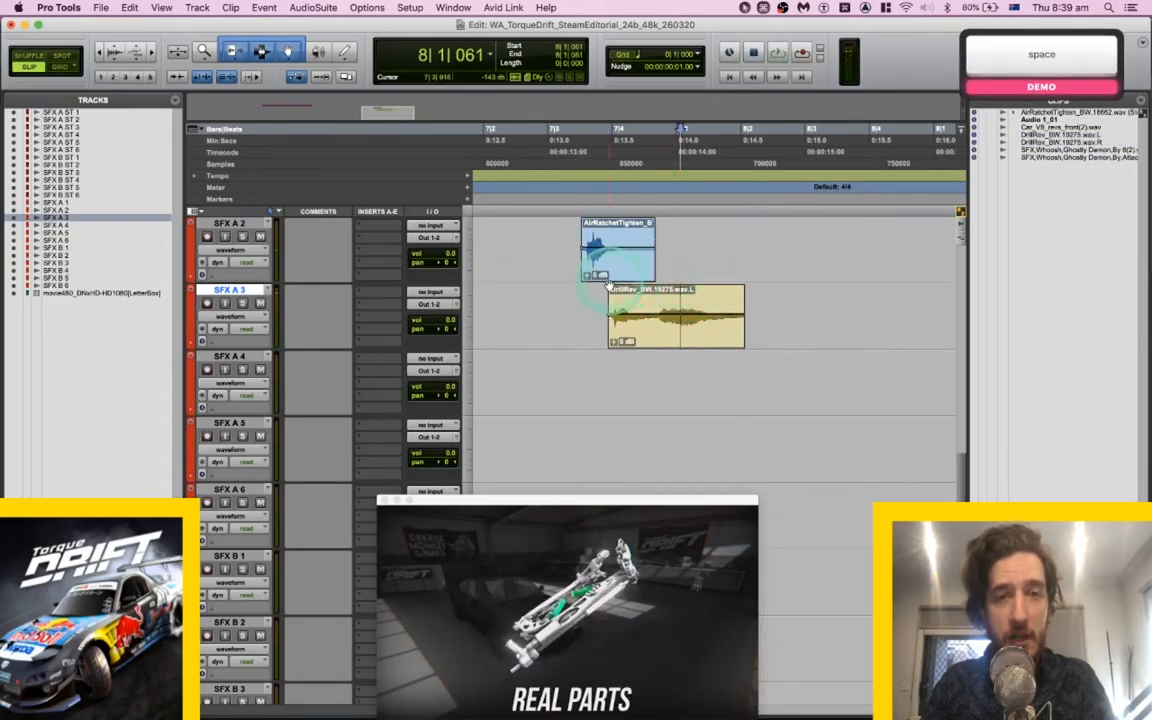
{"action": "left_click", "coordinate": [603, 275]}
{"action": "left_click", "coordinate": [580, 290]}
{"action": "key", "text": "space"}
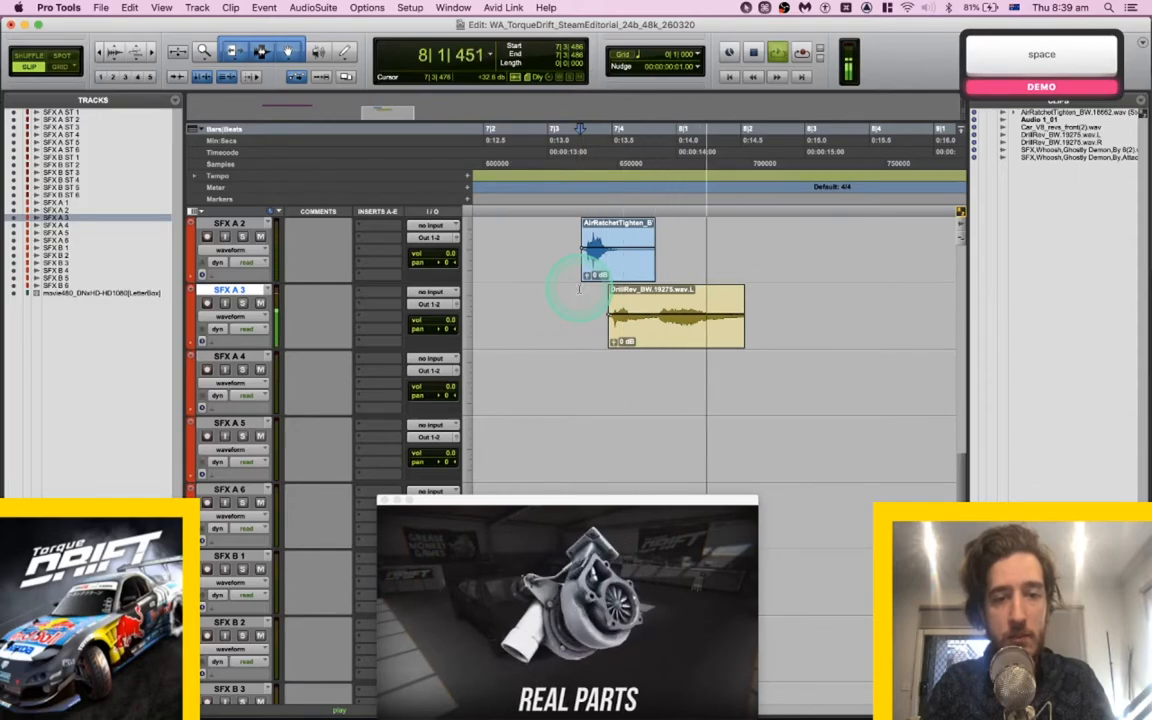
Shorten the DrillRev clip on SFX A 3 to end about level with the AirRatchetTighten clip and play it back.
{"action": "key", "text": "space"}
{"action": "left_click", "coordinate": [653, 297]}
{"action": "key", "text": "s"}
{"action": "left_click", "coordinate": [579, 296]}
{"action": "key", "text": "space"}
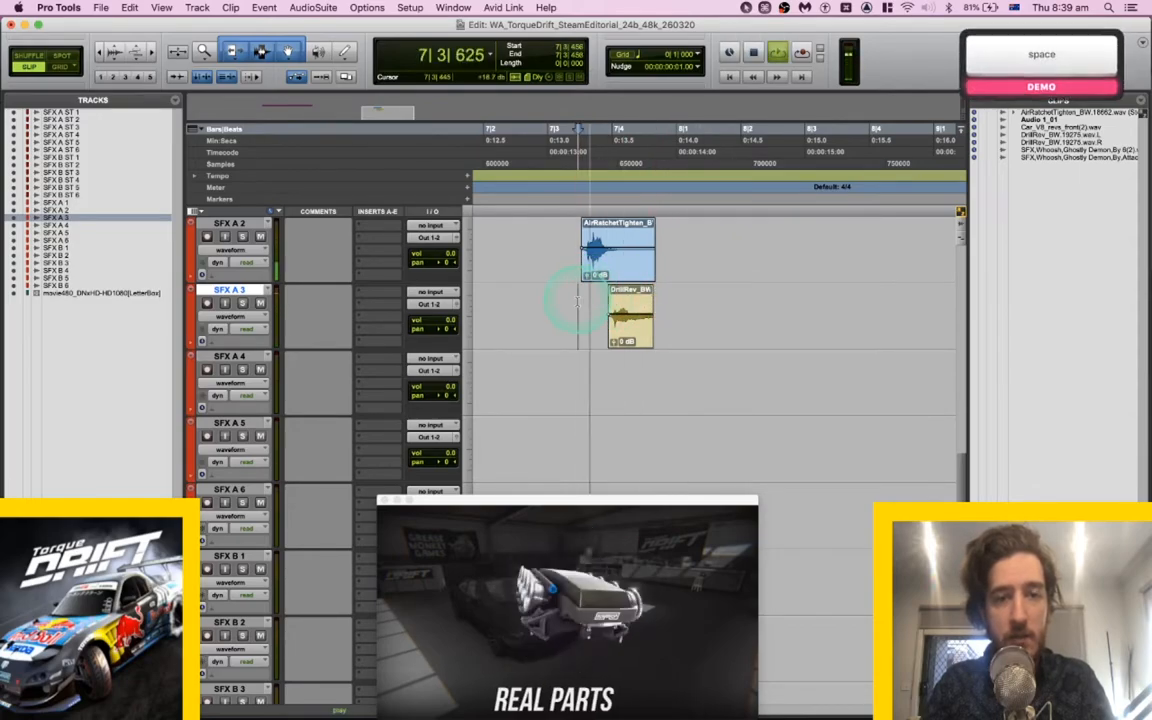
{"action": "key", "text": "space"}
Reposition the shortened DrillRev clip slightly later on SFX A 3 and fade out its end.
{"action": "left_click_drag", "start_coordinate": [630, 322], "coordinate": [587, 309]}
{"action": "left_click", "coordinate": [579, 297]}
{"action": "key", "text": "space"}
{"action": "key", "text": "f"}
{"action": "left_click", "coordinate": [575, 316]}
Switch to Search, audition the impact wrench dry burst and screw recordings, and choose ImpactWrenchScrew_BW.19769.wav.
{"action": "key", "text": "super+Tab"}
{"action": "scroll", "coordinate": [320, 400], "scroll_direction": "down", "scroll_amount": 4}
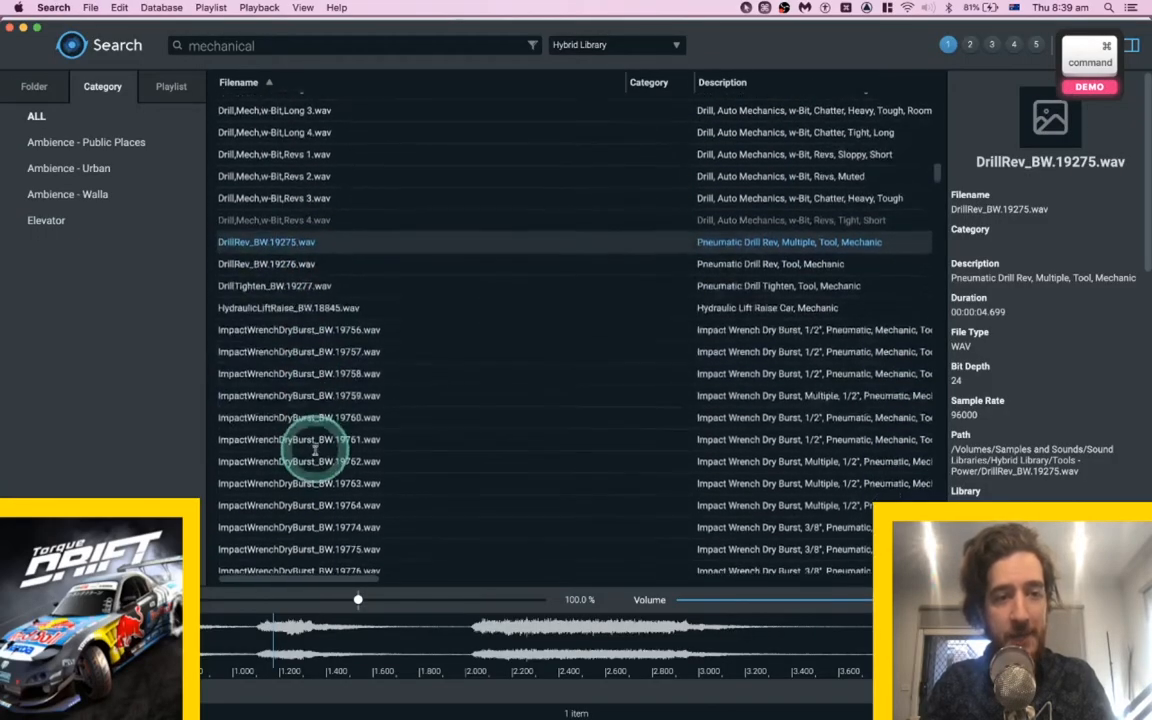
{"action": "left_click", "coordinate": [308, 440]}
{"action": "key", "text": "space"}
{"action": "key", "text": "space"}
{"action": "left_click", "coordinate": [335, 479]}
{"action": "scroll", "coordinate": [335, 479], "scroll_direction": "down", "scroll_amount": 4}
{"action": "key", "text": "space"}
{"action": "left_click", "coordinate": [335, 477]}
{"action": "scroll", "coordinate": [335, 477], "scroll_direction": "down", "scroll_amount": 1}
{"action": "left_click", "coordinate": [335, 479]}
{"action": "key", "text": "space"}
{"action": "scroll", "coordinate": [335, 479], "scroll_direction": "down", "scroll_amount": 2}
{"action": "left_click", "coordinate": [335, 479]}
{"action": "scroll", "coordinate": [335, 479], "scroll_direction": "down", "scroll_amount": 1}
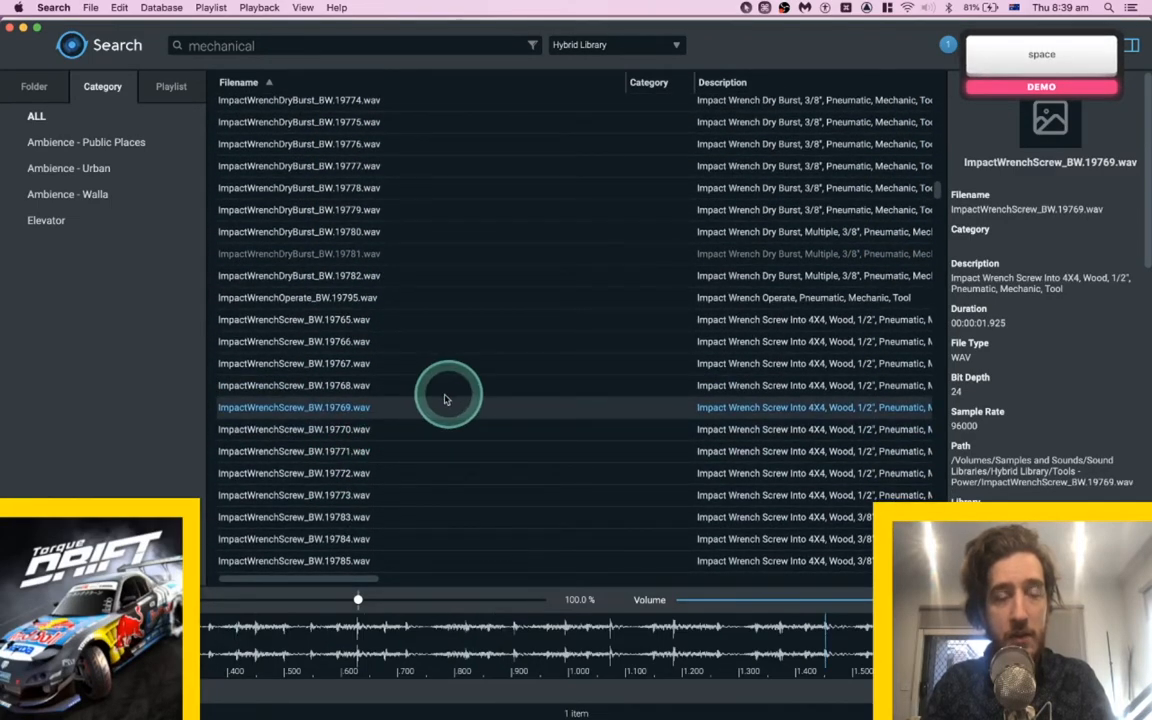
{"action": "key", "text": "space"}
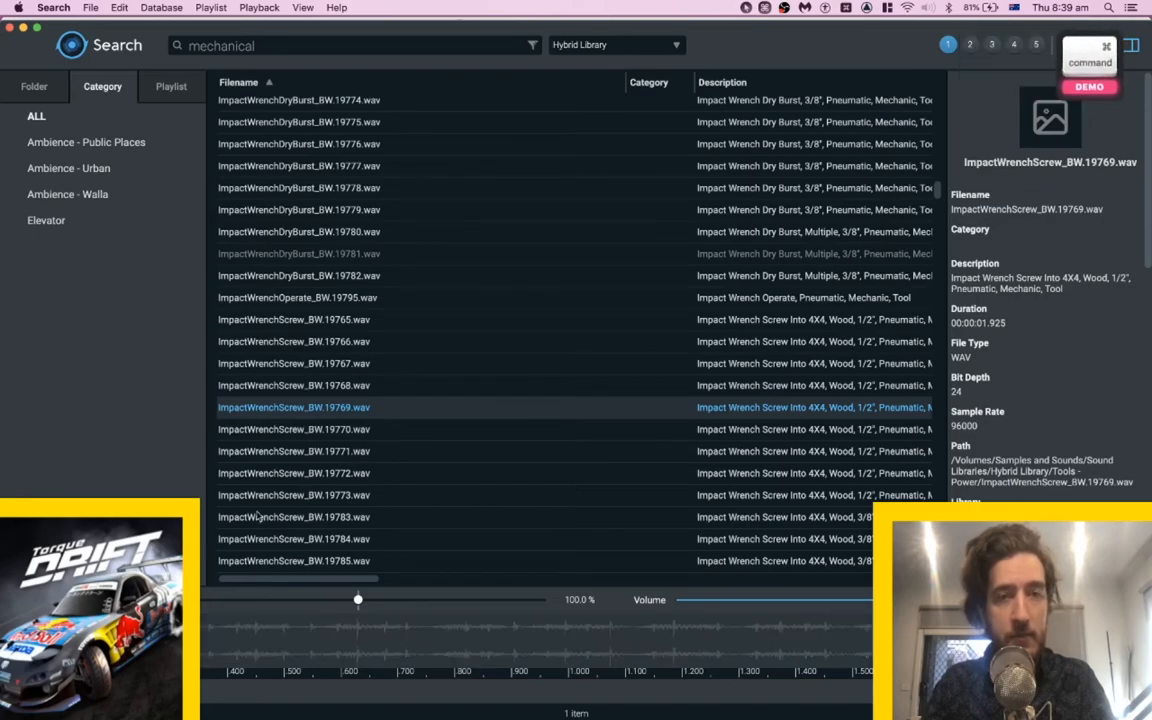
Spot a short portion of ImpactWrenchScrew_BW.19769.wav onto SFX A 4 at 7|3|077 and play the layered sounds against picture.
{"action": "key", "text": "super+Tab"}
{"action": "key", "text": "super+Tab"}
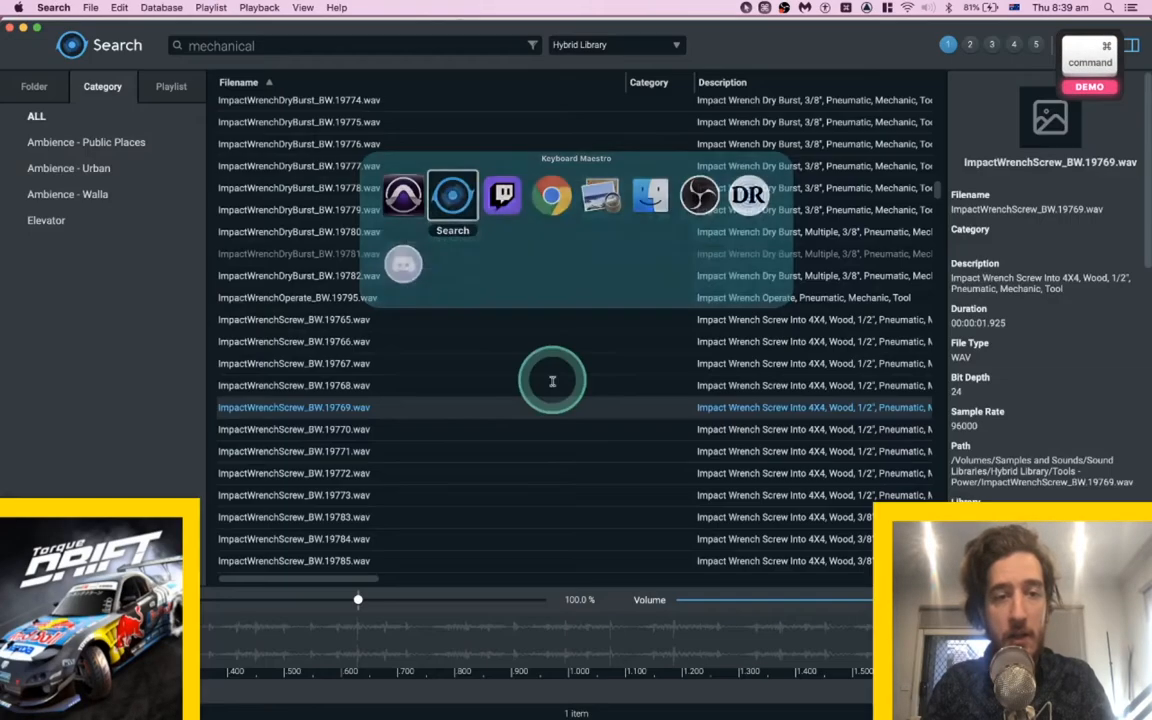
{"action": "key", "text": "s"}
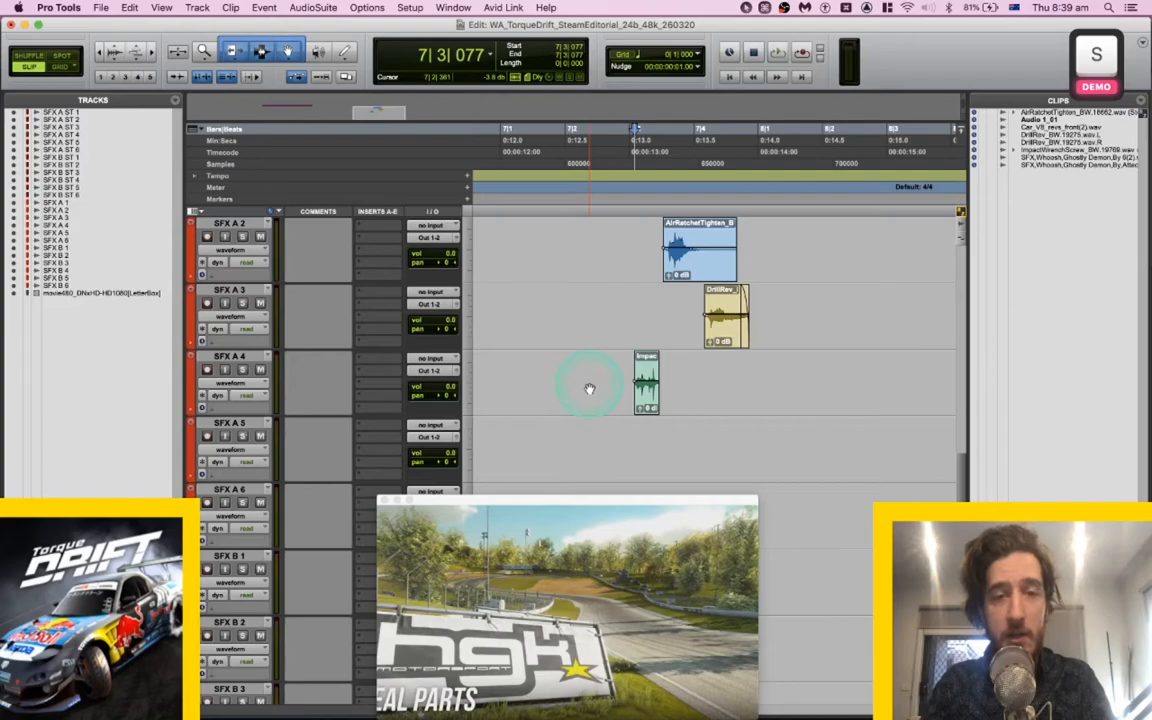
{"action": "left_click", "coordinate": [589, 389]}
{"action": "key", "text": "space"}
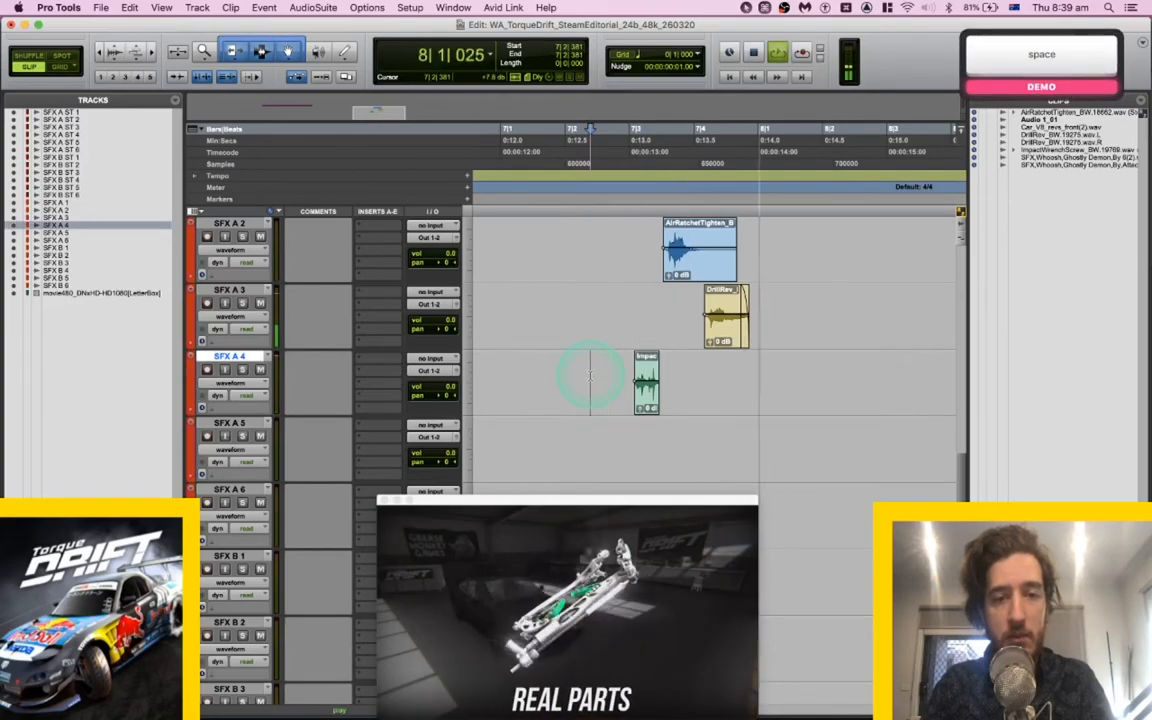
{"action": "key", "text": "space"}
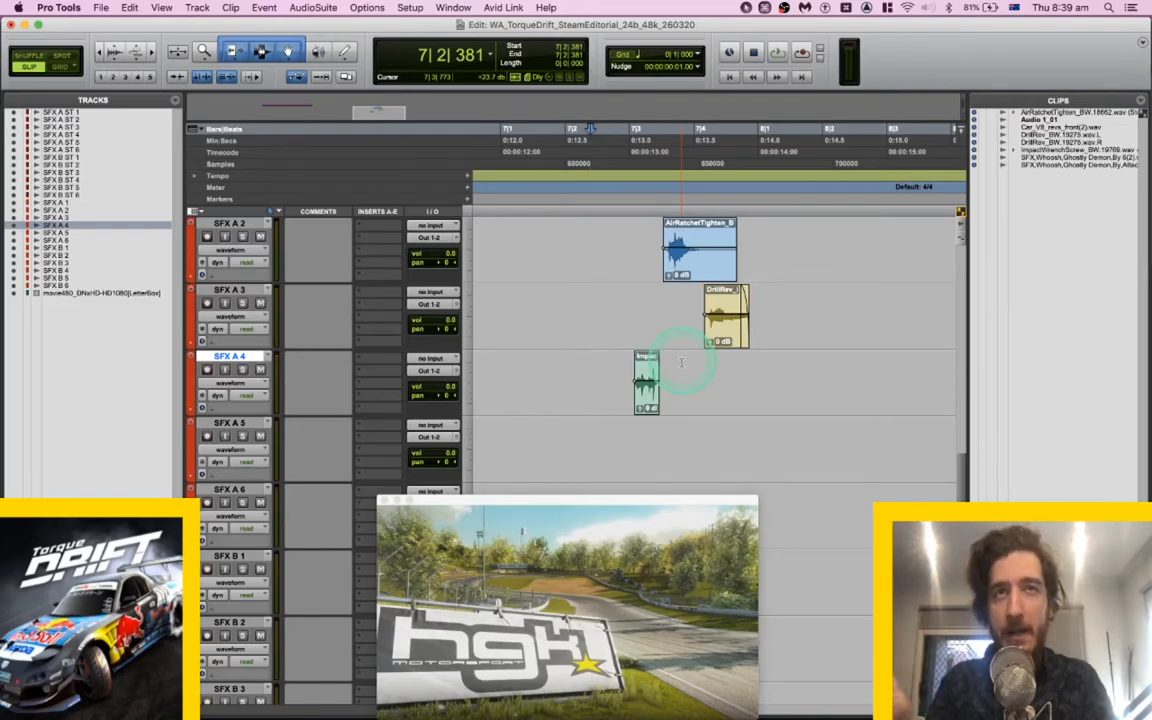
Return the edit cursor to the session start at 1|1|000.
{"action": "scroll", "coordinate": [678, 366], "scroll_direction": "left", "scroll_amount": 4}
{"action": "left_click", "coordinate": [539, 378]}
{"action": "scroll", "coordinate": [539, 378], "scroll_direction": "left", "scroll_amount": 2}
{"action": "key", "text": "Return"}
Switch to Search and search the Hybrid Library for "swoosh", replacing it with "whoosh".
{"action": "key", "text": "super+Tab"}
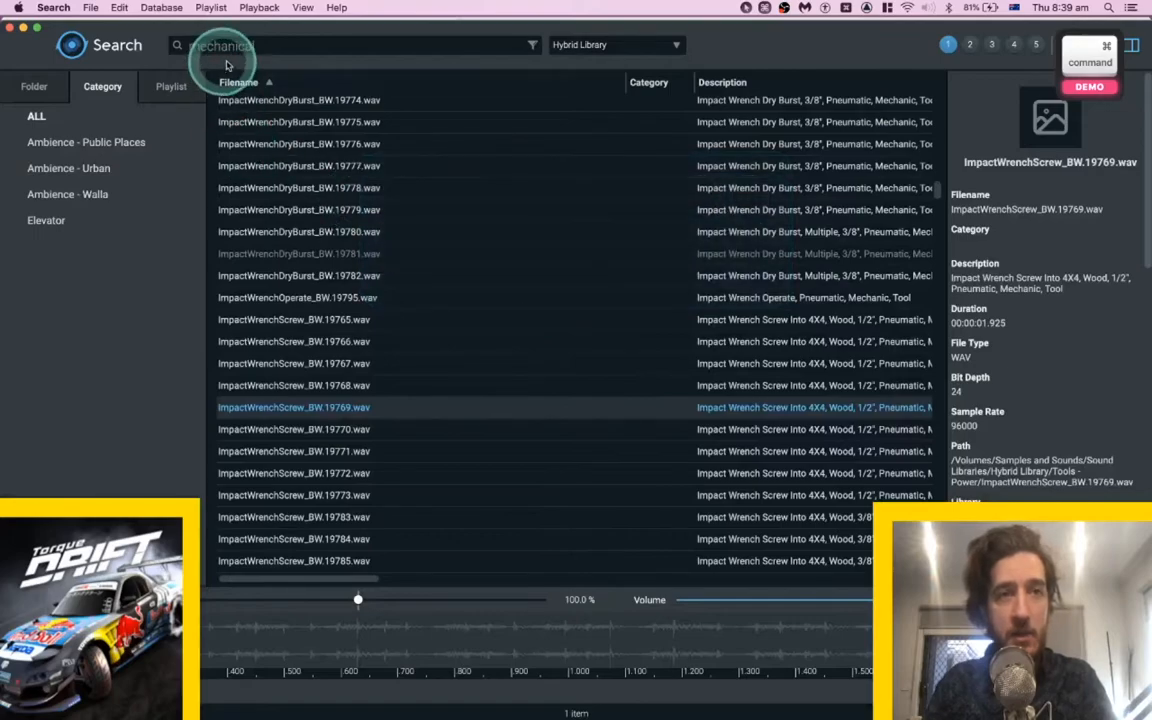
{"action": "key", "text": "super+a"}
{"action": "type", "text": "swoosh"}
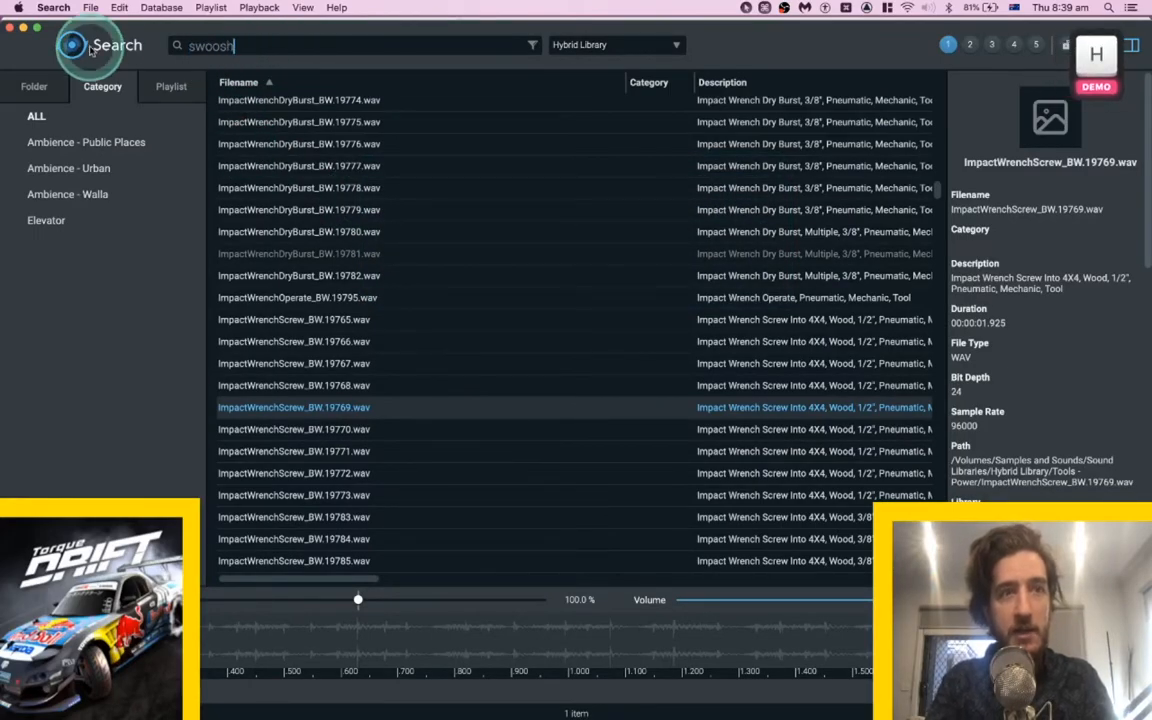
{"action": "key", "text": "Return"}
{"action": "key", "text": "super+f"}
{"action": "type", "text": "whoosh"}
{"action": "key", "text": "Return"}
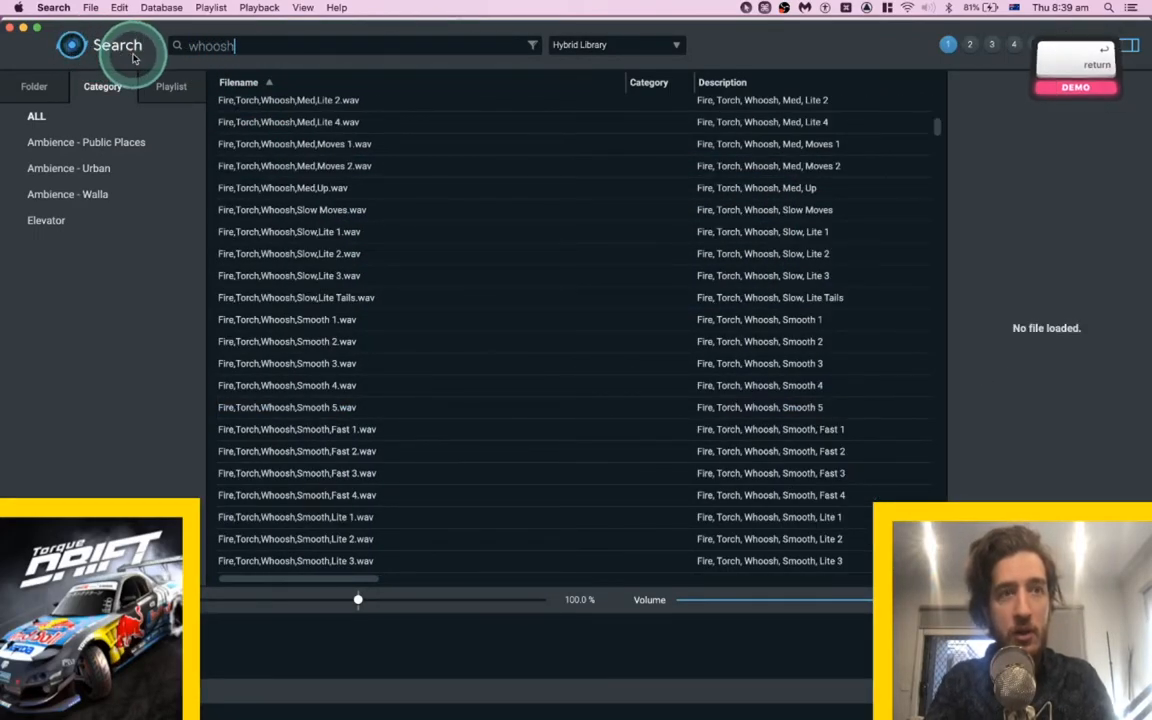
Audition Fire,Torch,Whoosh,Slow,Lite 1.wav and Fire,Torch,Whoosh,Smooth 4.wav.
{"action": "left_click", "coordinate": [292, 232]}
{"action": "key", "text": "space"}
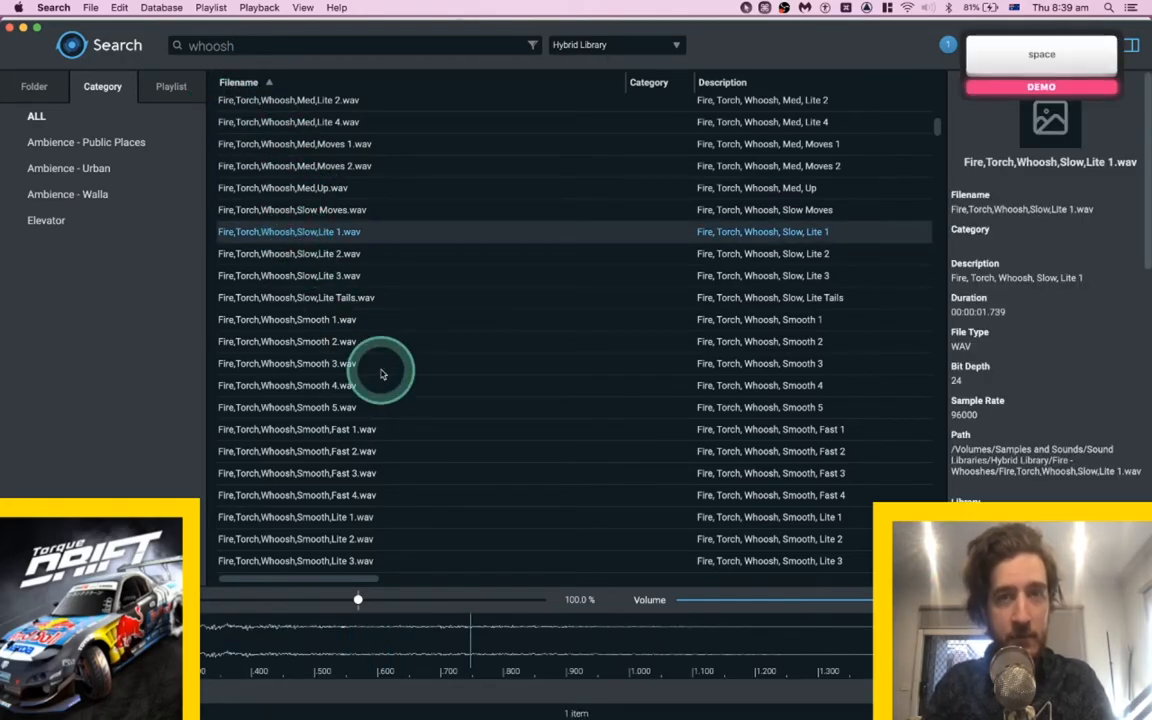
{"action": "left_click", "coordinate": [342, 385]}
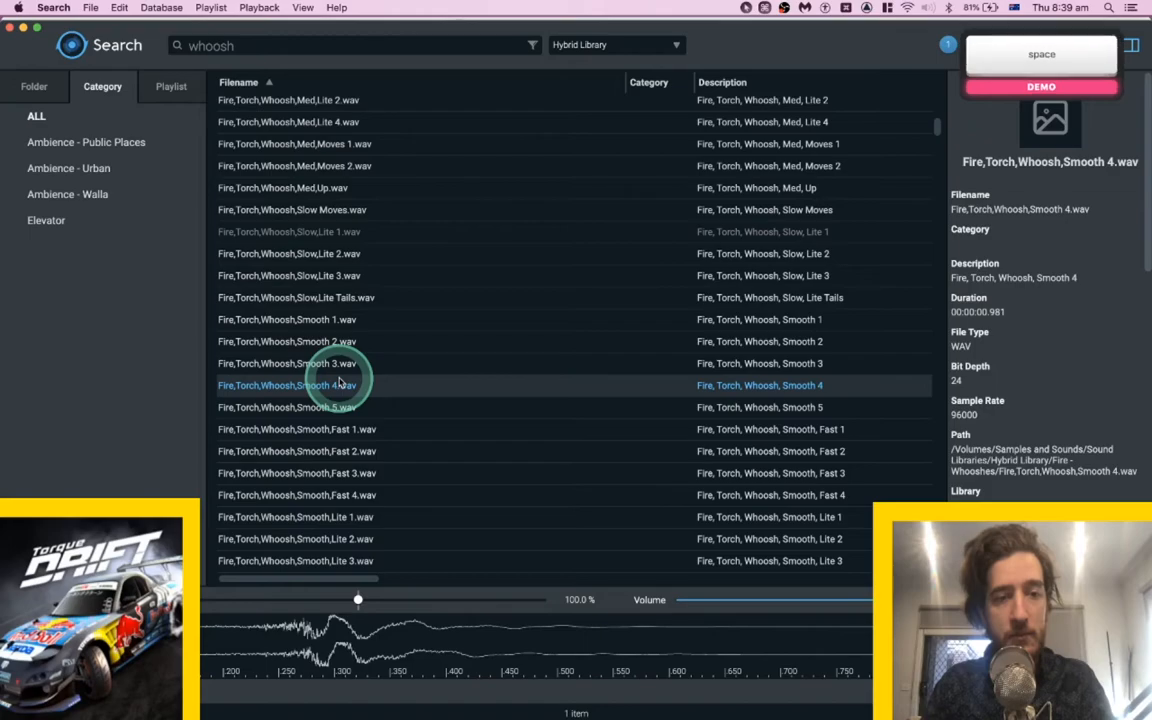
Play the trailer's opening in Pro Tools and replay Fire,Torch,Whoosh,Smooth 4.wav in Search.
{"action": "key", "text": "super+Tab"}
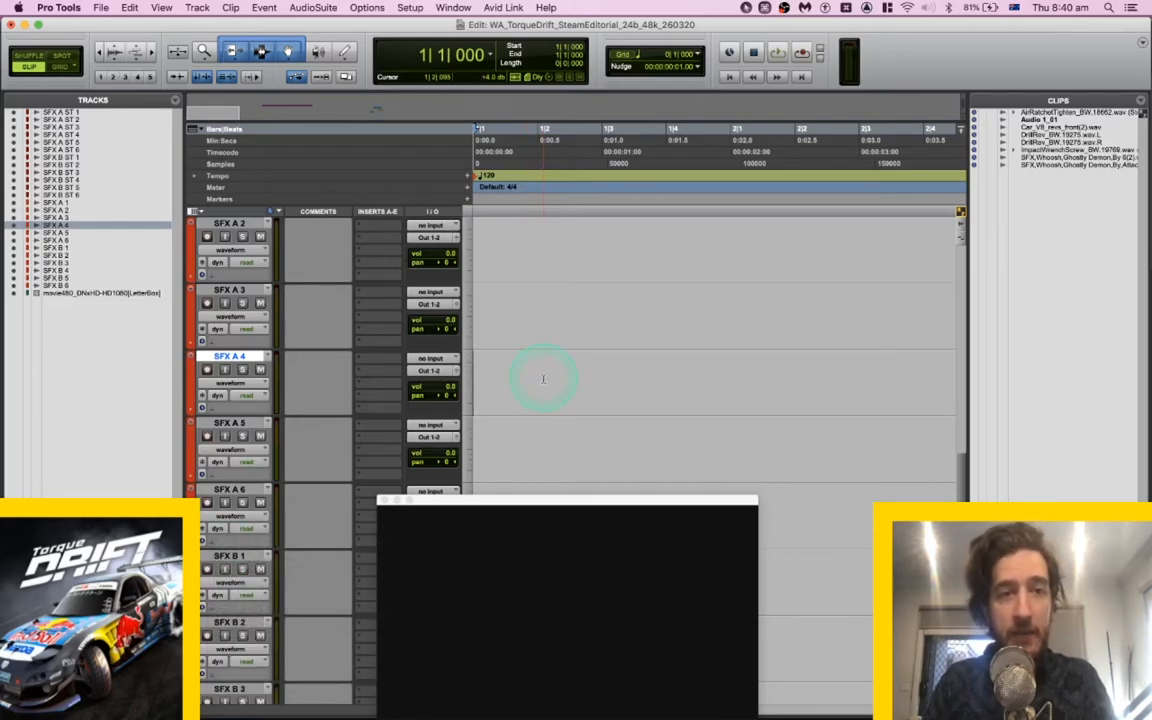
{"action": "scroll", "coordinate": [543, 379], "scroll_direction": "up", "scroll_amount": 2}
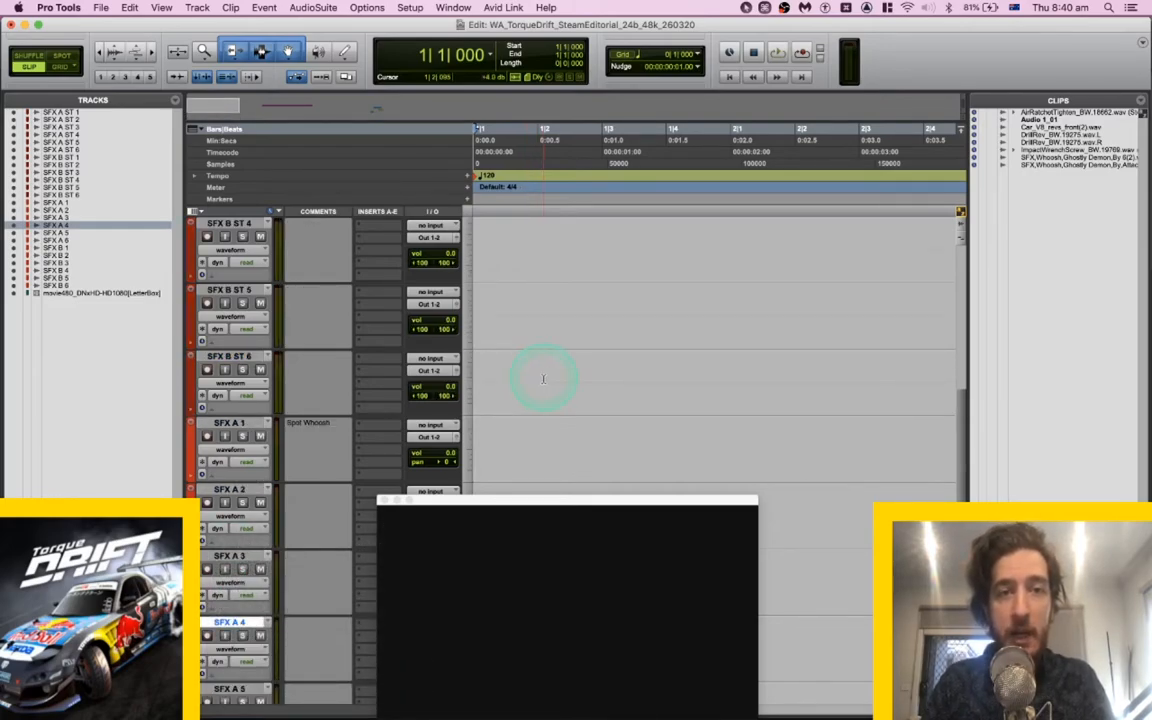
{"action": "key", "text": "space"}
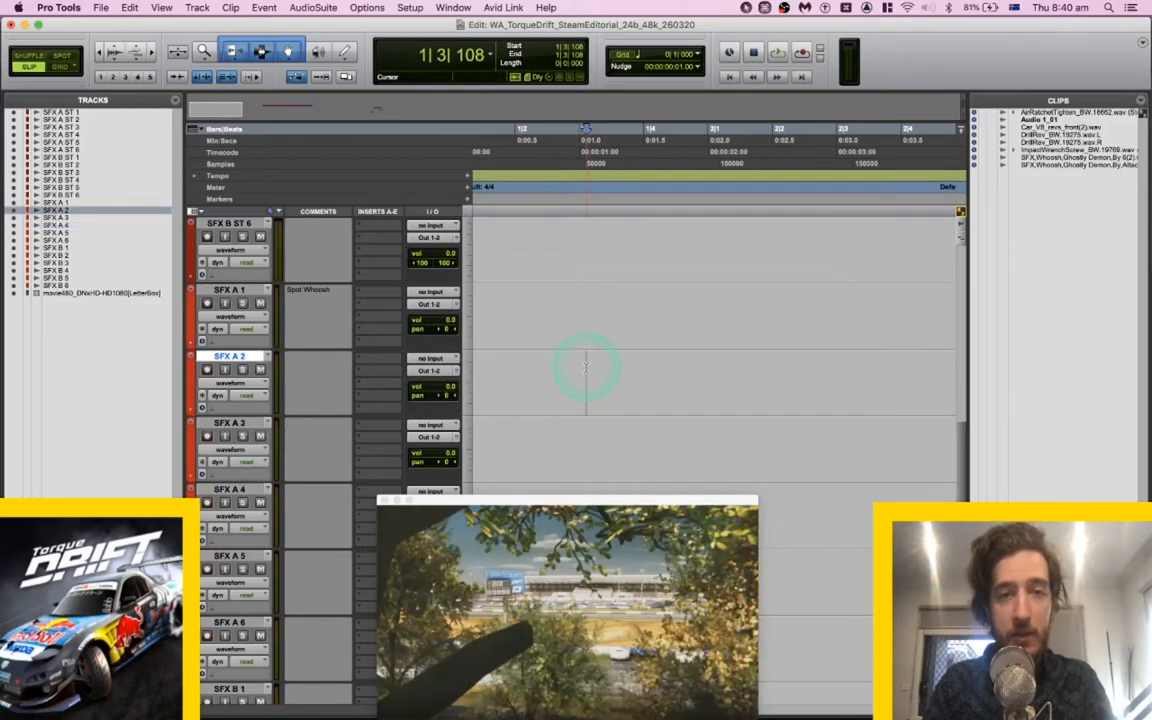
{"action": "key", "text": "space"}
{"action": "key", "text": "super+Tab"}
{"action": "key", "text": "space"}
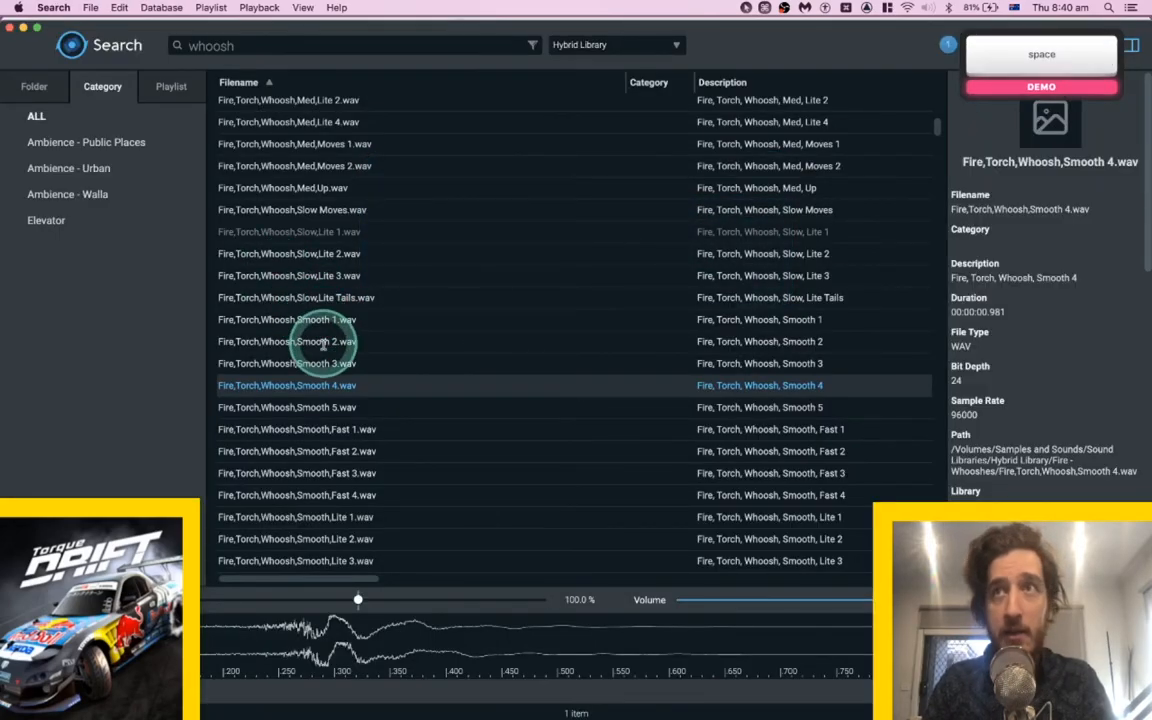
Bring Fire,Torch,Whoosh,Smooth 4.wav into the Pro Tools session and cut its clip from the timeline to the clipboard.
{"action": "key", "text": "super+Tab"}
{"action": "key", "text": "super+Tab"}
{"action": "left_click_drag", "start_coordinate": [427, 407], "coordinate": [830, 389]}
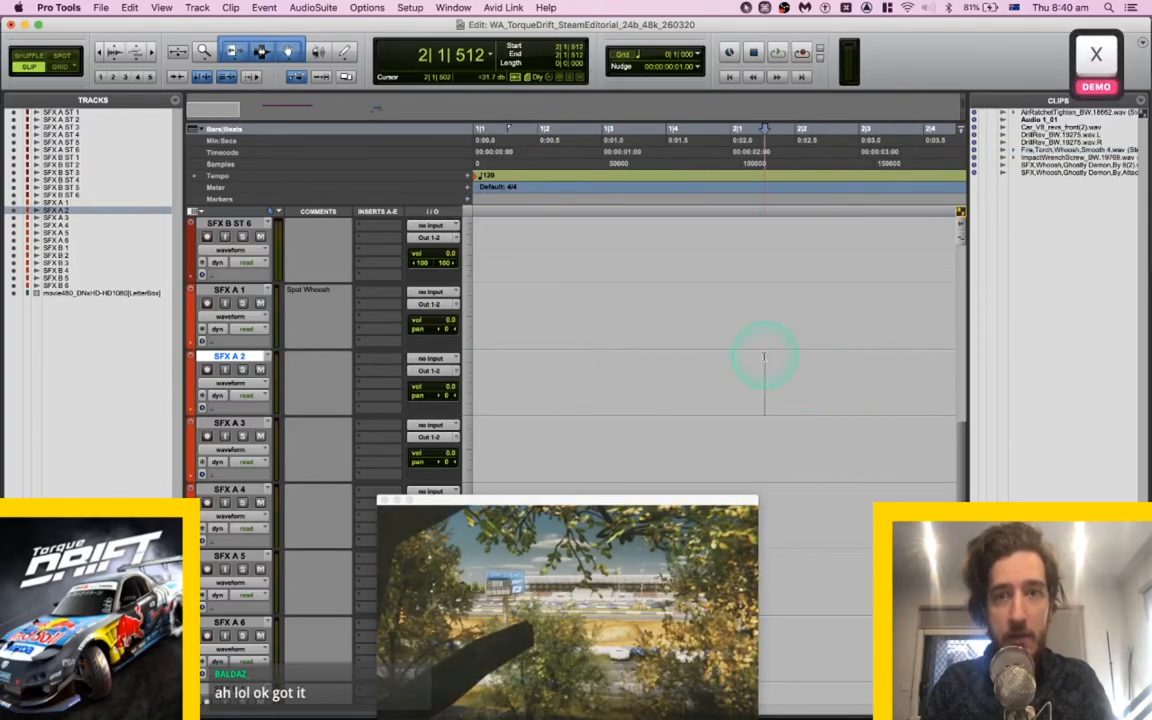
Play through to the "Real Tracks" shot and paste the Fire,Torch,Whoosh,Smooth 4 clip on SFX A 2 at 5|4|376.
{"action": "key", "text": "space"}
{"action": "scroll", "coordinate": [763, 357], "scroll_direction": "down", "scroll_amount": 1}
{"action": "key", "text": "space"}
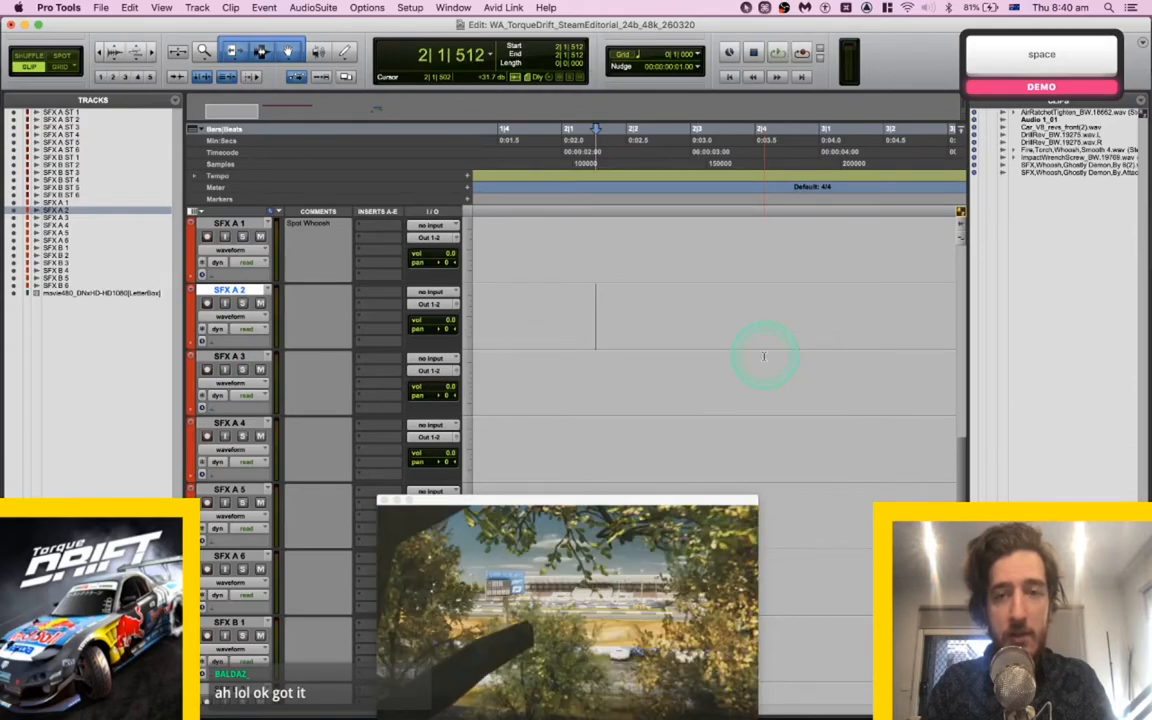
{"action": "scroll", "coordinate": [760, 354], "scroll_direction": "right", "scroll_amount": 2}
{"action": "left_click", "coordinate": [626, 302]}
{"action": "key", "text": "space"}
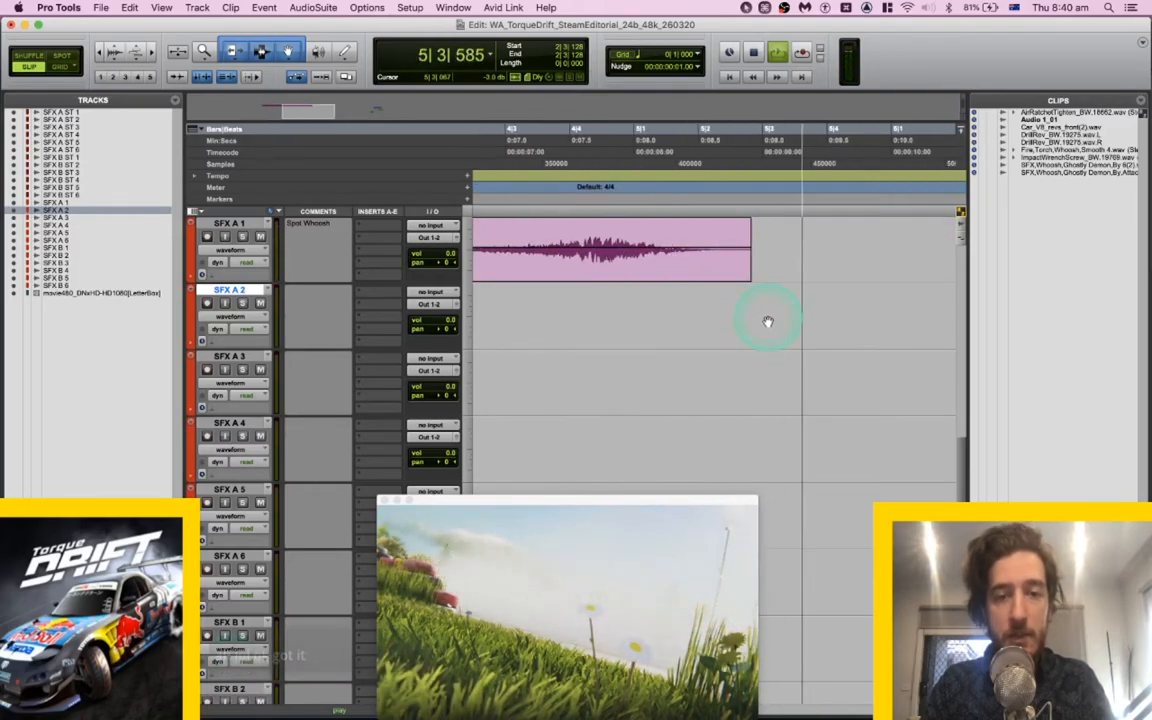
{"action": "key", "text": "space"}
{"action": "left_click", "coordinate": [715, 312]}
{"action": "key", "text": "v"}
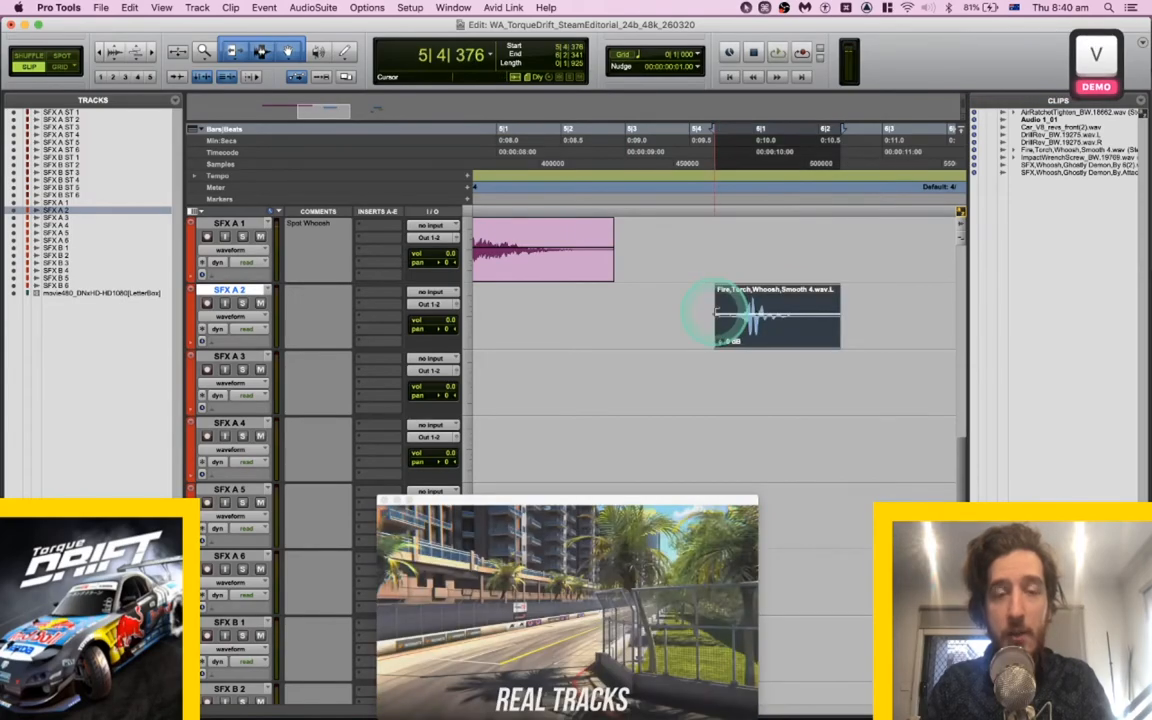
Move the Fire,Torch,Whoosh,Smooth 4 clip on SFX A 2 earlier to 5|4|100 and play it against the "Real Tracks" shot.
{"action": "left_click_drag", "start_coordinate": [762, 326], "coordinate": [744, 328]}
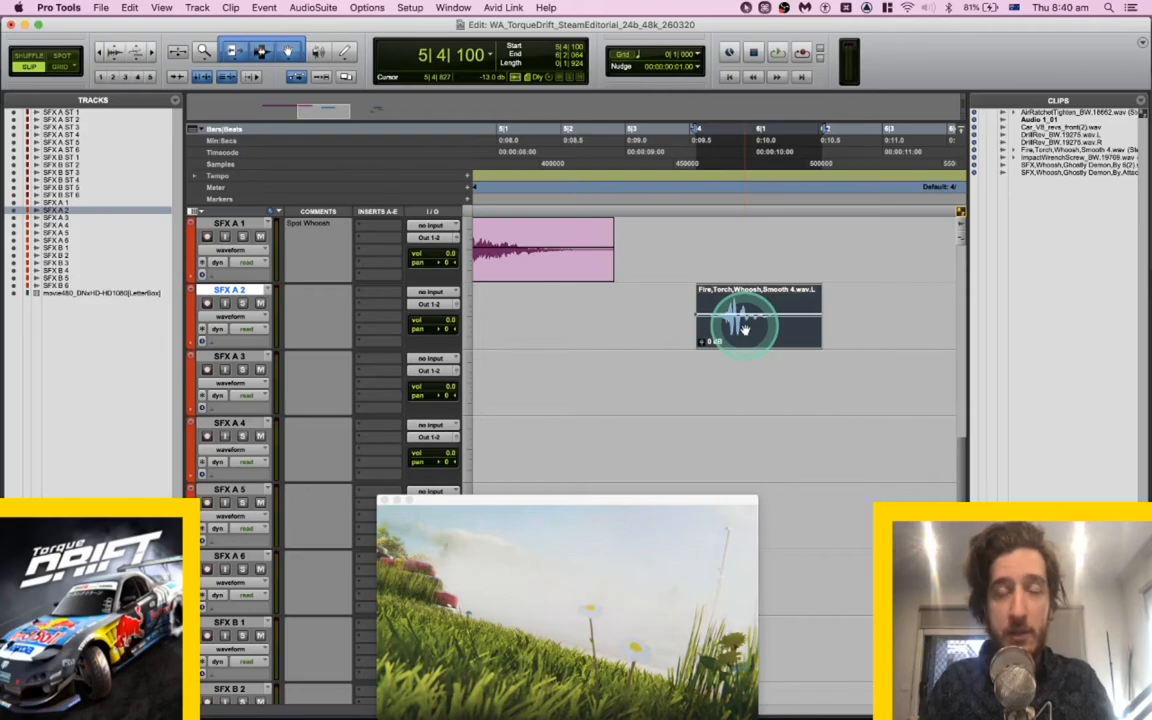
{"action": "left_click", "coordinate": [635, 308]}
{"action": "key", "text": "space"}
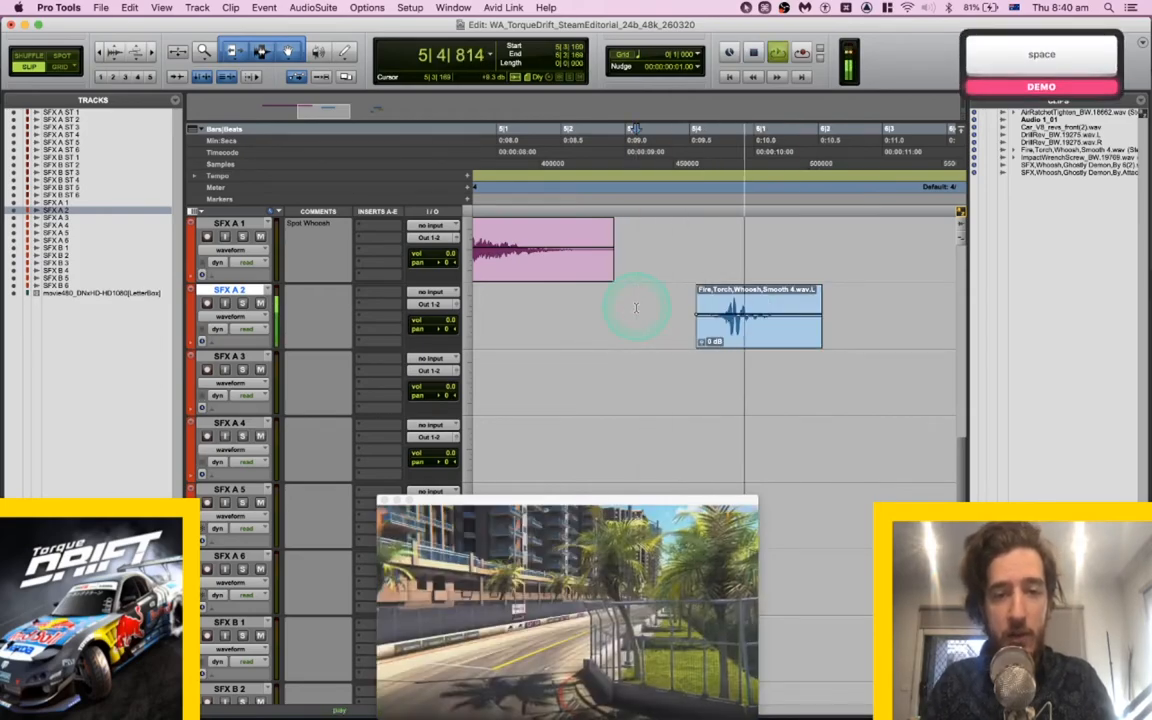
Move the Fire,Torch,Whoosh,Smooth 4 clip on SFX A 2 about half a beat later and replay it against the "Real Tracks" shot.
{"action": "key", "text": "space"}
{"action": "left_click_drag", "start_coordinate": [753, 327], "coordinate": [787, 329]}
{"action": "left_click", "coordinate": [628, 310]}
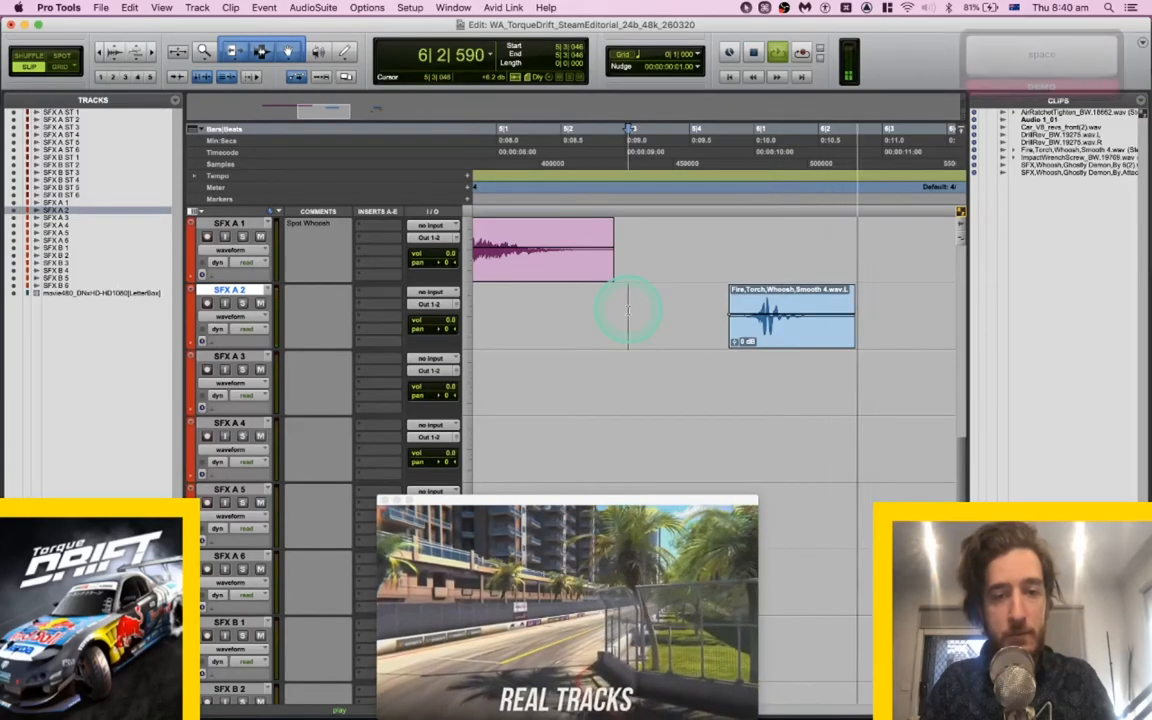
{"action": "key", "text": "space"}
{"action": "scroll", "coordinate": [742, 323], "scroll_direction": "right", "scroll_amount": 2}
Audition Fire,Torch,Whoosh,Smooth,Fast 1.wav in Search and spot it on SFX A 2 in Pro Tools at 6|3|179.
{"action": "key", "text": "super+Tab"}
{"action": "left_click", "coordinate": [270, 435]}
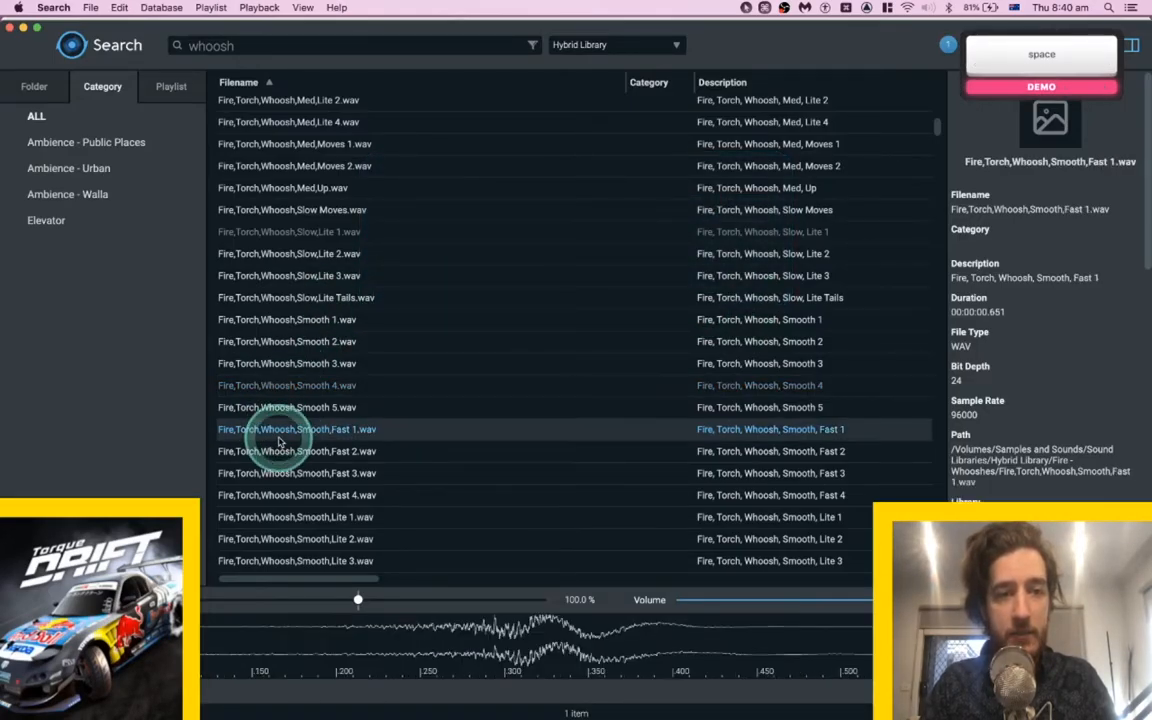
{"action": "scroll", "coordinate": [275, 440], "scroll_direction": "down", "scroll_amount": 3}
{"action": "key", "text": "super+Tab"}
{"action": "scroll", "coordinate": [782, 342], "scroll_direction": "right", "scroll_amount": 1}
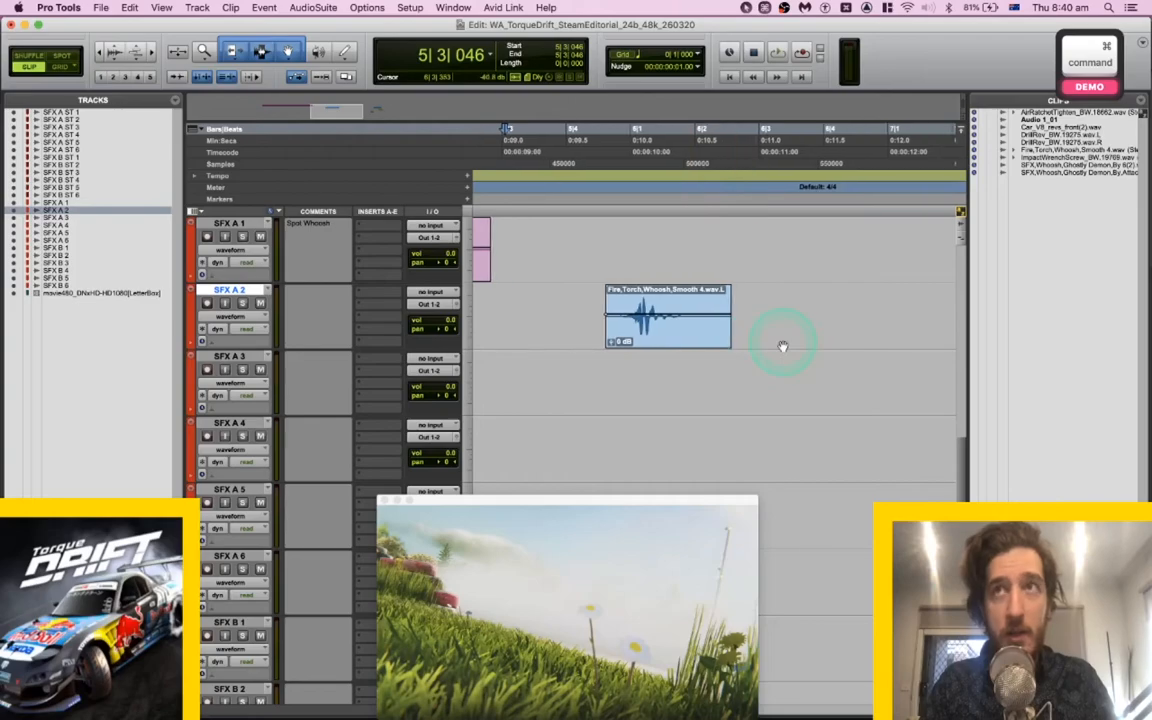
{"action": "left_click", "coordinate": [748, 368]}
{"action": "key", "text": "super+Tab"}
{"action": "key", "text": "s"}
{"action": "left_click_drag", "start_coordinate": [752, 370], "coordinate": [740, 322]}
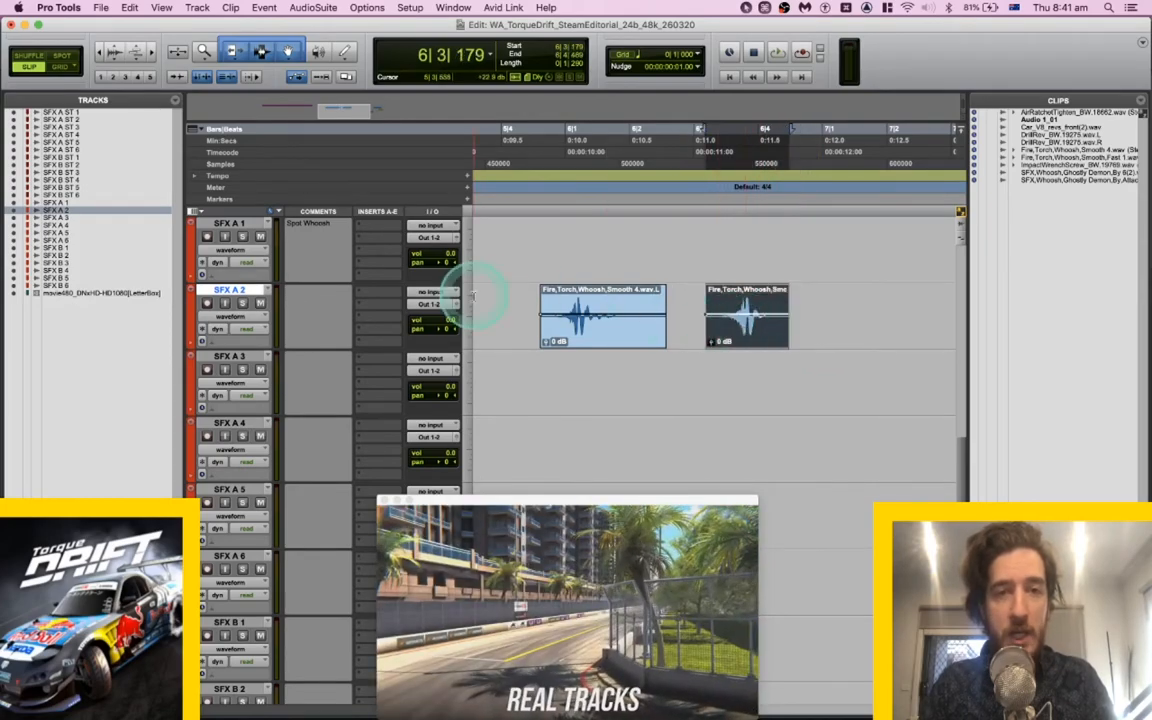
Play the Smooth 4 and Smooth,Fast 1 whooshes on SFX A 2 against picture from 5|4|018.
{"action": "left_click", "coordinate": [502, 295]}
{"action": "key", "text": "space"}
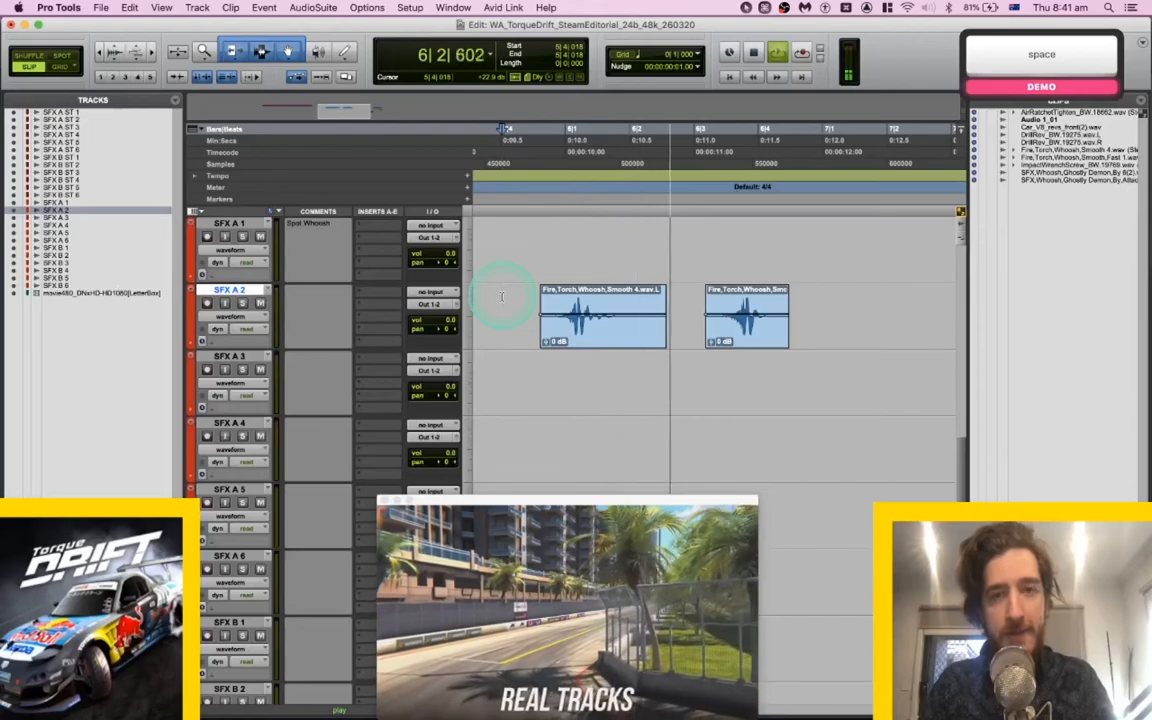
{"action": "key", "text": "space"}
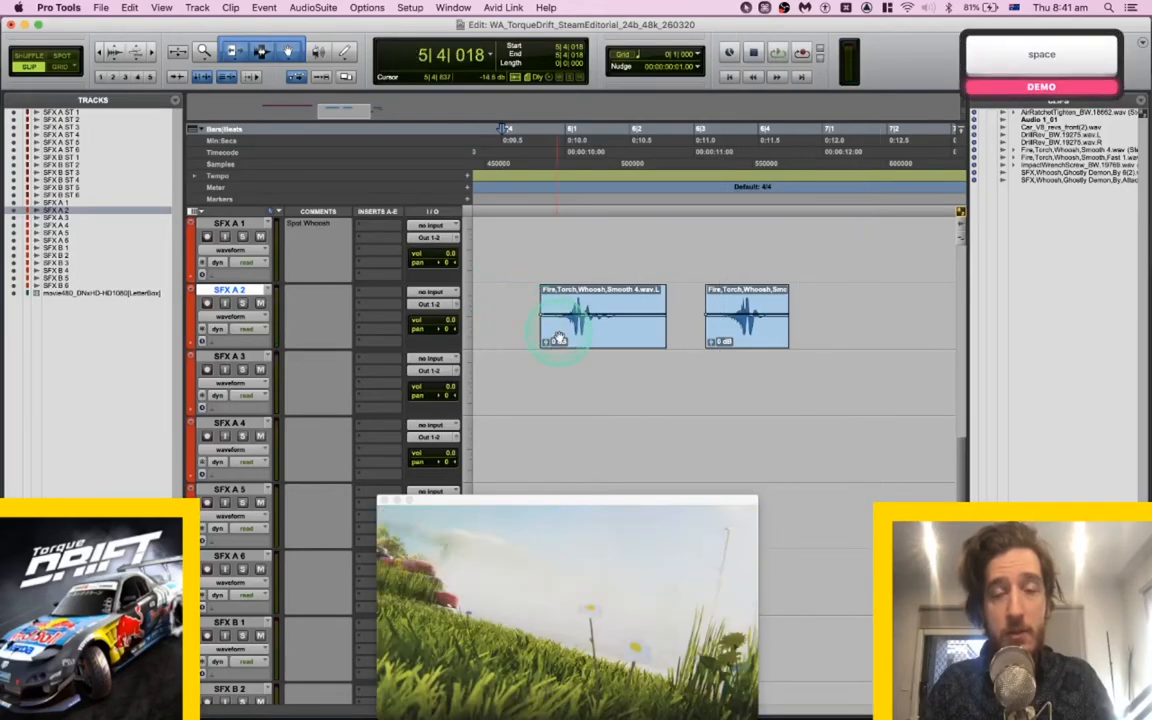
{"action": "scroll", "coordinate": [558, 337], "scroll_direction": "right", "scroll_amount": 3}
Audition Fire,Torch,Whoosh,Smooth,Fast 3.wav in Search and return to Pro Tools.
{"action": "key", "text": "super+Tab"}
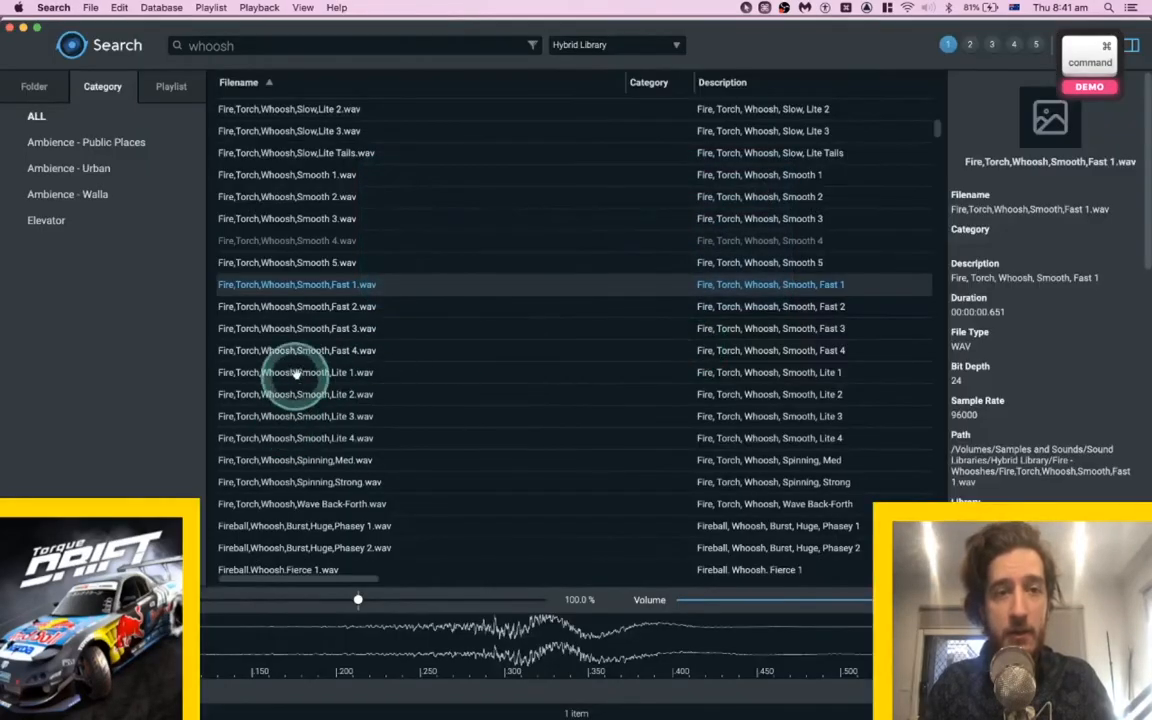
{"action": "left_click", "coordinate": [330, 330]}
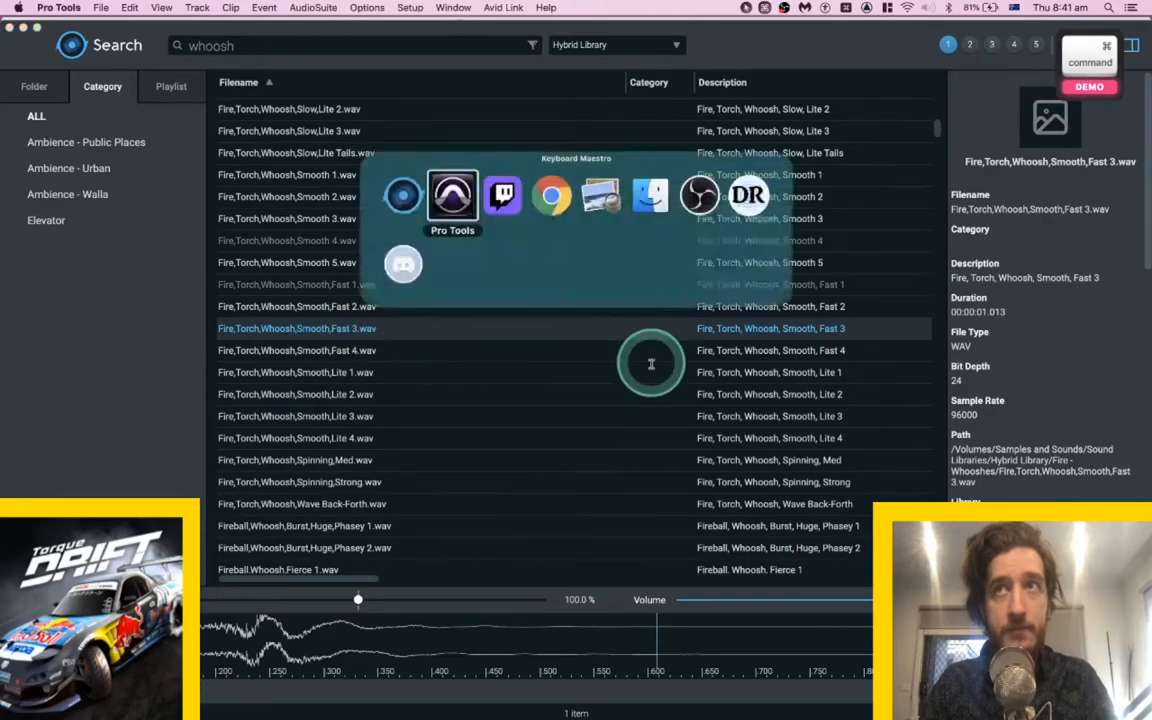
{"action": "key", "text": "super+Tab"}
Move the AirRatchetTighten, DrillRev and ImpactWrenchScrew clips three tracks down, onto SFX A 5, SFX A 6 and SFX B 1, keeping their timing.
{"action": "scroll", "coordinate": [609, 345], "scroll_direction": "up", "scroll_amount": 2}
{"action": "scroll", "coordinate": [609, 345], "scroll_direction": "right", "scroll_amount": 8}
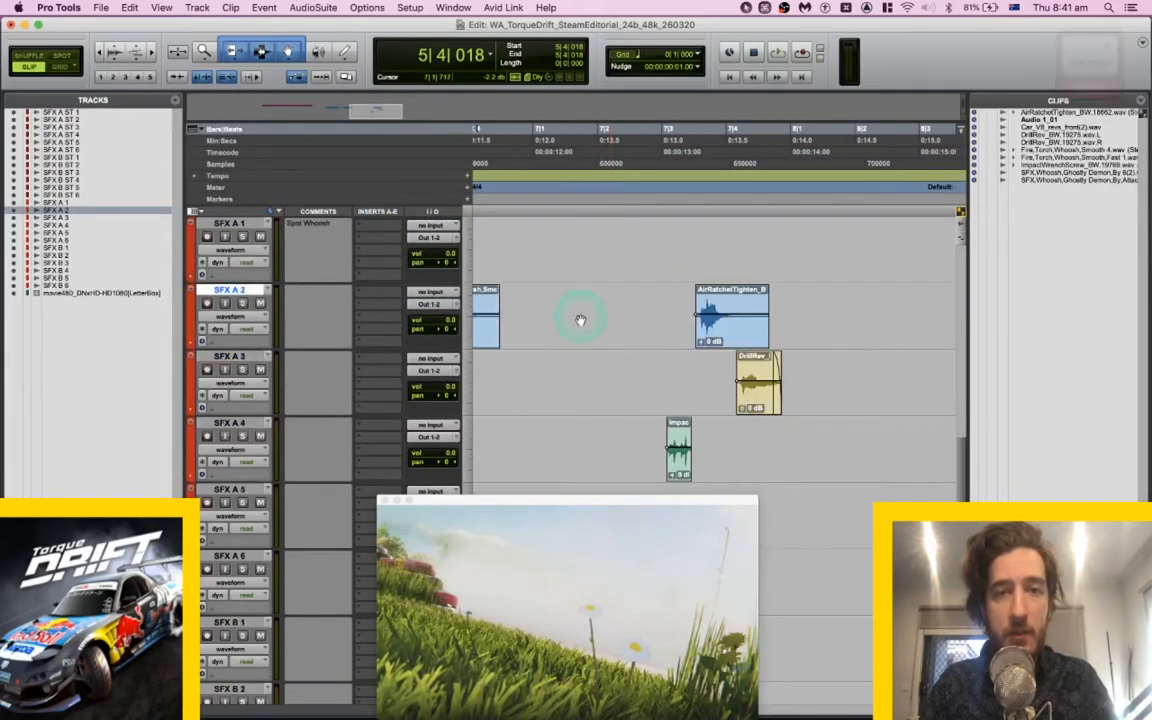
{"action": "left_click", "coordinate": [559, 308]}
{"action": "left_click_drag", "start_coordinate": [650, 296], "coordinate": [836, 438]}
{"action": "key", "text": "x"}
{"action": "key", "text": "semicolon"}
{"action": "key", "text": "v"}
{"action": "key", "text": "super+z"}
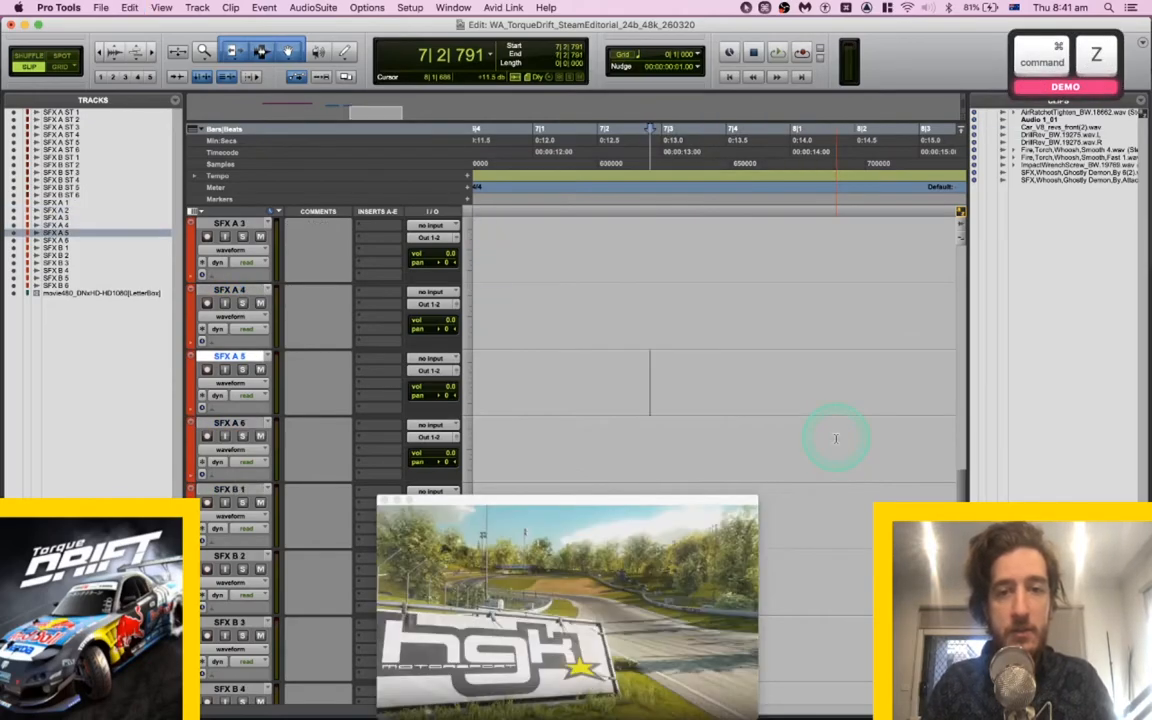
{"action": "key", "text": "shift+semicolon"}
{"action": "key", "text": "shift+semicolon"}
{"action": "key", "text": "v"}
Bring Fire,Torch,Whoosh,Smooth,Fast 3.wav from Search onto SFX A 2 in Pro Tools and position it at 7|3|067.
{"action": "scroll", "coordinate": [774, 398], "scroll_direction": "up", "scroll_amount": 1}
{"action": "scroll", "coordinate": [774, 398], "scroll_direction": "left", "scroll_amount": 1}
{"action": "left_click", "coordinate": [658, 257]}
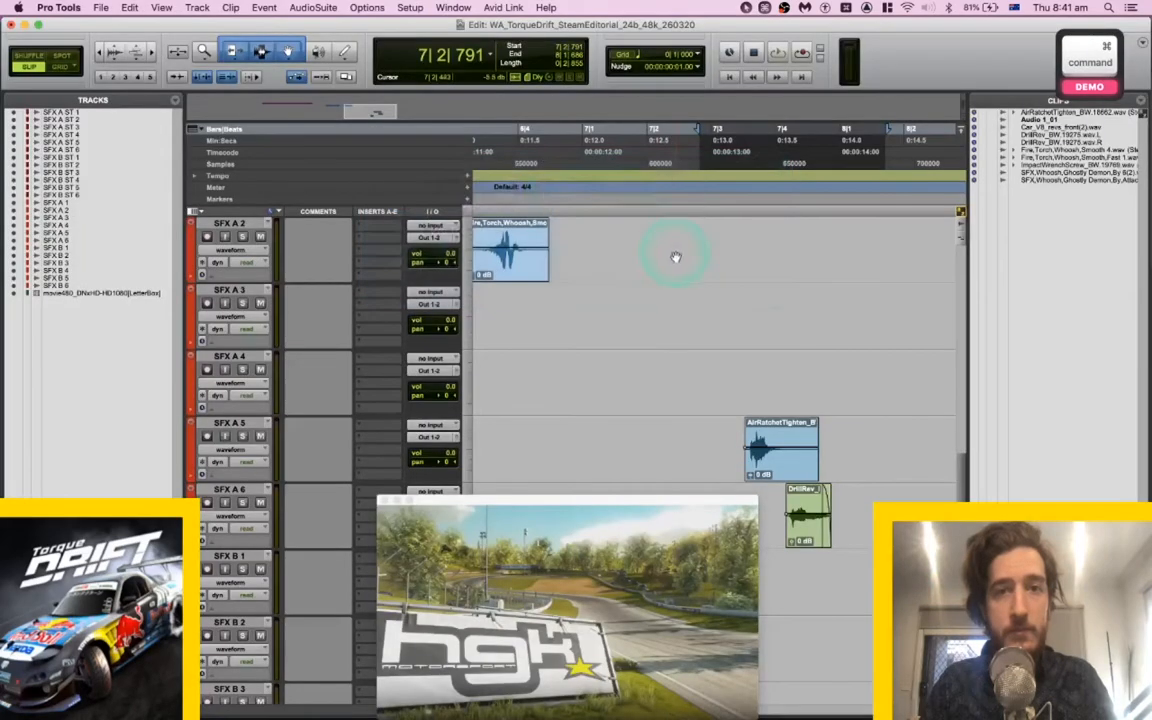
{"action": "left_click", "coordinate": [643, 237]}
{"action": "key", "text": "super+Tab"}
{"action": "key", "text": "s"}
{"action": "key", "text": "space"}
{"action": "left_click_drag", "start_coordinate": [695, 270], "coordinate": [740, 255]}
Play the Smooth,Fast 3 whoosh against the "Real Parts" shot, starting from 7|2|289 and again from 7|1|553.
{"action": "left_click", "coordinate": [665, 235]}
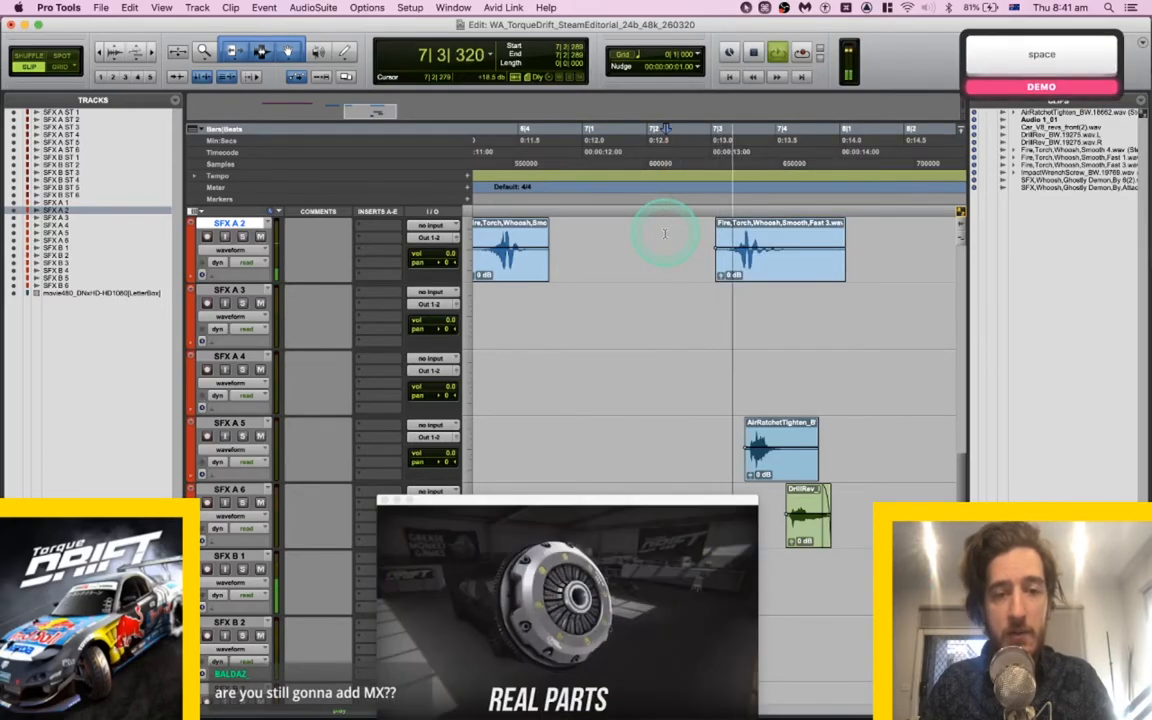
{"action": "key", "text": "space"}
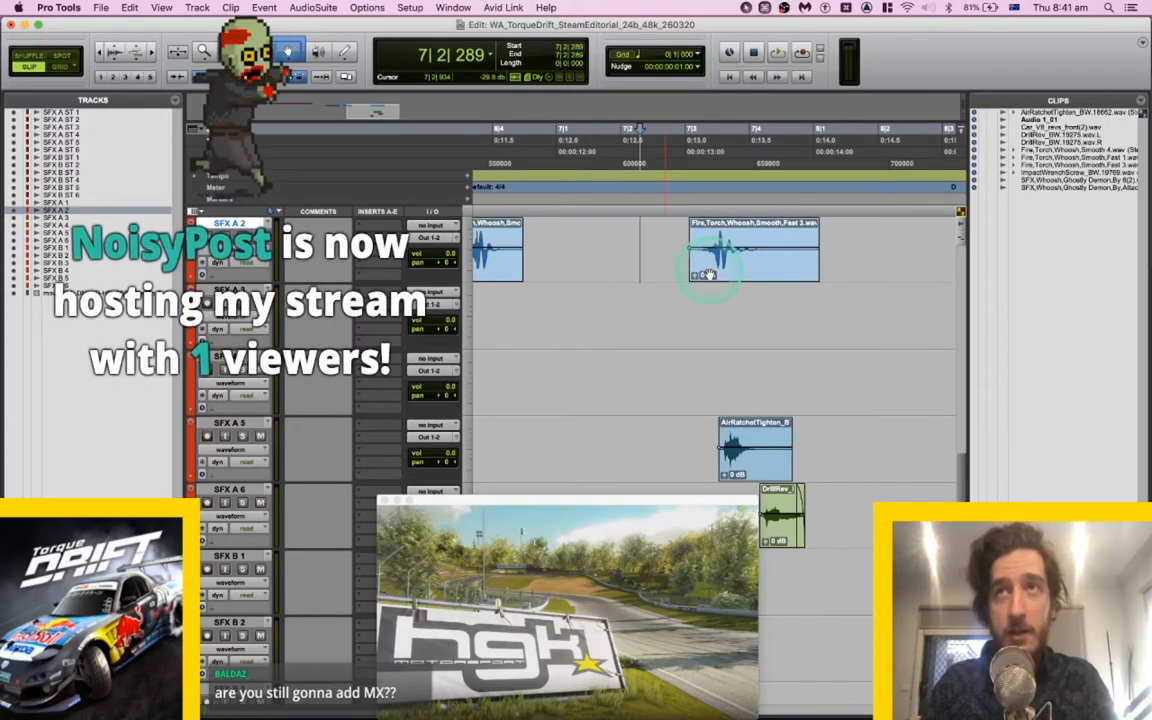
{"action": "scroll", "coordinate": [648, 288], "scroll_direction": "up", "scroll_amount": 3}
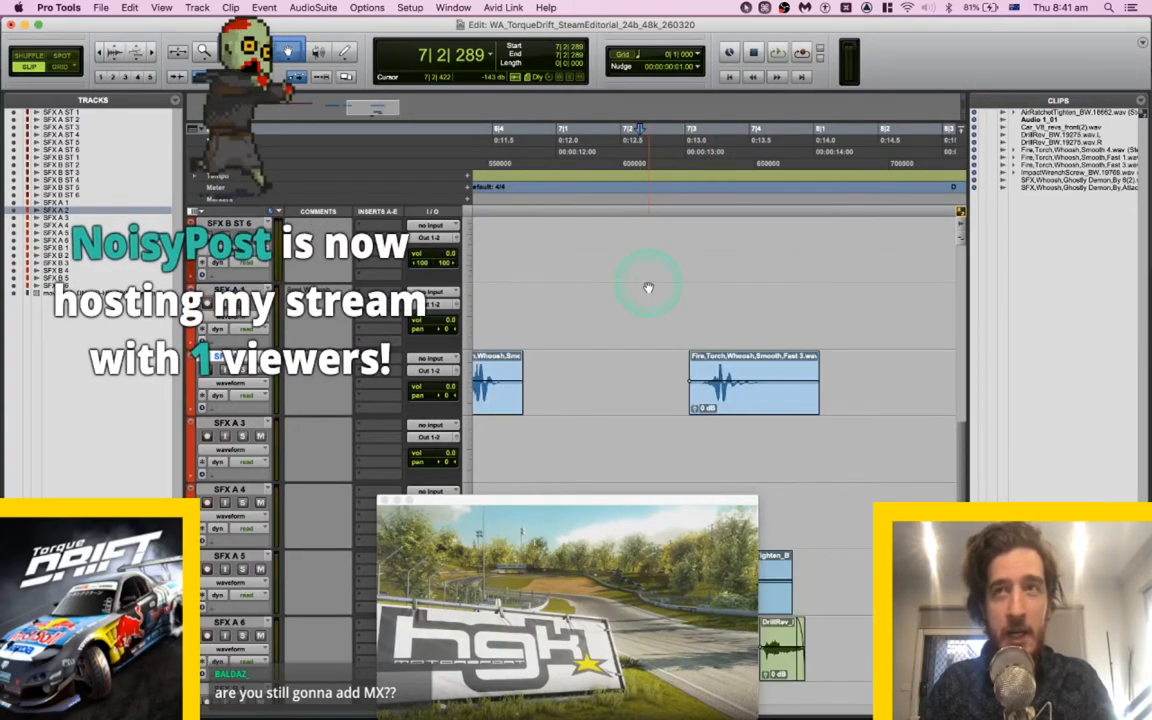
{"action": "scroll", "coordinate": [648, 288], "scroll_direction": "left", "scroll_amount": 2}
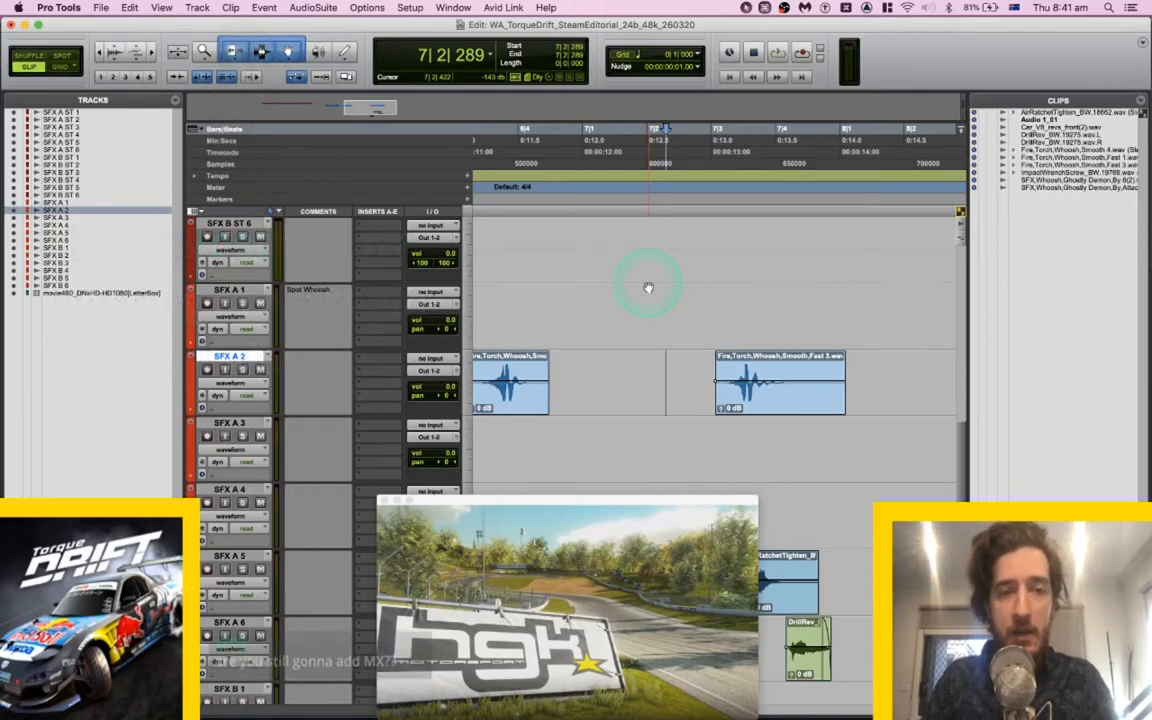
{"action": "scroll", "coordinate": [608, 340], "scroll_direction": "down", "scroll_amount": 2}
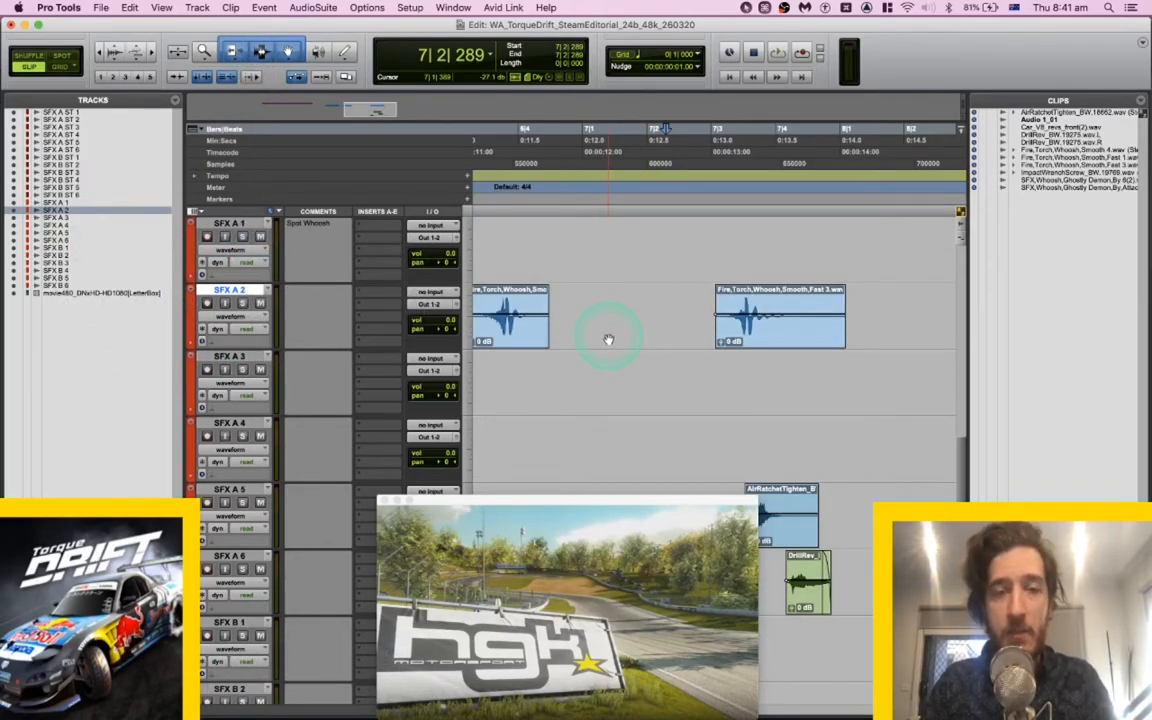
{"action": "left_click", "coordinate": [619, 298]}
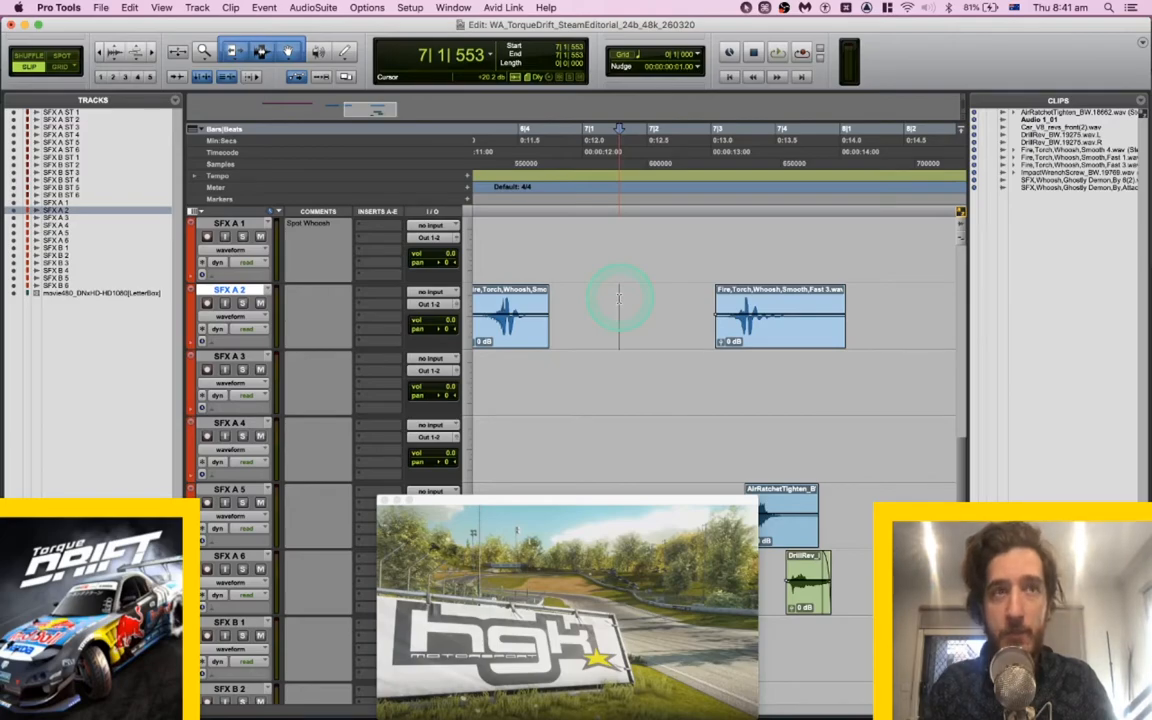
{"action": "key", "text": "space"}
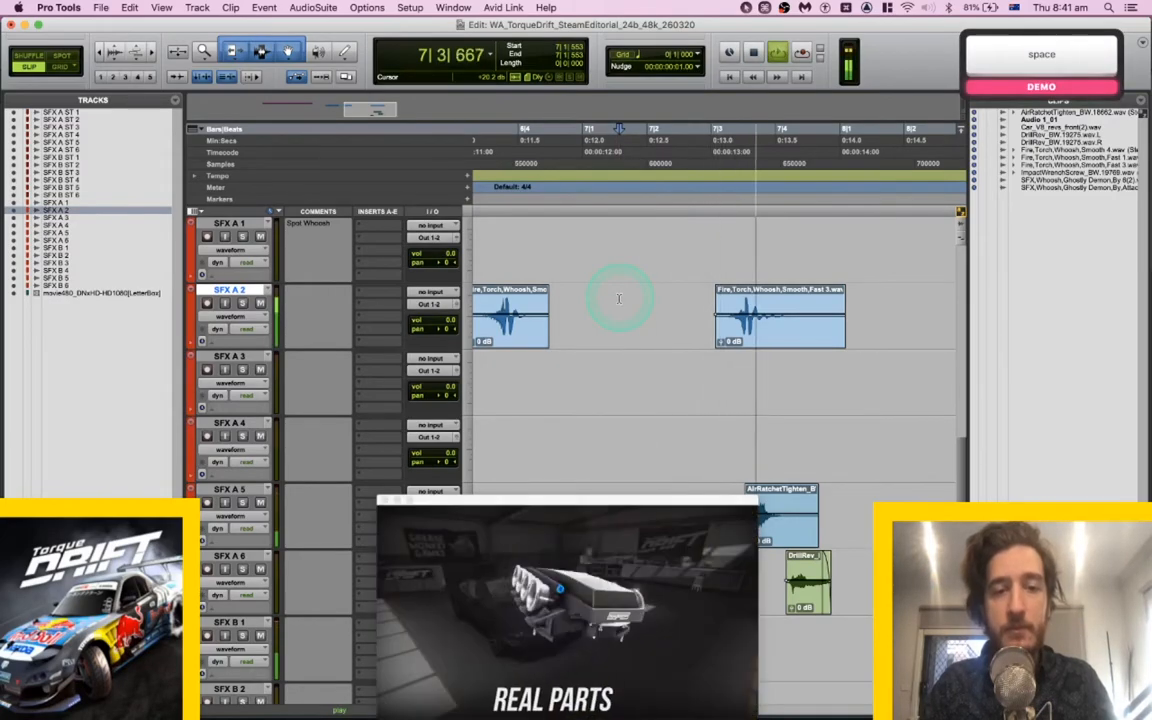
{"action": "key", "text": "space"}
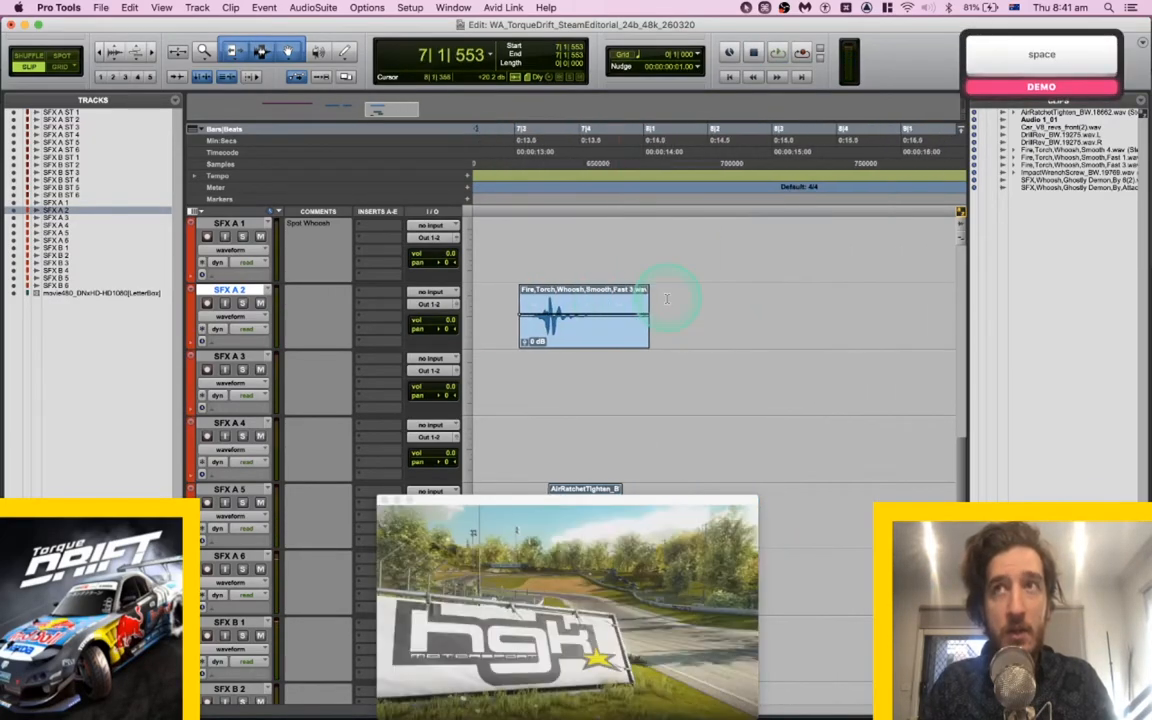
Cut the Fire,Torch,Whoosh,Smooth,Fast 3 clip at 7|3|067 on SFX A 2 to the clipboard.
{"action": "left_click", "coordinate": [694, 334]}
{"action": "key", "text": "BackSpace"}
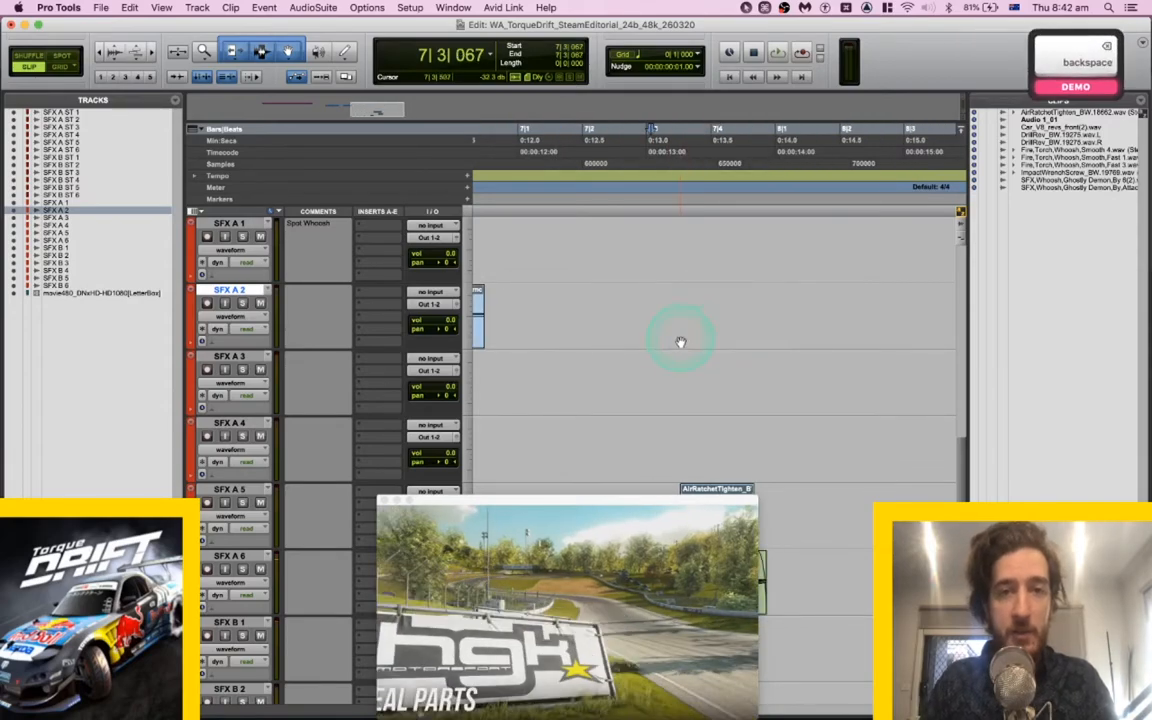
{"action": "key", "text": "super+z"}
{"action": "key", "text": "super+x"}
Play from 7|4|796 through to the "Real Cars" shot and paste the Smooth,Fast 3 clip on SFX A 2 at 8|3|077.
{"action": "left_click", "coordinate": [733, 297]}
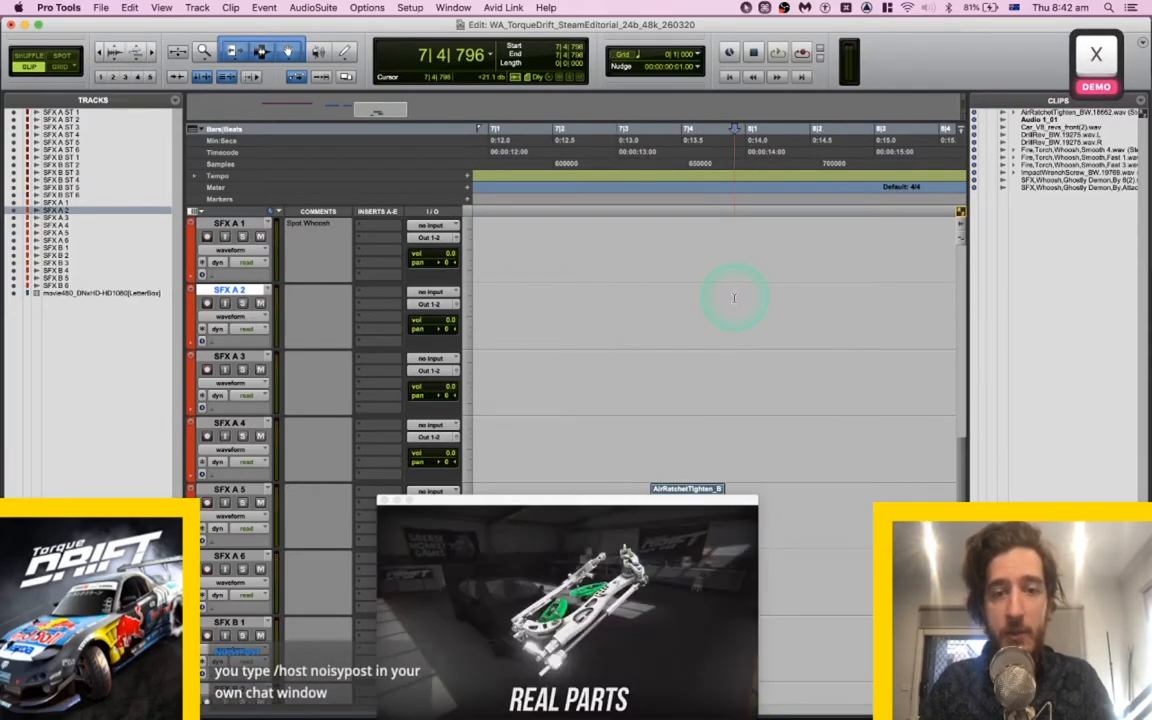
{"action": "scroll", "coordinate": [734, 298], "scroll_direction": "right", "scroll_amount": 2}
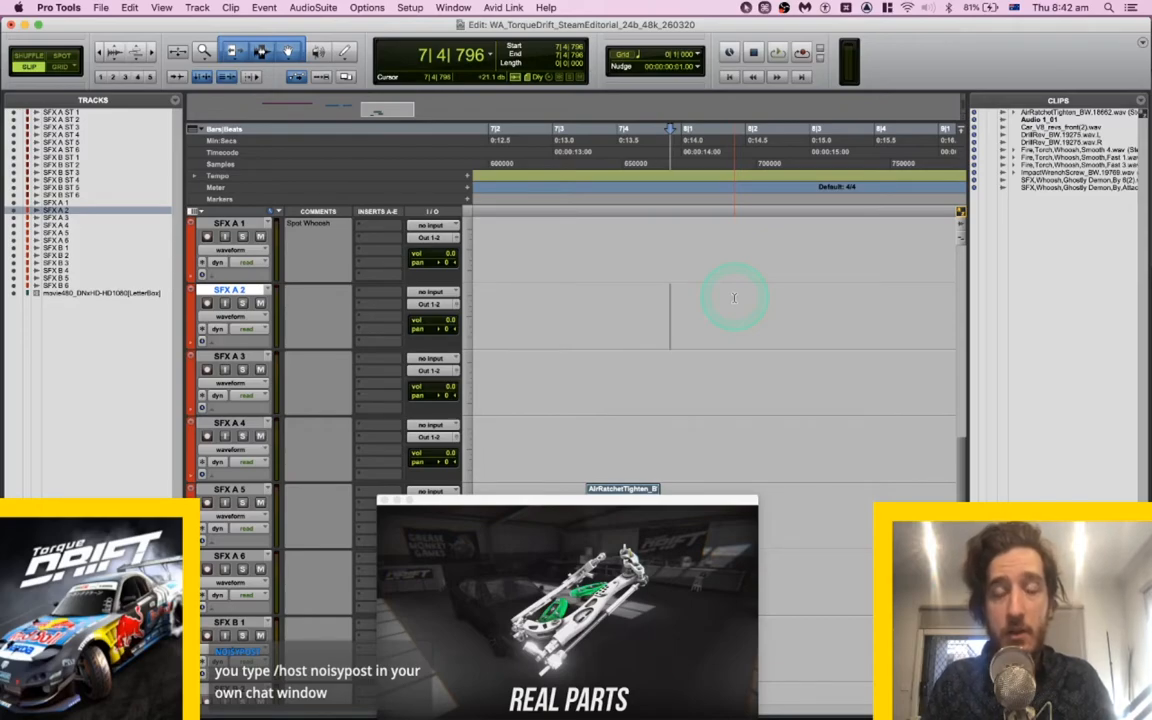
{"action": "key", "text": "space"}
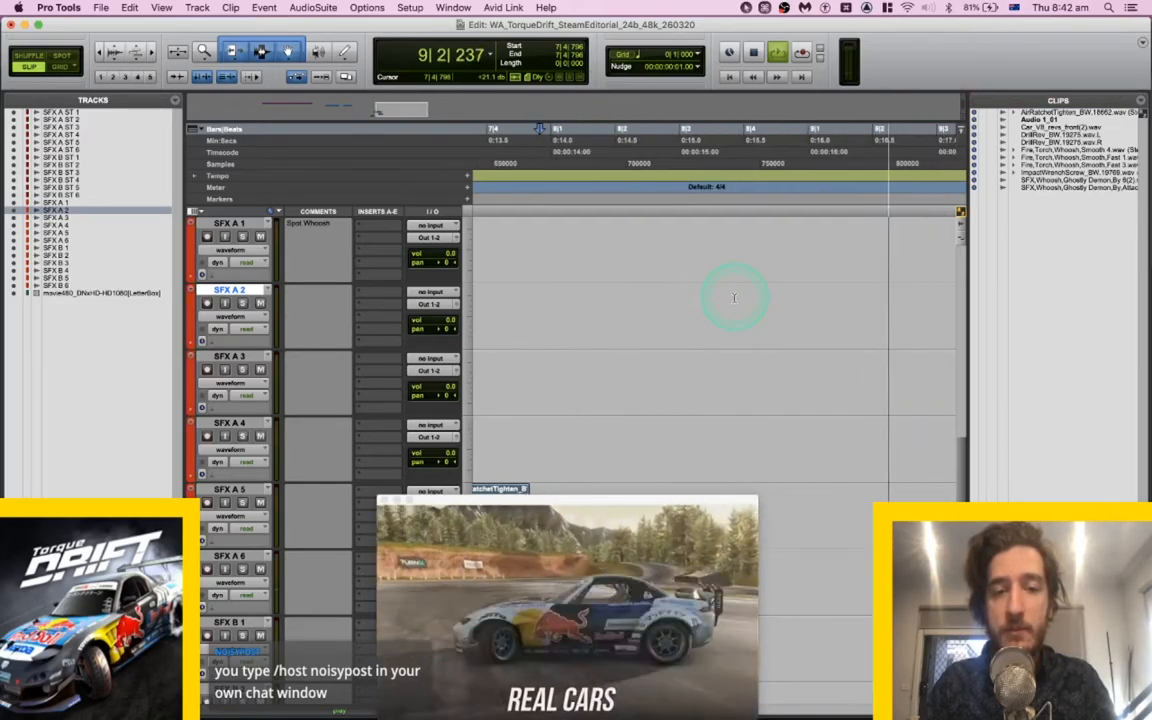
{"action": "left_click", "coordinate": [682, 297]}
{"action": "left_click", "coordinate": [651, 296]}
{"action": "key", "text": "super+v"}
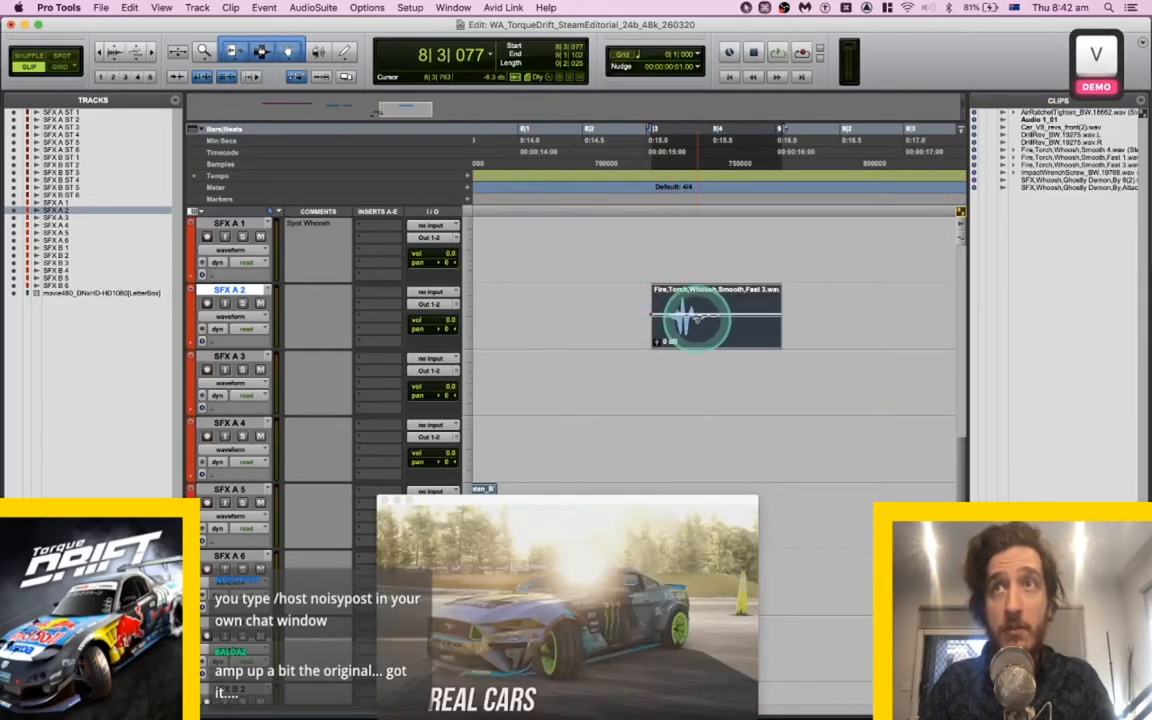
Move the Smooth,Fast 3 clip on SFX A 2 later to 8|4|858 and play it against picture.
{"action": "left_click_drag", "start_coordinate": [716, 342], "coordinate": [797, 321]}
{"action": "key", "text": "space"}
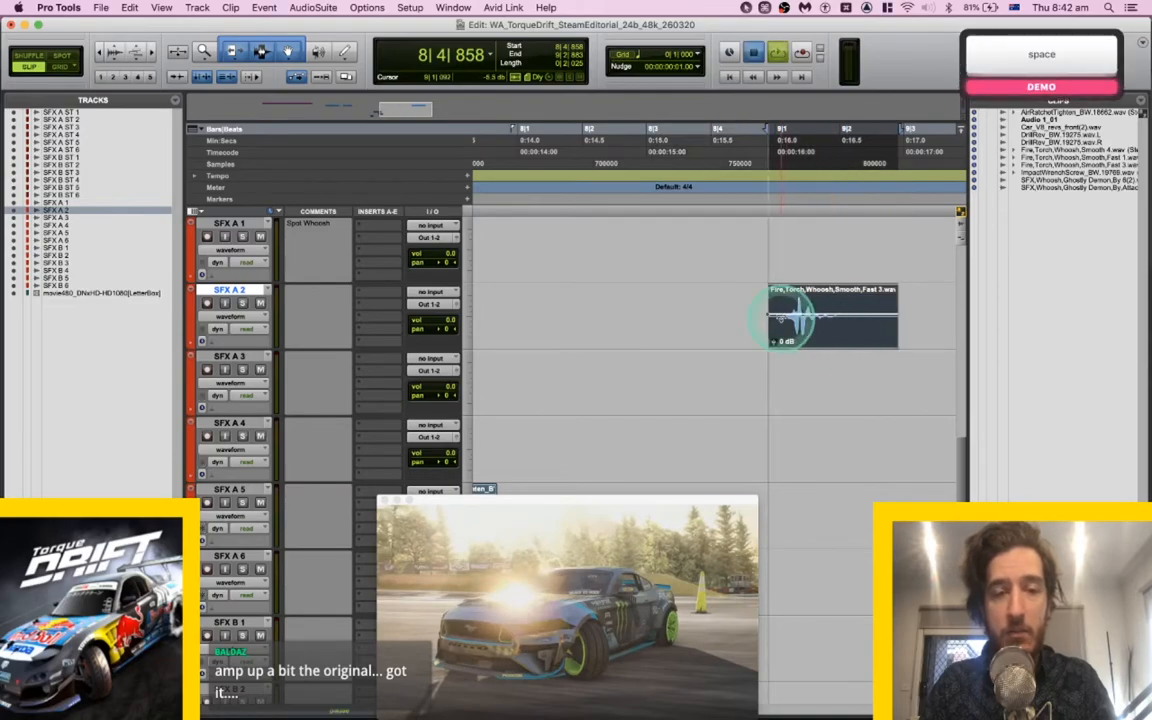
{"action": "scroll", "coordinate": [785, 320], "scroll_direction": "right", "scroll_amount": 6}
Set the insertion point at the next car change on SFX A 2 and audition Smooth,Fast 4, Smooth,Lite 1 and Smooth,Fast 2 in Search.
{"action": "left_click", "coordinate": [716, 299]}
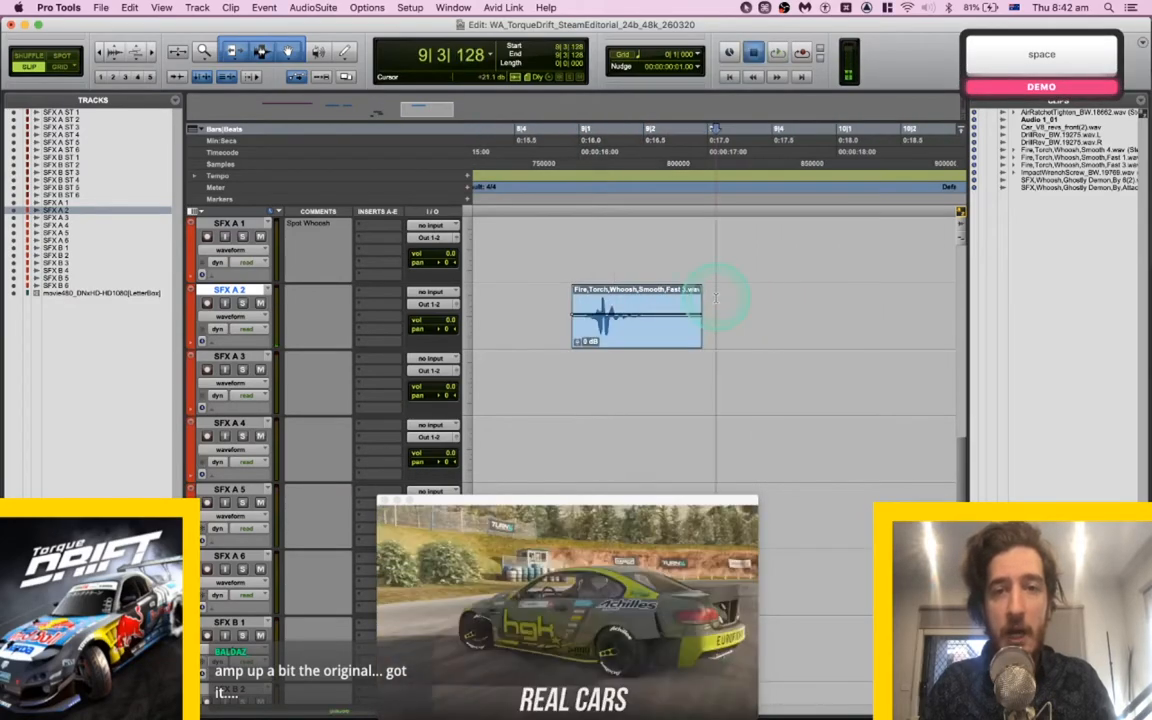
{"action": "scroll", "coordinate": [716, 298], "scroll_direction": "right", "scroll_amount": 2}
{"action": "key", "text": "super+Tab"}
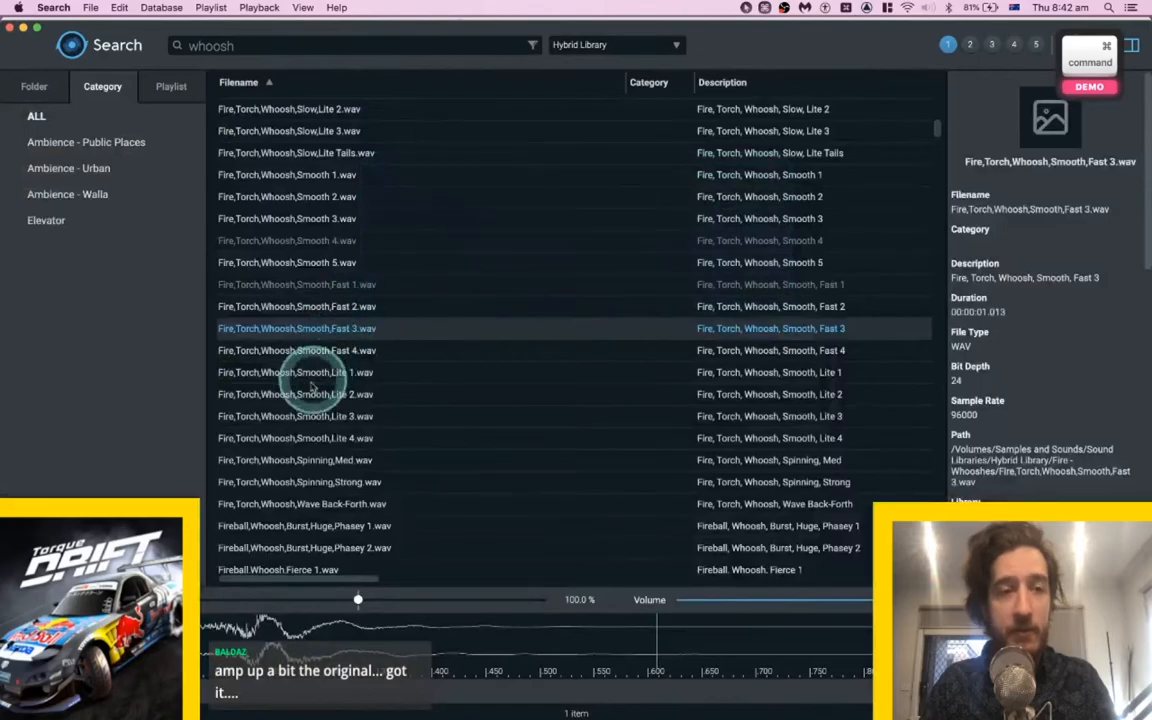
{"action": "key", "text": "Down"}
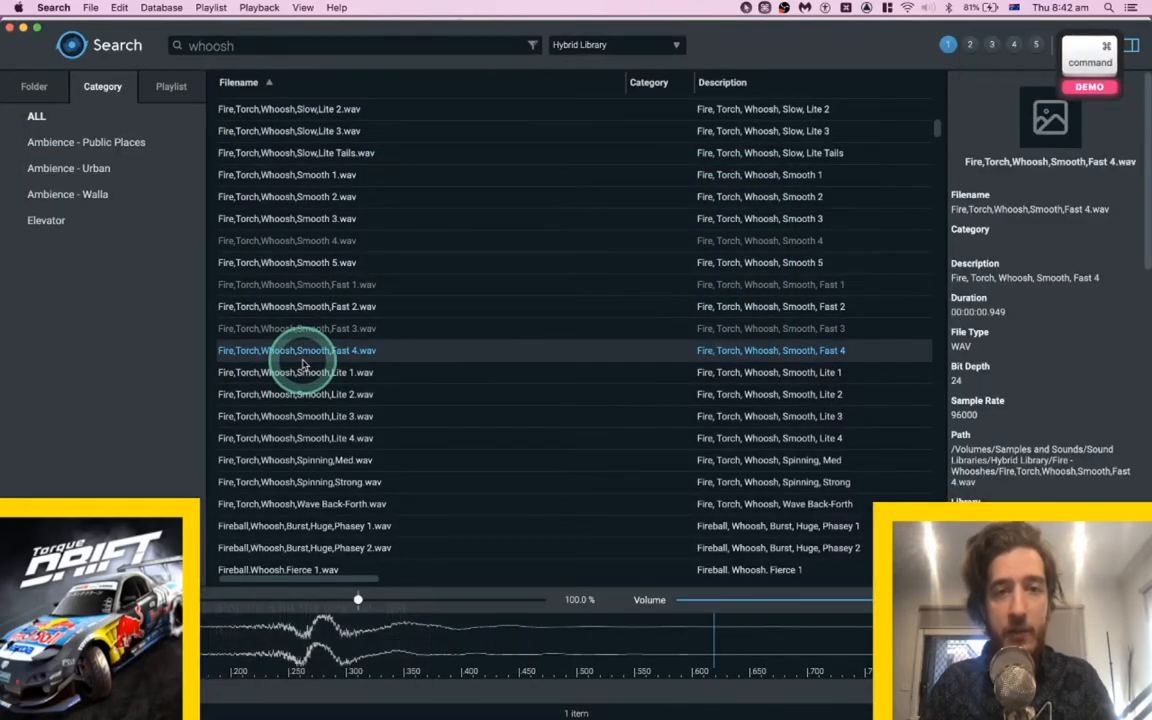
{"action": "left_click", "coordinate": [305, 374]}
{"action": "key", "text": "space"}
{"action": "left_click", "coordinate": [310, 310]}
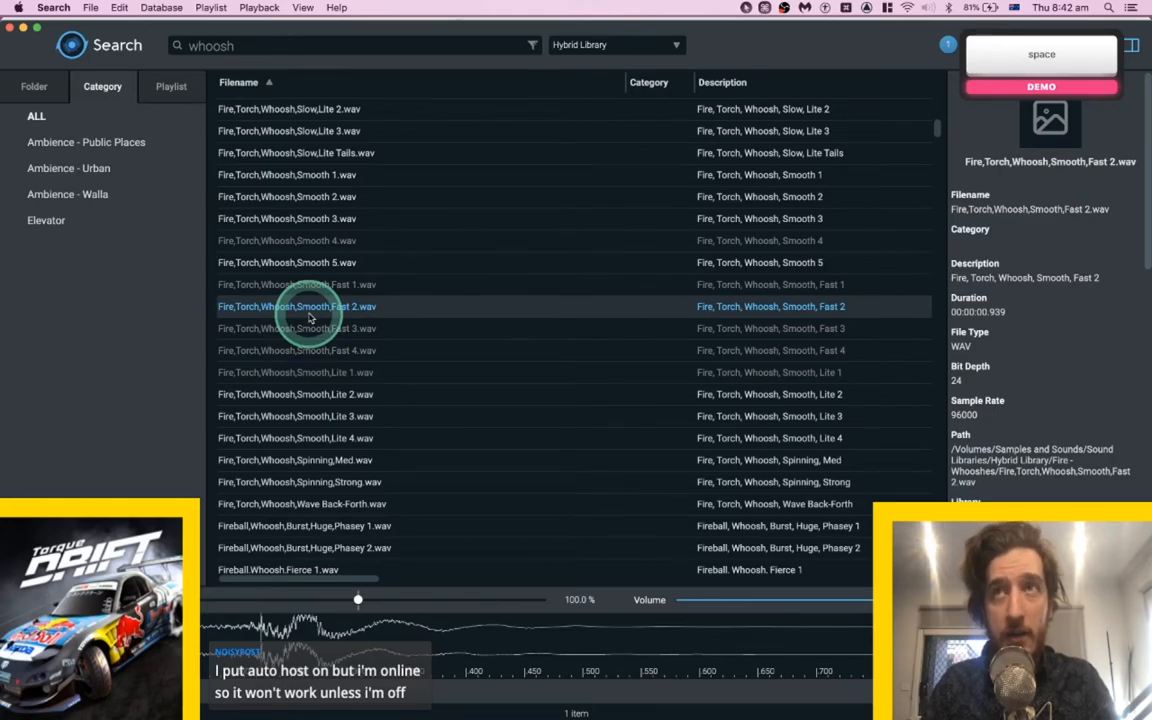
Spot Fire,Torch,Whoosh,Smooth,Fast 2.wav on SFX A 2 in Pro Tools, shift it to 9|3|374 and play it.
{"action": "key", "text": "s"}
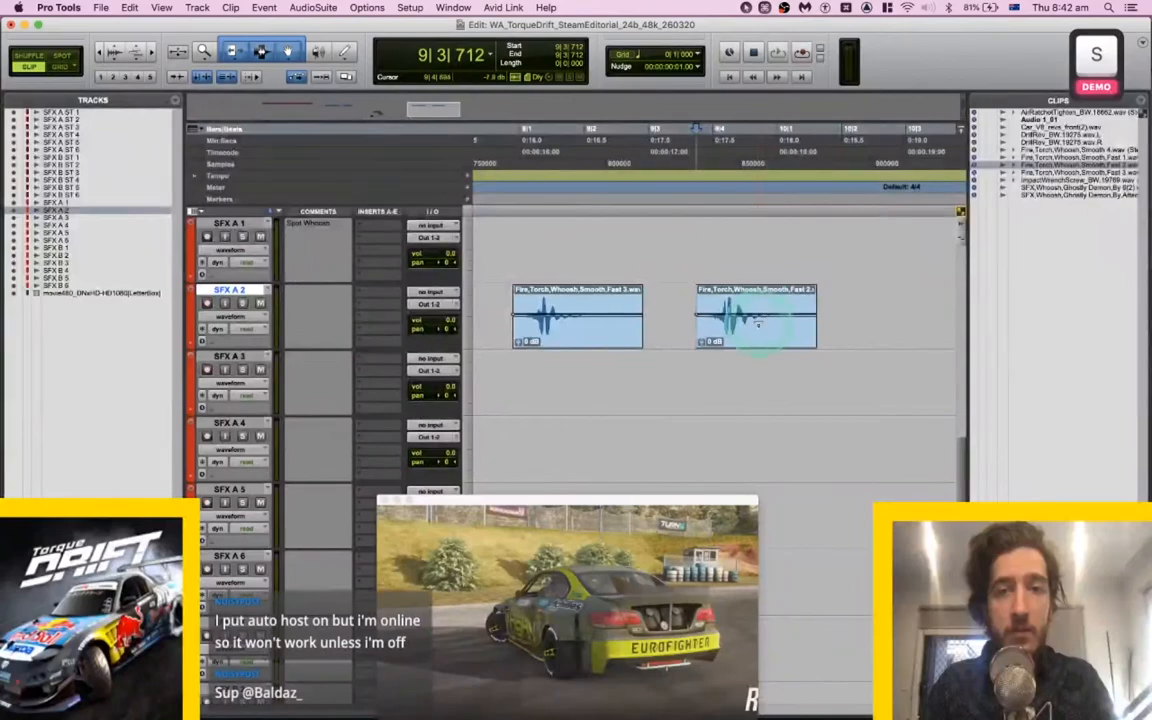
{"action": "left_click_drag", "start_coordinate": [755, 340], "coordinate": [726, 345]}
{"action": "key", "text": "space"}
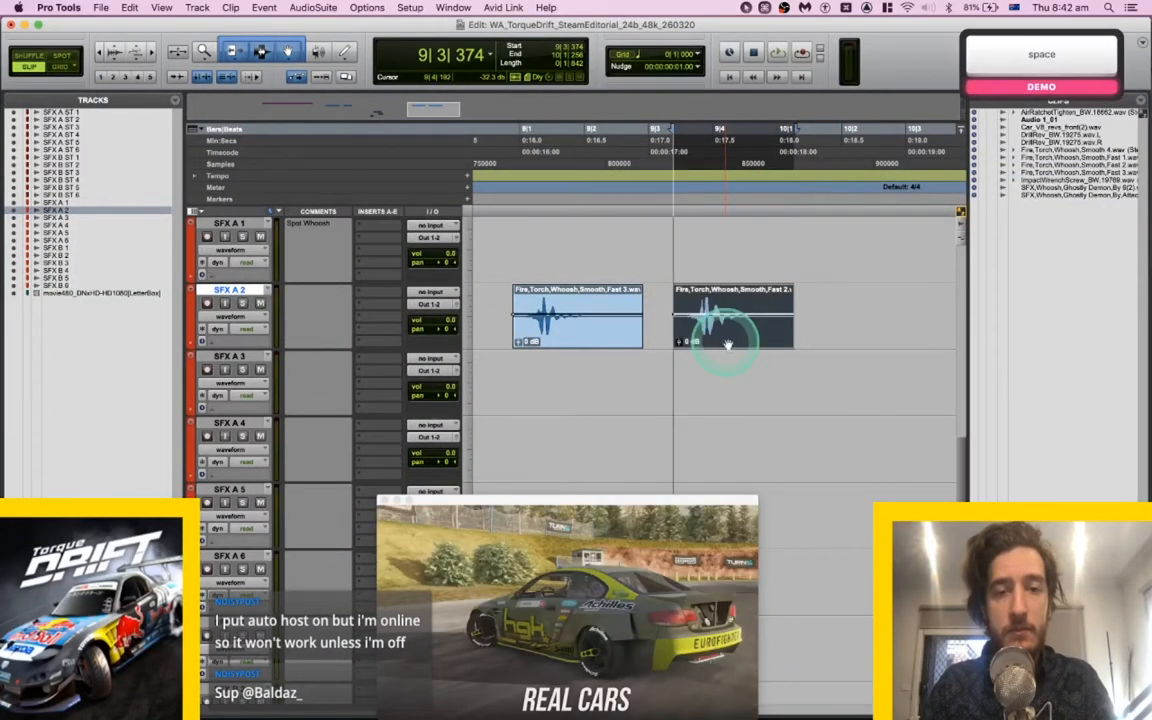
Play the two "Real Cars" whooshes from 8|4|643, and continue playback from 10|2|136 towards the next car shots.
{"action": "left_click", "coordinate": [496, 292]}
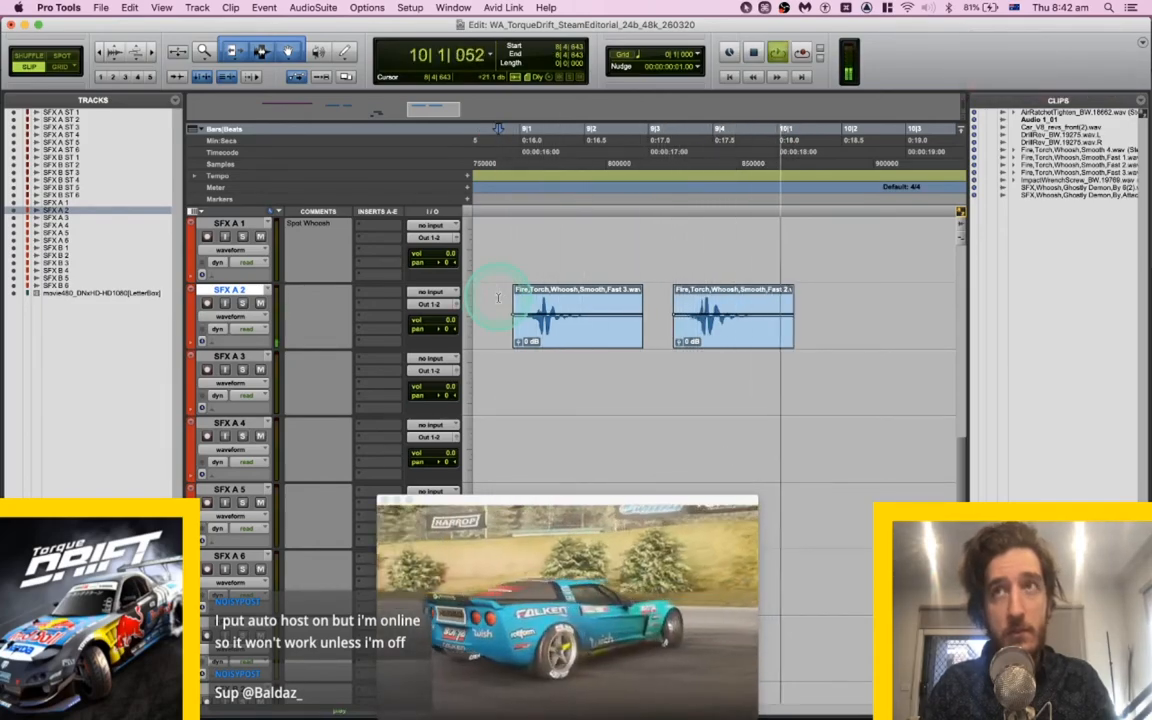
{"action": "key", "text": "space"}
{"action": "left_click", "coordinate": [625, 337]}
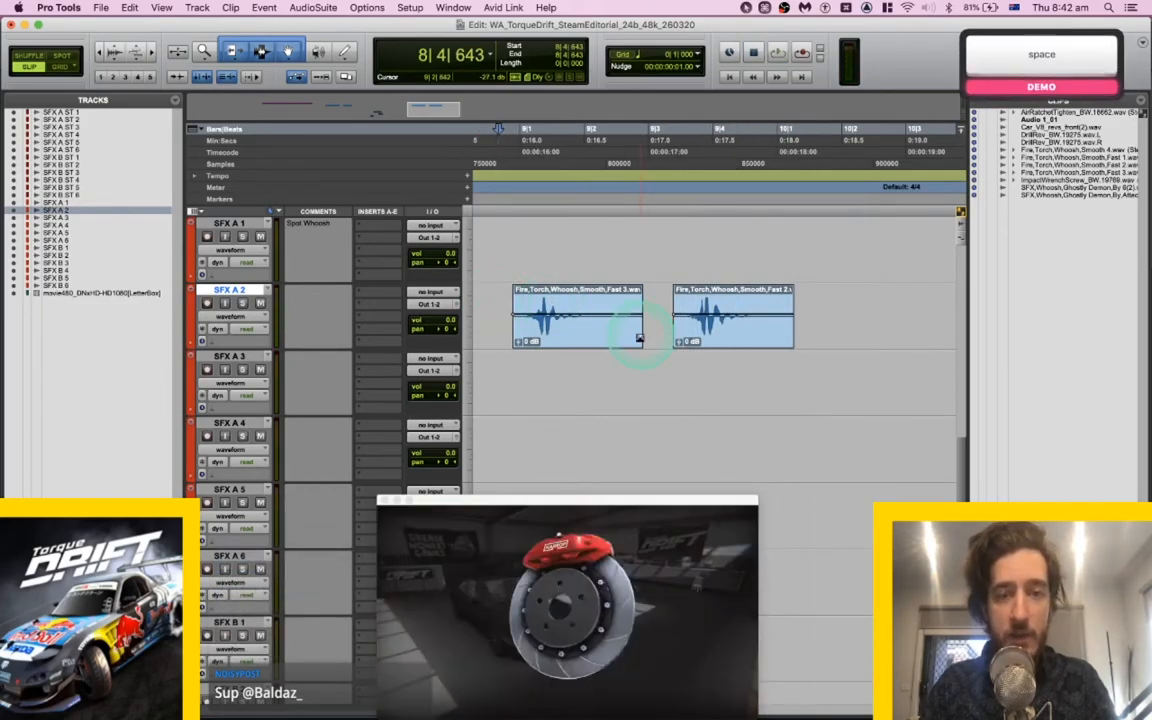
{"action": "scroll", "coordinate": [639, 338], "scroll_direction": "right", "scroll_amount": 3}
{"action": "left_click", "coordinate": [738, 300]}
{"action": "scroll", "coordinate": [738, 300], "scroll_direction": "right", "scroll_amount": 3}
{"action": "key", "text": "space"}
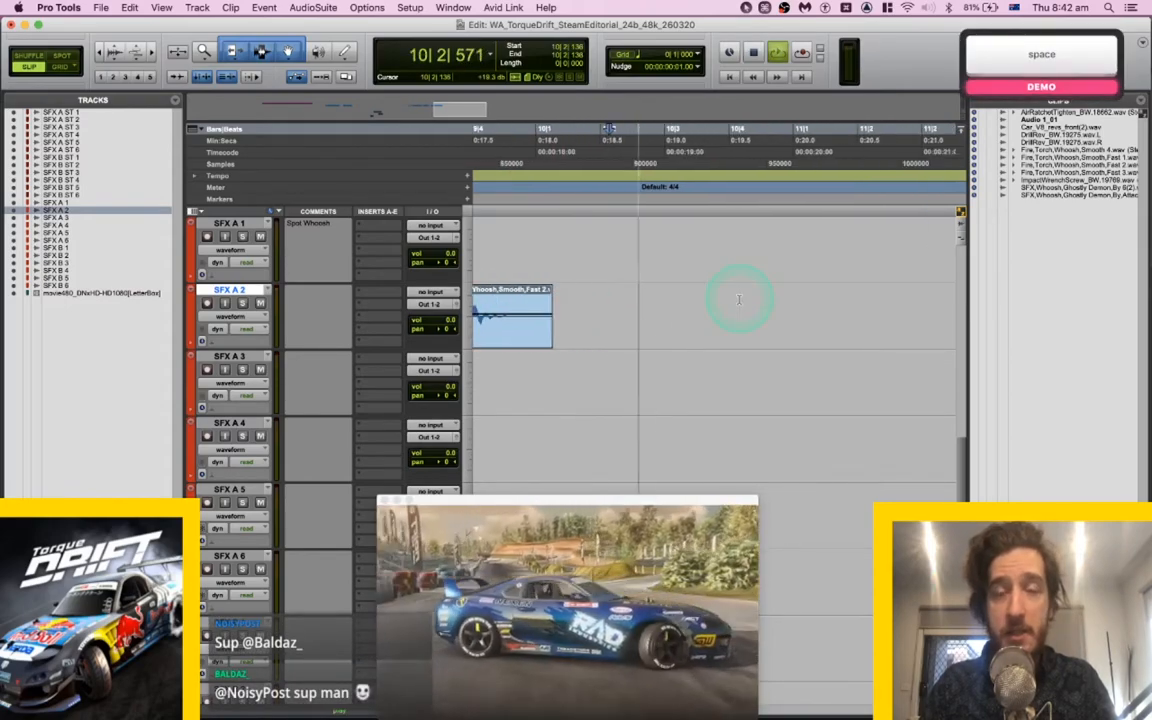
Switch to Search and audition Fireball,Whoosh,Burst,Huge,Phasey 2 and Fireball,Whoosh,Fierce 1, Fierce 3 and Fierce 4.
{"action": "key", "text": "super+Tab"}
{"action": "scroll", "coordinate": [345, 388], "scroll_direction": "down", "scroll_amount": 3}
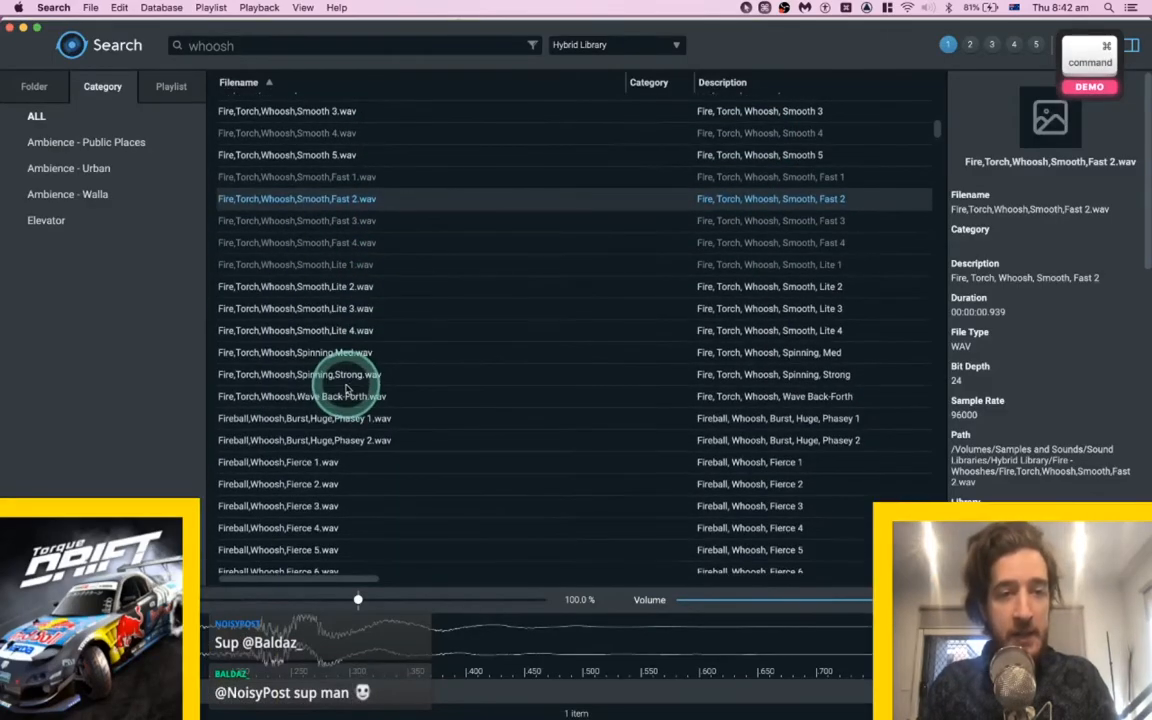
{"action": "scroll", "coordinate": [345, 388], "scroll_direction": "down", "scroll_amount": 1}
{"action": "left_click", "coordinate": [345, 388]}
{"action": "key", "text": "space"}
{"action": "left_click", "coordinate": [319, 416]}
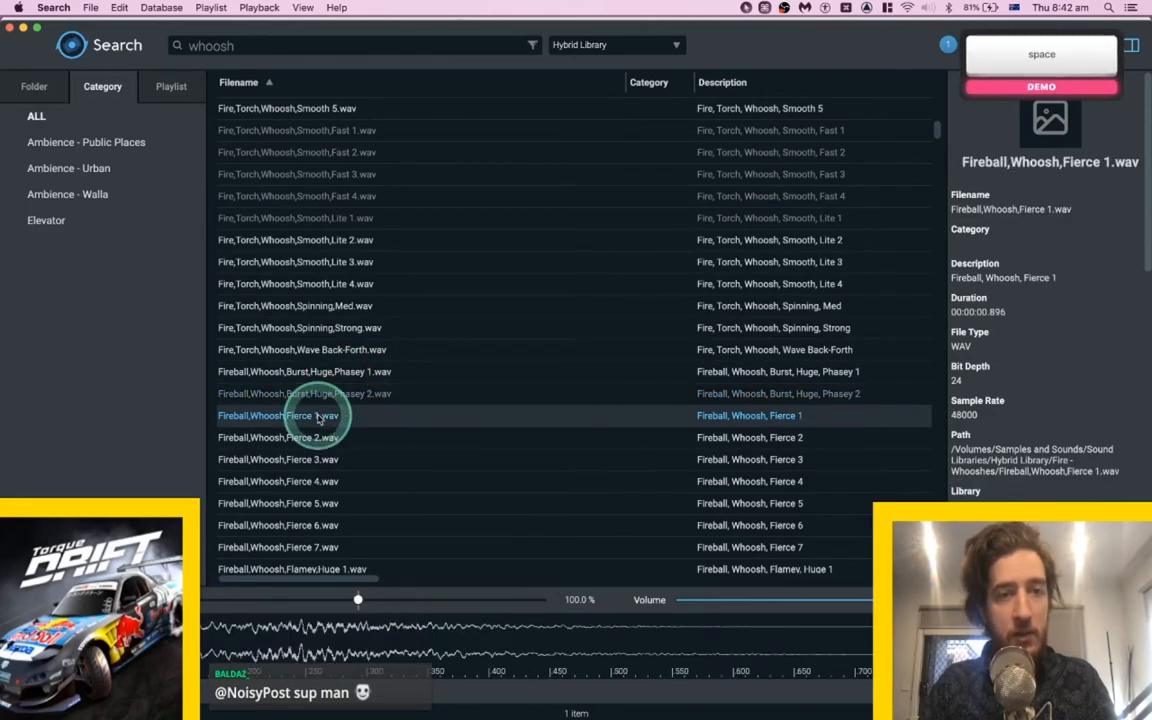
{"action": "left_click", "coordinate": [307, 460]}
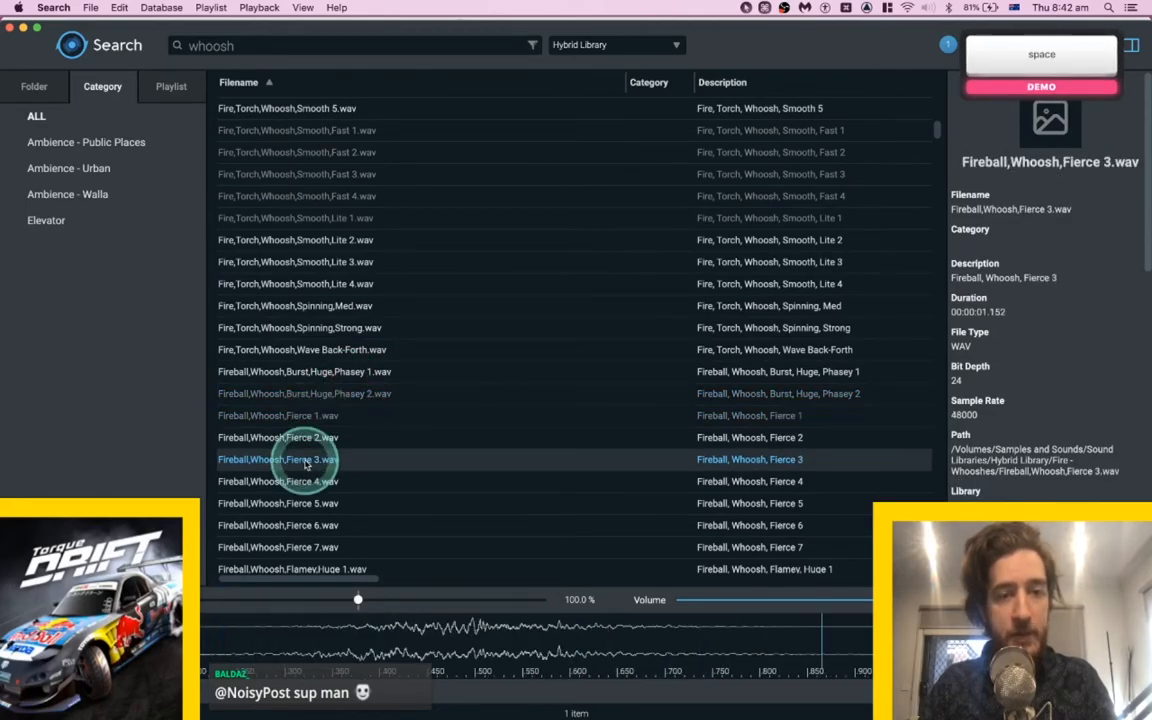
{"action": "left_click", "coordinate": [294, 483]}
Audition Fire,Torch,Whoosh,Smooth 5.wav and Fire,Torch,Whoosh,Smooth 1.wav in the whoosh results.
{"action": "scroll", "coordinate": [310, 445], "scroll_direction": "up", "scroll_amount": 5}
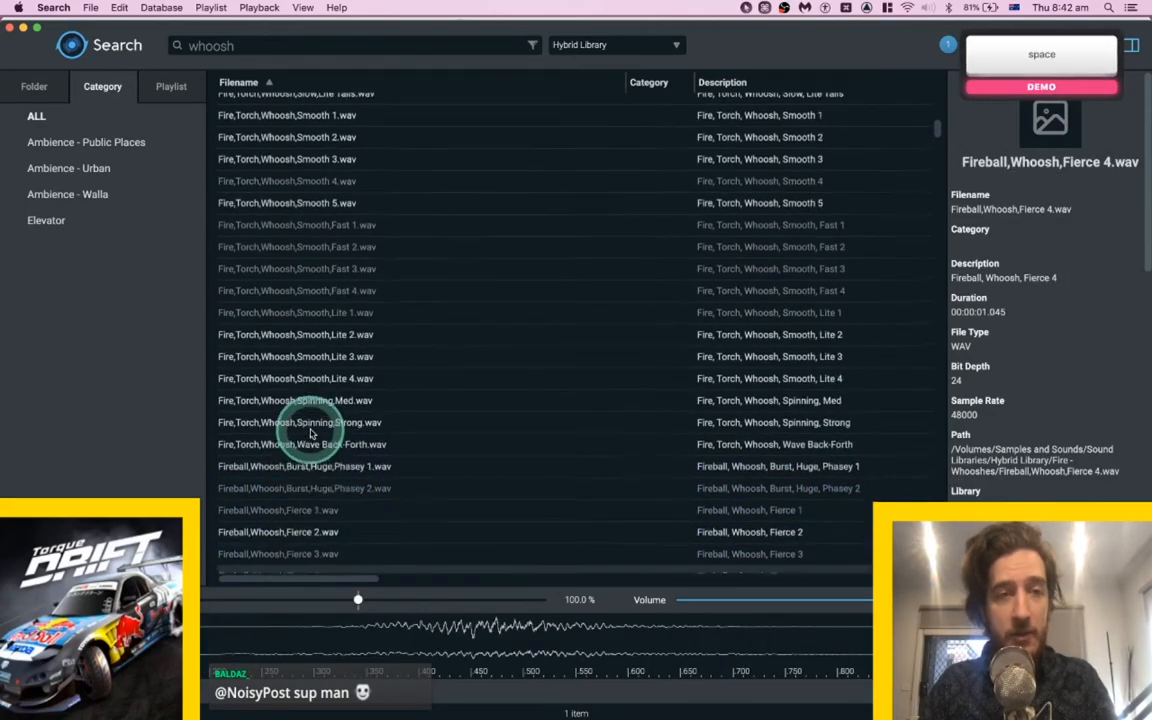
{"action": "left_click", "coordinate": [305, 406]}
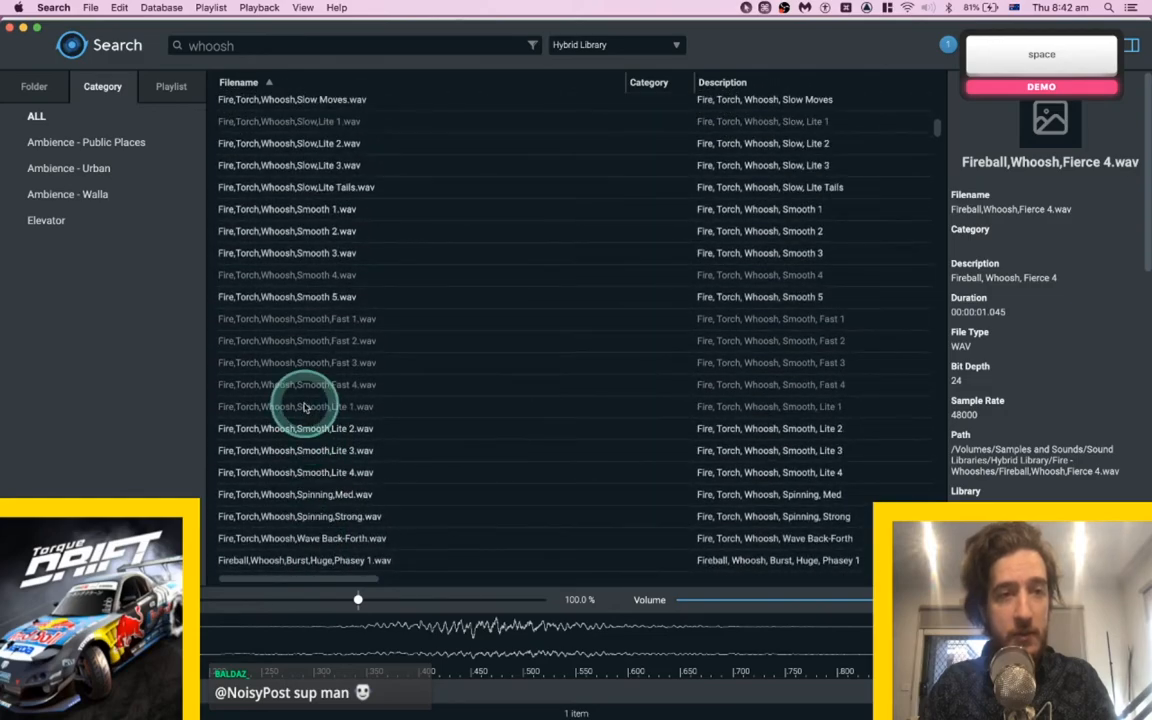
{"action": "left_click", "coordinate": [300, 298]}
{"action": "left_click", "coordinate": [340, 212]}
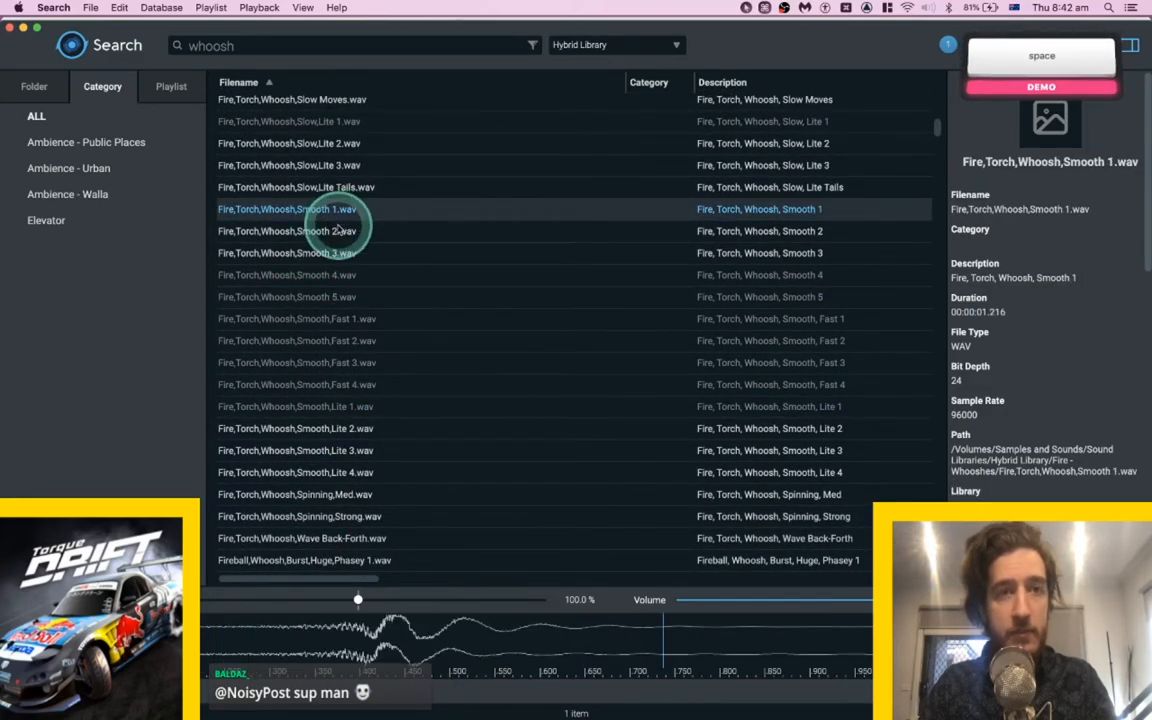
Spot Fire,Torch,Whoosh,Smooth 1.wav on SFX A 1 in Pro Tools, shift it to 10|3|159 and play it.
{"action": "key", "text": "super+Tab"}
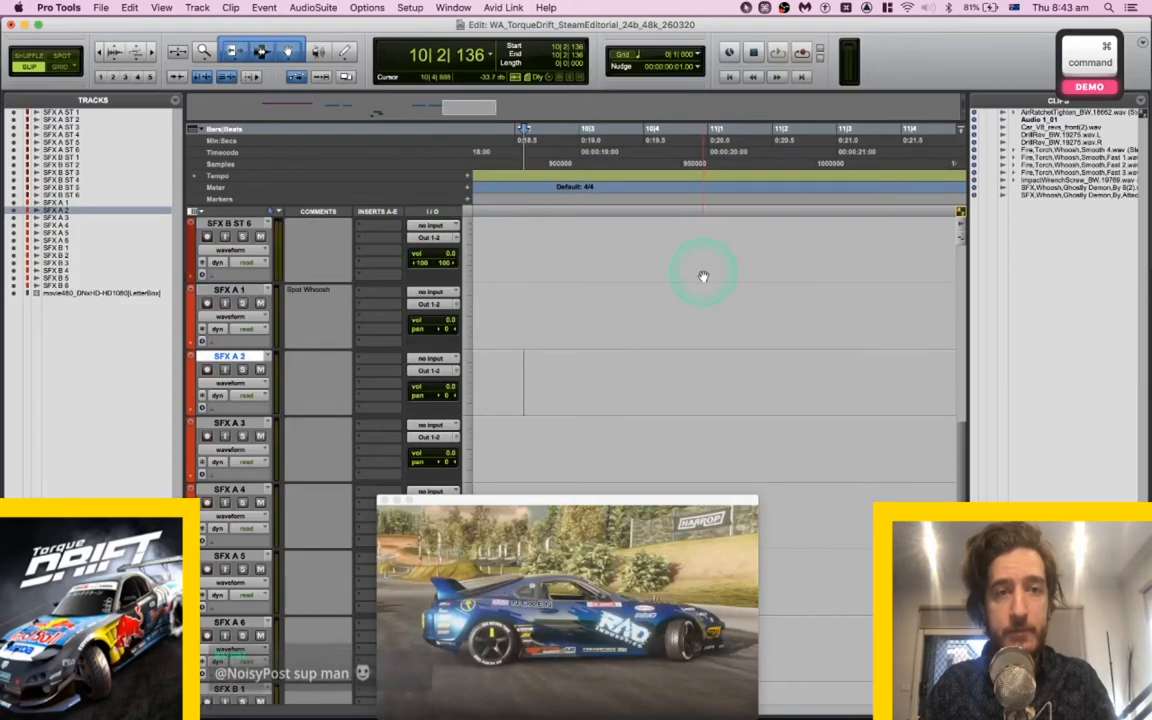
{"action": "scroll", "coordinate": [650, 290], "scroll_direction": "up", "scroll_amount": 1}
{"action": "left_click", "coordinate": [608, 303]}
{"action": "left_click", "coordinate": [566, 296]}
{"action": "key", "text": "super+Tab"}
{"action": "key", "text": "s"}
{"action": "mouse_move", "coordinate": [608, 335]}
{"action": "left_mouse_down"}
{"action": "mouse_move", "coordinate": [586, 334]}
{"action": "mouse_move", "coordinate": [643, 329]}
{"action": "mouse_move", "coordinate": [628, 334]}
{"action": "left_mouse_up"}
{"action": "key", "text": "space"}
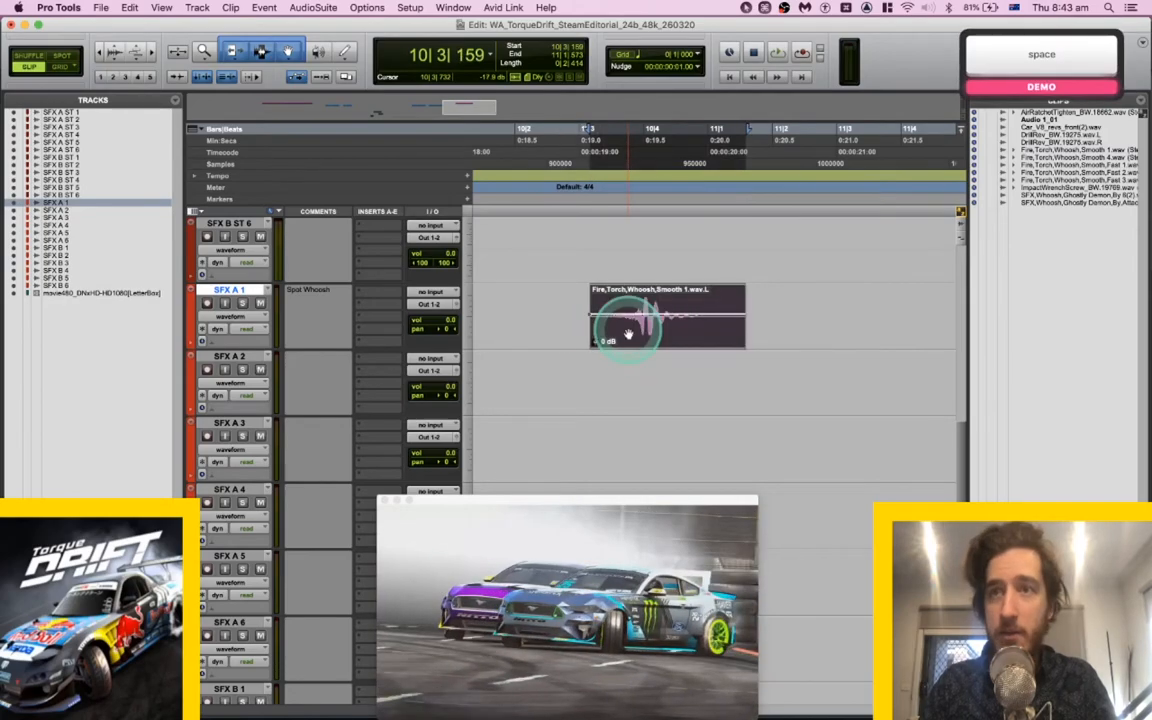
{"action": "key", "text": "space"}
Play the Smooth 1 whoosh on SFX A 1 against picture from 10|2|371 into the "Real Drifting" shot.
{"action": "left_click", "coordinate": [538, 290]}
{"action": "key", "text": "space"}
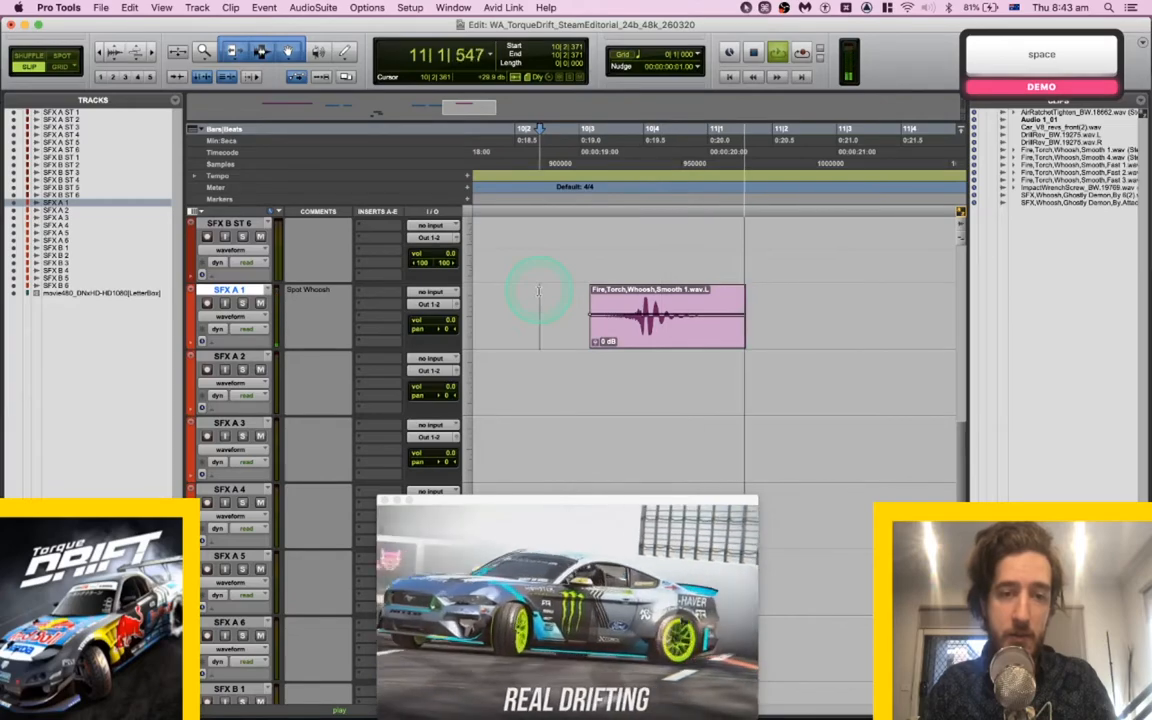
{"action": "key", "text": "space"}
Play the gameplay footage from 11|2|044 through to the split-screen drifting shots.
{"action": "left_click", "coordinate": [774, 293]}
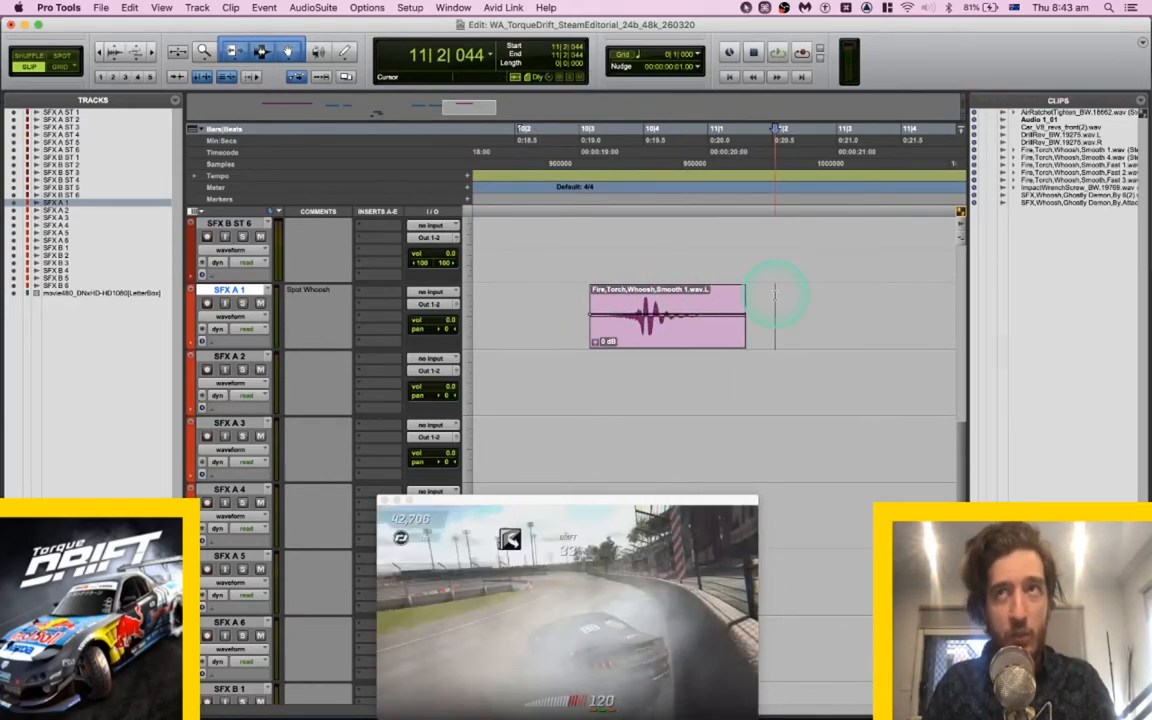
{"action": "key", "text": "super+Tab"}
{"action": "key", "text": "super+Tab"}
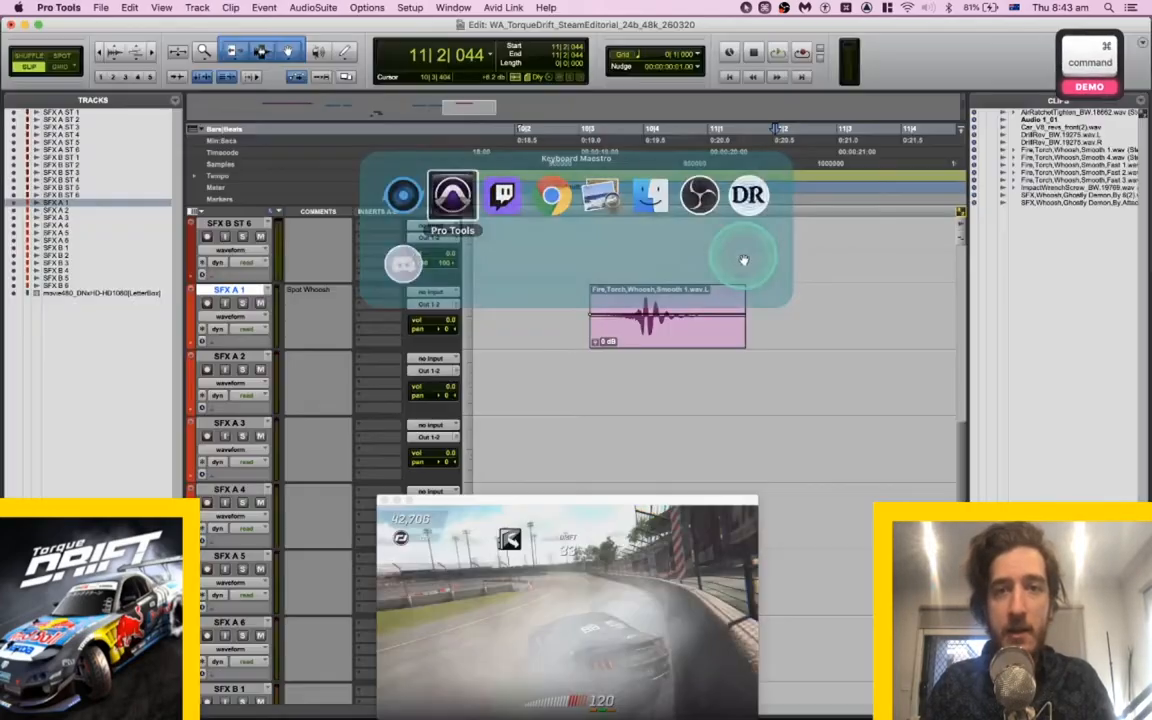
{"action": "key", "text": "space"}
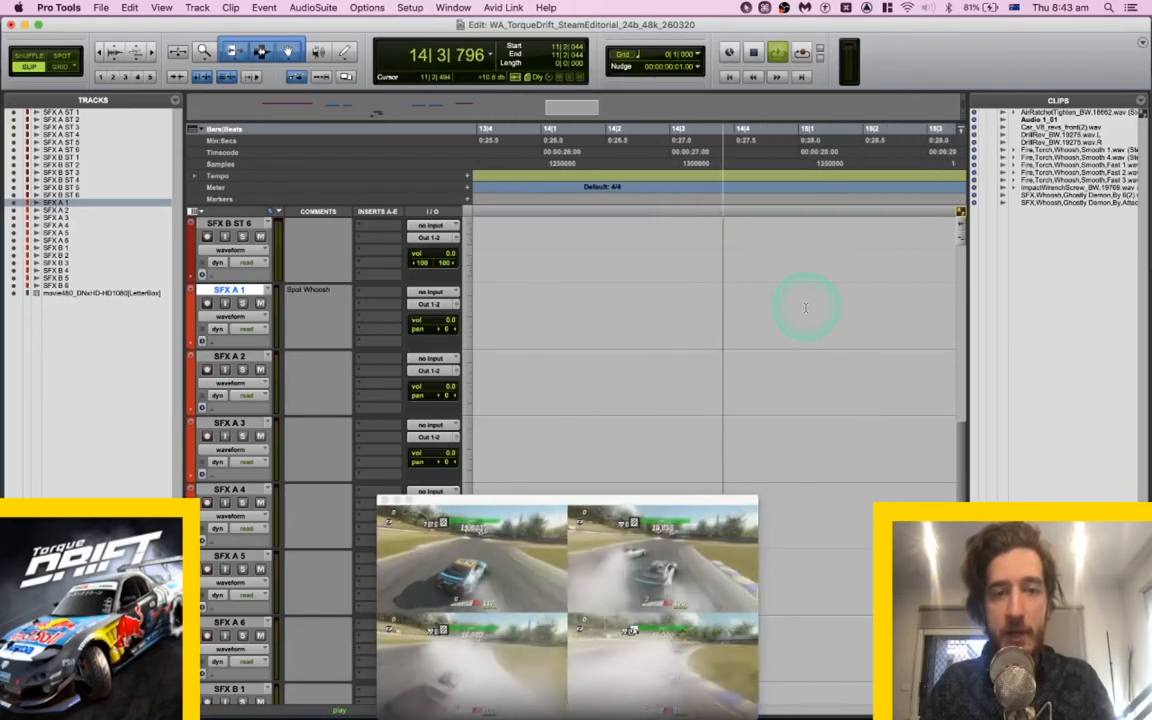
{"action": "scroll", "coordinate": [805, 308], "scroll_direction": "down", "scroll_amount": 2}
{"action": "key", "text": "space"}
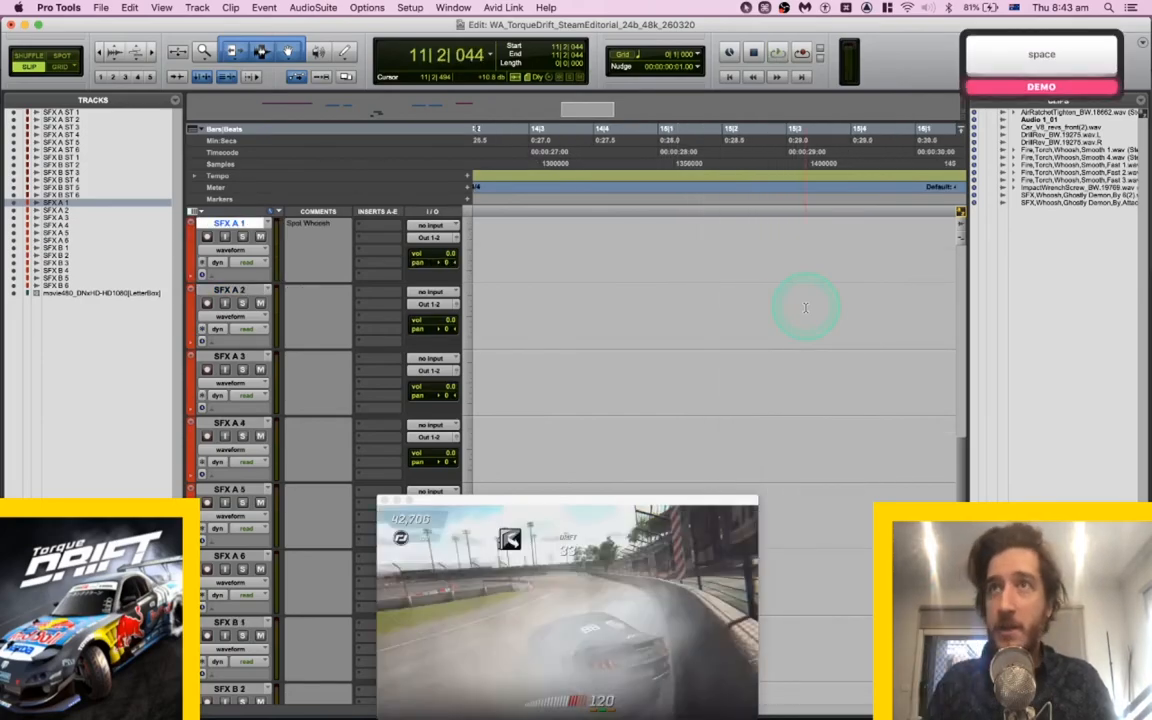
Replay the split-screen drifting shots from bar 13 up to the next title.
{"action": "scroll", "coordinate": [680, 283], "scroll_direction": "left", "scroll_amount": 3}
{"action": "left_click", "coordinate": [601, 298]}
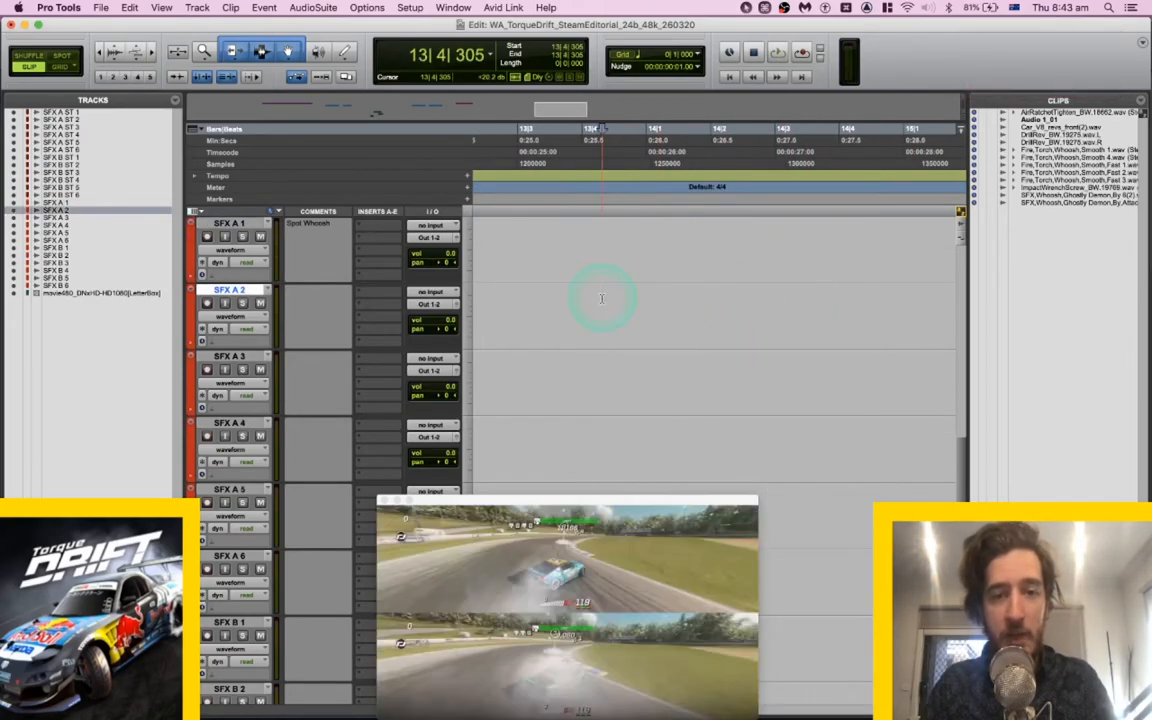
{"action": "key", "text": "space"}
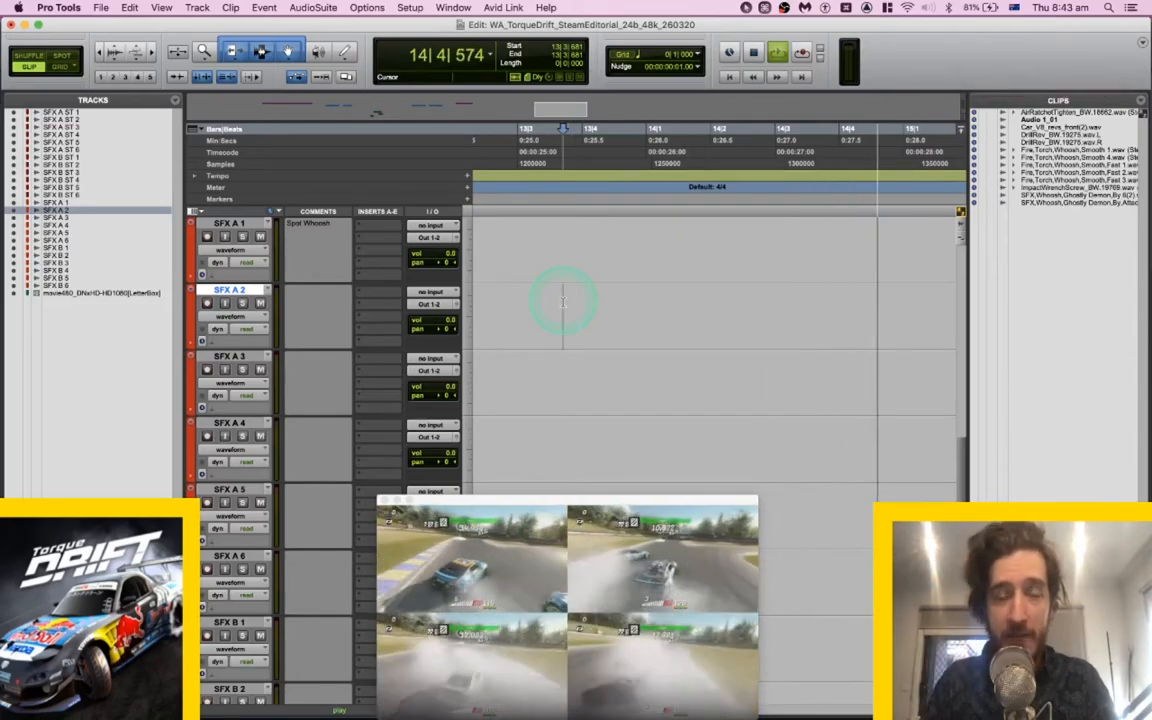
{"action": "key", "text": "space"}
Spot Fire,Torch,Whoosh,Smooth 2.wav on SFX A 2 at 14|4|622 for the "Tune and Customize" title and play it.
{"action": "scroll", "coordinate": [600, 304], "scroll_direction": "right", "scroll_amount": 3}
{"action": "left_click", "coordinate": [612, 308]}
{"action": "left_click", "coordinate": [728, 314]}
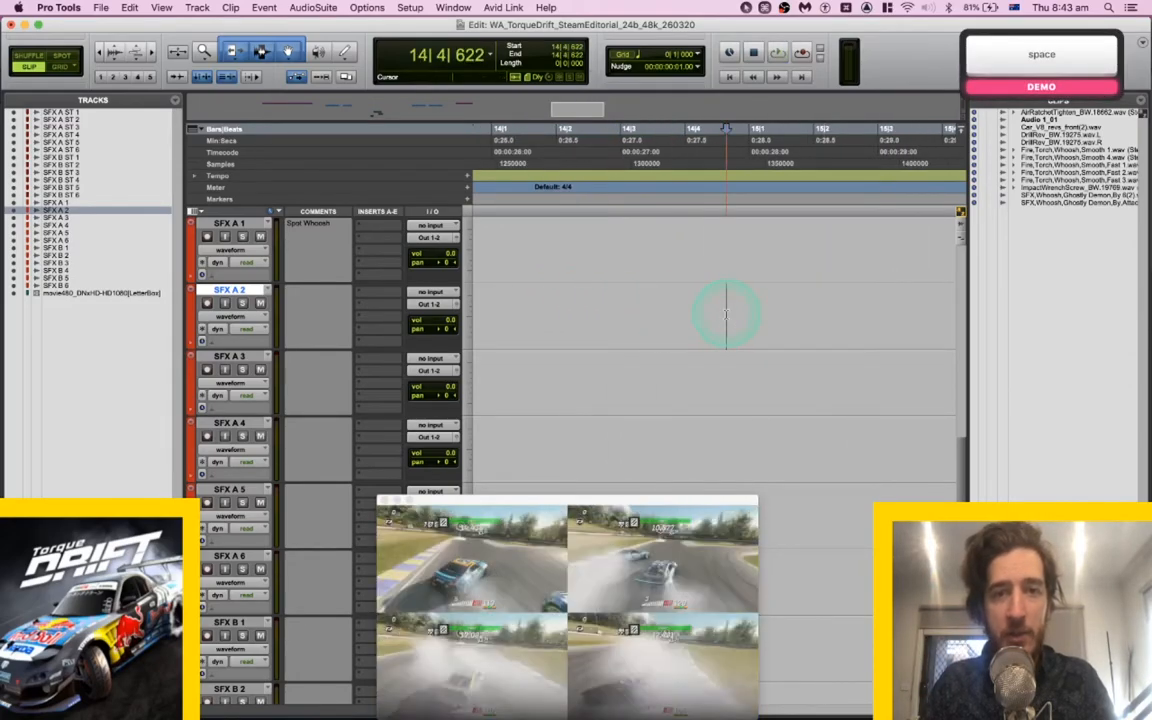
{"action": "key", "text": "super+Tab"}
{"action": "key", "text": "s"}
{"action": "key", "text": "space"}
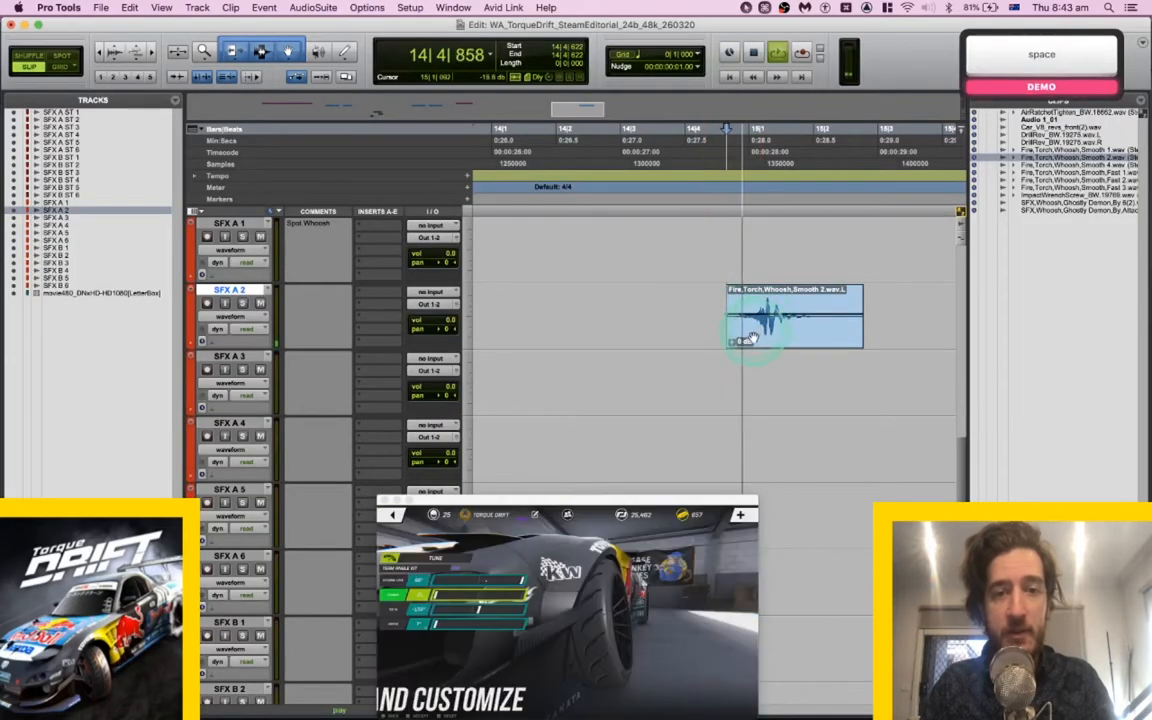
{"action": "key", "text": "space"}
Play the Smooth 2 whoosh against the "Tune and Customize" title from 14|3|712.
{"action": "left_click", "coordinate": [674, 329]}
{"action": "left_click", "coordinate": [617, 311]}
{"action": "left_click", "coordinate": [668, 295]}
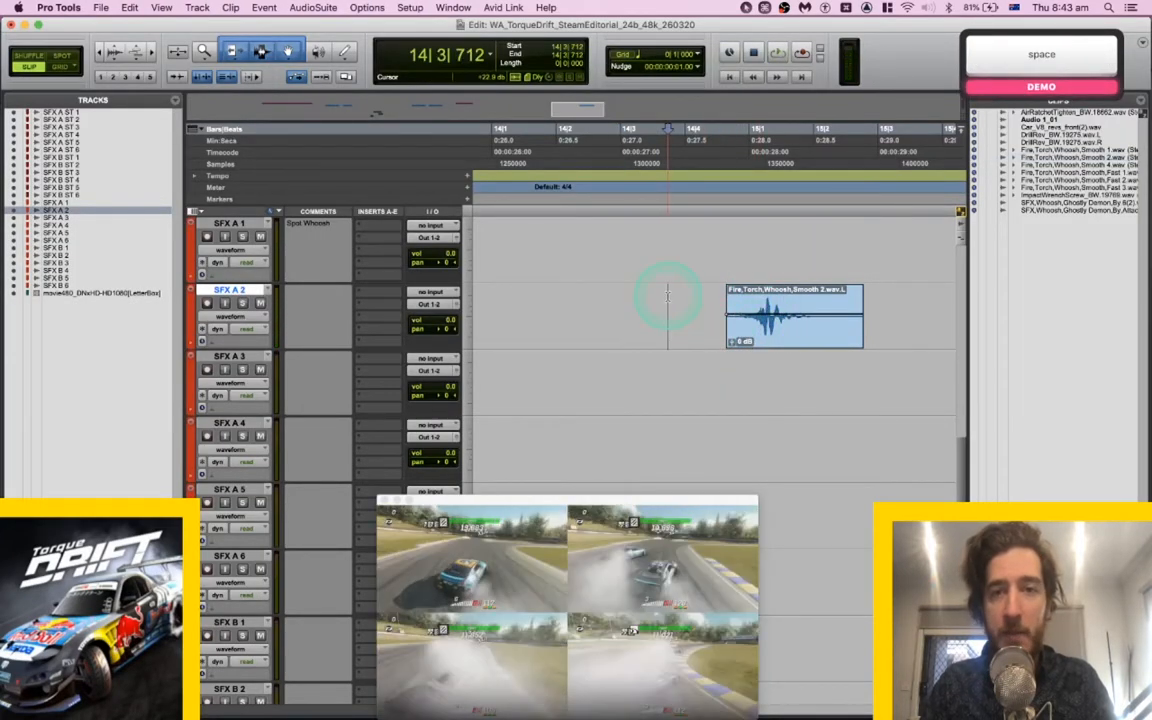
{"action": "key", "text": "space"}
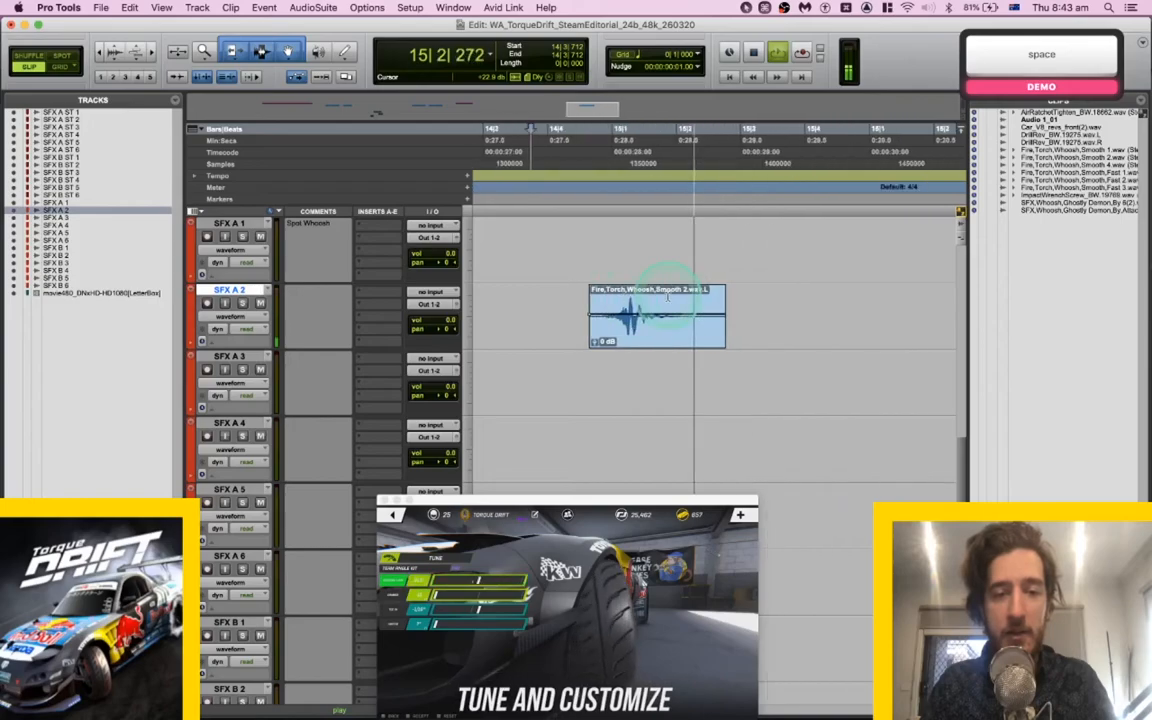
Audition Fire,Torch,Whoosh,Smooth 3.wav and Smooth 1.wav in Search for the next car shot.
{"action": "key", "text": "super+Tab"}
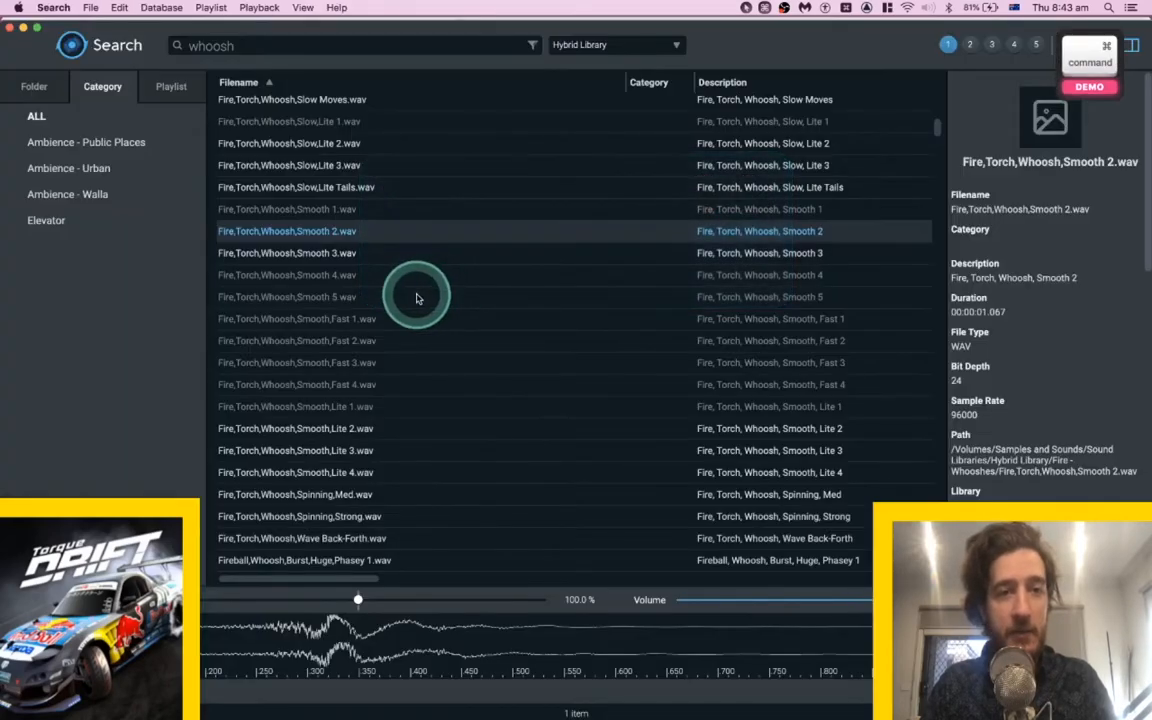
{"action": "left_click", "coordinate": [333, 253]}
{"action": "key", "text": "space"}
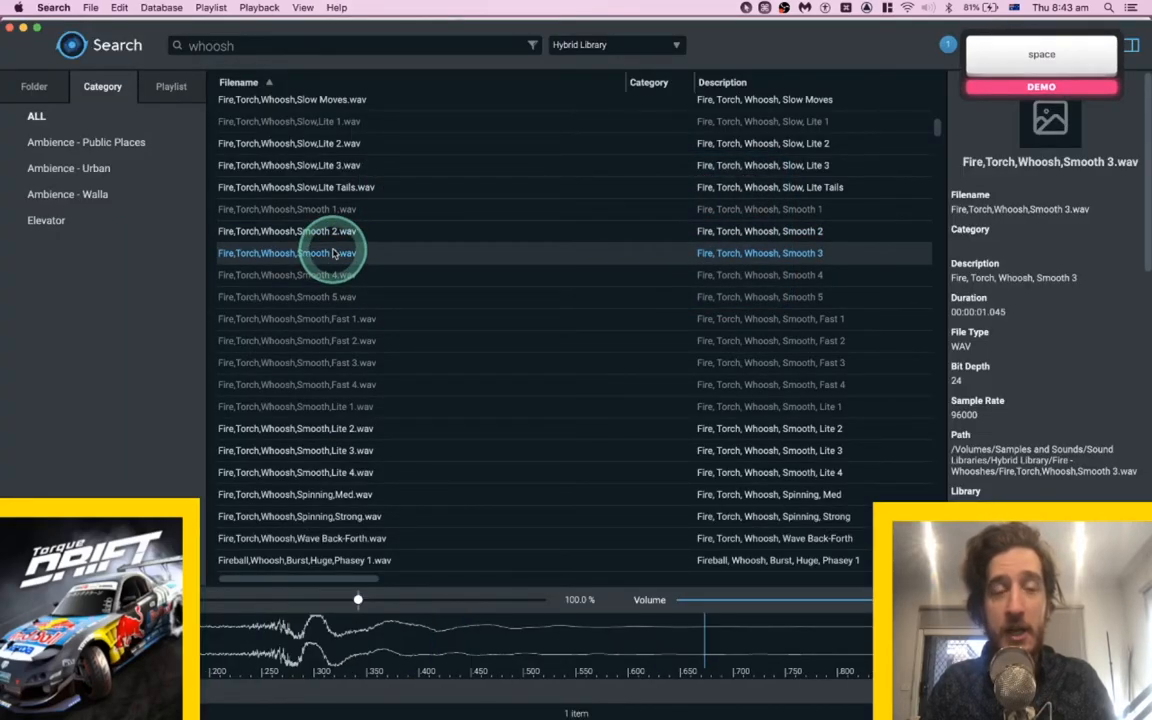
{"action": "left_click", "coordinate": [352, 210]}
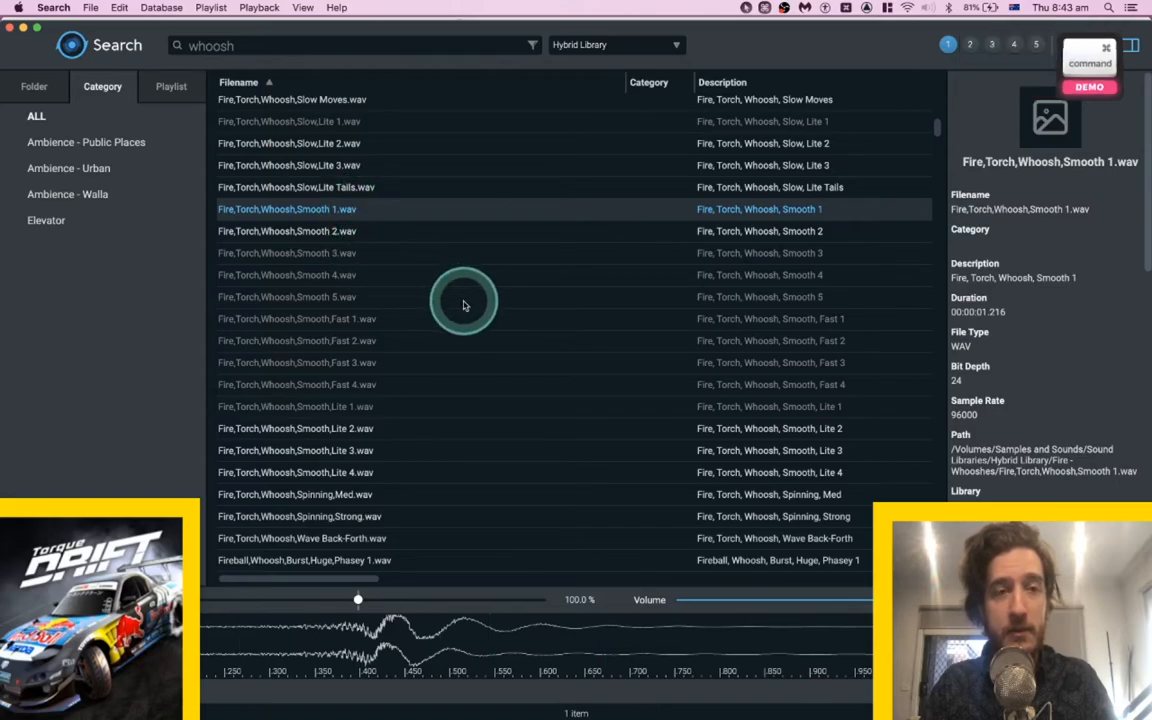
Spot Fire,Torch,Whoosh,Smooth 1.wav on SFX A 2 in Pro Tools at 15|3|364 and play it.
{"action": "key", "text": "super+Tab"}
{"action": "key", "text": "super+Tab"}
{"action": "key", "text": "s"}
{"action": "key", "text": "space"}
{"action": "key", "text": "space"}
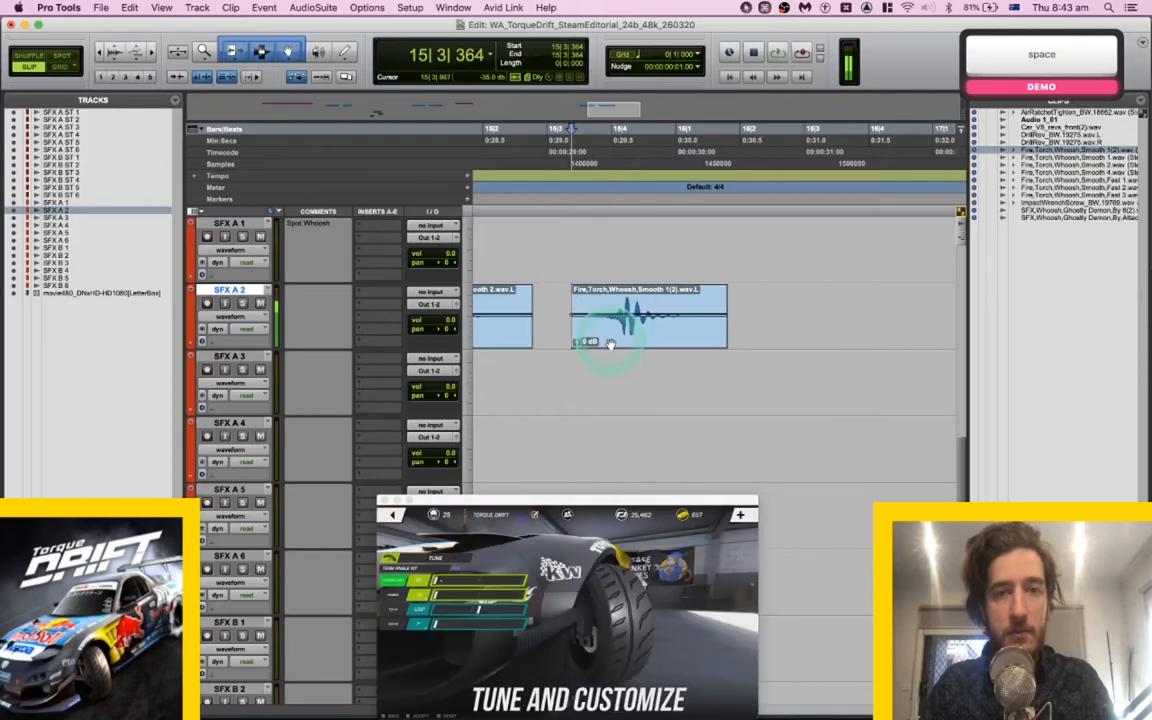
Move the Smooth 1(2) clip on SFX A 2 earlier to 15|3|044 and play on from 15|2|115.
{"action": "left_click", "coordinate": [610, 343]}
{"action": "key", "text": "space"}
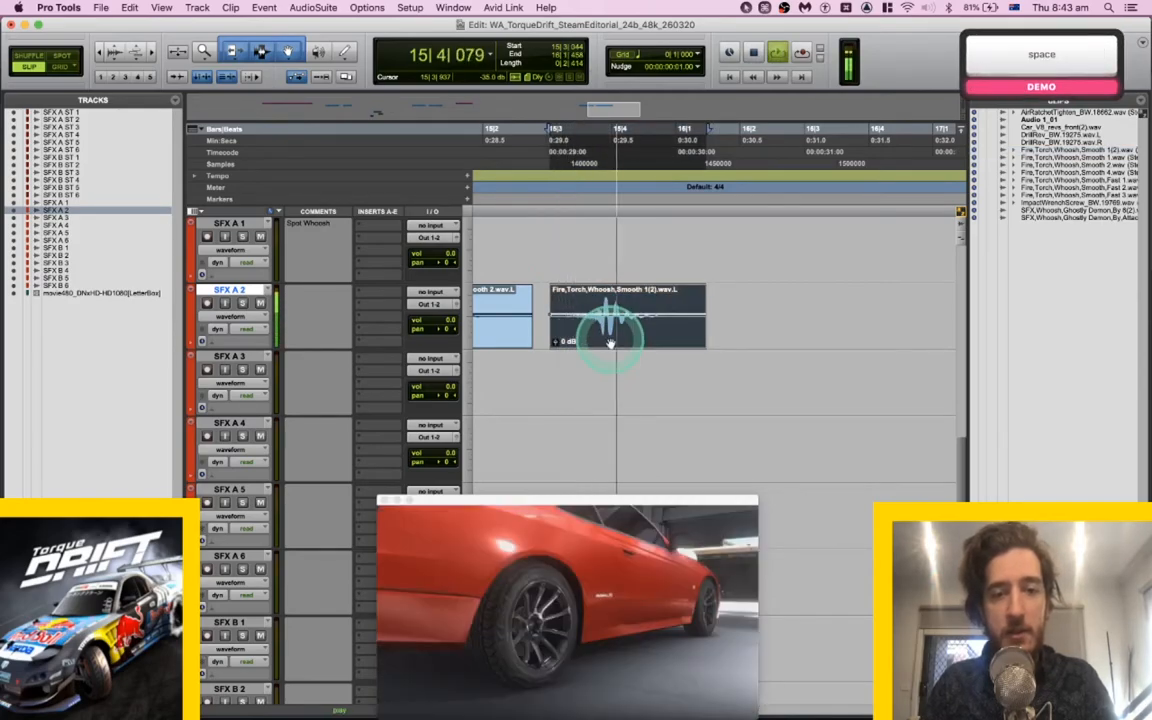
{"action": "key", "text": "space"}
{"action": "left_click", "coordinate": [594, 300]}
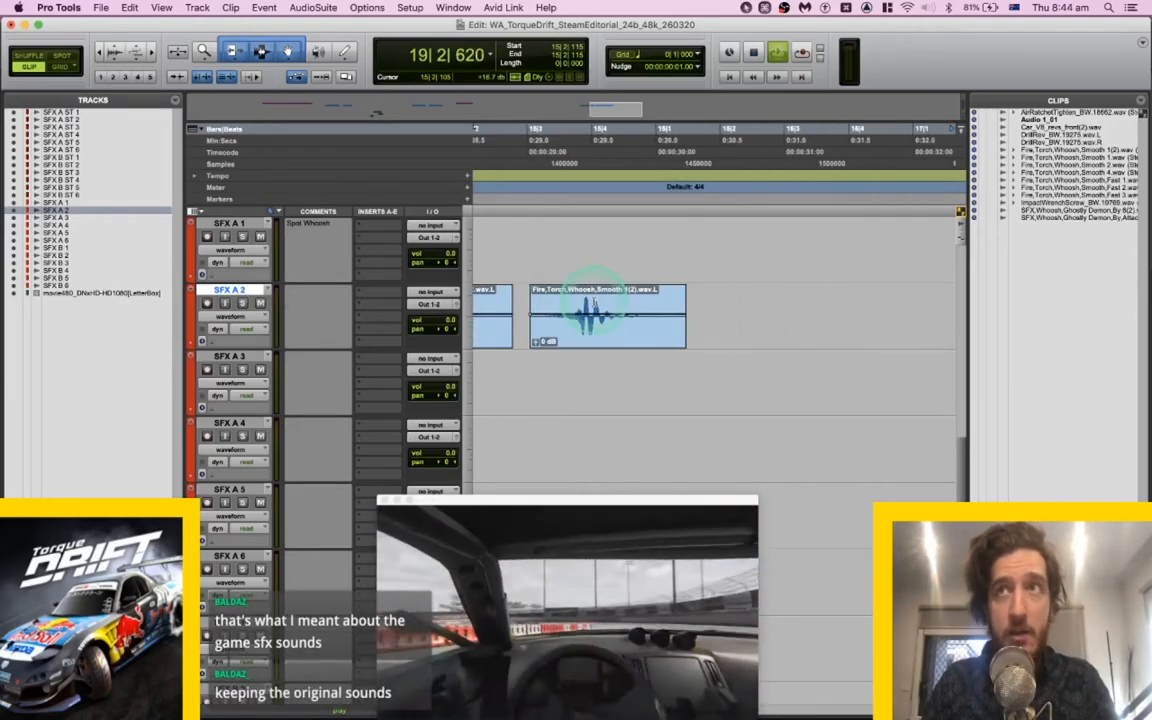
{"action": "key", "text": "space"}
Save the session and play the red car customization shots from 16|3|036 through the "Detailed Interiors" title.
{"action": "left_click", "coordinate": [594, 301]}
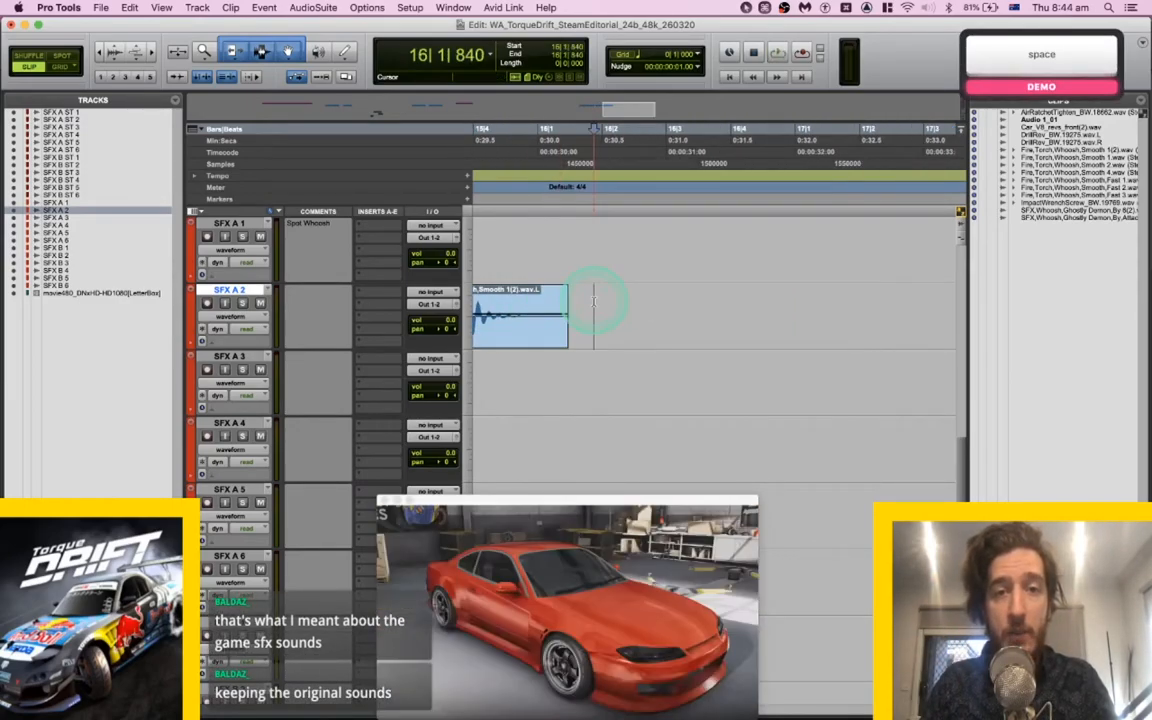
{"action": "scroll", "coordinate": [594, 301], "scroll_direction": "right", "scroll_amount": 1}
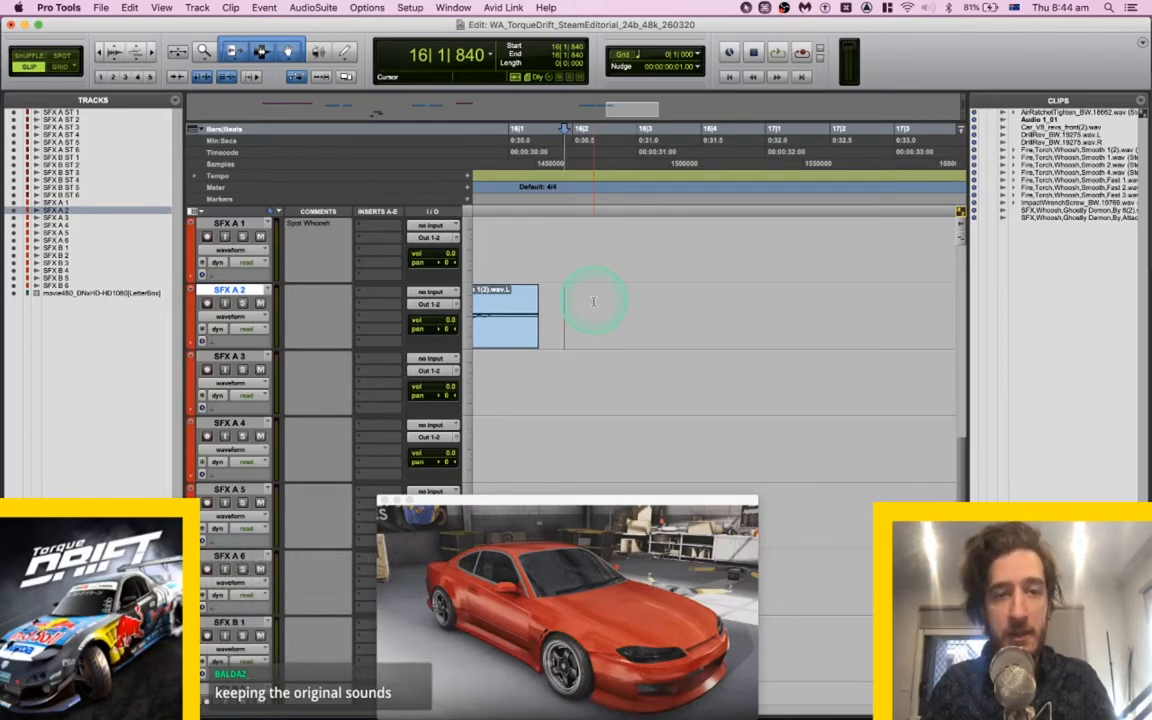
{"action": "scroll", "coordinate": [594, 301], "scroll_direction": "right", "scroll_amount": 1}
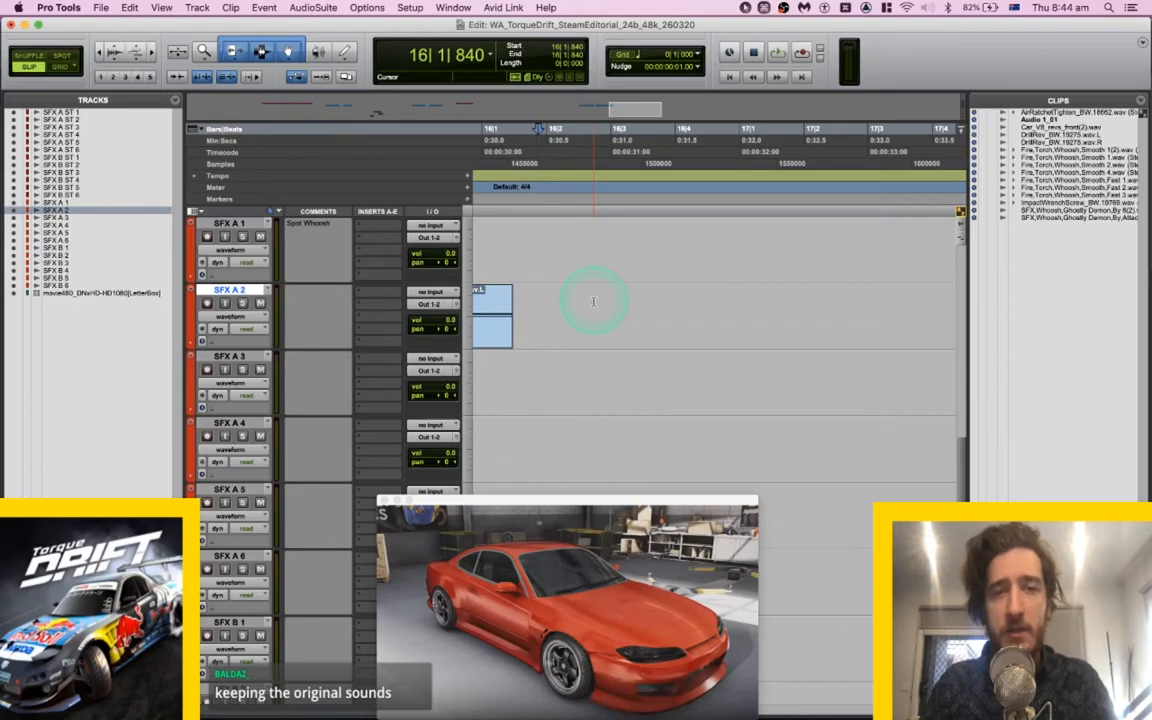
{"action": "left_click", "coordinate": [613, 298]}
{"action": "key", "text": "super+s"}
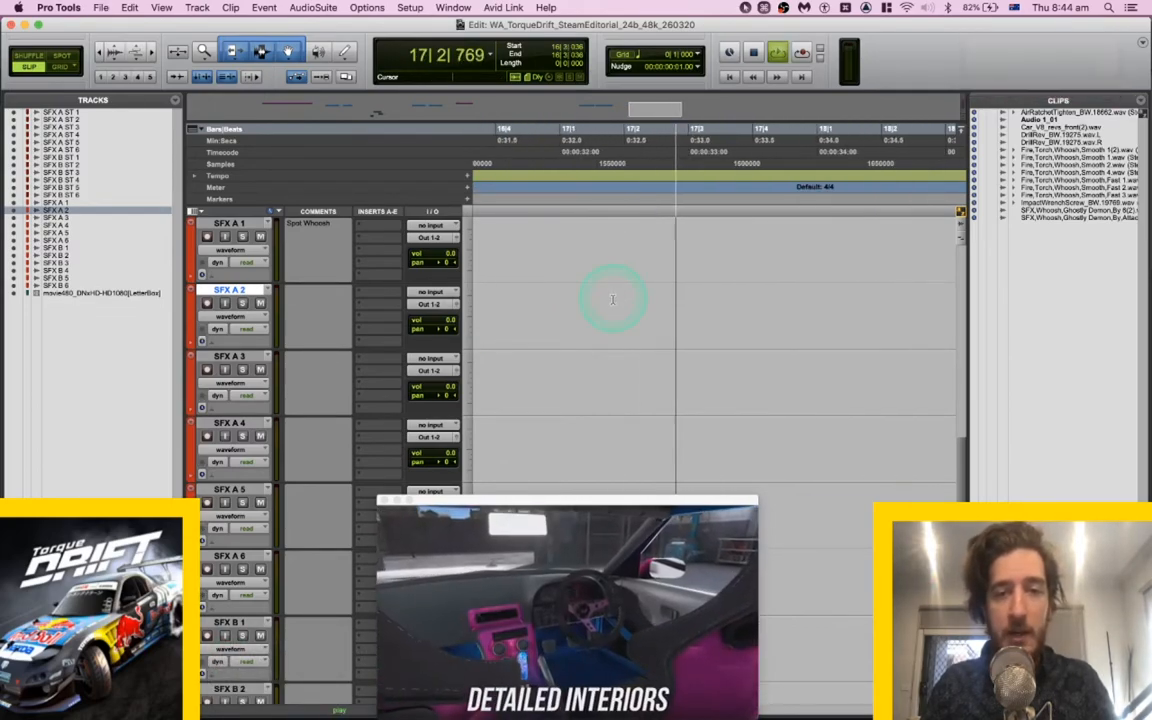
{"action": "key", "text": "space"}
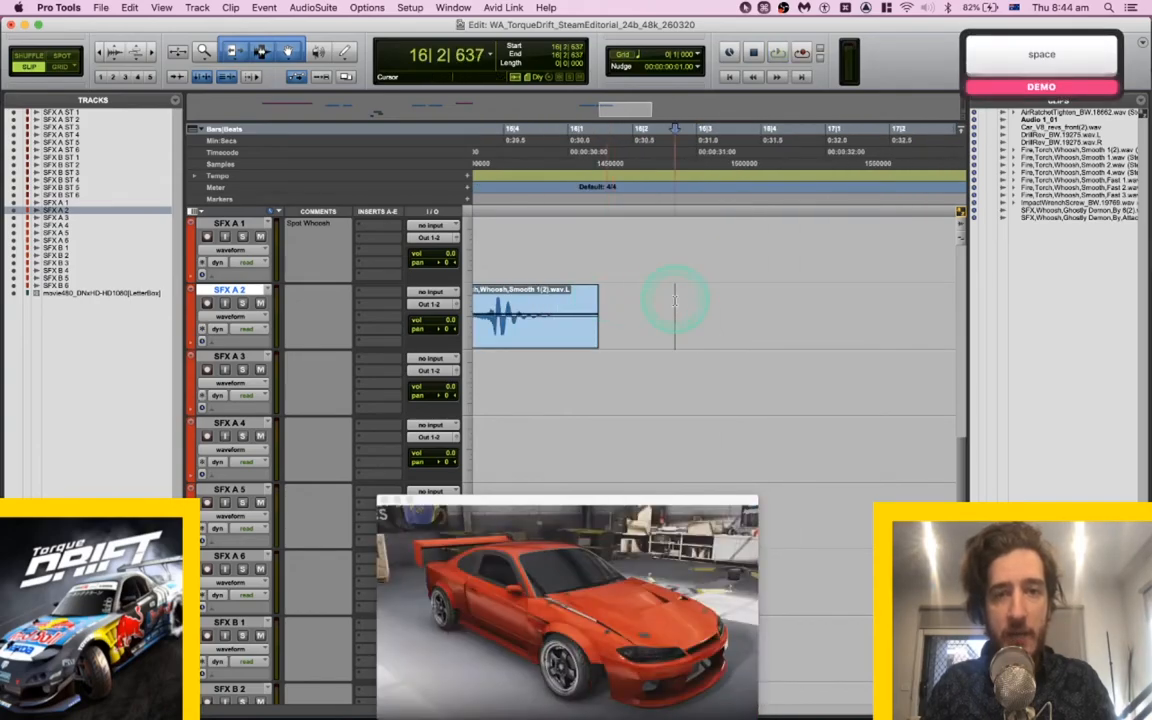
Audition Fire,Torch,Whoosh,Slow,Lite Tails.wav and Smooth 1.wav in Search for the "Detailed Interiors" title.
{"action": "key", "text": "super+Tab"}
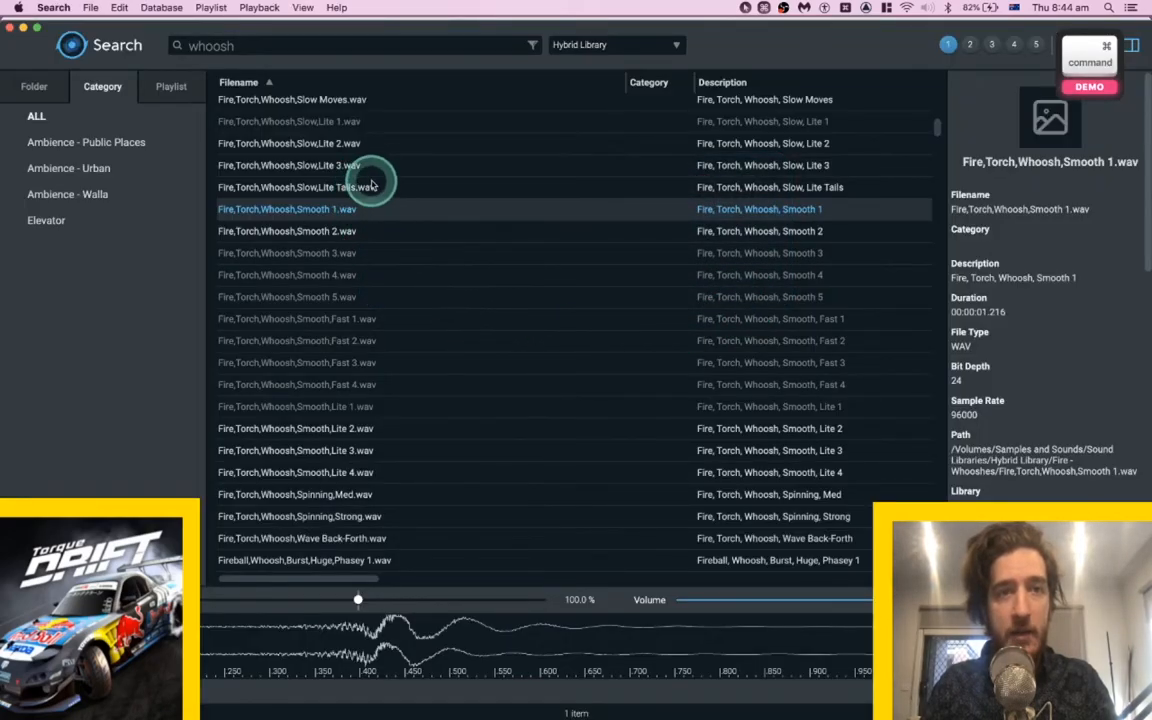
{"action": "left_click", "coordinate": [371, 186]}
{"action": "key", "text": "space"}
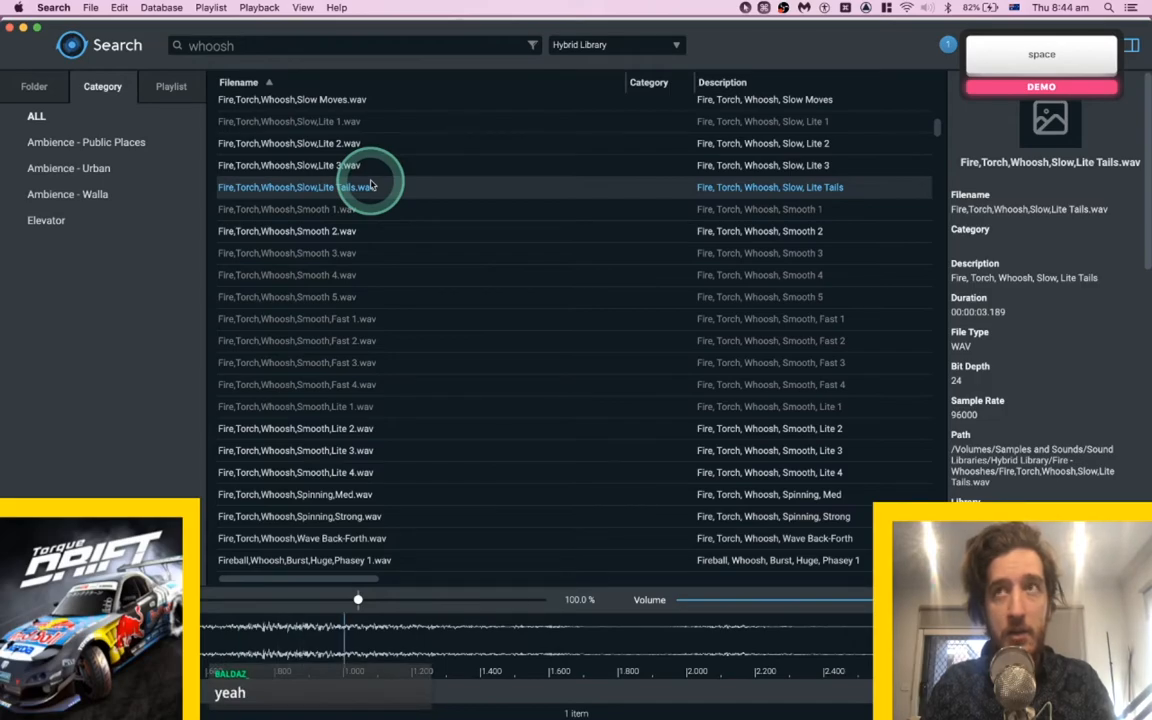
{"action": "left_click", "coordinate": [362, 212]}
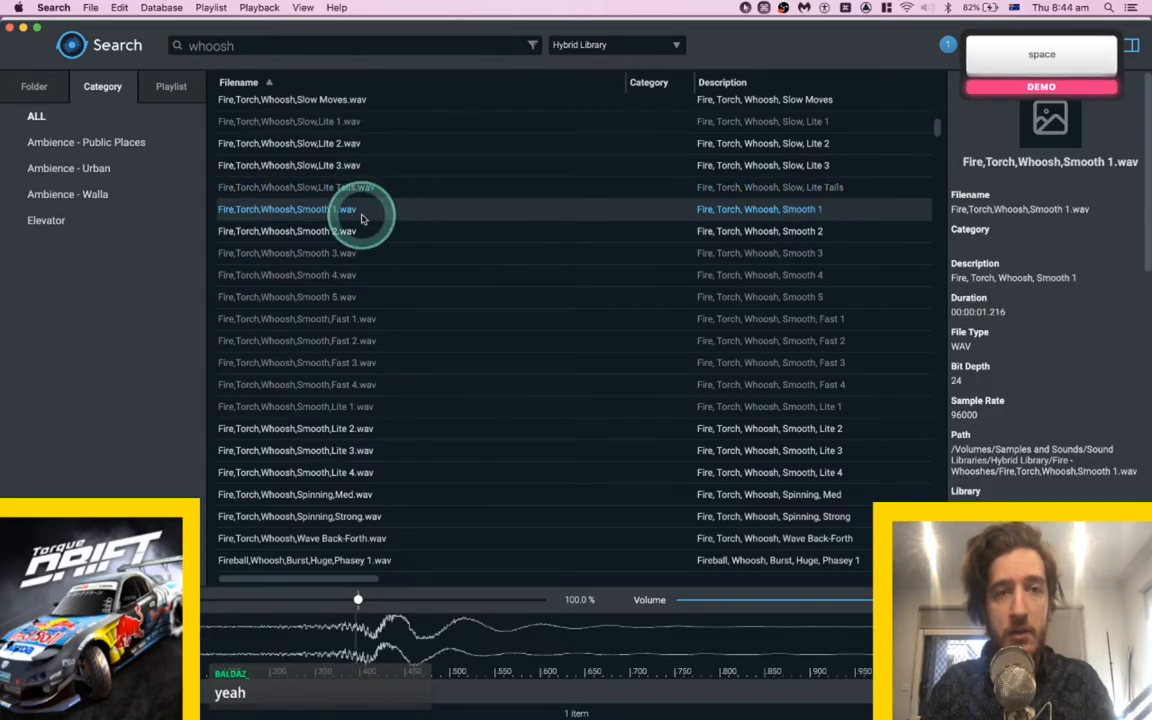
Choose Fire,Torch,Whoosh,Smooth 4.wav, spot it on SFX A 2 in Pro Tools at 16|3|660 and play it.
{"action": "left_click", "coordinate": [361, 276]}
{"action": "key", "text": "super+Tab"}
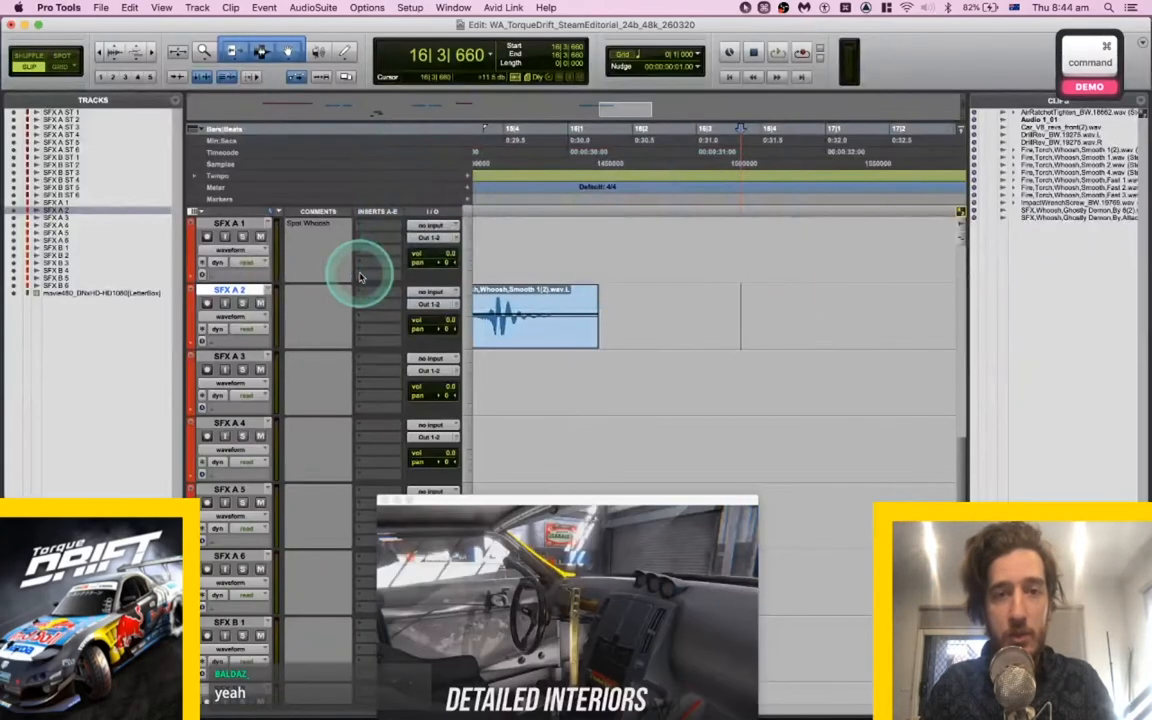
{"action": "key", "text": "space"}
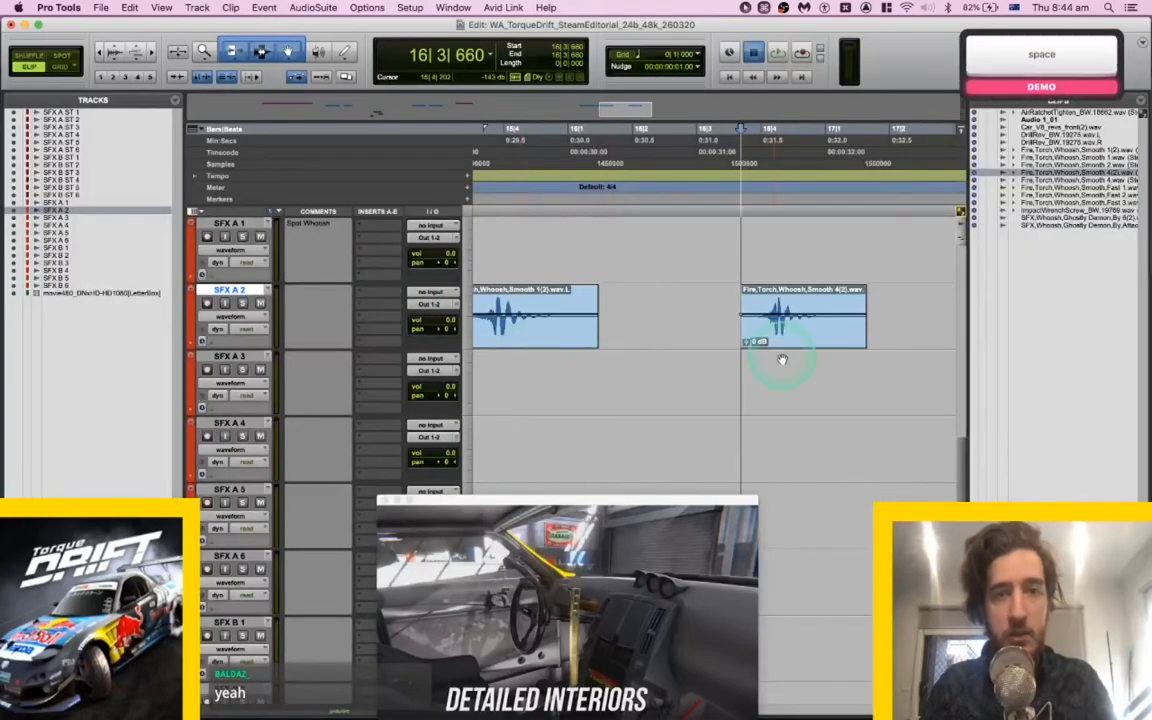
Move the Smooth 4(2) clip on SFX A 2 earlier to about 16|3 and play from 16|2|852.
{"action": "key", "text": "space"}
{"action": "left_click_drag", "start_coordinate": [791, 341], "coordinate": [758, 338]}
{"action": "left_click", "coordinate": [688, 310]}
{"action": "key", "text": "space"}
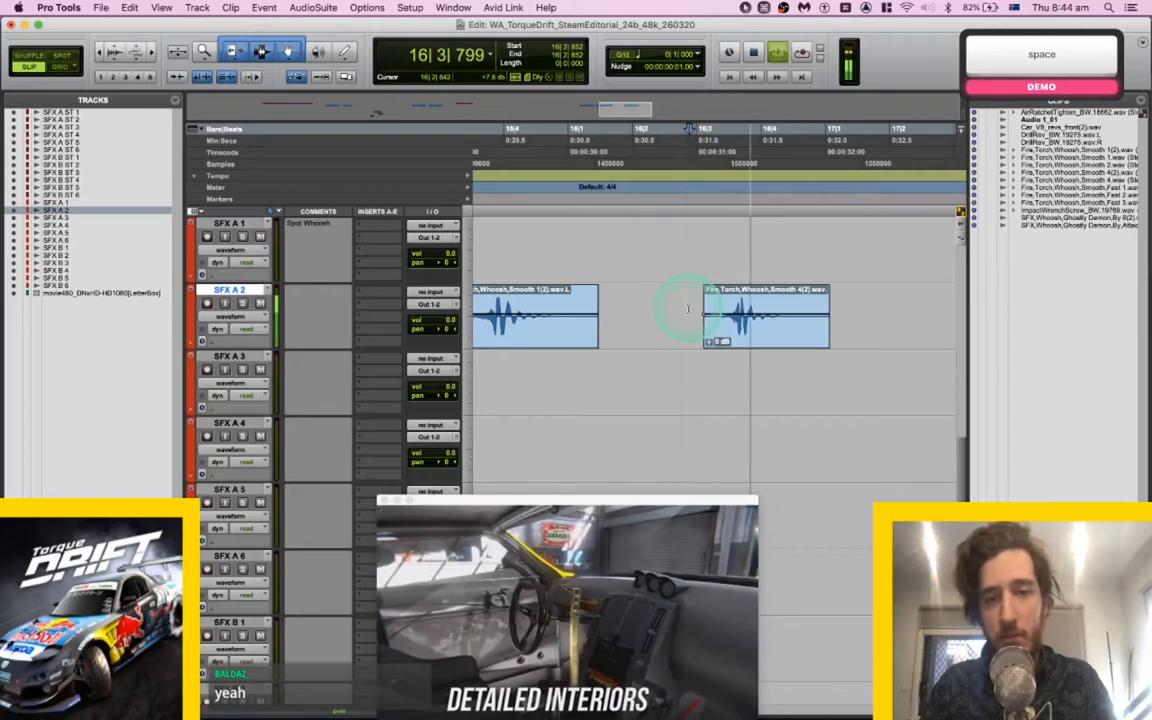
Switch to Search and audition Fire,Torch,Whoosh,Smooth,Fast 4.wav, Smooth,Lite 1.wav and Smooth,Lite 2.wav.
{"action": "key", "text": "super+Tab"}
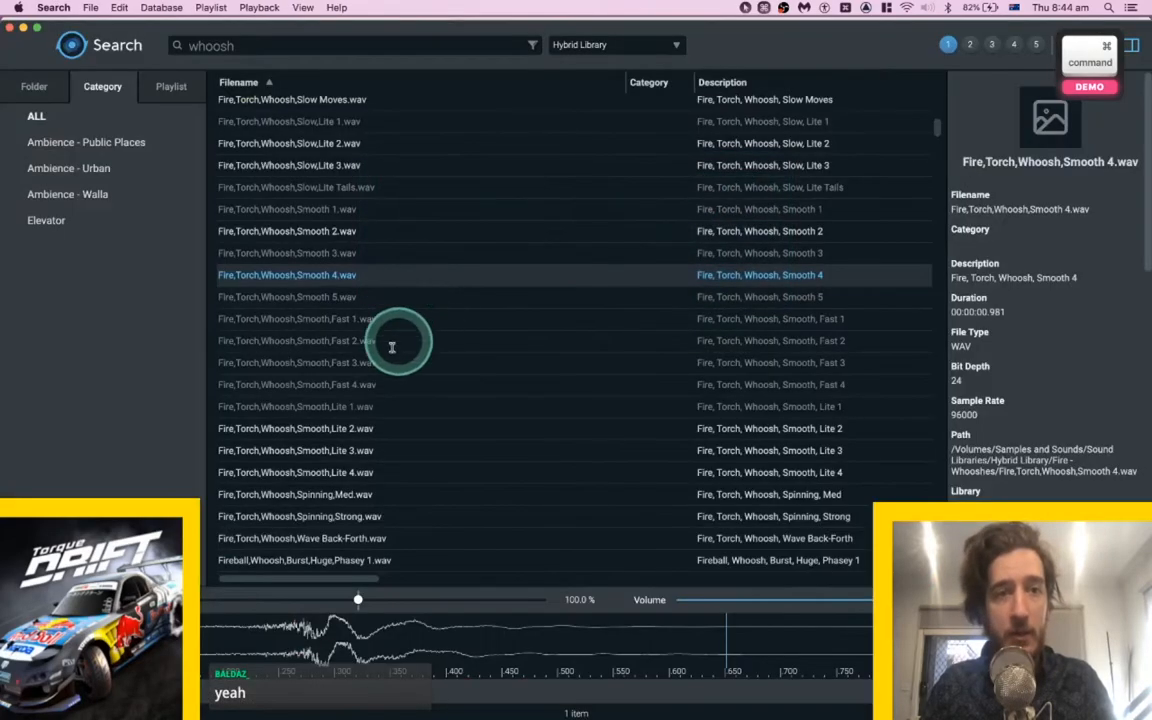
{"action": "left_click", "coordinate": [352, 391]}
{"action": "left_click", "coordinate": [358, 407]}
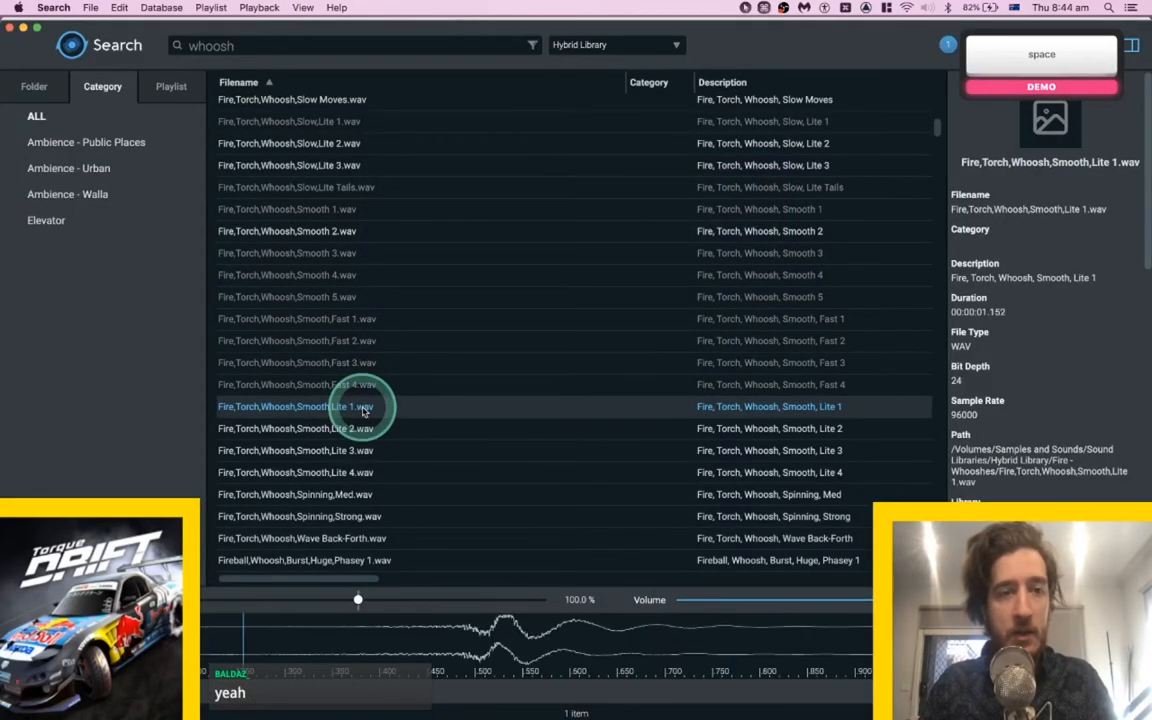
{"action": "left_click", "coordinate": [354, 433]}
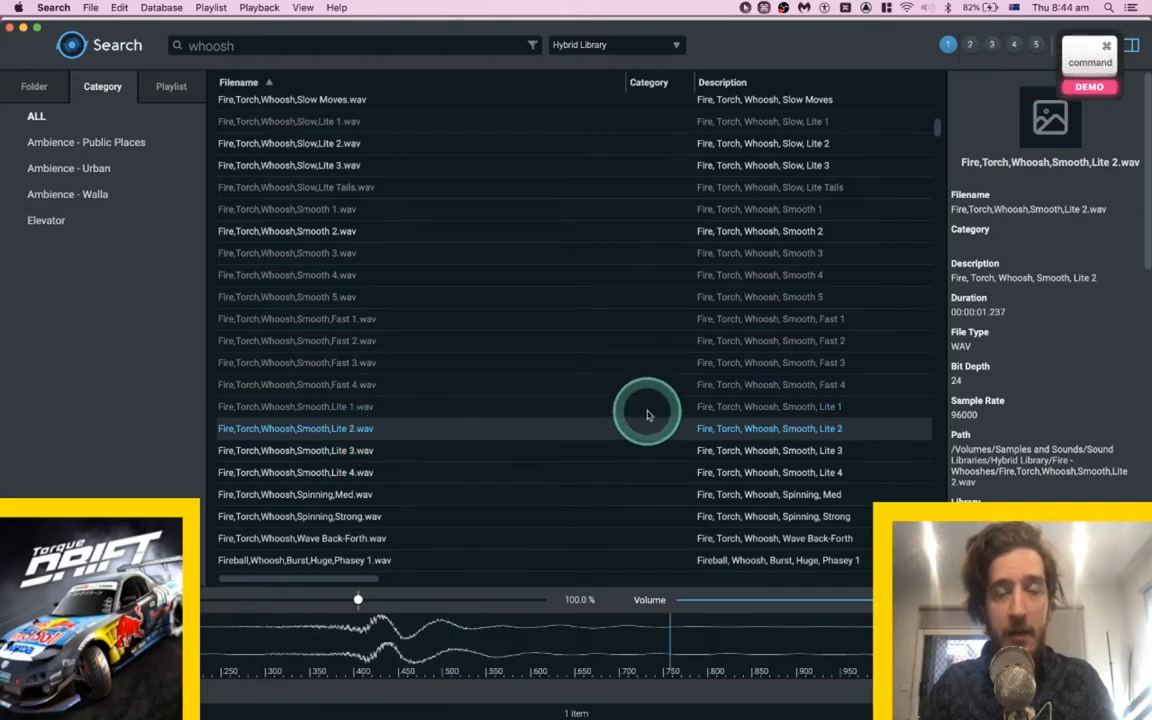
Spot Fire,Torch,Whoosh,Smooth,Lite 2.wav on SFX A 2 in Pro Tools, move it to 18|1|379 and play from 17|3|568.
{"action": "key", "text": "super+Tab"}
{"action": "key", "text": "super+Tab"}
{"action": "key", "text": "s"}
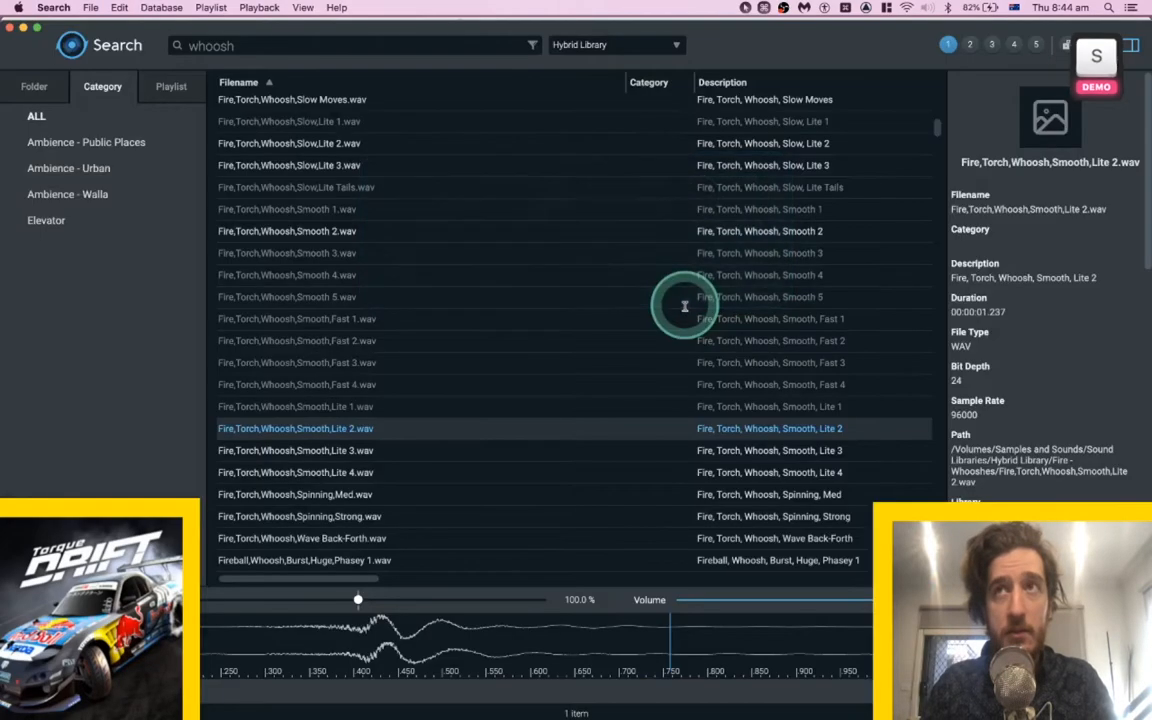
{"action": "key", "text": "space"}
{"action": "key", "text": "space"}
{"action": "left_click_drag", "start_coordinate": [673, 334], "coordinate": [801, 334]}
{"action": "key", "text": "space"}
{"action": "key", "text": "space"}
{"action": "key", "text": "space"}
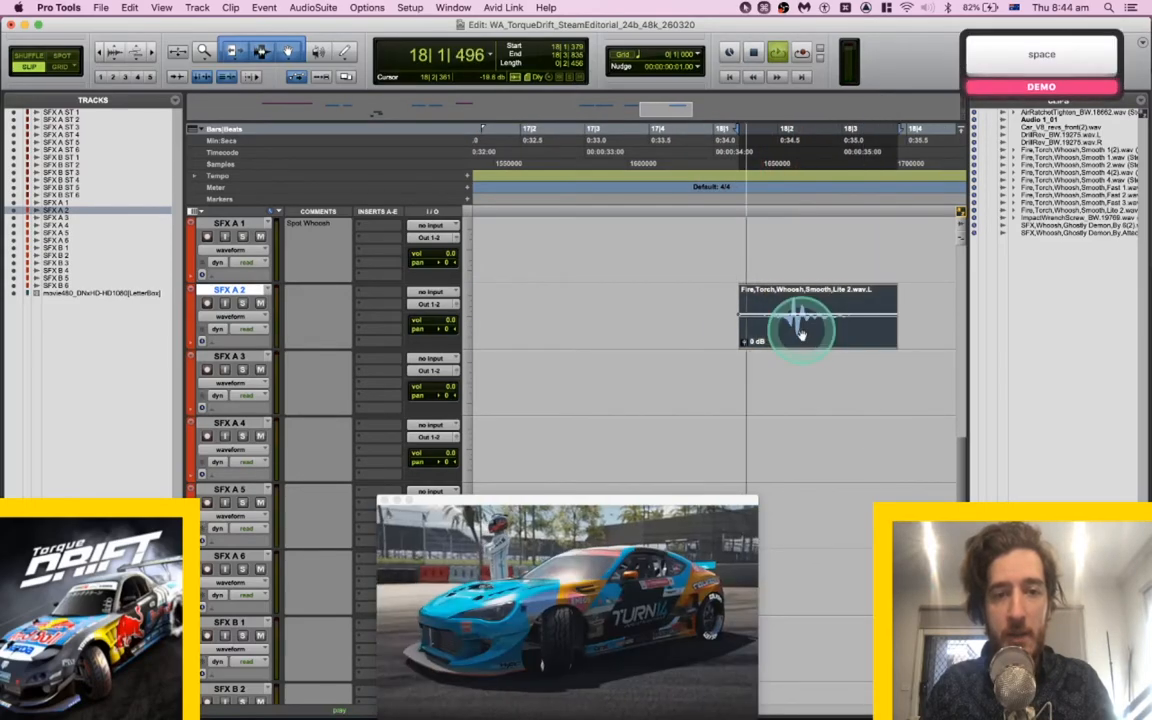
{"action": "key", "text": "space"}
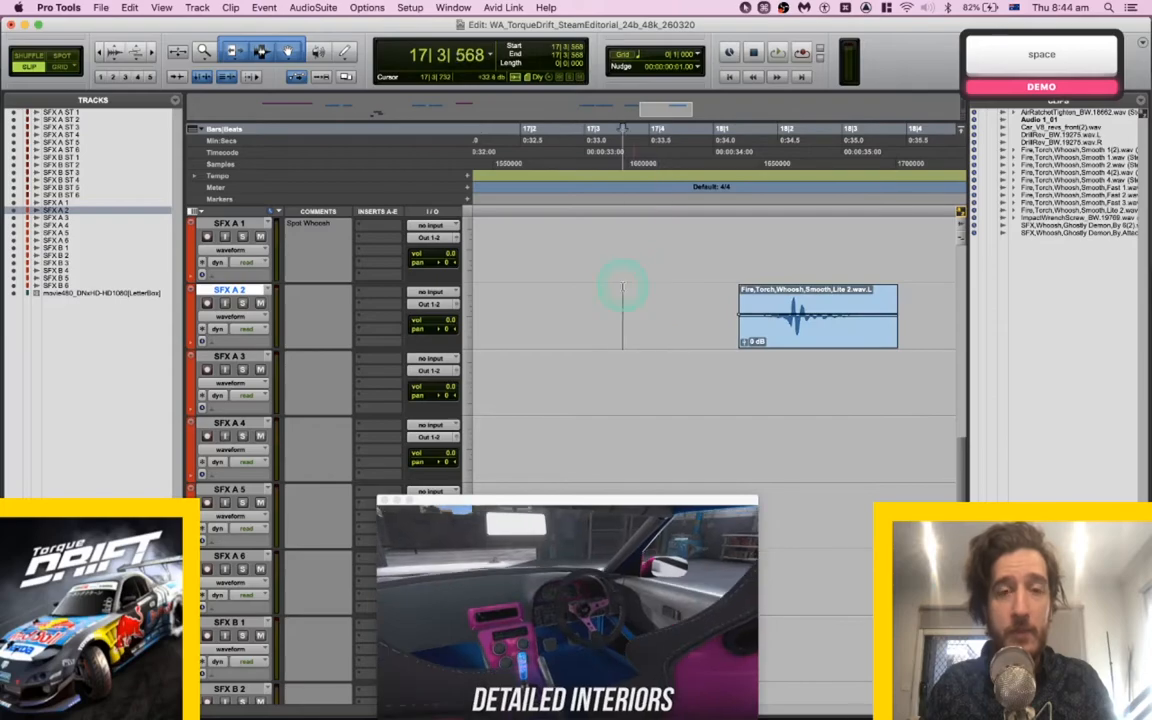
Return to Search and audition Fire,Torch,Whoosh,Smooth,Lite 3.wav and Smooth,Lite 4.wav.
{"action": "key", "text": "super+Tab"}
{"action": "left_click", "coordinate": [330, 448]}
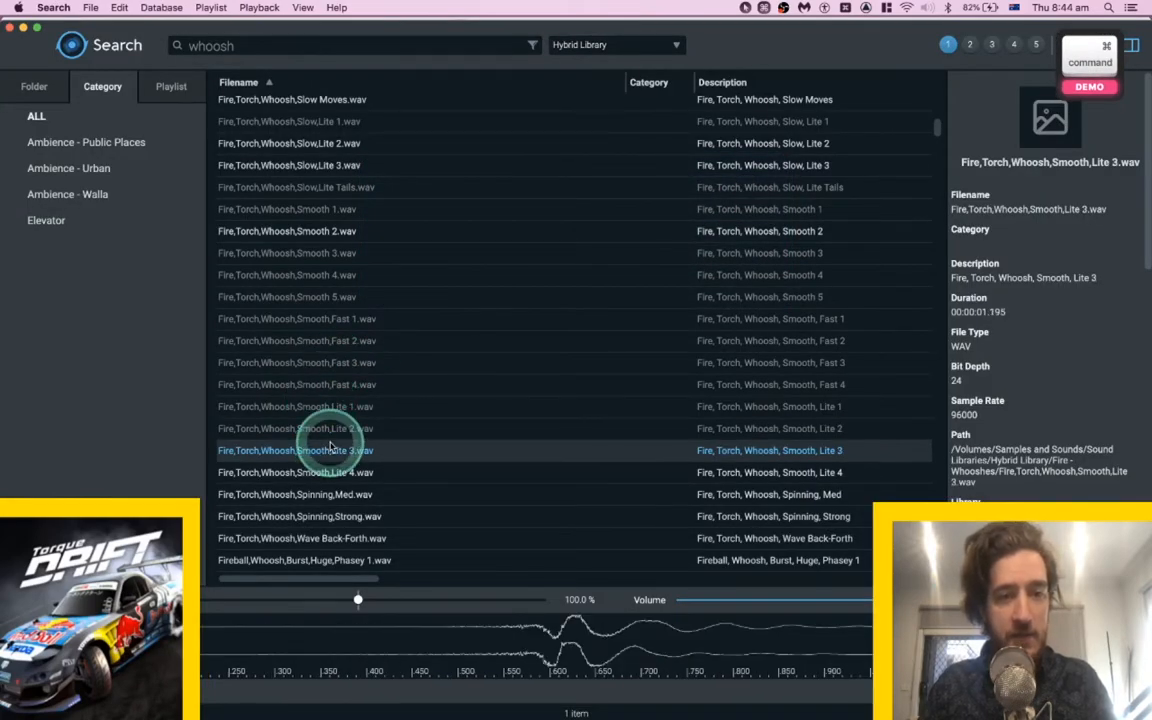
{"action": "key", "text": "space"}
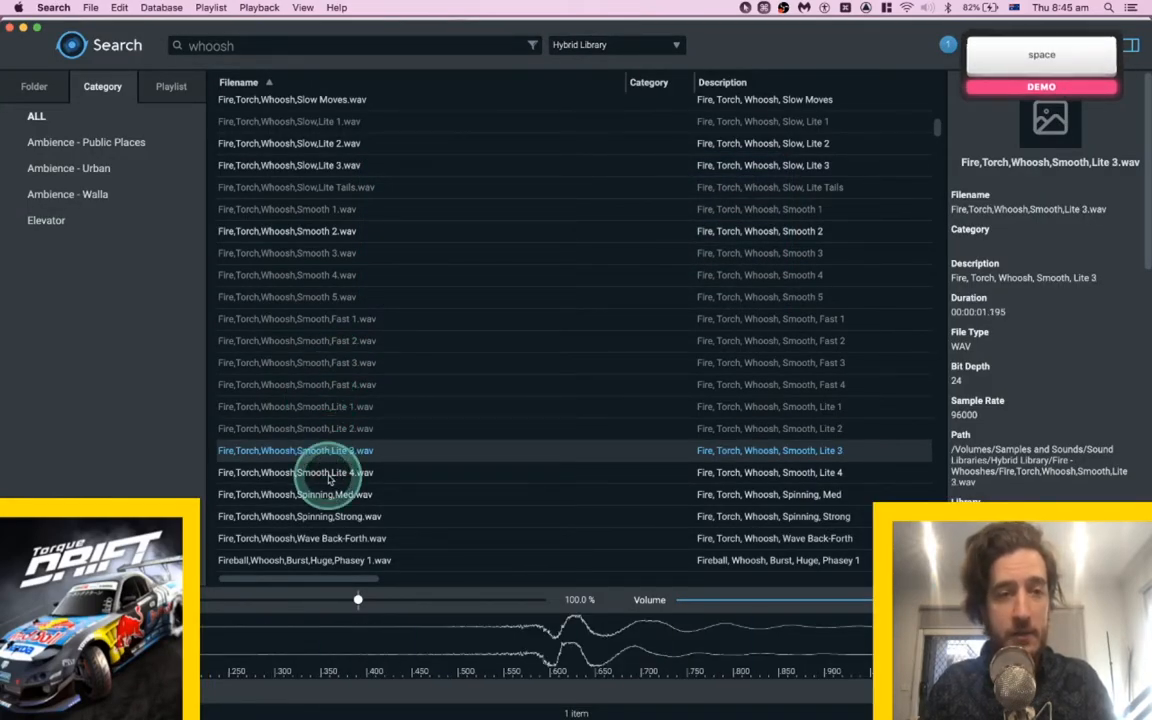
{"action": "left_click", "coordinate": [330, 474]}
Spot Fire,Torch,Whoosh,Smooth,Lite 4.wav on SFX A 3 in Pro Tools and position its start at 17|4|192.
{"action": "key", "text": "super+Tab"}
{"action": "left_click", "coordinate": [608, 364]}
{"action": "key", "text": "super+Tab"}
{"action": "key", "text": "s"}
{"action": "key", "text": "space"}
{"action": "left_click_drag", "start_coordinate": [666, 404], "coordinate": [713, 404]}
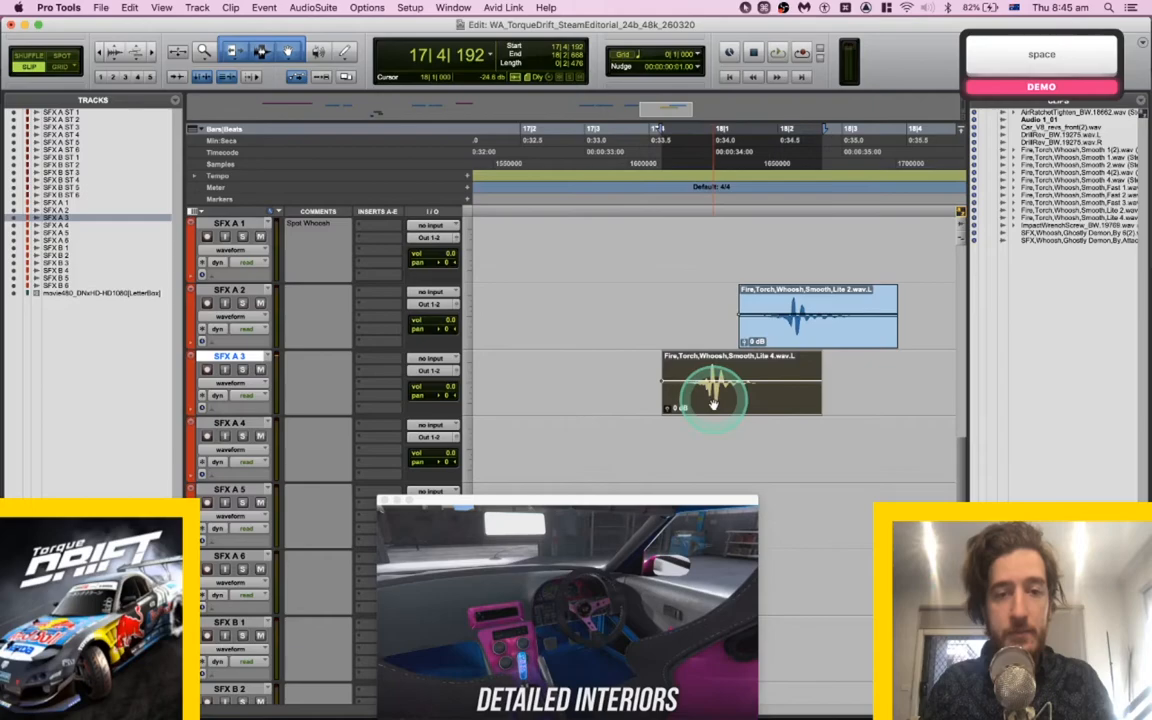
Play the Lite 4 clip on SFX A 3, trim its end to 18|1|942 and play it again.
{"action": "key", "text": "space"}
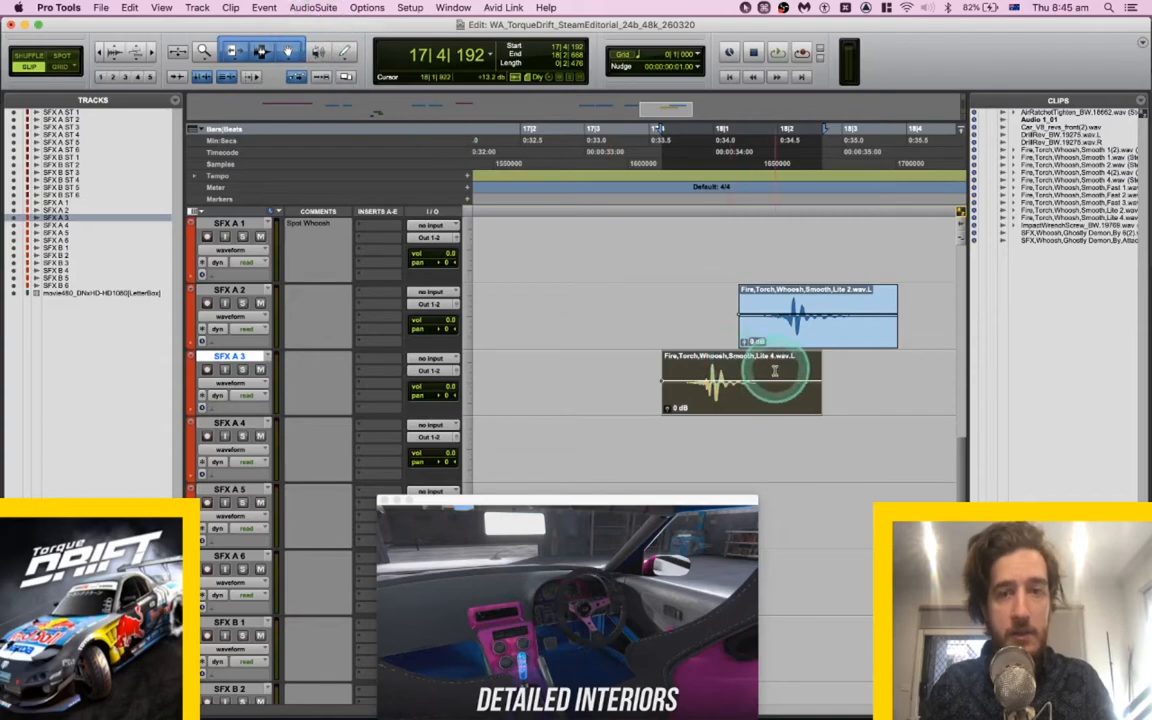
{"action": "key", "text": "s"}
{"action": "left_click", "coordinate": [717, 408]}
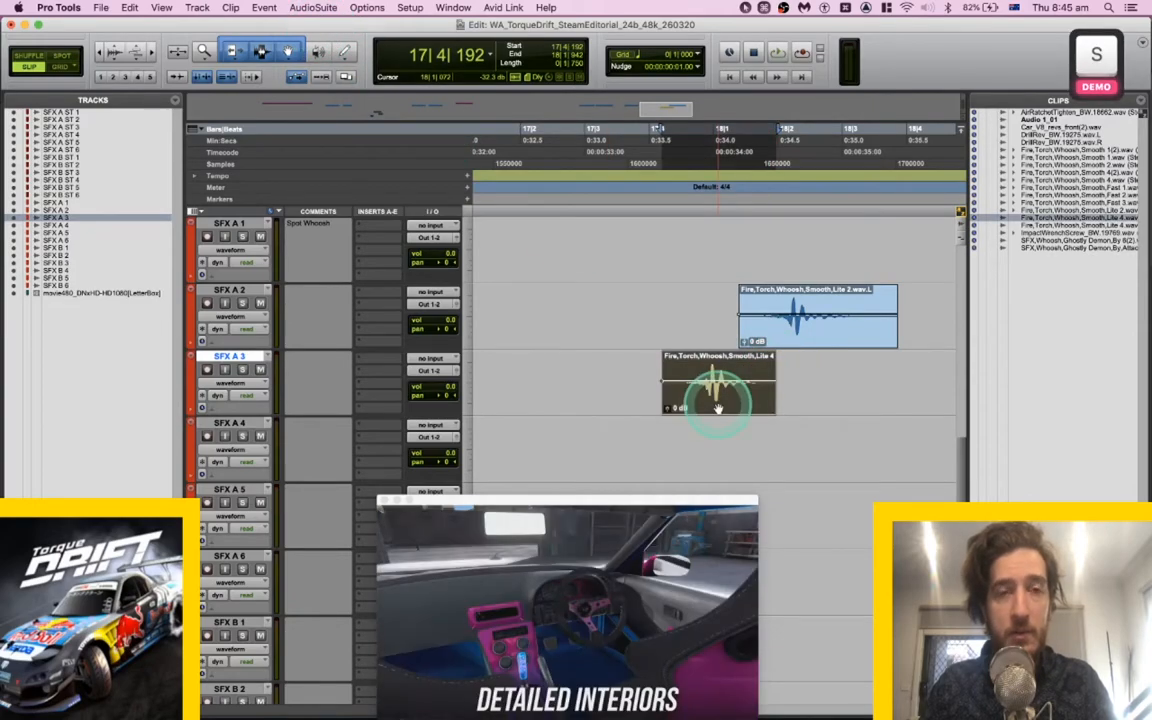
{"action": "key", "text": "space"}
{"action": "left_click", "coordinate": [658, 287]}
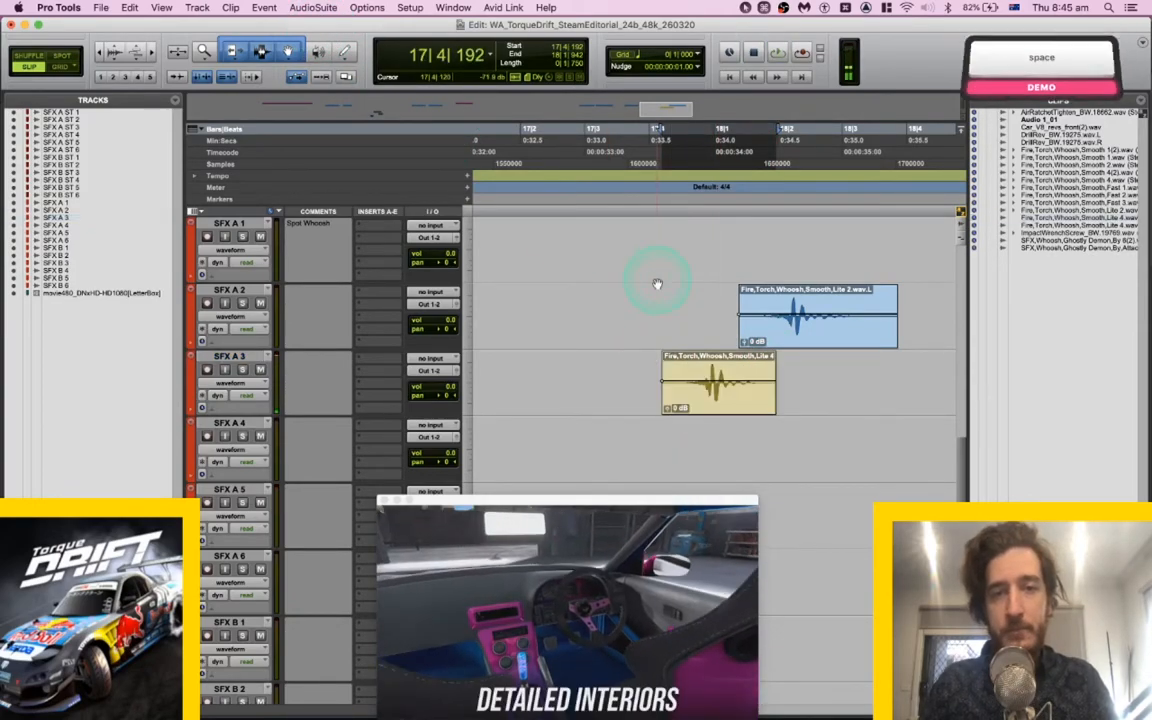
Play back the two Smooth Lite whoosh clips on SFX A 2 and SFX A 3 against the picture.
{"action": "key", "text": "space"}
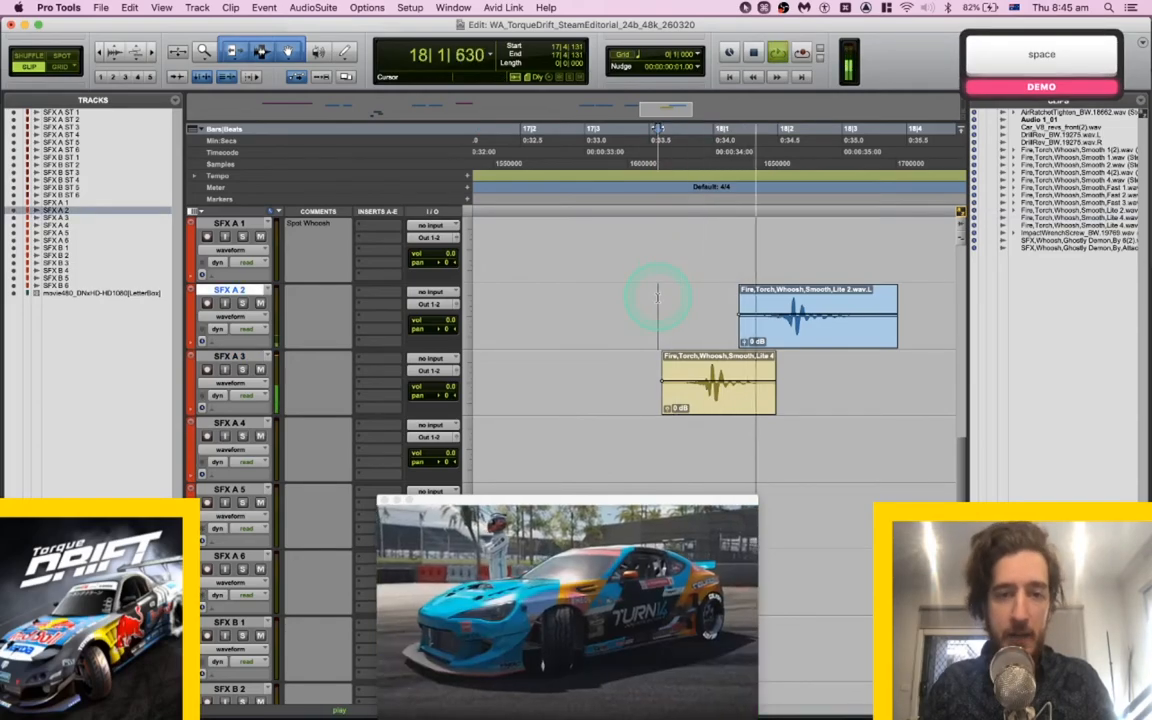
{"action": "key", "text": "space"}
{"action": "left_click", "coordinate": [662, 347]}
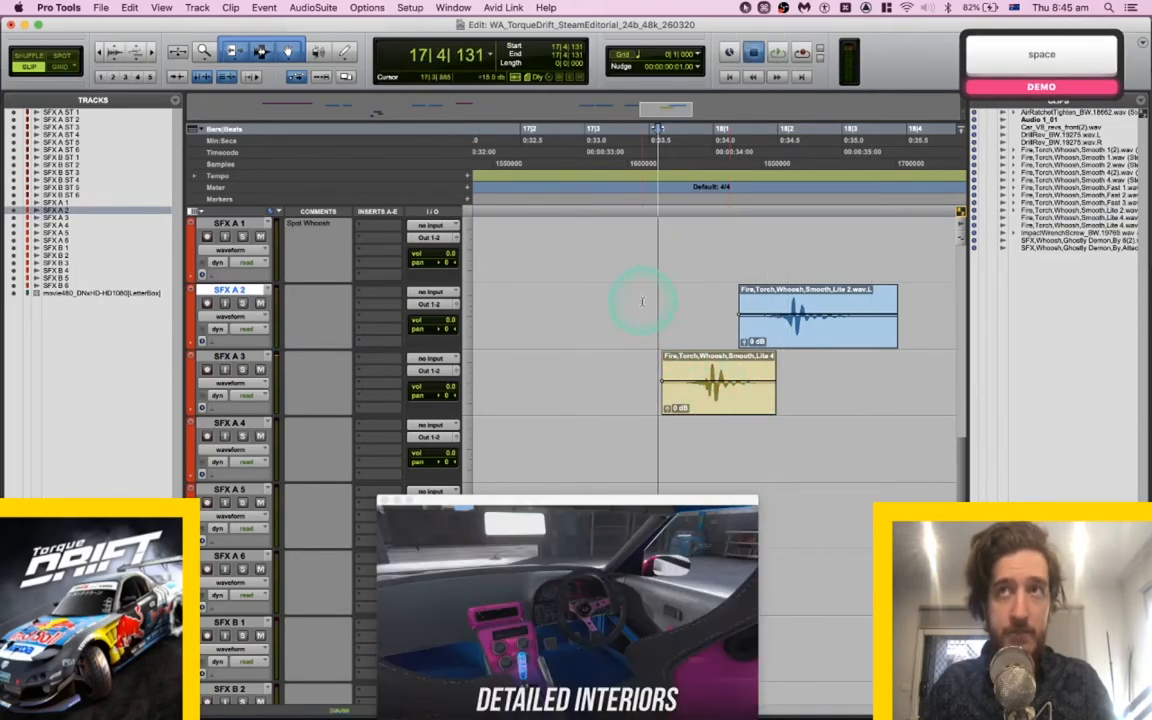
{"action": "key", "text": "space"}
{"action": "key", "text": "space"}
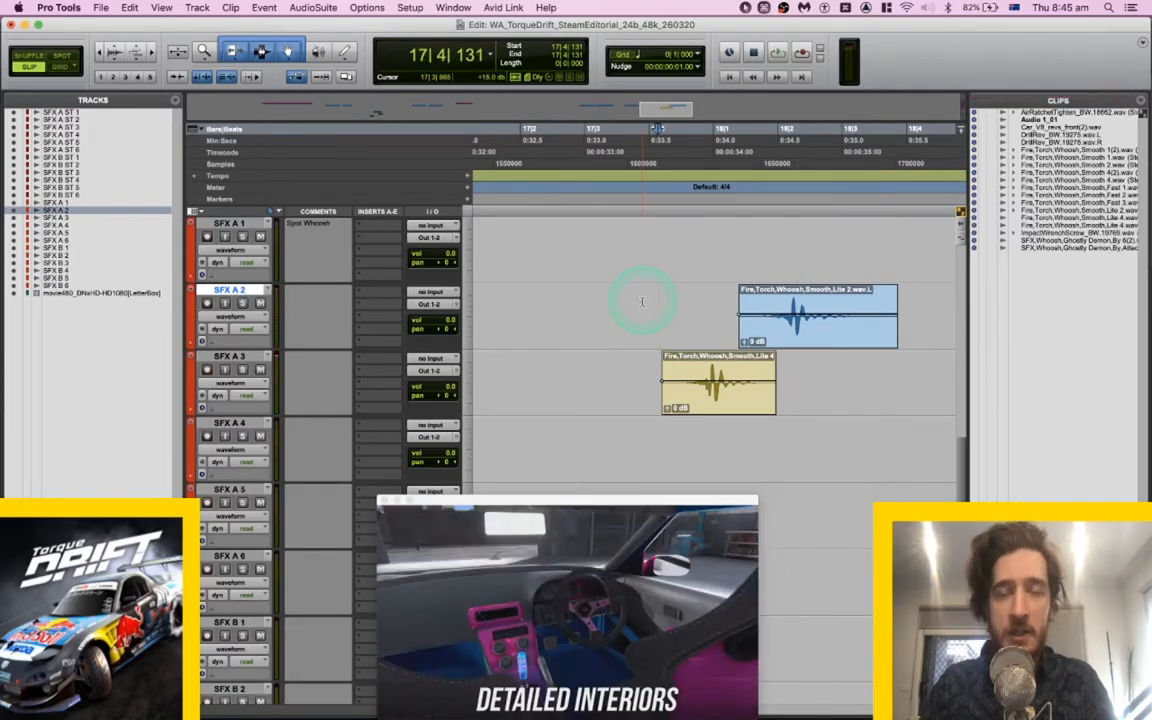
{"action": "key", "text": "space"}
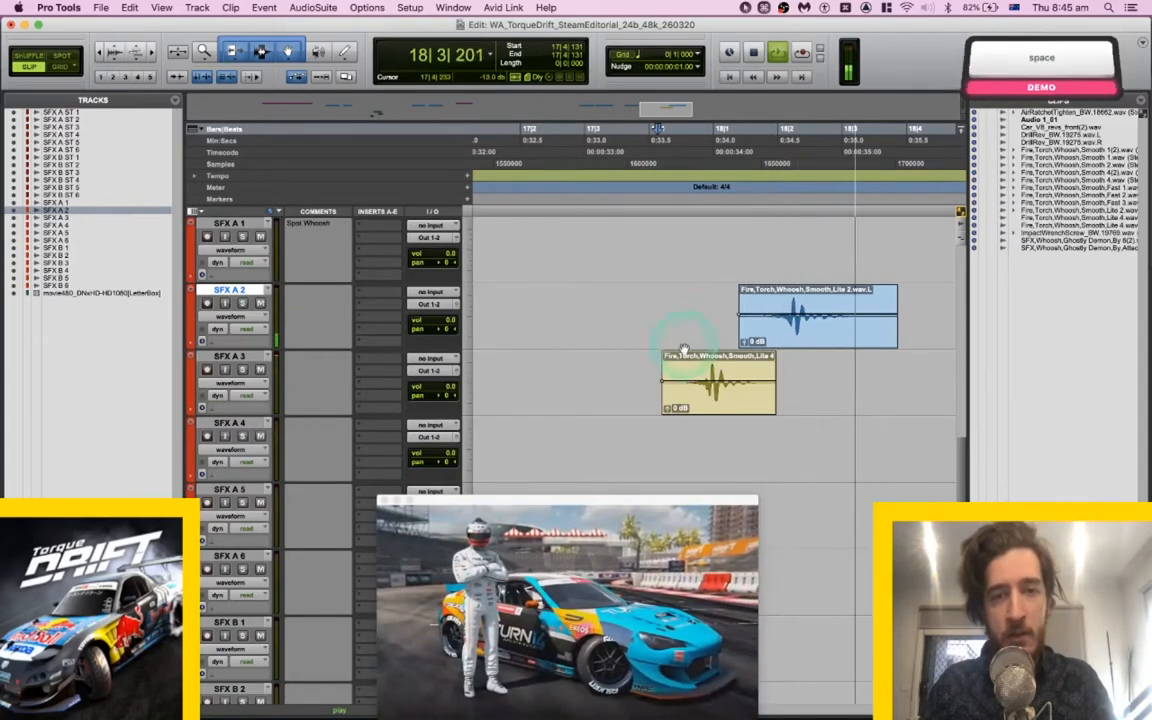
{"action": "key", "text": "space"}
Move the Smooth Lite 4 whoosh clip from SFX A 3 up to SFX A 2 at the same timeline position.
{"action": "left_click", "coordinate": [717, 383]}
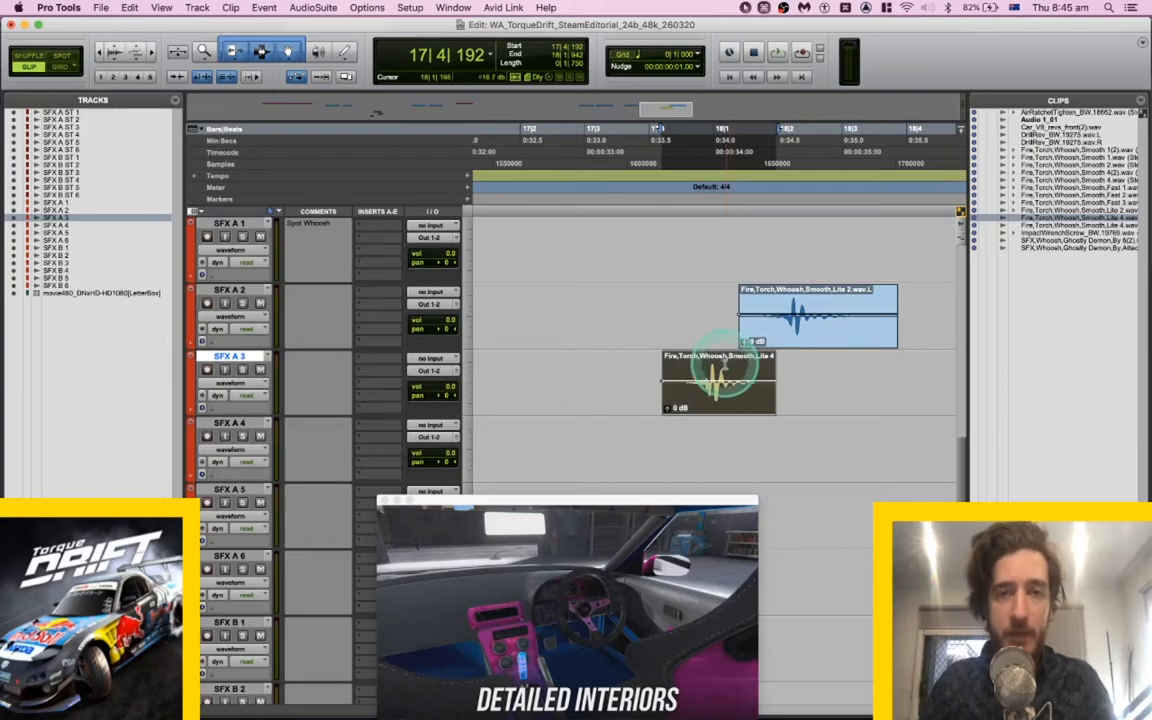
{"action": "key", "text": "x"}
{"action": "key", "text": "p"}
{"action": "key", "text": "v"}
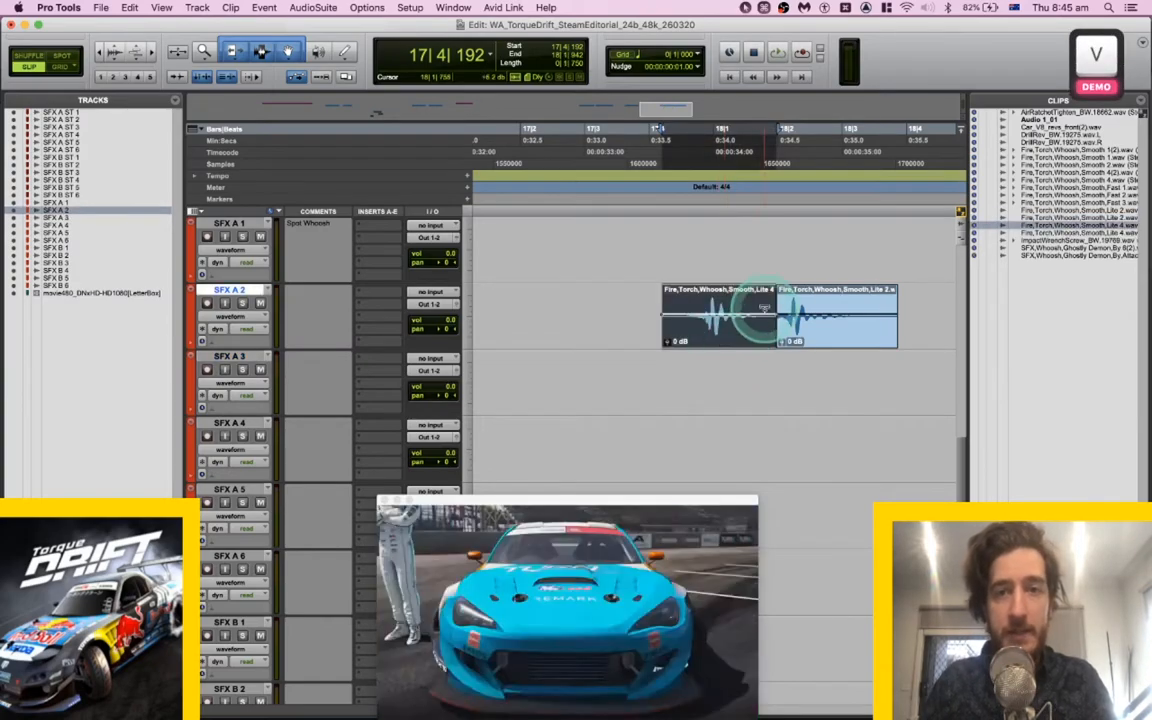
Crossfade the two adjoining whoosh clips on SFX A 2 from 18|1|660 to about 18|2|128.
{"action": "scroll", "coordinate": [815, 313], "scroll_direction": "up", "scroll_amount": 5}
{"action": "scroll", "coordinate": [770, 309], "scroll_direction": "right", "scroll_amount": 5}
{"action": "scroll", "coordinate": [771, 308], "scroll_direction": "down", "scroll_amount": 2}
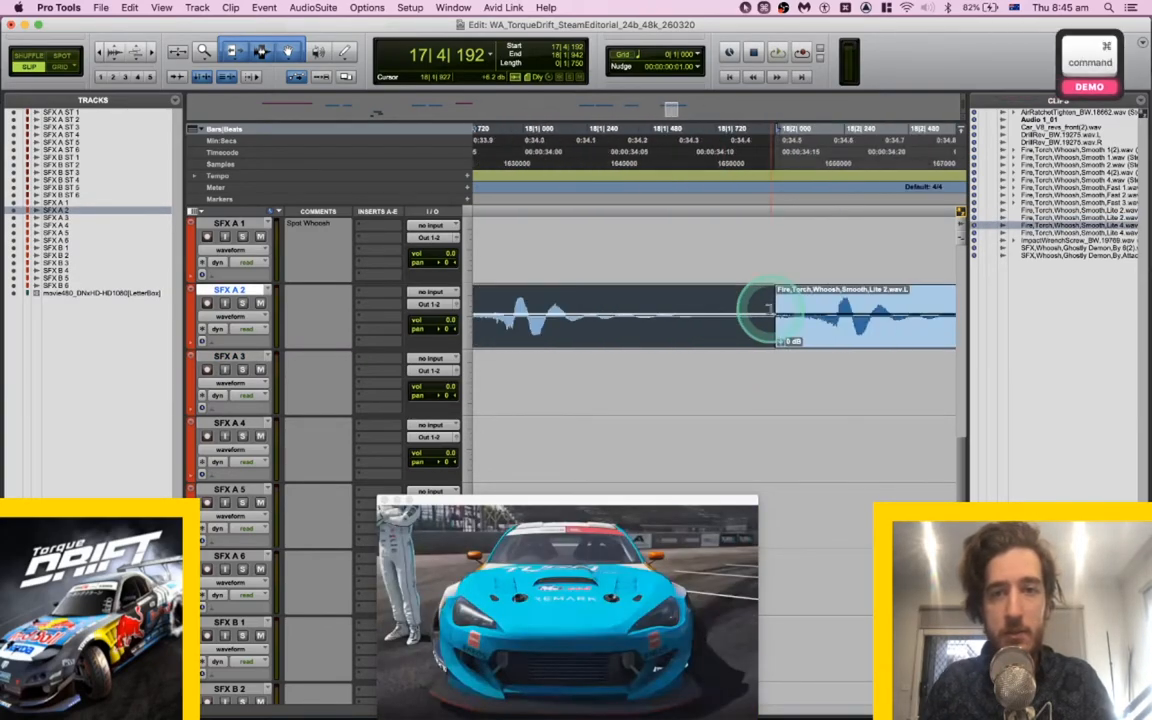
{"action": "left_click_drag", "start_coordinate": [700, 304], "coordinate": [815, 303]}
{"action": "key", "text": "f"}
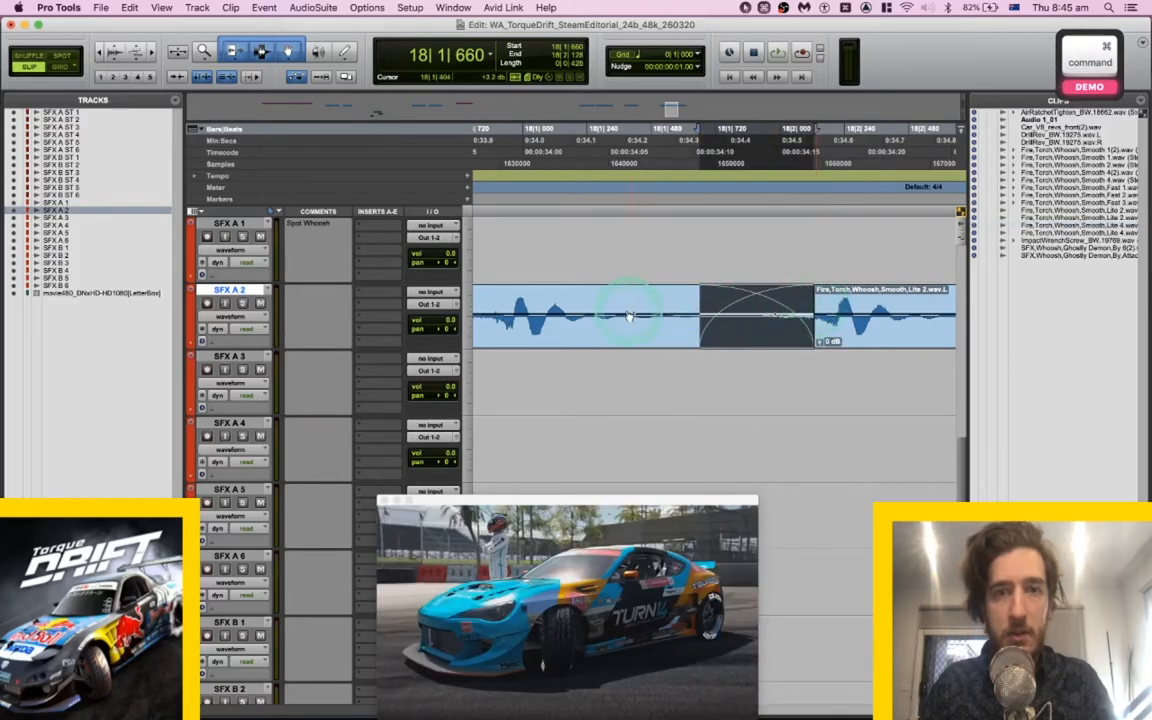
Ramp up the clip gain on the first whoosh's tail into the crossfade and play the transition back.
{"action": "key", "text": "space"}
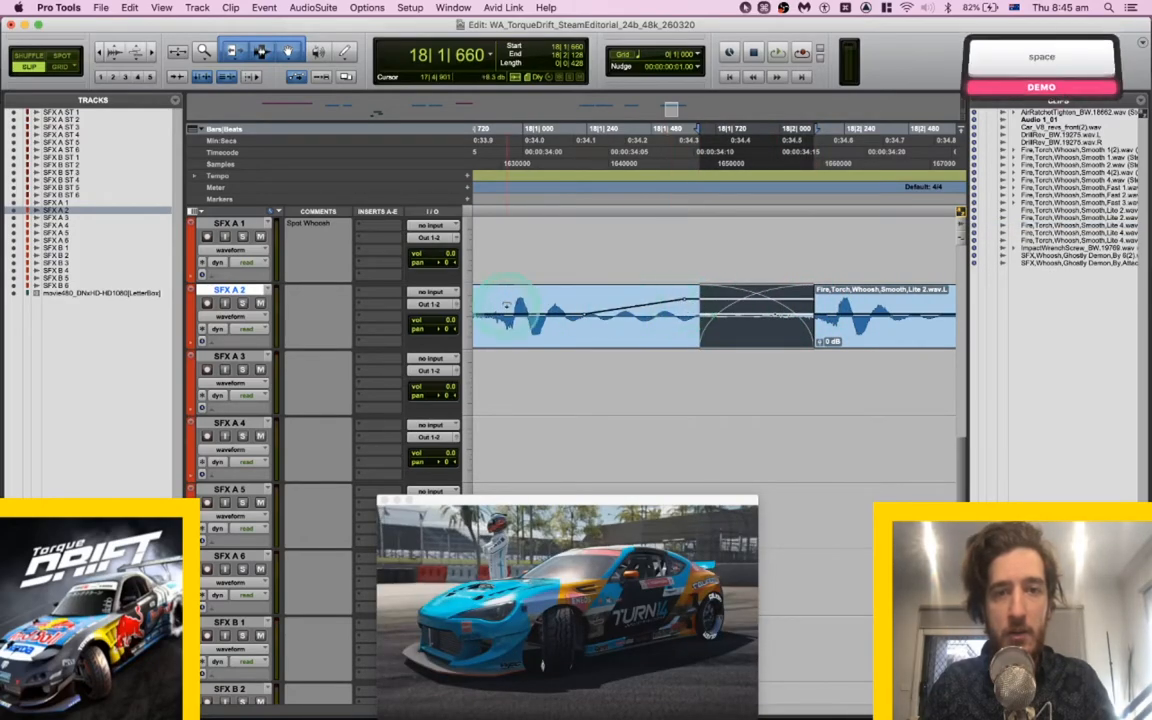
{"action": "scroll", "coordinate": [540, 297], "scroll_direction": "down", "scroll_amount": 2}
{"action": "left_click", "coordinate": [568, 297]}
{"action": "key", "text": "space"}
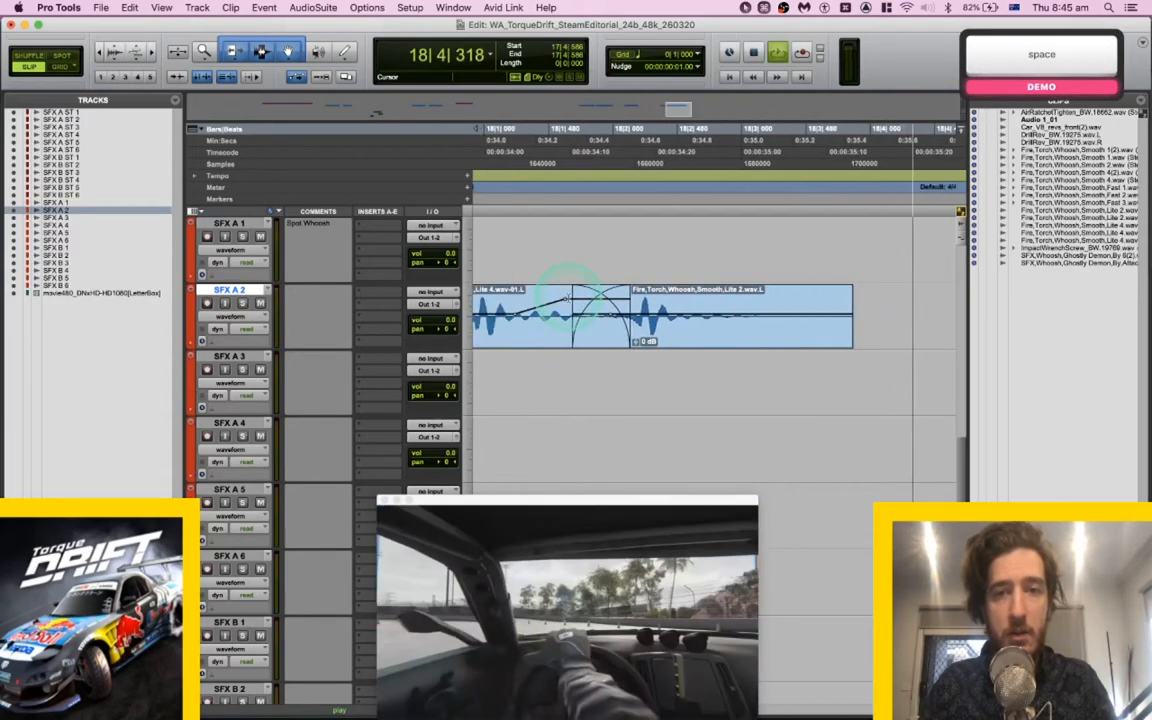
{"action": "key", "text": "space"}
{"action": "scroll", "coordinate": [568, 297], "scroll_direction": "down", "scroll_amount": 2}
{"action": "scroll", "coordinate": [568, 297], "scroll_direction": "right", "scroll_amount": 1}
{"action": "scroll", "coordinate": [702, 344], "scroll_direction": "right", "scroll_amount": 1}
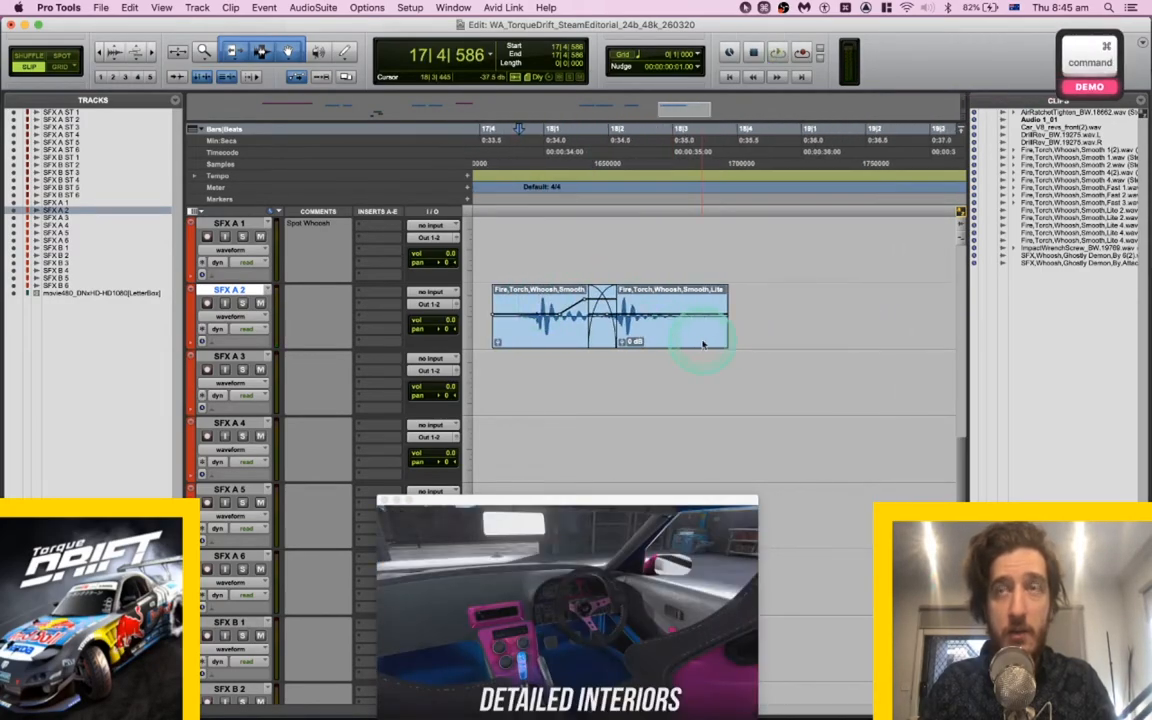
Switch to Search, audition Fireball Fierce 3, Fireball Burst Huge Phasey 1 and Fire Torch Smooth Lite 2, and return to Pro Tools.
{"action": "key", "text": "super+Tab"}
{"action": "scroll", "coordinate": [370, 441], "scroll_direction": "down", "scroll_amount": 5}
{"action": "left_click", "coordinate": [369, 443]}
{"action": "key", "text": "space"}
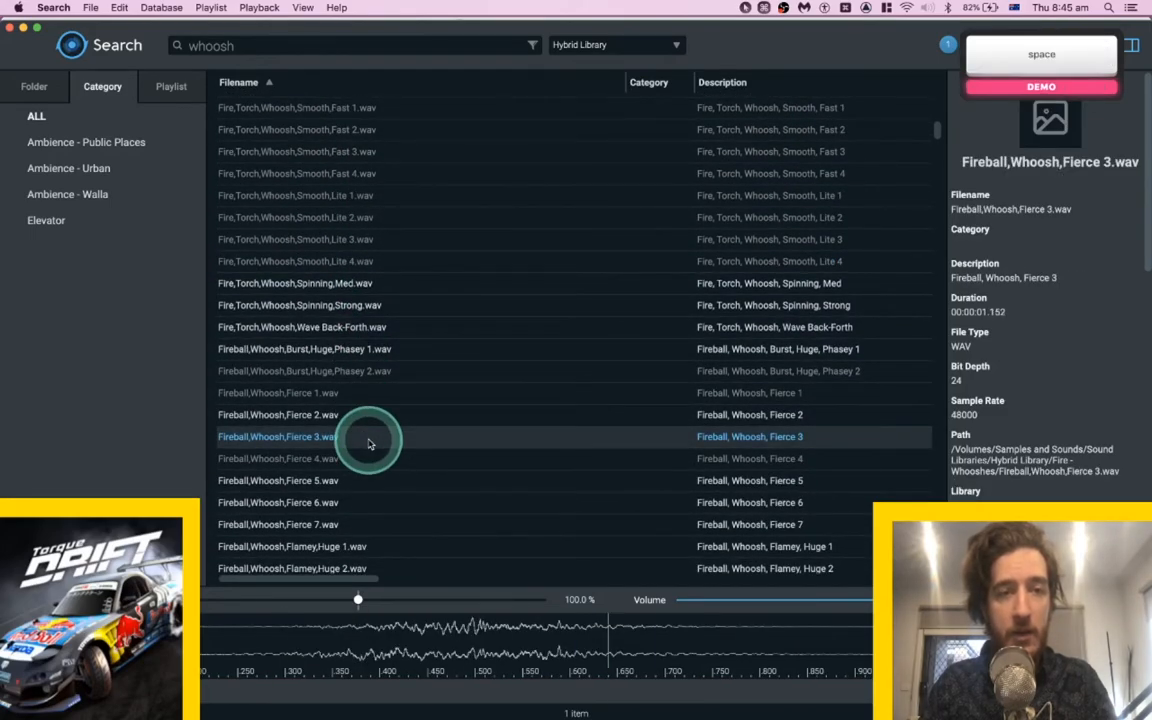
{"action": "left_click", "coordinate": [362, 356]}
{"action": "left_click", "coordinate": [363, 226]}
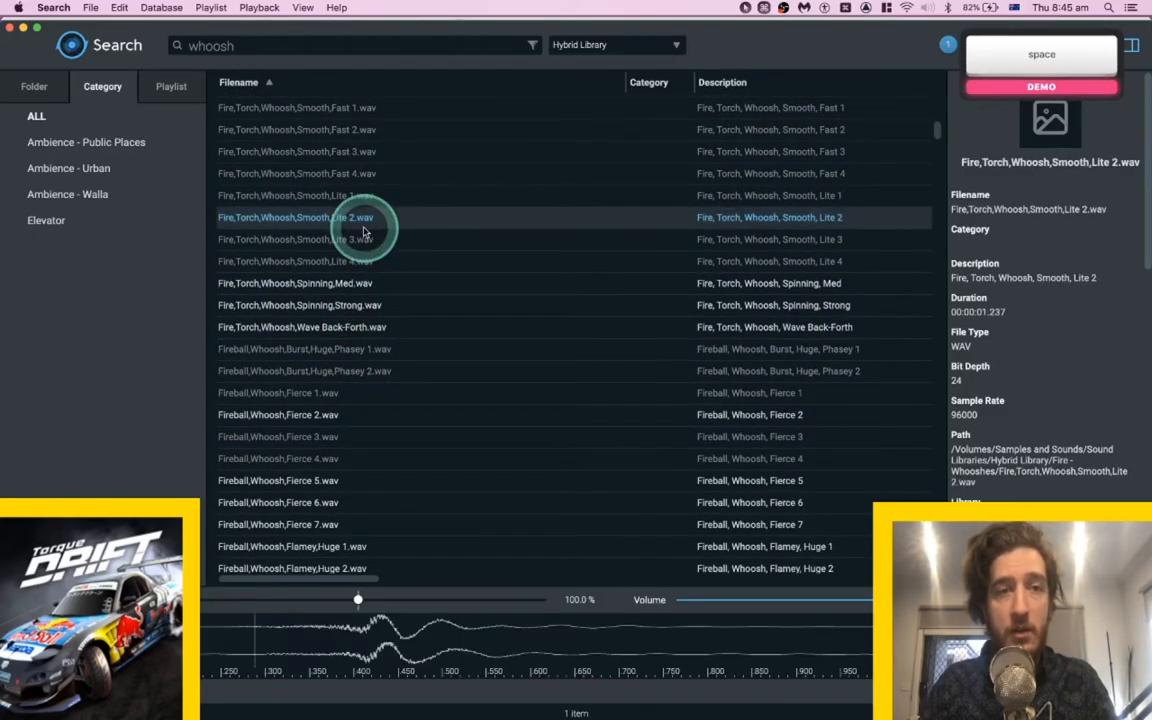
{"action": "key", "text": "super+Tab"}
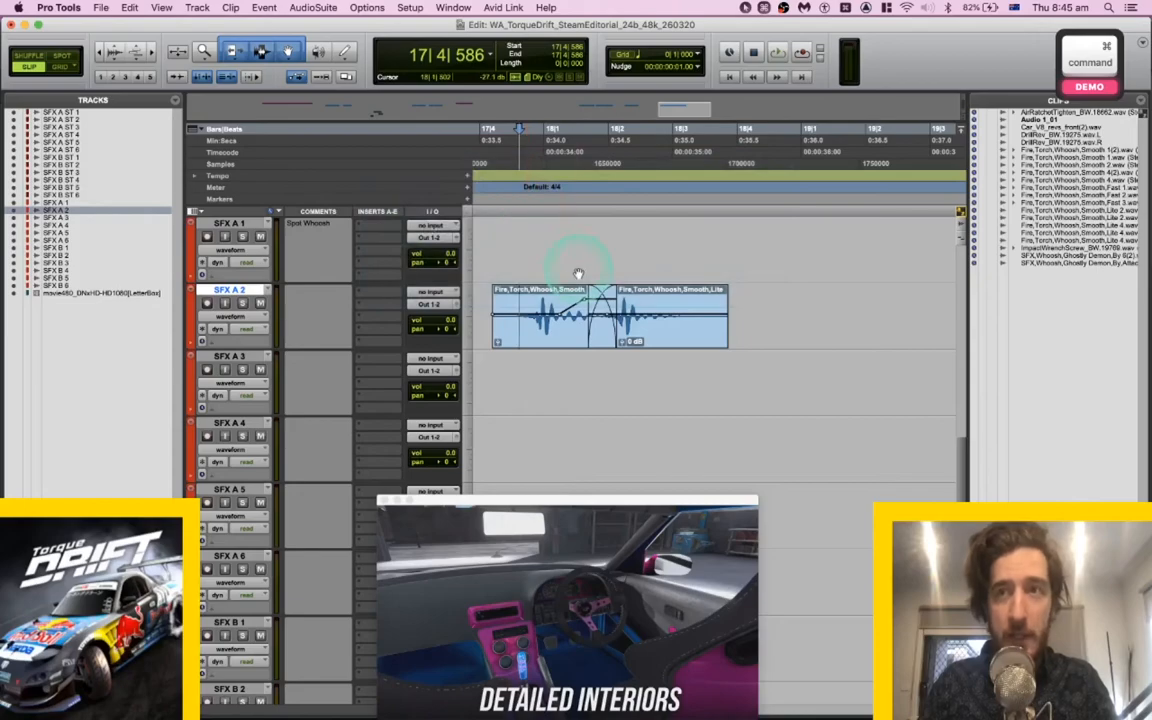
Play the session onward from 18|4 to find where the Dynamic Weather title enters and leaves.
{"action": "key", "text": "space"}
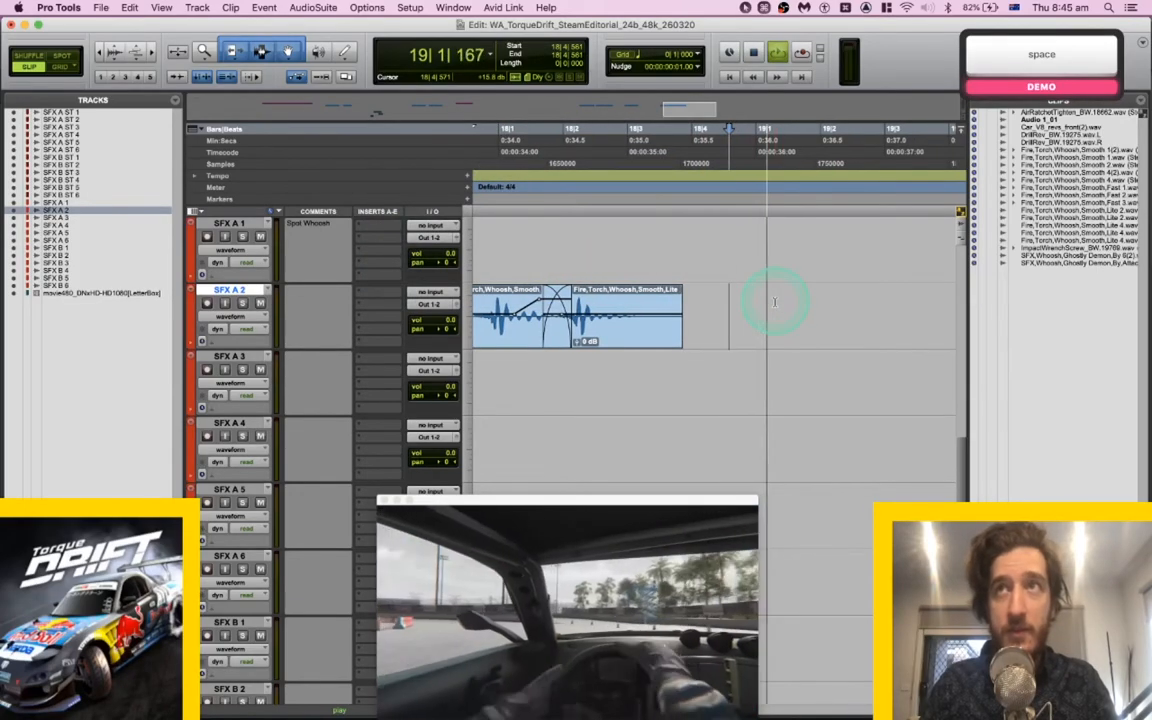
{"action": "scroll", "coordinate": [774, 302], "scroll_direction": "down", "scroll_amount": 2}
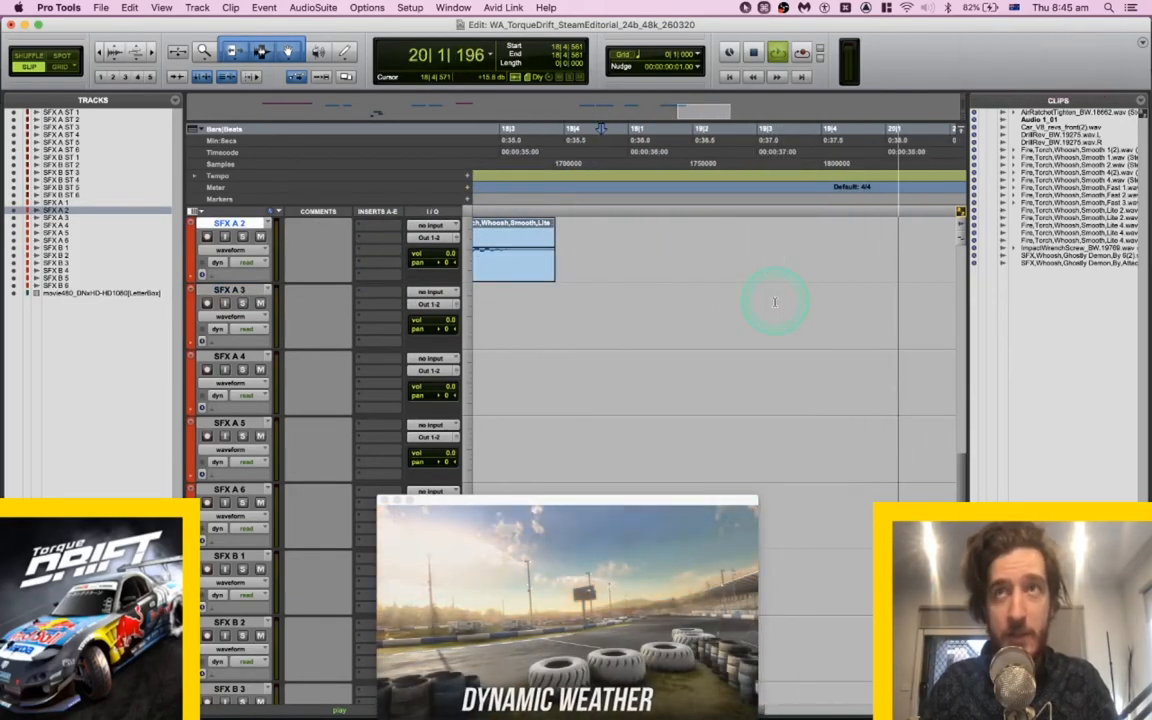
{"action": "key", "text": "space"}
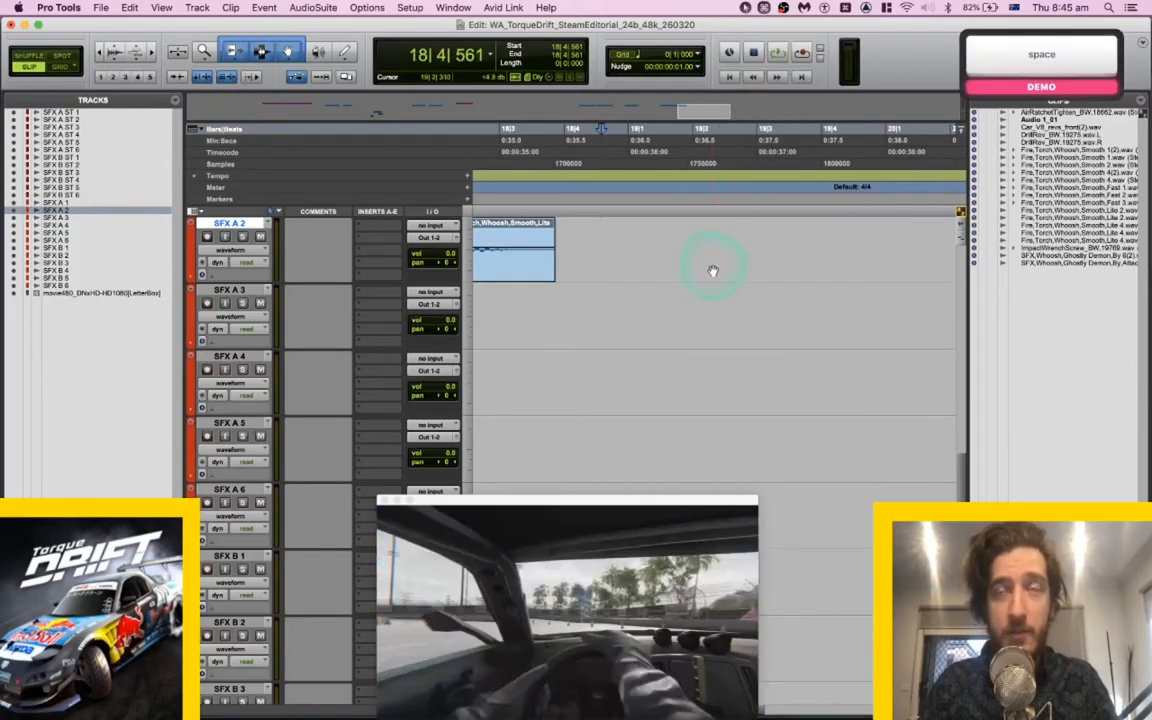
{"action": "scroll", "coordinate": [732, 306], "scroll_direction": "right", "scroll_amount": 3}
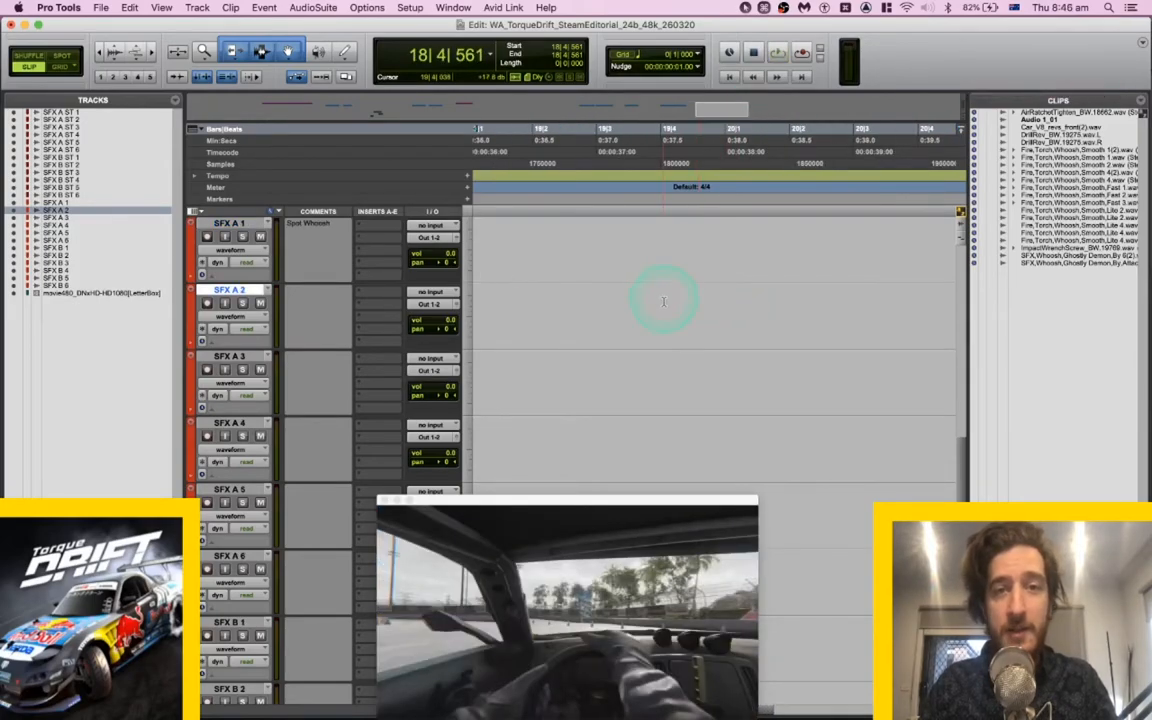
{"action": "left_click", "coordinate": [667, 300]}
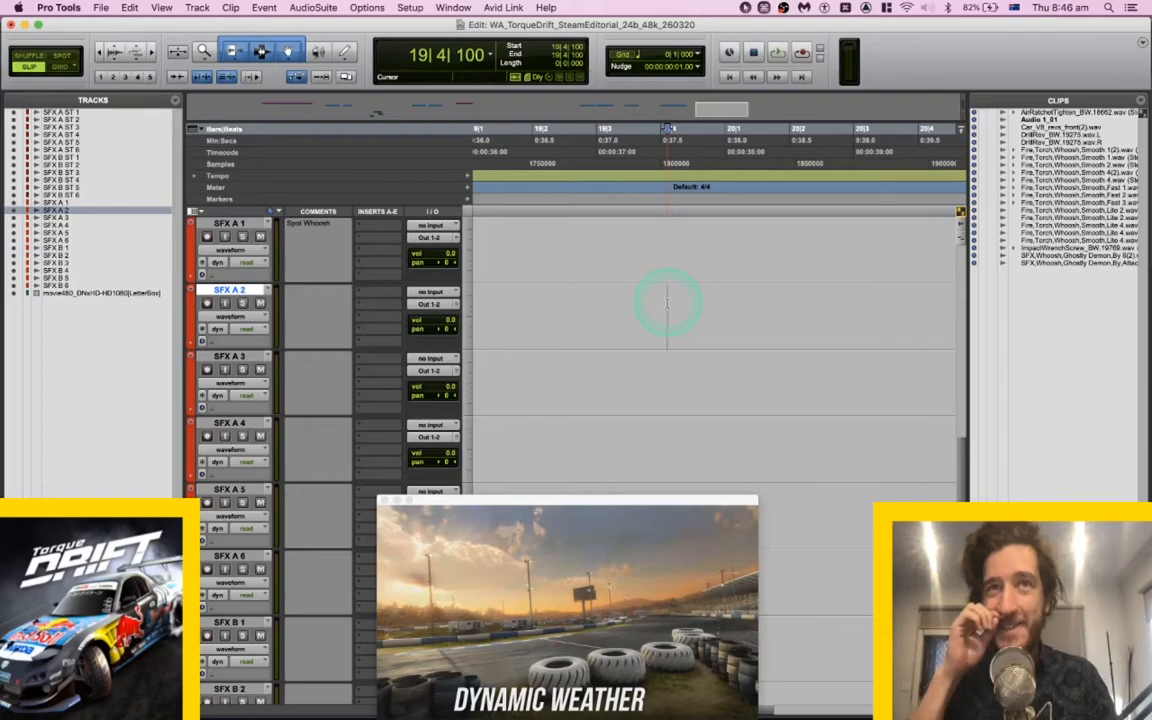
{"action": "key", "text": "space"}
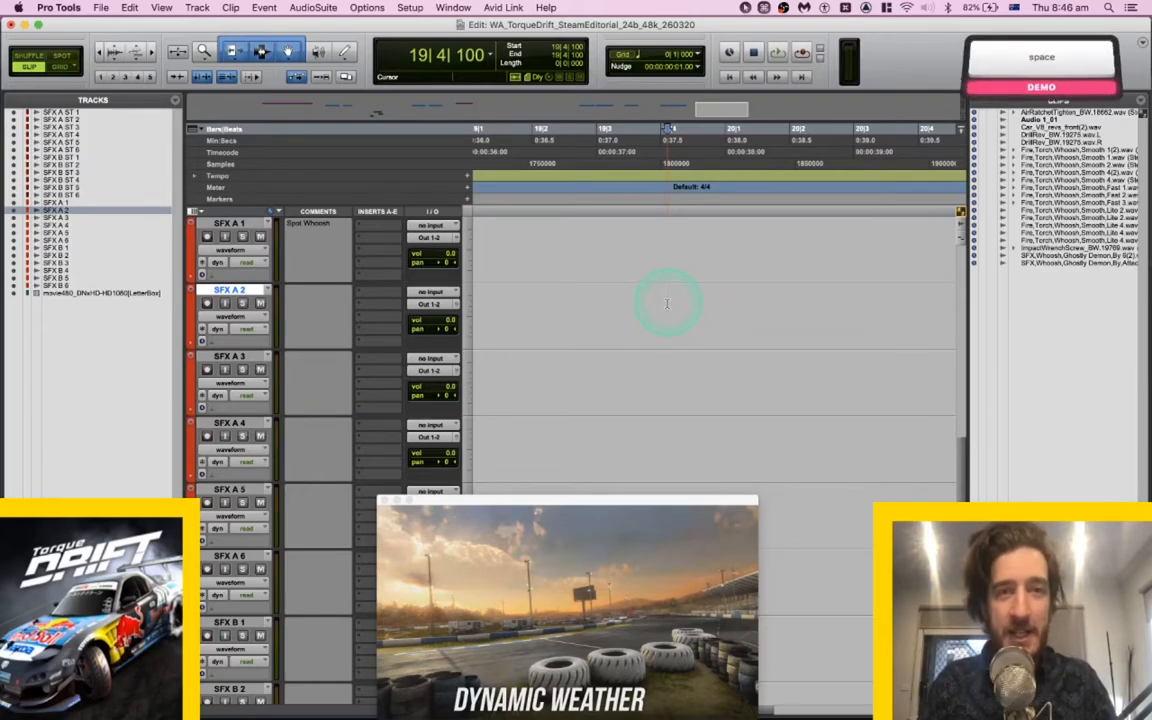
{"action": "key", "text": "space"}
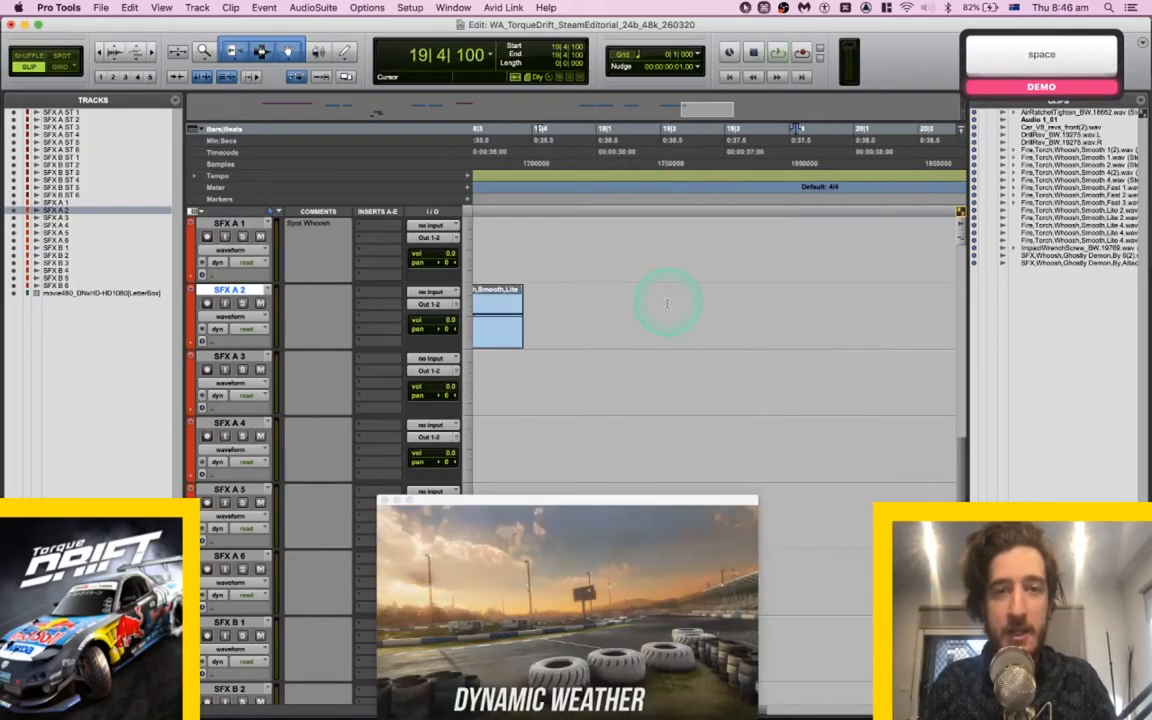
{"action": "left_click", "coordinate": [665, 301]}
{"action": "key", "text": "space"}
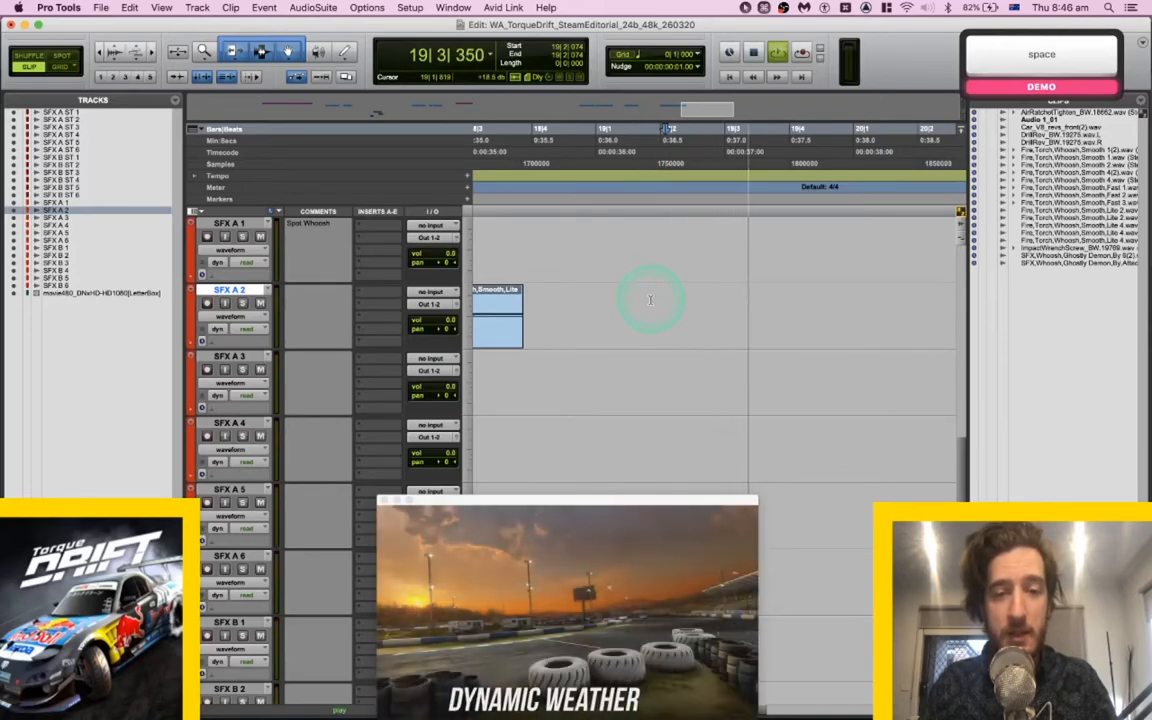
{"action": "key", "text": "space"}
Spot Fire,Torch,Whoosh,Smooth,Lite 4.wav from Search onto SFX A 2 at 19|2|207 and play it back.
{"action": "left_click", "coordinate": [675, 308]}
{"action": "key", "text": "super+Tab"}
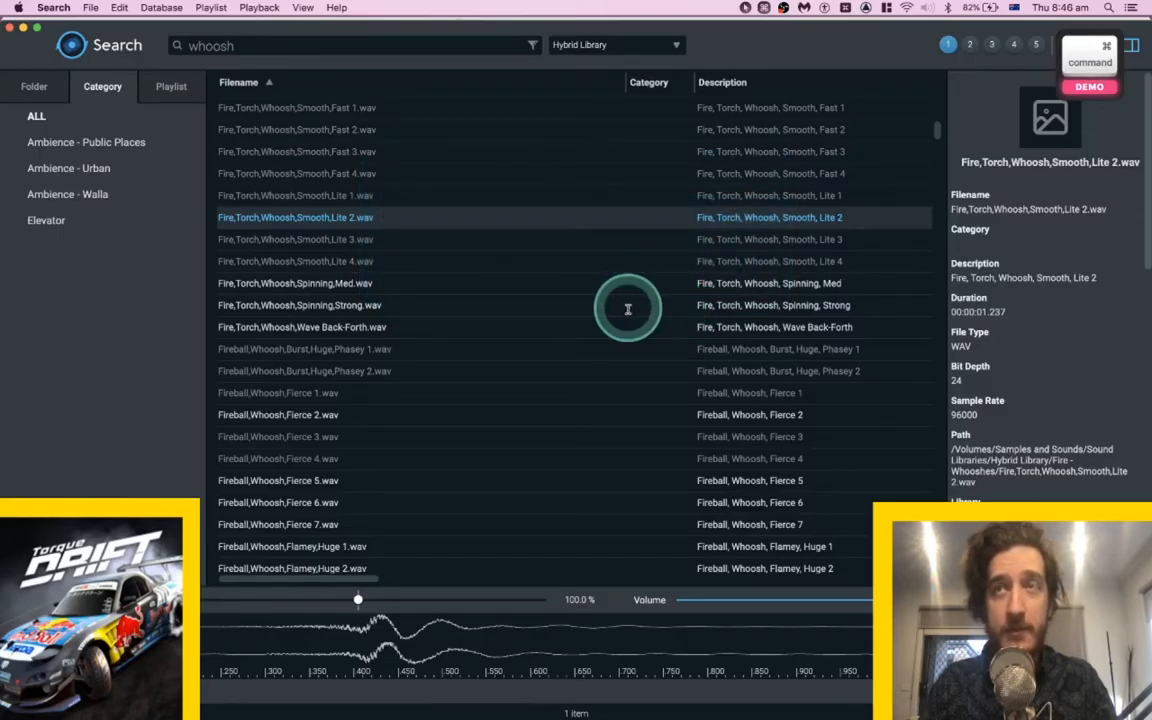
{"action": "left_click", "coordinate": [397, 258]}
{"action": "key", "text": "space"}
{"action": "key", "text": "s"}
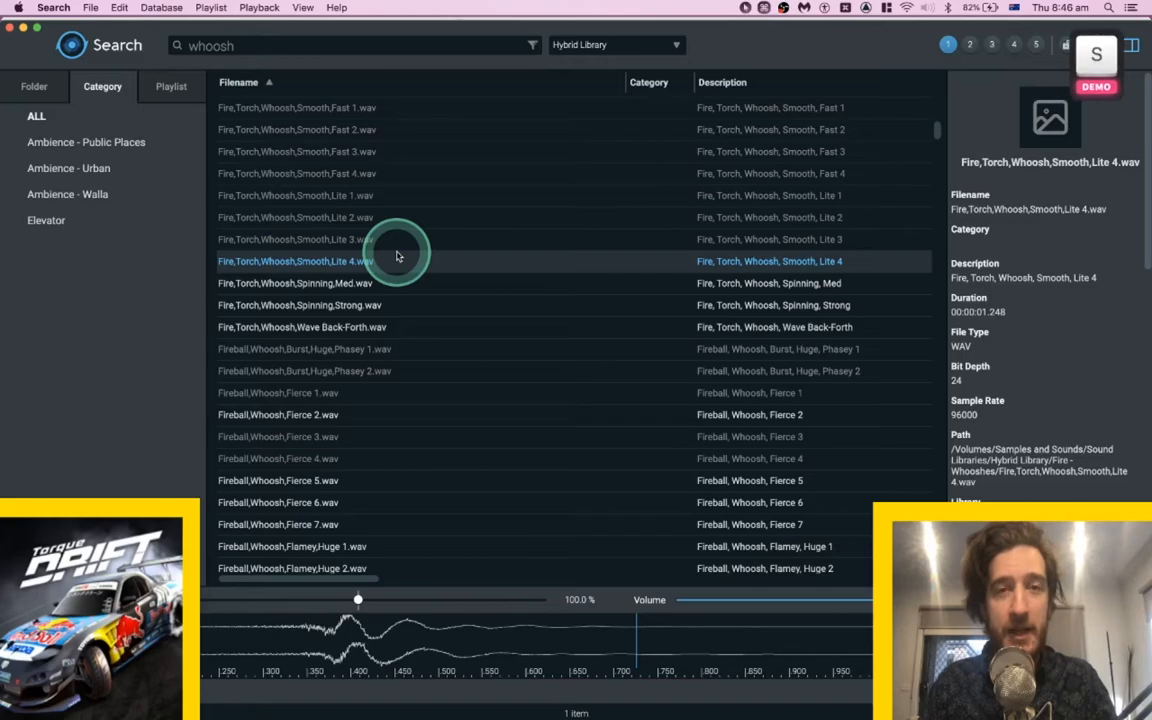
{"action": "key", "text": "space"}
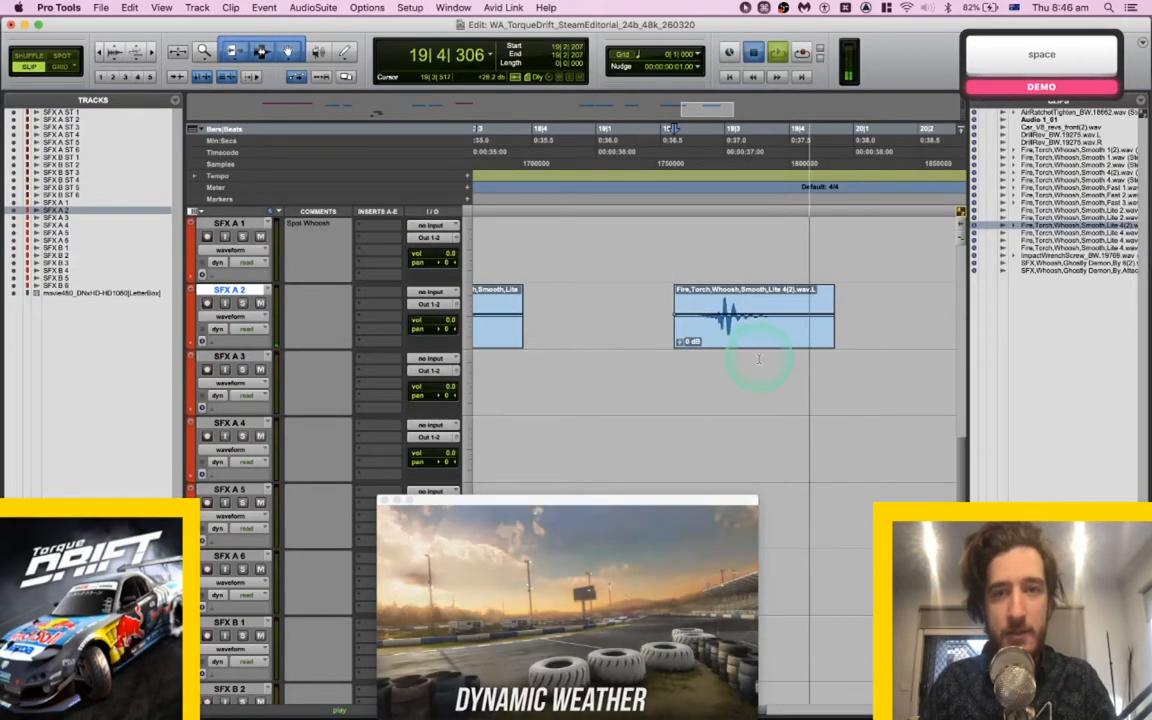
Shift the new Lite 4 whoosh on SFX A 2 to start at 19|2|934 and check it against the picture.
{"action": "key", "text": "space"}
{"action": "left_click", "coordinate": [760, 361]}
{"action": "left_click_drag", "start_coordinate": [745, 338], "coordinate": [789, 339]}
{"action": "key", "text": "space"}
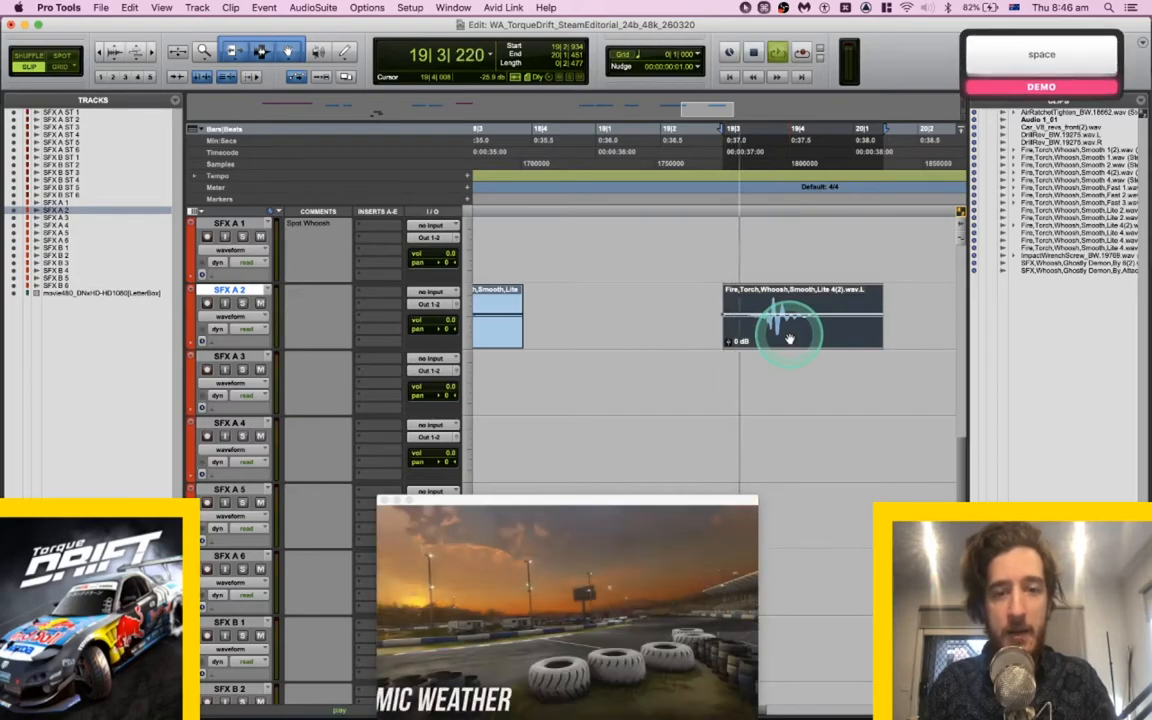
Stop playback and add a marker named "thundercrack" at the start of the new whoosh clip.
{"action": "key", "text": "space"}
{"action": "key", "text": "Return"}
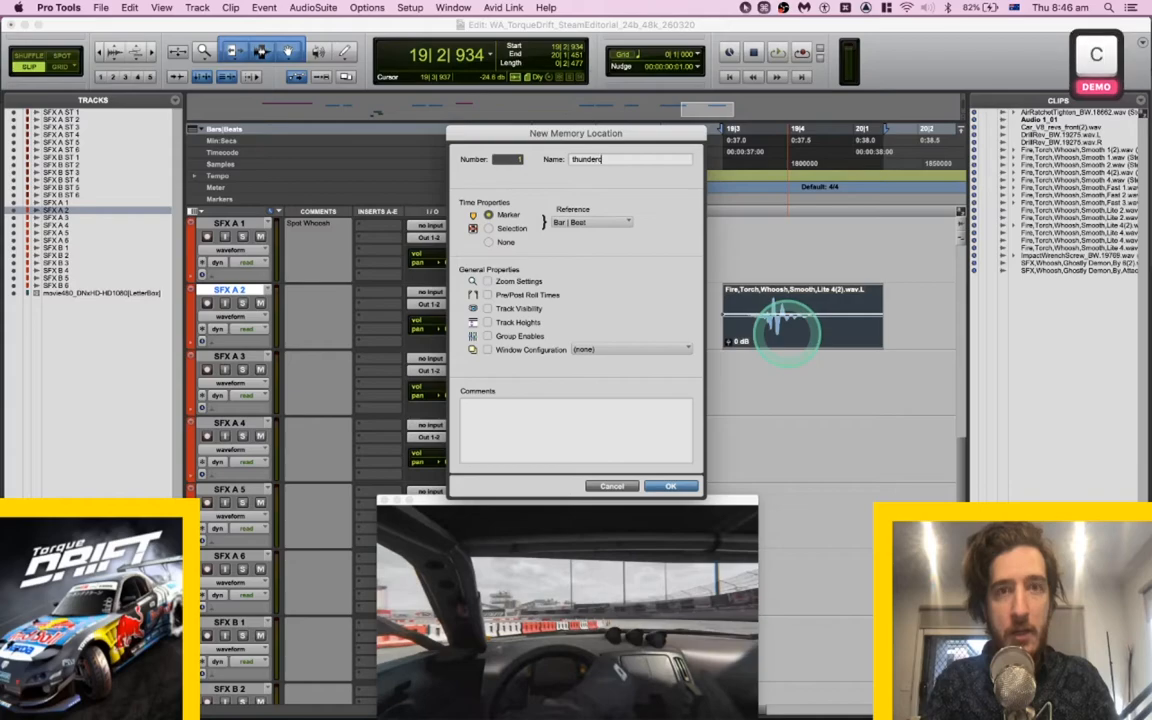
{"action": "key", "text": "Return"}
Switch to Search, search the library for "thunder" and audition the medium light rain, medium child's shout and mid-distance rain recordings.
{"action": "key", "text": "super+Tab"}
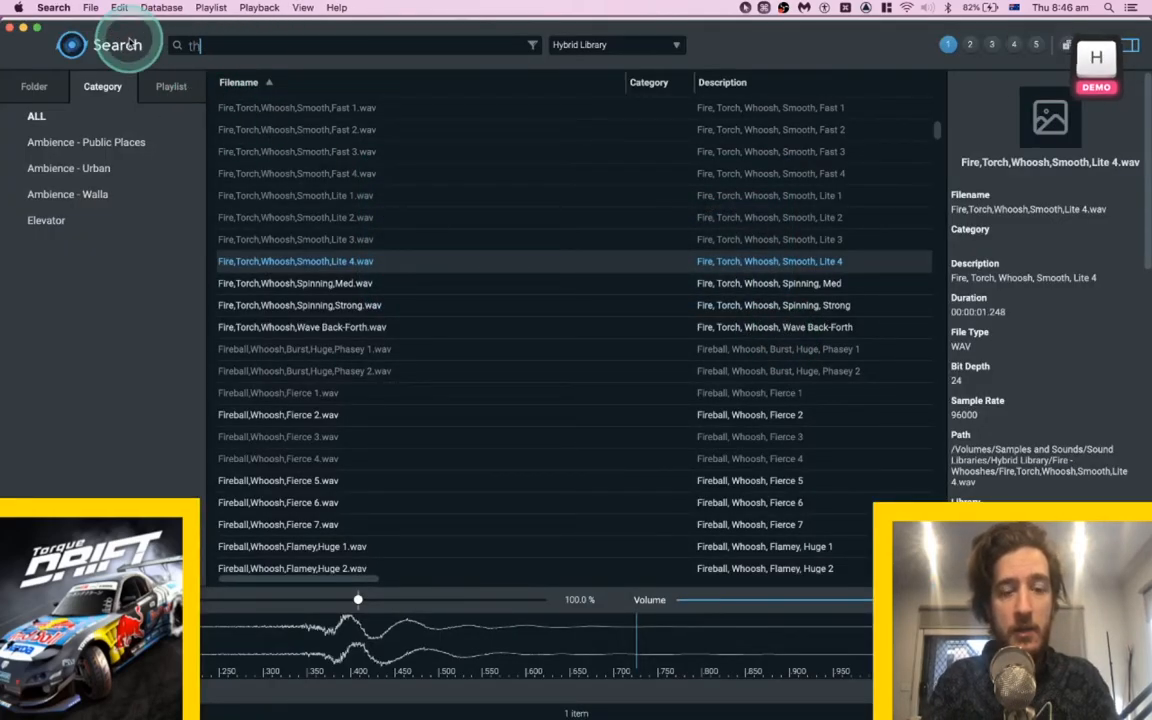
{"action": "left_click", "coordinate": [298, 245]}
{"action": "key", "text": "space"}
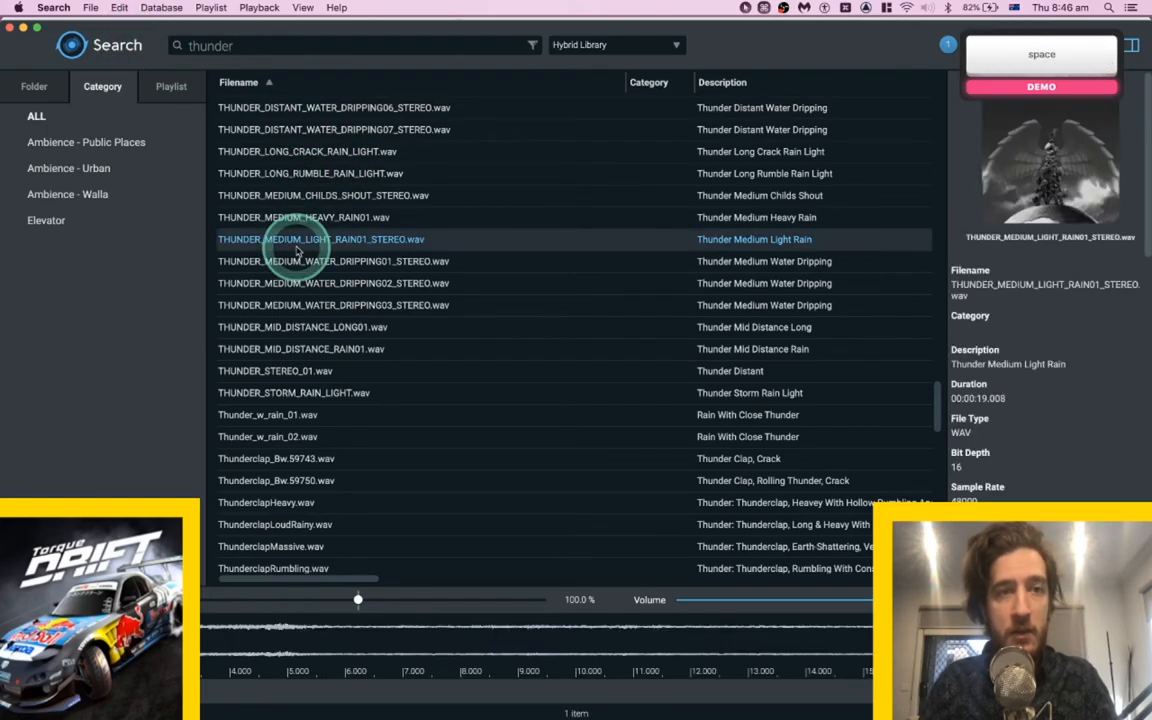
{"action": "left_click", "coordinate": [348, 198]}
{"action": "left_click", "coordinate": [310, 349]}
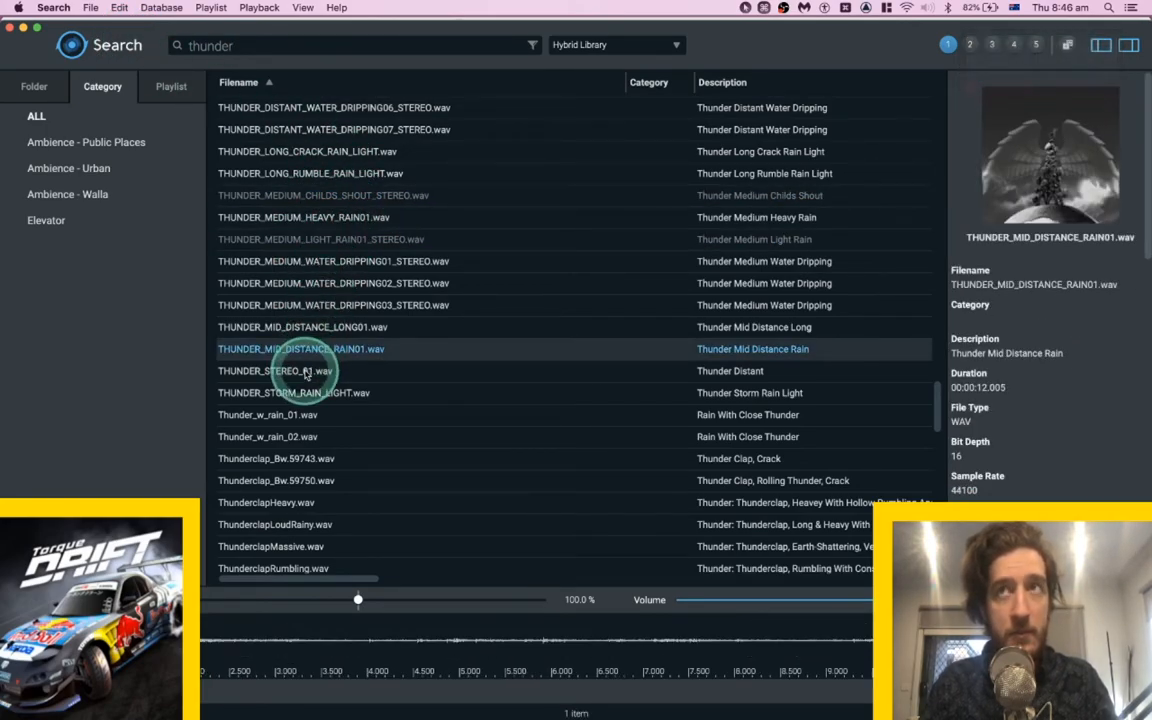
{"action": "key", "text": "space"}
Place THUNDER_MID_DISTANCE_RAIN01.wav on SFX A 3 in Pro Tools at 19|2|822, just before the thundercrack marker, and play it.
{"action": "key", "text": "super+Tab"}
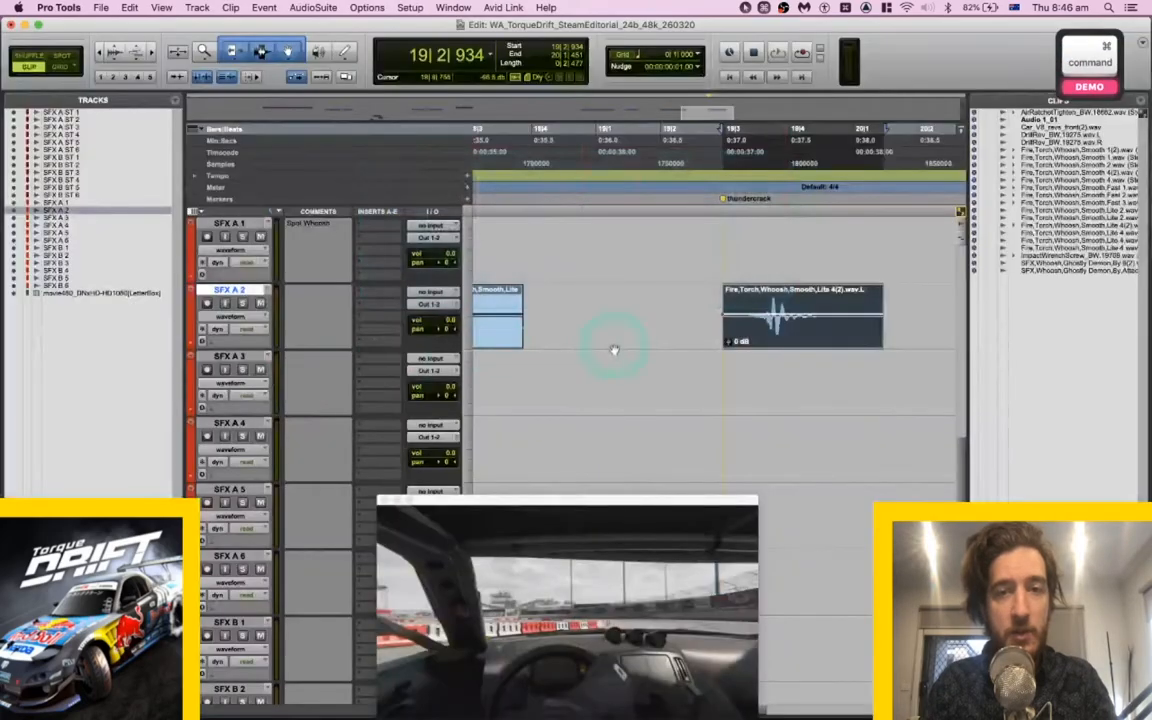
{"action": "key", "text": "super+Tab"}
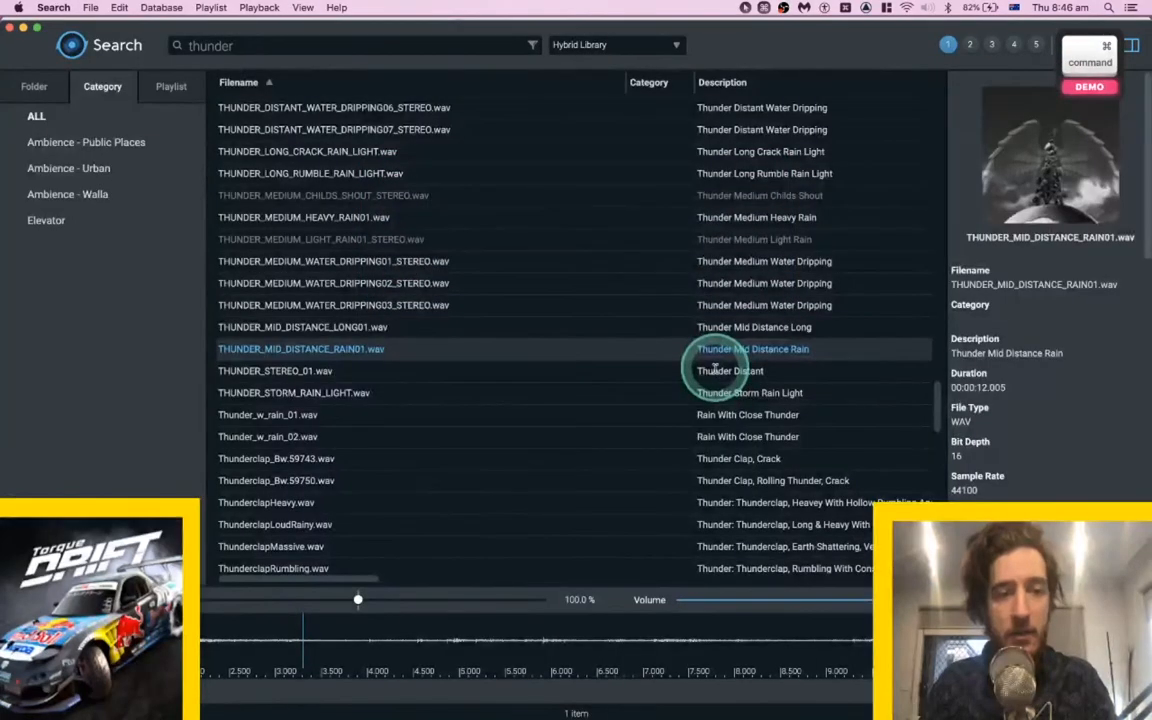
{"action": "key", "text": "super+Tab"}
{"action": "key", "text": "space"}
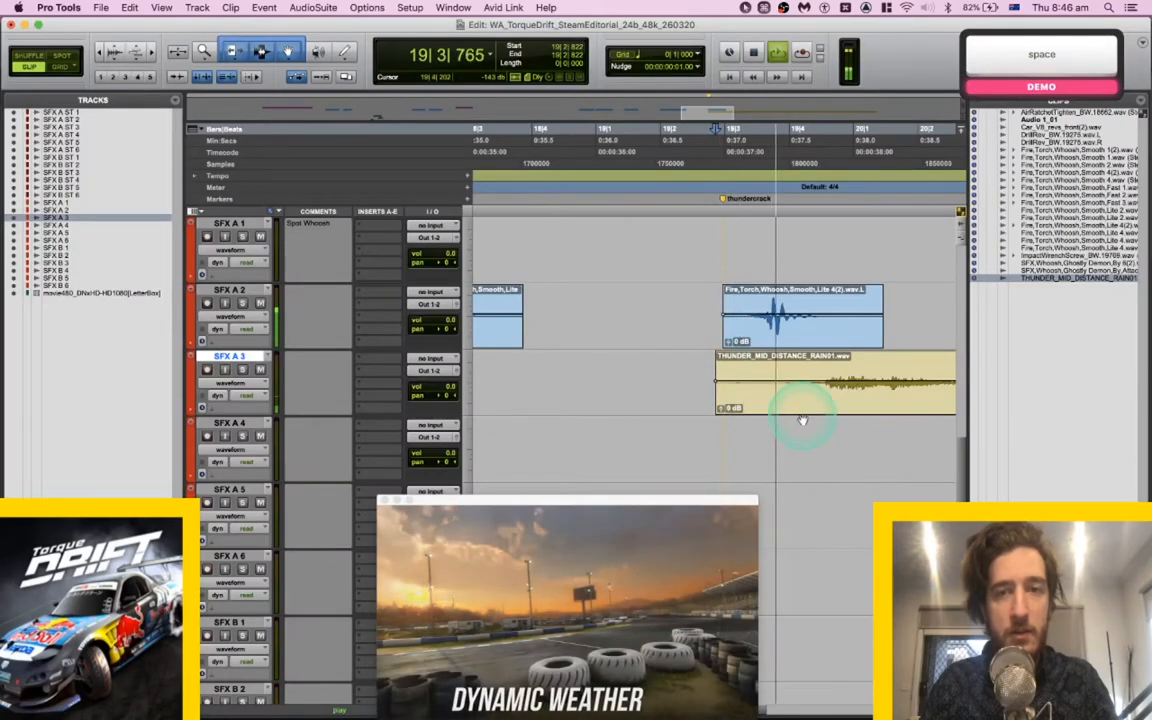
Replay the thunder clip against the Dynamic Weather shots from just before the thundercrack marker.
{"action": "key", "text": "space"}
{"action": "key", "text": "space"}
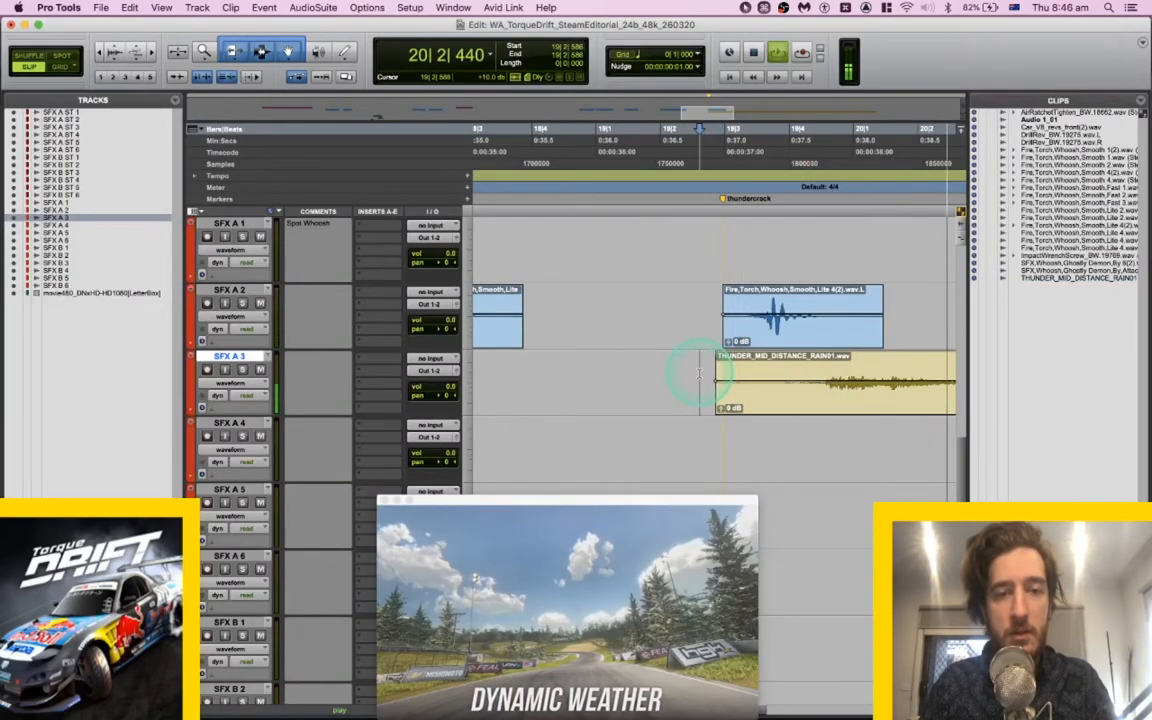
{"action": "key", "text": "super+["}
{"action": "key", "text": "space"}
{"action": "key", "text": "super+["}
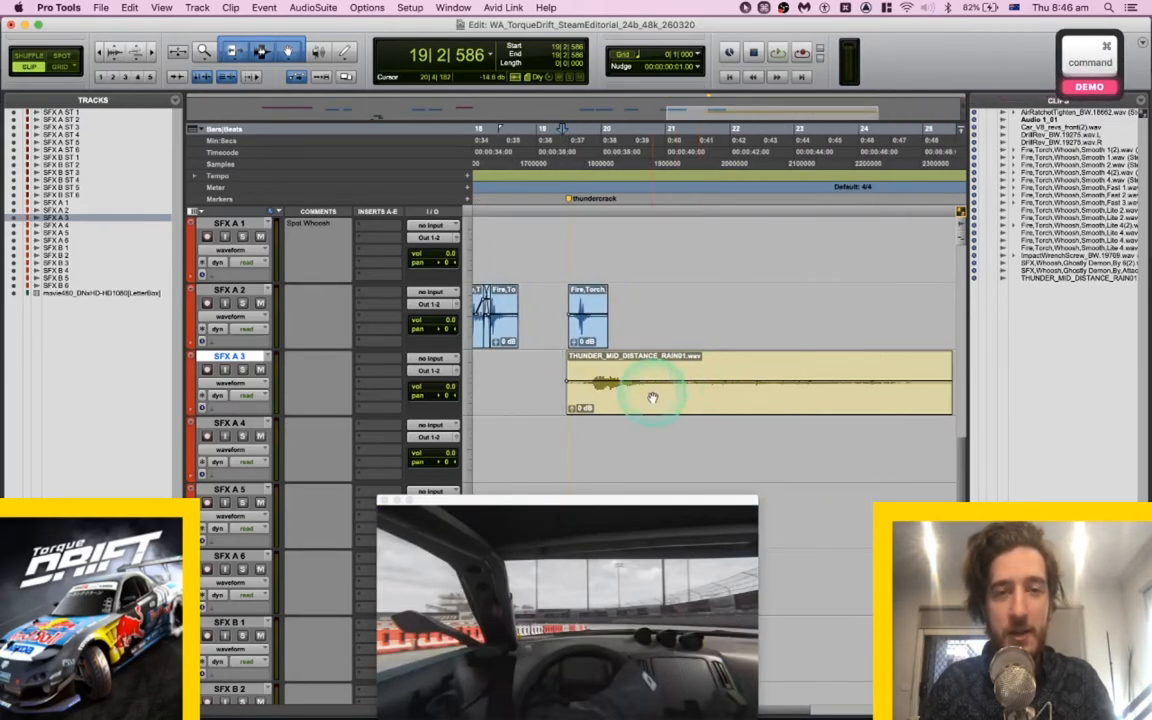
Move the THUNDER_MID_DISTANCE_RAIN01.wav clip later on SFX A 3 to 21|1|410, playing it back against the picture.
{"action": "left_click_drag", "start_coordinate": [652, 397], "coordinate": [685, 410]}
{"action": "key", "text": "space"}
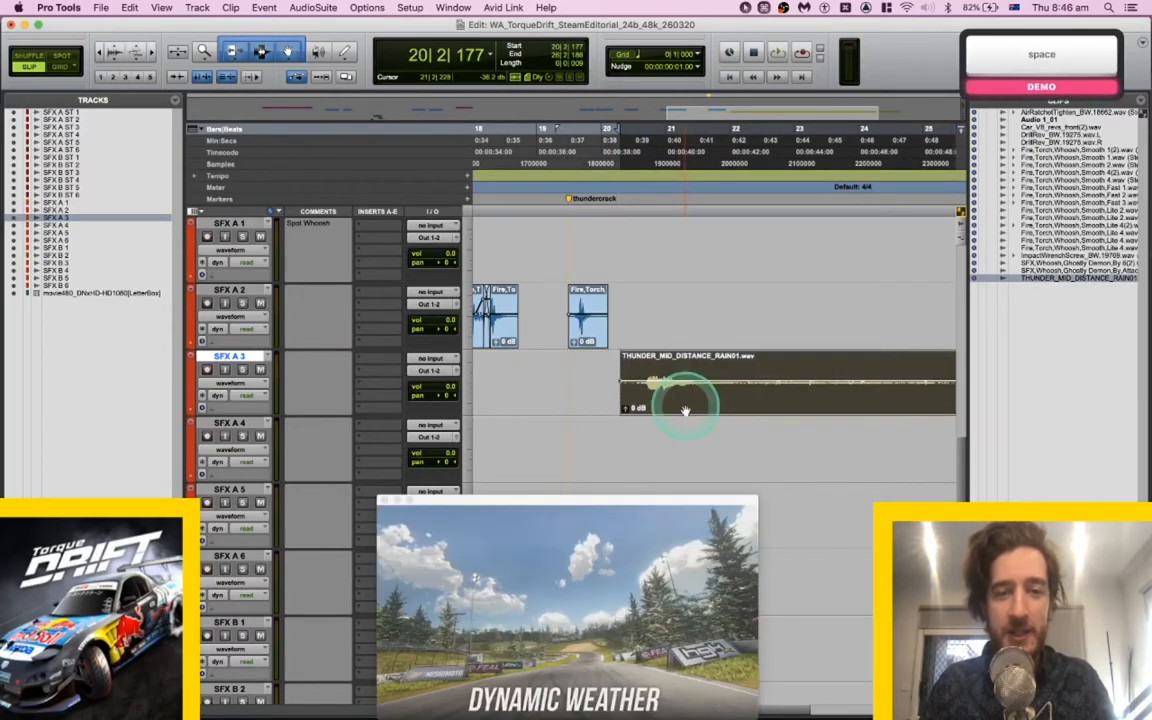
{"action": "key", "text": "space"}
{"action": "left_click_drag", "start_coordinate": [680, 411], "coordinate": [732, 410]}
{"action": "key", "text": "space"}
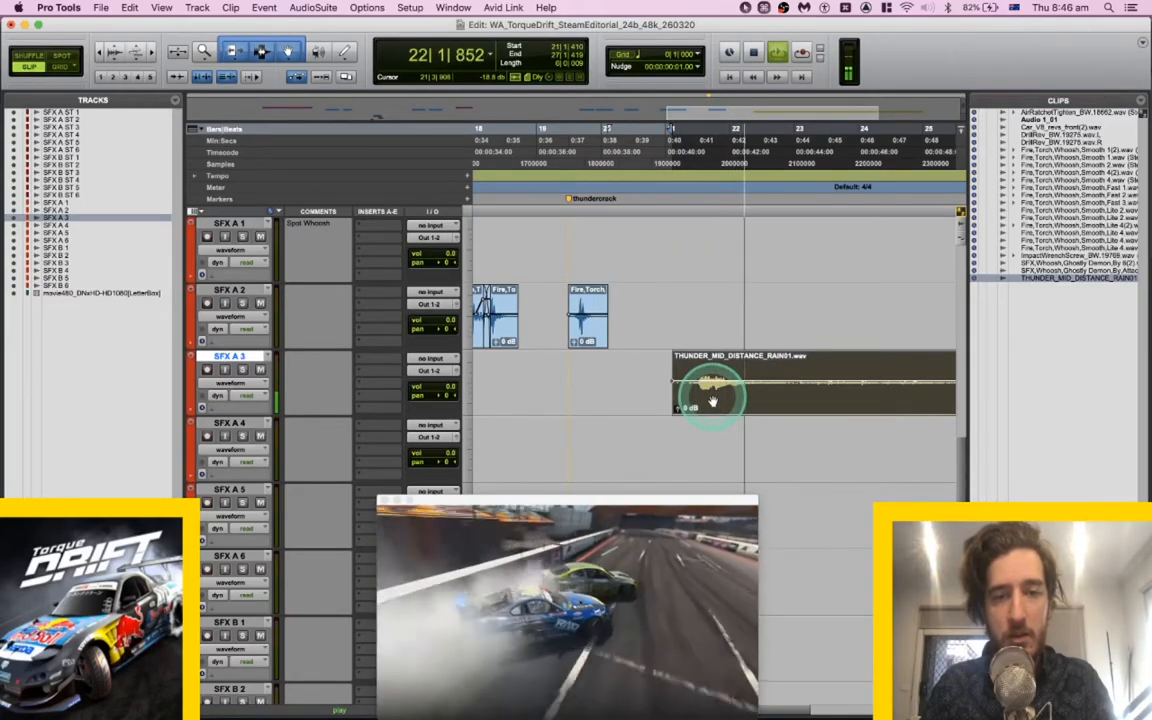
{"action": "key", "text": "space"}
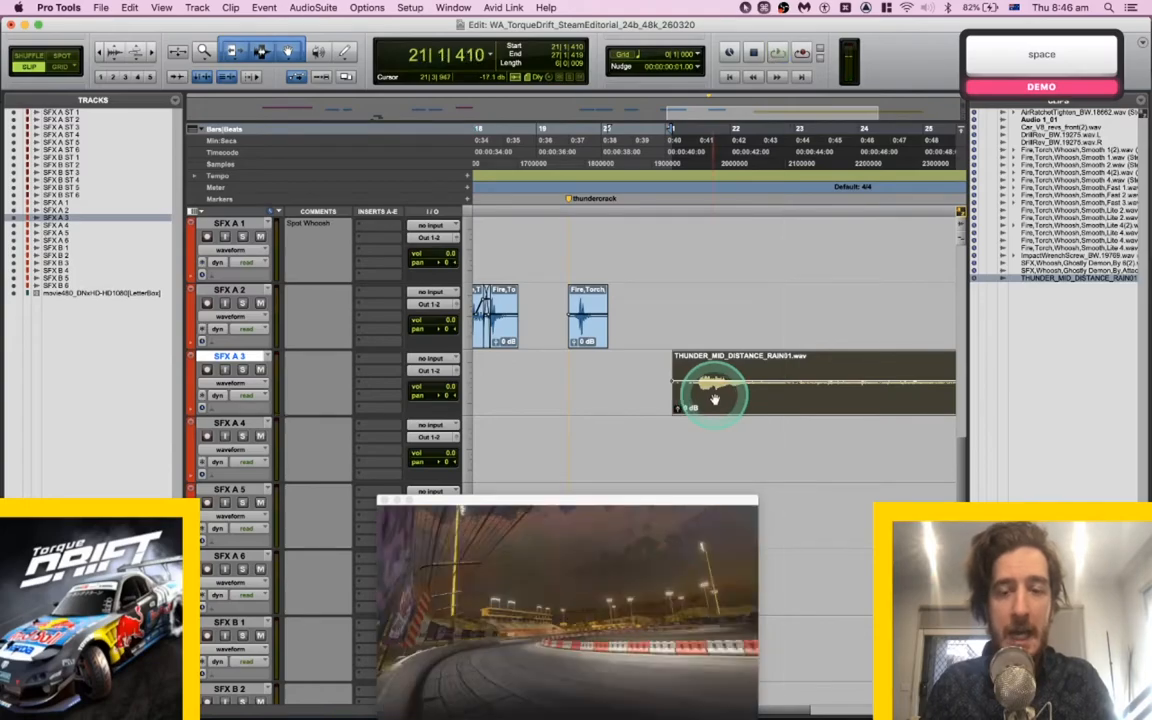
Delete the mid-distance thunder clip from SFX A 3 and audition Thunder_w_rain_01.wav in Search.
{"action": "key", "text": "BackSpace"}
{"action": "key", "text": "super+Tab"}
{"action": "left_click", "coordinate": [315, 411]}
{"action": "key", "text": "space"}
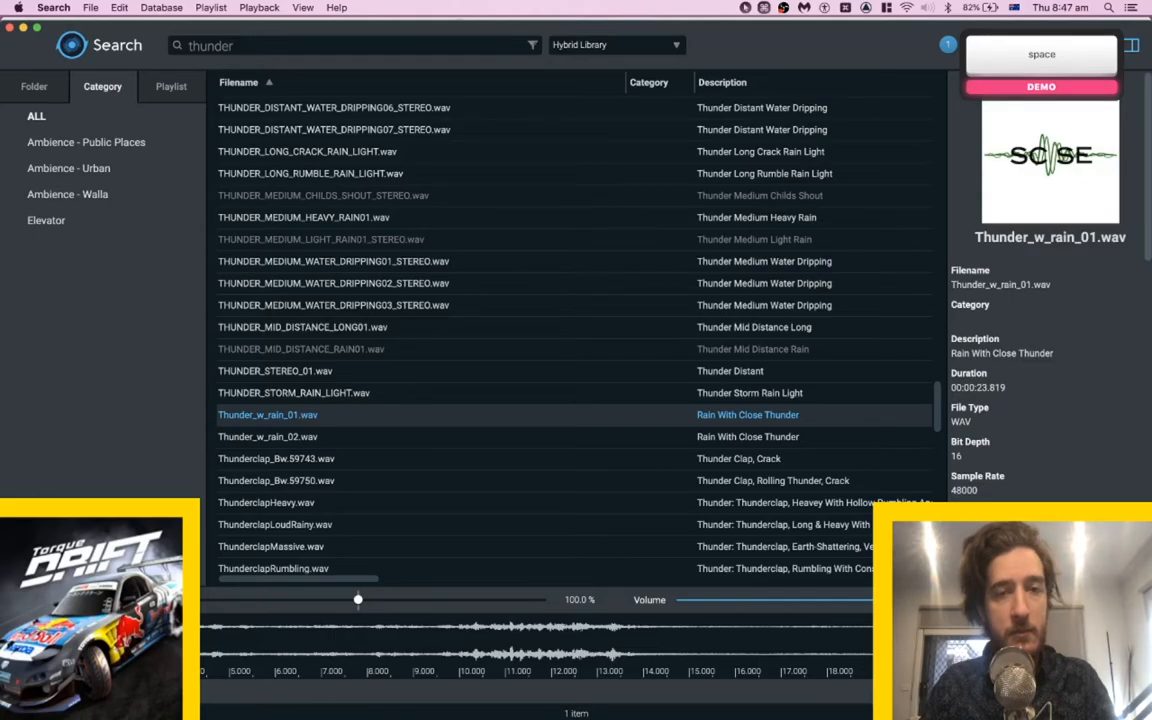
Place Thunder_w_rain_01.wav on SFX A 3 in Pro Tools, move it to start just after the thundercrack marker and play it.
{"action": "key", "text": "super+Tab"}
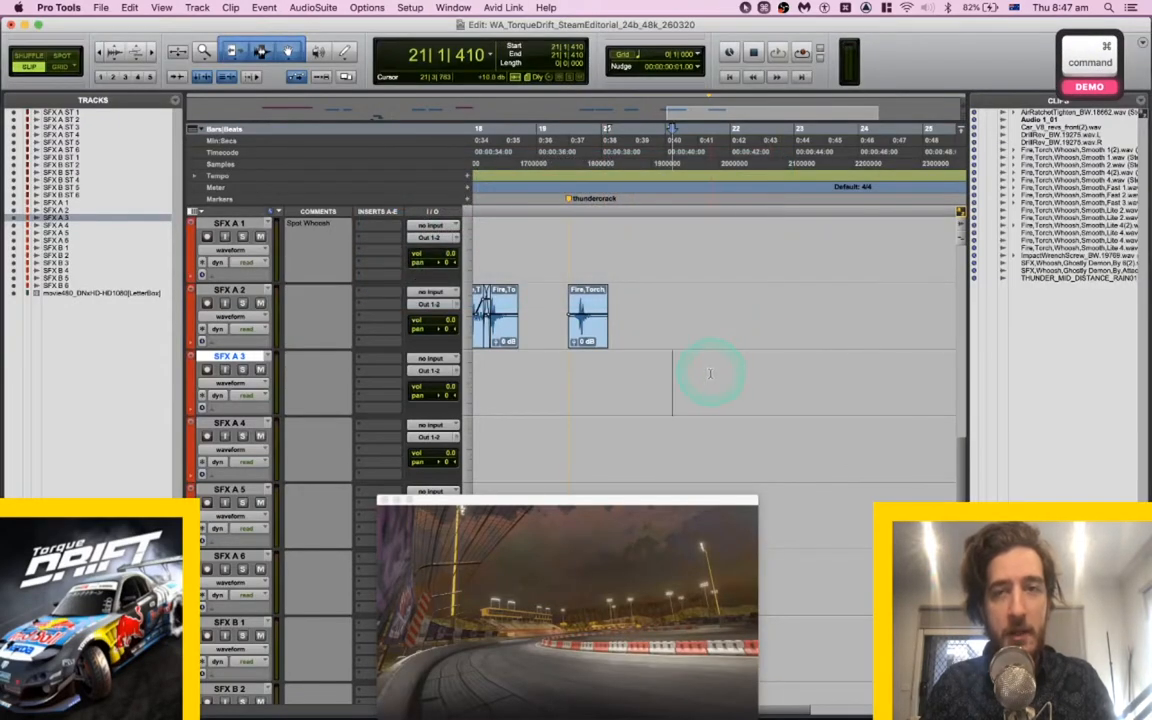
{"action": "key", "text": "super+Tab"}
{"action": "key", "text": "s"}
{"action": "key", "text": "space"}
{"action": "left_click_drag", "start_coordinate": [759, 418], "coordinate": [687, 400]}
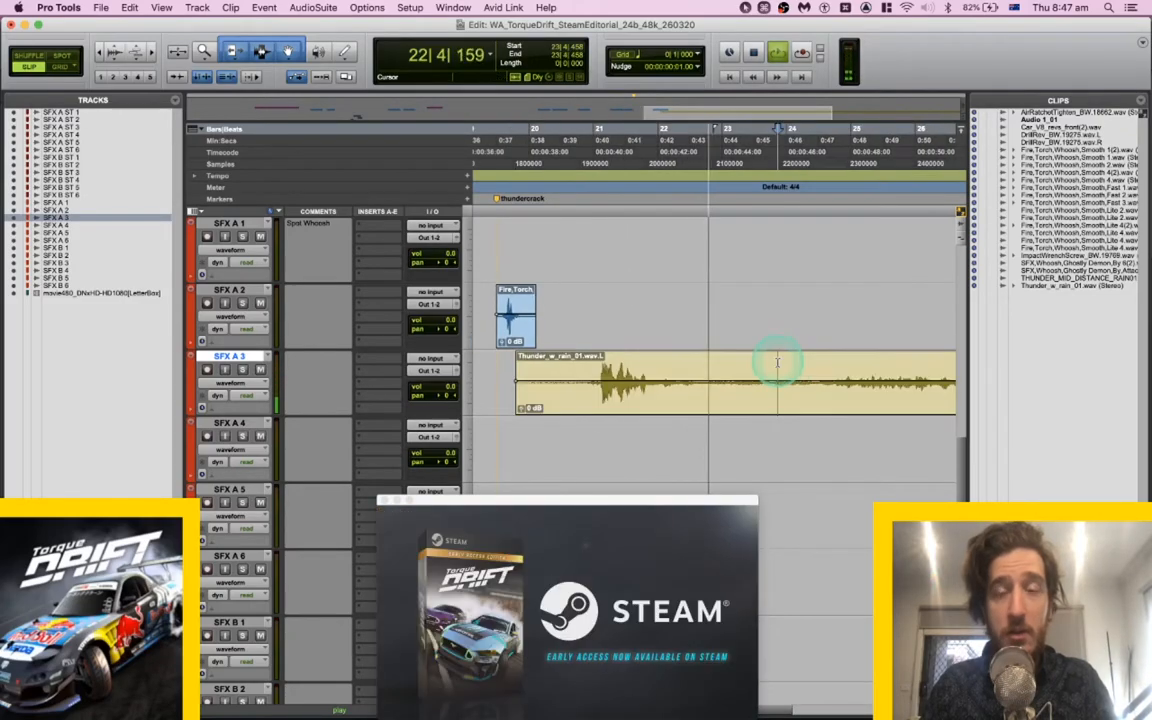
Trim the end of the Thunder_w_rain_01 clip at about 23|4 and add a long fade-out and fade-in around the thunderclap.
{"action": "key", "text": "s"}
{"action": "left_click_drag", "start_coordinate": [663, 368], "coordinate": [841, 377]}
{"action": "key", "text": "space"}
{"action": "left_click", "coordinate": [841, 377]}
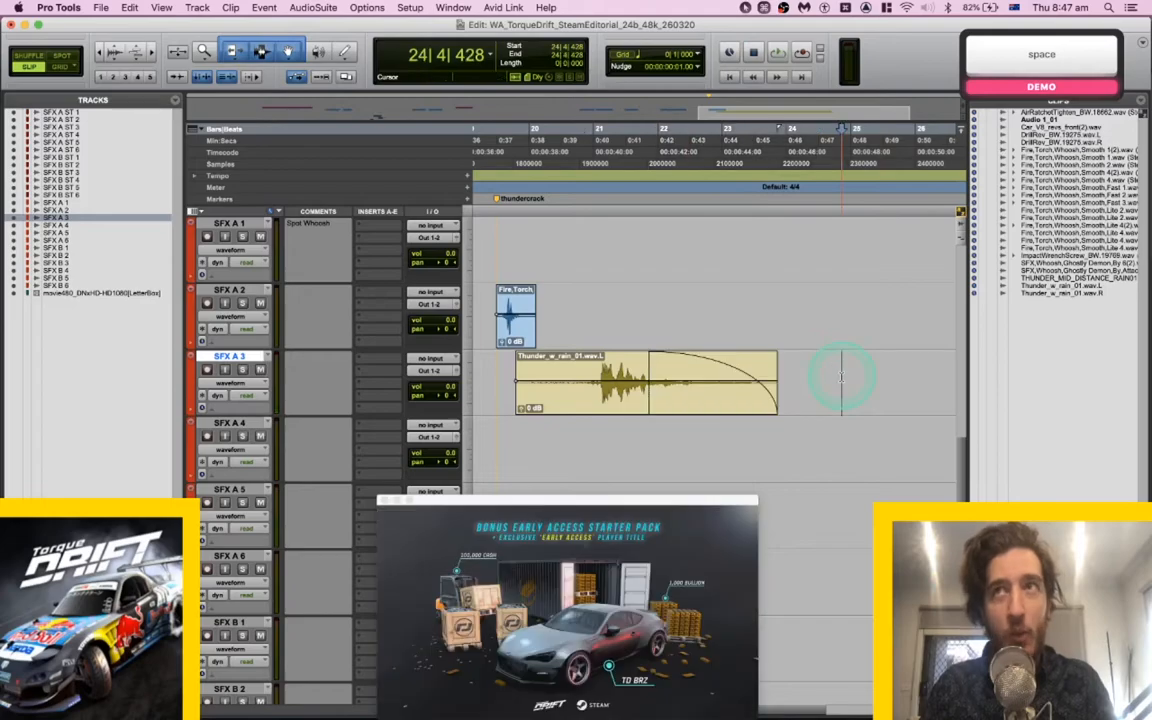
{"action": "scroll", "coordinate": [694, 391], "scroll_direction": "left", "scroll_amount": 3}
{"action": "left_click_drag", "start_coordinate": [661, 385], "coordinate": [532, 386]}
{"action": "key", "text": "f"}
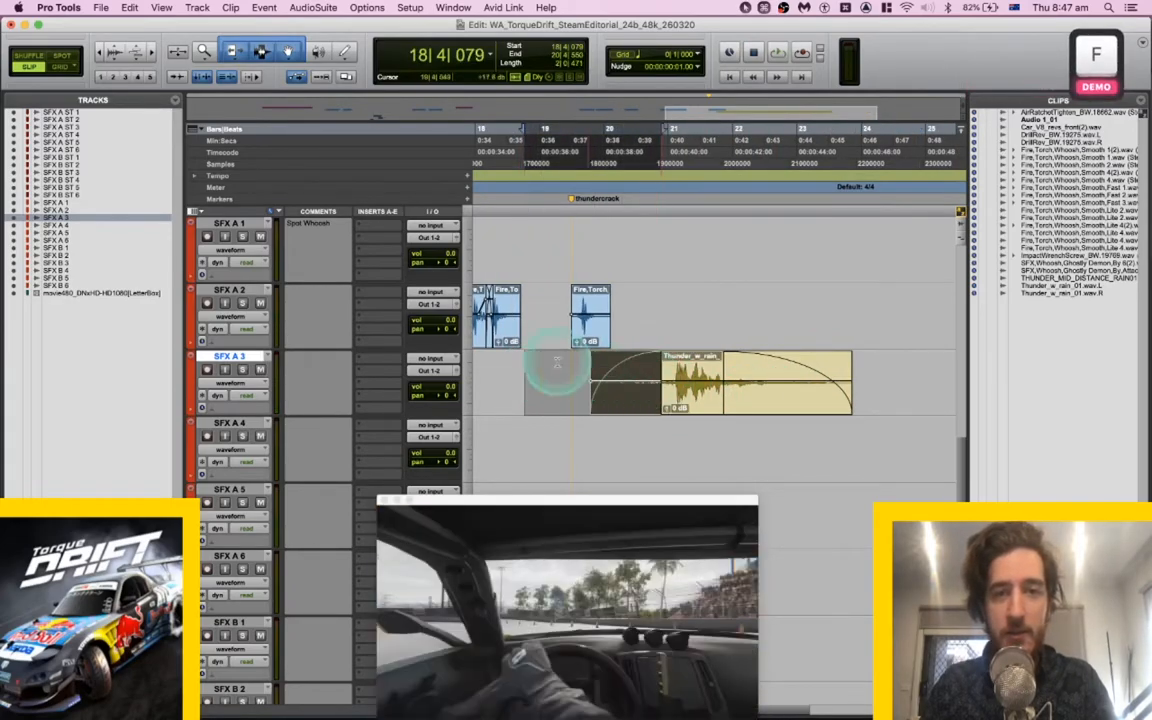
Play the faded thunder clip against the picture from just before the thundercrack marker.
{"action": "left_click", "coordinate": [492, 362]}
{"action": "left_click", "coordinate": [561, 295]}
{"action": "key", "text": "space"}
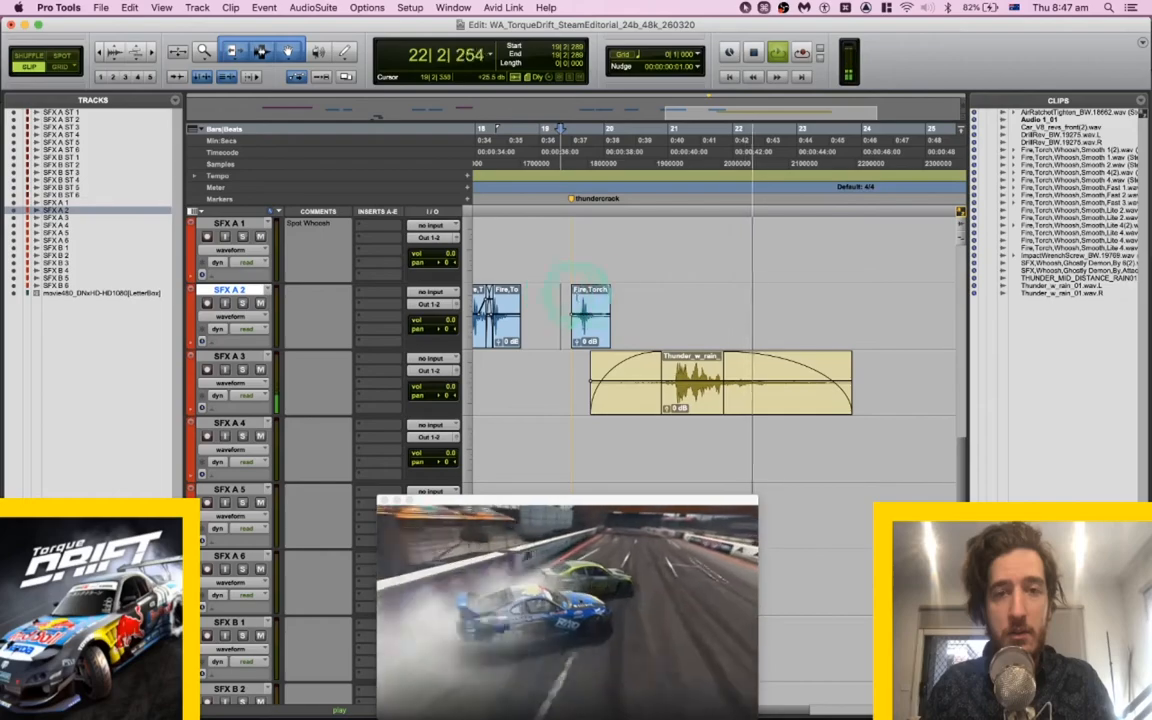
{"action": "key", "text": "space"}
Switch to Search, search the library for "riser" and audition PEDesignElement_BW.39525.wav and PEWhoosh_BW.43400.wav.
{"action": "key", "text": "super+Tab"}
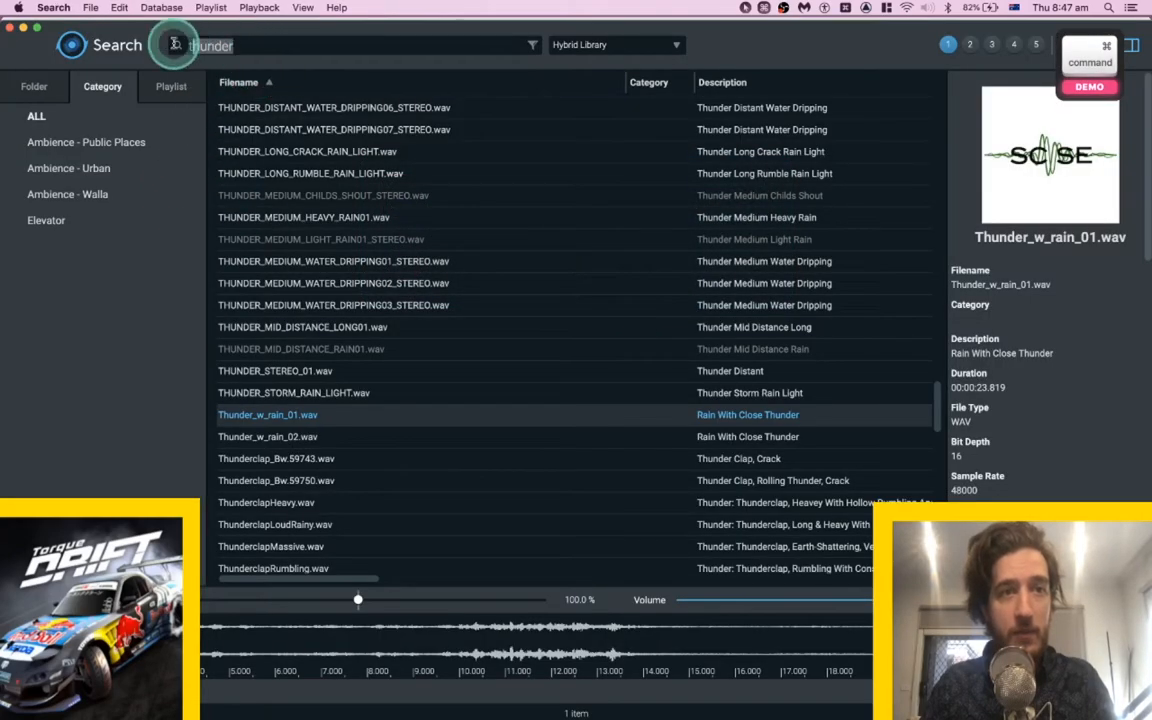
{"action": "left_click", "coordinate": [211, 44]}
{"action": "type", "text": "rise"}
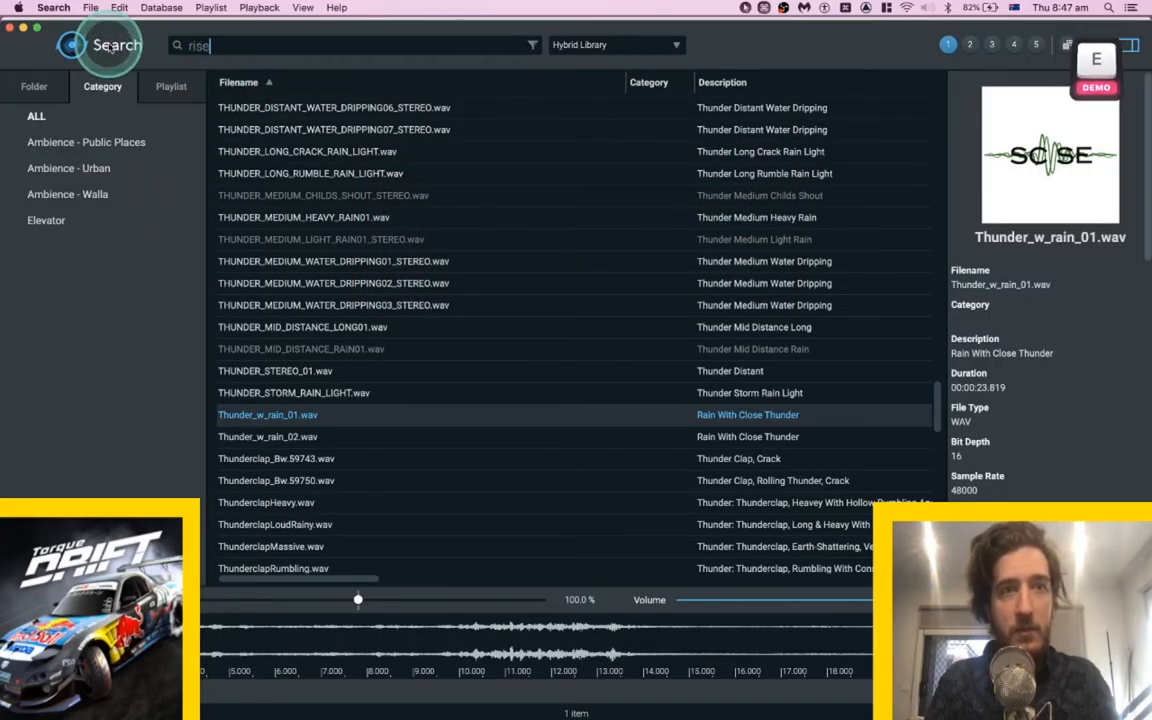
{"action": "type", "text": "r"}
{"action": "key", "text": "Return"}
{"action": "left_click", "coordinate": [291, 104]}
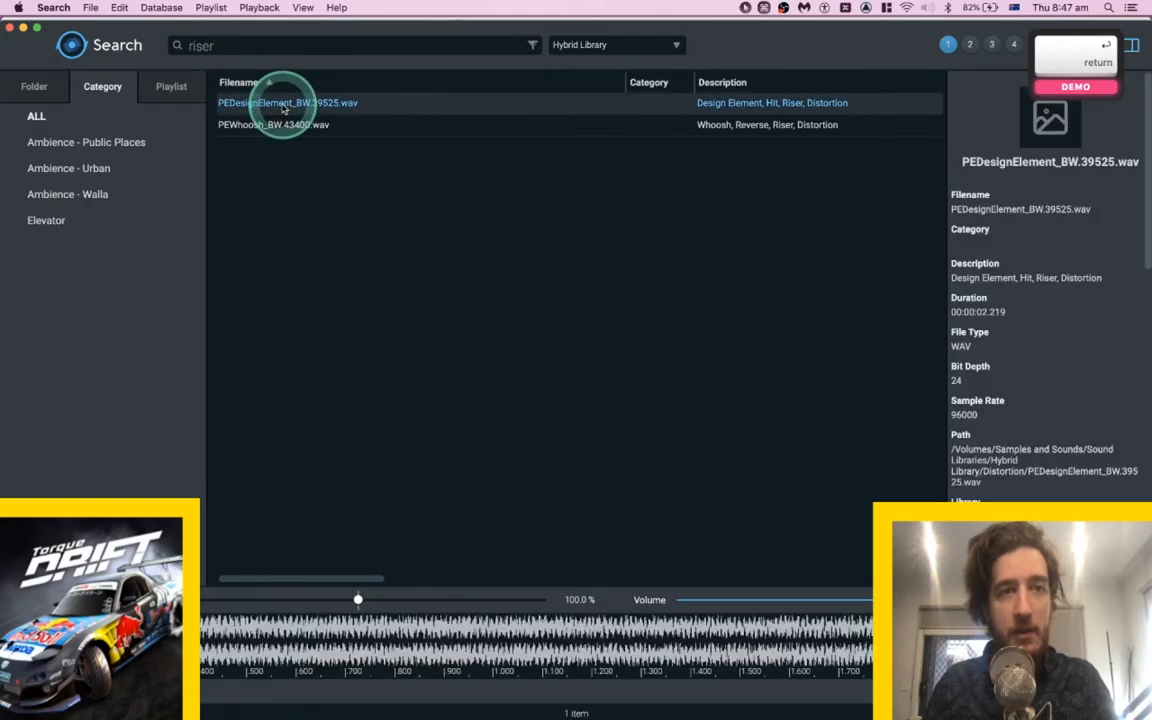
{"action": "left_click", "coordinate": [315, 158]}
{"action": "key", "text": "space"}
{"action": "left_click", "coordinate": [290, 130]}
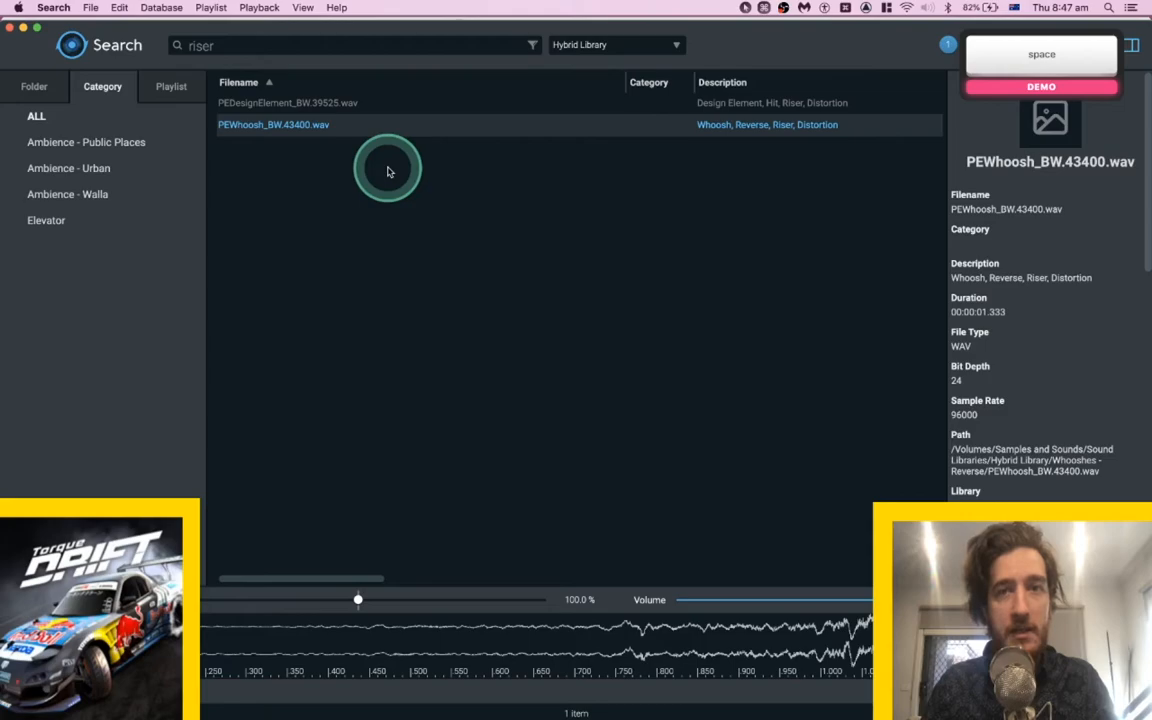
Place PEWhoosh_BW.43400.wav on SFX A 4 in Pro Tools near the thundercrack marker and play it with the thunder.
{"action": "key", "text": "super+Tab"}
{"action": "left_click", "coordinate": [563, 432]}
{"action": "left_click", "coordinate": [579, 434]}
{"action": "key", "text": "super+Tab"}
{"action": "key", "text": "s"}
{"action": "left_click_drag", "start_coordinate": [728, 398], "coordinate": [657, 377]}
{"action": "key", "text": "space"}
Switch to Search and search the library for "PEWhoosh", "woosh" and "whoosh".
{"action": "key", "text": "super+Tab"}
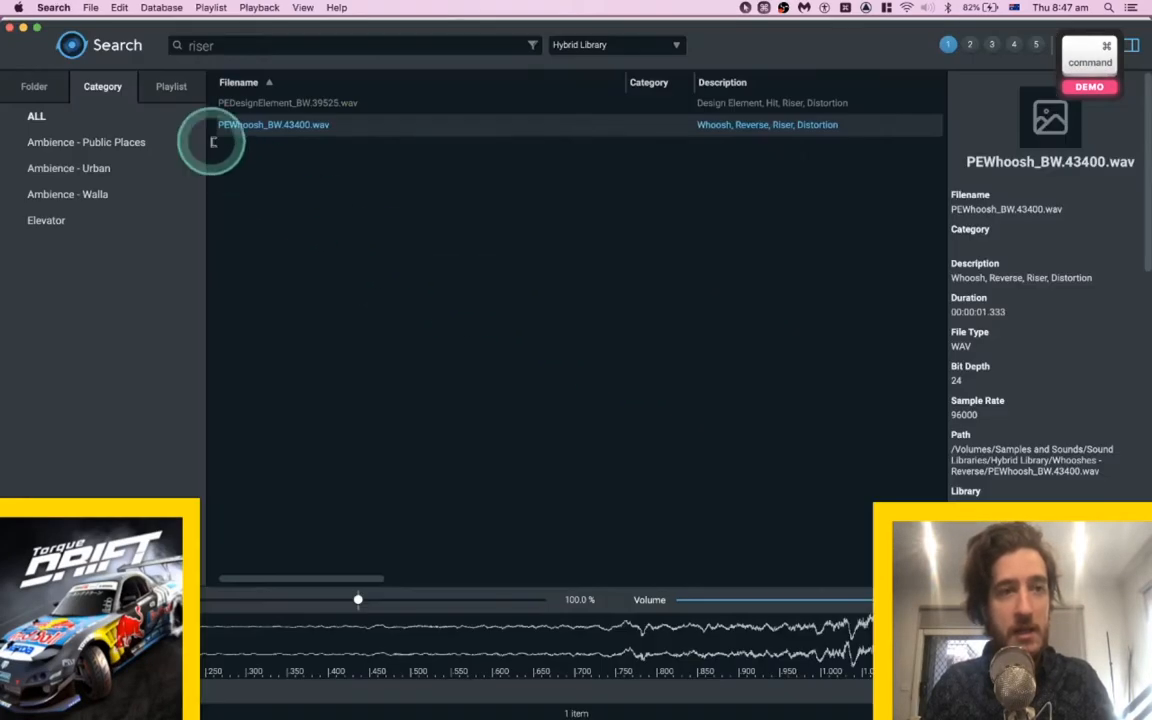
{"action": "key", "text": "super+f"}
{"action": "type", "text": "PEWhoosh"}
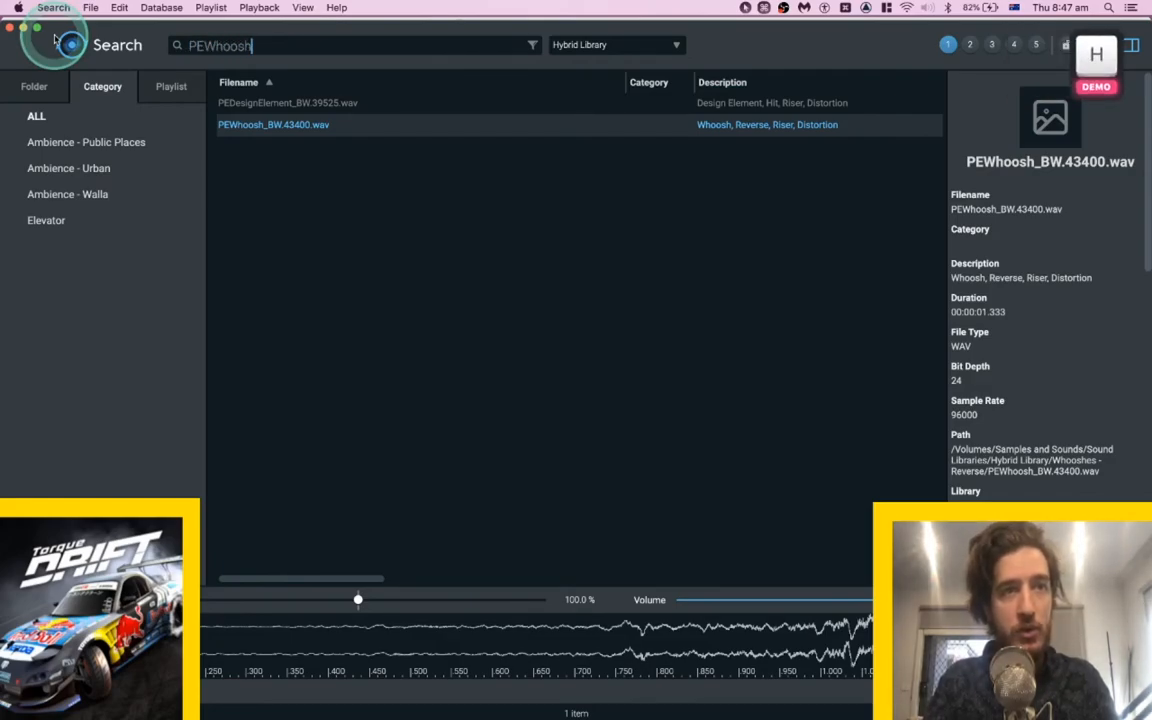
{"action": "key", "text": "Return"}
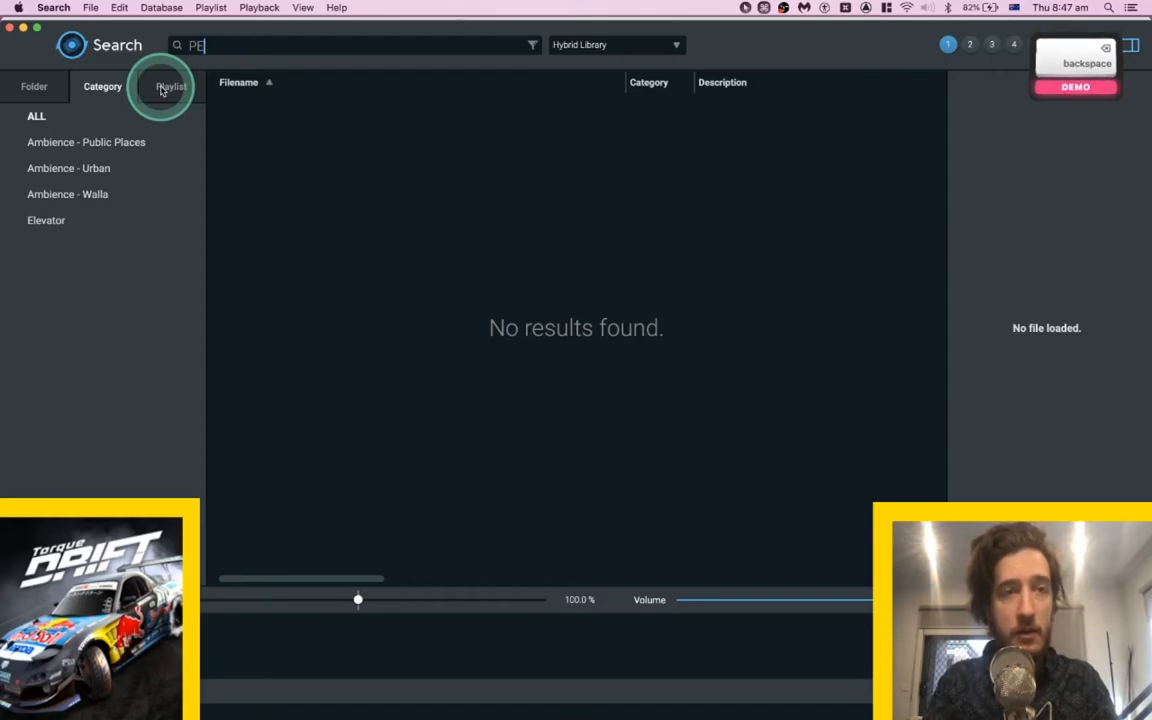
{"action": "key", "text": "Return"}
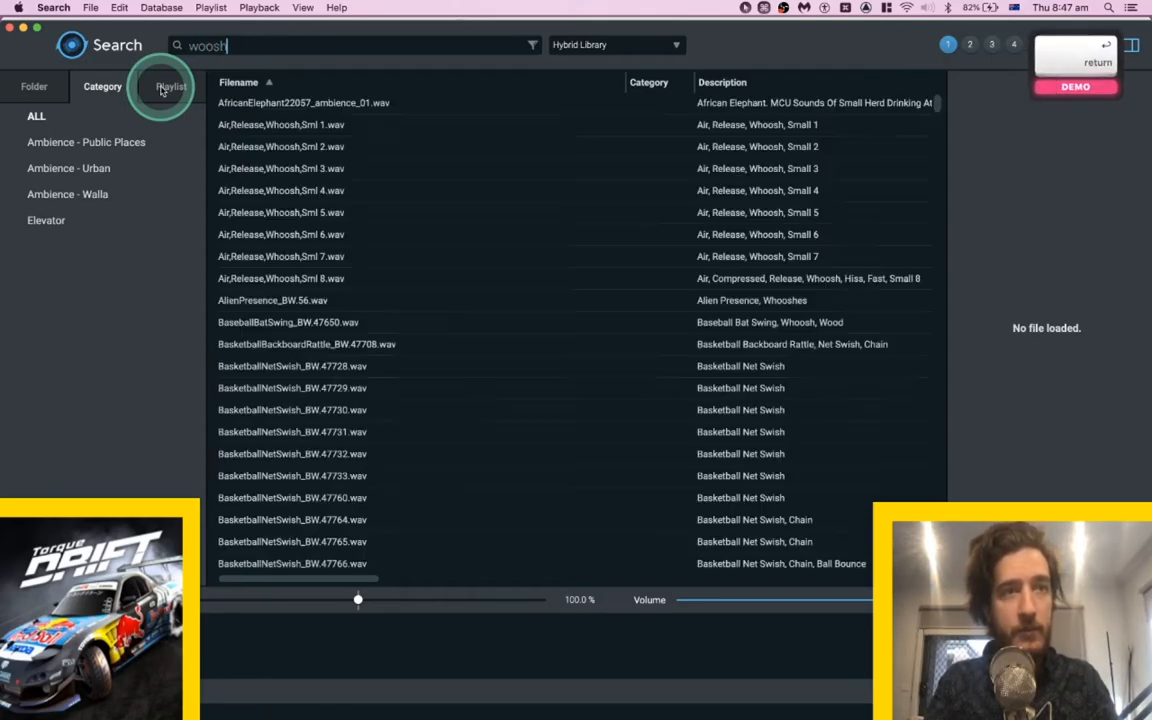
{"action": "key", "text": "super+f"}
{"action": "type", "text": "w"}
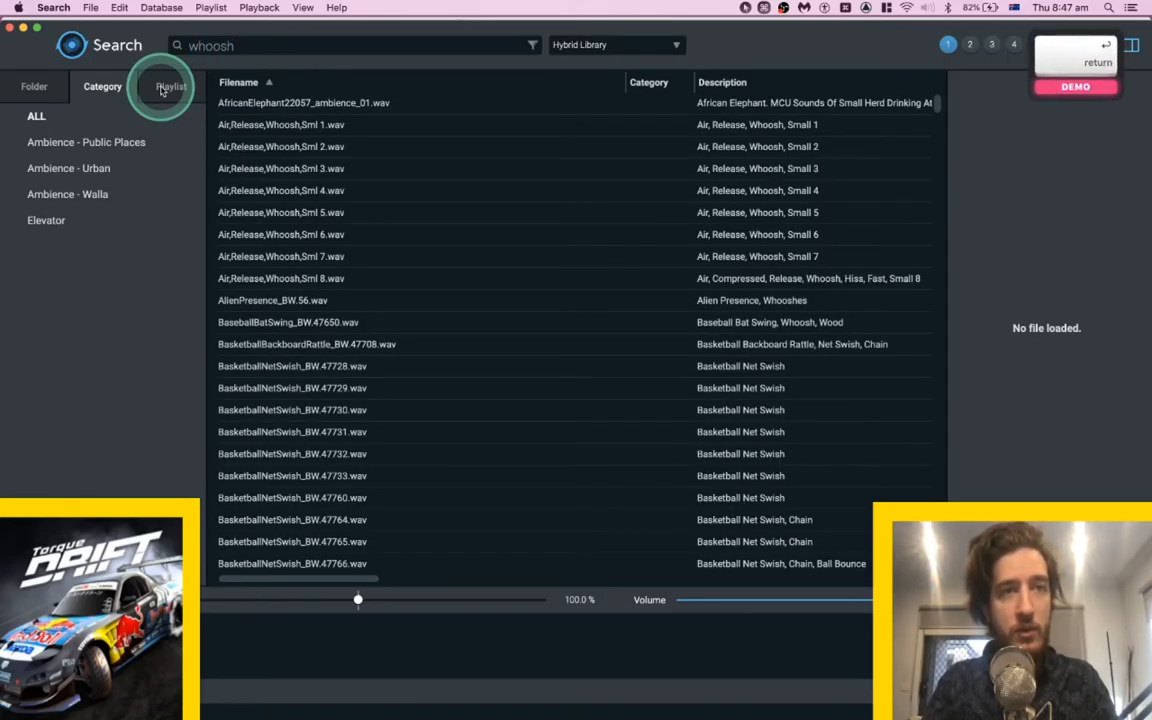
Look through the whoosh results and audition PEWhoosh_BW.27378.wav, PEWhoosh_BW.27392.wav and PEWhoosh_BW.27404.wav.
{"action": "scroll", "coordinate": [399, 270], "scroll_direction": "down", "scroll_amount": 20}
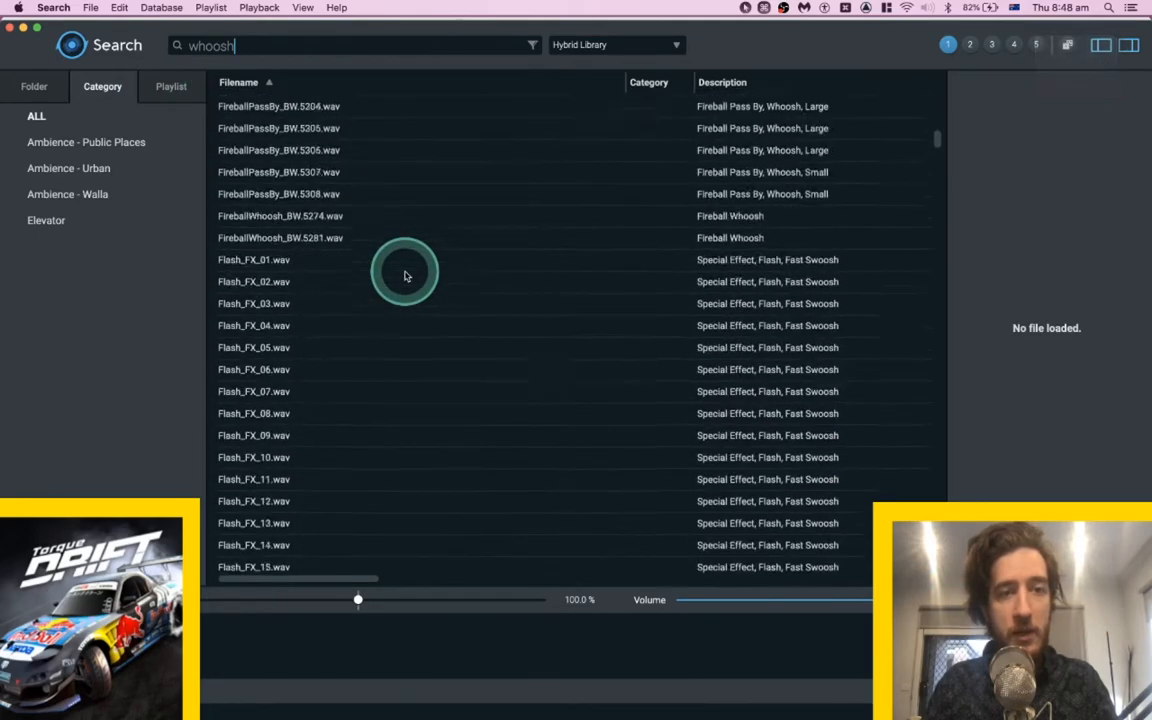
{"action": "scroll", "coordinate": [405, 276], "scroll_direction": "down", "scroll_amount": 20}
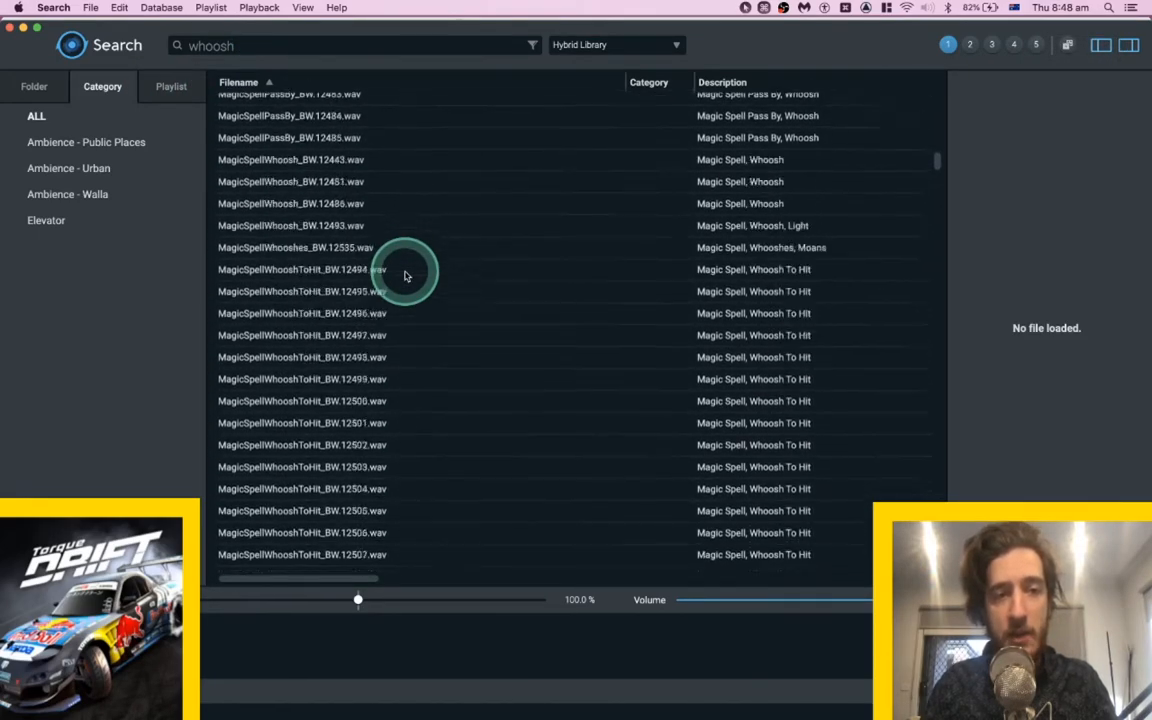
{"action": "scroll", "coordinate": [405, 276], "scroll_direction": "down", "scroll_amount": 10}
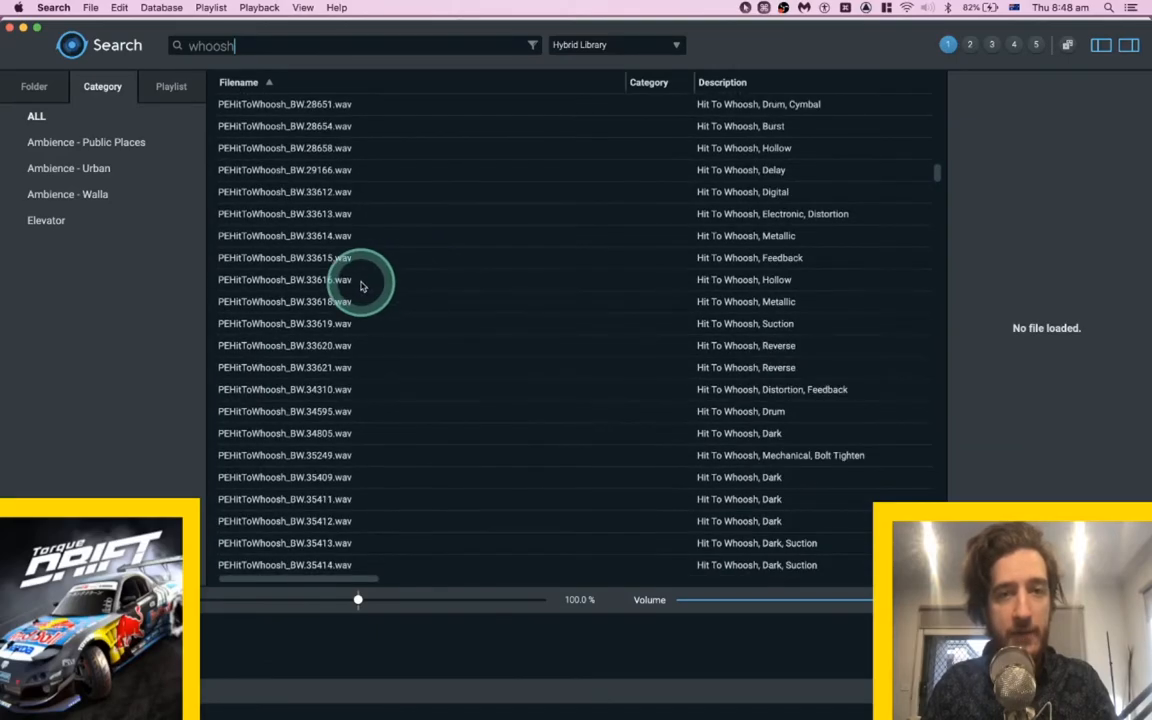
{"action": "scroll", "coordinate": [322, 292], "scroll_direction": "down", "scroll_amount": 15}
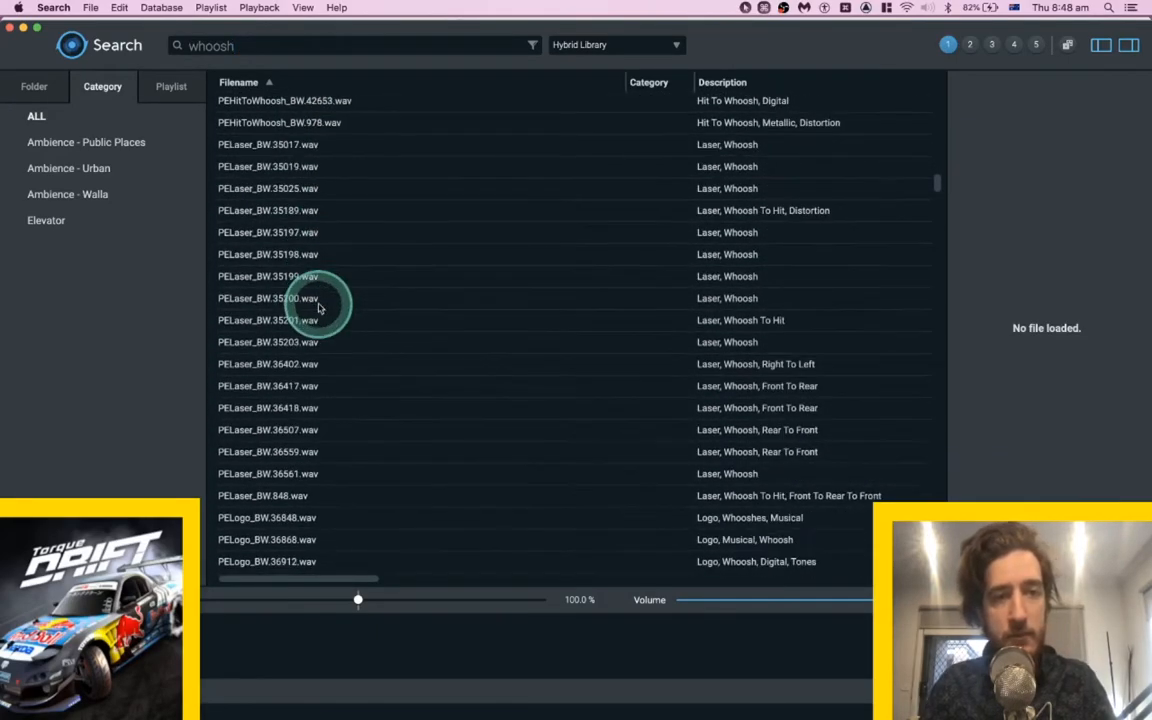
{"action": "scroll", "coordinate": [320, 308], "scroll_direction": "down", "scroll_amount": 20}
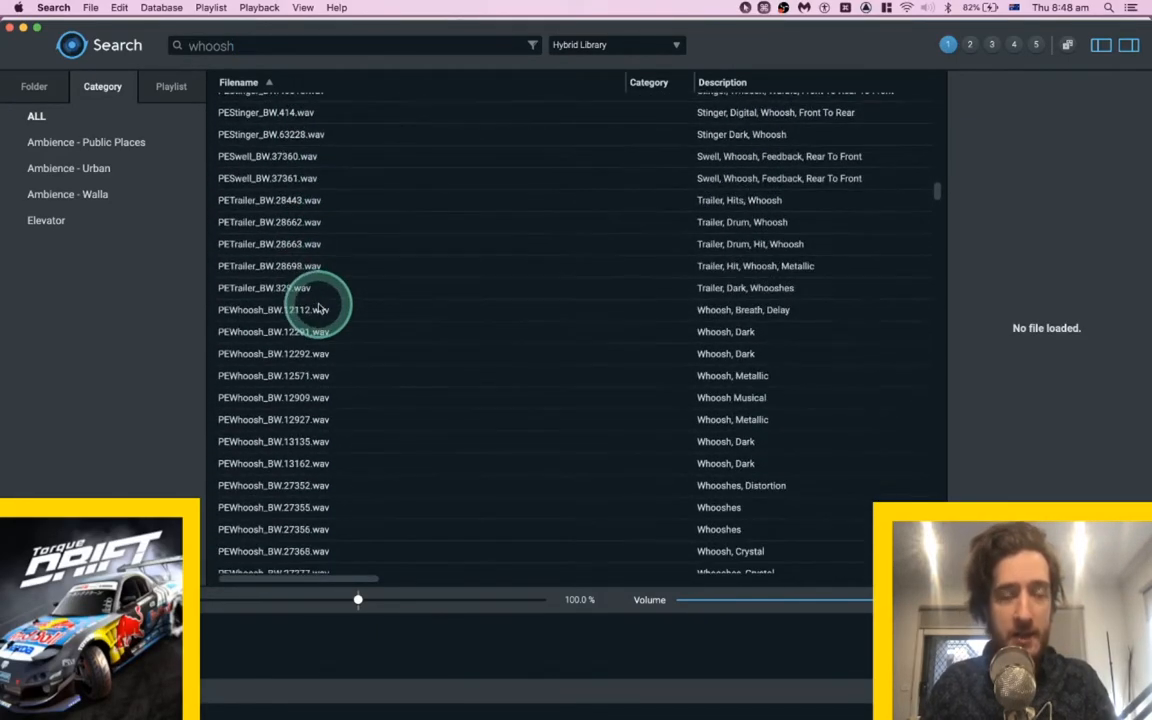
{"action": "scroll", "coordinate": [310, 305], "scroll_direction": "down", "scroll_amount": 5}
{"action": "scroll", "coordinate": [305, 295], "scroll_direction": "up", "scroll_amount": 5}
{"action": "left_click", "coordinate": [291, 290]}
{"action": "key", "text": "space"}
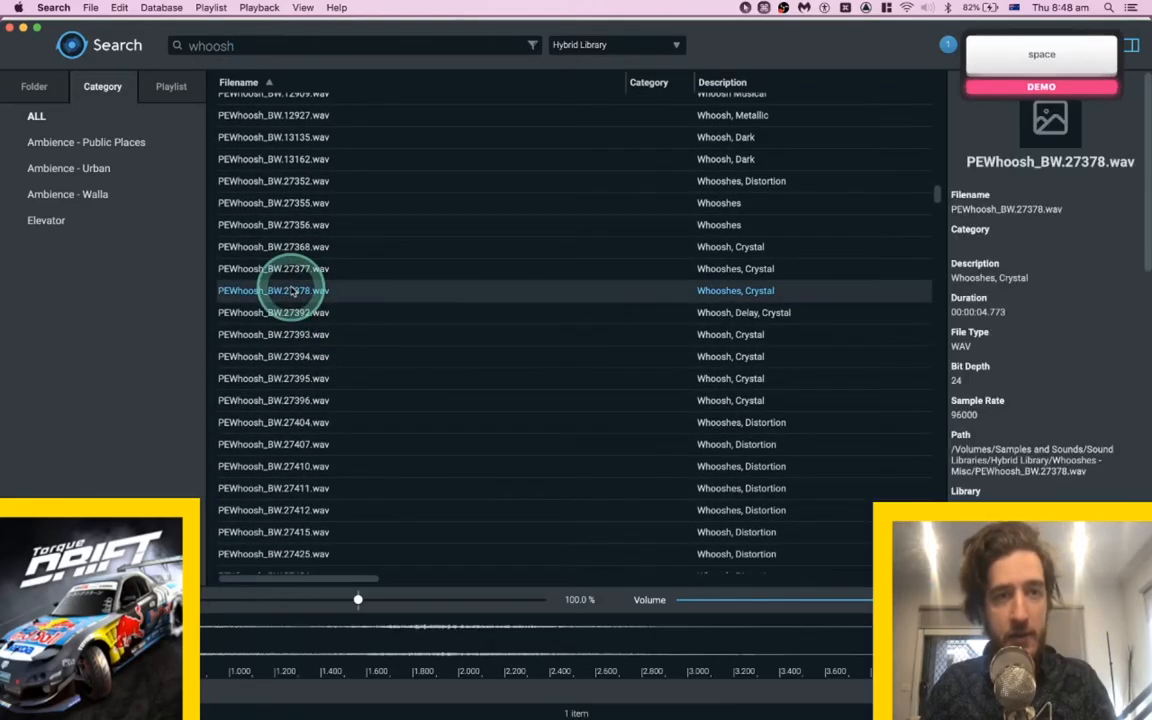
{"action": "left_click", "coordinate": [283, 320]}
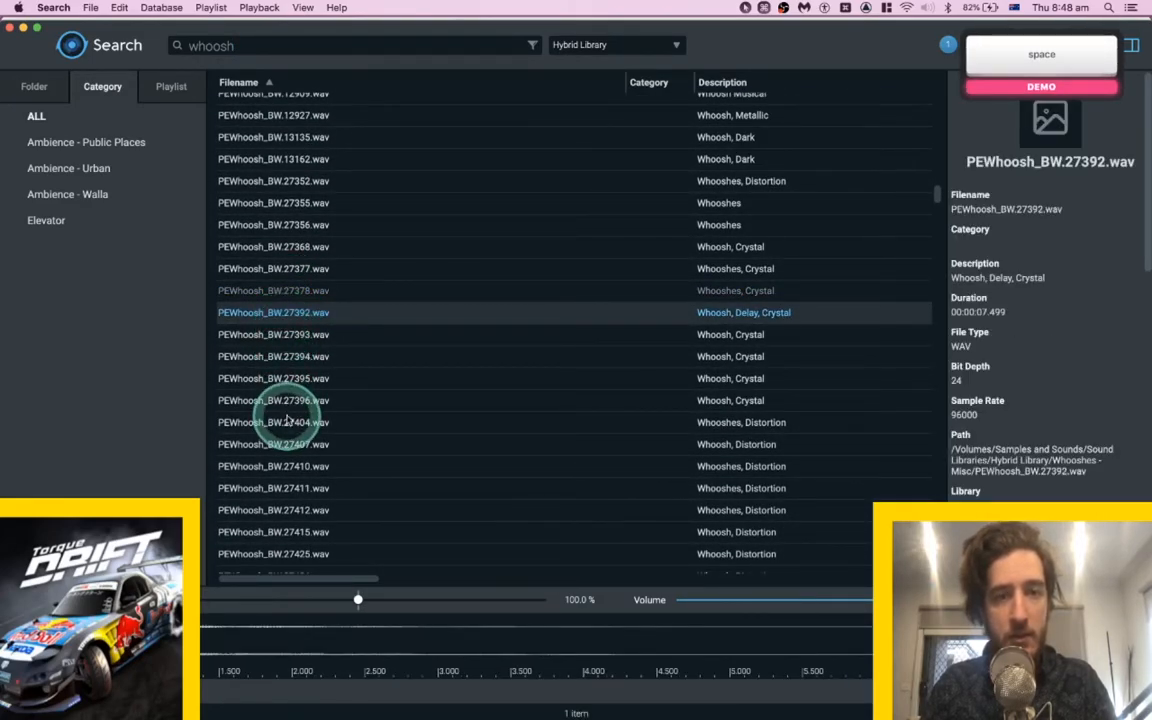
{"action": "left_click", "coordinate": [281, 424]}
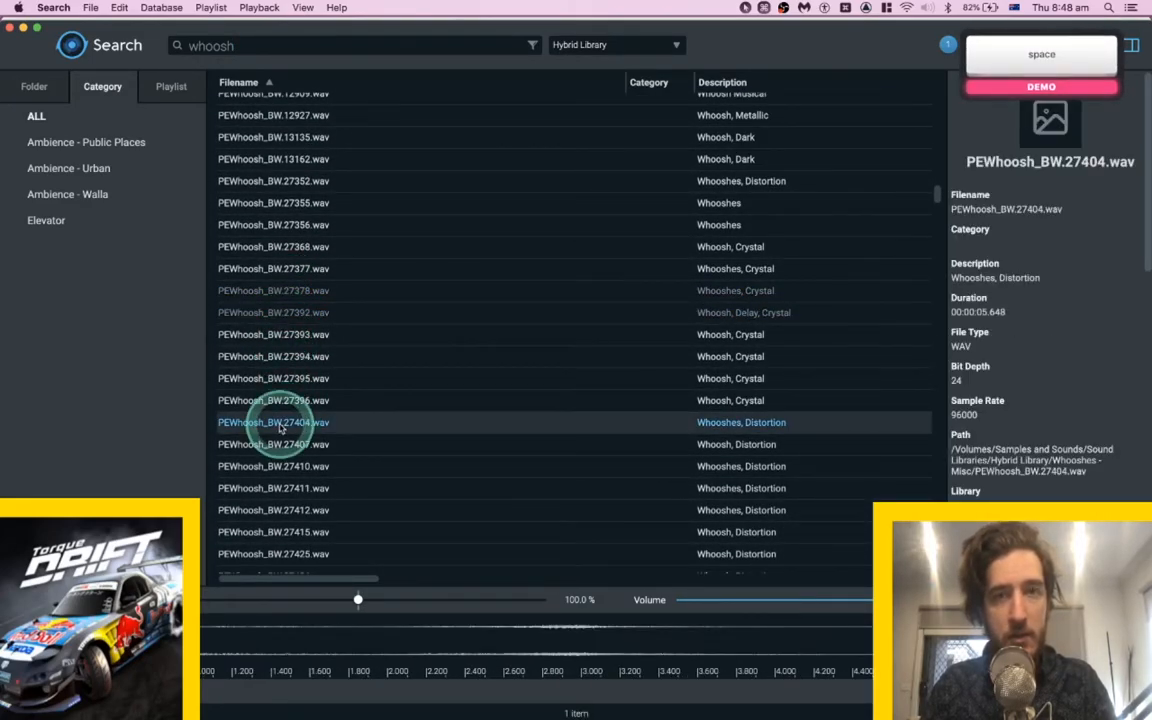
Sort the whoosh results by description and audition Swish_54.wav, Swish_59.wav and Swish_63.wav.
{"action": "left_click", "coordinate": [760, 85]}
{"action": "scroll", "coordinate": [746, 210], "scroll_direction": "up", "scroll_amount": 3}
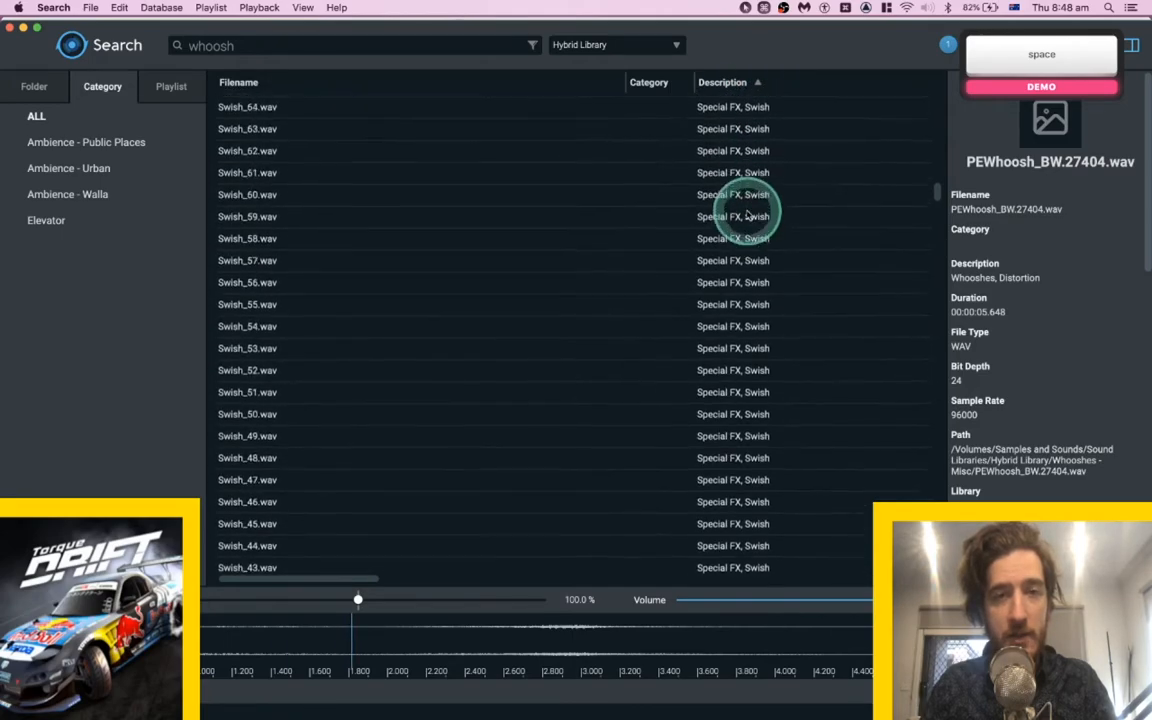
{"action": "scroll", "coordinate": [429, 386], "scroll_direction": "up", "scroll_amount": 5}
{"action": "scroll", "coordinate": [398, 406], "scroll_direction": "down", "scroll_amount": 5}
{"action": "left_click", "coordinate": [372, 410]}
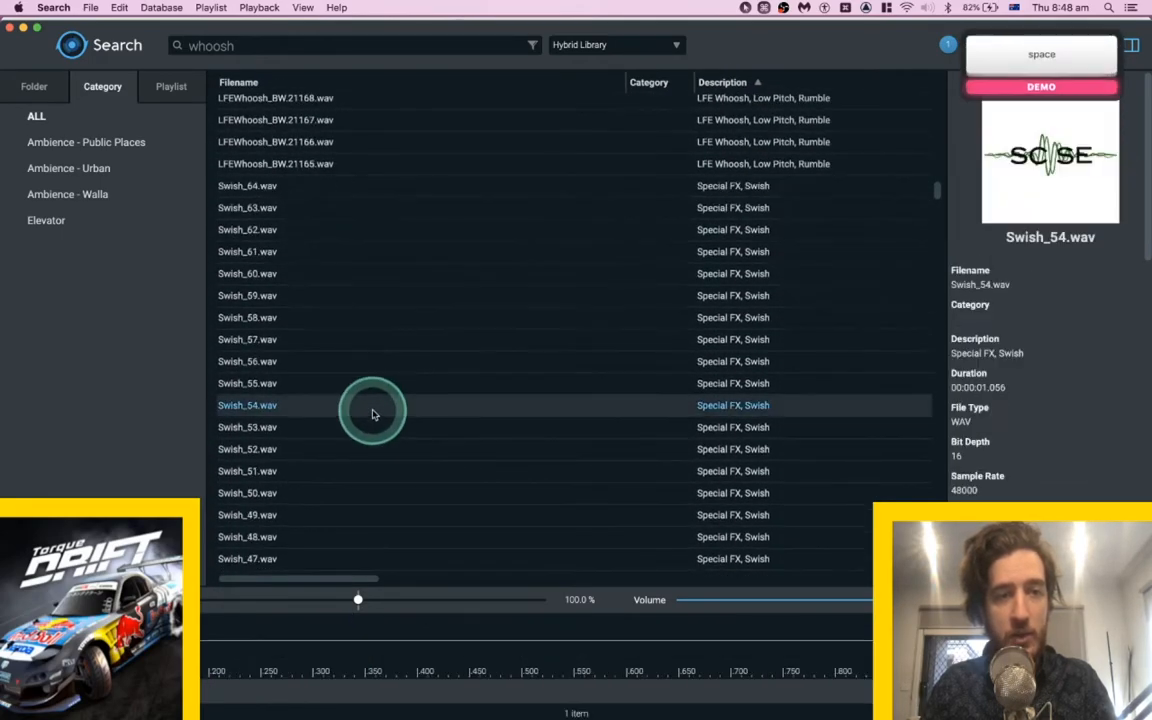
{"action": "left_click", "coordinate": [311, 295]}
{"action": "left_click", "coordinate": [311, 210]}
{"action": "scroll", "coordinate": [313, 215], "scroll_direction": "up", "scroll_amount": 3}
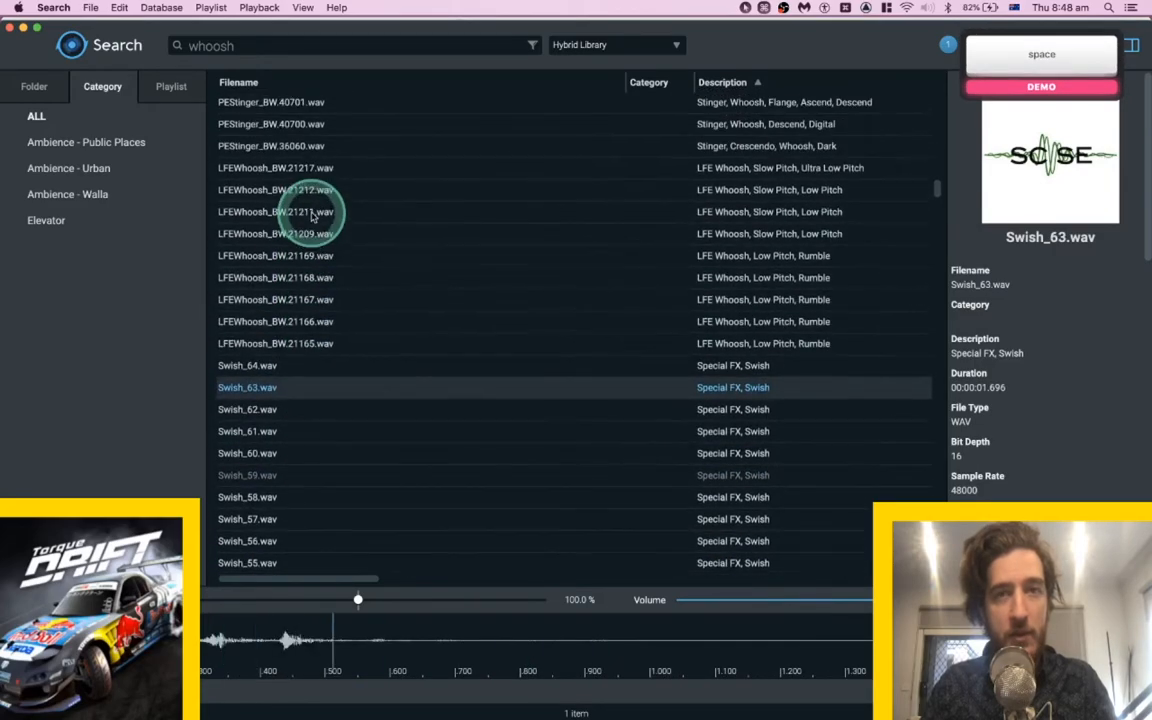
{"action": "key", "text": "space"}
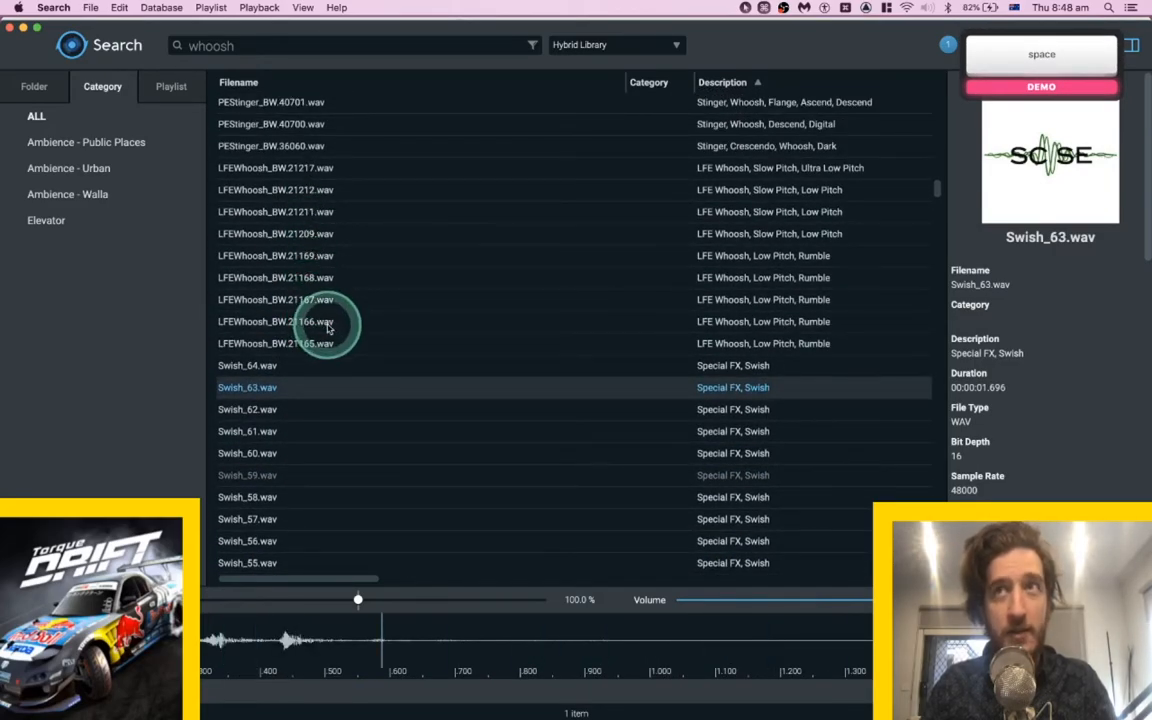
Audition LFEWhoosh_BW.21168.wav, LFEWhoosh_BW.21211.wav, BaseballBatSwing_BW.47650.wav, PETrailer_BW.28698.wav and PETrailer_BW.28663.wav.
{"action": "left_click", "coordinate": [305, 278]}
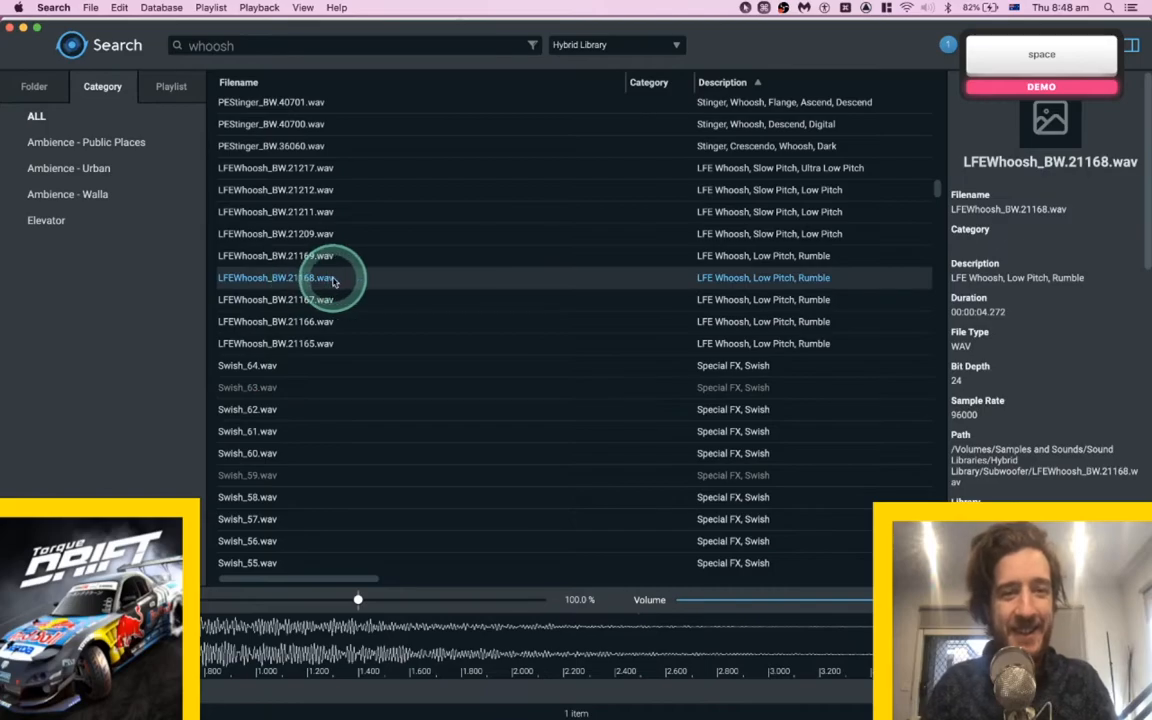
{"action": "left_click", "coordinate": [307, 212]}
{"action": "scroll", "coordinate": [309, 226], "scroll_direction": "up", "scroll_amount": 5}
{"action": "left_click", "coordinate": [308, 193]}
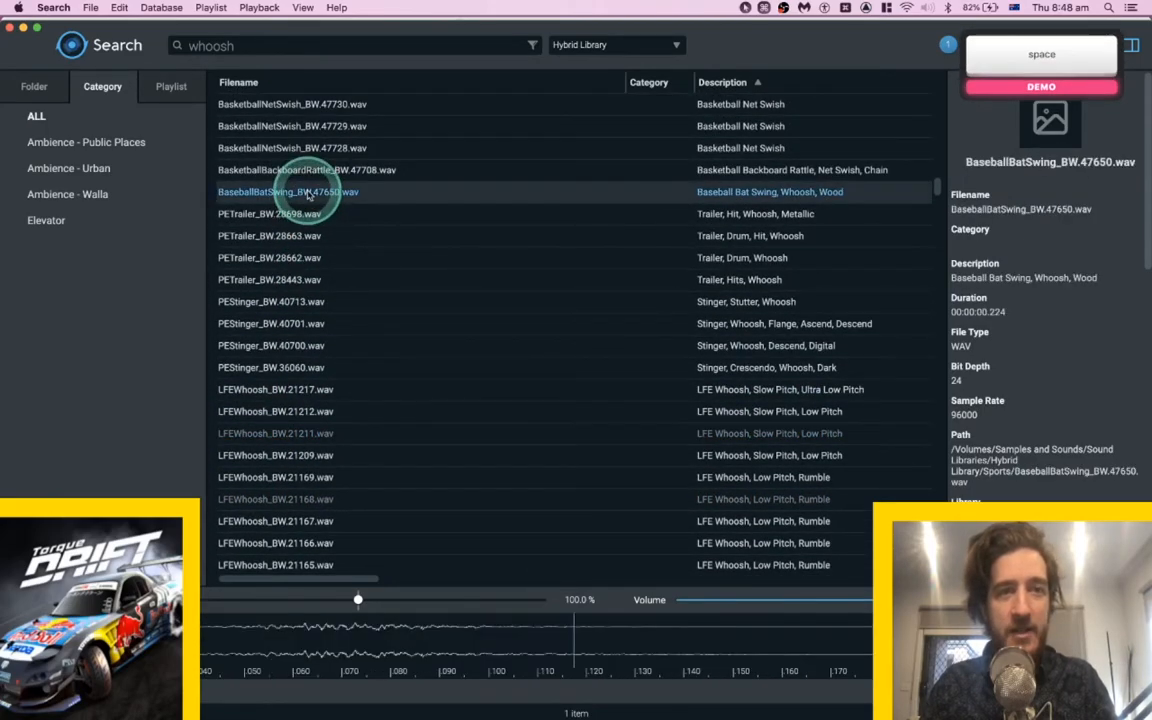
{"action": "left_click", "coordinate": [308, 213]}
{"action": "left_click", "coordinate": [313, 235]}
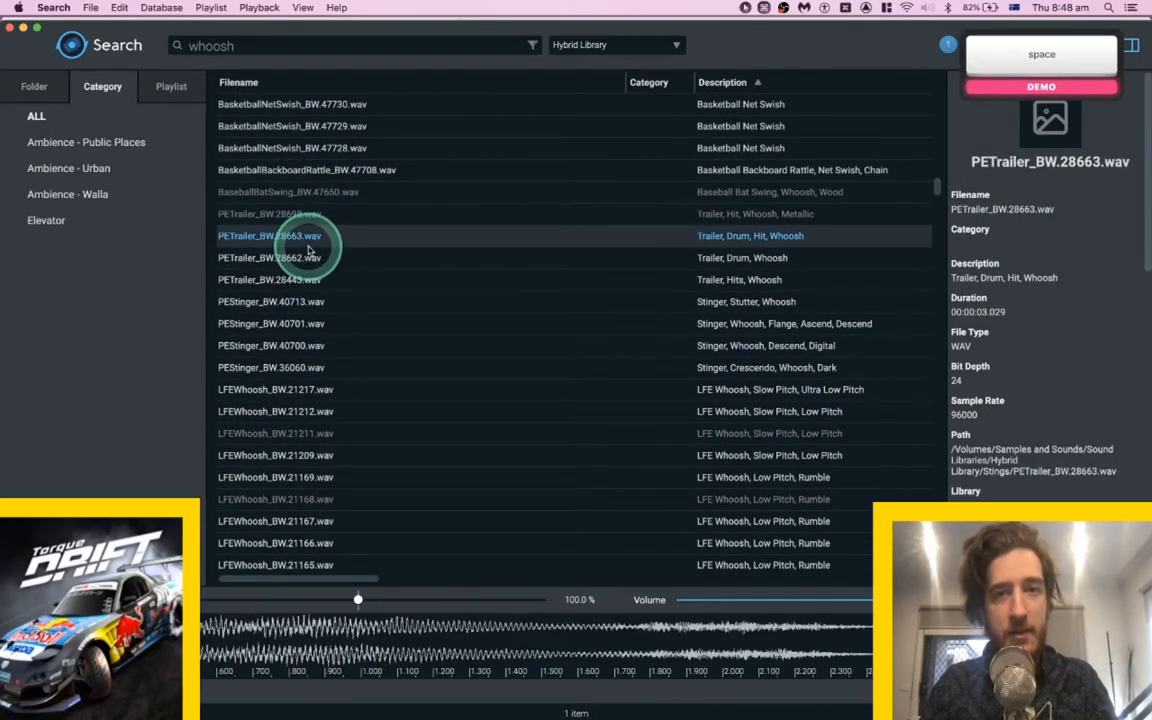
Audition the spatial whooshes PEWhoosh_BW.744.wav, PEWhoosh_BW.745.wav and PEWhoosh_BW.969.wav further down the results.
{"action": "scroll", "coordinate": [316, 383], "scroll_direction": "down", "scroll_amount": 10}
{"action": "left_click", "coordinate": [309, 294]}
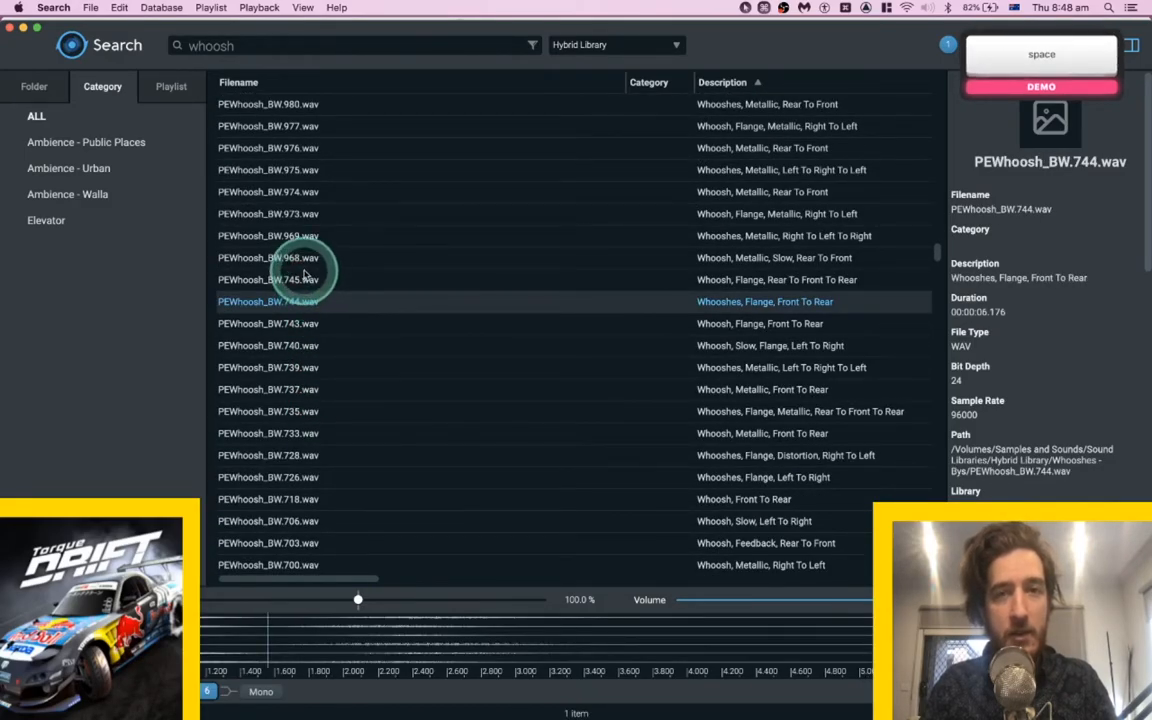
{"action": "left_click", "coordinate": [305, 278]}
{"action": "left_click", "coordinate": [311, 235]}
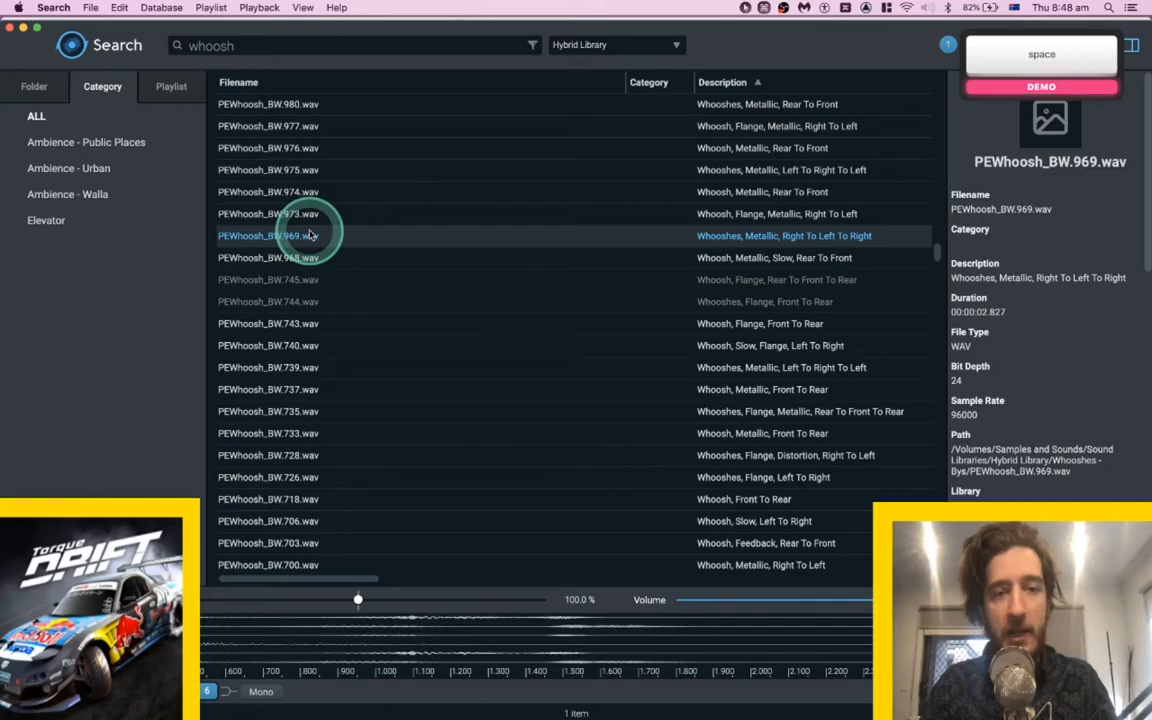
Audition PEWhoosh_BW.975.wav, PEWhoosh_BW.977.wav, PEWhoosh_BW.688.wav, PEWhoosh_BW.678.wav, PEWhoosh_BW.647.wav and PEWhoosh_BW.648.wav.
{"action": "left_click", "coordinate": [343, 172]}
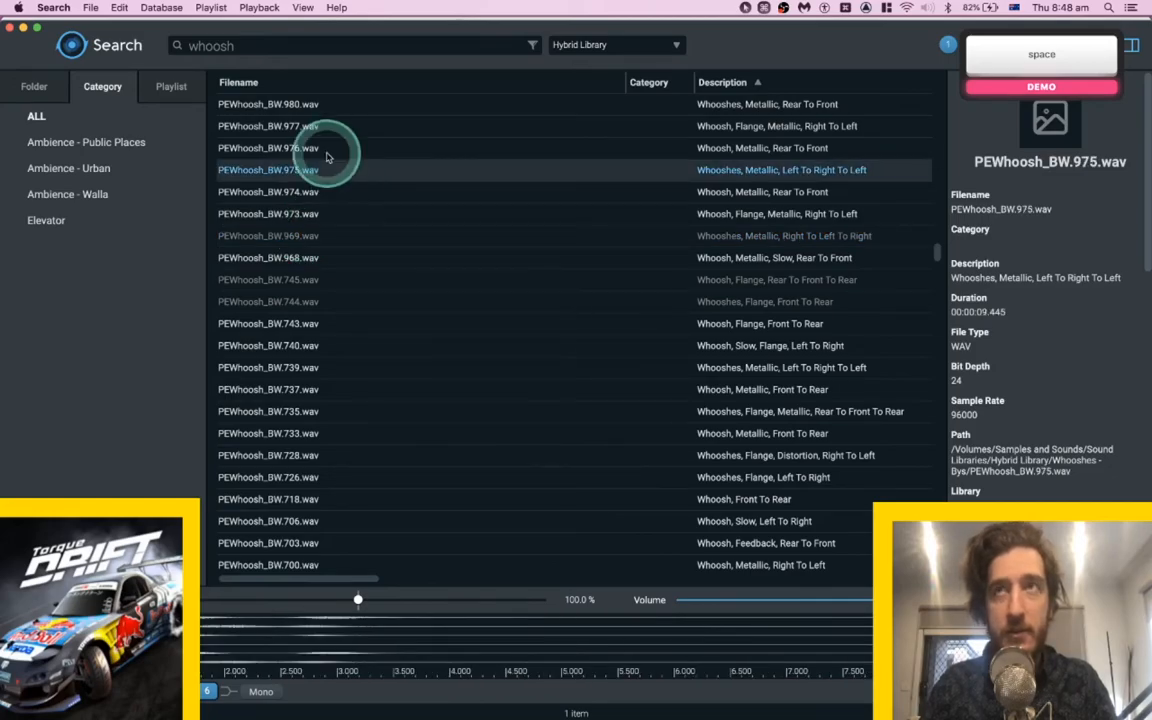
{"action": "left_click", "coordinate": [316, 122]}
{"action": "scroll", "coordinate": [333, 265], "scroll_direction": "down", "scroll_amount": 5}
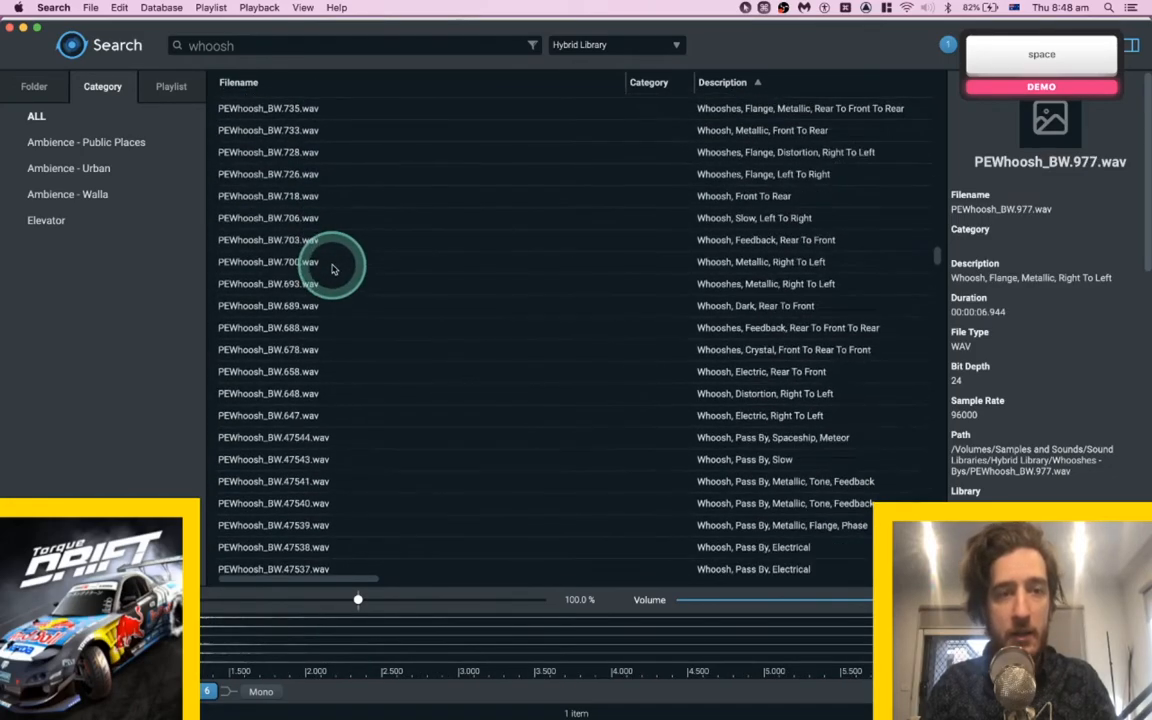
{"action": "left_click", "coordinate": [315, 328]}
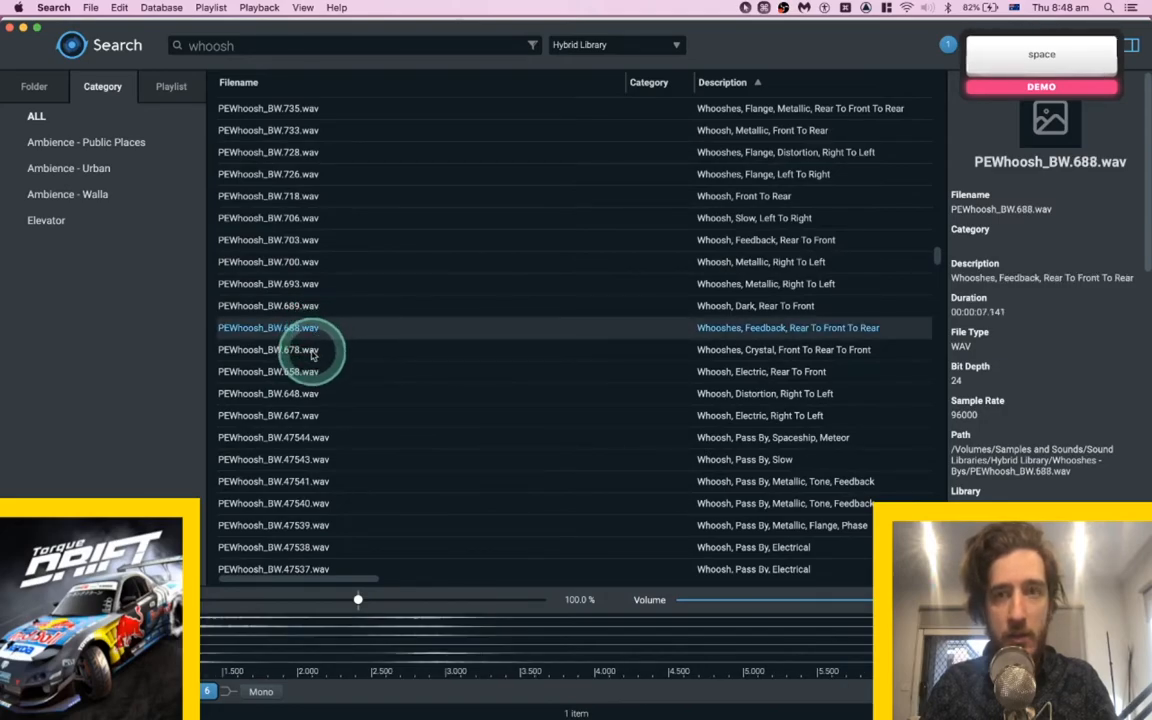
{"action": "left_click", "coordinate": [312, 351]}
{"action": "left_click", "coordinate": [302, 414]}
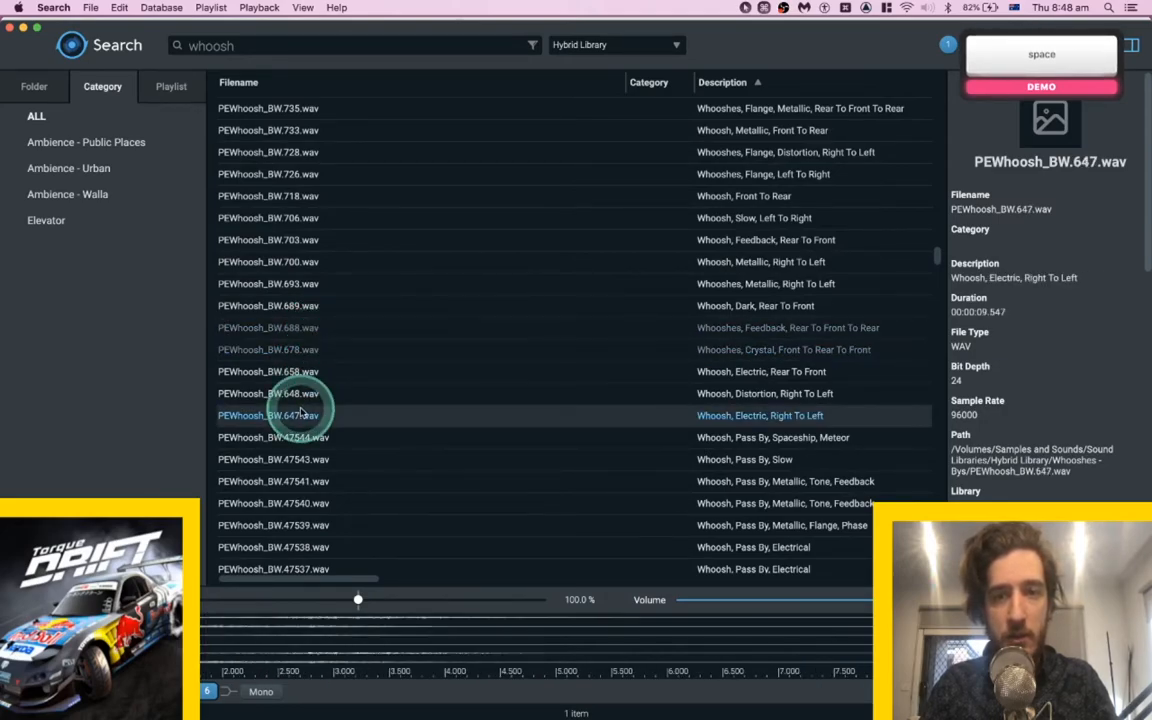
{"action": "left_click", "coordinate": [298, 393]}
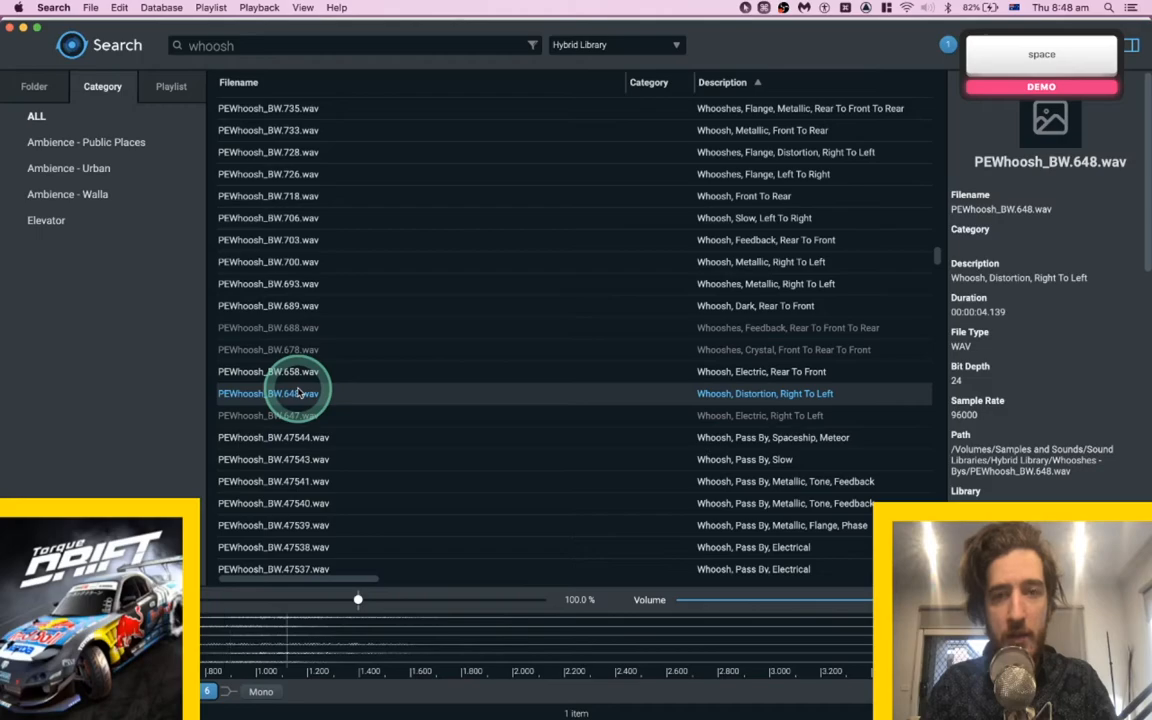
{"action": "key", "text": "space"}
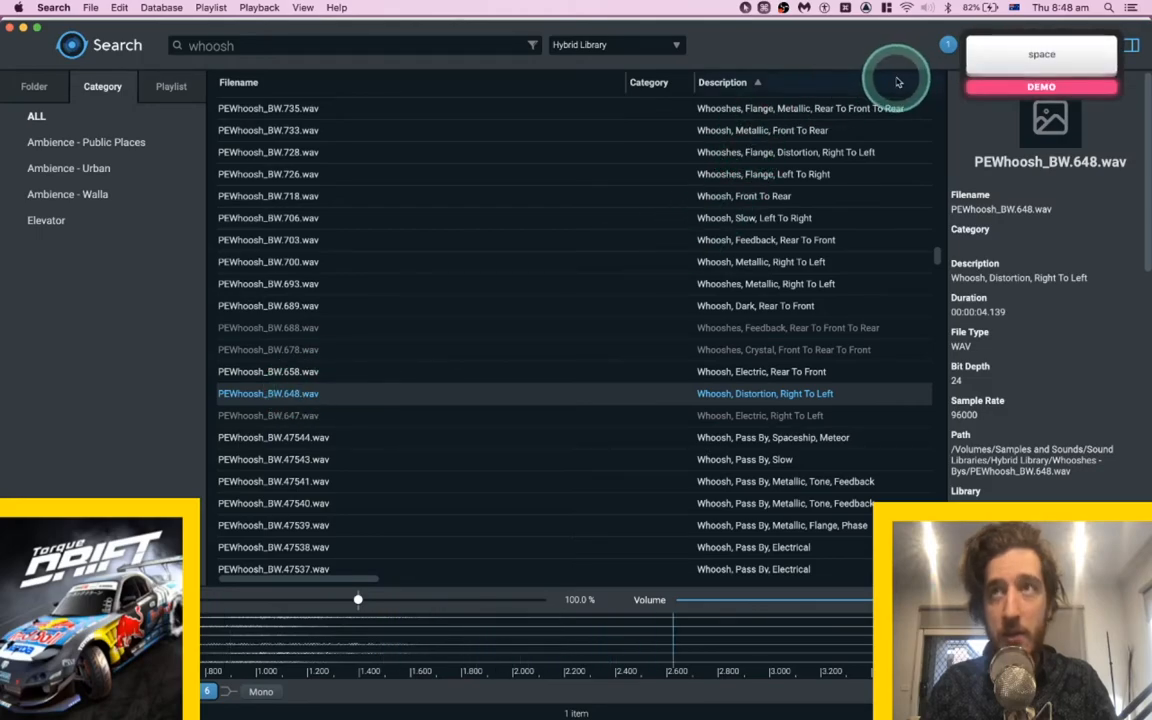
Audition the pass-by whooshes PEWhoosh_BW.47537.wav, PEWhoosh_BW.47534.wav and PEWhoosh_BW.47527.wav, and replay PEWhoosh_BW.47534.wav.
{"action": "scroll", "coordinate": [748, 330], "scroll_direction": "down", "scroll_amount": 2}
{"action": "scroll", "coordinate": [748, 330], "scroll_direction": "down", "scroll_amount": 5}
{"action": "left_click", "coordinate": [543, 271]}
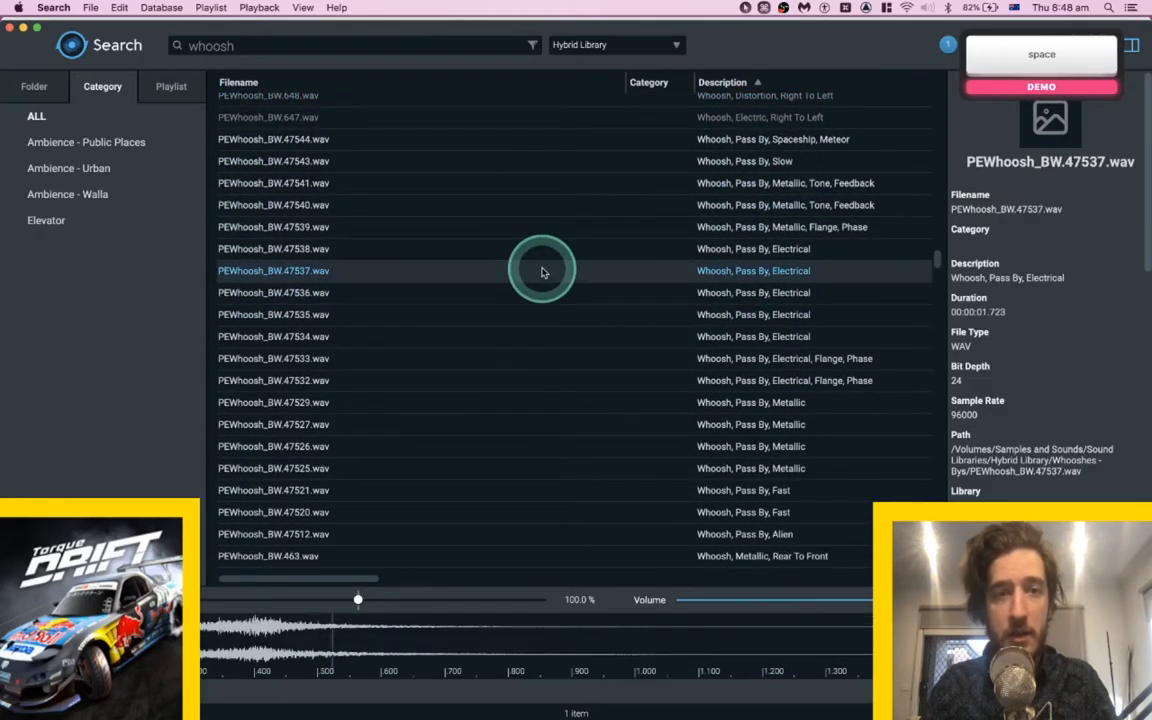
{"action": "left_click", "coordinate": [474, 340]}
{"action": "left_click", "coordinate": [437, 428]}
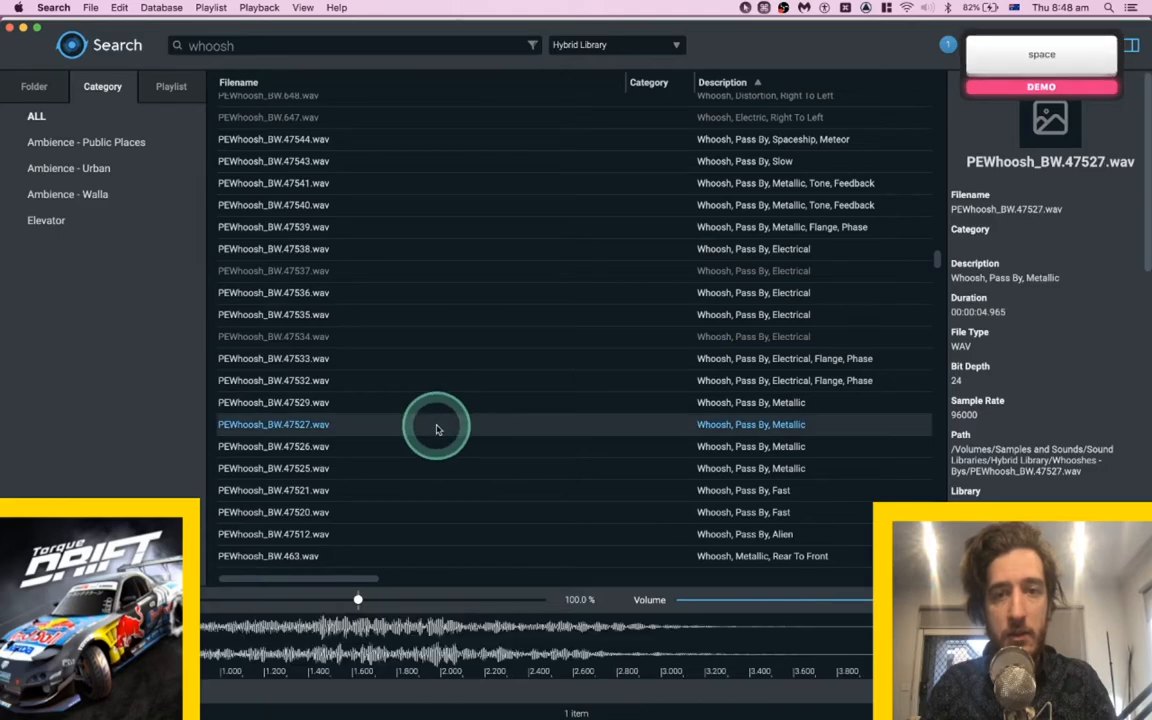
{"action": "left_click", "coordinate": [445, 338]}
{"action": "key", "text": "space"}
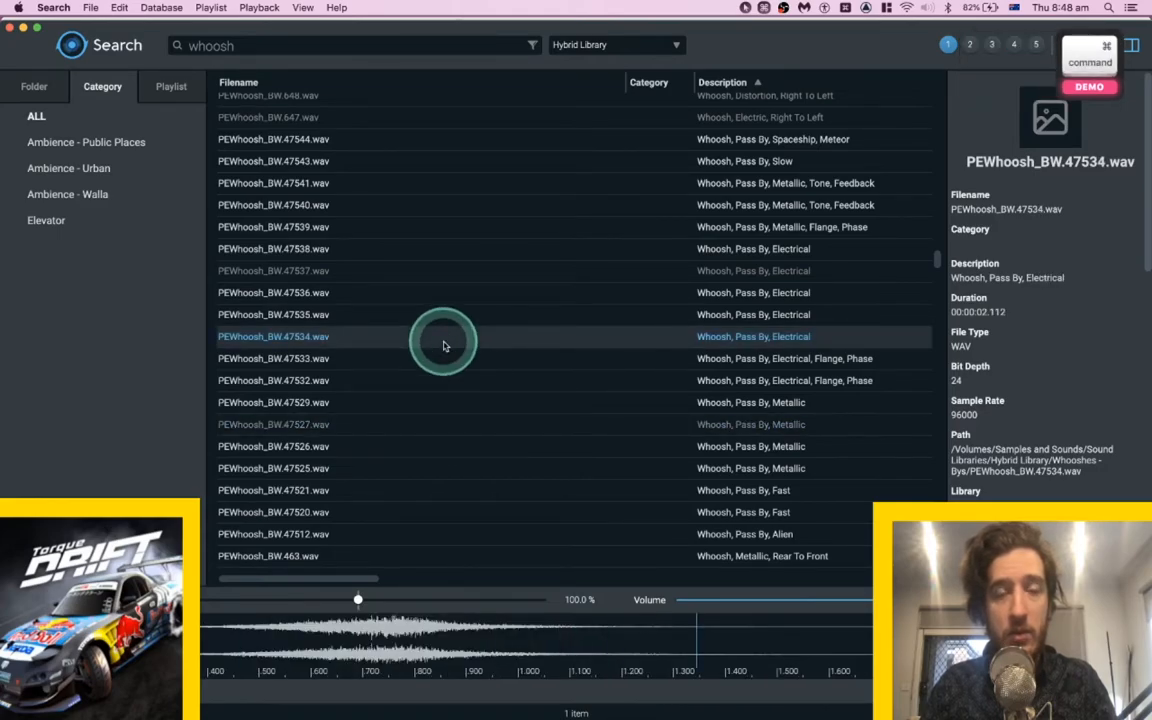
Switch to Pro Tools and play the trailer from bar 14 and from bar 8 to check the title transitions.
{"action": "key", "text": "super+Tab"}
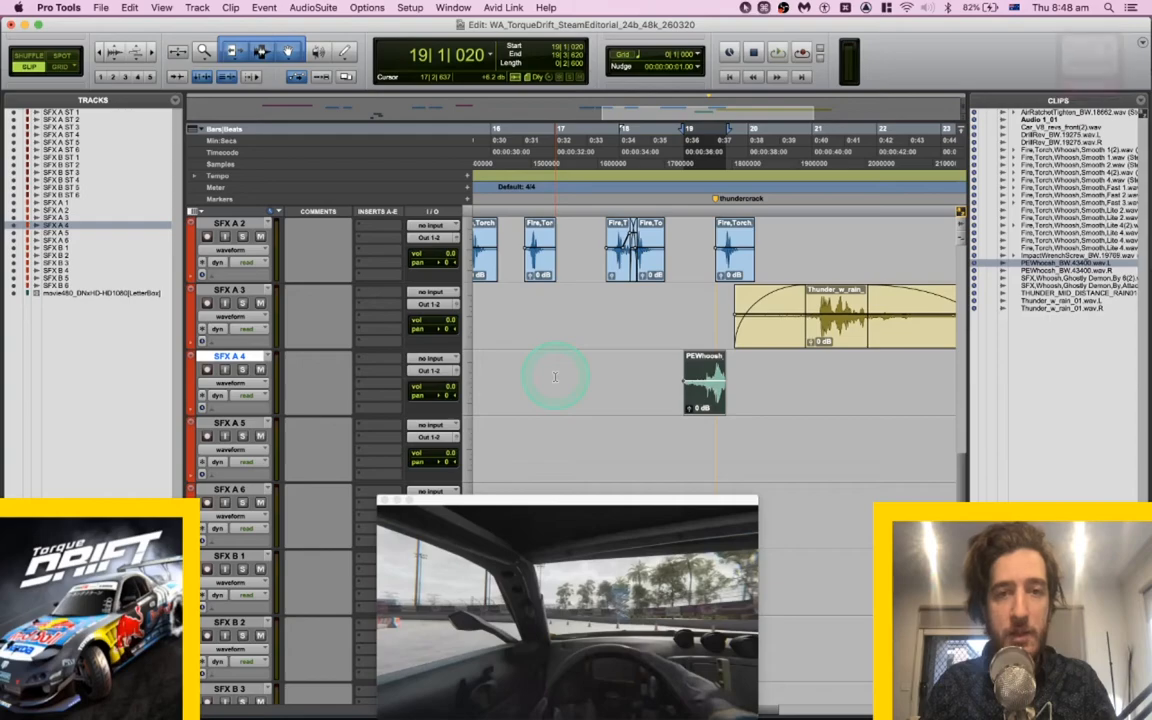
{"action": "left_click", "coordinate": [549, 376]}
{"action": "key", "text": "space"}
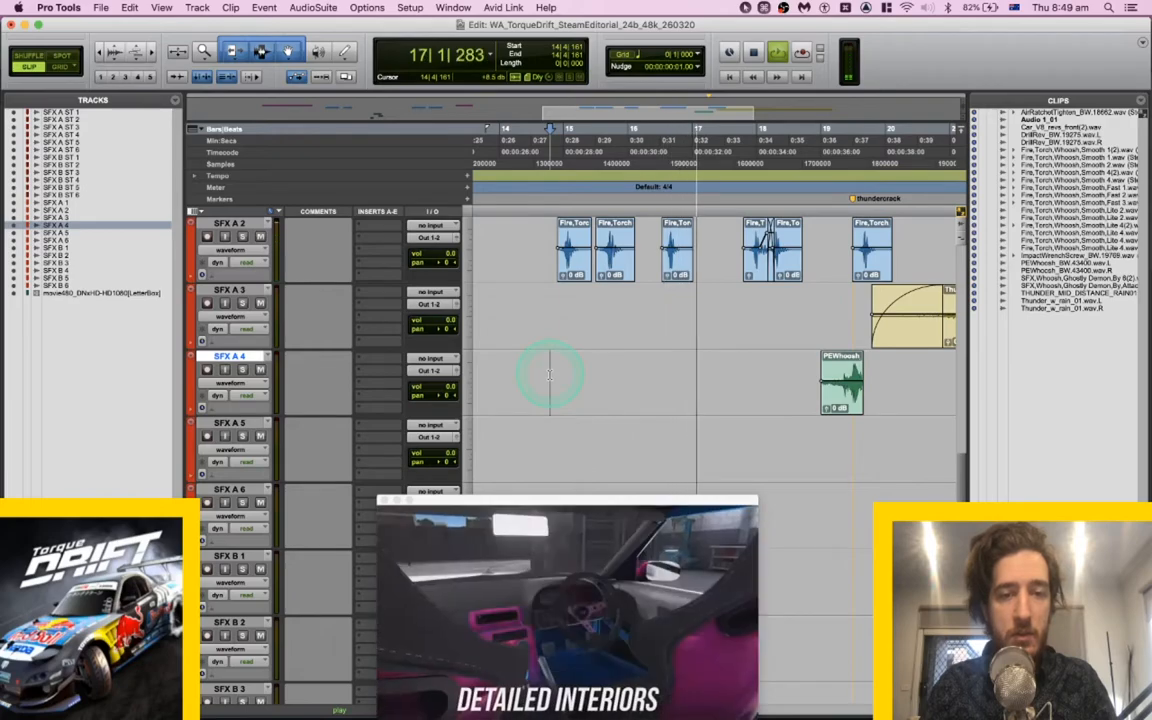
{"action": "key", "text": "space"}
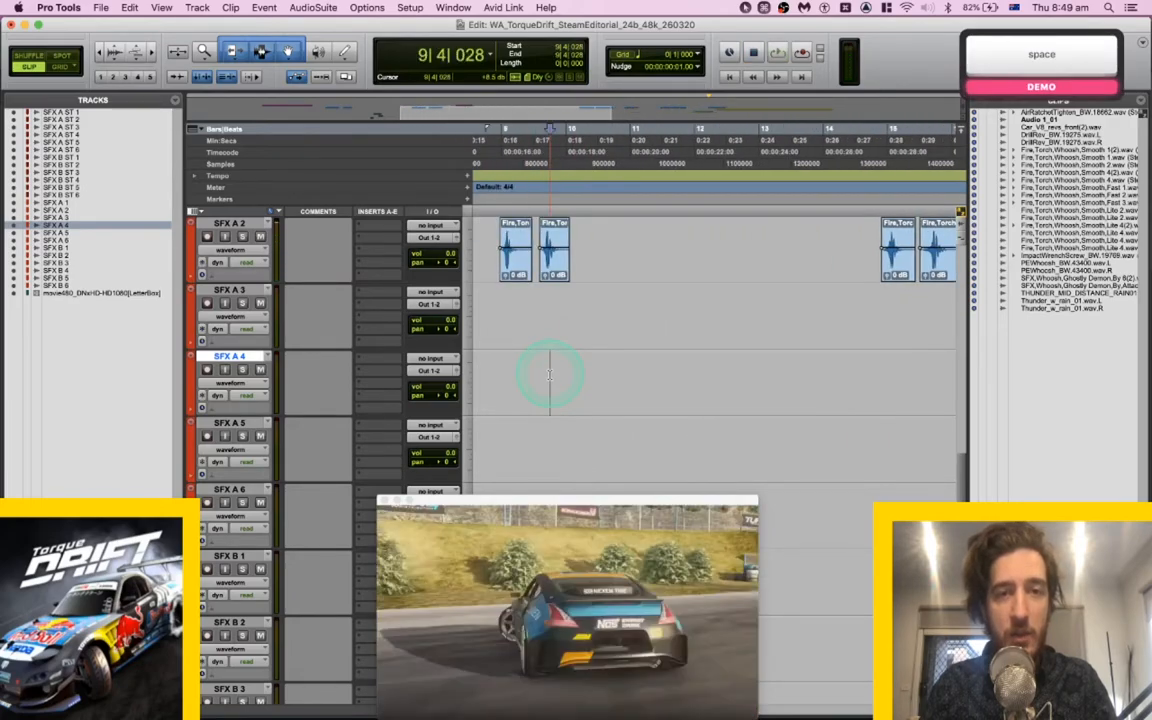
{"action": "left_click", "coordinate": [503, 376]}
{"action": "key", "text": "space"}
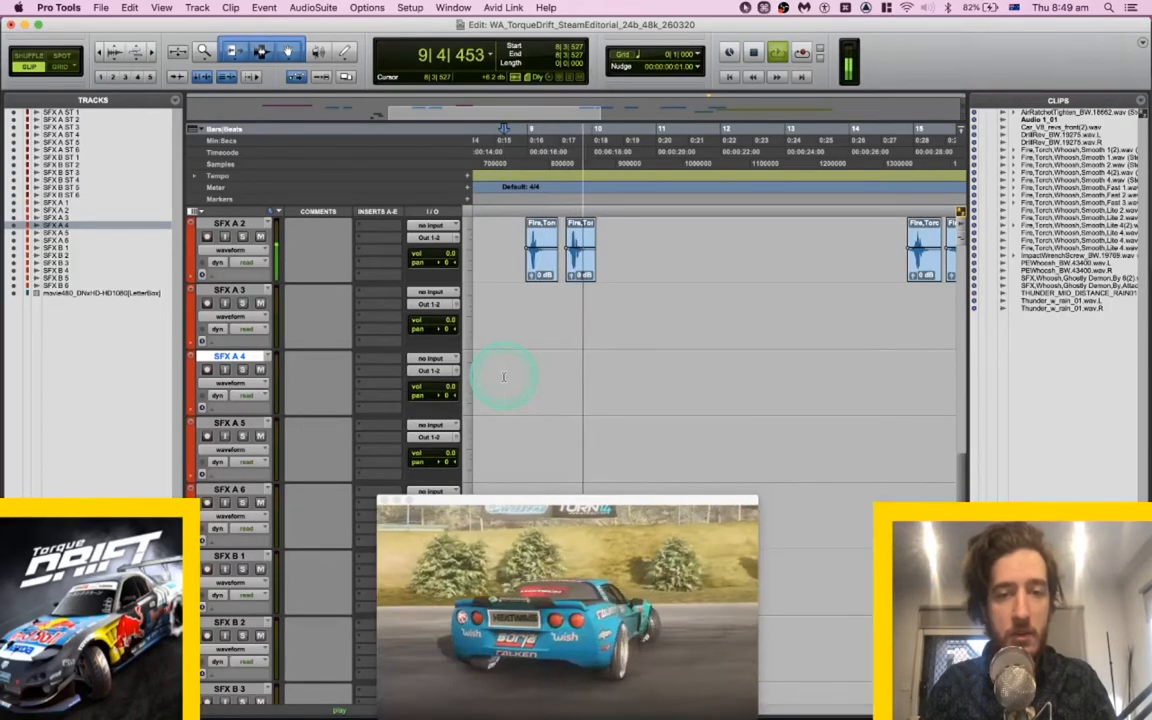
{"action": "key", "text": "space"}
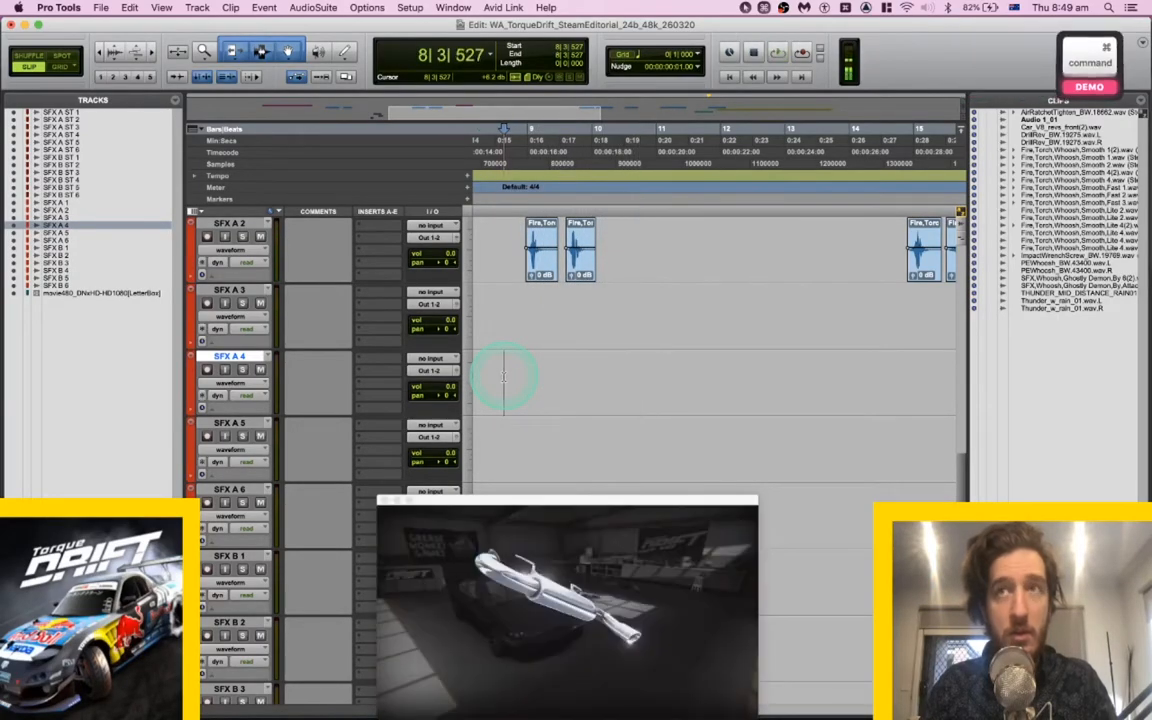
Place PEWhoosh_BW.47534.wav on track SFX A 4 near bar 10 and play it against the picture.
{"action": "key", "text": "super+Tab"}
{"action": "left_click_drag", "start_coordinate": [505, 375], "coordinate": [598, 382]}
{"action": "left_click", "coordinate": [569, 371]}
{"action": "key", "text": "space"}
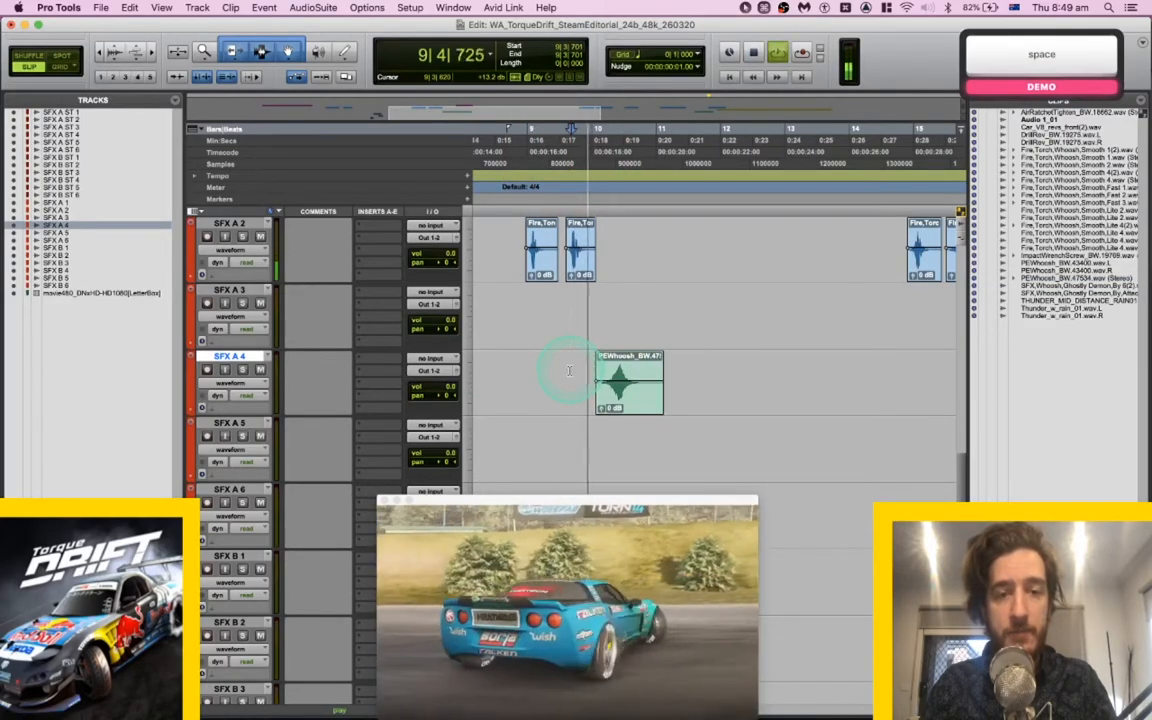
{"action": "key", "text": "space"}
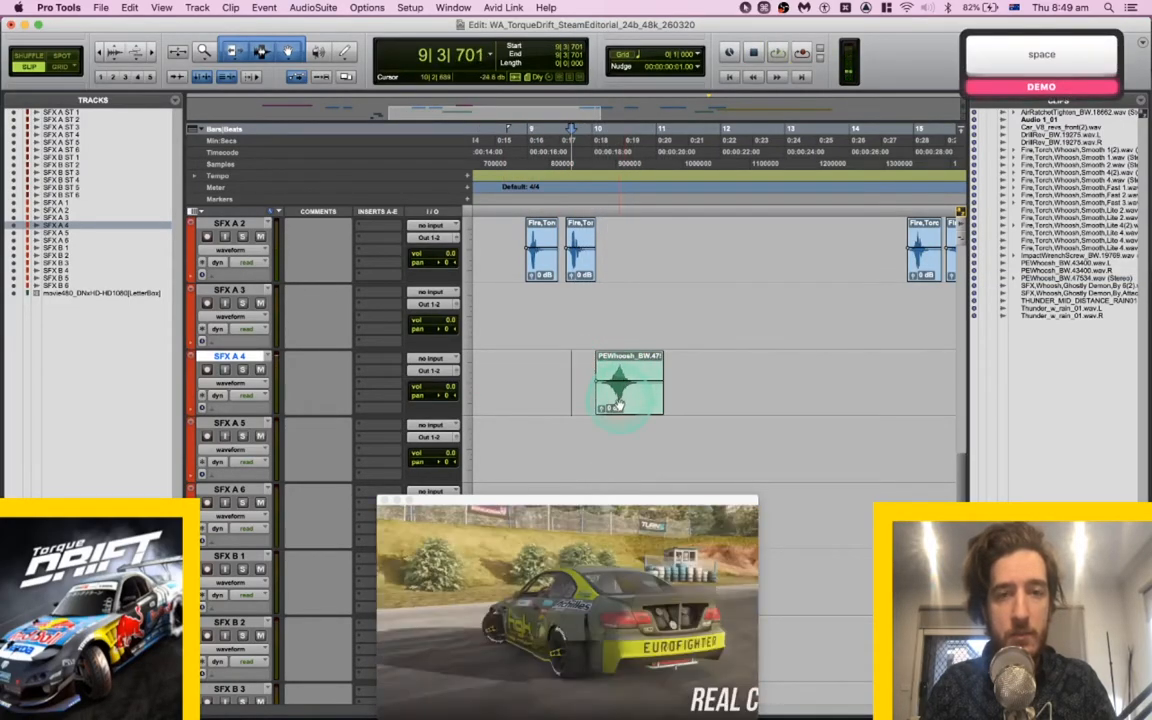
Shift the PEWhoosh_BW.47534 clip on SFX A 4 to start at 10|2|832 and replay it against the REAL DRIFTING title.
{"action": "left_click_drag", "start_coordinate": [617, 378], "coordinate": [653, 386]}
{"action": "left_click", "coordinate": [610, 378]}
{"action": "scroll", "coordinate": [610, 378], "scroll_direction": "up", "scroll_amount": 3}
{"action": "scroll", "coordinate": [610, 378], "scroll_direction": "right", "scroll_amount": 4}
{"action": "scroll", "coordinate": [610, 378], "scroll_direction": "down", "scroll_amount": 1}
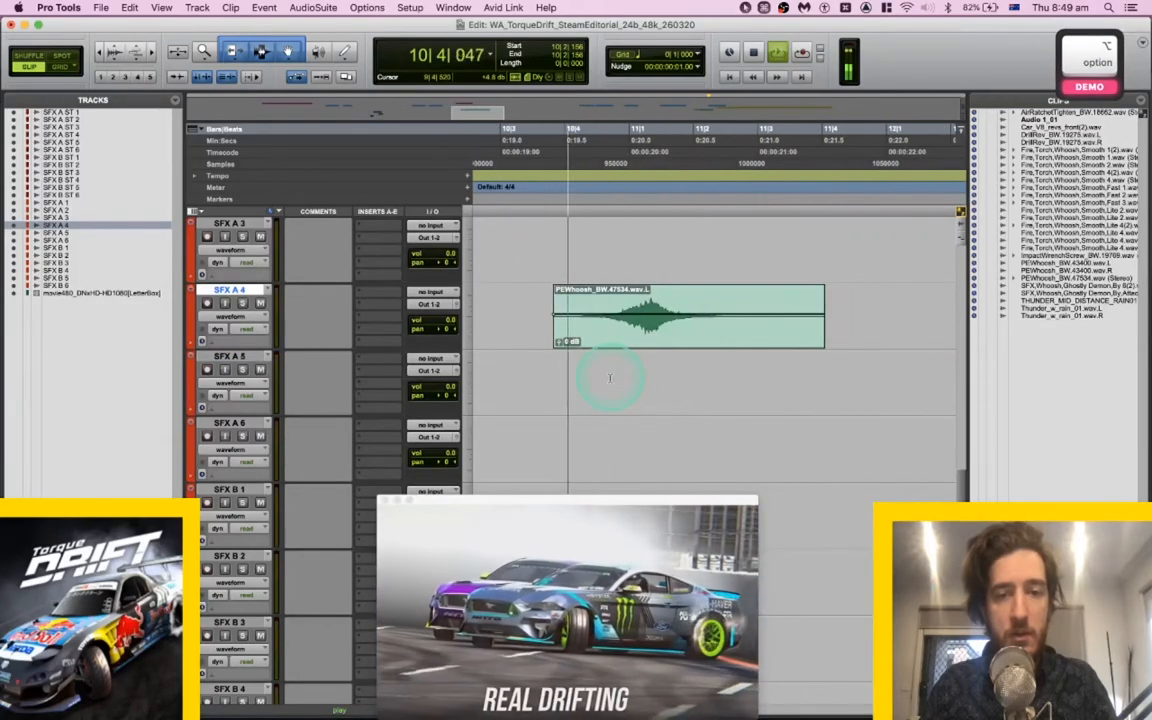
{"action": "key", "text": "space"}
{"action": "left_click_drag", "start_coordinate": [718, 355], "coordinate": [653, 342]}
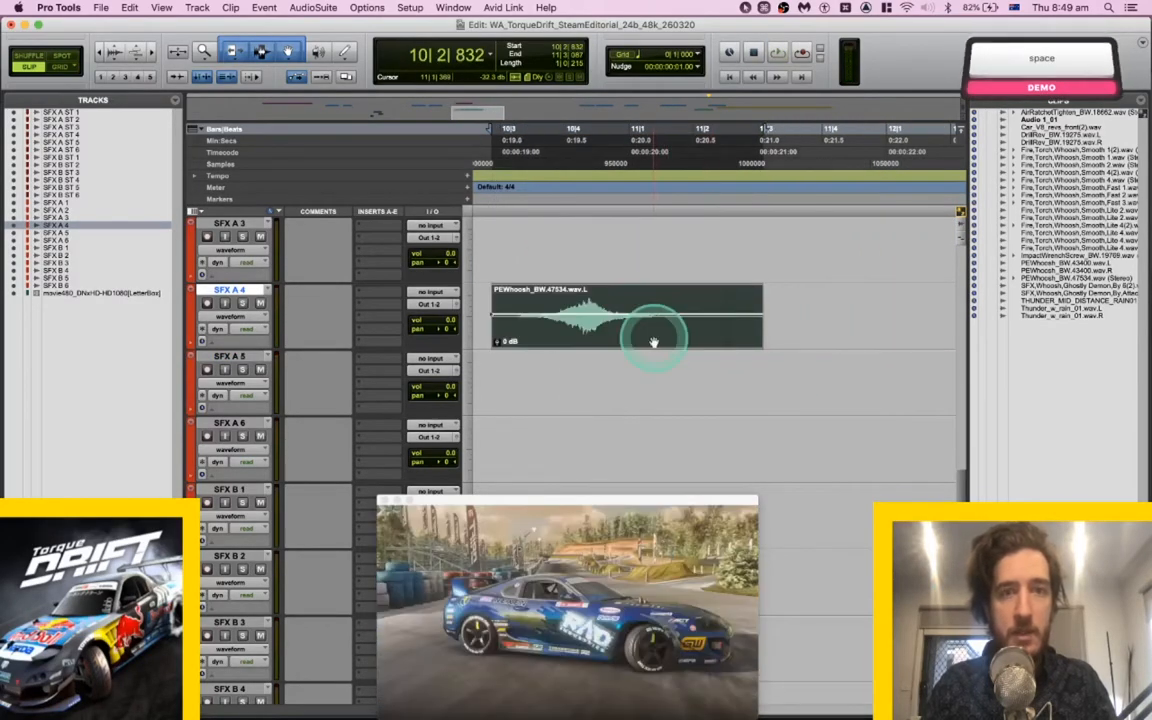
{"action": "key", "text": "space"}
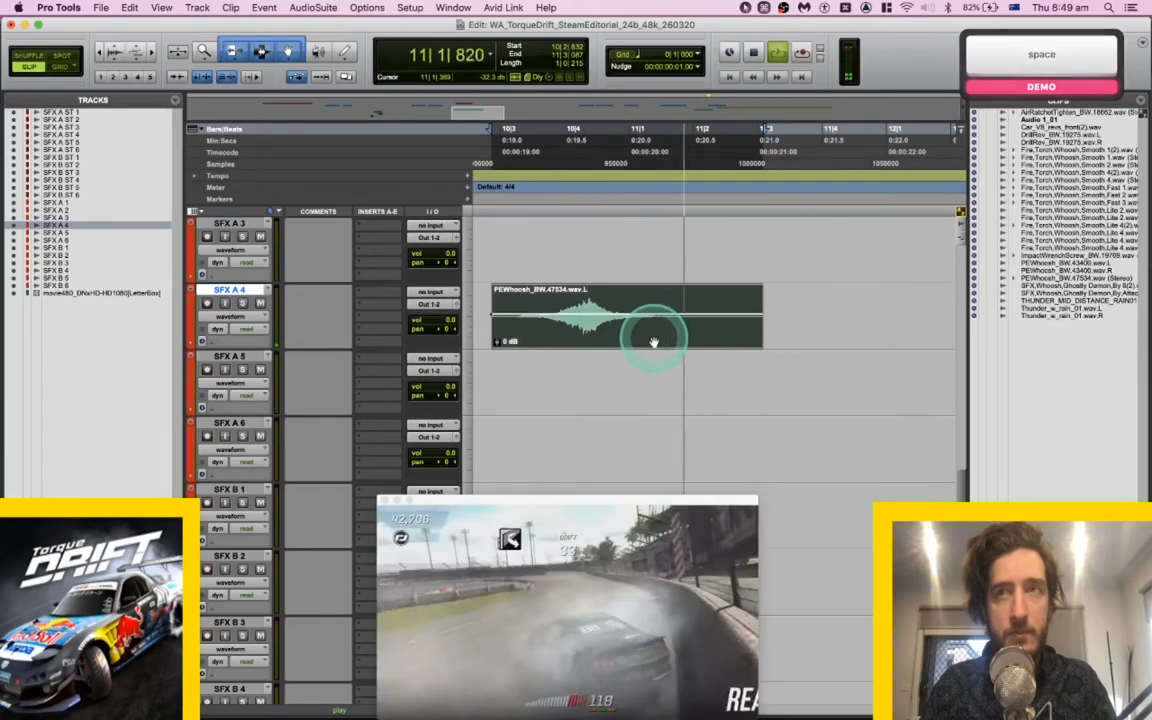
{"action": "scroll", "coordinate": [654, 341], "scroll_direction": "left", "scroll_amount": 3}
{"action": "key", "text": "space"}
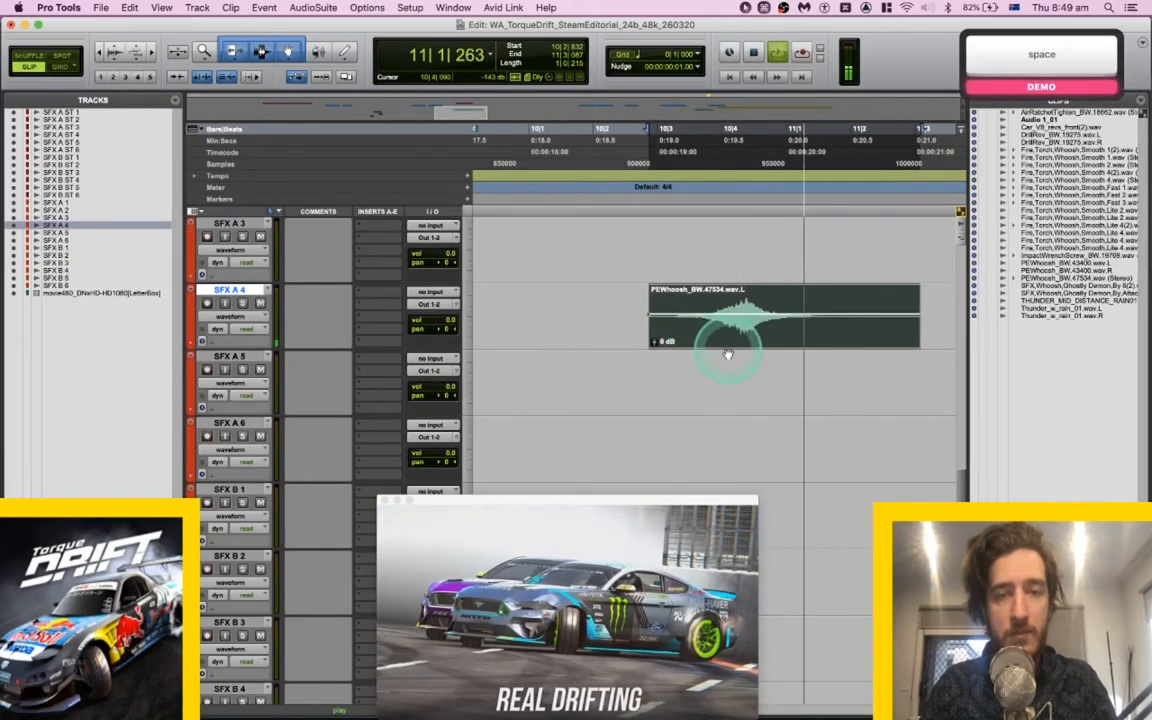
Delete the PEWhoosh_BW.47534 clip from track SFX A 4.
{"action": "key", "text": "BackSpace"}
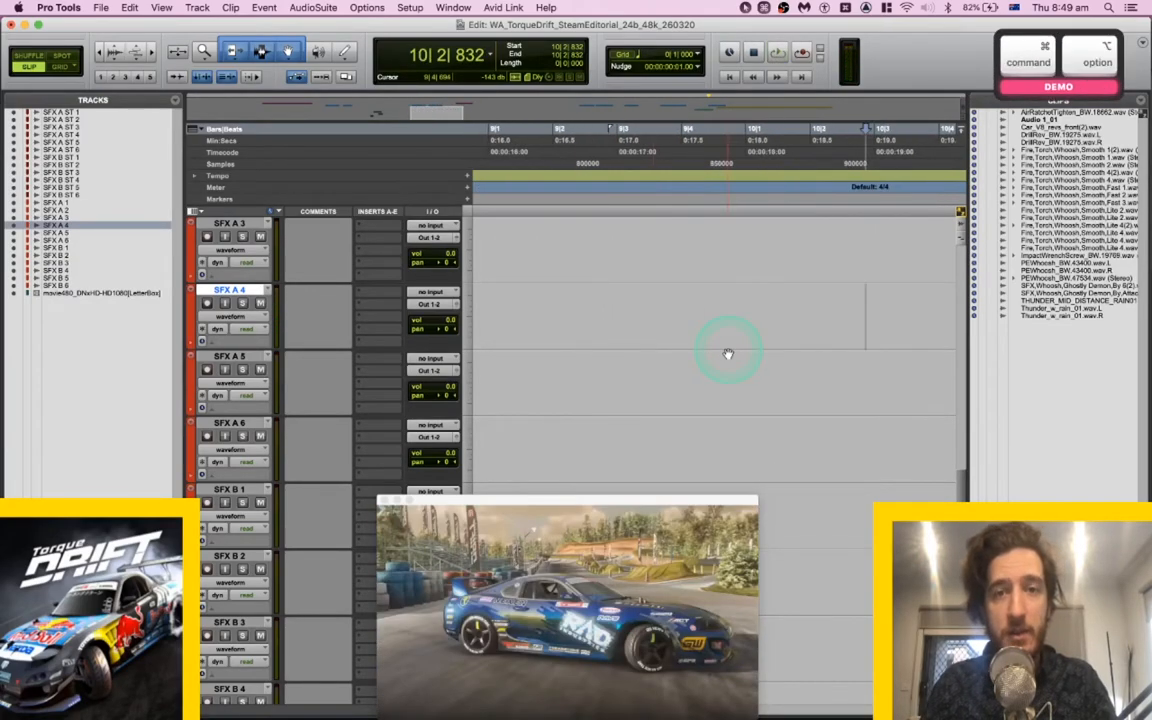
{"action": "scroll", "coordinate": [728, 354], "scroll_direction": "down", "scroll_amount": 5}
{"action": "scroll", "coordinate": [701, 308], "scroll_direction": "up", "scroll_amount": 3}
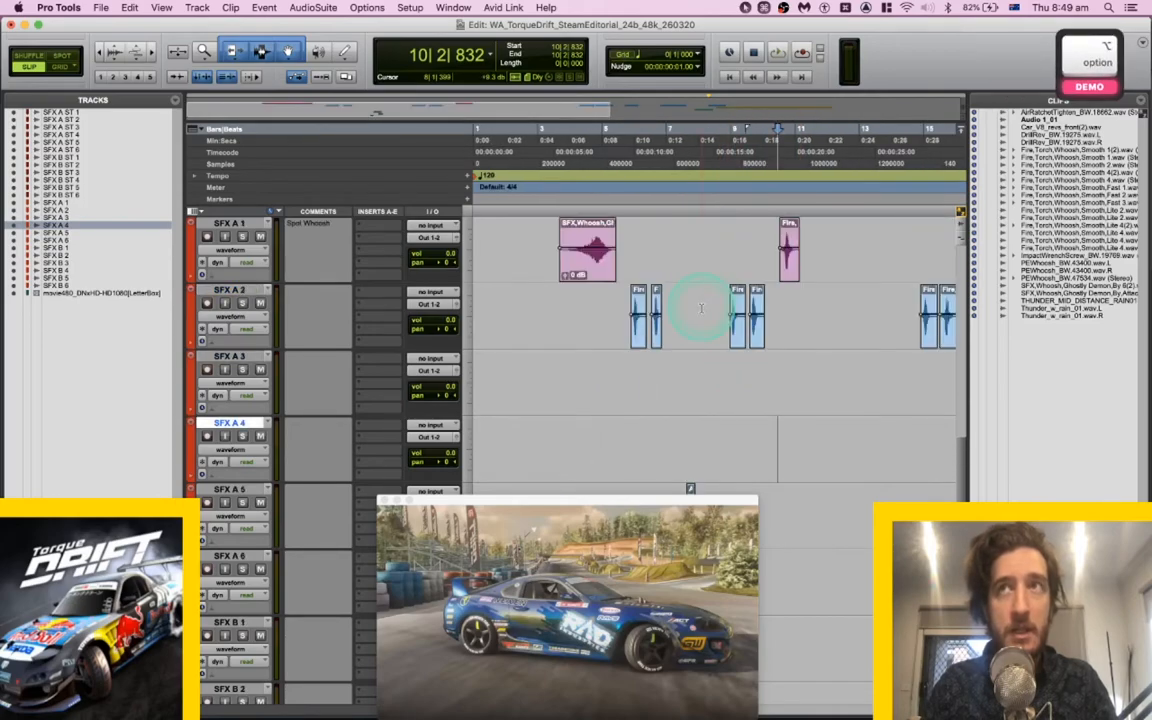
Switch to the Search sound library and audition PEWhoosh_BW.47533.wav, PEWhoosh_BW.47529.wav, PEWhoosh_BW.47525.wav, PEWhoosh_BW.47521.wav and PEWhoosh_BW.47512.wav.
{"action": "key", "text": "super+Tab"}
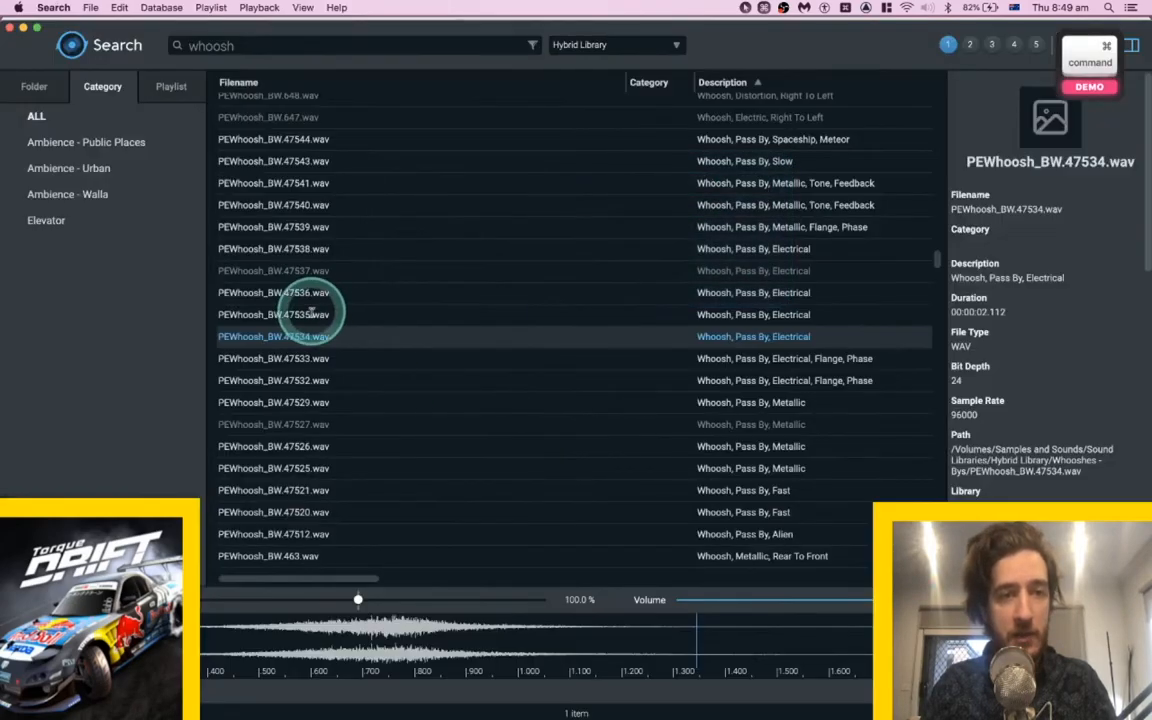
{"action": "left_click", "coordinate": [291, 357]}
{"action": "key", "text": "space"}
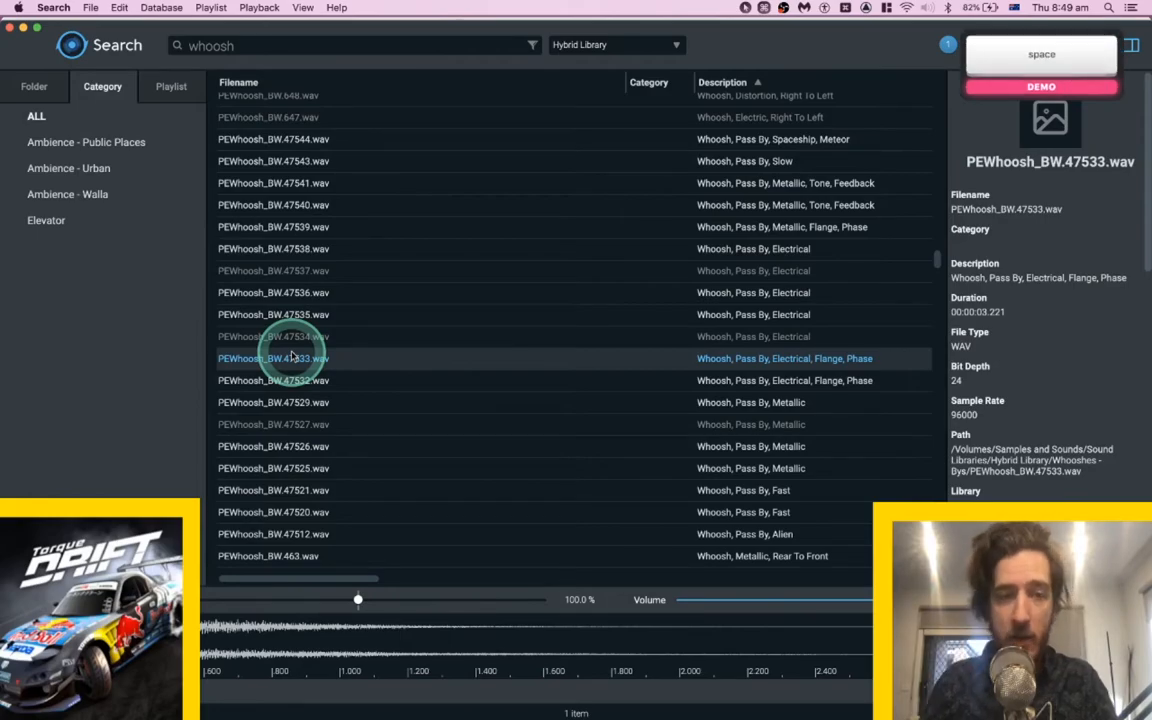
{"action": "left_click", "coordinate": [326, 410]}
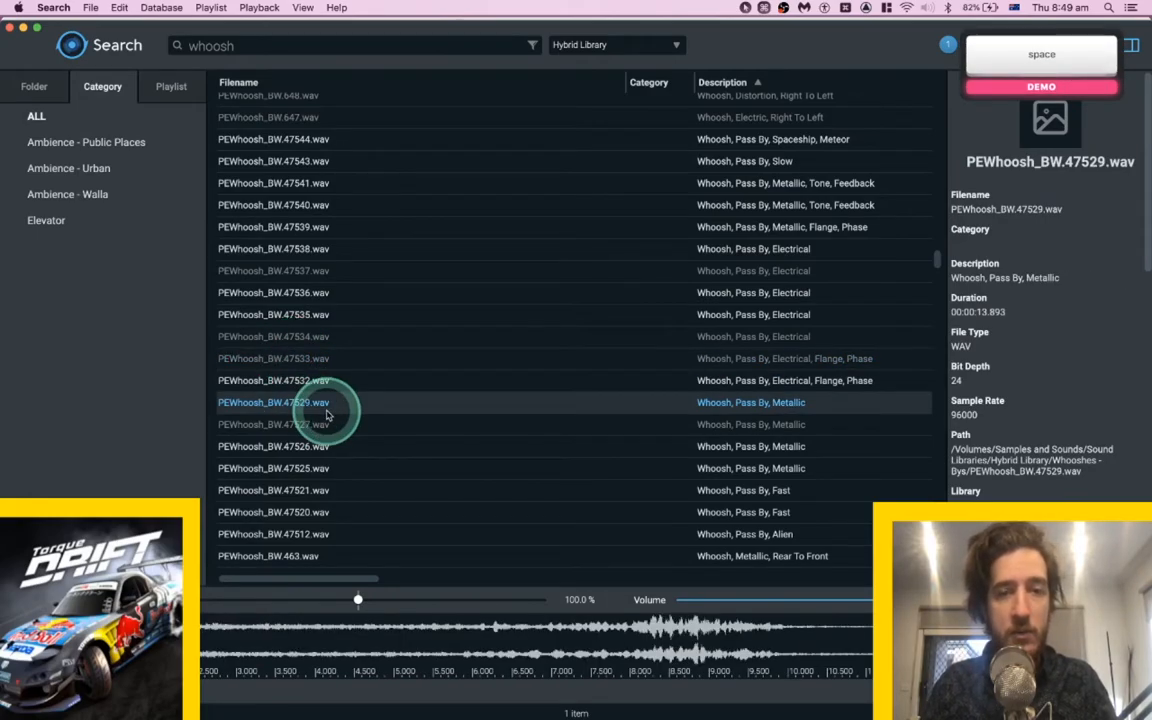
{"action": "left_click", "coordinate": [316, 470]}
{"action": "scroll", "coordinate": [312, 440], "scroll_direction": "down", "scroll_amount": 3}
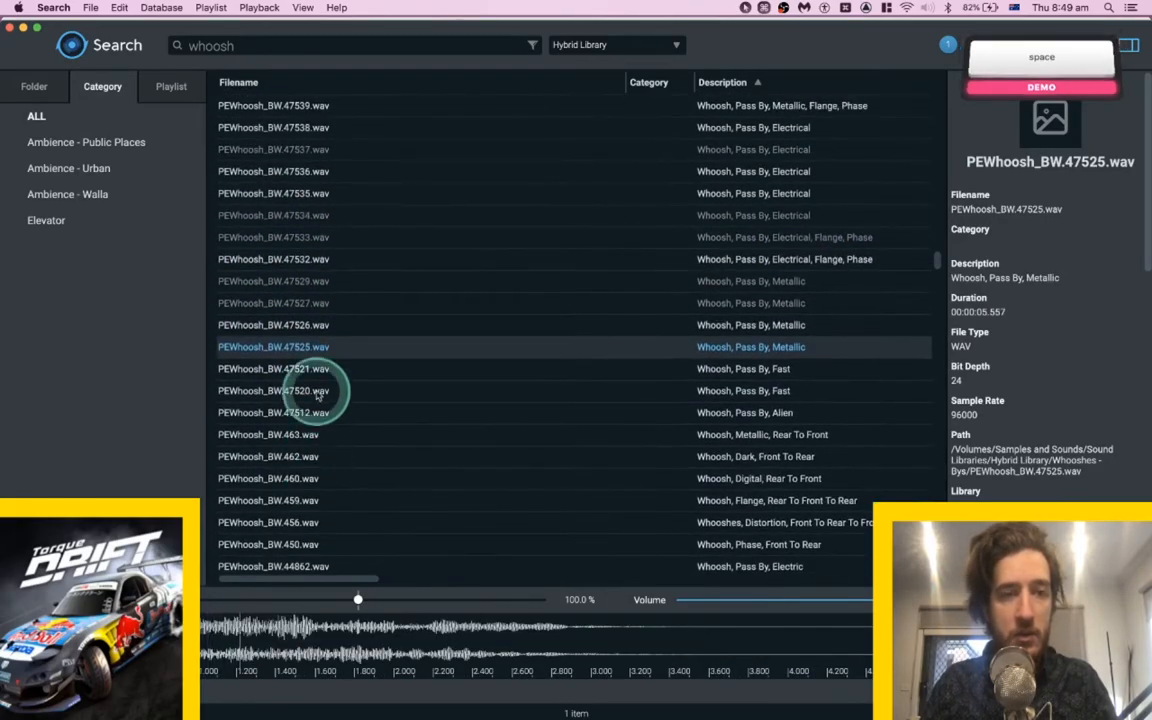
{"action": "left_click", "coordinate": [308, 368]}
{"action": "left_click", "coordinate": [310, 410]}
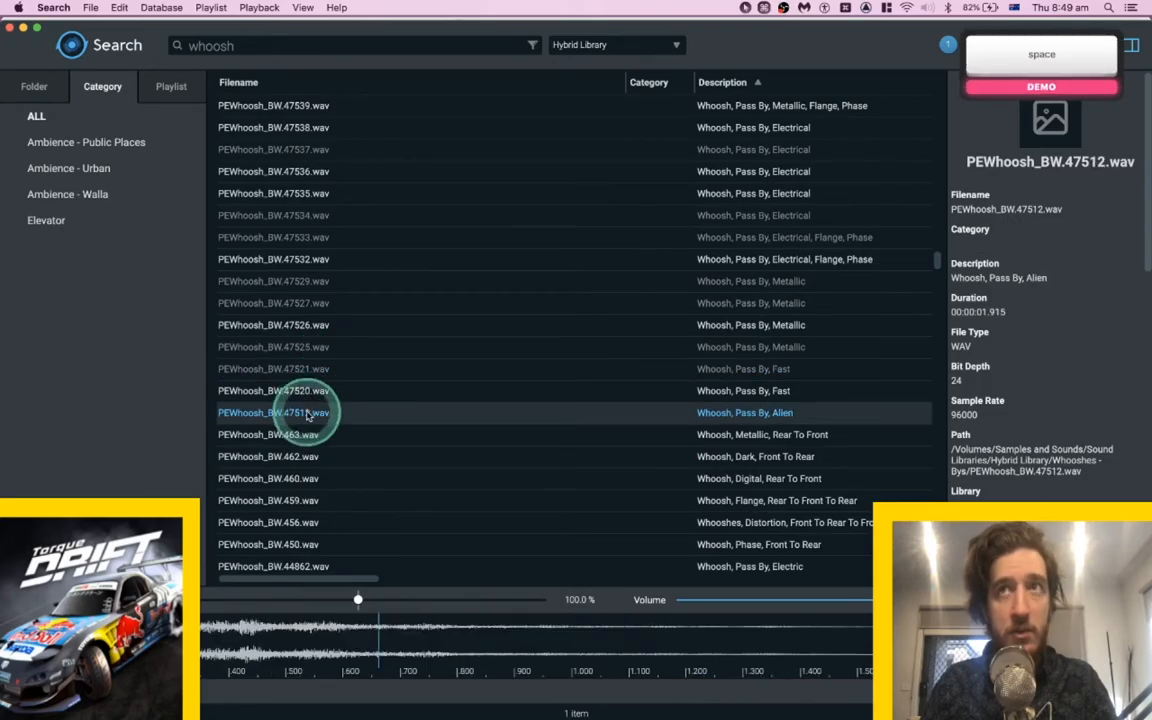
Audition PEWhoosh_BW.462.wav, PEWhoosh_BW.44861.wav, PEWhoosh_BW.456.wav, PEWhoosh_BW.440.wav and PEWhoosh_BW.43643.wav.
{"action": "left_click", "coordinate": [302, 456]}
{"action": "scroll", "coordinate": [303, 450], "scroll_direction": "down", "scroll_amount": 5}
{"action": "left_click", "coordinate": [302, 386]}
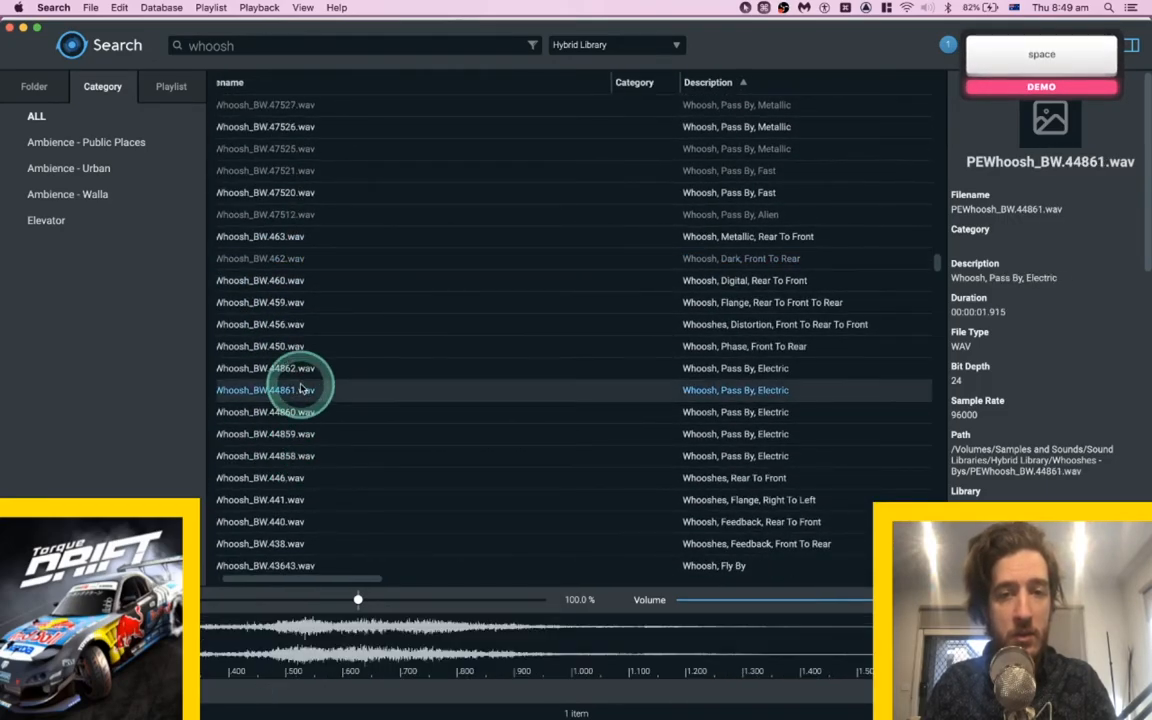
{"action": "scroll", "coordinate": [302, 388], "scroll_direction": "down", "scroll_amount": 2}
{"action": "left_click", "coordinate": [303, 228]}
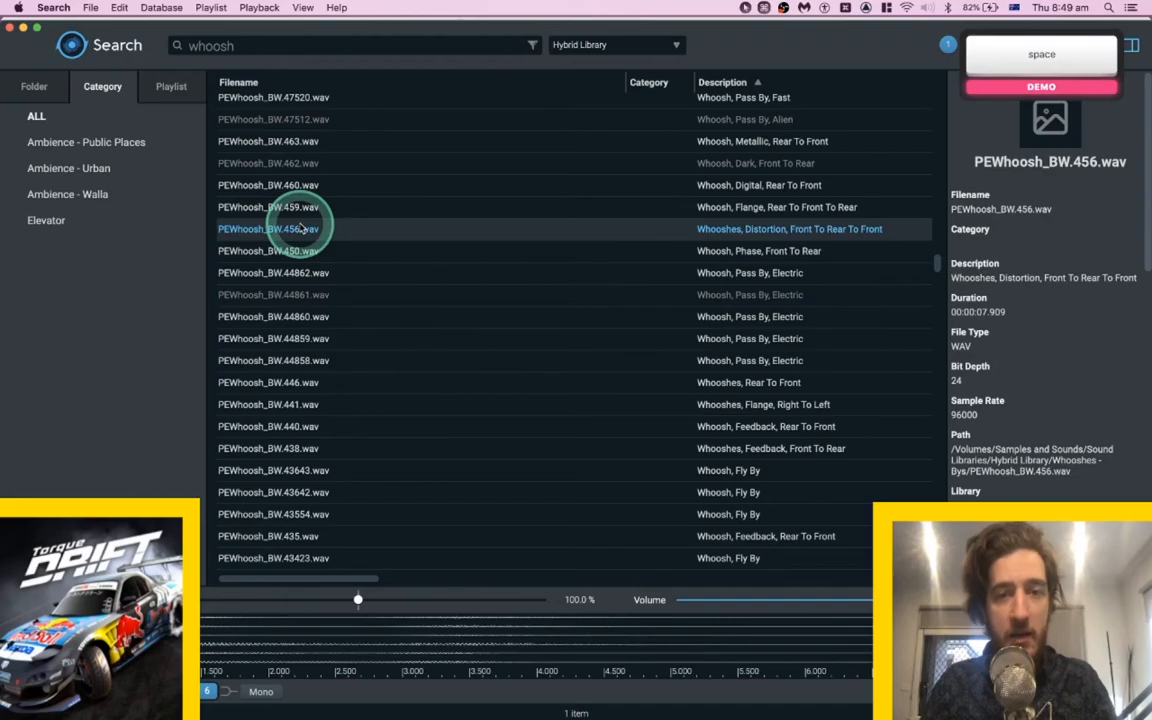
{"action": "left_click", "coordinate": [288, 426]}
{"action": "left_click", "coordinate": [288, 470]}
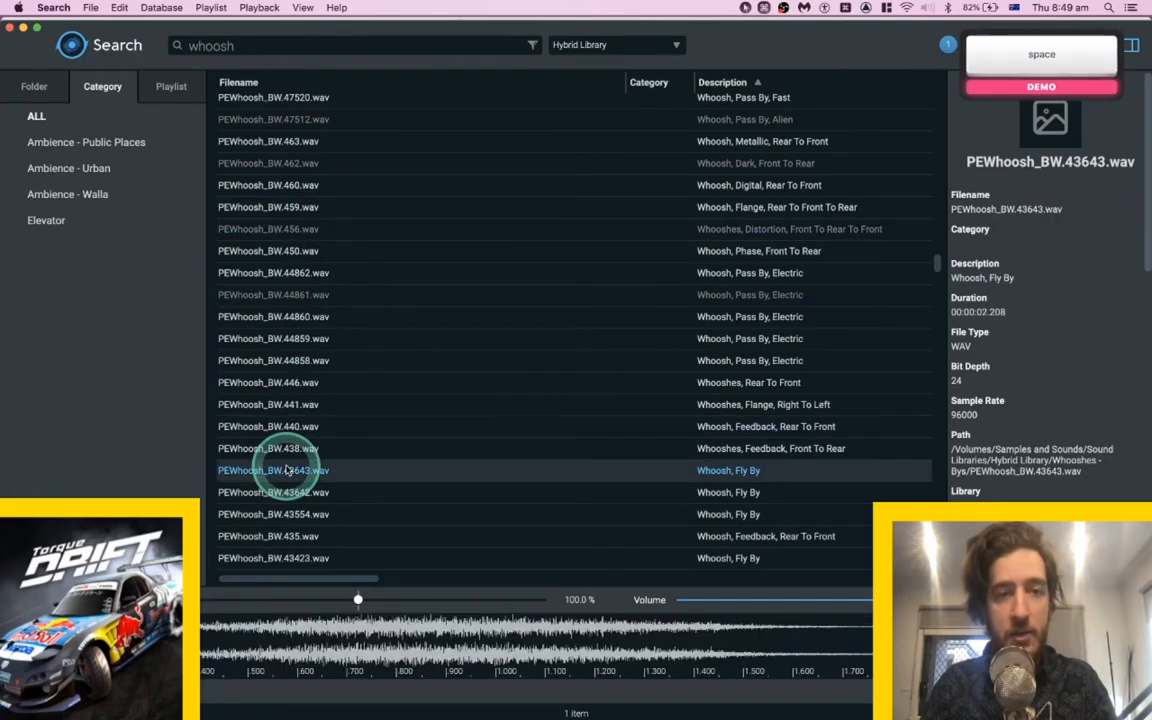
{"action": "scroll", "coordinate": [379, 408], "scroll_direction": "down", "scroll_amount": 2}
Look up the TONSTURM Traveler plug-in in a new Chrome window and read the description on its product page.
{"action": "key", "text": "super+Tab"}
{"action": "left_click", "coordinate": [555, 200]}
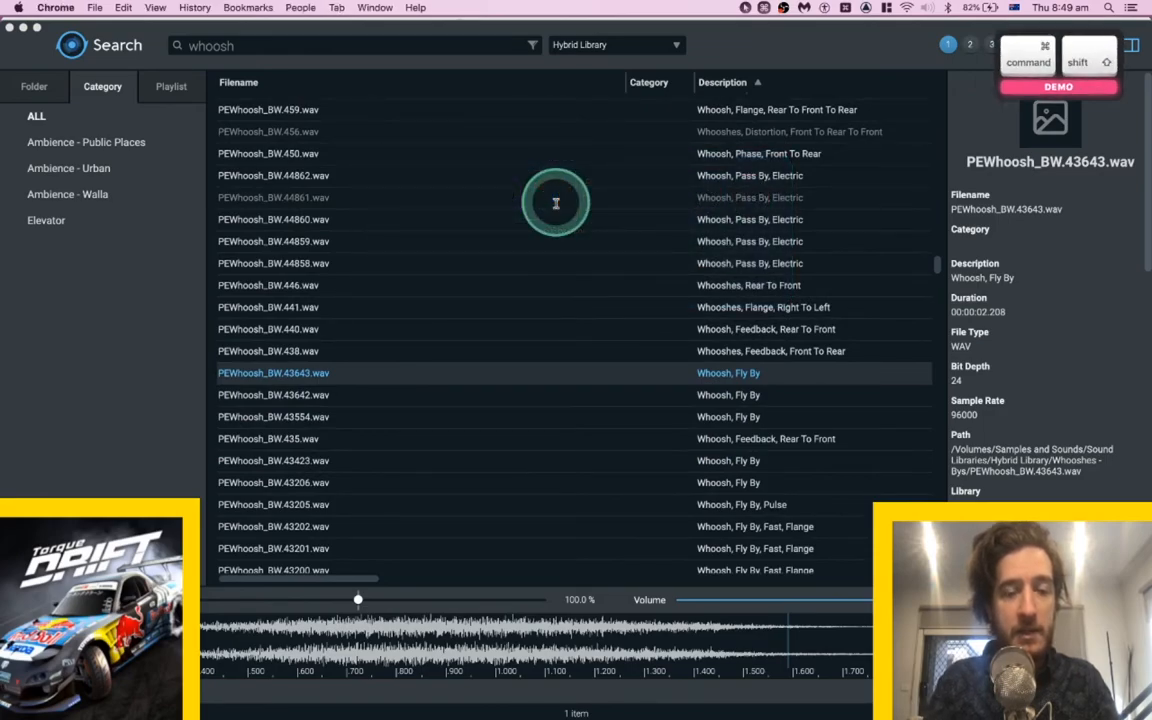
{"action": "key", "text": "super+n"}
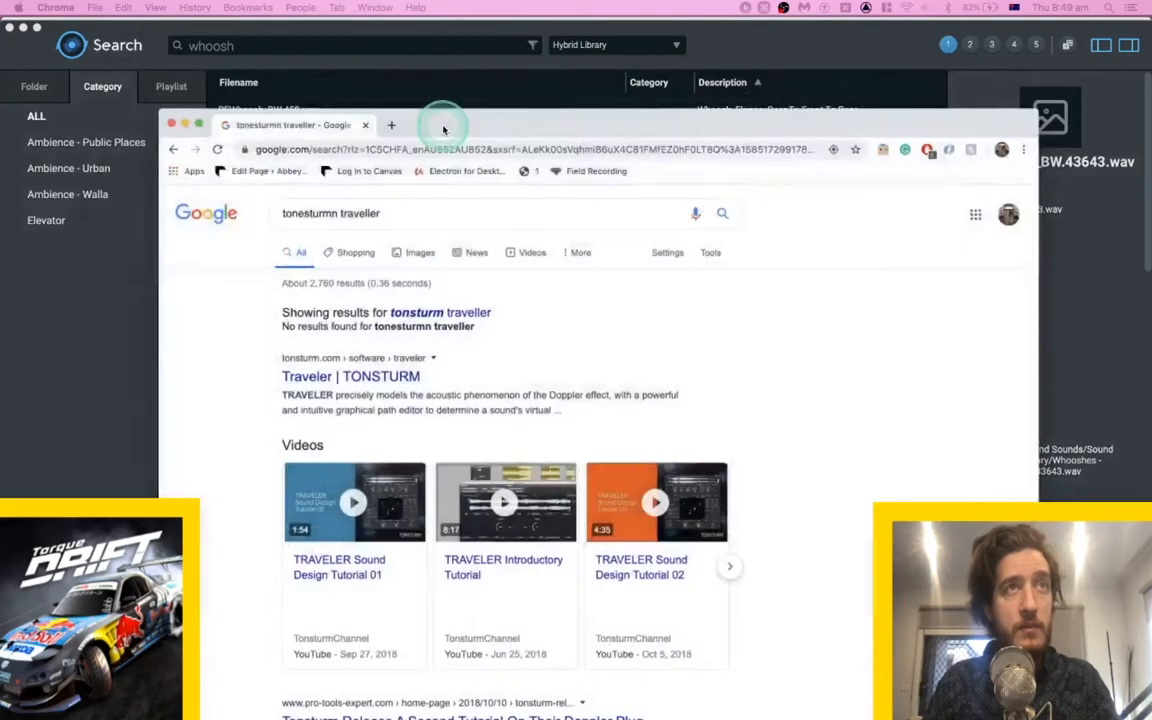
{"action": "left_click_drag", "start_coordinate": [443, 127], "coordinate": [439, 113]}
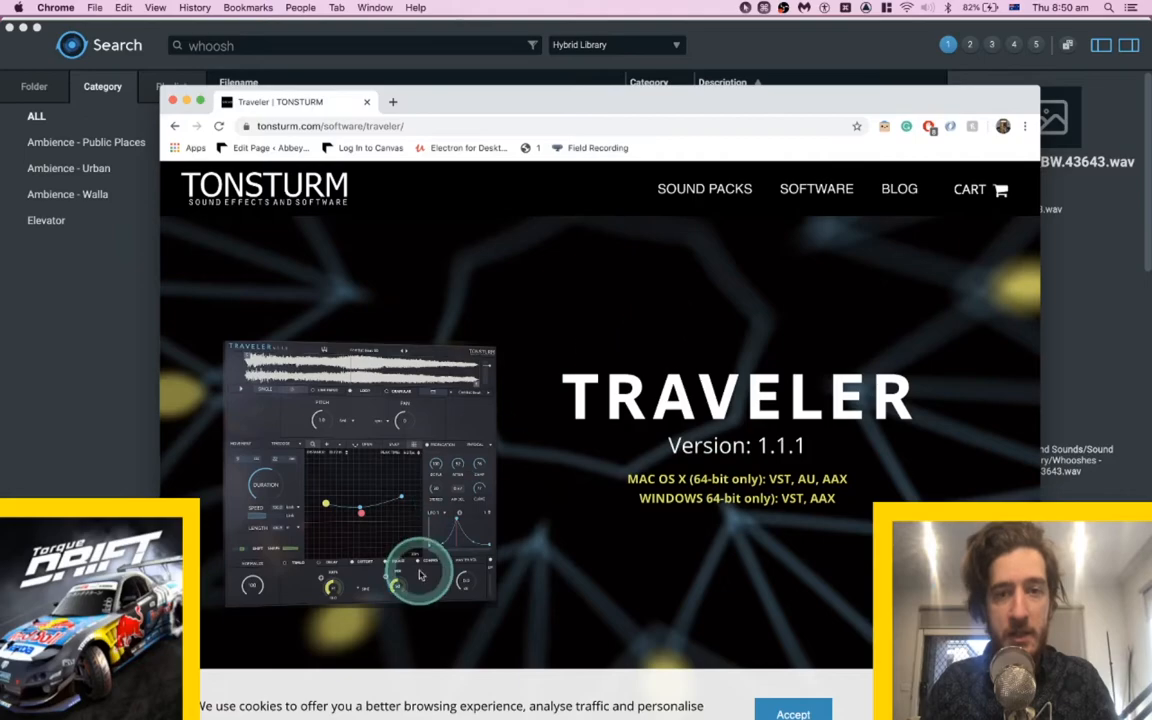
{"action": "scroll", "coordinate": [622, 591], "scroll_direction": "down", "scroll_amount": 3}
{"action": "scroll", "coordinate": [622, 591], "scroll_direction": "down", "scroll_amount": 2}
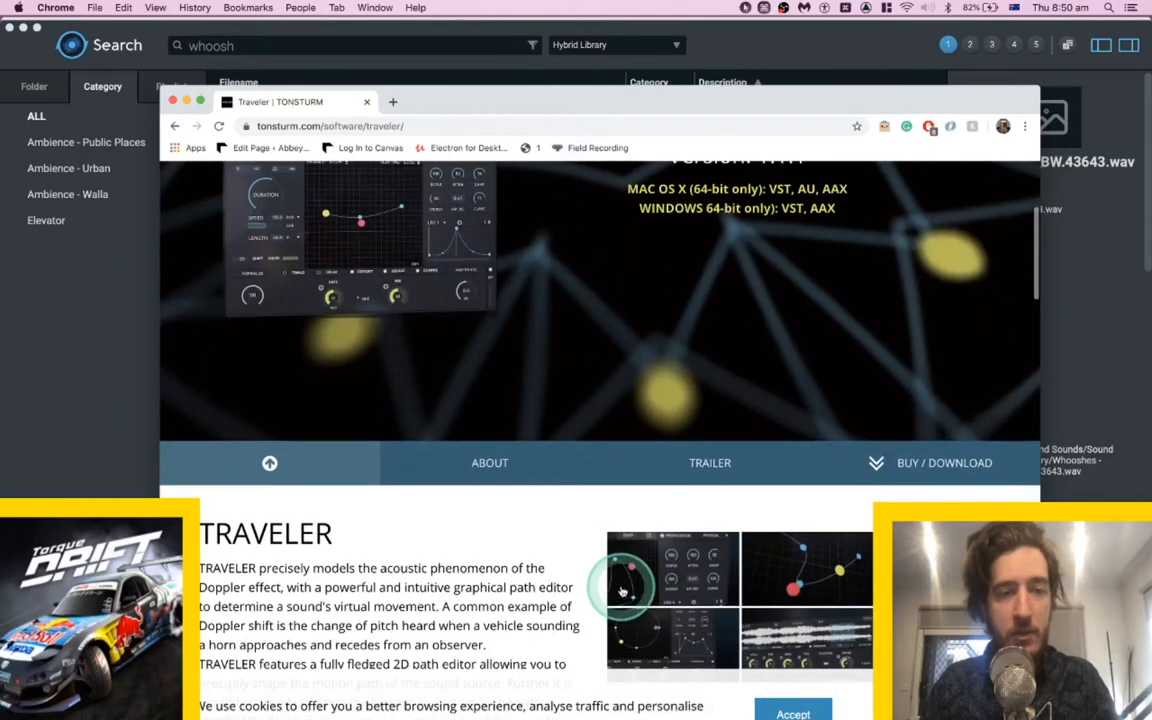
{"action": "scroll", "coordinate": [622, 591], "scroll_direction": "down", "scroll_amount": 3}
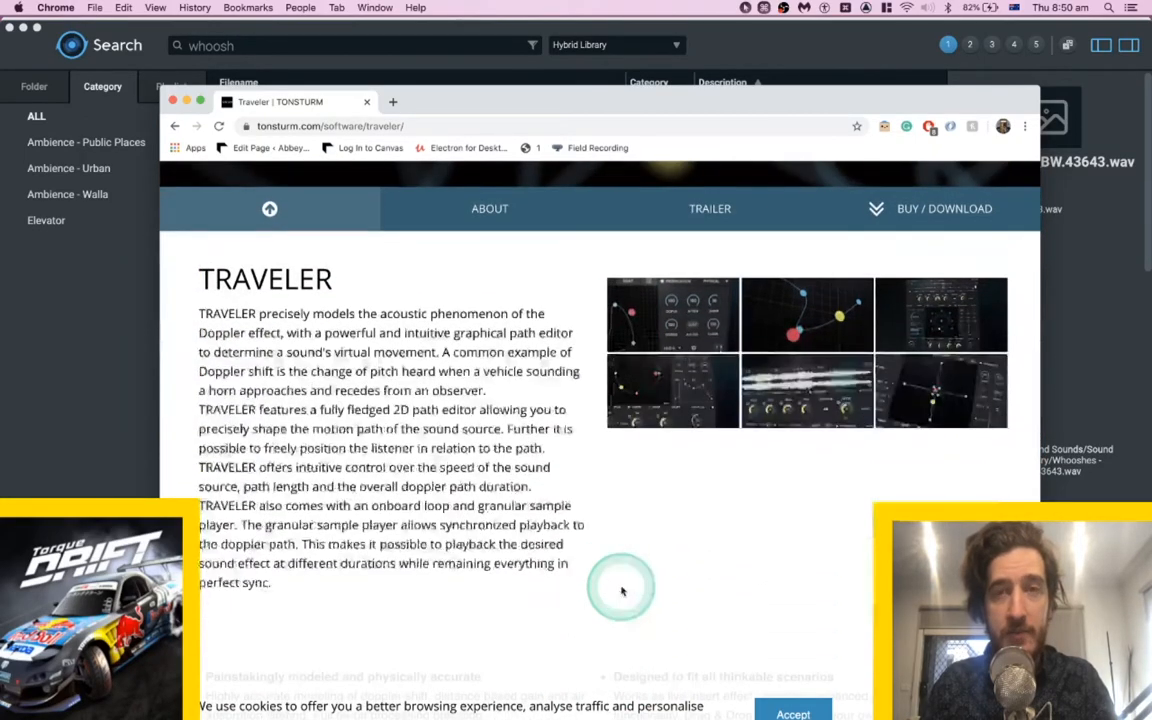
Review the Traveler product page down to the full and demo version specifications and the full version's price.
{"action": "scroll", "coordinate": [622, 589], "scroll_direction": "up", "scroll_amount": 10}
{"action": "scroll", "coordinate": [621, 587], "scroll_direction": "down", "scroll_amount": 15}
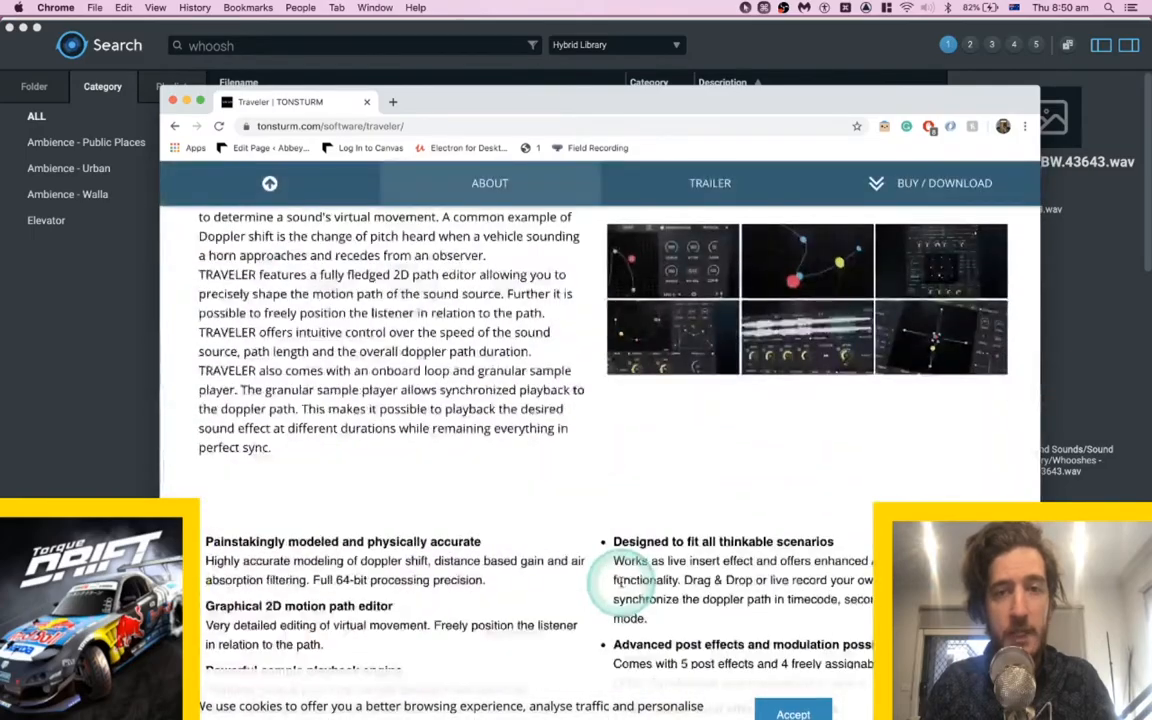
{"action": "scroll", "coordinate": [619, 583], "scroll_direction": "up", "scroll_amount": 1}
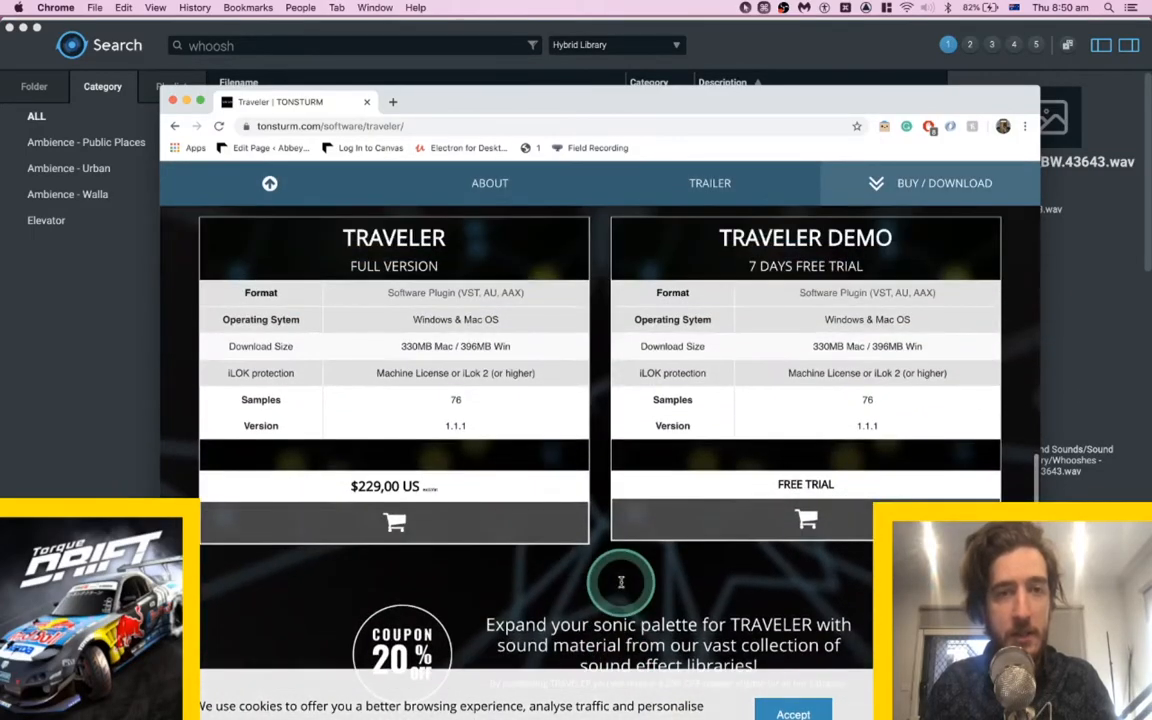
{"action": "left_click_drag", "start_coordinate": [350, 487], "coordinate": [458, 489]}
{"action": "left_click", "coordinate": [450, 471]}
{"action": "left_click", "coordinate": [392, 347]}
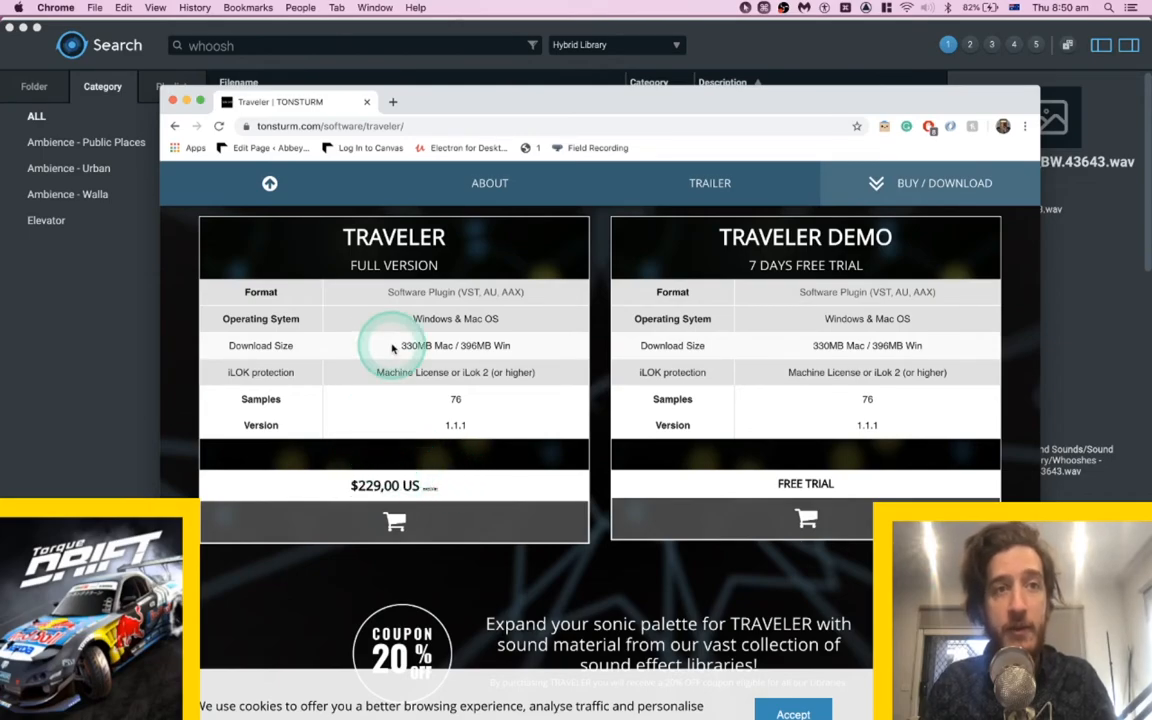
Return to the Search sound library and audition PEWhoosh_BW.43554.wav, PEWhoosh_BW.43423.wav, PEWhoosh_BW.43202.wav and PEWhoosh_BW.43165.wav.
{"action": "key", "text": "super+h"}
{"action": "key", "text": "space"}
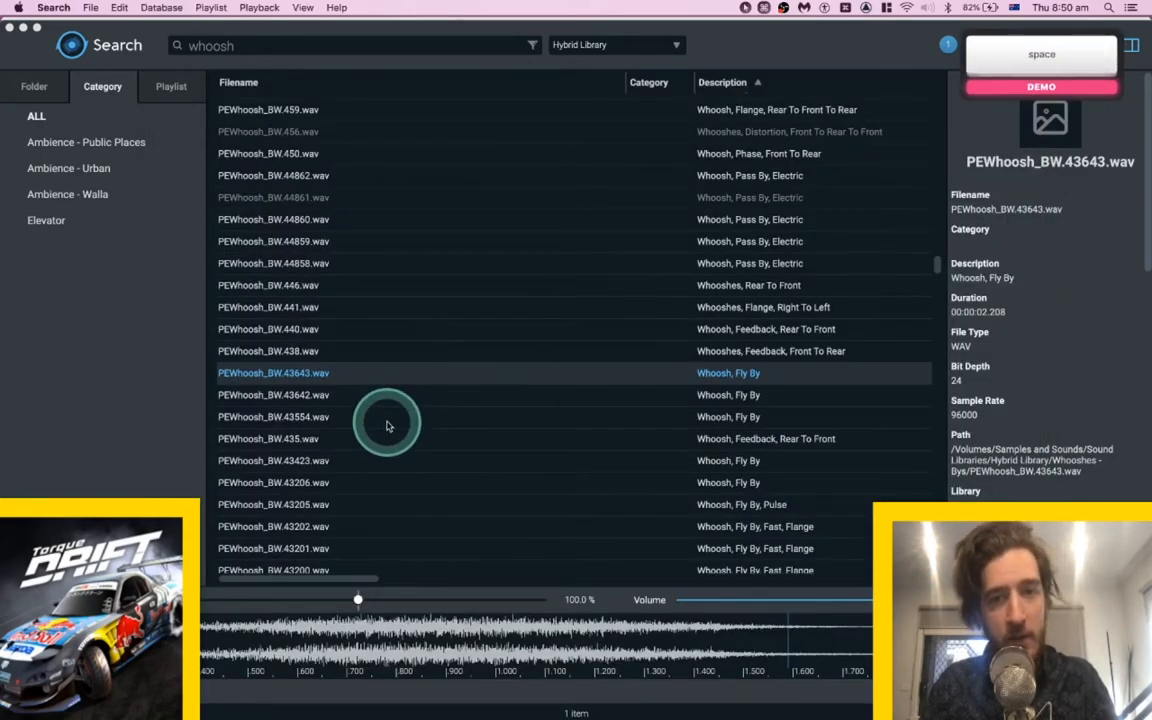
{"action": "left_click", "coordinate": [388, 424]}
{"action": "left_click", "coordinate": [370, 465]}
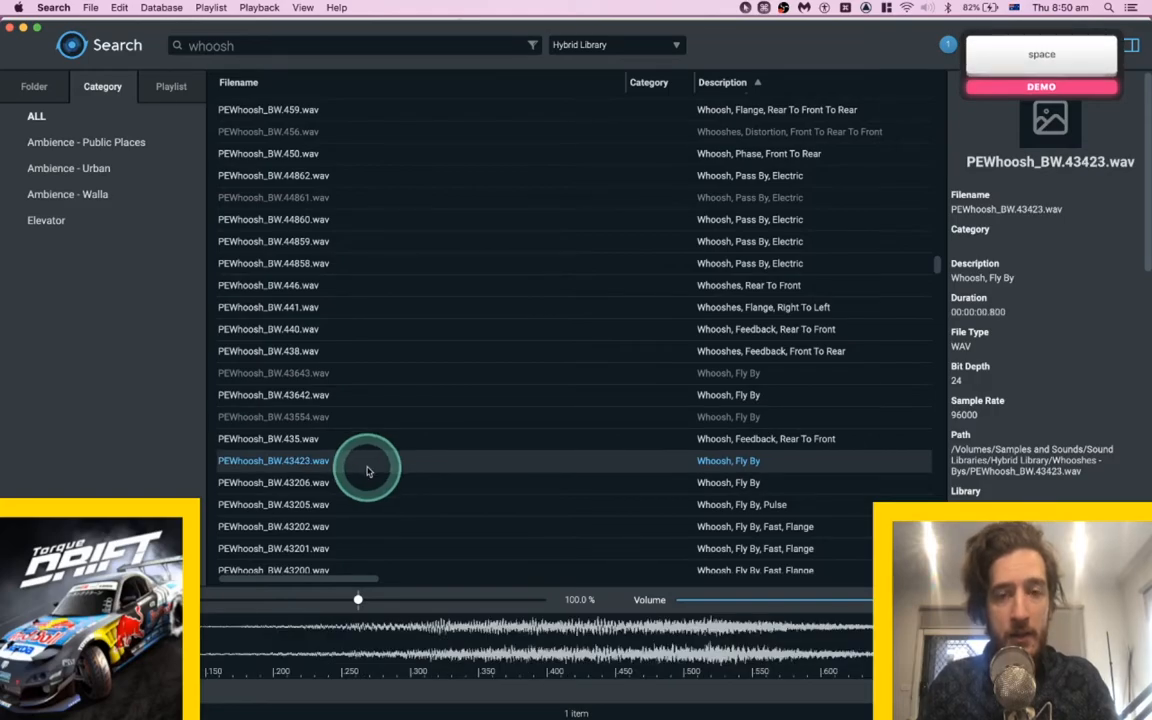
{"action": "left_click", "coordinate": [347, 524]}
{"action": "scroll", "coordinate": [347, 518], "scroll_direction": "down", "scroll_amount": 5}
{"action": "left_click", "coordinate": [333, 416]}
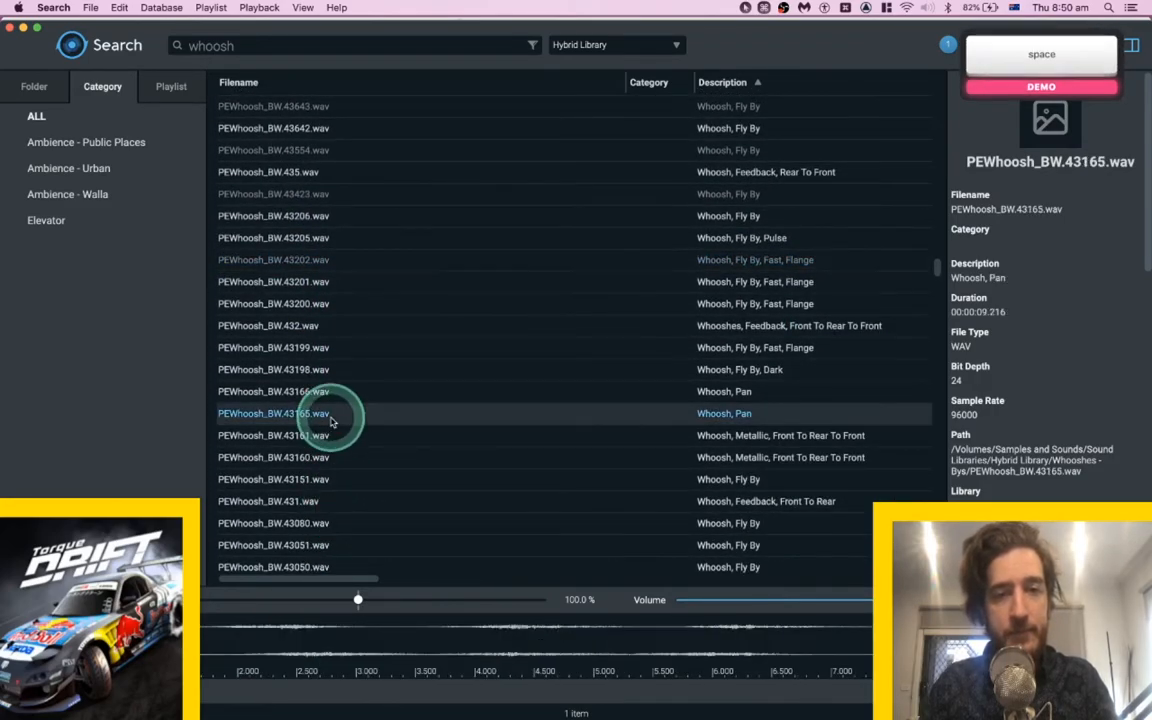
Audition PEWhoosh_BW.43151.wav, PEWhoosh_BW.42865.wav and PEWhoosh_BW.42868.wav, and stop the playback.
{"action": "left_click", "coordinate": [288, 477]}
{"action": "scroll", "coordinate": [288, 477], "scroll_direction": "down", "scroll_amount": 4}
{"action": "left_click", "coordinate": [318, 485]}
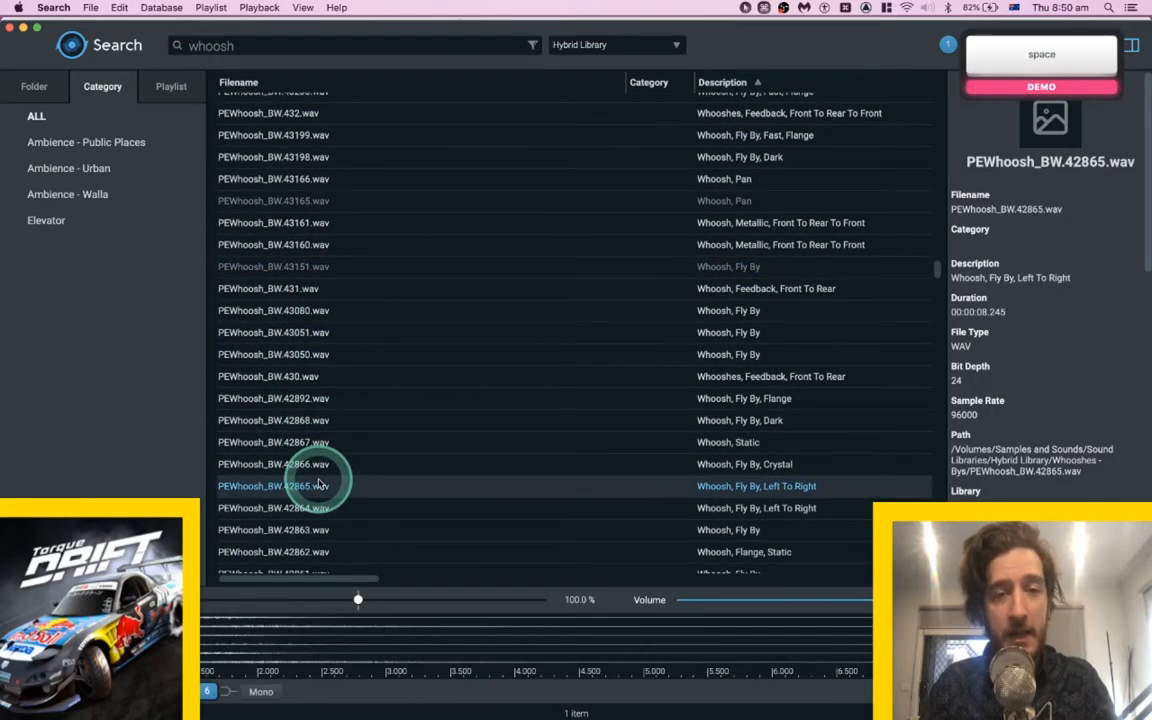
{"action": "left_click", "coordinate": [325, 422]}
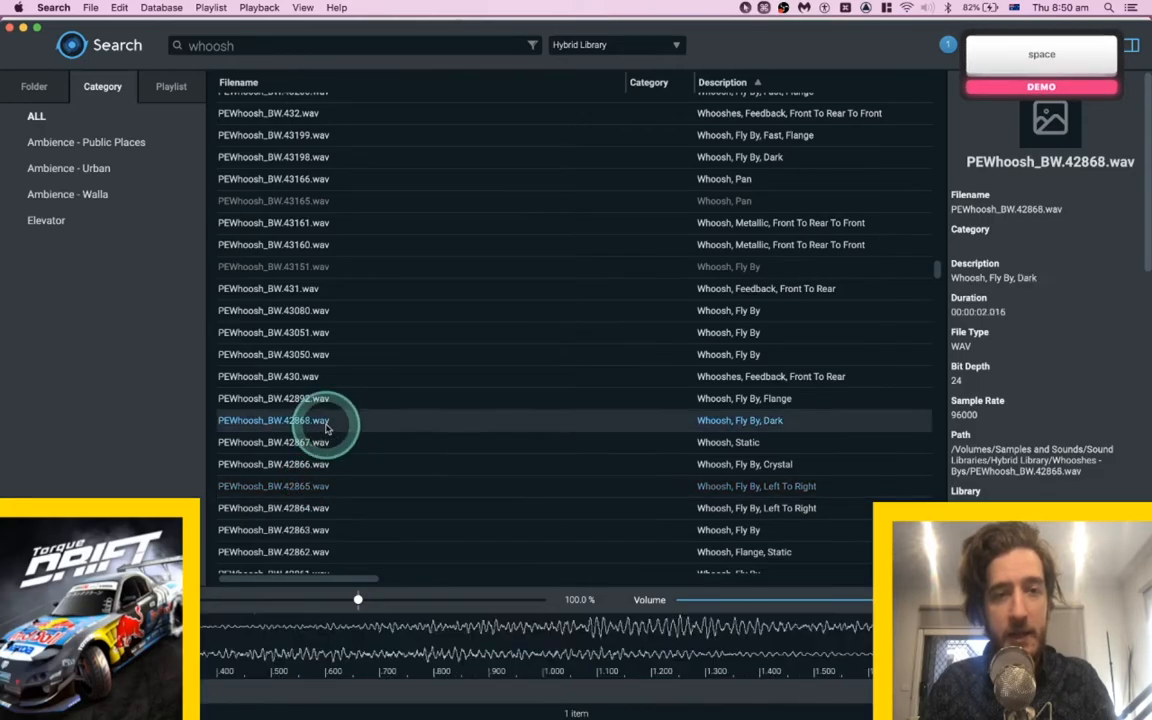
{"action": "key", "text": "space"}
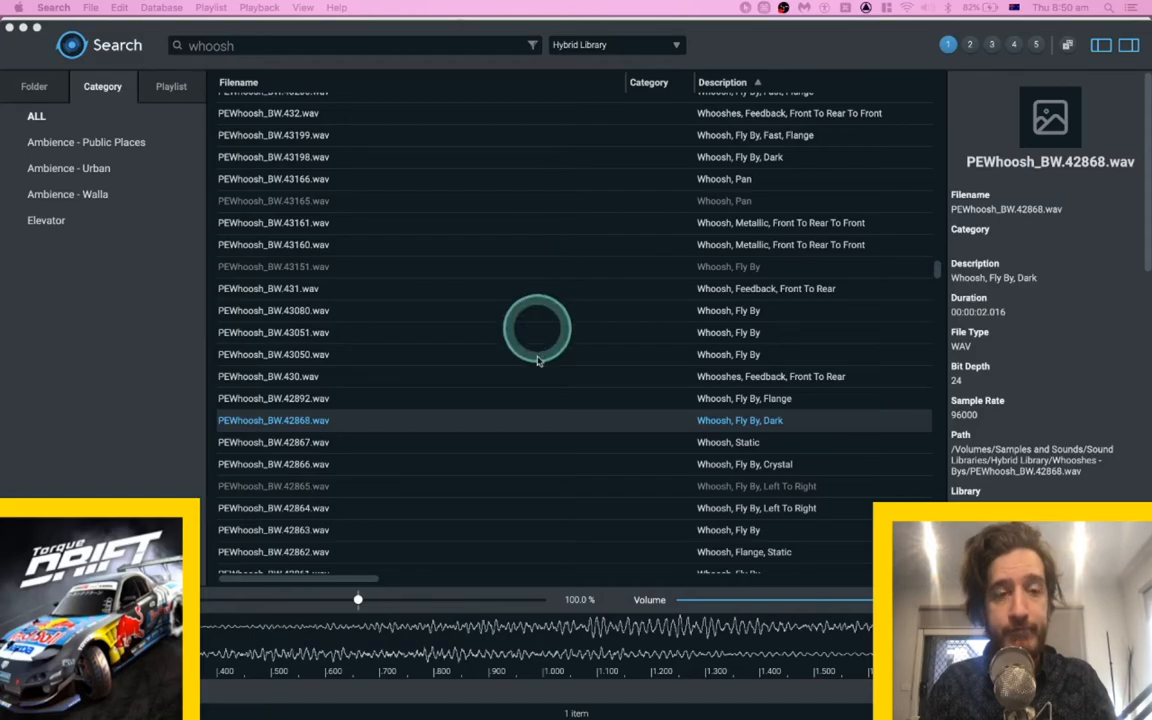
Audition more fly-by whooshes further down the list, including PEWhoosh_BW.42856.wav and PEWhoosh_BW.42857.wav.
{"action": "left_click", "coordinate": [321, 490]}
{"action": "key", "text": "space"}
{"action": "scroll", "coordinate": [328, 500], "scroll_direction": "down", "scroll_amount": 4}
{"action": "left_click", "coordinate": [325, 460]}
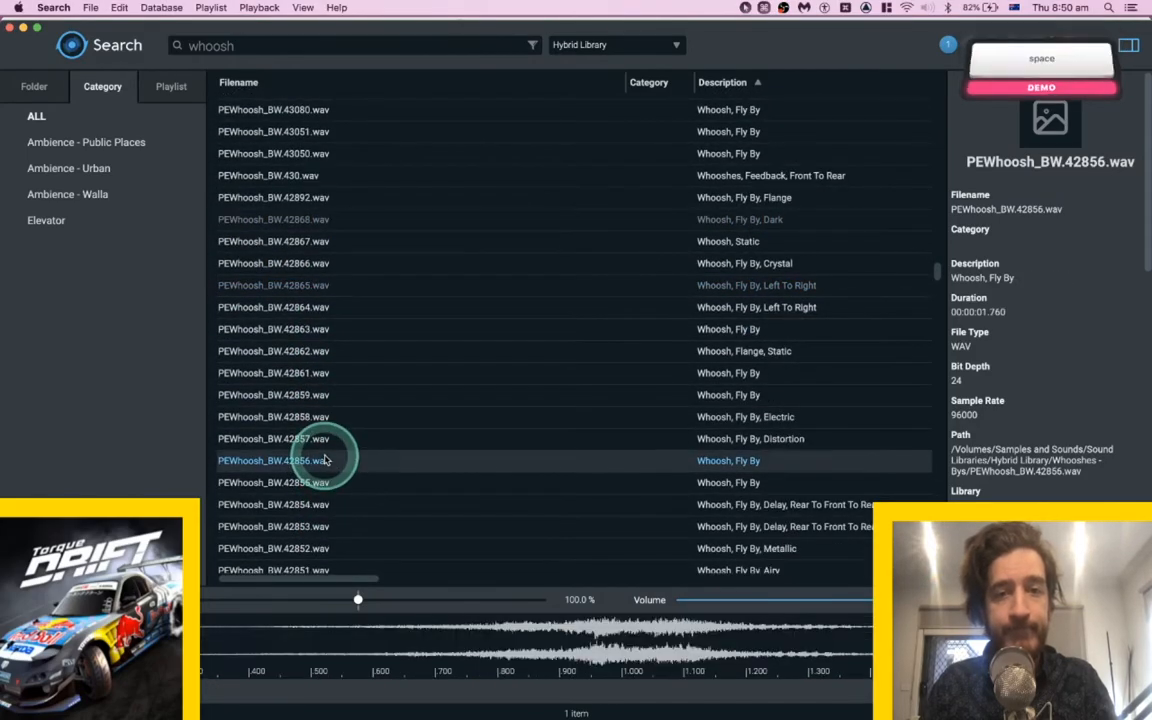
{"action": "left_click", "coordinate": [330, 437]}
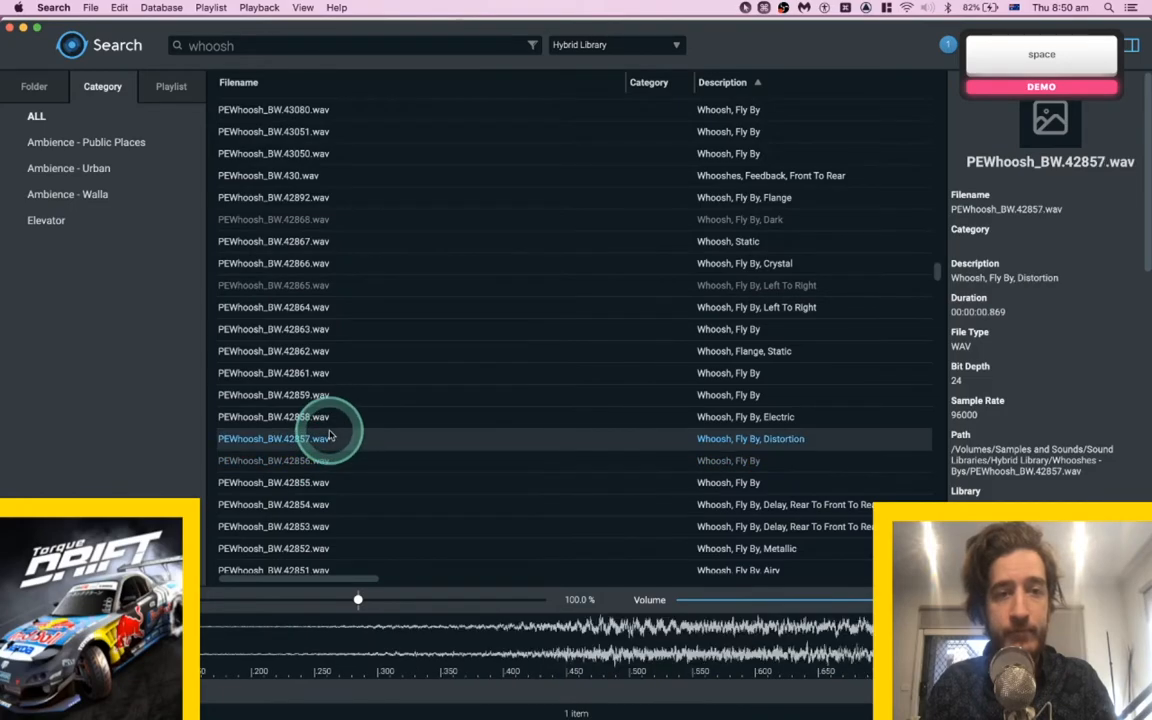
Spot PEWhoosh_BW.42857.wav onto track SFX A 4 in Pro Tools at 4|2|054 and play it back against the trailer.
{"action": "key", "text": "super+Tab"}
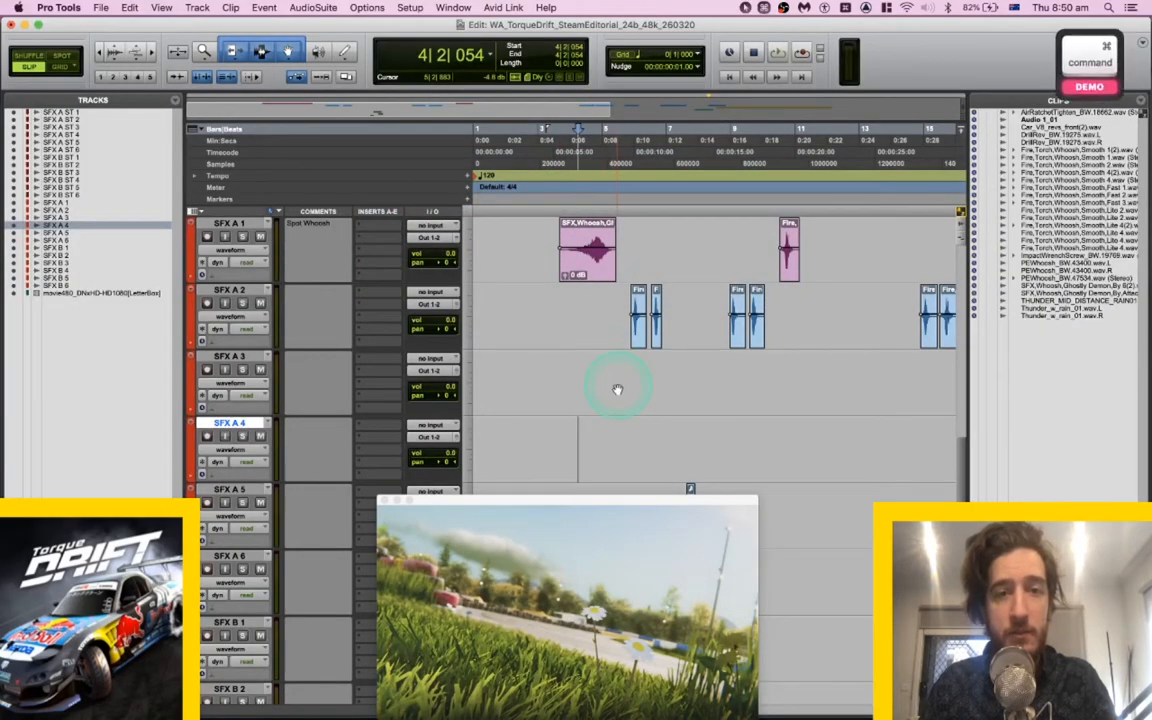
{"action": "key", "text": "super+Tab"}
{"action": "key", "text": "s"}
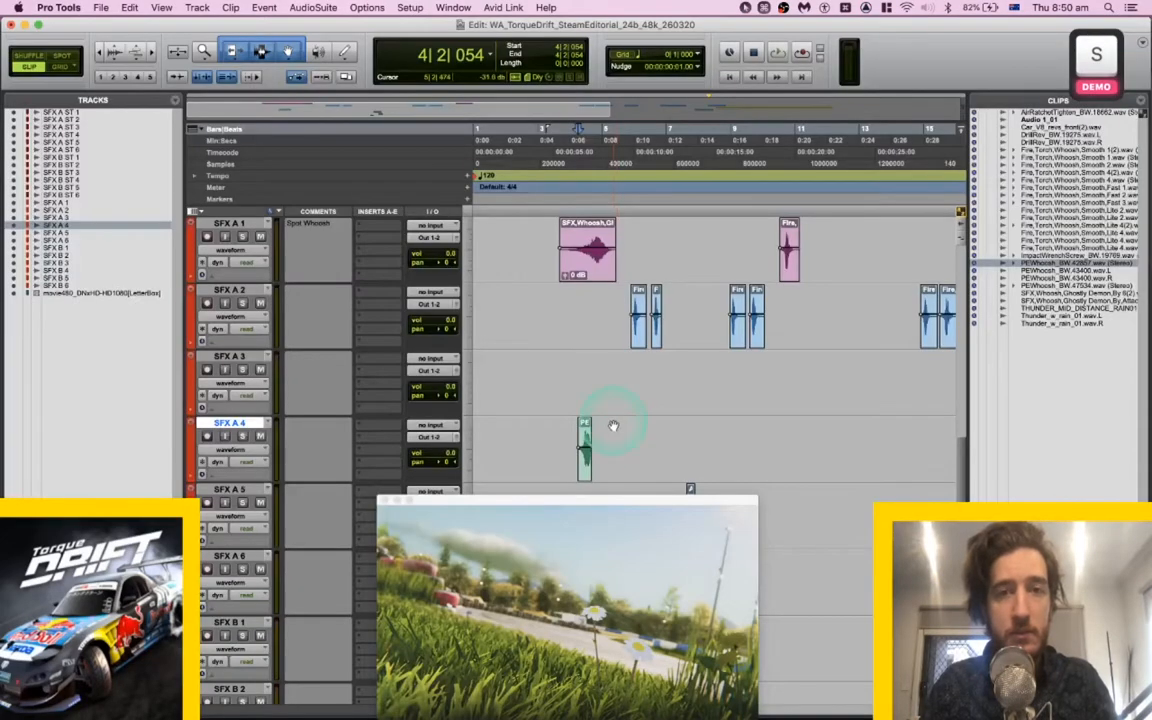
{"action": "key", "text": "space"}
{"action": "key", "text": "super+bracketright"}
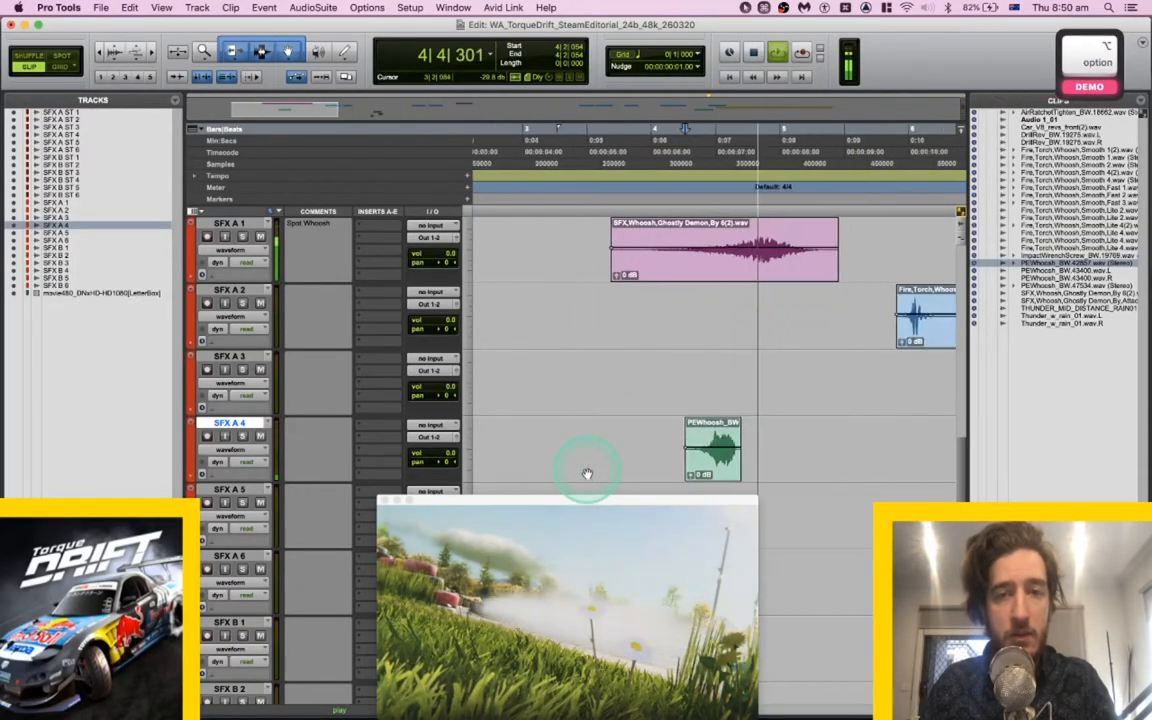
{"action": "key", "text": "space"}
{"action": "left_click_drag", "start_coordinate": [651, 481], "coordinate": [674, 481]}
Switch back to the Search app and display its About information.
{"action": "key", "text": "super+Tab"}
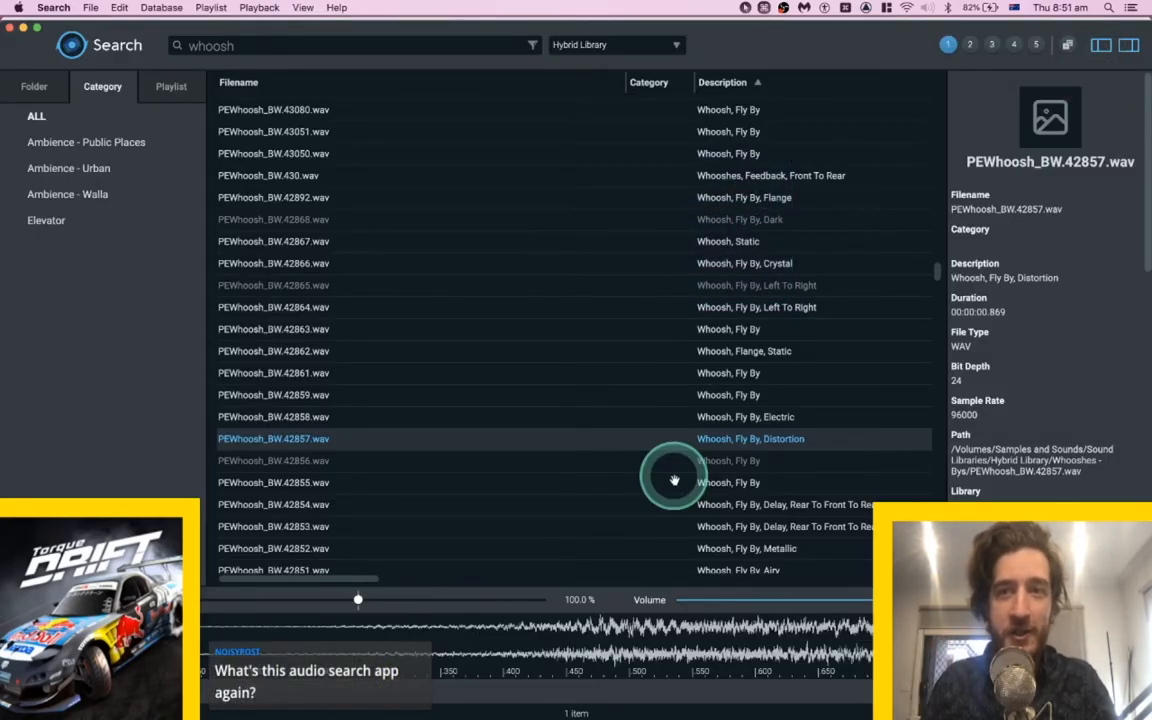
{"action": "left_click", "coordinate": [53, 8]}
{"action": "left_click", "coordinate": [52, 26]}
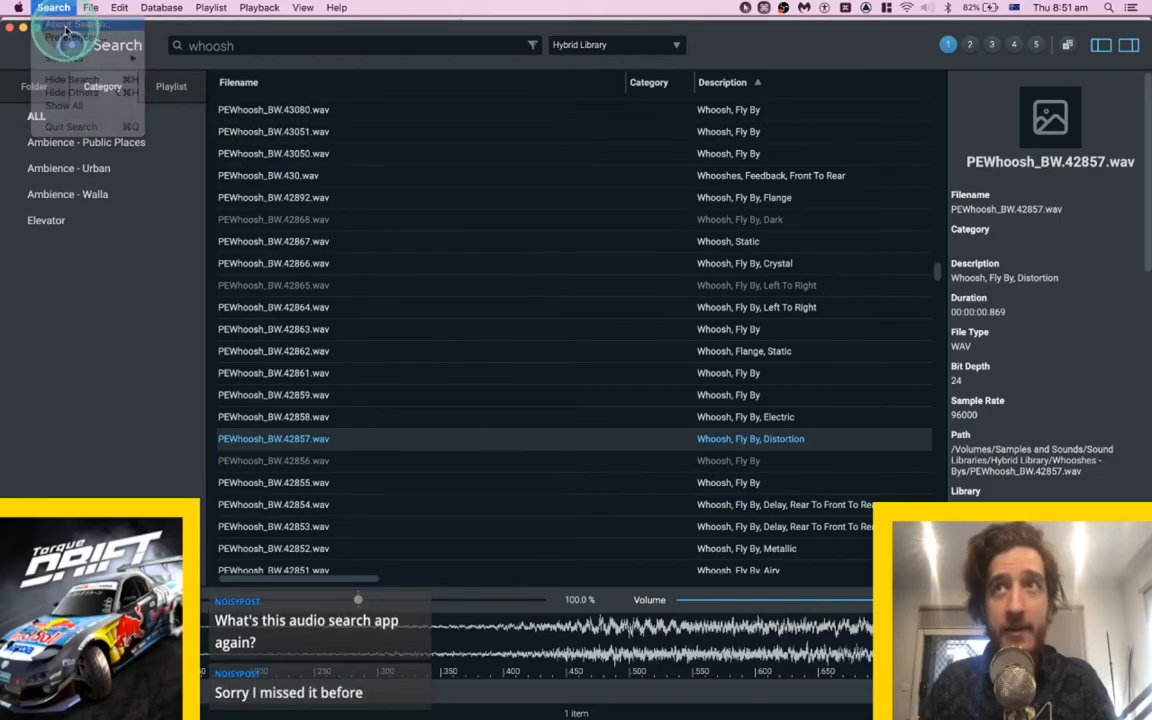
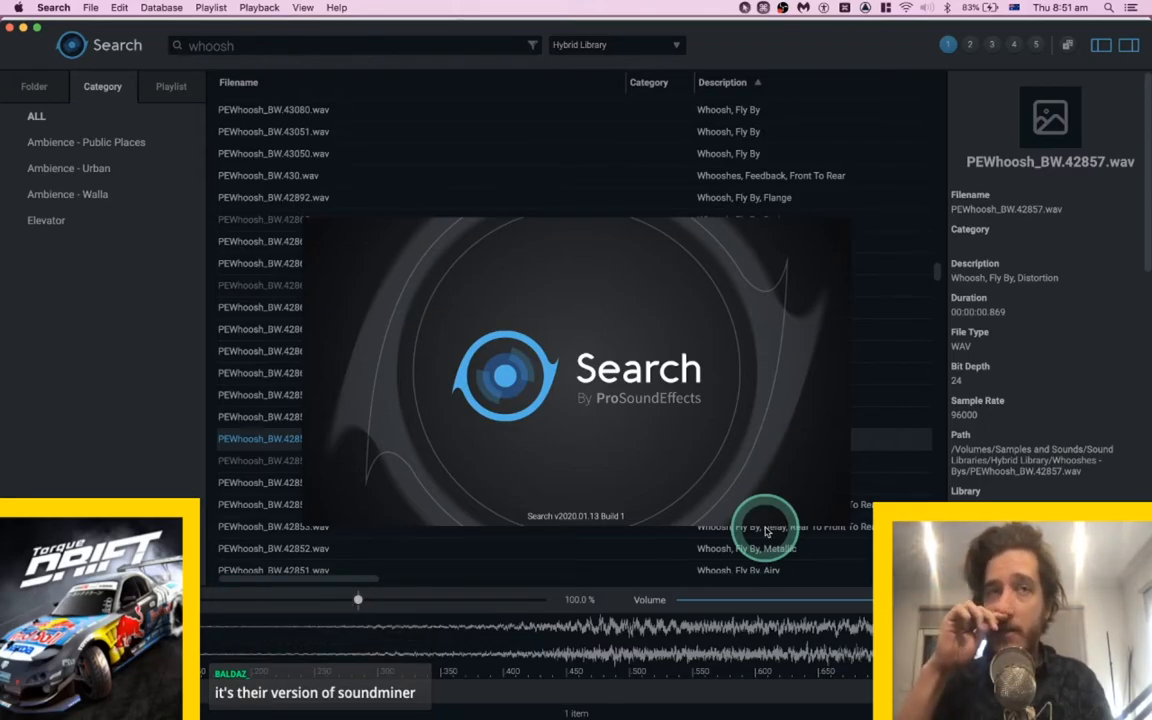
Switch to Chrome and load the sounddogs.com website.
{"action": "key", "text": "super+space"}
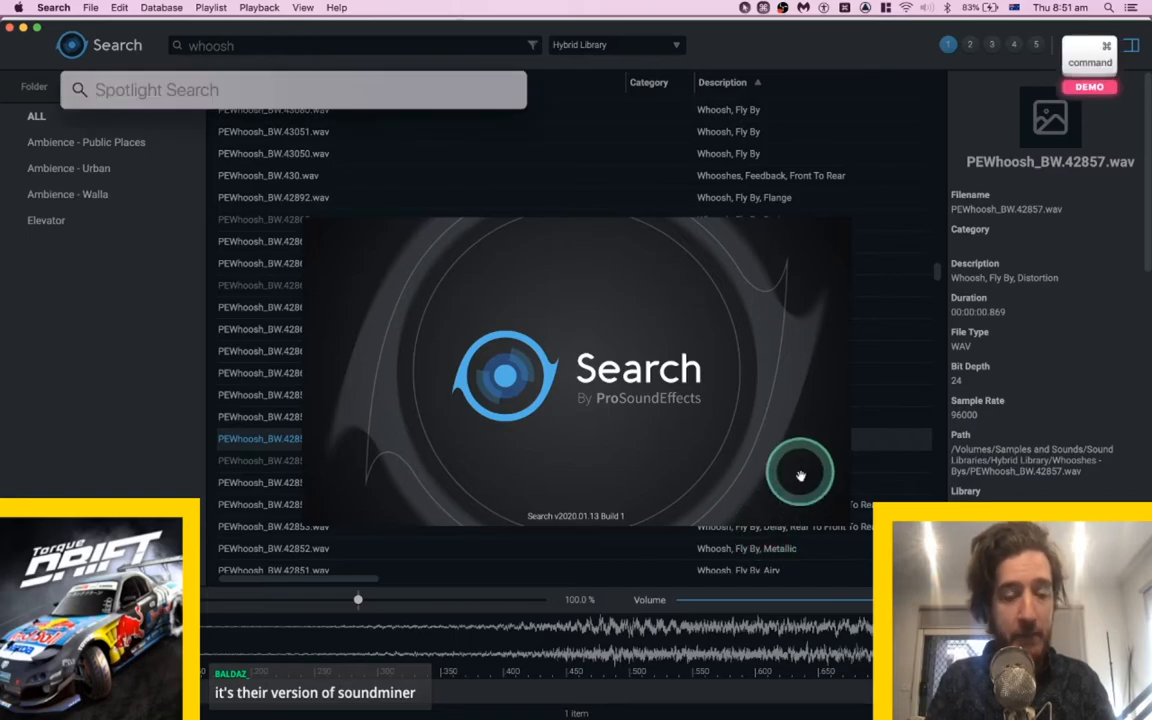
{"action": "key", "text": "super+space"}
{"action": "mouse_move", "coordinate": [760, 712]}
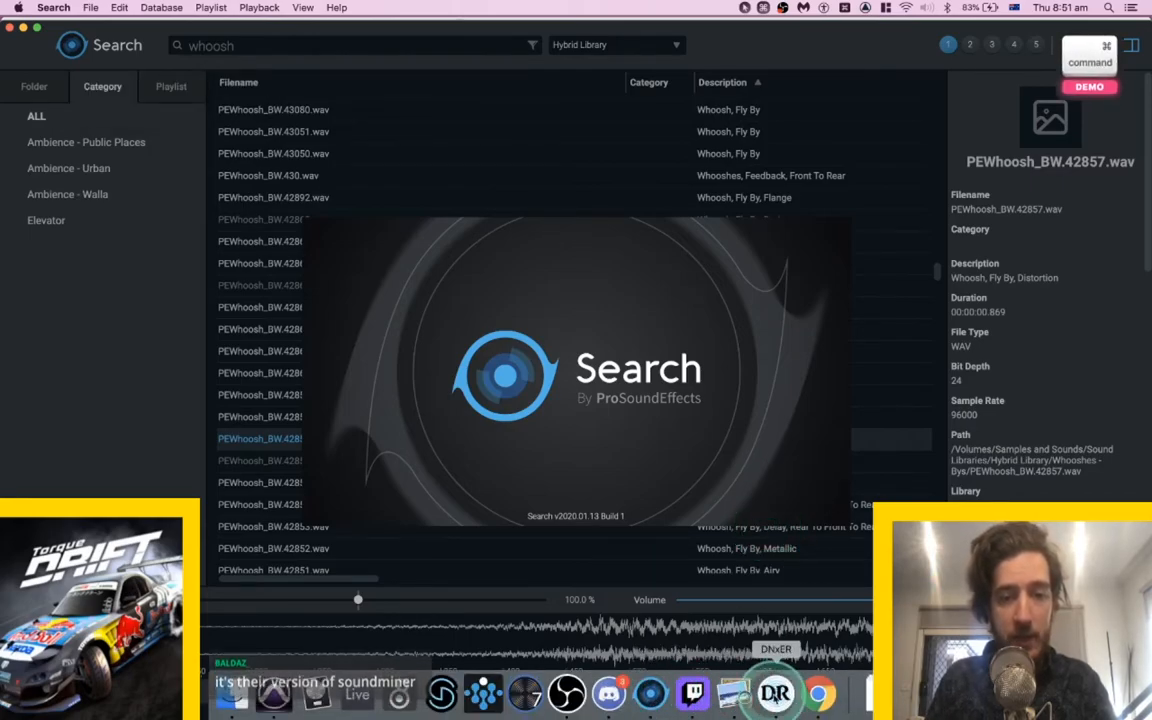
{"action": "left_click", "coordinate": [818, 693]}
{"action": "type", "text": "sounddog"}
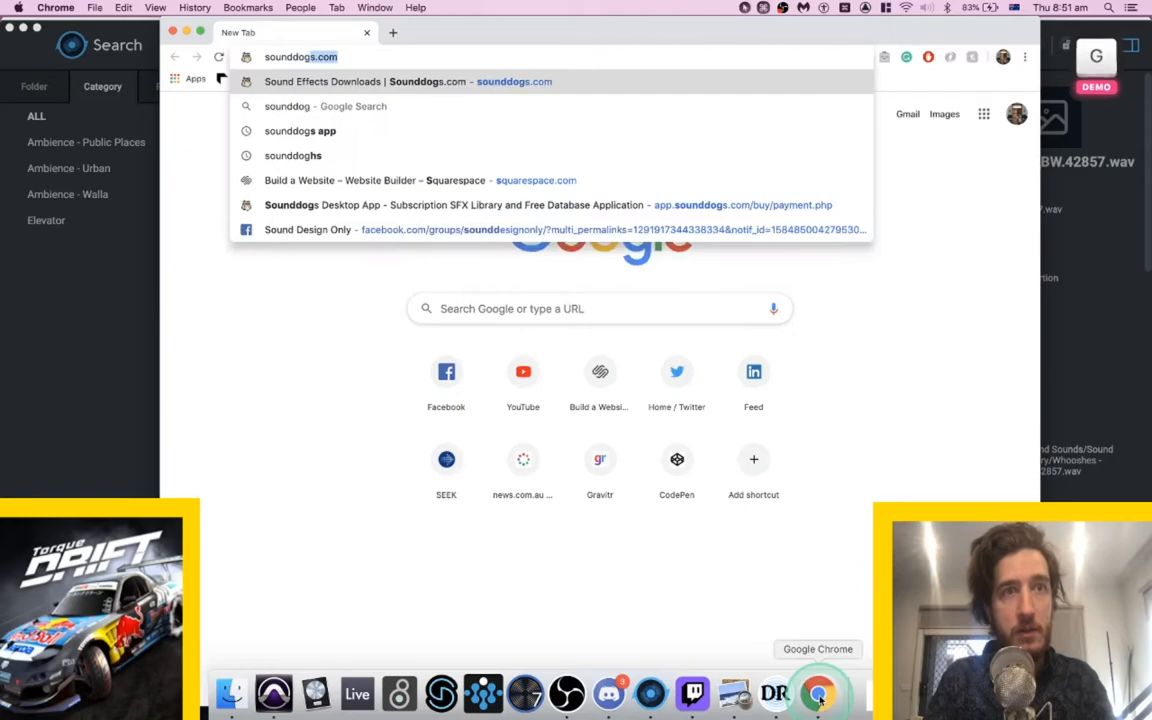
{"action": "key", "text": "Return"}
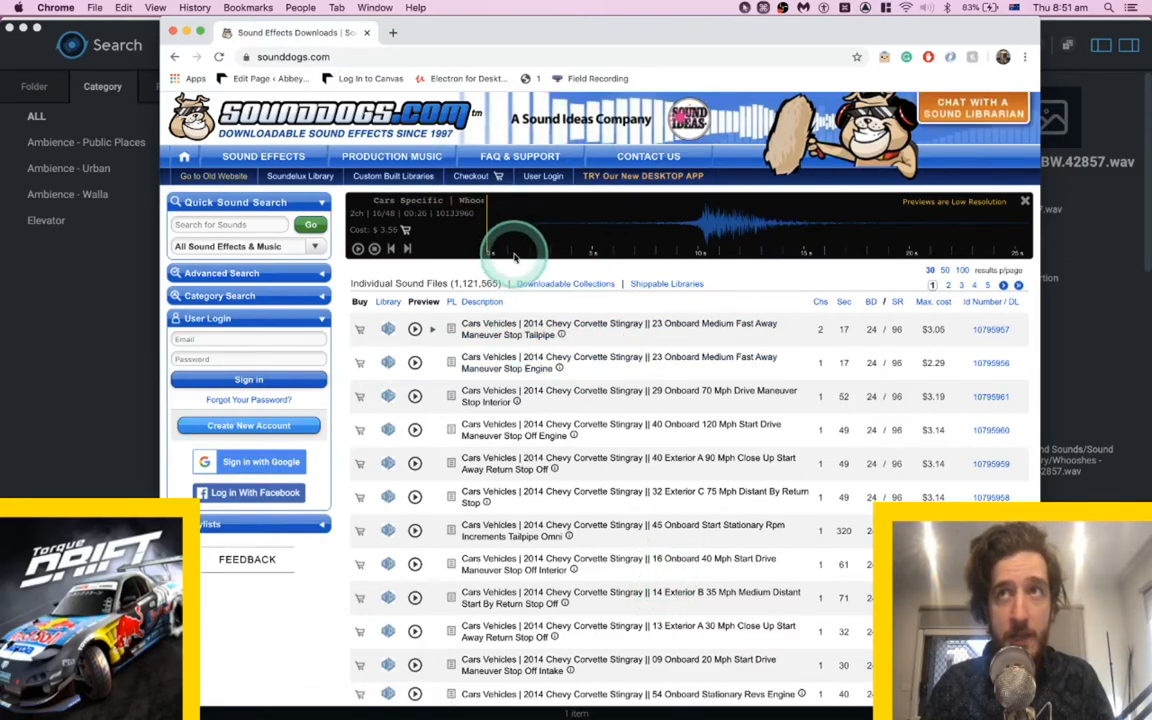
Find the Sounddogs Desktop App on the site and open its page.
{"action": "mouse_move", "coordinate": [392, 160]}
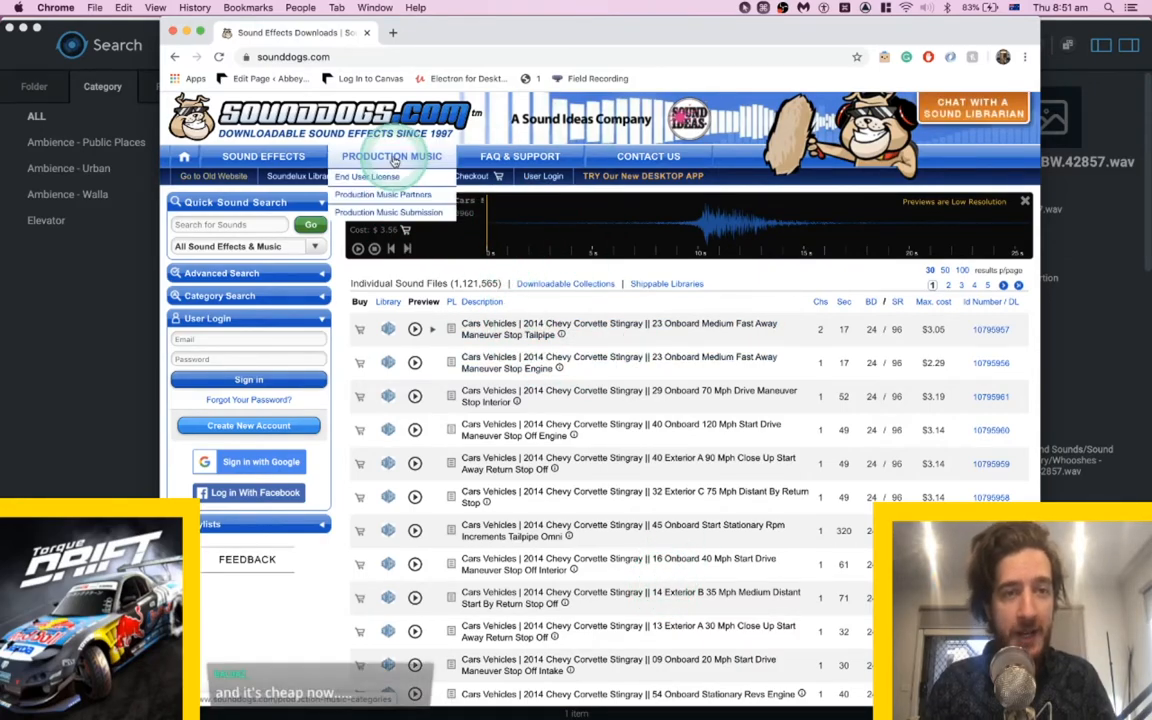
{"action": "left_click", "coordinate": [308, 162]}
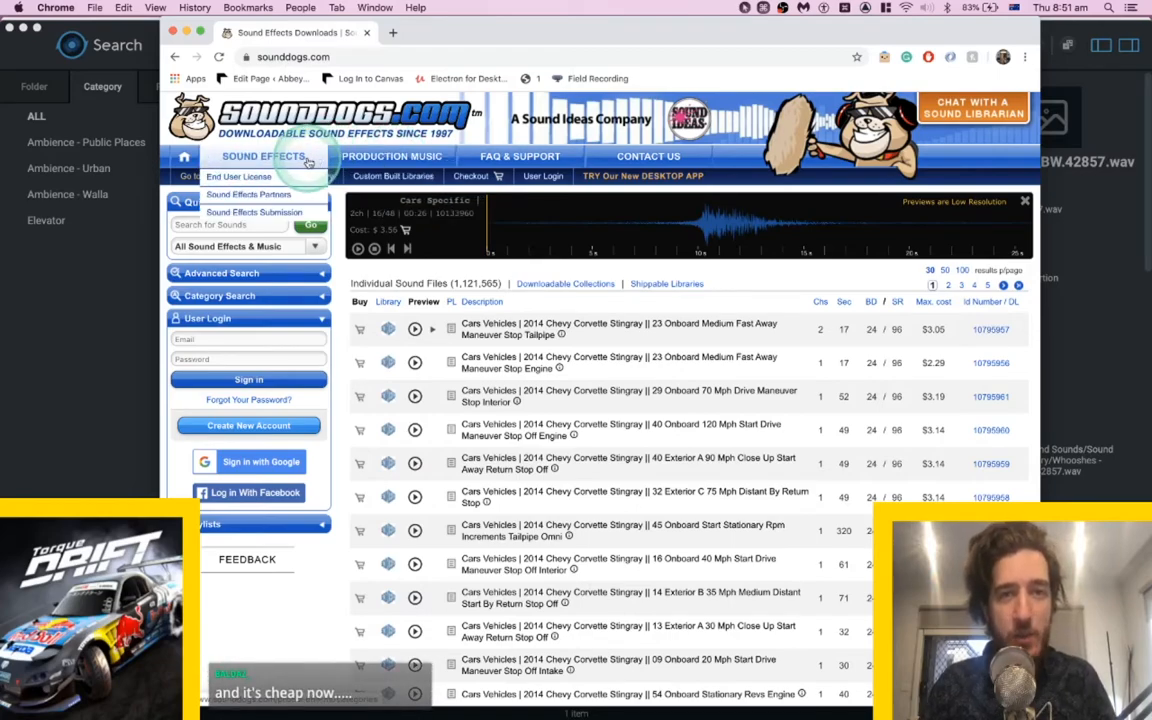
{"action": "mouse_move", "coordinate": [655, 163]}
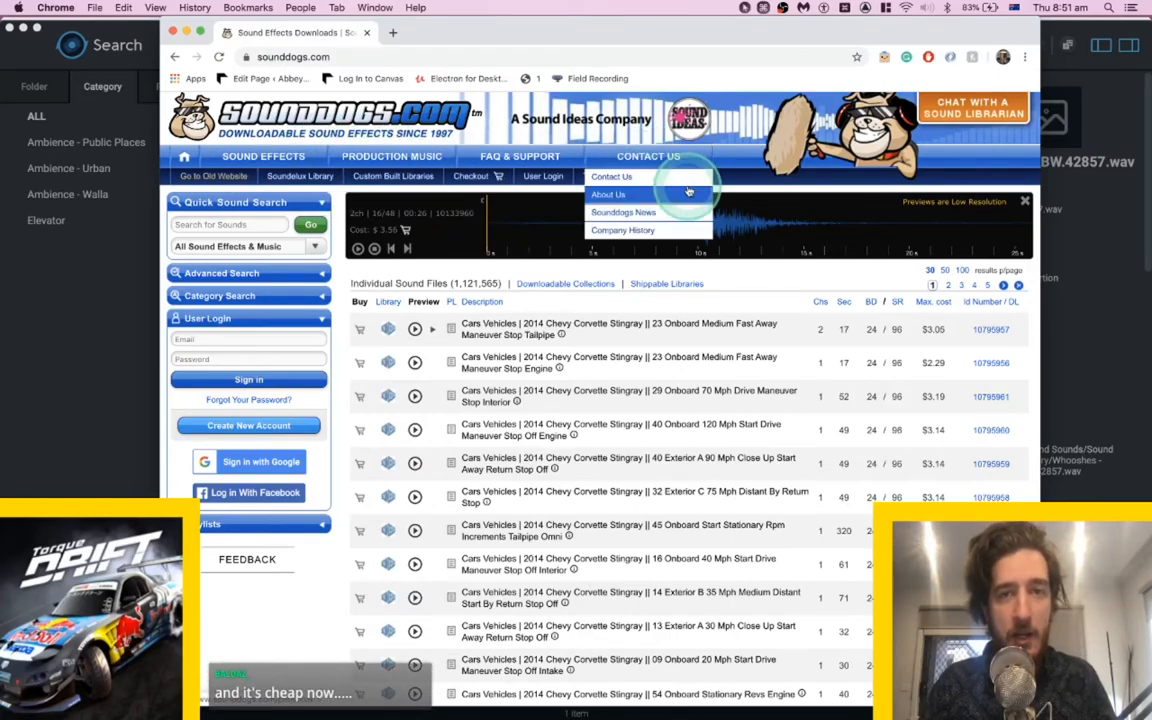
{"action": "left_click", "coordinate": [677, 183]}
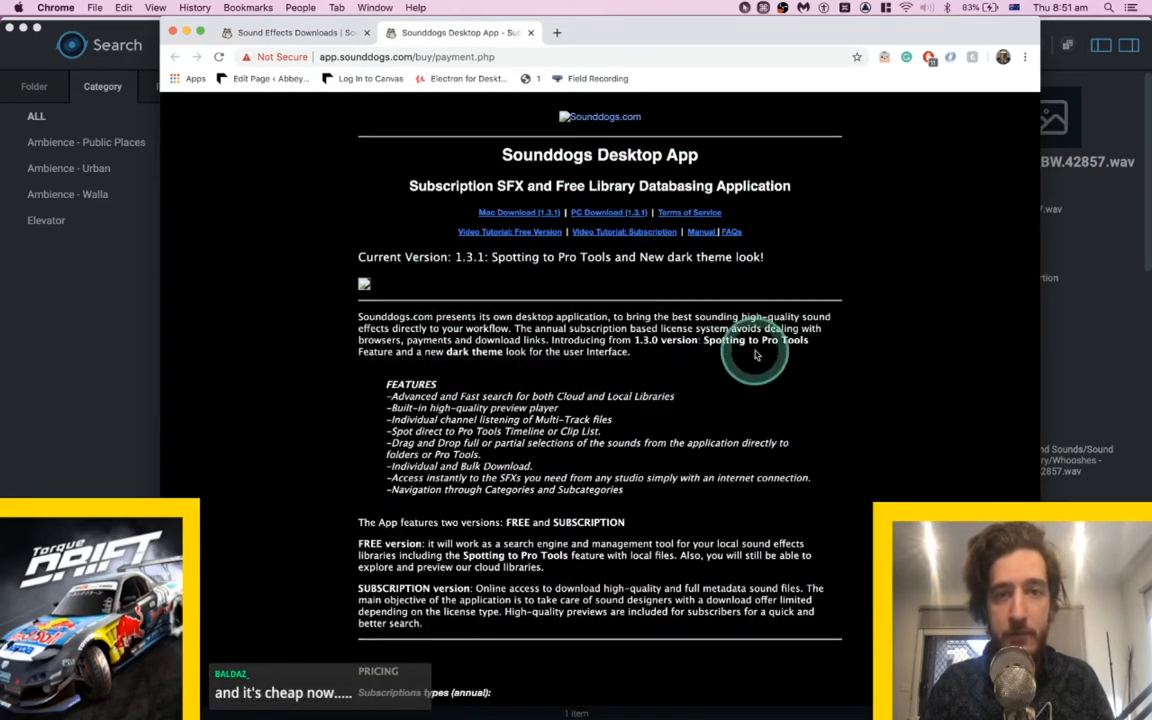
Read the Sounddogs Desktop App's annual subscription pricing and highlight the description of the free version.
{"action": "scroll", "coordinate": [756, 355], "scroll_direction": "down", "scroll_amount": 3}
{"action": "scroll", "coordinate": [752, 350], "scroll_direction": "down", "scroll_amount": 5}
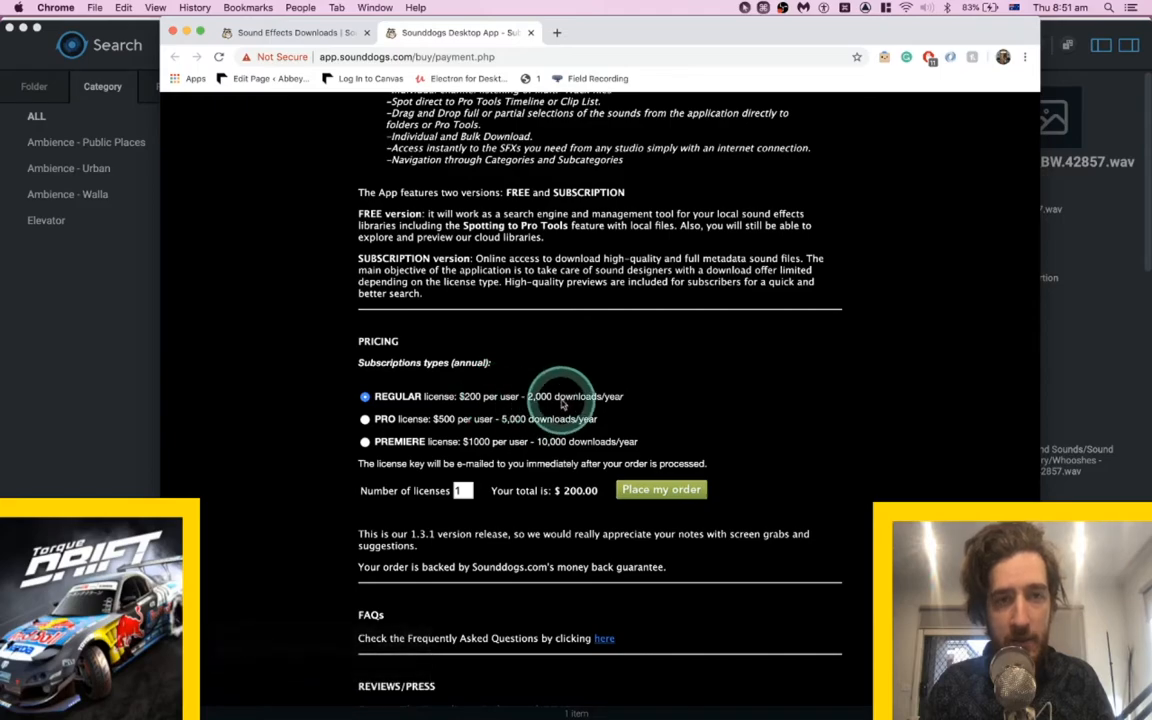
{"action": "scroll", "coordinate": [570, 394], "scroll_direction": "up", "scroll_amount": 1}
{"action": "left_click_drag", "start_coordinate": [580, 263], "coordinate": [362, 249]}
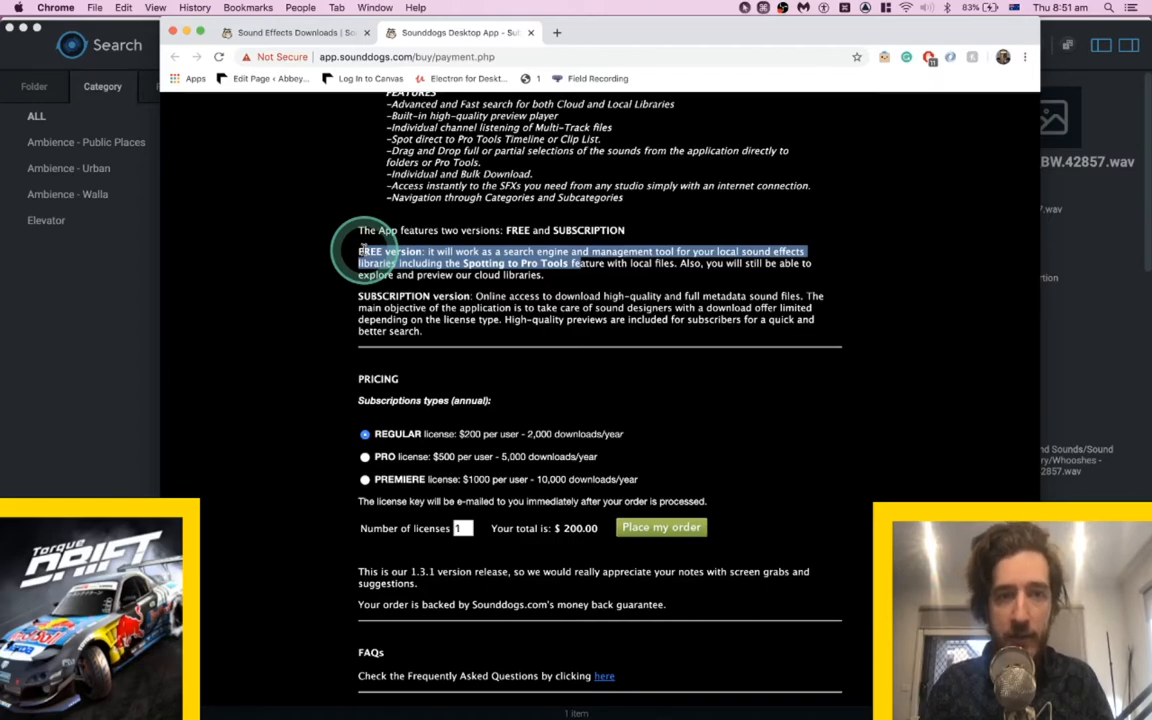
{"action": "scroll", "coordinate": [363, 247], "scroll_direction": "up", "scroll_amount": 5}
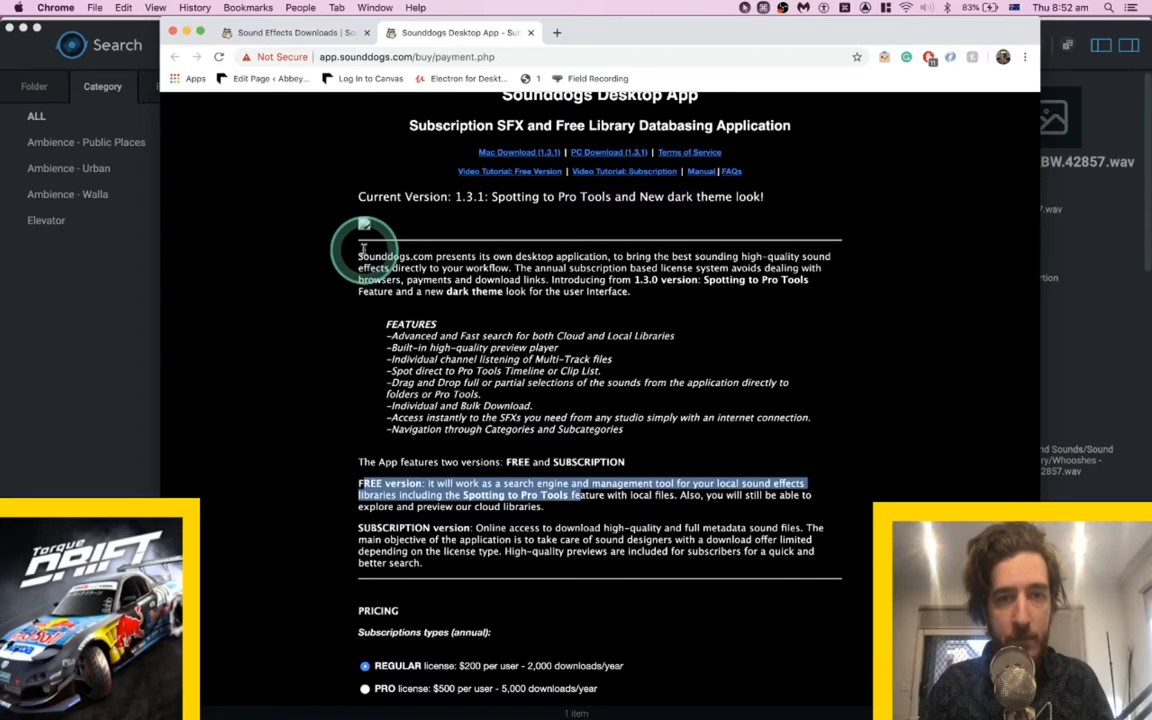
Examine the rest of the Sounddogs Desktop App page down to its tutorial videos, and close both Sounddogs pages.
{"action": "scroll", "coordinate": [363, 248], "scroll_direction": "down", "scroll_amount": 5}
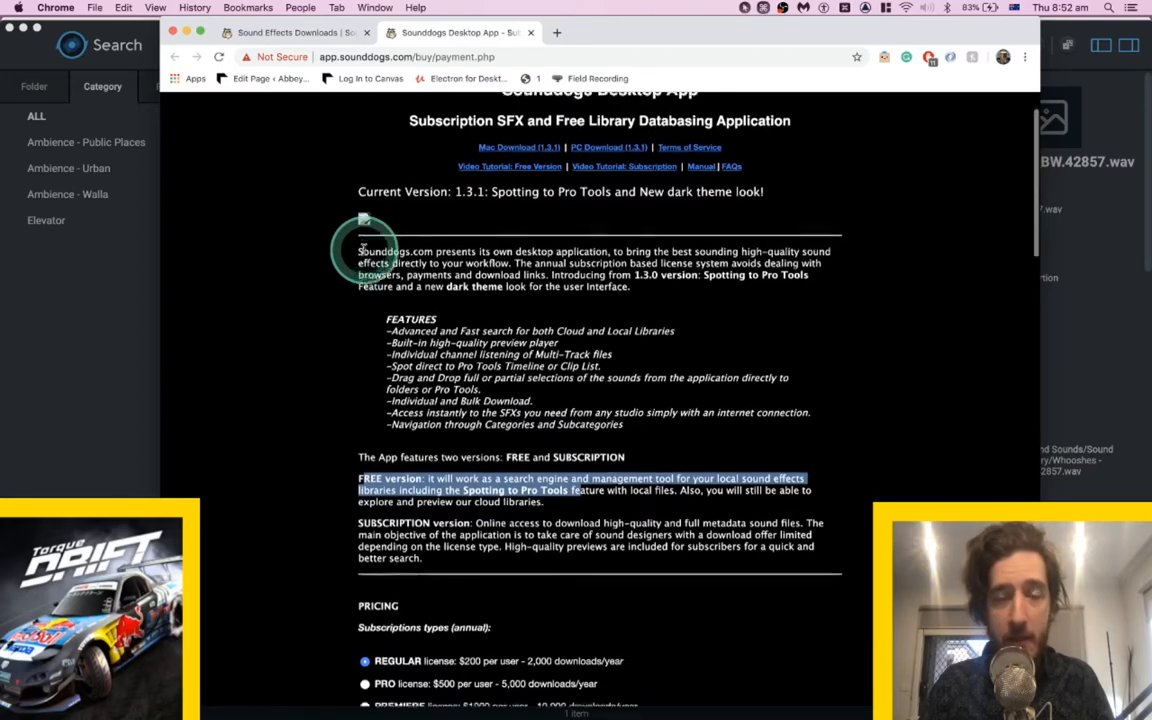
{"action": "scroll", "coordinate": [363, 250], "scroll_direction": "down", "scroll_amount": 12}
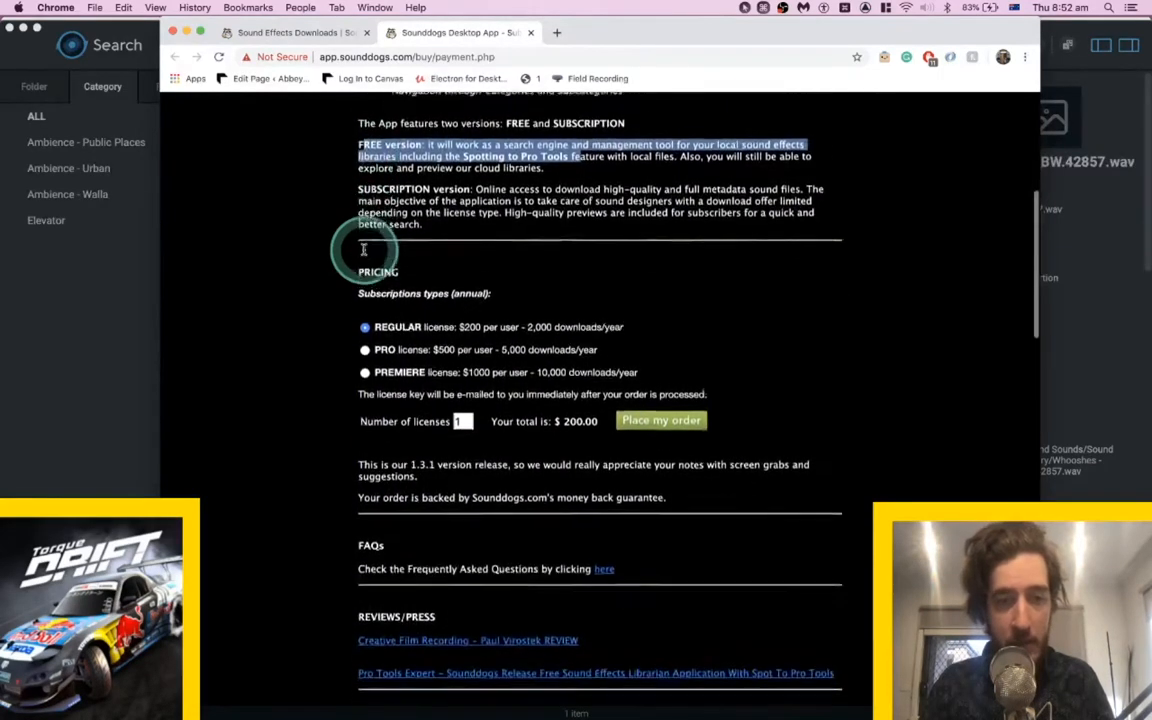
{"action": "scroll", "coordinate": [363, 253], "scroll_direction": "down", "scroll_amount": 13}
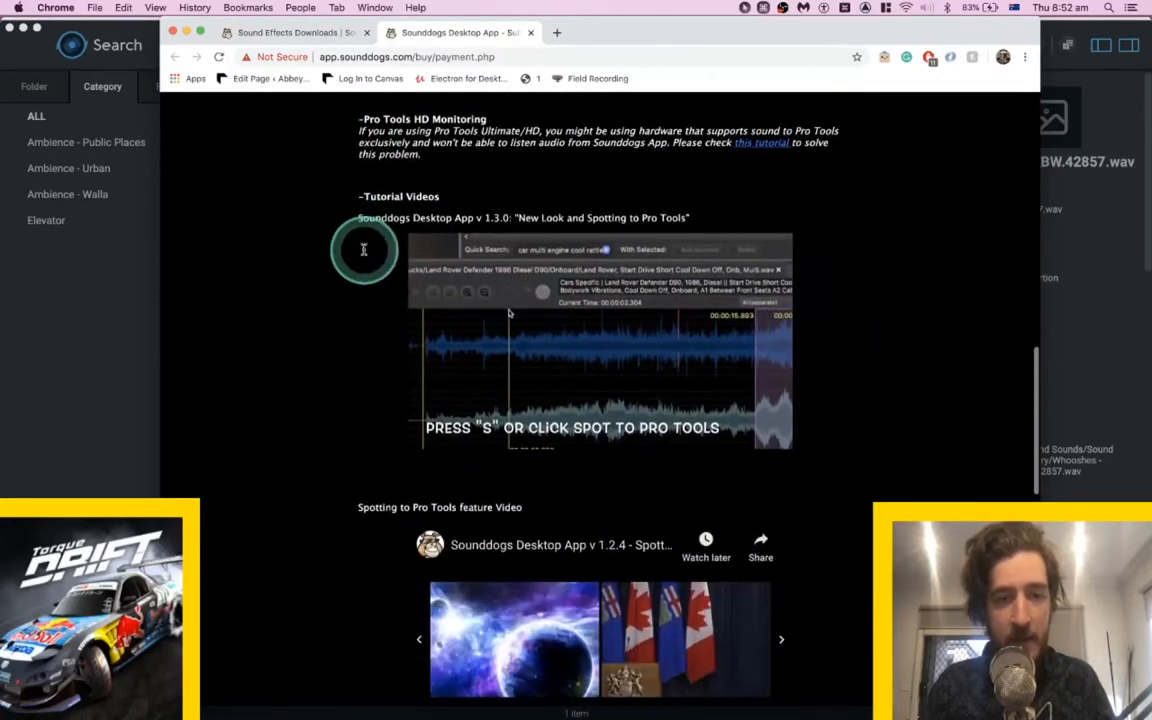
{"action": "scroll", "coordinate": [364, 254], "scroll_direction": "down", "scroll_amount": 6}
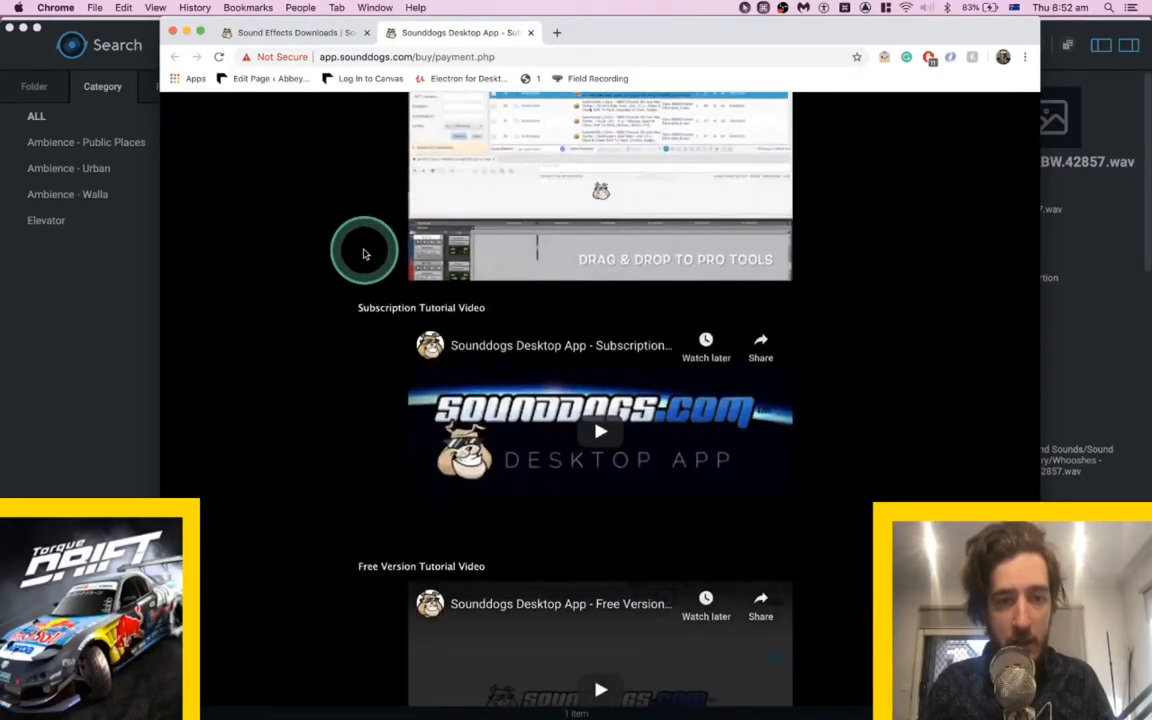
{"action": "scroll", "coordinate": [364, 254], "scroll_direction": "up", "scroll_amount": 20}
{"action": "scroll", "coordinate": [362, 252], "scroll_direction": "down", "scroll_amount": 1}
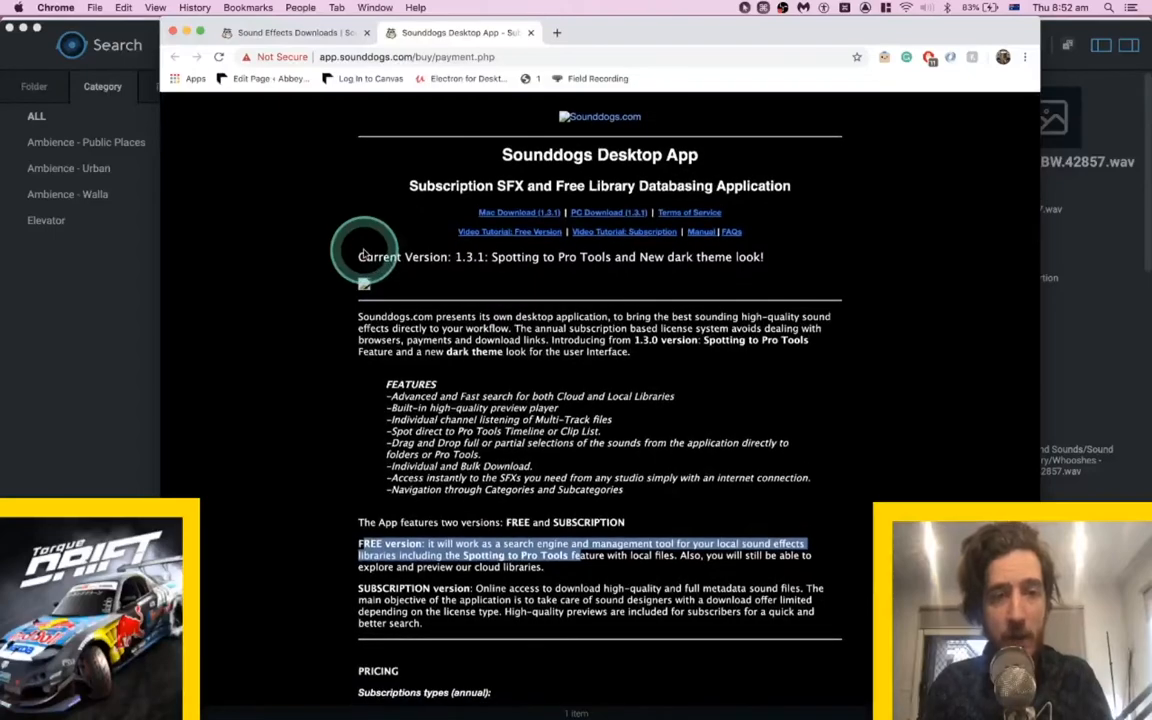
{"action": "left_click", "coordinate": [348, 362]}
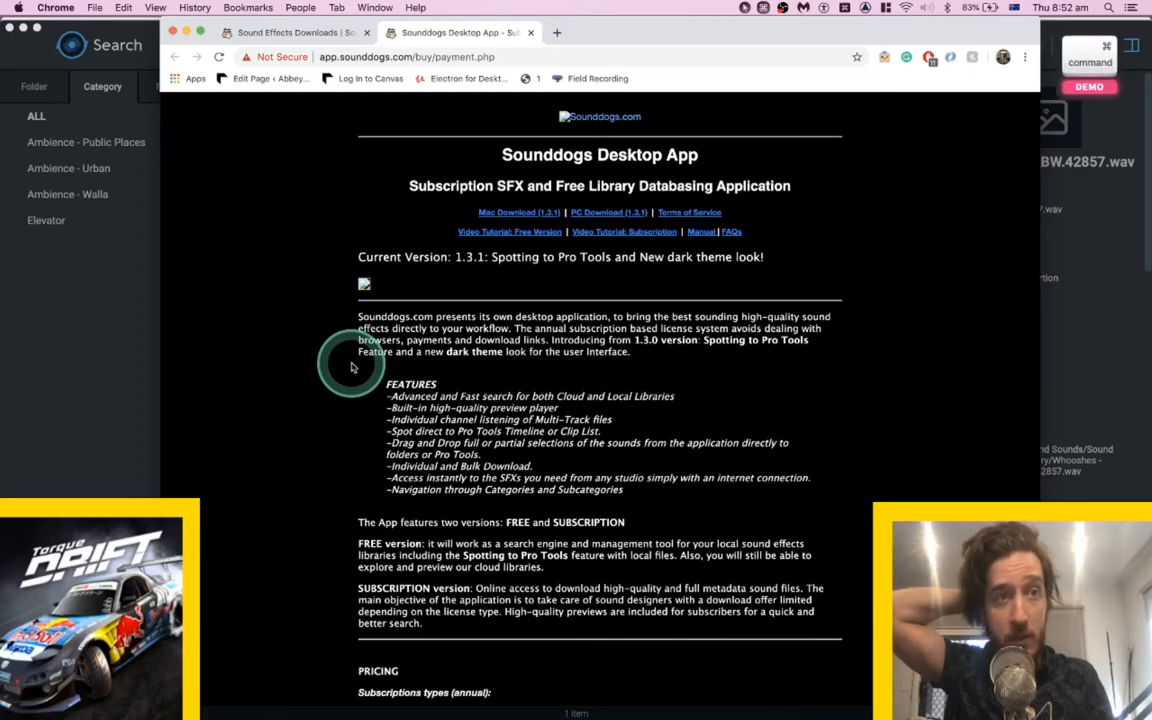
{"action": "key", "text": "super+w"}
{"action": "key", "text": "super+w"}
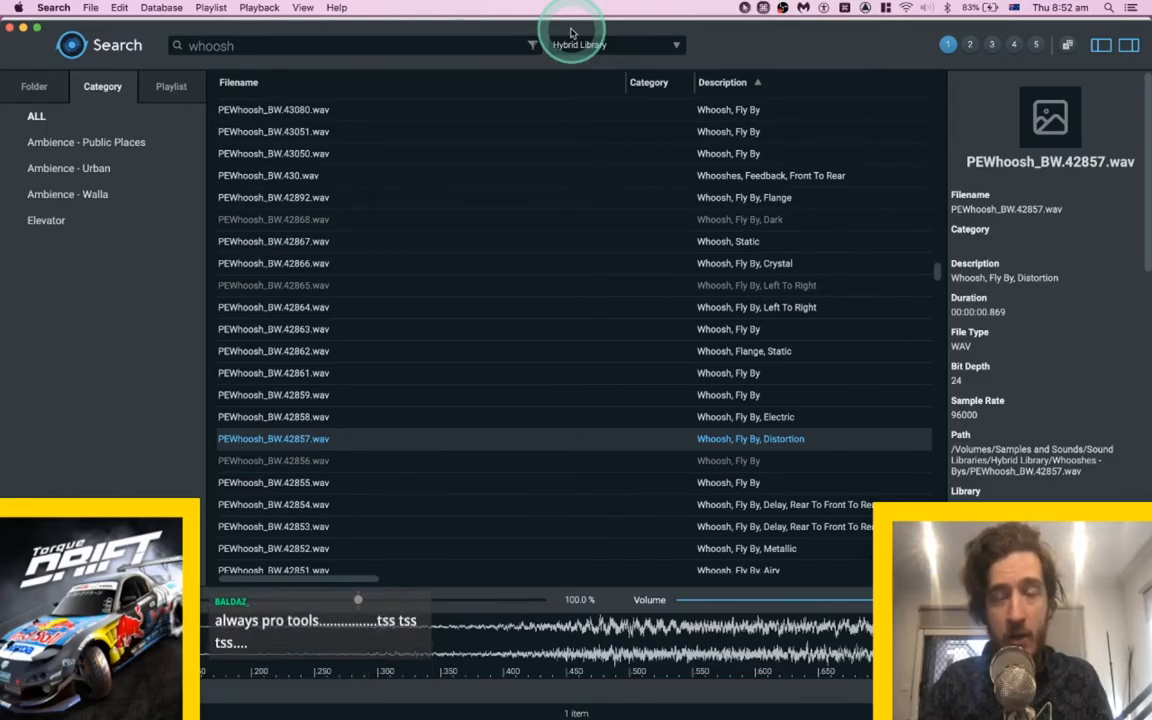
Audition the whoosh files PEWhoosh_BW.42857.wav, PEWhoosh_BW.42855.wav and PEWhoosh_BW.42803.wav.
{"action": "key", "text": "space"}
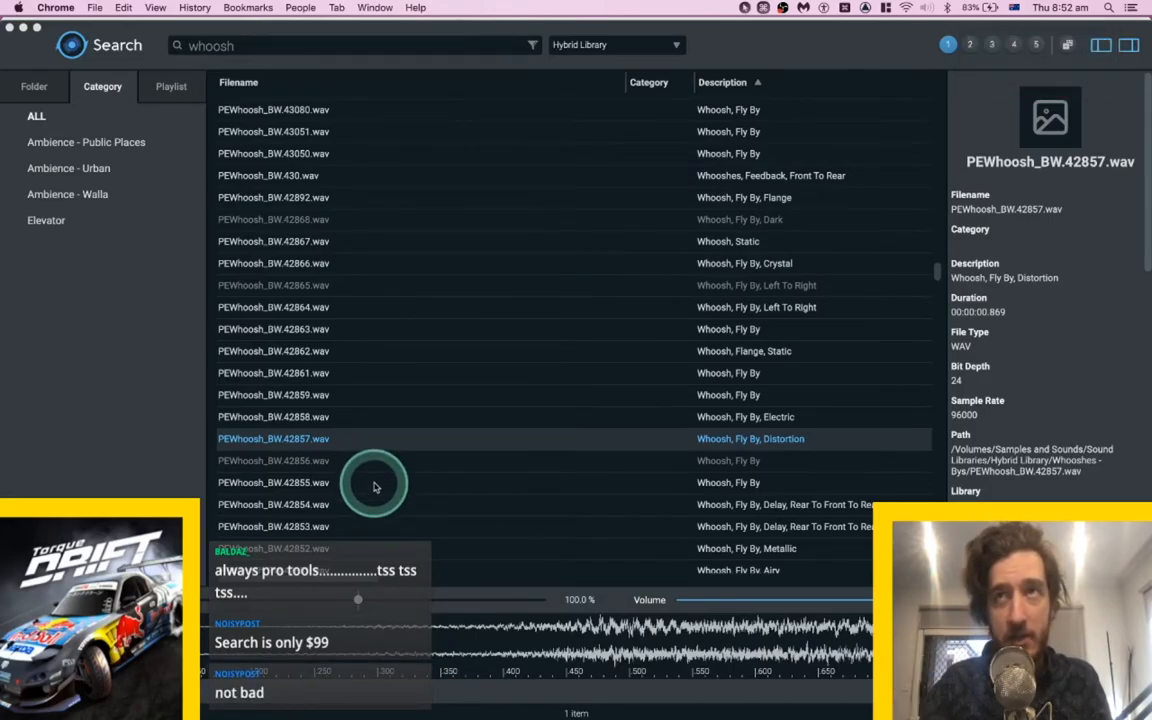
{"action": "left_click", "coordinate": [376, 486]}
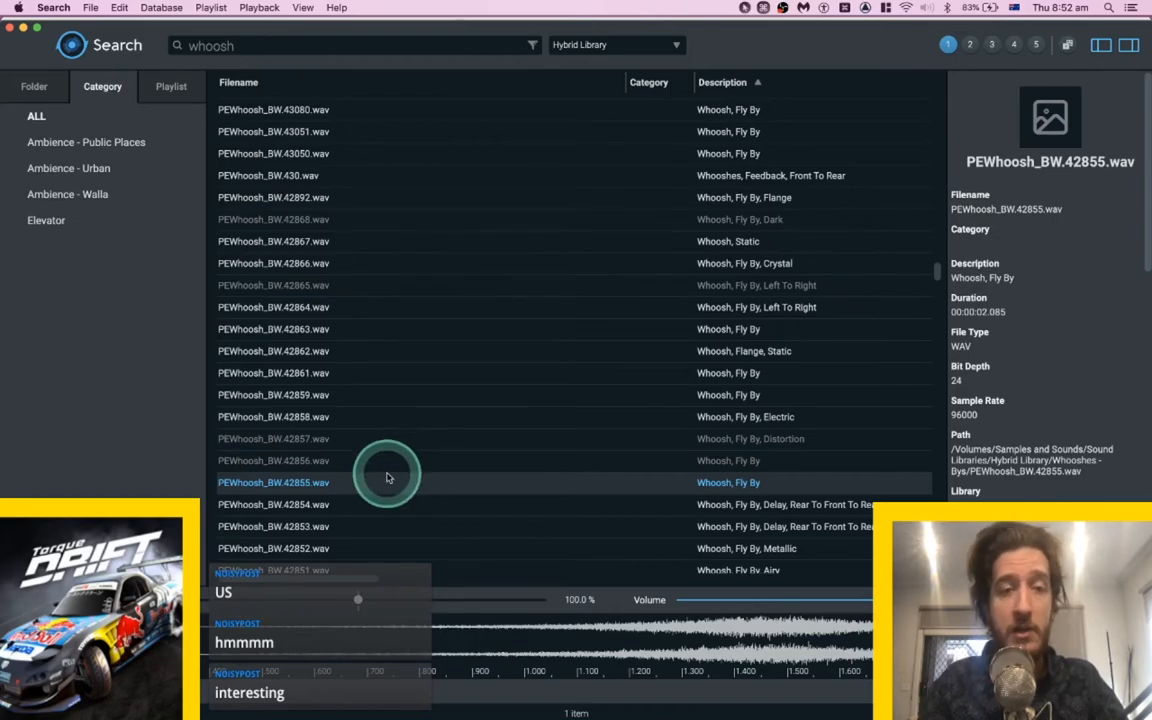
{"action": "scroll", "coordinate": [380, 475], "scroll_direction": "down", "scroll_amount": 5}
{"action": "left_click", "coordinate": [371, 462]}
{"action": "key", "text": "space"}
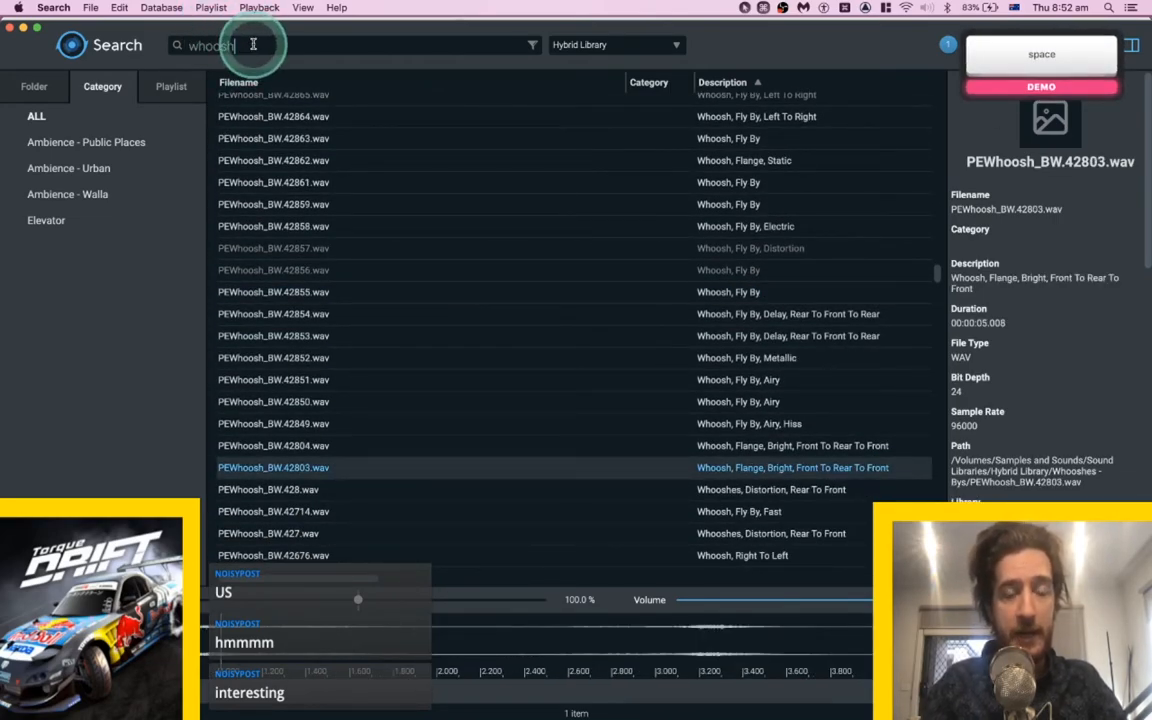
Search the Hybrid Library for "whoosh-hit".
{"action": "type", "text": "-hi"}
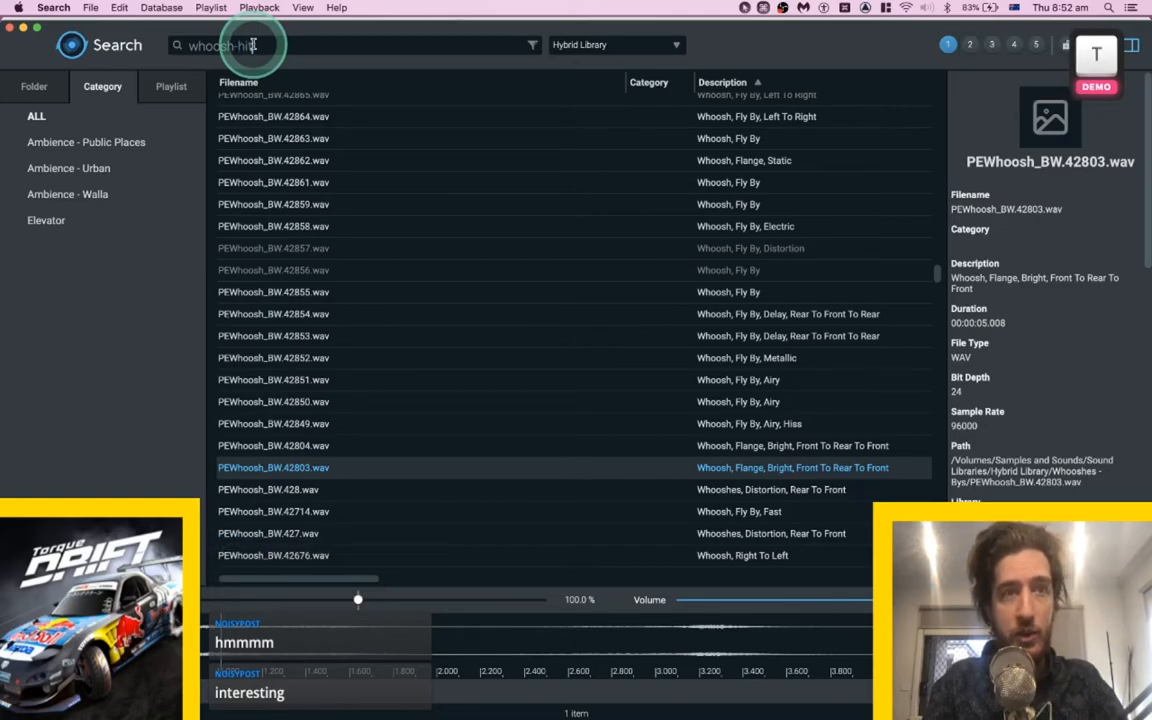
{"action": "type", "text": "t"}
{"action": "key", "text": "Return"}
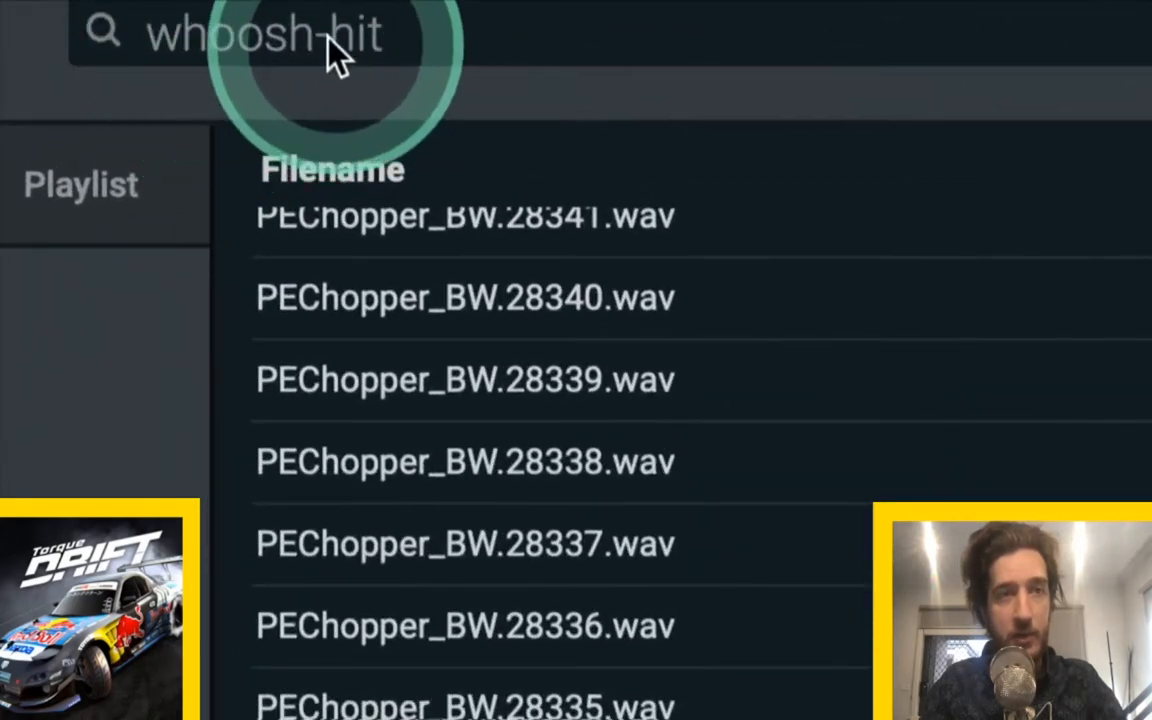
Replace the search query with "(whoosh,hit)", run it and highlight the query text.
{"action": "left_click_drag", "start_coordinate": [392, 40], "coordinate": [57, 52]}
{"action": "key", "text": "BackSpace"}
{"action": "type", "text": "(whoosh,hit)"}
{"action": "key", "text": "Return"}
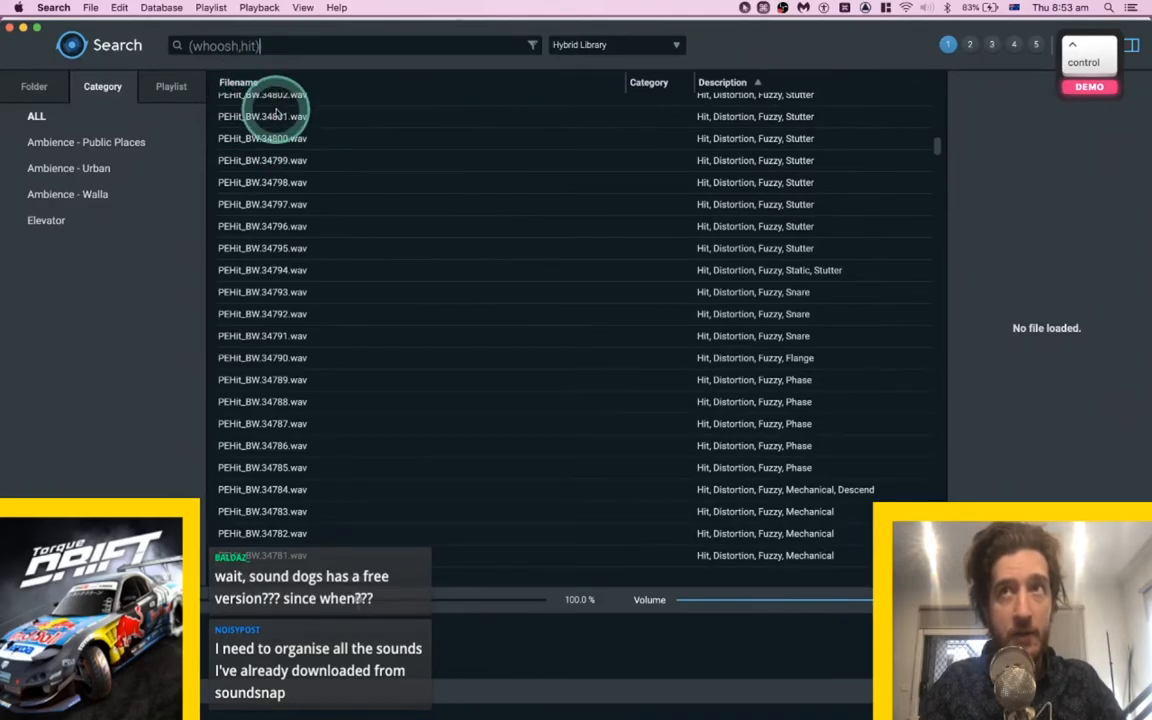
{"action": "left_click_drag", "start_coordinate": [283, 44], "coordinate": [143, 50]}
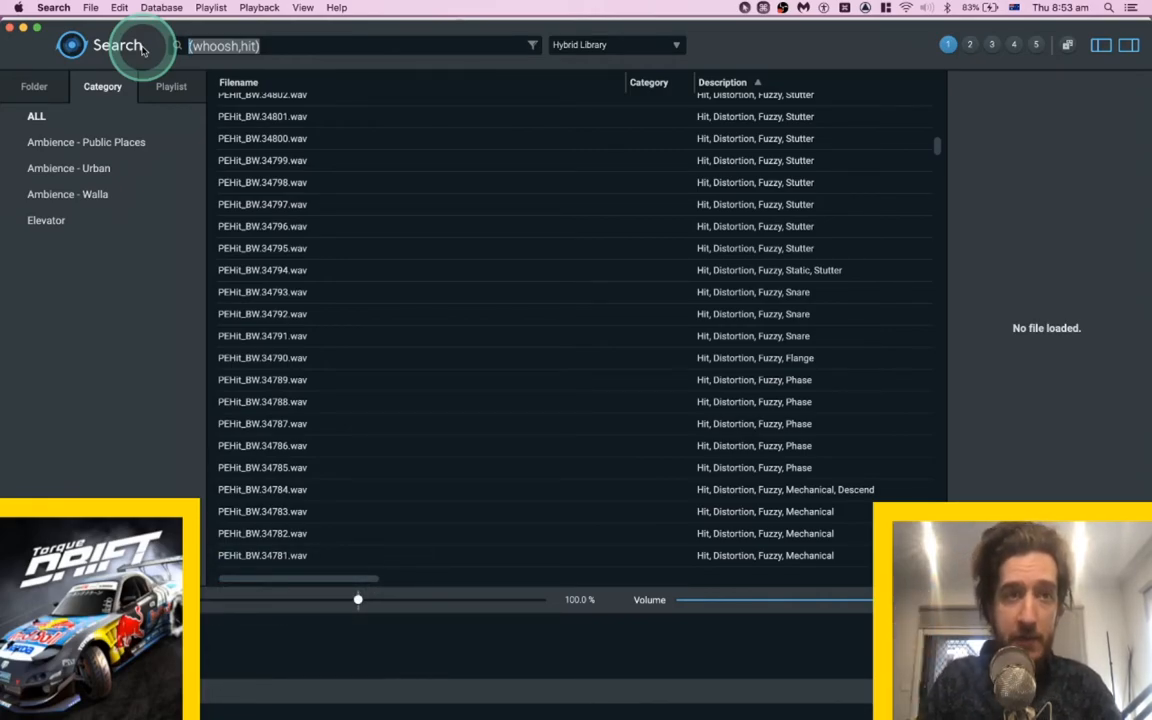
Audition the fuzzy distortion hits PEHit_BW.34797.wav, 34795, 34791, 34788 and 34784.
{"action": "key", "text": "space"}
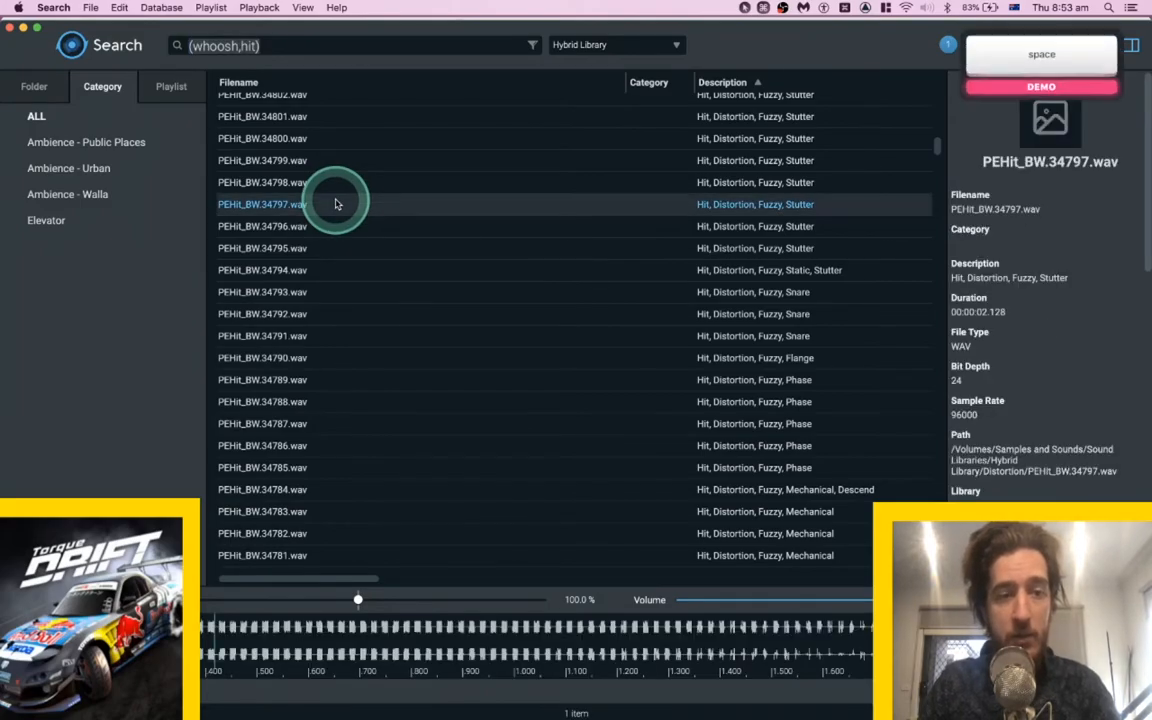
{"action": "left_click", "coordinate": [306, 256]}
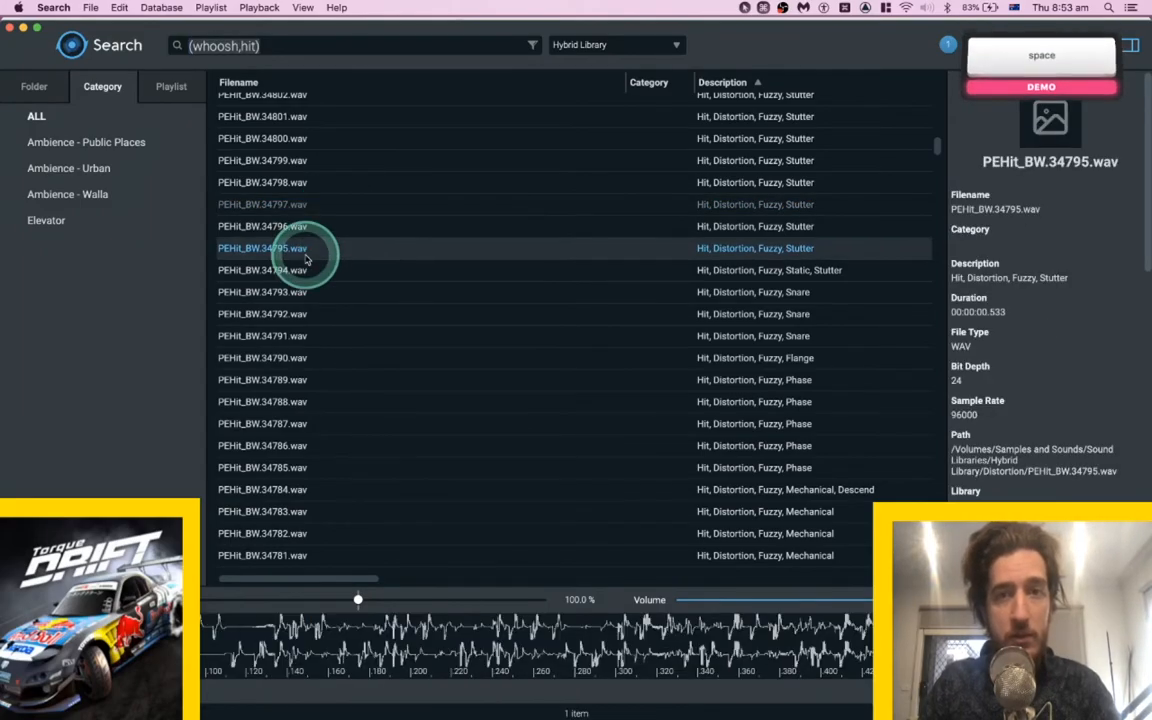
{"action": "left_click", "coordinate": [285, 340]}
{"action": "left_click", "coordinate": [309, 400]}
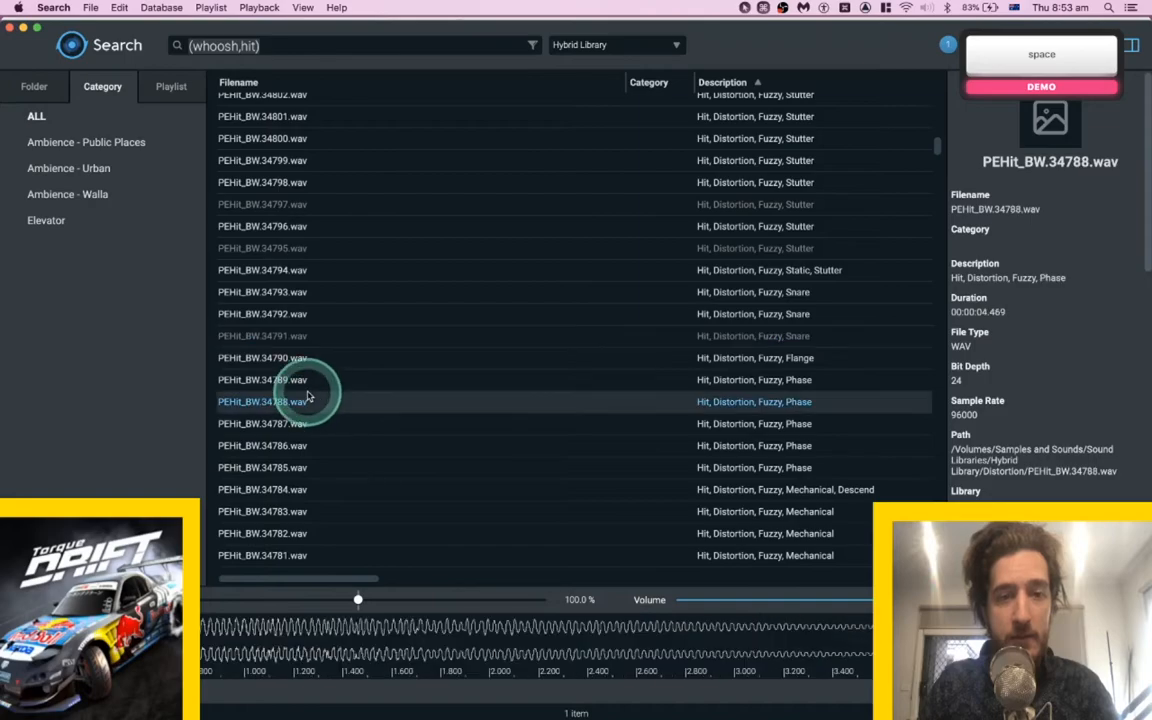
{"action": "left_click", "coordinate": [293, 487]}
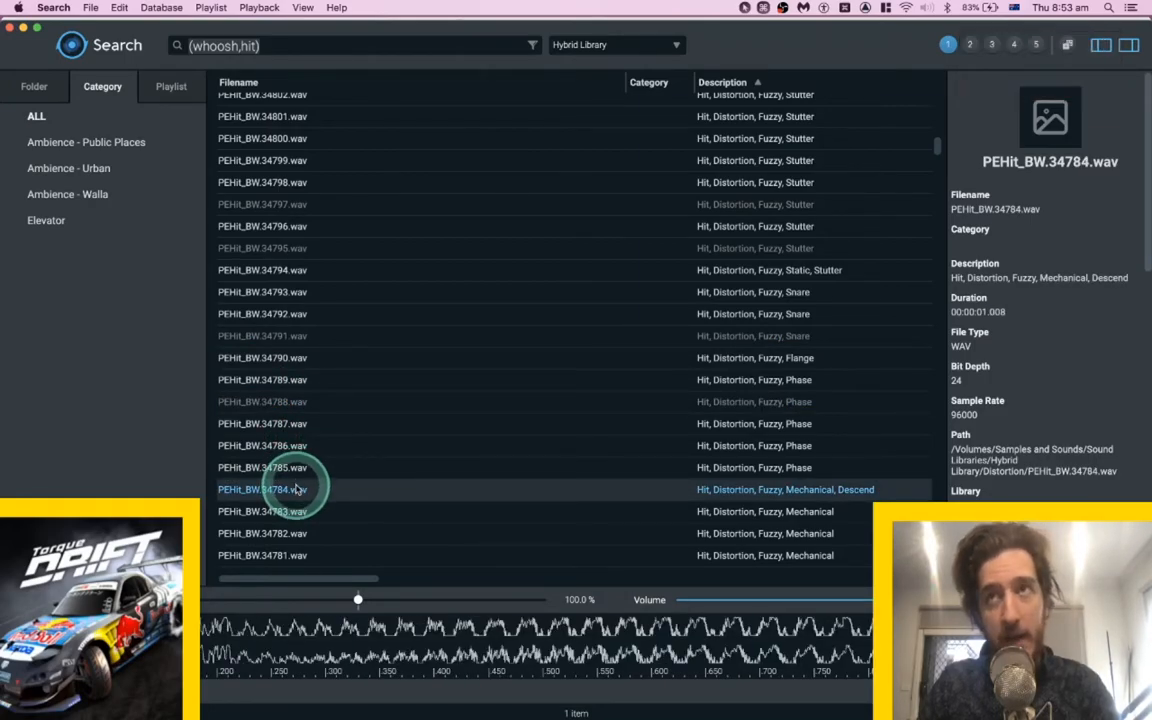
Audition the mechanical hits PEHit_BW.34778.wav and PEHit_BW.34769.wav and the electronic drum hit PEHit_BW.34761.wav.
{"action": "scroll", "coordinate": [297, 489], "scroll_direction": "down", "scroll_amount": 3}
{"action": "left_click", "coordinate": [290, 455]}
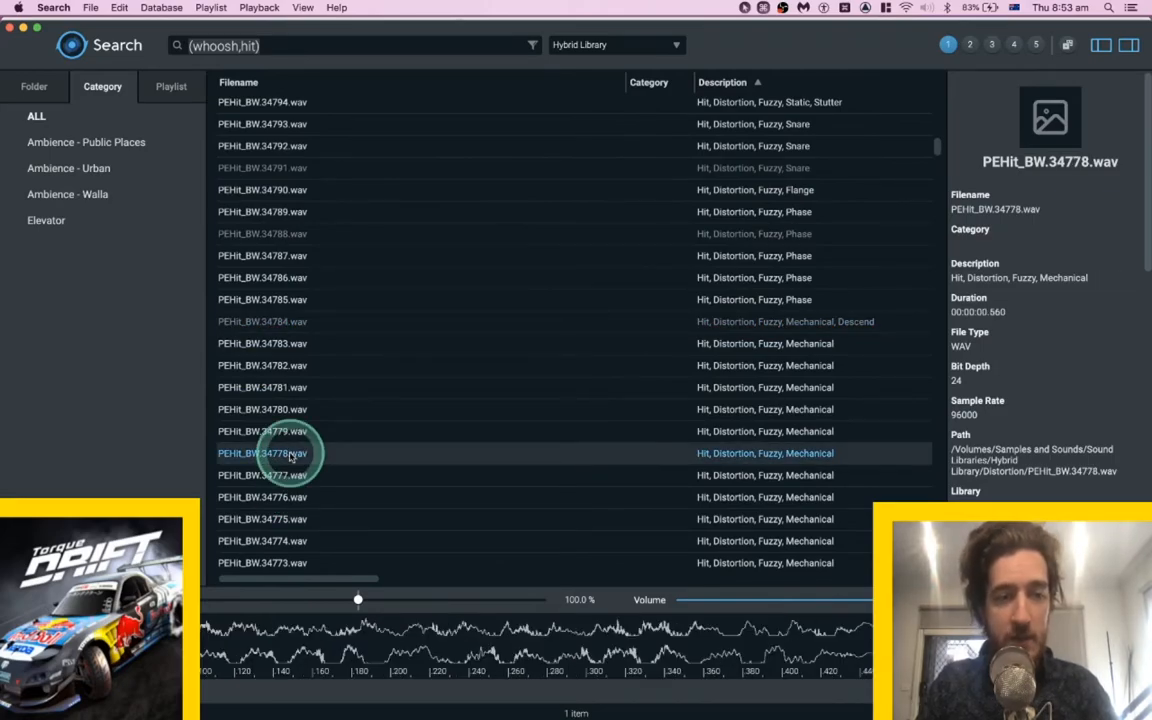
{"action": "key", "text": "space"}
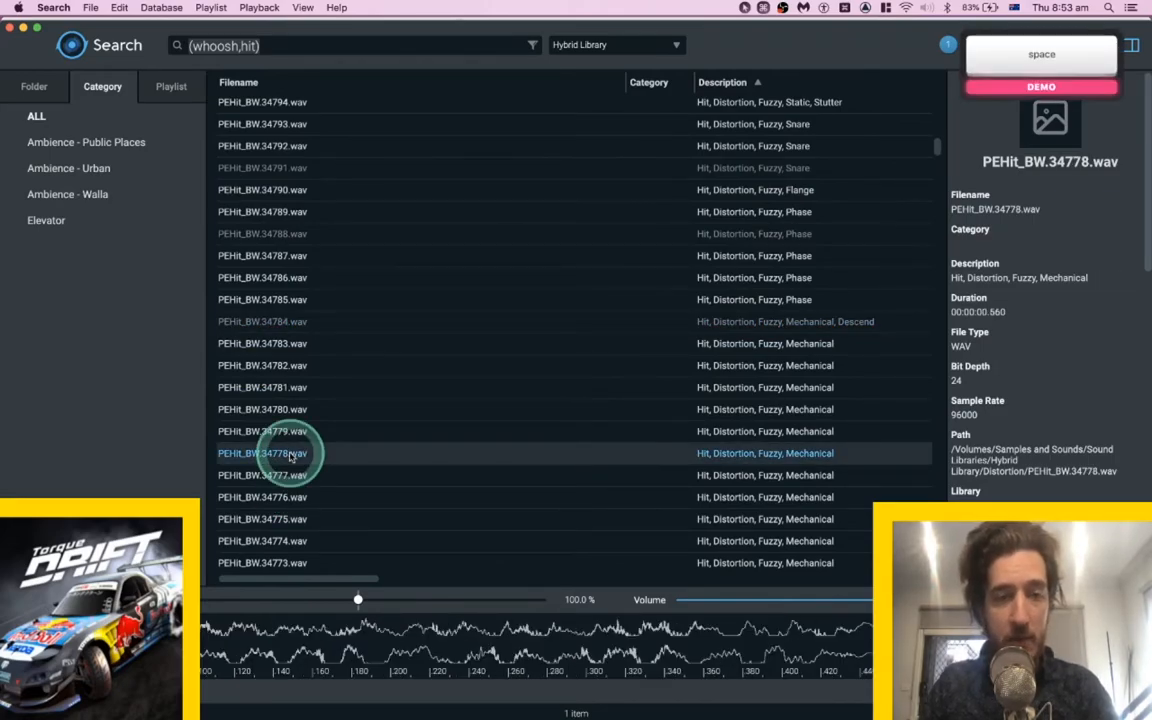
{"action": "scroll", "coordinate": [300, 456], "scroll_direction": "down", "scroll_amount": 4}
{"action": "left_click", "coordinate": [310, 432]}
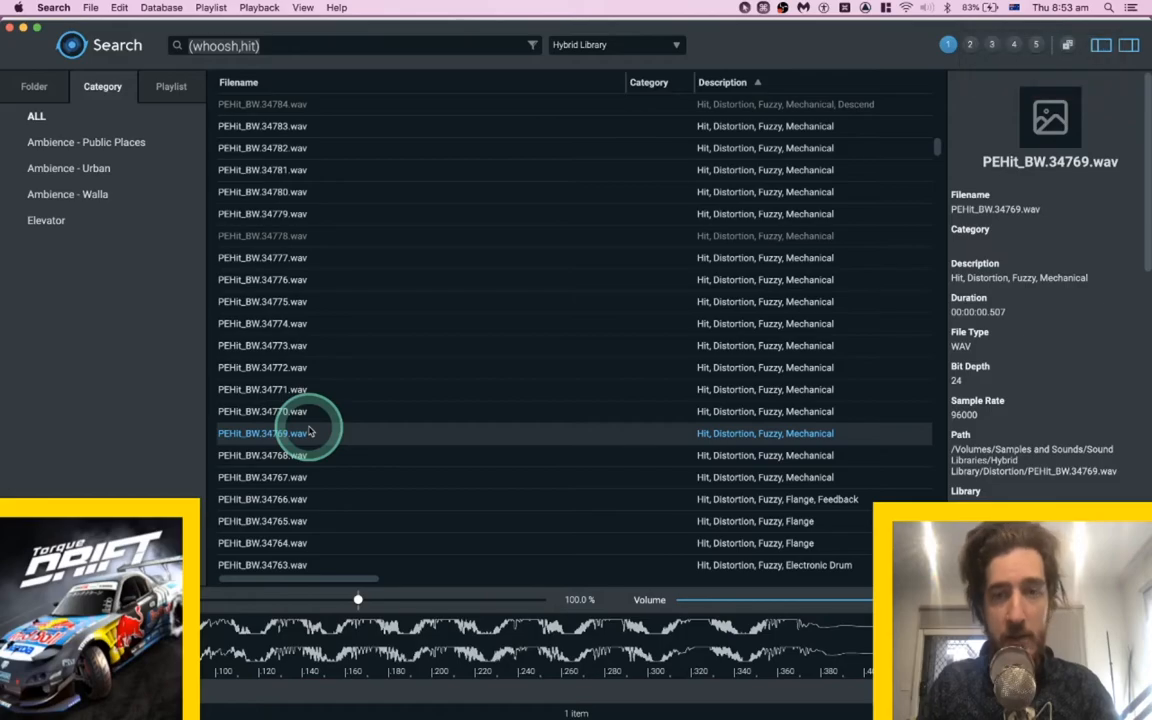
{"action": "key", "text": "space"}
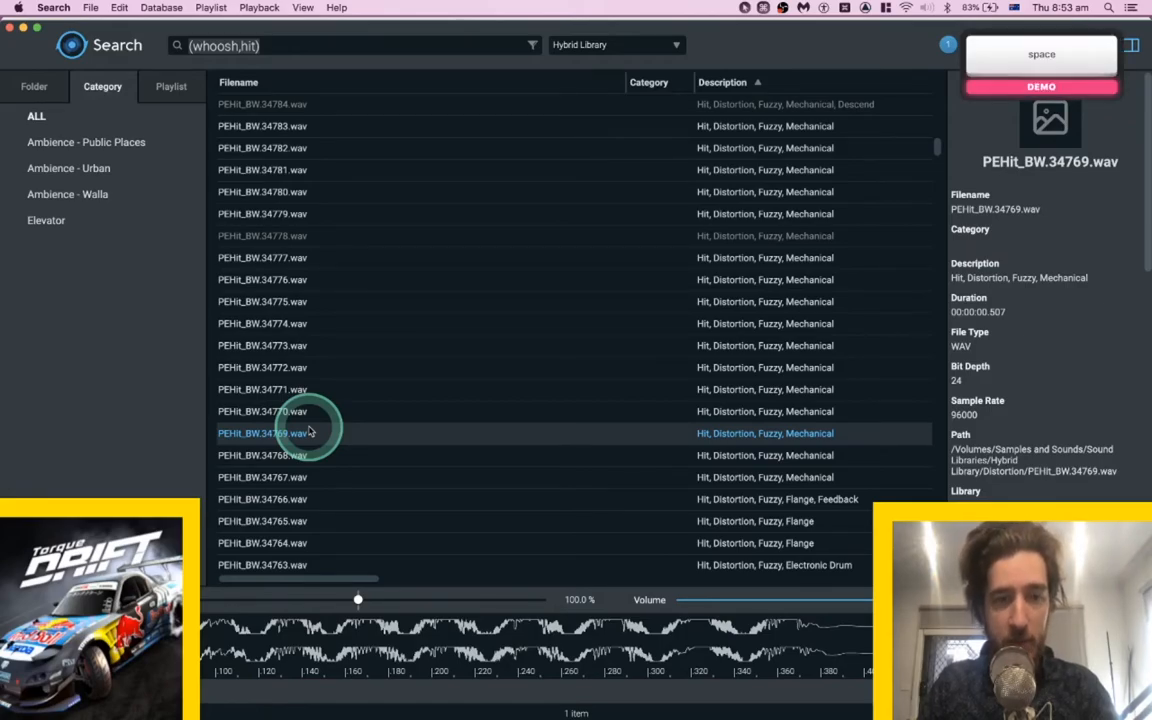
{"action": "scroll", "coordinate": [310, 432], "scroll_direction": "down", "scroll_amount": 4}
{"action": "left_click", "coordinate": [310, 422]}
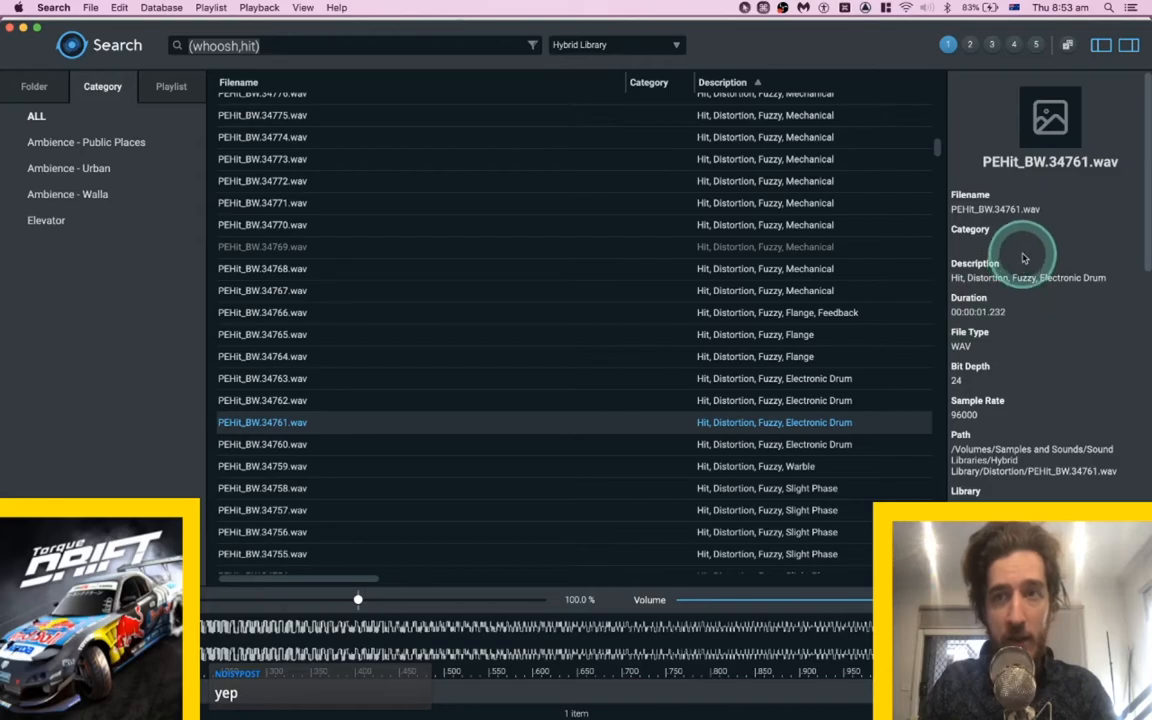
Open the description of PEHit_BW.34764.wav for editing in the results list, and return to PEHit_BW.34761.wav.
{"action": "right_click", "coordinate": [771, 424]}
{"action": "left_click", "coordinate": [817, 428]}
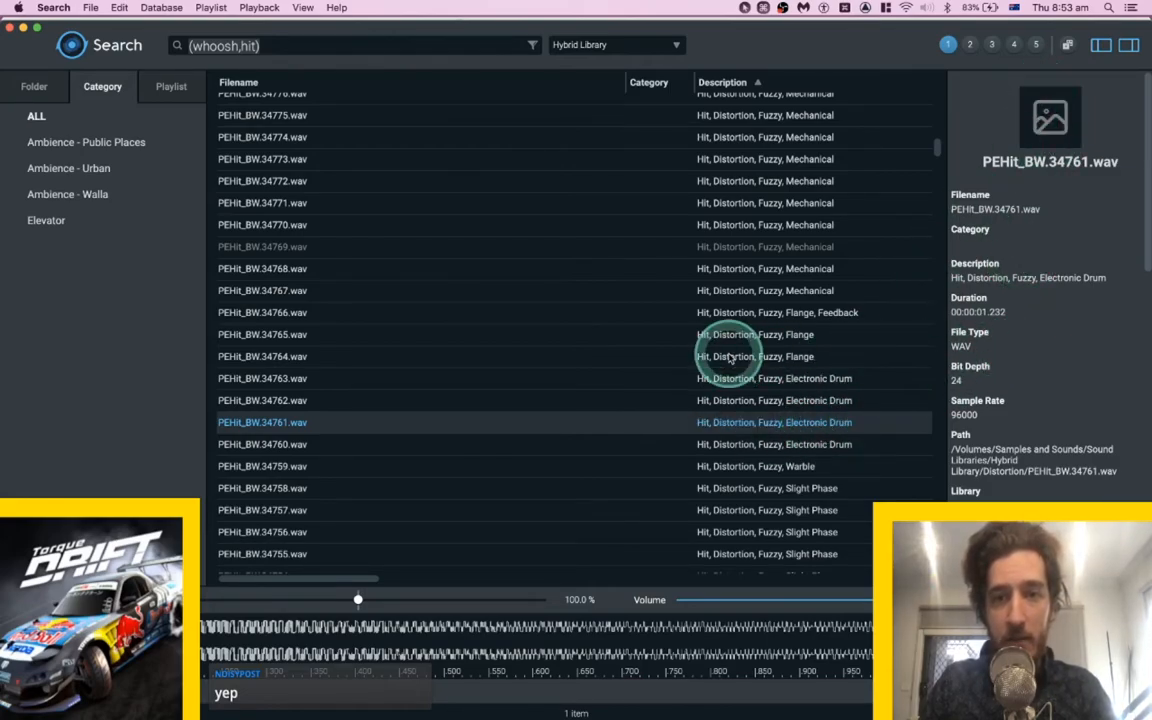
{"action": "right_click", "coordinate": [598, 358]}
{"action": "left_click", "coordinate": [643, 381]}
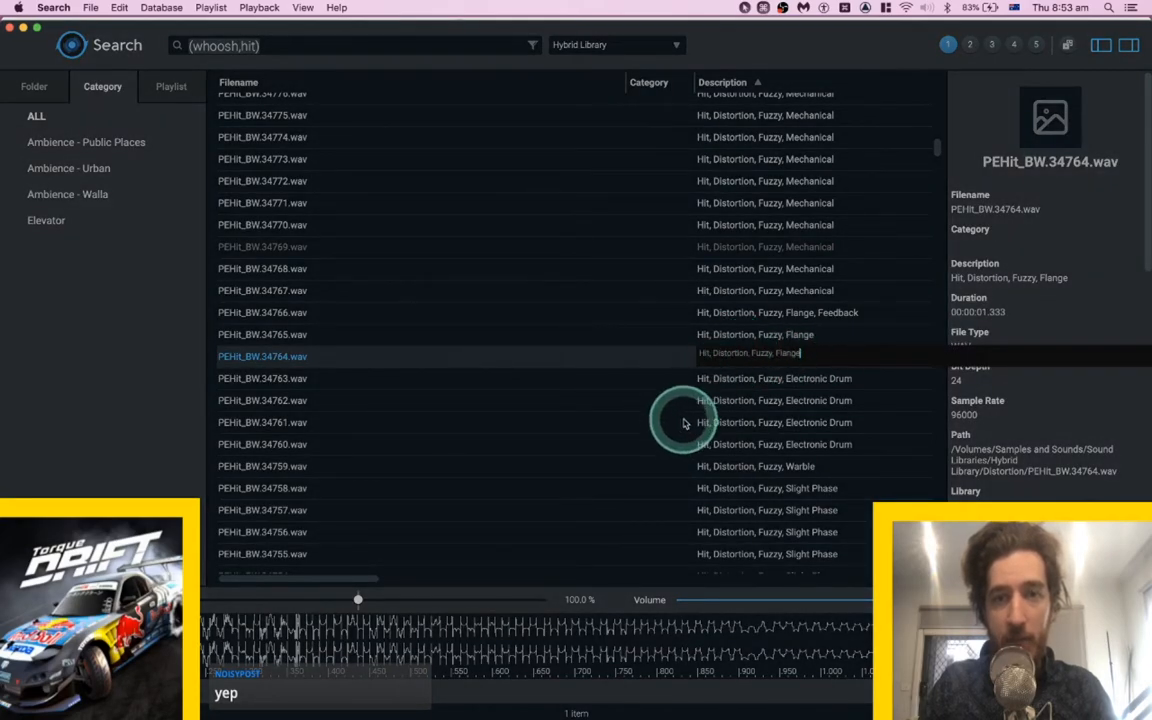
{"action": "left_click", "coordinate": [763, 413]}
Open the description of PEHit_BW.34761.wav for editing in its file details and leave the field.
{"action": "left_click", "coordinate": [1050, 277]}
{"action": "right_click", "coordinate": [1052, 276]}
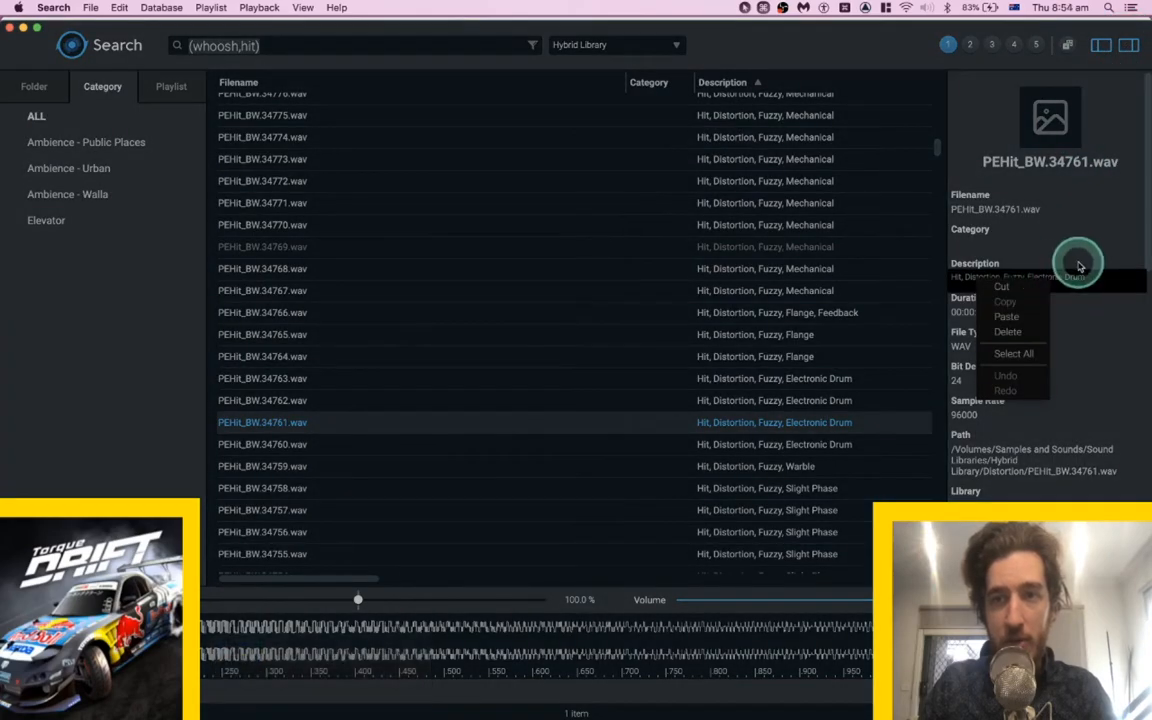
{"action": "left_click", "coordinate": [1062, 272]}
Look through the remaining metadata fields of PEHit_BW.34761.wav, and open and close its Microphone field.
{"action": "scroll", "coordinate": [1095, 370], "scroll_direction": "down", "scroll_amount": 10}
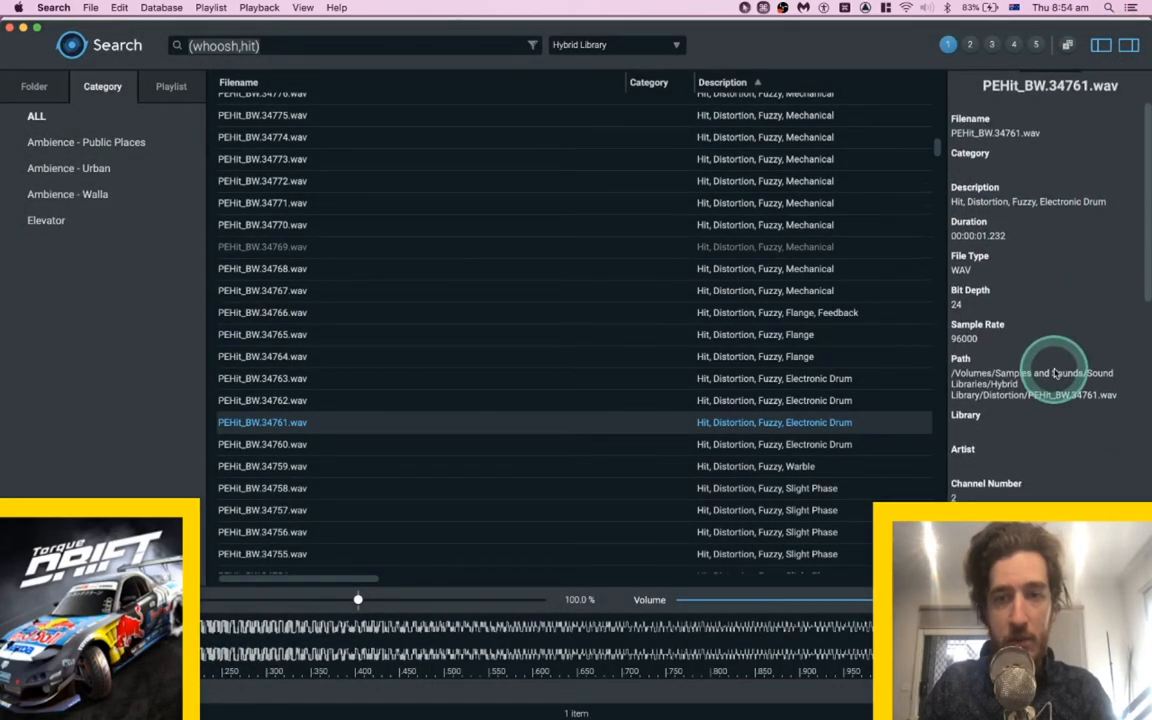
{"action": "scroll", "coordinate": [1055, 373], "scroll_direction": "down", "scroll_amount": 5}
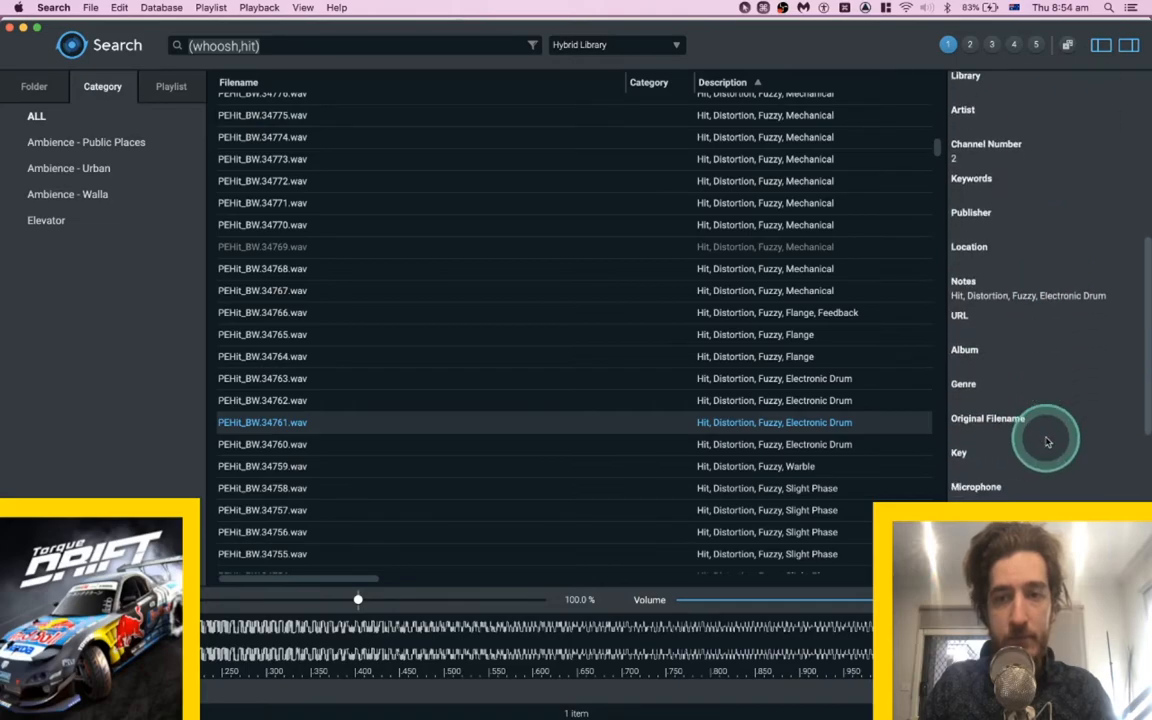
{"action": "scroll", "coordinate": [1043, 306], "scroll_direction": "down", "scroll_amount": 10}
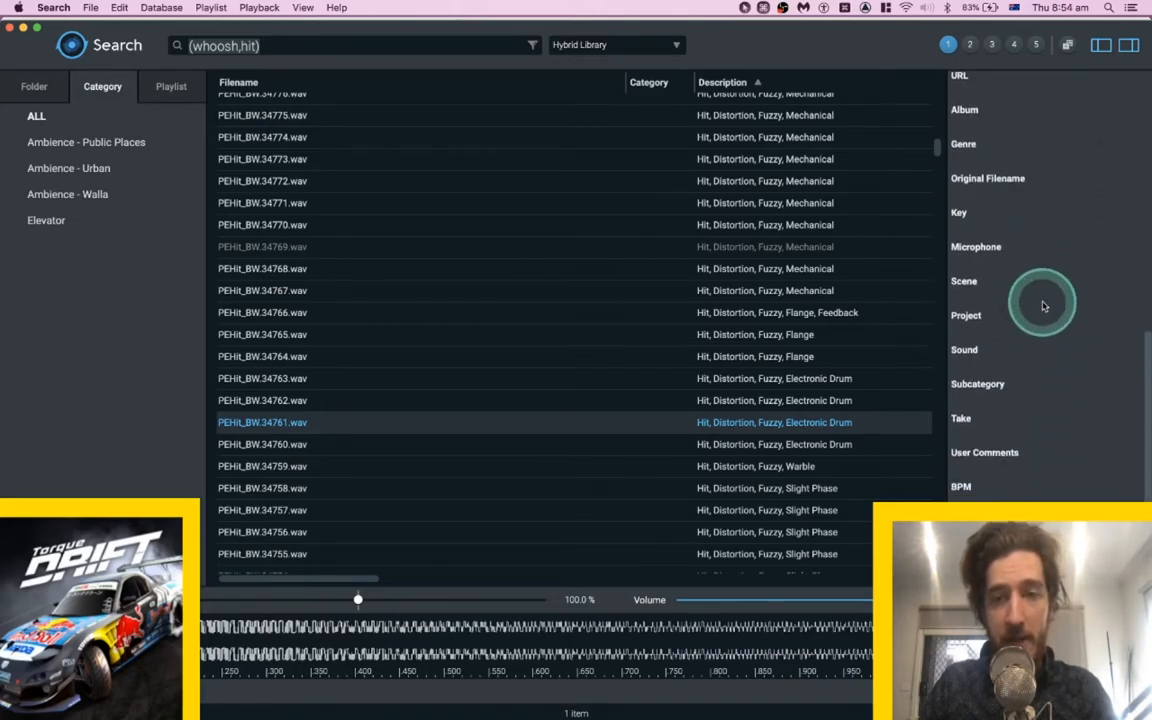
{"action": "scroll", "coordinate": [1028, 450], "scroll_direction": "down", "scroll_amount": 3}
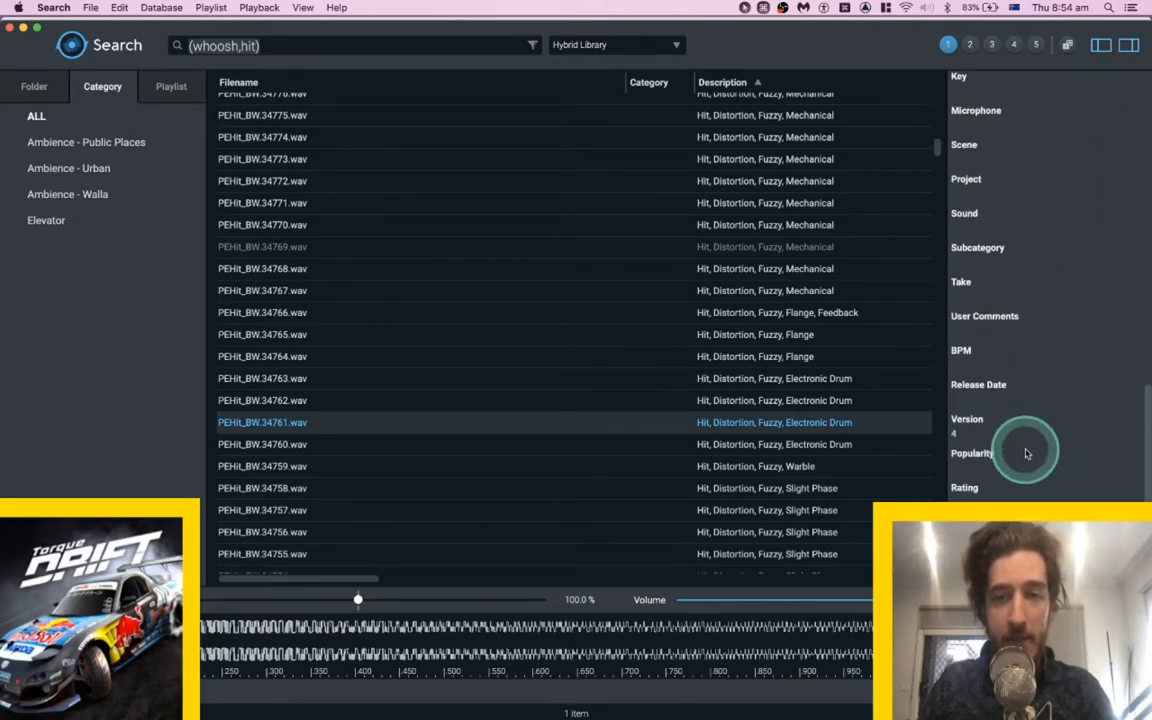
{"action": "left_click", "coordinate": [983, 124]}
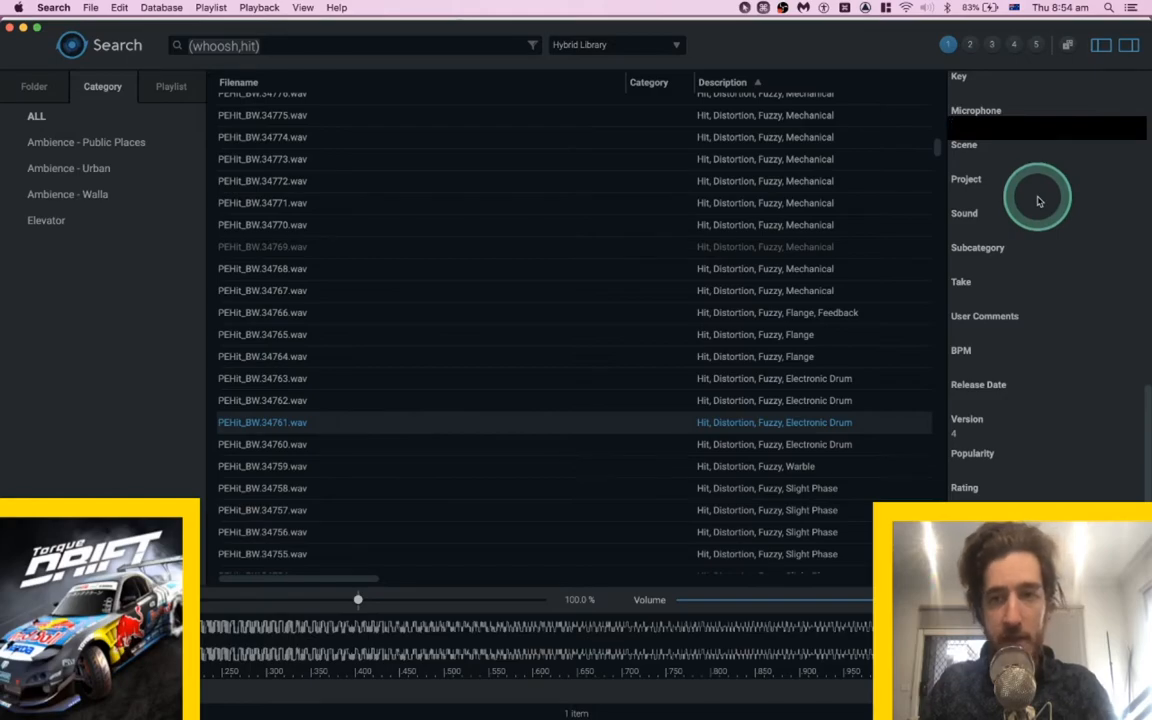
{"action": "left_click", "coordinate": [1038, 201]}
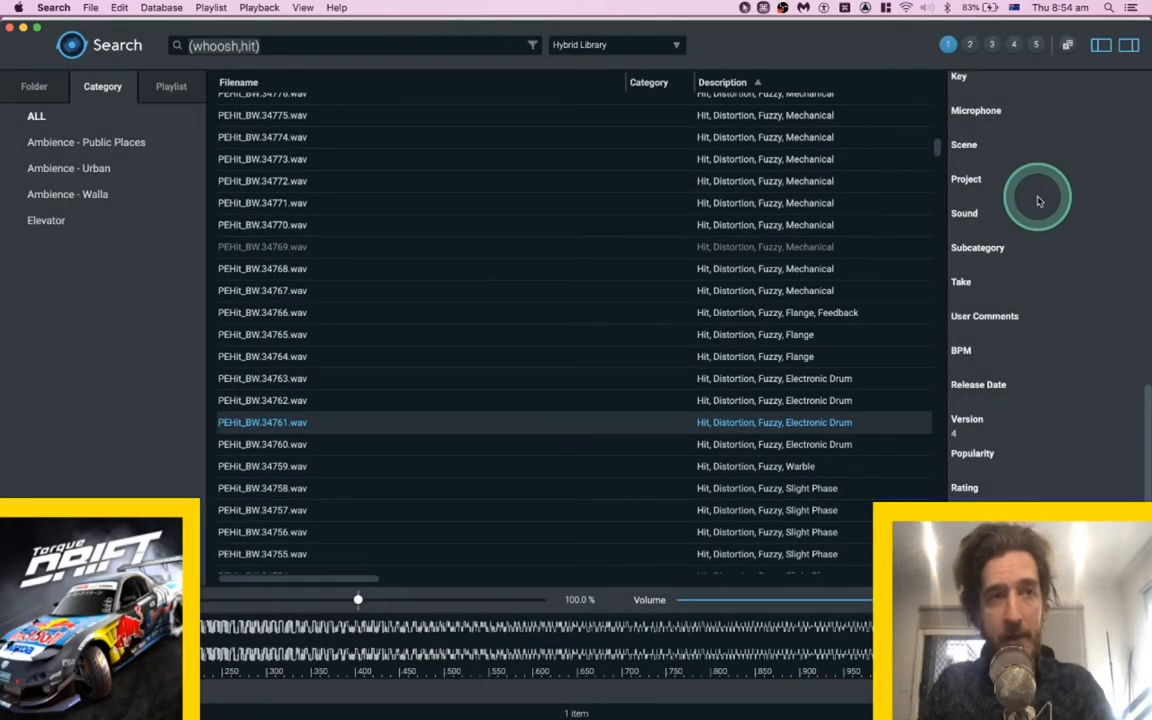
Audition PEHit_BW.34760.wav, the warble hit PEHit_BW.34759.wav and the slight-phase hit PEHit_BW.34757.wav.
{"action": "left_click", "coordinate": [364, 446]}
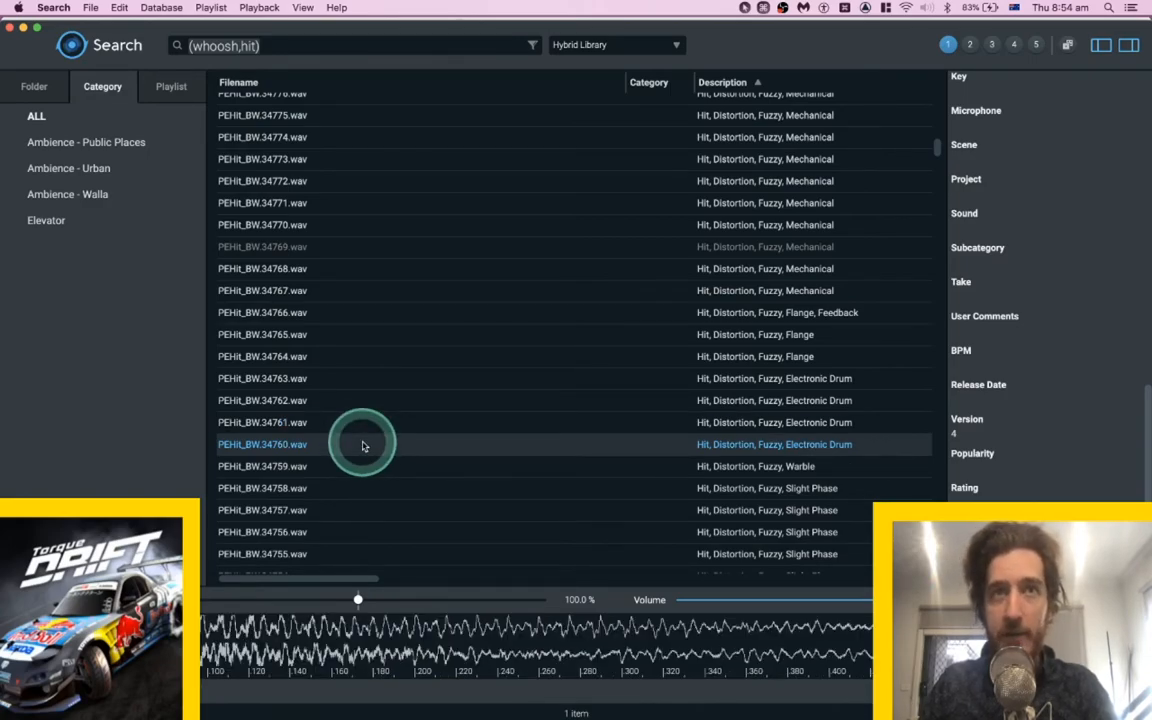
{"action": "key", "text": "super+Tab"}
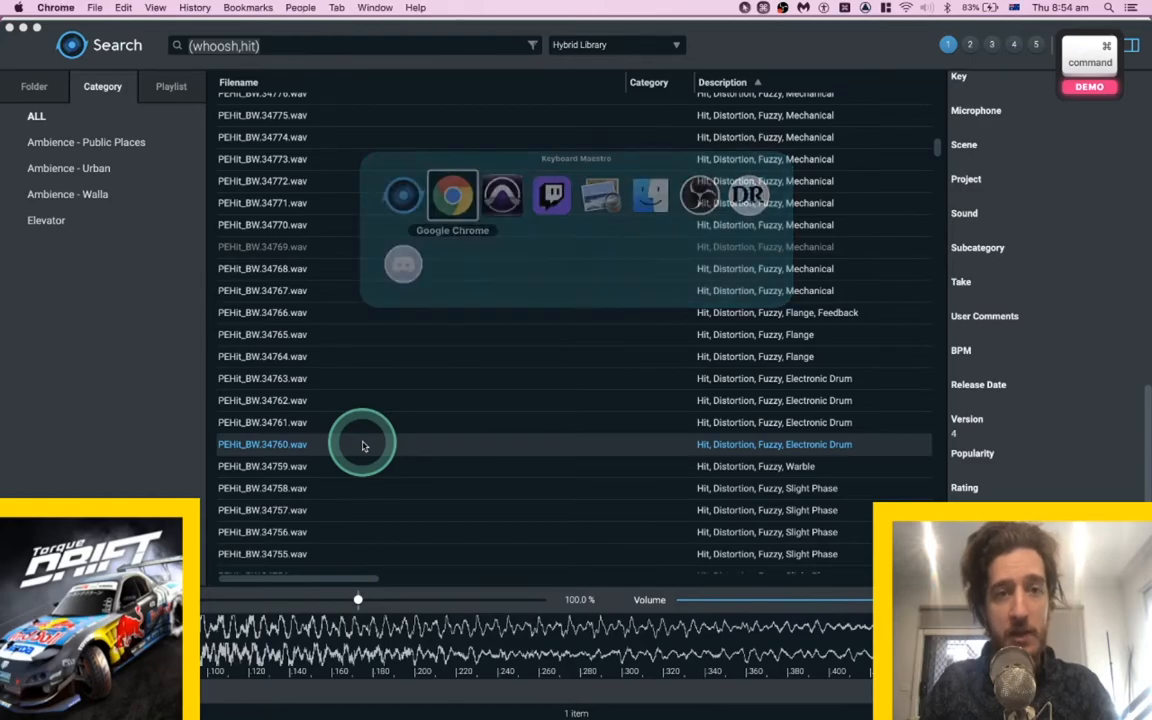
{"action": "key", "text": "super+Tab"}
{"action": "left_click", "coordinate": [361, 465]}
{"action": "key", "text": "space"}
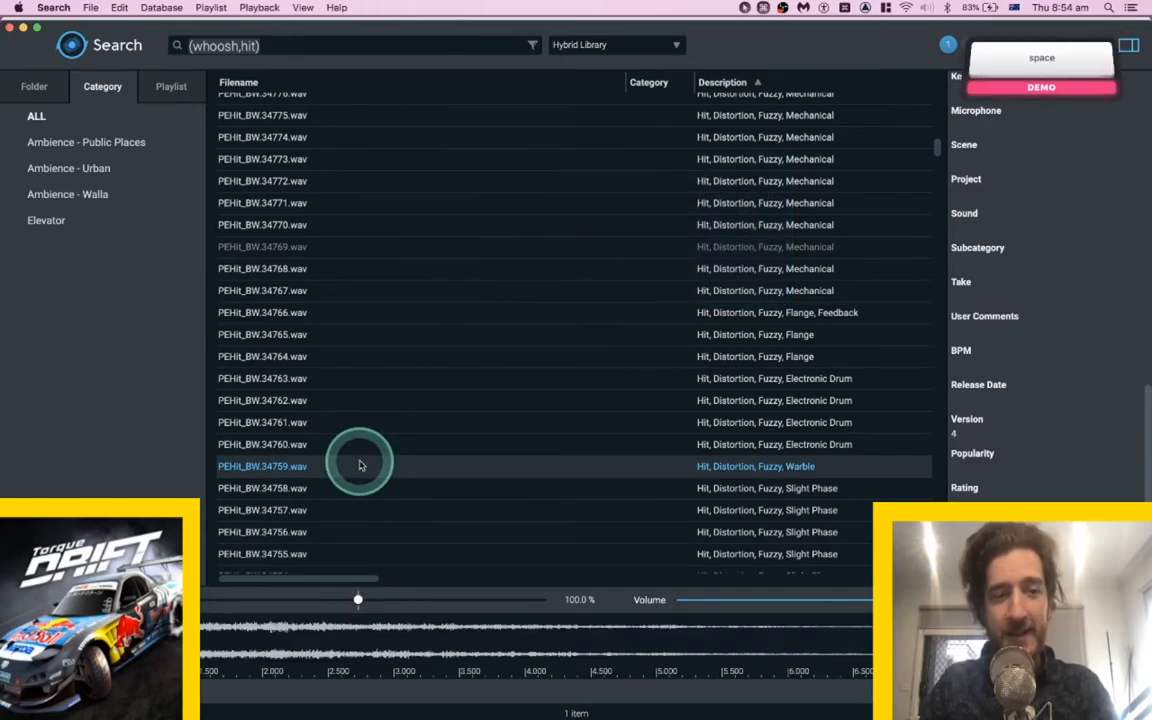
{"action": "left_click", "coordinate": [370, 510]}
Audition the reverb hit PEHit_BW.34752.wav, the roar hit 34753 and the fuzzy hits 34742 and 34739.
{"action": "scroll", "coordinate": [393, 460], "scroll_direction": "down", "scroll_amount": 3}
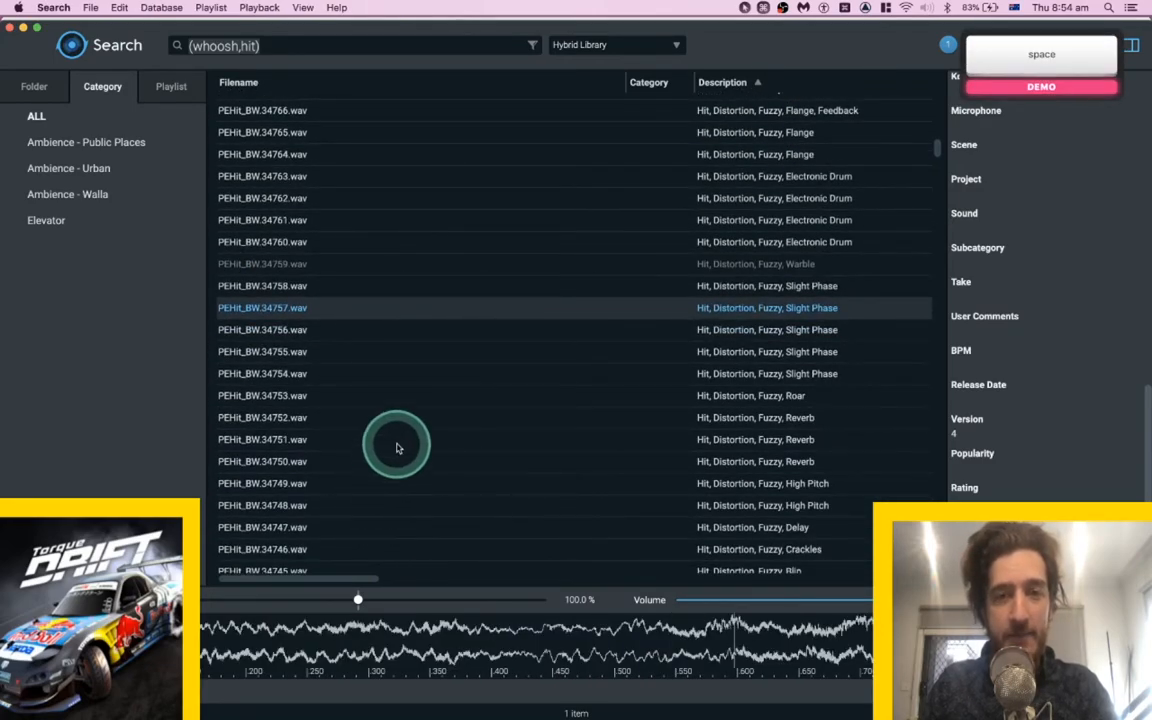
{"action": "left_click", "coordinate": [390, 418]}
{"action": "left_click", "coordinate": [388, 396]}
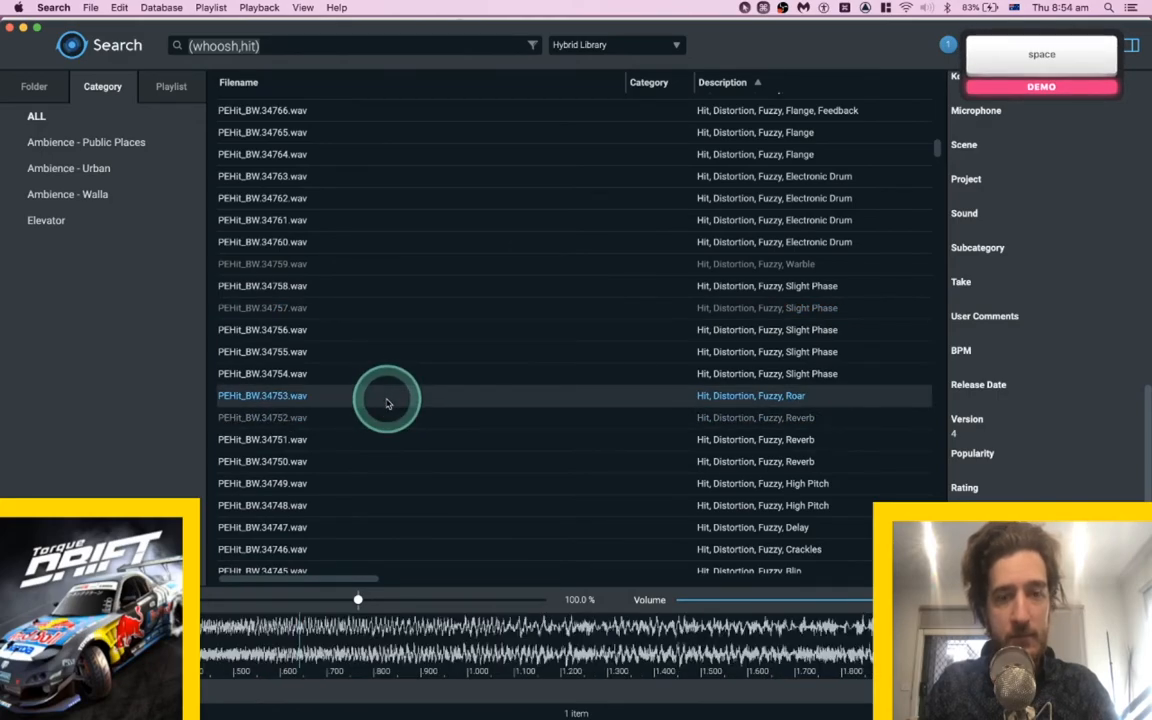
{"action": "scroll", "coordinate": [388, 403], "scroll_direction": "down", "scroll_amount": 4}
{"action": "left_click", "coordinate": [388, 400]}
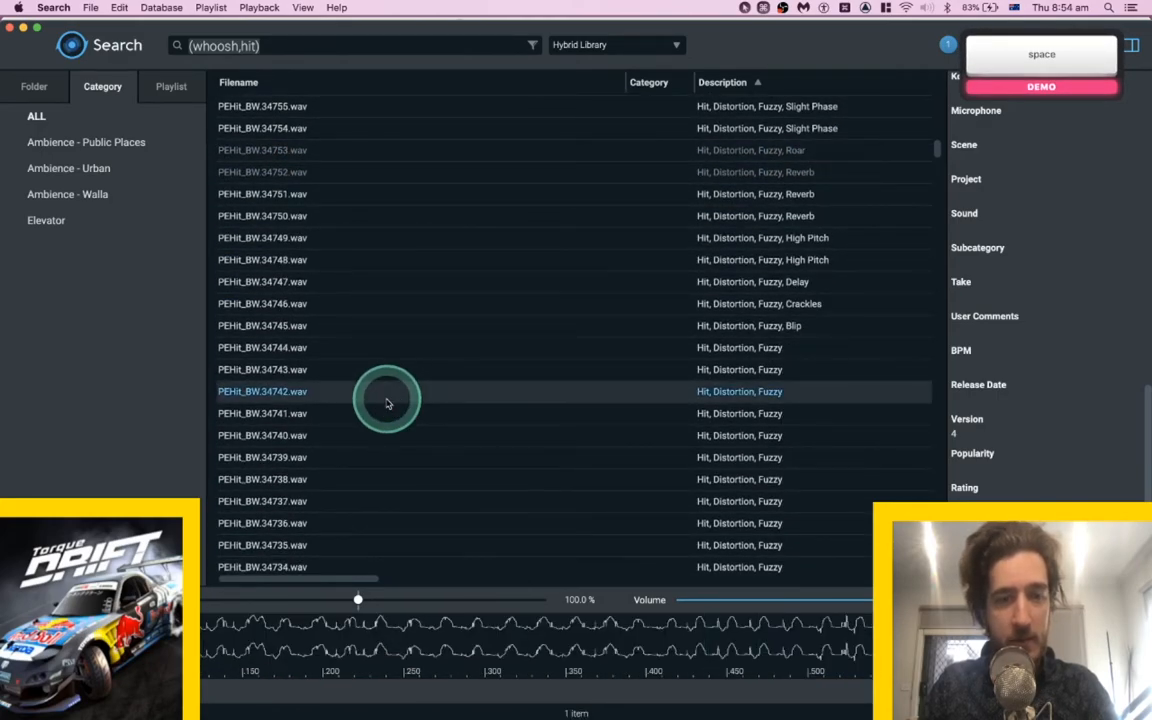
{"action": "left_click", "coordinate": [375, 457]}
Audition the fuzzy hit PEHit_BW.34726.wav, the digital hit 34651 and the electric hits 34640, 34632 and 34623.
{"action": "scroll", "coordinate": [368, 485], "scroll_direction": "down", "scroll_amount": 4}
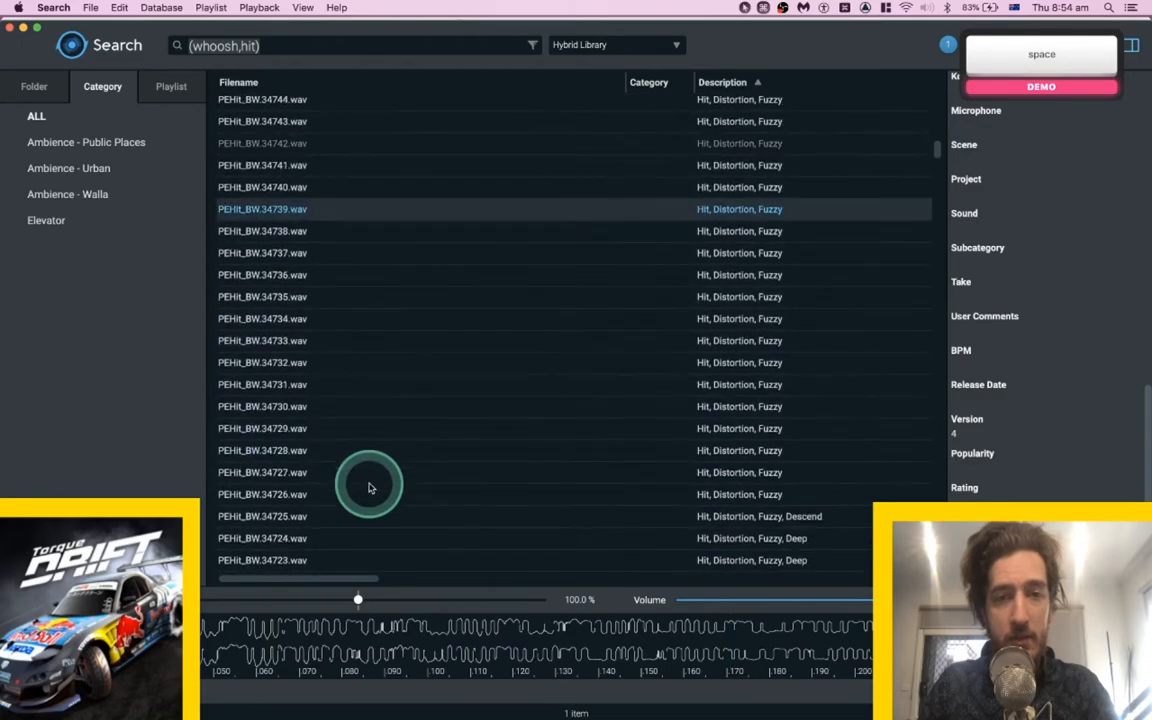
{"action": "left_click", "coordinate": [369, 490]}
{"action": "scroll", "coordinate": [369, 488], "scroll_direction": "down", "scroll_amount": 4}
{"action": "left_click", "coordinate": [369, 488]}
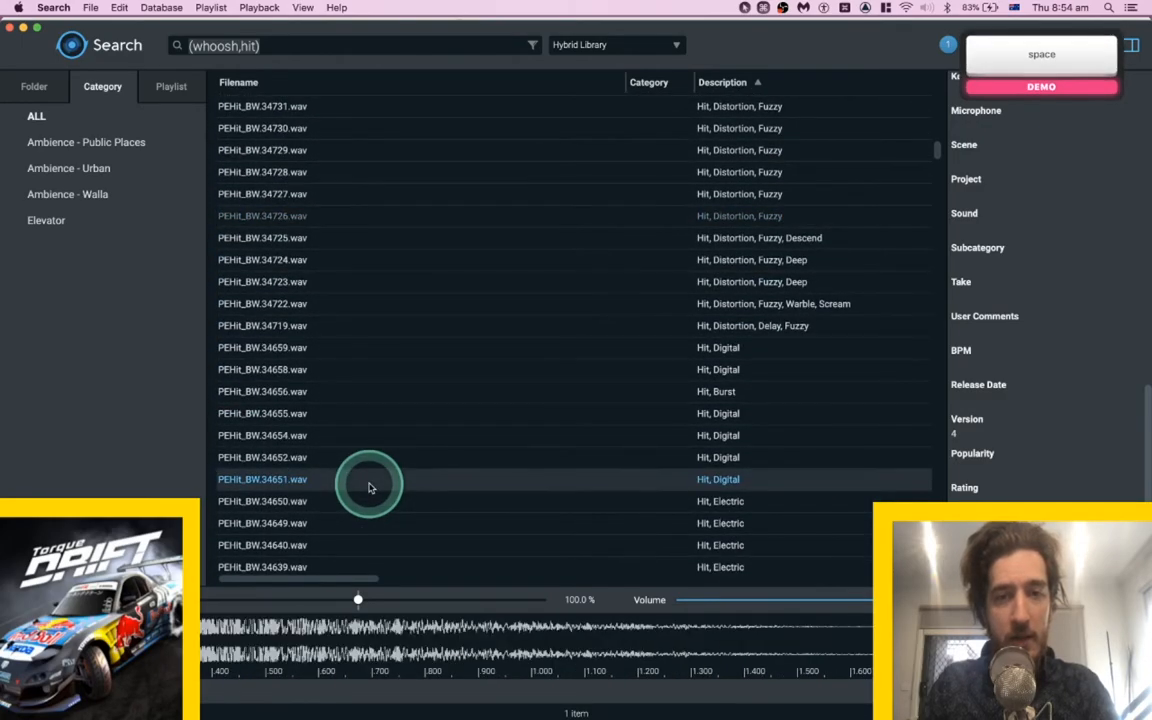
{"action": "left_click", "coordinate": [362, 543]}
{"action": "scroll", "coordinate": [362, 543], "scroll_direction": "down", "scroll_amount": 6}
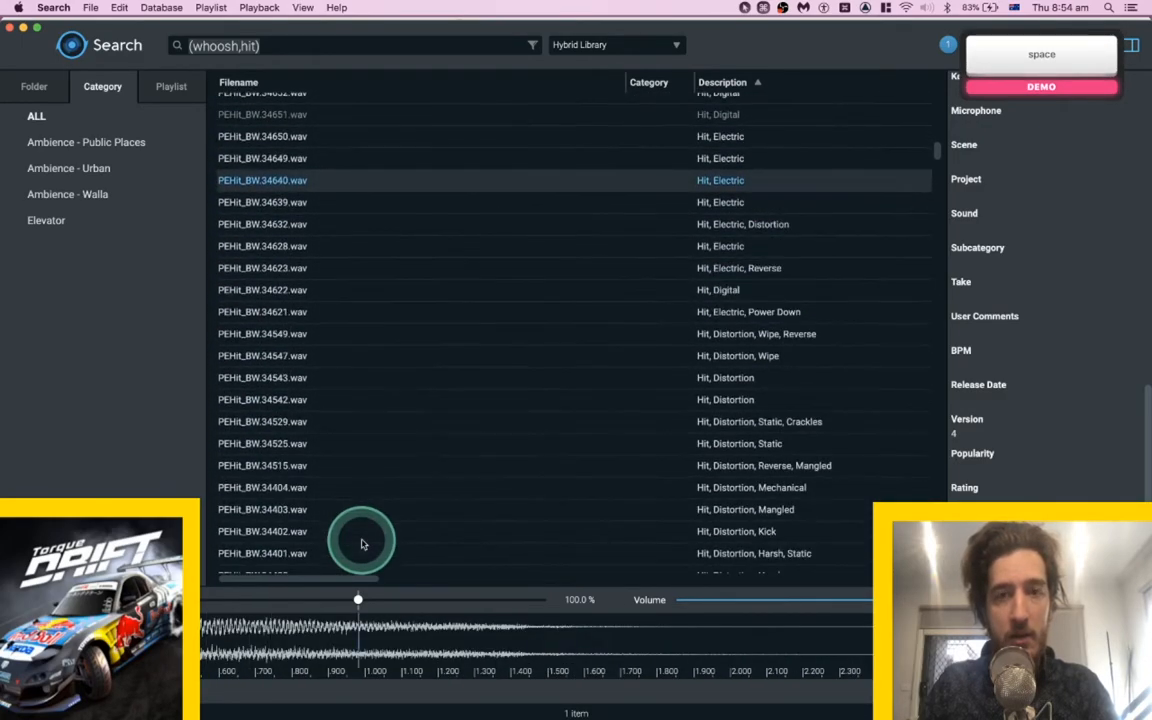
{"action": "left_click", "coordinate": [404, 222]}
{"action": "left_click", "coordinate": [414, 270]}
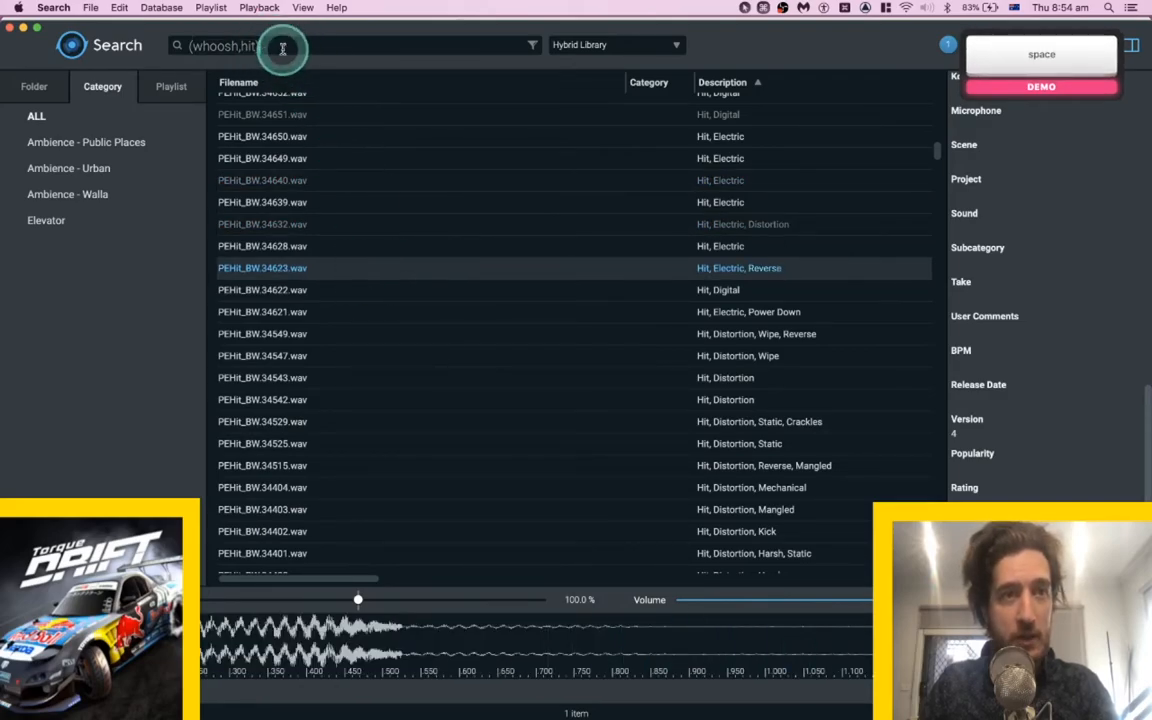
Change the Hybrid Library search query to whoosh-hit, without parentheses, and run it.
{"action": "left_click", "coordinate": [243, 46]}
{"action": "key", "text": "BackSpace"}
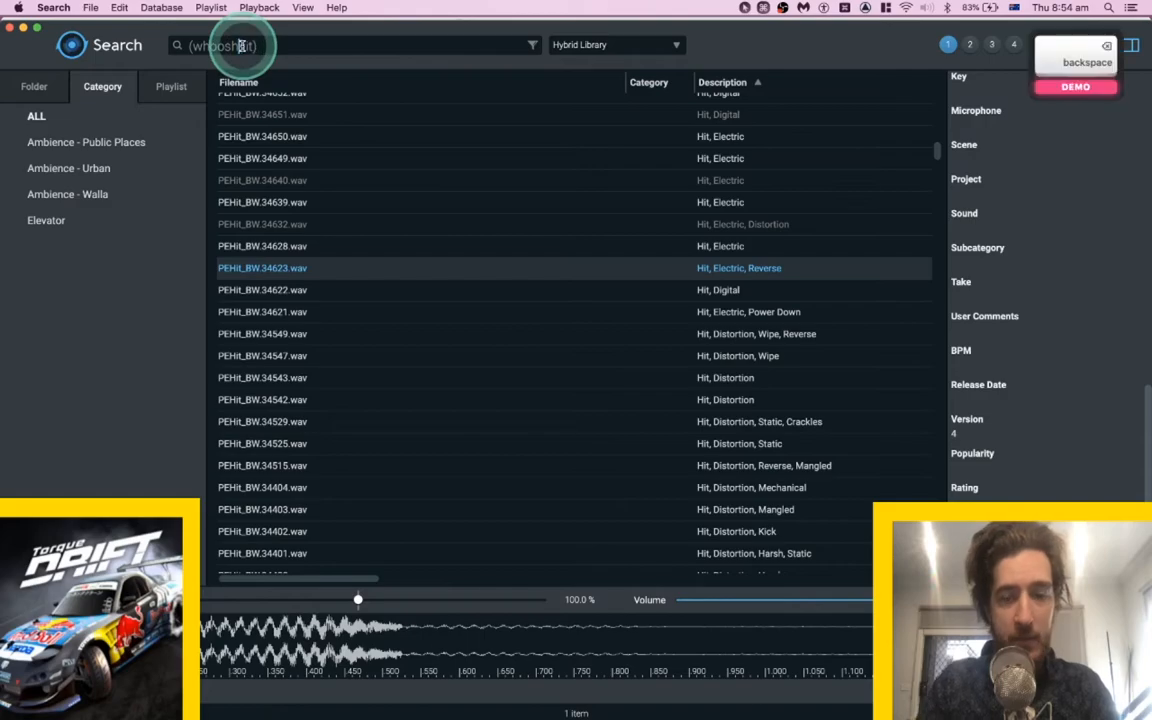
{"action": "key", "text": "Return"}
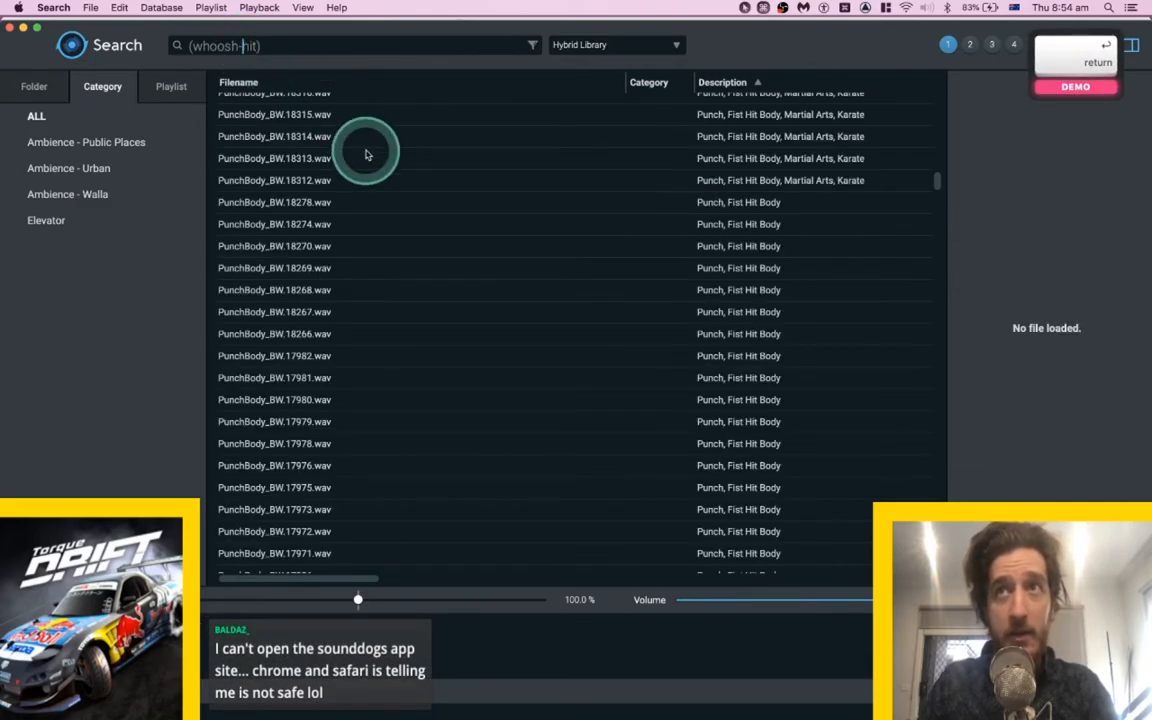
{"action": "left_click", "coordinate": [306, 52]}
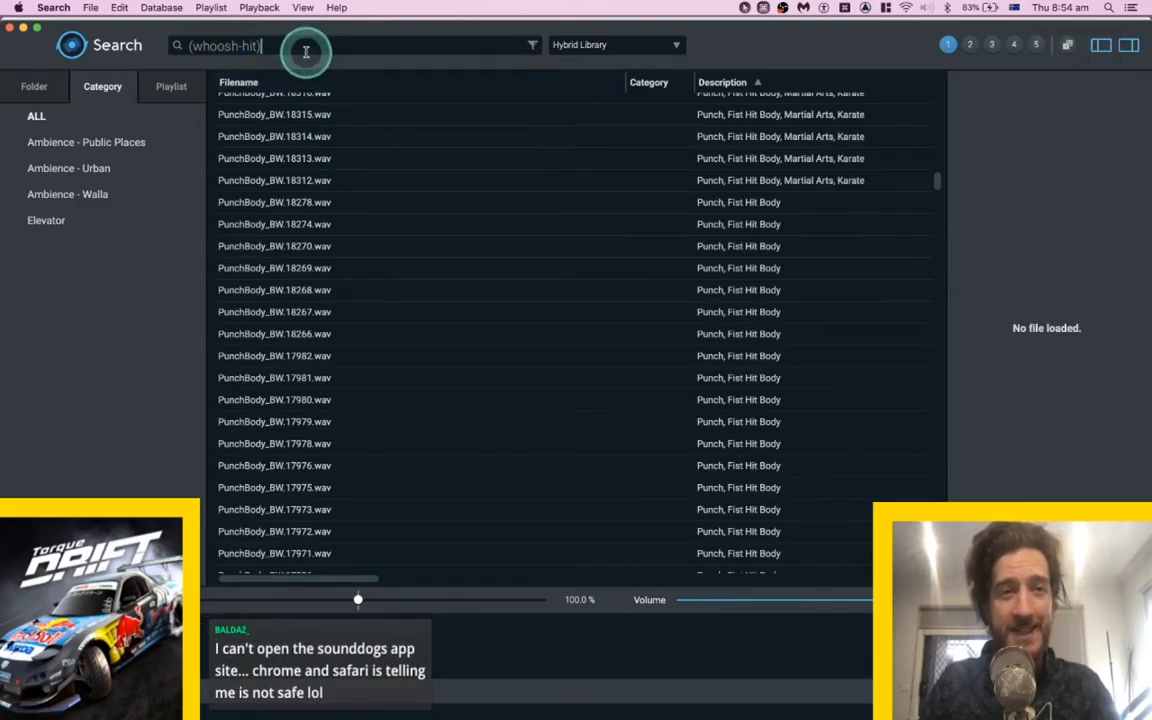
{"action": "key", "text": "BackSpace"}
{"action": "key", "text": "super+Left"}
{"action": "key", "text": "Delete"}
{"action": "key", "text": "Return"}
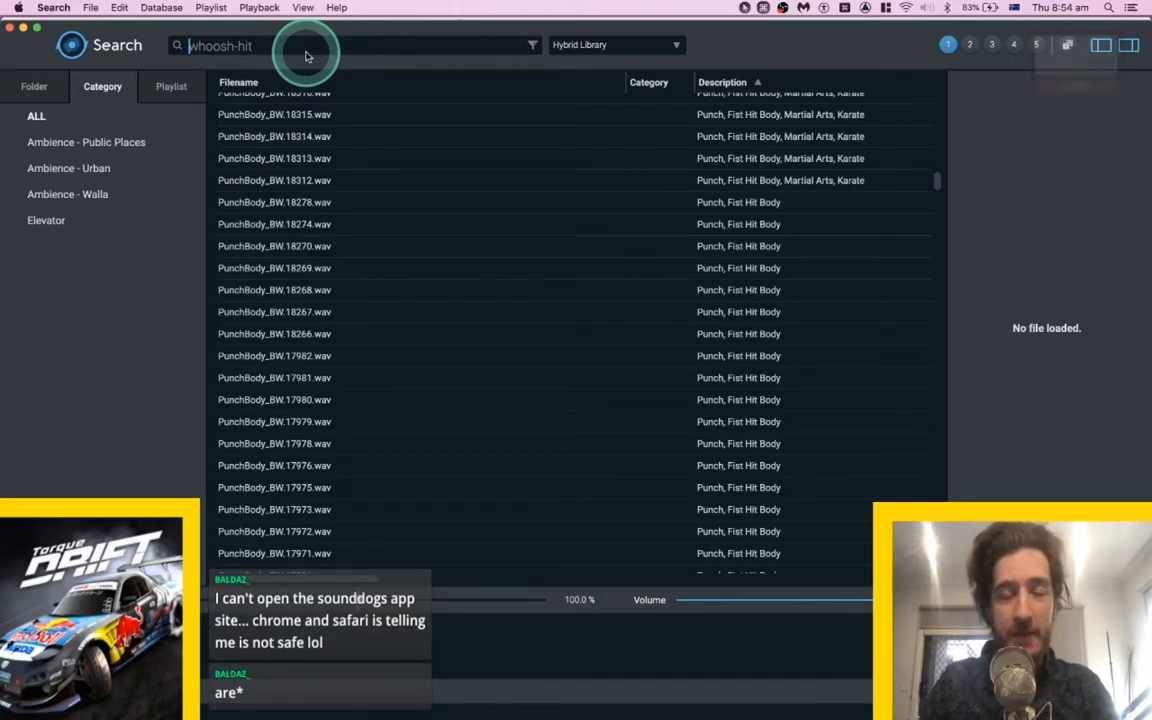
Find and audition the torch pass-by TorchPassBy_BW.5357.wav and the fireball whoosh PEWhoosh_BW.42748.wav.
{"action": "scroll", "coordinate": [427, 249], "scroll_direction": "down", "scroll_amount": 10}
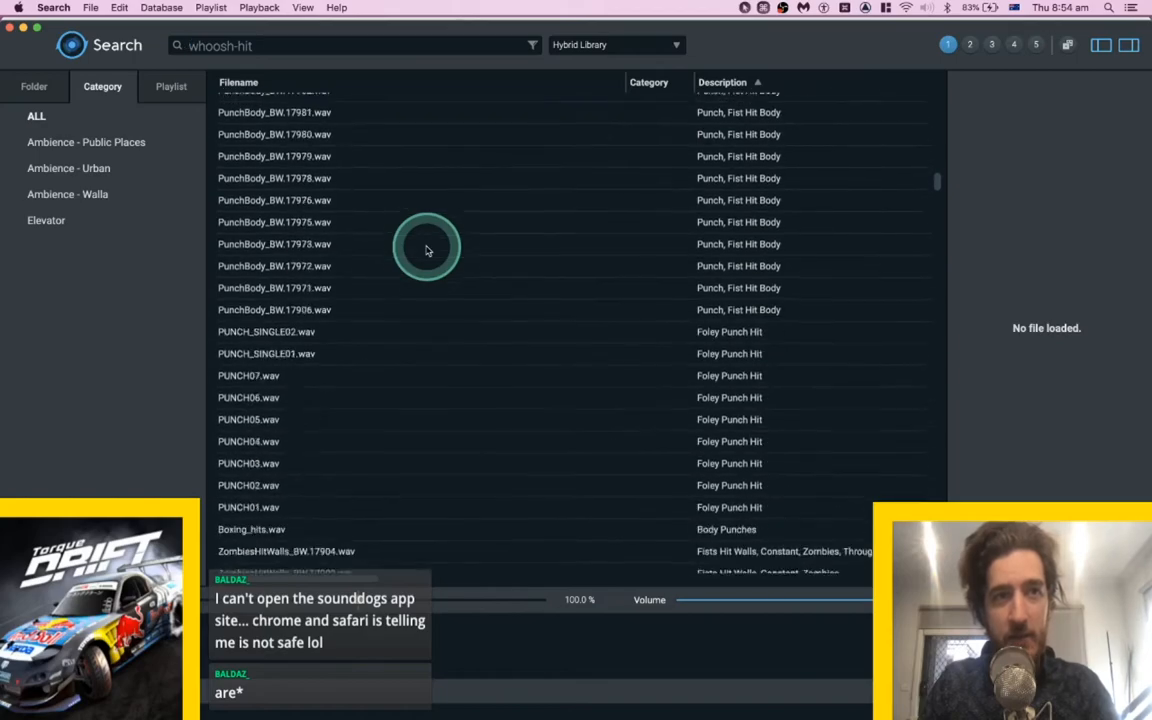
{"action": "scroll", "coordinate": [427, 249], "scroll_direction": "down", "scroll_amount": 5}
{"action": "left_click", "coordinate": [360, 237]}
{"action": "key", "text": "space"}
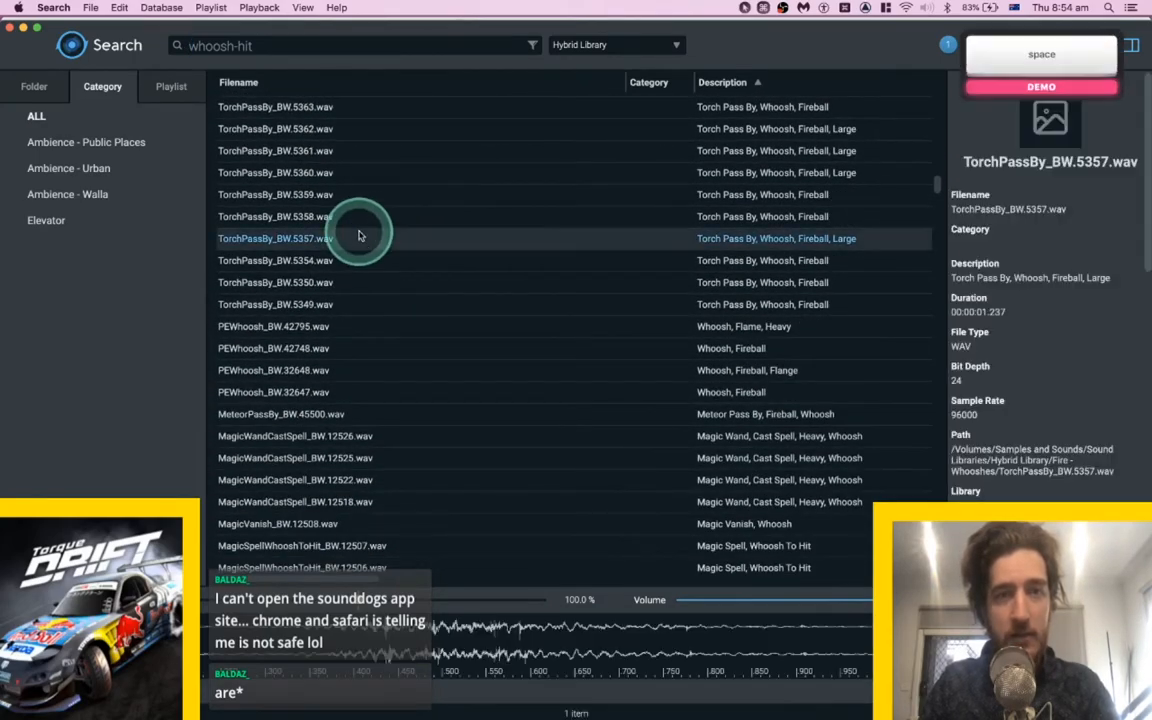
{"action": "left_click", "coordinate": [323, 346]}
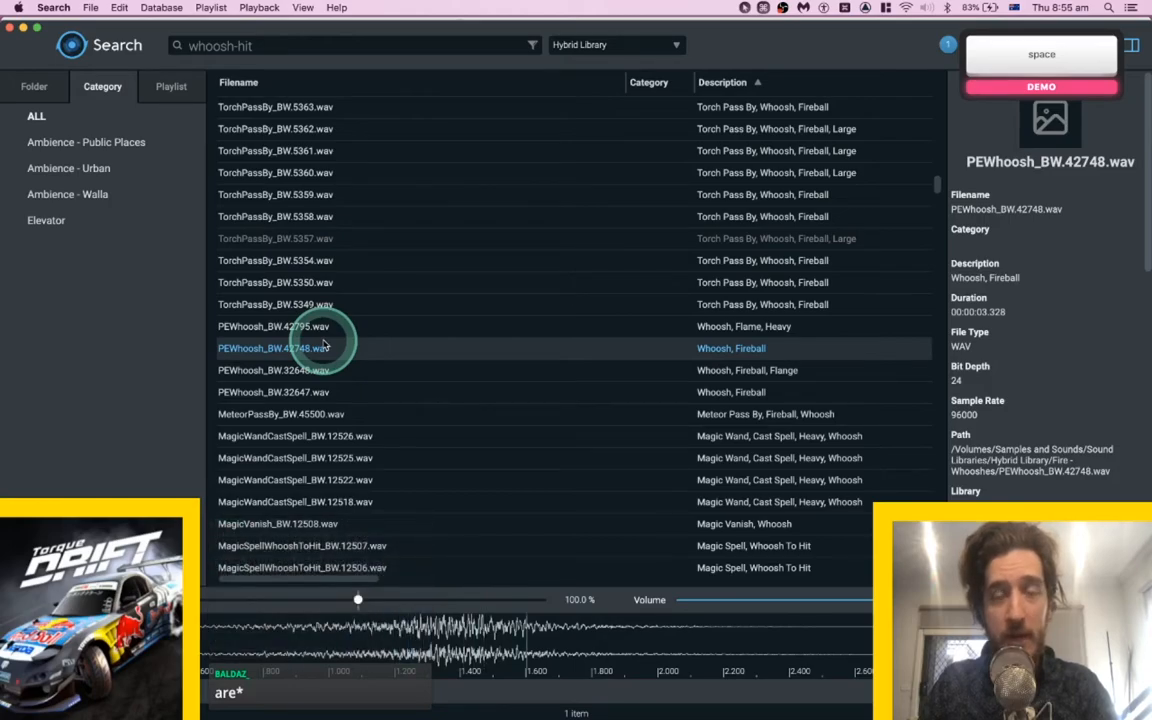
Switch to Pro Tools, play the current whoosh on SFX A 4 against picture, and delete that clip.
{"action": "key", "text": "super+Tab"}
{"action": "key", "text": "super+Tab"}
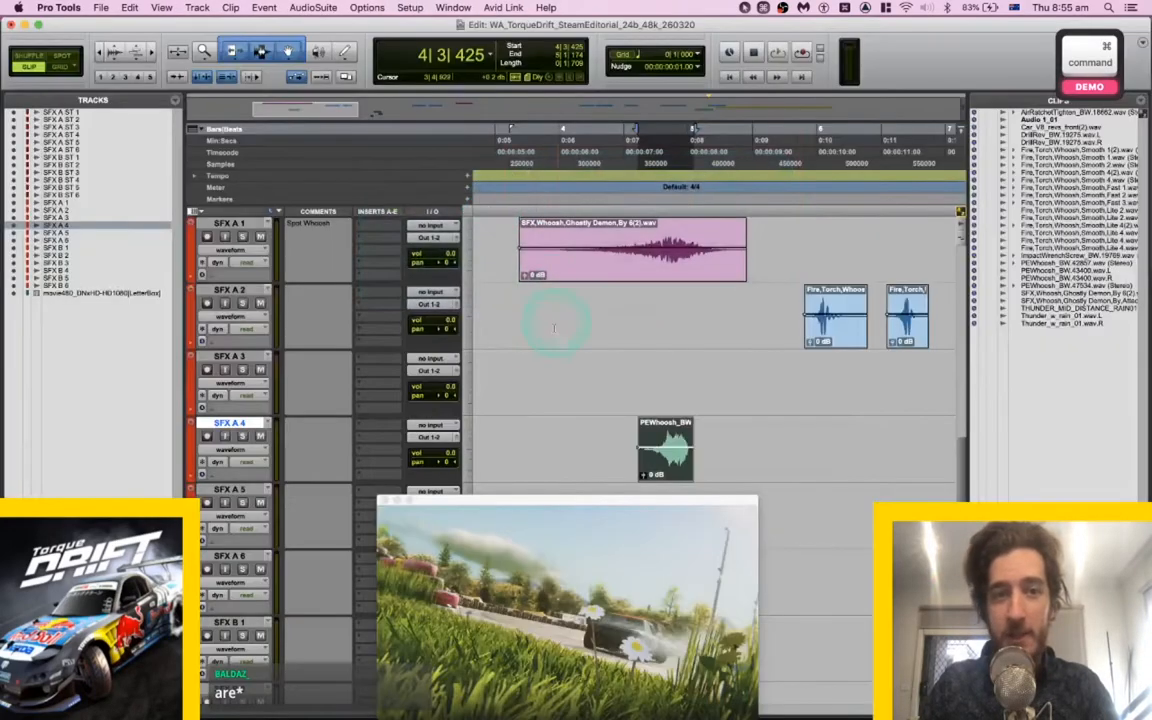
{"action": "key", "text": "space"}
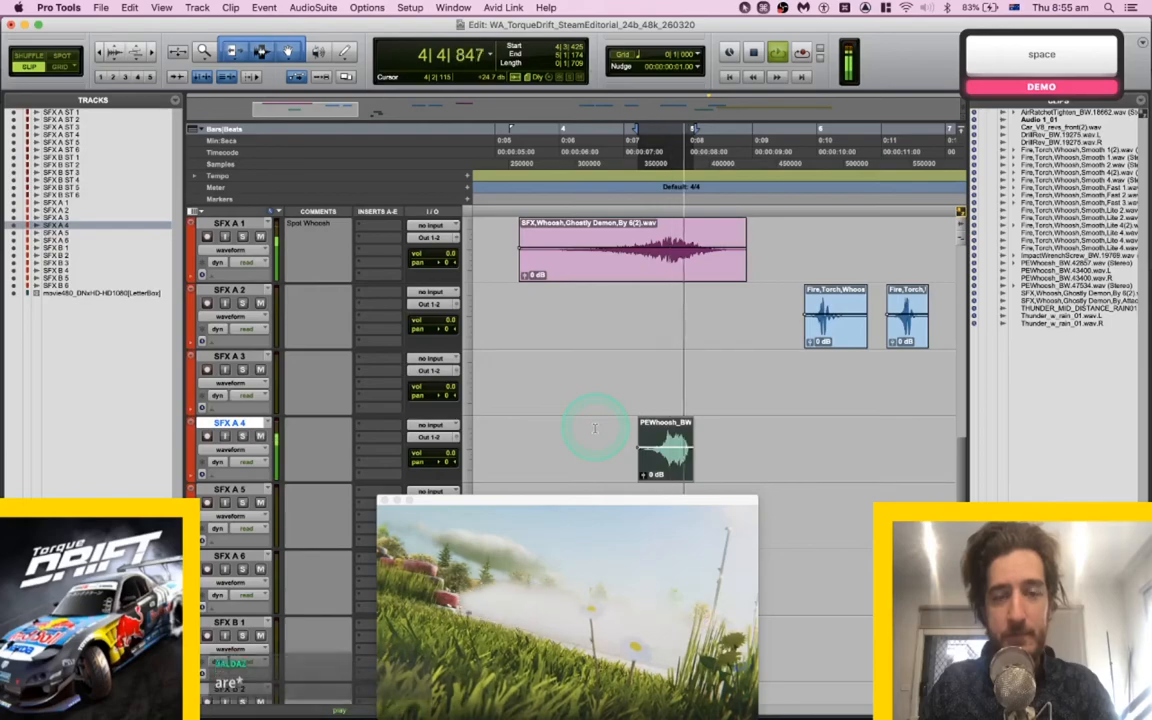
{"action": "left_click", "coordinate": [650, 465]}
{"action": "key", "text": "BackSpace"}
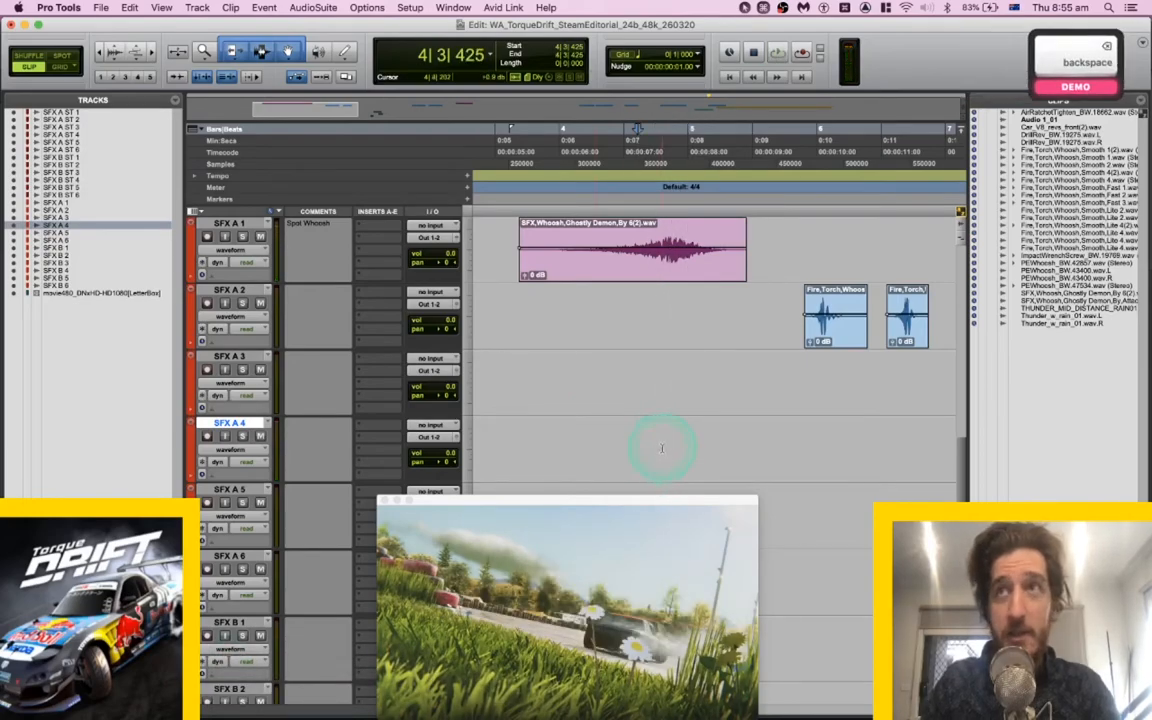
Place PEWhoosh_BW.42748.wav on SFX A 4 and shift it earlier to start at about 4|1|932, playing it against picture.
{"action": "key", "text": "super+Tab"}
{"action": "key", "text": "super+Tab"}
{"action": "left_click_drag", "start_coordinate": [662, 437], "coordinate": [657, 468]}
{"action": "key", "text": "space"}
{"action": "key", "text": "space"}
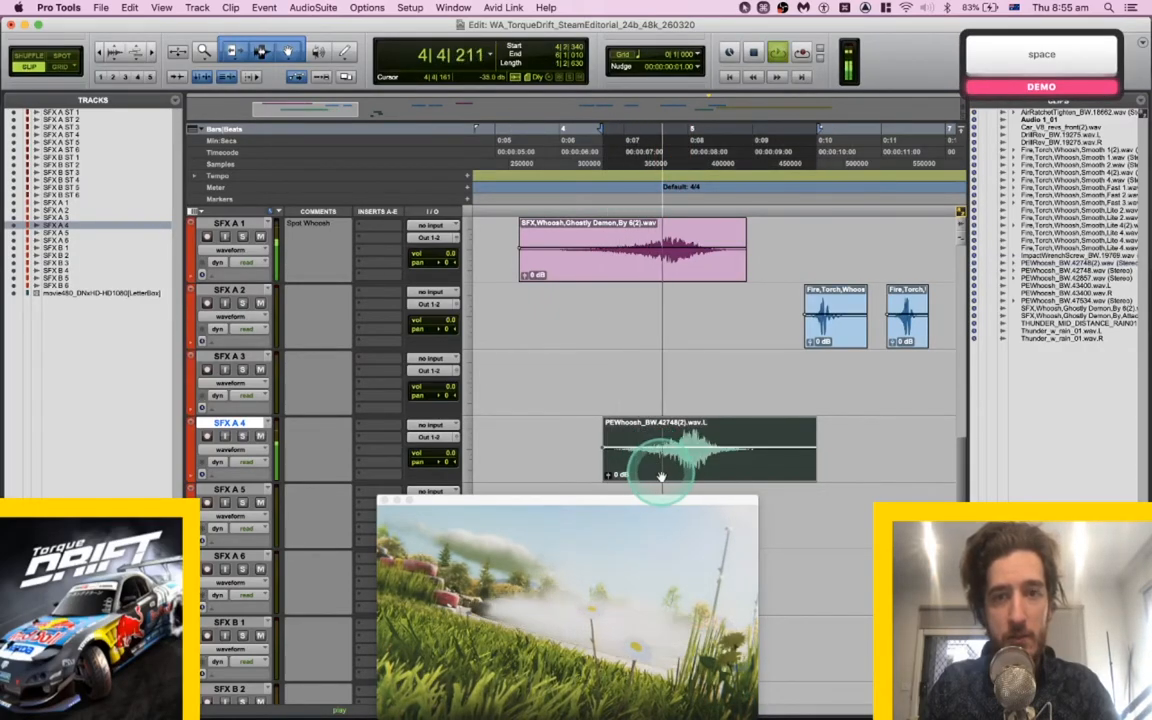
{"action": "key", "text": "space"}
{"action": "left_click_drag", "start_coordinate": [690, 478], "coordinate": [678, 476]}
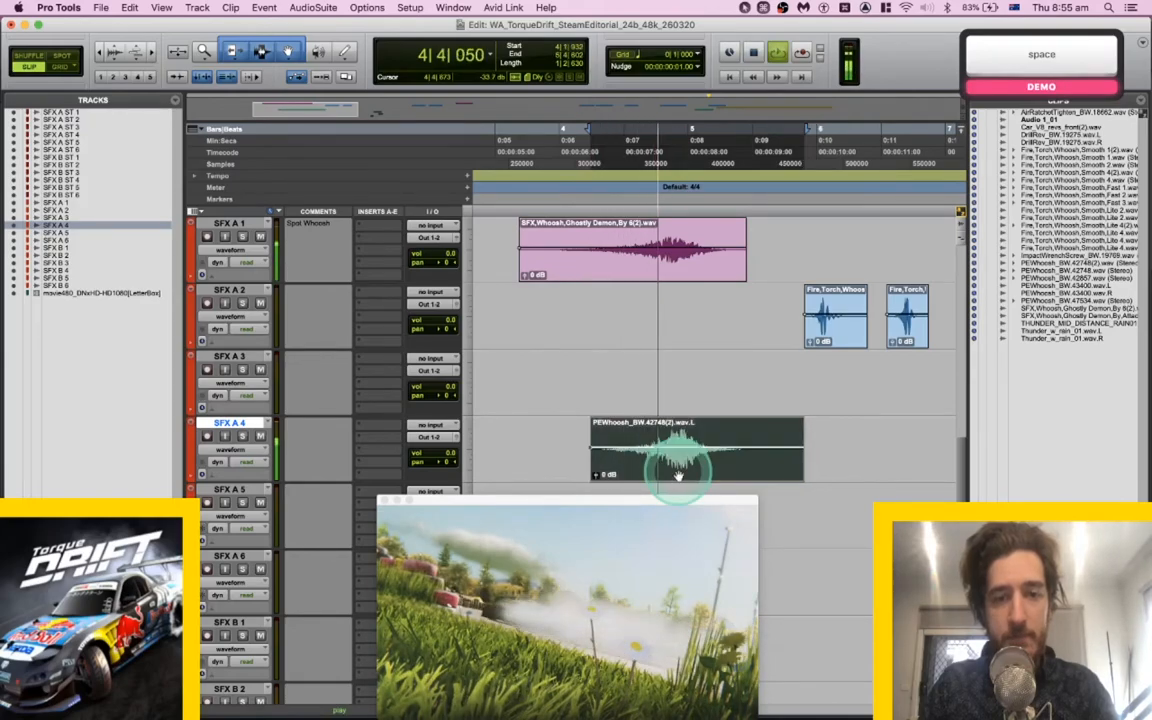
{"action": "key", "text": "space"}
Enable Polyphonic elastic audio on track SFX A 4.
{"action": "left_click", "coordinate": [270, 407]}
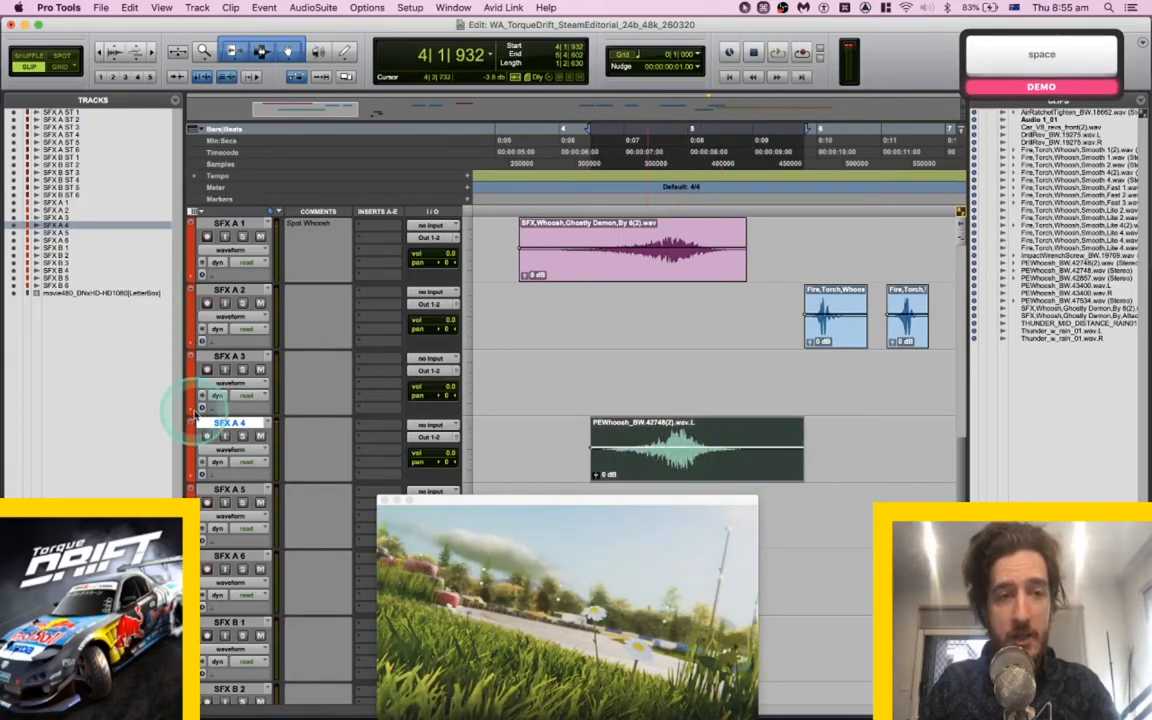
{"action": "left_click", "coordinate": [225, 473]}
{"action": "left_click", "coordinate": [237, 482]}
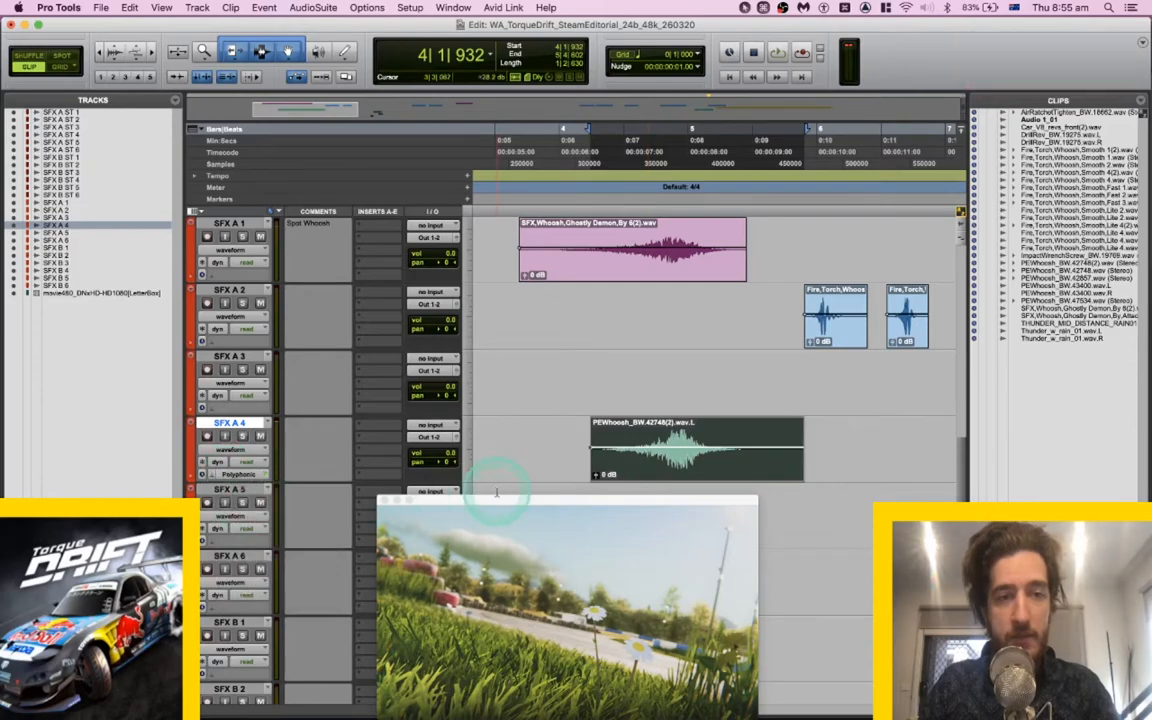
{"action": "scroll", "coordinate": [500, 485], "scroll_direction": "down", "scroll_amount": 1}
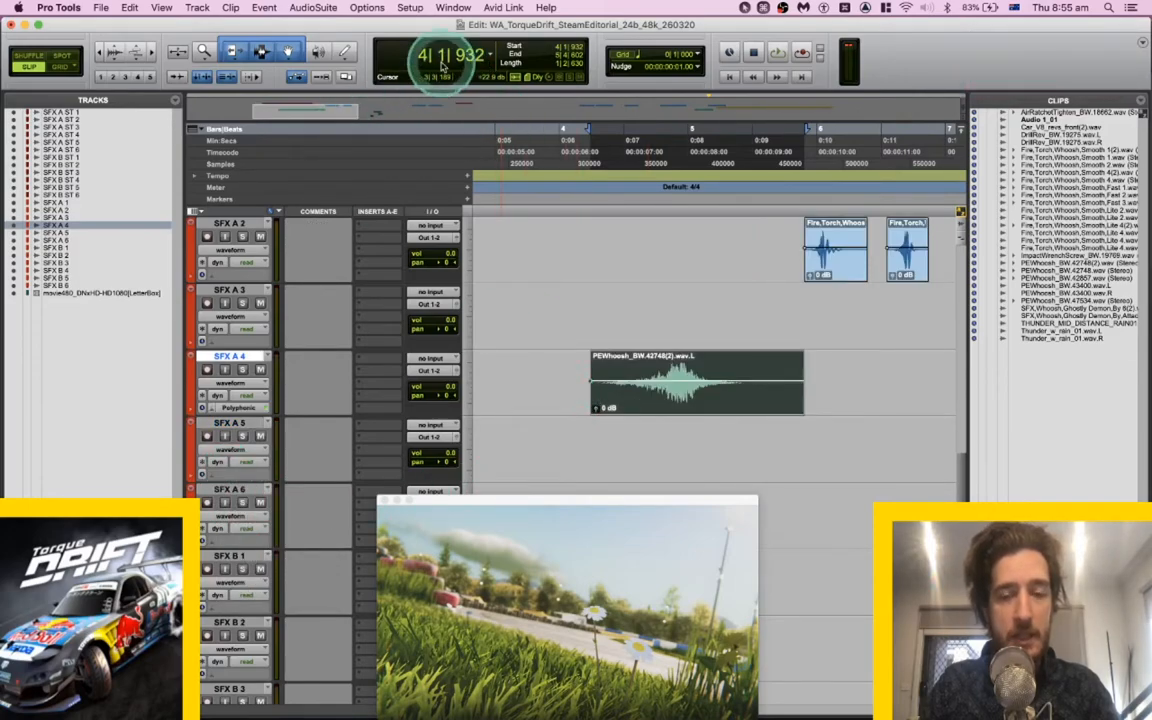
{"action": "key", "text": "alt"}
{"action": "left_click", "coordinate": [367, 8]}
{"action": "mouse_move", "coordinate": [458, 9]}
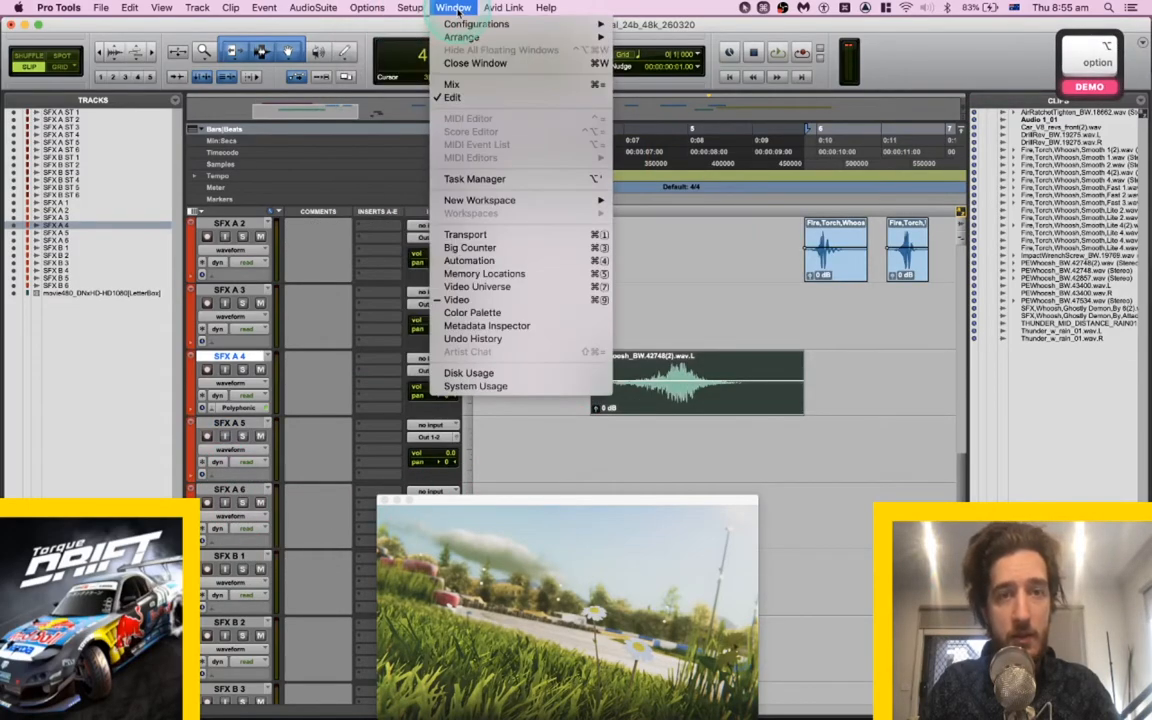
{"action": "mouse_move", "coordinate": [412, 8]}
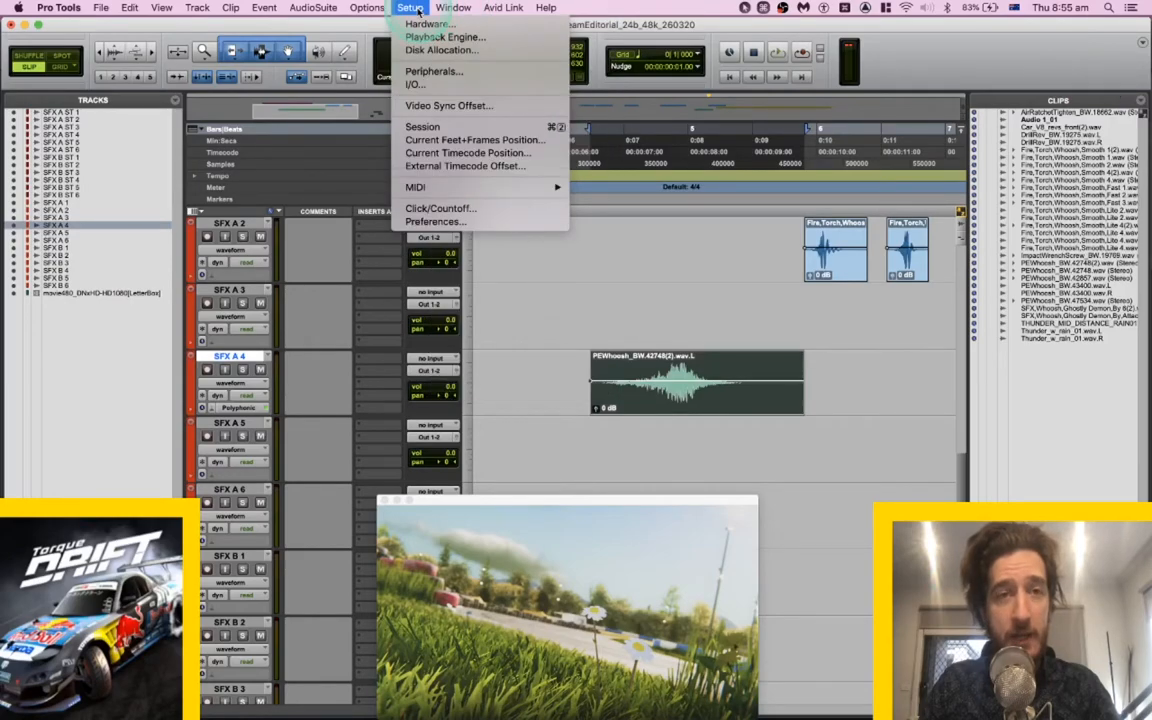
{"action": "mouse_move", "coordinate": [367, 12]}
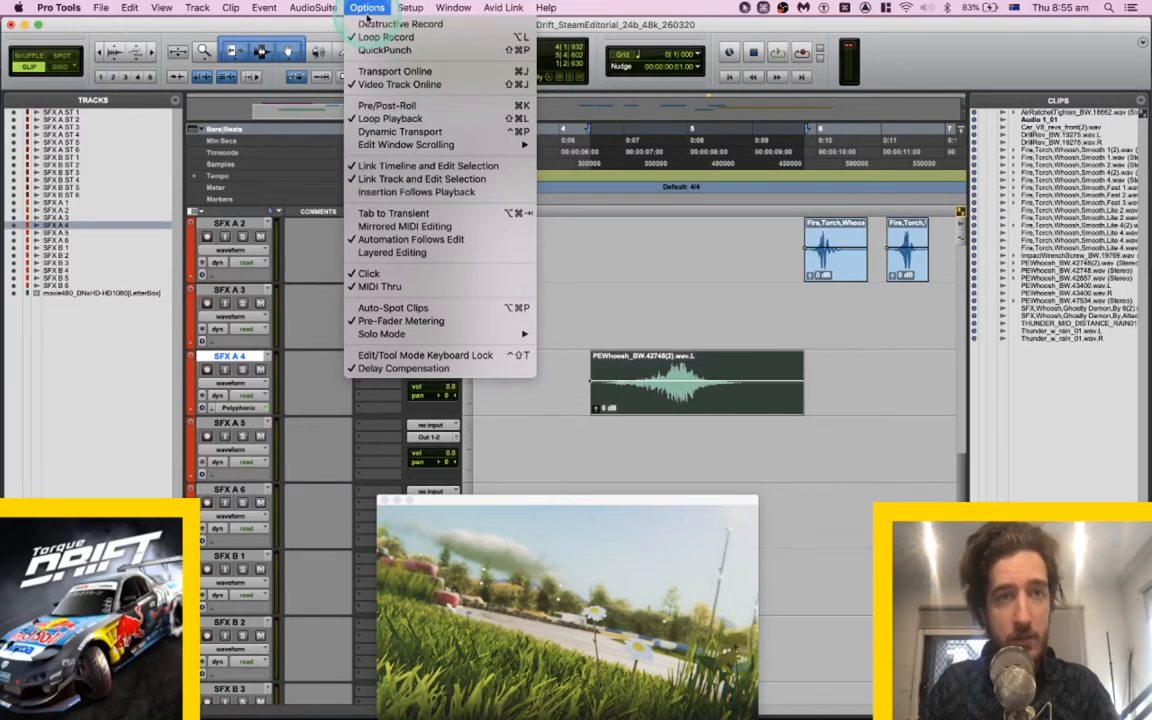
{"action": "mouse_move", "coordinate": [253, 11]}
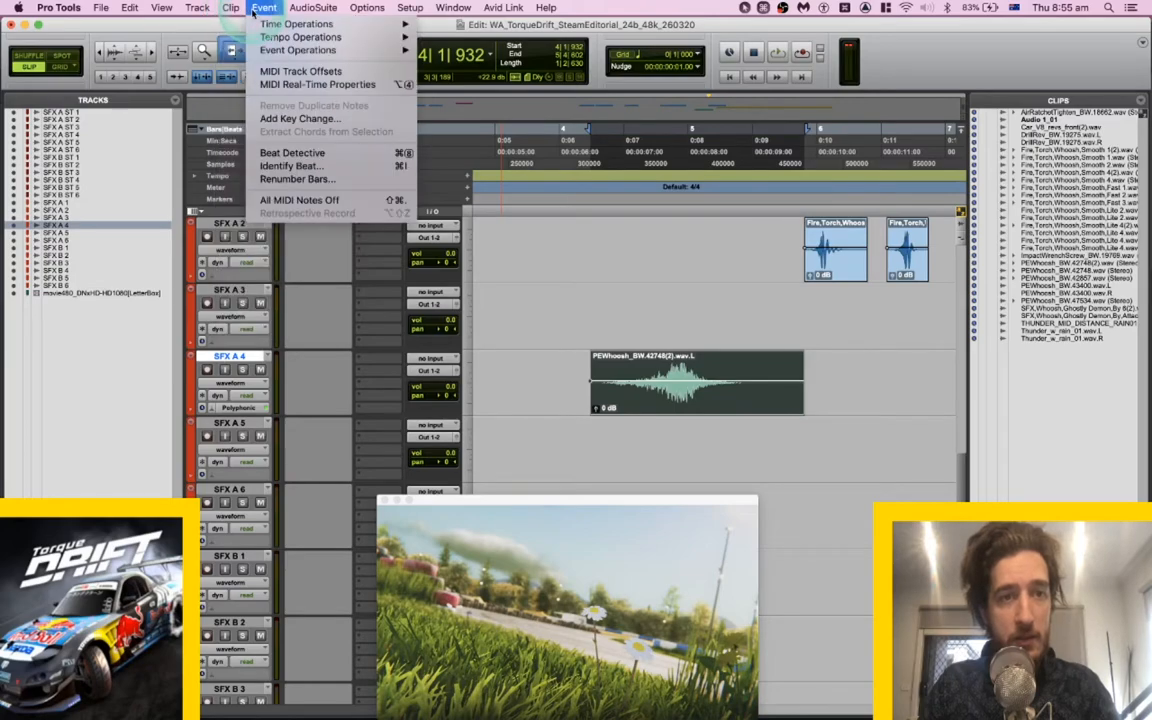
{"action": "left_click", "coordinate": [253, 12]}
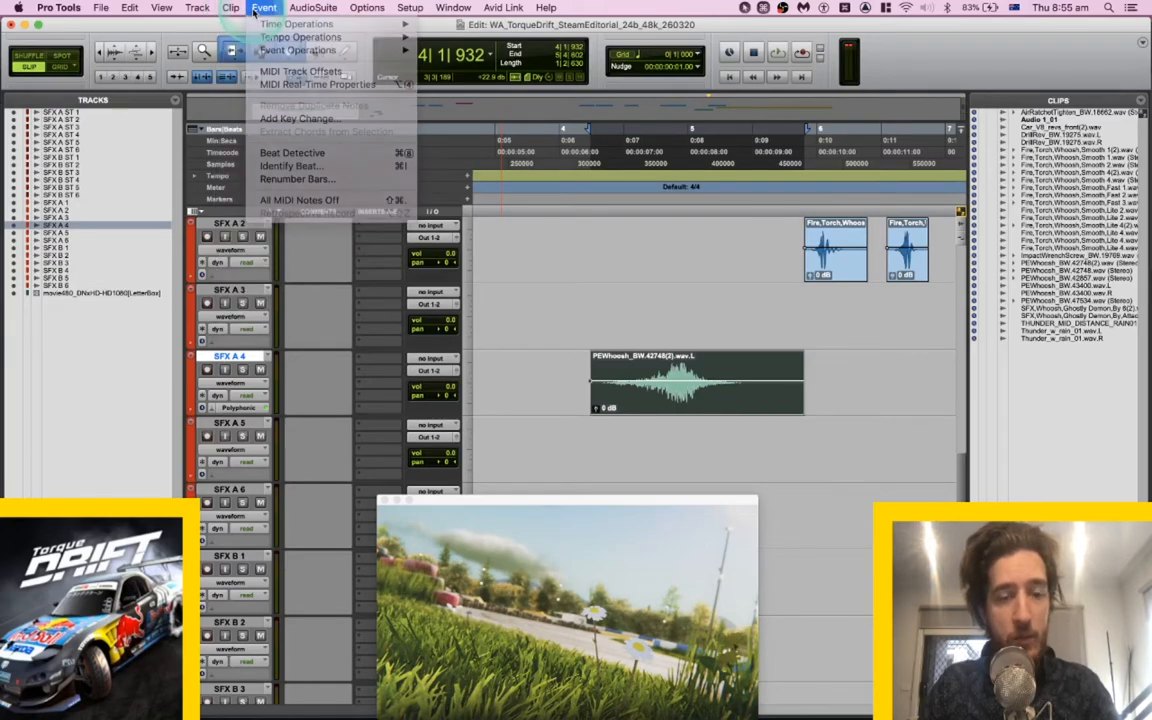
{"action": "key", "text": "alt+shift"}
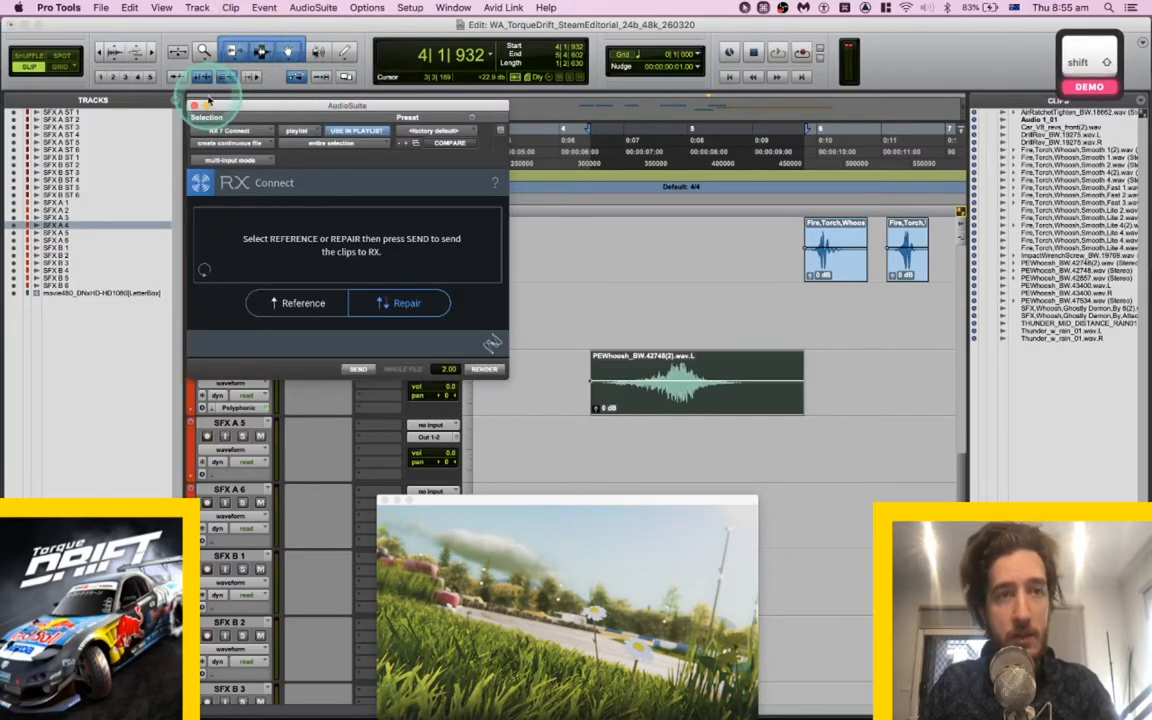
{"action": "left_click", "coordinate": [291, 59]}
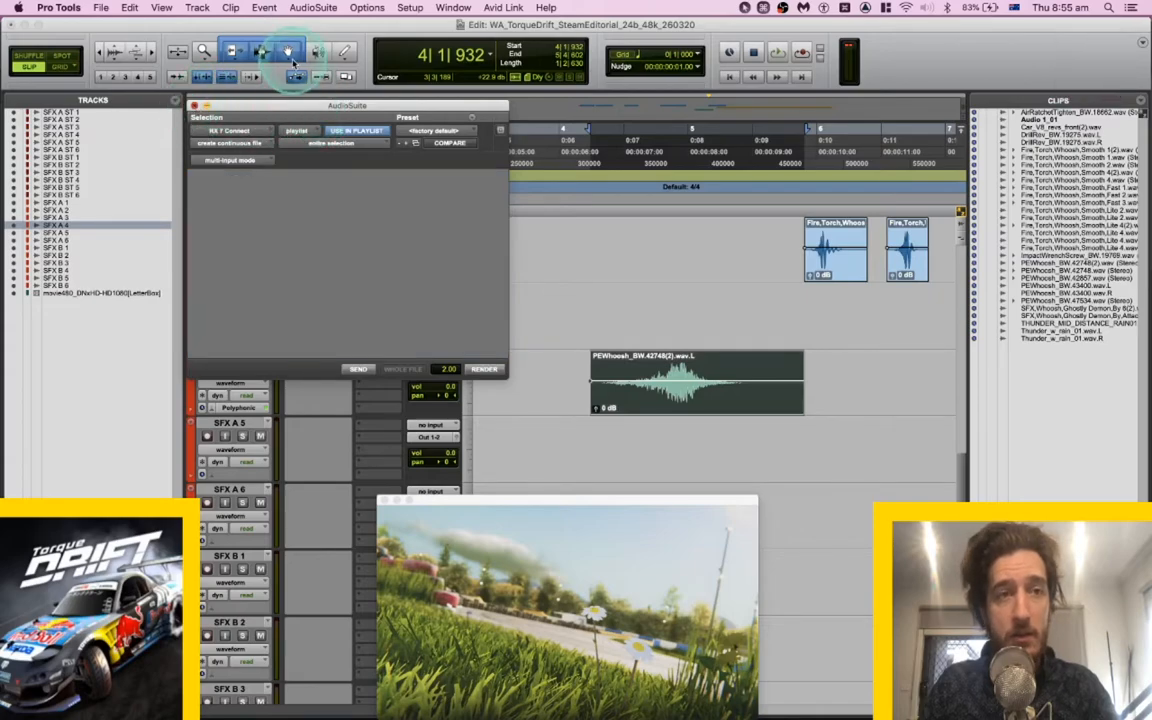
Stretch the PEWhoosh_BW.42748 clip through its Elastic Properties with a TCE factor of 138% and play it back.
{"action": "left_click", "coordinate": [266, 9]}
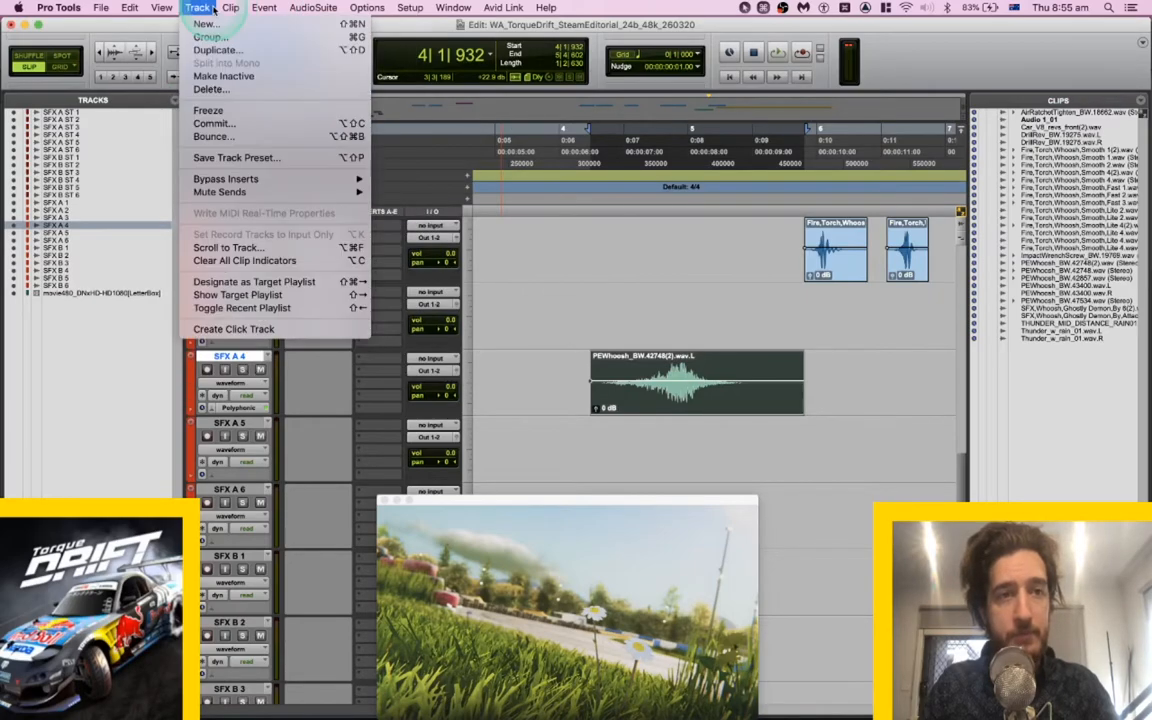
{"action": "mouse_move", "coordinate": [231, 10]}
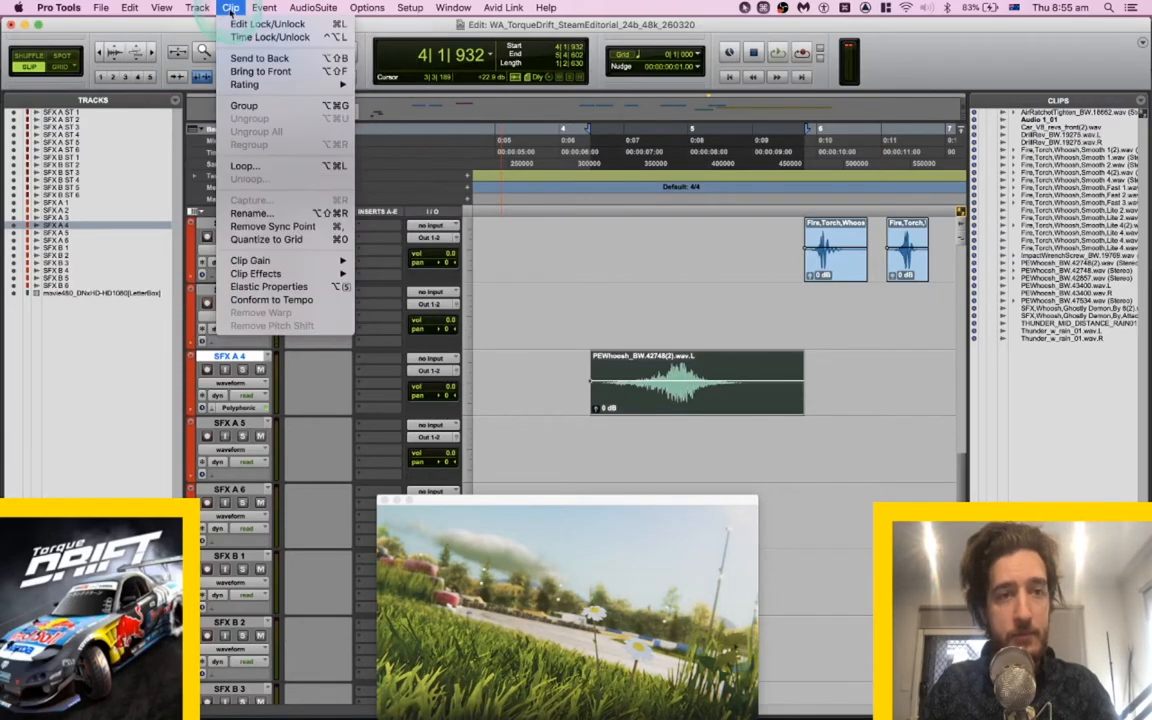
{"action": "left_click", "coordinate": [265, 288]}
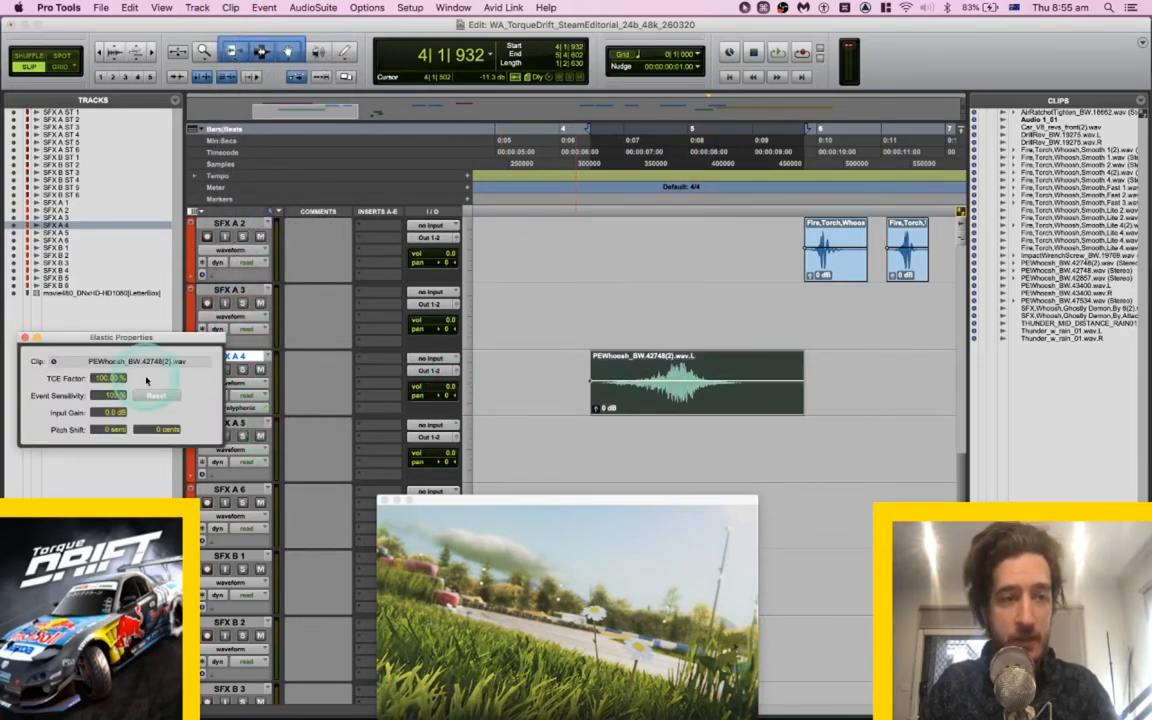
{"action": "key", "text": "Return"}
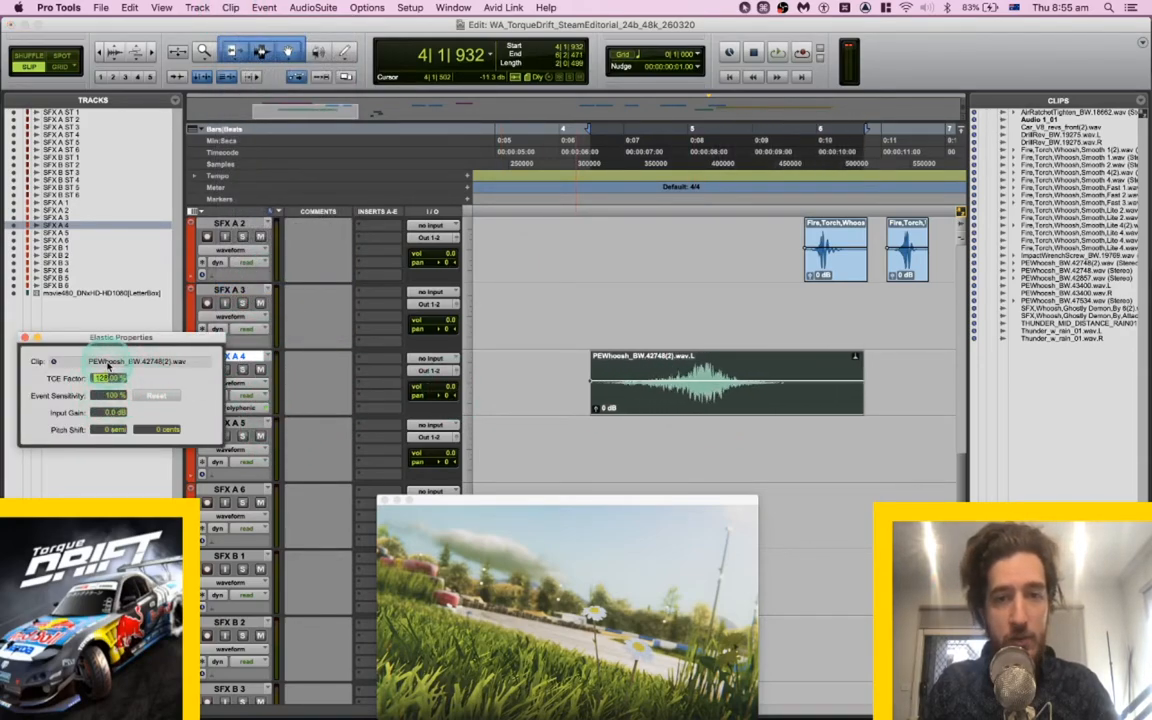
{"action": "key", "text": "space"}
{"action": "left_click", "coordinate": [740, 293]}
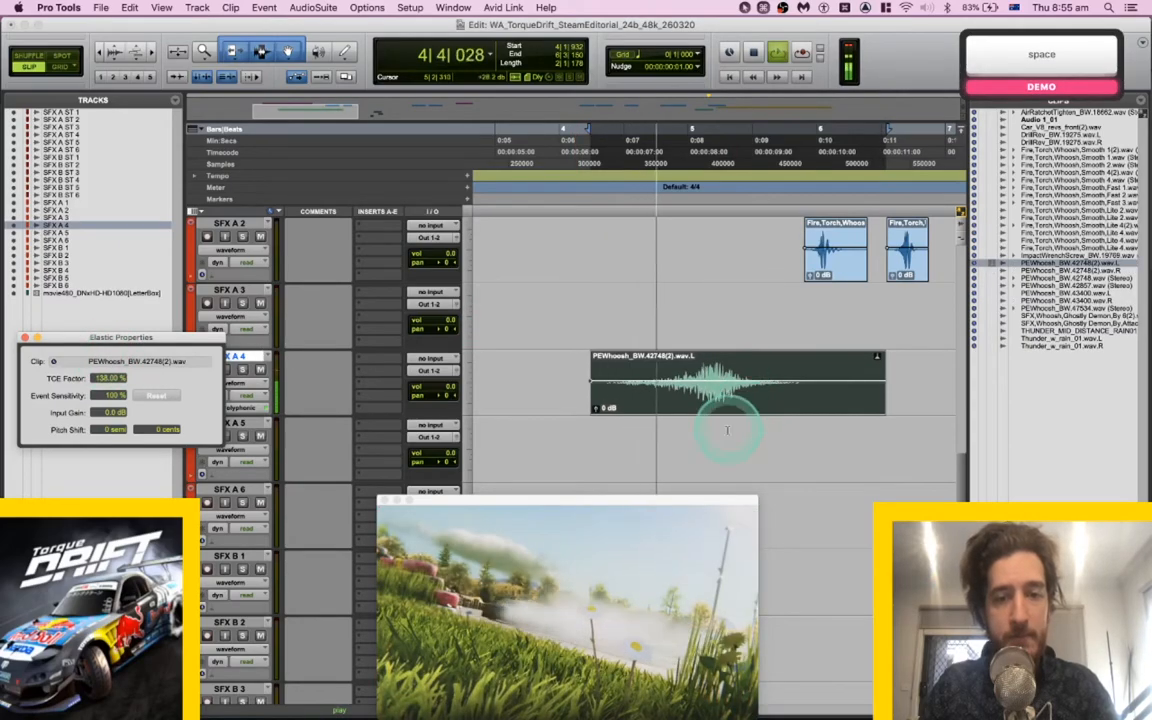
Move the stretched whoosh on SFX A 4 earlier in two moves to start just before bar 4, checking each against picture.
{"action": "key", "text": "space"}
{"action": "left_click_drag", "start_coordinate": [720, 418], "coordinate": [692, 410]}
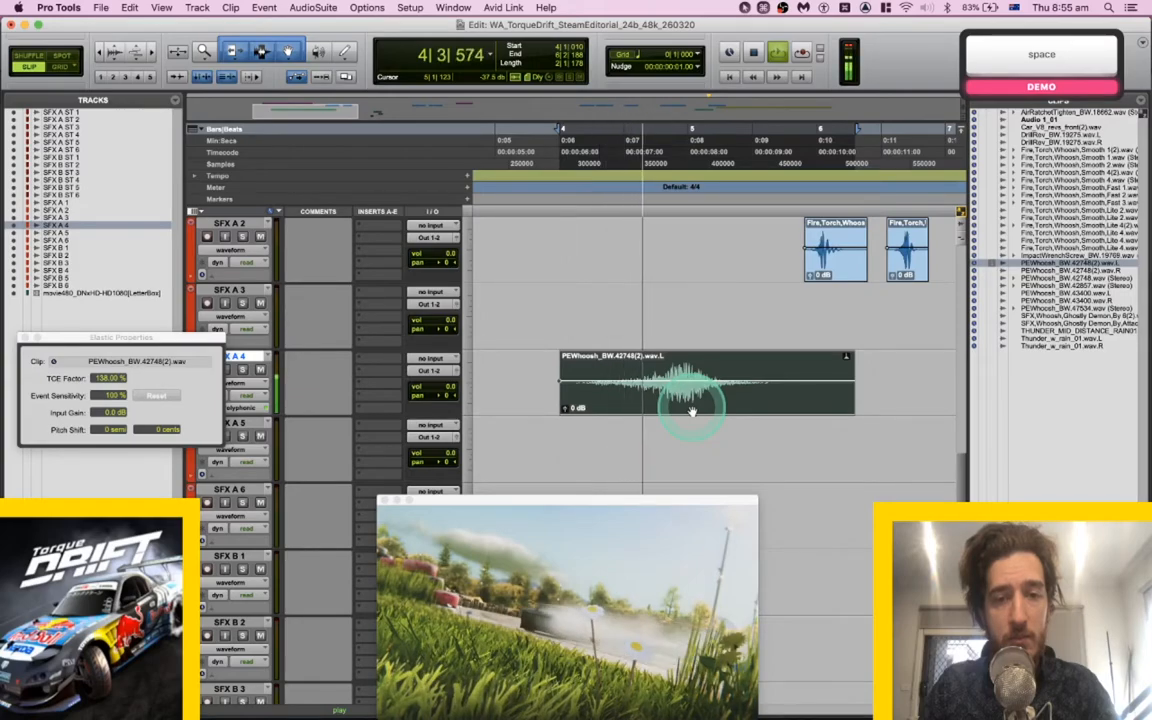
{"action": "key", "text": "space"}
{"action": "left_click_drag", "start_coordinate": [686, 407], "coordinate": [673, 407]}
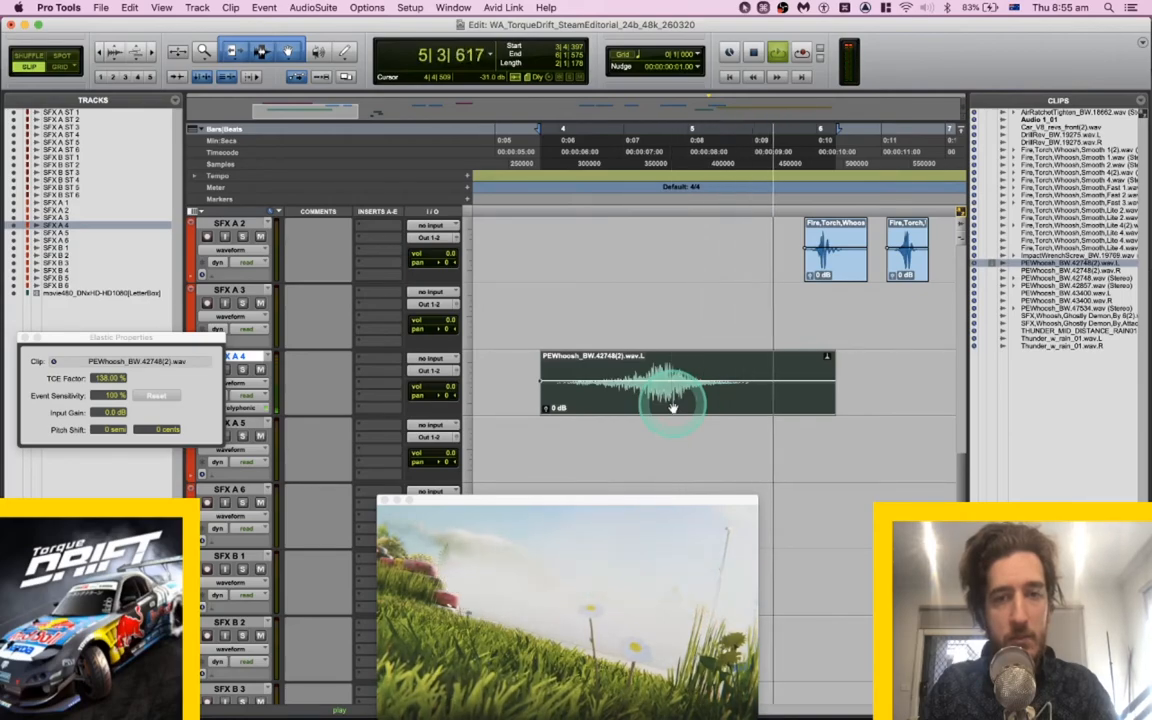
{"action": "key", "text": "space"}
Play the stretched whoosh on SFX A 4 from just before its peak and again from its tail.
{"action": "left_click", "coordinate": [676, 360]}
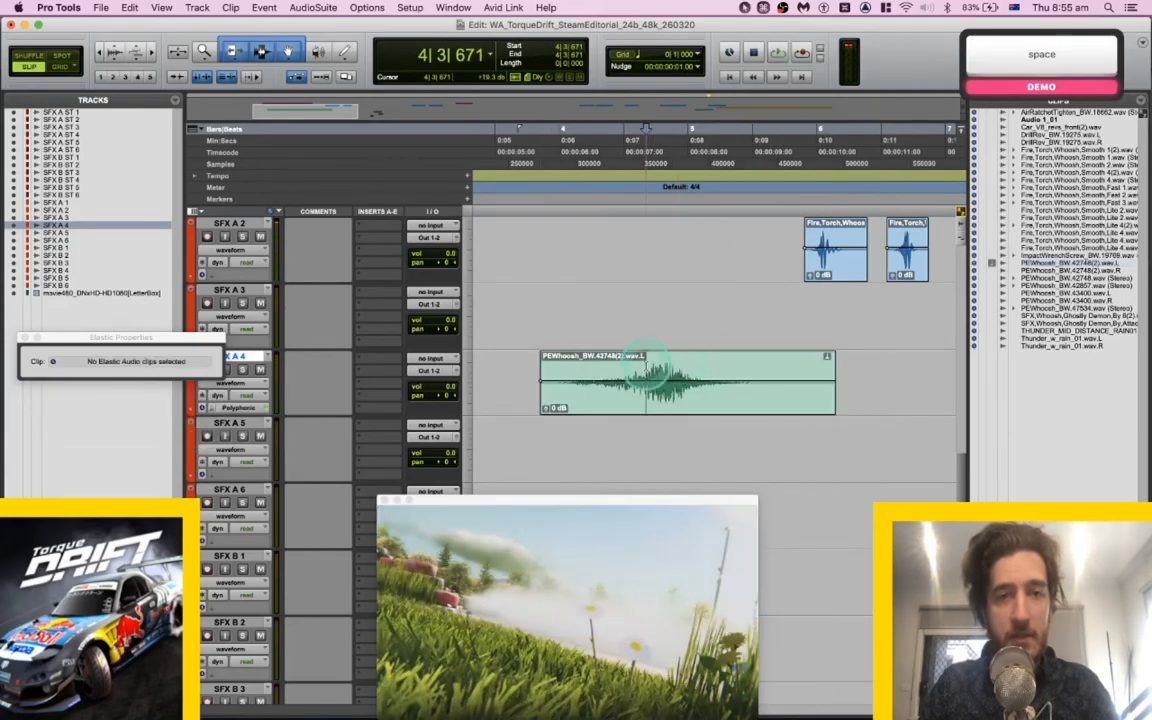
{"action": "key", "text": "space"}
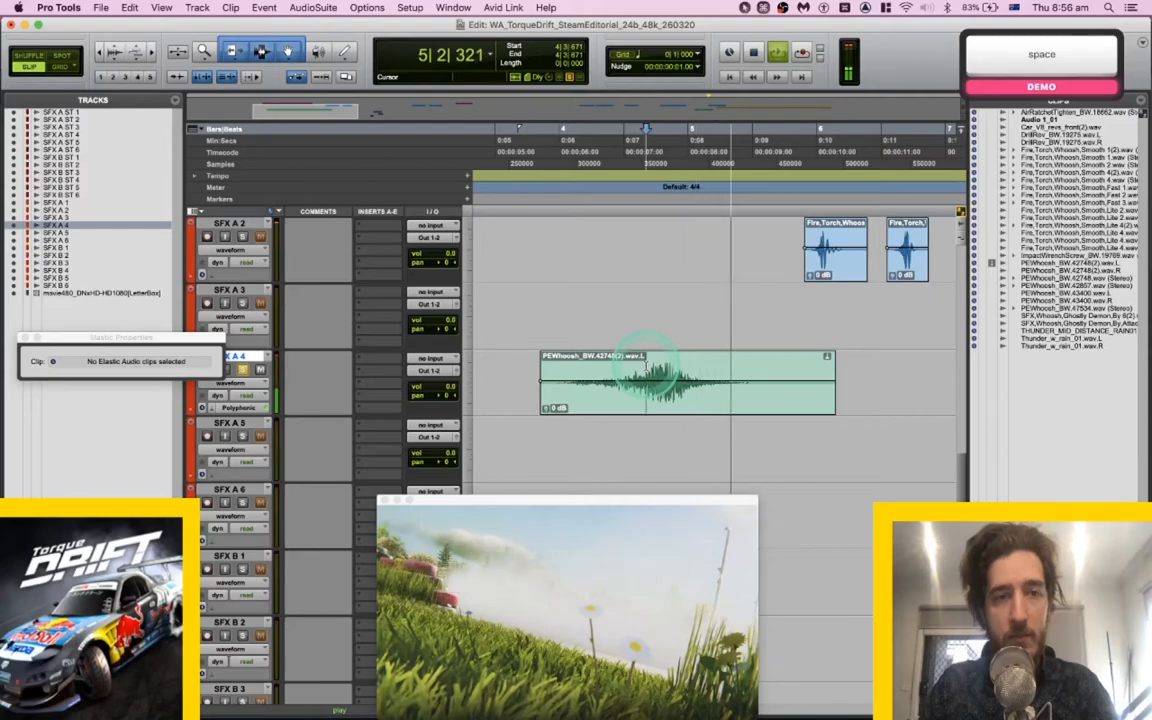
{"action": "key", "text": "space"}
{"action": "left_click", "coordinate": [714, 360]}
{"action": "key", "text": "space"}
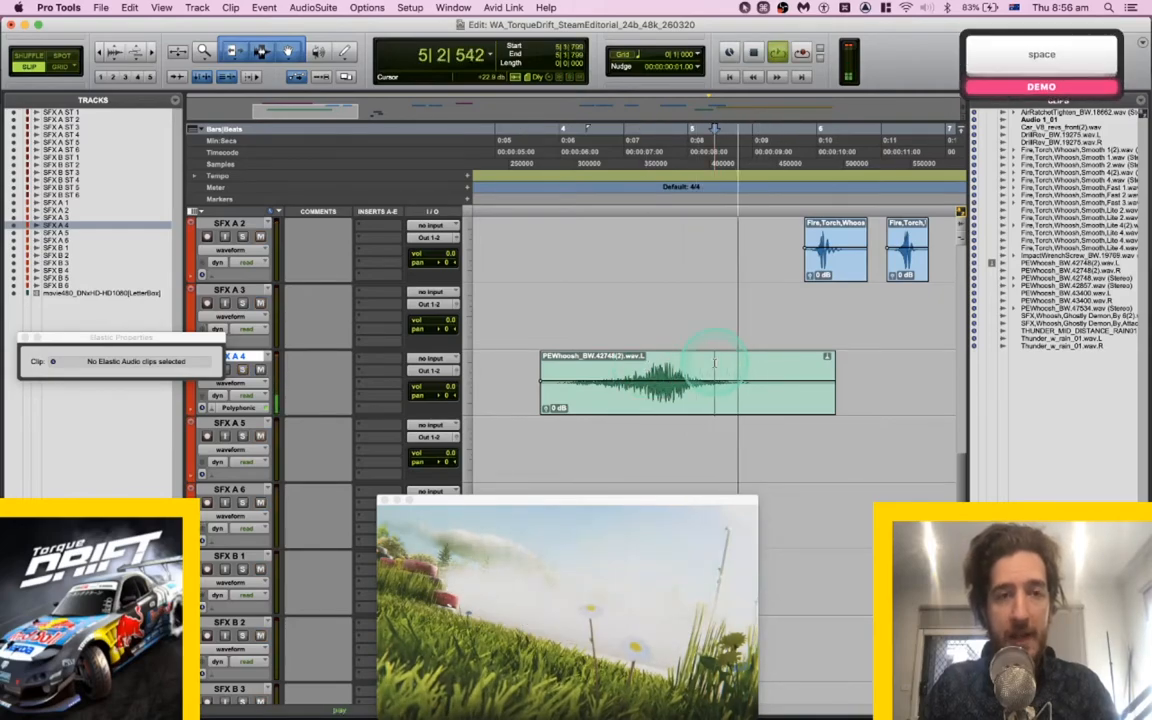
{"action": "key", "text": "space"}
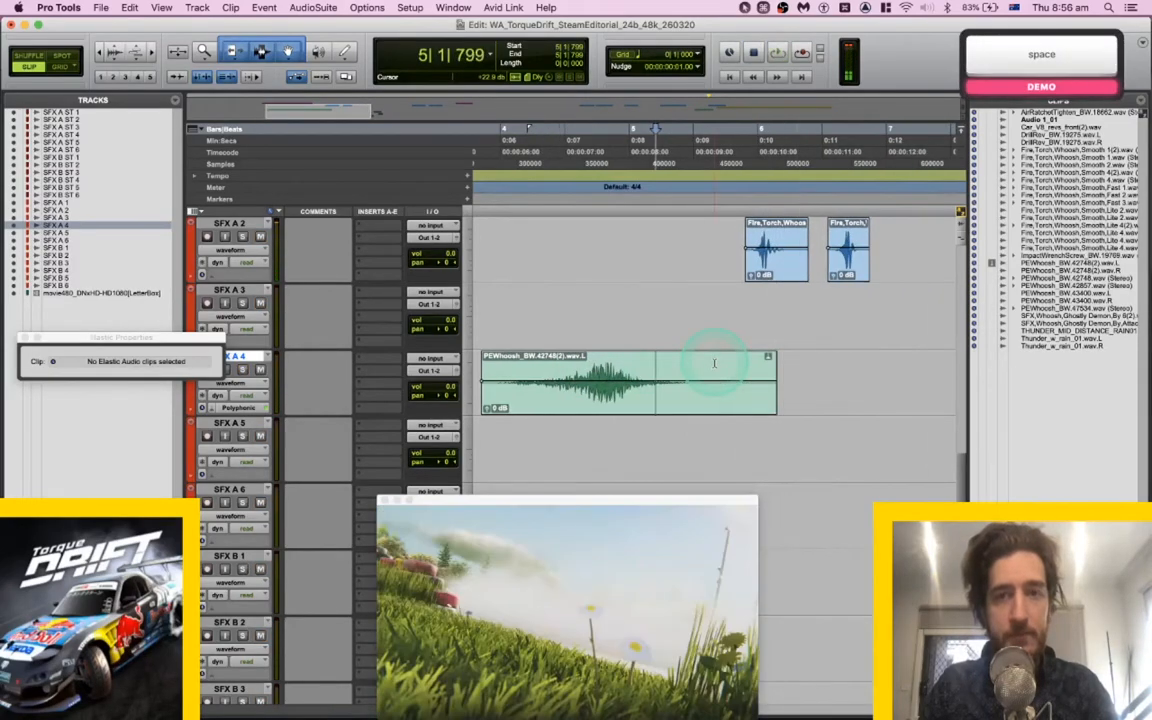
Switch back to the Search app and audition the fireball flange whoosh PEWhoosh_BW.32648.wav.
{"action": "key", "text": "super+Tab"}
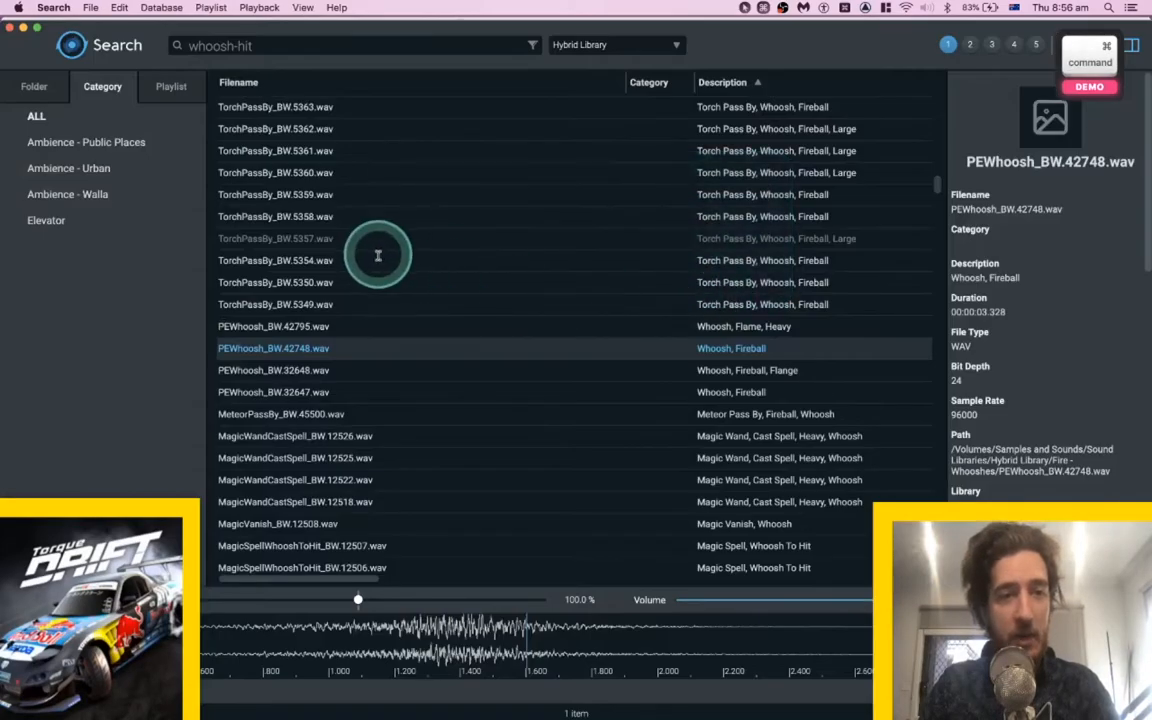
{"action": "key", "text": "space"}
{"action": "left_click", "coordinate": [322, 372]}
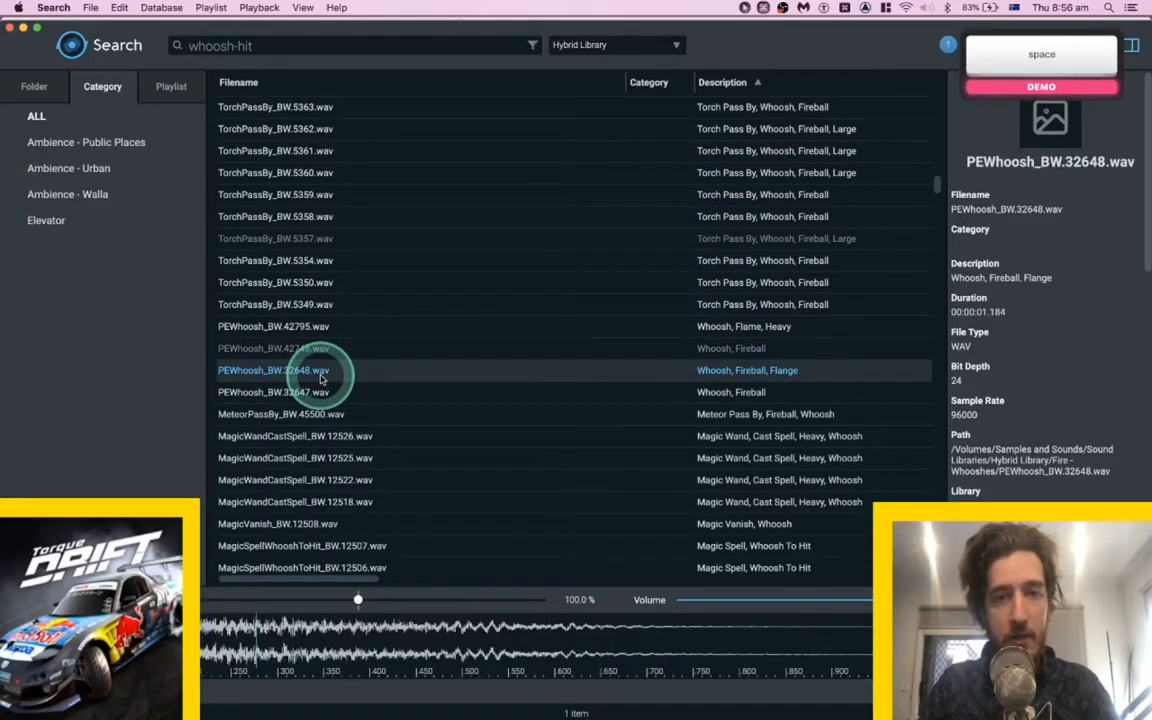
Audition fireball, meteor, wand and magic spell whooshes, from PEWhoosh_BW.32647.wav down to MagicSpellWhooshToHit_BW.12507.wav.
{"action": "left_click", "coordinate": [322, 393]}
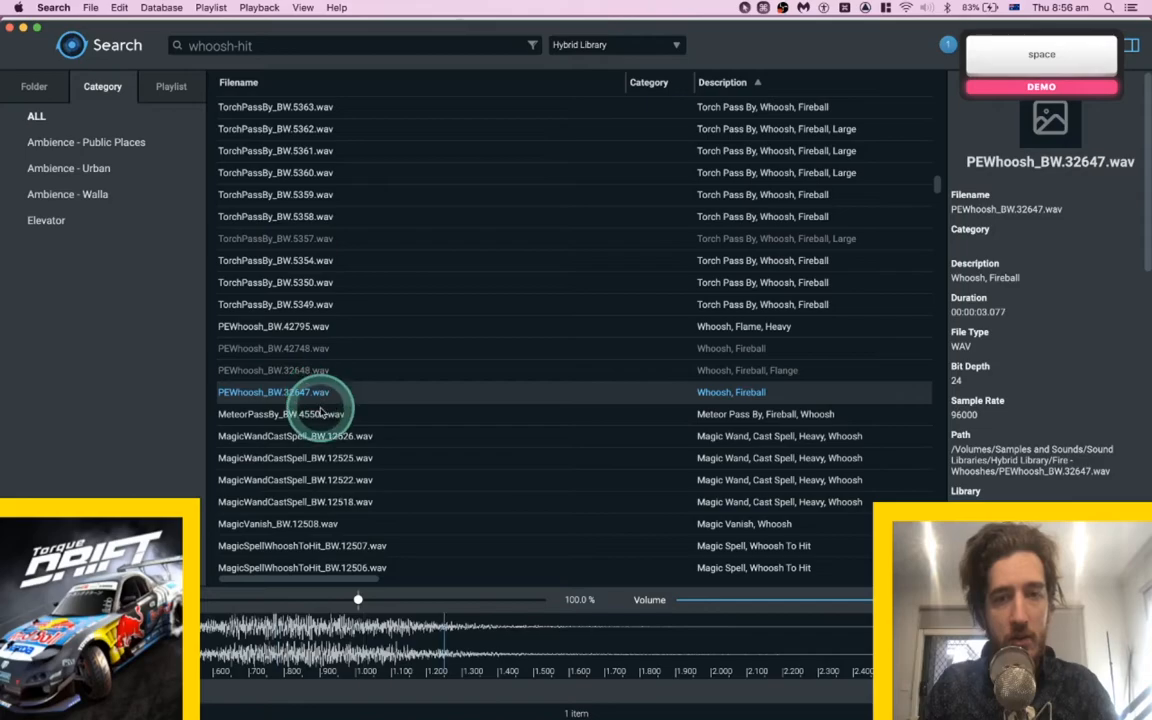
{"action": "left_click", "coordinate": [322, 413]}
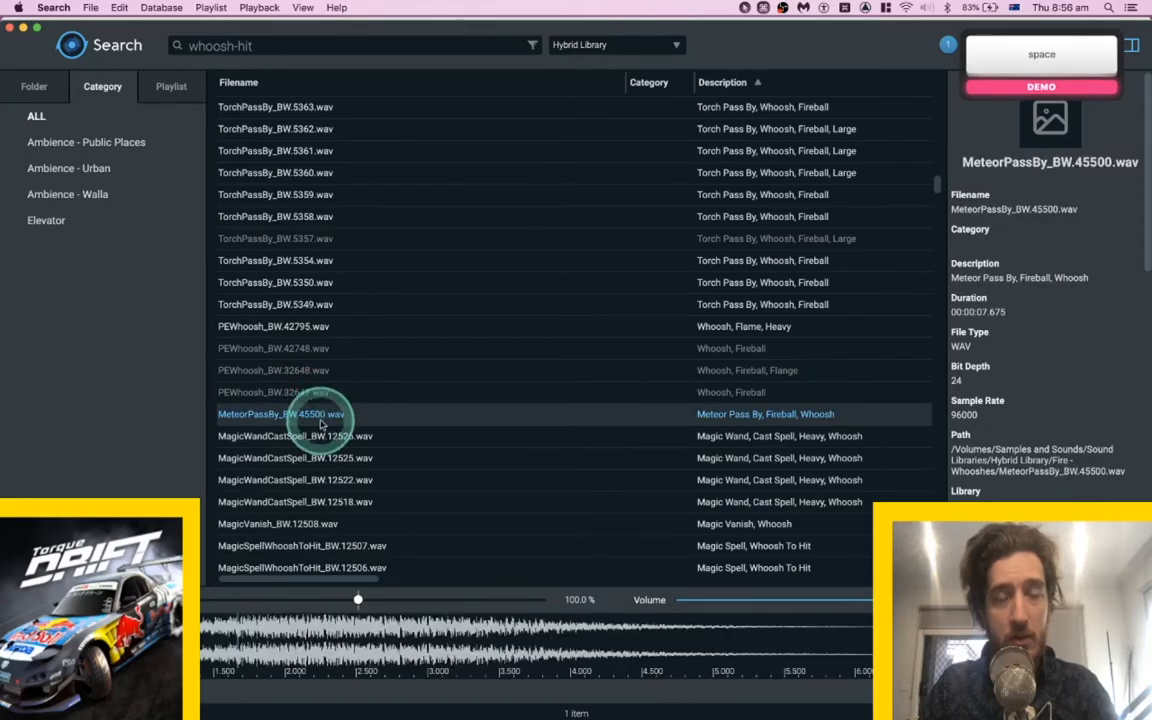
{"action": "left_click", "coordinate": [327, 460]}
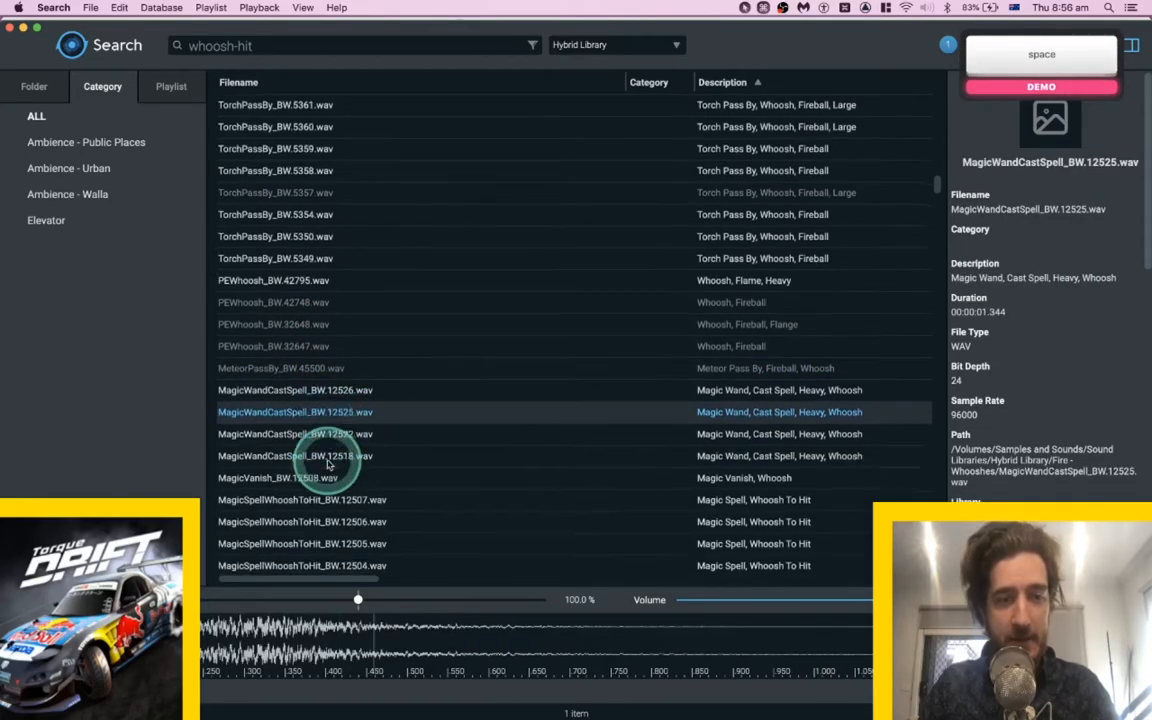
{"action": "scroll", "coordinate": [300, 420], "scroll_direction": "down", "scroll_amount": 5}
{"action": "left_click", "coordinate": [323, 366]}
{"action": "left_click", "coordinate": [322, 381]}
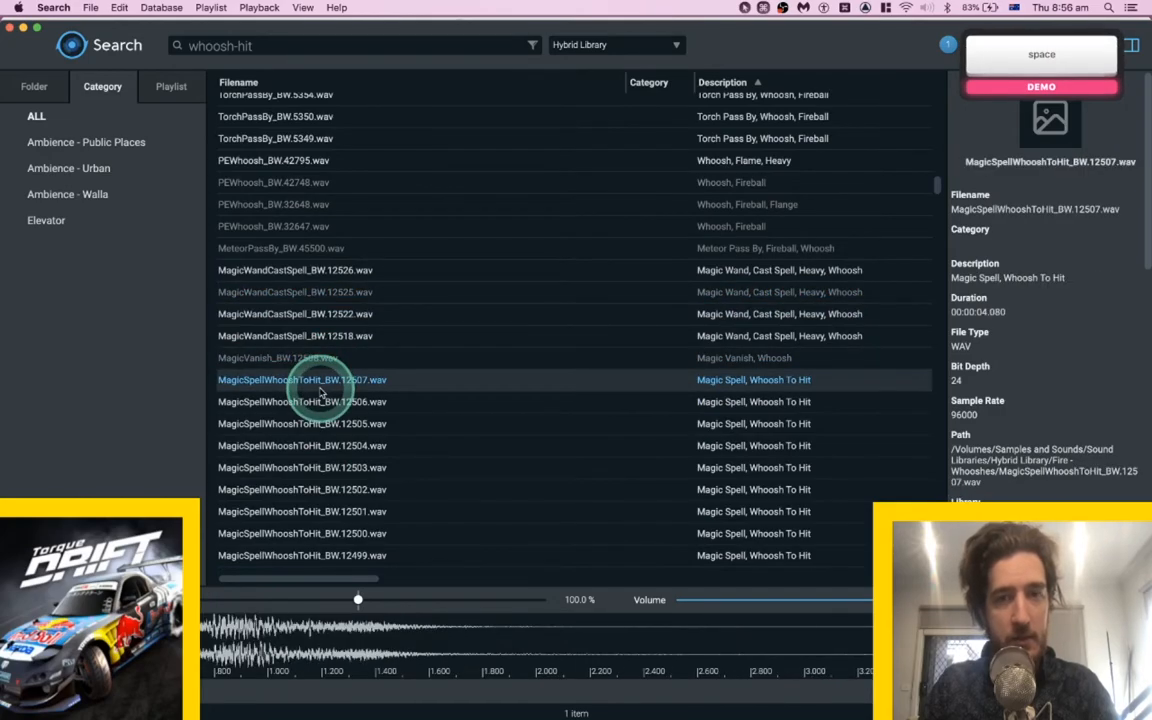
Audition MagicSpellPassBy_BW.12477.wav, MagicFireSpell_BW.12532.wav and LanternDrop_BW.5322.wav further down the results.
{"action": "scroll", "coordinate": [322, 393], "scroll_direction": "down", "scroll_amount": 10}
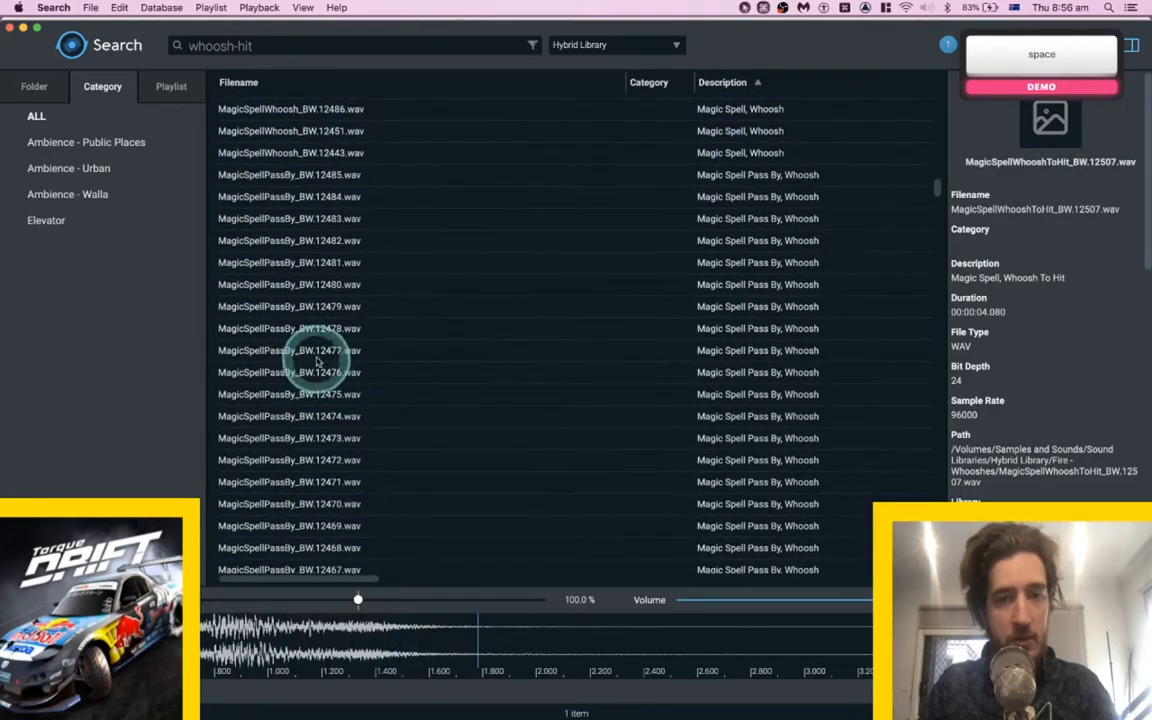
{"action": "left_click", "coordinate": [317, 356]}
{"action": "scroll", "coordinate": [300, 370], "scroll_direction": "down", "scroll_amount": 8}
{"action": "key", "text": "space"}
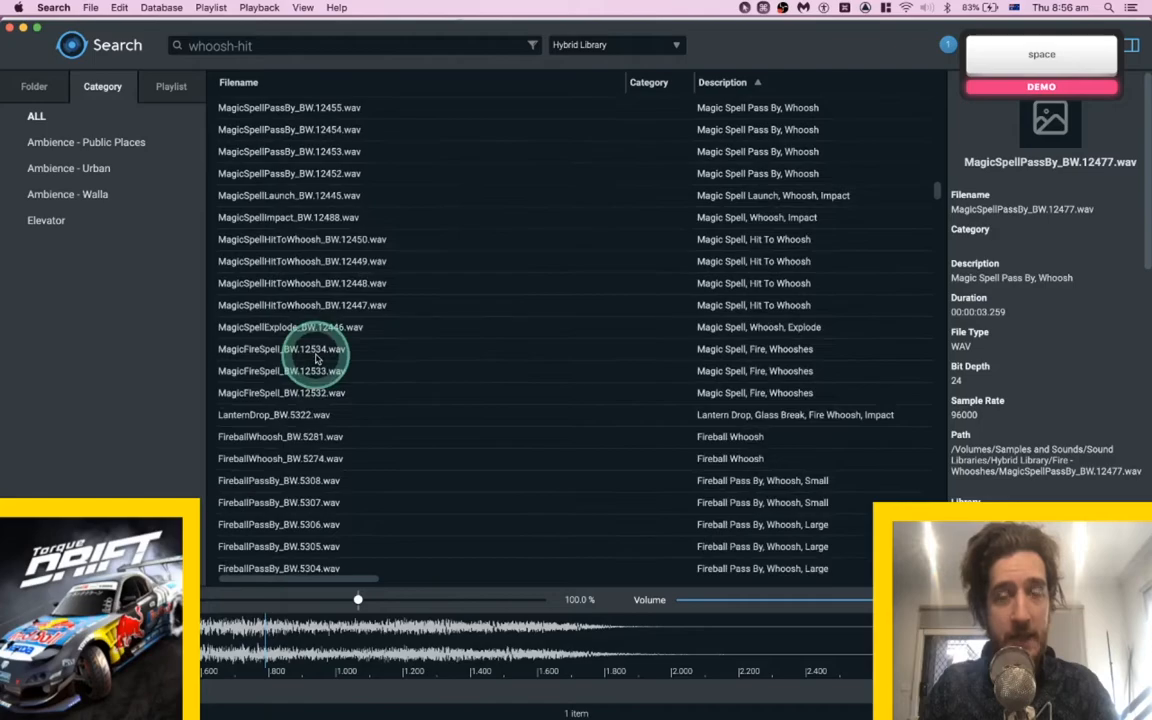
{"action": "left_click", "coordinate": [283, 392]}
{"action": "left_click", "coordinate": [288, 413]}
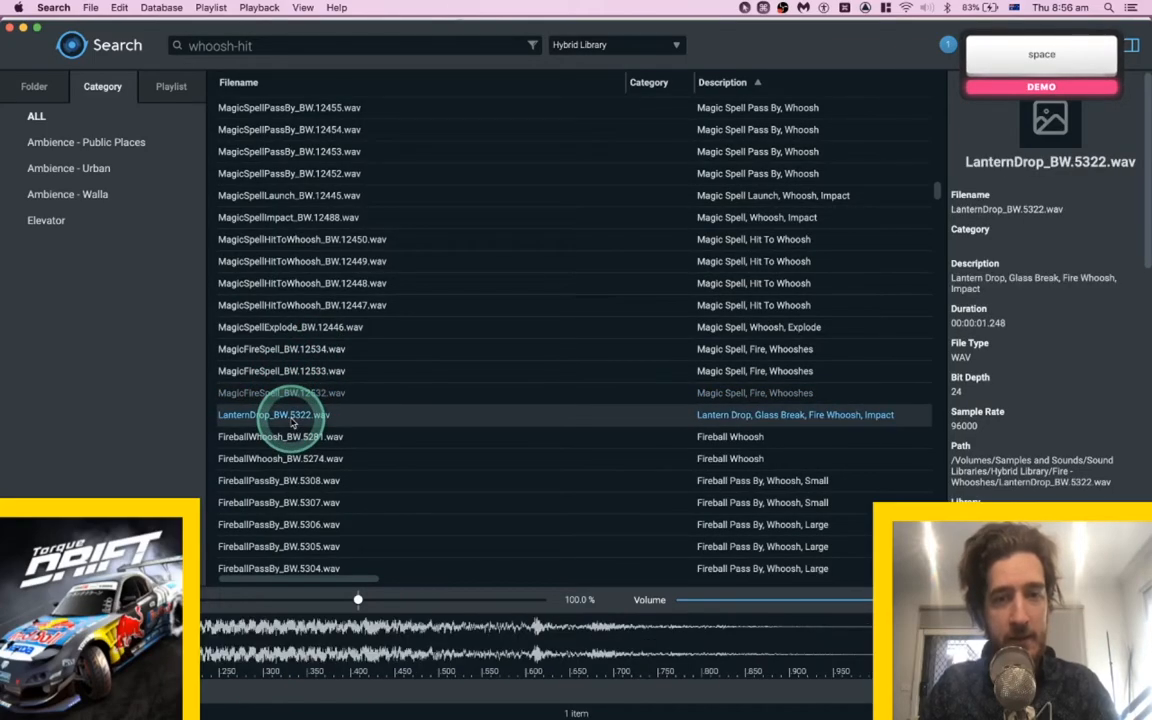
Audition FireballPassBy_BW.5307.wav and the two fireball whooshes, FireballWhoosh_BW.5274.wav and FireballWhoosh_BW.5281.wav.
{"action": "scroll", "coordinate": [290, 418], "scroll_direction": "down", "scroll_amount": 3}
{"action": "left_click", "coordinate": [276, 376]}
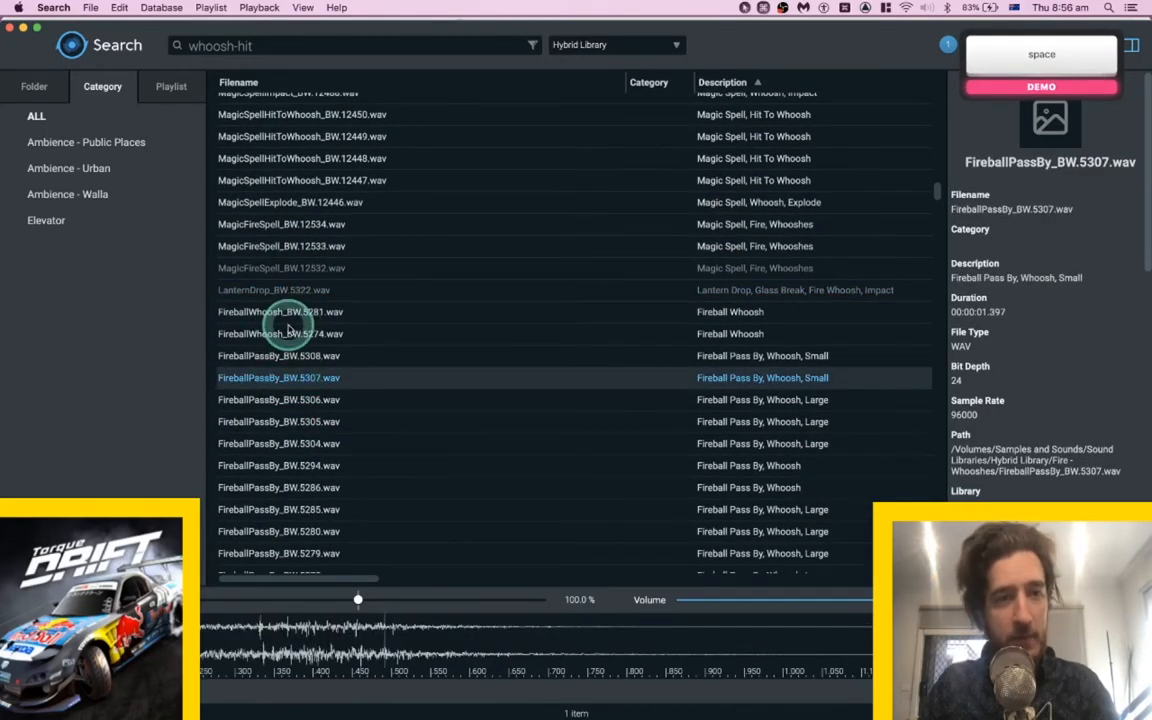
{"action": "left_click", "coordinate": [288, 332]}
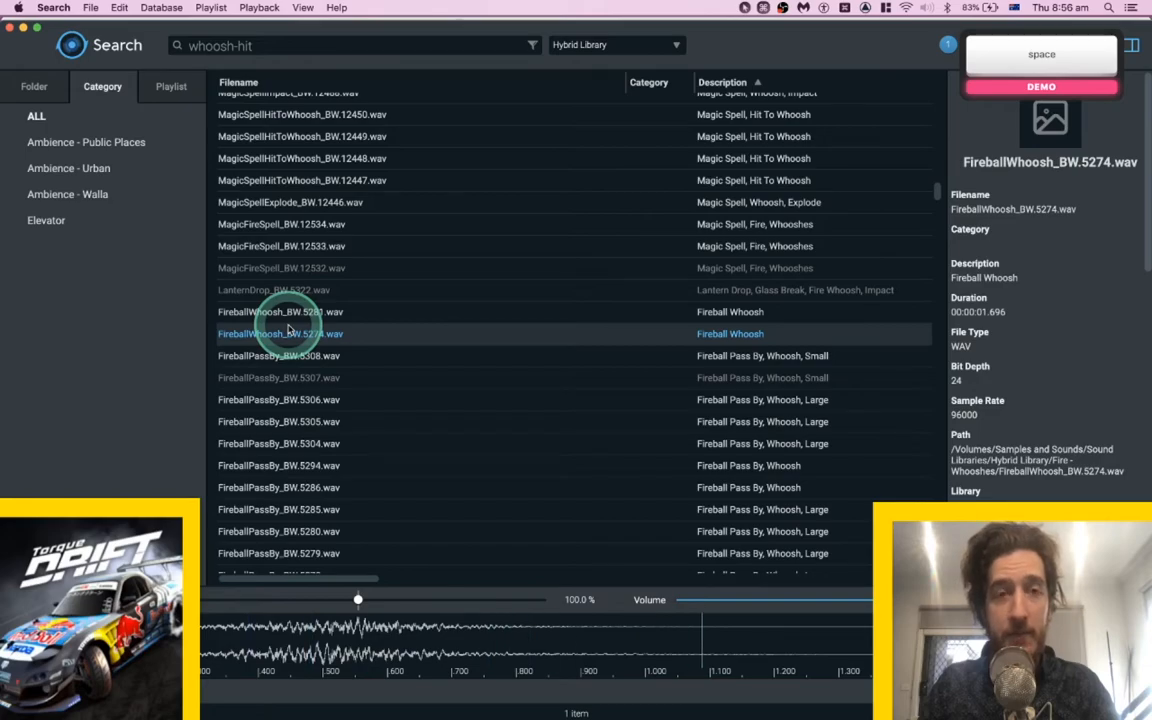
{"action": "left_click", "coordinate": [290, 312]}
{"action": "left_click", "coordinate": [288, 334]}
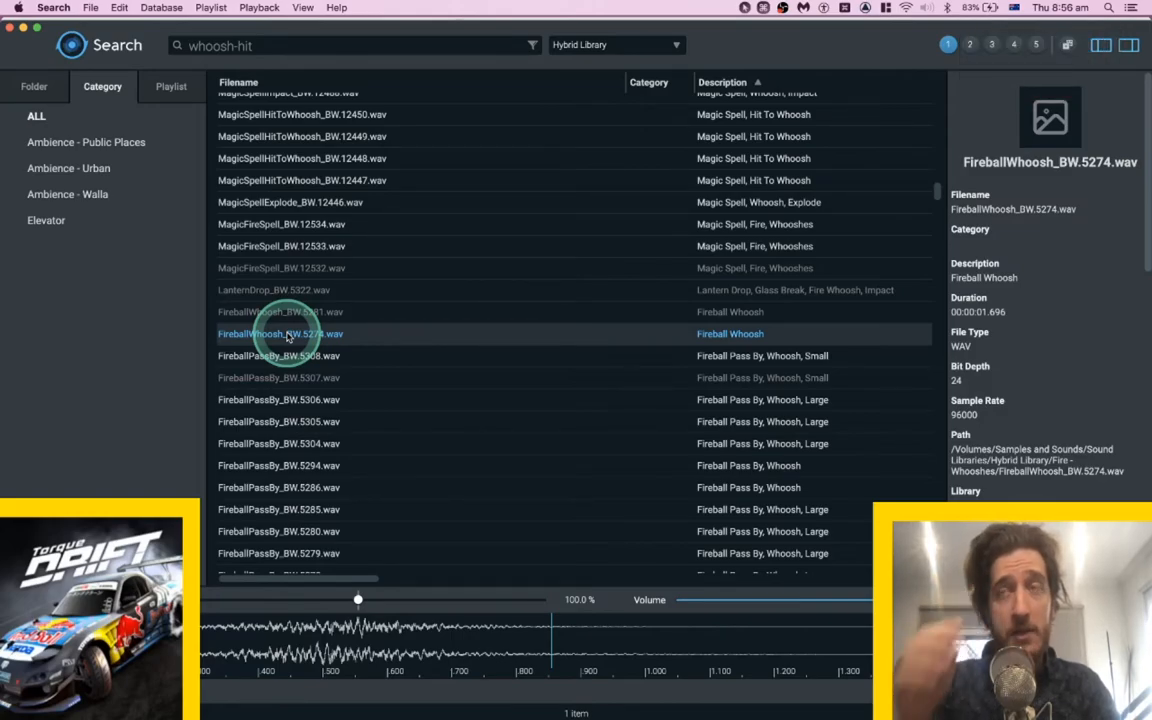
Audition FireballPassBy_BW.5306.wav and send it to Pro Tools on SFX A 3 at 5|3|722.
{"action": "left_click", "coordinate": [298, 400]}
{"action": "key", "text": "space"}
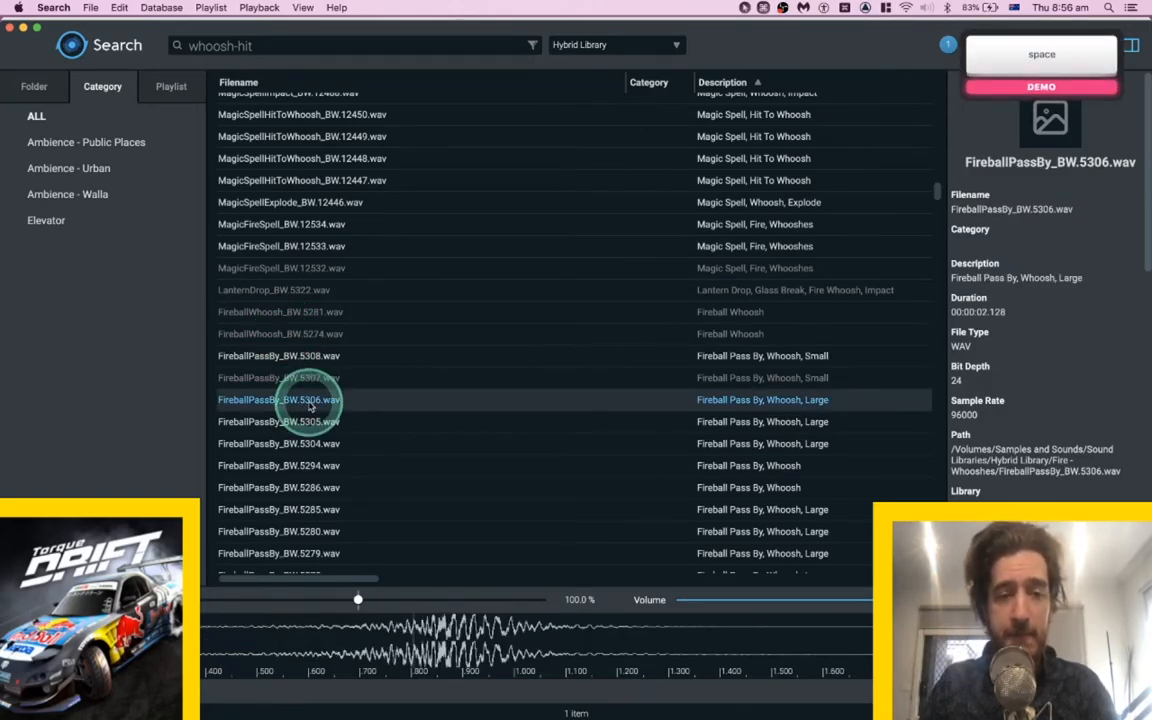
{"action": "key", "text": "super+Tab"}
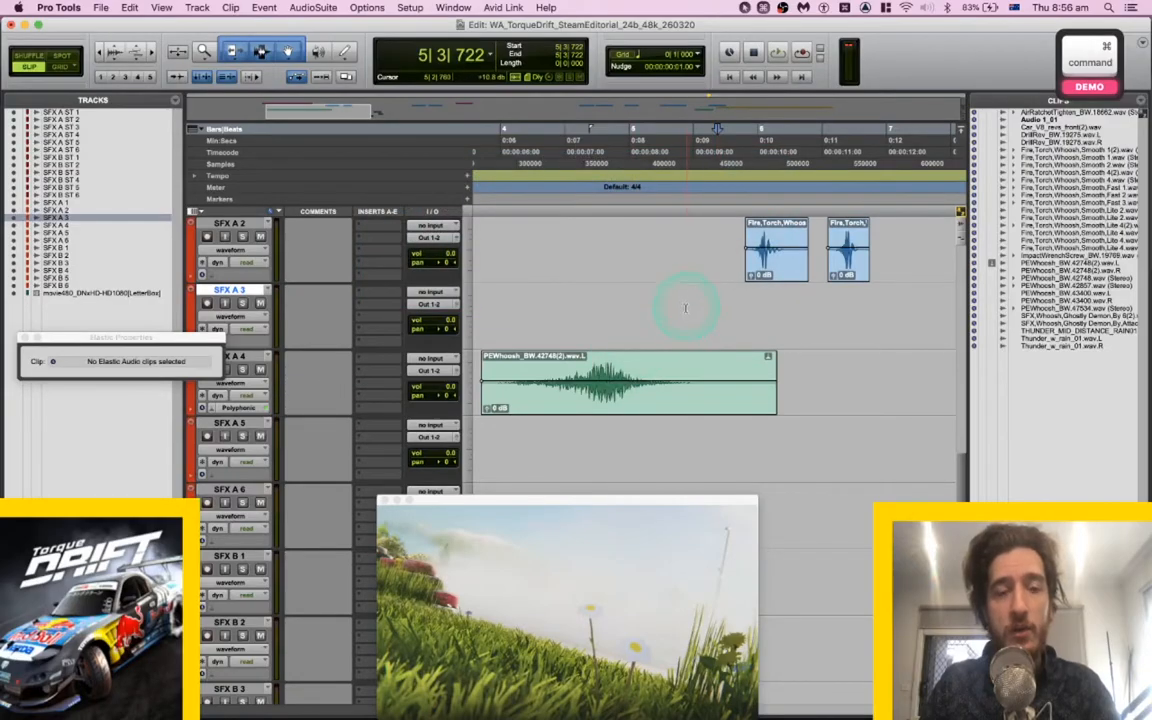
{"action": "key", "text": "super+Tab"}
{"action": "key", "text": "s"}
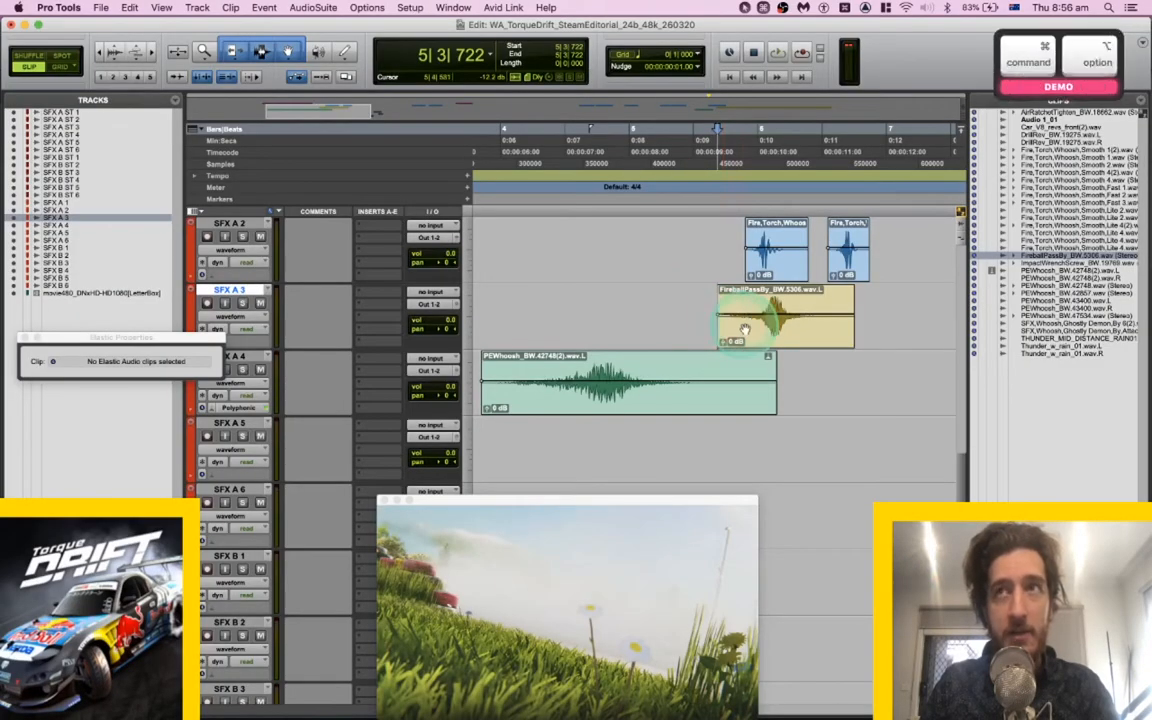
Move the FireballPassBy_BW.5306 clip on SFX A 3 earlier to start at 5|3|430 and play it against picture.
{"action": "scroll", "coordinate": [745, 330], "scroll_direction": "up", "scroll_amount": 3}
{"action": "scroll", "coordinate": [747, 330], "scroll_direction": "right", "scroll_amount": 1}
{"action": "left_click_drag", "start_coordinate": [748, 331], "coordinate": [709, 329]}
{"action": "key", "text": "space"}
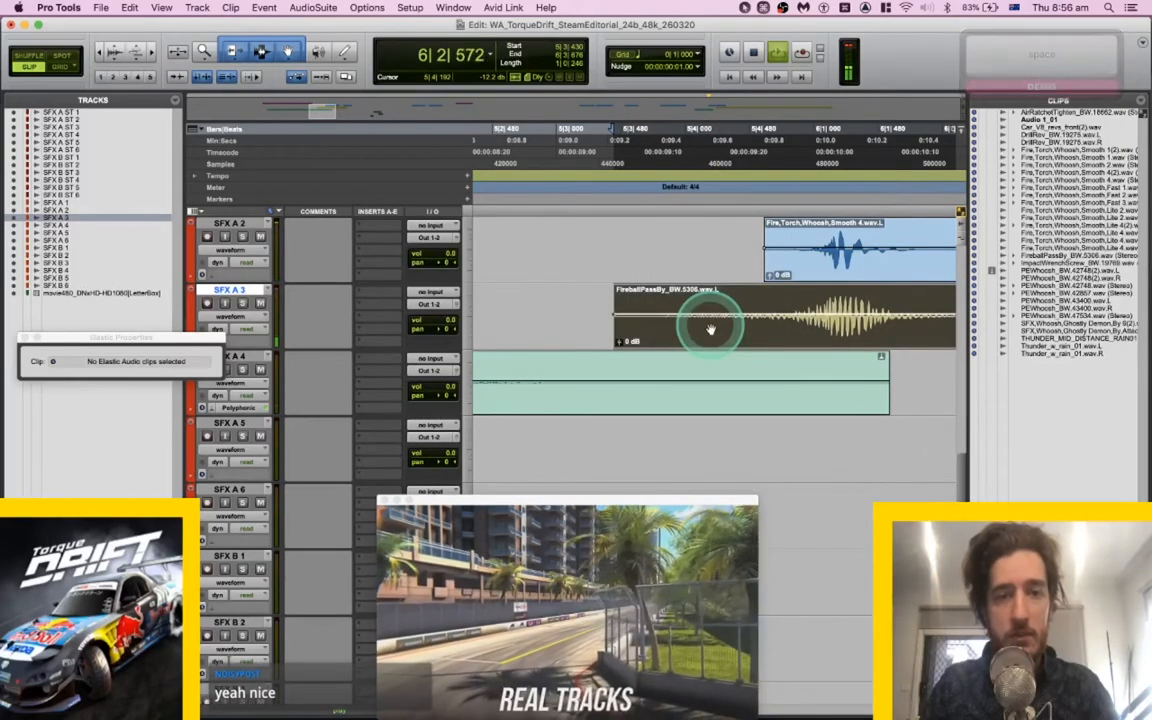
{"action": "key", "text": "space"}
{"action": "key", "text": "space"}
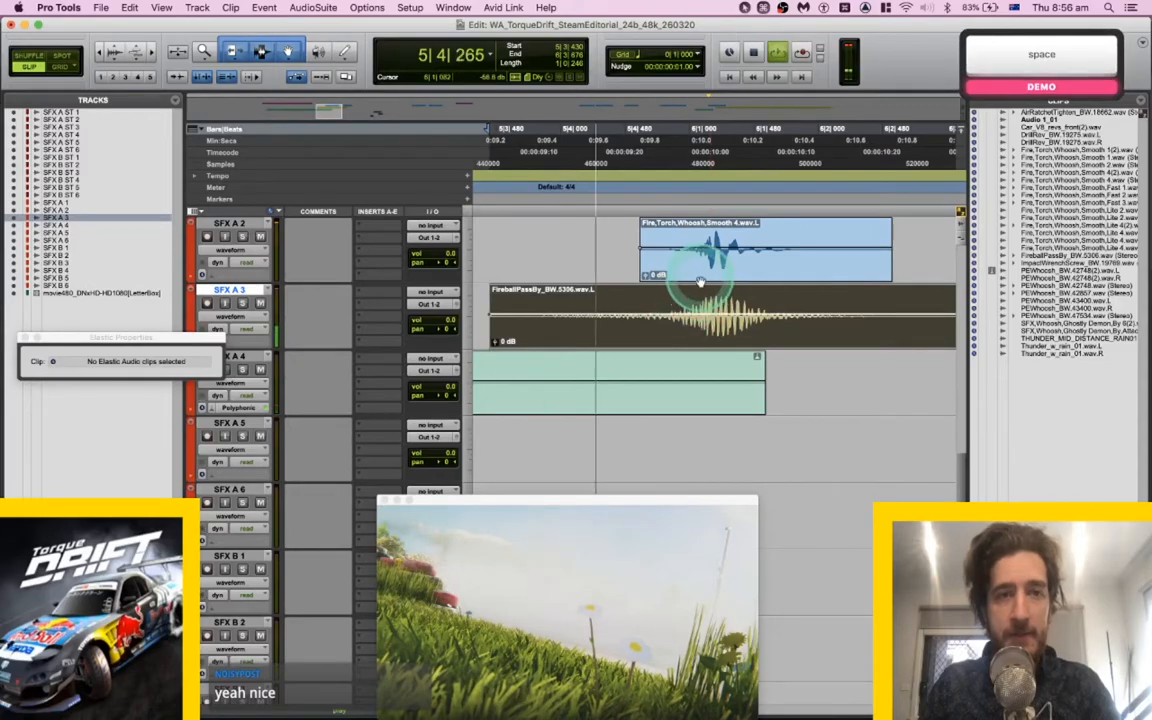
Render the first Fire,Torch,Whoosh,Smooth 4 clip on SFX A 2 with AudioSuite Pitch II at -7 semitones, preview it and close the plug-in.
{"action": "left_click", "coordinate": [703, 275], "text": "alt+shift"}
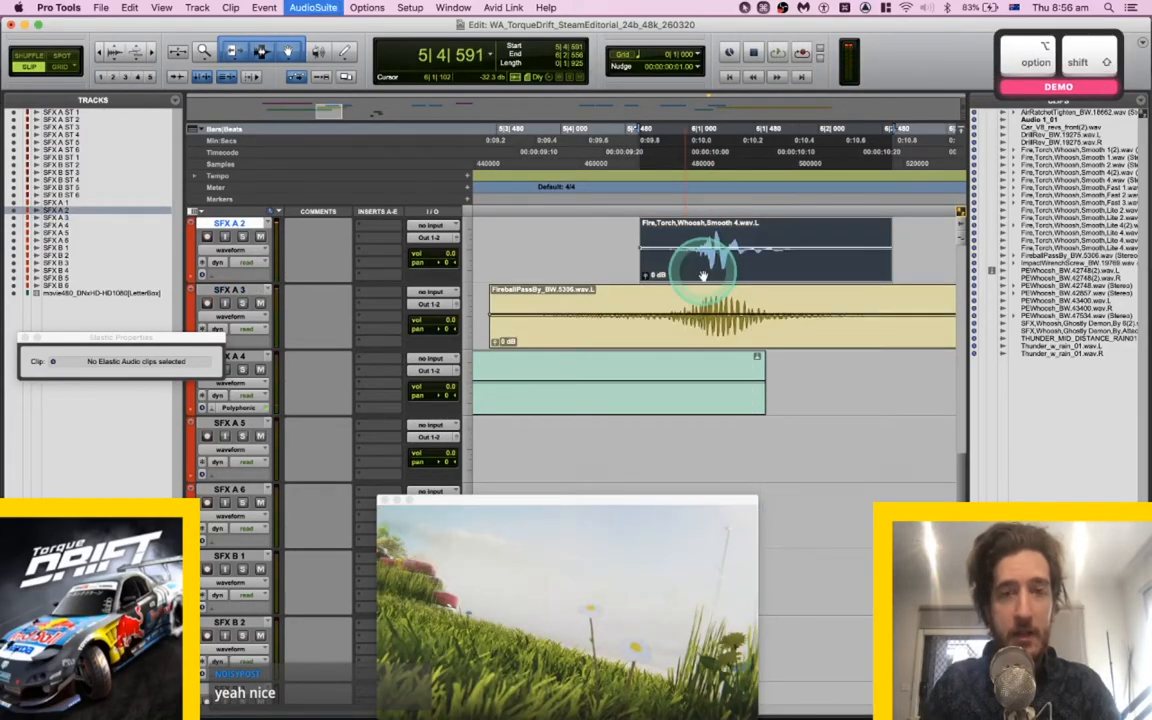
{"action": "left_click", "coordinate": [238, 333]}
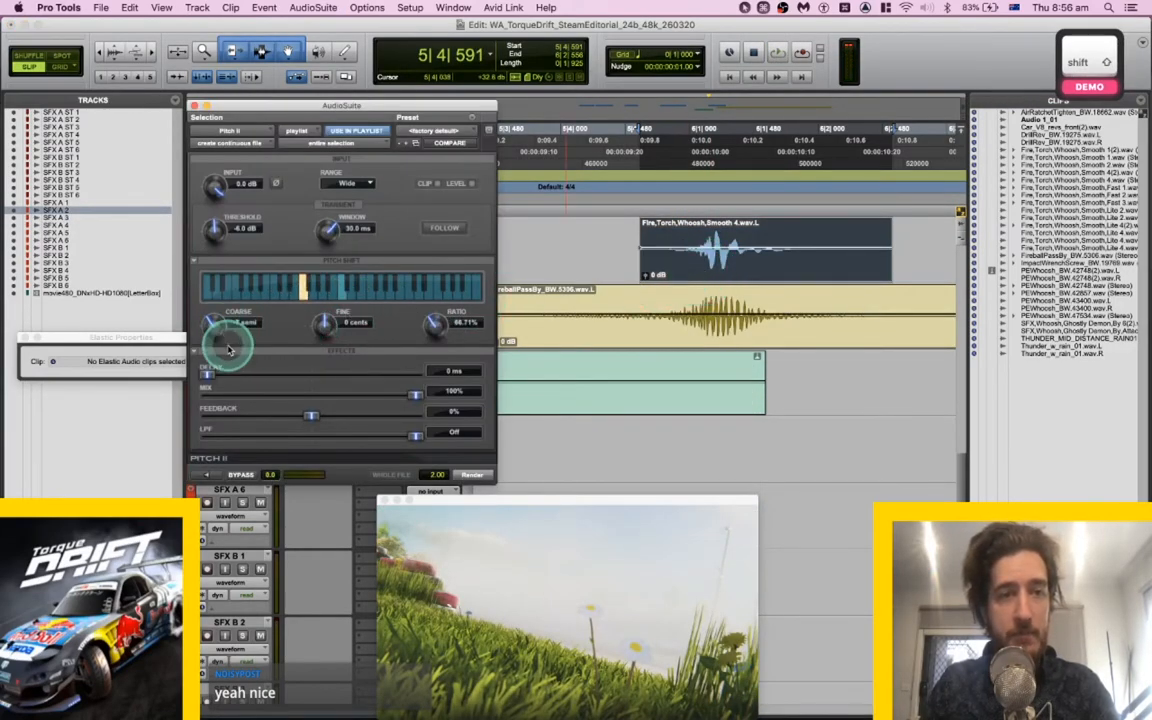
{"action": "left_click", "coordinate": [471, 474]}
{"action": "key", "text": "space"}
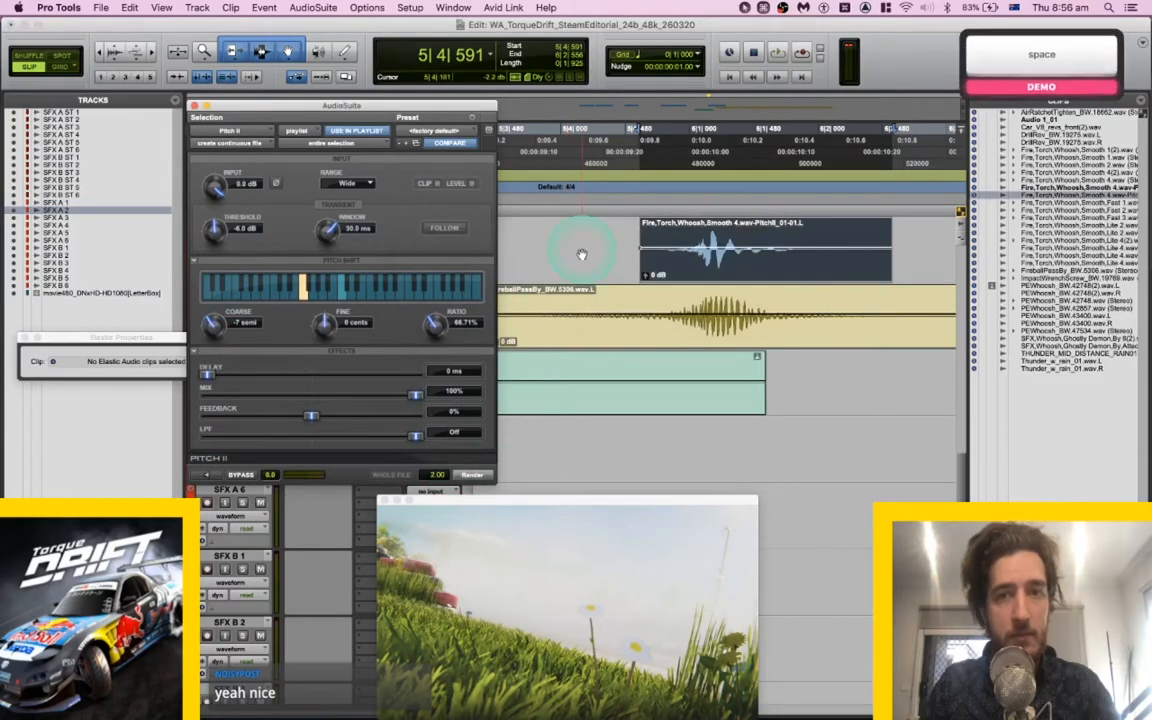
{"action": "key", "text": "space"}
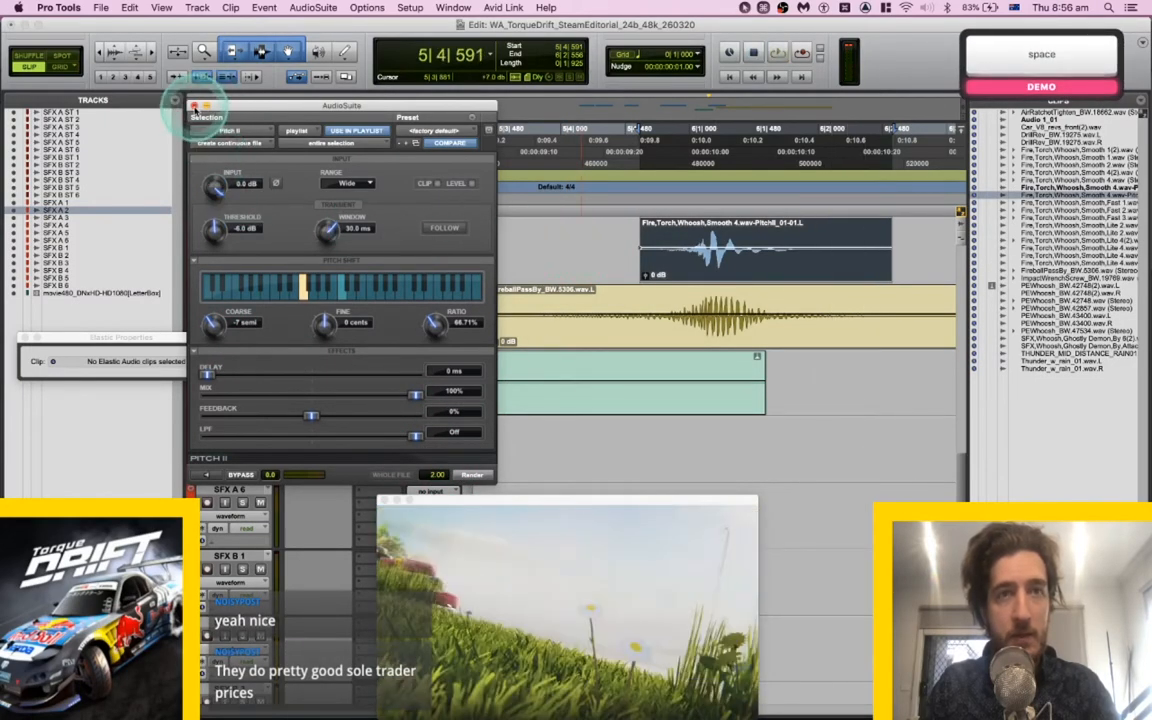
{"action": "left_click", "coordinate": [194, 106]}
Play the layered whooshes on SFX A 2 and SFX A 3 against picture from 5|3|271.
{"action": "scroll", "coordinate": [498, 215], "scroll_direction": "left", "scroll_amount": 2}
{"action": "left_click", "coordinate": [527, 236]}
{"action": "key", "text": "space"}
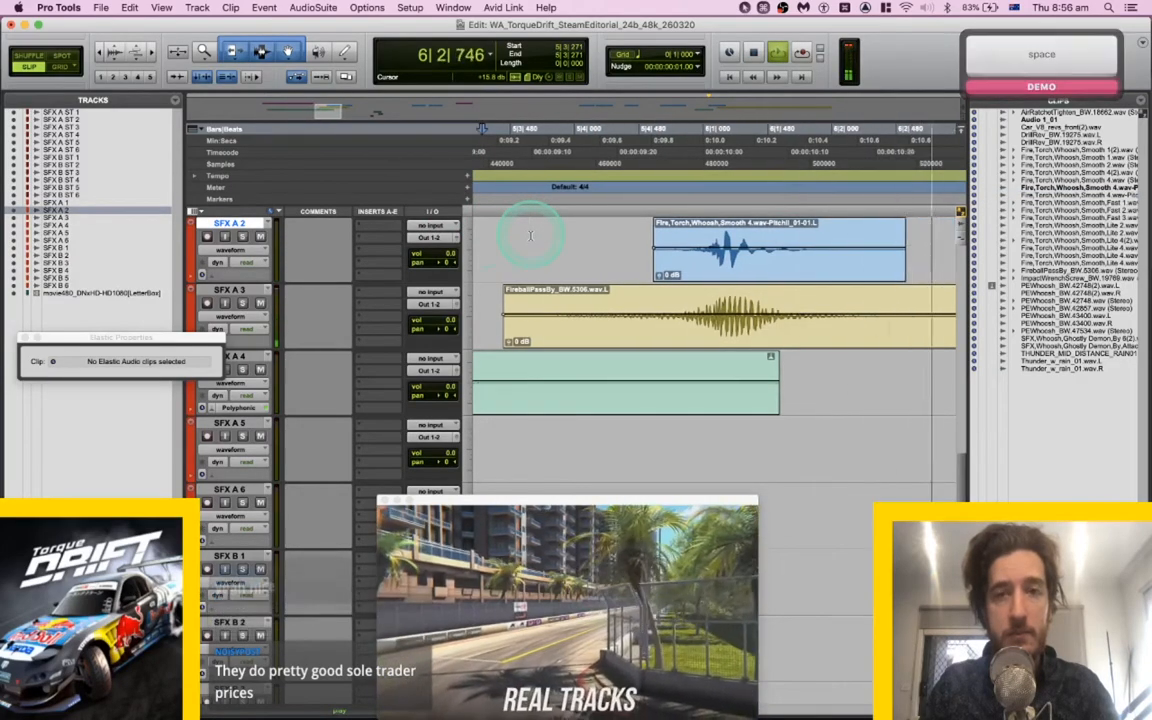
{"action": "key", "text": "space"}
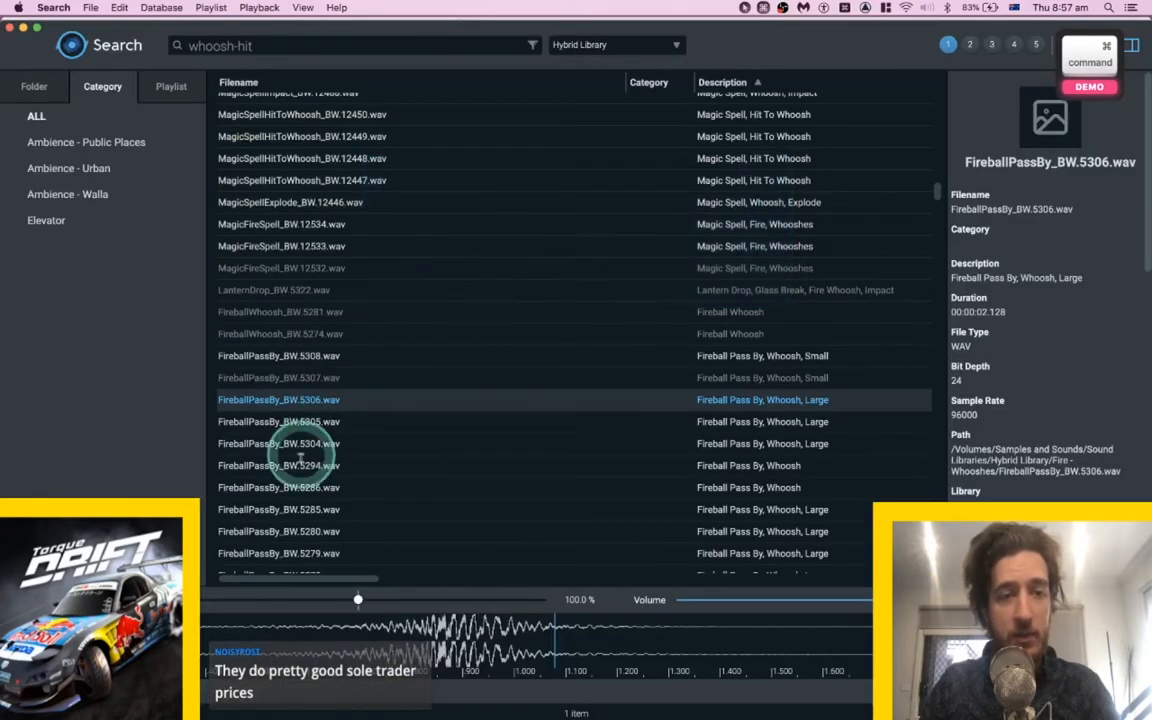
Switch back to the Search app and audition FireballPassBy_BW.5294.wav, 5286.wav and 5285.wav, replaying 5286.wav.
{"action": "left_click", "coordinate": [298, 465]}
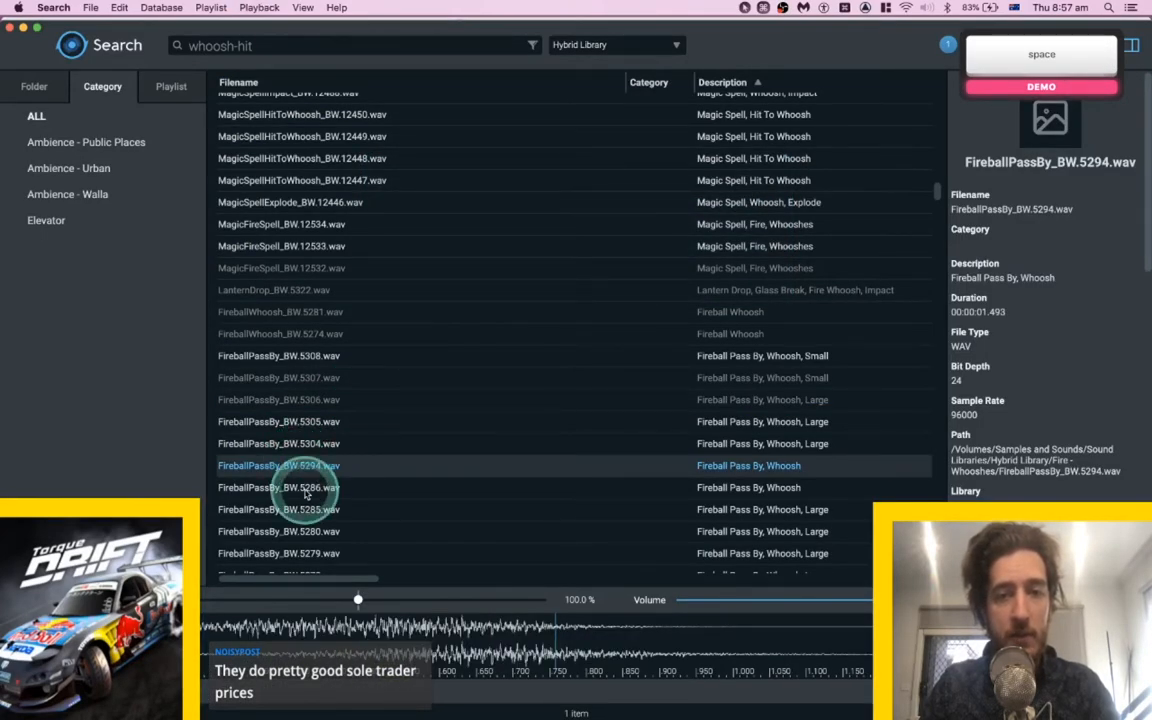
{"action": "left_click", "coordinate": [297, 486]}
{"action": "left_click", "coordinate": [305, 510]}
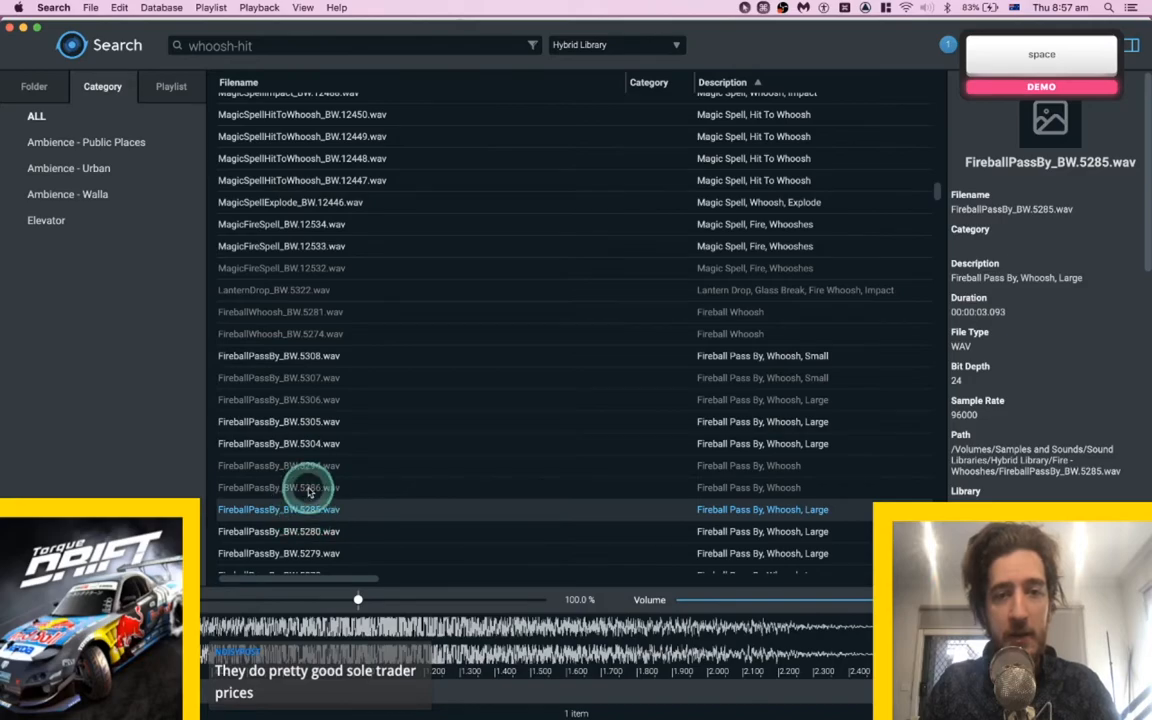
{"action": "left_click", "coordinate": [310, 488]}
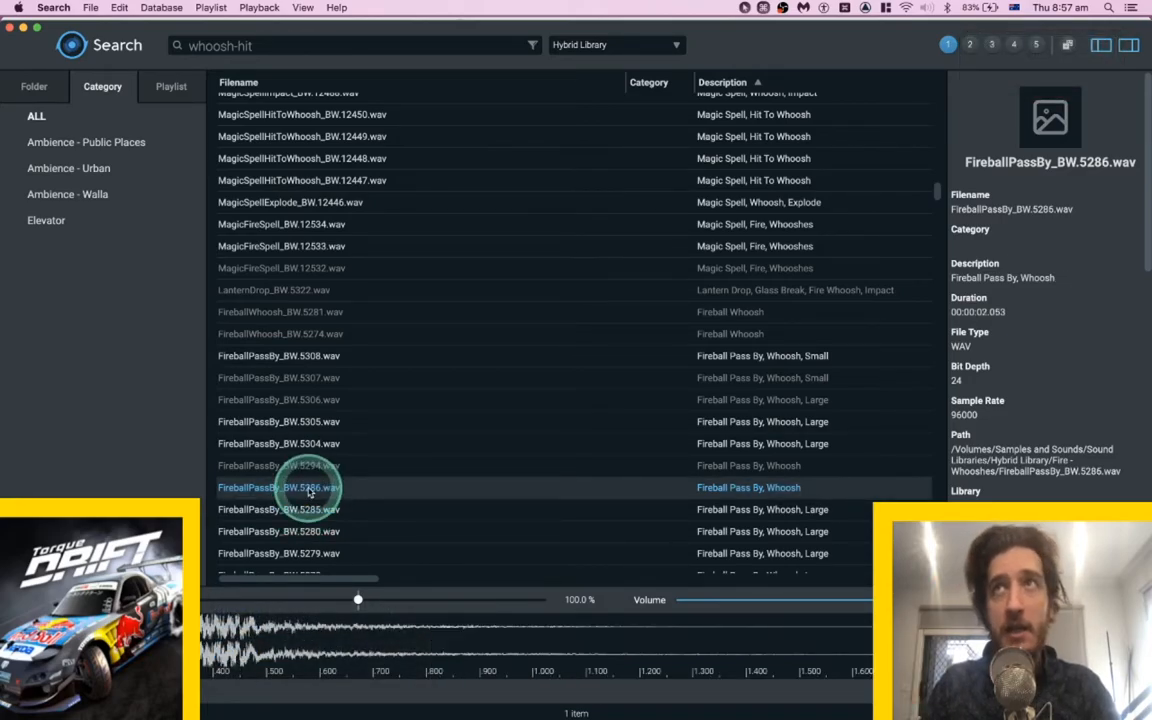
{"action": "key", "text": "space"}
Audition the fireball pass-bys FireballPassBy_BW.5276.wav and FireballPassBy_BW.5271.wav further down the list.
{"action": "scroll", "coordinate": [360, 463], "scroll_direction": "down", "scroll_amount": 3}
{"action": "left_click", "coordinate": [351, 465]}
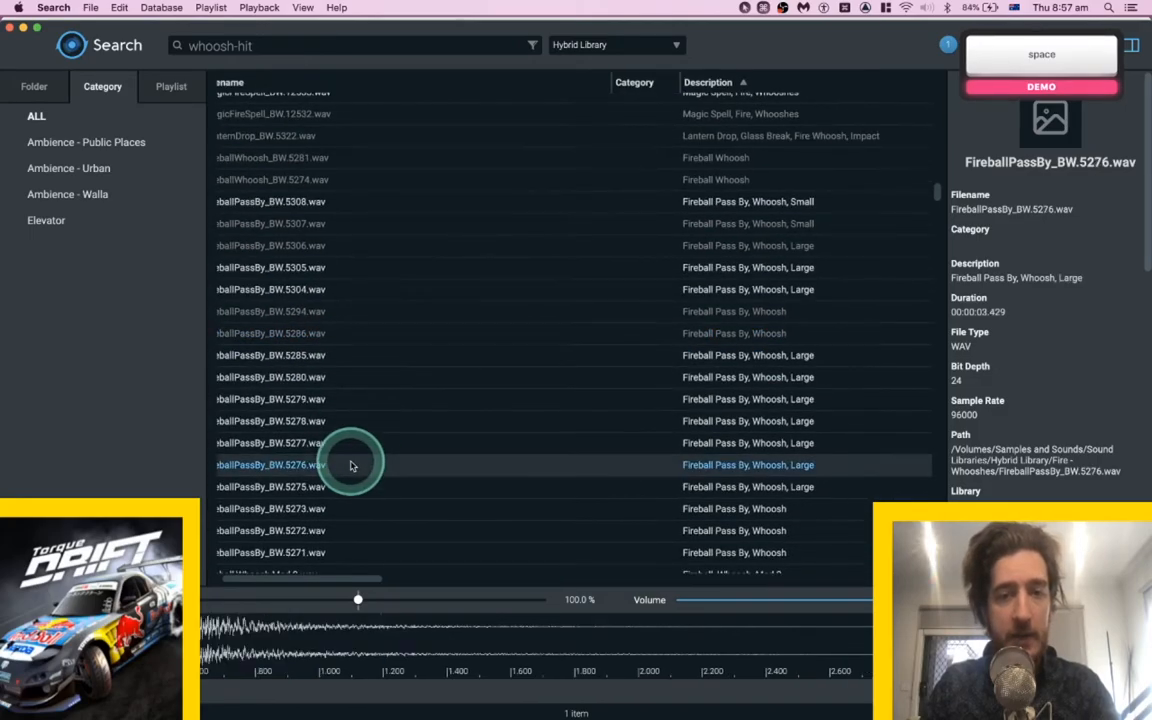
{"action": "scroll", "coordinate": [351, 465], "scroll_direction": "down", "scroll_amount": 5}
{"action": "left_click", "coordinate": [330, 406]}
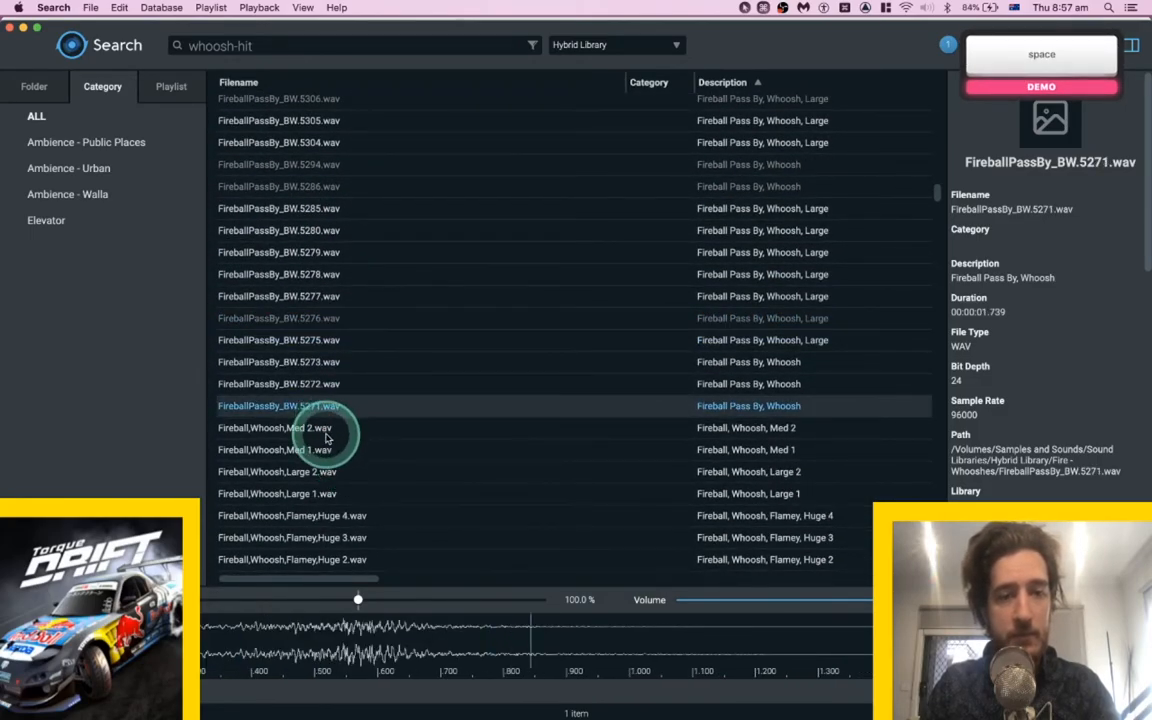
{"action": "key", "text": "super+Tab"}
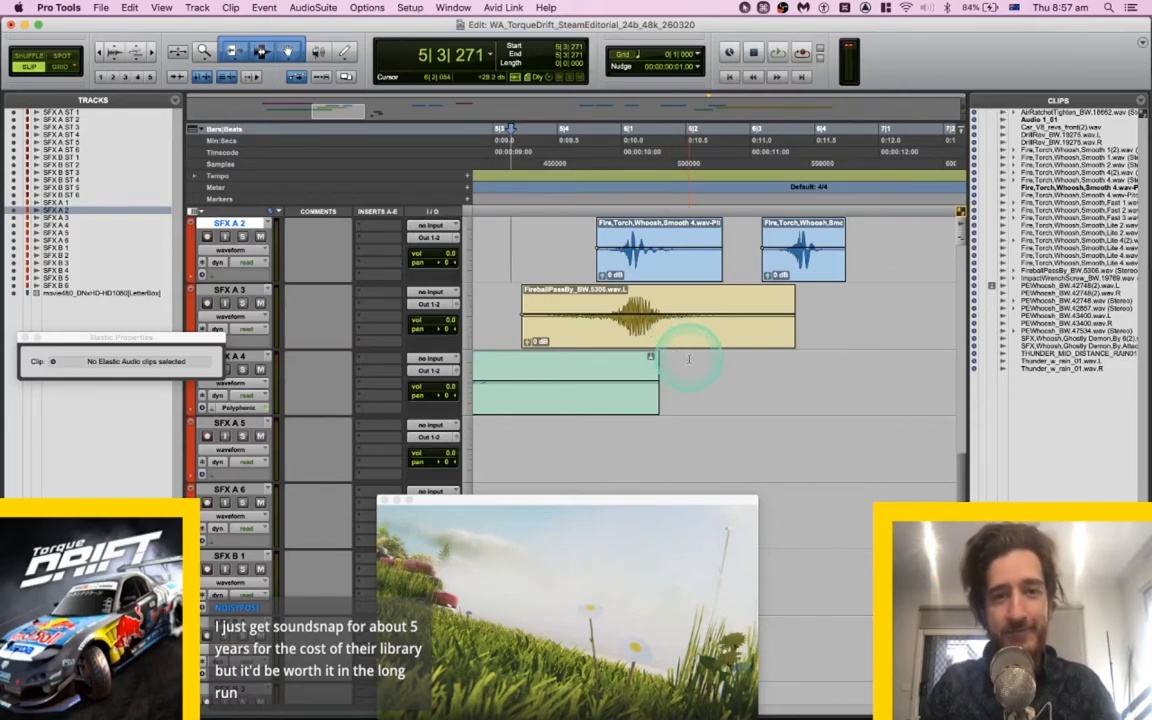
{"action": "scroll", "coordinate": [688, 358], "scroll_direction": "up", "scroll_amount": 3}
{"action": "scroll", "coordinate": [688, 358], "scroll_direction": "left", "scroll_amount": 1}
{"action": "scroll", "coordinate": [688, 358], "scroll_direction": "up", "scroll_amount": 3}
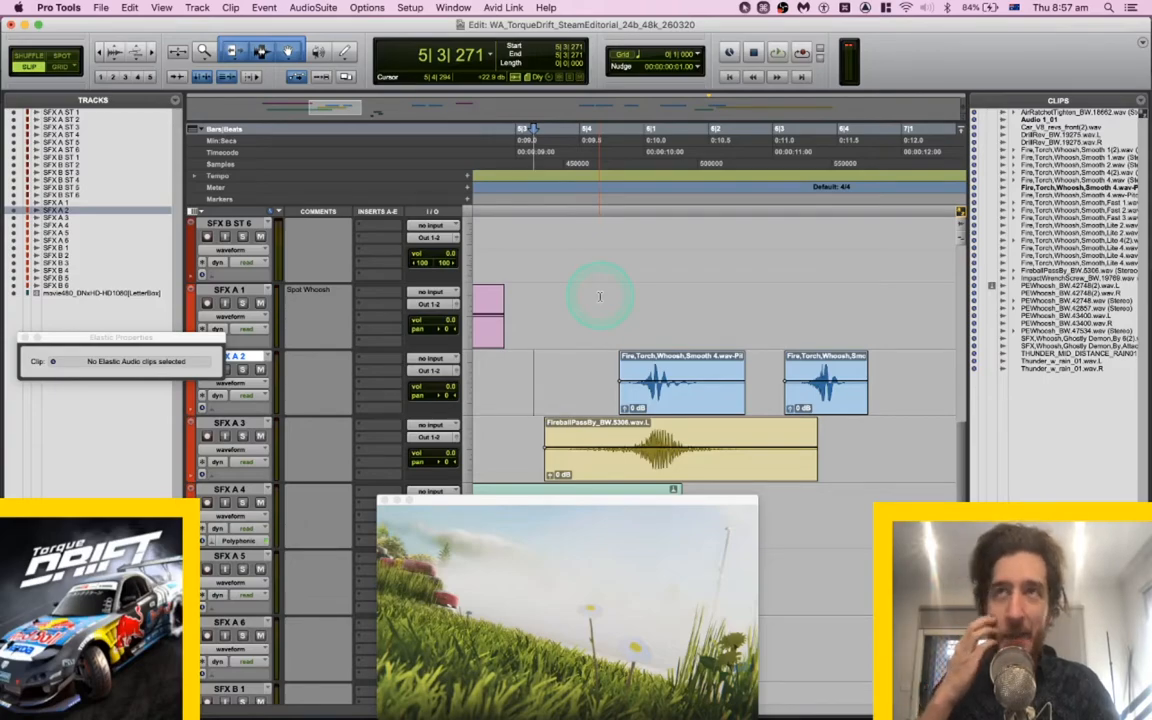
{"action": "key", "text": "super"}
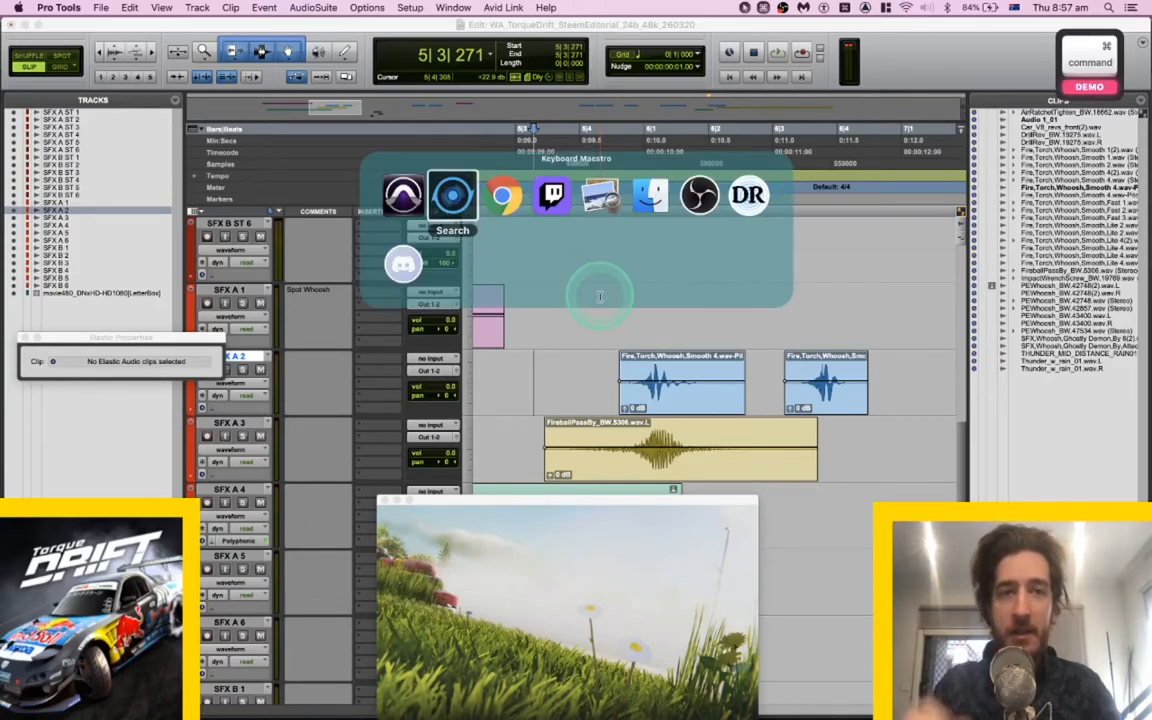
{"action": "key", "text": "Return"}
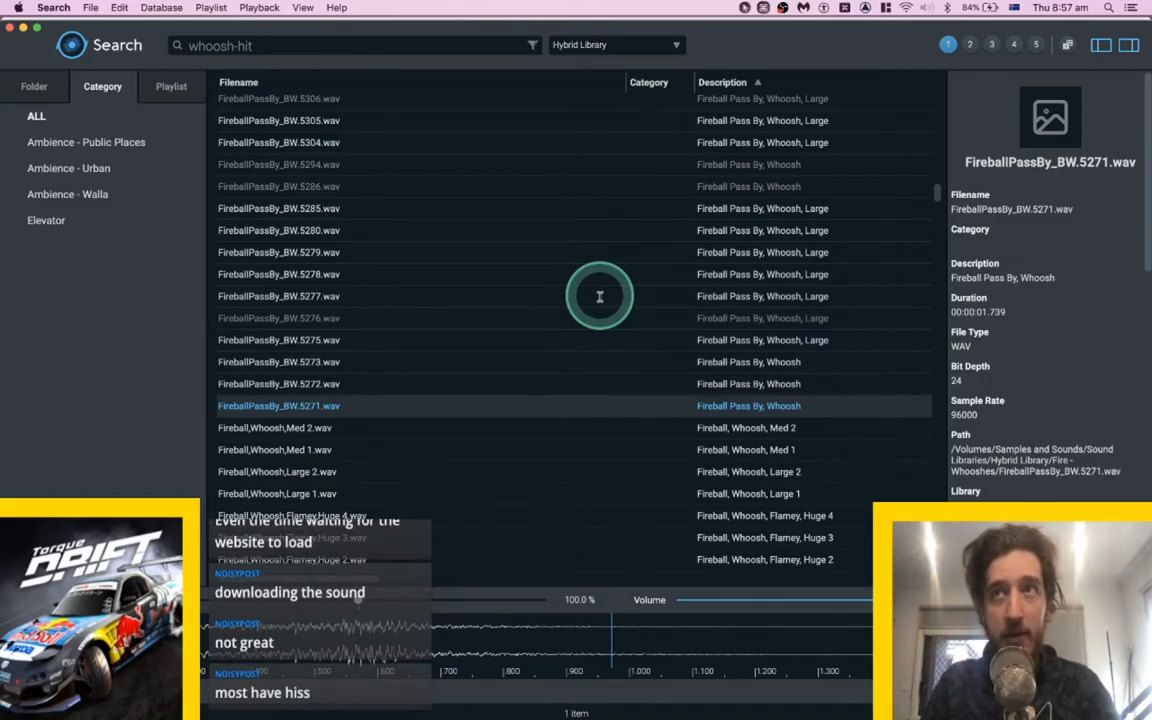
Place the Pro Tools cursor at 5|3|691 on SFX A 1 and send FireballPassBy_BW.5271.wav there from Search.
{"action": "key", "text": "super+Tab"}
{"action": "left_click", "coordinate": [562, 300]}
{"action": "key", "text": "super+Tab"}
{"action": "key", "text": "s"}
Cut the imported FireballPassBy_BW.5271 clip and paste it onto SFX A 5 at 5|3|691.
{"action": "left_click", "coordinate": [636, 341]}
{"action": "key", "text": "x"}
{"action": "key", "text": "semicolon"}
{"action": "key", "text": "semicolon"}
{"action": "key", "text": "semicolon"}
{"action": "key", "text": "semicolon"}
{"action": "key", "text": "semicolon"}
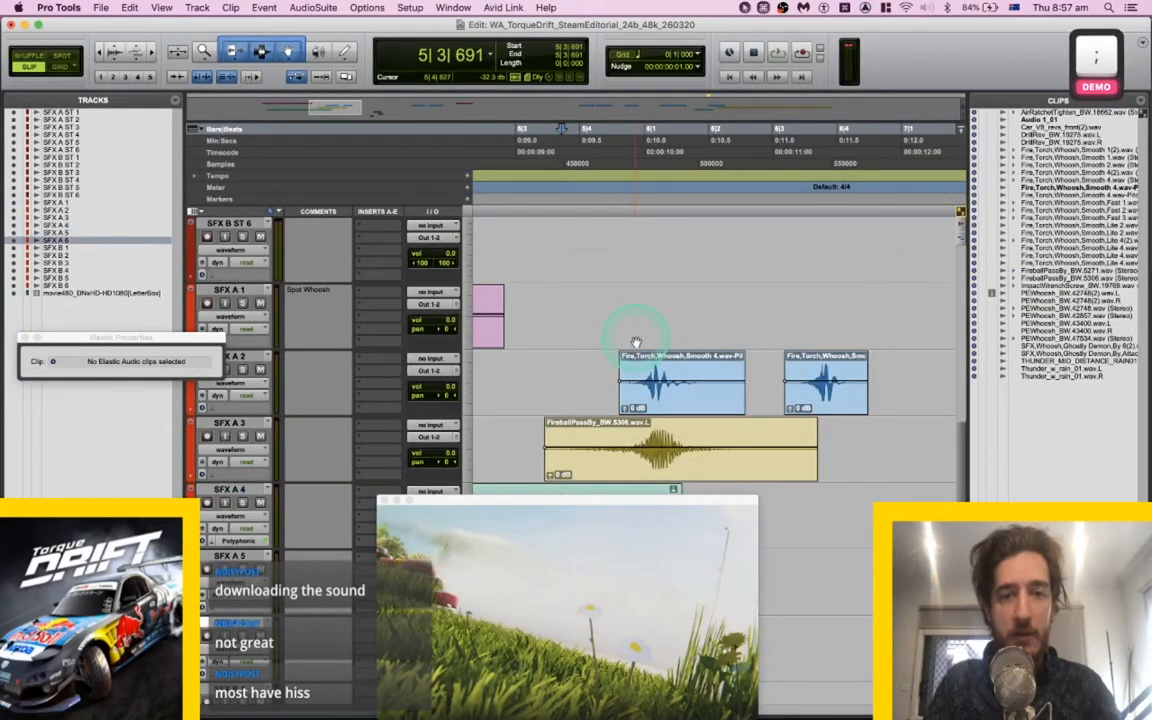
{"action": "key", "text": "p"}
{"action": "key", "text": "v"}
Move the FireballPassBy_BW.5271 clip on SFX A 5 later to start at 5|4|100 and play it with the track soloed.
{"action": "scroll", "coordinate": [636, 342], "scroll_direction": "down", "scroll_amount": 5}
{"action": "scroll", "coordinate": [636, 342], "scroll_direction": "up", "scroll_amount": 2}
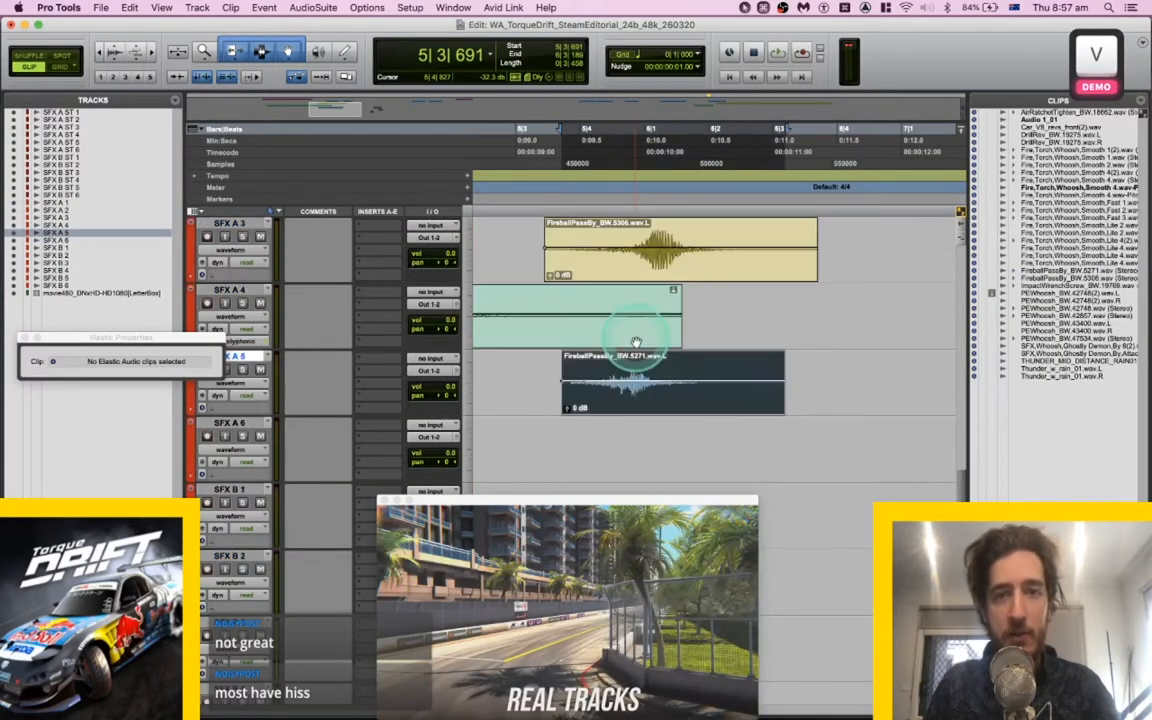
{"action": "left_click_drag", "start_coordinate": [630, 408], "coordinate": [655, 407]}
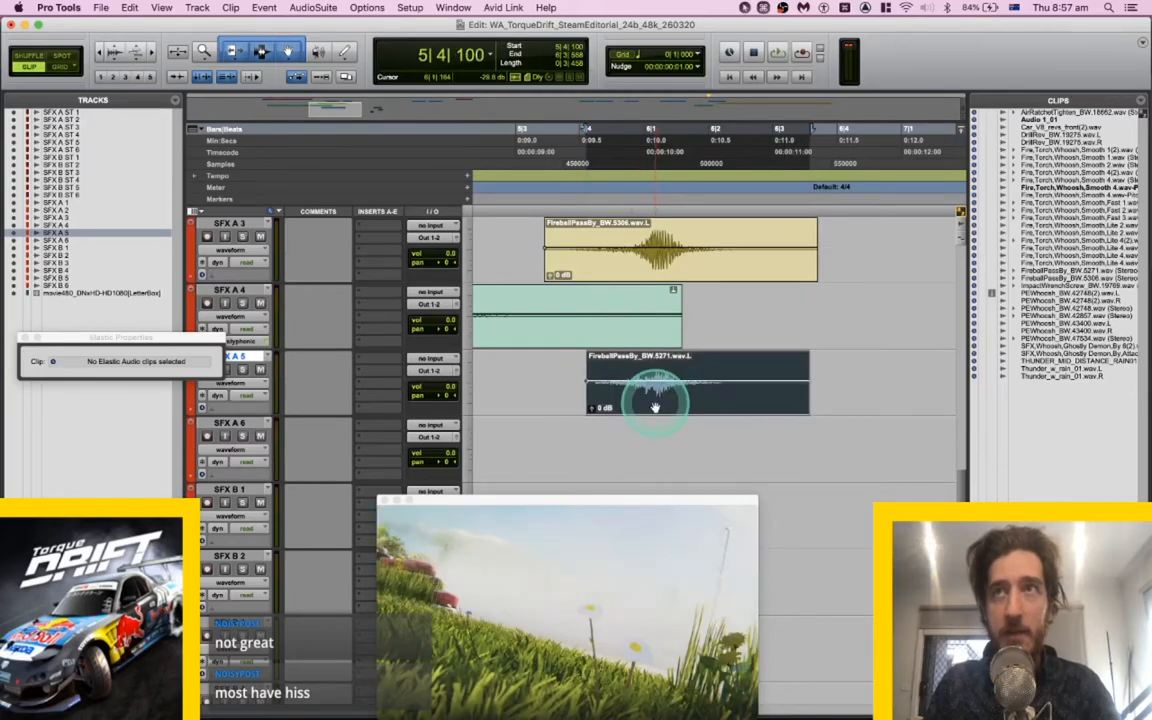
{"action": "key", "text": "space"}
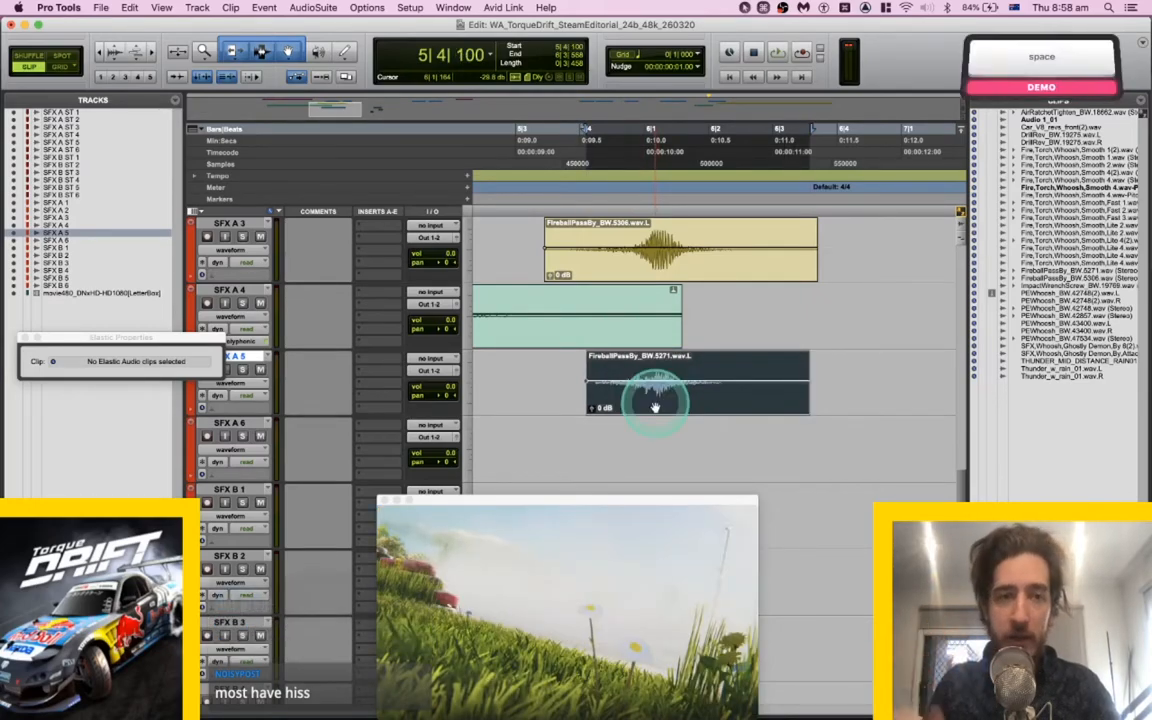
{"action": "key", "text": "space"}
{"action": "key", "text": "shift+s"}
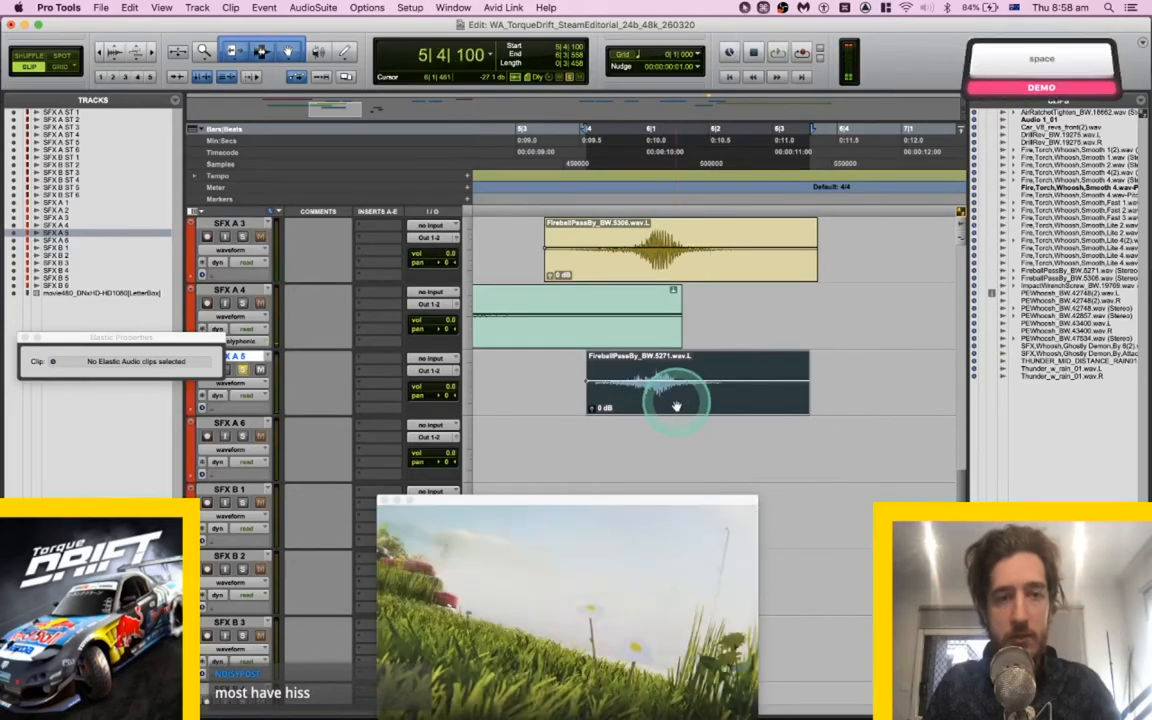
Unsolo SFX A 5, move its FireballPassBy_BW.5271 clip later under the second fire torch whoosh and play the transition.
{"action": "key", "text": "space"}
{"action": "key", "text": "space"}
{"action": "key", "text": "shift+s"}
{"action": "left_click_drag", "start_coordinate": [677, 406], "coordinate": [818, 409]}
{"action": "key", "text": "space"}
{"action": "scroll", "coordinate": [818, 409], "scroll_direction": "up", "scroll_amount": 2}
{"action": "scroll", "coordinate": [818, 409], "scroll_direction": "right", "scroll_amount": 3}
{"action": "scroll", "coordinate": [818, 409], "scroll_direction": "down", "scroll_amount": 1}
{"action": "key", "text": "space"}
Shift the FireballPassBy_BW.5271 clip slightly later to start at 6|2|709 and play it against the video.
{"action": "mouse_move", "coordinate": [742, 462]}
{"action": "left_mouse_down"}
{"action": "mouse_move", "coordinate": [782, 470]}
{"action": "mouse_move", "coordinate": [754, 467]}
{"action": "left_mouse_up"}
{"action": "key", "text": "space"}
{"action": "key", "text": "space"}
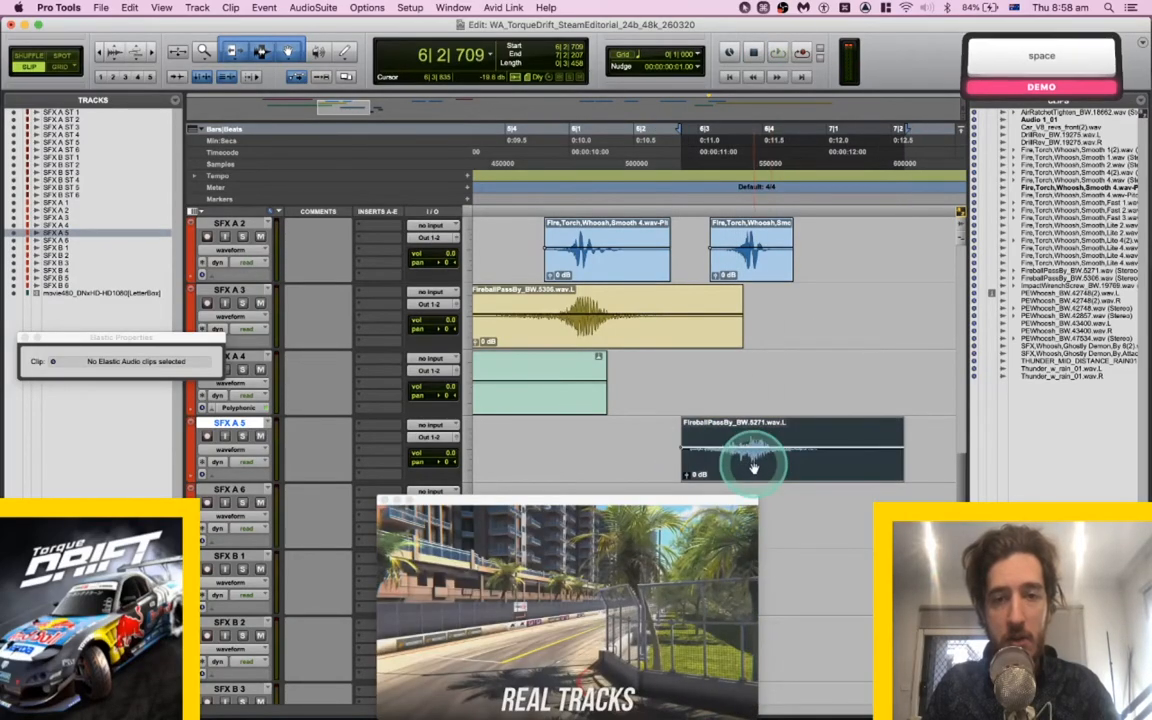
{"action": "key", "text": "space"}
{"action": "key", "text": "space"}
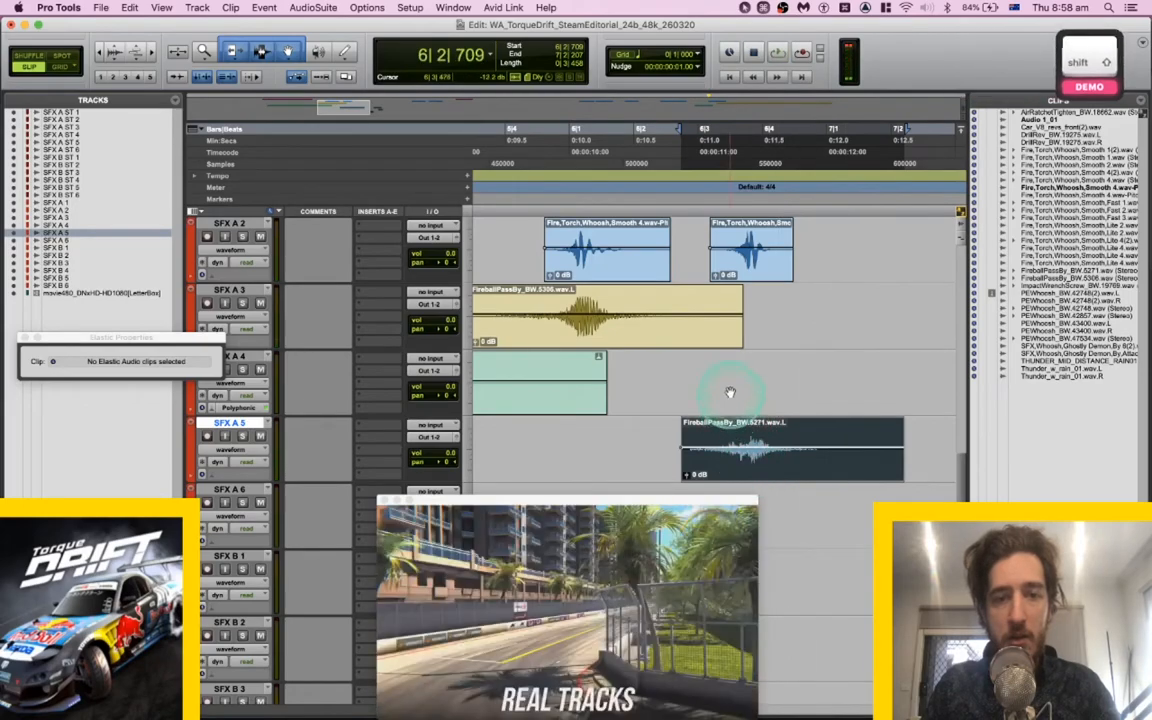
Play the trailer from 6|3|292 through the following transitions to review the layered effects.
{"action": "left_click", "coordinate": [716, 362]}
{"action": "key", "text": "space"}
{"action": "key", "text": "shift+s"}
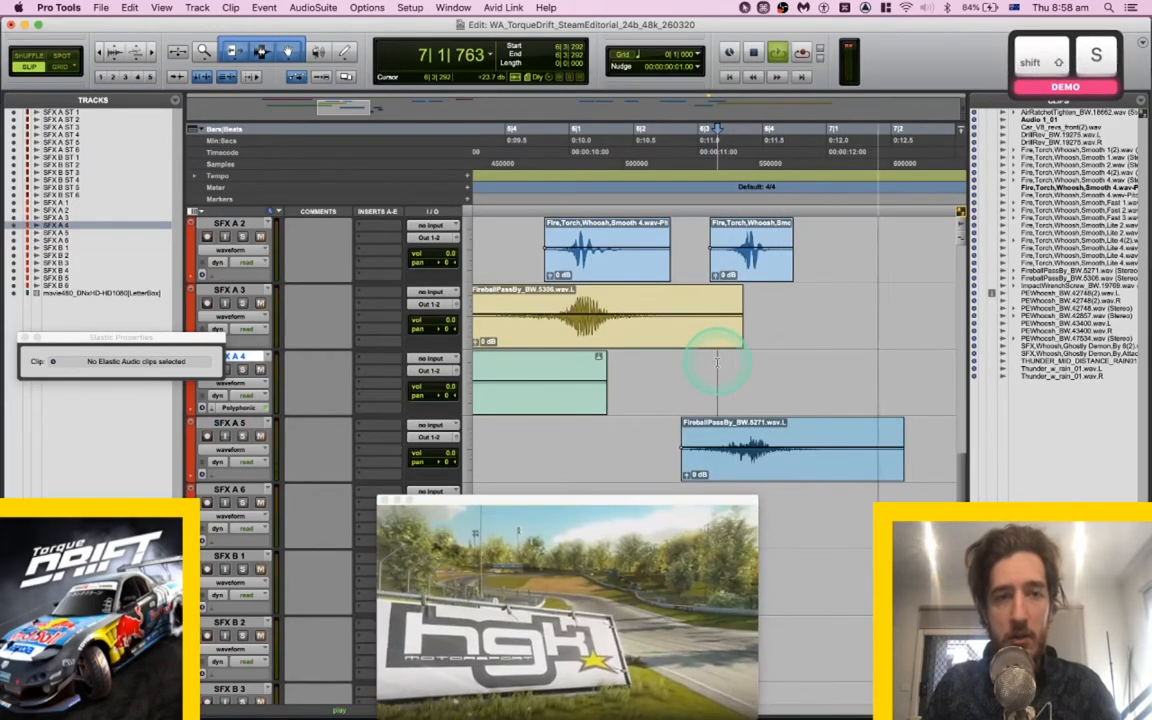
{"action": "key", "text": "space"}
{"action": "key", "text": "space"}
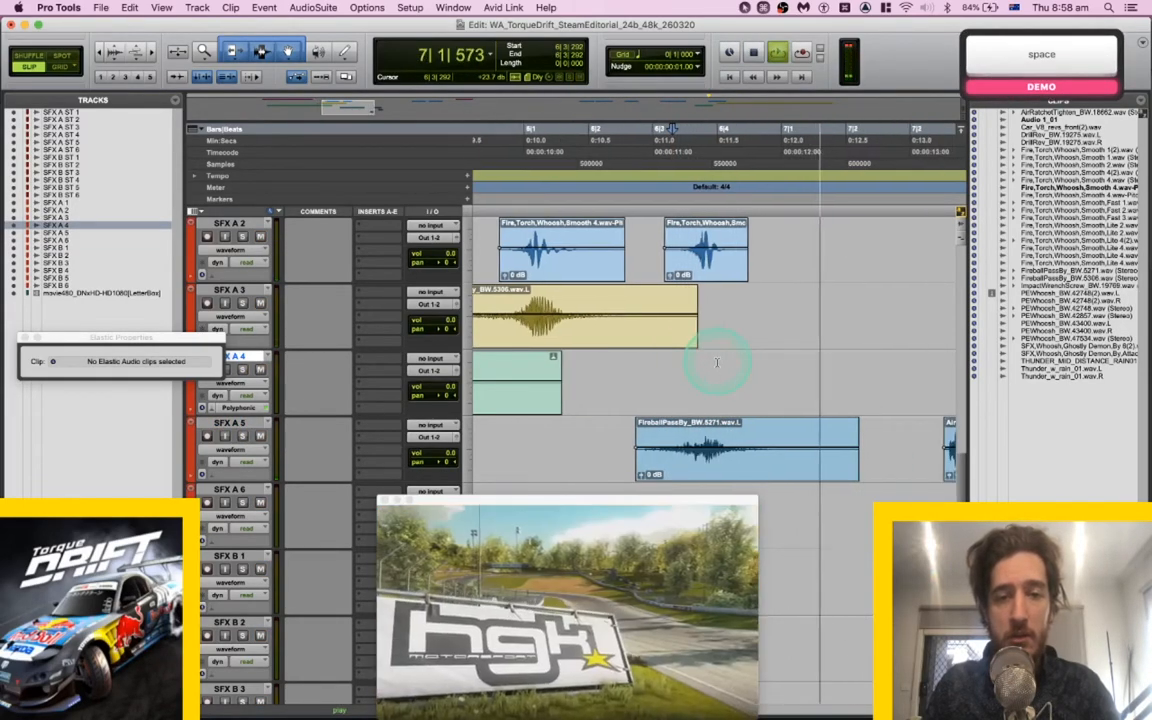
{"action": "scroll", "coordinate": [716, 362], "scroll_direction": "down", "scroll_amount": 1}
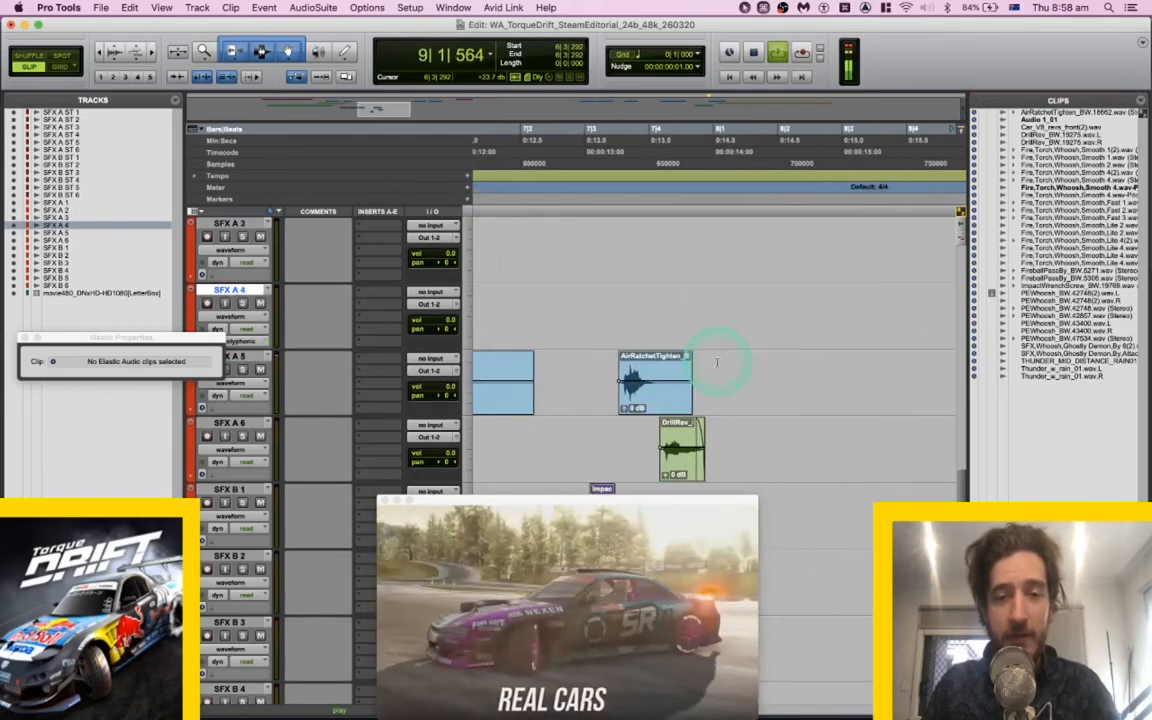
{"action": "scroll", "coordinate": [716, 362], "scroll_direction": "up", "scroll_amount": 2}
{"action": "key", "text": "space"}
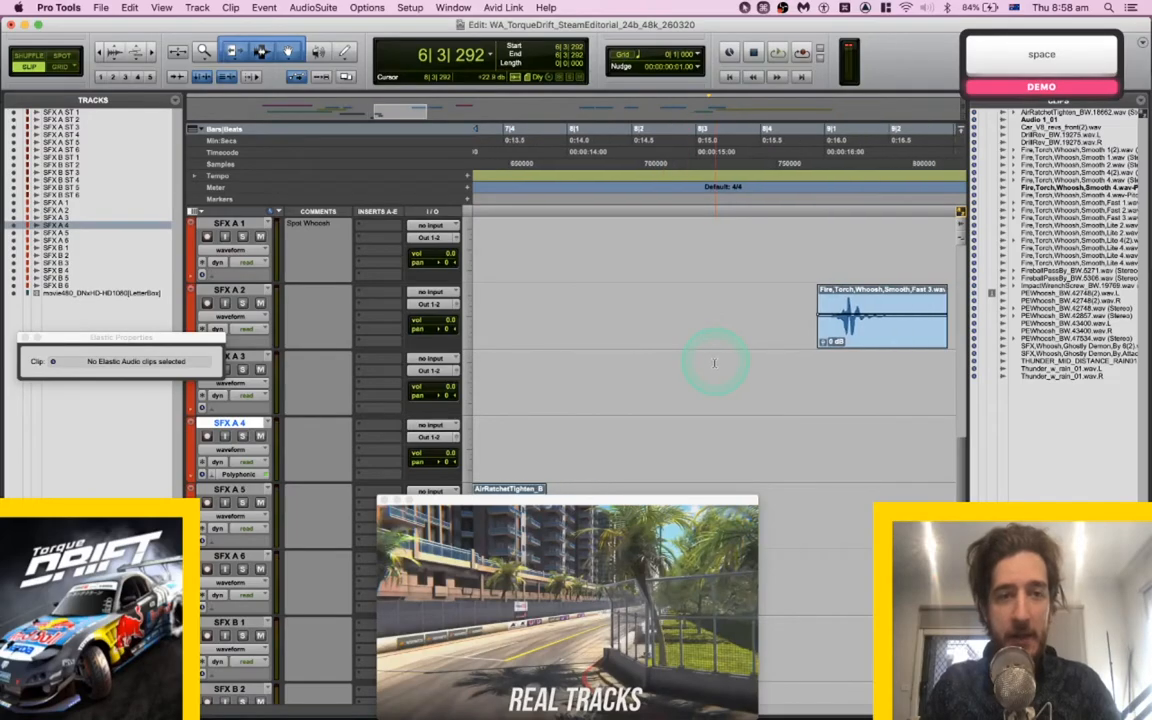
Switch to Search and audition Fireball,Whoosh,Med 2.wav, Fireball,Whoosh,Fierce 2.wav and Fire,Torch,Whoosh,Wave Back-Forth.wav.
{"action": "key", "text": "super+Tab"}
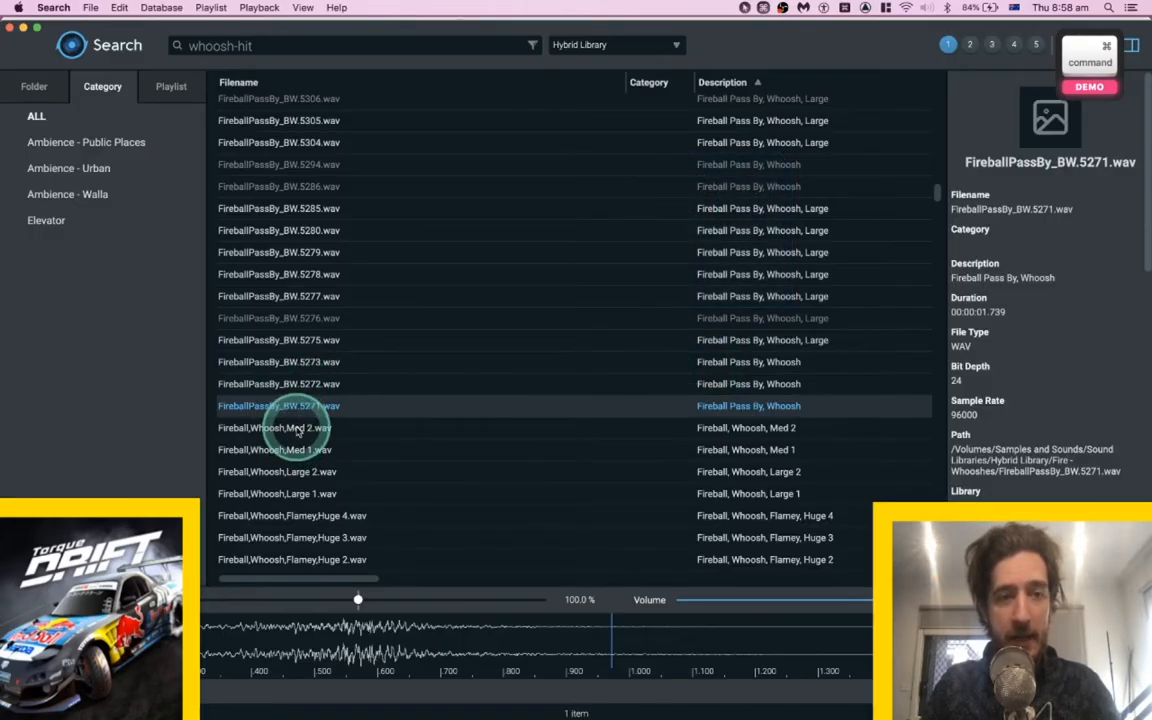
{"action": "left_click", "coordinate": [298, 428]}
{"action": "key", "text": "space"}
{"action": "scroll", "coordinate": [298, 432], "scroll_direction": "down", "scroll_amount": 5}
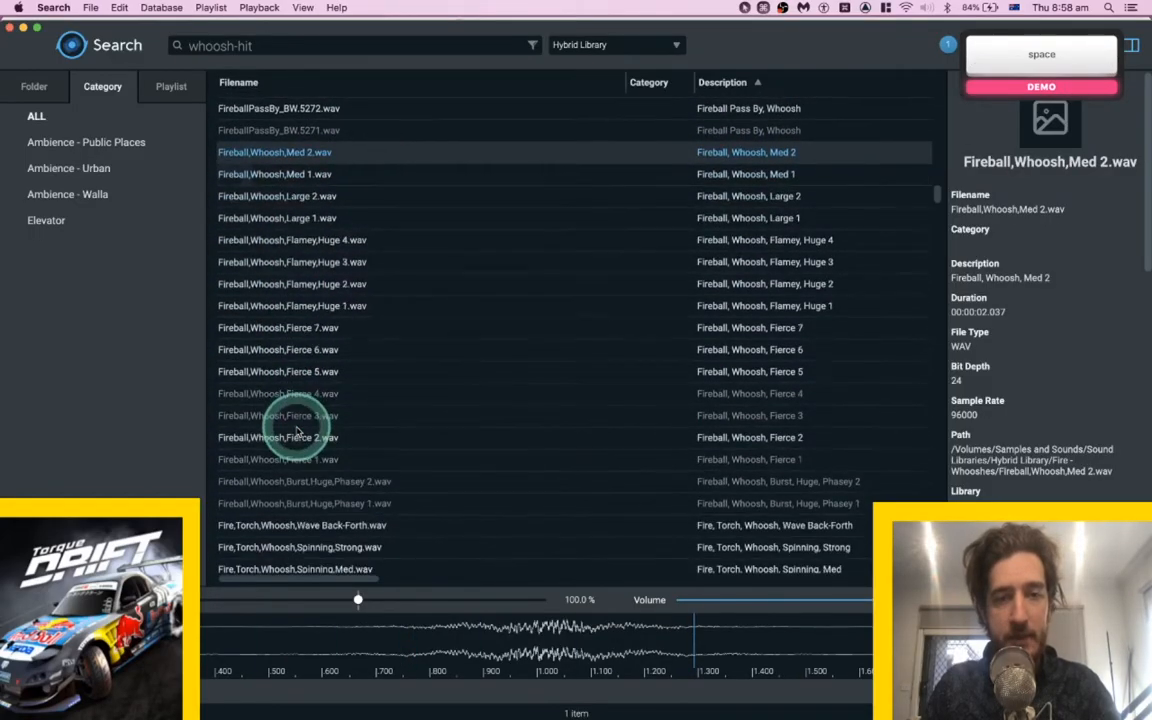
{"action": "left_click", "coordinate": [297, 436]}
{"action": "scroll", "coordinate": [297, 436], "scroll_direction": "down", "scroll_amount": 3}
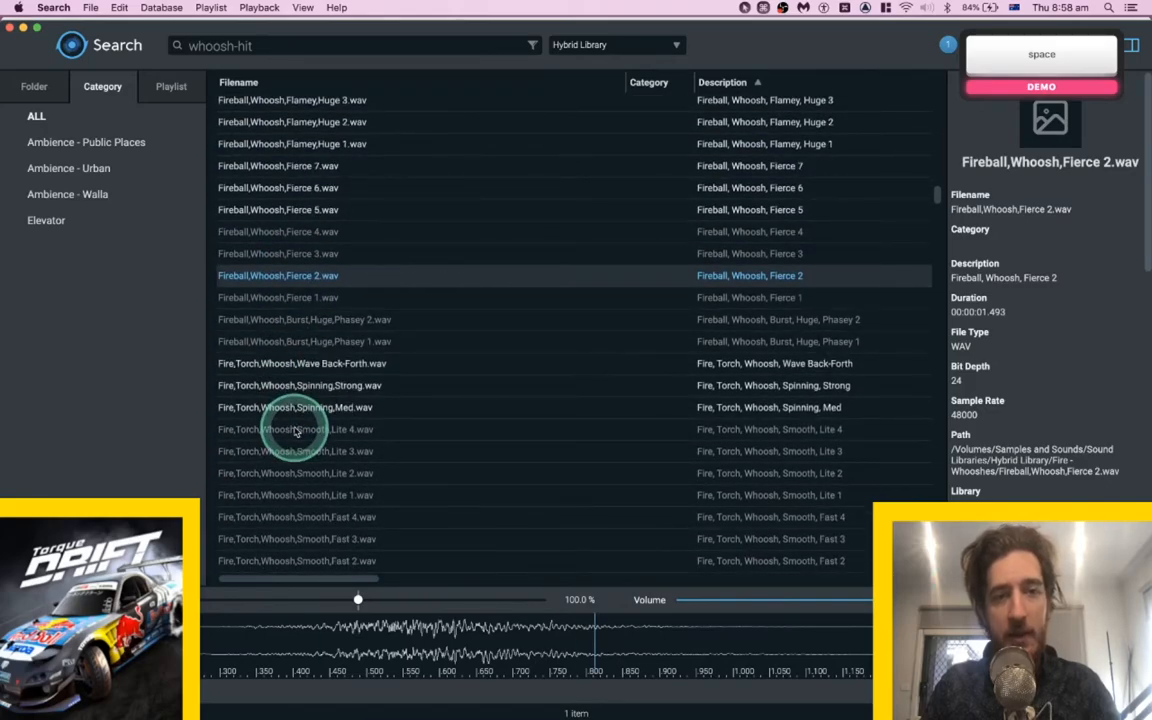
{"action": "left_click", "coordinate": [300, 366]}
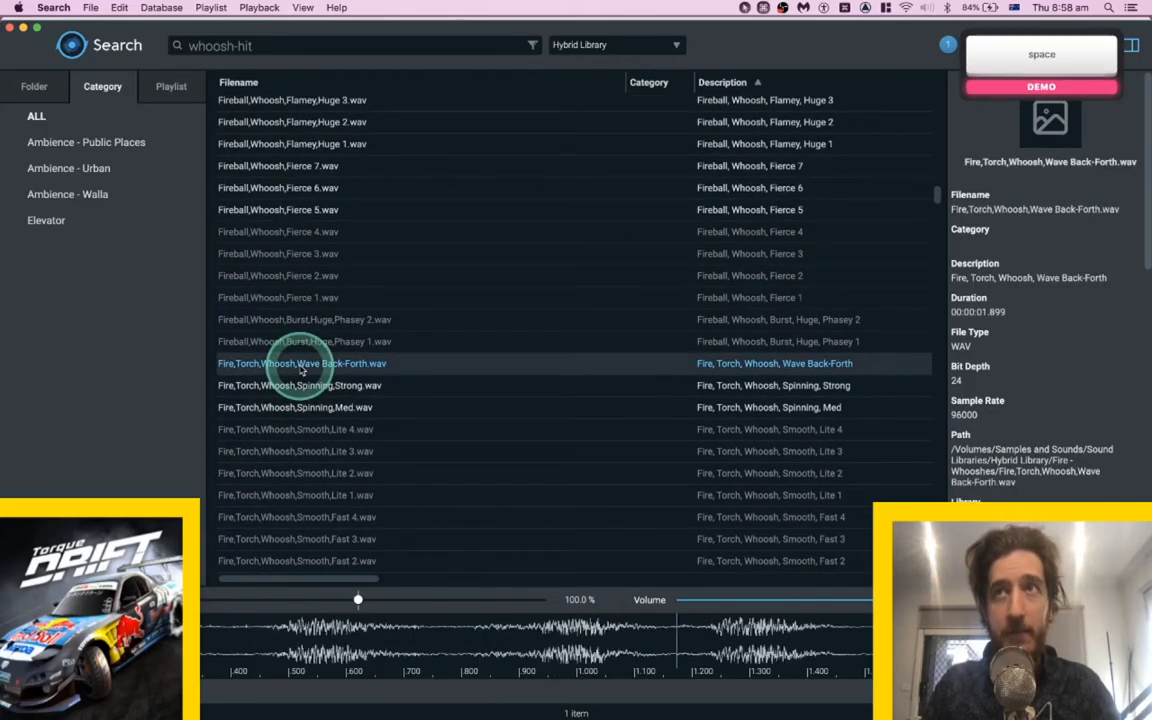
{"action": "scroll", "coordinate": [300, 370], "scroll_direction": "down", "scroll_amount": 5}
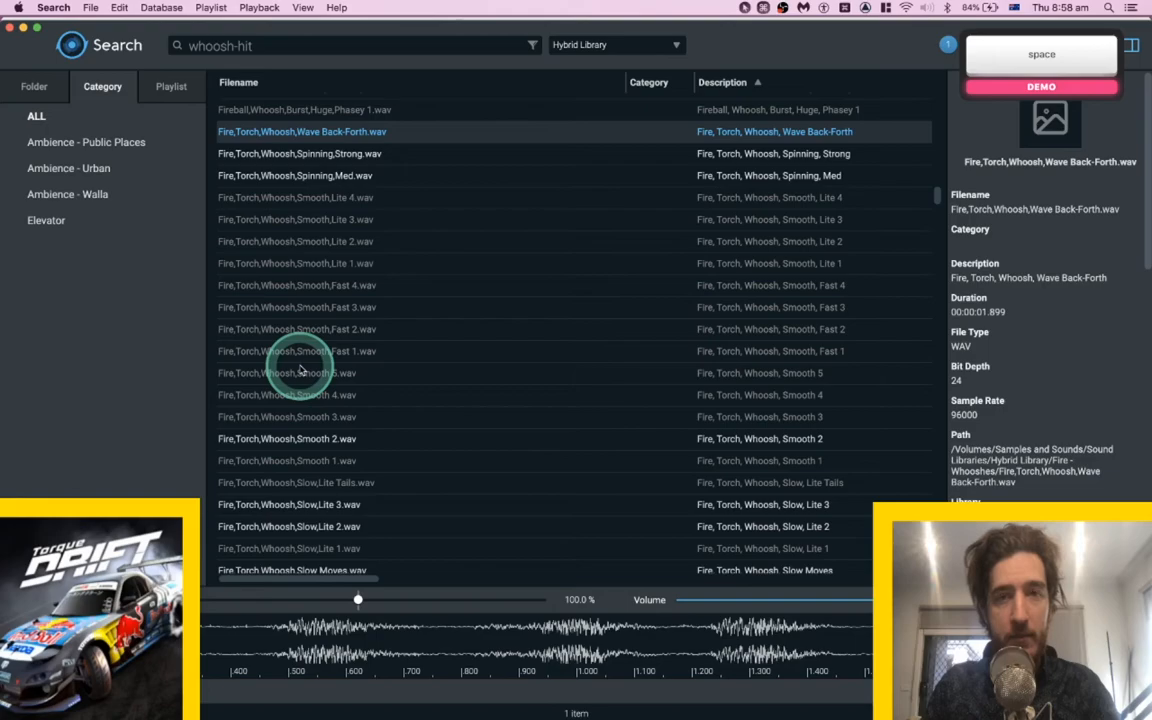
Place the Pro Tools cursor at 7|2|791 on SFX B 2, send Fire,Torch,Whoosh,Wave Back-Forth.wav there from Search and play it.
{"action": "key", "text": "super+Tab"}
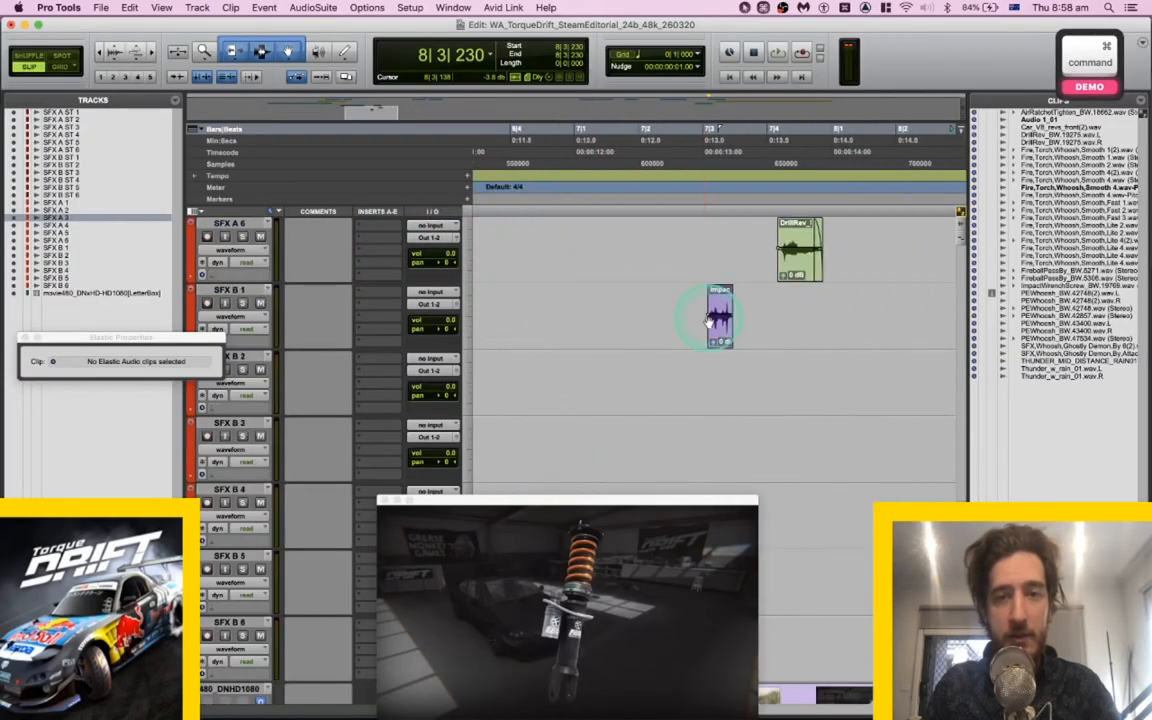
{"action": "left_click", "coordinate": [690, 382]}
{"action": "key", "text": "super+Tab"}
{"action": "key", "text": "s"}
{"action": "key", "text": "space"}
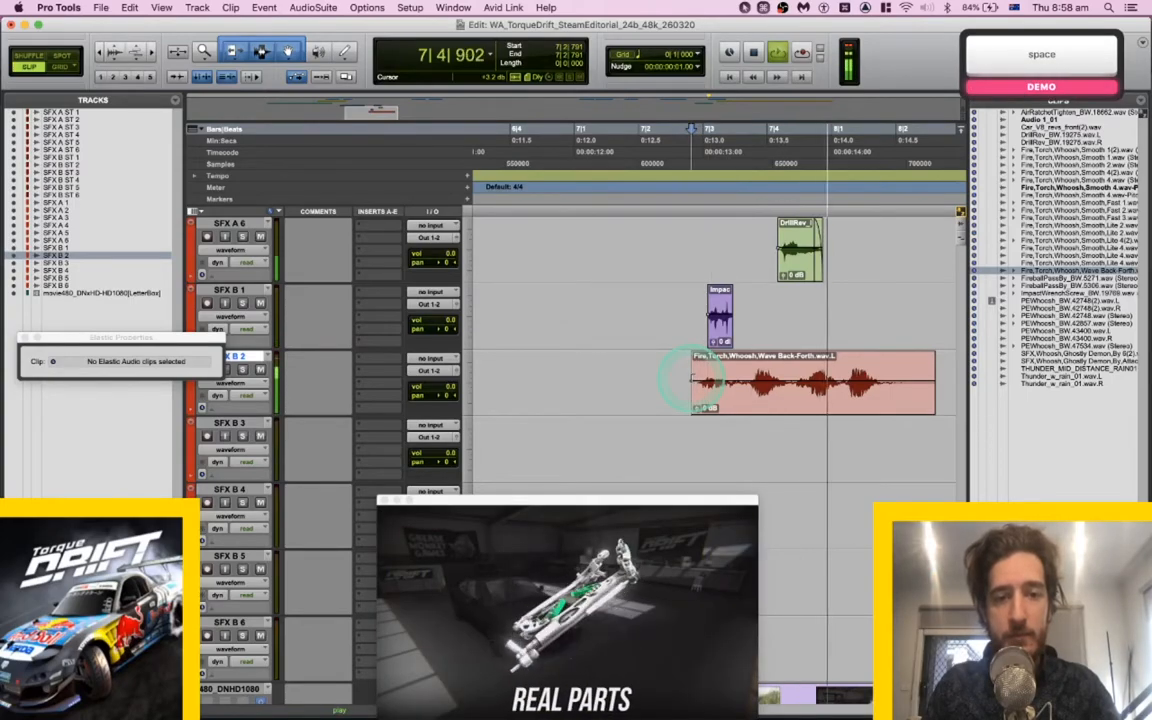
{"action": "key", "text": "space"}
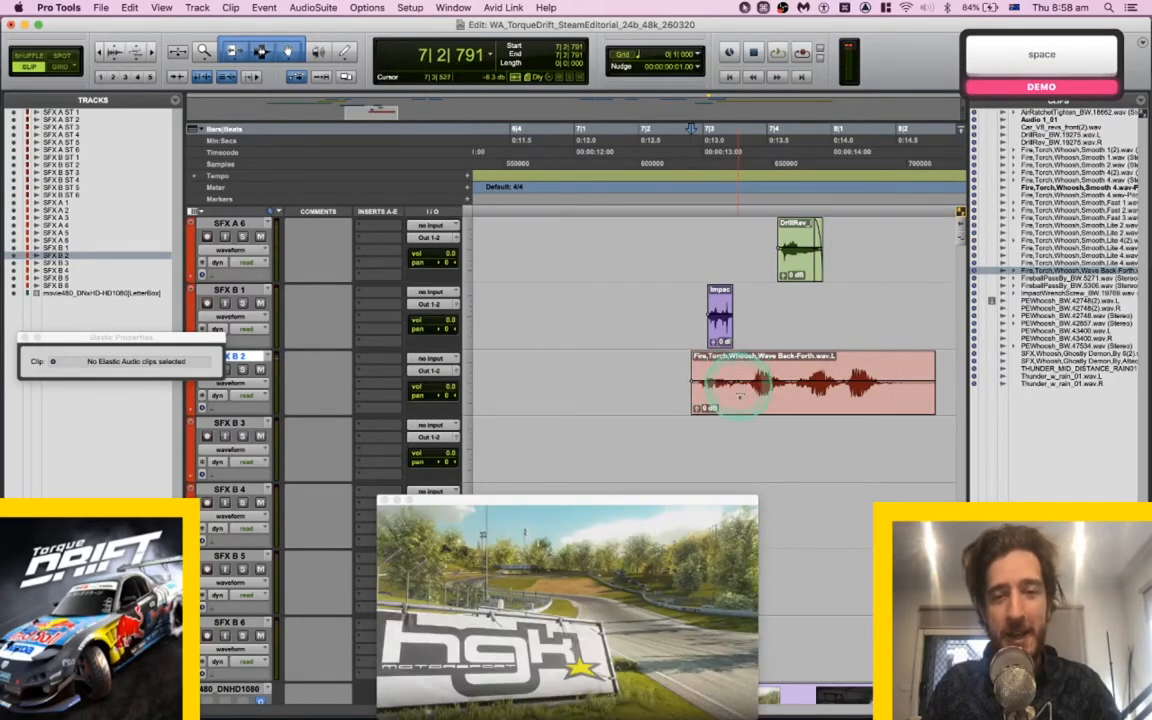
Enable Polyphonic Elastic Audio on SFX B 2, set the Wave Back-Forth clip's TCE Factor to 90% and play it.
{"action": "left_click", "coordinate": [742, 403]}
{"action": "left_click", "coordinate": [240, 406]}
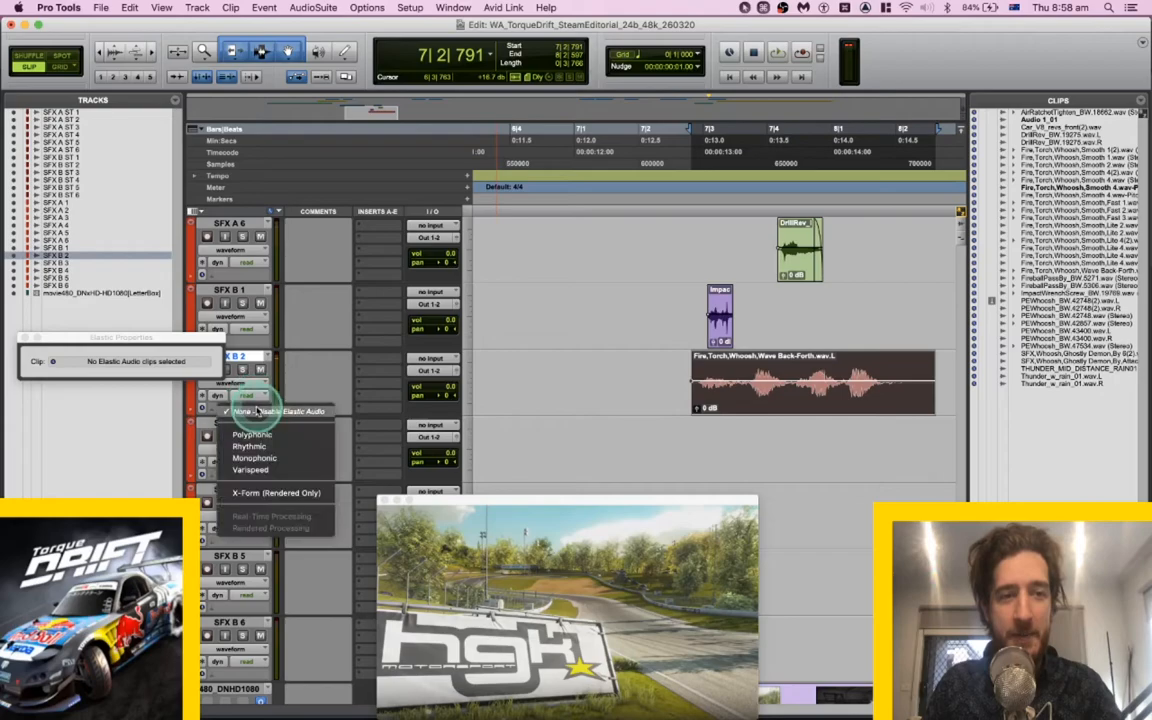
{"action": "left_click", "coordinate": [258, 426]}
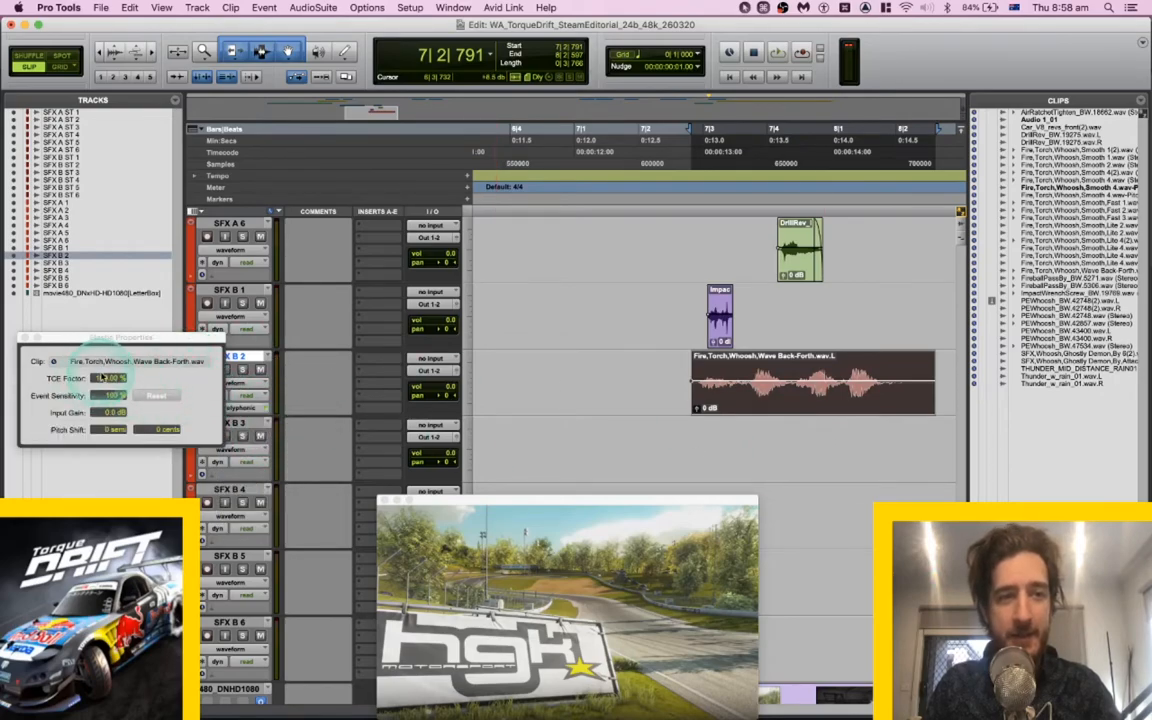
{"action": "left_click_drag", "start_coordinate": [102, 380], "coordinate": [102, 390]}
{"action": "key", "text": "space"}
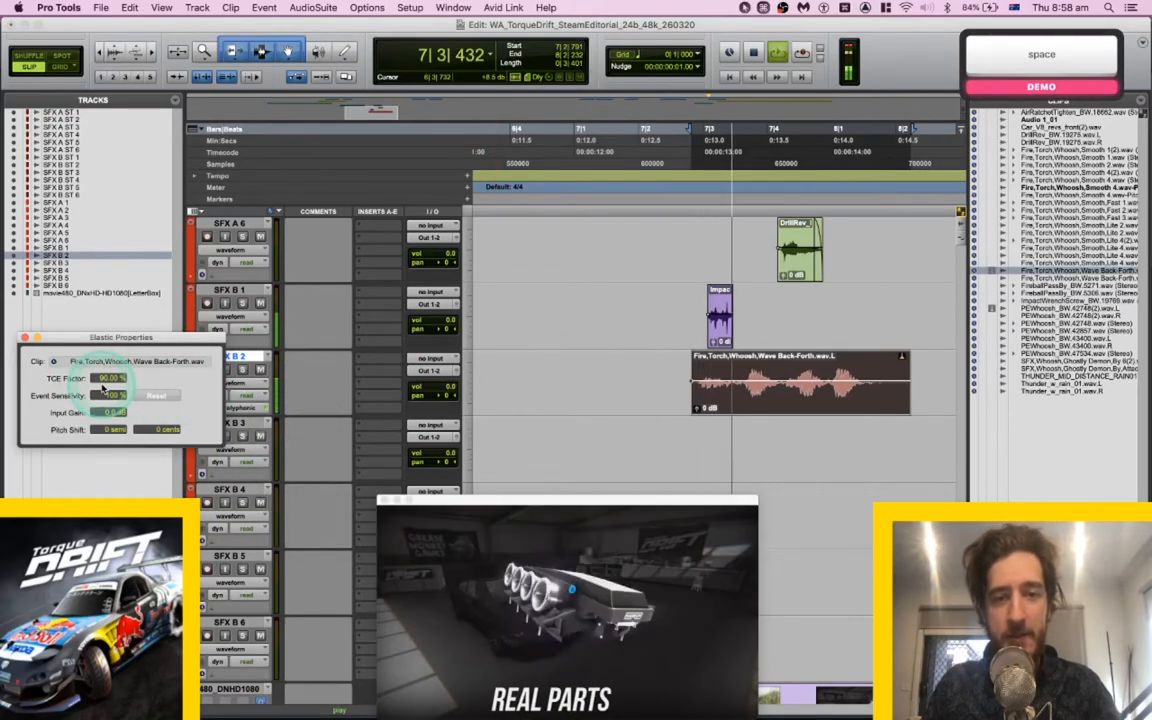
{"action": "key", "text": "space"}
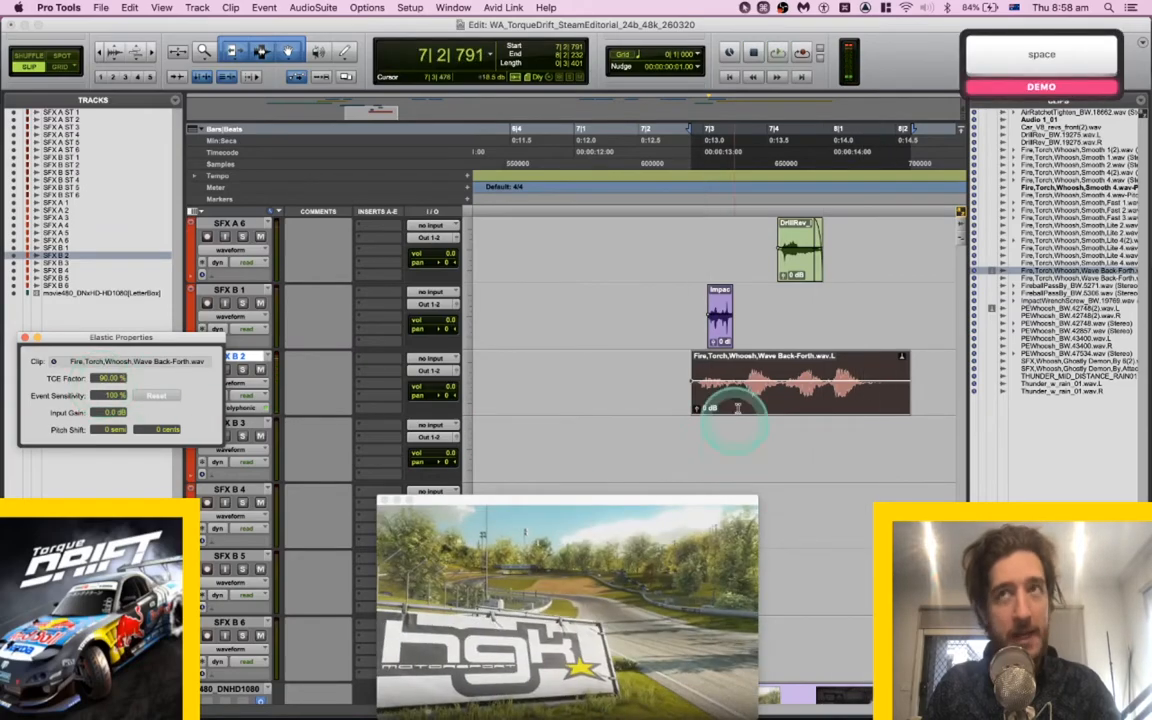
Play the compressed Wave Back-Forth clip in the mix and with SFX B 2 soloed.
{"action": "key", "text": "space"}
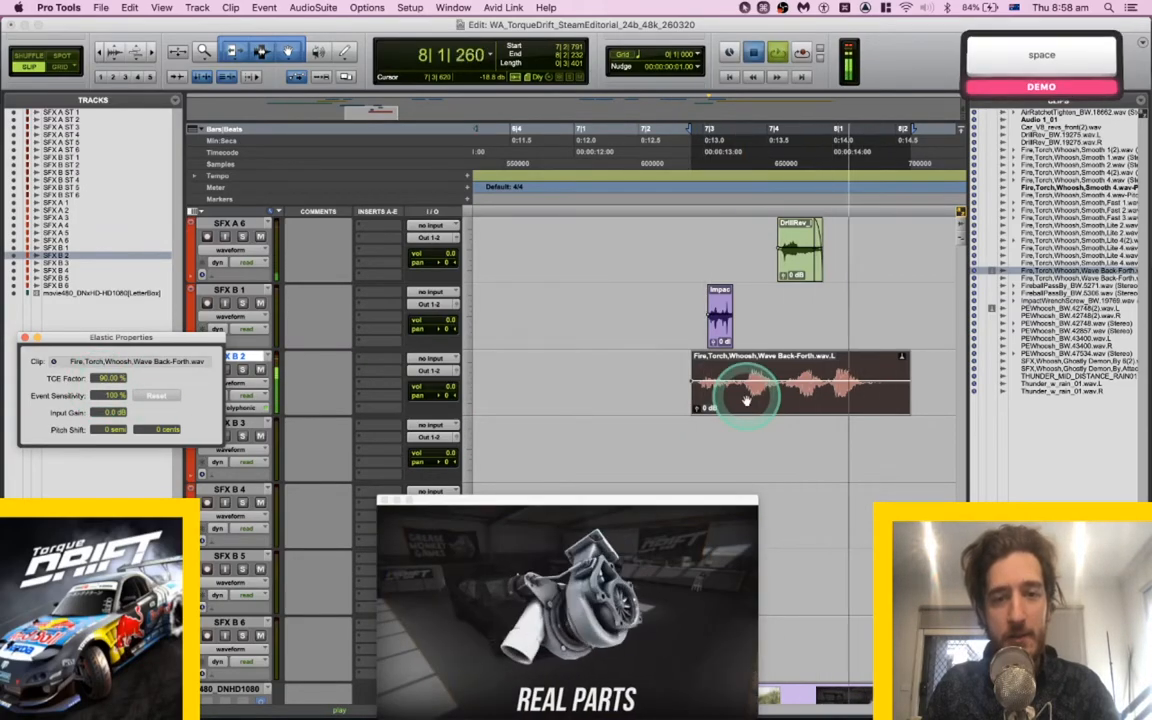
{"action": "key", "text": "space"}
{"action": "key", "text": "space"}
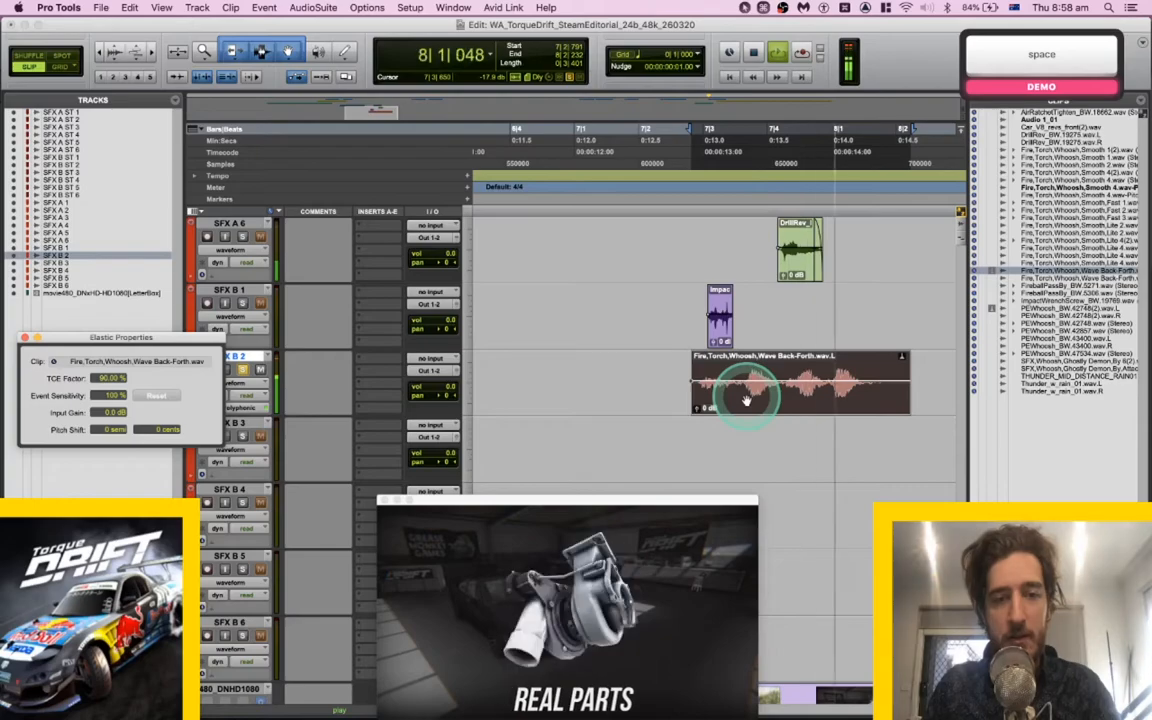
{"action": "key", "text": "space"}
{"action": "key", "text": "shift+s"}
Move the ImpactWrenchScrew clip on SFX B 1 slightly earlier, closer to the start of the Wave Back-Forth clip.
{"action": "scroll", "coordinate": [783, 362], "scroll_direction": "up", "scroll_amount": 5, "text": "alt"}
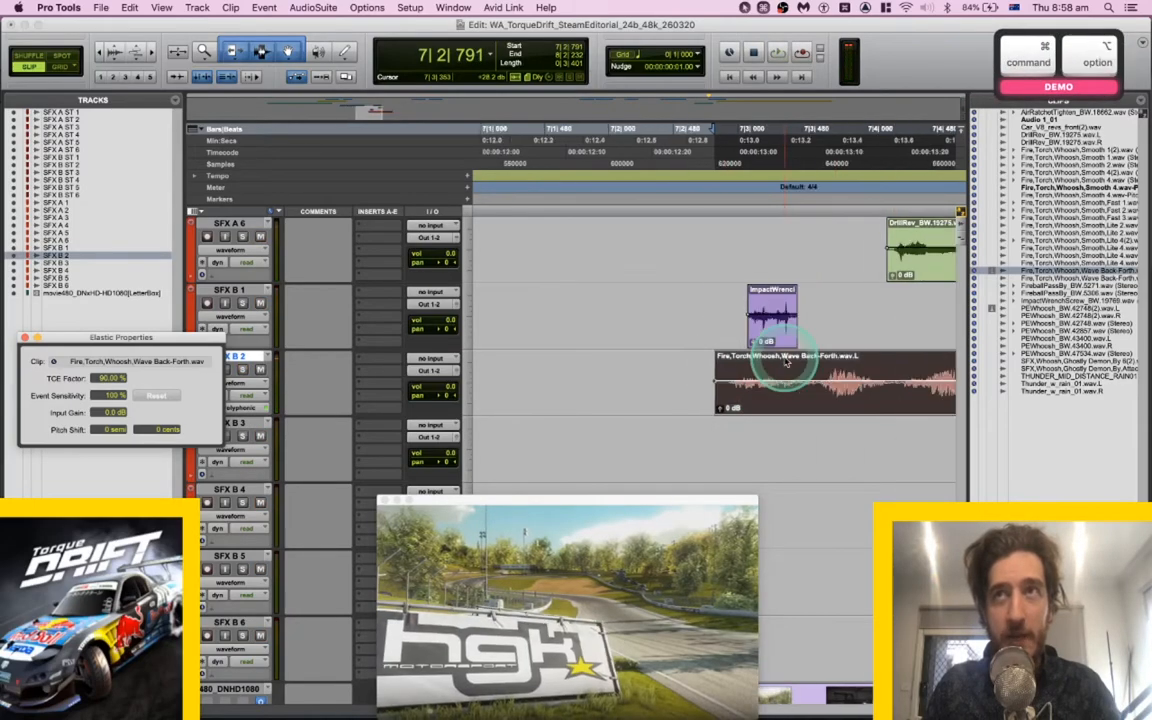
{"action": "scroll", "coordinate": [783, 356], "scroll_direction": "right", "scroll_amount": 1}
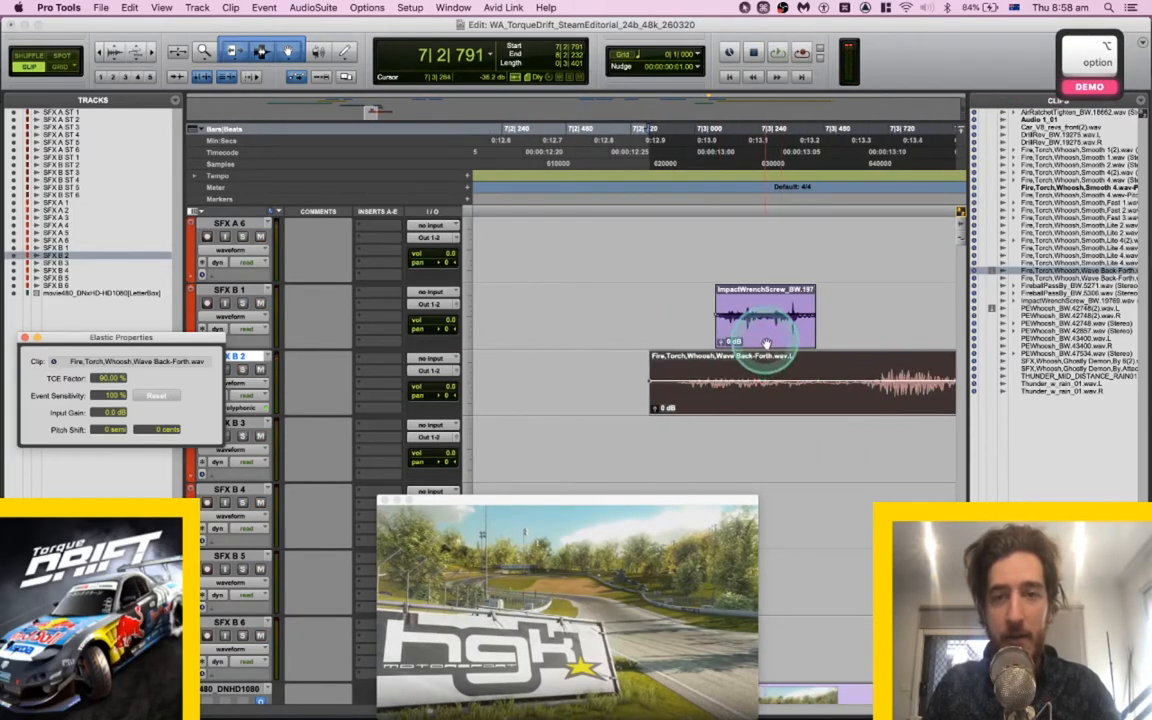
{"action": "left_click_drag", "start_coordinate": [781, 333], "coordinate": [749, 328]}
Move the AirRatchetTighten_BW.18662 clip on SFX A 5 slightly later, towards the second whoosh of the Wave Back-Forth clip.
{"action": "scroll", "coordinate": [783, 338], "scroll_direction": "right", "scroll_amount": 5}
{"action": "scroll", "coordinate": [795, 343], "scroll_direction": "up", "scroll_amount": 2}
{"action": "scroll", "coordinate": [783, 341], "scroll_direction": "down", "scroll_amount": 1}
{"action": "scroll", "coordinate": [777, 334], "scroll_direction": "down", "scroll_amount": 1}
{"action": "scroll", "coordinate": [768, 326], "scroll_direction": "up", "scroll_amount": 1}
{"action": "left_click_drag", "start_coordinate": [660, 277], "coordinate": [680, 281]}
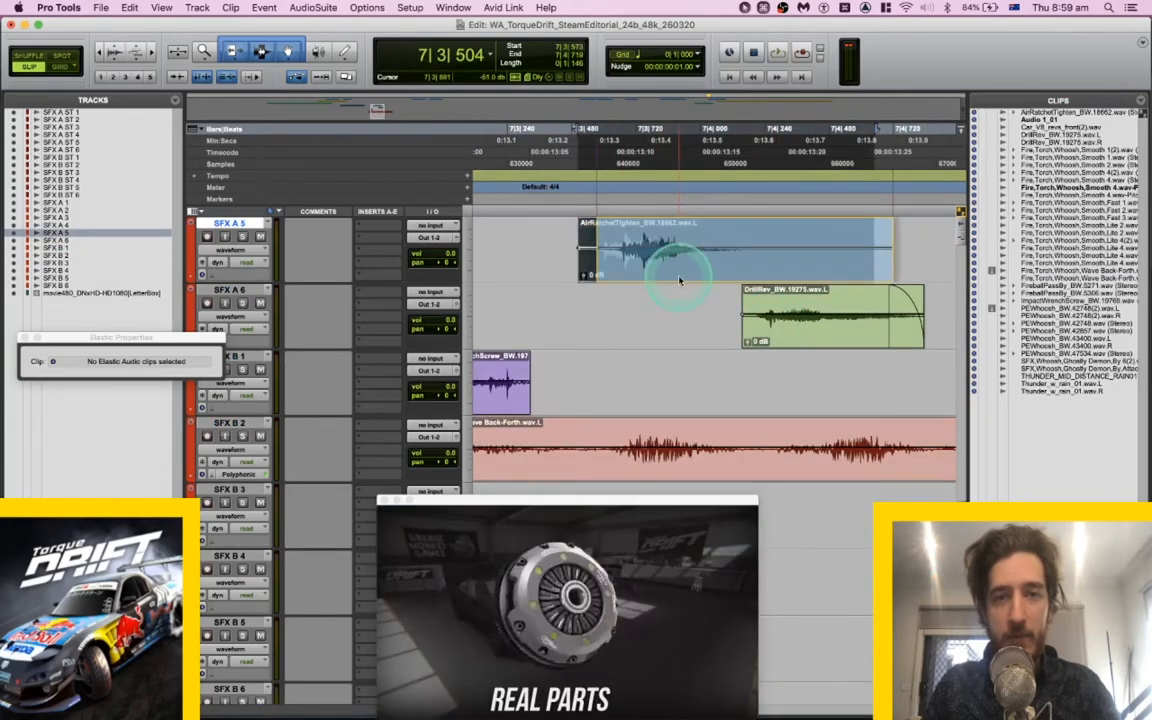
Move the DrillRev_BW.19275 clip on SFX A 6 later to start at 7|4|351 and play the REAL PARTS section from 7|2|817.
{"action": "left_click_drag", "start_coordinate": [796, 346], "coordinate": [848, 347]}
{"action": "scroll", "coordinate": [785, 348], "scroll_direction": "down", "scroll_amount": 2, "text": "alt"}
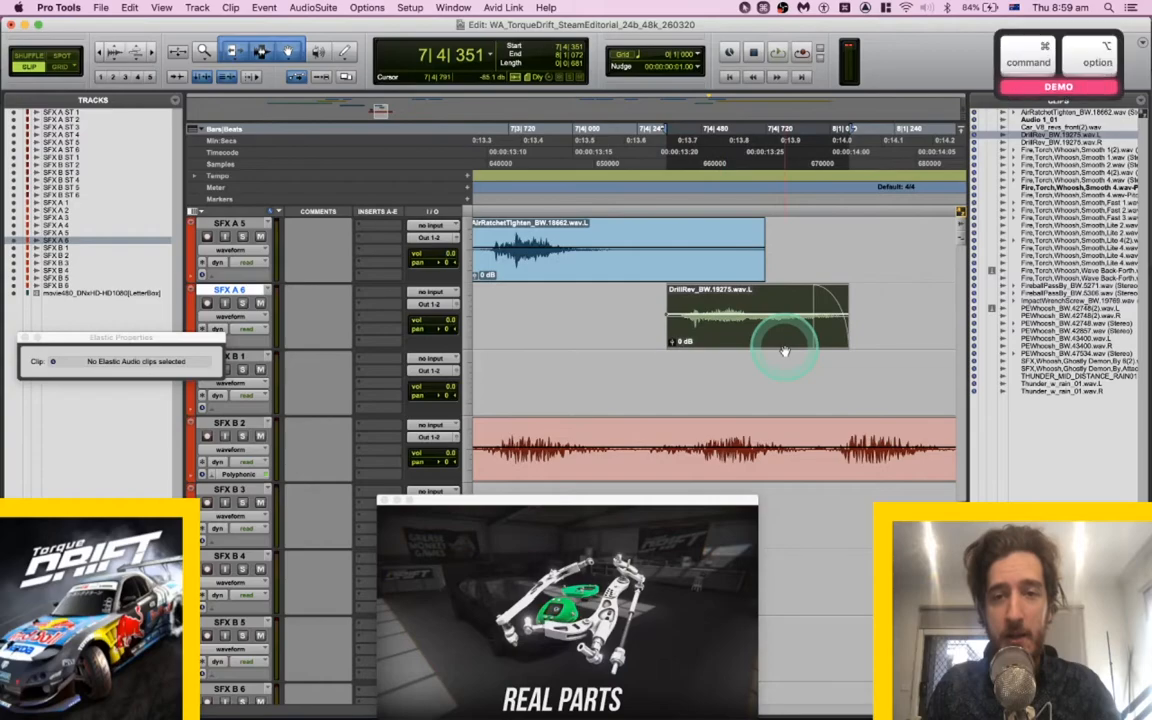
{"action": "left_click", "coordinate": [496, 305]}
{"action": "key", "text": "space"}
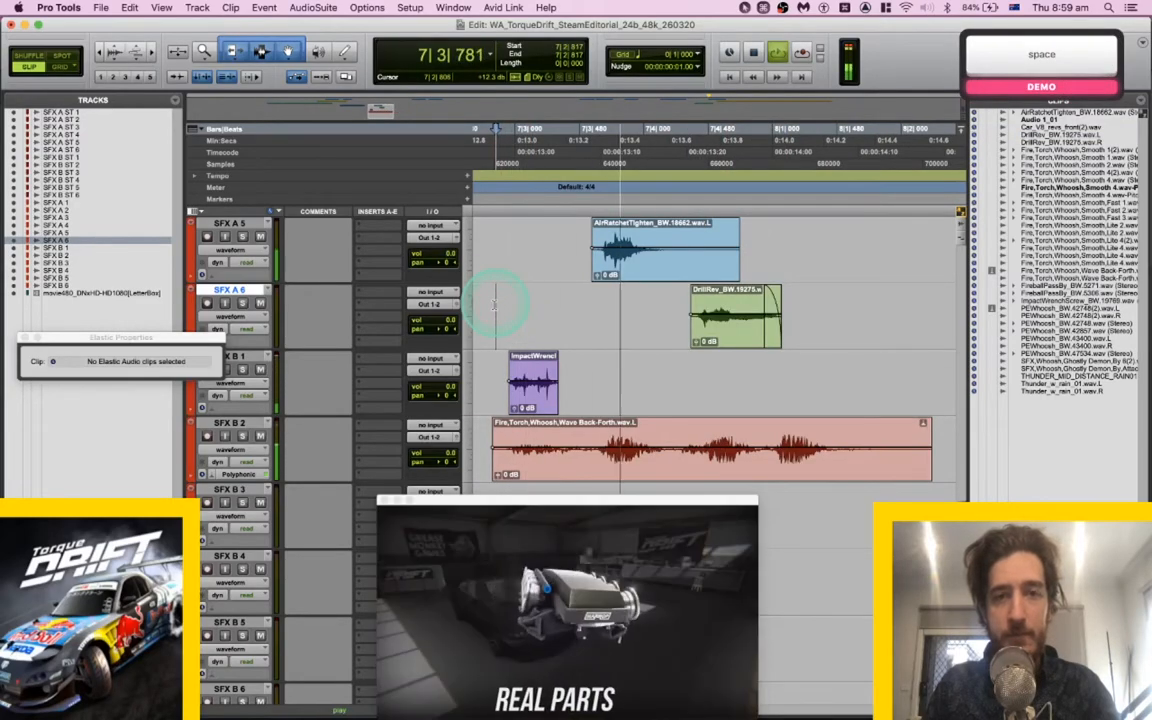
{"action": "key", "text": "space"}
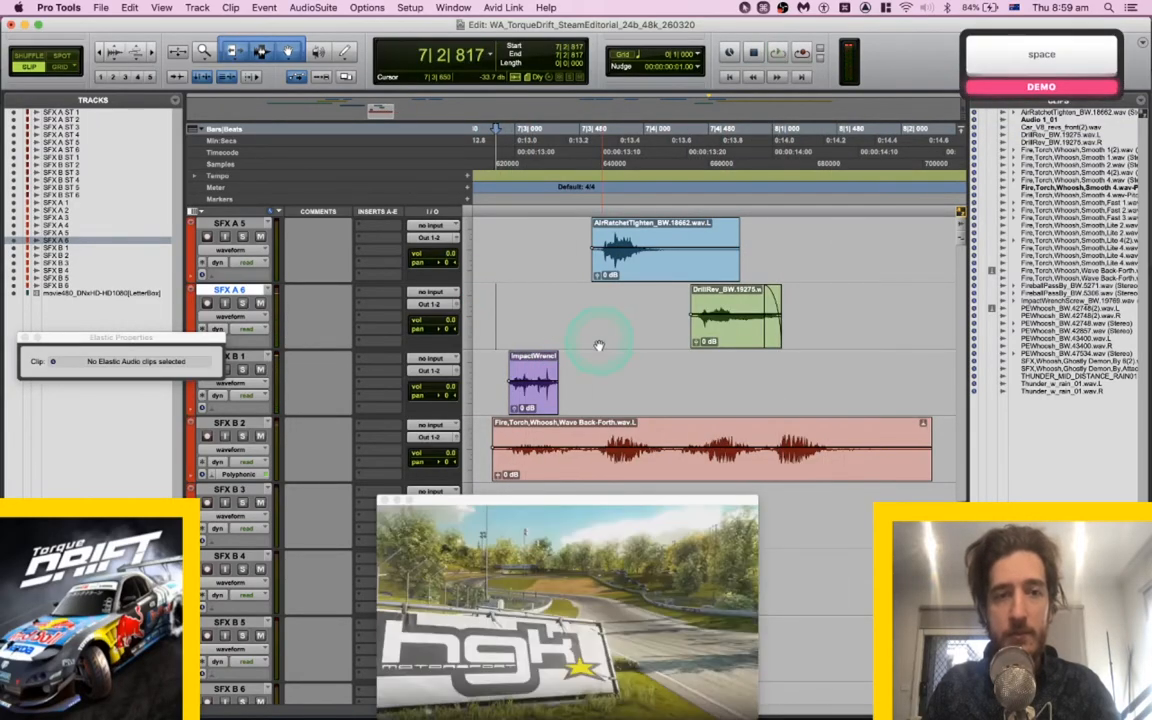
Play from 8|1|410 into the REAL CARS section to review the transition.
{"action": "scroll", "coordinate": [598, 345], "scroll_direction": "up", "scroll_amount": 2}
{"action": "scroll", "coordinate": [600, 346], "scroll_direction": "down", "scroll_amount": 2, "text": "alt"}
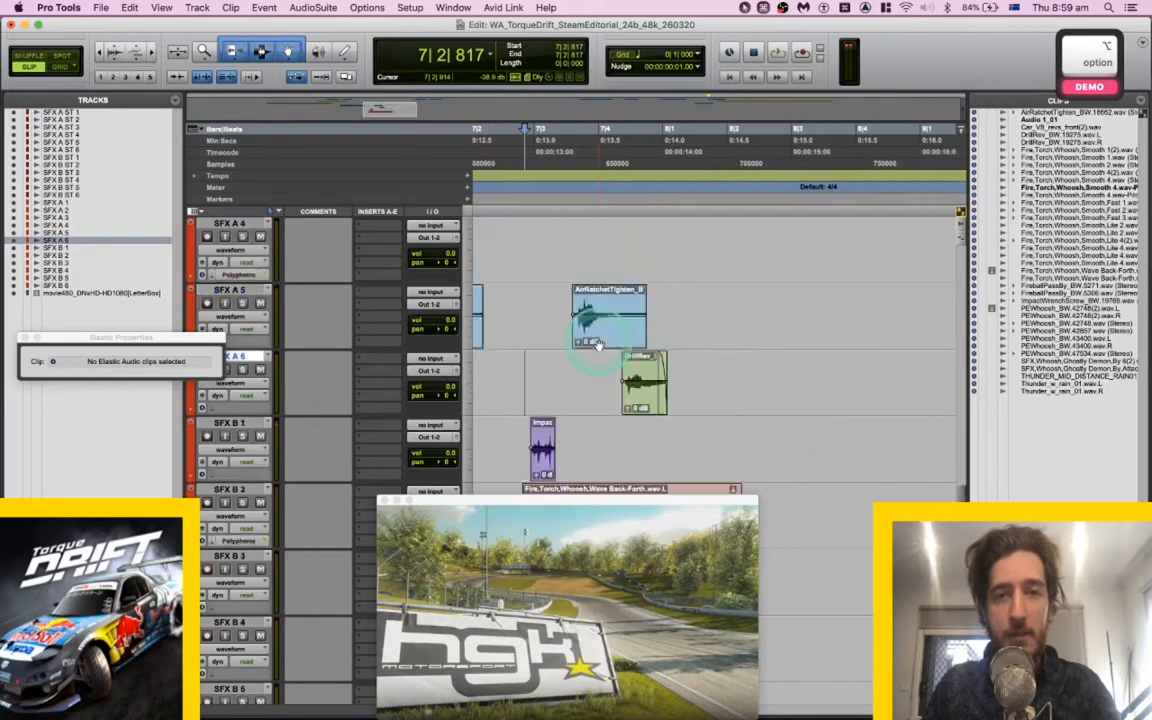
{"action": "left_click", "coordinate": [668, 305]}
{"action": "key", "text": "space"}
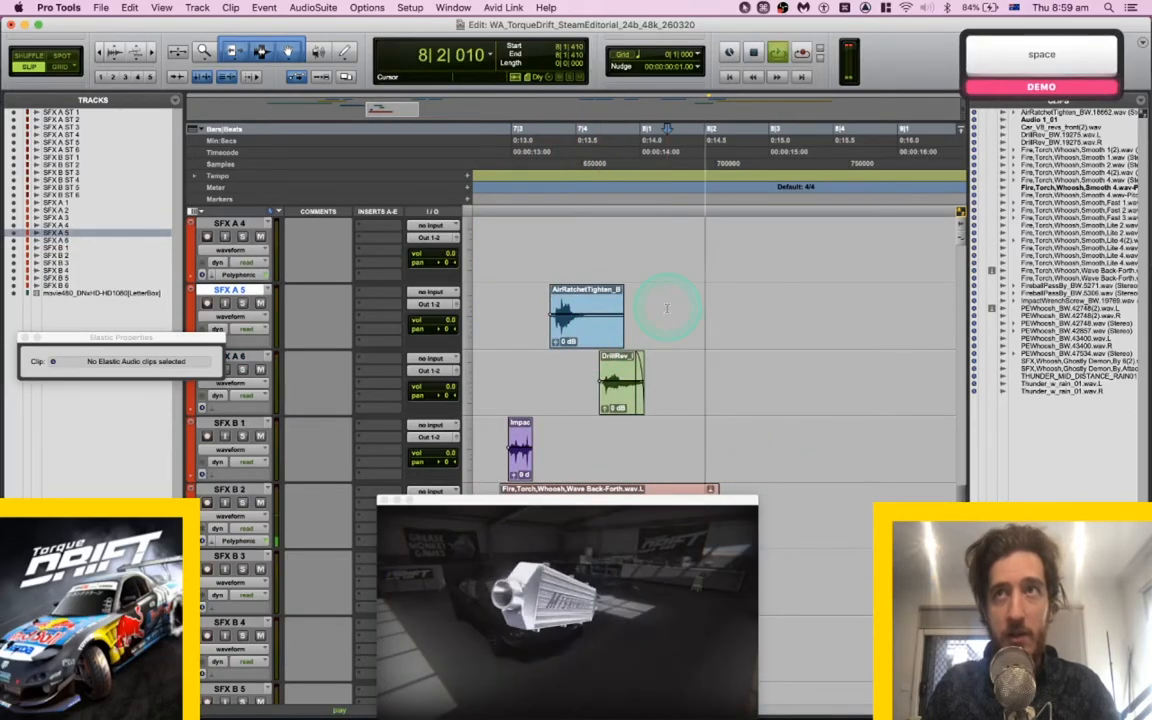
{"action": "scroll", "coordinate": [668, 308], "scroll_direction": "up", "scroll_amount": 3}
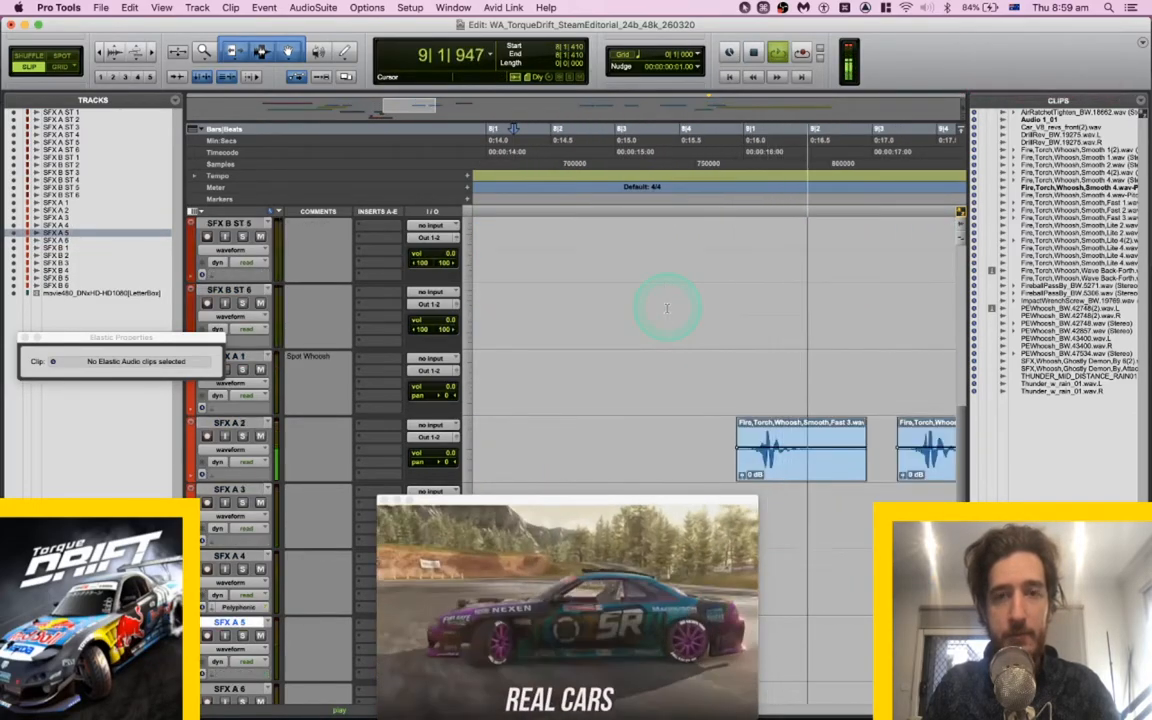
{"action": "key", "text": "space"}
Switch to DNxER to examine its video conversion options and target folder selection, leaving the target folder unchanged.
{"action": "key", "text": "super+Tab"}
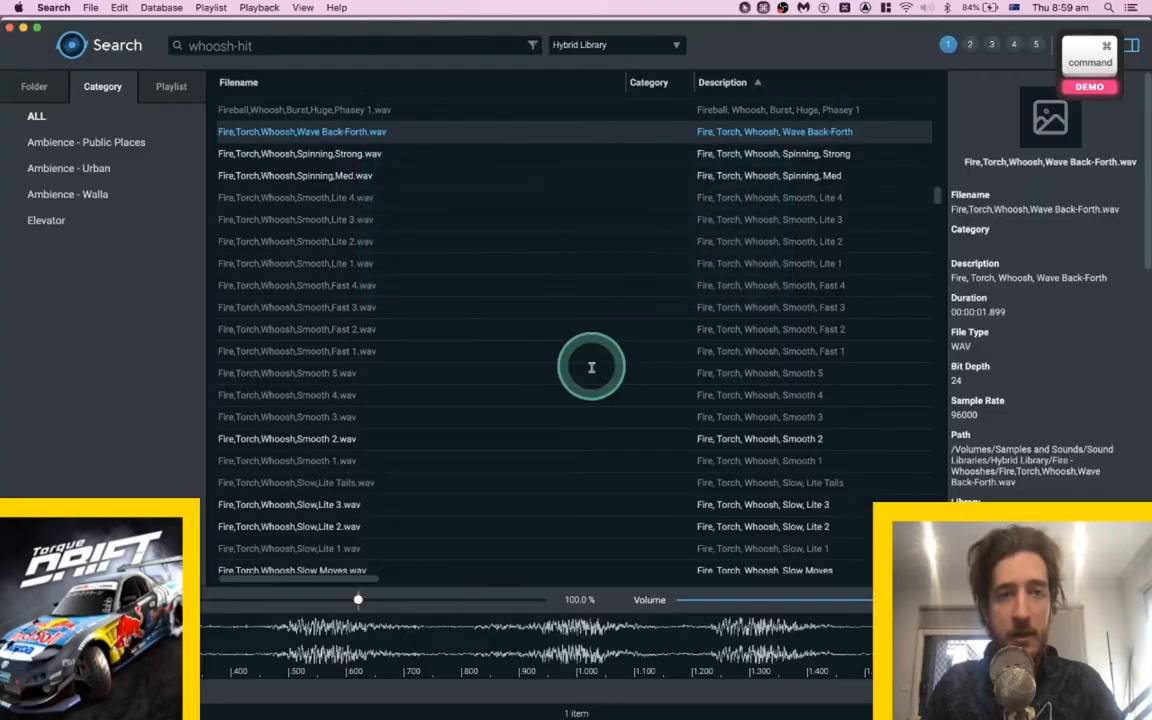
{"action": "key", "text": "super+Tab"}
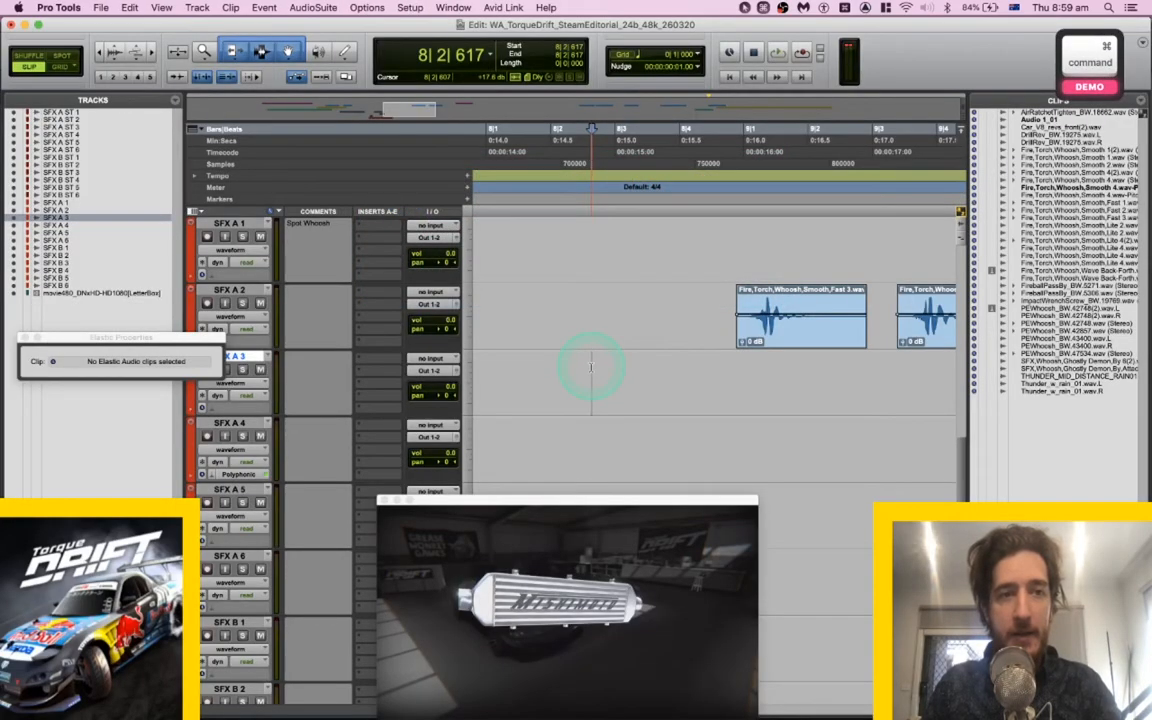
{"action": "key", "text": "super+Tab"}
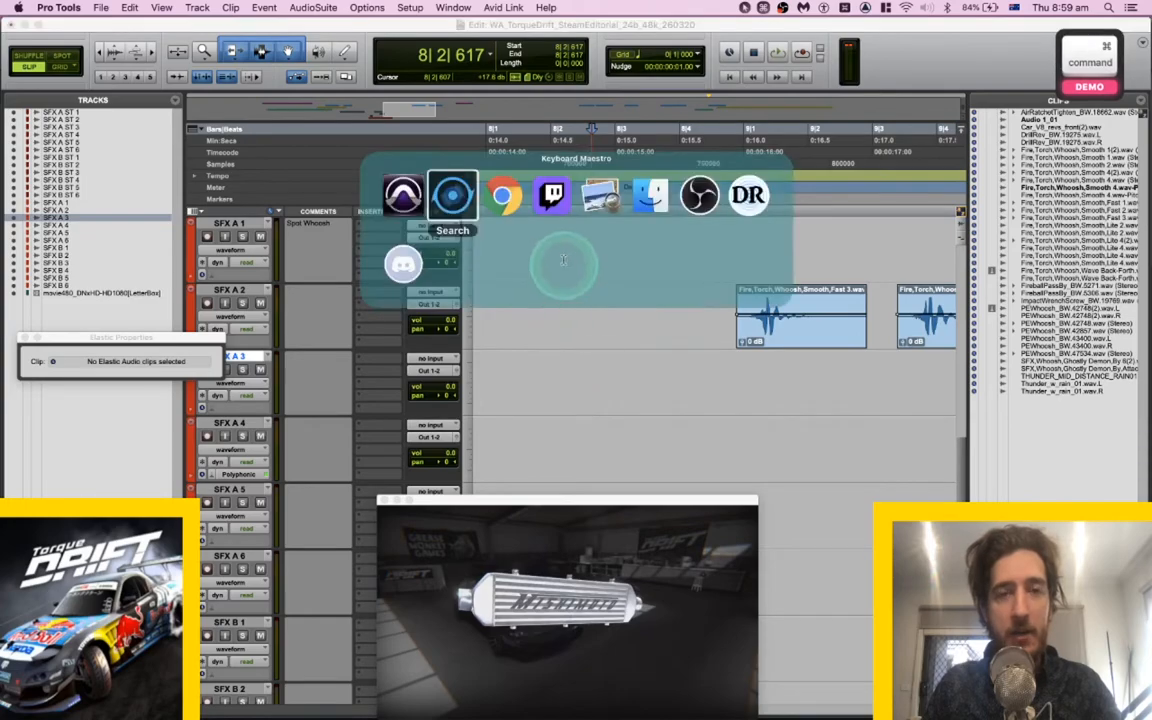
{"action": "key", "text": "super+Tab"}
{"action": "key", "text": "super+Tab"}
{"action": "key", "text": "super+Tab"}
{"action": "key", "text": "super+Tab"}
{"action": "key", "text": "super+Tab"}
{"action": "key", "text": "super+Tab"}
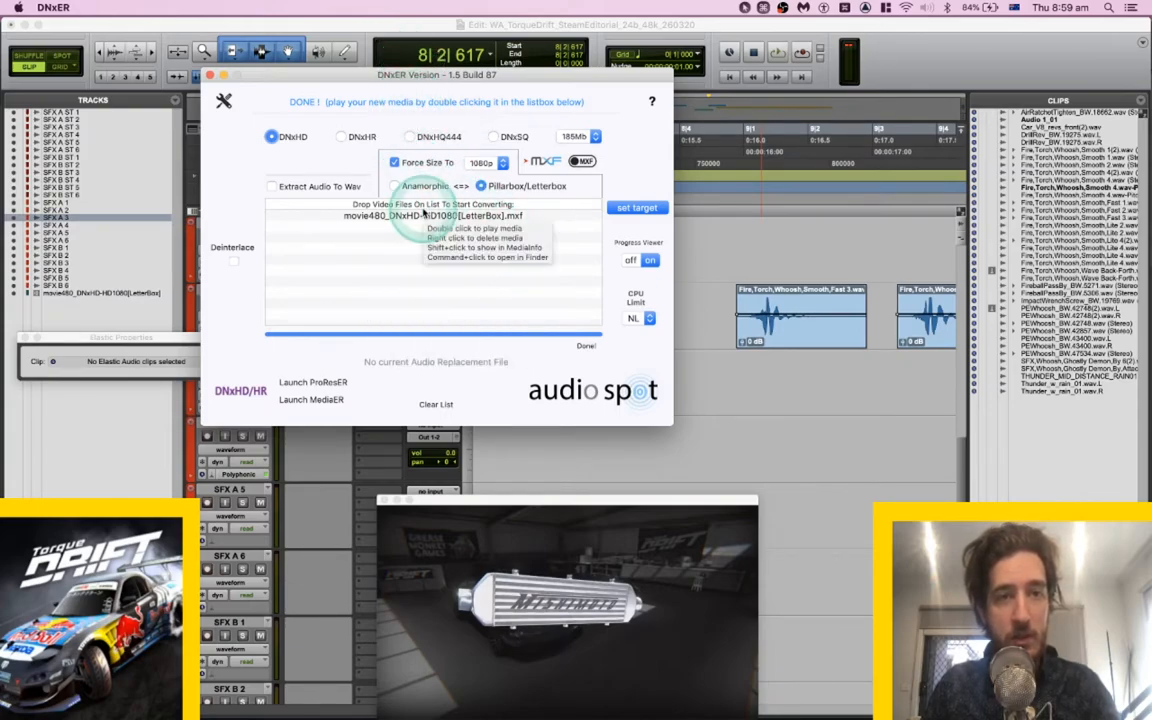
{"action": "left_click", "coordinate": [628, 210]}
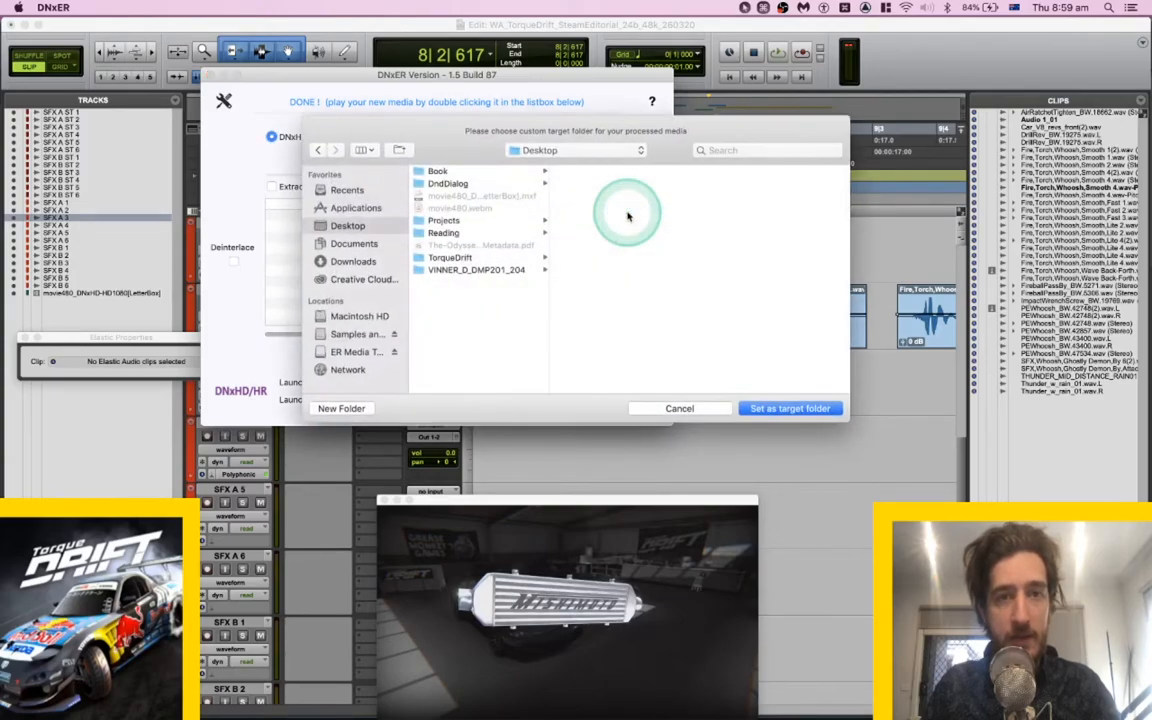
{"action": "key", "text": "Escape"}
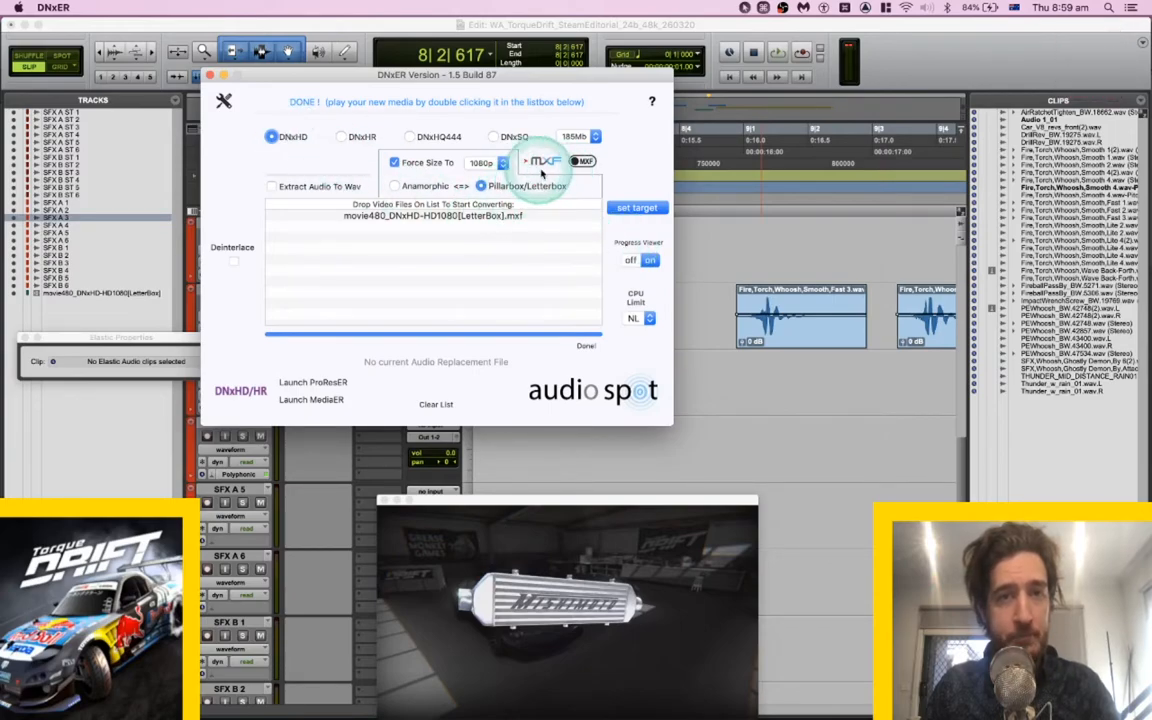
Close DNxER and play the Pro Tools session from 8|3|722 to review the brake disc shot.
{"action": "left_click", "coordinate": [494, 127]}
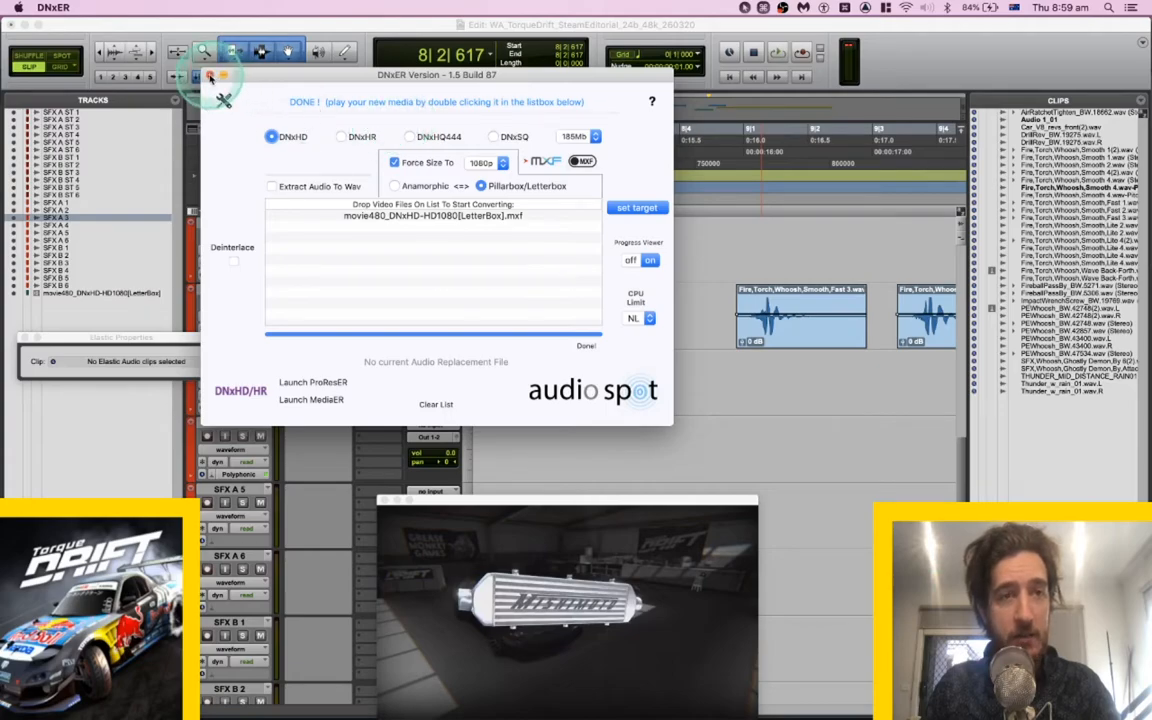
{"action": "left_click", "coordinate": [210, 76]}
{"action": "left_click", "coordinate": [663, 355]}
{"action": "key", "text": "space"}
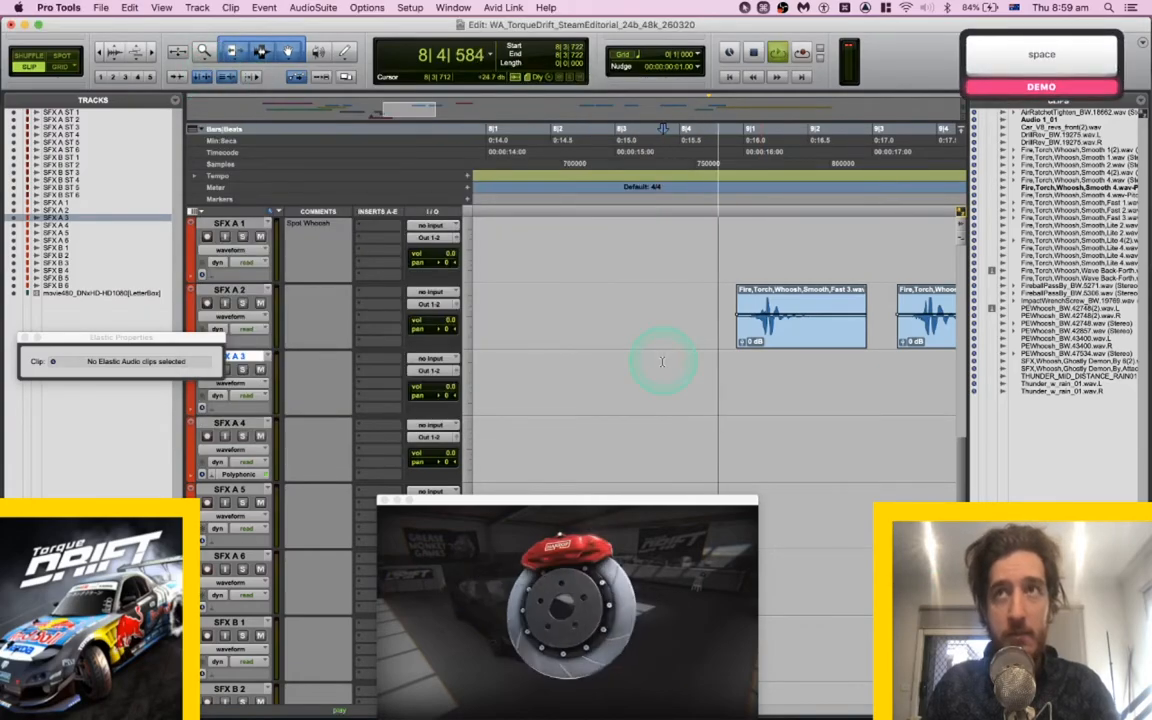
{"action": "key", "text": "space"}
Switch to Search and audition Fire,Torch,Whoosh files in the whoosh-hit results, including Med,Moves 1.
{"action": "key", "text": "super+Tab"}
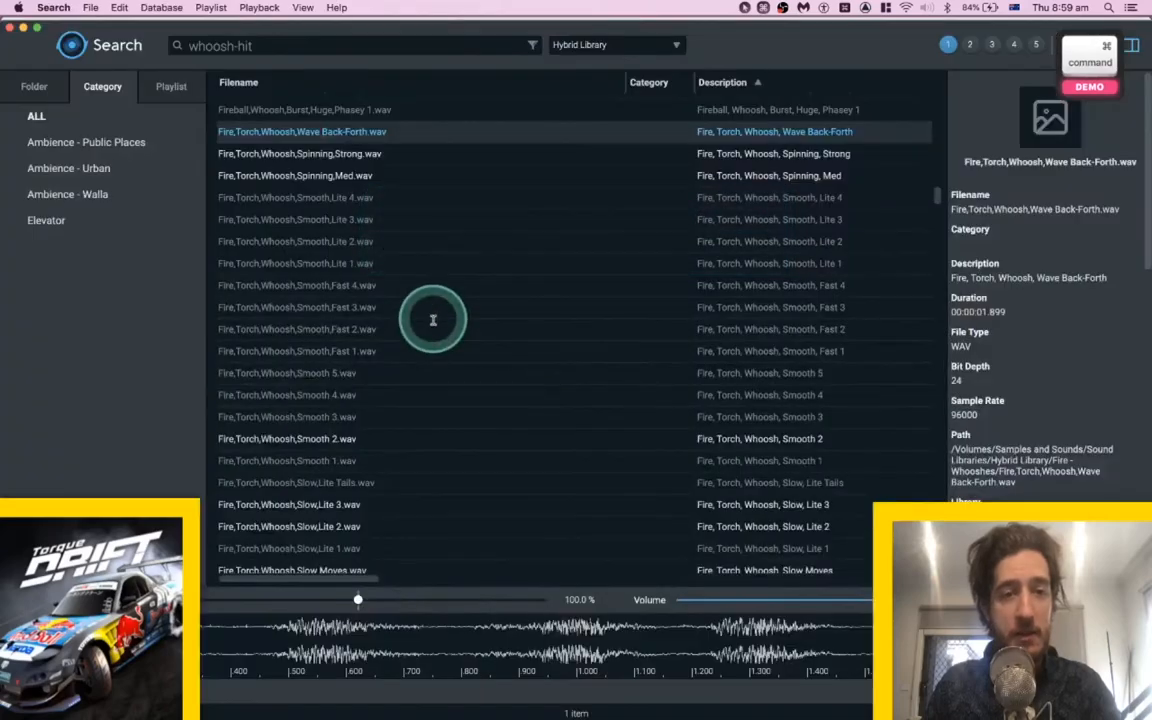
{"action": "left_click", "coordinate": [351, 411]}
{"action": "scroll", "coordinate": [350, 411], "scroll_direction": "down", "scroll_amount": 2}
{"action": "left_click", "coordinate": [350, 411]}
{"action": "key", "text": "space"}
{"action": "scroll", "coordinate": [349, 411], "scroll_direction": "down", "scroll_amount": 3}
{"action": "scroll", "coordinate": [349, 411], "scroll_direction": "down", "scroll_amount": 1}
{"action": "left_click", "coordinate": [347, 411]}
{"action": "scroll", "coordinate": [347, 411], "scroll_direction": "down", "scroll_amount": 3}
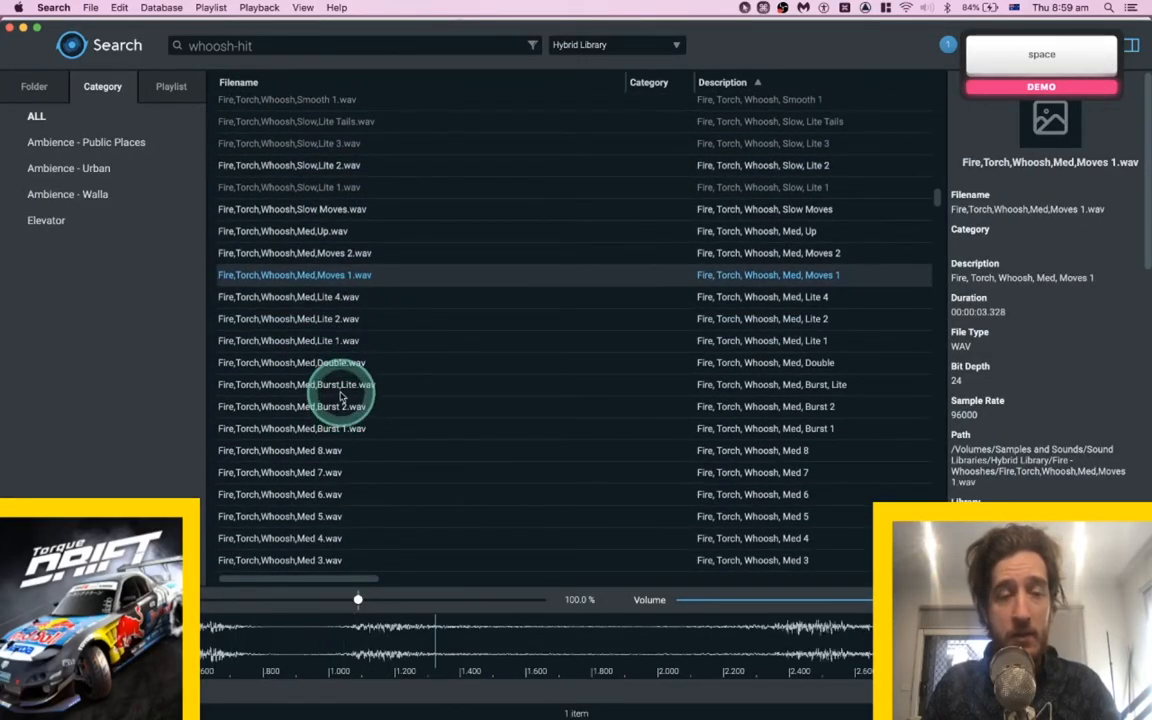
Audition shorter fire torch whooshes, including Fire,Torch,Whoosh,Med 2 and Fire,Torch,Whoosh,Fast,Short 3.
{"action": "left_click", "coordinate": [340, 394]}
{"action": "scroll", "coordinate": [336, 388], "scroll_direction": "down", "scroll_amount": 3}
{"action": "left_click", "coordinate": [334, 386]}
{"action": "scroll", "coordinate": [330, 390], "scroll_direction": "down", "scroll_amount": 3}
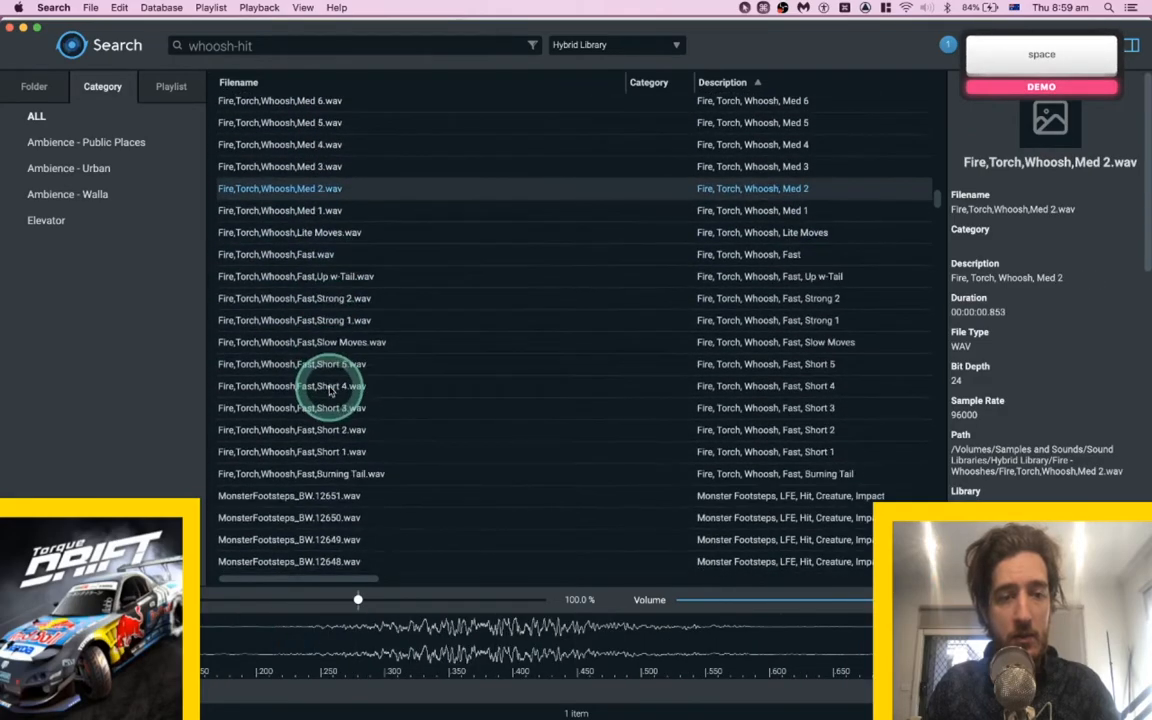
{"action": "left_click", "coordinate": [300, 404]}
{"action": "scroll", "coordinate": [300, 404], "scroll_direction": "down", "scroll_amount": 3}
Audition MonsterFootsteps_BW.12650 and MonsterFootsteps_BW.12651, leaving MonsterFootsteps_BW.12650.wav selected.
{"action": "left_click", "coordinate": [308, 392]}
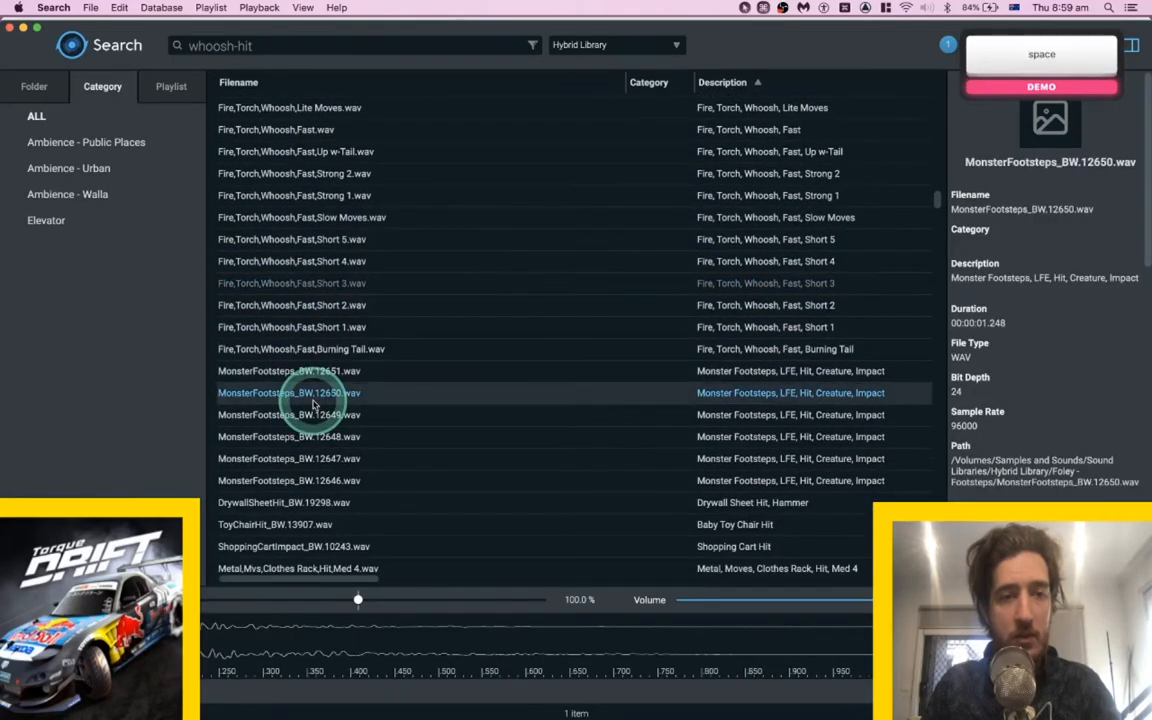
{"action": "key", "text": "space"}
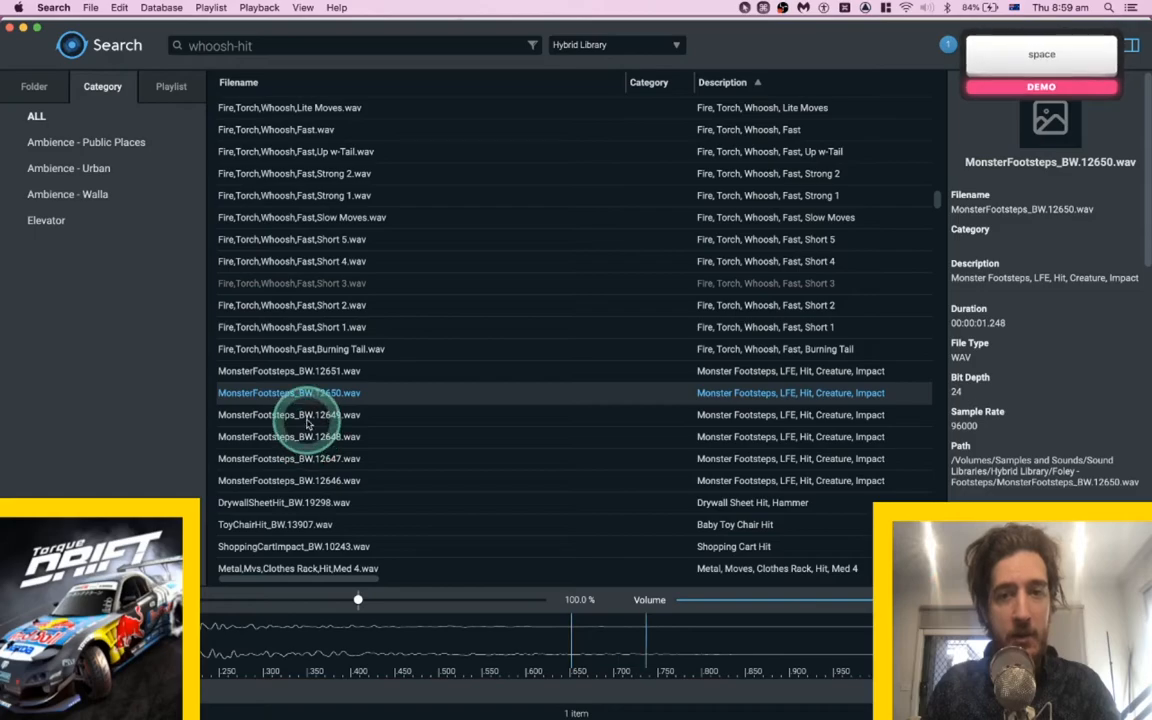
{"action": "left_click", "coordinate": [304, 374]}
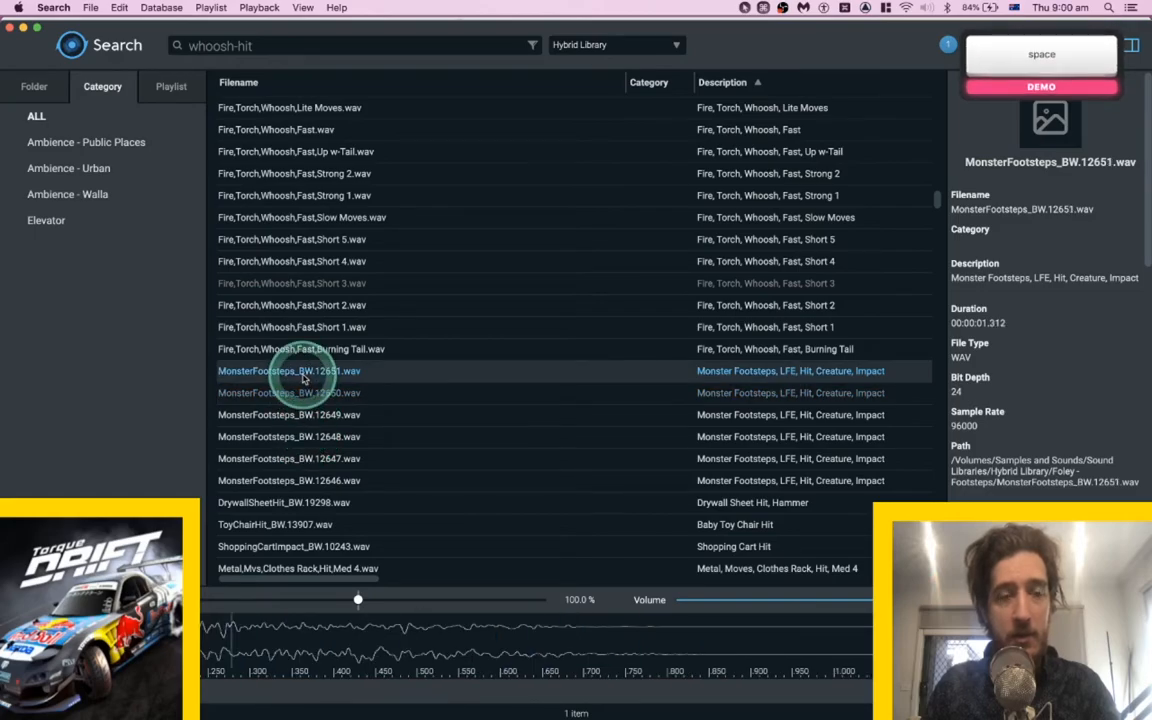
{"action": "left_click", "coordinate": [304, 393]}
Place the MonsterFootsteps_BW.12650 sound from Search on the Pro Tools track SFX B 1 at 4|3|916.
{"action": "key", "text": "super+Tab"}
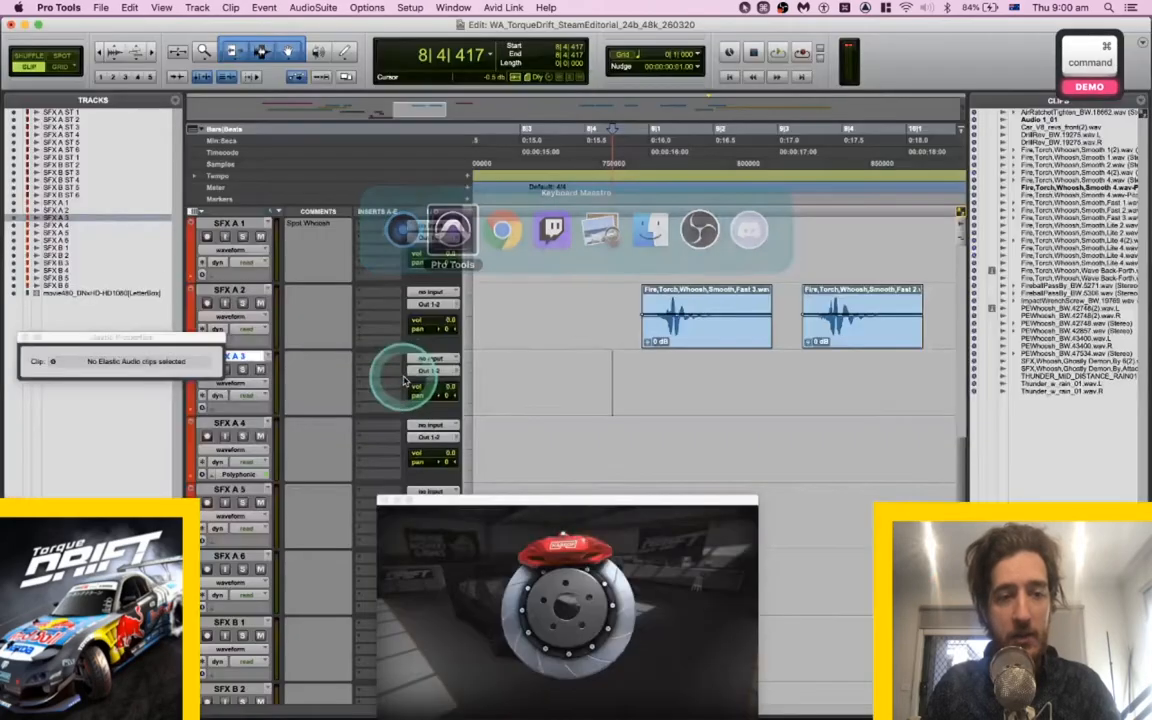
{"action": "scroll", "coordinate": [568, 285], "scroll_direction": "left", "scroll_amount": 10}
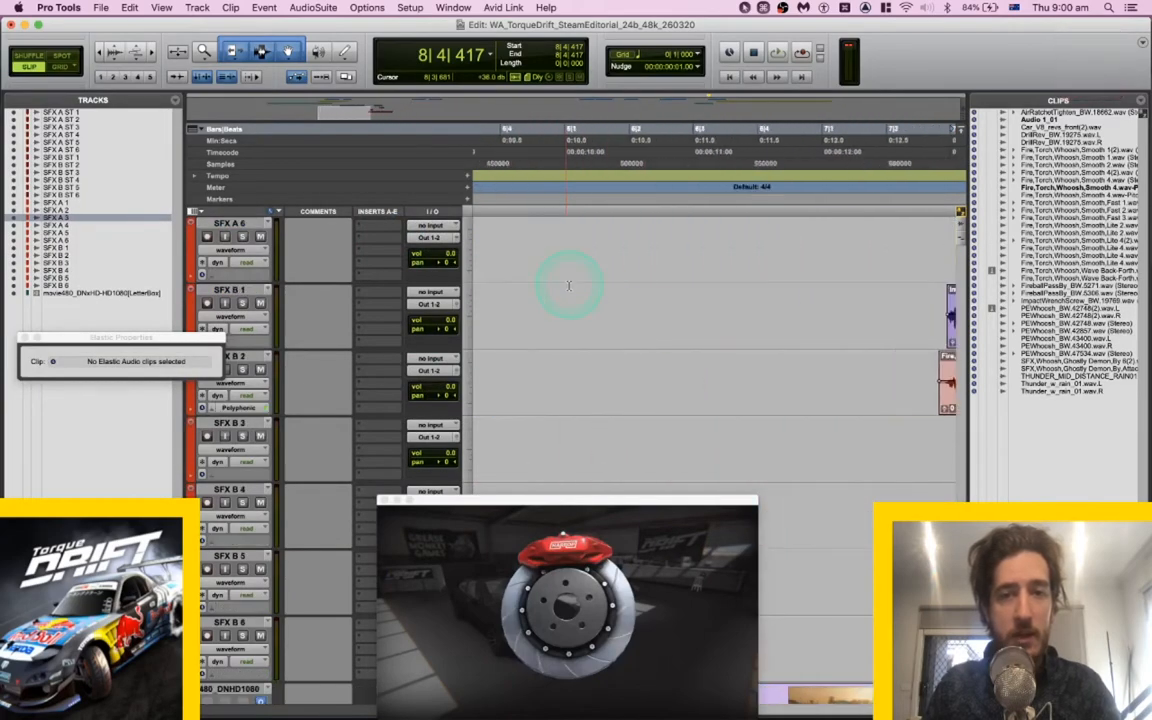
{"action": "scroll", "coordinate": [569, 287], "scroll_direction": "down", "scroll_amount": 1}
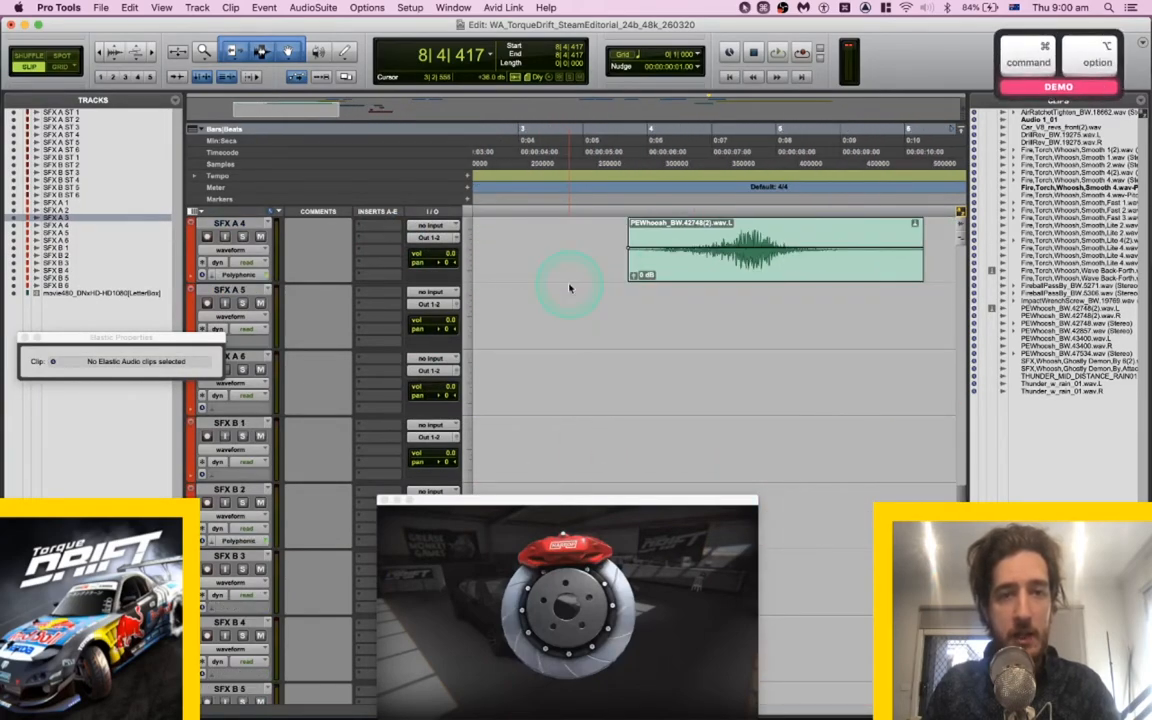
{"action": "scroll", "coordinate": [677, 465], "scroll_direction": "right", "scroll_amount": 1}
{"action": "left_click", "coordinate": [693, 440]}
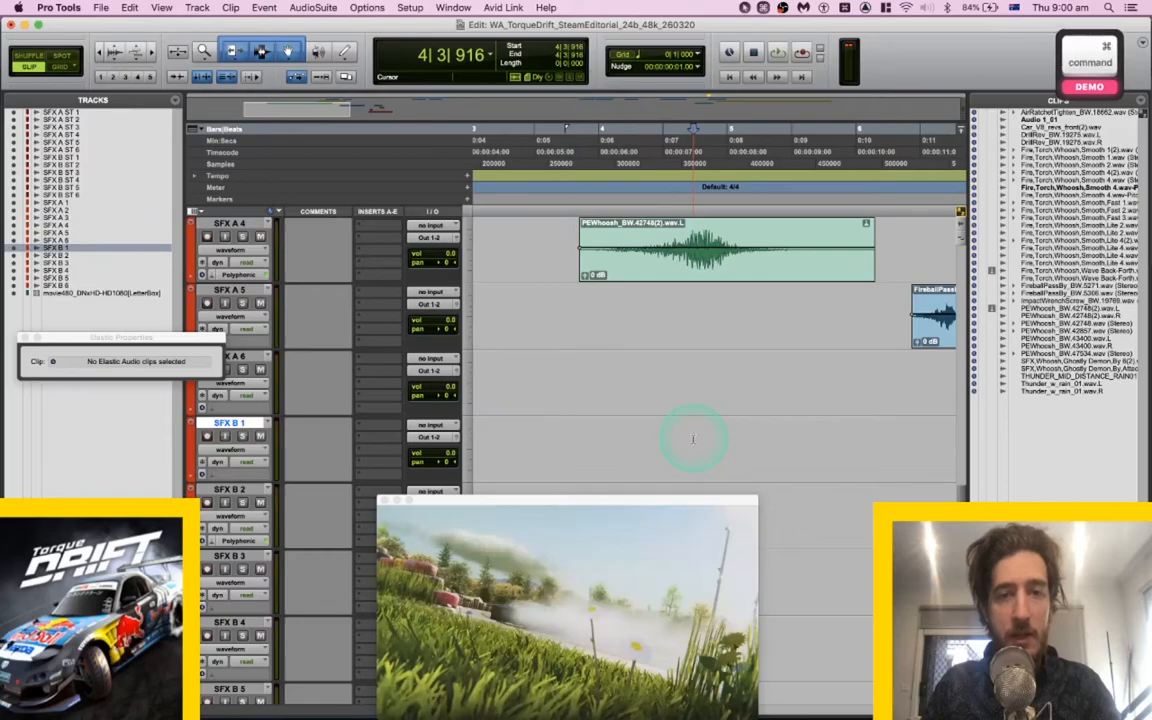
{"action": "key", "text": "super+Tab"}
{"action": "key", "text": "s"}
Label the SFX B 1 track's comment as "LFE Hits".
{"action": "left_click", "coordinate": [321, 436]}
{"action": "type", "text": "LFE Hits"}
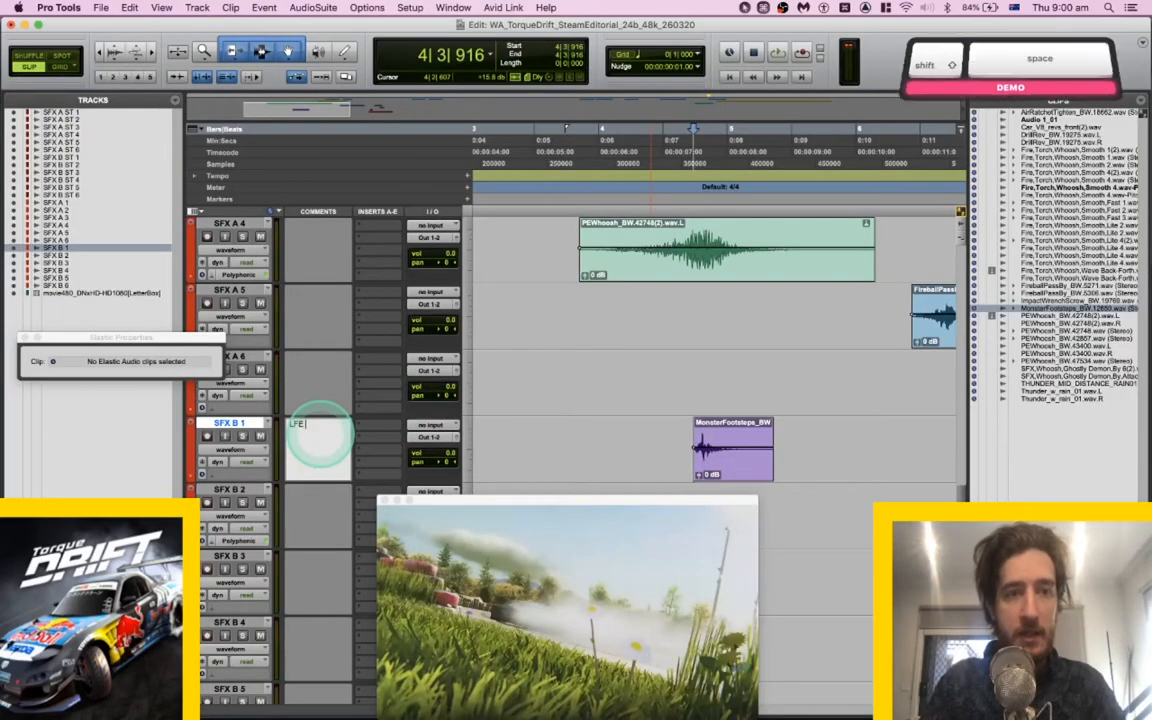
{"action": "key", "text": "Return"}
Play from 4|2|177 to review the MonsterFootsteps hit in the mix and with SFX B 1 soloed.
{"action": "left_click", "coordinate": [635, 444]}
{"action": "key", "text": "space"}
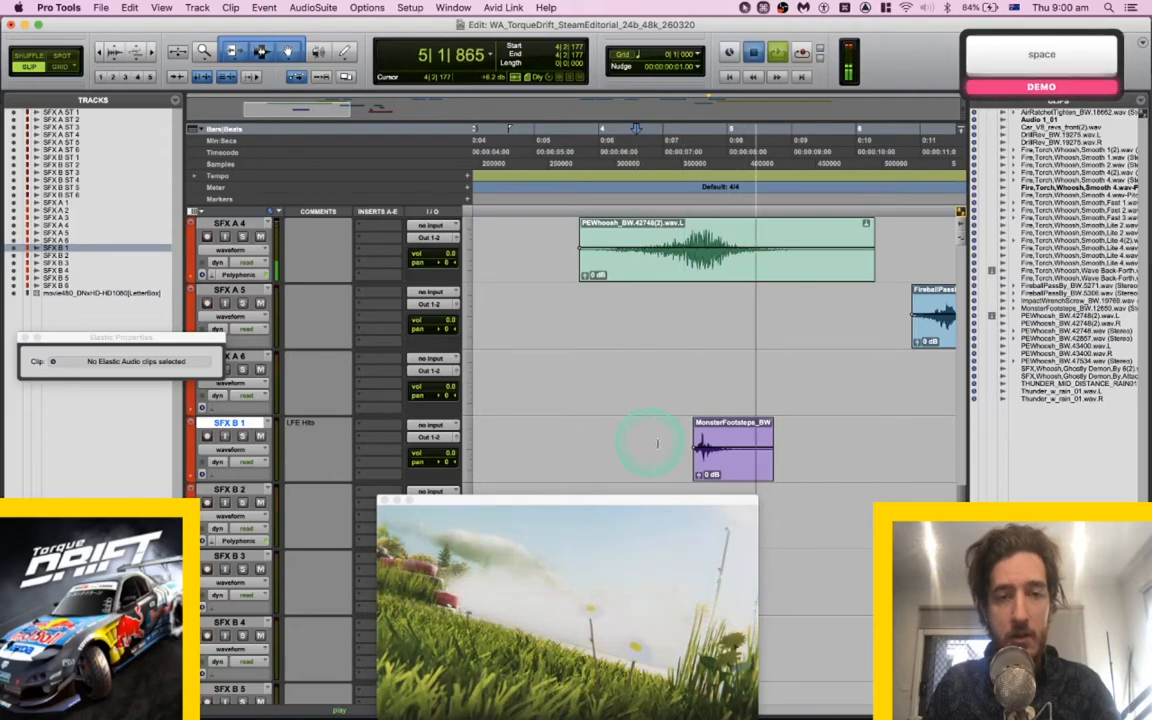
{"action": "key", "text": "space"}
{"action": "key", "text": "space"}
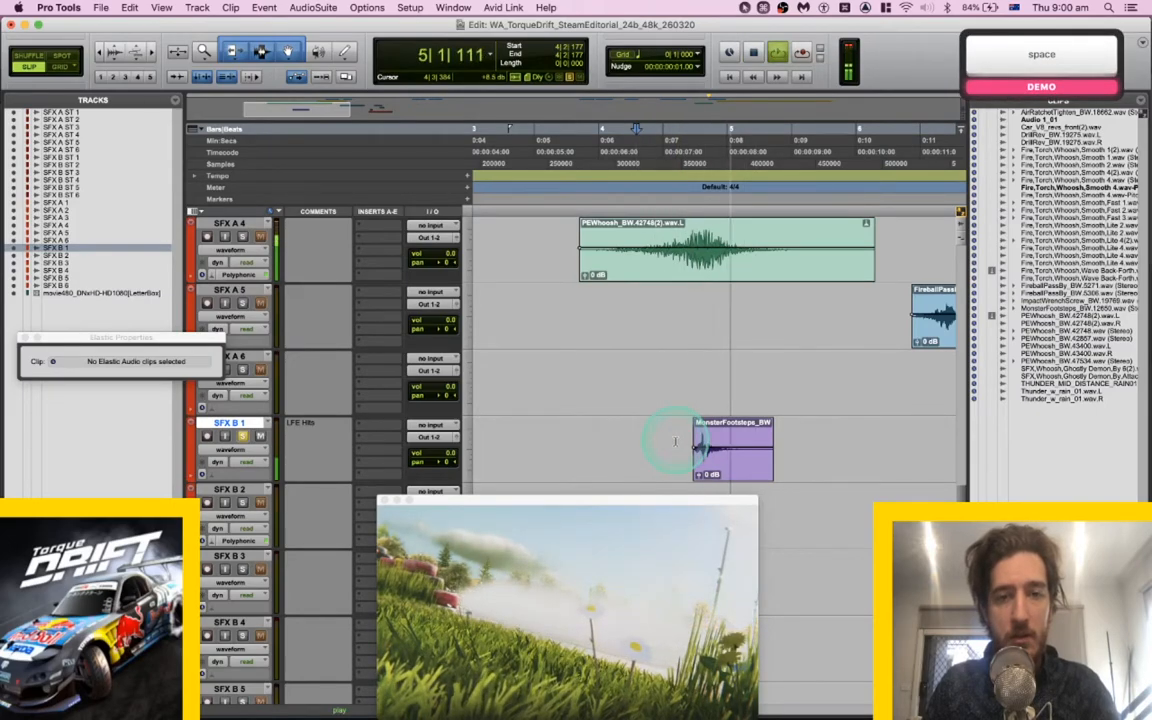
{"action": "key", "text": "space"}
{"action": "key", "text": "shift+s"}
Cut the MonsterFootsteps clip and paste it on SFX B 1 at 6|3|323.
{"action": "scroll", "coordinate": [685, 442], "scroll_direction": "right", "scroll_amount": 3}
{"action": "left_click", "coordinate": [588, 465]}
{"action": "key", "text": "x"}
{"action": "left_click", "coordinate": [784, 440]}
{"action": "key", "text": "v"}
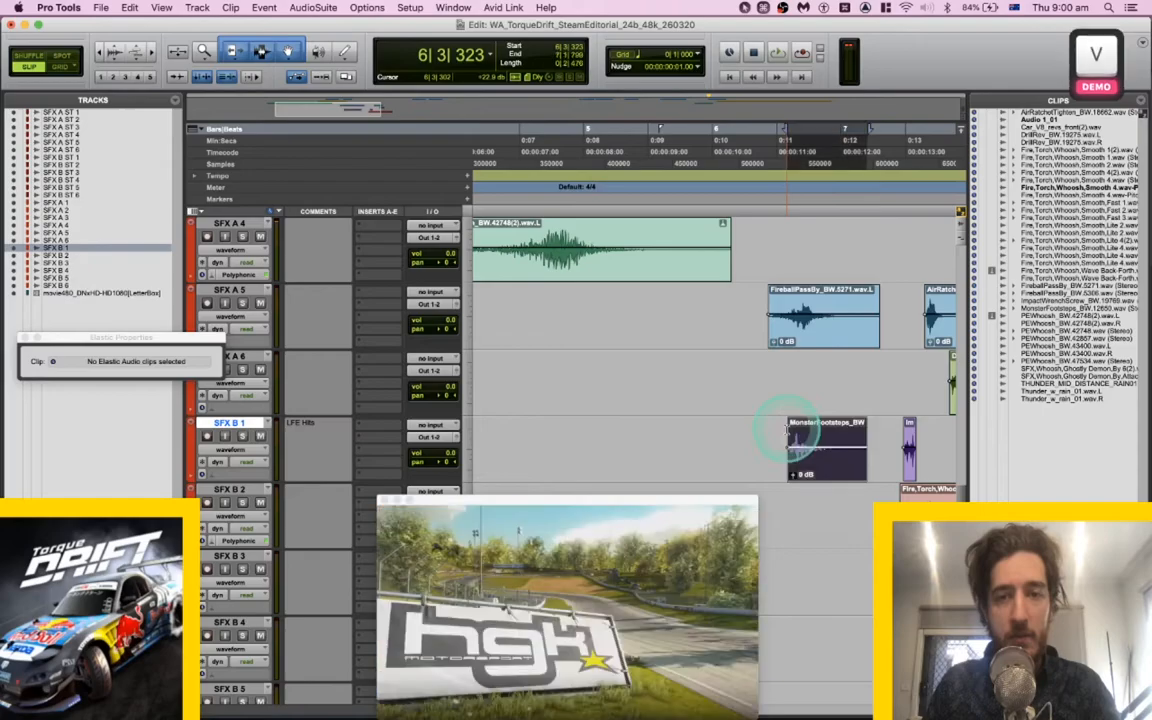
Play the pasted MonsterFootsteps hit and move the clip on SFX B 1 to start at 6|3|522.
{"action": "key", "text": "space"}
{"action": "key", "text": "space"}
{"action": "scroll", "coordinate": [789, 424], "scroll_direction": "up", "scroll_amount": 3}
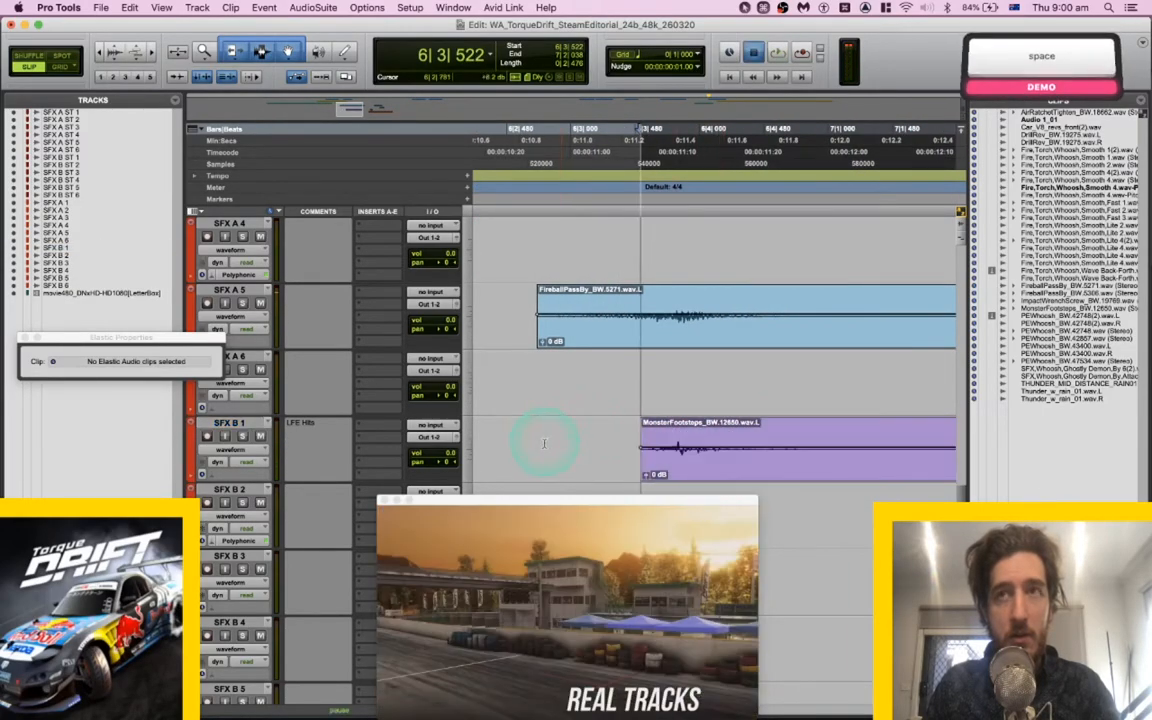
Play from 6|2|735 through the REAL TRACKS and REAL PARTS sections to review the layered hits.
{"action": "key", "text": "space"}
{"action": "scroll", "coordinate": [631, 472], "scroll_direction": "down", "scroll_amount": 1}
{"action": "scroll", "coordinate": [631, 472], "scroll_direction": "right", "scroll_amount": 2}
{"action": "scroll", "coordinate": [631, 472], "scroll_direction": "down", "scroll_amount": 2}
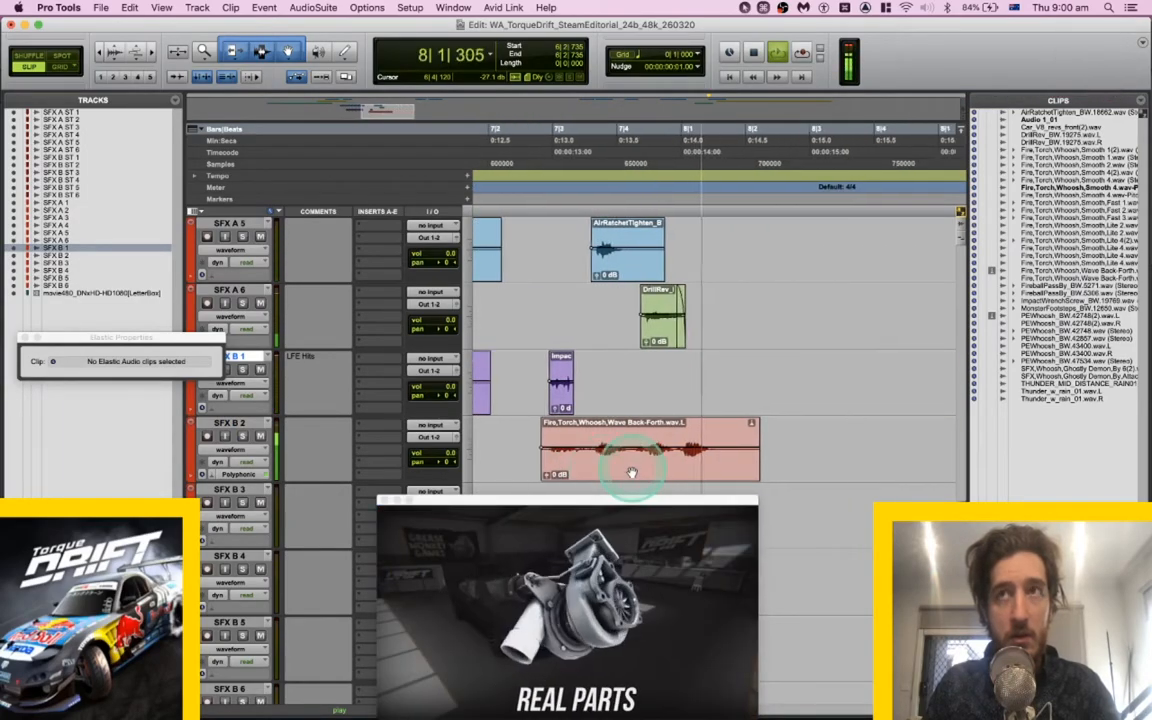
{"action": "scroll", "coordinate": [631, 472], "scroll_direction": "up", "scroll_amount": 1}
{"action": "key", "text": "space"}
Switch to Search and audition Larper Sword,Plastic C,Hits,Singles 2 and HockeyHelmetHit_BW.48479 in the whoosh-hit results.
{"action": "key", "text": "super+Tab"}
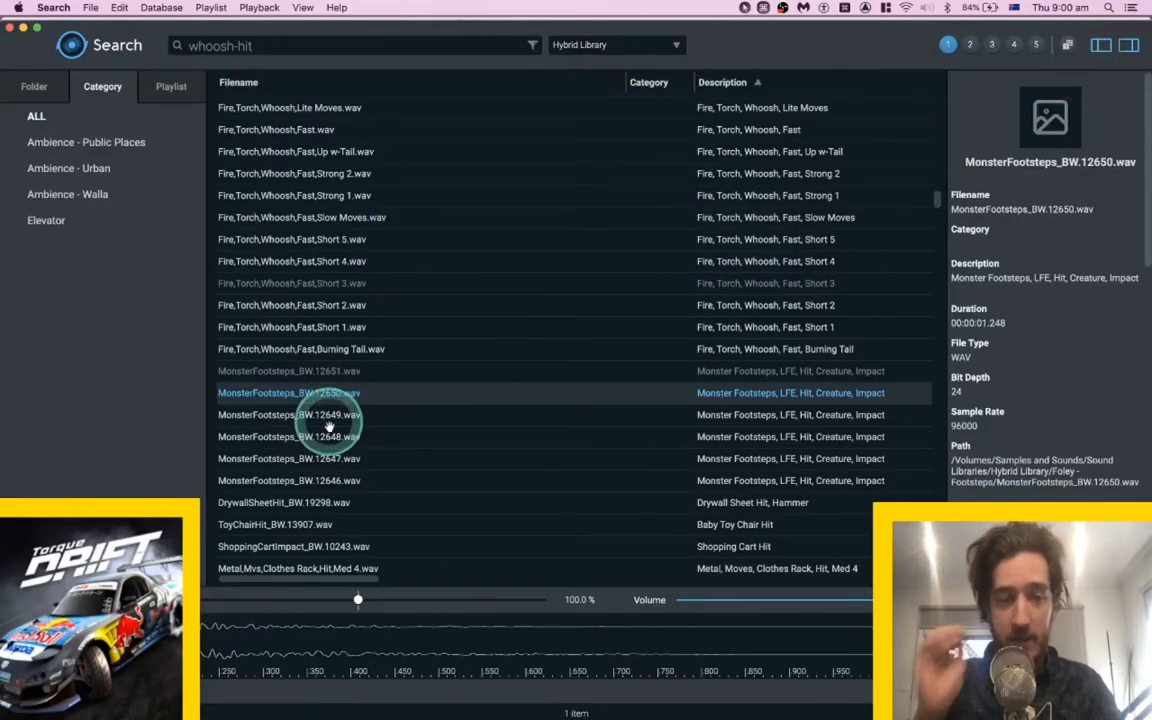
{"action": "scroll", "coordinate": [329, 427], "scroll_direction": "down", "scroll_amount": 5}
{"action": "scroll", "coordinate": [329, 427], "scroll_direction": "down", "scroll_amount": 3}
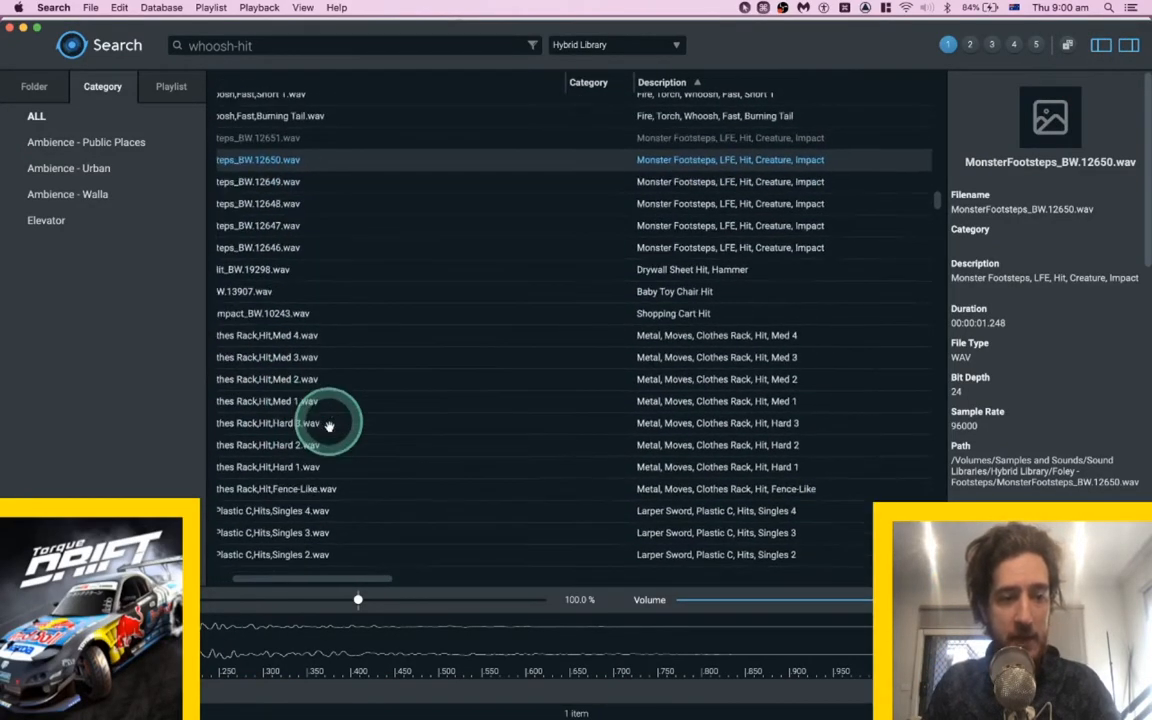
{"action": "left_click", "coordinate": [290, 472]}
{"action": "key", "text": "space"}
{"action": "scroll", "coordinate": [290, 478], "scroll_direction": "down", "scroll_amount": 9}
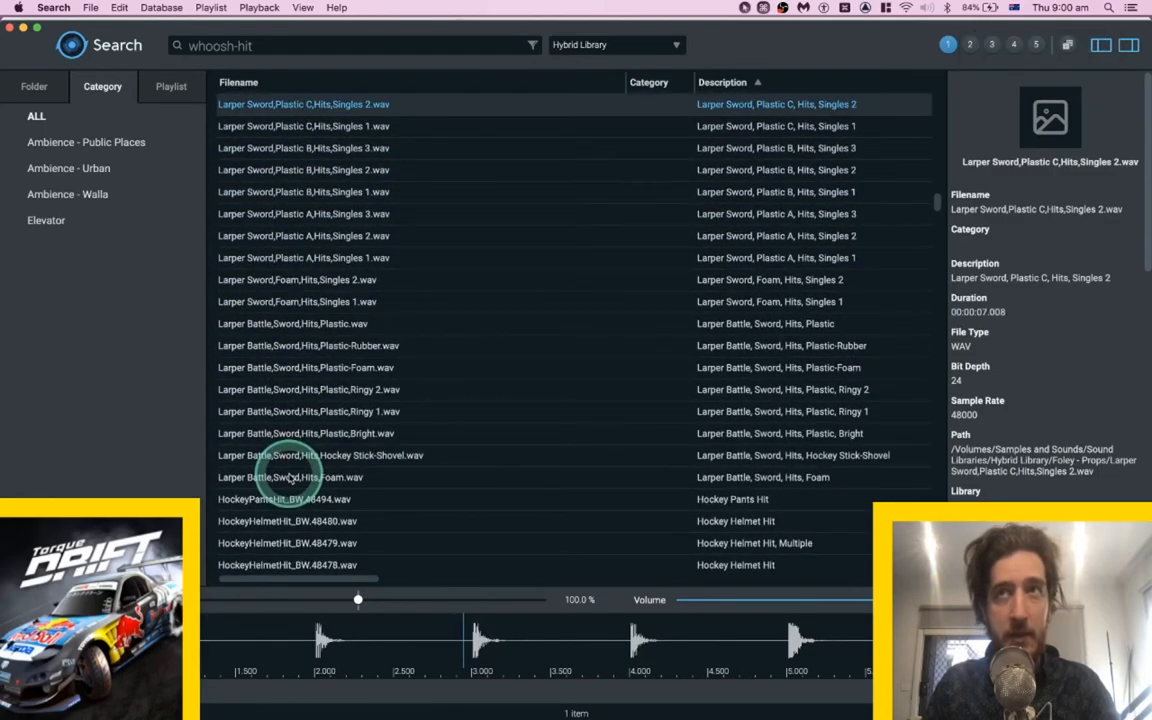
{"action": "key", "text": "space"}
{"action": "scroll", "coordinate": [285, 481], "scroll_direction": "down", "scroll_amount": 1}
{"action": "left_click", "coordinate": [280, 490]}
Audition Foley,Box,Hit,Xmas Present,x3 and CARDBOARD_BOX_HIT14, and browse the remaining hit sounds.
{"action": "scroll", "coordinate": [285, 470], "scroll_direction": "down", "scroll_amount": 8}
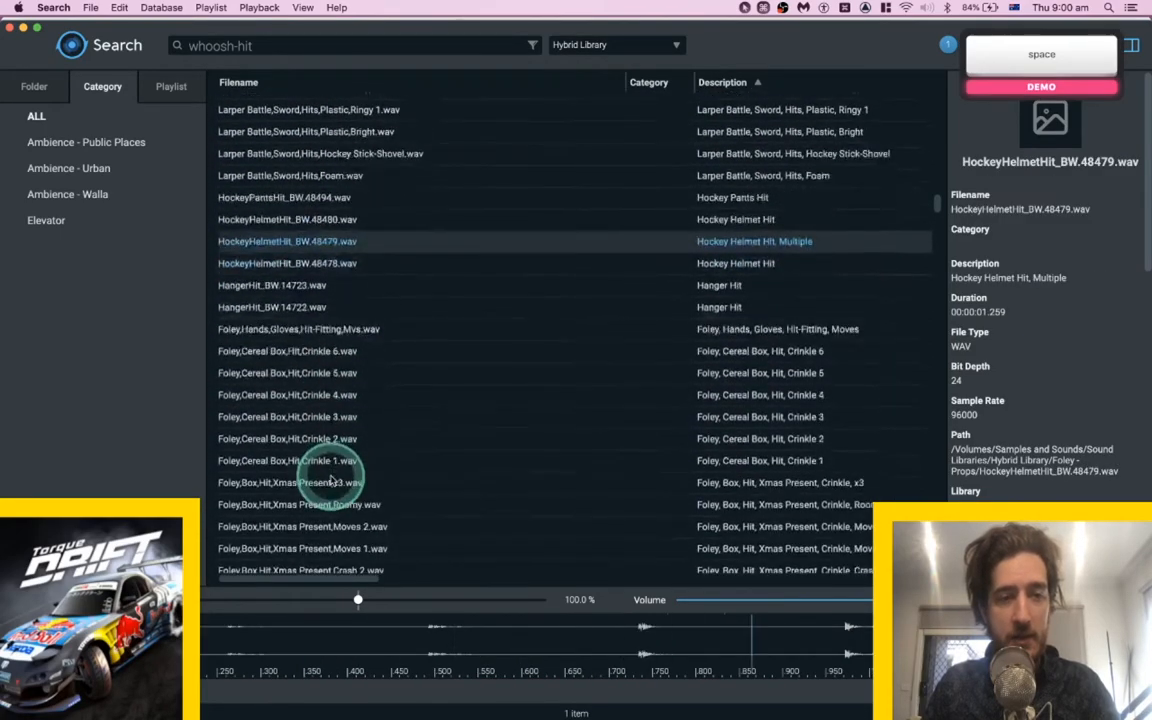
{"action": "left_click", "coordinate": [307, 414]}
{"action": "scroll", "coordinate": [364, 414], "scroll_direction": "down", "scroll_amount": 5}
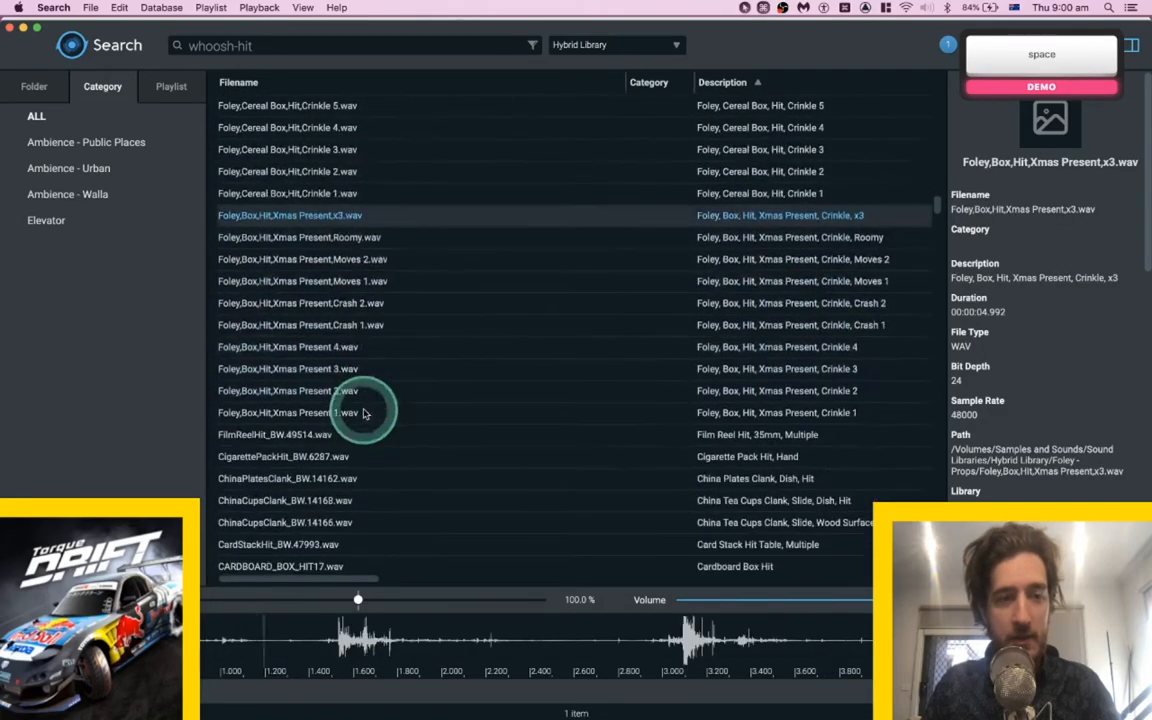
{"action": "scroll", "coordinate": [365, 413], "scroll_direction": "down", "scroll_amount": 5}
{"action": "left_click", "coordinate": [346, 410]}
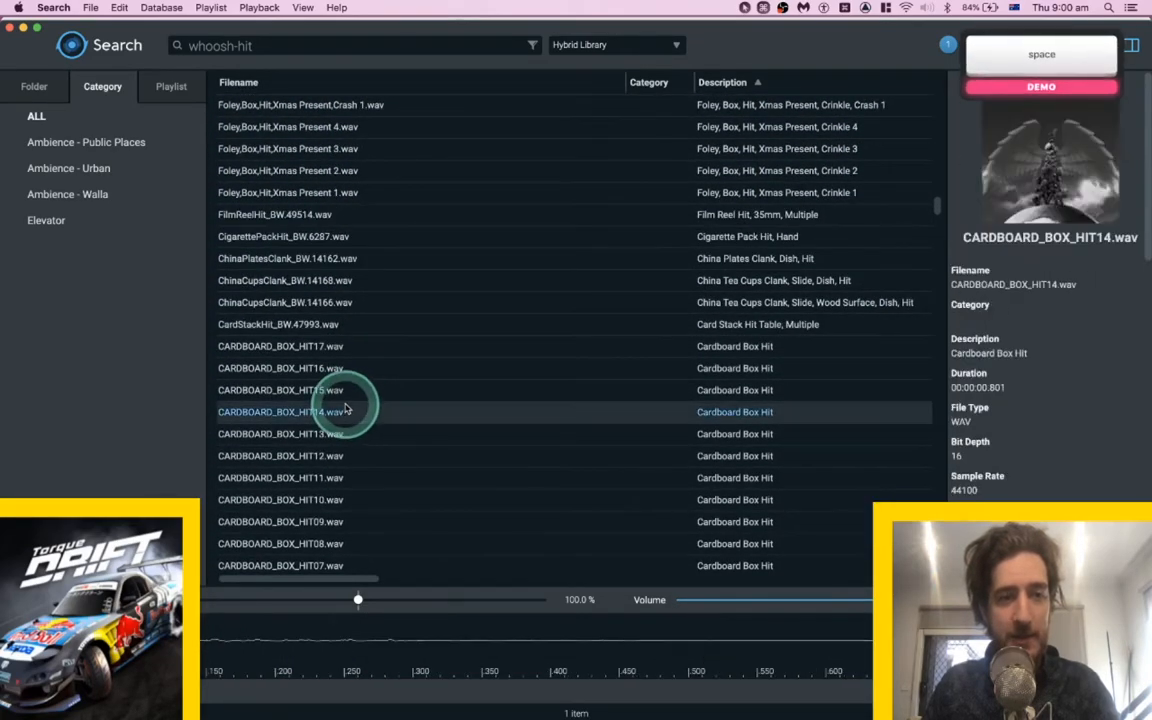
{"action": "scroll", "coordinate": [346, 408], "scroll_direction": "down", "scroll_amount": 5}
{"action": "scroll", "coordinate": [346, 408], "scroll_direction": "down", "scroll_amount": 7}
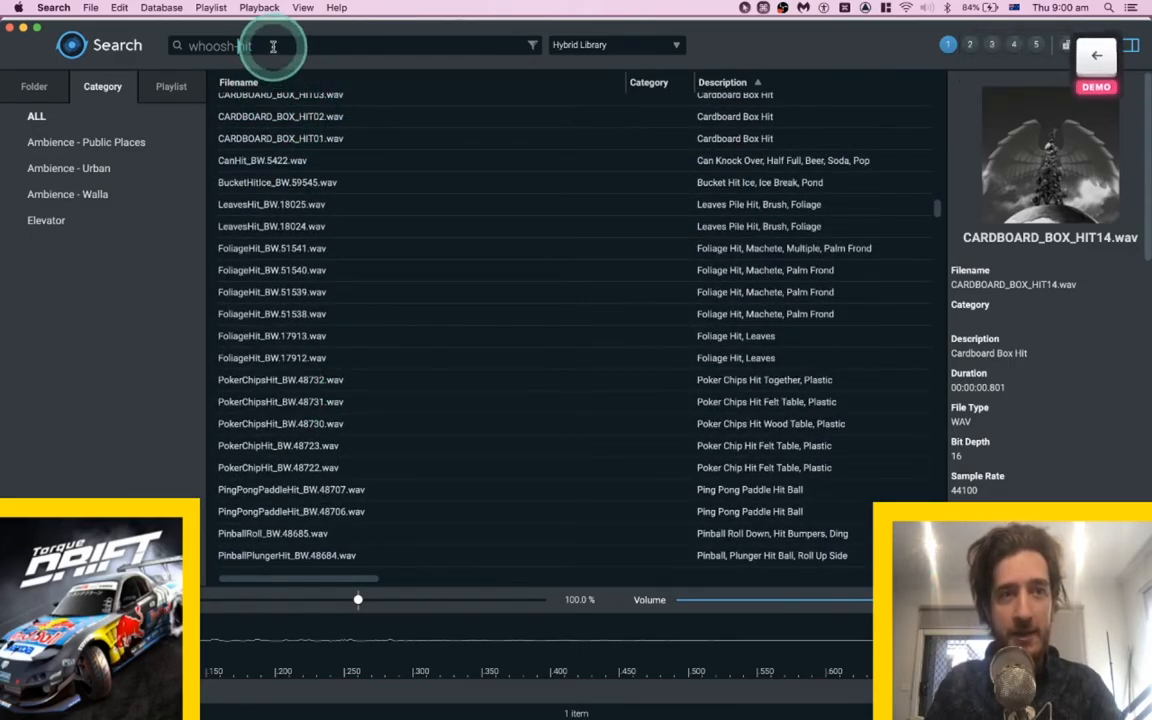
Search the library for "whoosh hit" and audition the Sizzle Impact, Low Glass Splash and PEWhooshToHit_BW.45376 sounds.
{"action": "key", "text": "Return"}
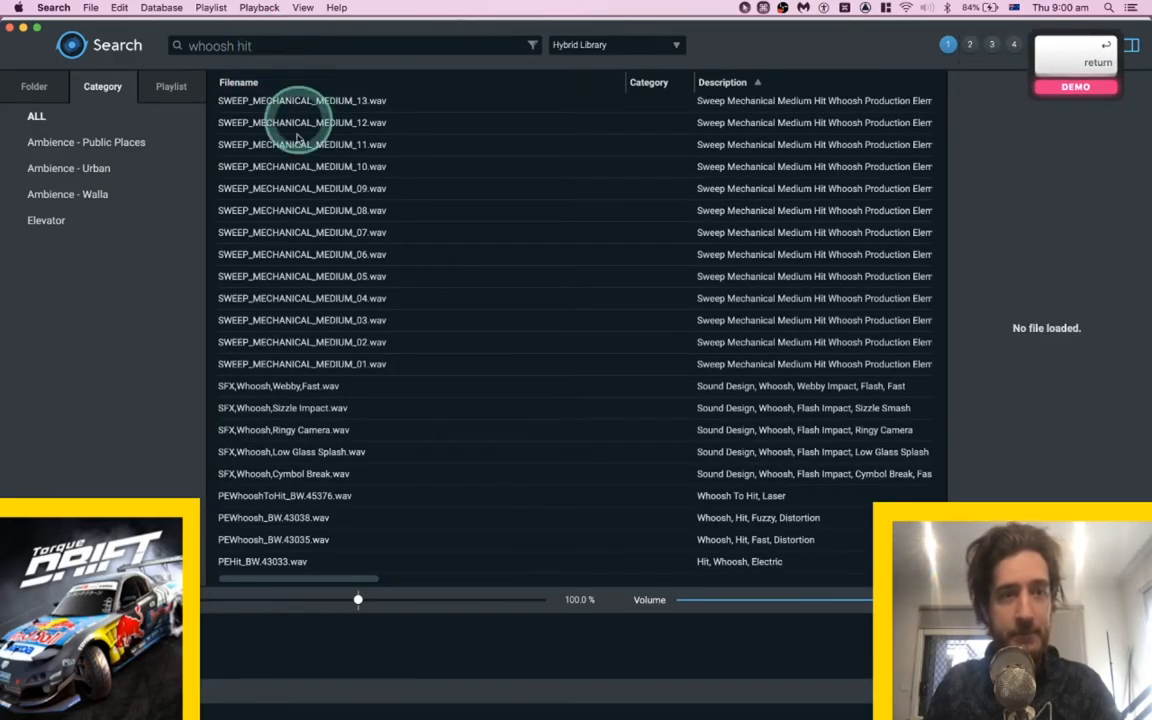
{"action": "left_click", "coordinate": [296, 409]}
{"action": "key", "text": "space"}
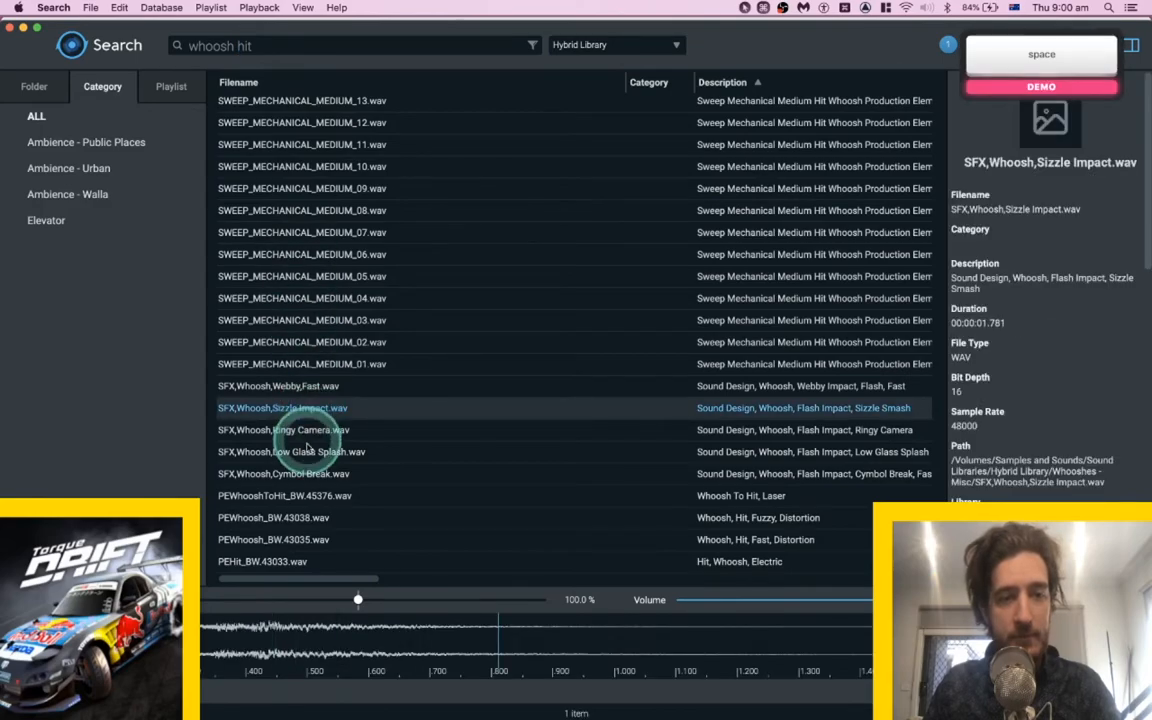
{"action": "left_click", "coordinate": [308, 452]}
{"action": "left_click", "coordinate": [282, 503]}
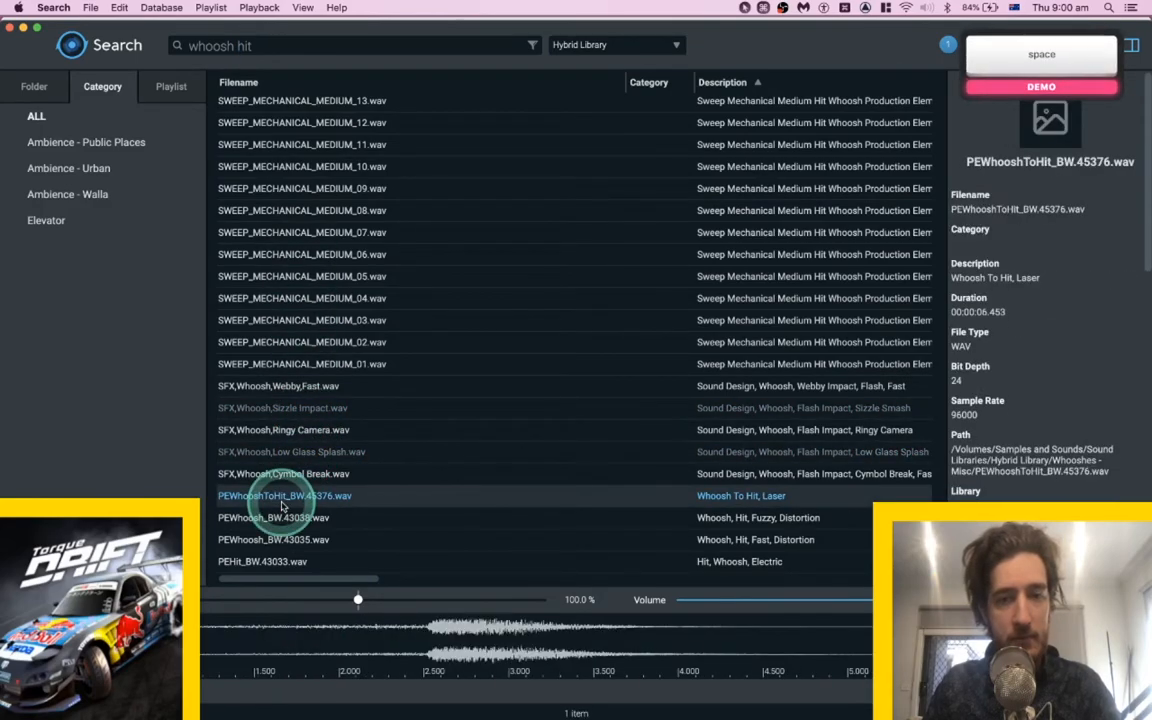
{"action": "left_click", "coordinate": [265, 88]}
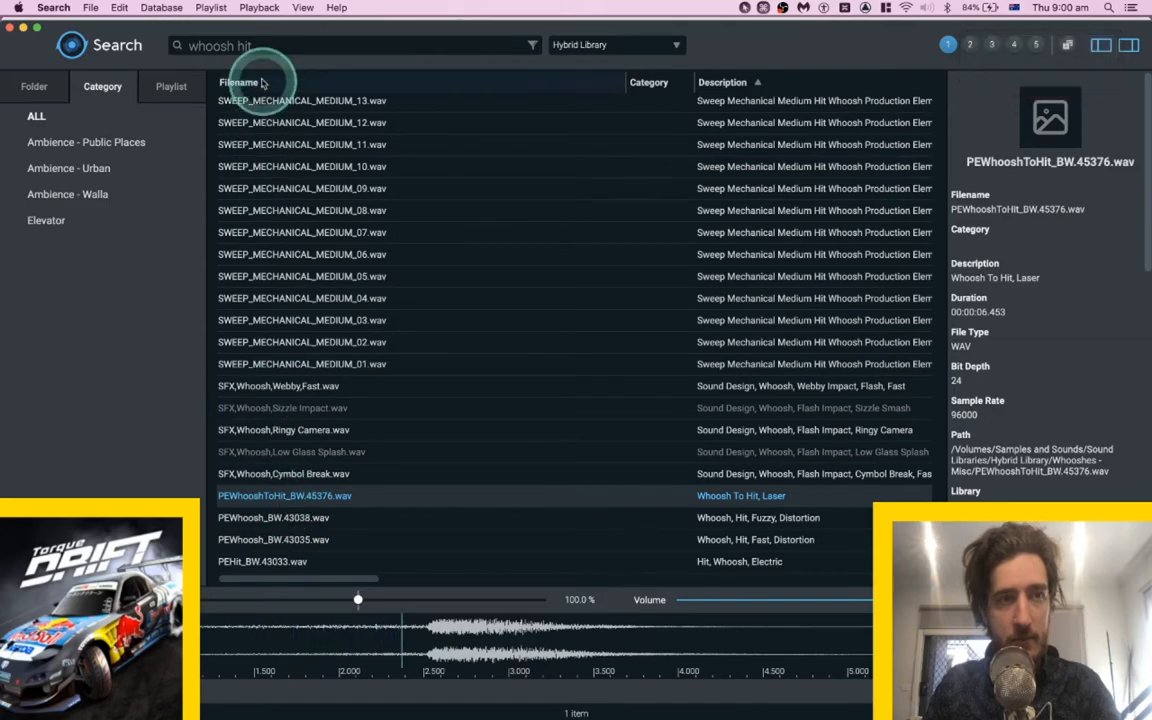
{"action": "key", "text": "space"}
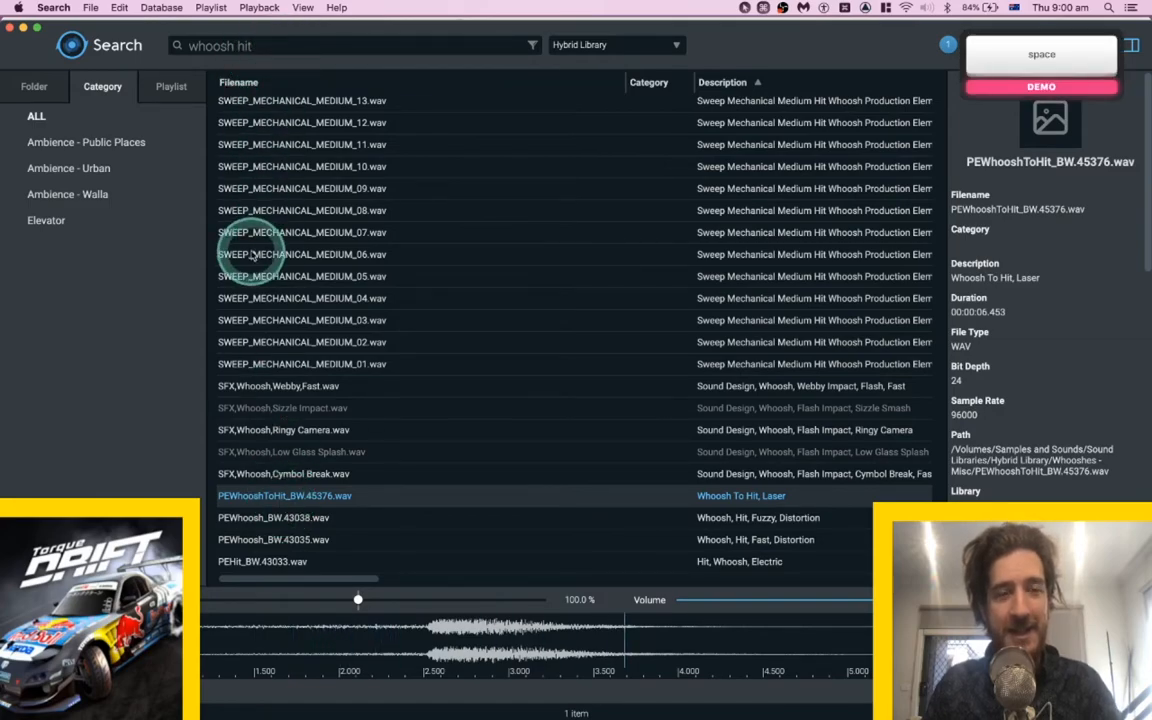
Audition the distorted and electric hits PEWhoosh_BW.43038, PEWhoosh_BW.43035 and PEHit_BW.43033.
{"action": "left_click", "coordinate": [285, 519]}
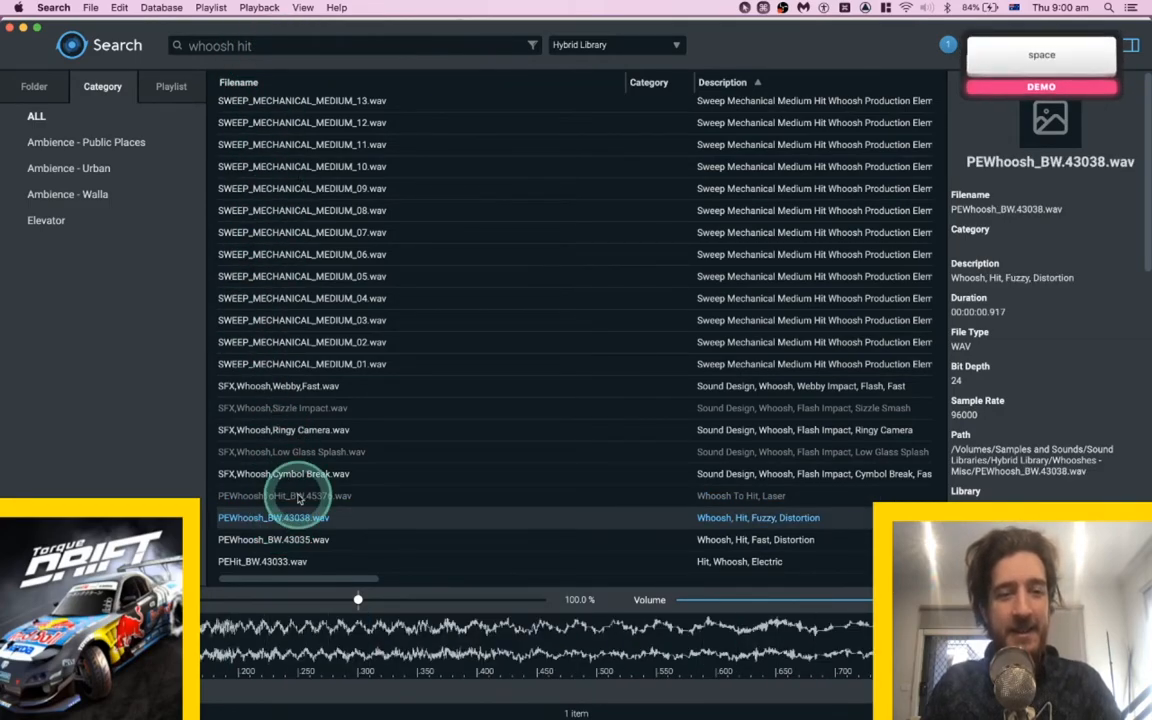
{"action": "left_click", "coordinate": [287, 542]}
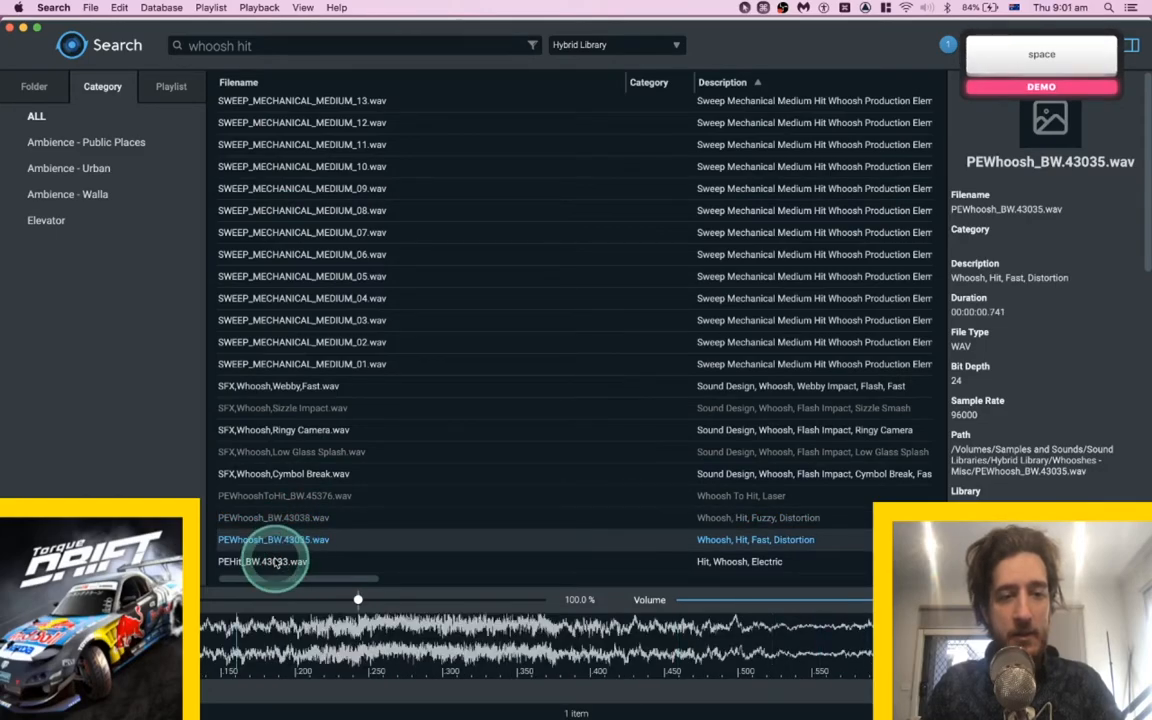
{"action": "left_click", "coordinate": [277, 563]}
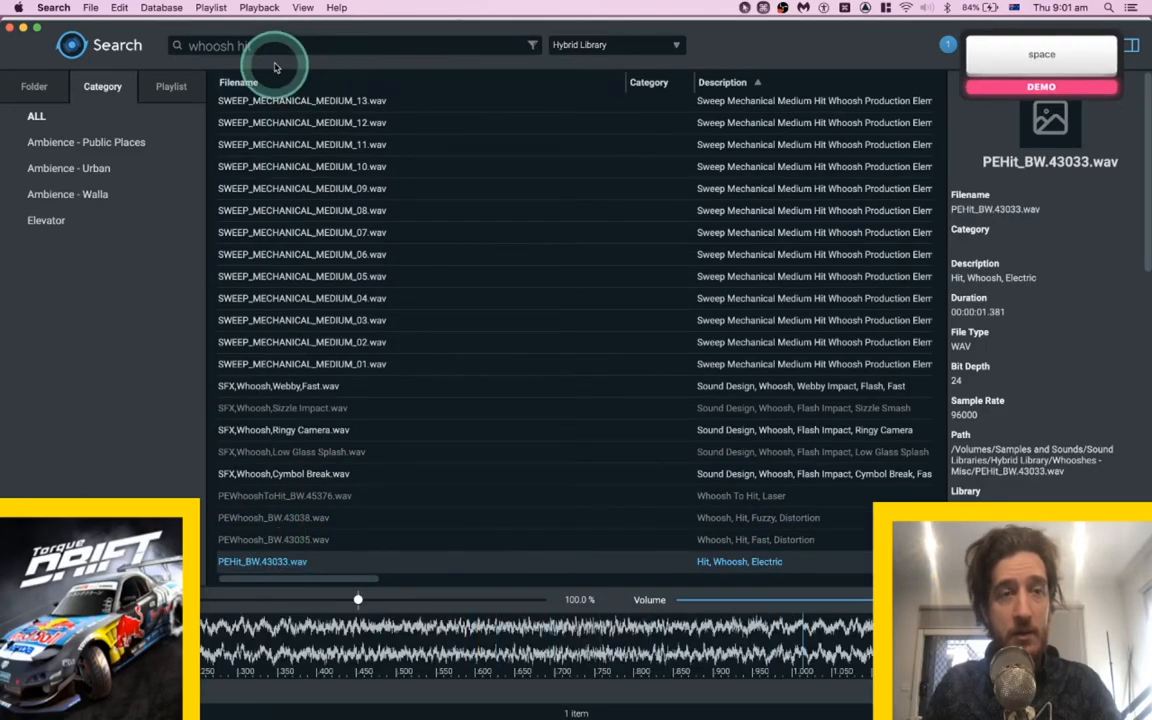
Search the library for "PE" and audition PEDesignElement_BW.28807.wav.
{"action": "type", "text": "PE"}
{"action": "key", "text": "Return"}
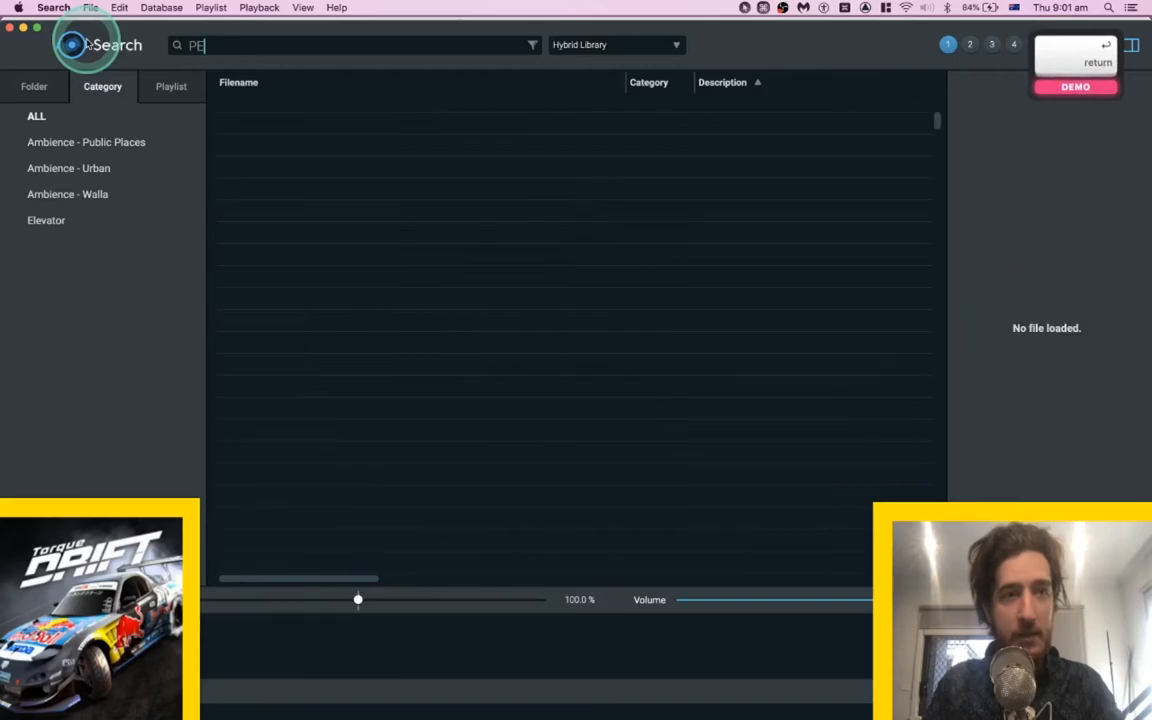
{"action": "scroll", "coordinate": [320, 292], "scroll_direction": "down", "scroll_amount": 5}
{"action": "left_click", "coordinate": [310, 319]}
{"action": "key", "text": "space"}
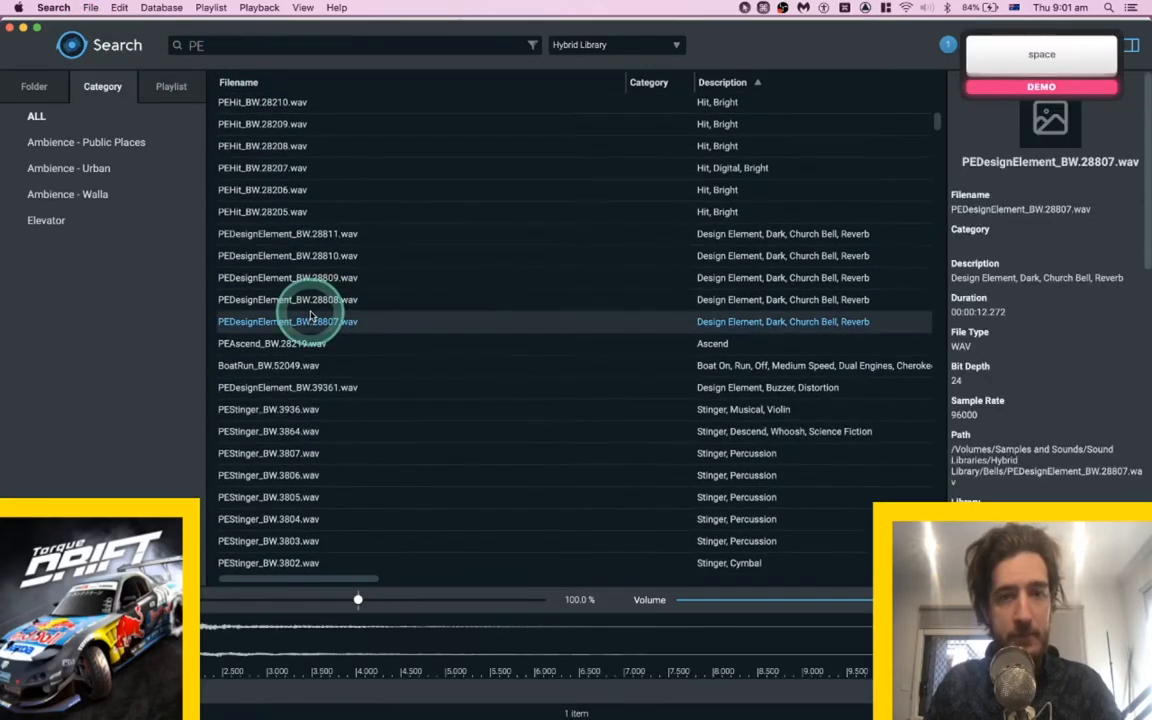
Audition the church bell sounds PEDesignElement_BW.28809, 28810, 28811 and 28808, plus PEAscend_BW.28219.
{"action": "left_click", "coordinate": [302, 284]}
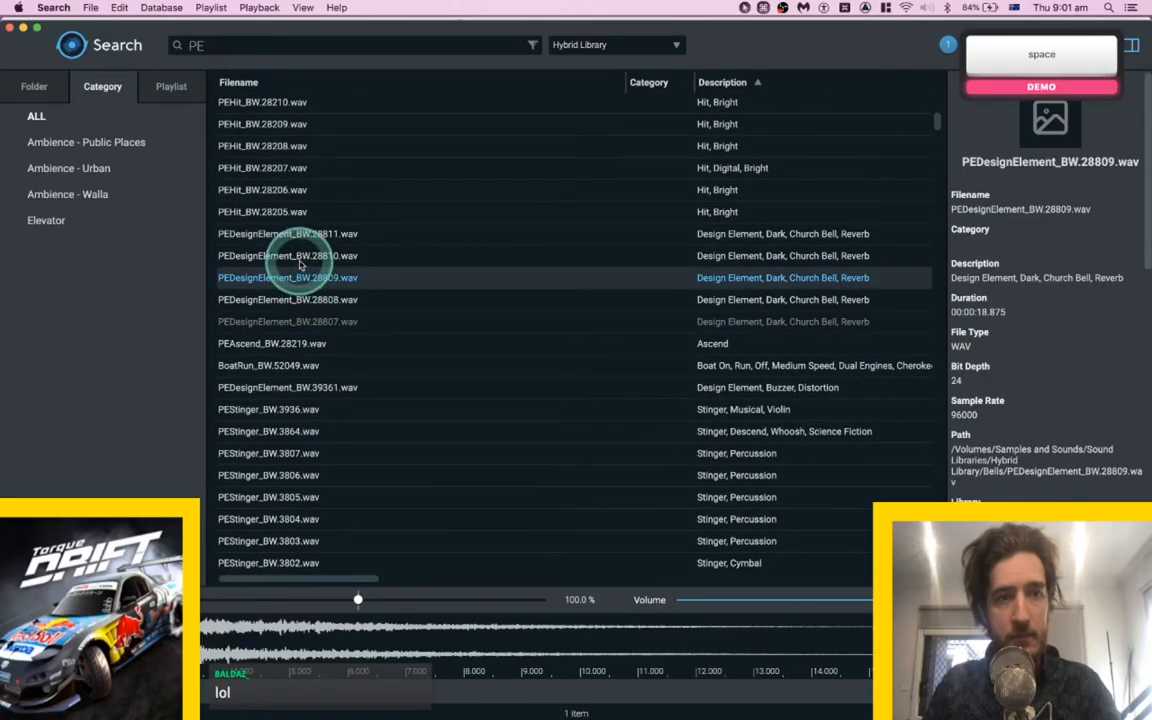
{"action": "left_click", "coordinate": [300, 262]}
{"action": "left_click", "coordinate": [309, 236]}
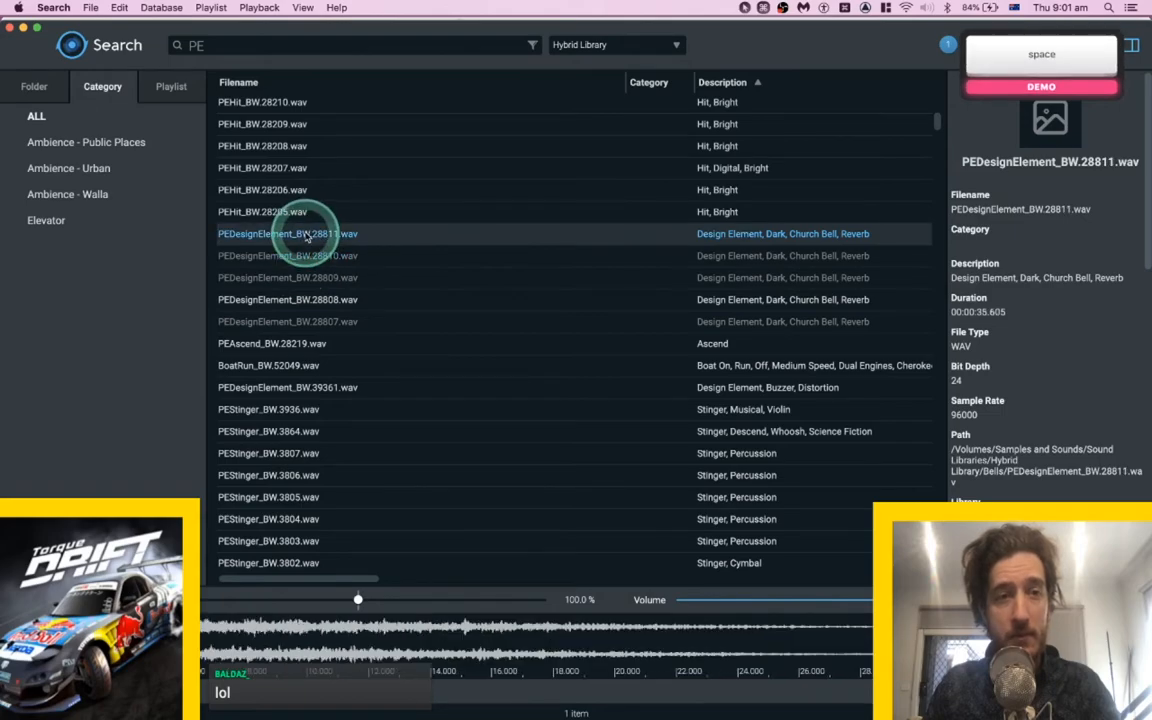
{"action": "left_click", "coordinate": [312, 298]}
{"action": "left_click", "coordinate": [305, 347]}
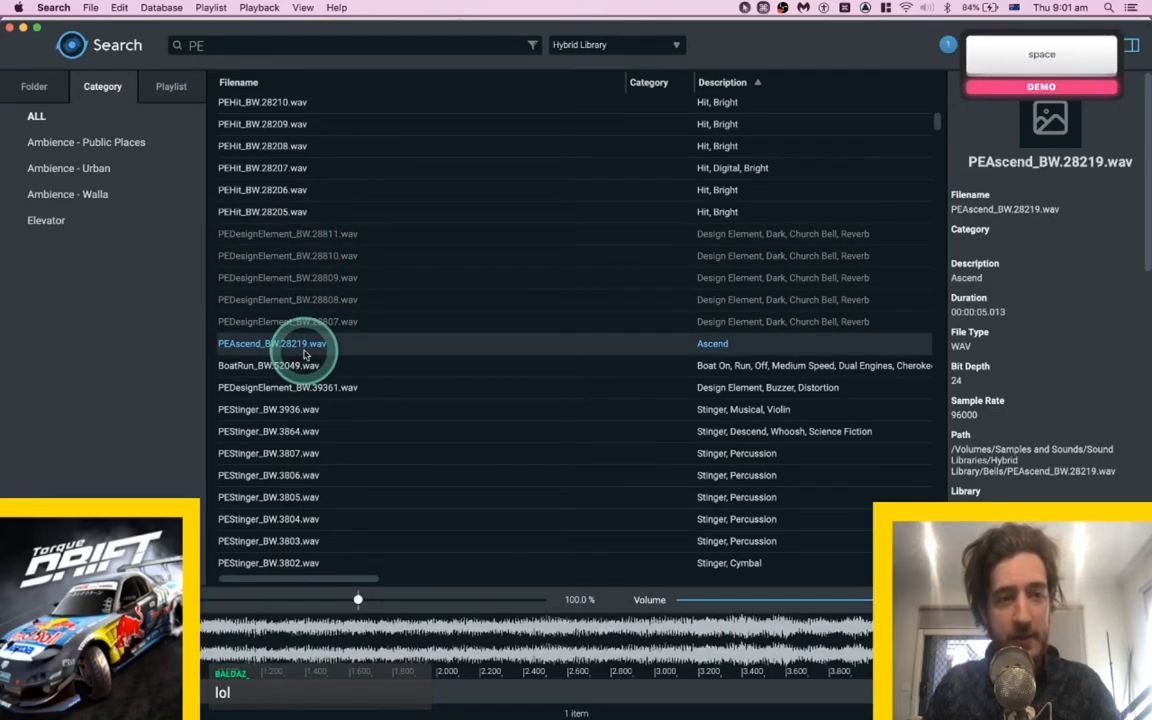
Audition the violin, percussion and cymbal stingers PEStinger_BW.3936, 3805 and 3802.
{"action": "left_click", "coordinate": [293, 415]}
{"action": "scroll", "coordinate": [302, 410], "scroll_direction": "down", "scroll_amount": 3}
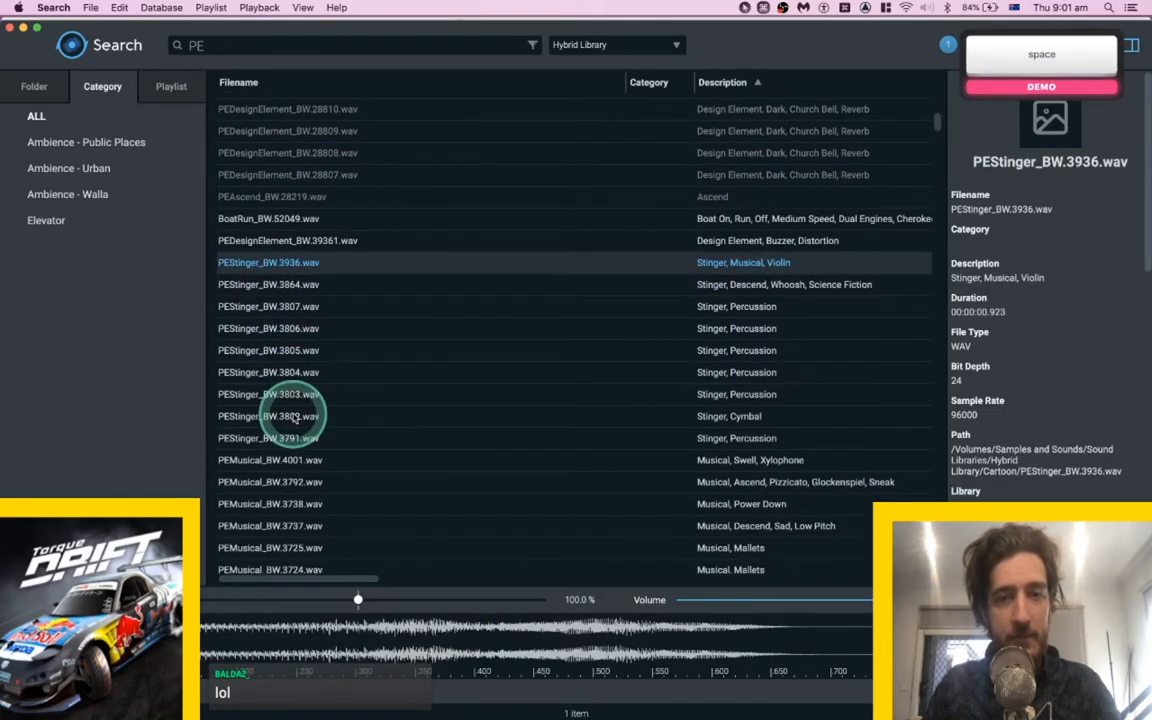
{"action": "left_click", "coordinate": [292, 354]}
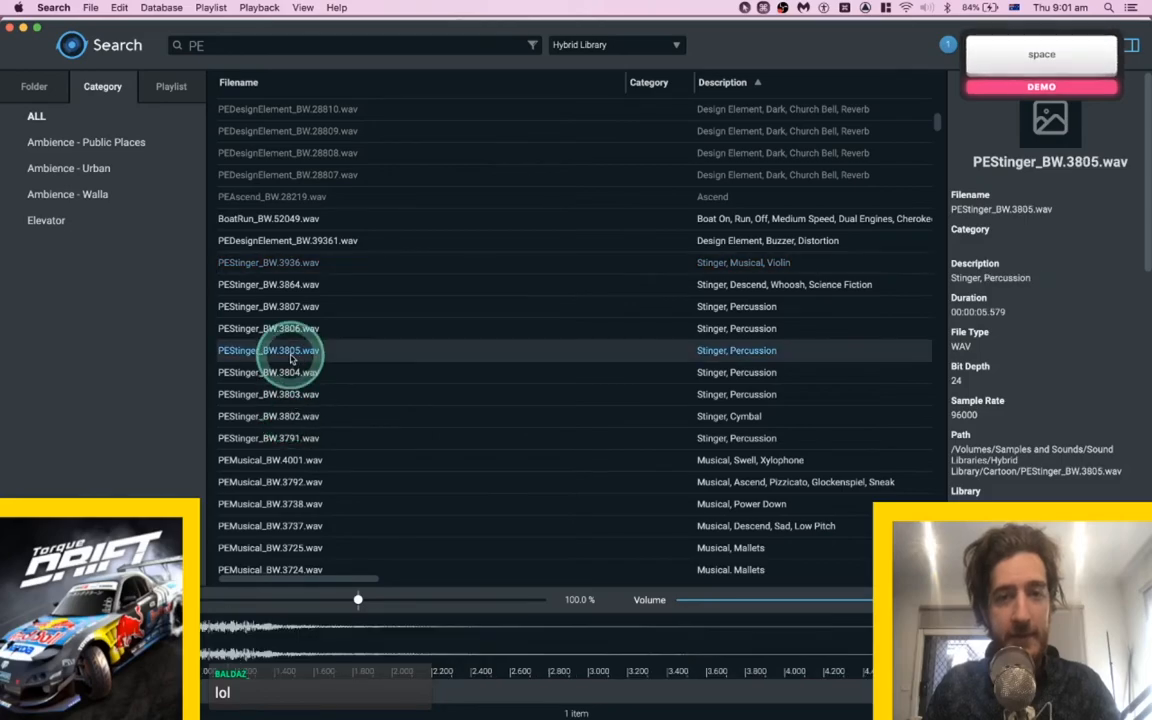
{"action": "left_click", "coordinate": [291, 416]}
Audition the glockenspiel chime PEMusical_BW.3675 and the acoustic guitar sound PEMusical_BW.2955.
{"action": "scroll", "coordinate": [291, 416], "scroll_direction": "down", "scroll_amount": 3}
{"action": "left_click", "coordinate": [290, 416]}
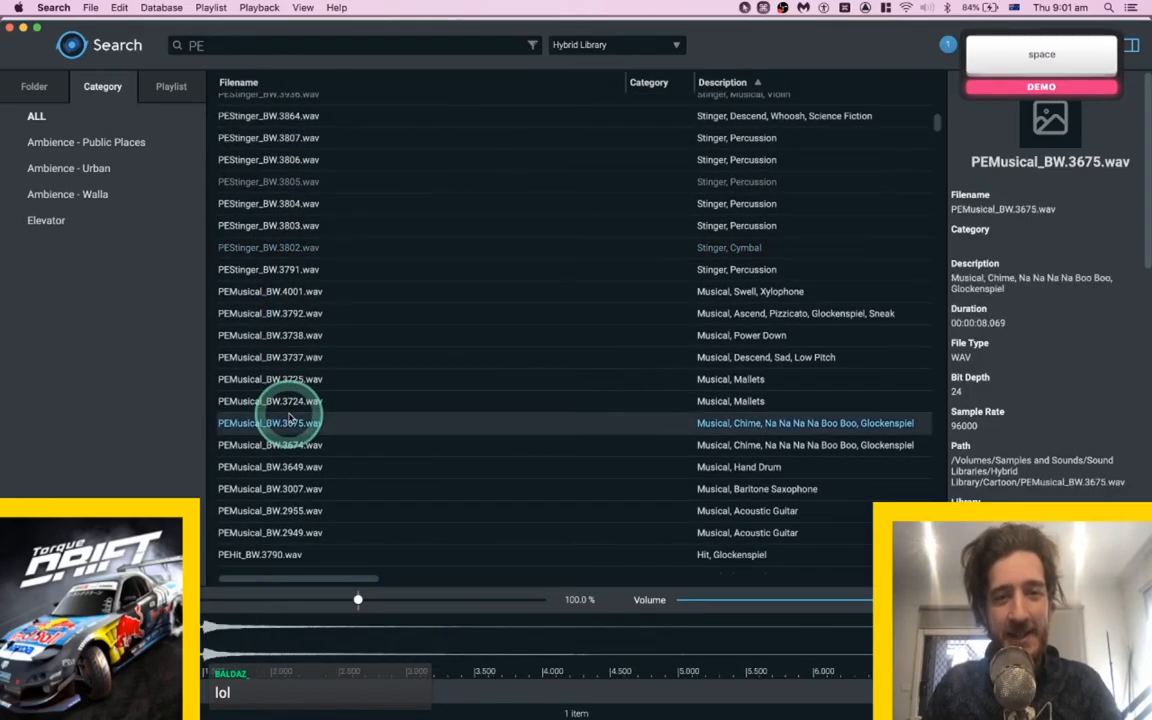
{"action": "scroll", "coordinate": [290, 416], "scroll_direction": "down", "scroll_amount": 2}
{"action": "left_click", "coordinate": [288, 413]}
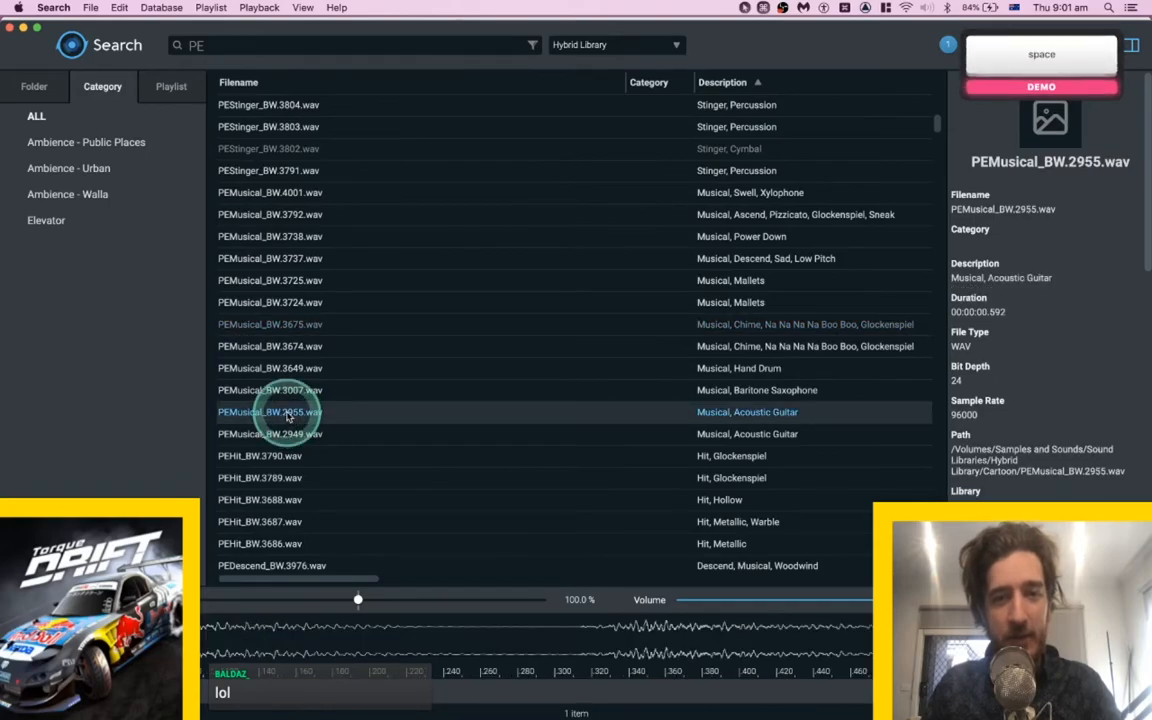
Audition the woodwind descend PEDescend_BW.3976 and the musical ascends PEAscend_BW.3920 and PEAscend_BW.3958.
{"action": "scroll", "coordinate": [288, 416], "scroll_direction": "down", "scroll_amount": 3}
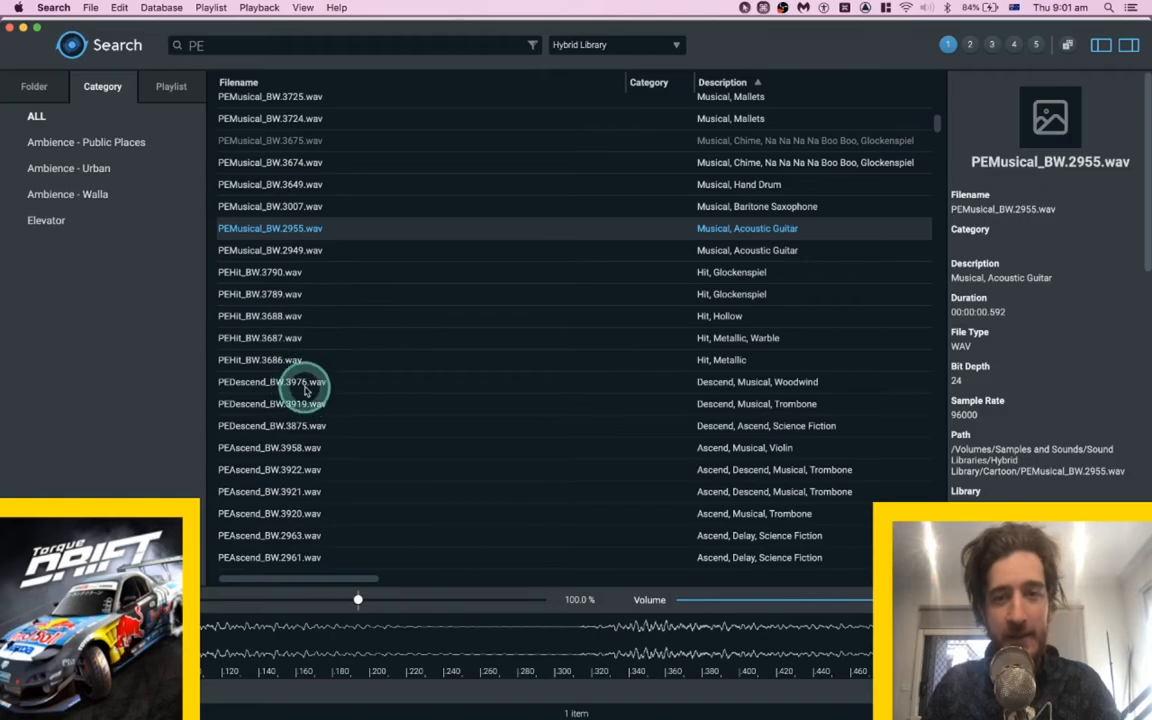
{"action": "left_click", "coordinate": [306, 386]}
{"action": "key", "text": "space"}
{"action": "scroll", "coordinate": [303, 378], "scroll_direction": "down", "scroll_amount": 3}
{"action": "left_click", "coordinate": [297, 342]}
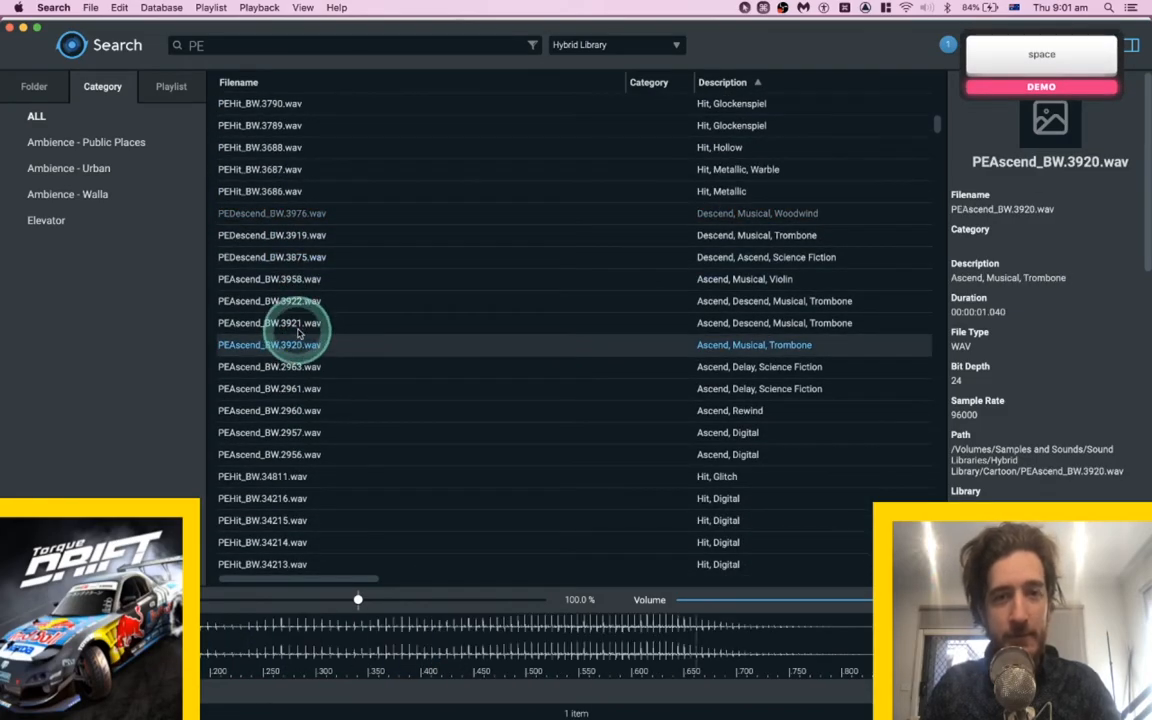
{"action": "left_click", "coordinate": [306, 284]}
{"action": "key", "text": "space"}
Audition the digital hit PEHit_BW.34214 and the dark creak PEDesignElement_BW.28889.
{"action": "scroll", "coordinate": [320, 315], "scroll_direction": "down", "scroll_amount": 3}
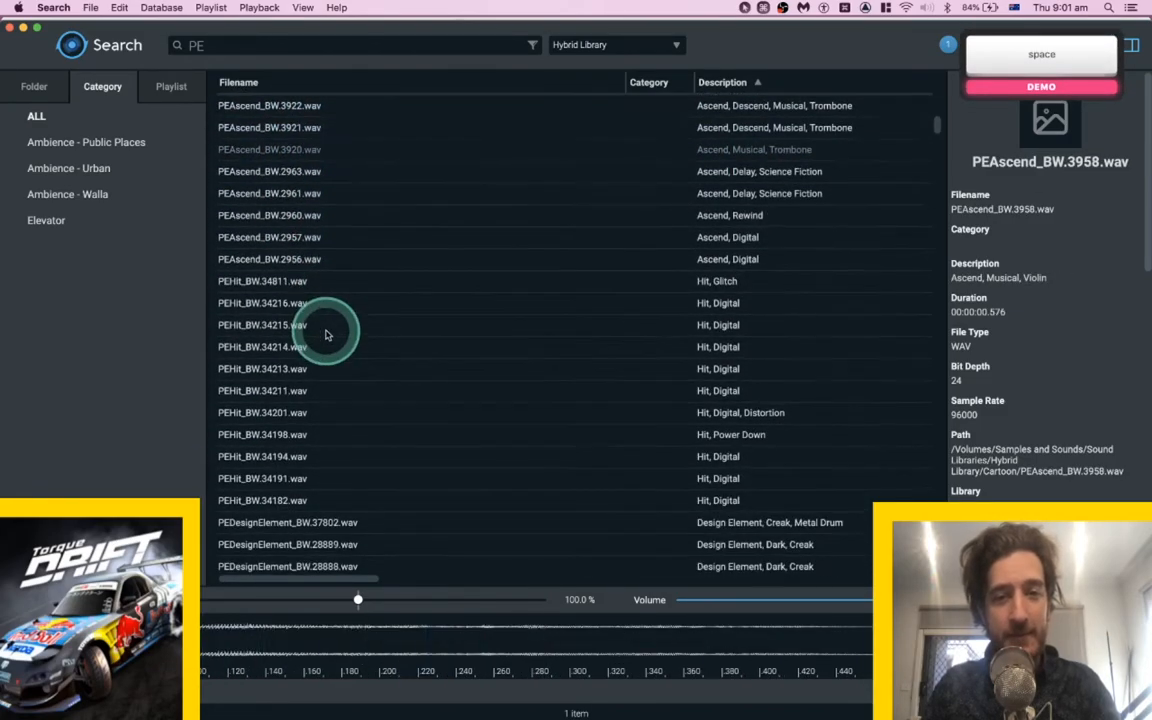
{"action": "left_click", "coordinate": [298, 350]}
{"action": "scroll", "coordinate": [295, 346], "scroll_direction": "down", "scroll_amount": 2}
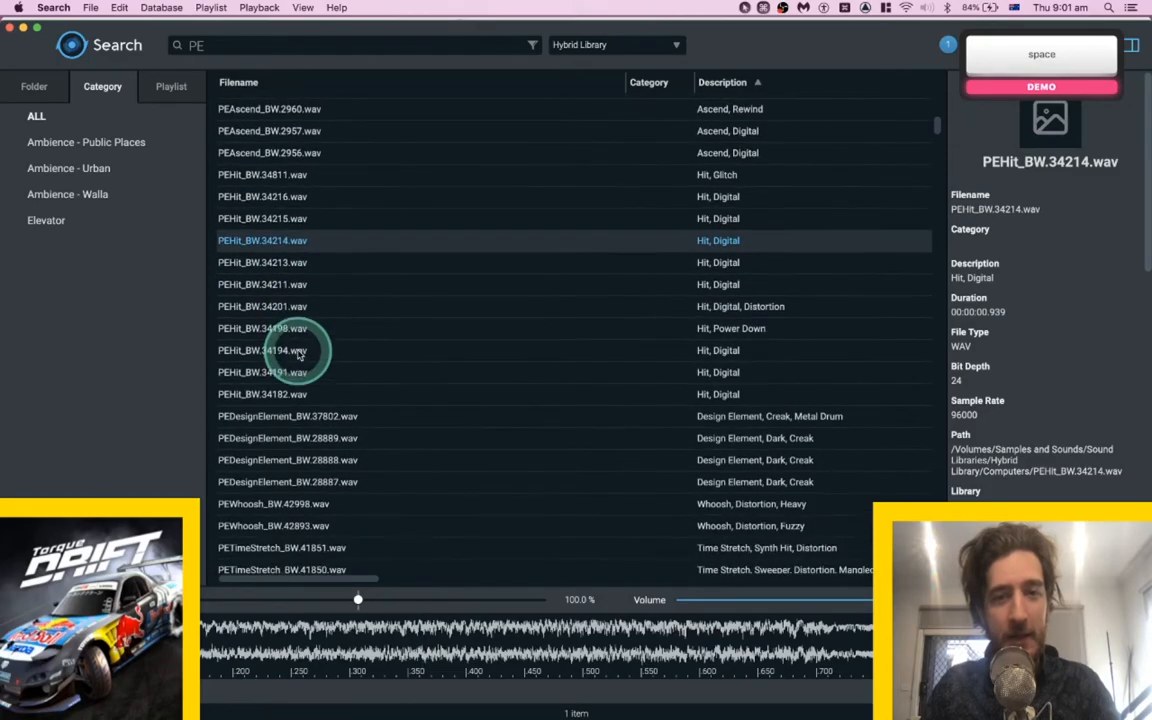
{"action": "left_click", "coordinate": [282, 438]}
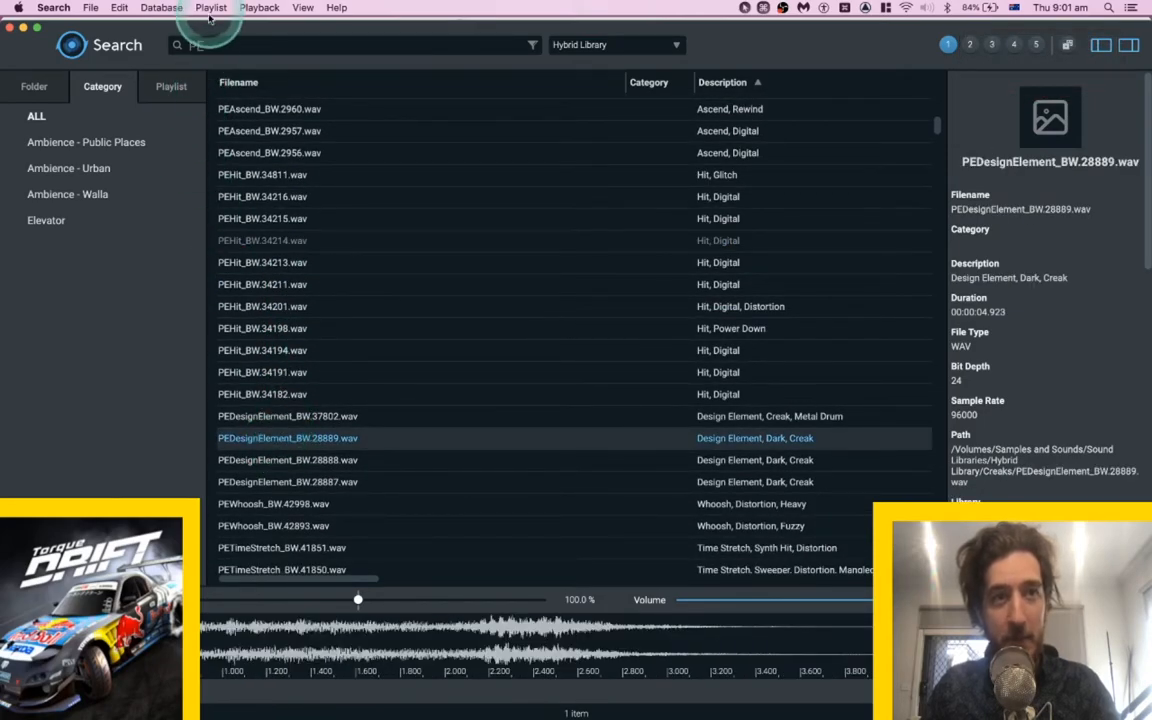
{"action": "key", "text": "space"}
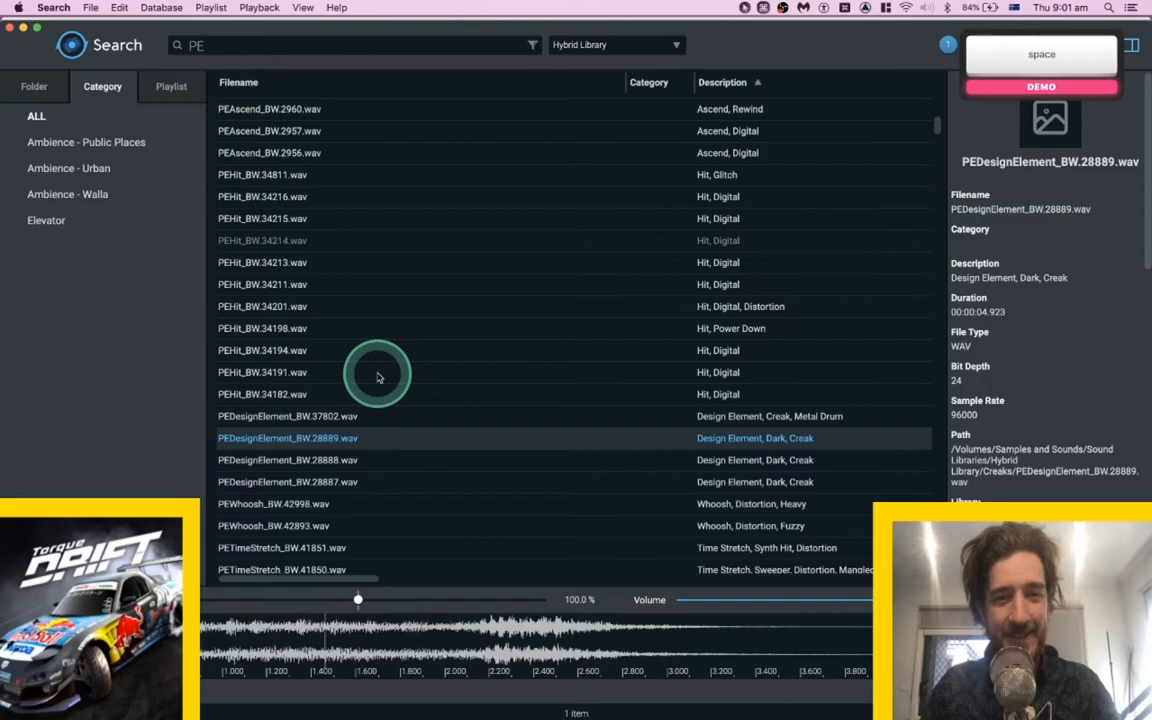
Audition the distorted whooshes PEWhoosh_BW.42998 and 42893, and the time-stretch sounds PETimeStretch_BW.41849, 41850 and 41826.
{"action": "scroll", "coordinate": [378, 377], "scroll_direction": "down", "scroll_amount": 3}
{"action": "left_click", "coordinate": [380, 360]}
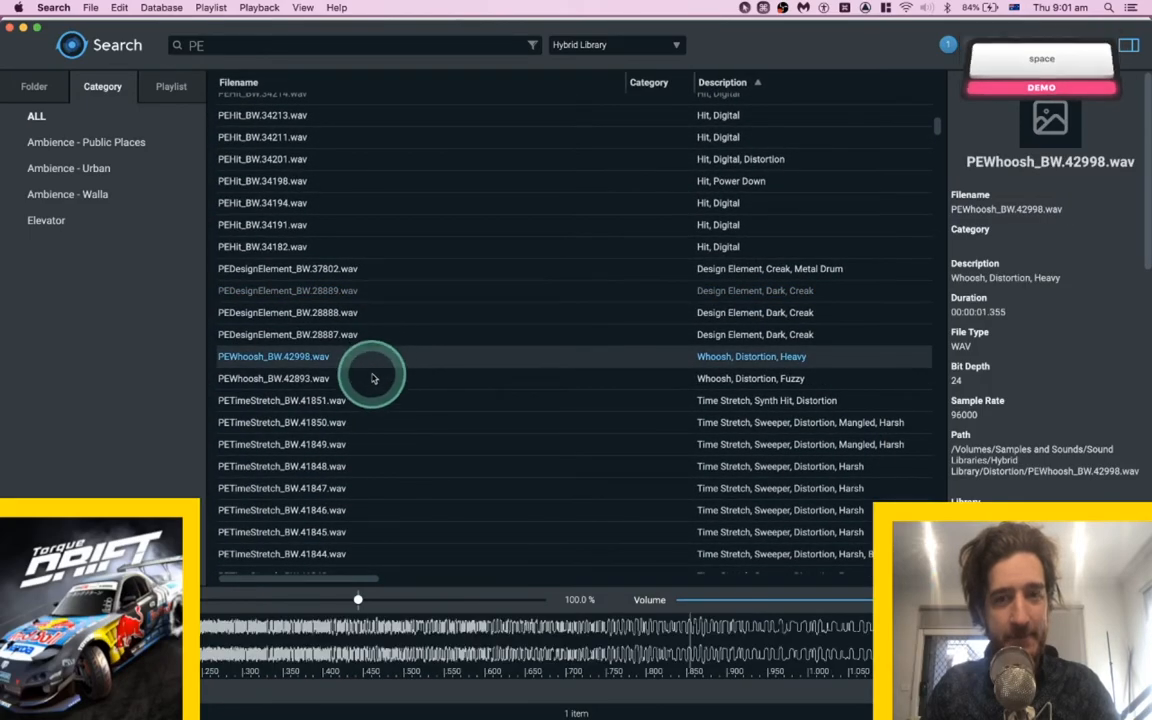
{"action": "left_click", "coordinate": [365, 380]}
{"action": "left_click", "coordinate": [352, 448]}
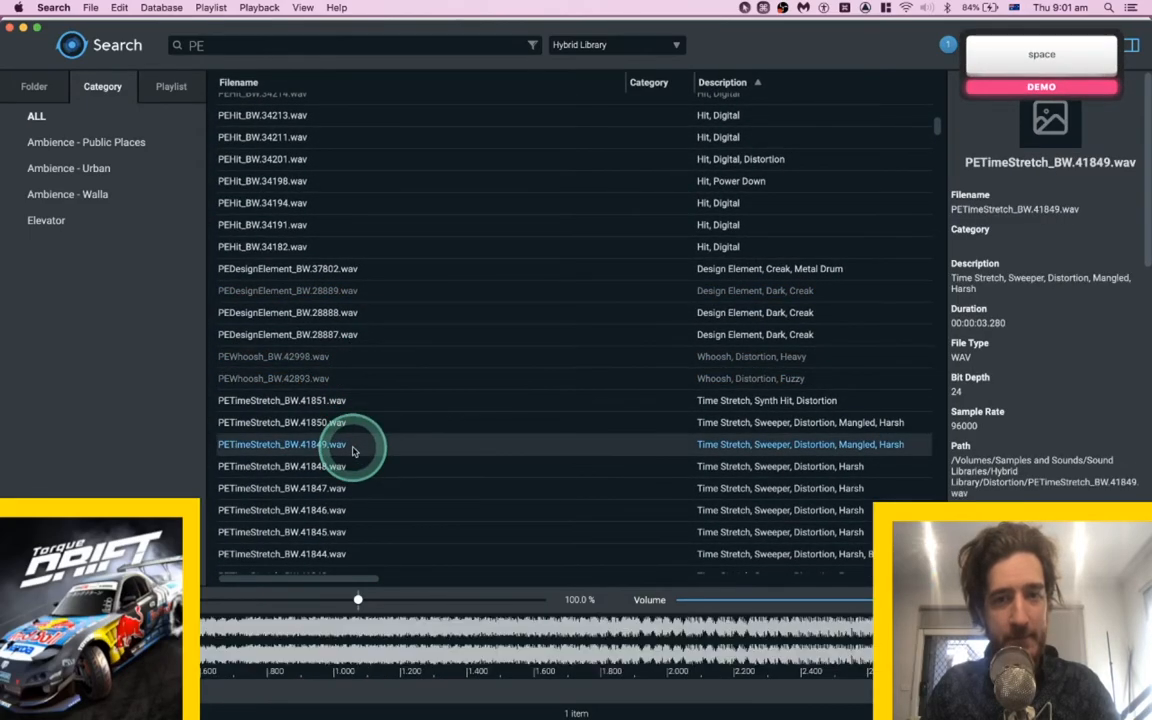
{"action": "left_click", "coordinate": [350, 424]}
{"action": "scroll", "coordinate": [350, 431], "scroll_direction": "down", "scroll_amount": 10}
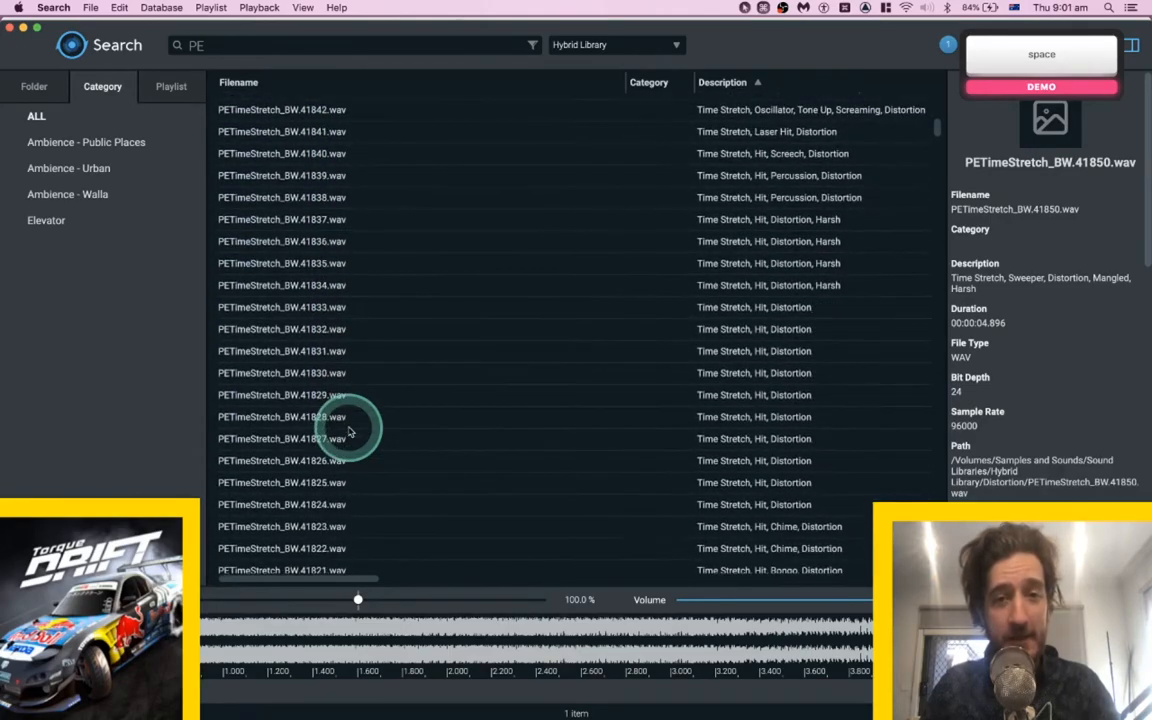
{"action": "left_click", "coordinate": [340, 318]}
{"action": "key", "text": "space"}
Audition the distorted synth stabs PESynth_BW.41687, 41641 and 41601.
{"action": "scroll", "coordinate": [355, 370], "scroll_direction": "down", "scroll_amount": 7}
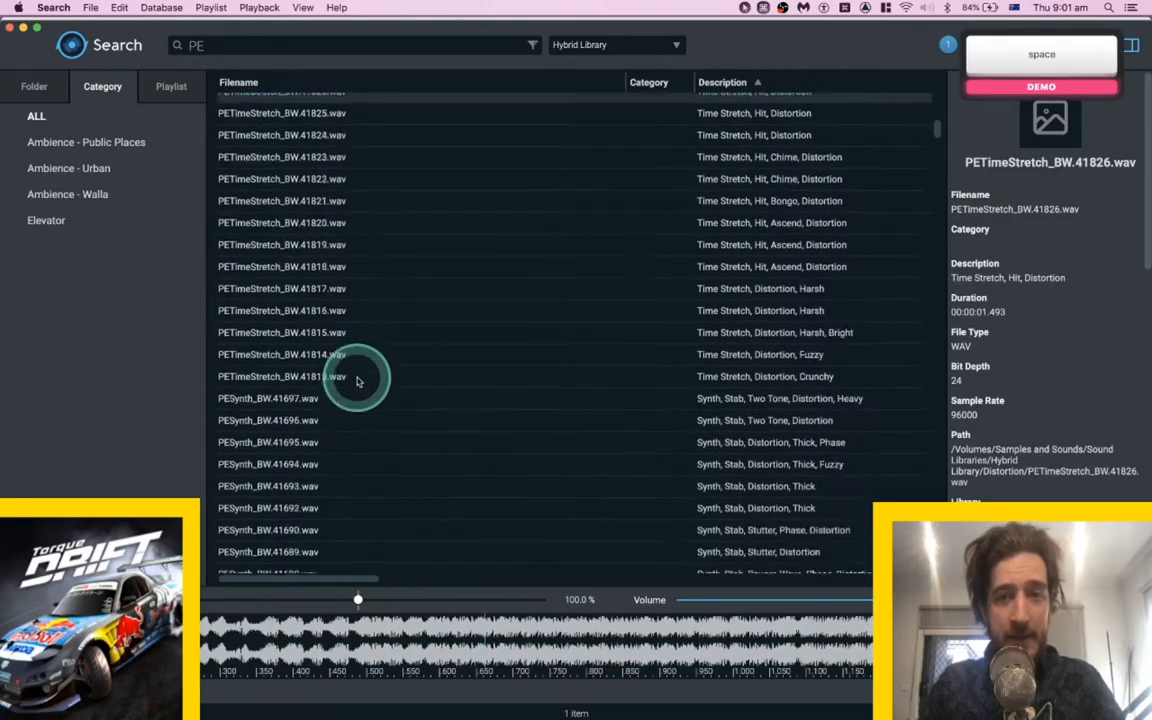
{"action": "left_click", "coordinate": [333, 382]}
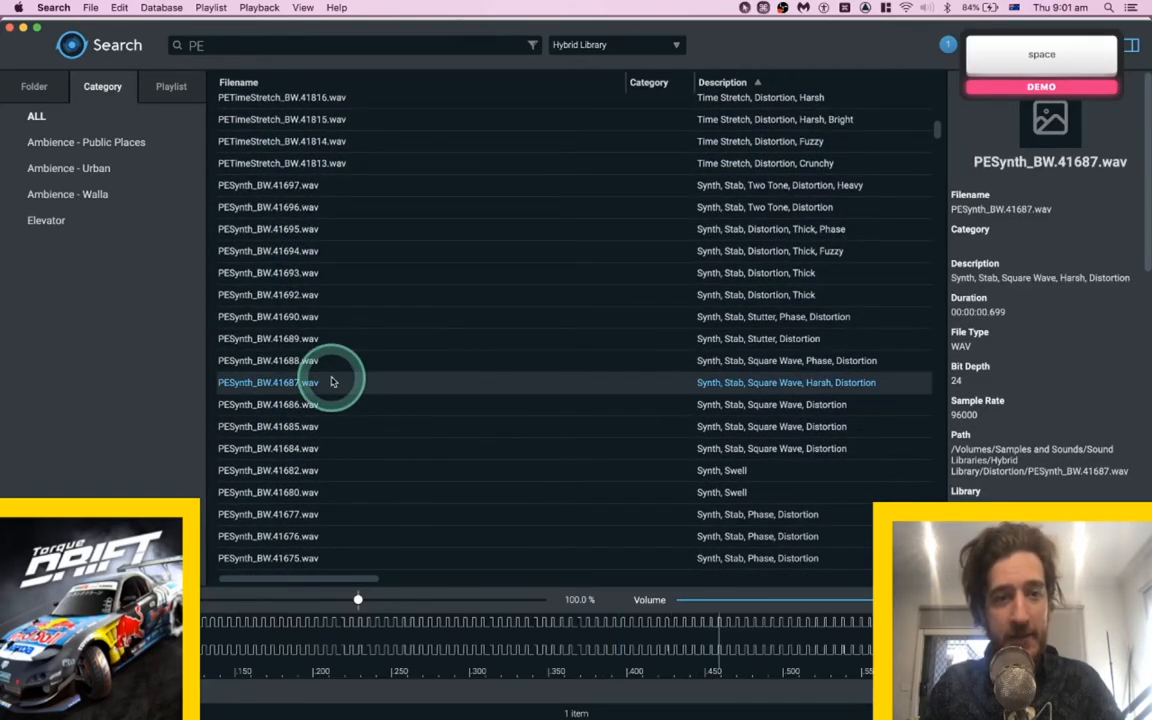
{"action": "scroll", "coordinate": [305, 442], "scroll_direction": "down", "scroll_amount": 7}
{"action": "left_click", "coordinate": [313, 442]}
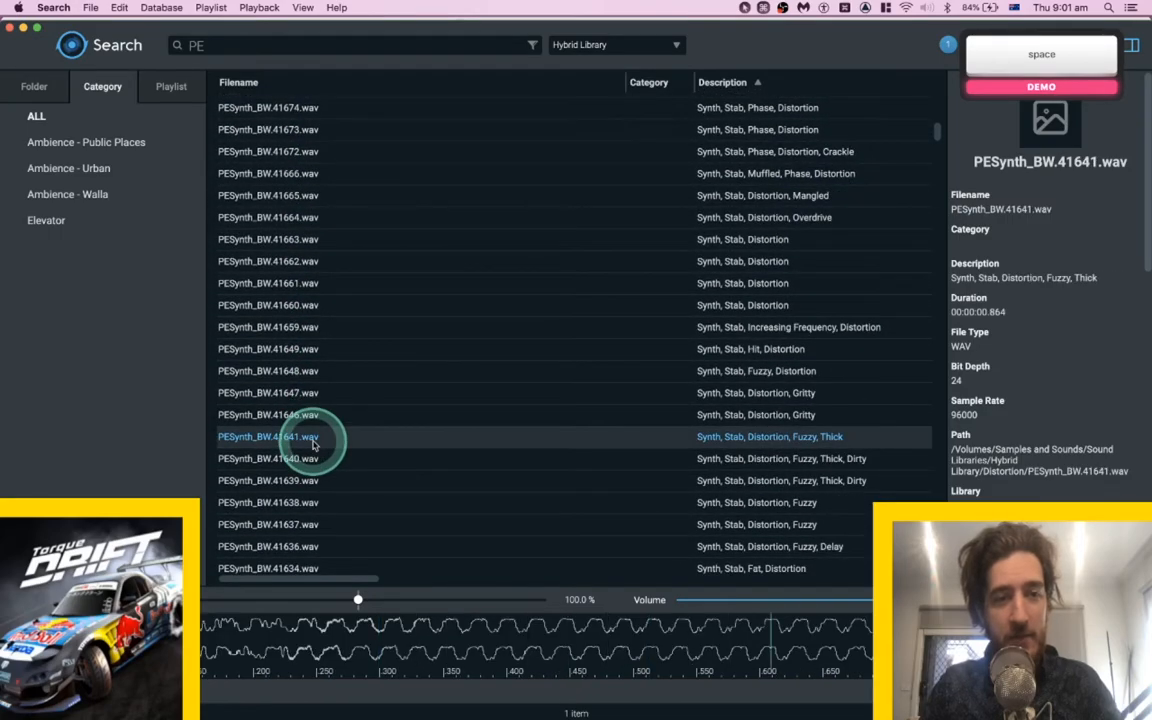
{"action": "scroll", "coordinate": [313, 447], "scroll_direction": "down", "scroll_amount": 12}
{"action": "left_click", "coordinate": [313, 447]}
{"action": "scroll", "coordinate": [313, 447], "scroll_direction": "down", "scroll_amount": 3}
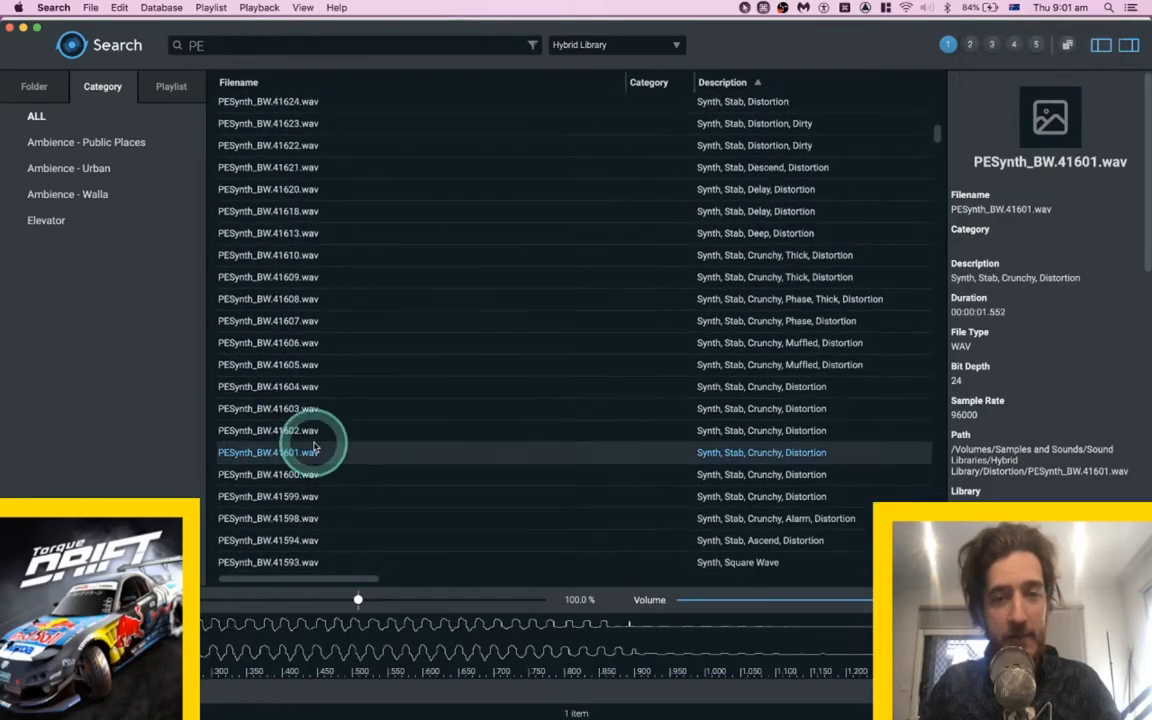
Audition the distorted synth hits PESynth_BW.41566 and PESynth_BW.41533.
{"action": "scroll", "coordinate": [313, 447], "scroll_direction": "down", "scroll_amount": 6}
{"action": "left_click", "coordinate": [311, 442]}
{"action": "scroll", "coordinate": [311, 442], "scroll_direction": "down", "scroll_amount": 4}
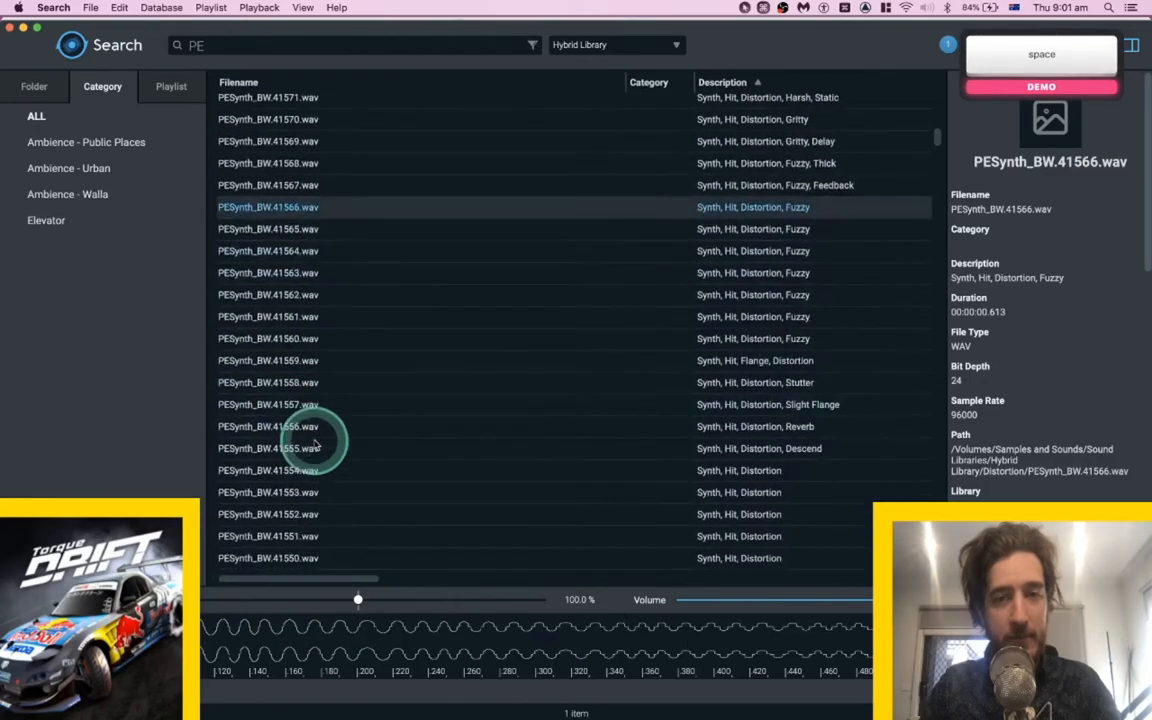
{"action": "scroll", "coordinate": [313, 444], "scroll_direction": "down", "scroll_amount": 5}
{"action": "left_click", "coordinate": [311, 443]}
Audition the percussion hit PEPercussion_BW.38560 and the flanged sweeper PESweeper_BW.40970.
{"action": "scroll", "coordinate": [311, 443], "scroll_direction": "down", "scroll_amount": 10}
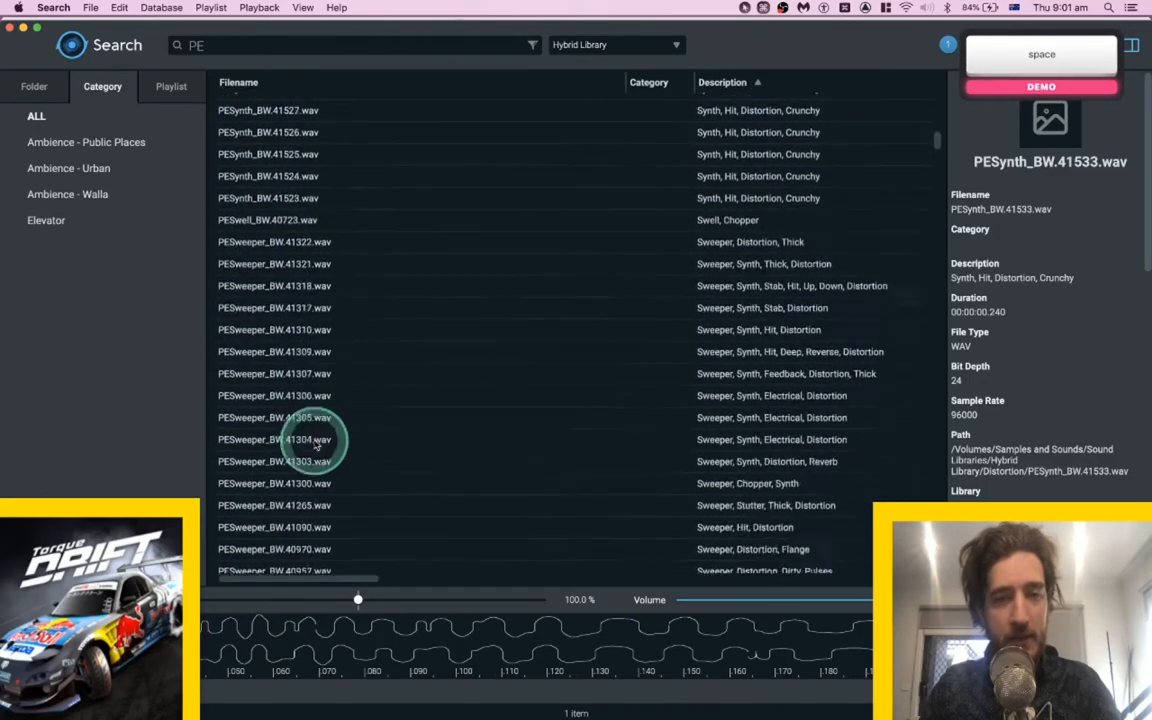
{"action": "left_click", "coordinate": [313, 440]}
{"action": "scroll", "coordinate": [313, 444], "scroll_direction": "up", "scroll_amount": 10}
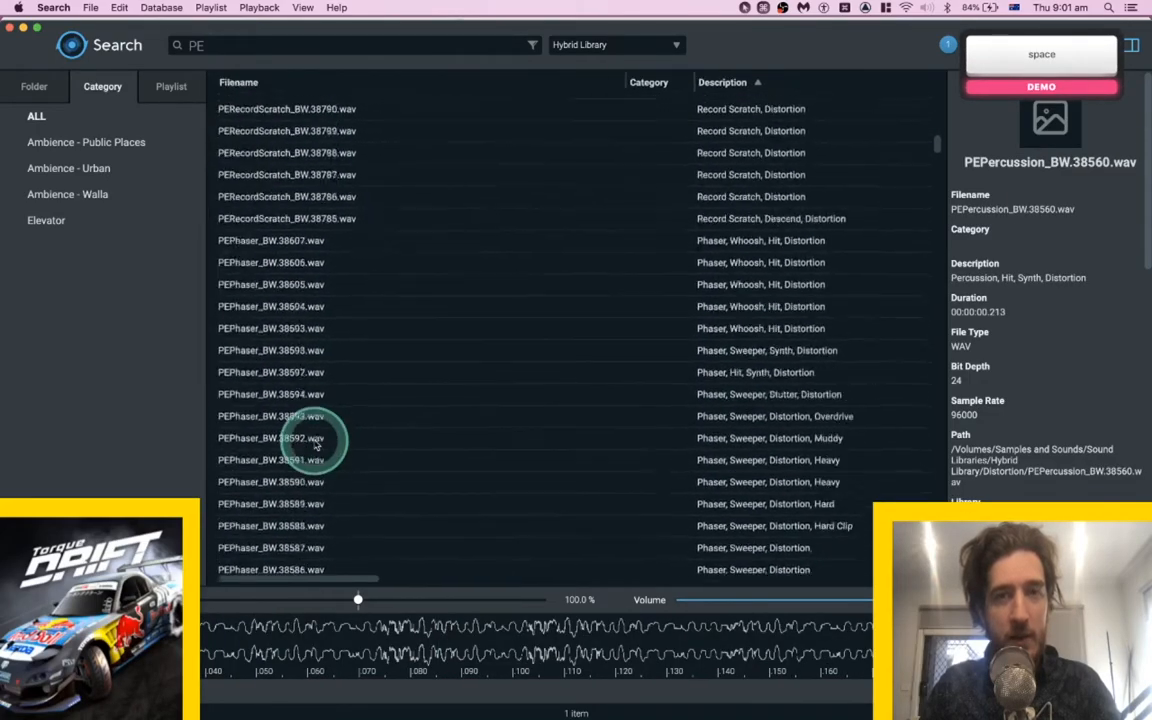
{"action": "scroll", "coordinate": [313, 440], "scroll_direction": "up", "scroll_amount": 5}
{"action": "left_click", "coordinate": [287, 388]}
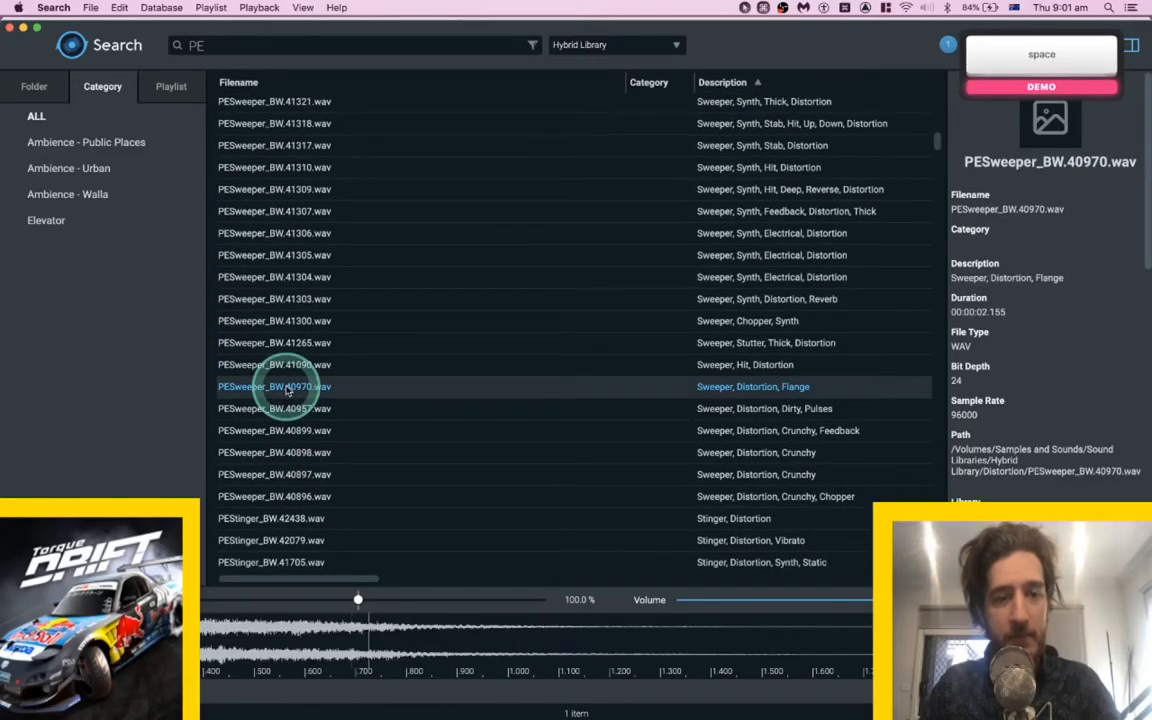
Audition the metallic stinger PEStinger_BW.40532 and the distorted stinger PEStinger_BW.42438.
{"action": "scroll", "coordinate": [287, 390], "scroll_direction": "down", "scroll_amount": 5}
{"action": "left_click", "coordinate": [287, 380]}
{"action": "left_click", "coordinate": [294, 291]}
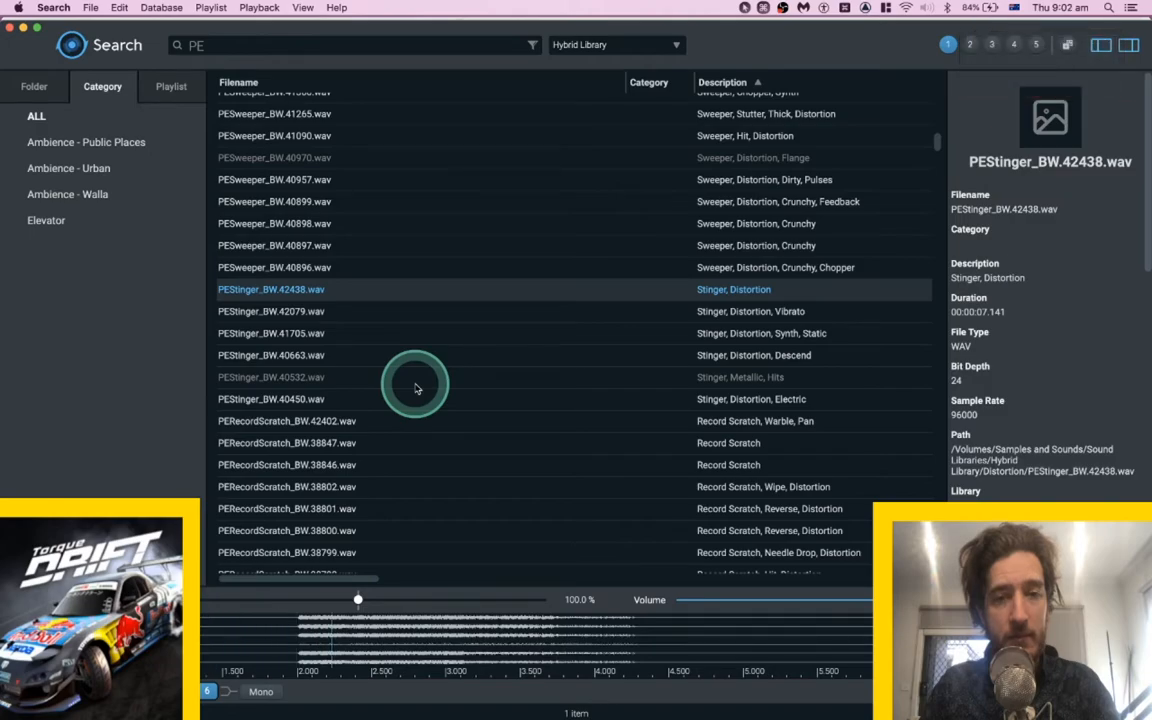
{"action": "key", "text": "space"}
Browse past the record scratches and audition the distorted phasers PEPhaser_BW.38607 and PEPhaser_BW.38589.
{"action": "scroll", "coordinate": [417, 388], "scroll_direction": "down", "scroll_amount": 5}
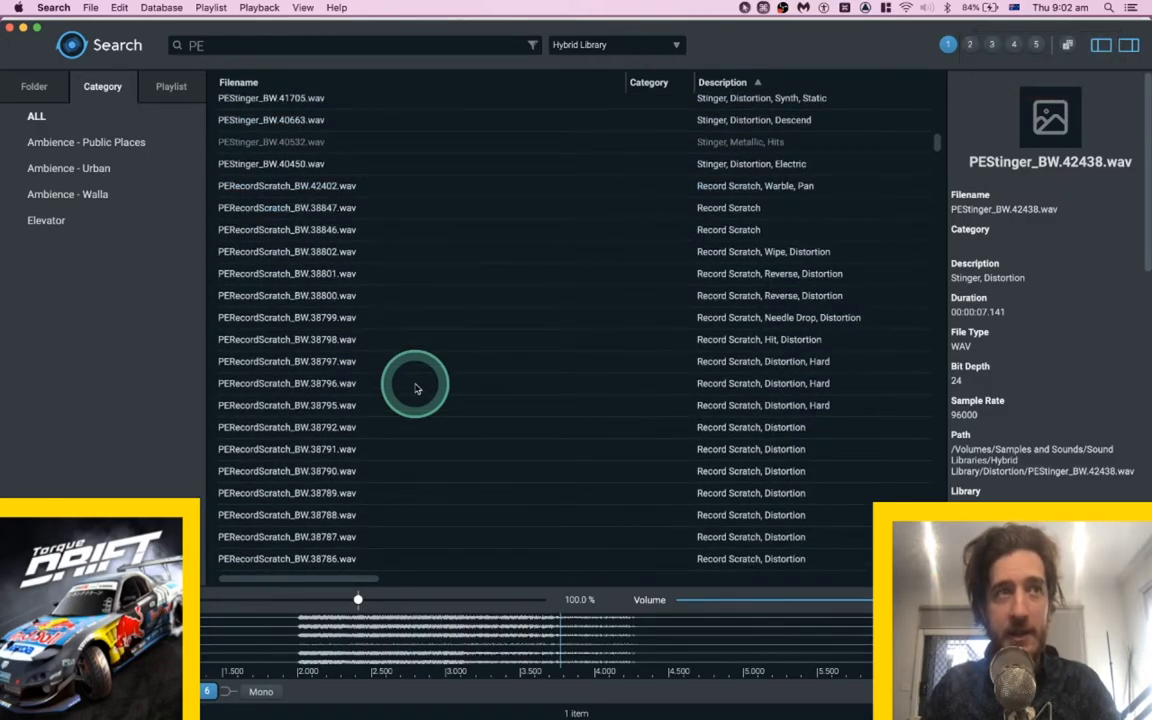
{"action": "scroll", "coordinate": [415, 388], "scroll_direction": "down", "scroll_amount": 5}
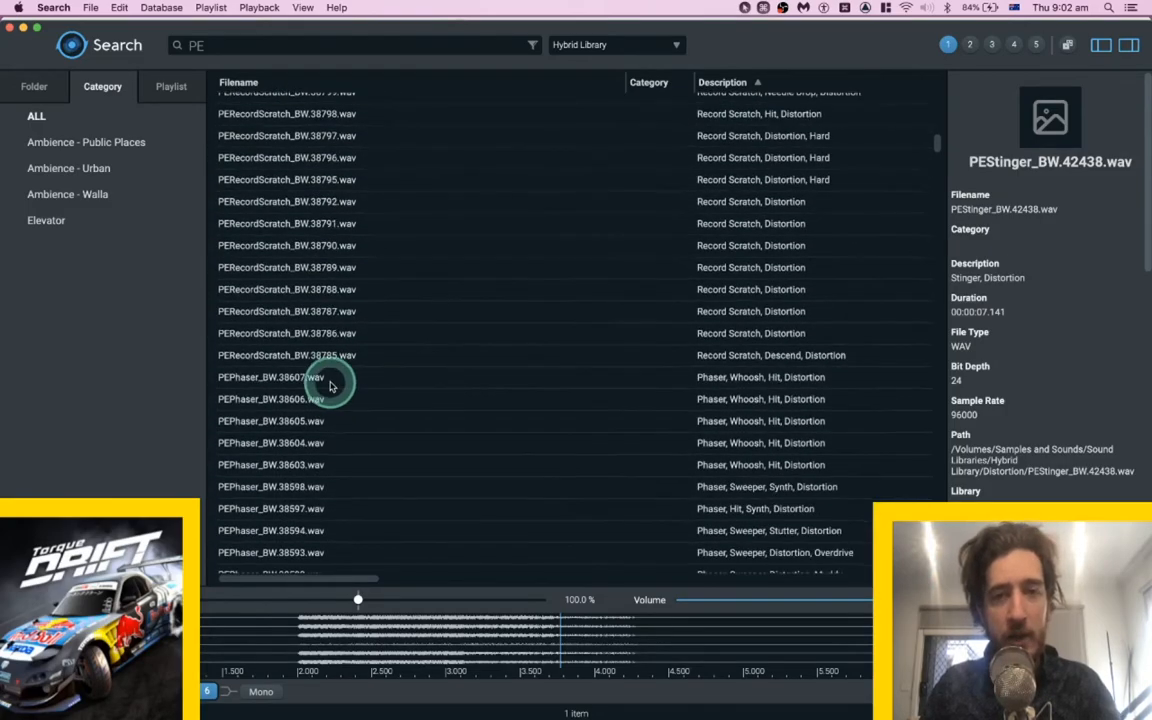
{"action": "left_click", "coordinate": [329, 377]}
{"action": "key", "text": "space"}
{"action": "scroll", "coordinate": [333, 386], "scroll_direction": "down", "scroll_amount": 2}
{"action": "scroll", "coordinate": [331, 386], "scroll_direction": "down", "scroll_amount": 4}
{"action": "left_click", "coordinate": [331, 386]}
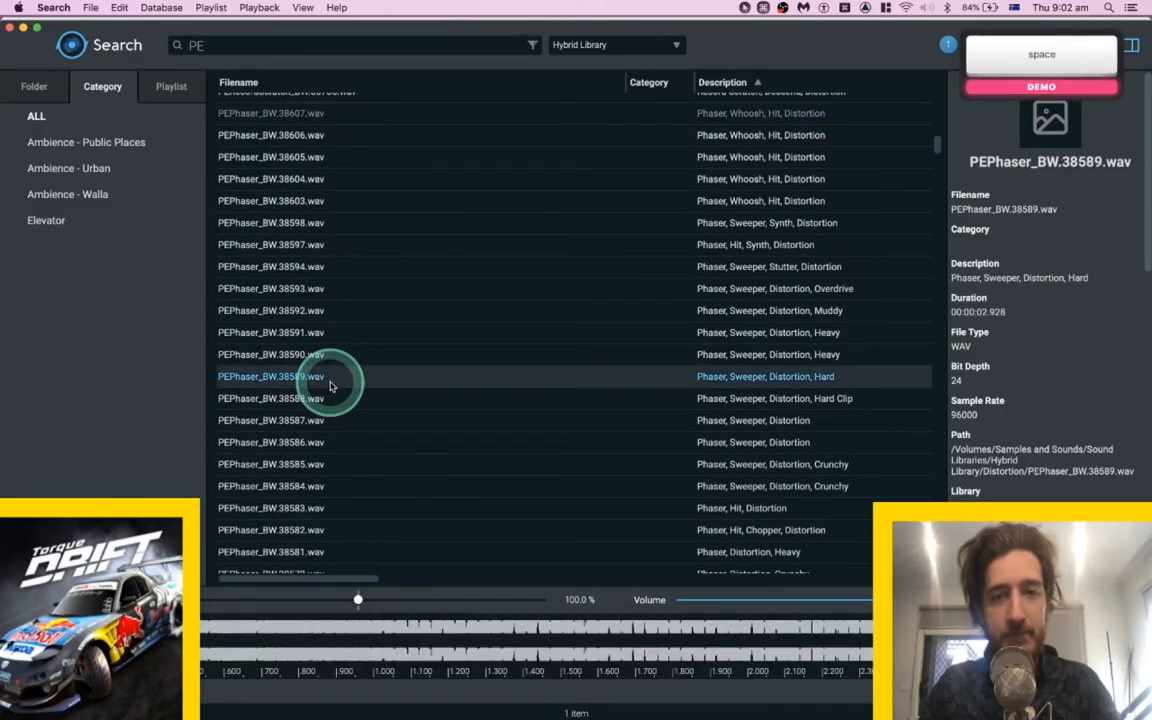
Browse the remaining phaser and percussion sounds, and audition the time-stretched noise PENoise_BW.38517.
{"action": "scroll", "coordinate": [331, 386], "scroll_direction": "down", "scroll_amount": 8}
{"action": "key", "text": "space"}
{"action": "scroll", "coordinate": [330, 386], "scroll_direction": "down", "scroll_amount": 3}
{"action": "left_click", "coordinate": [329, 386]}
{"action": "scroll", "coordinate": [328, 386], "scroll_direction": "down", "scroll_amount": 10}
{"action": "scroll", "coordinate": [329, 383], "scroll_direction": "down", "scroll_amount": 3}
{"action": "left_click", "coordinate": [303, 319]}
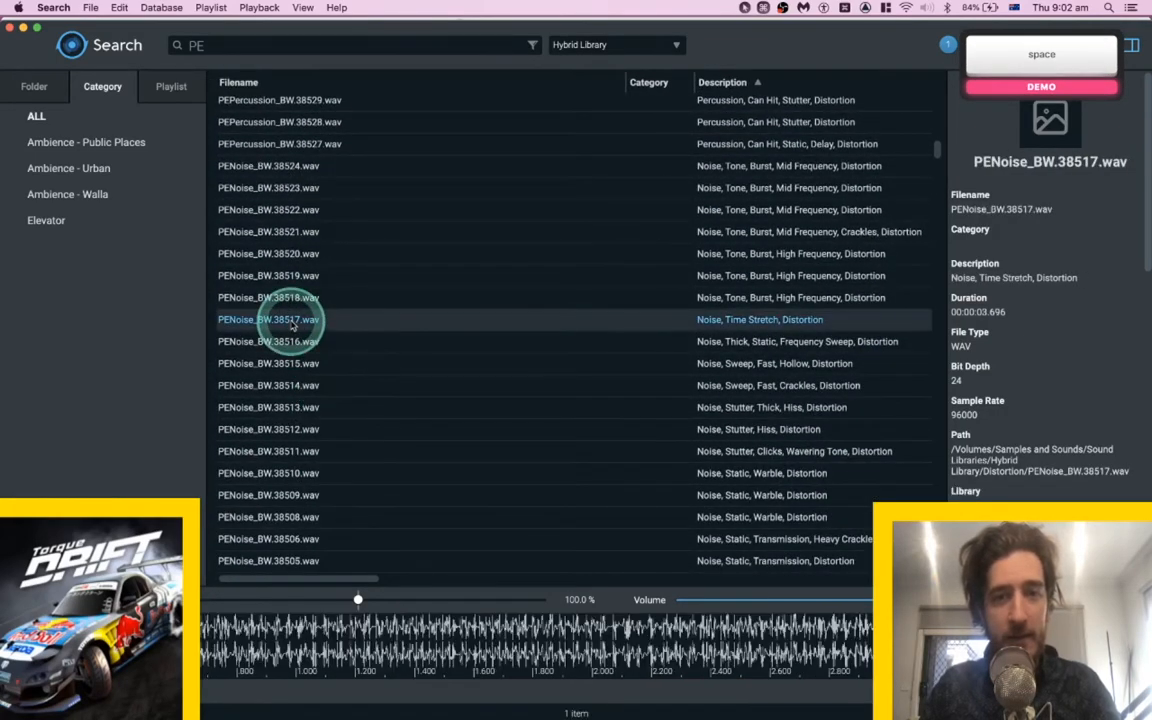
Audition the fuzzy phase and mechanical hits PEHit_BW.34787, 34786 and 34783.
{"action": "scroll", "coordinate": [303, 319], "scroll_direction": "down", "scroll_amount": 3}
{"action": "scroll", "coordinate": [295, 324], "scroll_direction": "up", "scroll_amount": 1}
{"action": "scroll", "coordinate": [291, 324], "scroll_direction": "down", "scroll_amount": 15}
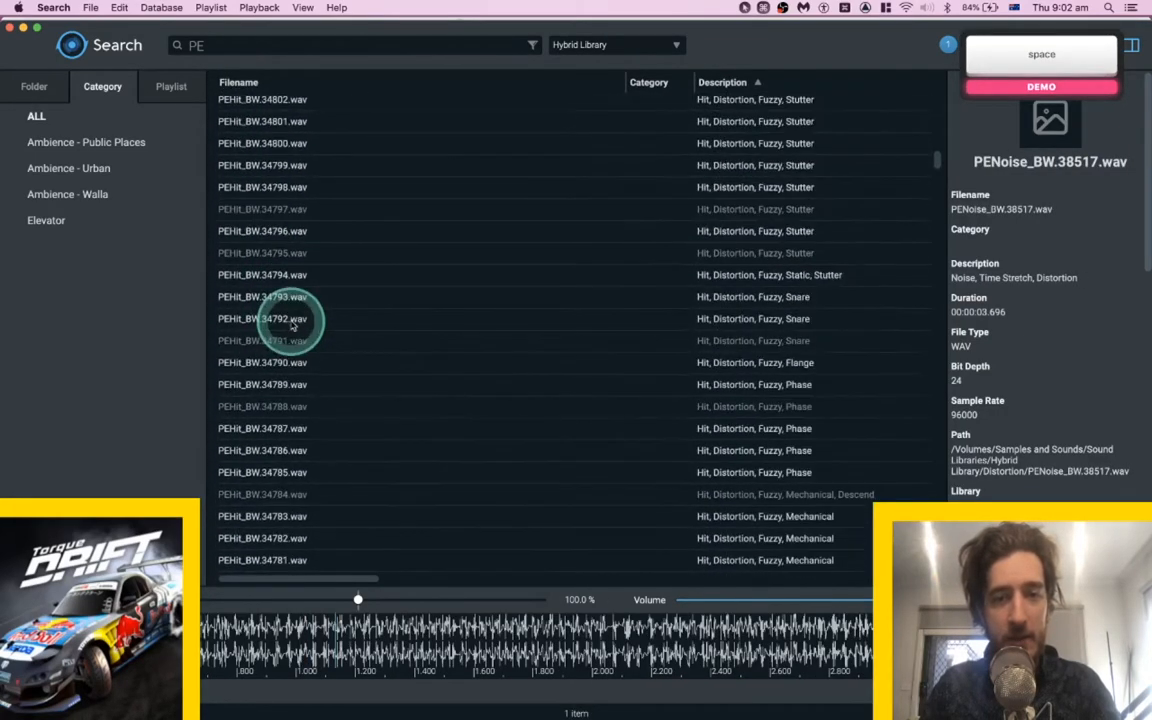
{"action": "left_click", "coordinate": [292, 308]}
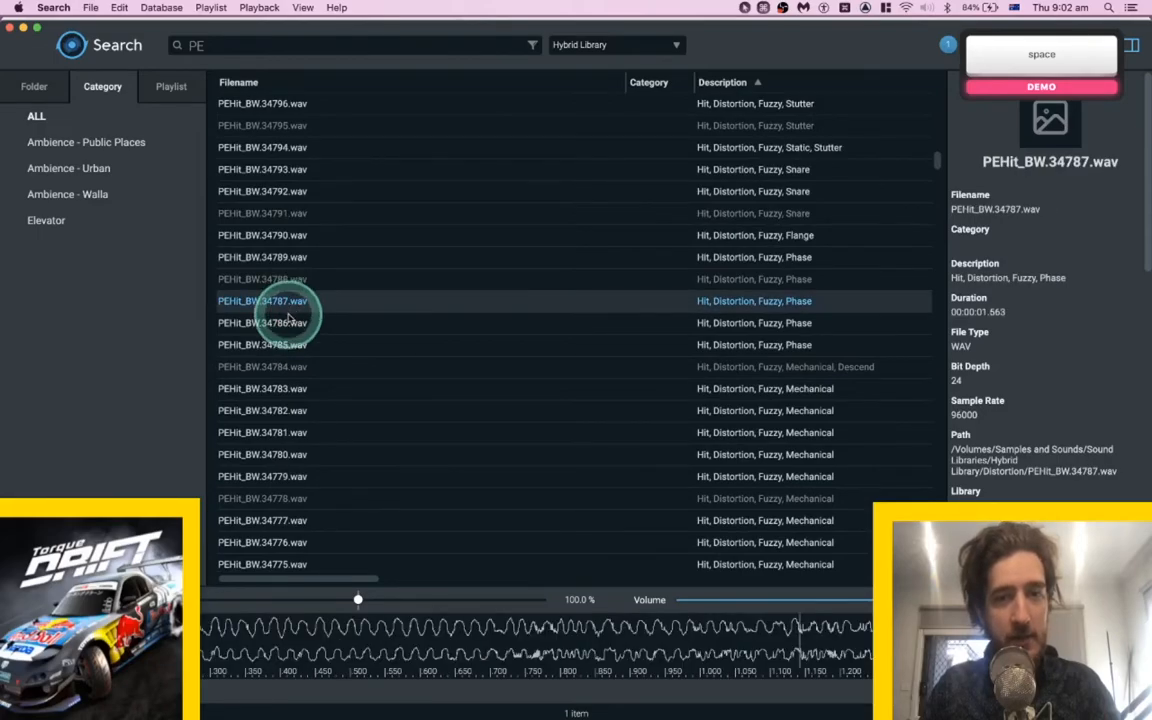
{"action": "left_click", "coordinate": [289, 323]}
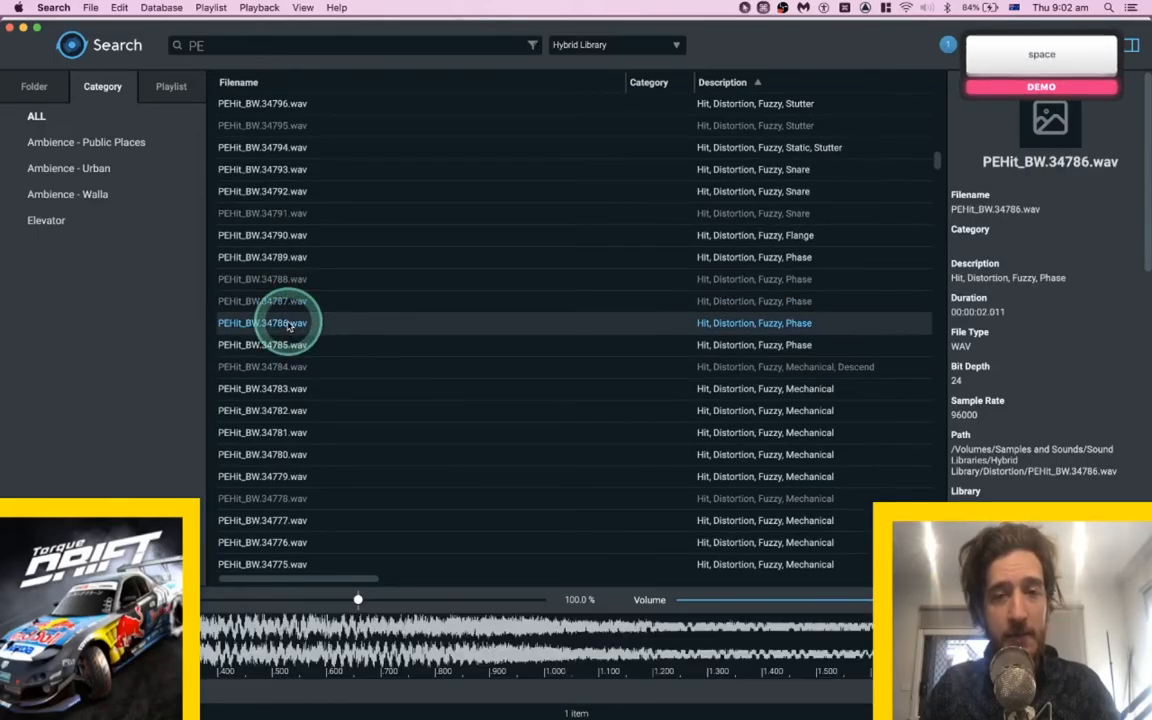
{"action": "left_click", "coordinate": [288, 388]}
Audition the distorted hits PEHit_BW.34733, 34390 and 34367 further along the results.
{"action": "scroll", "coordinate": [288, 385], "scroll_direction": "down", "scroll_amount": 10}
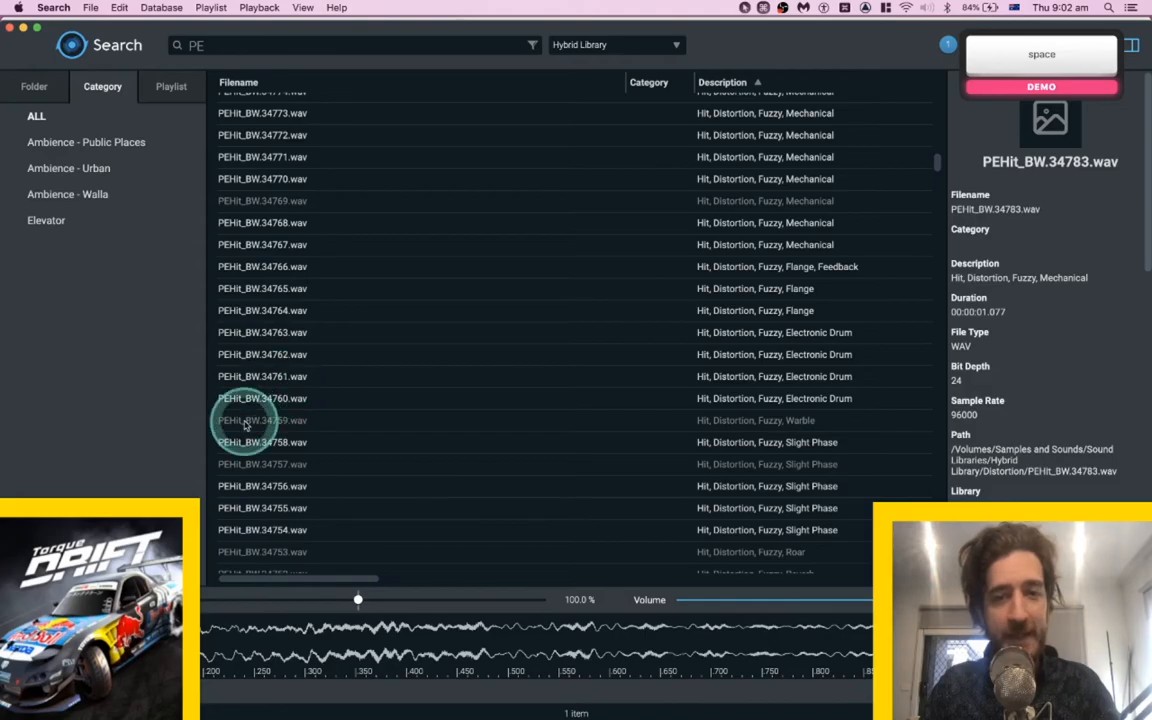
{"action": "scroll", "coordinate": [248, 410], "scroll_direction": "down", "scroll_amount": 9}
{"action": "left_click", "coordinate": [299, 402]}
{"action": "scroll", "coordinate": [299, 405], "scroll_direction": "down", "scroll_amount": 15}
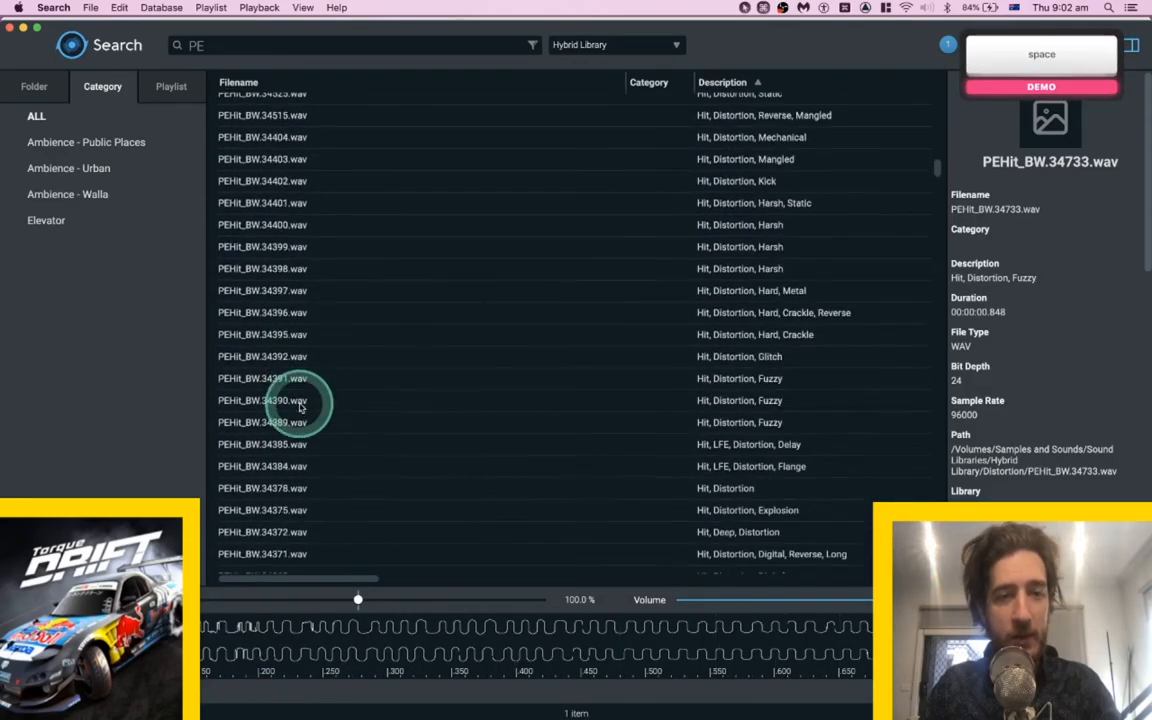
{"action": "left_click", "coordinate": [299, 402]}
{"action": "scroll", "coordinate": [299, 405], "scroll_direction": "down", "scroll_amount": 4}
{"action": "left_click", "coordinate": [298, 405]}
{"action": "scroll", "coordinate": [300, 400], "scroll_direction": "down", "scroll_amount": 8}
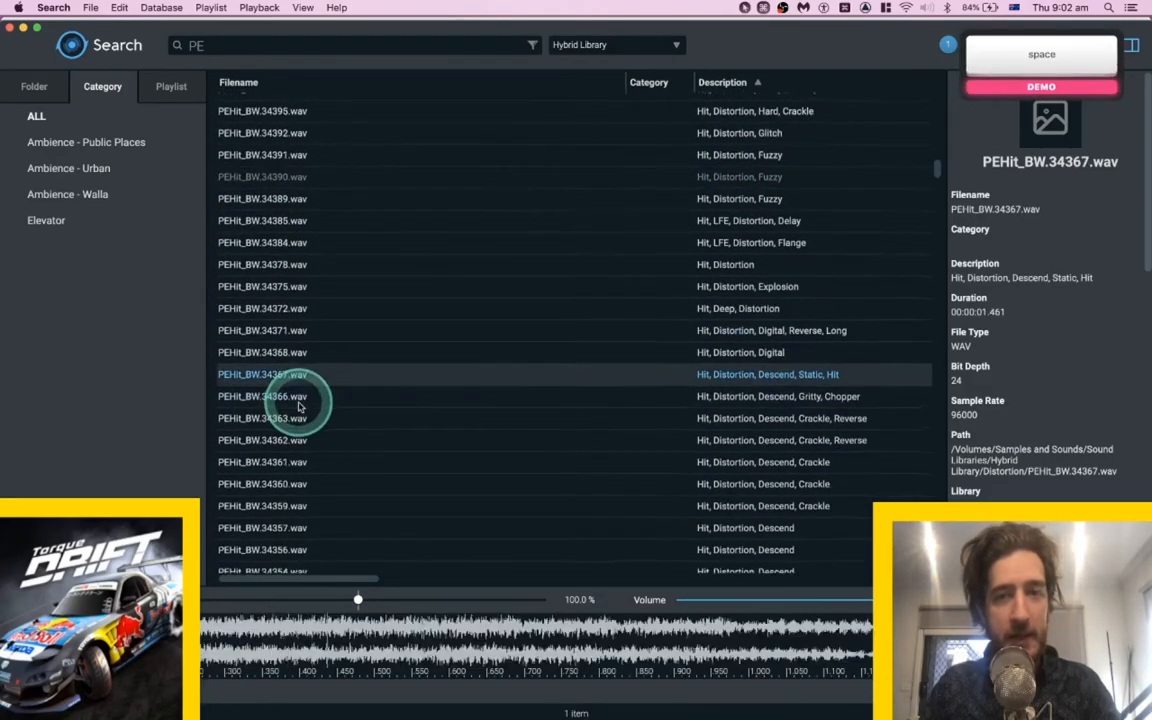
Audition the gritty descending hit PEHit_BW.34366 and the dirty snare hit PEHit_BW.34284.
{"action": "left_click", "coordinate": [298, 400]}
{"action": "scroll", "coordinate": [296, 402], "scroll_direction": "down", "scroll_amount": 8}
{"action": "left_click", "coordinate": [294, 399]}
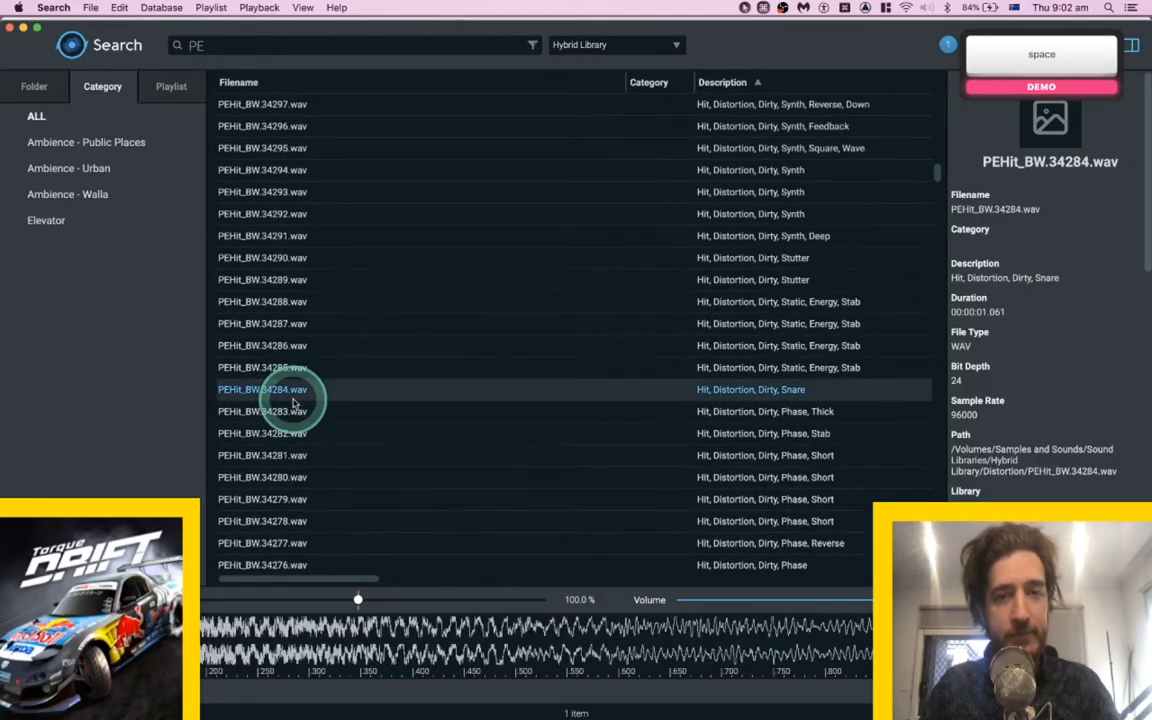
Find the distorted thunder hit PEHit_BW.31133 further along the results and audition it, replaying a later part of its waveform.
{"action": "scroll", "coordinate": [294, 402], "scroll_direction": "down", "scroll_amount": 10}
{"action": "left_click", "coordinate": [294, 400]}
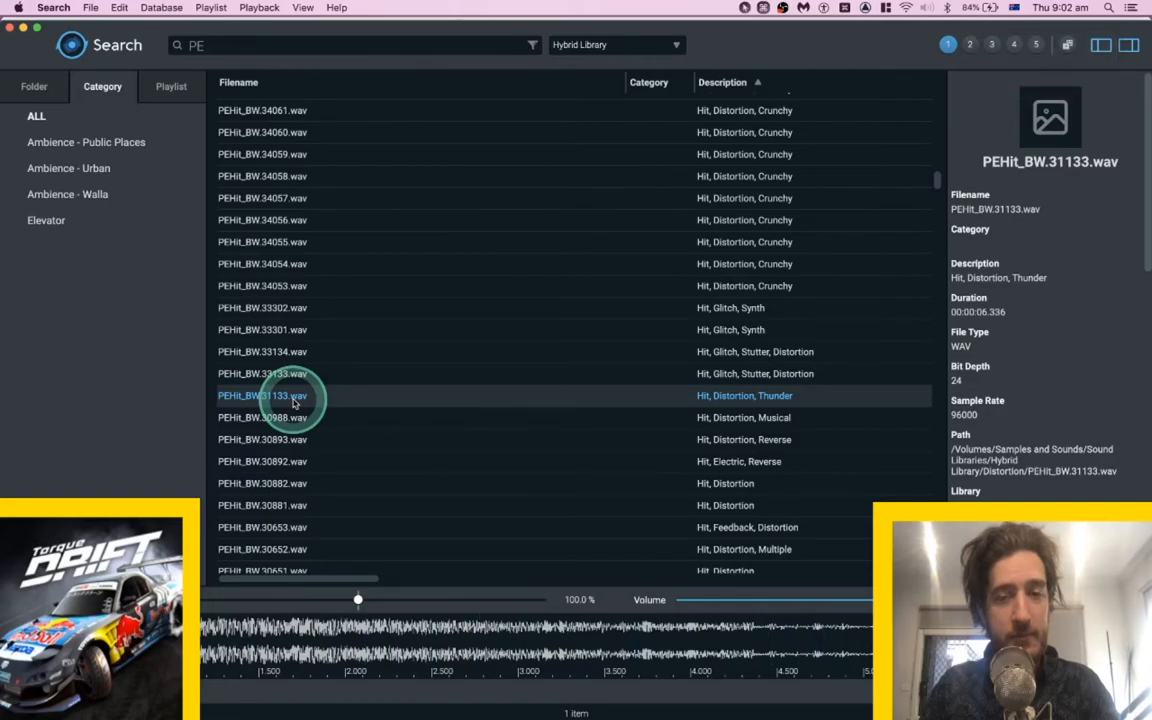
{"action": "key", "text": "space"}
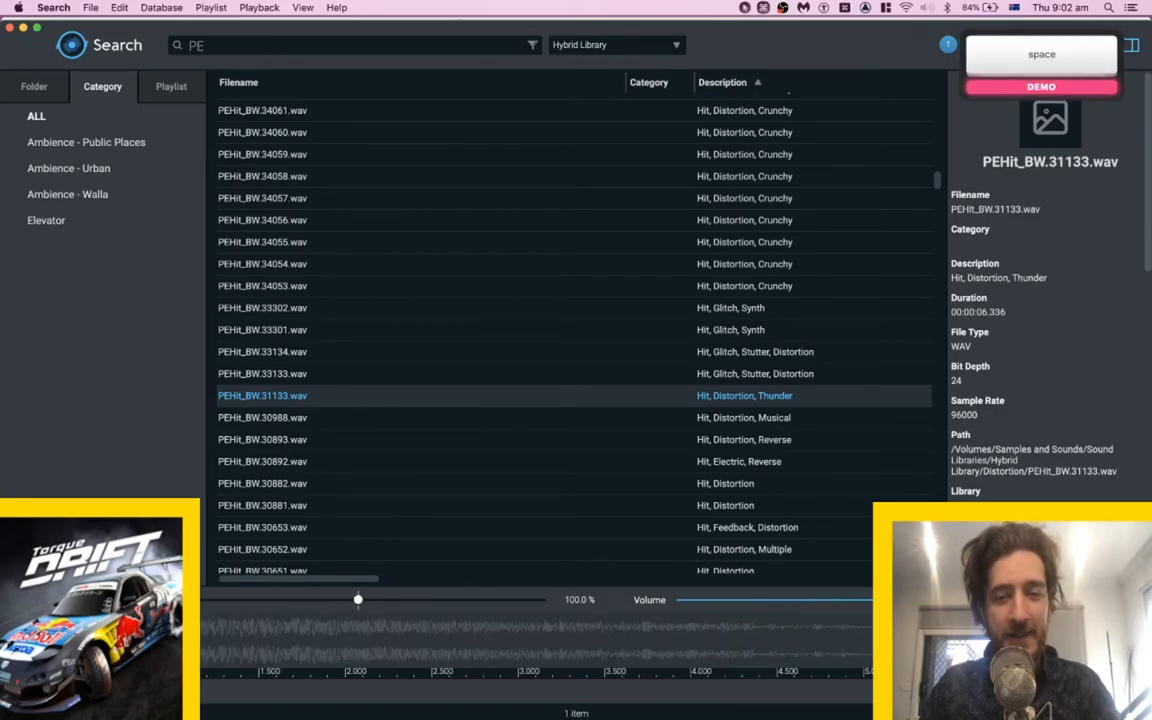
{"action": "left_click", "coordinate": [708, 646]}
{"action": "key", "text": "space"}
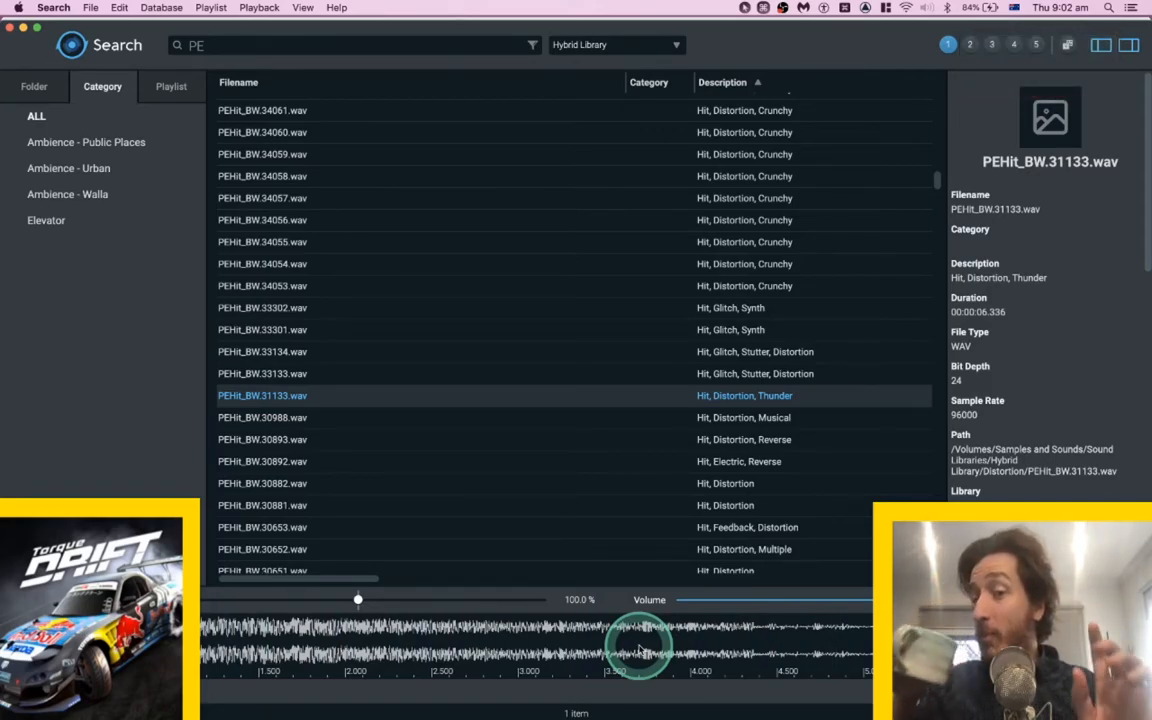
{"action": "key", "text": "space"}
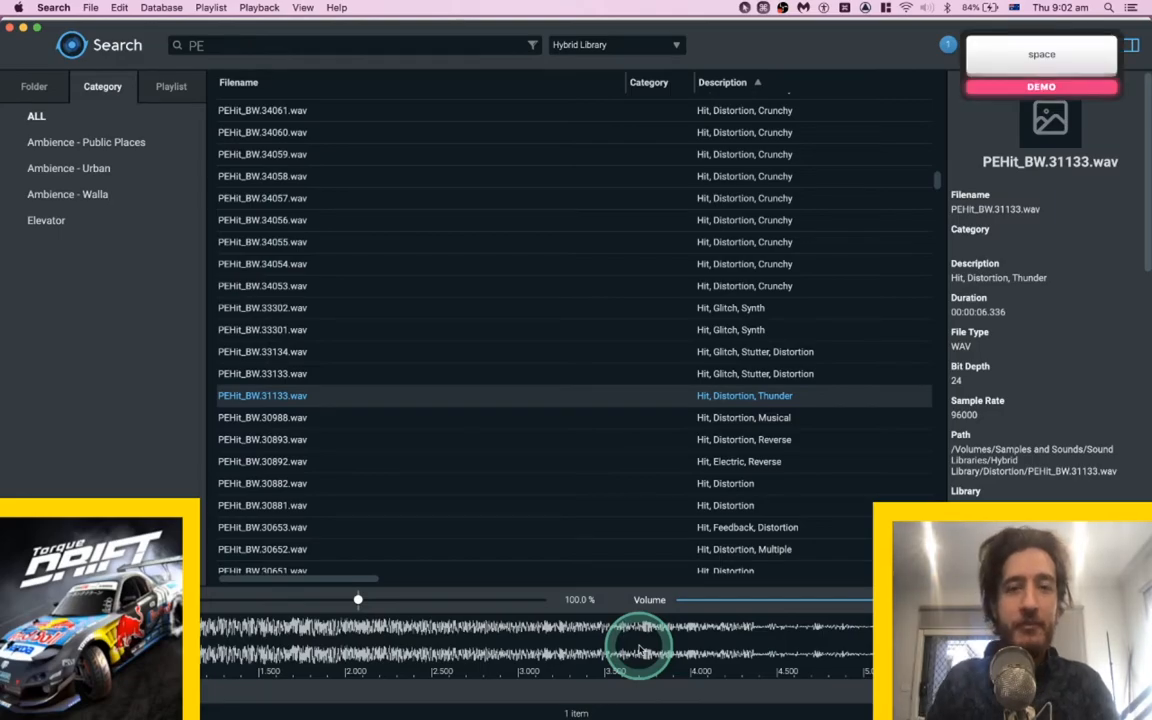
Audition the reversed hits PEHit_BW.30893 and PEHit_BW.30892.
{"action": "left_click", "coordinate": [536, 435]}
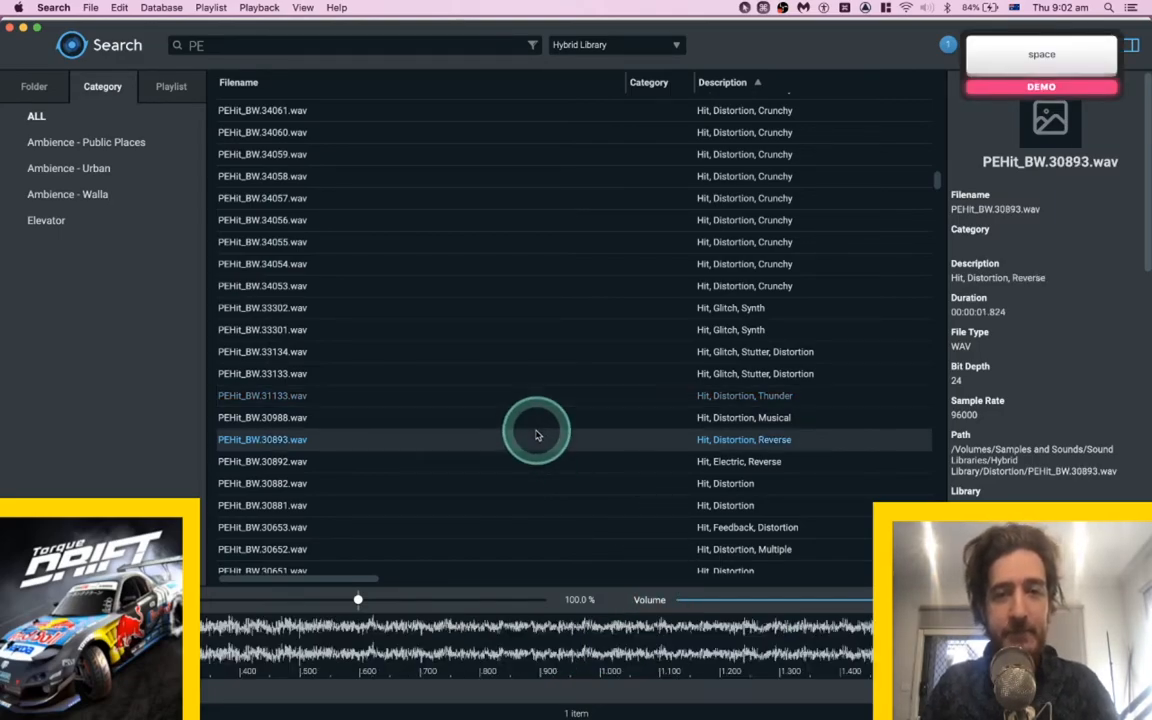
{"action": "left_click", "coordinate": [510, 461]}
{"action": "scroll", "coordinate": [510, 462], "scroll_direction": "down", "scroll_amount": 3}
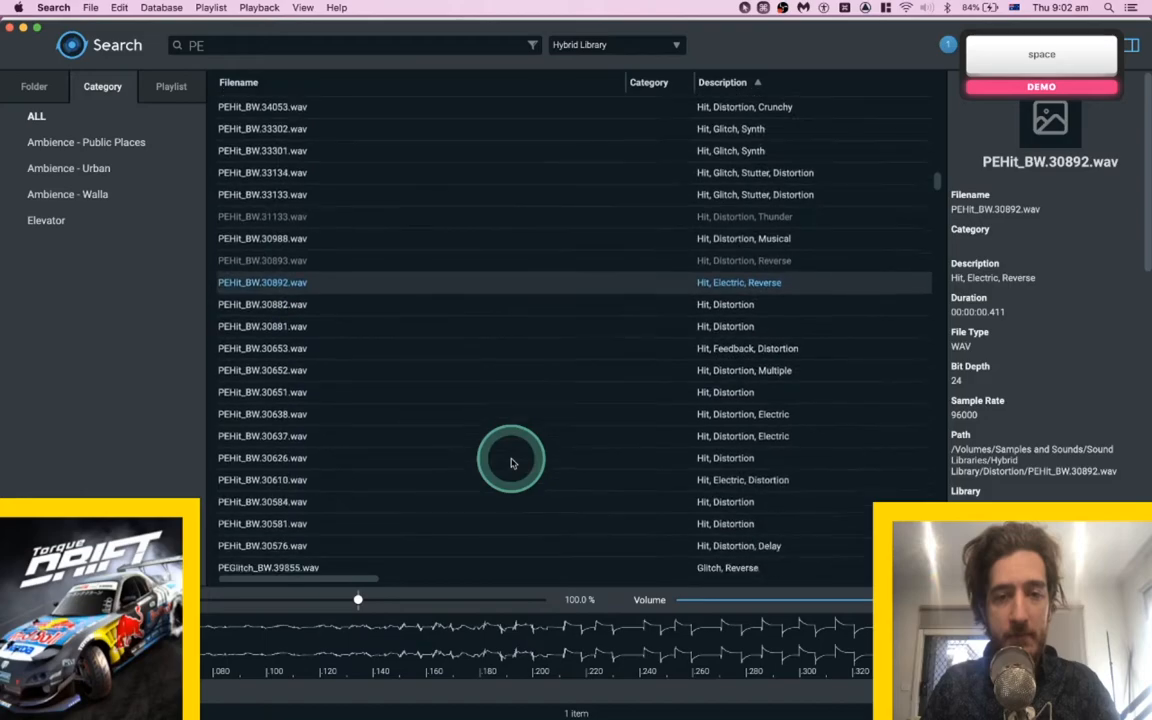
Switch to Pro Tools, set the cursor at 7|4|847 on track SFX B 3, insert PEHit_BW.30892 from Search there, and play it.
{"action": "key", "text": "super+Tab"}
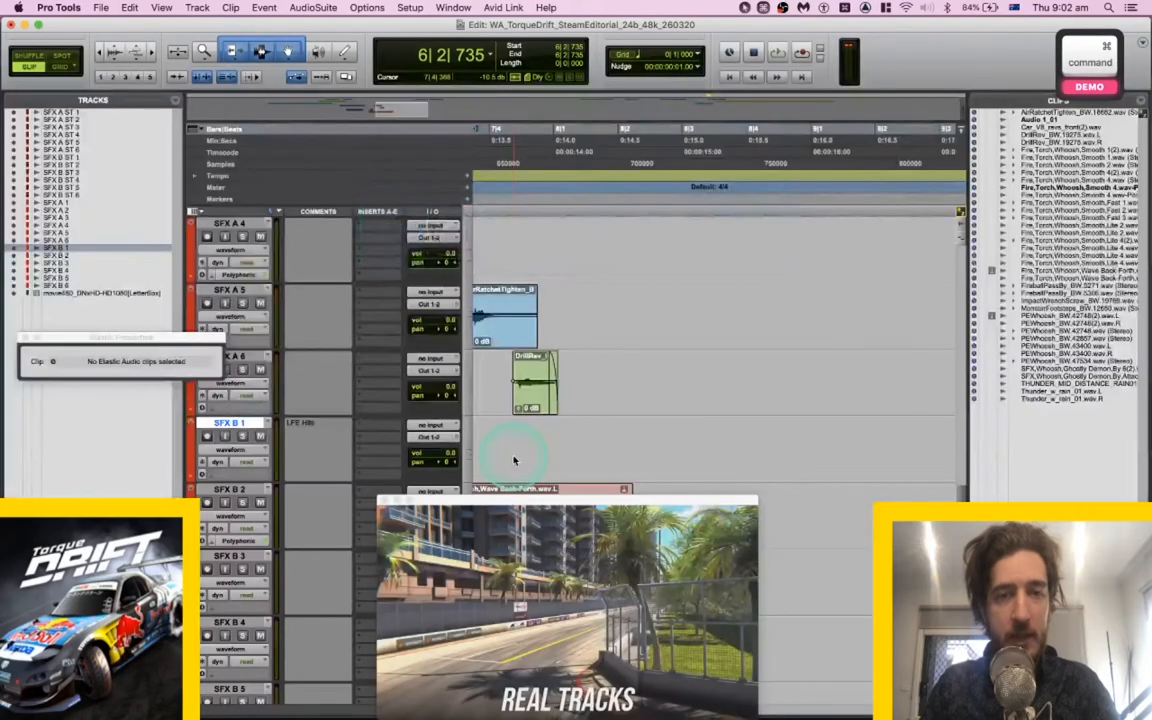
{"action": "scroll", "coordinate": [547, 428], "scroll_direction": "down", "scroll_amount": 3}
{"action": "left_click", "coordinate": [545, 430]}
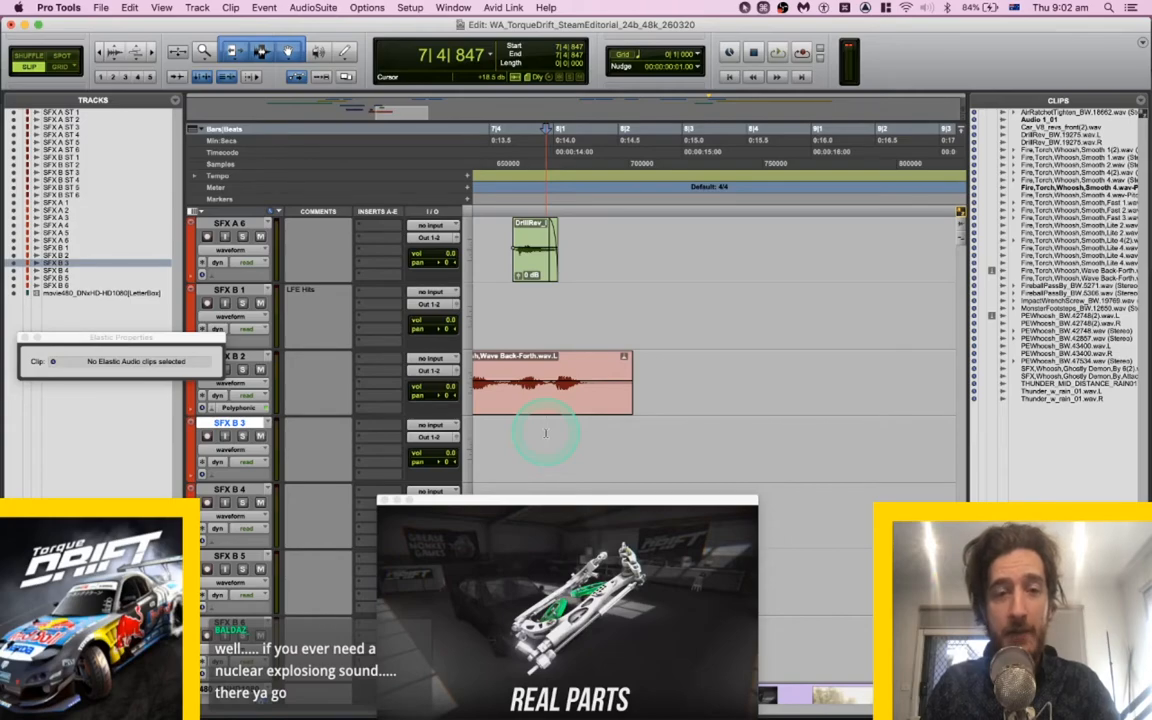
{"action": "key", "text": "super+Tab"}
{"action": "key", "text": "s"}
{"action": "key", "text": "space"}
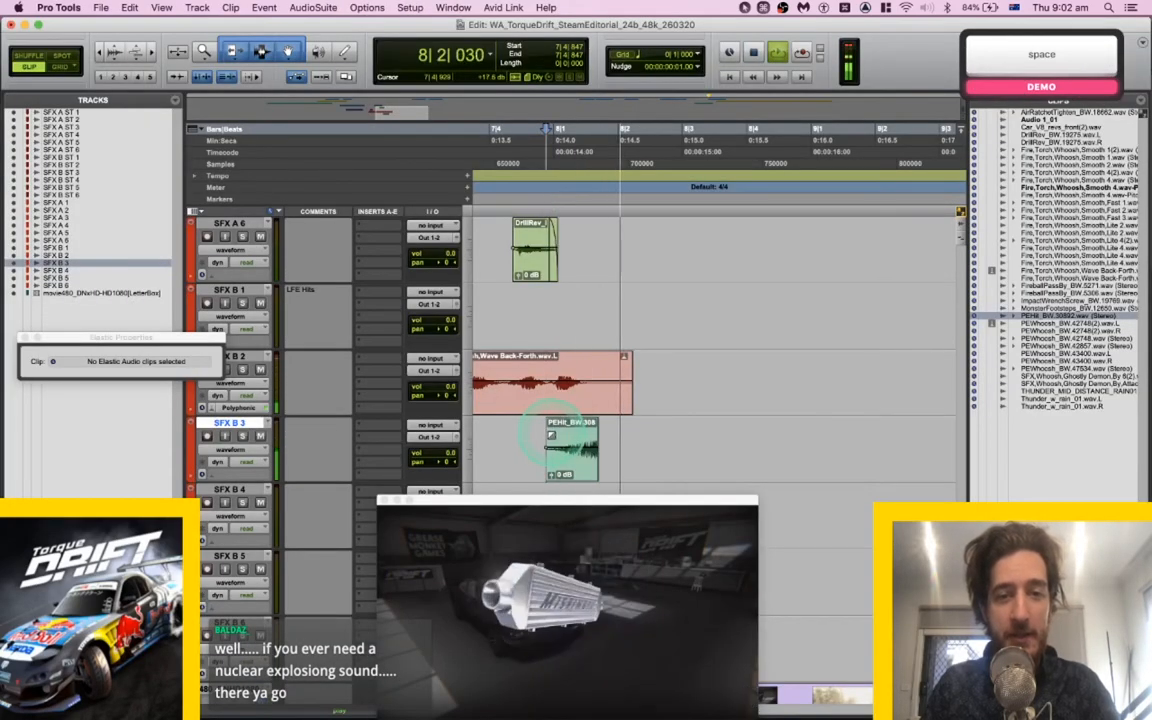
Move the PEHit_BW.30892 clip on track SFX B 3 to 7|2|678 and play it against the picture.
{"action": "key", "text": "t"}
{"action": "key", "text": "t"}
{"action": "scroll", "coordinate": [823, 476], "scroll_direction": "left", "scroll_amount": 1}
{"action": "key", "text": "space"}
{"action": "key", "text": "x"}
{"action": "scroll", "coordinate": [823, 475], "scroll_direction": "left", "scroll_amount": 5}
{"action": "scroll", "coordinate": [823, 475], "scroll_direction": "down", "scroll_amount": 1}
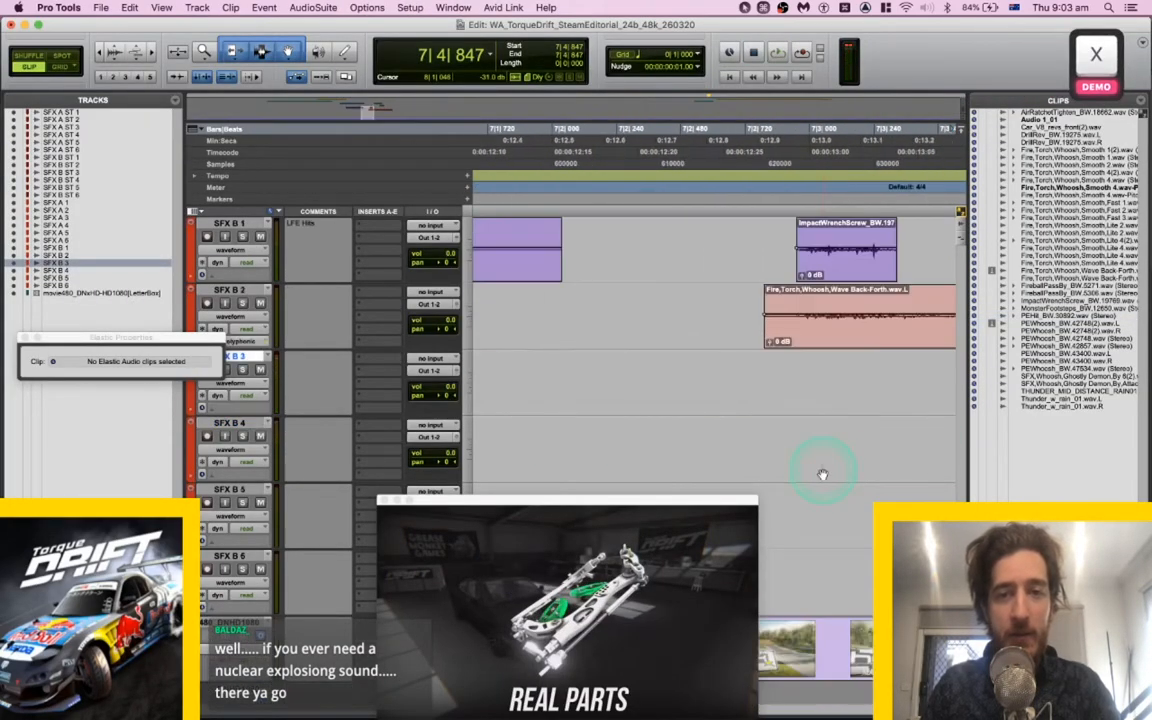
{"action": "left_click", "coordinate": [733, 380]}
{"action": "key", "text": "v"}
{"action": "key", "text": "space"}
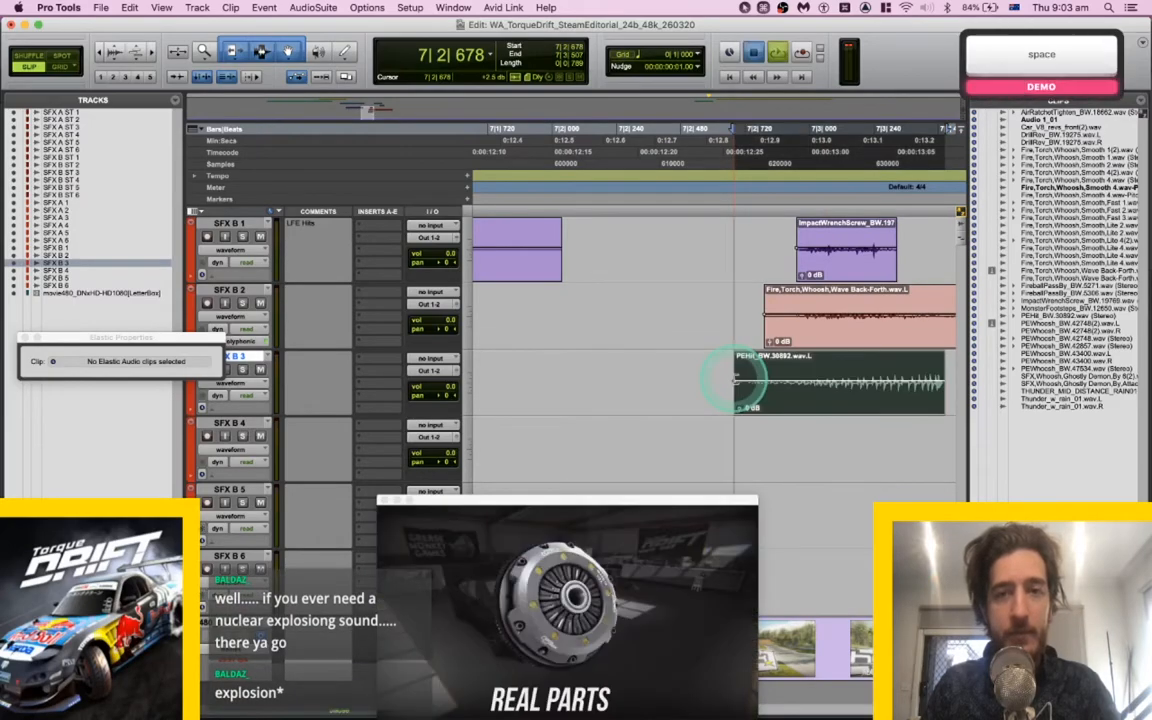
{"action": "key", "text": "space"}
{"action": "key", "text": "space"}
{"action": "key", "text": "space"}
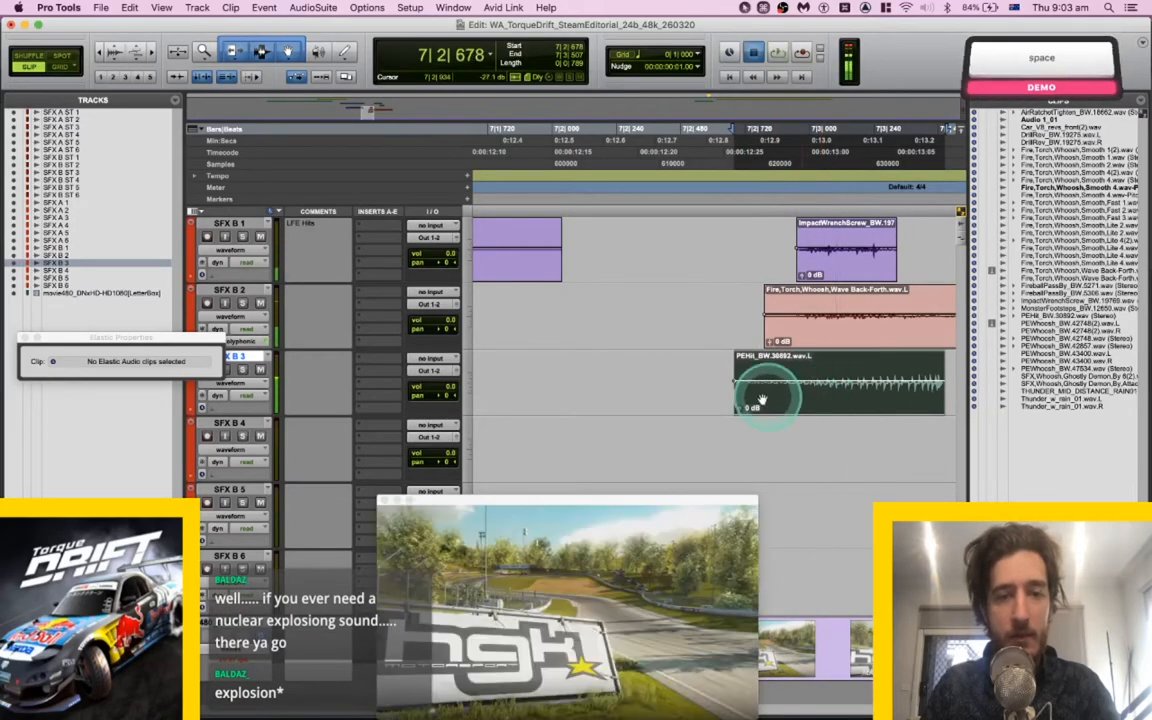
{"action": "key", "text": "space"}
{"action": "left_click", "coordinate": [621, 364]}
{"action": "key", "text": "space"}
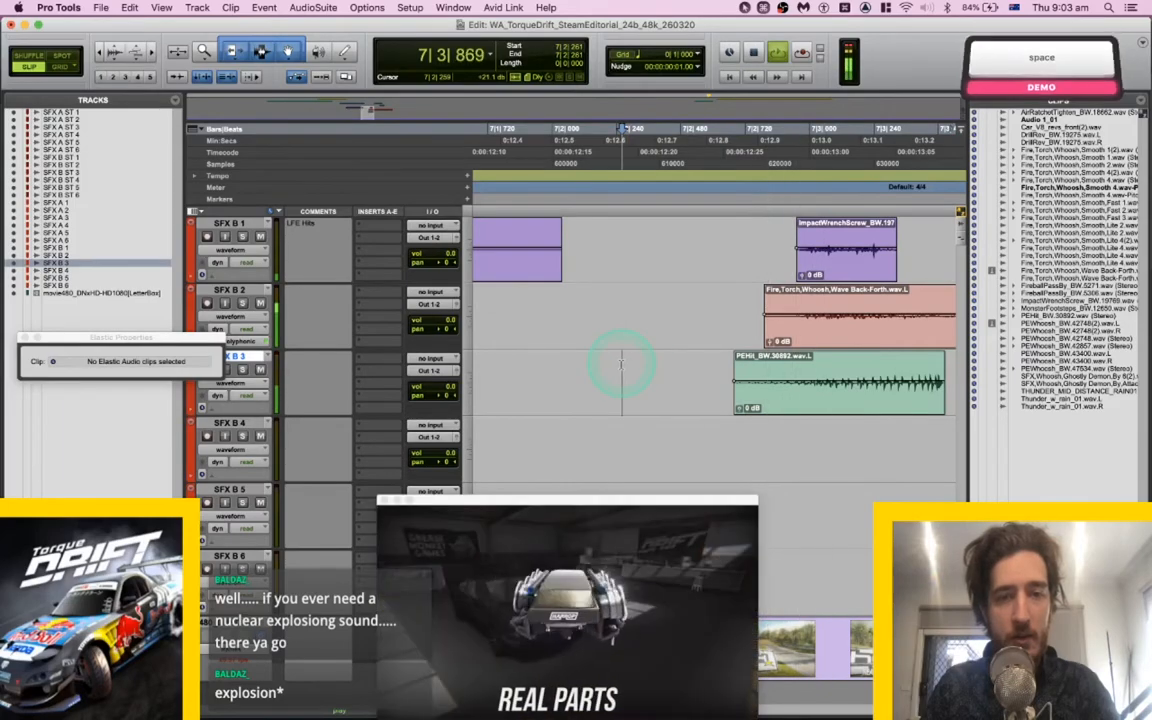
Slide the PEHit_BW.30892 clip earlier to start at about 7|2|240 and play the transition.
{"action": "left_click", "coordinate": [818, 425]}
{"action": "left_click_drag", "start_coordinate": [815, 398], "coordinate": [673, 398]}
{"action": "left_click", "coordinate": [542, 376]}
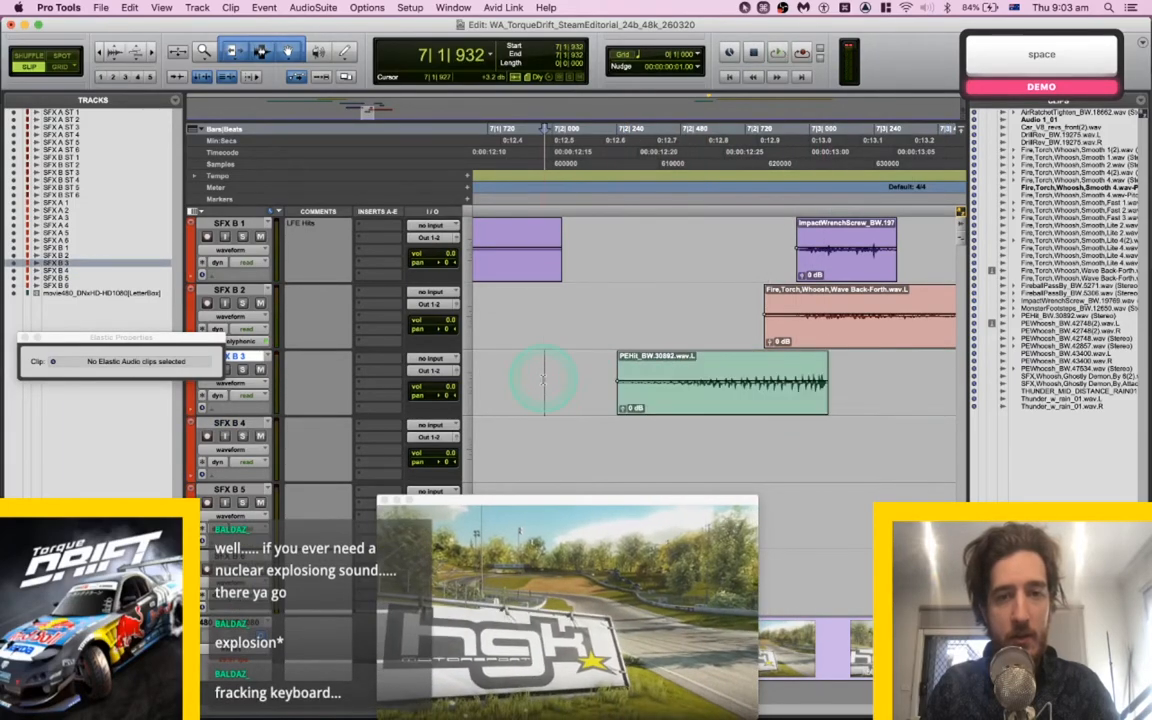
{"action": "key", "text": "space"}
{"action": "key", "text": "space"}
Shift the PEHit_BW.30892 clip slightly later to start at about 7|2|320 and play through the transition.
{"action": "left_click_drag", "start_coordinate": [773, 411], "coordinate": [794, 411]}
{"action": "left_click", "coordinate": [662, 370]}
{"action": "left_click", "coordinate": [613, 371]}
{"action": "key", "text": "space"}
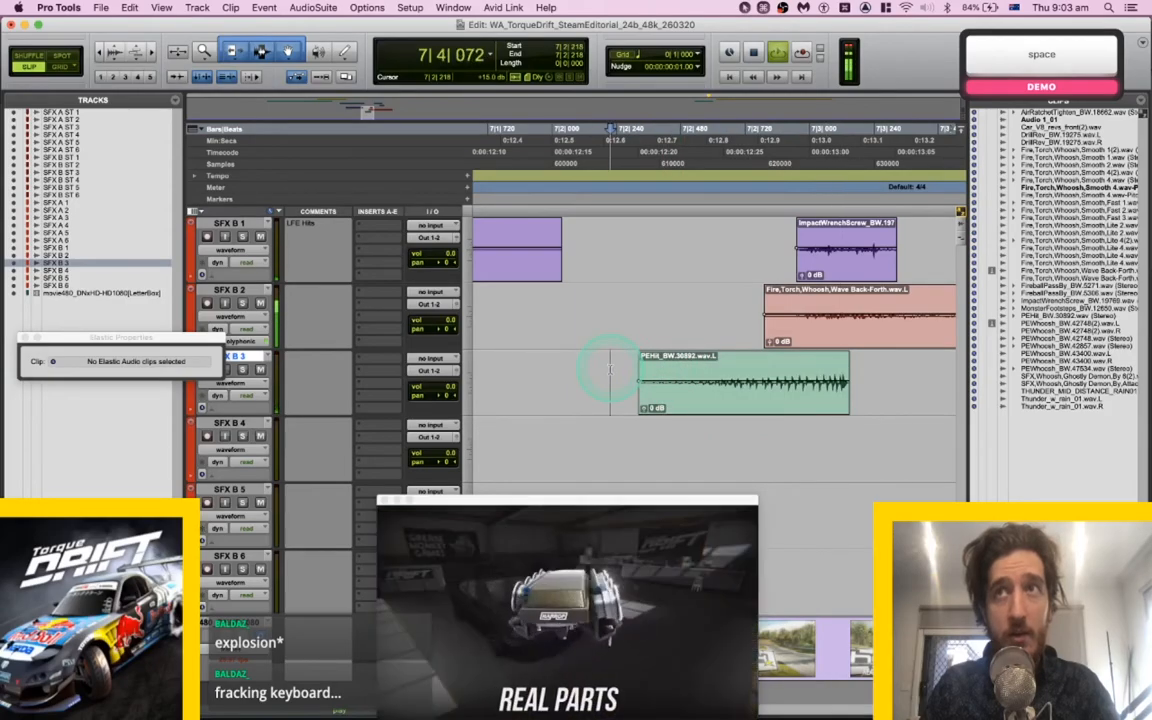
{"action": "key", "text": "super+bracketleft"}
{"action": "key", "text": "super+bracketleft"}
{"action": "key", "text": "space"}
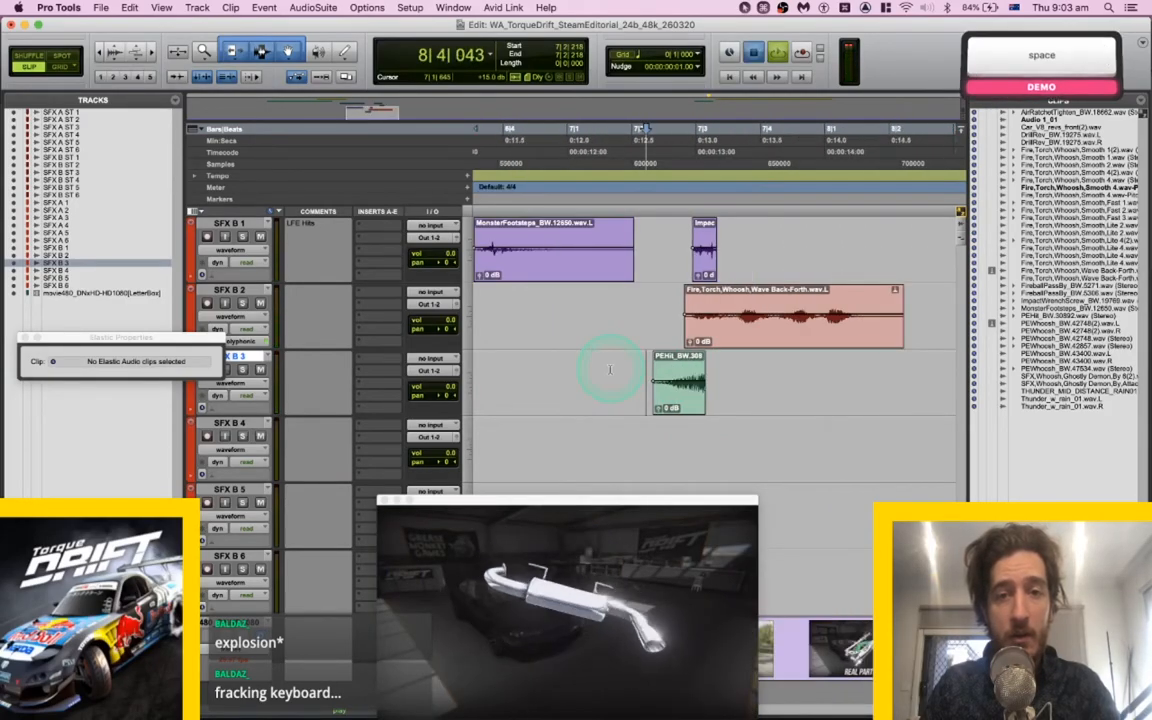
Switch to Search and audition the distorted hits PEHit_BW.30651 and PEHit_BW.30610.
{"action": "key", "text": "super+Tab"}
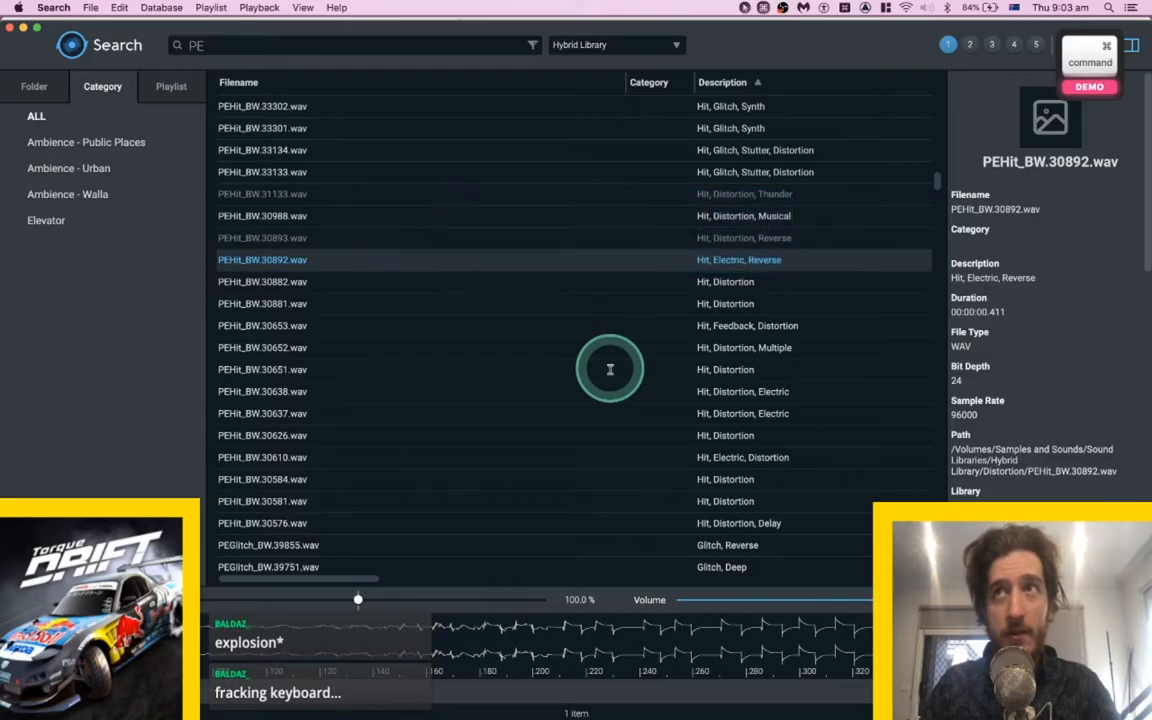
{"action": "left_click", "coordinate": [335, 375]}
{"action": "key", "text": "space"}
{"action": "left_click", "coordinate": [313, 452]}
{"action": "scroll", "coordinate": [298, 455], "scroll_direction": "down", "scroll_amount": 4}
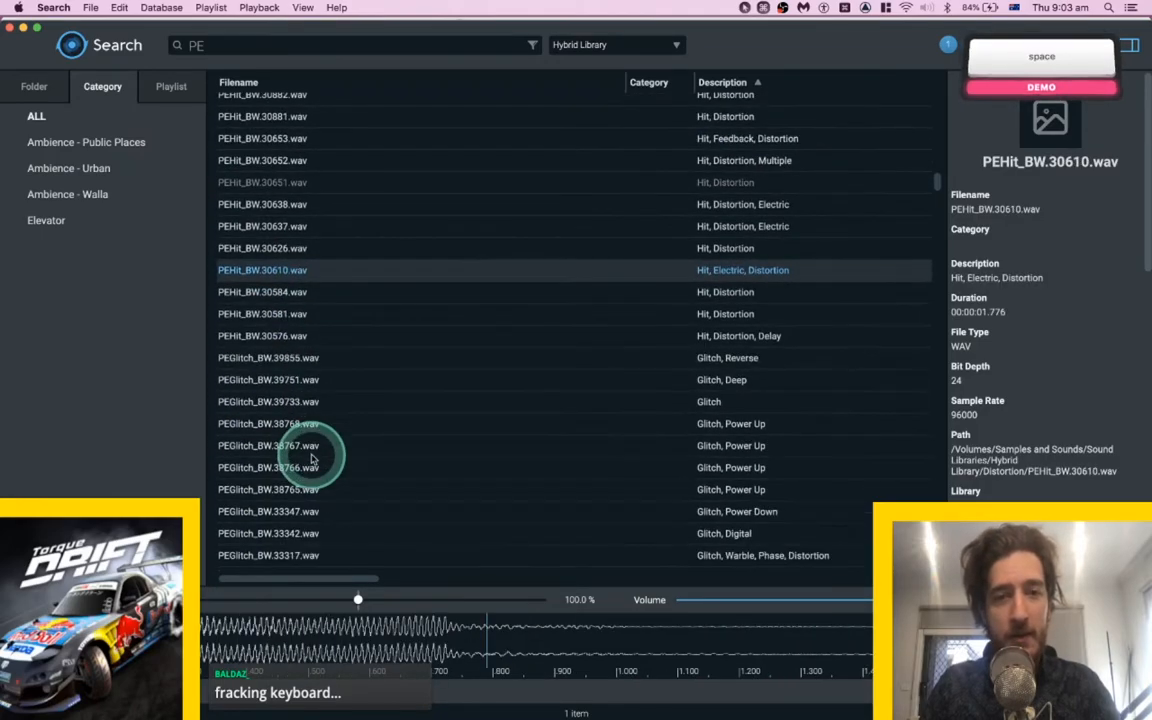
Audition the glitches PEGlitch_BW.39751 and 39733 and the fuzzy stutter PEDistortion_BW.31044.
{"action": "left_click", "coordinate": [303, 380]}
{"action": "left_click", "coordinate": [303, 401]}
{"action": "scroll", "coordinate": [300, 403], "scroll_direction": "down", "scroll_amount": 10}
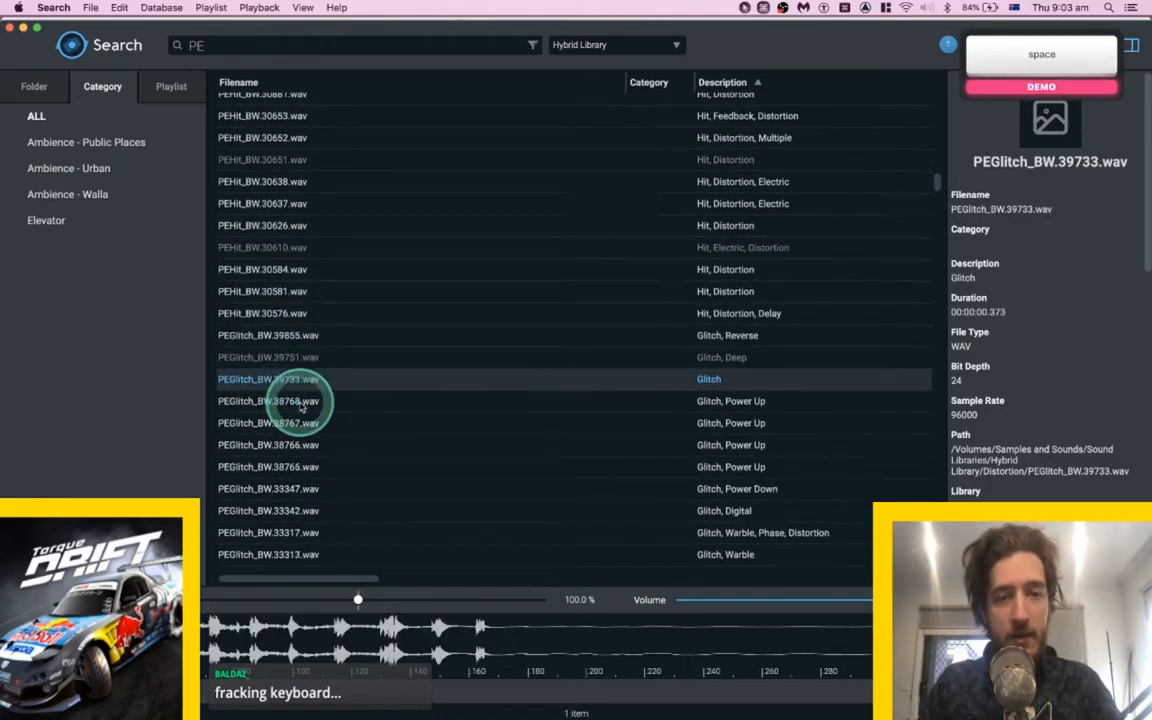
{"action": "scroll", "coordinate": [300, 405], "scroll_direction": "down", "scroll_amount": 15}
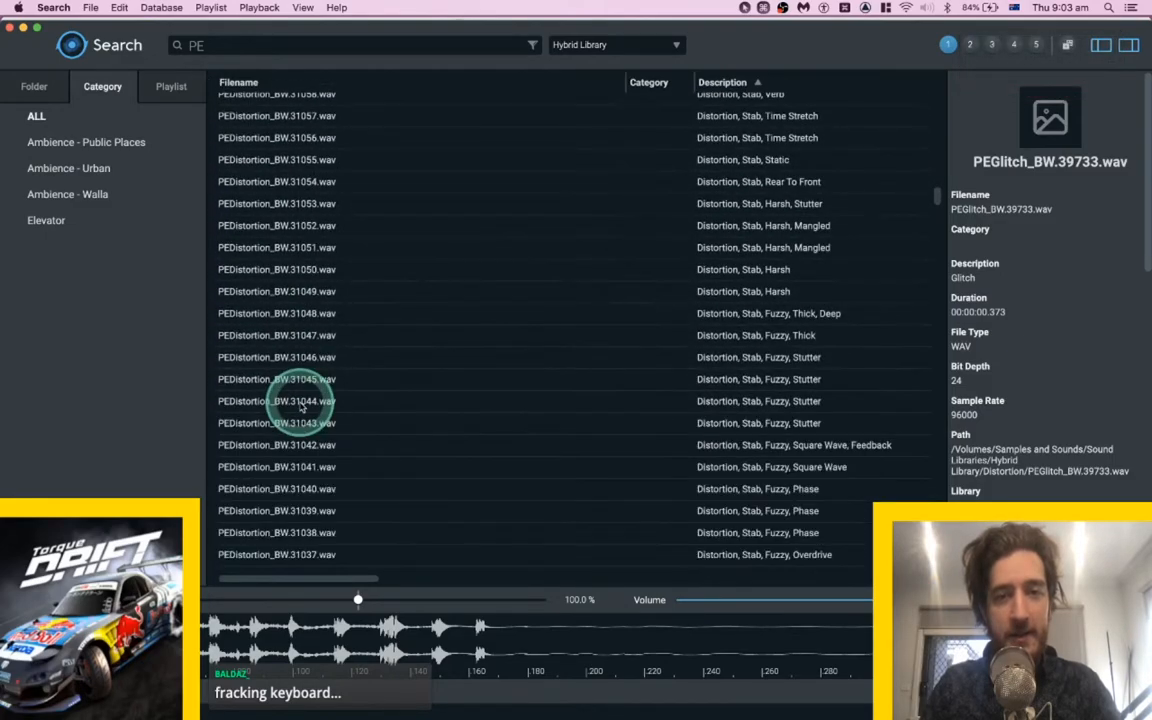
{"action": "left_click", "coordinate": [298, 400]}
{"action": "key", "text": "space"}
{"action": "scroll", "coordinate": [297, 398], "scroll_direction": "down", "scroll_amount": 4}
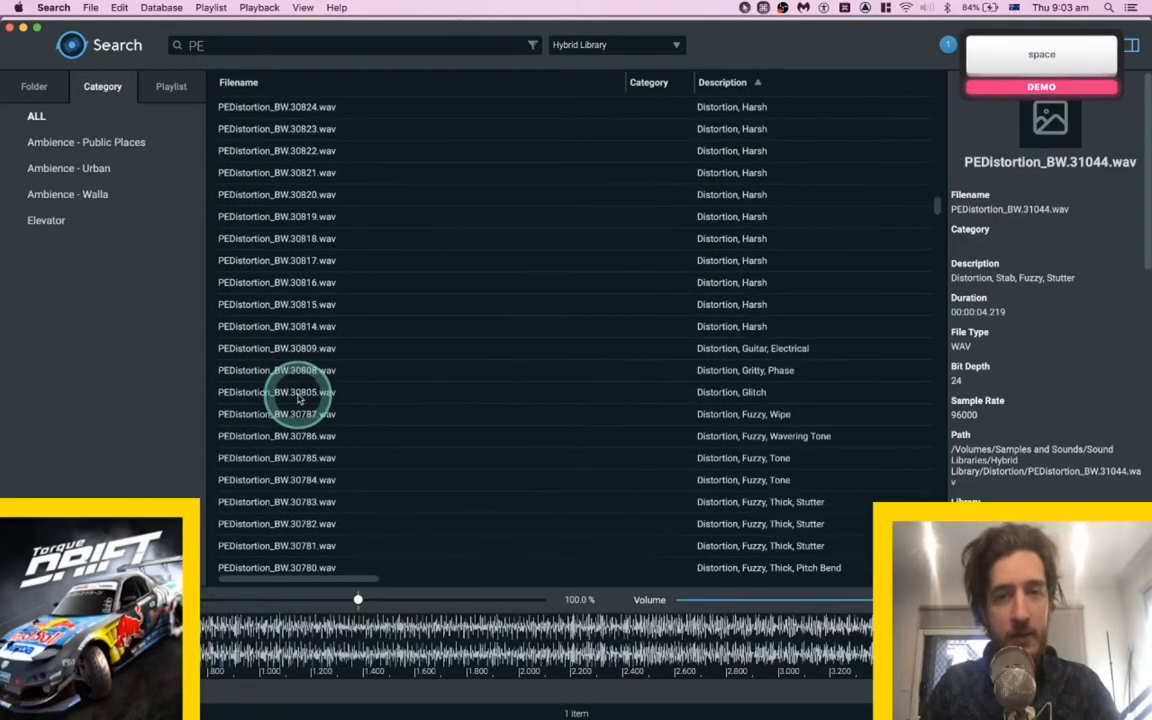
Audition the harsh distortion PEDistortion_BW.30818 and the crunchy, thick PEDistortion_BW.30566.
{"action": "left_click", "coordinate": [296, 240]}
{"action": "scroll", "coordinate": [290, 320], "scroll_direction": "down", "scroll_amount": 3}
{"action": "scroll", "coordinate": [281, 360], "scroll_direction": "down", "scroll_amount": 10}
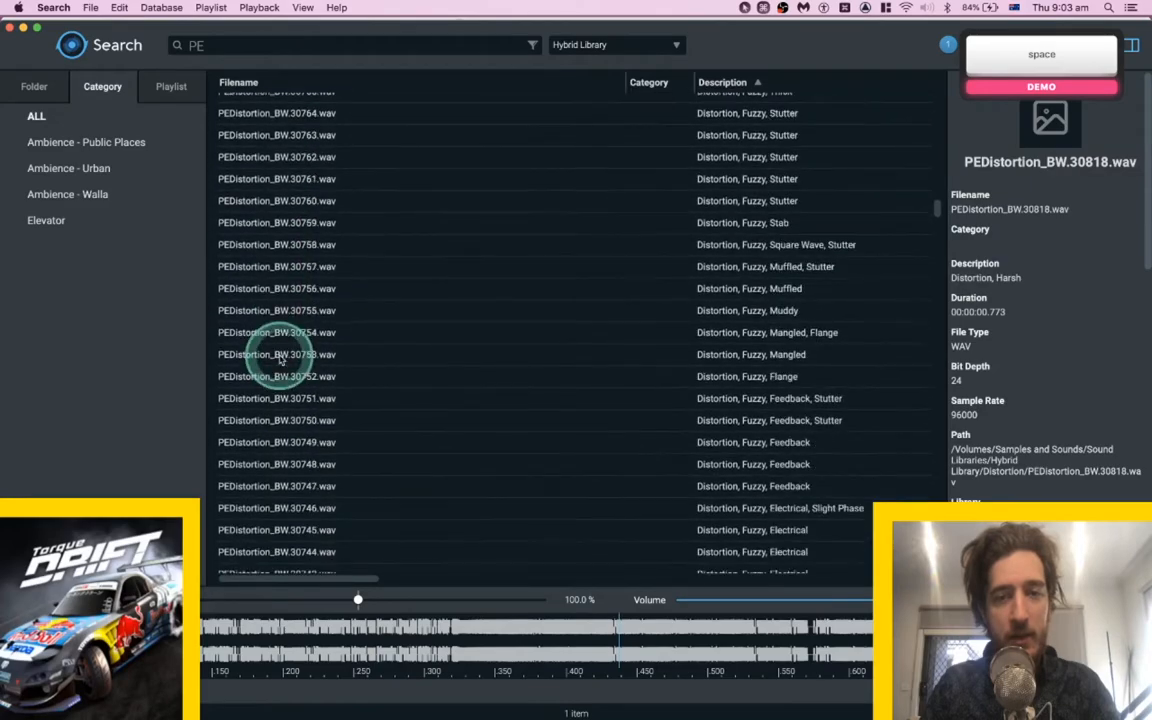
{"action": "left_click", "coordinate": [284, 343]}
{"action": "key", "text": "space"}
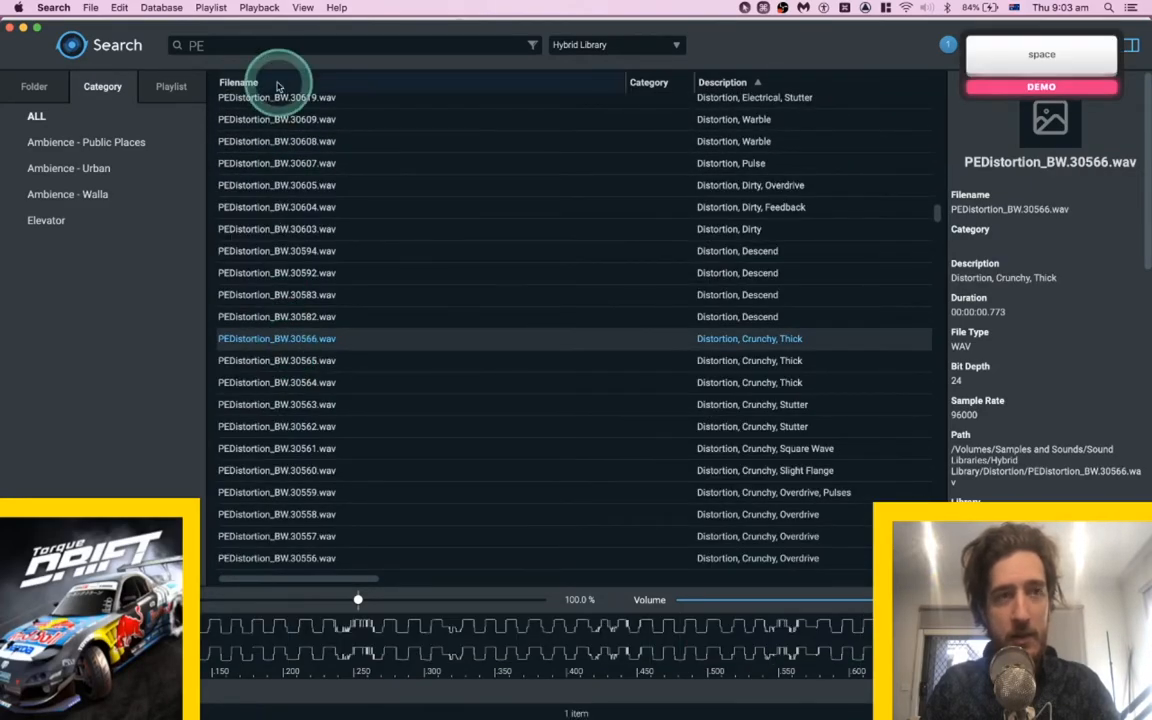
Search the Hybrid Library for PEHit, and replace the search term with PEWhoosh.
{"action": "left_click", "coordinate": [231, 39]}
{"action": "type", "text": "Hit"}
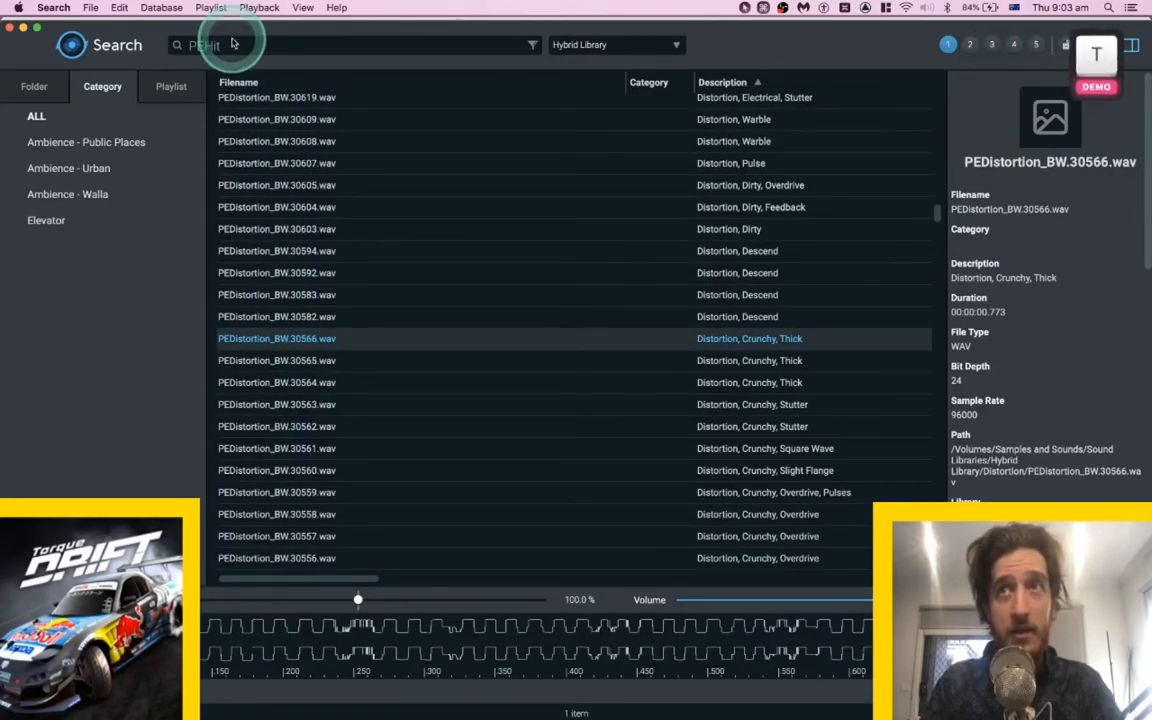
{"action": "key", "text": "Return"}
{"action": "key", "text": "BackSpace"}
{"action": "key", "text": "BackSpace"}
{"action": "key", "text": "BackSpace"}
{"action": "type", "text": "Whoosh"}
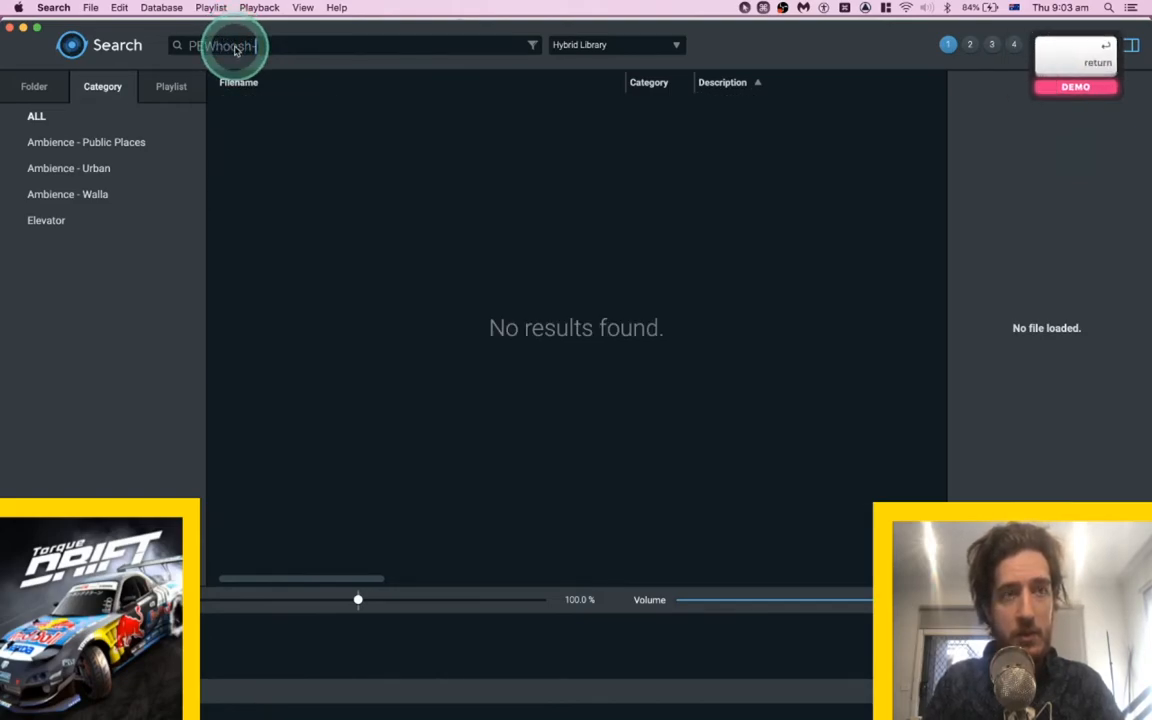
Search the Hybrid Library for PE-whoosh and browse the results.
{"action": "type", "text": "W"}
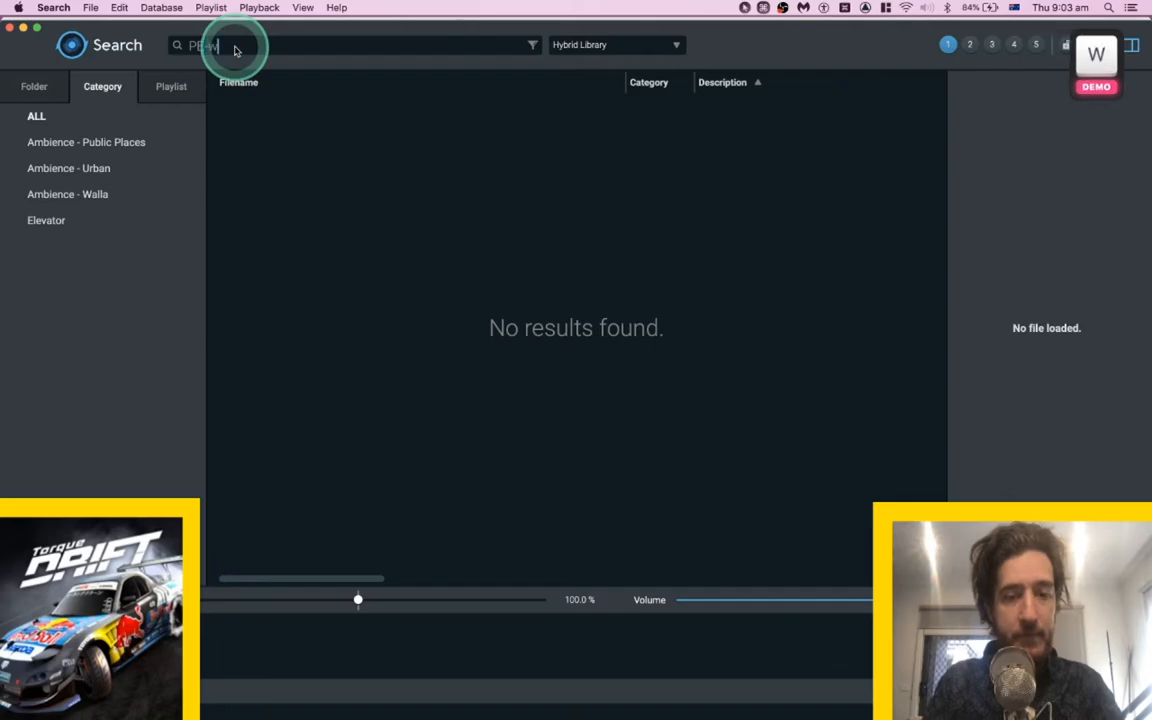
{"action": "type", "text": "hoosh"}
{"action": "key", "text": "Return"}
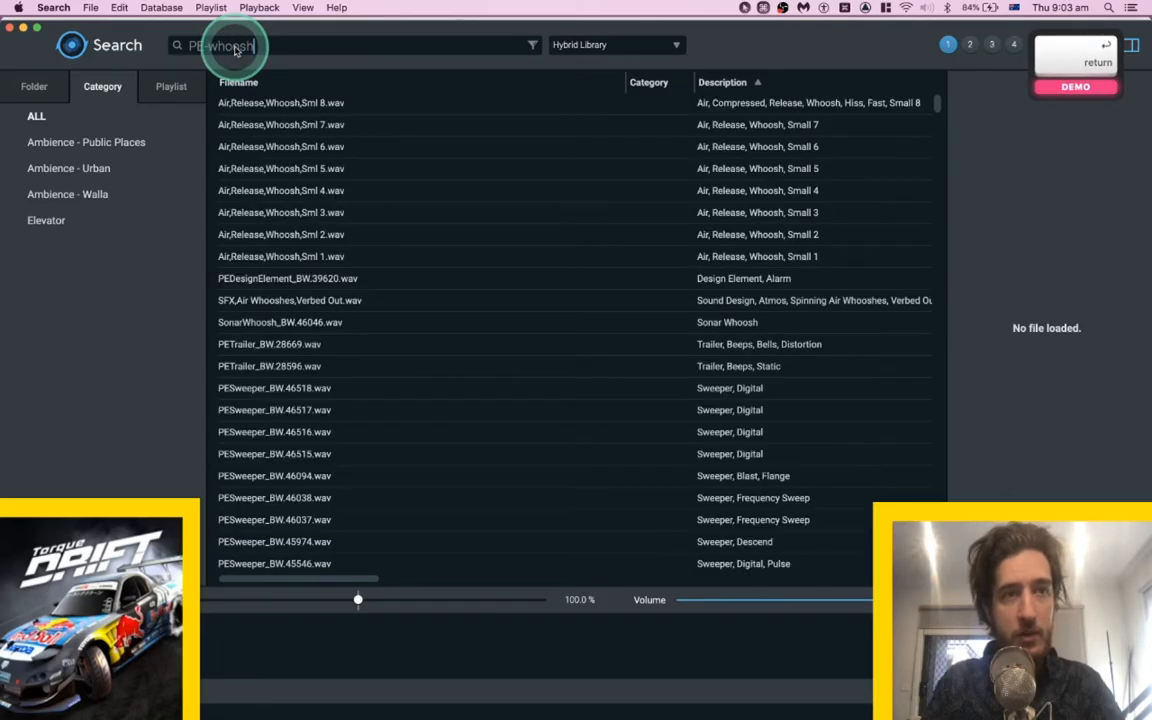
{"action": "scroll", "coordinate": [330, 220], "scroll_direction": "down", "scroll_amount": 15}
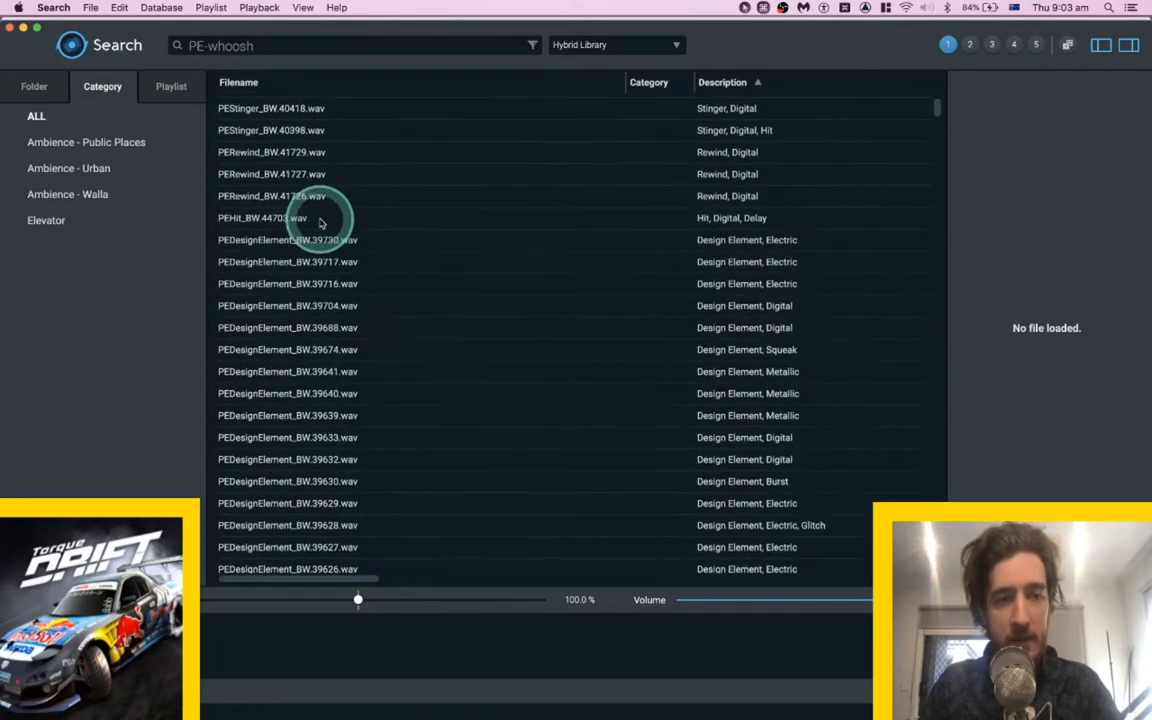
{"action": "scroll", "coordinate": [320, 222], "scroll_direction": "down", "scroll_amount": 15}
Search for PE-whoosh-to-hit and browse through the design element, percussion and hit results.
{"action": "left_click", "coordinate": [292, 52]}
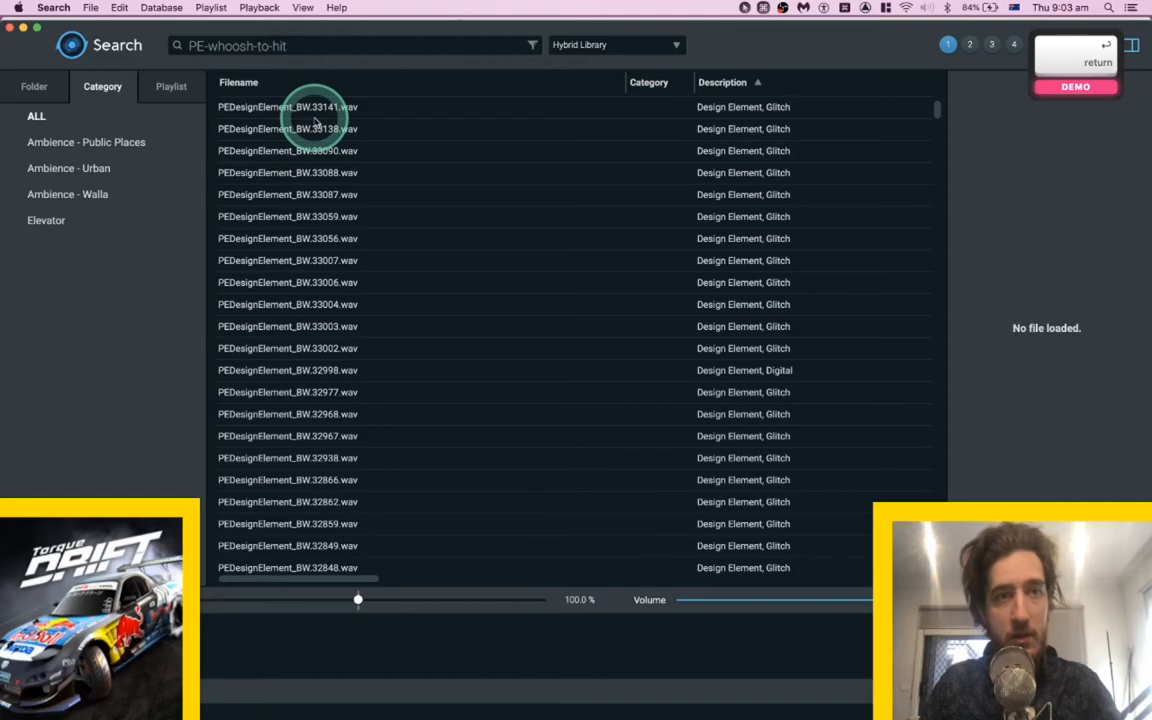
{"action": "scroll", "coordinate": [315, 122], "scroll_direction": "down", "scroll_amount": 15}
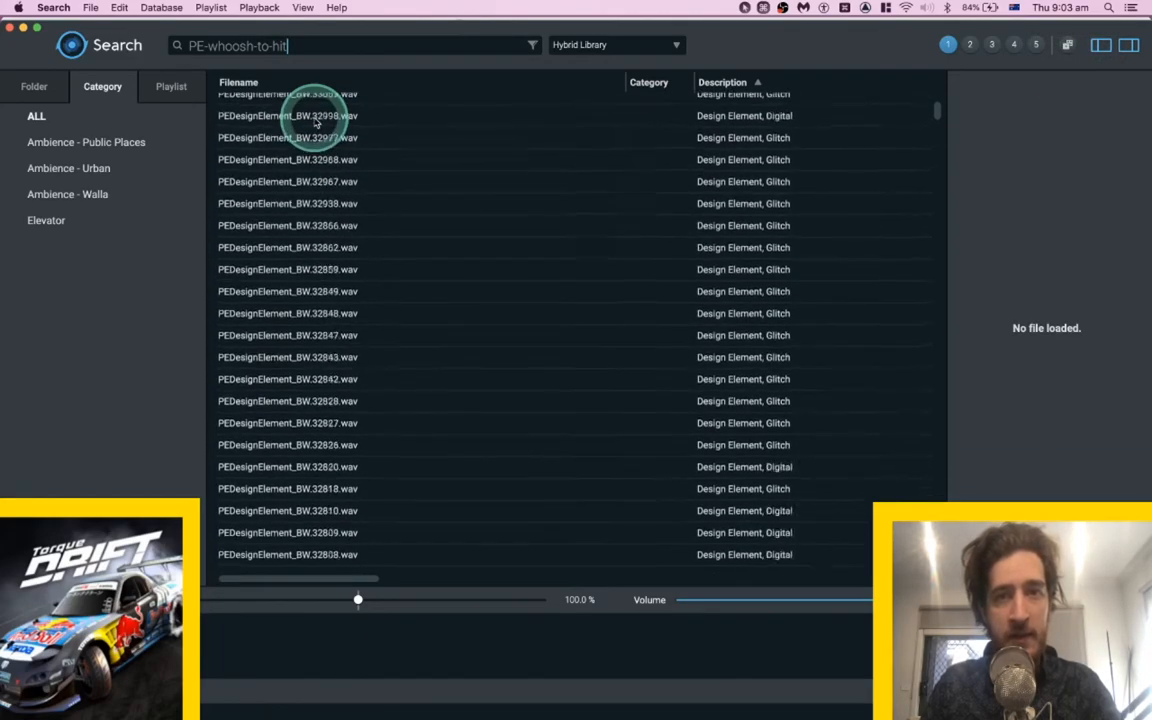
{"action": "scroll", "coordinate": [315, 122], "scroll_direction": "down", "scroll_amount": 10}
{"action": "scroll", "coordinate": [315, 122], "scroll_direction": "down", "scroll_amount": 10}
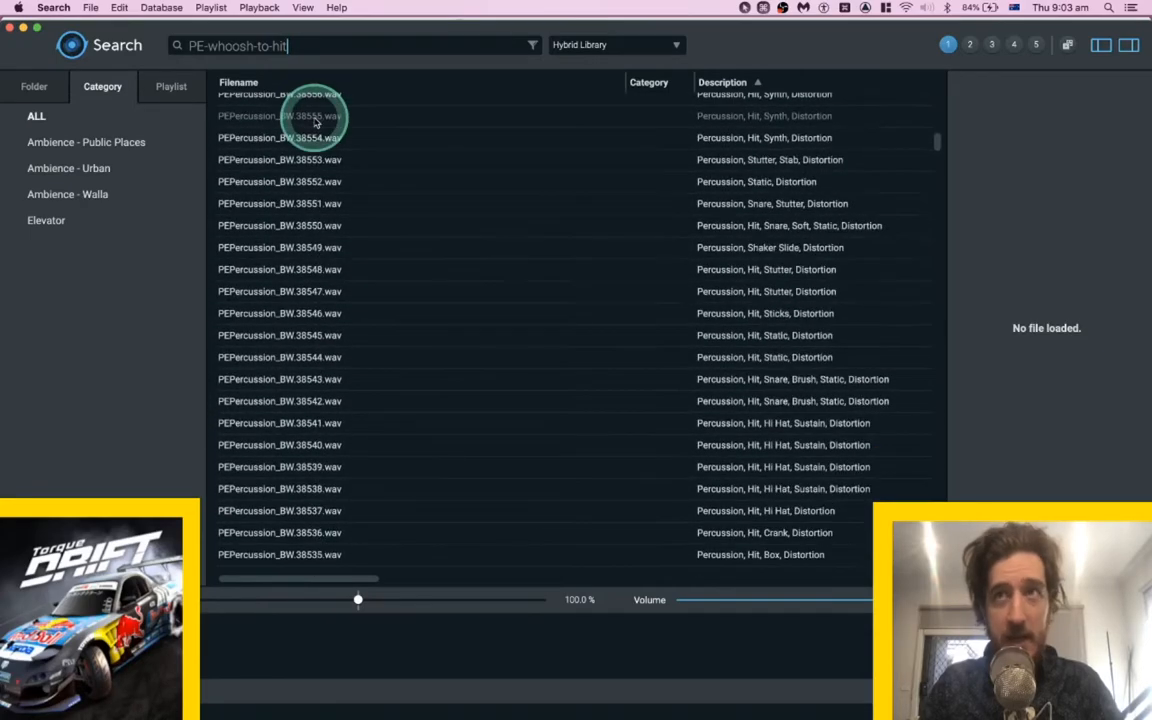
{"action": "scroll", "coordinate": [315, 122], "scroll_direction": "down", "scroll_amount": 15}
{"action": "scroll", "coordinate": [315, 122], "scroll_direction": "down", "scroll_amount": 5}
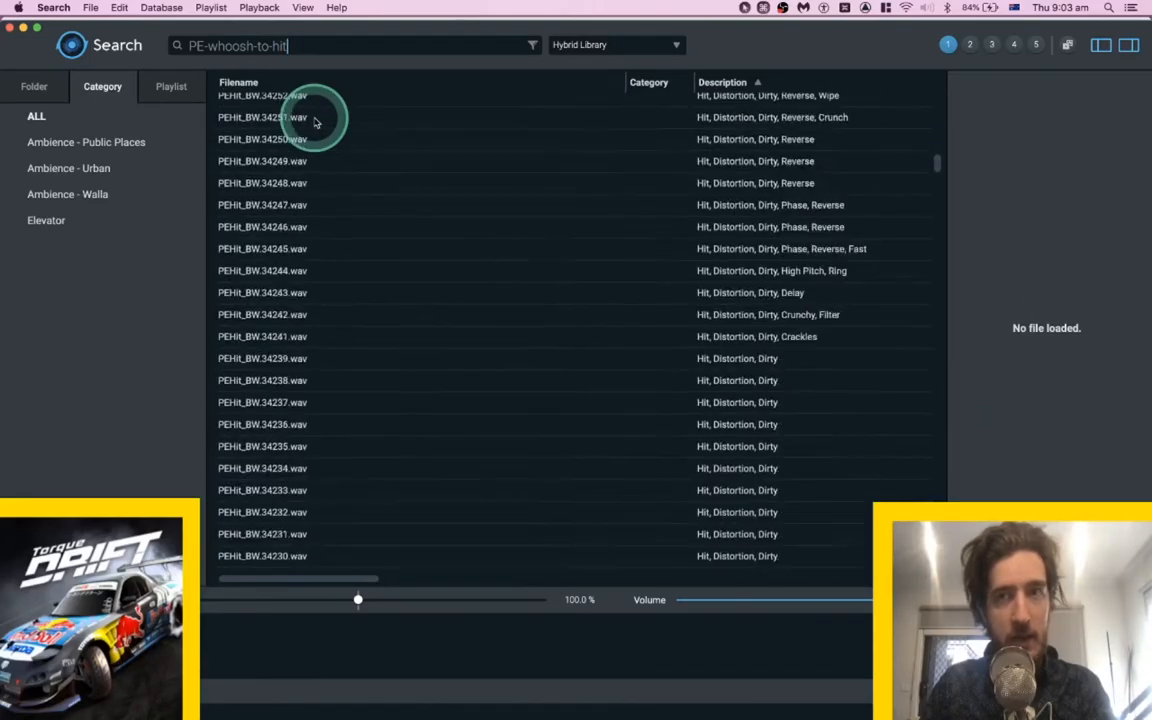
Audition the distorted glitch PEGlitch_BW.32917 and the screaming feedback PEFeedback_BW.32567.
{"action": "left_click", "coordinate": [278, 262]}
{"action": "key", "text": "space"}
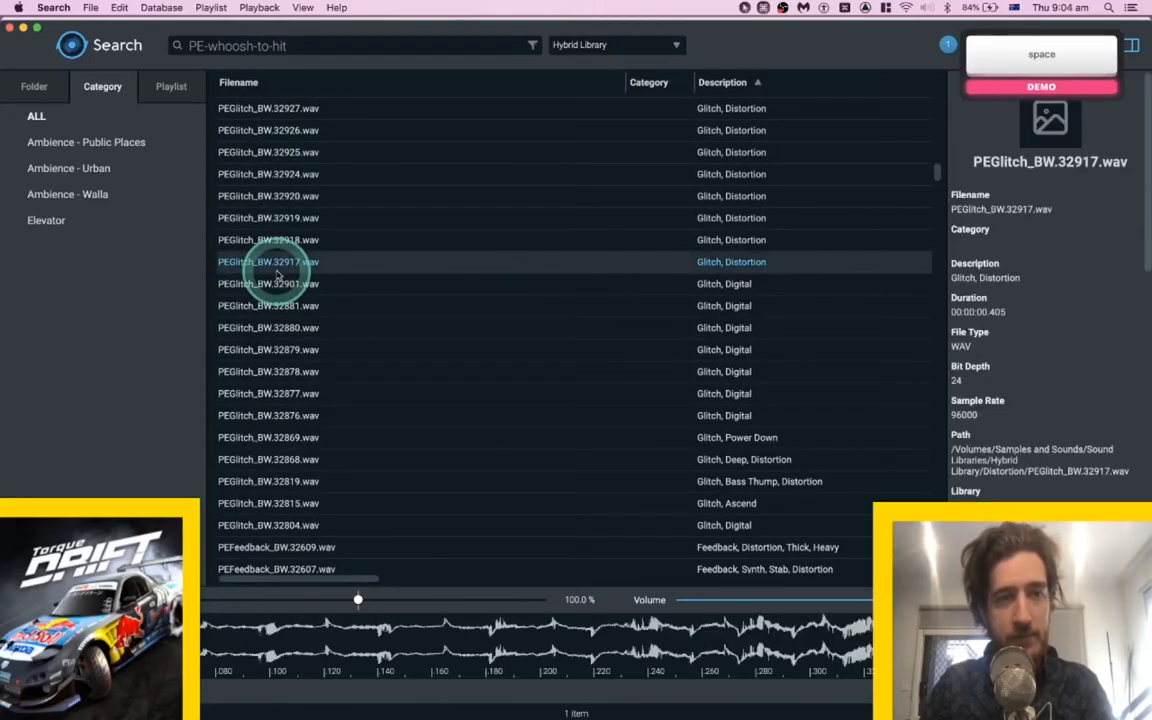
{"action": "scroll", "coordinate": [278, 272], "scroll_direction": "down", "scroll_amount": 5}
{"action": "left_click", "coordinate": [278, 388]}
{"action": "scroll", "coordinate": [278, 390], "scroll_direction": "down", "scroll_amount": 10}
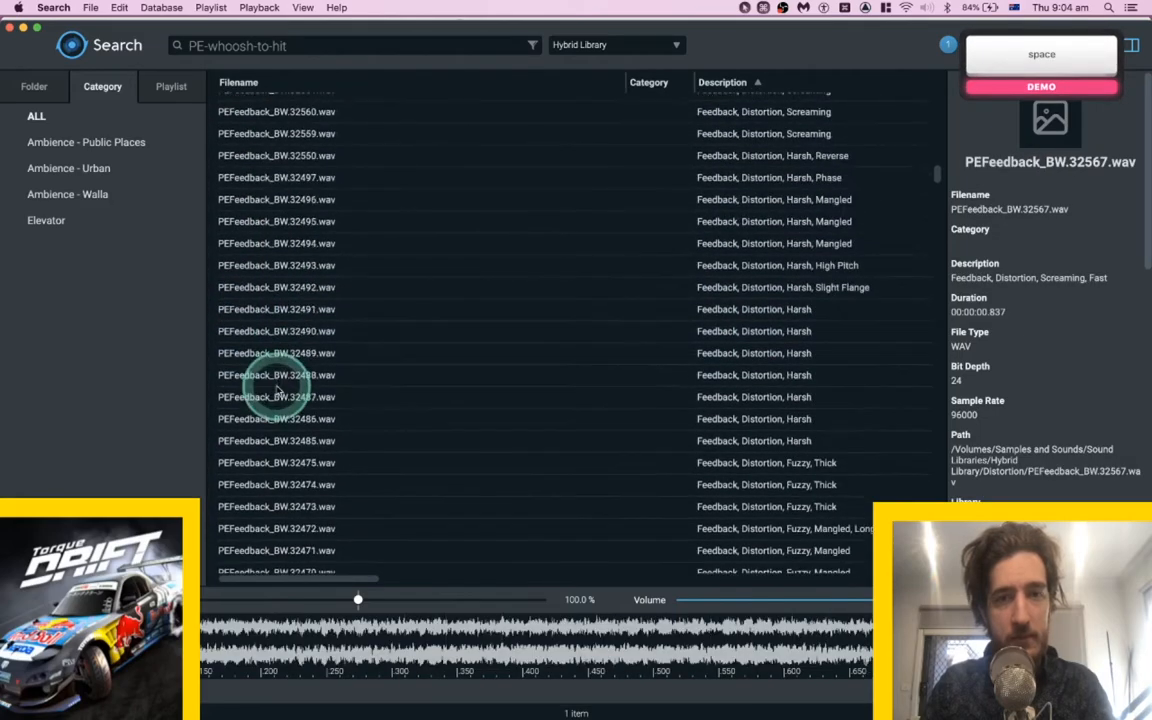
Audition the warbling electric hit PEHit_BW.32276.wav and browse the Hybrid Library on to the metallic hits.
{"action": "left_click_drag", "start_coordinate": [935, 189], "coordinate": [938, 230]}
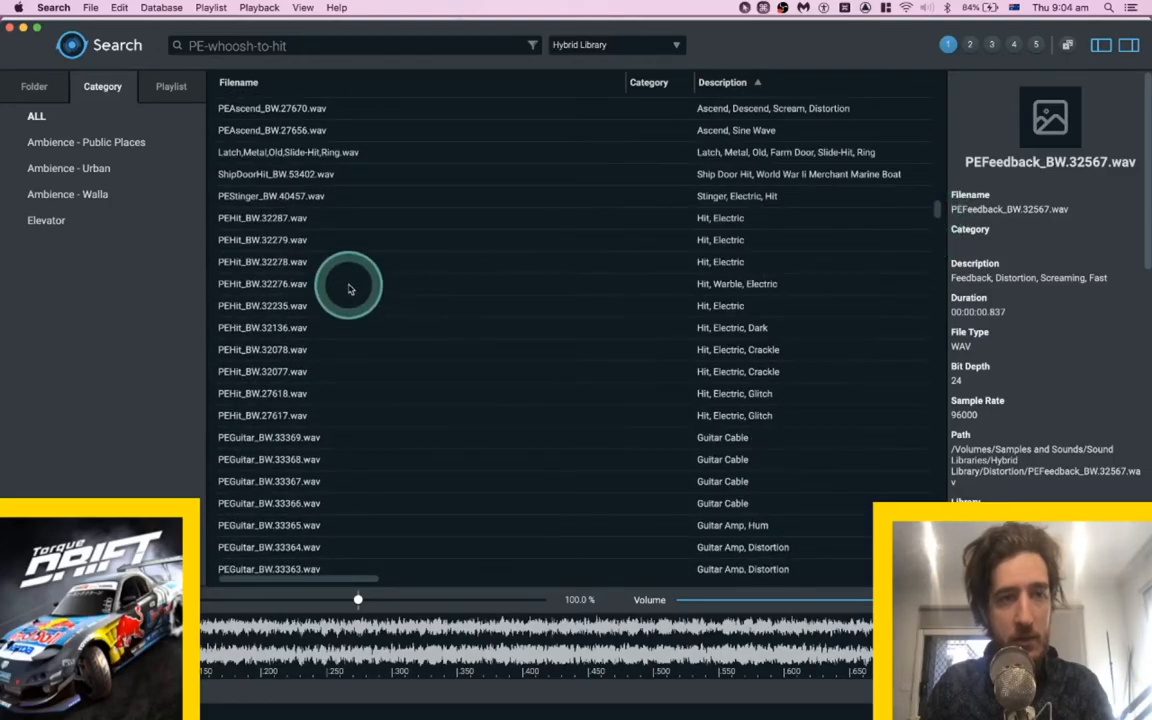
{"action": "left_click", "coordinate": [333, 281]}
{"action": "key", "text": "space"}
{"action": "scroll", "coordinate": [320, 330], "scroll_direction": "down", "scroll_amount": 4}
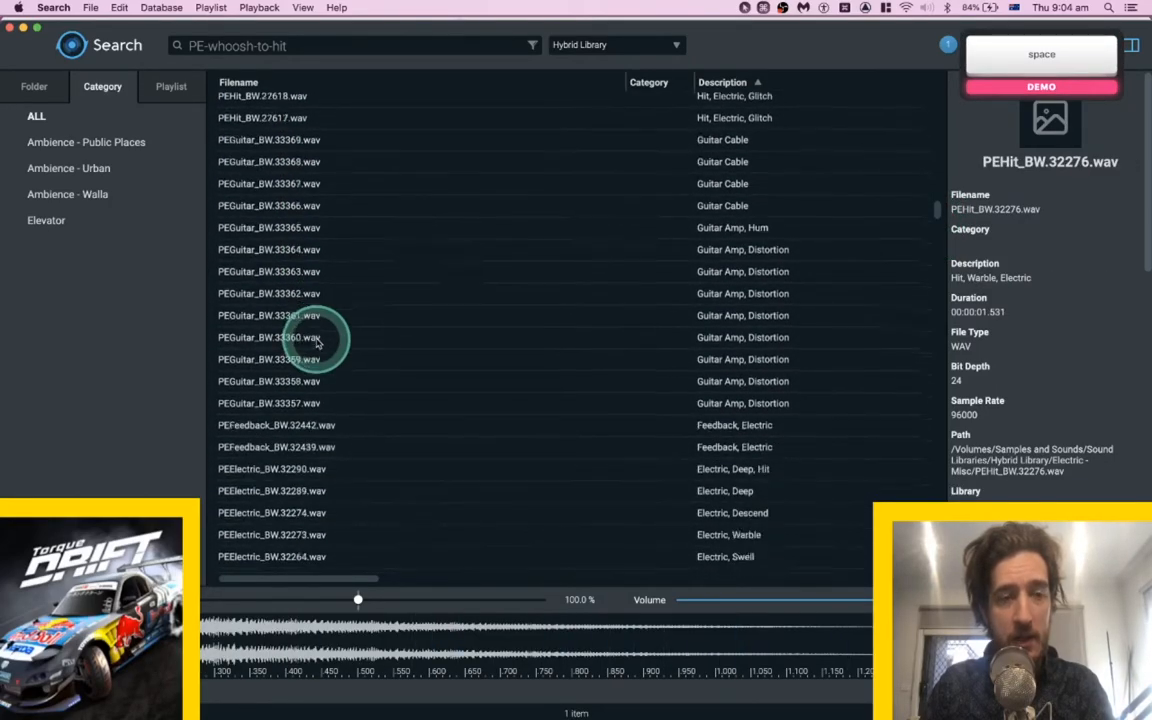
{"action": "scroll", "coordinate": [317, 342], "scroll_direction": "down", "scroll_amount": 4}
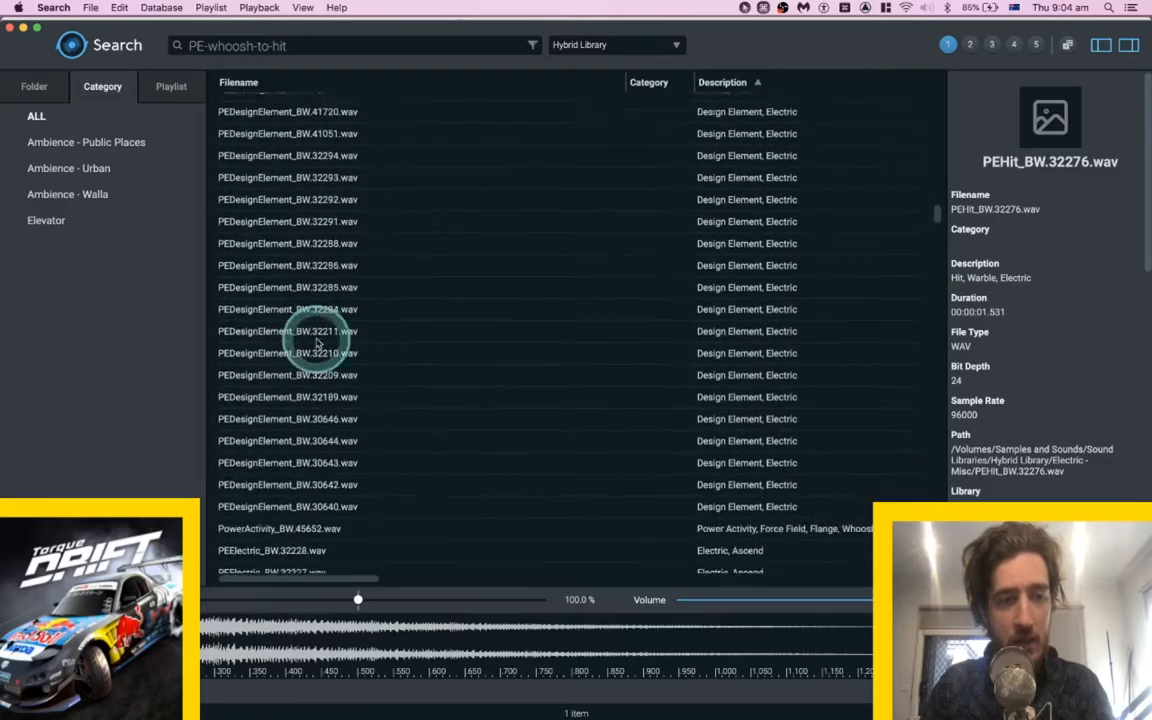
{"action": "scroll", "coordinate": [316, 343], "scroll_direction": "down", "scroll_amount": 20}
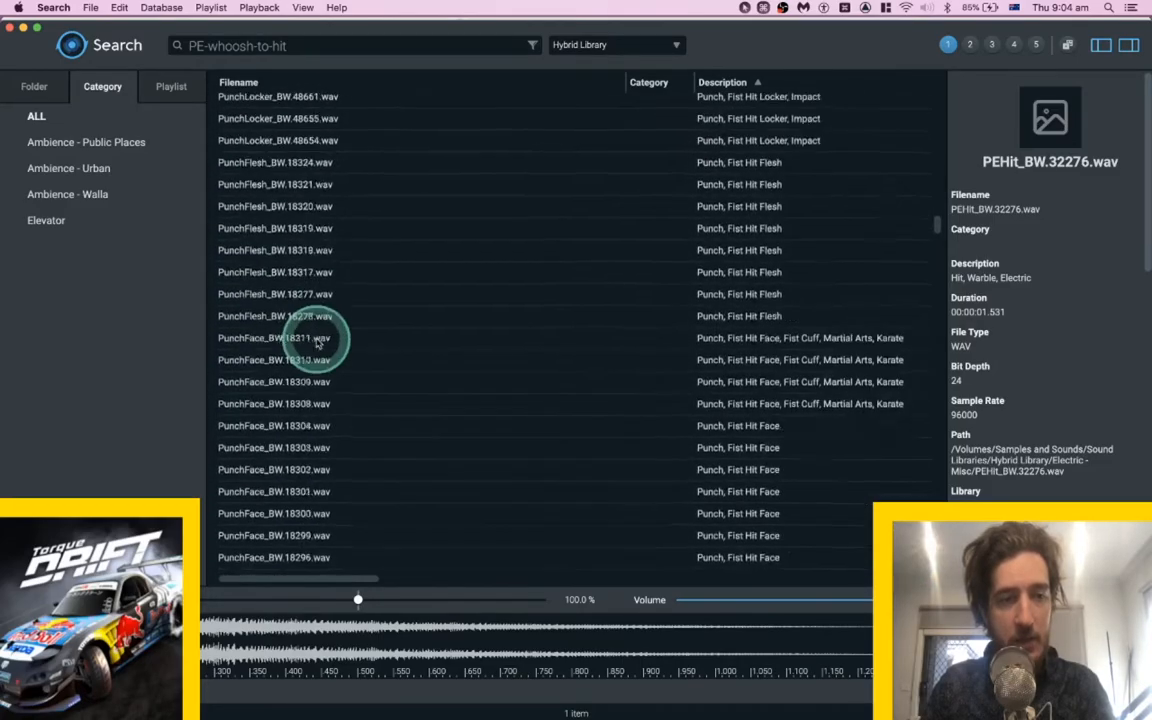
{"action": "scroll", "coordinate": [316, 343], "scroll_direction": "down", "scroll_amount": 20}
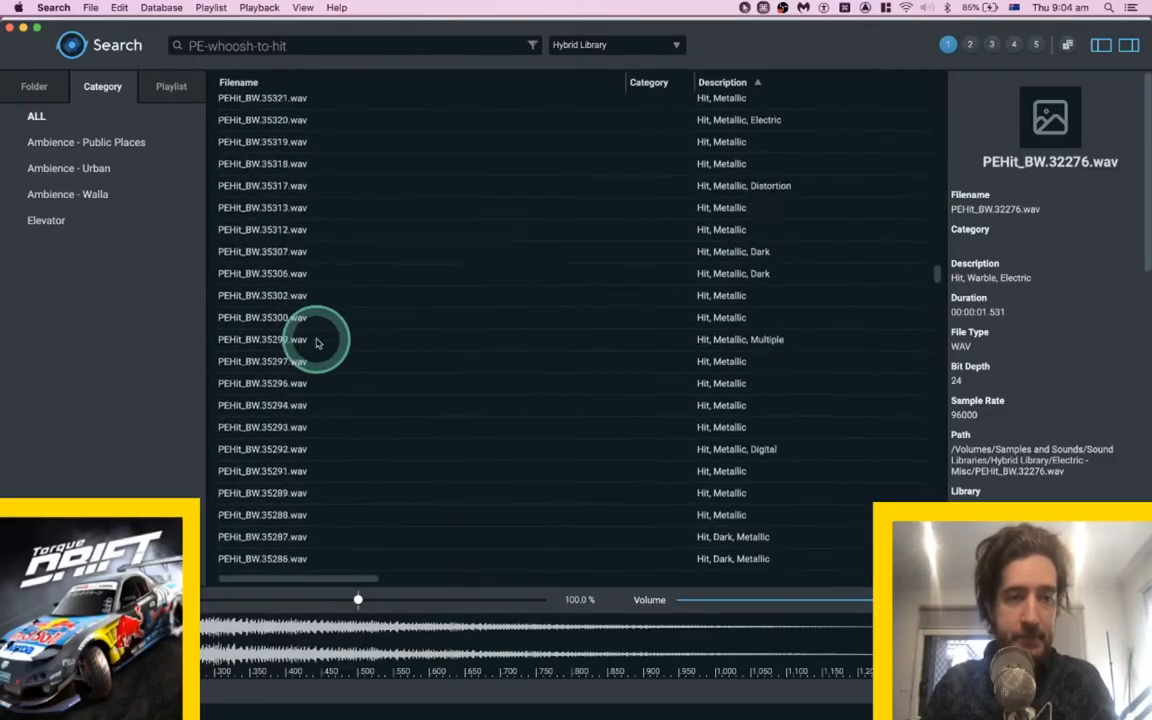
Audition the metallic hits PEHit_BW.35260, 35258, 35284 and 35287 in the sound library.
{"action": "scroll", "coordinate": [317, 343], "scroll_direction": "down", "scroll_amount": 2}
{"action": "left_click", "coordinate": [317, 343]}
{"action": "key", "text": "space"}
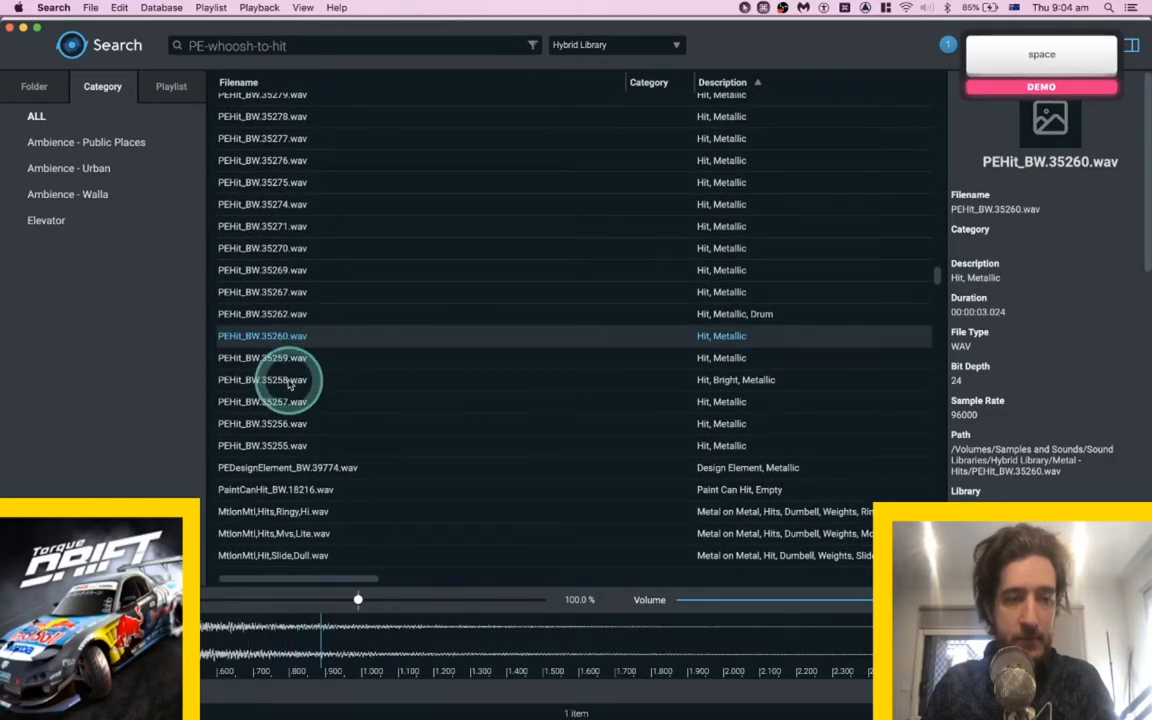
{"action": "left_click", "coordinate": [290, 380]}
{"action": "scroll", "coordinate": [292, 375], "scroll_direction": "up", "scroll_amount": 7}
{"action": "left_click", "coordinate": [290, 371]}
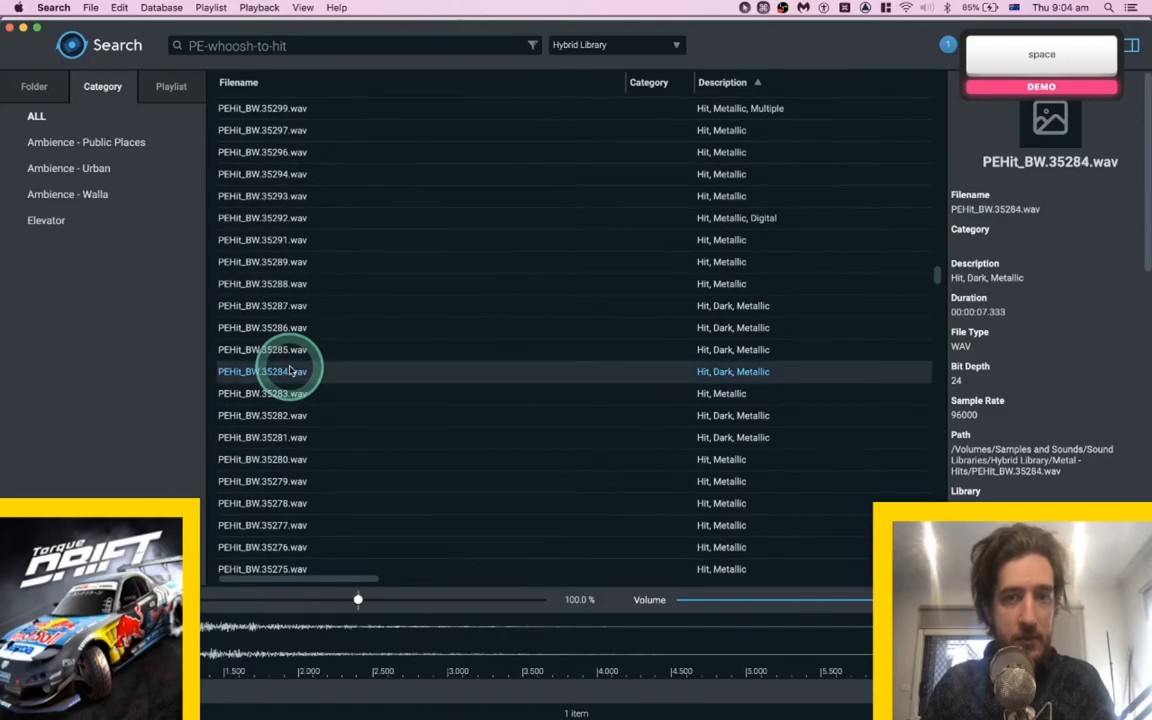
{"action": "left_click", "coordinate": [260, 305]}
Browse on to the musical chime hits and audition PEHit_BW.39267.wav and PEHit_BW.39118.wav.
{"action": "scroll", "coordinate": [275, 310], "scroll_direction": "up", "scroll_amount": 10}
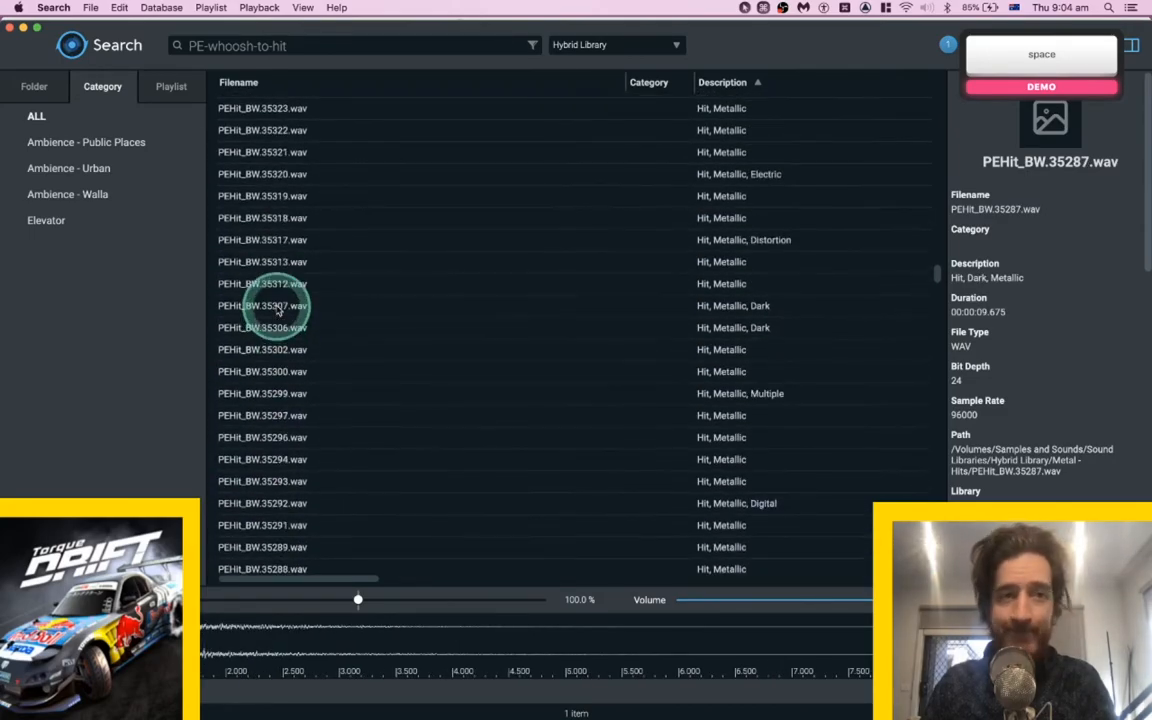
{"action": "scroll", "coordinate": [278, 310], "scroll_direction": "up", "scroll_amount": 20}
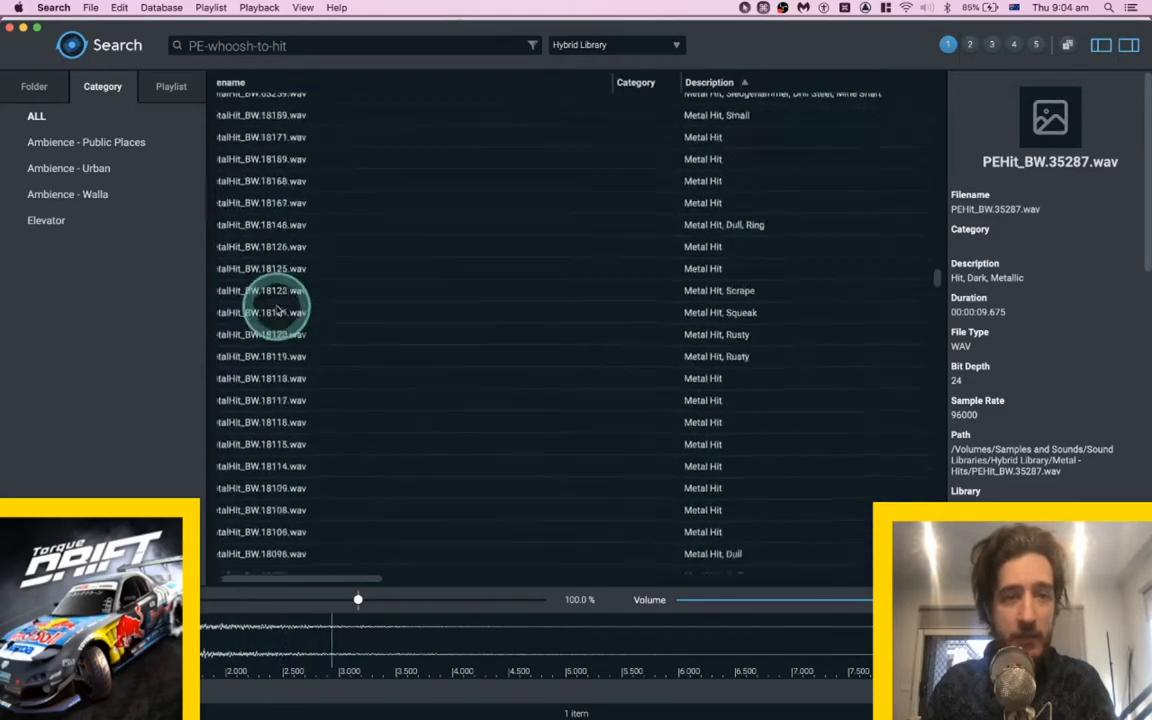
{"action": "scroll", "coordinate": [278, 310], "scroll_direction": "down", "scroll_amount": 15}
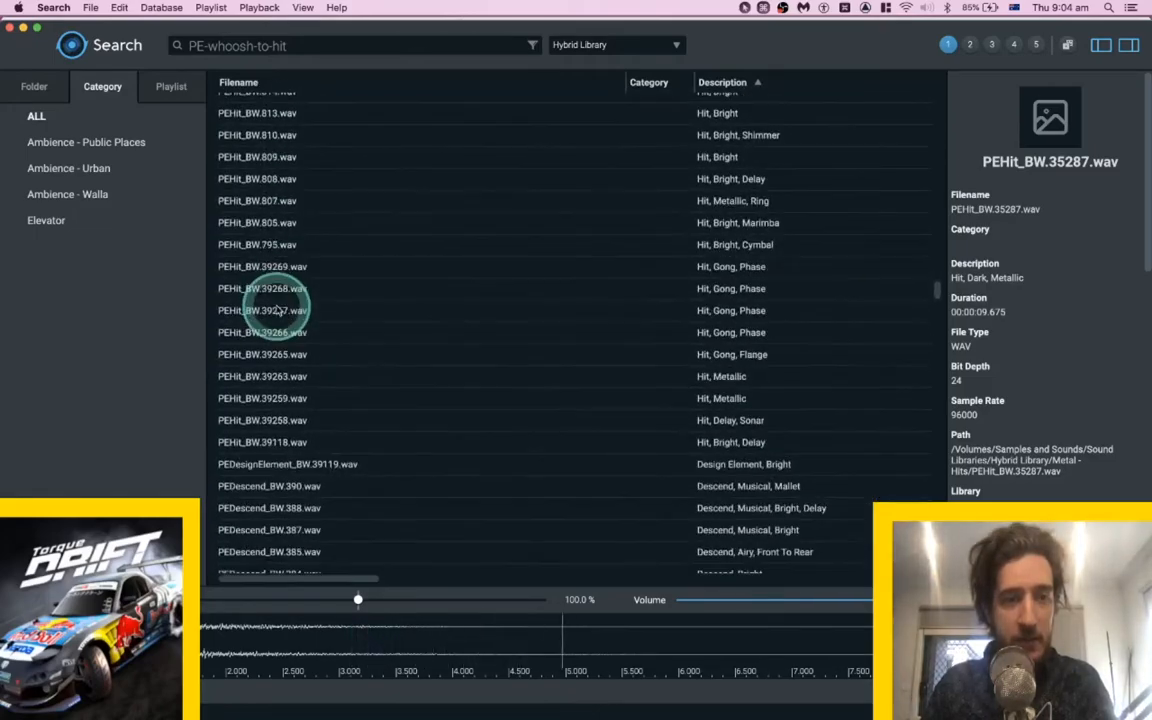
{"action": "left_click", "coordinate": [278, 310]}
{"action": "key", "text": "space"}
{"action": "scroll", "coordinate": [278, 310], "scroll_direction": "down", "scroll_amount": 4}
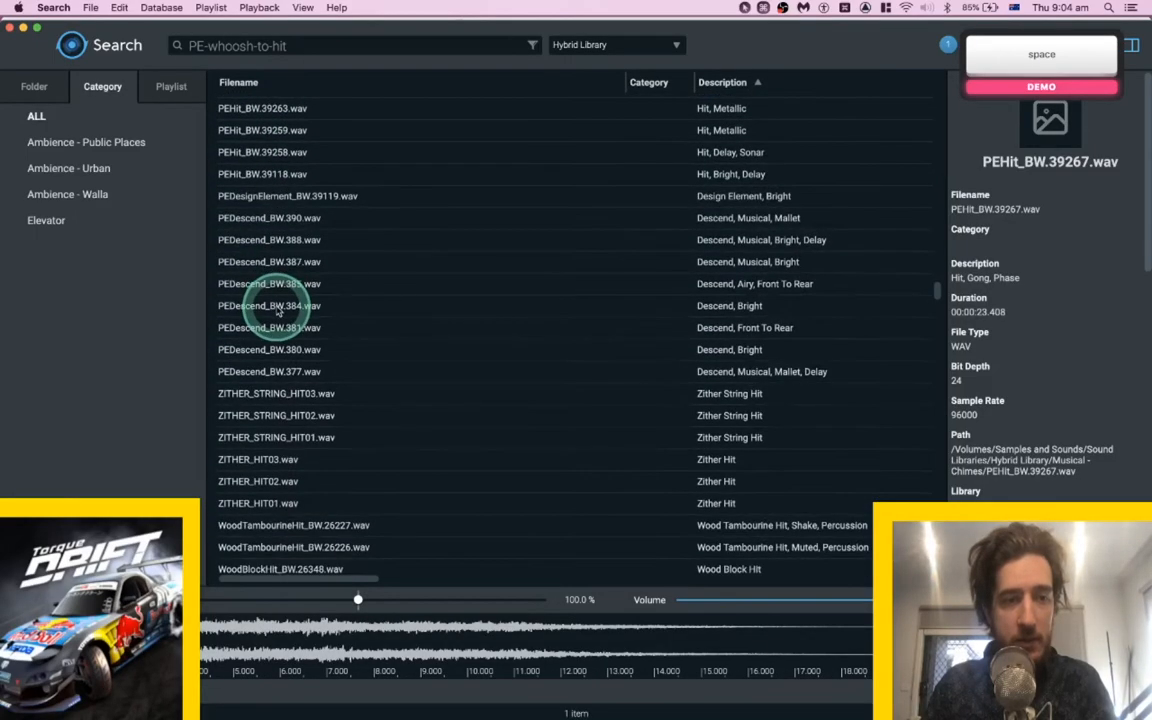
{"action": "scroll", "coordinate": [278, 310], "scroll_direction": "up", "scroll_amount": 3}
{"action": "left_click", "coordinate": [275, 340]}
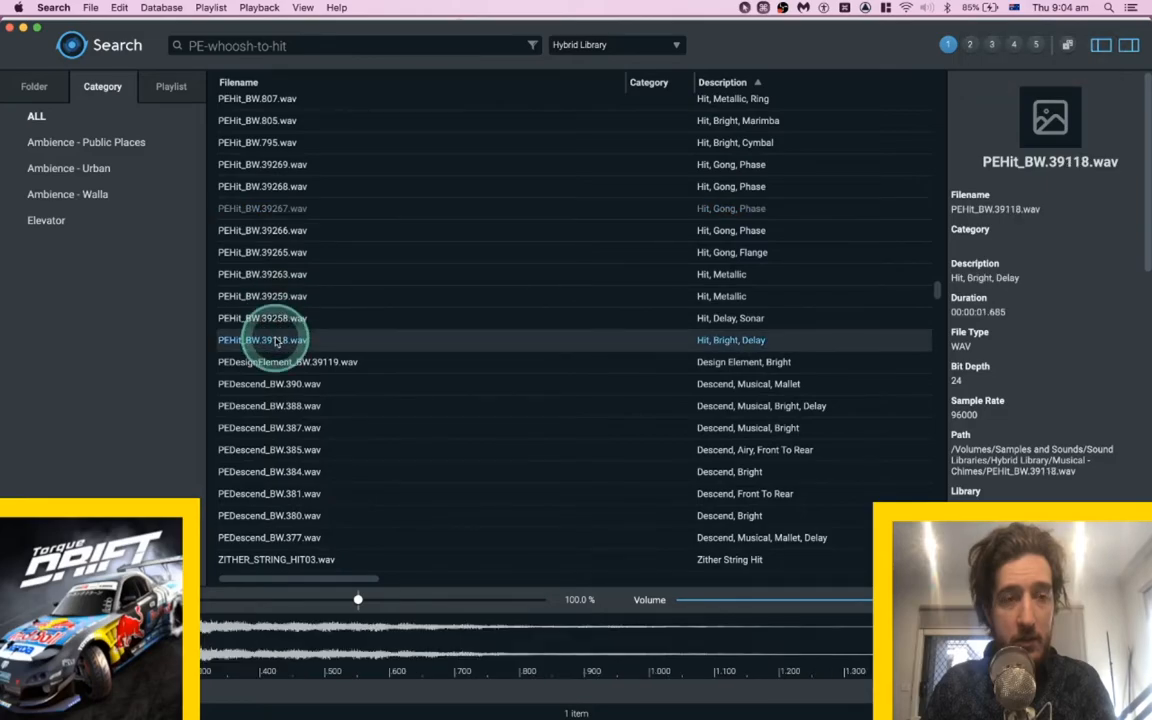
Place the gong hit PEHit_BW.39267.wav in the Pro Tools session on track SFX B 4 at 7|2|576.
{"action": "left_click", "coordinate": [252, 208]}
{"action": "key", "text": "super+Tab"}
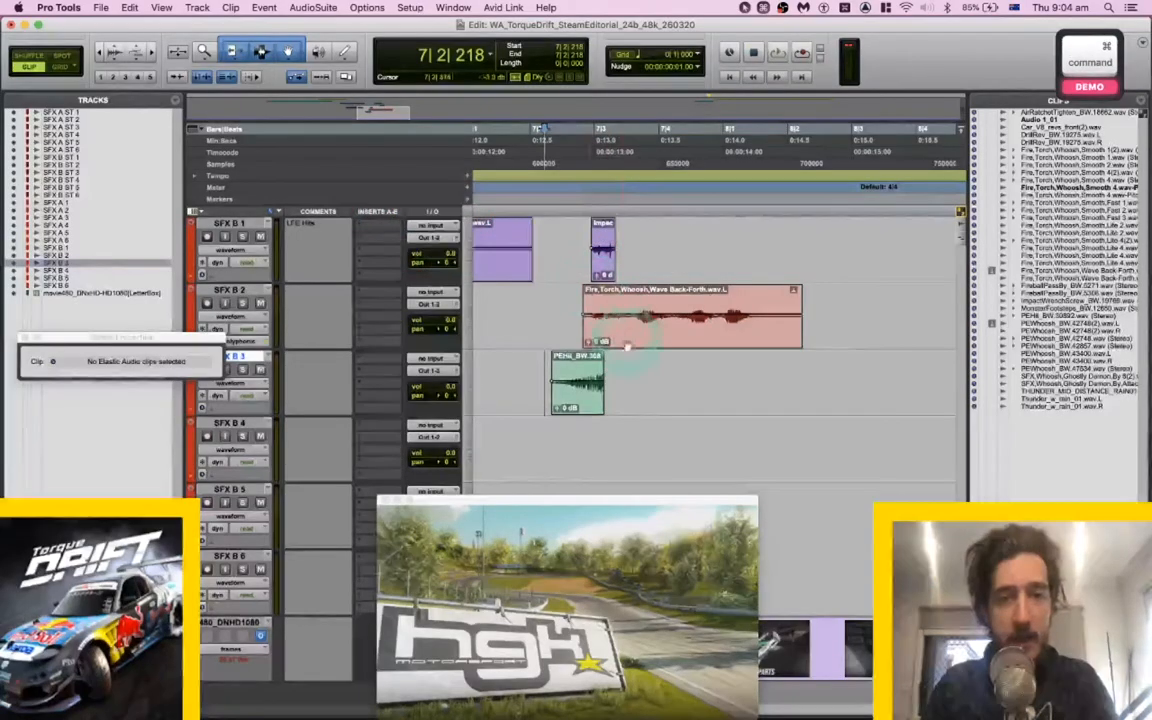
{"action": "left_click", "coordinate": [568, 433]}
{"action": "key", "text": "super+Tab"}
{"action": "key", "text": "s"}
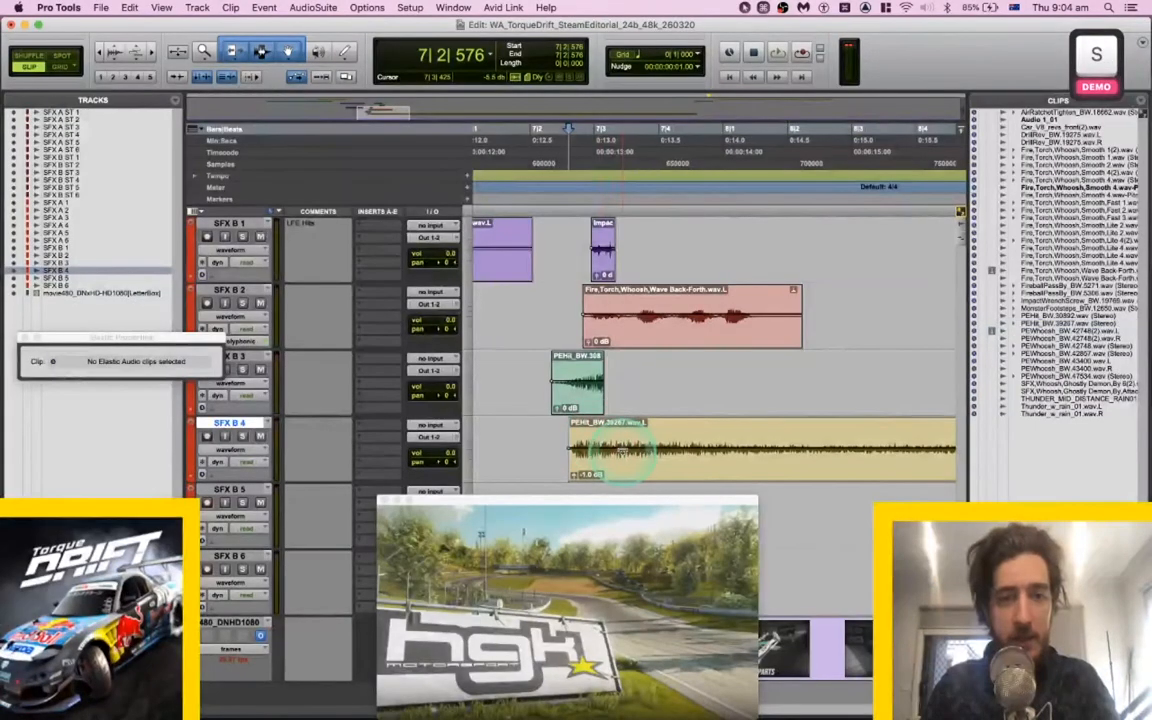
Reverse the gong hit clip on SFX B 4 with the AudioSuite Reverse process and close its window.
{"action": "left_click", "coordinate": [620, 464]}
{"action": "key", "text": "ctrl+alt+shift+r"}
{"action": "key", "text": "alt+shift+r"}
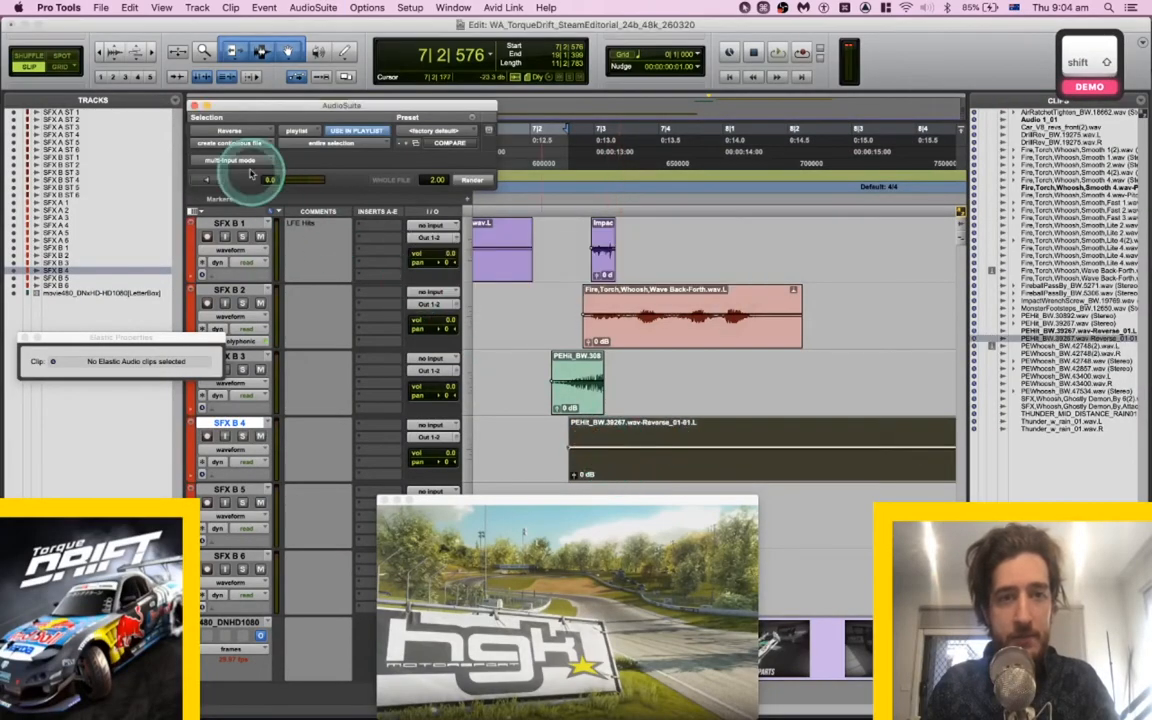
{"action": "left_click", "coordinate": [194, 106]}
Move the reversed clip to the start of the session on SFX B 4 and enter the track comment "Risers".
{"action": "left_click_drag", "start_coordinate": [655, 464], "coordinate": [568, 463]}
{"action": "scroll", "coordinate": [568, 463], "scroll_direction": "down", "scroll_amount": 5}
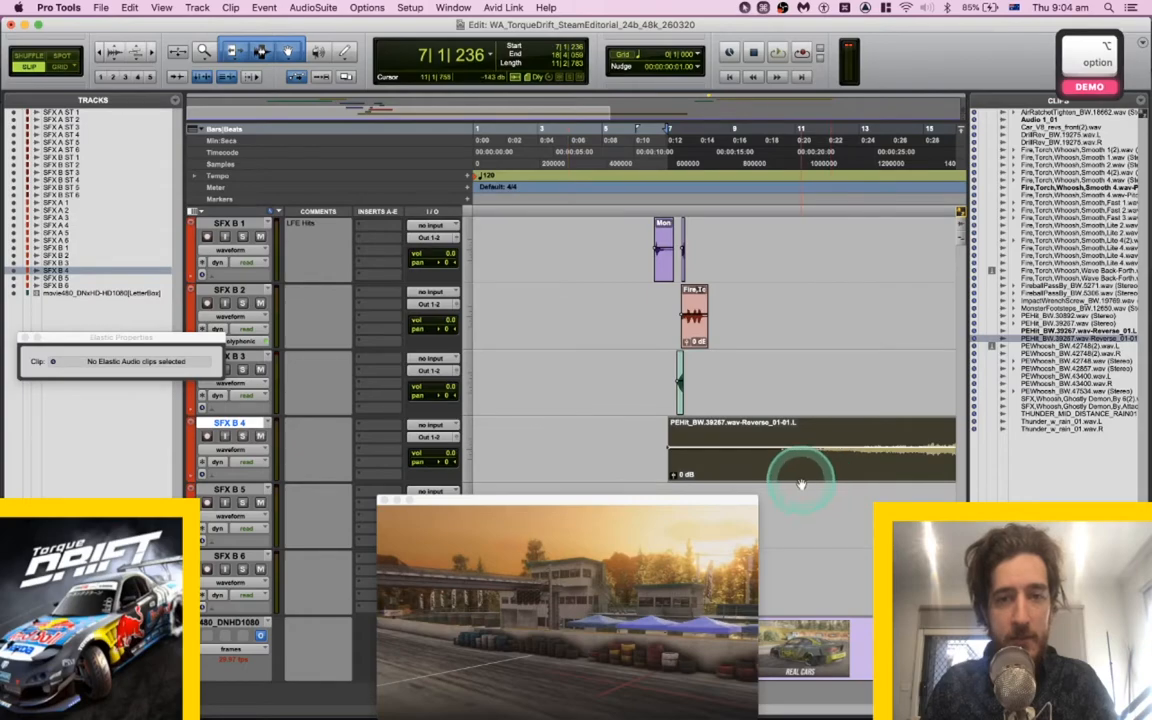
{"action": "left_click_drag", "start_coordinate": [800, 485], "coordinate": [488, 476]}
{"action": "key", "text": "Return"}
{"action": "left_click", "coordinate": [320, 437]}
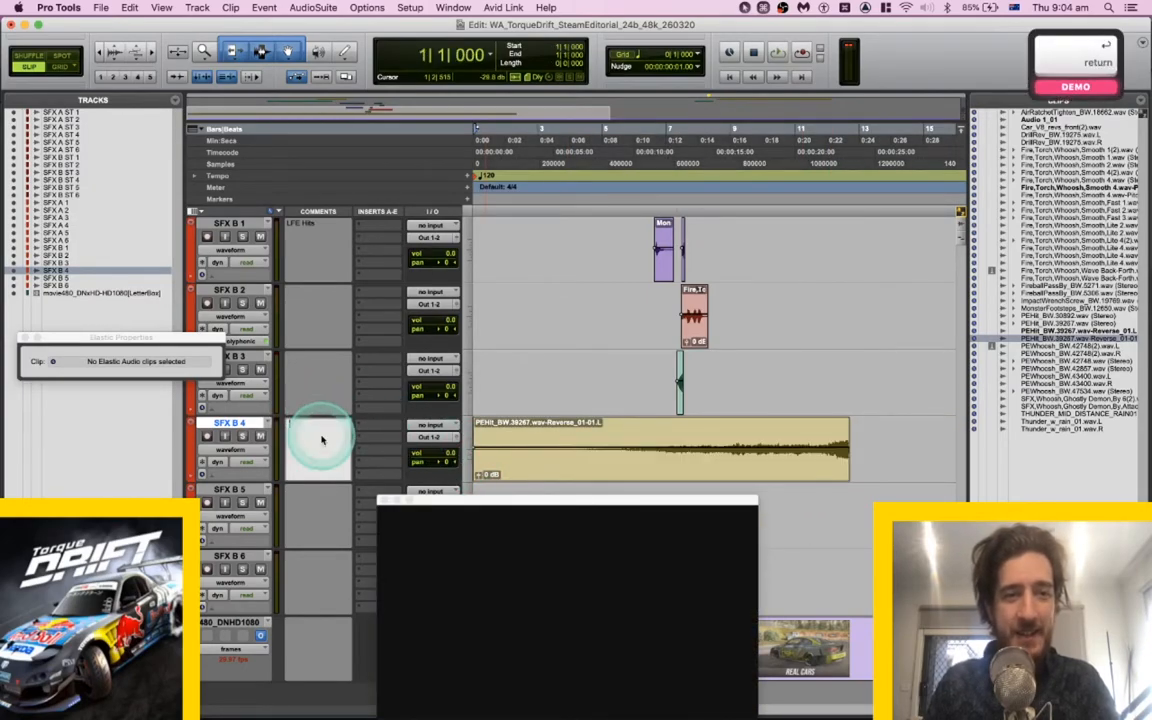
{"action": "key", "text": "Return"}
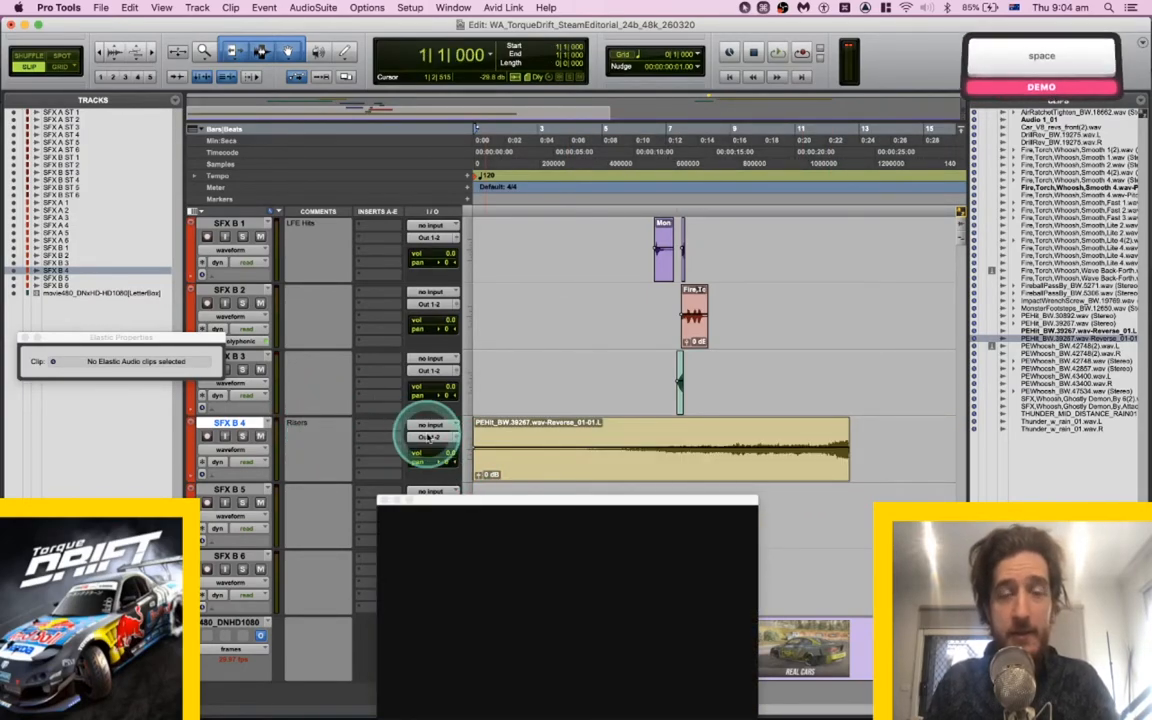
Trim the quiet beginning off the reversed clip, keep it starting at 1|1|000, and add a fade-in up to 5|2|064.
{"action": "key", "text": "space"}
{"action": "key", "text": "a"}
{"action": "left_click_drag", "start_coordinate": [476, 426], "coordinate": [598, 424]}
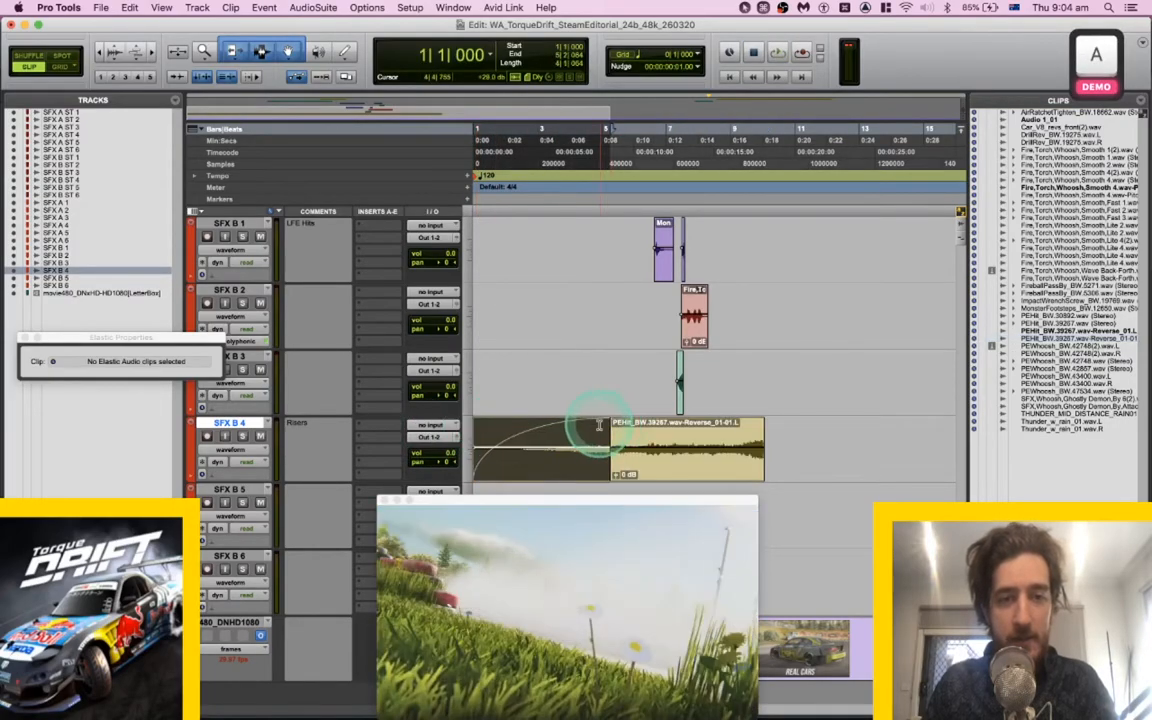
Play back the faded riser on SFX B 4 against the video from several points, including its ending.
{"action": "key", "text": "space"}
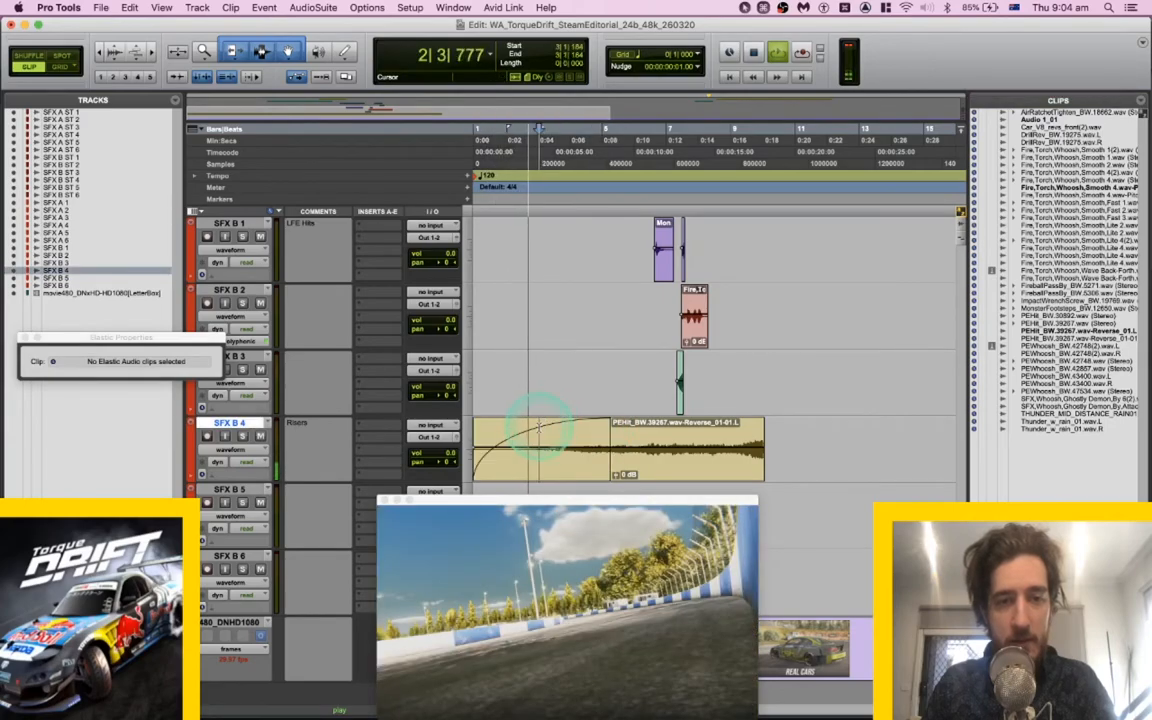
{"action": "key", "text": "space"}
{"action": "key", "text": "space"}
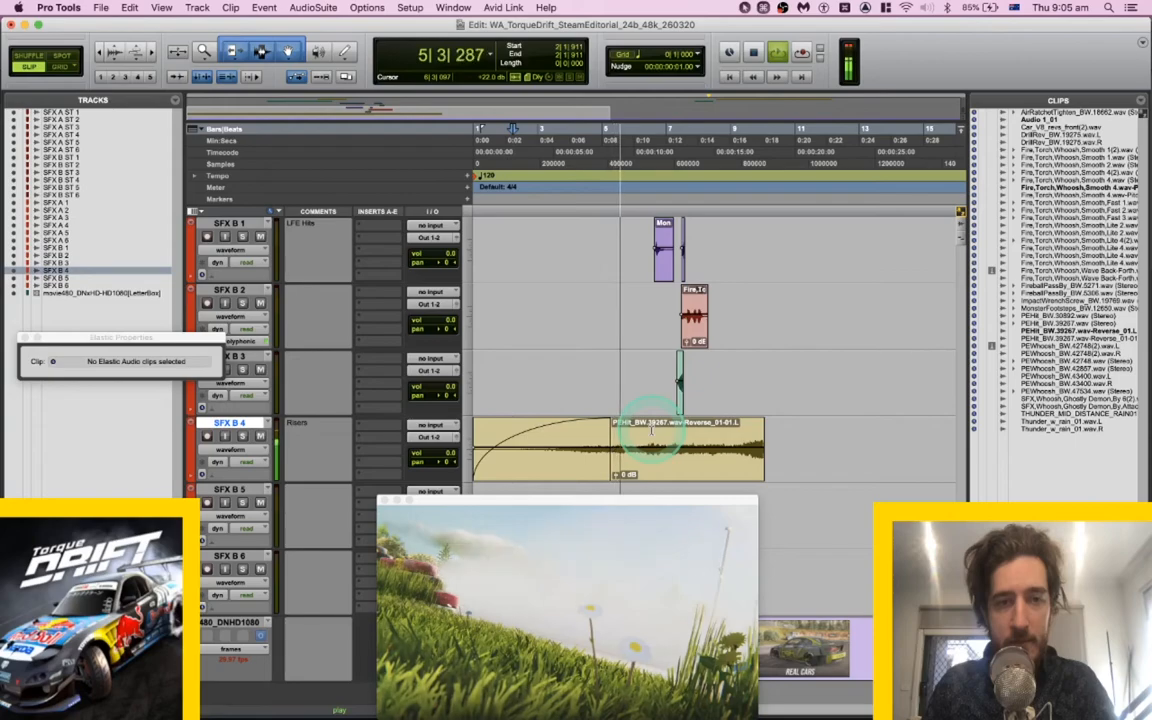
{"action": "scroll", "coordinate": [650, 432], "scroll_direction": "down", "scroll_amount": 2}
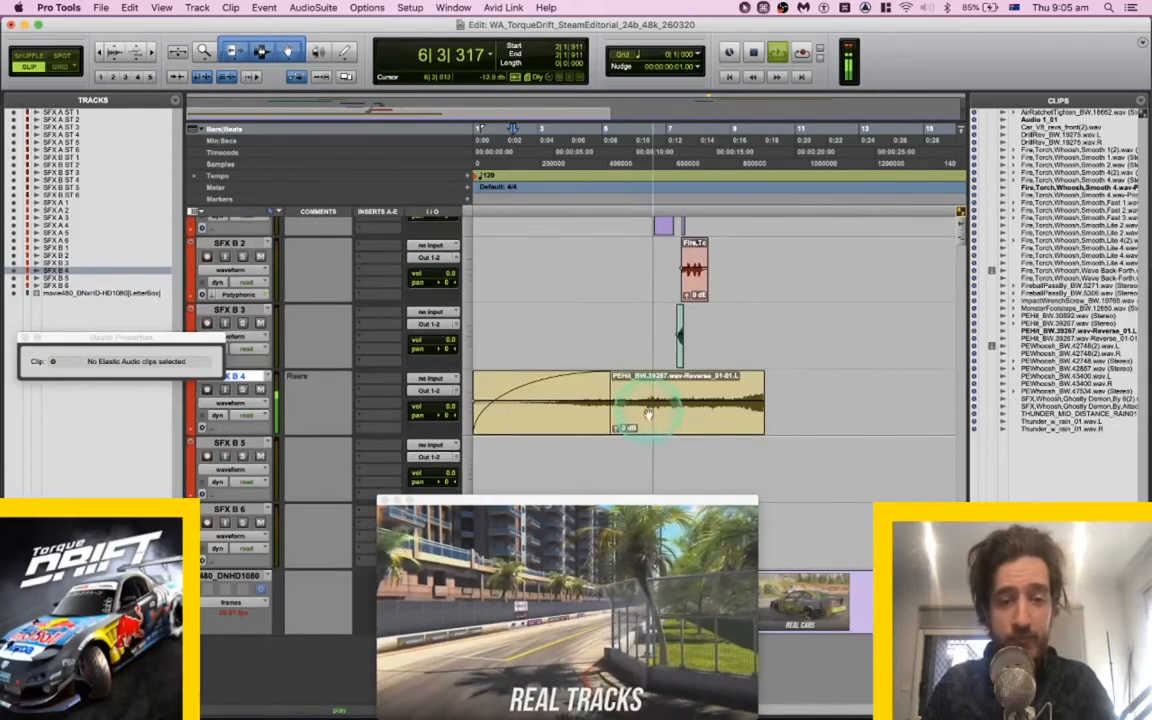
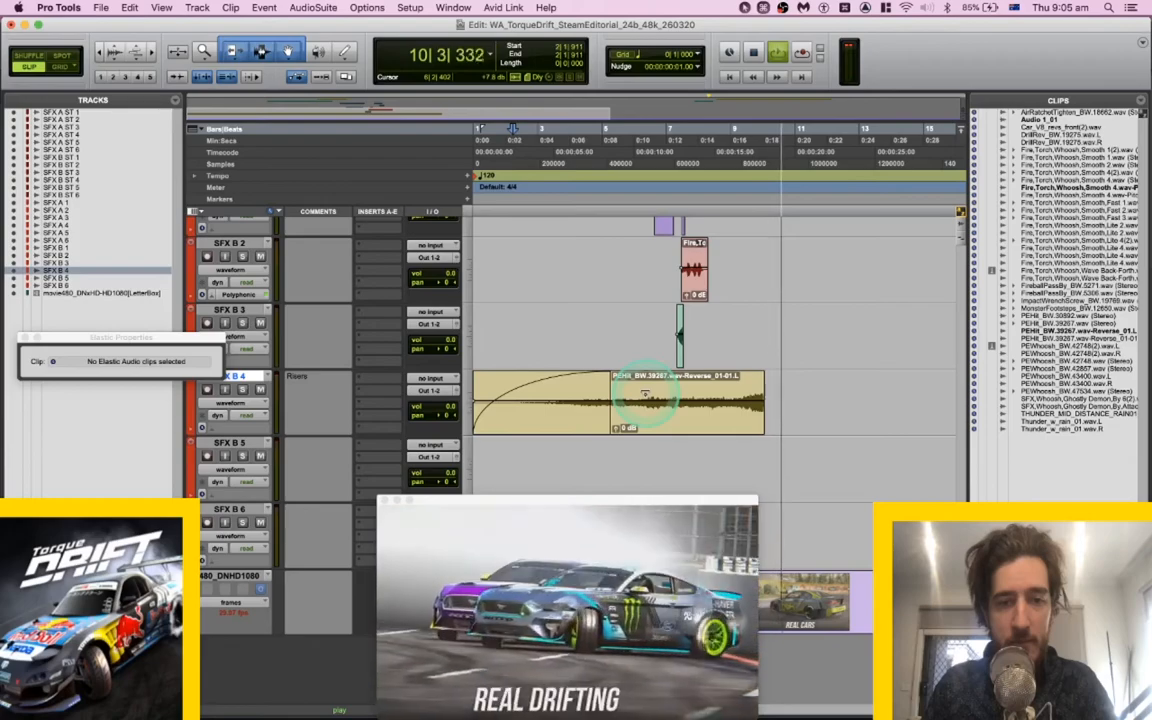
{"action": "key", "text": "space"}
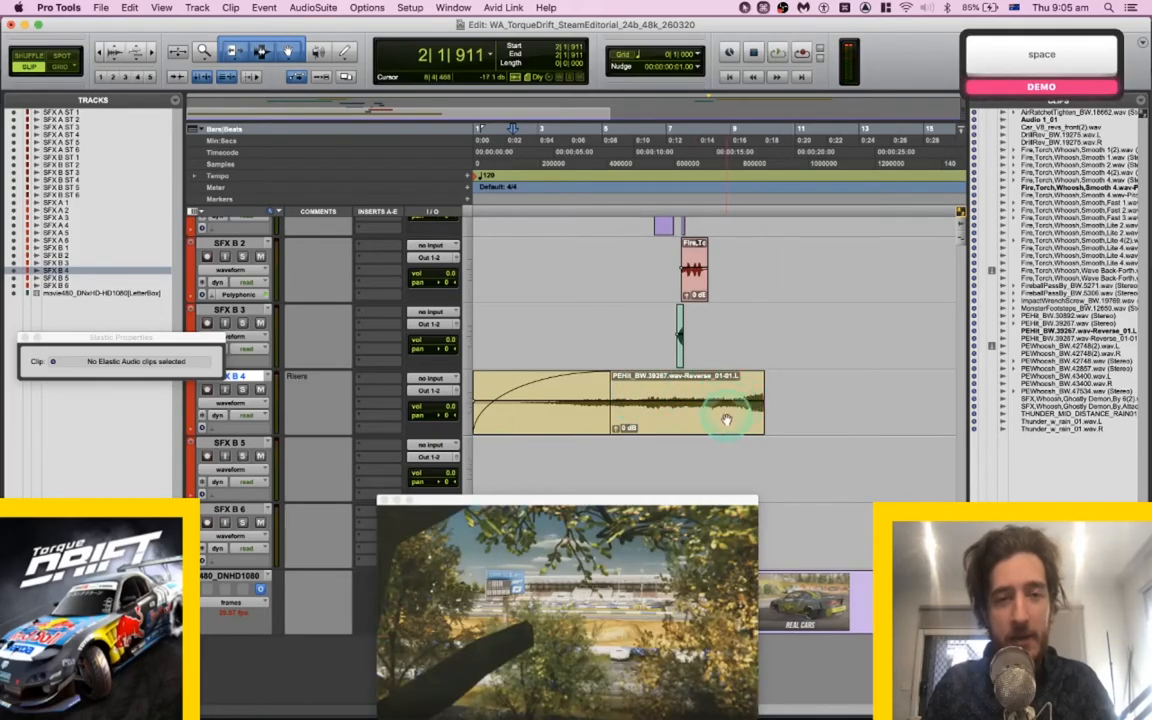
{"action": "left_click", "coordinate": [727, 420]}
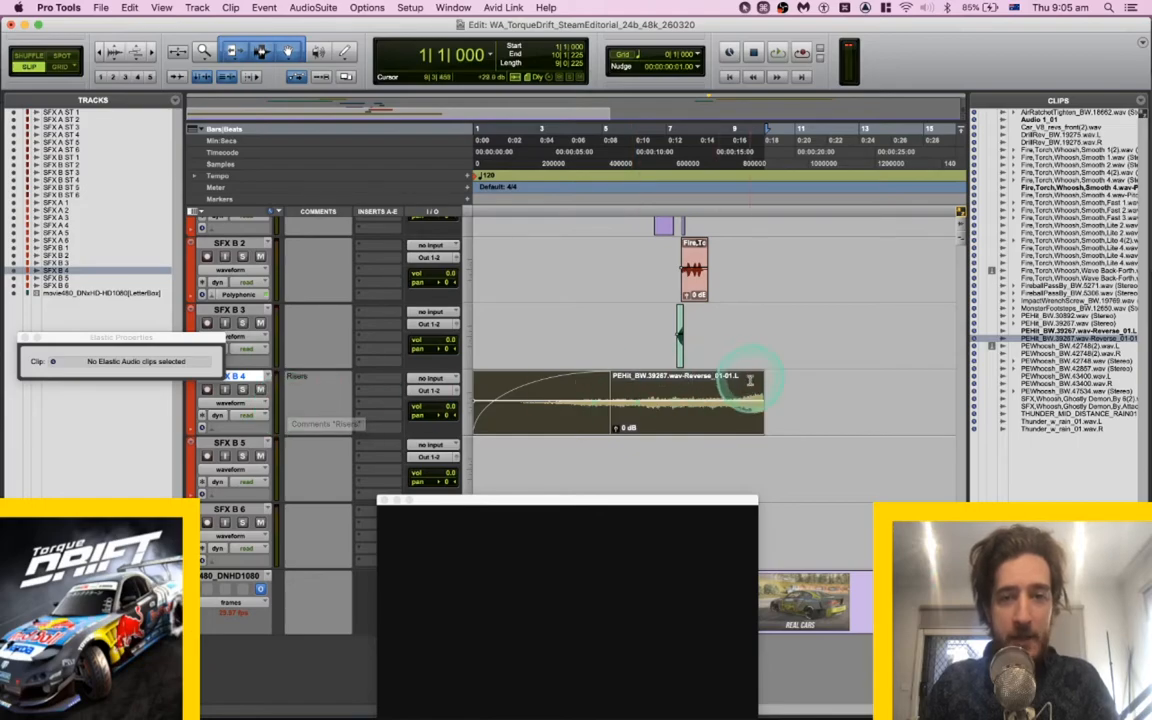
{"action": "key", "text": "space"}
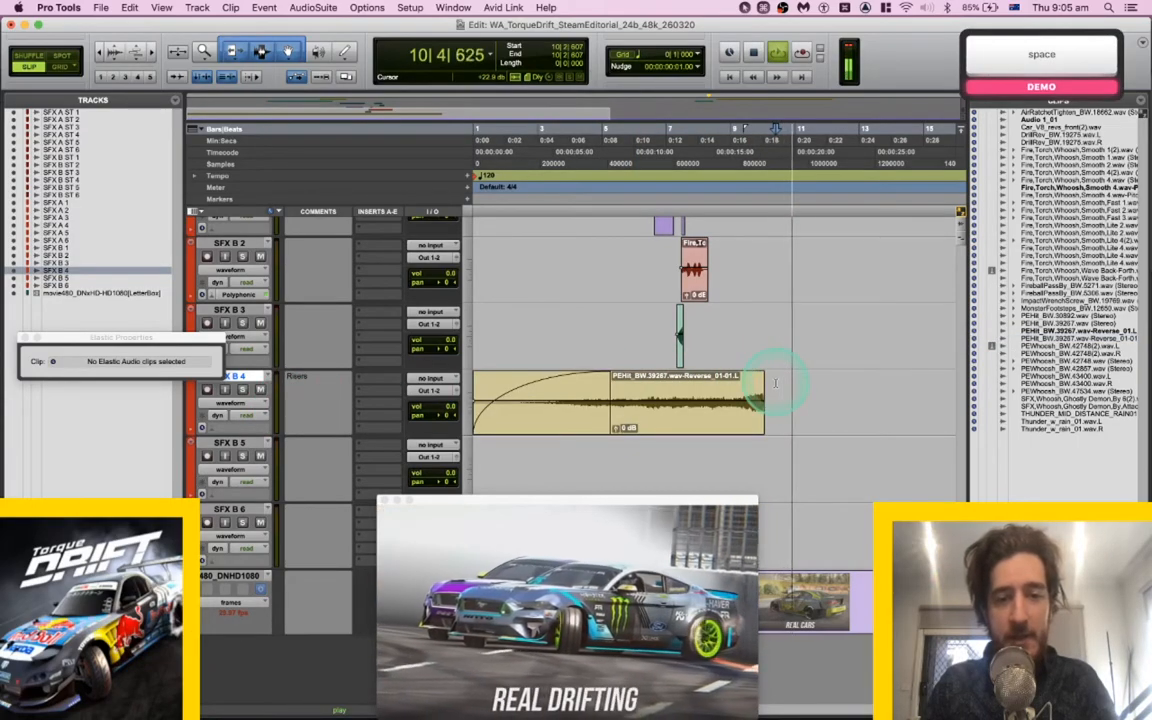
{"action": "key", "text": "space"}
{"action": "left_click", "coordinate": [689, 424]}
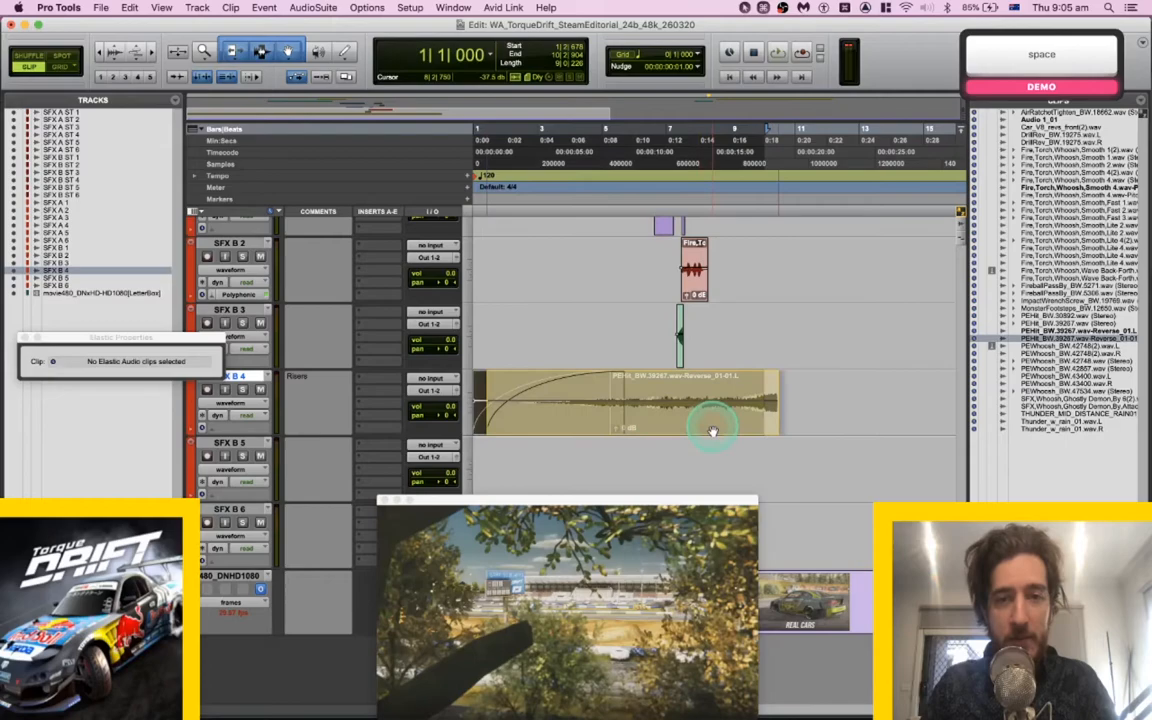
Split the riser at 5|3|415 and move its second part down to SFX B 5, starting at about 1|1|737.
{"action": "left_click", "coordinate": [627, 429]}
{"action": "left_click", "coordinate": [621, 390]}
{"action": "key", "text": "b"}
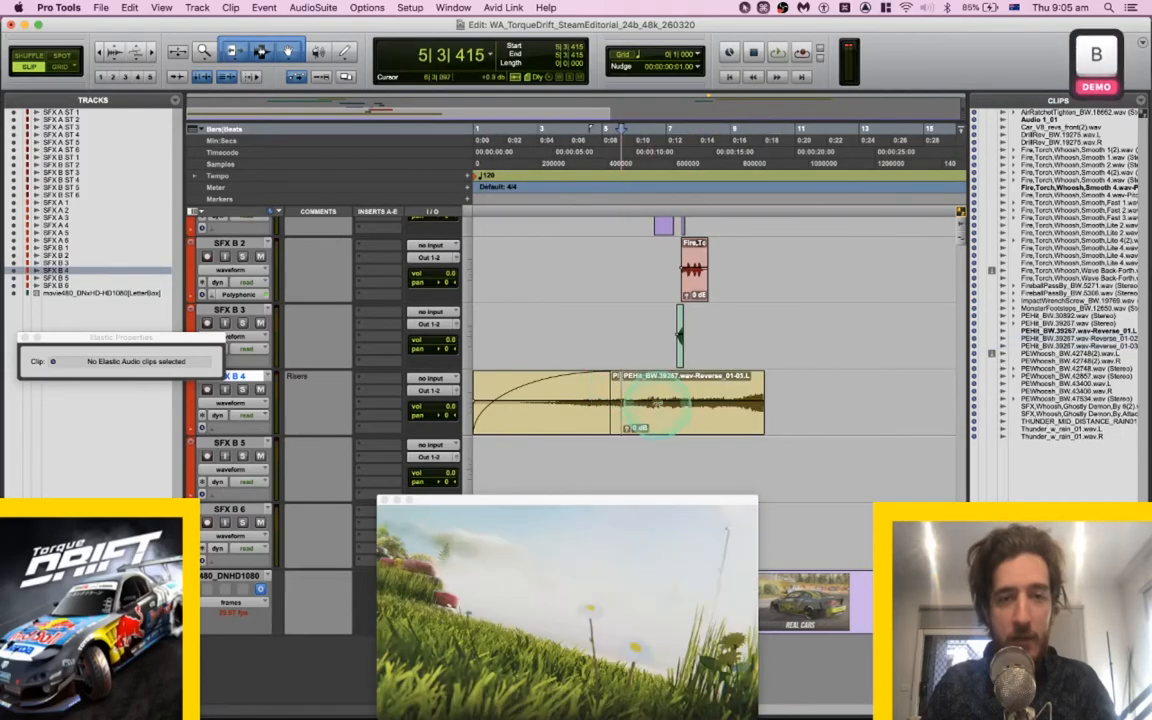
{"action": "left_click_drag", "start_coordinate": [643, 437], "coordinate": [520, 470]}
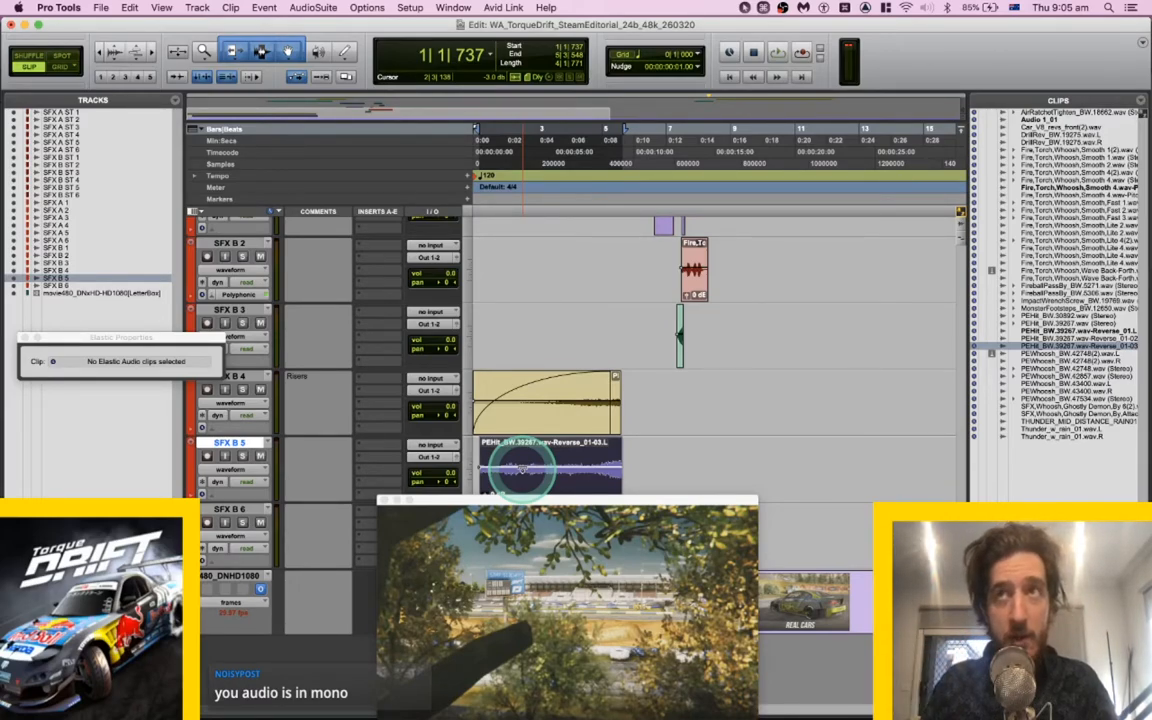
Add a long fade-in to the riser clip on SFX B 5, running up to 5|2|392.
{"action": "scroll", "coordinate": [527, 437], "scroll_direction": "up", "scroll_amount": 5}
{"action": "scroll", "coordinate": [527, 437], "scroll_direction": "down", "scroll_amount": 5}
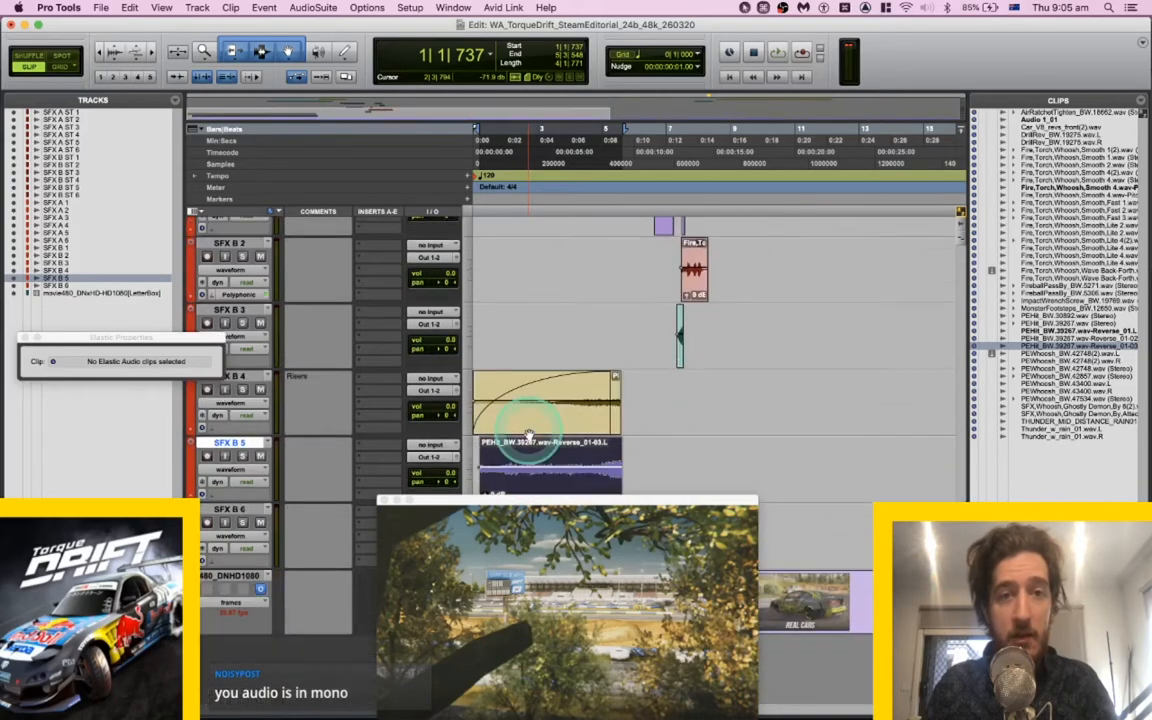
{"action": "left_click", "coordinate": [479, 452]}
{"action": "left_click_drag", "start_coordinate": [476, 452], "coordinate": [616, 452]}
{"action": "key", "text": "f"}
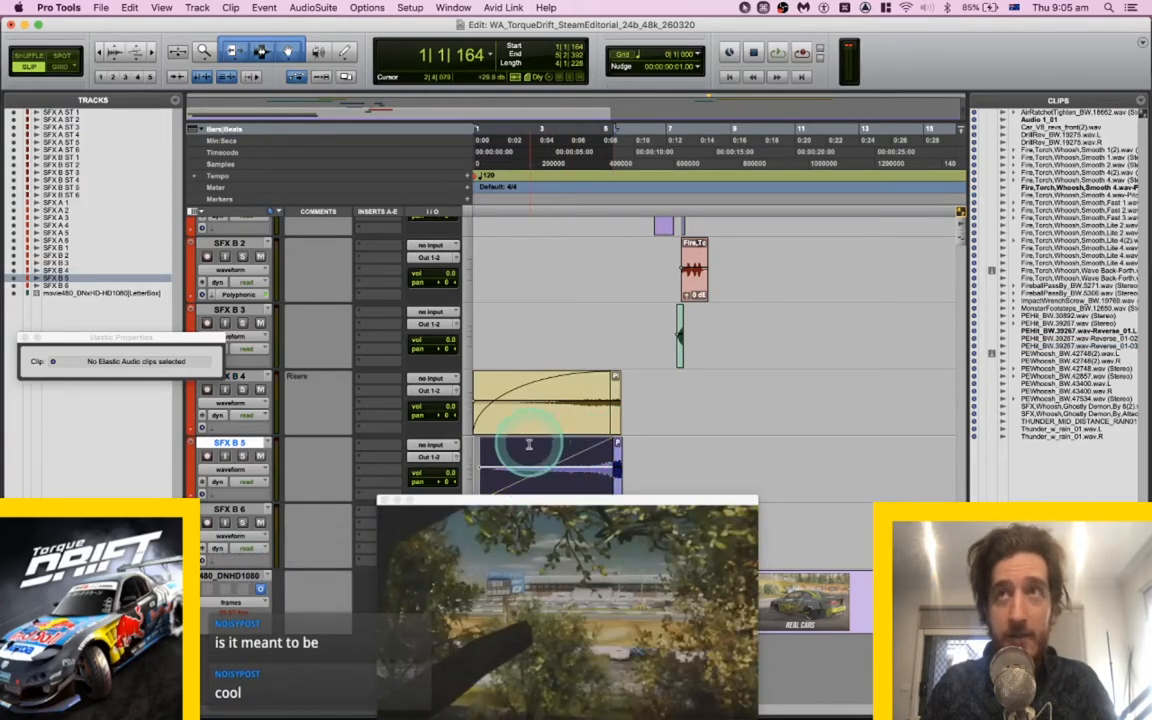
Play back the two layered risers against the video and shift the video window aside from the tracks.
{"action": "key", "text": "space"}
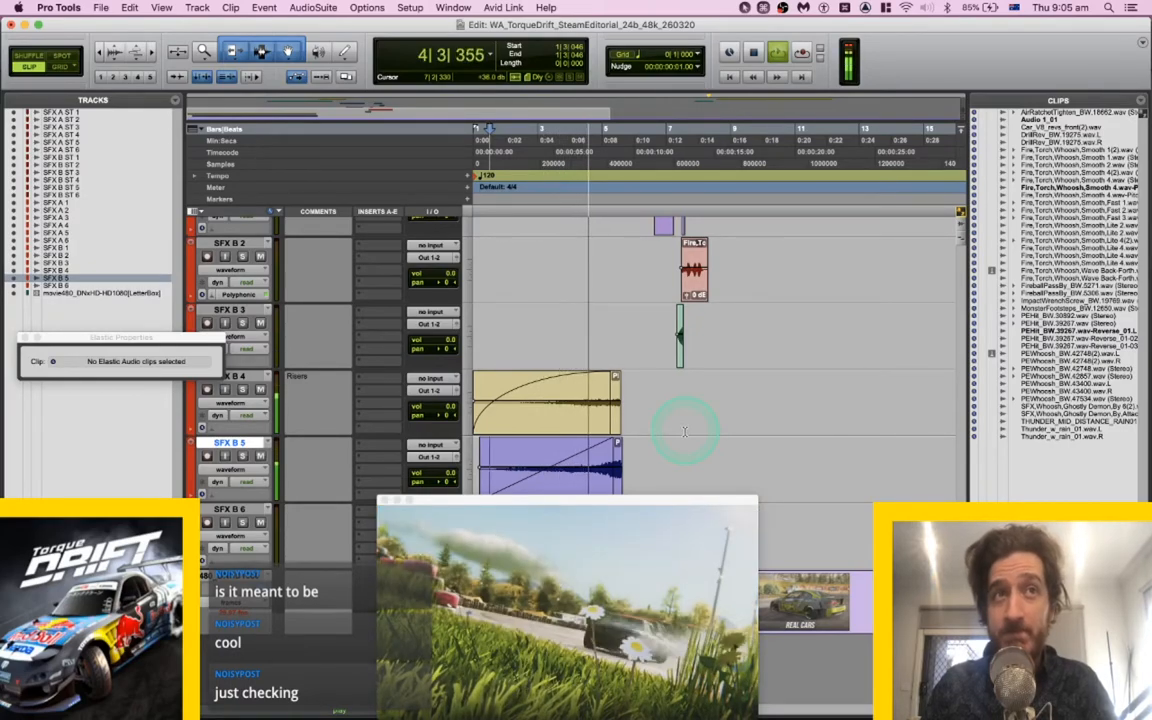
{"action": "left_click_drag", "start_coordinate": [625, 501], "coordinate": [710, 489]}
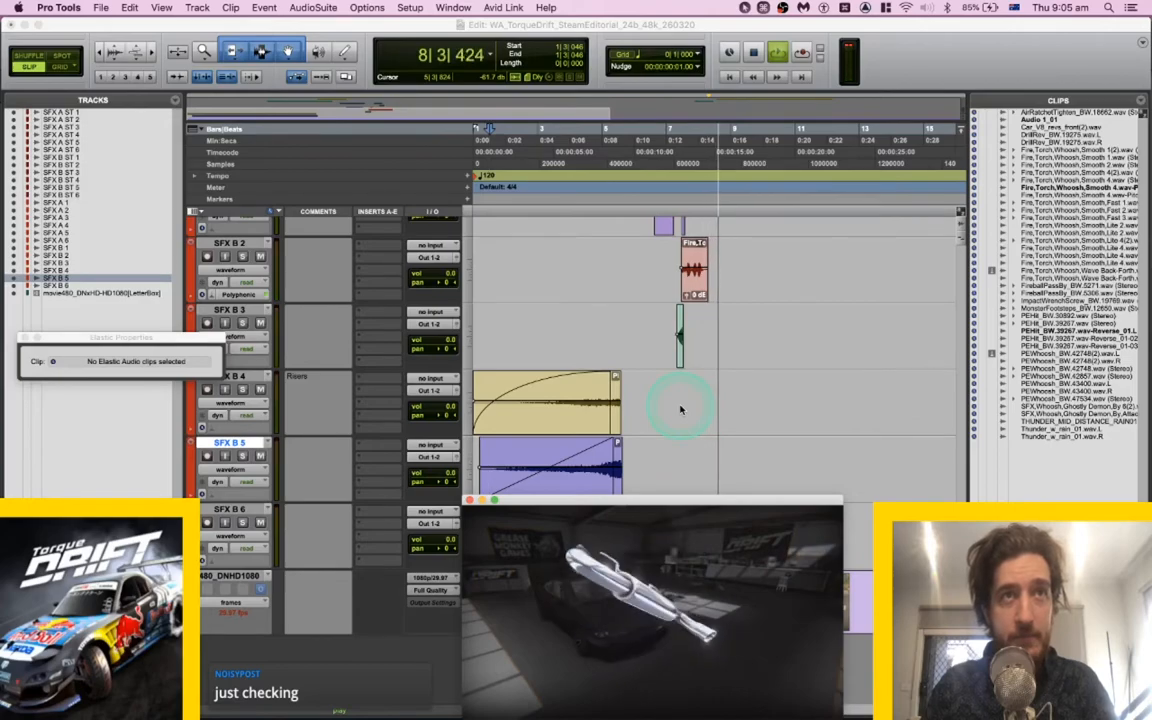
{"action": "key", "text": "space"}
{"action": "left_click", "coordinate": [581, 385]}
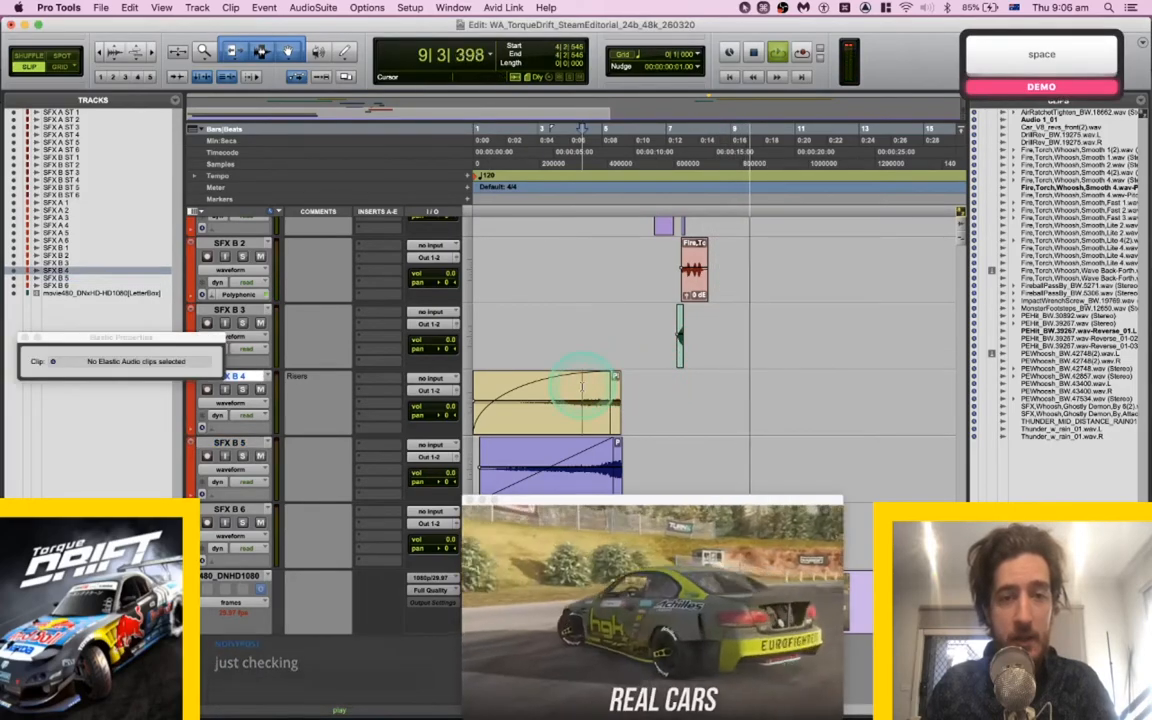
{"action": "key", "text": "space"}
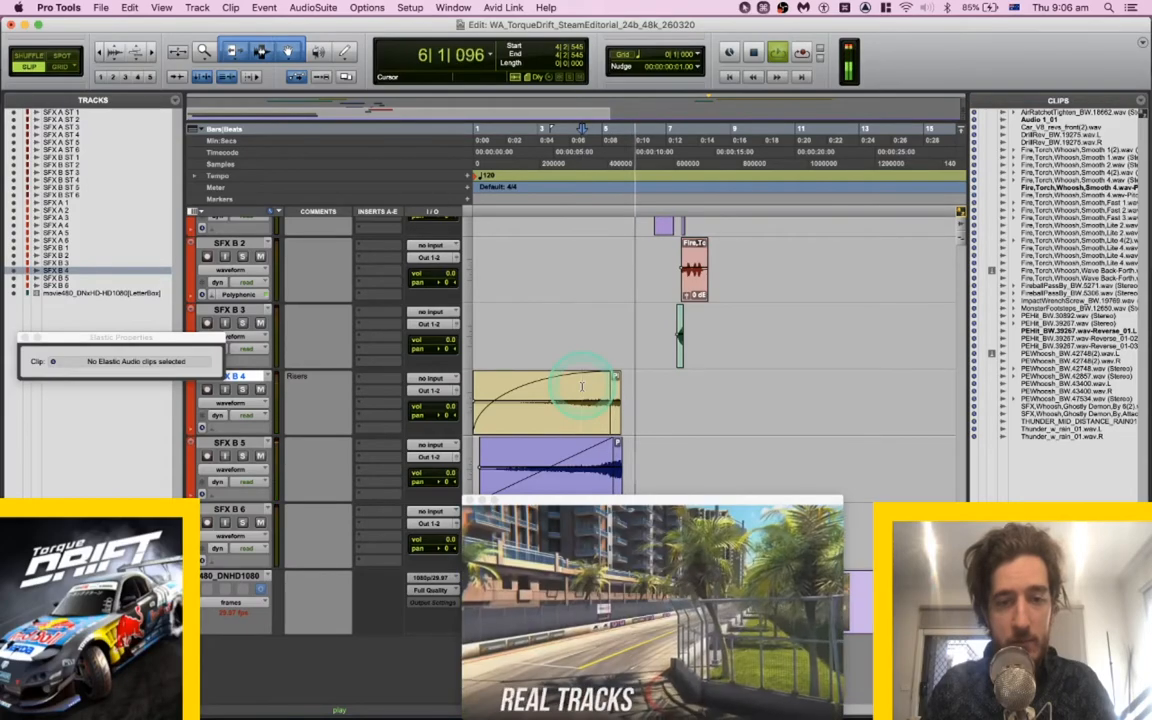
Shorten the SFX B 4 riser with a fade-out just after bar 6, and move the SFX B 5 riser later to end level with it.
{"action": "key", "text": "space"}
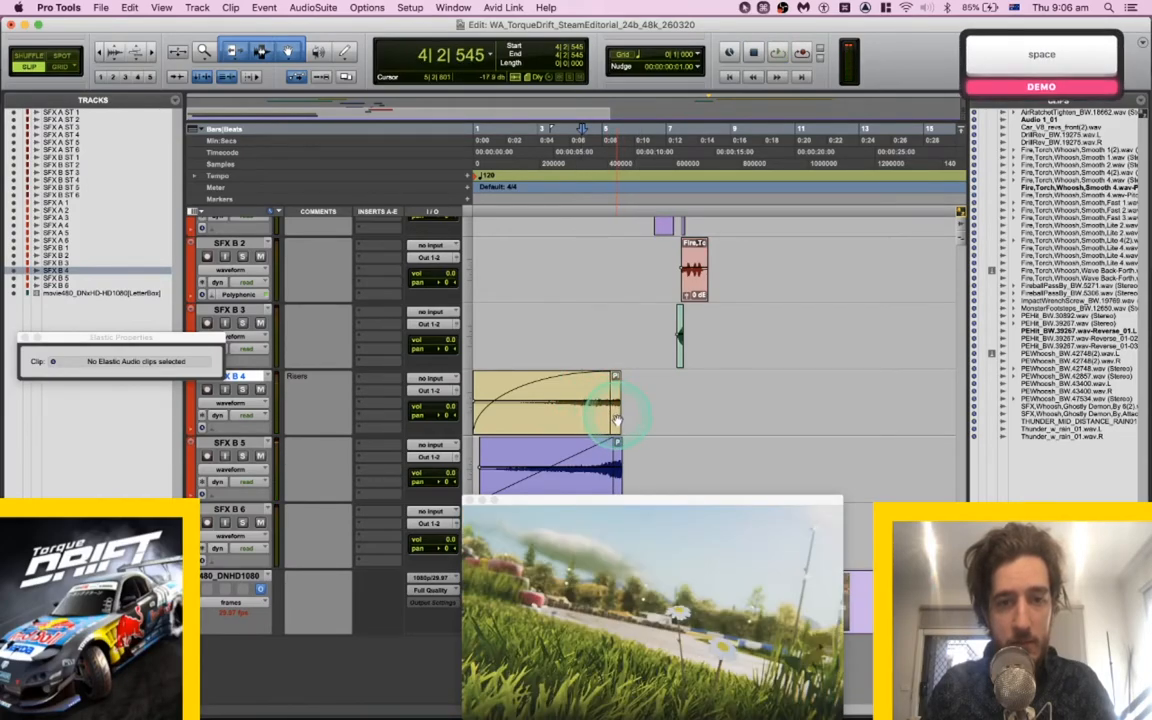
{"action": "scroll", "coordinate": [616, 418], "scroll_direction": "up", "scroll_amount": 3}
{"action": "left_click_drag", "start_coordinate": [759, 410], "coordinate": [784, 380]}
{"action": "key", "text": "space"}
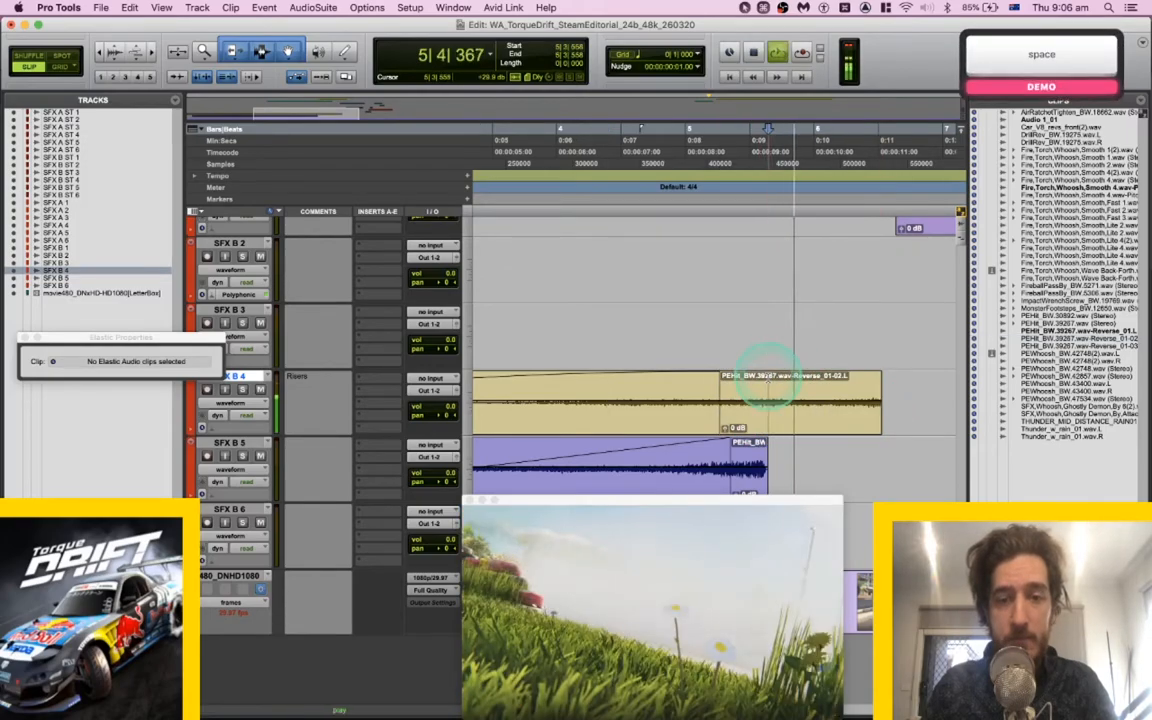
{"action": "key", "text": "space"}
{"action": "left_click_drag", "start_coordinate": [881, 418], "coordinate": [827, 393]}
{"action": "key", "text": "f"}
{"action": "left_click_drag", "start_coordinate": [760, 460], "coordinate": [840, 470]}
Pull the ends of the risers on SFX B 4 and SFX B 5 back to about bar 6 and fade out the SFX B 5 clip.
{"action": "left_click", "coordinate": [740, 396]}
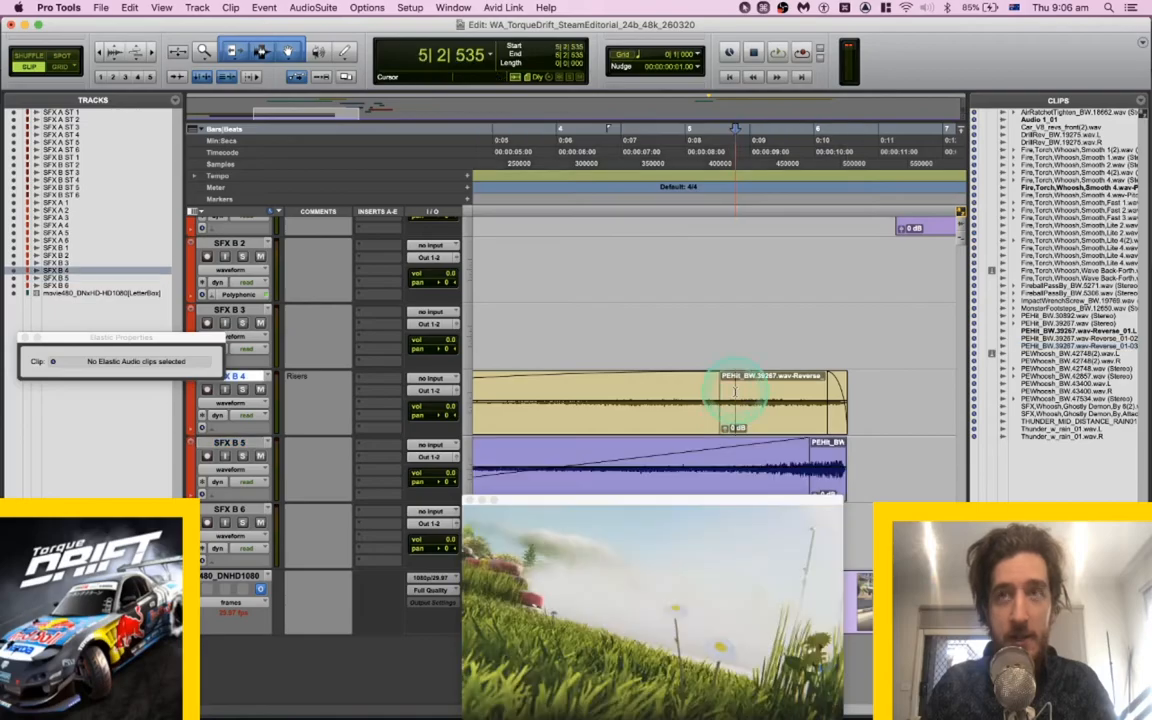
{"action": "key", "text": "space"}
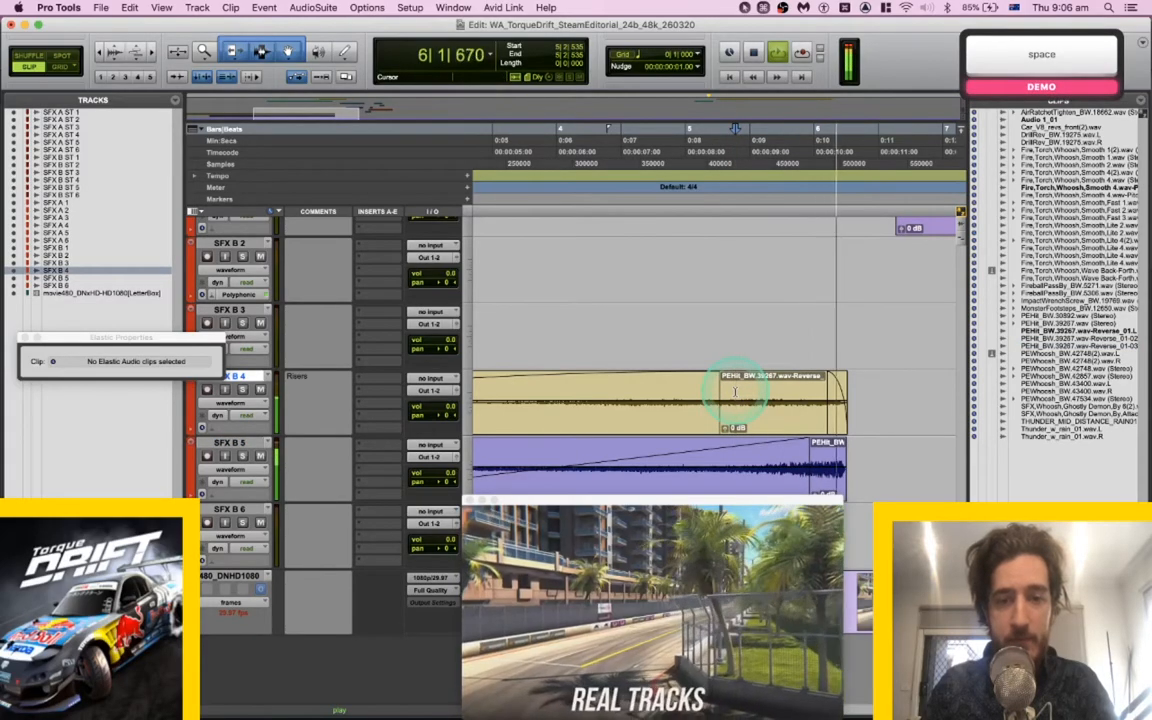
{"action": "key", "text": "space"}
{"action": "left_click_drag", "start_coordinate": [823, 482], "coordinate": [801, 418]}
{"action": "left_click_drag", "start_coordinate": [872, 458], "coordinate": [814, 457]}
{"action": "key", "text": "f"}
Play back the shortened risers and the hits that follow them against the video, from 5|2|535 into the REAL CARS shot.
{"action": "left_click", "coordinate": [741, 382]}
{"action": "key", "text": "space"}
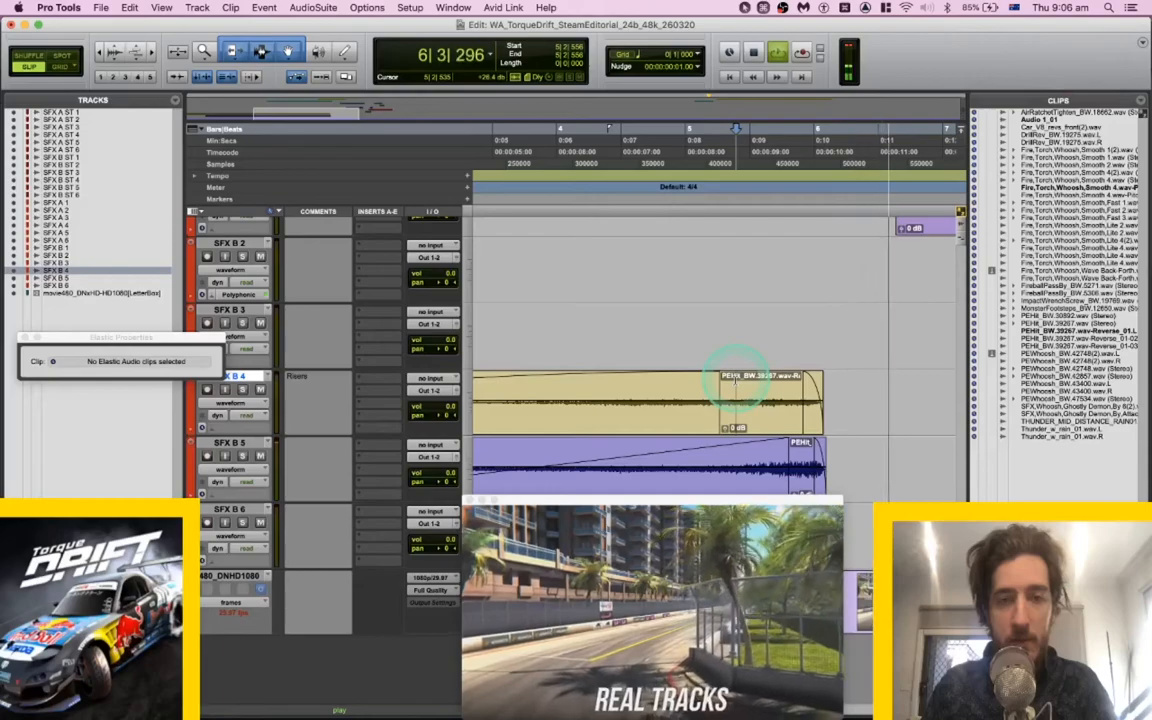
{"action": "scroll", "coordinate": [735, 380], "scroll_direction": "up", "scroll_amount": 2}
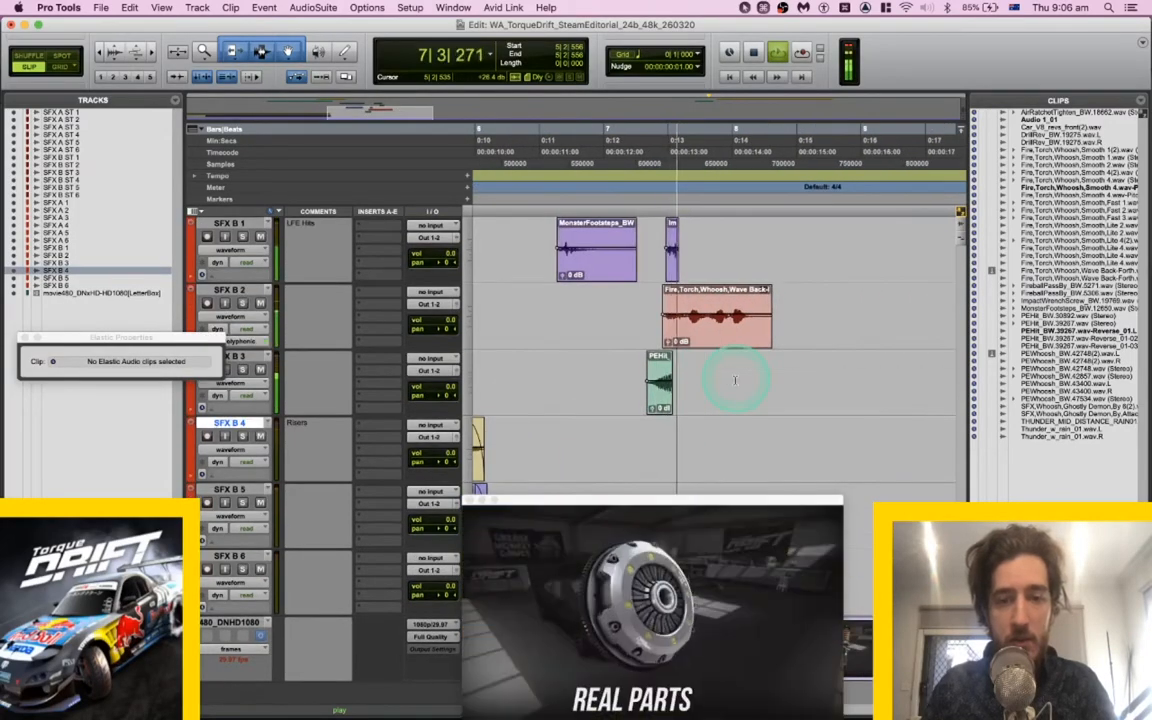
{"action": "scroll", "coordinate": [735, 380], "scroll_direction": "up", "scroll_amount": 2}
{"action": "scroll", "coordinate": [735, 380], "scroll_direction": "up", "scroll_amount": 2}
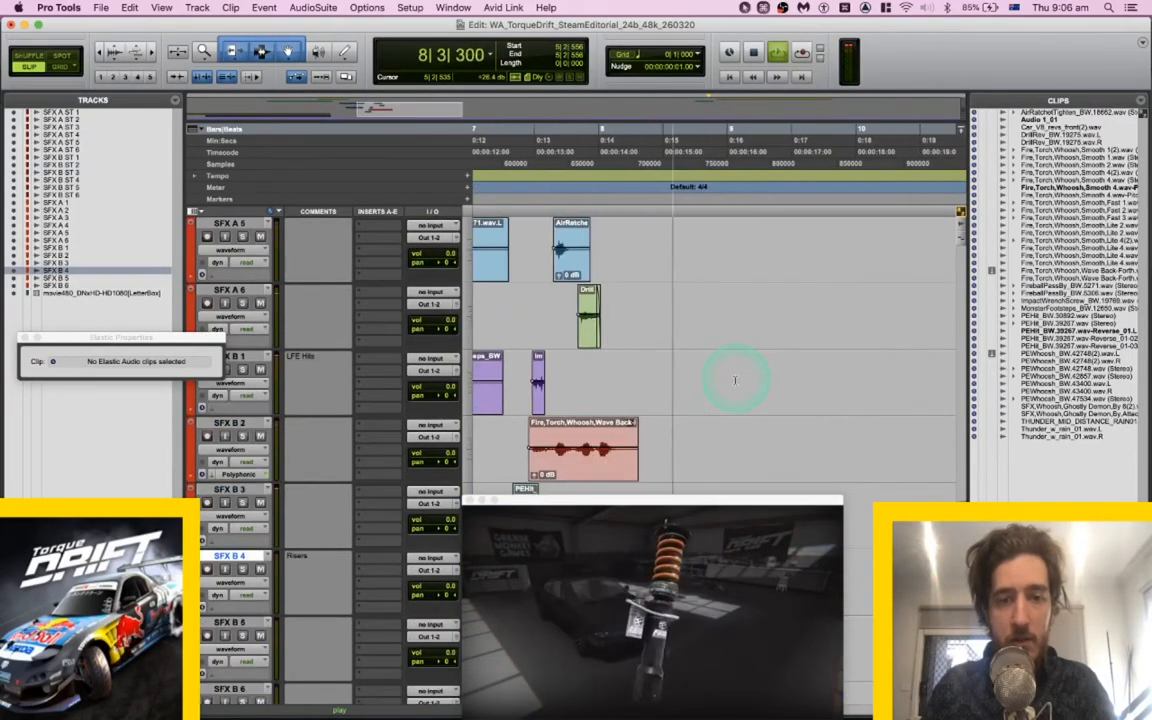
{"action": "key", "text": "space"}
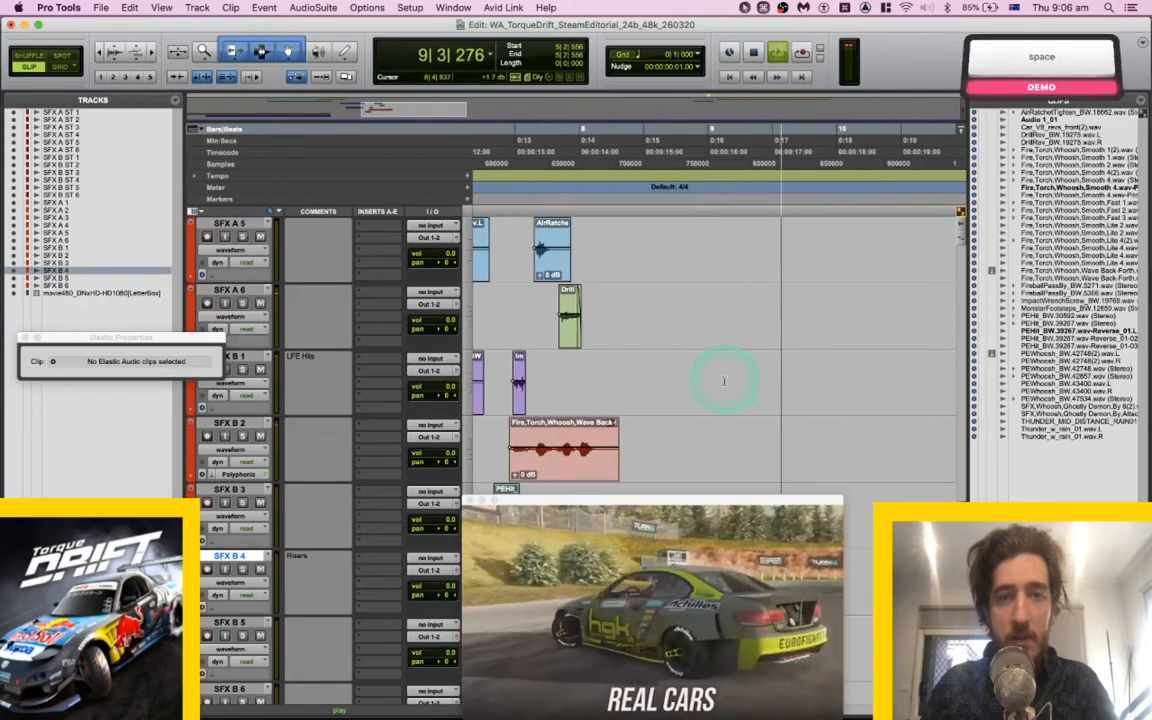
{"action": "scroll", "coordinate": [682, 312], "scroll_direction": "up", "scroll_amount": 2}
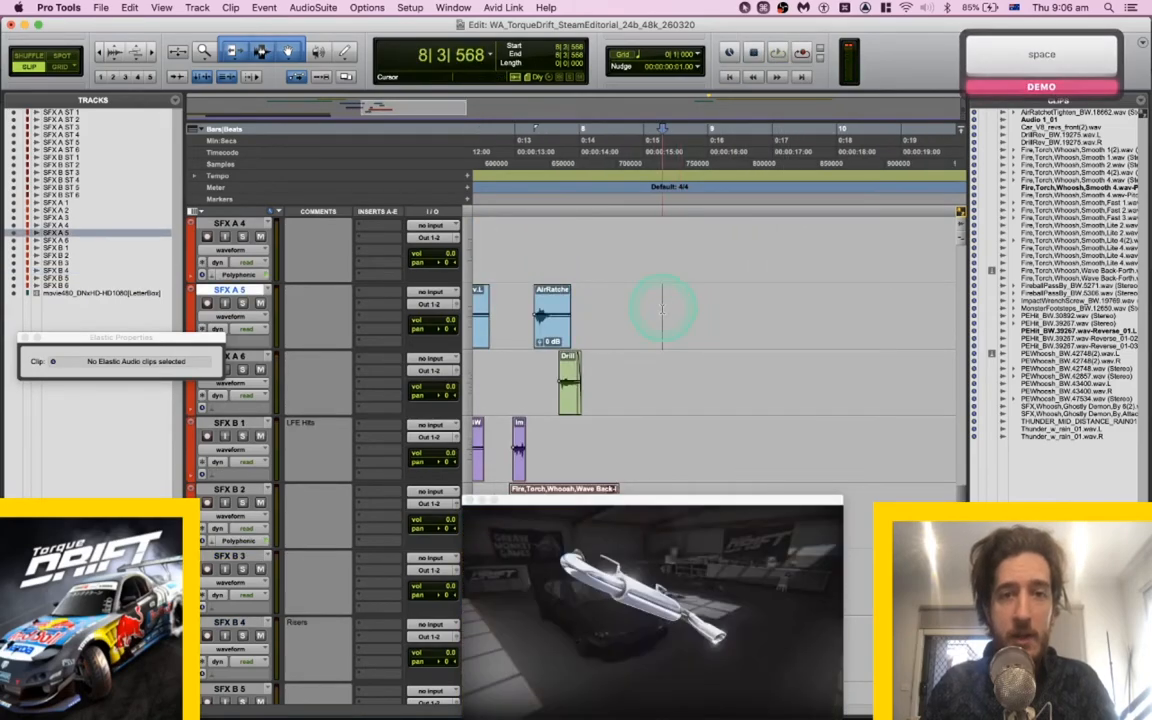
Switch to Search and audition the library hits PEHit_BW.39259.wav, PEHit_BW.39263.wav and PEHit_BW.39265.wav.
{"action": "key", "text": "super+Tab"}
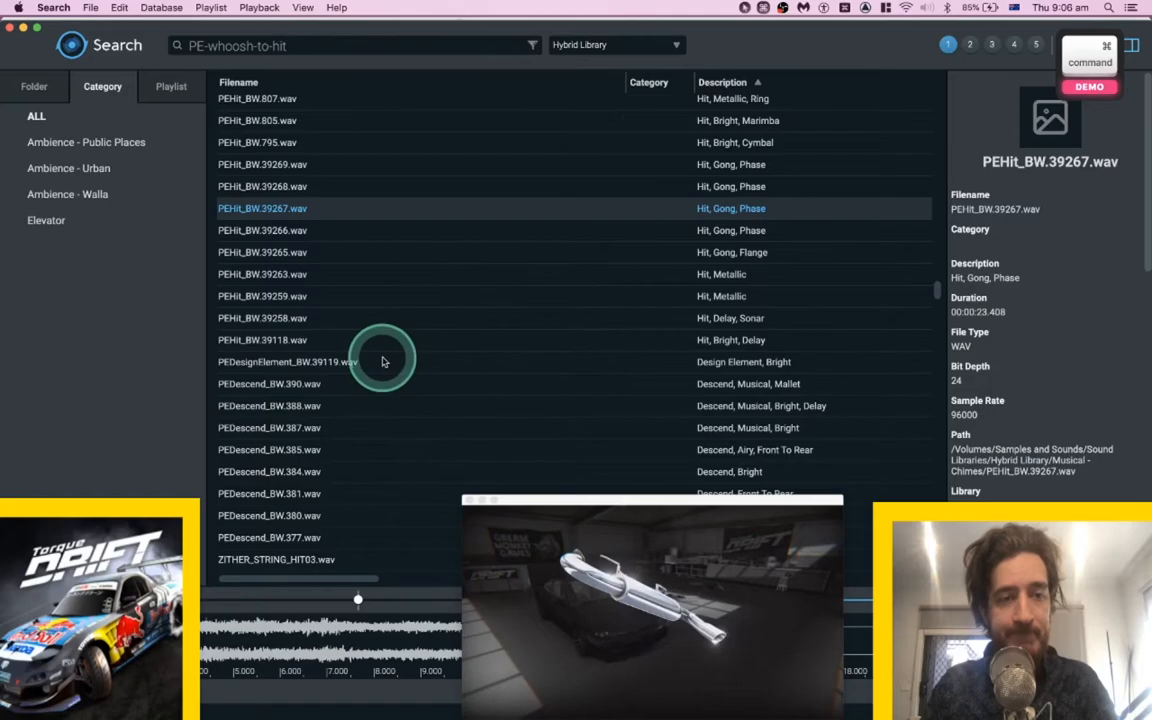
{"action": "key", "text": "space"}
{"action": "left_click", "coordinate": [318, 294]}
{"action": "left_click", "coordinate": [306, 270]}
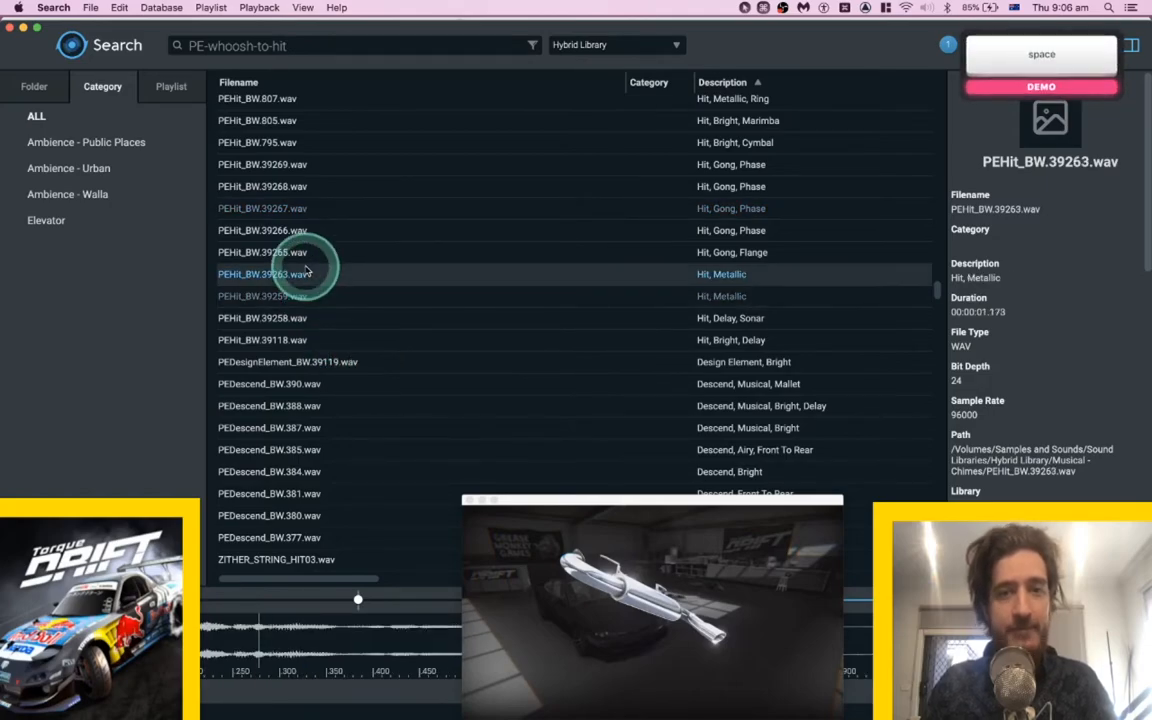
{"action": "left_click", "coordinate": [301, 252]}
{"action": "left_click", "coordinate": [296, 279]}
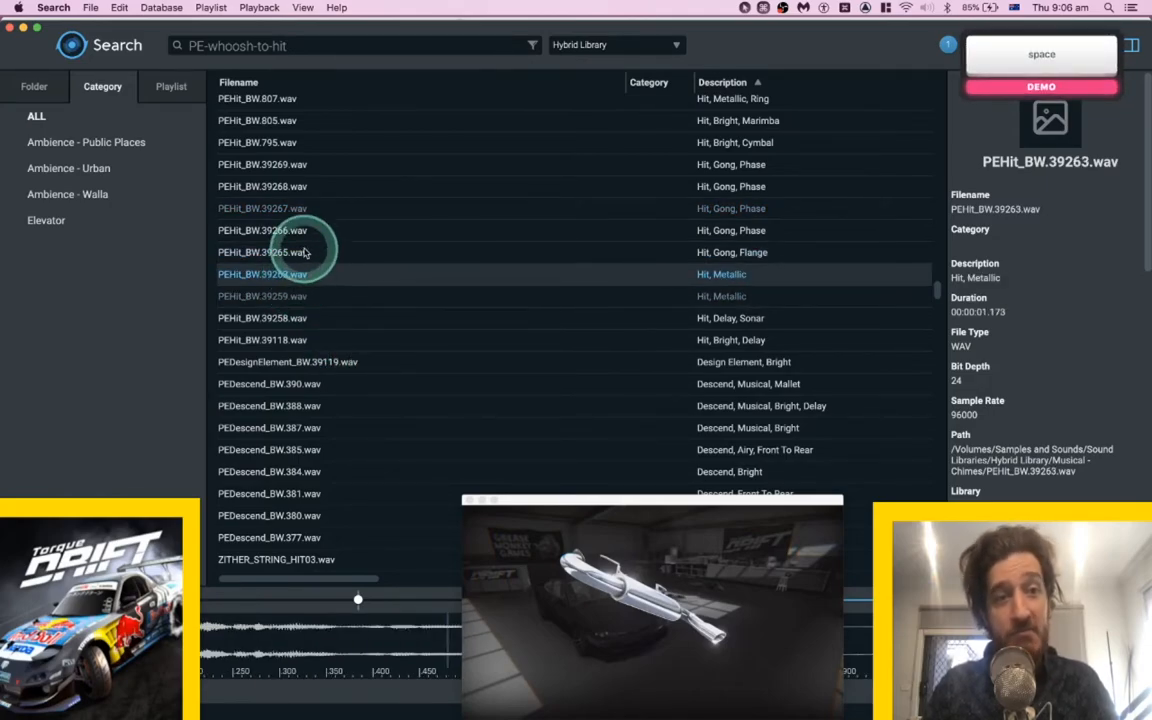
{"action": "left_click", "coordinate": [305, 253]}
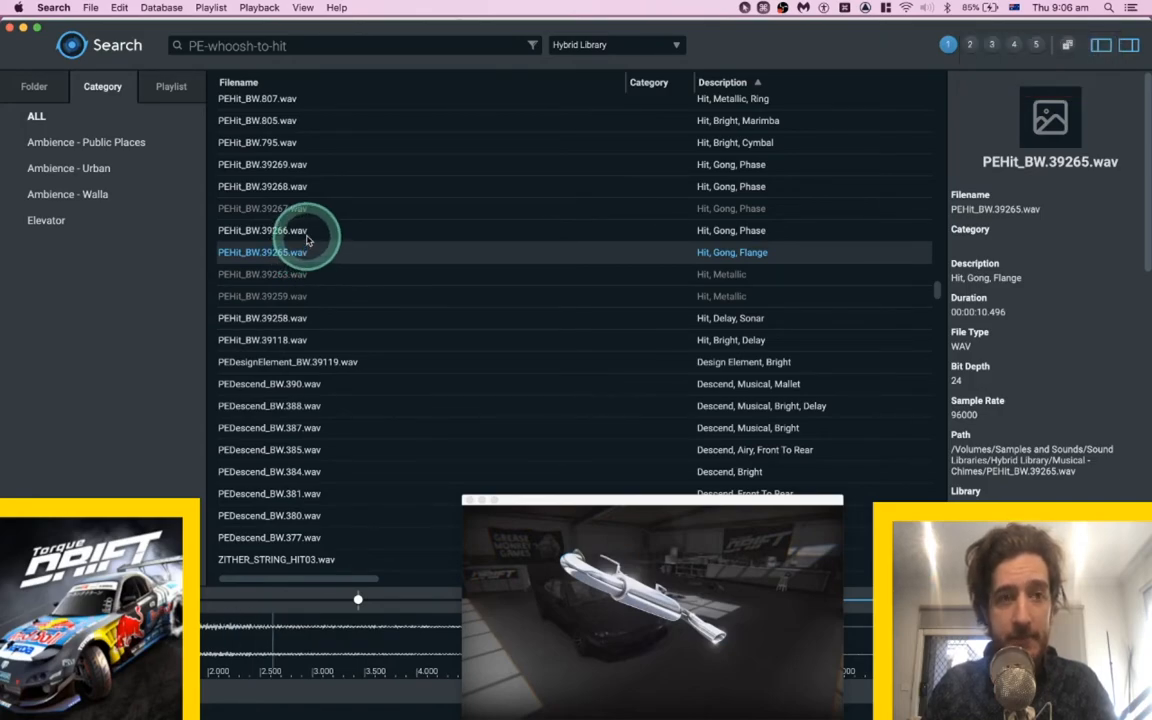
{"action": "key", "text": "super+Tab"}
{"action": "scroll", "coordinate": [483, 438], "scroll_direction": "left", "scroll_amount": 5}
{"action": "scroll", "coordinate": [483, 438], "scroll_direction": "down", "scroll_amount": 5}
{"action": "scroll", "coordinate": [556, 421], "scroll_direction": "left", "scroll_amount": 5}
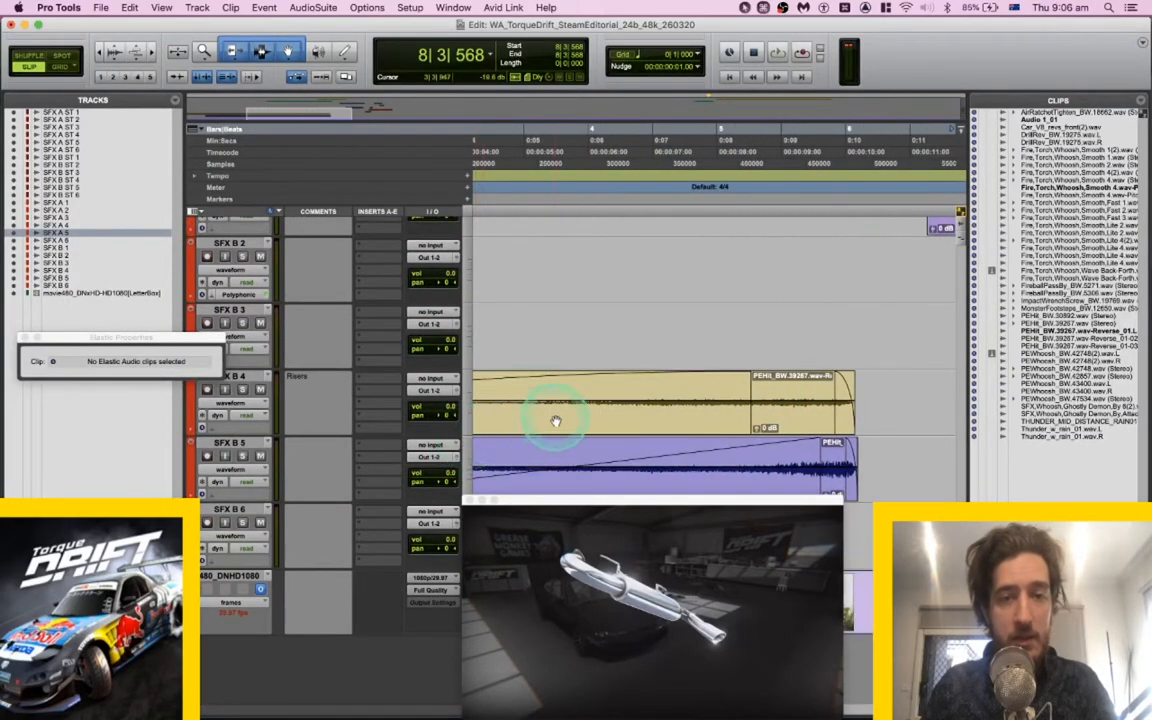
{"action": "key", "text": "super+Tab"}
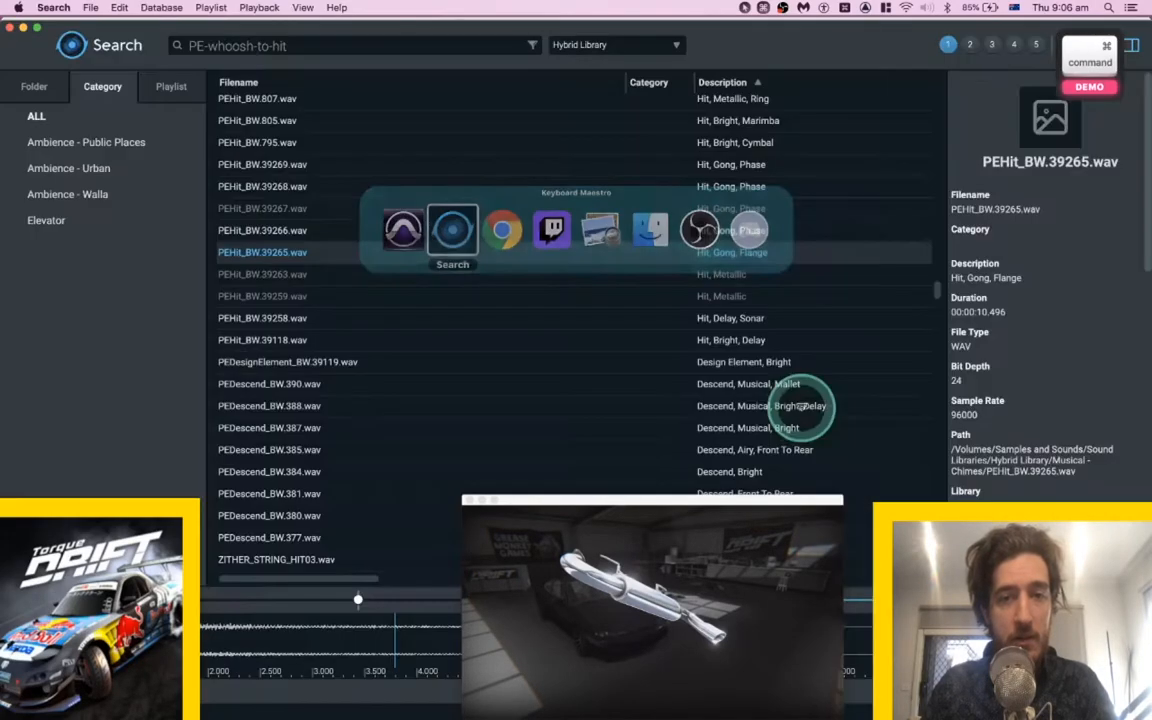
{"action": "key", "text": "super+Tab"}
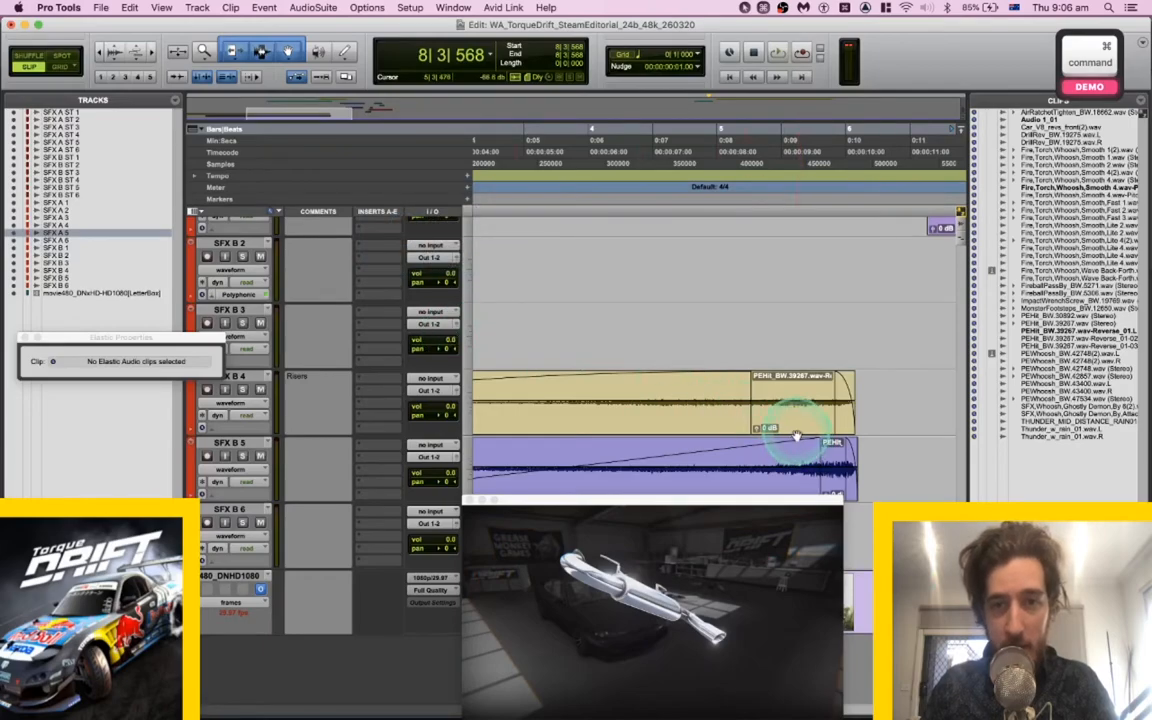
Pick PEHit_BW.39267.wav in Search and place it at 1|1|000 on the stereo track SFX B ST 4 in Pro Tools.
{"action": "key", "text": "super+Tab"}
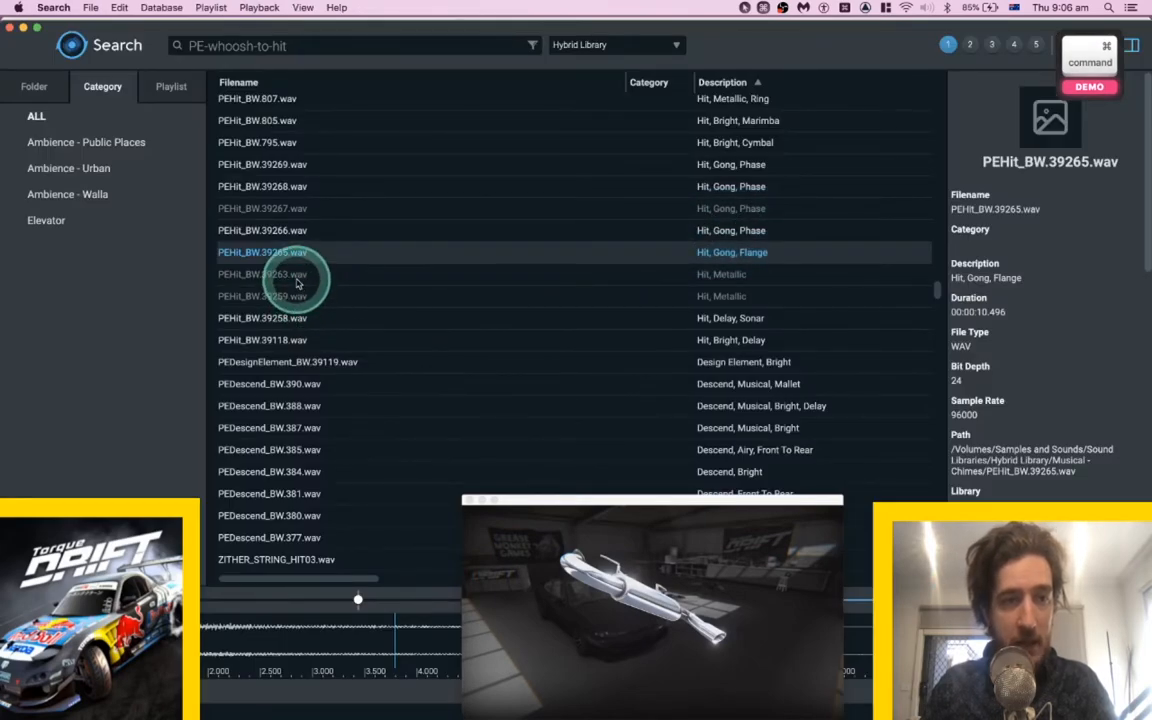
{"action": "left_click", "coordinate": [312, 209]}
{"action": "key", "text": "super+Tab"}
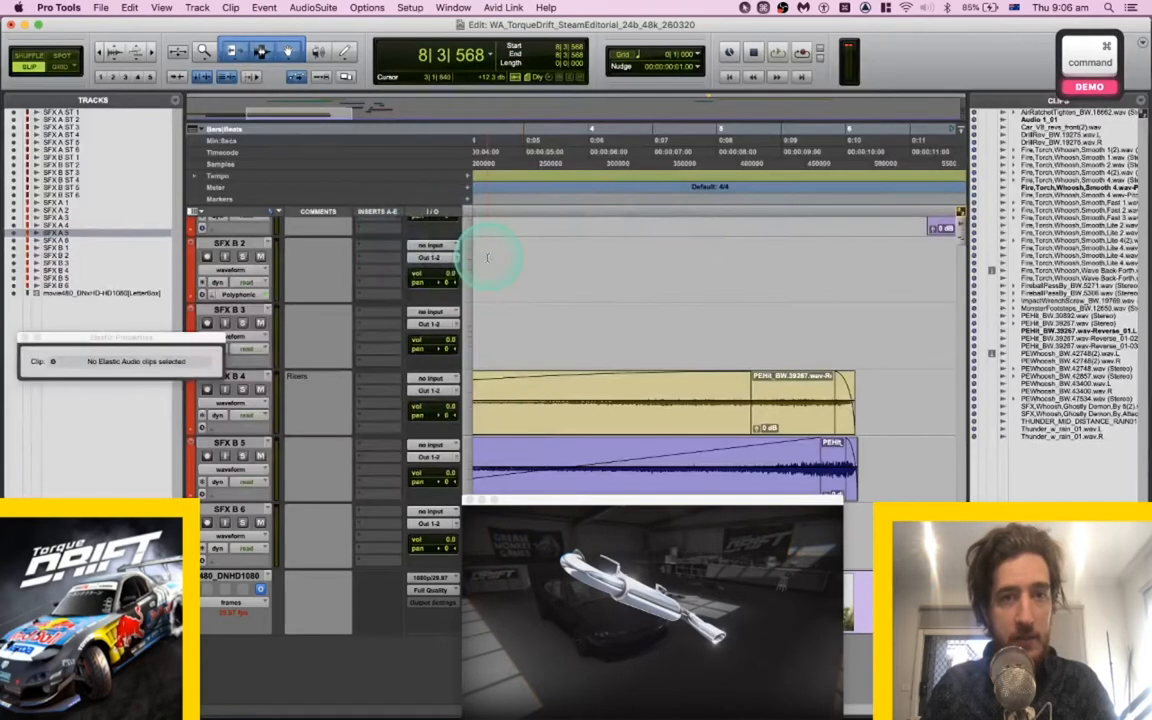
{"action": "scroll", "coordinate": [488, 258], "scroll_direction": "up", "scroll_amount": 15}
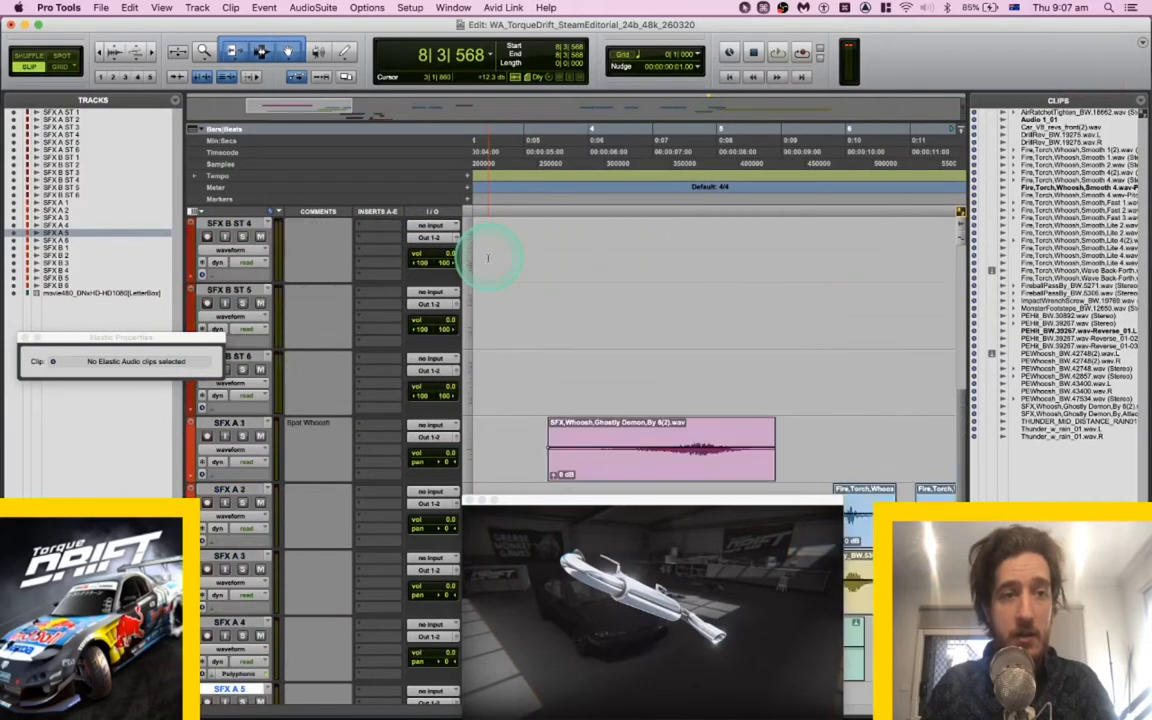
{"action": "scroll", "coordinate": [522, 412], "scroll_direction": "down", "scroll_amount": 15}
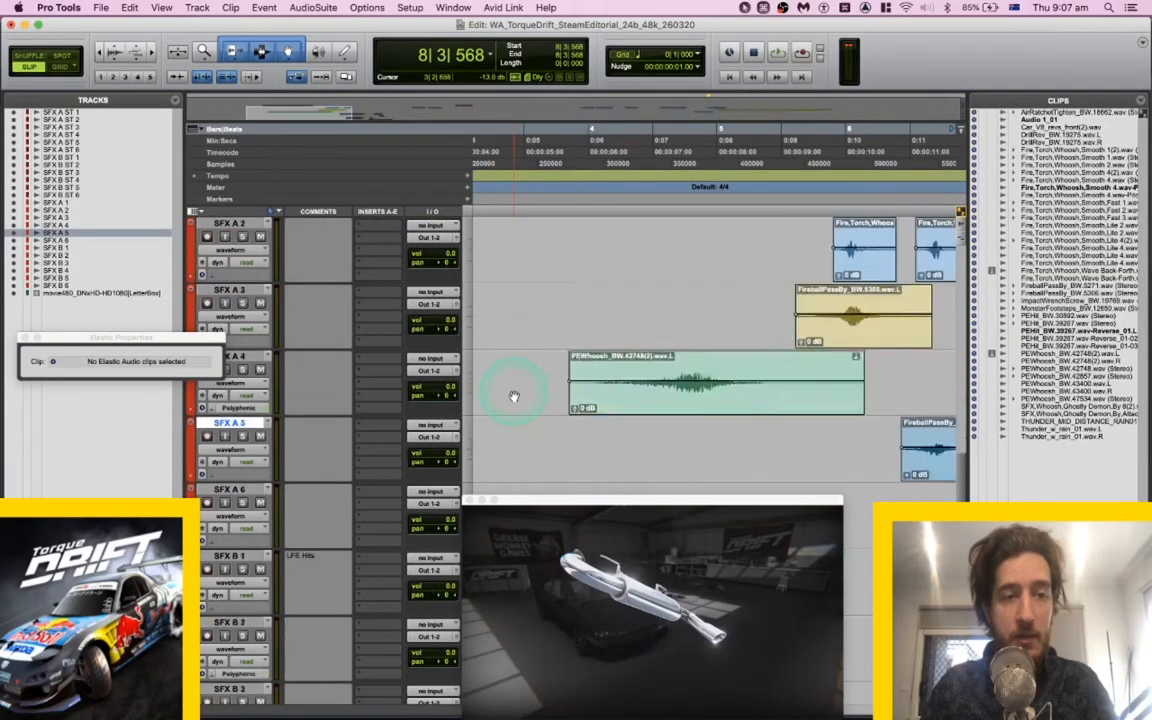
{"action": "scroll", "coordinate": [511, 381], "scroll_direction": "up", "scroll_amount": 15}
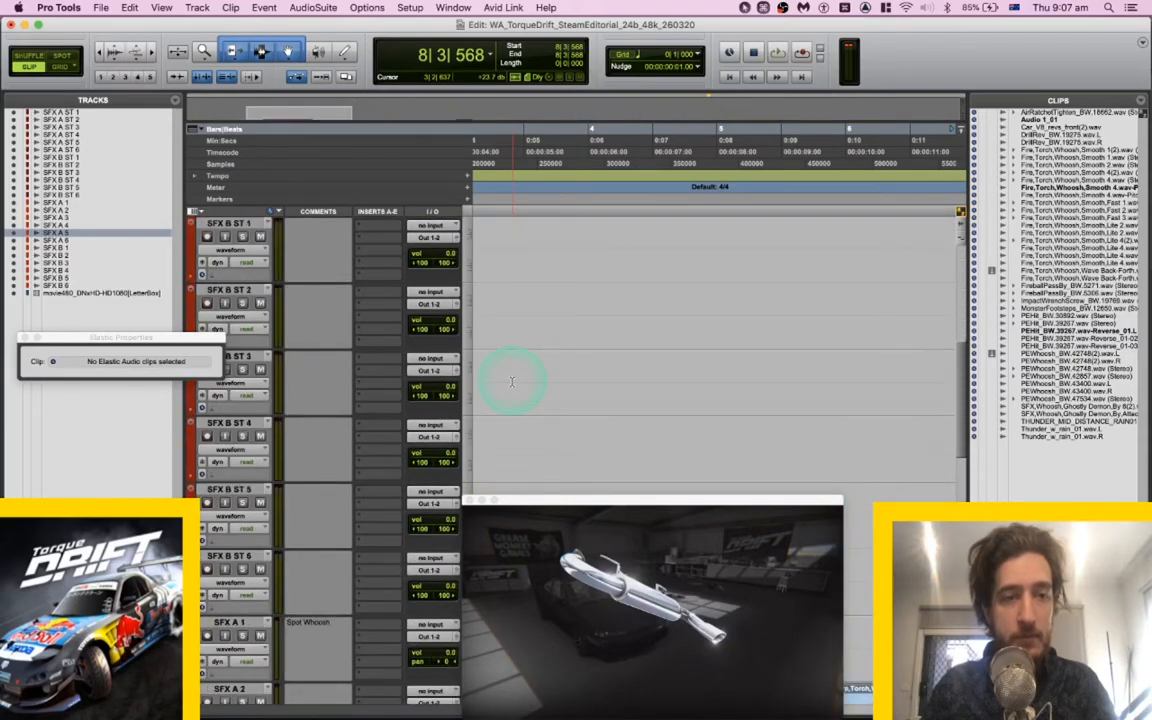
{"action": "left_click", "coordinate": [515, 424]}
{"action": "key", "text": "Return"}
{"action": "key", "text": "v"}
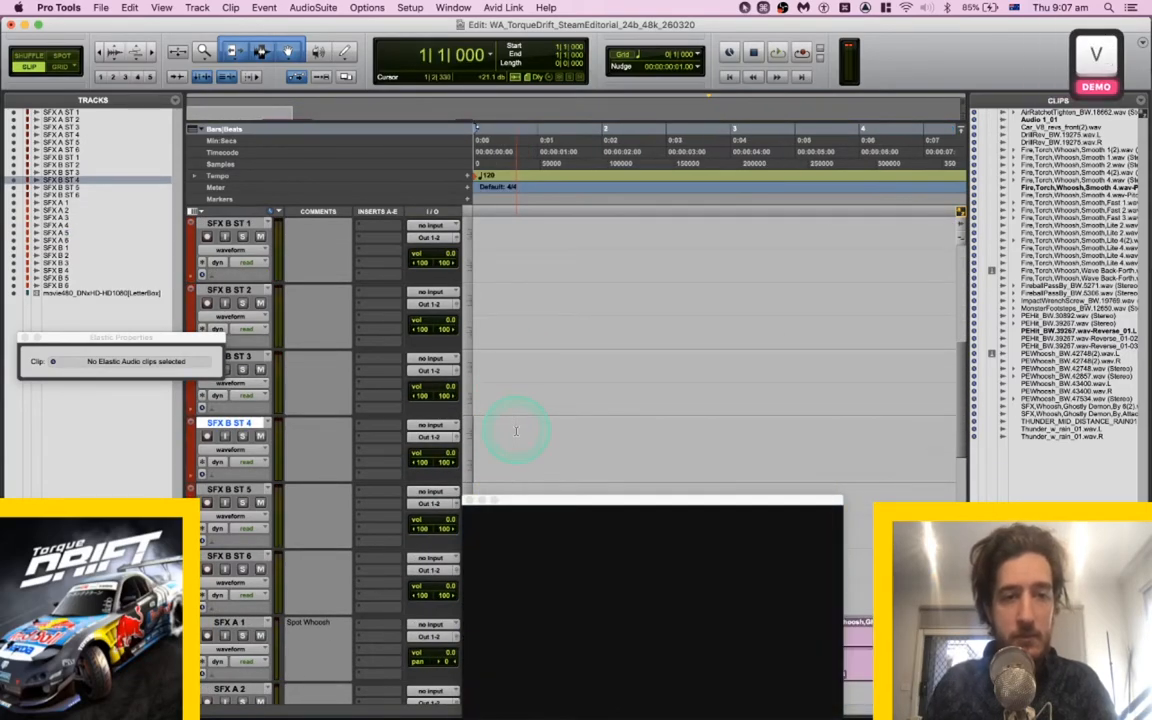
{"action": "key", "text": "super+Tab"}
{"action": "key", "text": "s"}
Solo SFX B ST 4 and play the beginning of the placed stereo hit.
{"action": "key", "text": "space"}
{"action": "key", "text": "shift+s"}
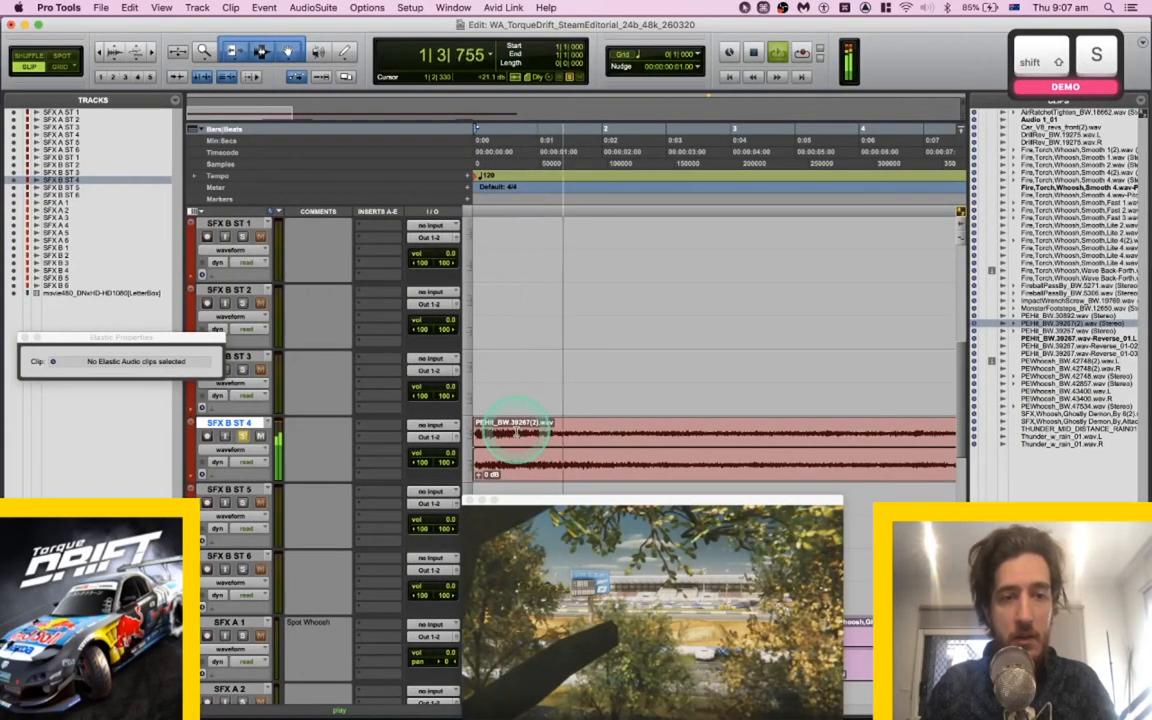
{"action": "key", "text": "space"}
Reverse the stereo hit on SFX B ST 4 with the AudioSuite Reverse processor and close the plug-in.
{"action": "left_click", "coordinate": [533, 465]}
{"action": "key", "text": "ctrl+r"}
{"action": "key", "text": "alt+shift+r"}
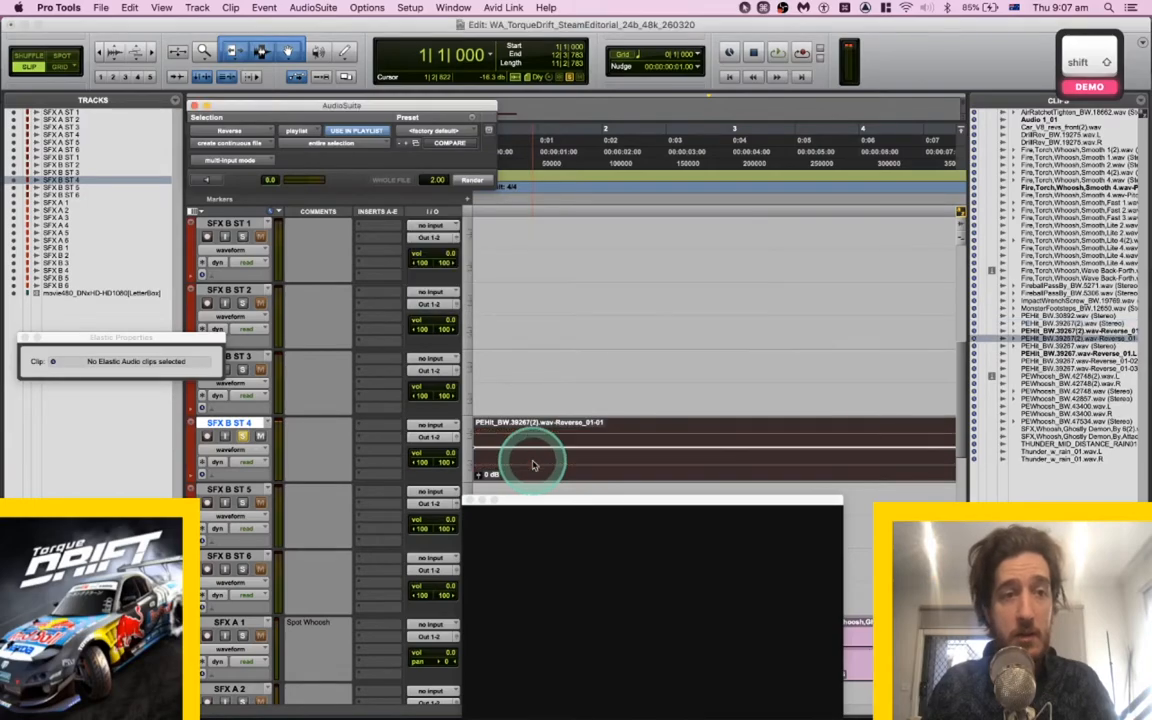
{"action": "left_click", "coordinate": [195, 105]}
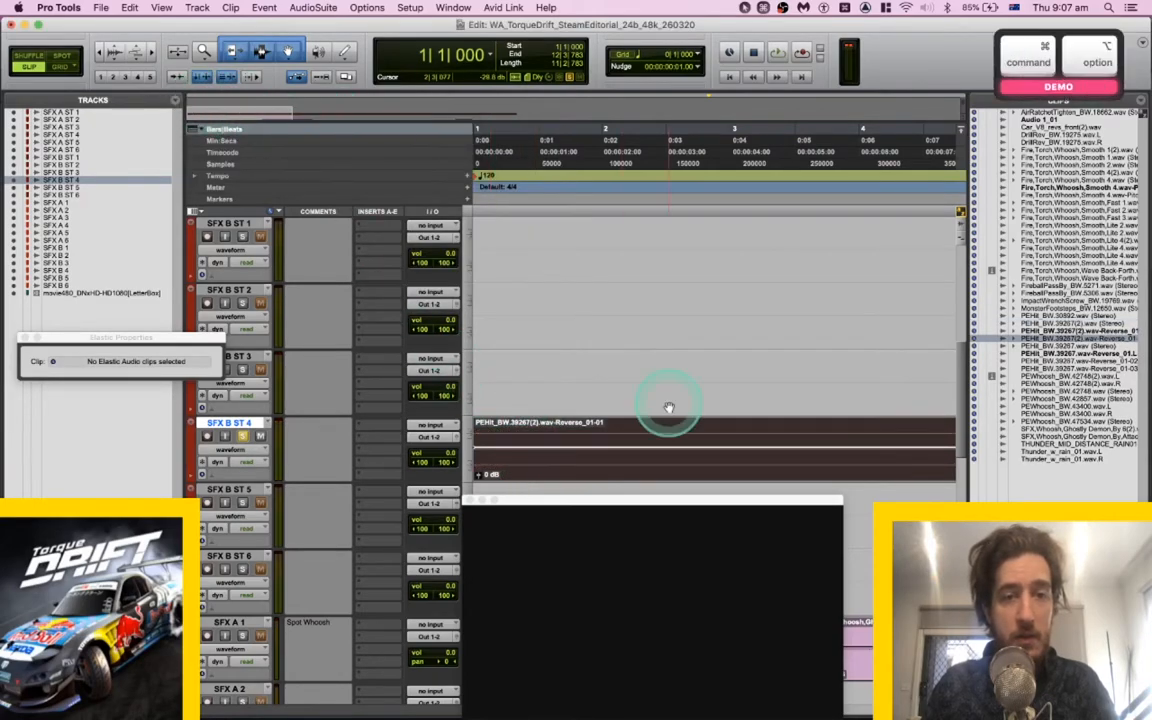
Shorten the reversed clip on SFX B ST 4 from its start, keep it at the session start, and give it a fade-in to about bar 5.
{"action": "scroll", "coordinate": [669, 404], "scroll_direction": "down", "scroll_amount": 3}
{"action": "scroll", "coordinate": [624, 412], "scroll_direction": "down", "scroll_amount": 2}
{"action": "scroll", "coordinate": [624, 412], "scroll_direction": "down", "scroll_amount": 5}
{"action": "scroll", "coordinate": [488, 495], "scroll_direction": "down", "scroll_amount": 3}
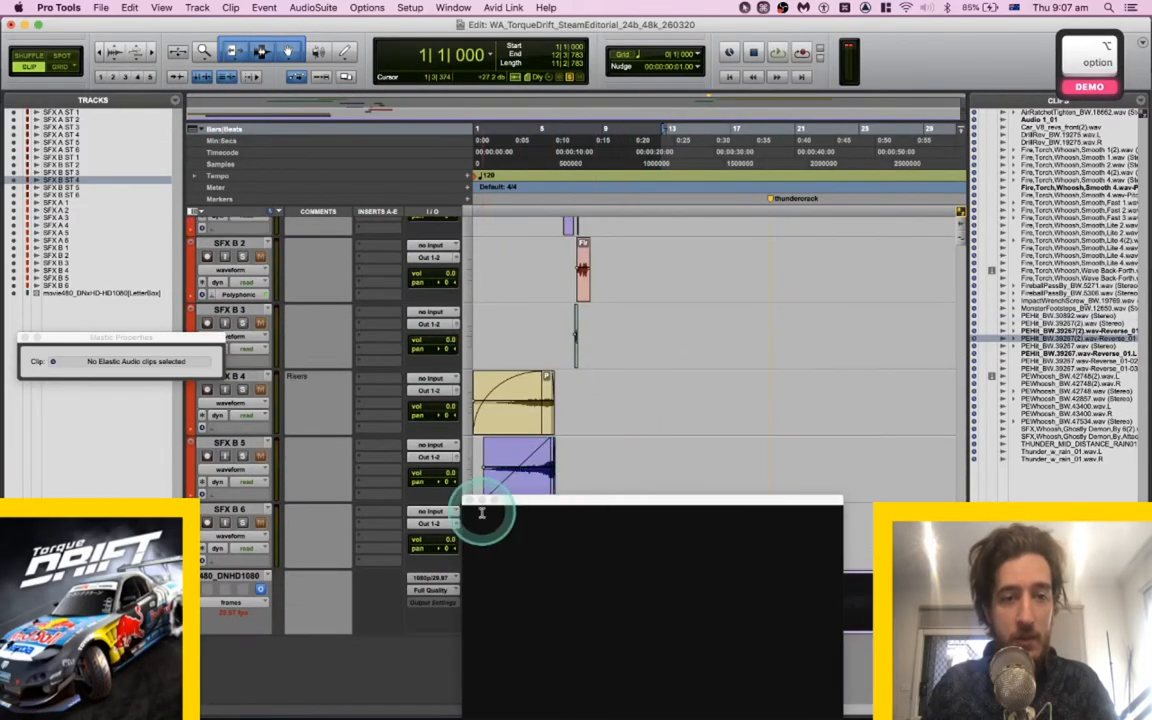
{"action": "scroll", "coordinate": [528, 296], "scroll_direction": "up", "scroll_amount": 3}
{"action": "scroll", "coordinate": [528, 296], "scroll_direction": "up", "scroll_amount": 5}
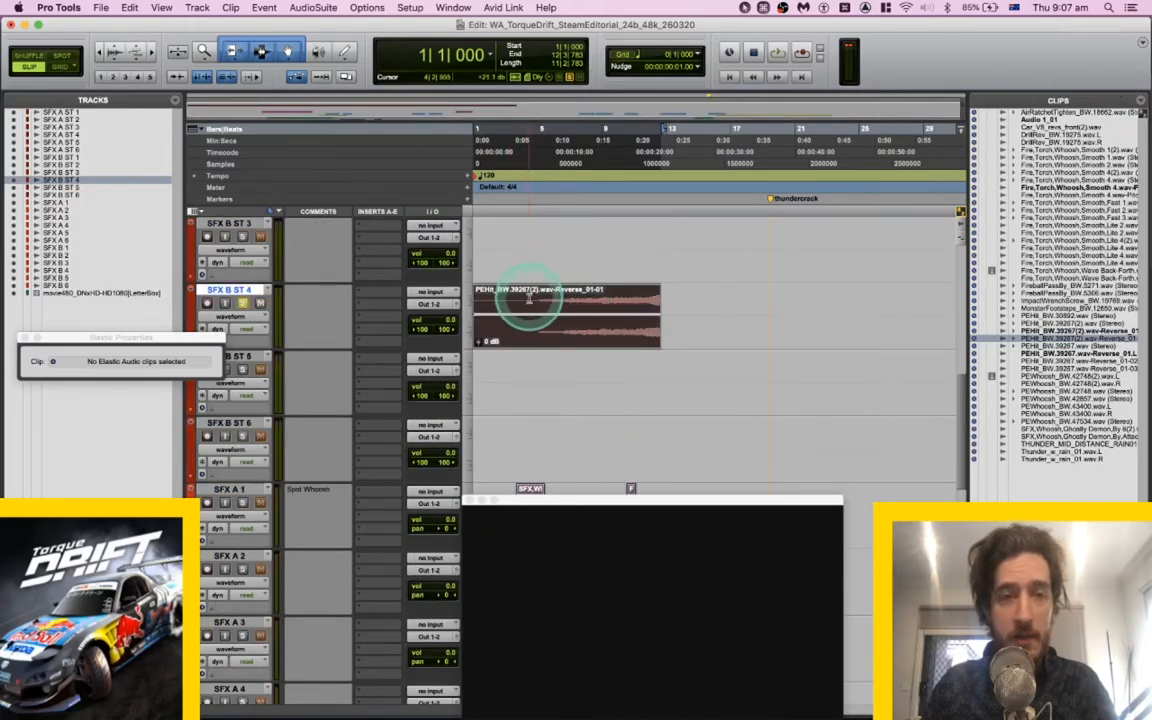
{"action": "left_click", "coordinate": [531, 298]}
{"action": "left_click", "coordinate": [498, 297]}
{"action": "key", "text": "a"}
{"action": "left_click_drag", "start_coordinate": [532, 332], "coordinate": [548, 289]}
{"action": "key", "text": "space"}
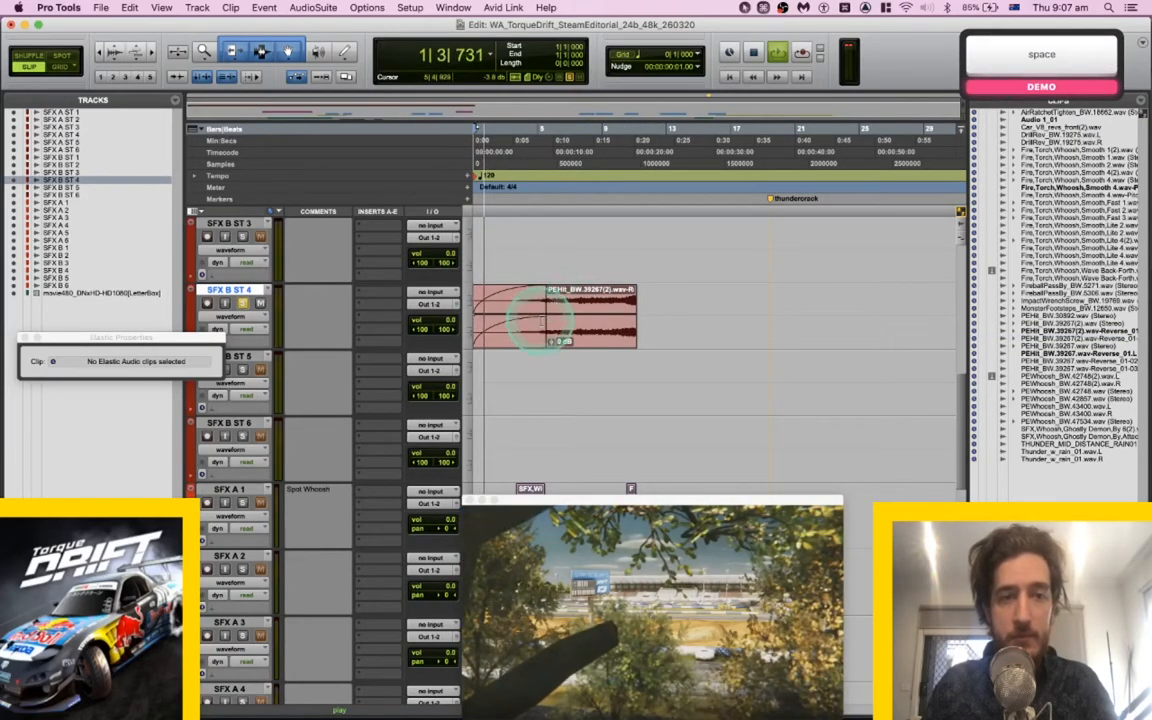
Shift the reversed clip on SFX B ST 4 earlier so it ends at 9|2|812, and play it against the video from about 5|1|205.
{"action": "key", "text": "a"}
{"action": "key", "text": "space"}
{"action": "left_click_drag", "start_coordinate": [549, 335], "coordinate": [522, 338]}
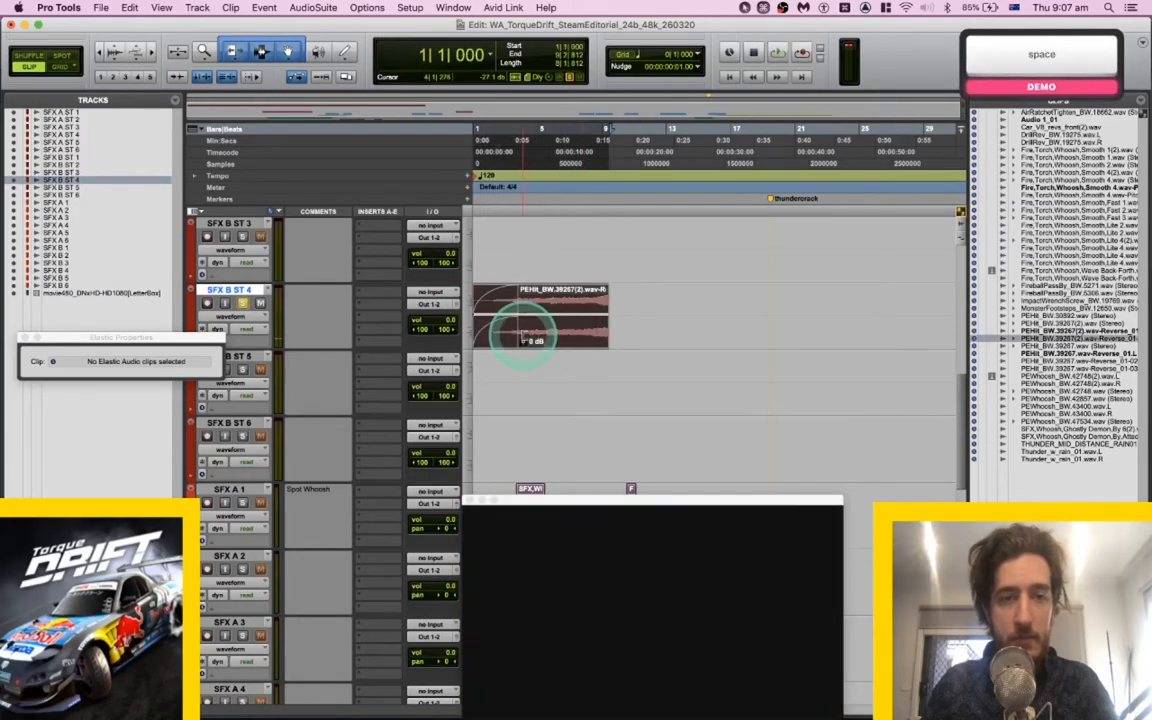
{"action": "key", "text": "space"}
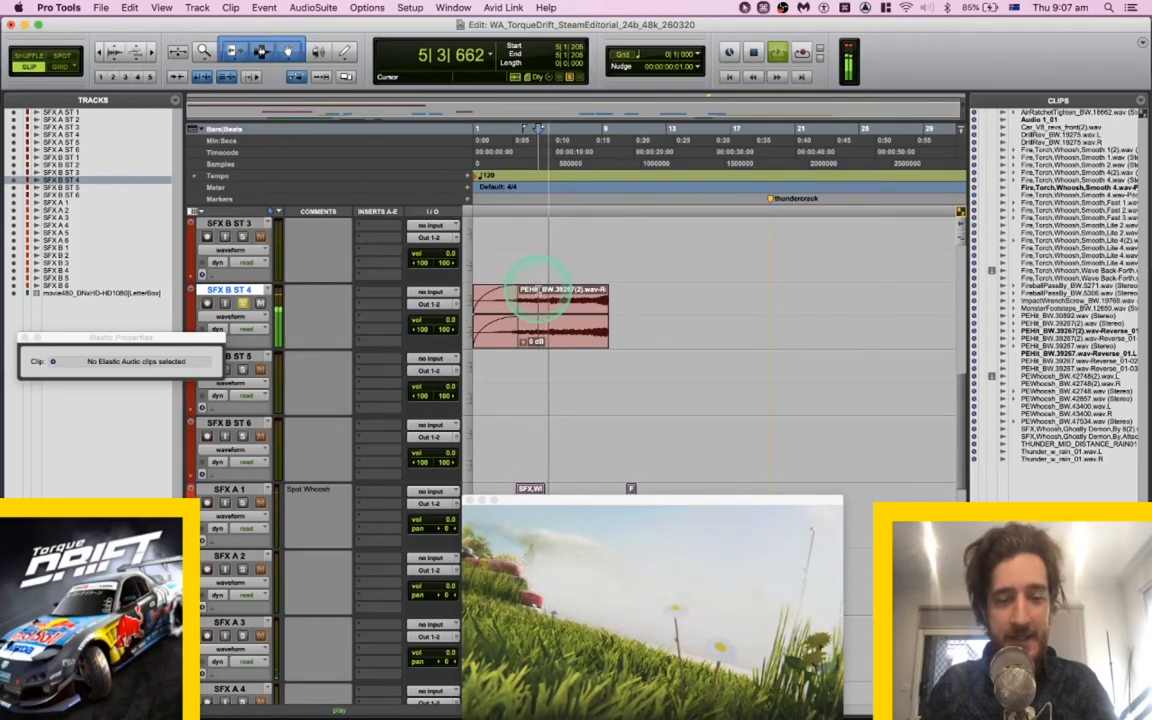
{"action": "key", "text": "space"}
Split the reversed clip on SFX B ST 4 and move its second part down to SFX B ST 5, starting at about 3|1|840.
{"action": "left_click", "coordinate": [583, 308]}
{"action": "key", "text": "b"}
{"action": "left_click_drag", "start_coordinate": [586, 321], "coordinate": [539, 380]}
{"action": "scroll", "coordinate": [558, 319], "scroll_direction": "up", "scroll_amount": 3}
{"action": "scroll", "coordinate": [558, 317], "scroll_direction": "right", "scroll_amount": 4}
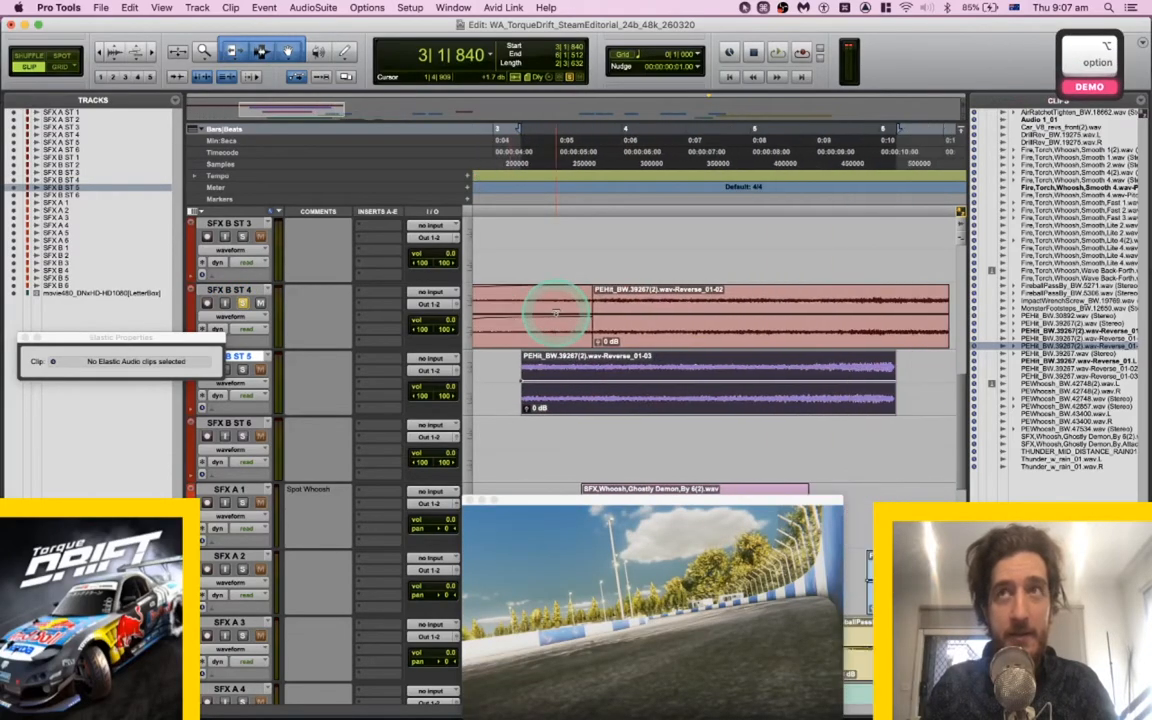
Fade out the clip ends on SFX B ST 4 and ST 5, and add a reshaped long fade-in to the ST 5 clip up to 5|4|847.
{"action": "left_click_drag", "start_coordinate": [888, 311], "coordinate": [861, 360]}
{"action": "key", "text": "f"}
{"action": "scroll", "coordinate": [820, 364], "scroll_direction": "left", "scroll_amount": 3}
{"action": "left_click_drag", "start_coordinate": [527, 369], "coordinate": [889, 378]}
{"action": "key", "text": "f"}
{"action": "left_click_drag", "start_coordinate": [684, 390], "coordinate": [686, 398]}
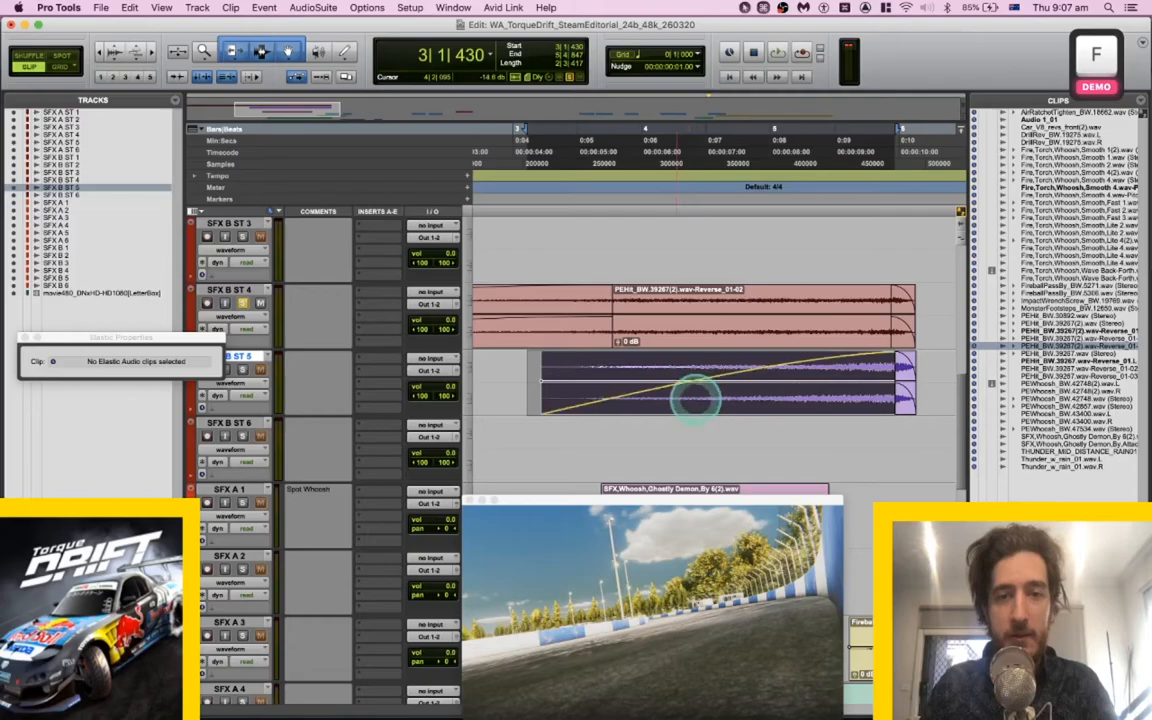
Play back the two layered stereo risers against the video from 3|1|246 and again from 4|4|755.
{"action": "left_click", "coordinate": [518, 368]}
{"action": "key", "text": "space"}
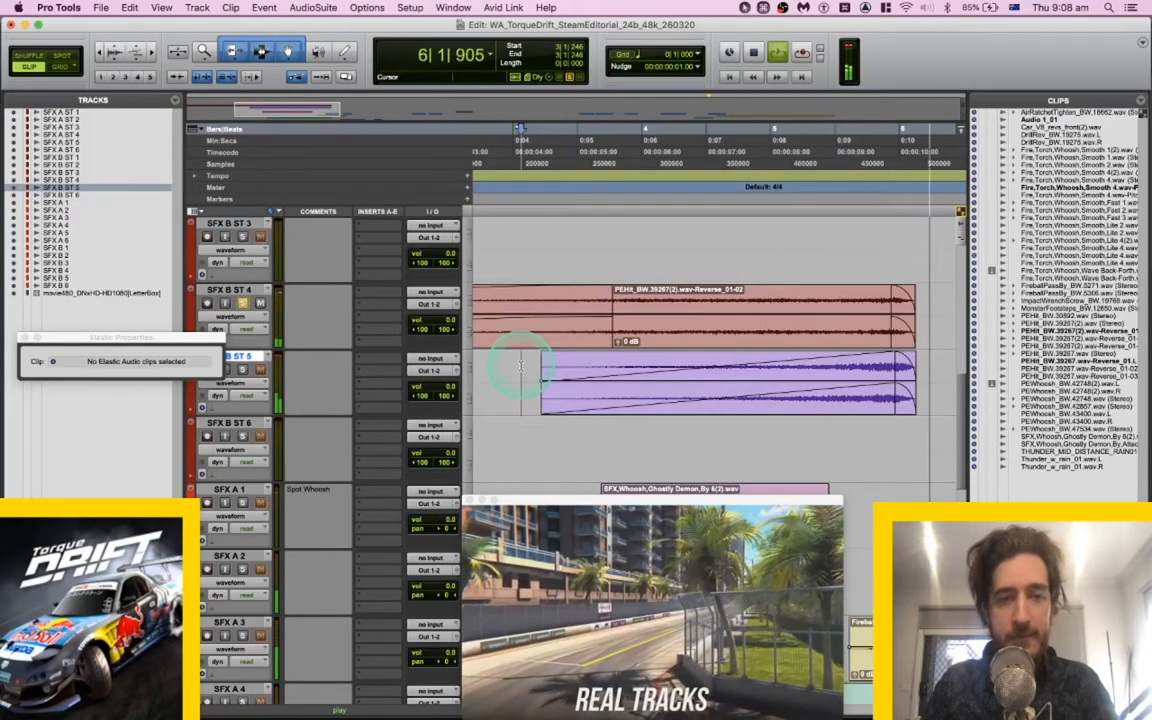
{"action": "key", "text": "space"}
{"action": "left_click", "coordinate": [762, 297]}
{"action": "key", "text": "space"}
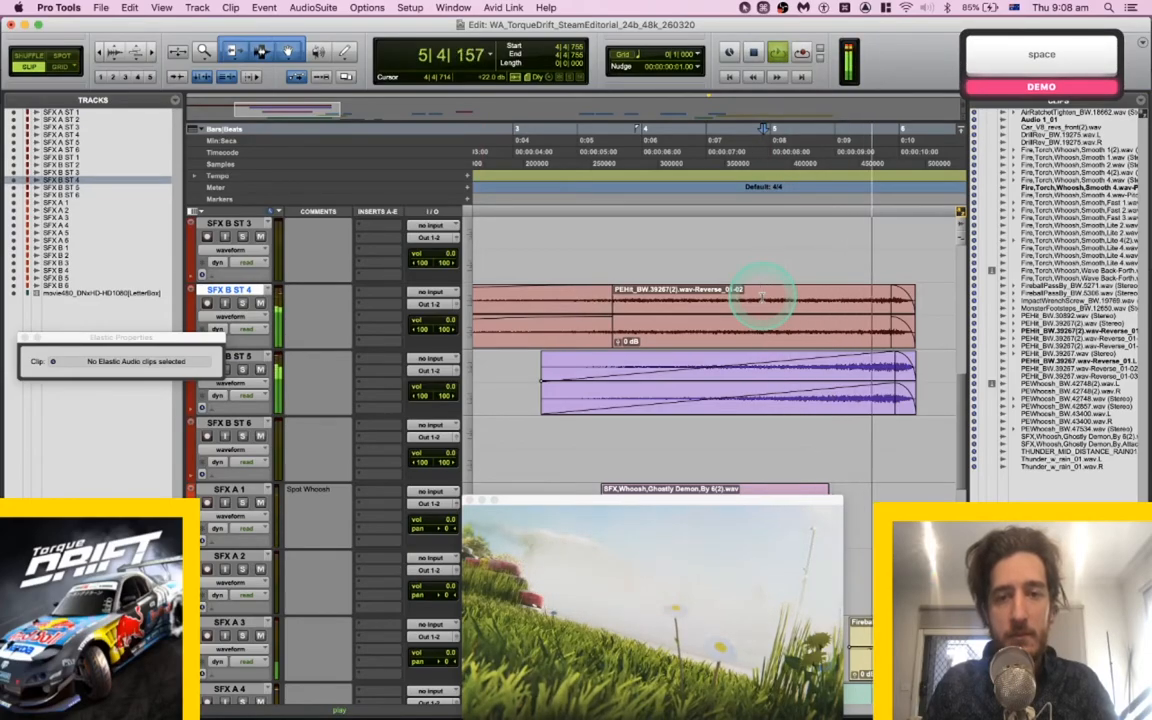
{"action": "scroll", "coordinate": [811, 362], "scroll_direction": "down", "scroll_amount": 2}
{"action": "scroll", "coordinate": [811, 361], "scroll_direction": "right", "scroll_amount": 3}
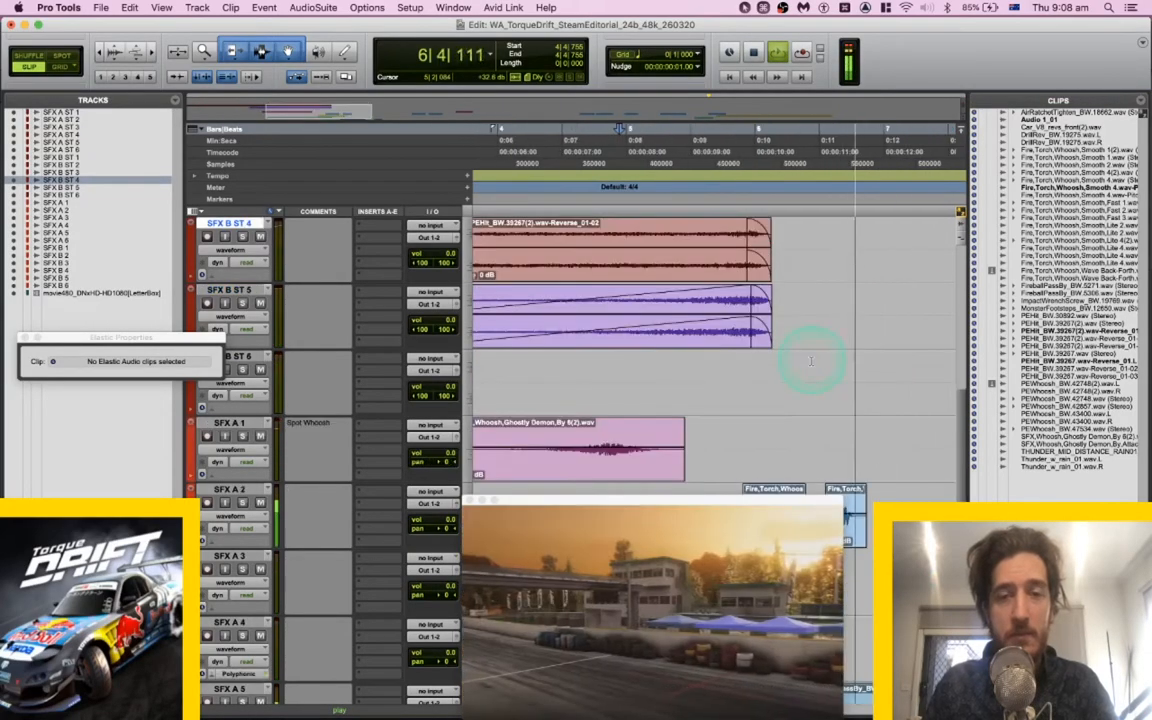
Follow the video playback past the layered risers to about bar 8, and save the session.
{"action": "scroll", "coordinate": [811, 361], "scroll_direction": "right", "scroll_amount": 10}
{"action": "scroll", "coordinate": [811, 361], "scroll_direction": "up", "scroll_amount": 1}
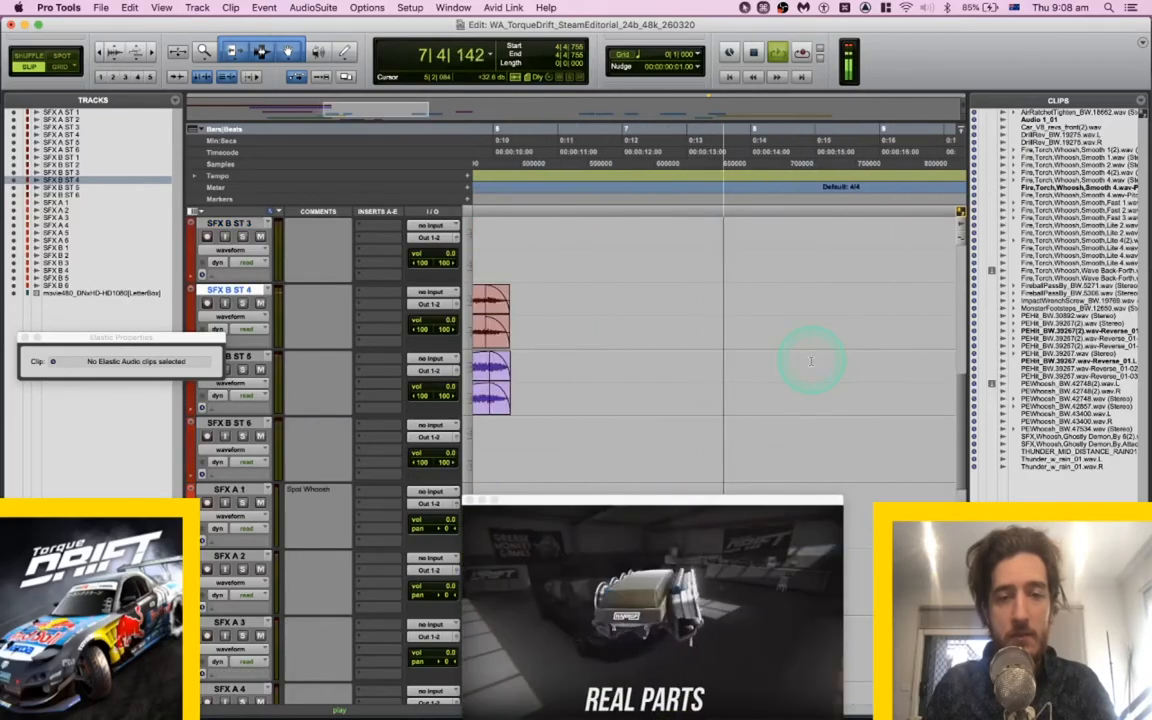
{"action": "scroll", "coordinate": [811, 362], "scroll_direction": "right", "scroll_amount": 2}
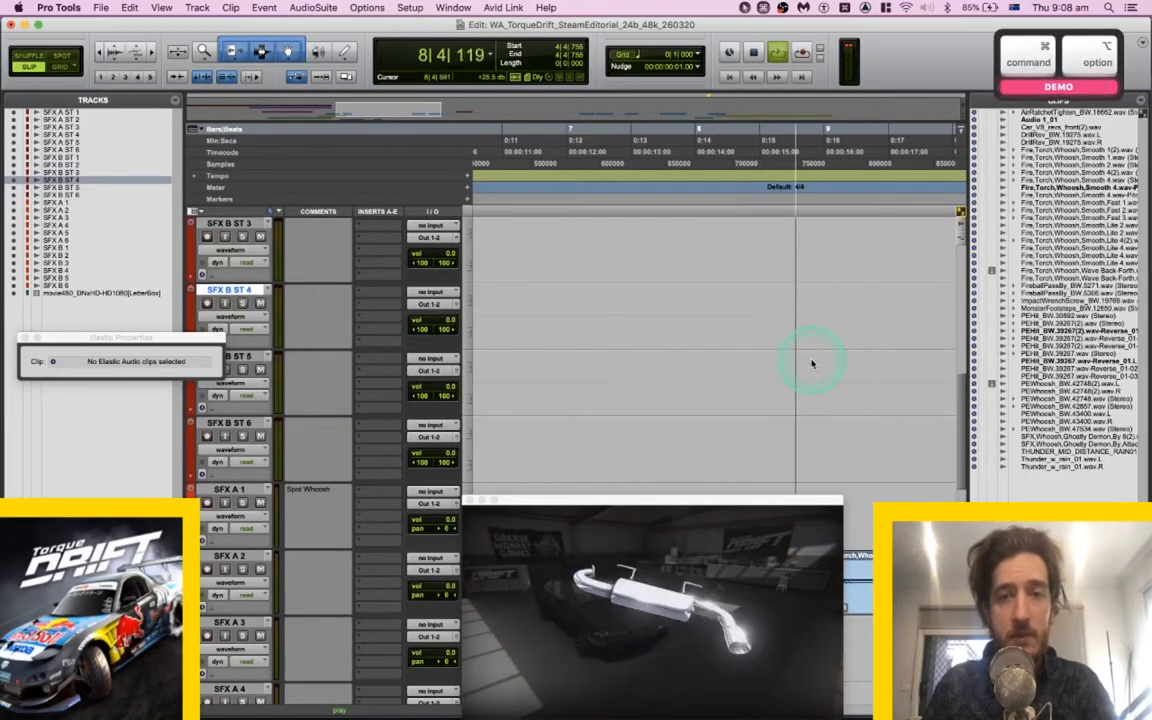
{"action": "key", "text": "super+s"}
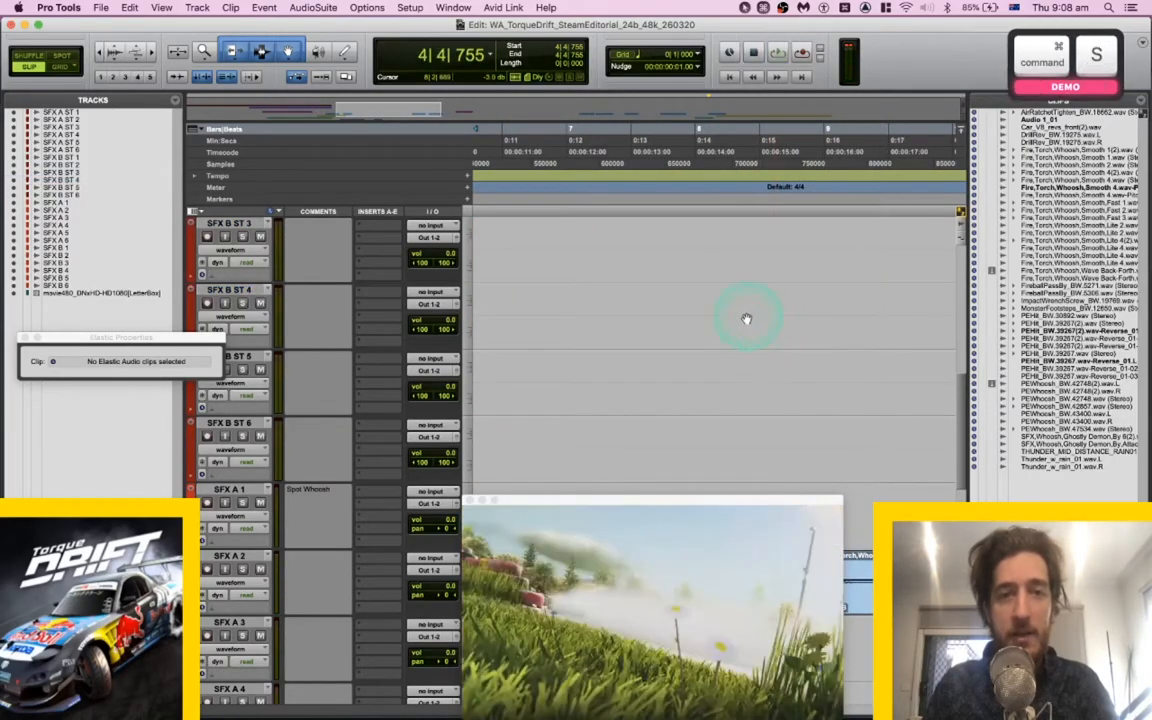
Place the edit cursor in the empty part of SFX B ST 4 near bar 8, and audition PEHit_BW.39268.wav in the Search app.
{"action": "left_click", "coordinate": [728, 300]}
{"action": "left_click", "coordinate": [302, 299]}
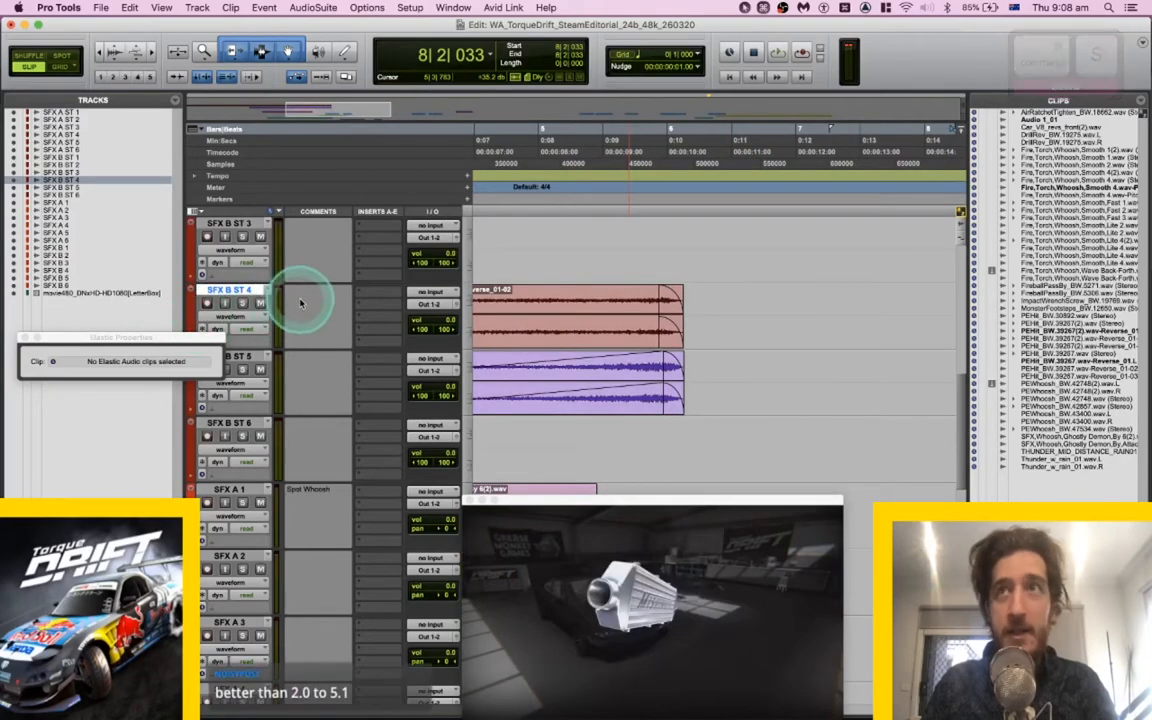
{"action": "scroll", "coordinate": [576, 355], "scroll_direction": "right", "scroll_amount": 5}
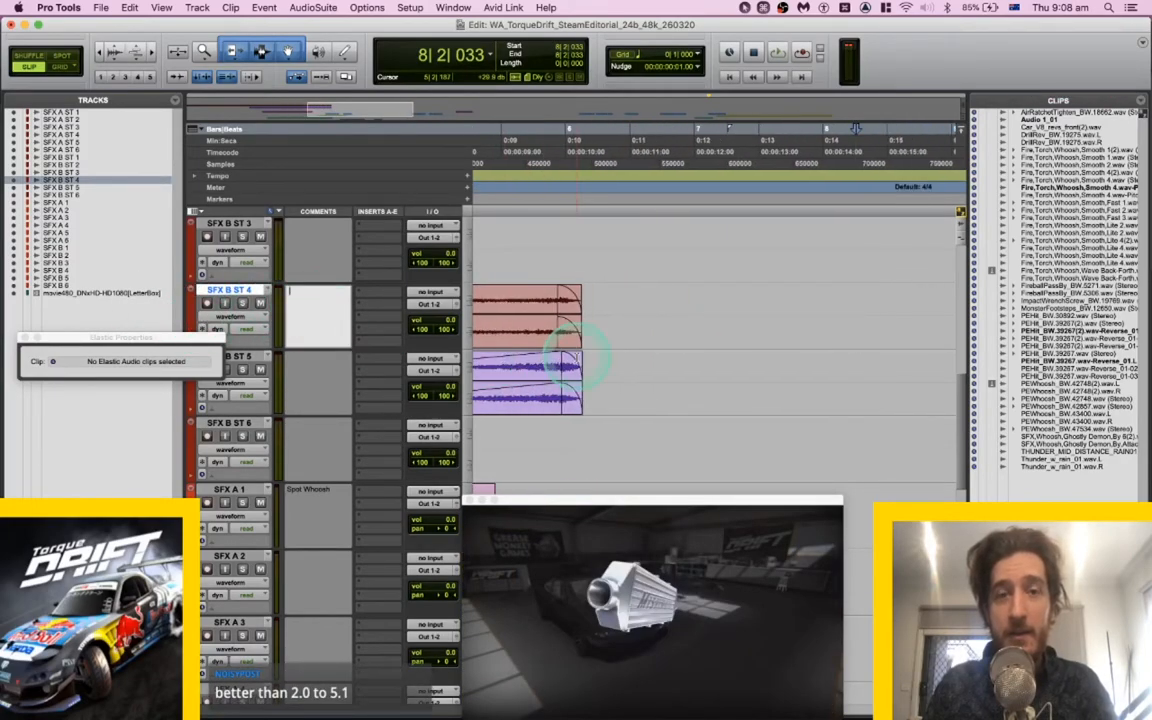
{"action": "left_click", "coordinate": [777, 296]}
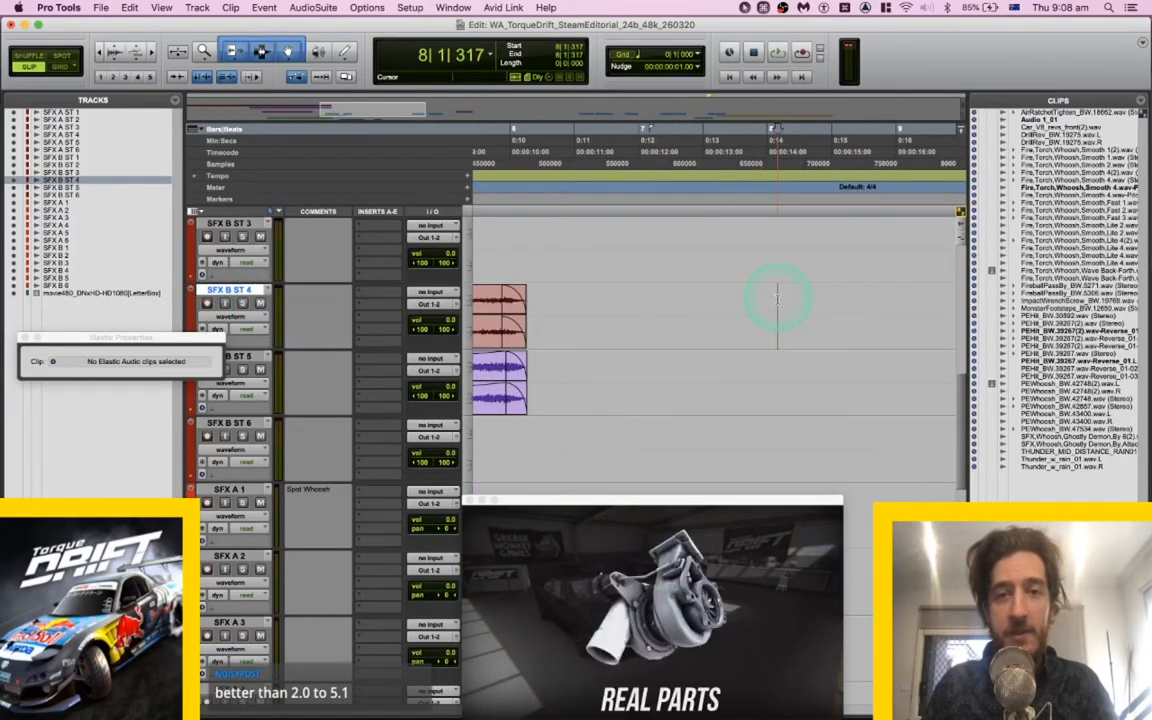
{"action": "left_click", "coordinate": [316, 303]}
{"action": "key", "text": "super+Tab"}
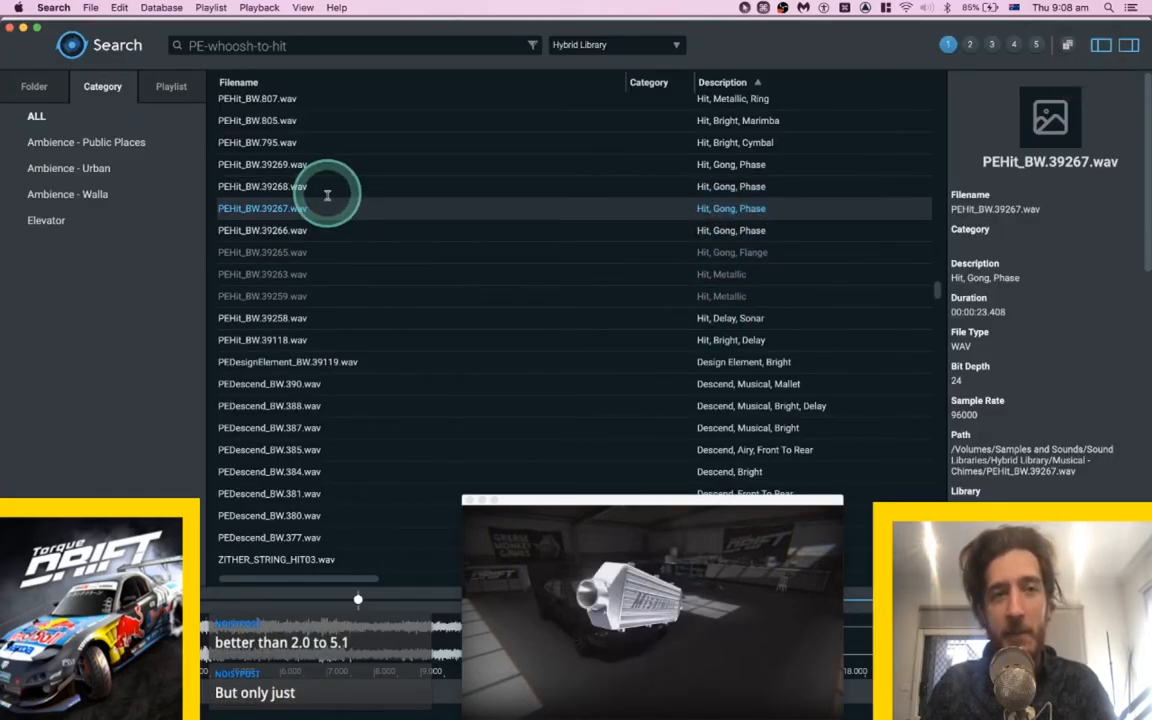
{"action": "left_click", "coordinate": [327, 186]}
{"action": "key", "text": "space"}
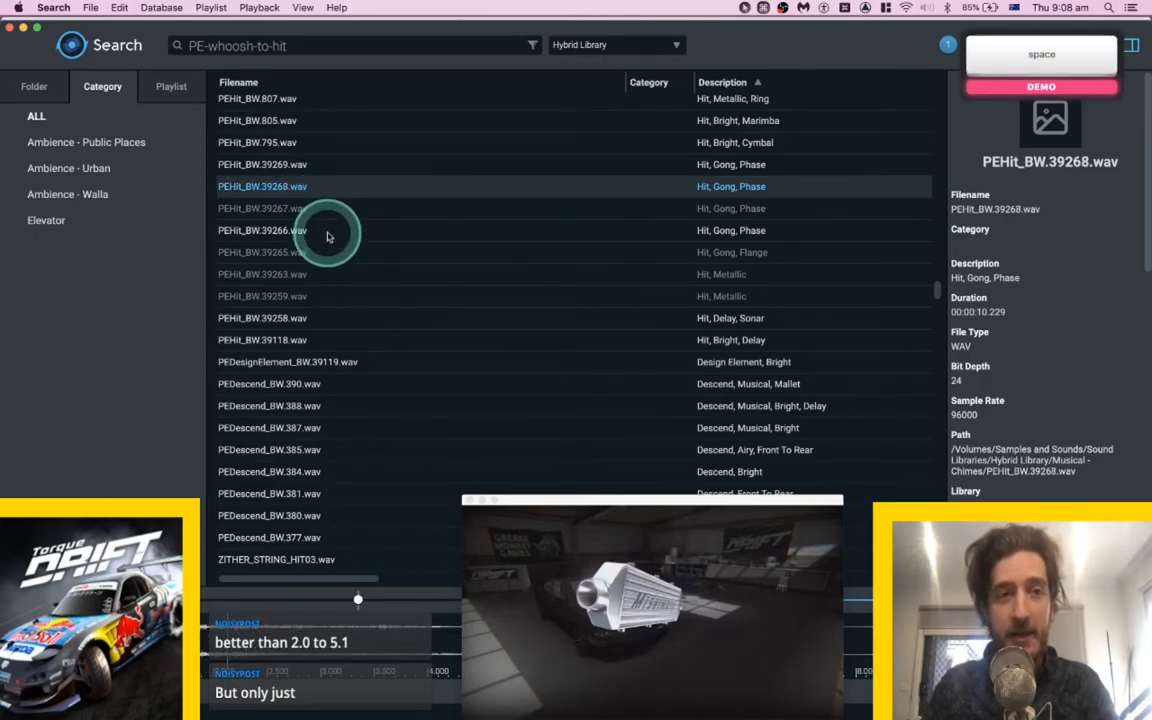
Spot PEHit_BW.39268.wav from the sound library onto SFX B ST 4 in Pro Tools at 8|2|115.
{"action": "key", "text": "super+Tab"}
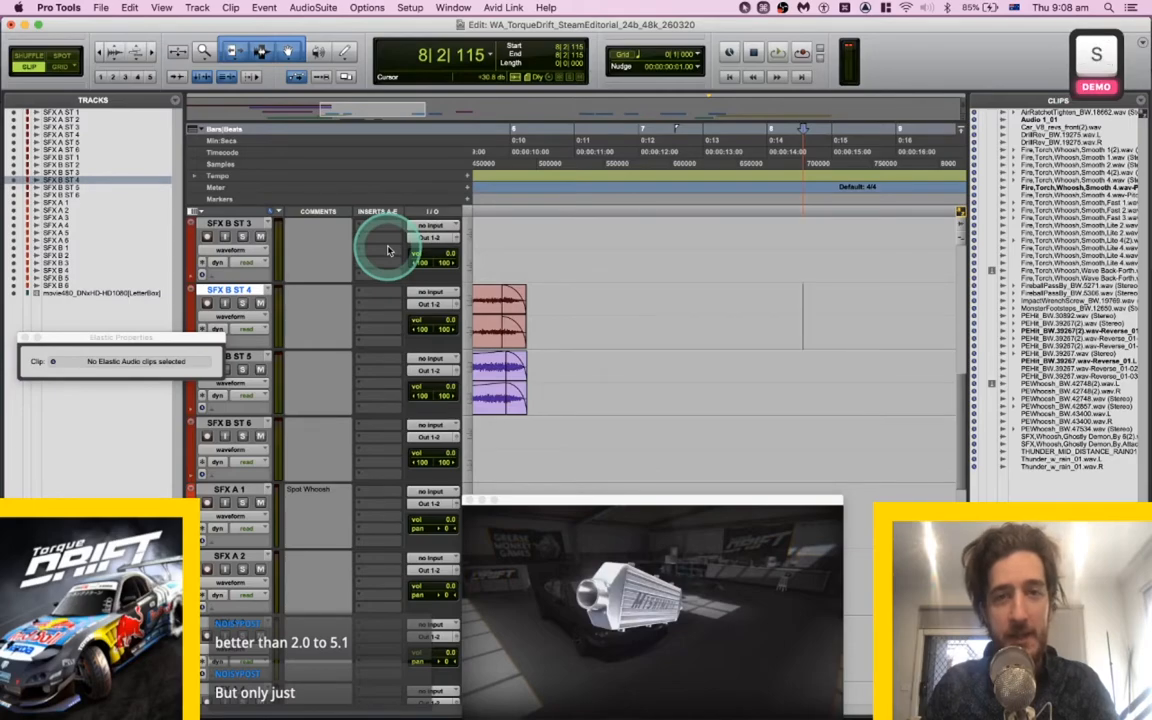
{"action": "key", "text": "super+Tab"}
{"action": "key", "text": "s"}
{"action": "scroll", "coordinate": [583, 321], "scroll_direction": "right", "scroll_amount": 5}
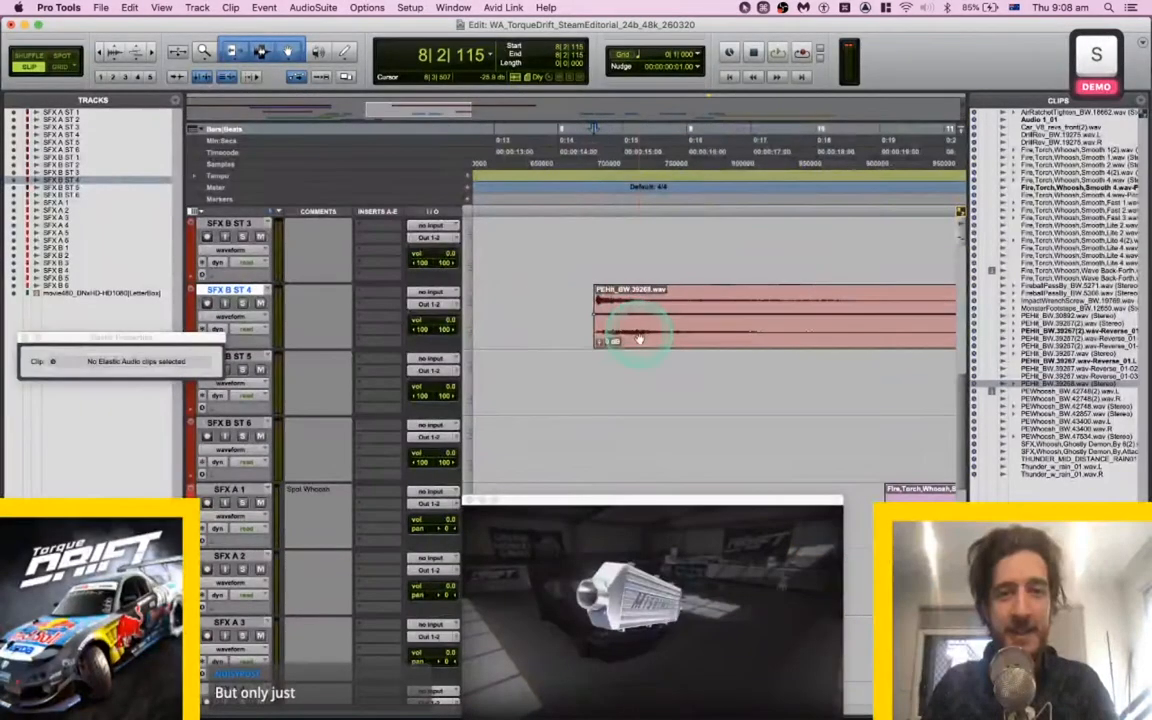
Reverse the PEHit_BW.39268 clip on SFX B ST 4.
{"action": "left_click", "coordinate": [639, 338]}
{"action": "key", "text": "alt+shift+r"}
{"action": "scroll", "coordinate": [640, 338], "scroll_direction": "left", "scroll_amount": 3}
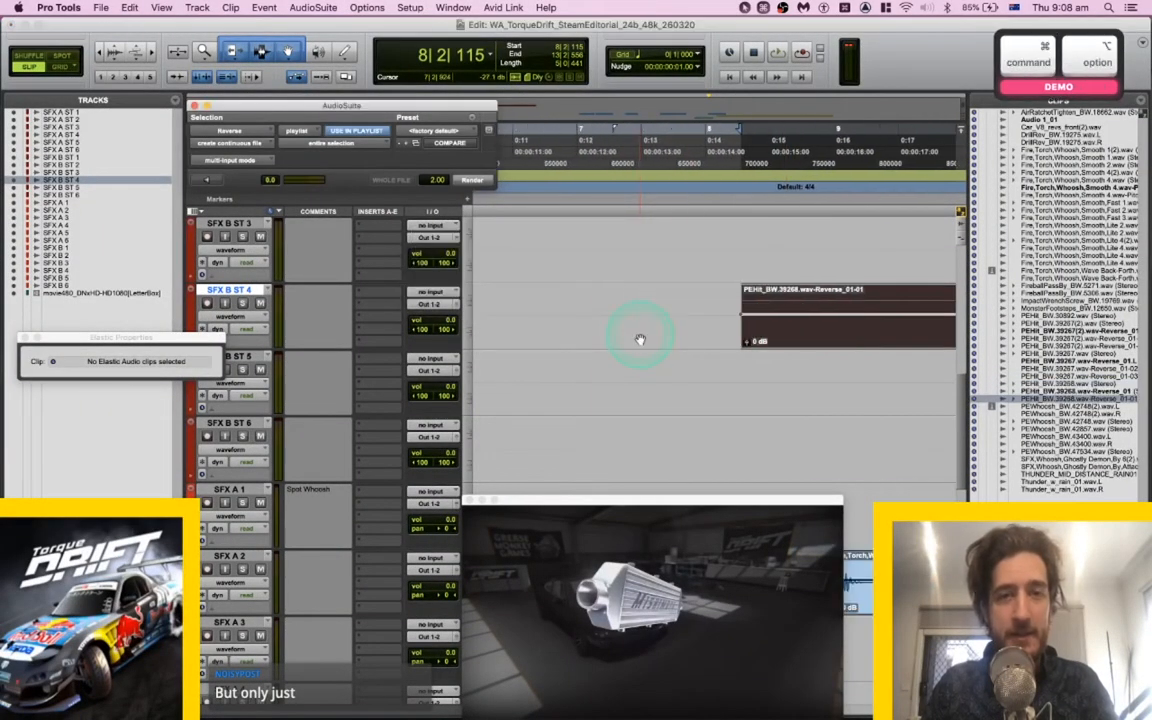
{"action": "scroll", "coordinate": [640, 338], "scroll_direction": "down", "scroll_amount": 5}
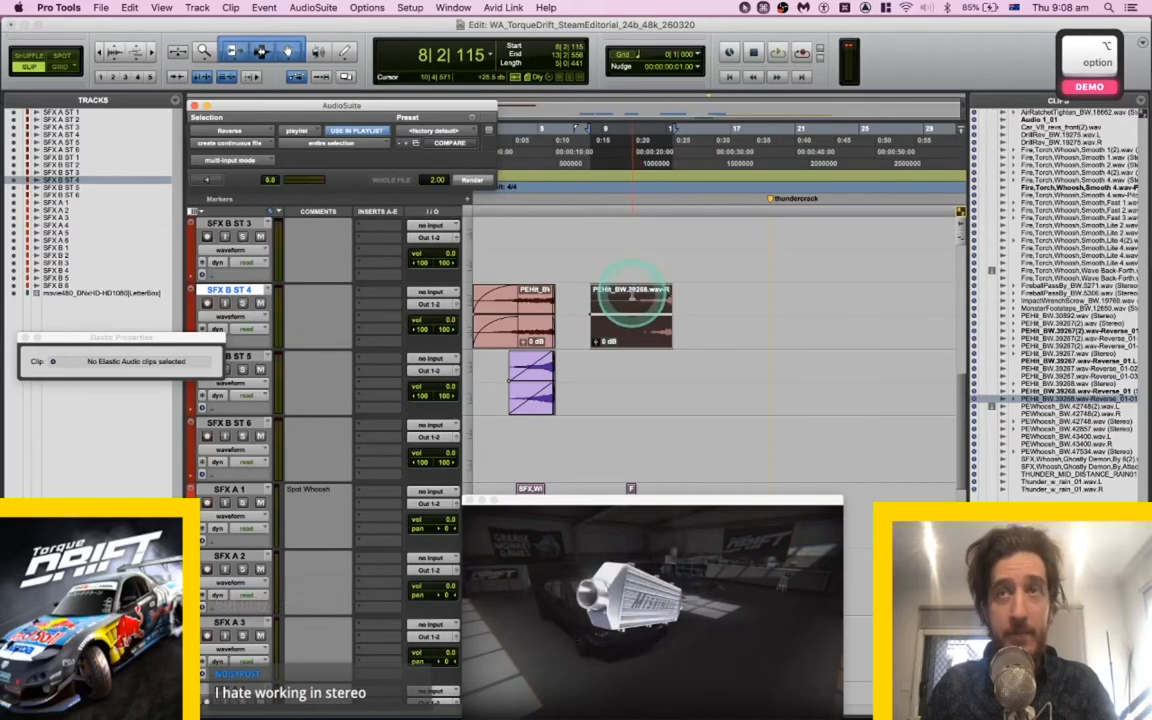
Trim the start of the reversed PEHit_BW.39268 clip to 10|4|735 and move the clip earlier to start at 7|3|230.
{"action": "left_click", "coordinate": [633, 318]}
{"action": "key", "text": "a"}
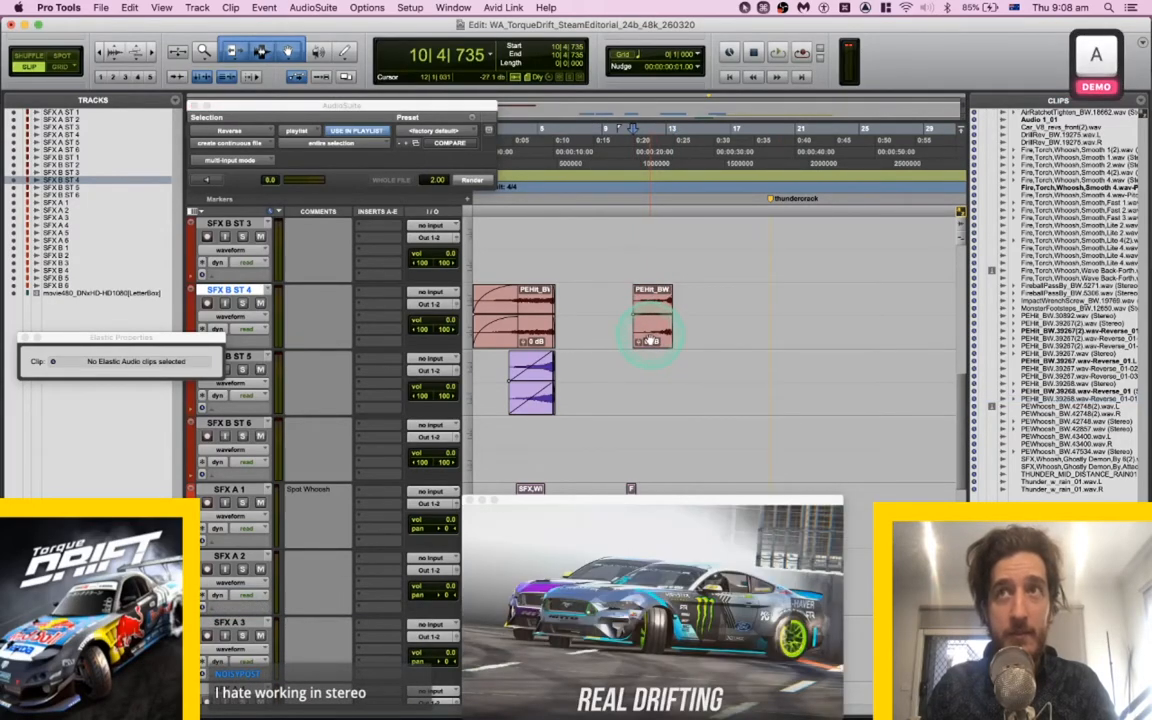
{"action": "scroll", "coordinate": [650, 340], "scroll_direction": "up", "scroll_amount": 5}
{"action": "left_click_drag", "start_coordinate": [816, 343], "coordinate": [600, 340]}
Play the reversed PEHit_BW.39268 clip against the video from 7|3|230 and again from about bar 9, beat 3.
{"action": "key", "text": "space"}
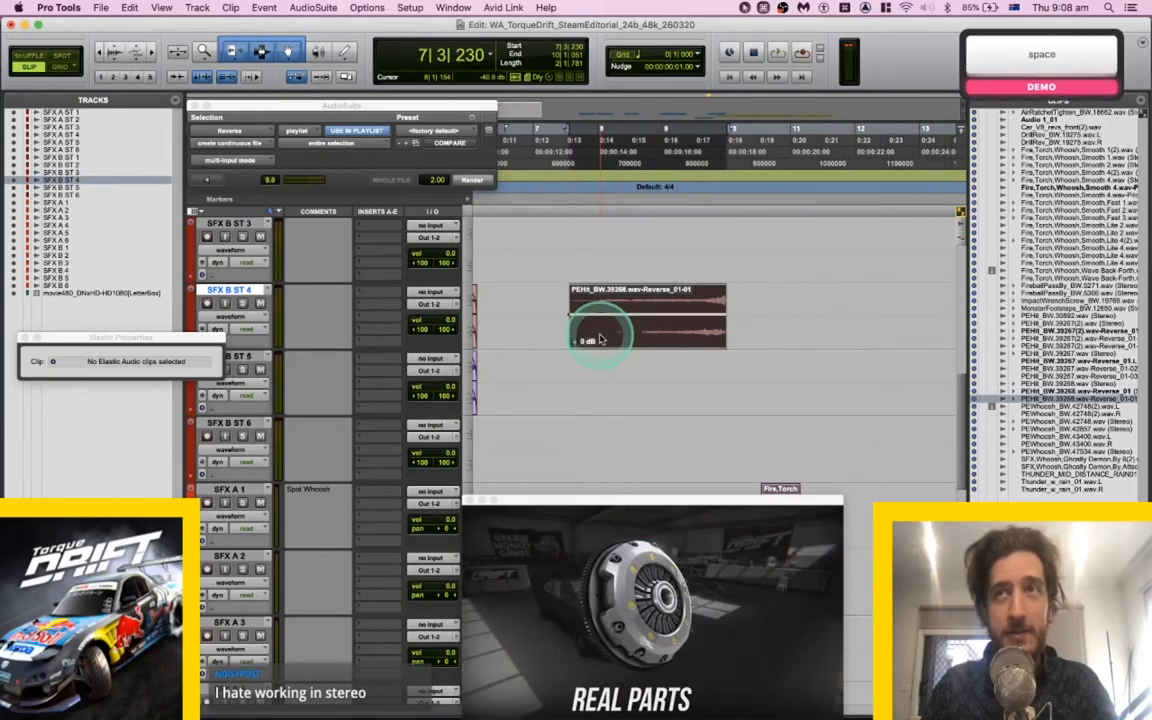
{"action": "scroll", "coordinate": [600, 340], "scroll_direction": "up", "scroll_amount": 5}
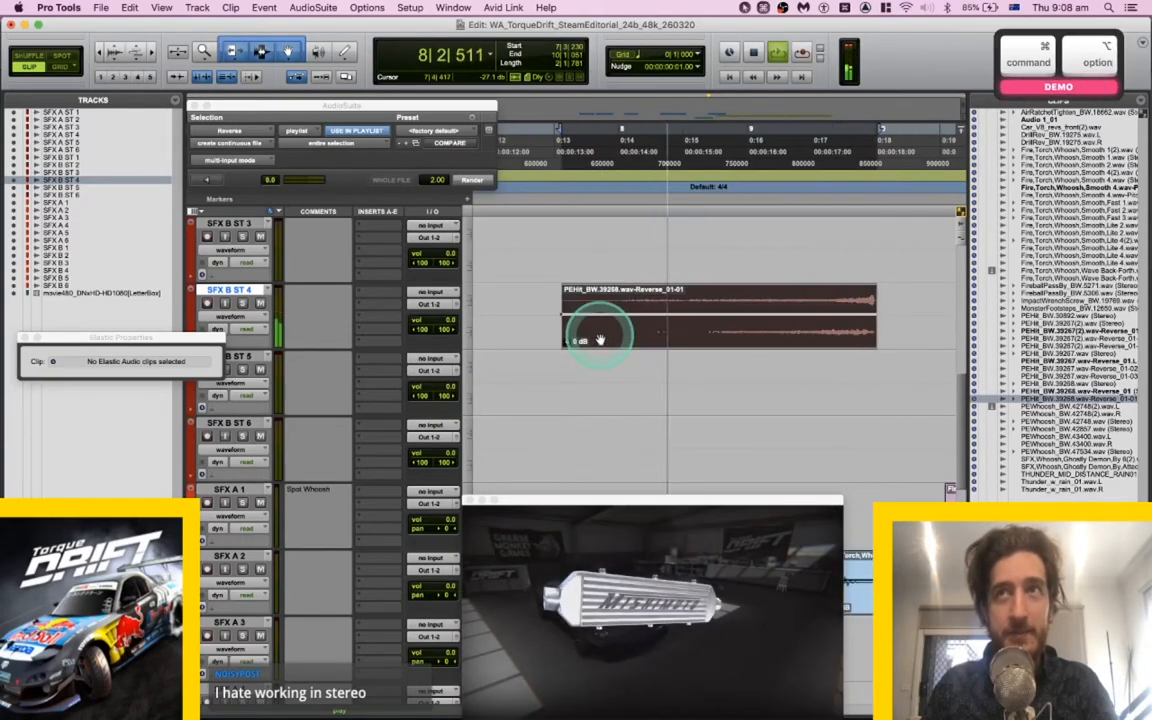
{"action": "scroll", "coordinate": [600, 340], "scroll_direction": "down", "scroll_amount": 4}
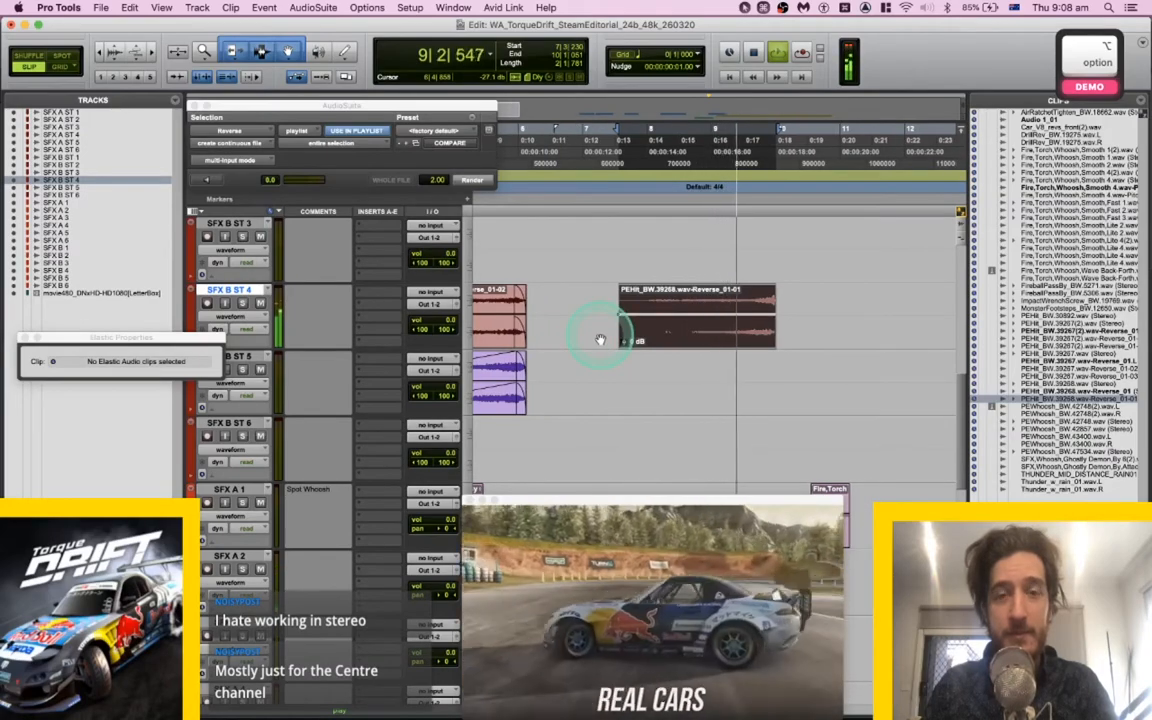
{"action": "key", "text": "space"}
{"action": "key", "text": "space"}
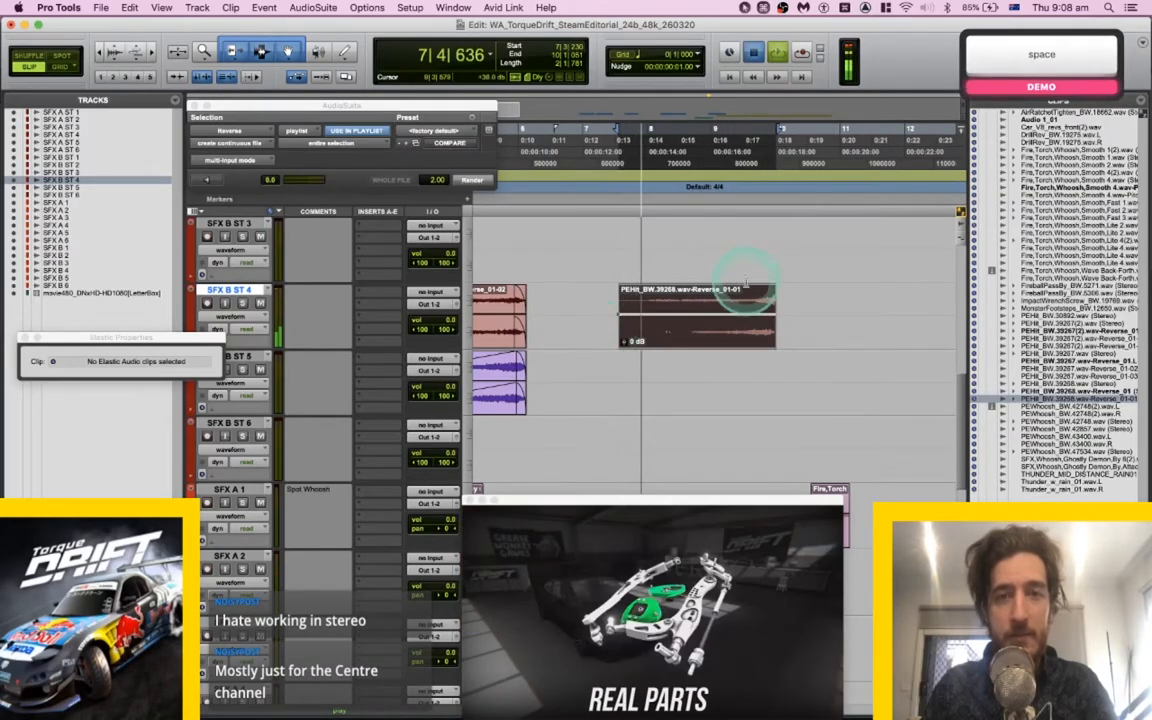
{"action": "left_click", "coordinate": [751, 286]}
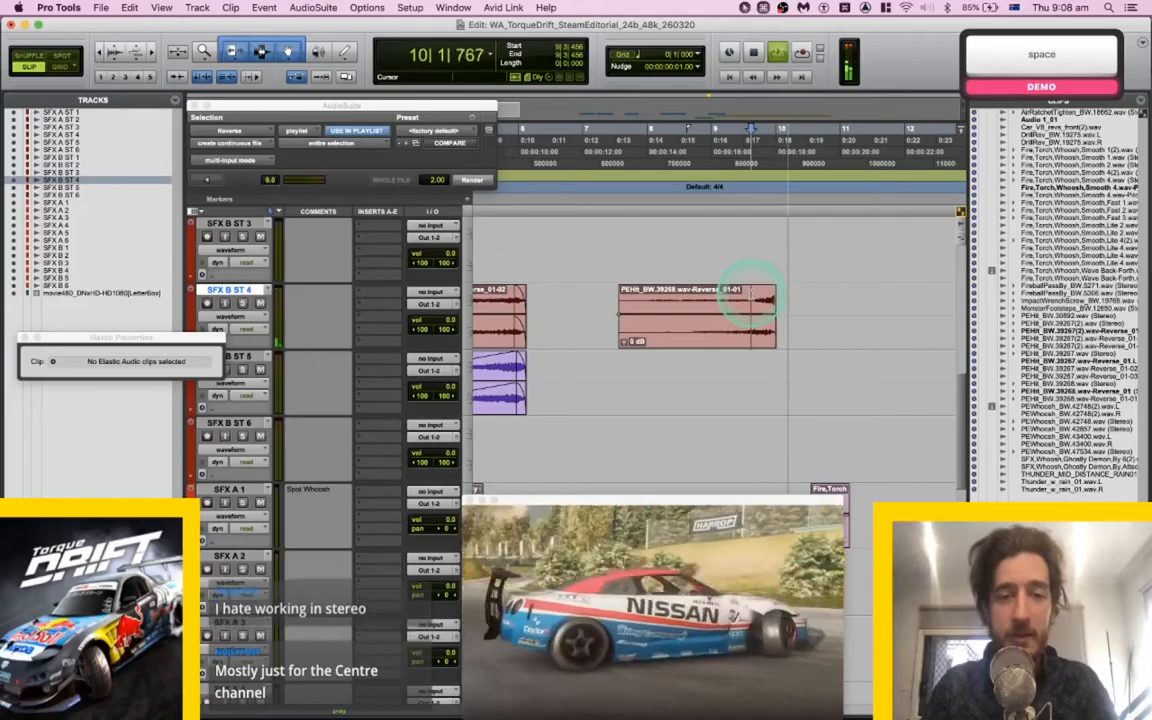
{"action": "key", "text": "space"}
{"action": "key", "text": "space"}
Move the reversed clip on SFX B ST 4 later to start at 8|3|159, and play it against the video from 9|3|497.
{"action": "left_click_drag", "start_coordinate": [733, 334], "coordinate": [785, 345]}
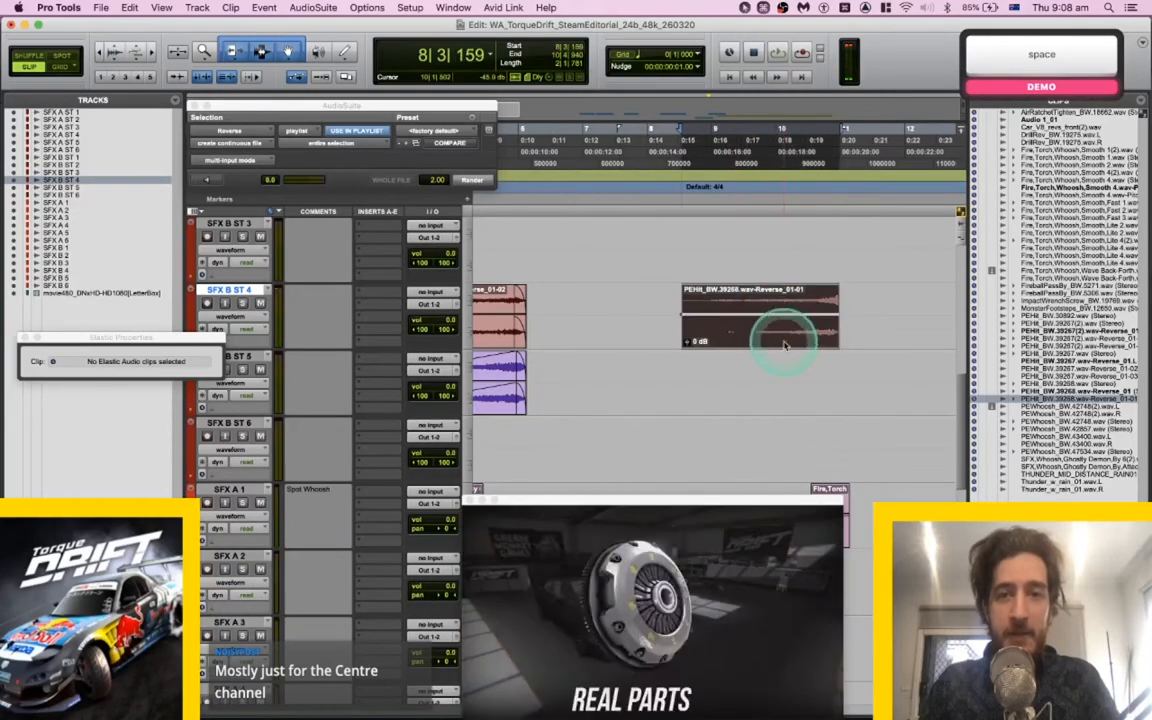
{"action": "left_click", "coordinate": [751, 291]}
{"action": "key", "text": "space"}
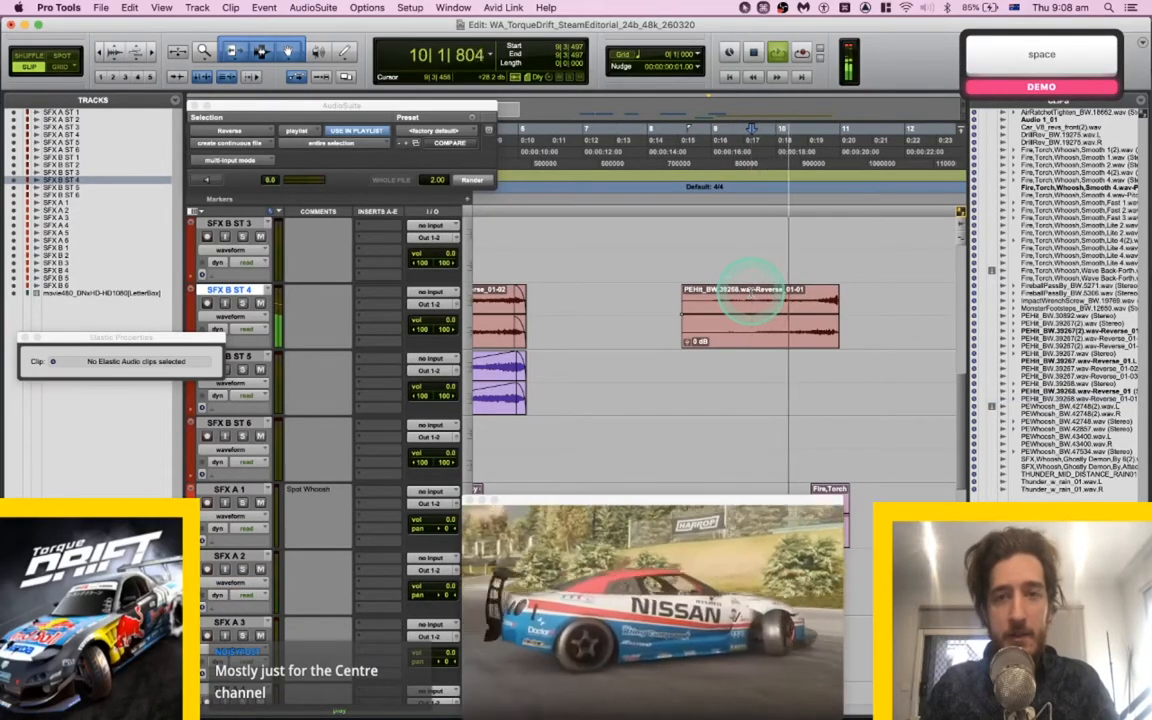
{"action": "key", "text": "space"}
Shift the reversed clip slightly earlier to start at about 8|2|300, and play back its ending from bar 10, beat 2.
{"action": "left_click", "coordinate": [788, 337]}
{"action": "left_click_drag", "start_coordinate": [788, 337], "coordinate": [773, 336]}
{"action": "left_click", "coordinate": [805, 289]}
{"action": "key", "text": "space"}
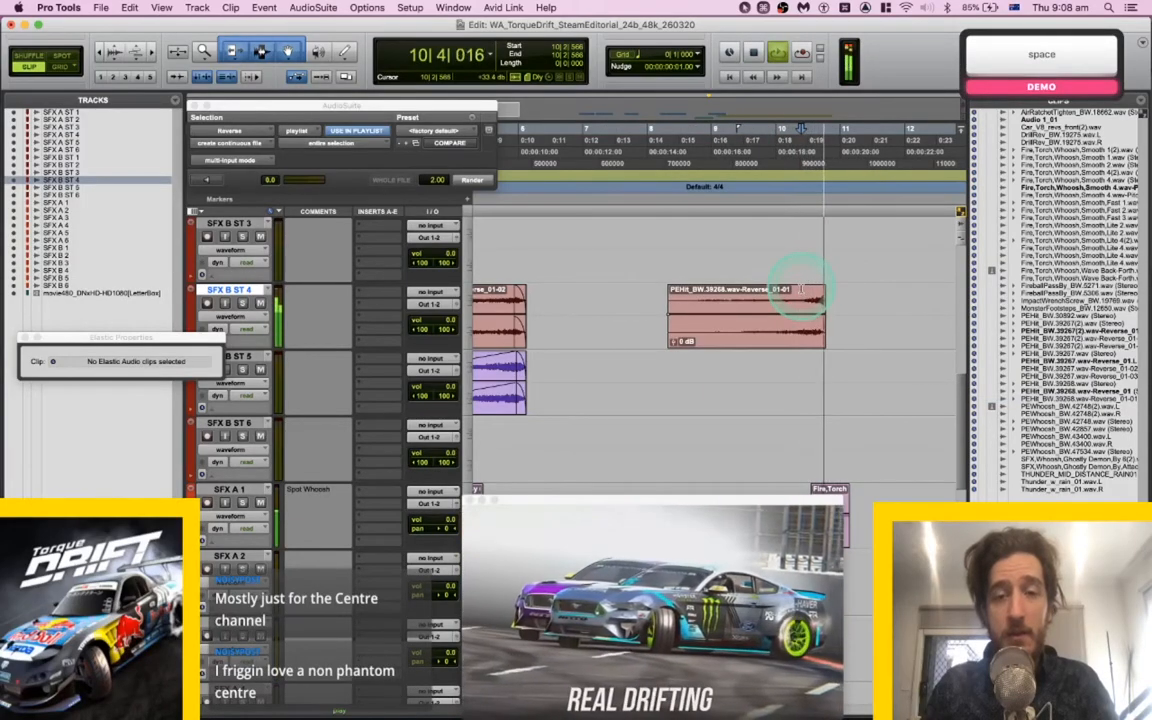
{"action": "key", "text": "space"}
Fade out the reversed clip's end from 10|3|794, and add a long fade-in from its start up to 10|2|484.
{"action": "left_click_drag", "start_coordinate": [828, 290], "coordinate": [821, 297]}
{"action": "key", "text": "f"}
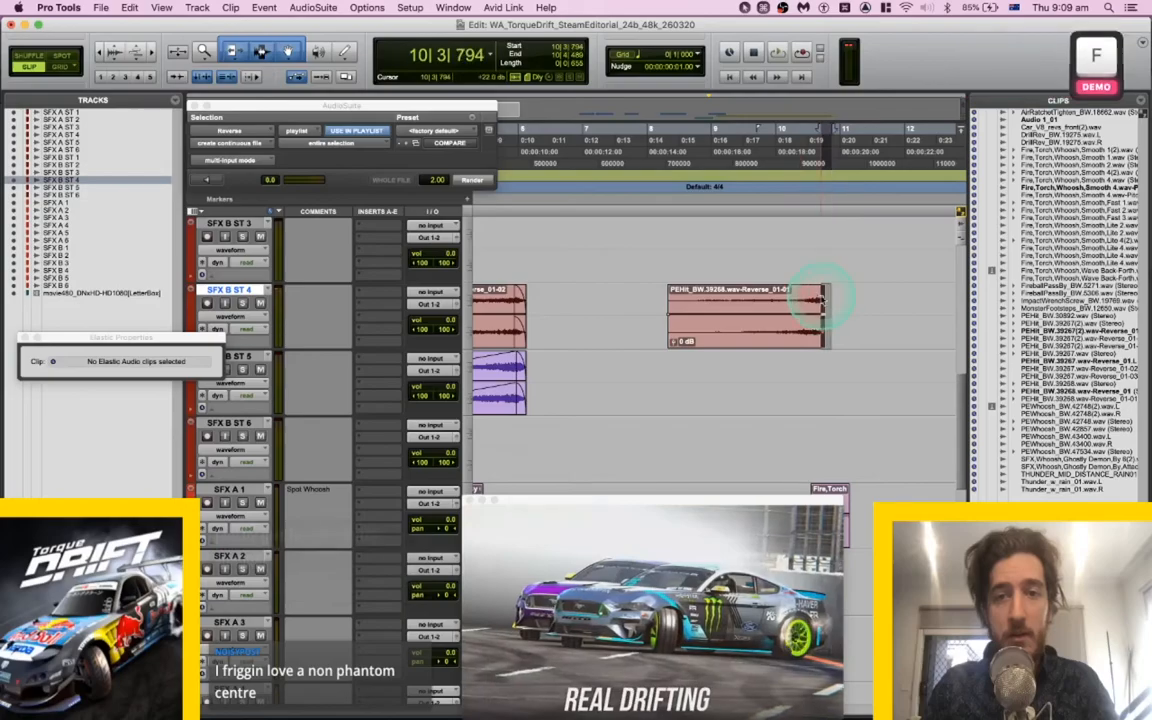
{"action": "left_click_drag", "start_coordinate": [622, 311], "coordinate": [800, 297]}
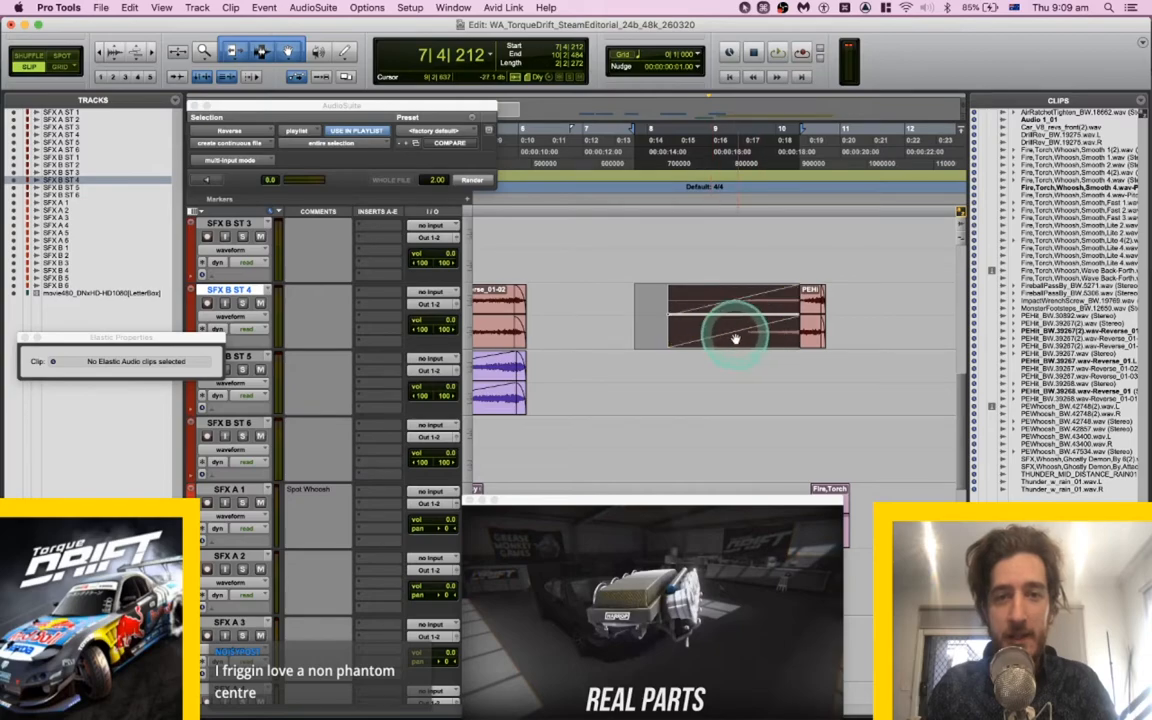
Play the faded reversed clip against the video from 8|2|300, and nudge it earlier to start at 8|1|940.
{"action": "left_click", "coordinate": [648, 297]}
{"action": "key", "text": "space"}
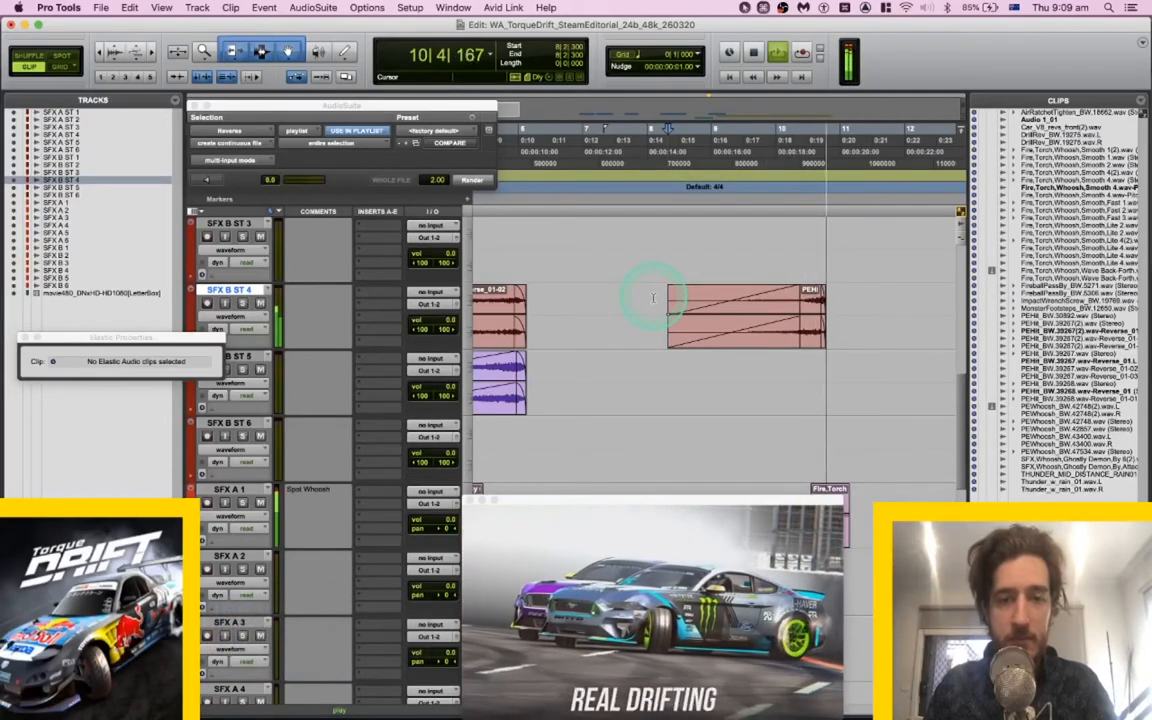
{"action": "key", "text": "space"}
{"action": "left_click", "coordinate": [813, 338]}
{"action": "key", "text": "m"}
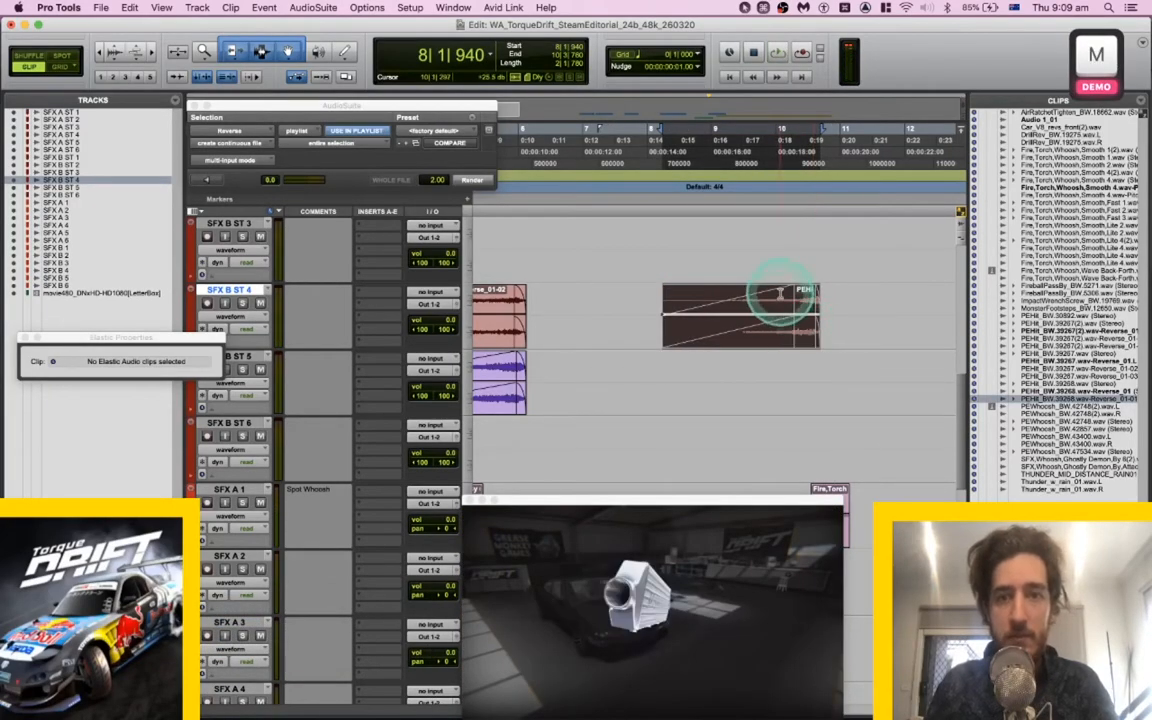
Play the clip's ending from bar 10, beat 1, and nudge the clip earlier to start at 8|1|620.
{"action": "key", "text": "space"}
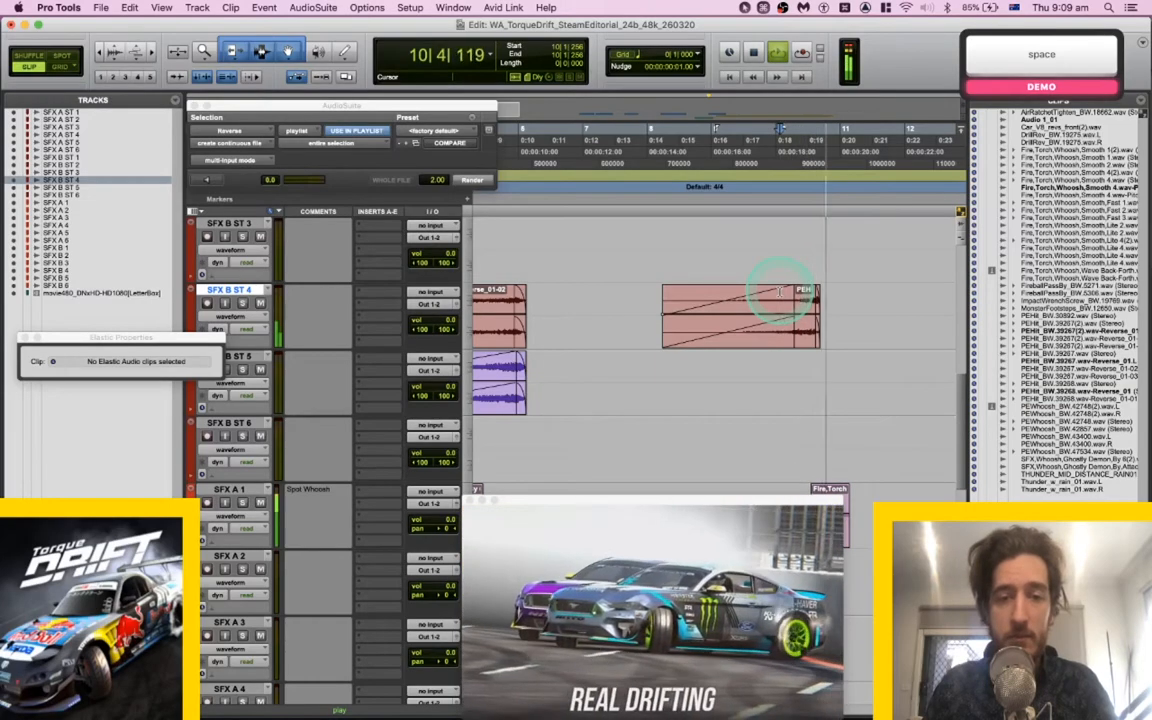
{"action": "key", "text": "space"}
{"action": "left_click", "coordinate": [810, 330]}
{"action": "key", "text": "m"}
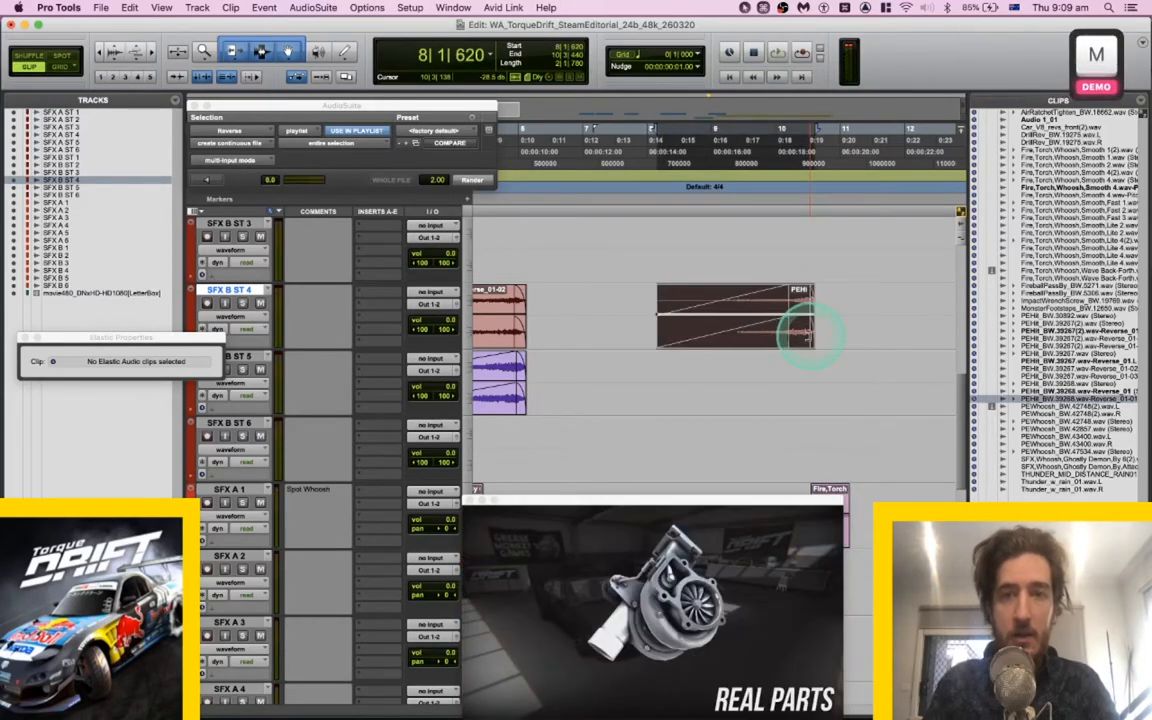
{"action": "left_click", "coordinate": [778, 296]}
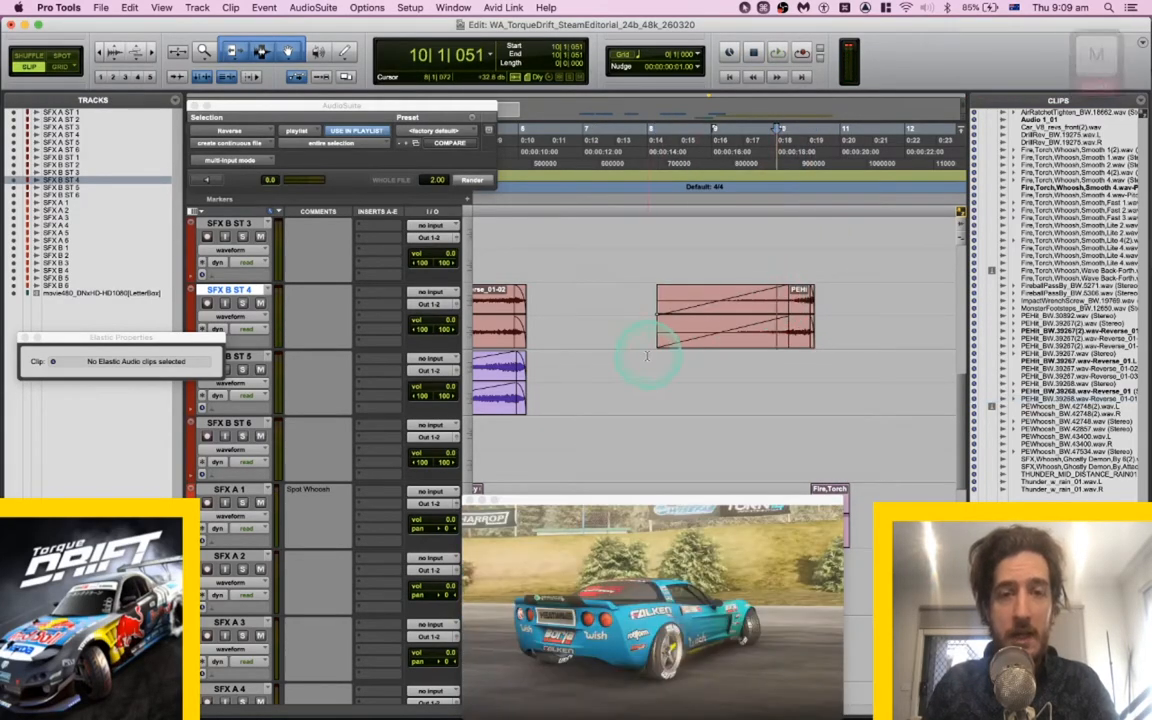
Switch to the Search app and search the Hybrid Library for "jet whistles", and broaden the search to "jet".
{"action": "key", "text": "super+Tab"}
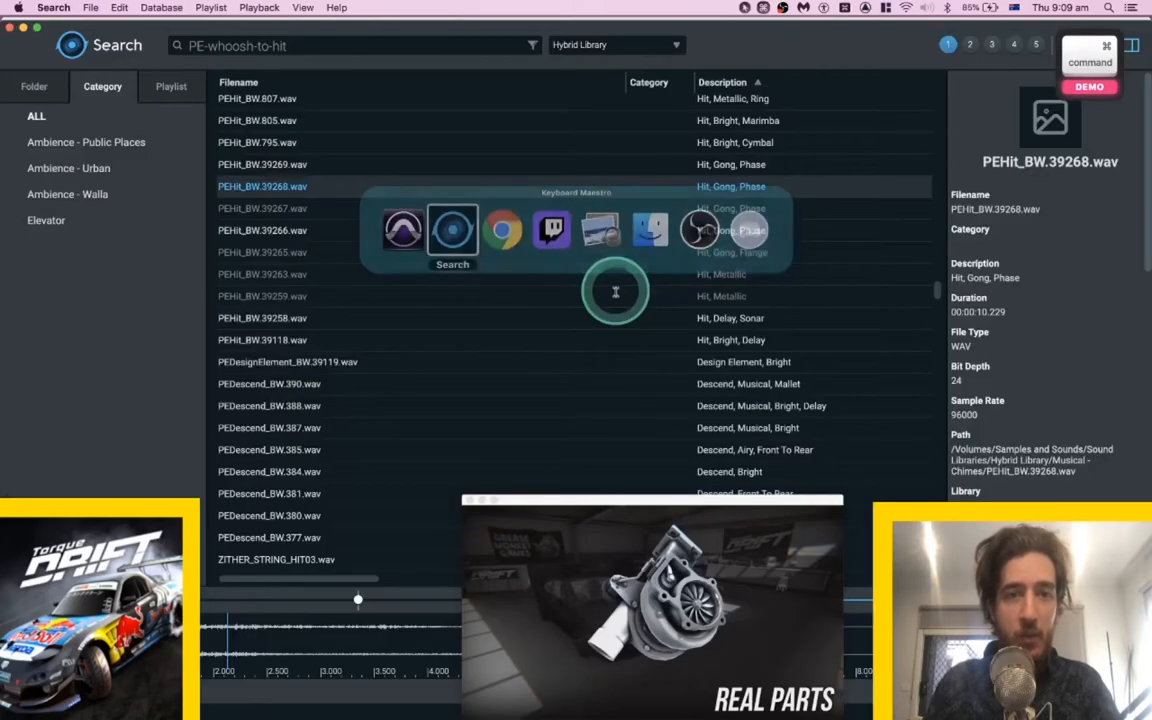
{"action": "left_click", "coordinate": [313, 47]}
{"action": "type", "text": "jet whistles"}
{"action": "key", "text": "Return"}
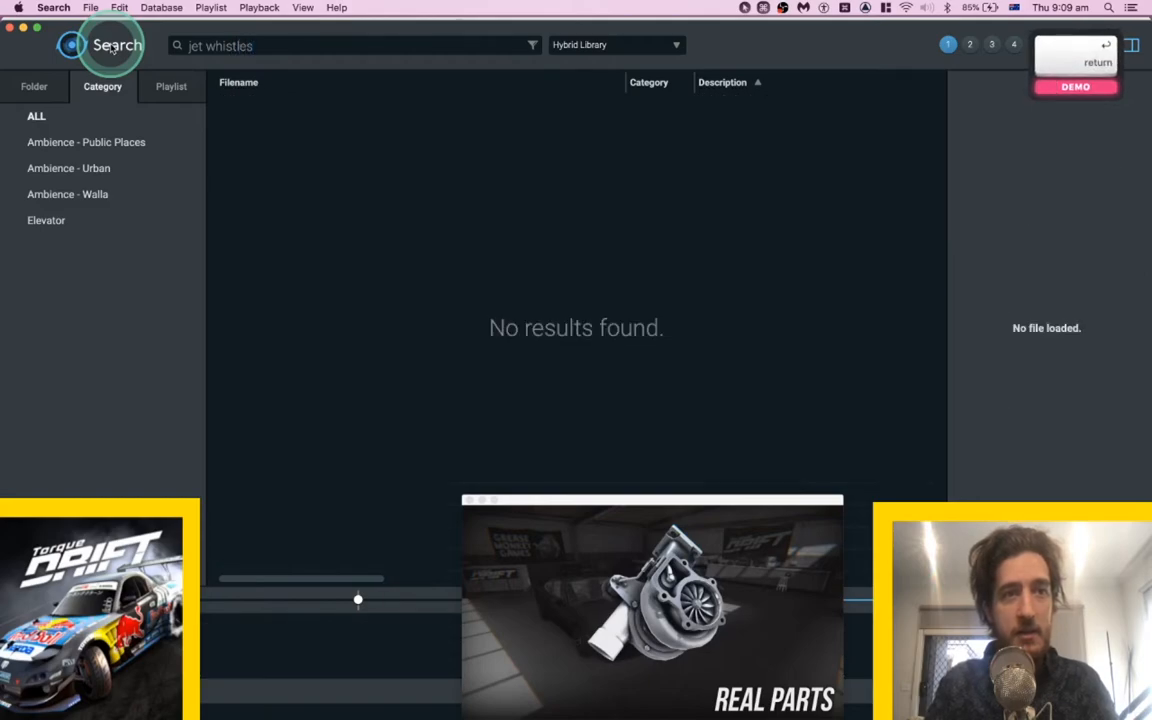
{"action": "key", "text": "BackSpace"}
{"action": "key", "text": "Return"}
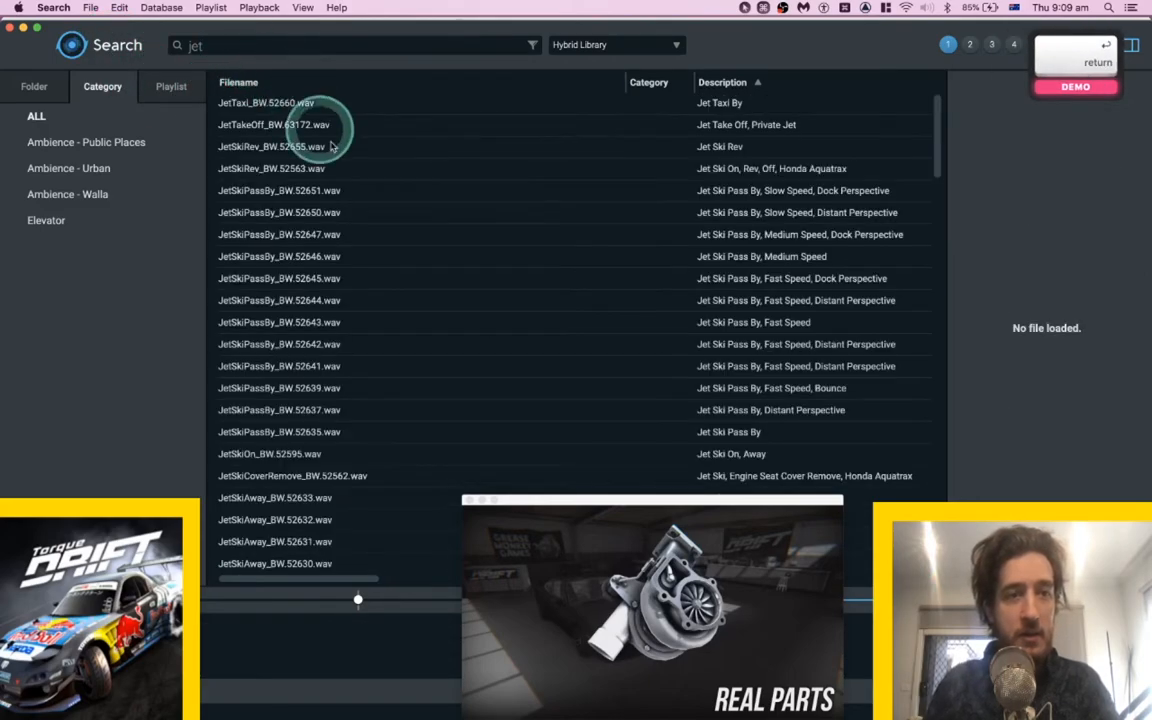
Audition the slow distant jet ski pass-by, JetSkiRev_BW.52655.wav and the private jet takeoff JetTakeOff_BW.63172.wav.
{"action": "left_click", "coordinate": [300, 212]}
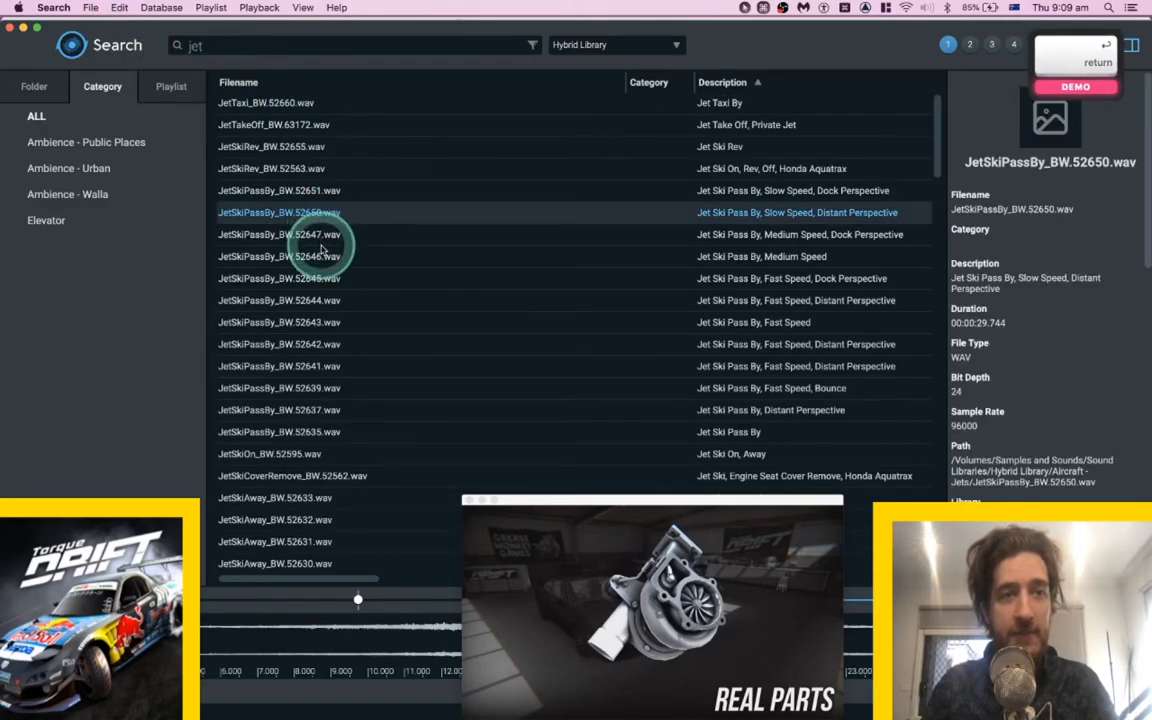
{"action": "left_click", "coordinate": [298, 146]}
{"action": "key", "text": "space"}
{"action": "left_click", "coordinate": [308, 126]}
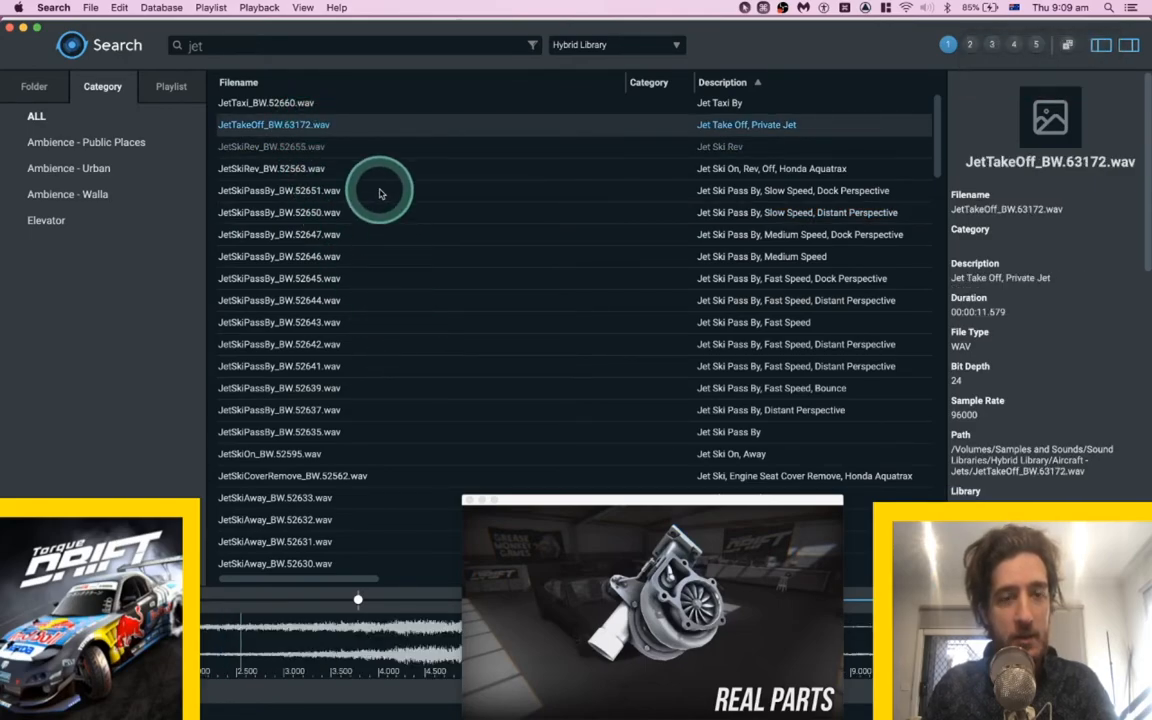
{"action": "scroll", "coordinate": [372, 231], "scroll_direction": "down", "scroll_amount": 5}
{"action": "key", "text": "space"}
{"action": "scroll", "coordinate": [372, 231], "scroll_direction": "down", "scroll_amount": 10}
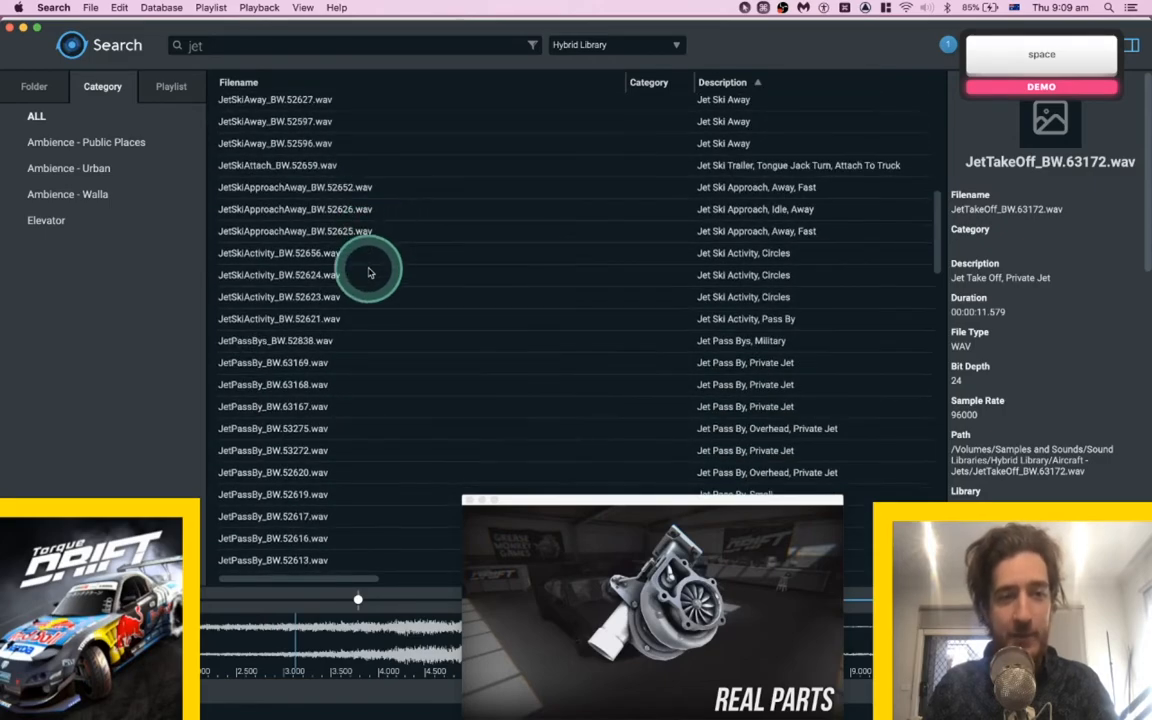
Audition the military pass-bys JetPassBy_BW.52611.wav, JetPassBy_BW.52613.wav and JetPassBy_BW.52598.wav.
{"action": "scroll", "coordinate": [368, 272], "scroll_direction": "down", "scroll_amount": 8}
{"action": "left_click", "coordinate": [342, 292]}
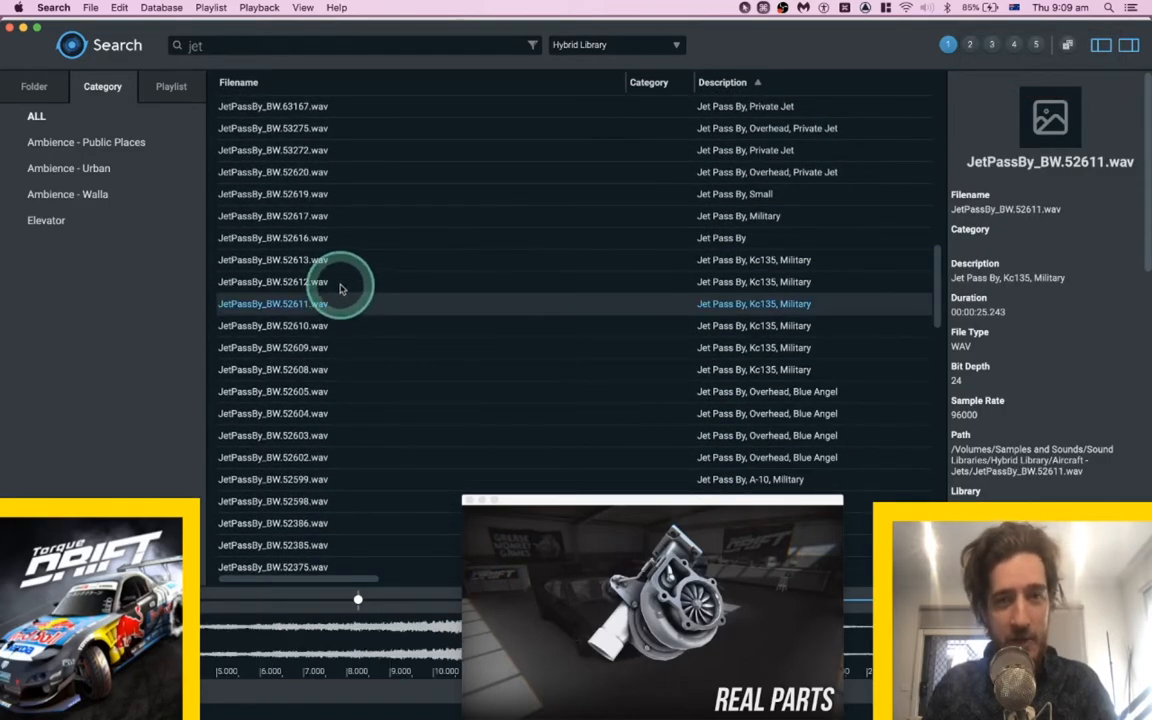
{"action": "key", "text": "space"}
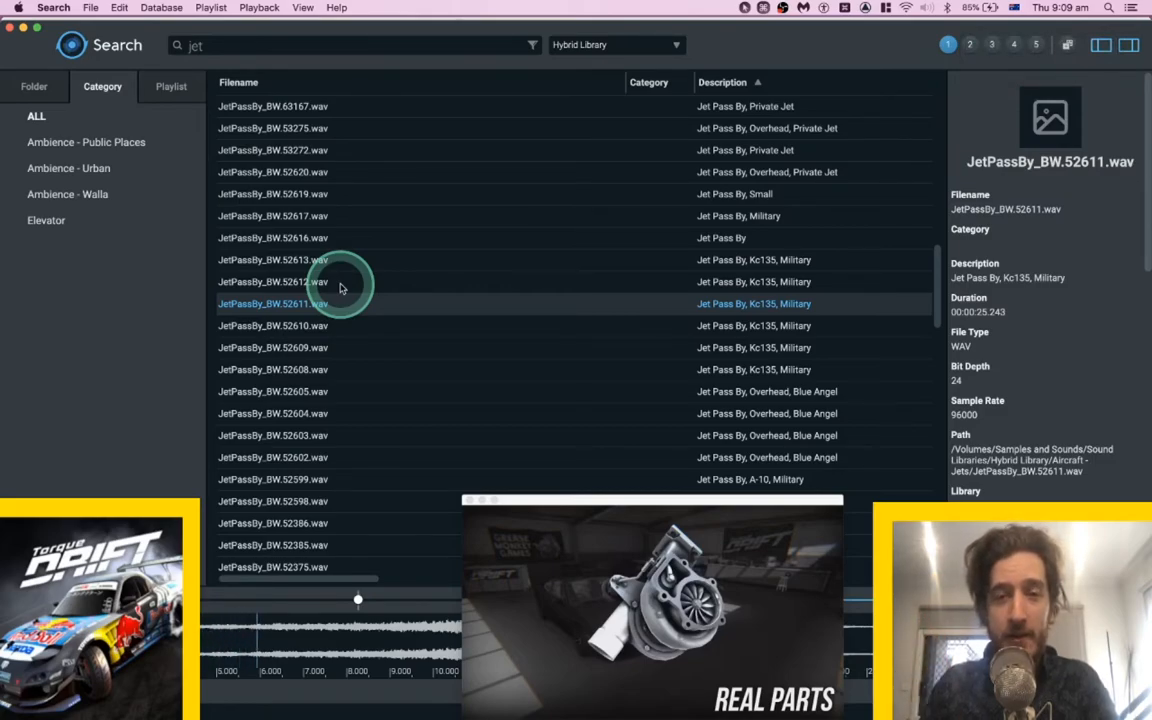
{"action": "key", "text": "space"}
{"action": "left_click", "coordinate": [341, 261]}
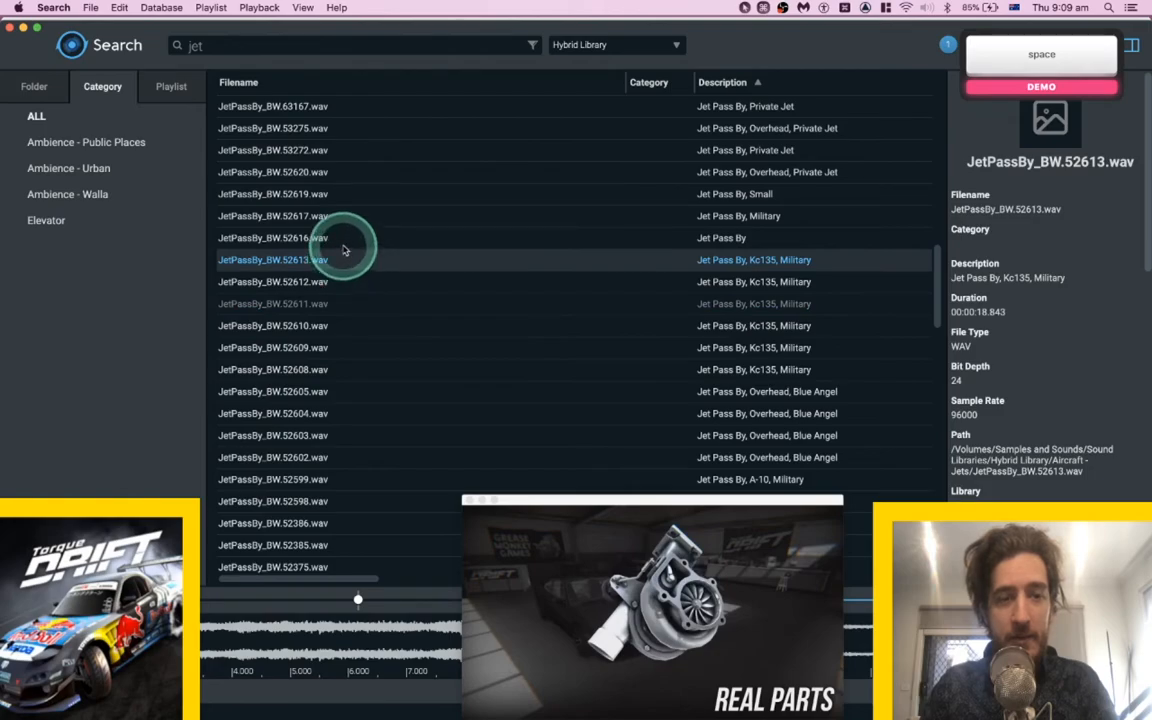
{"action": "scroll", "coordinate": [337, 293], "scroll_direction": "down", "scroll_amount": 3}
{"action": "left_click", "coordinate": [337, 307]}
{"action": "key", "text": "space"}
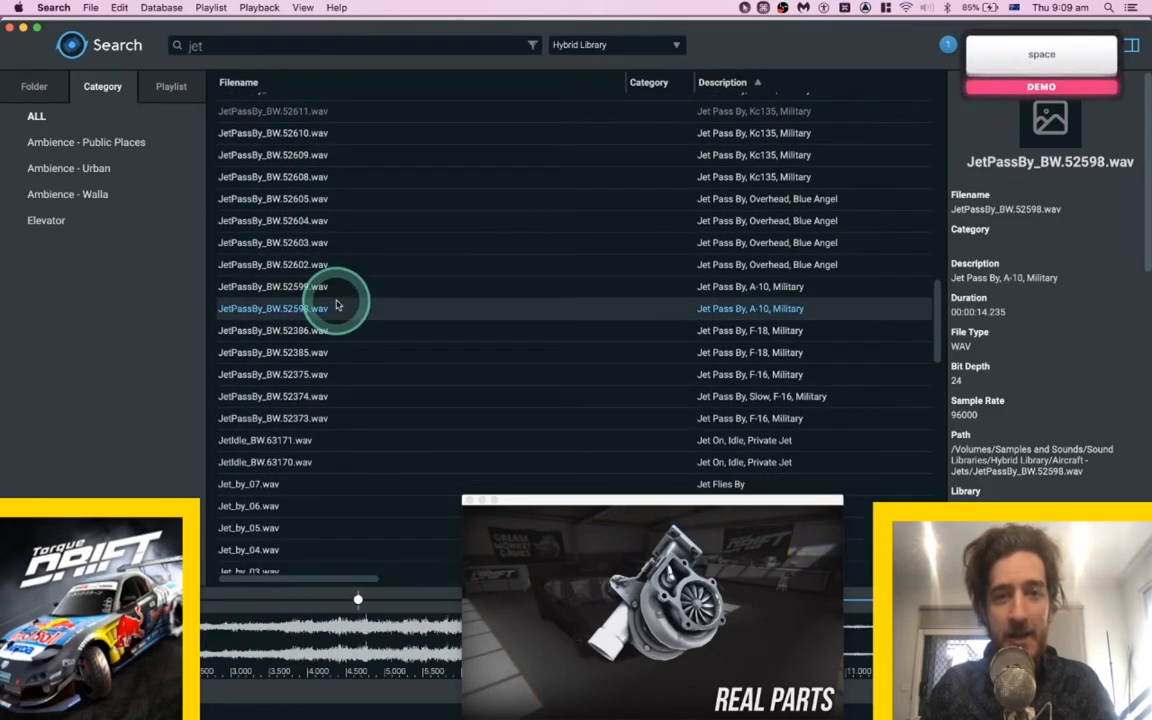
Audition the fly-bys Jet_by_07.wav and Jet_by_02.wav, plus Jet_757_hydralics.wav.
{"action": "scroll", "coordinate": [337, 305], "scroll_direction": "down", "scroll_amount": 3}
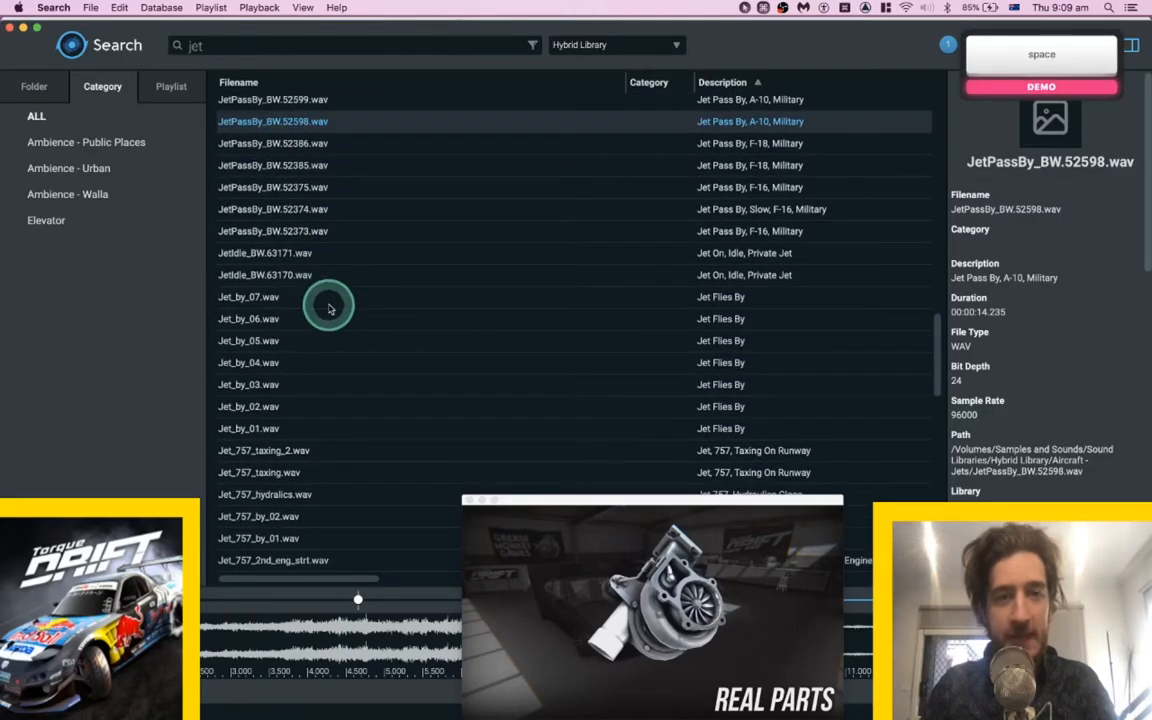
{"action": "left_click", "coordinate": [329, 305]}
{"action": "scroll", "coordinate": [330, 303], "scroll_direction": "down", "scroll_amount": 3}
{"action": "key", "text": "space"}
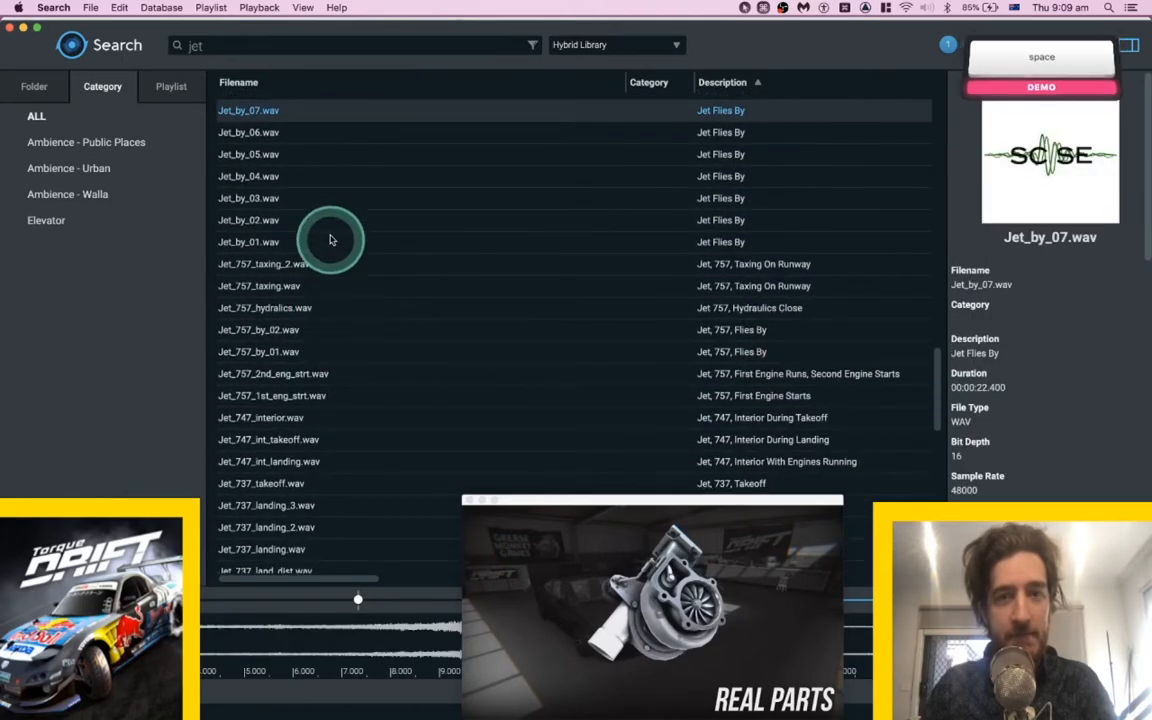
{"action": "left_click", "coordinate": [333, 221]}
{"action": "key", "text": "space"}
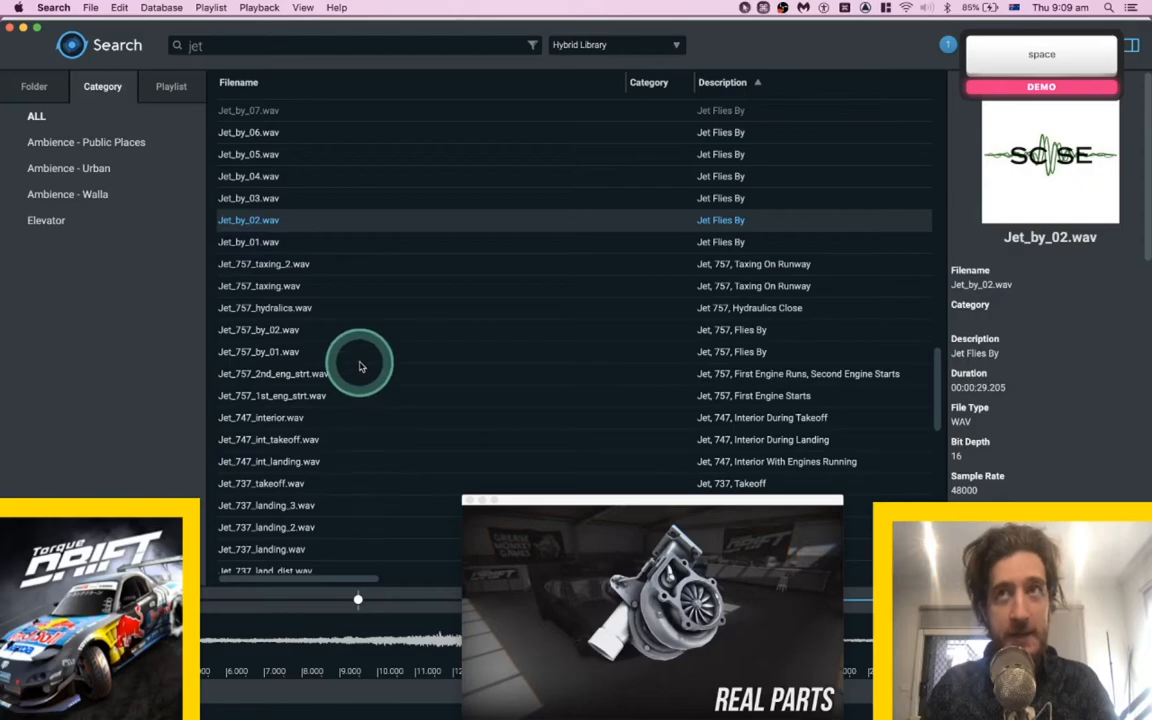
{"action": "key", "text": "space"}
{"action": "left_click", "coordinate": [334, 307]}
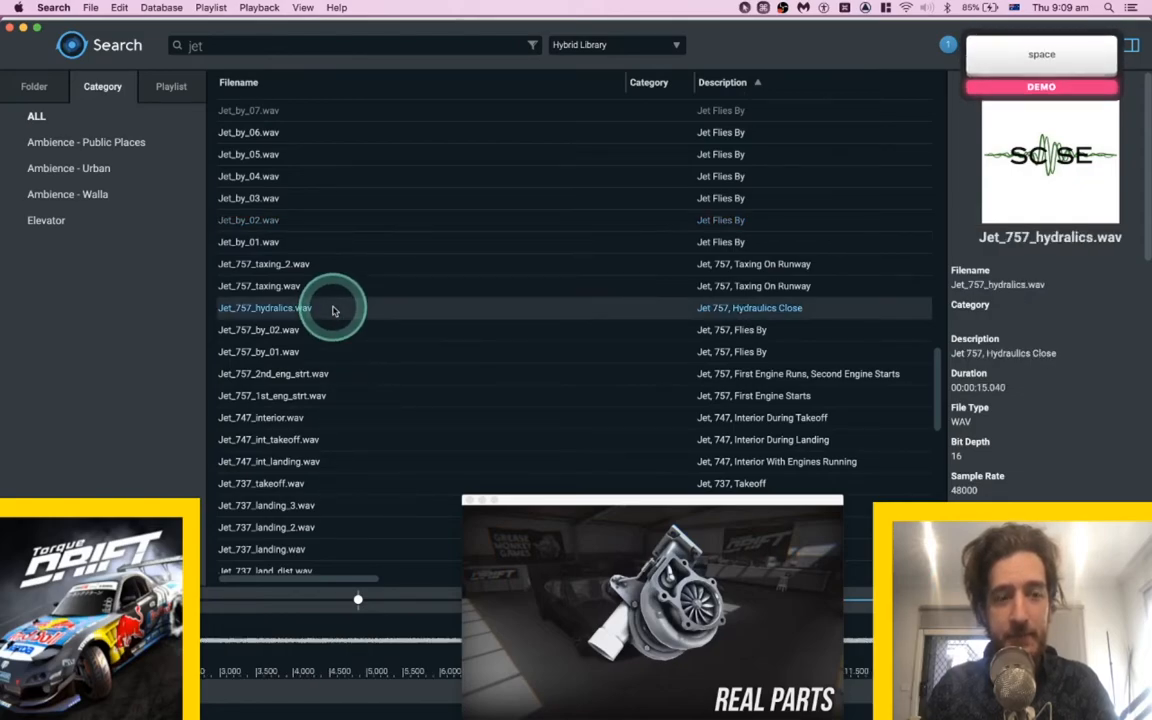
Audition Jet_757_1st_eng_strt.wav, Jet_747_int_takeoff.wav and Jet_737_by.wav, and look through the remaining jet results.
{"action": "left_click", "coordinate": [325, 395]}
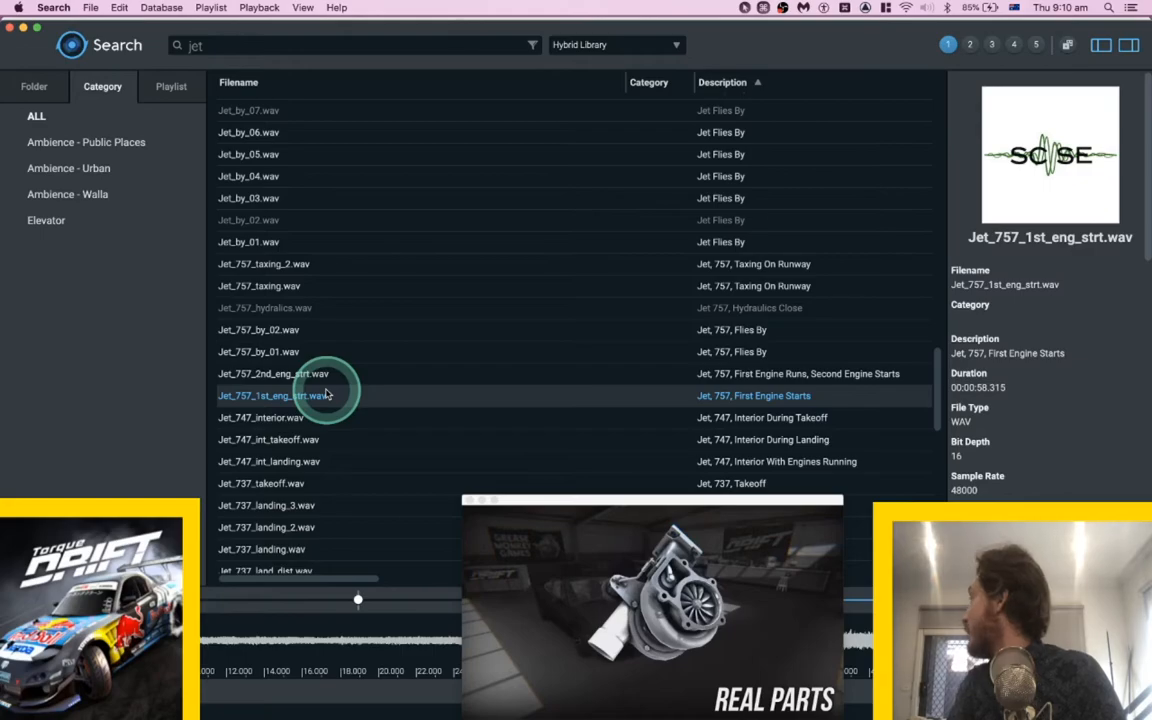
{"action": "left_click", "coordinate": [320, 441]}
{"action": "key", "text": "space"}
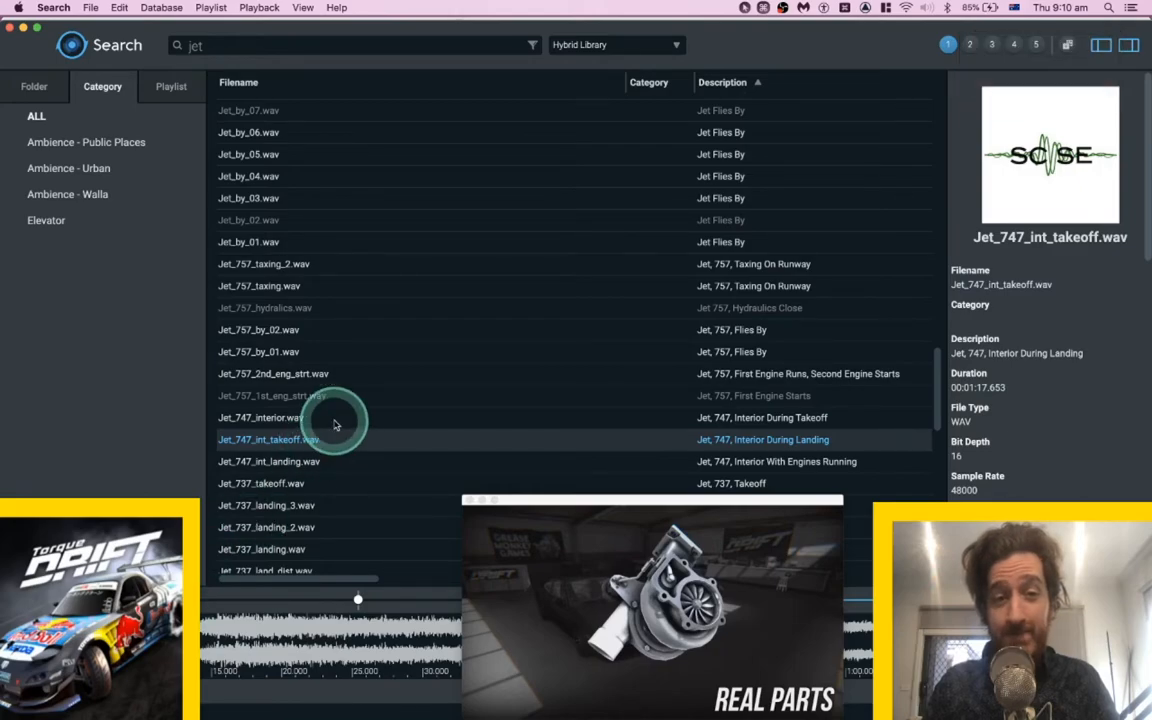
{"action": "scroll", "coordinate": [336, 425], "scroll_direction": "down", "scroll_amount": 5}
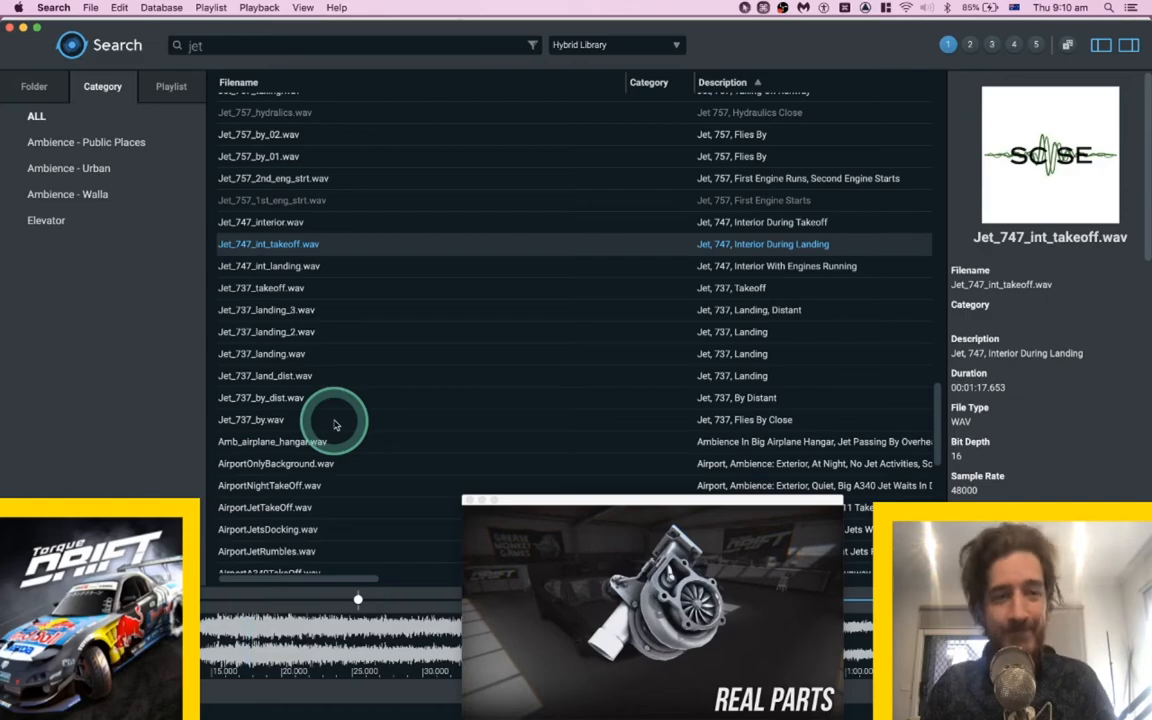
{"action": "left_click", "coordinate": [308, 426]}
{"action": "key", "text": "space"}
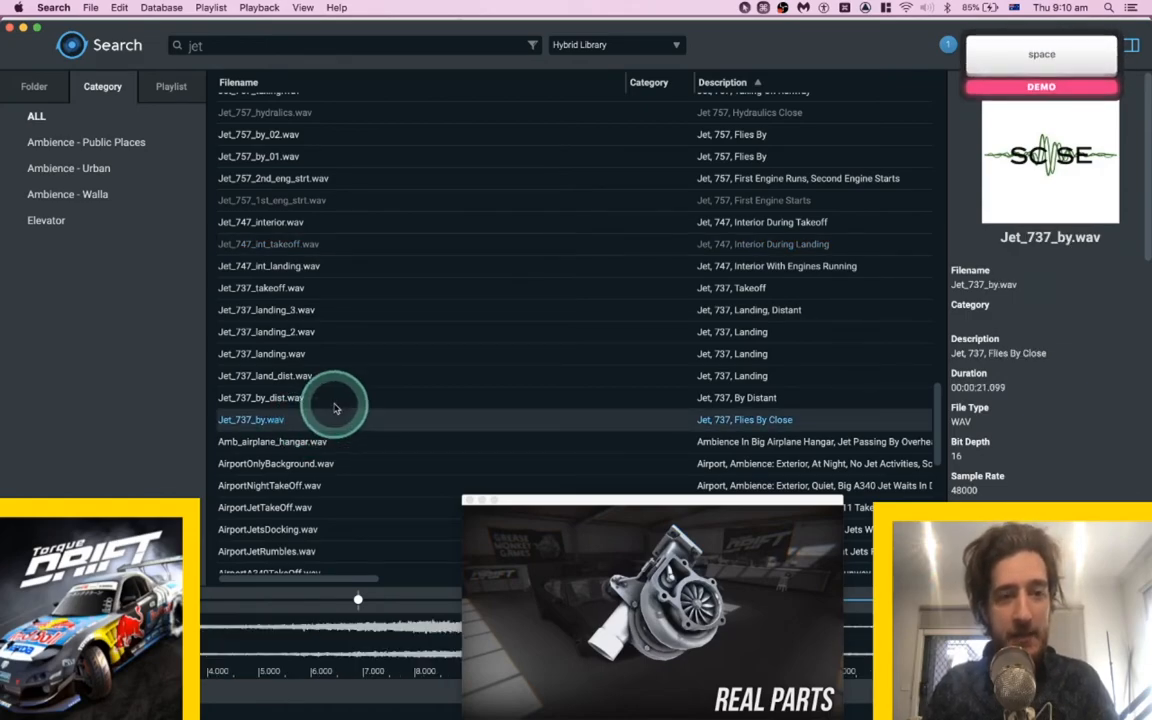
{"action": "scroll", "coordinate": [340, 369], "scroll_direction": "down", "scroll_amount": 15}
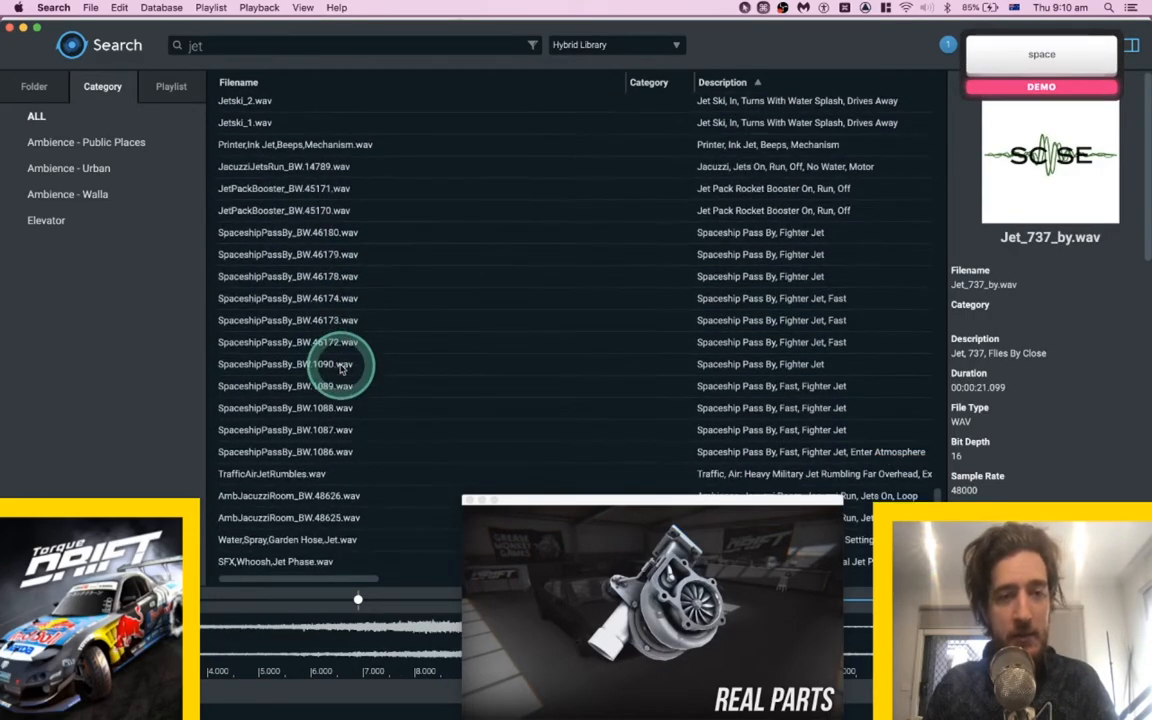
{"action": "scroll", "coordinate": [343, 366], "scroll_direction": "up", "scroll_amount": 15}
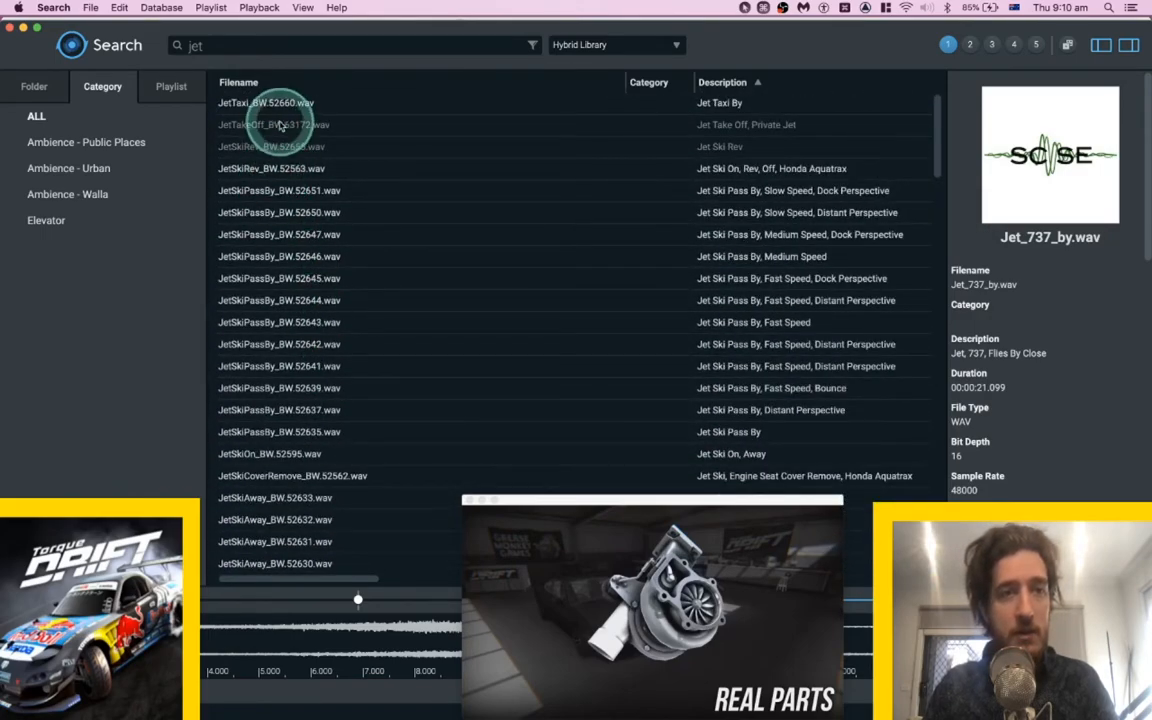
Audition the jet ski pass-bys, including JetSkiPassBy_BW.52650.wav and the fast JetSkiPassBy_BW.52643.wav.
{"action": "left_click", "coordinate": [287, 105]}
{"action": "left_click", "coordinate": [275, 211]}
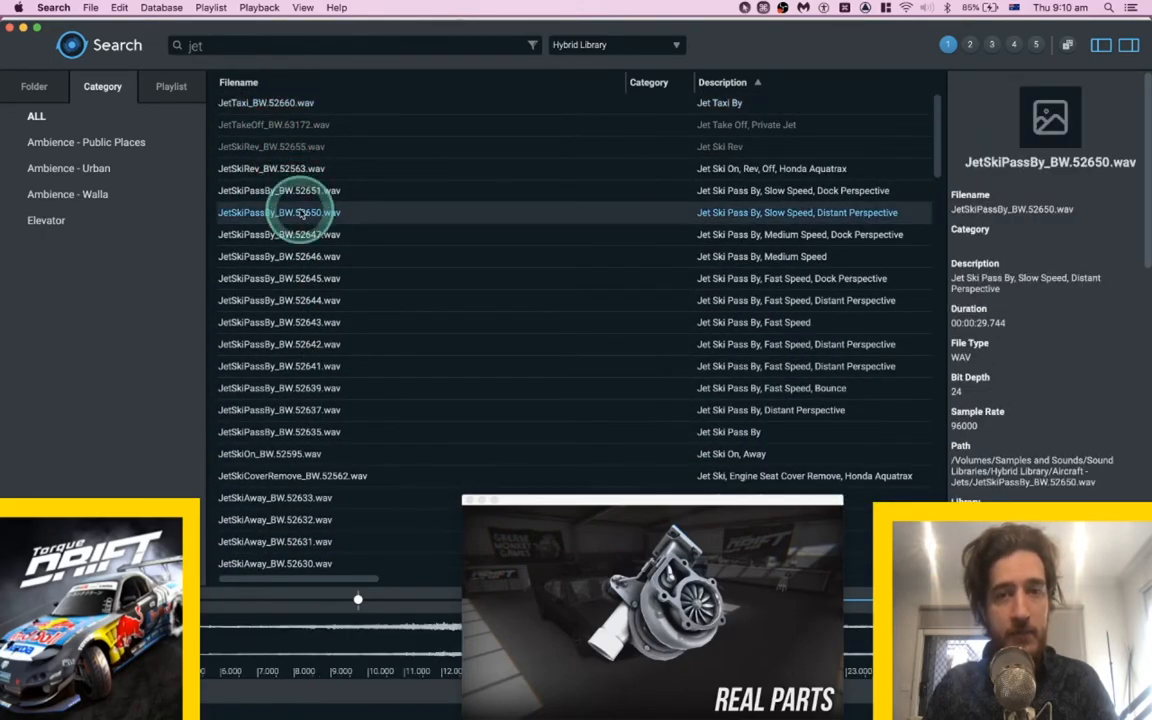
{"action": "left_click", "coordinate": [316, 306]}
{"action": "left_click", "coordinate": [313, 320]}
{"action": "key", "text": "space"}
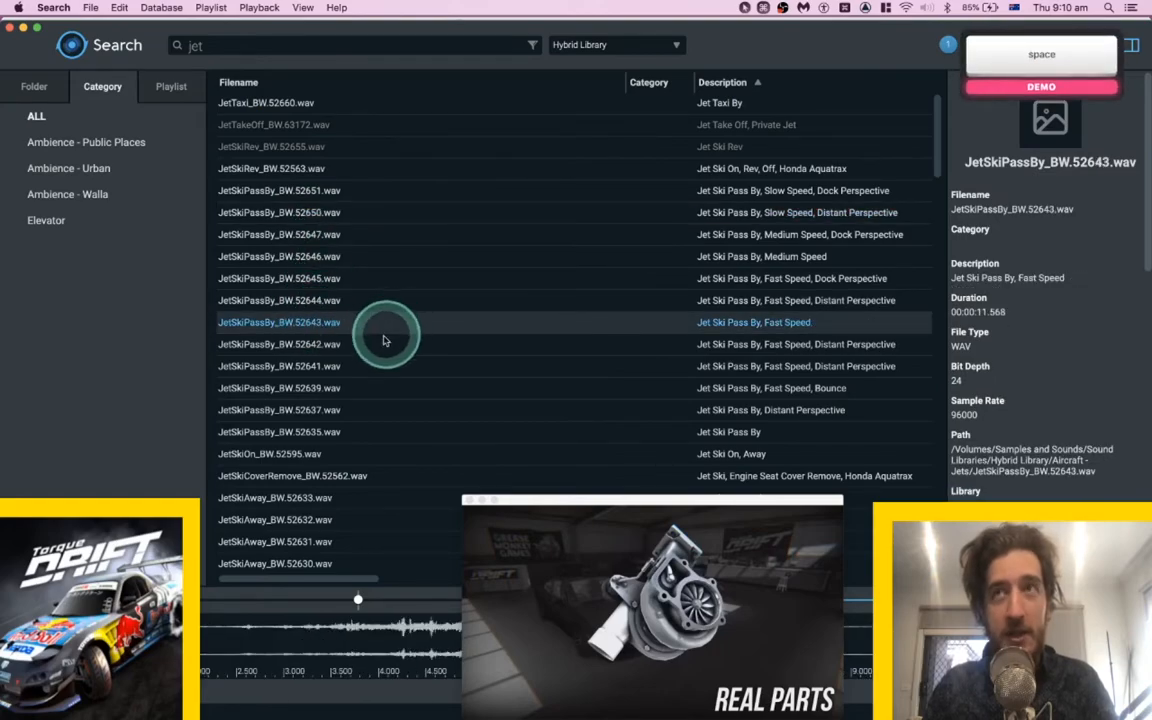
Audition the overhead private jet recording JetPassBy_BW.53275.wav, including its louder part from about 12 seconds.
{"action": "scroll", "coordinate": [349, 375], "scroll_direction": "down", "scroll_amount": 15}
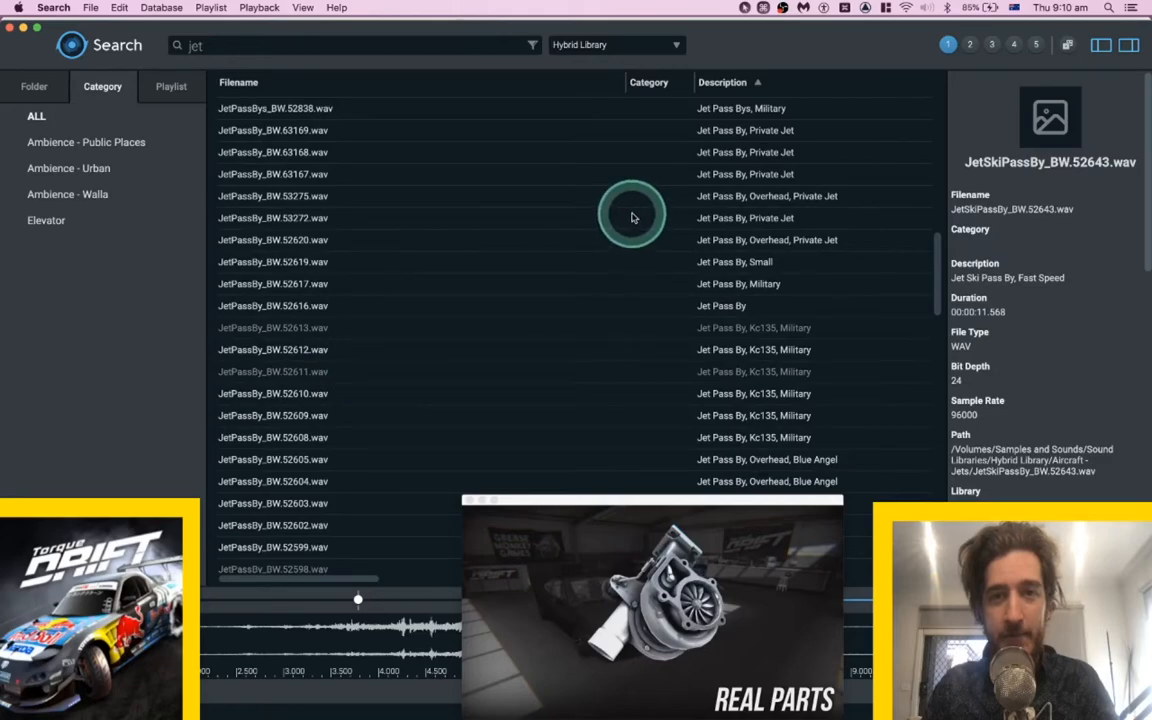
{"action": "left_click", "coordinate": [567, 206]}
{"action": "key", "text": "space"}
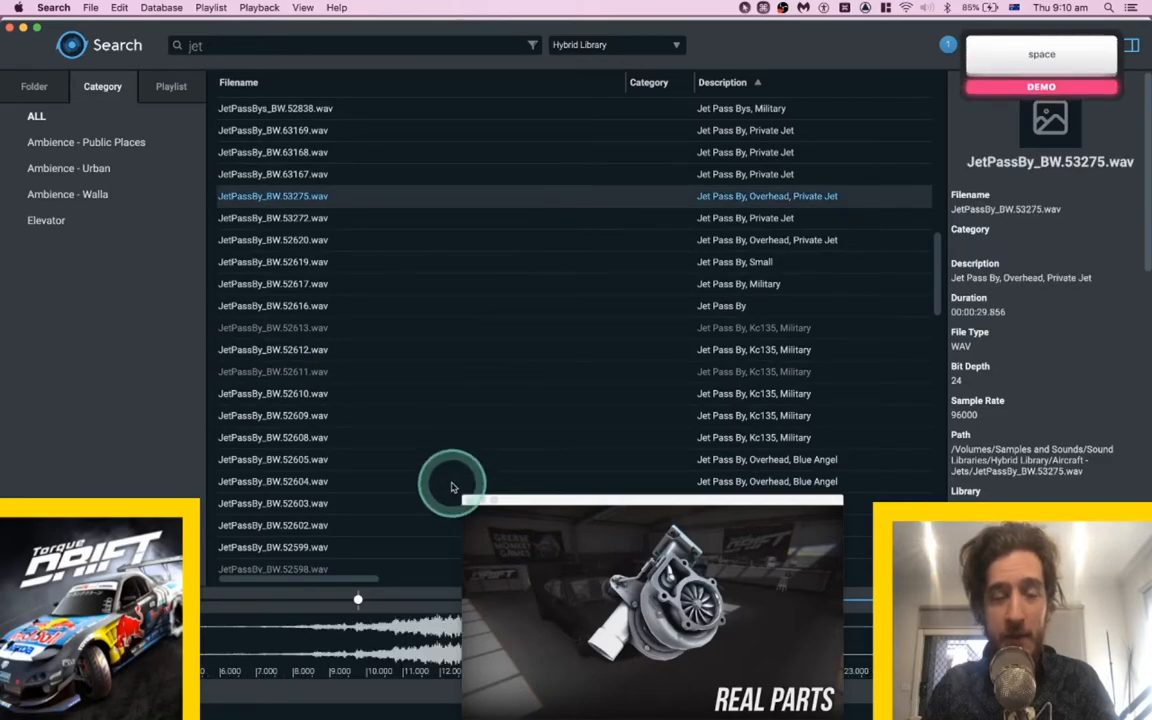
{"action": "key", "text": "space"}
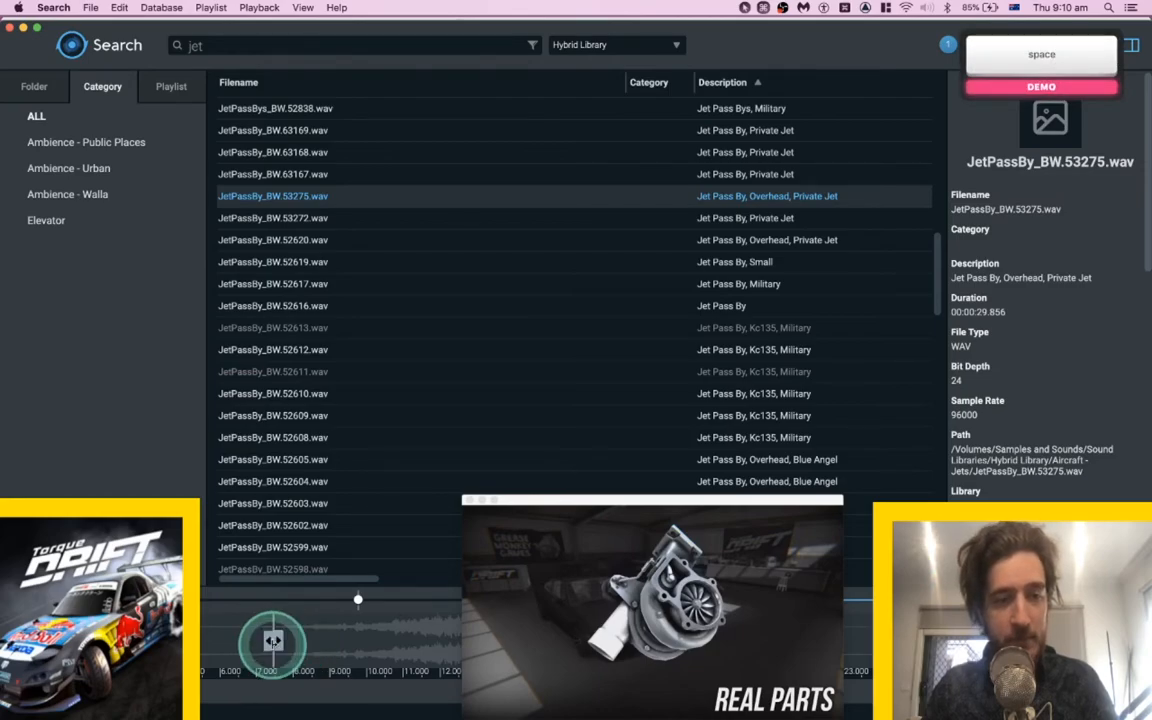
{"action": "left_click", "coordinate": [442, 632]}
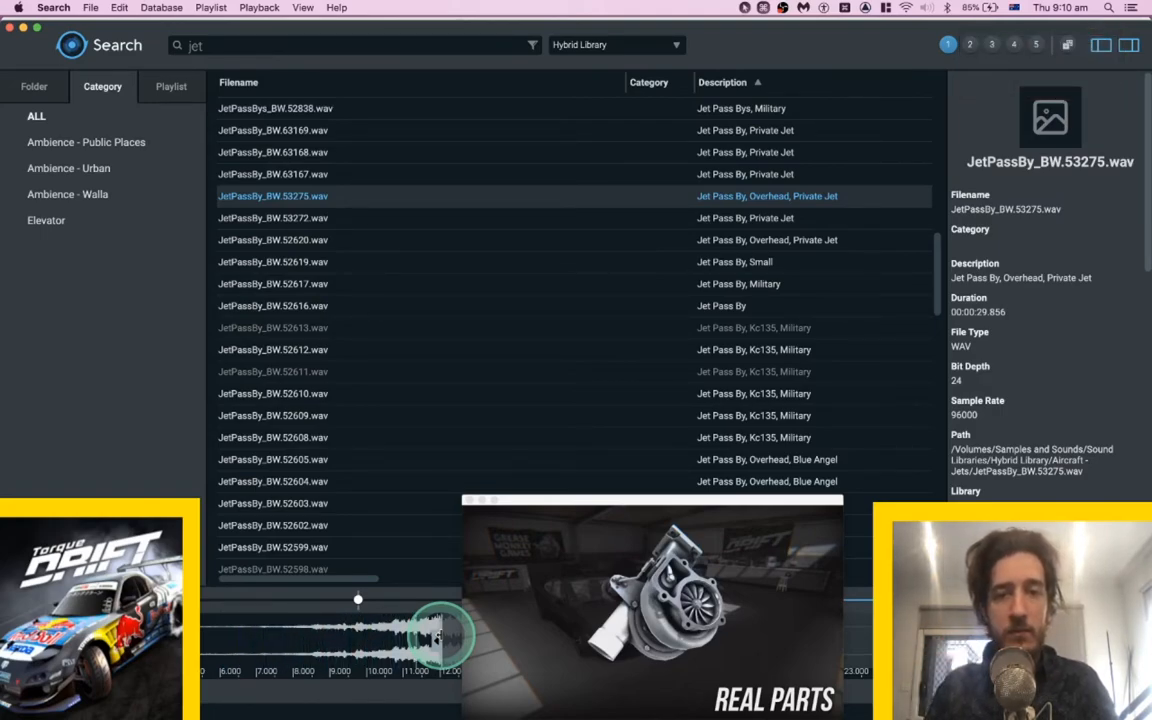
{"action": "key", "text": "space"}
Compare the military pass-bys JetPassBy_BW.52611.wav, JetPassBy_BW.52598.wav and JetPassBy_BW.52599.wav.
{"action": "left_click", "coordinate": [445, 372]}
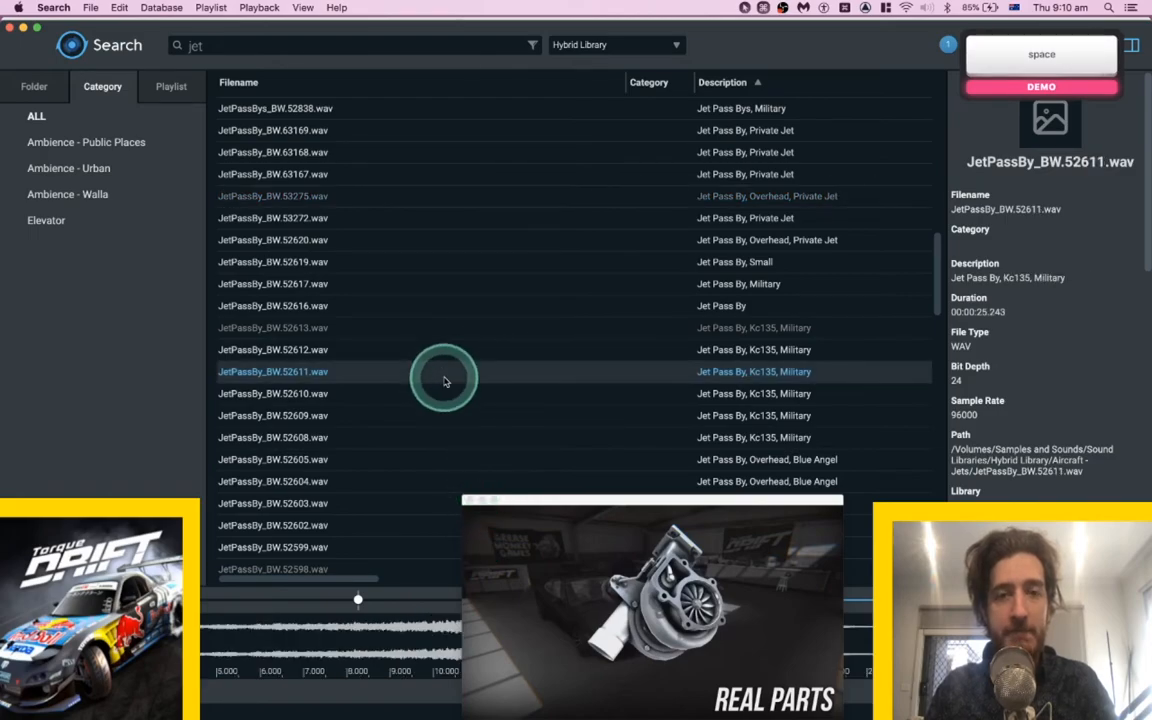
{"action": "scroll", "coordinate": [445, 376], "scroll_direction": "down", "scroll_amount": 5}
{"action": "left_click", "coordinate": [376, 298]}
{"action": "key", "text": "space"}
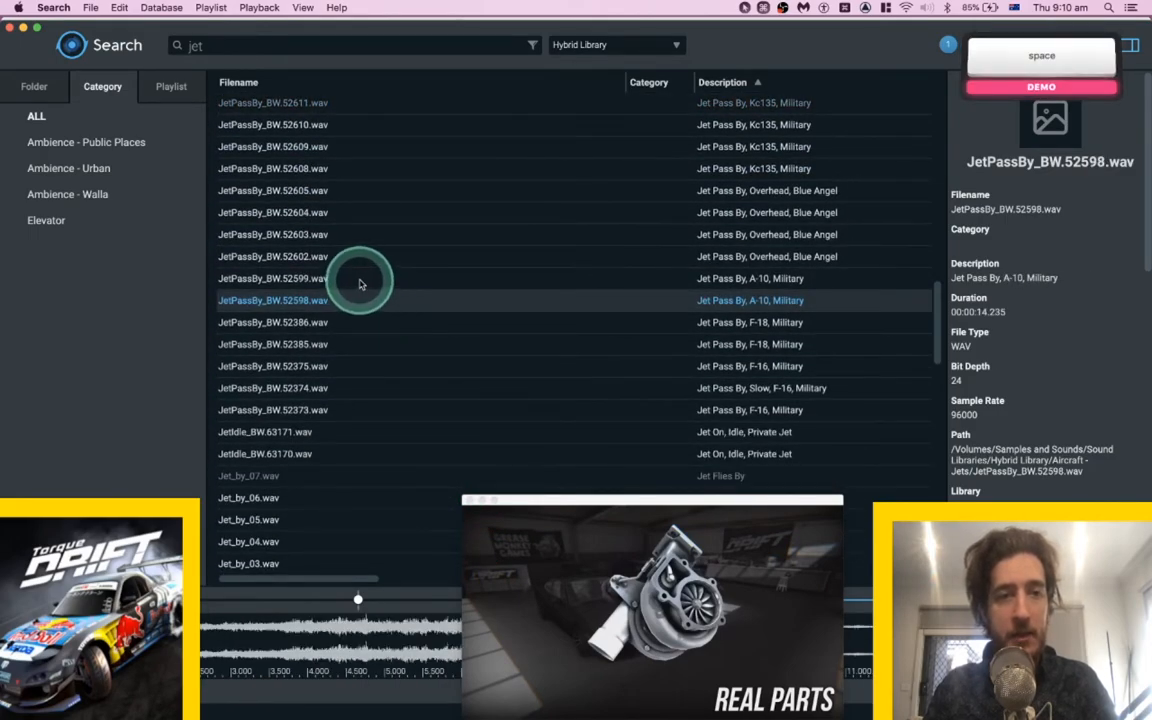
{"action": "left_click", "coordinate": [361, 284]}
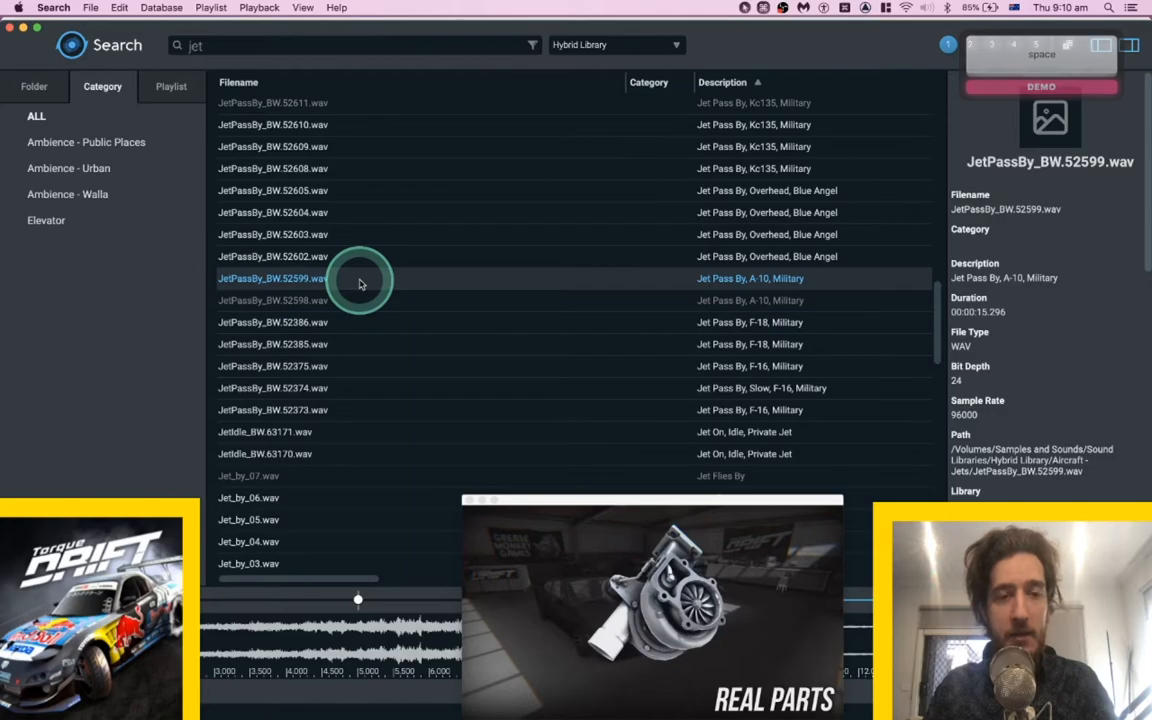
{"action": "scroll", "coordinate": [360, 278], "scroll_direction": "down", "scroll_amount": 3}
{"action": "key", "text": "space"}
Audition Jet_by_06.wav and send it to the Pro Tools session on the SFX B 4 risers track at 7|3|927.
{"action": "left_click", "coordinate": [336, 380]}
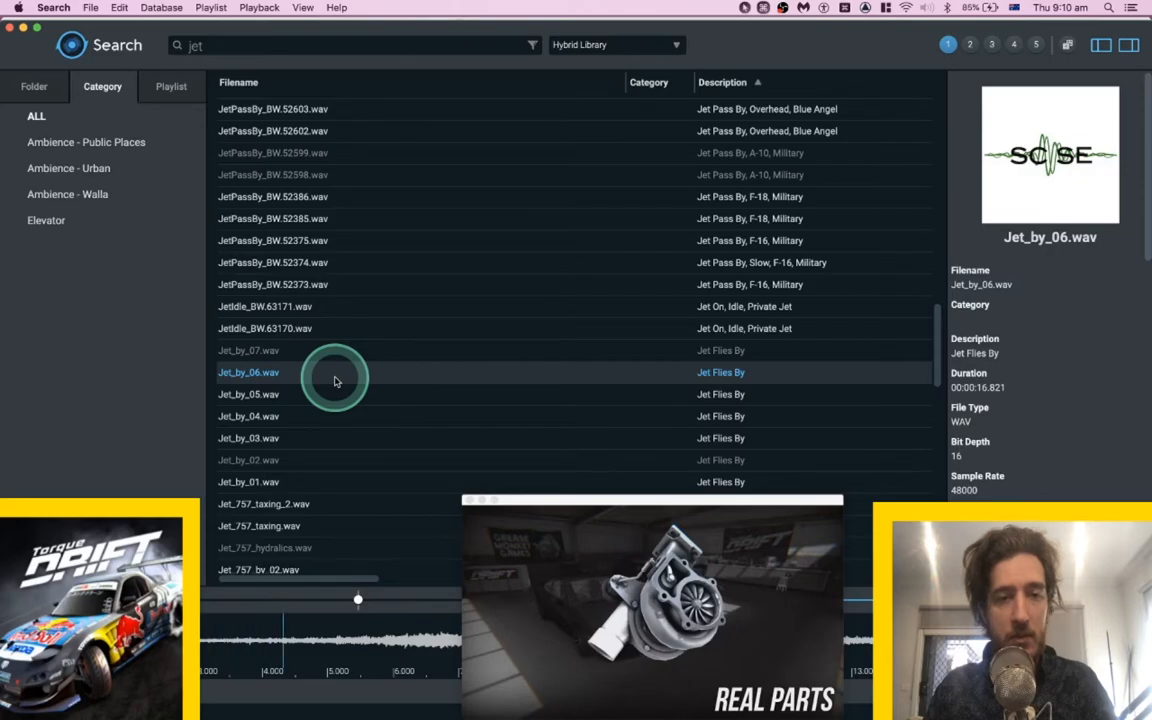
{"action": "key", "text": "super+Tab"}
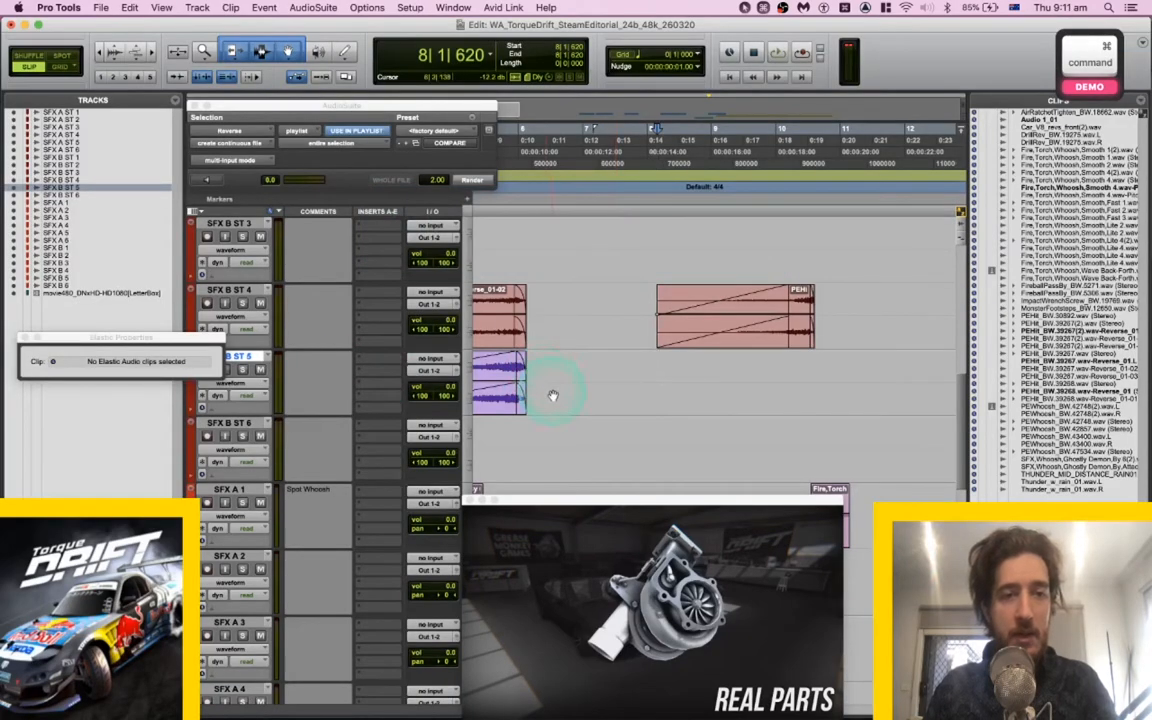
{"action": "scroll", "coordinate": [552, 396], "scroll_direction": "down", "scroll_amount": 2}
{"action": "key", "text": "super+Tab"}
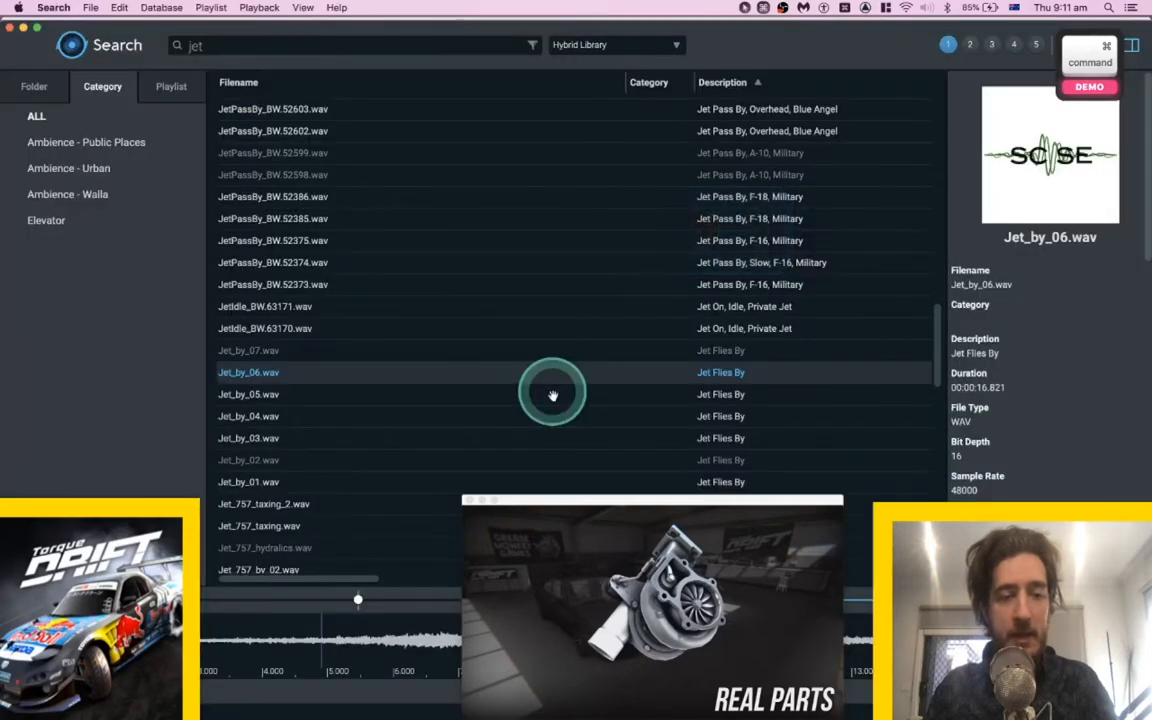
{"action": "key", "text": "super+Tab"}
{"action": "scroll", "coordinate": [552, 396], "scroll_direction": "down", "scroll_amount": 10}
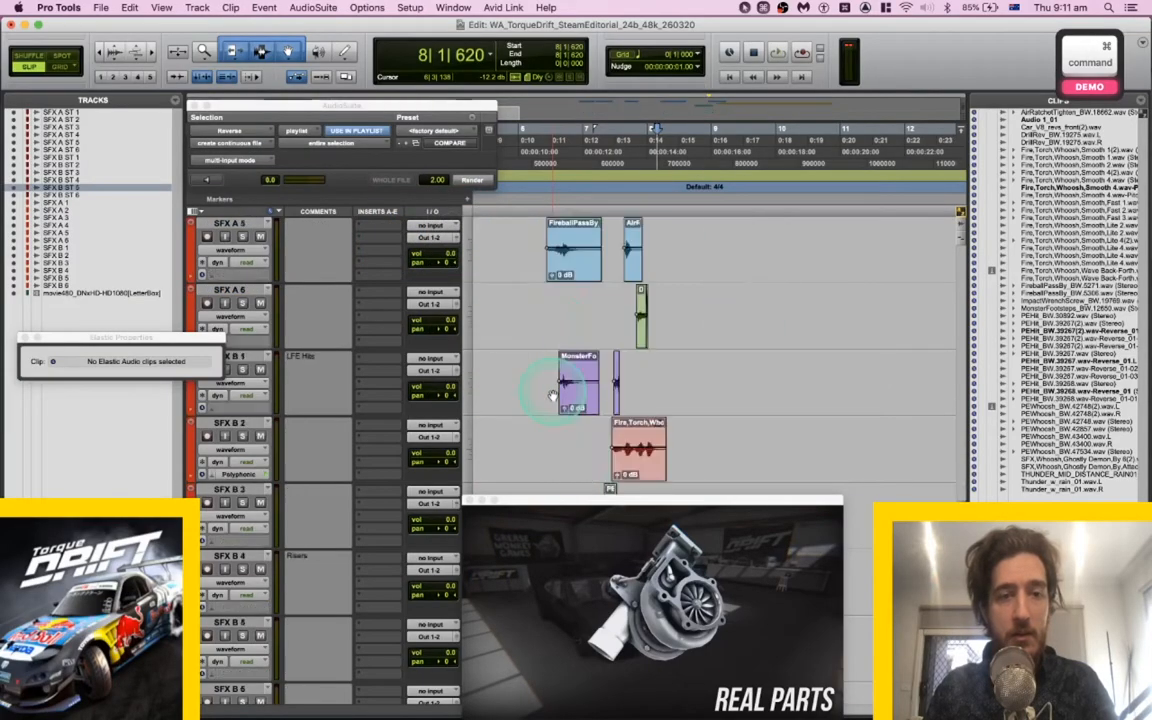
{"action": "left_click", "coordinate": [630, 390]}
{"action": "key", "text": "super+Tab"}
{"action": "key", "text": "s"}
{"action": "scroll", "coordinate": [690, 408], "scroll_direction": "down", "scroll_amount": 2}
{"action": "left_click", "coordinate": [673, 422]}
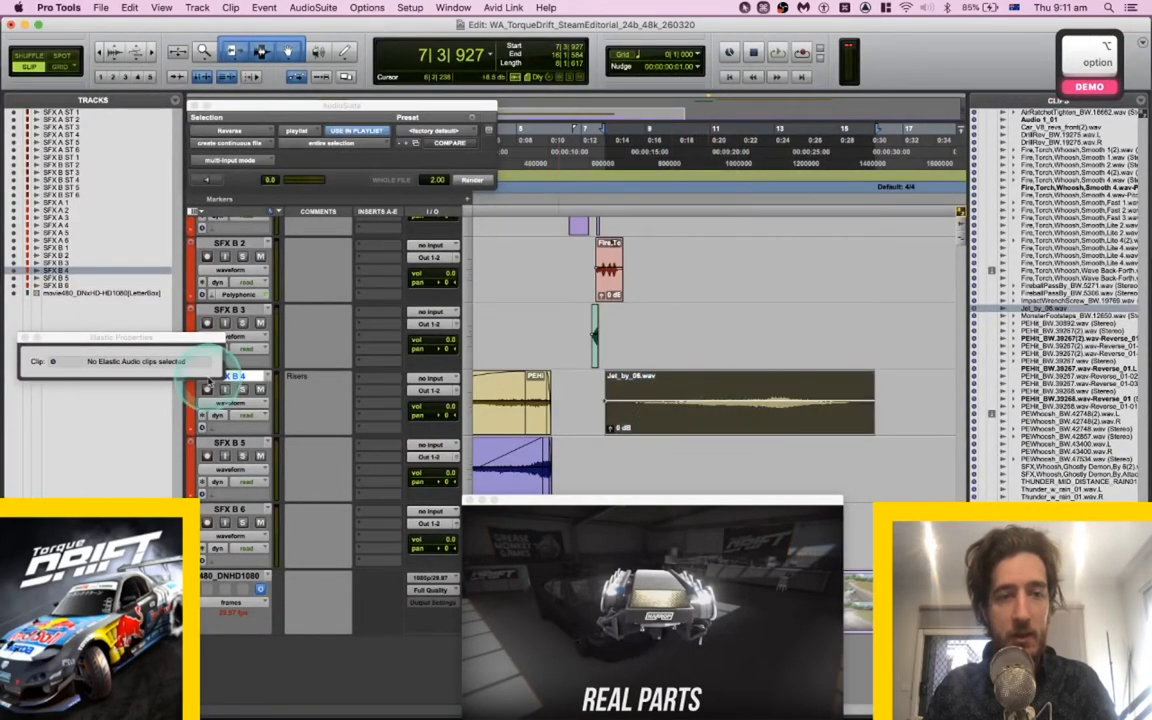
Enable Polyphonic elastic audio on SFX B 4 and set the Jet_by_06.wav clip's TCE factor to 25%.
{"action": "left_click", "coordinate": [239, 429]}
{"action": "left_click", "coordinate": [246, 454]}
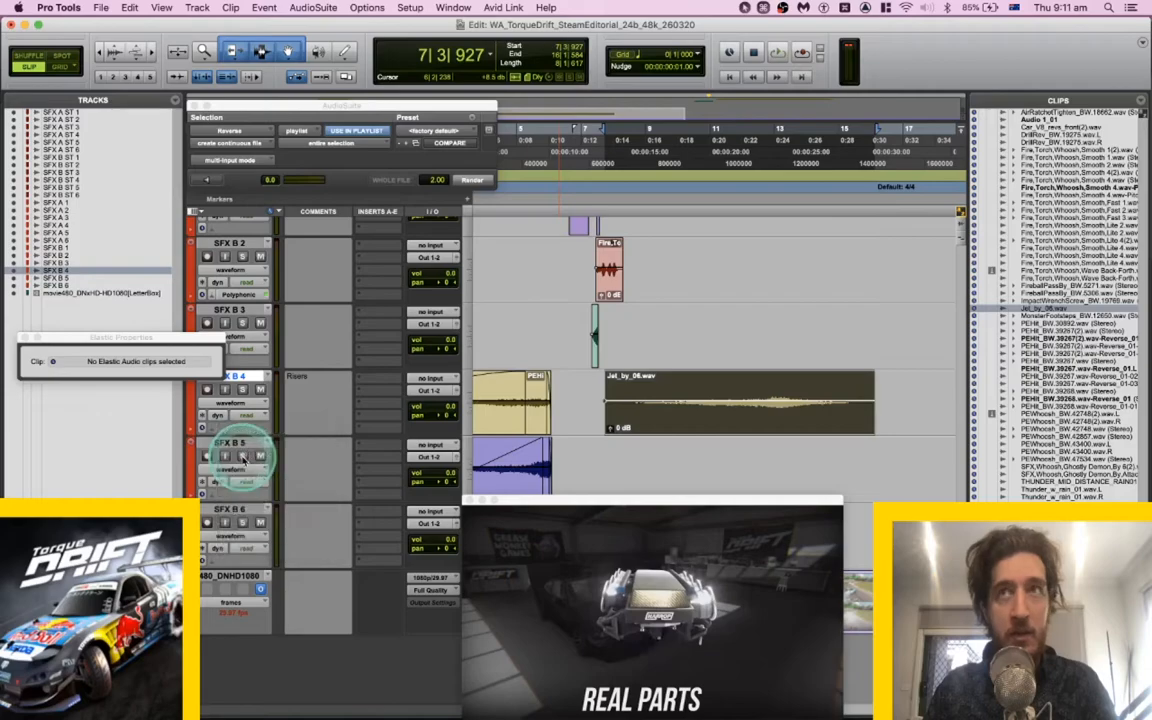
{"action": "left_click_drag", "start_coordinate": [106, 378], "coordinate": [101, 432]}
Solo the SFX B 4 track and play the shortened jet clip against the video.
{"action": "key", "text": "space"}
{"action": "key", "text": "shift+s"}
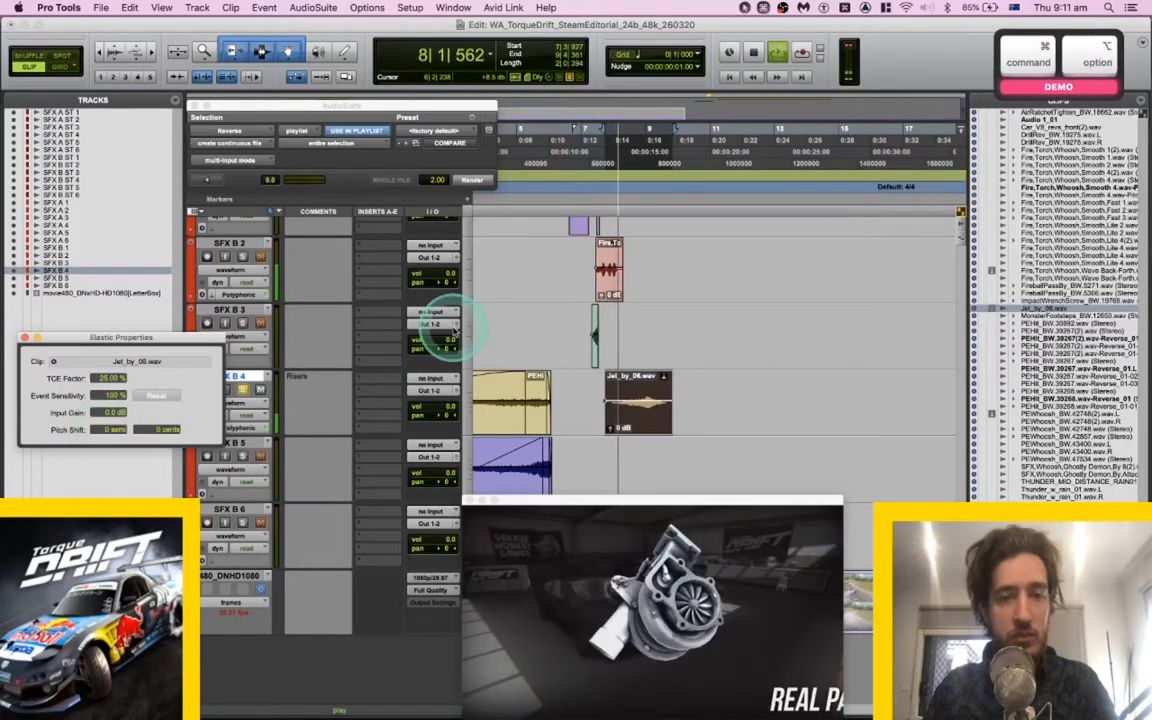
{"action": "key", "text": "super+]"}
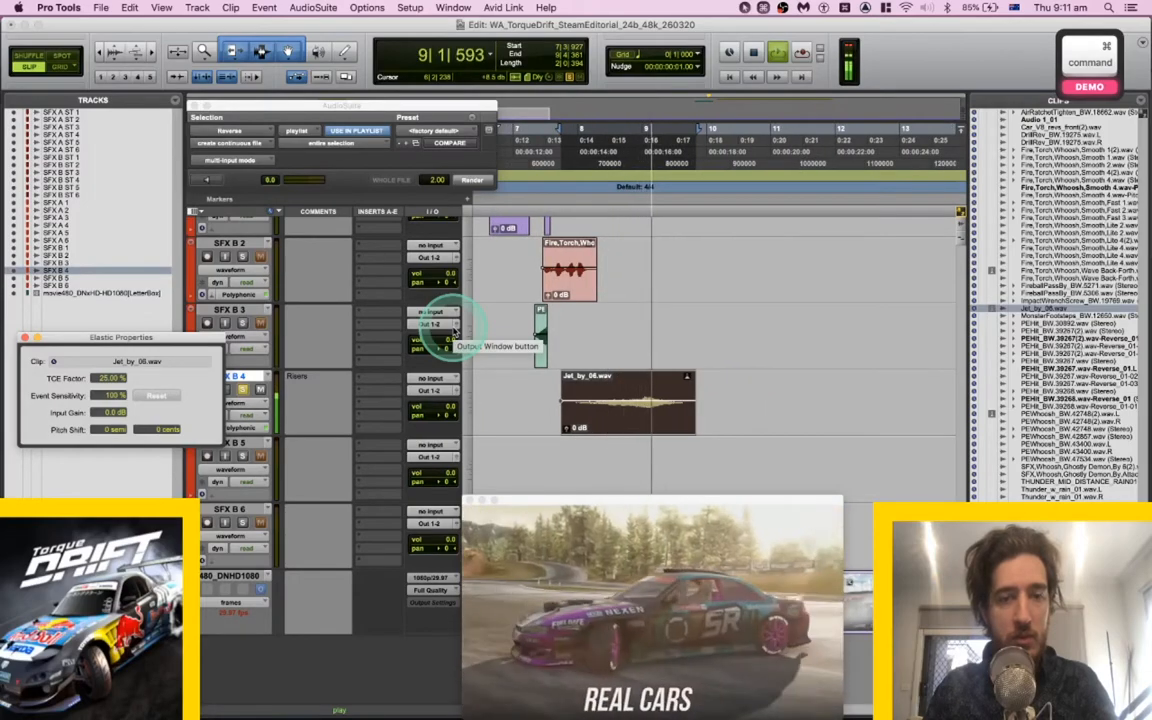
{"action": "key", "text": "space"}
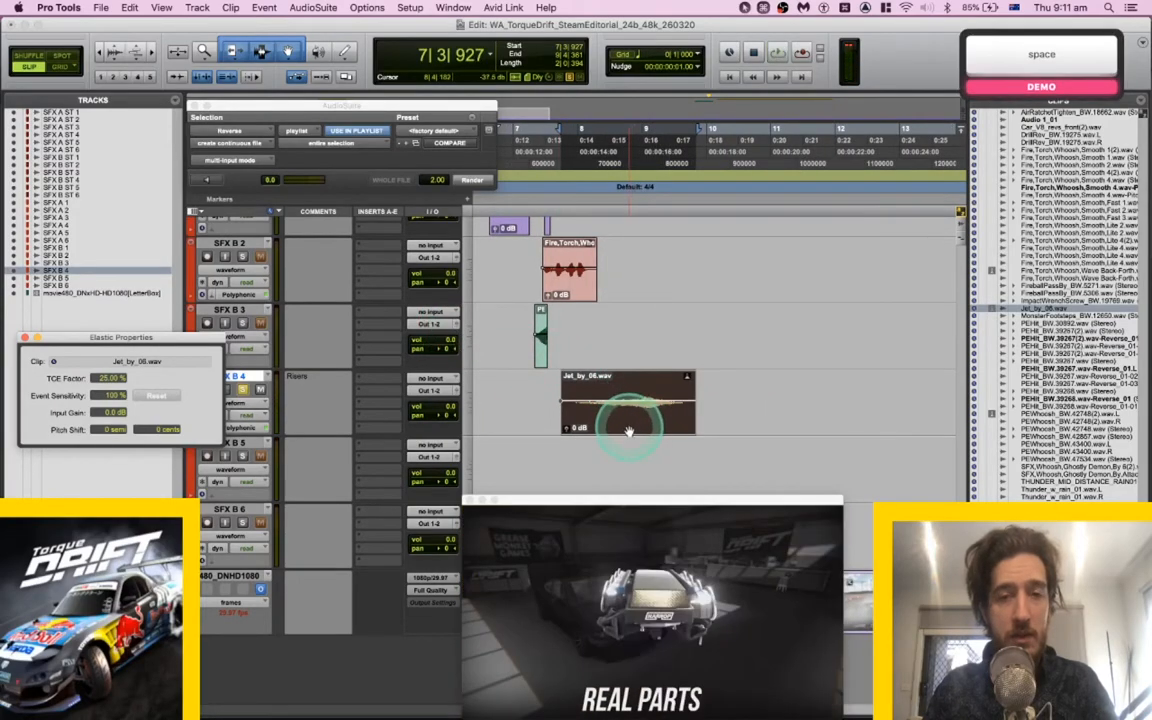
Trim the start of the Jet_by_06.wav clip to 8|4|796, reverse the remaining audio with AudioSuite Reverse, and play it.
{"action": "left_click", "coordinate": [639, 385]}
{"action": "key", "text": "a"}
{"action": "left_click", "coordinate": [653, 415]}
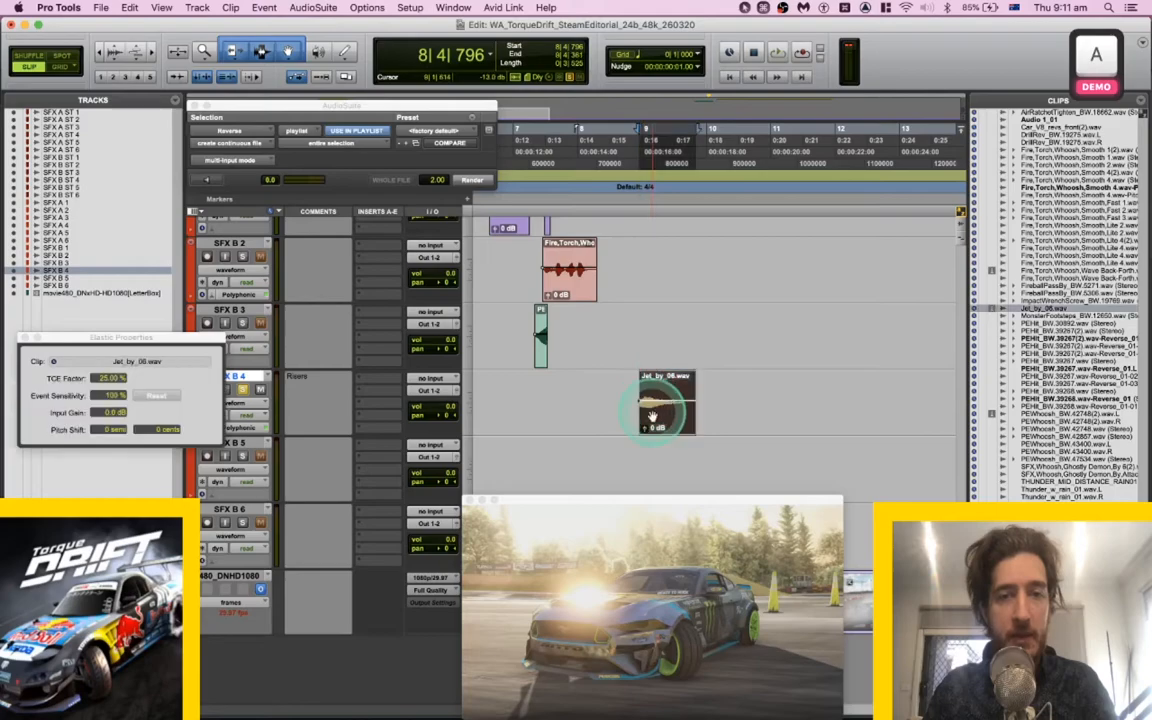
{"action": "key", "text": "alt+shift+r"}
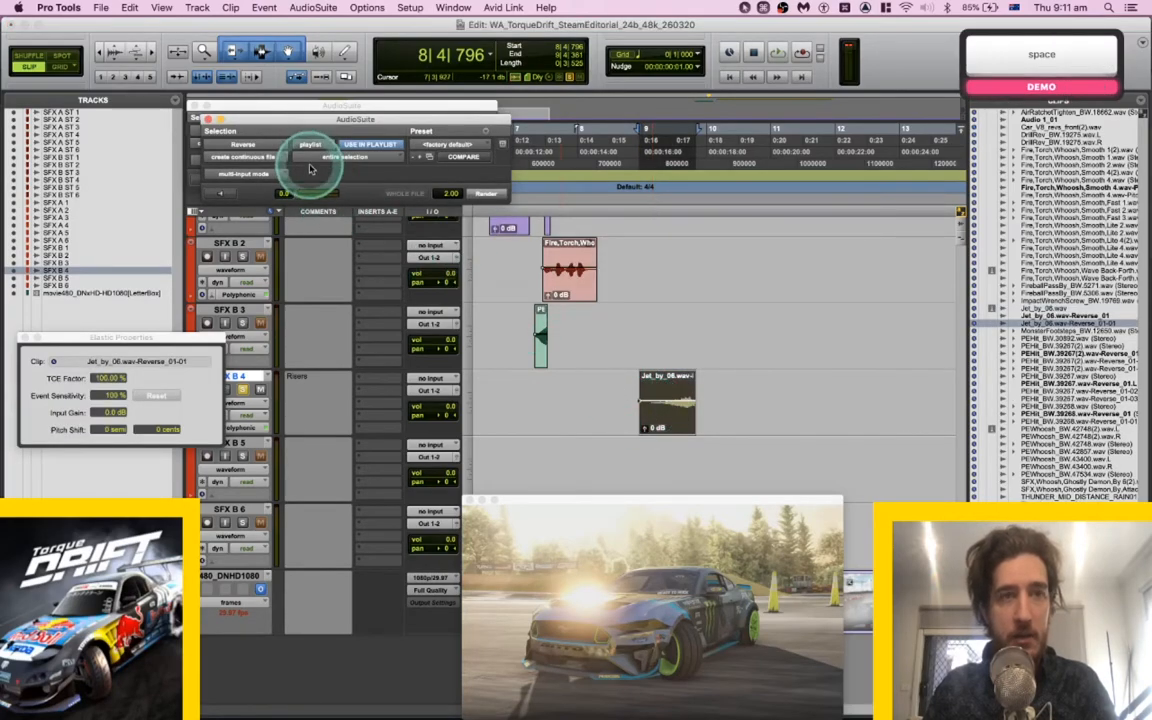
{"action": "key", "text": "space"}
{"action": "left_click", "coordinate": [207, 118]}
{"action": "key", "text": "space"}
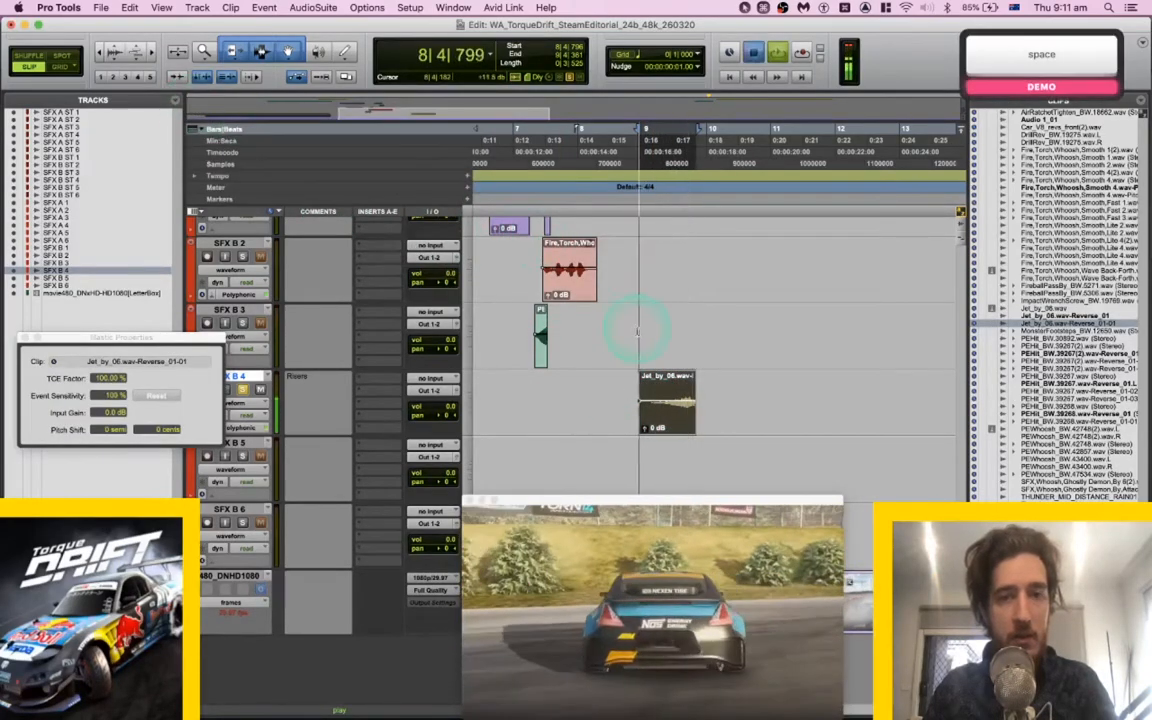
Fade out the end of the reversed jet clip, move its start to 8|4|141, and play it against the video.
{"action": "key", "text": "f"}
{"action": "left_click_drag", "start_coordinate": [718, 391], "coordinate": [640, 418]}
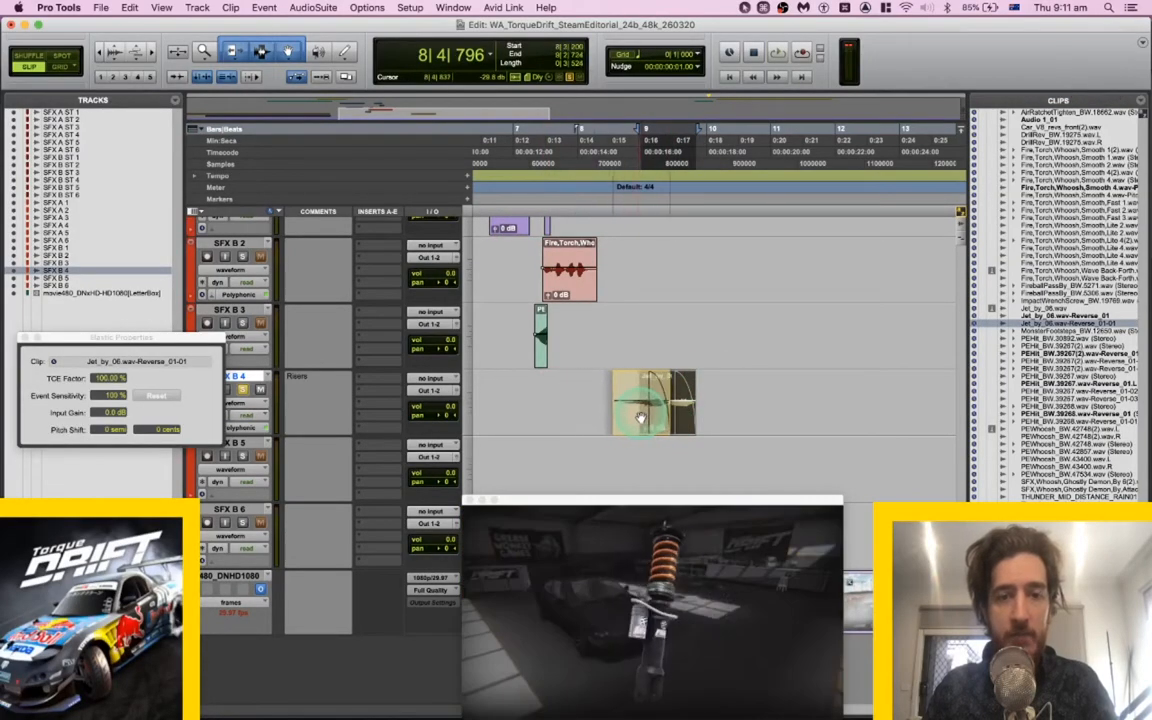
{"action": "key", "text": "space"}
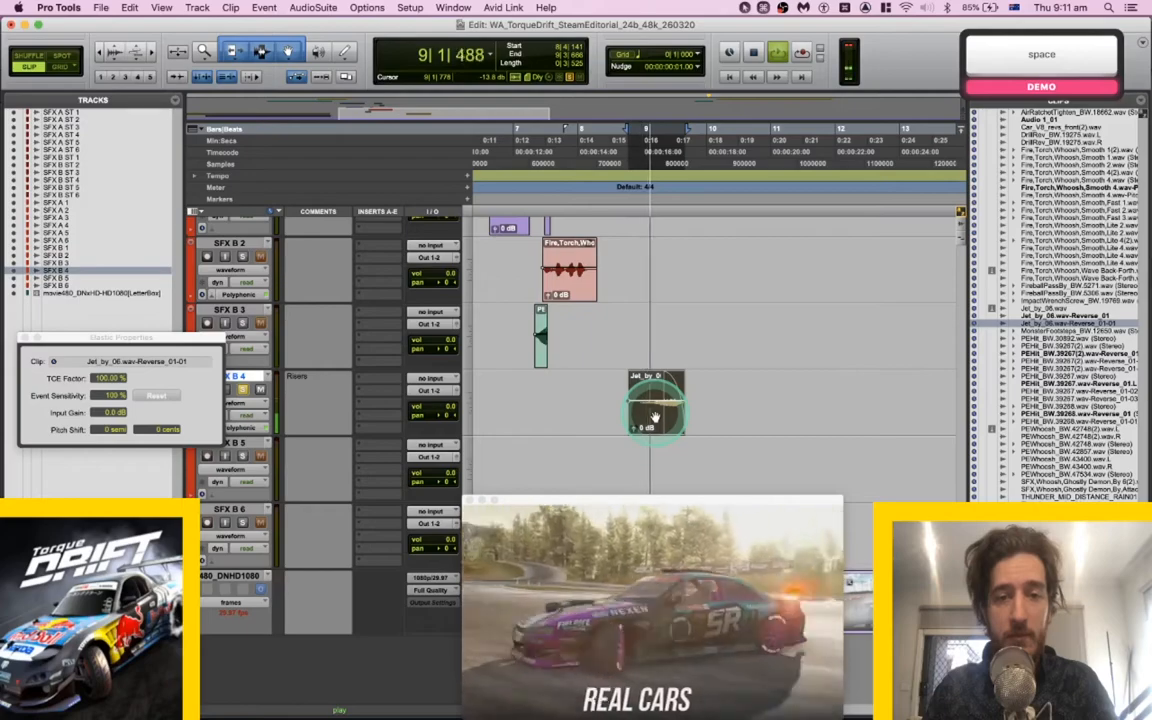
{"action": "key", "text": "space"}
Move the reversed jet clip on SFX B 4 to 10|1|256 so it leads into the REAL DRIFTING shot, checking by playback.
{"action": "left_click_drag", "start_coordinate": [650, 417], "coordinate": [744, 412]}
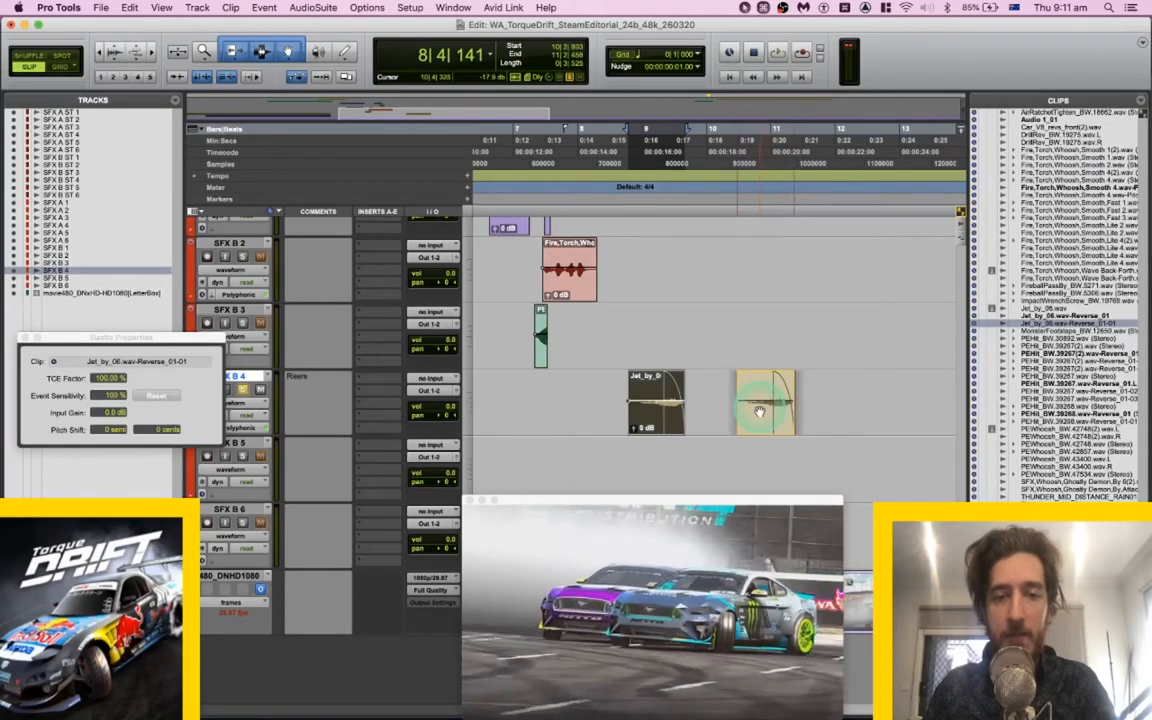
{"action": "key", "text": "space"}
{"action": "left_click_drag", "start_coordinate": [762, 410], "coordinate": [745, 425]}
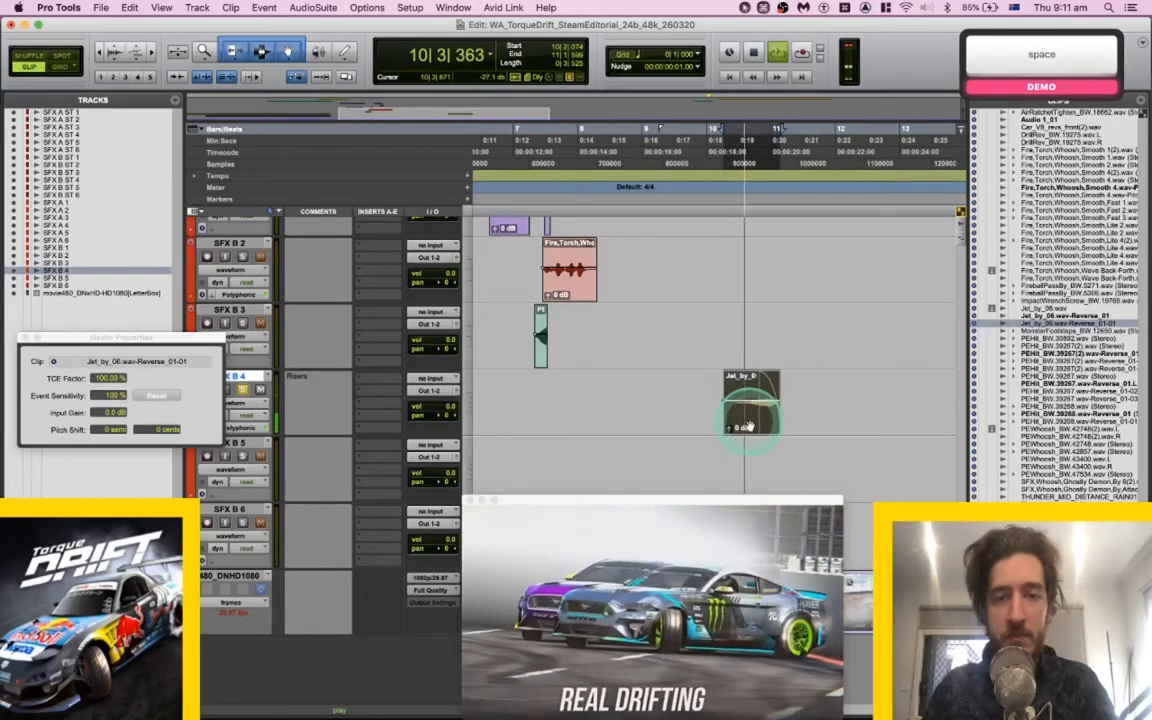
{"action": "key", "text": "space"}
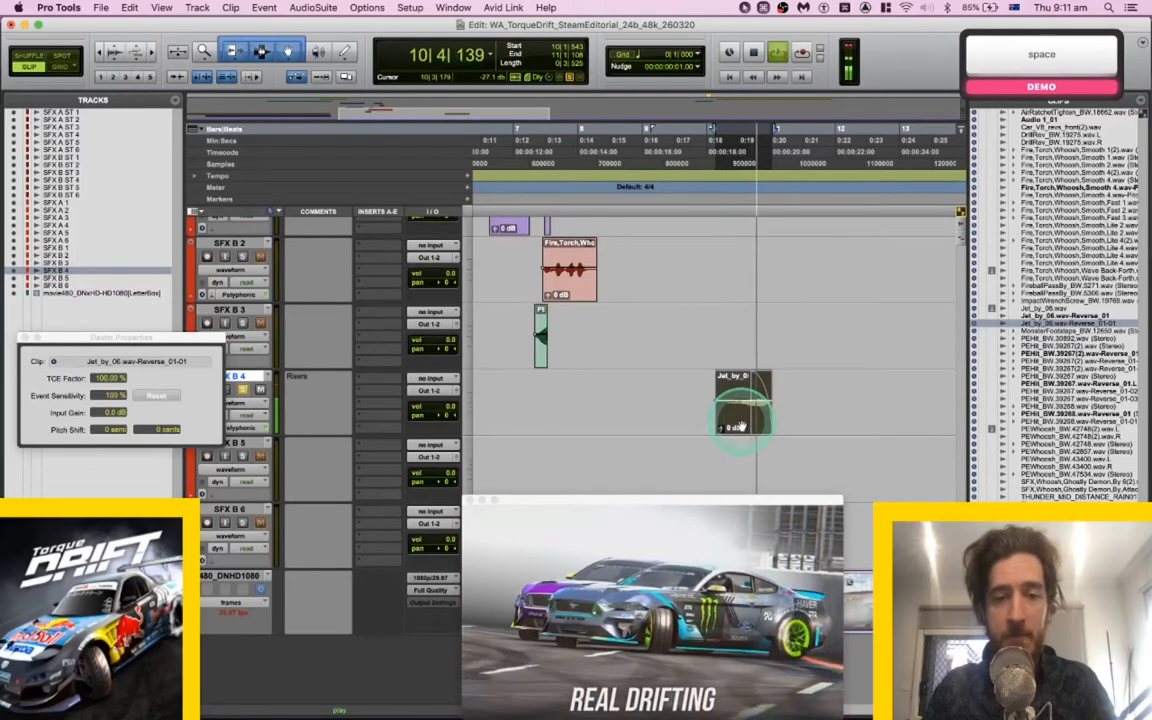
{"action": "key", "text": "space"}
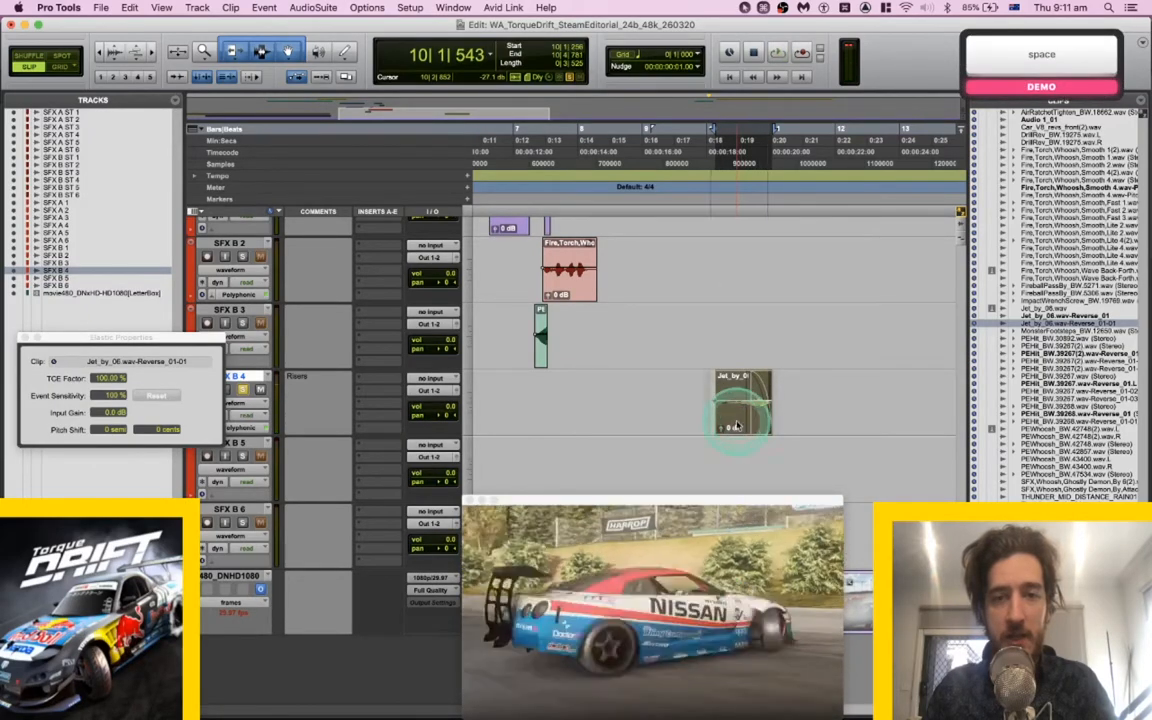
{"action": "key", "text": "space"}
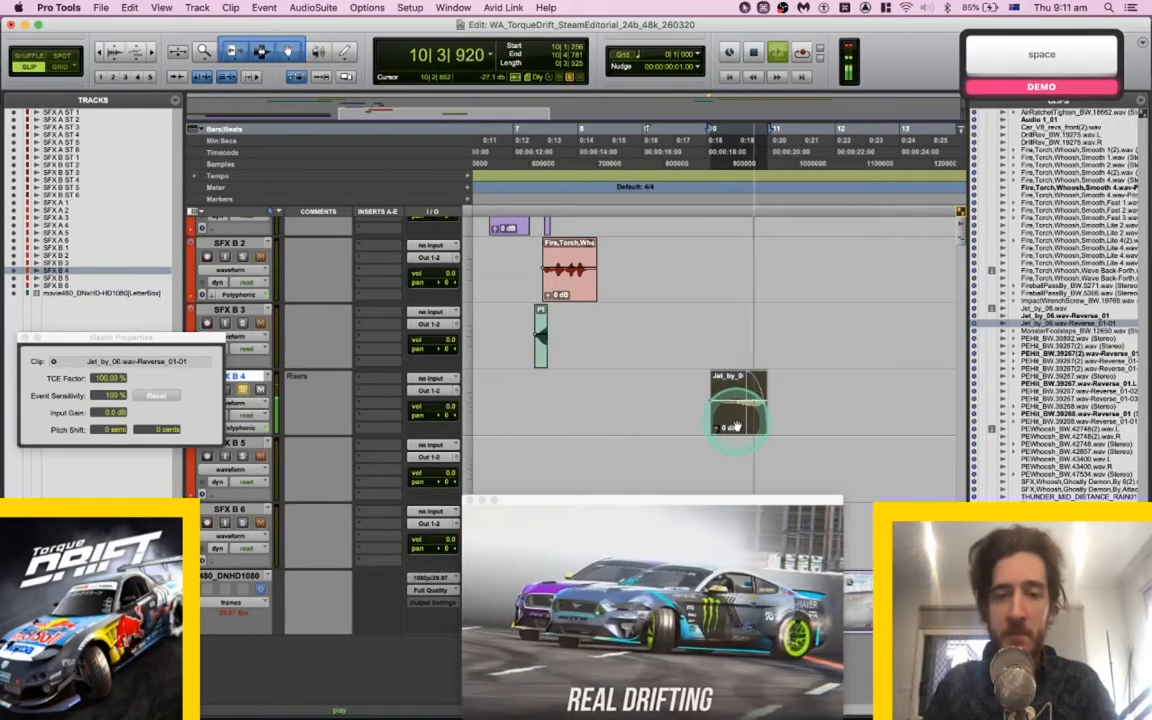
Unsolo SFX B 4 and play the lead-in to the REAL DRIFTING shot from just before the jet clip.
{"action": "key", "text": "space"}
{"action": "key", "text": "space"}
{"action": "key", "text": "space"}
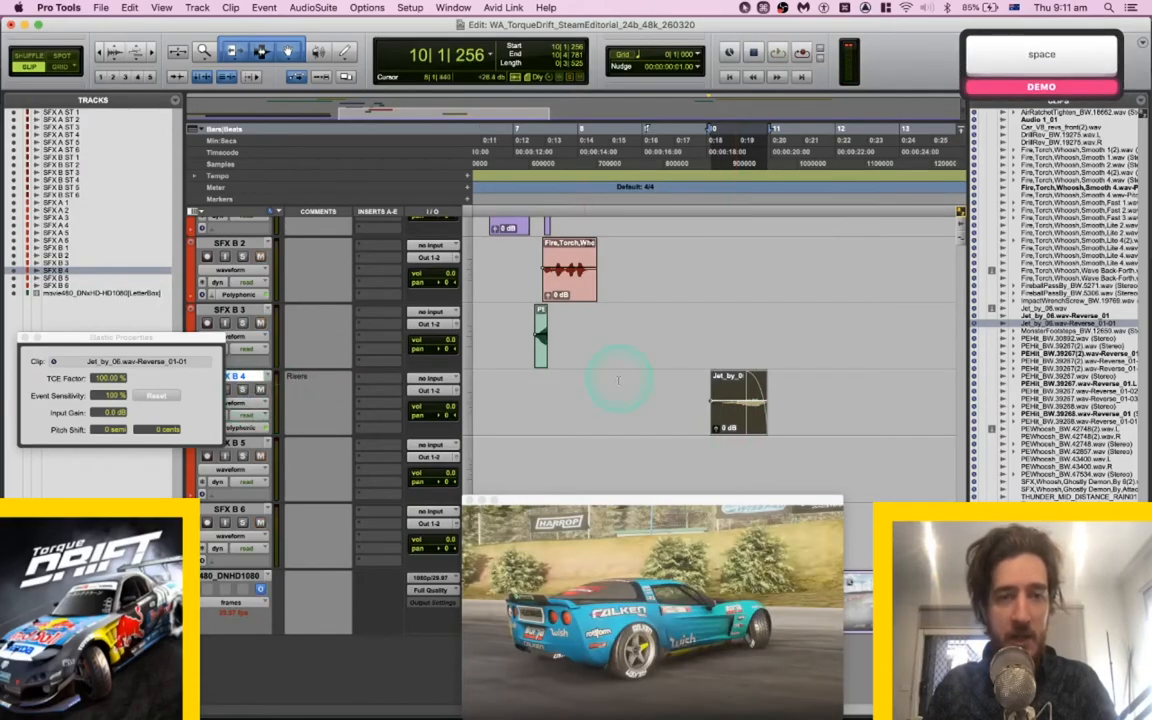
{"action": "left_click", "coordinate": [698, 382]}
{"action": "key", "text": "space"}
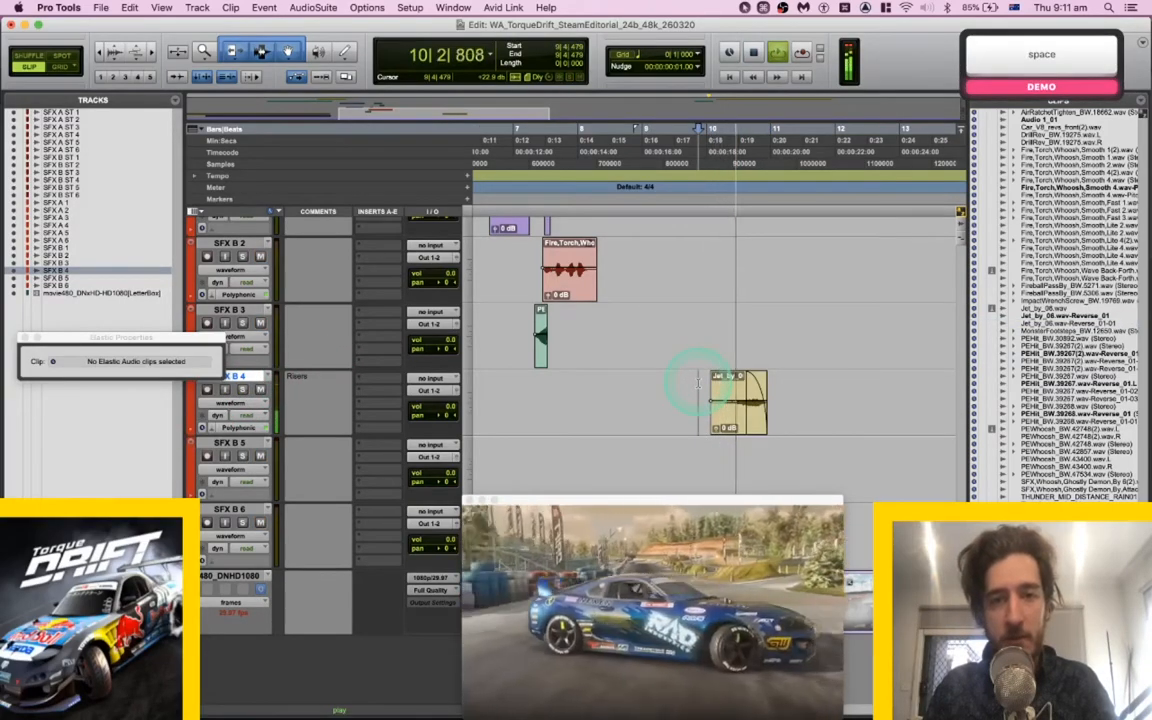
{"action": "key", "text": "space"}
Move the reversed jet clip slightly earlier to start at 9|4|896 and play it against the video.
{"action": "scroll", "coordinate": [740, 405], "scroll_direction": "up", "scroll_amount": 3}
{"action": "scroll", "coordinate": [737, 403], "scroll_direction": "right", "scroll_amount": 4}
{"action": "scroll", "coordinate": [740, 404], "scroll_direction": "down", "scroll_amount": 1}
{"action": "scroll", "coordinate": [740, 404], "scroll_direction": "right", "scroll_amount": 1}
{"action": "left_click", "coordinate": [719, 421]}
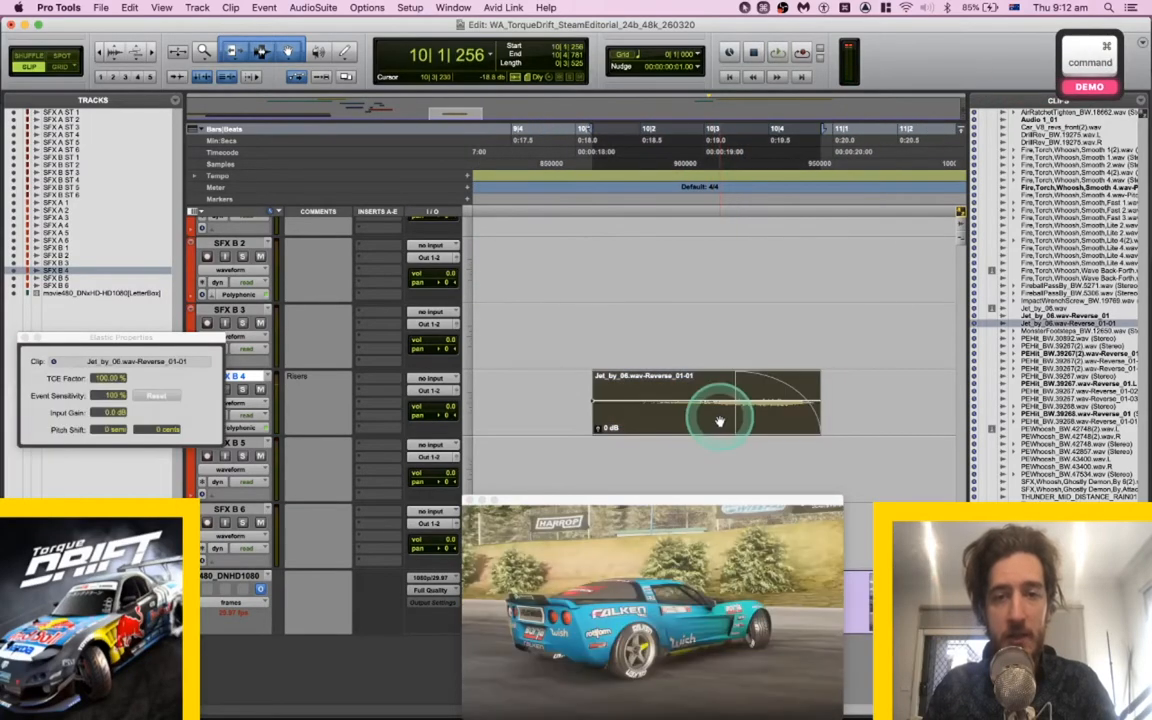
{"action": "left_click_drag", "start_coordinate": [719, 421], "coordinate": [616, 388]}
{"action": "key", "text": "space"}
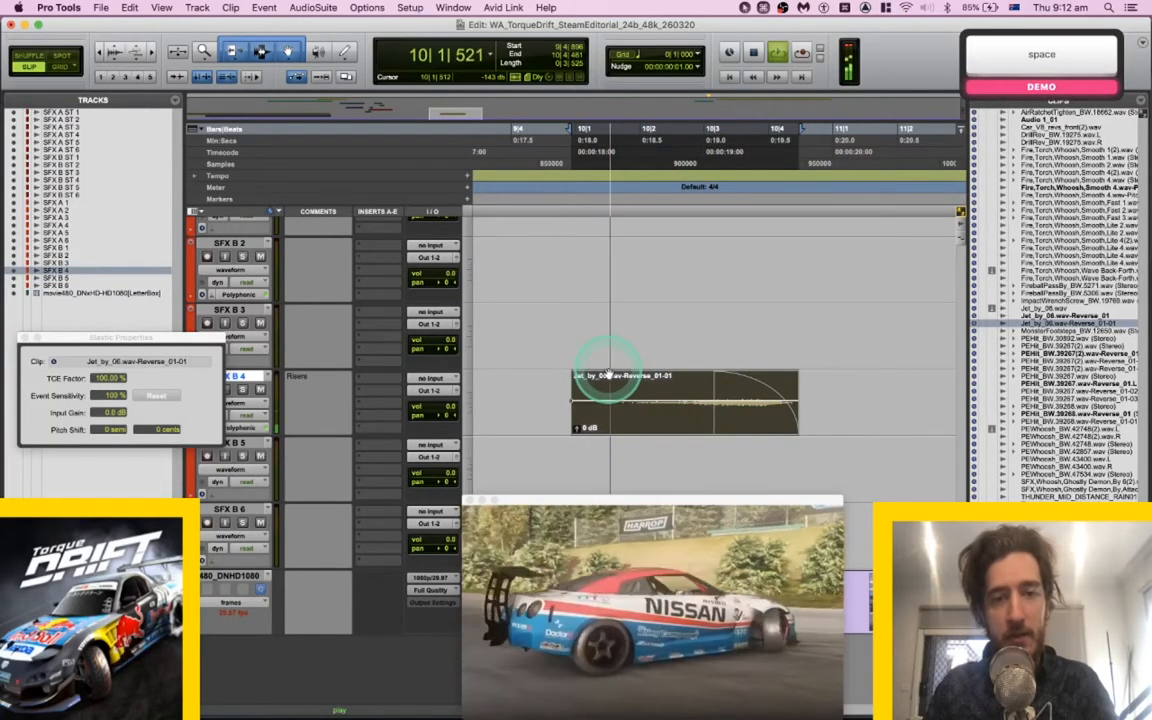
{"action": "key", "text": "space"}
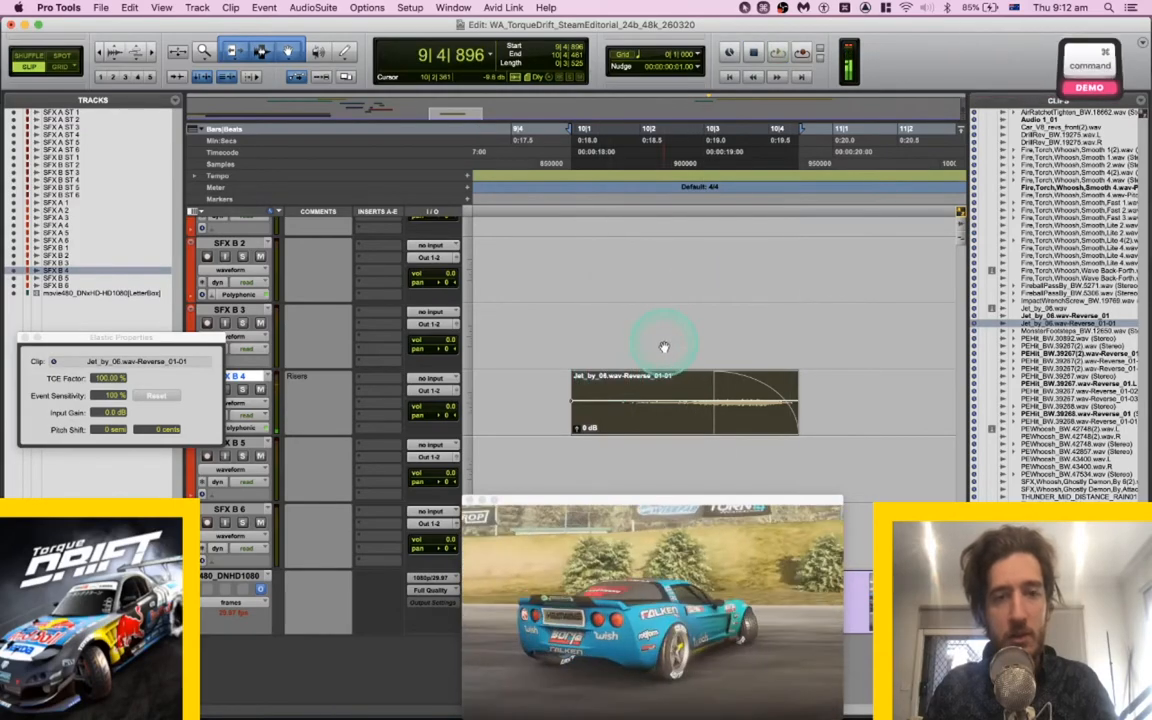
Open movie480.webm from the Desktop in VLC, watch the REAL DRIFTING section for reference, and close the player.
{"action": "key", "text": "super+Tab"}
{"action": "key", "text": "super+Tab"}
{"action": "key", "text": "super+Tab"}
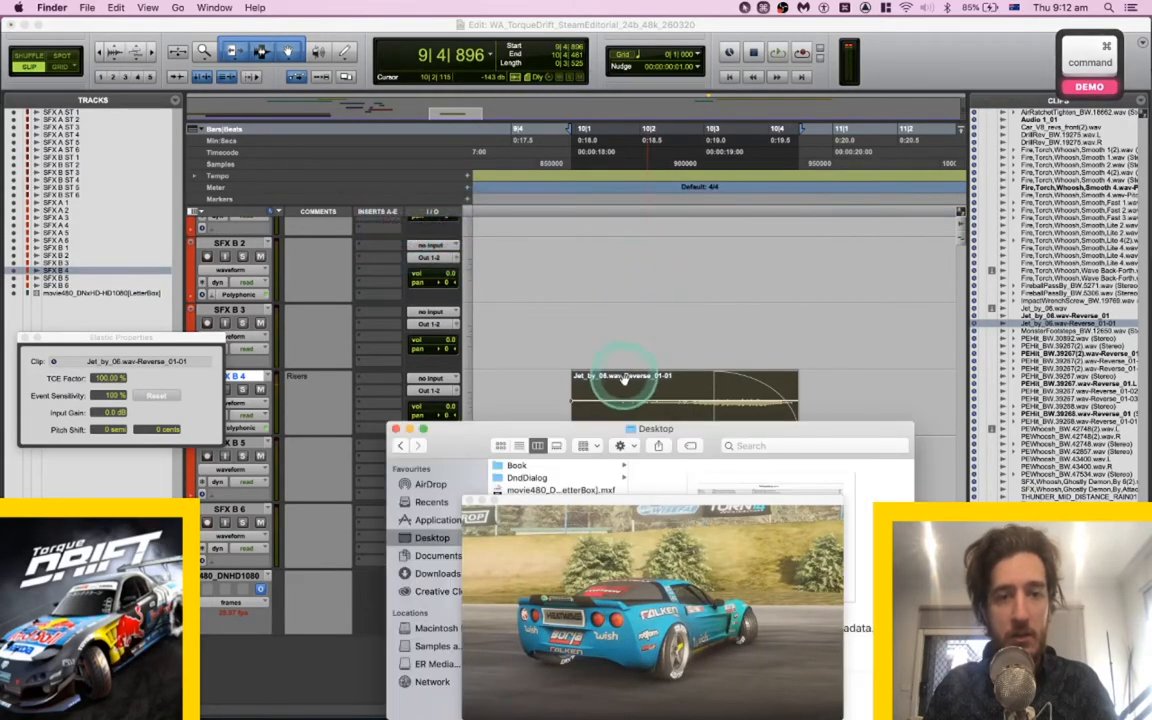
{"action": "left_click_drag", "start_coordinate": [617, 432], "coordinate": [401, 266]}
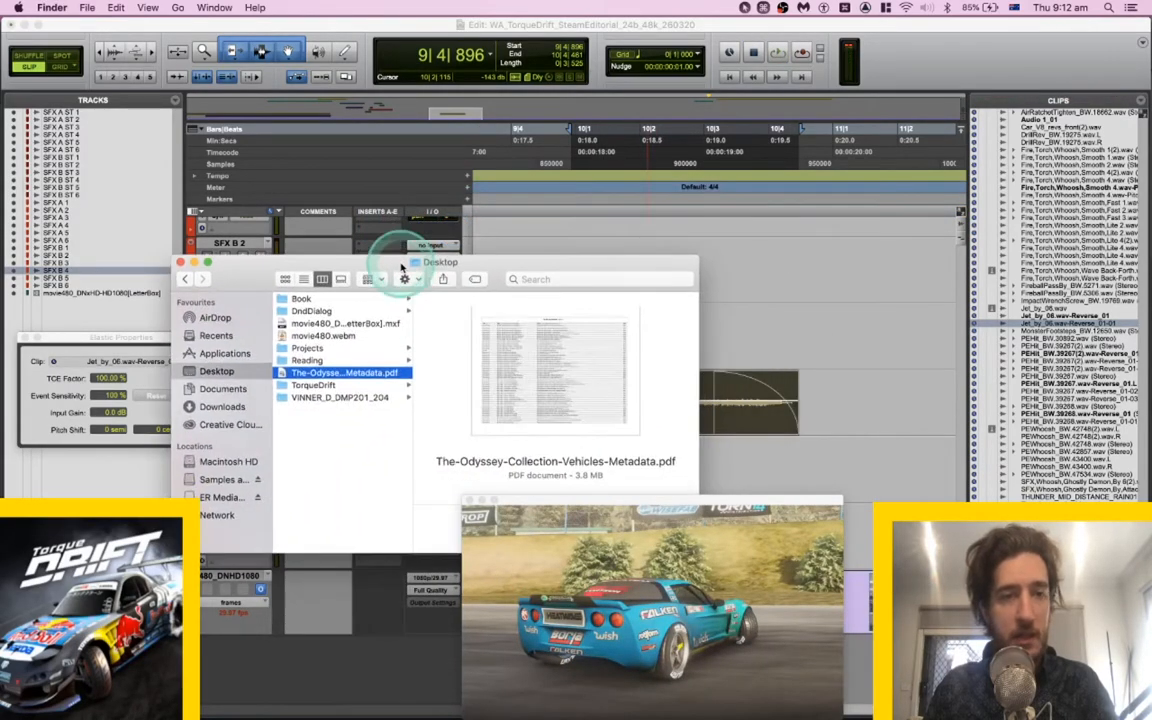
{"action": "double_click", "coordinate": [336, 338]}
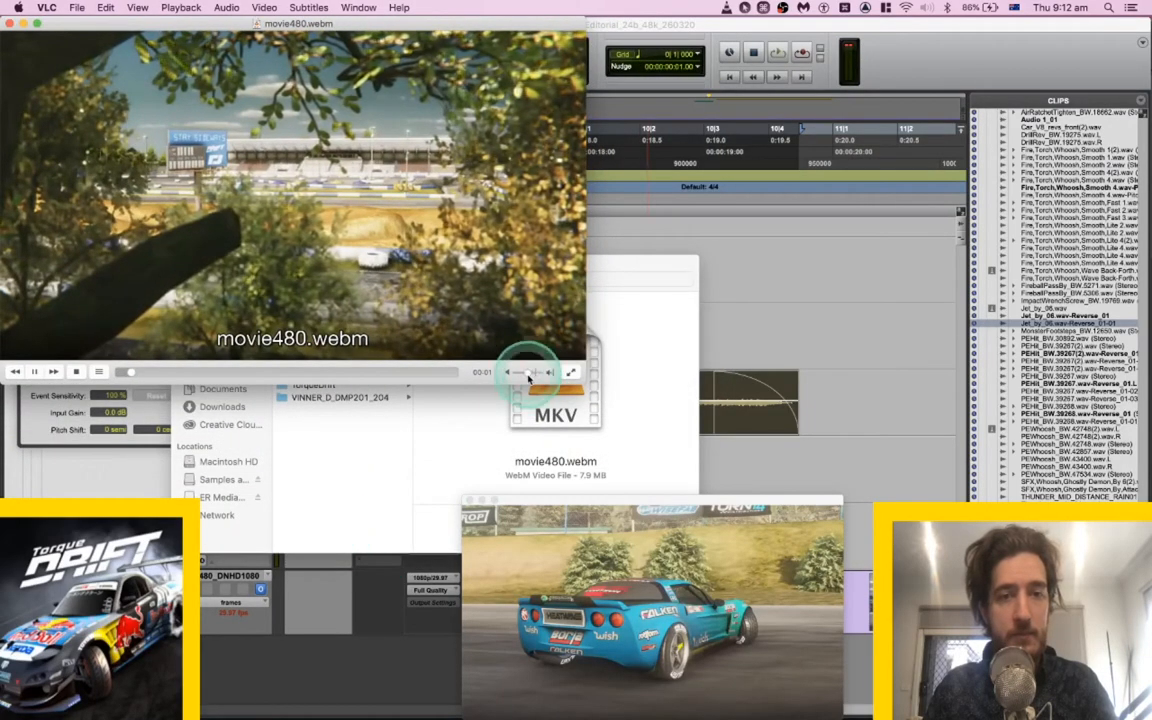
{"action": "left_click_drag", "start_coordinate": [307, 373], "coordinate": [206, 373]}
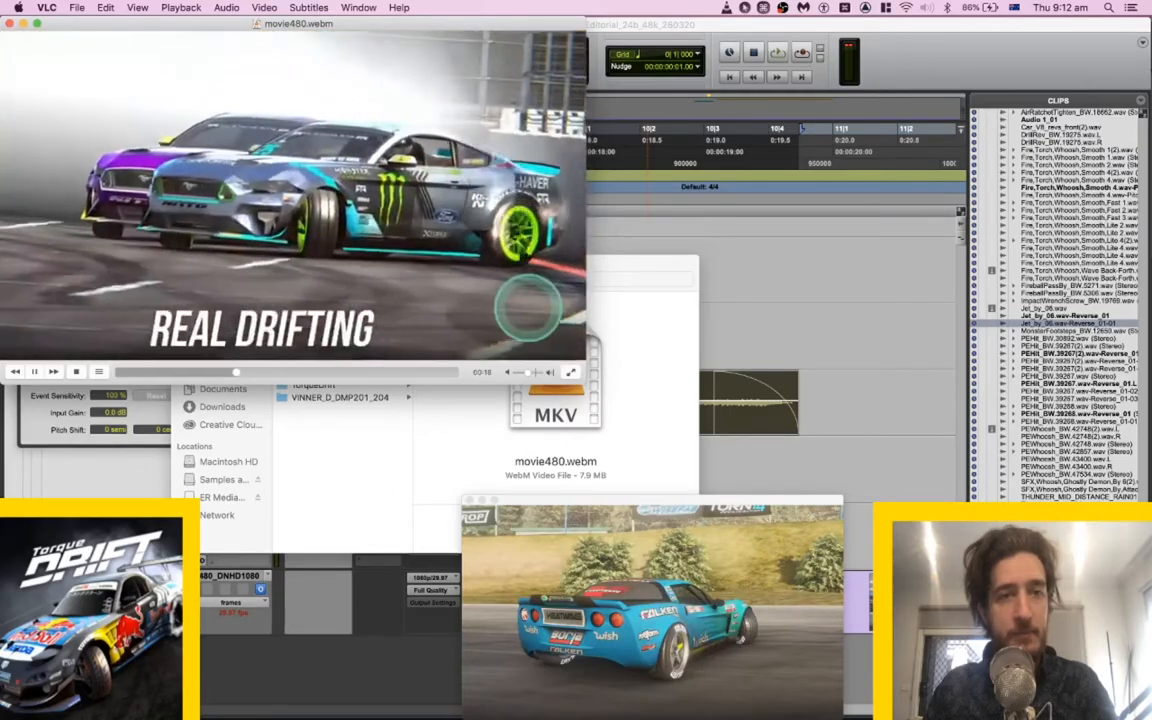
{"action": "left_click", "coordinate": [10, 24]}
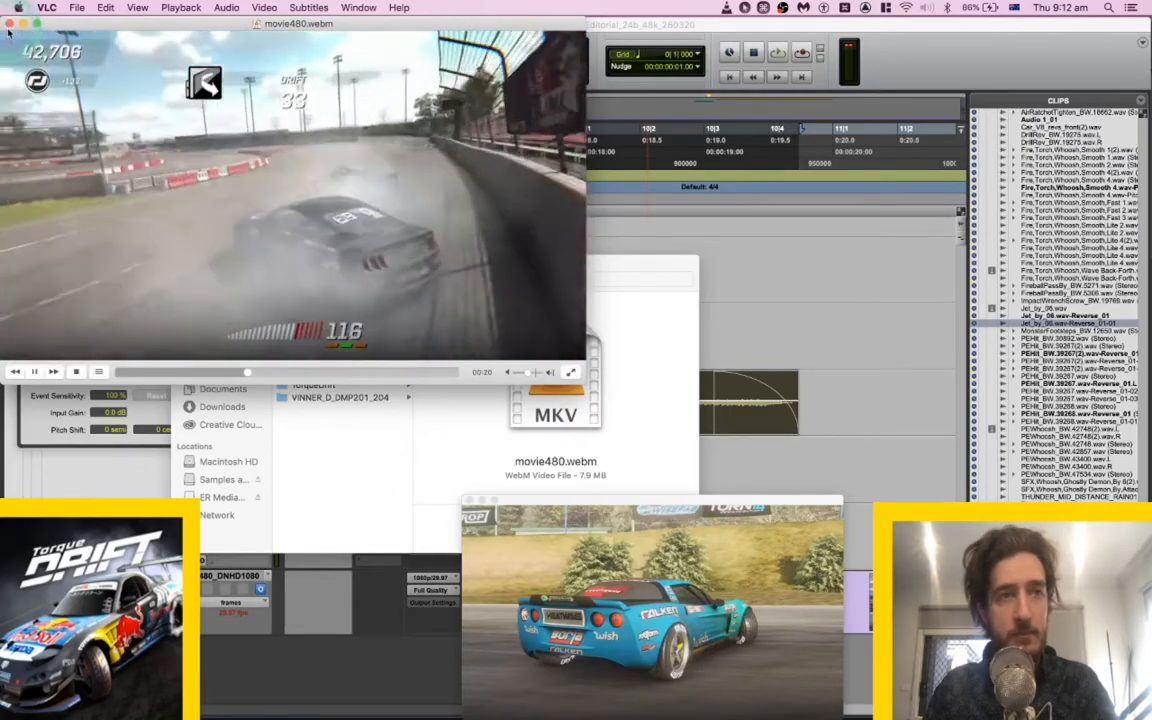
Play the Pro Tools session through the gameplay shots after the jet clip and place the edit cursor on SFX B 3 at 12|3|404.
{"action": "left_click", "coordinate": [810, 318]}
{"action": "key", "text": "space"}
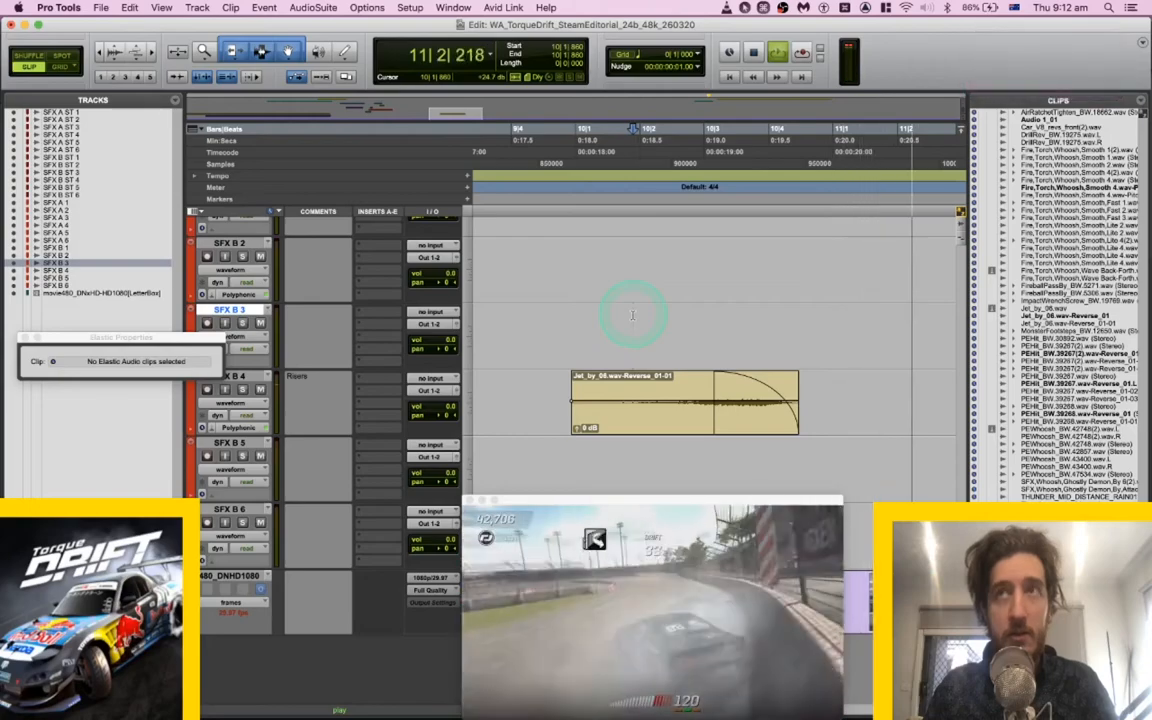
{"action": "key", "text": "space"}
{"action": "left_click", "coordinate": [605, 318]}
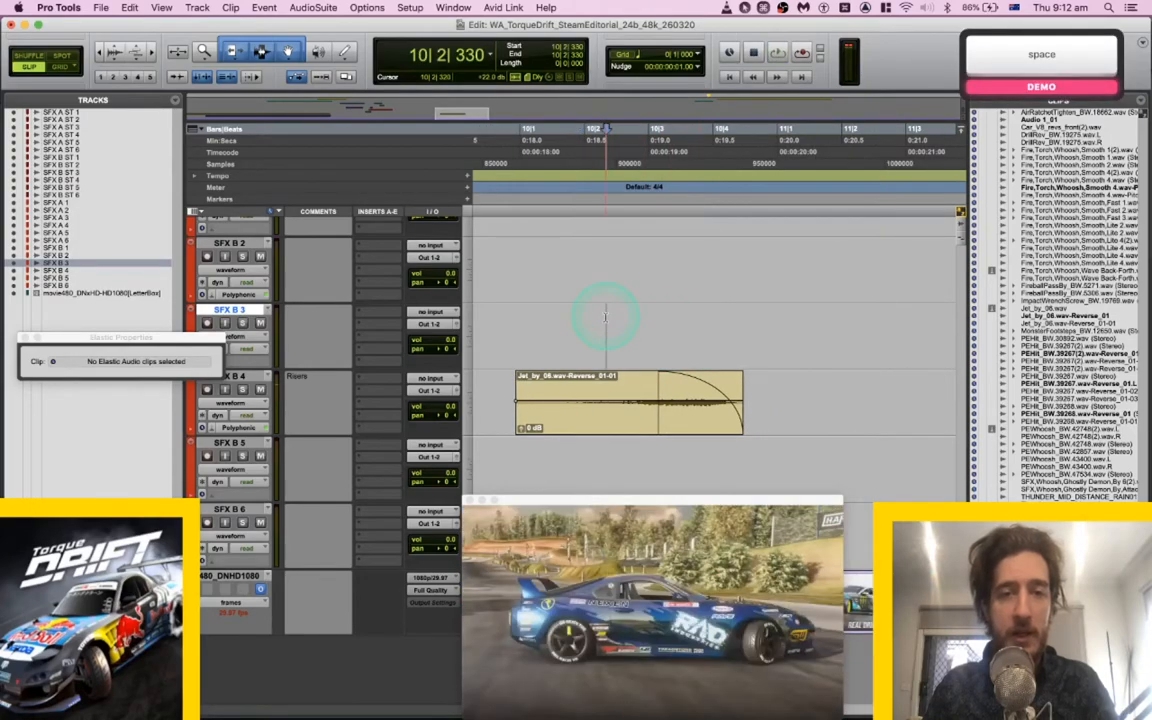
{"action": "key", "text": "space"}
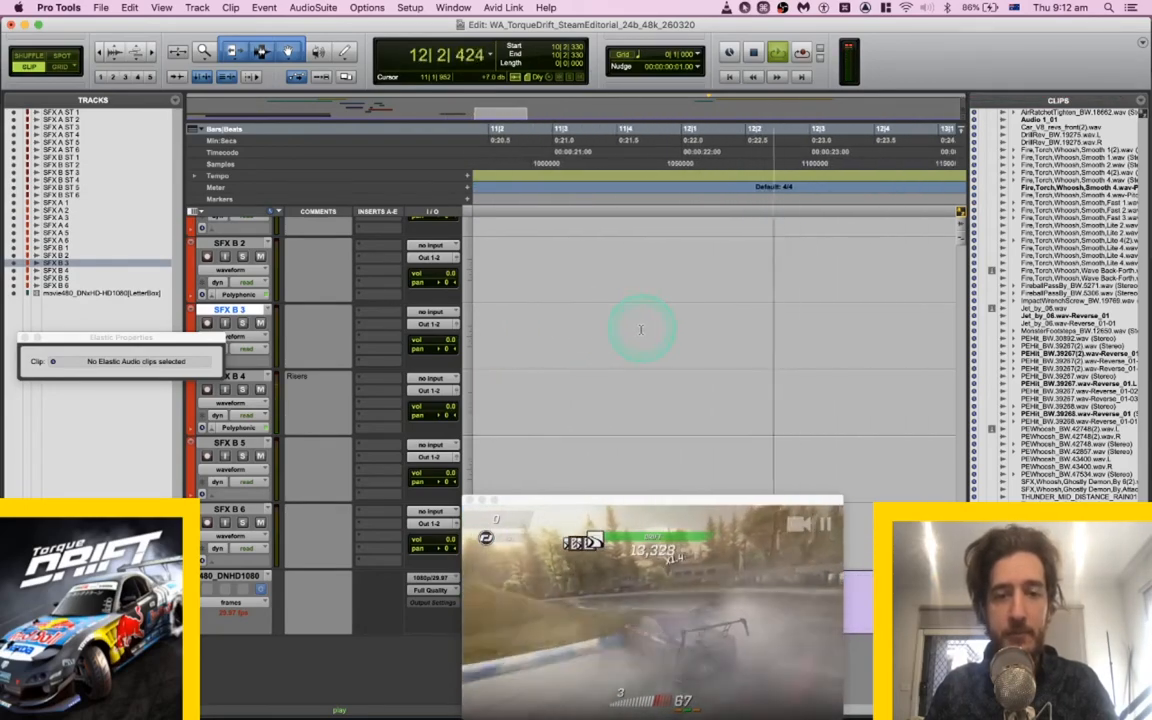
{"action": "key", "text": "space"}
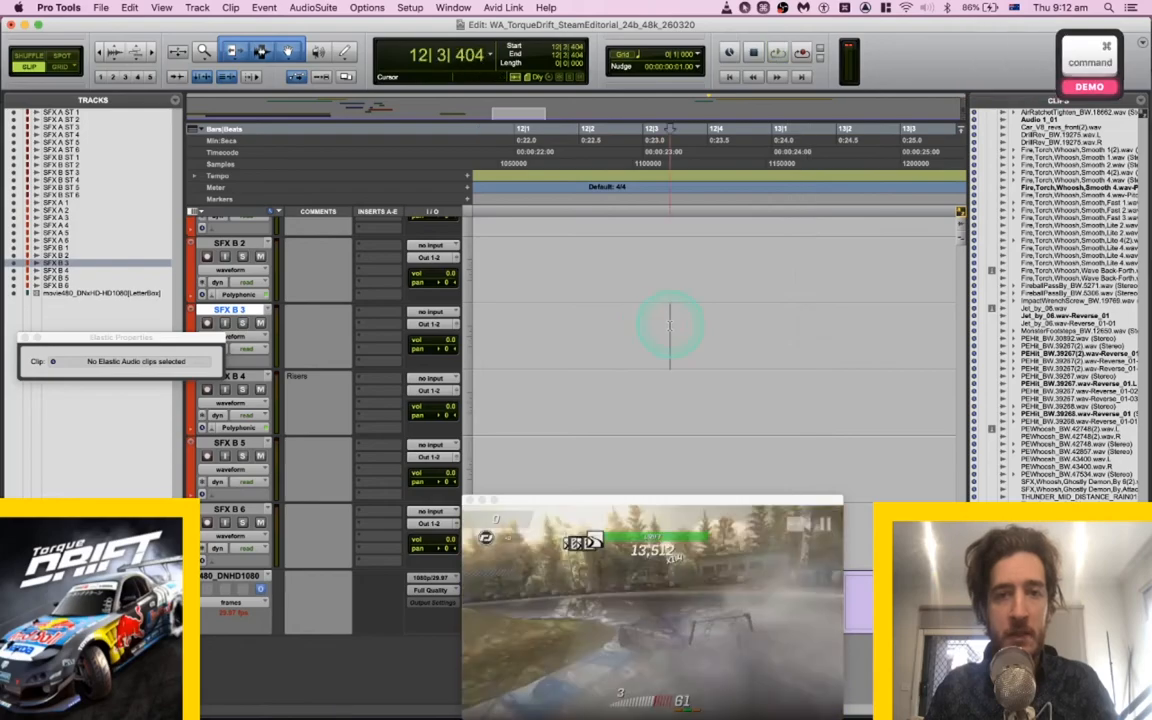
Switch to the Search sound library, search for "prop plane", and audition Plane_prop_by_02.wav.
{"action": "key", "text": "super+Tab"}
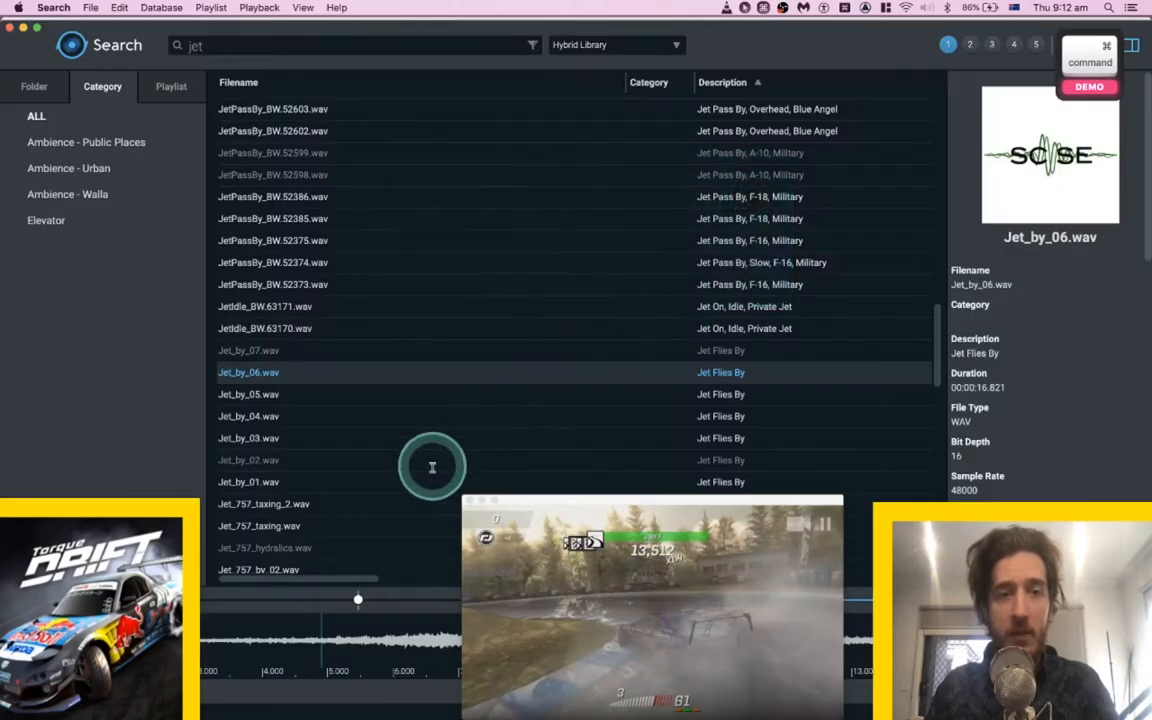
{"action": "scroll", "coordinate": [343, 440], "scroll_direction": "down", "scroll_amount": 5}
{"action": "scroll", "coordinate": [343, 424], "scroll_direction": "up", "scroll_amount": 10}
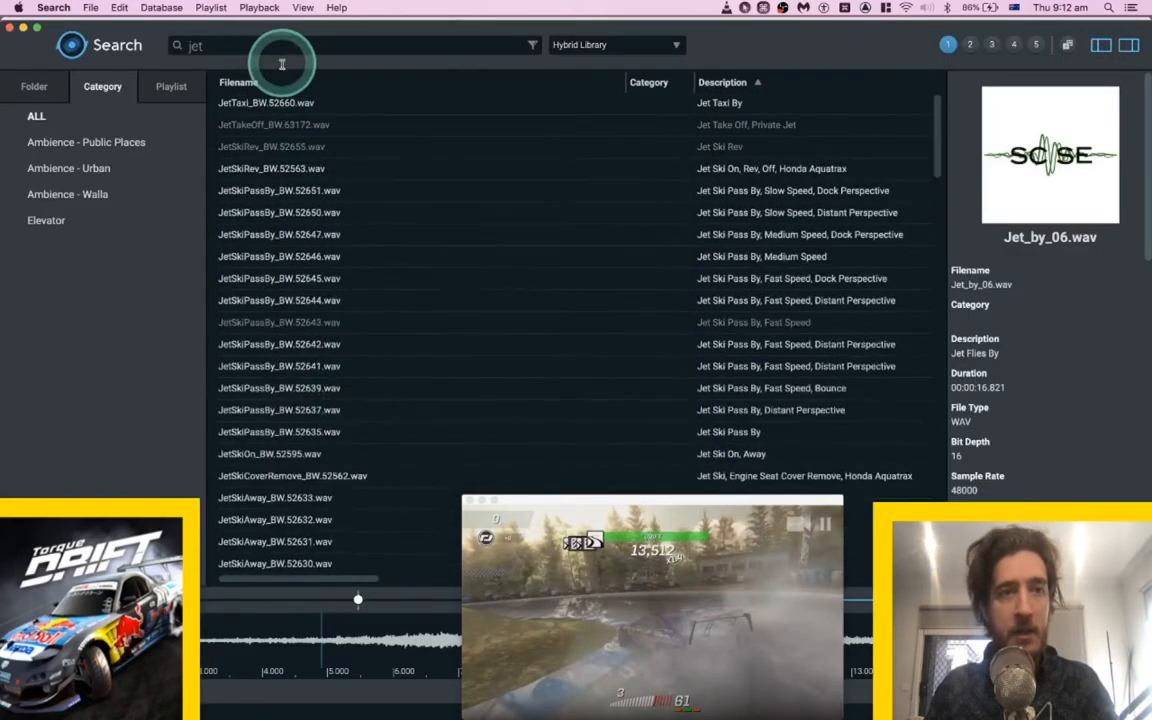
{"action": "type", "text": "prop plane"}
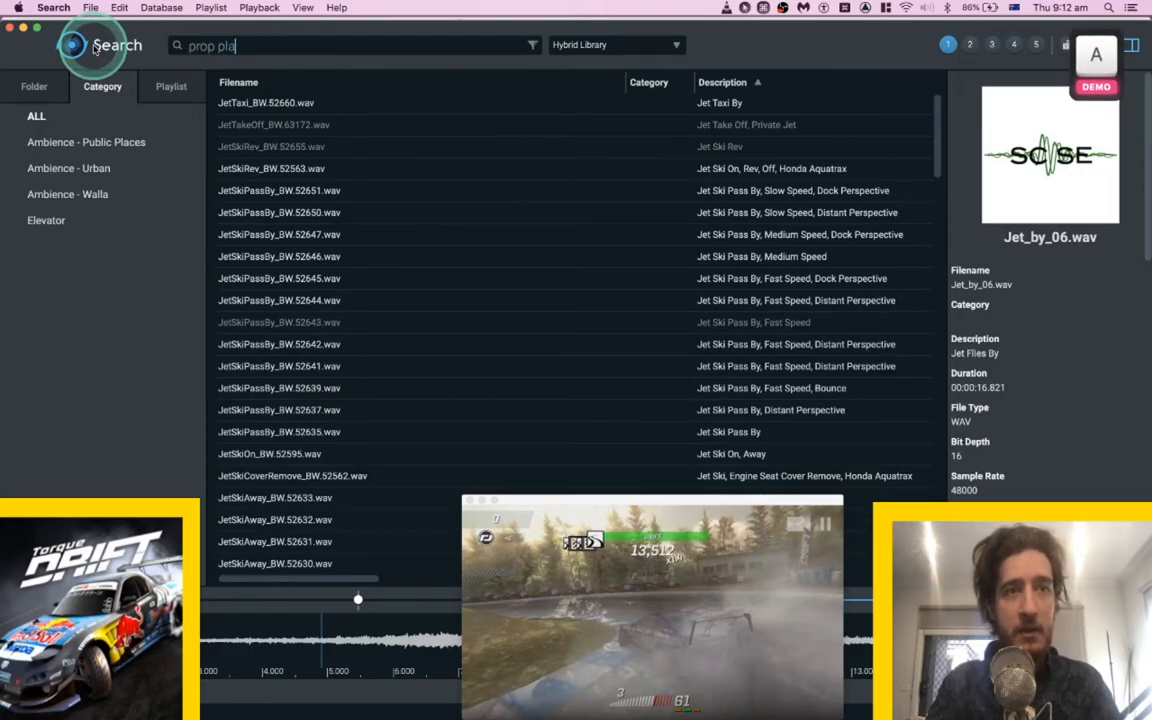
{"action": "key", "text": "Return"}
{"action": "left_click", "coordinate": [267, 130]}
{"action": "key", "text": "space"}
{"action": "left_click", "coordinate": [250, 605]}
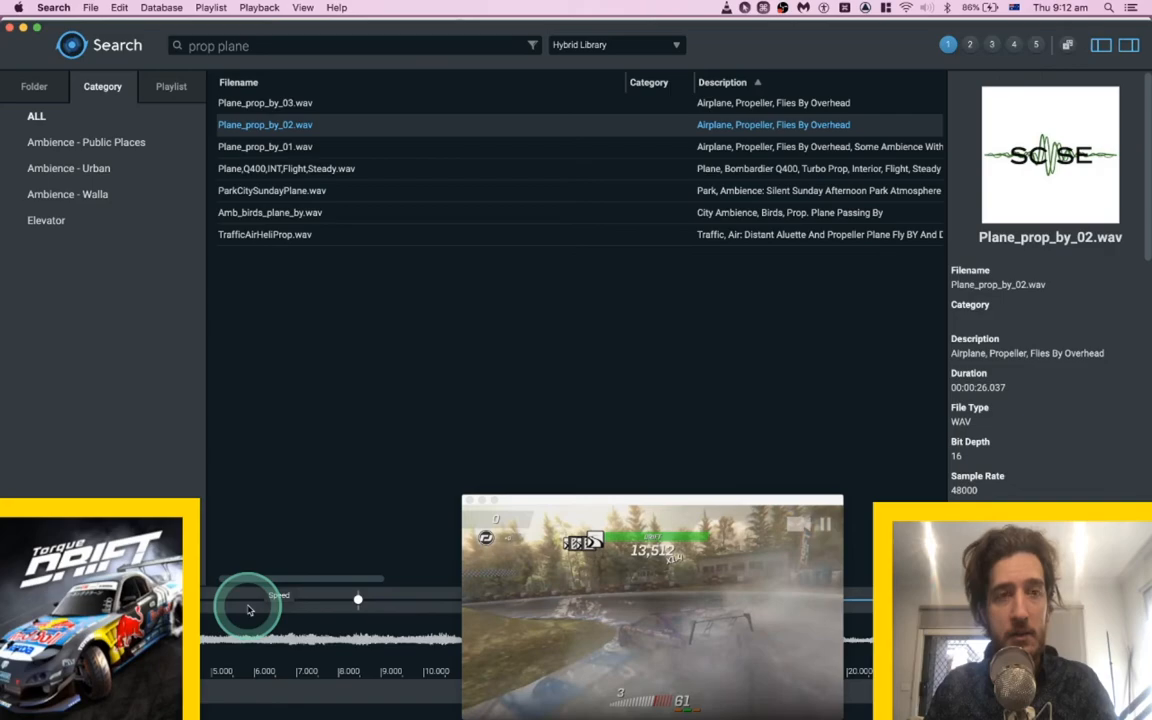
Audition TrafficAirHeliProp.wav, ParkCitySundayPlane.wav and Amb_birds_plane_by.wav.
{"action": "left_click", "coordinate": [279, 262]}
{"action": "left_click", "coordinate": [281, 240]}
{"action": "key", "text": "space"}
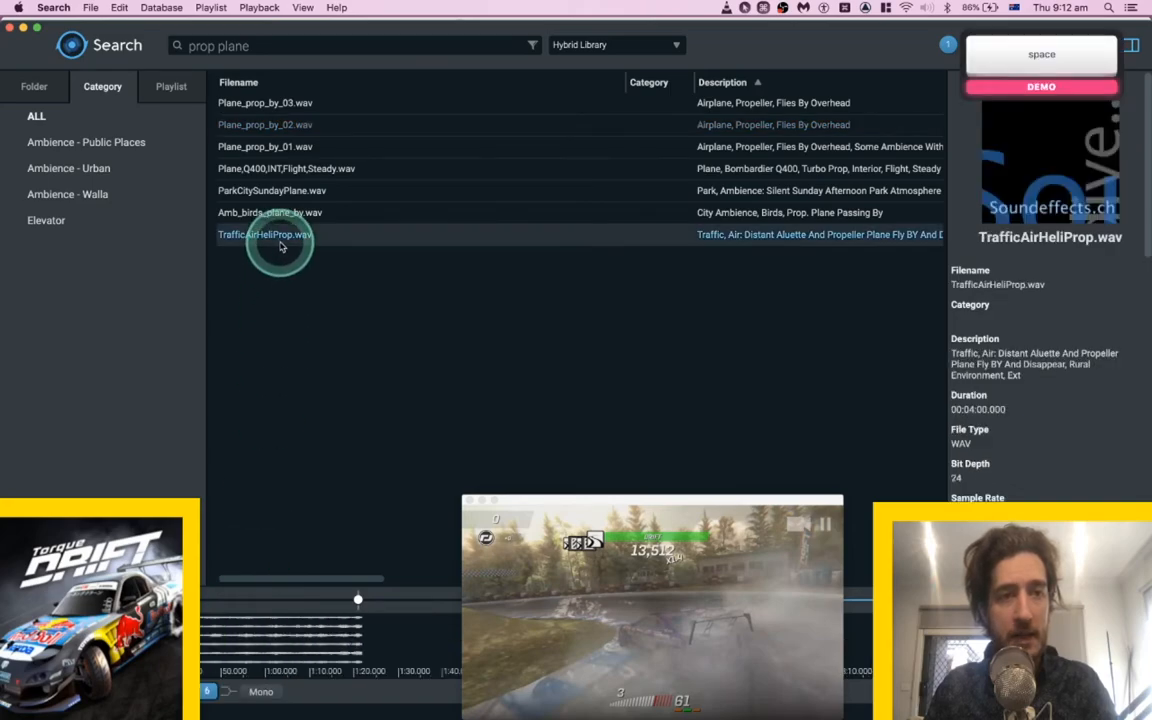
{"action": "left_click", "coordinate": [283, 192]}
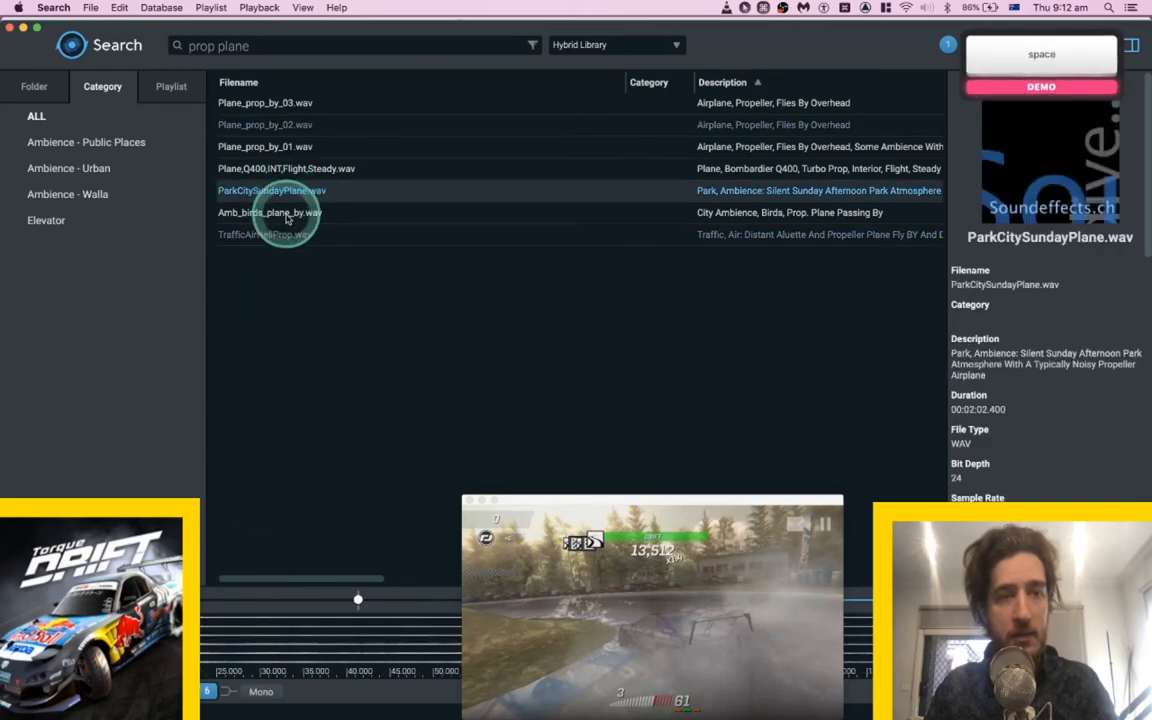
{"action": "left_click", "coordinate": [287, 215]}
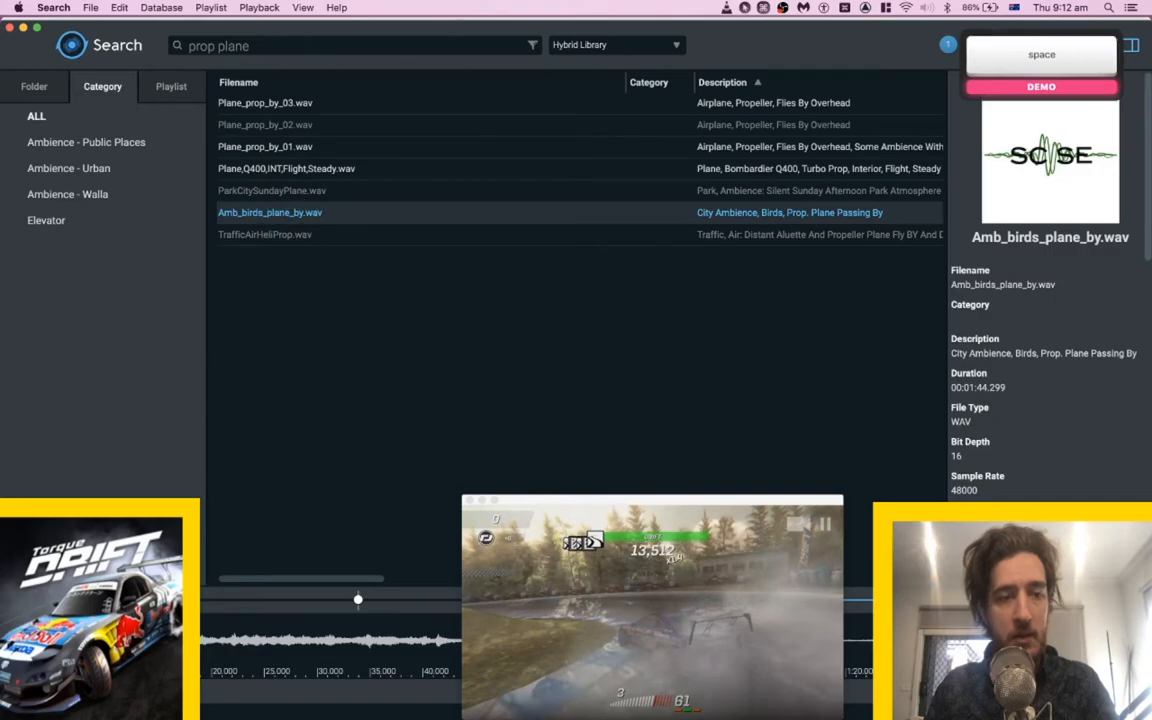
Audition TrafficAirHeliProp.wav again, send it to SFX B 3 at 12|3|404, and return to Pro Tools.
{"action": "left_click", "coordinate": [300, 235]}
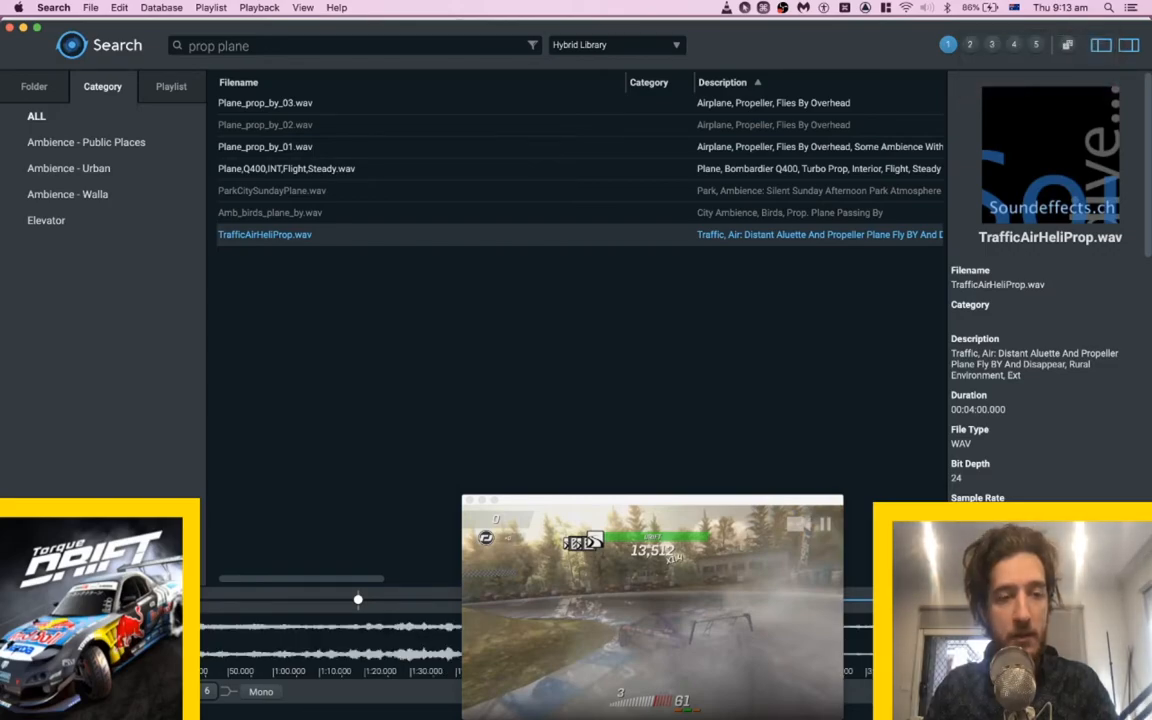
{"action": "key", "text": "space"}
{"action": "key", "text": "super+Tab"}
{"action": "key", "text": "super+Tab"}
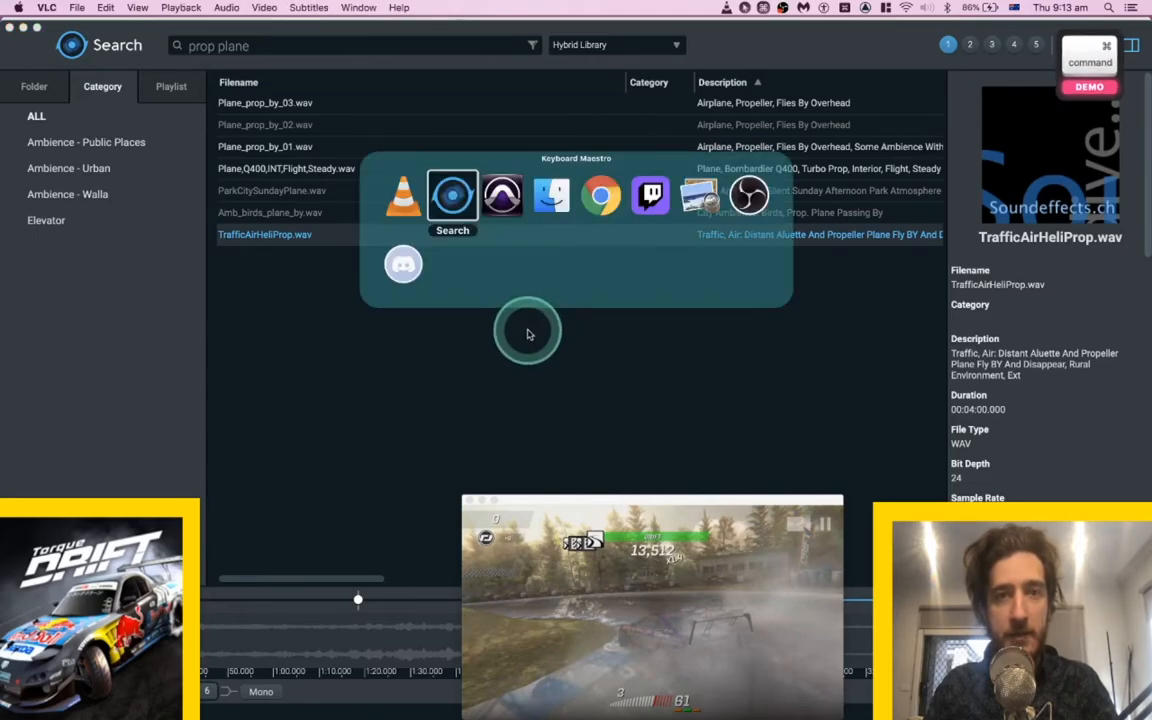
{"action": "key", "text": "super+Tab"}
{"action": "key", "text": "super+Tab"}
{"action": "key", "text": "super+Tab"}
{"action": "key", "text": "super+Tab"}
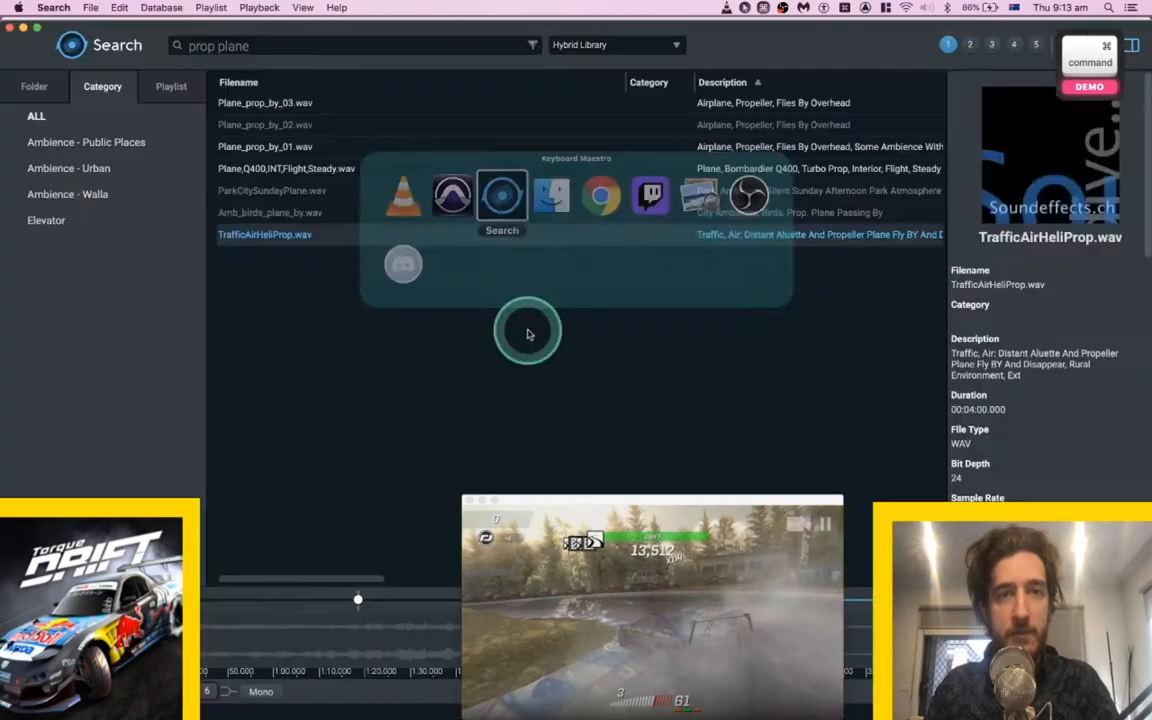
{"action": "key", "text": "super+Tab"}
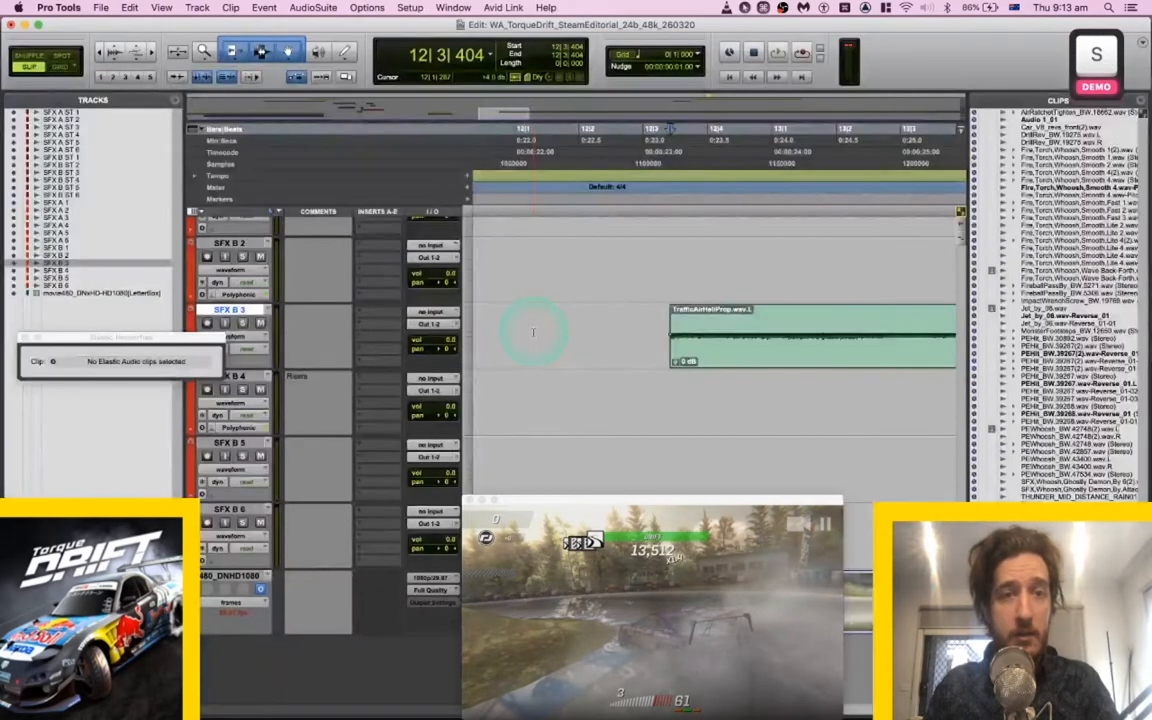
Undo the TrafficAirHeliProp clip placement on SFX B 3 and move the edit cursor up to SFX B ST 4 at 12|3|404.
{"action": "key", "text": "super+z"}
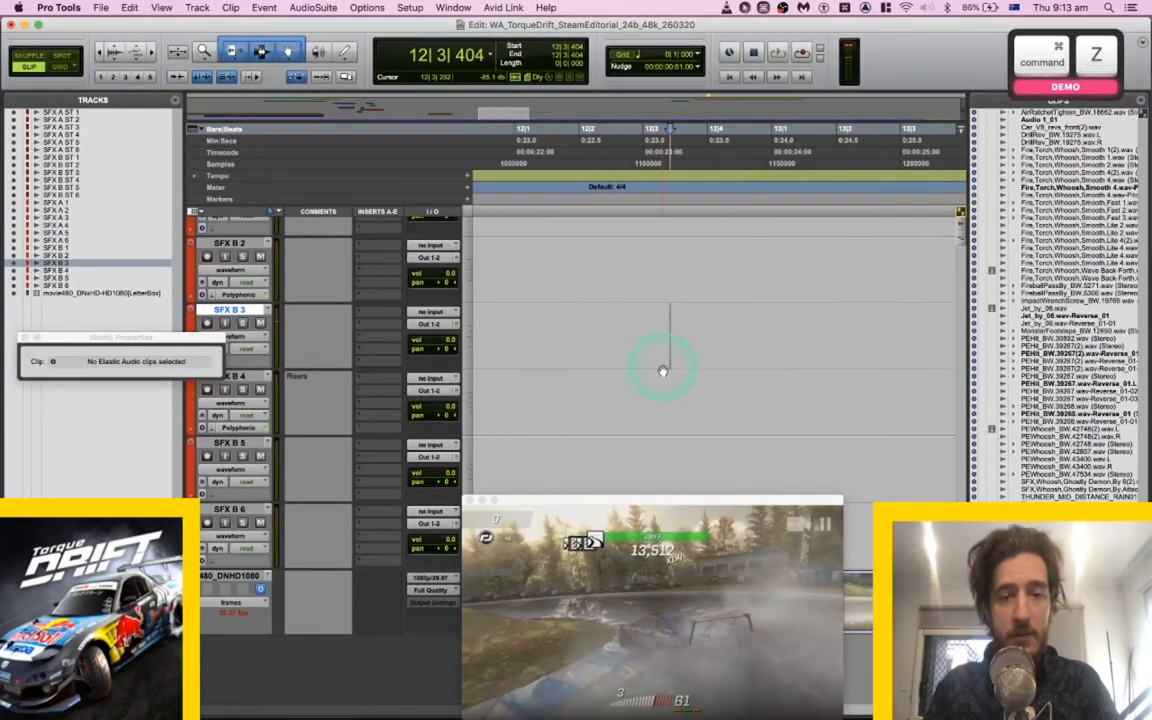
{"action": "key", "text": "p"}
{"action": "key", "text": "p"}
{"action": "key", "text": "p"}
{"action": "key", "text": "p"}
{"action": "key", "text": "p"}
{"action": "key", "text": "p"}
{"action": "key", "text": "p"}
{"action": "key", "text": "p"}
{"action": "key", "text": "p"}
{"action": "key", "text": "p"}
{"action": "key", "text": "p"}
{"action": "key", "text": "p"}
{"action": "key", "text": "semicolon"}
{"action": "key", "text": "semicolon"}
{"action": "key", "text": "p"}
Send TrafficAirHeliProp.wav from the Search library to SFX B ST 4 at 12|3|404 and play it against the video in Pro Tools.
{"action": "key", "text": "super+Tab"}
{"action": "key", "text": "s"}
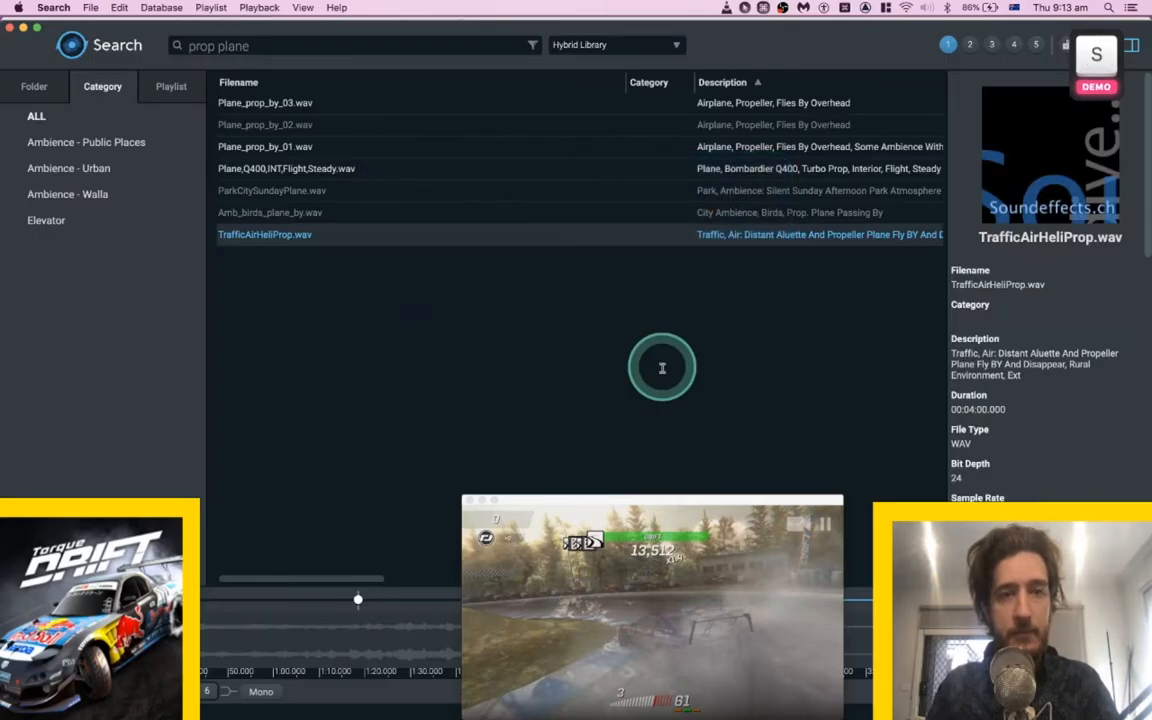
{"action": "key", "text": "space"}
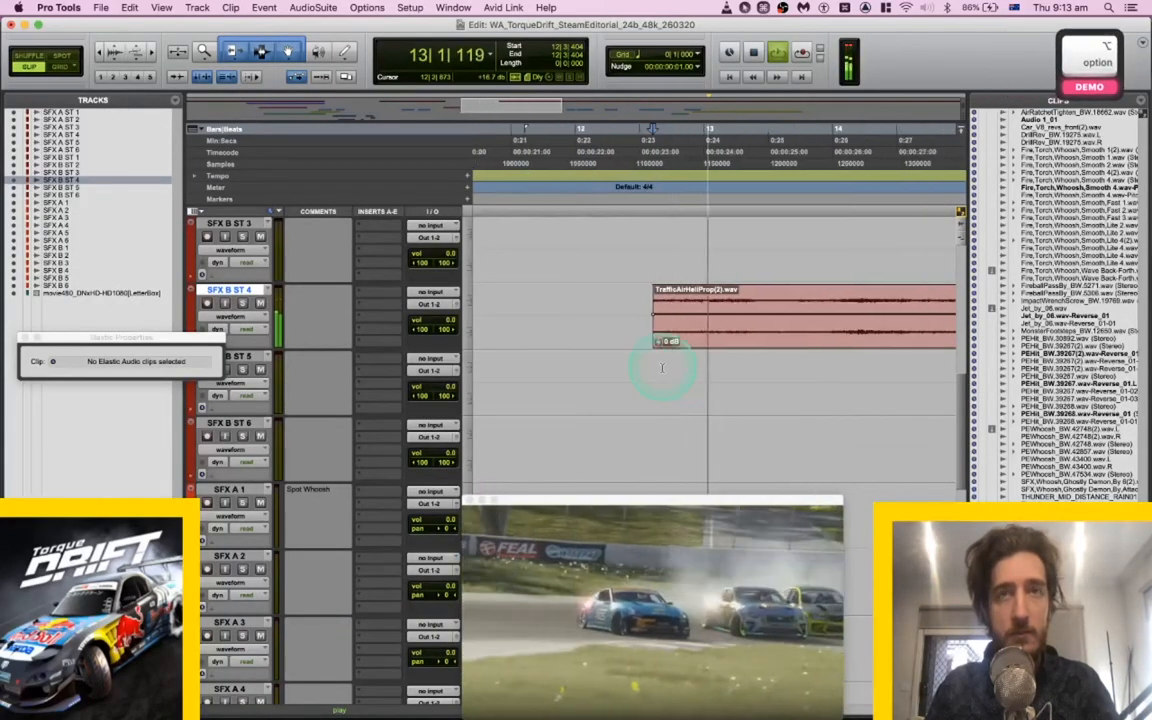
{"action": "scroll", "coordinate": [662, 368], "scroll_direction": "right", "scroll_amount": 5}
{"action": "key", "text": "super+bracketleft"}
{"action": "key", "text": "super+bracketleft"}
{"action": "scroll", "coordinate": [662, 368], "scroll_direction": "right", "scroll_amount": 2}
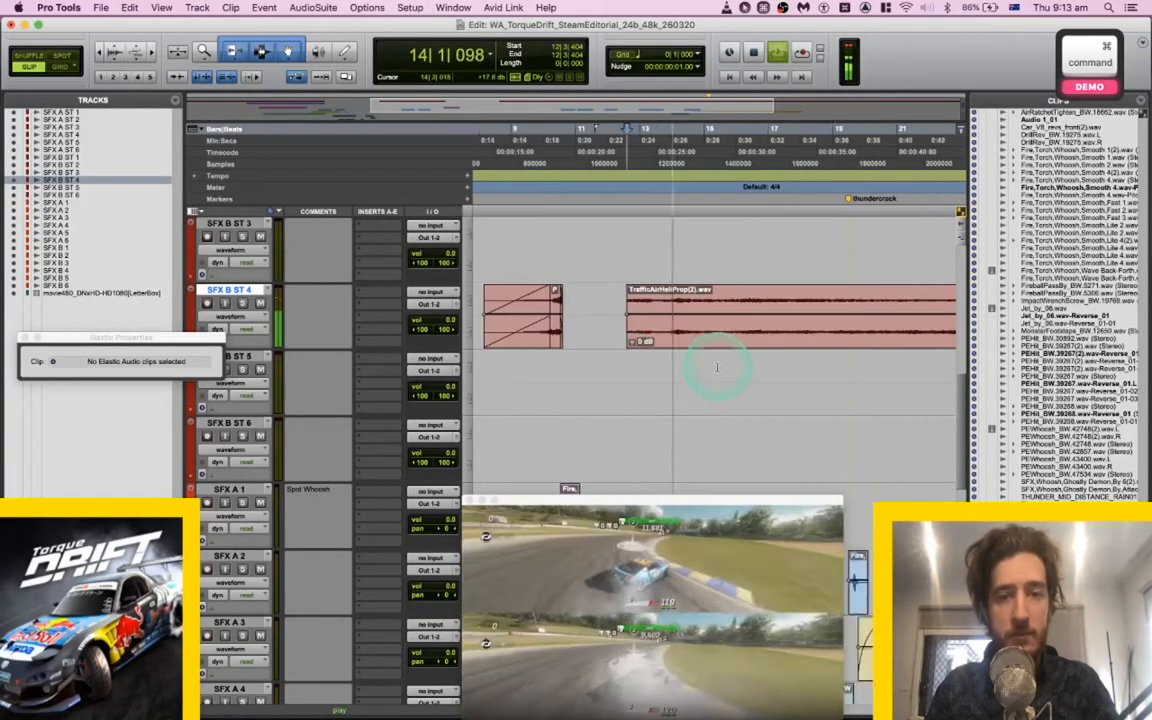
{"action": "scroll", "coordinate": [717, 367], "scroll_direction": "right", "scroll_amount": 5}
{"action": "scroll", "coordinate": [717, 367], "scroll_direction": "left", "scroll_amount": 3}
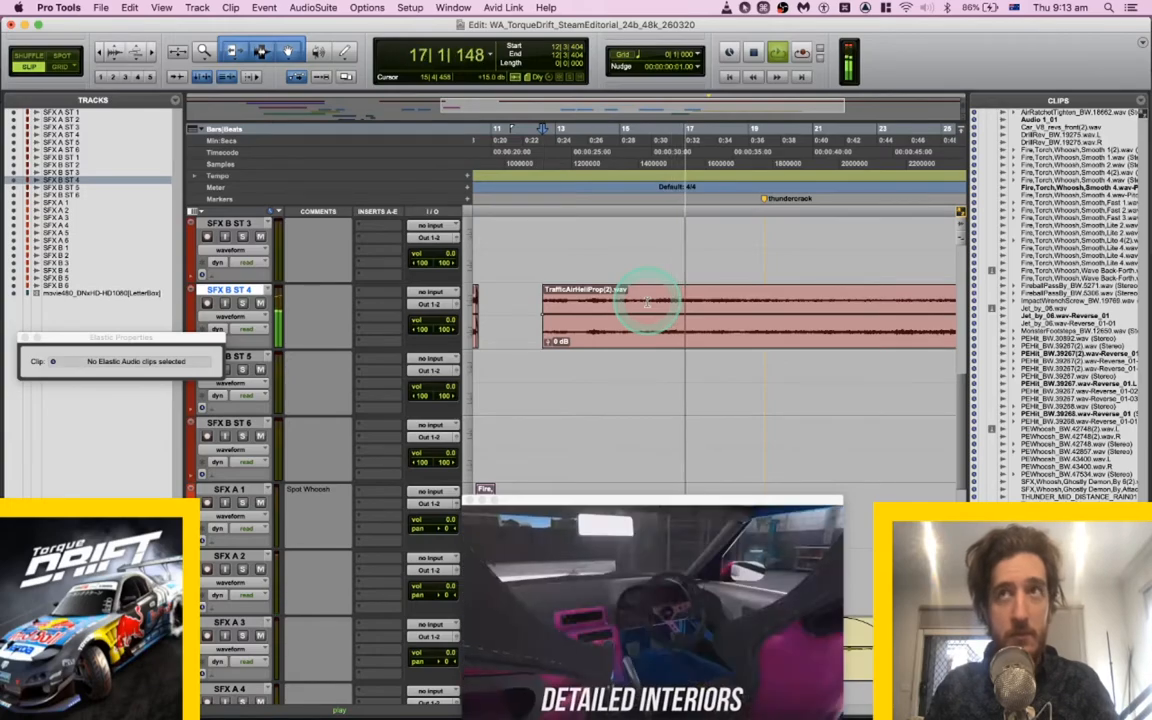
Trim the end of the TrafficAirHeliProp clip on SFX B ST 4 to 14|1|051 and reverse the clip with AudioSuite Reverse.
{"action": "key", "text": "space"}
{"action": "left_click", "coordinate": [638, 301]}
{"action": "key", "text": "s"}
{"action": "left_click", "coordinate": [588, 281]}
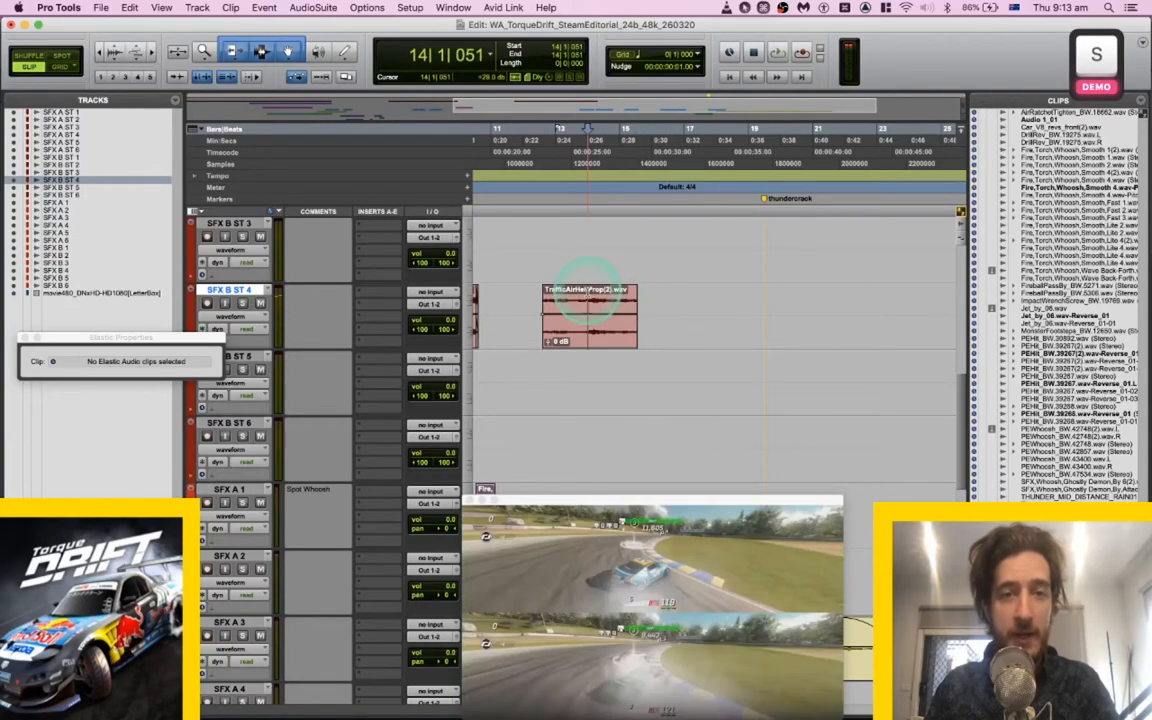
{"action": "left_click", "coordinate": [567, 340]}
{"action": "key", "text": "alt+shift+r"}
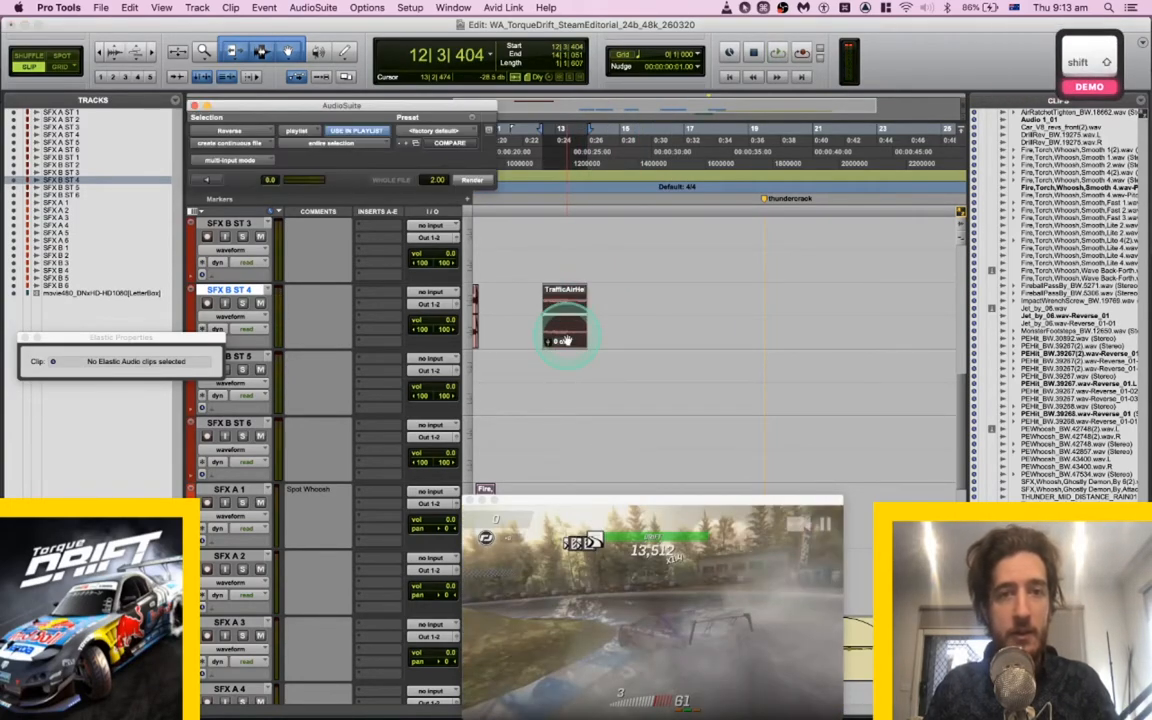
Move the reversed propeller clip on SFX B ST 4 to start at 11|3|886 and add a fade-in to it.
{"action": "key", "text": "space"}
{"action": "left_click", "coordinate": [537, 310]}
{"action": "key", "text": "space"}
{"action": "left_click_drag", "start_coordinate": [535, 310], "coordinate": [550, 338]}
{"action": "key", "text": "f"}
{"action": "scroll", "coordinate": [549, 299], "scroll_direction": "up", "scroll_amount": 4, "text": "alt"}
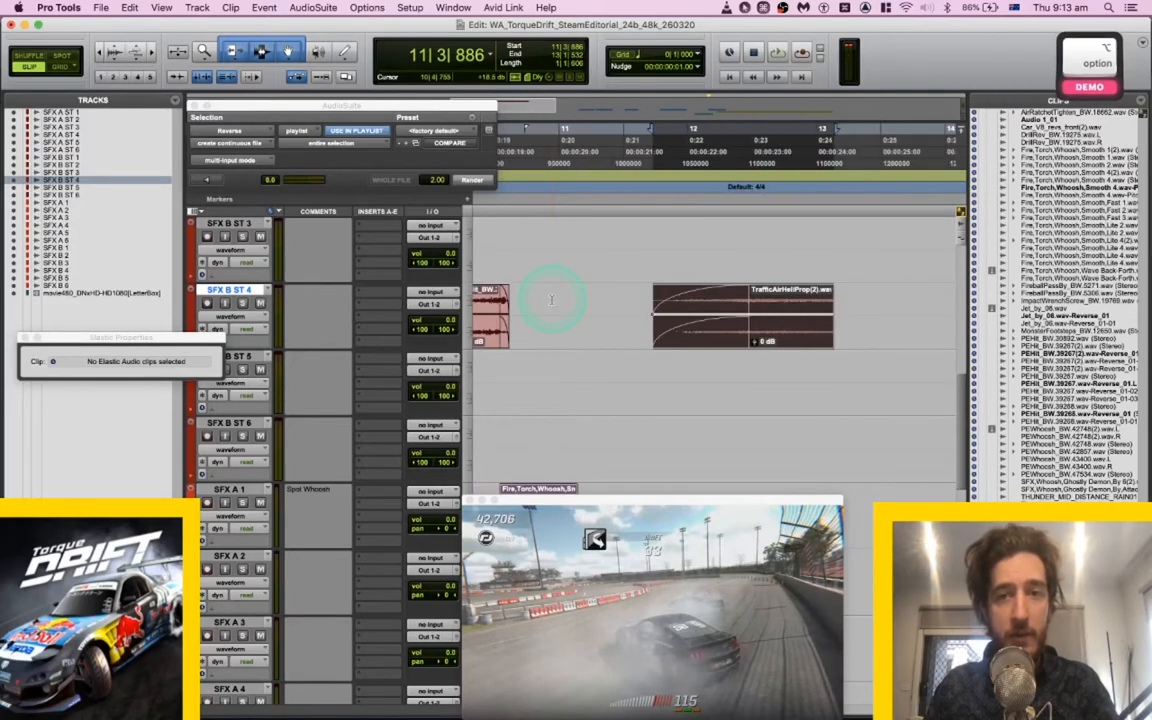
Enable Polyphonic Elastic Audio on SFX B ST 4 and set the propeller clip's TCE Factor to 49%.
{"action": "left_click", "coordinate": [248, 337]}
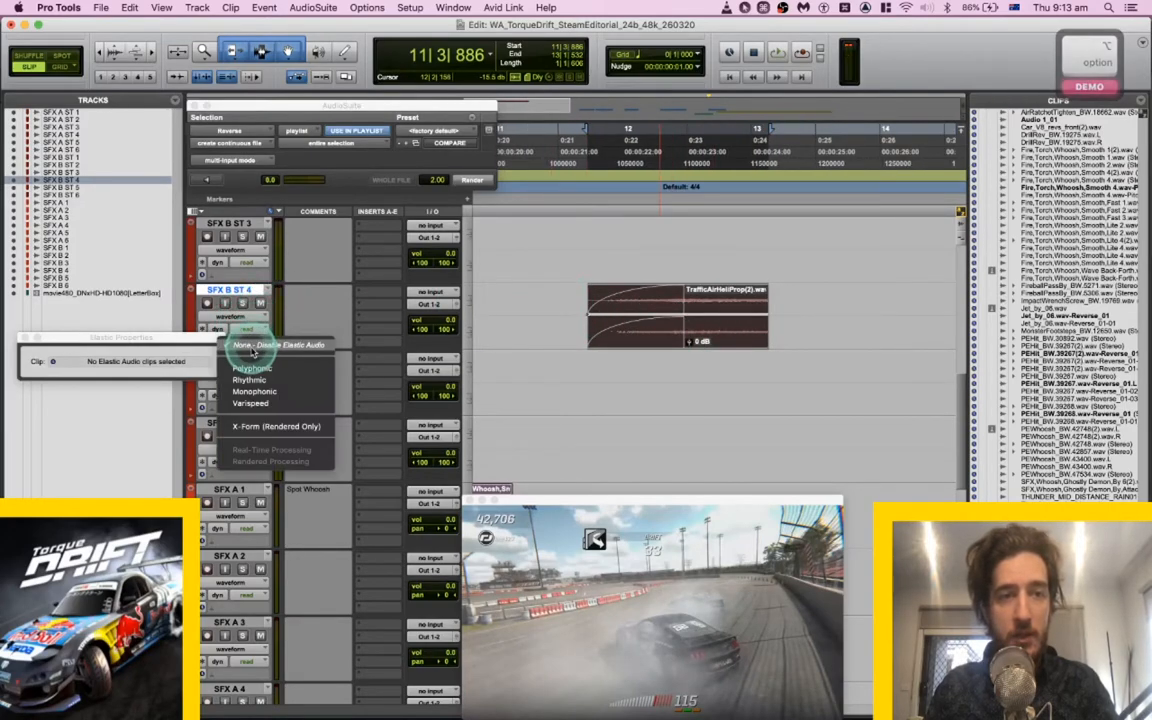
{"action": "left_click", "coordinate": [251, 355]}
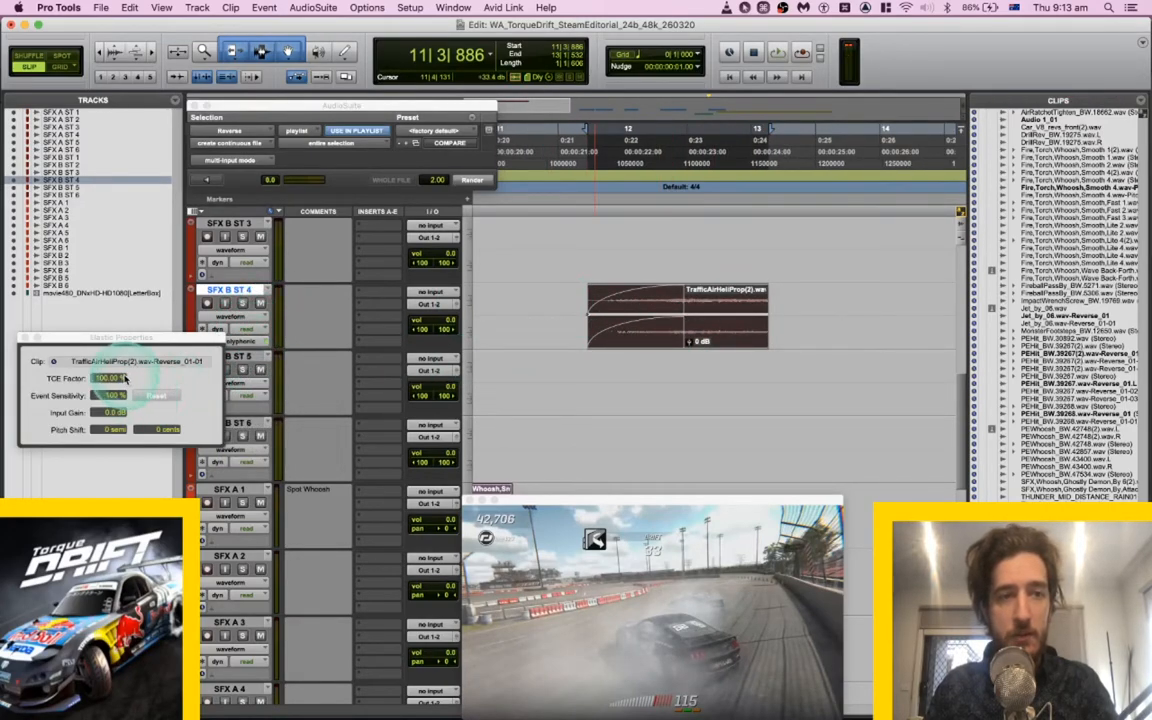
{"action": "left_click_drag", "start_coordinate": [110, 388], "coordinate": [110, 415]}
Play the shortened propeller clip, move it to start at 11|4|479, and extend the selection past its end to 14|2|136.
{"action": "key", "text": "space"}
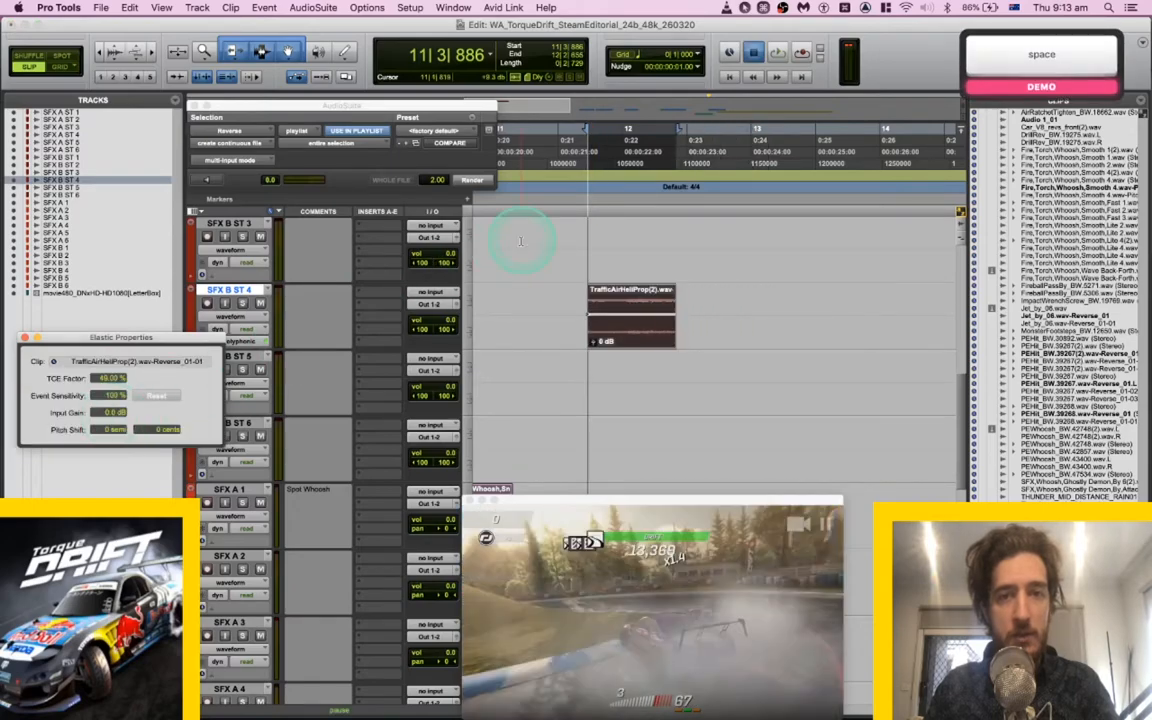
{"action": "left_click_drag", "start_coordinate": [580, 293], "coordinate": [688, 333]}
{"action": "left_click", "coordinate": [913, 296], "text": "shift"}
Render the AudioSuite Little Plate reverb with its default settings over the selected range on SFX B ST 4.
{"action": "left_click", "coordinate": [382, 118]}
{"action": "left_click", "coordinate": [336, 9]}
{"action": "key", "text": "Down"}
{"action": "key", "text": "Down"}
{"action": "key", "text": "Down"}
{"action": "key", "text": "Down"}
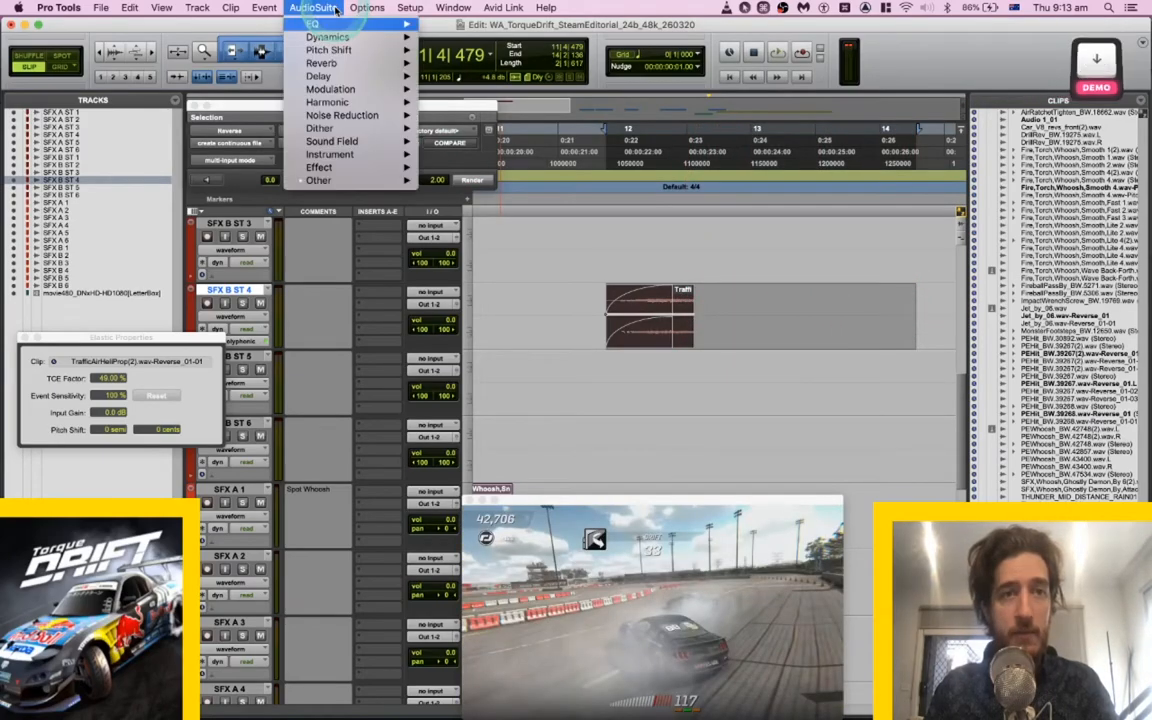
{"action": "key", "text": "Right"}
{"action": "key", "text": "Down"}
{"action": "key", "text": "Down"}
{"action": "key", "text": "Return"}
{"action": "left_click", "coordinate": [613, 163]}
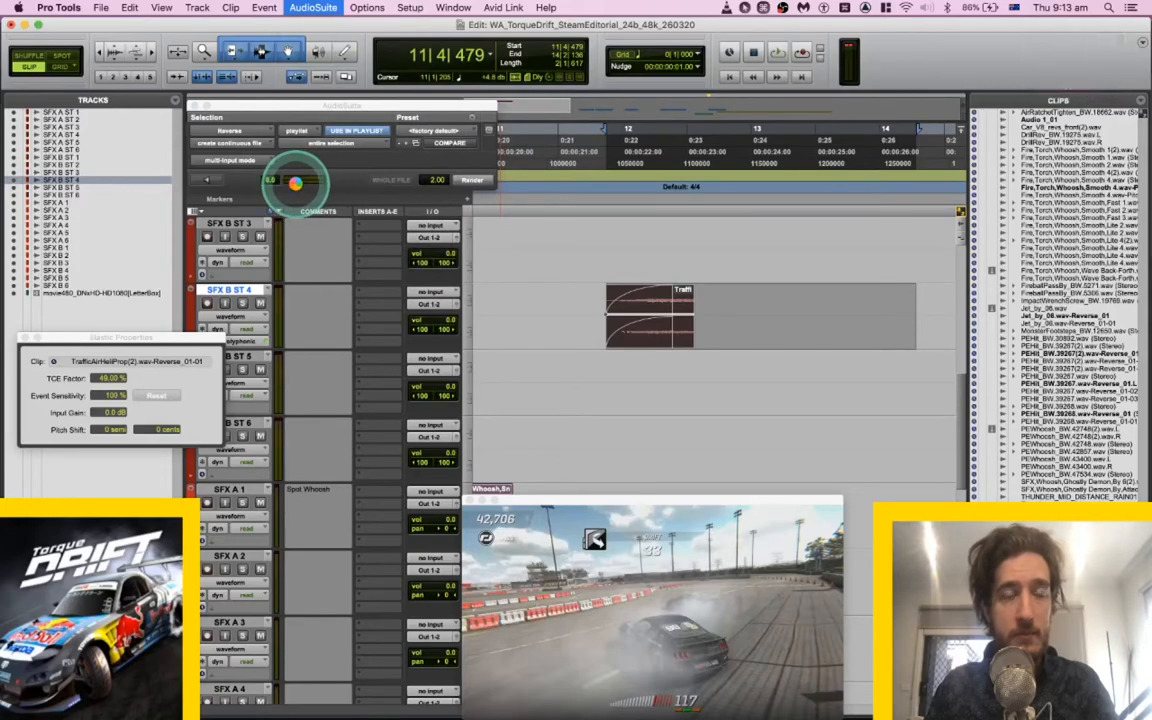
{"action": "left_click", "coordinate": [470, 275]}
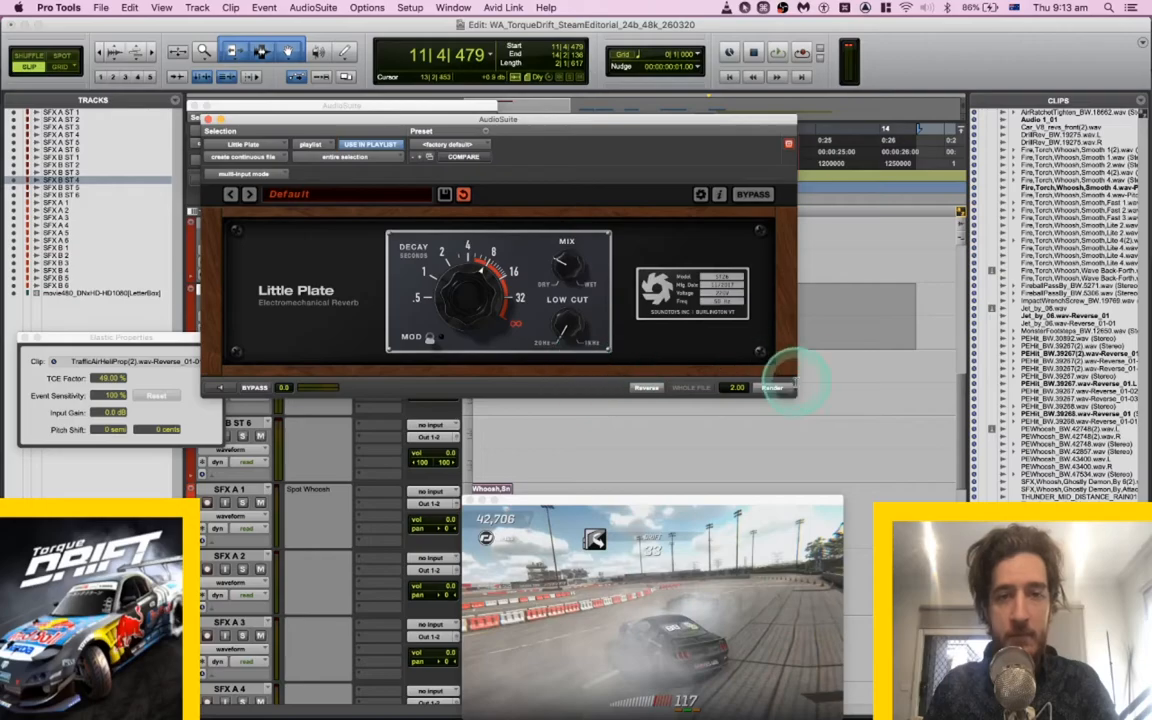
{"action": "left_click", "coordinate": [780, 391]}
Play the rendered reverb clip and close the Little Plate and Reverse AudioSuite windows.
{"action": "key", "text": "space"}
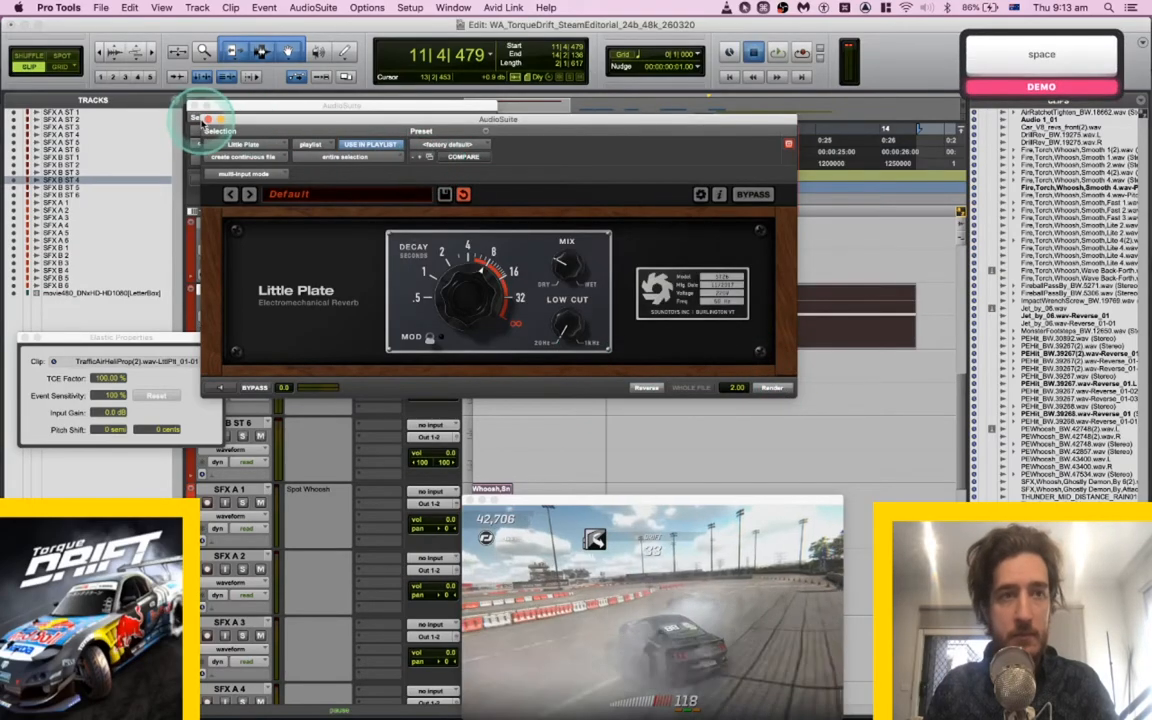
{"action": "left_click", "coordinate": [207, 118]}
{"action": "left_click", "coordinate": [521, 249]}
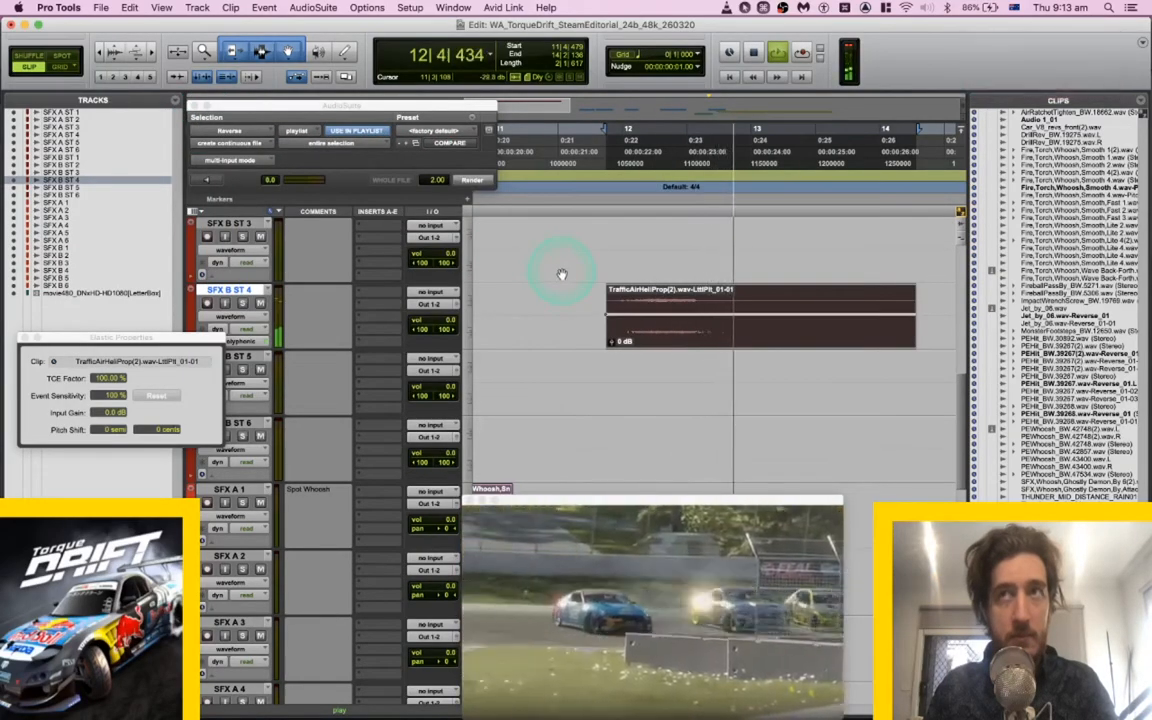
{"action": "key", "text": "space"}
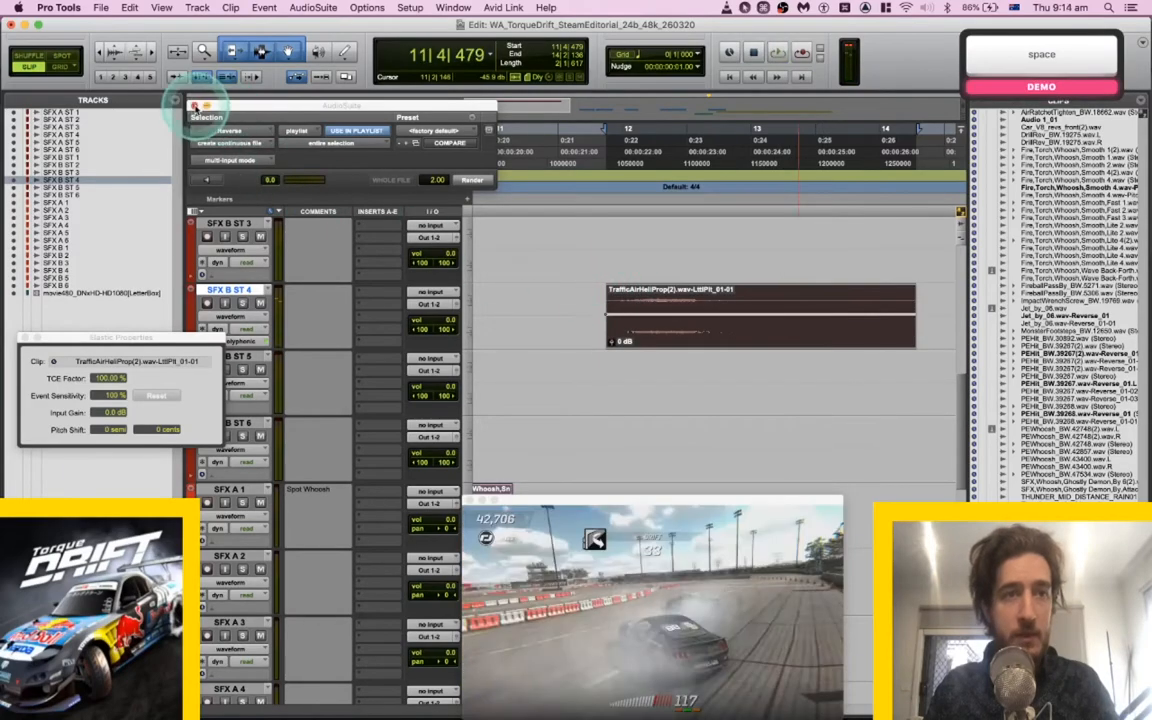
{"action": "left_click", "coordinate": [197, 105]}
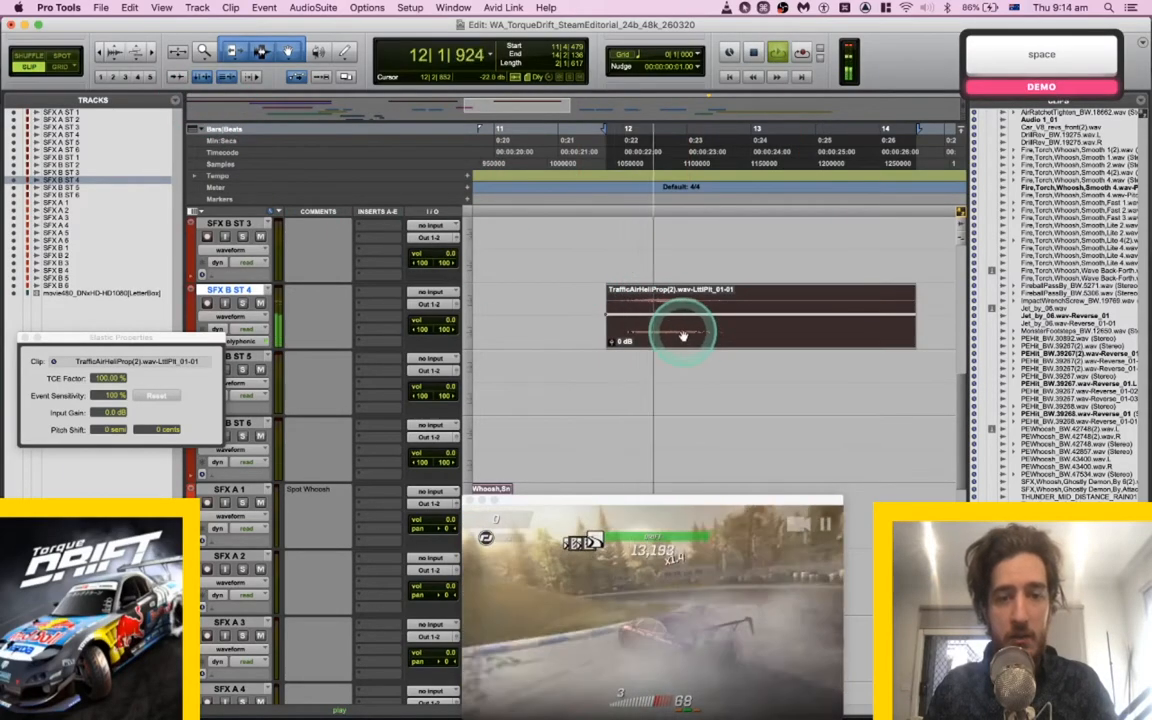
Move the reverbed propeller clip on SFX B ST 4 to start at 12|4|346, checking its timing against the video by playback.
{"action": "key", "text": "space"}
{"action": "left_click_drag", "start_coordinate": [682, 330], "coordinate": [743, 332]}
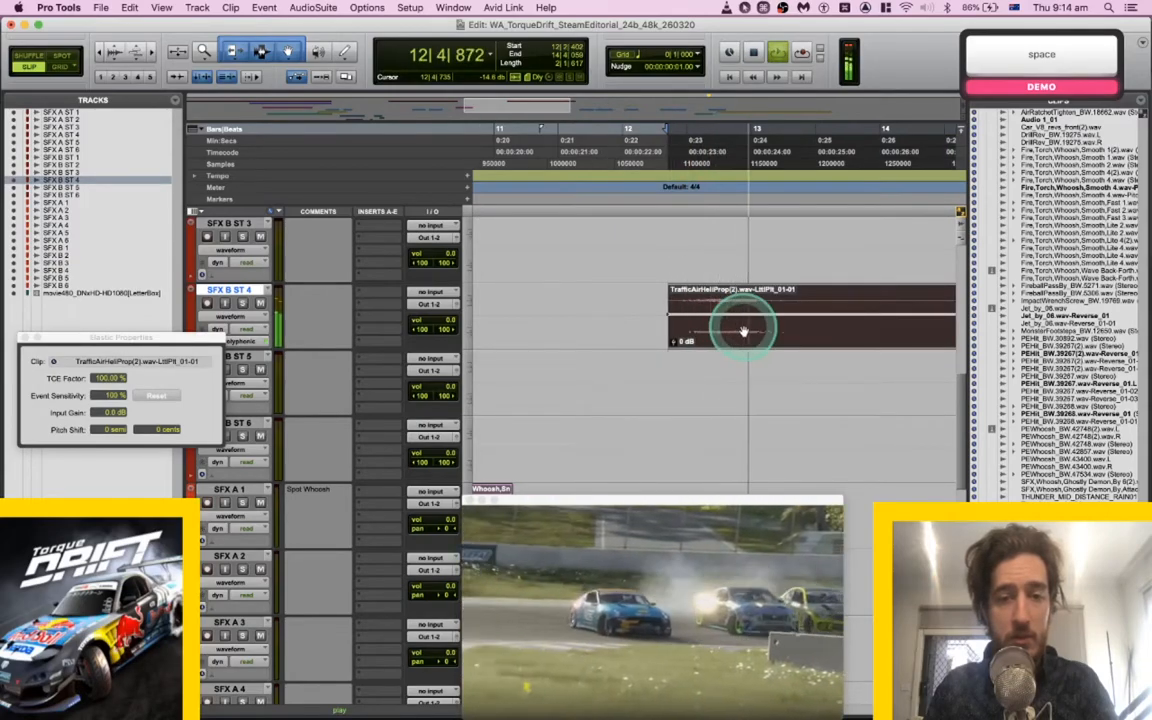
{"action": "key", "text": "space"}
{"action": "left_click_drag", "start_coordinate": [733, 339], "coordinate": [795, 347]}
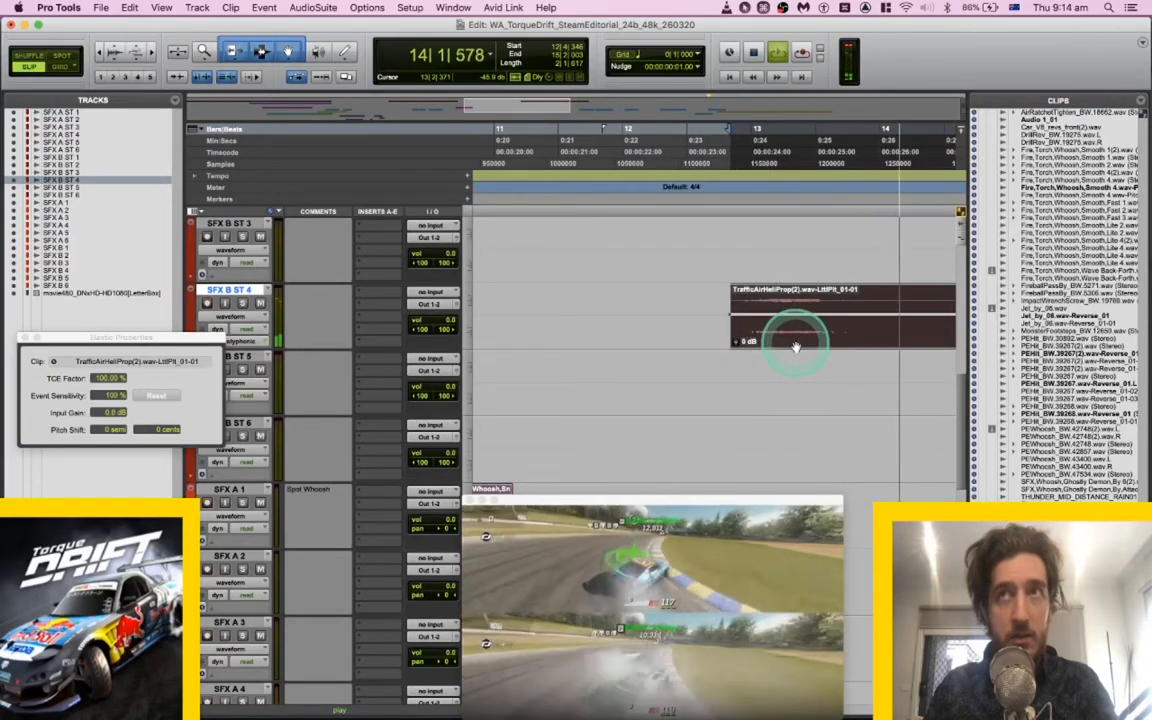
{"action": "key", "text": "space"}
Play from 12|3|855 through the Detailed Interiors shots and place the edit cursor on SFX B ST 6 at 14|2|054.
{"action": "left_click", "coordinate": [616, 287]}
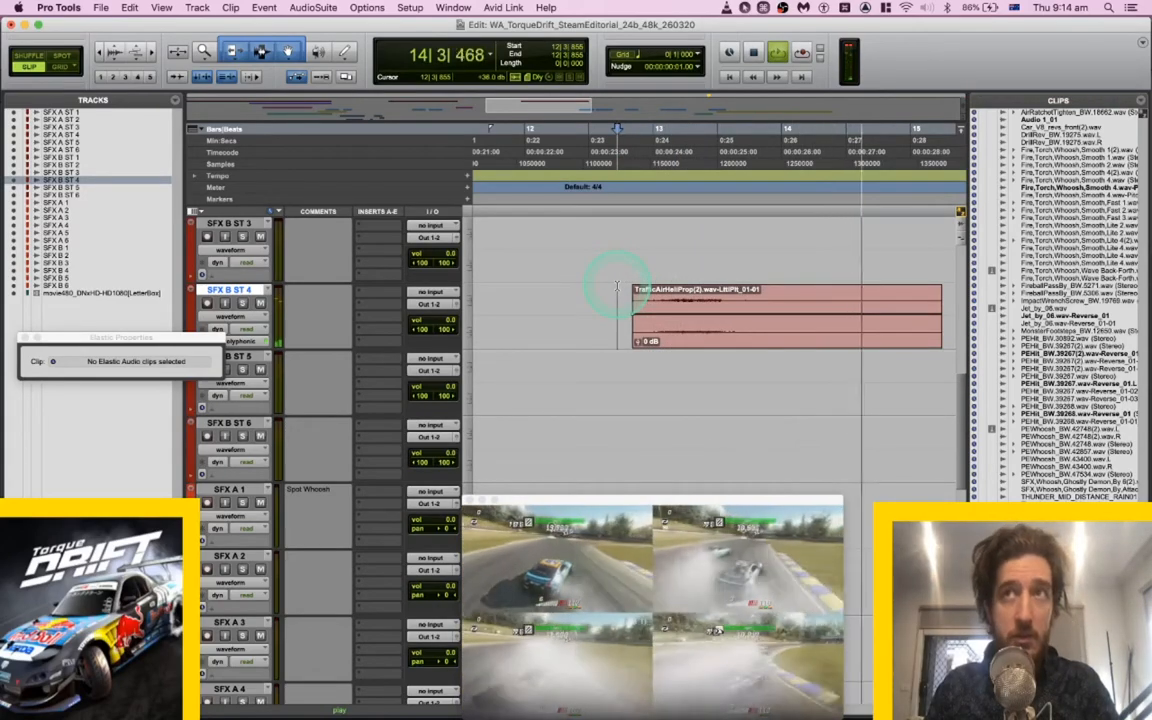
{"action": "scroll", "coordinate": [617, 287], "scroll_direction": "down", "scroll_amount": 3}
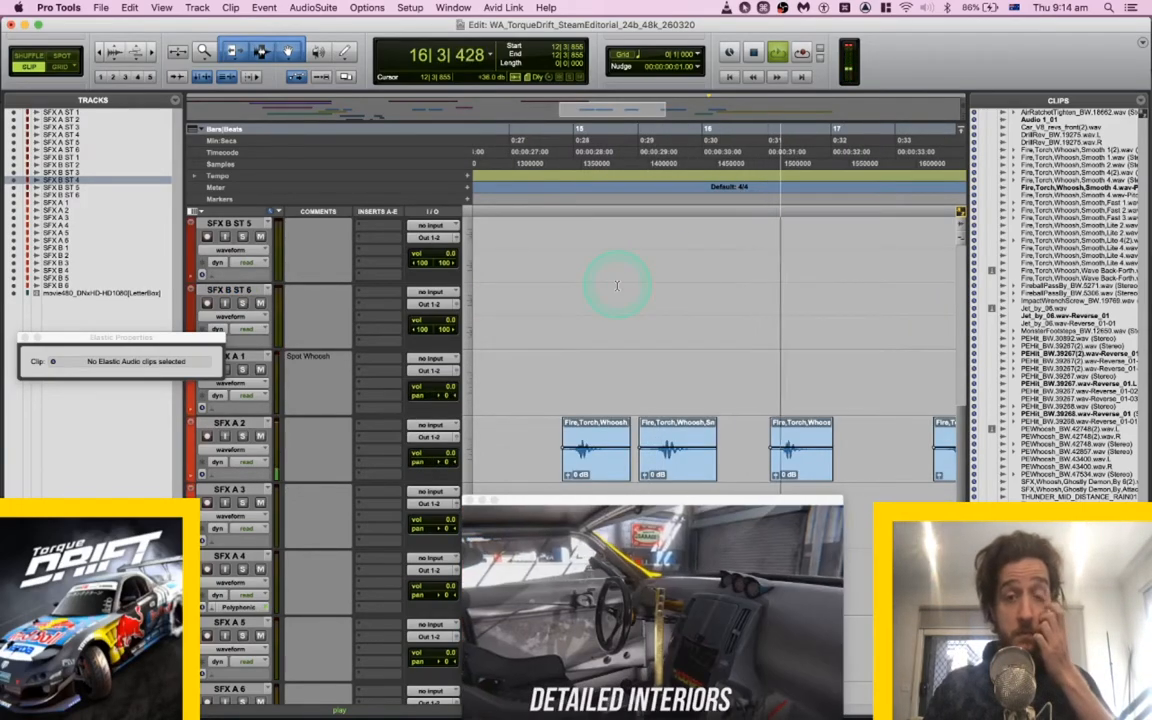
{"action": "key", "text": "space"}
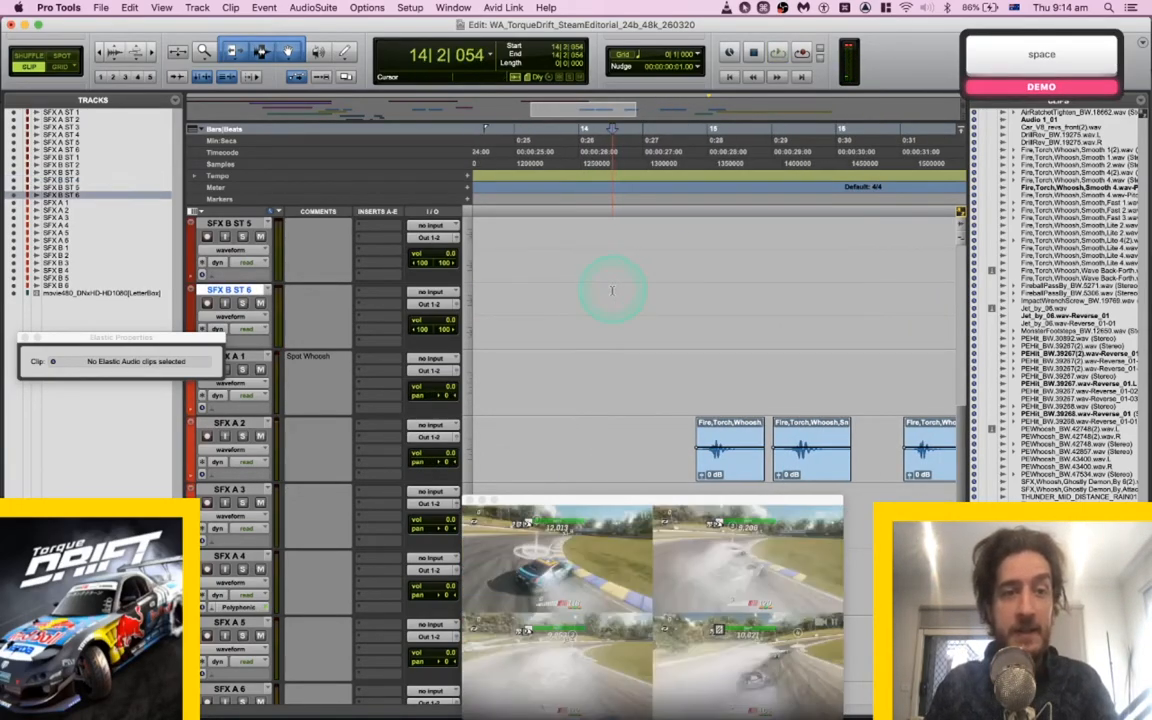
Switch to the Search library, search for "pe-hit", and browse down to the PEHit files.
{"action": "key", "text": "super+Tab"}
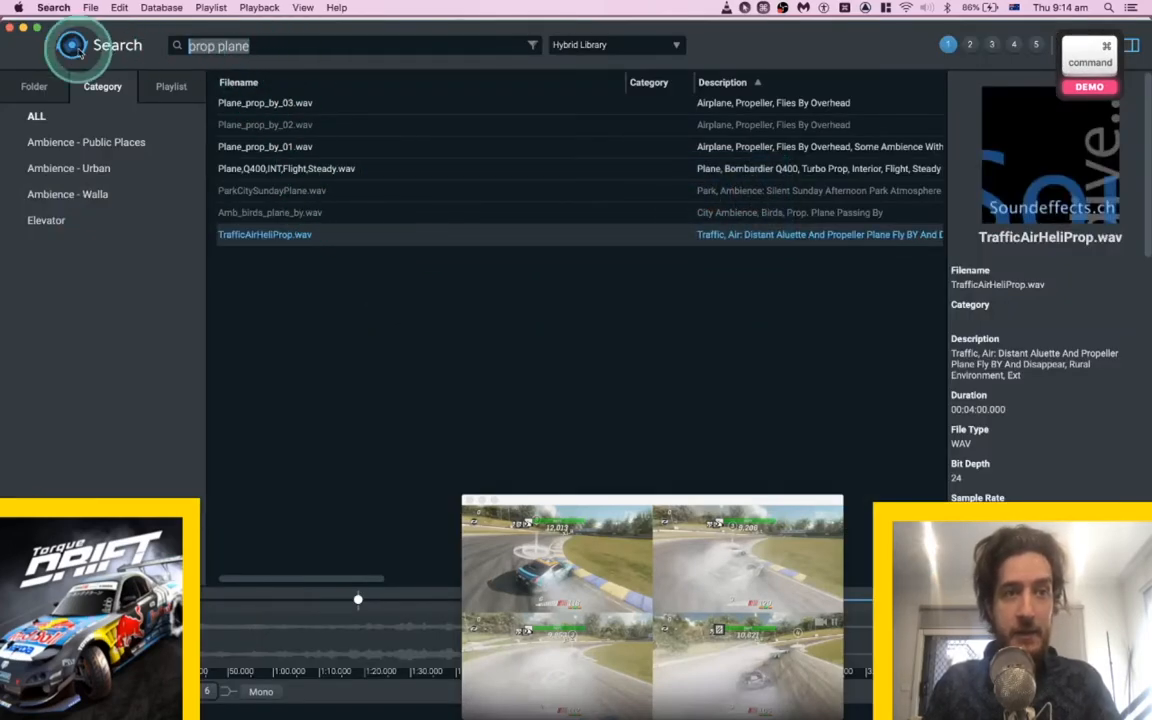
{"action": "key", "text": "BackSpace"}
{"action": "type", "text": "pehit"}
{"action": "key", "text": "Return"}
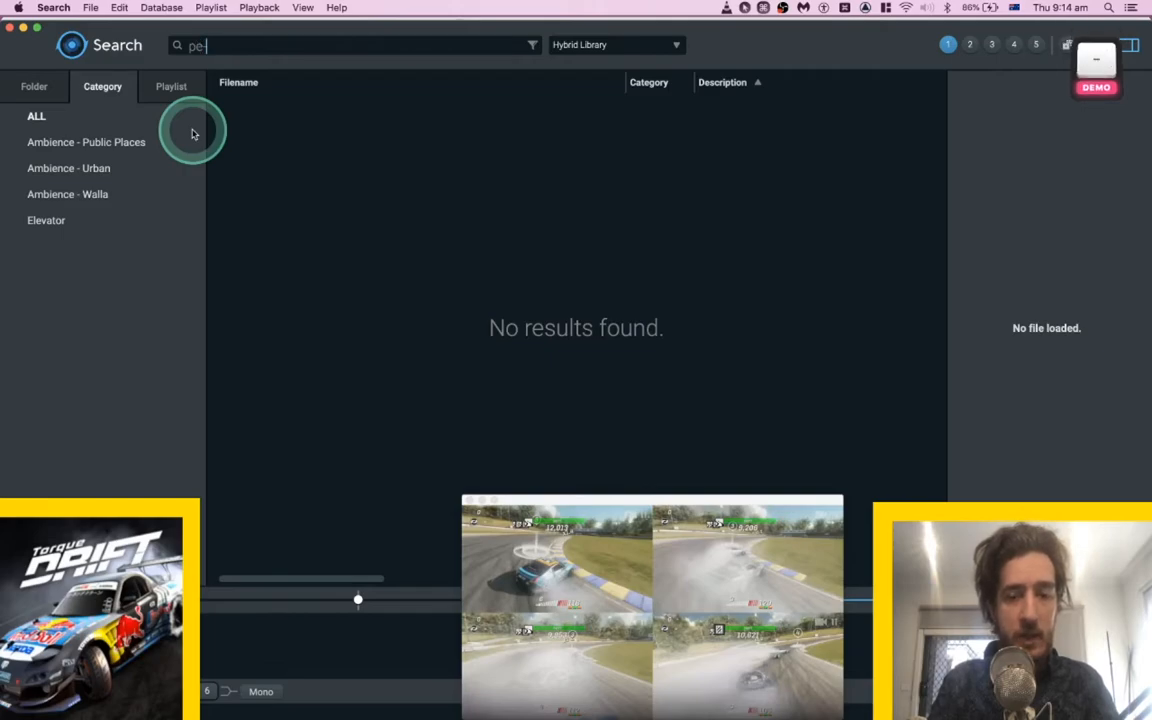
{"action": "key", "text": "Return"}
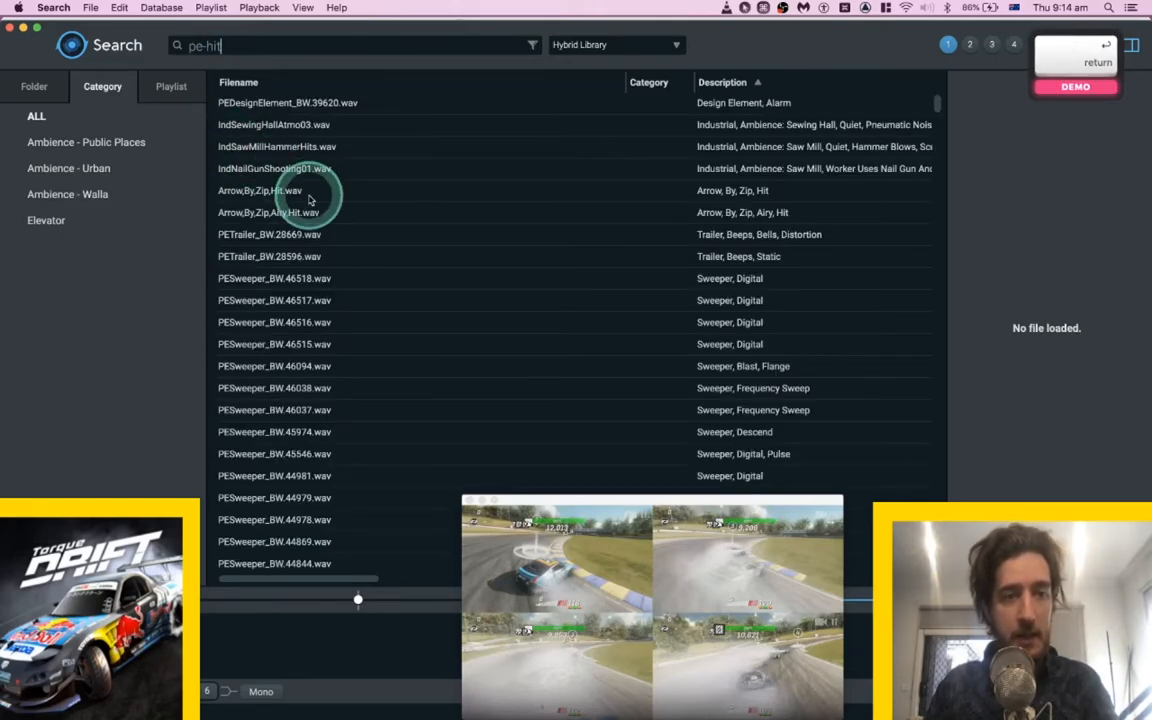
{"action": "scroll", "coordinate": [310, 200], "scroll_direction": "down", "scroll_amount": 15}
{"action": "scroll", "coordinate": [310, 200], "scroll_direction": "down", "scroll_amount": 10}
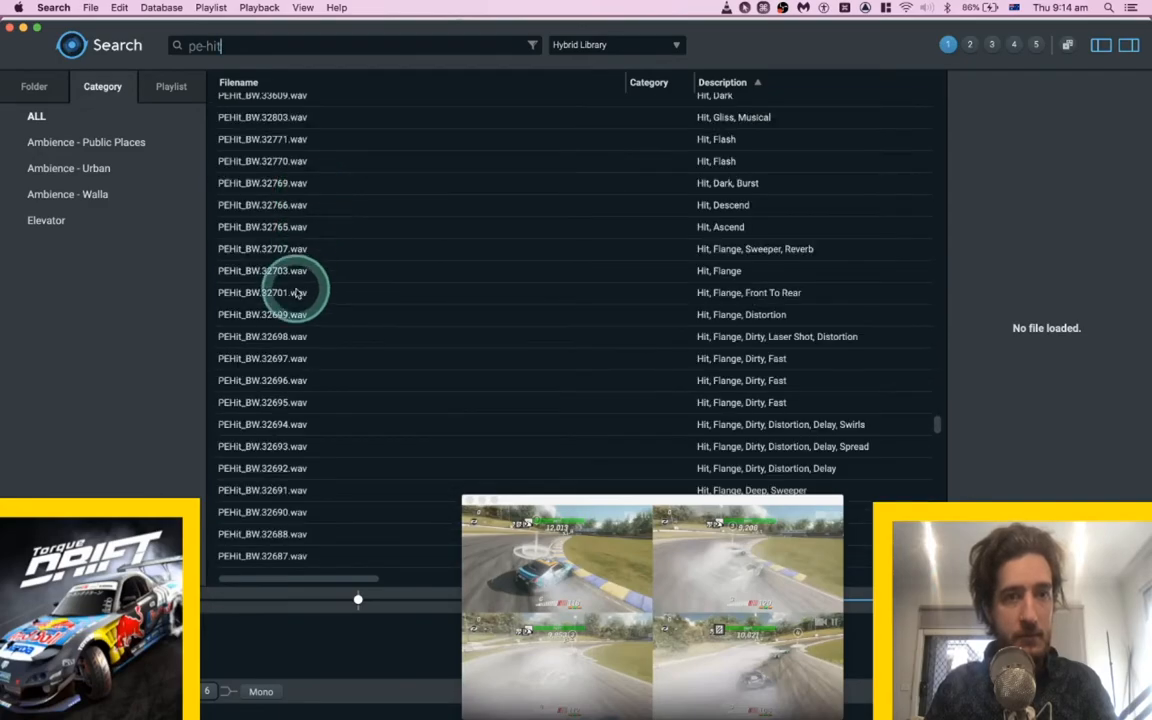
Audition PEHit_BW.32699.wav, PEHit_BW.32701.wav and PEHit_BW.32707.wav.
{"action": "left_click", "coordinate": [283, 316]}
{"action": "key", "text": "space"}
{"action": "left_click", "coordinate": [283, 291]}
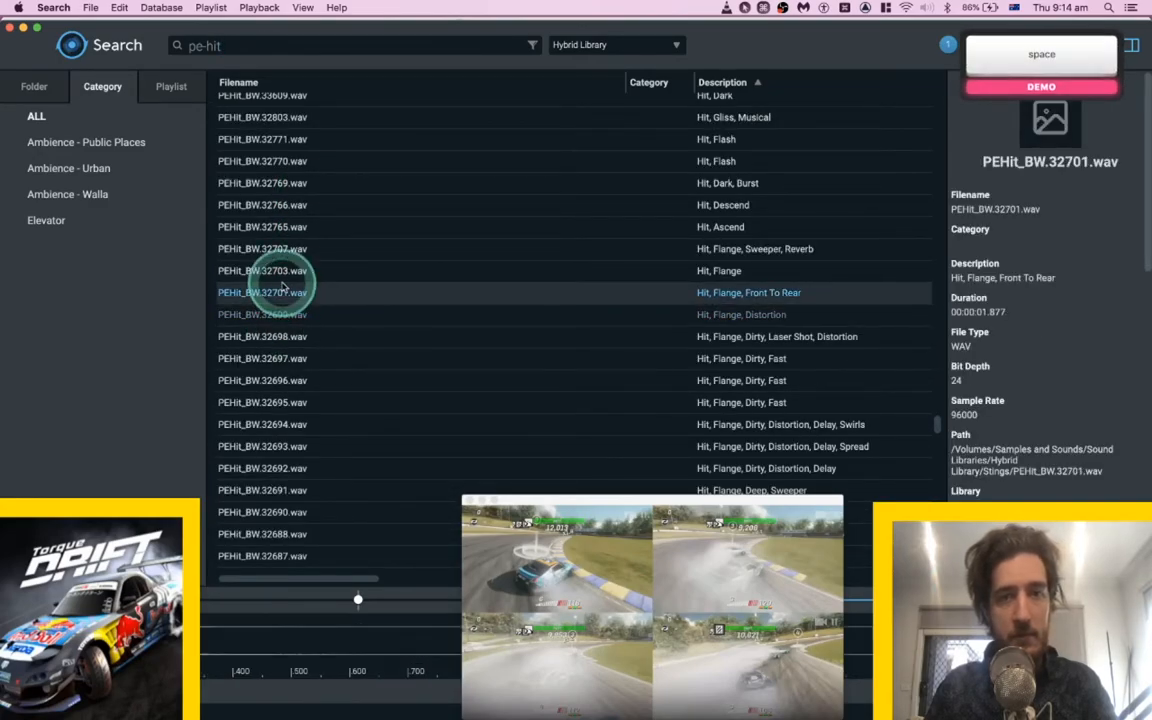
{"action": "left_click", "coordinate": [278, 250]}
{"action": "scroll", "coordinate": [290, 275], "scroll_direction": "down", "scroll_amount": 10}
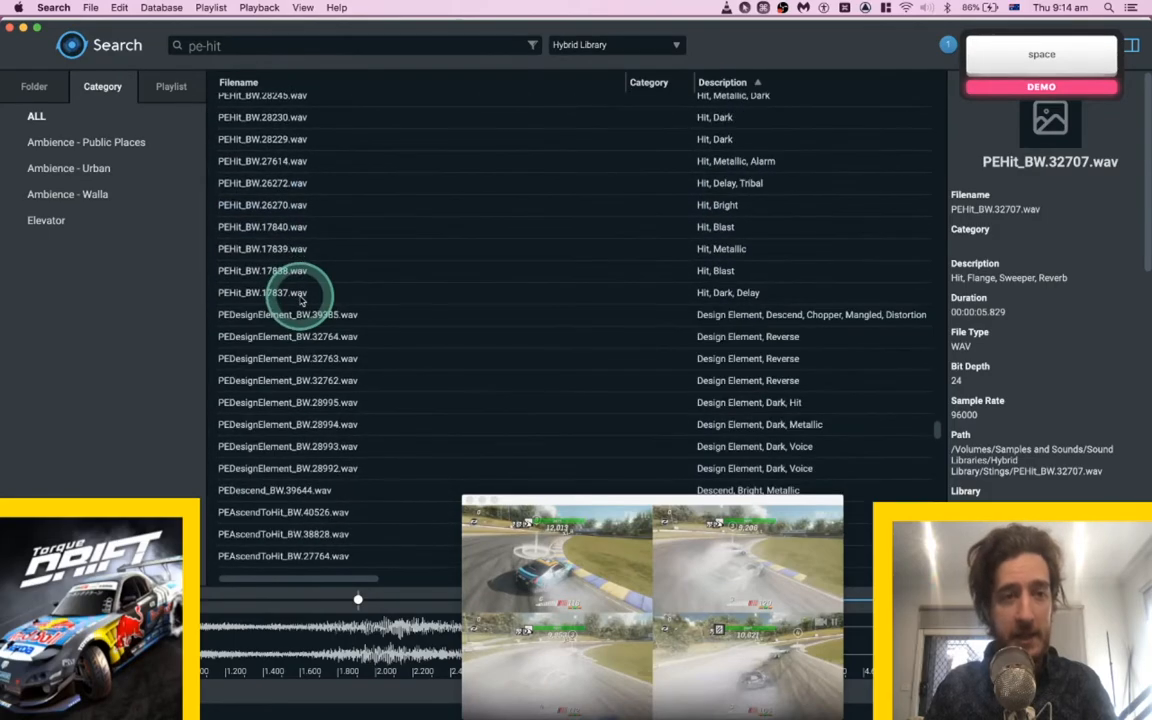
Audition the reversed design elements PEDesignElement_BW.32762.wav and PEDesignElement_BW.32763.wav.
{"action": "left_click", "coordinate": [300, 292]}
{"action": "scroll", "coordinate": [290, 300], "scroll_direction": "down", "scroll_amount": 5}
{"action": "left_click", "coordinate": [290, 151]}
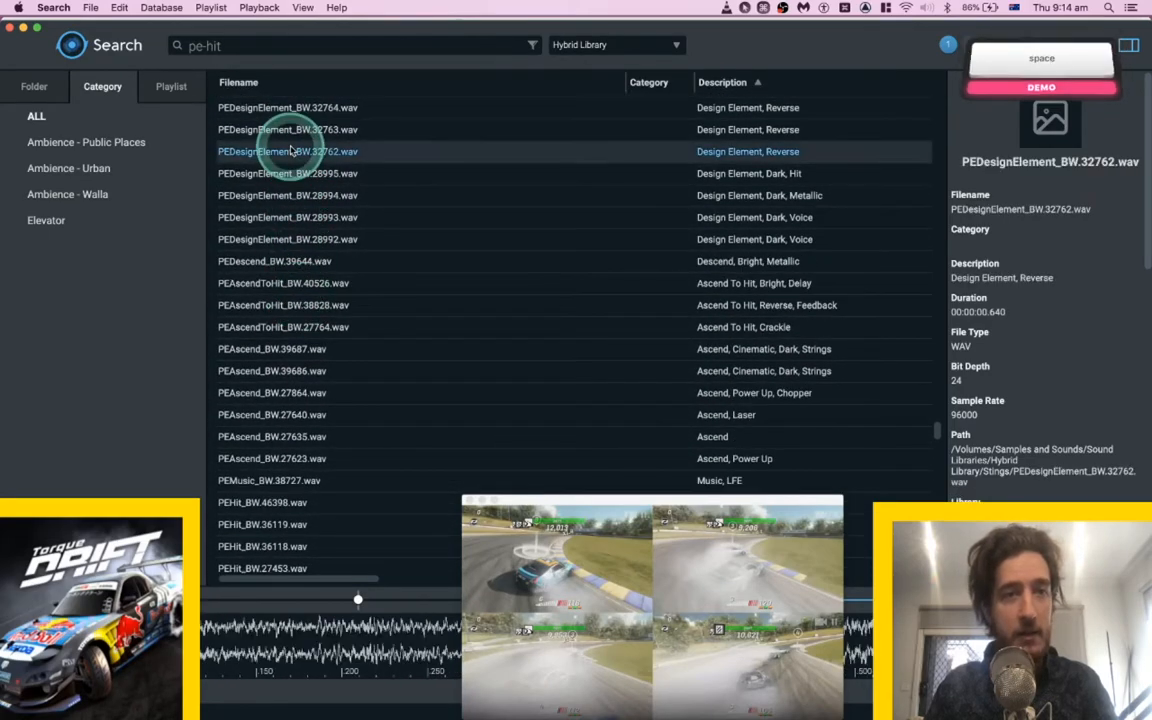
{"action": "left_click", "coordinate": [297, 130]}
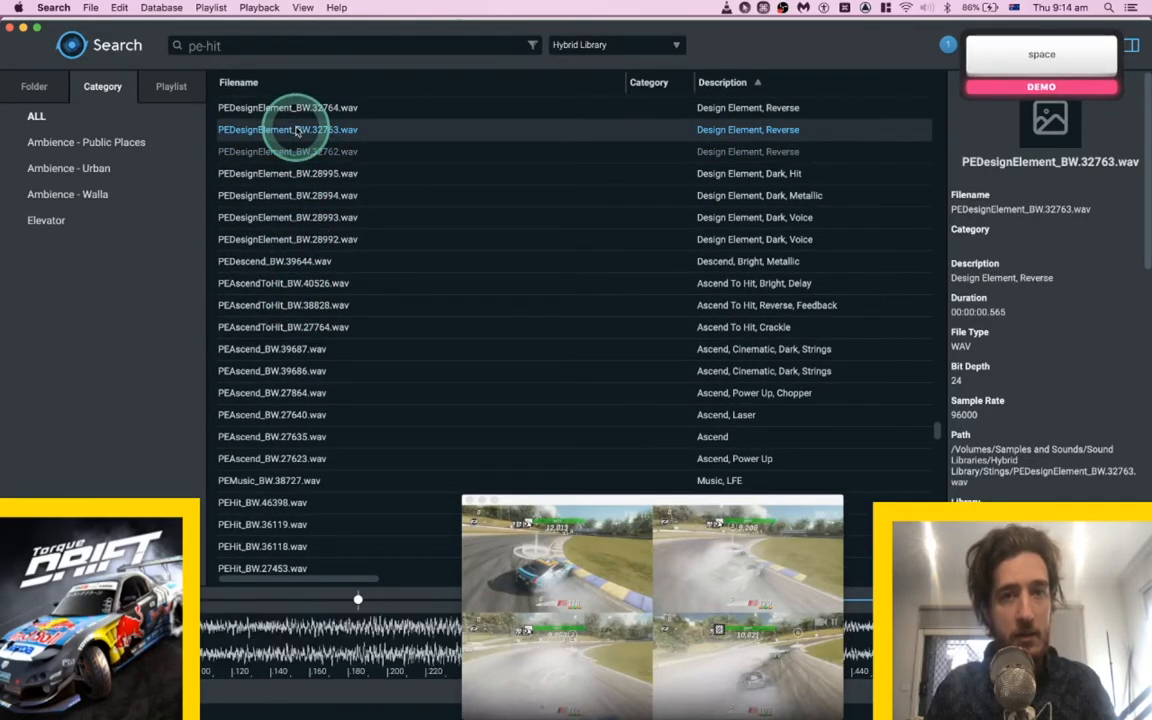
Send PEDesignElement_BW.32763.wav to SFX B ST 6 in Pro Tools and move the clip to start at 18|4|038, before the thundercrack marker.
{"action": "key", "text": "super+Tab"}
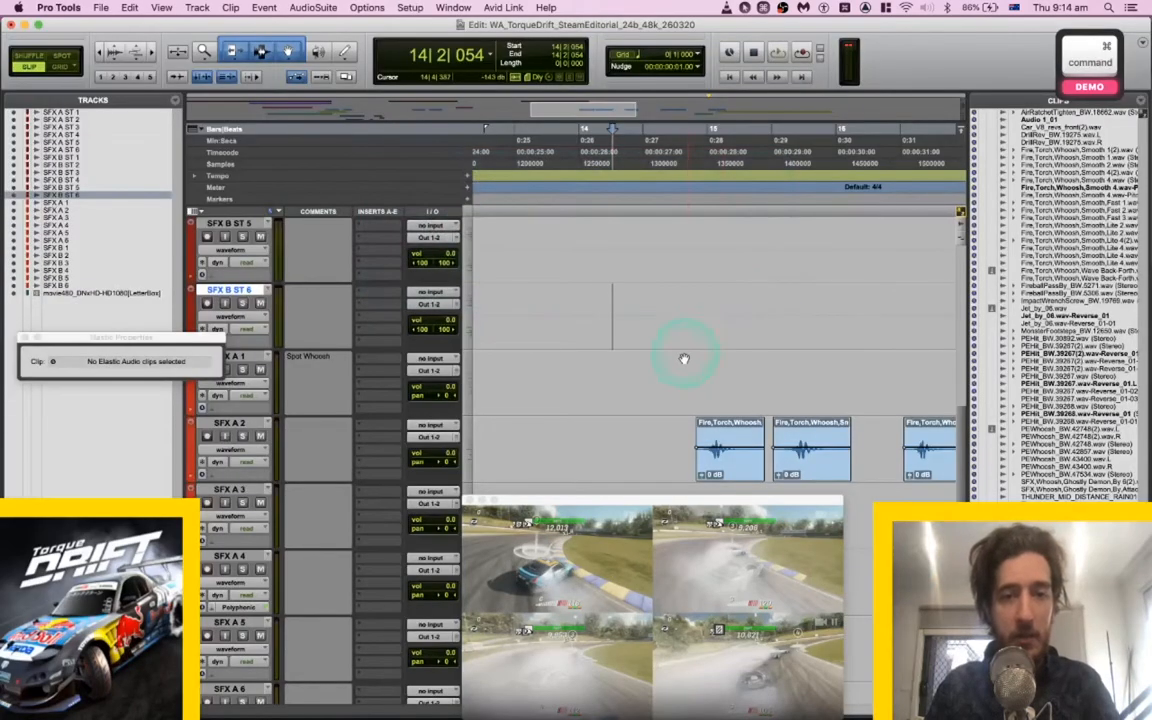
{"action": "key", "text": "super+Tab"}
{"action": "key", "text": "s"}
{"action": "key", "text": "space"}
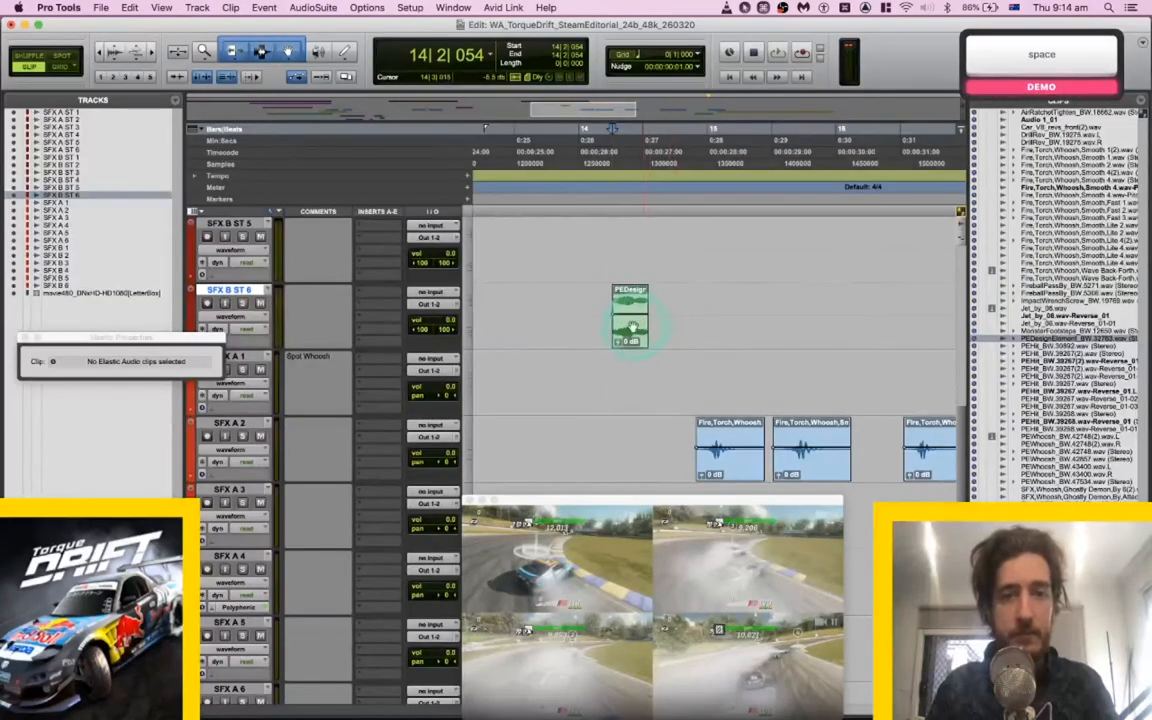
{"action": "left_click_drag", "start_coordinate": [630, 333], "coordinate": [942, 328]}
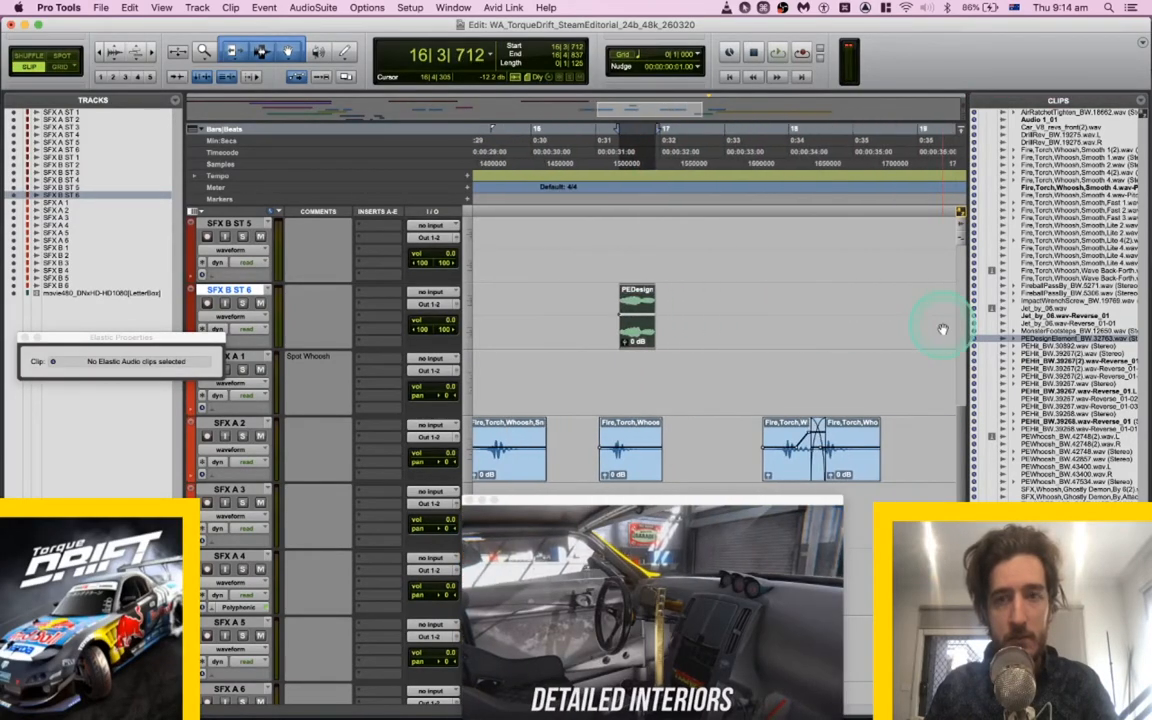
{"action": "left_click_drag", "start_coordinate": [648, 320], "coordinate": [912, 310]}
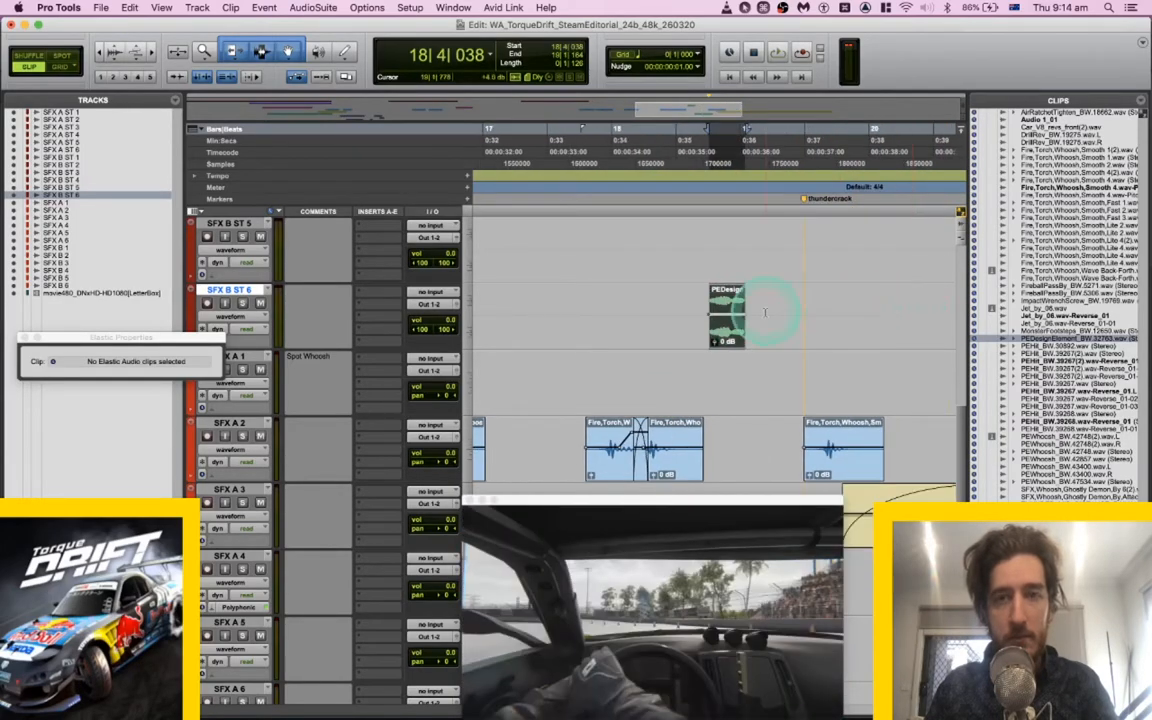
Add a fade-in to the PEDesignElement_BW.32763 clip on SFX B ST 6, ending at 18|4|765, and play it back.
{"action": "key", "text": "super+bracketright"}
{"action": "left_click", "coordinate": [661, 311]}
{"action": "key", "text": "space"}
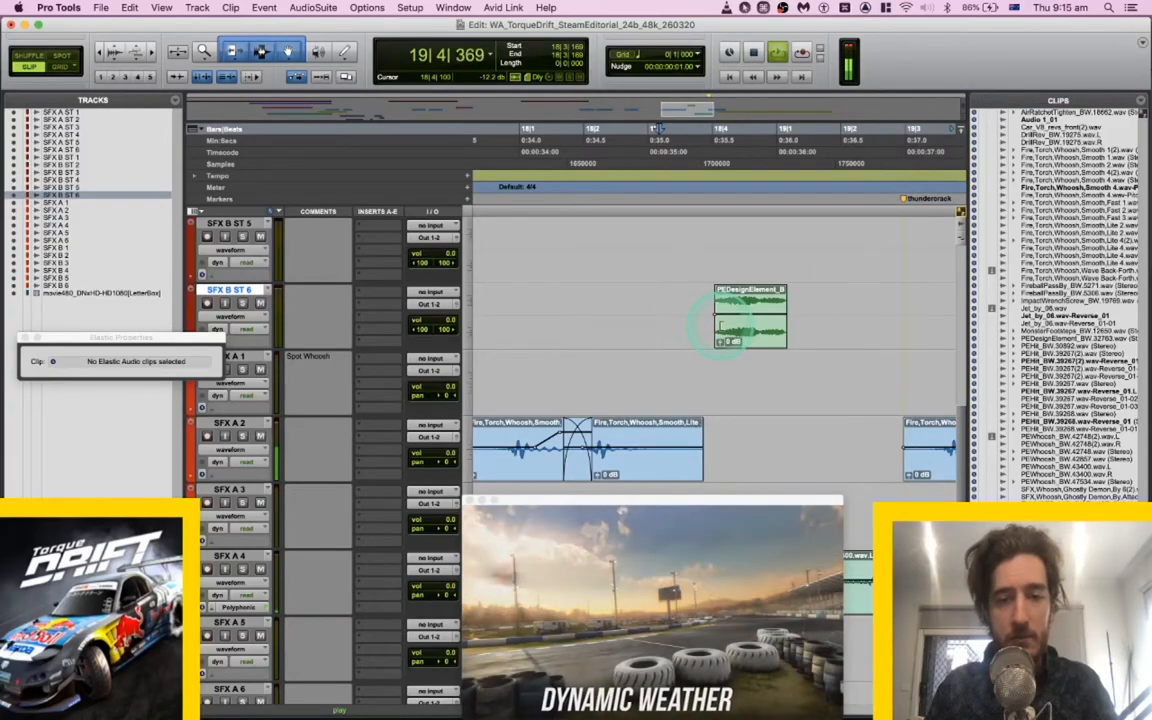
{"action": "key", "text": "space"}
{"action": "left_click_drag", "start_coordinate": [720, 320], "coordinate": [663, 305]}
{"action": "key", "text": "f"}
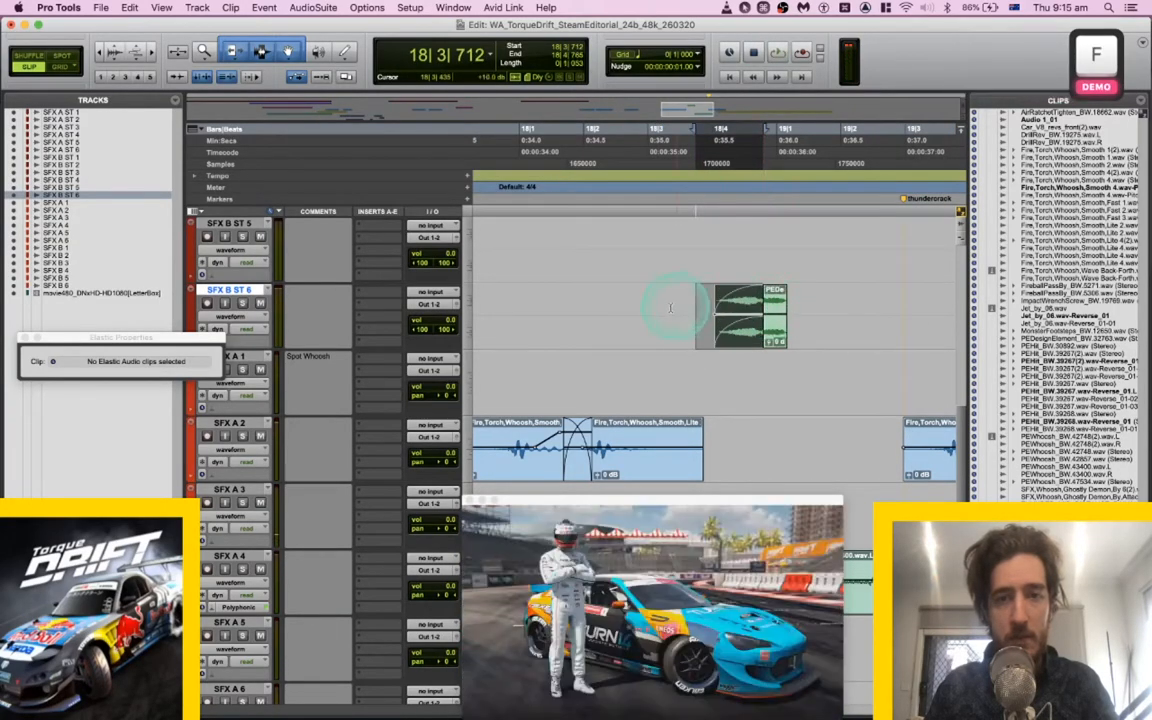
{"action": "key", "text": "space"}
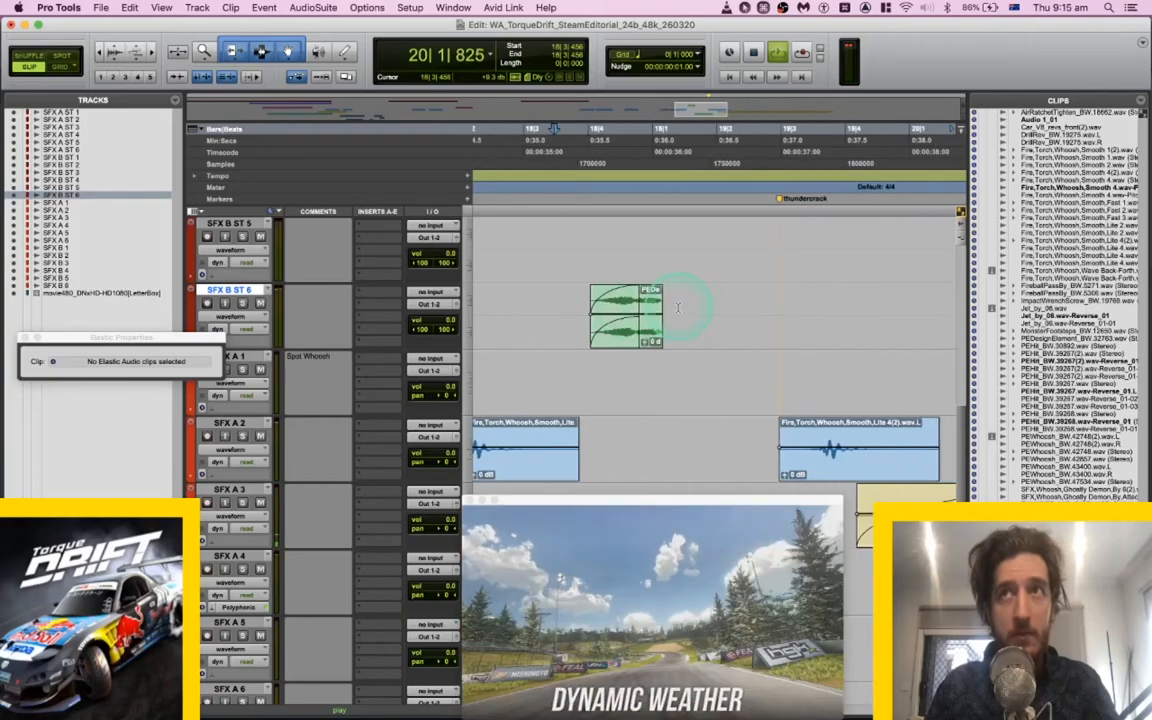
{"action": "key", "text": "space"}
Select the PEDesignElement_BW.32763 clip and enable Polyphonic Elastic Audio on SFX B ST 6.
{"action": "left_click", "coordinate": [650, 338]}
{"action": "left_click", "coordinate": [292, 338]}
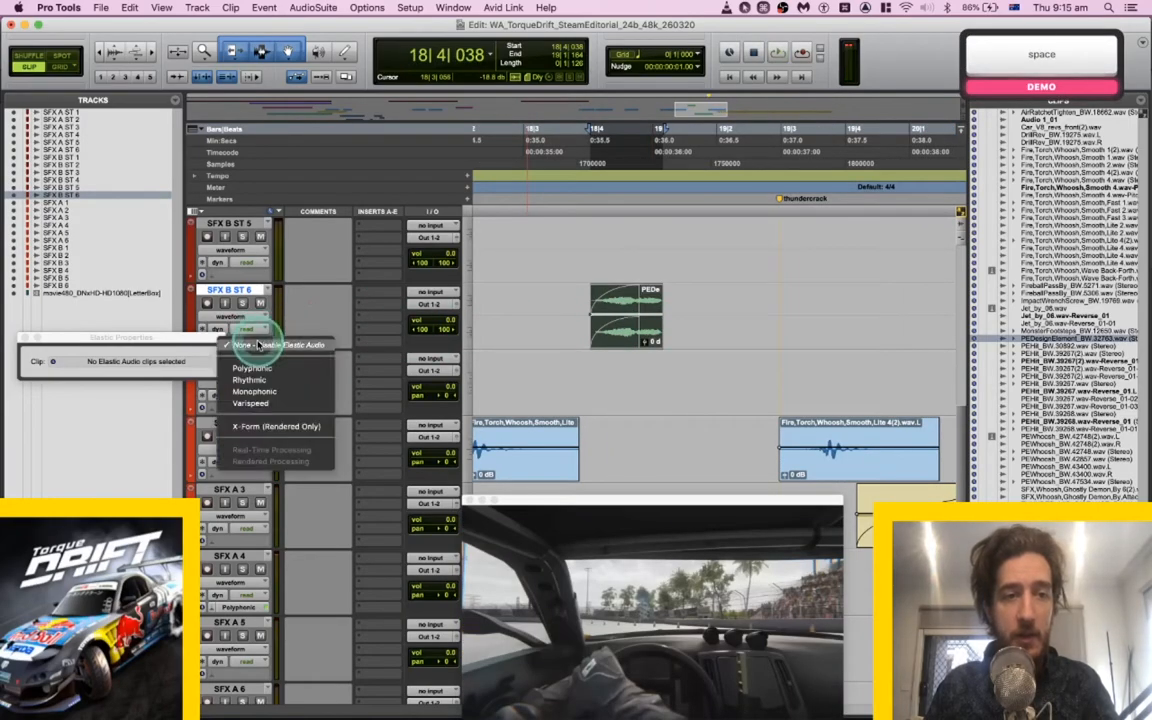
{"action": "left_click", "coordinate": [257, 375]}
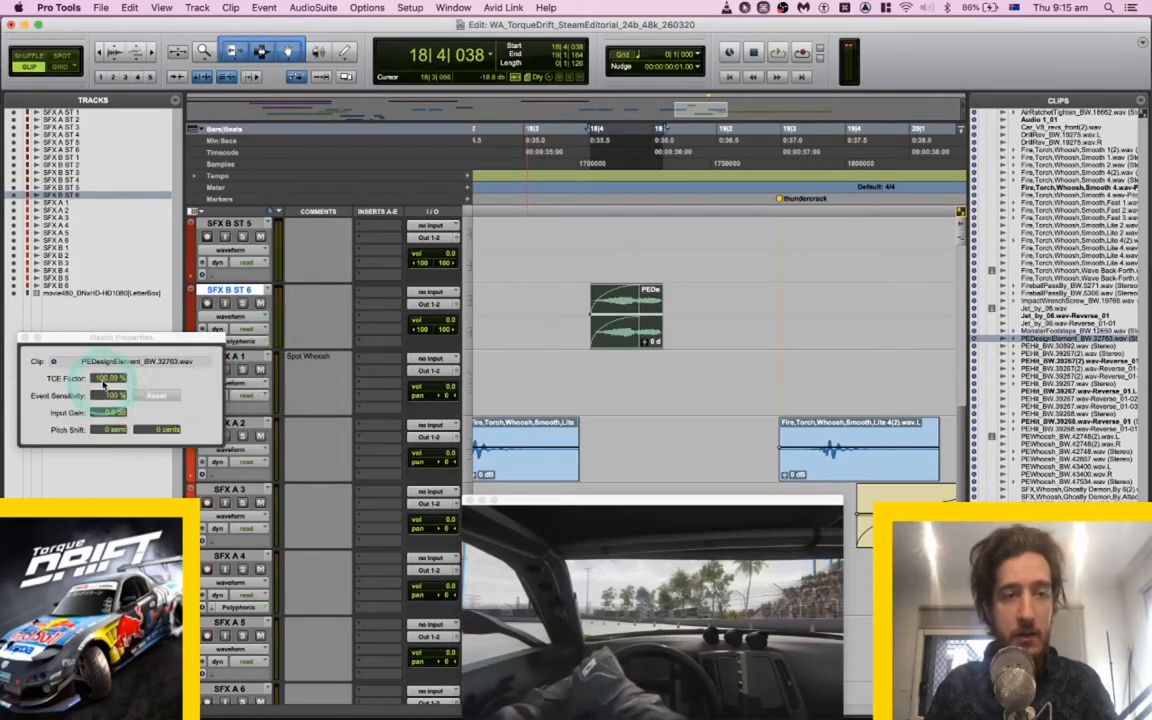
Try stretching the PEDesignElement_BW.32763 clip to a TCE Factor of 164%, play it, and undo the stretch.
{"action": "left_click_drag", "start_coordinate": [103, 385], "coordinate": [103, 393]}
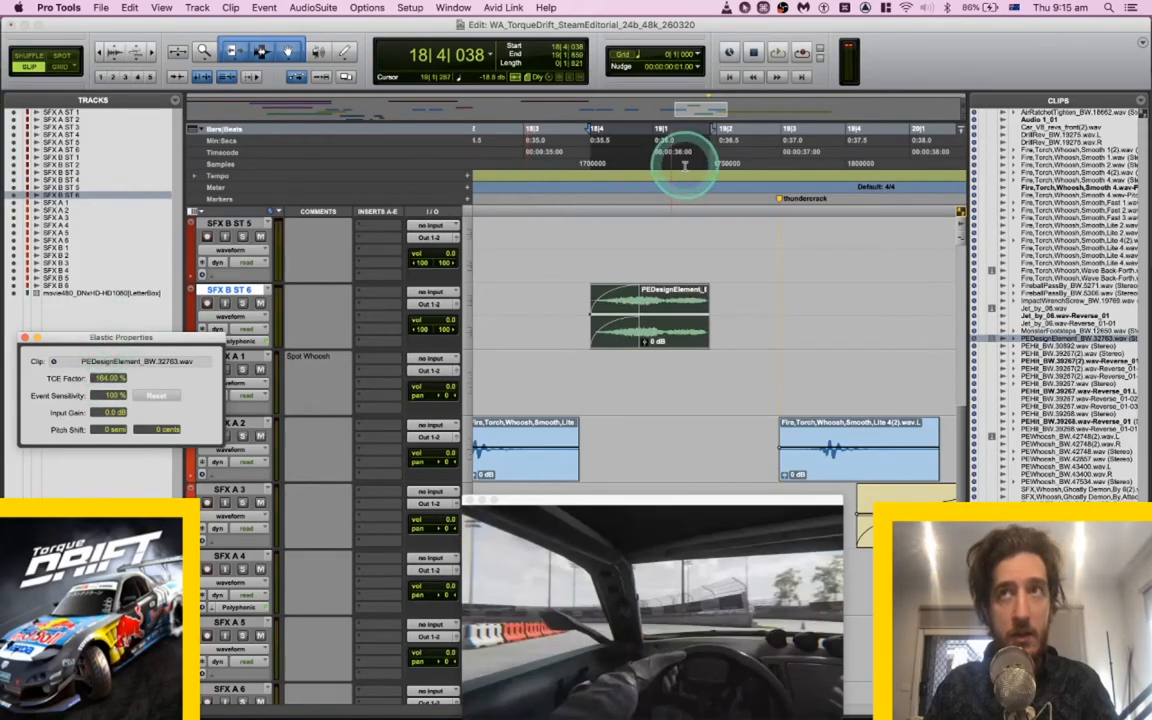
{"action": "left_click", "coordinate": [575, 297]}
{"action": "key", "text": "space"}
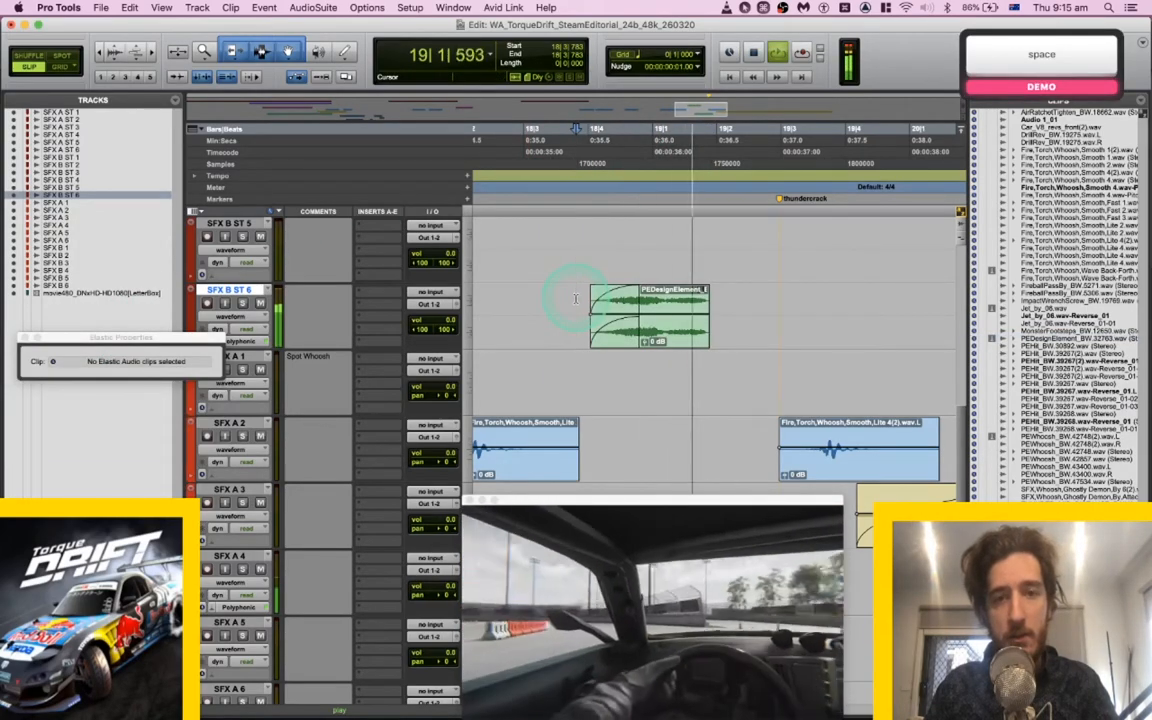
{"action": "key", "text": "space"}
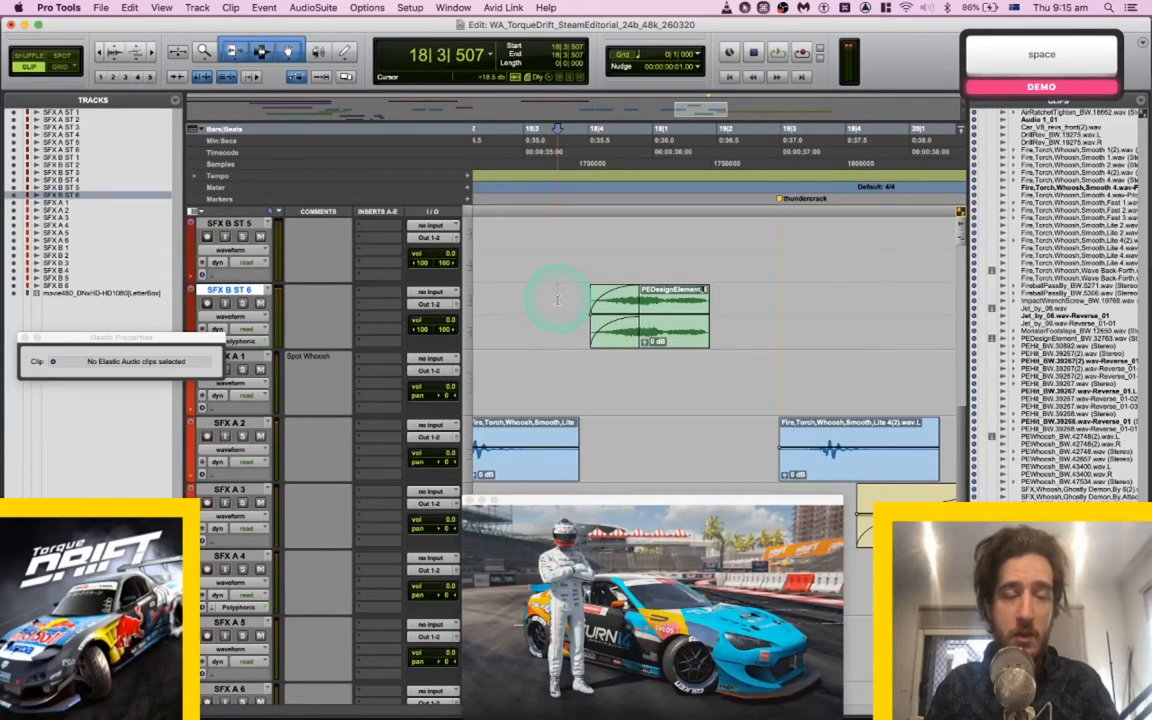
{"action": "key", "text": "super+z"}
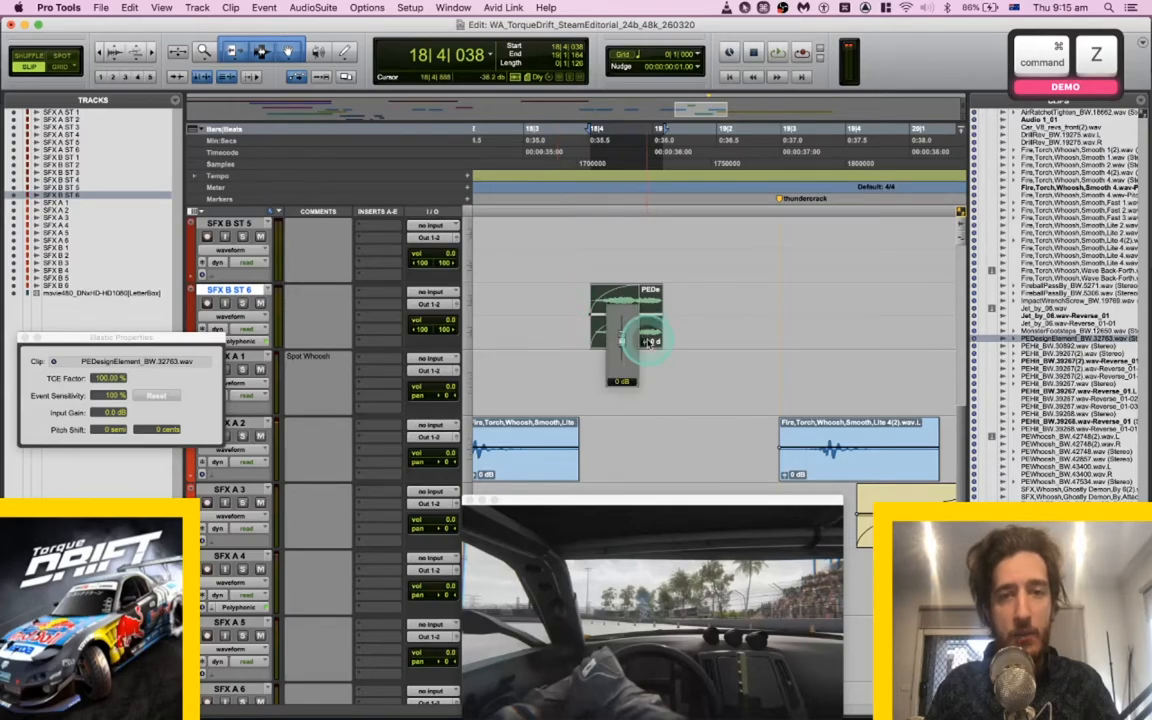
Lower the clip gain of the PEDesignElement_BW.32763 clip on SFX B ST 6 and play it against the video.
{"action": "left_click", "coordinate": [552, 316]}
{"action": "key", "text": "space"}
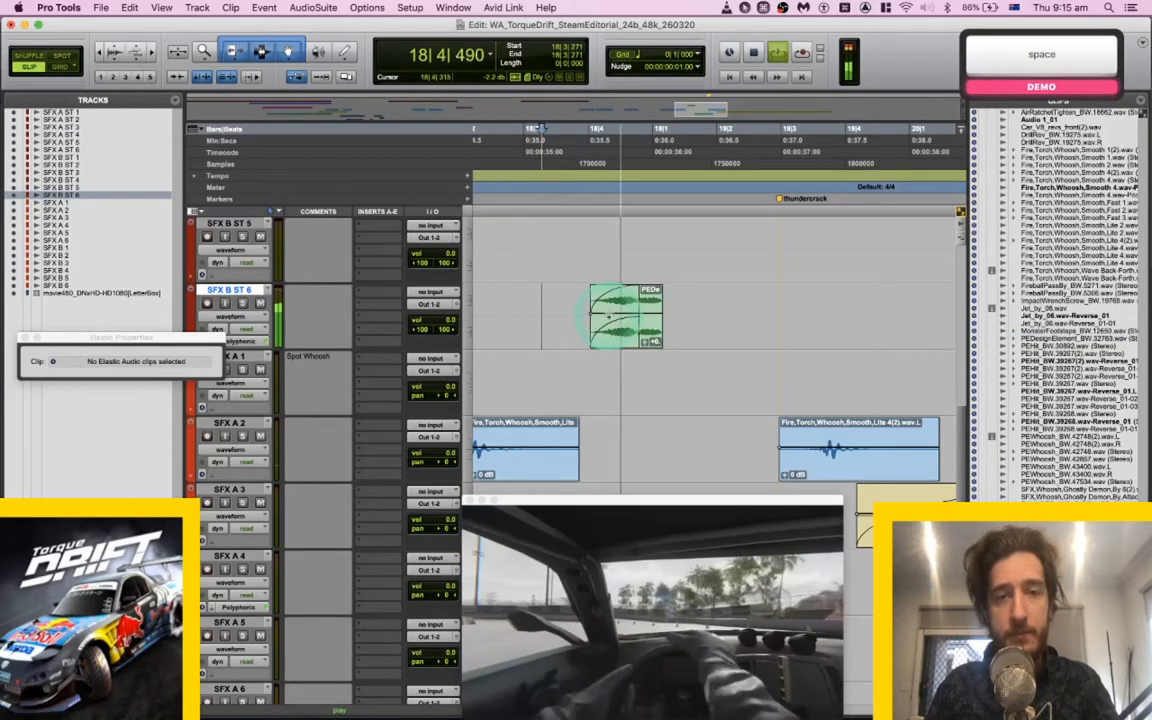
{"action": "key", "text": "space"}
{"action": "key", "text": "space"}
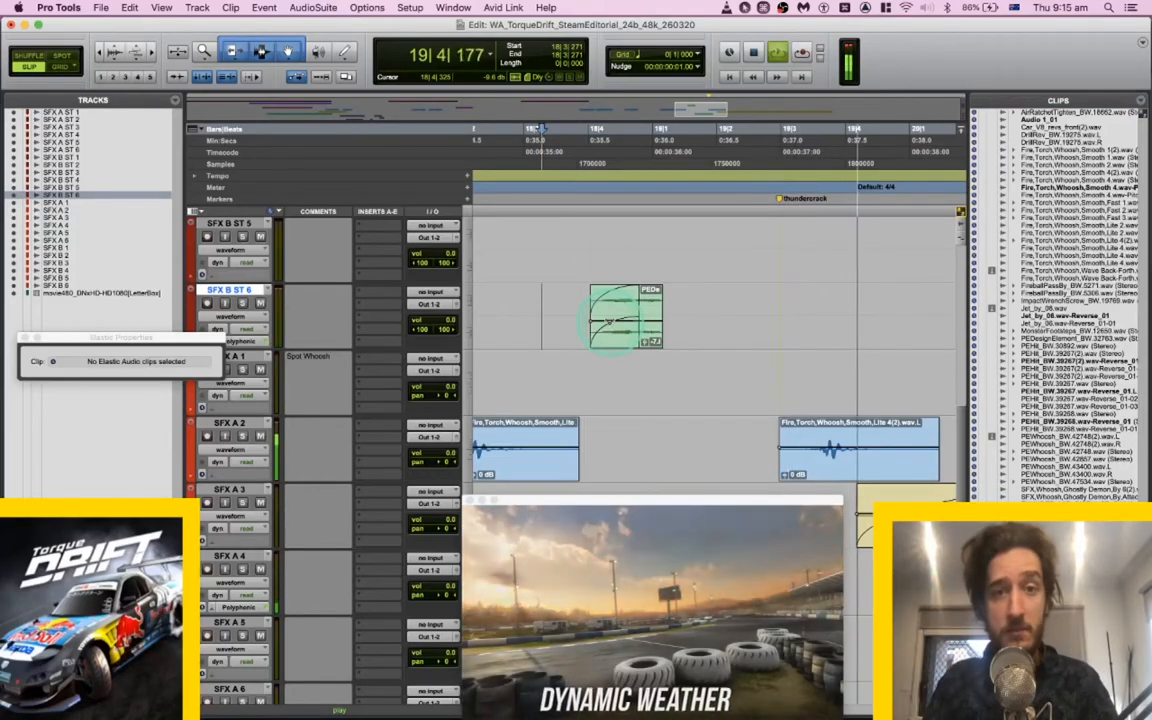
{"action": "key", "text": "space"}
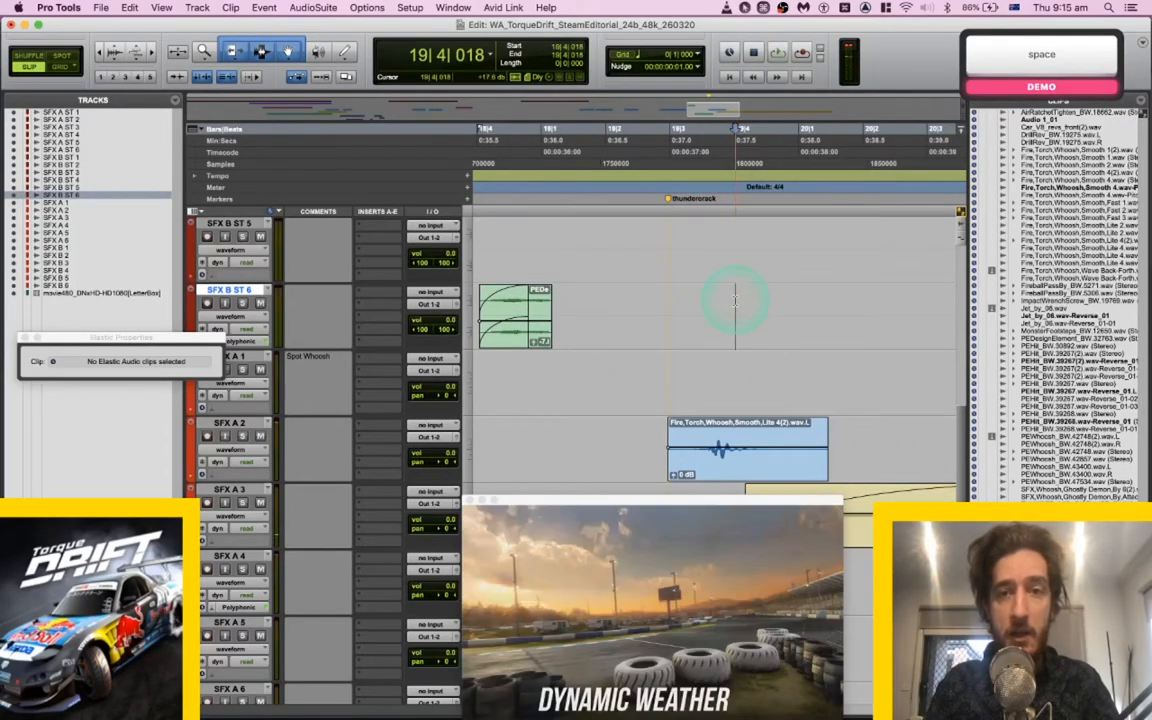
Play the Dynamic Weather section from 19|4|038 and again from 19|2|863, just before the thundercrack marker.
{"action": "key", "text": "alt"}
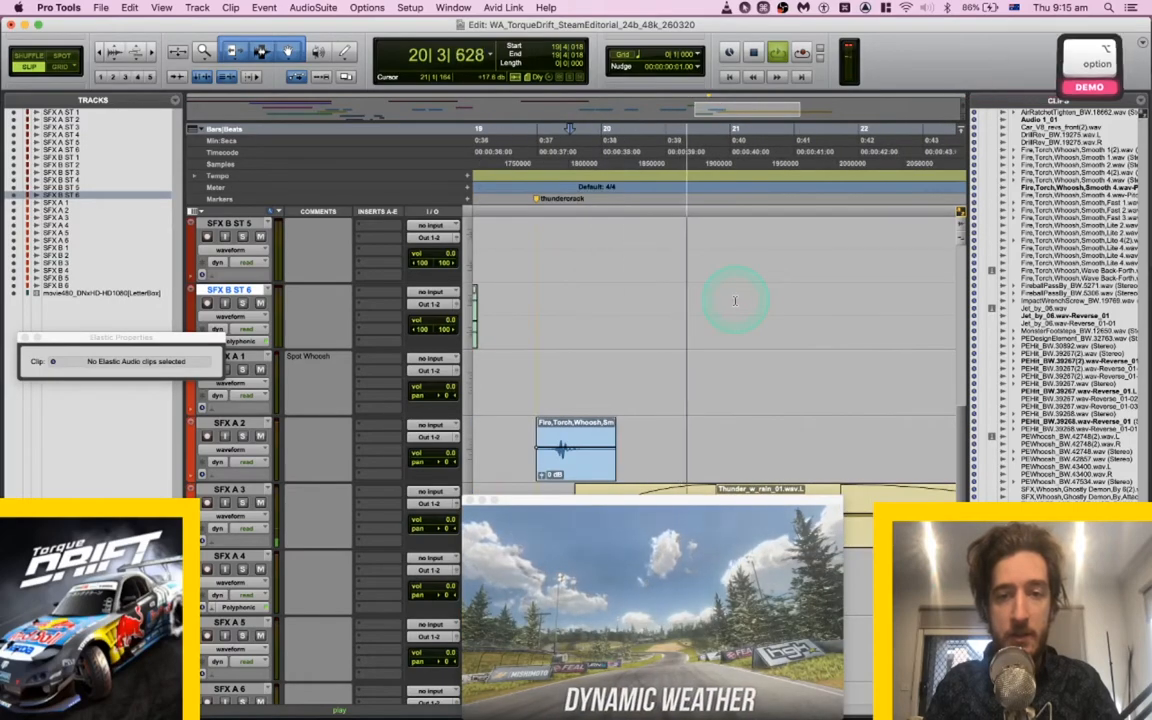
{"action": "scroll", "coordinate": [734, 300], "scroll_direction": "down", "scroll_amount": 1}
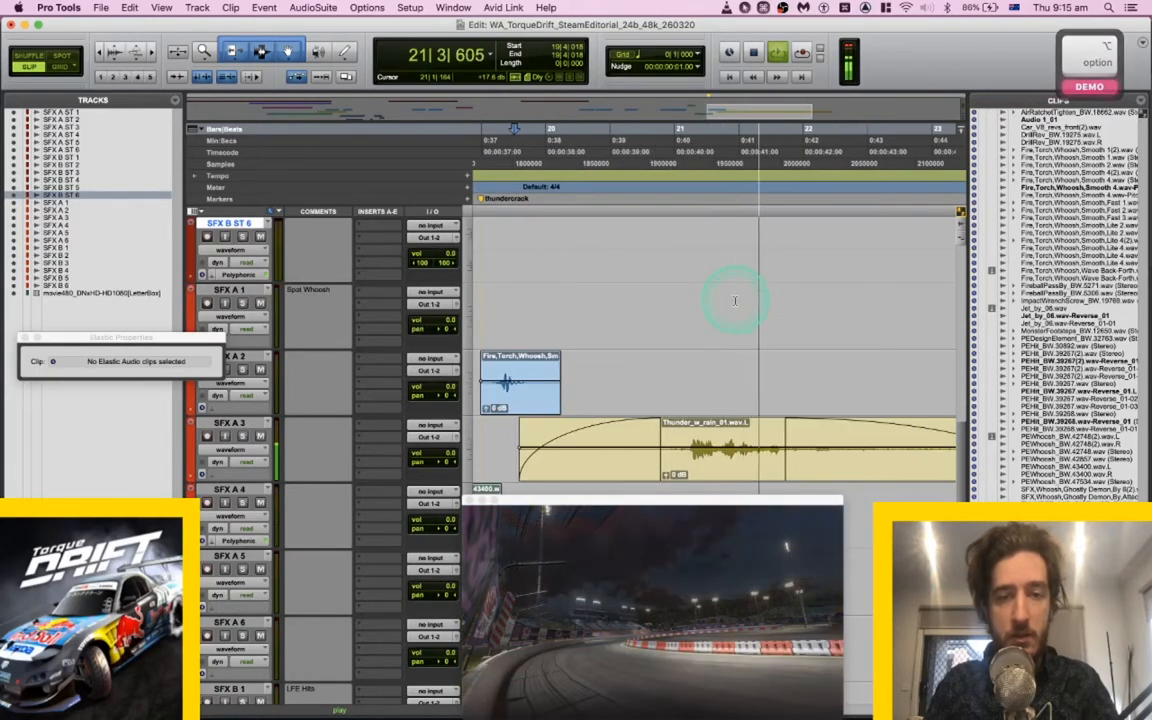
{"action": "key", "text": "space"}
{"action": "left_click", "coordinate": [655, 300]}
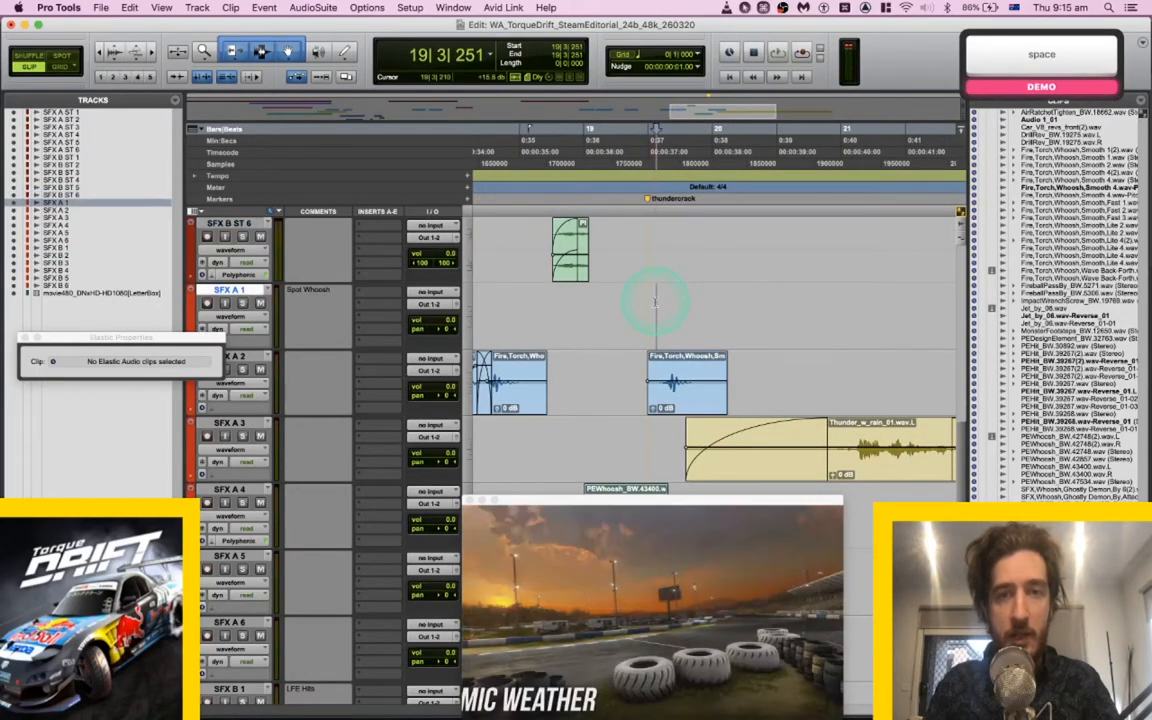
{"action": "left_click", "coordinate": [640, 300]}
{"action": "key", "text": "space"}
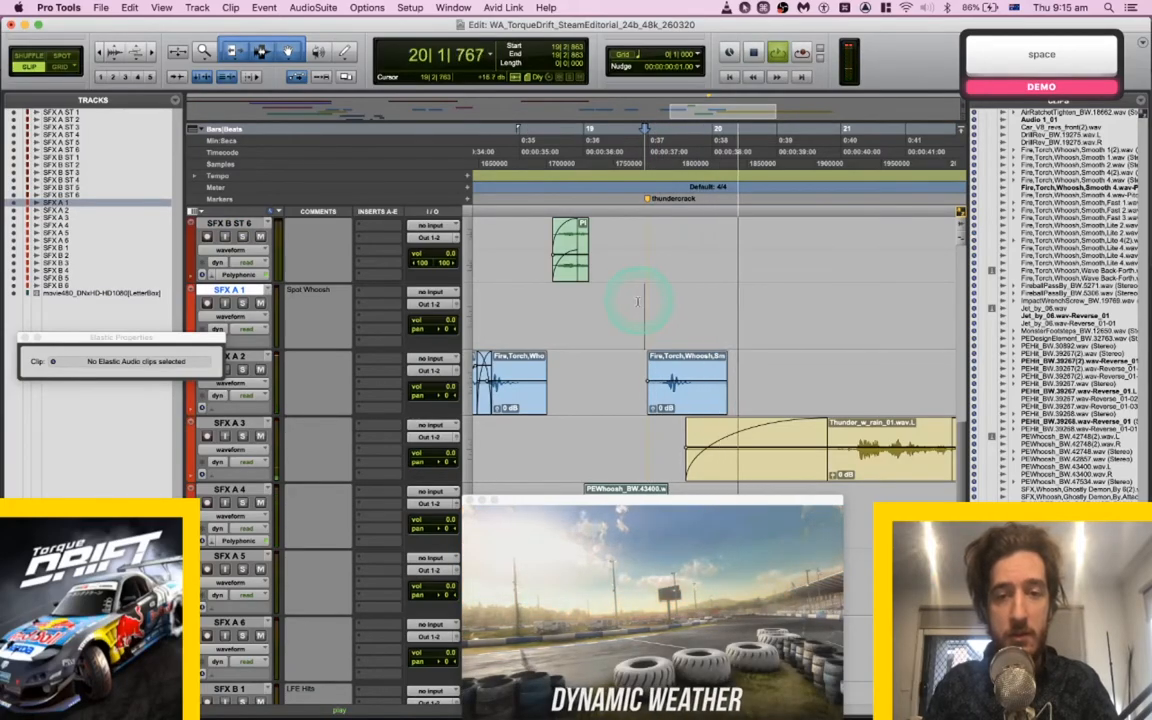
{"action": "key", "text": "space"}
Switch to Search and audition PEAscend_BW.27635.wav, PEAscend_BW.27623.wav, PEHit_BW.46398.wav and PEDesignElement_BW.28821.wav.
{"action": "key", "text": "super+Tab"}
{"action": "scroll", "coordinate": [305, 246], "scroll_direction": "down", "scroll_amount": 3}
{"action": "left_click", "coordinate": [304, 250]}
{"action": "key", "text": "space"}
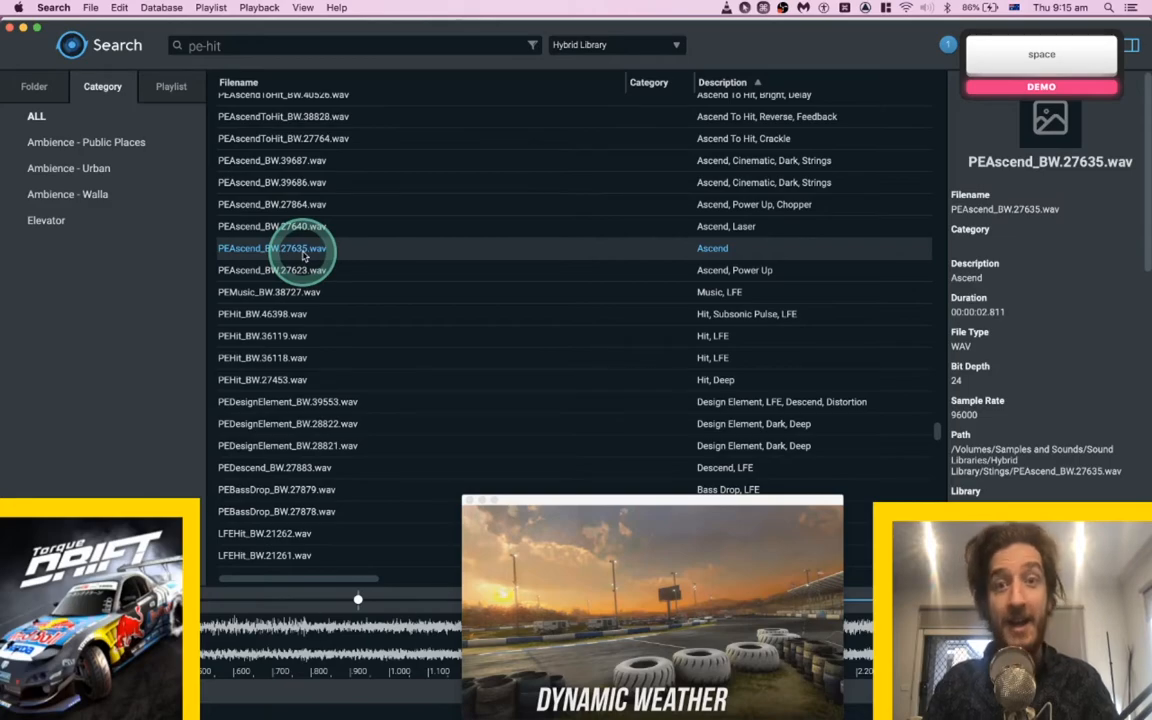
{"action": "key", "text": "space"}
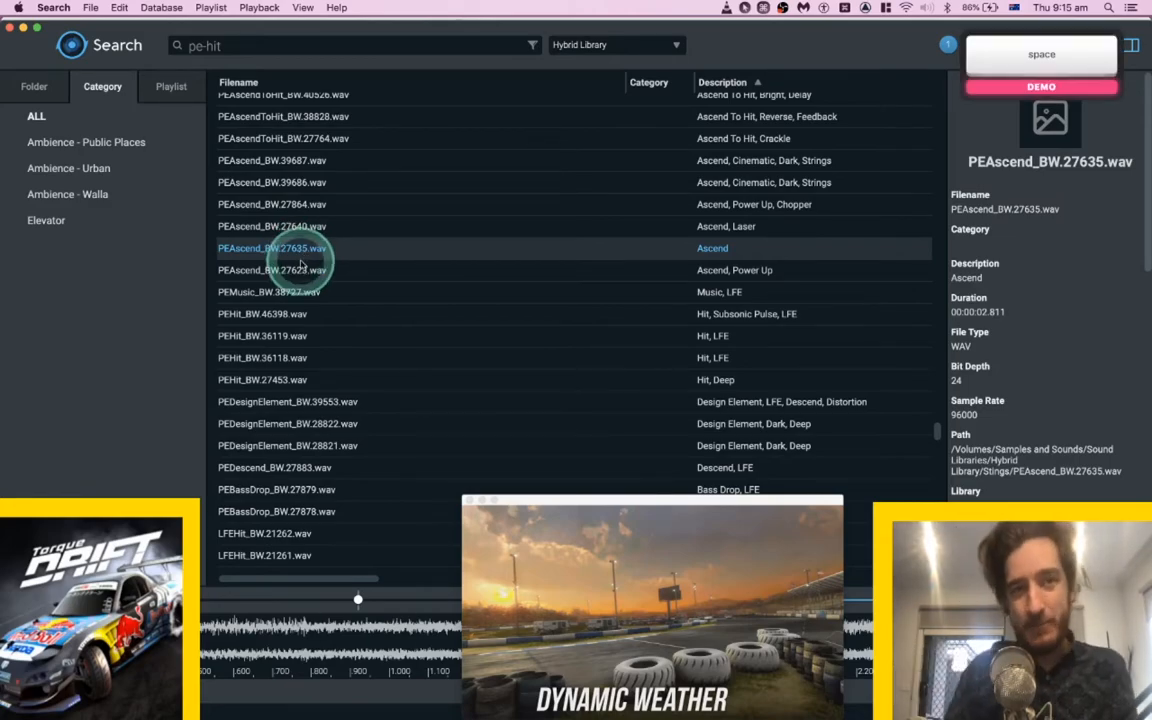
{"action": "left_click", "coordinate": [308, 276]}
{"action": "left_click", "coordinate": [312, 313]}
{"action": "key", "text": "space"}
{"action": "scroll", "coordinate": [305, 300], "scroll_direction": "down", "scroll_amount": 5}
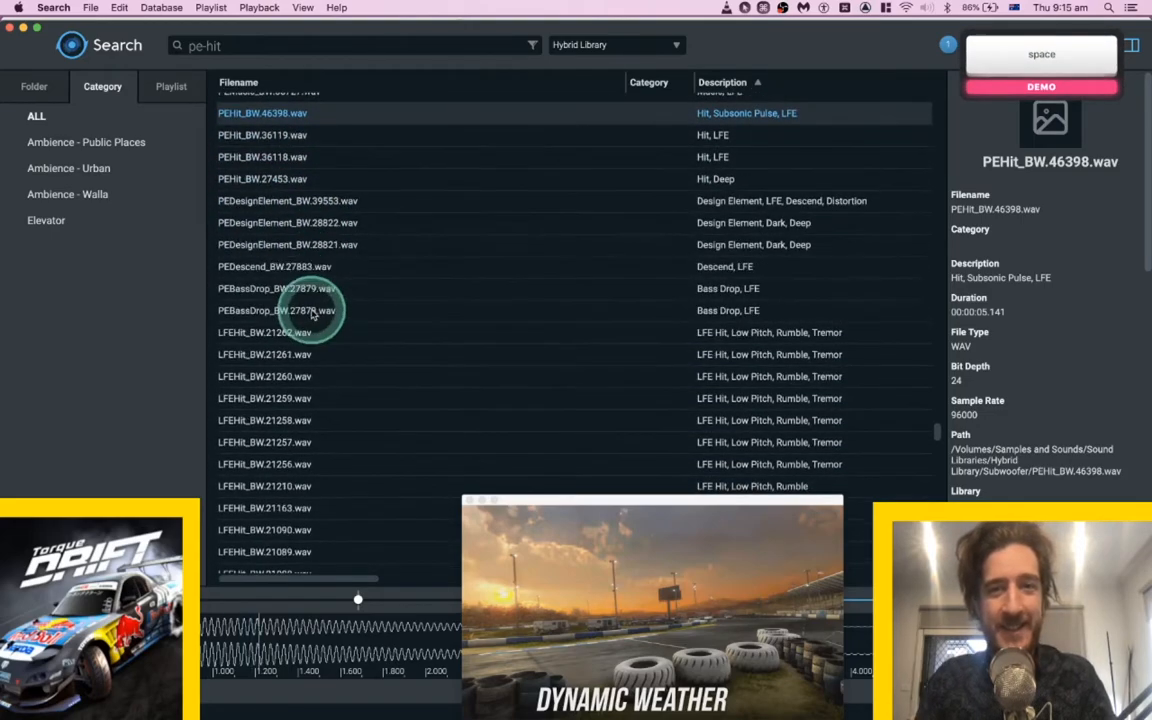
{"action": "left_click", "coordinate": [310, 254]}
{"action": "key", "text": "space"}
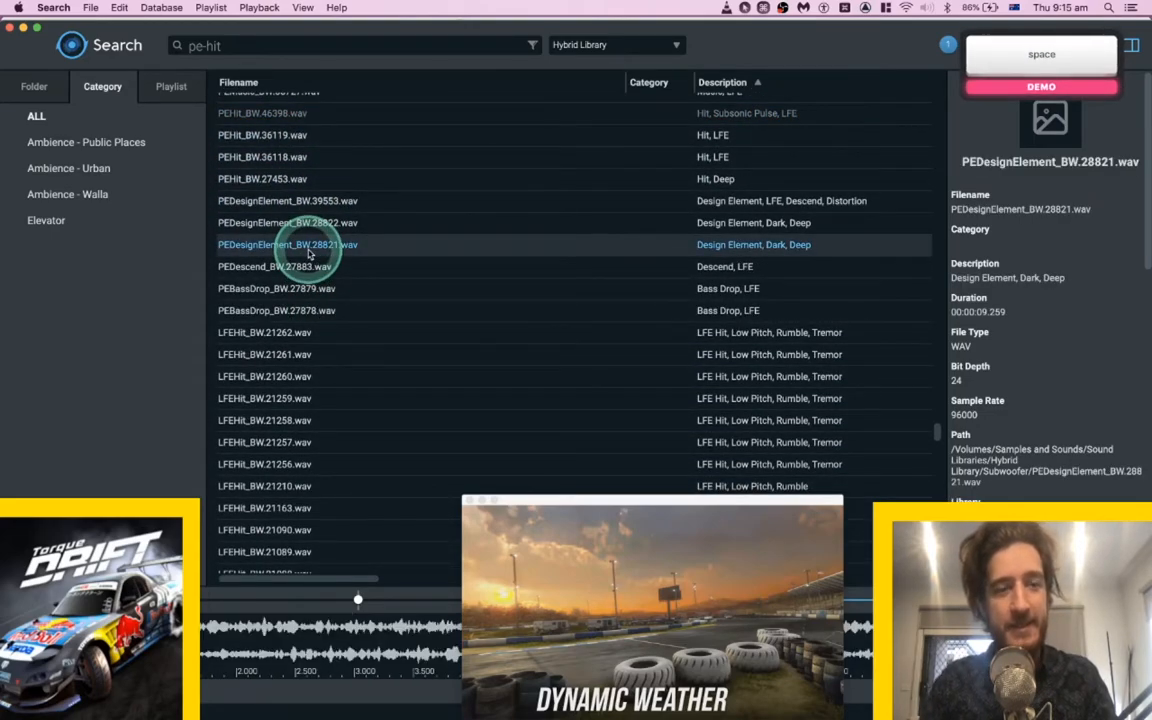
Send PEDesignElement_BW.28821.wav to SFX A 1 in Pro Tools, move the clip to start at 20|2|443, and play it.
{"action": "left_click_drag", "start_coordinate": [310, 254], "coordinate": [458, 245]}
{"action": "key", "text": "super+Tab"}
{"action": "scroll", "coordinate": [606, 344], "scroll_direction": "right", "scroll_amount": 4}
{"action": "scroll", "coordinate": [607, 344], "scroll_direction": "down", "scroll_amount": 1}
{"action": "scroll", "coordinate": [612, 338], "scroll_direction": "up", "scroll_amount": 1}
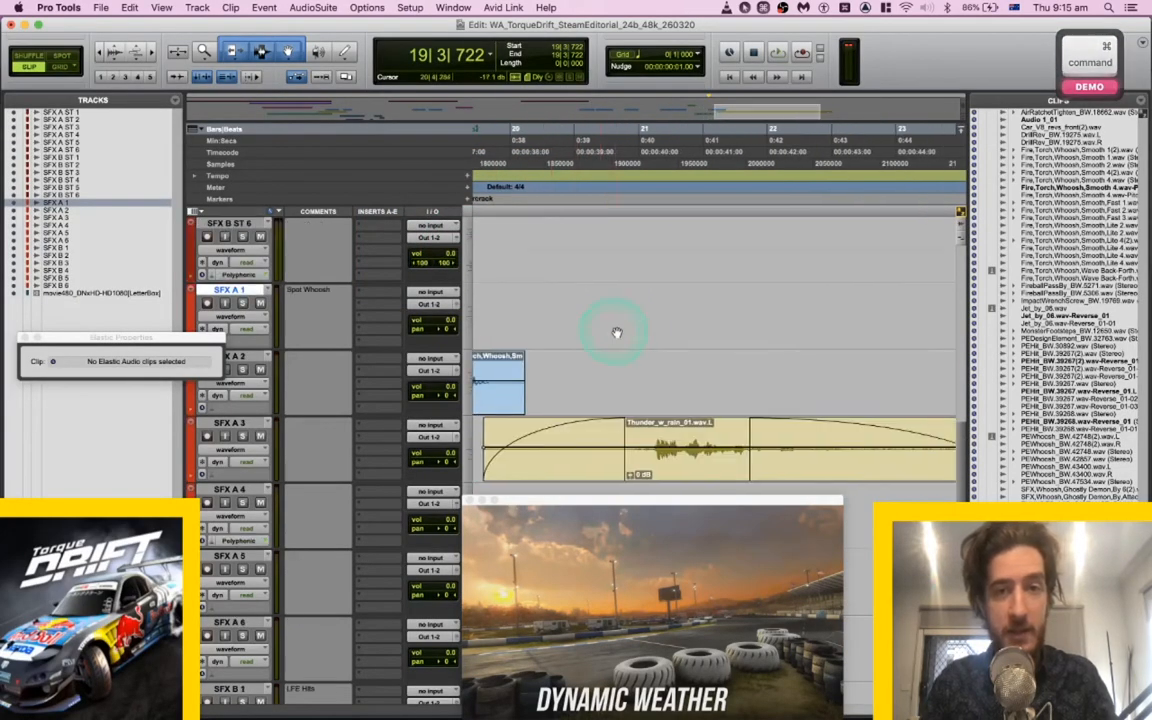
{"action": "left_click", "coordinate": [609, 297]}
{"action": "key", "text": "super+Tab"}
{"action": "key", "text": "s"}
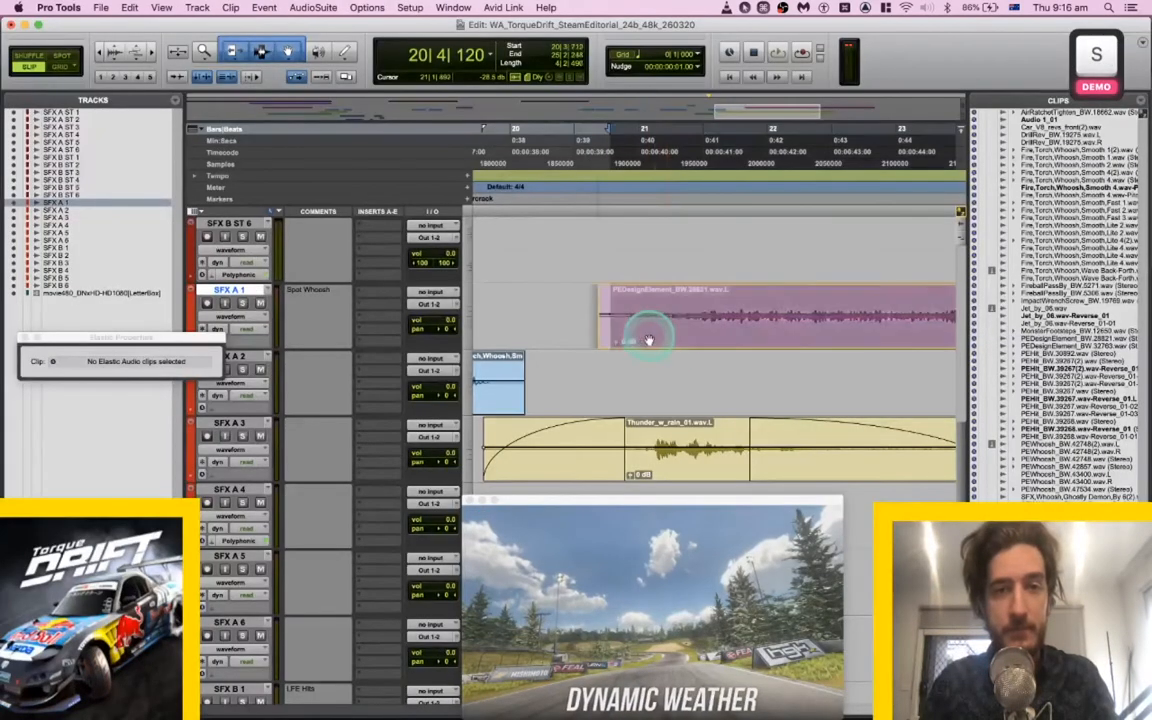
{"action": "key", "text": "space"}
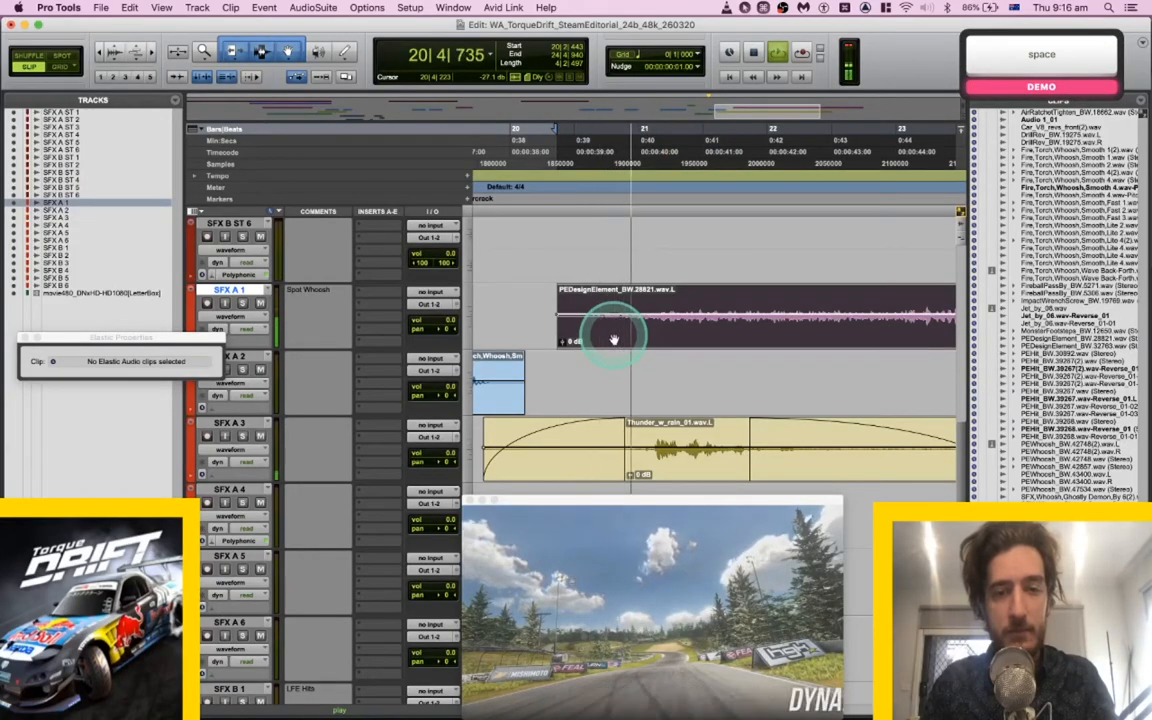
Cut the section from 21|3|169 to 23|4|950 out of the PEDesignElement_BW.28821 clip in Shuffle mode, closing the gap.
{"action": "scroll", "coordinate": [612, 335], "scroll_direction": "down", "scroll_amount": 3}
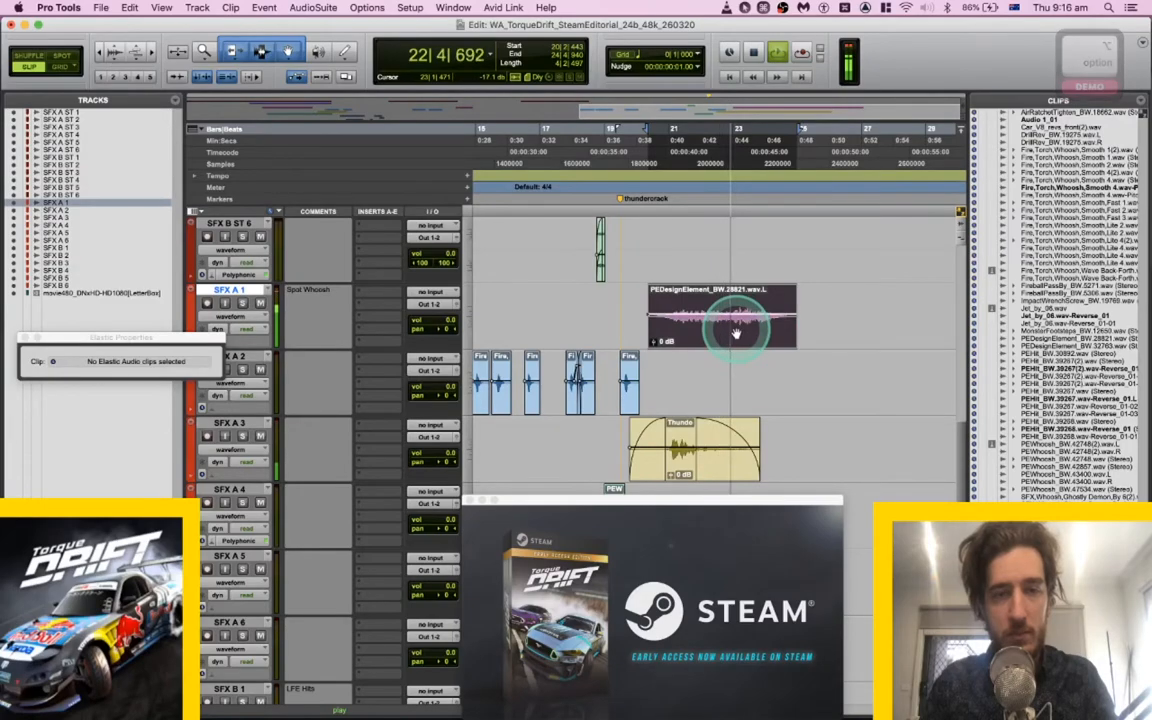
{"action": "key", "text": "space"}
{"action": "left_click_drag", "start_coordinate": [686, 296], "coordinate": [766, 299]}
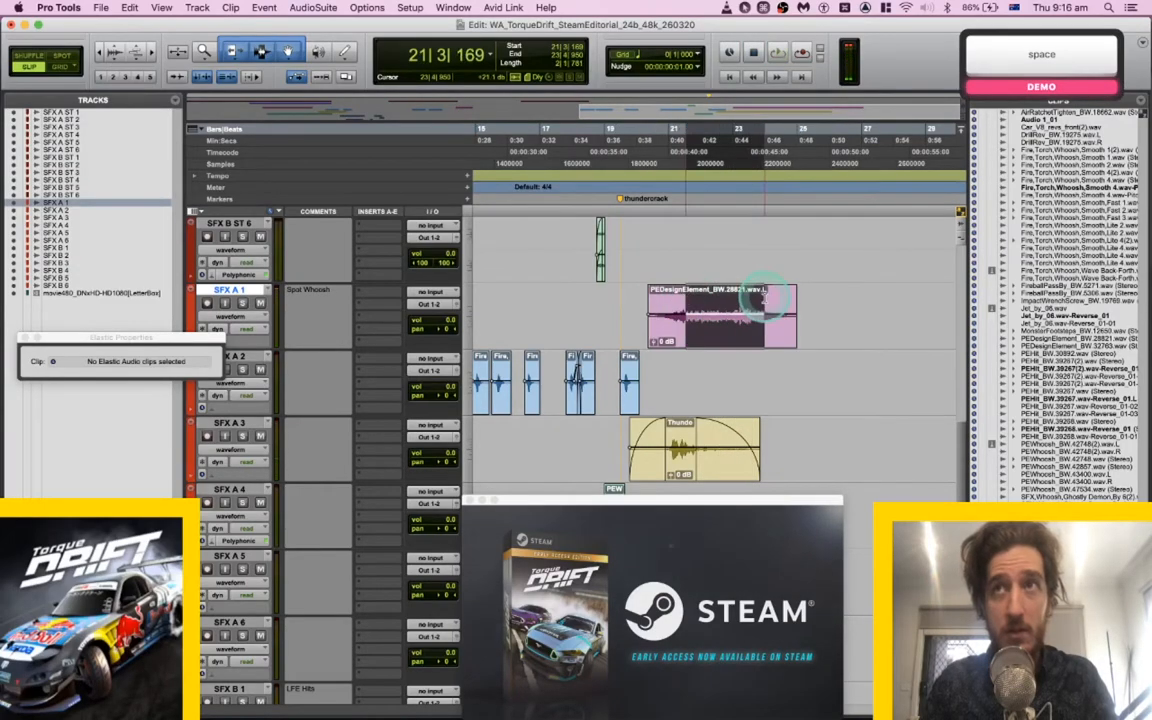
{"action": "key", "text": "BackSpace"}
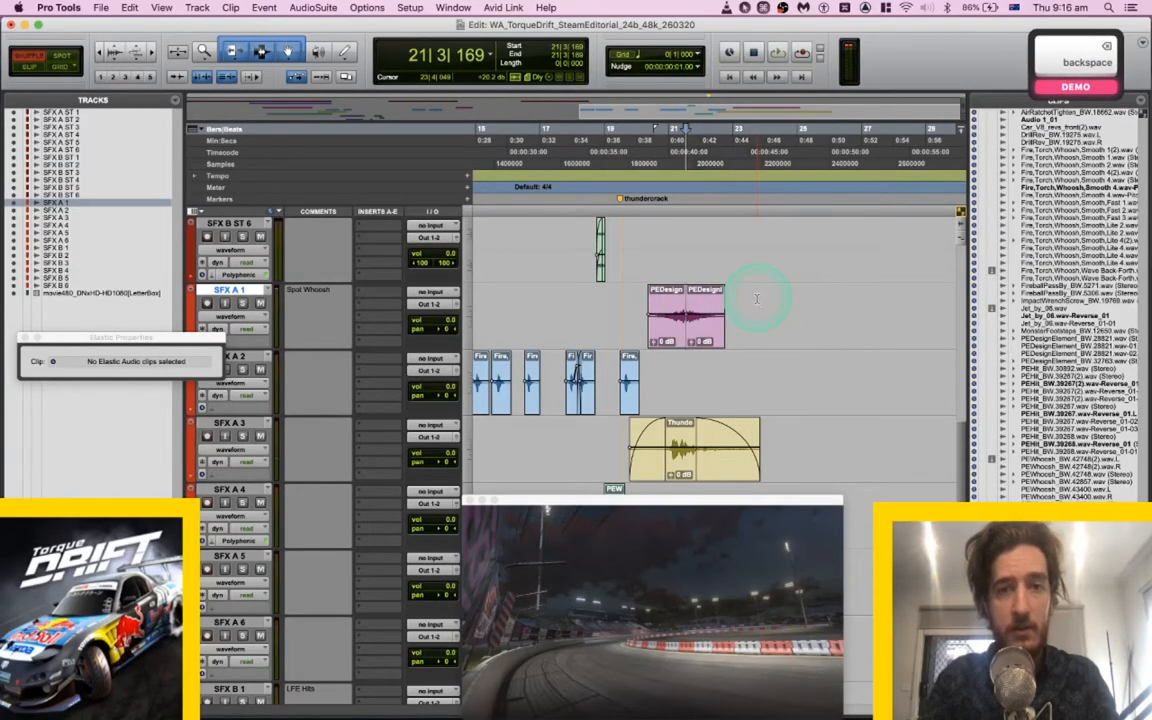
Crossfade the join between the two PEDesignElement_BW.28821 pieces on SFX A 1 and play back the result.
{"action": "left_click", "coordinate": [628, 307]}
{"action": "key", "text": "space"}
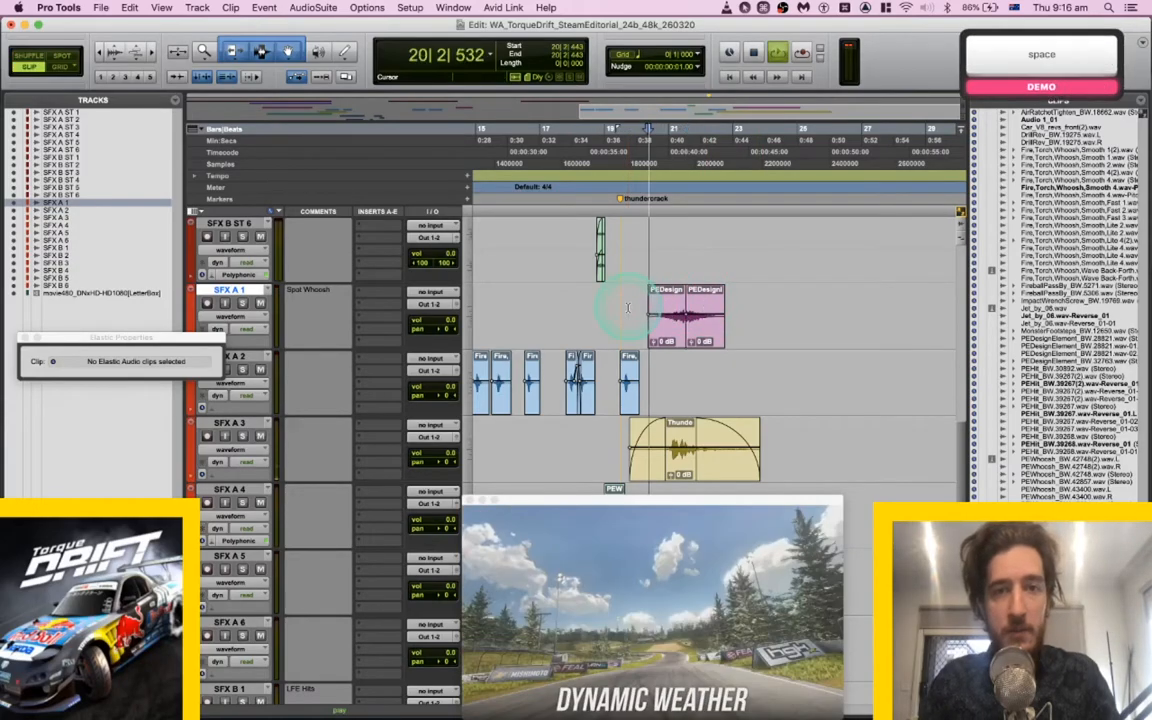
{"action": "scroll", "coordinate": [628, 307], "scroll_direction": "up", "scroll_amount": 4, "text": "alt"}
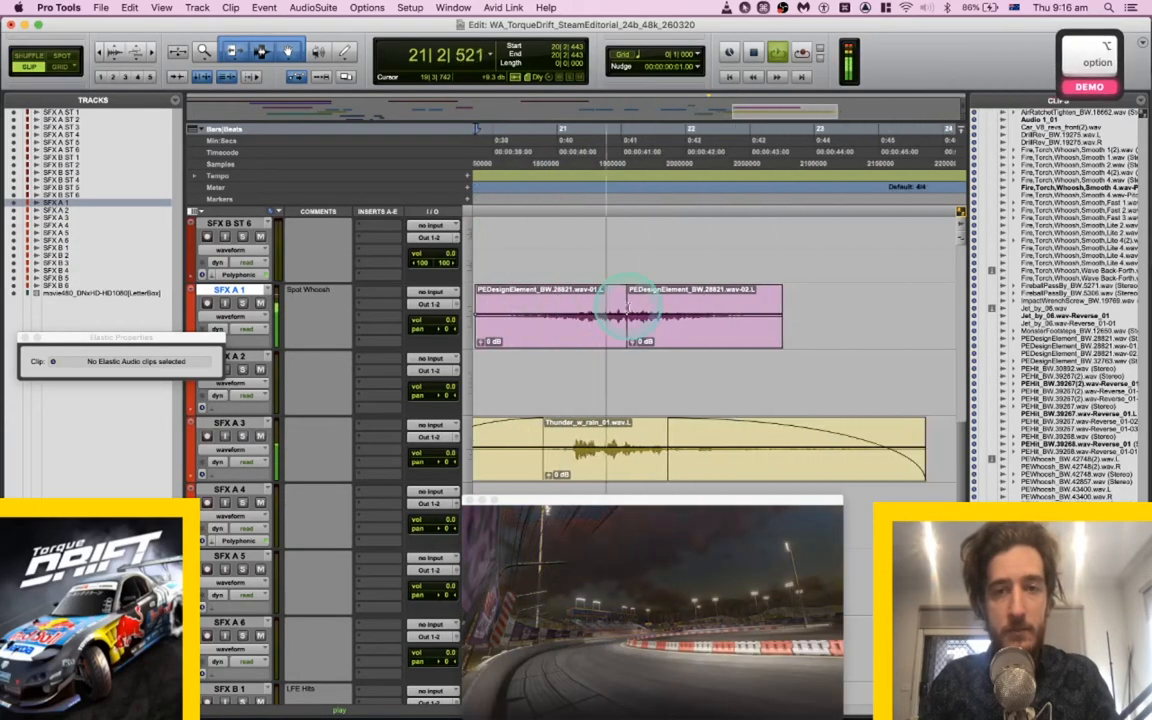
{"action": "left_click_drag", "start_coordinate": [664, 307], "coordinate": [577, 303]}
{"action": "key", "text": "f"}
{"action": "left_click", "coordinate": [557, 296]}
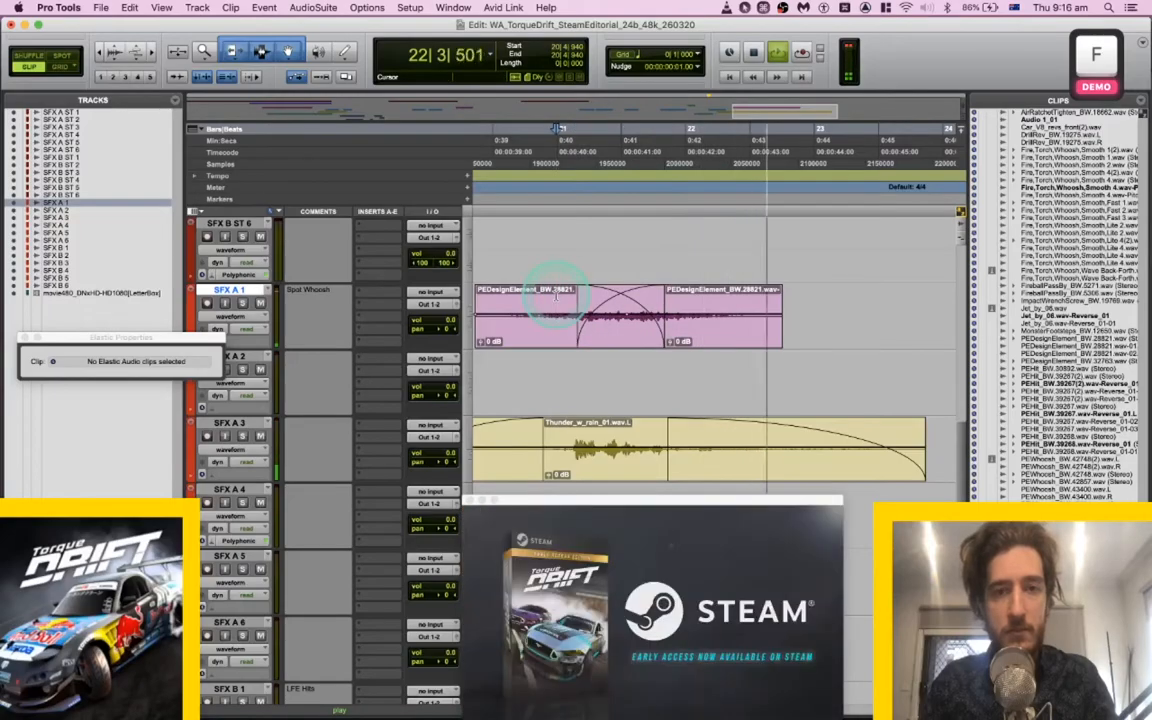
{"action": "left_click", "coordinate": [526, 298]}
{"action": "key", "text": "space"}
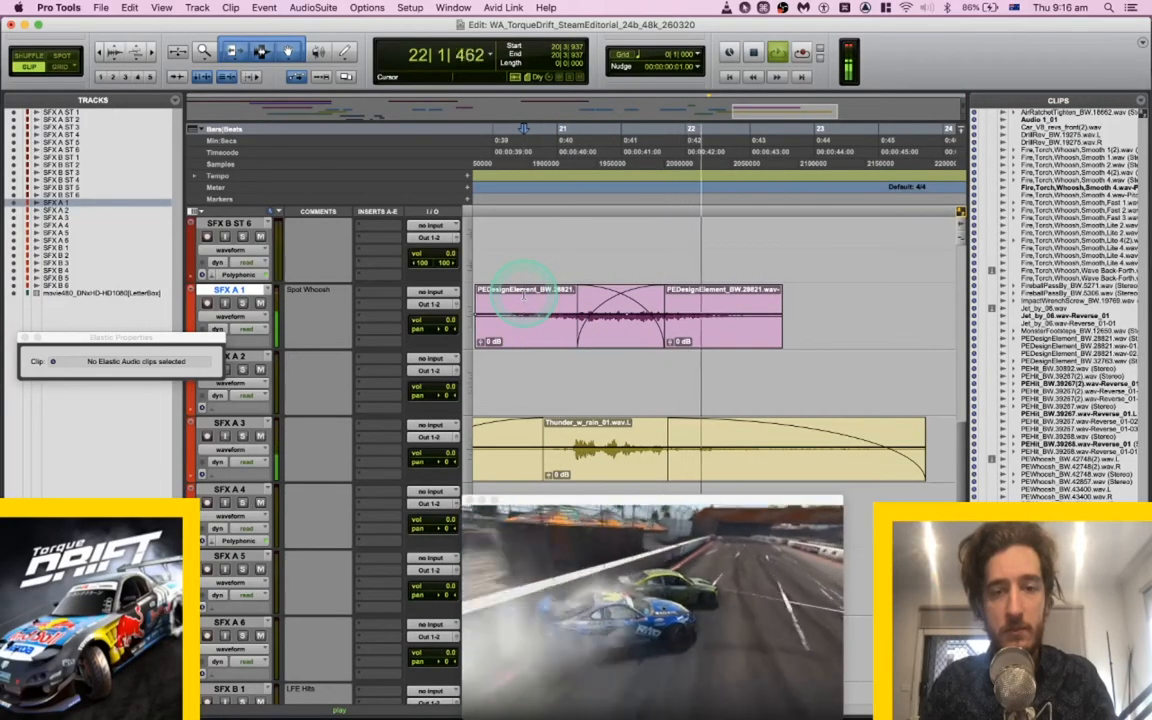
{"action": "key", "text": "space"}
Switch to Search and audition LFEHit_BW.21262.wav, PEHit_BW.36118.wav and PEAscend_BW.27623.wav.
{"action": "key", "text": "super+Tab"}
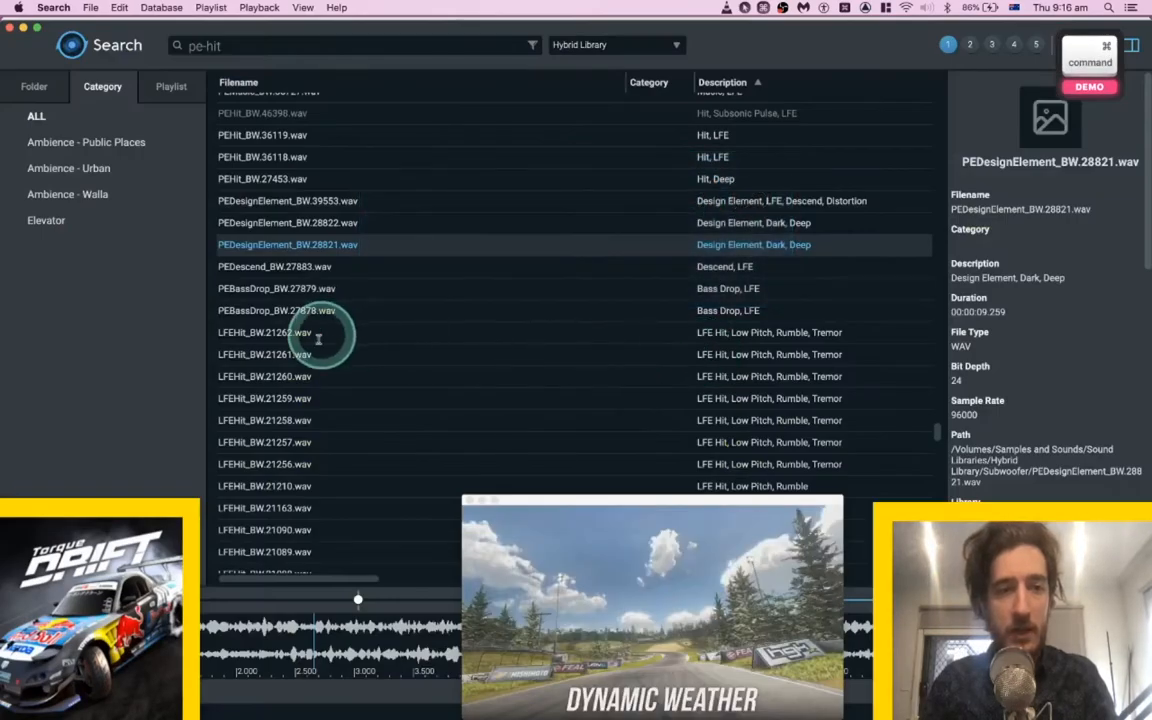
{"action": "left_click", "coordinate": [305, 333]}
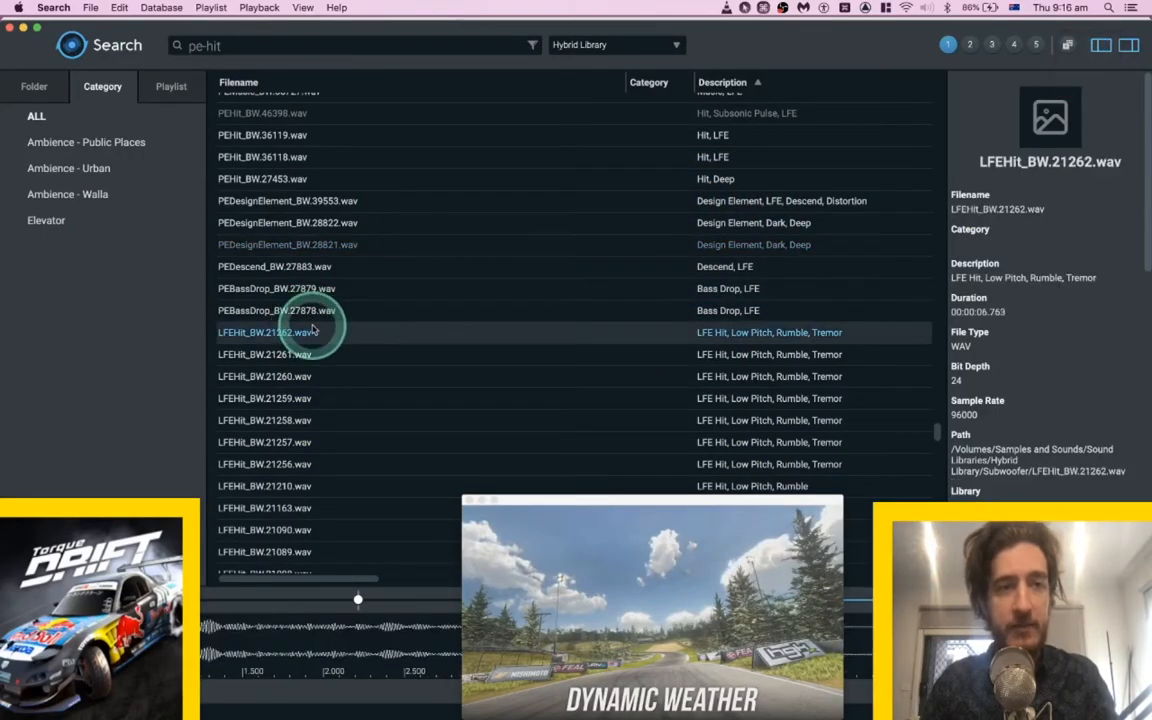
{"action": "scroll", "coordinate": [312, 330], "scroll_direction": "up", "scroll_amount": 3}
{"action": "left_click", "coordinate": [300, 255]}
{"action": "key", "text": "space"}
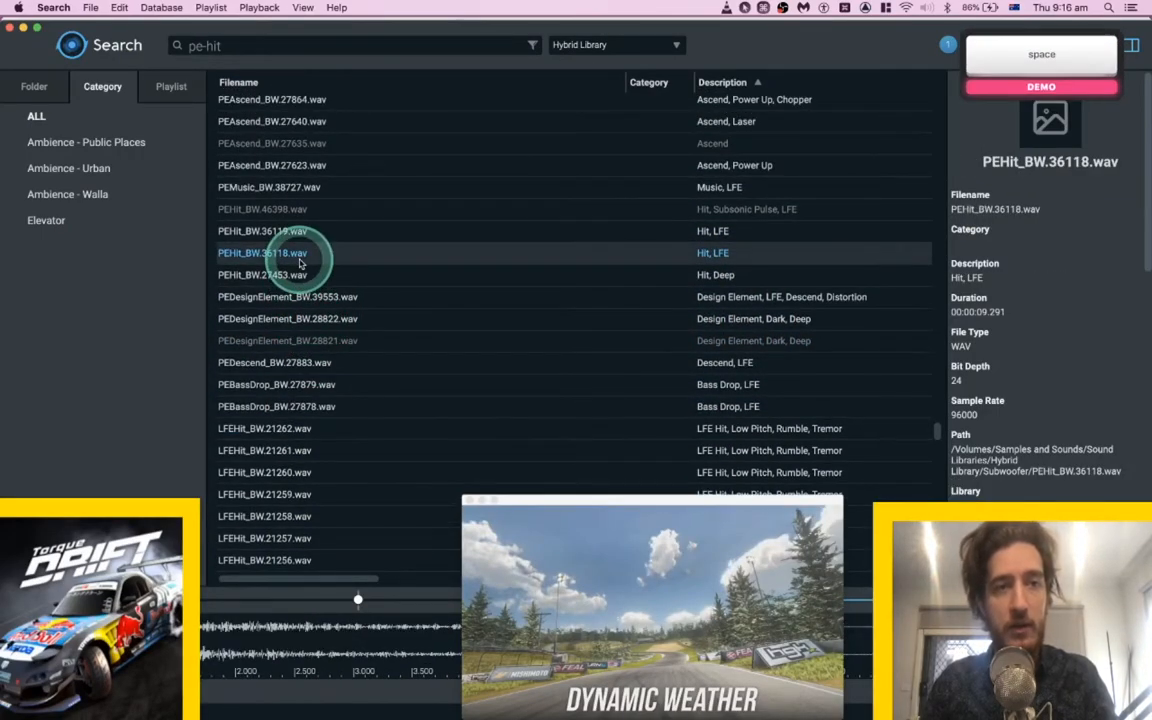
{"action": "key", "text": "space"}
{"action": "left_click", "coordinate": [296, 165]}
{"action": "scroll", "coordinate": [312, 175], "scroll_direction": "up", "scroll_amount": 5}
Send PEAscend_BW.27623.wav to SFX B ST 6 in Pro Tools, place the clip at 21|3|640, and switch back to Search.
{"action": "key", "text": "super+Tab"}
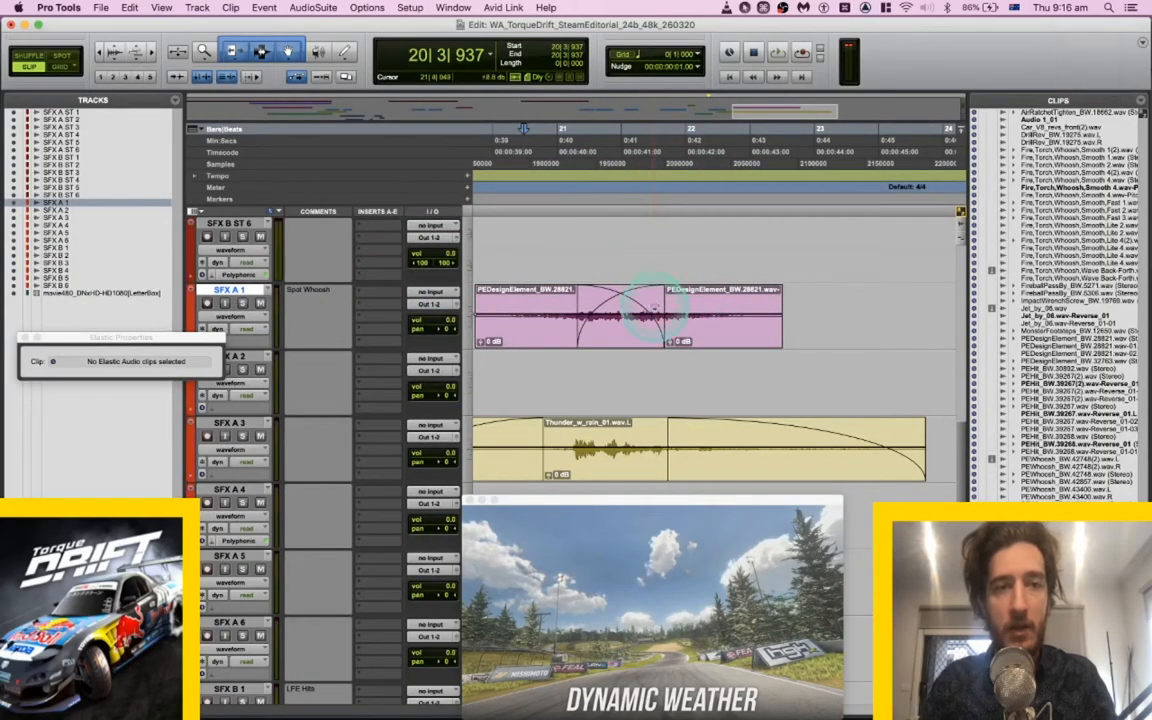
{"action": "scroll", "coordinate": [653, 278], "scroll_direction": "up", "scroll_amount": 1}
{"action": "left_click", "coordinate": [648, 331]}
{"action": "key", "text": "super+Tab"}
{"action": "key", "text": "s"}
{"action": "left_click_drag", "start_coordinate": [698, 340], "coordinate": [700, 333]}
{"action": "key", "text": "super+Tab"}
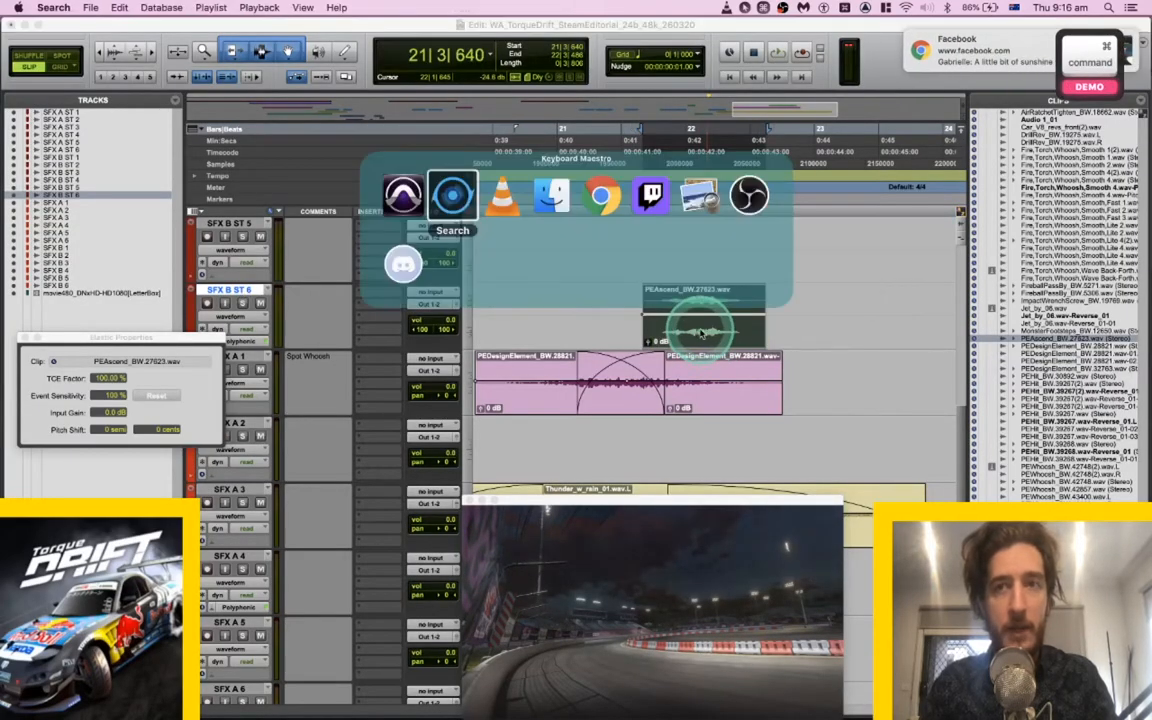
Move the PEAscend_BW.27623.wav clip on SFX B ST 6 to start at 21|4|643 and play it back against the video.
{"action": "key", "text": "super+Tab"}
{"action": "key", "text": "space"}
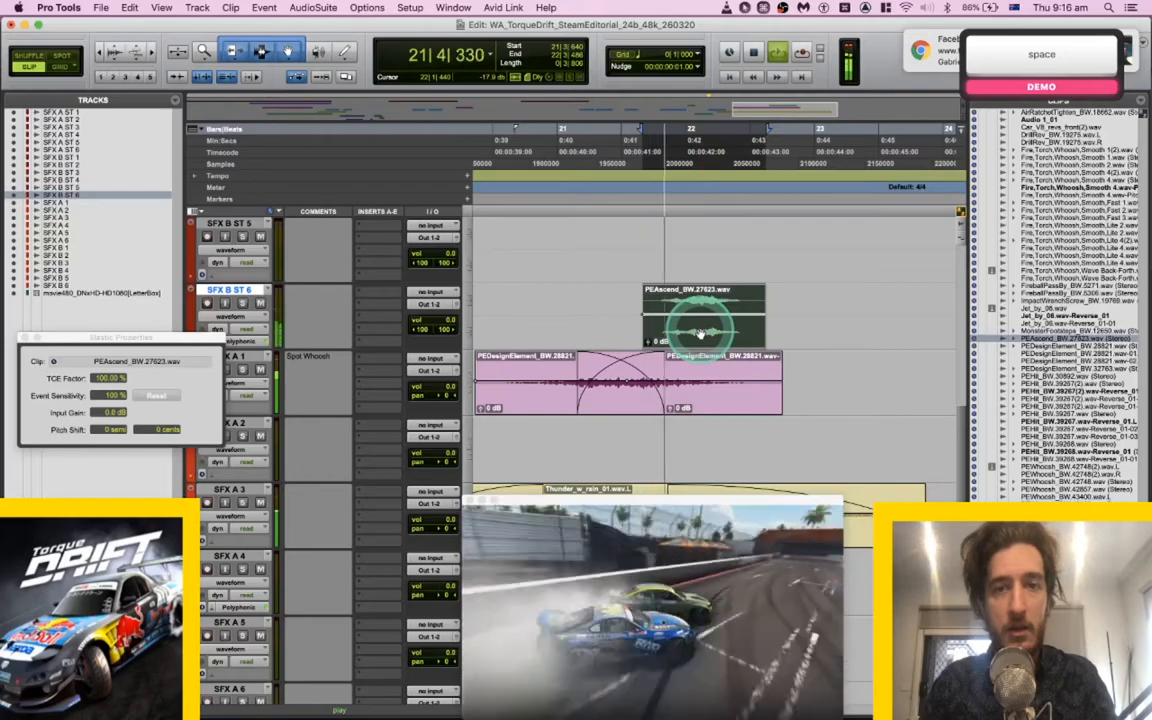
{"action": "key", "text": "space"}
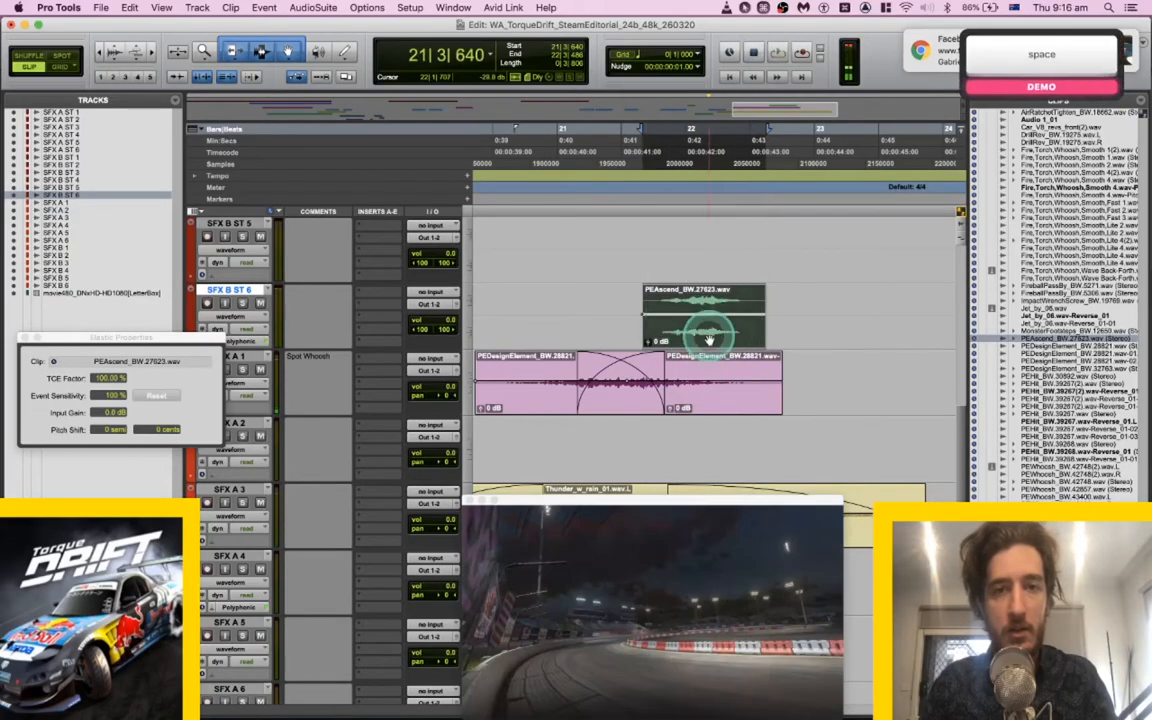
{"action": "left_click_drag", "start_coordinate": [706, 330], "coordinate": [743, 341]}
{"action": "key", "text": "space"}
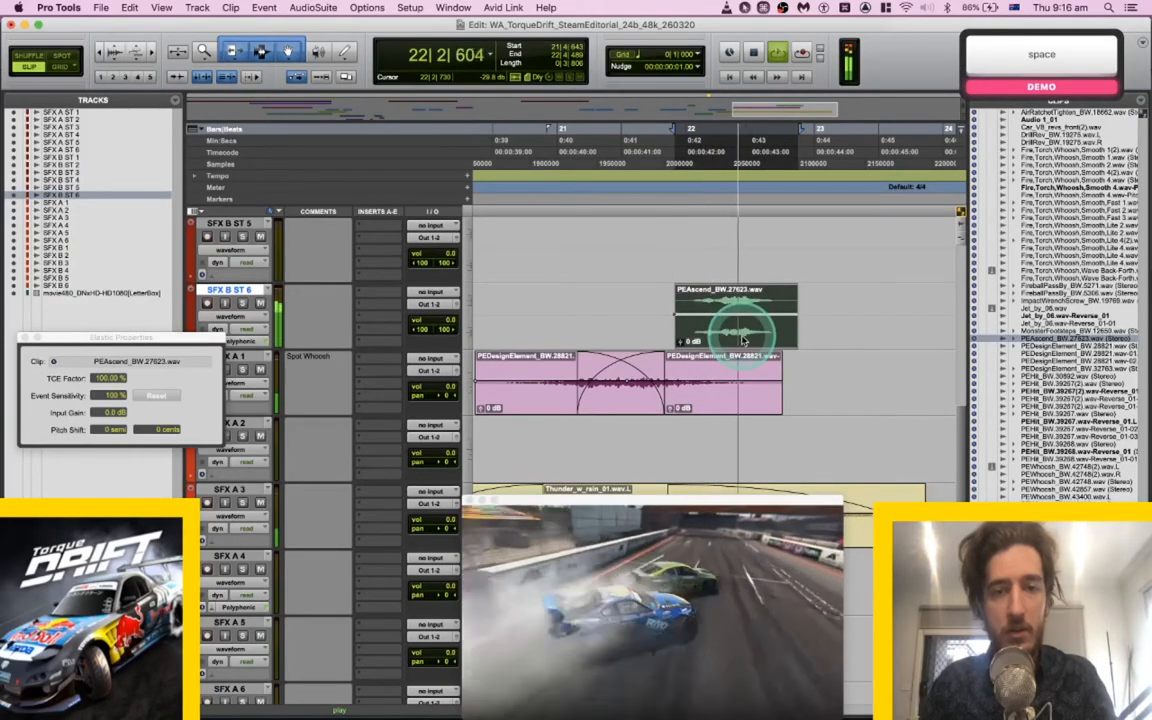
{"action": "key", "text": "space"}
{"action": "key", "text": "space"}
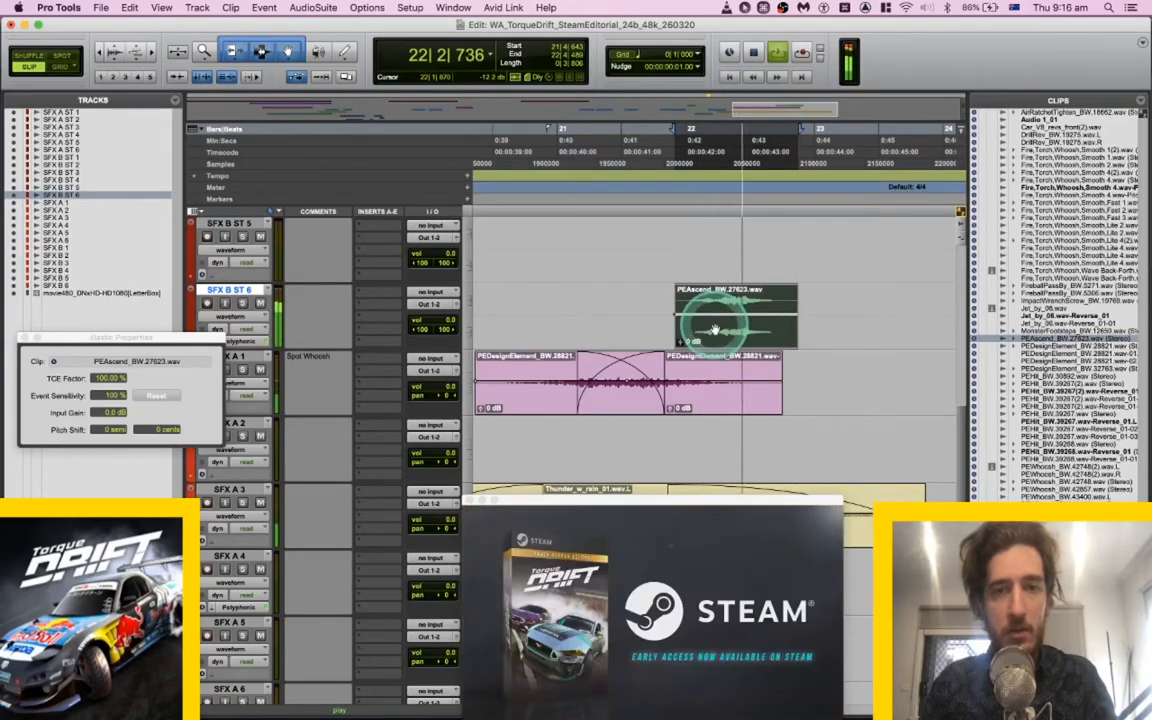
{"action": "key", "text": "space"}
Switch to Search and audition PEHit_BW.36119.wav and PEBassDrop_BW.27879.wav.
{"action": "key", "text": "super+Tab"}
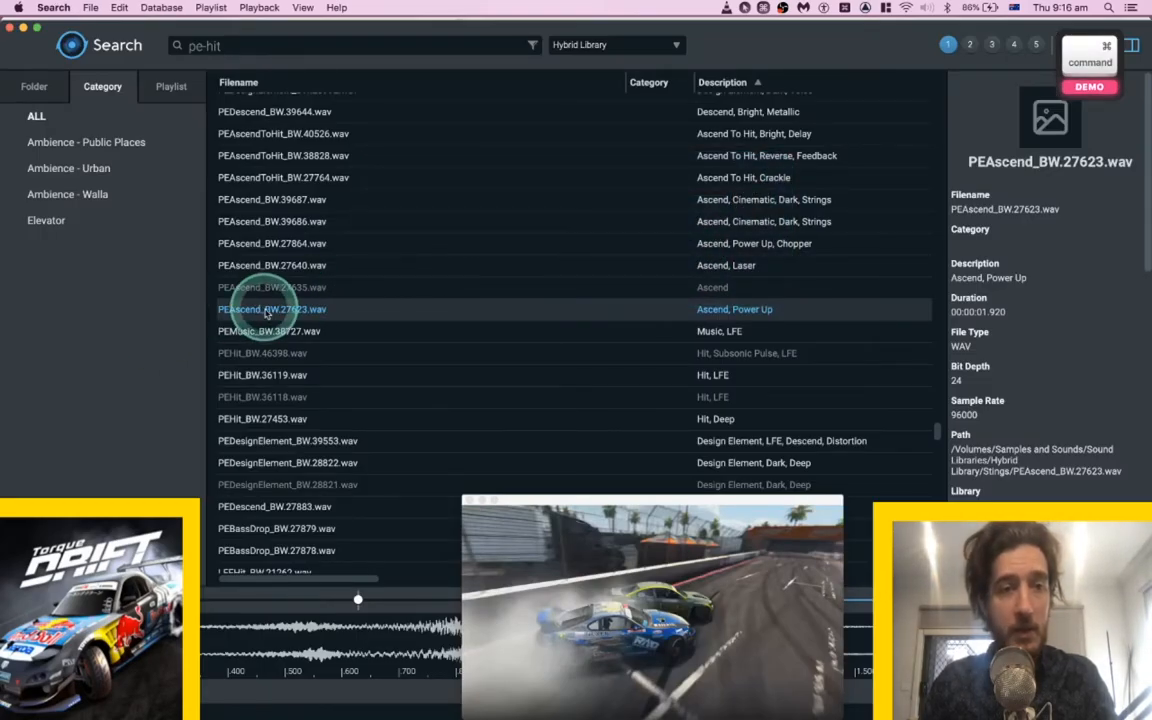
{"action": "left_click", "coordinate": [271, 331]}
{"action": "left_click", "coordinate": [255, 375]}
{"action": "key", "text": "space"}
{"action": "scroll", "coordinate": [287, 390], "scroll_direction": "down", "scroll_amount": 5}
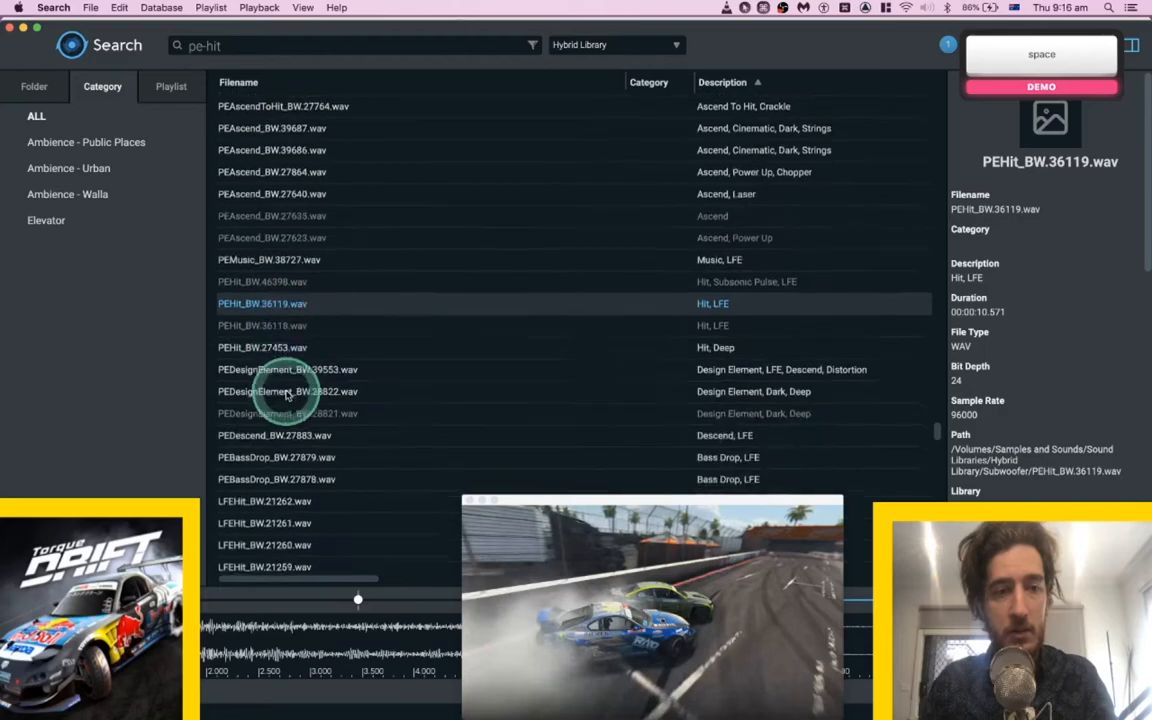
{"action": "left_click", "coordinate": [287, 357]}
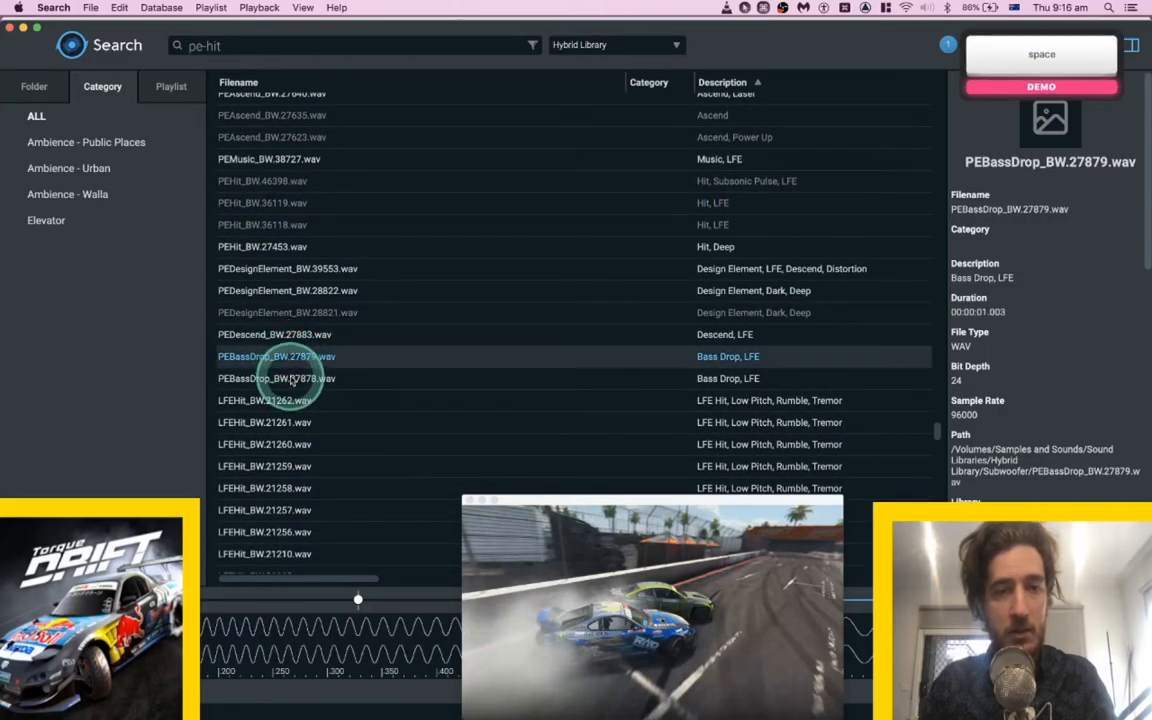
{"action": "key", "text": "super+Tab"}
{"action": "left_click_drag", "start_coordinate": [290, 378], "coordinate": [645, 367]}
{"action": "key", "text": "super+Tab"}
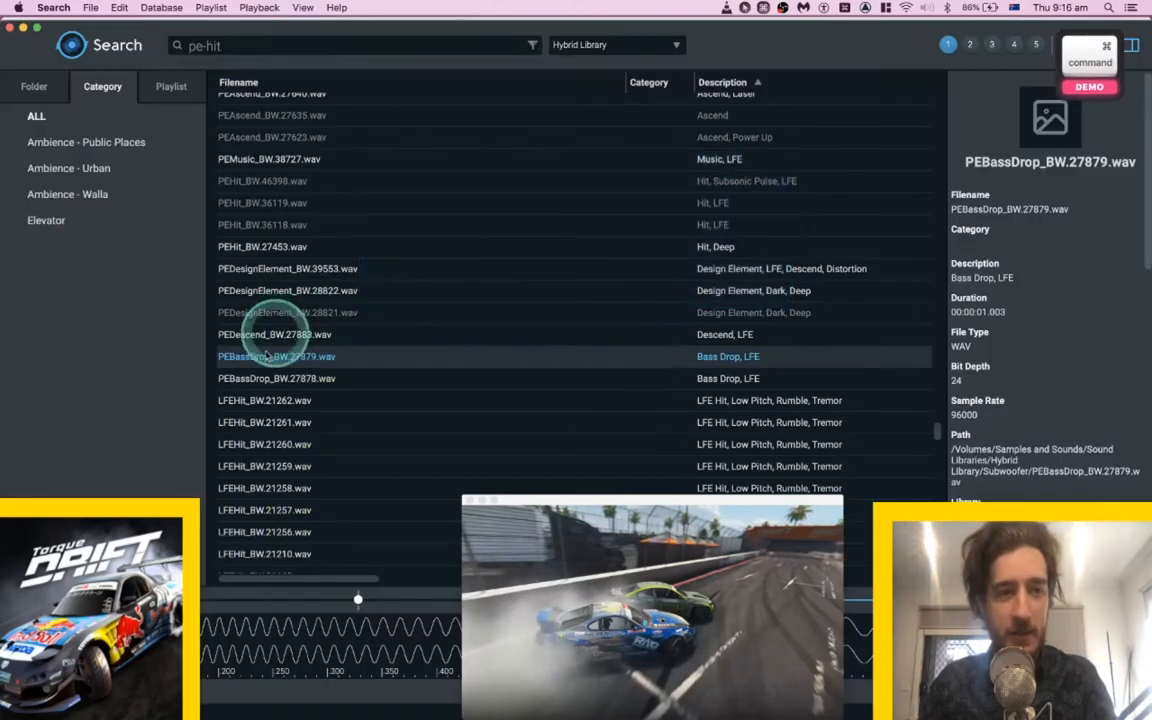
Audition the low-pitch rumble hits, including LFEHit_BW.21262.wav, LFEHit_BW.21074.wav and LFEHit_BW.20974.wav.
{"action": "left_click", "coordinate": [254, 403]}
{"action": "key", "text": "space"}
{"action": "key", "text": "space"}
{"action": "scroll", "coordinate": [254, 405], "scroll_direction": "down", "scroll_amount": 8}
{"action": "left_click", "coordinate": [254, 406]}
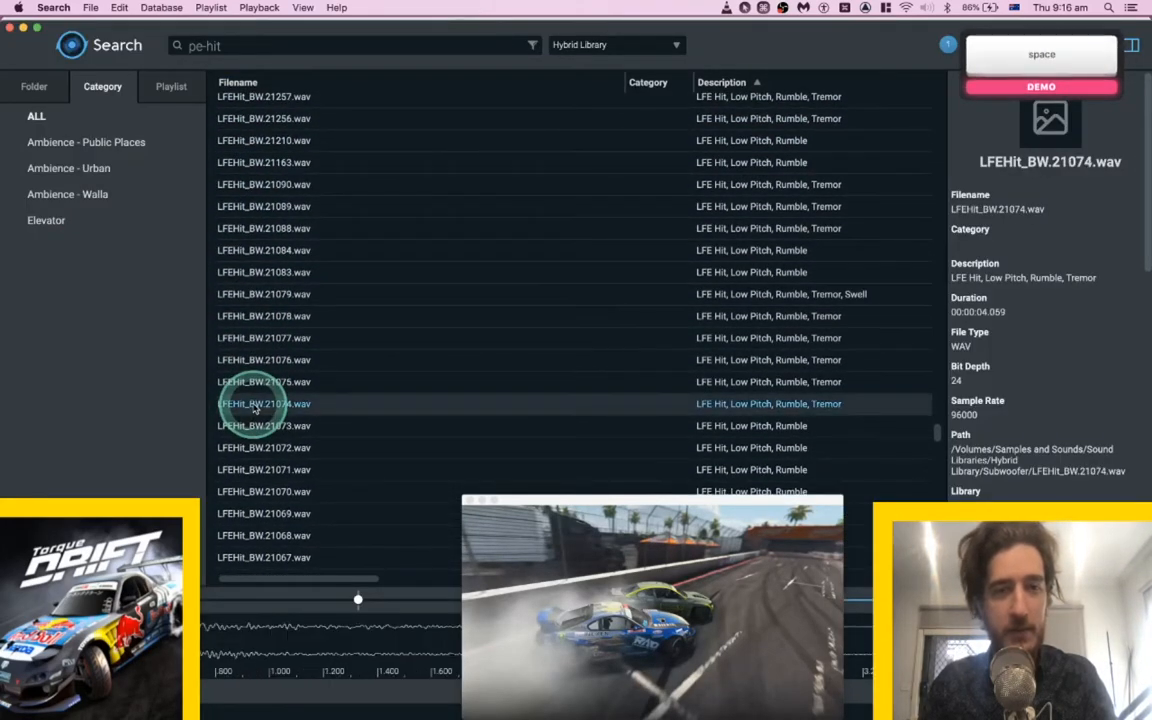
{"action": "scroll", "coordinate": [254, 406], "scroll_direction": "down", "scroll_amount": 5}
{"action": "left_click", "coordinate": [254, 406]}
{"action": "scroll", "coordinate": [254, 406], "scroll_direction": "down", "scroll_amount": 6}
{"action": "left_click", "coordinate": [254, 405]}
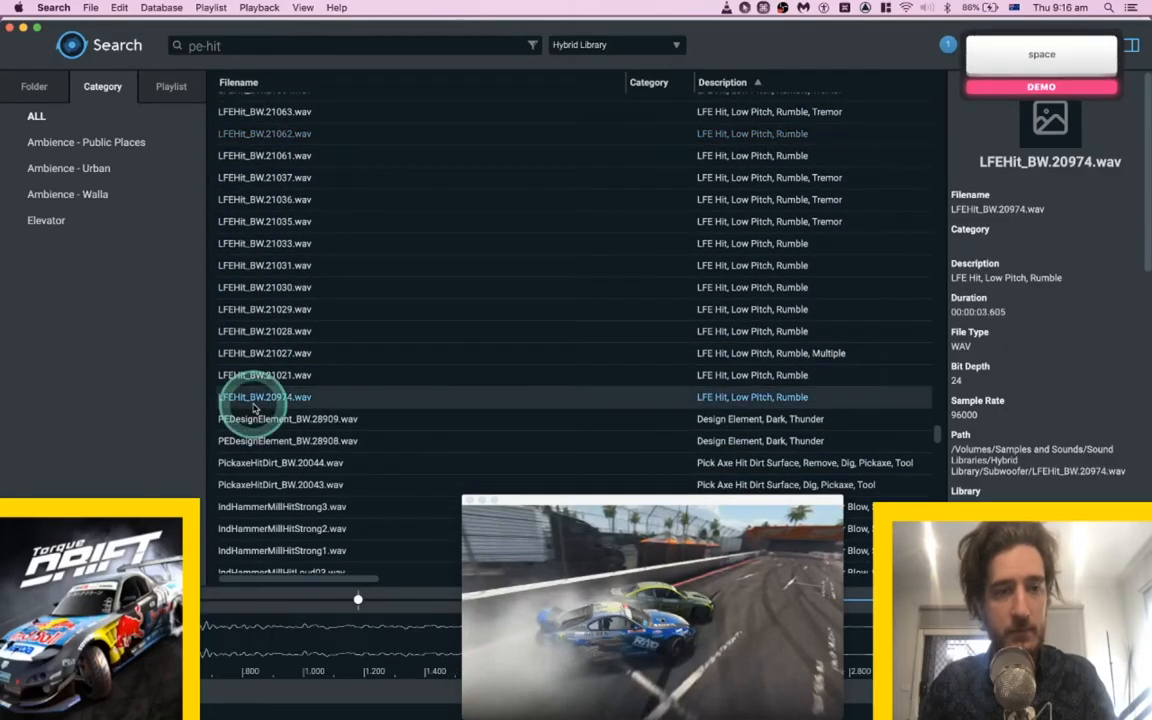
Open movie480.webm from the Desktop in VLC, check the Steam end card, close the video and return to Search.
{"action": "key", "text": "super+Tab"}
{"action": "key", "text": "super+Tab"}
{"action": "double_click", "coordinate": [363, 343]}
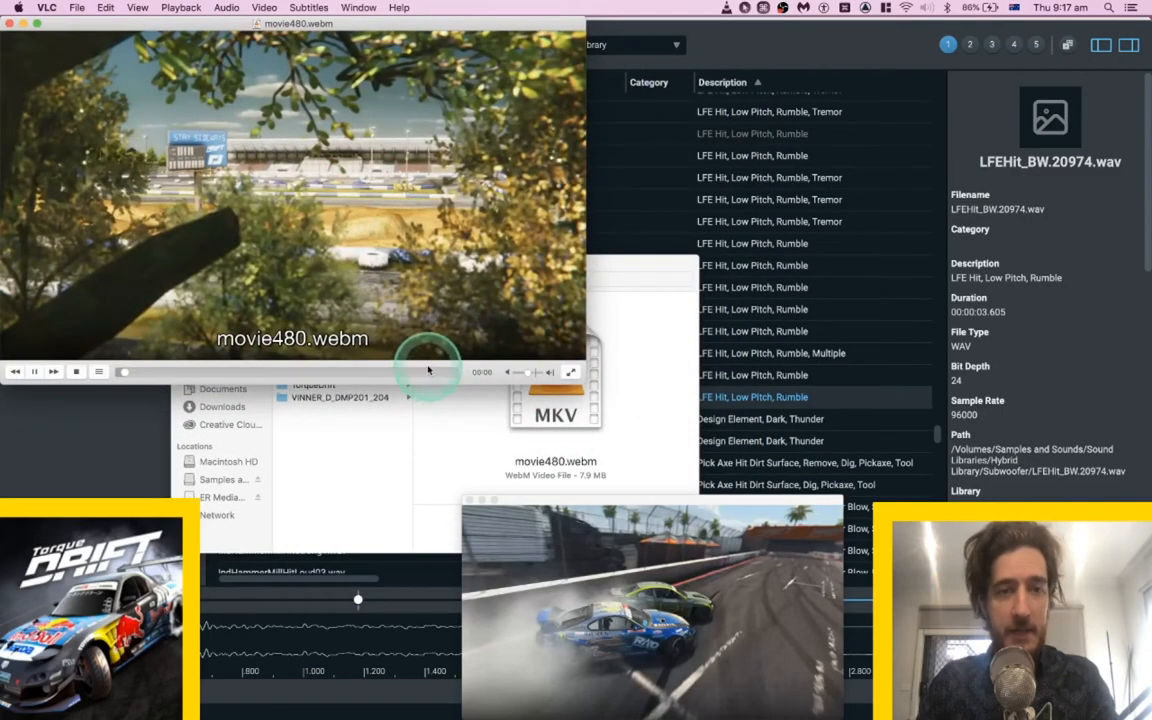
{"action": "left_click_drag", "start_coordinate": [428, 370], "coordinate": [362, 376]}
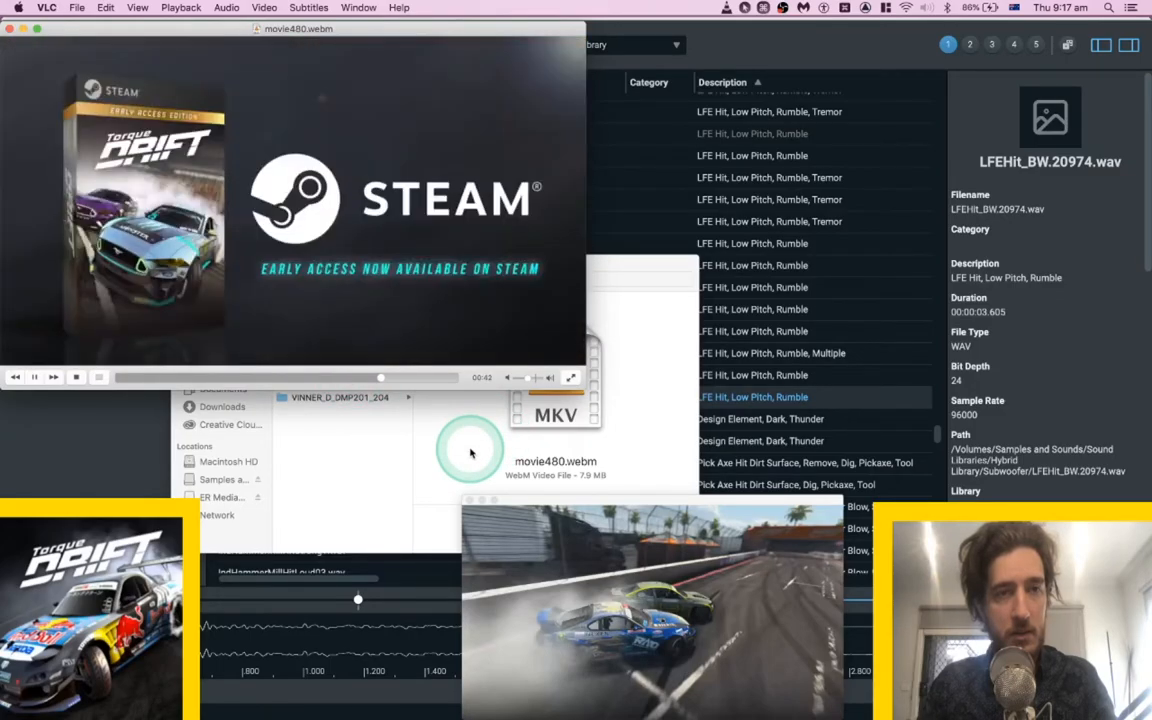
{"action": "left_click", "coordinate": [8, 30]}
{"action": "left_click", "coordinate": [623, 465]}
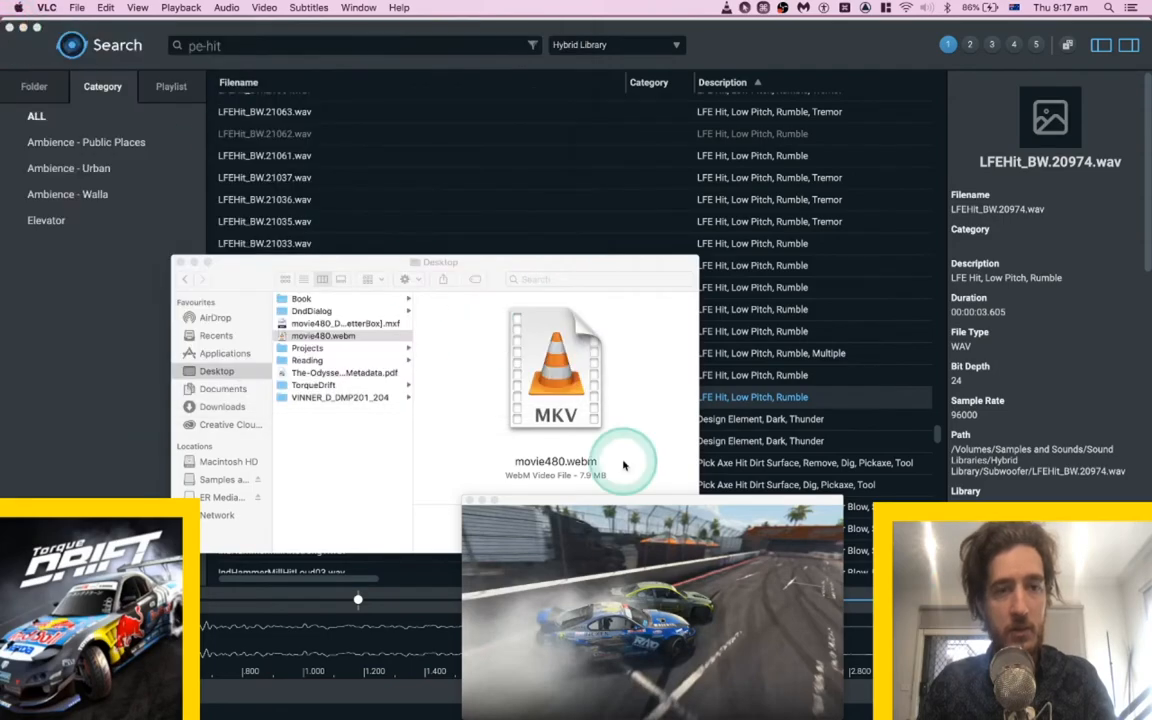
{"action": "left_click", "coordinate": [455, 180]}
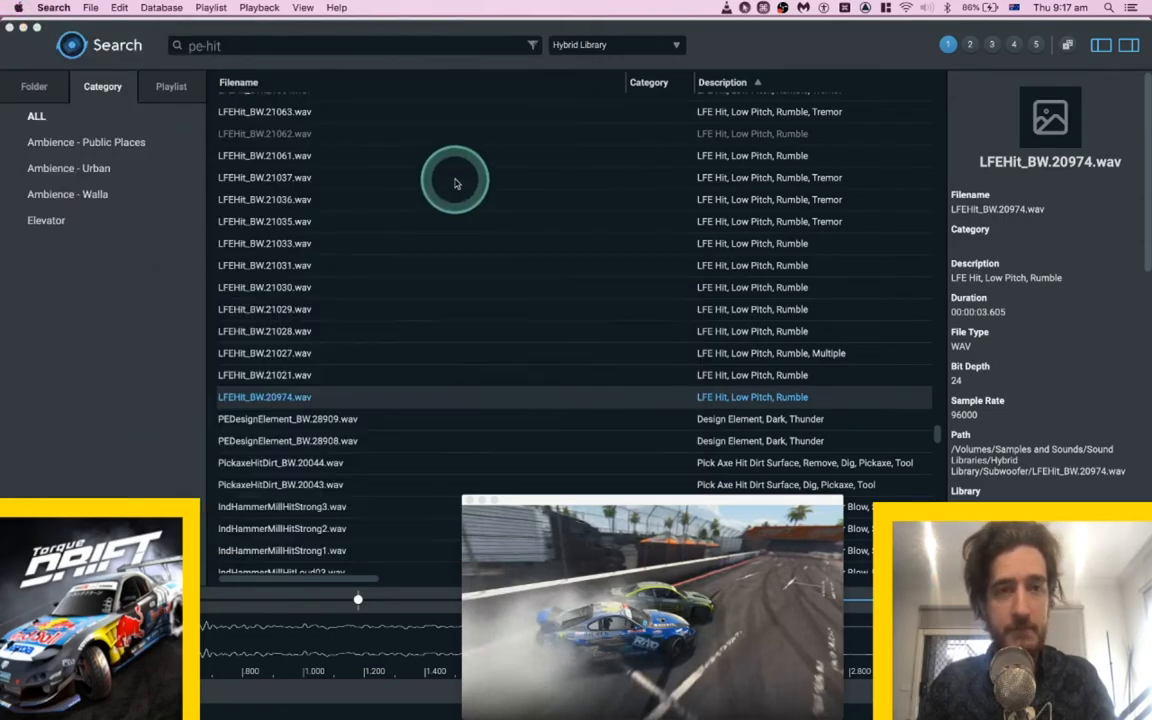
Audition PEDesignElement_BW.28909.wav, IndHammerMillHitStrong2.wav and the HammerHitWood sounds down to HammerHitWood_BW.19652.wav.
{"action": "key", "text": "space"}
{"action": "left_click", "coordinate": [422, 418]}
{"action": "scroll", "coordinate": [422, 418], "scroll_direction": "down", "scroll_amount": 3}
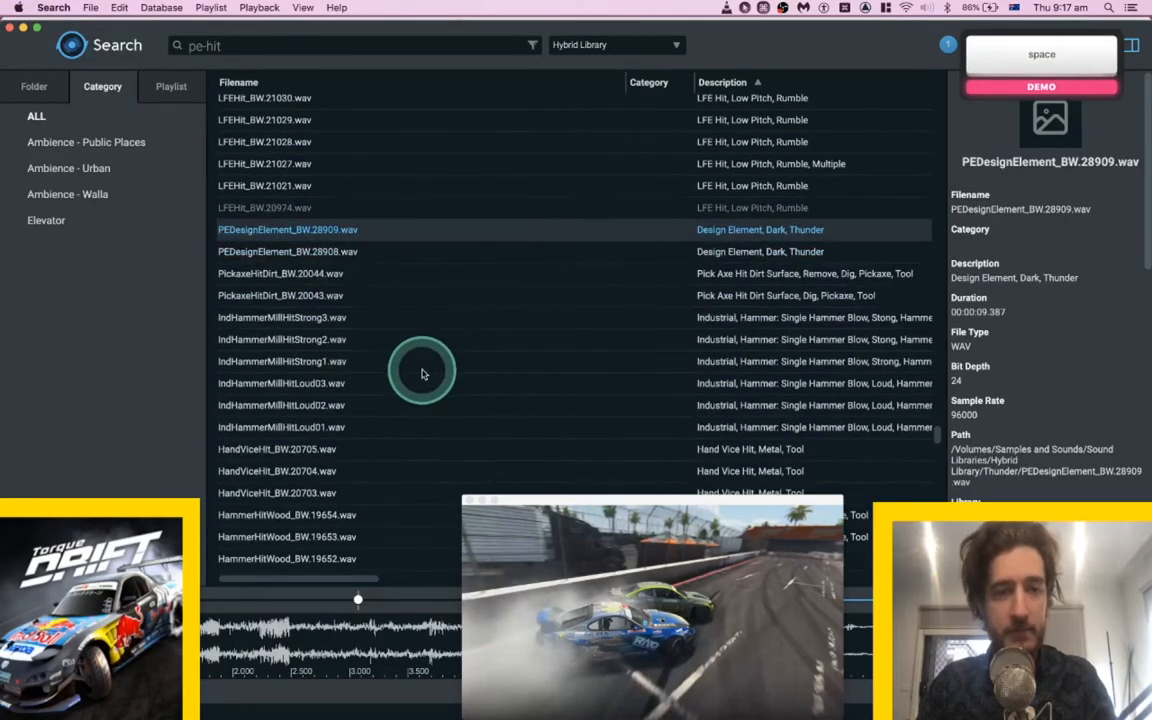
{"action": "left_click", "coordinate": [397, 302]}
{"action": "left_click", "coordinate": [382, 332]}
{"action": "scroll", "coordinate": [381, 332], "scroll_direction": "down", "scroll_amount": 3}
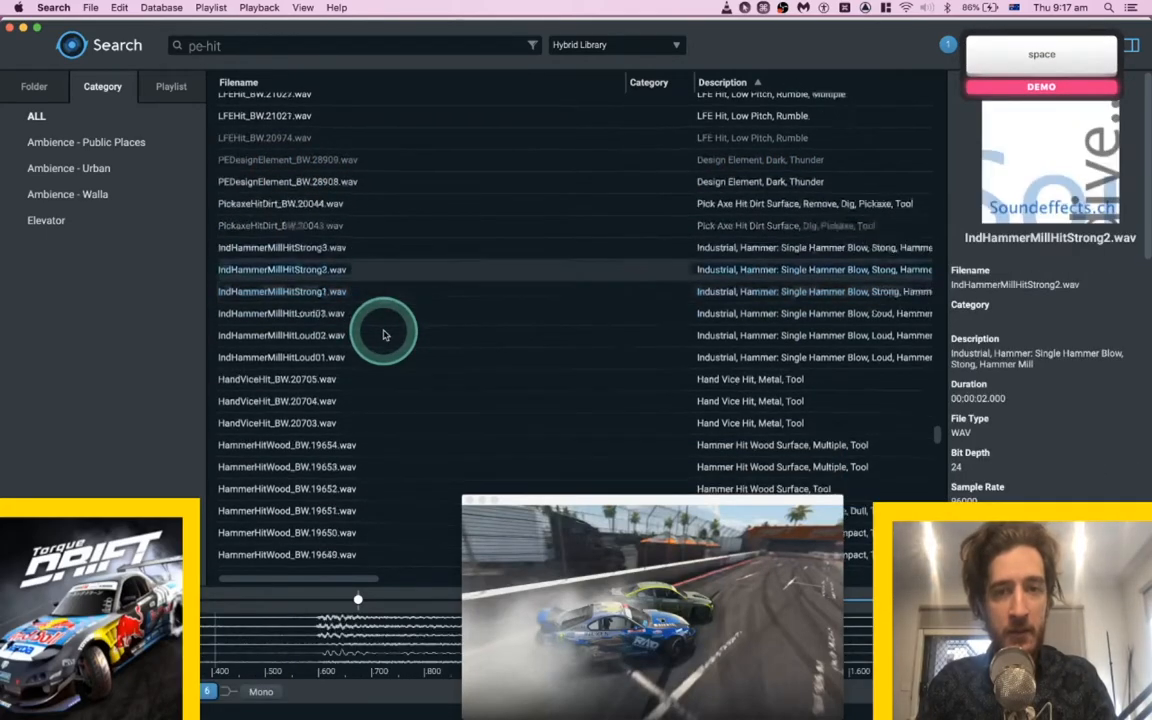
{"action": "left_click", "coordinate": [379, 338]}
{"action": "left_click", "coordinate": [373, 380]}
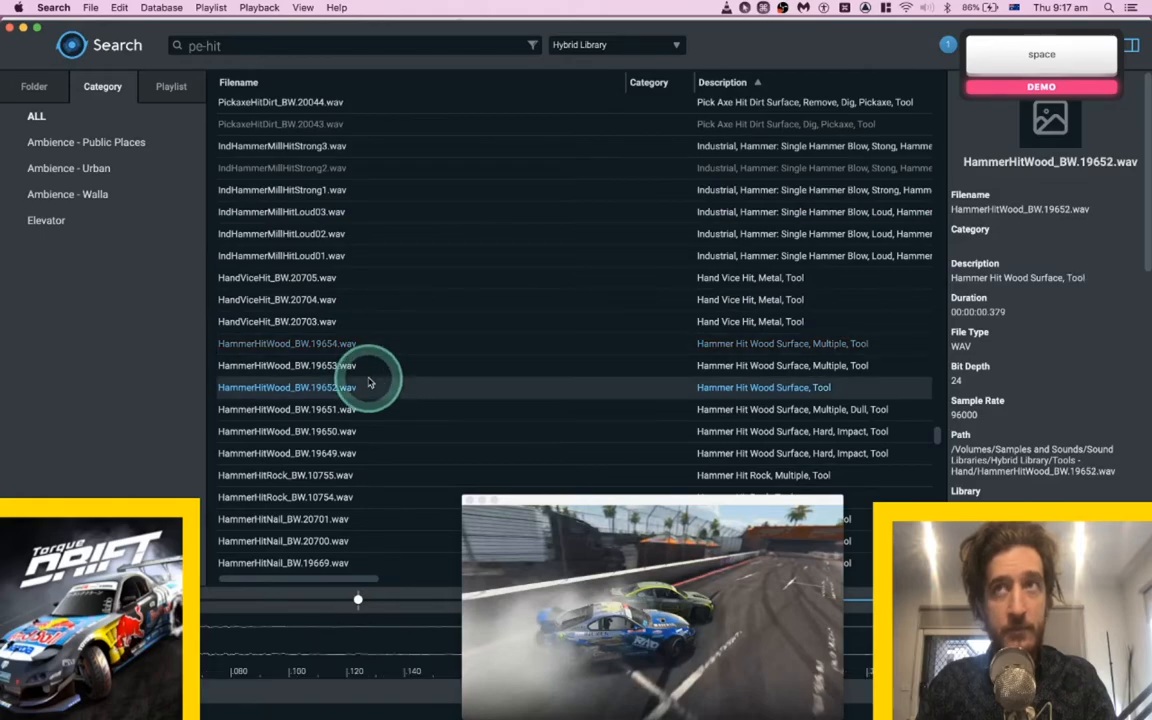
Audition further library results, including HammerHitNail_BW.19669.wav, Hammer,Wood,Lite,Cheap.wav, the CarPassBy recordings and PEStinger_BW.42087.wav.
{"action": "scroll", "coordinate": [373, 378], "scroll_direction": "down", "scroll_amount": 3}
{"action": "left_click", "coordinate": [369, 378]}
{"action": "scroll", "coordinate": [369, 382], "scroll_direction": "down", "scroll_amount": 5}
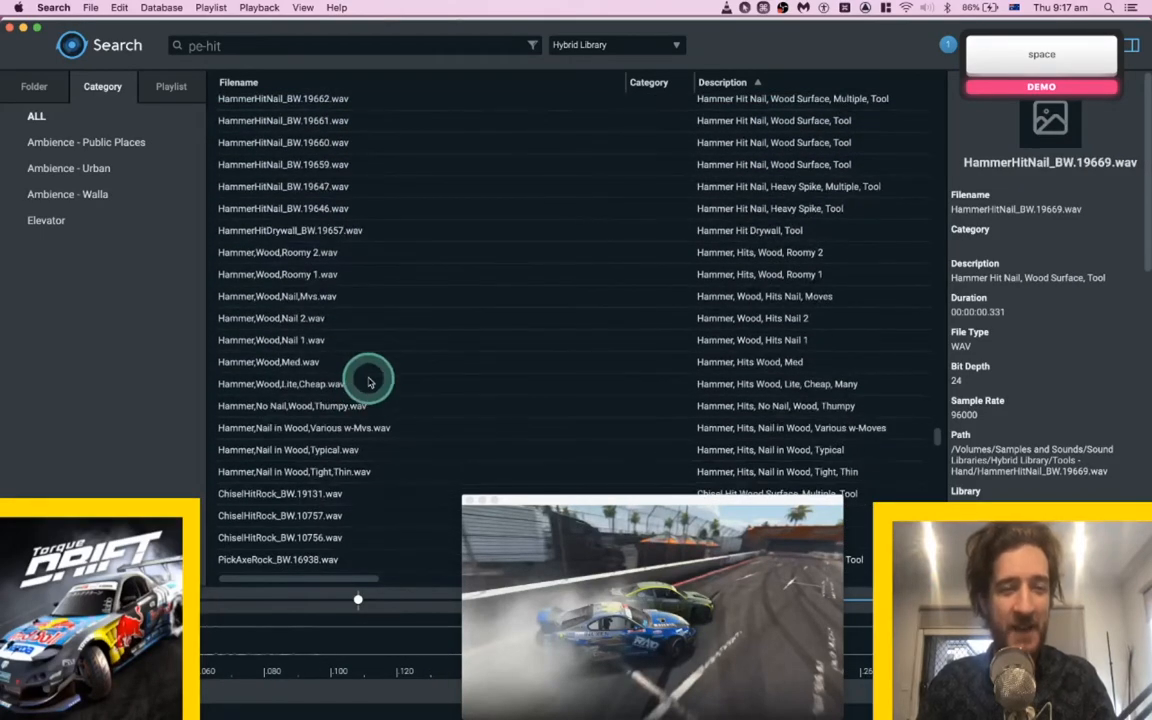
{"action": "left_click", "coordinate": [368, 382]}
{"action": "scroll", "coordinate": [368, 380], "scroll_direction": "down", "scroll_amount": 10}
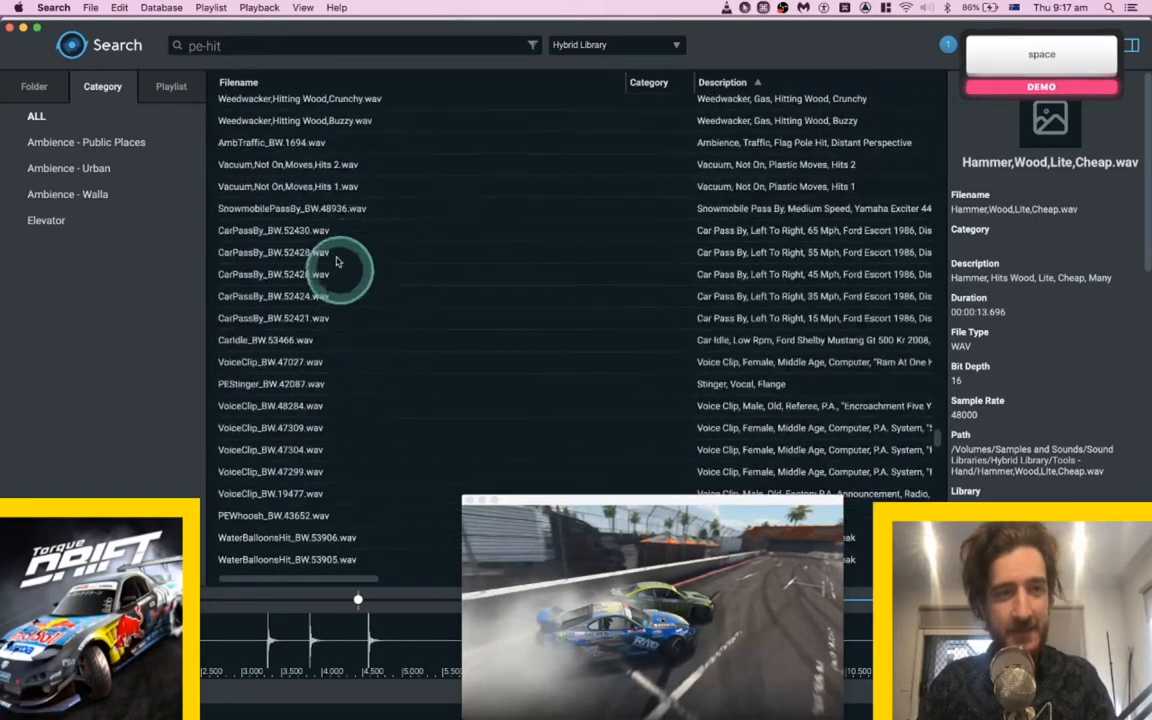
{"action": "left_click", "coordinate": [341, 210]}
{"action": "left_click", "coordinate": [345, 232]}
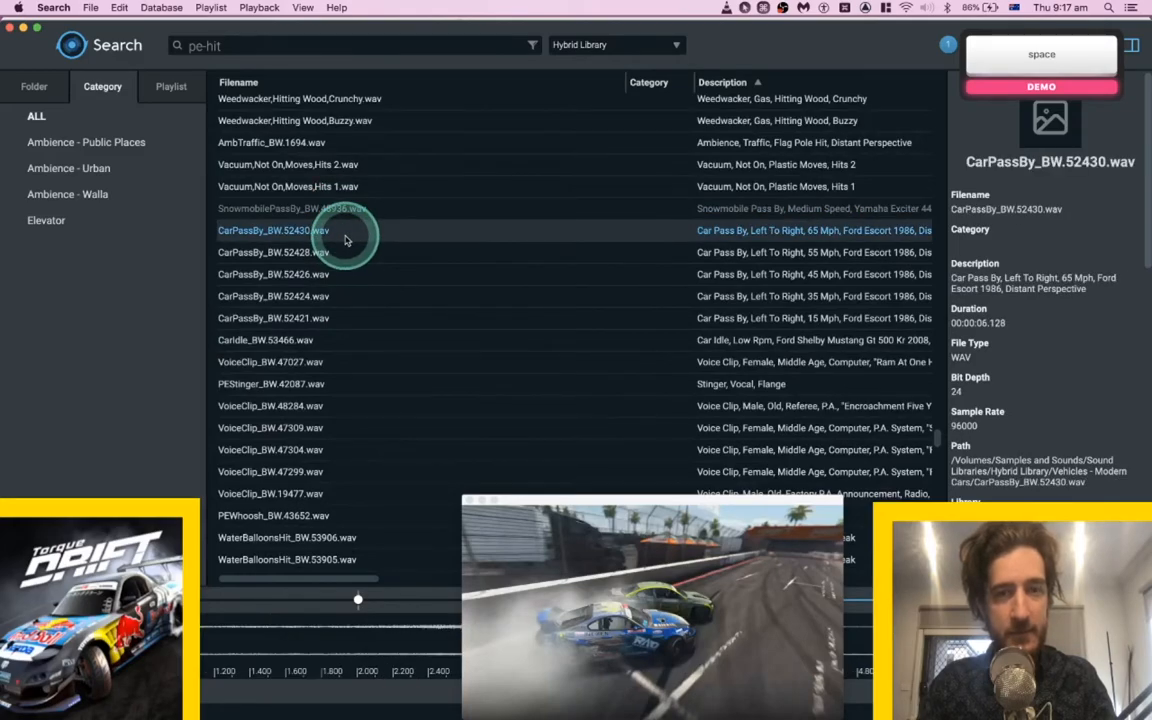
{"action": "left_click", "coordinate": [347, 319]}
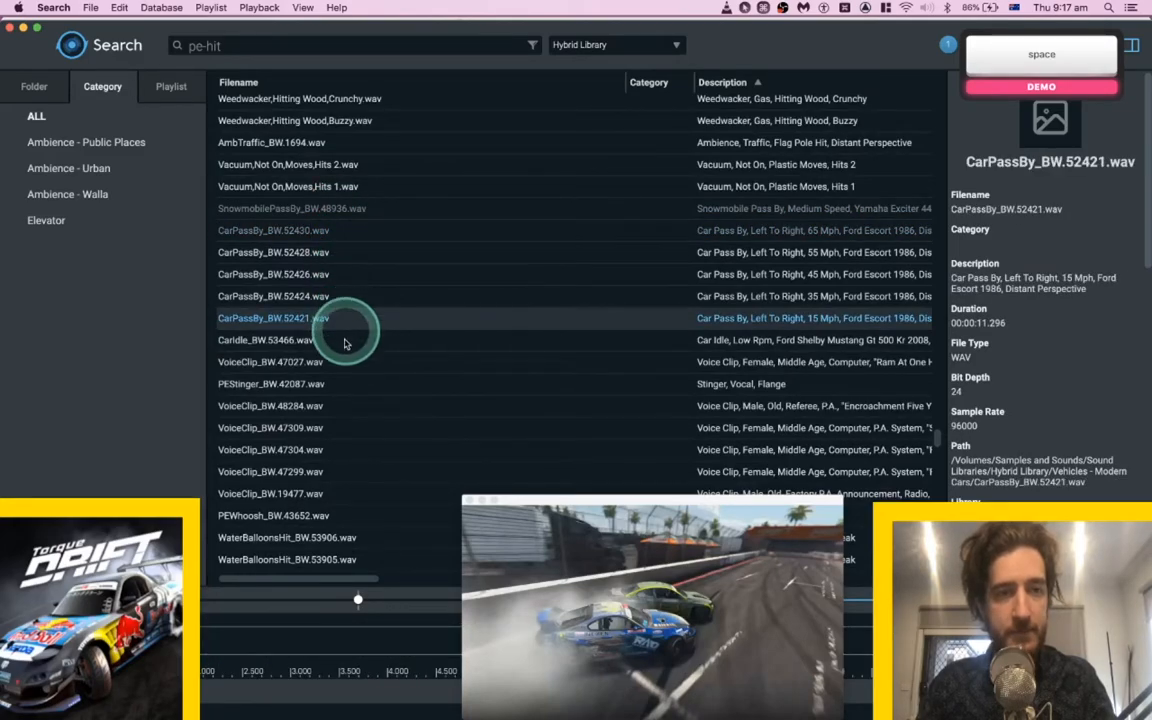
{"action": "left_click", "coordinate": [320, 388]}
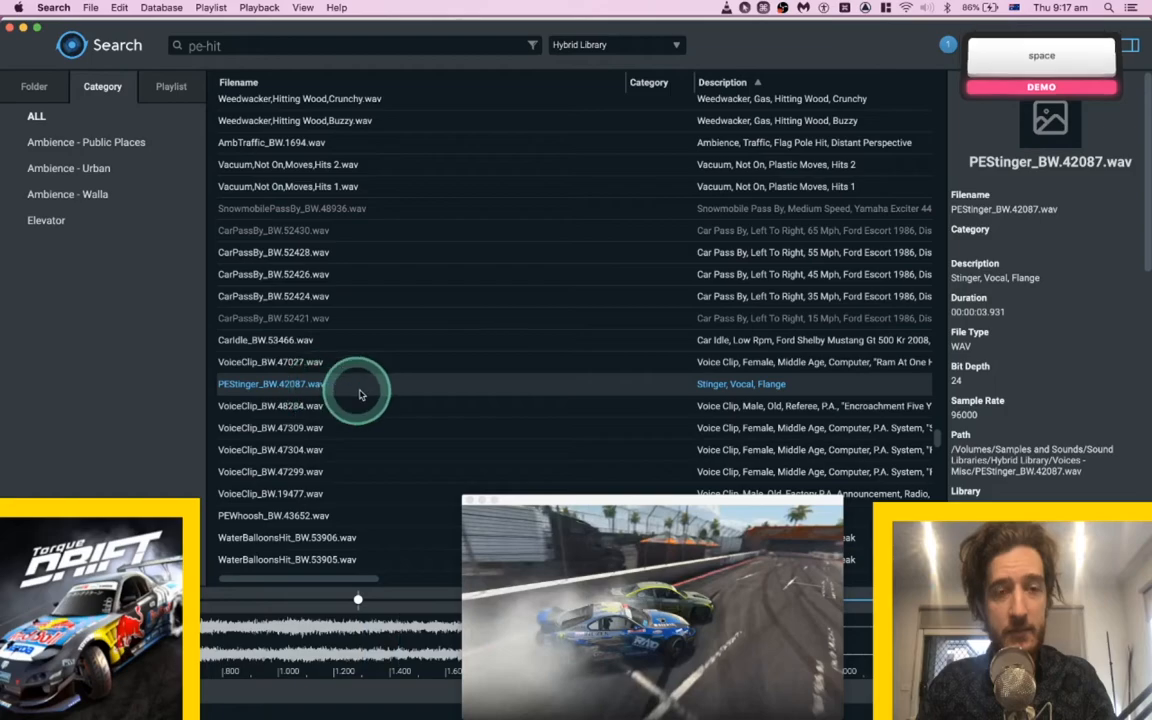
Switch to Pro Tools and play the trailer from several points on SFX B ST 5, ending with the cursor at 10|1|010.
{"action": "key", "text": "super+Tab"}
{"action": "key", "text": "super+Tab"}
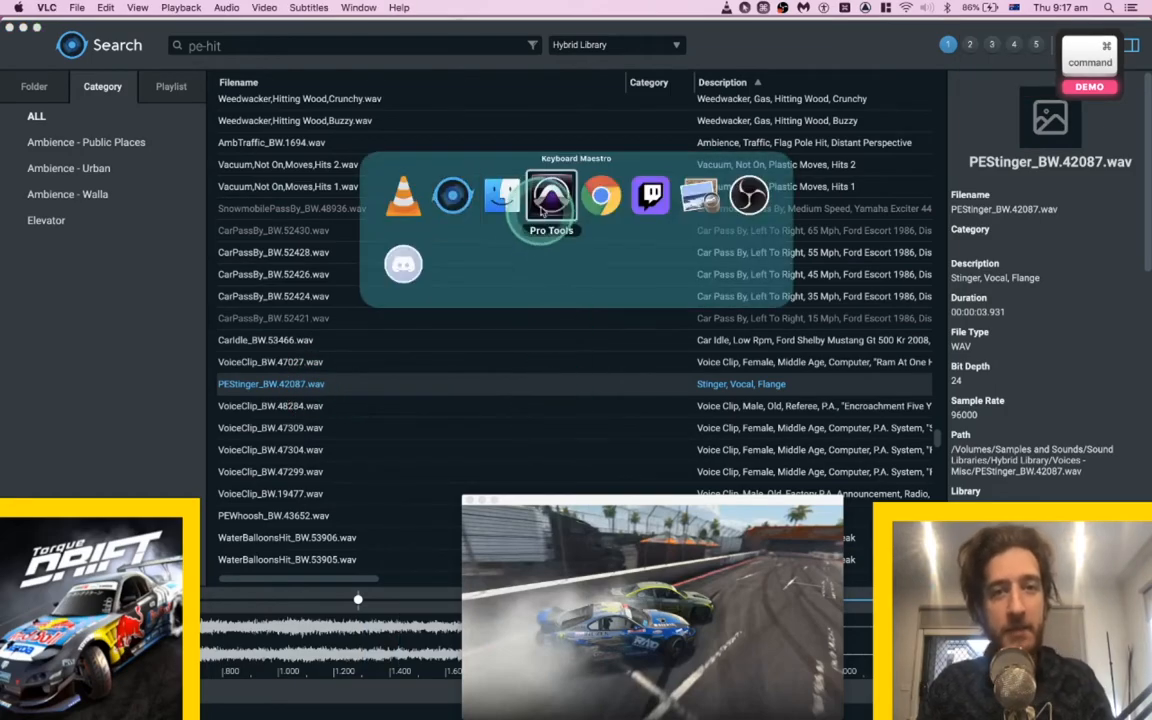
{"action": "scroll", "coordinate": [601, 398], "scroll_direction": "down", "scroll_amount": 6, "text": "alt"}
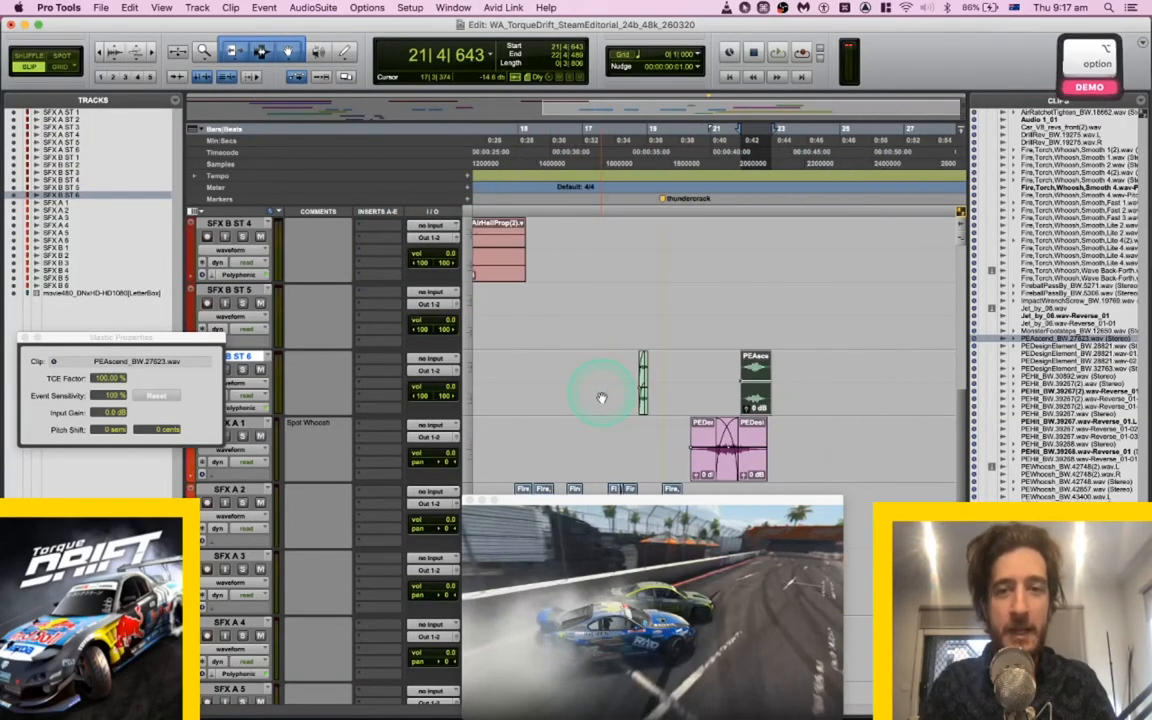
{"action": "left_click", "coordinate": [601, 296]}
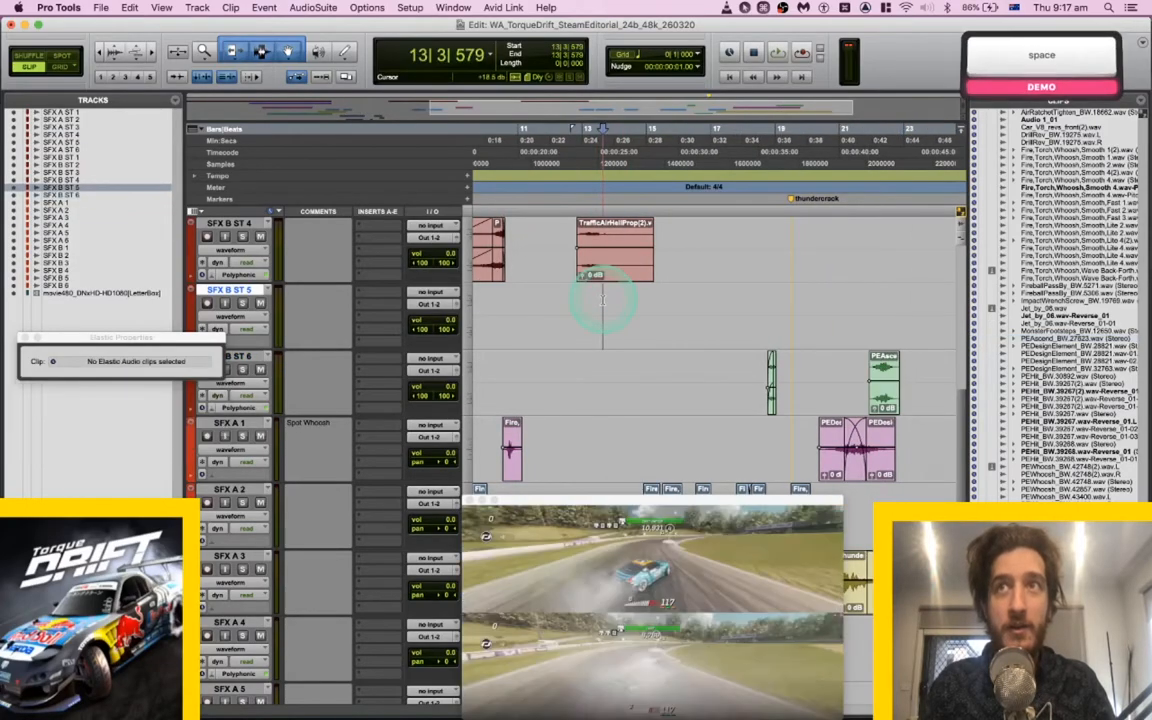
{"action": "key", "text": "space"}
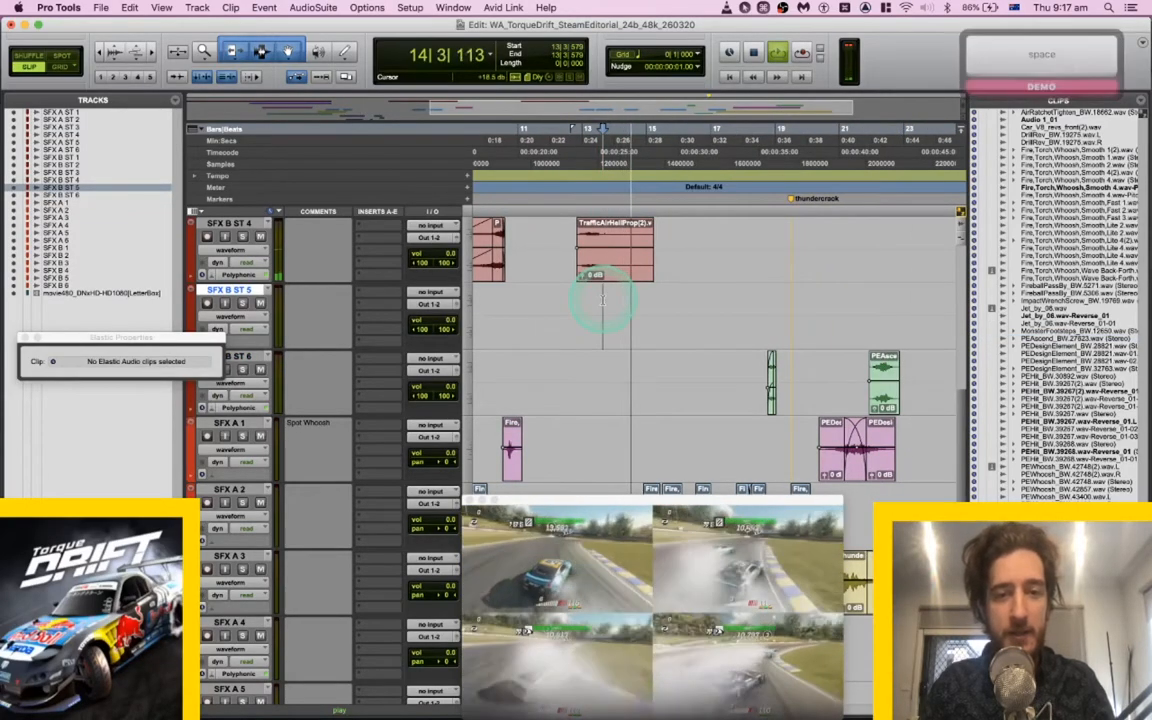
{"action": "left_click", "coordinate": [540, 296]}
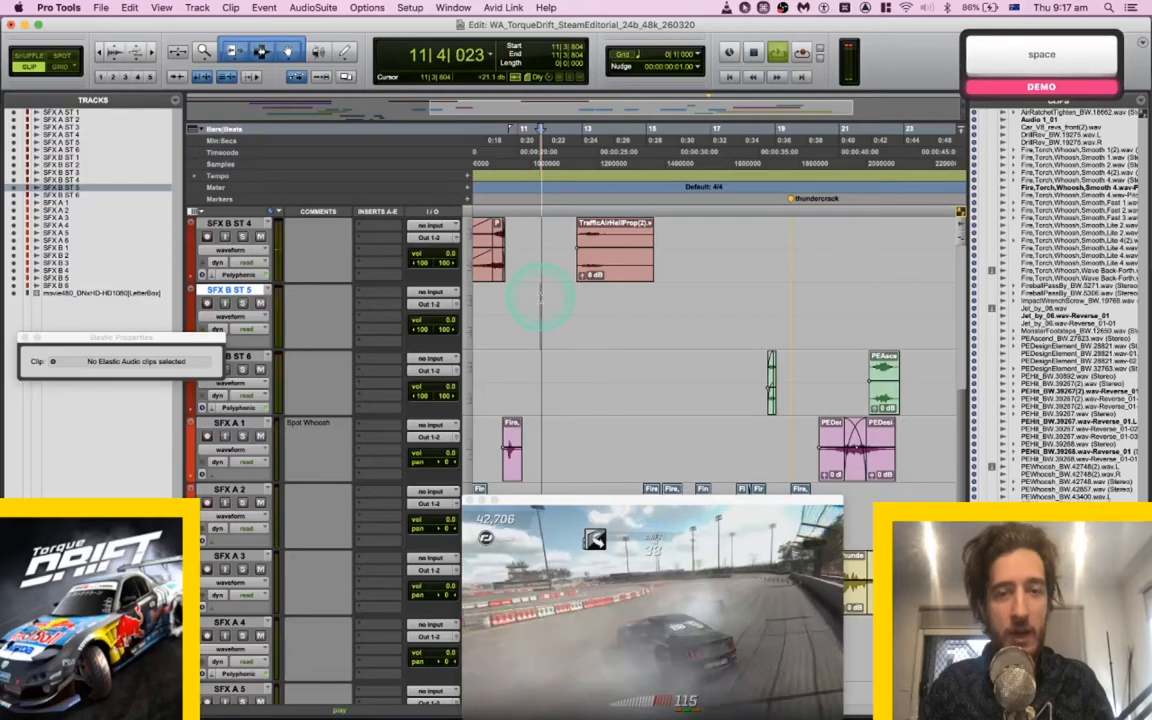
{"action": "left_click", "coordinate": [557, 299]}
{"action": "left_click", "coordinate": [532, 298]}
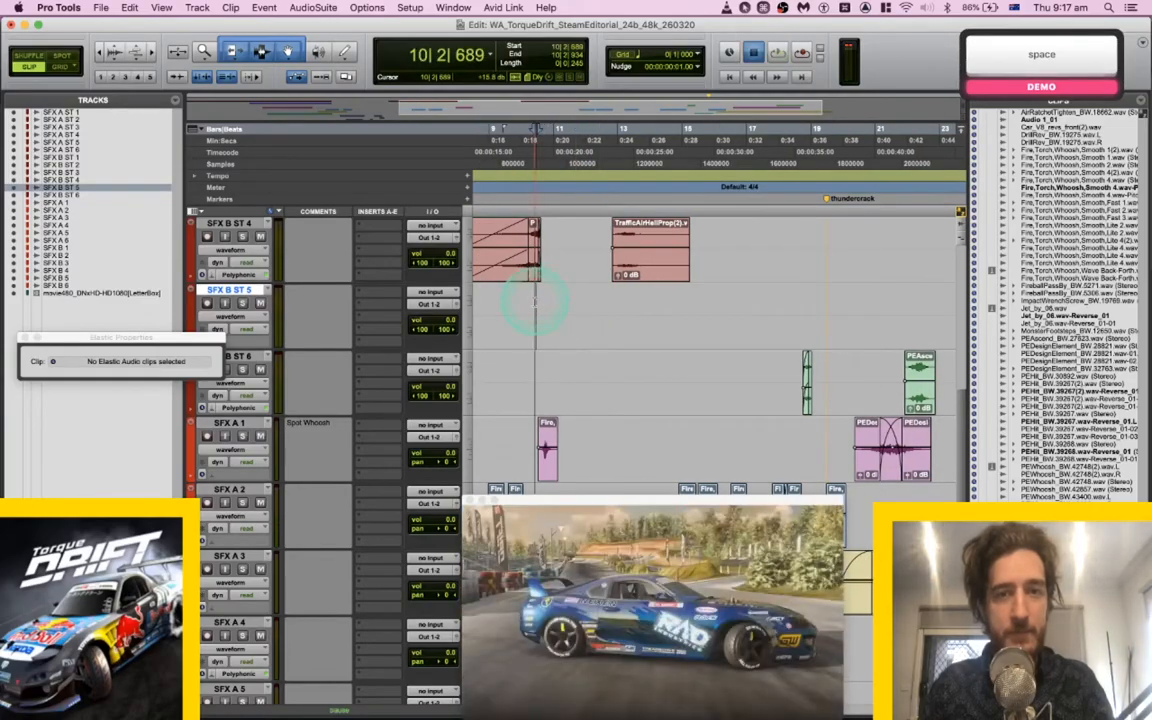
{"action": "left_click", "coordinate": [526, 298]}
{"action": "left_click", "coordinate": [520, 302]}
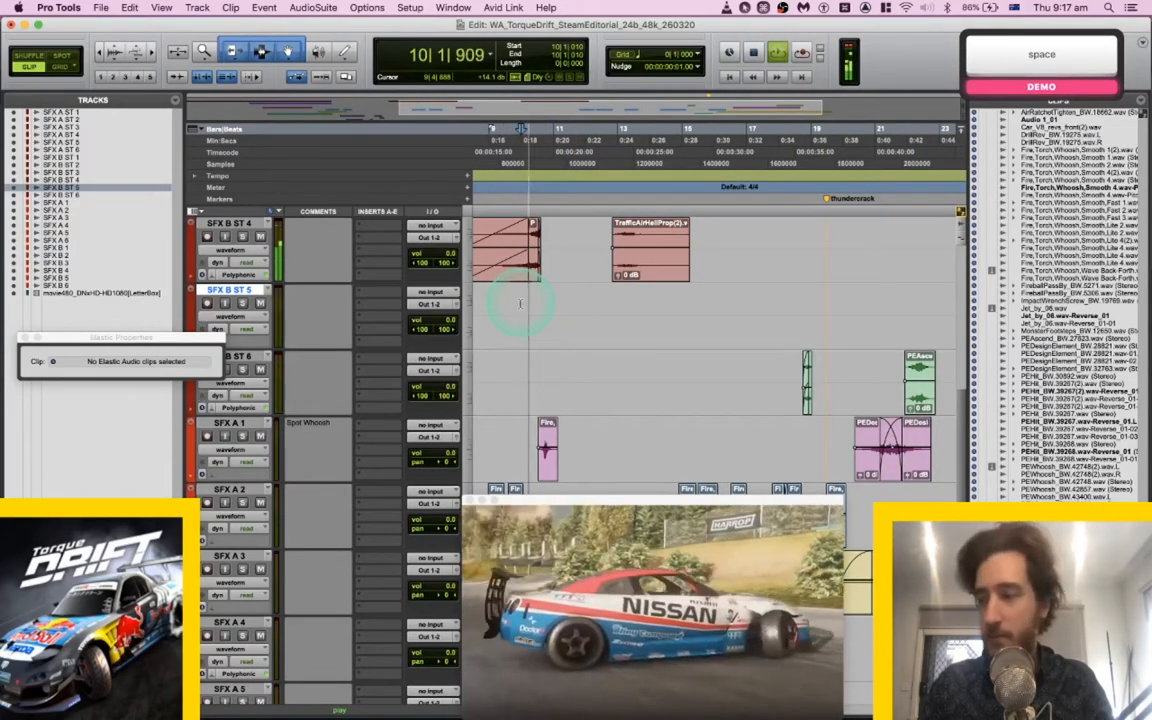
{"action": "key", "text": "space"}
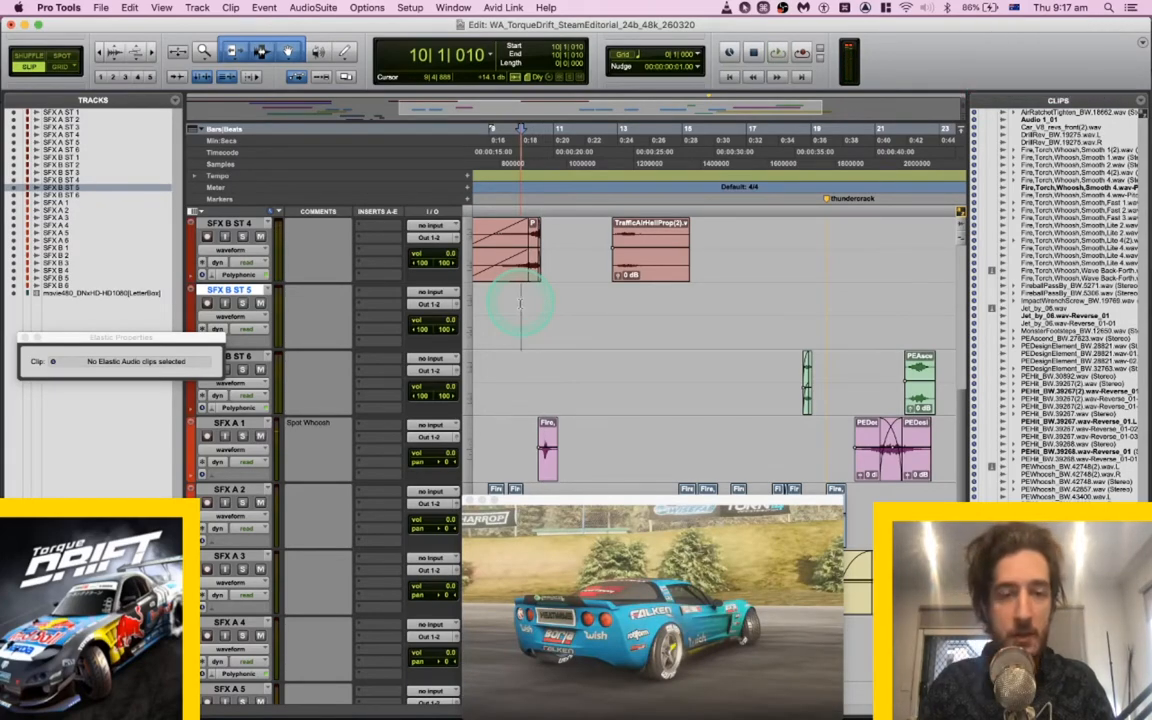
Send PEStinger_BW.42087.wav from Search to SFX B ST 5 in Pro Tools, shift it slightly later, and play from 9|2|678.
{"action": "key", "text": "super+Tab"}
{"action": "key", "text": "super+Tab"}
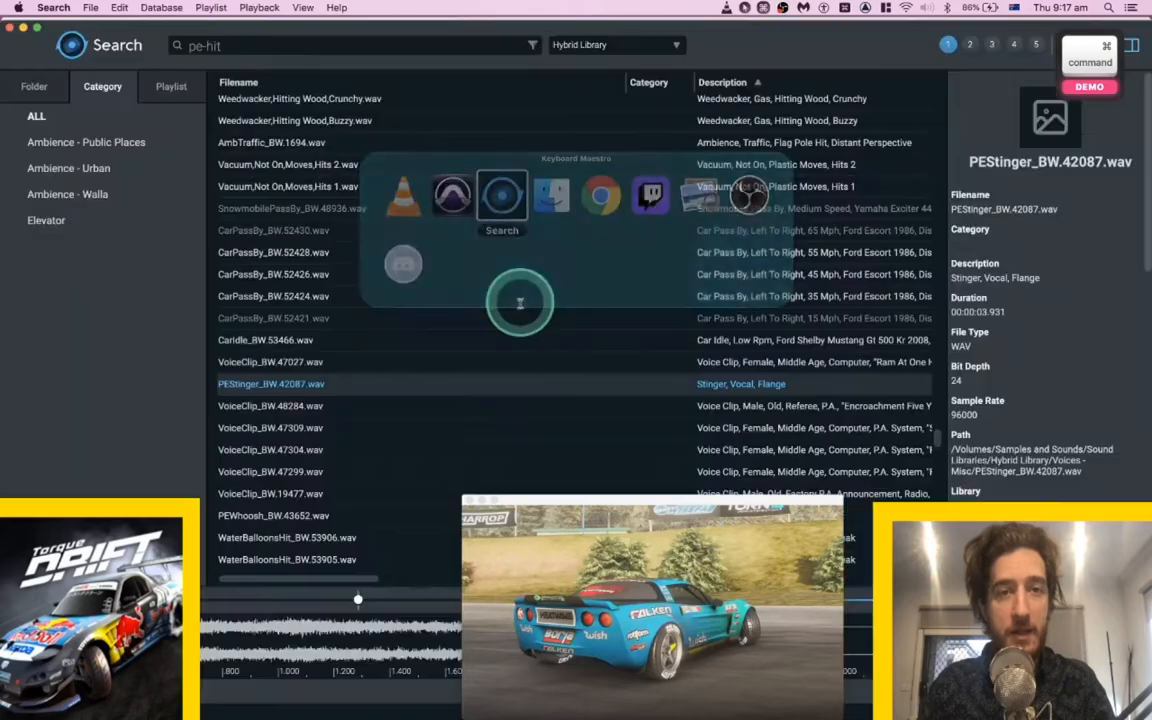
{"action": "key", "text": "s"}
{"action": "left_click_drag", "start_coordinate": [541, 343], "coordinate": [558, 344]}
{"action": "left_click", "coordinate": [503, 306]}
{"action": "key", "text": "space"}
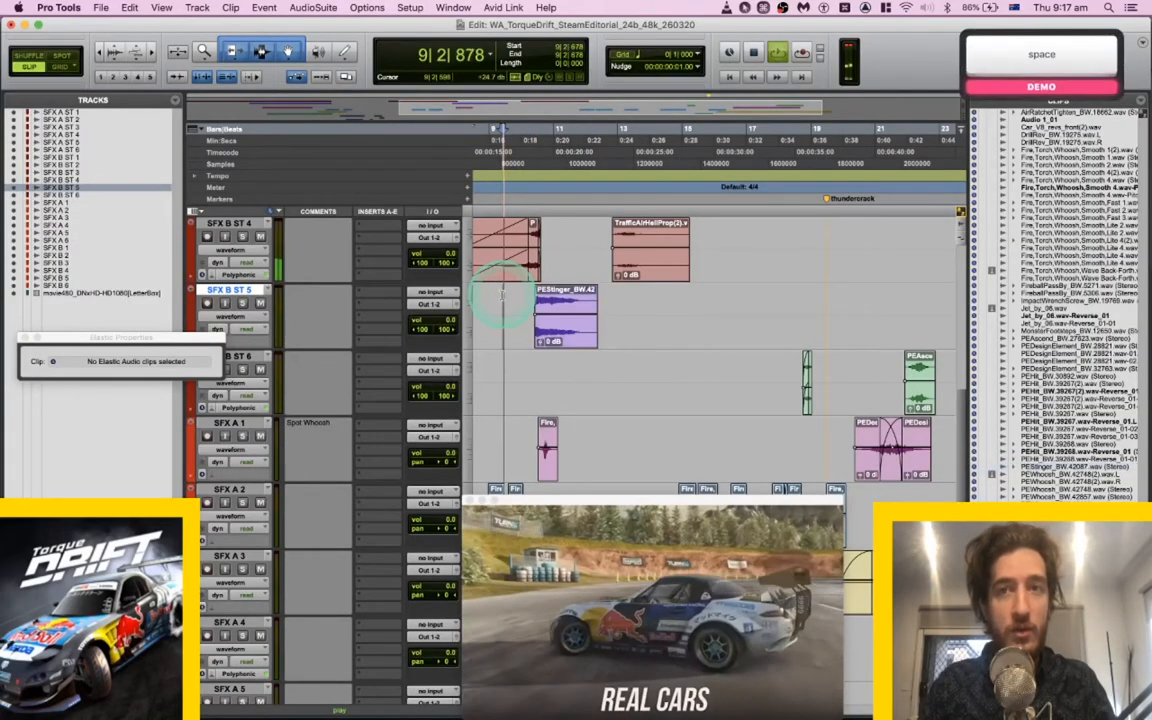
{"action": "scroll", "coordinate": [509, 300], "scroll_direction": "up", "scroll_amount": 2}
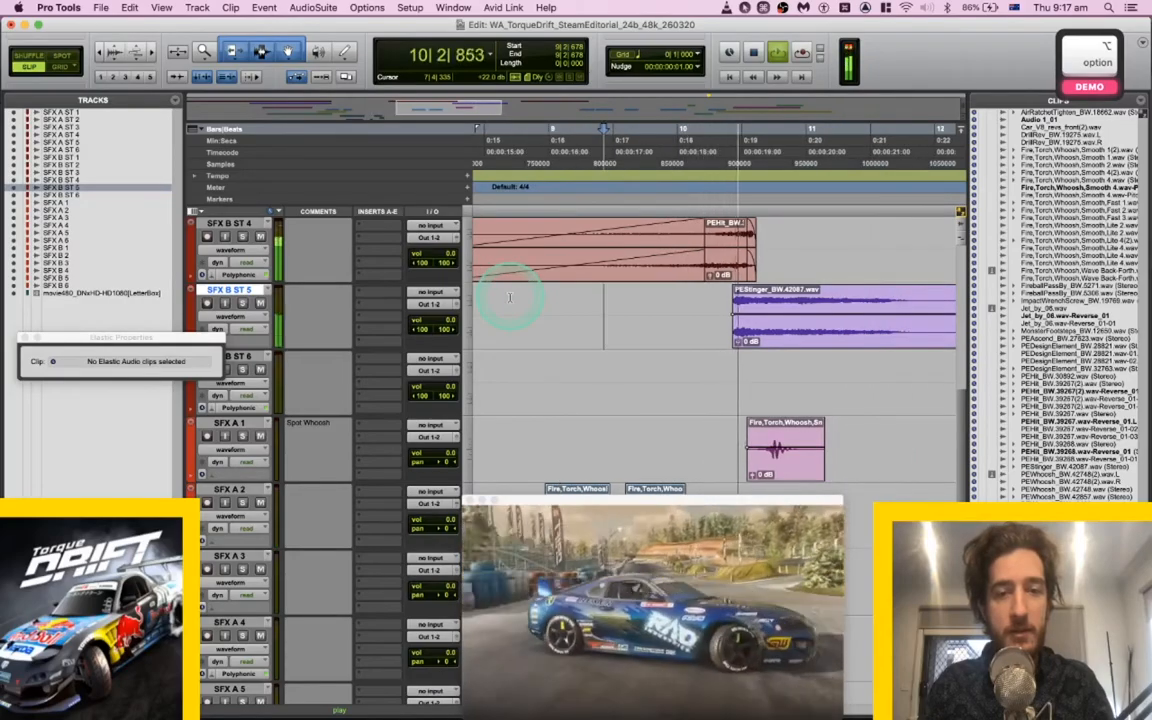
{"action": "key", "text": "space"}
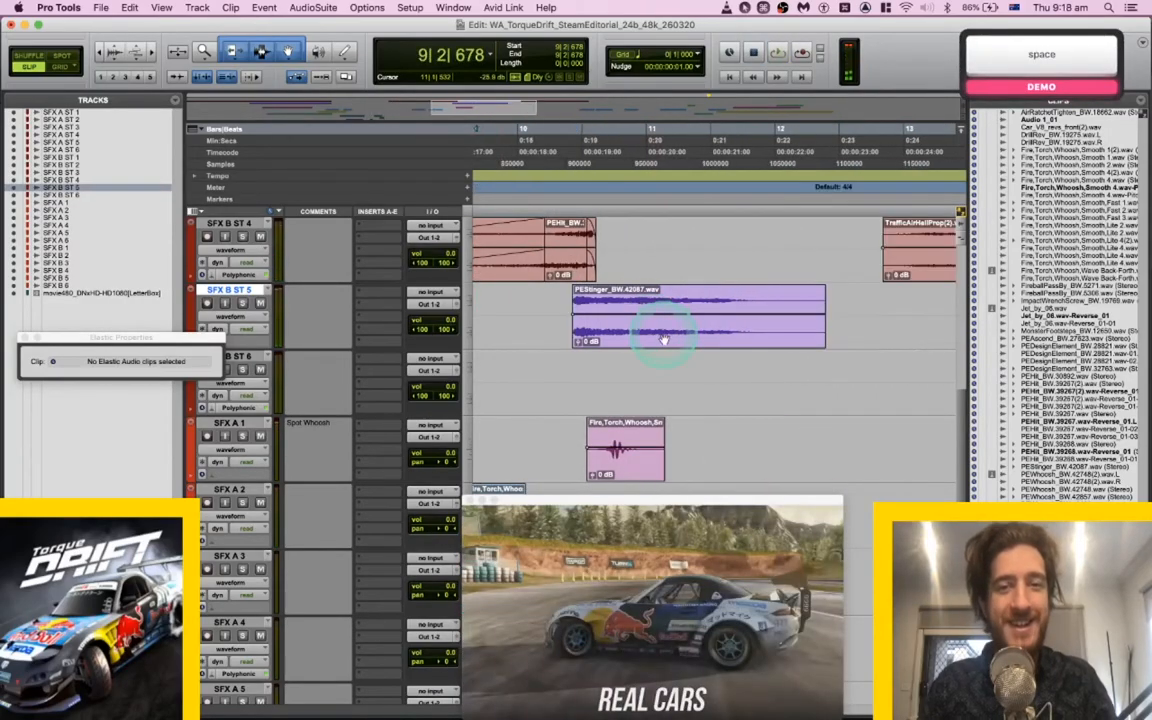
Cut the PEStinger_BW.42087.wav clip from SFX B ST 5 and play back the trailer.
{"action": "left_click", "coordinate": [663, 336]}
{"action": "key", "text": "x"}
{"action": "key", "text": "space"}
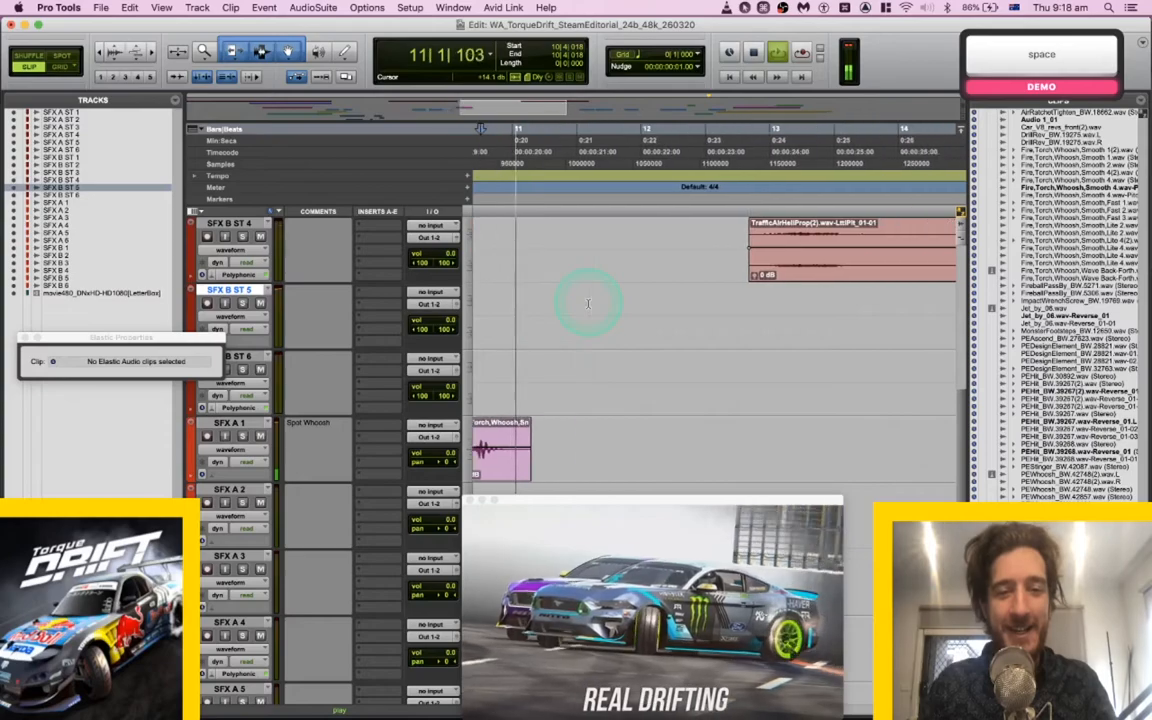
Paste the cut PEStinger_BW.42087.wav clip onto SFX B ST 5 at about bar 11 and play the trailer from 10|3|056.
{"action": "key", "text": "space"}
{"action": "scroll", "coordinate": [517, 300], "scroll_direction": "left", "scroll_amount": 1}
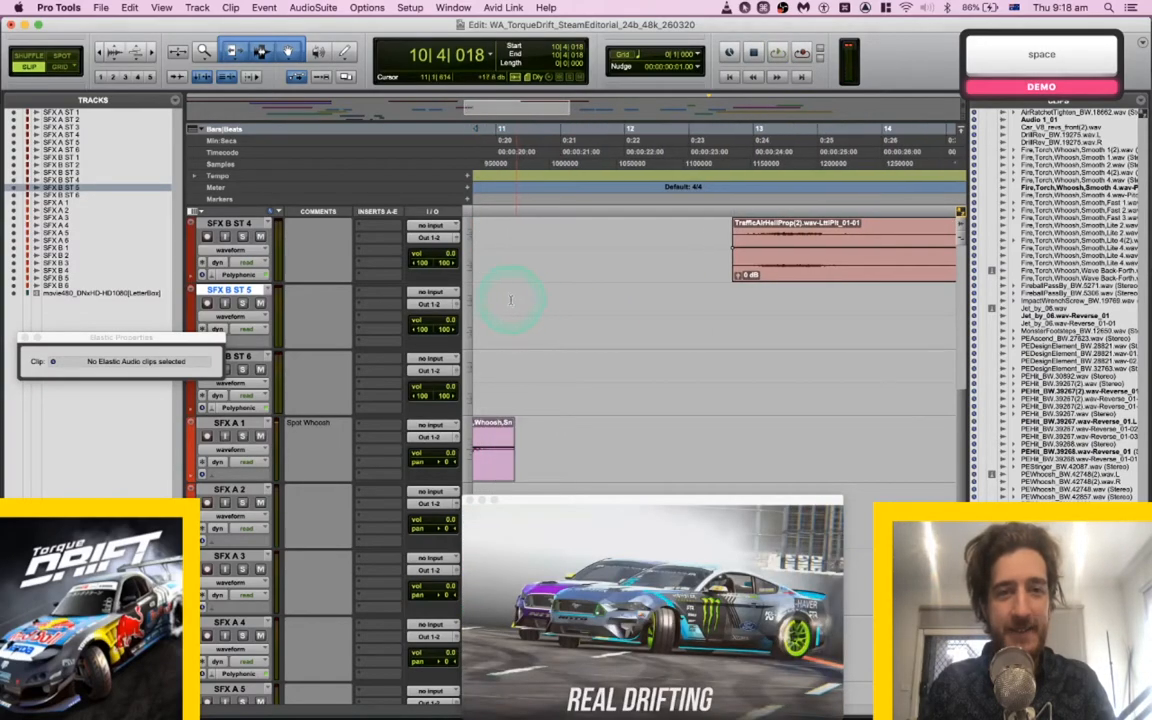
{"action": "left_click", "coordinate": [501, 294]}
{"action": "key", "text": "b"}
{"action": "scroll", "coordinate": [501, 298], "scroll_direction": "left", "scroll_amount": 1}
{"action": "key", "text": "v"}
{"action": "scroll", "coordinate": [497, 299], "scroll_direction": "left", "scroll_amount": 4}
{"action": "left_click", "coordinate": [606, 310]}
{"action": "key", "text": "space"}
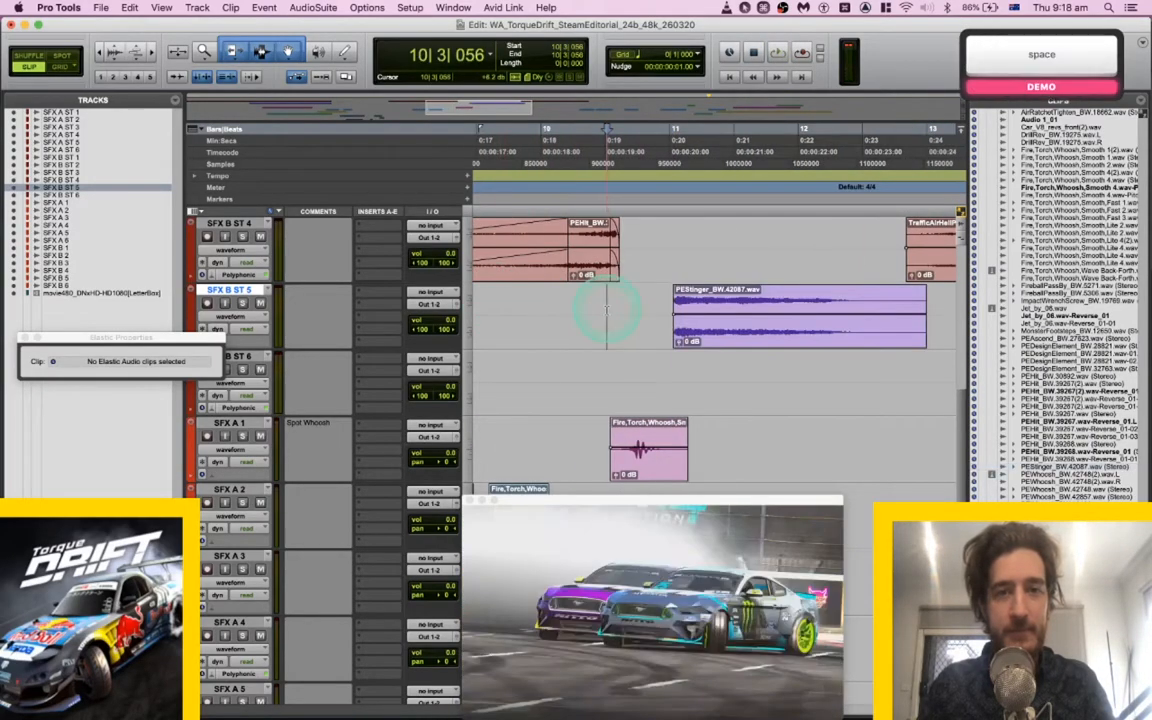
{"action": "key", "text": "space"}
Shift the PEStinger_BW.42087.wav clip on SFX B ST 5 slightly later and play the trailer from 10|4|325.
{"action": "left_click_drag", "start_coordinate": [729, 337], "coordinate": [750, 341]}
{"action": "left_click", "coordinate": [648, 310]}
{"action": "key", "text": "space"}
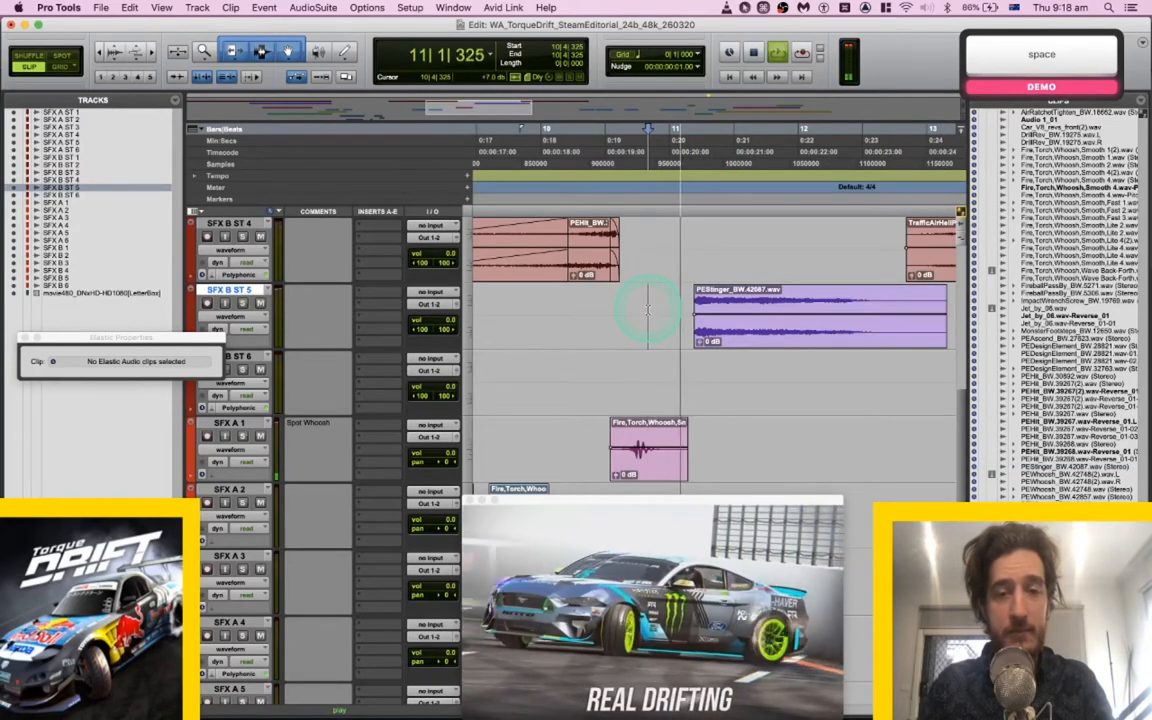
{"action": "left_click", "coordinate": [704, 318]}
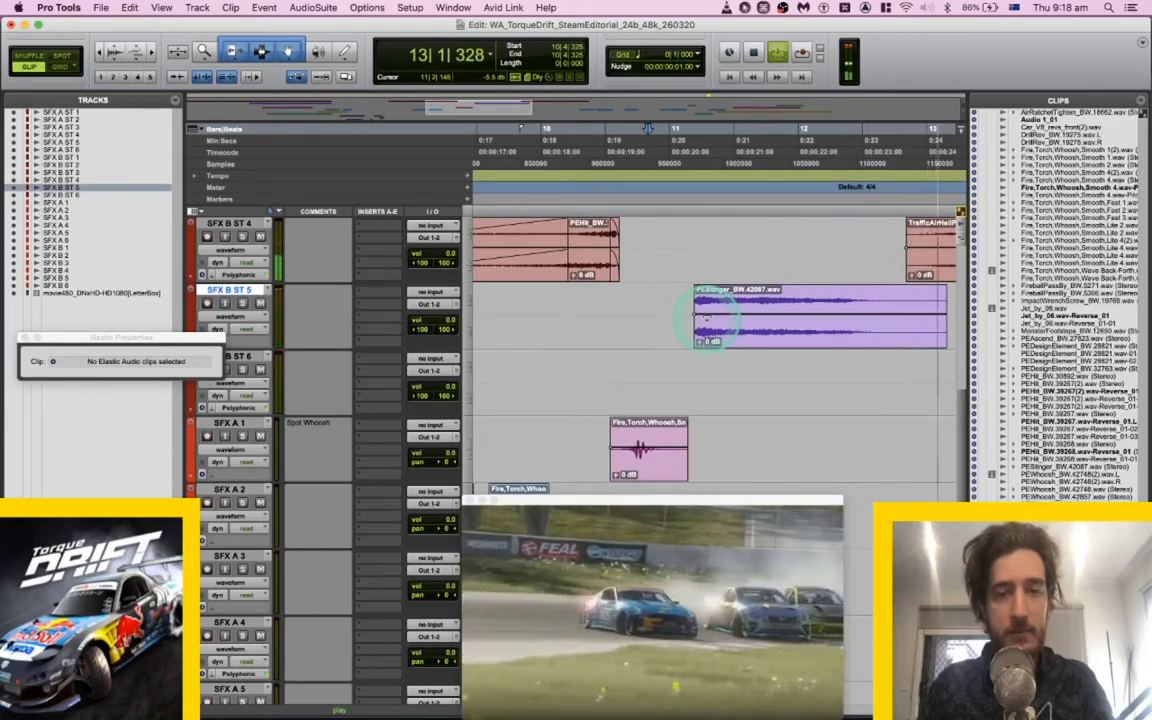
{"action": "scroll", "coordinate": [706, 318], "scroll_direction": "down", "scroll_amount": 2, "text": "alt"}
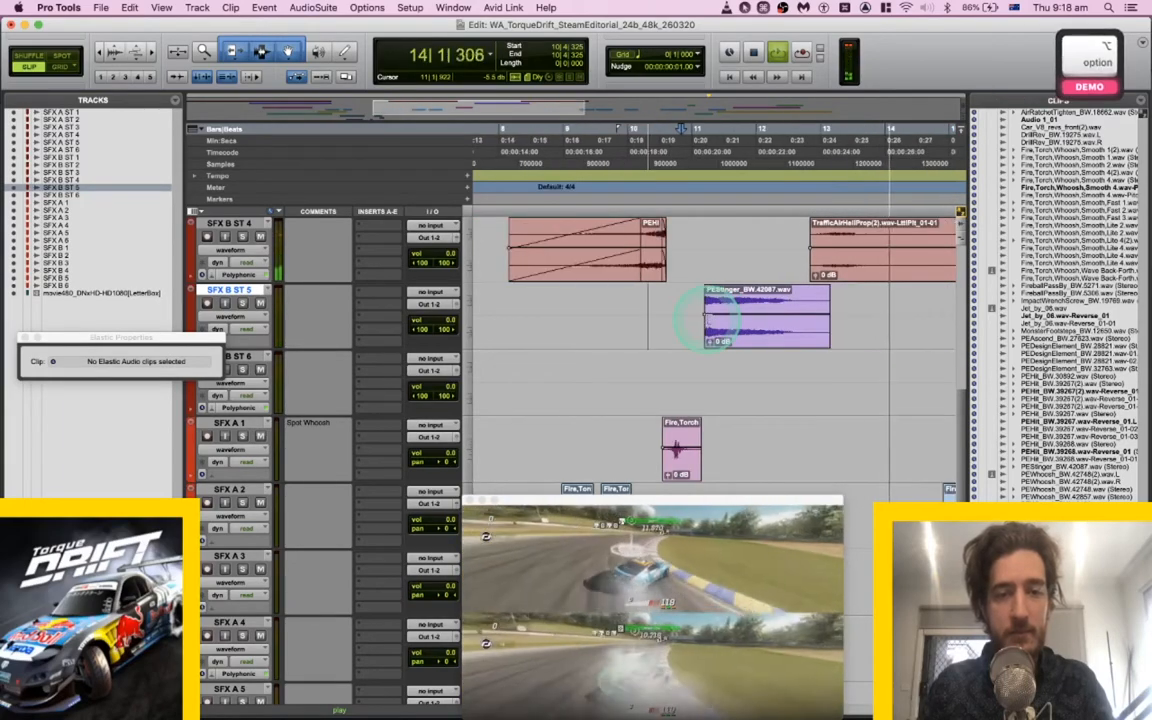
{"action": "key", "text": "space"}
Watch part of movie480.webm from the Desktop folder in VLC and return to Pro Tools at 10|2|238 on SFX B ST 6.
{"action": "key", "text": "super+Tab"}
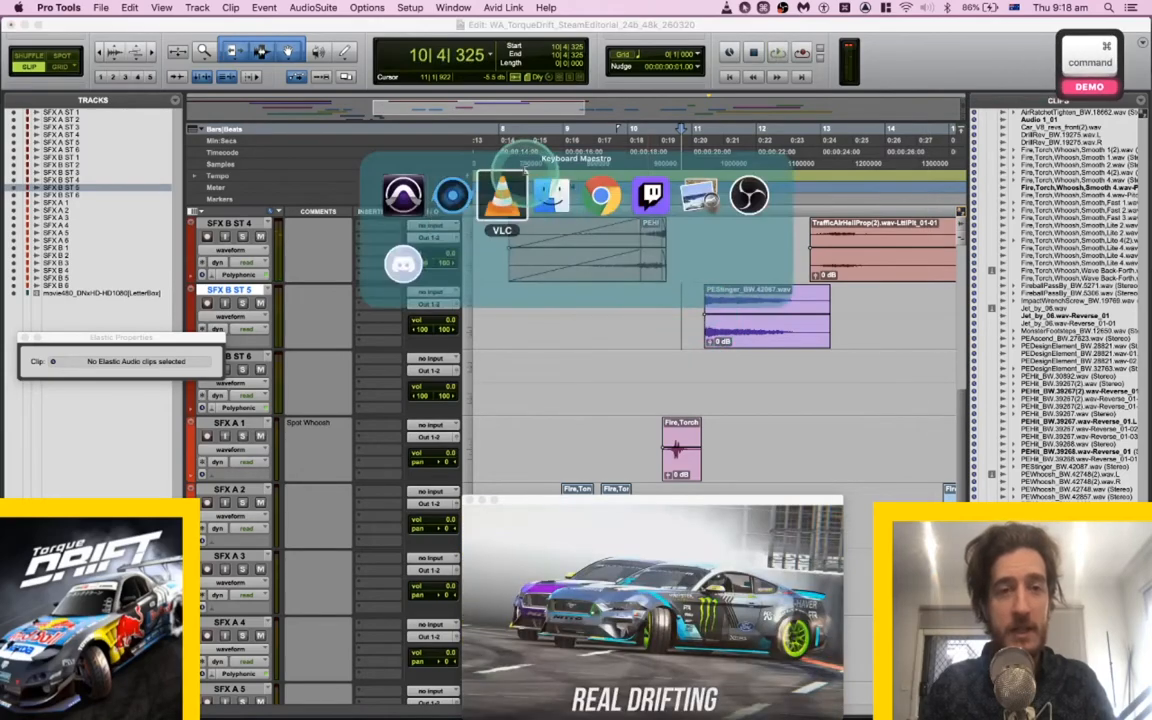
{"action": "key", "text": "super+Tab"}
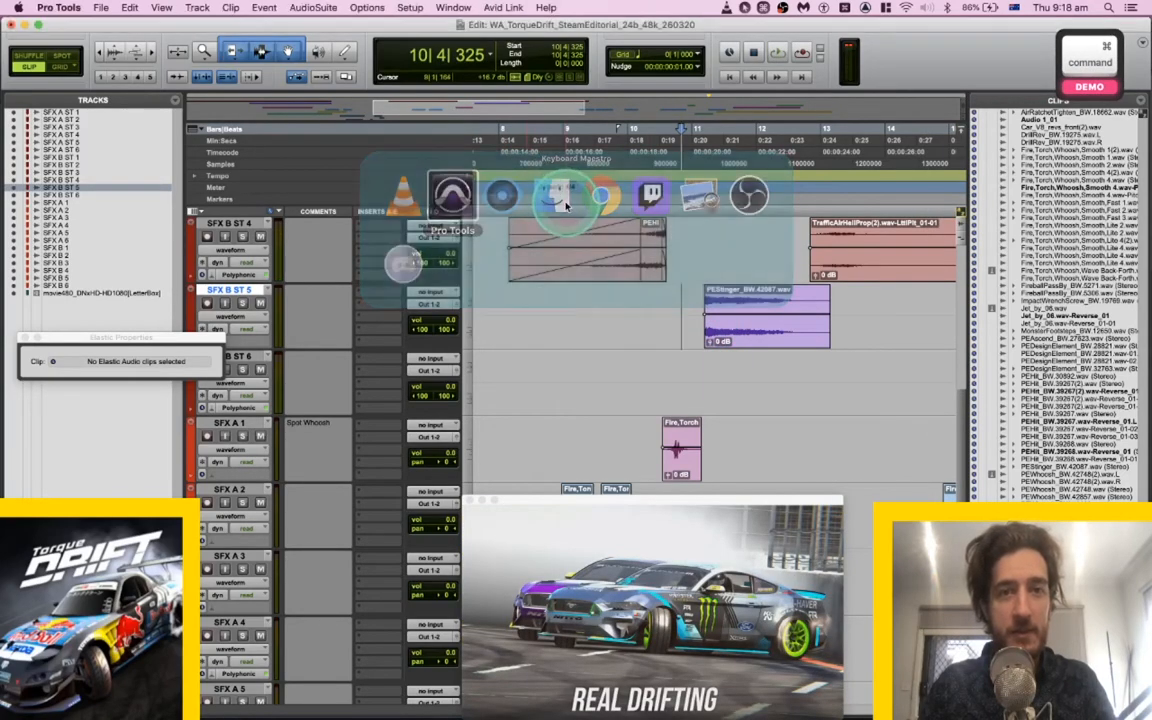
{"action": "key", "text": "super+Tab"}
{"action": "left_click", "coordinate": [557, 200], "text": "super"}
{"action": "double_click", "coordinate": [362, 343]}
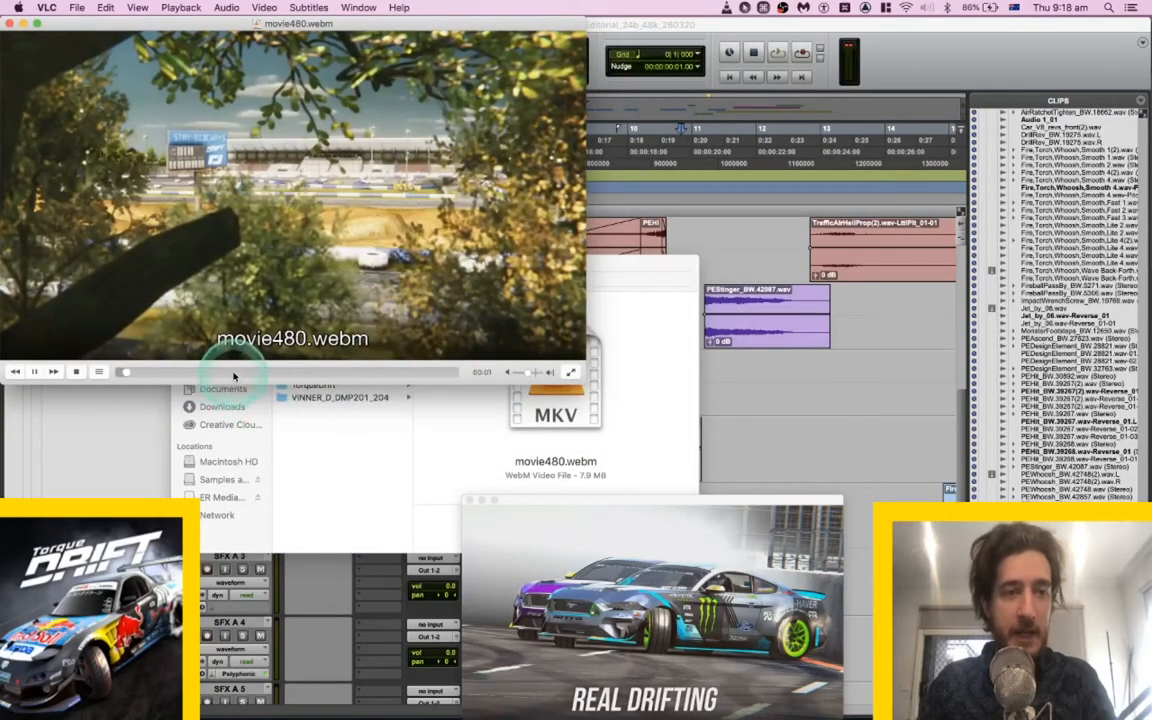
{"action": "left_click", "coordinate": [234, 372]}
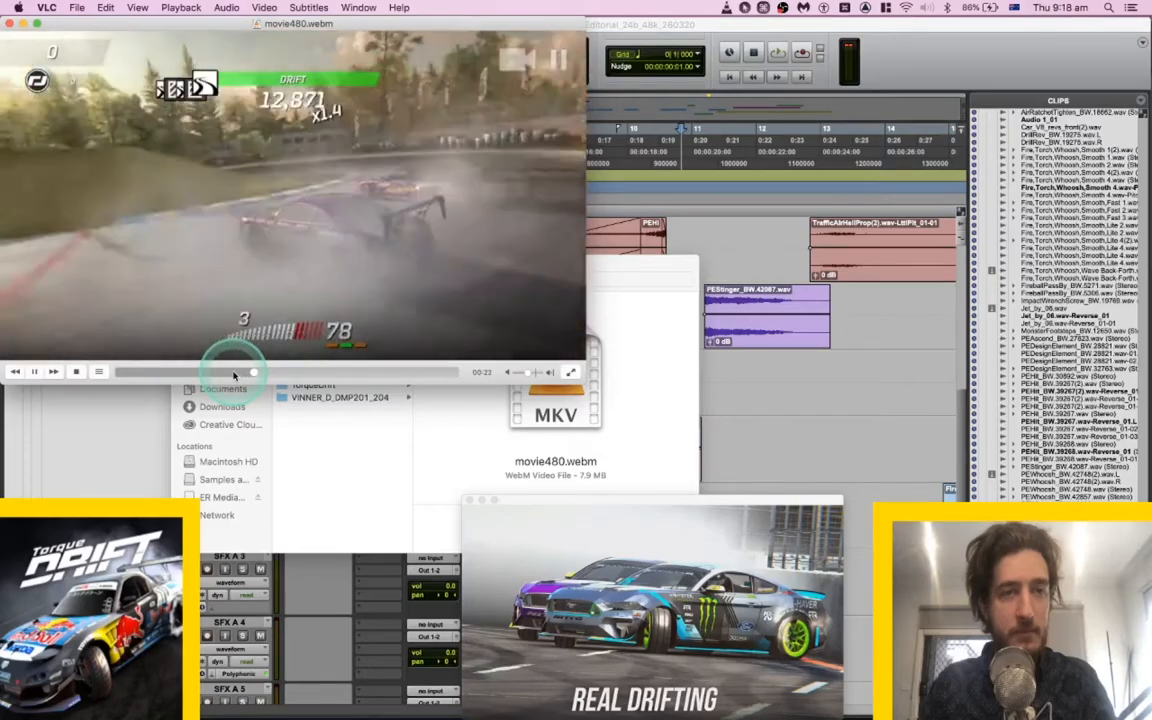
{"action": "left_click", "coordinate": [383, 190]}
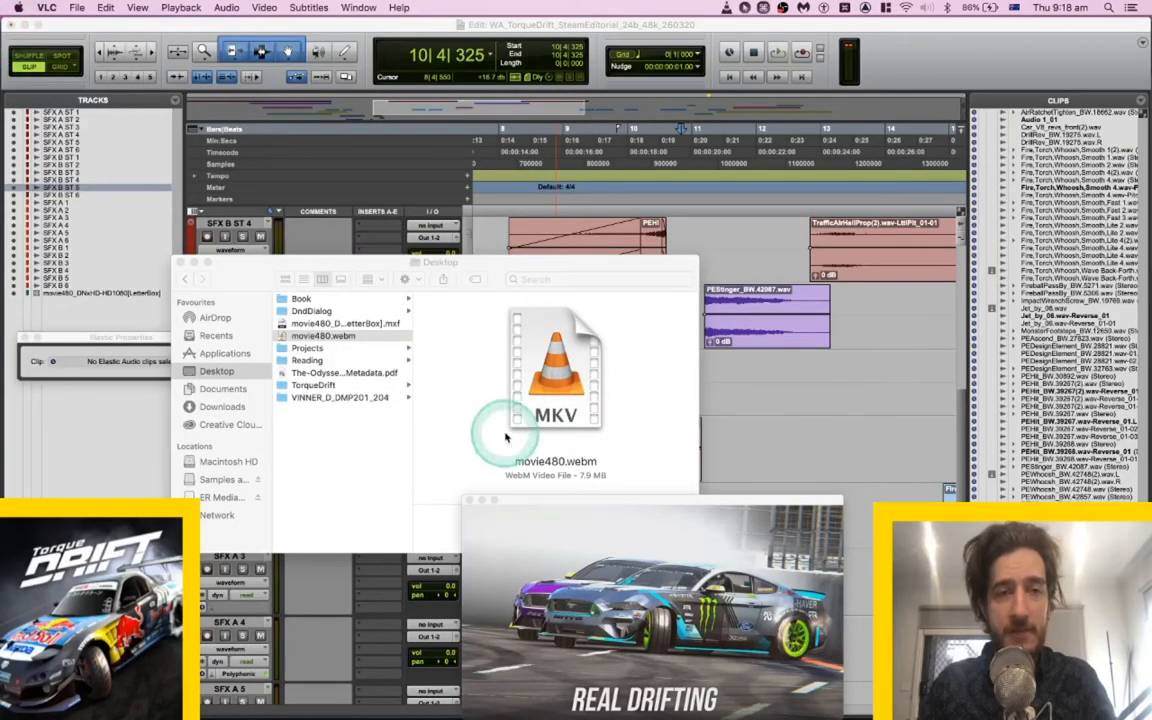
{"action": "left_click", "coordinate": [735, 411]}
{"action": "left_click", "coordinate": [643, 375]}
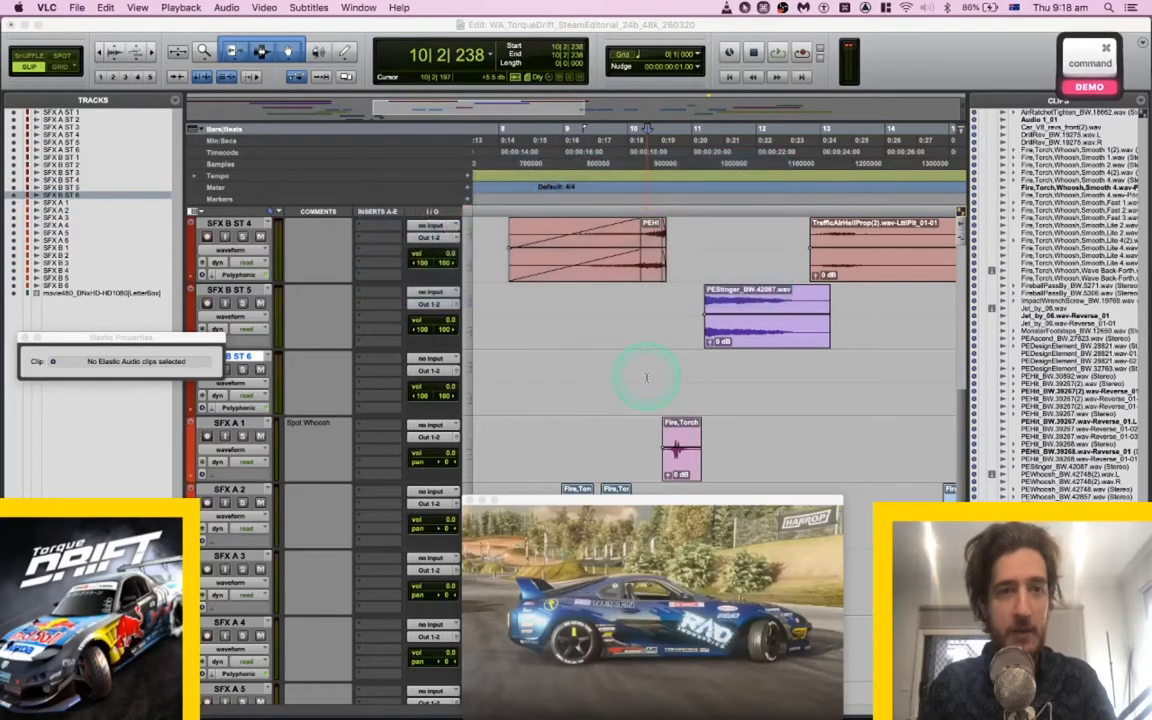
Switch to Search and audition VoiceClip_BW.47309.wav, PEWhoosh_BW.43652.wav and VoiceClip_BW.19477.wav.
{"action": "key", "text": "super+Tab"}
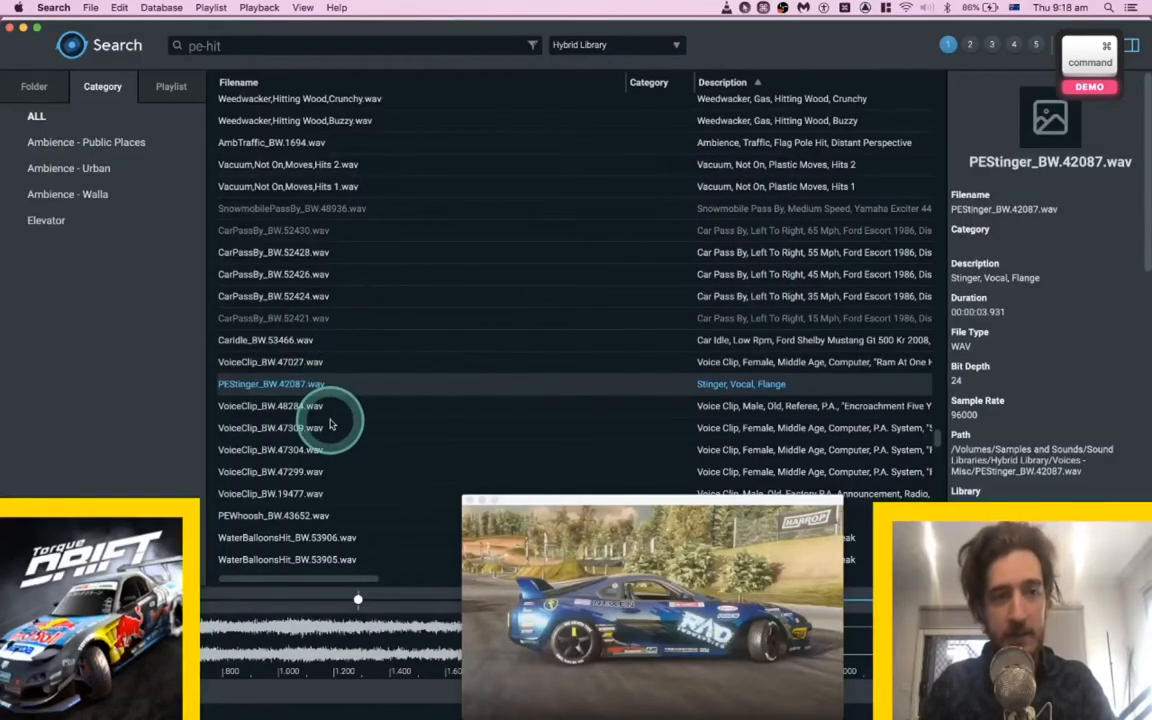
{"action": "left_click", "coordinate": [332, 427]}
{"action": "key", "text": "space"}
{"action": "scroll", "coordinate": [332, 425], "scroll_direction": "down", "scroll_amount": 5}
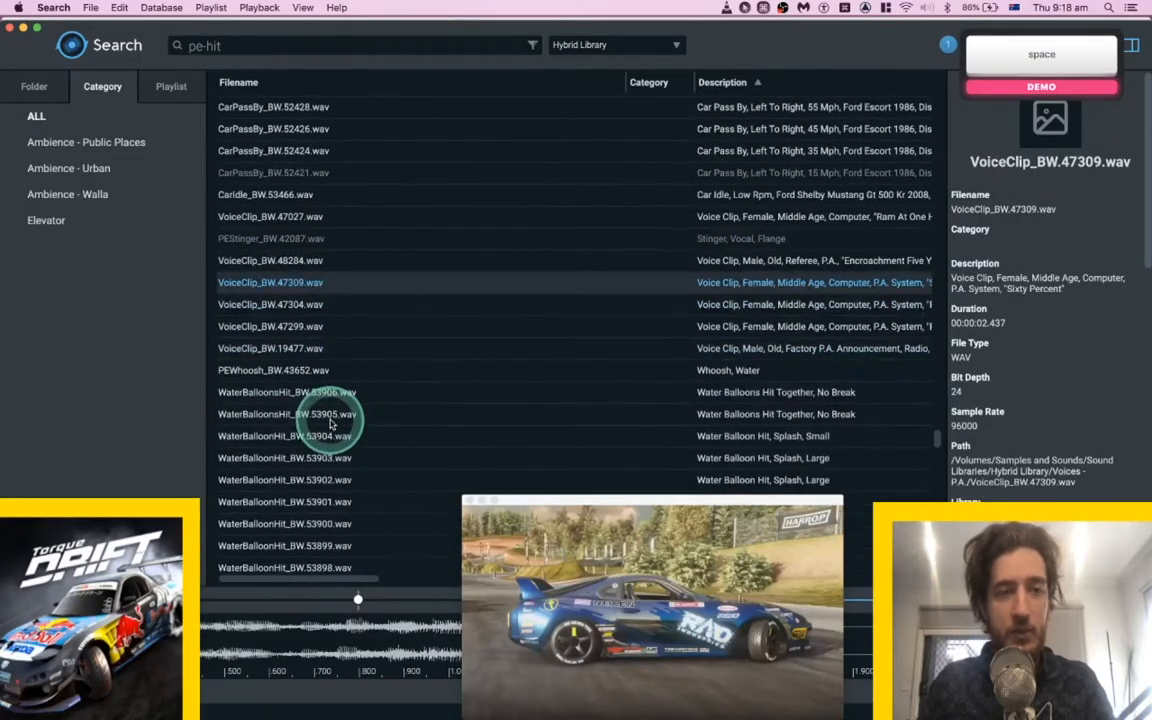
{"action": "left_click", "coordinate": [328, 372]}
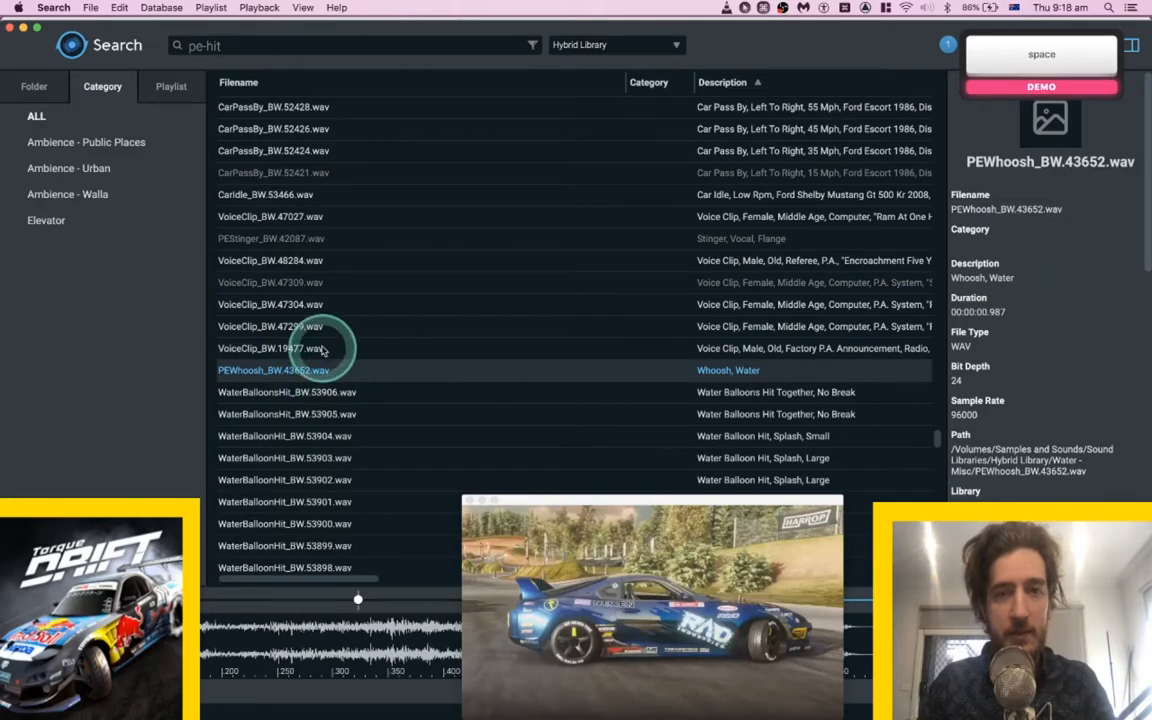
{"action": "left_click", "coordinate": [323, 349]}
{"action": "scroll", "coordinate": [322, 346], "scroll_direction": "down", "scroll_amount": 5}
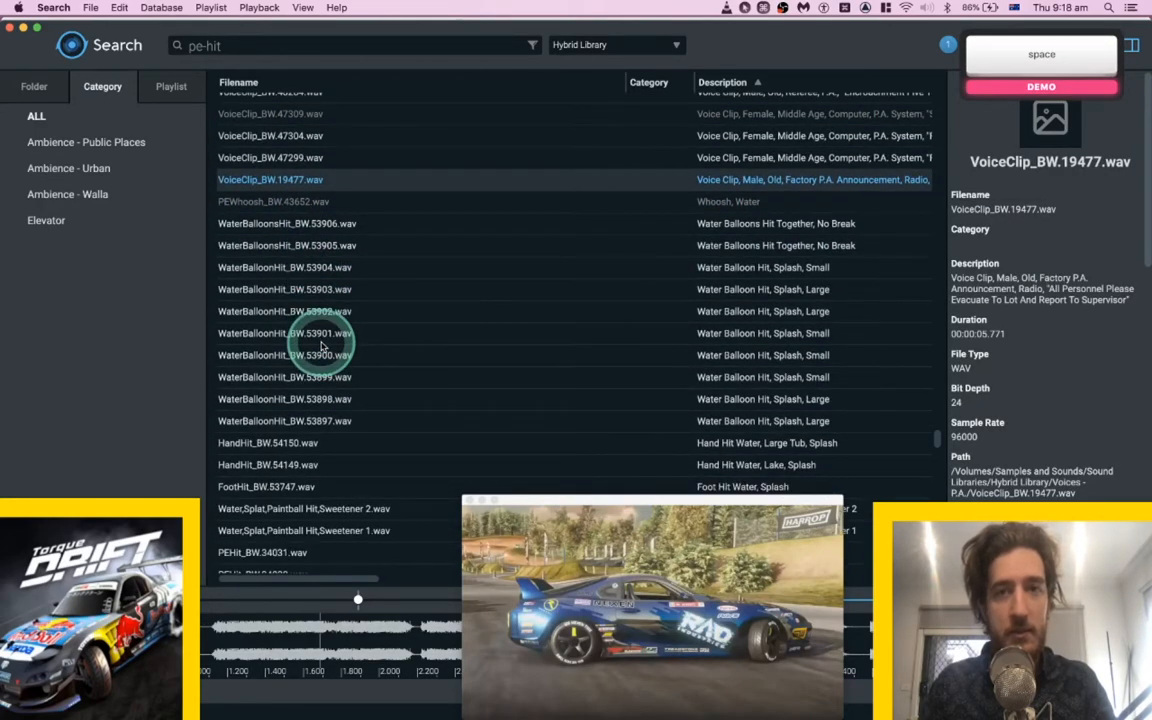
{"action": "key", "text": "space"}
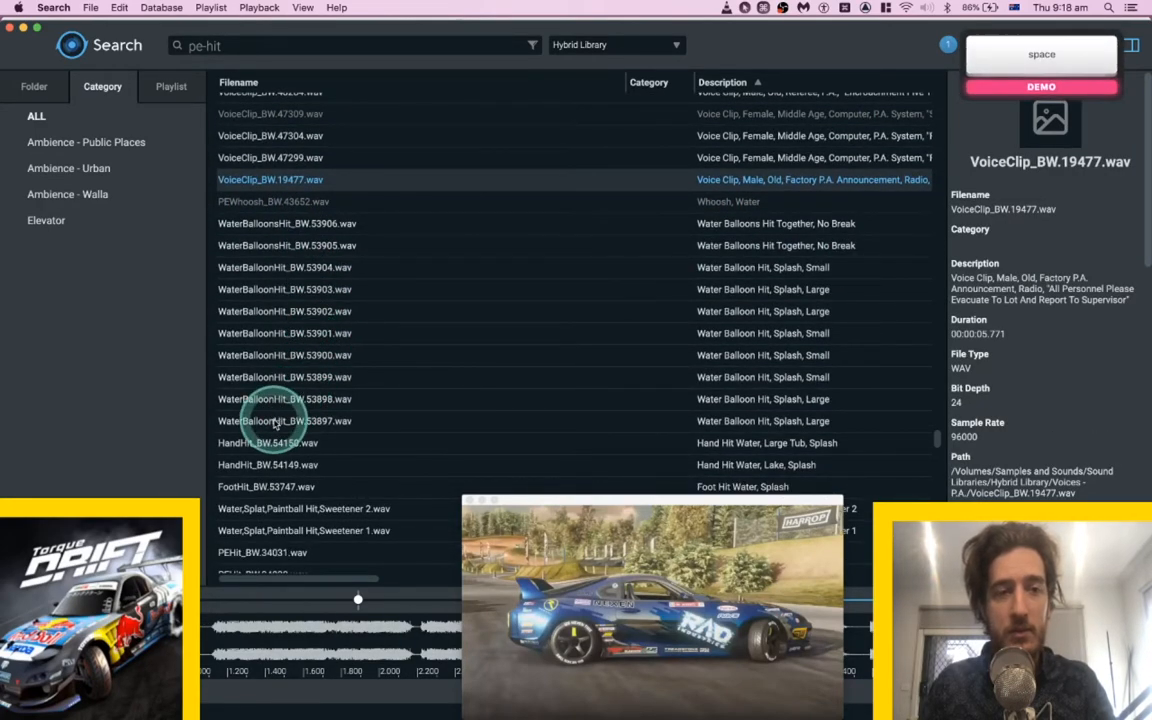
Audition PEHit_BW.34031.wav and several sword hits, including SwordHit_BW.59185.wav and Sword_hits_08.wav.
{"action": "scroll", "coordinate": [278, 408], "scroll_direction": "down", "scroll_amount": 5}
{"action": "left_click", "coordinate": [278, 390]}
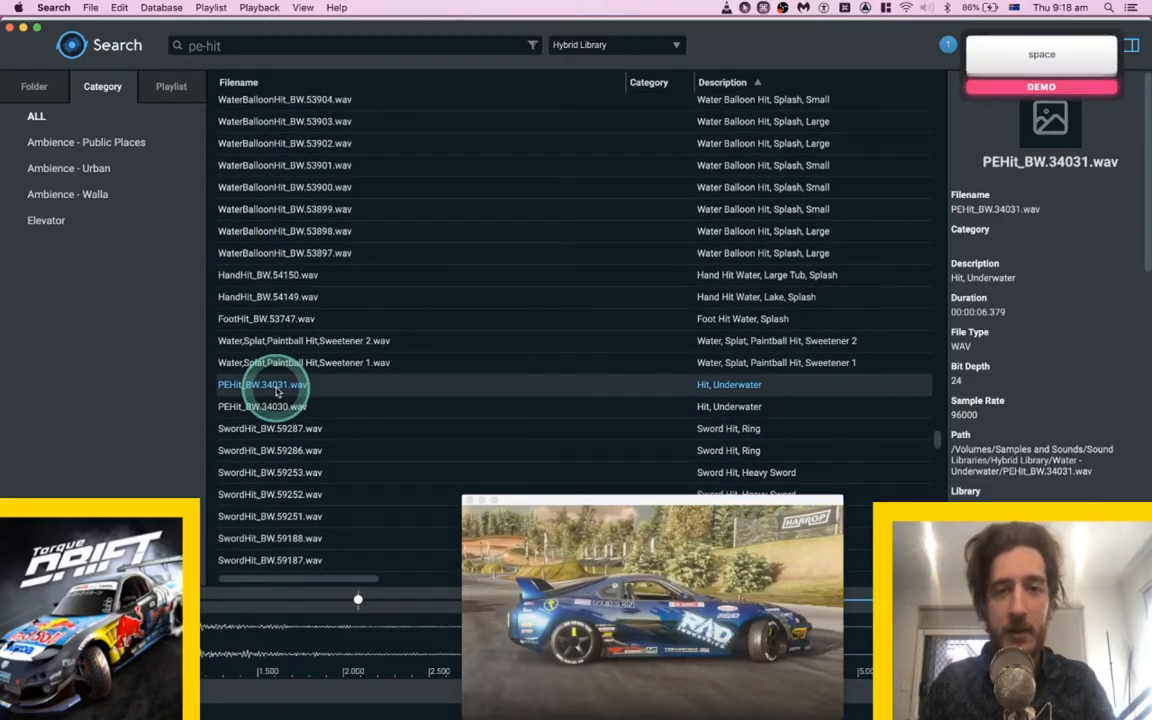
{"action": "scroll", "coordinate": [280, 412], "scroll_direction": "down", "scroll_amount": 5}
{"action": "left_click", "coordinate": [280, 410]}
{"action": "scroll", "coordinate": [280, 412], "scroll_direction": "down", "scroll_amount": 3}
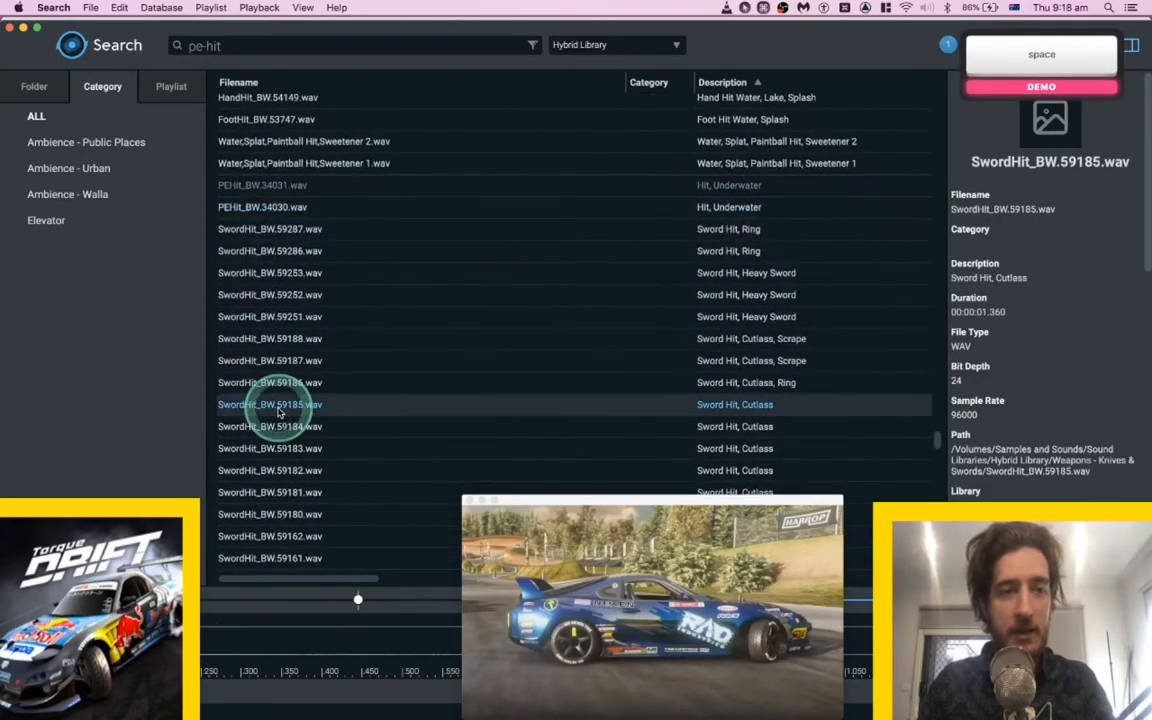
{"action": "left_click", "coordinate": [280, 410]}
{"action": "scroll", "coordinate": [280, 412], "scroll_direction": "down", "scroll_amount": 5}
{"action": "left_click", "coordinate": [280, 408]}
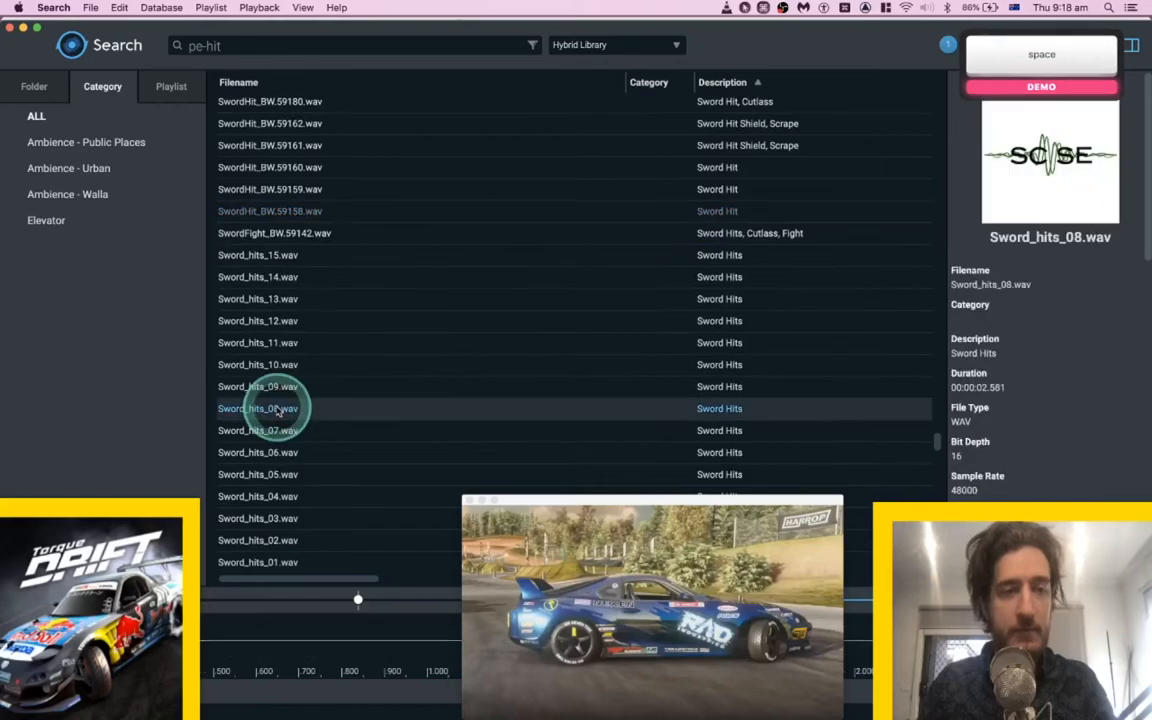
Audition further results down to the metallic whooshes PEWhoosh_BW.988.wav and PEWhoosh_BW.987.wav.
{"action": "scroll", "coordinate": [278, 408], "scroll_direction": "down", "scroll_amount": 10}
{"action": "left_click", "coordinate": [278, 408]}
{"action": "scroll", "coordinate": [278, 408], "scroll_direction": "down", "scroll_amount": 10}
{"action": "left_click", "coordinate": [278, 414]}
{"action": "scroll", "coordinate": [278, 410], "scroll_direction": "down", "scroll_amount": 5}
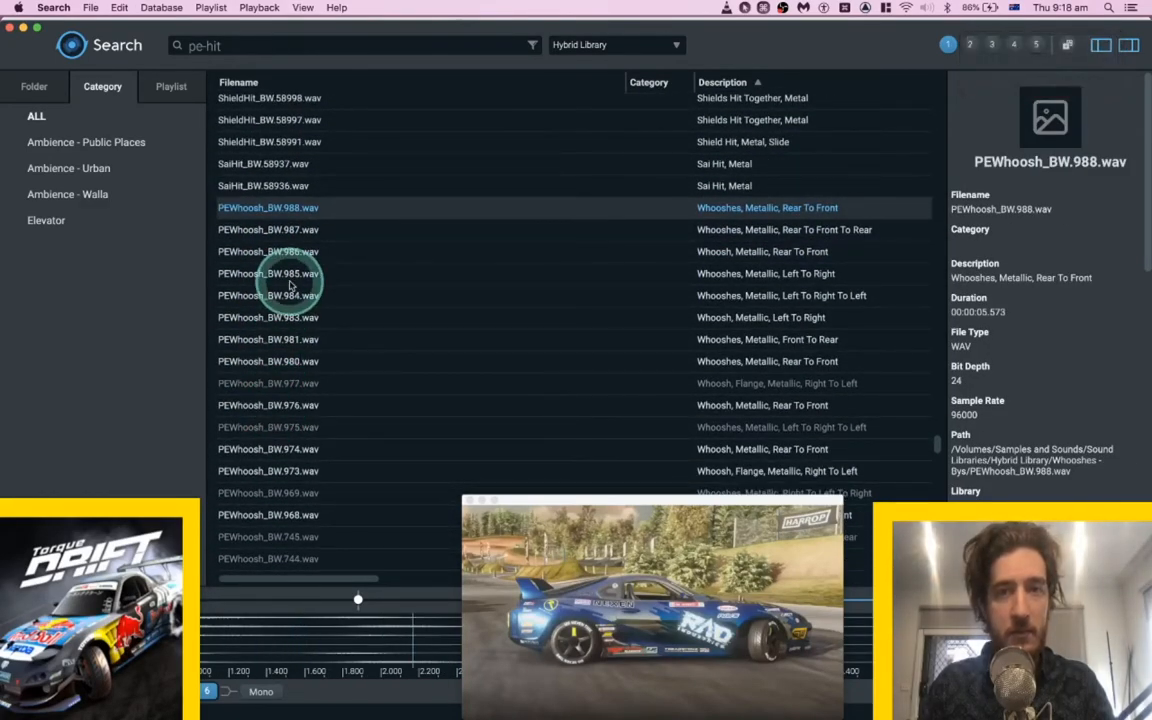
{"action": "left_click", "coordinate": [287, 232]}
{"action": "key", "text": "space"}
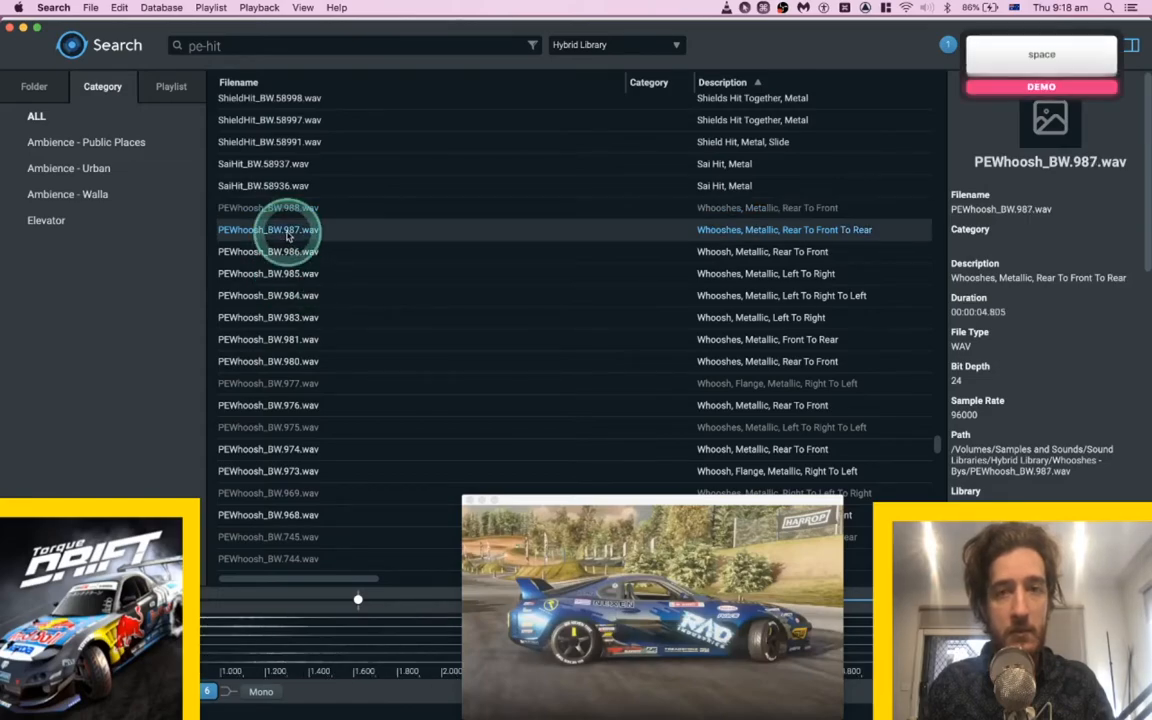
Audition the metallic whooshes PEWhoosh_BW.739.wav and PEWhoosh_BW.47541.wav.
{"action": "scroll", "coordinate": [286, 250], "scroll_direction": "down", "scroll_amount": 5}
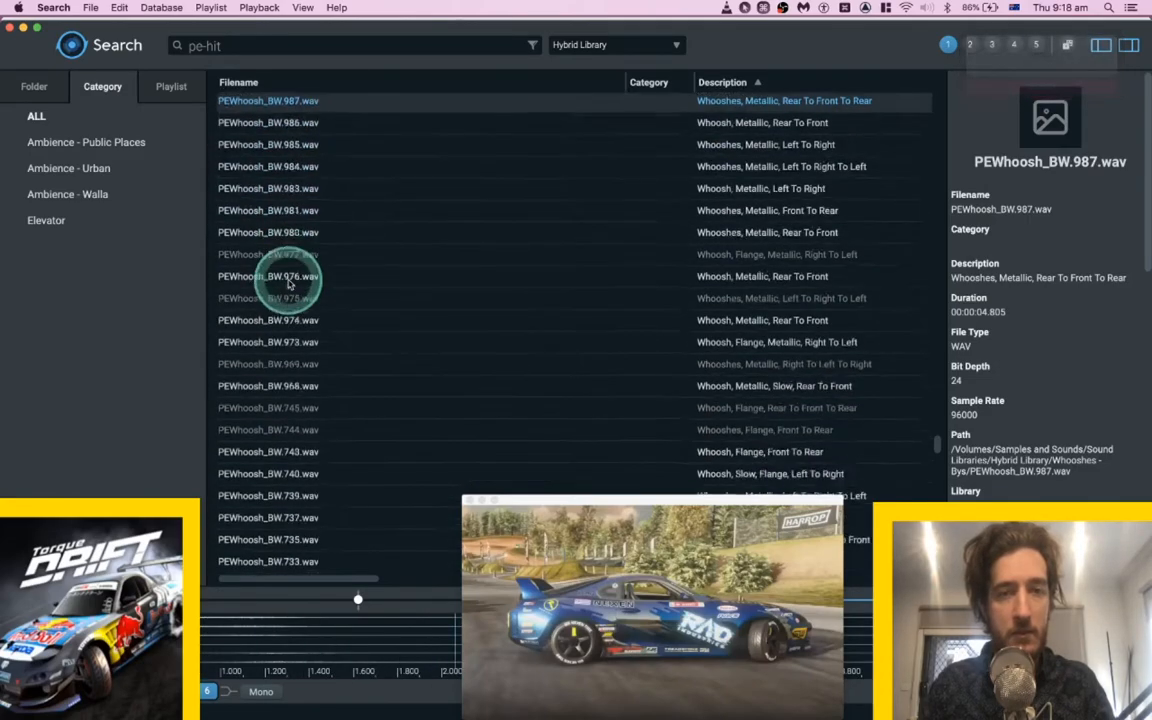
{"action": "left_click", "coordinate": [277, 376]}
{"action": "key", "text": "space"}
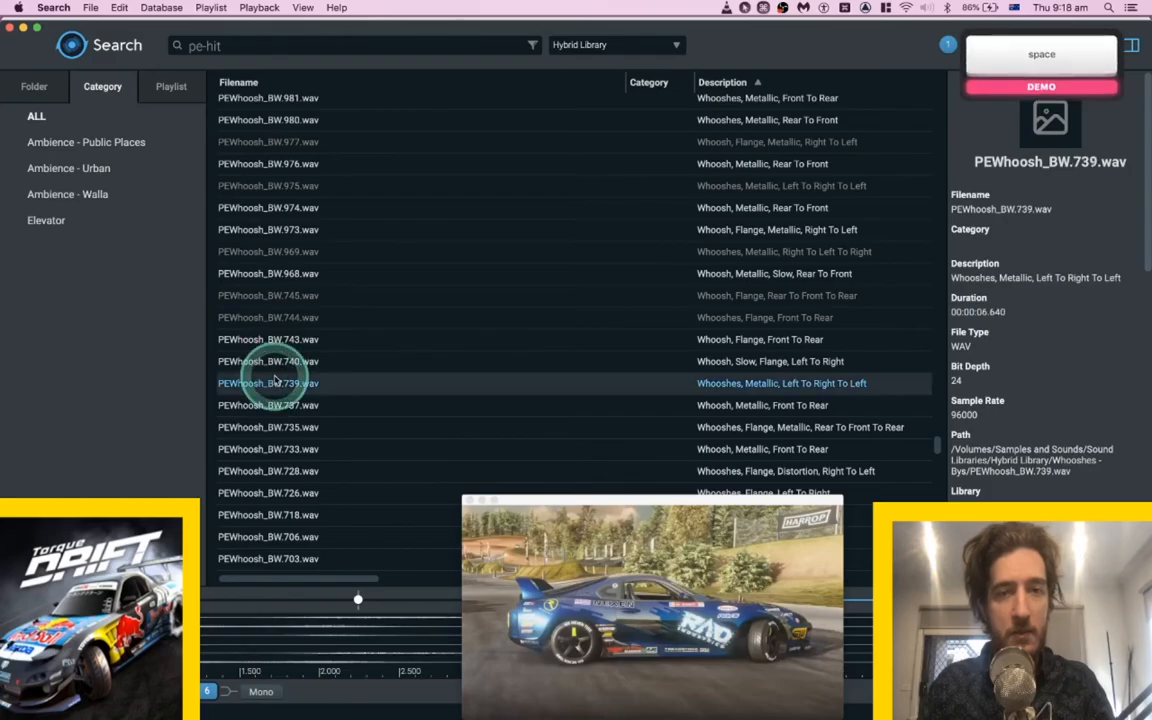
{"action": "scroll", "coordinate": [277, 377], "scroll_direction": "down", "scroll_amount": 4}
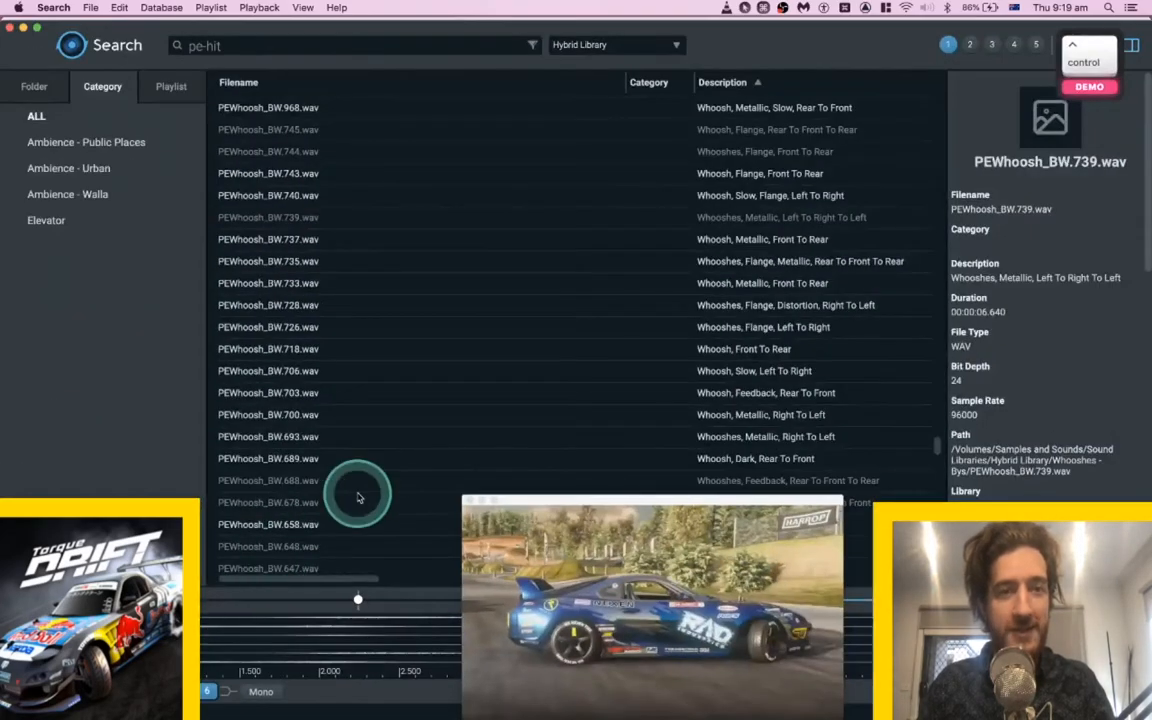
{"action": "scroll", "coordinate": [360, 497], "scroll_direction": "down", "scroll_amount": 5}
{"action": "left_click", "coordinate": [356, 362]}
{"action": "key", "text": "space"}
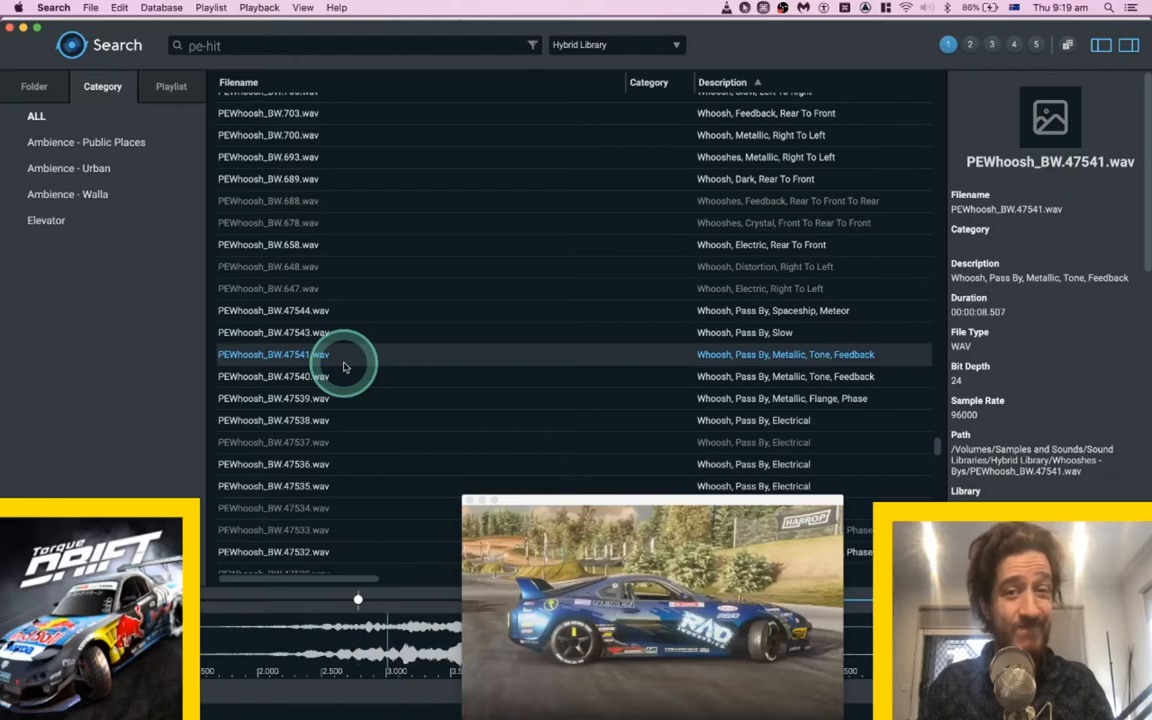
{"action": "key", "text": "space"}
Audition pass-by and fly-by whooshes, including PEWhoosh_BW.47520.wav, PEWhoosh_BW.43202.wav, PEWhoosh_BW.43200.wav and PEWhoosh_BW.43051.wav.
{"action": "scroll", "coordinate": [343, 366], "scroll_direction": "down", "scroll_amount": 6}
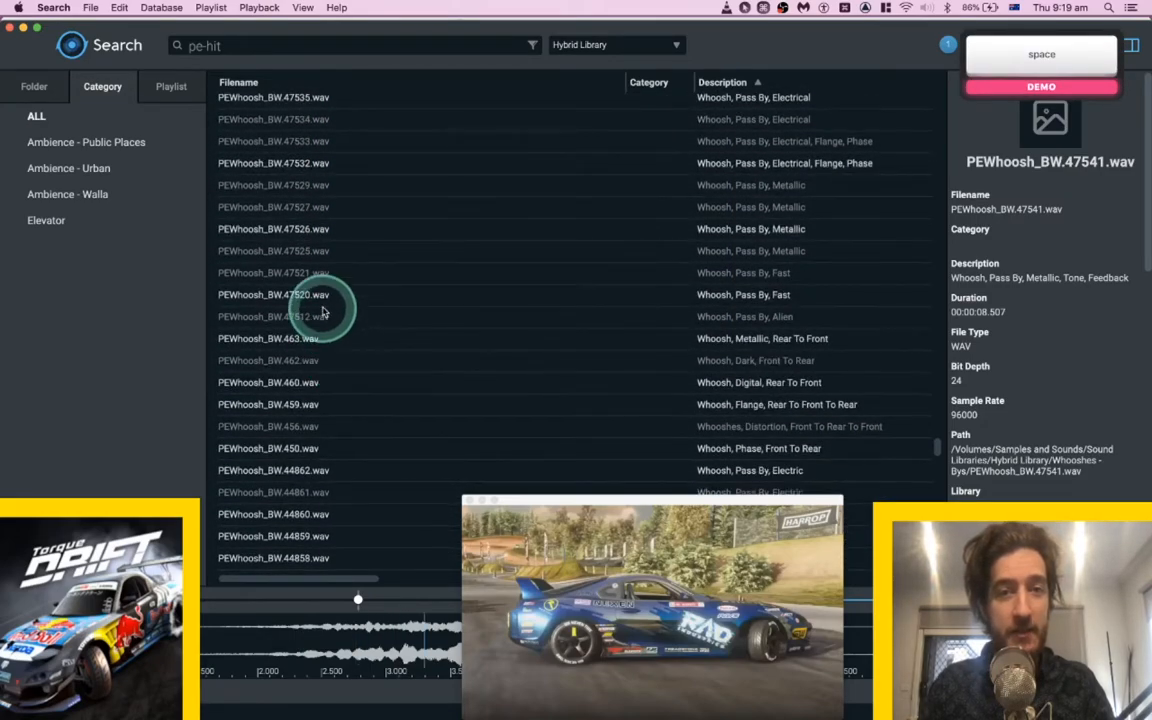
{"action": "left_click", "coordinate": [323, 305]}
{"action": "scroll", "coordinate": [323, 305], "scroll_direction": "down", "scroll_amount": 3}
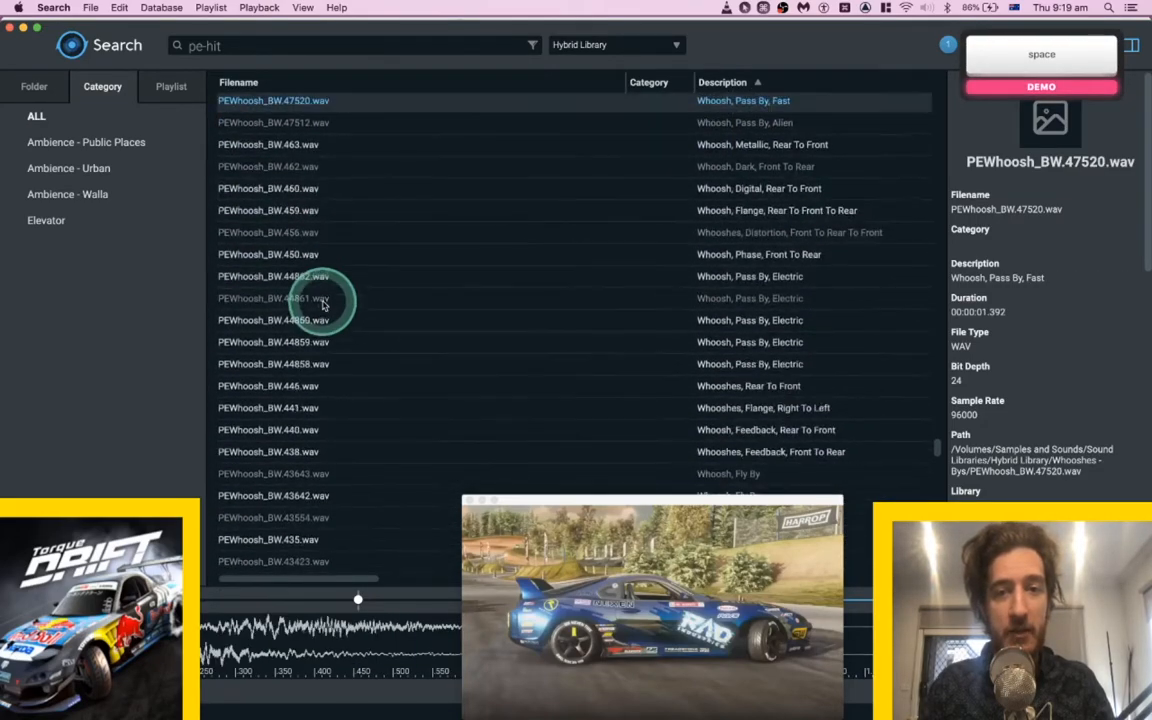
{"action": "left_click", "coordinate": [323, 305]}
{"action": "key", "text": "space"}
{"action": "left_click", "coordinate": [320, 393]}
{"action": "scroll", "coordinate": [320, 393], "scroll_direction": "down", "scroll_amount": 4}
{"action": "left_click", "coordinate": [320, 393]}
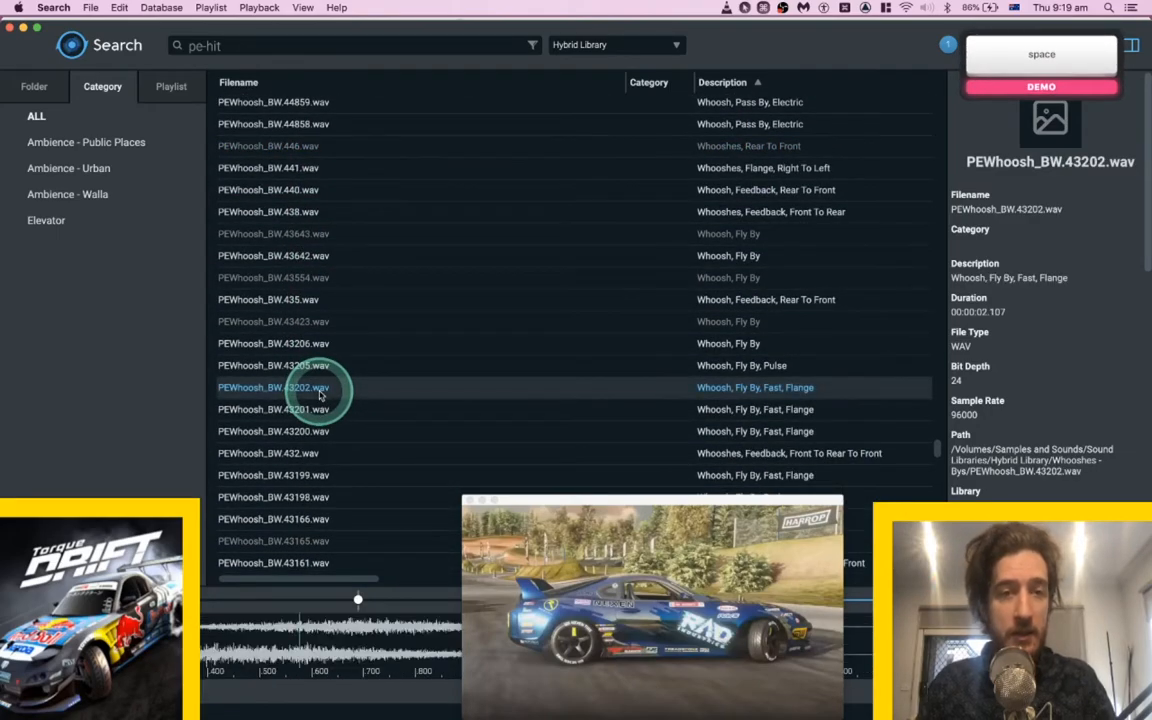
{"action": "left_click", "coordinate": [307, 430]}
{"action": "scroll", "coordinate": [307, 430], "scroll_direction": "down", "scroll_amount": 4}
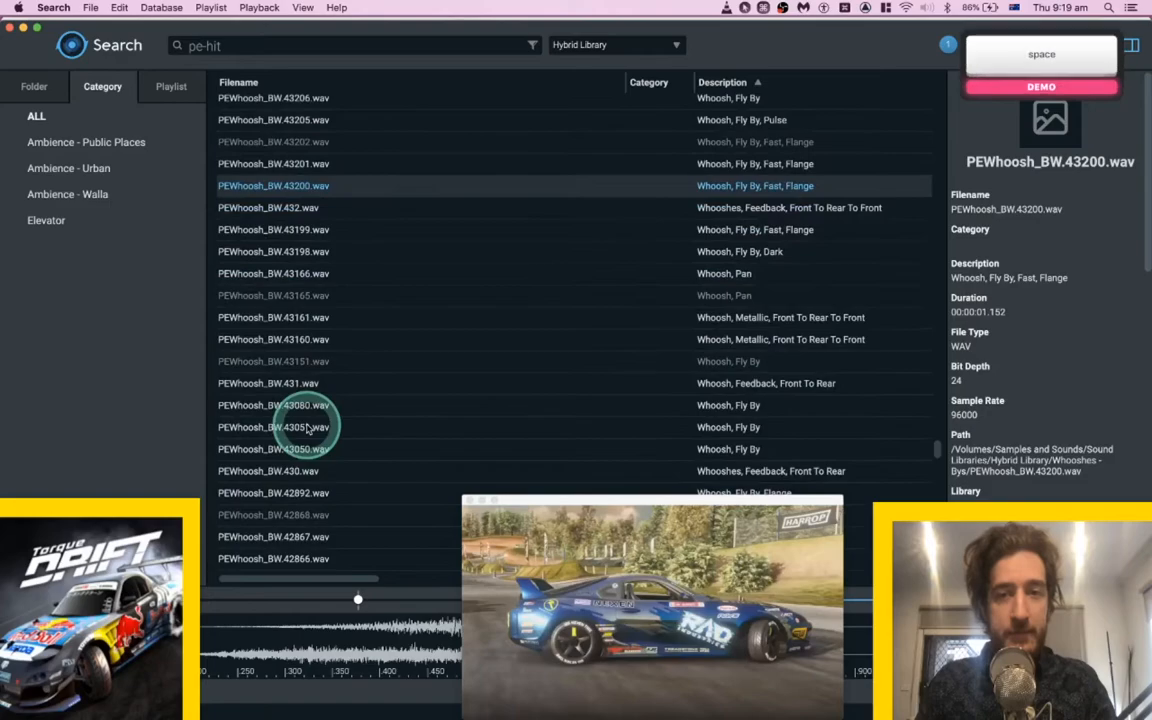
{"action": "left_click", "coordinate": [310, 428]}
Send PEWhoosh_BW.43051.wav from Search to SFX B ST 6 in Pro Tools at 11|4|540, and play from 11|3|763.
{"action": "key", "text": "super+Tab"}
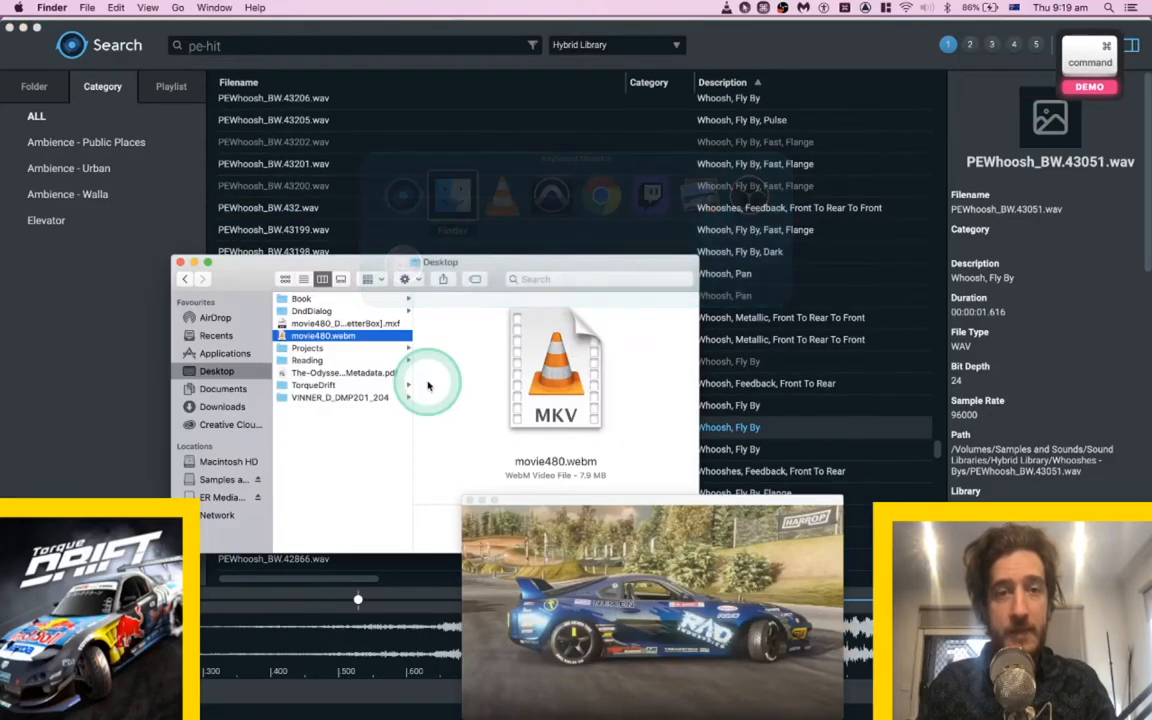
{"action": "key", "text": "super+Tab"}
{"action": "key", "text": "super+Tab"}
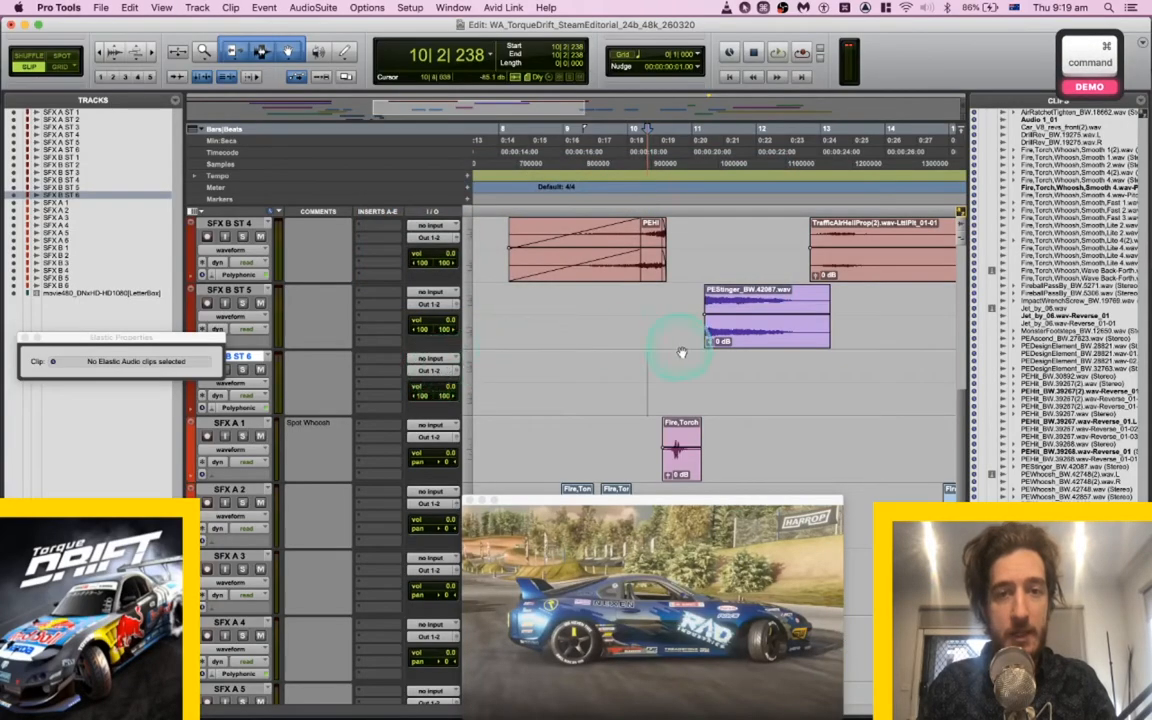
{"action": "left_click", "coordinate": [748, 357]}
{"action": "key", "text": "super+Tab"}
{"action": "key", "text": "s"}
{"action": "key", "text": "super+Tab"}
{"action": "key", "text": "super+Tab"}
{"action": "key", "text": "s"}
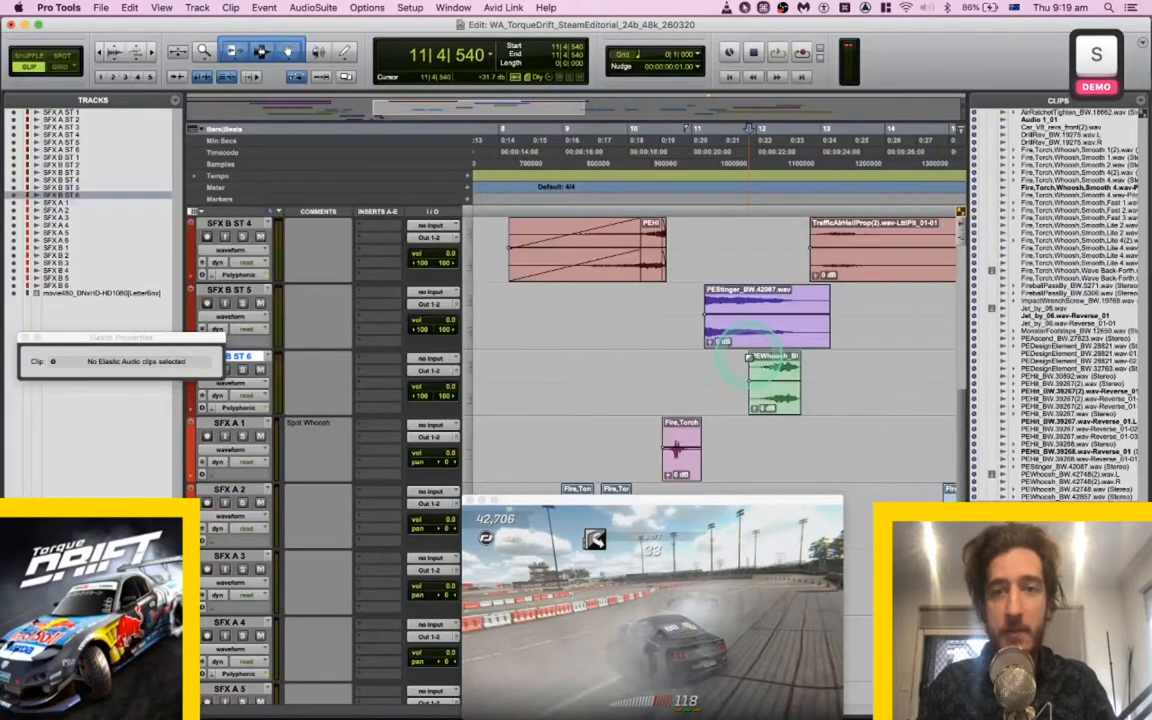
{"action": "left_click", "coordinate": [733, 373]}
{"action": "key", "text": "space"}
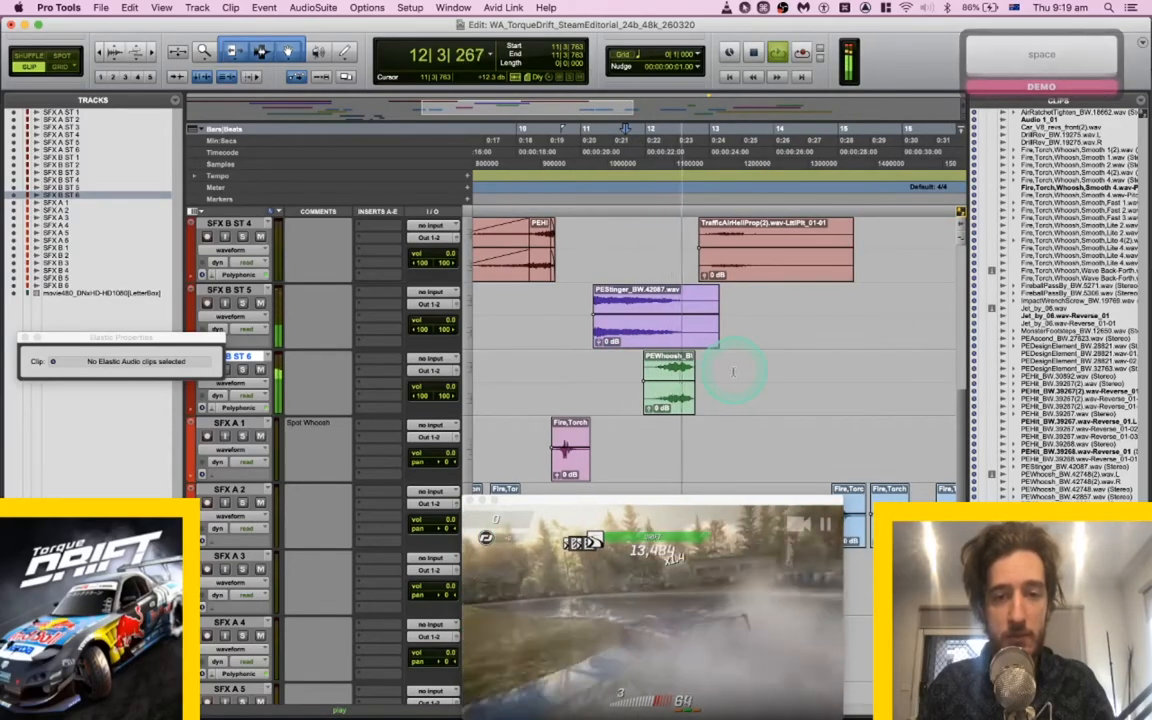
Shift the PEWhoosh clip on SFX B ST 6 later by about half a bar and play from 12|2|422.
{"action": "key", "text": "space"}
{"action": "left_click", "coordinate": [683, 400]}
{"action": "left_click_drag", "start_coordinate": [704, 404], "coordinate": [706, 403]}
{"action": "left_click", "coordinate": [668, 373]}
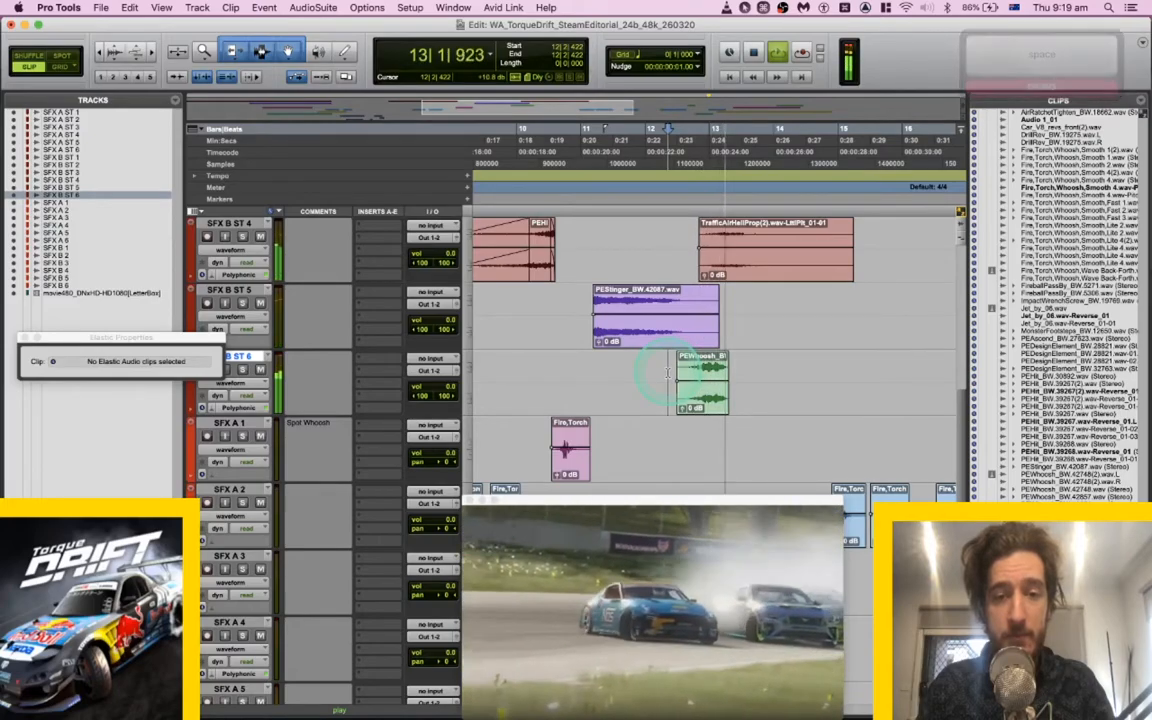
{"action": "key", "text": "space"}
Move the PEWhoosh clip on SFX B ST 6 further, to just before bar 13, and check its sync from shortly before it.
{"action": "left_click_drag", "start_coordinate": [684, 386], "coordinate": [734, 400]}
{"action": "left_click", "coordinate": [735, 376]}
{"action": "left_click", "coordinate": [674, 368]}
{"action": "key", "text": "space"}
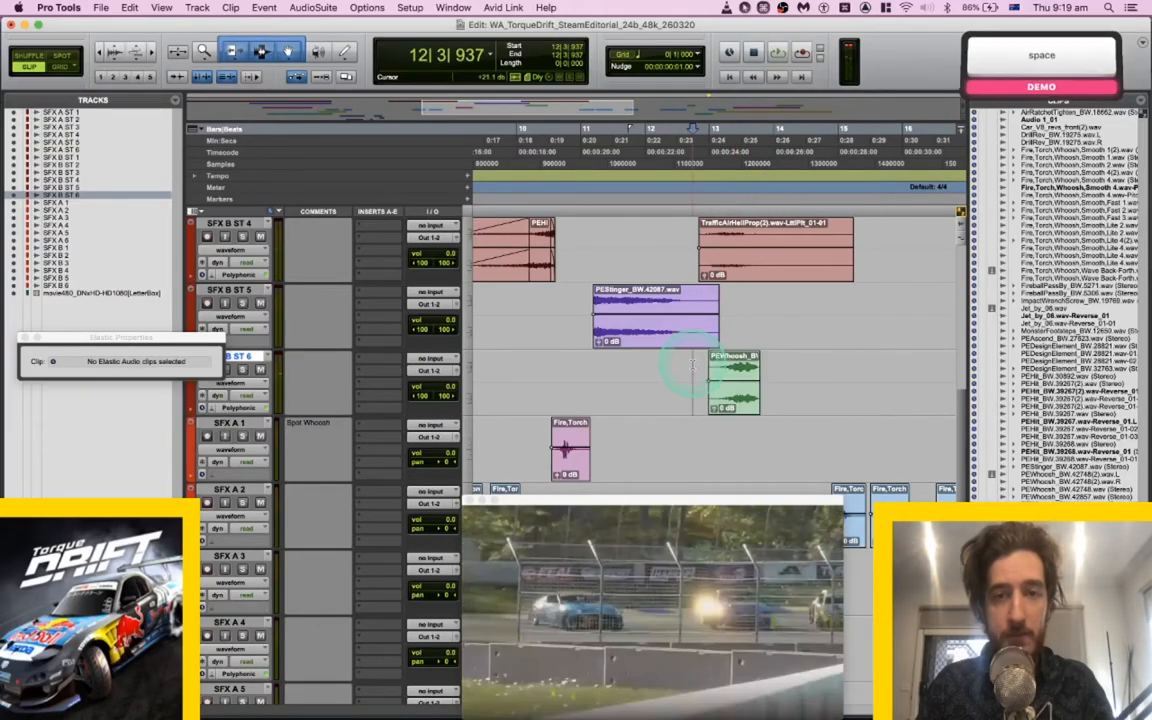
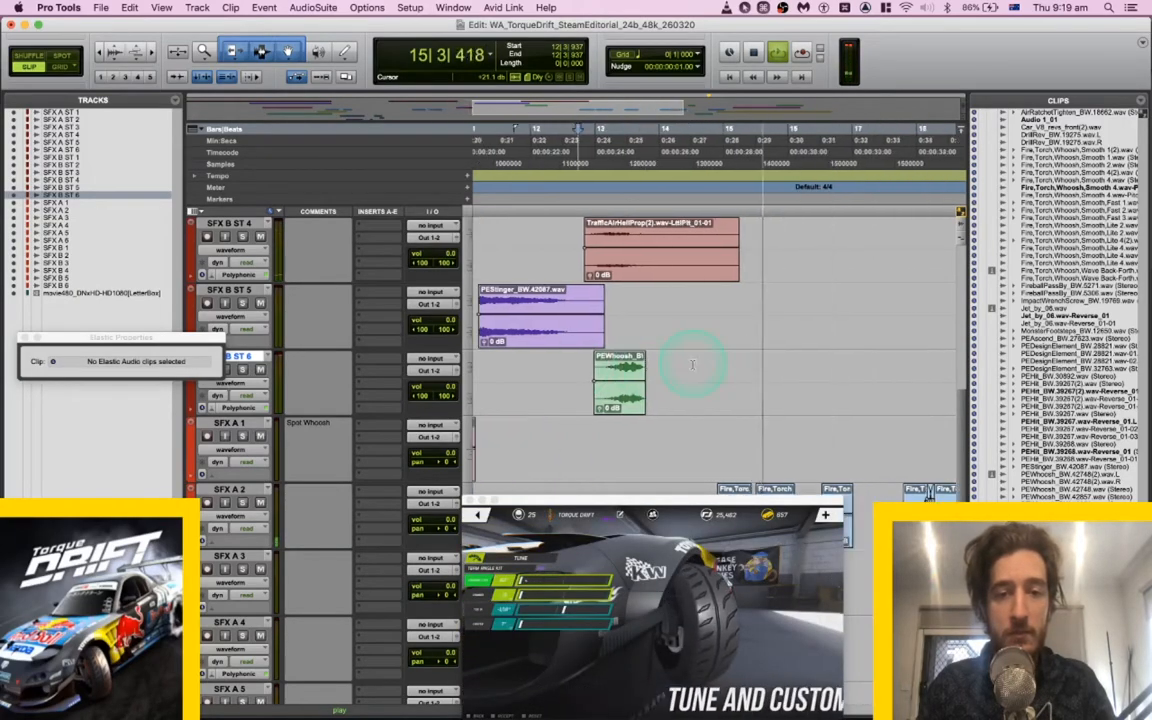
Play the trailer from around bar 14 to bar 18, checking the existing effects against the Detailed Interiors shots.
{"action": "key", "text": "space"}
{"action": "scroll", "coordinate": [685, 367], "scroll_direction": "down", "scroll_amount": 2}
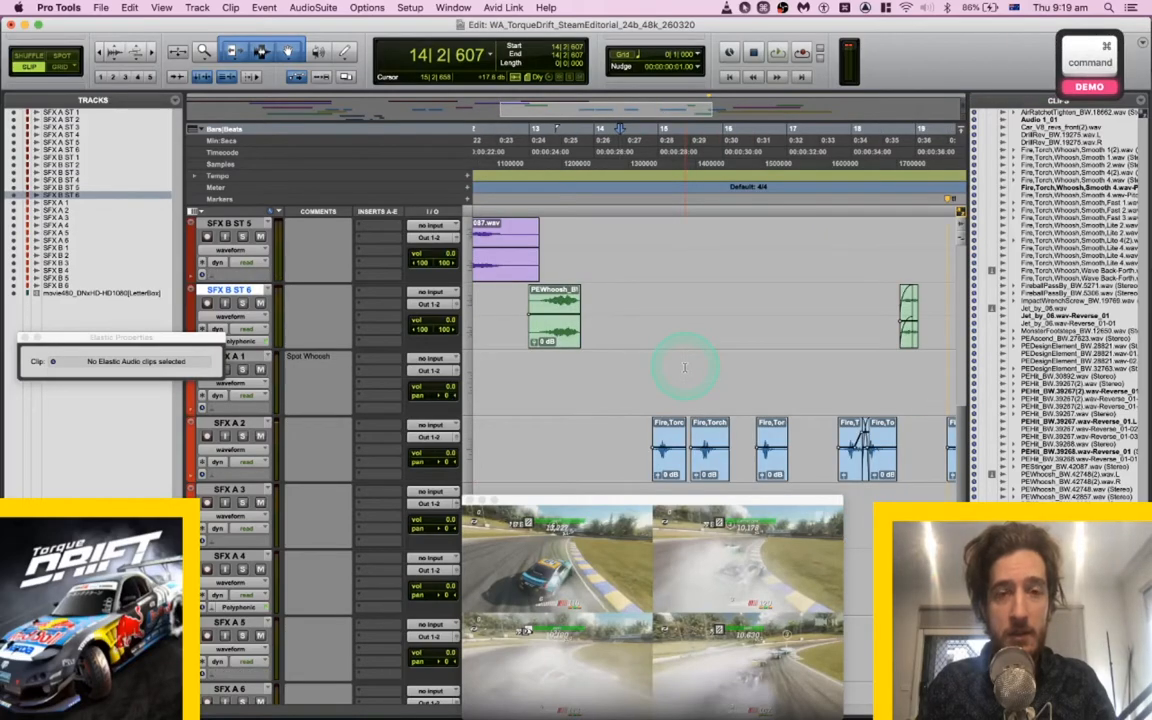
{"action": "scroll", "coordinate": [685, 367], "scroll_direction": "right", "scroll_amount": 3}
{"action": "key", "text": "space"}
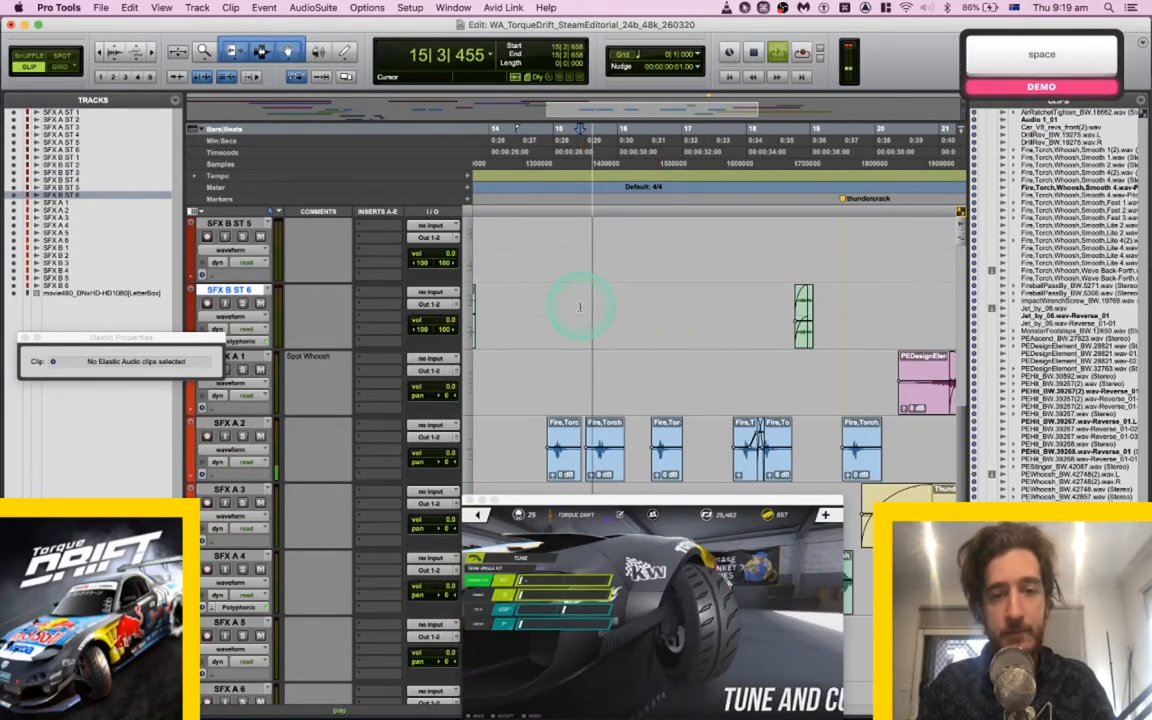
{"action": "scroll", "coordinate": [579, 307], "scroll_direction": "right", "scroll_amount": 2}
{"action": "scroll", "coordinate": [579, 307], "scroll_direction": "up", "scroll_amount": 3}
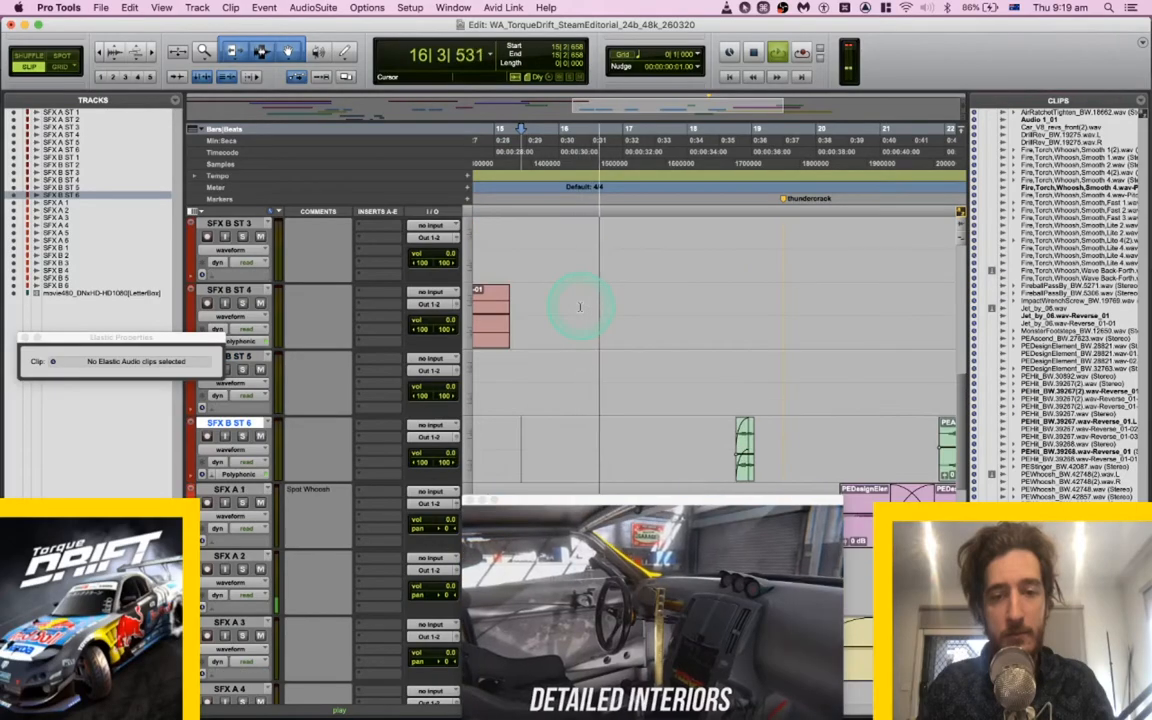
{"action": "scroll", "coordinate": [579, 307], "scroll_direction": "left", "scroll_amount": 1}
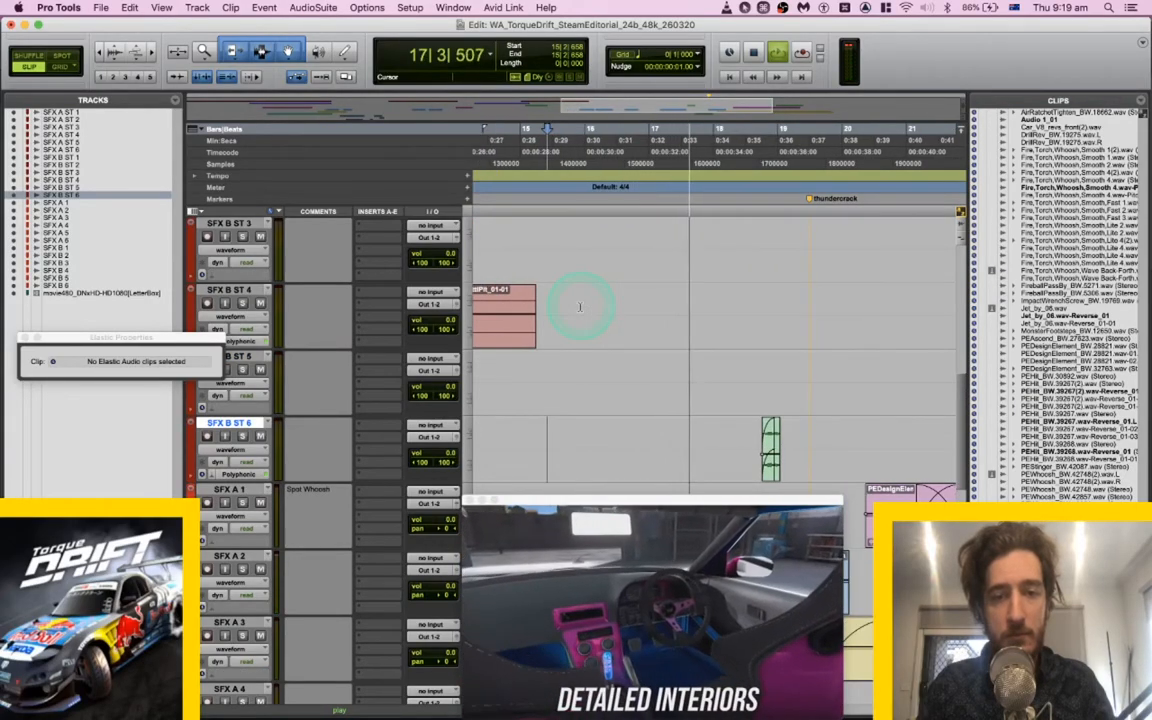
{"action": "scroll", "coordinate": [579, 307], "scroll_direction": "right", "scroll_amount": 2}
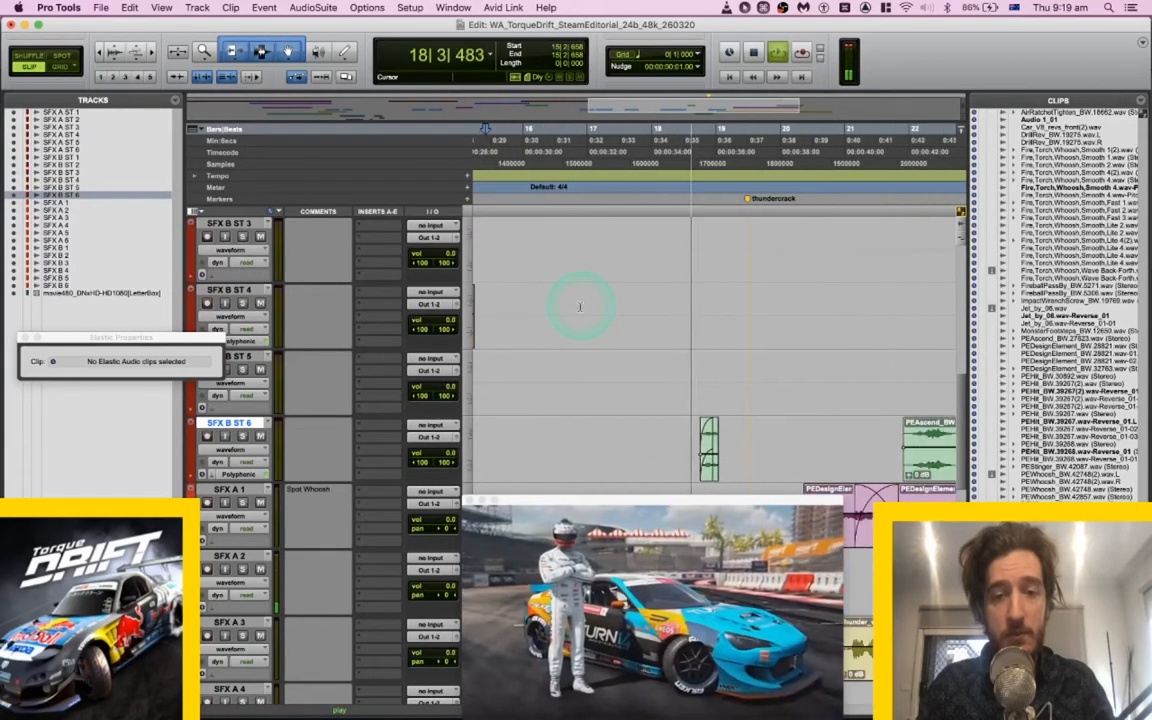
{"action": "key", "text": "space"}
Place the edit cursor on SFX B ST 5 at 17|1|492, switch to Search and audition PEWhoosh_BW.43161.wav.
{"action": "left_click", "coordinate": [595, 360]}
{"action": "key", "text": "super+Tab"}
{"action": "key", "text": "super+Tab"}
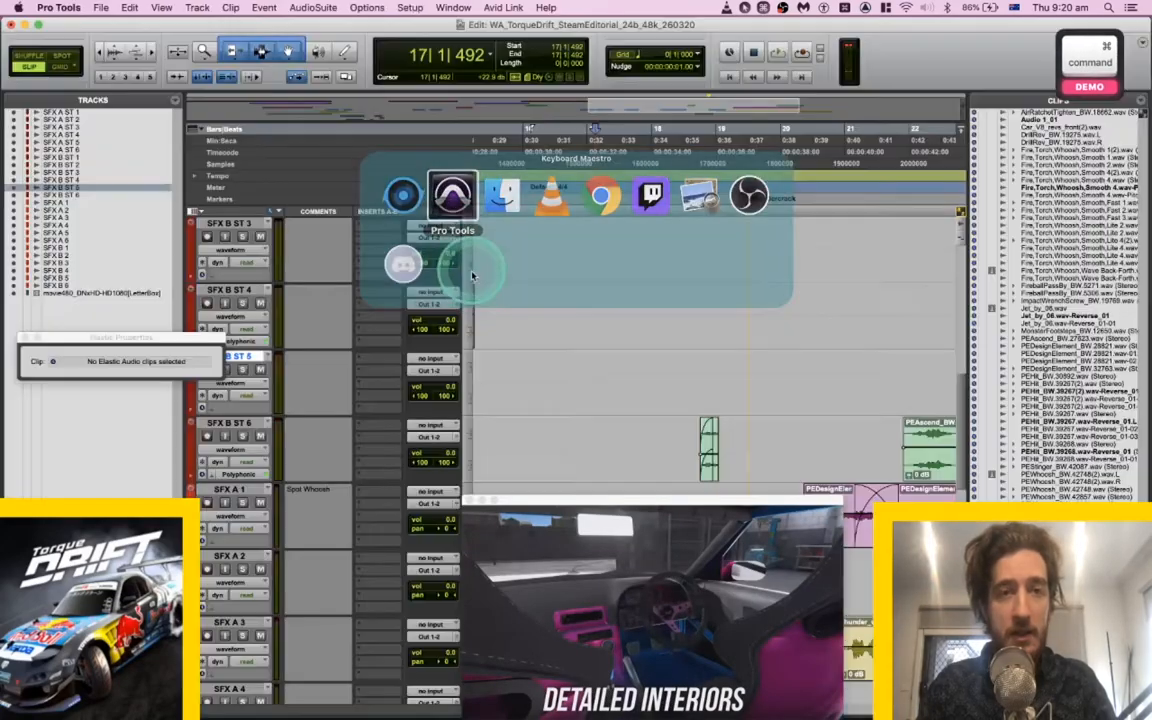
{"action": "key", "text": "super+Tab"}
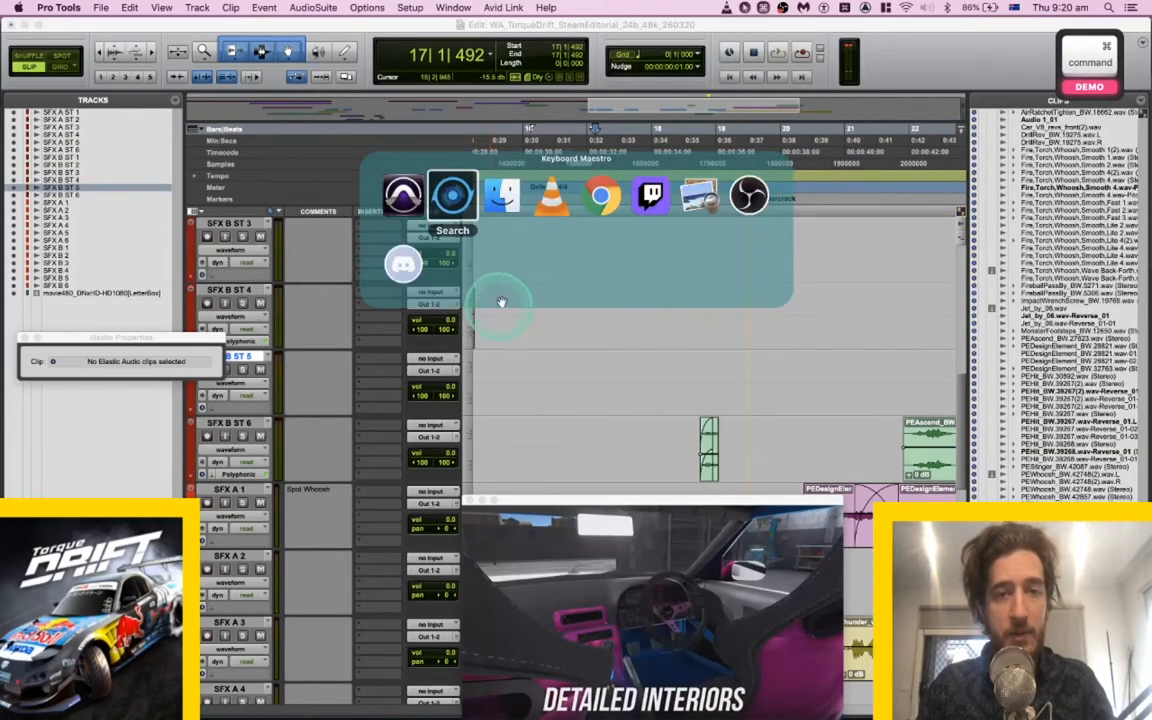
{"action": "left_click", "coordinate": [450, 197]}
{"action": "left_click", "coordinate": [303, 313]}
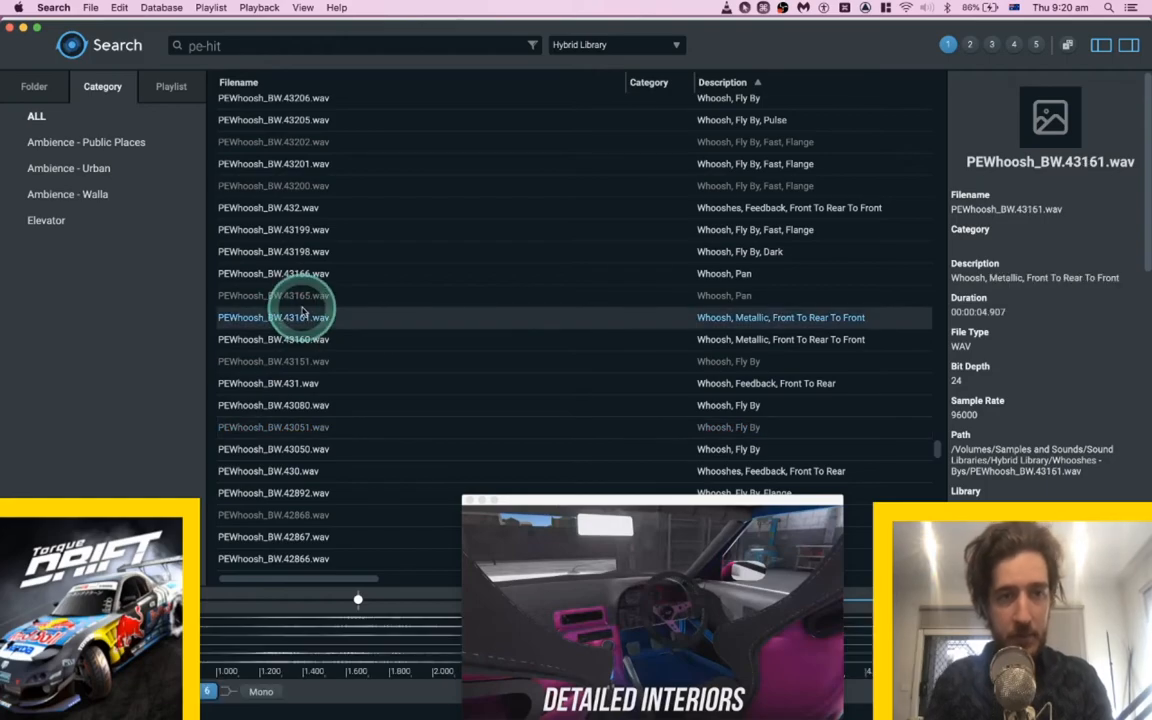
Audition further whooshes in the Hybrid Library, including PEWhoosh_BW.42851.wav, PEWhoosh_BW.42673.wav and PEWhoosh_BW.426.wav.
{"action": "scroll", "coordinate": [303, 310], "scroll_direction": "down", "scroll_amount": 10}
{"action": "left_click", "coordinate": [302, 307]}
{"action": "key", "text": "space"}
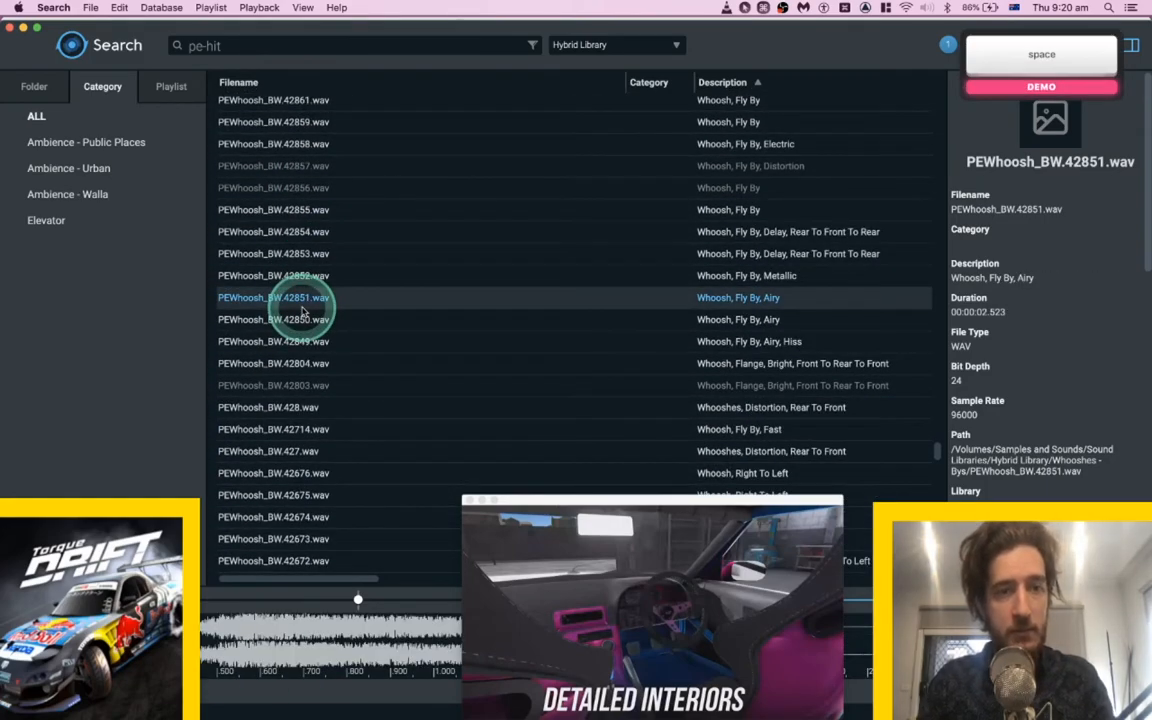
{"action": "scroll", "coordinate": [305, 340], "scroll_direction": "down", "scroll_amount": 3}
{"action": "left_click", "coordinate": [300, 353]}
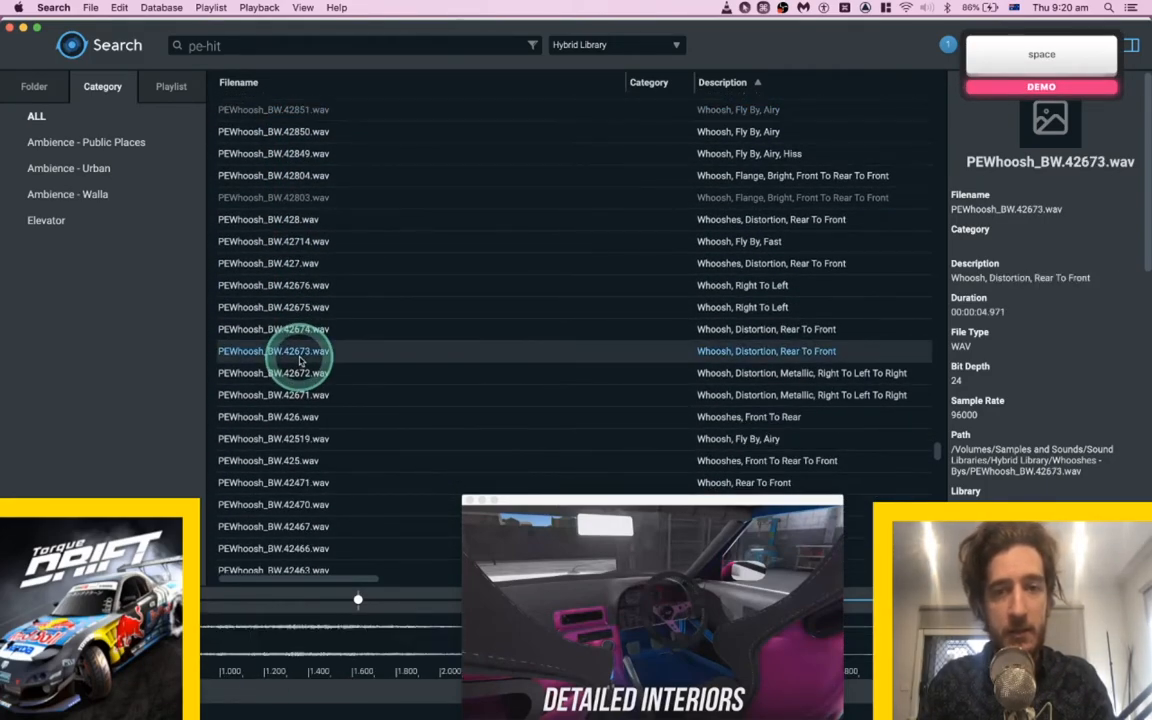
{"action": "left_click", "coordinate": [295, 415]}
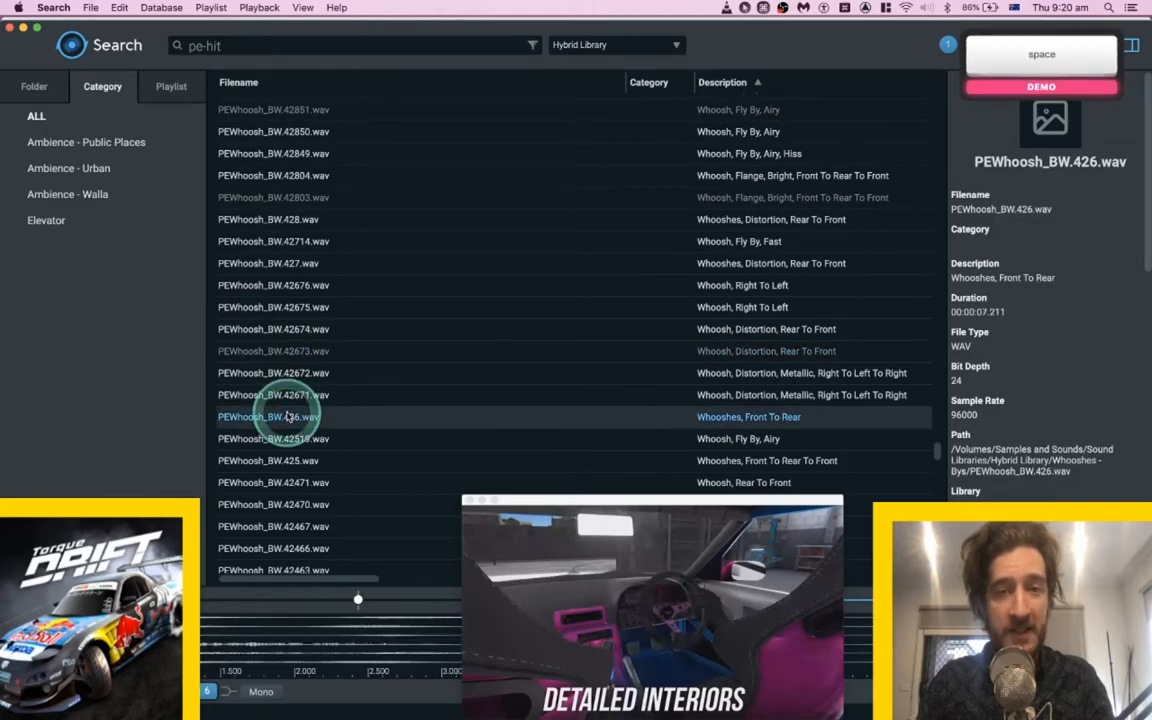
Audition the front-to-rear and warble whooshes PEWhoosh_BW.424.wav and PEWhoosh_BW.42398.wav.
{"action": "scroll", "coordinate": [292, 405], "scroll_direction": "down", "scroll_amount": 3}
{"action": "scroll", "coordinate": [318, 200], "scroll_direction": "down", "scroll_amount": 5}
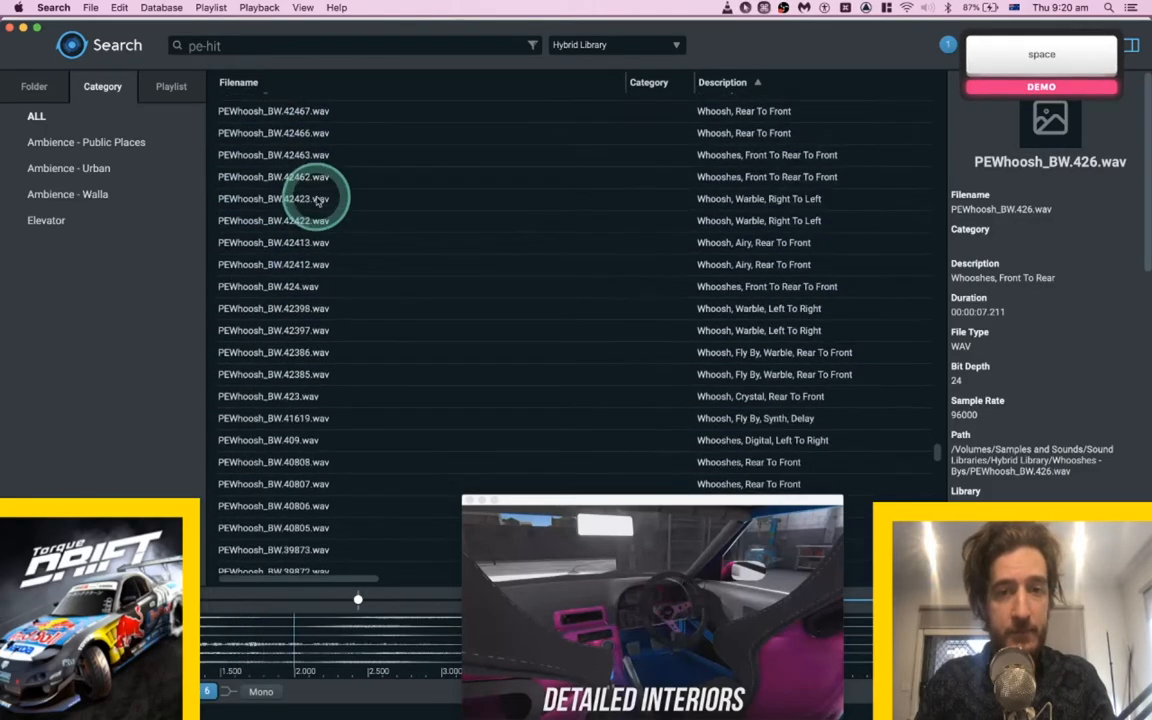
{"action": "left_click", "coordinate": [296, 288]}
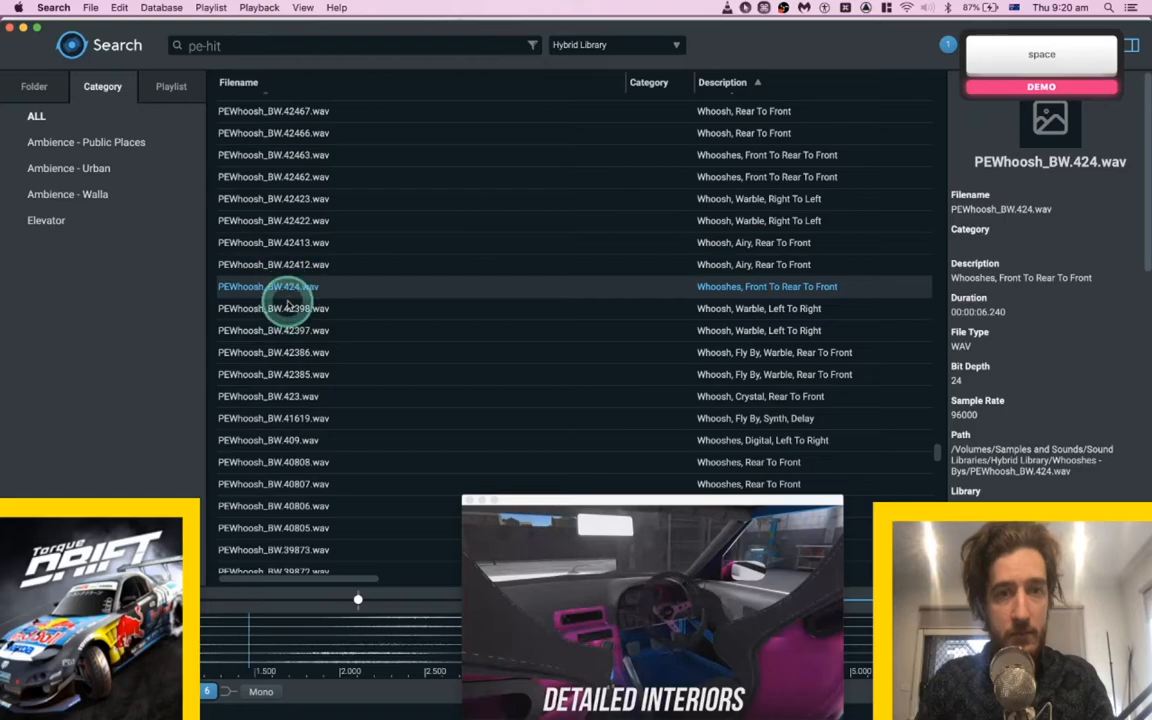
{"action": "left_click", "coordinate": [287, 307]}
{"action": "key", "text": "space"}
{"action": "scroll", "coordinate": [287, 320], "scroll_direction": "down", "scroll_amount": 7}
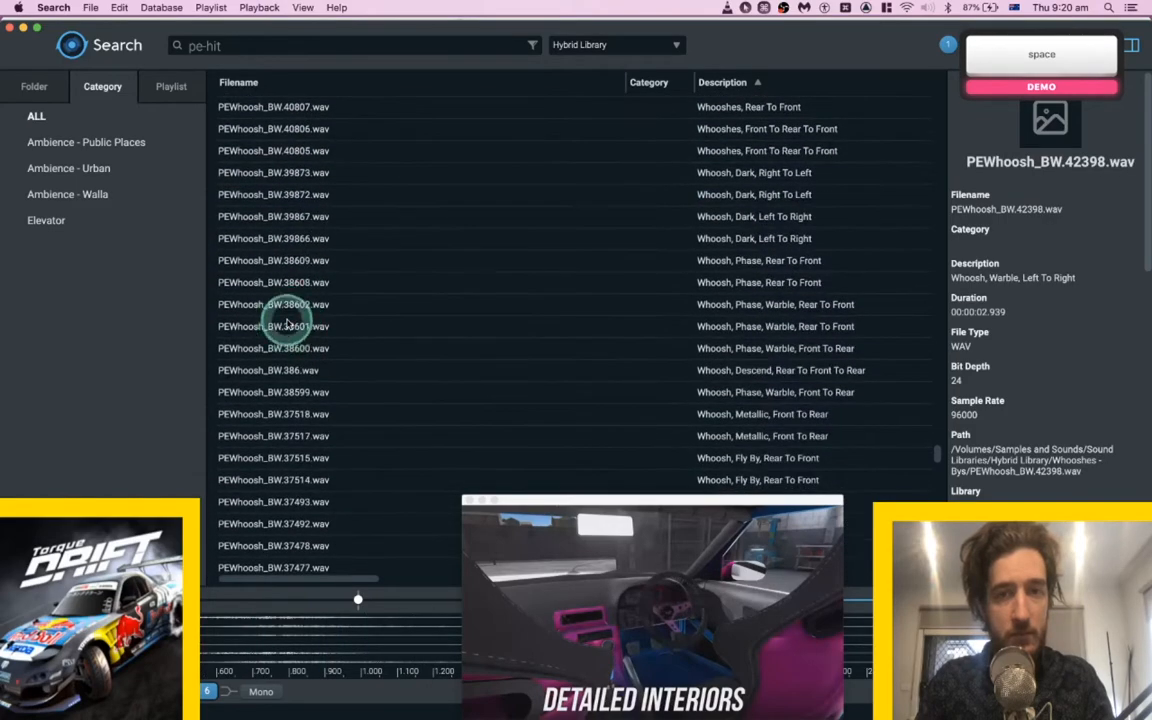
Audition metallic whooshes, including PEWhoosh_BW.37477.wav, PEWhoosh_BW.37385.wav and PEWhoosh_BW.37327.wav.
{"action": "left_click", "coordinate": [287, 325]}
{"action": "scroll", "coordinate": [287, 322], "scroll_direction": "down", "scroll_amount": 5}
{"action": "left_click", "coordinate": [285, 319]}
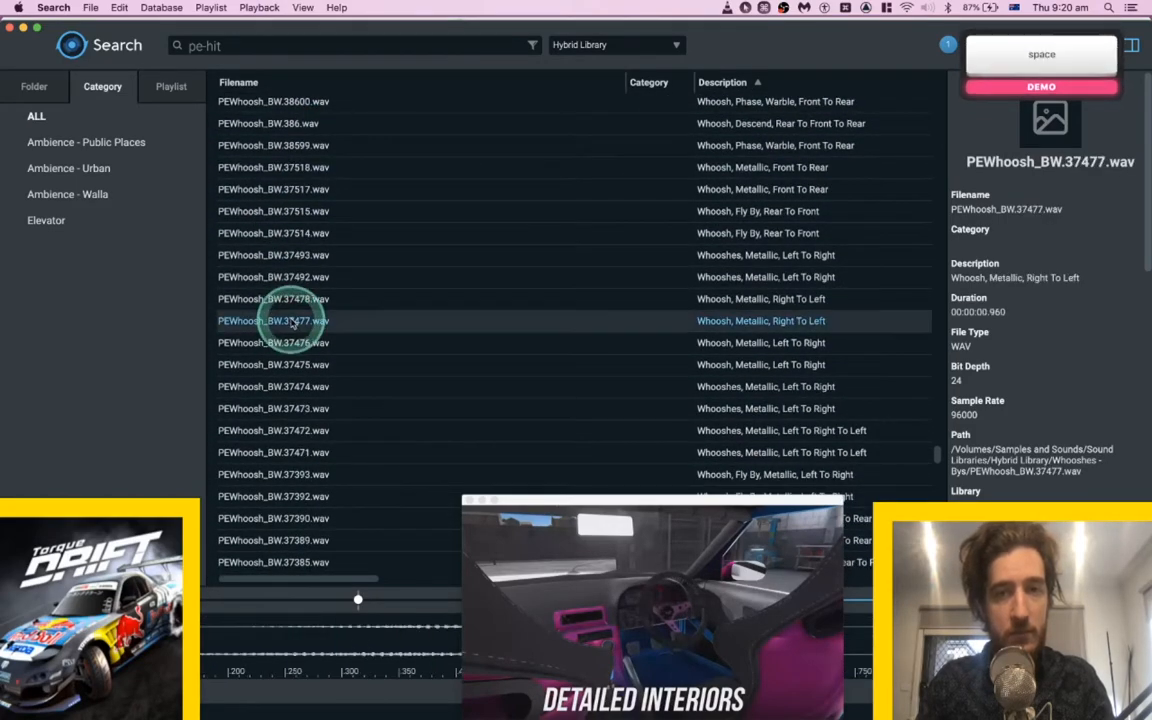
{"action": "scroll", "coordinate": [290, 320], "scroll_direction": "down", "scroll_amount": 5}
{"action": "left_click", "coordinate": [292, 319]}
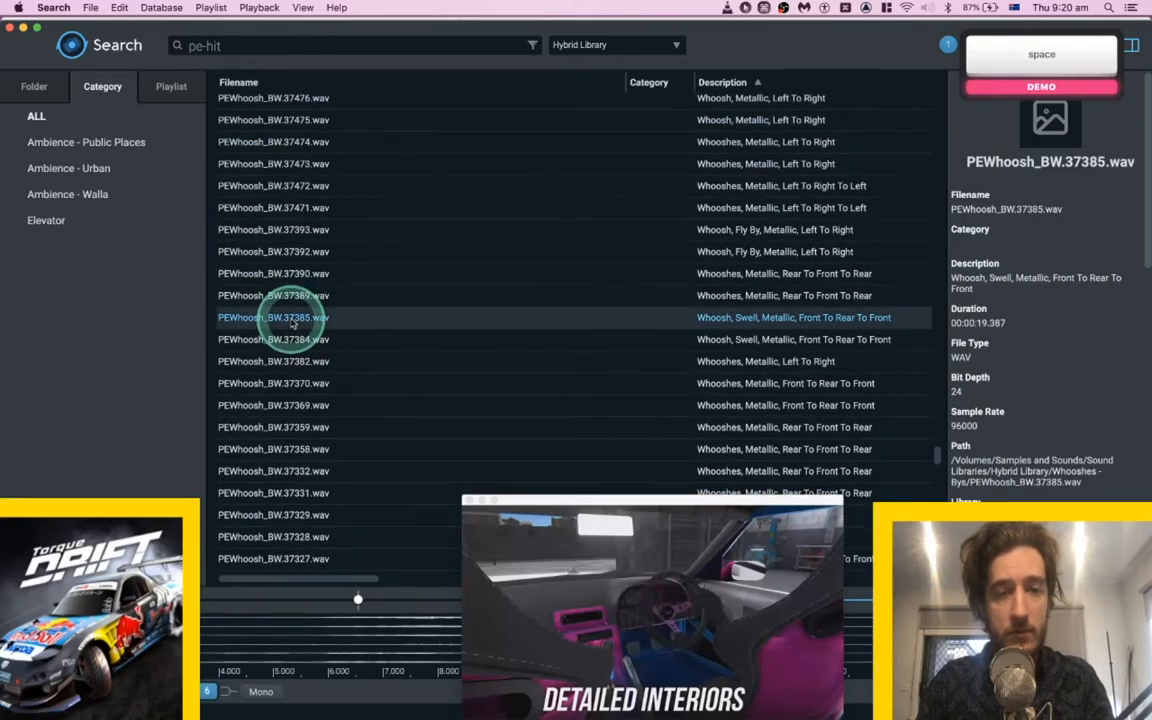
{"action": "scroll", "coordinate": [292, 322], "scroll_direction": "down", "scroll_amount": 5}
{"action": "left_click", "coordinate": [292, 319]}
{"action": "scroll", "coordinate": [292, 320], "scroll_direction": "down", "scroll_amount": 5}
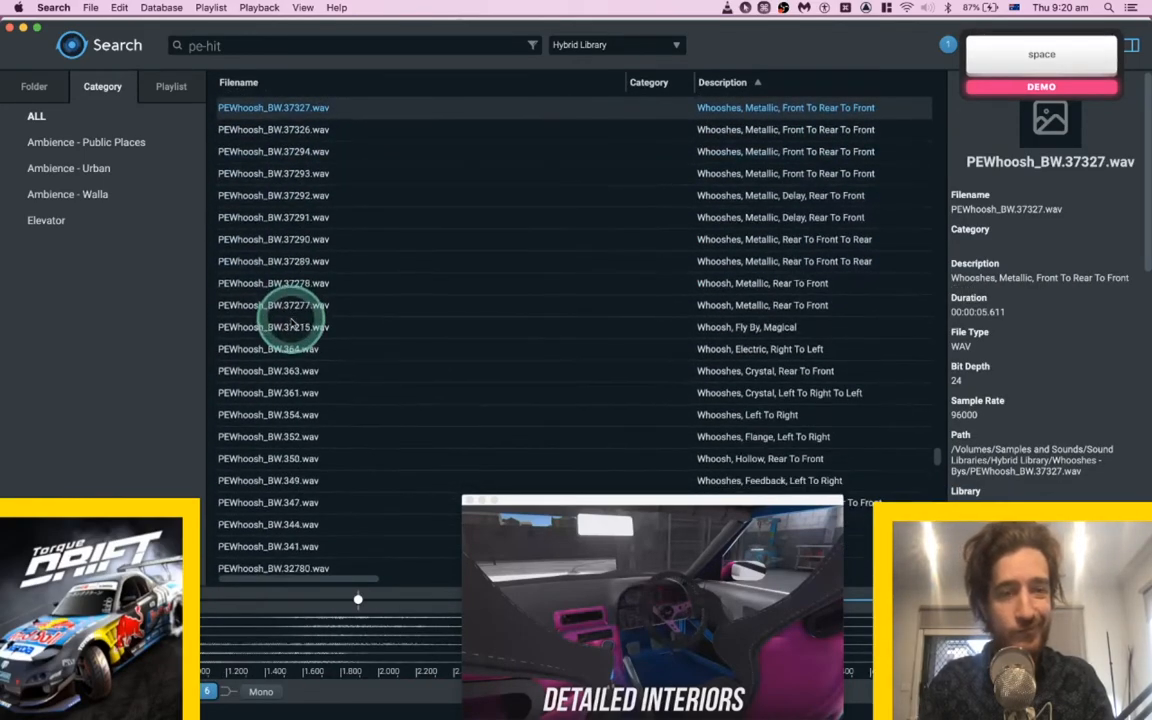
Sample whooshes further down the library, including the crystal whoosh PEWhoosh_BW.32655.wav.
{"action": "left_click", "coordinate": [292, 322]}
{"action": "scroll", "coordinate": [292, 321], "scroll_direction": "down", "scroll_amount": 5}
{"action": "left_click", "coordinate": [292, 318]}
{"action": "scroll", "coordinate": [292, 321], "scroll_direction": "down", "scroll_amount": 5}
{"action": "scroll", "coordinate": [292, 320], "scroll_direction": "down", "scroll_amount": 5}
{"action": "left_click", "coordinate": [292, 320]}
{"action": "scroll", "coordinate": [293, 322], "scroll_direction": "down", "scroll_amount": 5}
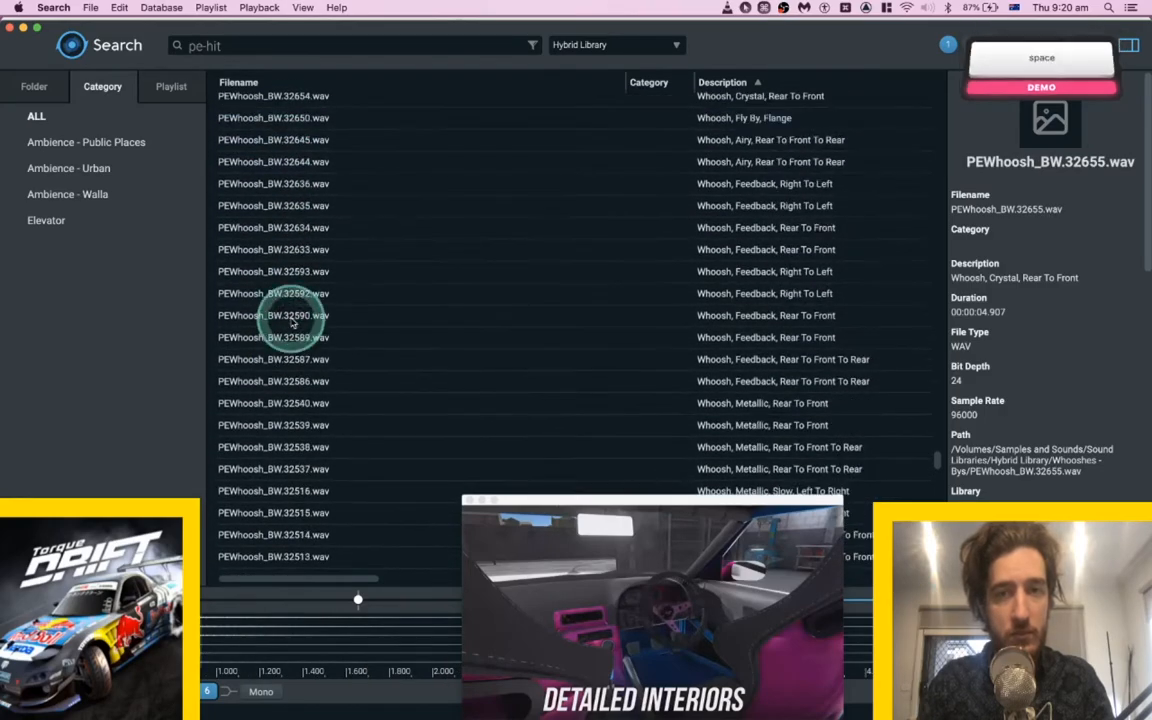
Audition PEWhoosh_BW.32590.wav, PEWhoosh_BW.32435.wav and PEWhoosh_BW.32093.wav.
{"action": "left_click", "coordinate": [293, 316]}
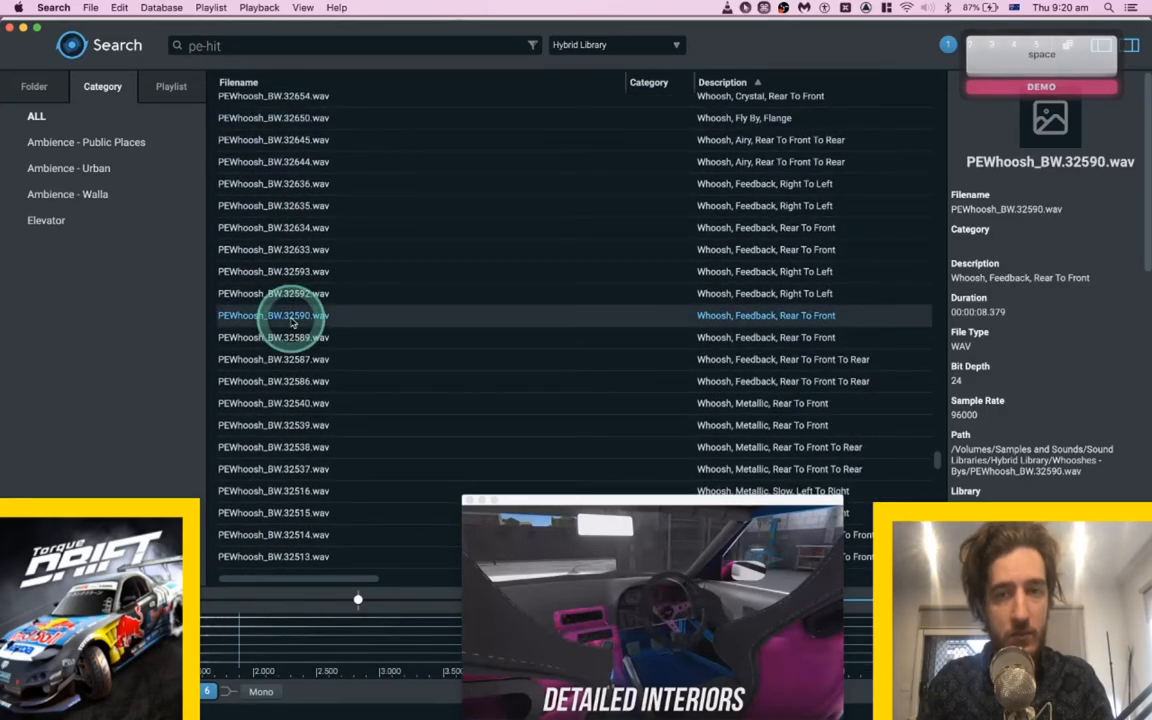
{"action": "scroll", "coordinate": [293, 322], "scroll_direction": "down", "scroll_amount": 5}
{"action": "left_click", "coordinate": [297, 322]}
{"action": "scroll", "coordinate": [300, 323], "scroll_direction": "down", "scroll_amount": 5}
{"action": "scroll", "coordinate": [300, 323], "scroll_direction": "down", "scroll_amount": 2}
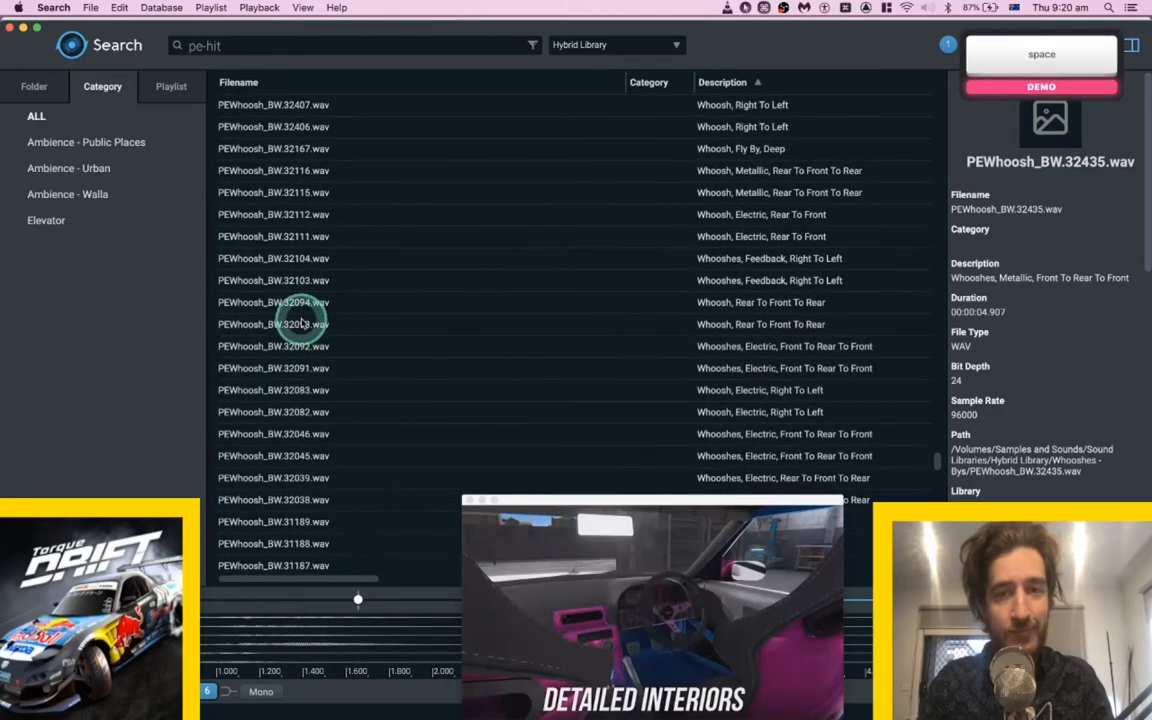
{"action": "left_click", "coordinate": [300, 323]}
{"action": "scroll", "coordinate": [301, 323], "scroll_direction": "down", "scroll_amount": 8}
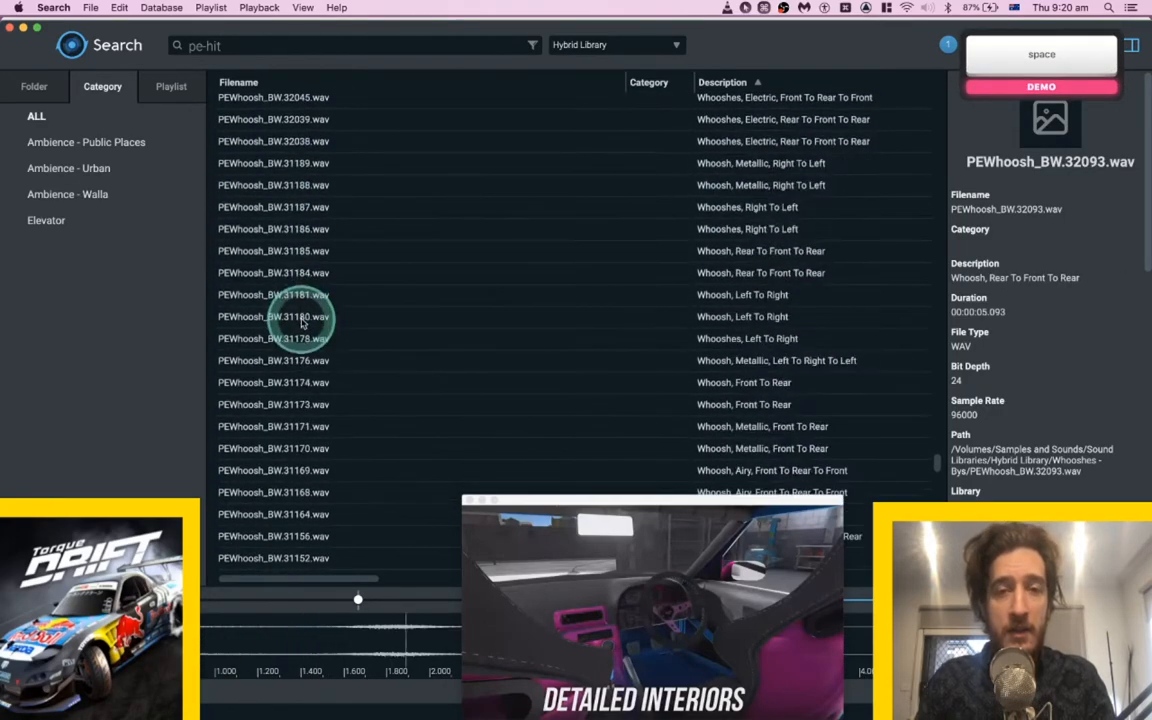
Audition the last group of whooshes, including PEWhoosh_BW.31136.wav and PEWhoosh_BW.30712.wav.
{"action": "left_click", "coordinate": [302, 320]}
{"action": "scroll", "coordinate": [301, 323], "scroll_direction": "down", "scroll_amount": 7}
{"action": "left_click", "coordinate": [302, 324]}
{"action": "scroll", "coordinate": [301, 323], "scroll_direction": "down", "scroll_amount": 5}
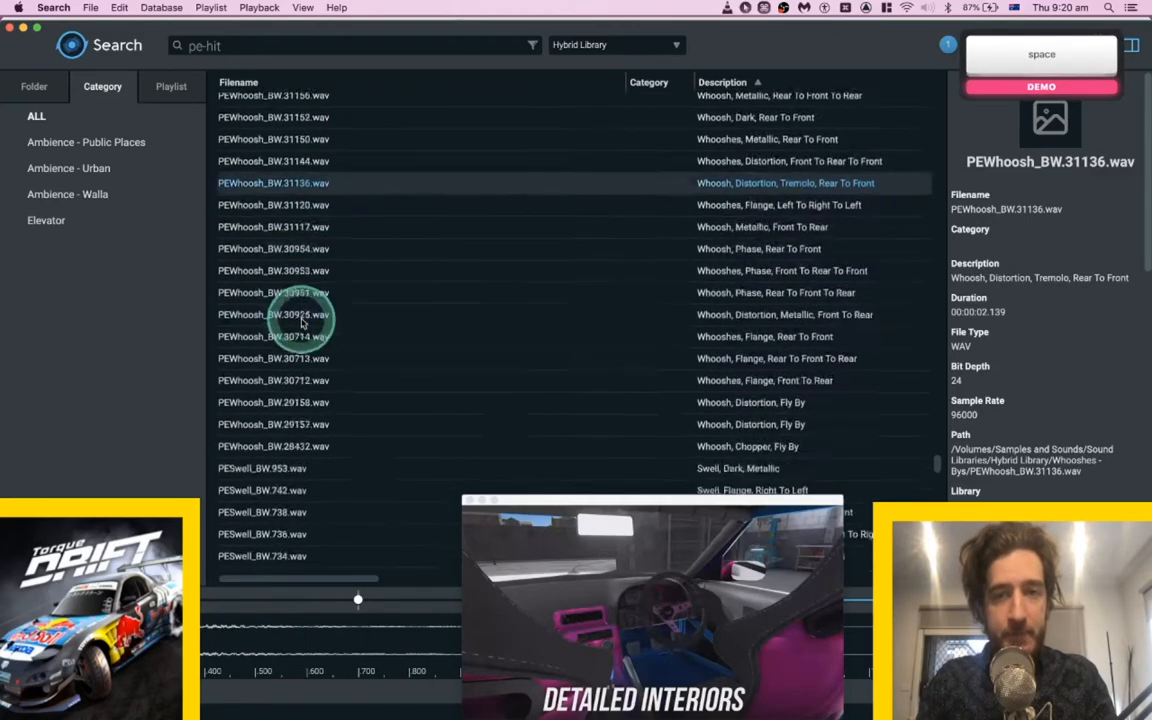
{"action": "left_click", "coordinate": [302, 324]}
{"action": "scroll", "coordinate": [303, 345], "scroll_direction": "down", "scroll_amount": 1}
{"action": "scroll", "coordinate": [303, 345], "scroll_direction": "down", "scroll_amount": 5}
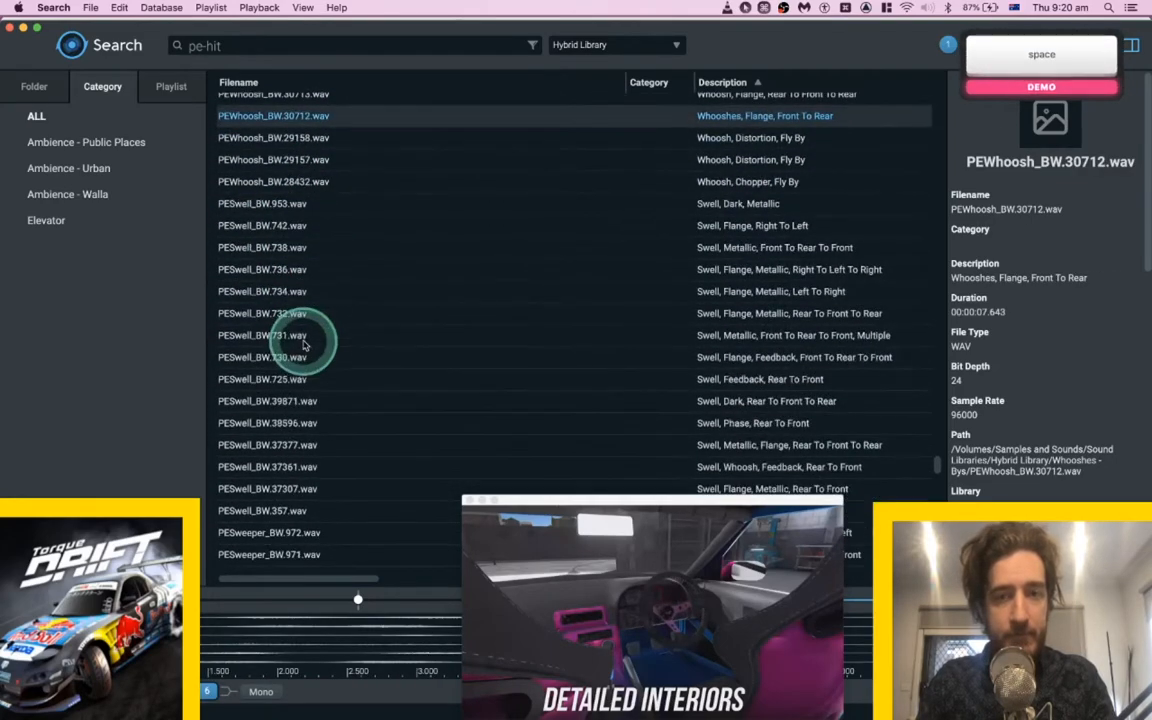
Audition swells, sweepers and stingers: PESwell_BW.731.wav, PESweeper_BW.971.wav, PEStinger_BW.399.wav and PEStinger_BW.32740.wav.
{"action": "left_click", "coordinate": [304, 338]}
{"action": "scroll", "coordinate": [304, 340], "scroll_direction": "down", "scroll_amount": 5}
{"action": "left_click", "coordinate": [304, 343]}
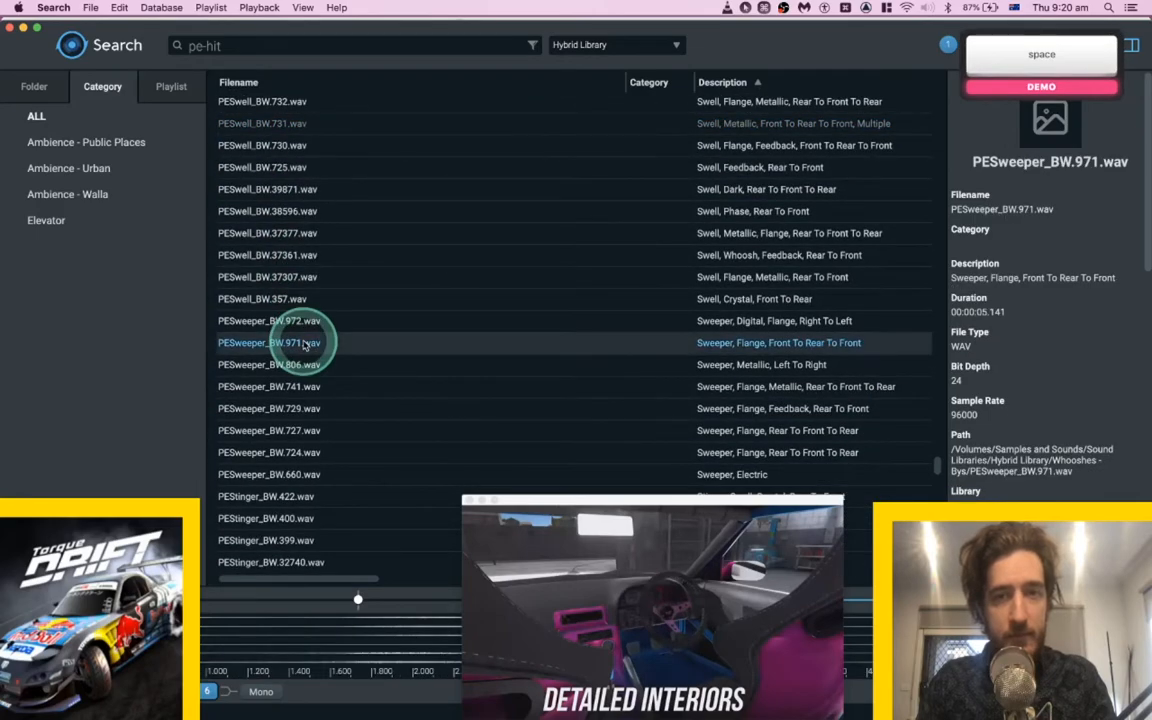
{"action": "scroll", "coordinate": [306, 342], "scroll_direction": "down", "scroll_amount": 5}
{"action": "left_click", "coordinate": [304, 338]}
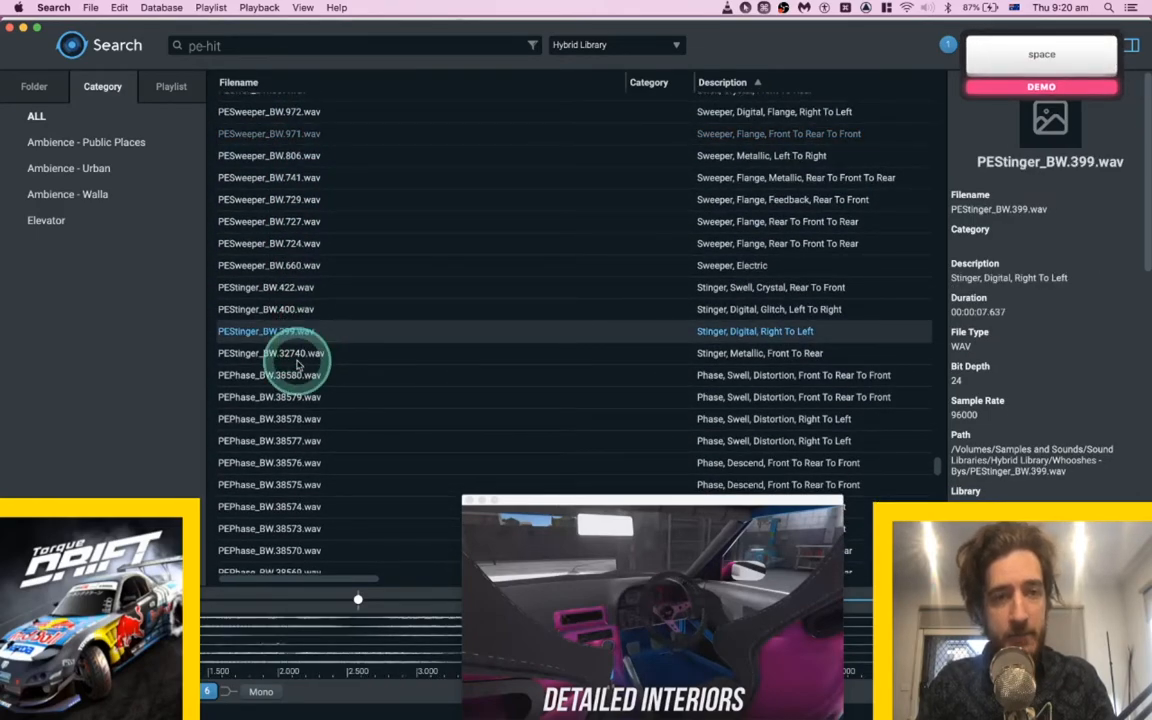
{"action": "left_click", "coordinate": [298, 355]}
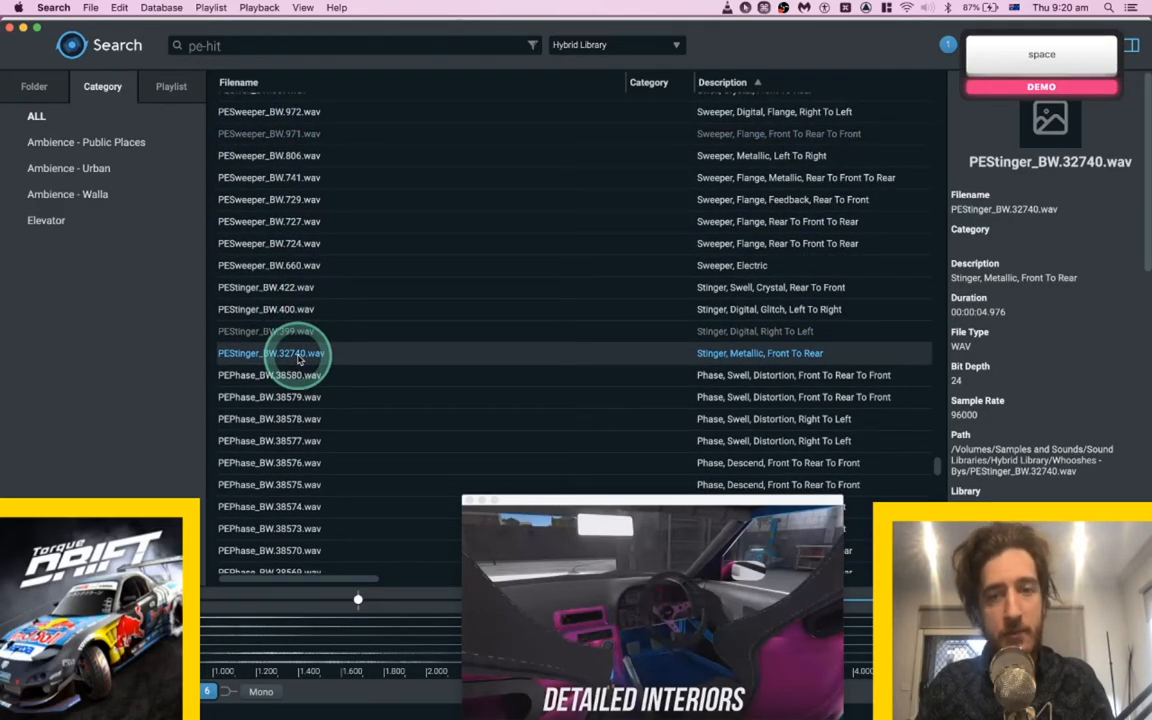
Audition the Phase sounds and send PEPhase_BW.38576.wav to SFX B ST 5 in Pro Tools at 17|1|492.
{"action": "scroll", "coordinate": [298, 360], "scroll_direction": "down", "scroll_amount": 6}
{"action": "left_click", "coordinate": [298, 357]}
{"action": "left_click", "coordinate": [297, 226]}
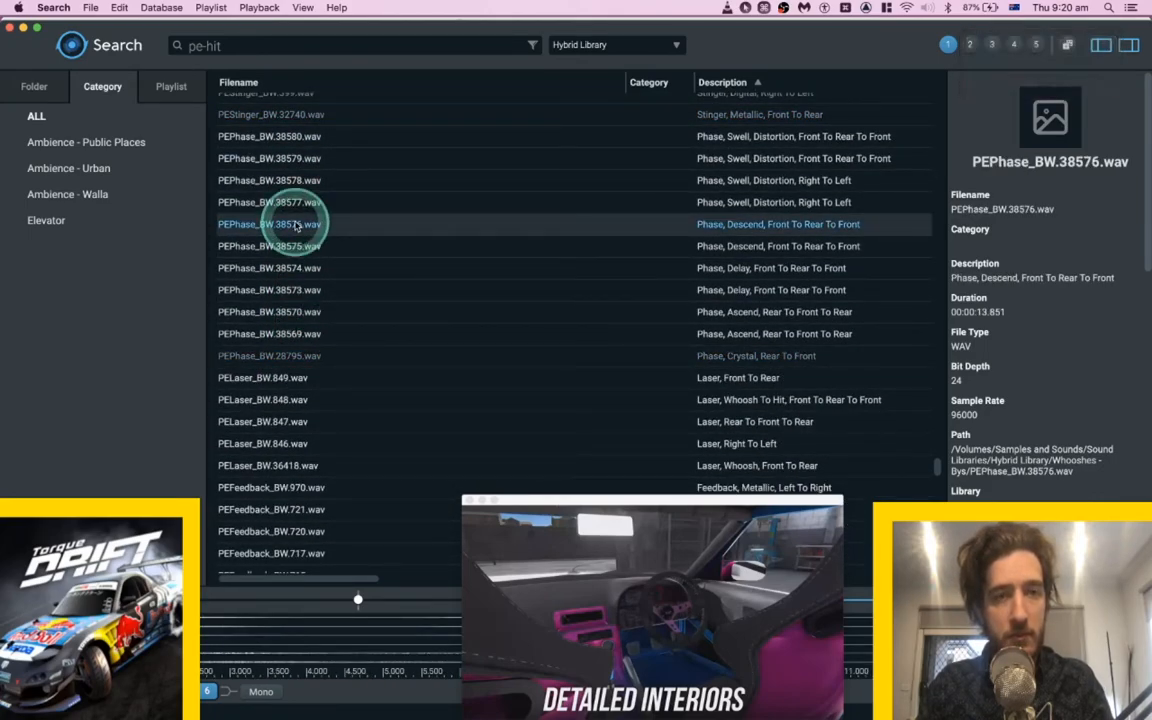
{"action": "key", "text": "super+Tab"}
{"action": "key", "text": "super+Tab"}
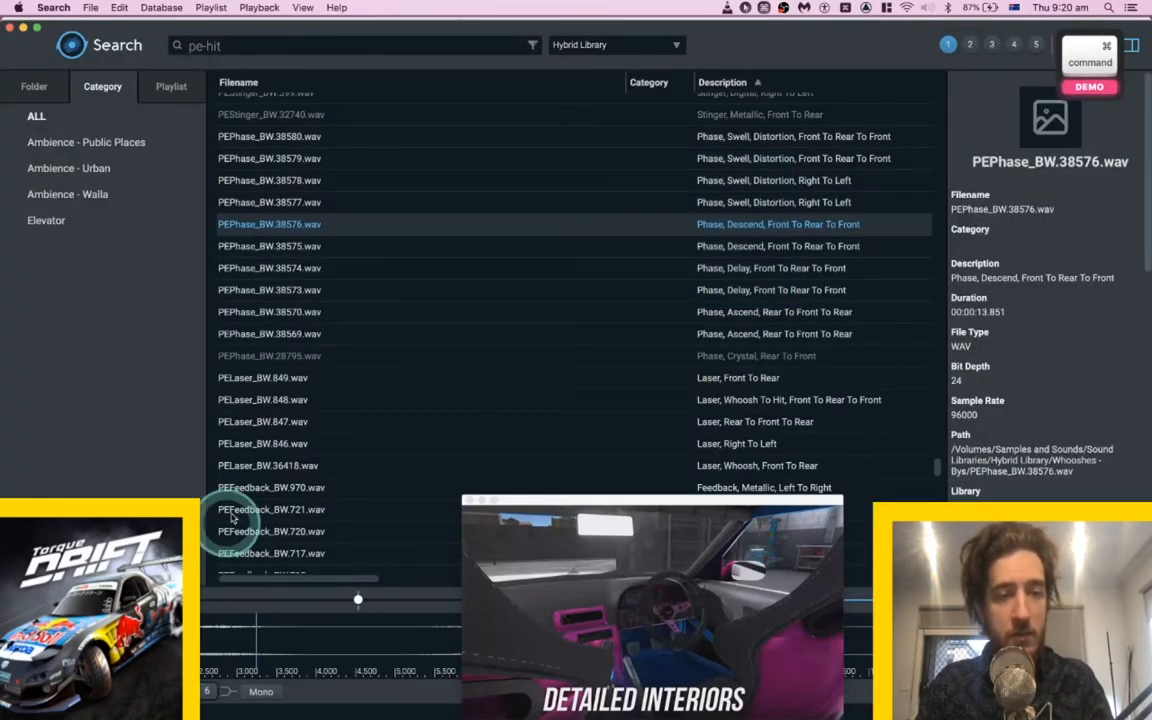
{"action": "key", "text": "super+Tab"}
{"action": "left_click", "coordinate": [460, 412]}
{"action": "key", "text": "super+Tab"}
{"action": "key", "text": "s"}
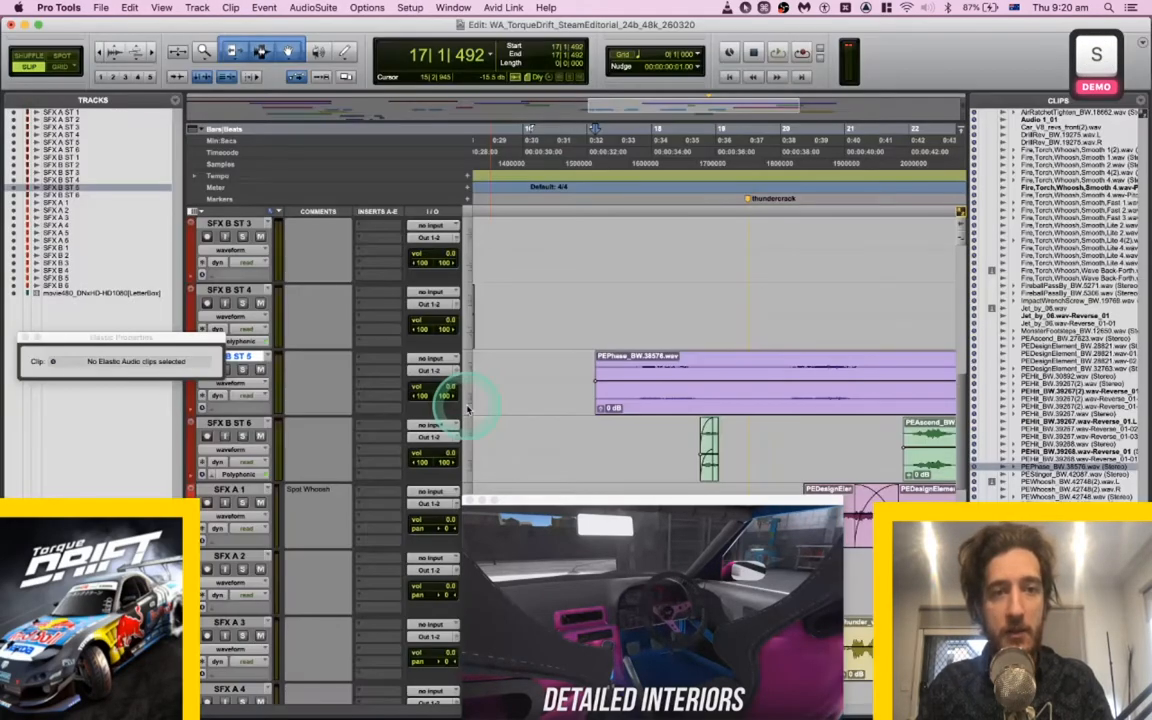
Play from the start of the PEPhase clip on SFX B ST 5 and trim its end to 19|3|681.
{"action": "key", "text": "space"}
{"action": "key", "text": "s"}
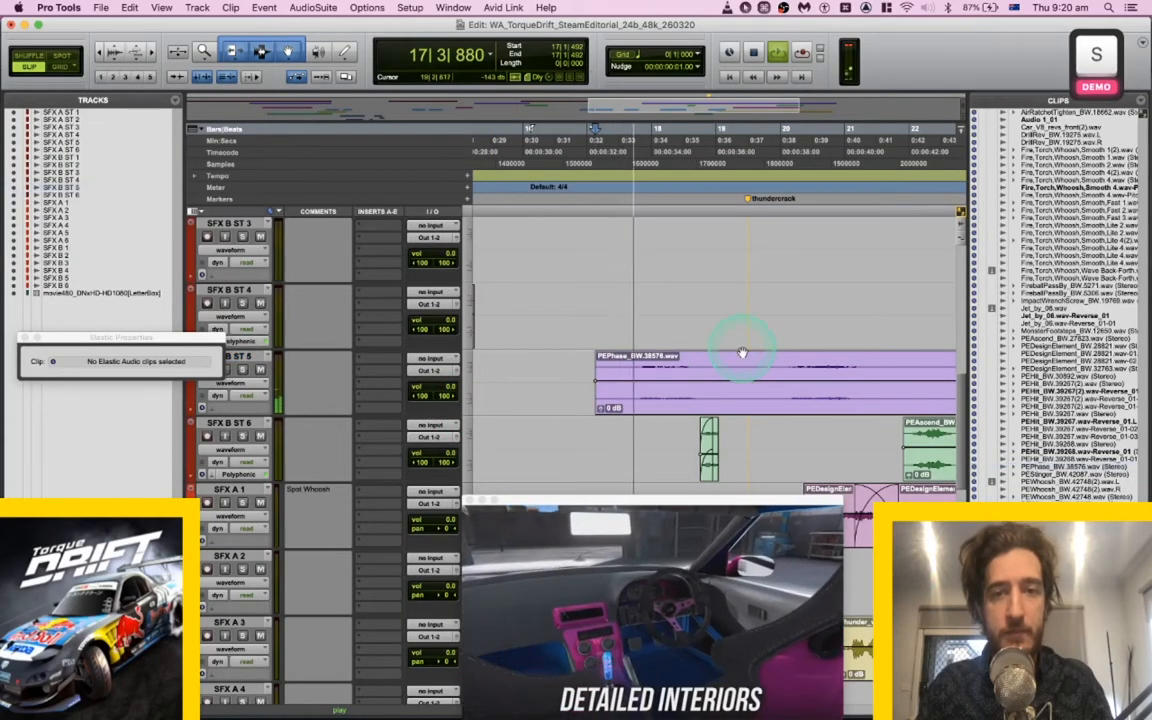
{"action": "left_click", "coordinate": [759, 358]}
{"action": "key", "text": "s"}
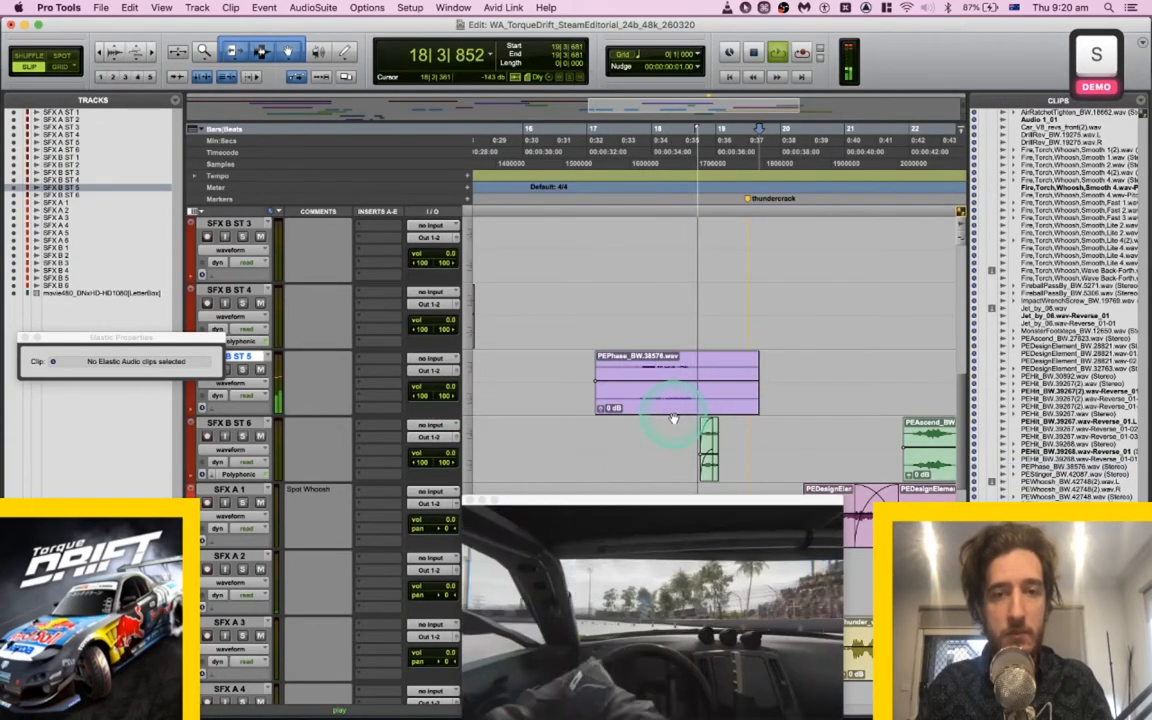
Move the PEPhase clip on SFX B ST 5 later to start at 17|2|474 and play it against the video.
{"action": "key", "text": "space"}
{"action": "left_click", "coordinate": [685, 408]}
{"action": "key", "text": "a"}
{"action": "key", "text": "space"}
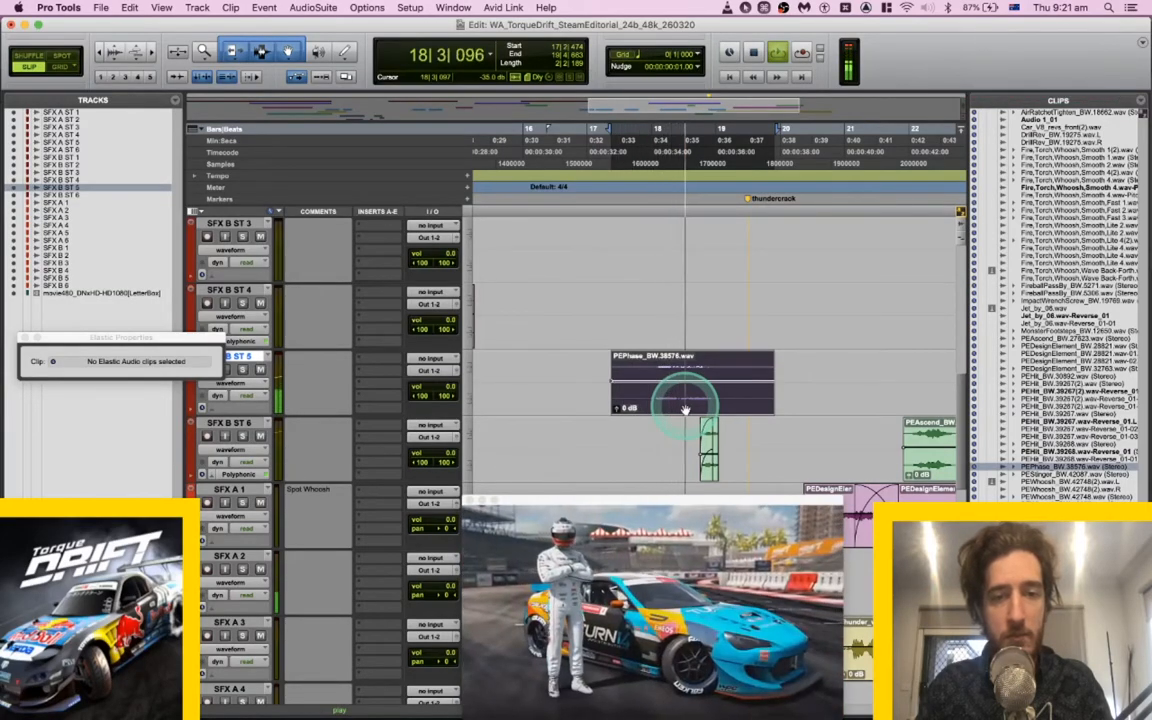
Stop playback and enable Elastic Audio on SFX B ST 5 so the PEPhase clip's elastic properties can be edited.
{"action": "key", "text": "space"}
{"action": "right_click", "coordinate": [234, 411]}
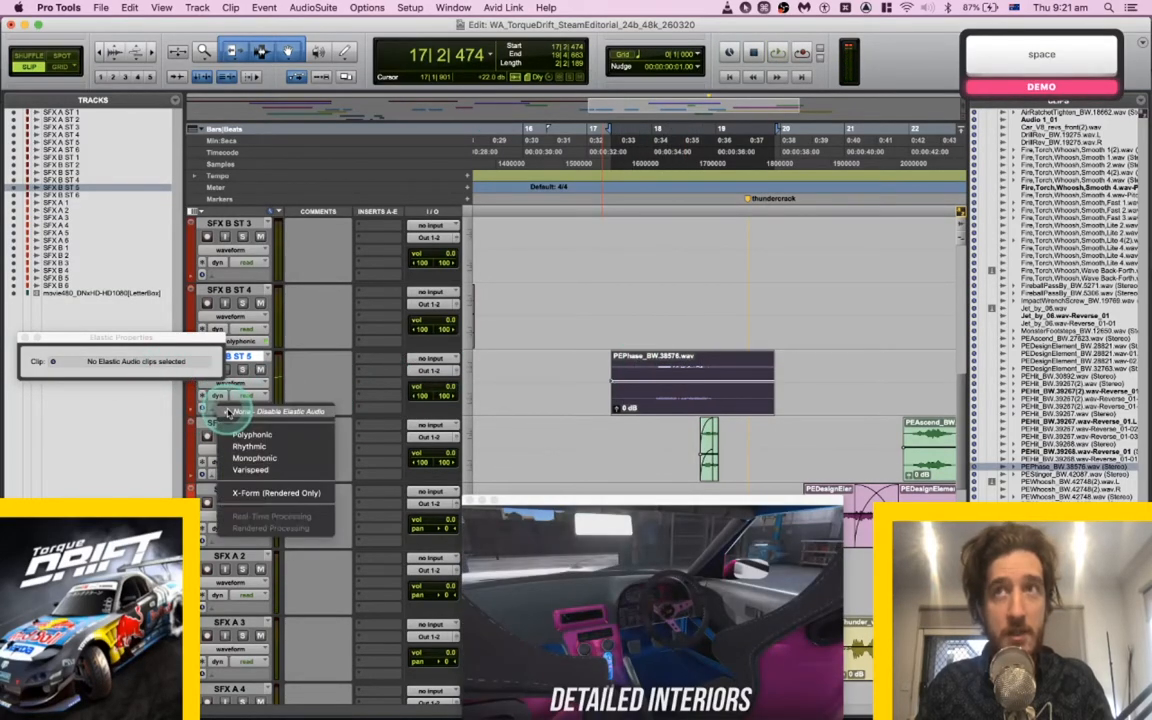
{"action": "left_click", "coordinate": [199, 396]}
{"action": "left_click", "coordinate": [116, 339]}
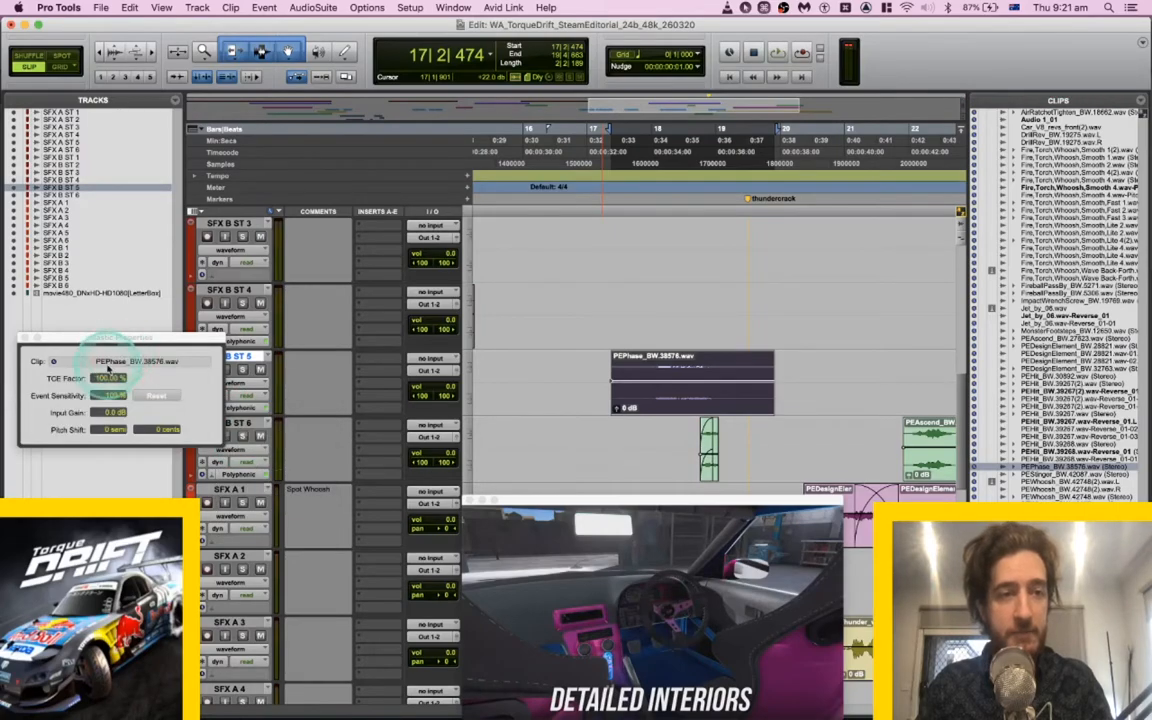
Set the TCE factor of the PEPhase clip on SFX B ST 5 to 73% and play it against the video.
{"action": "type", "text": "73"}
{"action": "key", "text": "Return"}
{"action": "left_click", "coordinate": [615, 390]}
{"action": "key", "text": "space"}
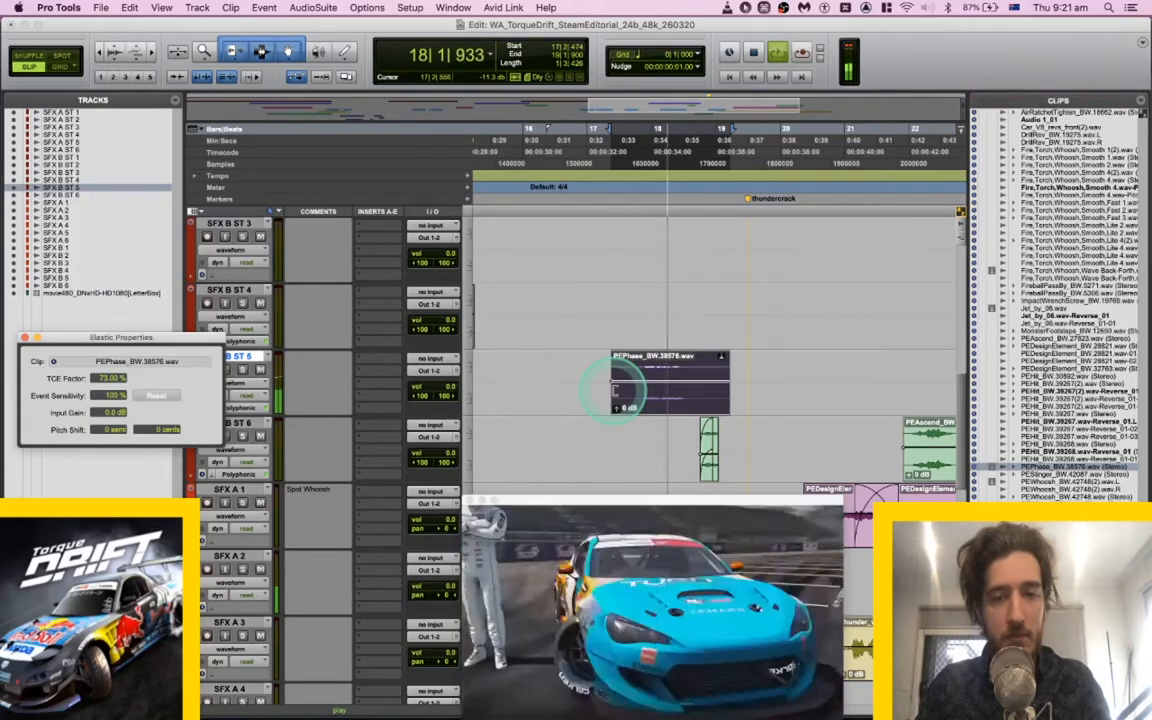
{"action": "key", "text": "space"}
Play on past the shortened PEPhase clip against the video and delete the thundercrack marker.
{"action": "left_click", "coordinate": [600, 366]}
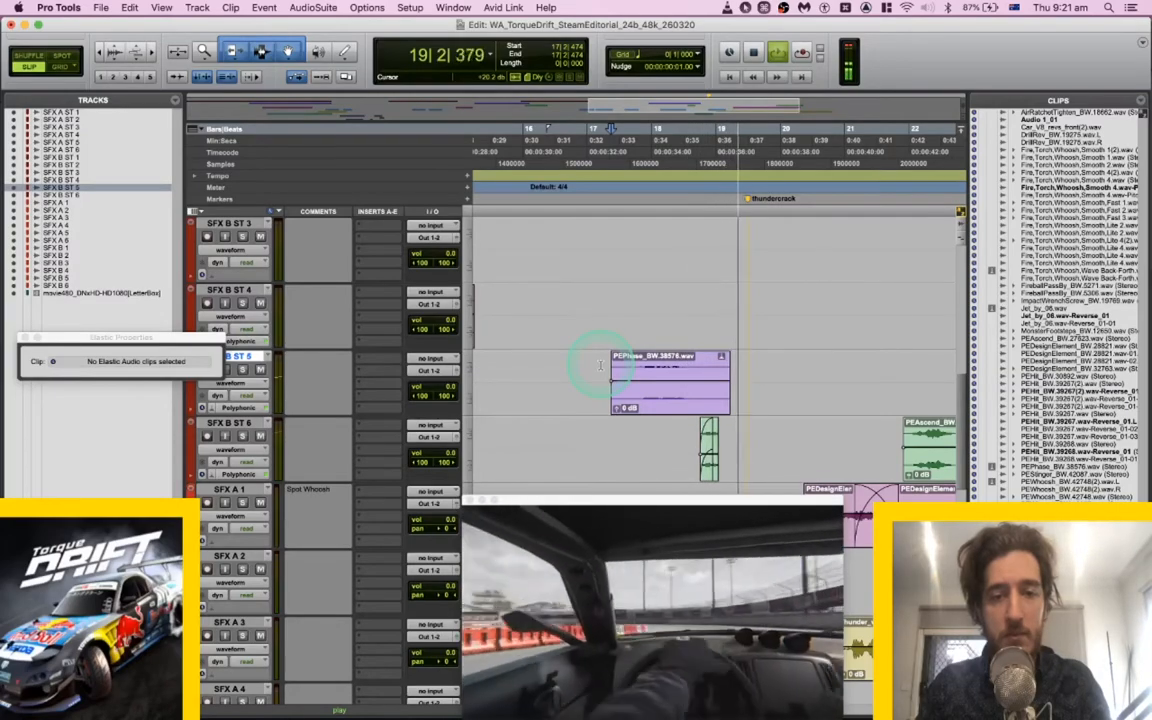
{"action": "scroll", "coordinate": [600, 366], "scroll_direction": "down", "scroll_amount": 1}
{"action": "scroll", "coordinate": [600, 366], "scroll_direction": "right", "scroll_amount": 3}
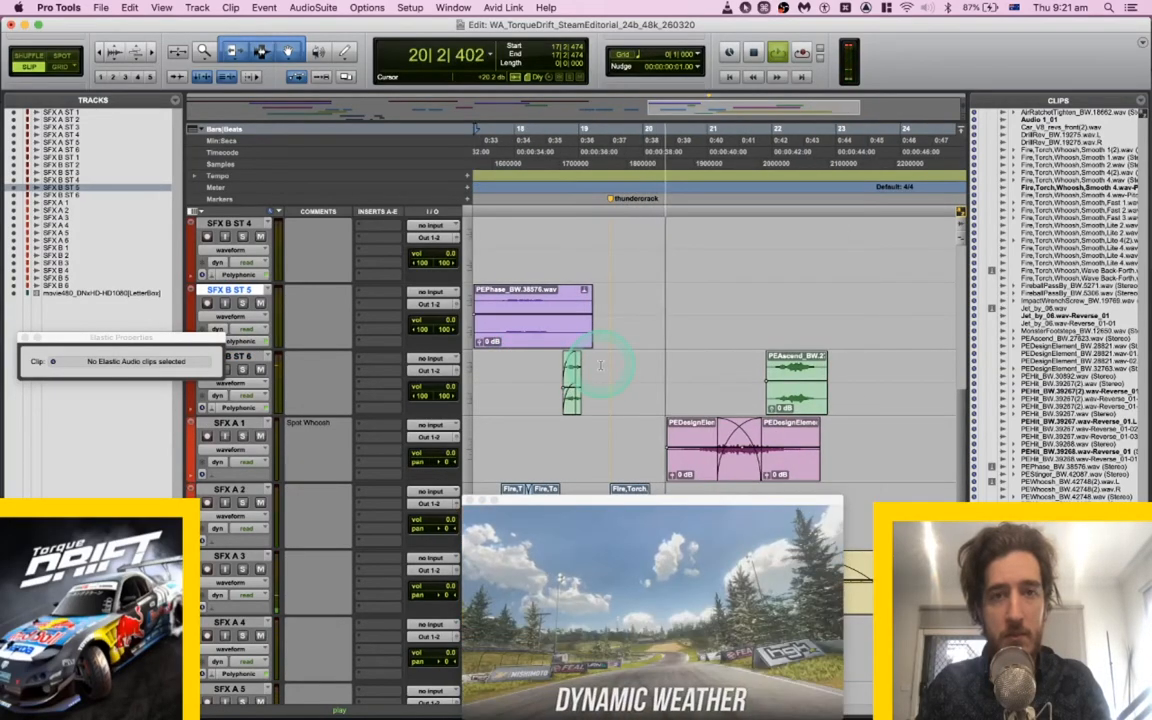
{"action": "left_click", "coordinate": [612, 200], "text": "alt"}
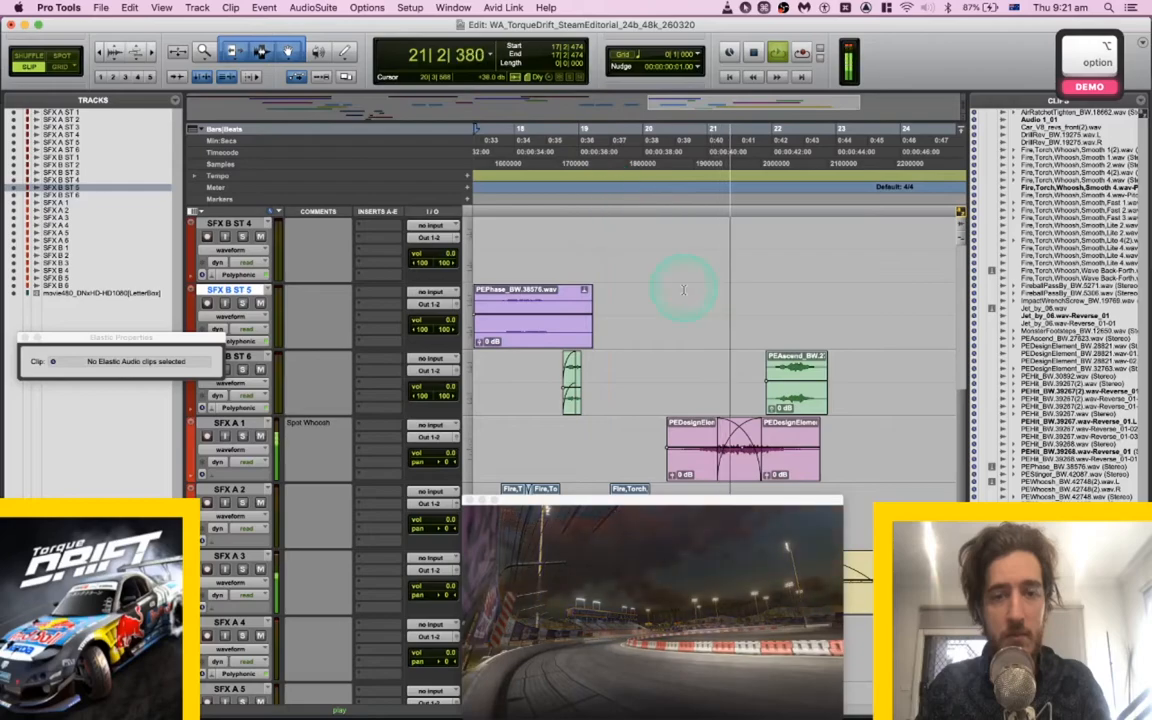
{"action": "scroll", "coordinate": [674, 288], "scroll_direction": "right", "scroll_amount": 1}
{"action": "scroll", "coordinate": [684, 289], "scroll_direction": "right", "scroll_amount": 1}
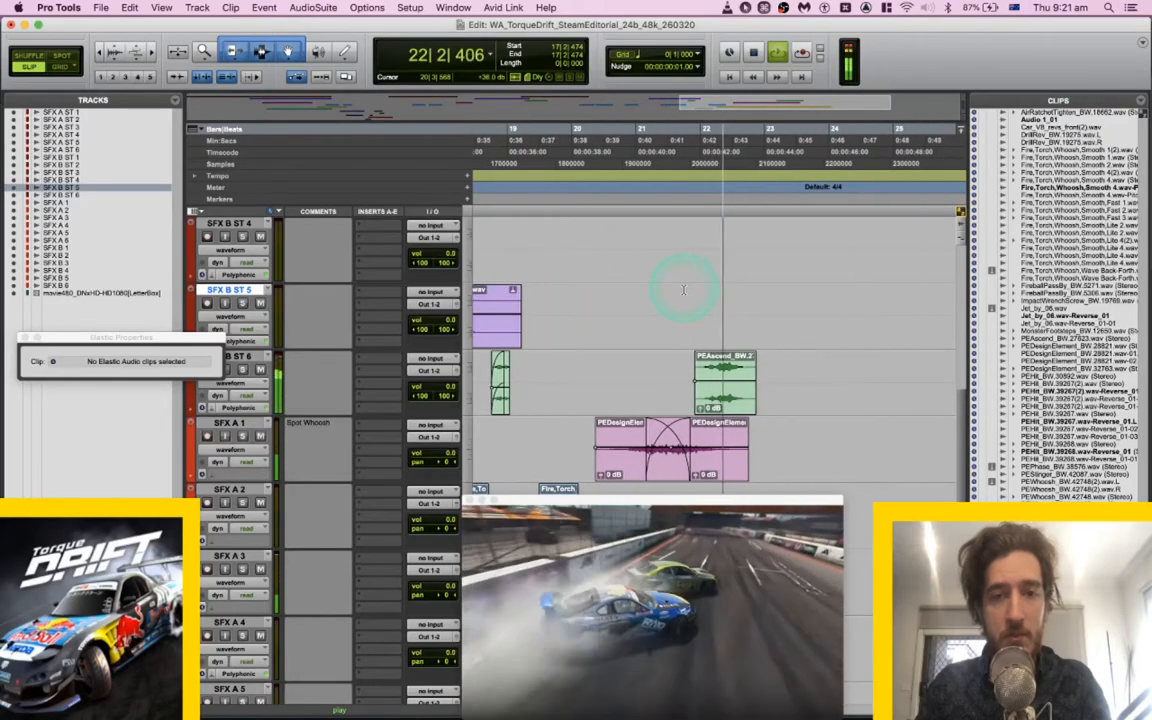
Switch to the Search library app and browse the PELaser sounds and on to the PEWhooshToHit sounds.
{"action": "key", "text": "super+Tab"}
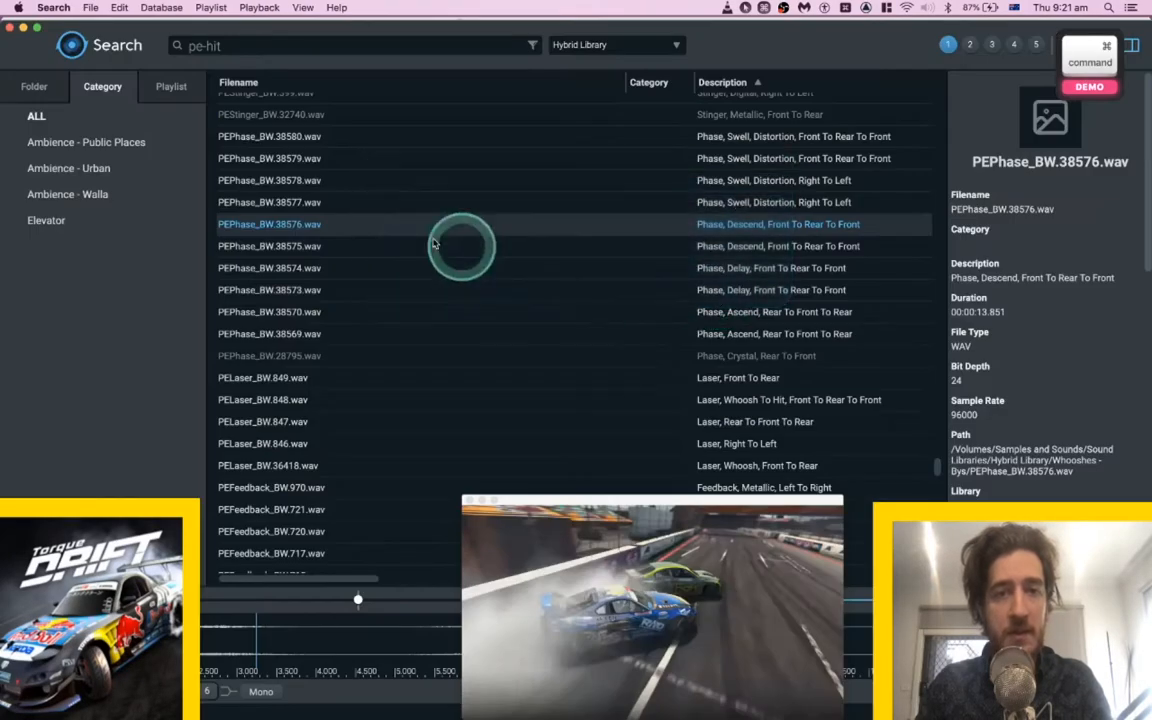
{"action": "scroll", "coordinate": [340, 310], "scroll_direction": "down", "scroll_amount": 3}
{"action": "left_click", "coordinate": [321, 334]}
{"action": "left_click", "coordinate": [312, 356]}
{"action": "scroll", "coordinate": [318, 372], "scroll_direction": "down", "scroll_amount": 5}
{"action": "scroll", "coordinate": [318, 372], "scroll_direction": "down", "scroll_amount": 10}
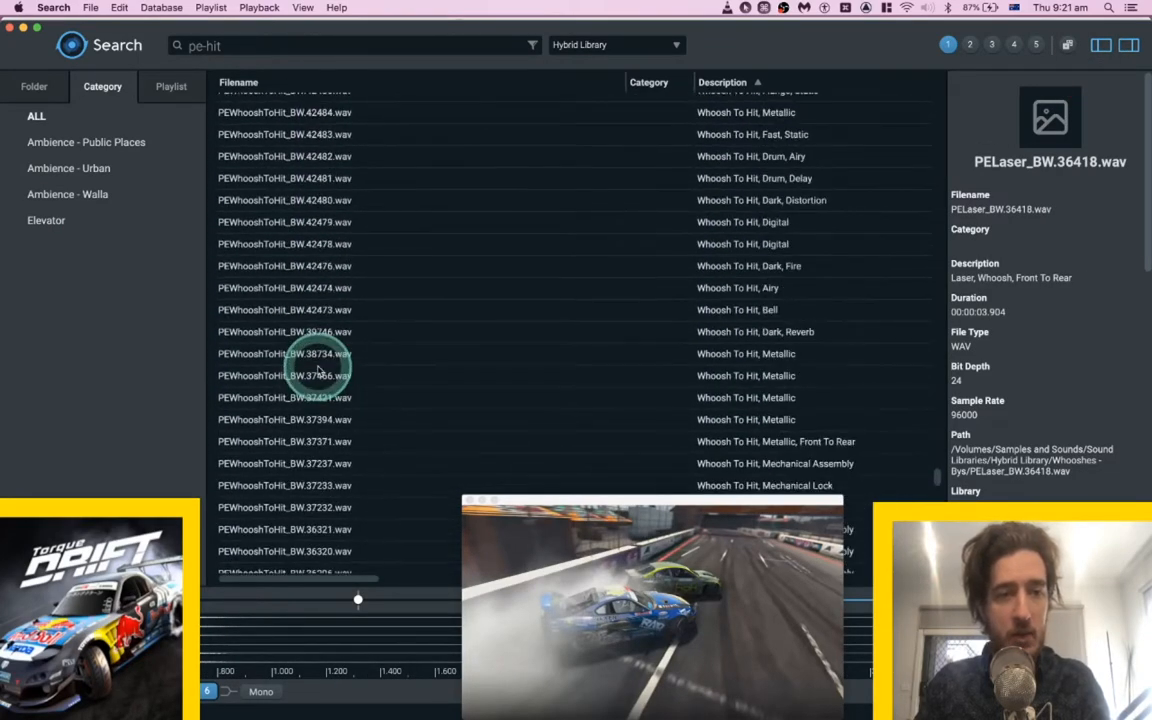
Audition several metallic, dark, bell, airy and digital PEWhooshToHit sounds and select PEWhooshToHit_BW.42476.wav.
{"action": "left_click", "coordinate": [318, 374]}
{"action": "key", "text": "space"}
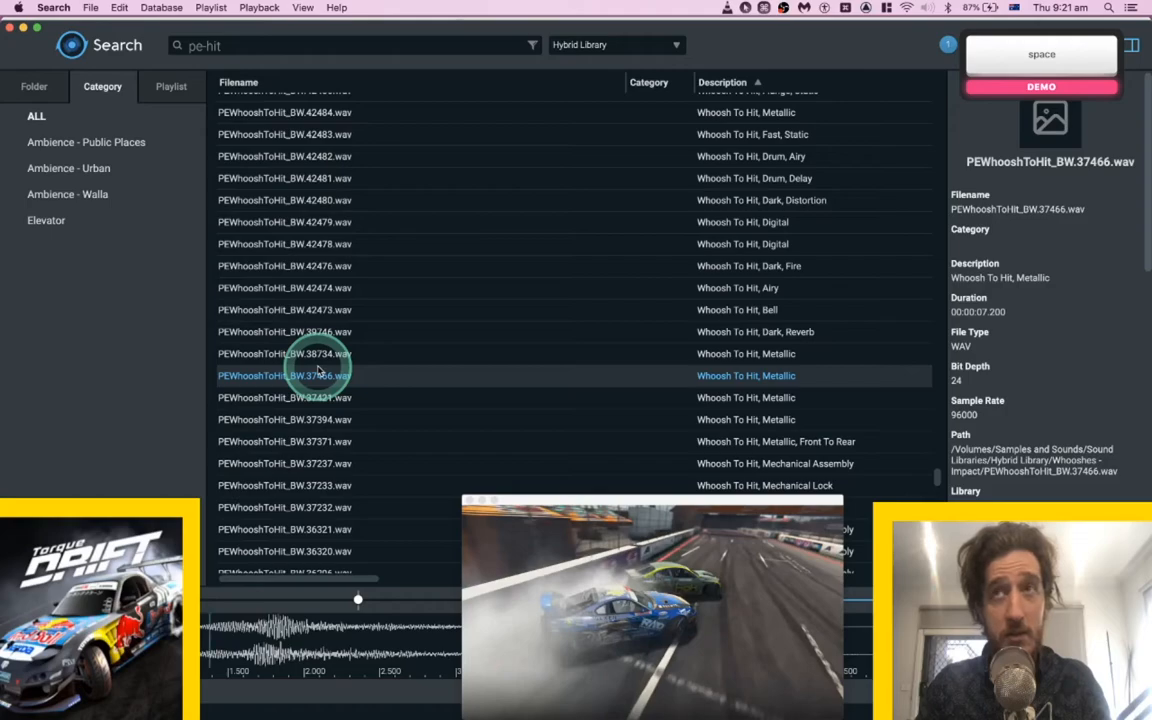
{"action": "left_click", "coordinate": [301, 331]}
{"action": "key", "text": "space"}
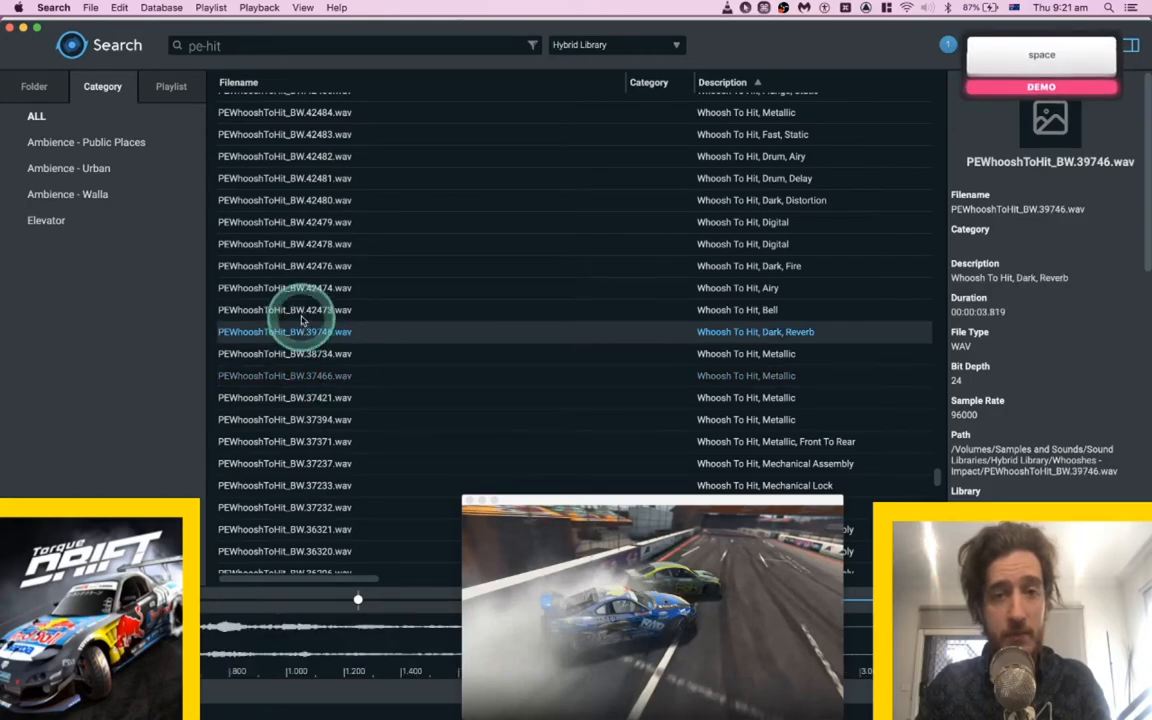
{"action": "left_click", "coordinate": [301, 311]}
{"action": "key", "text": "space"}
{"action": "left_click", "coordinate": [308, 289]}
{"action": "key", "text": "space"}
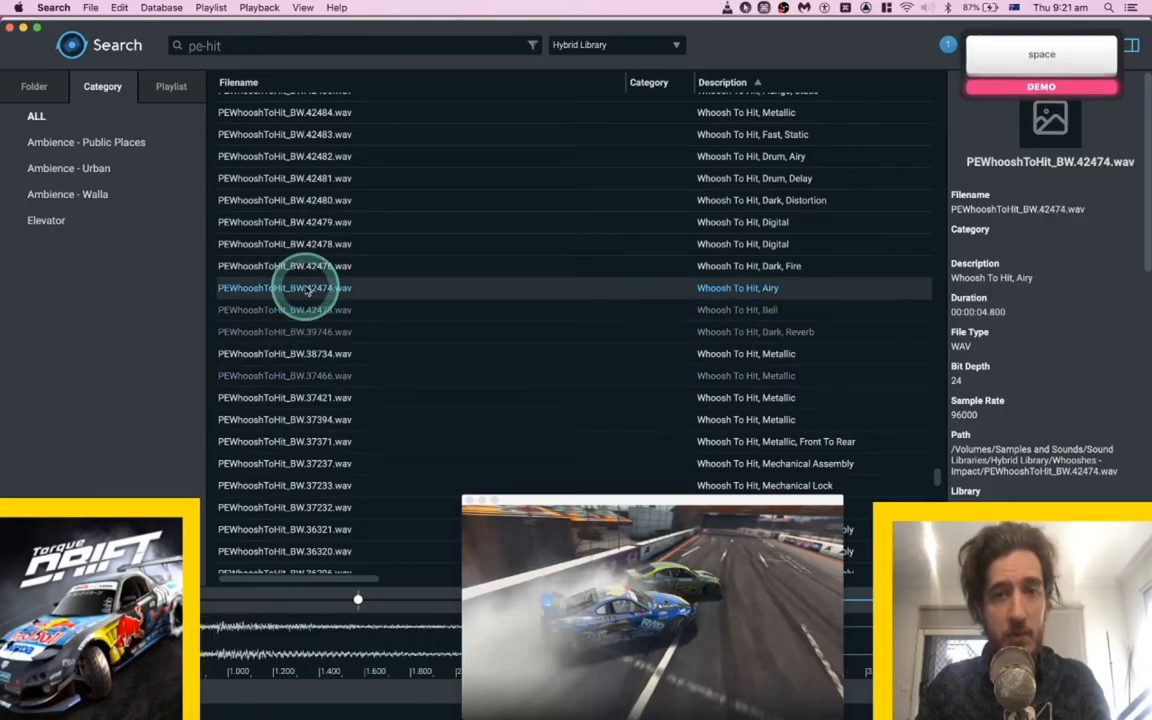
{"action": "left_click", "coordinate": [301, 266]}
{"action": "key", "text": "space"}
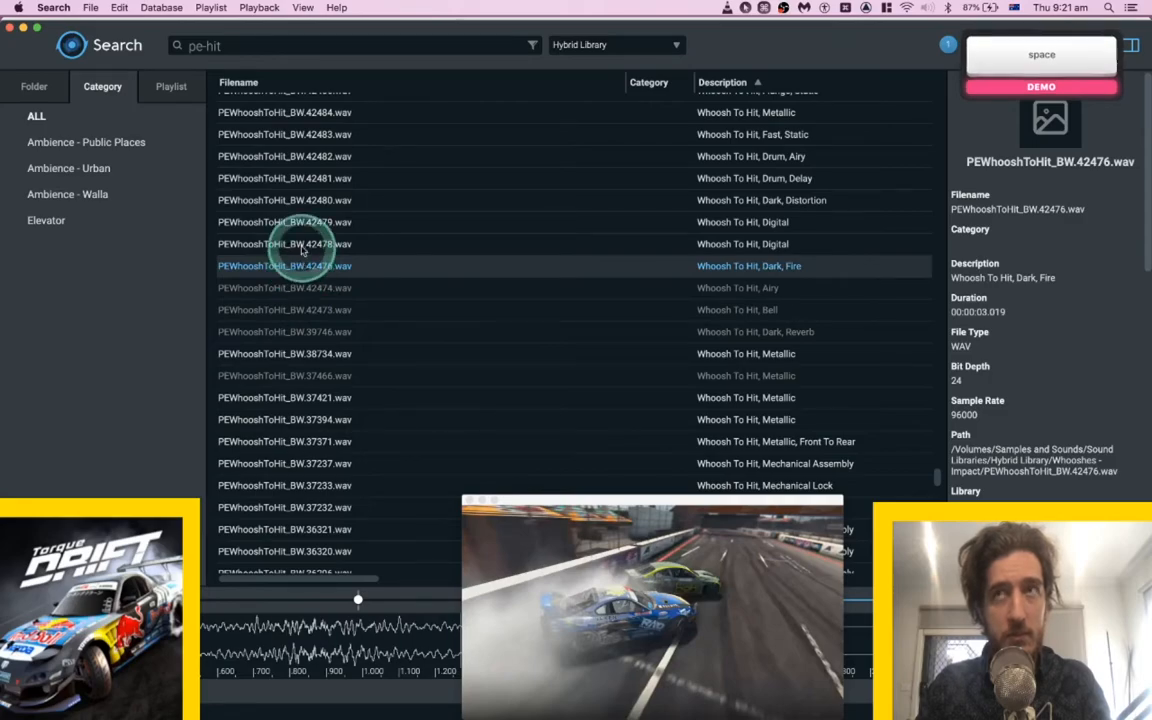
{"action": "left_click", "coordinate": [303, 245]}
{"action": "key", "text": "space"}
{"action": "left_click", "coordinate": [340, 267]}
Send PEWhooshToHit_BW.42476.wav to SFX B ST 4 in Pro Tools at 15|4|499 and play it.
{"action": "key", "text": "super+Tab"}
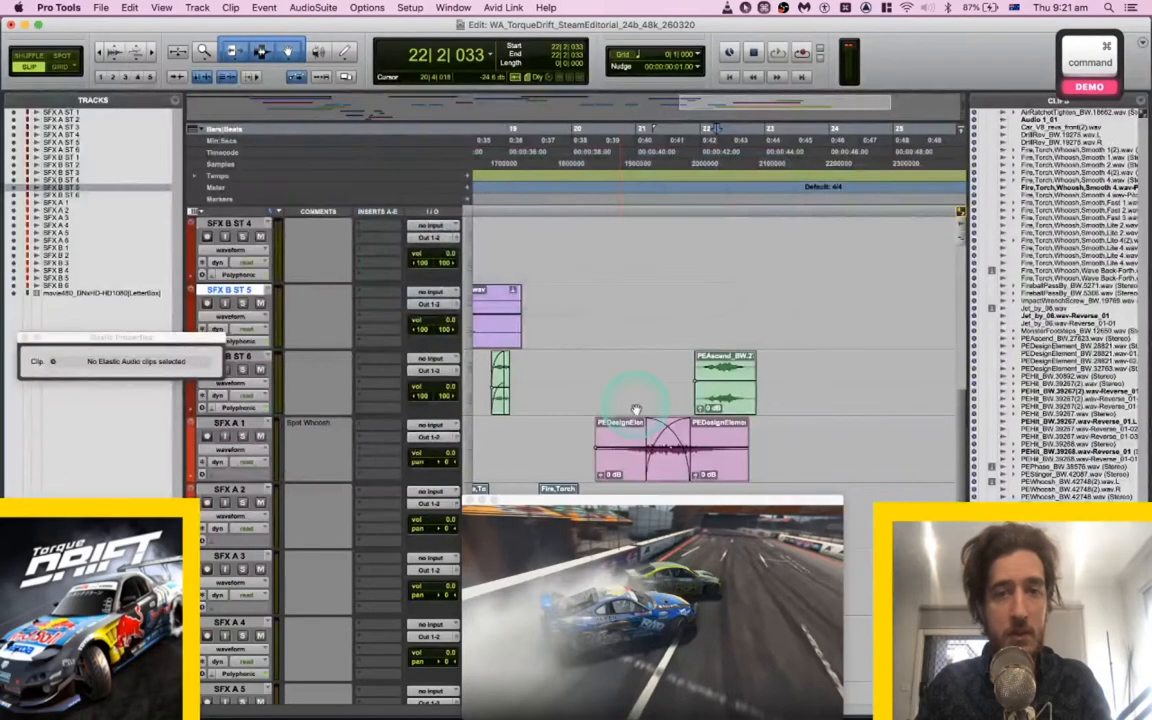
{"action": "scroll", "coordinate": [635, 410], "scroll_direction": "up", "scroll_amount": 3}
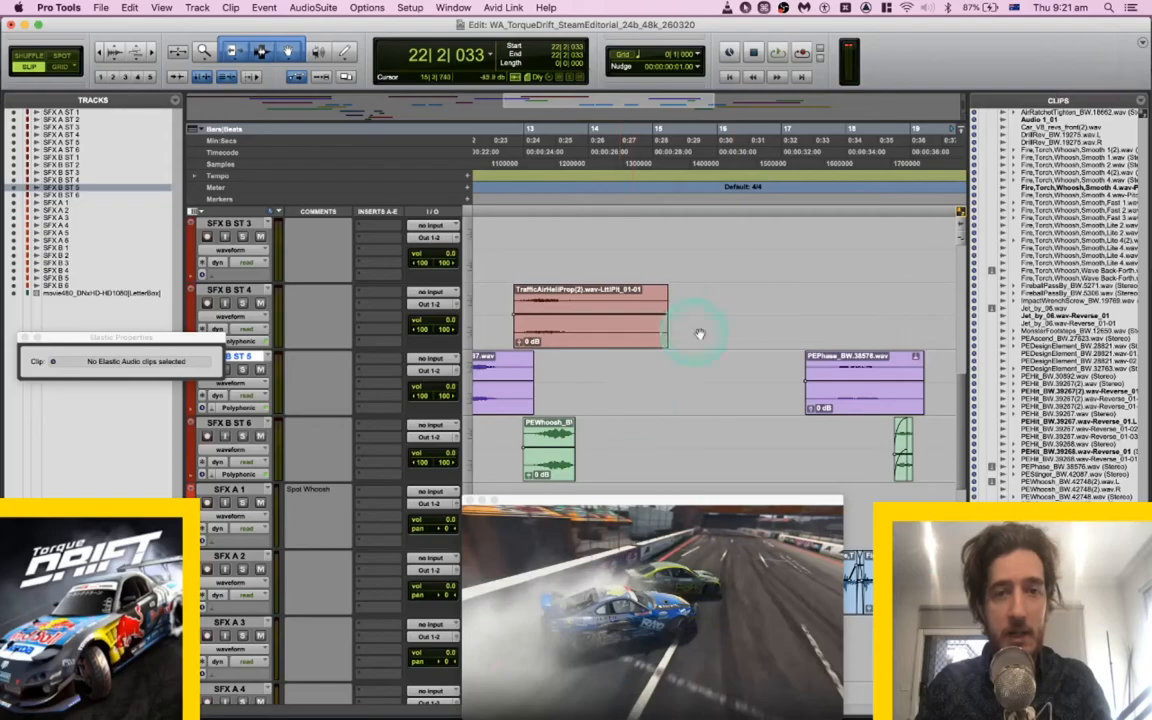
{"action": "left_click", "coordinate": [707, 299]}
{"action": "key", "text": "space"}
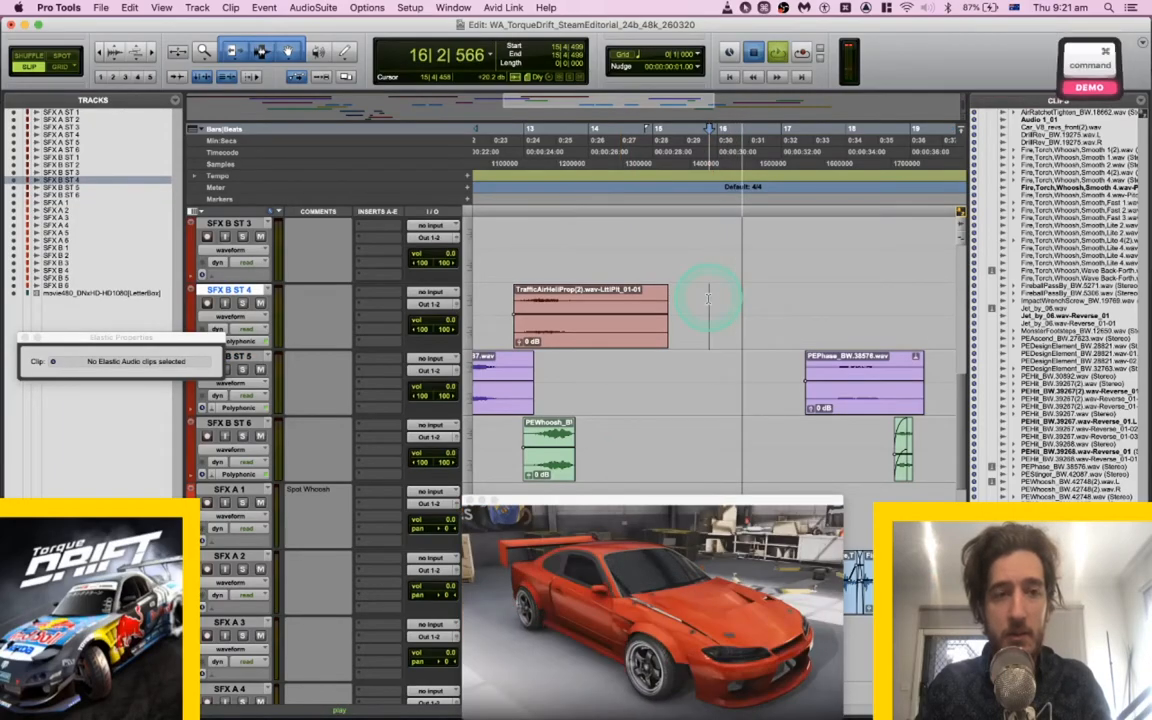
{"action": "key", "text": "super+Tab"}
{"action": "key", "text": "s"}
{"action": "key", "text": "space"}
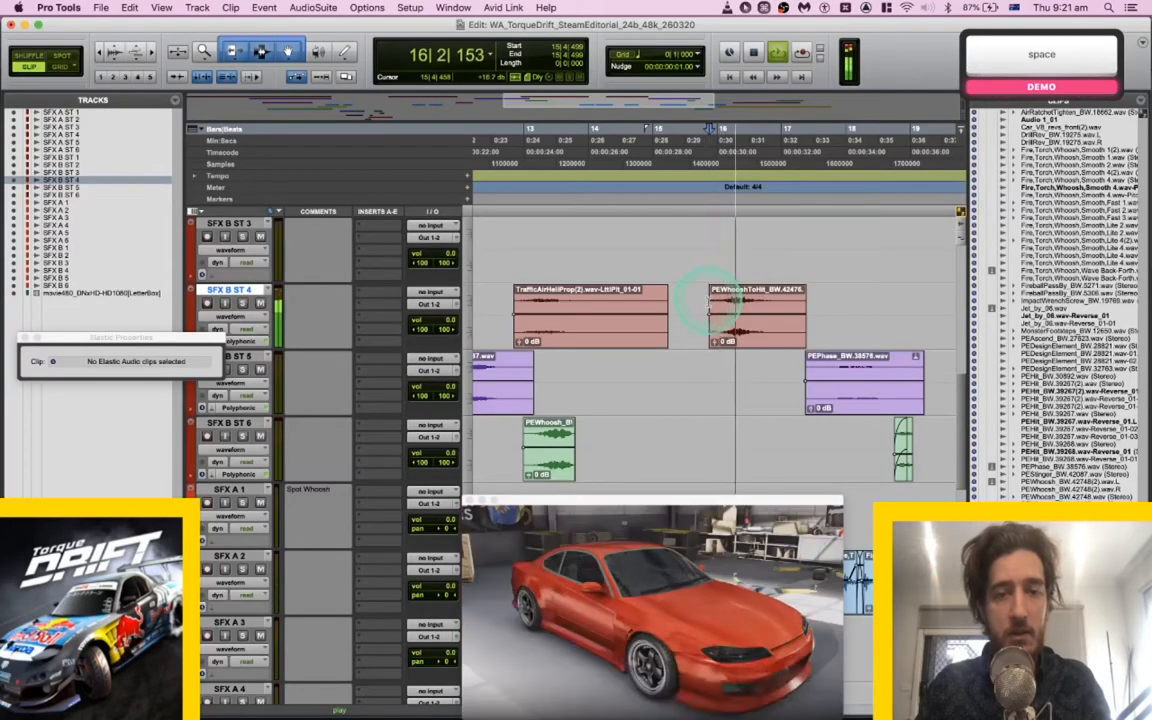
Move the PEWhooshToHit clip on SFX B ST 4 later to start at 16|2|013 and play it against the video.
{"action": "key", "text": "space"}
{"action": "mouse_move", "coordinate": [741, 328]}
{"action": "left_mouse_down"}
{"action": "mouse_move", "coordinate": [785, 333]}
{"action": "mouse_move", "coordinate": [756, 331]}
{"action": "left_mouse_up"}
{"action": "key", "text": "space"}
{"action": "key", "text": "space"}
{"action": "key", "text": "space"}
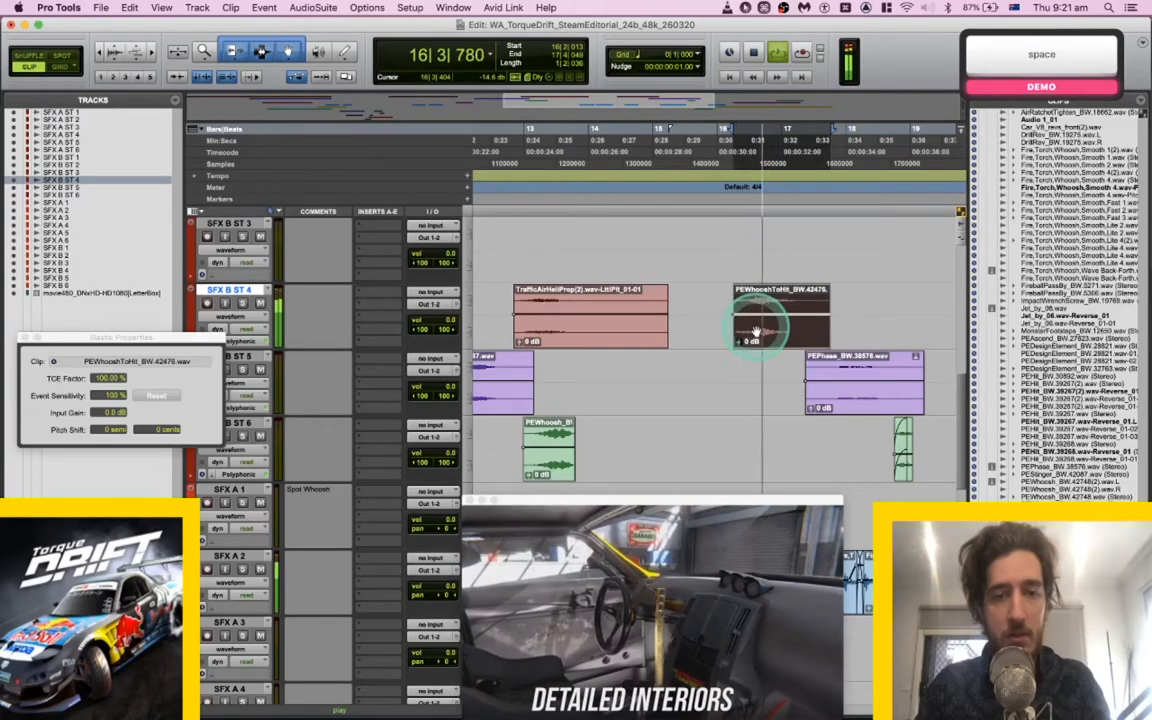
{"action": "key", "text": "space"}
{"action": "left_click", "coordinate": [770, 336]}
{"action": "key", "text": "space"}
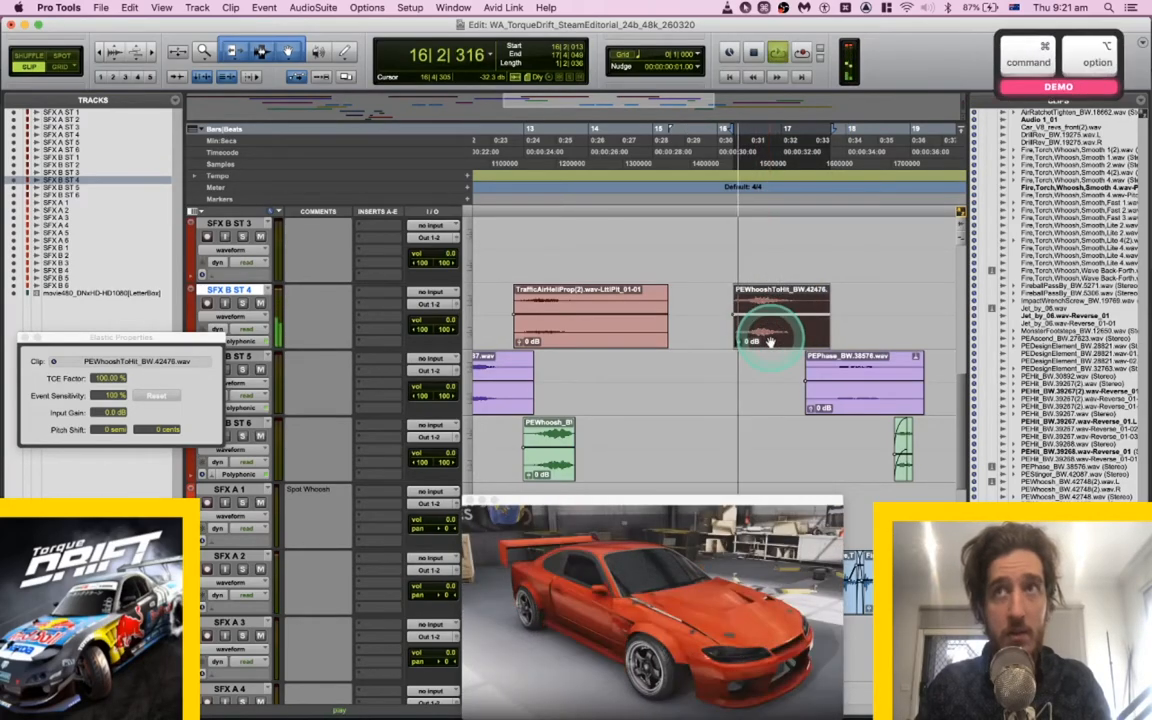
Nudge the PEWhooshToHit clip to start at 16|1|845 and play it against the video.
{"action": "key", "text": "t"}
{"action": "key", "text": "t"}
{"action": "key", "text": "space"}
{"action": "key", "text": "m"}
{"action": "key", "text": "space"}
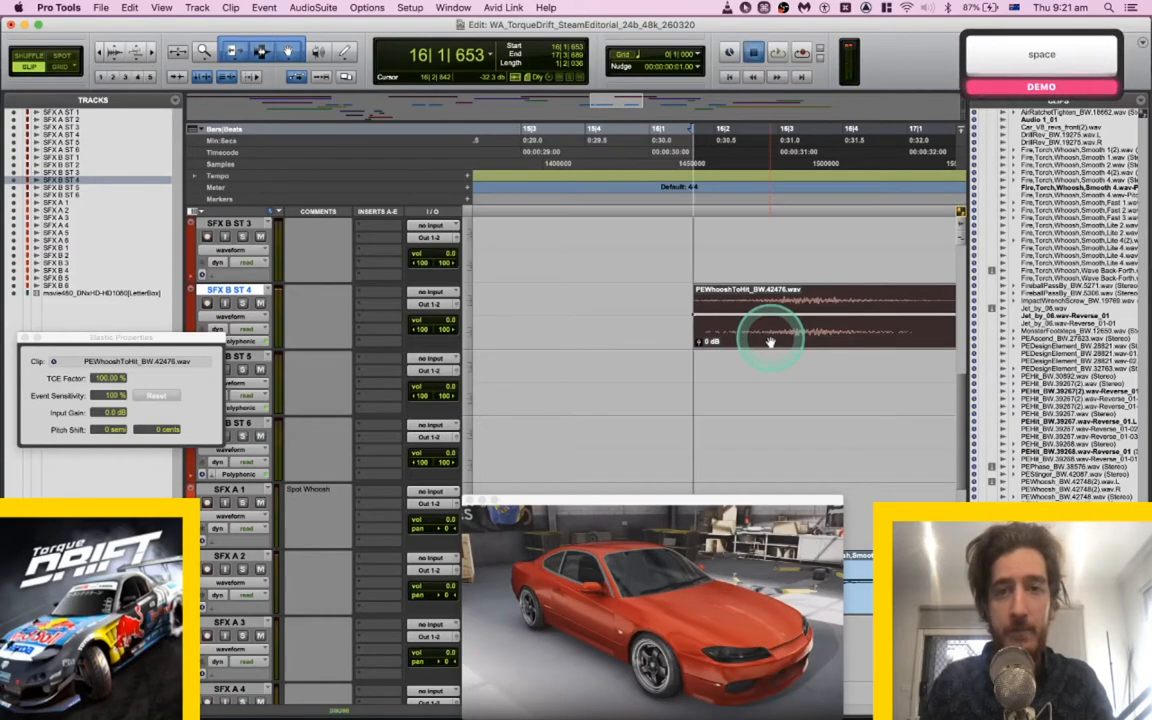
{"action": "key", "text": "space"}
{"action": "key", "text": "period"}
{"action": "key", "text": "period"}
{"action": "key", "text": "period"}
{"action": "key", "text": "space"}
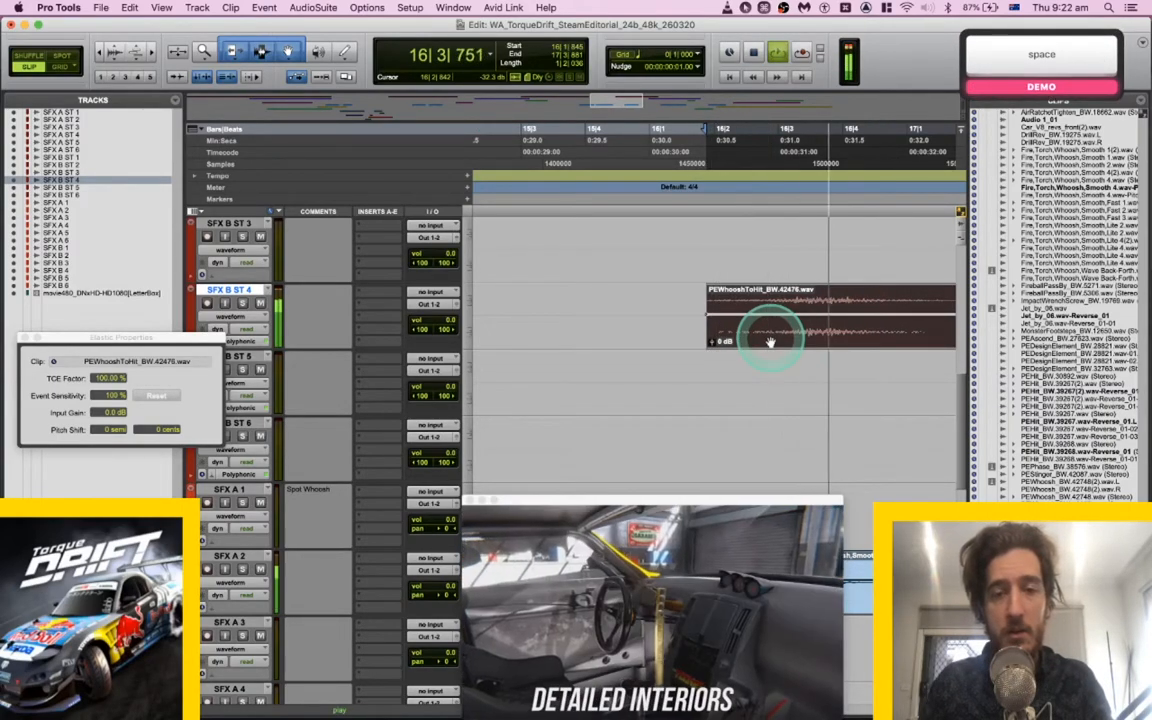
{"action": "key", "text": "space"}
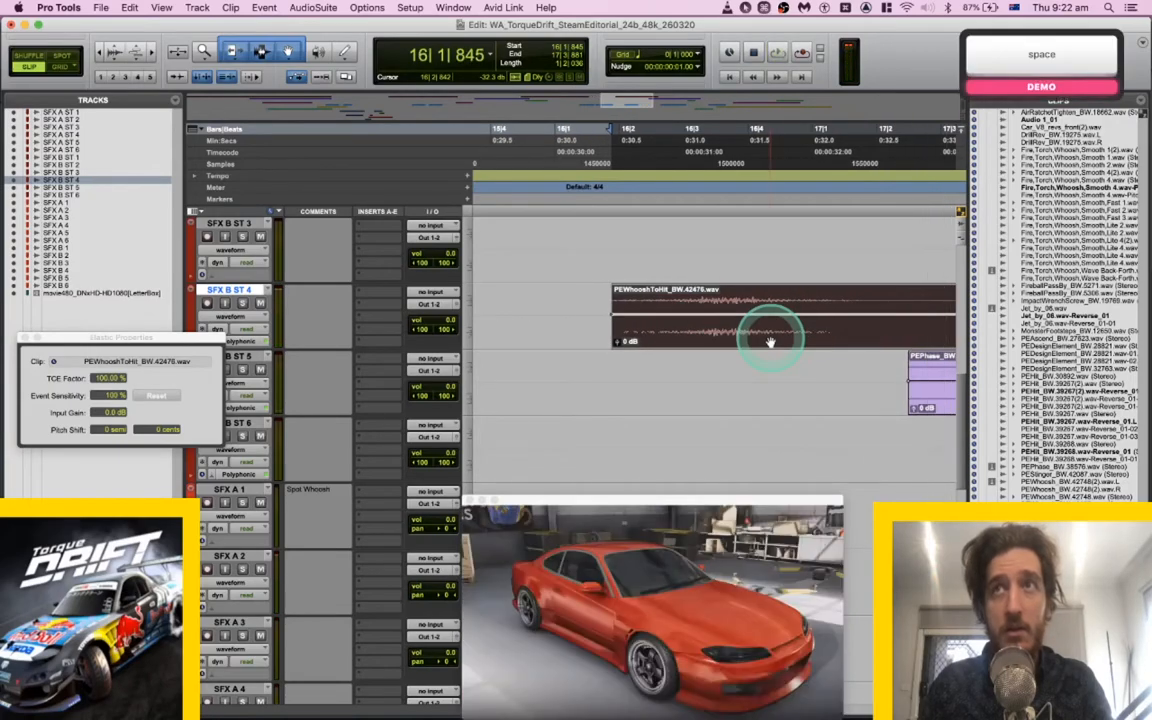
Copy the PEWhooshToHit clip and play the sequence from 12|4|346 on SFX B ST 4.
{"action": "scroll", "coordinate": [770, 342], "scroll_direction": "down", "scroll_amount": 3}
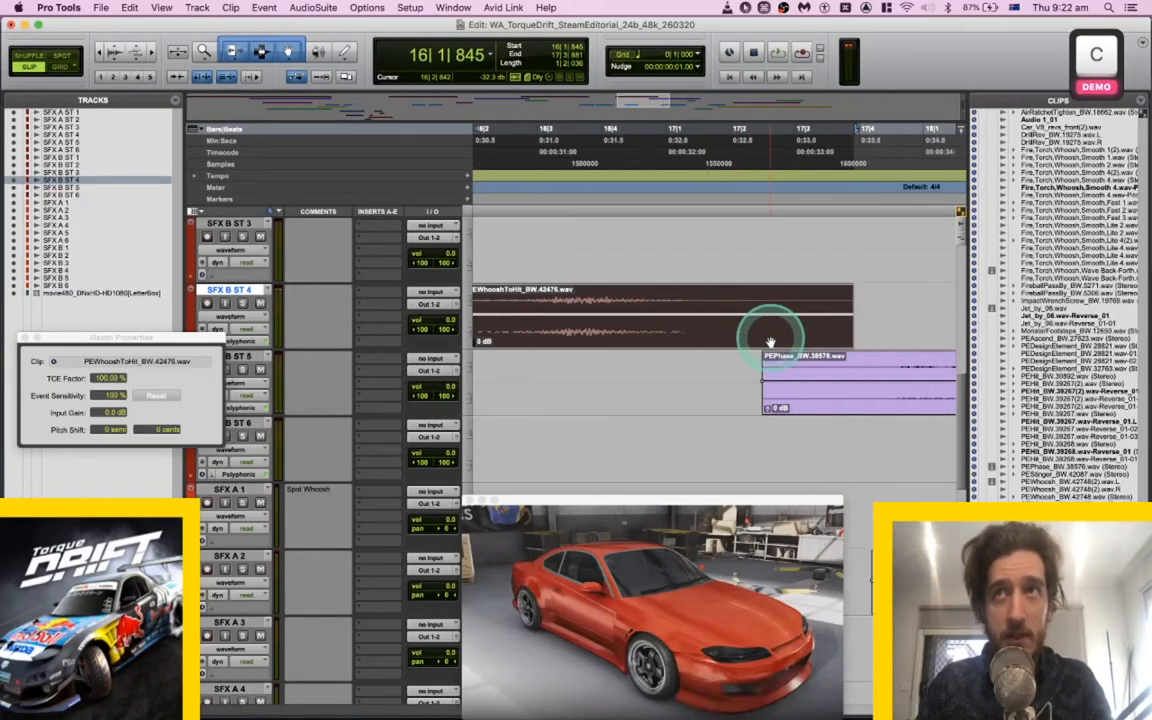
{"action": "scroll", "coordinate": [770, 342], "scroll_direction": "down", "scroll_amount": 1}
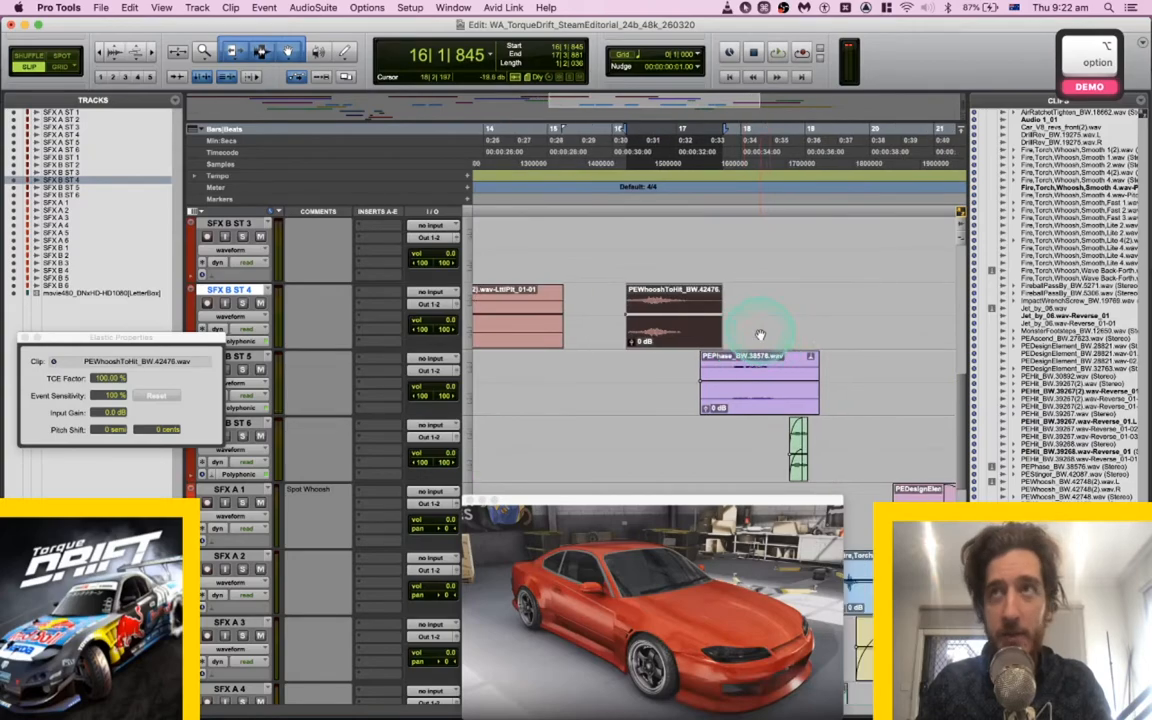
{"action": "scroll", "coordinate": [680, 300], "scroll_direction": "left", "scroll_amount": 5}
{"action": "left_click", "coordinate": [596, 292]}
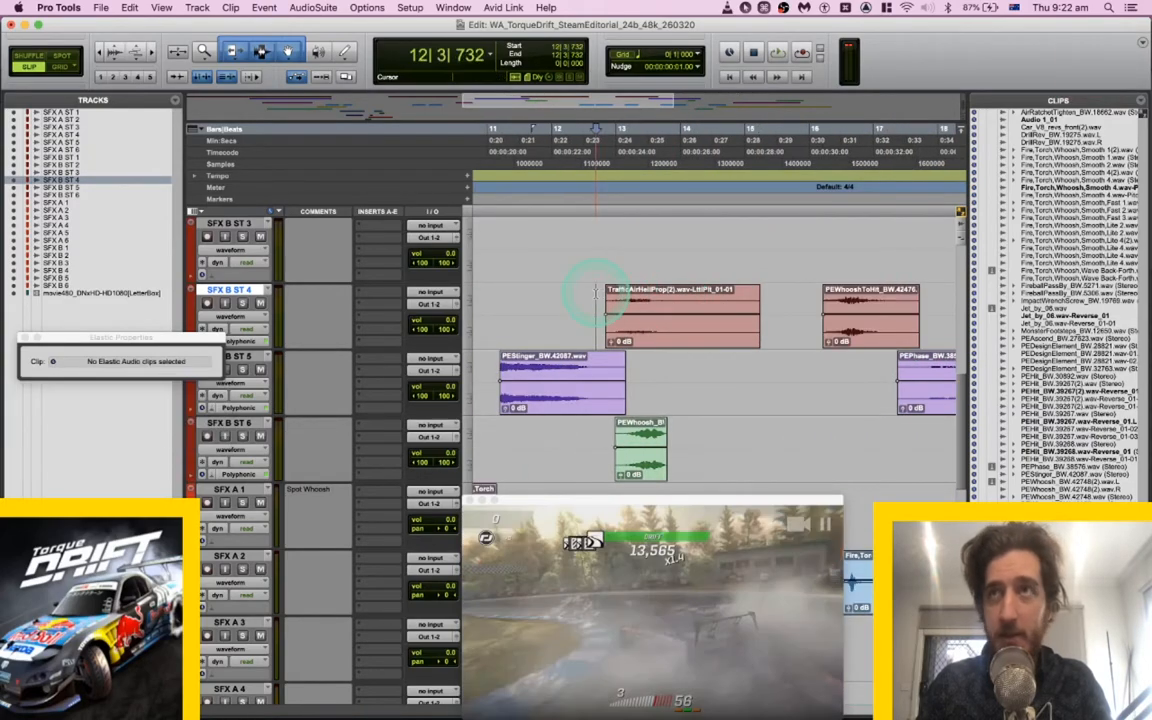
{"action": "key", "text": "space"}
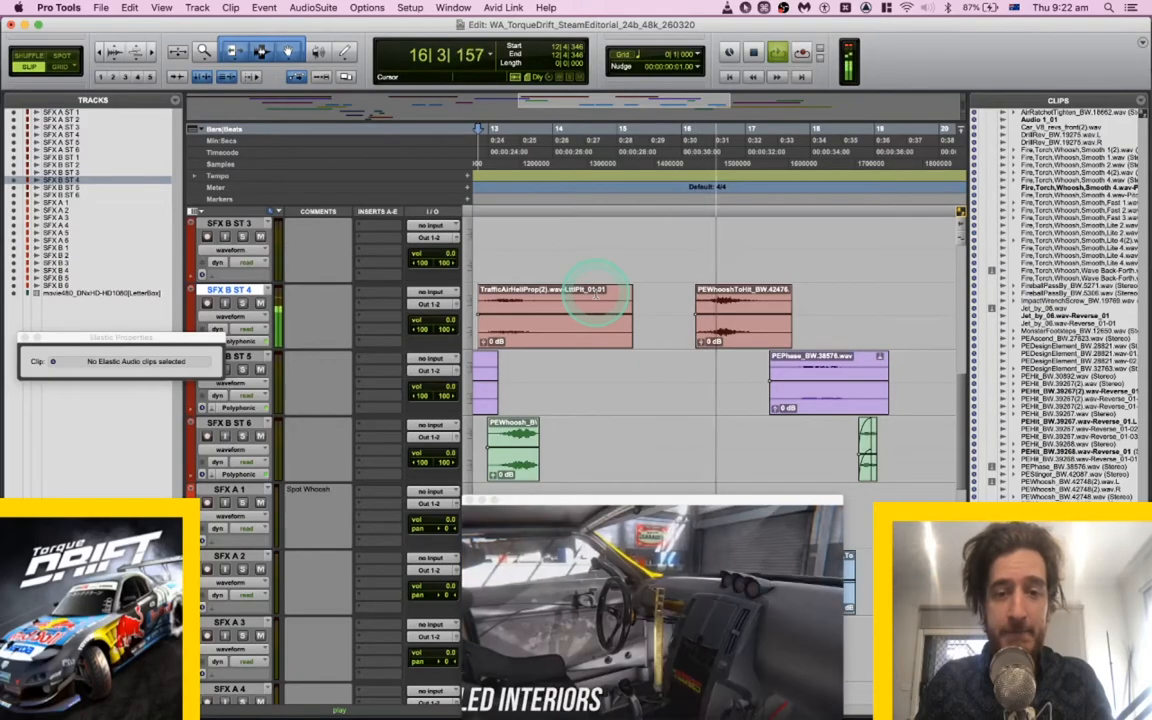
{"action": "key", "text": "space"}
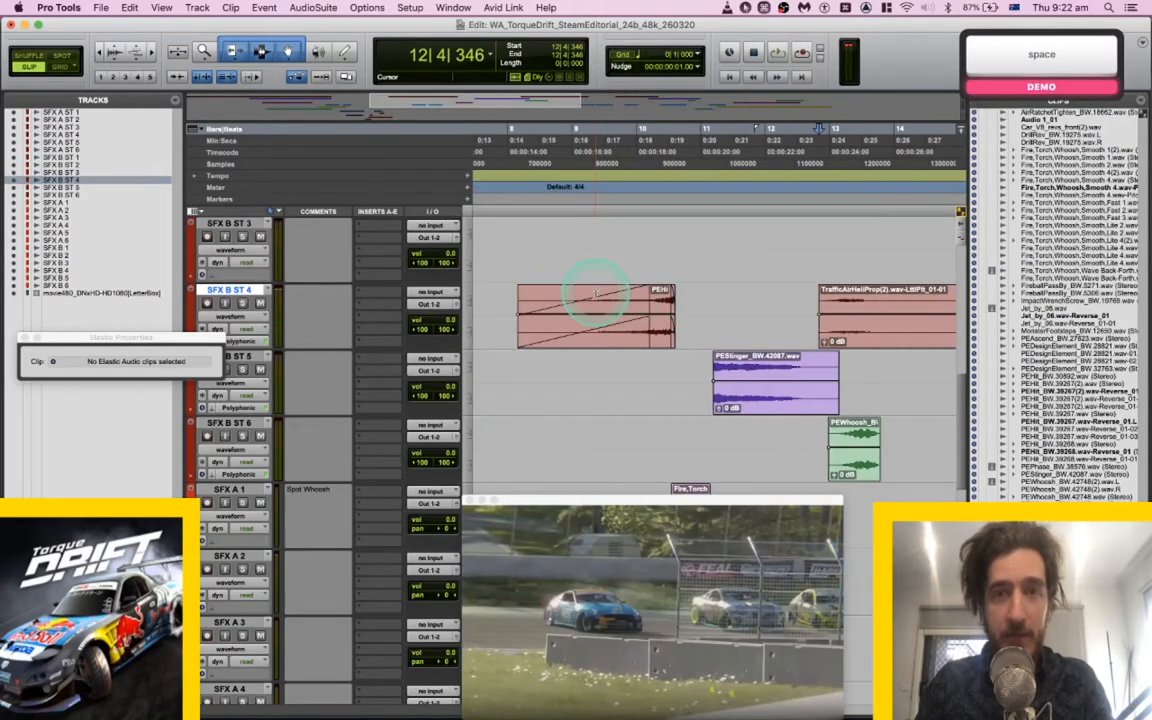
Paste the PEWhooshToHit clip on SFX B ST 4 at 11|2|863, play it and trim its end to 12|3|855.
{"action": "left_click", "coordinate": [728, 311]}
{"action": "key", "text": "v"}
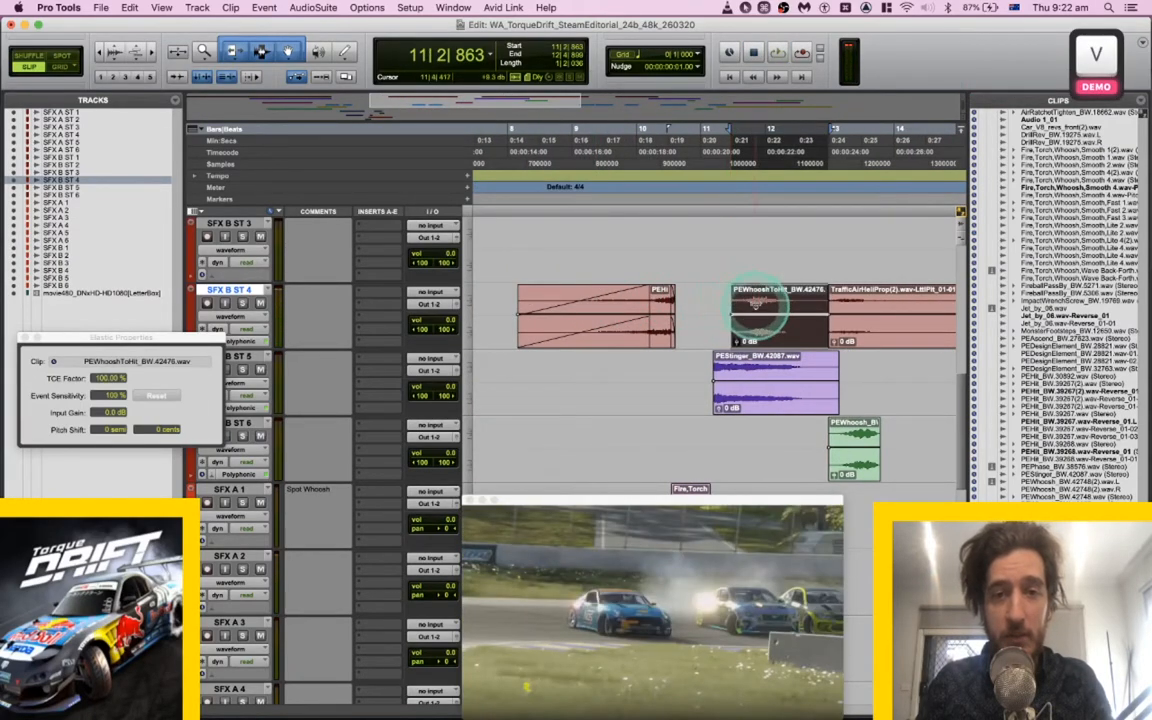
{"action": "key", "text": "space"}
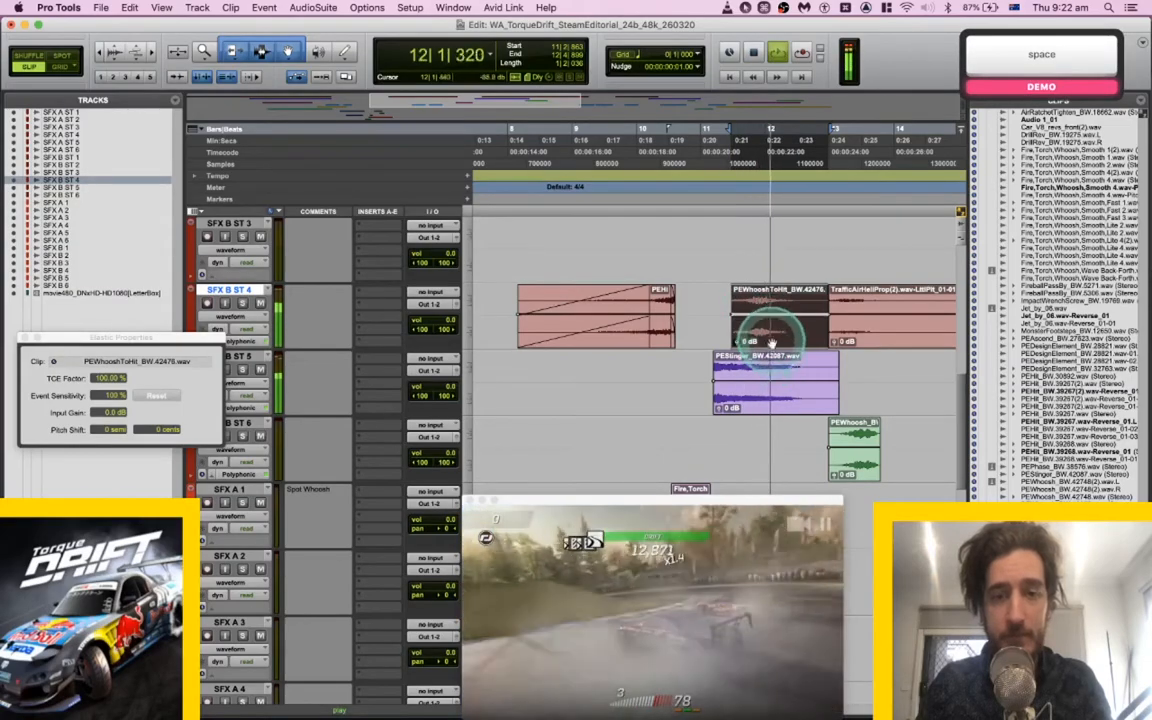
{"action": "key", "text": "space"}
{"action": "left_click", "coordinate": [812, 300]}
{"action": "key", "text": "s"}
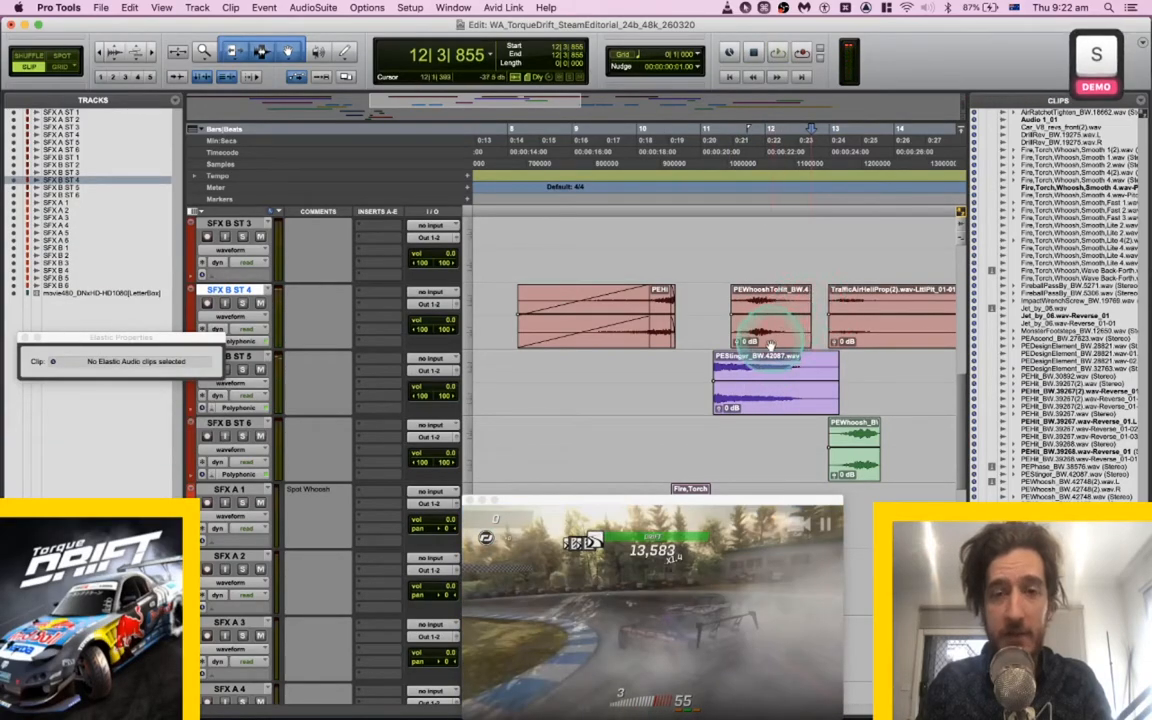
Move the trimmed PEWhooshToHit clip to start at 11|3|435 and play it against the video.
{"action": "left_click_drag", "start_coordinate": [770, 343], "coordinate": [768, 332]}
{"action": "key", "text": "space"}
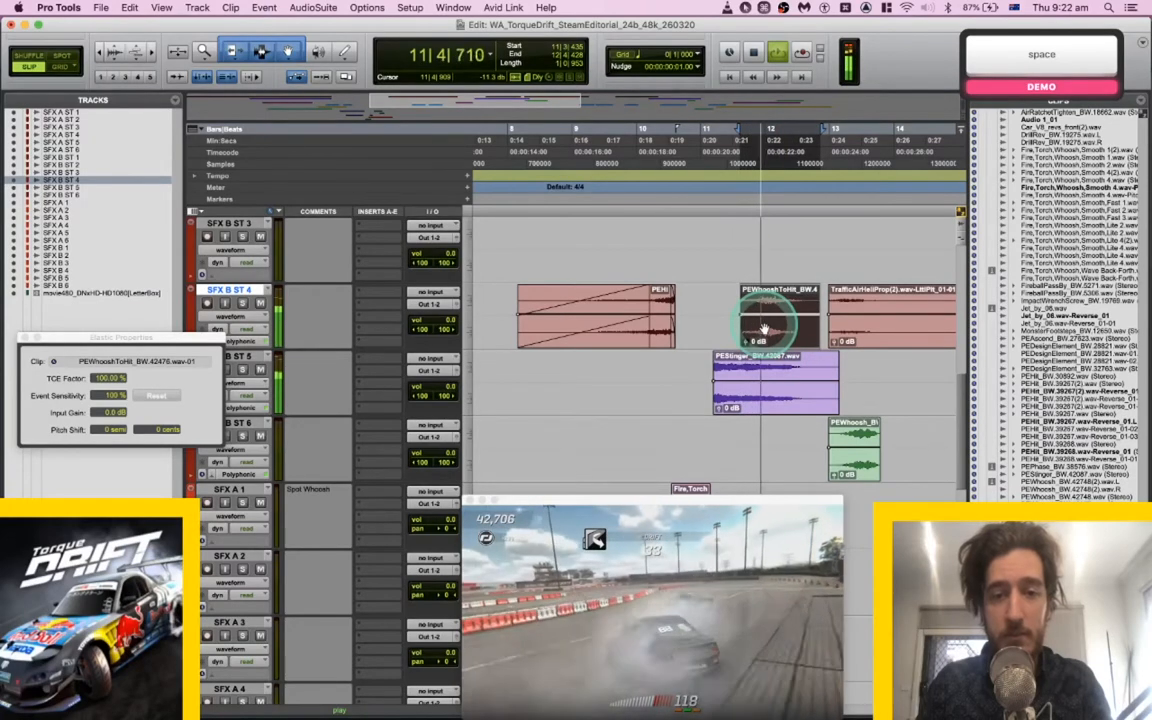
{"action": "key", "text": "space"}
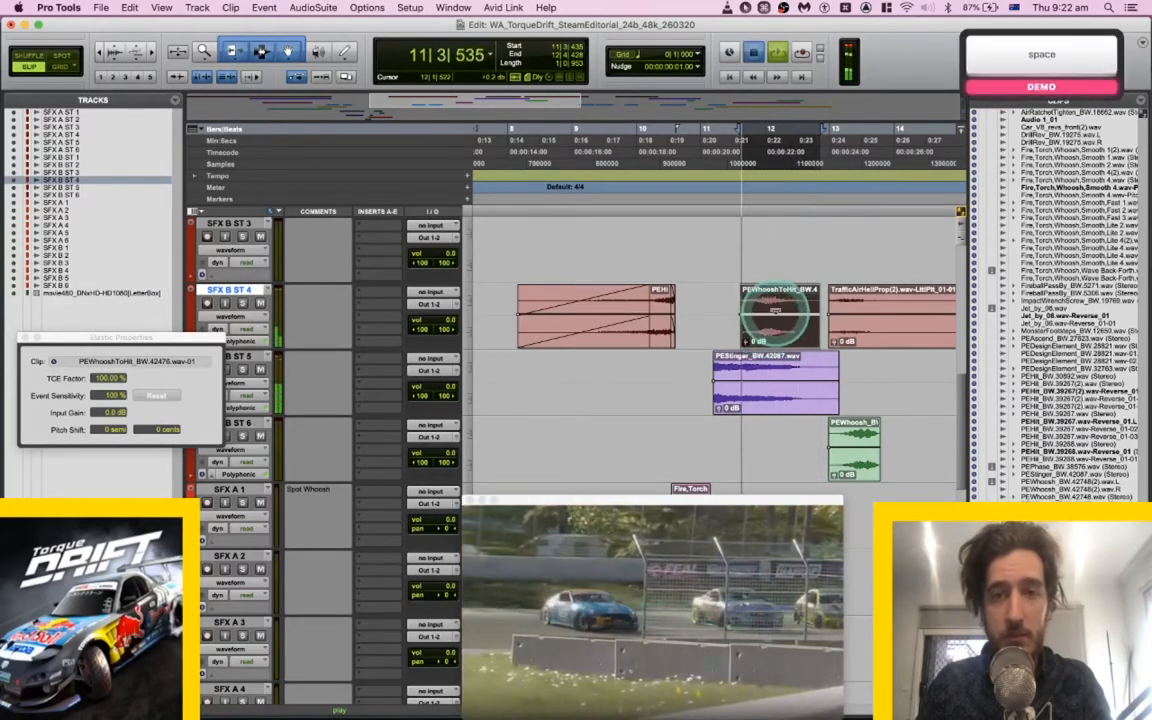
{"action": "left_click", "coordinate": [781, 302]}
{"action": "key", "text": "space"}
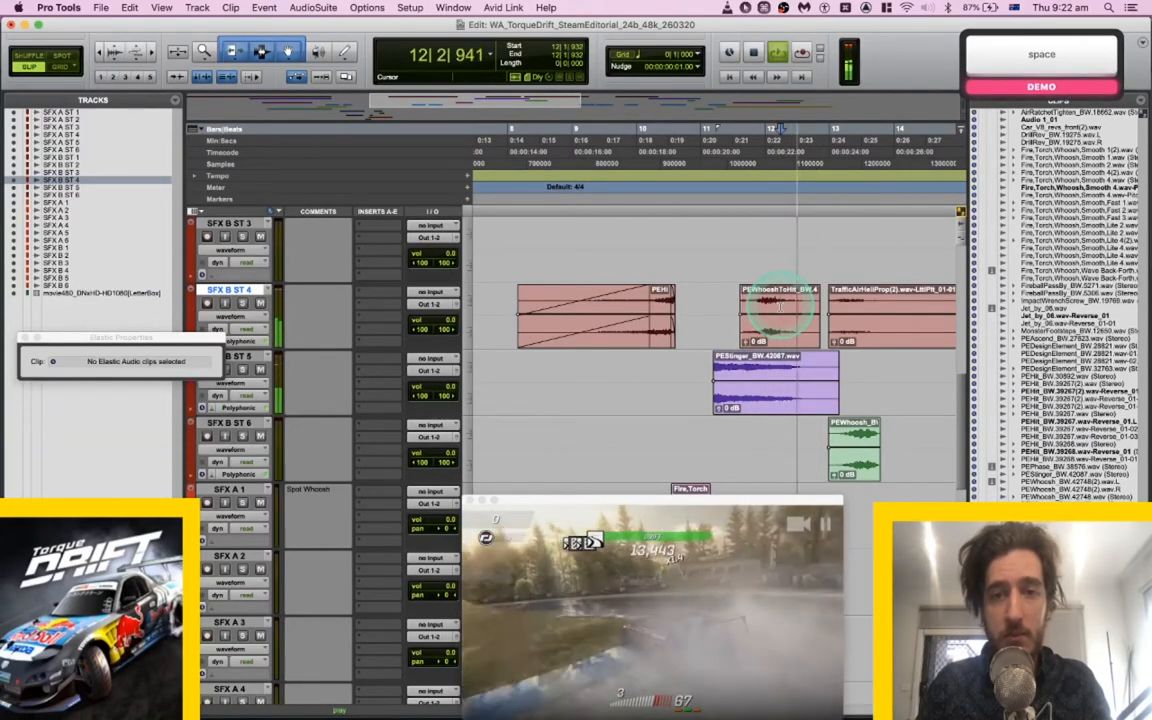
{"action": "key", "text": "space"}
Copy the trimmed PEWhooshToHit clip onto SFX B ST 3 and place it at 12|4|100.
{"action": "left_click", "coordinate": [765, 305]}
{"action": "key", "text": "super+c"}
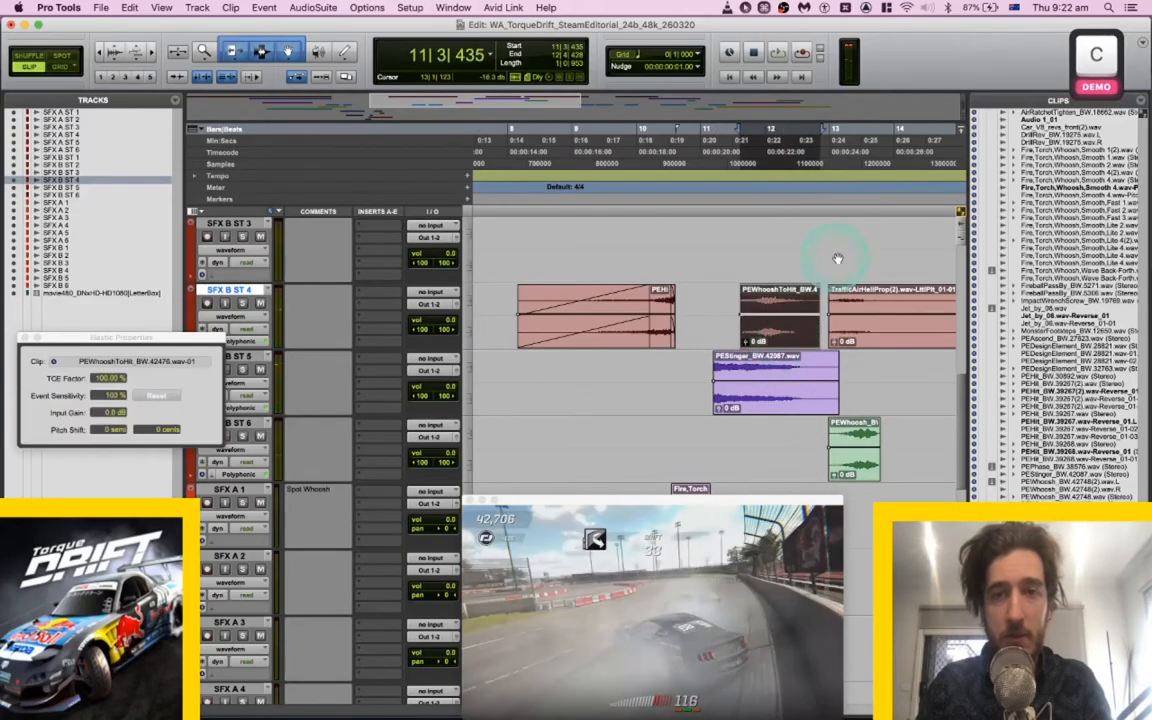
{"action": "left_click", "coordinate": [826, 245]}
{"action": "key", "text": "super+v"}
{"action": "left_click_drag", "start_coordinate": [841, 258], "coordinate": [811, 248]}
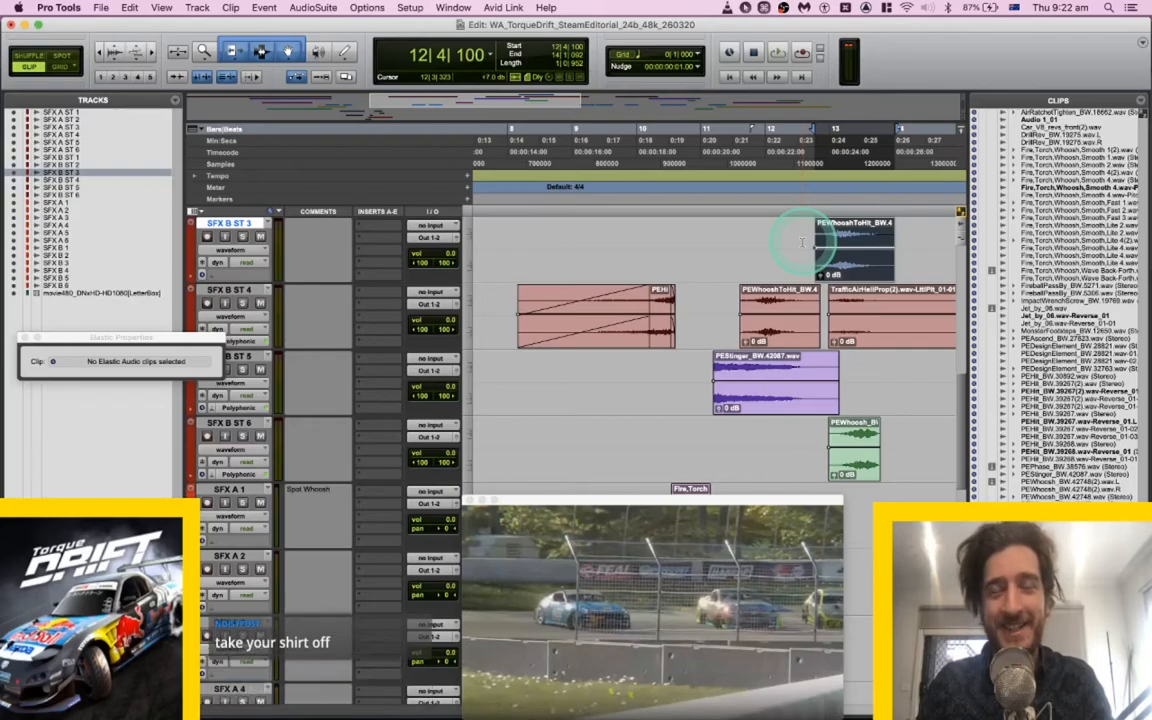
Play the PEWhooshToHit copy on SFX B ST 3 against the video and nudge it earlier to 12|3|740.
{"action": "key", "text": "space"}
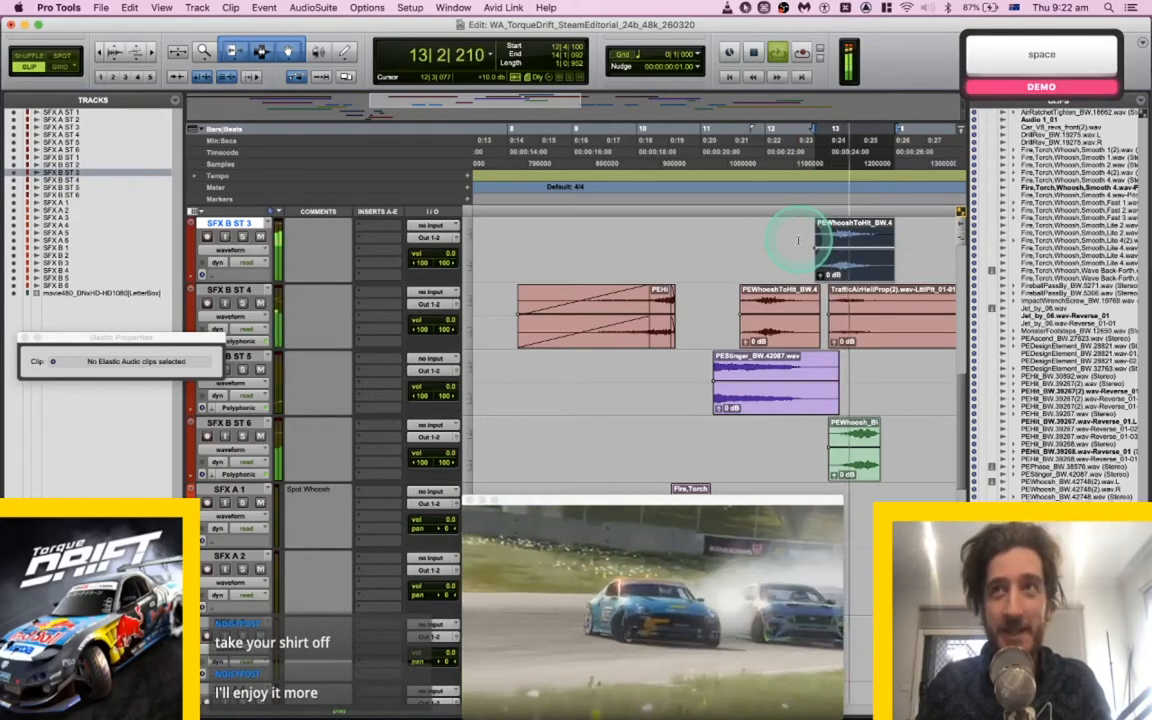
{"action": "key", "text": "space"}
{"action": "key", "text": "space"}
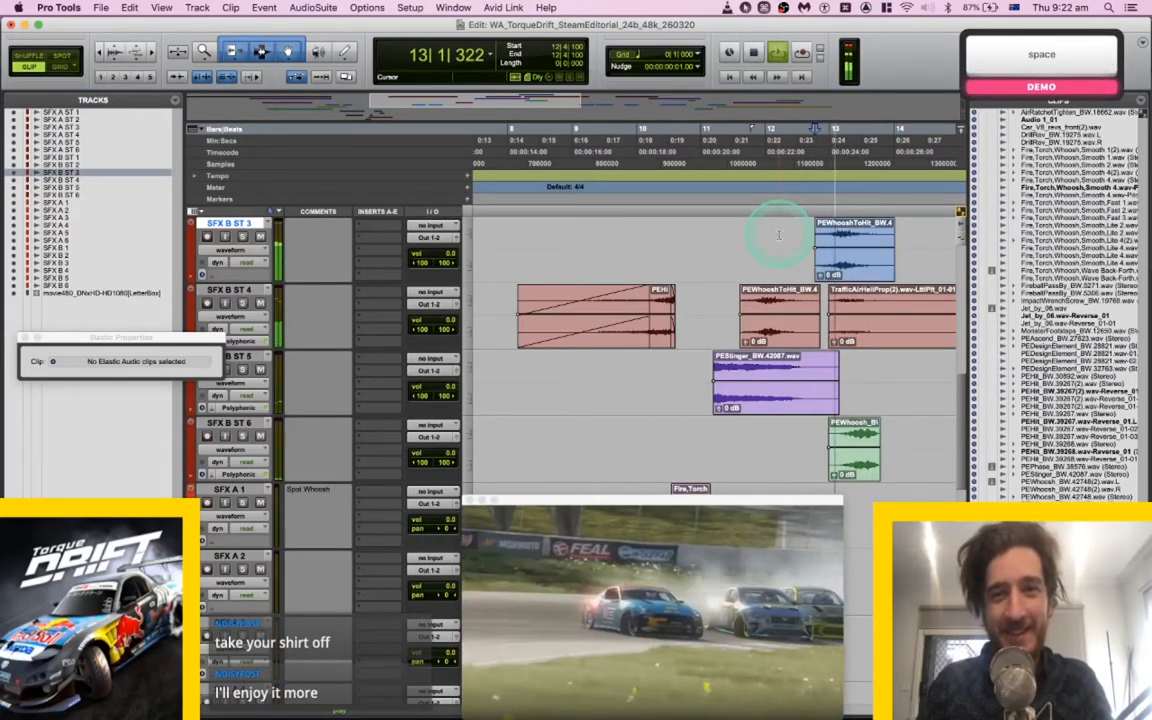
{"action": "key", "text": "space"}
{"action": "scroll", "coordinate": [771, 233], "scroll_direction": "up", "scroll_amount": 5}
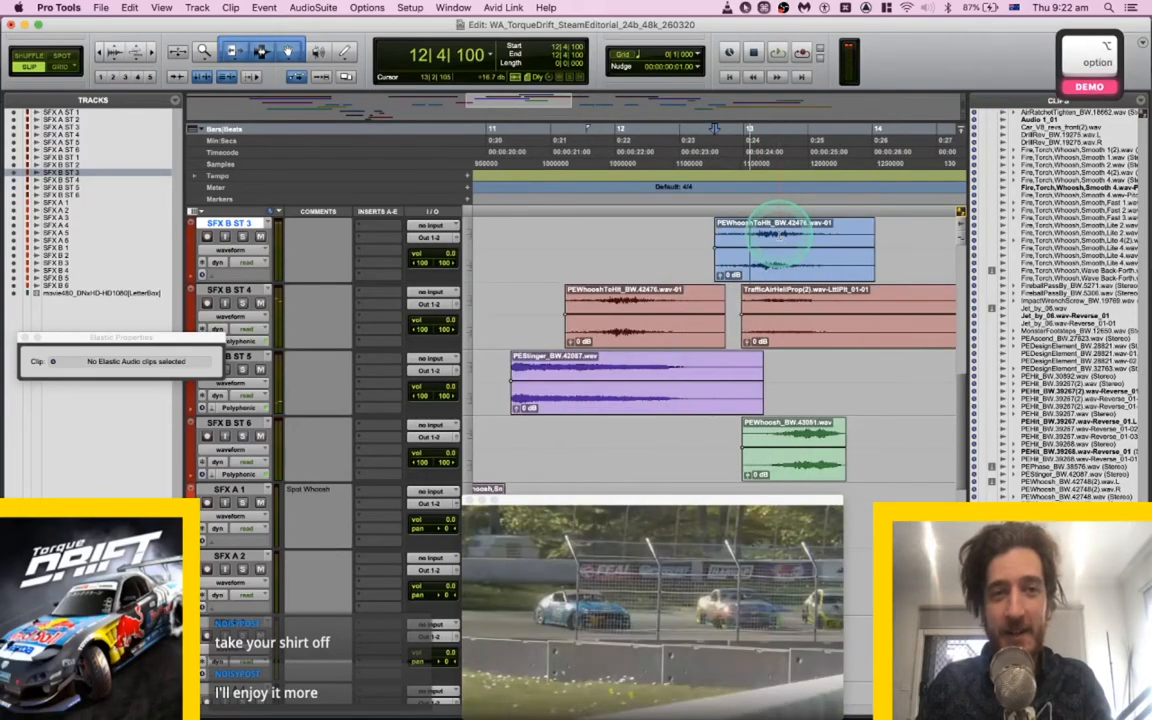
{"action": "left_click", "coordinate": [652, 278]}
{"action": "key", "text": "m"}
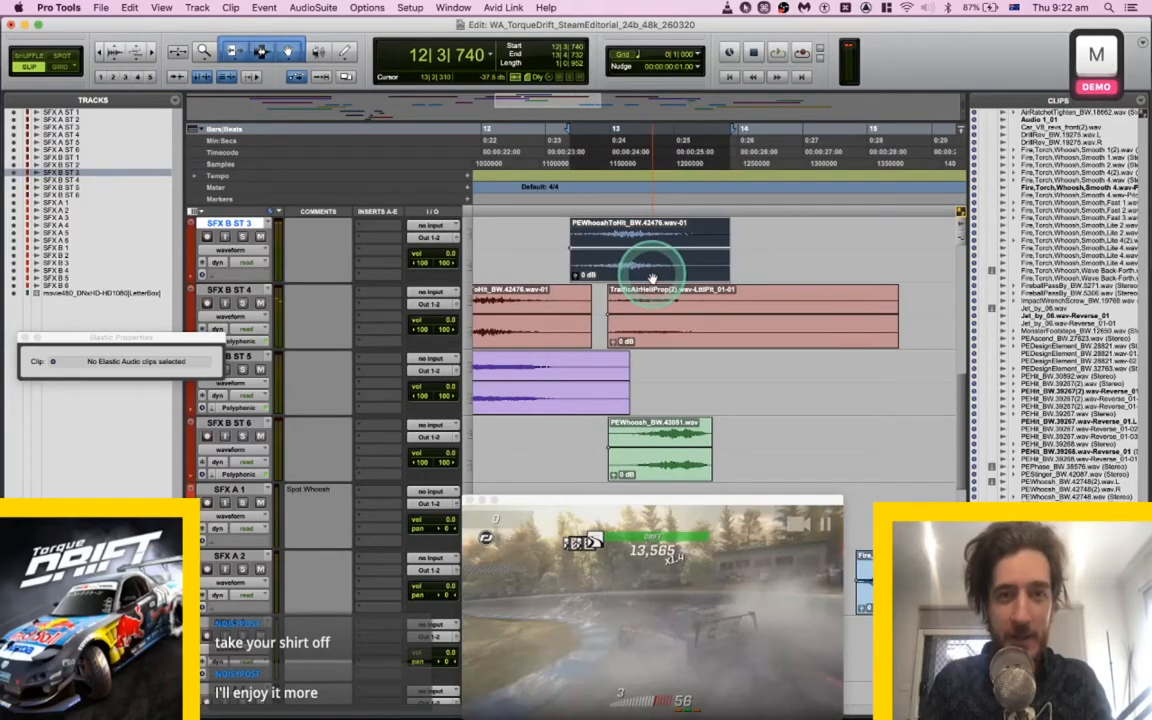
Play from just before the PEWhooshToHit copy on SFX B ST 3 and delete that copy.
{"action": "left_click", "coordinate": [556, 238]}
{"action": "key", "text": "space"}
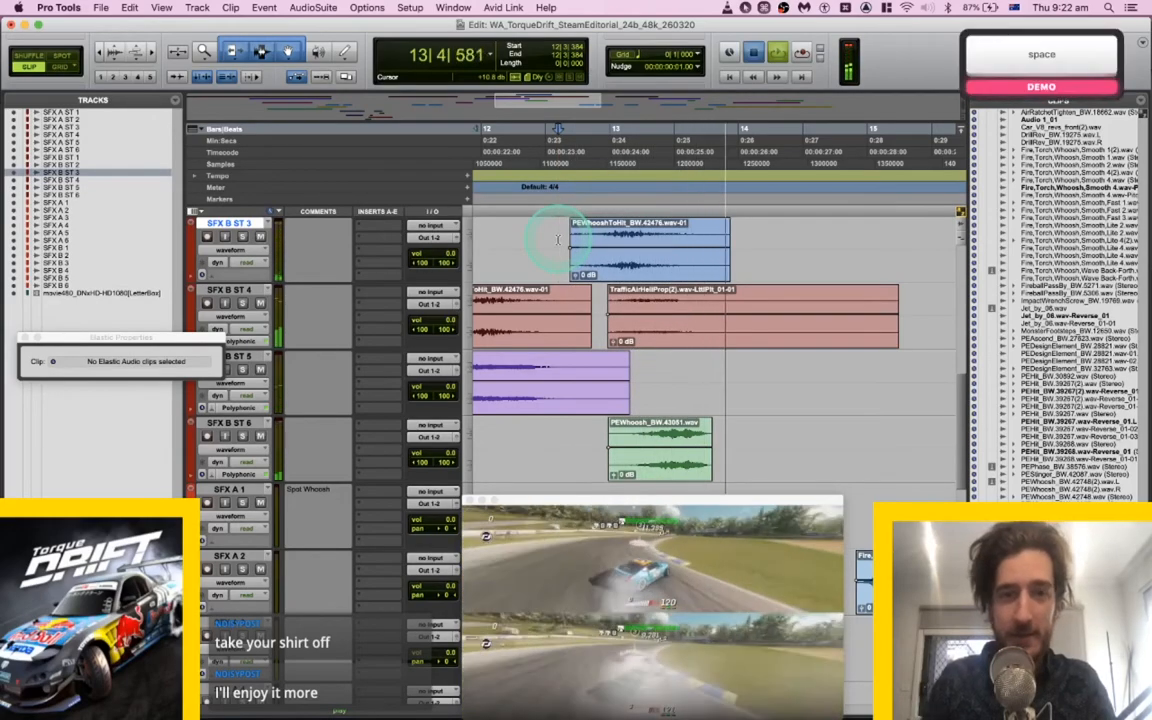
{"action": "key", "text": "space"}
{"action": "double_click", "coordinate": [648, 236]}
{"action": "key", "text": "BackSpace"}
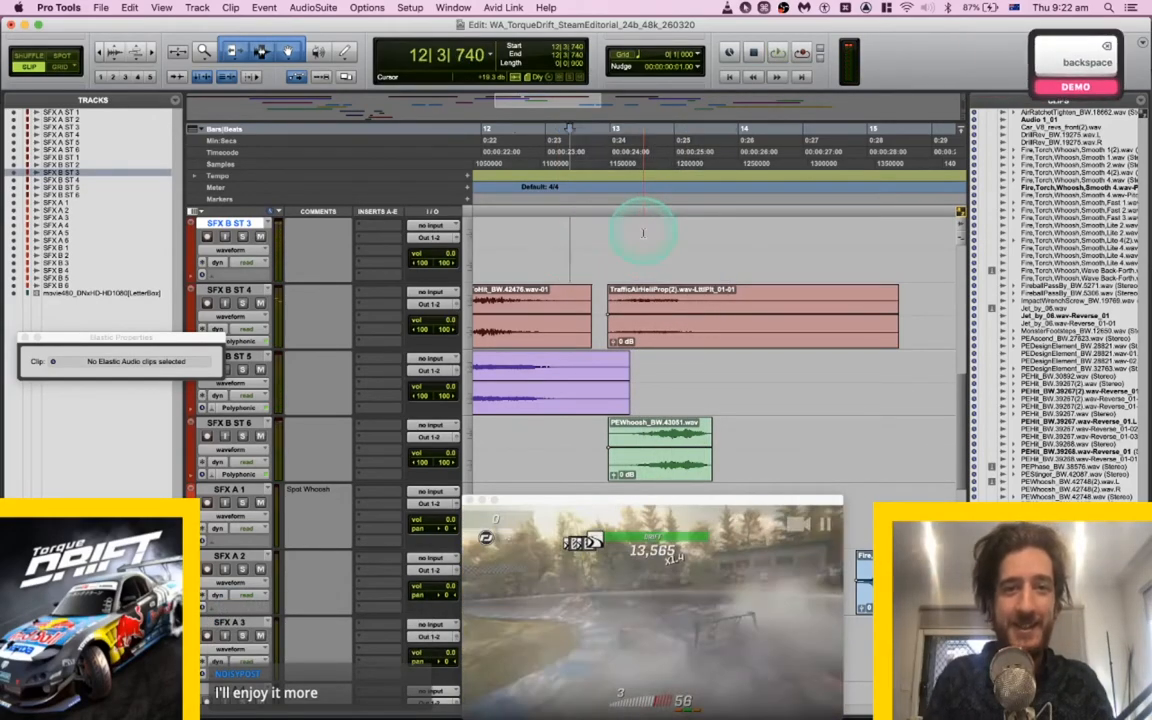
Paste the PEWhooshToHit_BW.42476 clip onto SFX B ST 3 at 5|3|579 and play it against the REAL TRACKS shot.
{"action": "scroll", "coordinate": [644, 235], "scroll_direction": "left", "scroll_amount": 8}
{"action": "scroll", "coordinate": [644, 235], "scroll_direction": "down", "scroll_amount": 5}
{"action": "left_click", "coordinate": [568, 231]}
{"action": "key", "text": "space"}
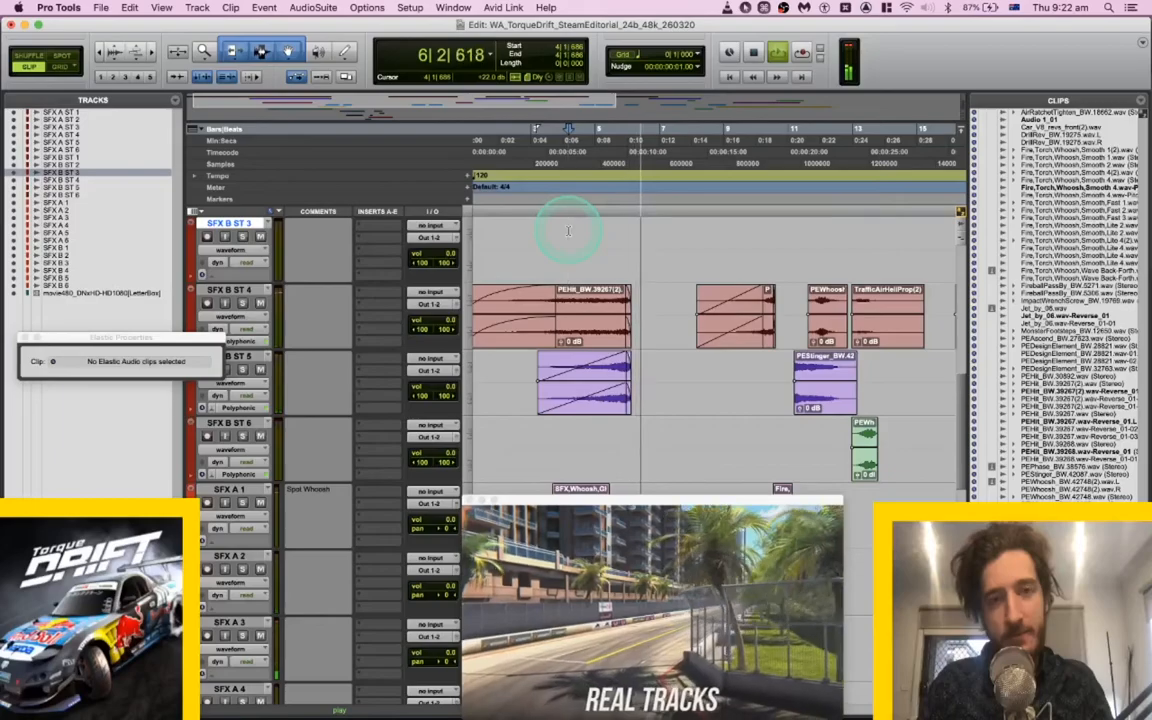
{"action": "key", "text": "space"}
{"action": "left_click", "coordinate": [615, 235]}
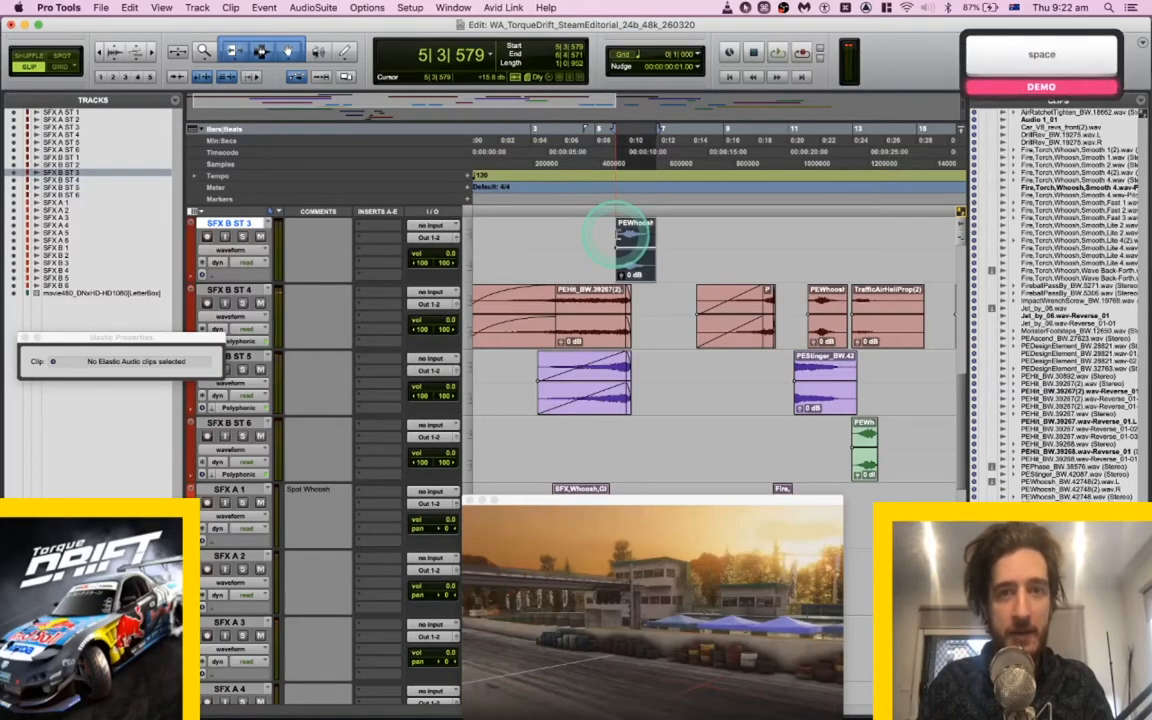
{"action": "key", "text": "space"}
{"action": "scroll", "coordinate": [615, 235], "scroll_direction": "up", "scroll_amount": 4}
{"action": "key", "text": "space"}
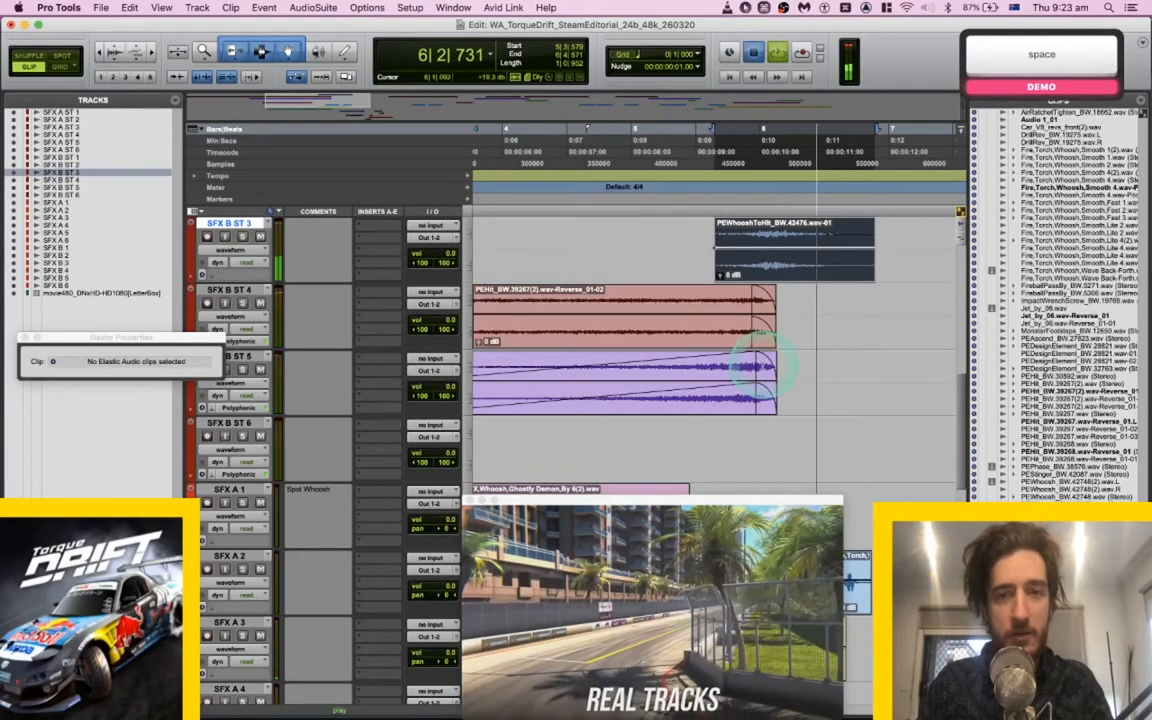
Audition the Fire,Torch,Whoosh clip on SFX A 2 and the FireballPassBy_BW.5306 clip on SFX A 3 with their tracks soloed.
{"action": "scroll", "coordinate": [760, 370], "scroll_direction": "down", "scroll_amount": 5}
{"action": "left_click", "coordinate": [770, 325]}
{"action": "key", "text": "space"}
{"action": "key", "text": "space"}
{"action": "key", "text": "shift+s"}
{"action": "key", "text": "semicolon"}
{"action": "key", "text": "shift+s"}
{"action": "key", "text": "space"}
{"action": "key", "text": "space"}
{"action": "key", "text": "shift+s"}
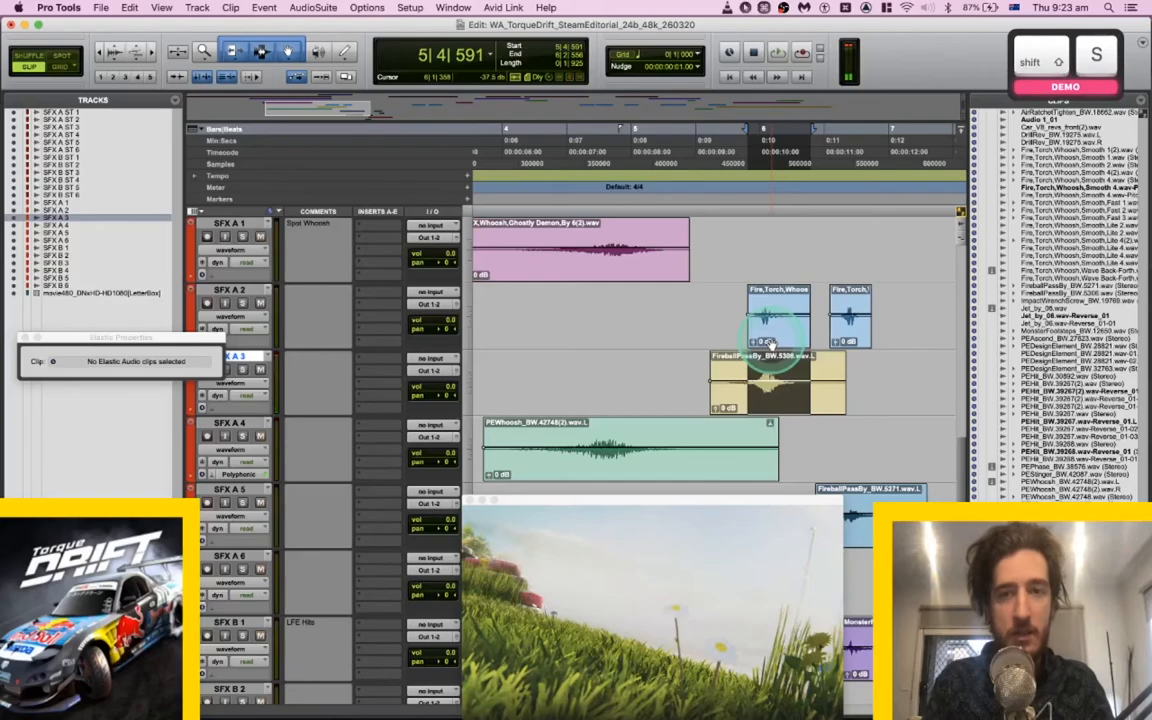
Delete the FireballPassBy_BW.5306 clip from SFX A 3.
{"action": "key", "text": "v"}
{"action": "key", "text": "super+z"}
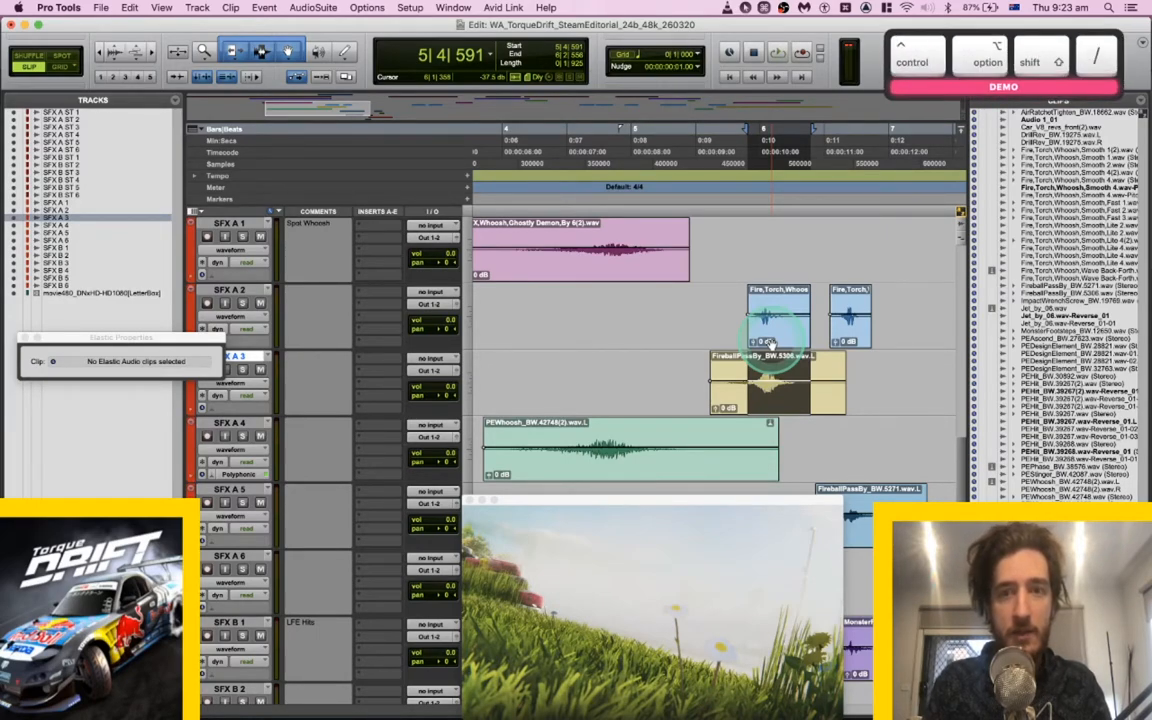
{"action": "key", "text": "alt+shift+super+slash"}
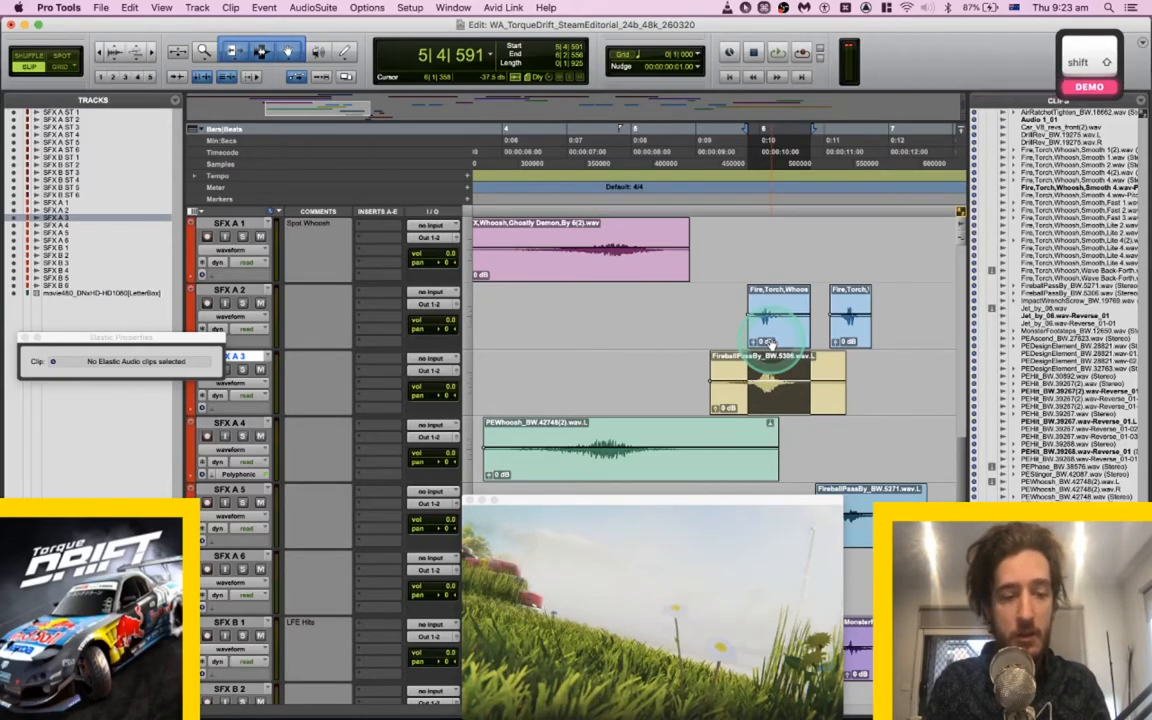
{"action": "key", "text": "ctrl+alt+shift+slash"}
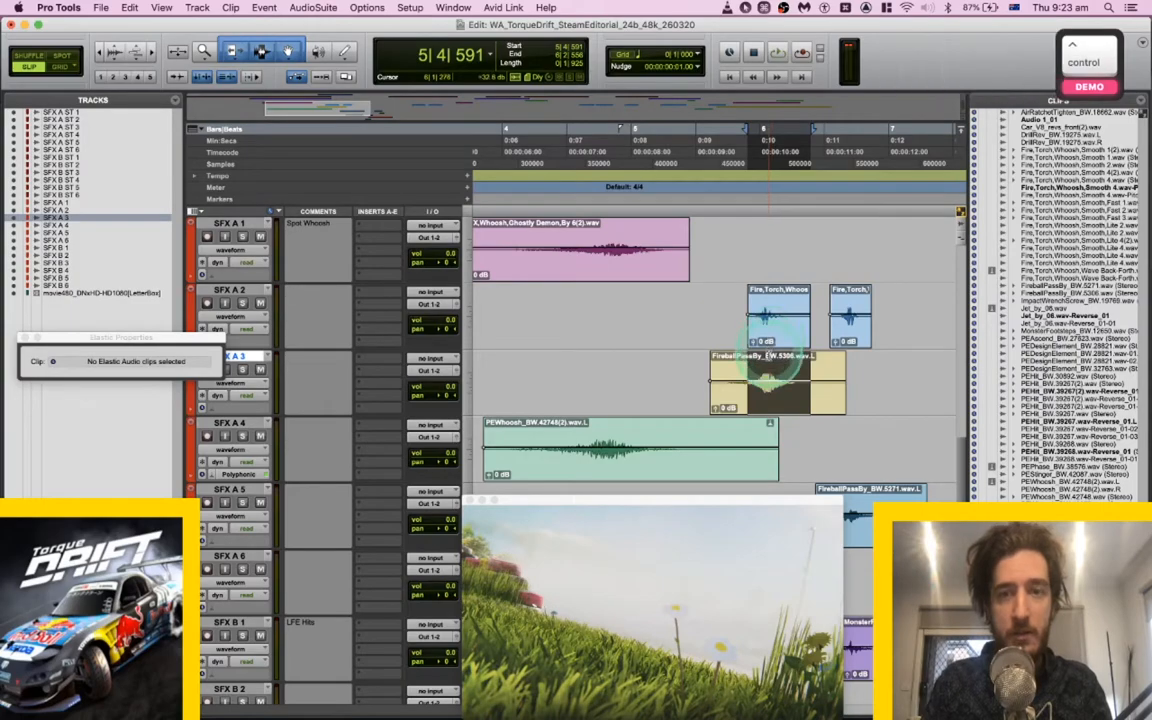
{"action": "left_click", "coordinate": [742, 400]}
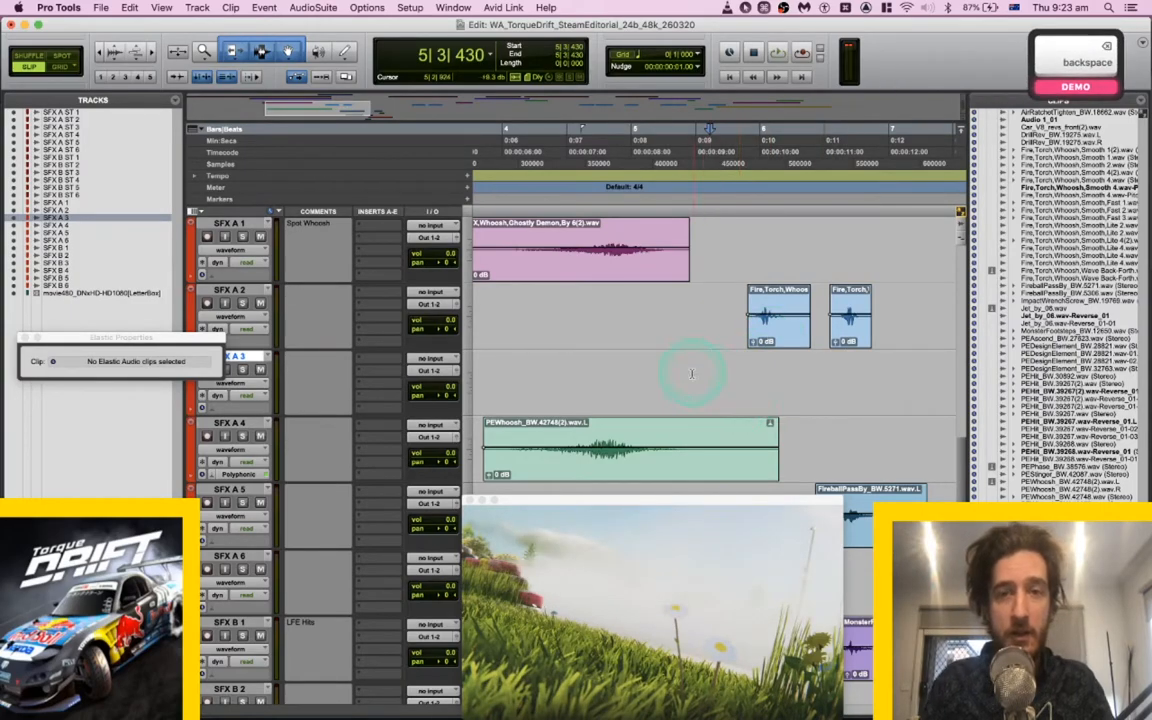
Play back the section leading into bar 6, and audition the first Fire,Torch,Whoosh clip on SFX A 2.
{"action": "key", "text": "space"}
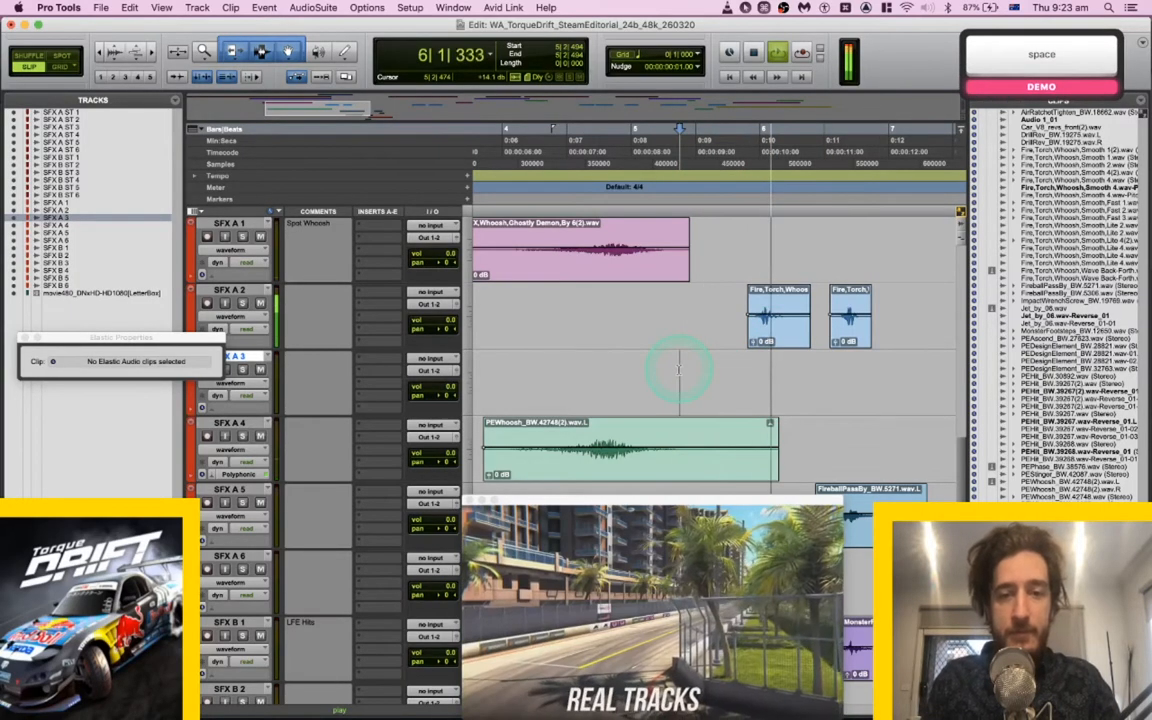
{"action": "key", "text": "space"}
{"action": "left_click", "coordinate": [765, 341]}
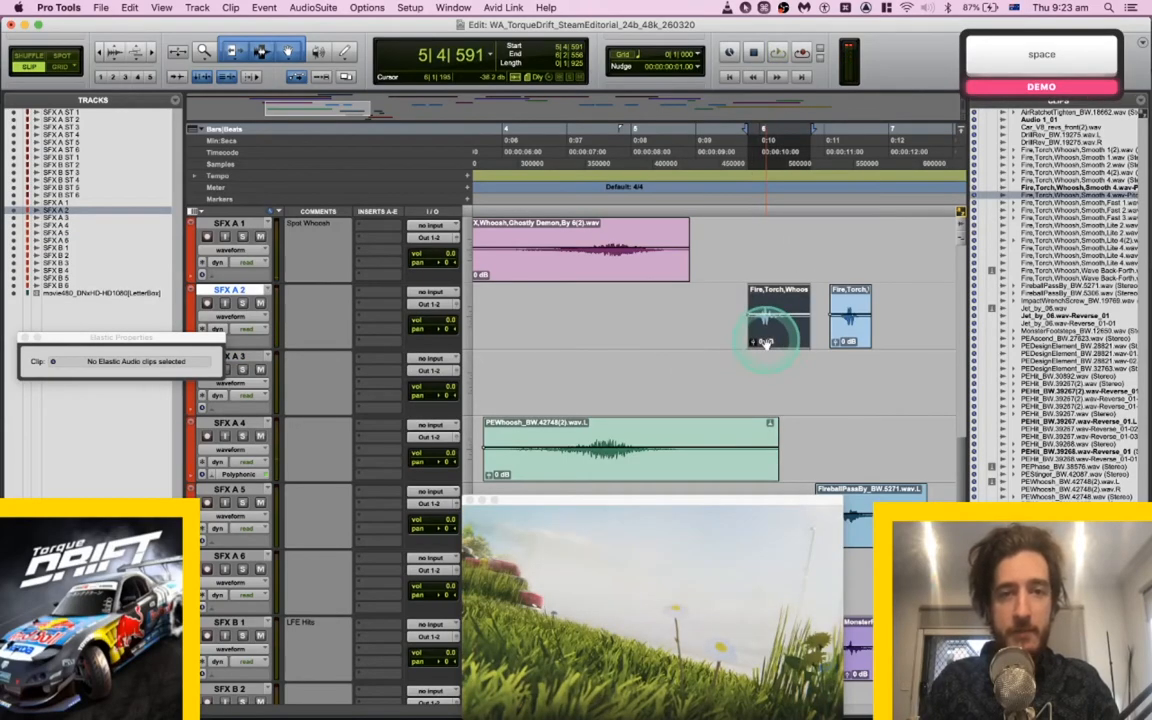
{"action": "key", "text": "space"}
{"action": "key", "text": "space"}
Move the PEWhooshToHit_BW.42476 clip on SFX B ST 3 slightly earlier to 5|3|323 and play it back.
{"action": "scroll", "coordinate": [765, 341], "scroll_direction": "up", "scroll_amount": 3}
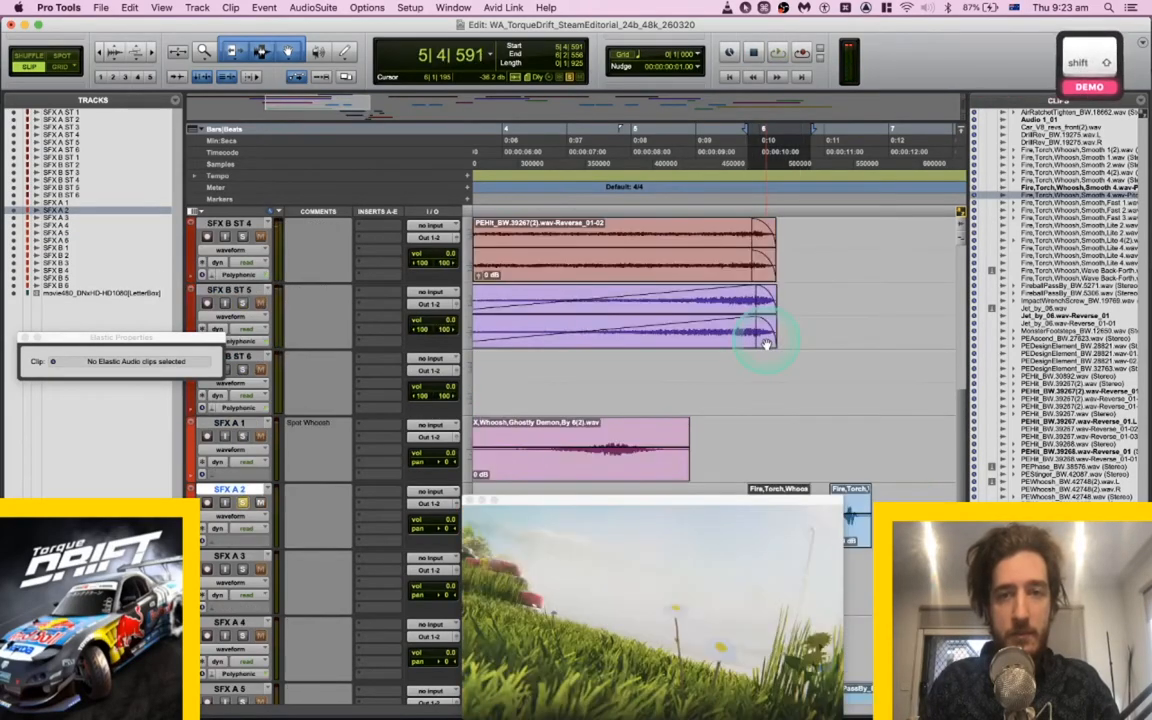
{"action": "scroll", "coordinate": [765, 341], "scroll_direction": "up", "scroll_amount": 3}
{"action": "left_click_drag", "start_coordinate": [758, 402], "coordinate": [751, 401]}
{"action": "key", "text": "space"}
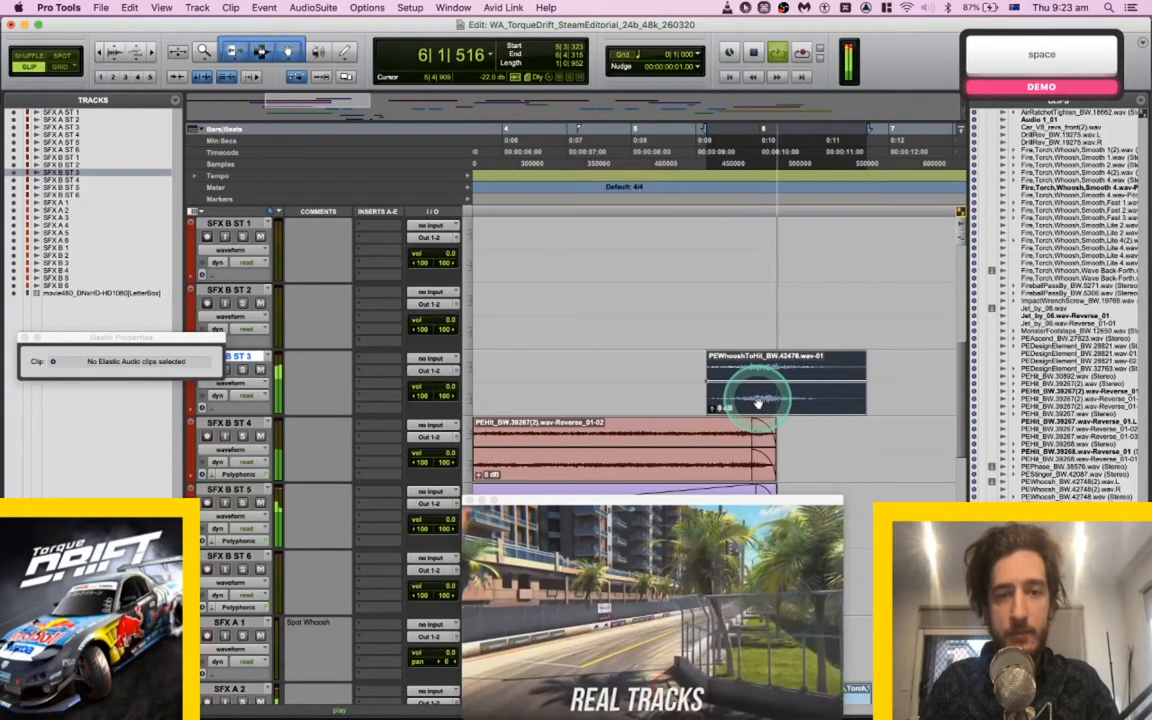
{"action": "key", "text": "space"}
Play the timeline from 5|3|323 through the Steam end card to review the sound effects against the picture.
{"action": "left_click", "coordinate": [695, 388]}
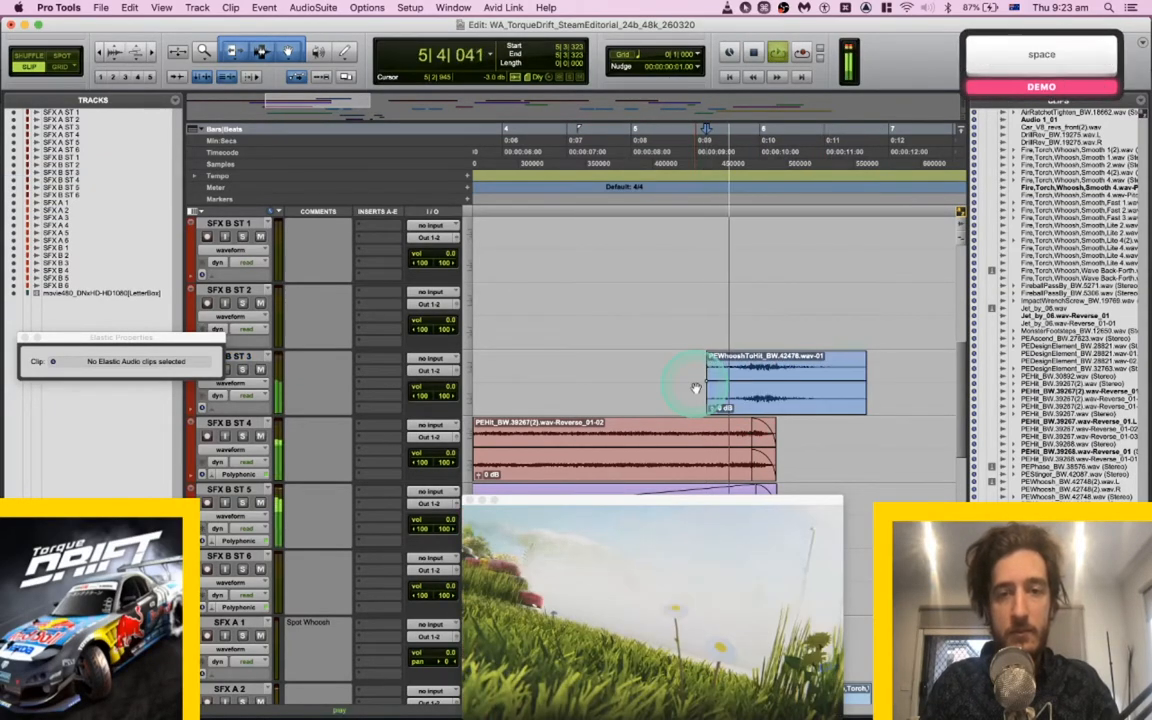
{"action": "scroll", "coordinate": [695, 388], "scroll_direction": "down", "scroll_amount": 2}
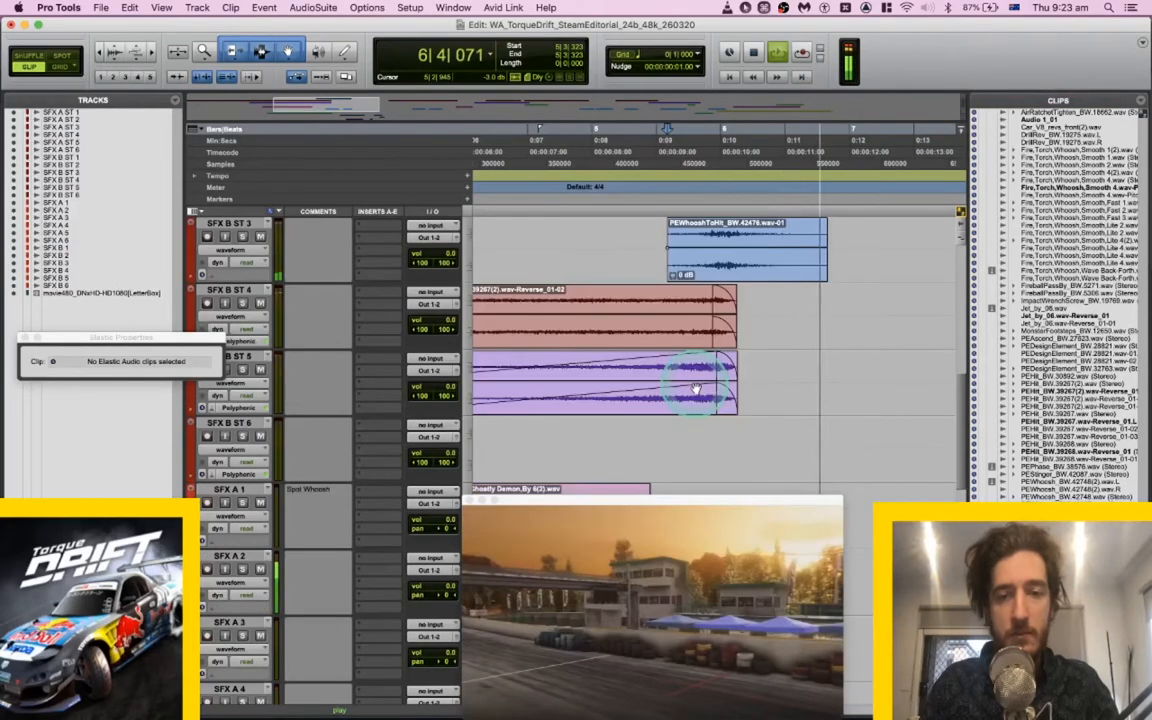
{"action": "scroll", "coordinate": [695, 388], "scroll_direction": "right", "scroll_amount": 3}
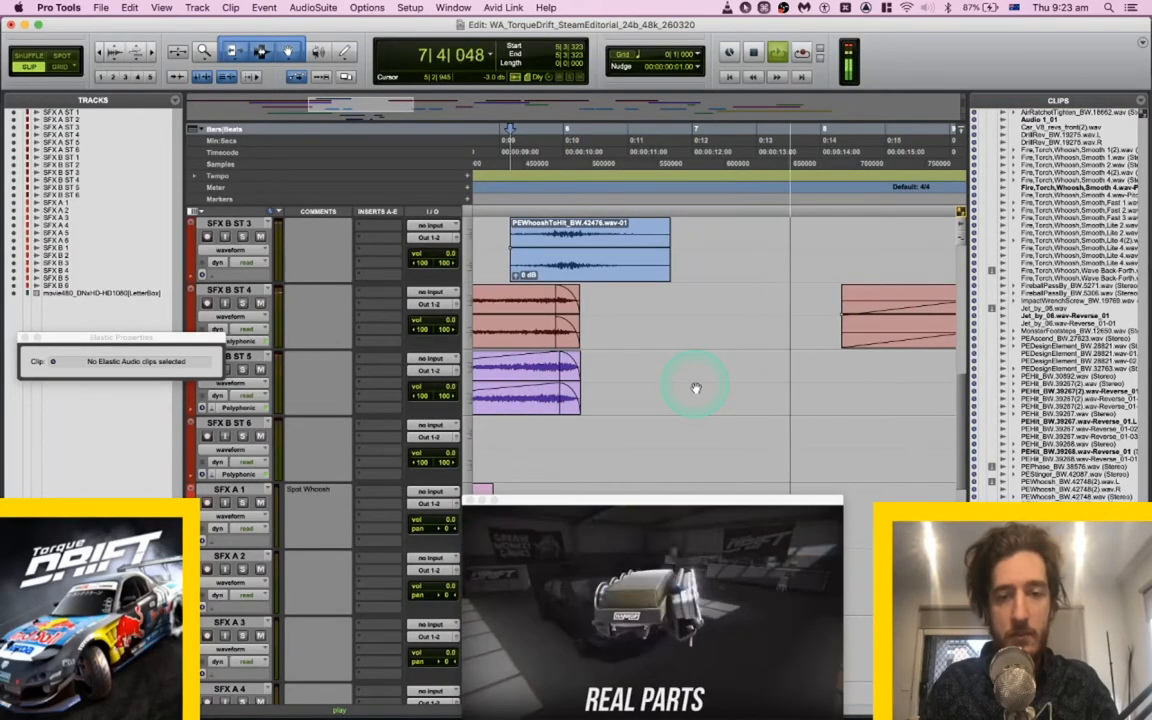
{"action": "scroll", "coordinate": [695, 388], "scroll_direction": "right", "scroll_amount": 1}
{"action": "scroll", "coordinate": [695, 388], "scroll_direction": "down", "scroll_amount": 5}
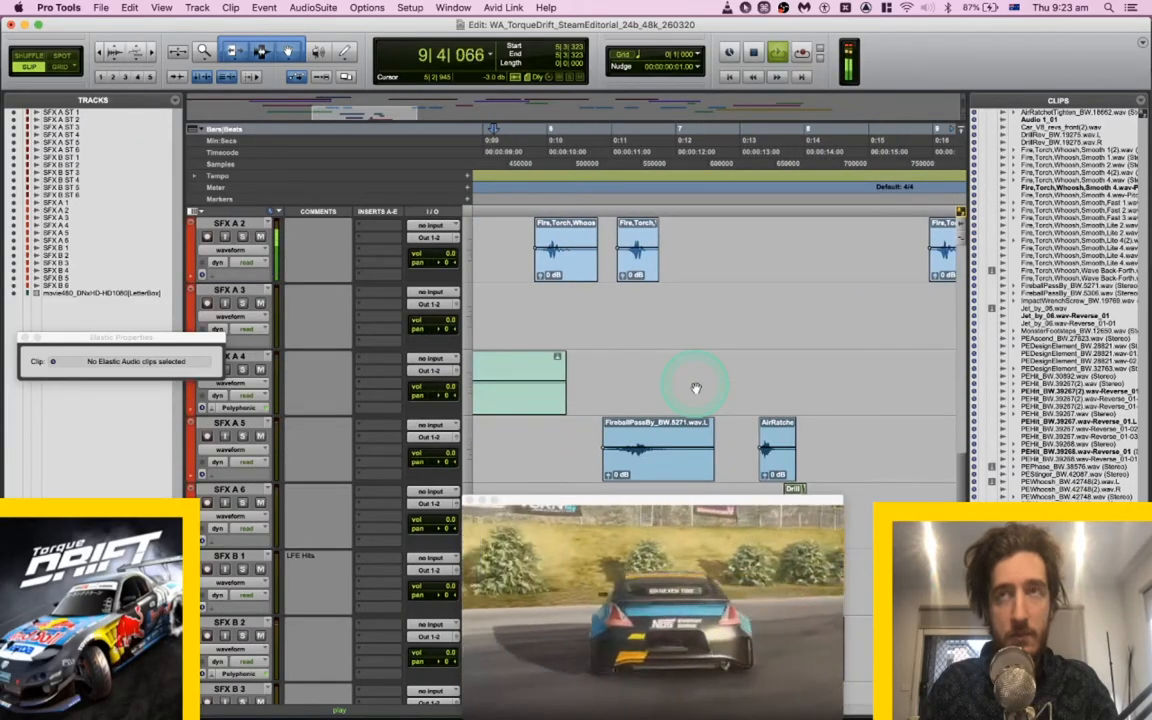
{"action": "scroll", "coordinate": [695, 388], "scroll_direction": "up", "scroll_amount": 2}
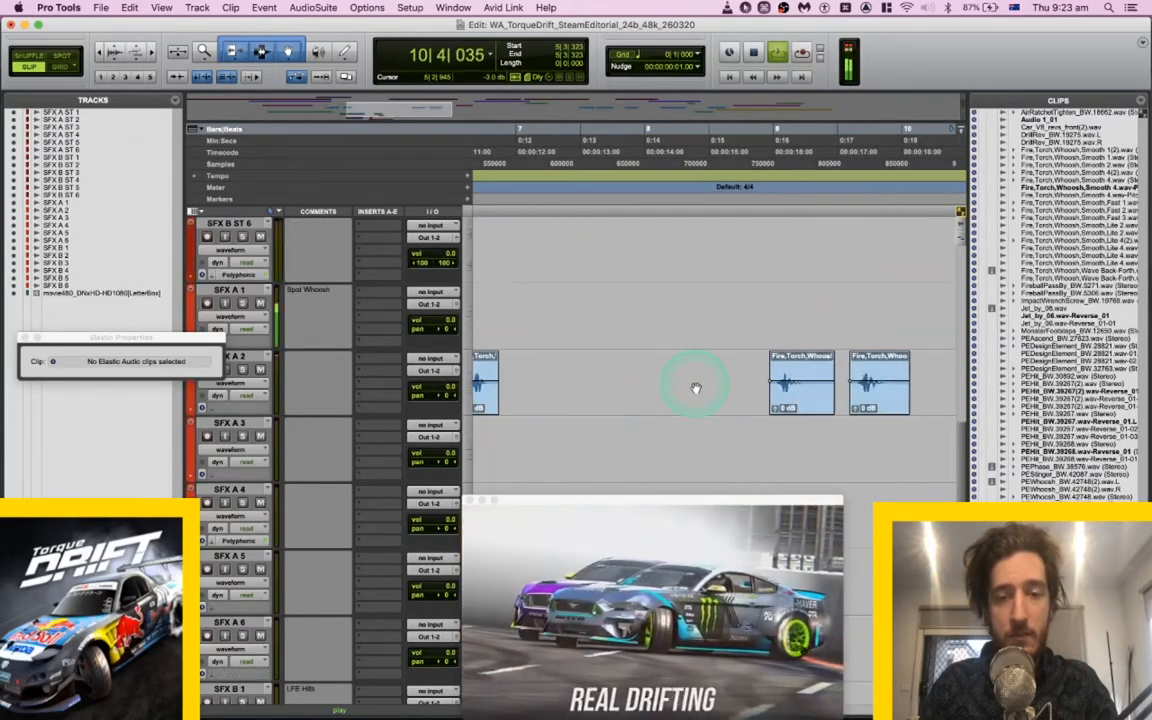
{"action": "scroll", "coordinate": [695, 388], "scroll_direction": "right", "scroll_amount": 2}
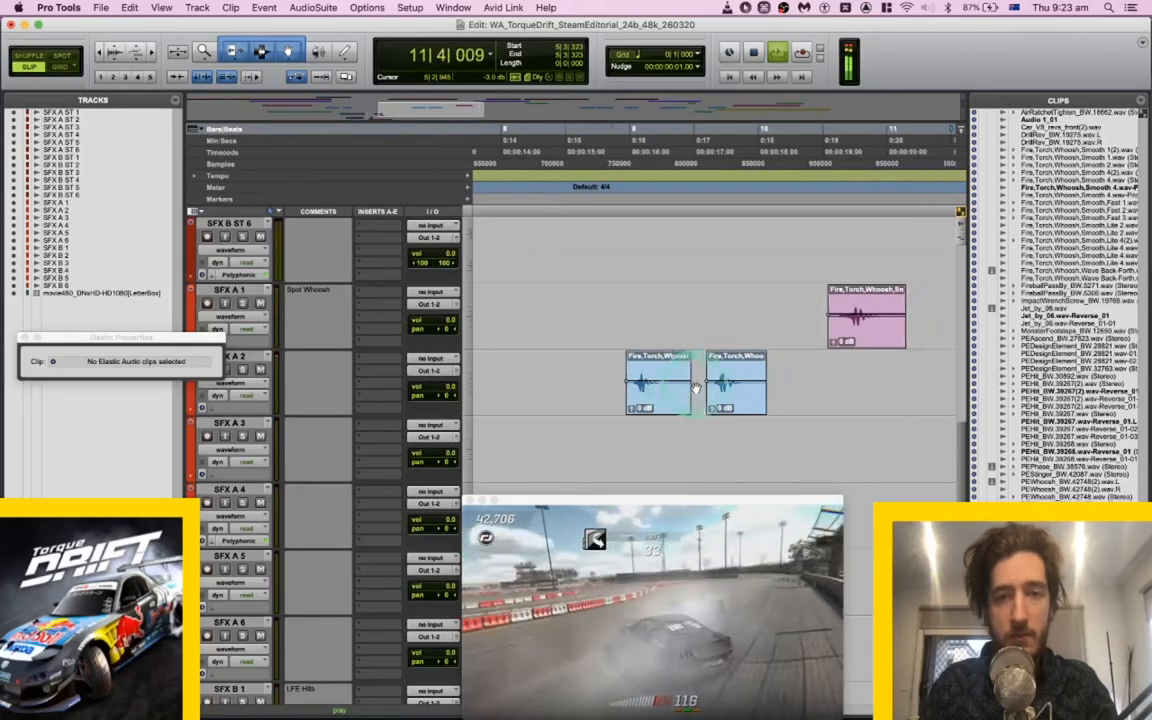
{"action": "scroll", "coordinate": [695, 388], "scroll_direction": "up", "scroll_amount": 2}
{"action": "scroll", "coordinate": [695, 388], "scroll_direction": "down", "scroll_amount": 2}
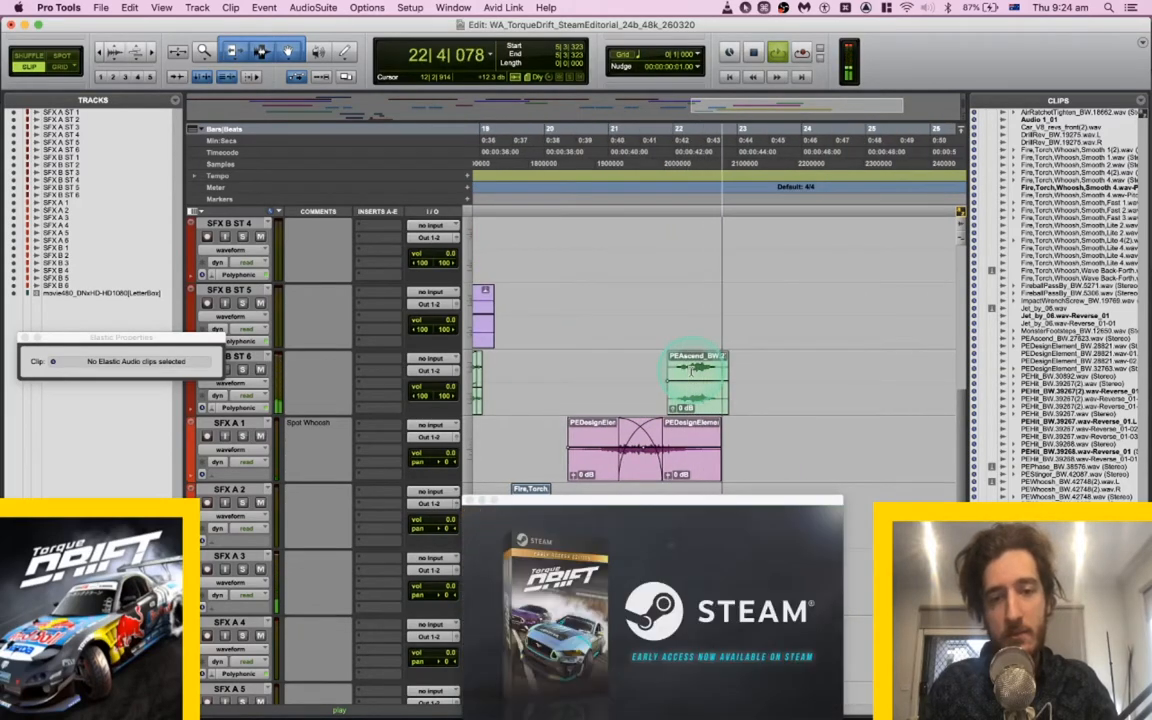
{"action": "key", "text": "space"}
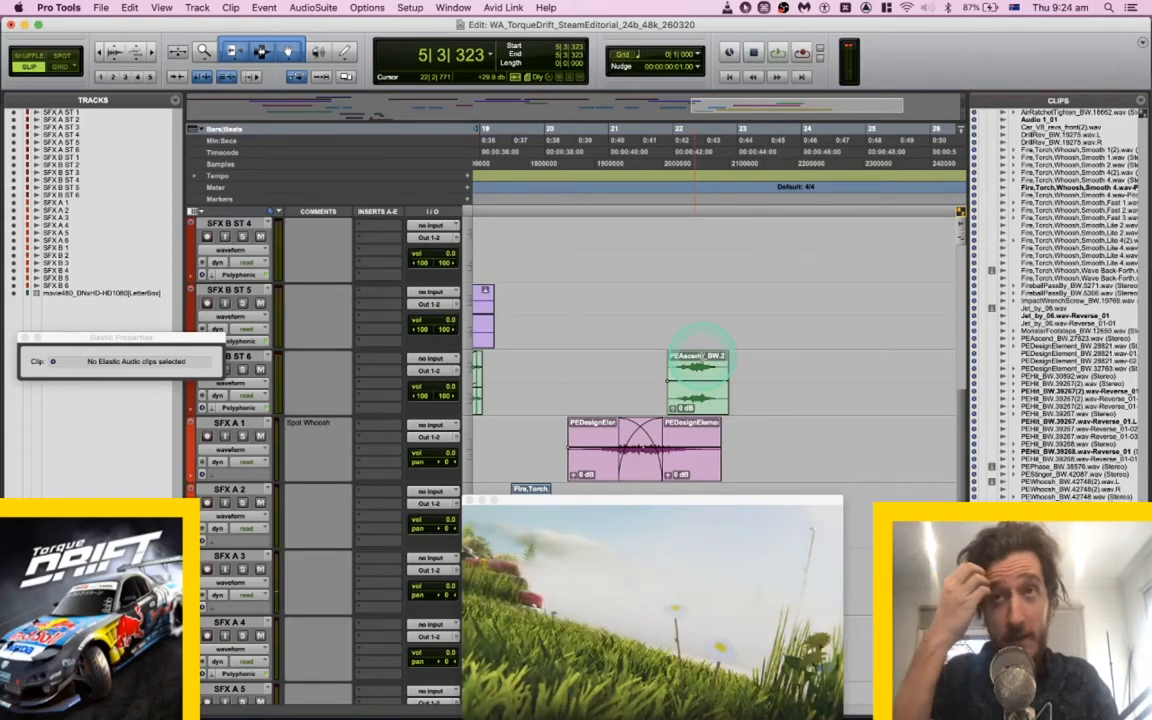
Return to the session start and play the opening section through the REAL TRACKS shot.
{"action": "scroll", "coordinate": [697, 350], "scroll_direction": "left", "scroll_amount": 15}
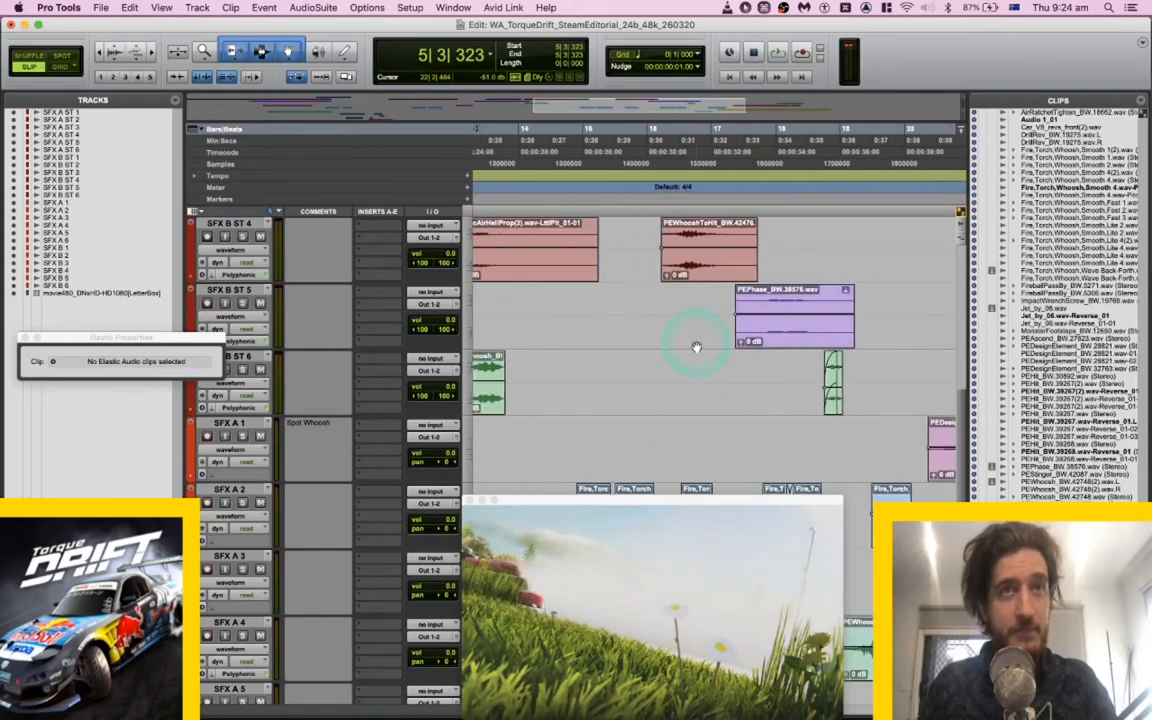
{"action": "scroll", "coordinate": [695, 346], "scroll_direction": "up", "scroll_amount": 2}
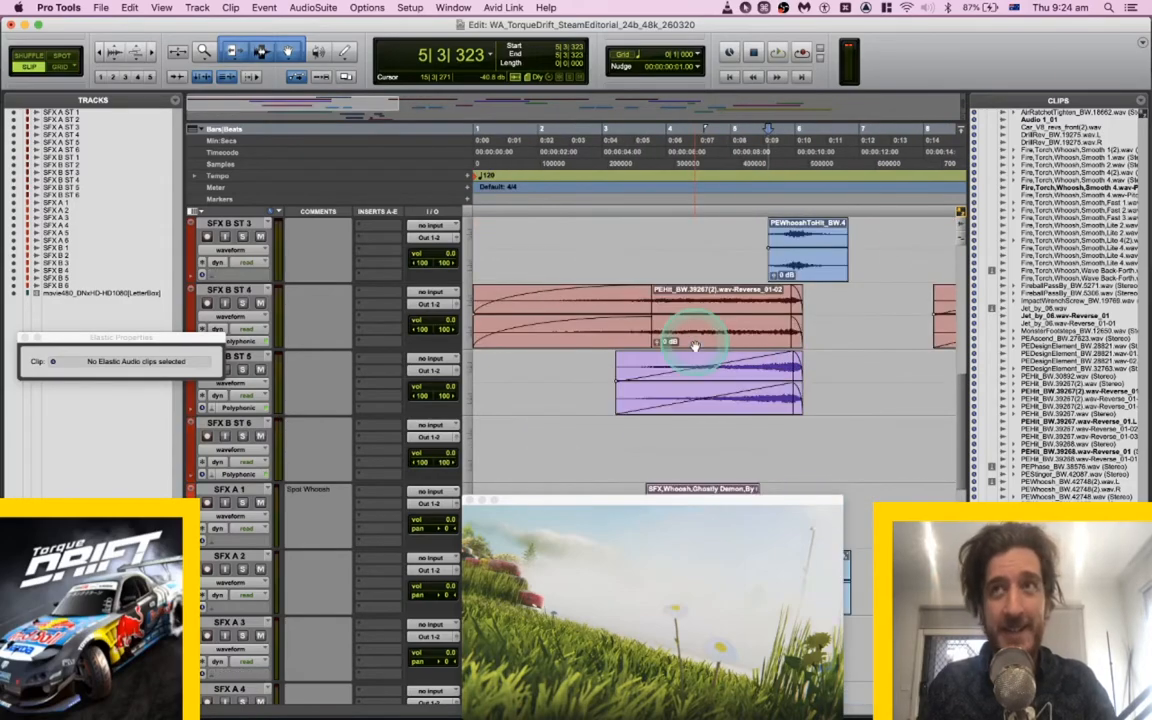
{"action": "key", "text": "space"}
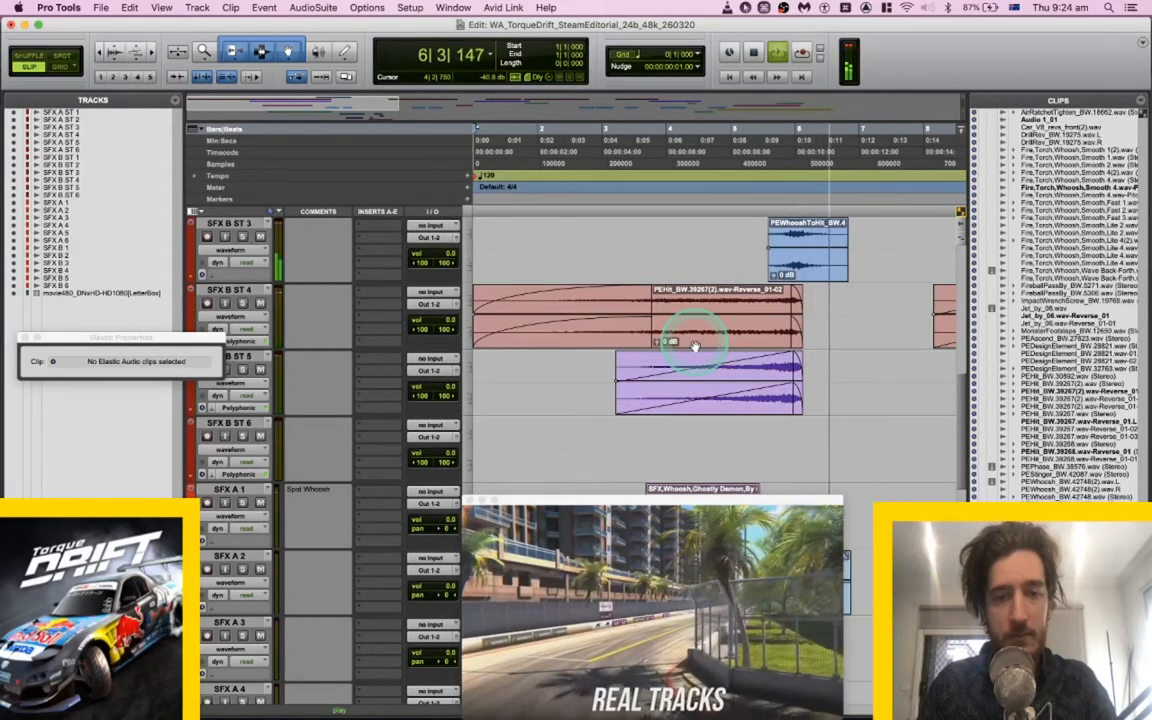
{"action": "key", "text": "space"}
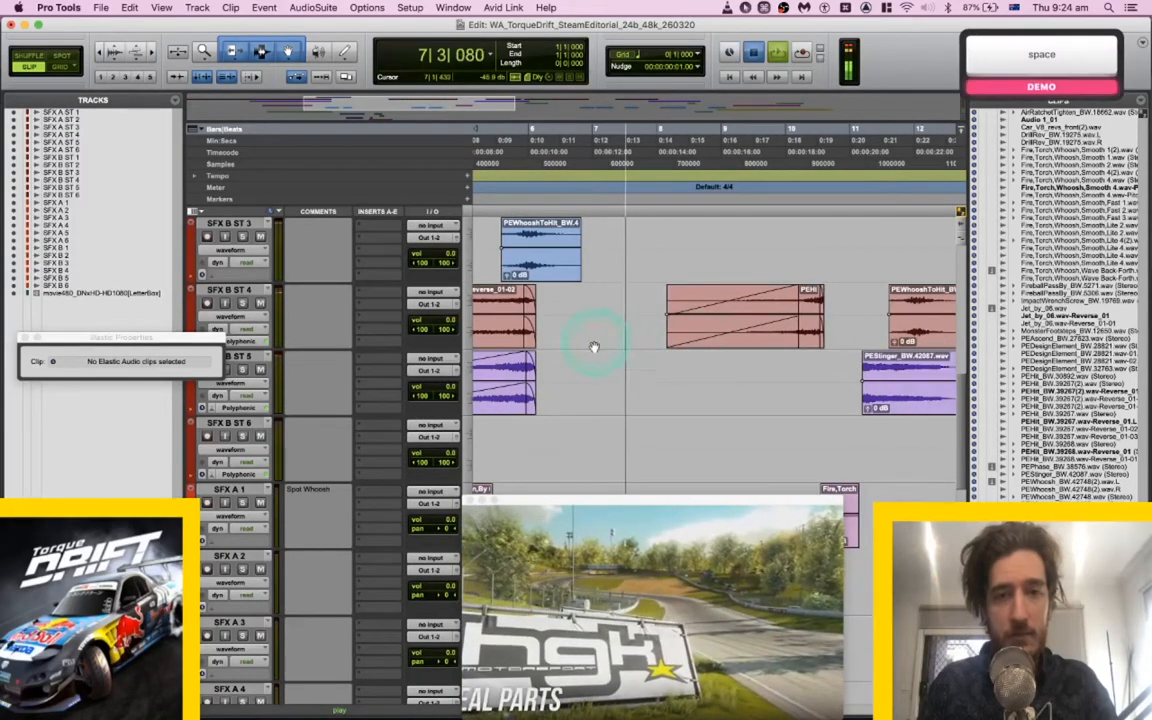
Place the cursor on SFX B ST 5 at 6|3|916, then switch to the Search app and audition PEWhooshToHit_BW.42481.wav.
{"action": "left_click", "coordinate": [575, 372]}
{"action": "key", "text": "super+Tab"}
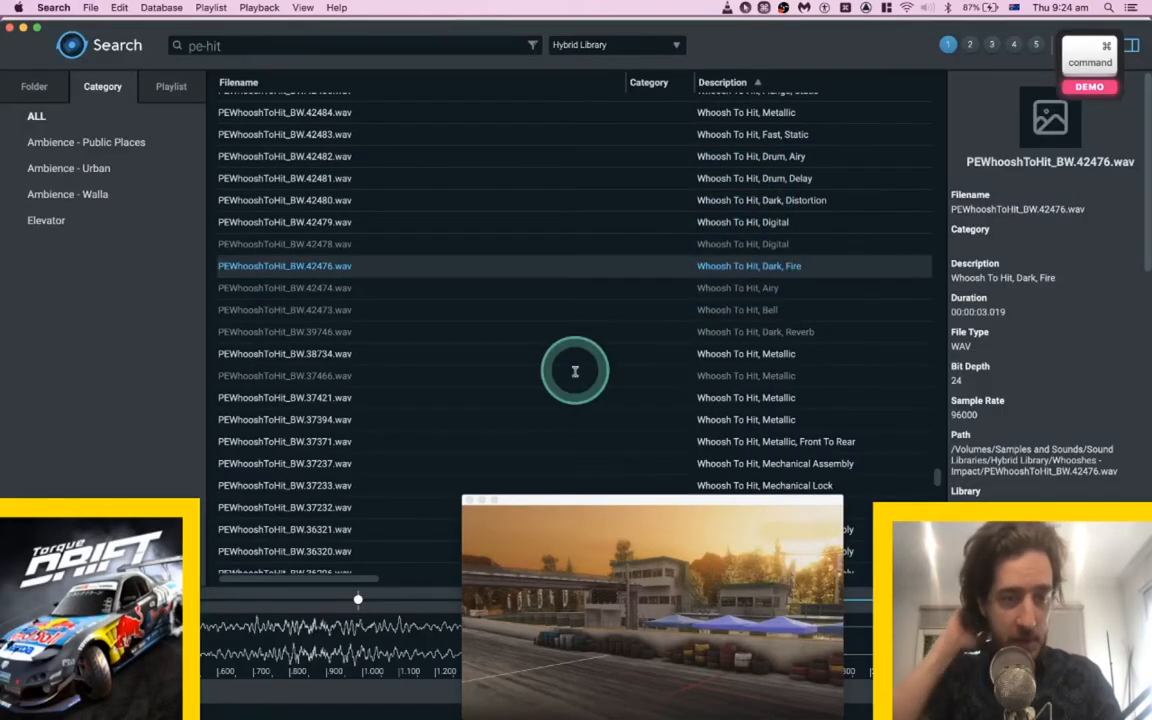
{"action": "scroll", "coordinate": [572, 372], "scroll_direction": "up", "scroll_amount": 3}
{"action": "key", "text": "space"}
{"action": "left_click", "coordinate": [396, 305]}
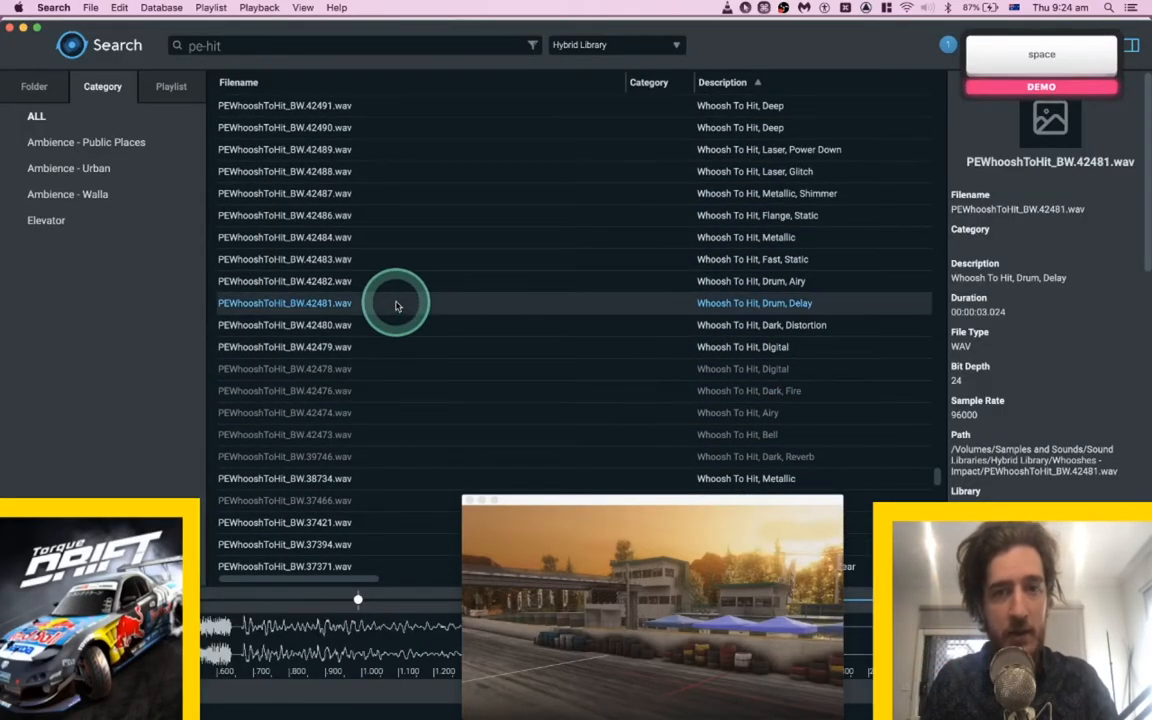
{"action": "key", "text": "space"}
Transfer PEWhooshToHit_BW.42481.wav from Search to the Pro Tools cursor on SFX B ST 5 and play it back.
{"action": "key", "text": "super+Tab"}
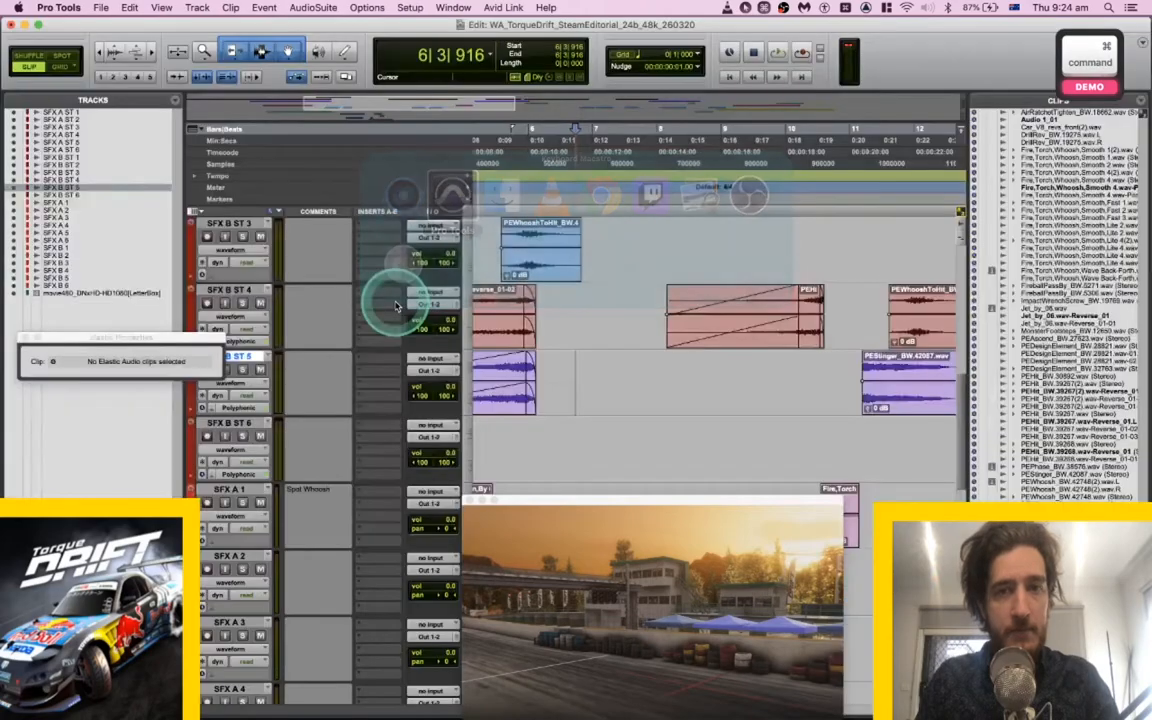
{"action": "key", "text": "super+Tab"}
{"action": "key", "text": "s"}
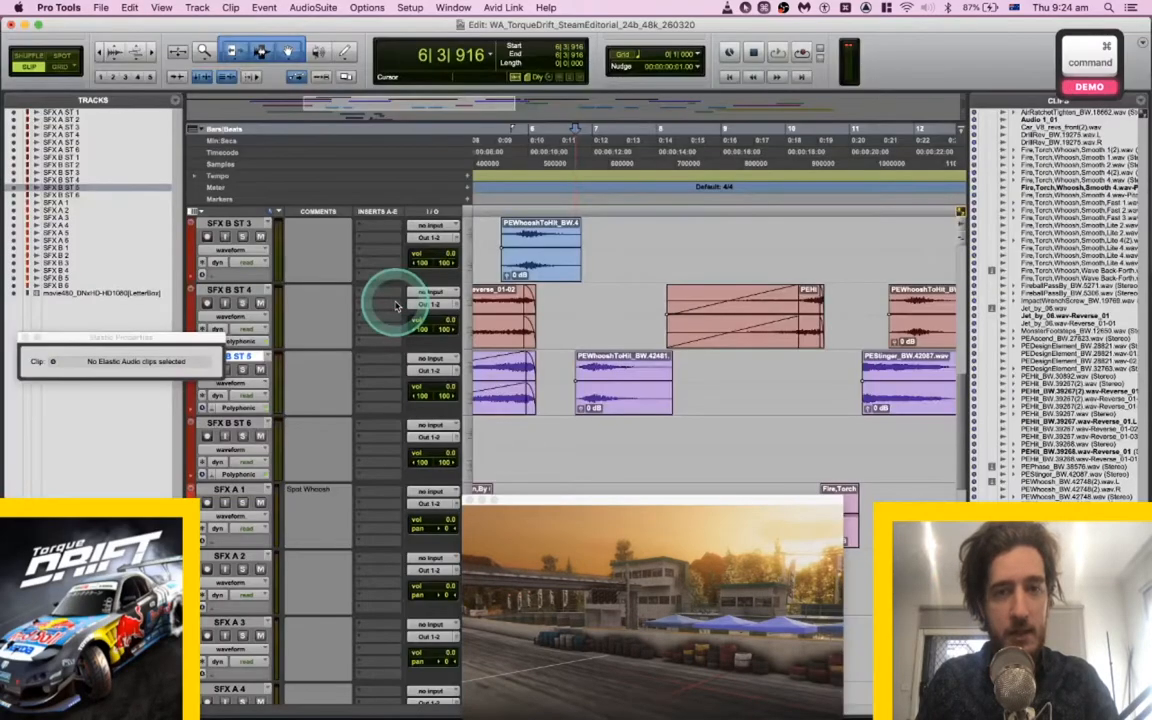
{"action": "key", "text": "space"}
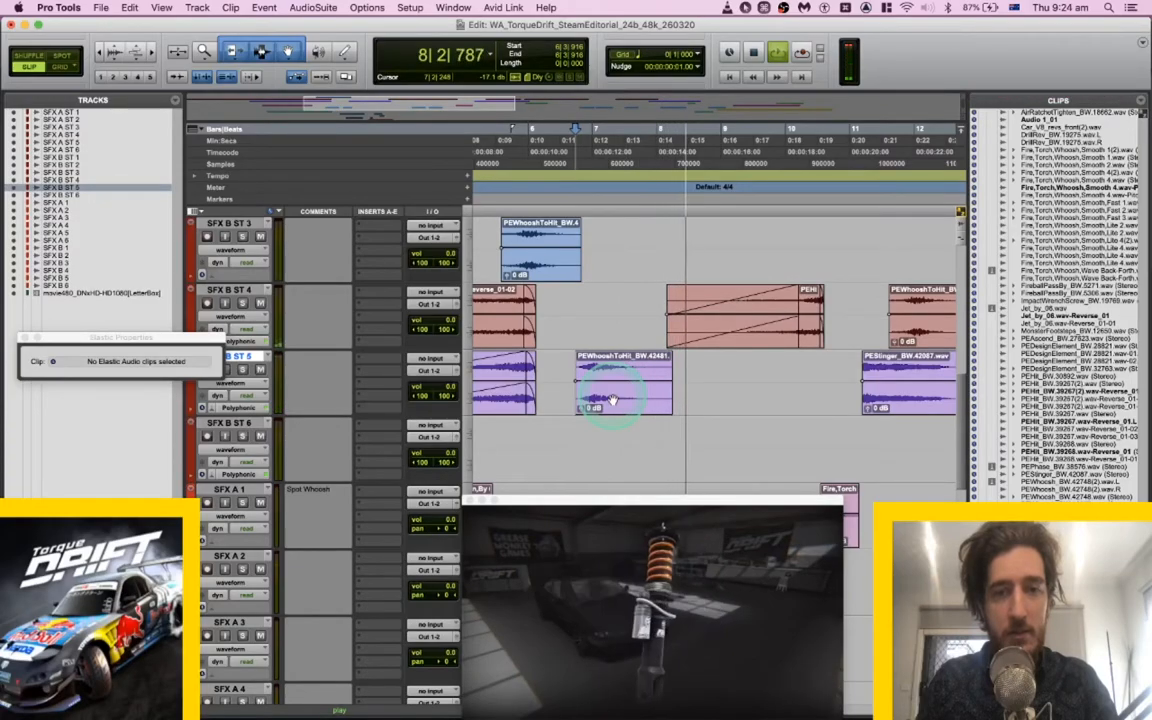
{"action": "key", "text": "space"}
Play from 7|2|146 to review the existing effects on the SFX A and SFX B tracks under the REAL PARTS shots.
{"action": "scroll", "coordinate": [610, 380], "scroll_direction": "down", "scroll_amount": 10}
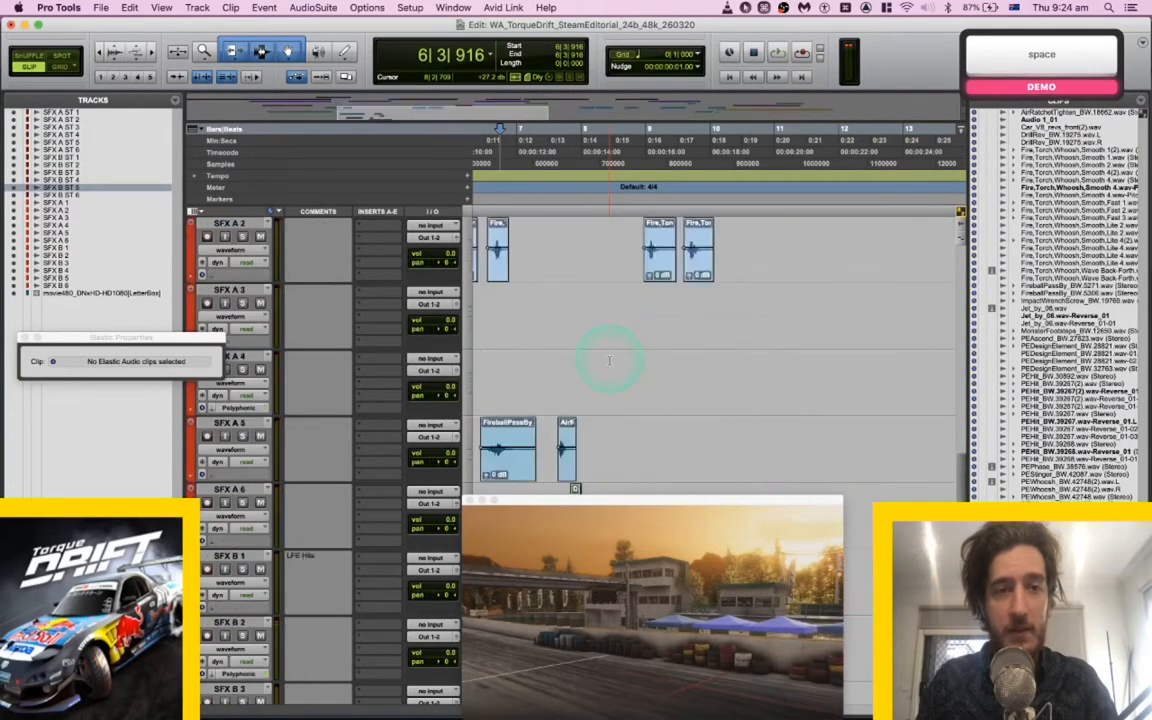
{"action": "scroll", "coordinate": [610, 360], "scroll_direction": "down", "scroll_amount": 4}
{"action": "left_click", "coordinate": [574, 368]}
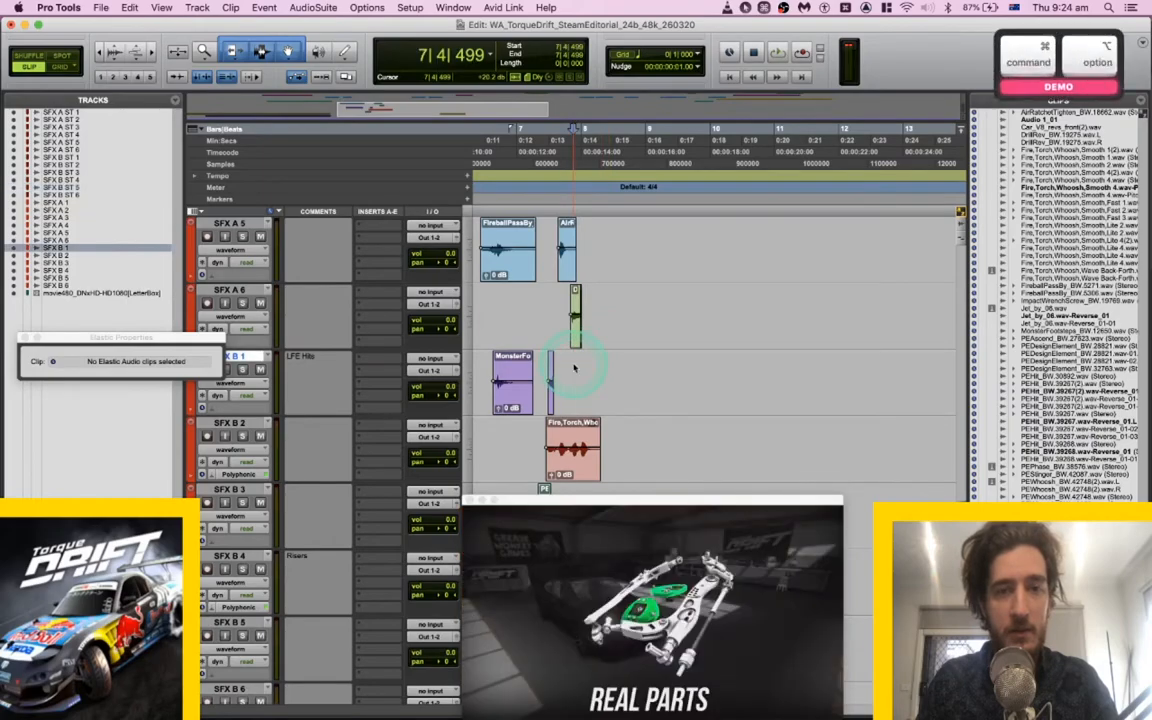
{"action": "scroll", "coordinate": [574, 367], "scroll_direction": "up", "scroll_amount": 2}
{"action": "scroll", "coordinate": [573, 366], "scroll_direction": "down", "scroll_amount": 2}
{"action": "scroll", "coordinate": [573, 366], "scroll_direction": "left", "scroll_amount": 1}
{"action": "left_click", "coordinate": [633, 250]}
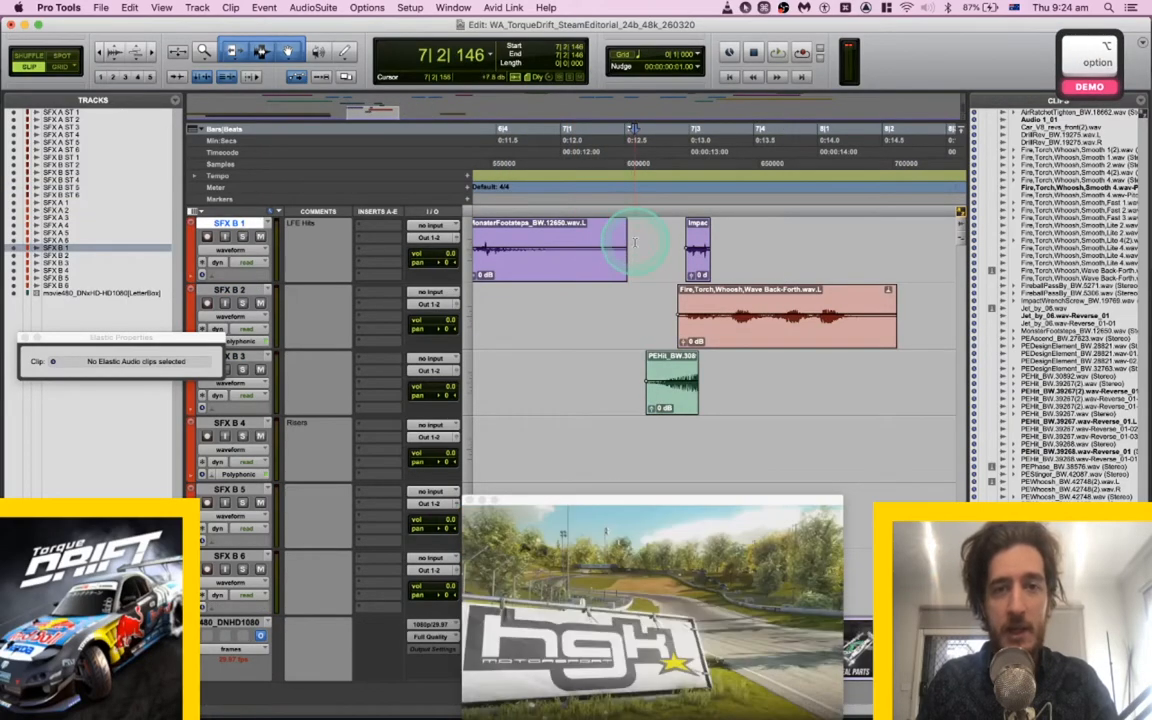
{"action": "key", "text": "space"}
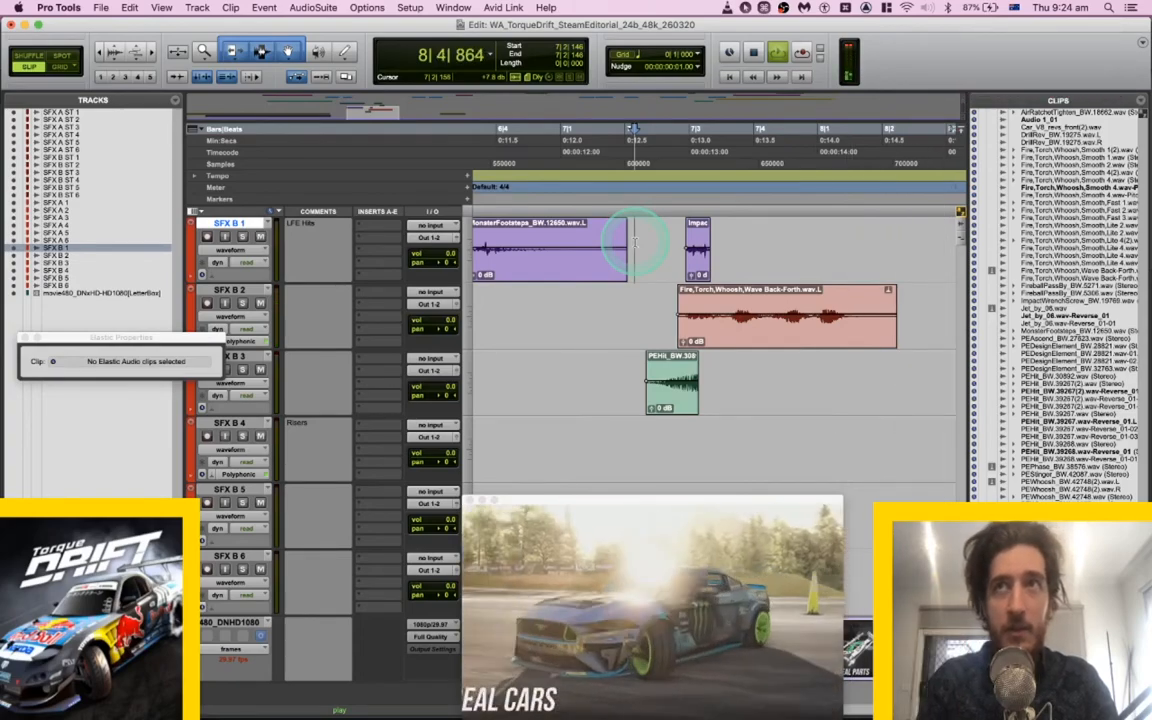
{"action": "key", "text": "space"}
Select the clips from SFX A 5 down to SFX B 3 starting at 7|2|300 and mute them.
{"action": "left_click_drag", "start_coordinate": [583, 230], "coordinate": [867, 537]}
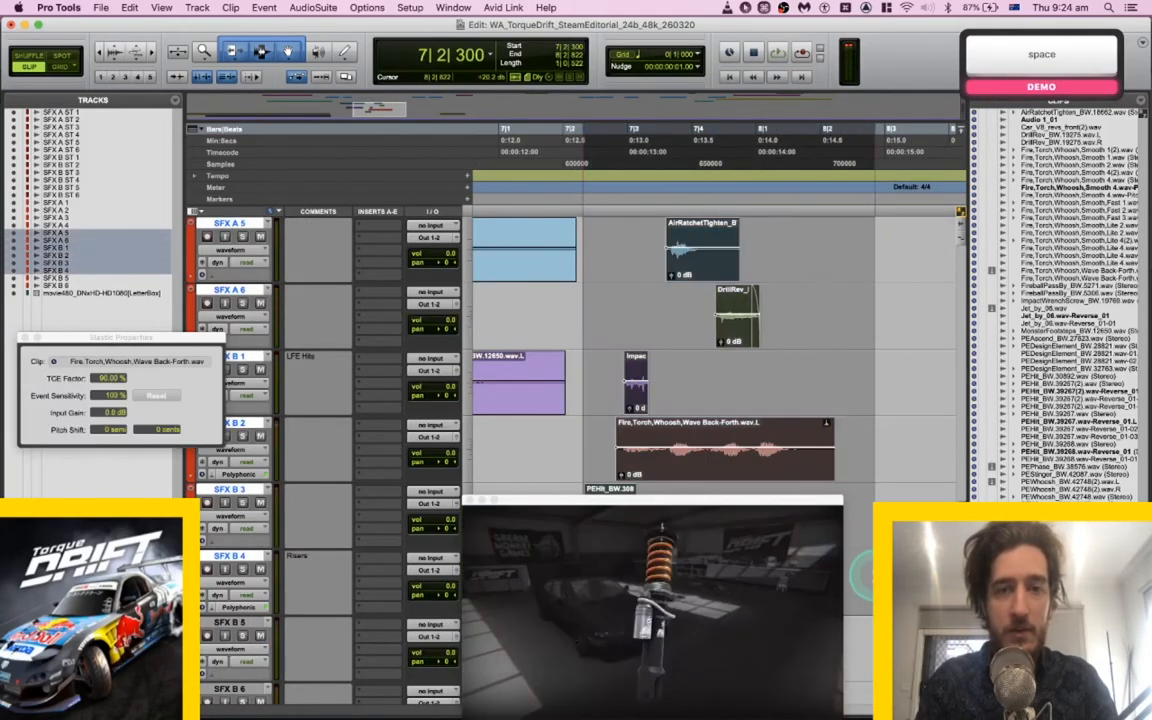
{"action": "key", "text": "cmd+m"}
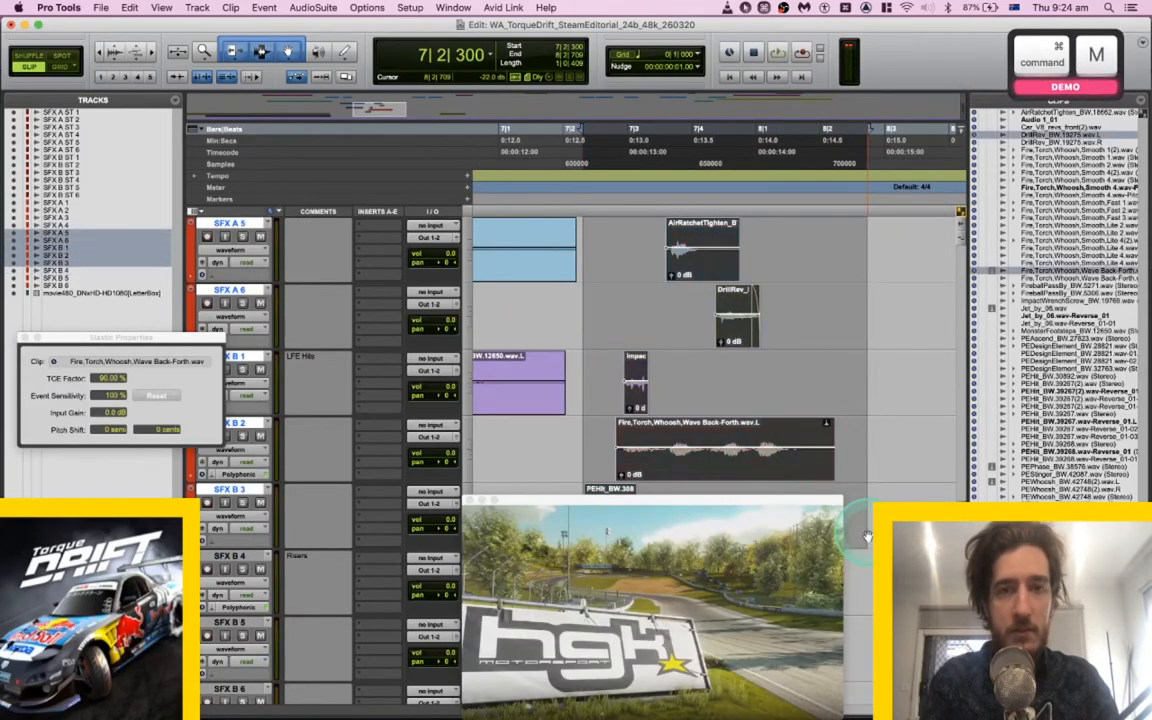
Play from 7|1|625 on SFX A 5 to review the REAL PARTS shots with the selected effects muted.
{"action": "left_click", "coordinate": [541, 239]}
{"action": "key", "text": "space"}
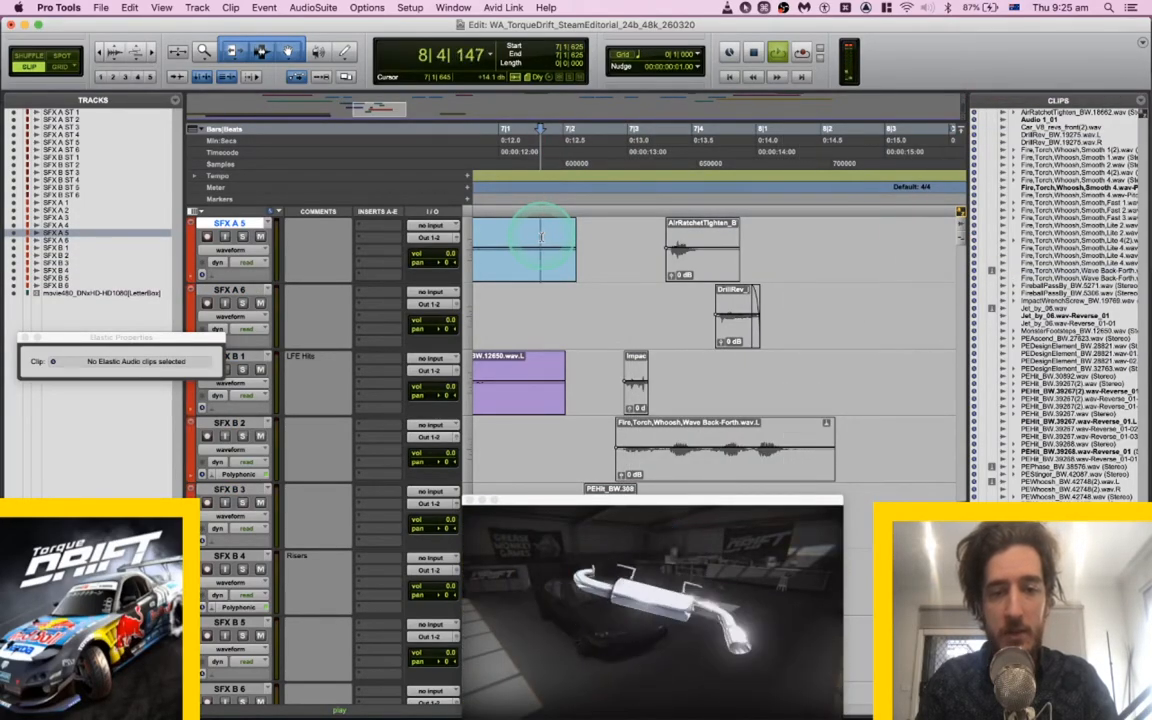
{"action": "key", "text": "space"}
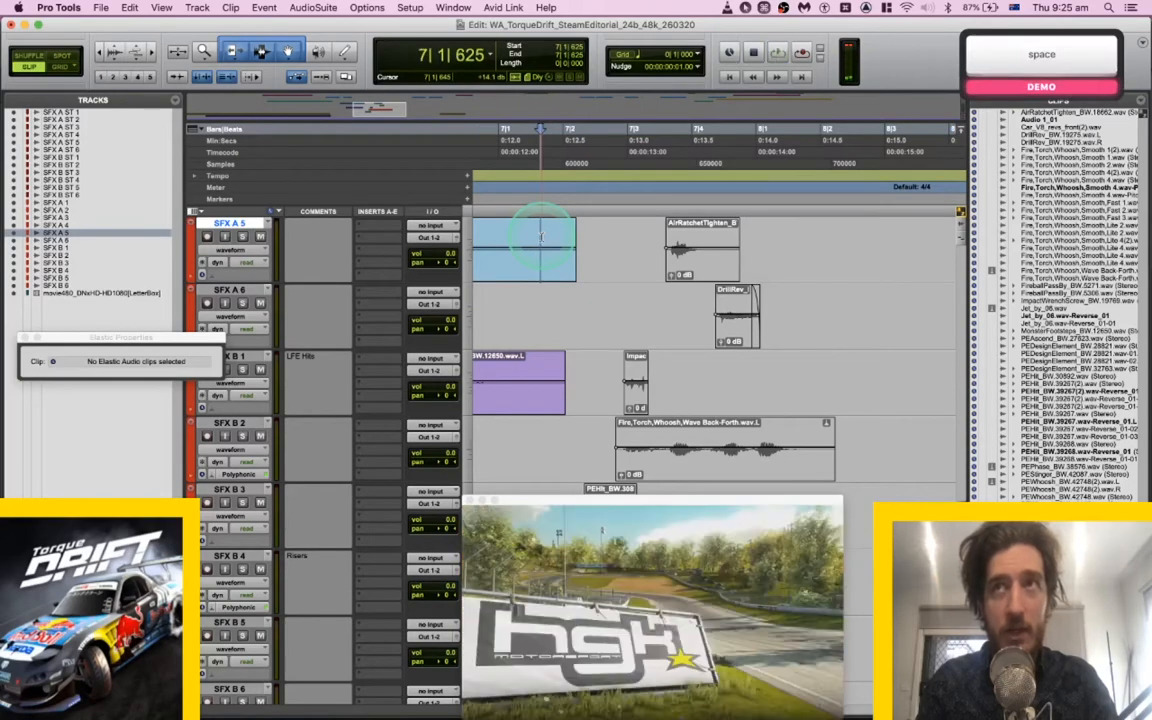
{"action": "scroll", "coordinate": [541, 290], "scroll_direction": "down", "scroll_amount": 2}
Switch to Search and audition whoosh-to-hit files from PEWhooshToHit_BW.42479.wav down to PEWhooshToHit_BW.34702.wav, returning to PEWhooshToHit_BW.37233.wav.
{"action": "key", "text": "super+Tab"}
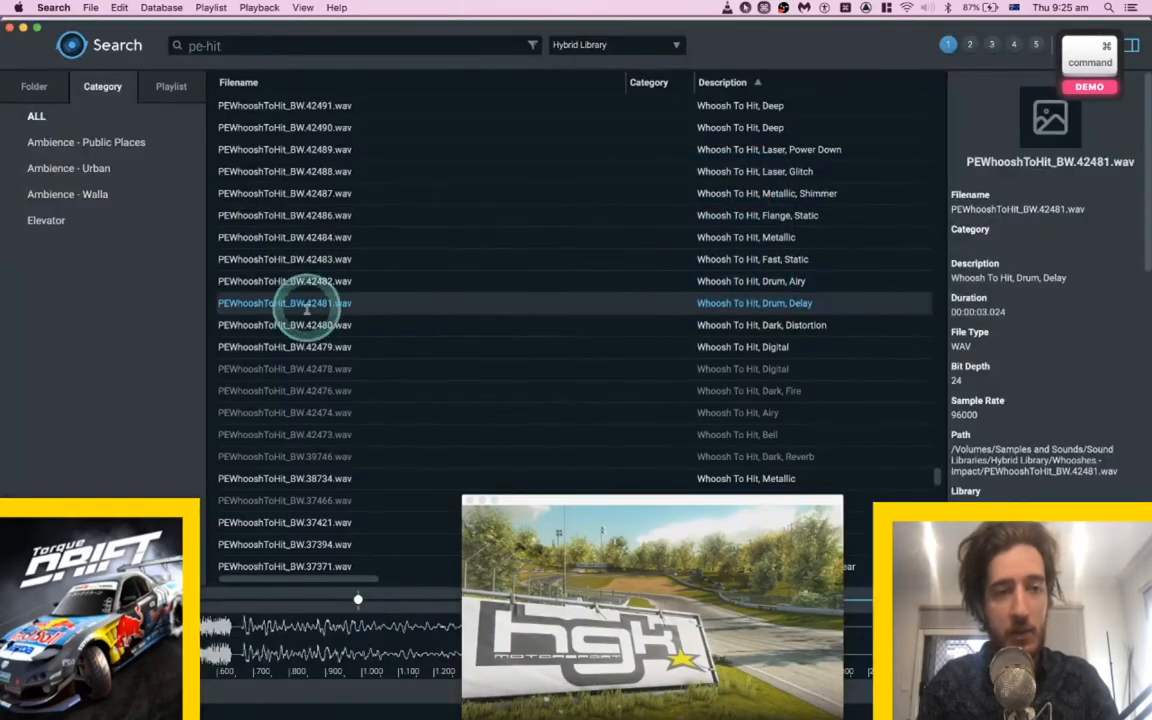
{"action": "key", "text": "space"}
{"action": "left_click", "coordinate": [303, 347]}
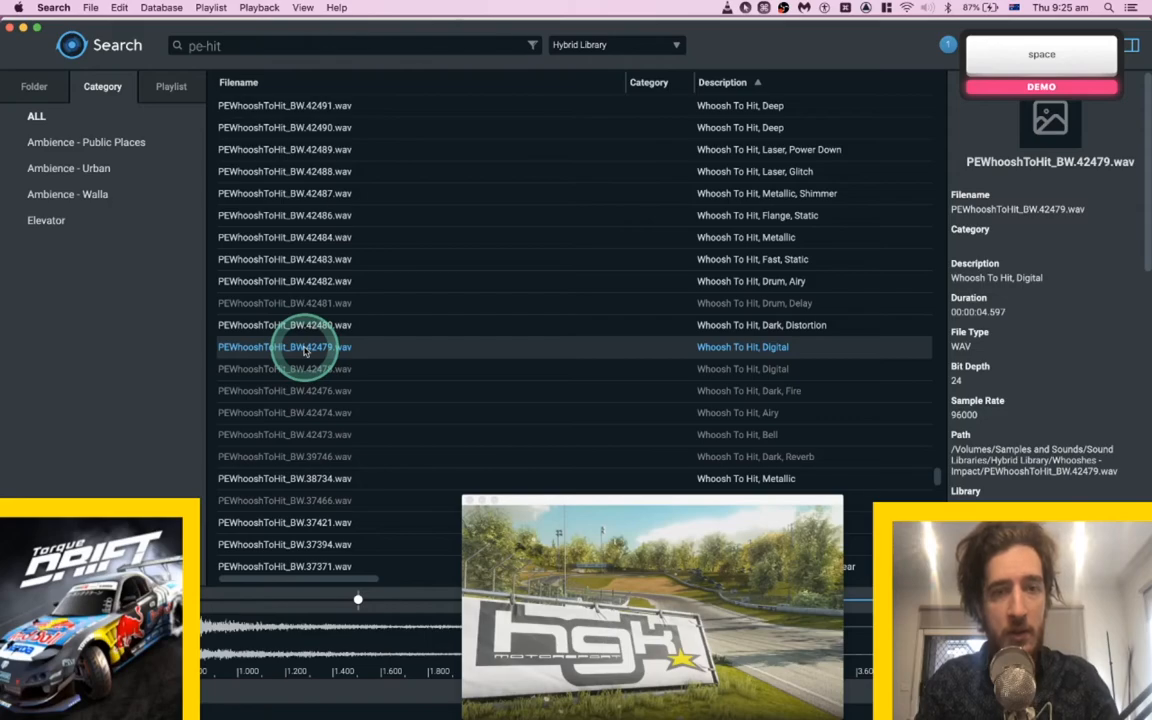
{"action": "left_click", "coordinate": [303, 432]}
{"action": "scroll", "coordinate": [300, 430], "scroll_direction": "down", "scroll_amount": 5}
{"action": "left_click", "coordinate": [307, 375]}
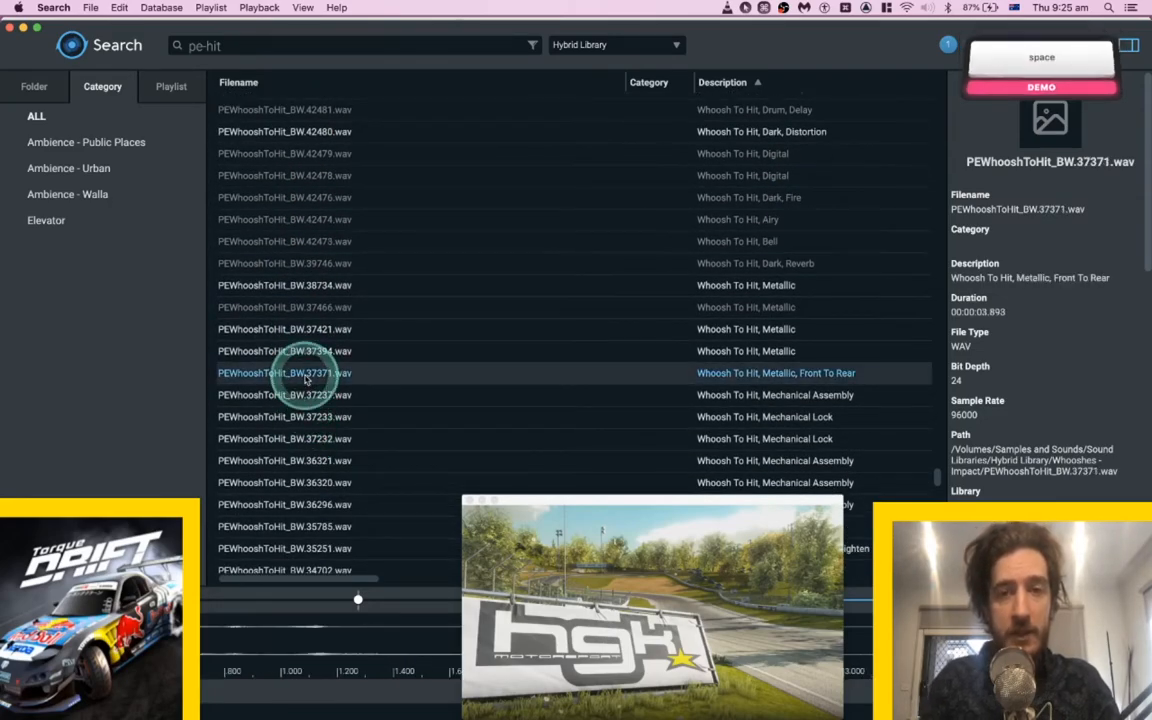
{"action": "left_click", "coordinate": [296, 414]}
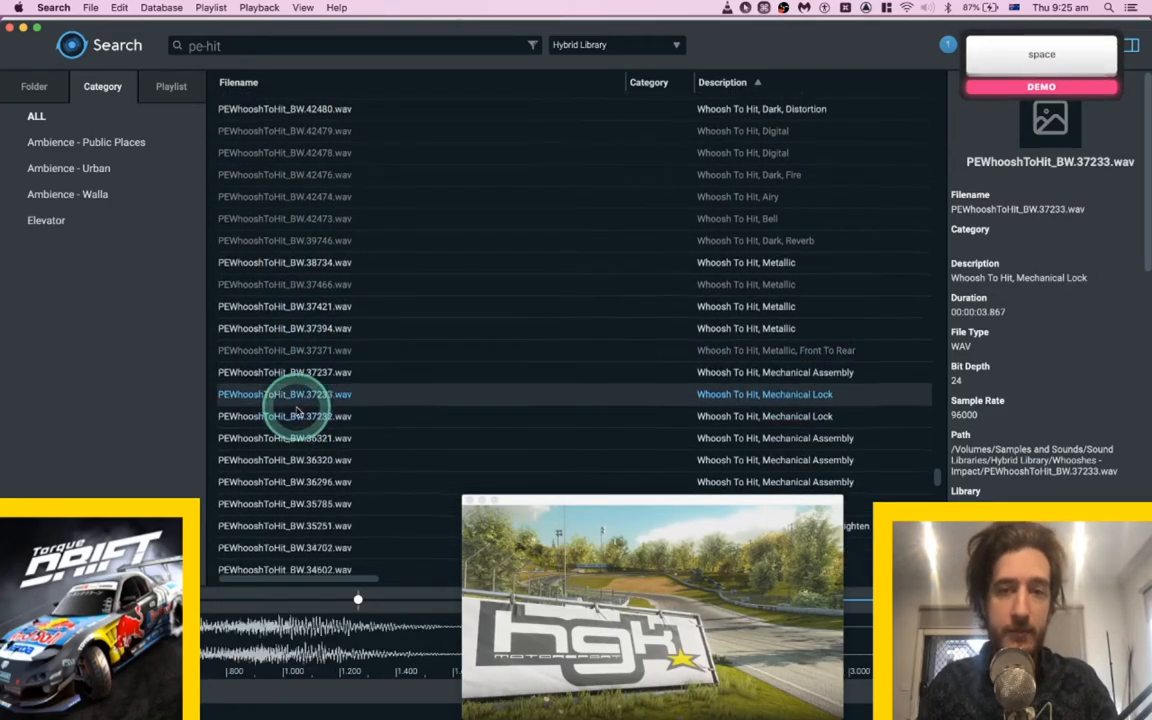
{"action": "scroll", "coordinate": [296, 400], "scroll_direction": "down", "scroll_amount": 5}
{"action": "left_click", "coordinate": [285, 374]}
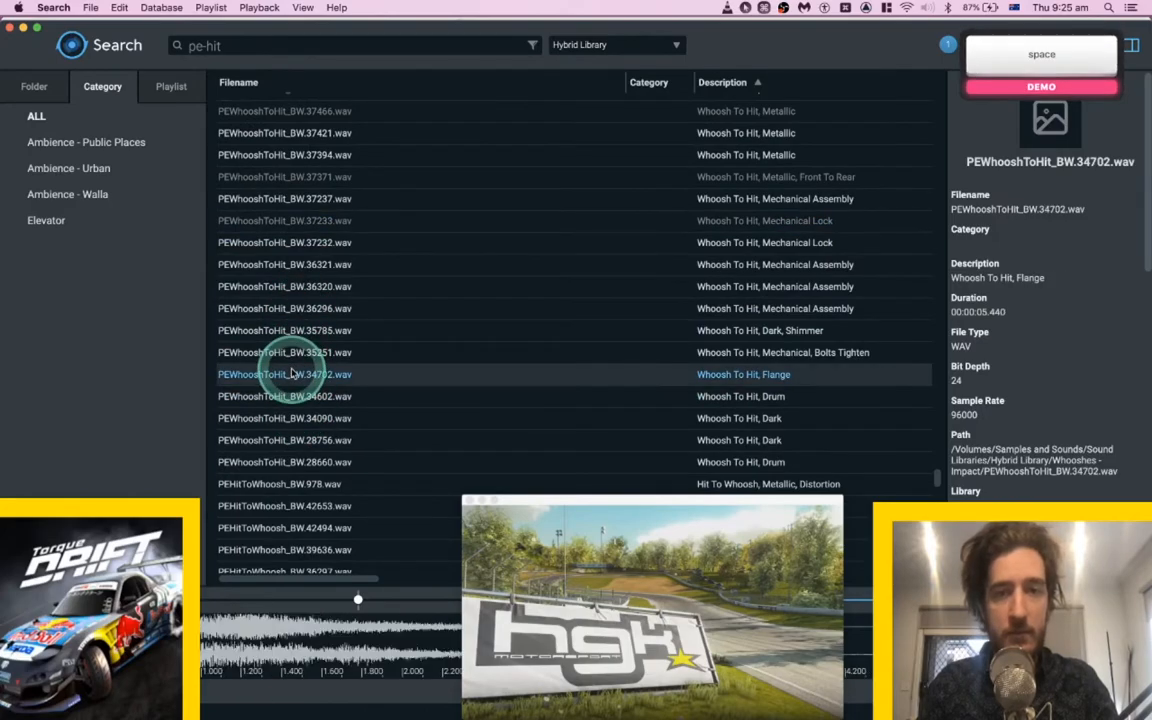
{"action": "left_click", "coordinate": [297, 224]}
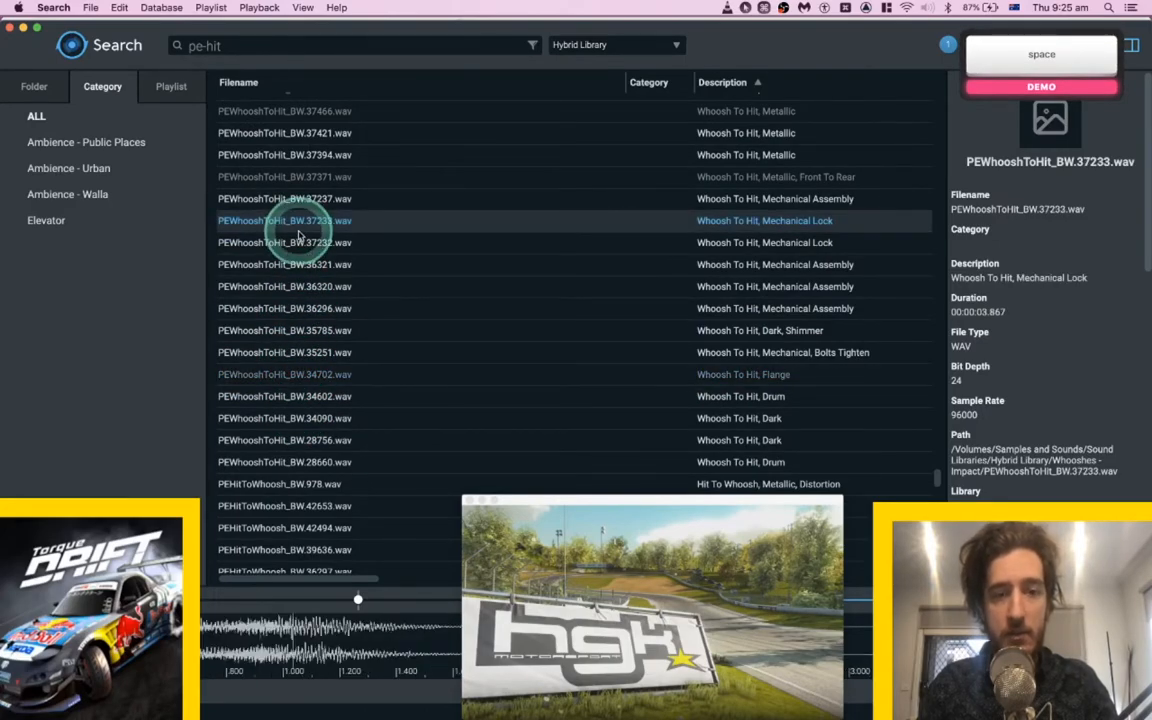
Return to Pro Tools and move the edit cursor from SFX A 5 up to SFX B ST 6, keeping it at 7|1|625.
{"action": "key", "text": "s"}
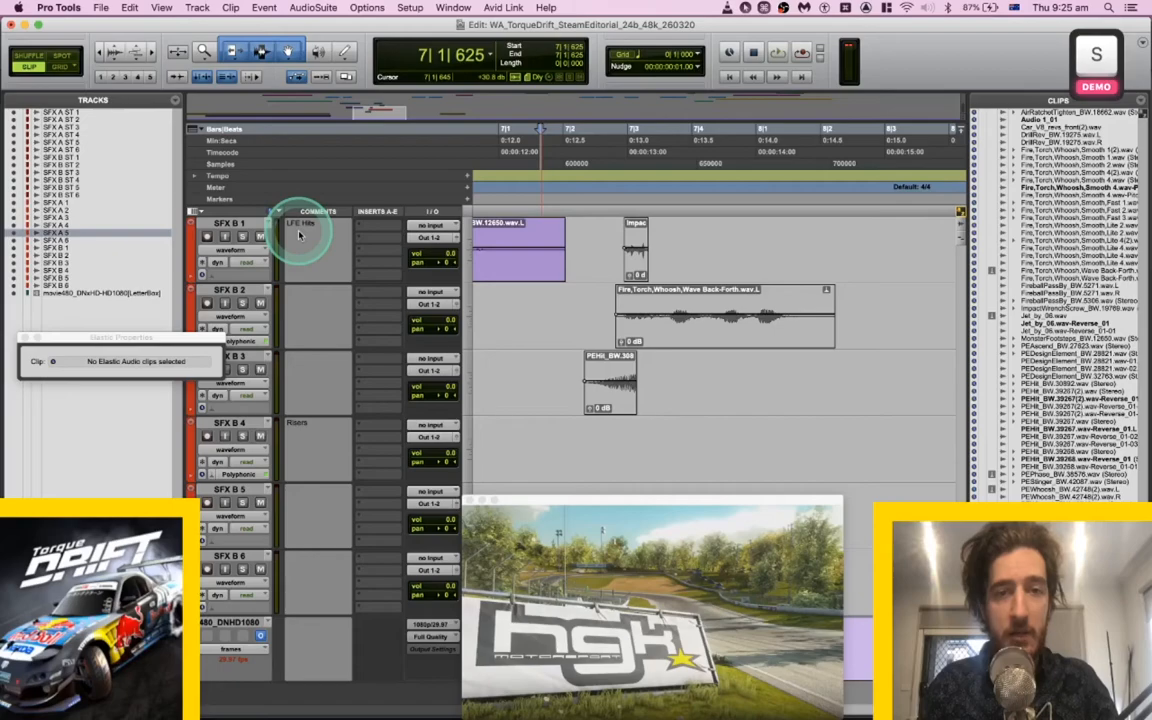
{"action": "key", "text": "p"}
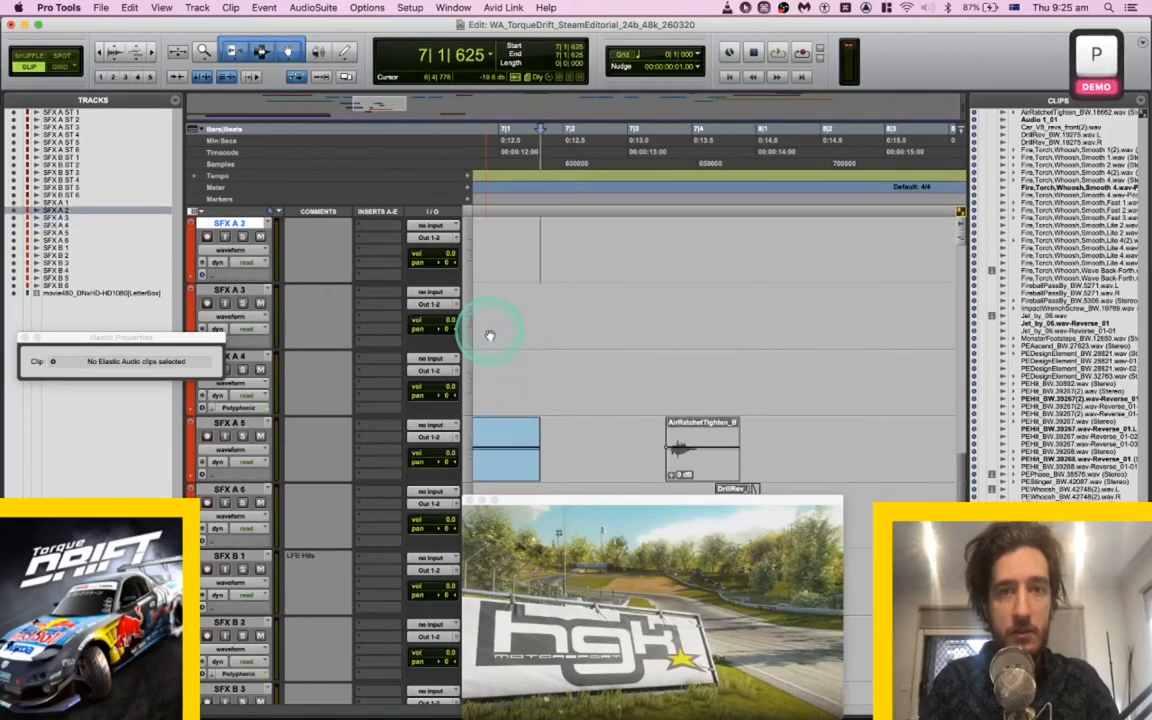
{"action": "key", "text": "semicolon"}
{"action": "key", "text": "semicolon"}
{"action": "key", "text": "semicolon"}
{"action": "key", "text": "semicolon"}
{"action": "key", "text": "semicolon"}
{"action": "key", "text": "semicolon"}
{"action": "key", "text": "semicolon"}
Transfer PEWhooshToHit_BW.37233.wav from Search to the Pro Tools cursor on SFX B ST 6 and play it back.
{"action": "key", "text": "super+Tab"}
{"action": "key", "text": "s"}
{"action": "key", "text": "space"}
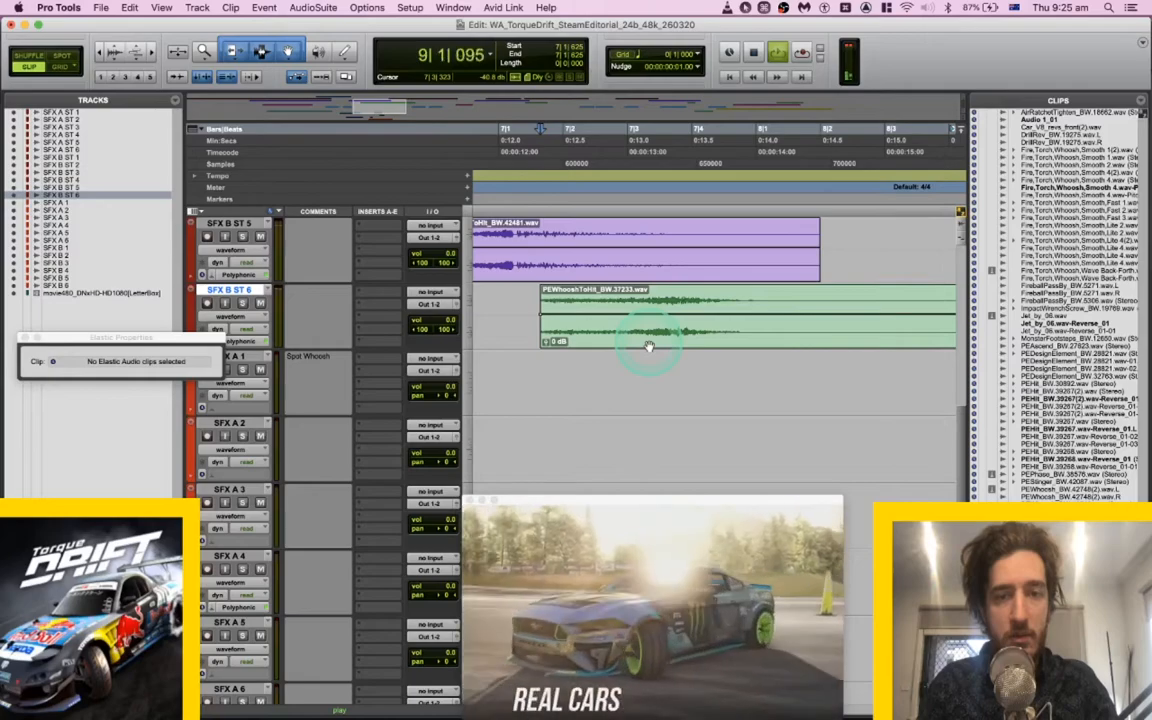
{"action": "key", "text": "space"}
Switch to Search and audition the mechanical and dark whoosh-to-hit files from PEWhooshToHit_BW.37232.wav down to PEWhooshToHit_BW.35251.wav.
{"action": "key", "text": "super+Tab"}
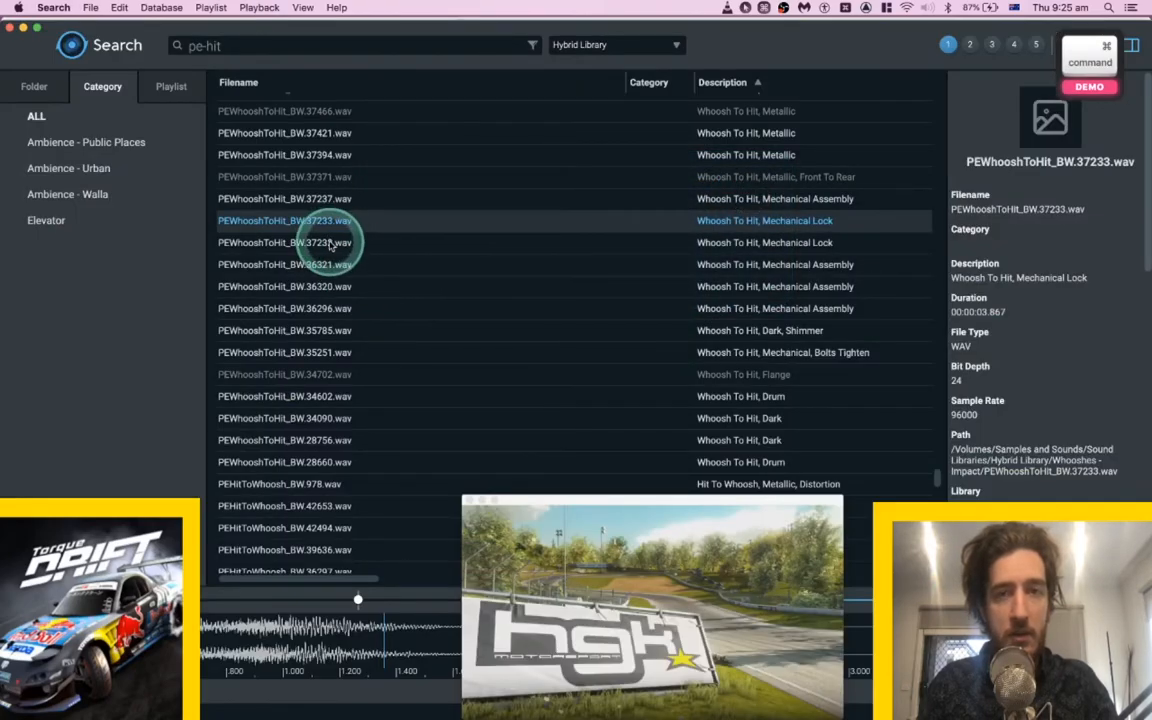
{"action": "key", "text": "space"}
{"action": "left_click", "coordinate": [330, 243]}
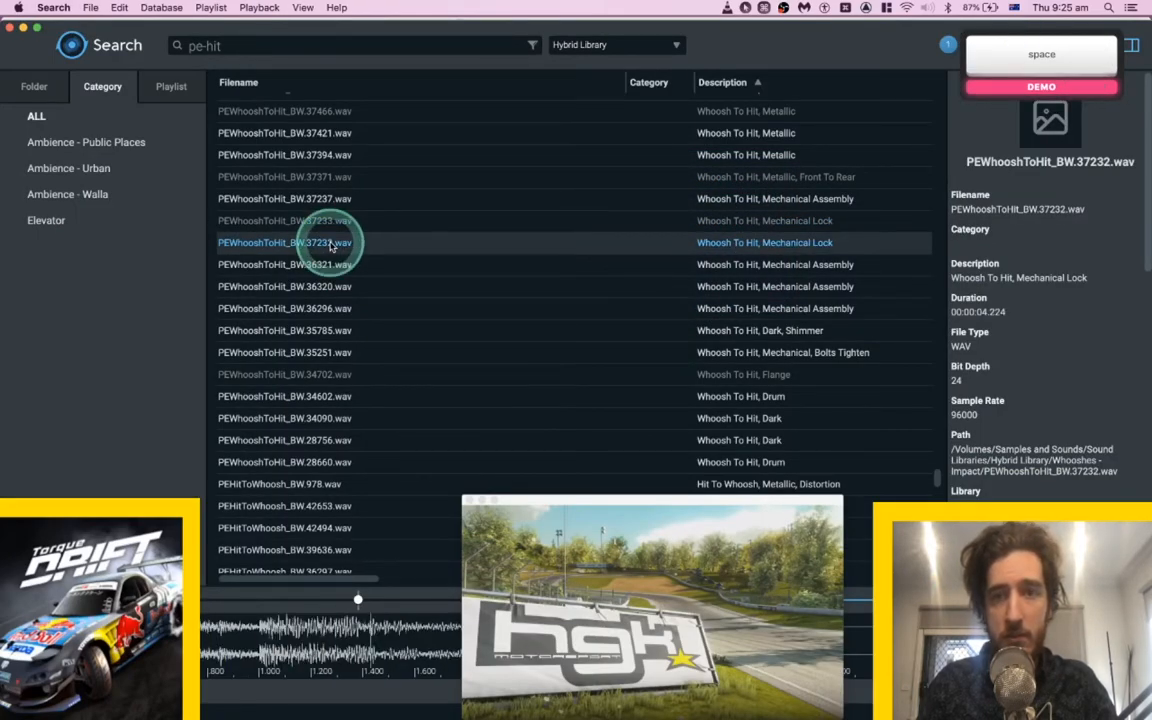
{"action": "left_click", "coordinate": [338, 259]}
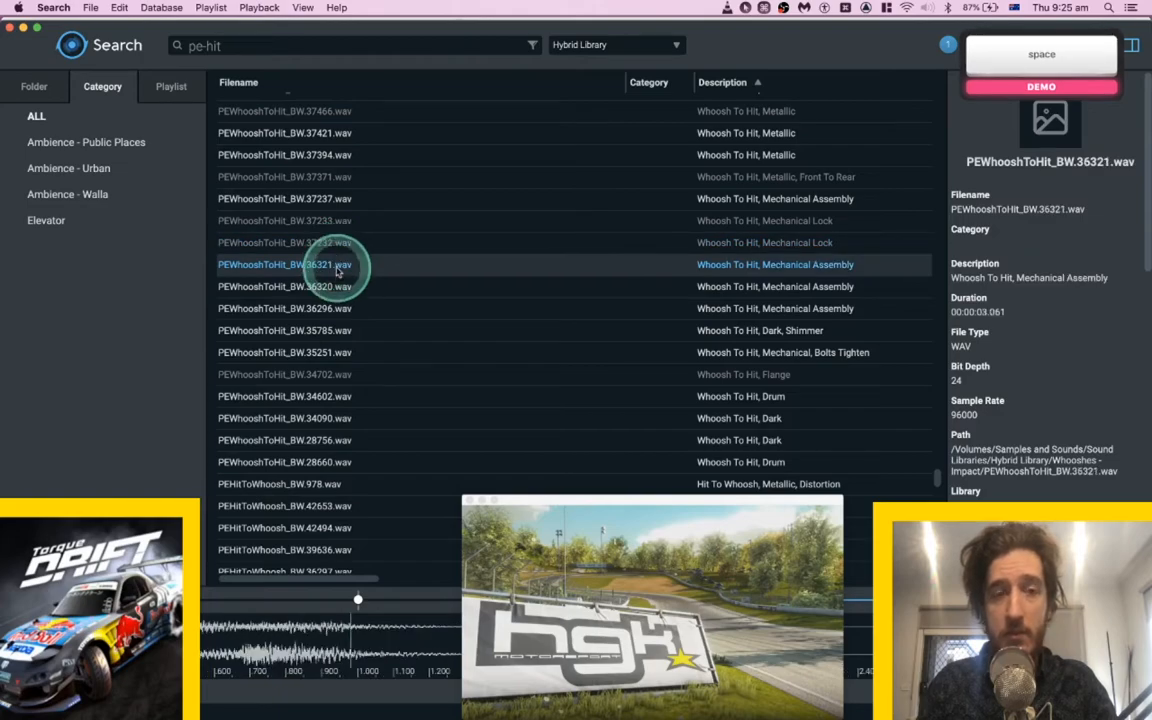
{"action": "left_click", "coordinate": [336, 288]}
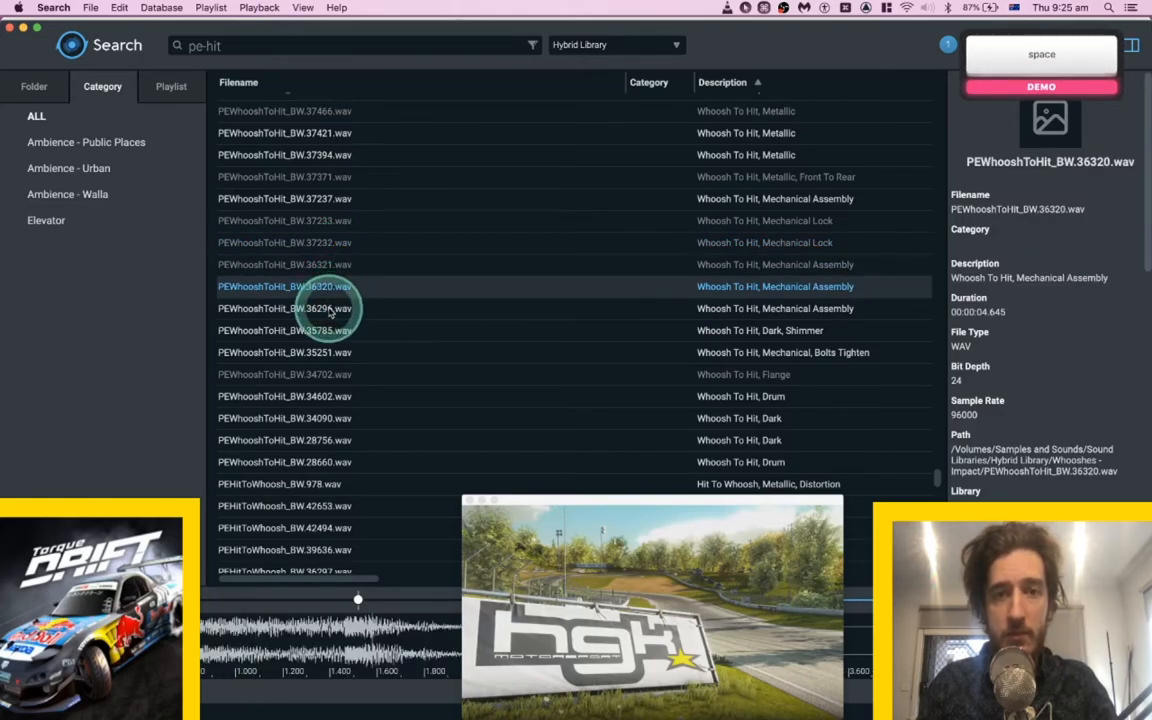
{"action": "left_click", "coordinate": [330, 310]}
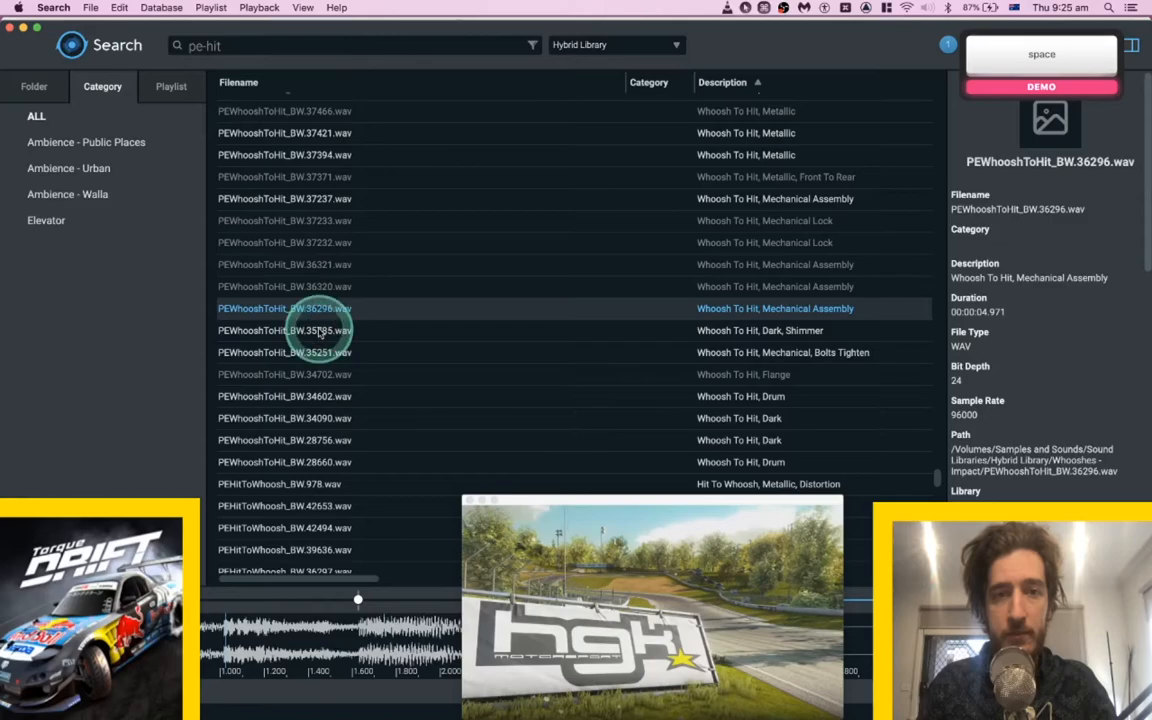
{"action": "left_click", "coordinate": [320, 332]}
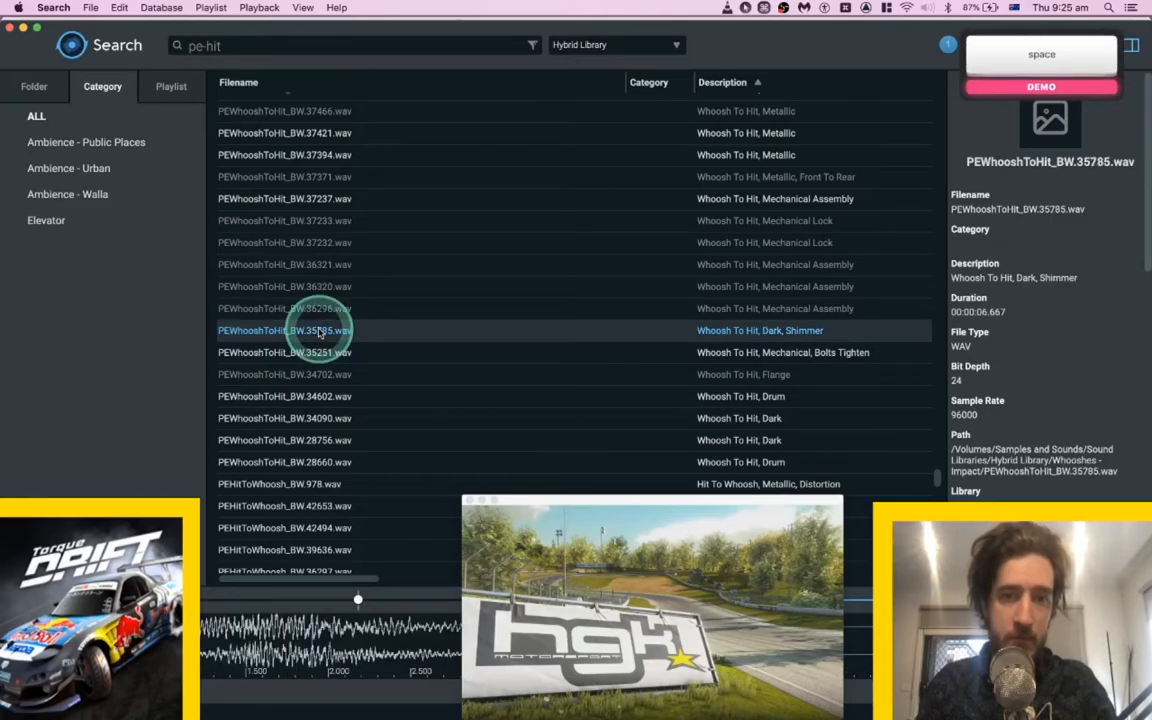
{"action": "left_click", "coordinate": [320, 353]}
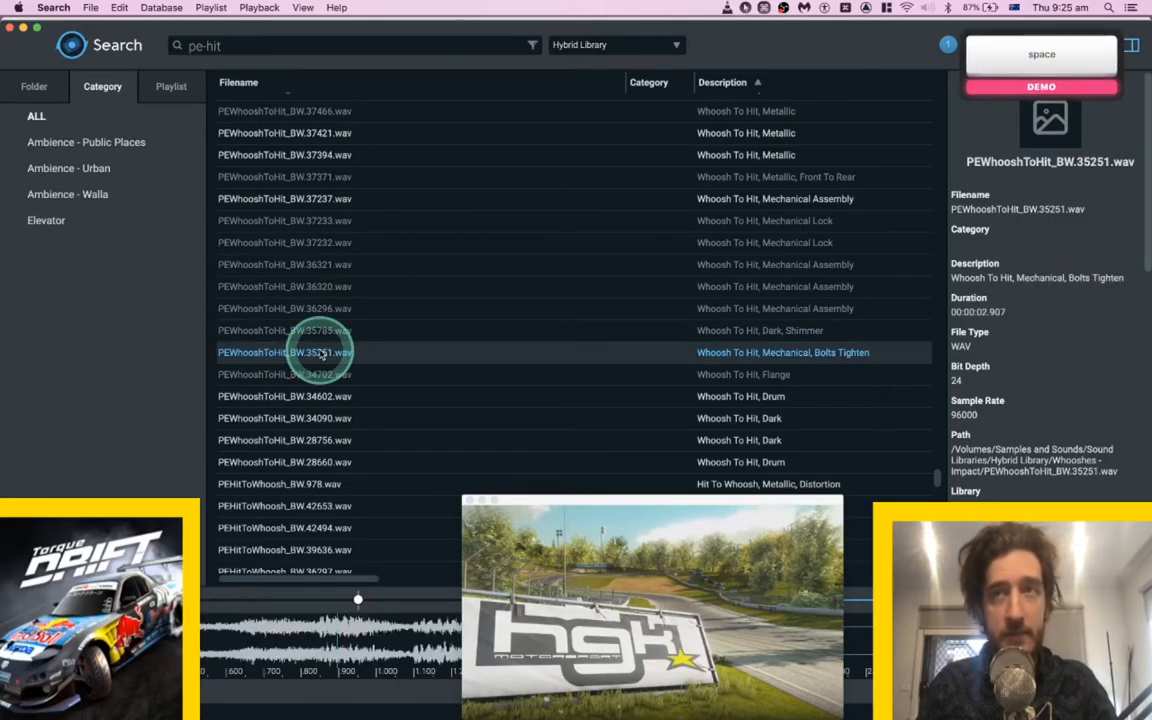
Transfer PEWhooshToHit_BW.35251.wav from Search to SFX B ST 2 at 6|4|141 in Pro Tools and play it back.
{"action": "key", "text": "super+Tab"}
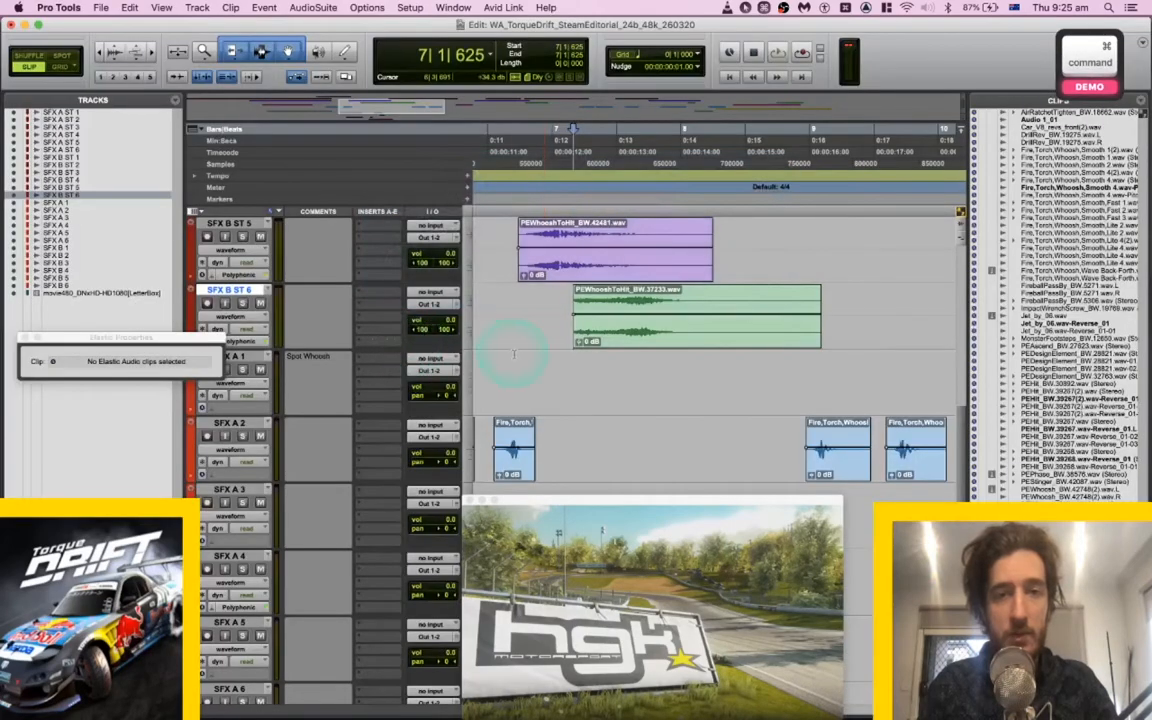
{"action": "scroll", "coordinate": [512, 352], "scroll_direction": "up", "scroll_amount": 4}
{"action": "left_click", "coordinate": [527, 242]}
{"action": "key", "text": "super+Tab"}
{"action": "key", "text": "s"}
{"action": "key", "text": "space"}
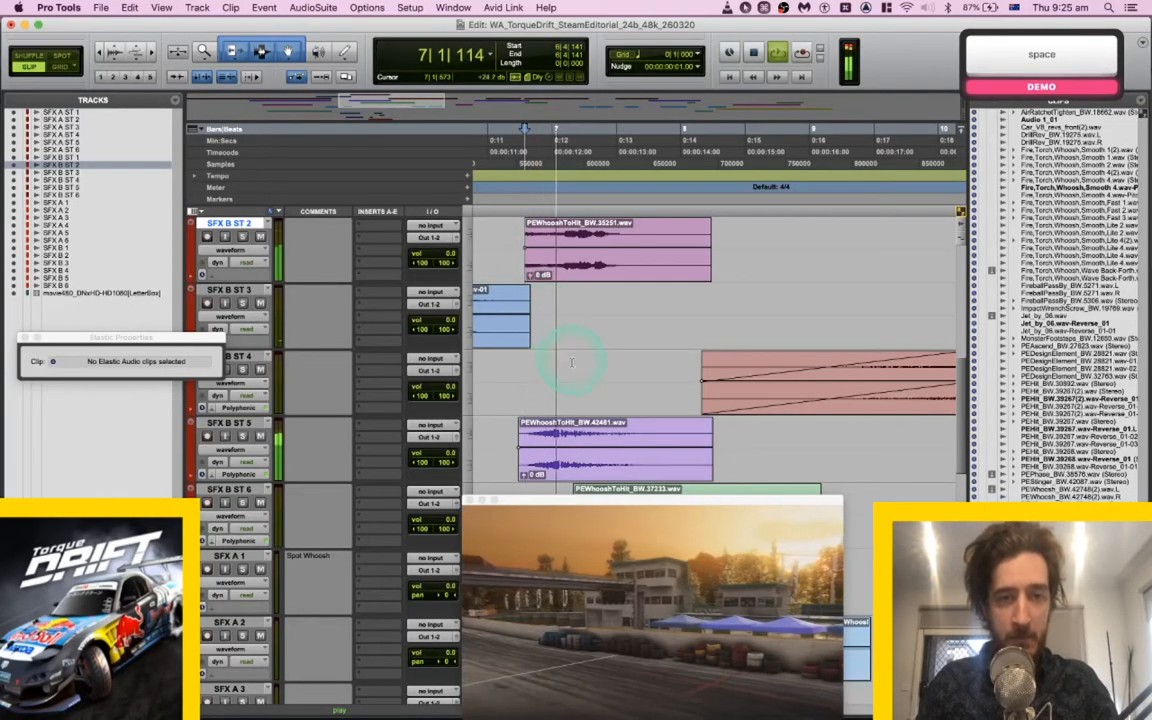
{"action": "key", "text": "space"}
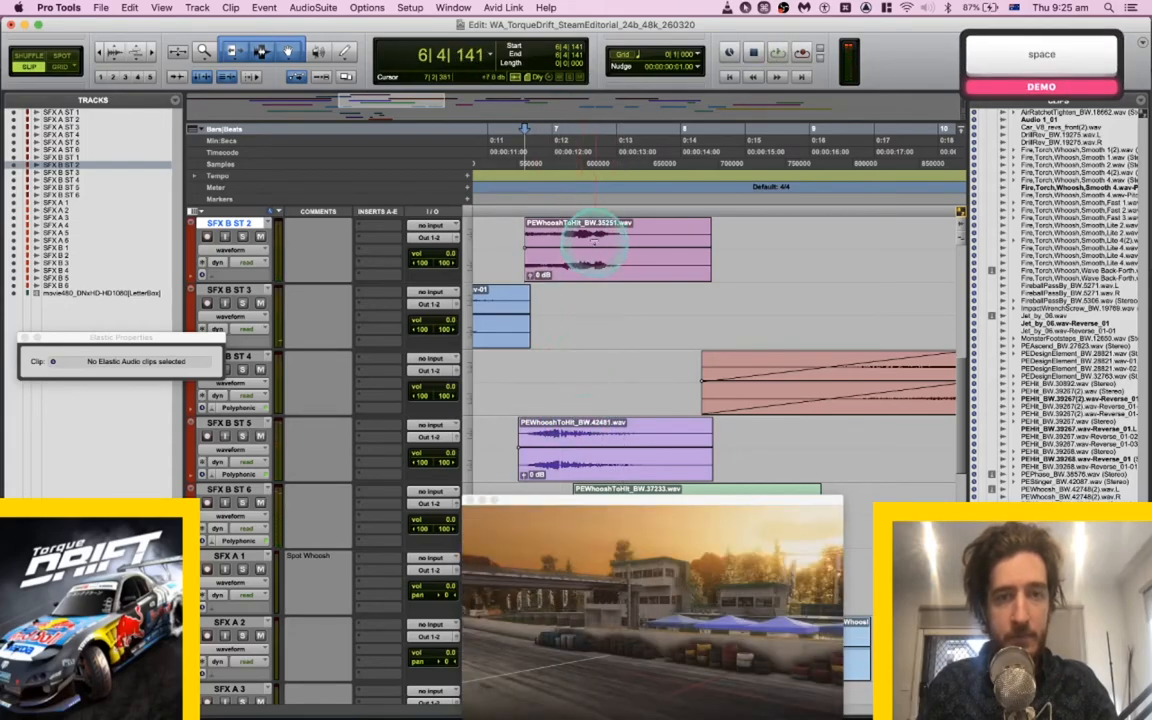
Move the PEWhooshToHit_BW.35251.wav clip on SFX B ST 2 to 7|4|950 and play it against the REAL PARTS shots.
{"action": "left_click_drag", "start_coordinate": [595, 238], "coordinate": [700, 245]}
{"action": "left_click", "coordinate": [522, 218]}
{"action": "key", "text": "space"}
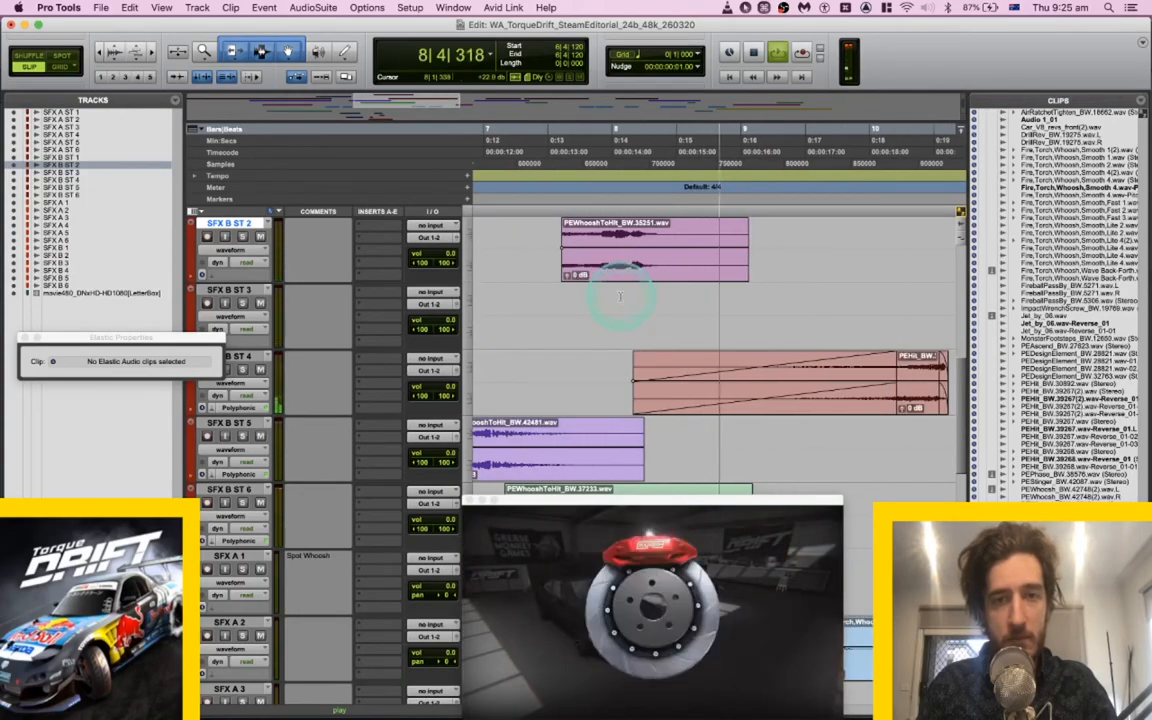
{"action": "key", "text": "space"}
{"action": "left_click", "coordinate": [547, 240]}
{"action": "key", "text": "space"}
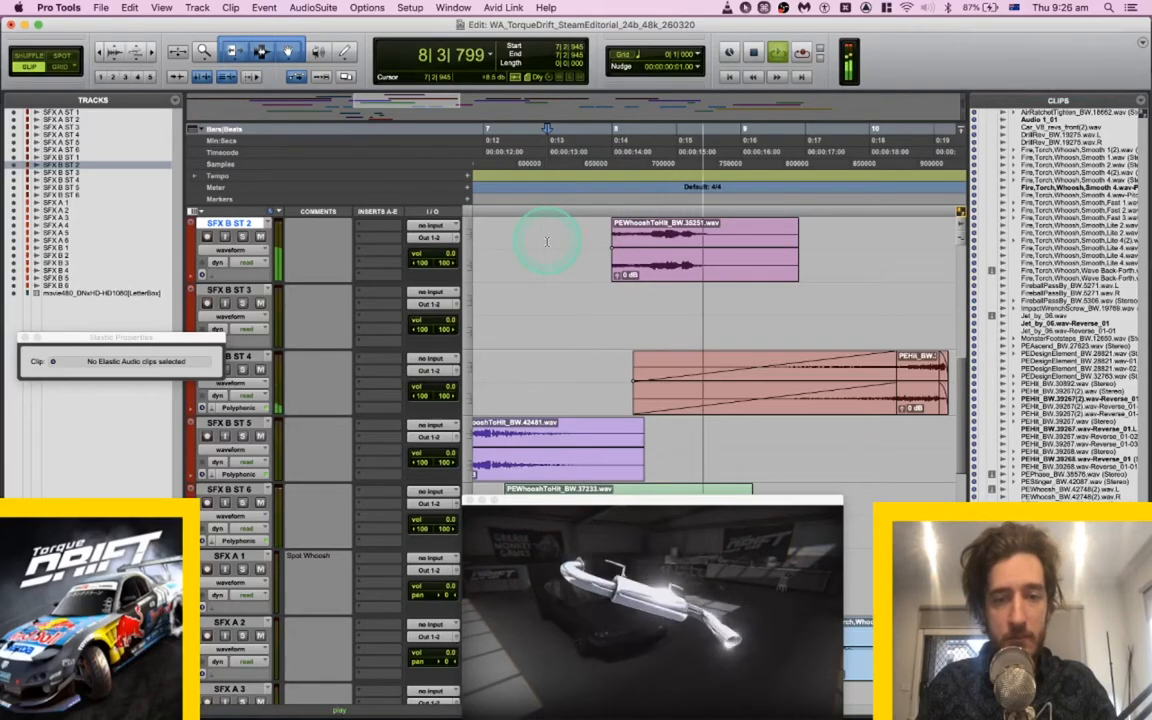
{"action": "key", "text": "space"}
Delete the PEWhooshToHit_BW.35251.wav clip from SFX B ST 2 and play the sequence from 6|2|197.
{"action": "left_click", "coordinate": [660, 277]}
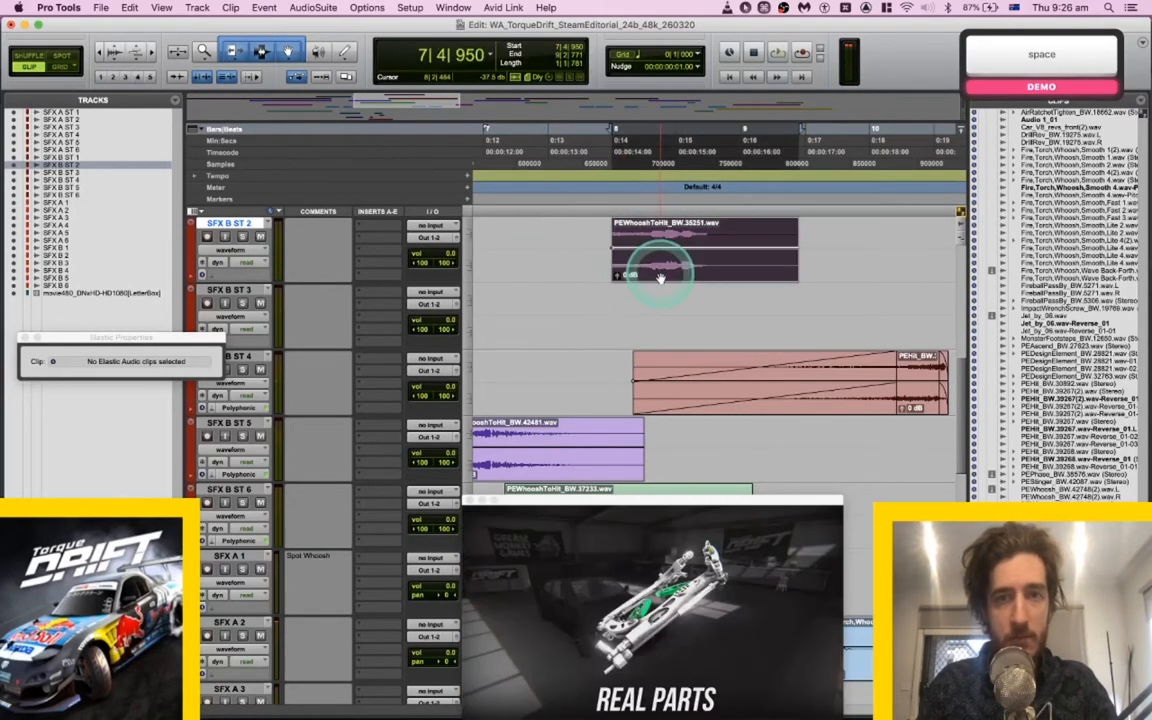
{"action": "scroll", "coordinate": [660, 277], "scroll_direction": "left", "scroll_amount": 5}
{"action": "left_click", "coordinate": [586, 231]}
{"action": "key", "text": "space"}
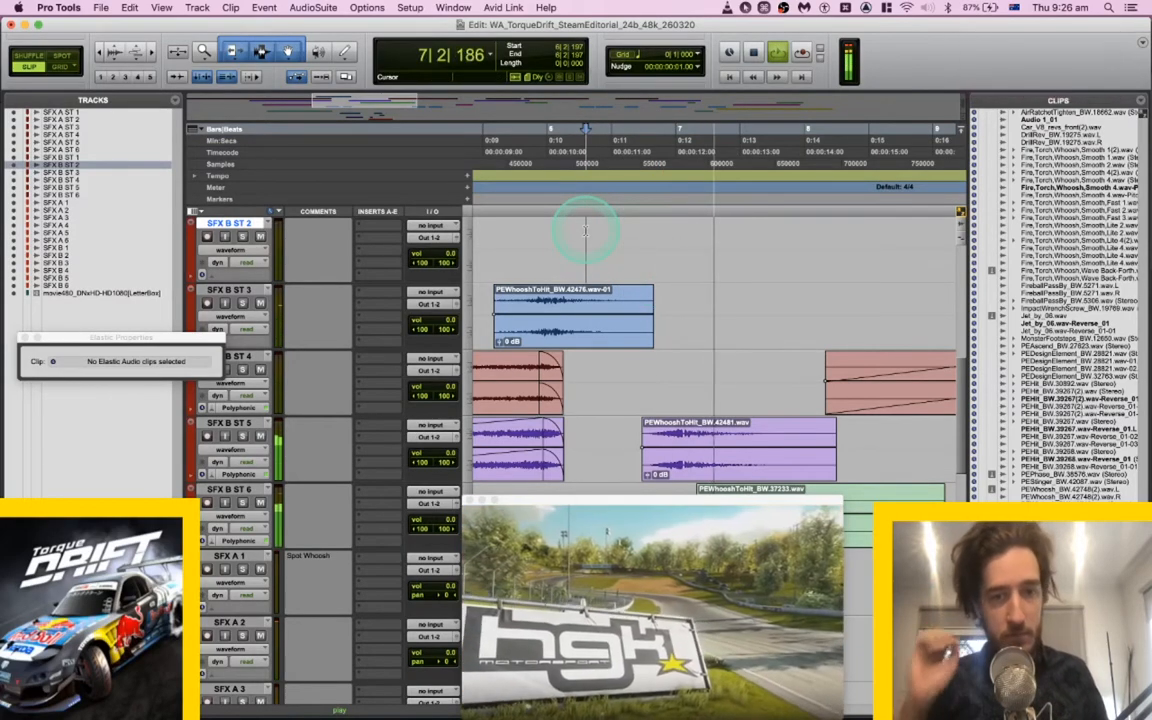
{"action": "scroll", "coordinate": [586, 231], "scroll_direction": "down", "scroll_amount": 2}
{"action": "key", "text": "space"}
Select SFX B ST 5 and SFX B ST 6 from 6|3|527 to 8|3|916, audition both tracks soloed, and unsolo them.
{"action": "left_click_drag", "start_coordinate": [630, 306], "coordinate": [900, 360]}
{"action": "key", "text": "shift+s"}
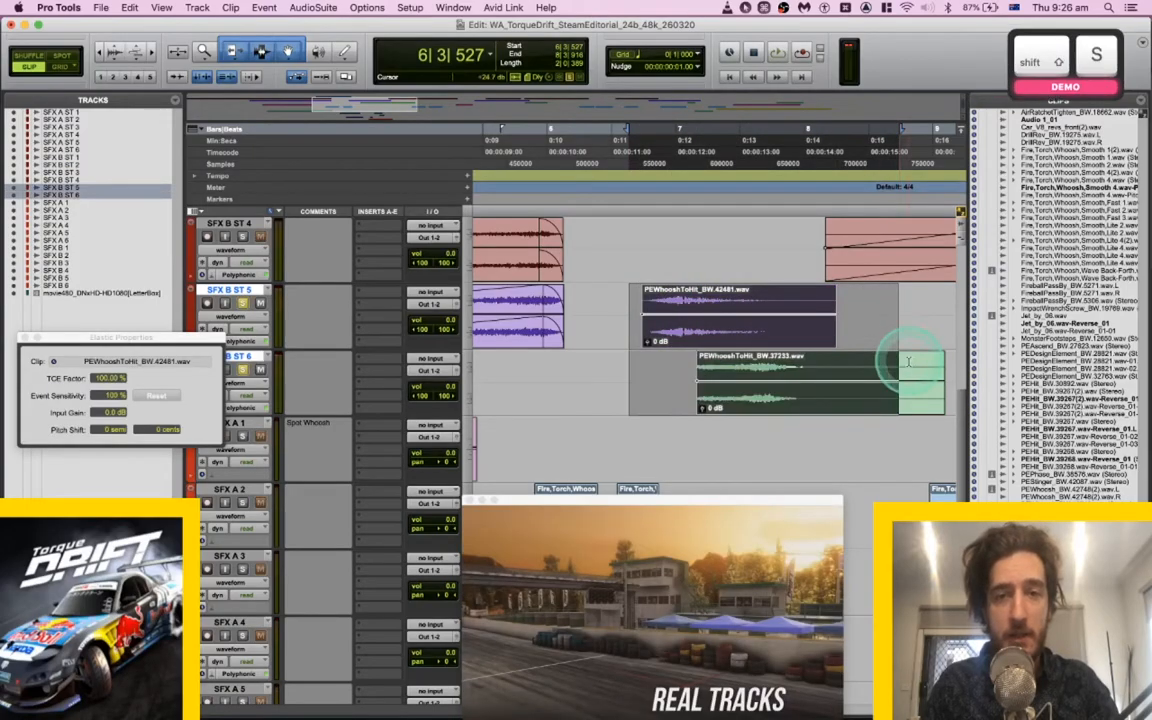
{"action": "key", "text": "space"}
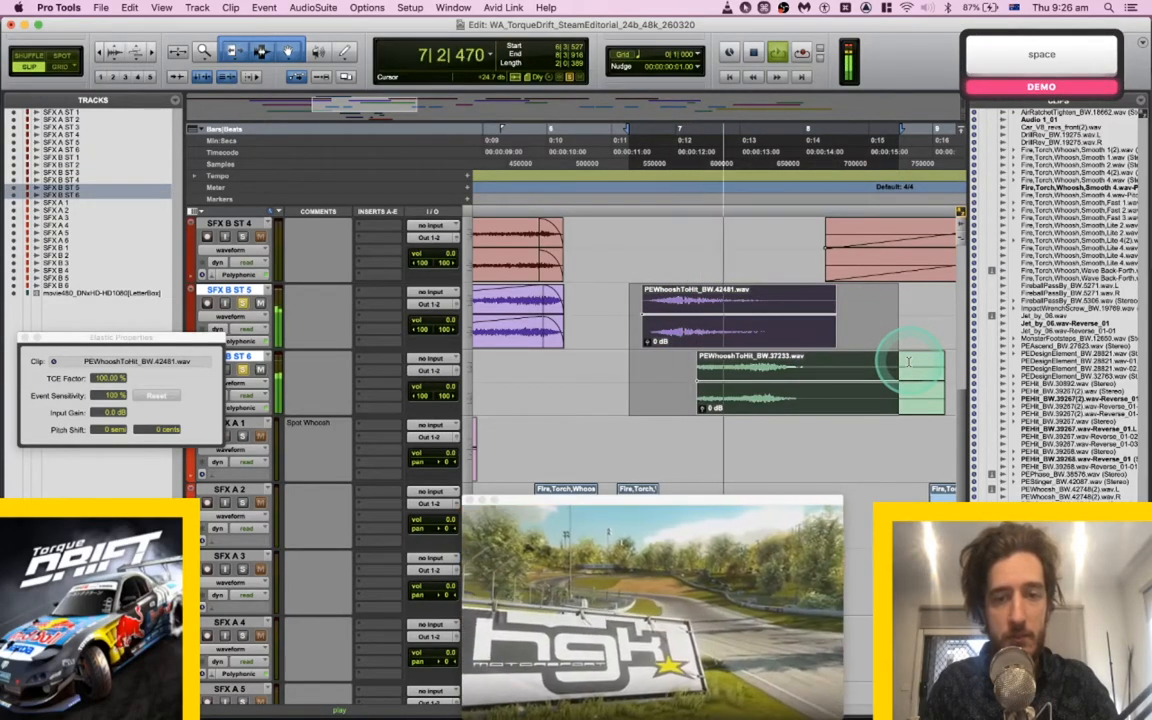
{"action": "key", "text": "space"}
{"action": "key", "text": "shift+s"}
Add a linear fade-in to the PEWhooshToHit_BW.37233.wav clip on SFX B ST 6, running from its start to 7|4|110.
{"action": "left_click_drag", "start_coordinate": [685, 360], "coordinate": [776, 363]}
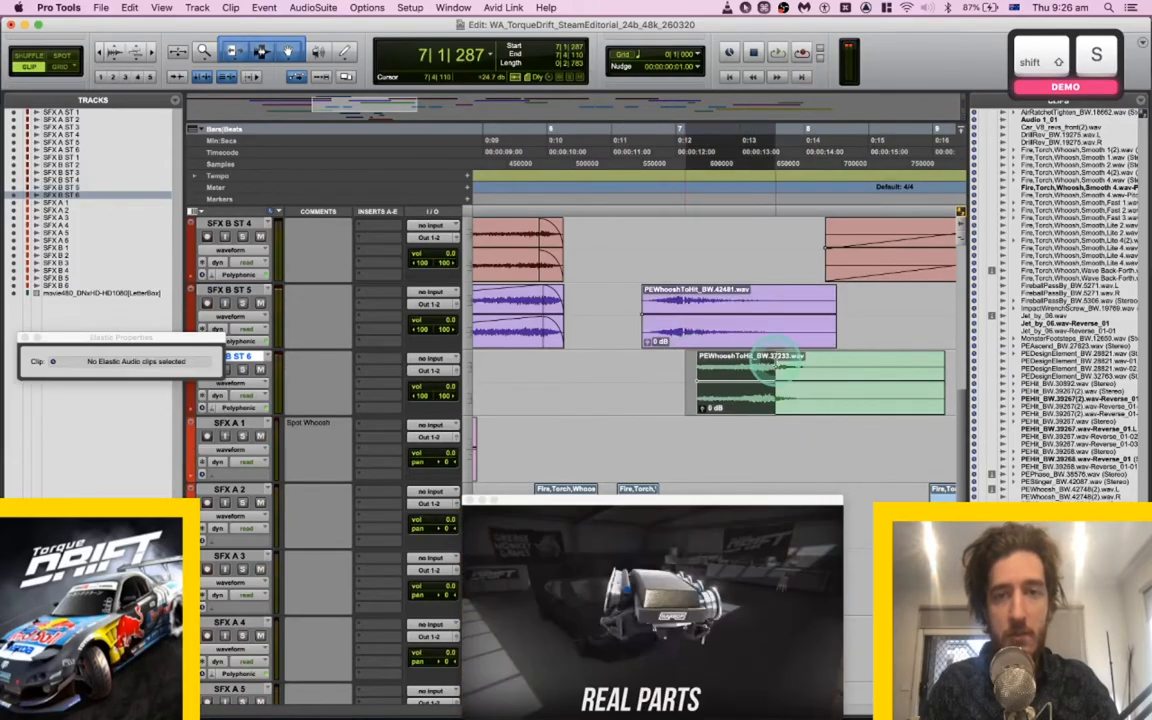
{"action": "key", "text": "f"}
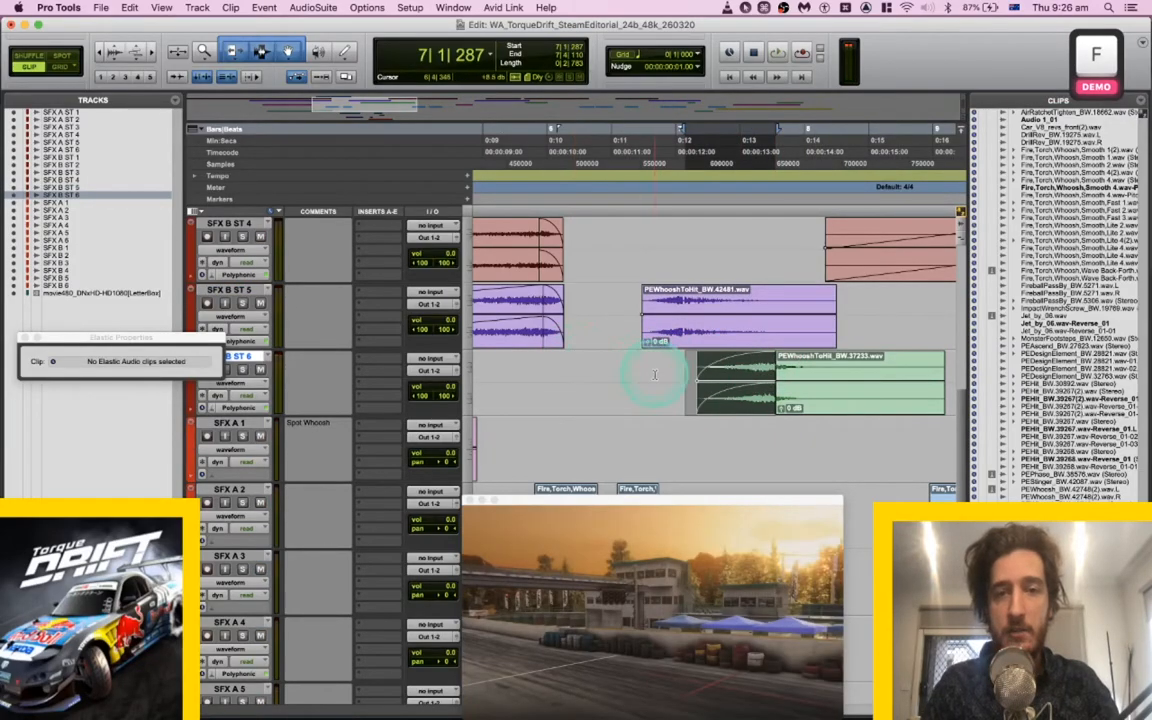
{"action": "left_click", "coordinate": [732, 400]}
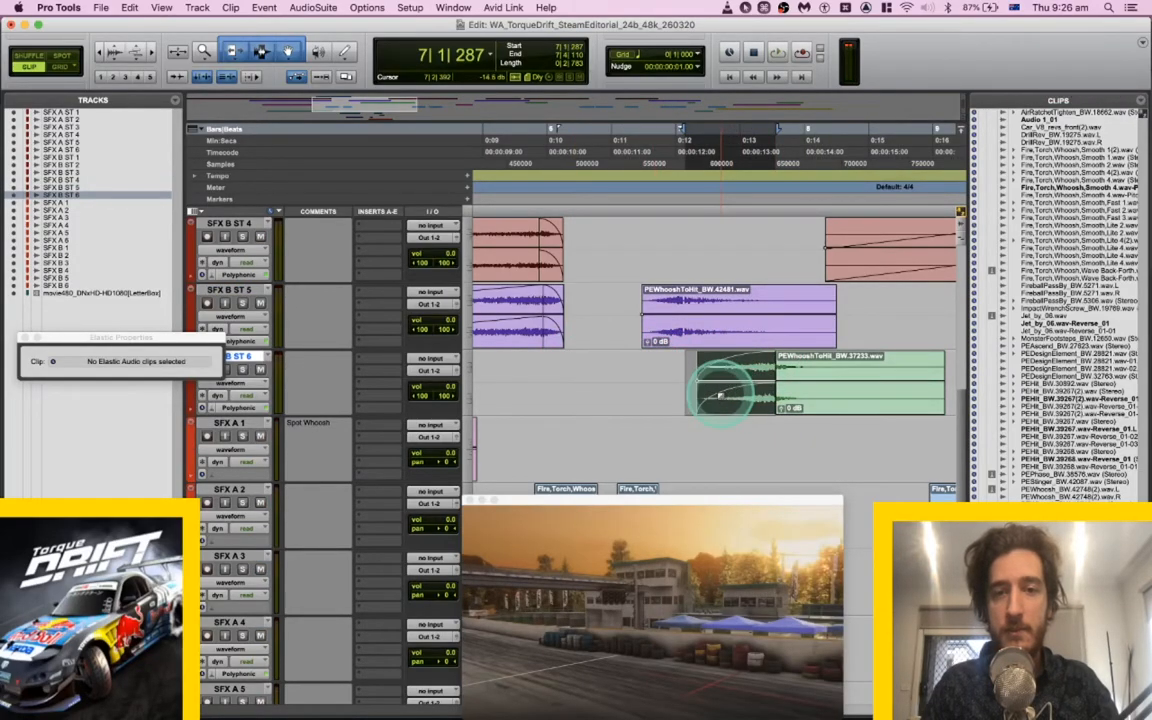
Play from 6|3|876 to check the faded effect, save the session, and play again from 8|2|791.
{"action": "left_click", "coordinate": [640, 369]}
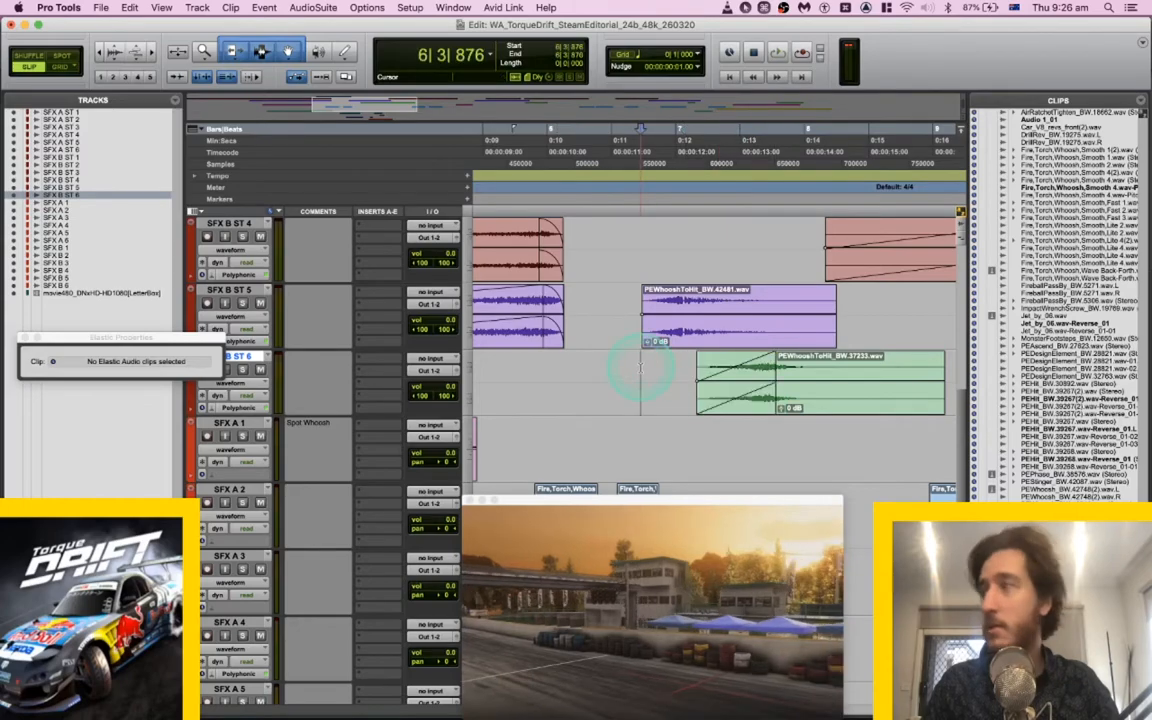
{"action": "key", "text": "space"}
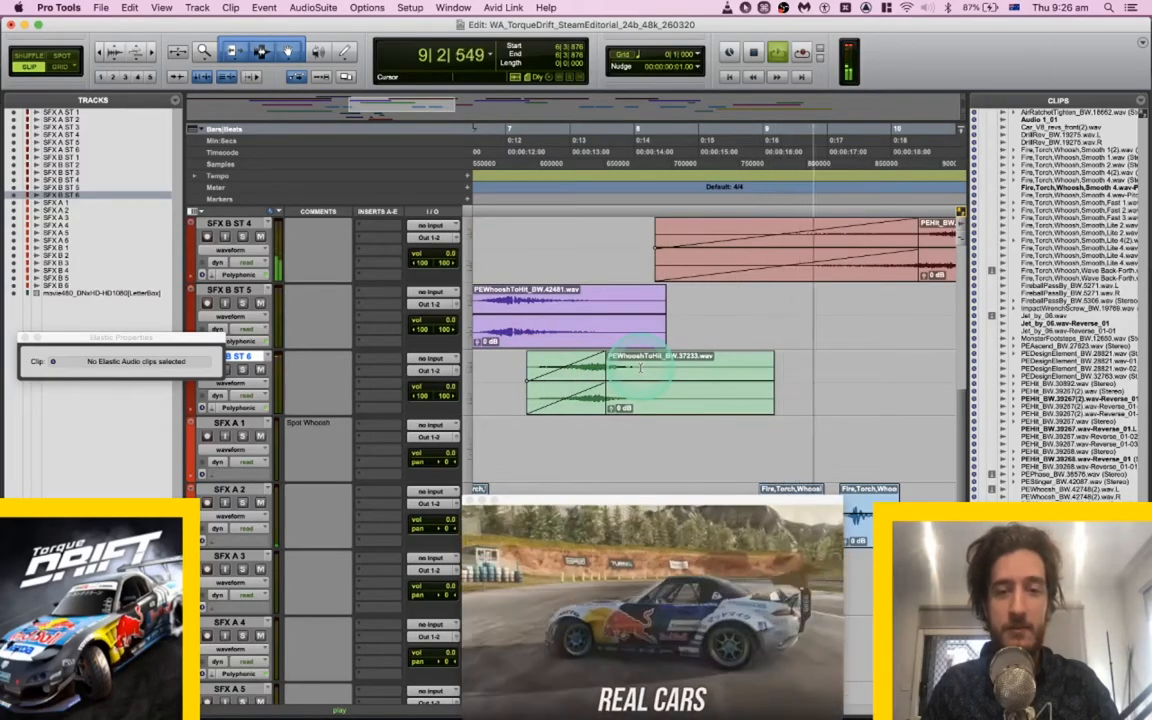
{"action": "key", "text": "super+s"}
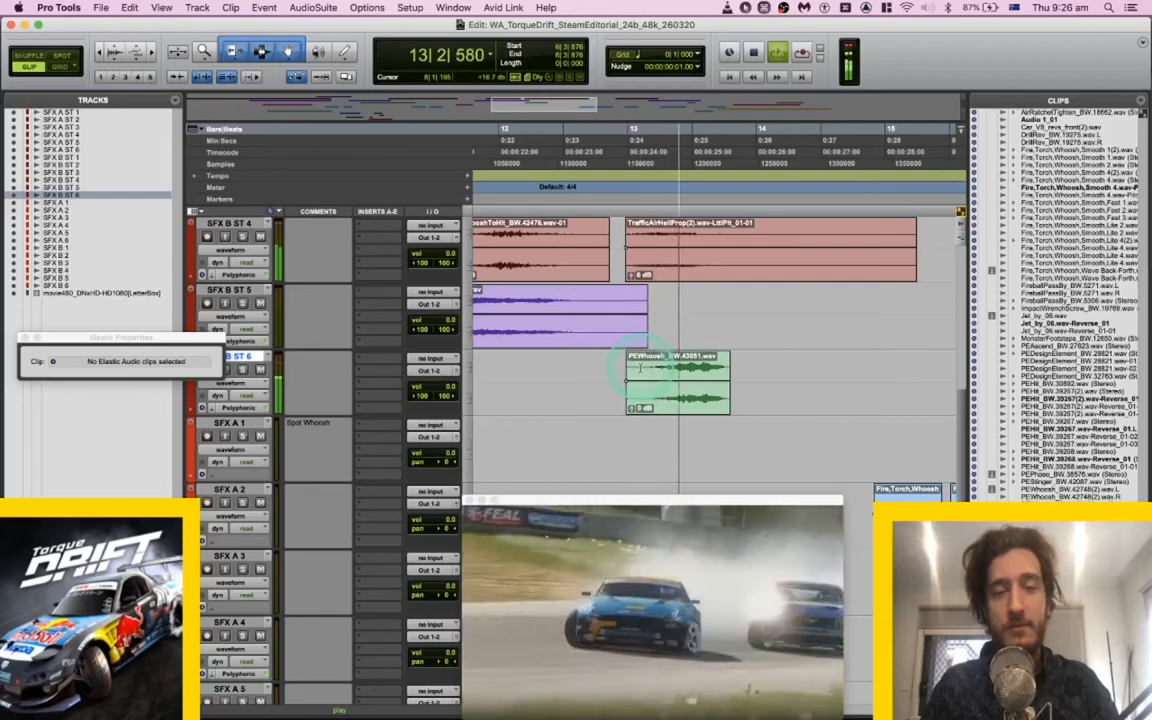
{"action": "key", "text": "space"}
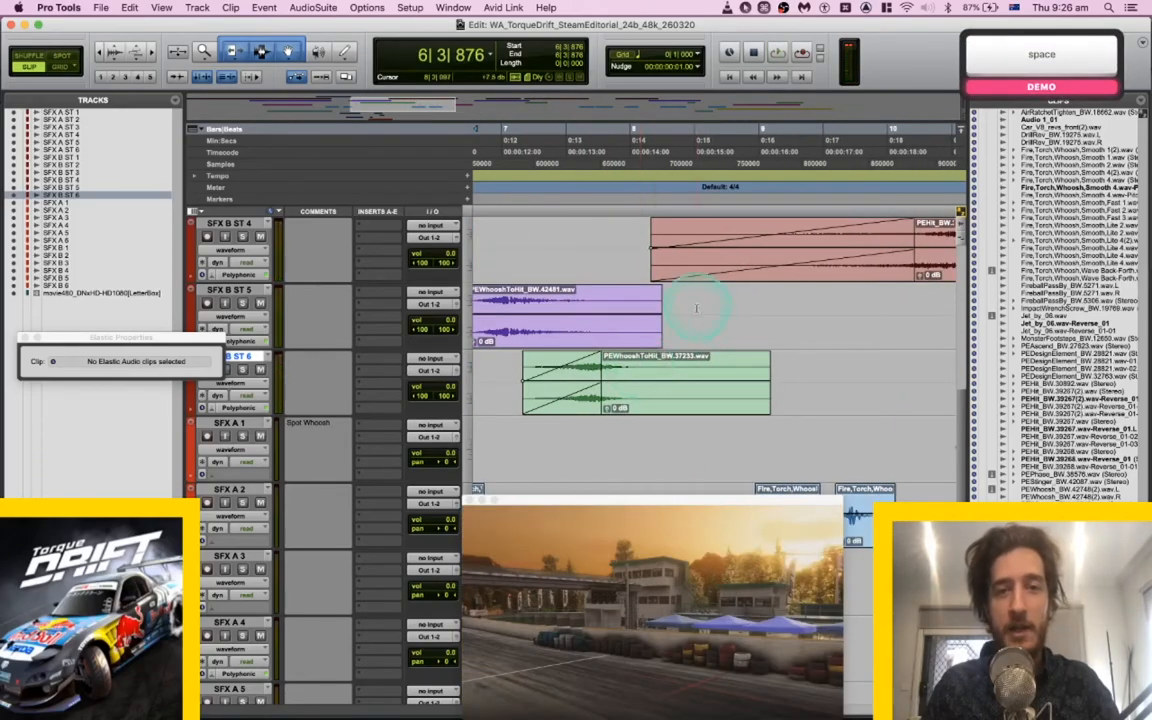
{"action": "left_click", "coordinate": [697, 308]}
{"action": "key", "text": "space"}
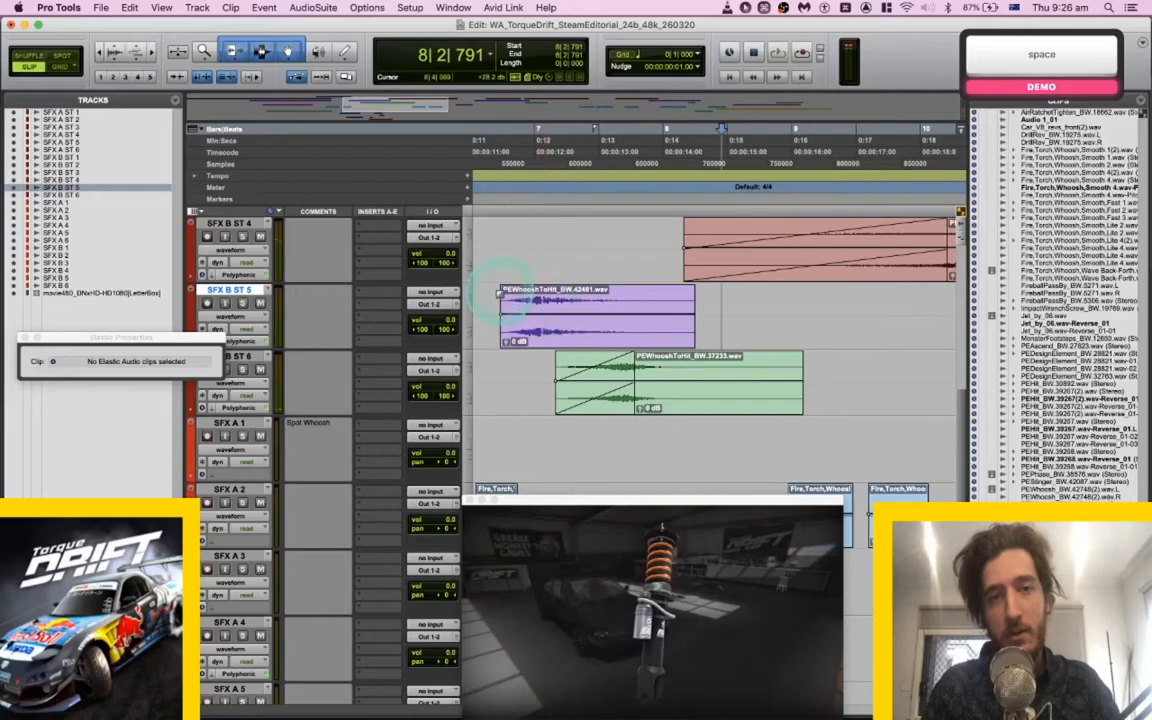
Play the sequence from 6|3|650 and place the edit cursor at 8|2|812 on SFX B ST 5.
{"action": "key", "text": "space"}
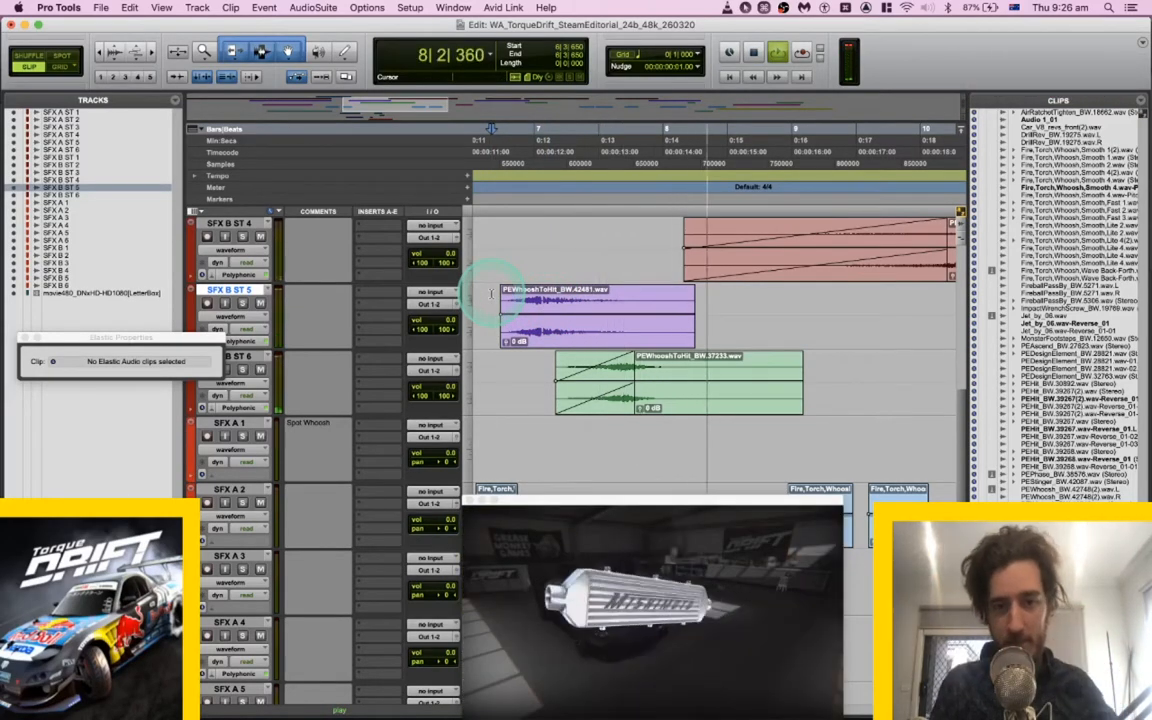
{"action": "key", "text": "space"}
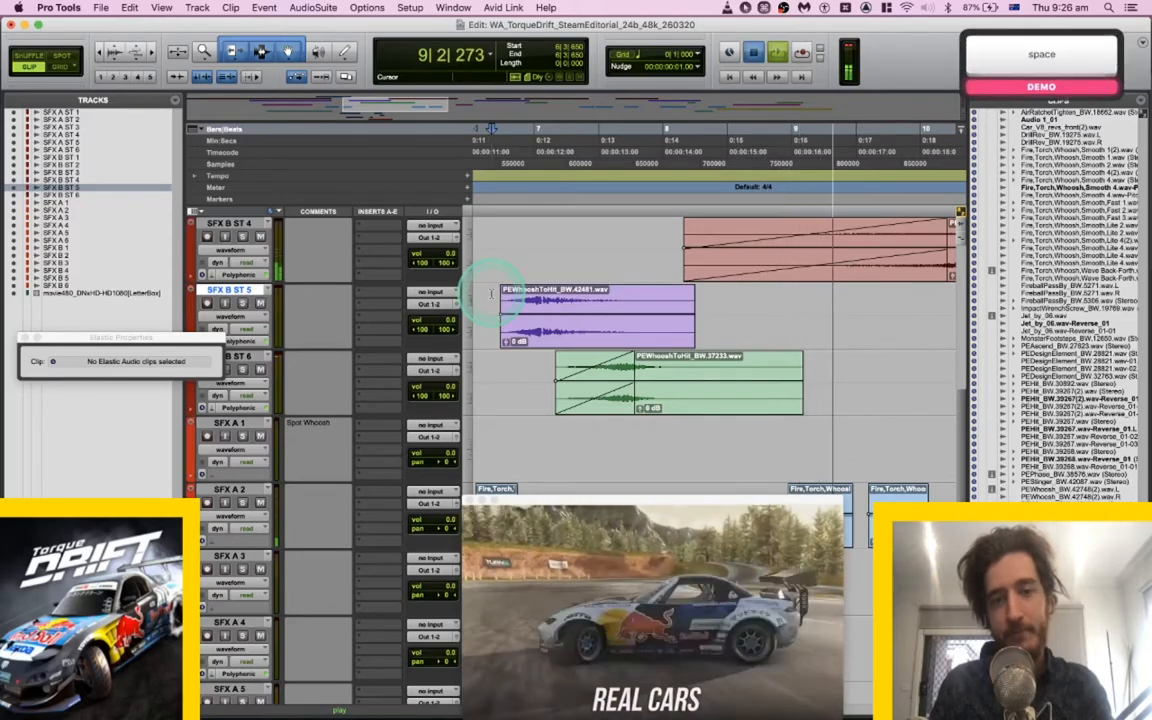
{"action": "left_click", "coordinate": [722, 301]}
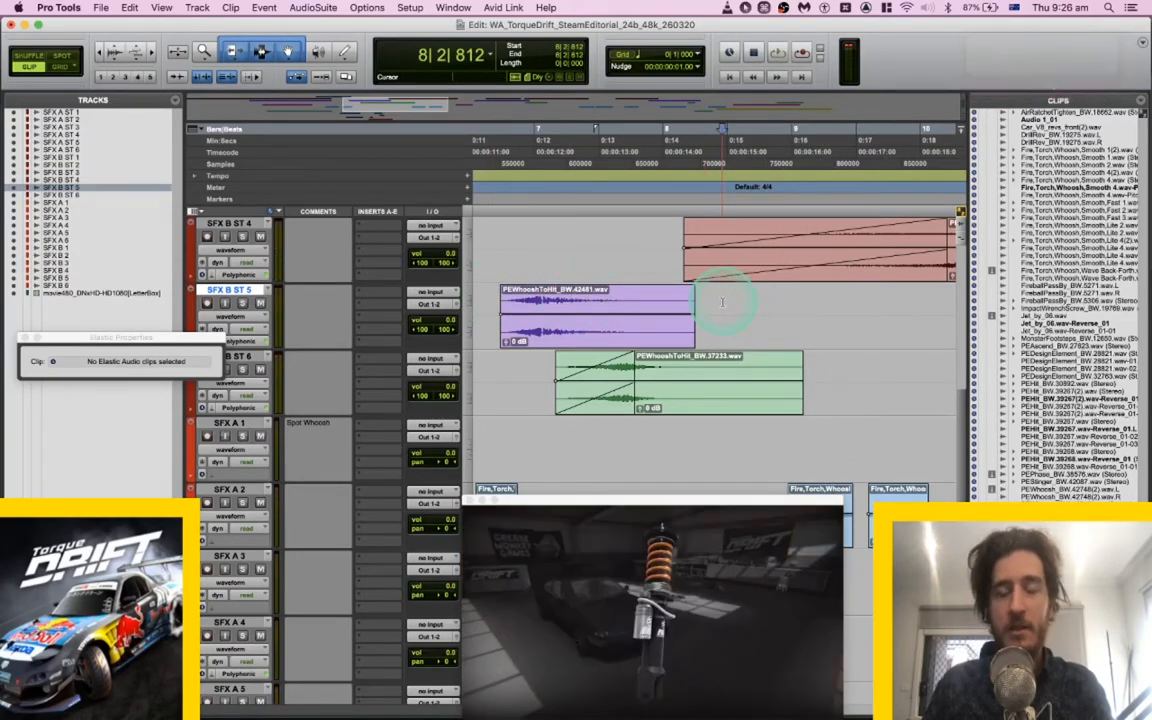
Select SFX A 5 through SFX B 3 from 7|2|187 to 8|4|899, audition the range, and mute its clips.
{"action": "scroll", "coordinate": [722, 301], "scroll_direction": "up", "scroll_amount": 10}
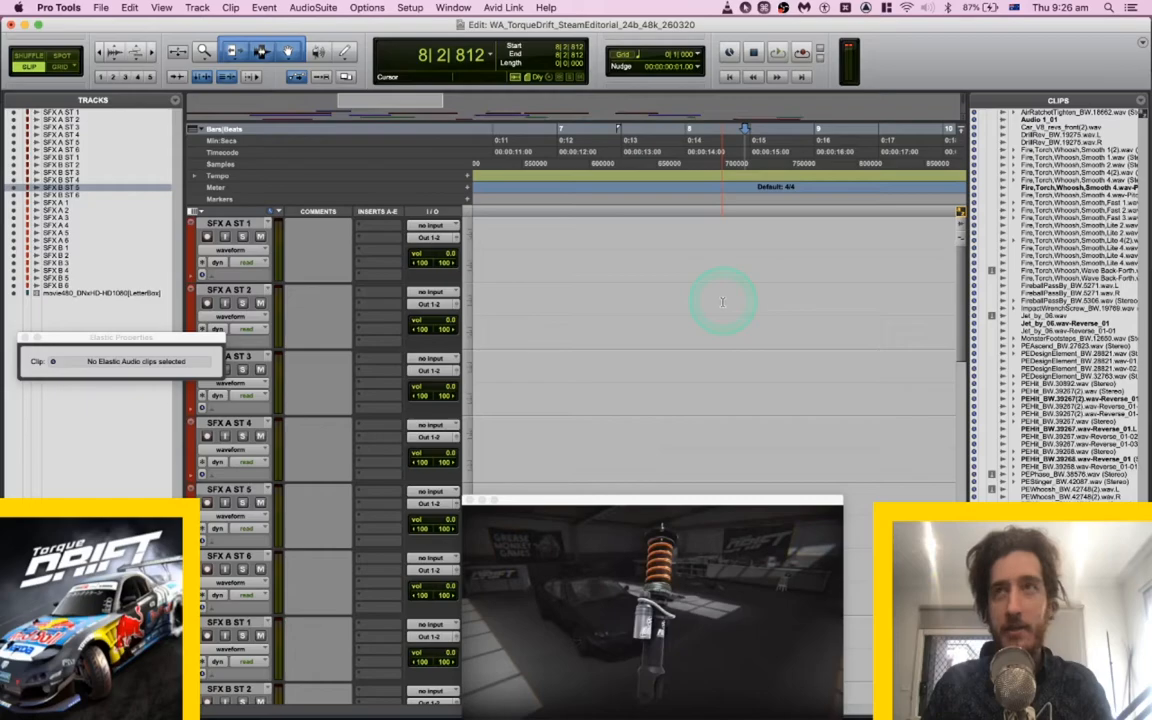
{"action": "scroll", "coordinate": [722, 301], "scroll_direction": "down", "scroll_amount": 4}
{"action": "left_click_drag", "start_coordinate": [652, 251], "coordinate": [838, 521]}
{"action": "key", "text": "space"}
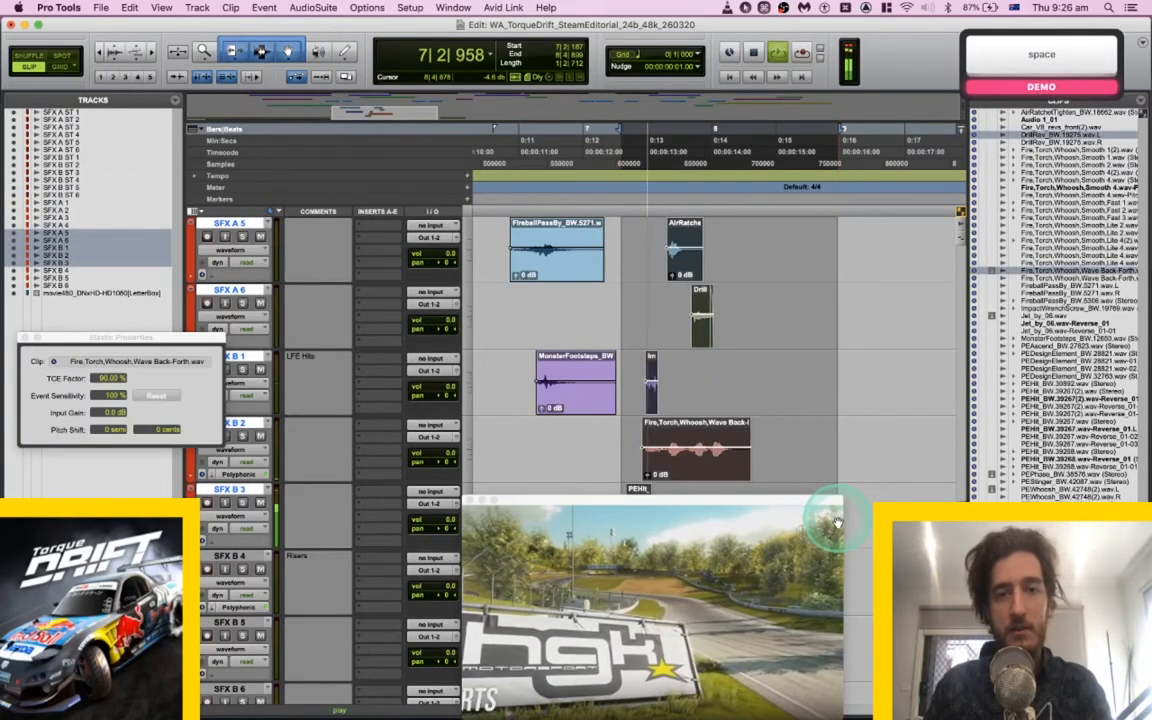
{"action": "key", "text": "space"}
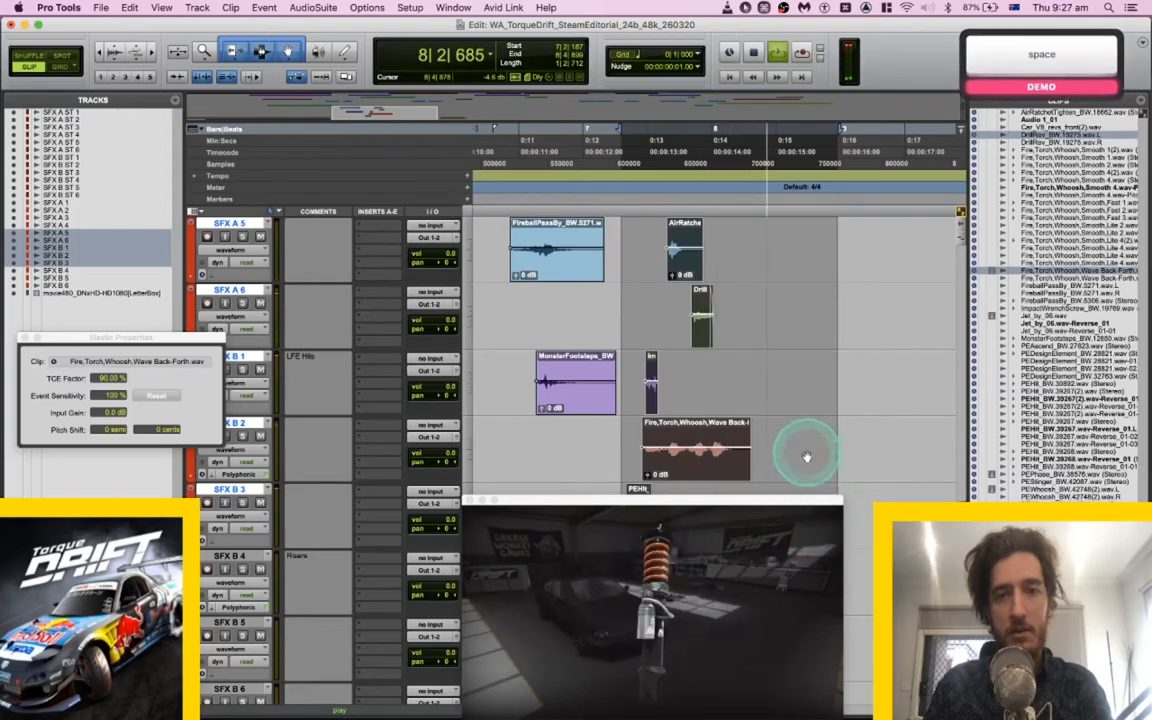
{"action": "scroll", "coordinate": [790, 397], "scroll_direction": "down", "scroll_amount": 3}
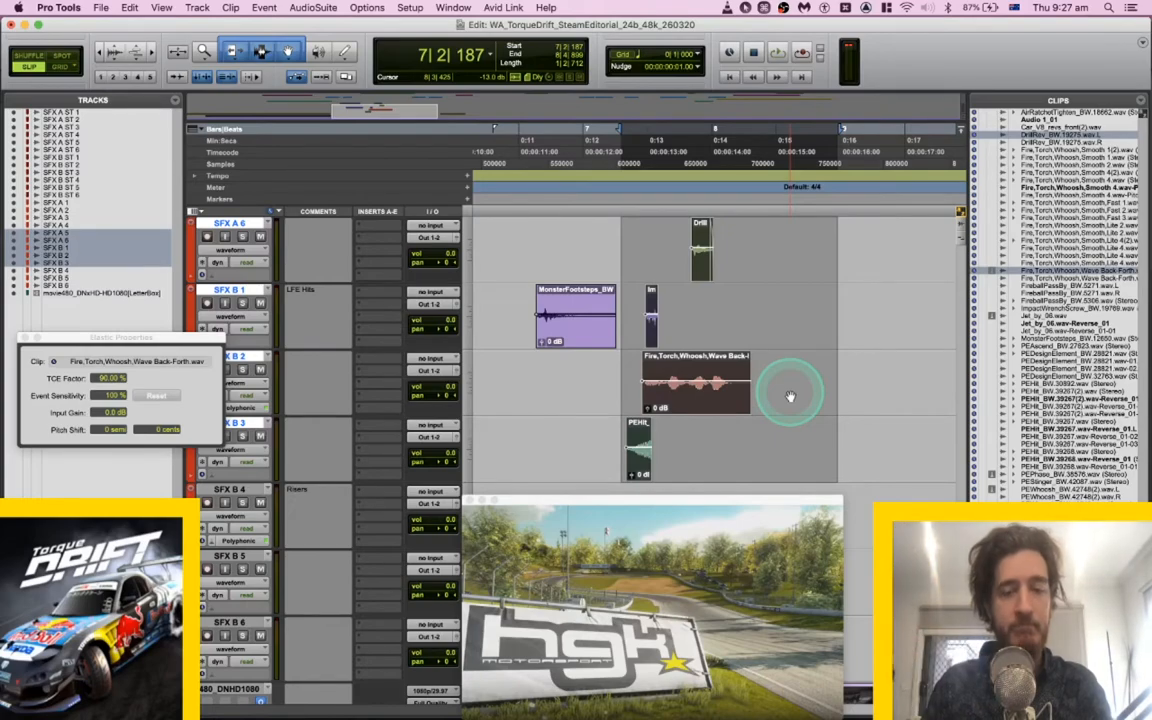
{"action": "key", "text": "super+m"}
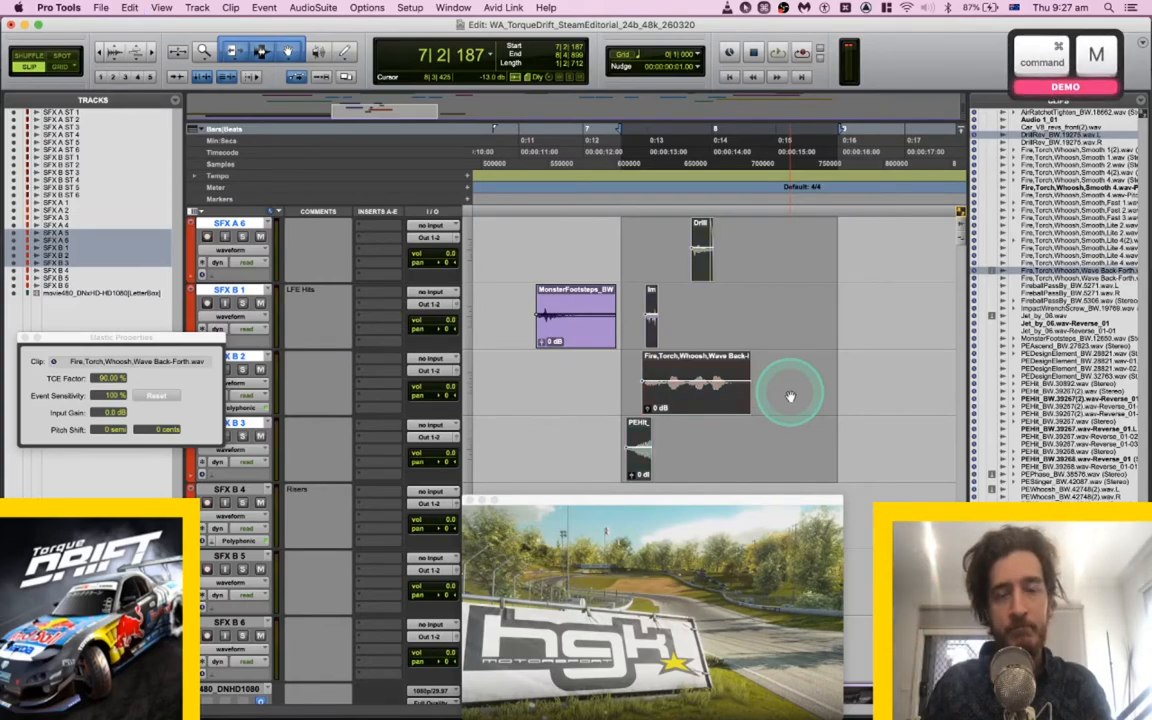
Play from 7|2|371 on SFX B 2 to check the sequence with the selected clips muted.
{"action": "left_click", "coordinate": [627, 370]}
{"action": "key", "text": "space"}
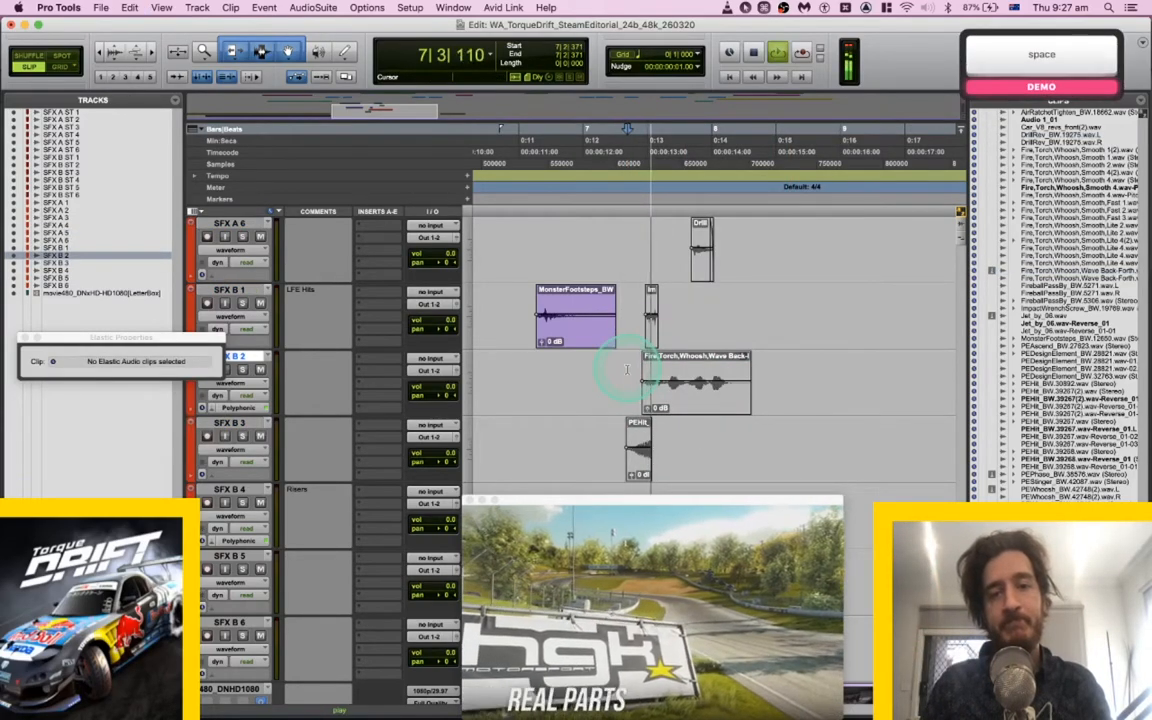
{"action": "key", "text": "space"}
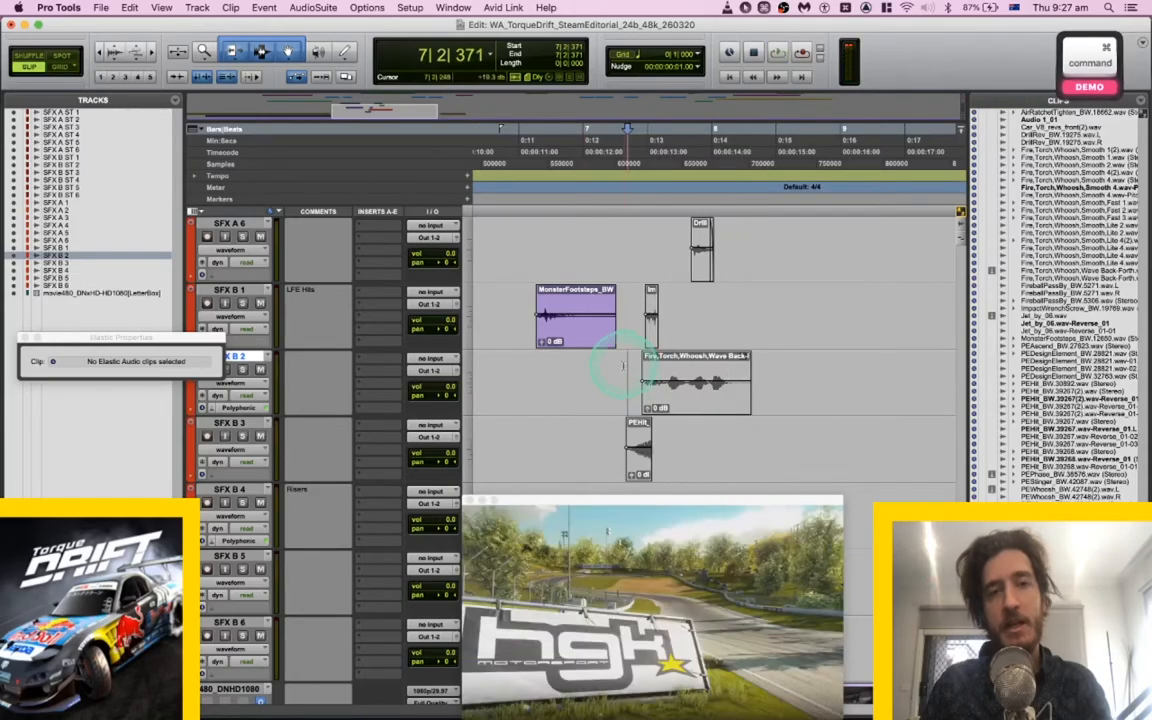
{"action": "key", "text": "super+Tab"}
{"action": "key", "text": "Tab"}
{"action": "key", "text": "Tab"}
{"action": "key", "text": "super+Tab"}
{"action": "key", "text": "Tab"}
{"action": "key", "text": "Tab"}
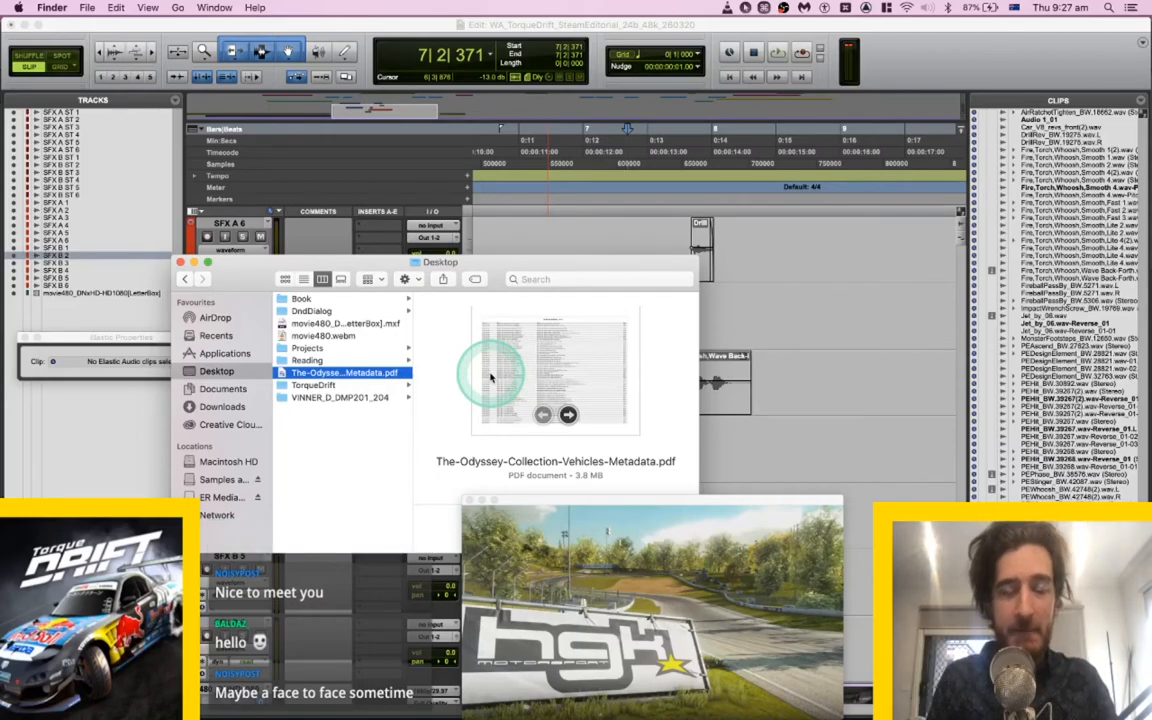
{"action": "left_click", "coordinate": [601, 27]}
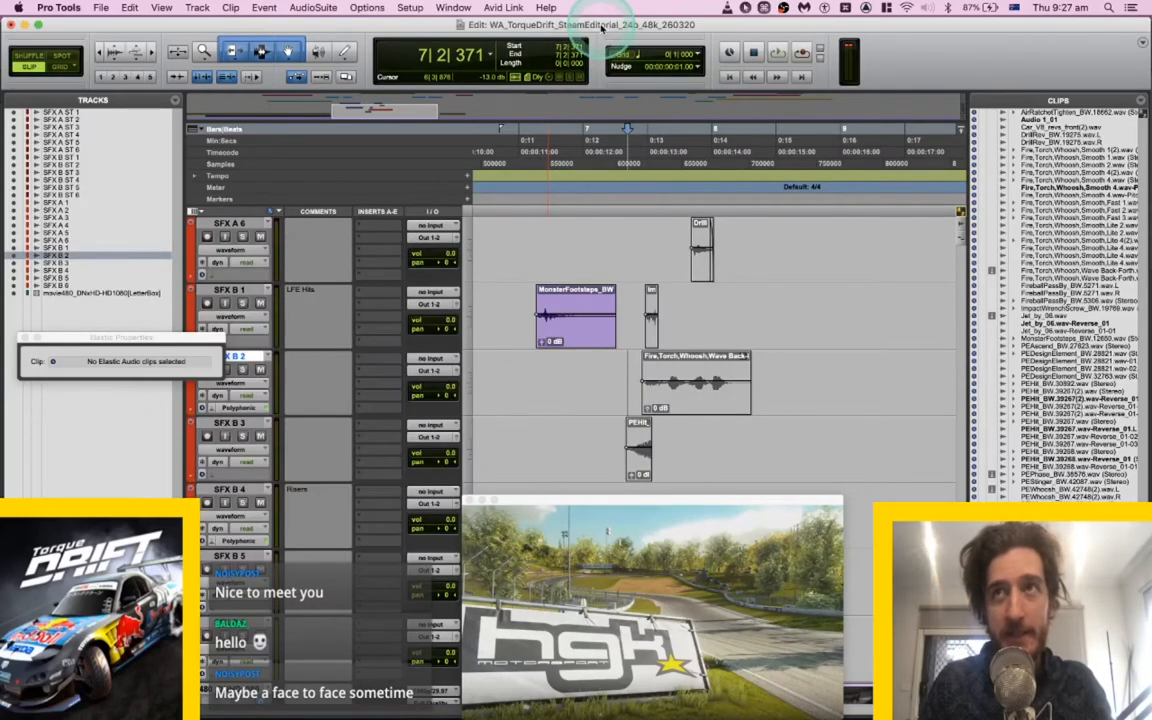
Play the sequence from 6|3|056, then place the edit cursor at 7|3|742 on SFX B 4.
{"action": "left_click", "coordinate": [519, 290]}
{"action": "key", "text": "space"}
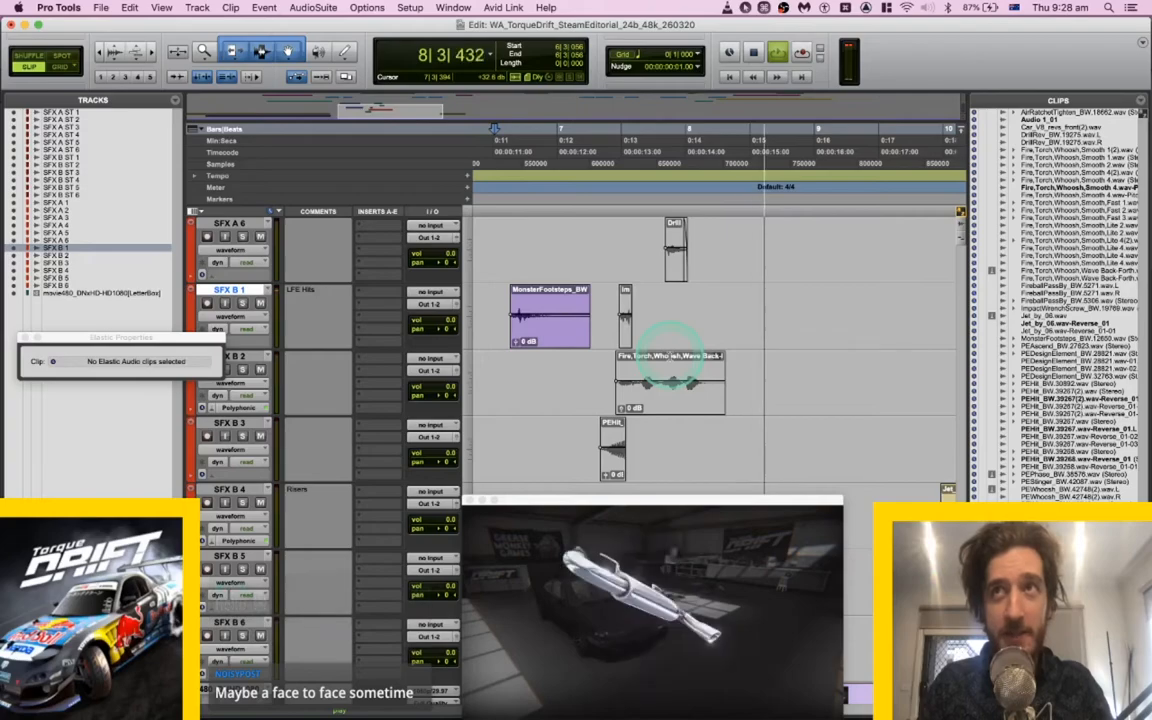
{"action": "scroll", "coordinate": [668, 350], "scroll_direction": "down", "scroll_amount": 2}
{"action": "key", "text": "space"}
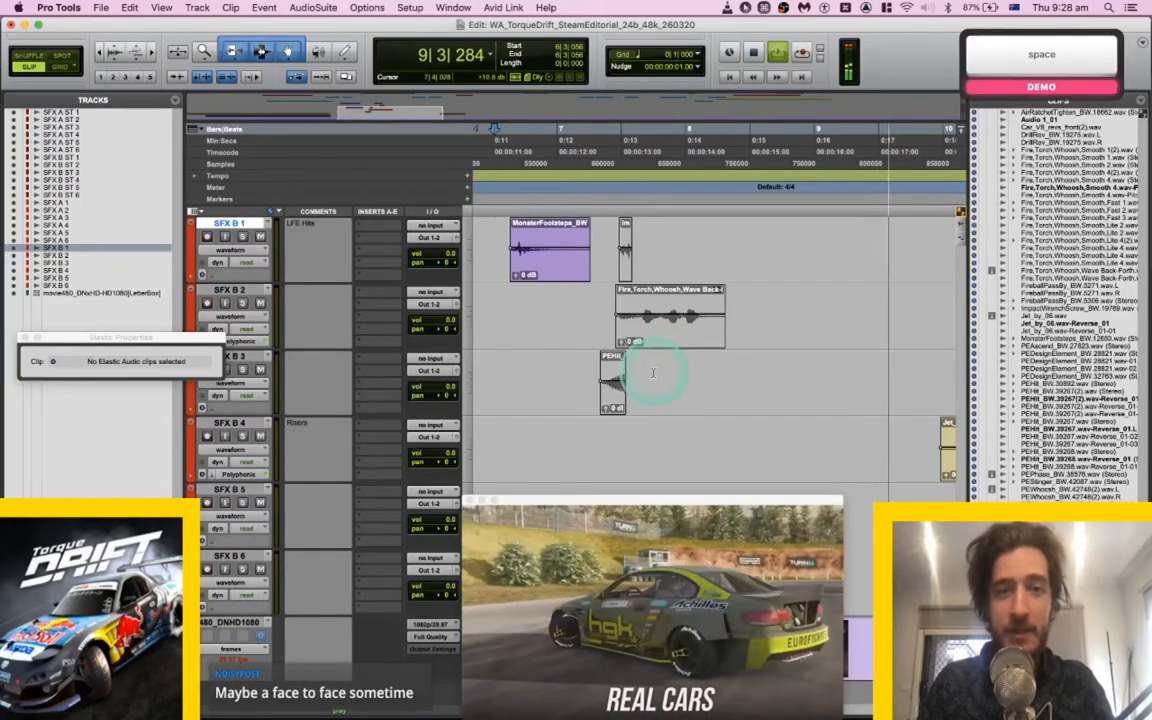
{"action": "left_click", "coordinate": [653, 372]}
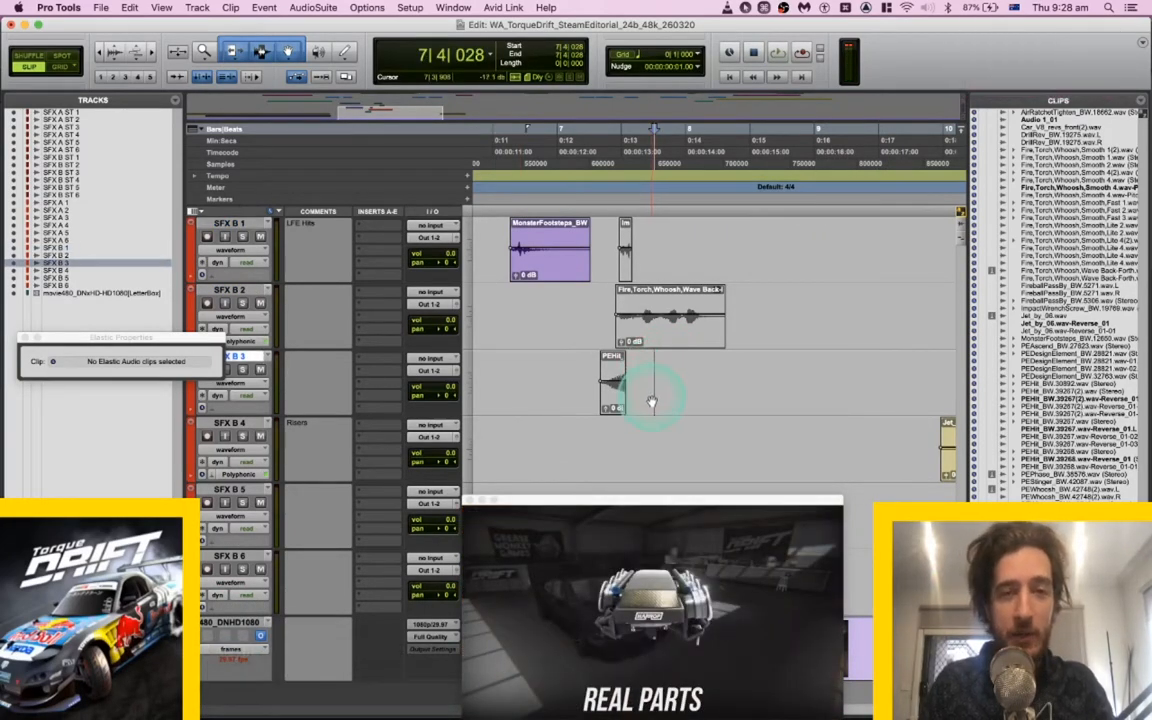
{"action": "left_click", "coordinate": [650, 437]}
Switch to the Search app and audition PEWhooshToHit_BW.34602.wav and PEWhooshToHit_BW.28756.wav.
{"action": "key", "text": "super+Tab"}
{"action": "key", "text": "super+Tab"}
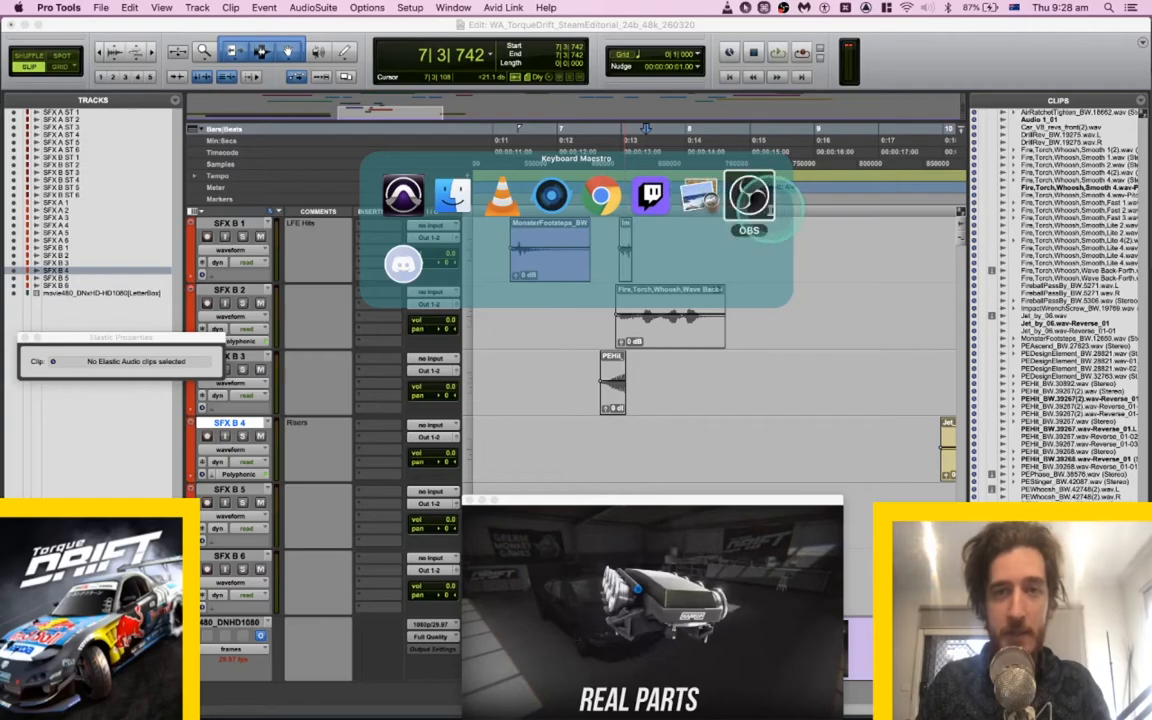
{"action": "left_click", "coordinate": [549, 198]}
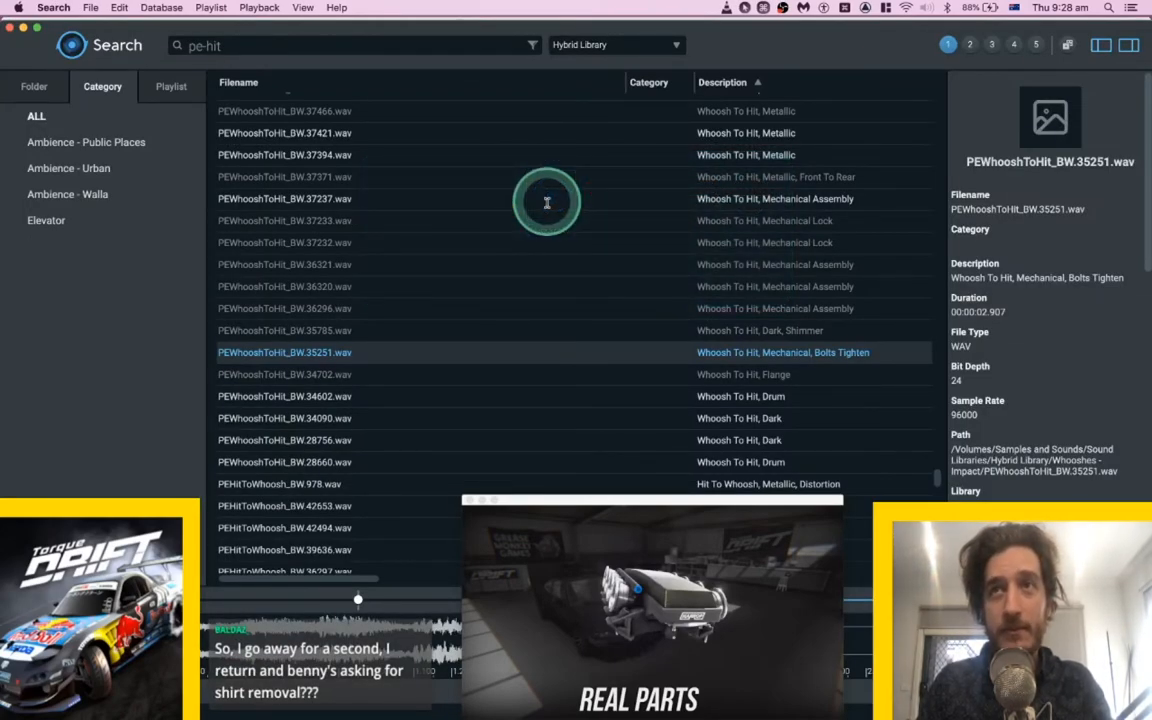
{"action": "left_click", "coordinate": [352, 396]}
{"action": "key", "text": "space"}
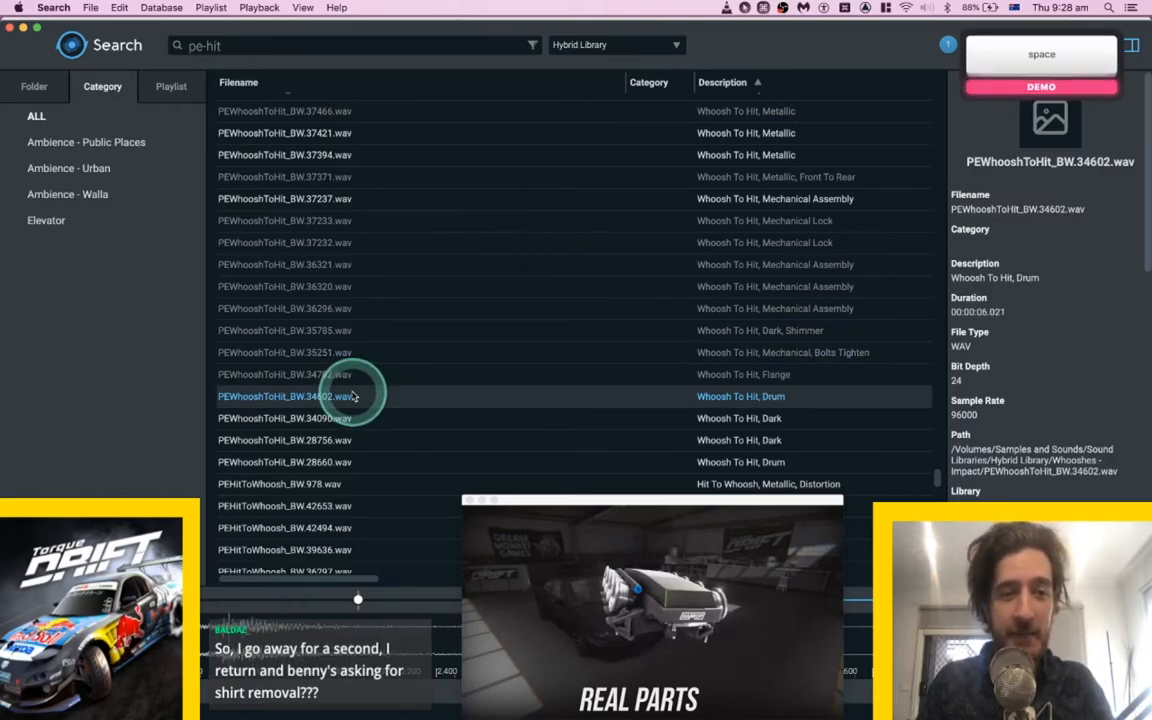
{"action": "scroll", "coordinate": [352, 396], "scroll_direction": "down", "scroll_amount": 4}
{"action": "key", "text": "space"}
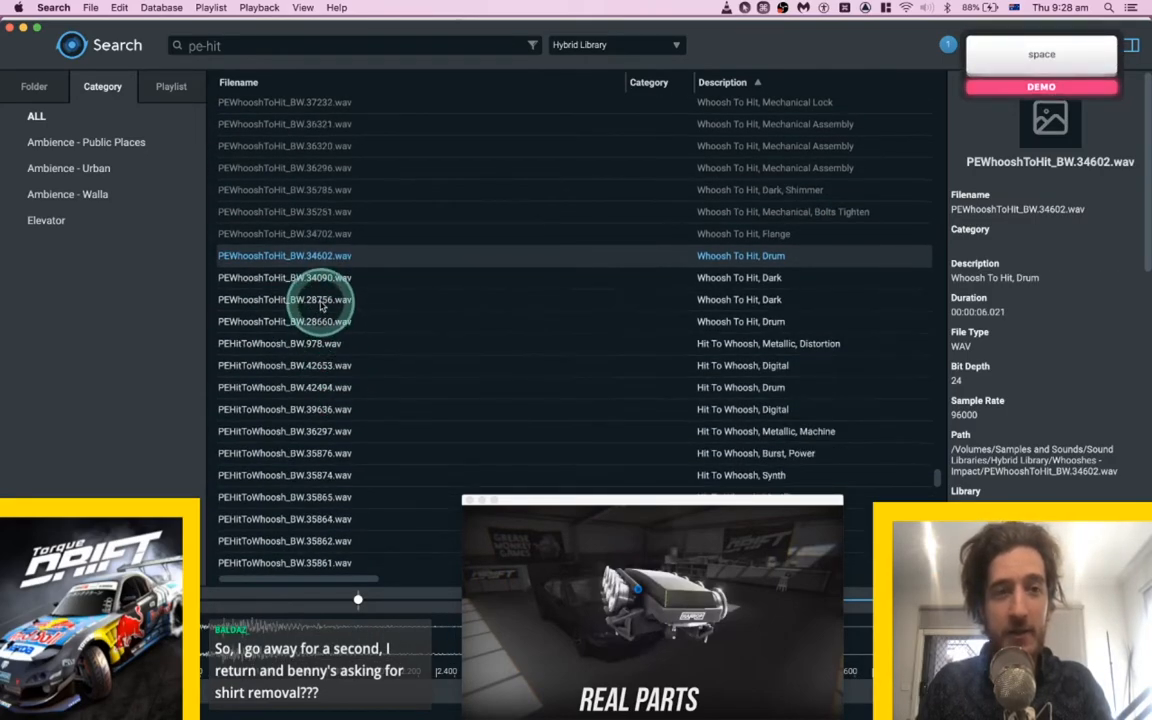
{"action": "left_click", "coordinate": [321, 305]}
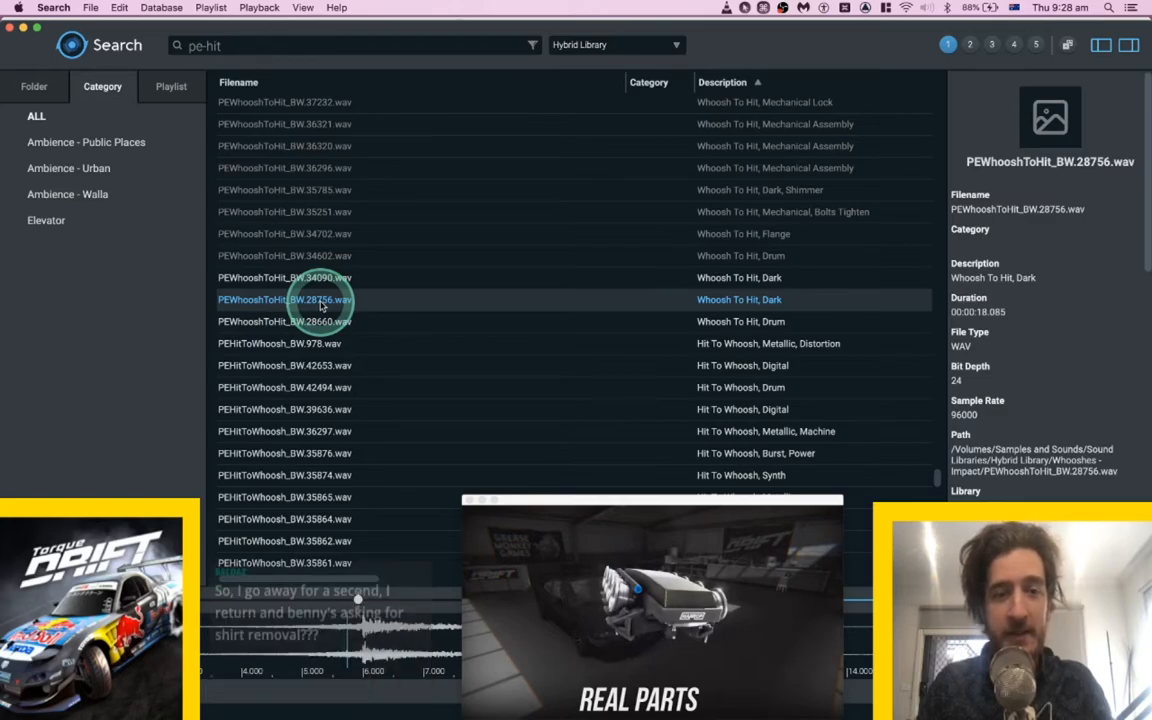
{"action": "key", "text": "space"}
Audition PEWhooshToHit 28660 and 34090 and PEHitToWhoosh 978 and 42494, then select PEWhooshToHit_BW.28660.wav.
{"action": "left_click", "coordinate": [341, 325]}
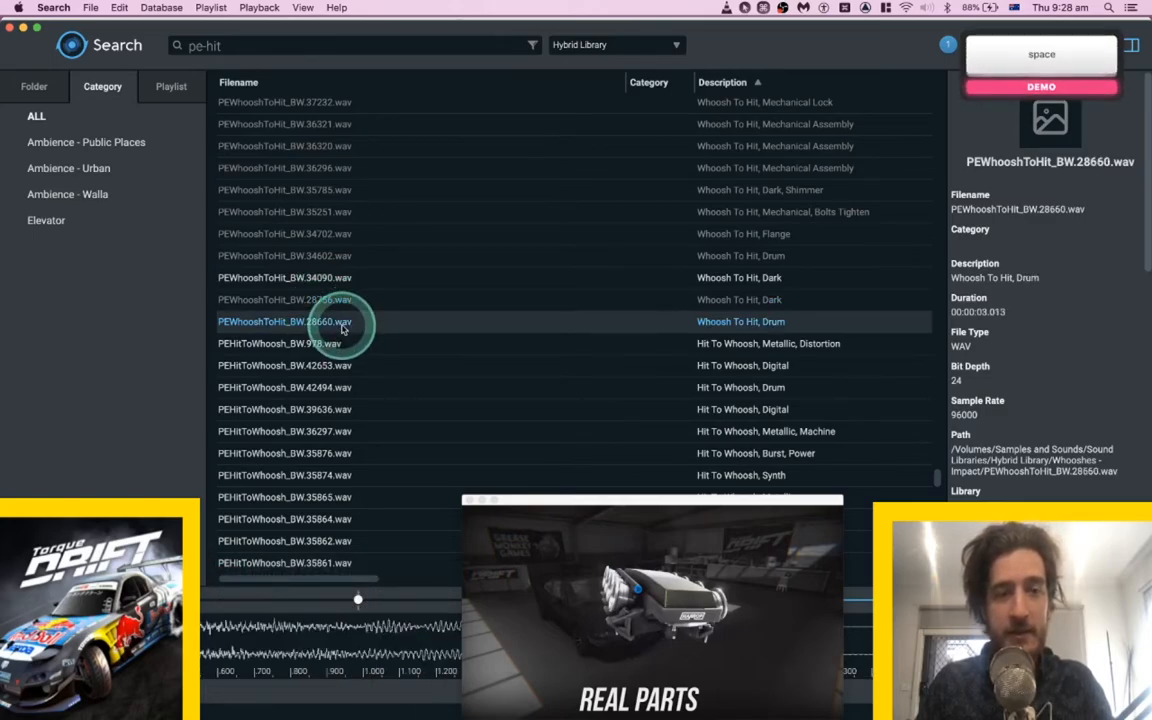
{"action": "left_click", "coordinate": [342, 345]}
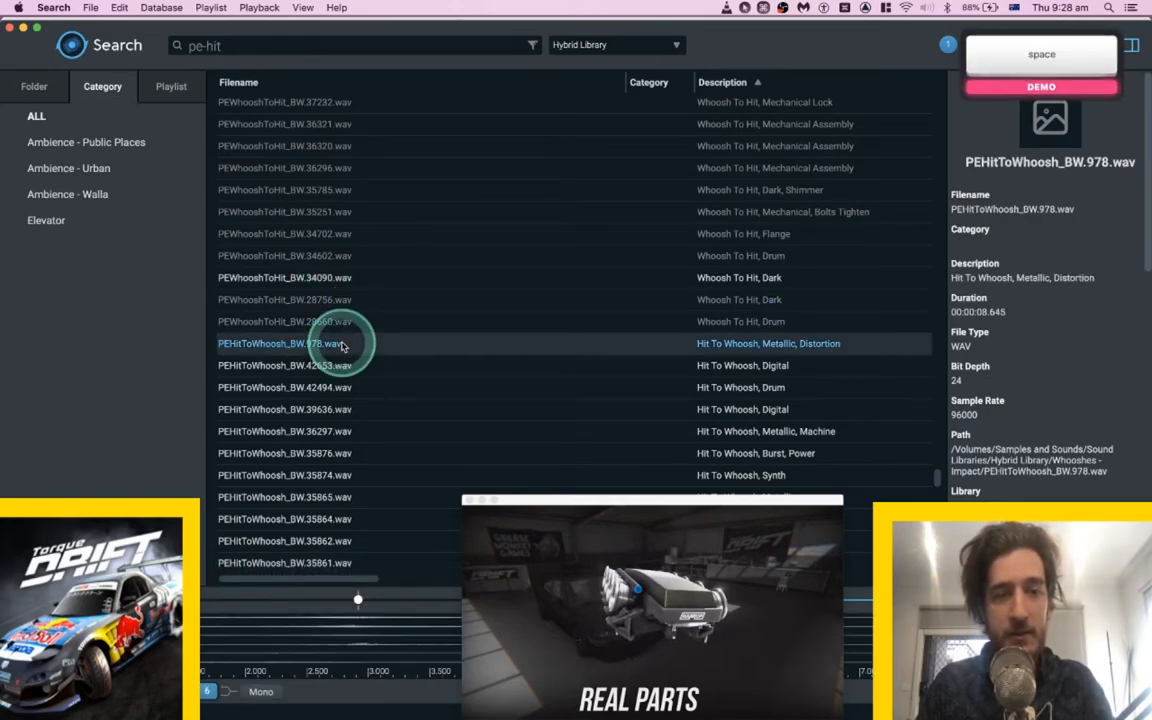
{"action": "left_click", "coordinate": [340, 388]}
{"action": "left_click", "coordinate": [329, 279]}
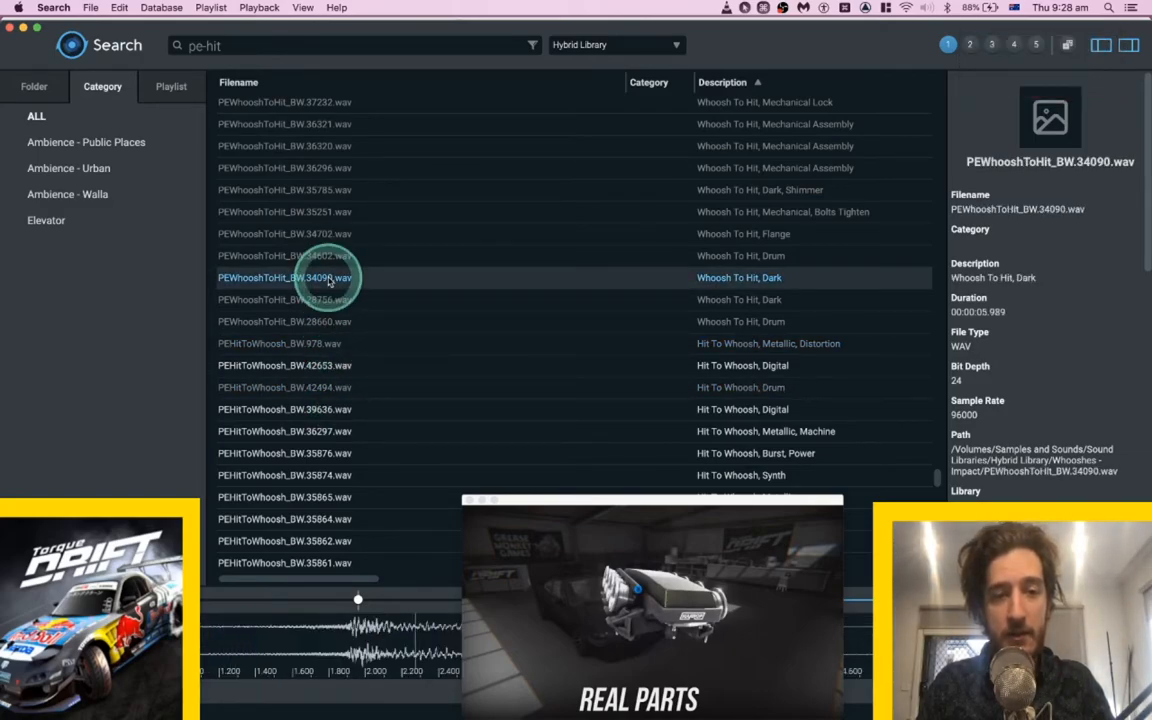
{"action": "key", "text": "space"}
{"action": "left_click", "coordinate": [331, 300]}
{"action": "left_click", "coordinate": [326, 330]}
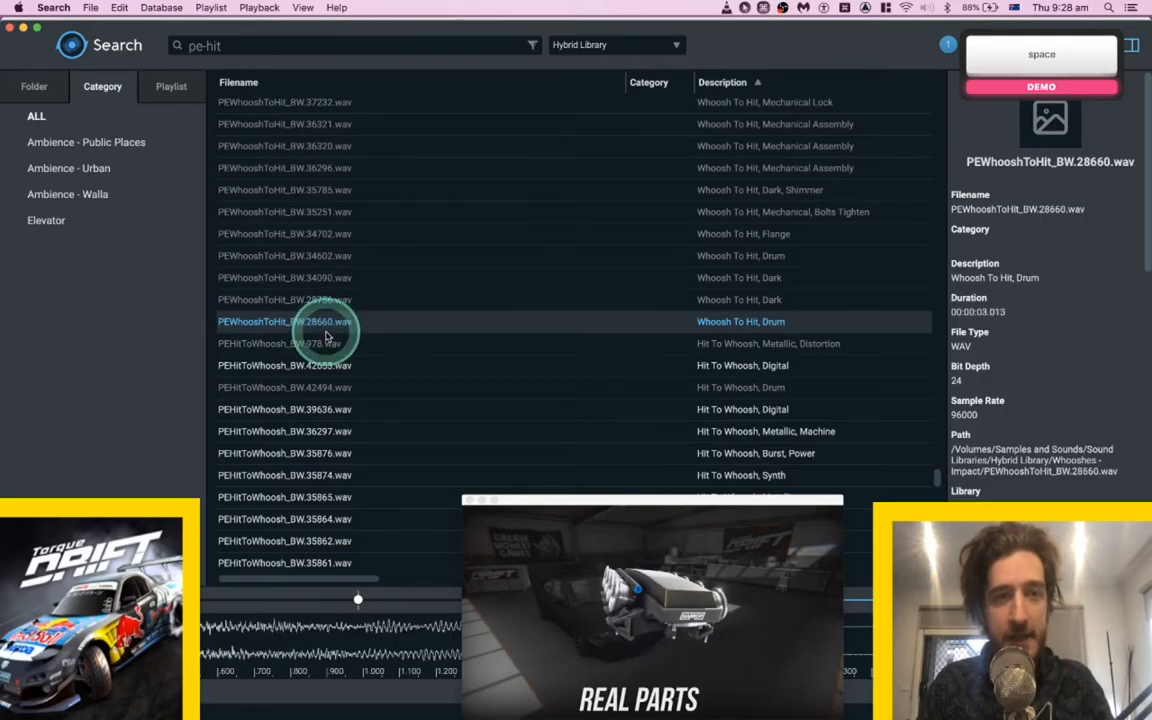
Switch back to Pro Tools and play the sequence from 7|1|328 to review the car-parts shots.
{"action": "key", "text": "super+Tab"}
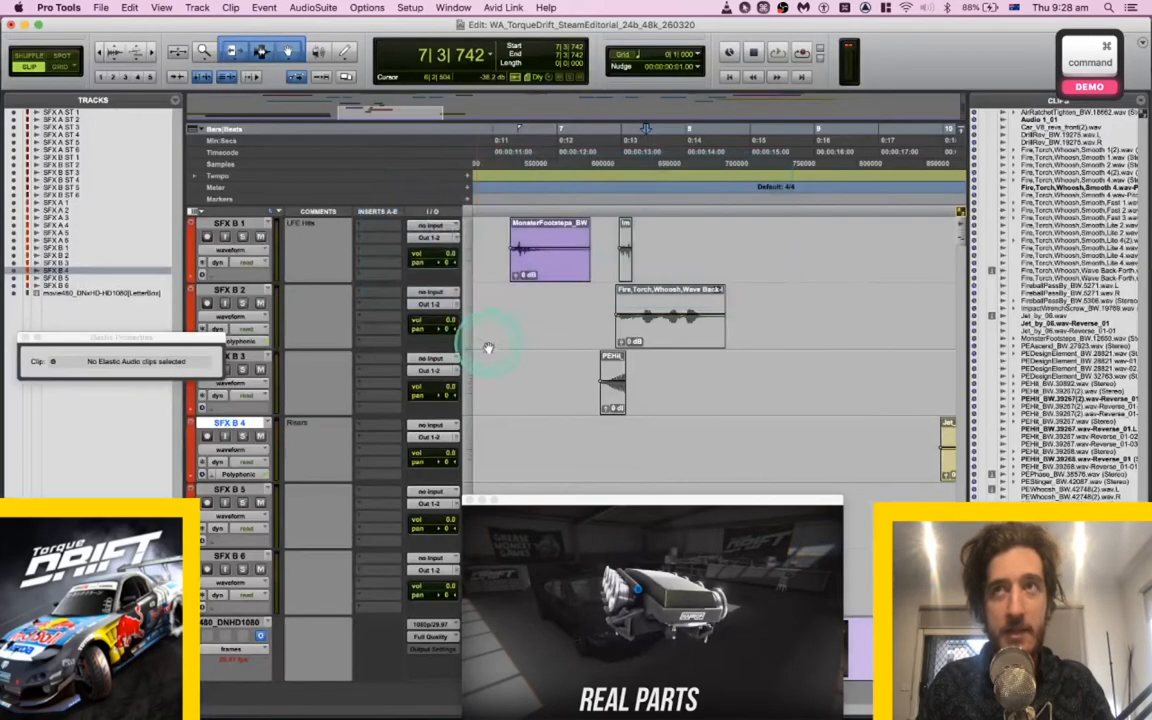
{"action": "left_click", "coordinate": [562, 300]}
{"action": "key", "text": "space"}
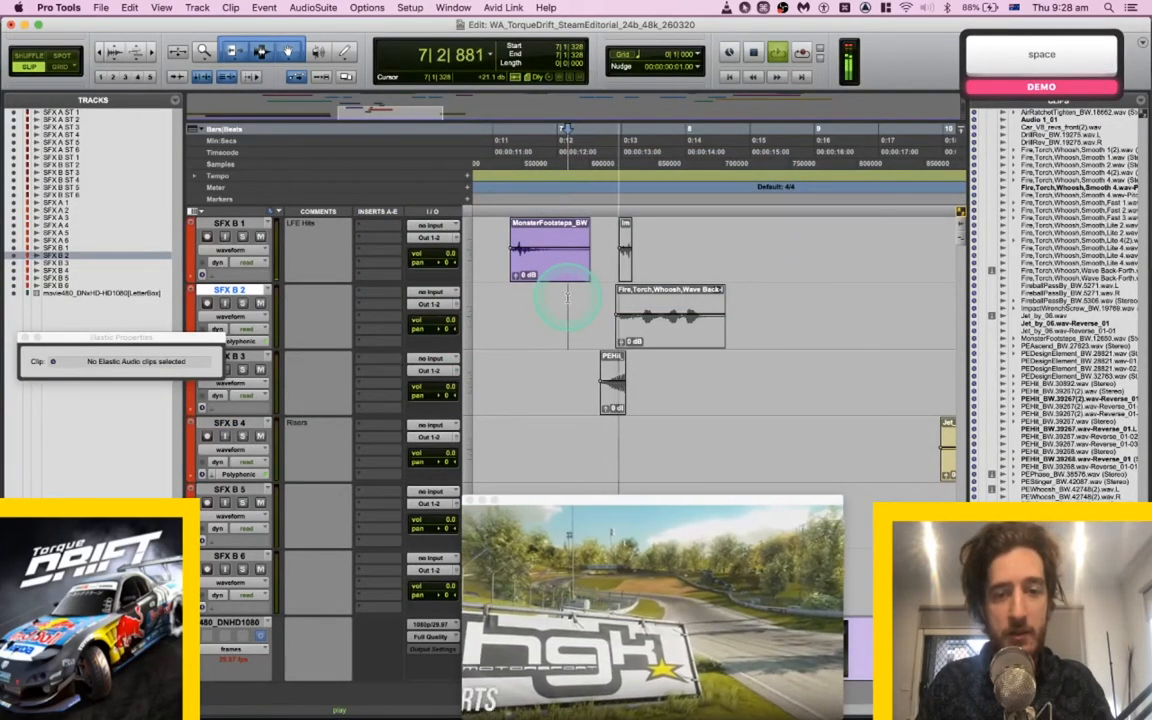
{"action": "scroll", "coordinate": [567, 298], "scroll_direction": "right", "scroll_amount": 3}
{"action": "scroll", "coordinate": [567, 298], "scroll_direction": "up", "scroll_amount": 1}
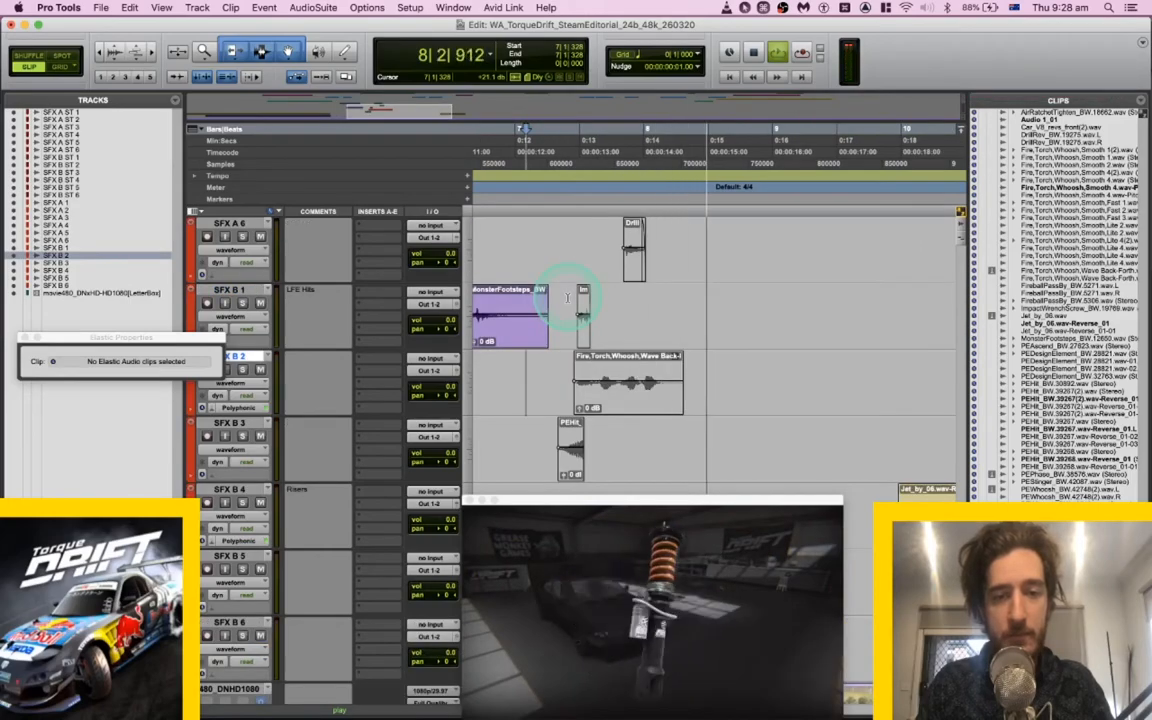
{"action": "scroll", "coordinate": [567, 298], "scroll_direction": "up", "scroll_amount": 1}
{"action": "scroll", "coordinate": [567, 298], "scroll_direction": "right", "scroll_amount": 1}
{"action": "key", "text": "space"}
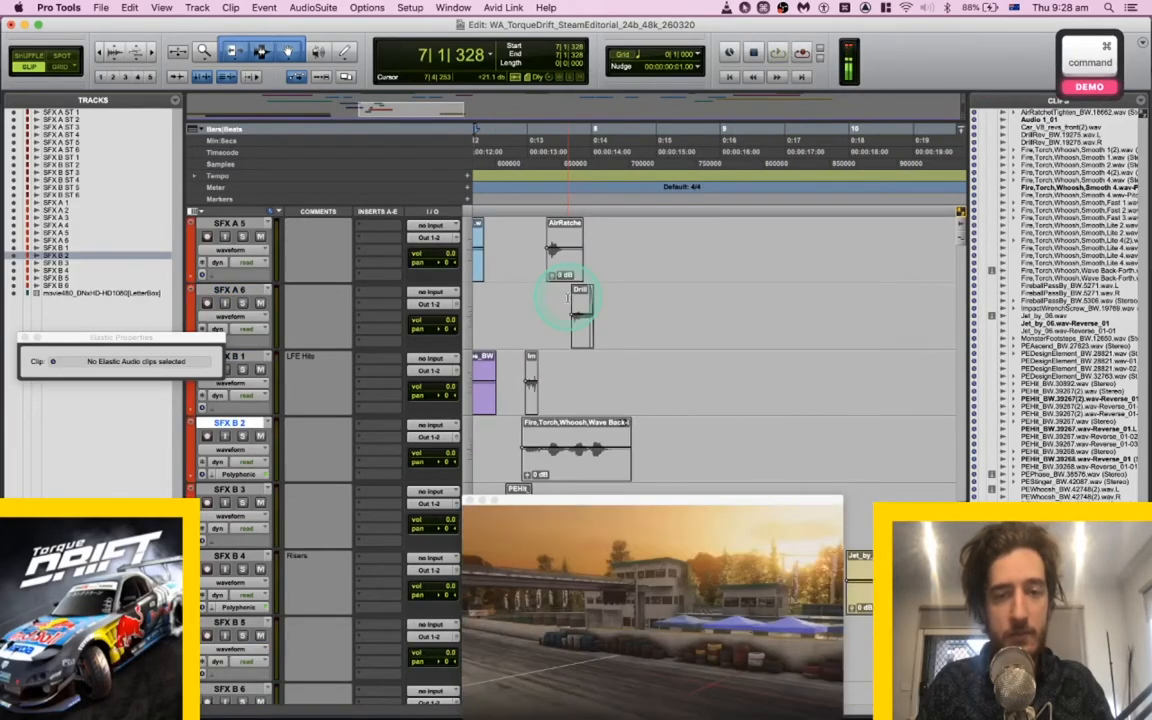
Insert PEWhooshToHit_BW.28660.wav from the Search app onto SFX B ST 5 at 8|1|932.
{"action": "left_click", "coordinate": [622, 302]}
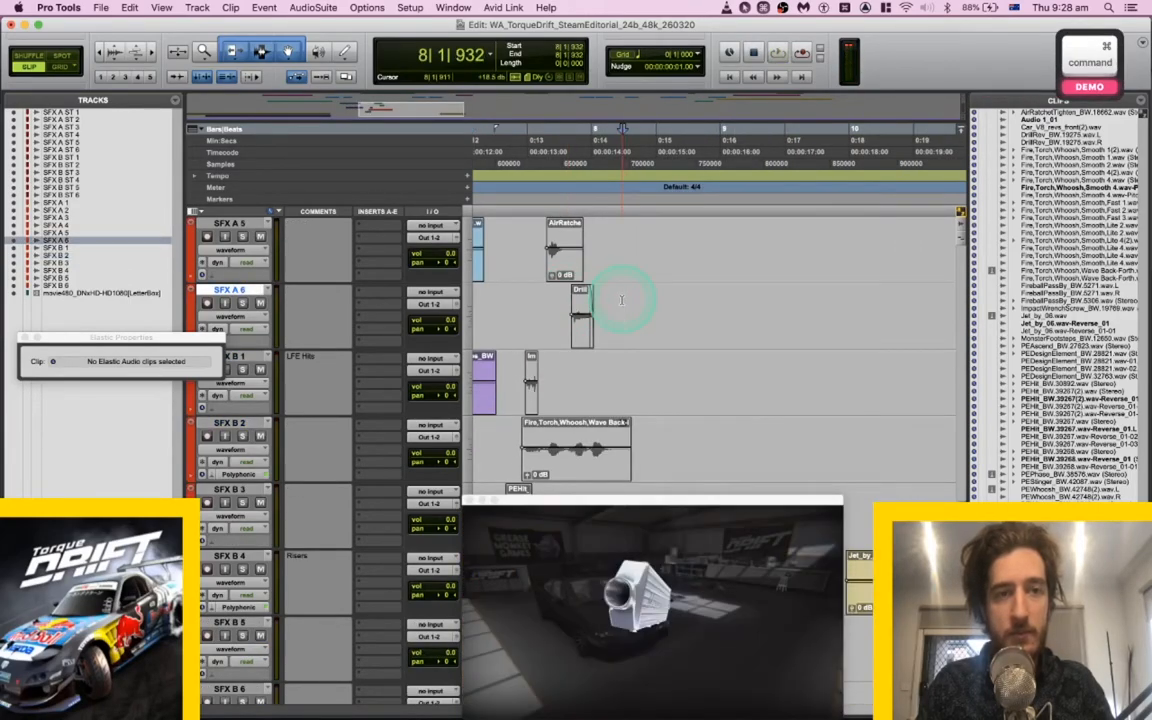
{"action": "scroll", "coordinate": [621, 299], "scroll_direction": "up", "scroll_amount": 2}
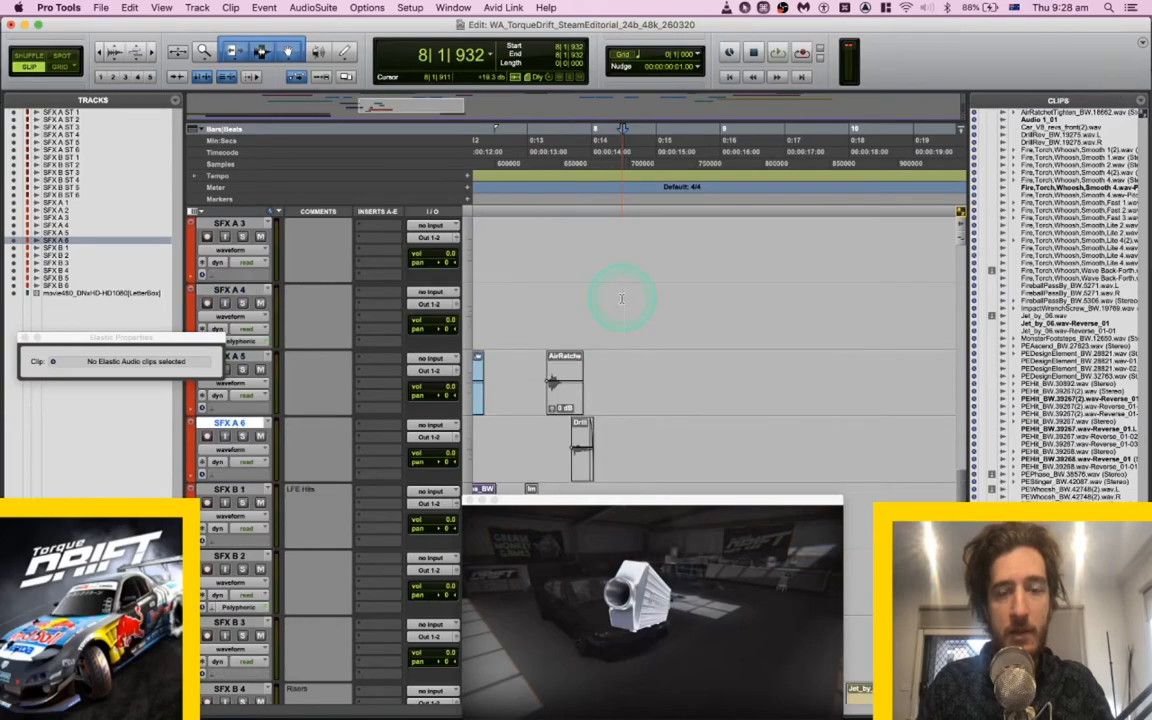
{"action": "key", "text": "semicolon"}
{"action": "key", "text": "semicolon"}
{"action": "key", "text": "semicolon"}
{"action": "key", "text": "semicolon"}
{"action": "key", "text": "semicolon"}
{"action": "key", "text": "semicolon"}
{"action": "key", "text": "semicolon"}
{"action": "key", "text": "p"}
{"action": "key", "text": "p"}
{"action": "key", "text": "p"}
{"action": "key", "text": "p"}
{"action": "key", "text": "p"}
{"action": "key", "text": "p"}
{"action": "key", "text": "p"}
{"action": "key", "text": "p"}
{"action": "key", "text": "p"}
{"action": "key", "text": "p"}
{"action": "key", "text": "p"}
{"action": "key", "text": "p"}
{"action": "key", "text": "p"}
{"action": "key", "text": "p"}
{"action": "key", "text": "p"}
{"action": "key", "text": "p"}
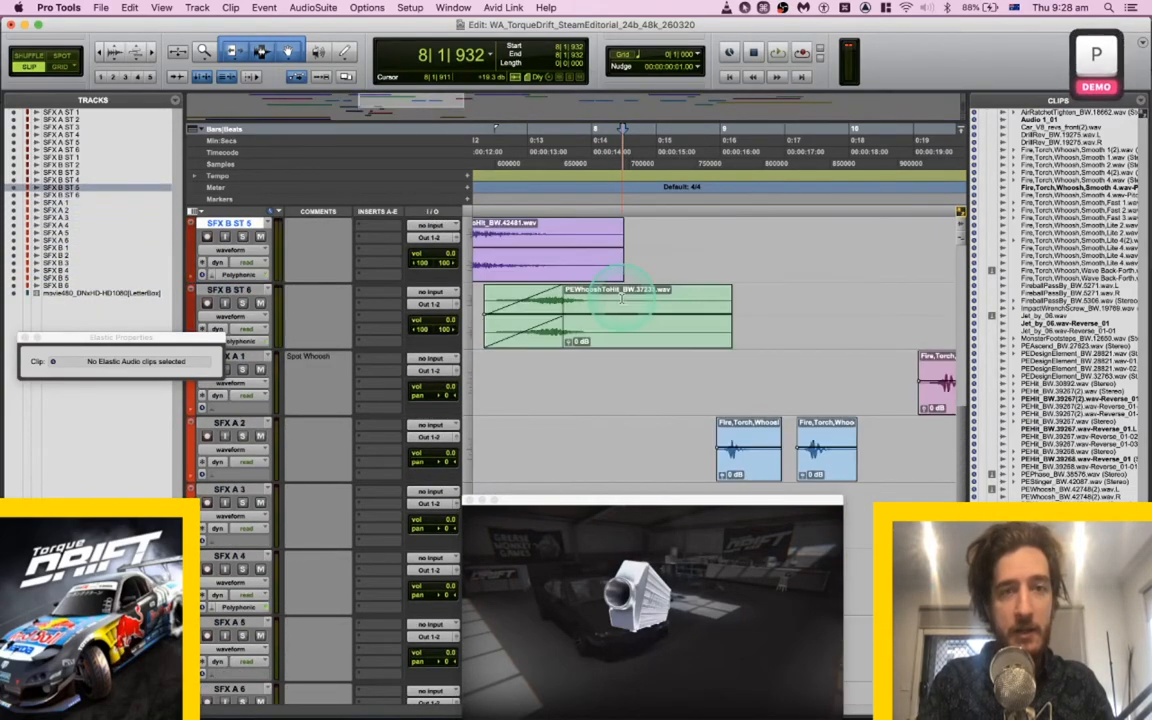
{"action": "key", "text": "semicolon"}
{"action": "key", "text": "semicolon"}
{"action": "key", "text": "semicolon"}
{"action": "key", "text": "p"}
{"action": "key", "text": "super+Tab"}
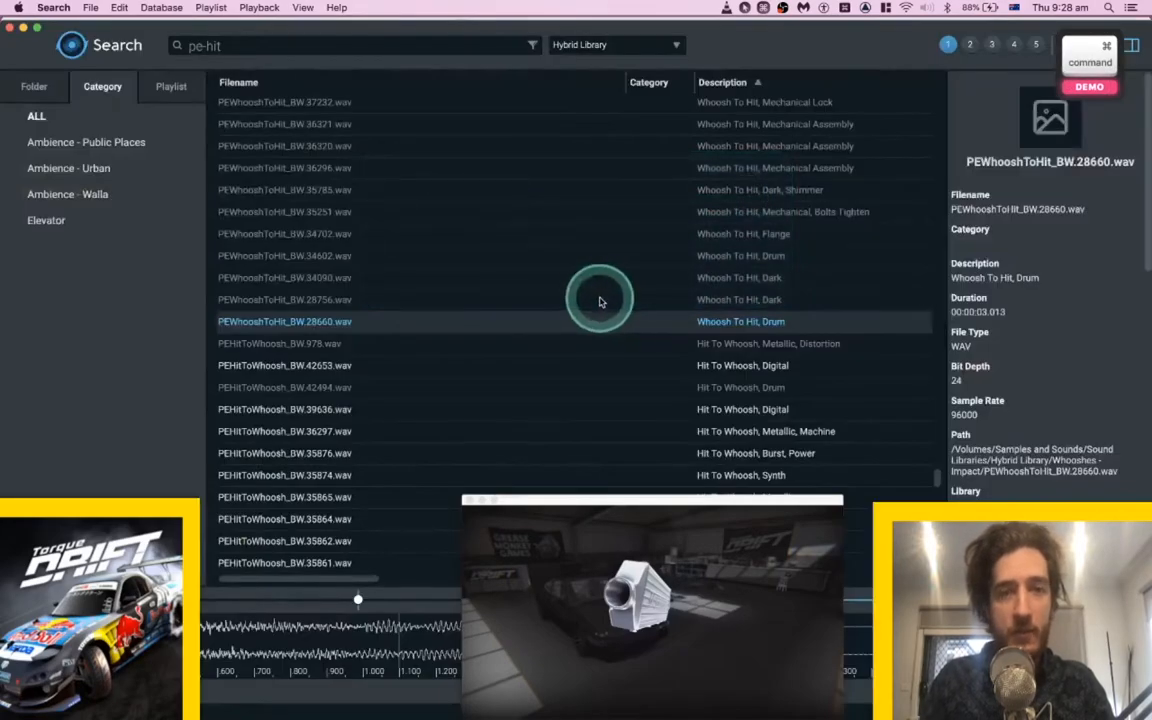
{"action": "key", "text": "s"}
Audition the new PEWhooshToHit_BW.28660.wav clip on SFX B ST 5 and move its start to 8|3|561.
{"action": "key", "text": "space"}
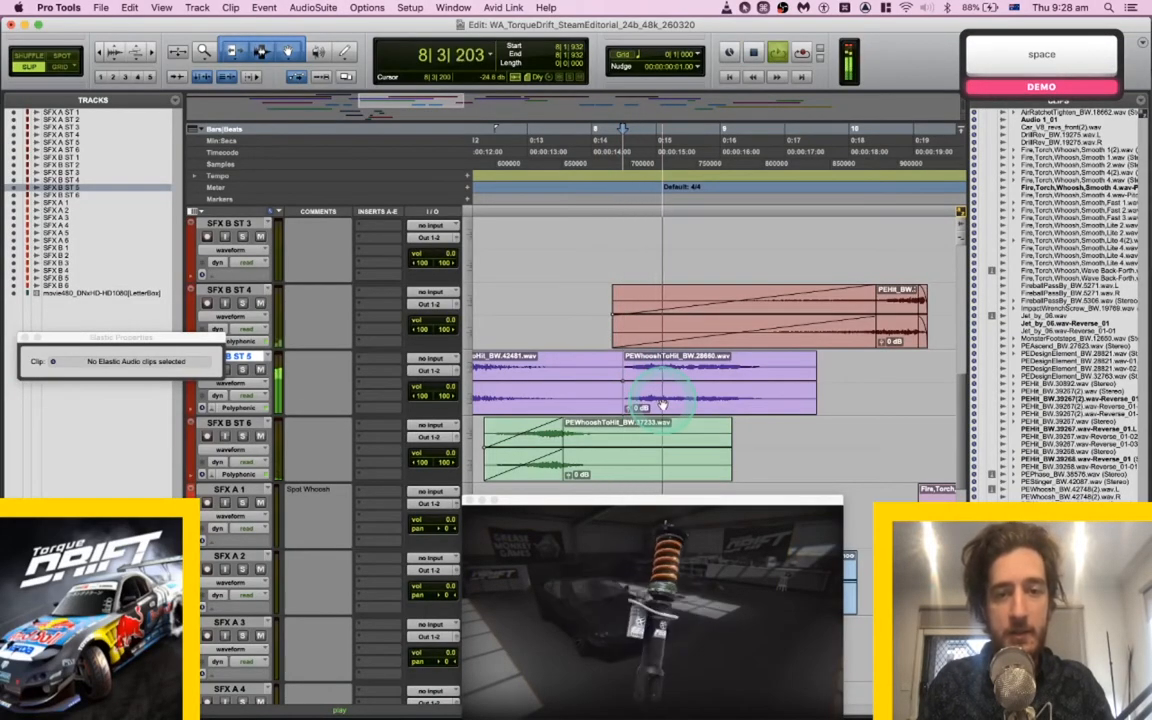
{"action": "left_click_drag", "start_coordinate": [665, 403], "coordinate": [700, 402]}
{"action": "key", "text": "space"}
{"action": "key", "text": "space"}
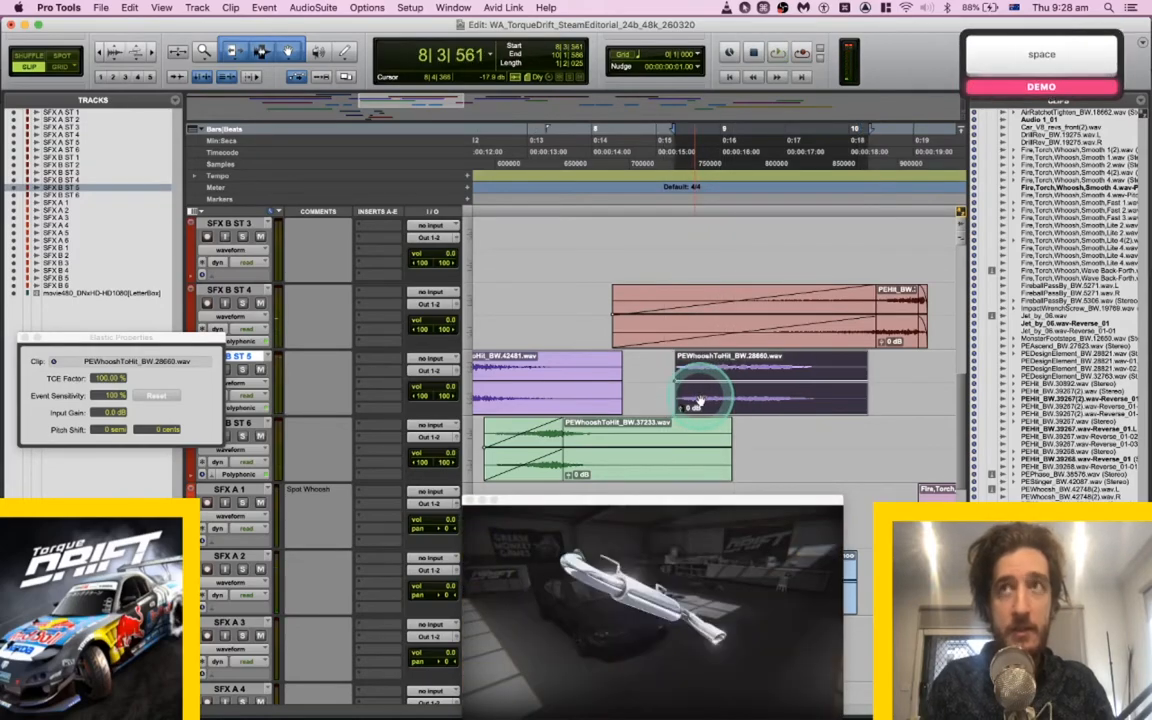
Nudge the PEWhooshToHit_BW.28660.wav clip three frames later to start at 8|3|753 and play it back.
{"action": "key", "text": "space"}
{"action": "key", "text": "period"}
{"action": "key", "text": "period"}
{"action": "key", "text": "period"}
{"action": "key", "text": "space"}
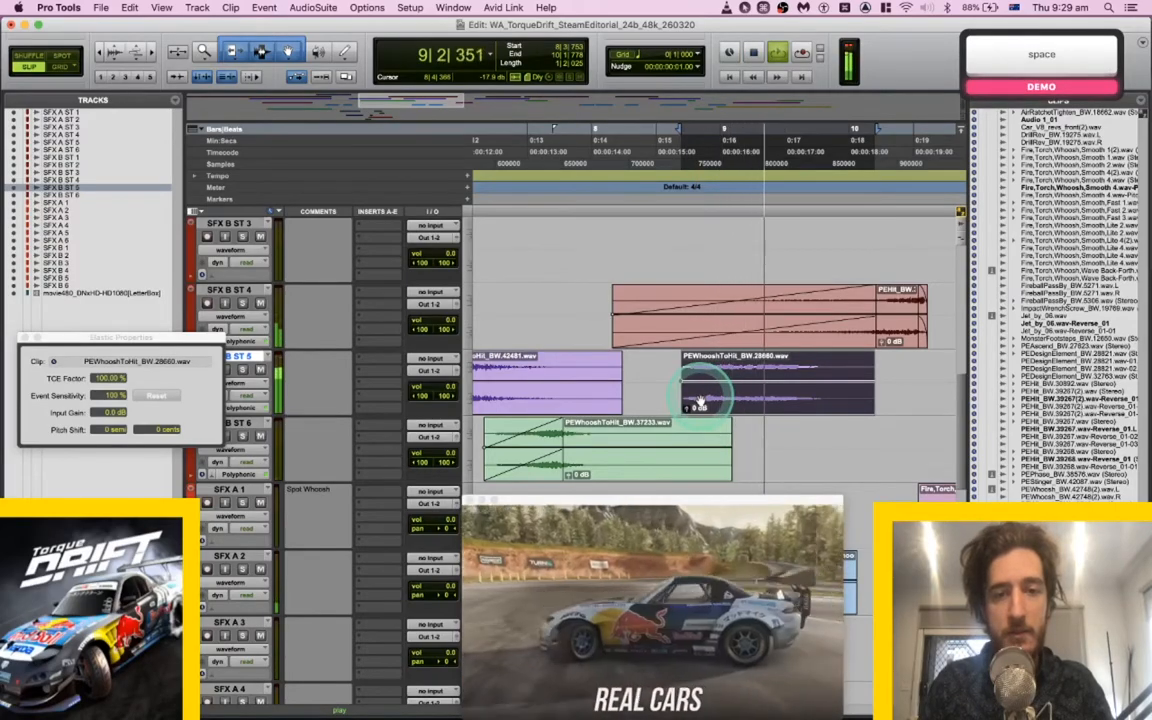
Mute the PEStinger_BW.42087.wav clip on SFX B ST 5 during playback.
{"action": "left_click", "coordinate": [643, 372]}
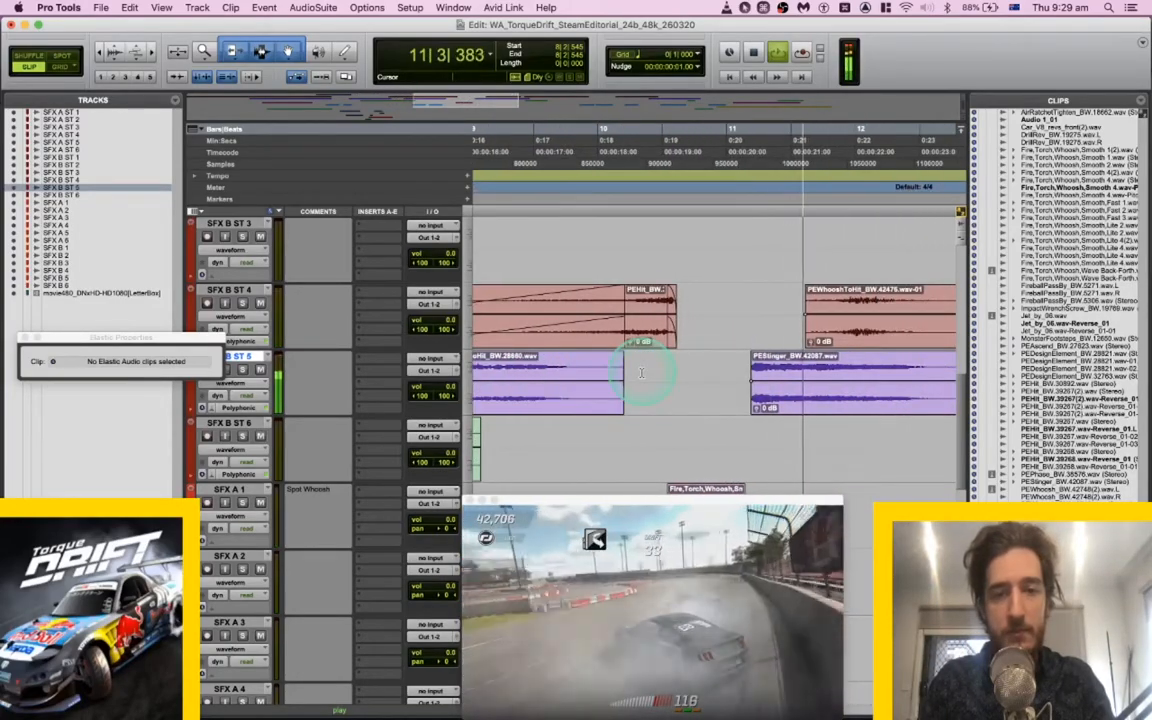
{"action": "scroll", "coordinate": [642, 373], "scroll_direction": "down", "scroll_amount": 2}
{"action": "left_click", "coordinate": [741, 345]}
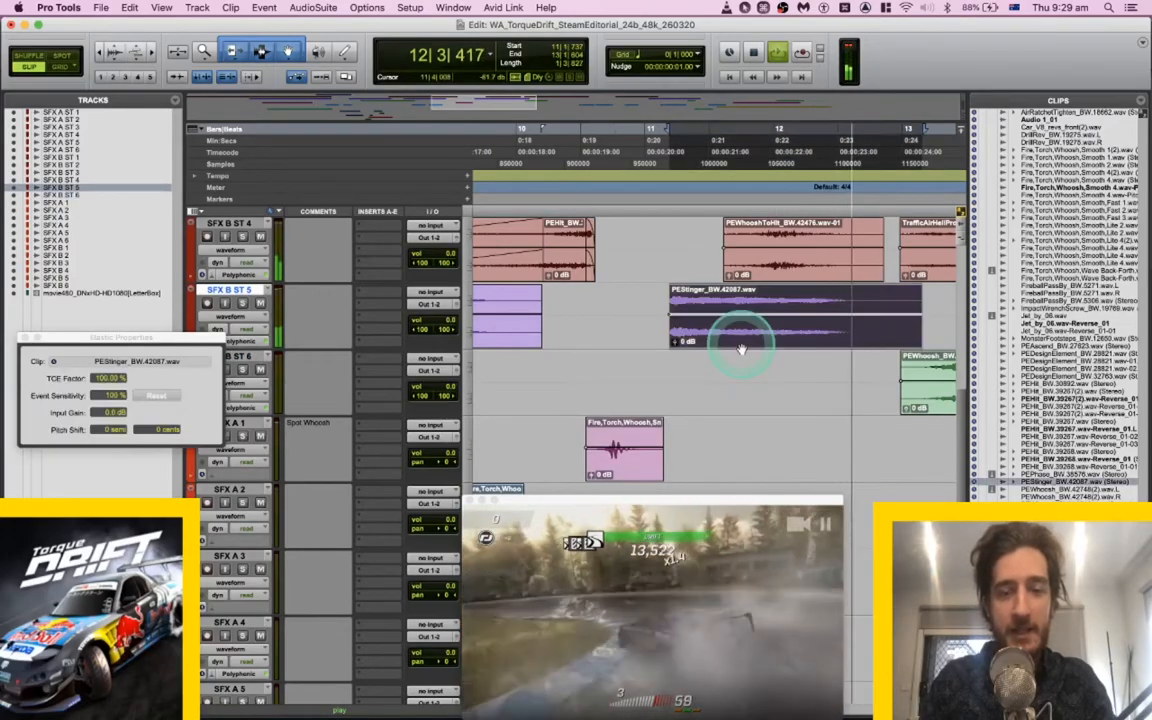
{"action": "key", "text": "super+m"}
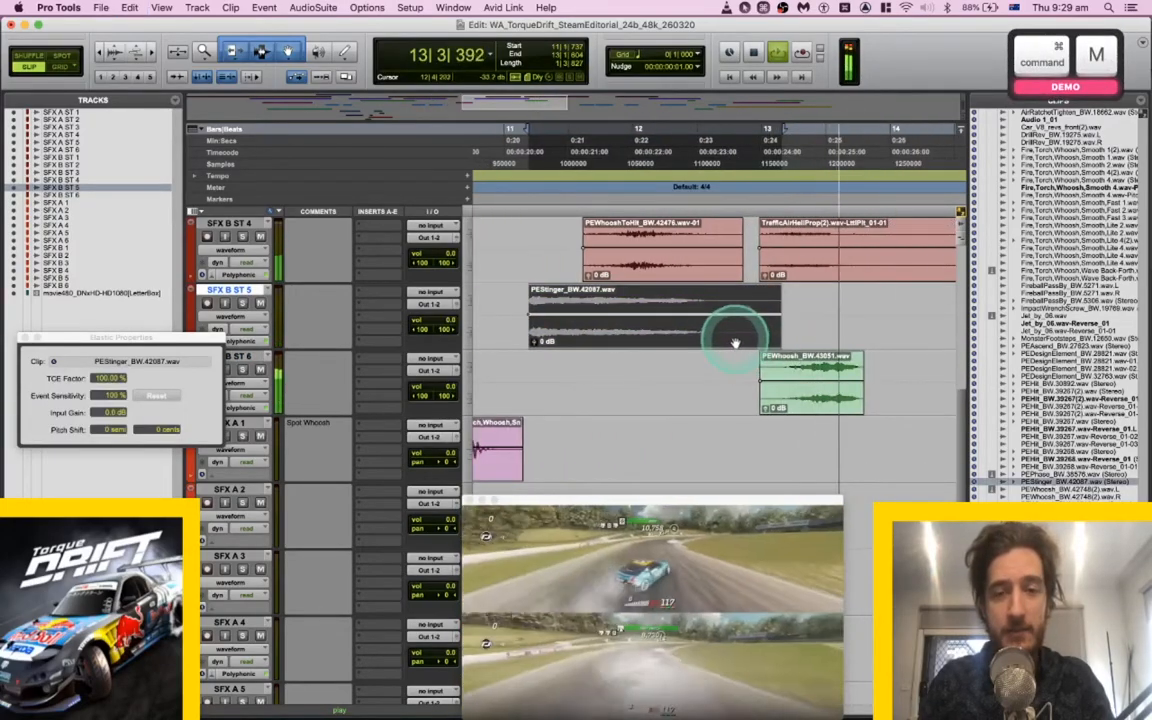
{"action": "left_click", "coordinate": [735, 292]}
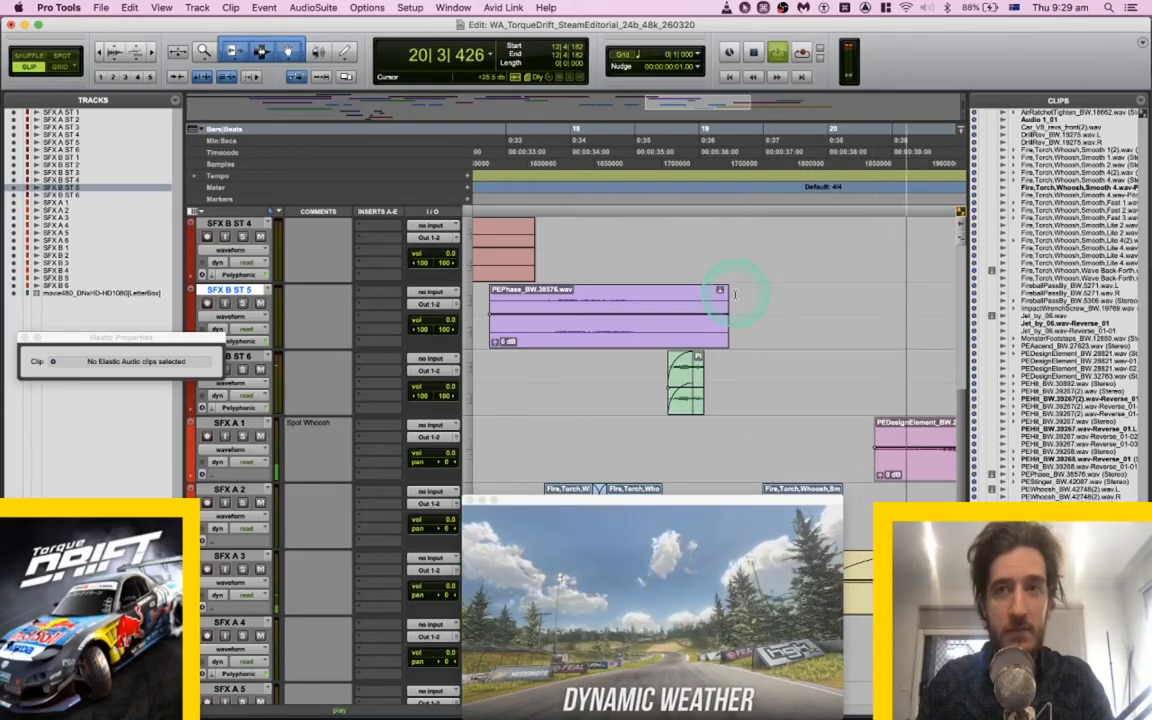
Stop playback, save the session and return to the start of the timeline at 1|1|000.
{"action": "key", "text": "space"}
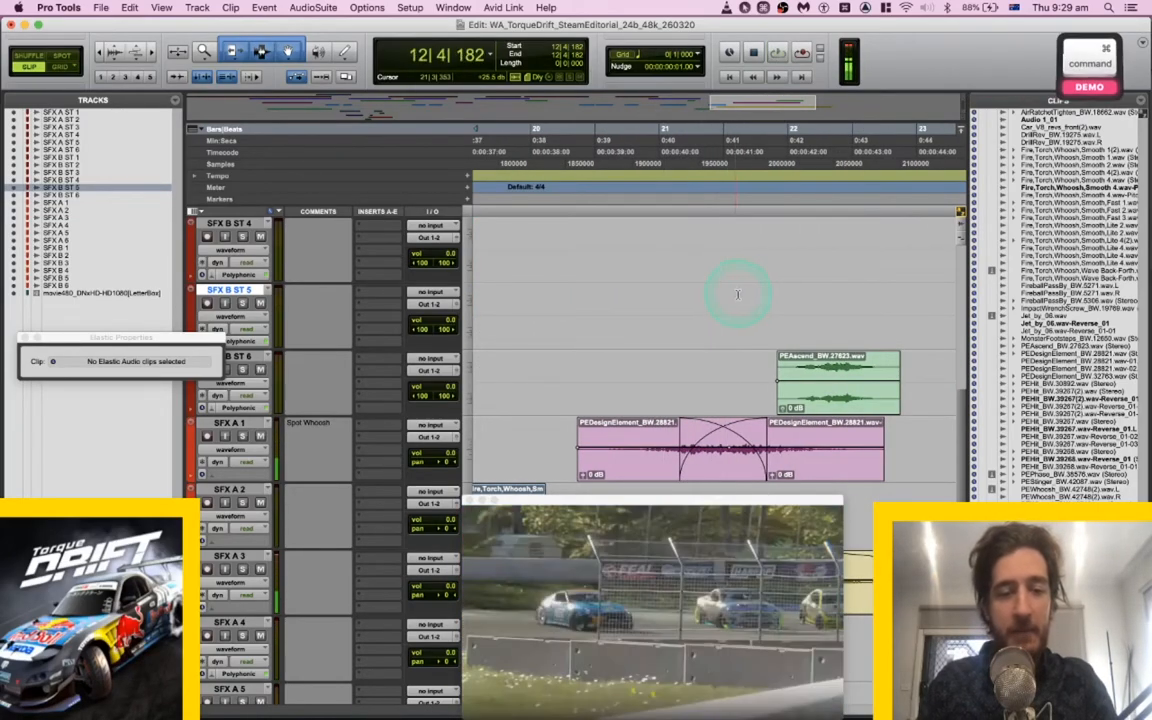
{"action": "key", "text": "super+s"}
{"action": "key", "text": "Return"}
{"action": "scroll", "coordinate": [673, 296], "scroll_direction": "up", "scroll_amount": 5}
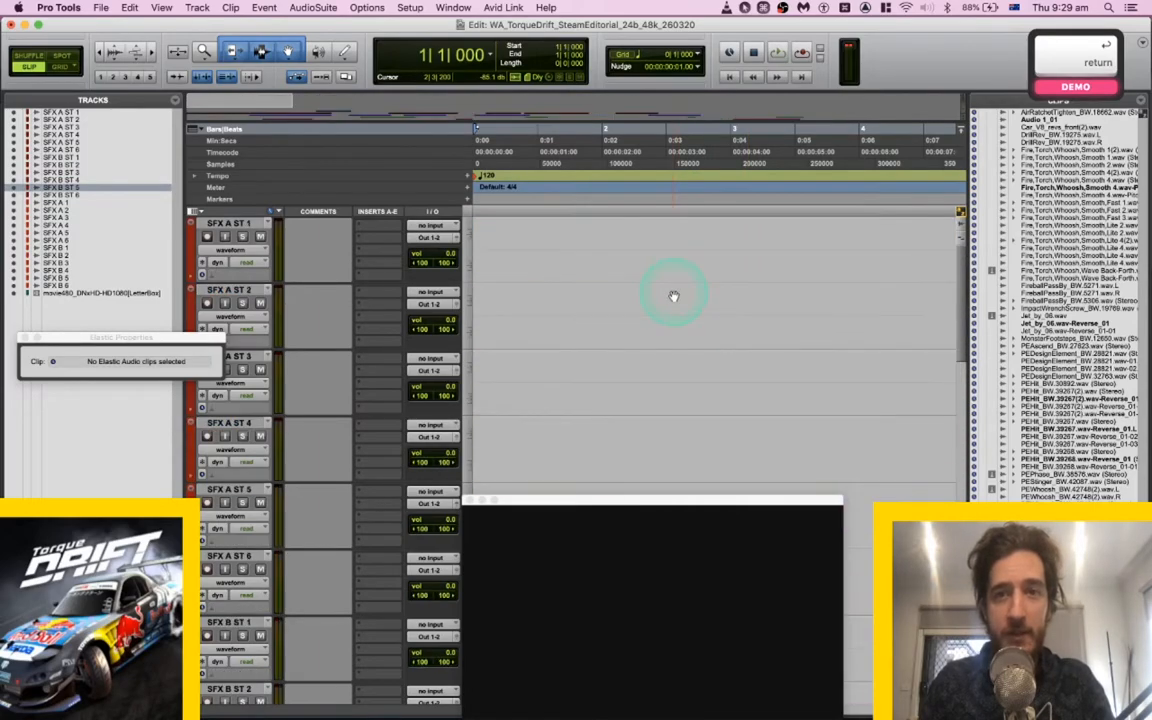
Switch to Finder and select movie480.webm on the Desktop.
{"action": "scroll", "coordinate": [673, 296], "scroll_direction": "down", "scroll_amount": 20}
{"action": "key", "text": "super+Tab"}
{"action": "key", "text": "super+Tab"}
{"action": "key", "text": "super+Tab"}
{"action": "key", "text": "super+Tab"}
{"action": "key", "text": "super+Tab"}
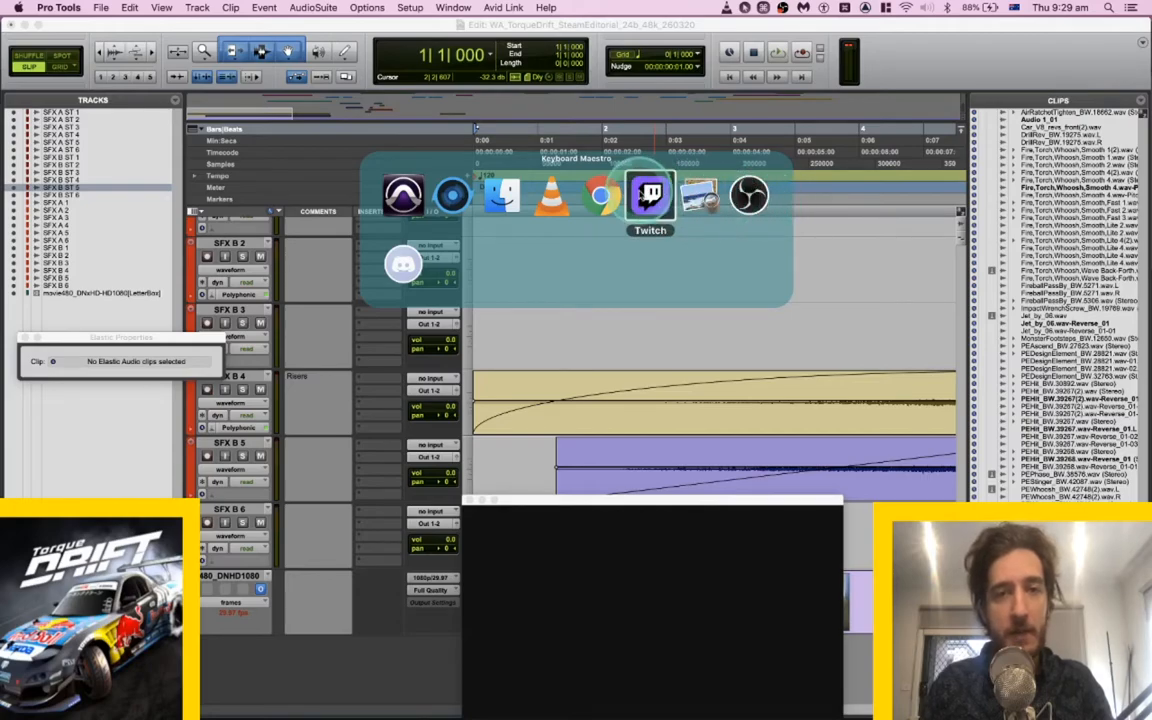
{"action": "left_click", "coordinate": [505, 197]}
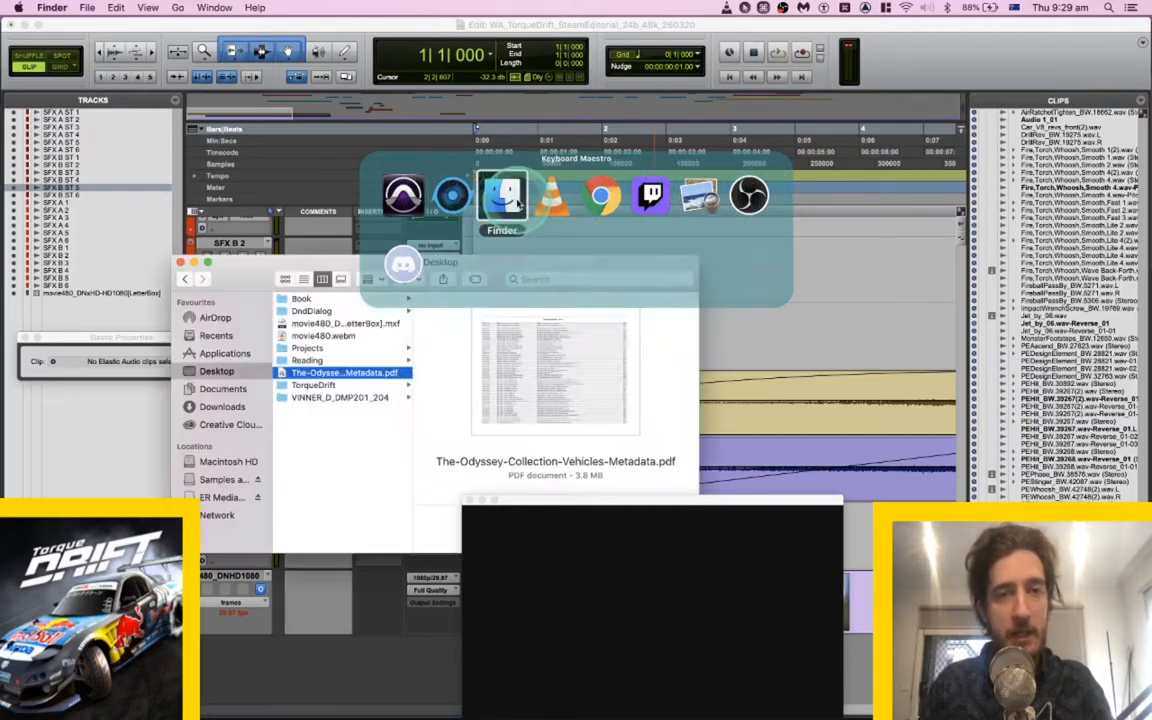
{"action": "left_click", "coordinate": [328, 335]}
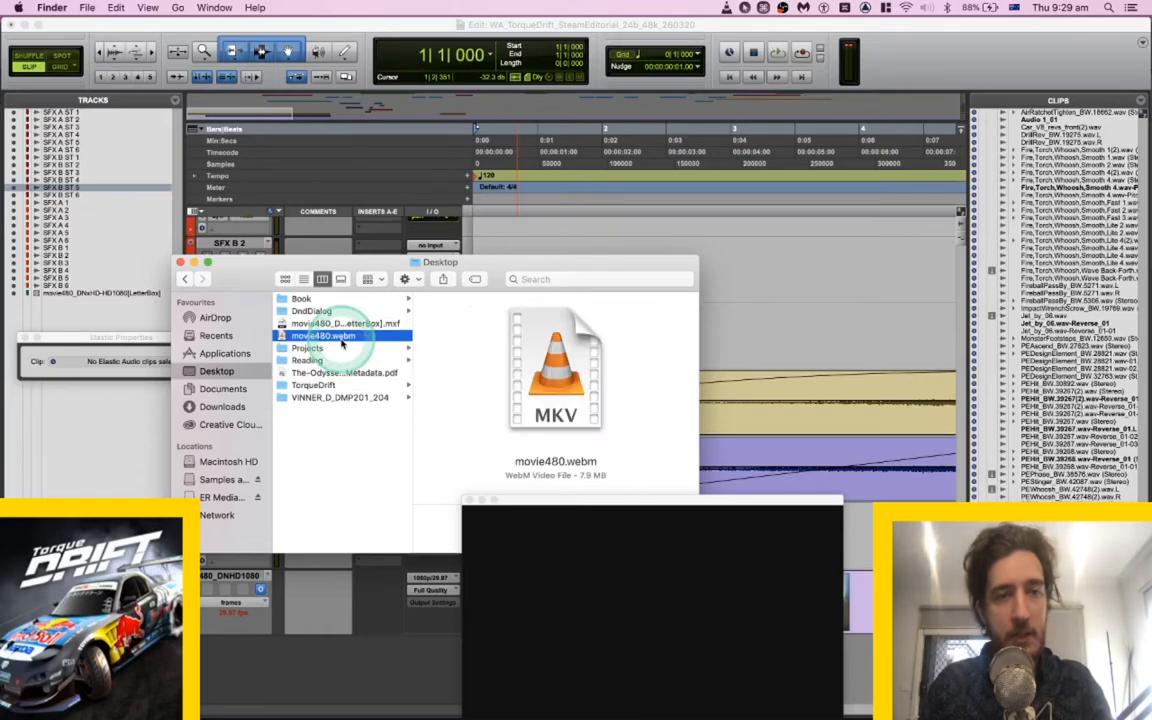
Try to encode movie480.webm with the Encode Selected Video Files service using the Audio Only setting.
{"action": "left_click_drag", "start_coordinate": [406, 262], "coordinate": [412, 212]}
{"action": "left_click", "coordinate": [346, 279]}
{"action": "right_click", "coordinate": [344, 284]}
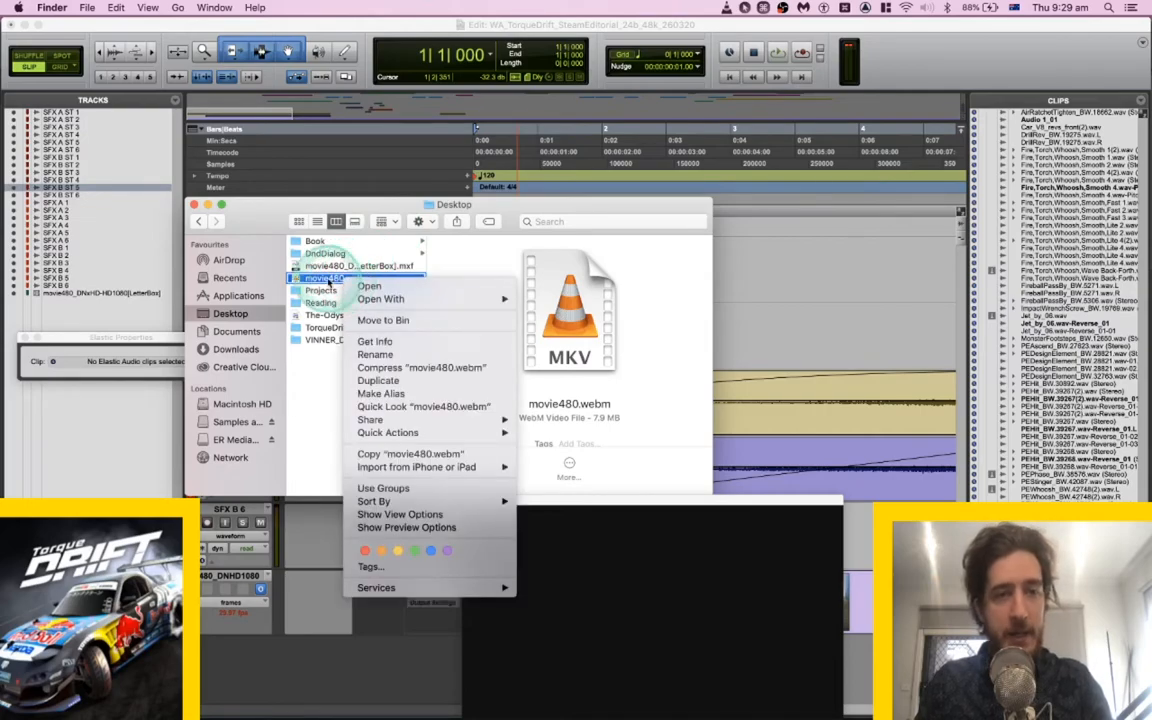
{"action": "left_click", "coordinate": [328, 283]}
{"action": "right_click", "coordinate": [328, 283]}
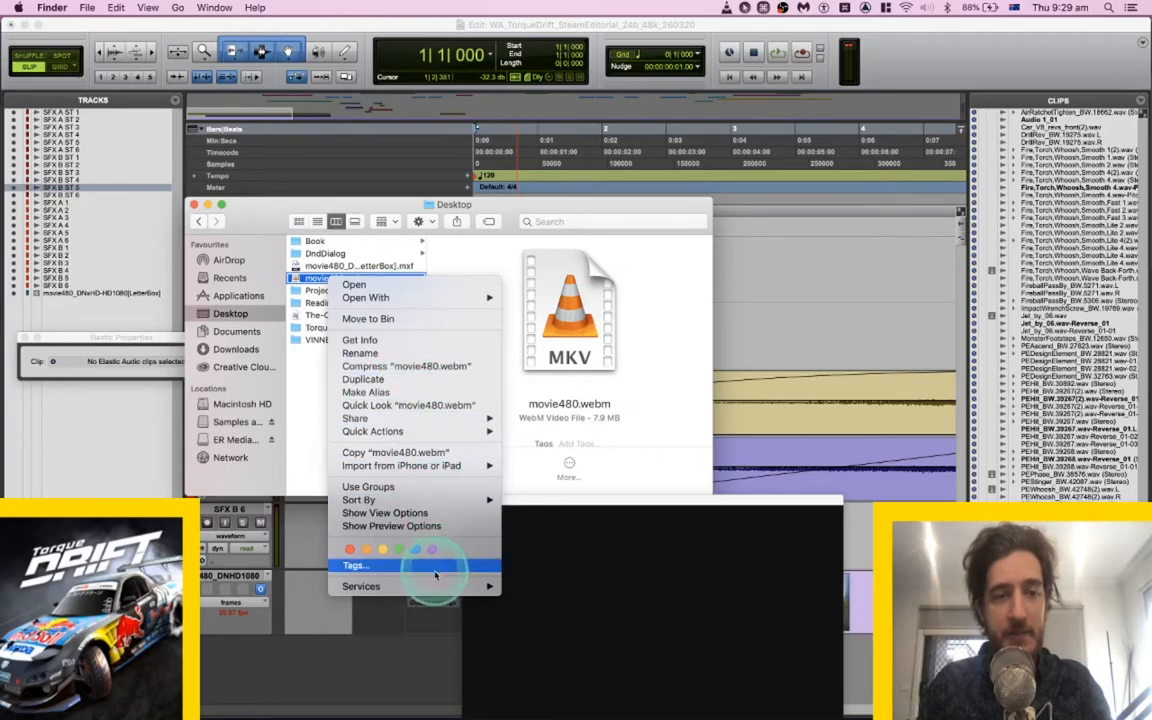
{"action": "mouse_move", "coordinate": [428, 586]}
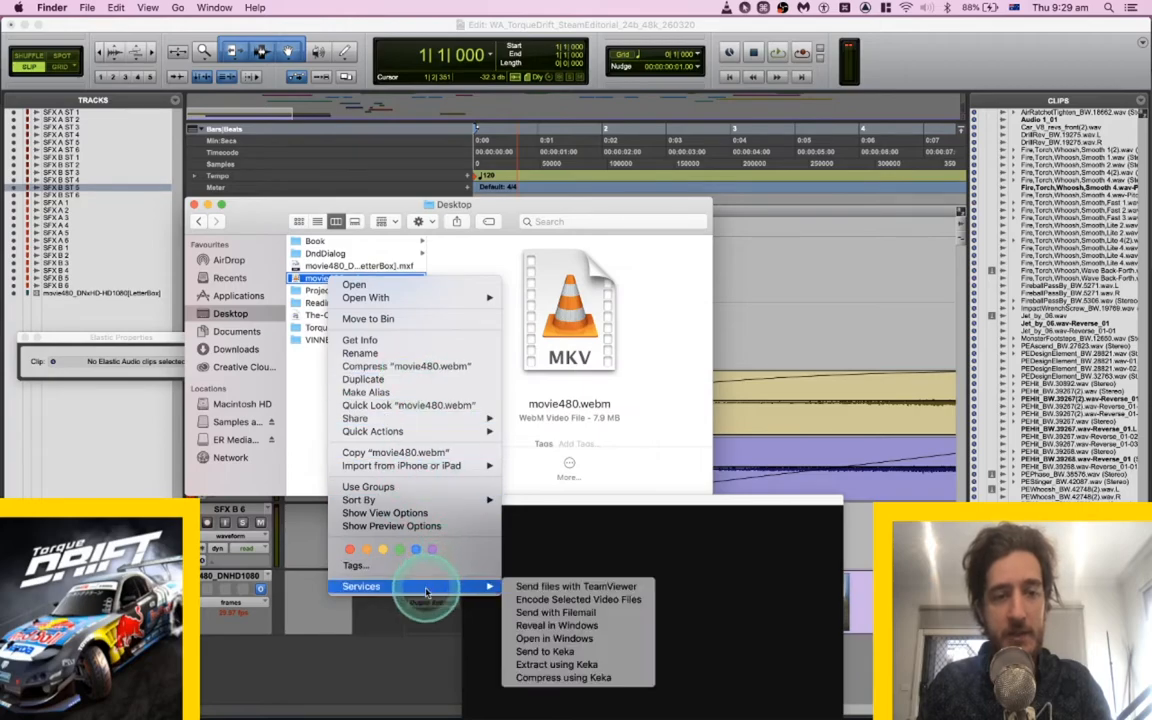
{"action": "left_click", "coordinate": [576, 599]}
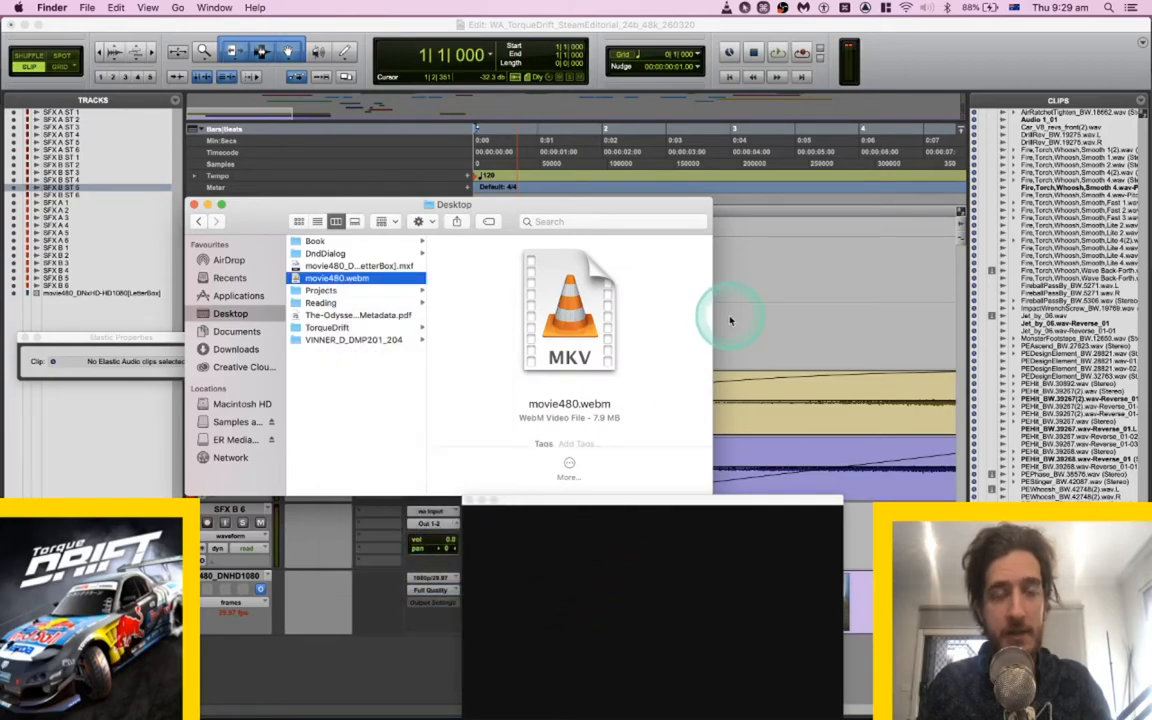
{"action": "left_click", "coordinate": [546, 205]}
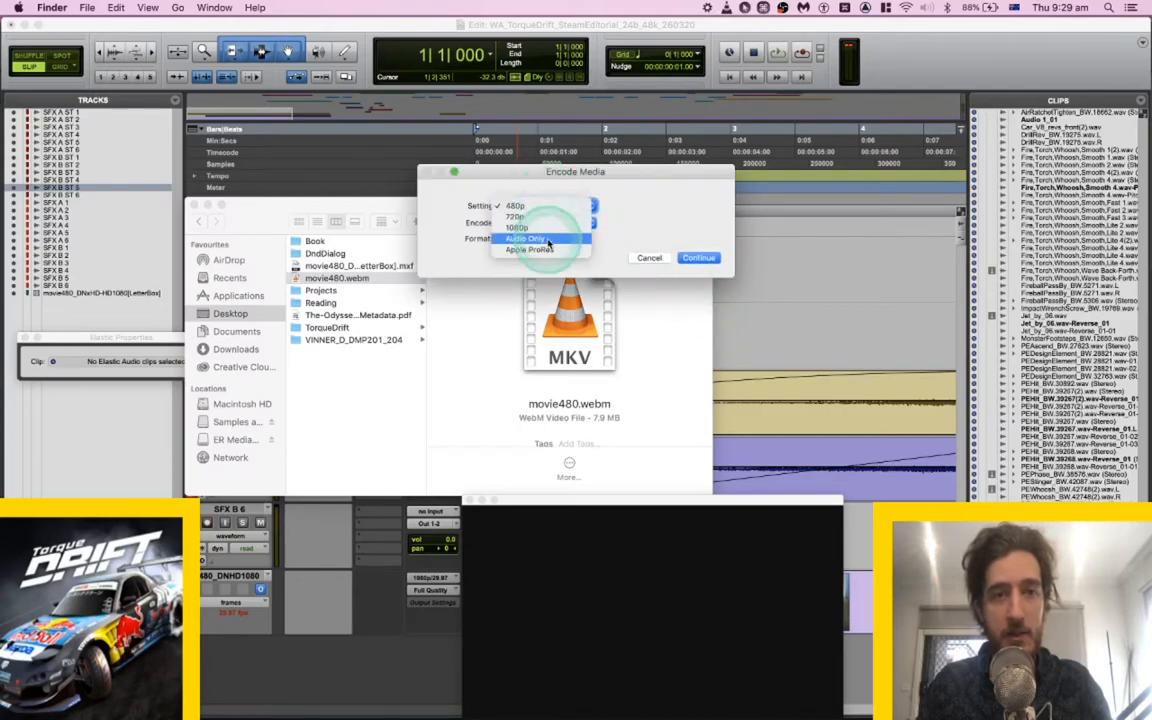
{"action": "left_click", "coordinate": [546, 240]}
{"action": "left_click", "coordinate": [697, 257]}
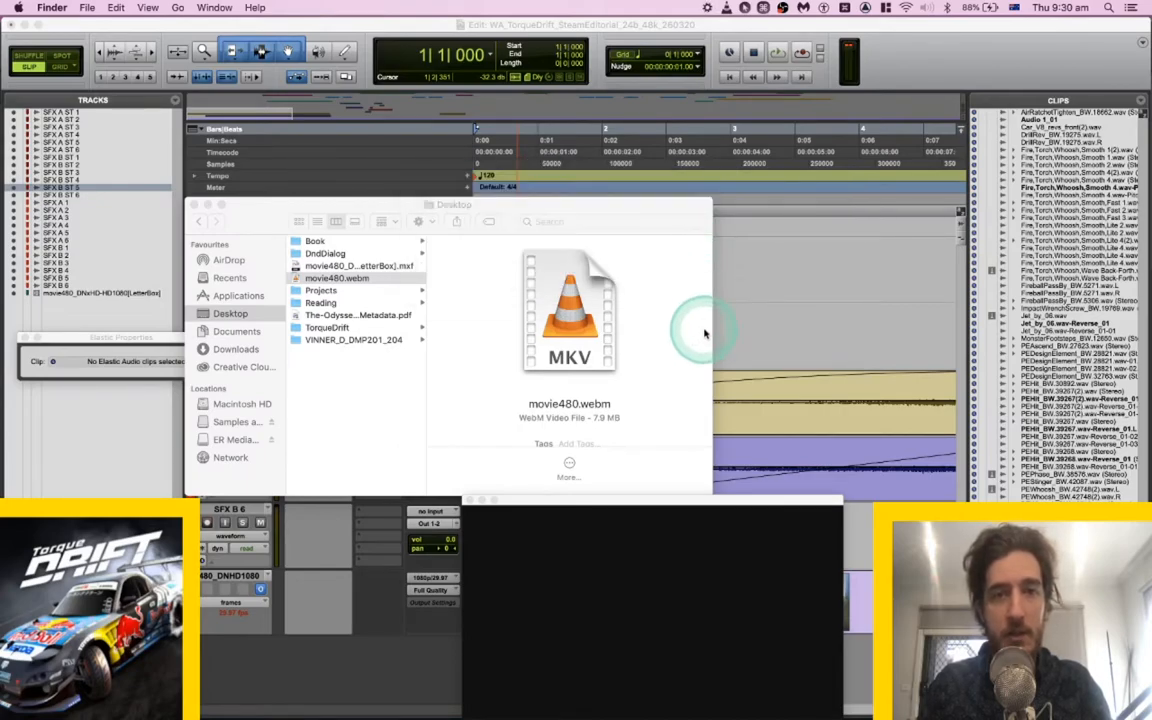
{"action": "scroll", "coordinate": [560, 216], "scroll_direction": "up", "scroll_amount": 5}
{"action": "scroll", "coordinate": [560, 216], "scroll_direction": "down", "scroll_amount": 5}
{"action": "scroll", "coordinate": [558, 215], "scroll_direction": "up", "scroll_amount": 5}
{"action": "scroll", "coordinate": [557, 214], "scroll_direction": "down", "scroll_amount": 5}
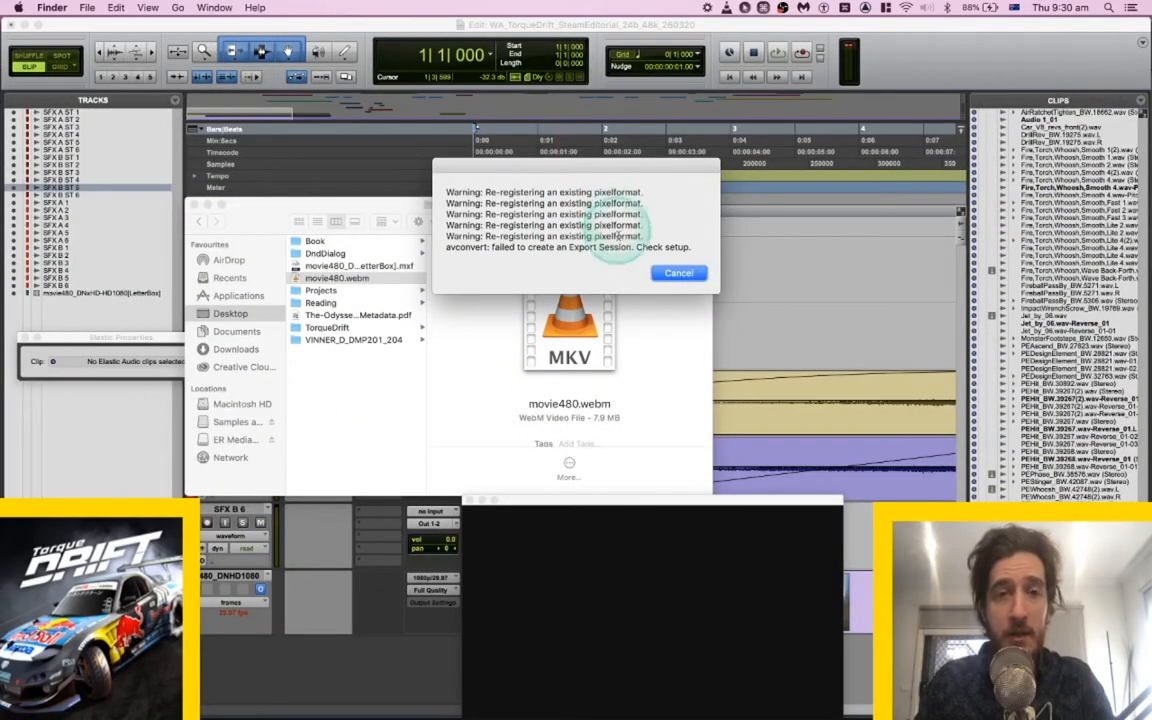
{"action": "left_click", "coordinate": [668, 273]}
{"action": "right_click", "coordinate": [341, 282]}
{"action": "left_click", "coordinate": [327, 283]}
{"action": "mouse_move", "coordinate": [327, 283]}
{"action": "left_mouse_down"}
{"action": "mouse_move", "coordinate": [674, 266]}
{"action": "mouse_move", "coordinate": [773, 249]}
{"action": "mouse_move", "coordinate": [314, 262]}
{"action": "left_mouse_up"}
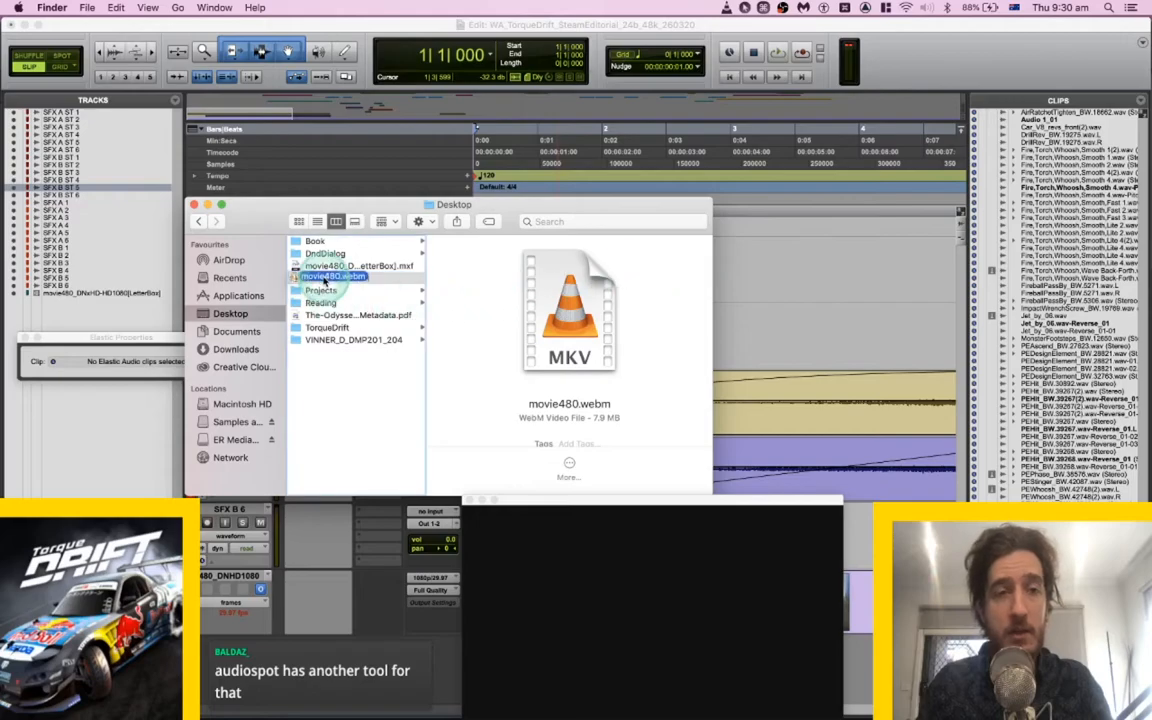
Open MediaER from the Applications folder in a new Finder window, allowing it to run despite its unidentified developer.
{"action": "key", "text": "super+n"}
{"action": "key", "text": "super+shift+a"}
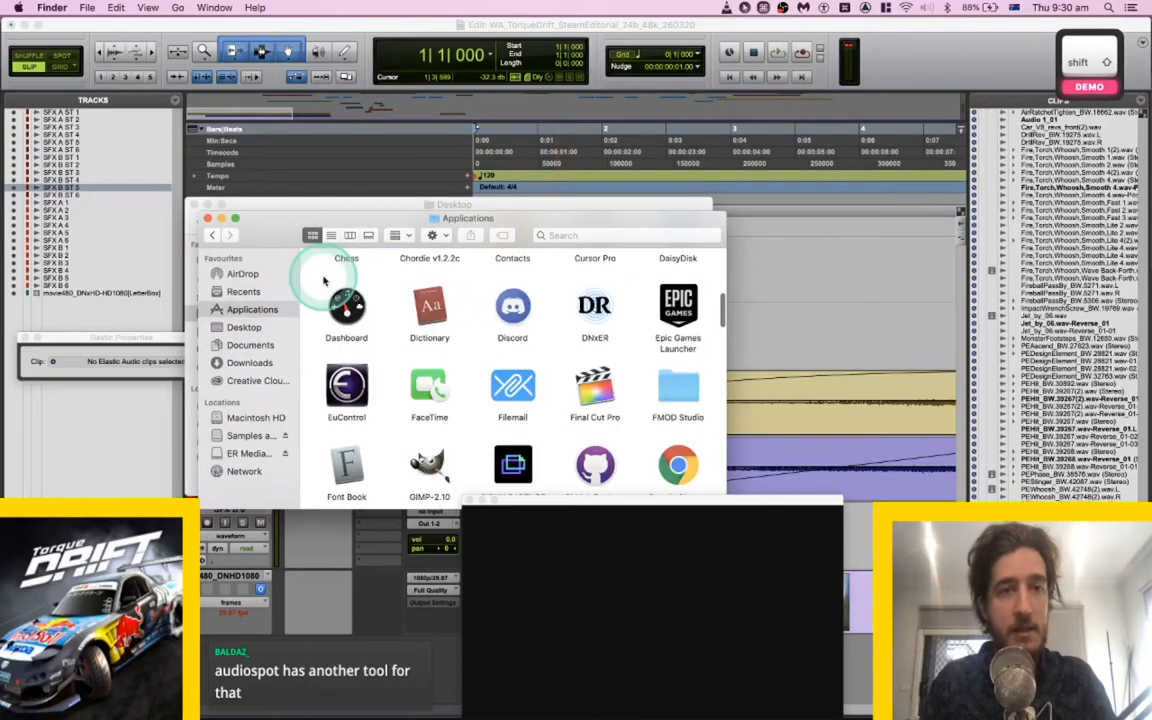
{"action": "scroll", "coordinate": [440, 325], "scroll_direction": "down", "scroll_amount": 5}
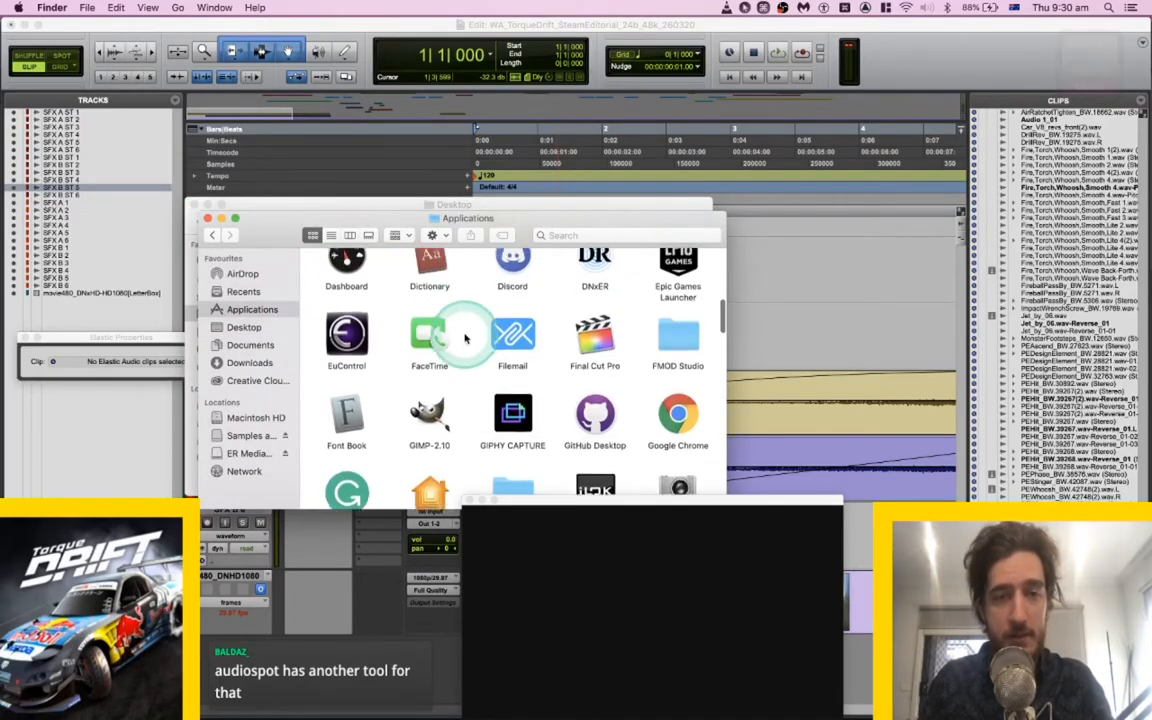
{"action": "scroll", "coordinate": [465, 338], "scroll_direction": "down", "scroll_amount": 12}
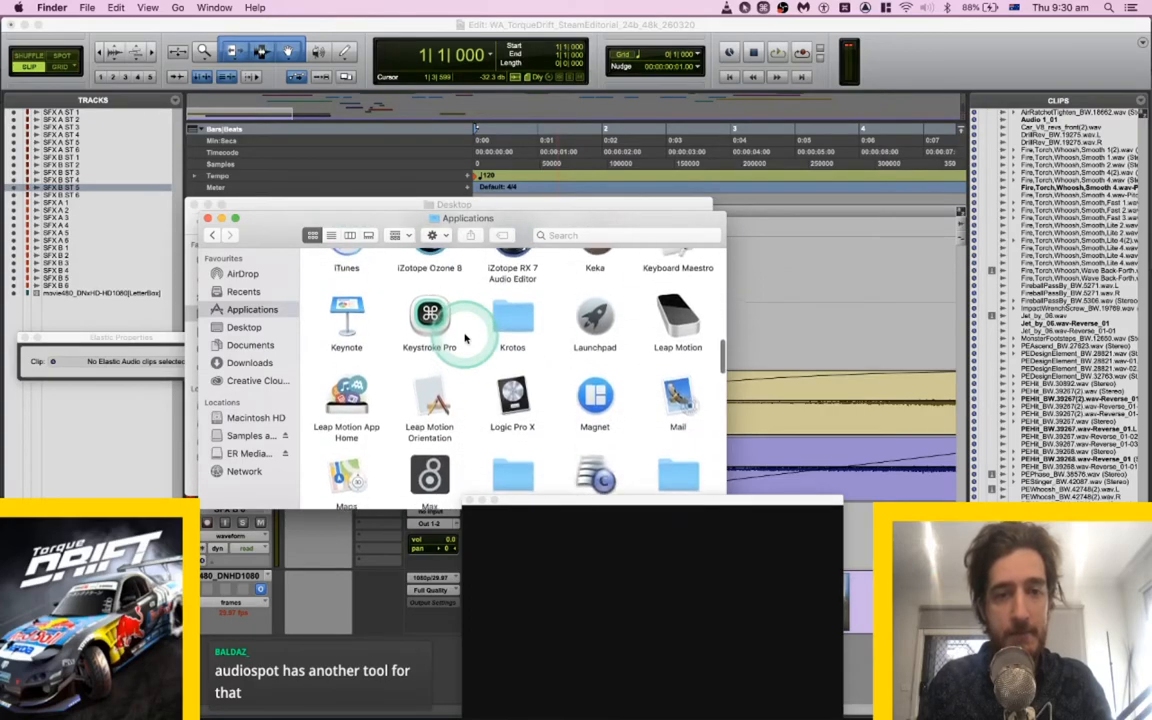
{"action": "scroll", "coordinate": [455, 320], "scroll_direction": "up", "scroll_amount": 2}
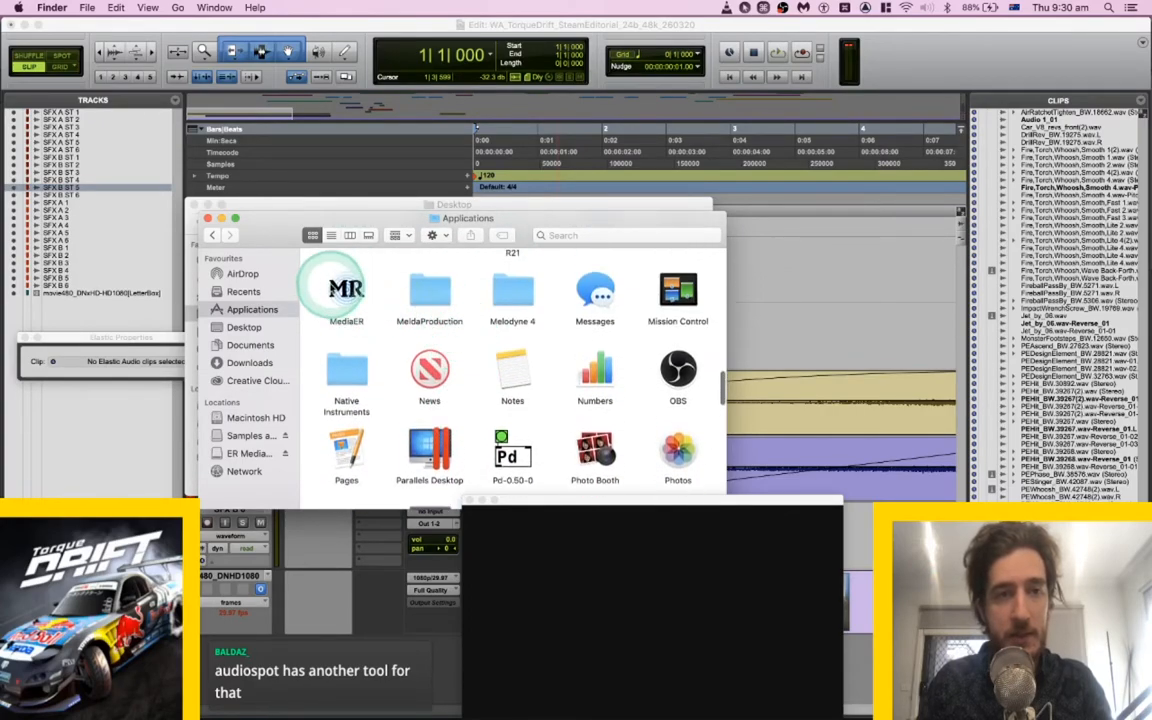
{"action": "double_click", "coordinate": [348, 290]}
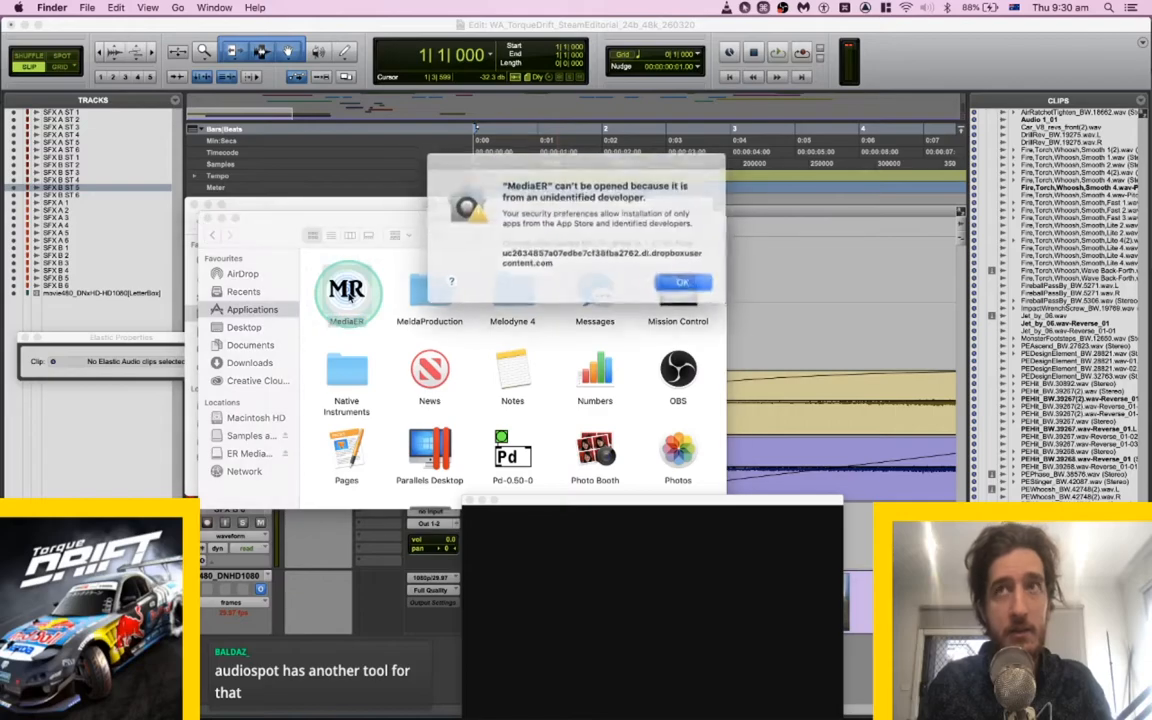
{"action": "left_click", "coordinate": [678, 283]}
{"action": "left_click", "coordinate": [360, 286], "text": "ctrl"}
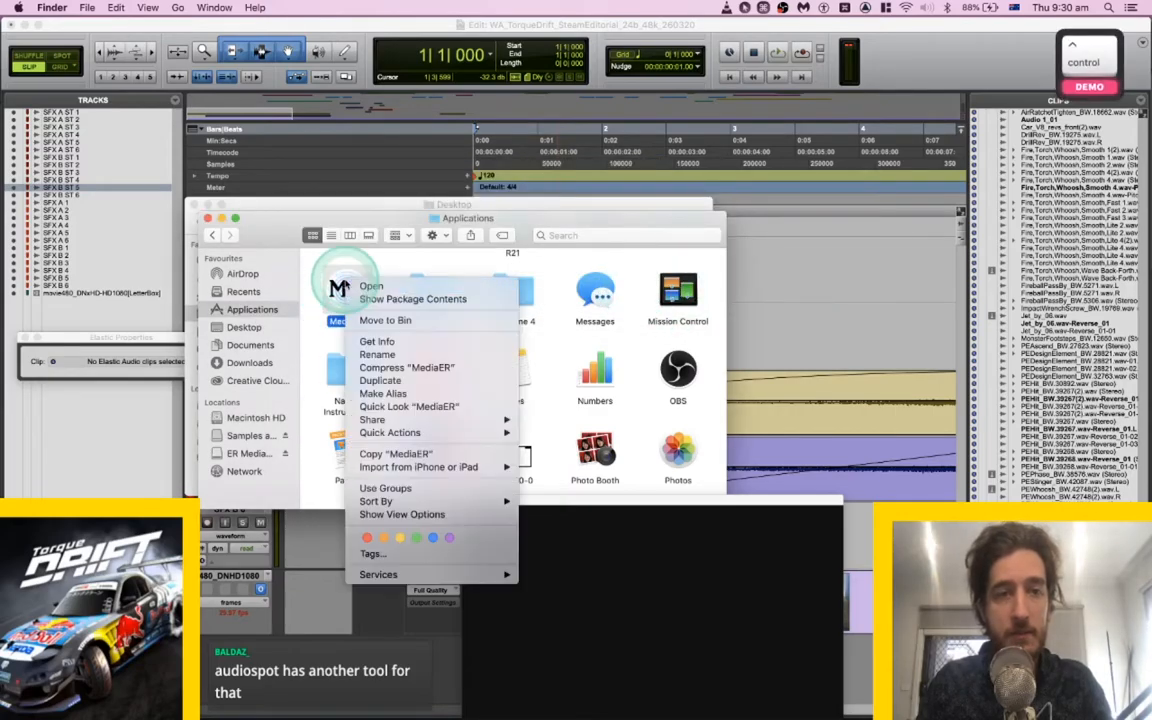
{"action": "left_click", "coordinate": [367, 290]}
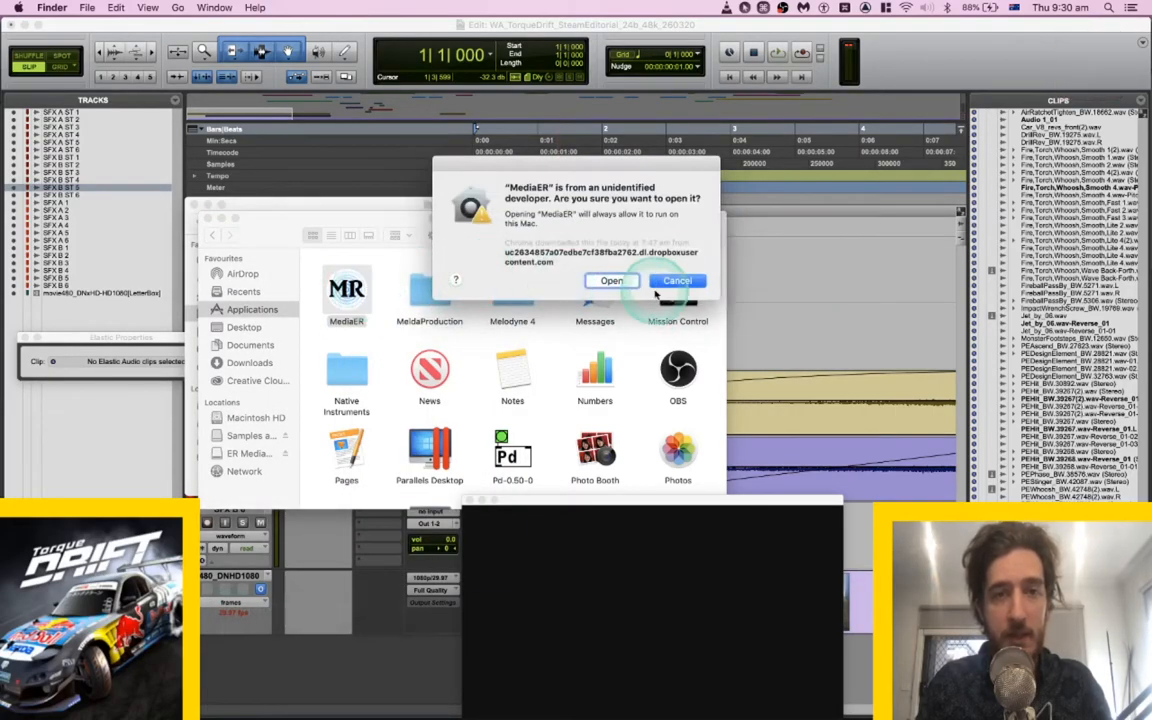
{"action": "left_click", "coordinate": [607, 277]}
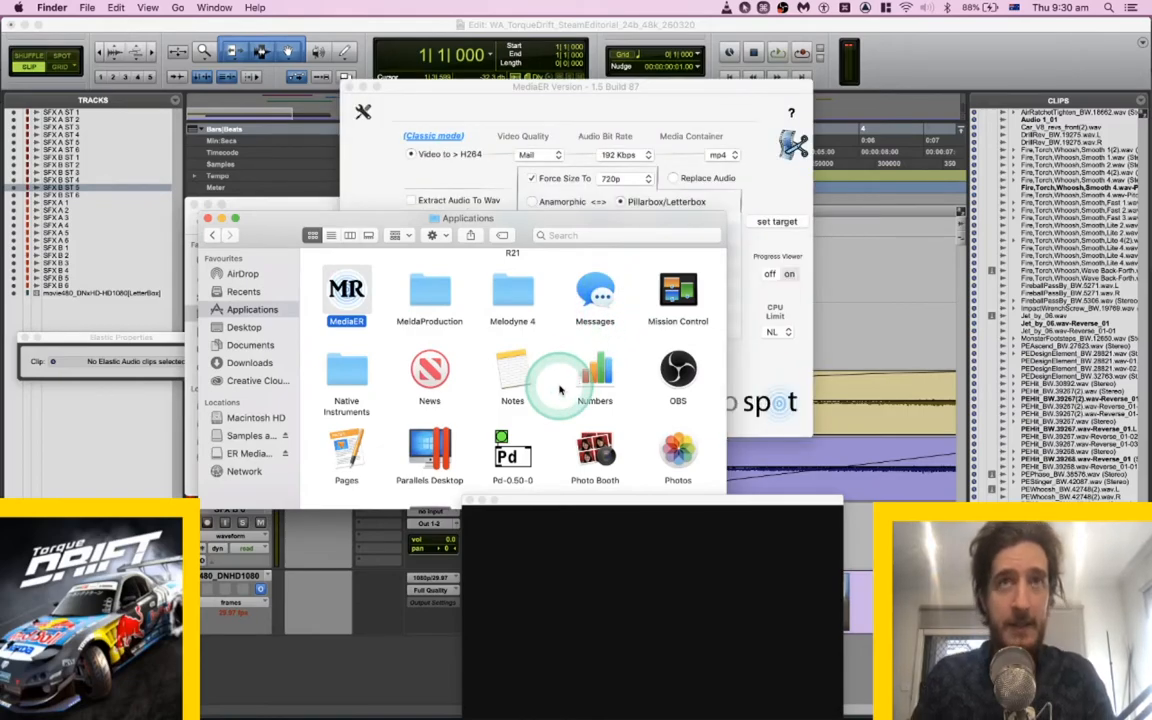
Arrange the MediaER and Applications windows and convert movie480.webm to a 720p letterboxed H264 mp4.
{"action": "left_click_drag", "start_coordinate": [591, 88], "coordinate": [727, 80]}
{"action": "left_click_drag", "start_coordinate": [402, 226], "coordinate": [368, 394]}
{"action": "left_click_drag", "start_coordinate": [318, 276], "coordinate": [645, 240]}
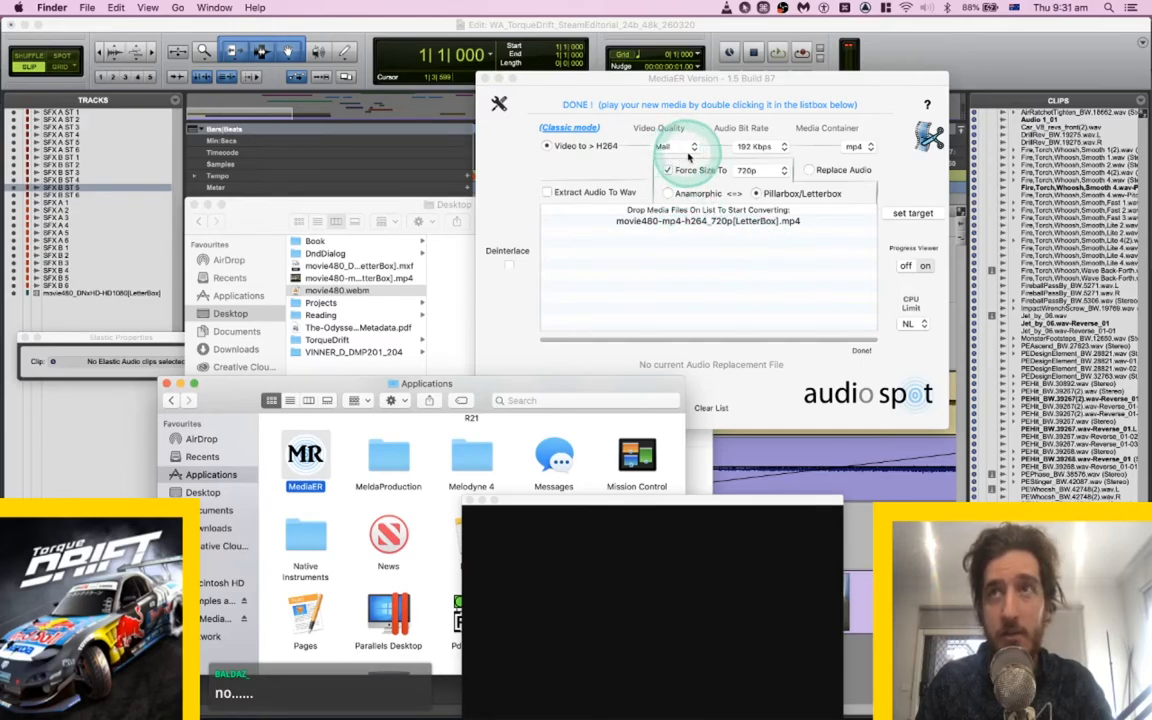
Set MediaER's audio bit rate to 320 Kbps and enable extracting audio to WAV.
{"action": "left_click", "coordinate": [757, 147]}
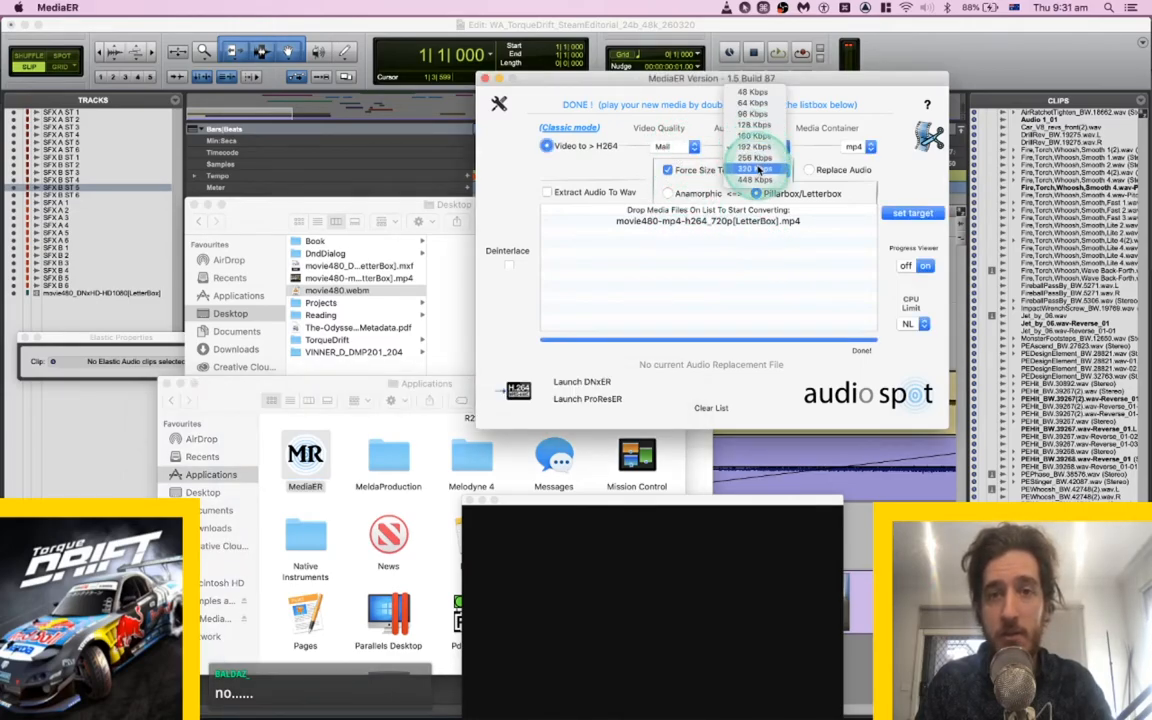
{"action": "left_click", "coordinate": [757, 169]}
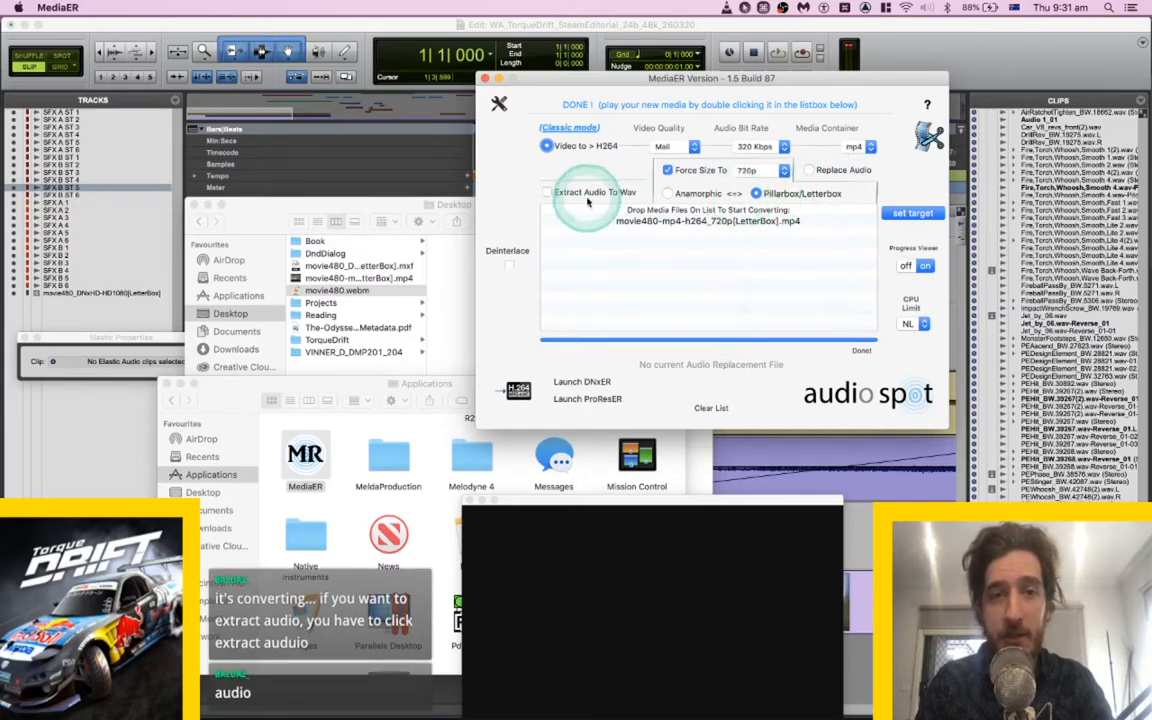
{"action": "left_click", "coordinate": [548, 191]}
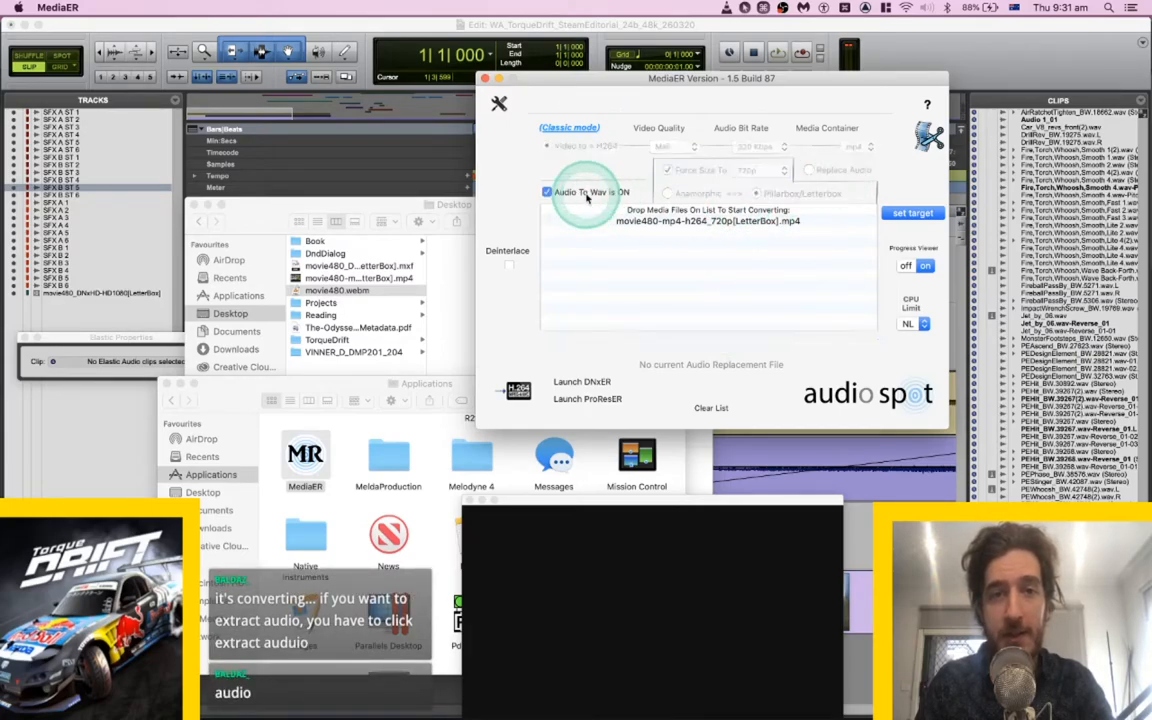
Set the Desktop as the target folder and extract only the audio of movie480.webm to WAV.
{"action": "left_click", "coordinate": [910, 213]}
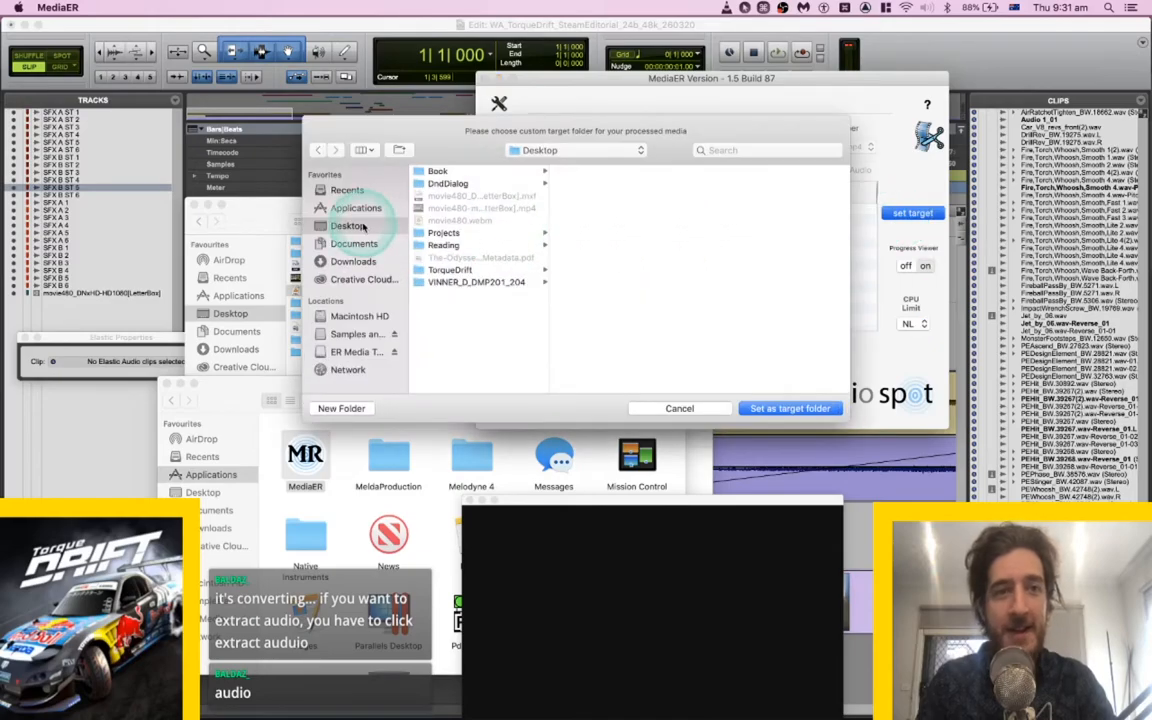
{"action": "key", "text": "Return"}
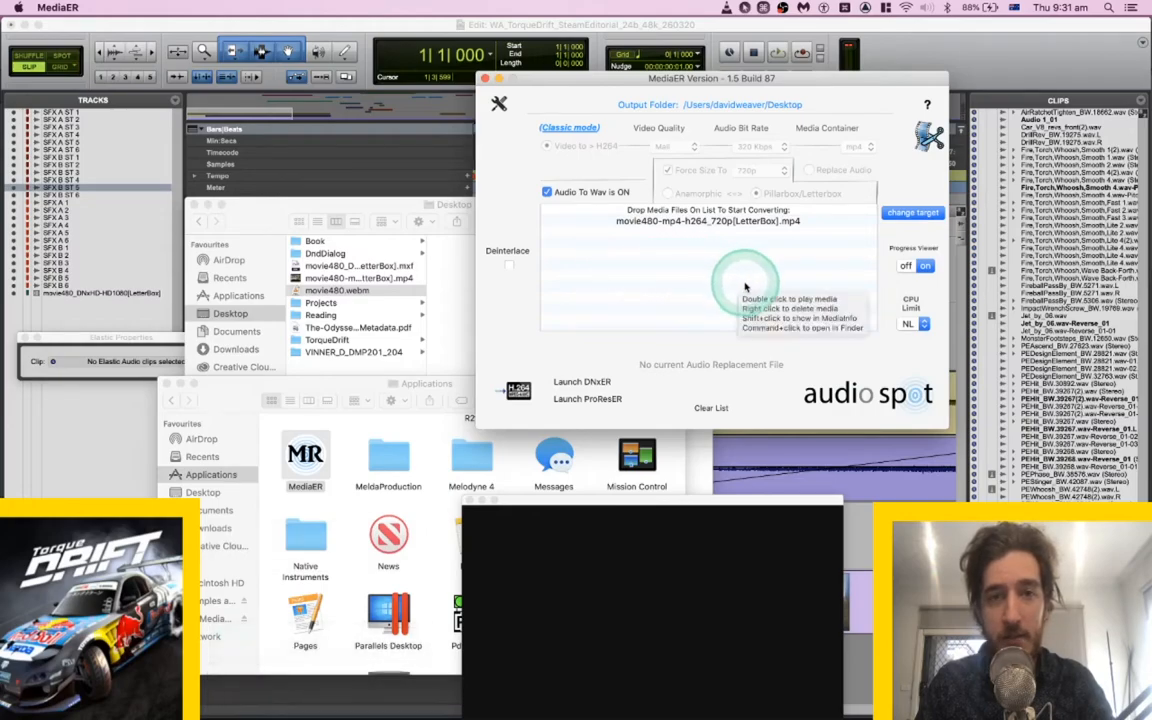
{"action": "left_click", "coordinate": [716, 224]}
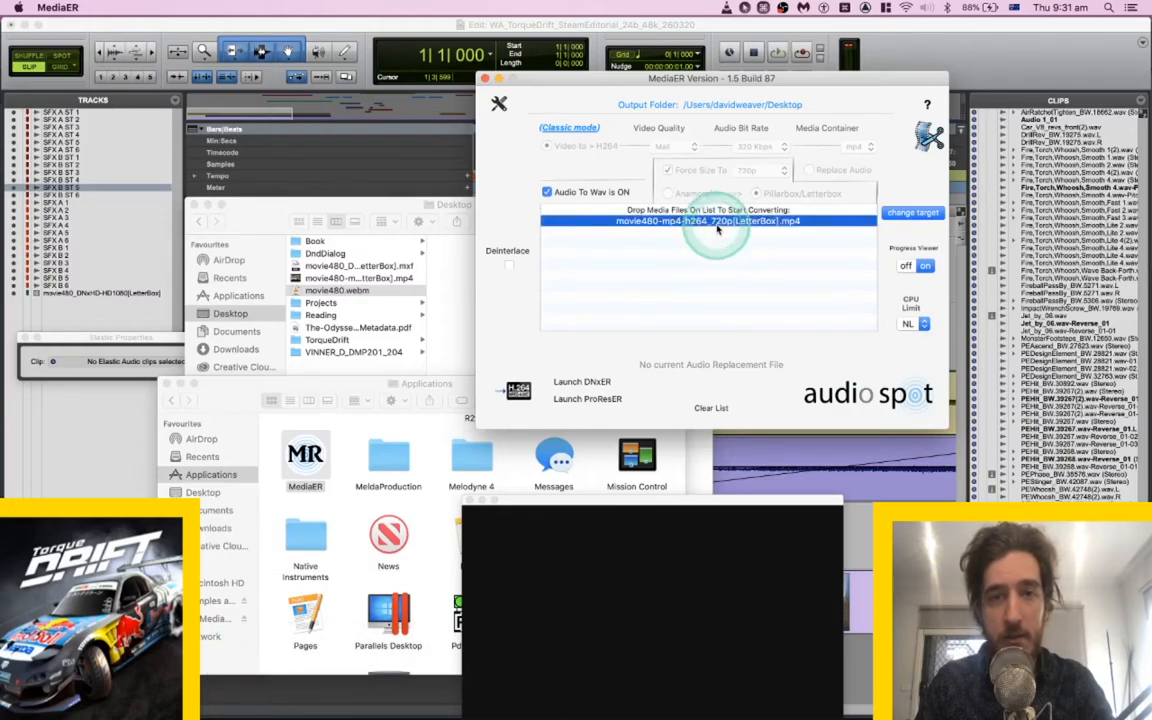
{"action": "left_click_drag", "start_coordinate": [358, 291], "coordinate": [682, 259]}
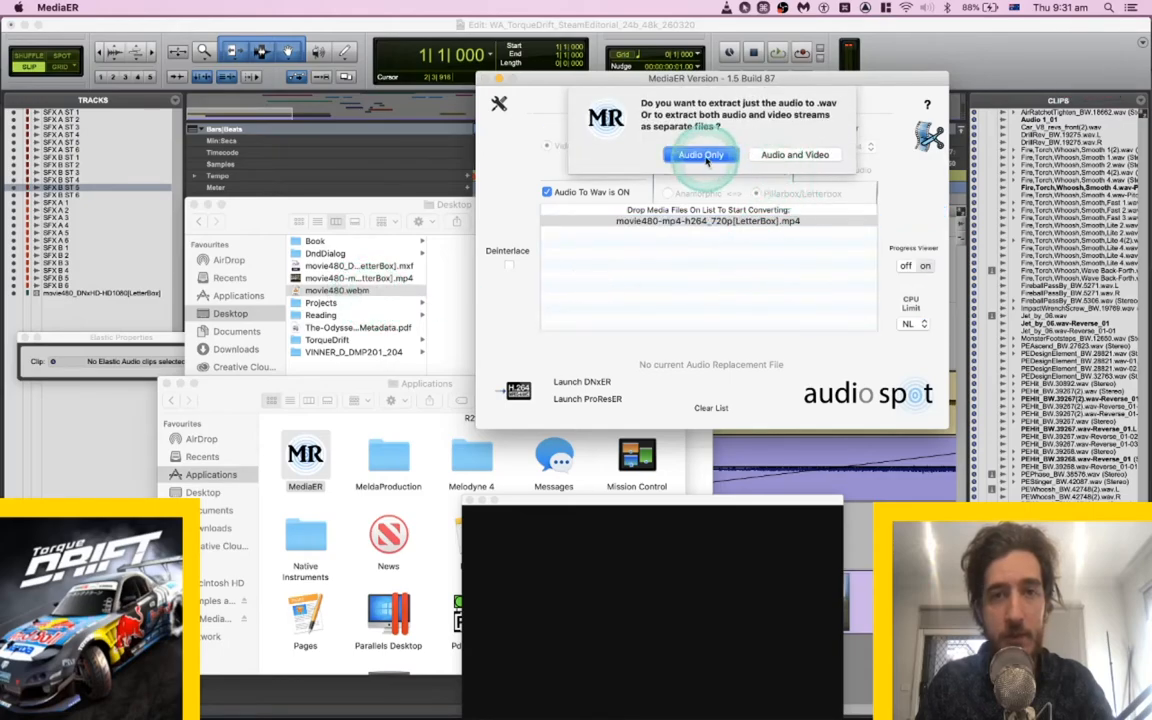
{"action": "left_click", "coordinate": [703, 156]}
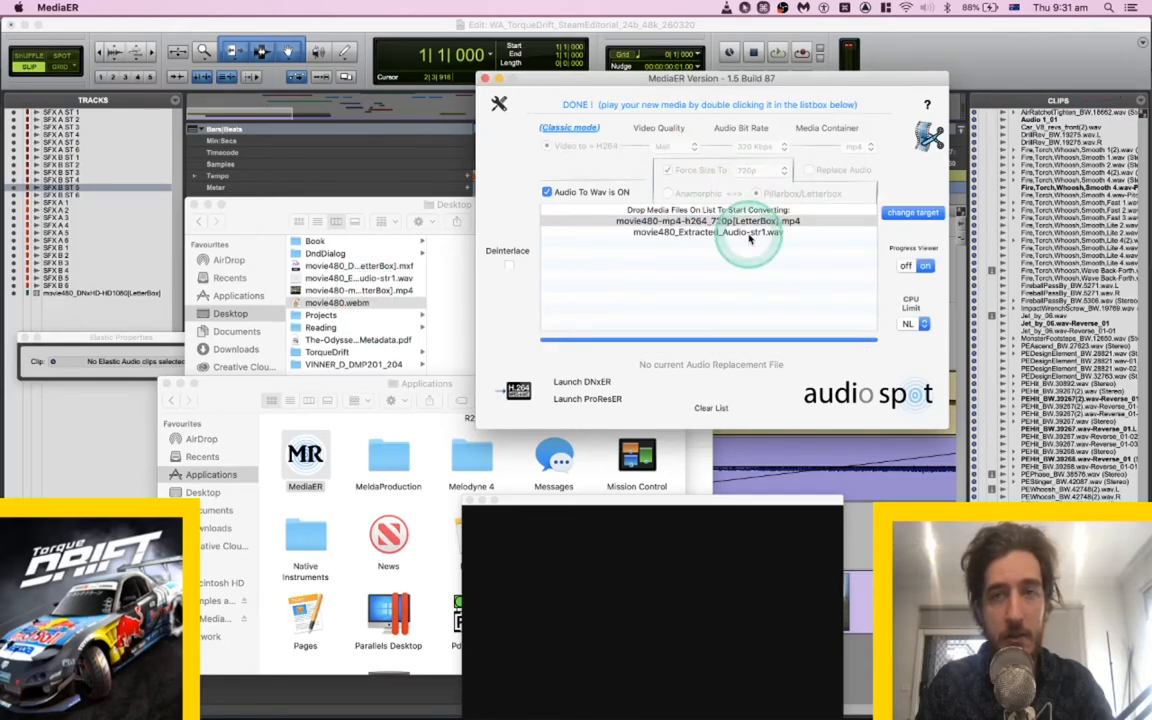
Bring the extracted WAV of movie480 from the Desktop into Pro Tools, placing it on SFX A ST 1 at 1|1|758.
{"action": "left_click", "coordinate": [329, 277]}
{"action": "left_click_drag", "start_coordinate": [329, 277], "coordinate": [502, 268]}
{"action": "key", "text": "super+Tab"}
{"action": "key", "text": "super+Tab"}
{"action": "scroll", "coordinate": [520, 267], "scroll_direction": "down", "scroll_amount": 3}
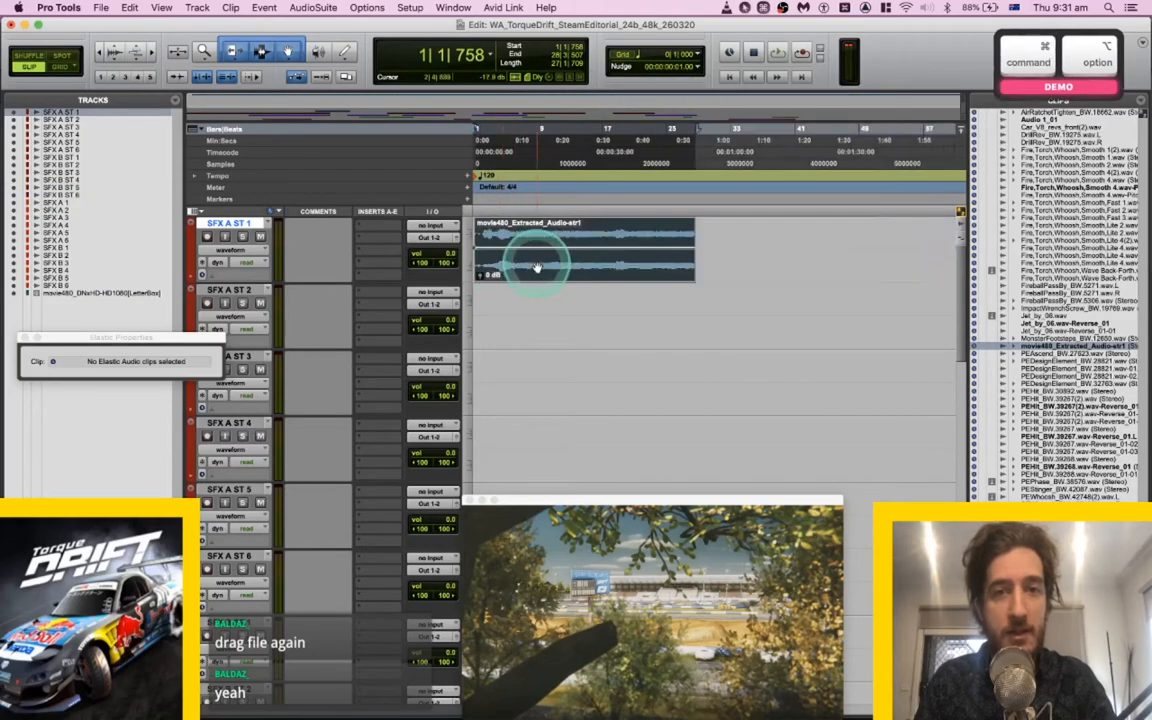
Align the extracted movie480 audio clip on SFX A ST 1 to the session start at 1|1|000 and play it.
{"action": "left_click", "coordinate": [490, 265]}
{"action": "key", "text": "Return"}
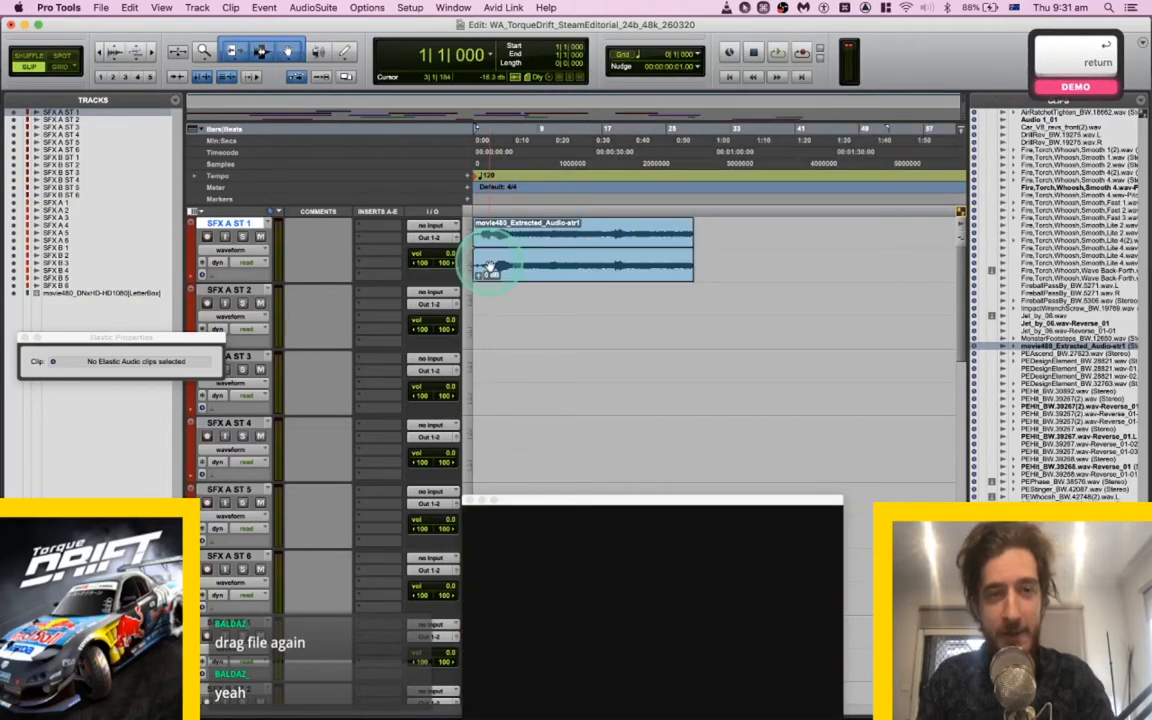
{"action": "key", "text": "space"}
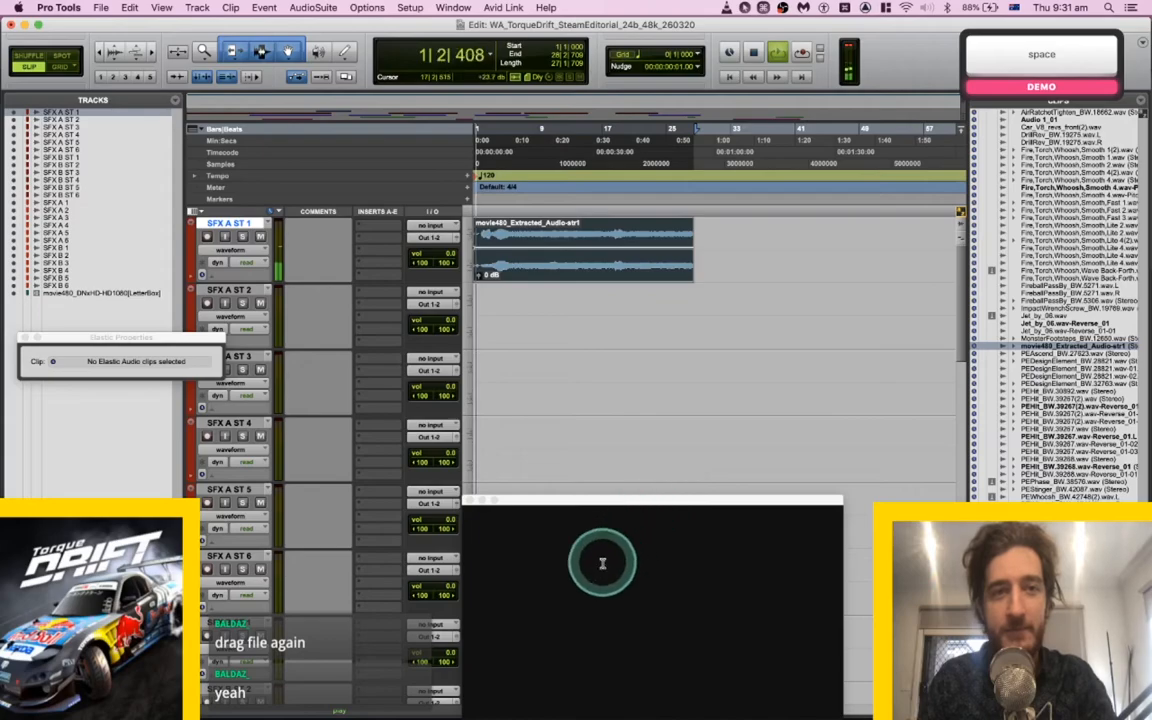
Try the video window fullscreen, switch it to half size and stop playback.
{"action": "left_click", "coordinate": [605, 562], "text": "ctrl"}
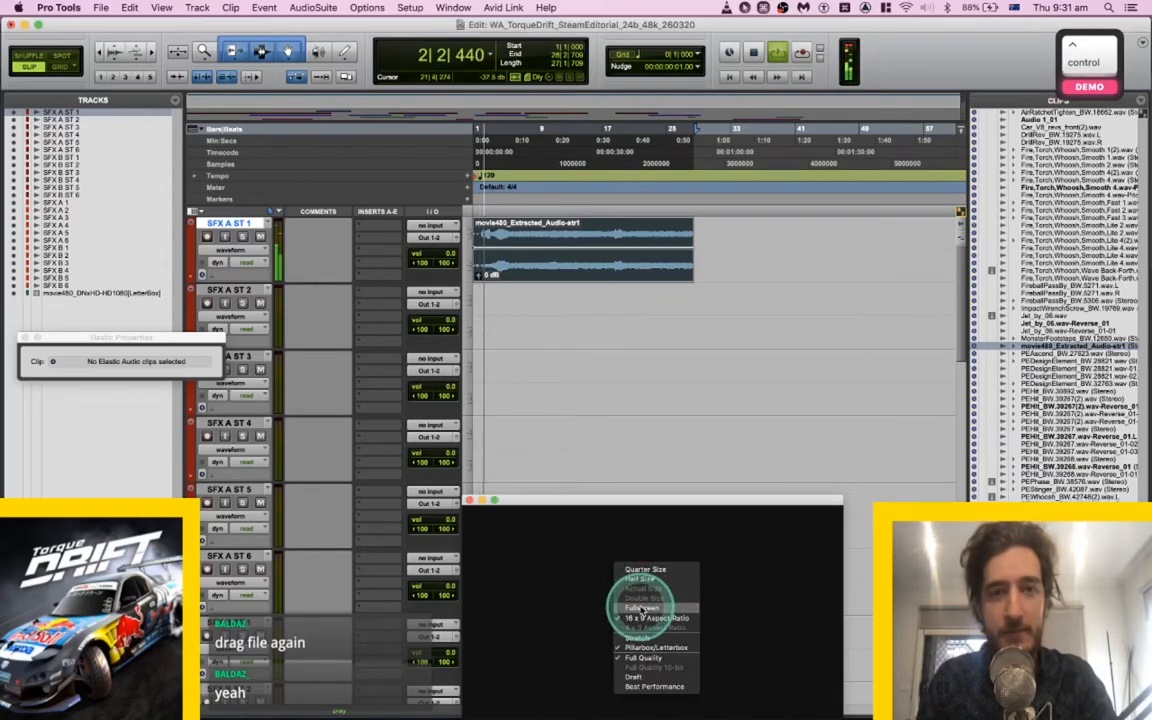
{"action": "left_click", "coordinate": [640, 608]}
{"action": "left_click", "coordinate": [519, 263], "text": "ctrl"}
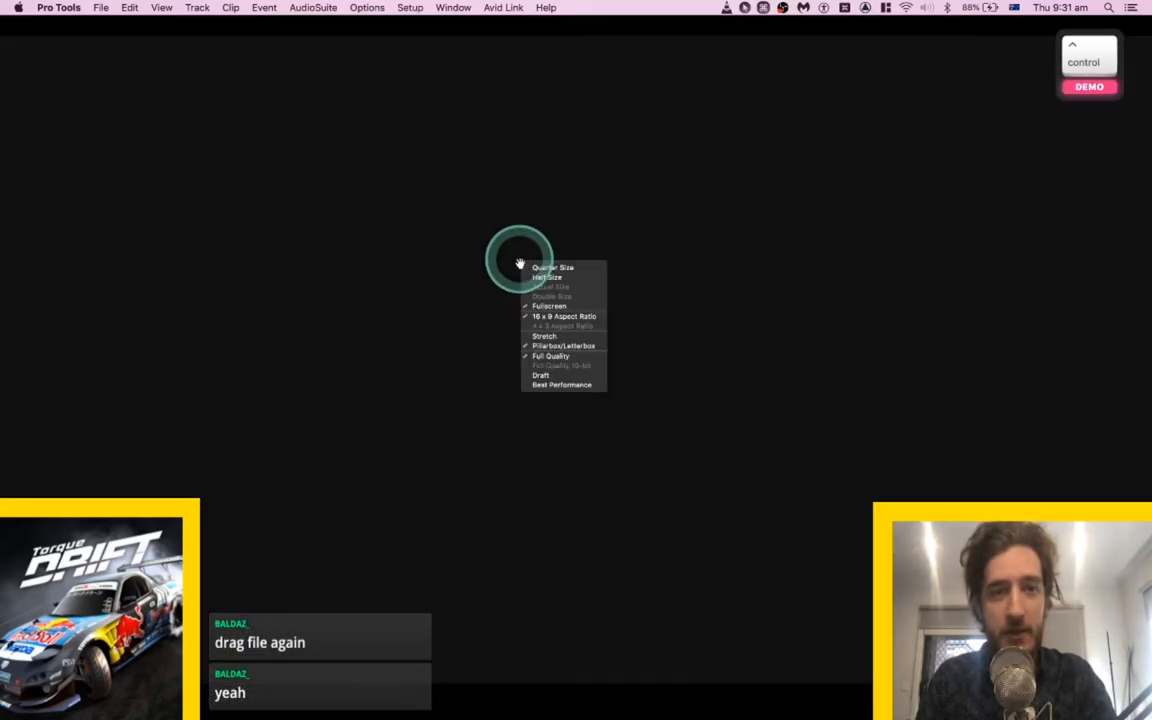
{"action": "left_click", "coordinate": [547, 278]}
{"action": "key", "text": "space"}
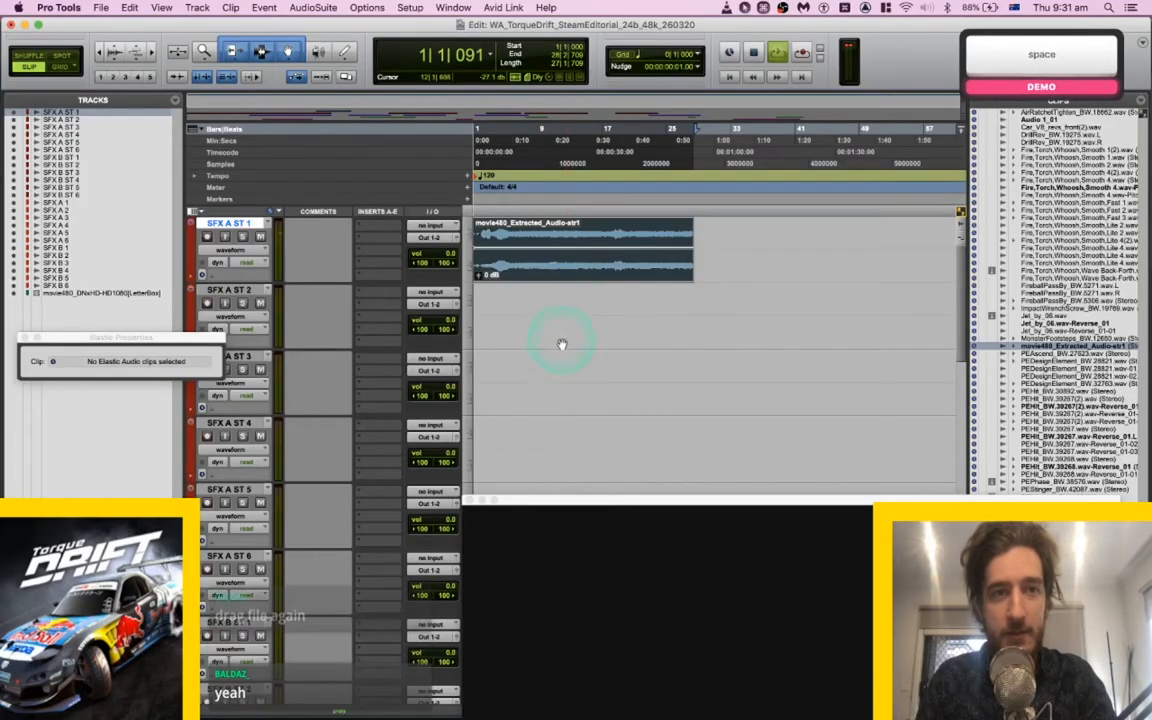
Move the video window clear of the edit tracks and select the movie480 video clip at the session start.
{"action": "scroll", "coordinate": [562, 345], "scroll_direction": "down", "scroll_amount": 15}
{"action": "key", "text": "space"}
{"action": "left_click", "coordinate": [530, 502]}
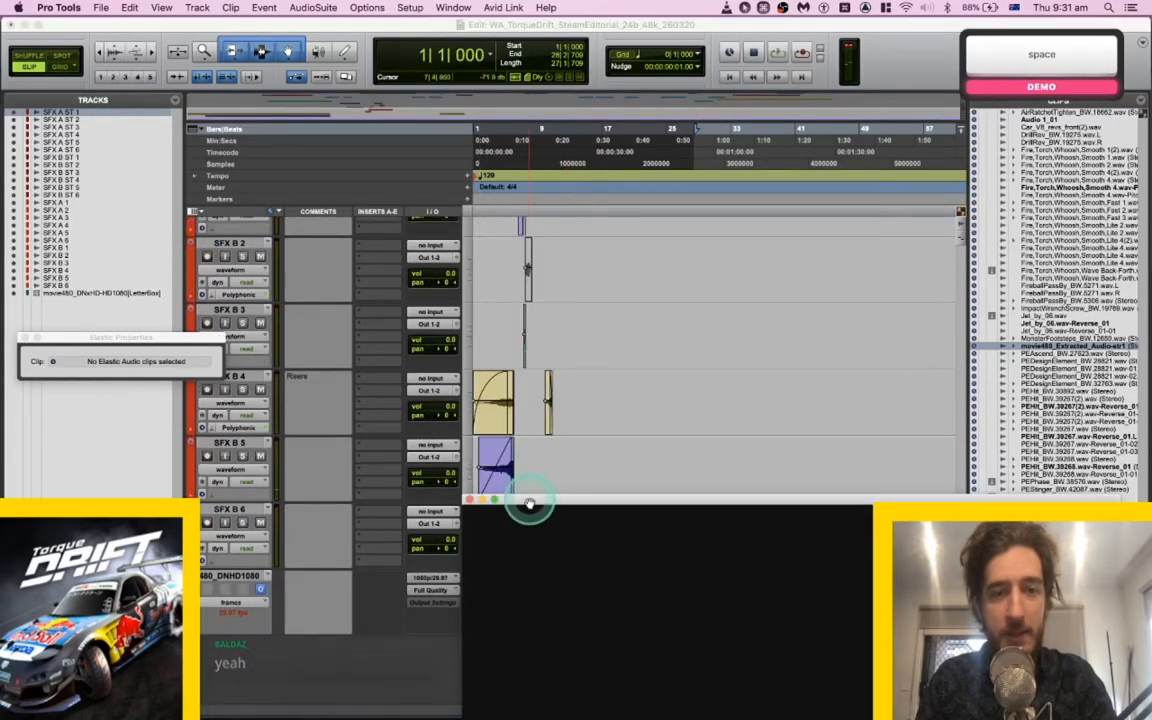
{"action": "left_click_drag", "start_coordinate": [530, 502], "coordinate": [807, 273]}
{"action": "left_click", "coordinate": [560, 607]}
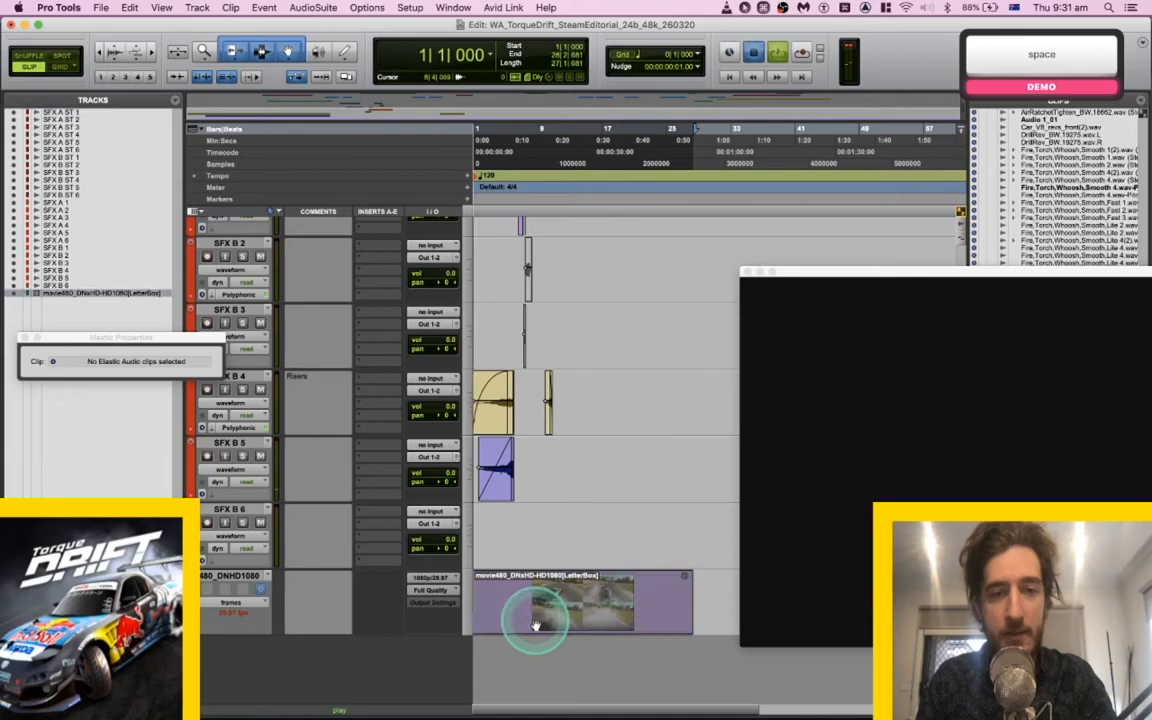
{"action": "key", "text": "space"}
Show the video fullscreen and play the trailer with the edited sound.
{"action": "left_click_drag", "start_coordinate": [972, 271], "coordinate": [550, 175]}
{"action": "left_click", "coordinate": [552, 240], "text": "ctrl"}
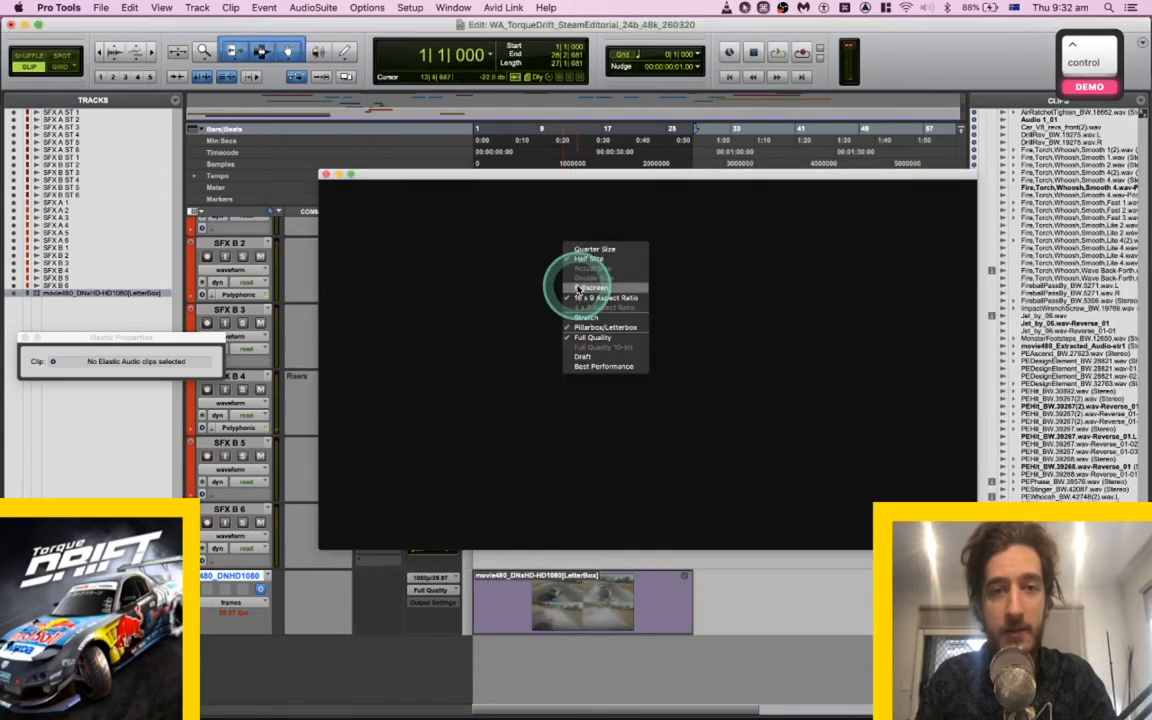
{"action": "left_click", "coordinate": [580, 288]}
{"action": "key", "text": "space"}
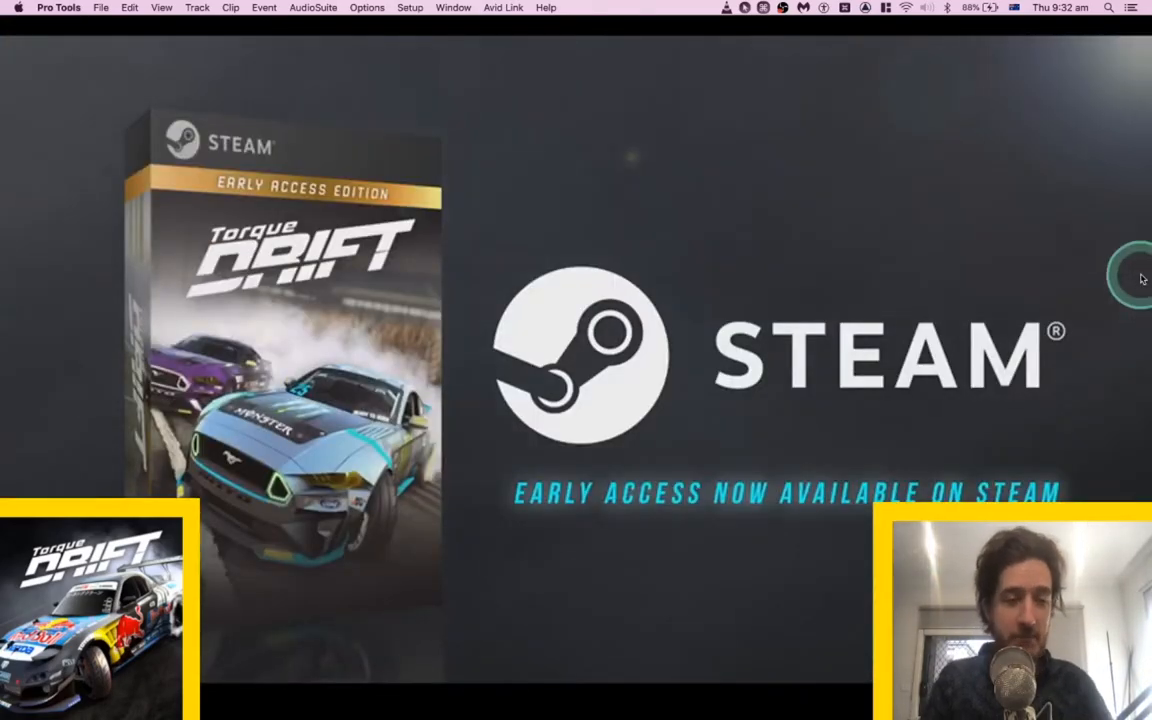
Return the video window to half size, stop playback and park the window beside the clips.
{"action": "right_click", "coordinate": [535, 263]}
{"action": "left_click", "coordinate": [563, 308]}
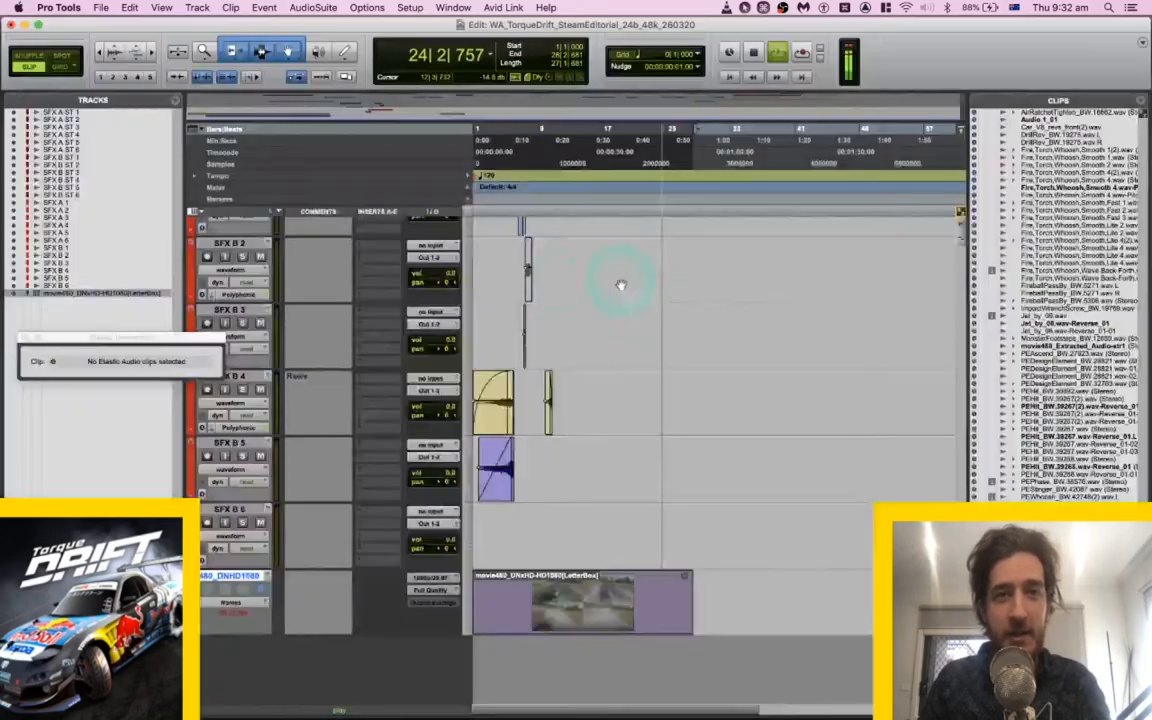
{"action": "key", "text": "space"}
{"action": "left_click_drag", "start_coordinate": [651, 176], "coordinate": [1030, 263]}
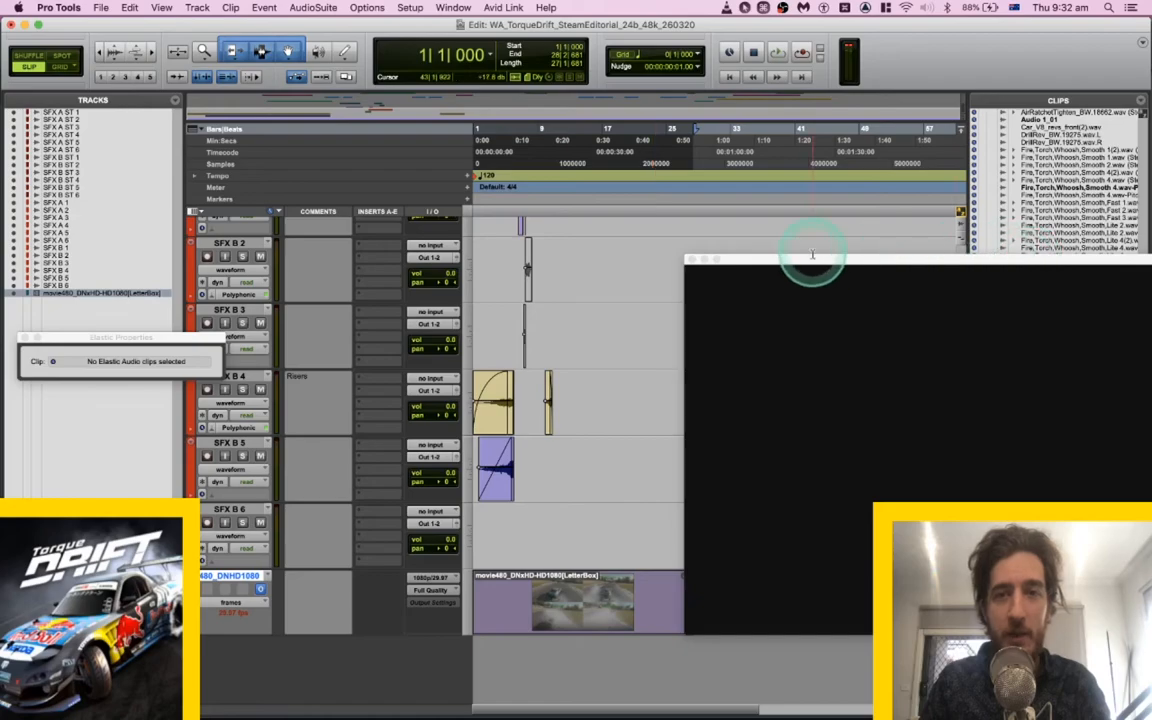
Audition the whoosh clips on SFX A 2 from around bar 17 against the picture.
{"action": "scroll", "coordinate": [588, 345], "scroll_direction": "up", "scroll_amount": 8}
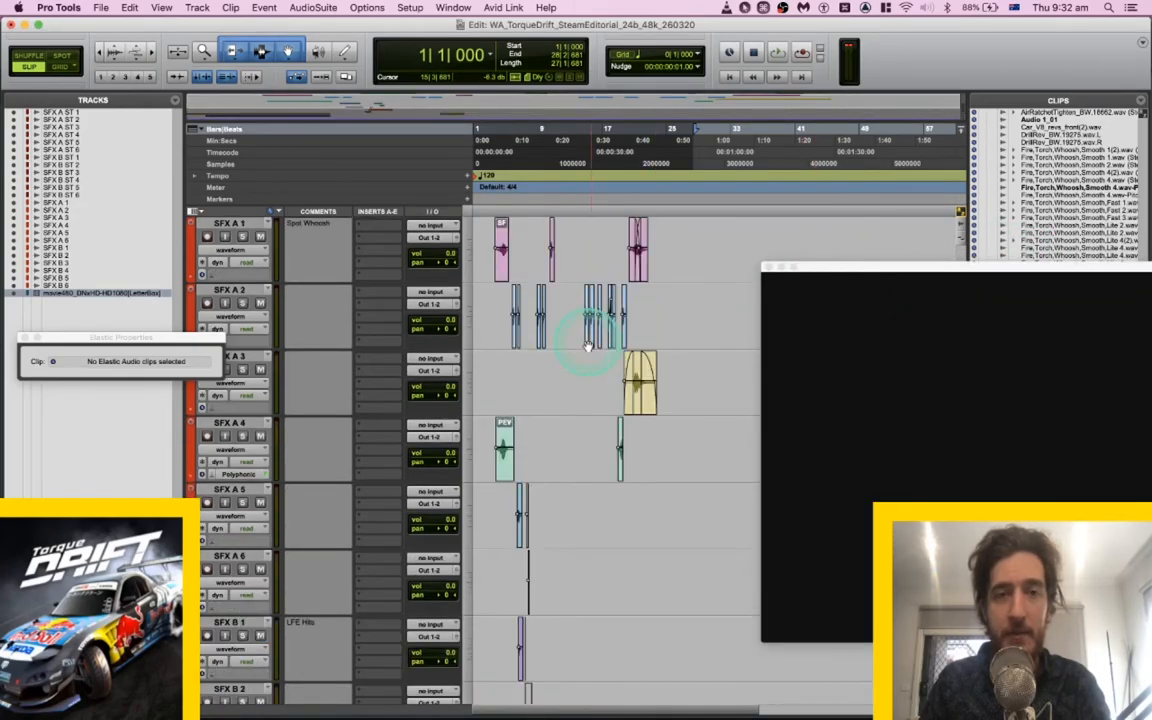
{"action": "scroll", "coordinate": [588, 345], "scroll_direction": "up", "scroll_amount": 2}
{"action": "scroll", "coordinate": [588, 347], "scroll_direction": "up", "scroll_amount": 4, "text": "super"}
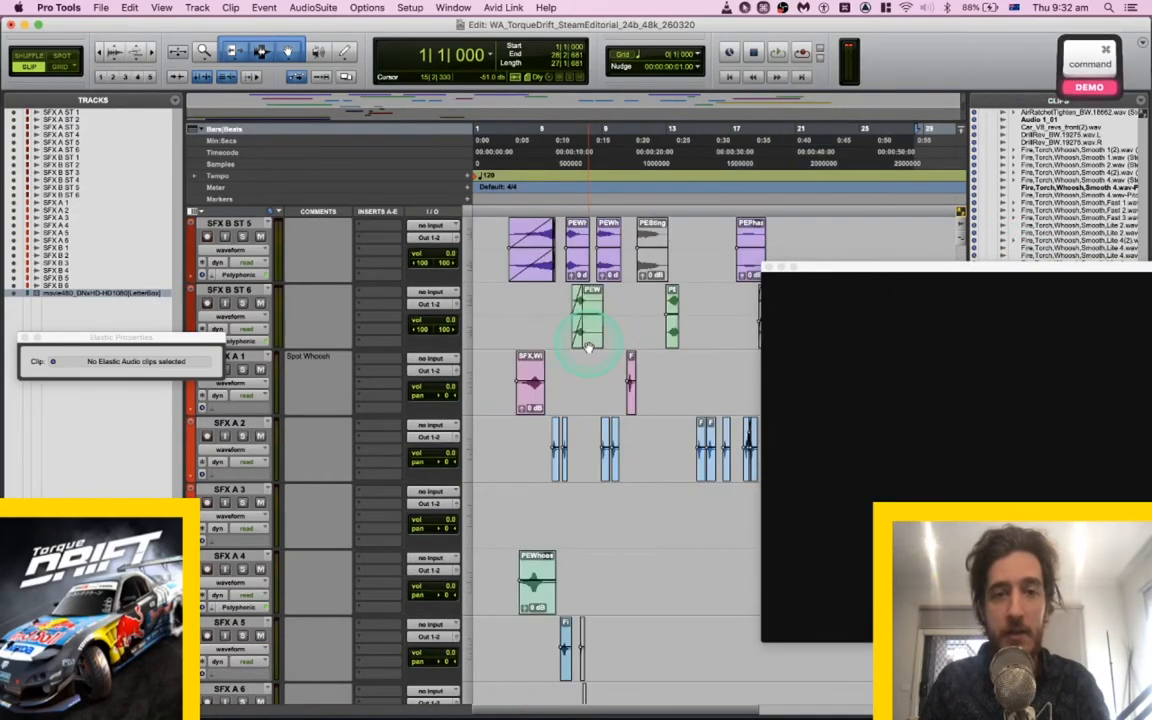
{"action": "scroll", "coordinate": [589, 347], "scroll_direction": "left", "scroll_amount": 5}
{"action": "scroll", "coordinate": [589, 347], "scroll_direction": "down", "scroll_amount": 1}
{"action": "scroll", "coordinate": [600, 350], "scroll_direction": "right", "scroll_amount": 2}
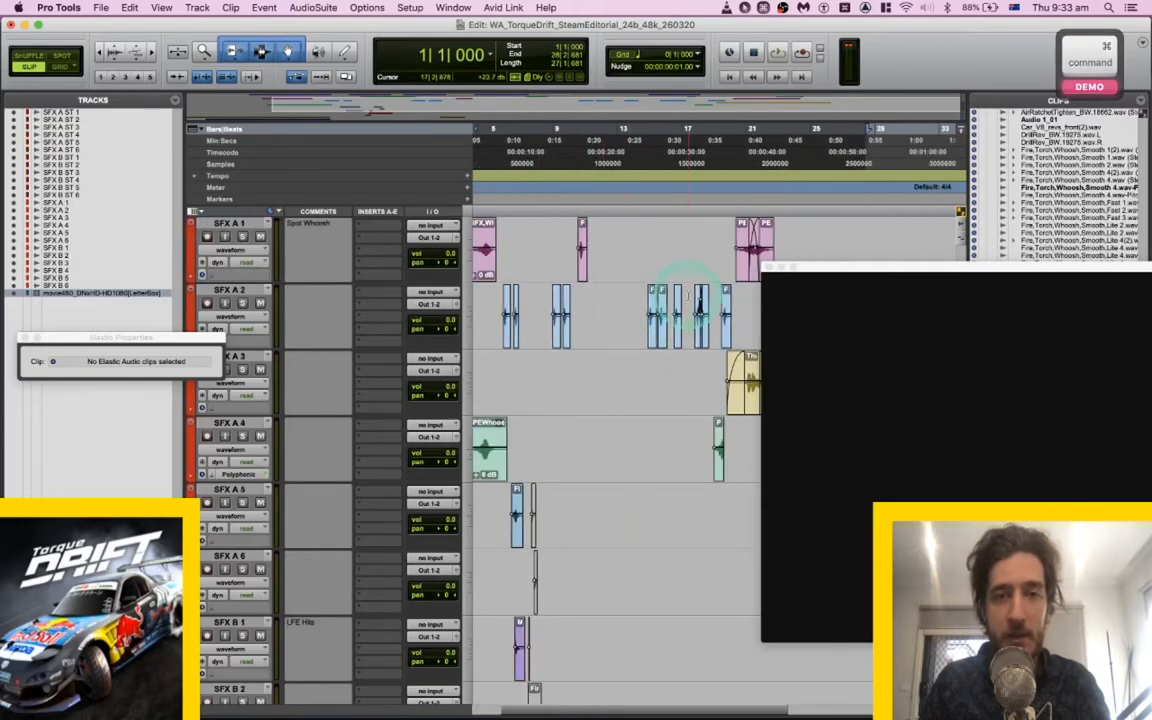
{"action": "left_click", "coordinate": [688, 296]}
{"action": "key", "text": "space"}
{"action": "scroll", "coordinate": [688, 296], "scroll_direction": "up", "scroll_amount": 3, "text": "super"}
{"action": "key", "text": "space"}
Play the edit against picture from 16|1|845 on SFX B ST 4 through the PEWhooshToHit and PEPhase clips.
{"action": "scroll", "coordinate": [688, 297], "scroll_direction": "up", "scroll_amount": 3}
{"action": "left_click", "coordinate": [563, 234]}
{"action": "key", "text": "space"}
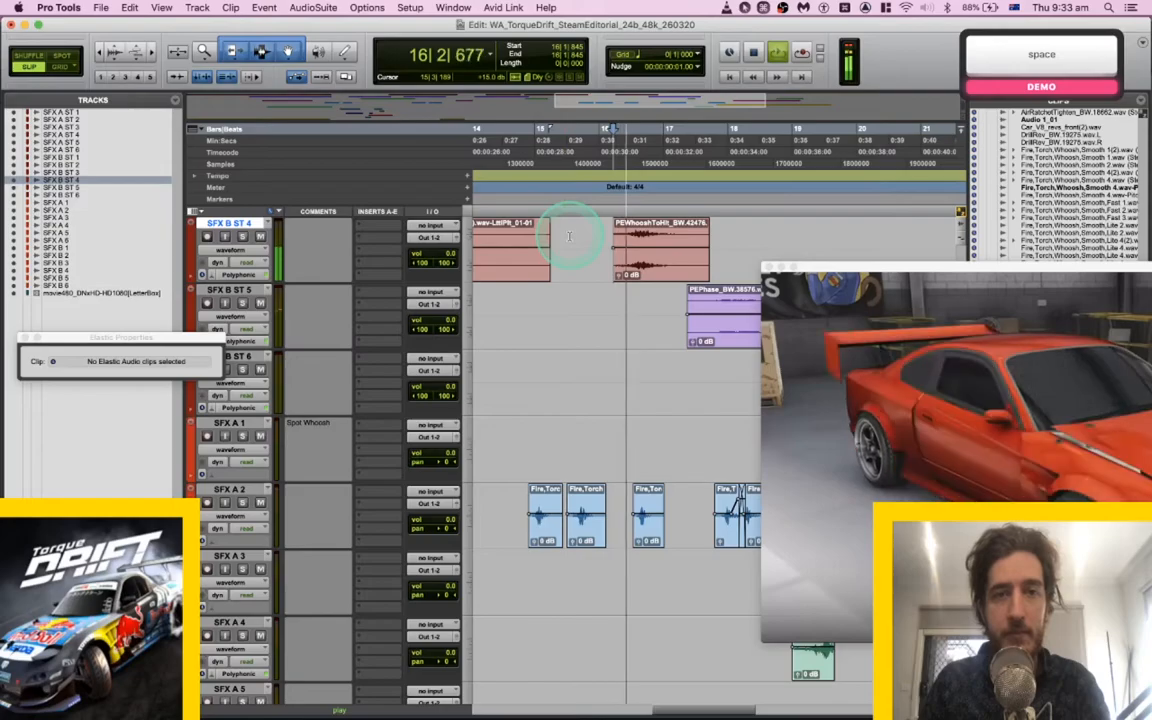
{"action": "scroll", "coordinate": [566, 235], "scroll_direction": "up", "scroll_amount": 3}
{"action": "scroll", "coordinate": [569, 236], "scroll_direction": "right", "scroll_amount": 2}
{"action": "scroll", "coordinate": [569, 236], "scroll_direction": "down", "scroll_amount": 1}
{"action": "scroll", "coordinate": [569, 236], "scroll_direction": "right", "scroll_amount": 1}
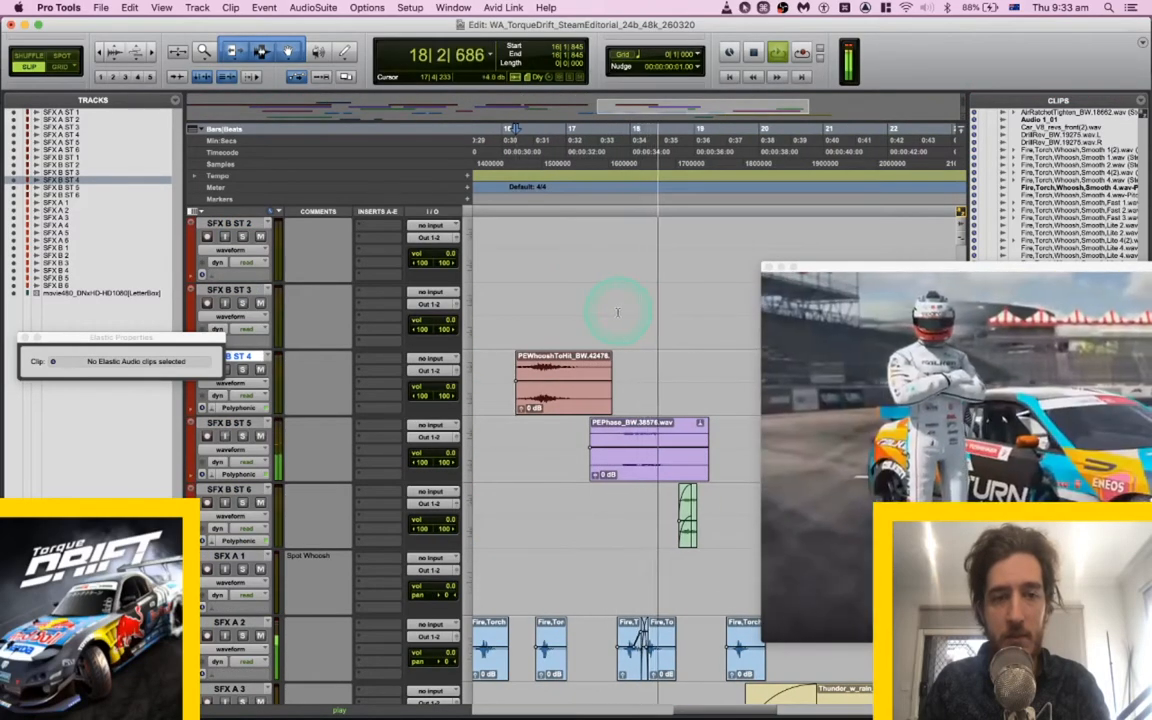
{"action": "key", "text": "space"}
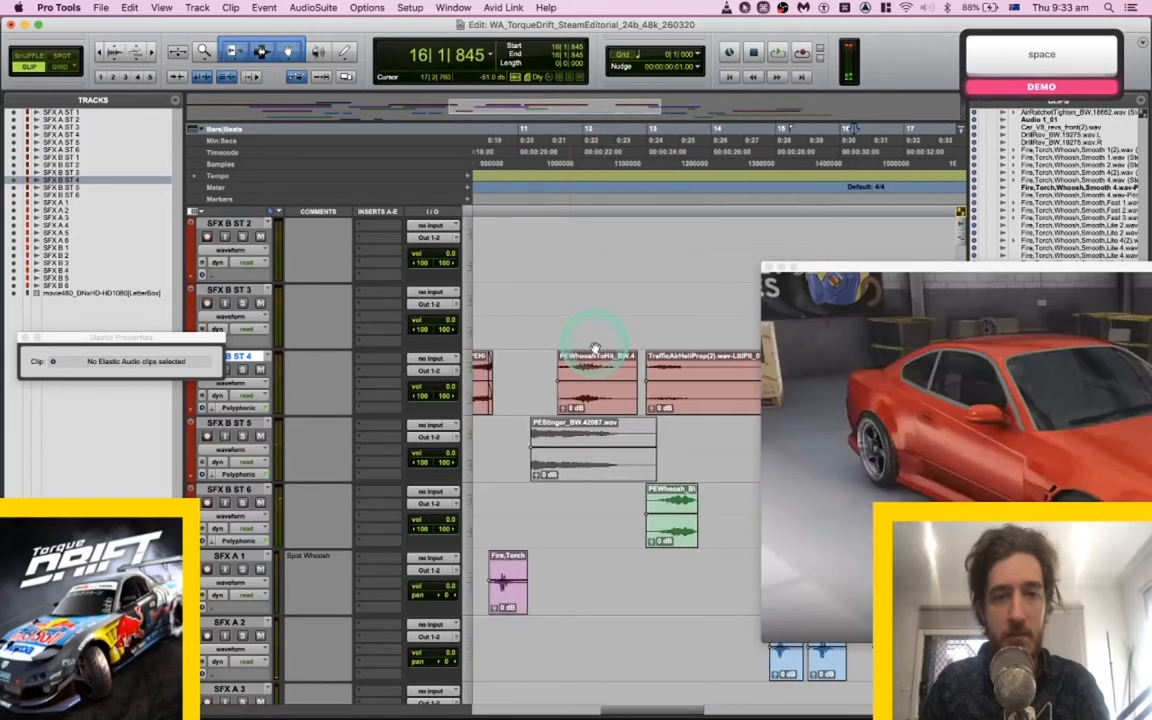
Play the section from bar 12 and audition the PEWhoosh_BW.43051 clip on SFX B ST 6, toggling its track's solo.
{"action": "left_click", "coordinate": [595, 513]}
{"action": "key", "text": "space"}
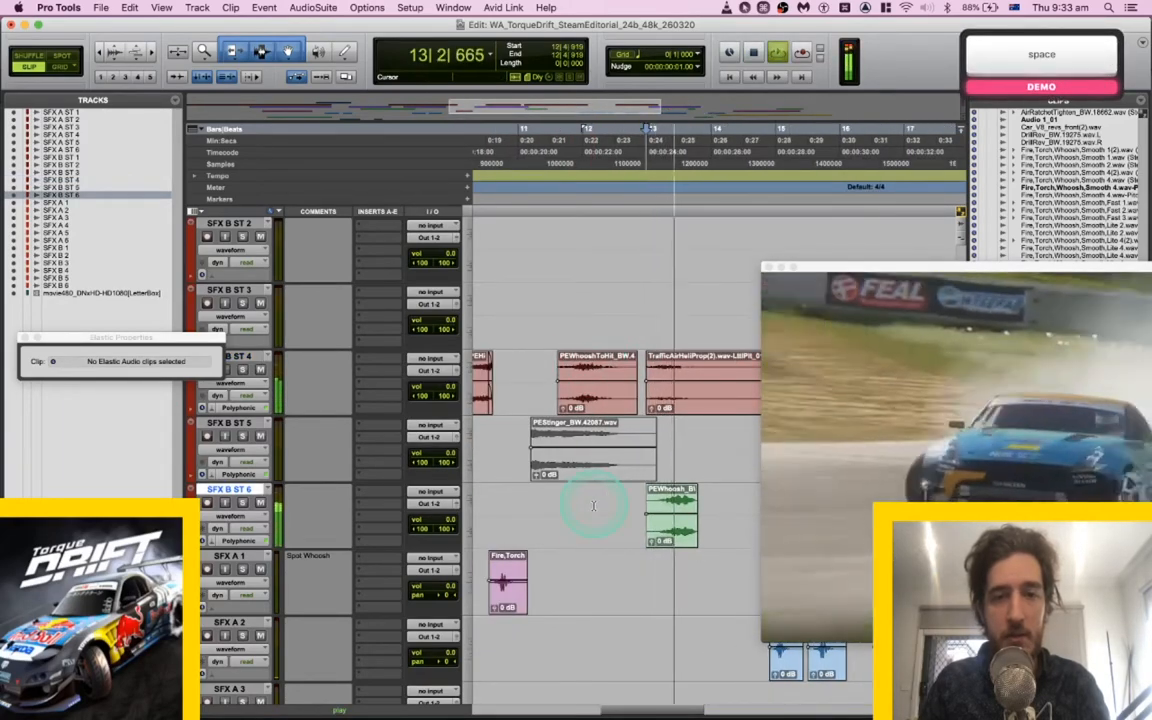
{"action": "key", "text": "space"}
{"action": "left_click", "coordinate": [666, 530]}
{"action": "key", "text": "space"}
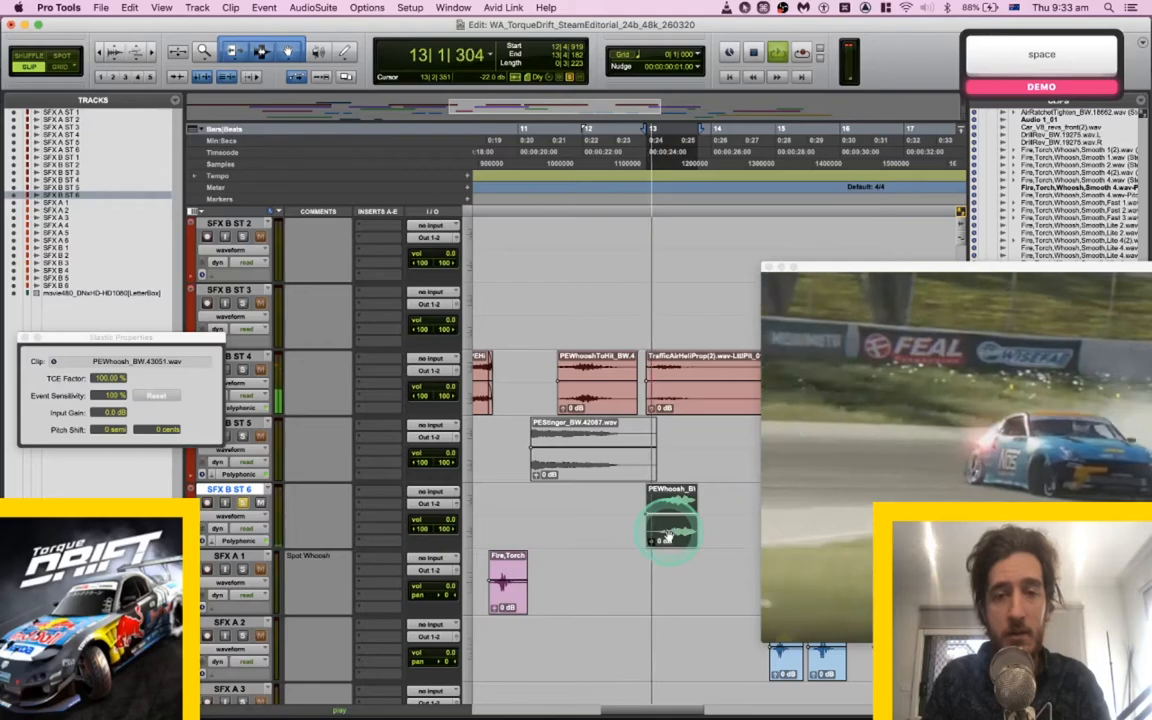
{"action": "key", "text": "shift+s"}
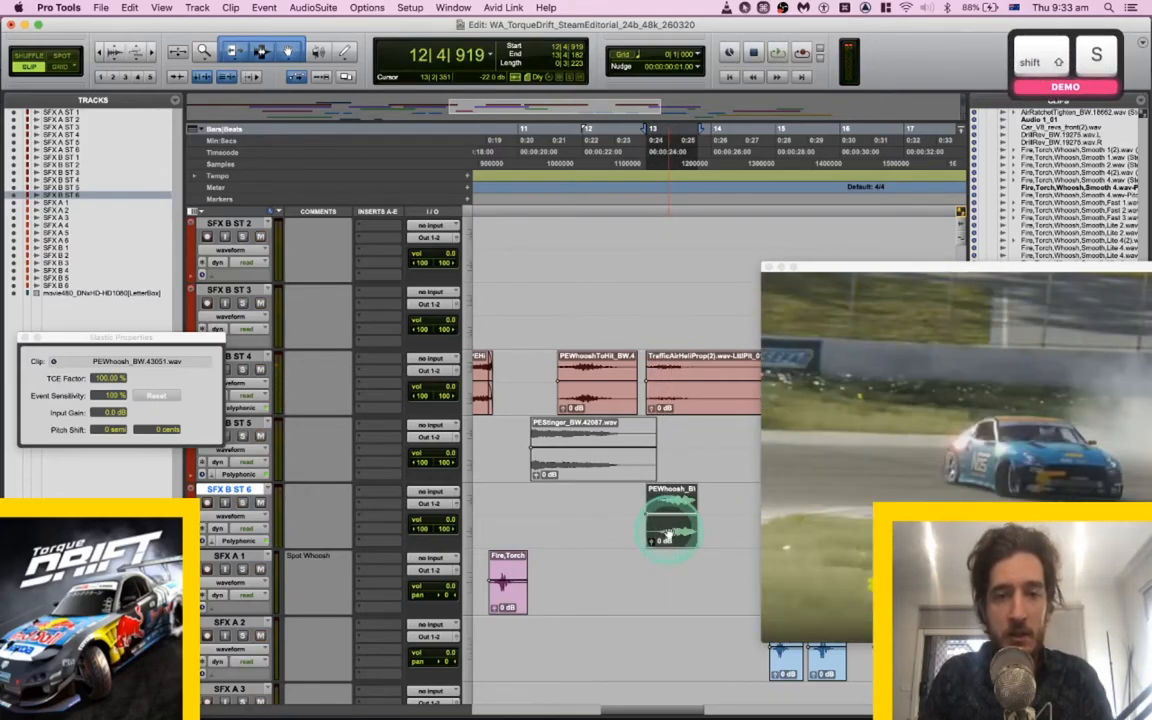
Lower the clip gain of the PEWhoosh_BW.43051 clip on SFX B ST 6 to -14.5 dB and play it back.
{"action": "left_click_drag", "start_coordinate": [672, 515], "coordinate": [672, 520]}
{"action": "key", "text": "space"}
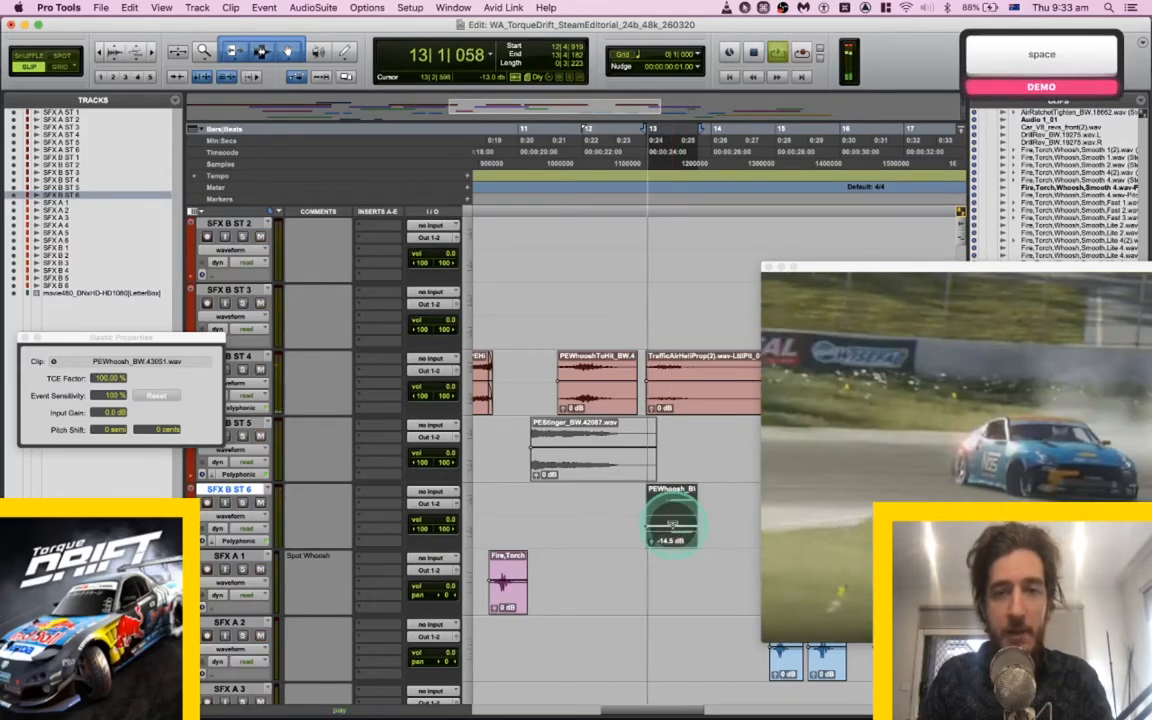
{"action": "key", "text": "space"}
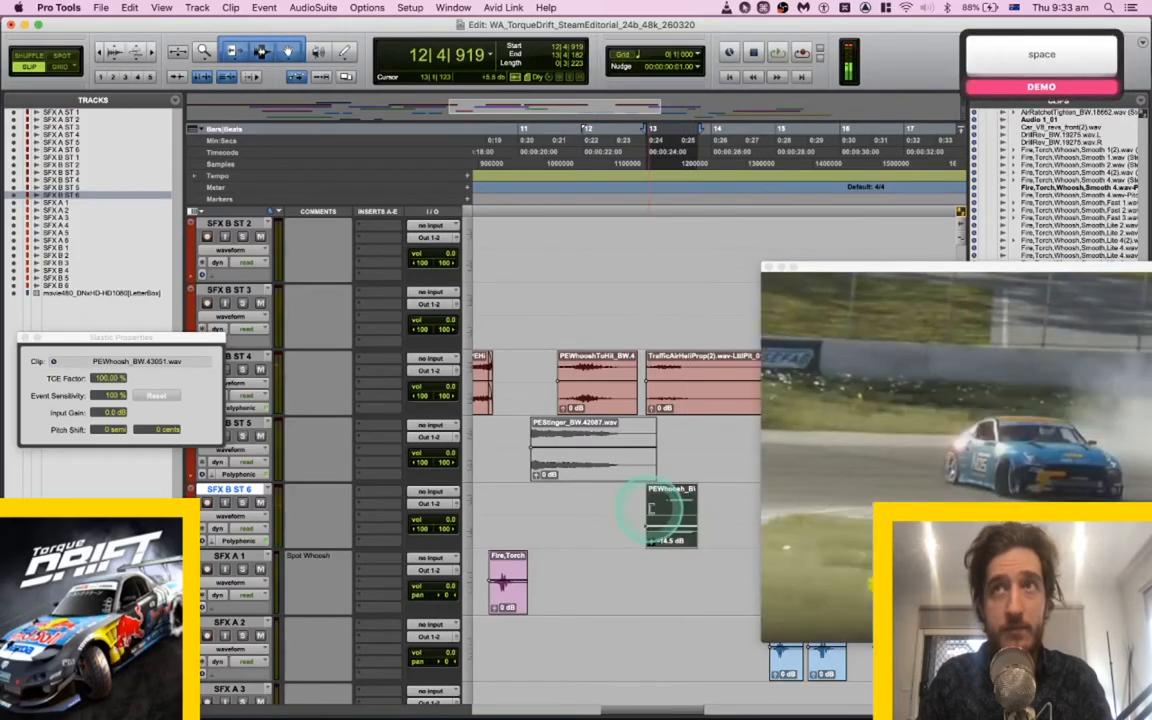
Fit the whole session timeline in view and select the effects clips from SFX B ST 3 down to SFX B 6.
{"action": "left_click", "coordinate": [620, 496]}
{"action": "key", "text": "alt+a"}
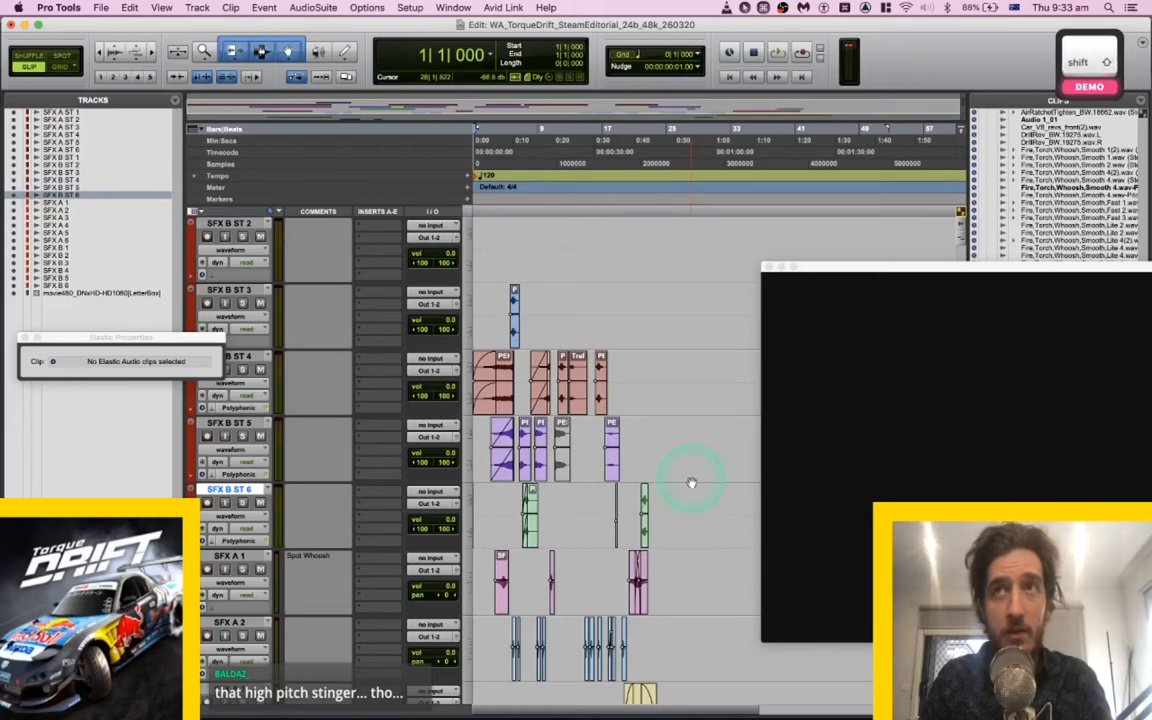
{"action": "key", "text": "super"}
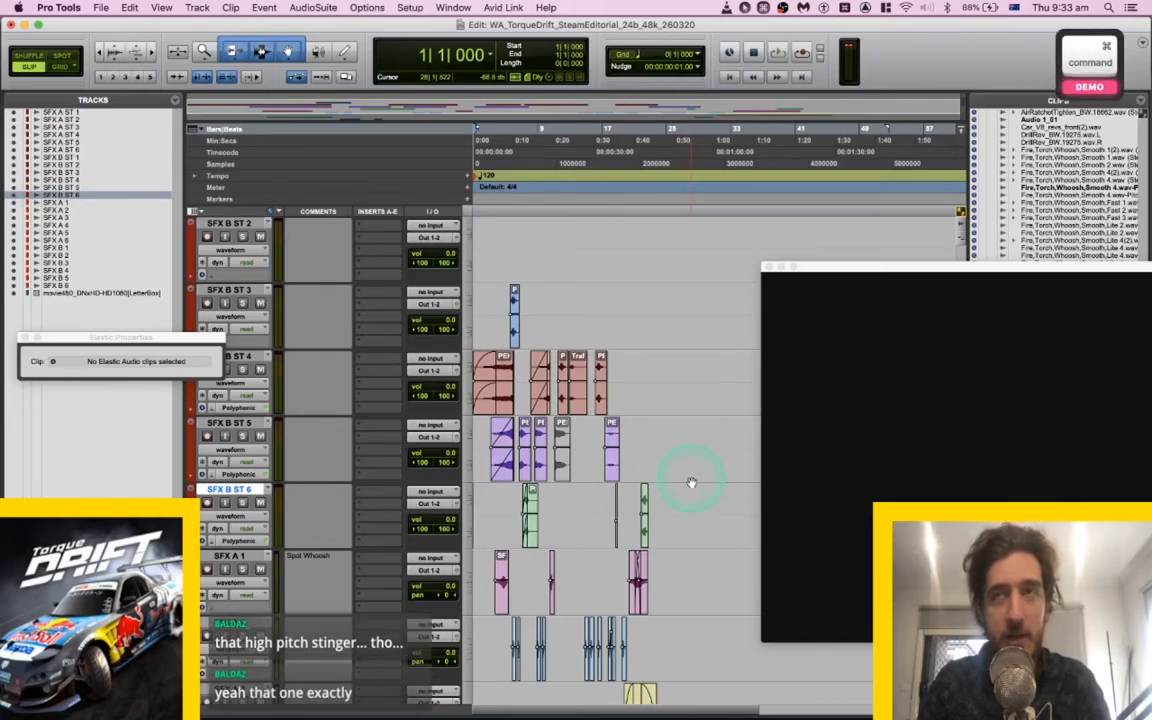
{"action": "scroll", "coordinate": [691, 483], "scroll_direction": "up", "scroll_amount": 7}
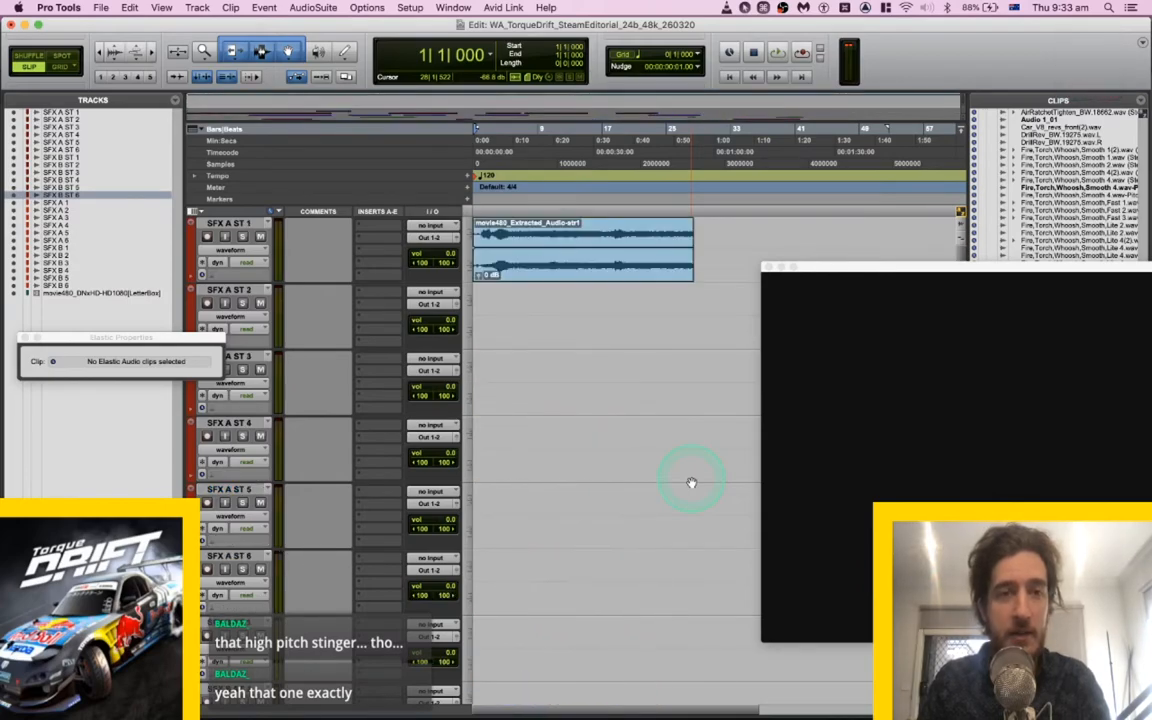
{"action": "scroll", "coordinate": [691, 483], "scroll_direction": "down", "scroll_amount": 6}
{"action": "left_click_drag", "start_coordinate": [728, 362], "coordinate": [192, 714]}
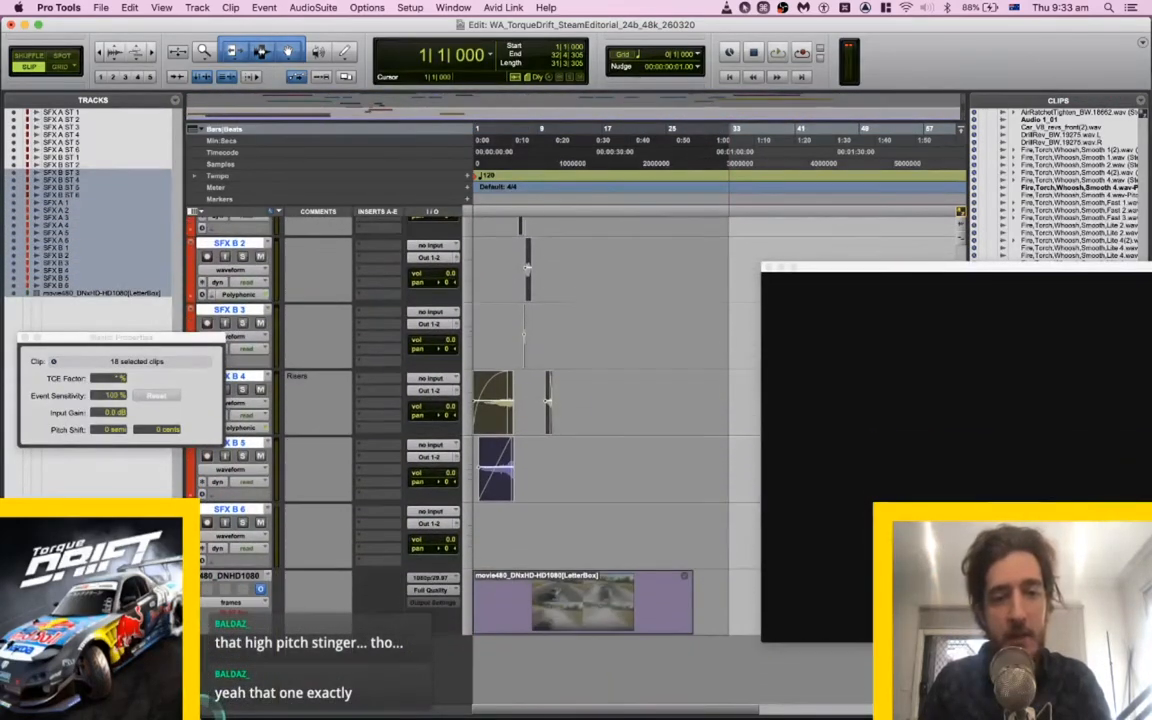
{"action": "key", "text": "shift"}
{"action": "scroll", "coordinate": [490, 420], "scroll_direction": "up", "scroll_amount": 10}
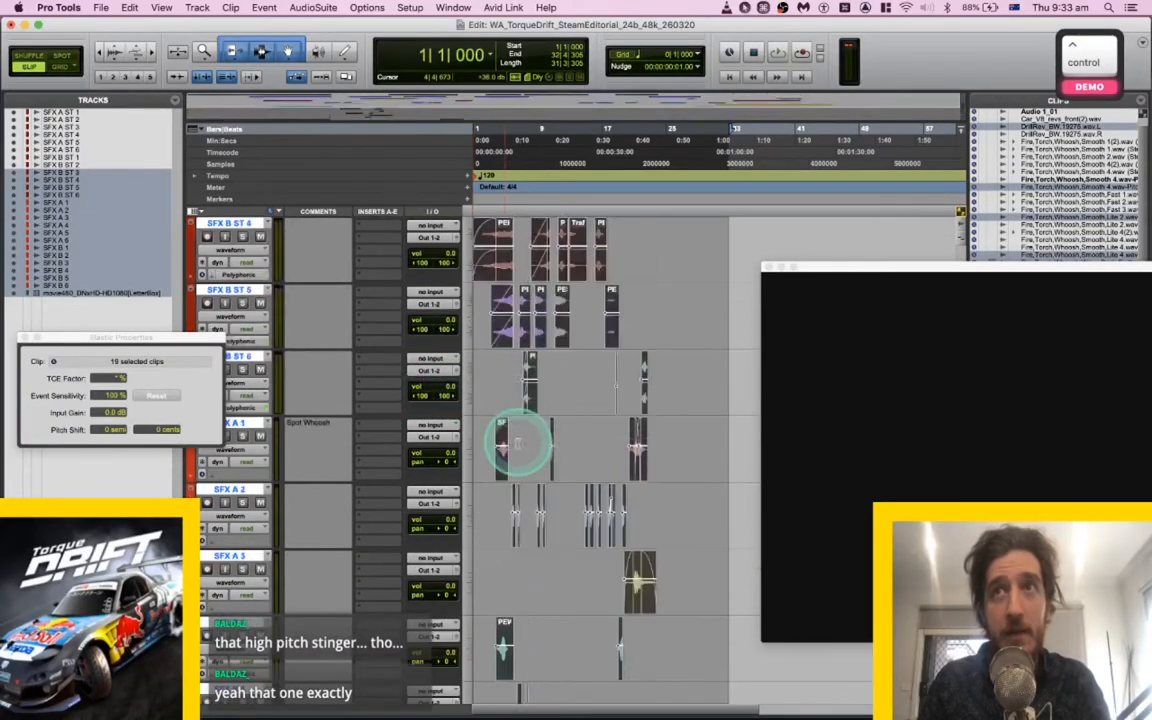
Select the extracted movie480 audio clip on SFX A ST 1, play it from the start and reposition the video window.
{"action": "left_click", "coordinate": [541, 268]}
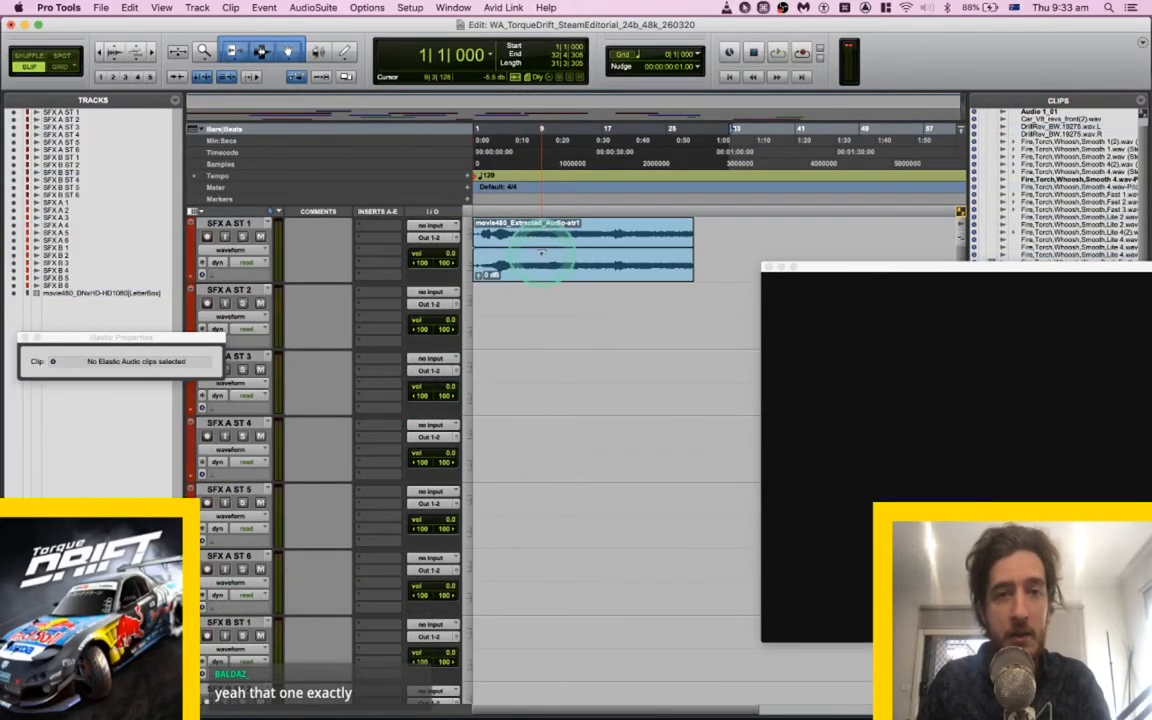
{"action": "key", "text": "space"}
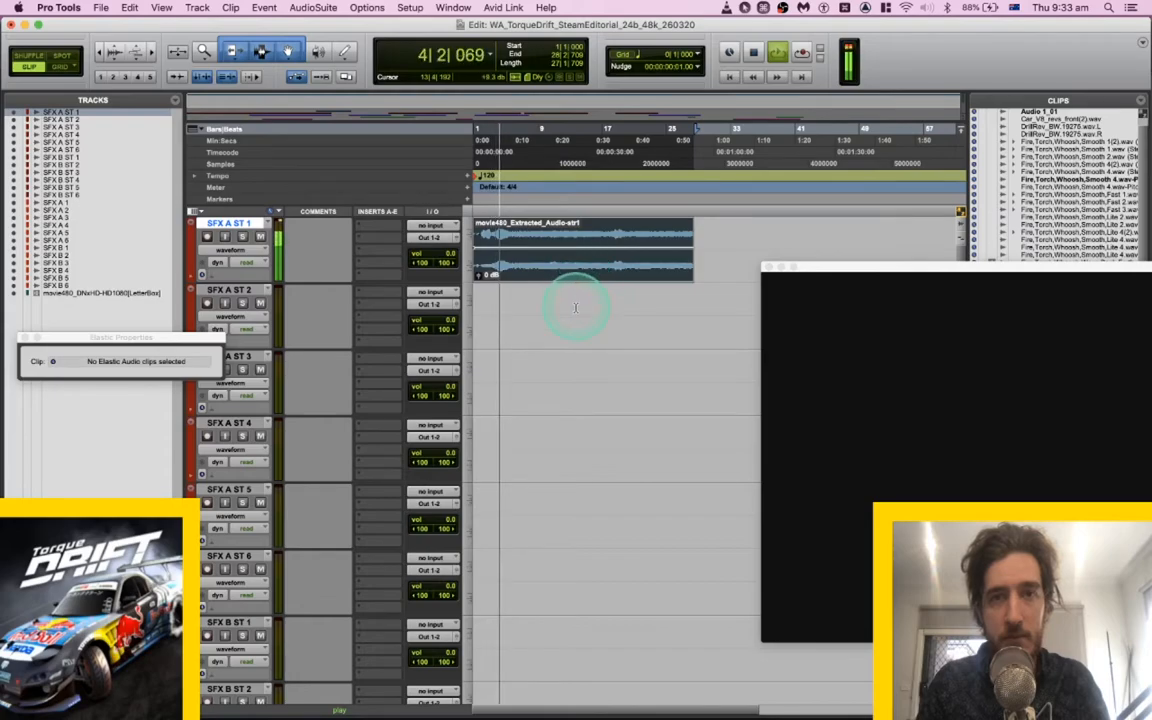
{"action": "left_click_drag", "start_coordinate": [841, 269], "coordinate": [776, 307]}
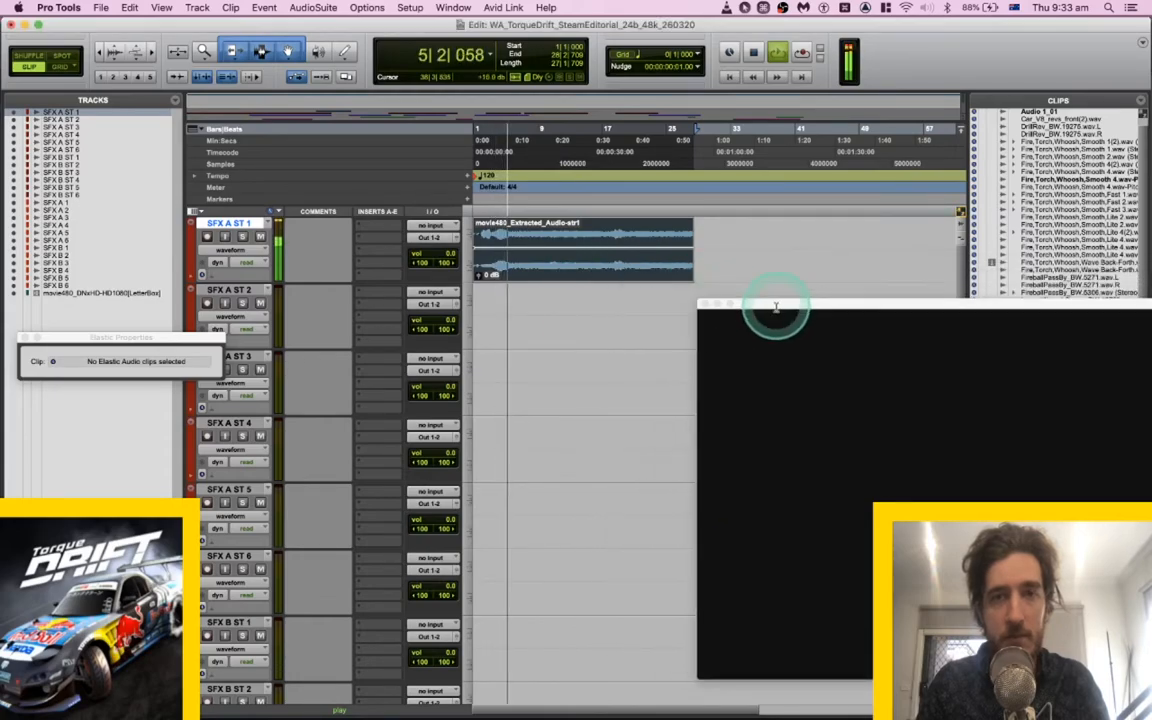
Close and reopen the video window, place it beside the movie480 video track and play from 6|1|788.
{"action": "scroll", "coordinate": [527, 450], "scroll_direction": "down", "scroll_amount": 10}
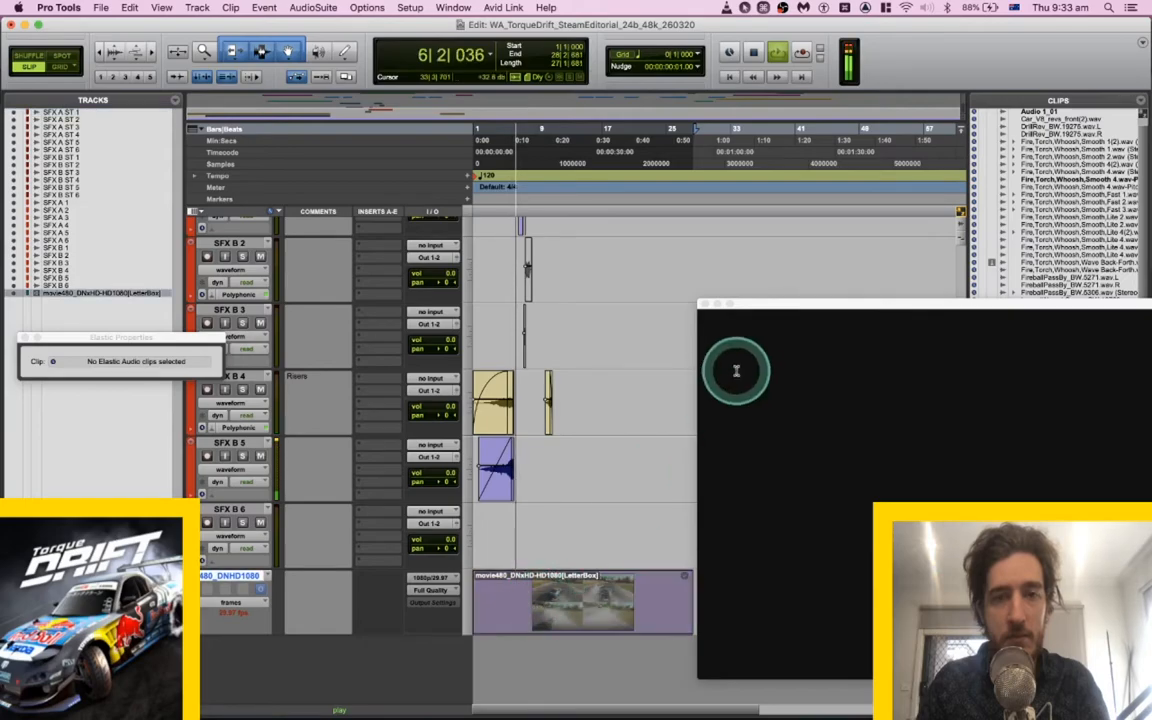
{"action": "left_click", "coordinate": [703, 303]}
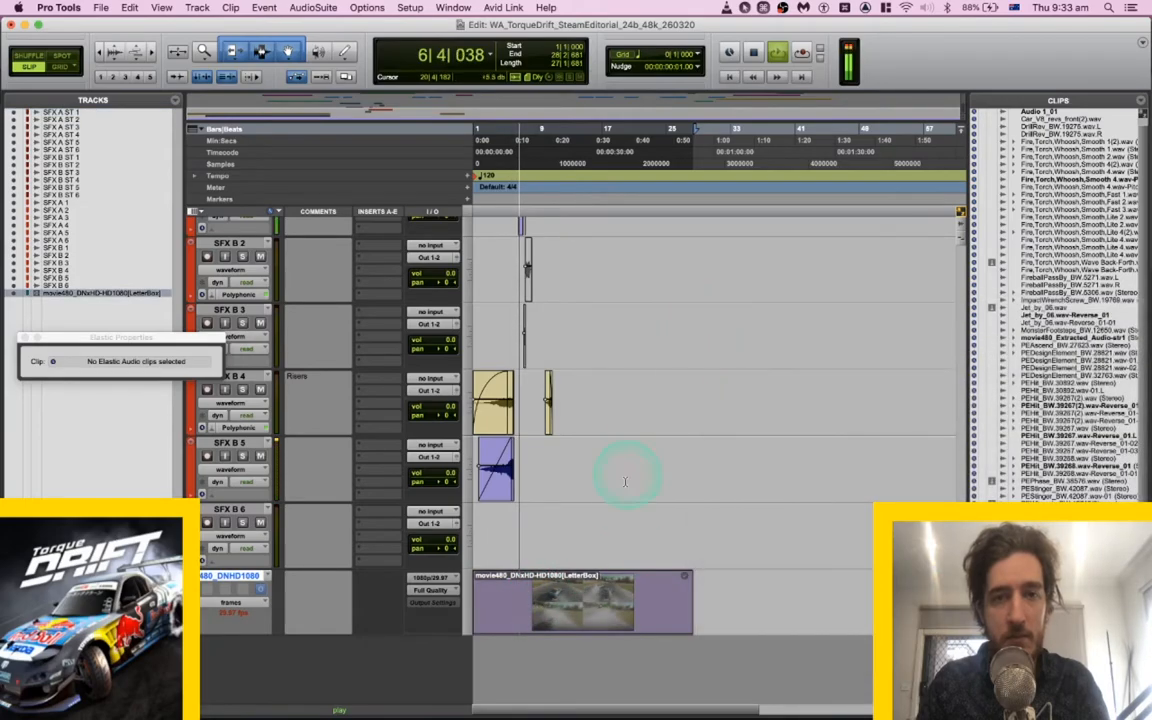
{"action": "double_click", "coordinate": [562, 628]}
{"action": "key", "text": "Escape"}
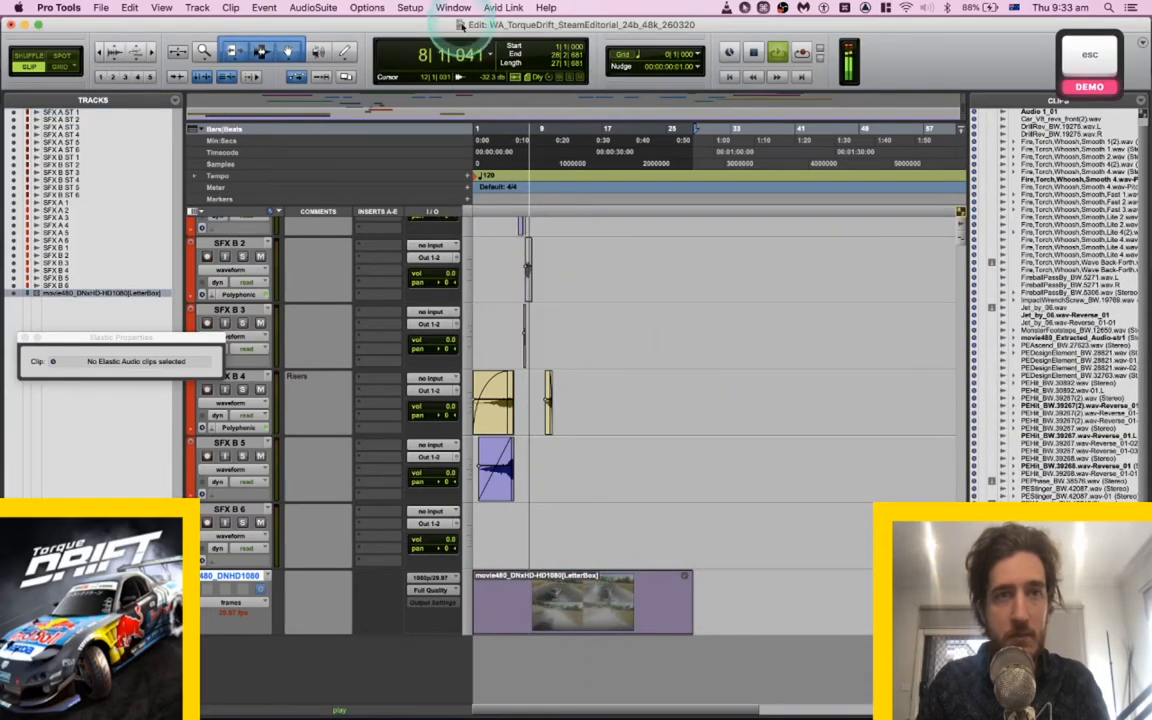
{"action": "left_click", "coordinate": [453, 7]}
{"action": "left_click", "coordinate": [505, 299]}
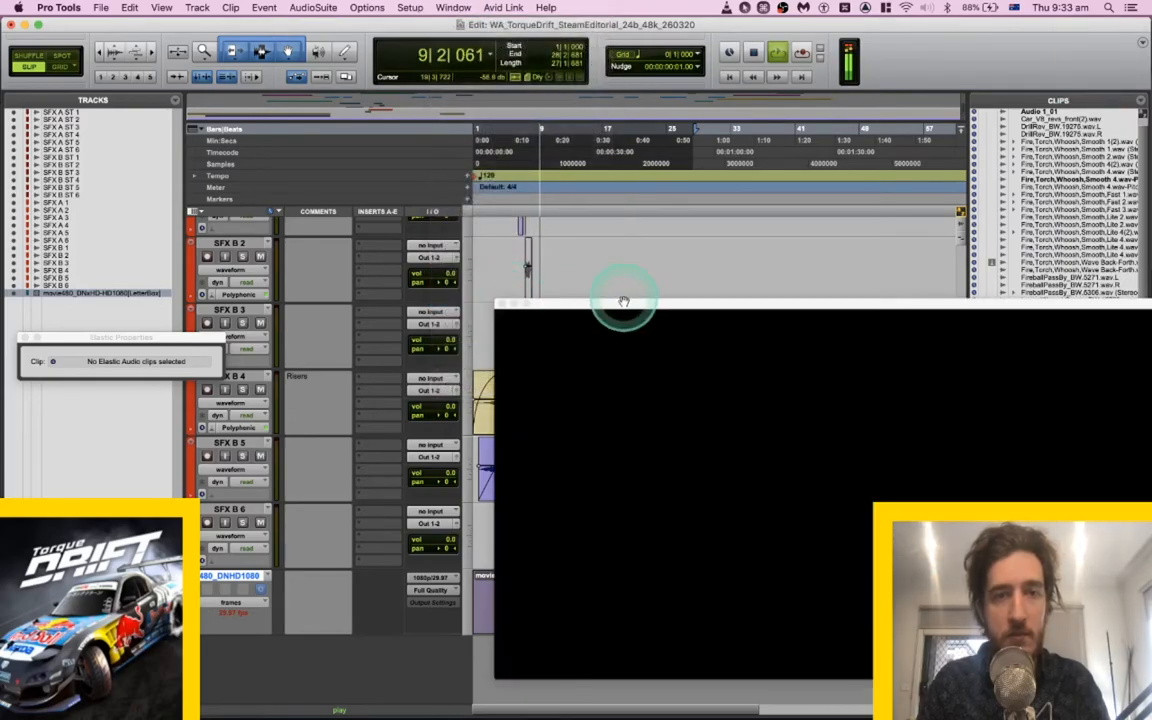
{"action": "left_click_drag", "start_coordinate": [623, 301], "coordinate": [692, 303]}
{"action": "key", "text": "space"}
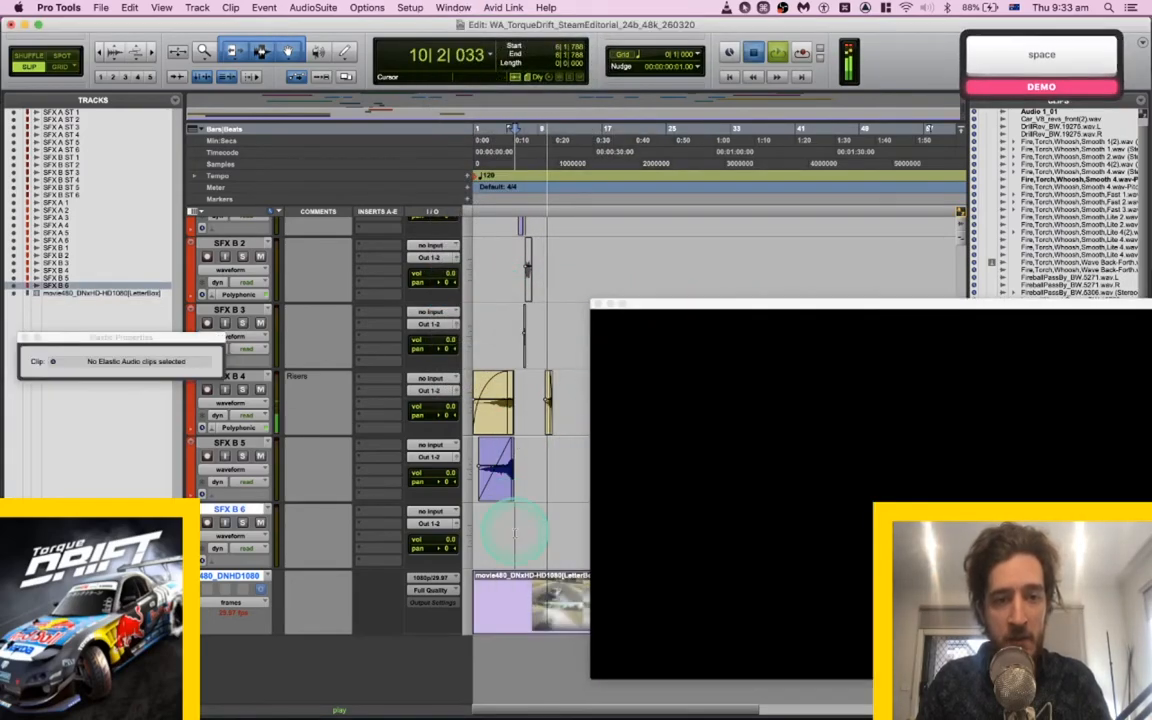
Play the session against the video from the start, recheck from 4|2|545 and trim the end of the SFX B 4 riser to 5|3|292.
{"action": "left_click", "coordinate": [515, 534]}
{"action": "key", "text": "Return"}
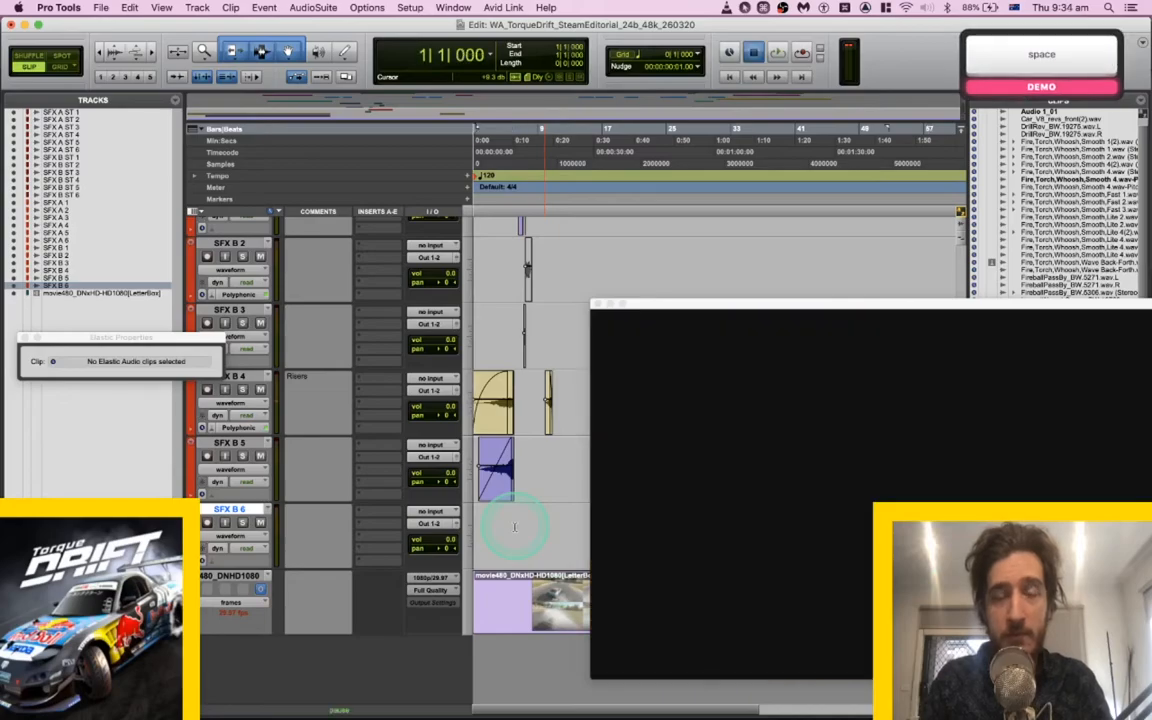
{"action": "key", "text": "space"}
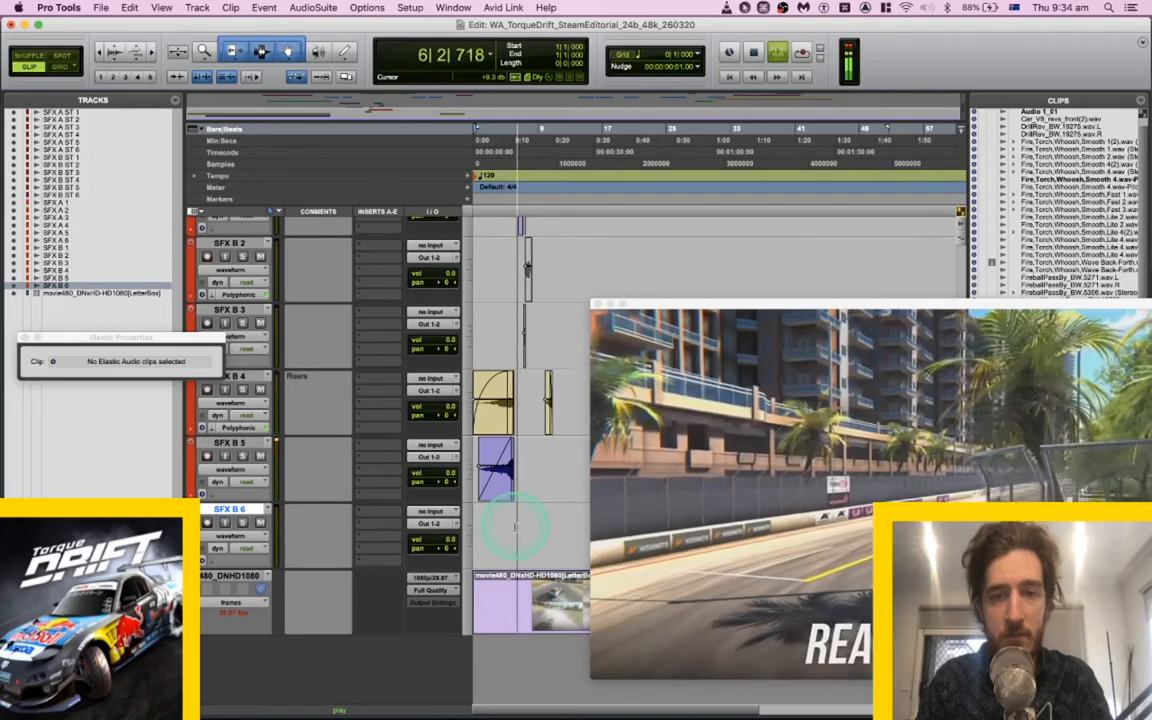
{"action": "key", "text": "space"}
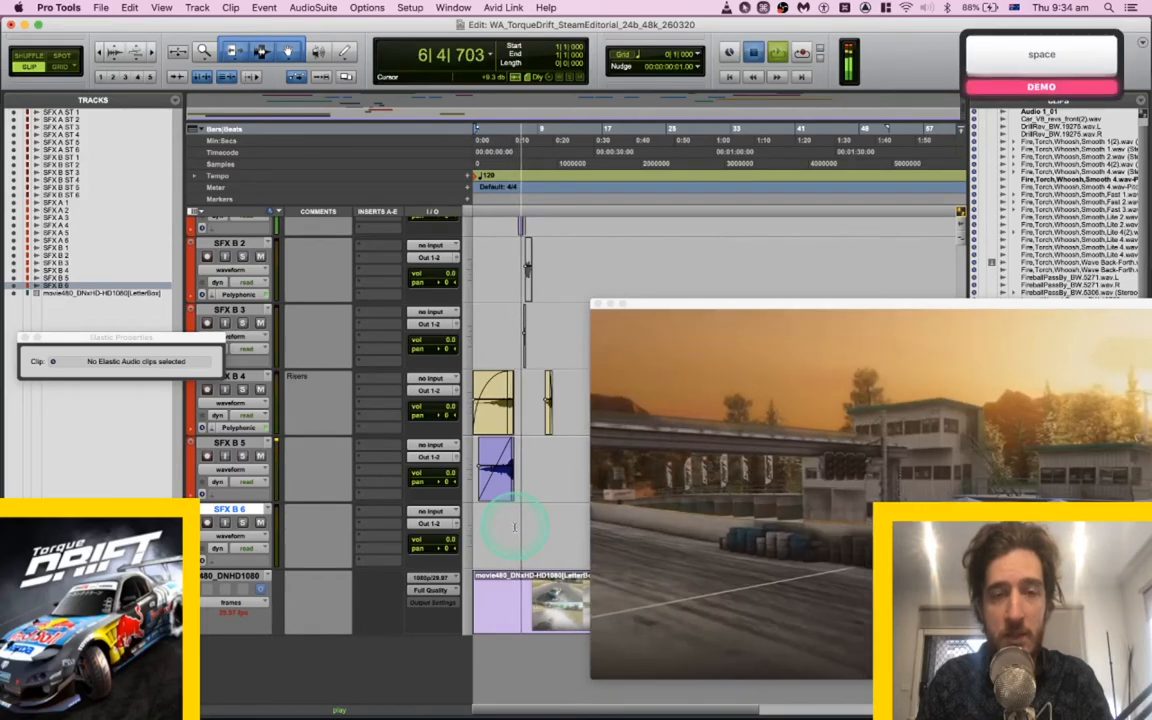
{"action": "scroll", "coordinate": [514, 527], "scroll_direction": "up", "scroll_amount": 3}
{"action": "scroll", "coordinate": [514, 442], "scroll_direction": "right", "scroll_amount": 3}
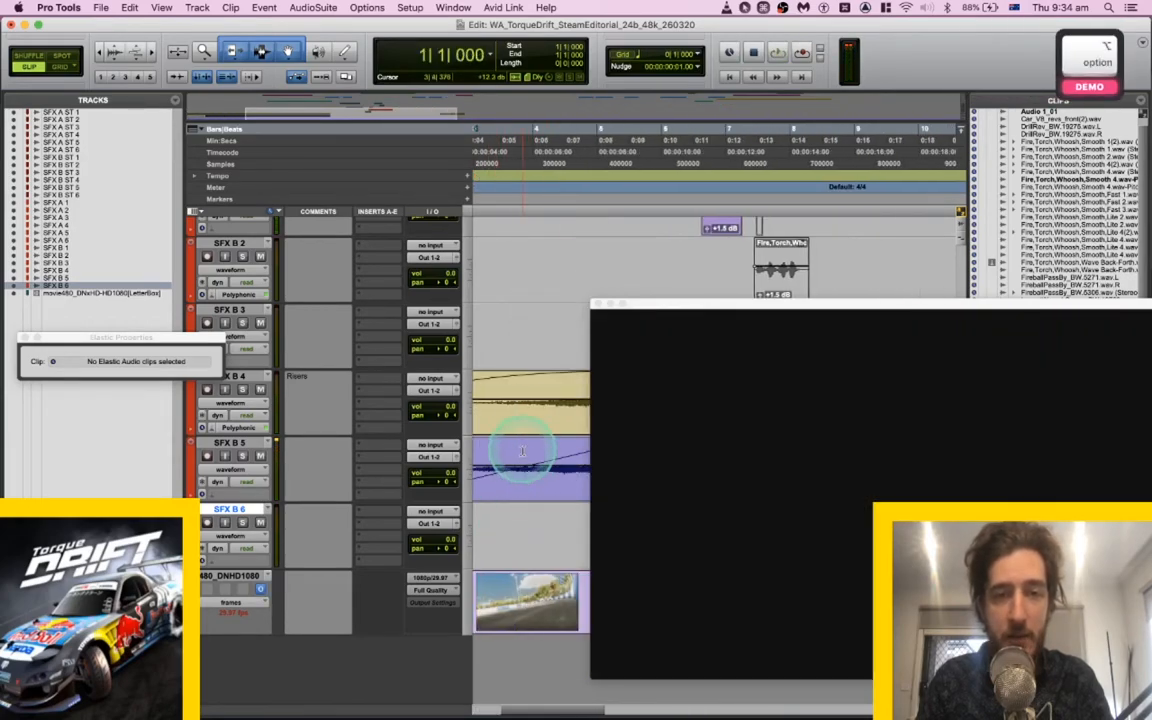
{"action": "left_click", "coordinate": [553, 384]}
{"action": "key", "text": "space"}
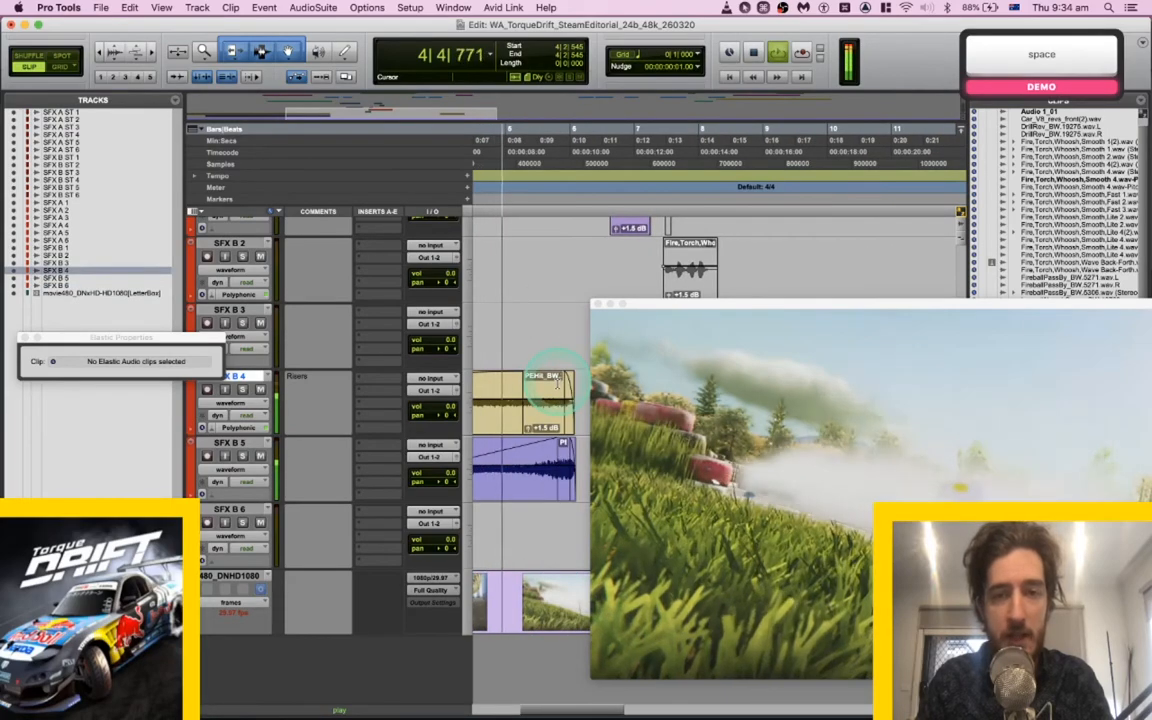
{"action": "key", "text": "space"}
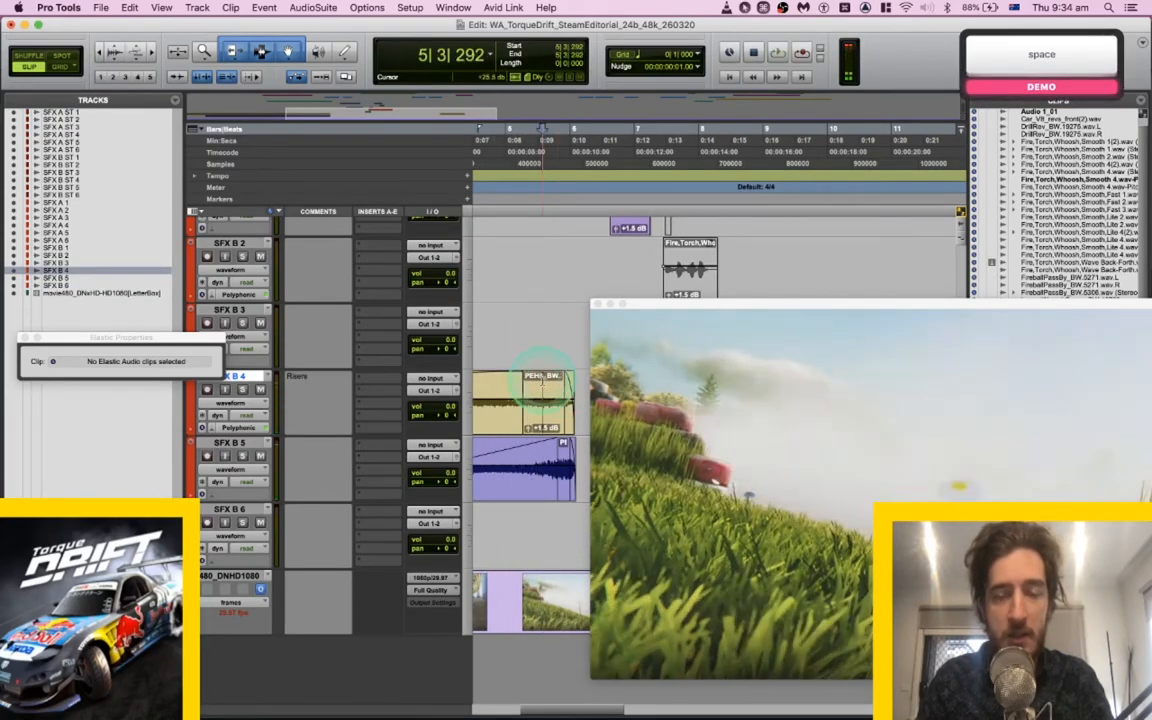
{"action": "key", "text": "s"}
Shrink the video window and move it clear of the SFX B 4 and SFX B 5 clips.
{"action": "scroll", "coordinate": [543, 382], "scroll_direction": "left", "scroll_amount": 3}
{"action": "scroll", "coordinate": [545, 383], "scroll_direction": "down", "scroll_amount": 2}
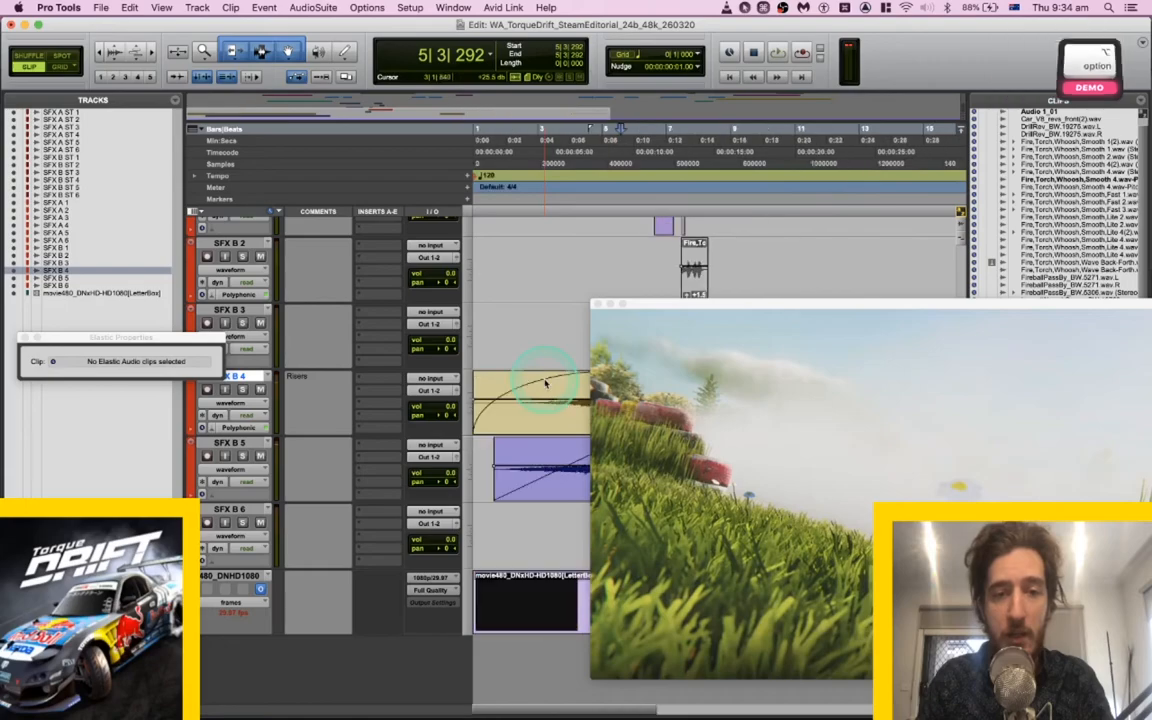
{"action": "left_click", "coordinate": [621, 304]}
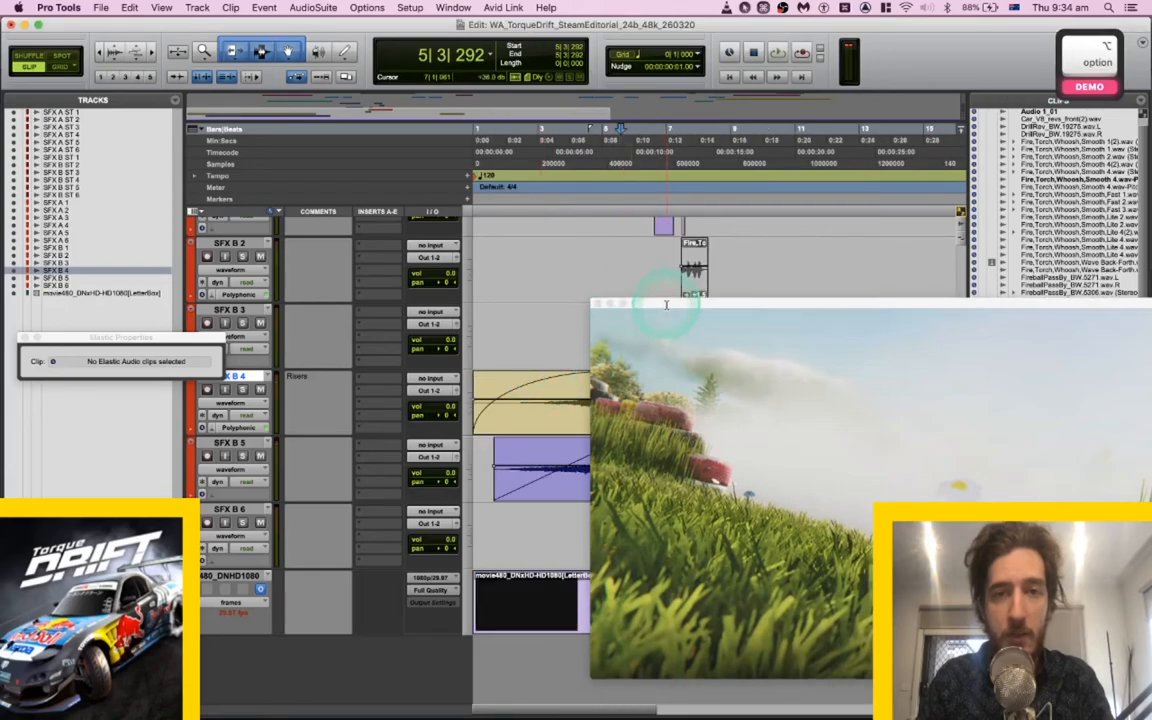
{"action": "left_click_drag", "start_coordinate": [666, 304], "coordinate": [452, 287]}
{"action": "left_click_drag", "start_coordinate": [1033, 658], "coordinate": [816, 486]}
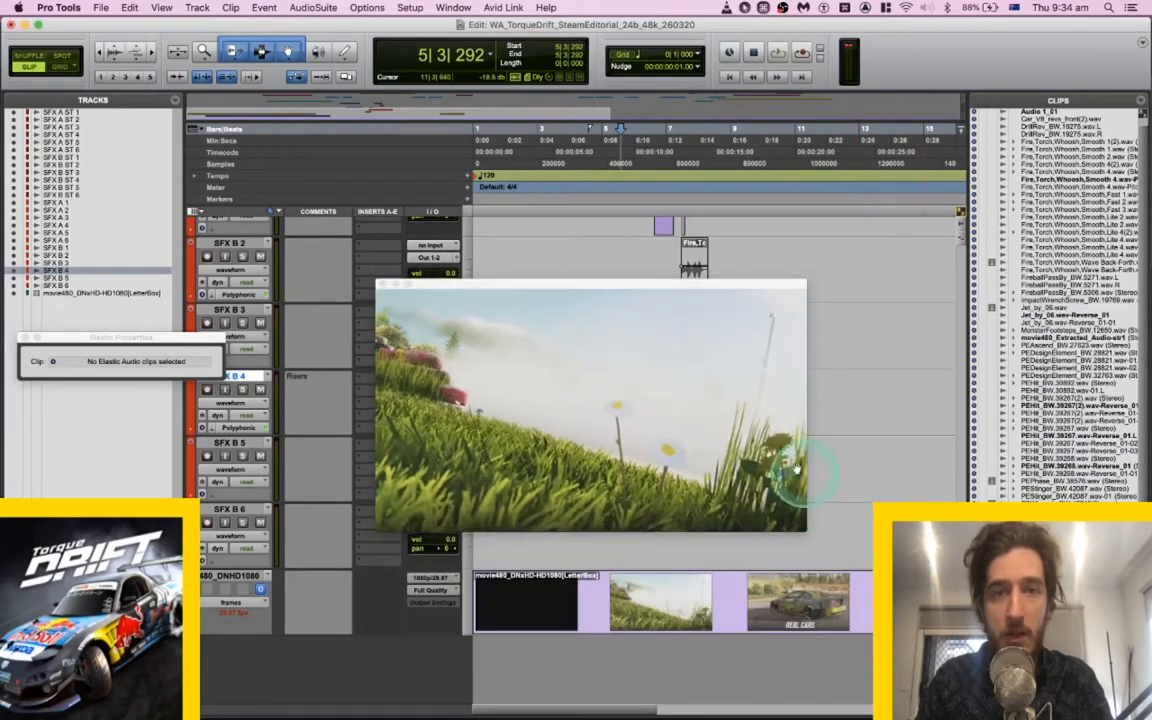
{"action": "left_click_drag", "start_coordinate": [643, 298], "coordinate": [977, 405]}
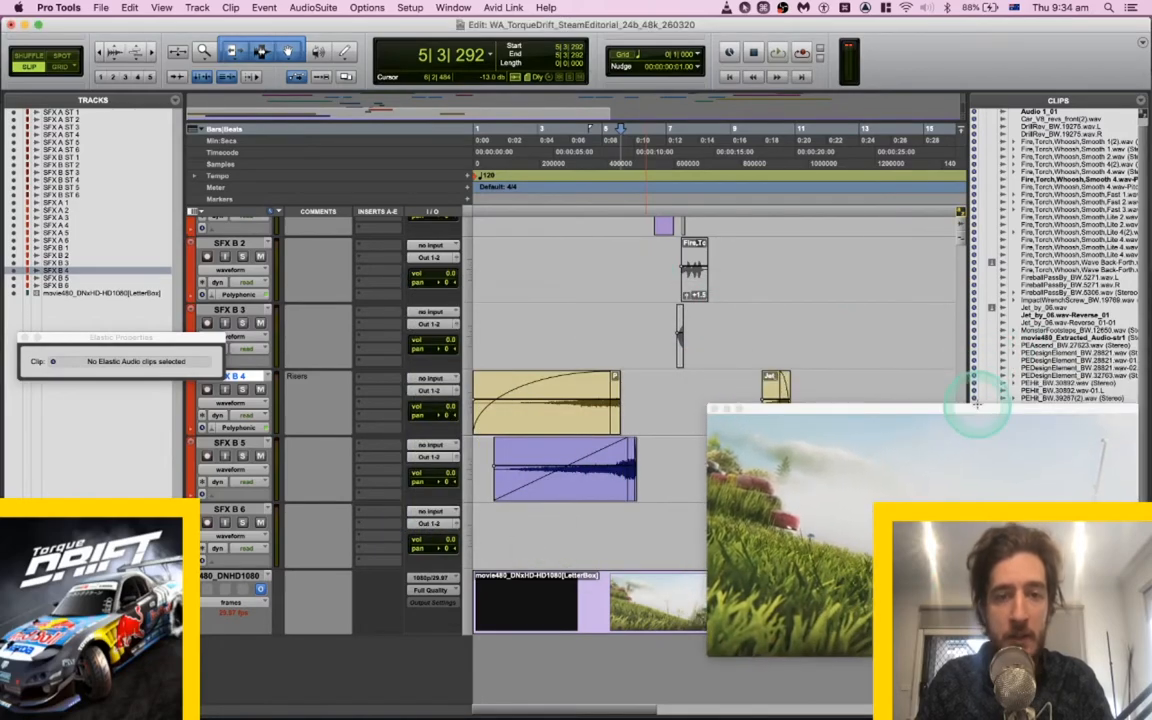
Move the PEHit clip on SFX B 5 earlier so it ends just past the SFX B 4 clip, and play from 4|4|182.
{"action": "left_click_drag", "start_coordinate": [622, 471], "coordinate": [615, 496]}
{"action": "left_click", "coordinate": [597, 383]}
{"action": "key", "text": "super+bracketright"}
{"action": "key", "text": "space"}
{"action": "key", "text": "super+bracketright"}
{"action": "key", "text": "super+bracketright"}
{"action": "scroll", "coordinate": [597, 383], "scroll_direction": "right", "scroll_amount": 5}
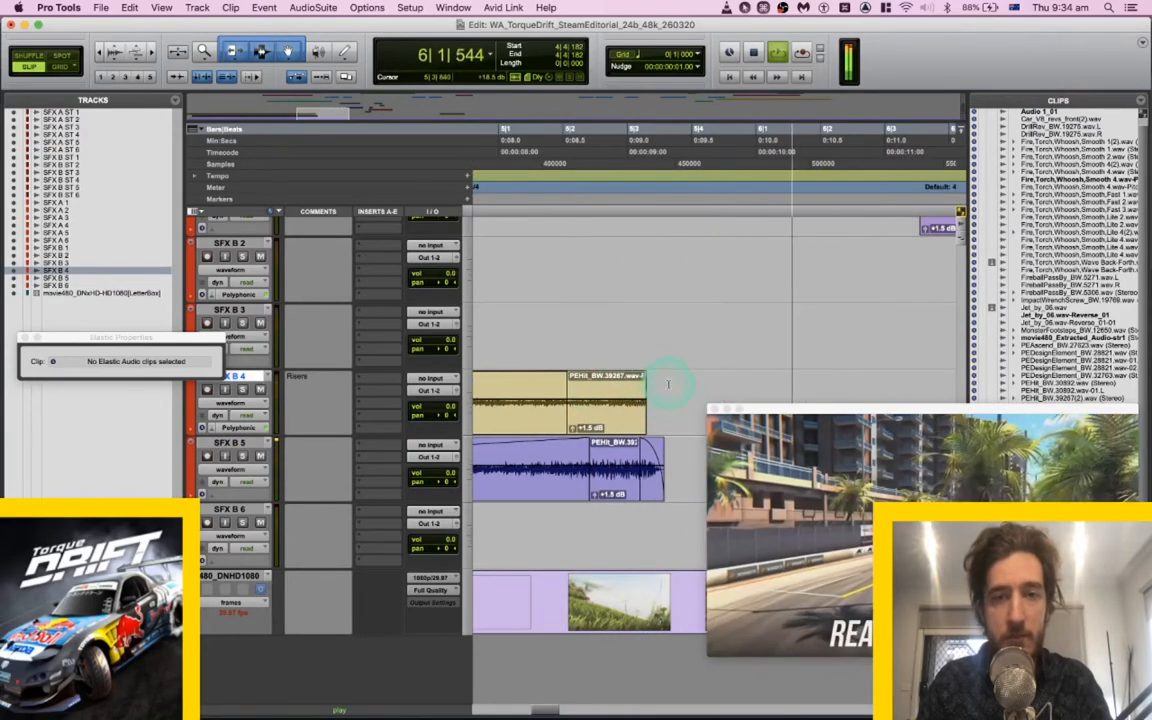
Add a fade-out to the end of the PEHit_BW.39267 clip on SFX B 4 and play from 5|1|768.
{"action": "key", "text": "super+f"}
{"action": "key", "text": "space"}
{"action": "left_click", "coordinate": [549, 376]}
{"action": "key", "text": "space"}
Play the reversed PEHit_BW.39267(2) clip on SFX B ST 4 against the video to check its timing with the neighbouring effects.
{"action": "scroll", "coordinate": [553, 373], "scroll_direction": "up", "scroll_amount": 8}
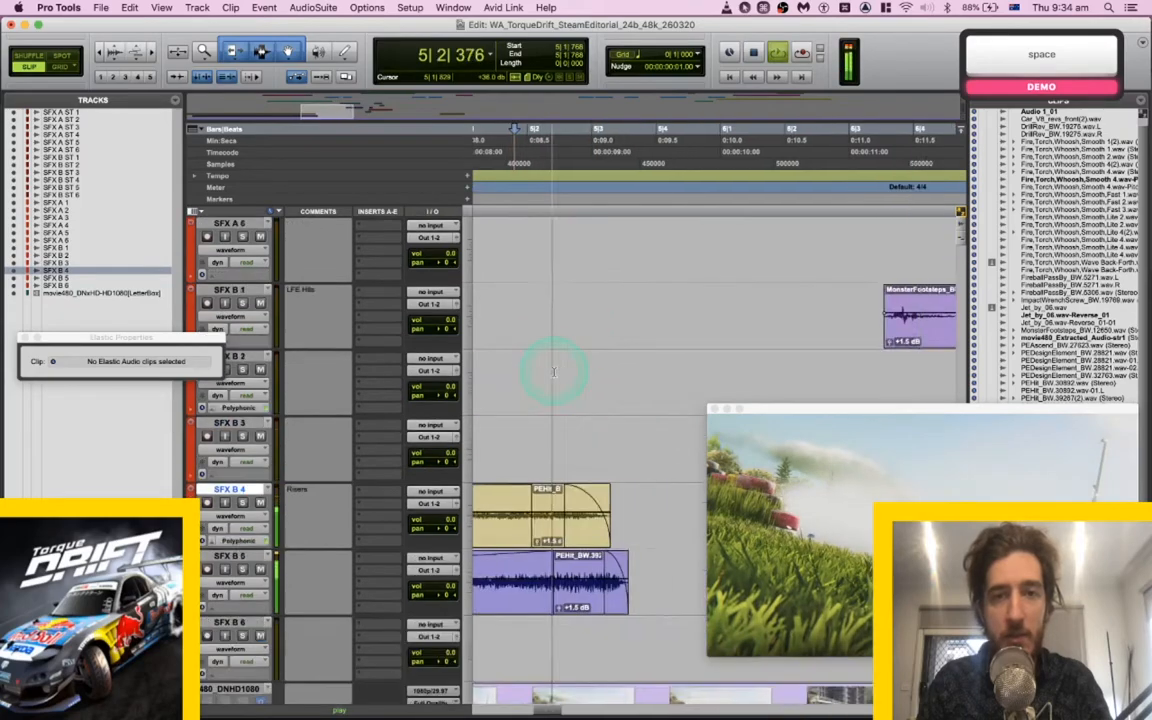
{"action": "scroll", "coordinate": [553, 373], "scroll_direction": "down", "scroll_amount": 3}
{"action": "key", "text": "super+bracketleft"}
{"action": "key", "text": "super+bracketleft"}
{"action": "scroll", "coordinate": [555, 375], "scroll_direction": "up", "scroll_amount": 10}
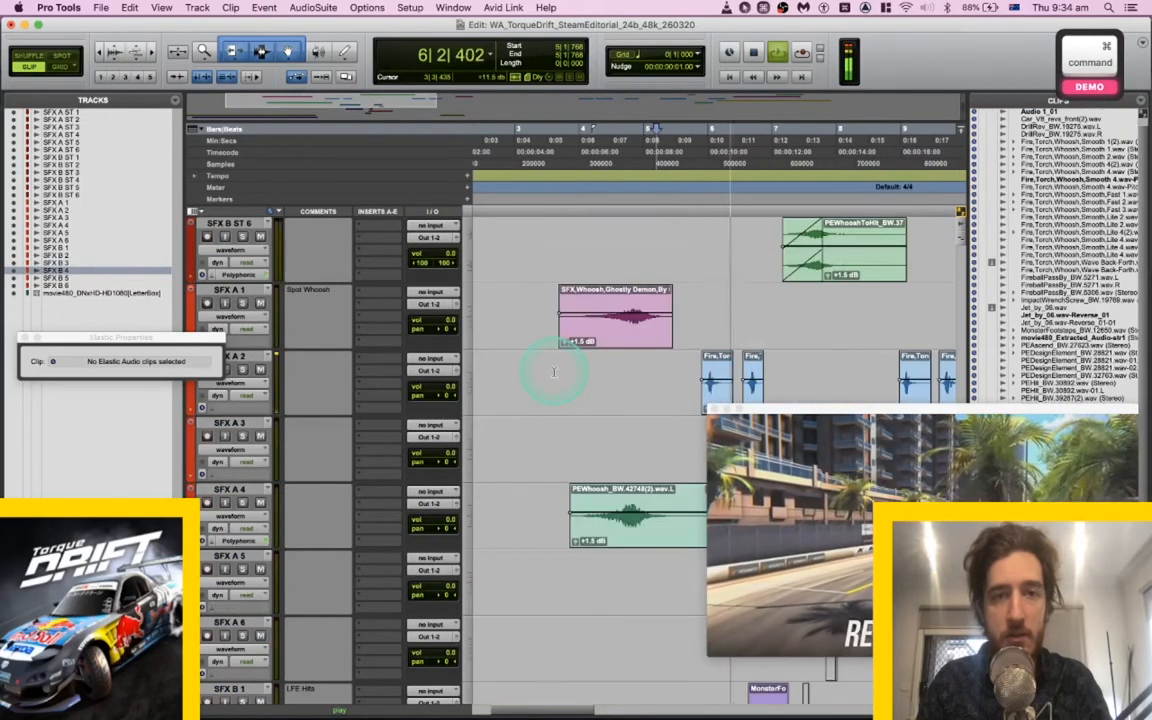
{"action": "key", "text": "space"}
{"action": "left_click", "coordinate": [652, 430]}
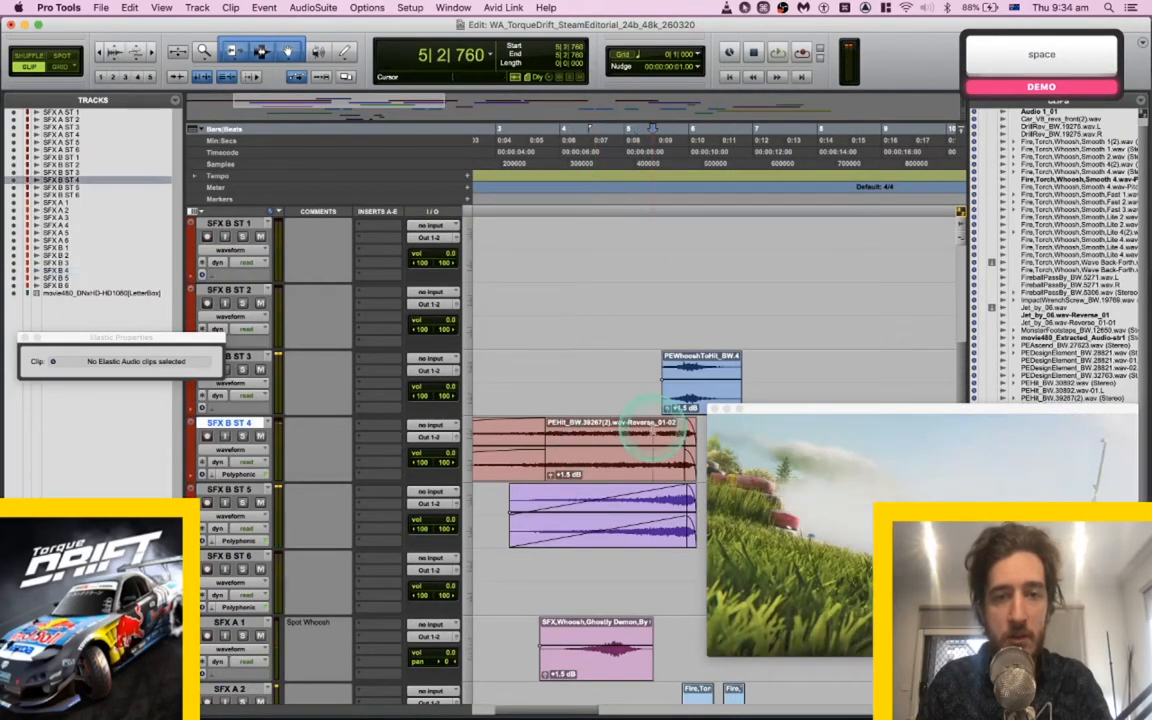
{"action": "key", "text": "space"}
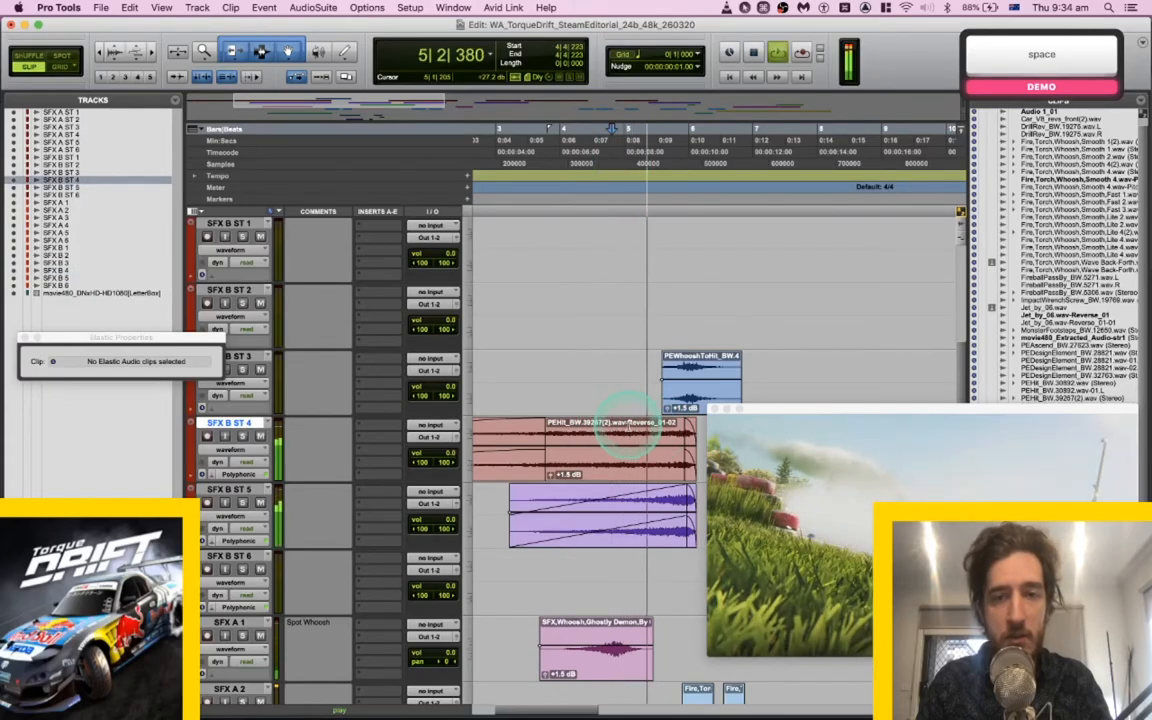
{"action": "key", "text": "space"}
{"action": "key", "text": "space"}
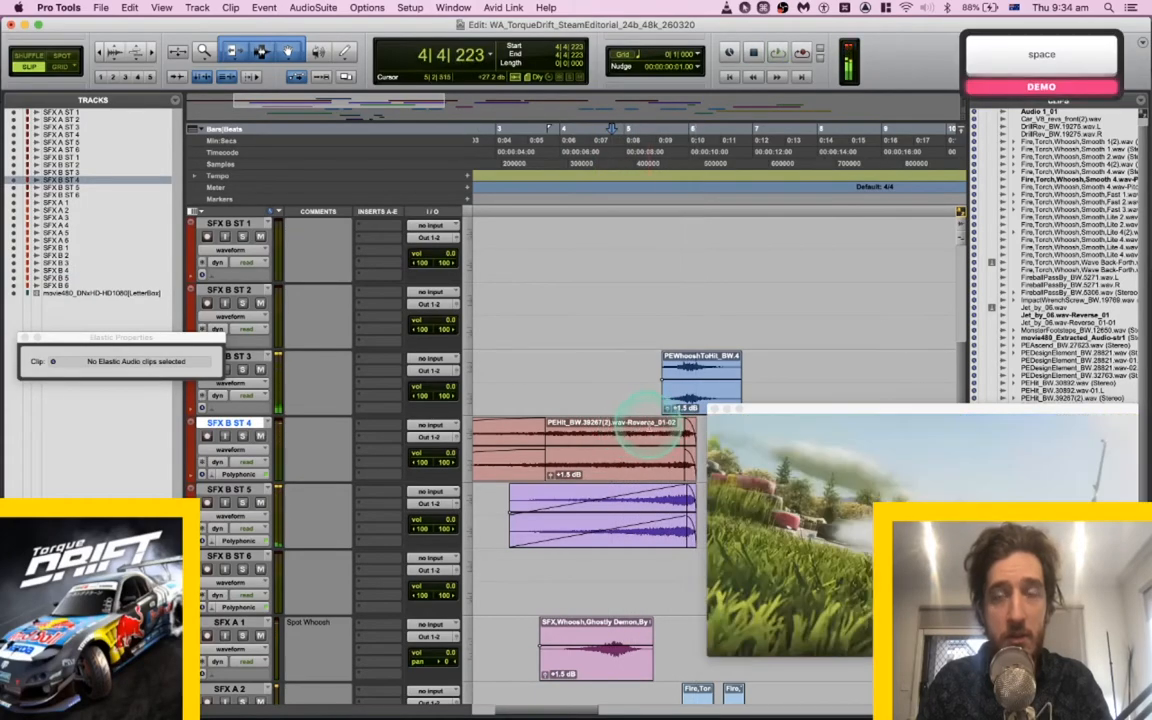
Trim the start of the reversed PEHit_BW.39267(2) clip on SFX B ST 4 to 1|3|906.
{"action": "scroll", "coordinate": [625, 428], "scroll_direction": "left", "scroll_amount": 3}
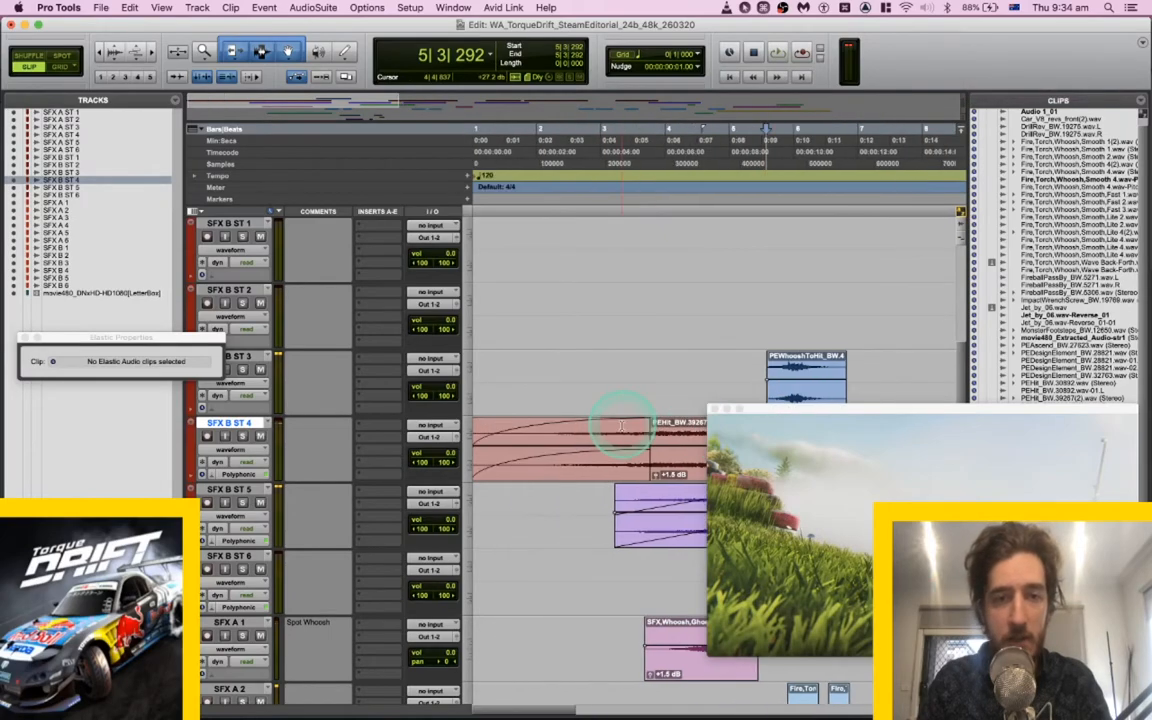
{"action": "left_click", "coordinate": [522, 430]}
{"action": "key", "text": "a"}
Select the overlapping clips on SFX B ST 4 and SFX B ST 5, nudge them earlier together and play the result.
{"action": "scroll", "coordinate": [597, 465], "scroll_direction": "right", "scroll_amount": 3}
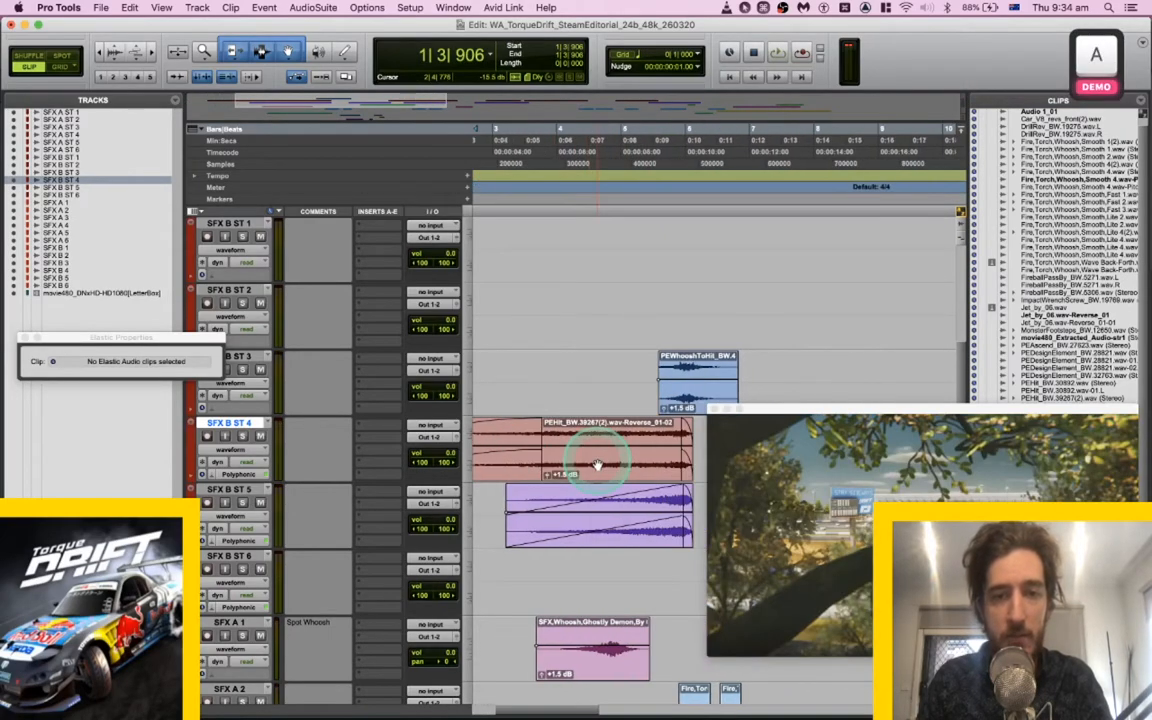
{"action": "left_click", "coordinate": [597, 465]}
{"action": "key", "text": "shift+semicolon"}
{"action": "key", "text": "m"}
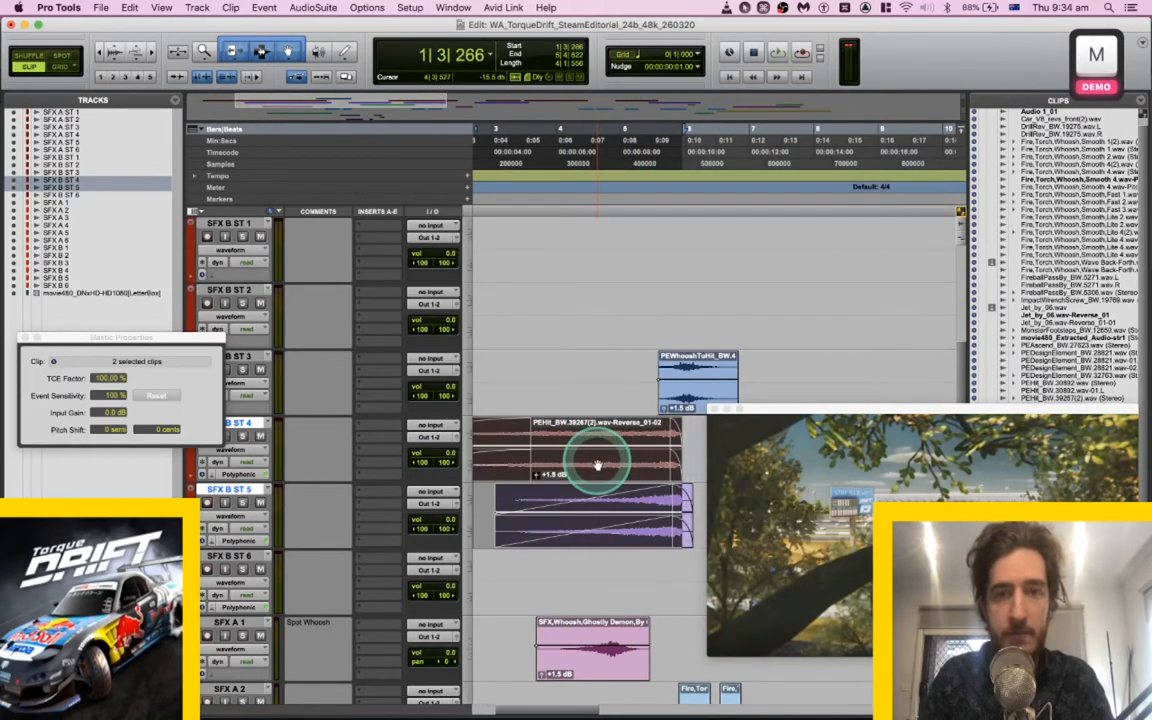
{"action": "key", "text": "space"}
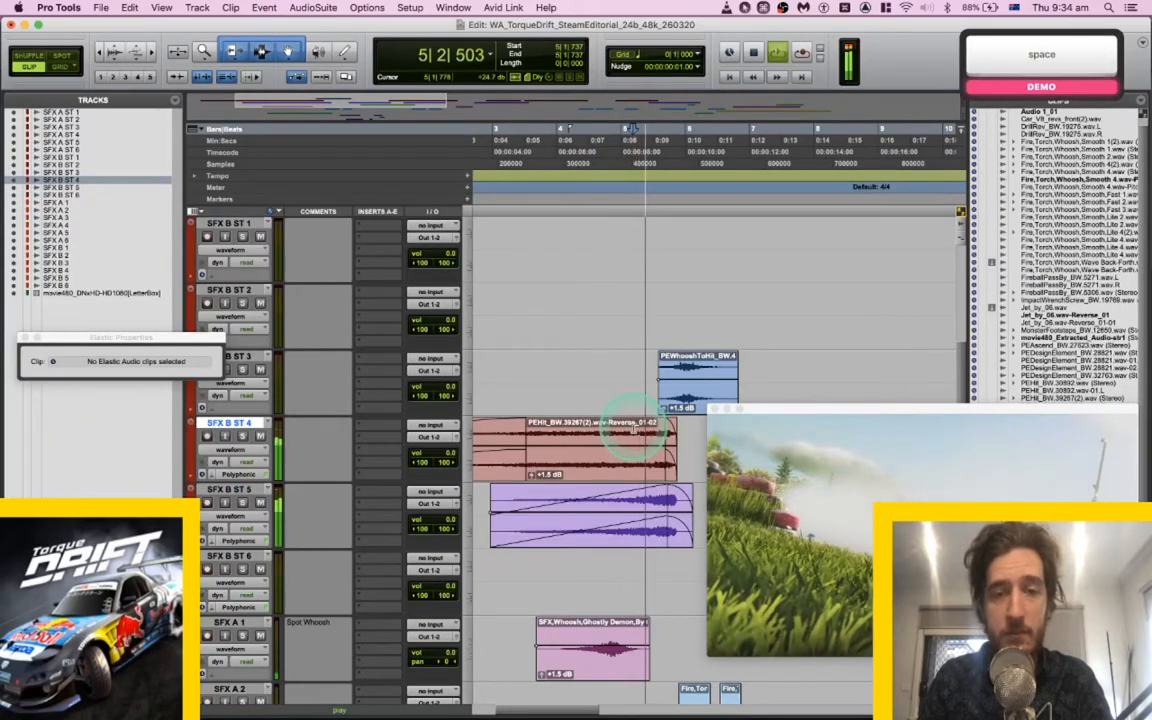
{"action": "key", "text": "space"}
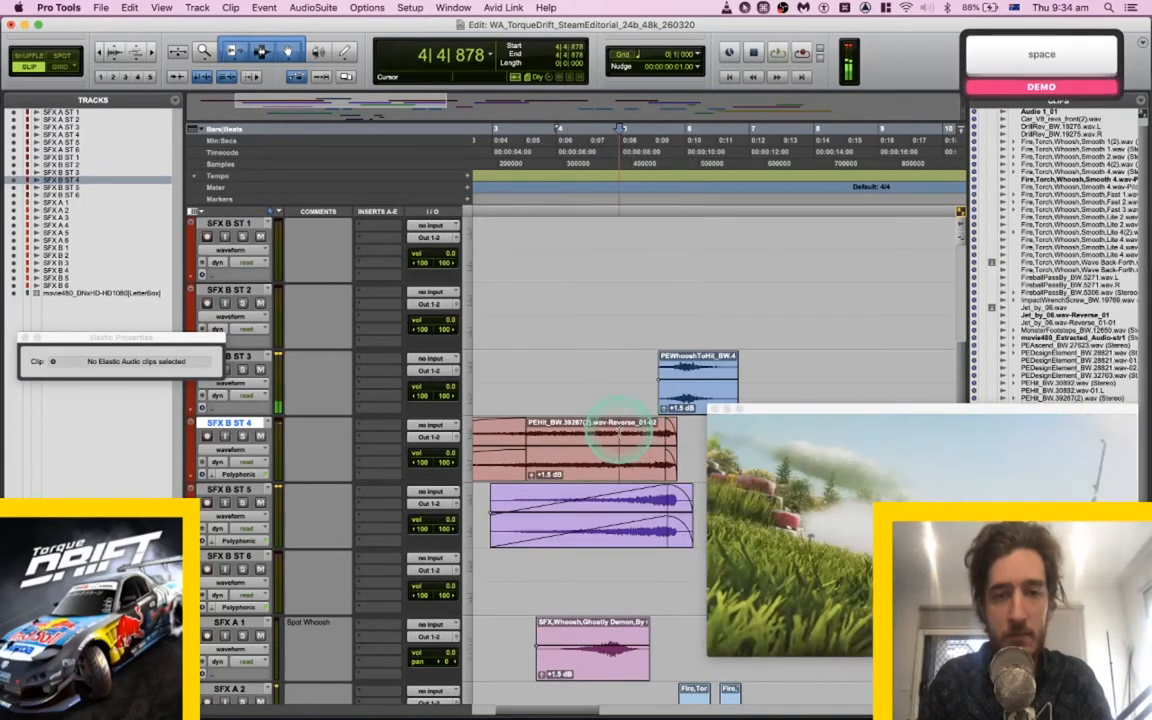
Nudge the SFX B ST 4 and SFX B ST 5 clips earlier so the upper one starts at 1|2|266, and play from 4|4|141.
{"action": "left_click", "coordinate": [620, 430]}
{"action": "key", "text": "shift+semicolon"}
{"action": "key", "text": "m"}
{"action": "left_click", "coordinate": [607, 424]}
{"action": "key", "text": "space"}
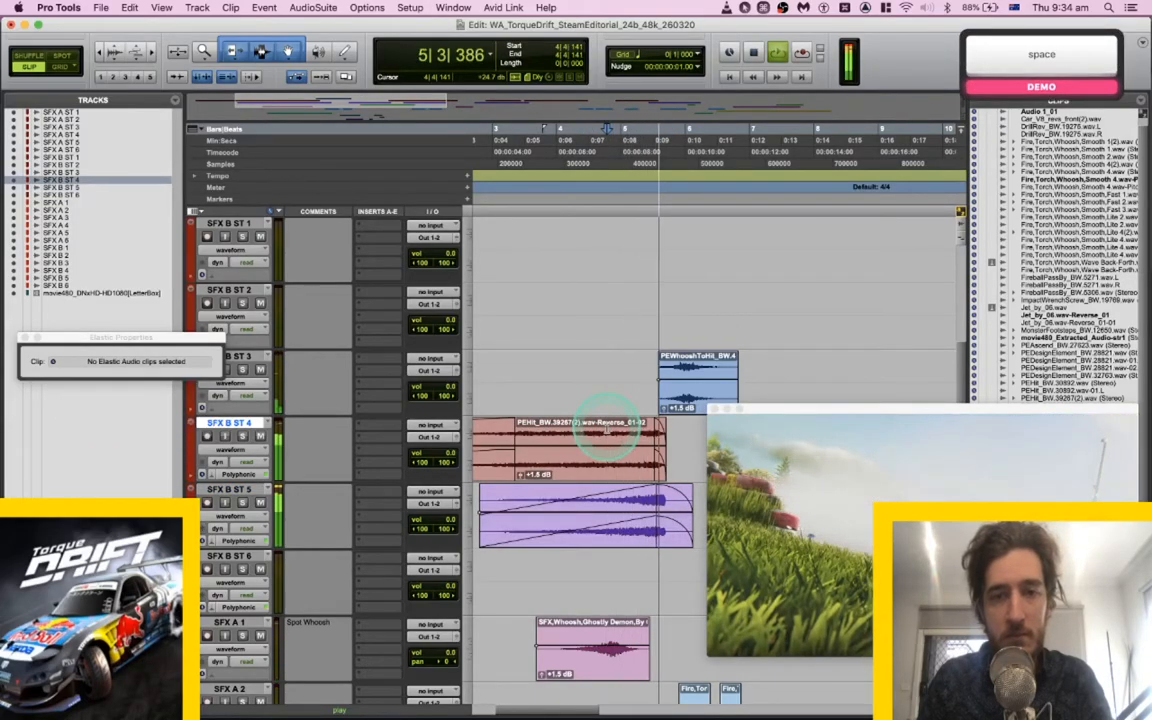
{"action": "key", "text": "space"}
Nudge the clips on SFX B ST 4 and SFX B ST 5 earlier to a 1|1|266 start and play from 4|2|422.
{"action": "left_click", "coordinate": [607, 432]}
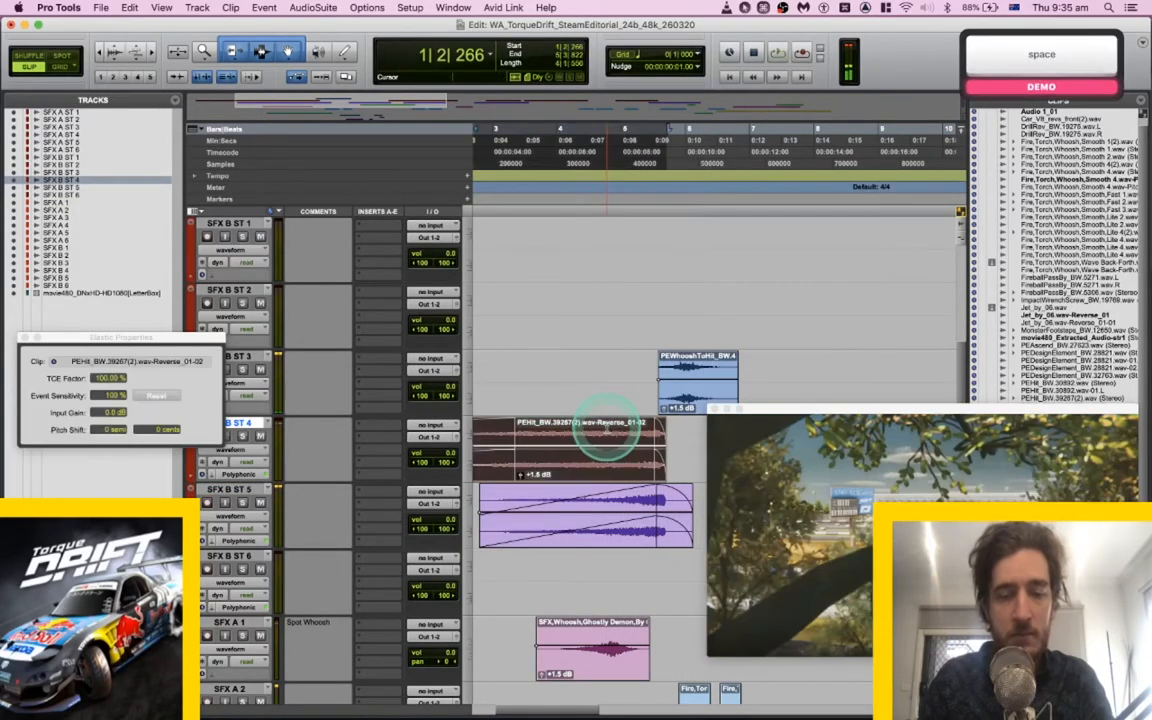
{"action": "key", "text": "shift+semicolon"}
{"action": "key", "text": "m"}
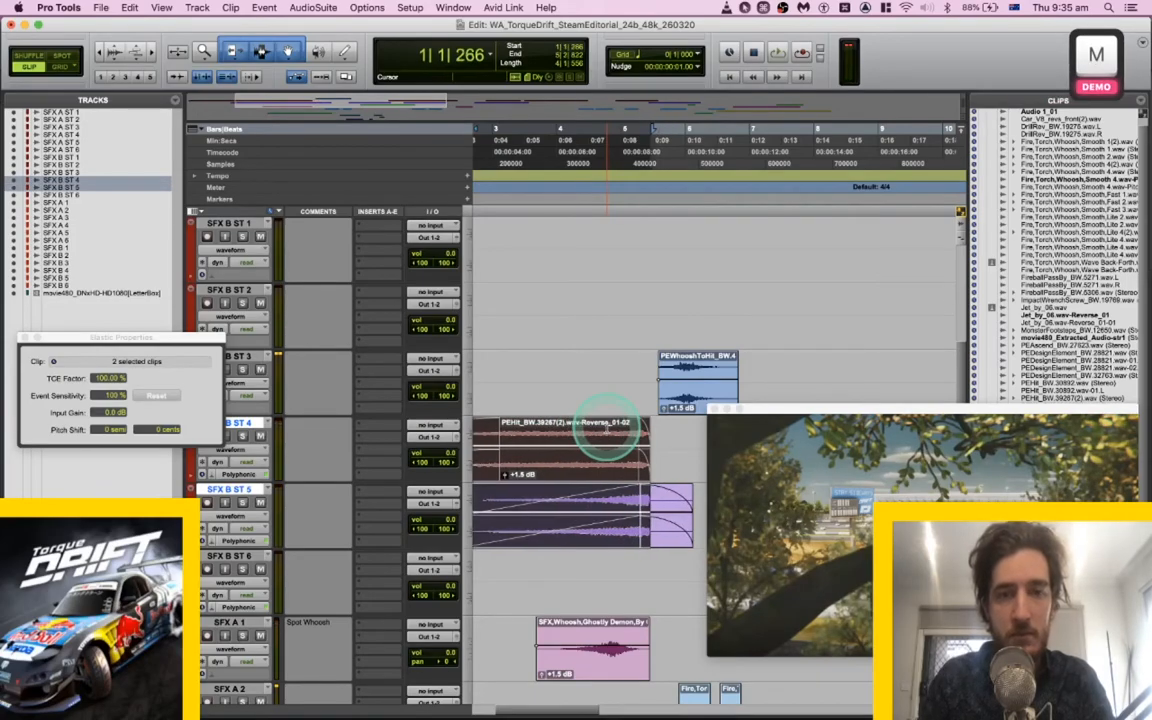
{"action": "key", "text": "space"}
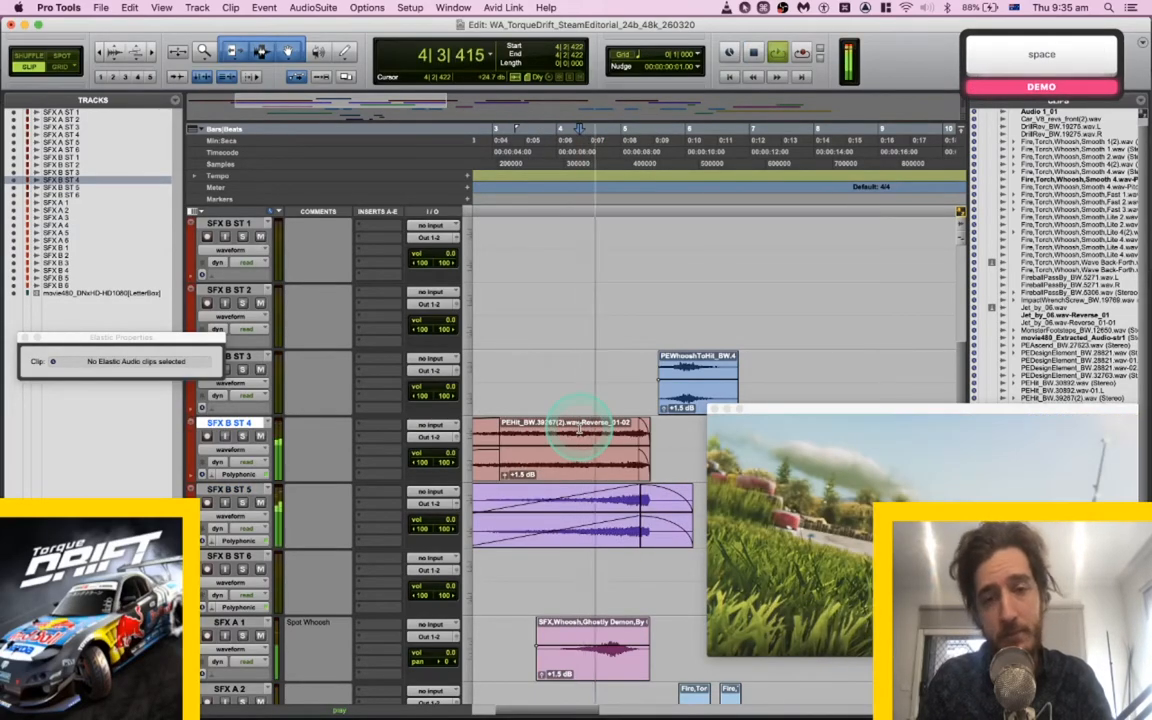
{"action": "key", "text": "space"}
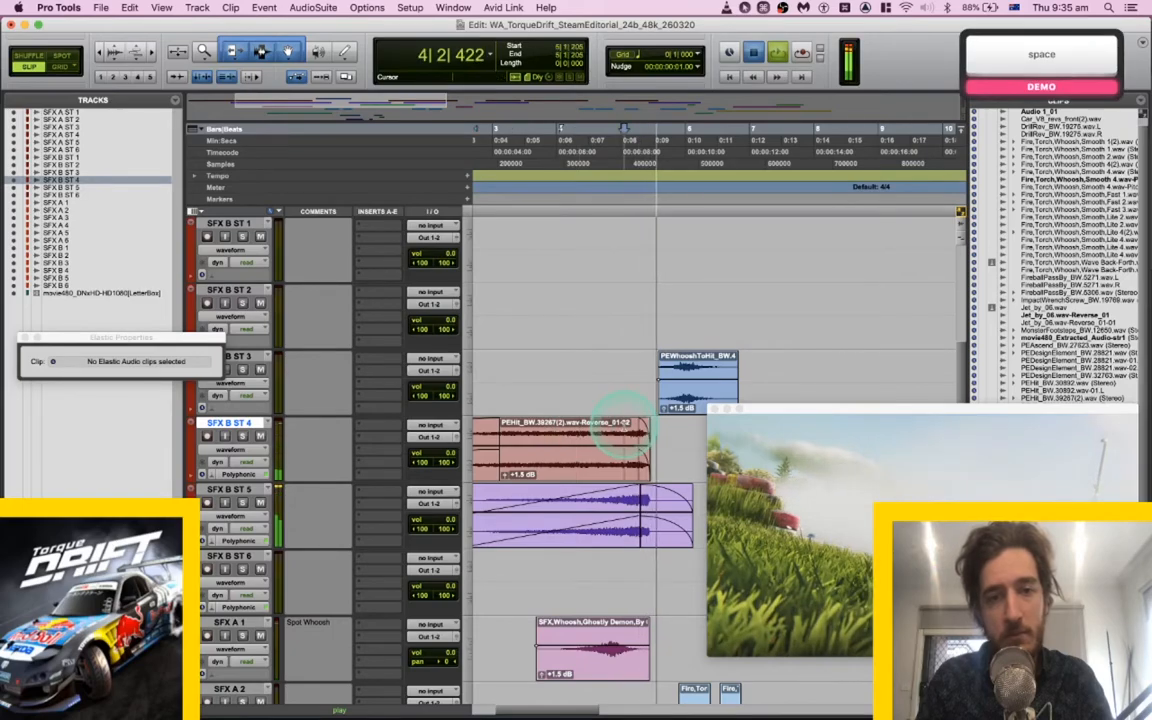
Try to nudge the clips on SFX B ST 4 and SFX B ST 5 further towards the session start.
{"action": "left_click", "coordinate": [617, 428]}
{"action": "key", "text": "shift+semicolon"}
{"action": "key", "text": "m"}
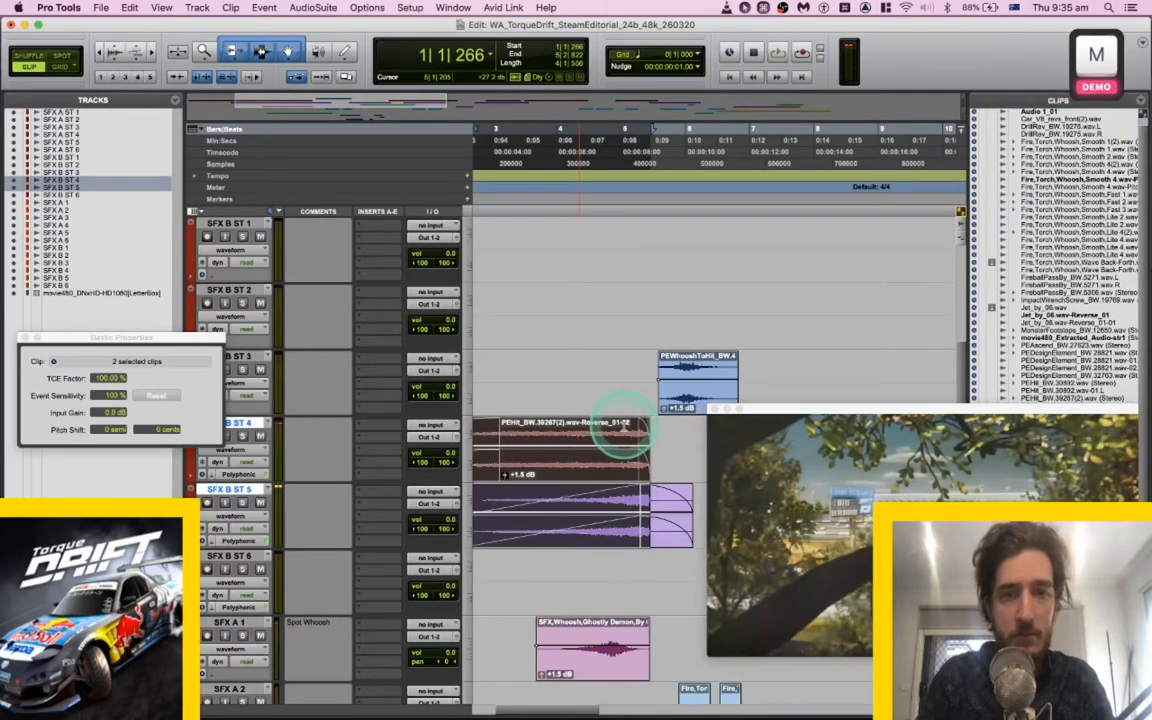
Trim the SFX B ST 4 clip's start to 1|4|806, lengthen its fade-in to 4|4|937 and play from 4|2|914.
{"action": "scroll", "coordinate": [610, 425], "scroll_direction": "left", "scroll_amount": 3}
{"action": "scroll", "coordinate": [610, 425], "scroll_direction": "down", "scroll_amount": 1}
{"action": "left_click", "coordinate": [535, 362]}
{"action": "key", "text": "a"}
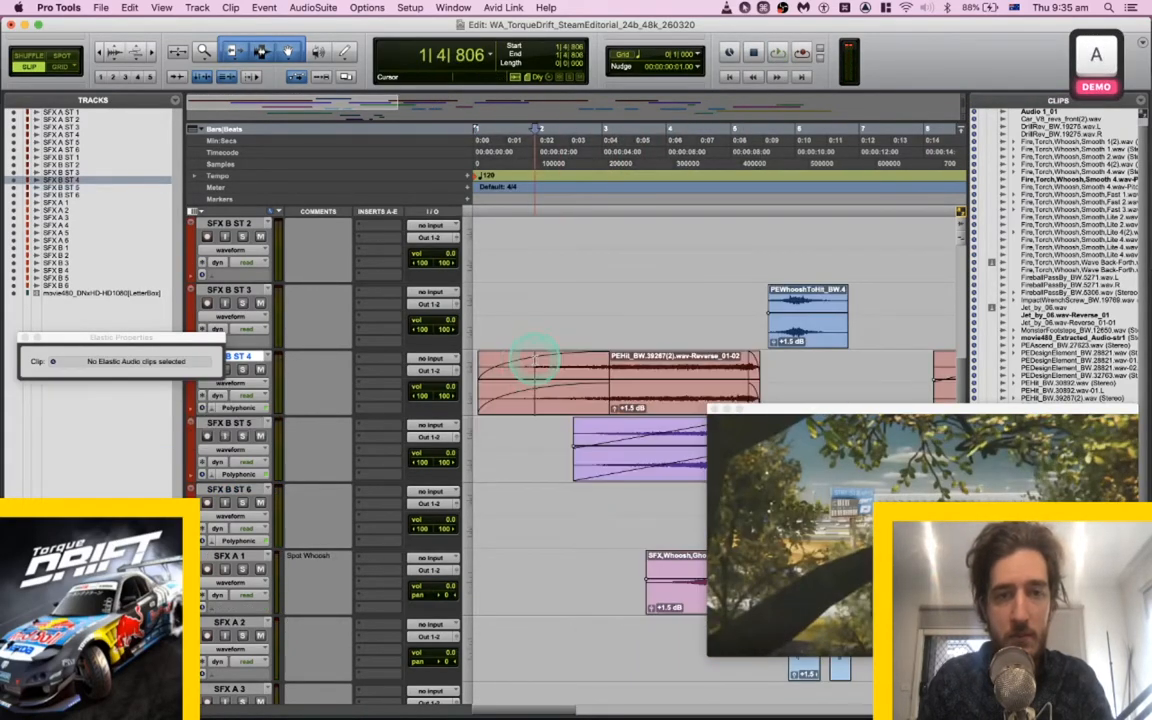
{"action": "left_click_drag", "start_coordinate": [608, 362], "coordinate": [713, 364]}
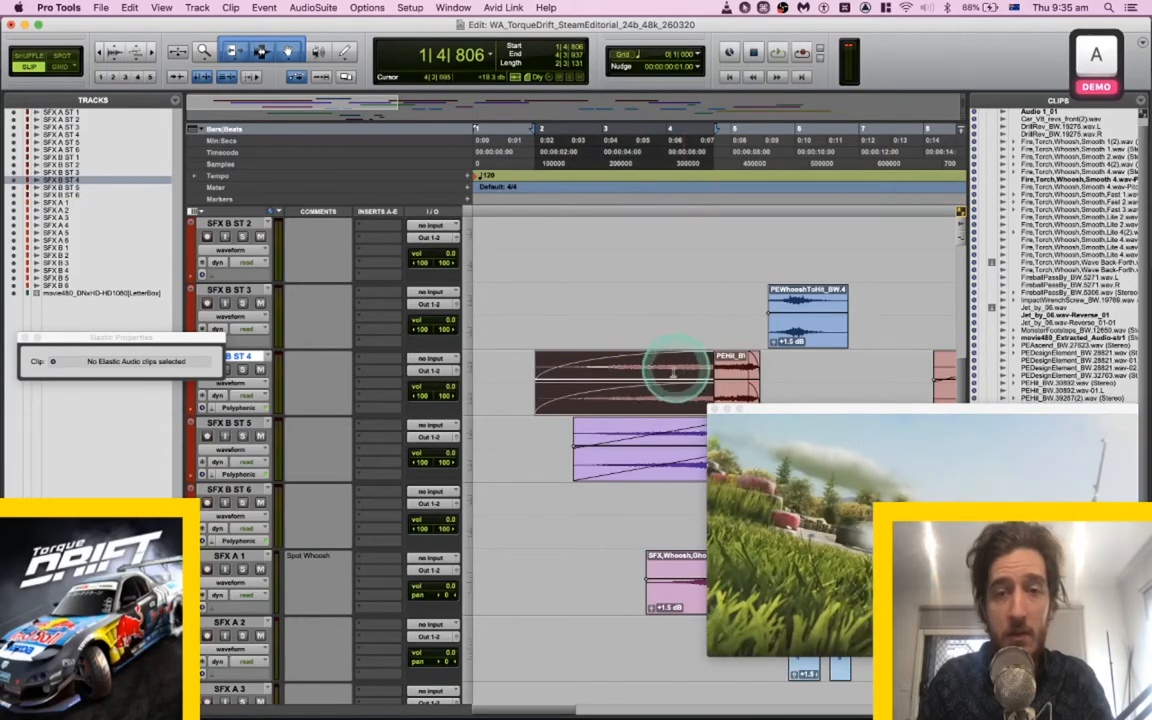
{"action": "scroll", "coordinate": [627, 418], "scroll_direction": "right", "scroll_amount": 1}
{"action": "left_click", "coordinate": [672, 362]}
{"action": "key", "text": "space"}
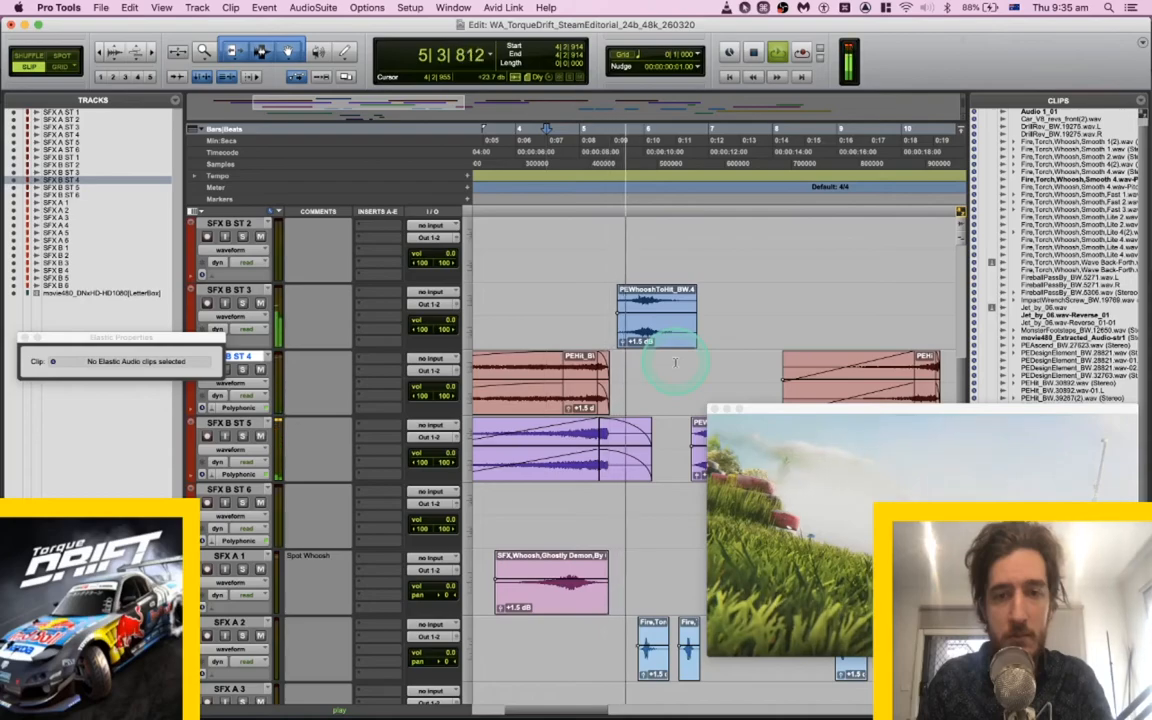
{"action": "key", "text": "space"}
Nudge the SFX B ST 4 and SFX B ST 5 clips earlier to a 1|3|358 start and play from 4|3|773.
{"action": "left_click", "coordinate": [676, 362]}
{"action": "key", "text": "shift+semicolon"}
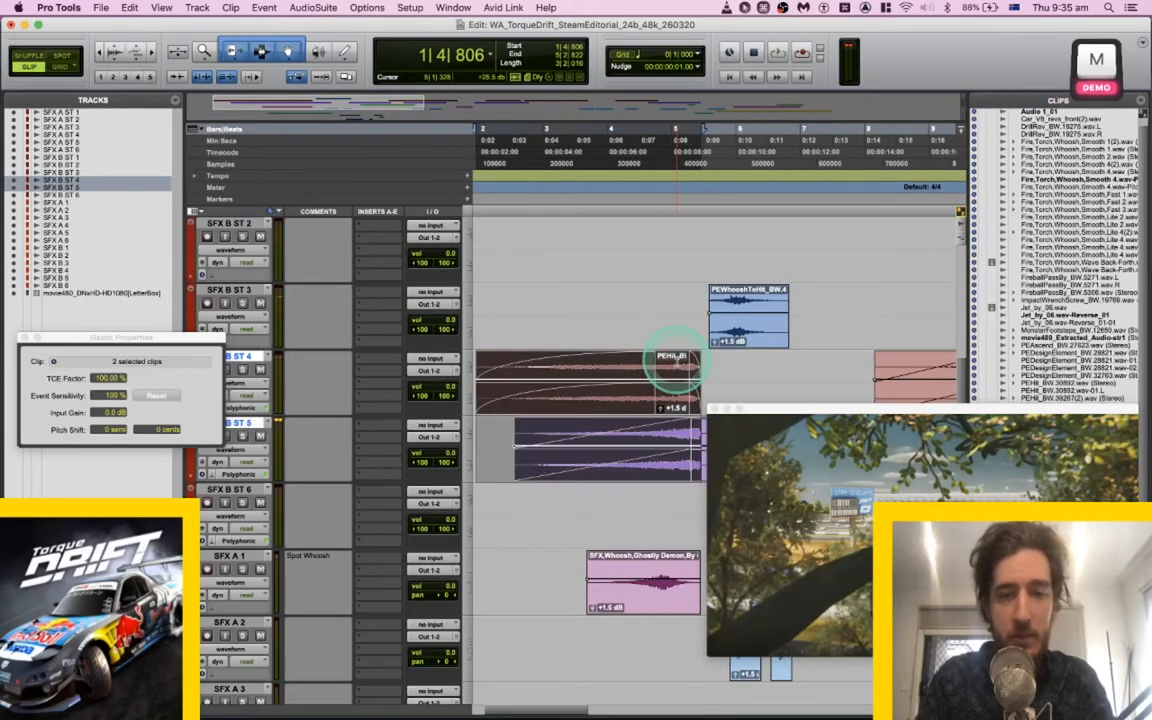
{"action": "key", "text": "m"}
{"action": "key", "text": "m"}
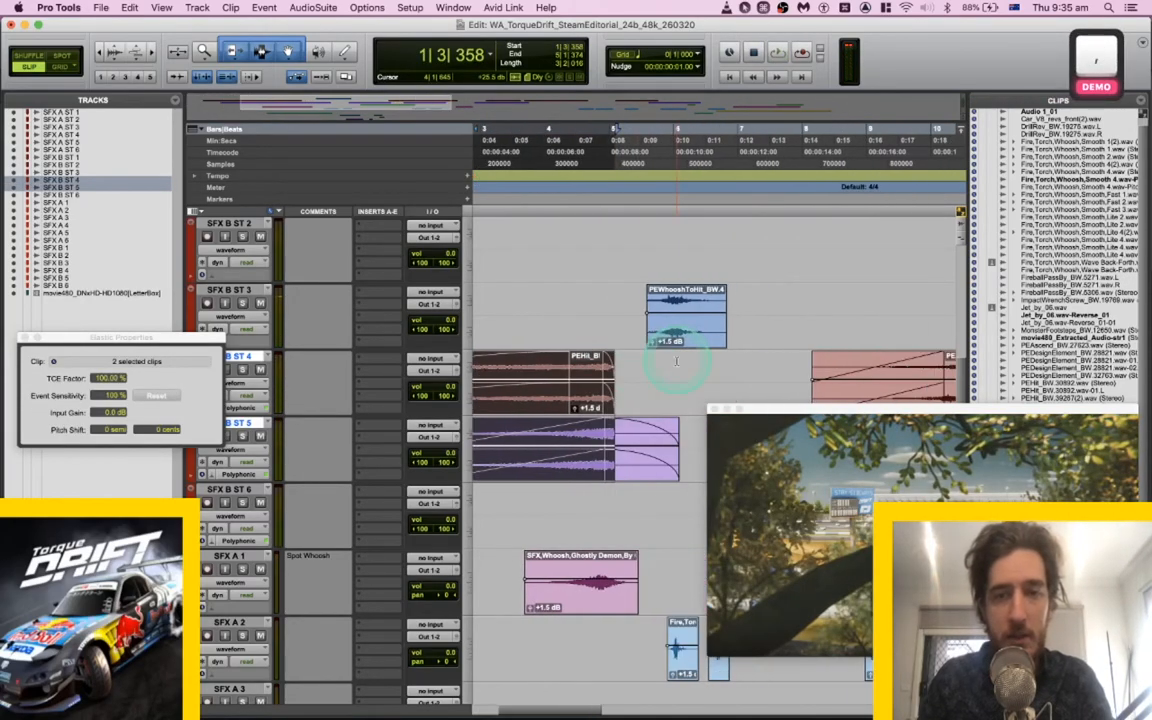
{"action": "left_click", "coordinate": [595, 365]}
{"action": "key", "text": "space"}
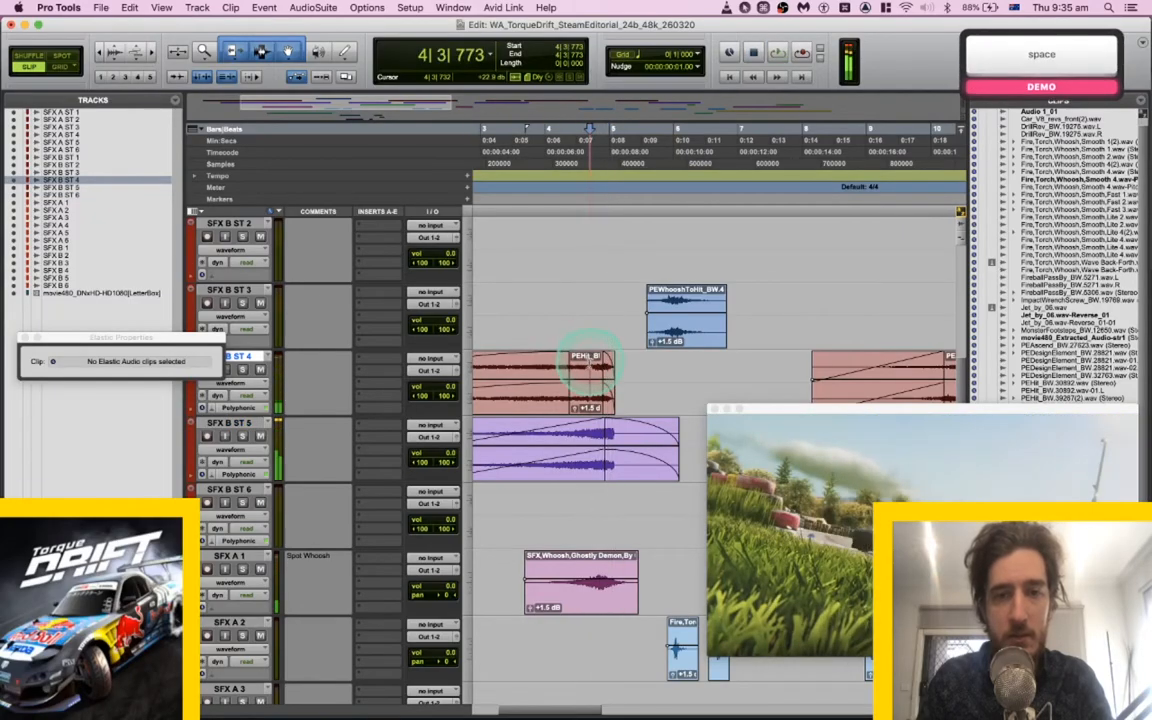
{"action": "key", "text": "space"}
Select the clips on SFX B ST 4 and SFX B ST 5, nudge both earlier and play from 3|3|599.
{"action": "key", "text": "shift+semicolon"}
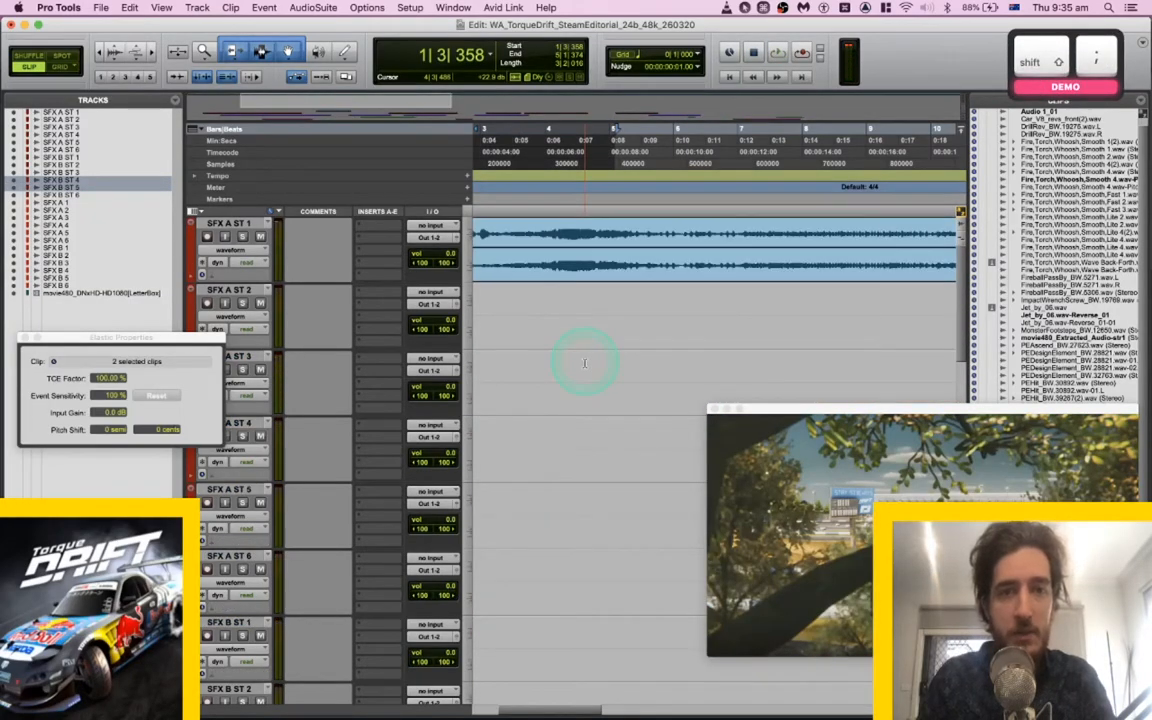
{"action": "scroll", "coordinate": [585, 363], "scroll_direction": "left", "scroll_amount": 1}
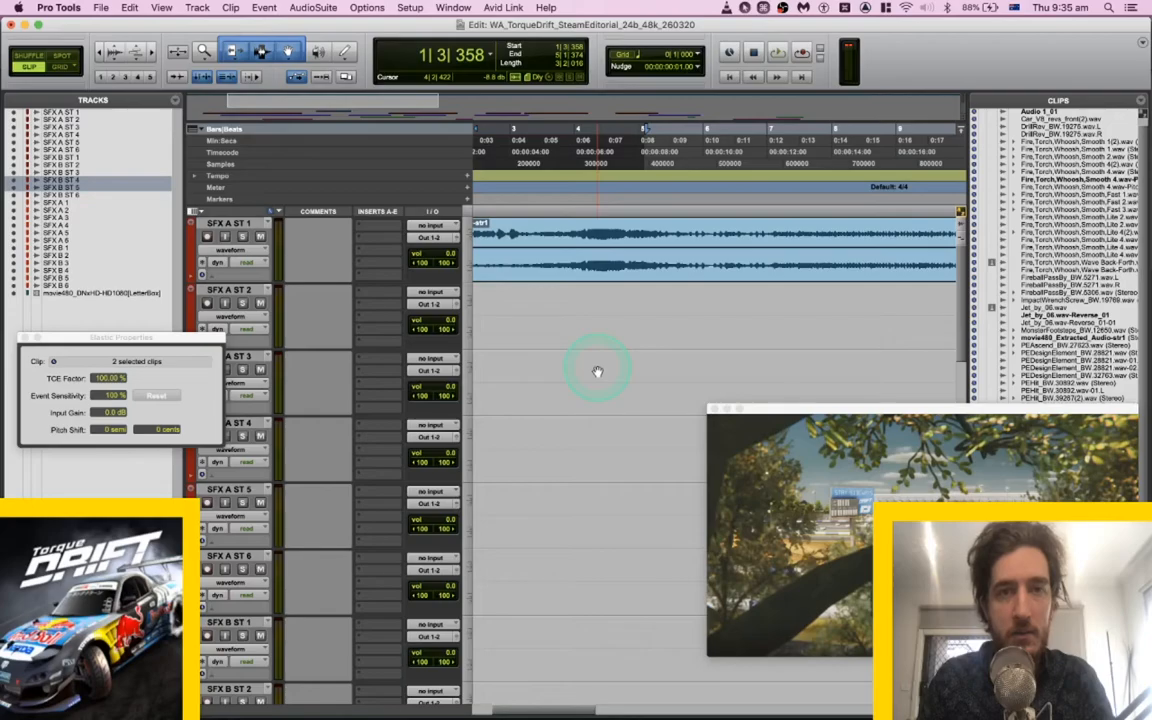
{"action": "scroll", "coordinate": [597, 371], "scroll_direction": "down", "scroll_amount": 10}
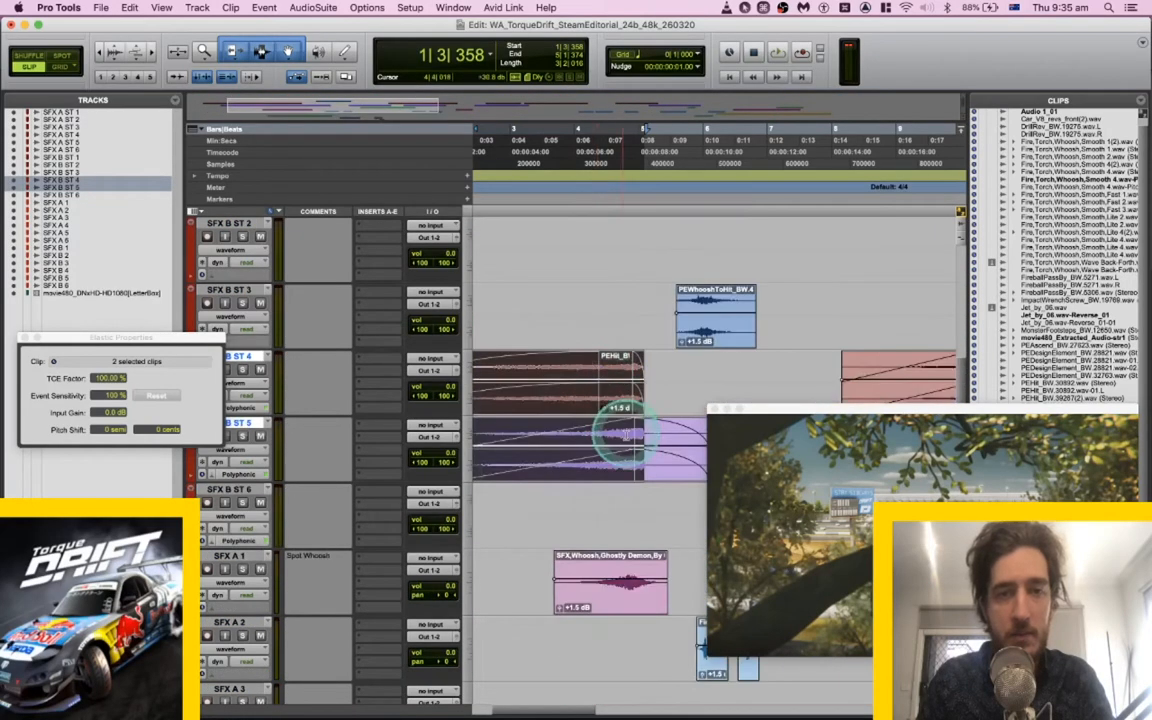
{"action": "key", "text": "m"}
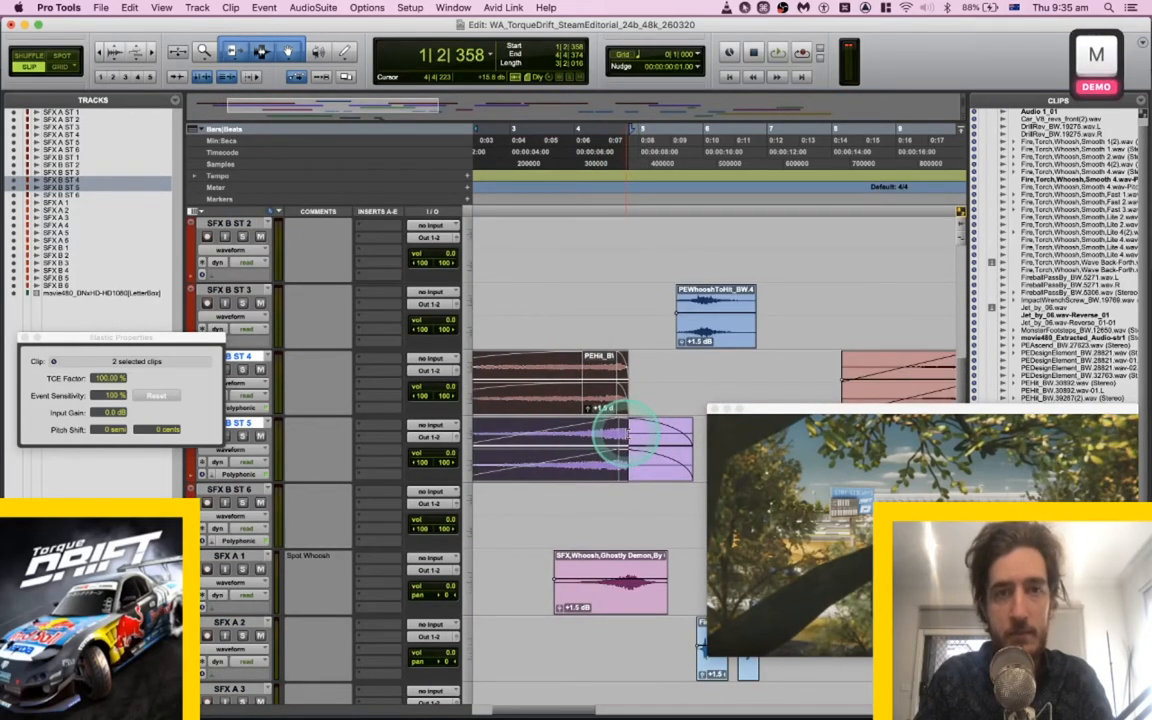
{"action": "key", "text": "space"}
{"action": "key", "text": "m"}
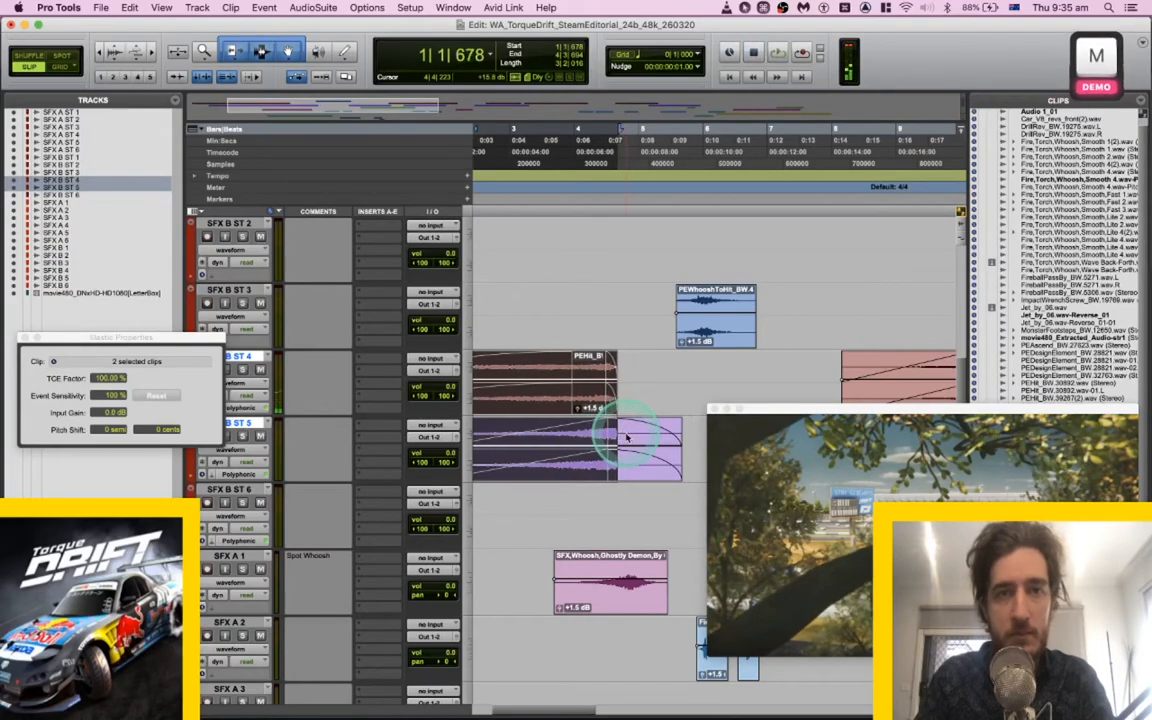
{"action": "key", "text": "space"}
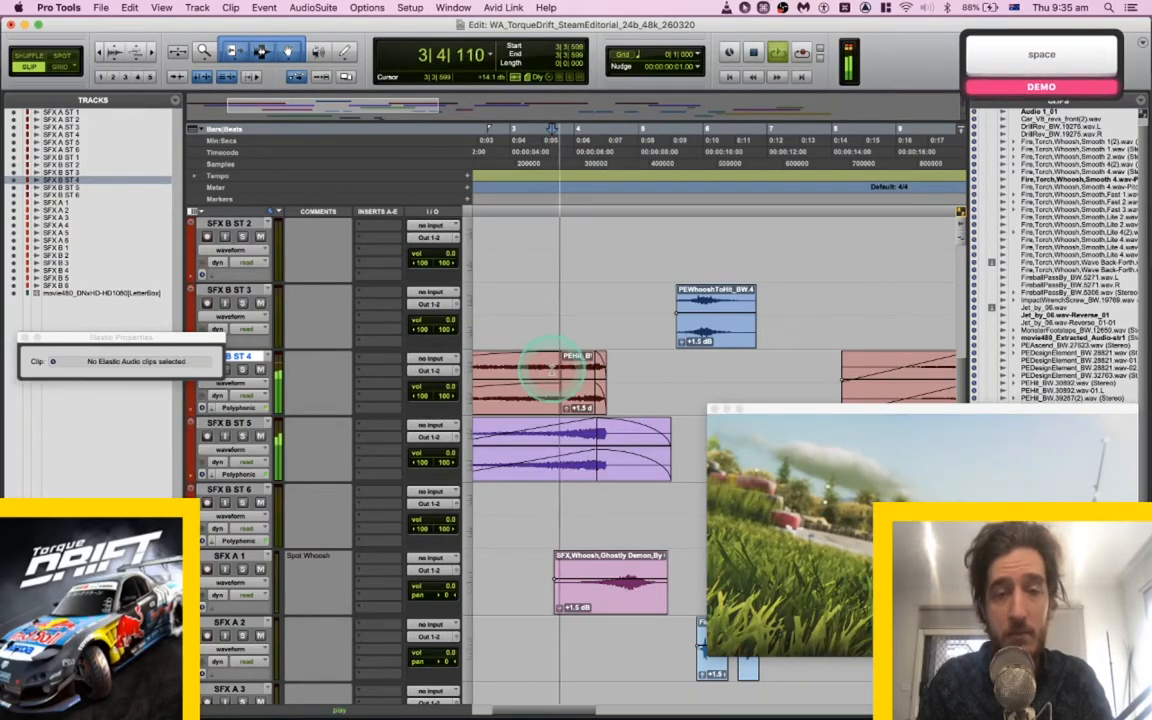
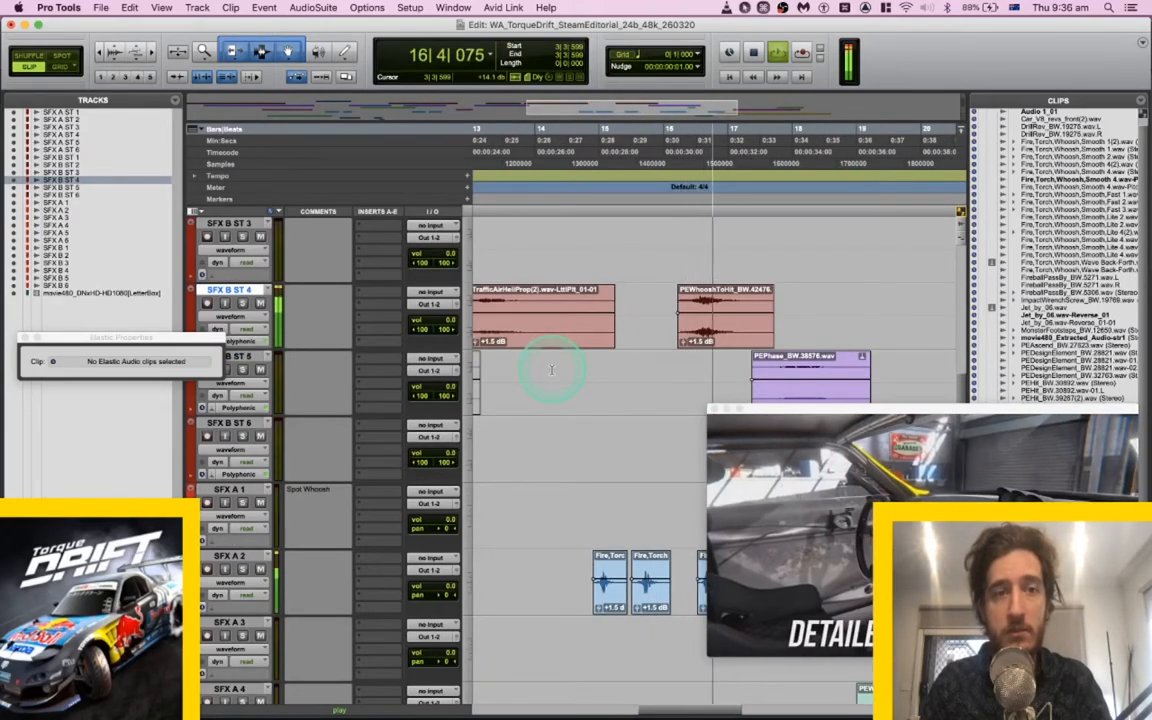
Stop playback and replay the section at the start of the SFX B ST 5 PEPhase clip from 17|2|474.
{"action": "key", "text": "super+Tab"}
{"action": "key", "text": "super+Tab"}
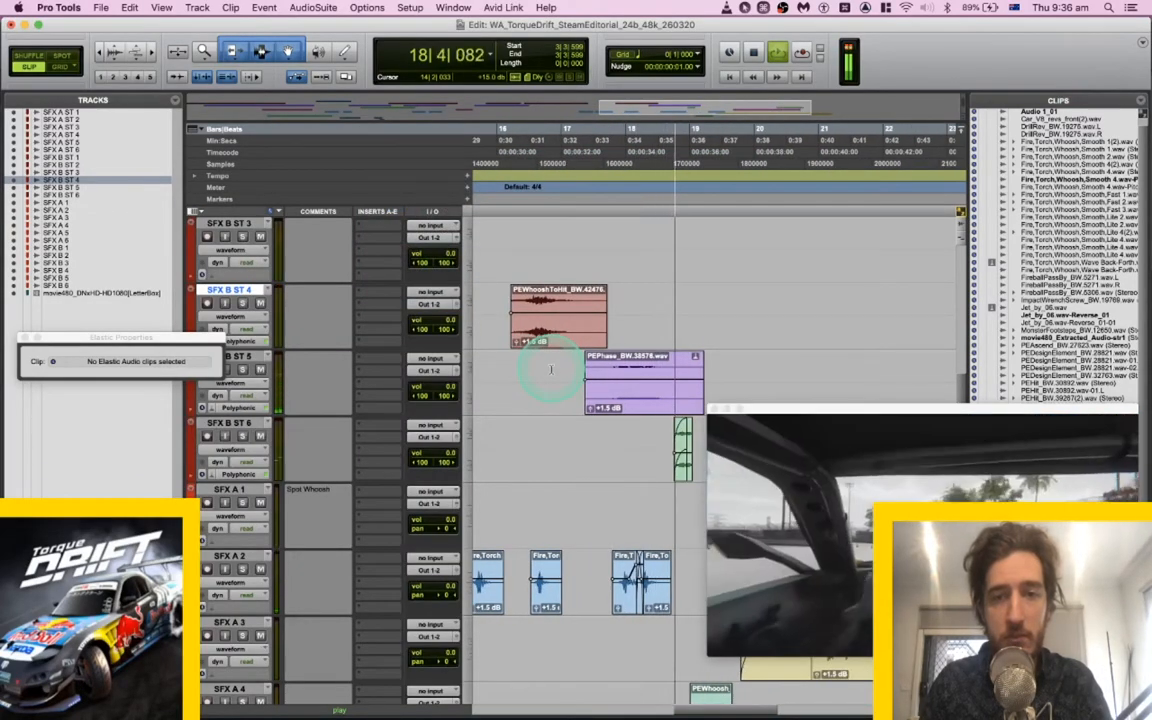
{"action": "key", "text": "space"}
{"action": "key", "text": "space"}
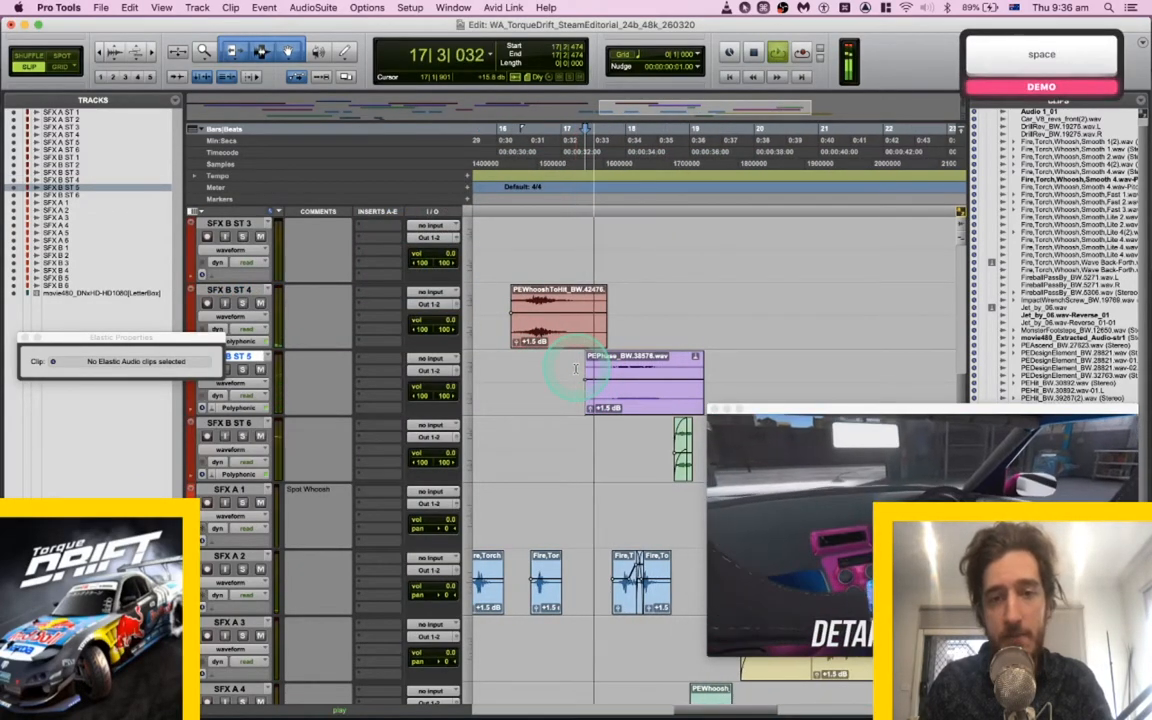
Switch to the Search sound library and audition PEHitToWhoosh_BW.42494.wav and PEHitToWhoosh_BW.39636.wav.
{"action": "left_click", "coordinate": [612, 440]}
{"action": "key", "text": "super"}
{"action": "key", "text": "super+Tab"}
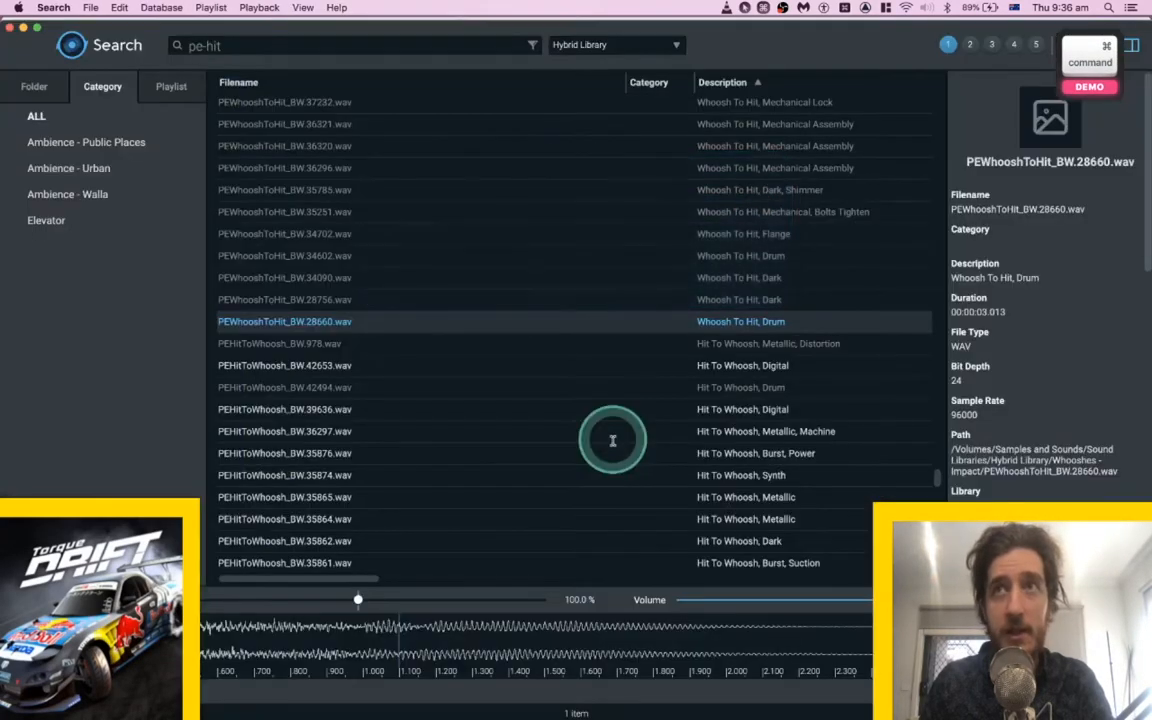
{"action": "left_click", "coordinate": [320, 384]}
{"action": "key", "text": "space"}
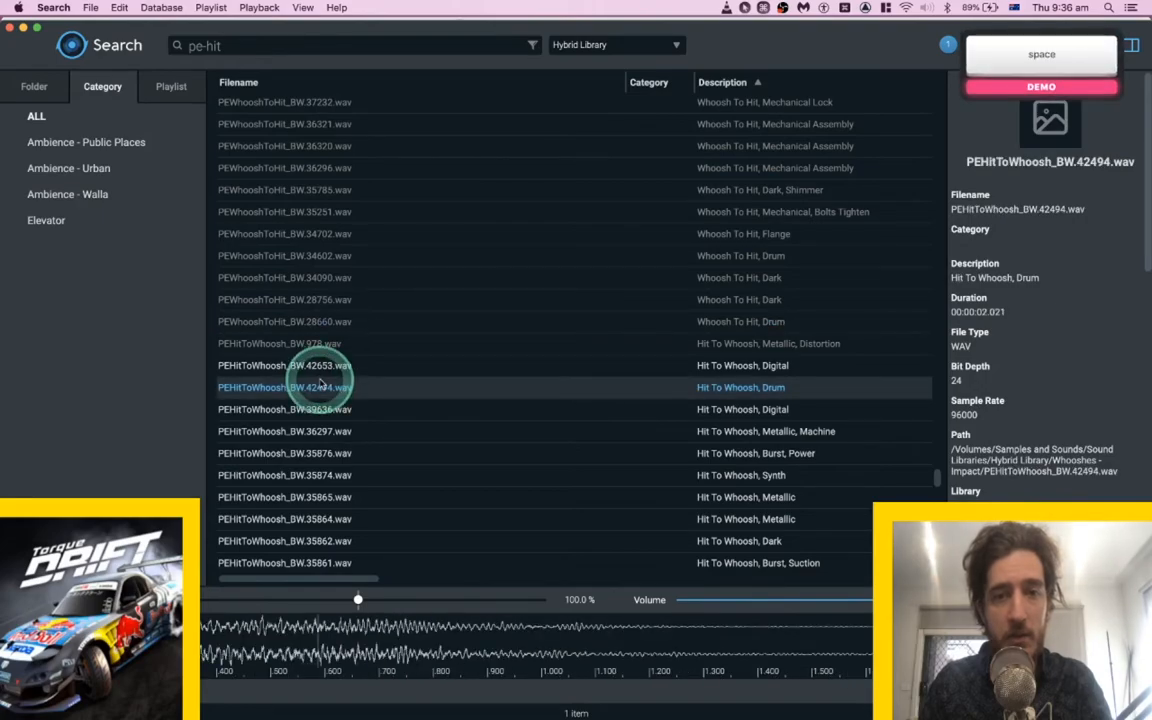
{"action": "left_click", "coordinate": [321, 417]}
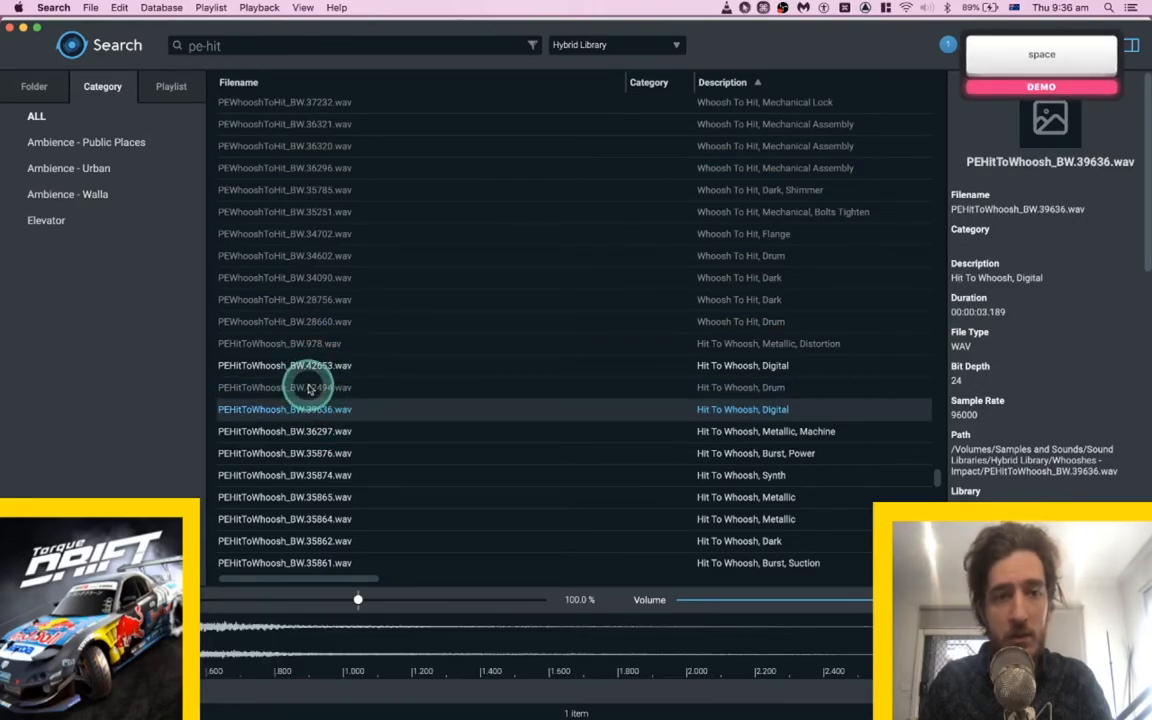
Insert PEHitToWhoosh_BW.42494.wav on SFX B ST 3 at 17|2|678 in Pro Tools and render it with AudioSuite Reverse.
{"action": "left_click", "coordinate": [310, 388]}
{"action": "key", "text": "super+Tab"}
{"action": "left_click", "coordinate": [602, 487]}
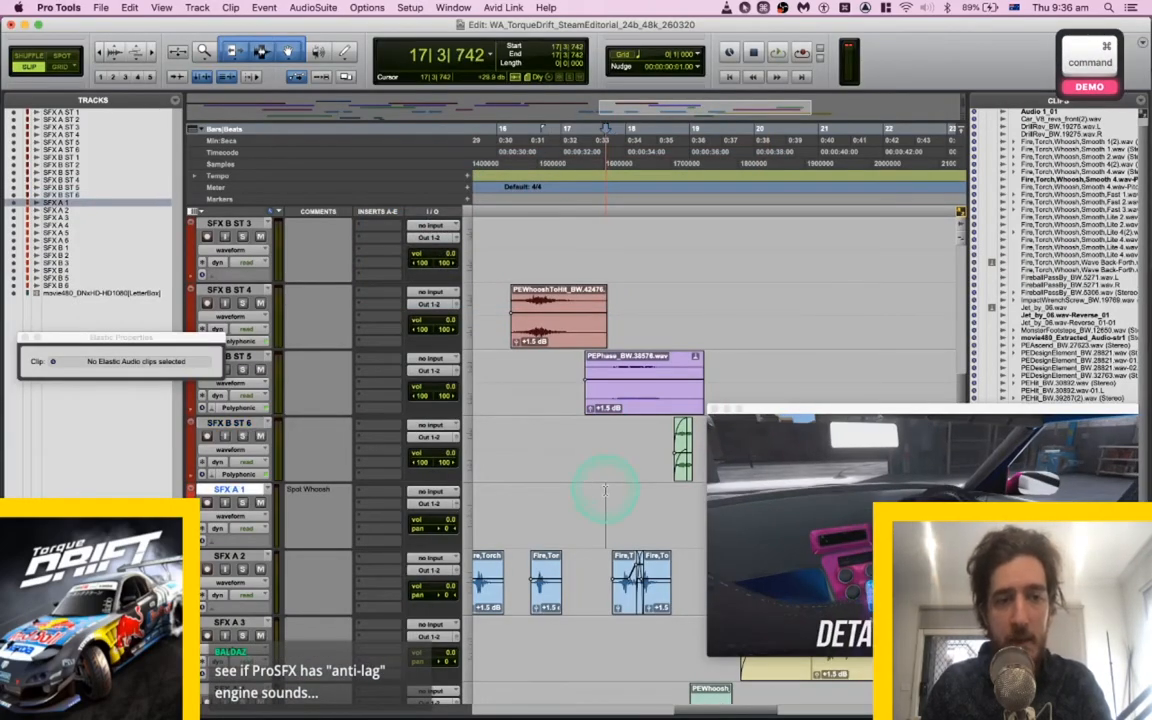
{"action": "left_click", "coordinate": [588, 235]}
{"action": "key", "text": "super+Tab"}
{"action": "key", "text": "s"}
{"action": "left_click", "coordinate": [626, 271]}
{"action": "key", "text": "alt+shift+r"}
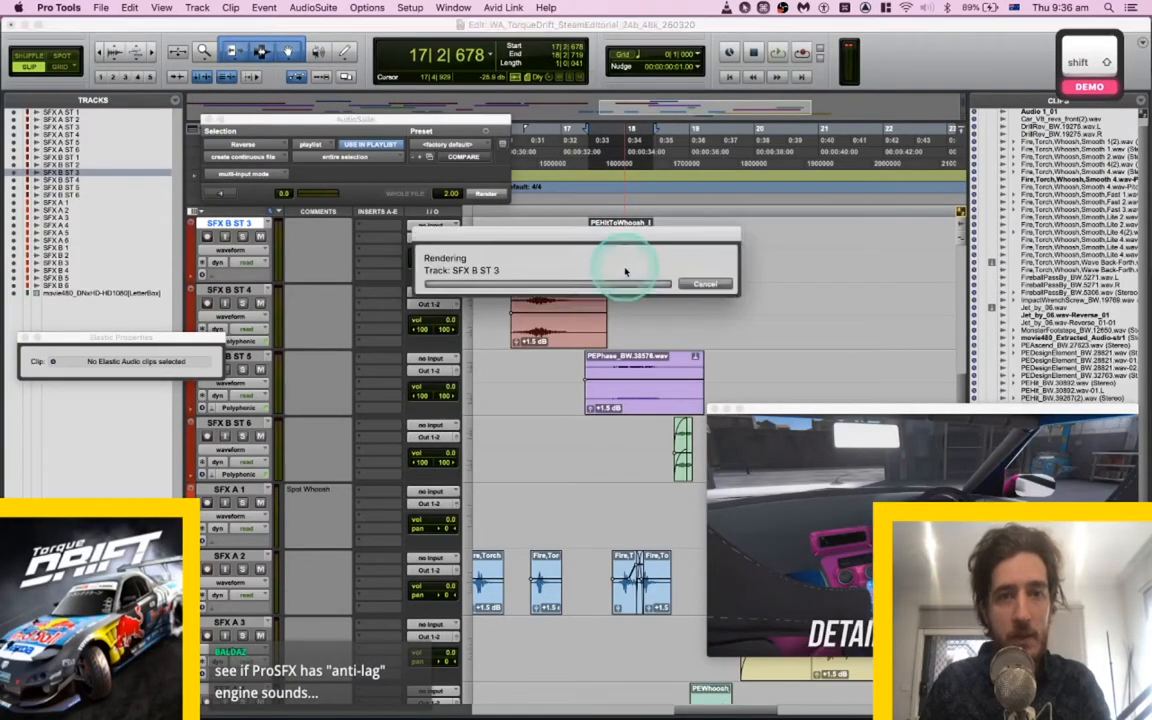
Move the reversed whoosh on SFX B ST 3 to a 17|3|374 start and play it against the picture.
{"action": "left_click_drag", "start_coordinate": [624, 268], "coordinate": [610, 271]}
{"action": "key", "text": "space"}
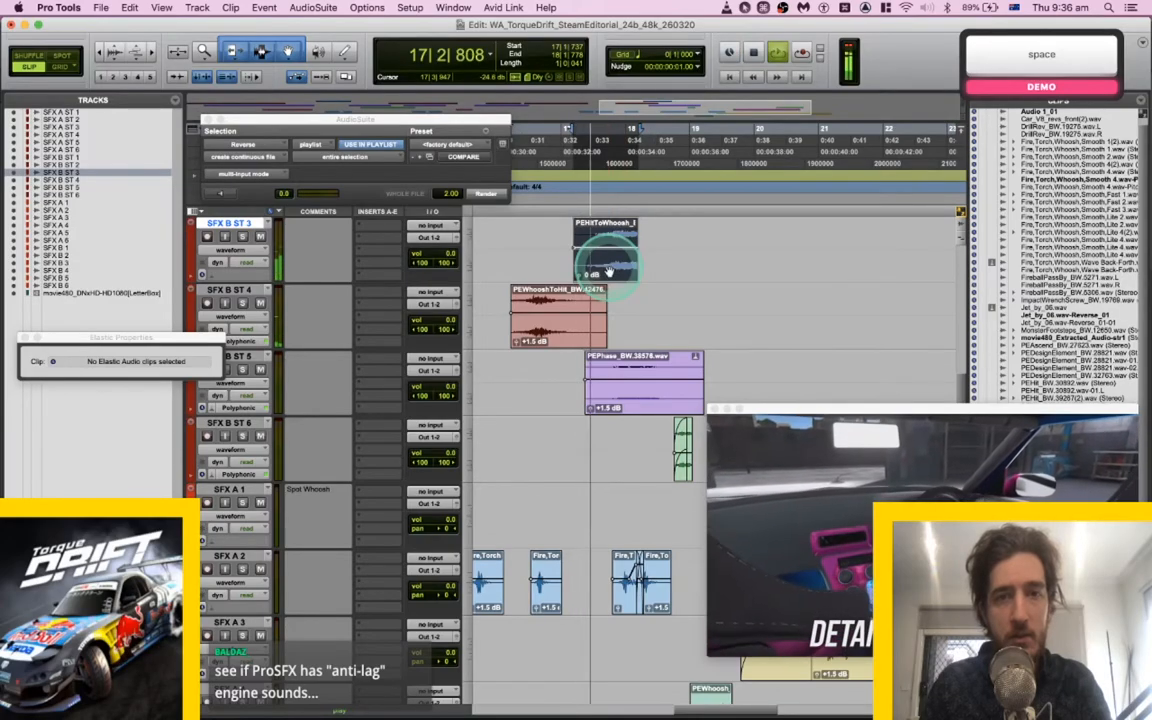
{"action": "left_click_drag", "start_coordinate": [611, 271], "coordinate": [637, 269]}
{"action": "key", "text": "space"}
{"action": "scroll", "coordinate": [631, 260], "scroll_direction": "up", "scroll_amount": 3}
{"action": "scroll", "coordinate": [632, 255], "scroll_direction": "right", "scroll_amount": 3}
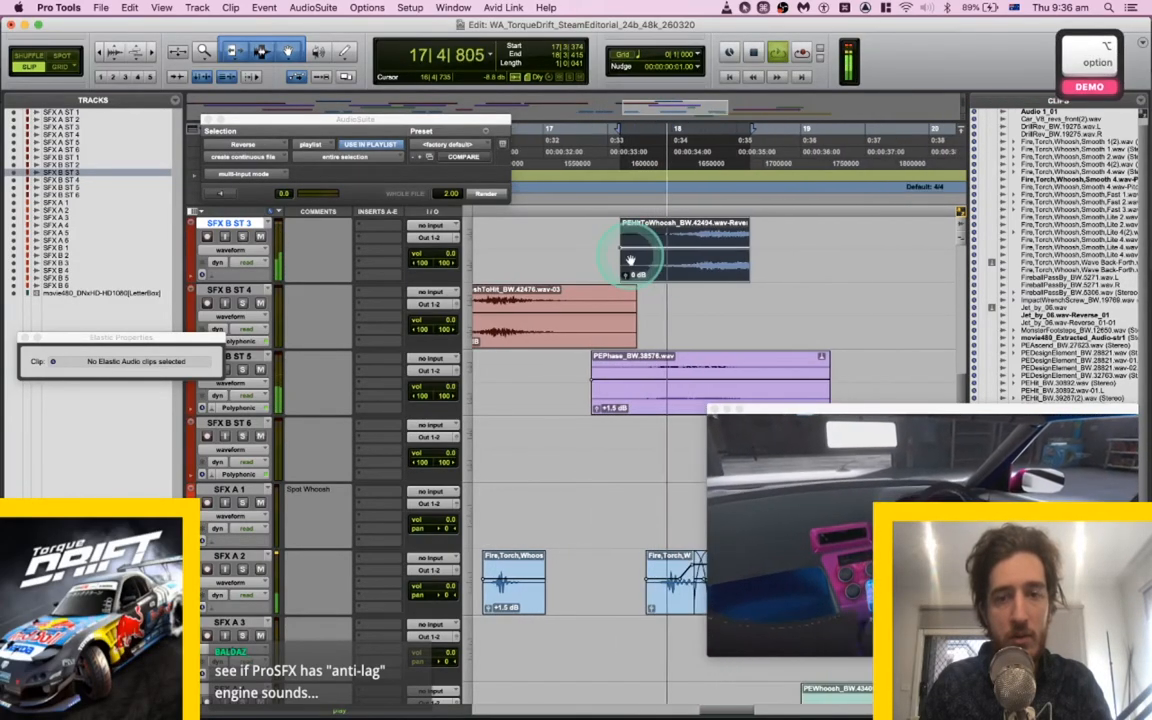
Replay the reversed whoosh on SFX B ST 3 and play on from 18|1|481.
{"action": "key", "text": "space"}
{"action": "key", "text": "space"}
{"action": "key", "text": "space"}
{"action": "key", "text": "space"}
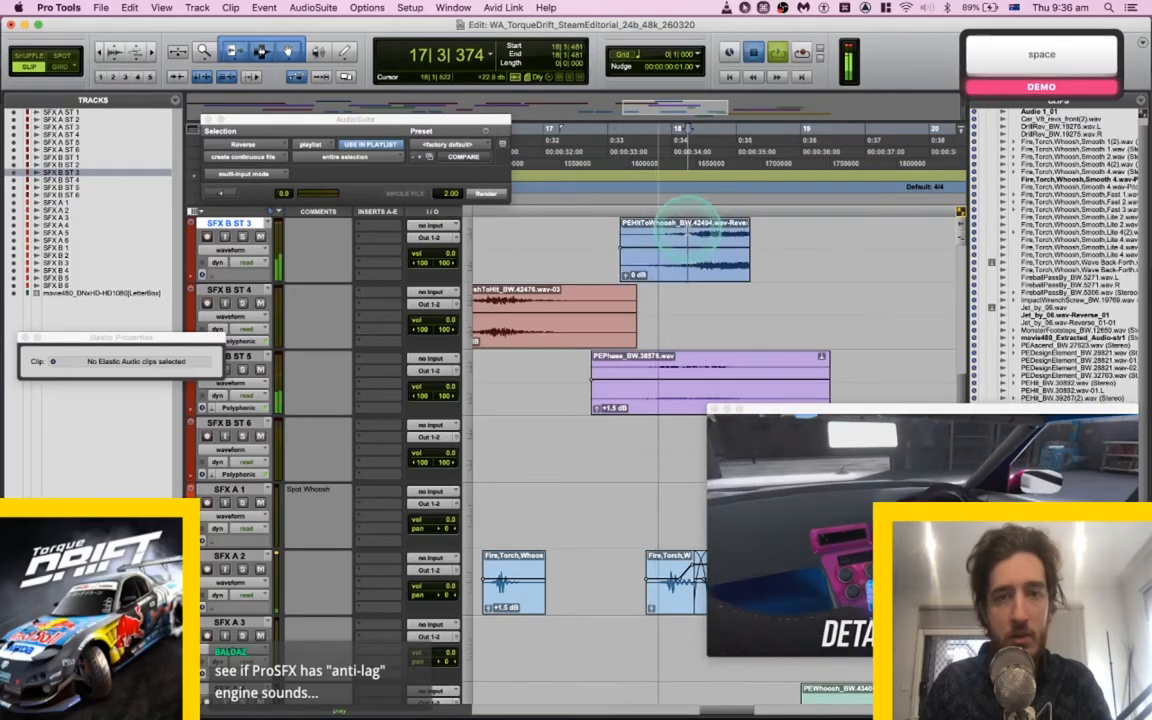
{"action": "key", "text": "space"}
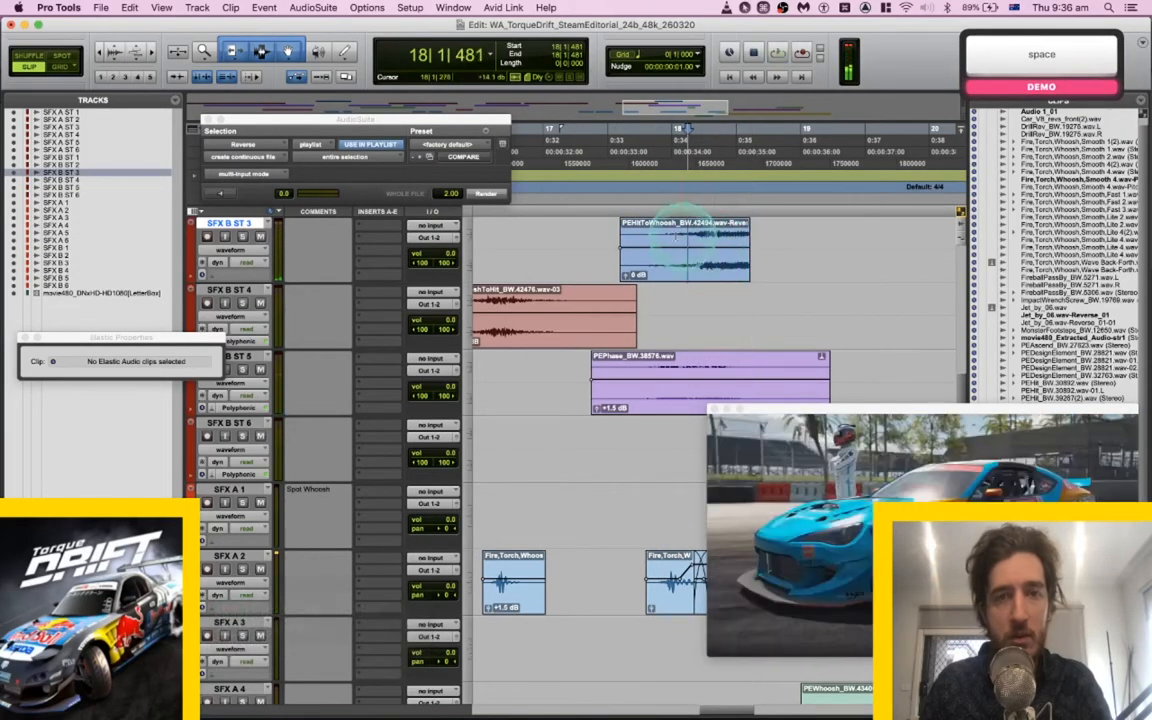
Solo SFX B ST 3 and play the reversed whoosh from 17|4|212.
{"action": "left_click", "coordinate": [645, 226]}
{"action": "key", "text": "space"}
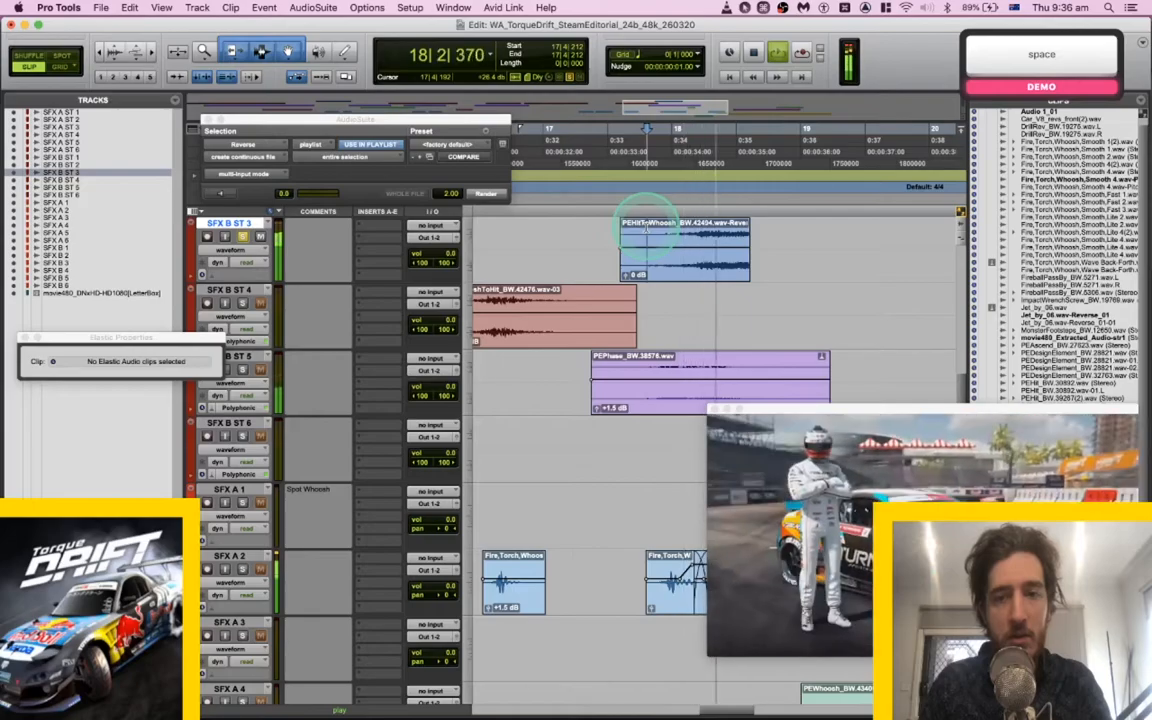
{"action": "key", "text": "space"}
Select the reversed whoosh on SFX B ST 3, extend the selection past its end to 19|4|397 and close the Reverse window.
{"action": "left_click", "coordinate": [768, 235]}
{"action": "left_click", "coordinate": [737, 236]}
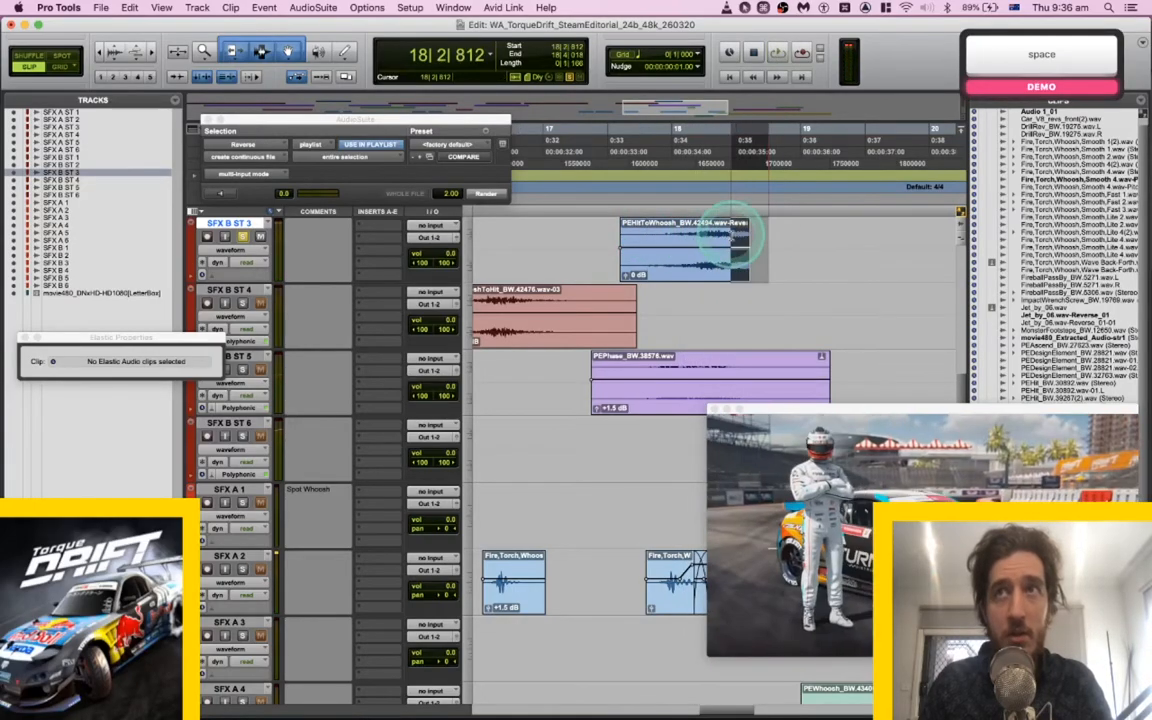
{"action": "left_click", "coordinate": [712, 265]}
{"action": "scroll", "coordinate": [718, 267], "scroll_direction": "right", "scroll_amount": 3}
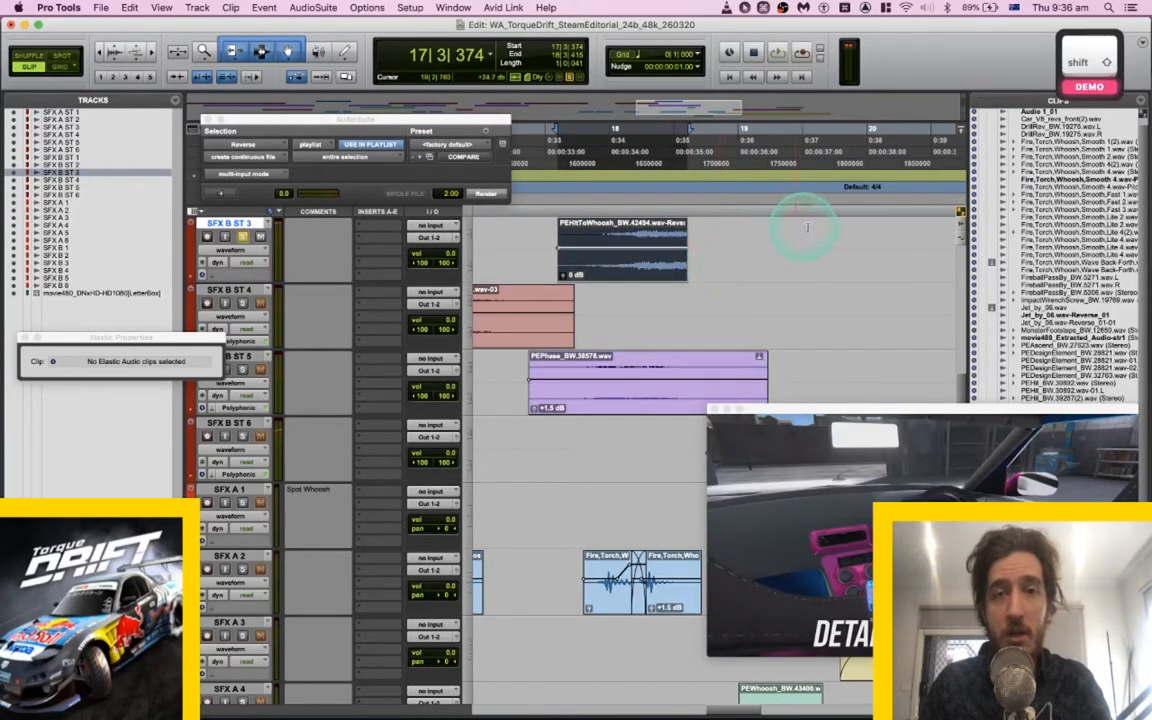
{"action": "left_click_drag", "start_coordinate": [805, 228], "coordinate": [847, 228]}
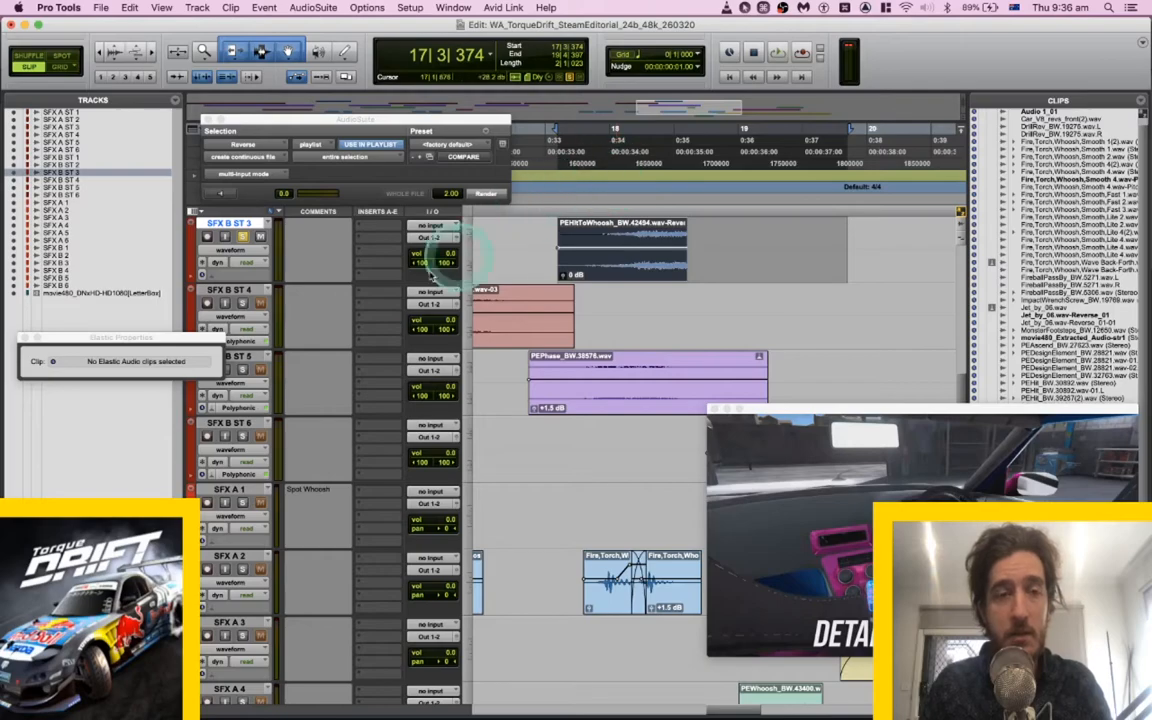
{"action": "left_click", "coordinate": [207, 119]}
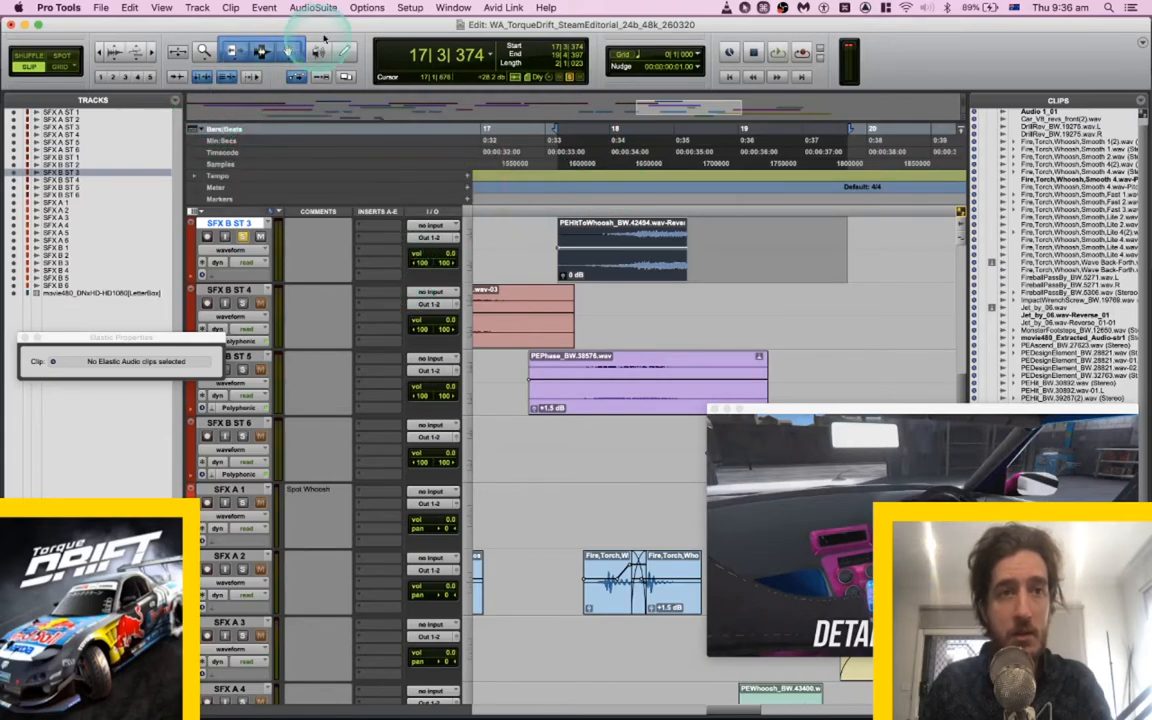
Open the AudioSuite Little Plate reverb for the selection on SFX B ST 3.
{"action": "left_click", "coordinate": [366, 8]}
{"action": "key", "text": "Left"}
{"action": "key", "text": "Down"}
{"action": "key", "text": "Down"}
{"action": "key", "text": "Down"}
{"action": "key", "text": "Down"}
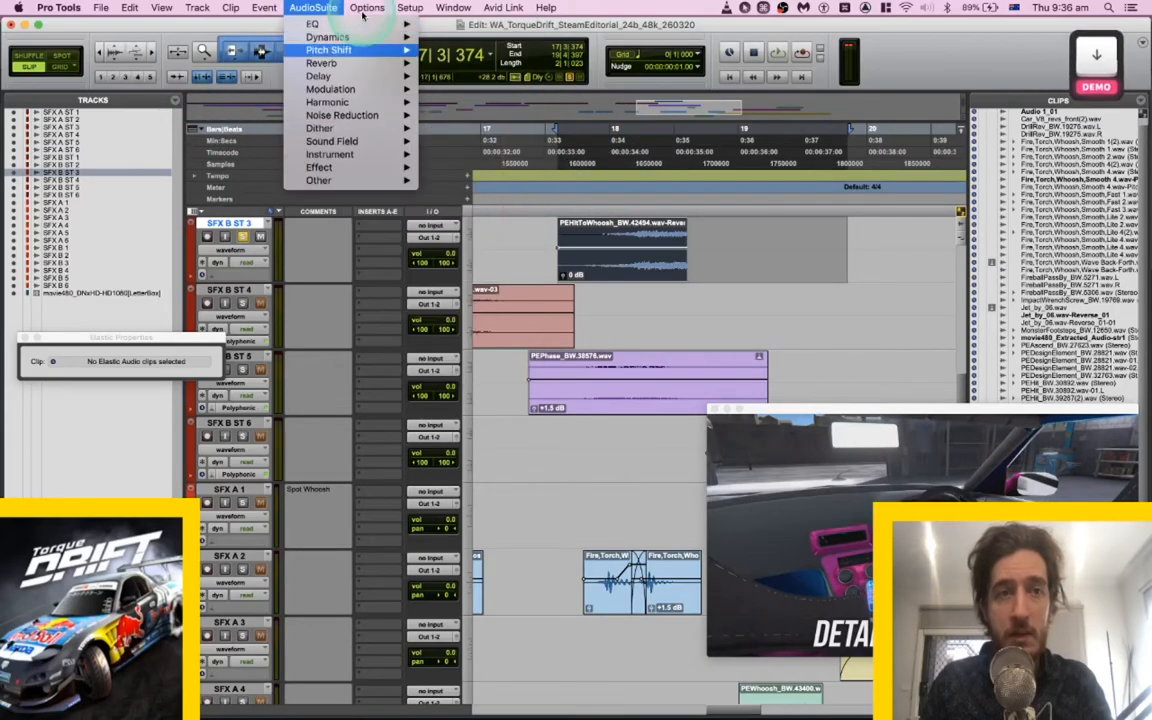
{"action": "key", "text": "Right"}
{"action": "key", "text": "Down"}
{"action": "key", "text": "Down"}
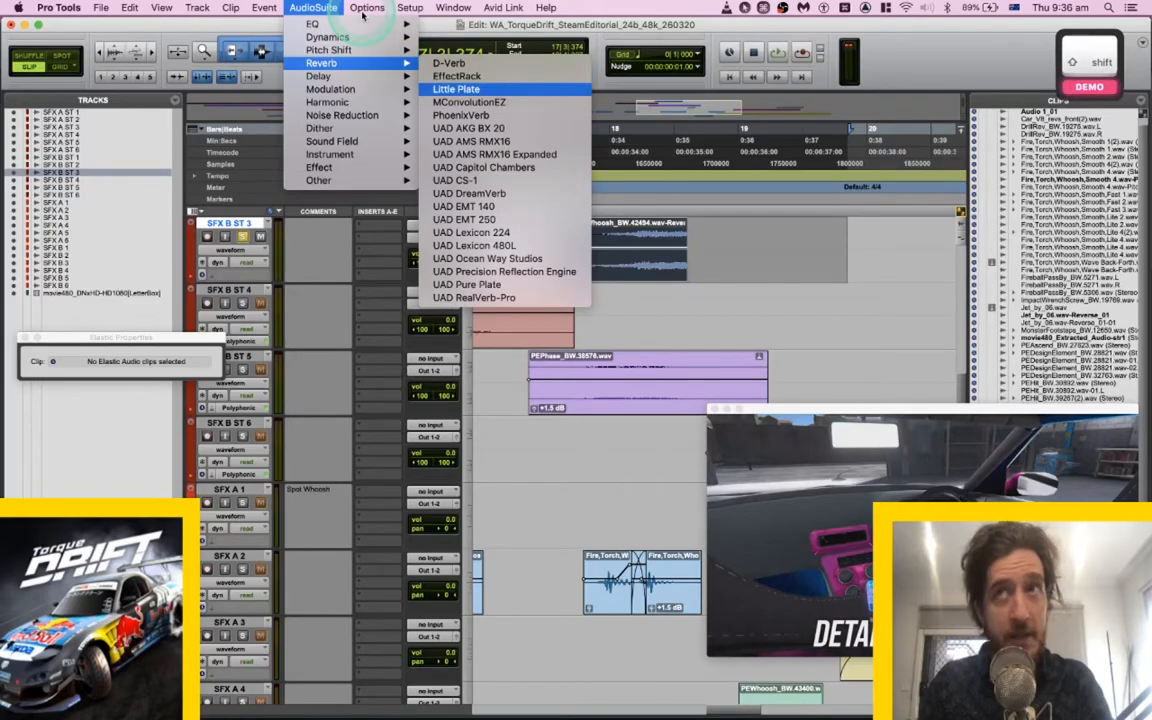
{"action": "key", "text": "Return"}
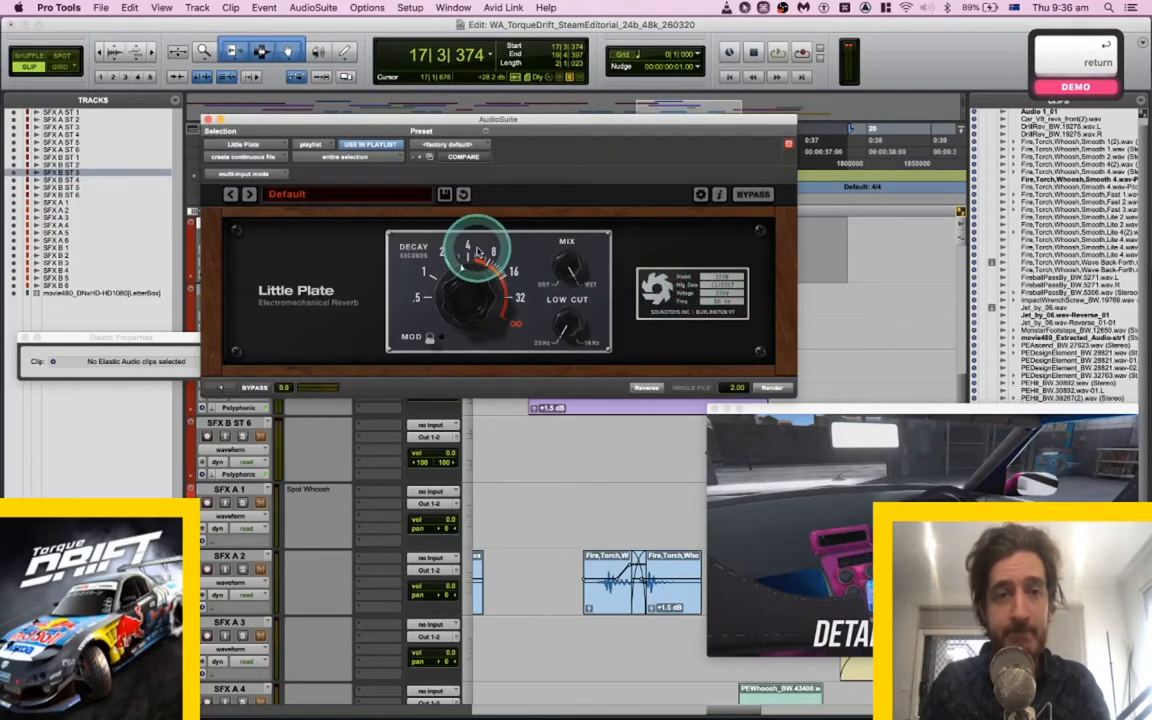
Set the Little Plate decay to 4 seconds, reduce its mix, render the reverb onto the selection and close the plug-in.
{"action": "left_click_drag", "start_coordinate": [481, 313], "coordinate": [487, 303]}
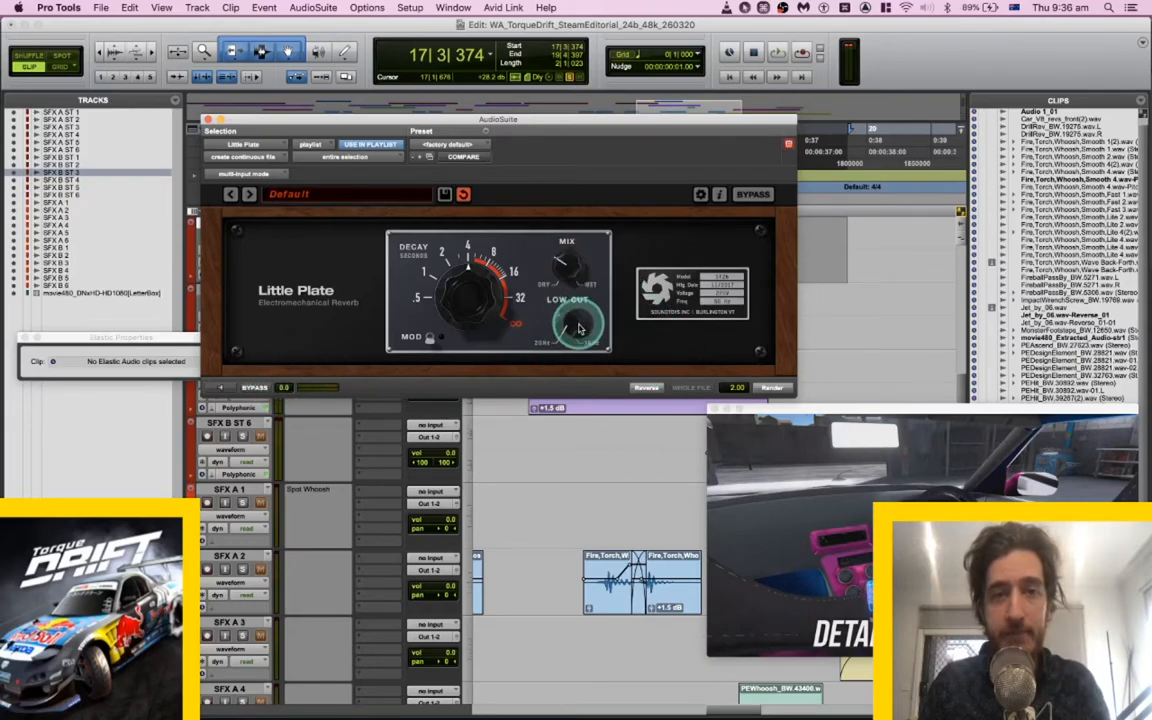
{"action": "left_click", "coordinate": [768, 387]}
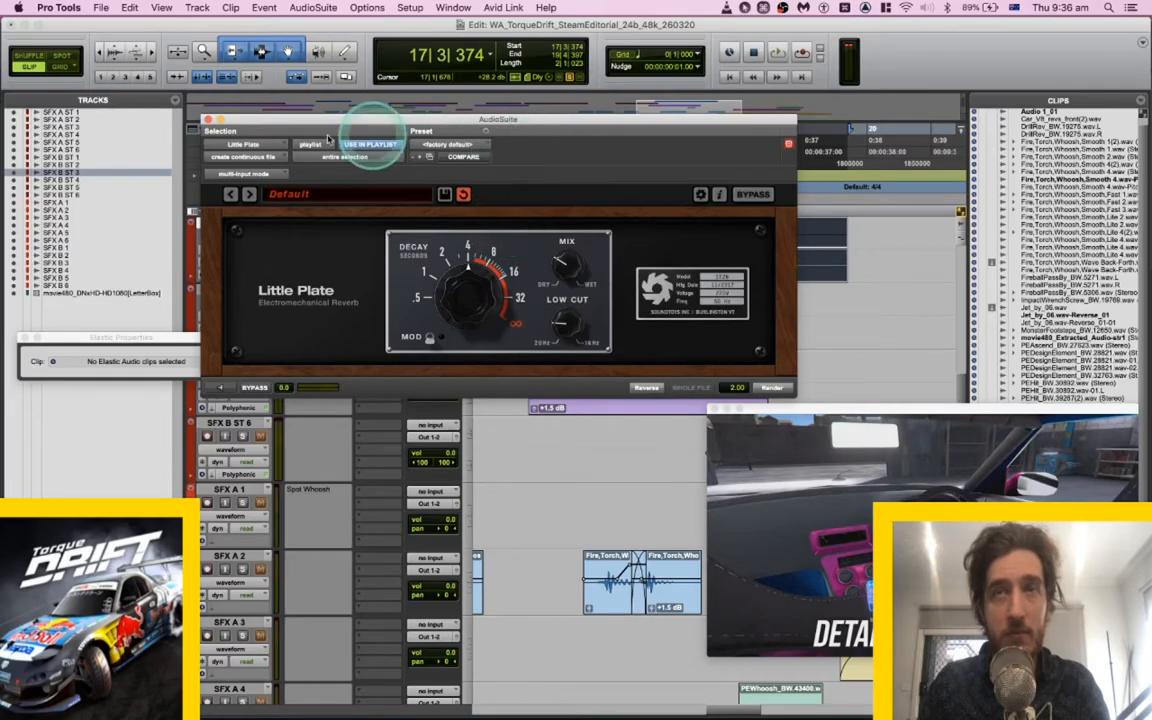
{"action": "left_click", "coordinate": [208, 119]}
Switch to the Search sound library, search for "anti-lag" and audition TelephoneDial_BW.50641.wav.
{"action": "key", "text": "super"}
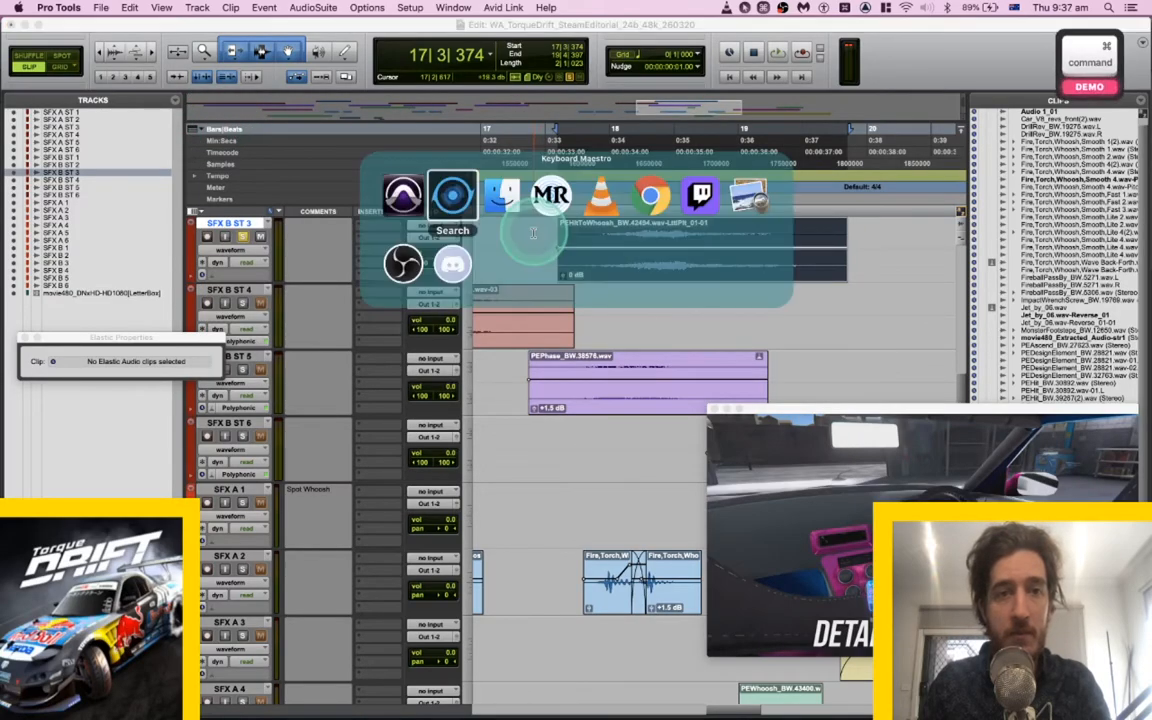
{"action": "left_click", "coordinate": [500, 197]}
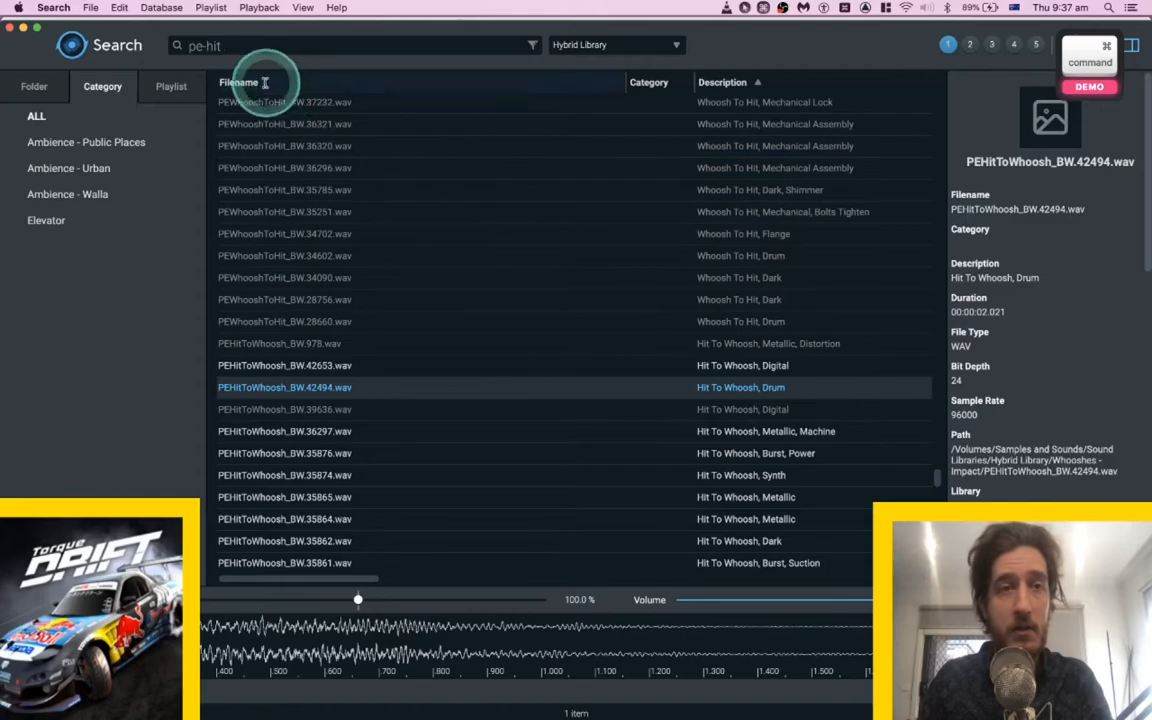
{"action": "left_click", "coordinate": [272, 45]}
{"action": "key", "text": "super+a"}
{"action": "type", "text": "anti-lag"}
{"action": "key", "text": "Return"}
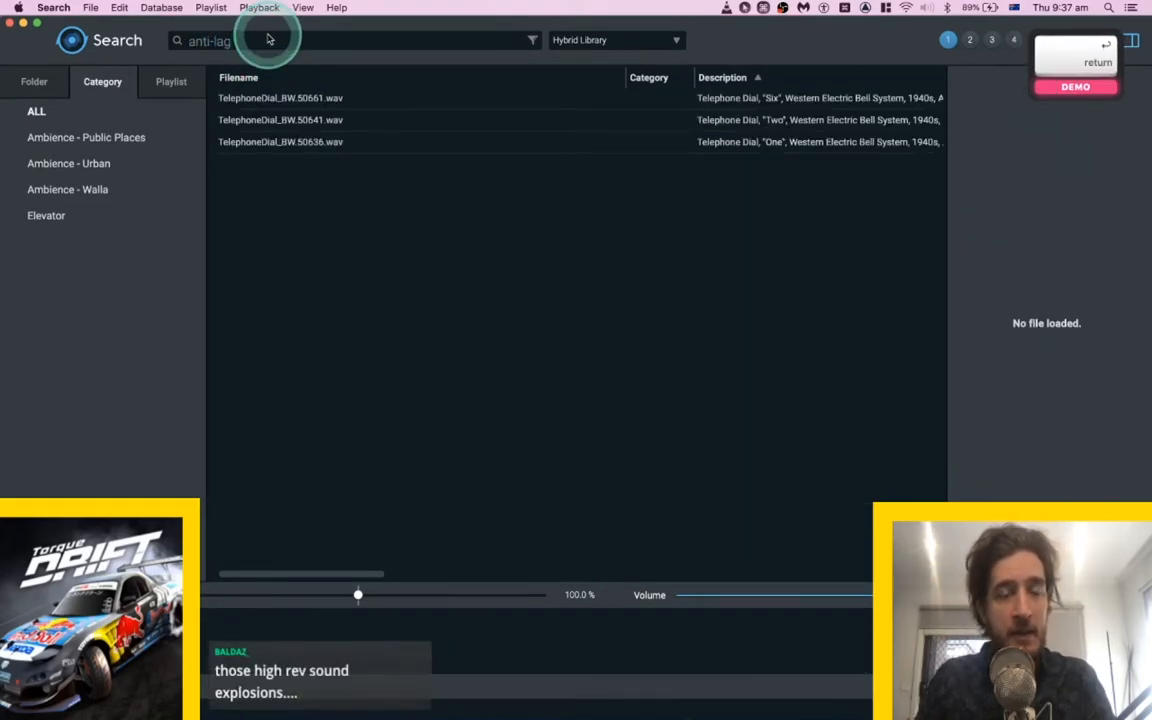
{"action": "left_click", "coordinate": [308, 120]}
{"action": "key", "text": "space"}
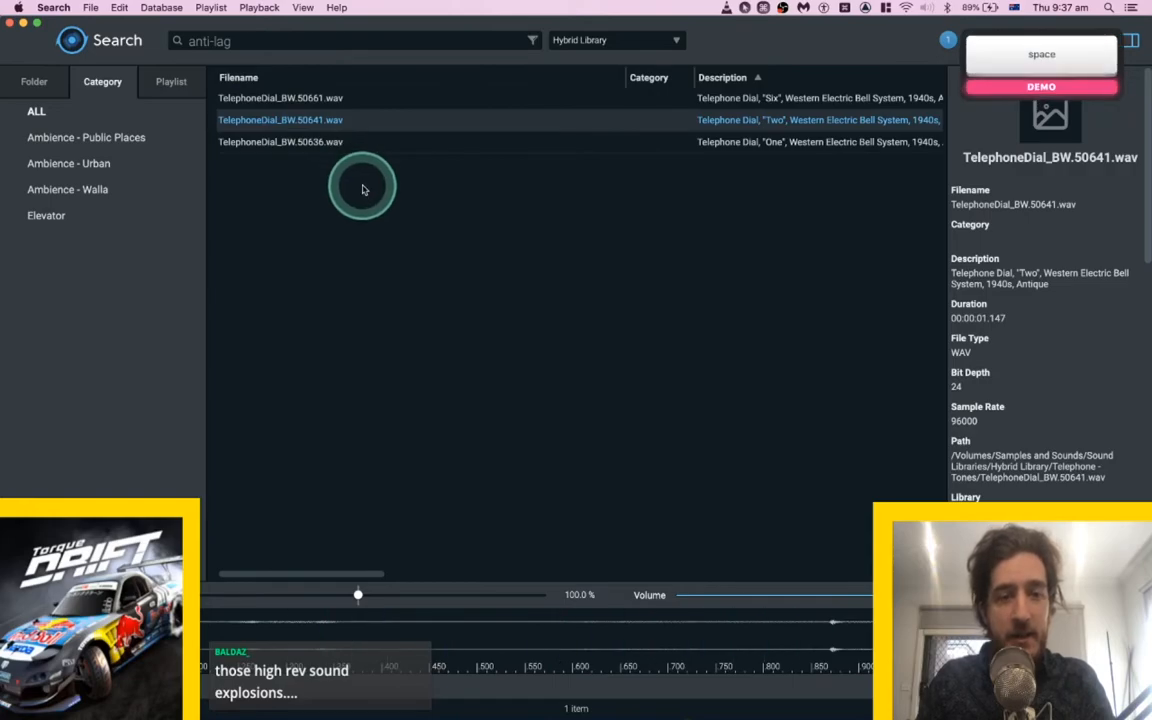
Return to Pro Tools, play from 17|2|556 and move the reverb-processed whoosh on SFX B ST 3 to a 17|2|863 start.
{"action": "key", "text": "super+Tab"}
{"action": "key", "text": "super+Tab"}
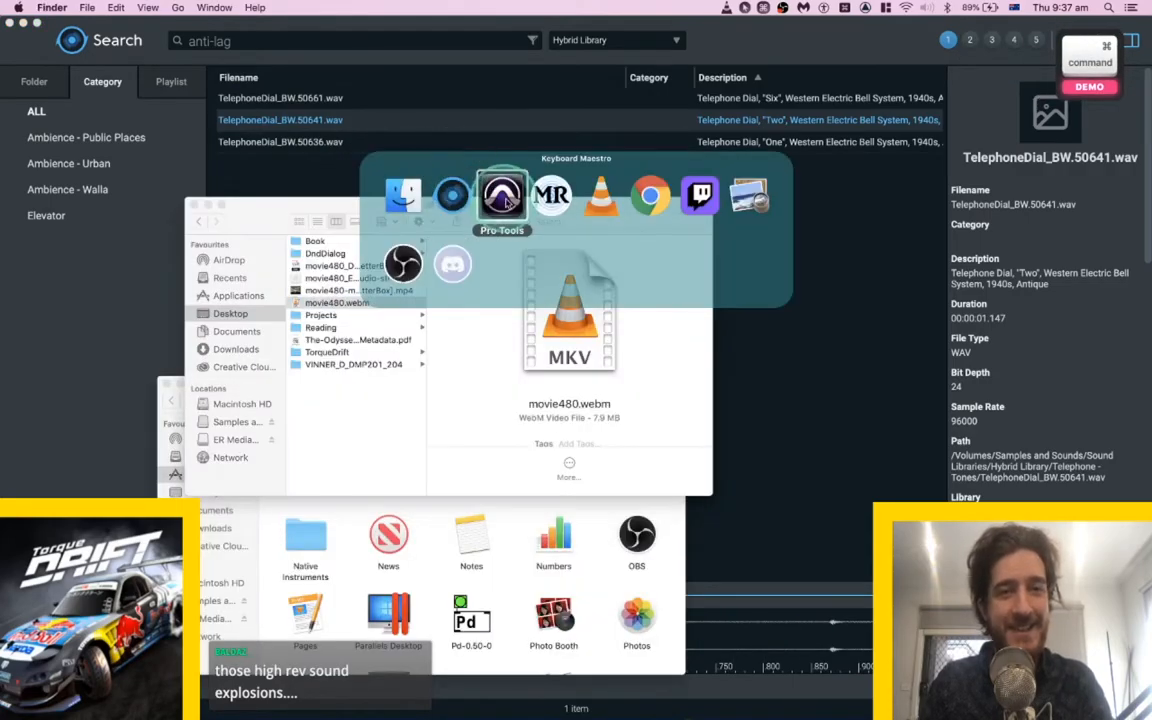
{"action": "left_click", "coordinate": [528, 231]}
{"action": "key", "text": "space"}
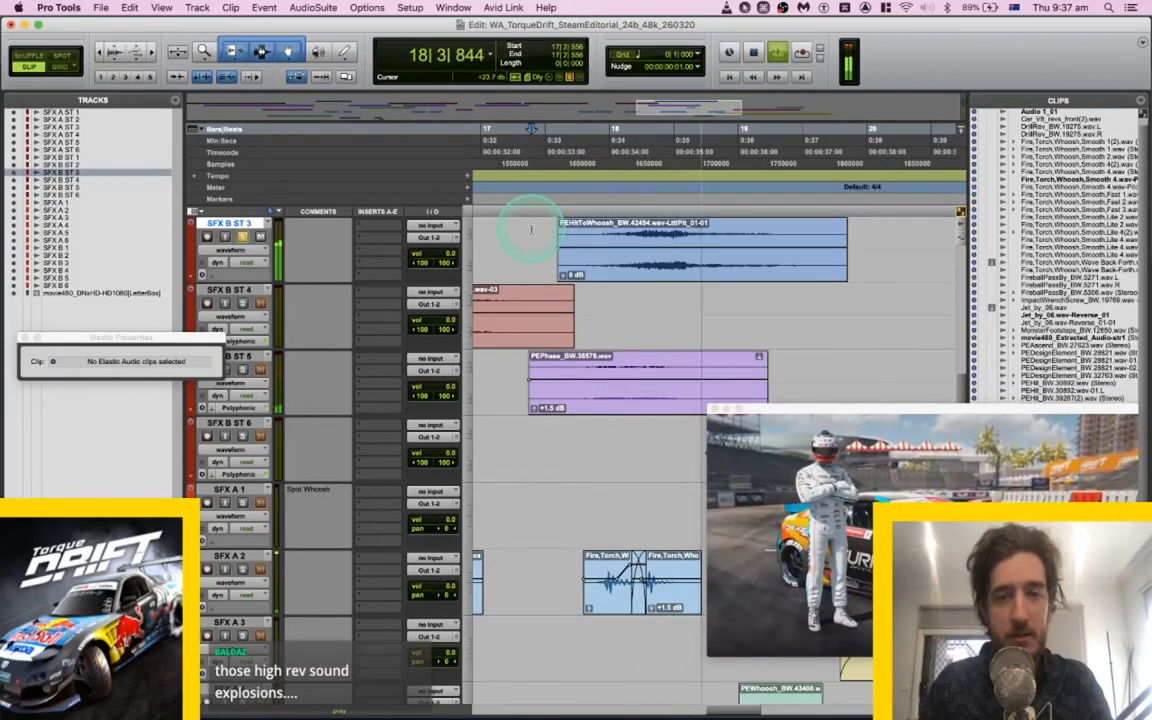
{"action": "key", "text": "space"}
{"action": "left_click_drag", "start_coordinate": [635, 272], "coordinate": [631, 279]}
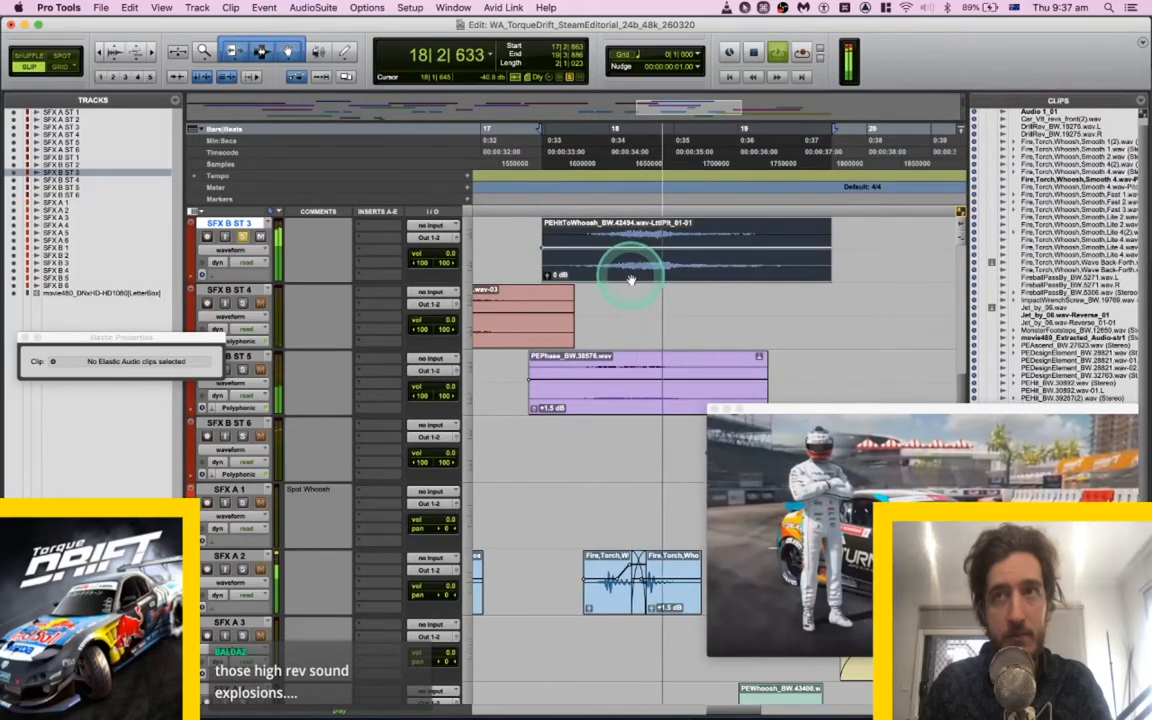
Undo the repositioning and Little Plate render of the whoosh on SFX B ST 3, restoring the unprocessed reversed clip.
{"action": "key", "text": "space"}
{"action": "key", "text": "super+z"}
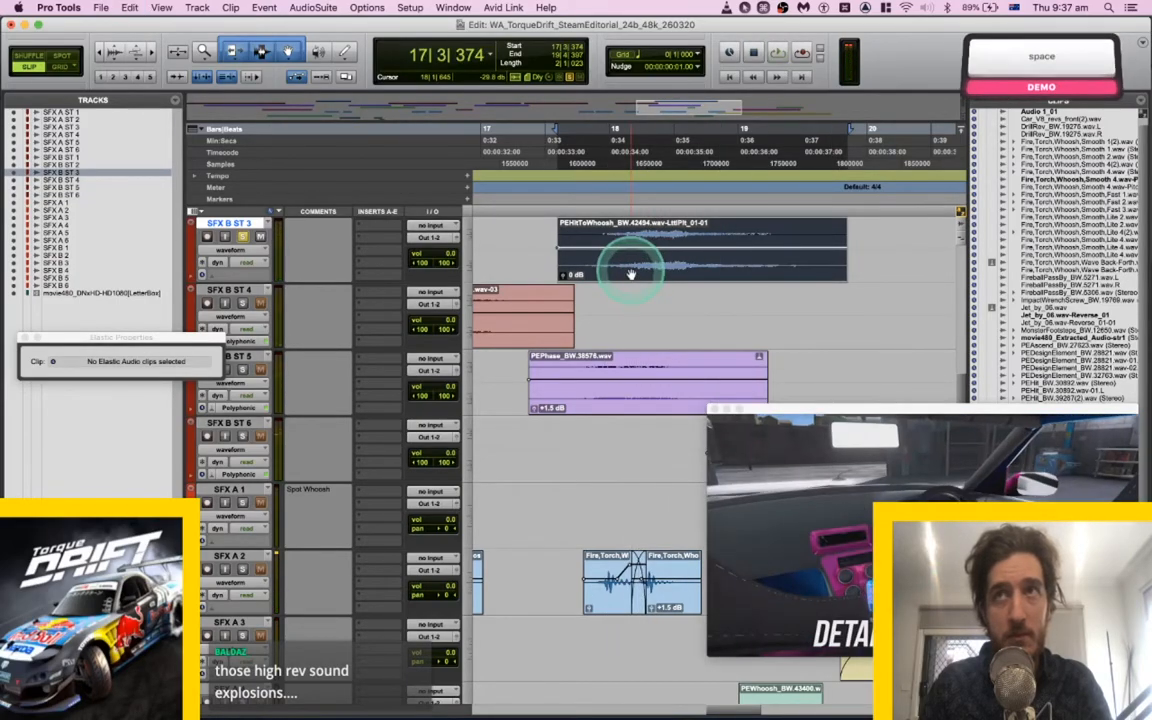
{"action": "key", "text": "space"}
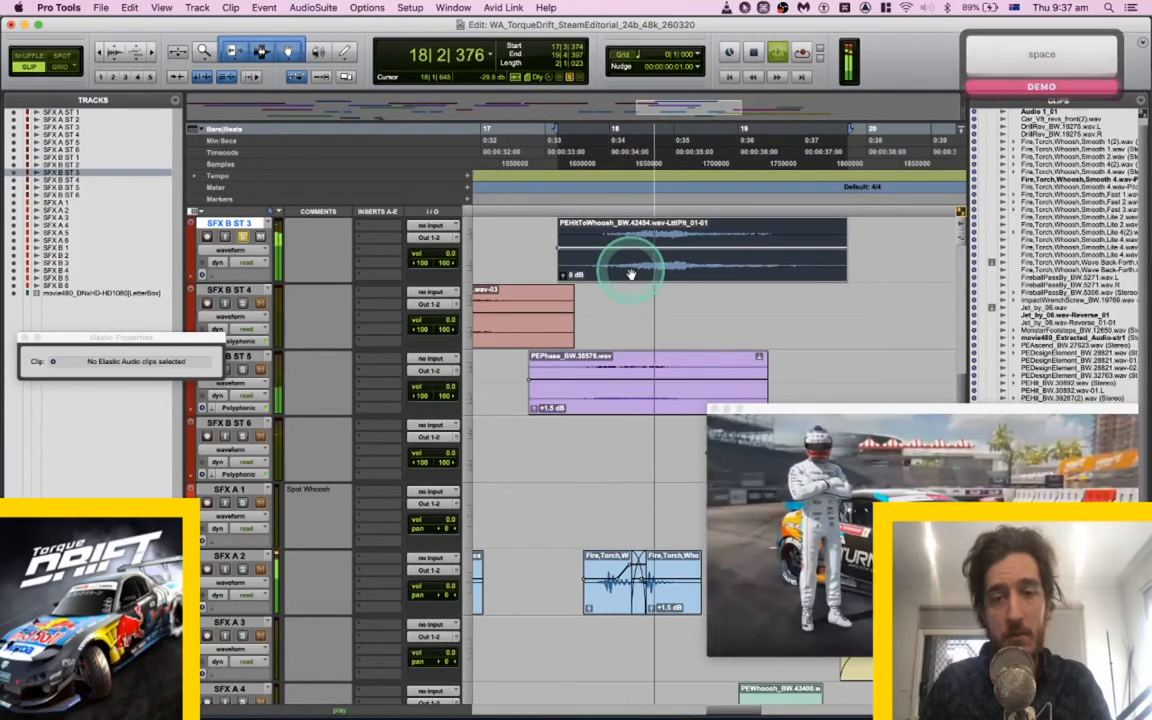
{"action": "key", "text": "space"}
{"action": "left_click_drag", "start_coordinate": [670, 230], "coordinate": [690, 228]}
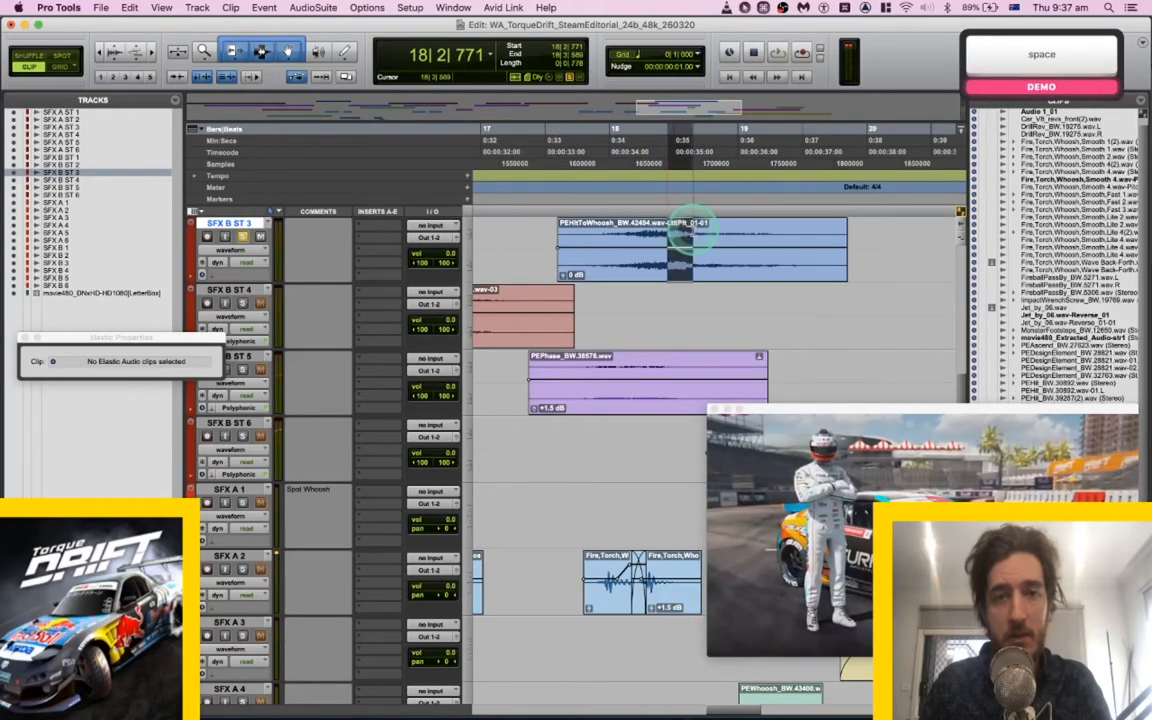
{"action": "key", "text": "BackSpace"}
{"action": "key", "text": "super+z"}
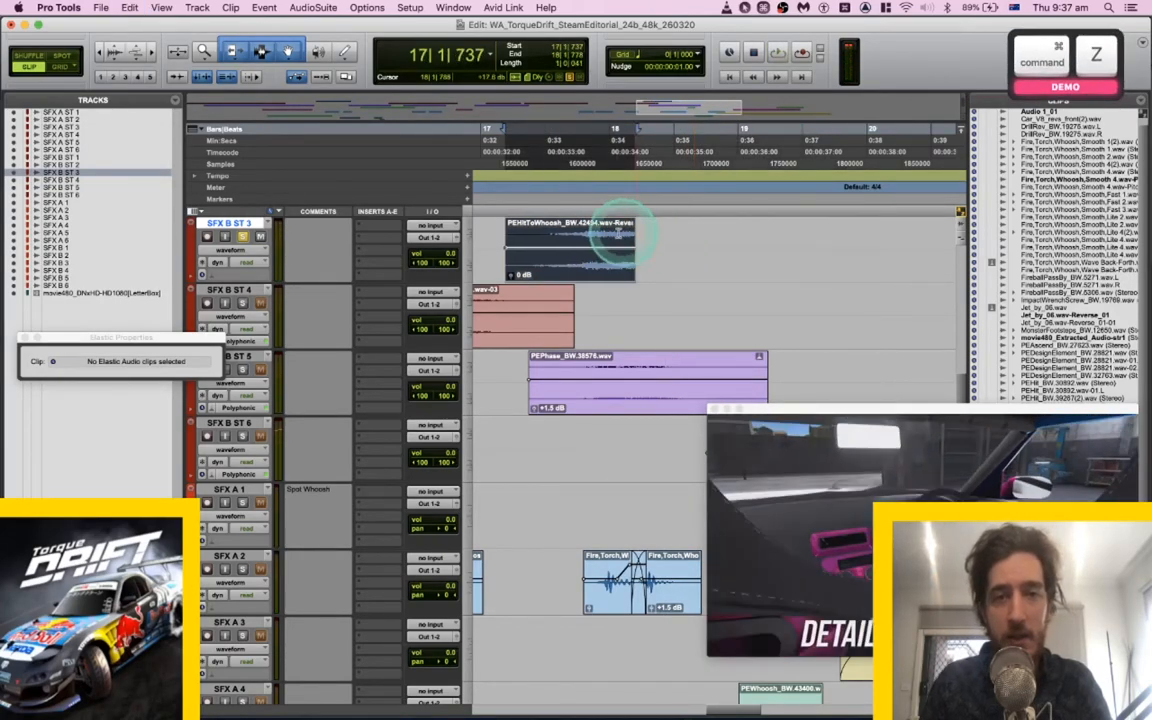
Trim the end of the reversed whoosh on SFX B ST 3 to 18|1|276 and play it back.
{"action": "key", "text": "space"}
{"action": "key", "text": "space"}
{"action": "key", "text": "space"}
{"action": "key", "text": "space"}
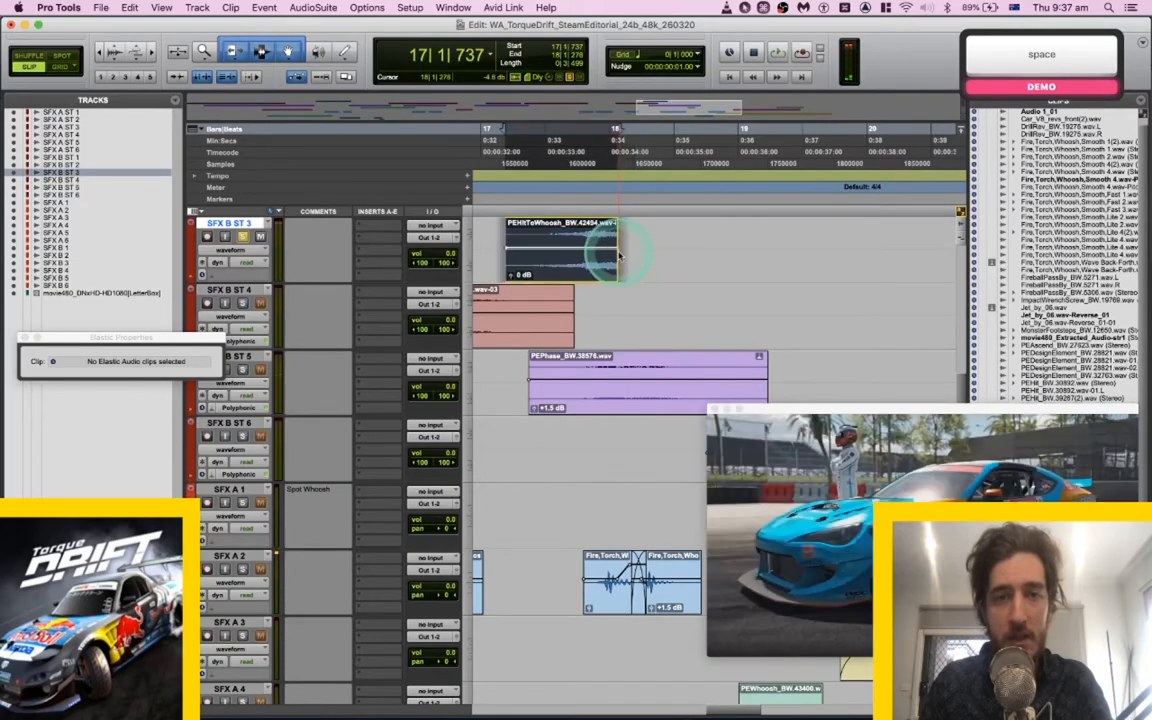
{"action": "key", "text": "space"}
{"action": "key", "text": "space"}
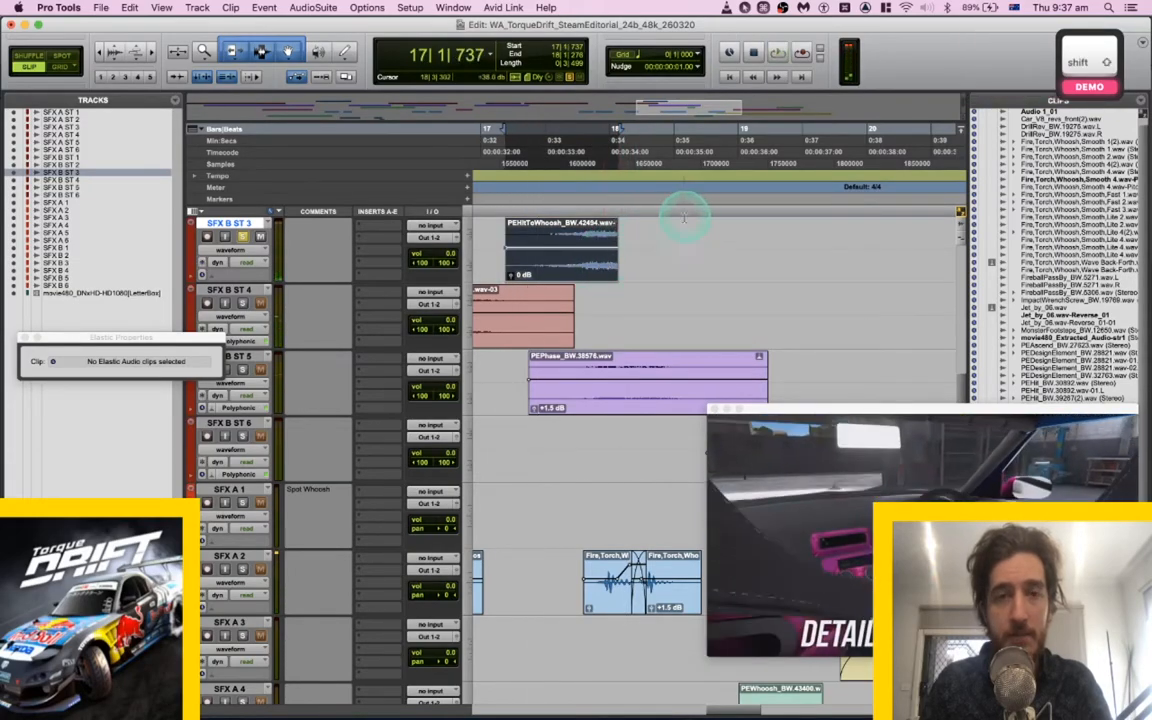
Select from 17|1|389 to 19|1|676 on SFX B ST 3 and open the AudioSuite Little Plate reverb.
{"action": "scroll", "coordinate": [700, 222], "scroll_direction": "up", "scroll_amount": 3}
{"action": "left_click", "coordinate": [742, 226], "text": "shift"}
{"action": "left_click_drag", "start_coordinate": [735, 343], "coordinate": [493, 335]}
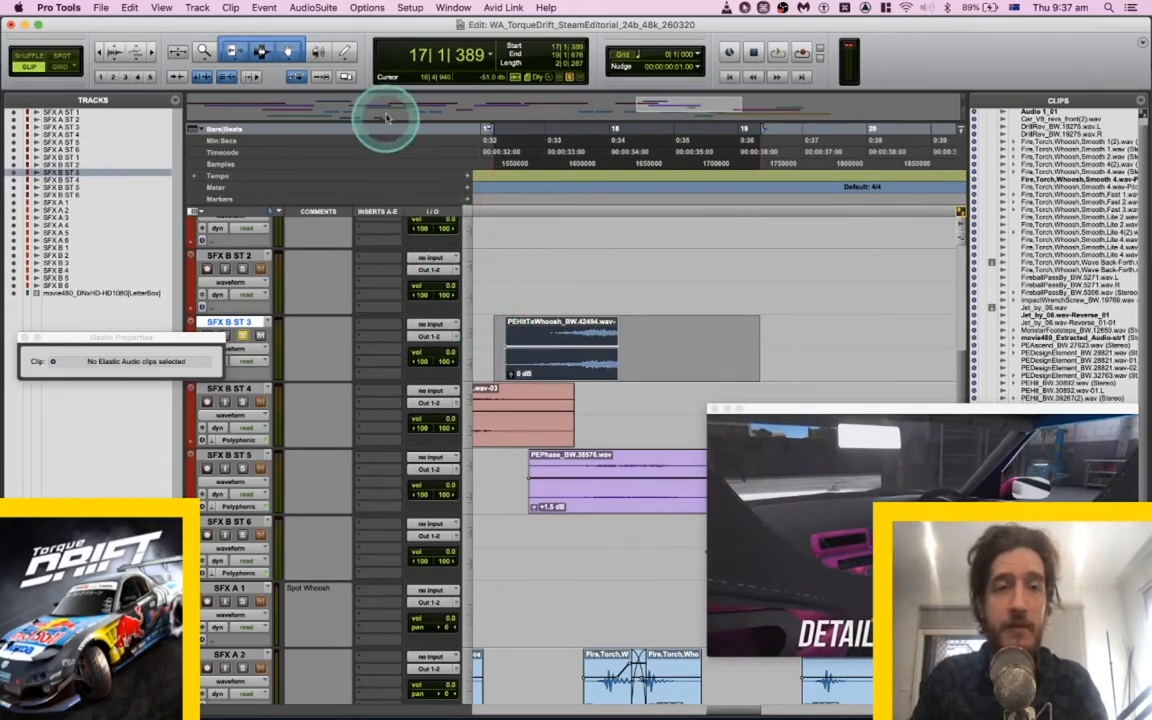
{"action": "left_click", "coordinate": [313, 8]}
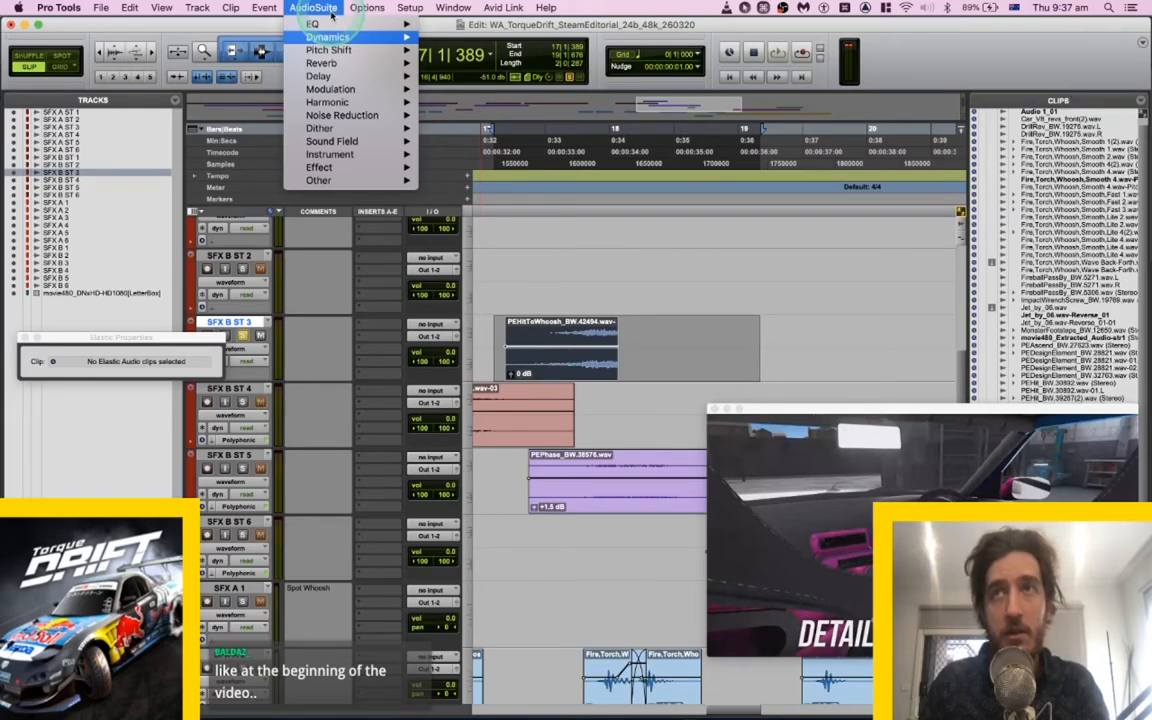
{"action": "key", "text": "Down"}
{"action": "key", "text": "Down"}
{"action": "key", "text": "Down"}
{"action": "key", "text": "Up"}
{"action": "key", "text": "Right"}
{"action": "key", "text": "Down"}
{"action": "key", "text": "Down"}
{"action": "key", "text": "Return"}
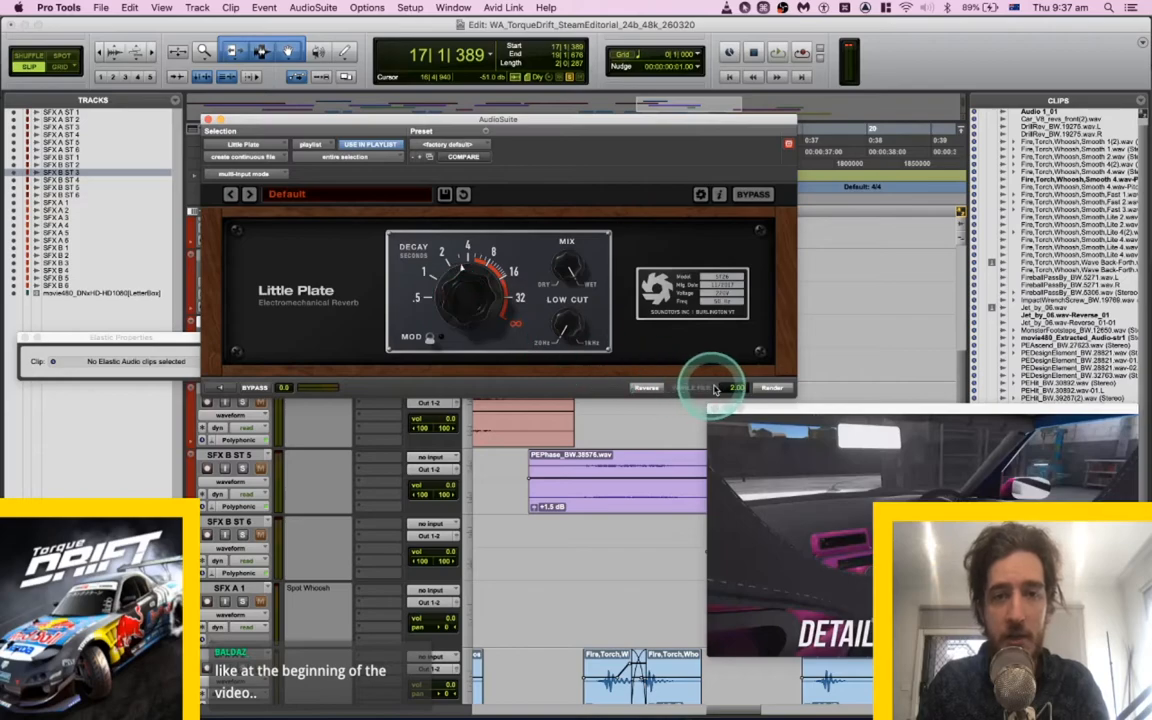
Reduce the Little Plate mix, render the reverb onto the selection for an audition, and undo the render.
{"action": "left_click", "coordinate": [765, 388]}
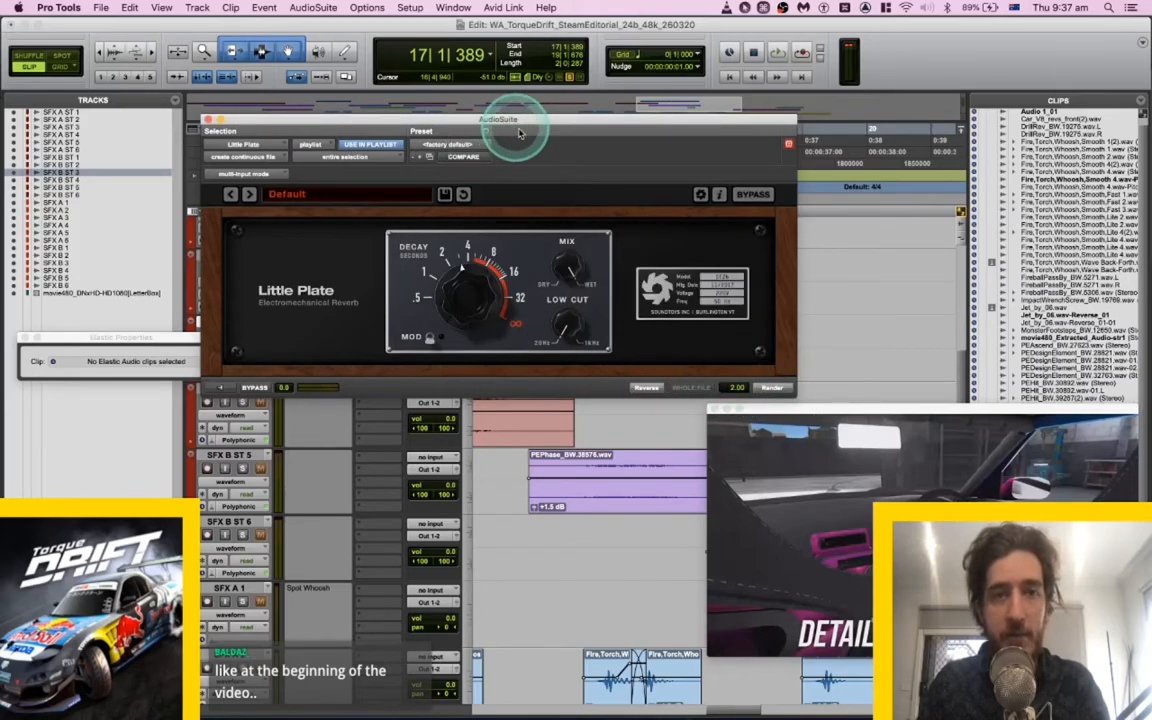
{"action": "key", "text": "super+z"}
{"action": "left_click_drag", "start_coordinate": [567, 258], "coordinate": [569, 319]}
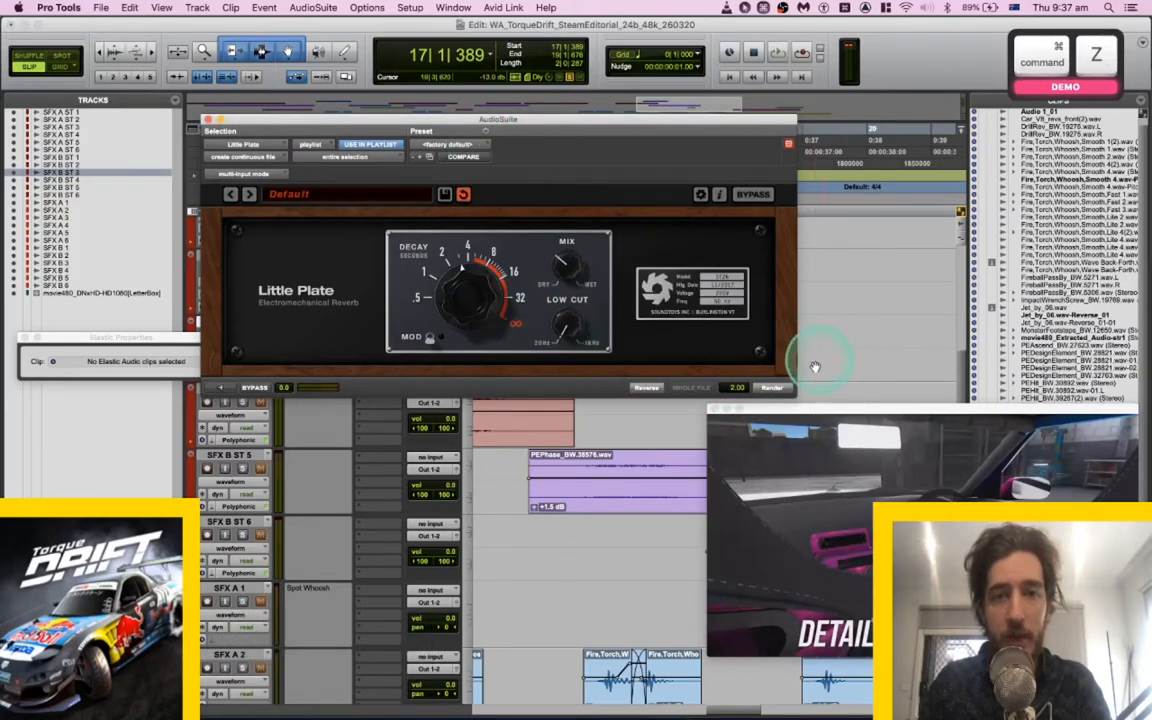
{"action": "left_click", "coordinate": [771, 387]}
{"action": "left_click_drag", "start_coordinate": [598, 128], "coordinate": [617, 400]}
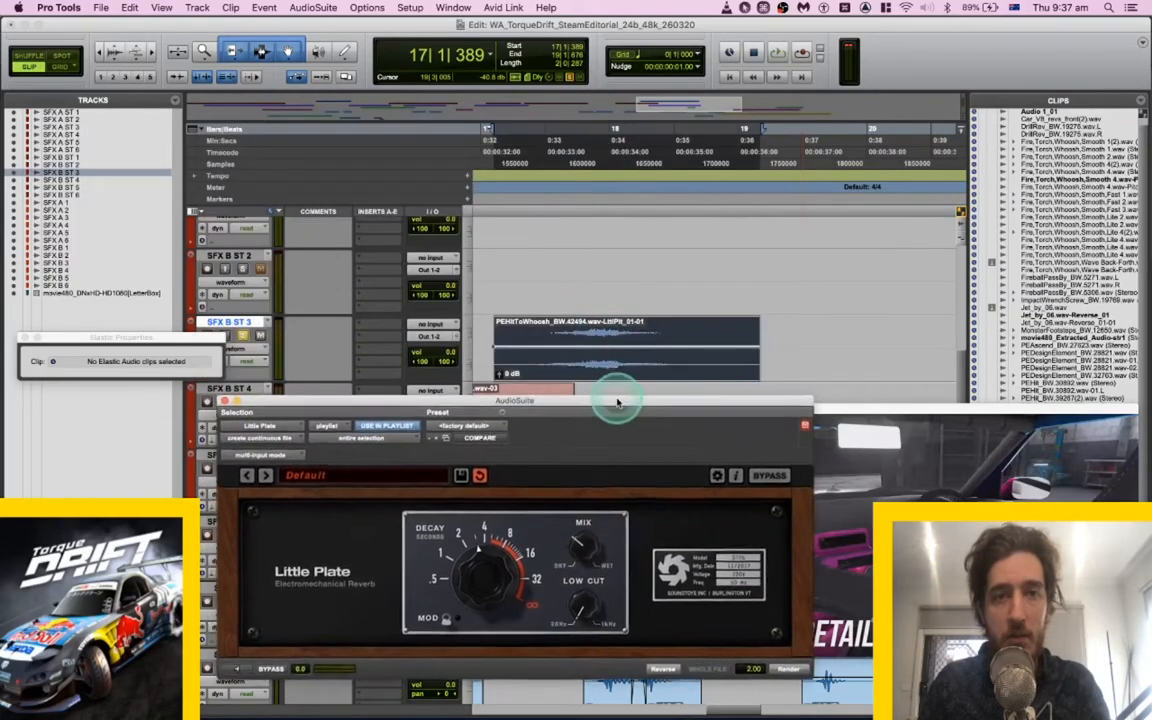
{"action": "key", "text": "space"}
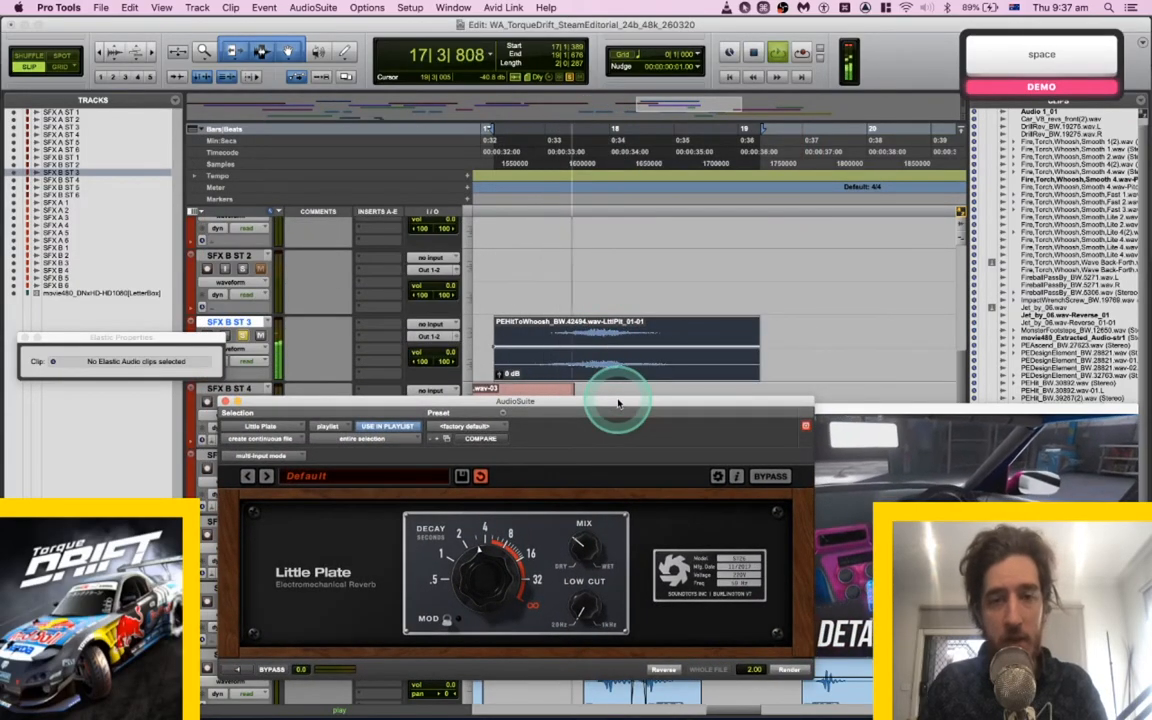
{"action": "key", "text": "super+z"}
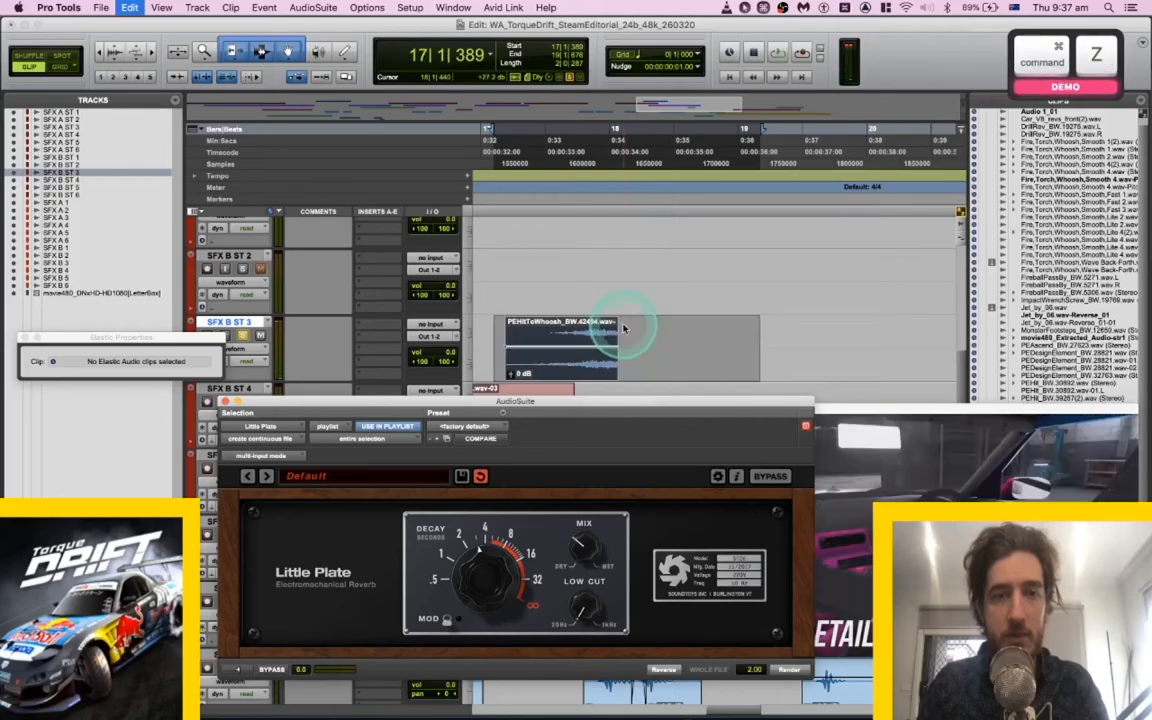
Select the whoosh from 17|1|737 to 18|3|527, render Little Plate onto it, play it back and close the plug-in.
{"action": "left_click_drag", "start_coordinate": [619, 332], "coordinate": [627, 333]}
{"action": "key", "text": "f"}
{"action": "double_click", "coordinate": [607, 334]}
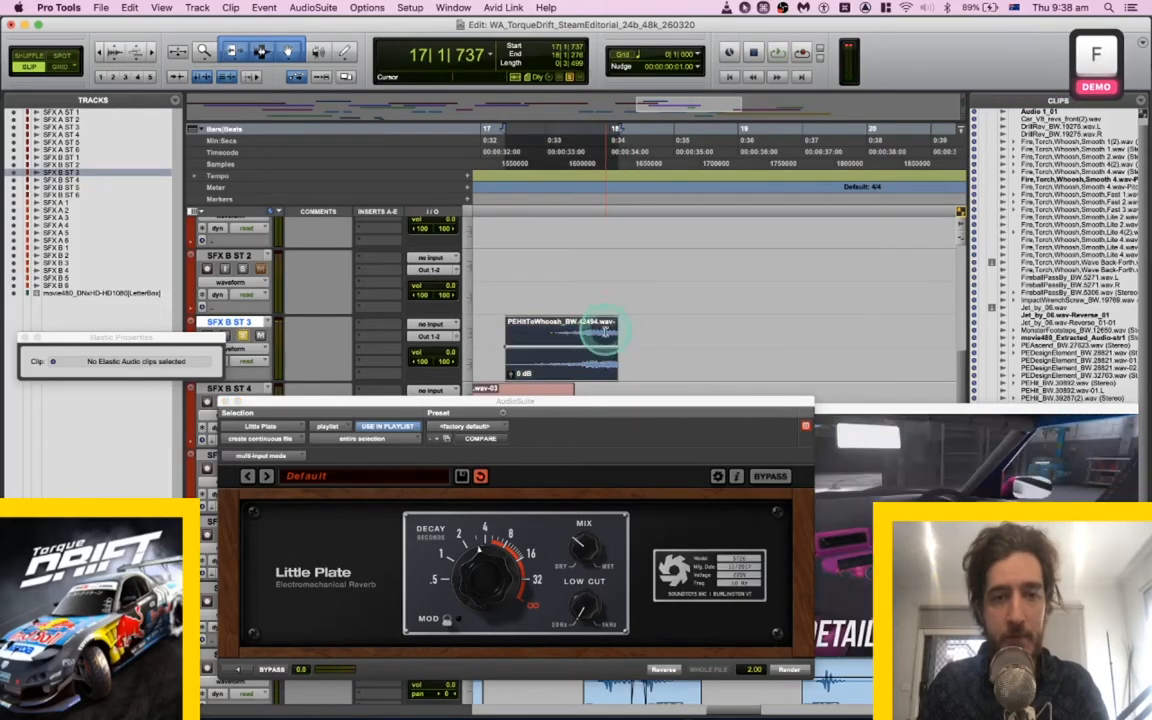
{"action": "left_click", "coordinate": [690, 357], "text": "shift"}
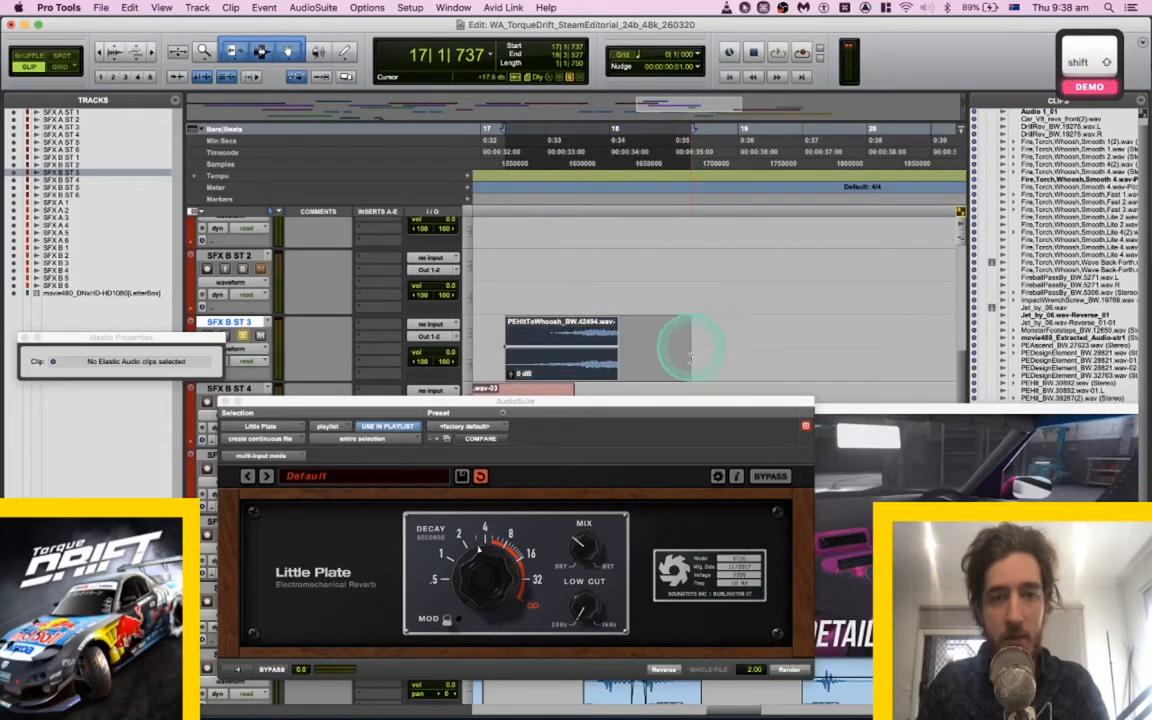
{"action": "left_click", "coordinate": [789, 675]}
{"action": "left_click", "coordinate": [577, 300]}
{"action": "key", "text": "space"}
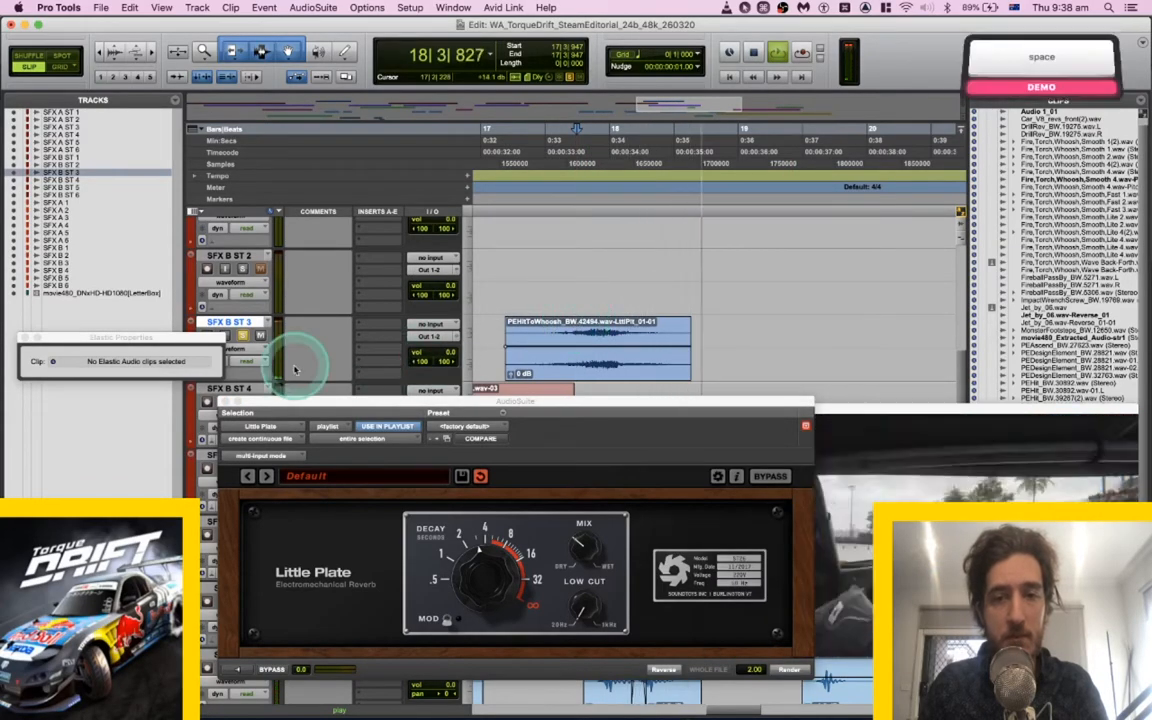
{"action": "key", "text": "space"}
{"action": "left_click", "coordinate": [225, 402]}
Audition the reverb-processed whoosh against the picture and move it to a 17|3|026 start.
{"action": "key", "text": "space"}
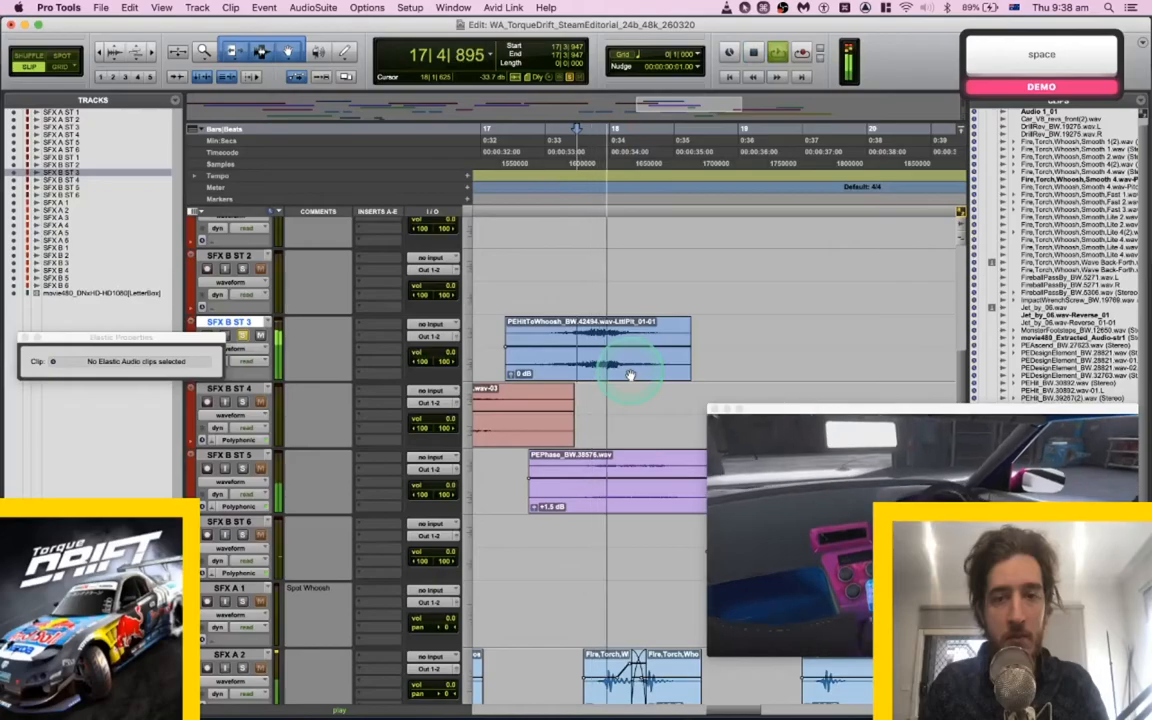
{"action": "key", "text": "space"}
{"action": "left_click_drag", "start_coordinate": [609, 363], "coordinate": [640, 364]}
{"action": "key", "text": "space"}
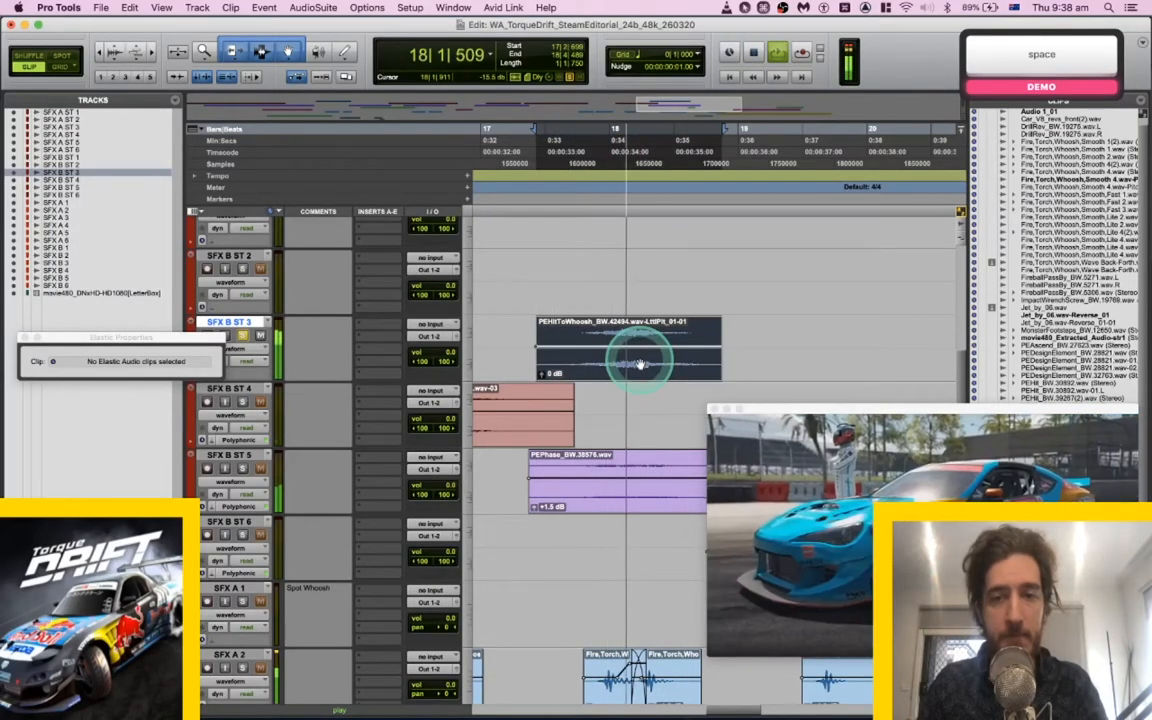
{"action": "key", "text": "space"}
{"action": "left_click_drag", "start_coordinate": [640, 364], "coordinate": [645, 369]}
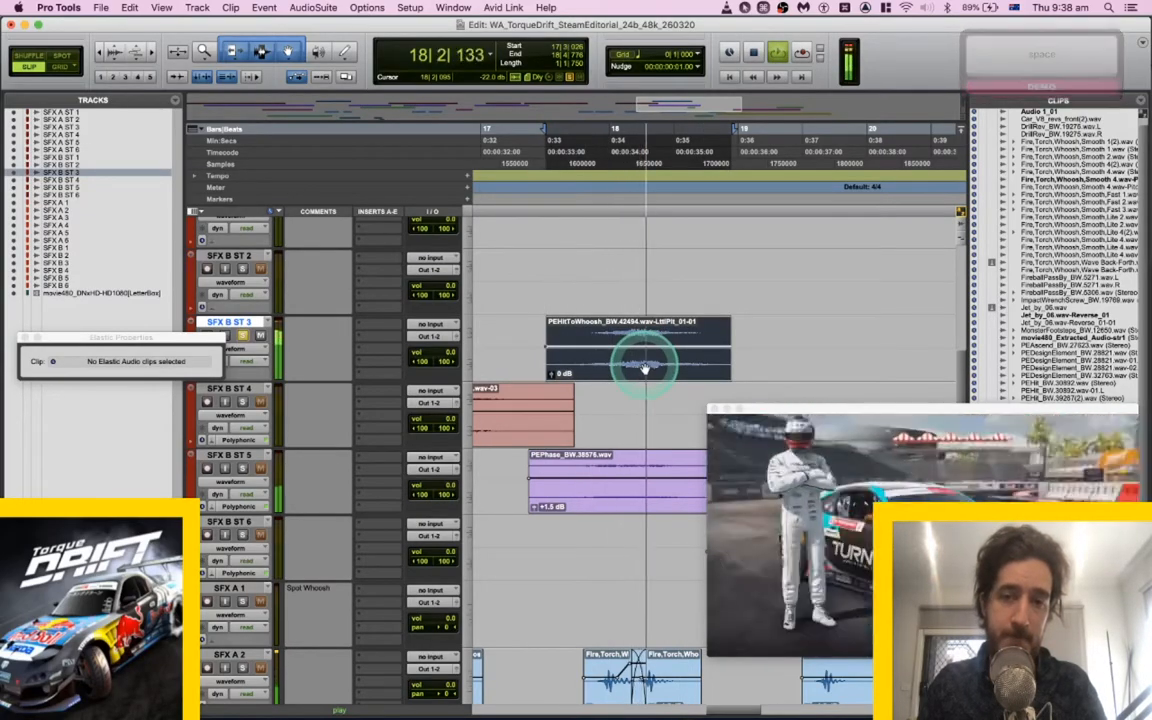
Unsolo SFX B ST 3, move the whoosh slightly later and play it in context with the other tracks.
{"action": "key", "text": "space"}
{"action": "key", "text": "shift+s"}
{"action": "left_click", "coordinate": [580, 333]}
{"action": "key", "text": "space"}
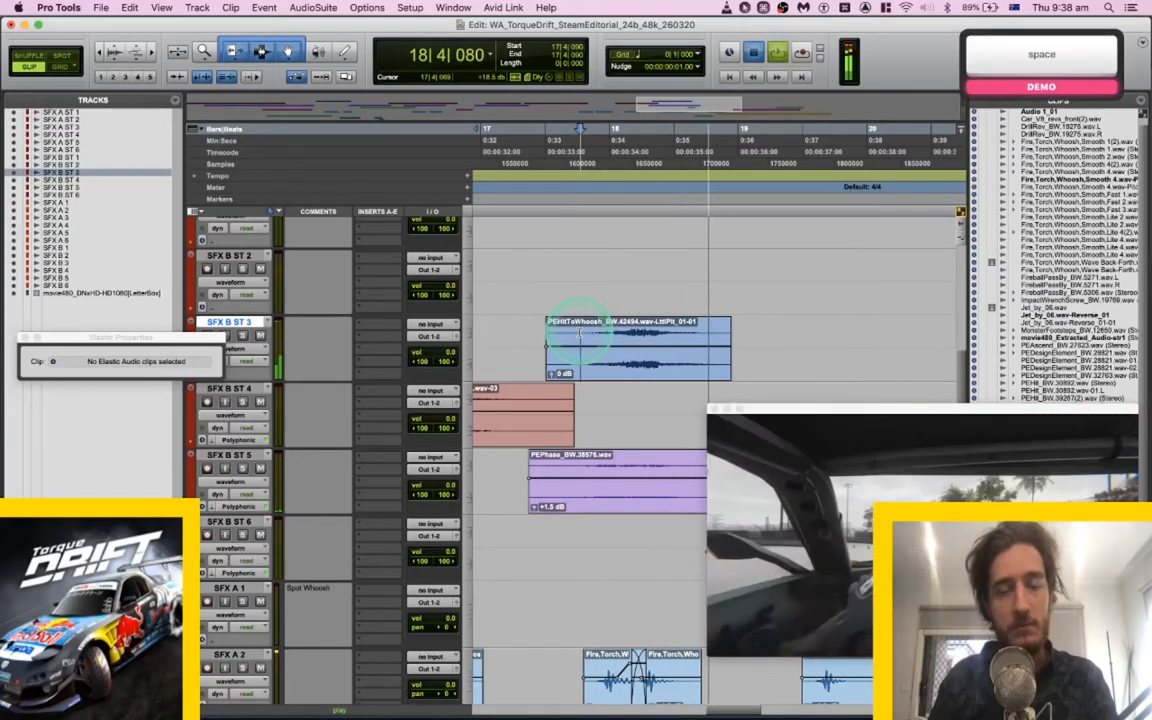
{"action": "left_click_drag", "start_coordinate": [630, 362], "coordinate": [643, 358]}
{"action": "key", "text": "space"}
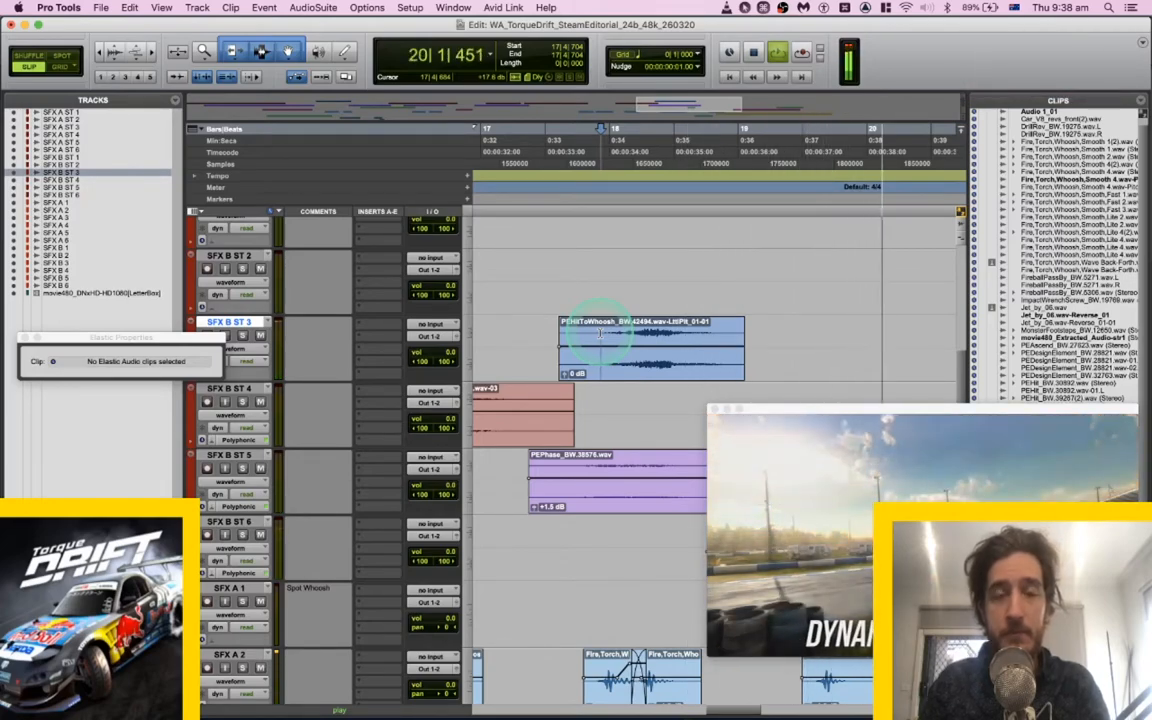
{"action": "key", "text": "space"}
Play the following section from around bar 19 and save the session.
{"action": "scroll", "coordinate": [668, 330], "scroll_direction": "right", "scroll_amount": 5}
{"action": "scroll", "coordinate": [668, 330], "scroll_direction": "down", "scroll_amount": 1}
{"action": "scroll", "coordinate": [663, 338], "scroll_direction": "down", "scroll_amount": 2}
{"action": "left_click", "coordinate": [605, 317]}
{"action": "key", "text": "space"}
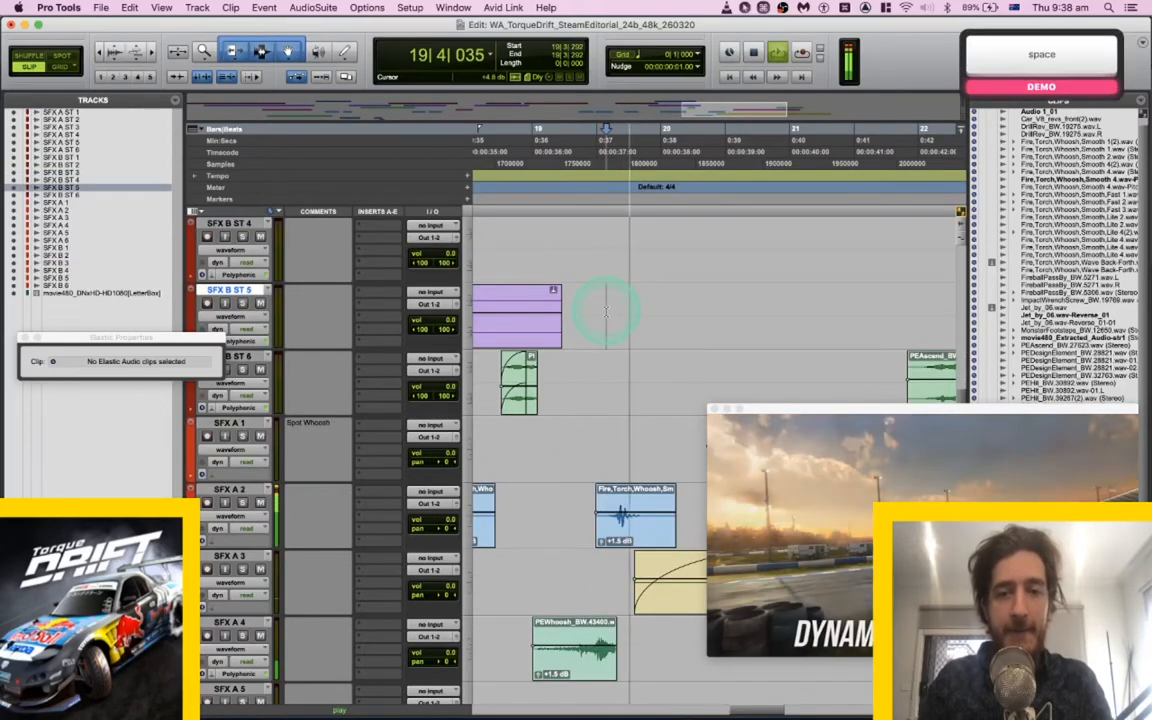
{"action": "key", "text": "super+s"}
{"action": "key", "text": "space"}
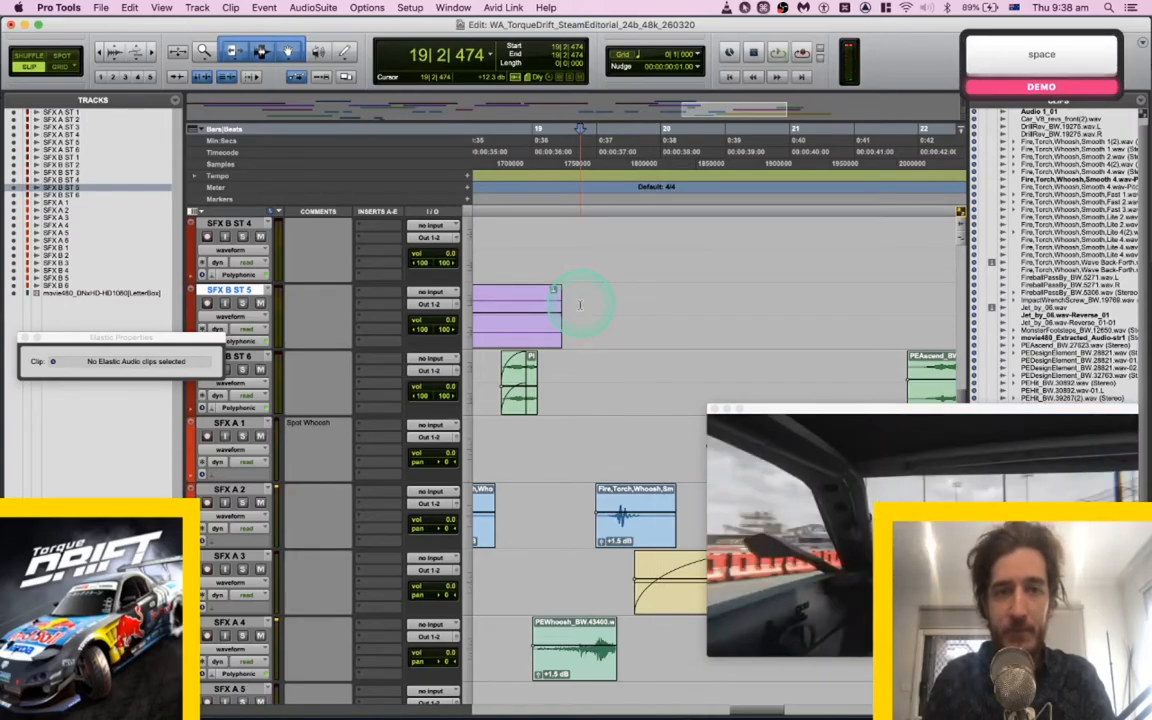
Switch to the Search sound library and search for "hit".
{"action": "key", "text": "super+Tab"}
{"action": "key", "text": "super+Tab"}
{"action": "key", "text": "super+Tab"}
{"action": "key", "text": "super+Tab"}
{"action": "key", "text": "super+a"}
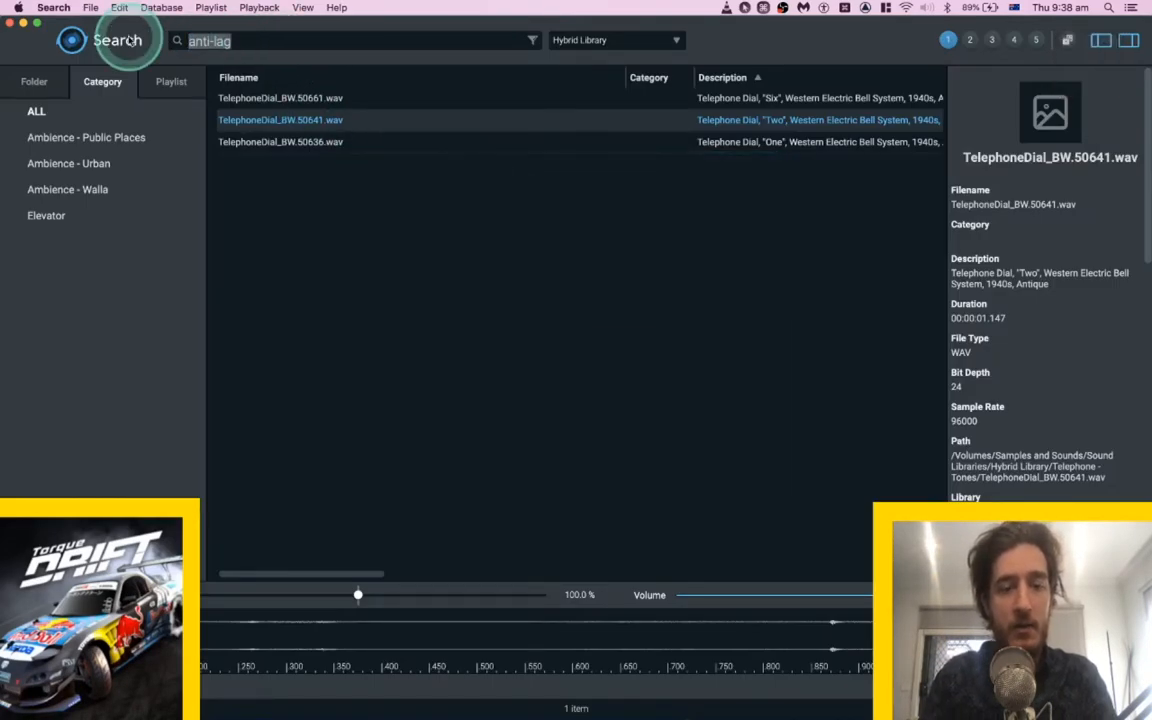
{"action": "type", "text": "hit"}
{"action": "key", "text": "Return"}
Return to Pro Tools, play the sequence from 17|4|540 and save the session.
{"action": "key", "text": "super+Tab"}
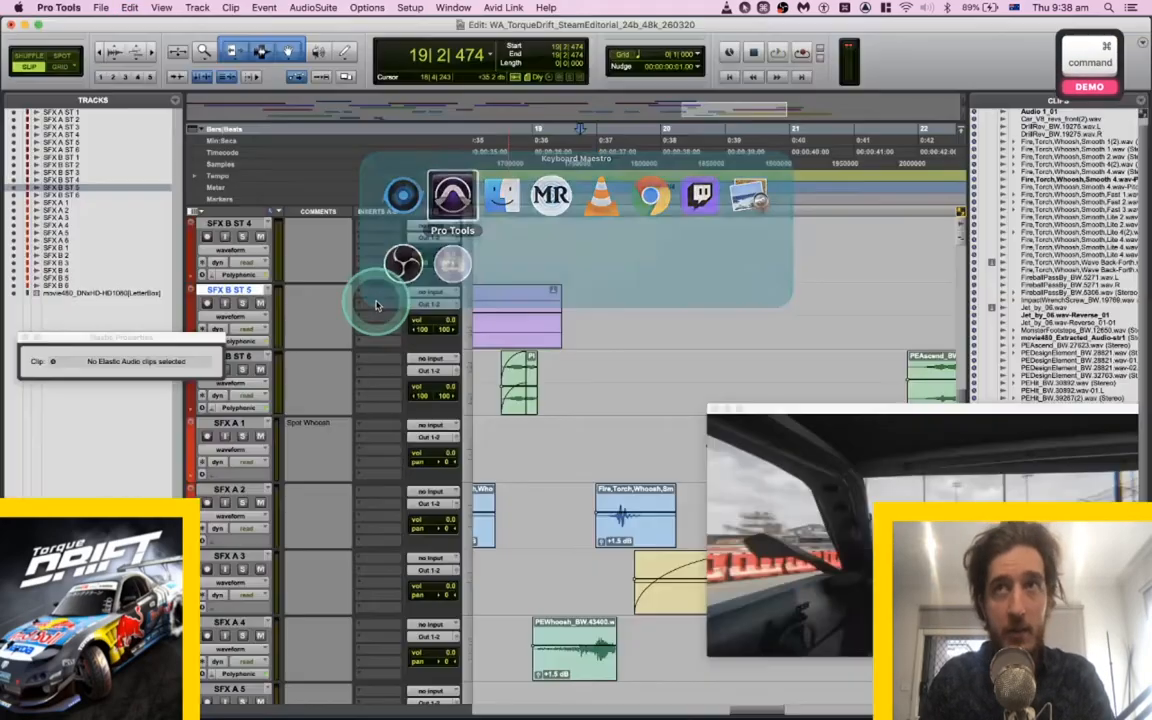
{"action": "key", "text": "space"}
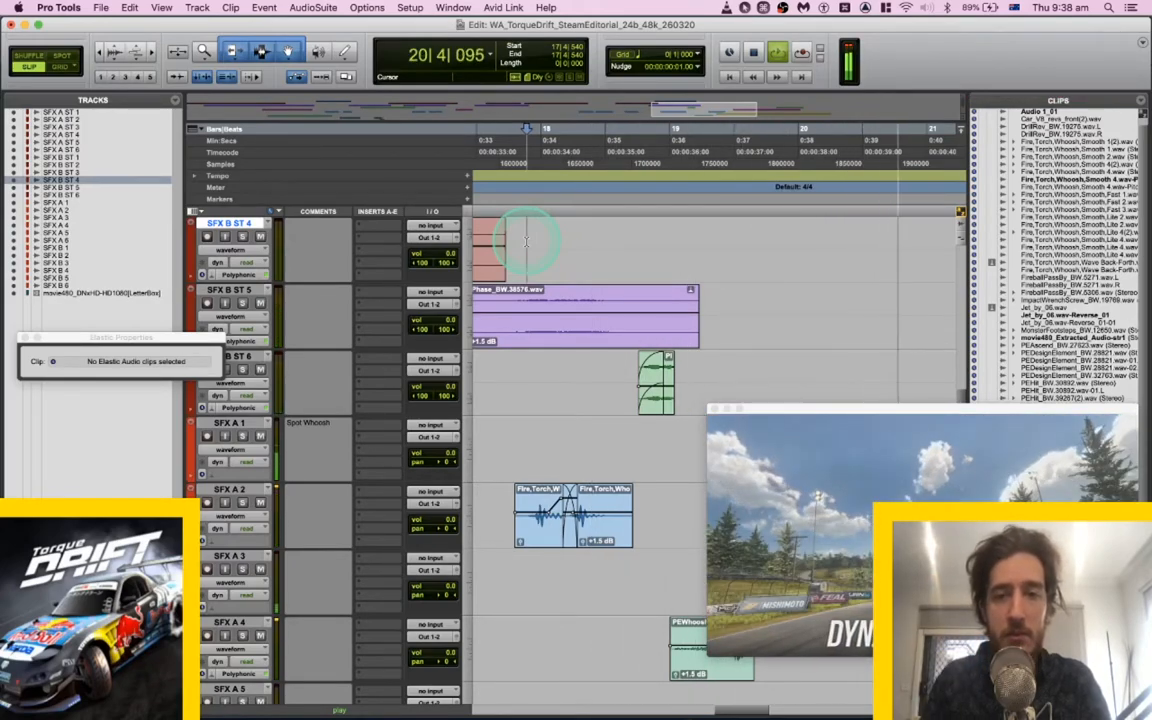
{"action": "key", "text": "space"}
{"action": "key", "text": "super+s"}
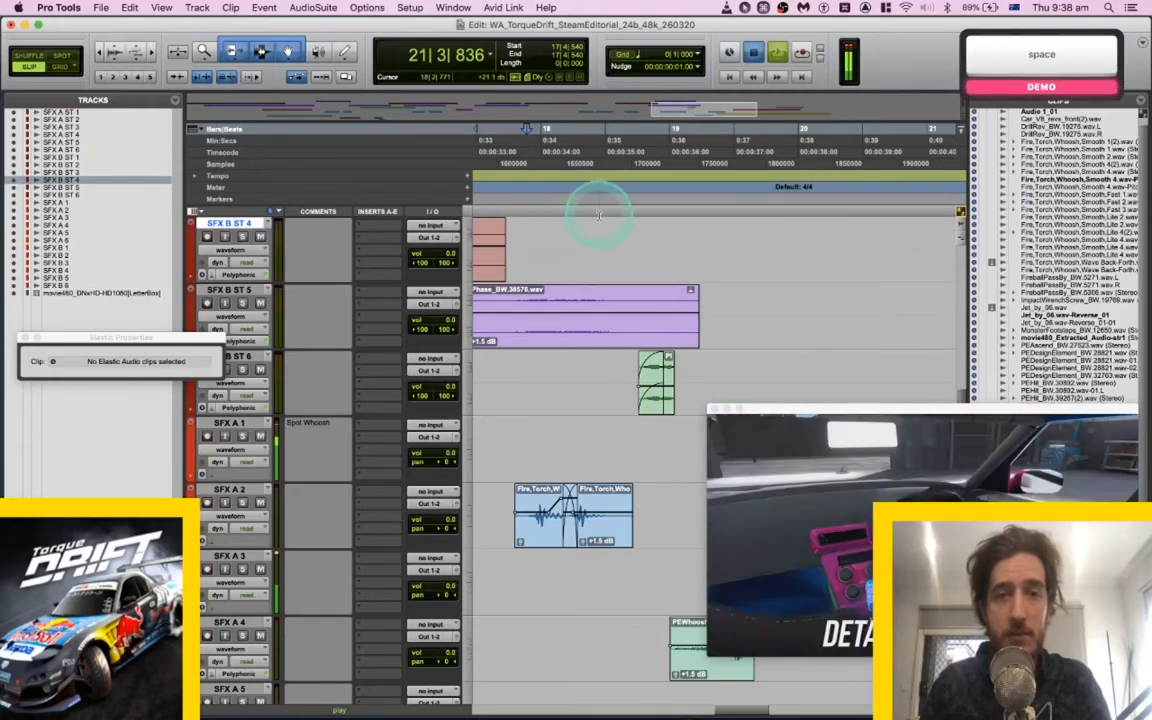
Switch to the Search sound library and search for "car nos".
{"action": "key", "text": "super+Tab"}
{"action": "key", "text": "super+a"}
{"action": "type", "text": "car"}
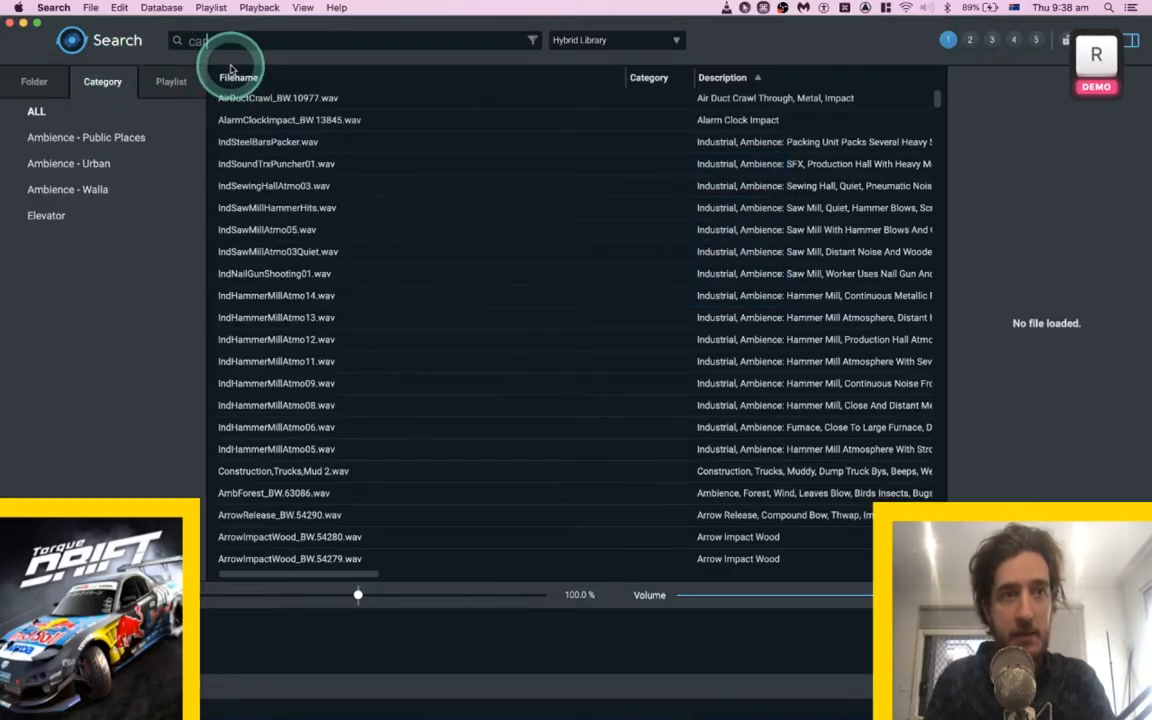
{"action": "type", "text": "mos"}
{"action": "key", "text": "Return"}
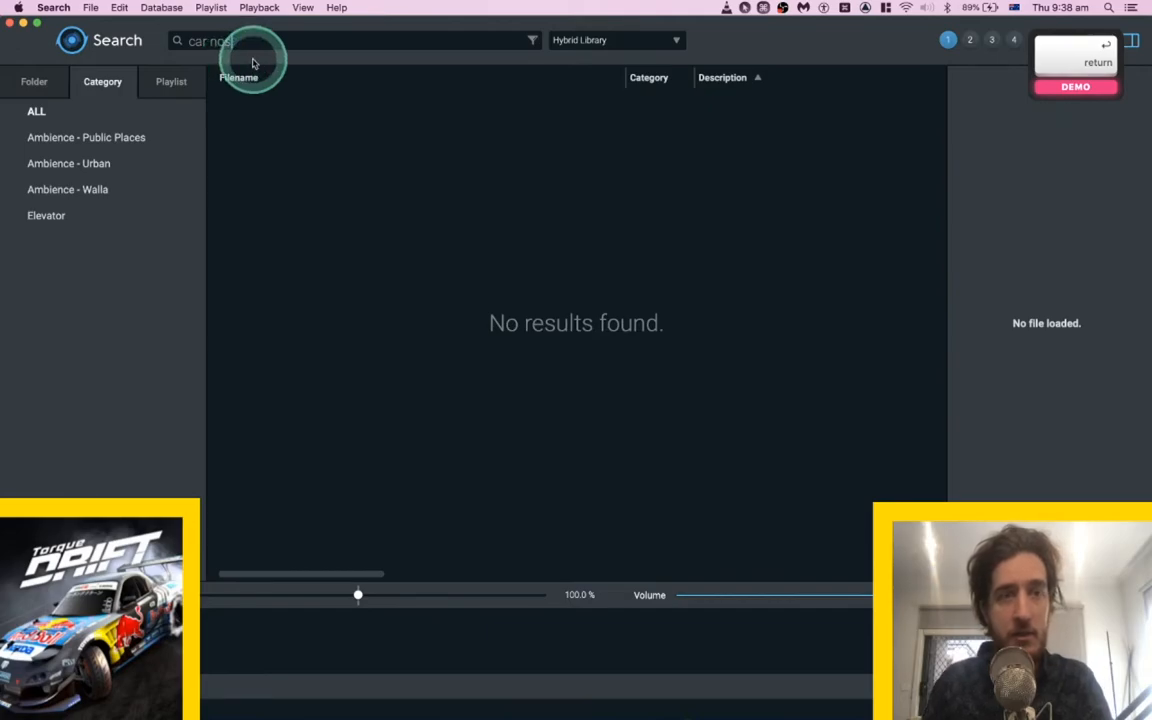
Search for "car turbo" and audition CAR_MAZDA_RX7_1983_SERIES3_INTERIOR_ACCELERATE_GEAR_TURBO.wav.
{"action": "type", "text": "turbo"}
{"action": "key", "text": "Return"}
{"action": "left_click", "coordinate": [280, 120]}
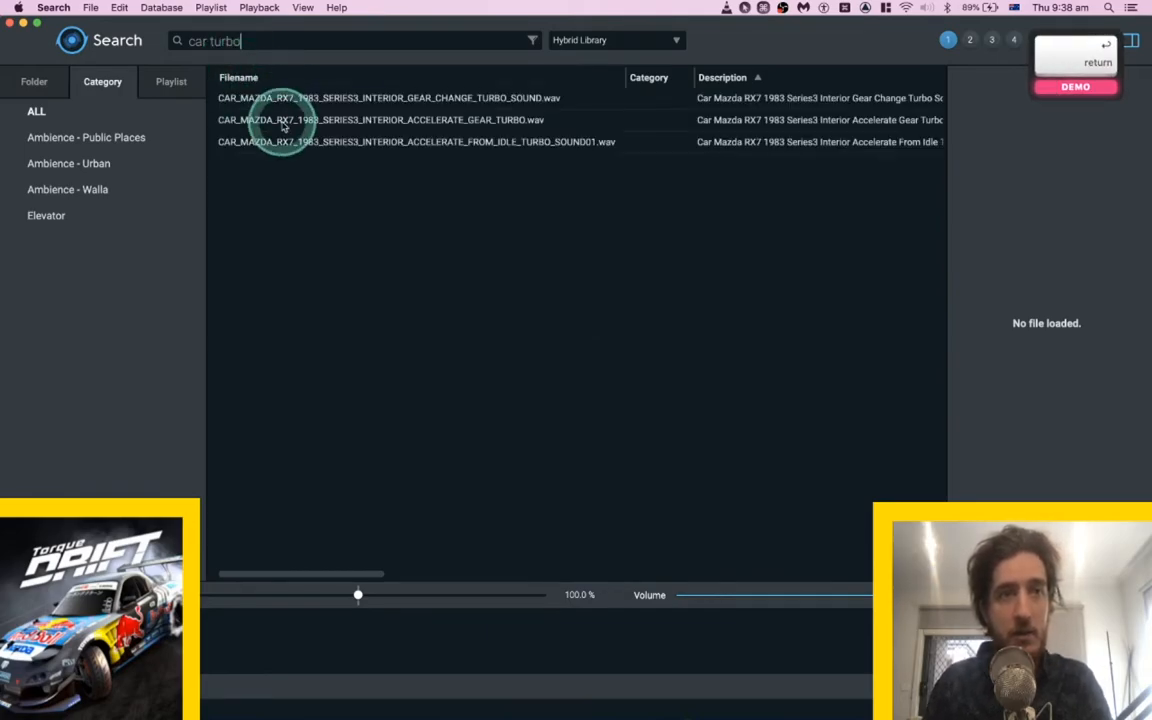
{"action": "key", "text": "space"}
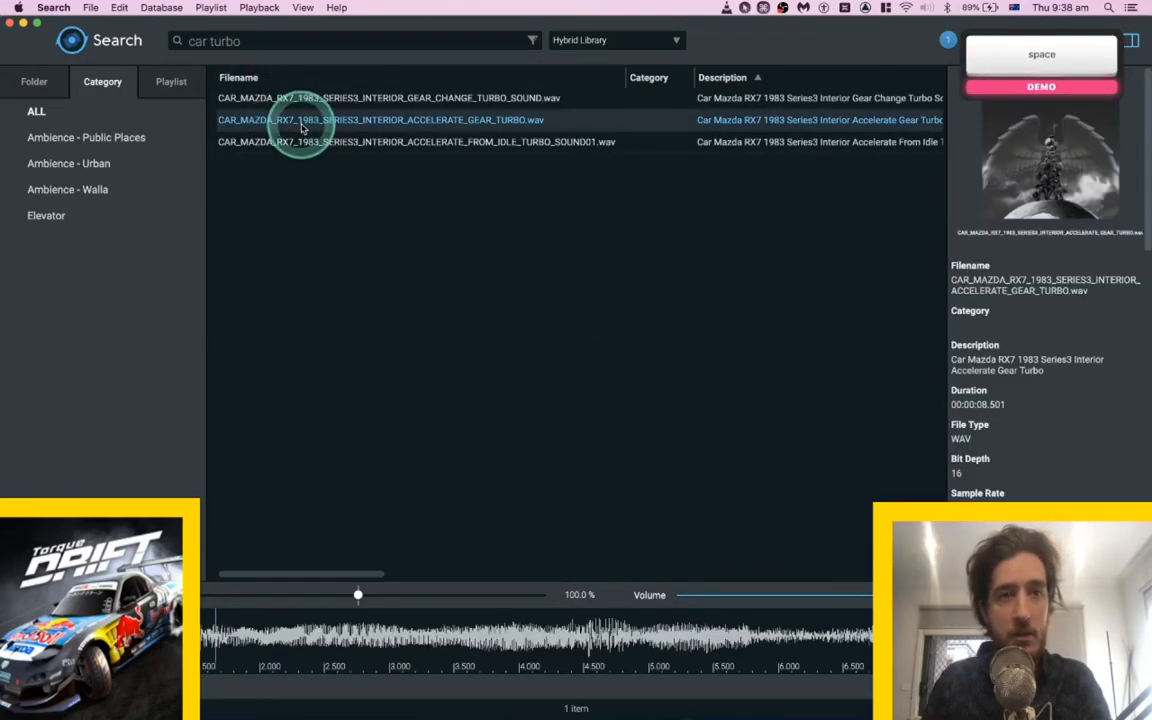
{"action": "key", "text": "space"}
Audition the Mazda RX7 gear change turbo recording, marking its section from about 1.4 to 2.6 seconds, and load the accelerate-from-idle turbo recording.
{"action": "left_click", "coordinate": [318, 101]}
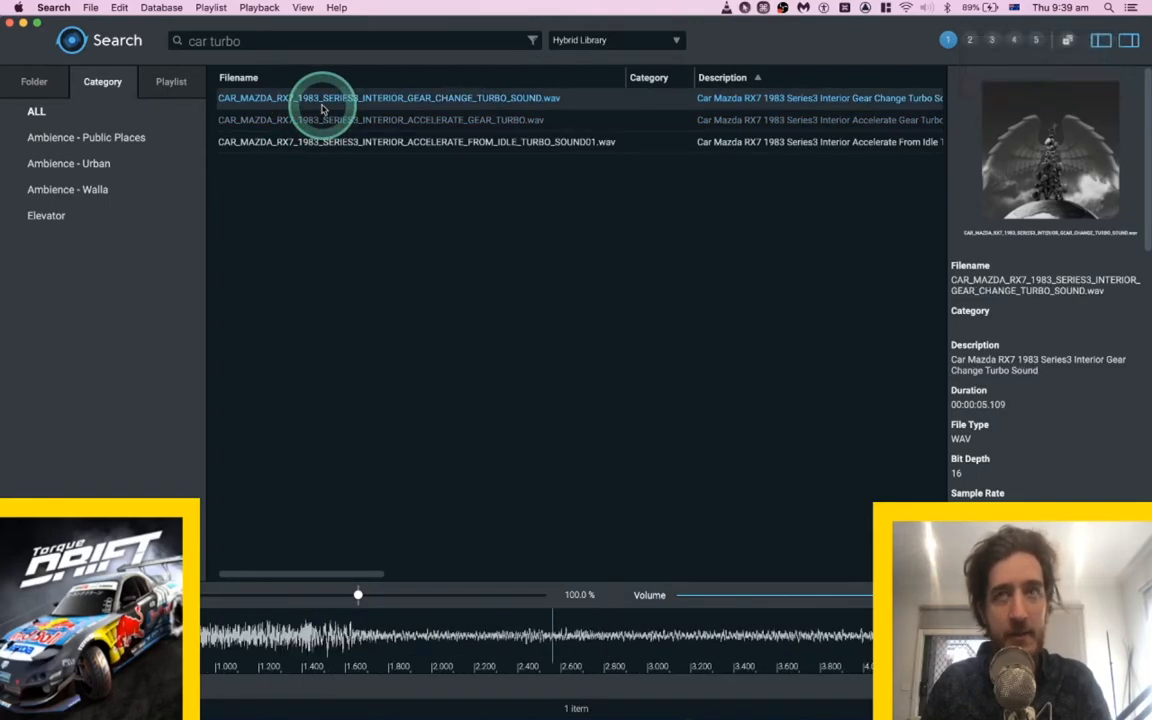
{"action": "key", "text": "space"}
{"action": "left_click_drag", "start_coordinate": [303, 640], "coordinate": [565, 635]}
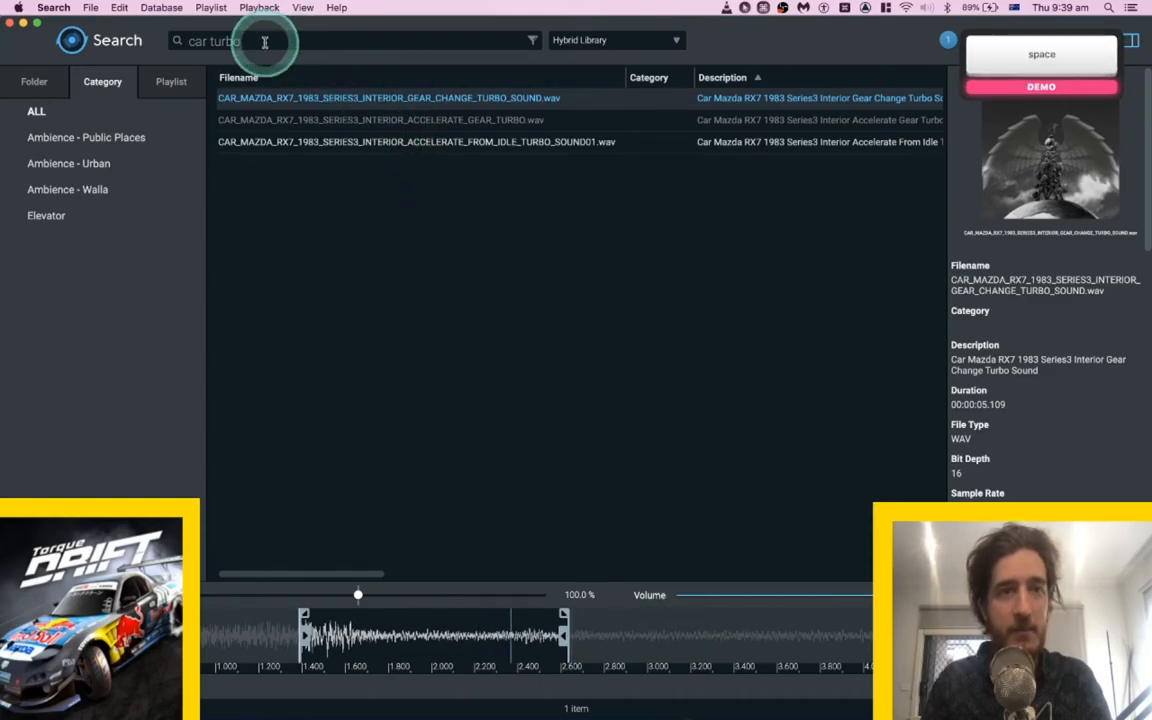
{"action": "left_click", "coordinate": [311, 141]}
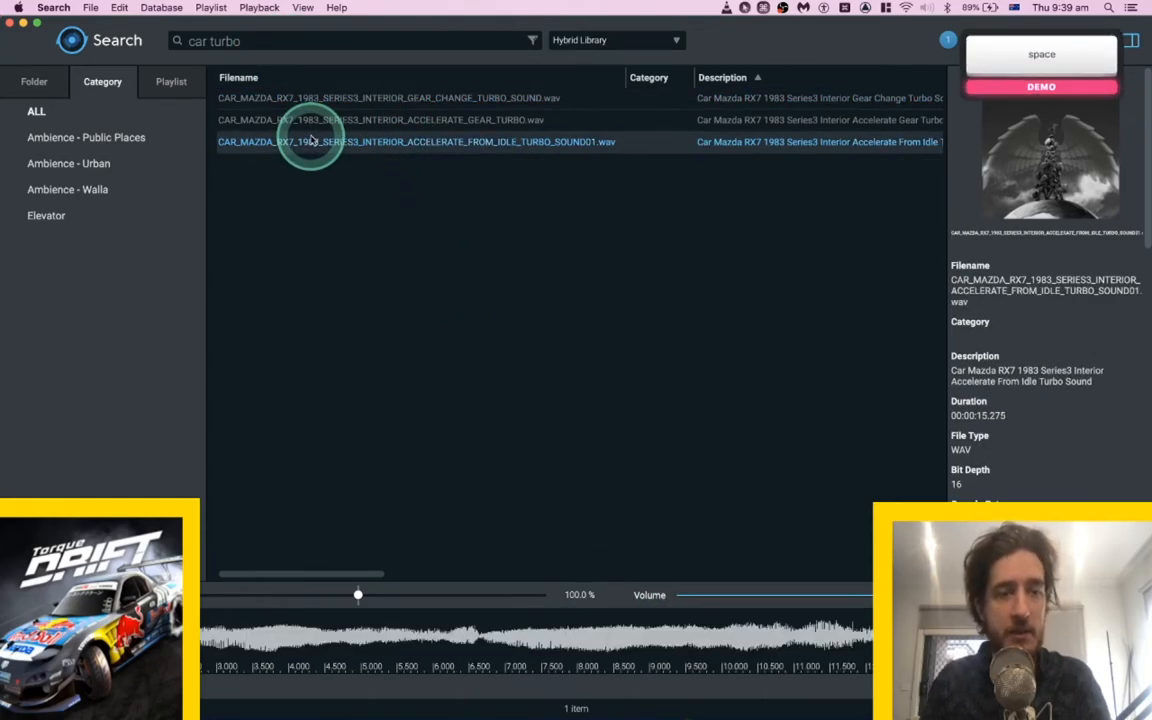
Search the sound library for "nissan" and audition the Nissan Altima door lock, horn honk and glove box recordings.
{"action": "left_click_drag", "start_coordinate": [270, 40], "coordinate": [186, 41]}
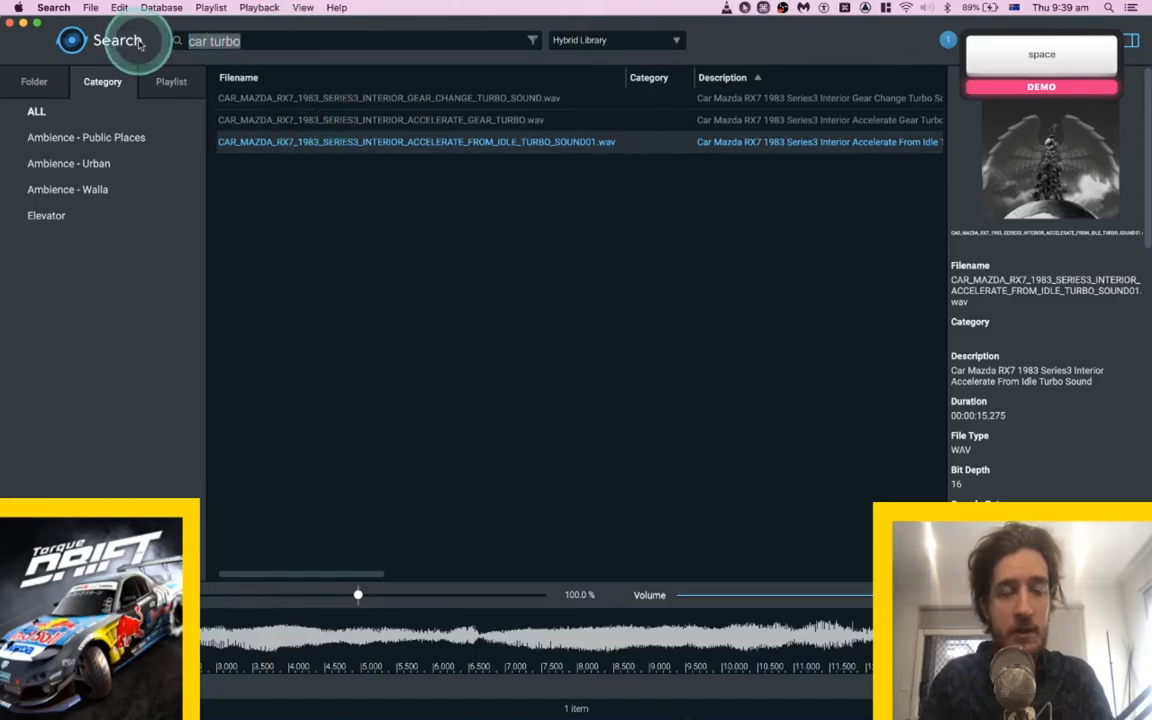
{"action": "type", "text": "nissan"}
{"action": "key", "text": "Return"}
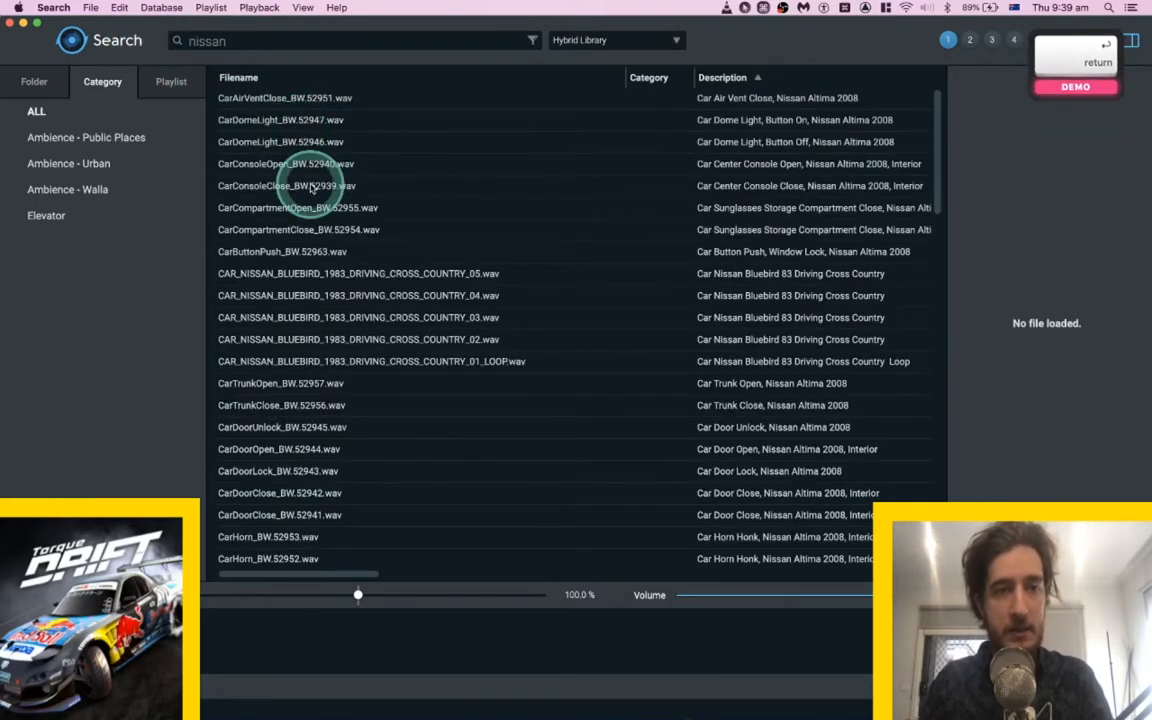
{"action": "scroll", "coordinate": [300, 260], "scroll_direction": "down", "scroll_amount": 3}
{"action": "left_click", "coordinate": [265, 345]}
{"action": "key", "text": "space"}
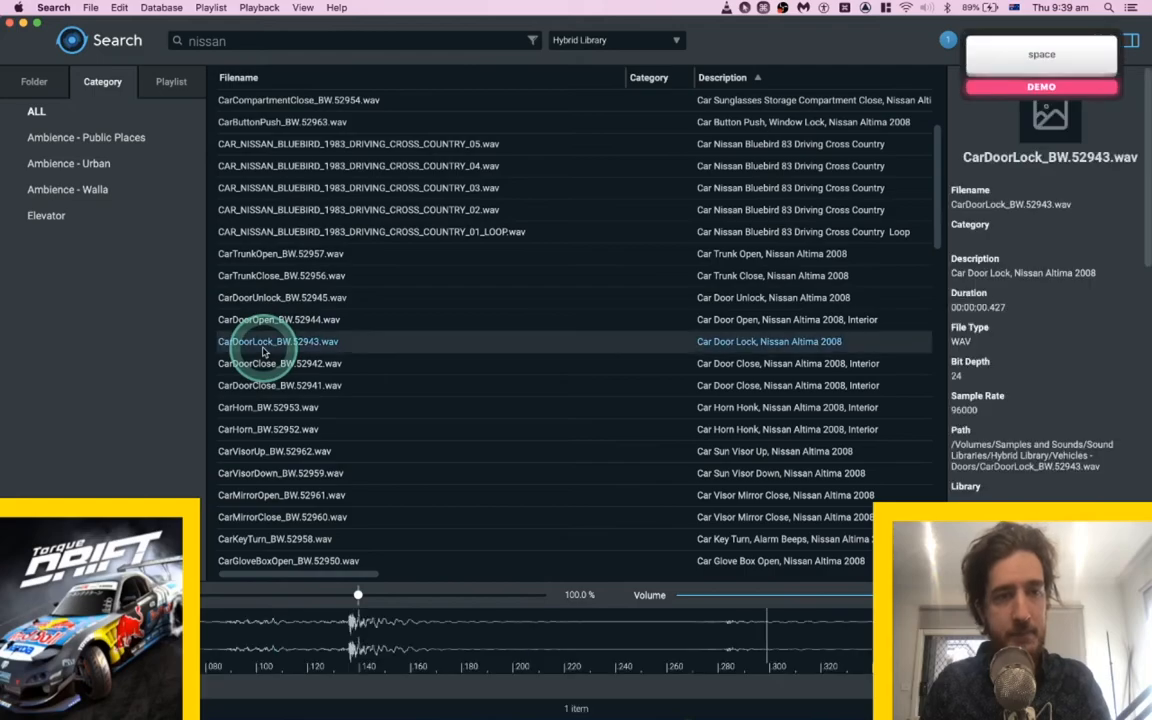
{"action": "left_click", "coordinate": [268, 405]}
{"action": "scroll", "coordinate": [262, 395], "scroll_direction": "down", "scroll_amount": 3}
{"action": "scroll", "coordinate": [257, 390], "scroll_direction": "down", "scroll_amount": 2}
{"action": "left_click", "coordinate": [257, 390]}
{"action": "key", "text": "space"}
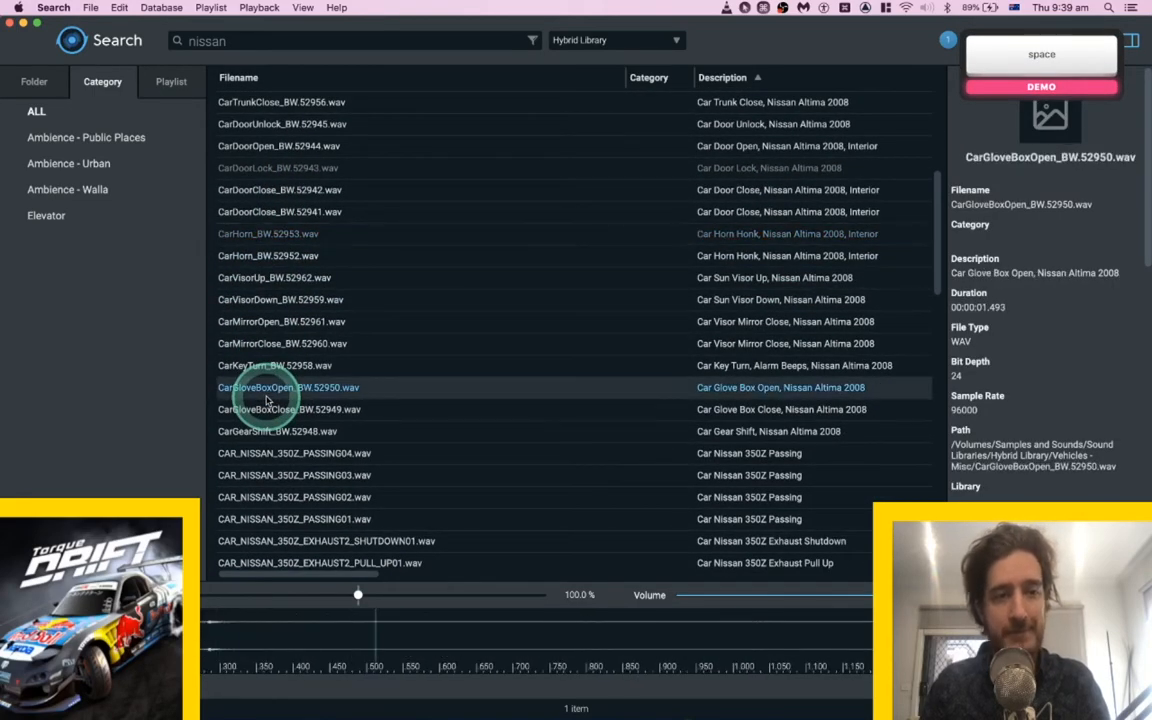
Audition CAR_NISSAN_350Z_PASSING01.wav and CAR_NISSAN_350Z_EXHAUST2_PULL_UP01.wav.
{"action": "left_click", "coordinate": [265, 518]}
{"action": "scroll", "coordinate": [235, 490], "scroll_direction": "down", "scroll_amount": 4}
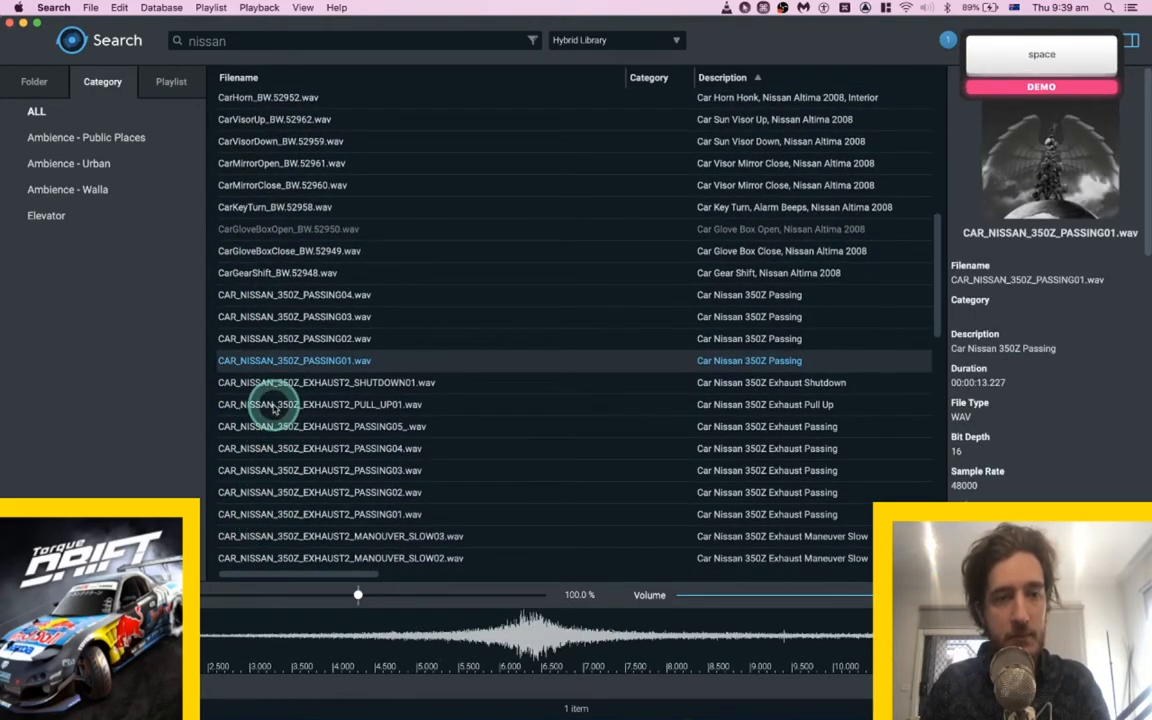
{"action": "left_click", "coordinate": [272, 405]}
{"action": "key", "text": "space"}
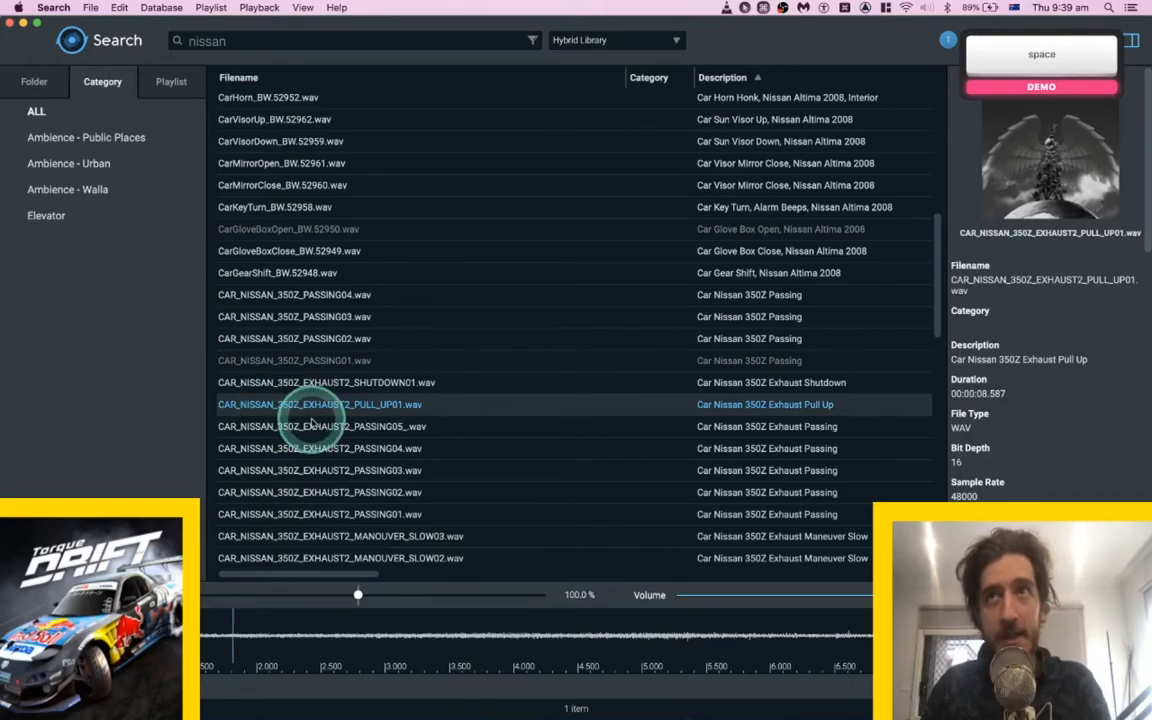
{"action": "scroll", "coordinate": [308, 412], "scroll_direction": "down", "scroll_amount": 4}
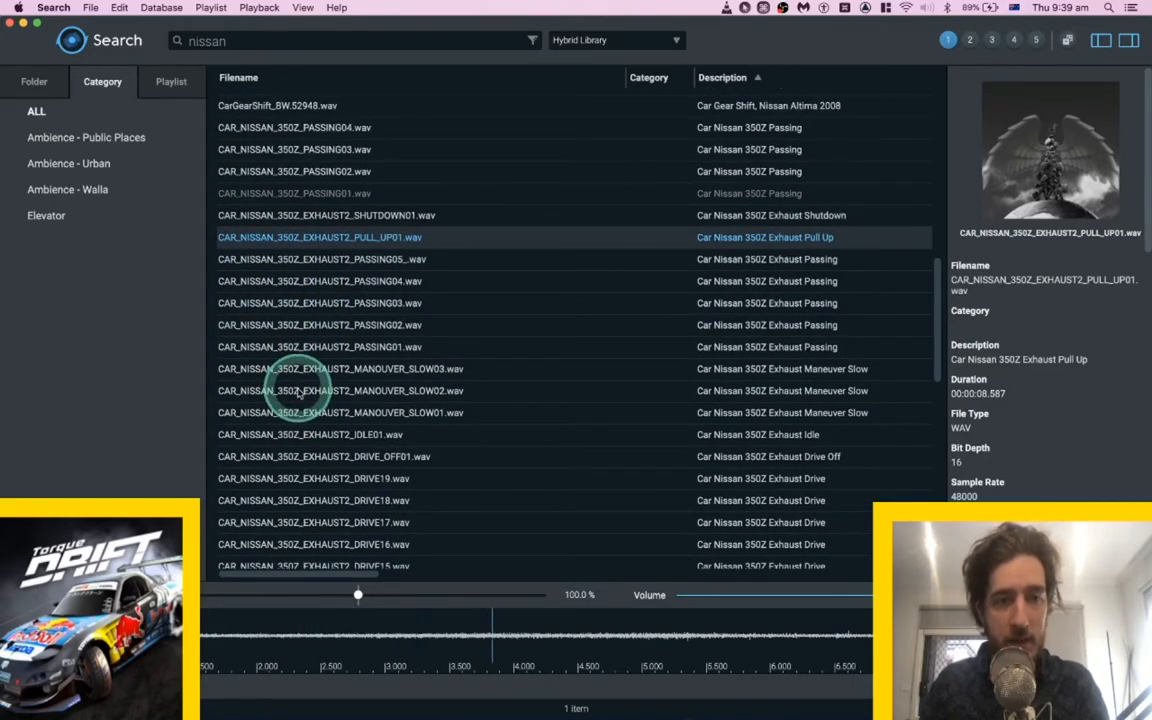
{"action": "scroll", "coordinate": [296, 440], "scroll_direction": "down", "scroll_amount": 5}
{"action": "key", "text": "space"}
Audition the Nissan 350Z exhaust recordings DRIVE10 and DRIVE01 and the engine bay recording ACCELERATION_RAPID02.
{"action": "left_click", "coordinate": [296, 437]}
{"action": "scroll", "coordinate": [297, 437], "scroll_direction": "down", "scroll_amount": 5}
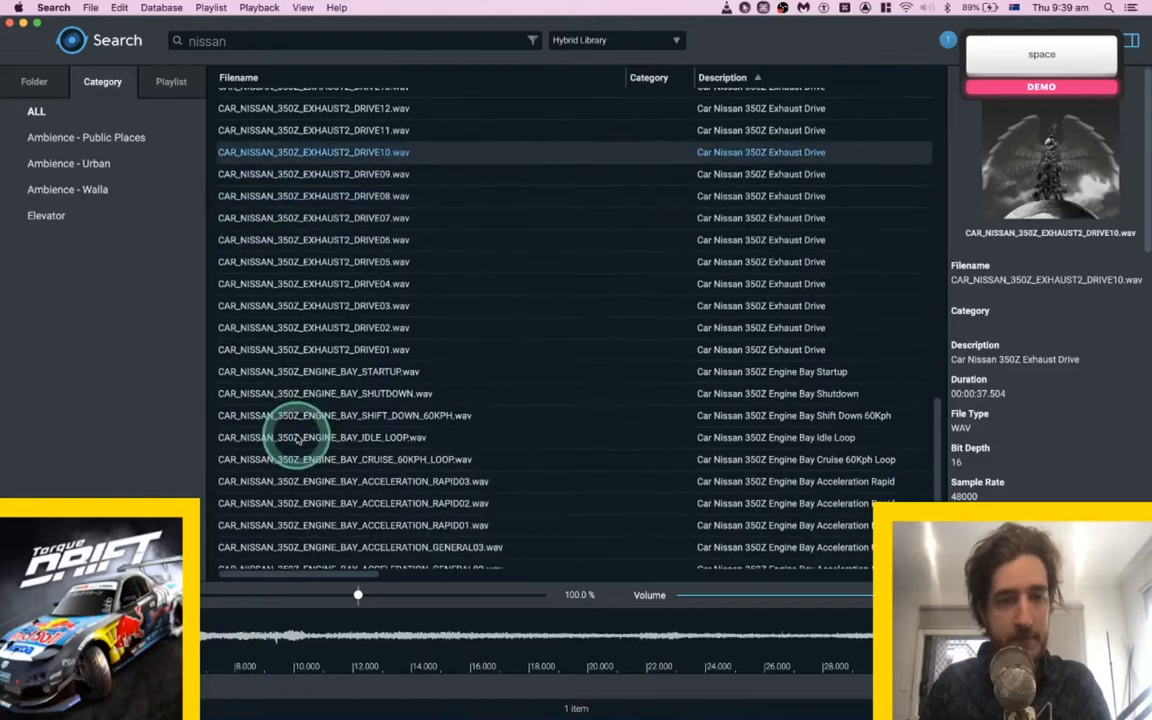
{"action": "left_click", "coordinate": [292, 351]}
{"action": "key", "text": "space"}
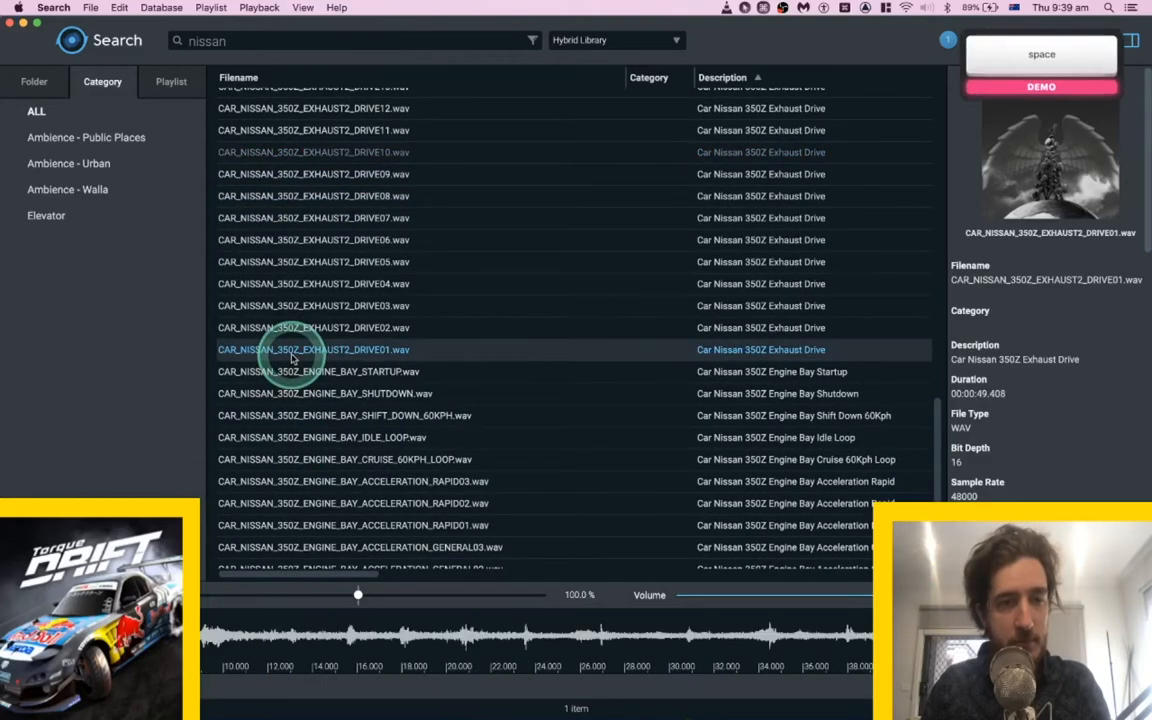
{"action": "scroll", "coordinate": [300, 430], "scroll_direction": "down", "scroll_amount": 4}
{"action": "key", "text": "space"}
{"action": "left_click", "coordinate": [309, 340]}
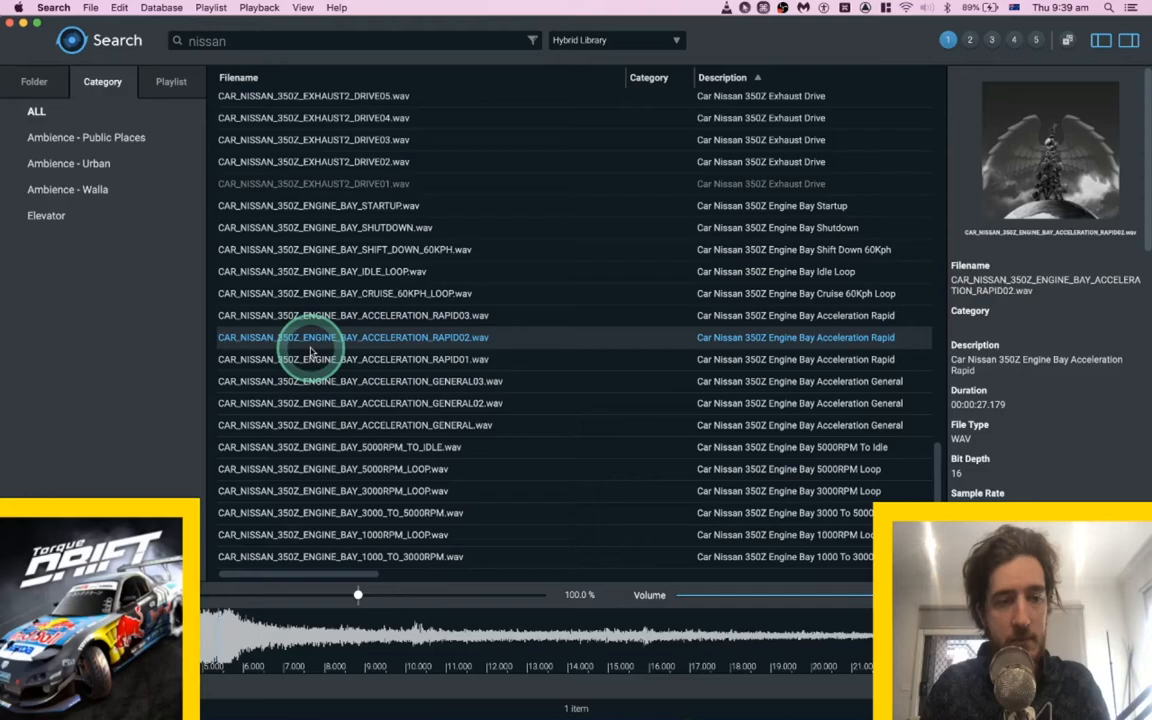
{"action": "key", "text": "space"}
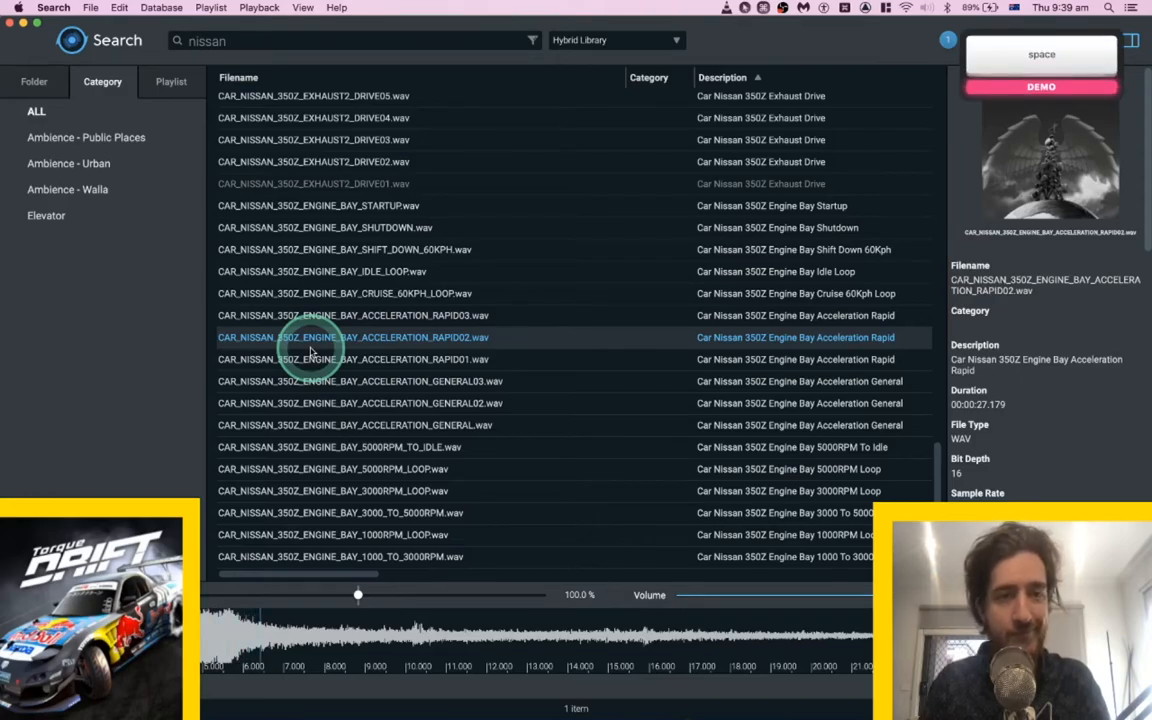
Search the library for "hit" and audition bright, digital and bell hits from PEHit_BW.28206.wav to PEHit_BW.28213.wav.
{"action": "left_click_drag", "start_coordinate": [232, 41], "coordinate": [131, 43]}
{"action": "type", "text": "hit"}
{"action": "key", "text": "Return"}
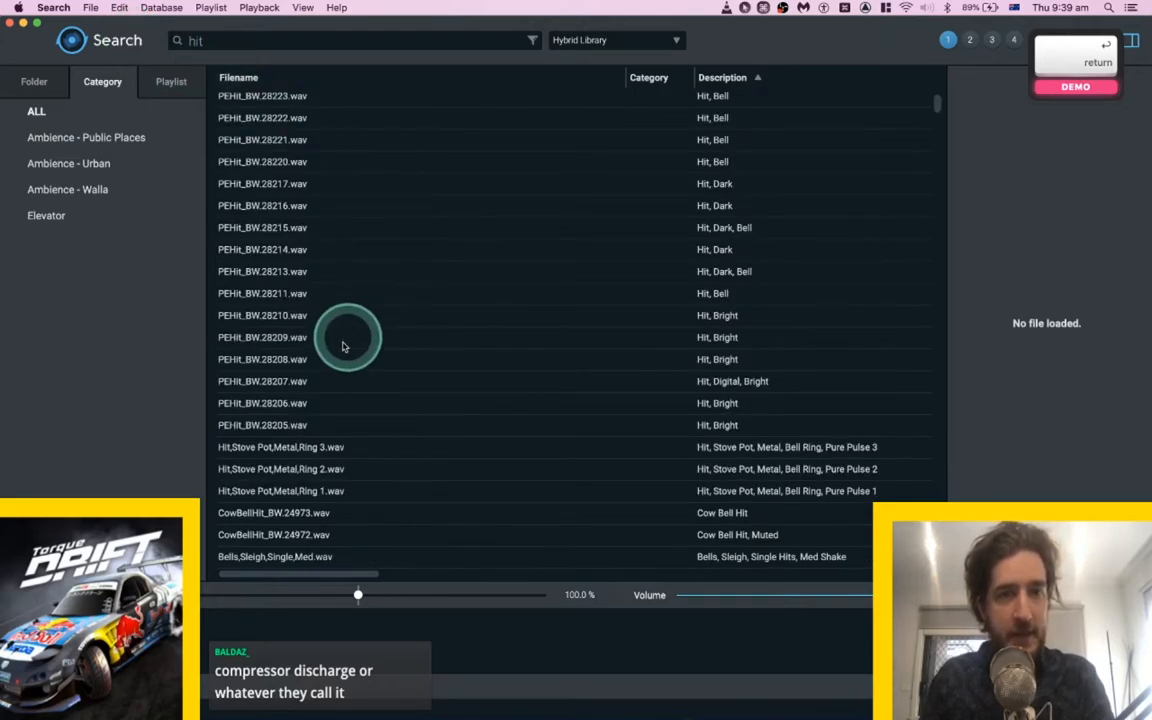
{"action": "left_click", "coordinate": [283, 402]}
{"action": "key", "text": "space"}
{"action": "left_click", "coordinate": [272, 381]}
{"action": "left_click", "coordinate": [275, 359]}
{"action": "left_click", "coordinate": [278, 315]}
{"action": "left_click", "coordinate": [282, 293]}
{"action": "left_click", "coordinate": [279, 276]}
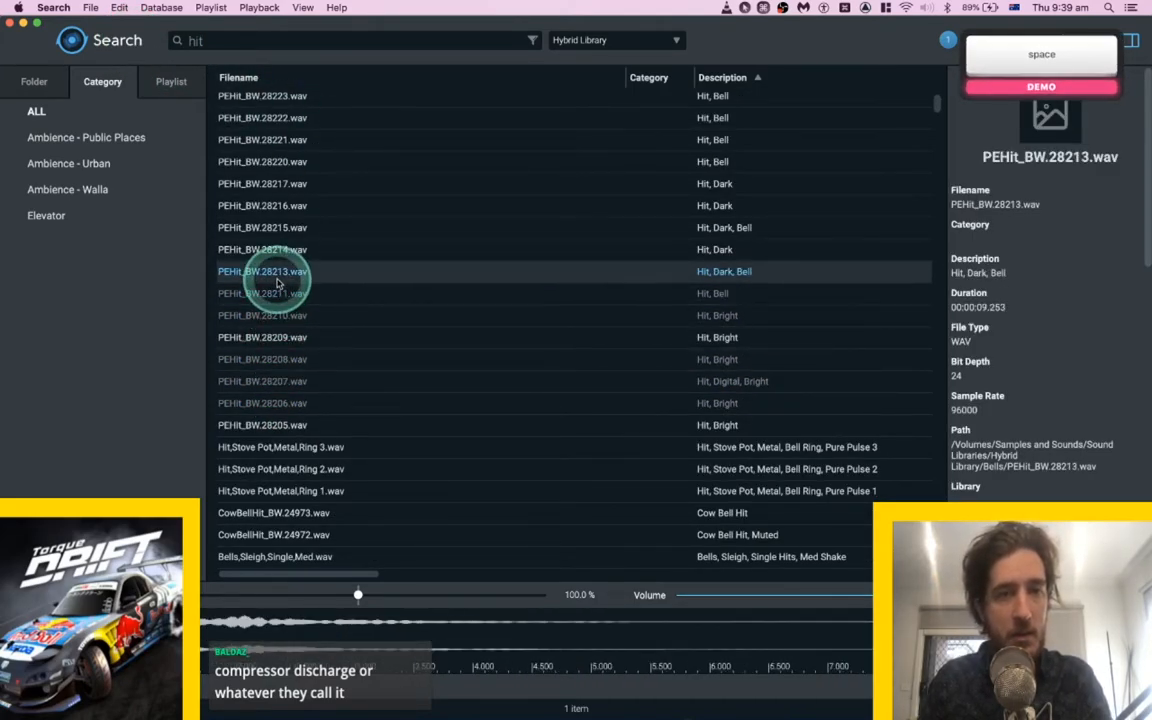
Audition the dark and bell hits from PEHit_BW.28215.wav to PEHit_BW.28222.wav and replay PEHit_BW.28206.wav.
{"action": "left_click", "coordinate": [276, 229]}
{"action": "left_click", "coordinate": [277, 205]}
{"action": "left_click", "coordinate": [277, 182]}
{"action": "left_click", "coordinate": [278, 142]}
{"action": "left_click", "coordinate": [279, 118]}
{"action": "left_click", "coordinate": [278, 400]}
{"action": "scroll", "coordinate": [303, 310], "scroll_direction": "up", "scroll_amount": 5}
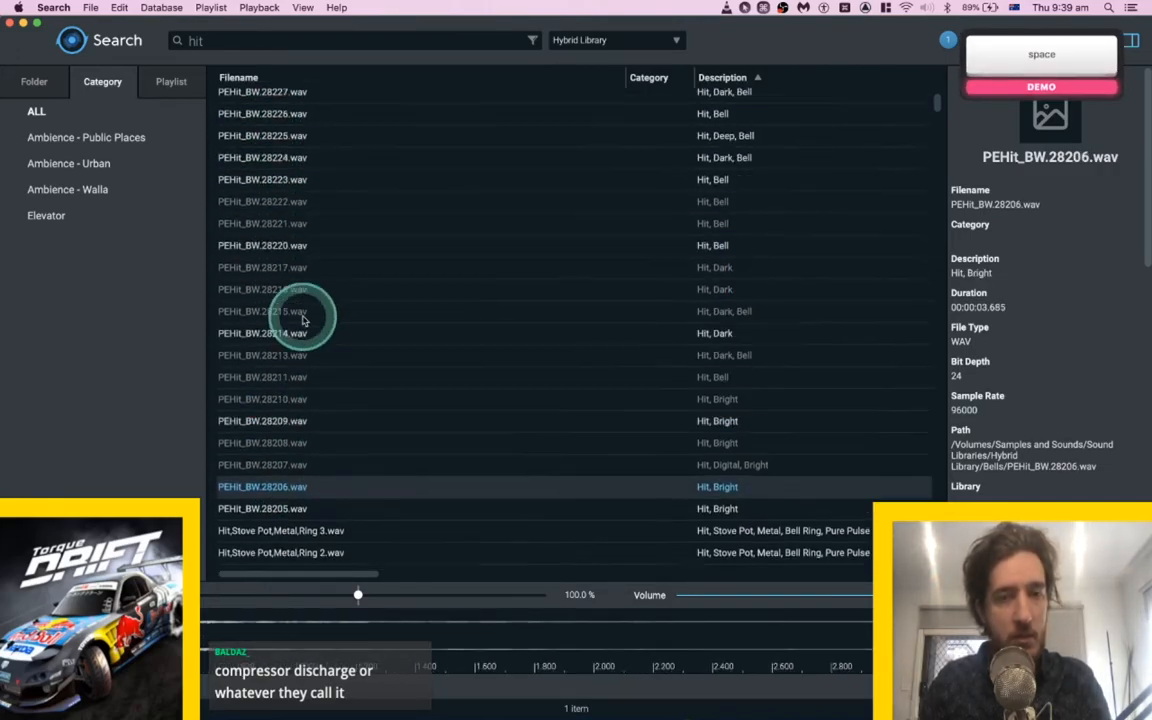
Audition the gong hit PEHit_BW.34920.wav and the trailer hits PETrailer_BW.28600.wav and PETrailer_BW.28601.wav.
{"action": "left_click", "coordinate": [303, 316]}
{"action": "left_click", "coordinate": [320, 206]}
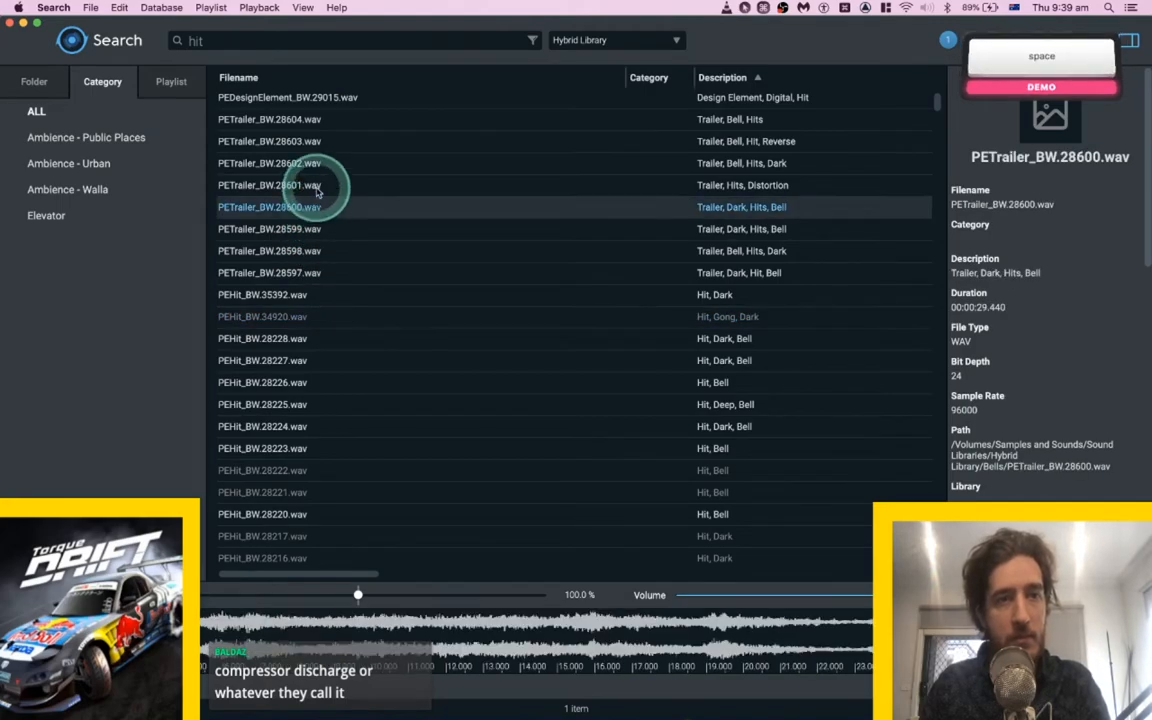
{"action": "left_click", "coordinate": [318, 186]}
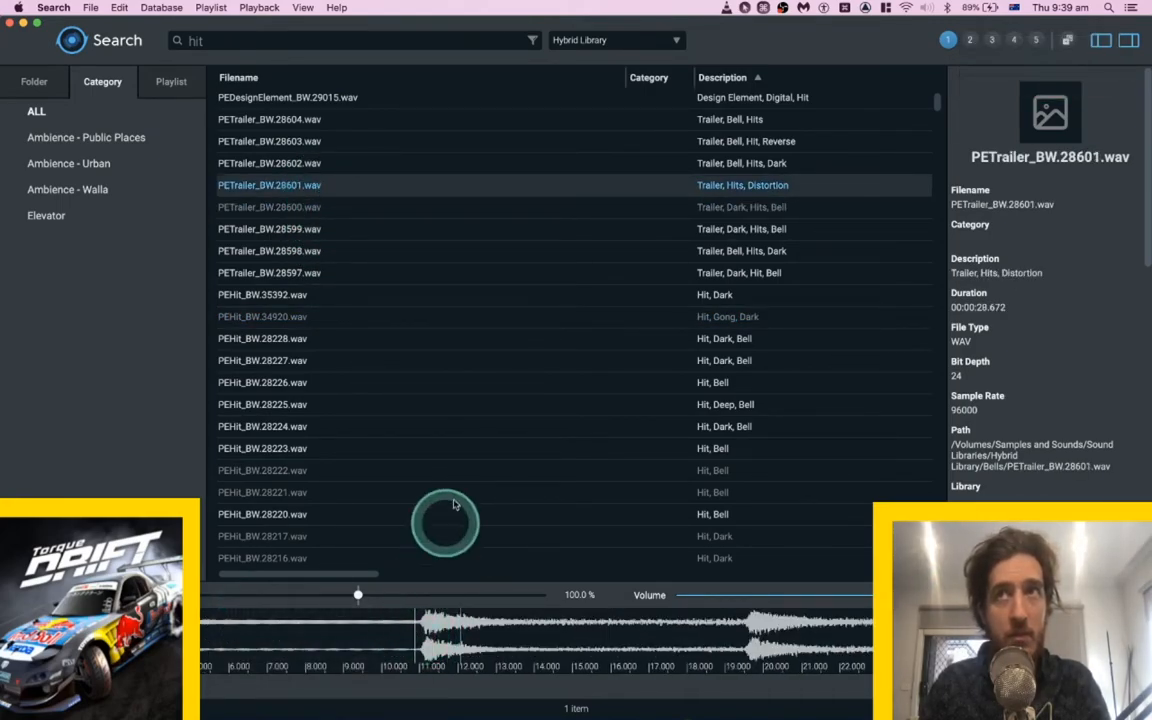
{"action": "key", "text": "space"}
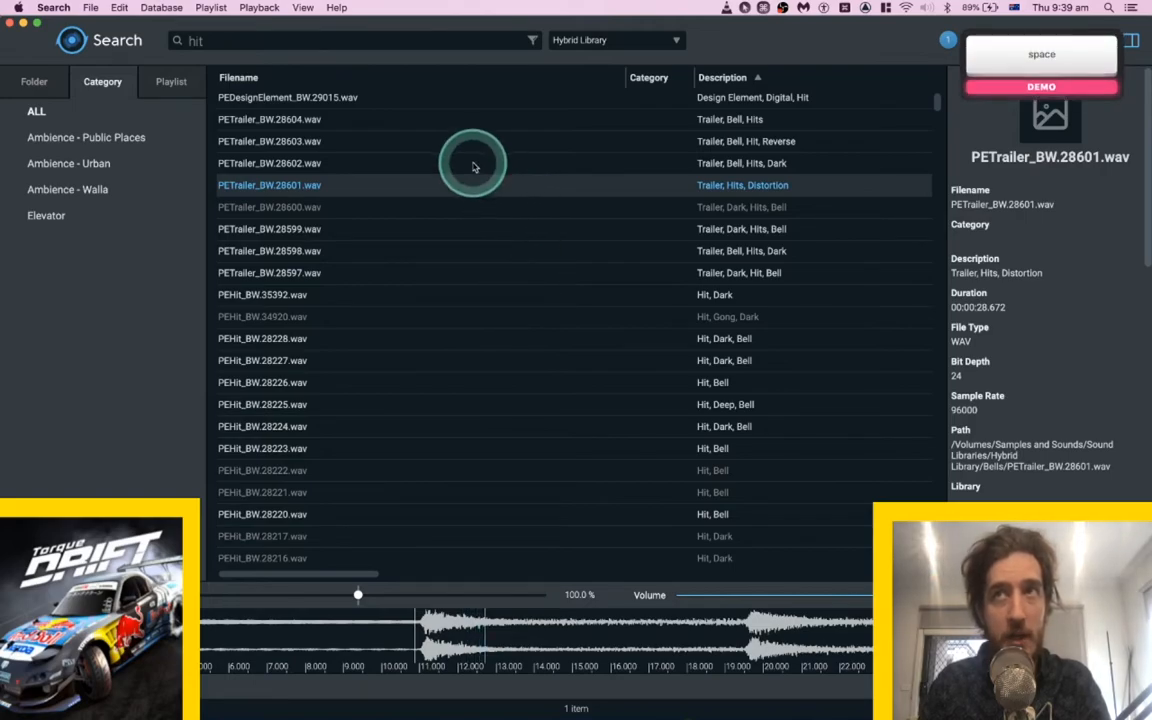
Audition PETrailer_BW.28603.wav and 28604, and the digital hits PEStinger_BW.40398.wav, PEHit_BW.44703.wav and PEDesignElement_BW.29015.wav.
{"action": "scroll", "coordinate": [419, 141], "scroll_direction": "up", "scroll_amount": 3}
{"action": "left_click", "coordinate": [329, 216]}
{"action": "key", "text": "space"}
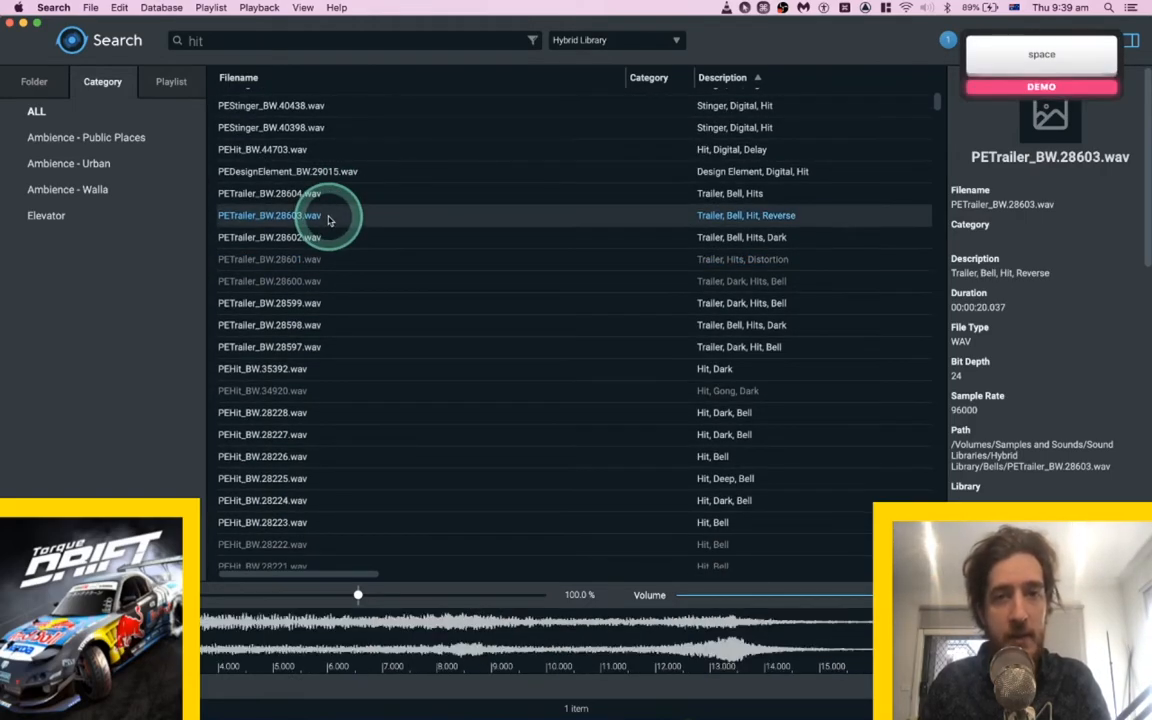
{"action": "left_click", "coordinate": [329, 193]}
{"action": "left_click", "coordinate": [329, 129]}
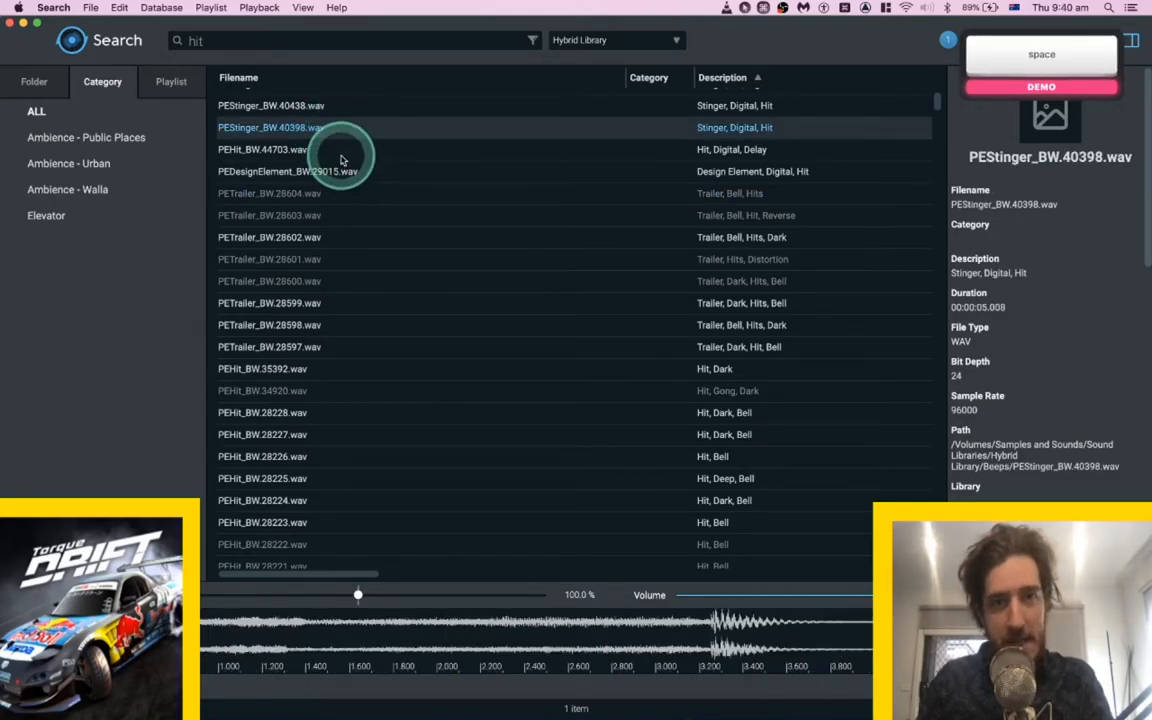
{"action": "left_click", "coordinate": [341, 157]}
{"action": "left_click", "coordinate": [340, 178]}
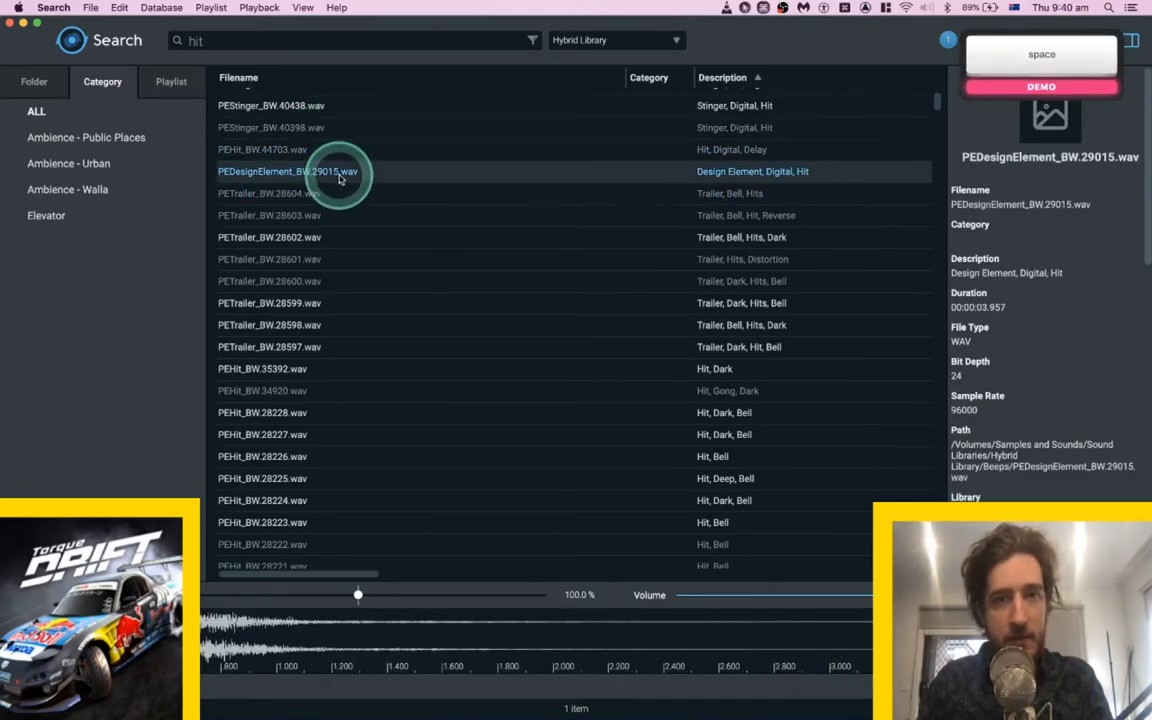
Audition the dark hit PEHit_BW.35392.wav and the trailer bell hit PETrailer_BW.28598.wav.
{"action": "left_click", "coordinate": [314, 366]}
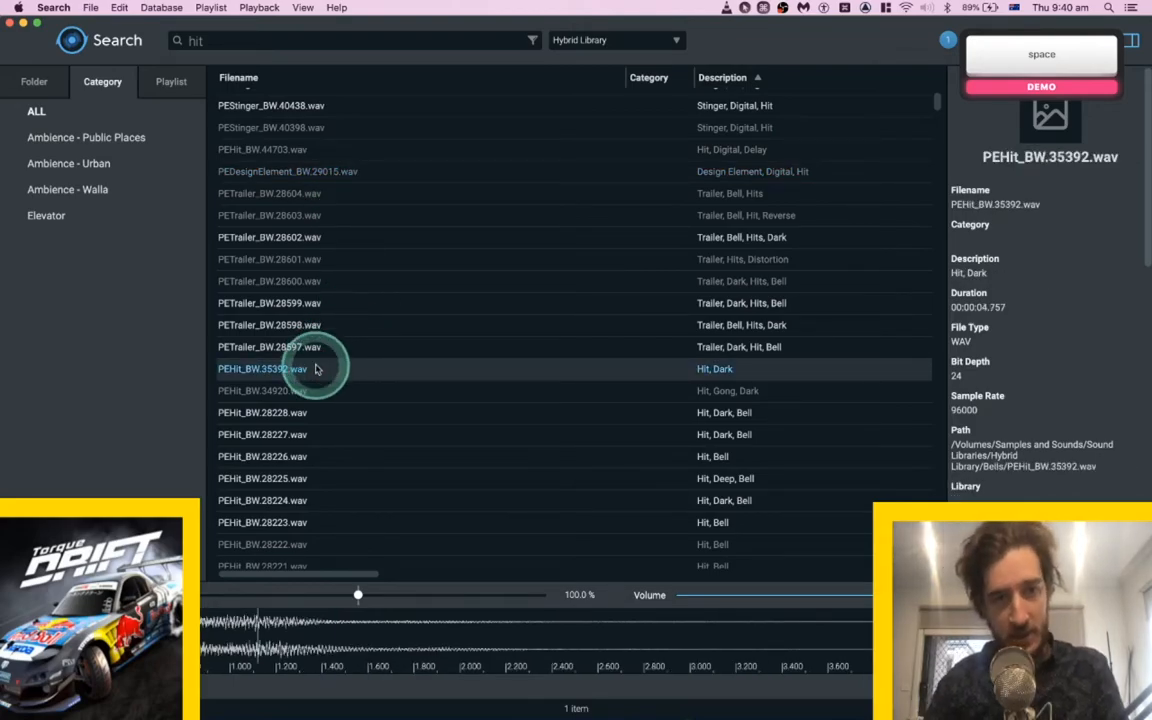
{"action": "left_click", "coordinate": [325, 328]}
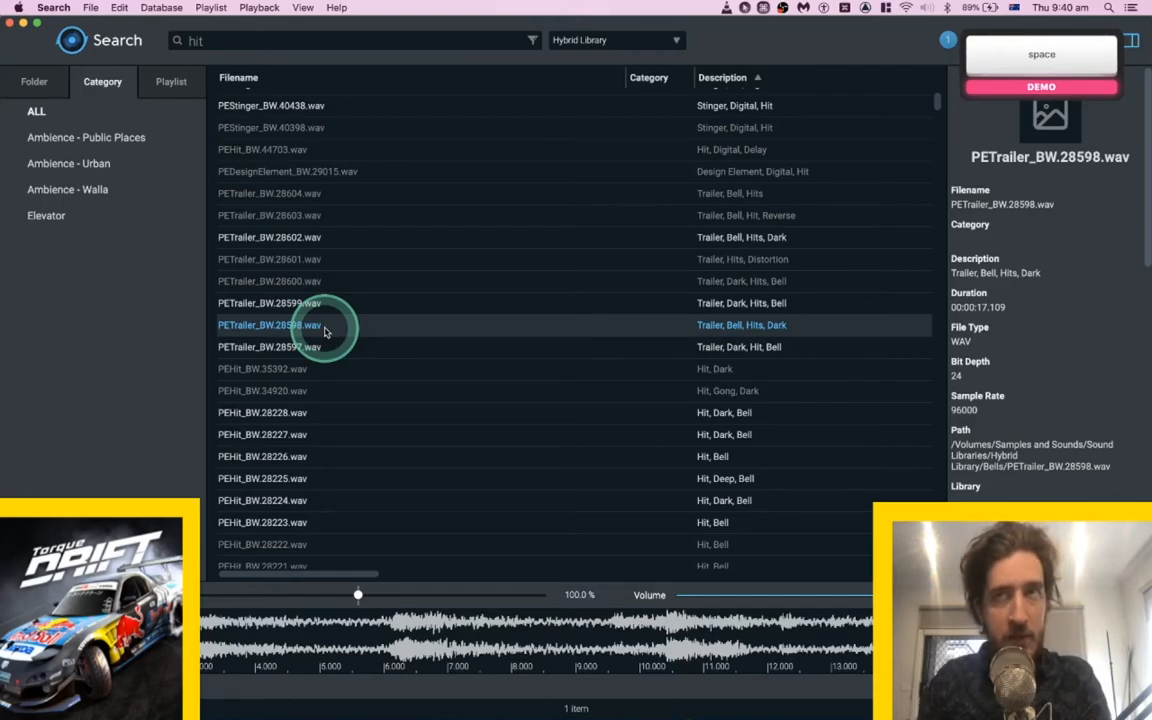
{"action": "key", "text": "space"}
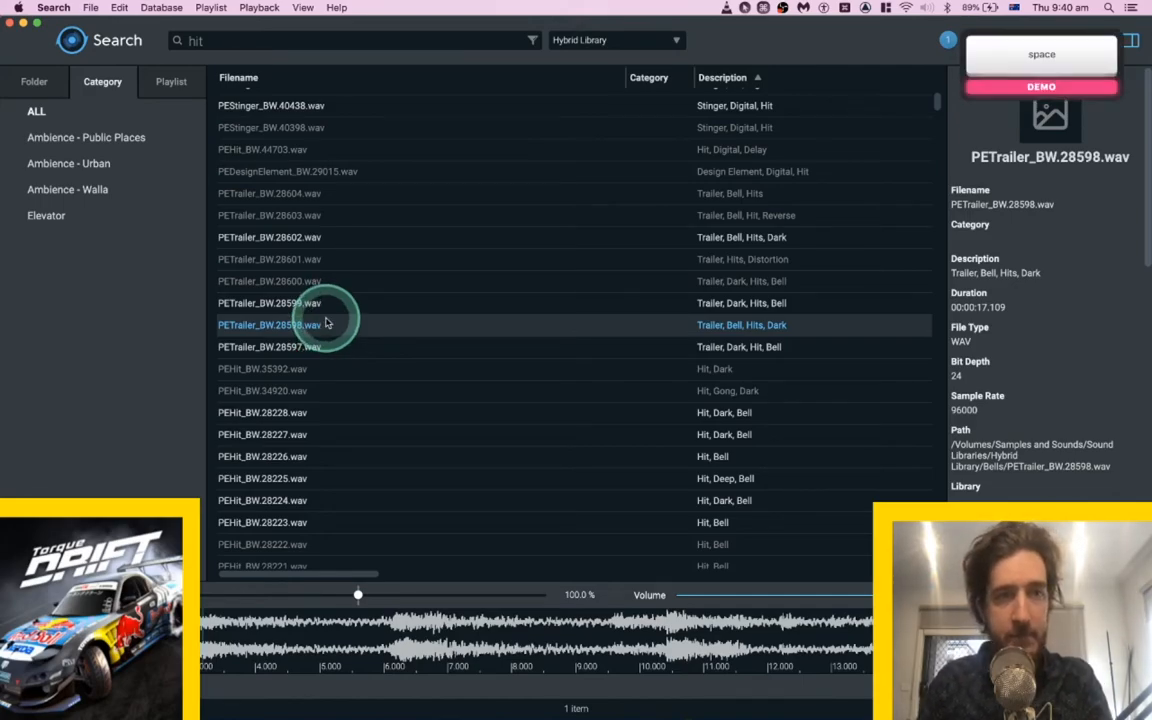
Audition the stinger hits PEStinger_BW.40712.wav and PEStinger_BW.413.wav.
{"action": "scroll", "coordinate": [325, 322], "scroll_direction": "up", "scroll_amount": 5}
{"action": "left_click", "coordinate": [311, 334]}
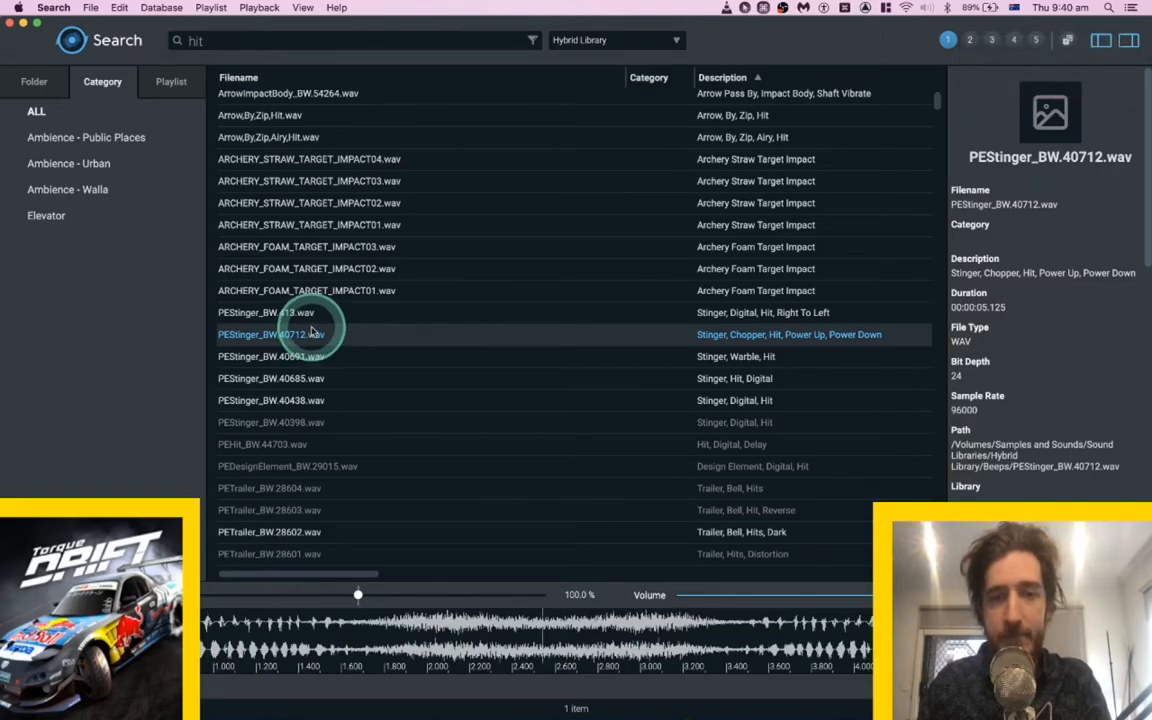
{"action": "key", "text": "space"}
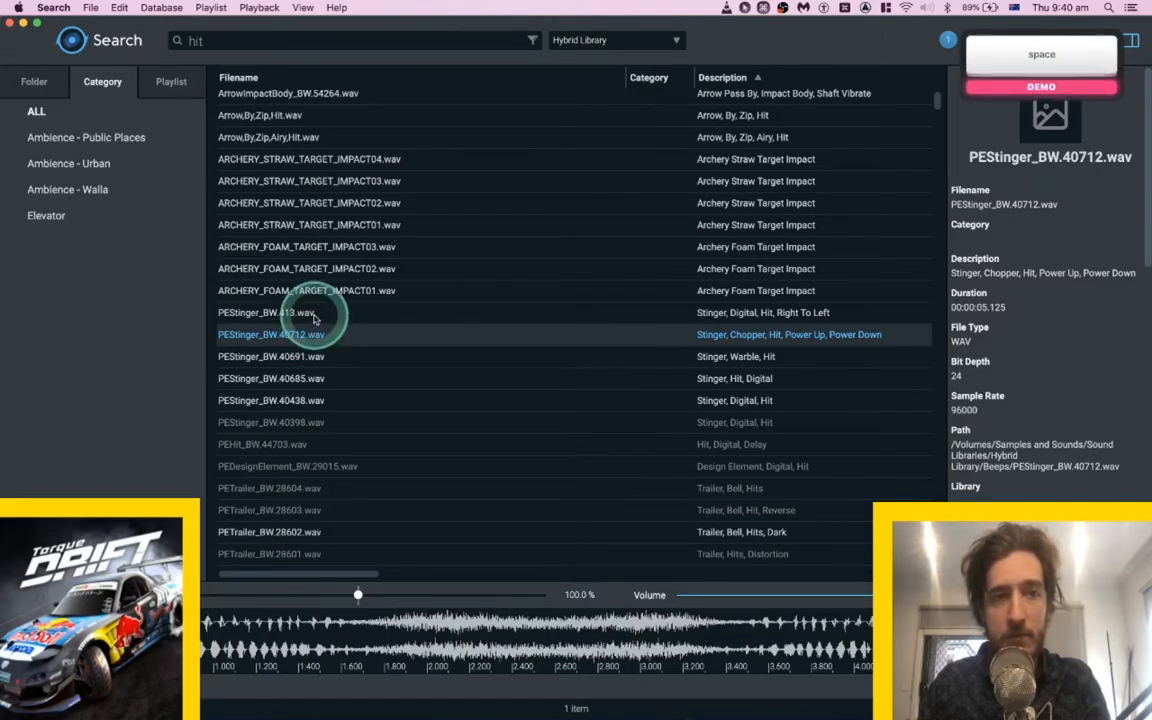
{"action": "left_click", "coordinate": [312, 313]}
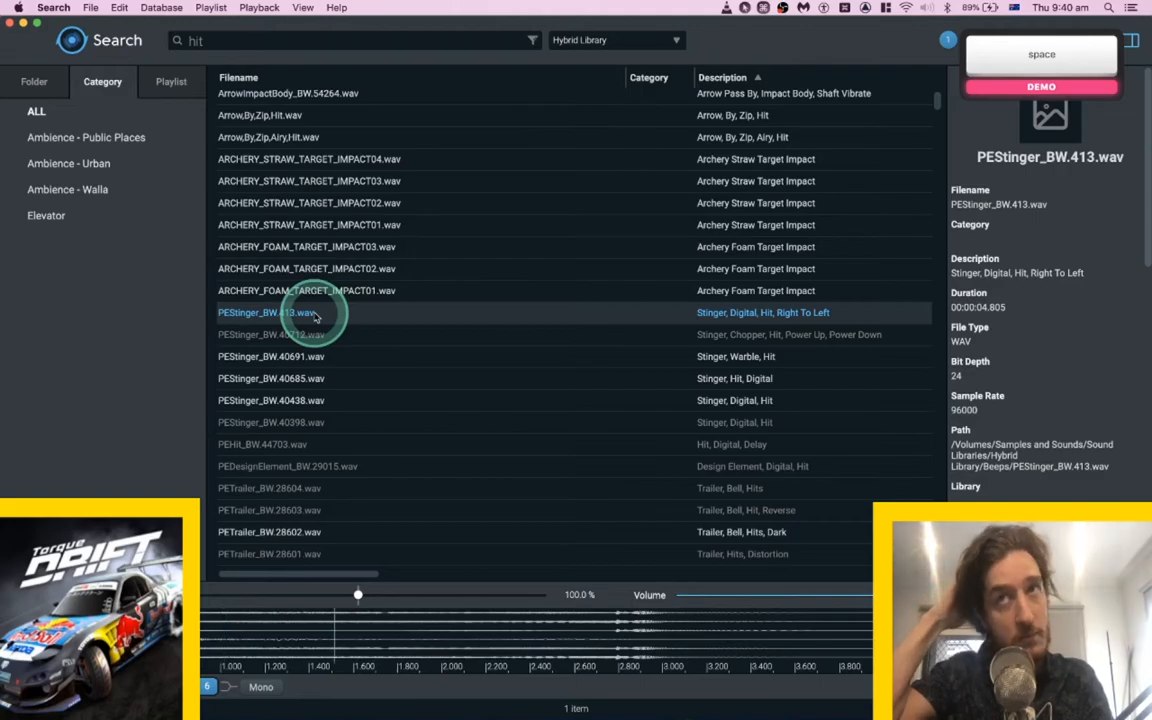
{"action": "key", "text": "space"}
Audition metal impacts including Impact,Metal,Power,Gun Sweetner 5.wav, Gun Sweetner 2 and Impact,Metal,Microwave,Dull.wav.
{"action": "scroll", "coordinate": [310, 313], "scroll_direction": "up", "scroll_amount": 5}
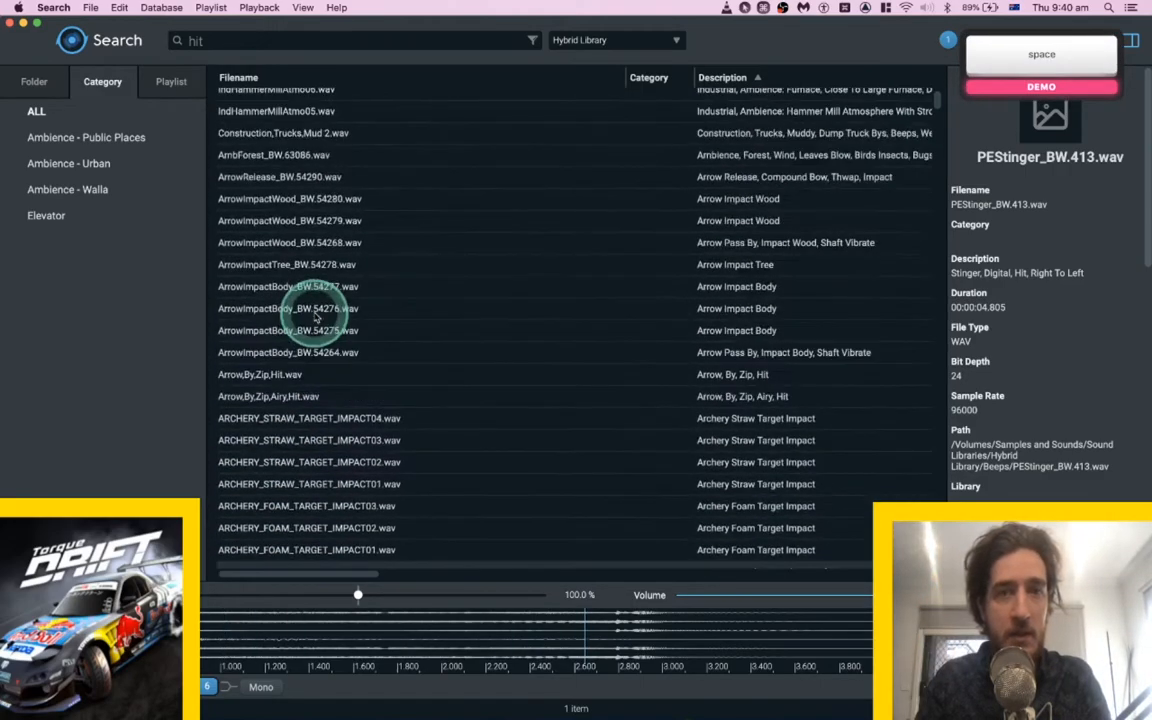
{"action": "scroll", "coordinate": [326, 268], "scroll_direction": "up", "scroll_amount": 15}
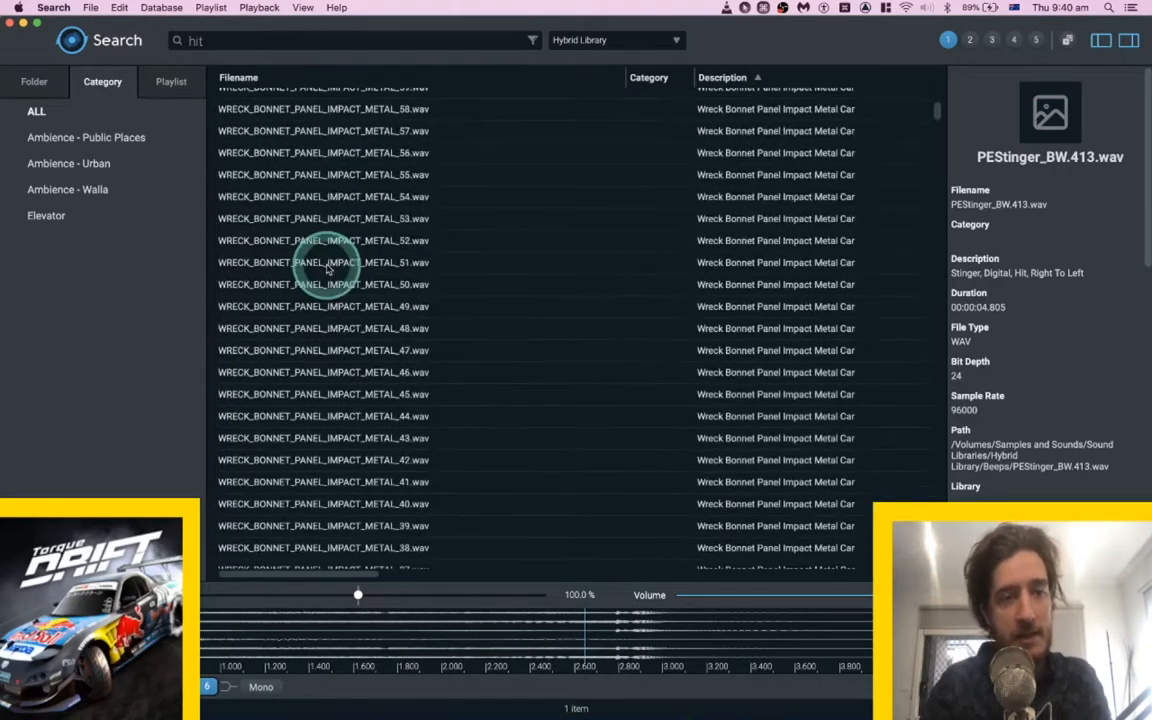
{"action": "left_click", "coordinate": [322, 283]}
{"action": "key", "text": "space"}
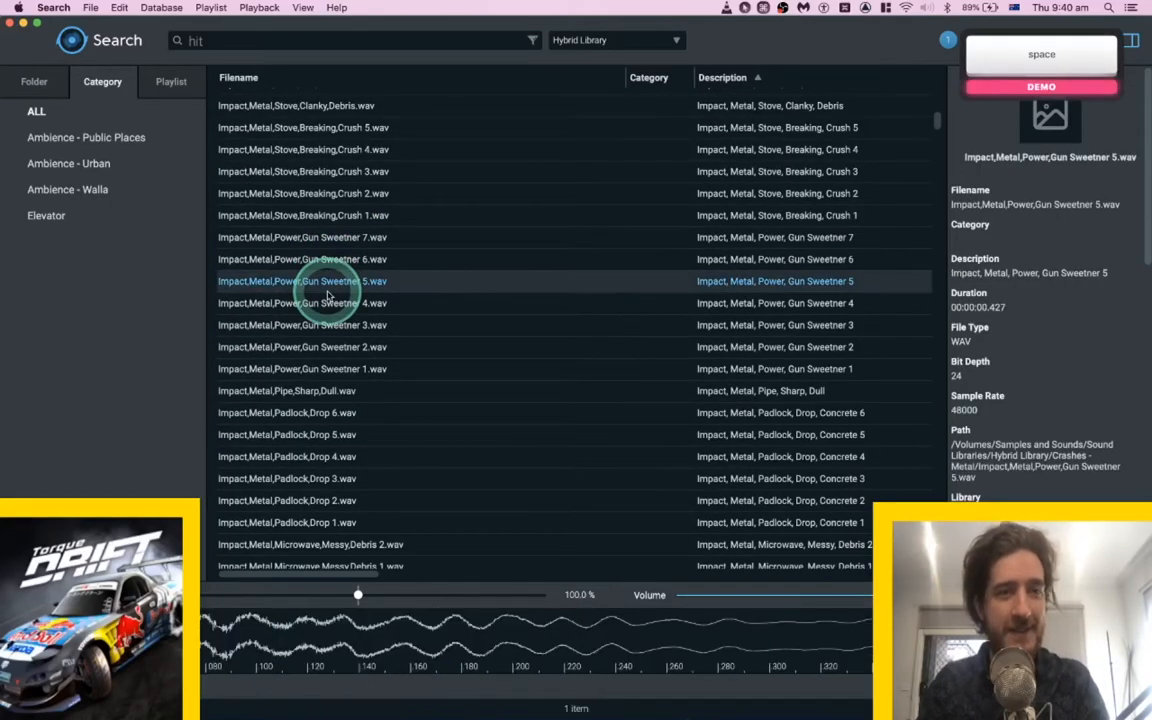
{"action": "left_click", "coordinate": [360, 345]}
{"action": "scroll", "coordinate": [352, 350], "scroll_direction": "down", "scroll_amount": 3}
{"action": "scroll", "coordinate": [352, 352], "scroll_direction": "down", "scroll_amount": 2}
{"action": "left_click", "coordinate": [352, 350]}
{"action": "scroll", "coordinate": [352, 352], "scroll_direction": "down", "scroll_amount": 5}
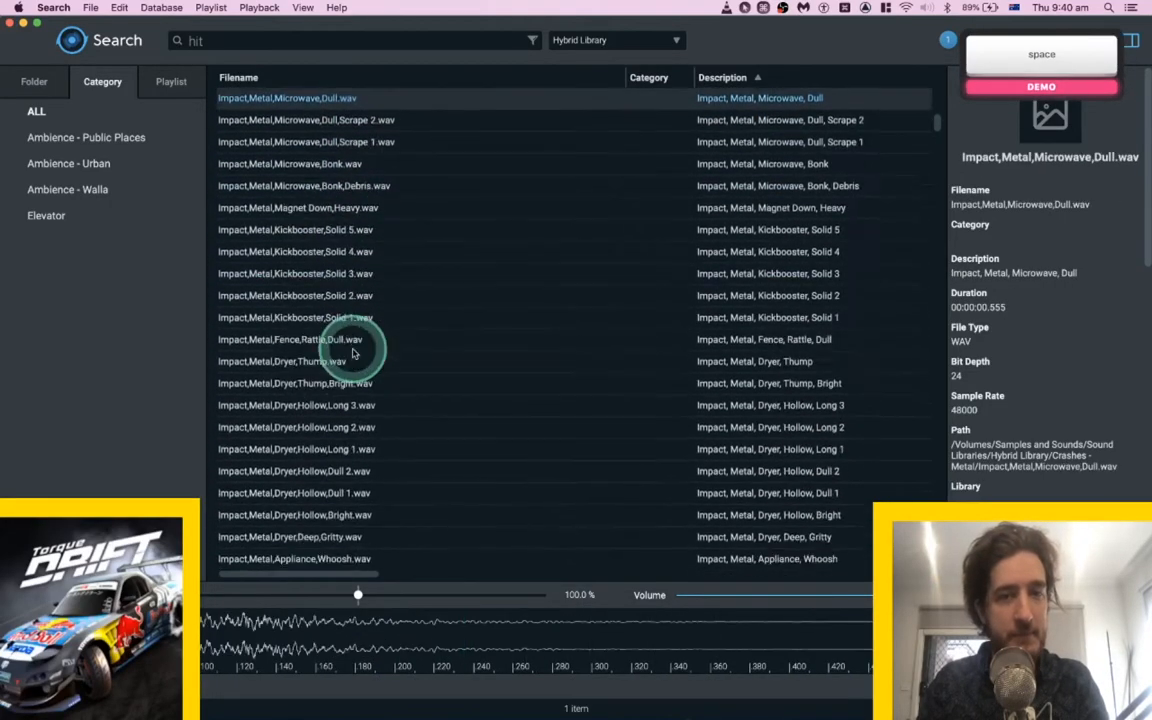
Audition further impact and hit results, including Impact,Wood,Skid,Lite 1.wav and the crunchy synth hit PESynth_BW.41525.wav.
{"action": "left_click", "coordinate": [352, 350]}
{"action": "scroll", "coordinate": [352, 352], "scroll_direction": "down", "scroll_amount": 5}
{"action": "left_click", "coordinate": [352, 350]}
{"action": "scroll", "coordinate": [352, 352], "scroll_direction": "down", "scroll_amount": 5}
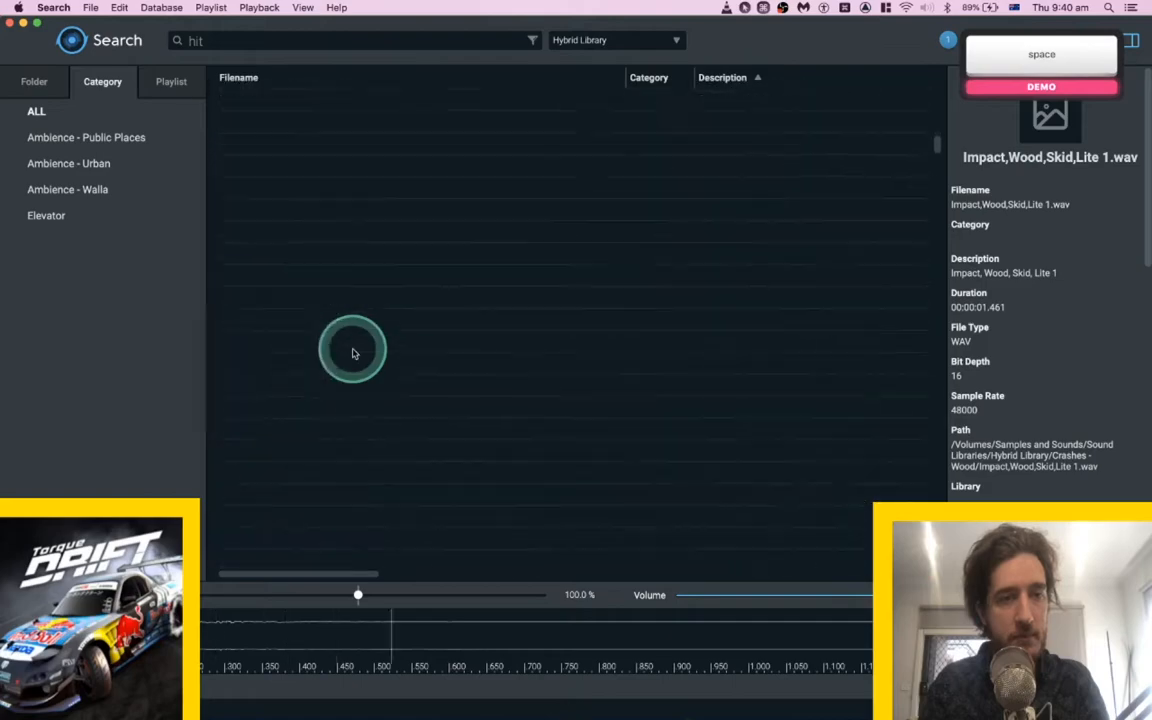
{"action": "left_click", "coordinate": [352, 350]}
{"action": "scroll", "coordinate": [350, 350], "scroll_direction": "up", "scroll_amount": 1}
{"action": "left_click", "coordinate": [313, 274]}
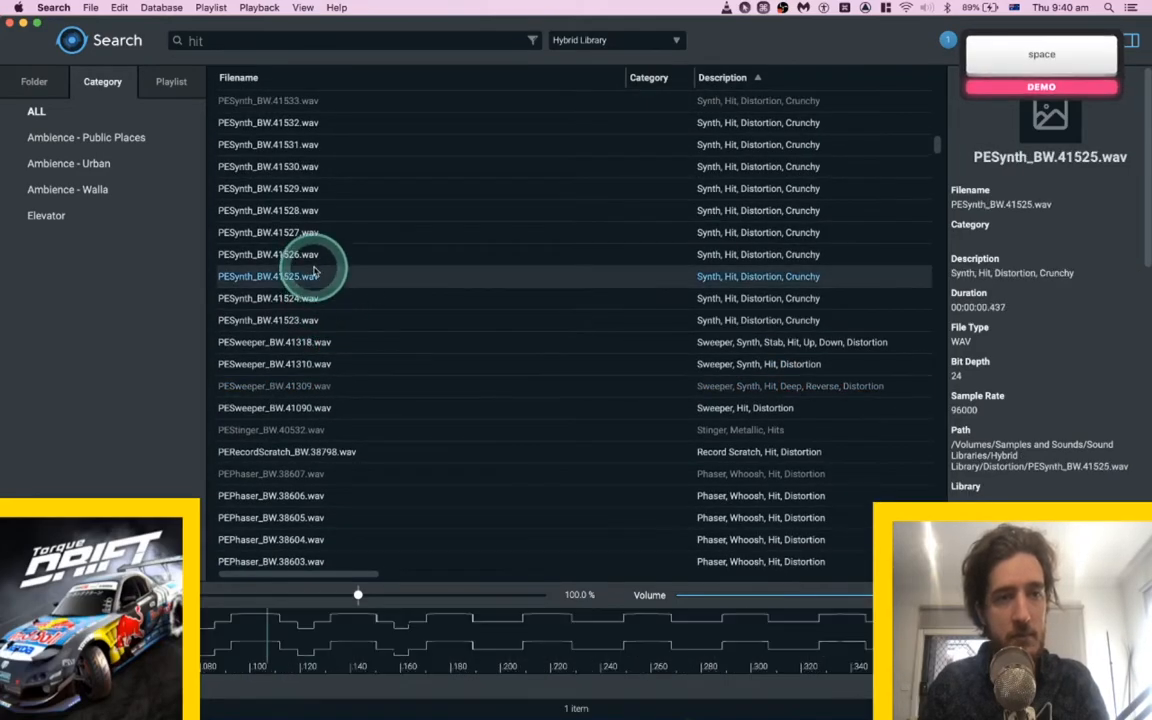
Audition the sweeper stab PESweeper_BW.41318.wav and percussion synth hits including PEPercussion_BW.38555.wav.
{"action": "left_click", "coordinate": [301, 340]}
{"action": "scroll", "coordinate": [301, 340], "scroll_direction": "down", "scroll_amount": 5}
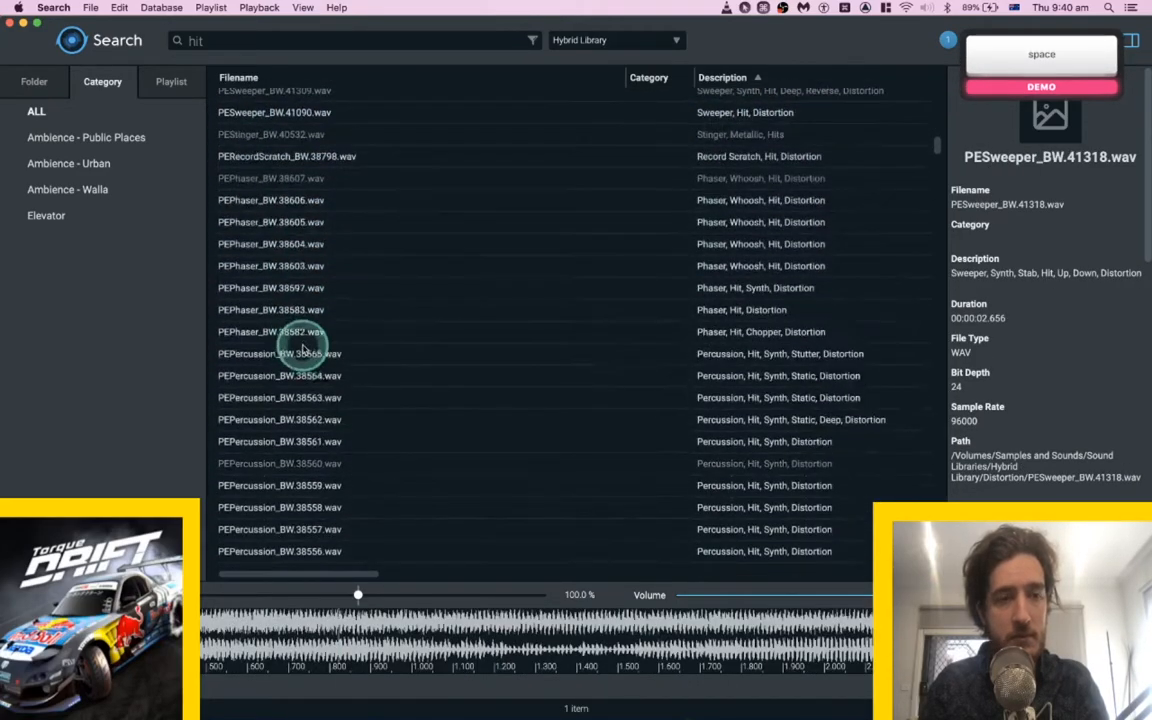
{"action": "left_click", "coordinate": [308, 352]}
{"action": "scroll", "coordinate": [308, 350], "scroll_direction": "down", "scroll_amount": 5}
{"action": "left_click", "coordinate": [308, 340]}
{"action": "scroll", "coordinate": [308, 340], "scroll_direction": "down", "scroll_amount": 5}
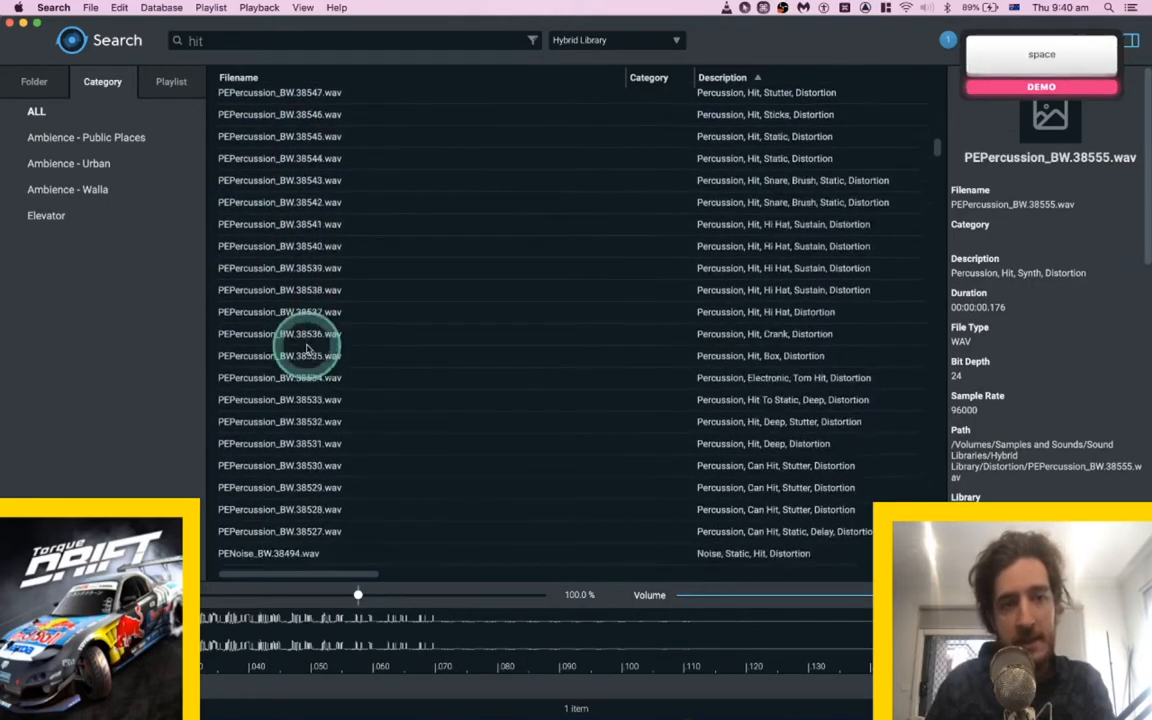
Audition the noise hit PENoise_BW.38442.wav, the synth hit PEHit_BW.35746.wav and the reverse suction hit PEHit_BW.35636.wav.
{"action": "left_click", "coordinate": [308, 338]}
{"action": "scroll", "coordinate": [308, 345], "scroll_direction": "down", "scroll_amount": 5}
{"action": "left_click", "coordinate": [308, 338]}
{"action": "scroll", "coordinate": [308, 345], "scroll_direction": "down", "scroll_amount": 5}
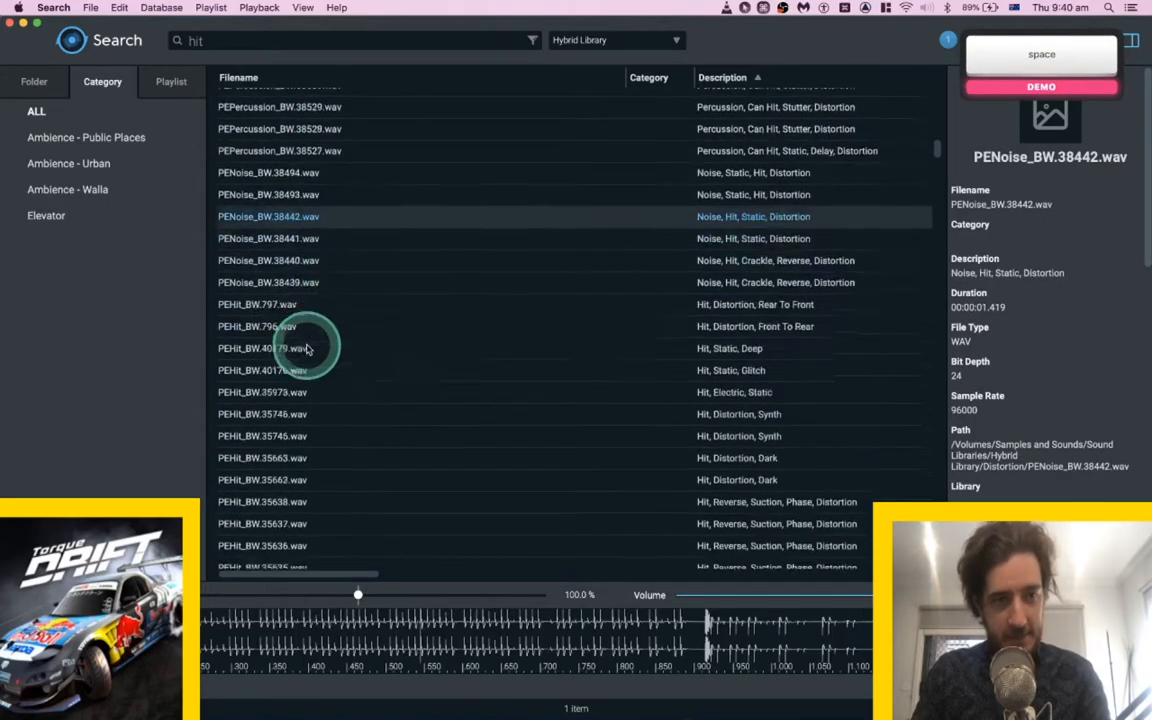
{"action": "left_click", "coordinate": [308, 340]}
{"action": "left_click", "coordinate": [297, 472]}
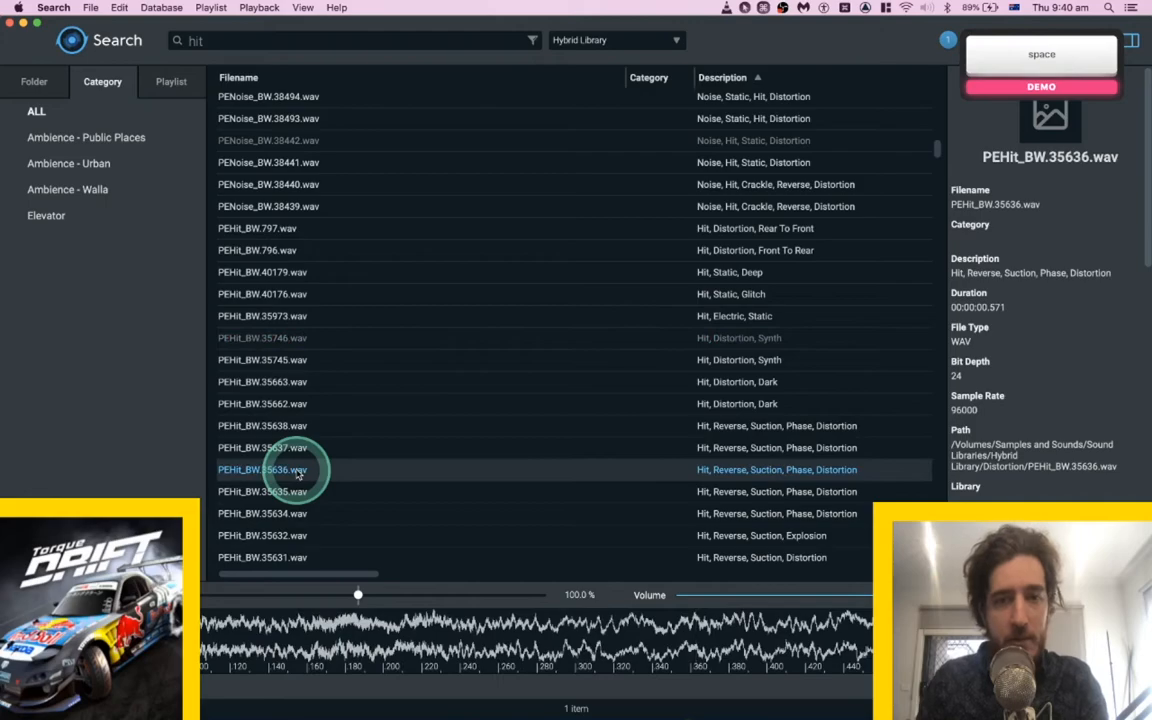
Spot the reverse hit PEHit_BW.35559.wav onto the SFX B ST 4 track in Pro Tools, shift it slightly earlier and play it.
{"action": "scroll", "coordinate": [297, 472], "scroll_direction": "down", "scroll_amount": 5}
{"action": "left_click", "coordinate": [297, 472]}
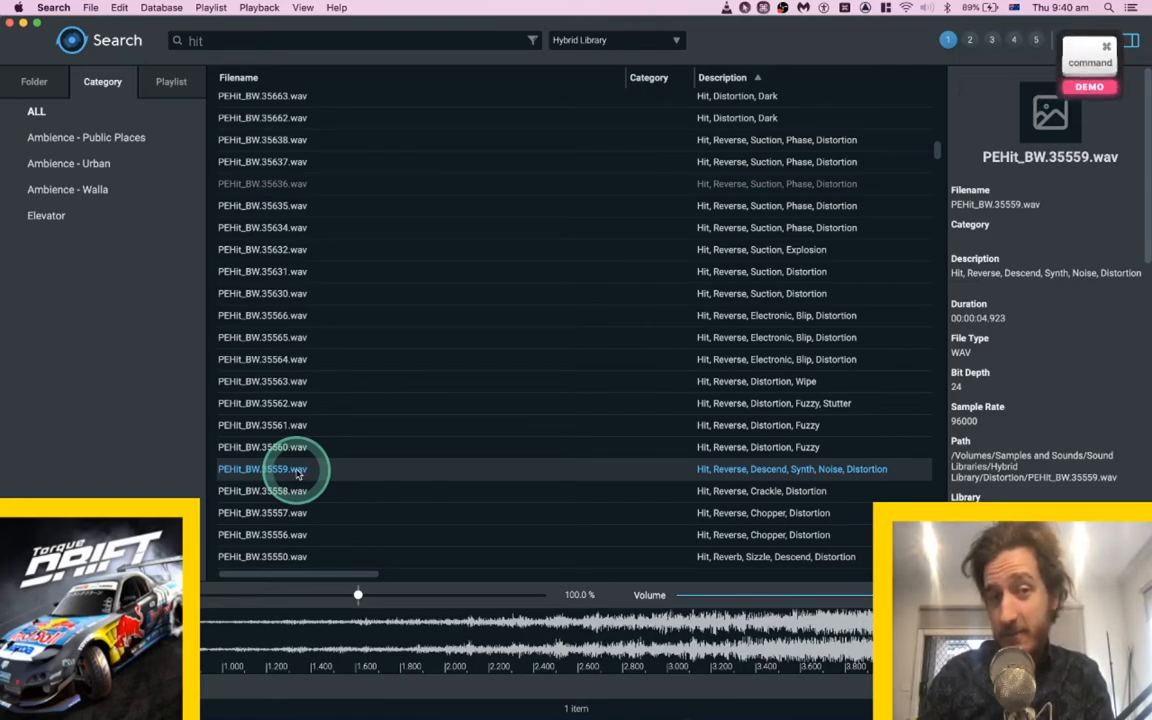
{"action": "key", "text": "super+Tab"}
{"action": "key", "text": "super+Tab"}
{"action": "key", "text": "s"}
{"action": "key", "text": "super+Tab"}
{"action": "left_click_drag", "start_coordinate": [604, 277], "coordinate": [595, 277]}
{"action": "key", "text": "space"}
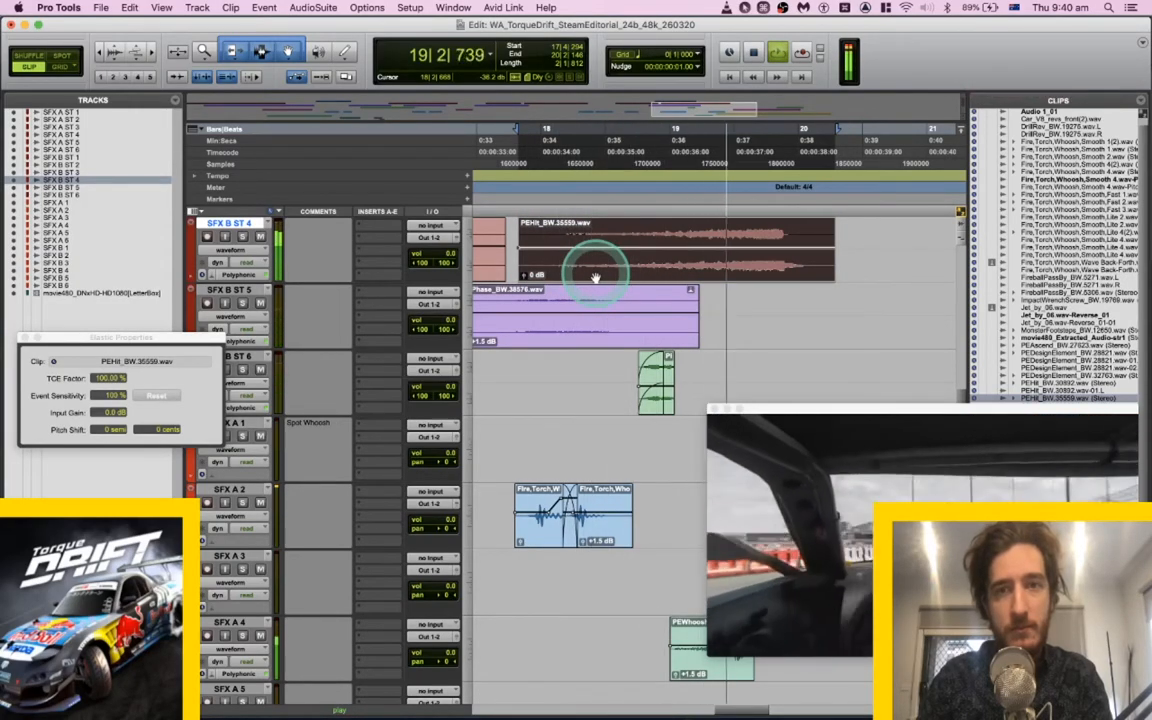
Try two progressively earlier positions for the PEHit_BW.35559.wav clip, playing each against the picture.
{"action": "key", "text": "space"}
{"action": "left_click_drag", "start_coordinate": [728, 270], "coordinate": [698, 272]}
{"action": "left_click", "coordinate": [708, 232]}
{"action": "key", "text": "space"}
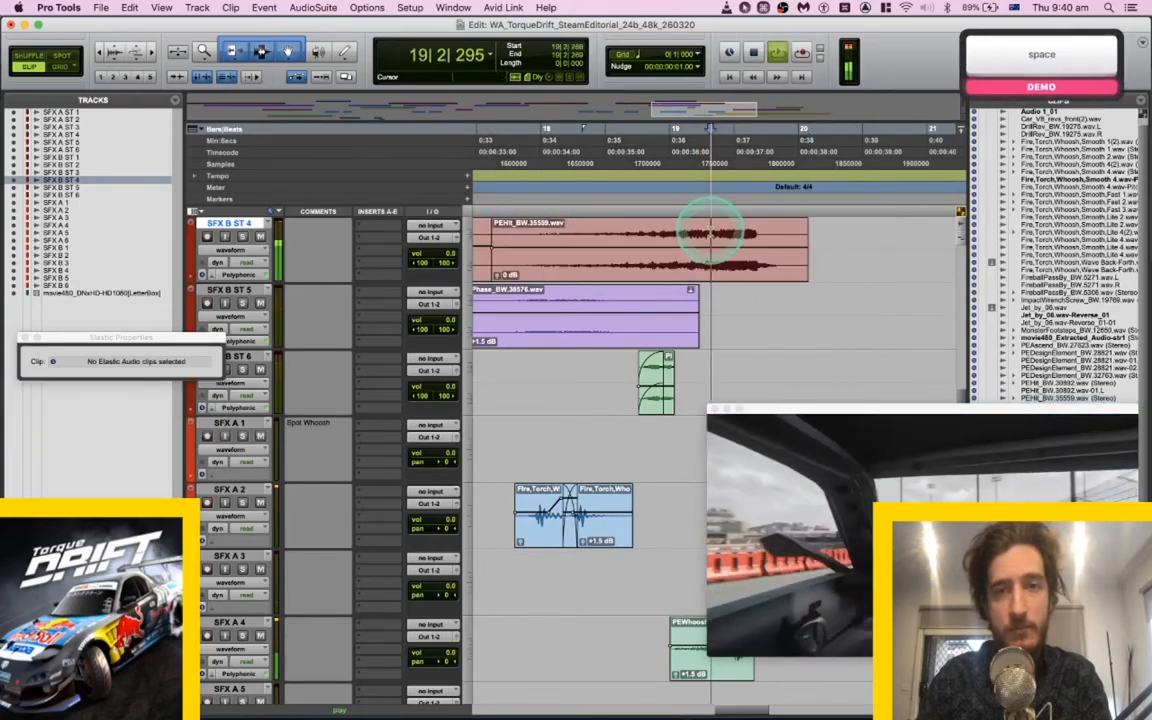
{"action": "key", "text": "space"}
{"action": "left_click_drag", "start_coordinate": [750, 270], "coordinate": [735, 276]}
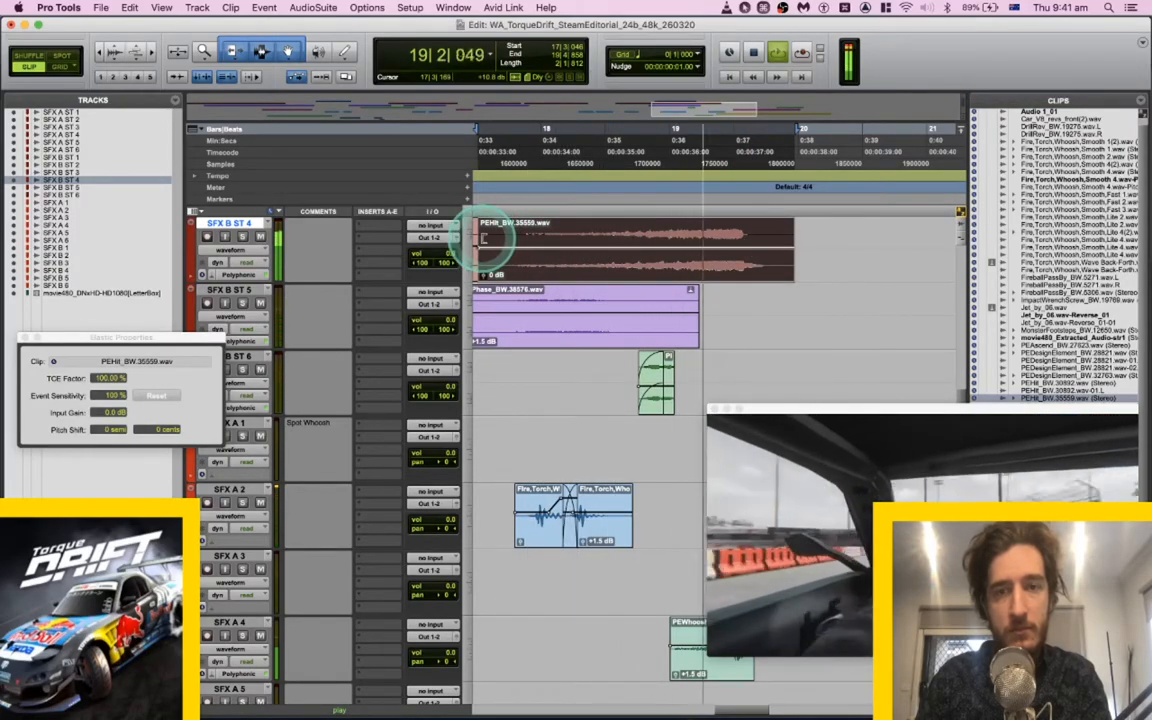
{"action": "key", "text": "space"}
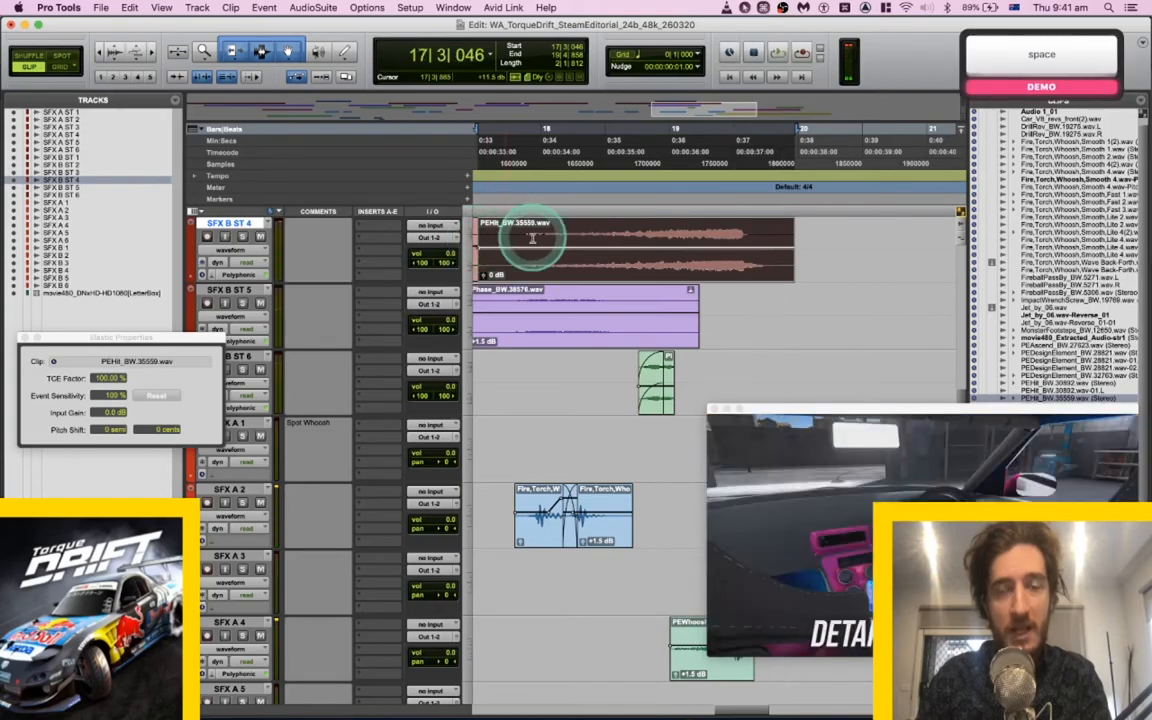
Delete the PEHit_BW.35559.wav clip and play the section without it.
{"action": "key", "text": "Delete"}
{"action": "left_click", "coordinate": [634, 235]}
{"action": "key", "text": "space"}
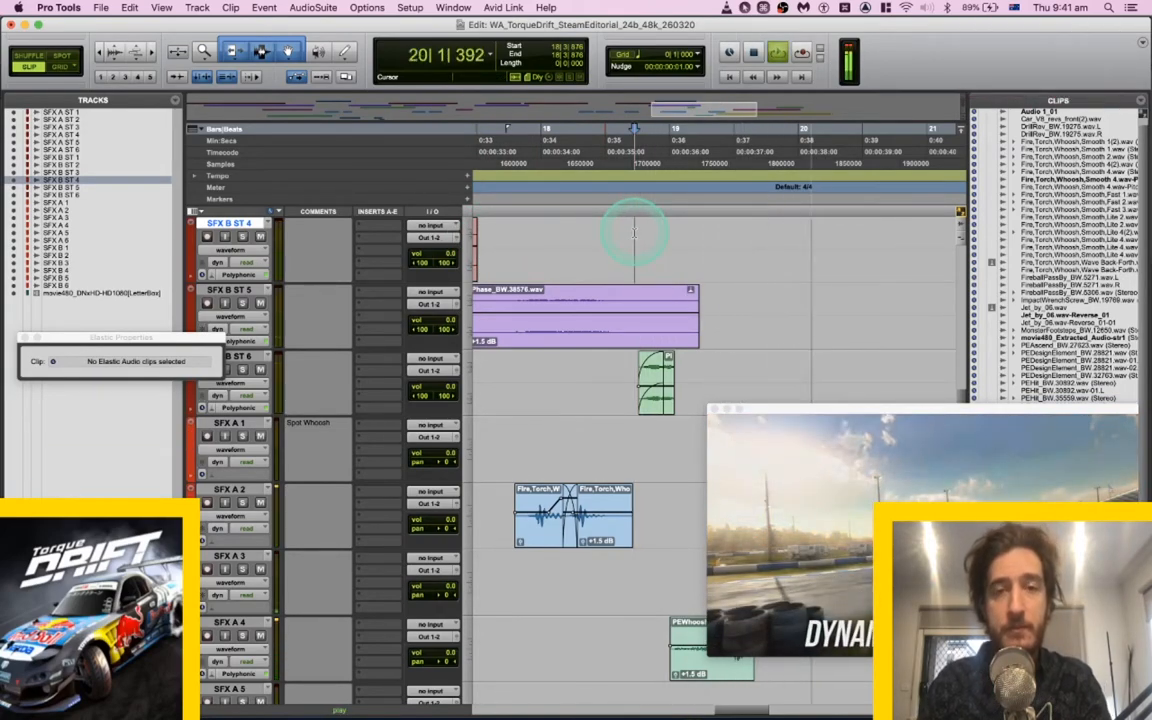
Return to the Search library and audition the chopper hit PEHit_BW.35556.wav and the distortion hit PEHit_BW.34940.wav.
{"action": "key", "text": "super+Tab"}
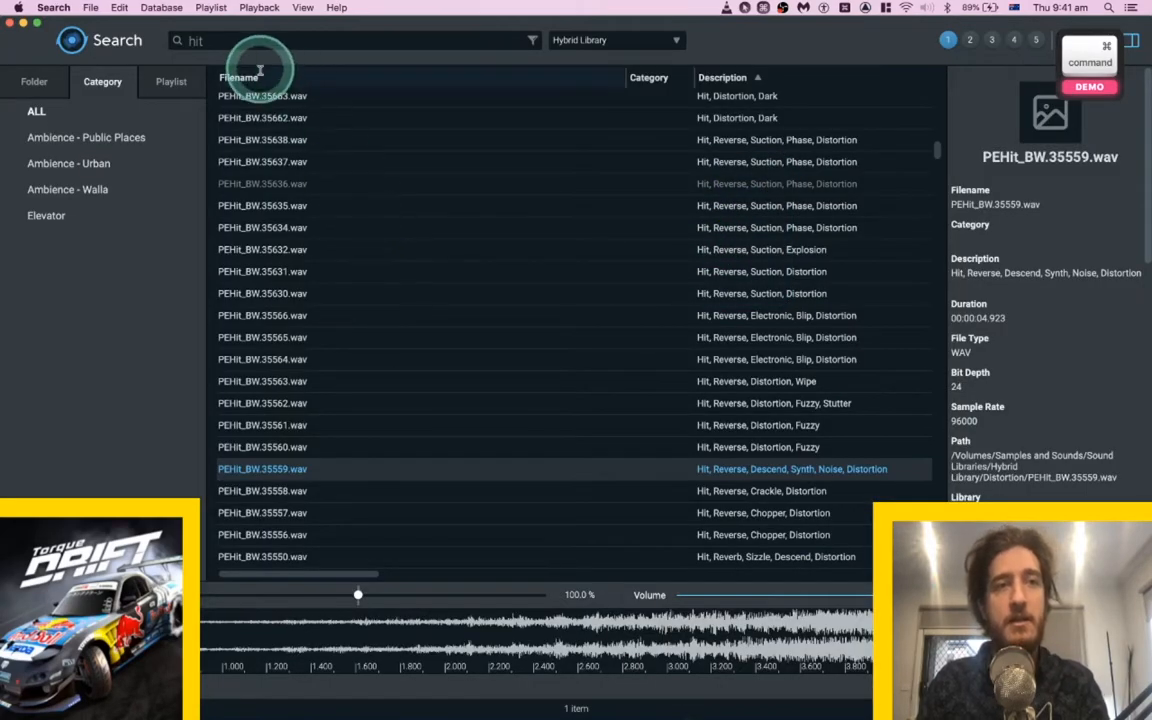
{"action": "scroll", "coordinate": [422, 336], "scroll_direction": "down", "scroll_amount": 5}
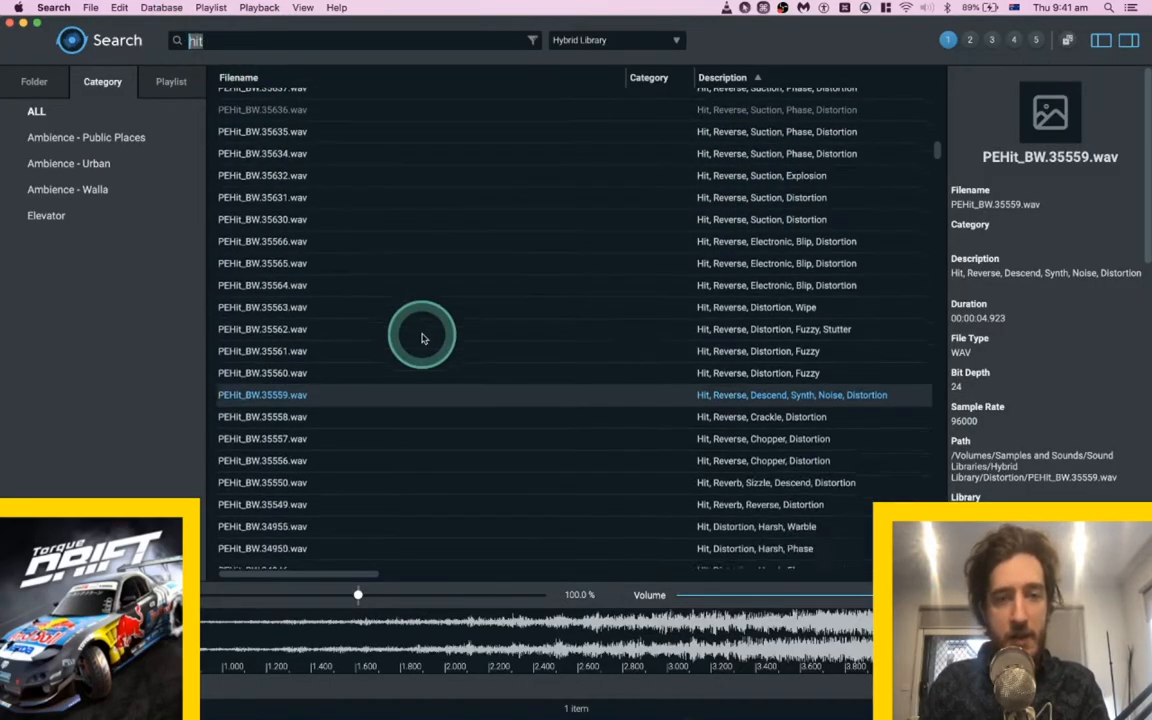
{"action": "key", "text": "space"}
{"action": "left_click", "coordinate": [422, 335]}
{"action": "scroll", "coordinate": [422, 336], "scroll_direction": "down", "scroll_amount": 4}
{"action": "left_click", "coordinate": [422, 338]}
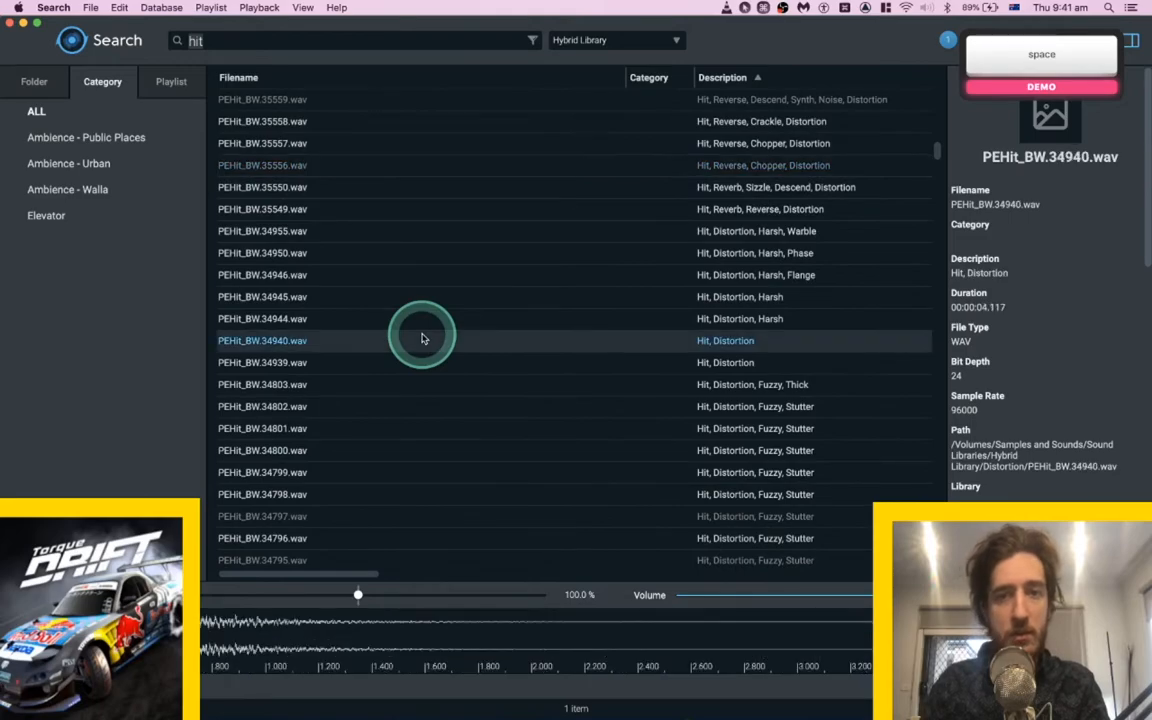
Audition fuzzy distortion hits further down the results, including PEHit_BW.34790.wav.
{"action": "scroll", "coordinate": [422, 337], "scroll_direction": "down", "scroll_amount": 3}
{"action": "left_click", "coordinate": [422, 337]}
{"action": "scroll", "coordinate": [422, 337], "scroll_direction": "down", "scroll_amount": 3}
{"action": "left_click", "coordinate": [422, 326]}
{"action": "scroll", "coordinate": [422, 337], "scroll_direction": "down", "scroll_amount": 3}
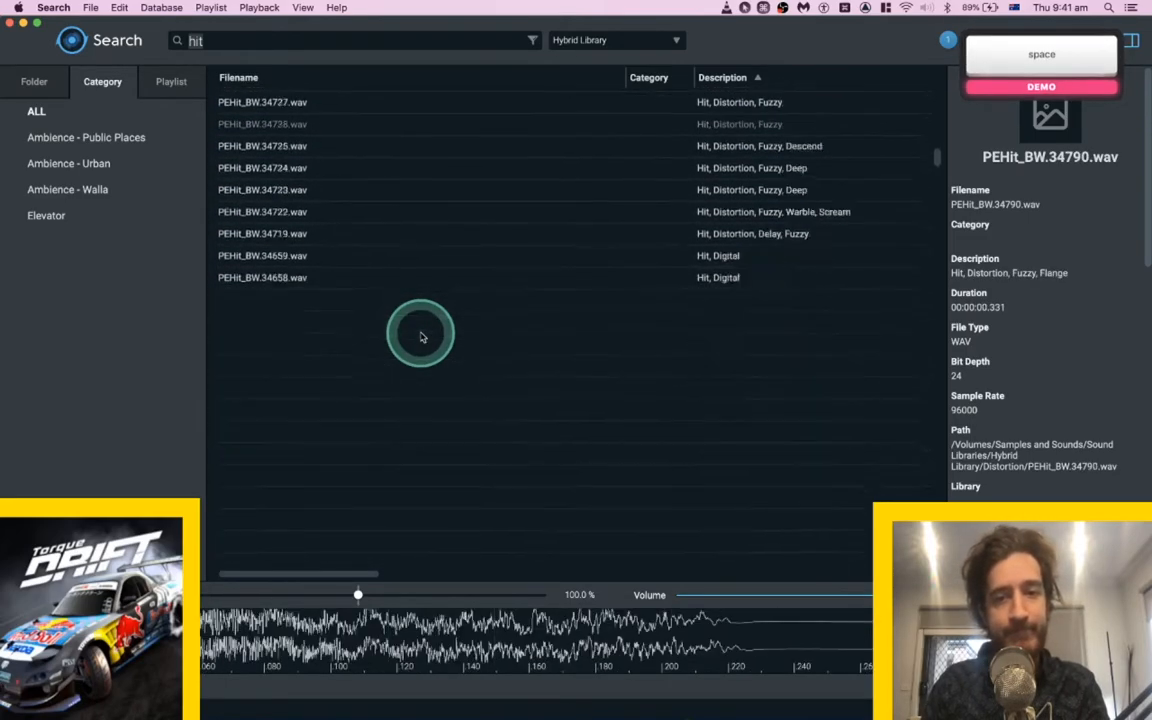
{"action": "scroll", "coordinate": [422, 337], "scroll_direction": "down", "scroll_amount": 3}
{"action": "left_click", "coordinate": [422, 337]}
Audition the descending static hit PEHit_BW.34367.wav and the distortion hit PEHit_BW.30584.wav.
{"action": "scroll", "coordinate": [422, 337], "scroll_direction": "down", "scroll_amount": 3}
{"action": "left_click", "coordinate": [422, 337]}
{"action": "scroll", "coordinate": [422, 337], "scroll_direction": "down", "scroll_amount": 3}
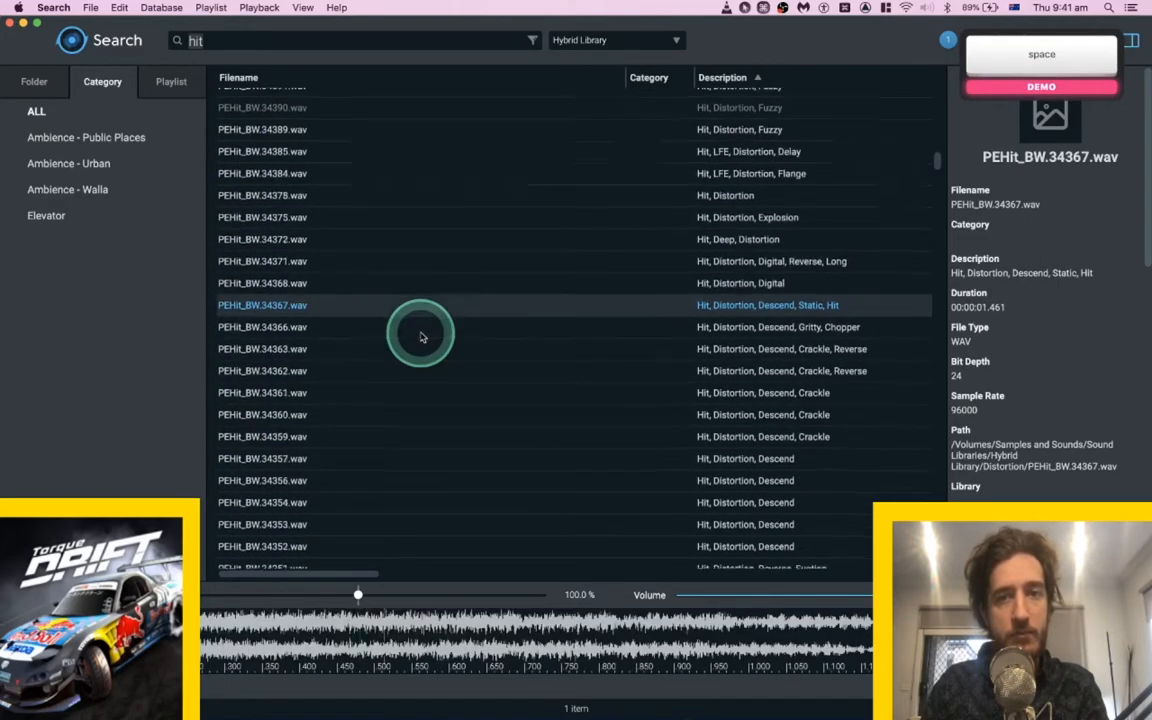
{"action": "left_click", "coordinate": [422, 337]}
{"action": "scroll", "coordinate": [422, 337], "scroll_direction": "down", "scroll_amount": 6}
{"action": "left_click", "coordinate": [422, 337]}
{"action": "scroll", "coordinate": [422, 337], "scroll_direction": "down", "scroll_amount": 10}
{"action": "scroll", "coordinate": [422, 337], "scroll_direction": "up", "scroll_amount": 8}
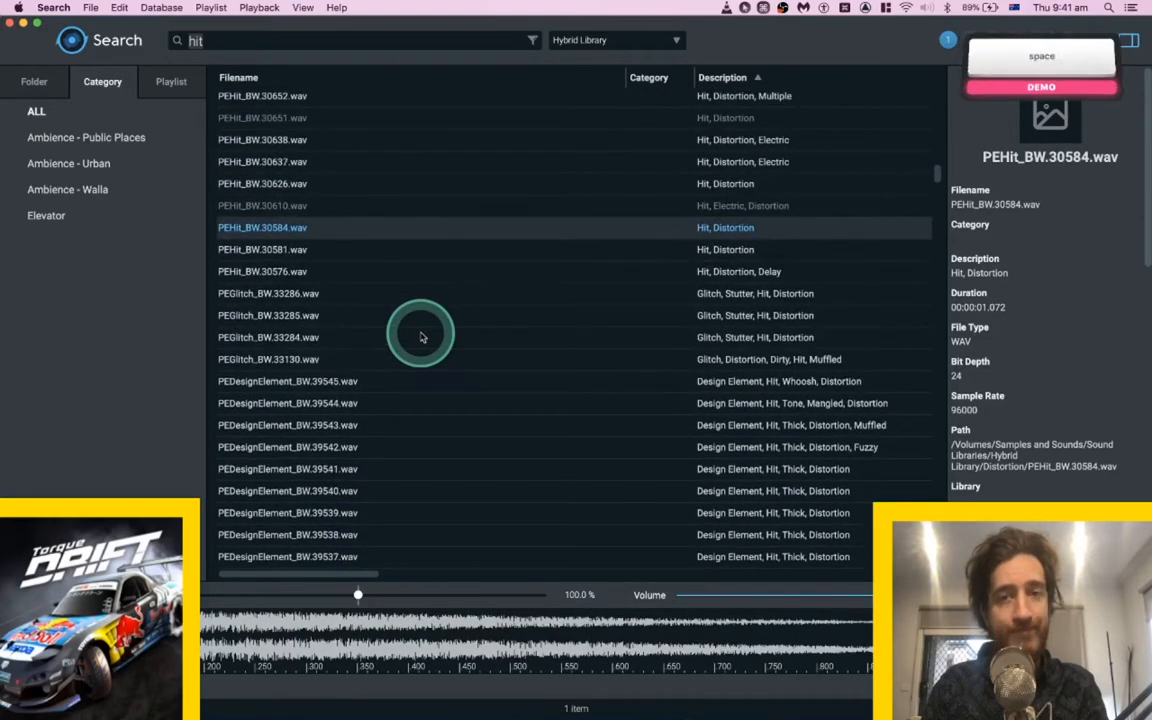
Audition design element hits, including the thick distortion sound PEDesignElement_BW.39537.wav.
{"action": "left_click", "coordinate": [422, 337]}
{"action": "scroll", "coordinate": [422, 337], "scroll_direction": "down", "scroll_amount": 3}
{"action": "left_click", "coordinate": [422, 337]}
{"action": "scroll", "coordinate": [422, 337], "scroll_direction": "down", "scroll_amount": 9}
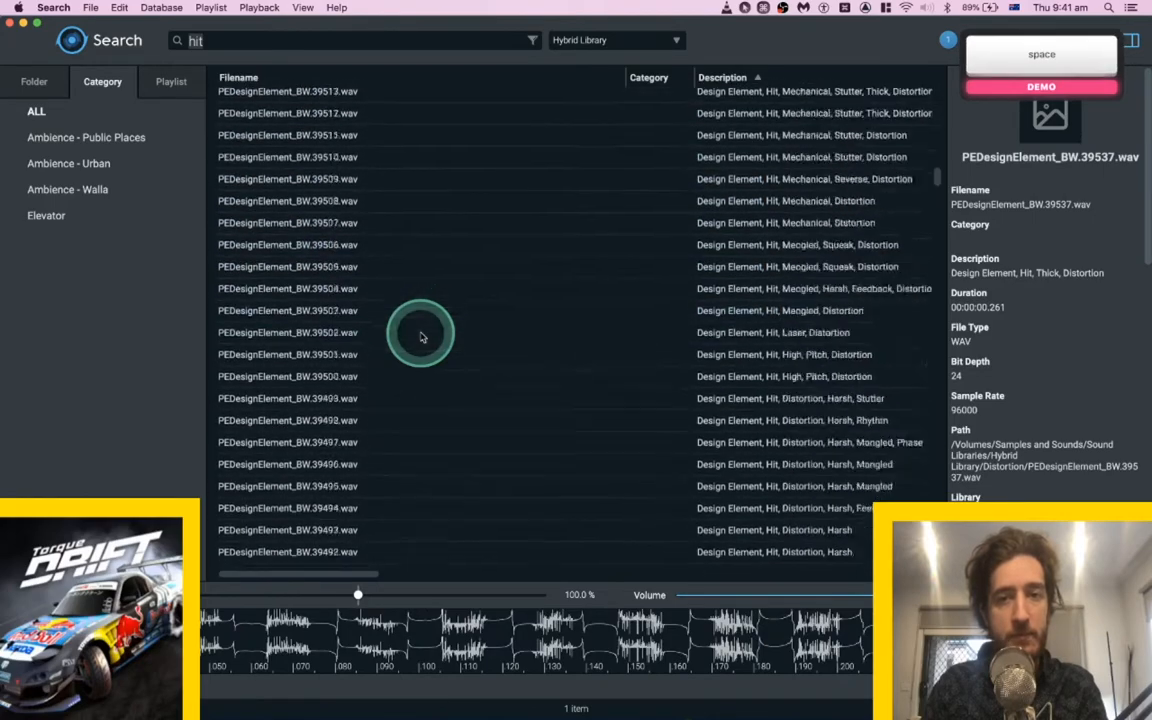
{"action": "scroll", "coordinate": [422, 337], "scroll_direction": "down", "scroll_amount": 3}
{"action": "left_click", "coordinate": [422, 337]}
Spot the reverse hit PEChopper_BW.28342.wav onto the SFX B ST 4 track in Pro Tools and start it at 19|1|512.
{"action": "scroll", "coordinate": [422, 337], "scroll_direction": "down", "scroll_amount": 5}
{"action": "left_click", "coordinate": [422, 337]}
{"action": "scroll", "coordinate": [422, 337], "scroll_direction": "down", "scroll_amount": 5}
{"action": "scroll", "coordinate": [422, 337], "scroll_direction": "up", "scroll_amount": 6}
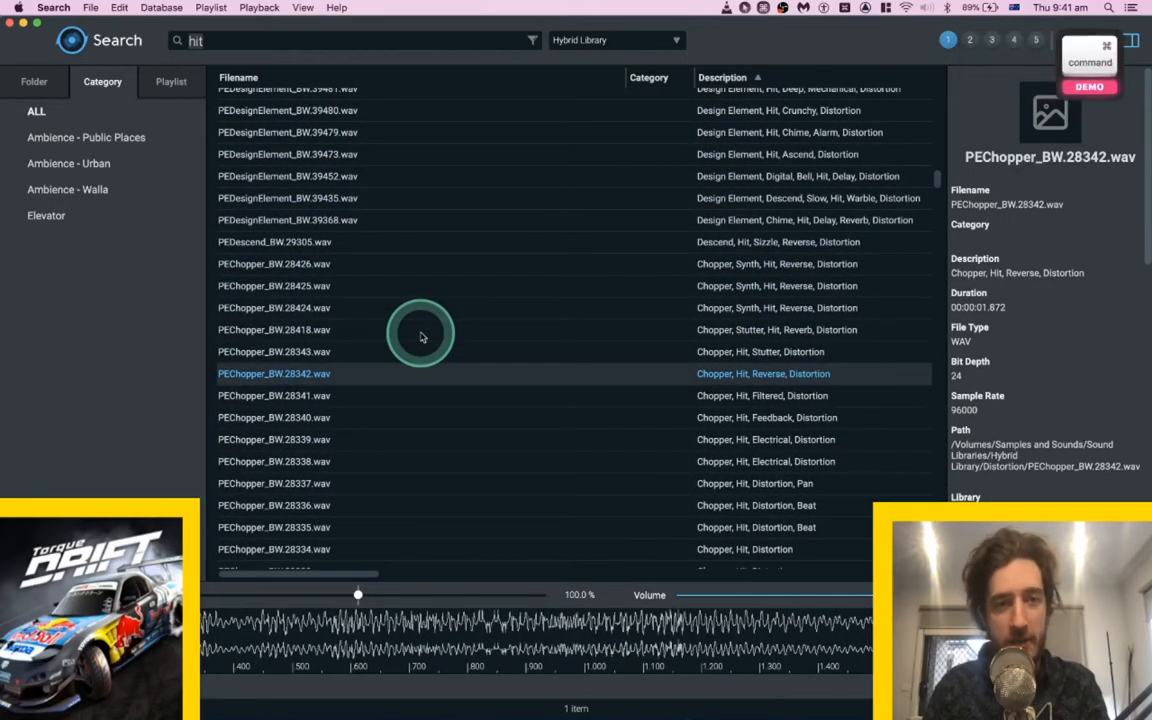
{"action": "key", "text": "super+Tab"}
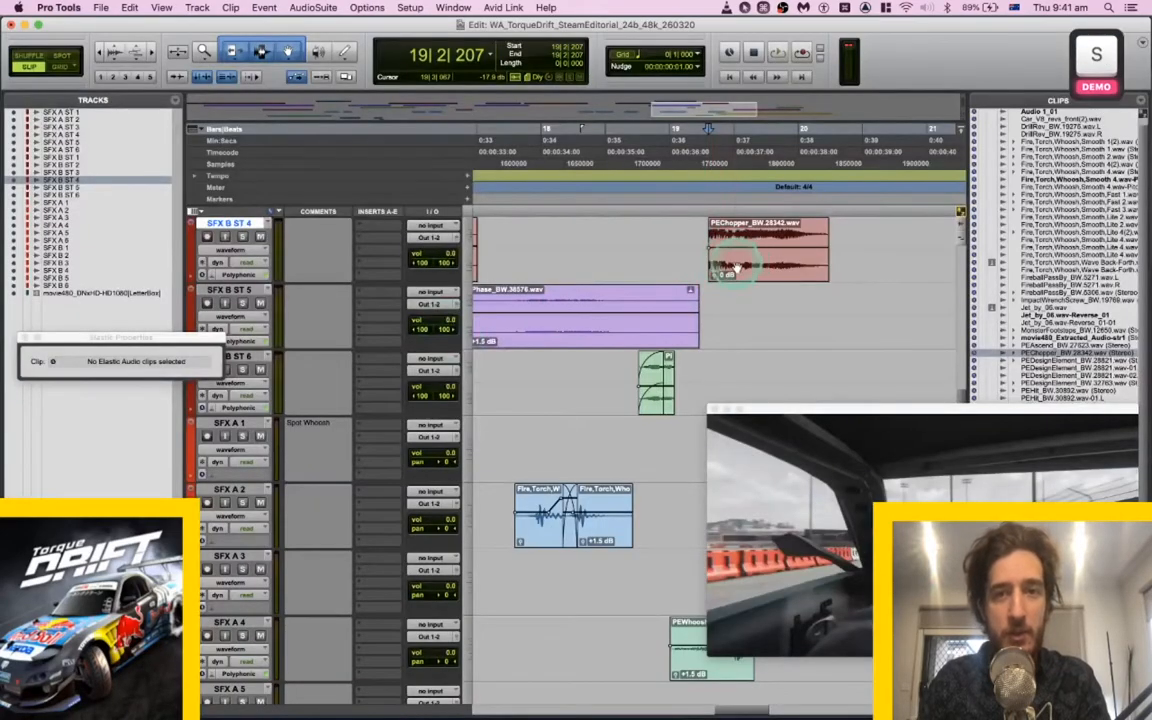
{"action": "left_click_drag", "start_coordinate": [730, 268], "coordinate": [709, 268]}
Play the PEChopper_BW.28342.wav clip soloed and move it about a third of a bar later.
{"action": "key", "text": "space"}
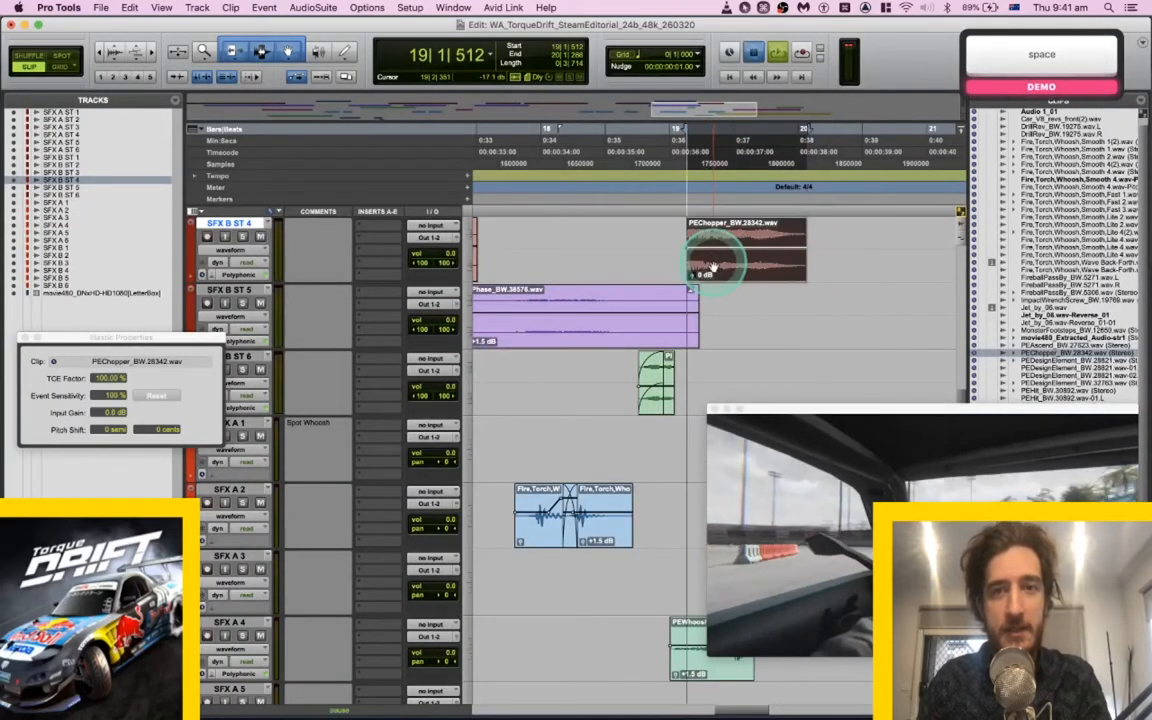
{"action": "key", "text": "space"}
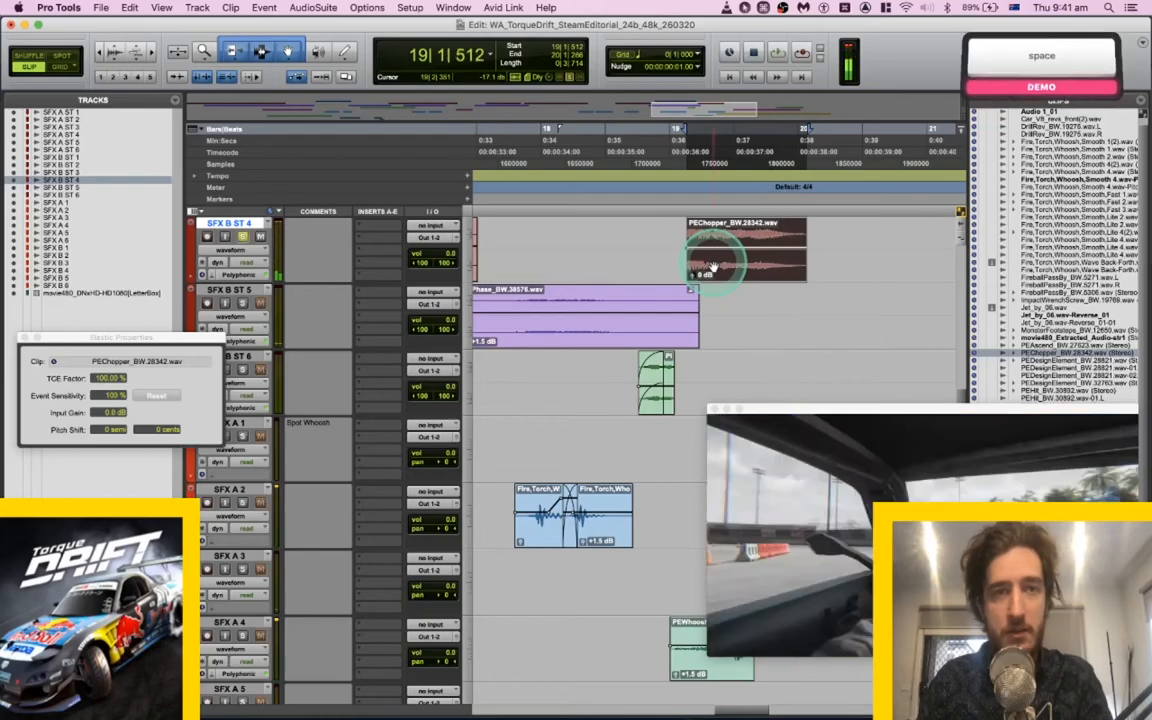
{"action": "key", "text": "space"}
{"action": "key", "text": "space"}
{"action": "left_click_drag", "start_coordinate": [725, 267], "coordinate": [764, 265]}
Set the PEChopper_BW.28342.wav clip's gain to -7.7 dB and play it in context through bar 22.
{"action": "left_click", "coordinate": [643, 235]}
{"action": "key", "text": "space"}
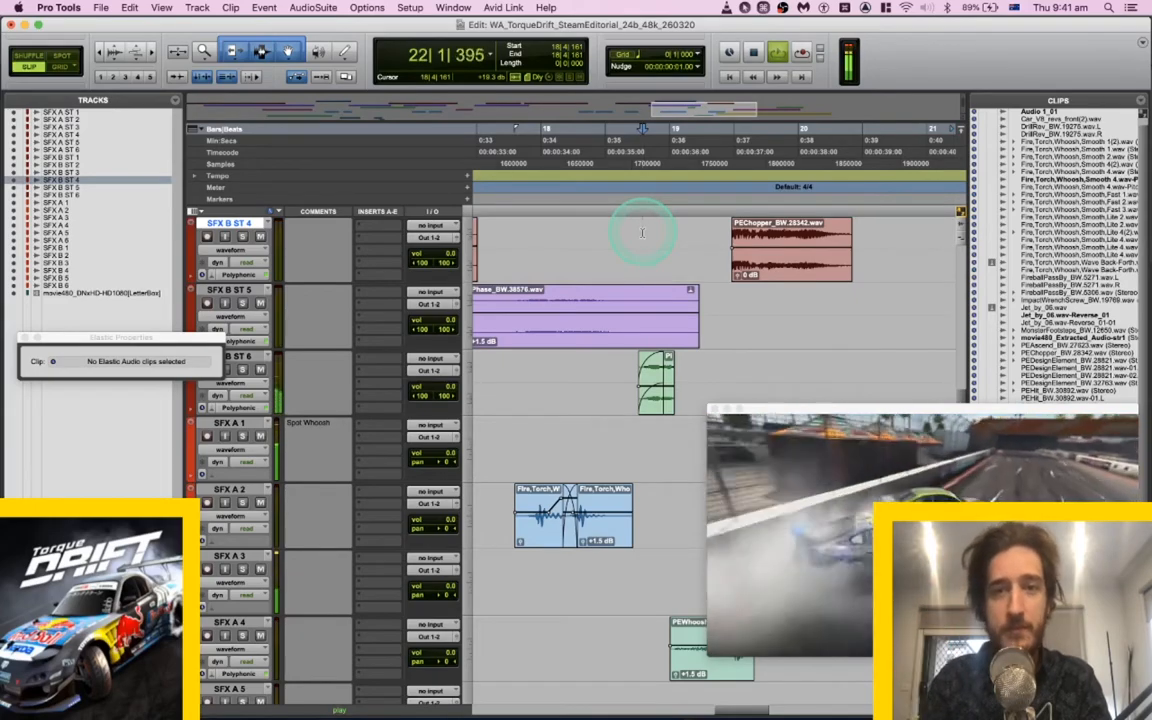
{"action": "key", "text": "space"}
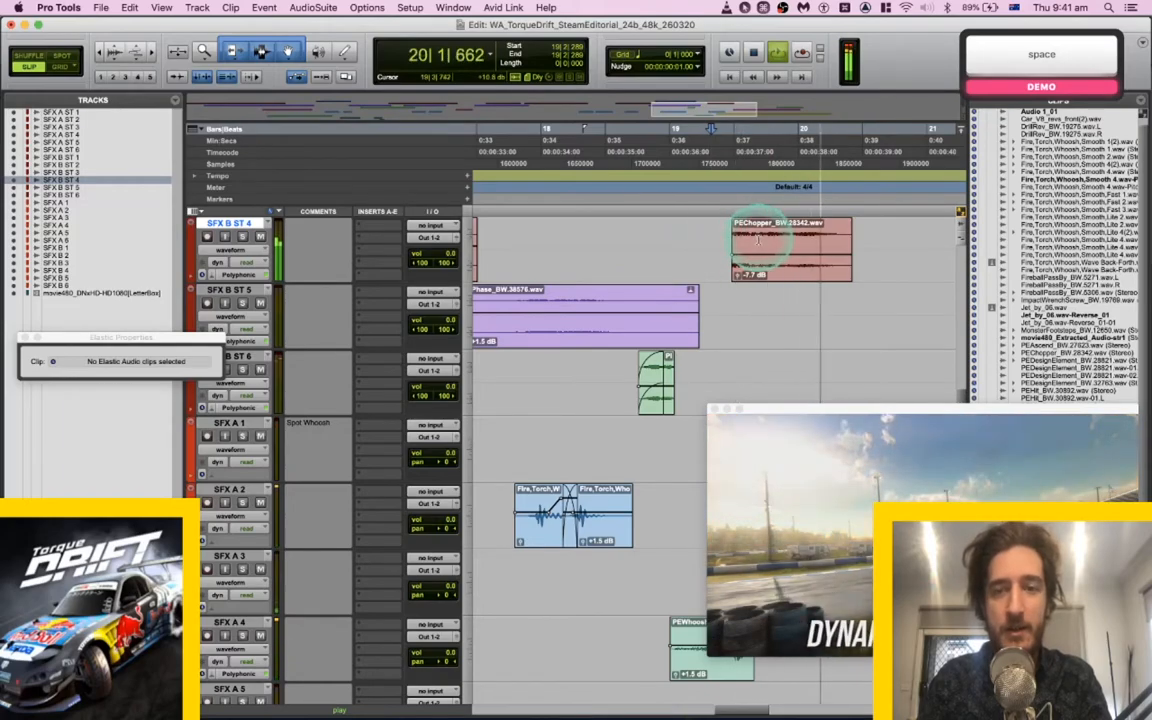
{"action": "scroll", "coordinate": [774, 247], "scroll_direction": "right", "scroll_amount": 3}
{"action": "scroll", "coordinate": [774, 247], "scroll_direction": "down", "scroll_amount": 1}
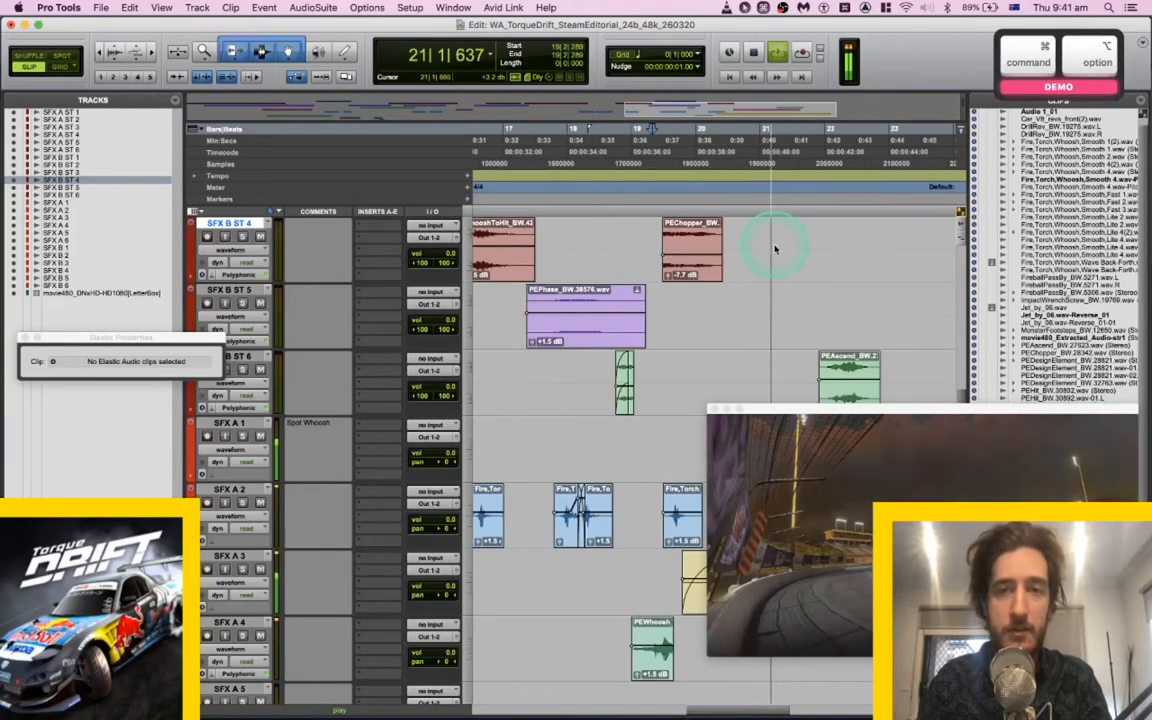
{"action": "scroll", "coordinate": [774, 247], "scroll_direction": "down", "scroll_amount": 1}
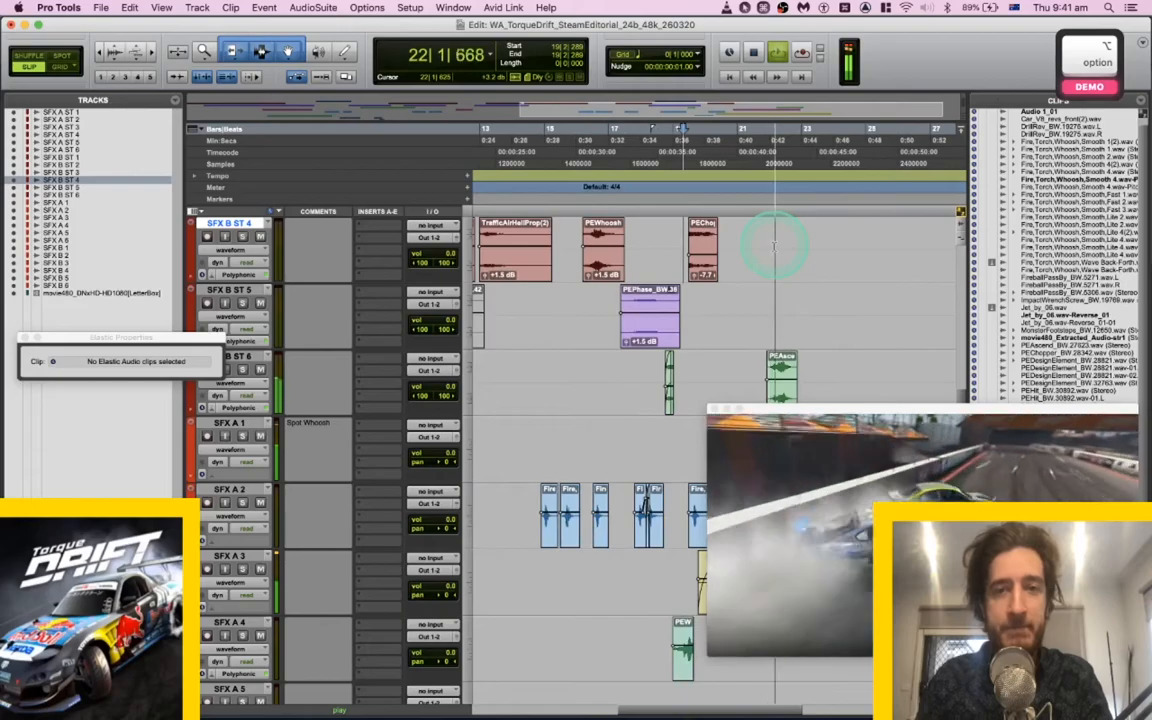
{"action": "key", "text": "space"}
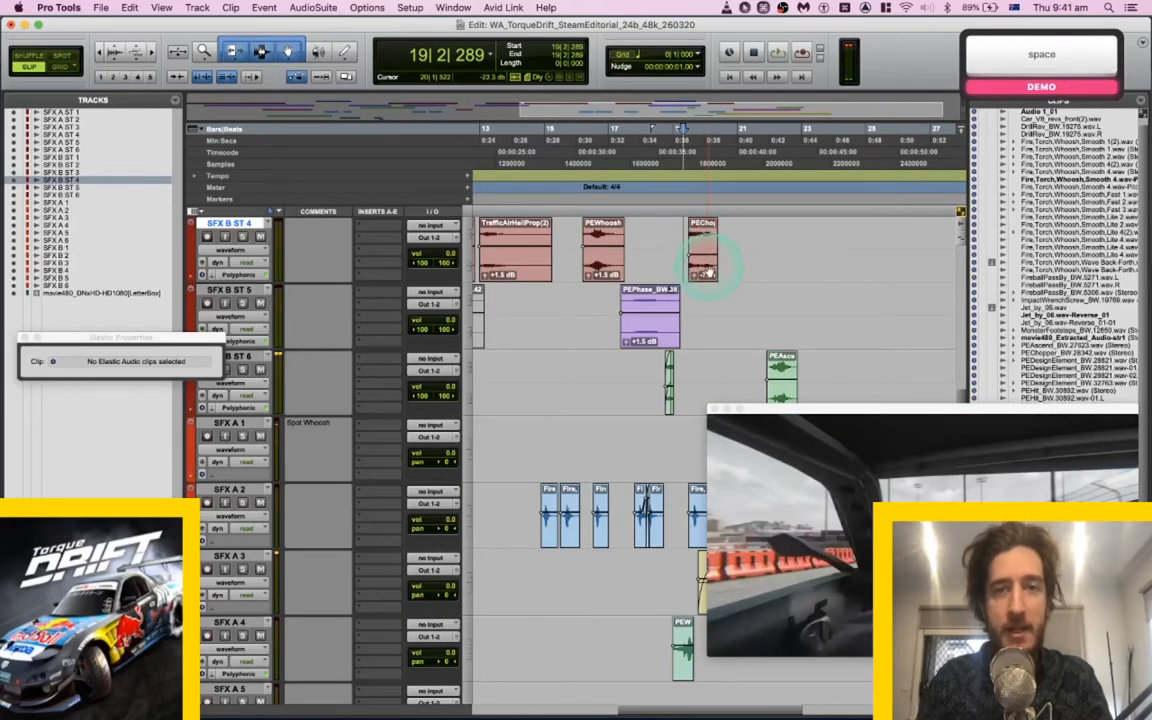
Copy the PEChopper_BW.28342.wav clip and paste it on SFX B ST 4 in bar 22, at the Steam box shot.
{"action": "left_click", "coordinate": [706, 270]}
{"action": "key", "text": "super+c"}
{"action": "left_click", "coordinate": [792, 231]}
{"action": "key", "text": "super+v"}
{"action": "key", "text": "super+bracketright"}
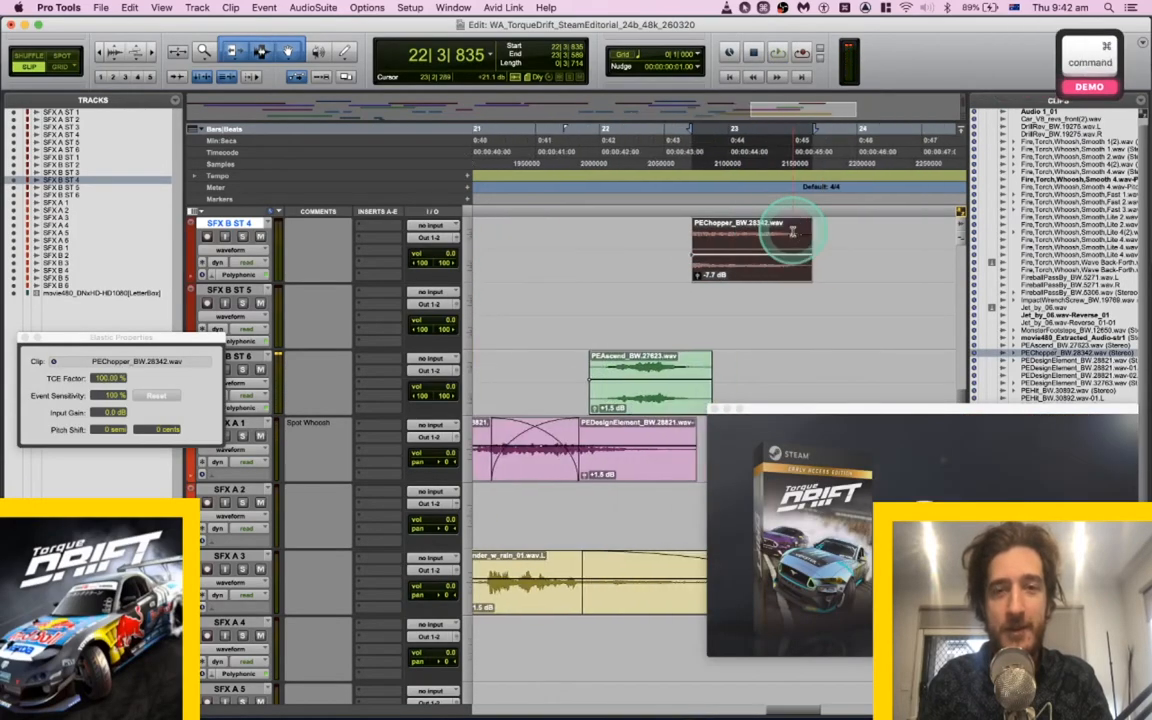
Move the pasted PEChopper clip earlier to 22|2|893 and set its clip gain to -2.9 dB.
{"action": "key", "text": "space"}
{"action": "key", "text": "space"}
{"action": "left_click_drag", "start_coordinate": [708, 273], "coordinate": [684, 247]}
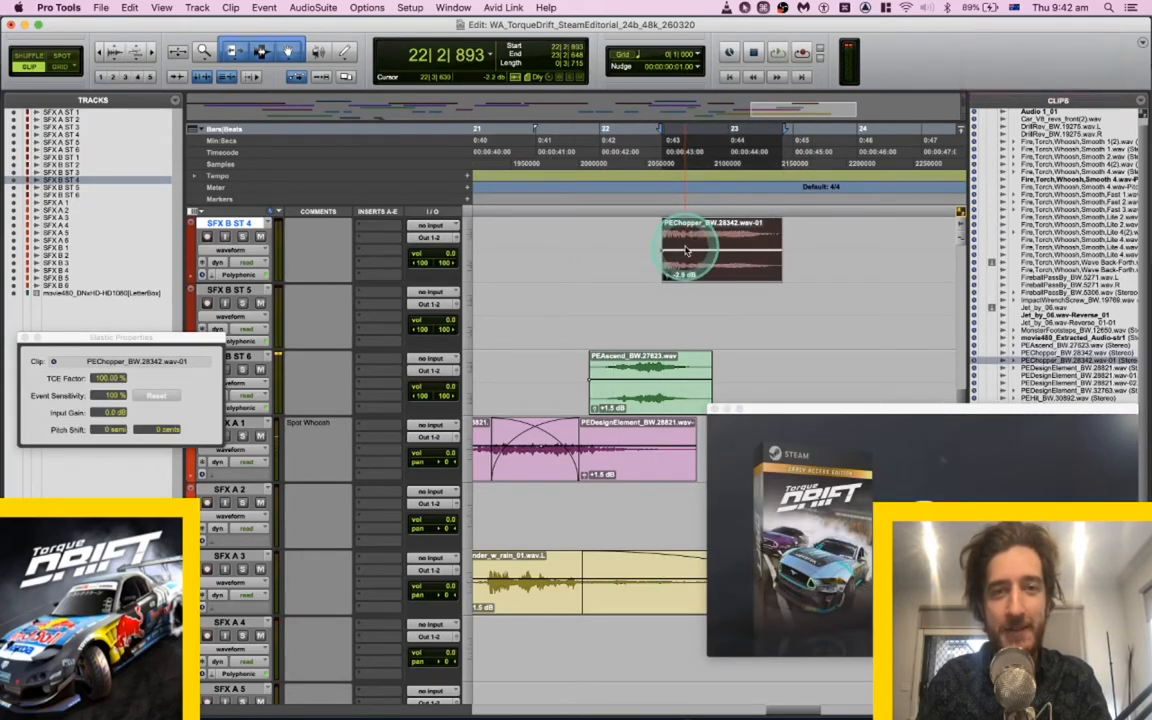
Save the session and play the pasted hit against the picture from bars 22 and 21.
{"action": "left_click", "coordinate": [605, 240]}
{"action": "key", "text": "space"}
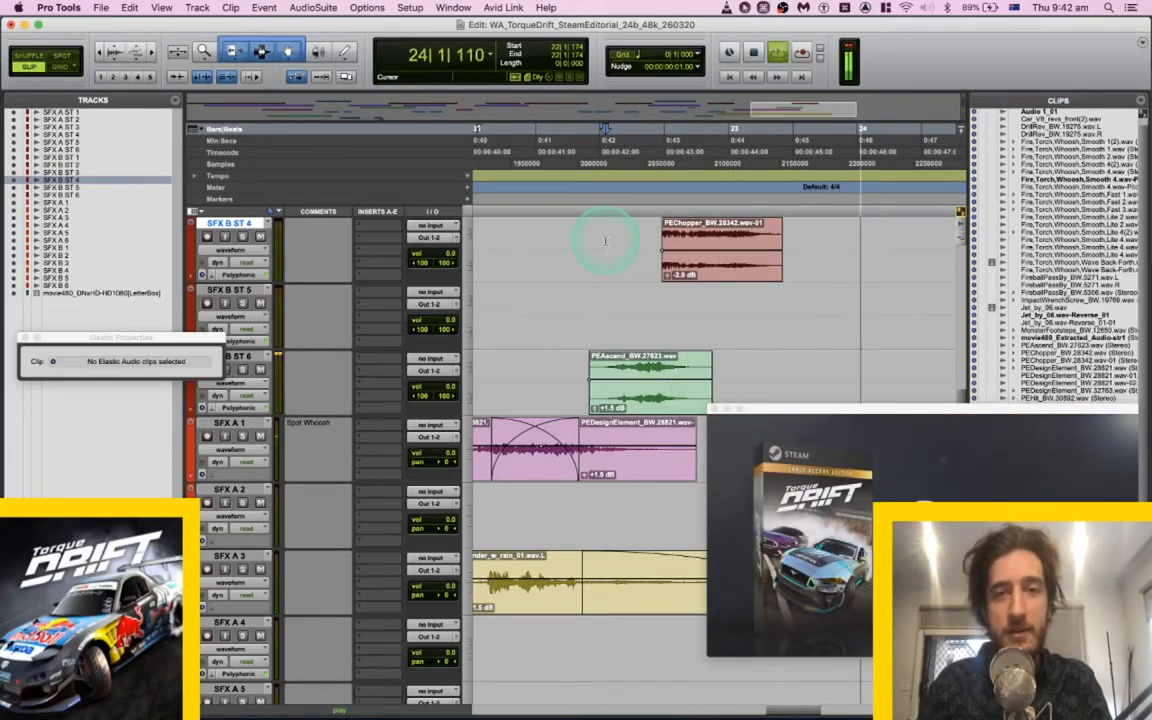
{"action": "key", "text": "super+s"}
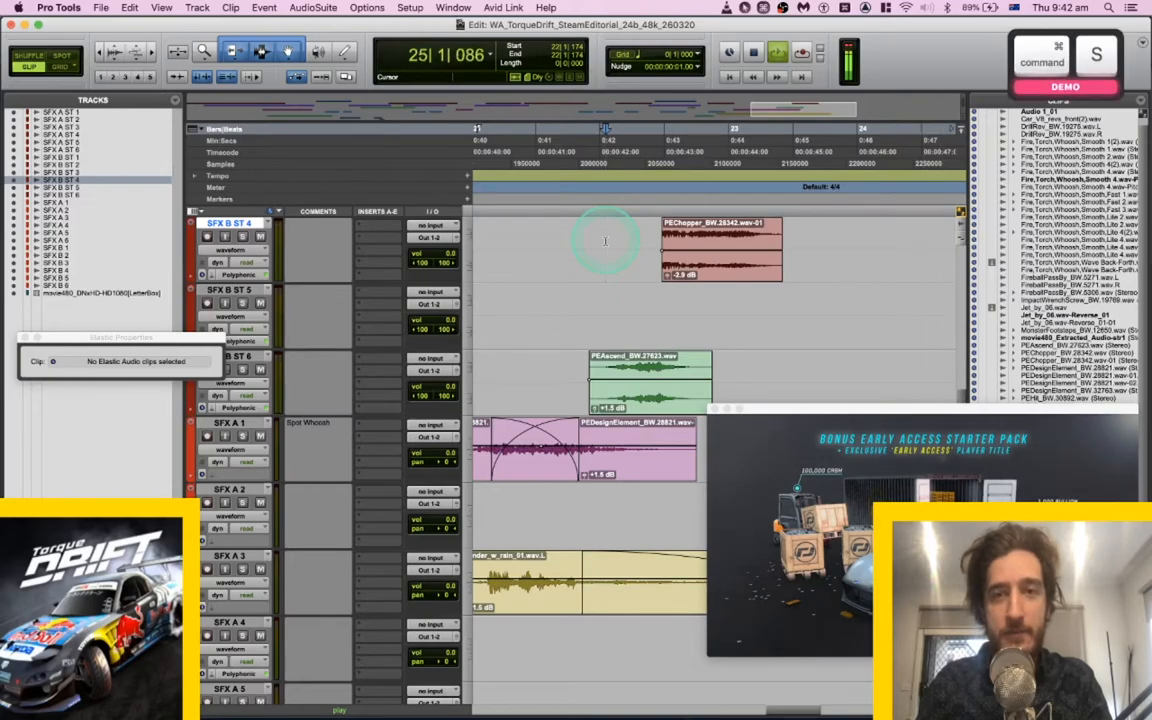
{"action": "key", "text": "alt"}
{"action": "key", "text": "space"}
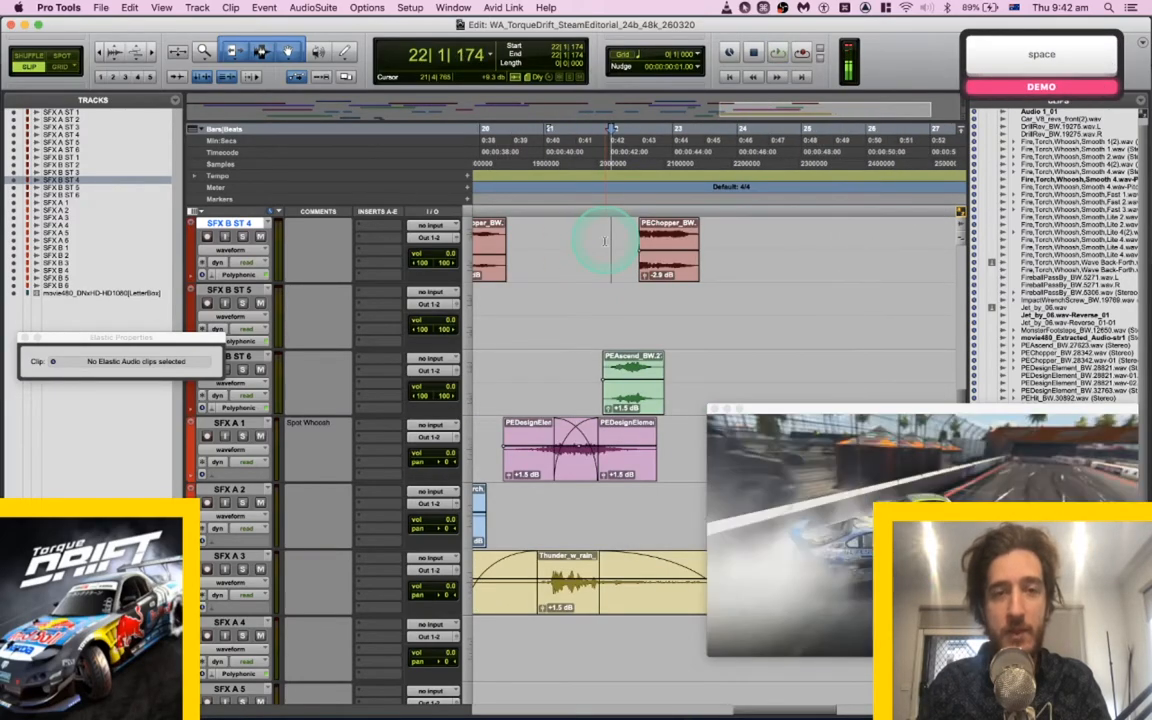
{"action": "left_click", "coordinate": [578, 231]}
{"action": "left_click", "coordinate": [545, 230]}
{"action": "key", "text": "space"}
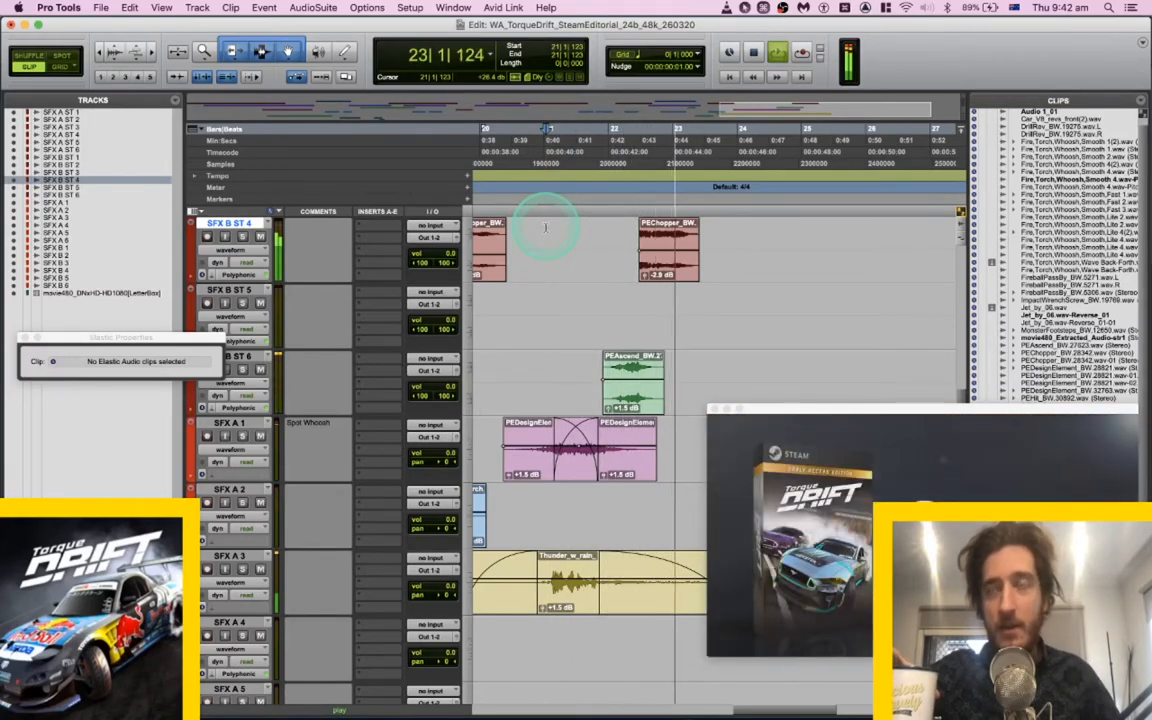
{"action": "key", "text": "space"}
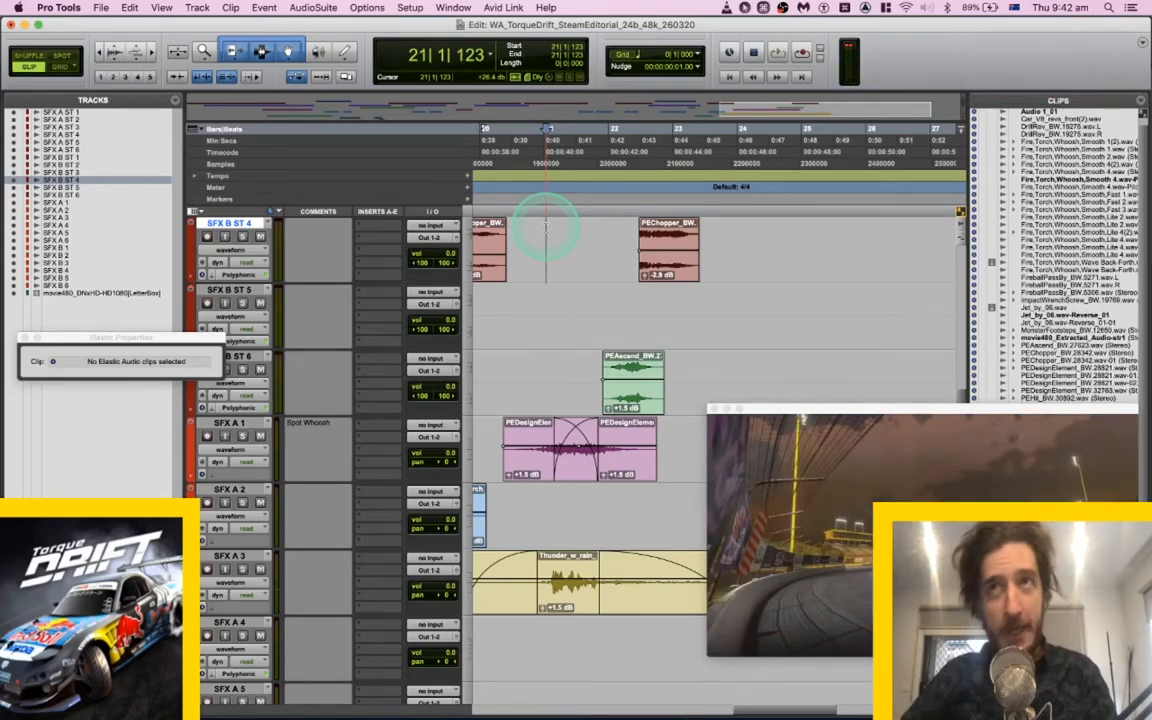
Select the PEChopper clip in bar 22, close Elastic Properties, open AudioSuite Pitch II and set the coarse shift to 1 semitone.
{"action": "key", "text": "Tab"}
{"action": "key", "text": "shift+Tab"}
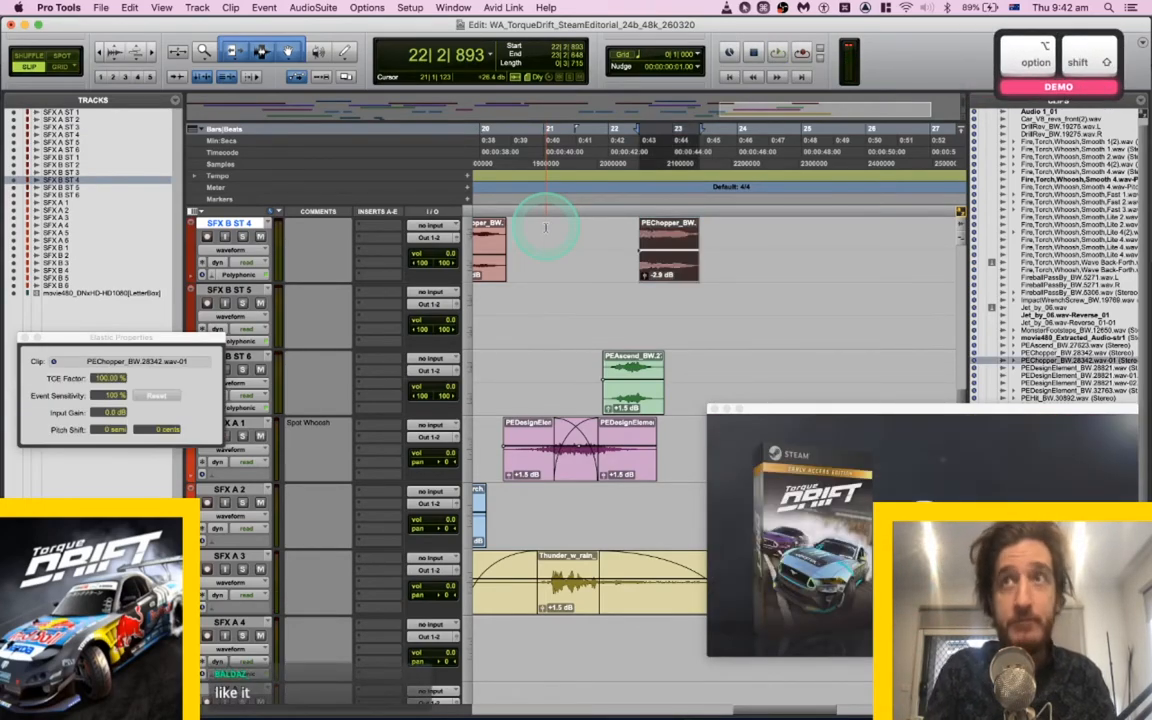
{"action": "key", "text": "alt+shift+p"}
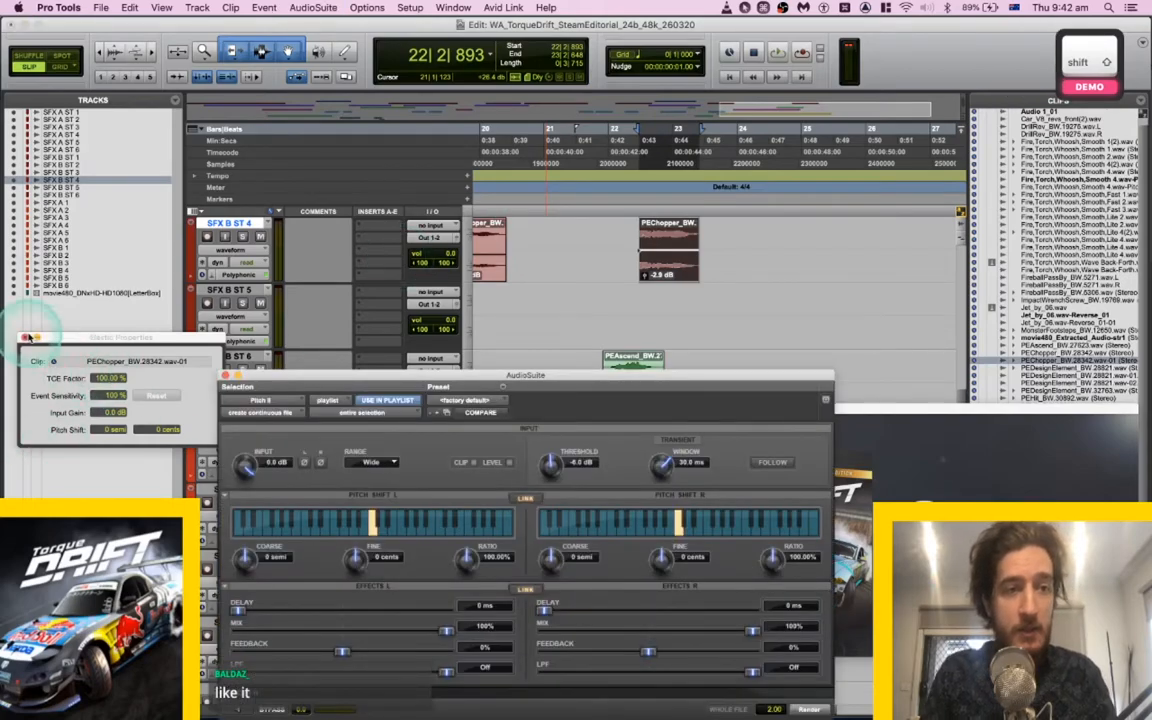
{"action": "left_click", "coordinate": [26, 340]}
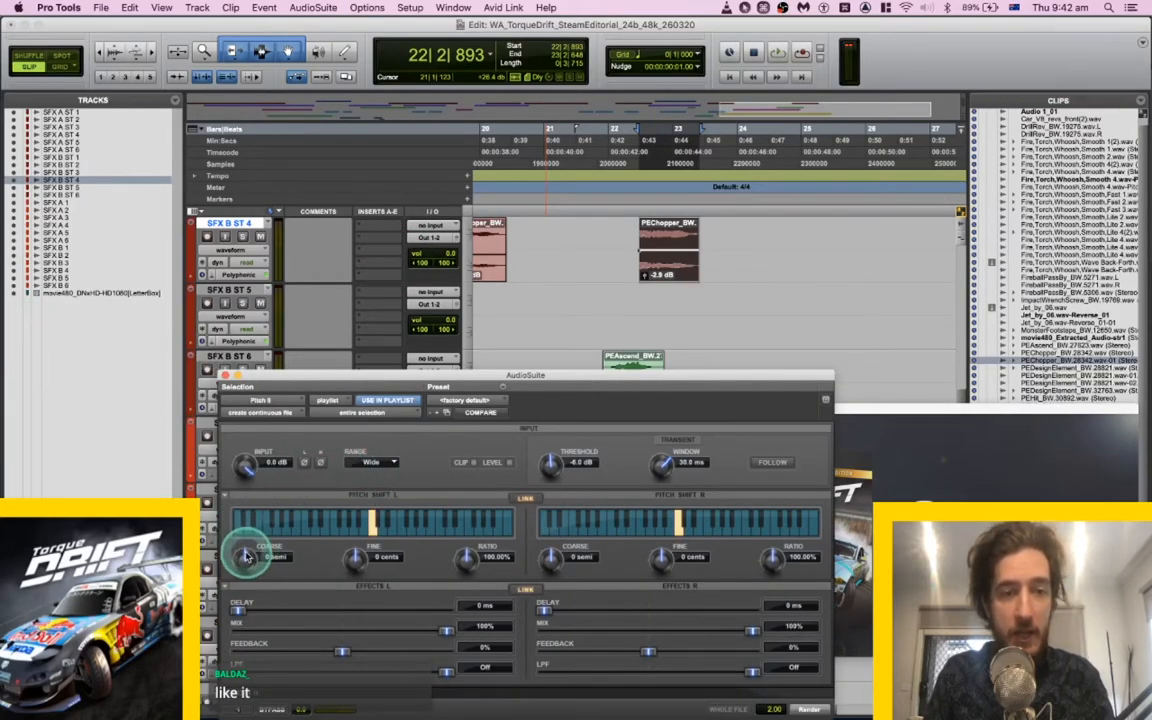
{"action": "left_click", "coordinate": [513, 431]}
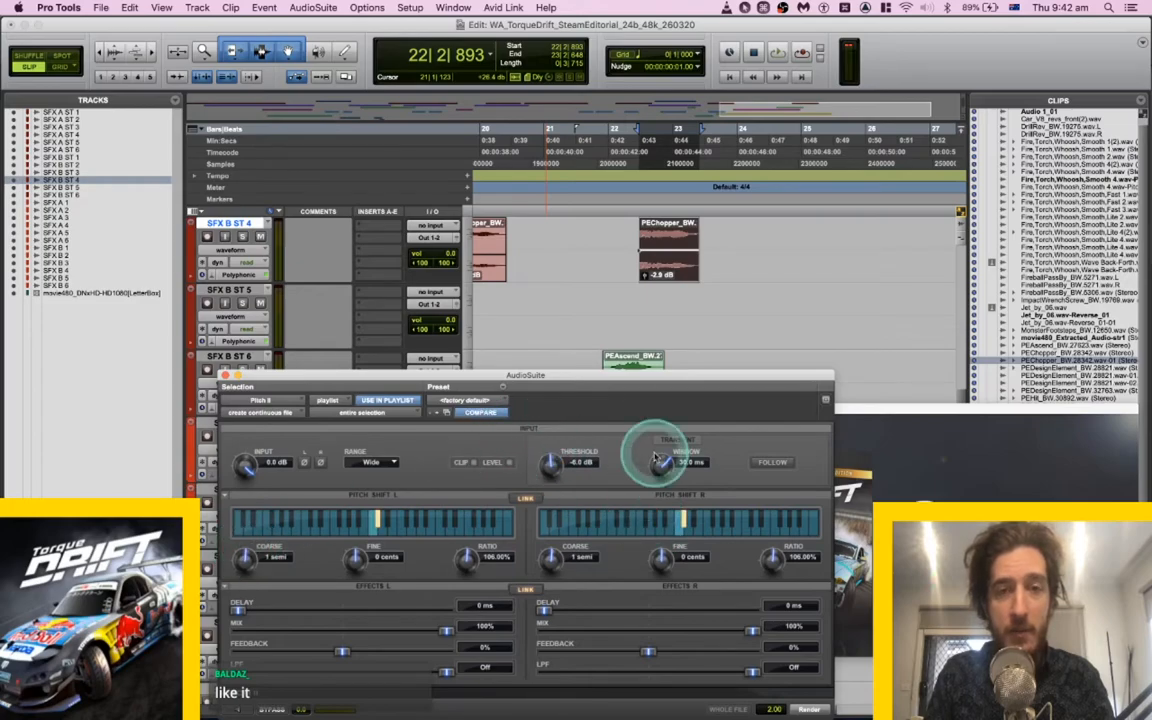
{"action": "left_click_drag", "start_coordinate": [675, 381], "coordinate": [500, 243]}
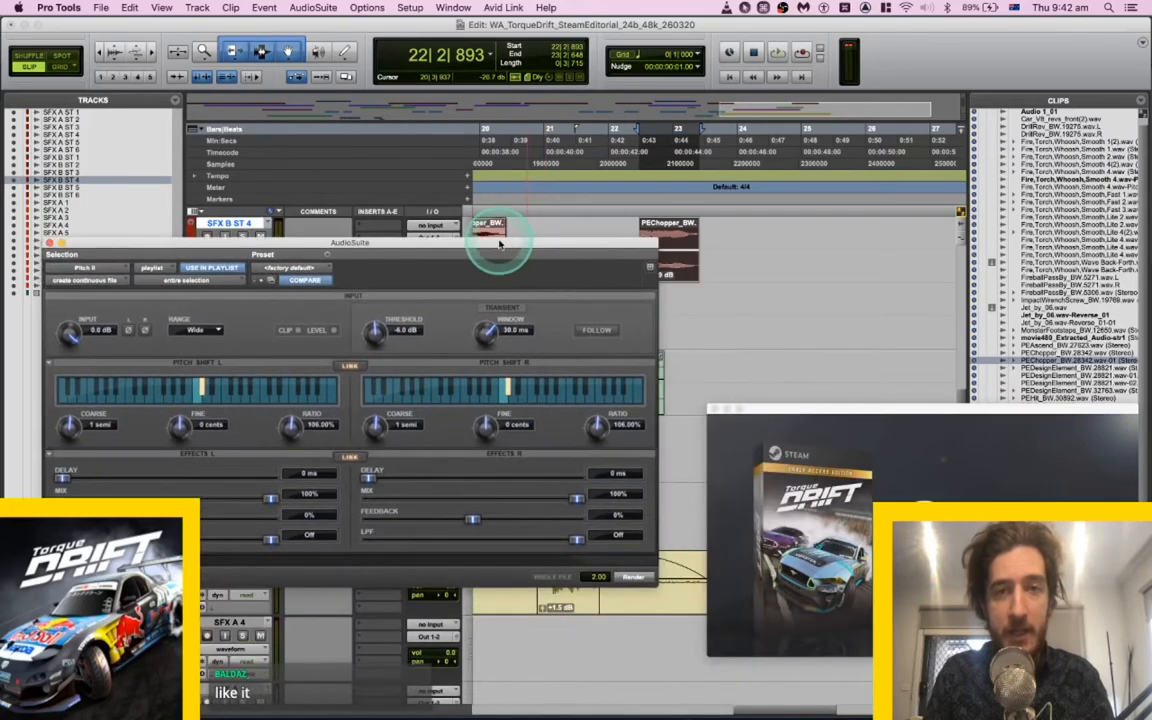
Try rendering the clip 1 semitone up, play it from 21|4|356, and undo the render.
{"action": "left_click", "coordinate": [633, 578]}
{"action": "left_click", "coordinate": [598, 226]}
{"action": "key", "text": "space"}
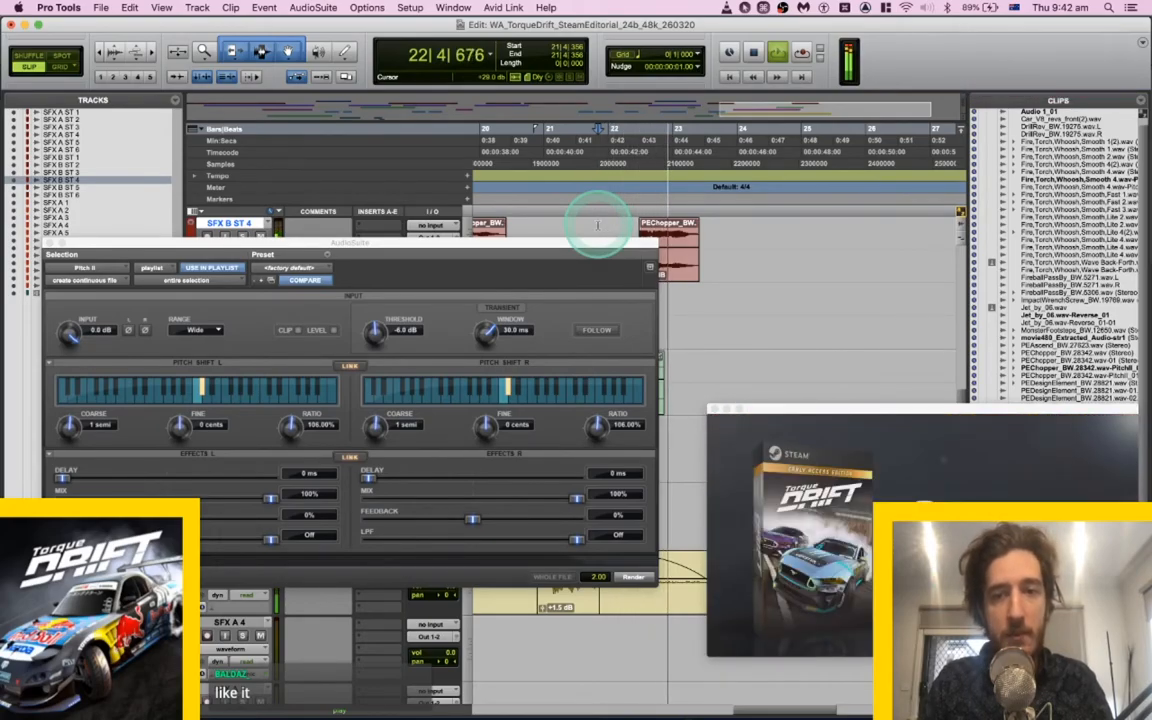
{"action": "key", "text": "space"}
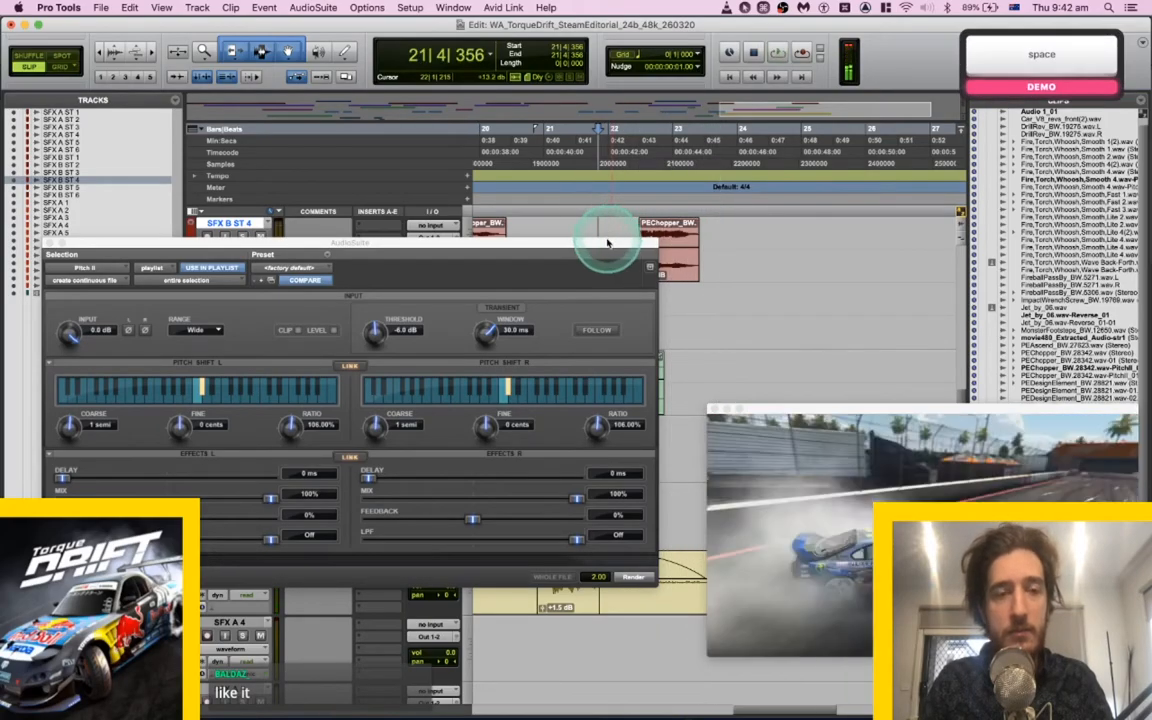
{"action": "key", "text": "super+z"}
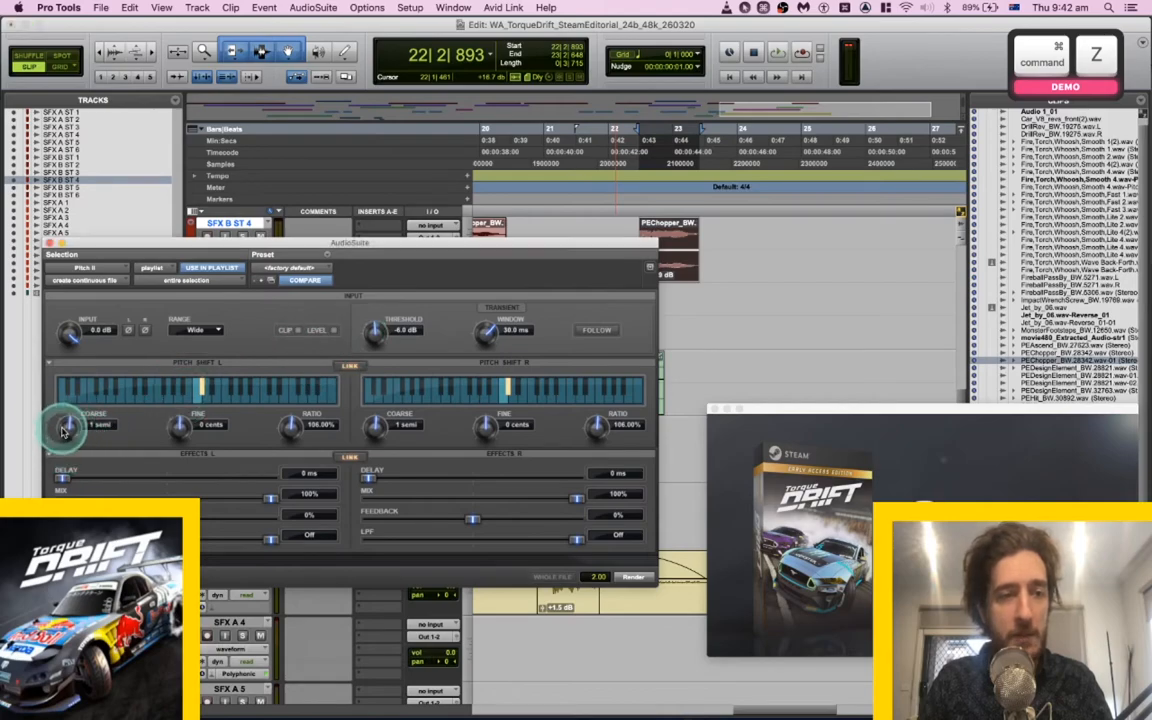
Set the coarse pitch shift to -1 semitone, render the PEChopper clip, close Pitch II and play it from bar 22.
{"action": "left_click_drag", "start_coordinate": [62, 422], "coordinate": [62, 440]}
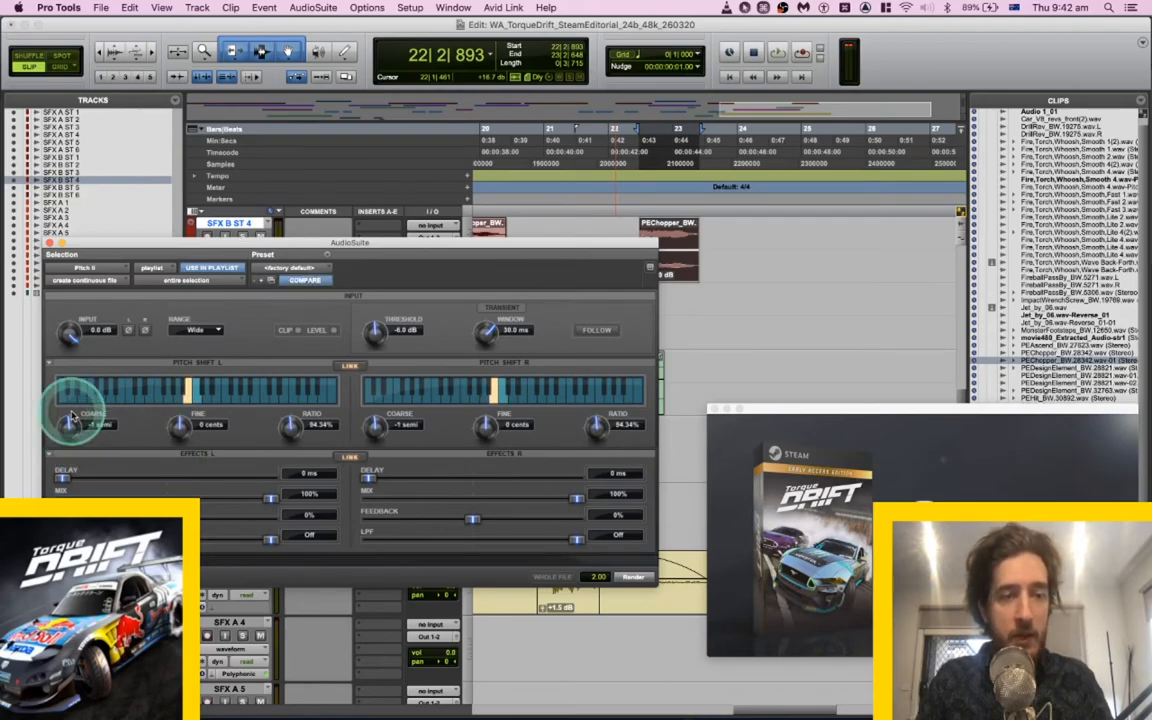
{"action": "left_click", "coordinate": [633, 578]}
{"action": "left_click", "coordinate": [598, 270]}
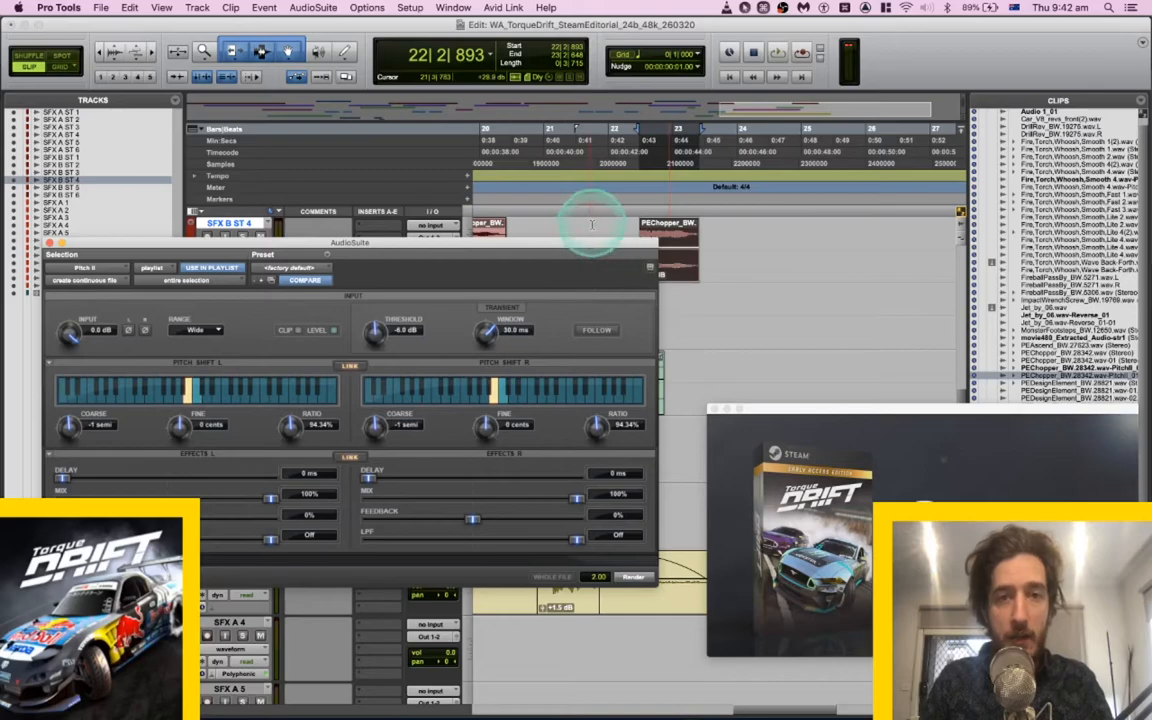
{"action": "key", "text": "space"}
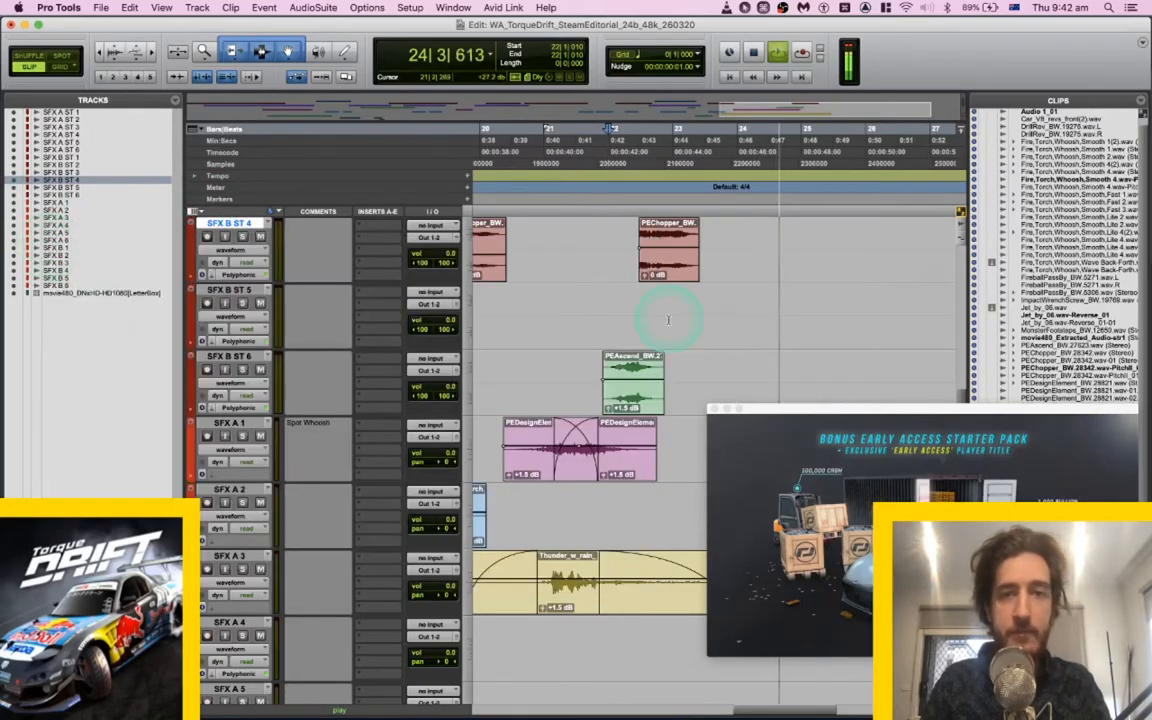
{"action": "key", "text": "space"}
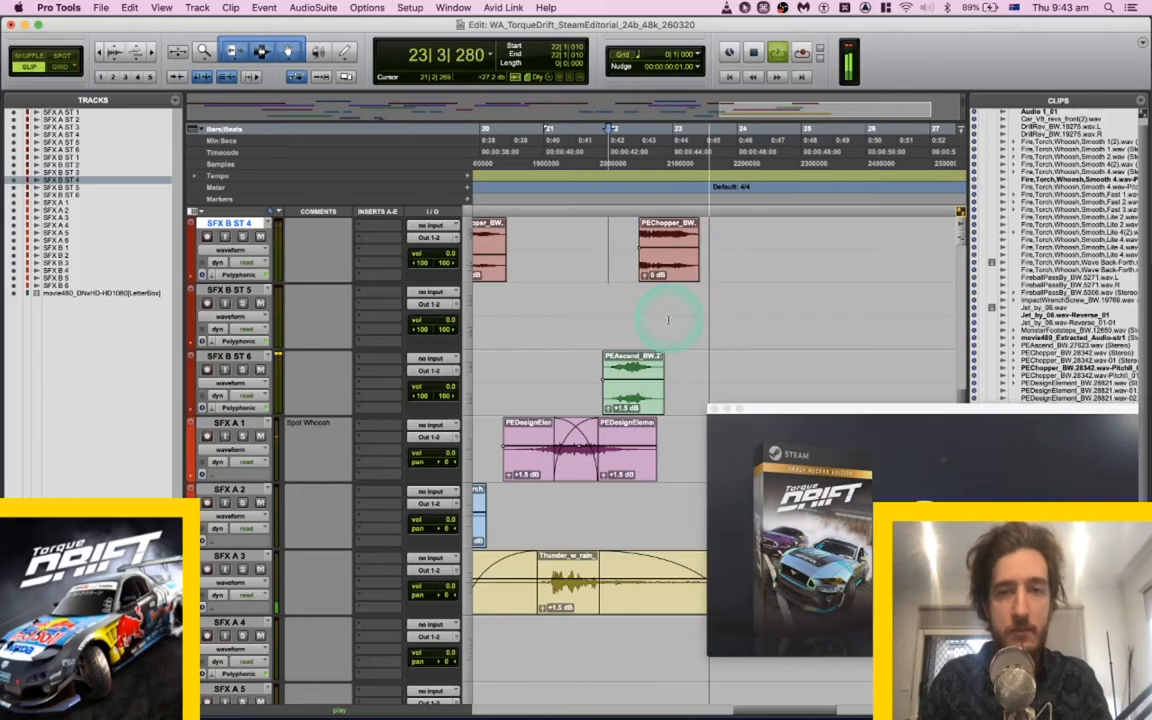
Save the session and play the whole trailer from 1|1|000 with the video in Fullscreen.
{"action": "scroll", "coordinate": [698, 287], "scroll_direction": "down", "scroll_amount": 10}
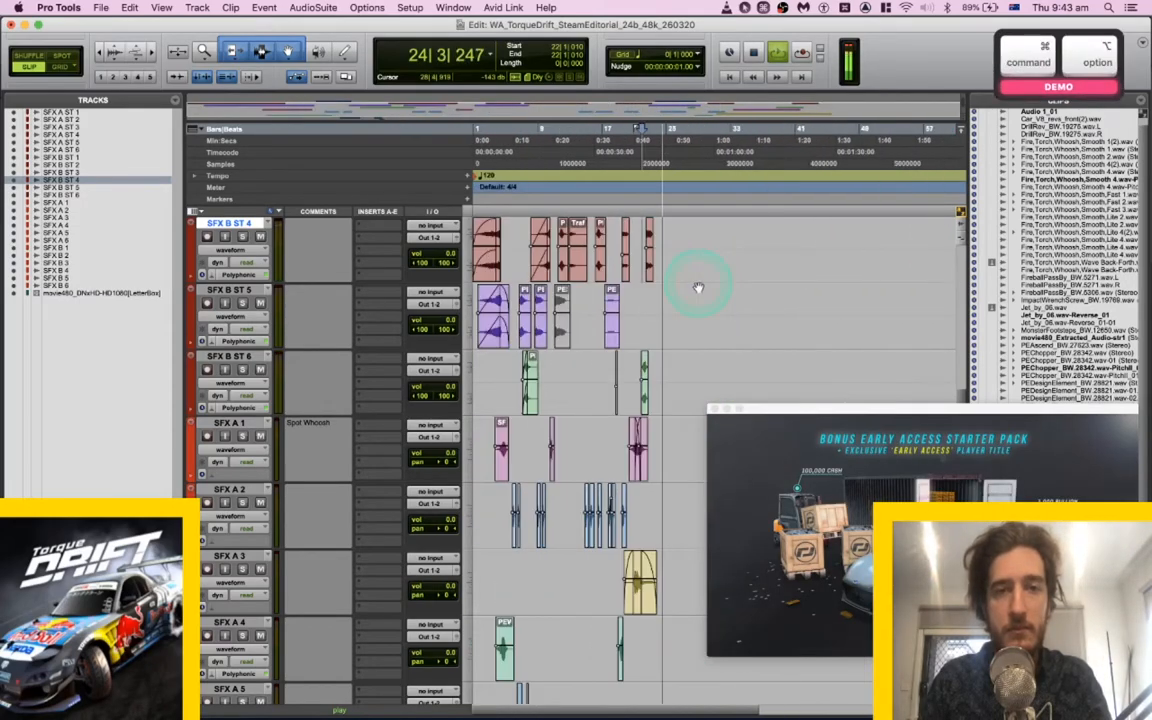
{"action": "key", "text": "space"}
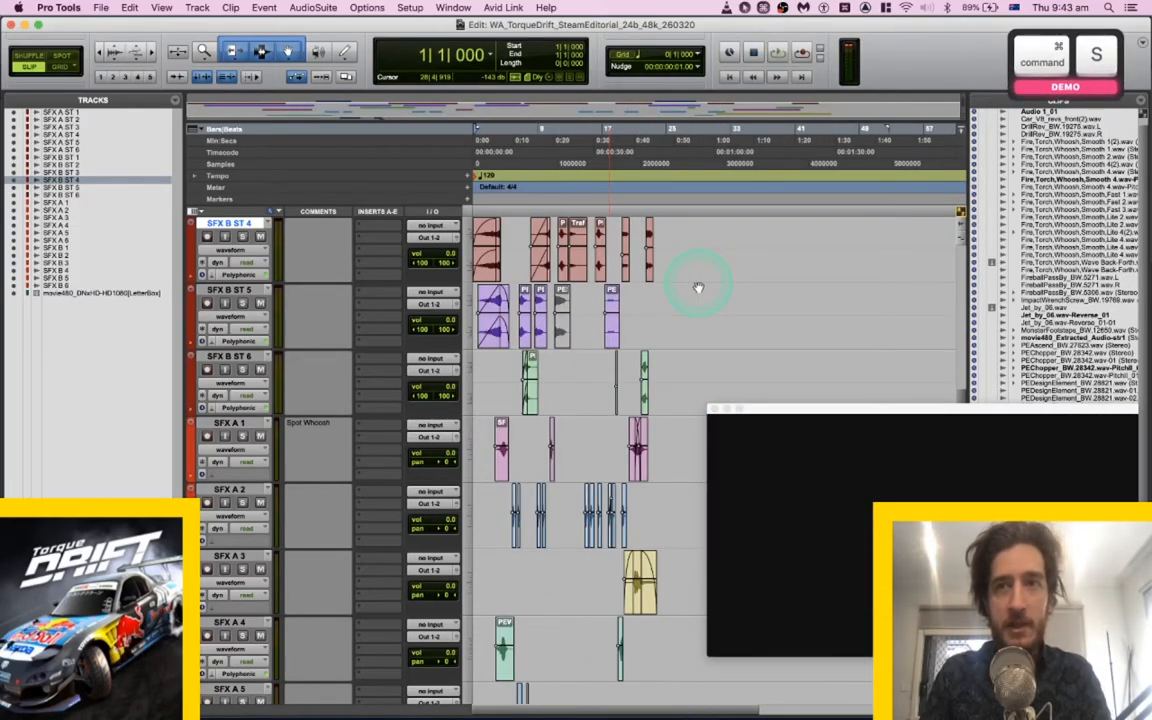
{"action": "key", "text": "space"}
{"action": "right_click", "coordinate": [828, 528]}
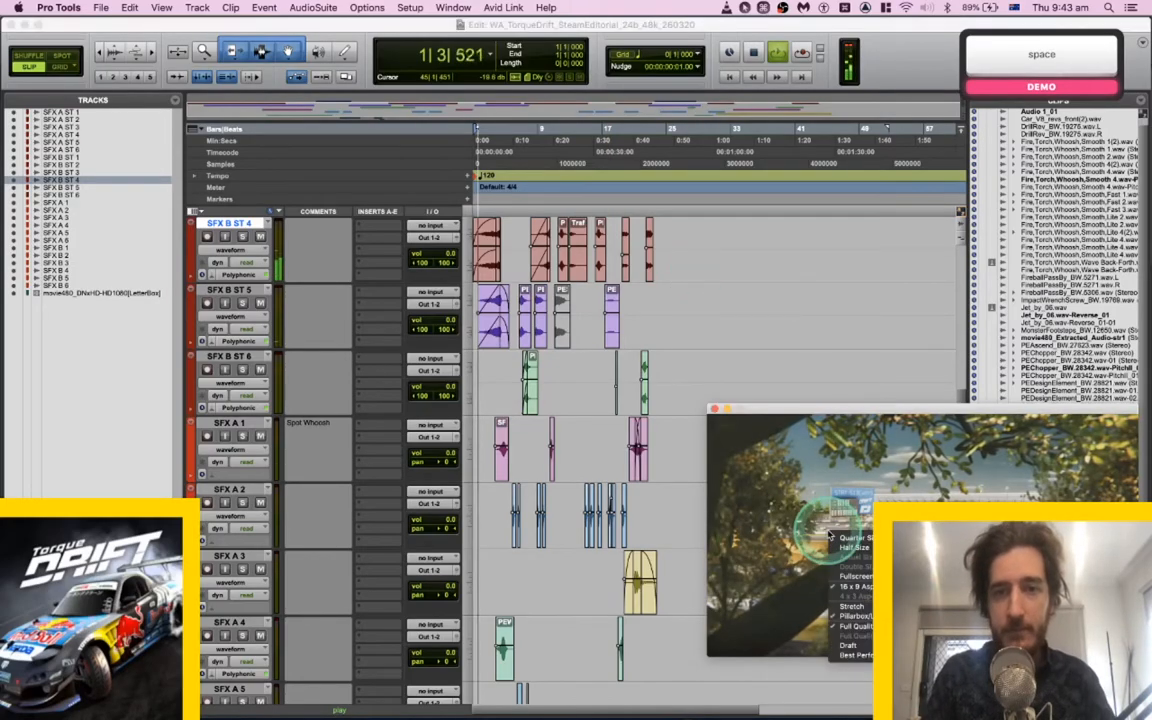
{"action": "left_click", "coordinate": [852, 573]}
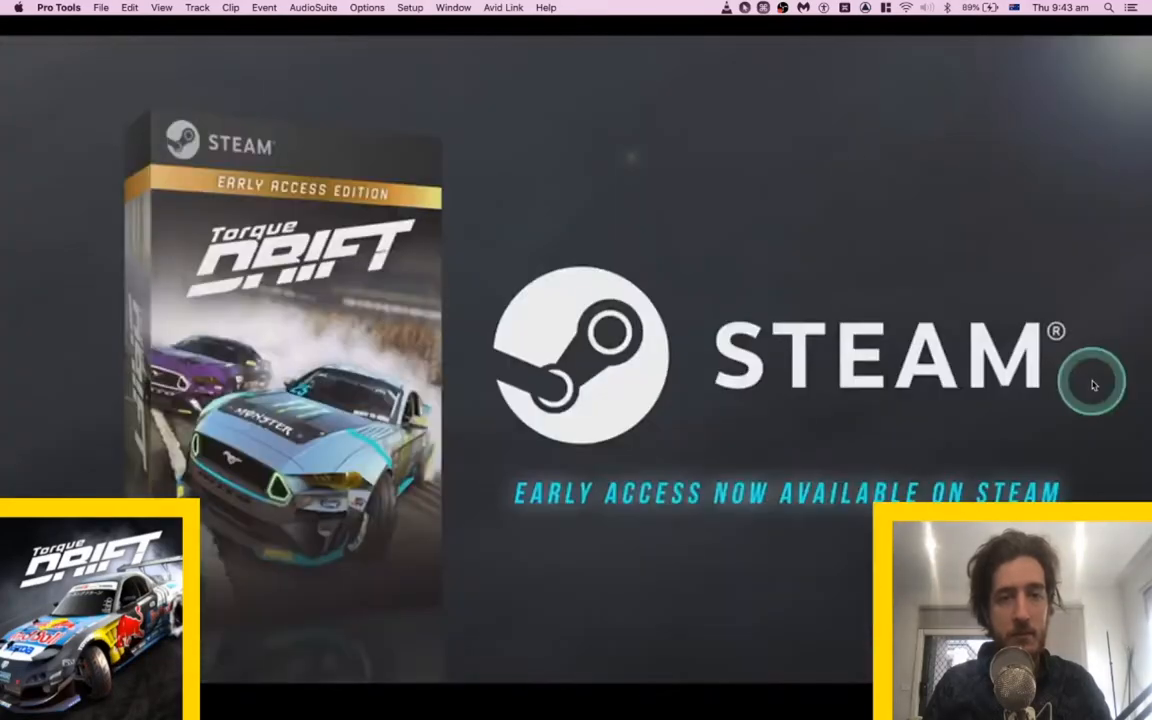
Stop playback and resize the video window to Quarter Size.
{"action": "key", "text": "space"}
{"action": "right_click", "coordinate": [718, 313]}
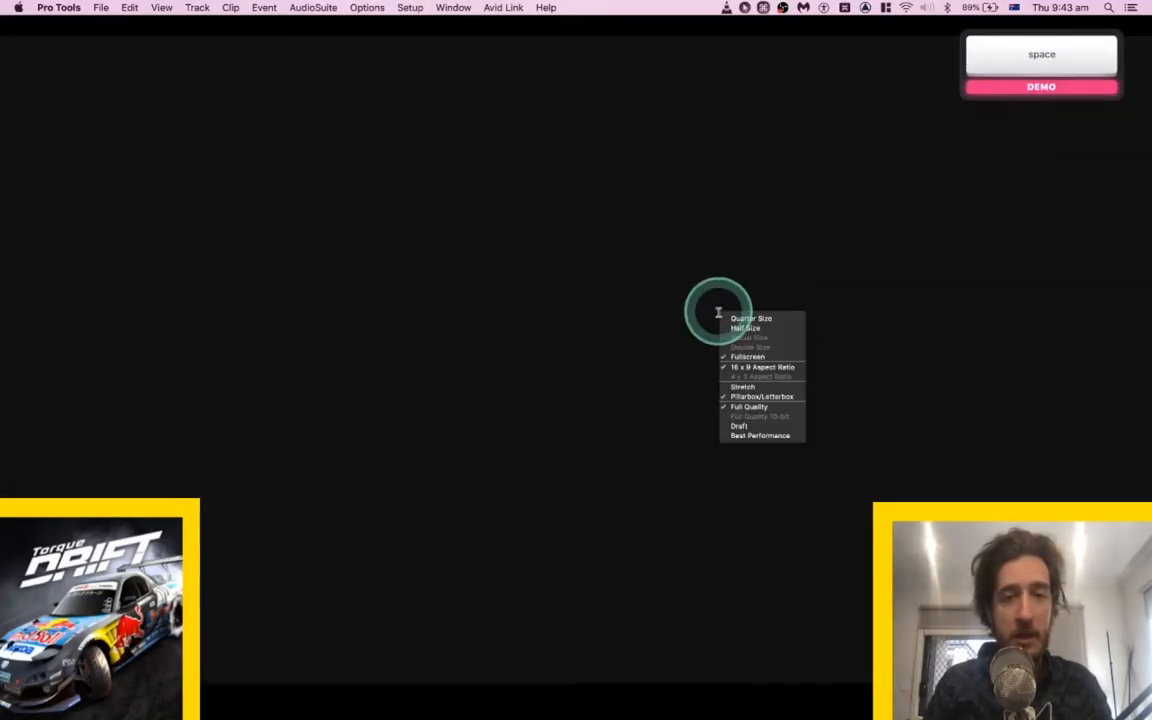
{"action": "left_click", "coordinate": [745, 318]}
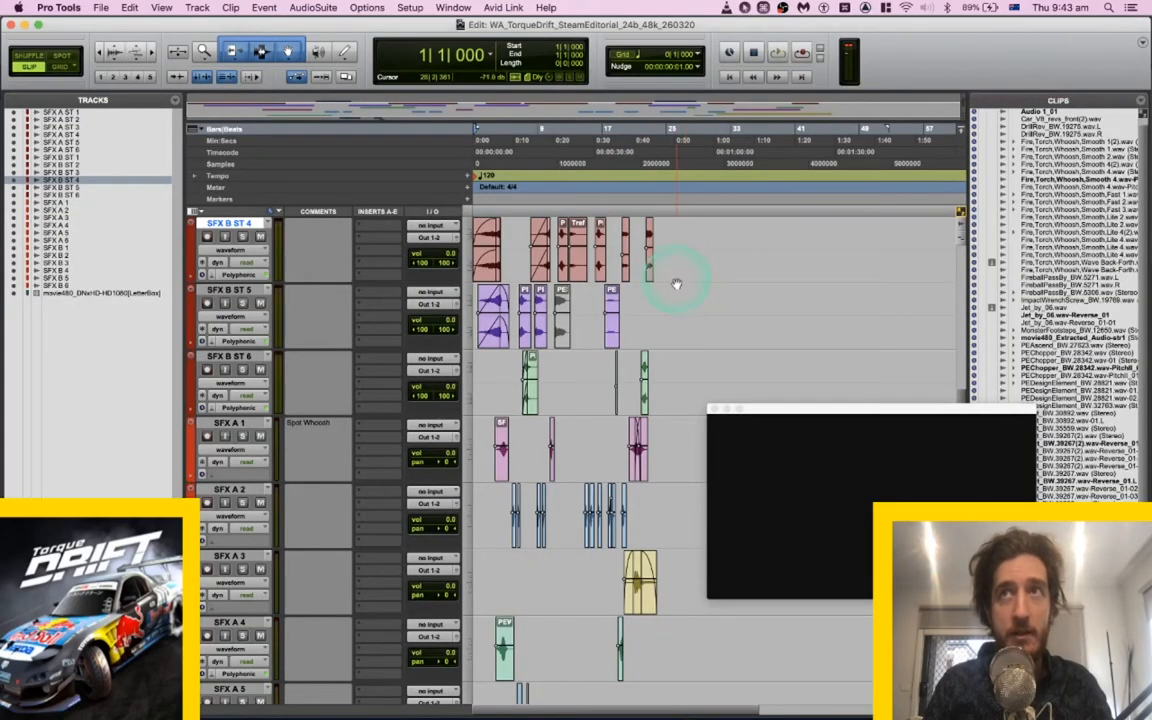
Review the PEChopper hits on SFX B ST 4, and play the opening section from 4|3|732.
{"action": "left_click", "coordinate": [678, 284]}
{"action": "left_click", "coordinate": [683, 248]}
{"action": "key", "text": "alt+Tab"}
{"action": "key", "text": "super+]"}
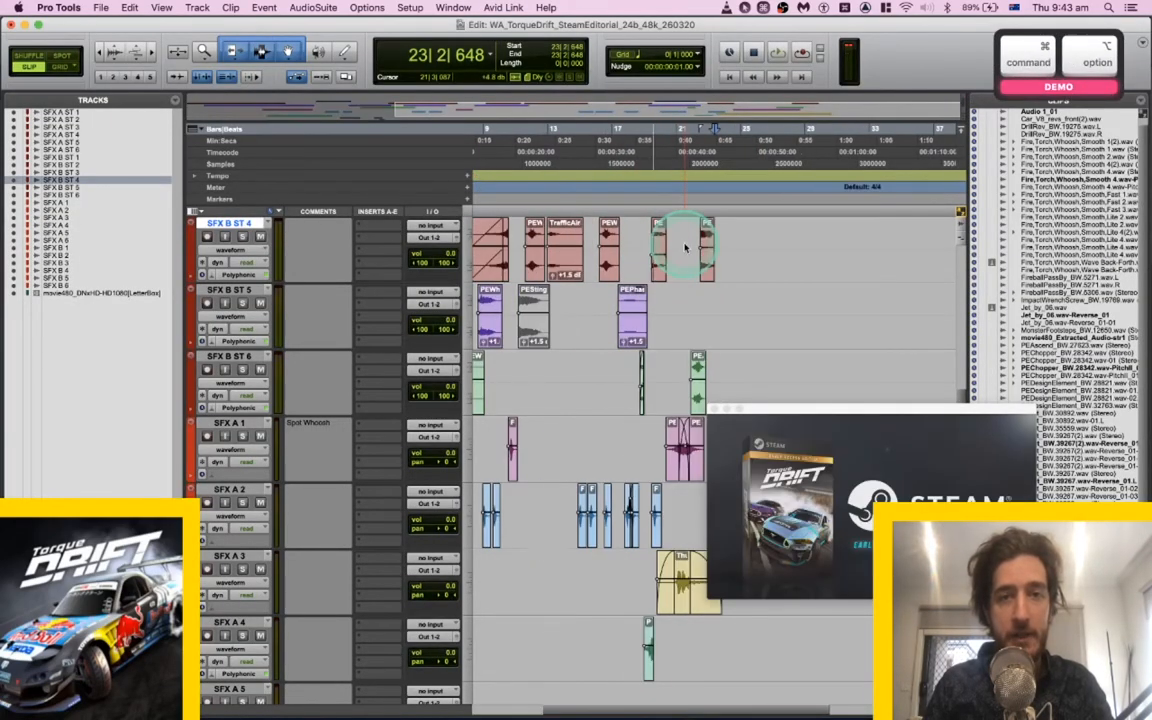
{"action": "key", "text": "super+]"}
{"action": "left_click", "coordinate": [595, 231]}
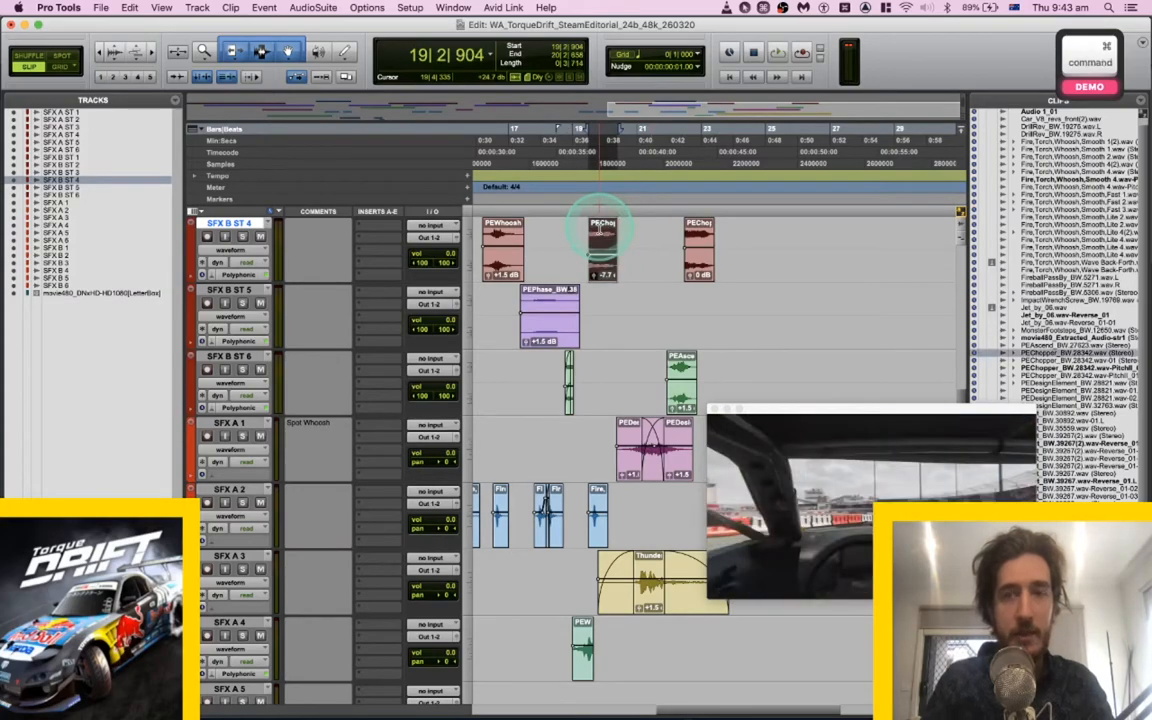
{"action": "left_click", "coordinate": [572, 231]}
{"action": "key", "text": "space"}
{"action": "left_click", "coordinate": [592, 231]}
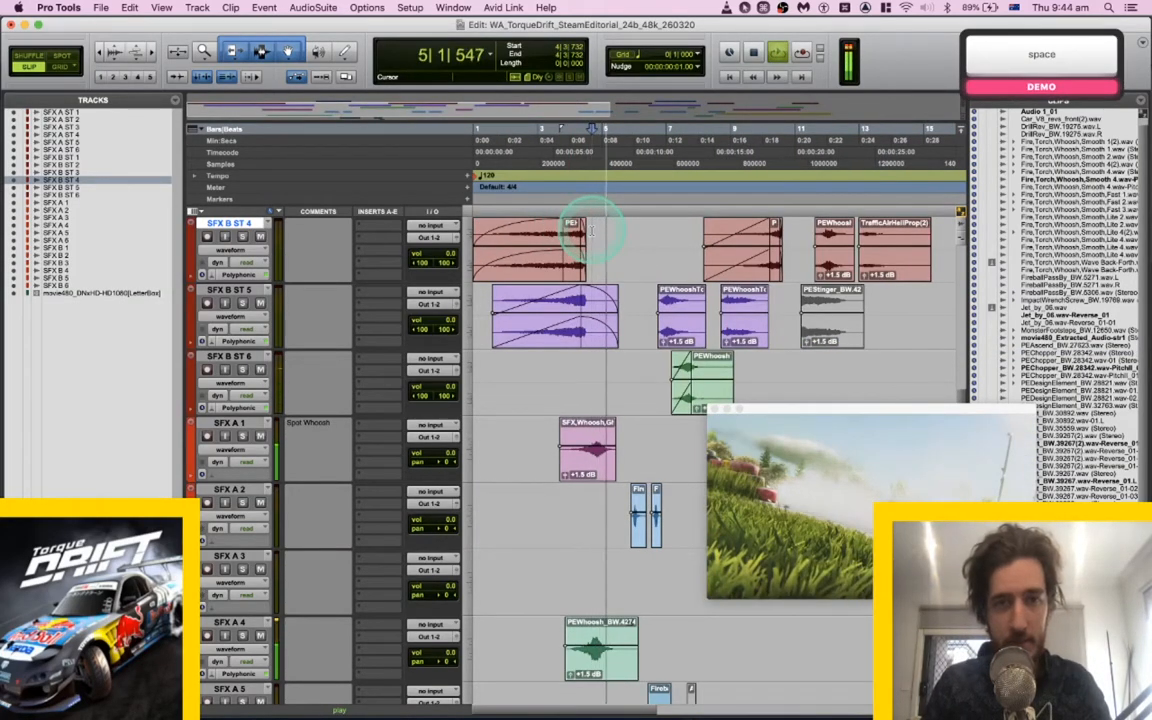
Find the opening riser clips on SFX B 4 and SFX B 5 and play their ends from bar 5.
{"action": "scroll", "coordinate": [595, 234], "scroll_direction": "up", "scroll_amount": 10}
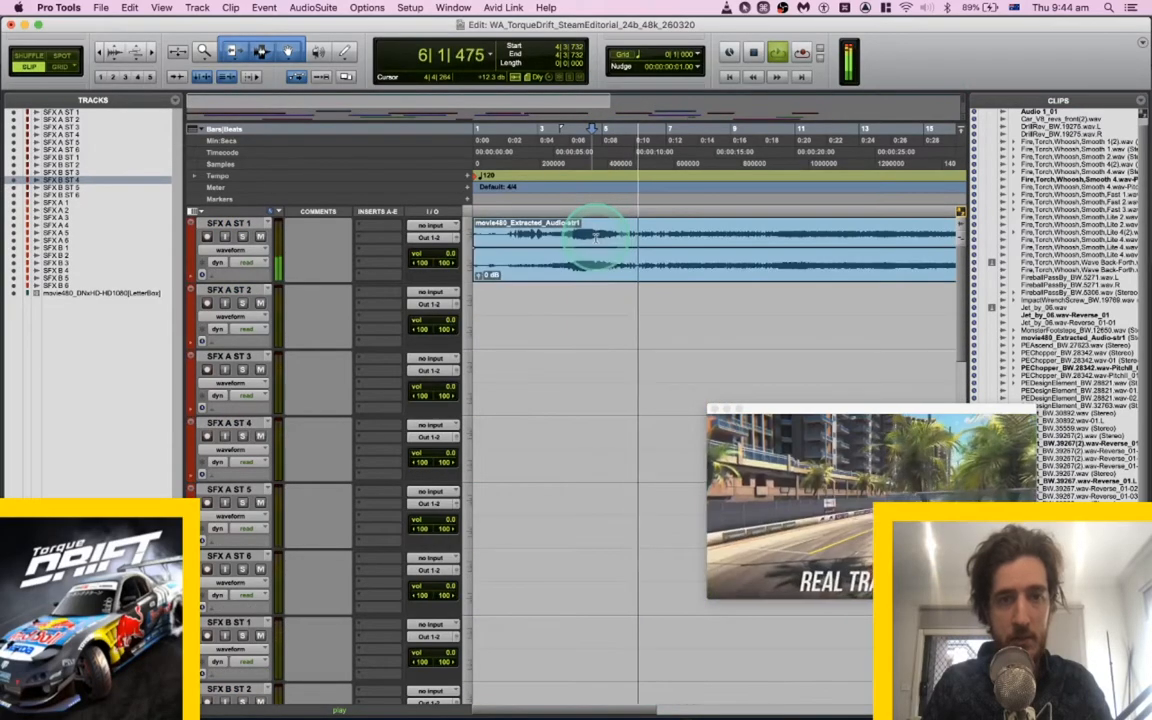
{"action": "scroll", "coordinate": [592, 234], "scroll_direction": "down", "scroll_amount": 10}
{"action": "key", "text": "space"}
{"action": "key", "text": "space"}
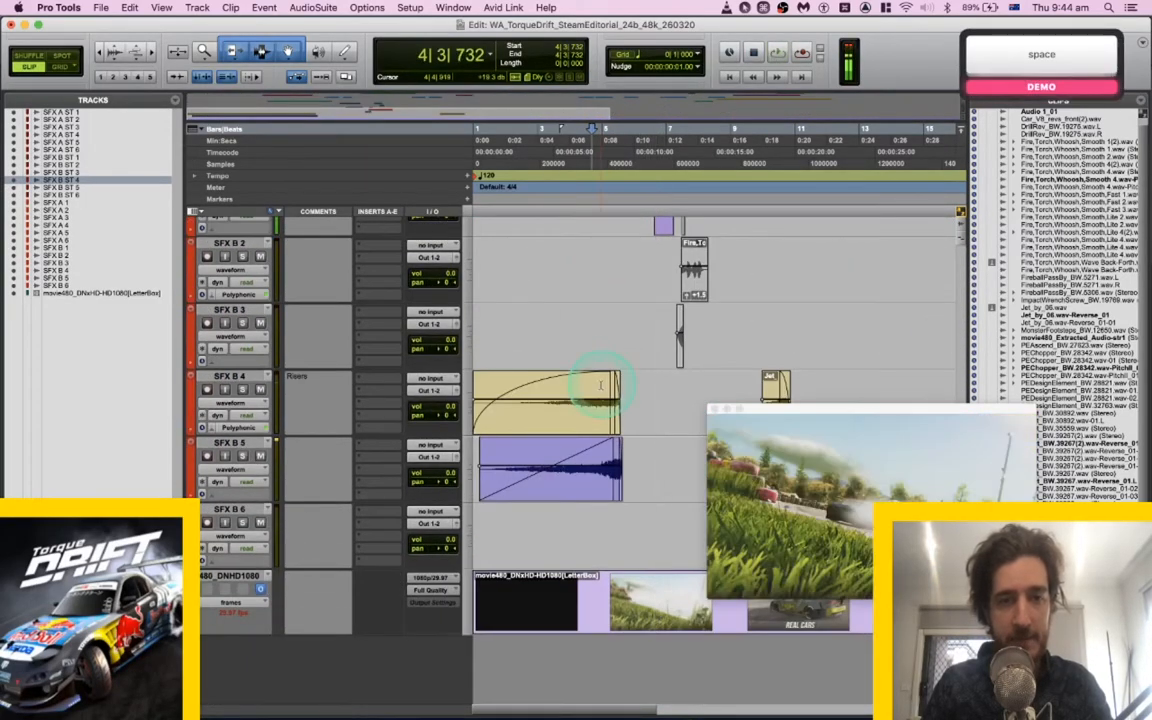
{"action": "left_click", "coordinate": [607, 313]}
{"action": "key", "text": "space"}
{"action": "scroll", "coordinate": [607, 313], "scroll_direction": "up", "scroll_amount": 5}
{"action": "scroll", "coordinate": [607, 313], "scroll_direction": "right", "scroll_amount": 3}
{"action": "scroll", "coordinate": [607, 313], "scroll_direction": "down", "scroll_amount": 2}
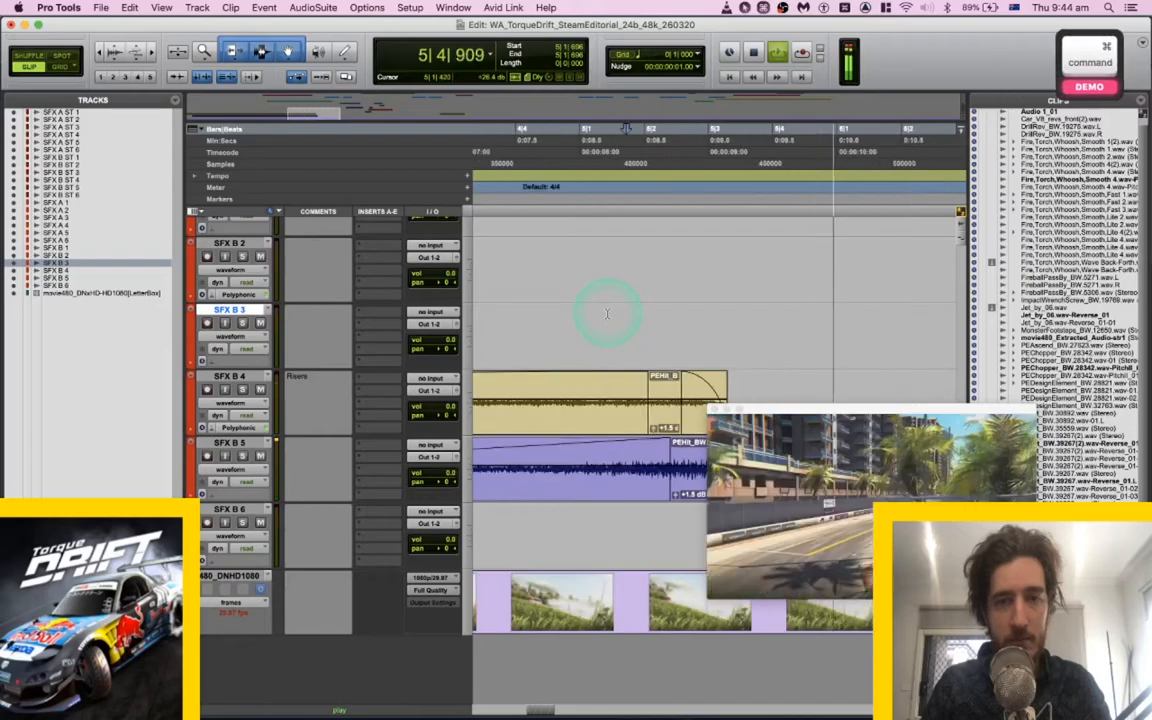
{"action": "scroll", "coordinate": [606, 312], "scroll_direction": "right", "scroll_amount": 3}
{"action": "key", "text": "space"}
{"action": "scroll", "coordinate": [500, 480], "scroll_direction": "left", "scroll_amount": 1}
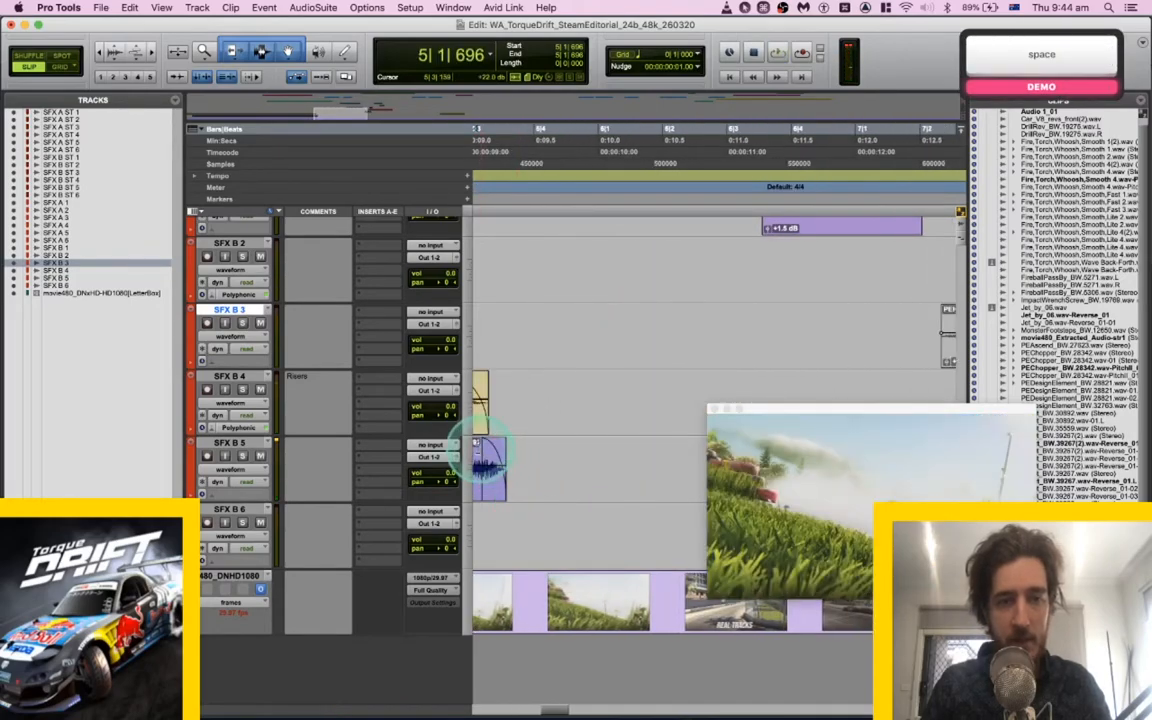
Shorten the tail of the riser on SFX B 5 by moving its fade-out earlier, and play it from 5|1|819.
{"action": "left_click_drag", "start_coordinate": [481, 450], "coordinate": [694, 458]}
{"action": "scroll", "coordinate": [622, 437], "scroll_direction": "left", "scroll_amount": 3}
{"action": "key", "text": "super+z"}
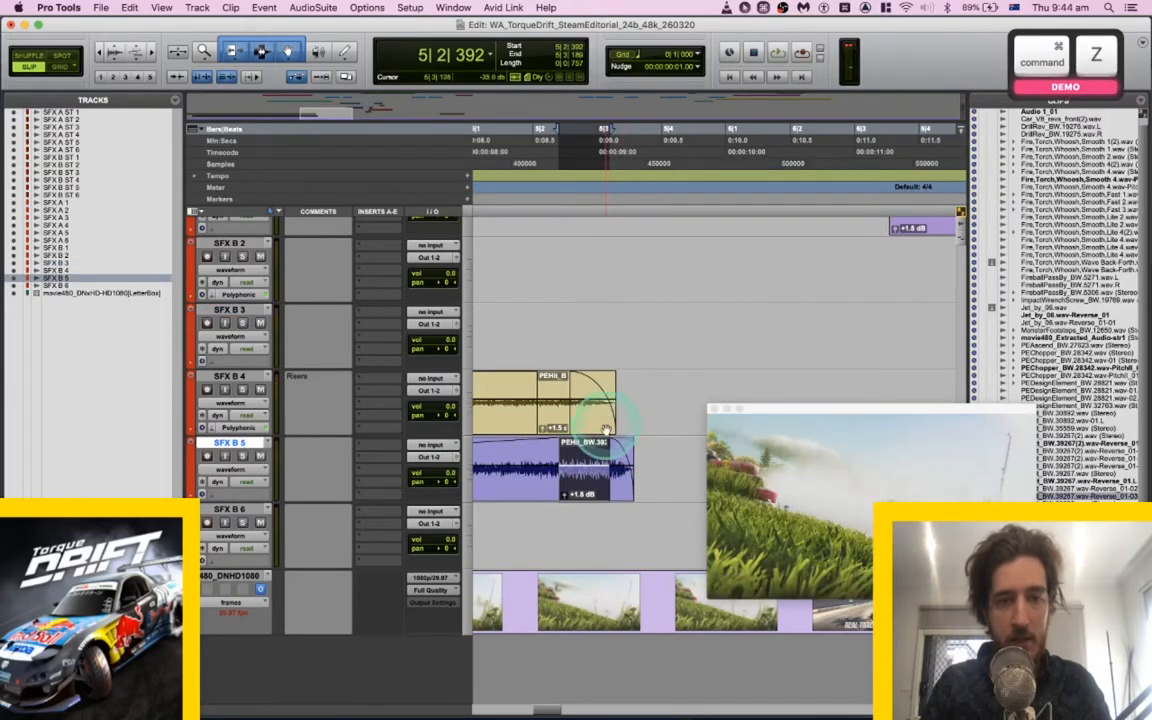
{"action": "left_click_drag", "start_coordinate": [607, 452], "coordinate": [568, 461]}
{"action": "left_click", "coordinate": [523, 447]}
{"action": "key", "text": "space"}
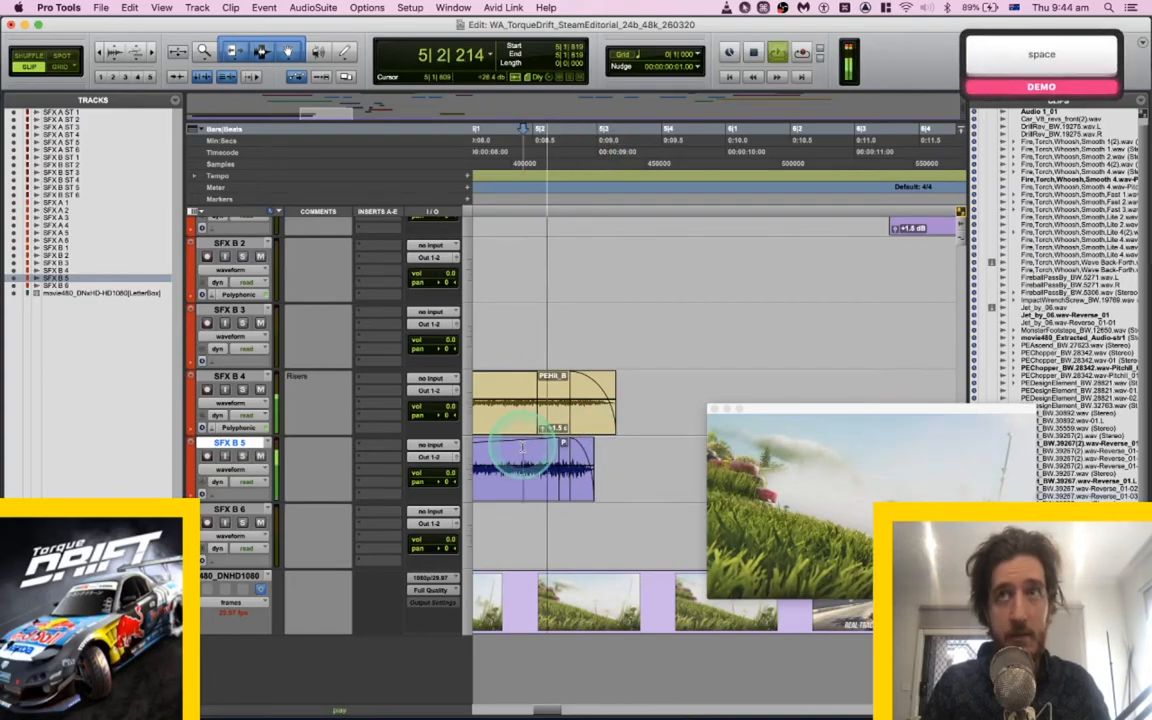
{"action": "key", "text": "space"}
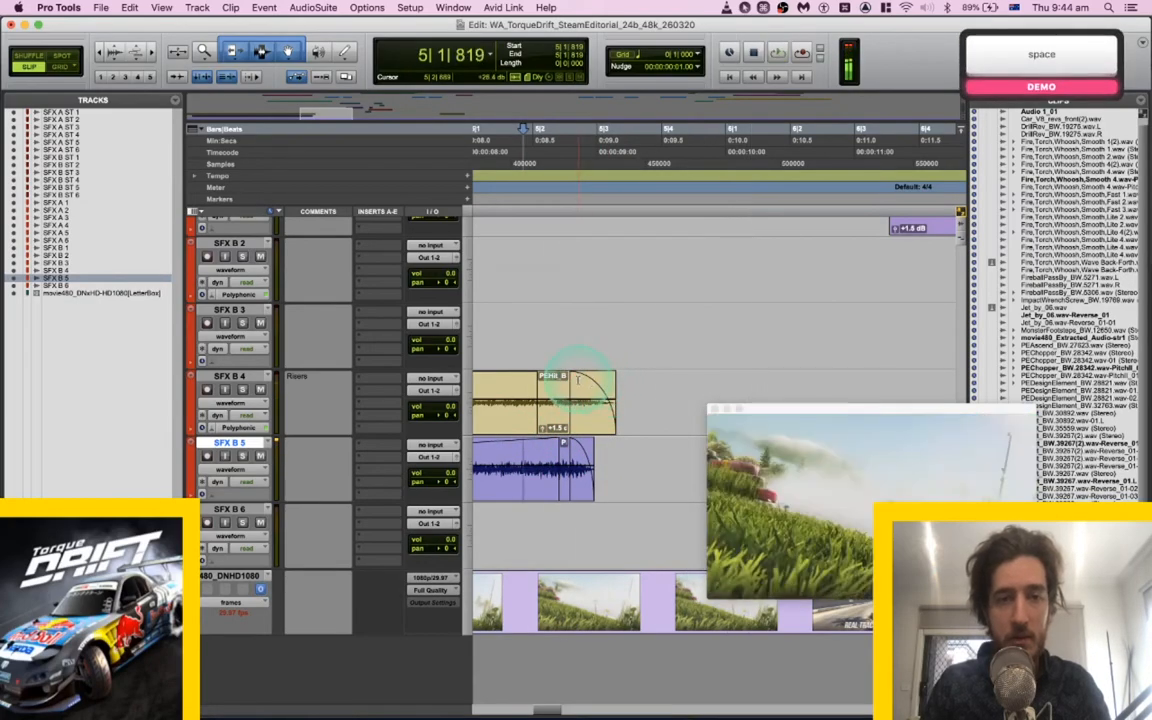
Shorten the tail of the riser on SFX B 4 by moving its fade-out earlier, and play it from 5|1|451.
{"action": "left_click_drag", "start_coordinate": [578, 381], "coordinate": [545, 385]}
{"action": "left_click", "coordinate": [497, 382]}
{"action": "key", "text": "space"}
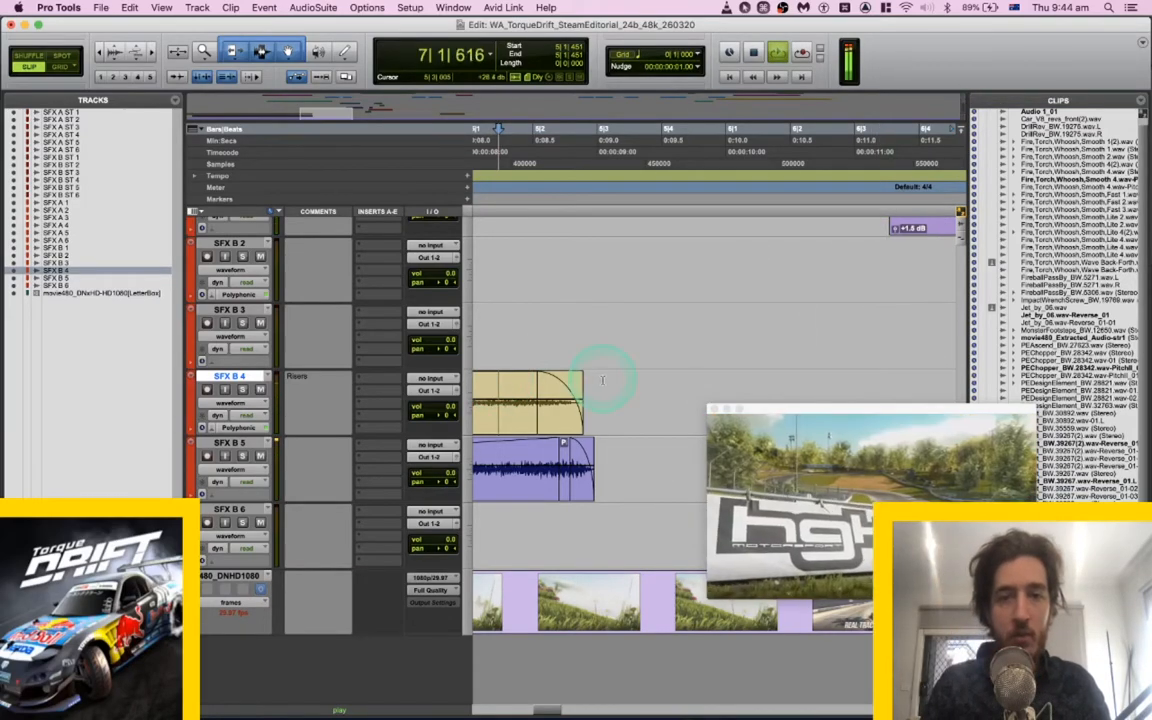
{"action": "scroll", "coordinate": [602, 380], "scroll_direction": "right", "scroll_amount": 3}
{"action": "scroll", "coordinate": [602, 380], "scroll_direction": "down", "scroll_amount": 5}
{"action": "key", "text": "space"}
Select the timeline from 1|1|000 to 28|2|681 on the video track and open the QuickTime Bounce settings.
{"action": "scroll", "coordinate": [602, 380], "scroll_direction": "up", "scroll_amount": 10}
{"action": "scroll", "coordinate": [604, 380], "scroll_direction": "down", "scroll_amount": 15}
{"action": "key", "text": "Return"}
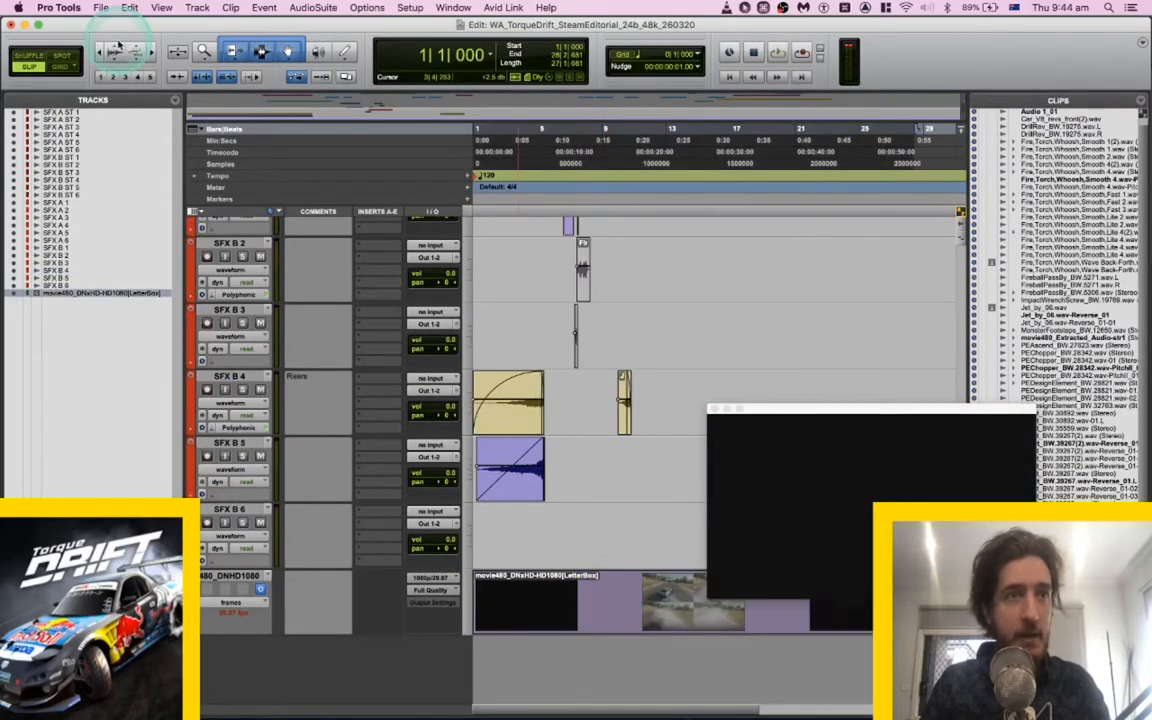
{"action": "left_click", "coordinate": [101, 7]}
{"action": "mouse_move", "coordinate": [173, 205]}
{"action": "left_click", "coordinate": [256, 219]}
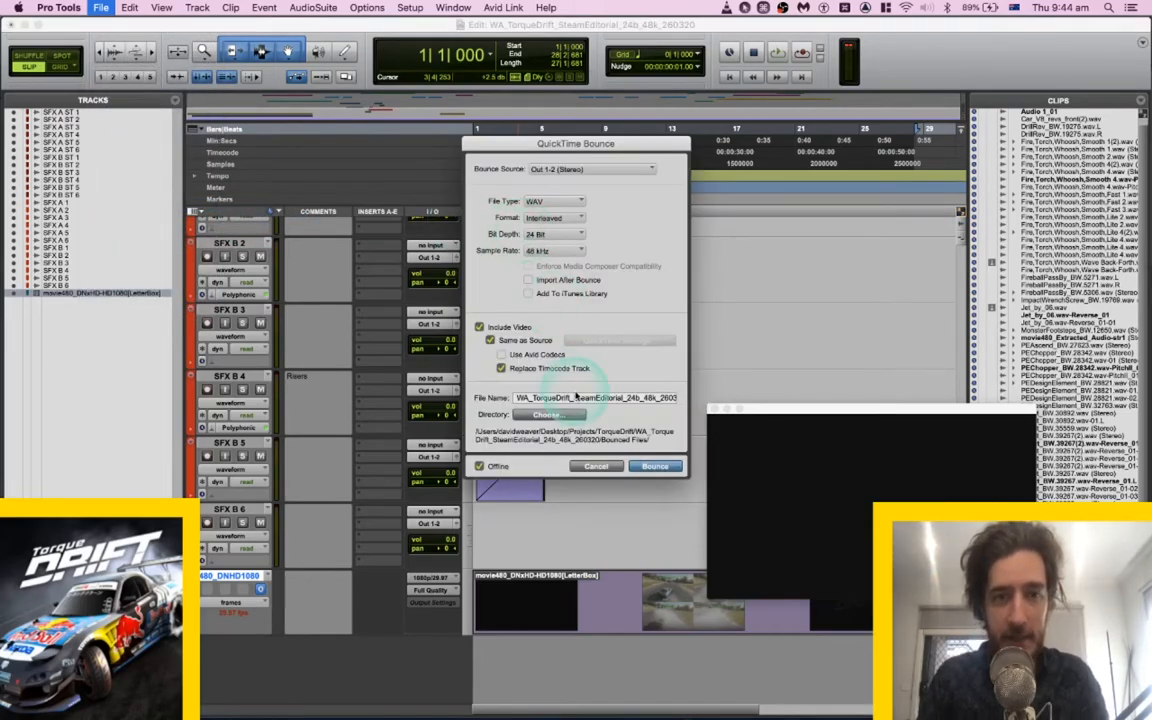
Browse the bounce destination to the WA_TorqueDrift_SteamEditorial_24b_48k_260320 session folder under Desktop, Projects, TorqueDrift.
{"action": "left_click", "coordinate": [566, 418]}
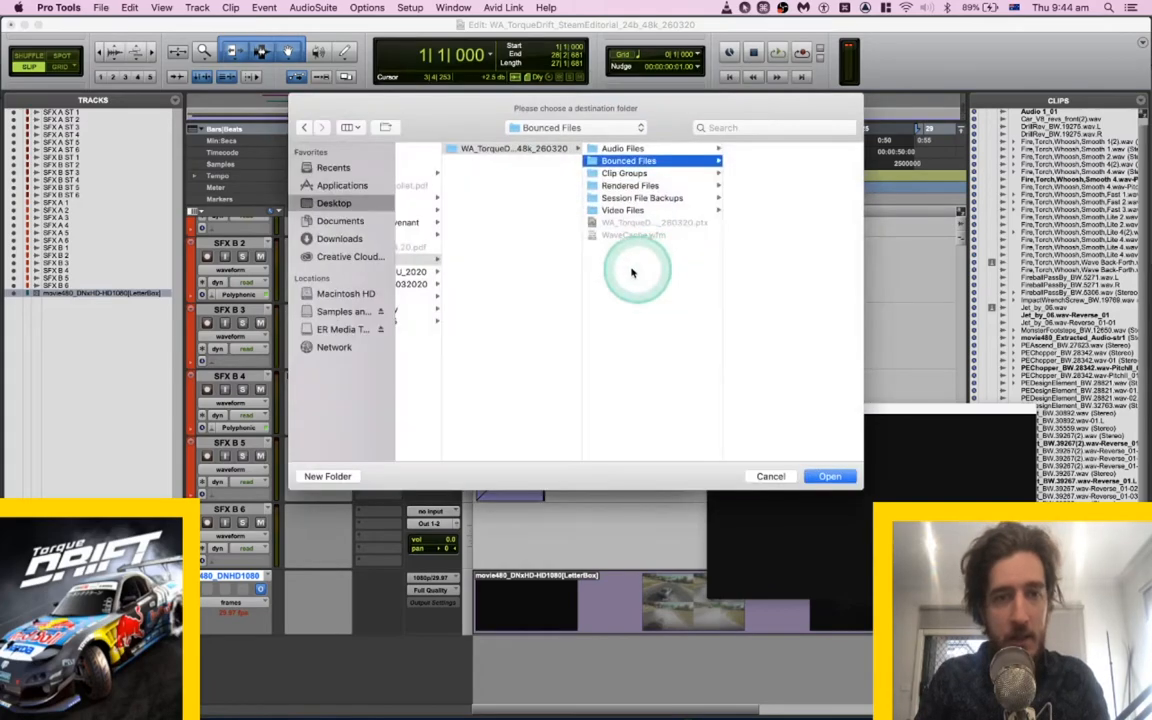
{"action": "left_click", "coordinate": [334, 203]}
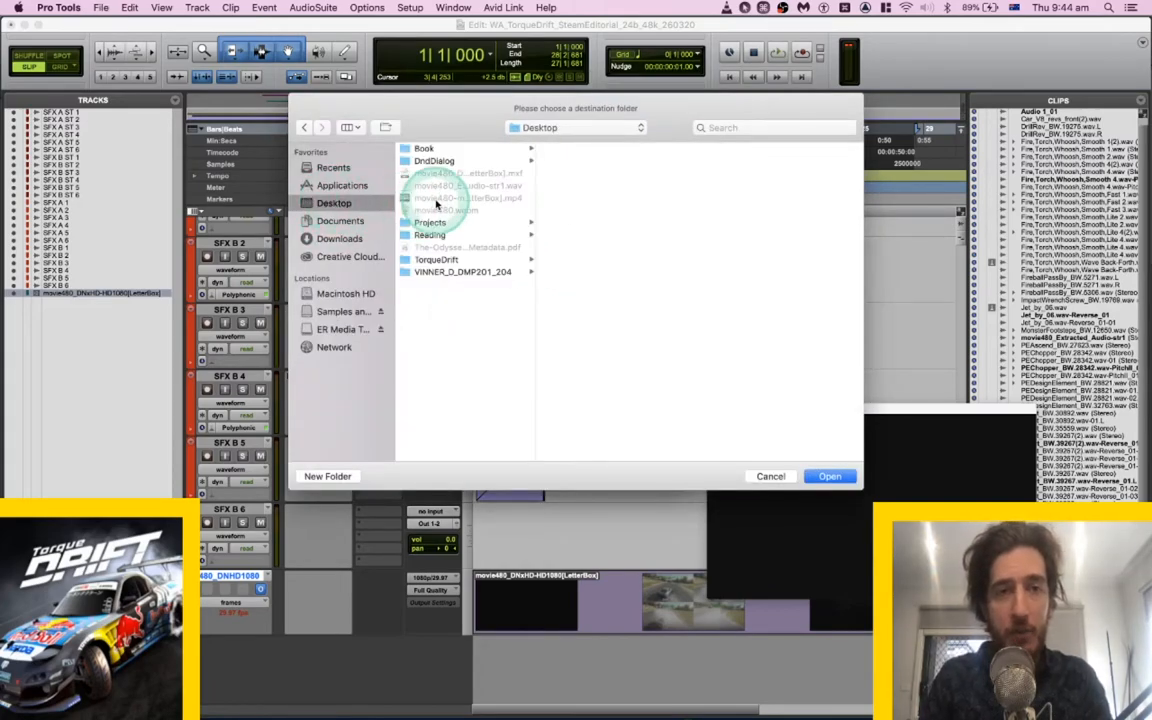
{"action": "left_click", "coordinate": [441, 234]}
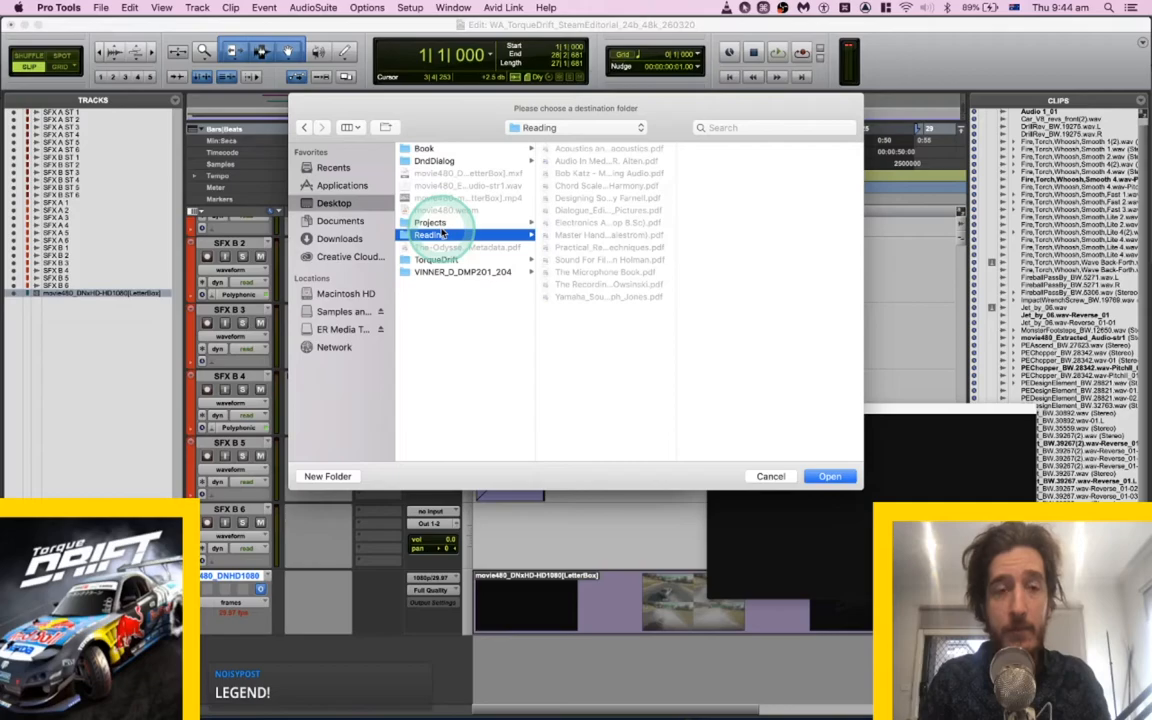
{"action": "left_click", "coordinate": [440, 225]}
{"action": "key", "text": "Right"}
{"action": "key", "text": "Down"}
{"action": "key", "text": "Down"}
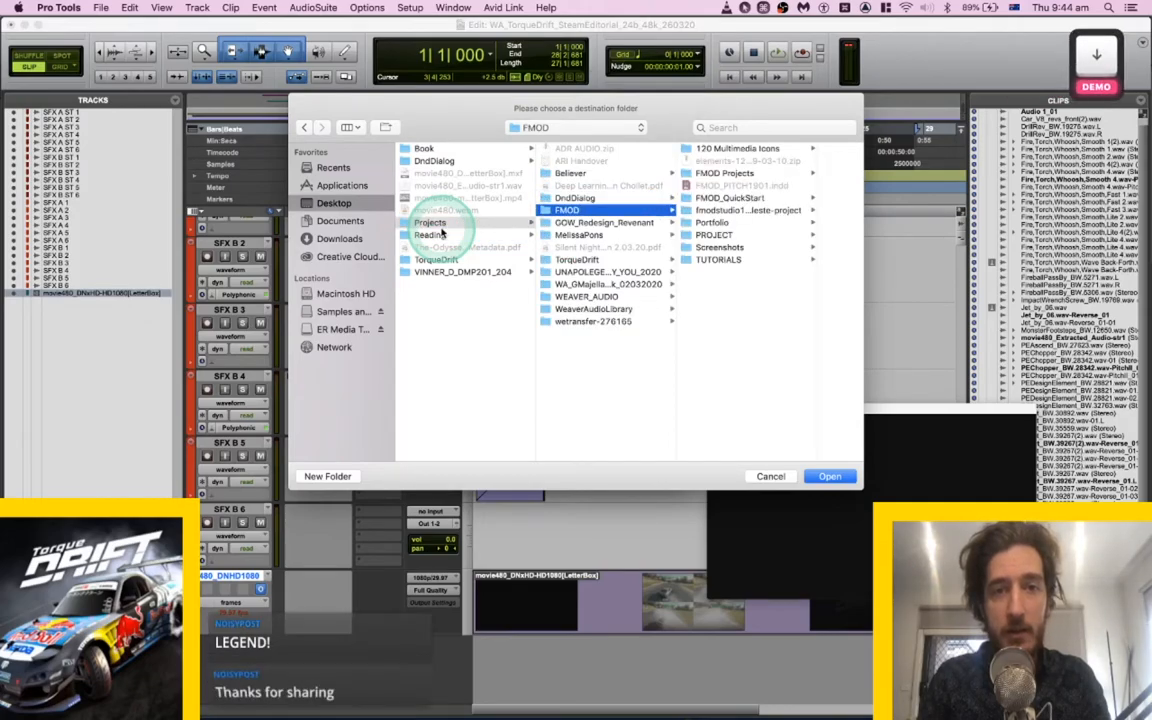
{"action": "key", "text": "Down"}
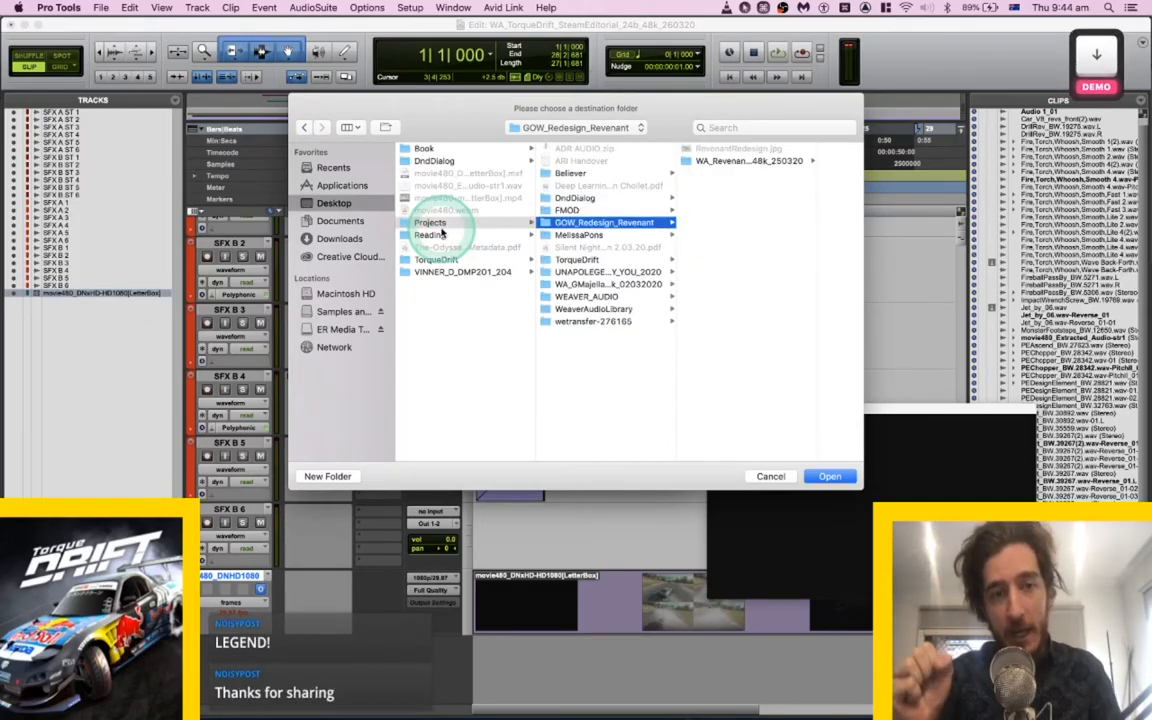
{"action": "key", "text": "Down"}
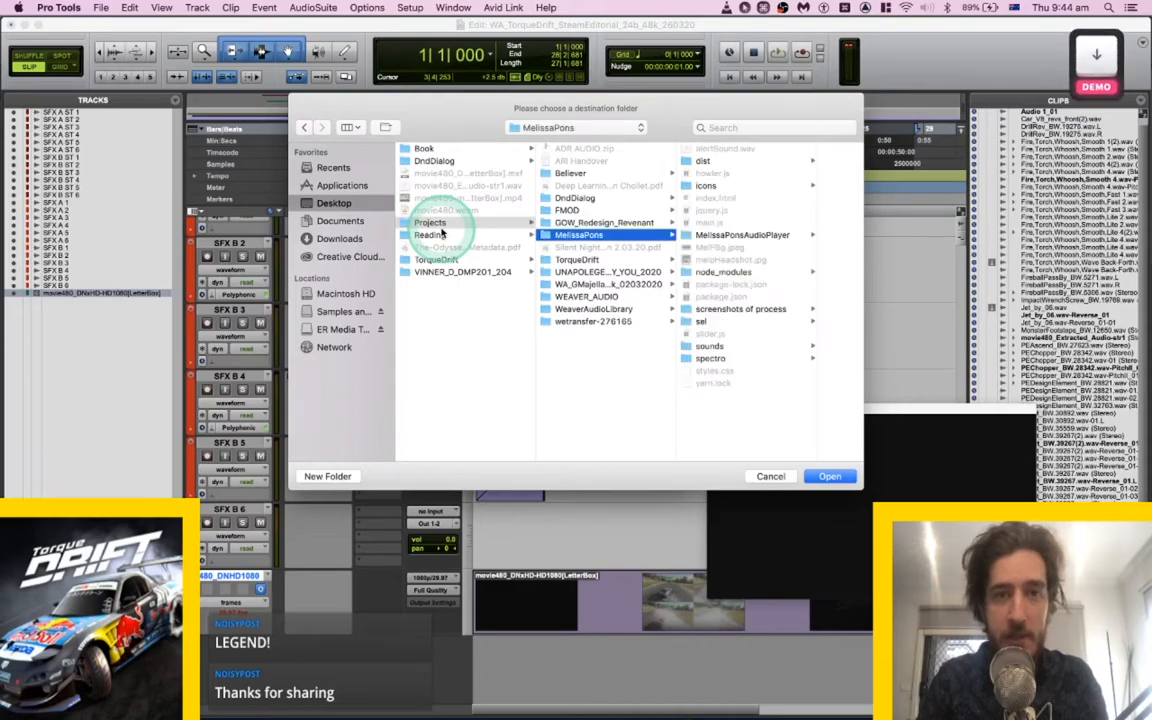
{"action": "key", "text": "Down"}
{"action": "key", "text": "Right"}
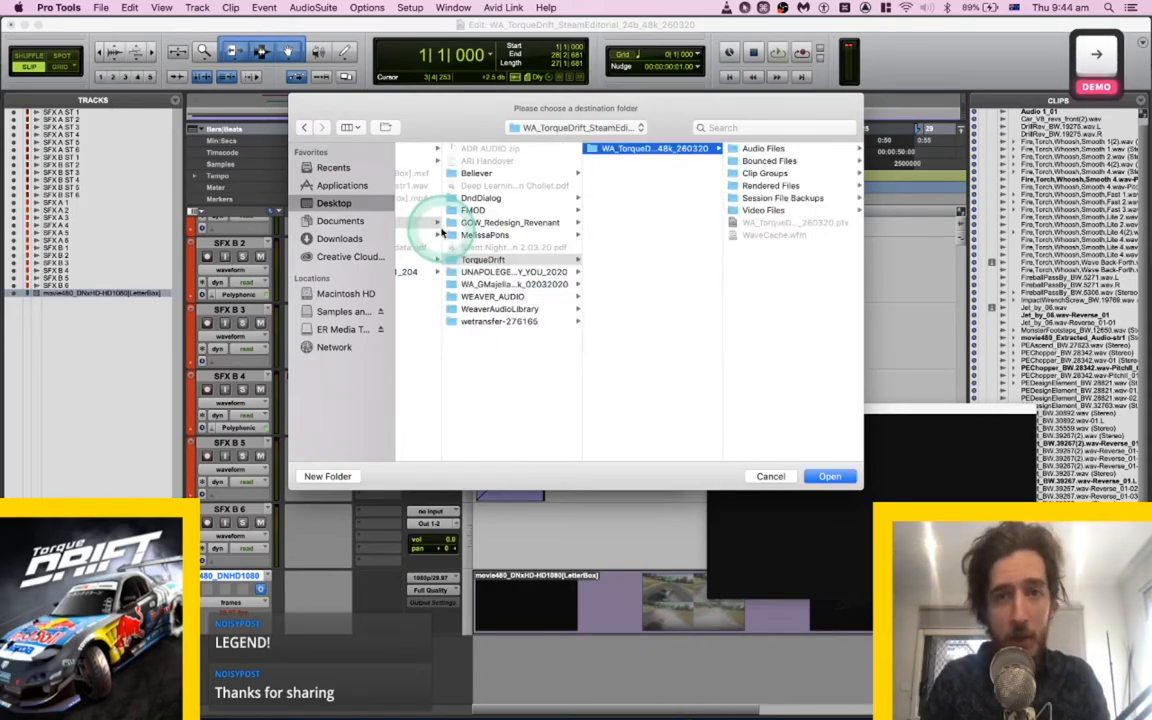
Set the session's Bounced Files folder as the destination and bounce the selection offline as 24-bit, 48 kHz WAV with video included.
{"action": "key", "text": "Right"}
{"action": "key", "text": "Down"}
{"action": "key", "text": "Return"}
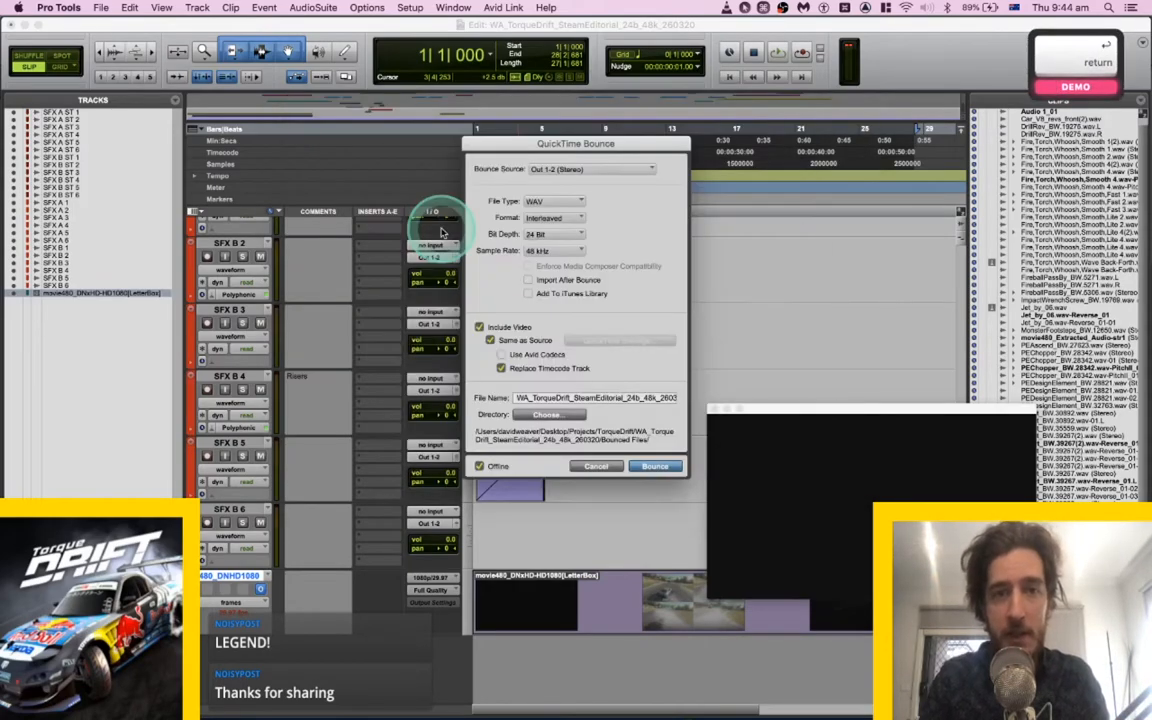
{"action": "left_click", "coordinate": [652, 467]}
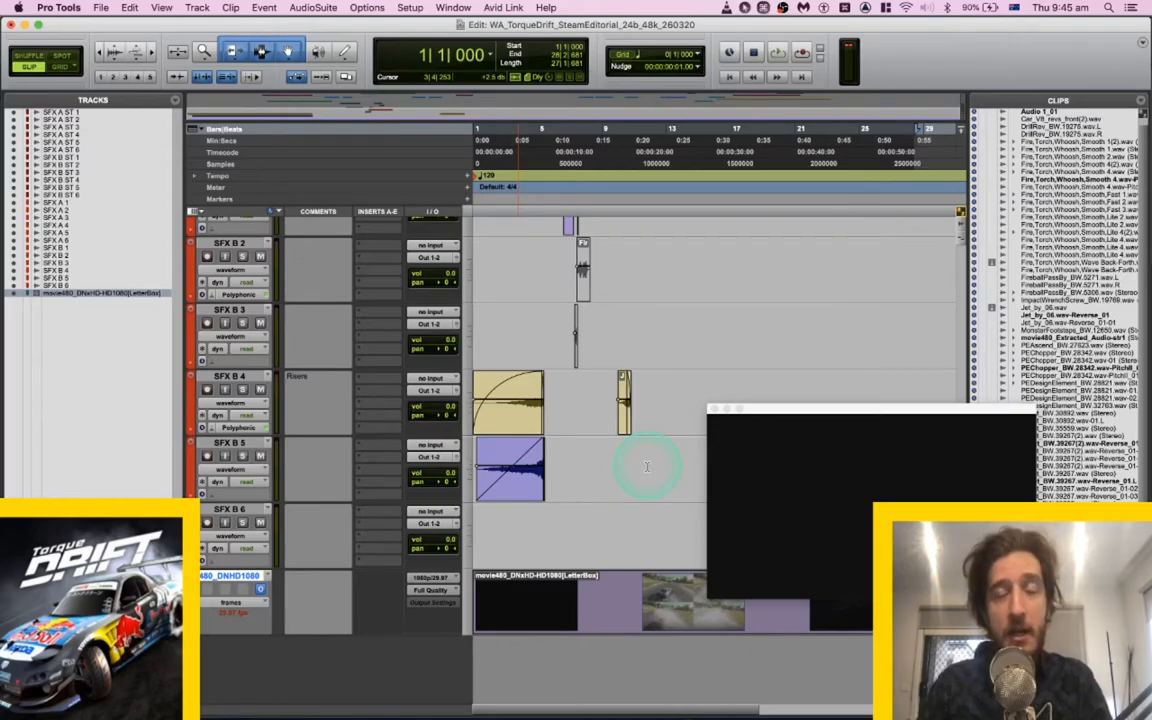
{"action": "key", "text": "super"}
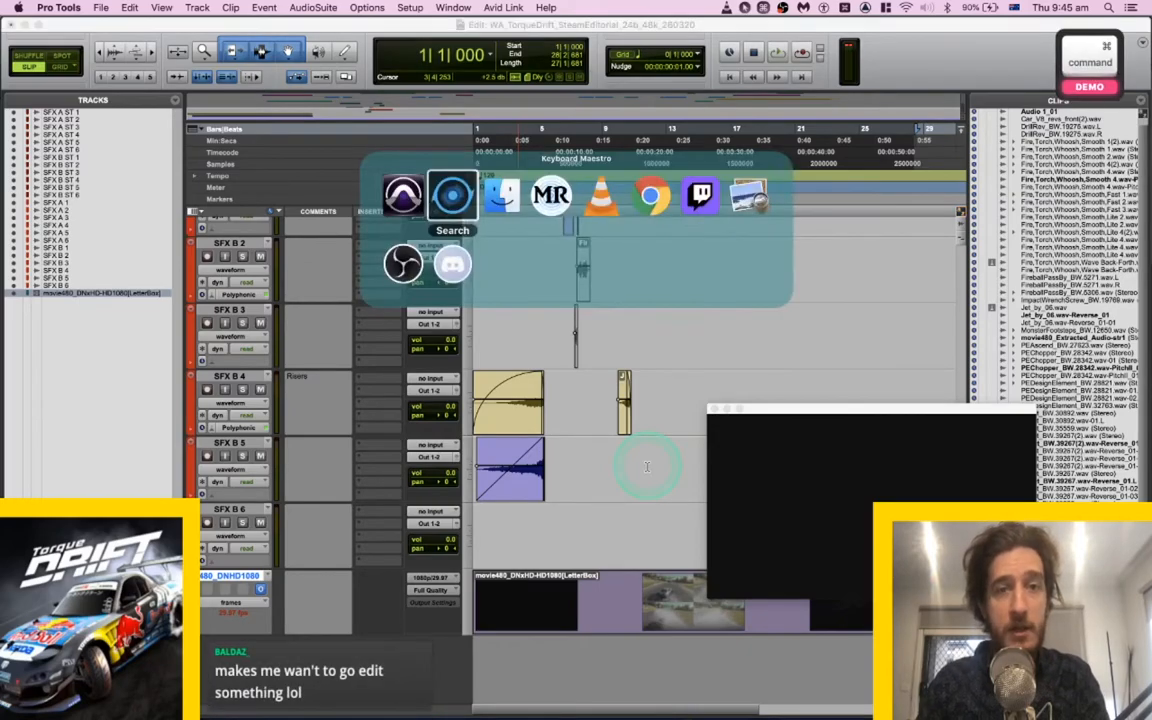
{"action": "left_click", "coordinate": [403, 266]}
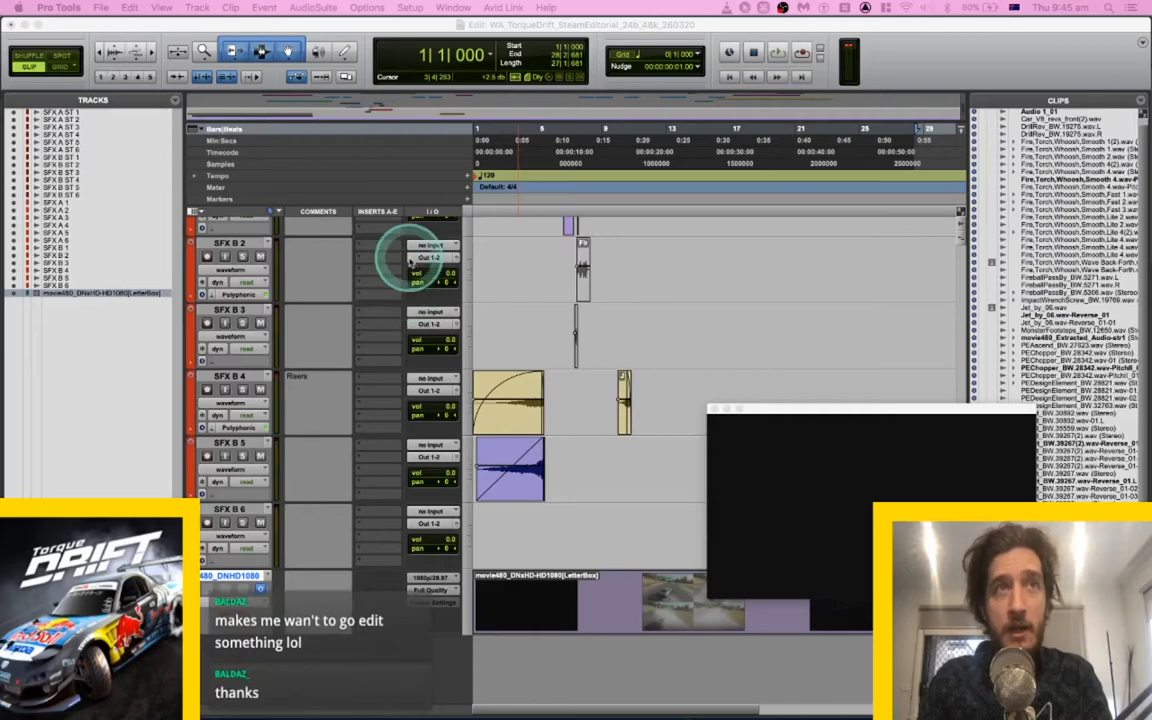